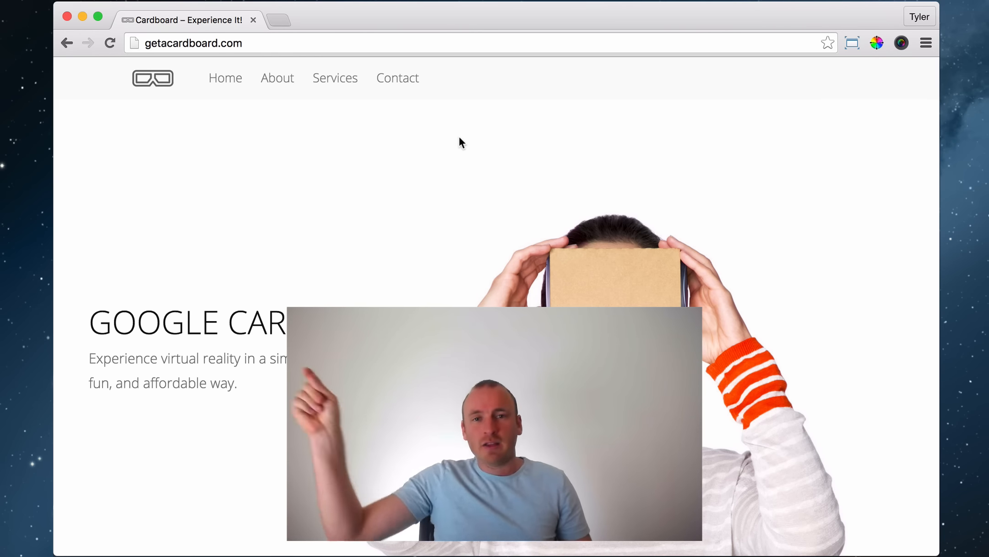
Scroll down the homepage, briefly selecting the 'IMMERSIVE EXPERIENCES FOR EVERYONE' heading
{"action": "scroll", "coordinate": [392, 279], "scroll_direction": "down", "scroll_amount": 15}
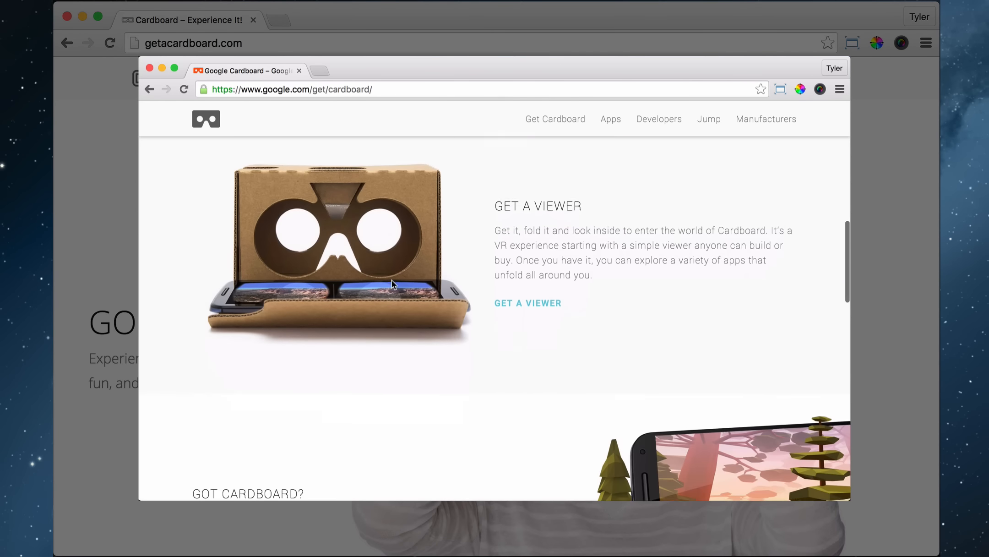
{"action": "scroll", "coordinate": [392, 279], "scroll_direction": "down", "scroll_amount": 5}
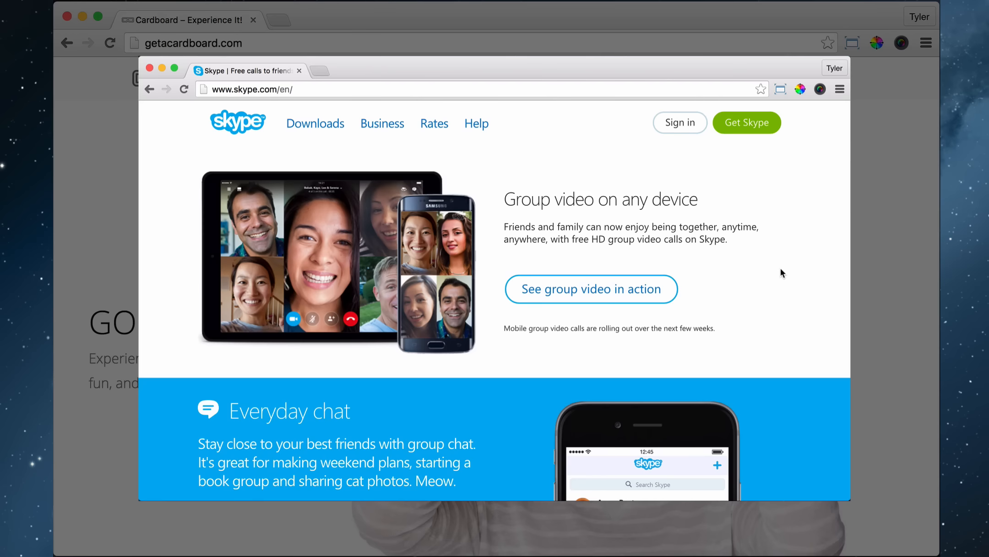
{"action": "scroll", "coordinate": [780, 268], "scroll_direction": "down", "scroll_amount": 5}
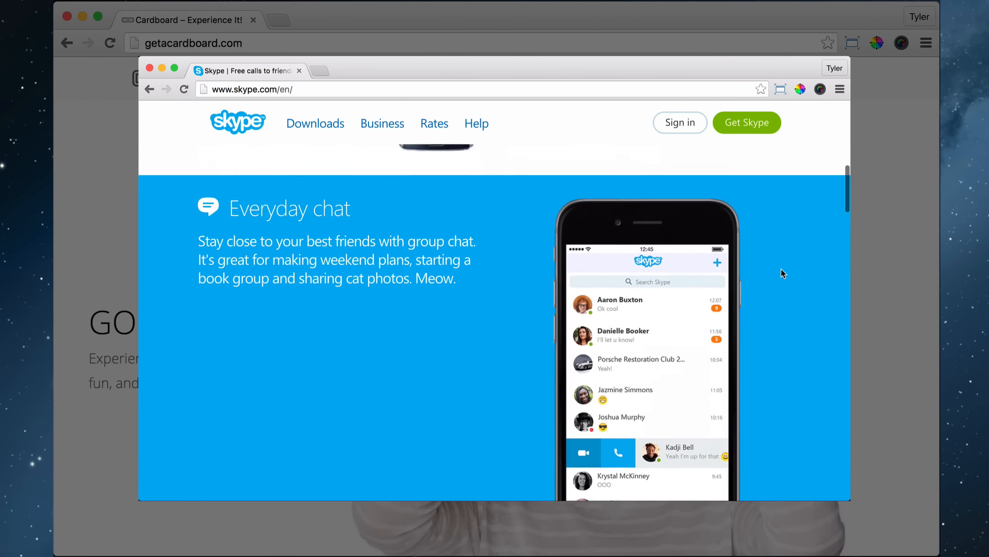
{"action": "scroll", "coordinate": [781, 268], "scroll_direction": "down", "scroll_amount": 10}
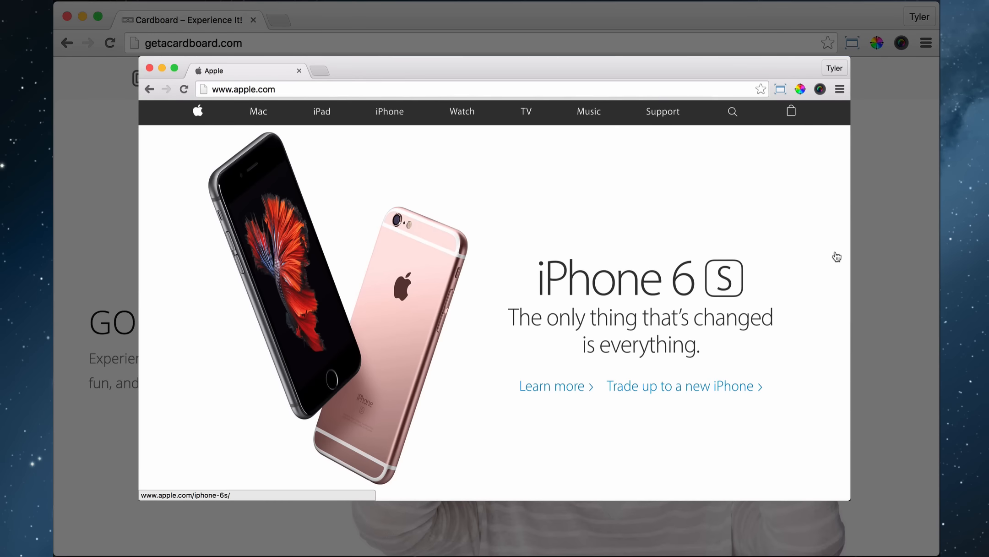
{"action": "scroll", "coordinate": [835, 257], "scroll_direction": "down", "scroll_amount": 4}
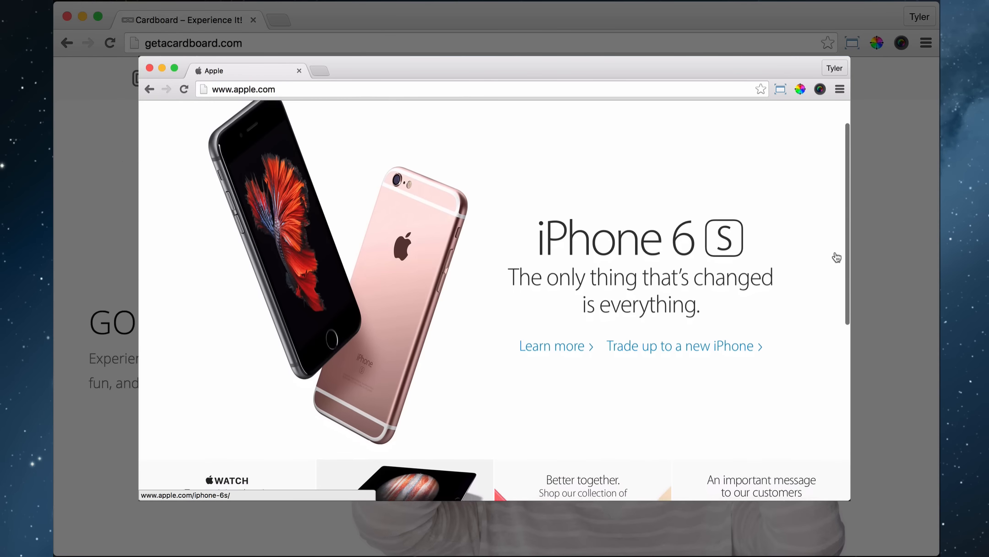
{"action": "scroll", "coordinate": [835, 257], "scroll_direction": "down", "scroll_amount": 4}
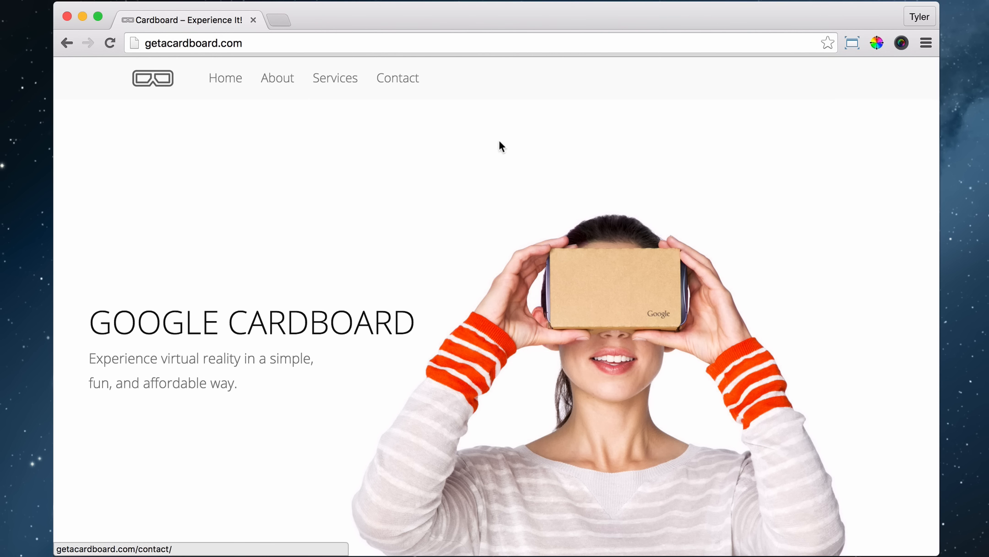
{"action": "scroll", "coordinate": [503, 151], "scroll_direction": "down", "scroll_amount": 3}
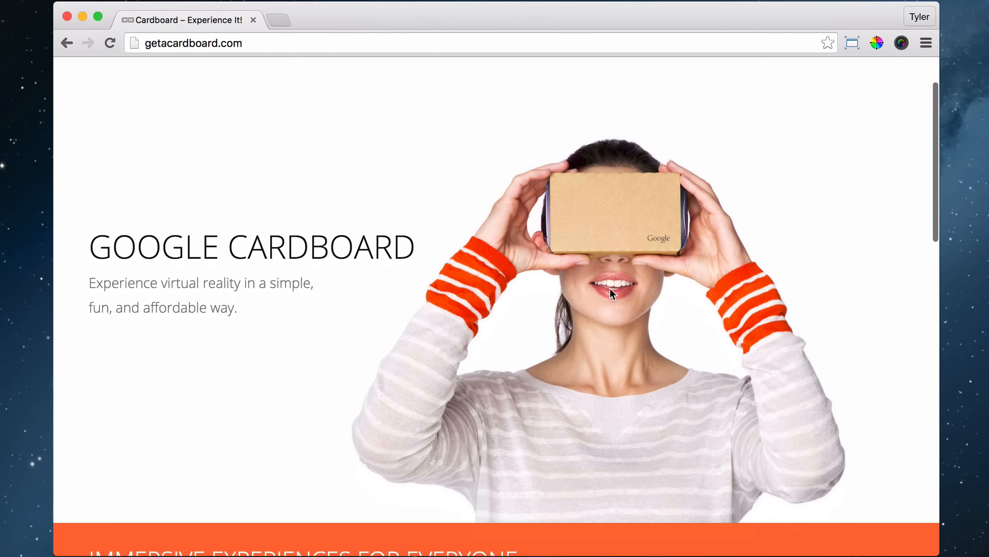
{"action": "scroll", "coordinate": [610, 289], "scroll_direction": "up", "scroll_amount": 3}
{"action": "scroll", "coordinate": [610, 289], "scroll_direction": "down", "scroll_amount": 5}
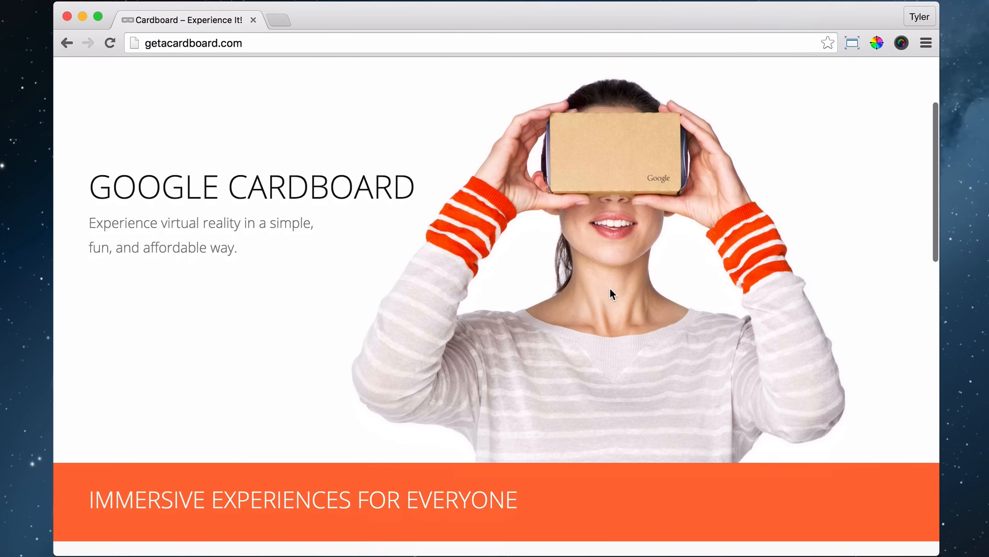
{"action": "scroll", "coordinate": [609, 288], "scroll_direction": "down", "scroll_amount": 2}
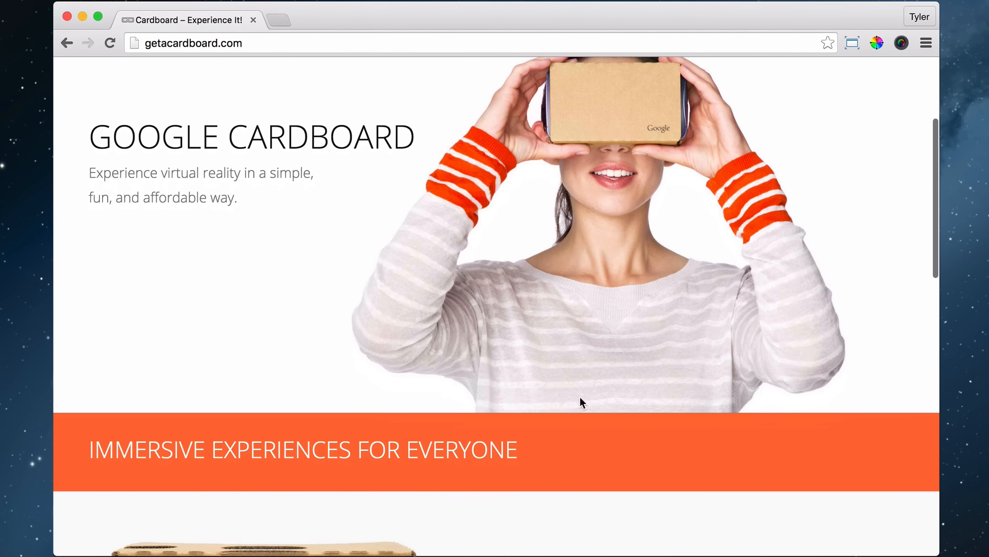
{"action": "scroll", "coordinate": [579, 397], "scroll_direction": "down", "scroll_amount": 2}
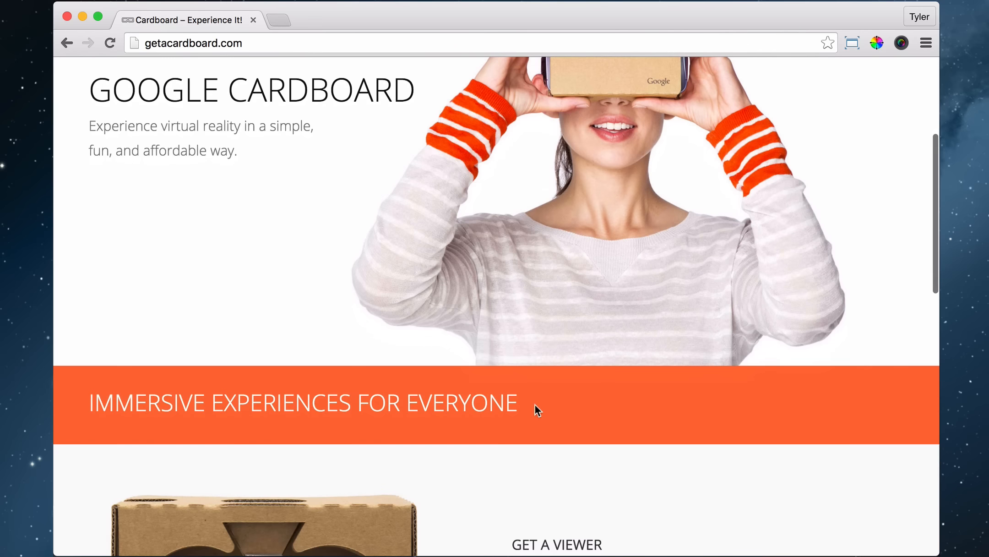
{"action": "left_click_drag", "start_coordinate": [512, 401], "coordinate": [57, 408]}
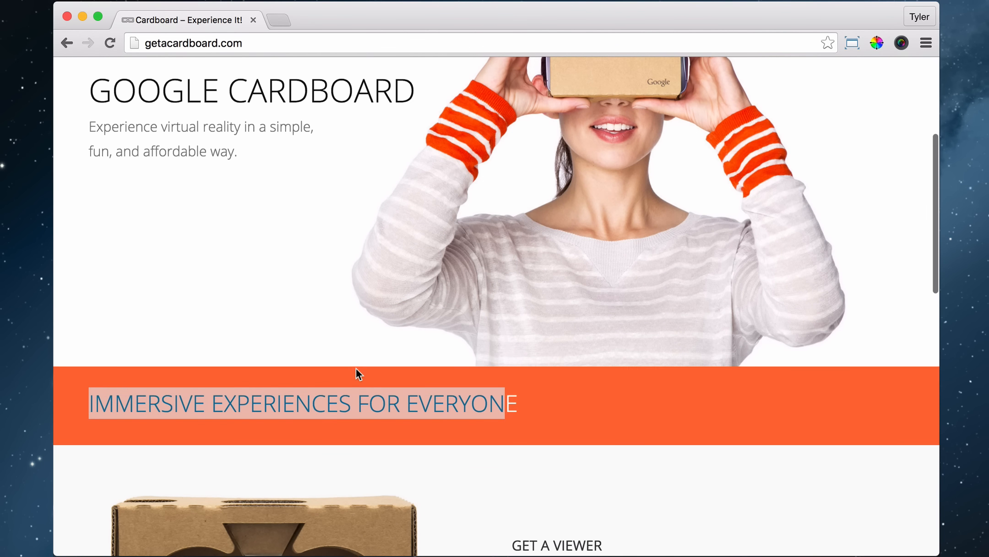
{"action": "scroll", "coordinate": [356, 367], "scroll_direction": "up", "scroll_amount": 5}
{"action": "scroll", "coordinate": [849, 456], "scroll_direction": "down", "scroll_amount": 8}
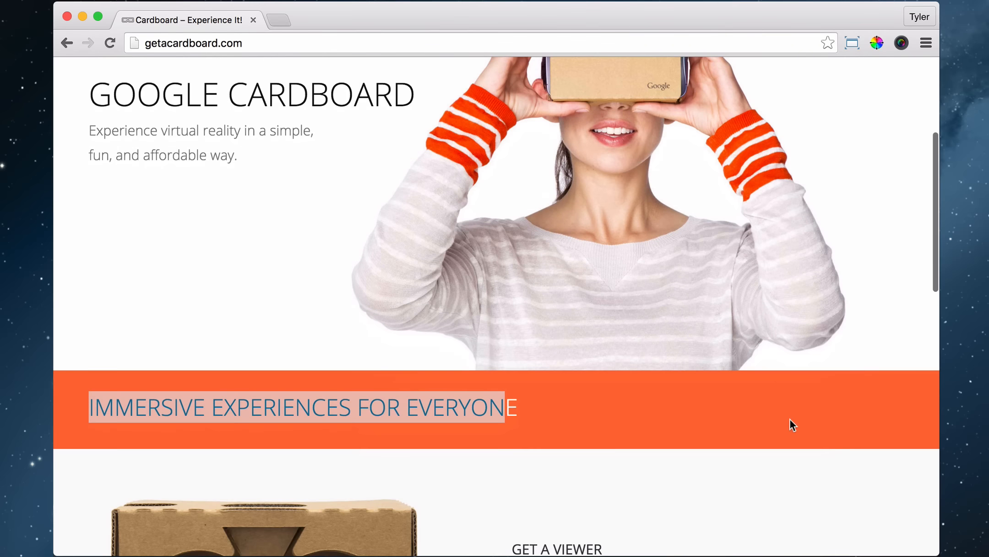
{"action": "scroll", "coordinate": [544, 412], "scroll_direction": "down", "scroll_amount": 3}
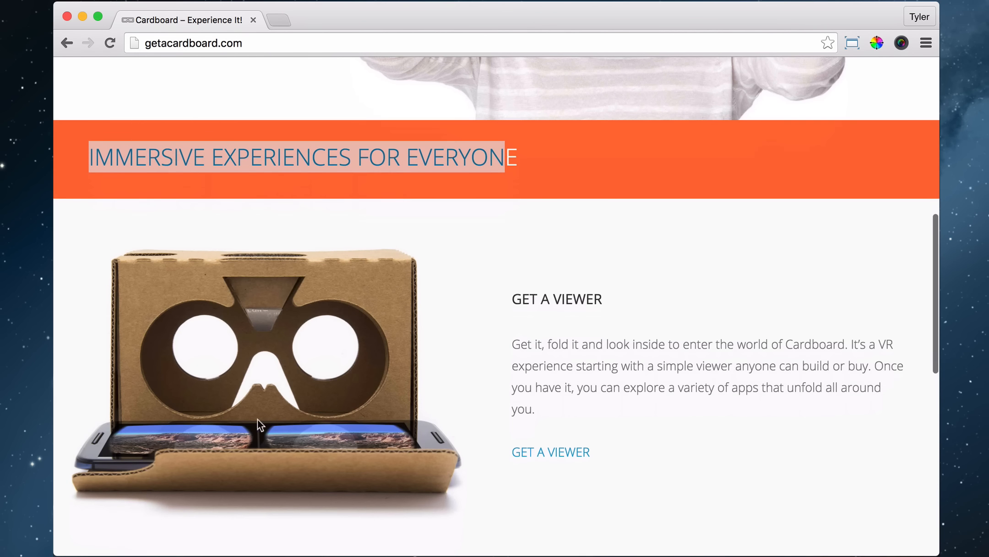
{"action": "left_click", "coordinate": [541, 153]}
Scroll to the footer past 'So what are you waiting for?', then open About
{"action": "scroll", "coordinate": [542, 155], "scroll_direction": "down", "scroll_amount": 2}
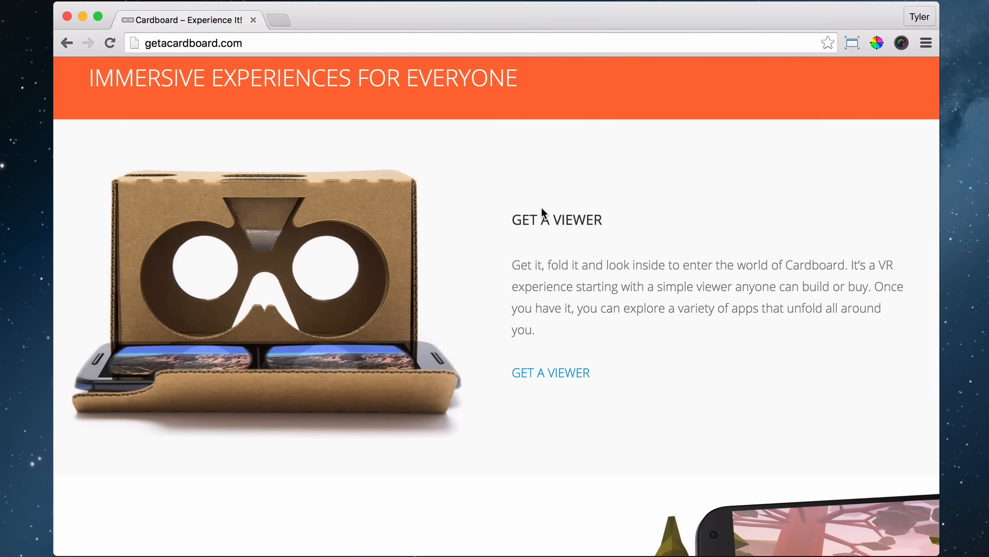
{"action": "scroll", "coordinate": [541, 209], "scroll_direction": "down", "scroll_amount": 6}
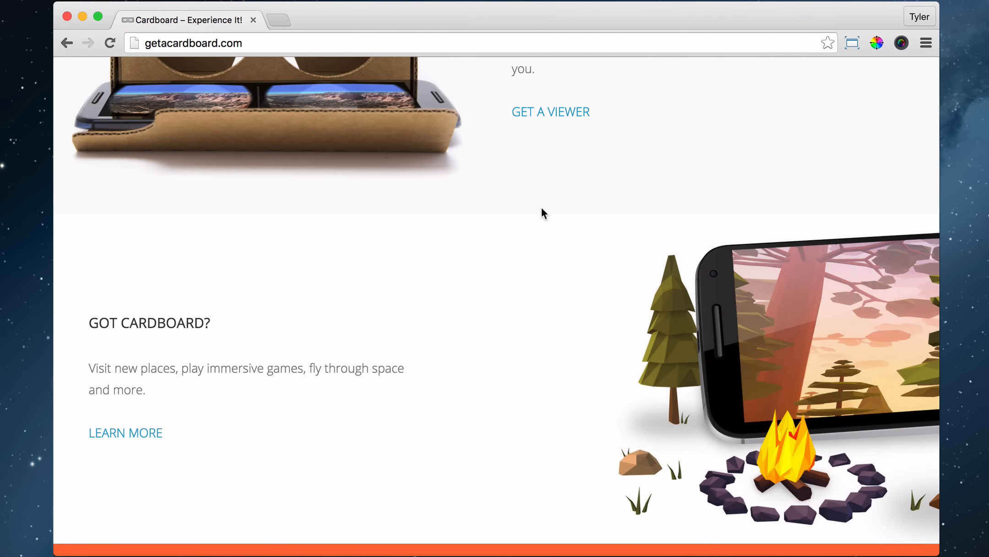
{"action": "scroll", "coordinate": [542, 212], "scroll_direction": "down", "scroll_amount": 5}
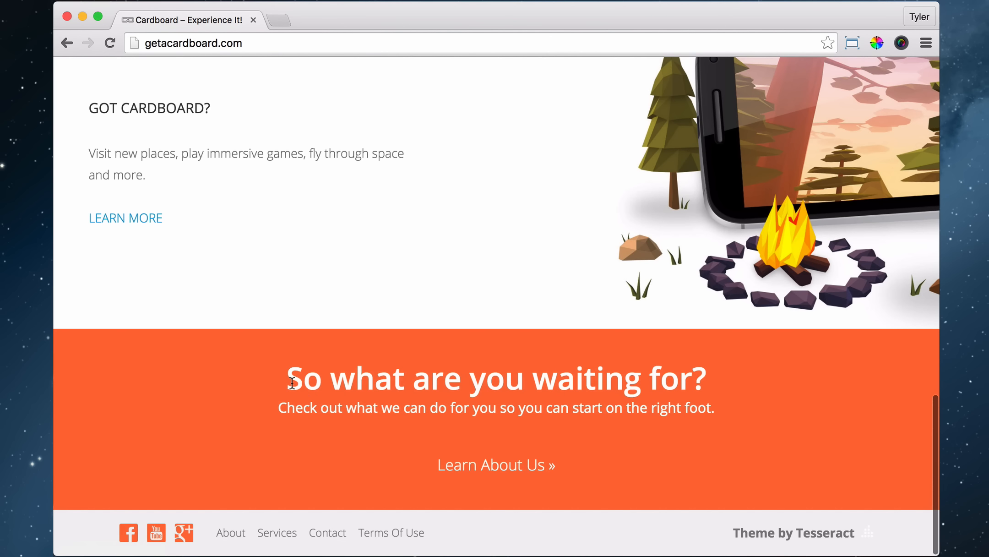
{"action": "left_click_drag", "start_coordinate": [291, 382], "coordinate": [660, 379]}
{"action": "left_click", "coordinate": [660, 379]}
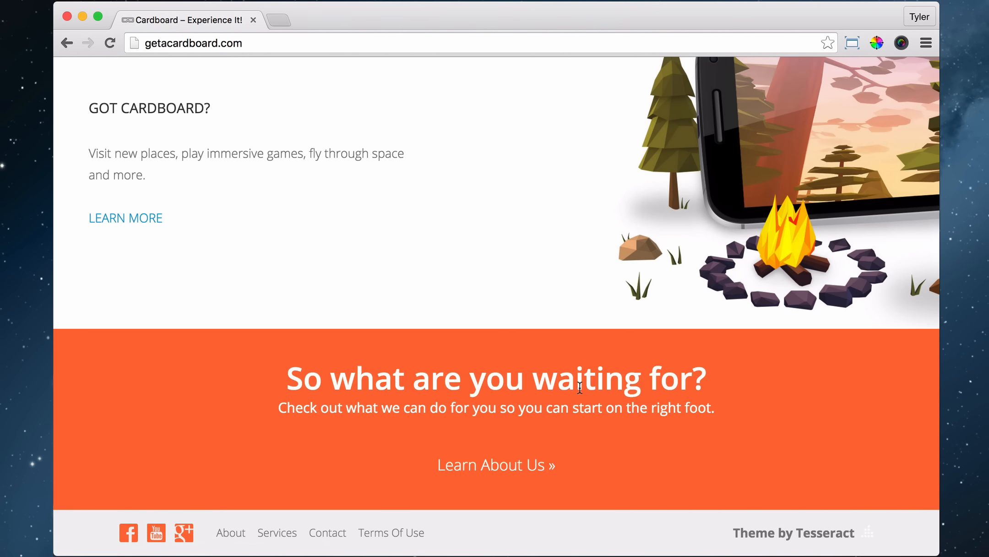
{"action": "scroll", "coordinate": [579, 388], "scroll_direction": "up", "scroll_amount": 20}
{"action": "left_click", "coordinate": [277, 80]}
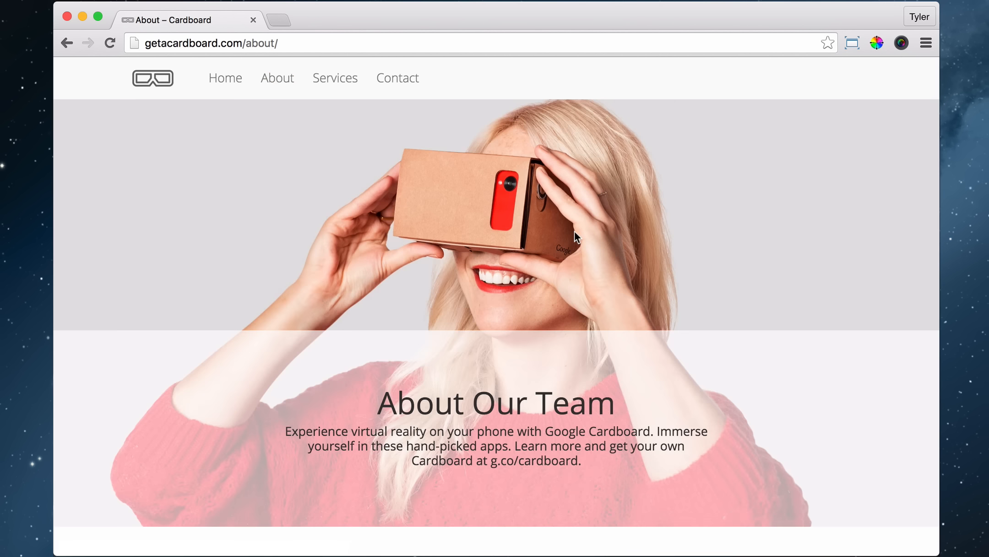
Select and then clear the 'About Our Team' heading
{"action": "scroll", "coordinate": [574, 231], "scroll_direction": "down", "scroll_amount": 2}
{"action": "scroll", "coordinate": [551, 275], "scroll_direction": "up", "scroll_amount": 2}
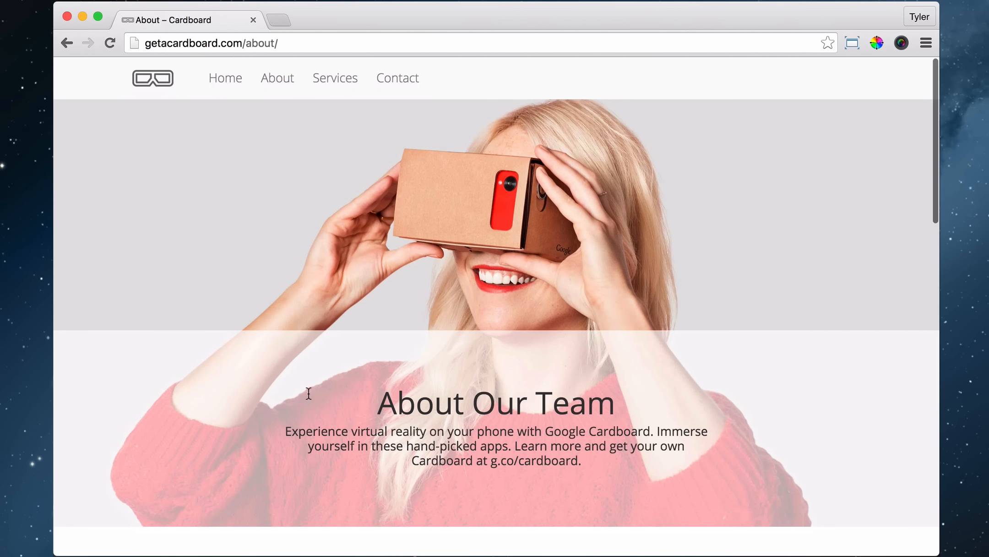
{"action": "left_click_drag", "start_coordinate": [379, 402], "coordinate": [621, 397]}
{"action": "left_click", "coordinate": [609, 399]}
Look through the team rows and briefly highlight the employee quote
{"action": "scroll", "coordinate": [609, 399], "scroll_direction": "up", "scroll_amount": 1}
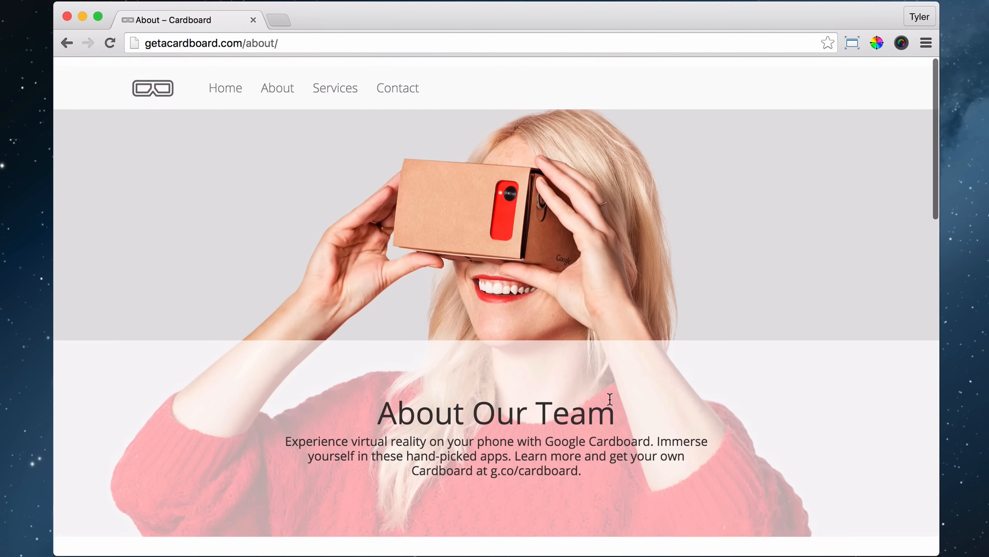
{"action": "scroll", "coordinate": [610, 399], "scroll_direction": "down", "scroll_amount": 1}
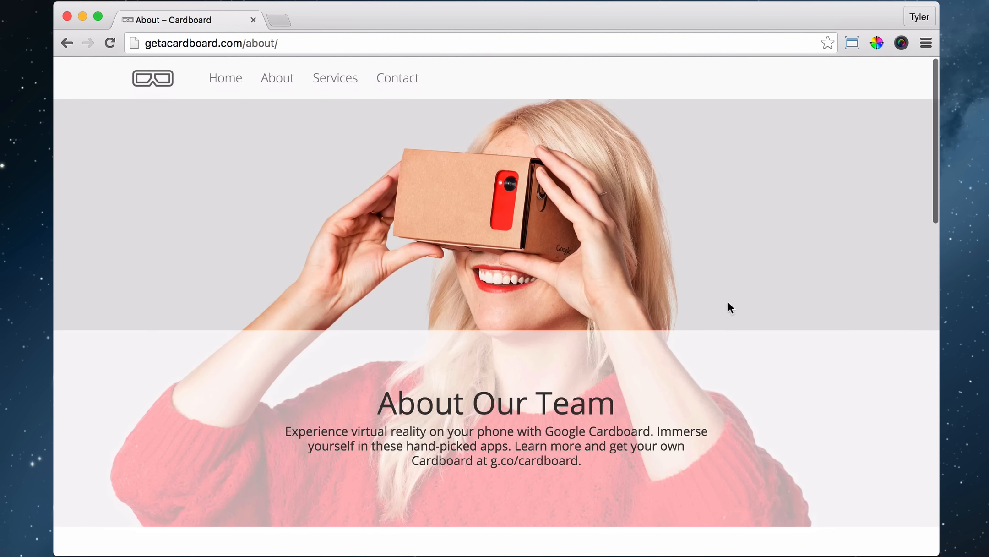
{"action": "scroll", "coordinate": [727, 304], "scroll_direction": "down", "scroll_amount": 8}
{"action": "scroll", "coordinate": [728, 302], "scroll_direction": "up", "scroll_amount": 4}
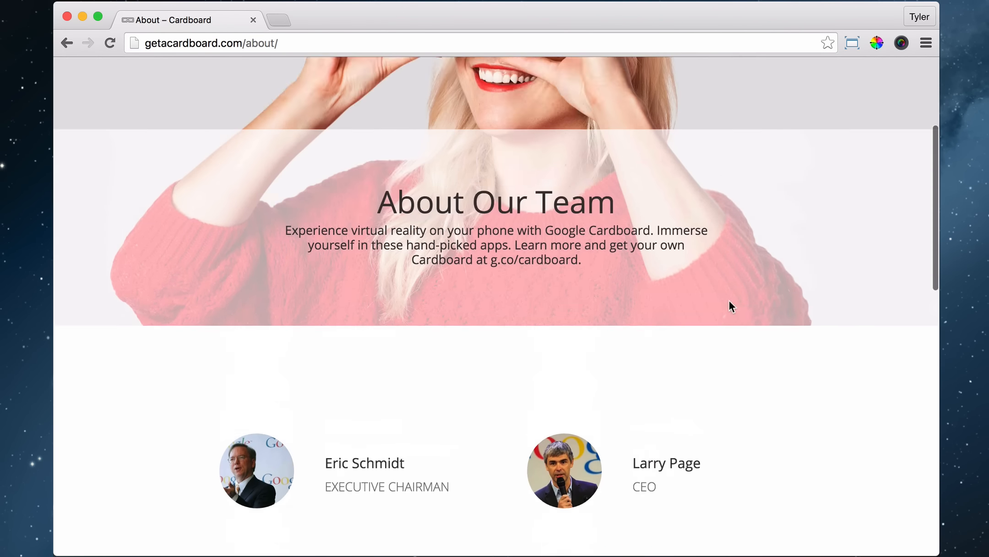
{"action": "scroll", "coordinate": [729, 301], "scroll_direction": "up", "scroll_amount": 5}
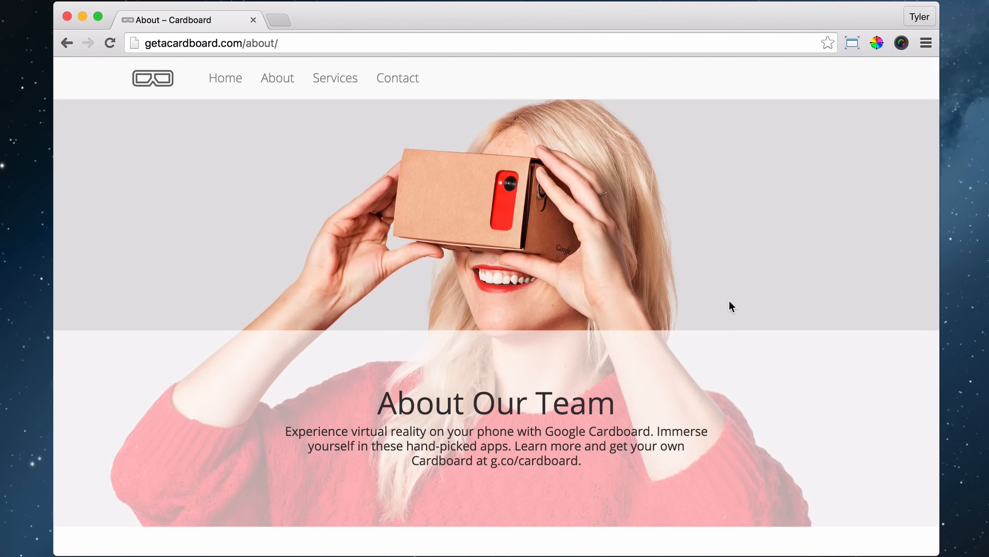
{"action": "scroll", "coordinate": [728, 306], "scroll_direction": "down", "scroll_amount": 8}
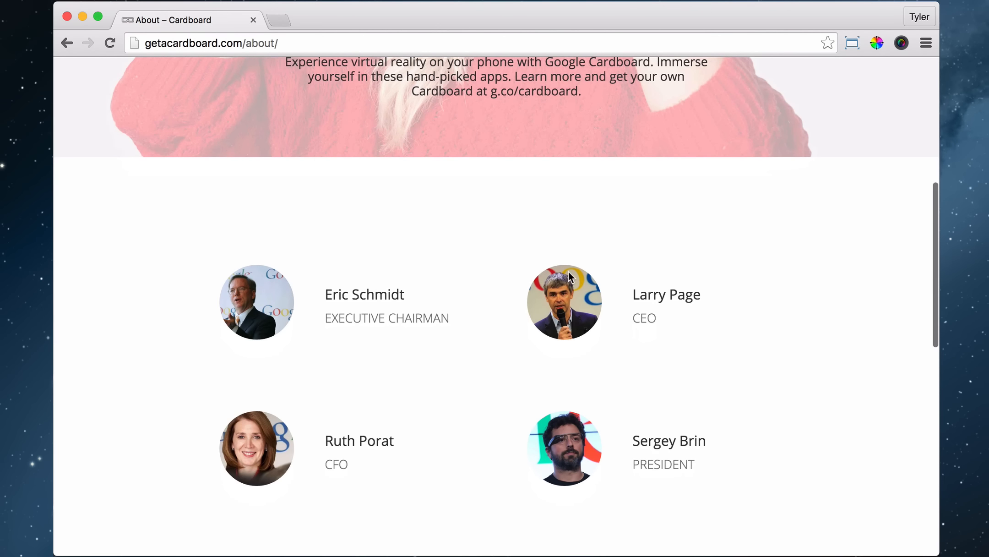
{"action": "scroll", "coordinate": [568, 273], "scroll_direction": "down", "scroll_amount": 7}
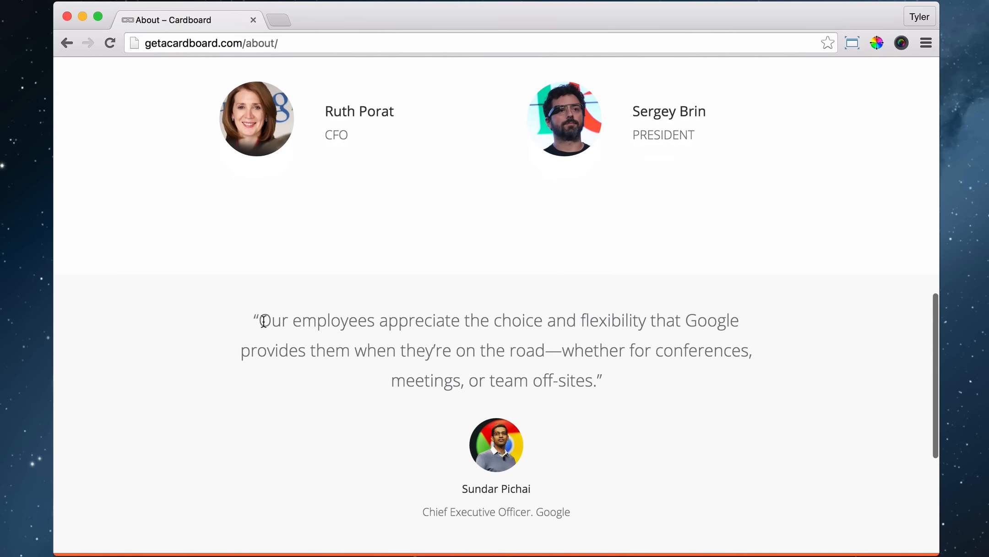
{"action": "left_click_drag", "start_coordinate": [263, 320], "coordinate": [589, 380]}
{"action": "left_click", "coordinate": [587, 378]}
Scroll to the page bottom and back up, then go to Services
{"action": "scroll", "coordinate": [587, 379], "scroll_direction": "down", "scroll_amount": 4}
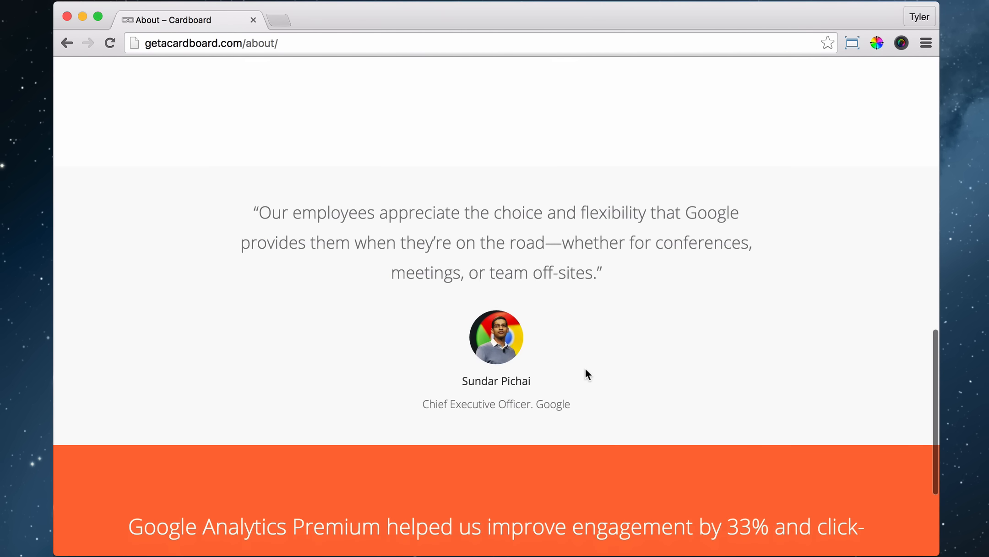
{"action": "scroll", "coordinate": [586, 370], "scroll_direction": "down", "scroll_amount": 6}
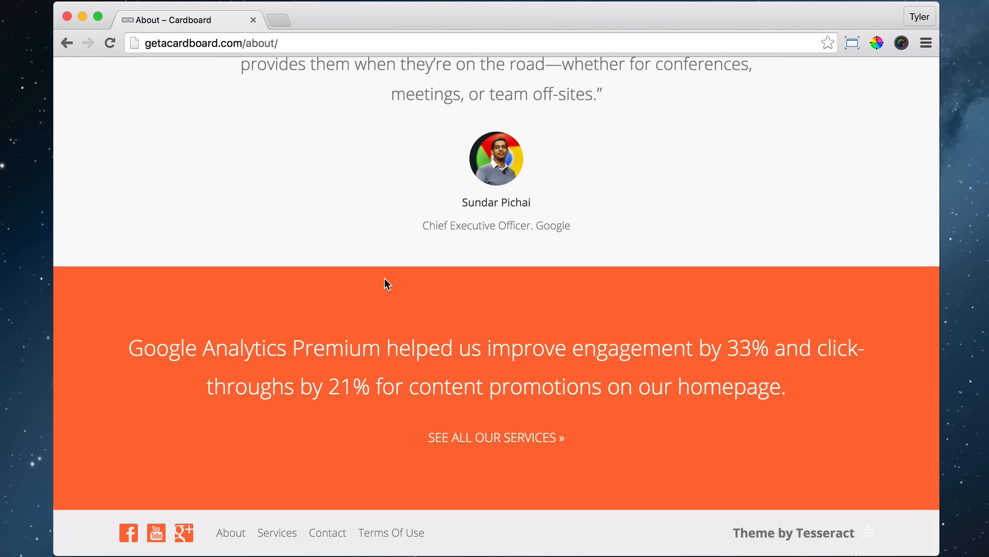
{"action": "scroll", "coordinate": [384, 278], "scroll_direction": "up", "scroll_amount": 20}
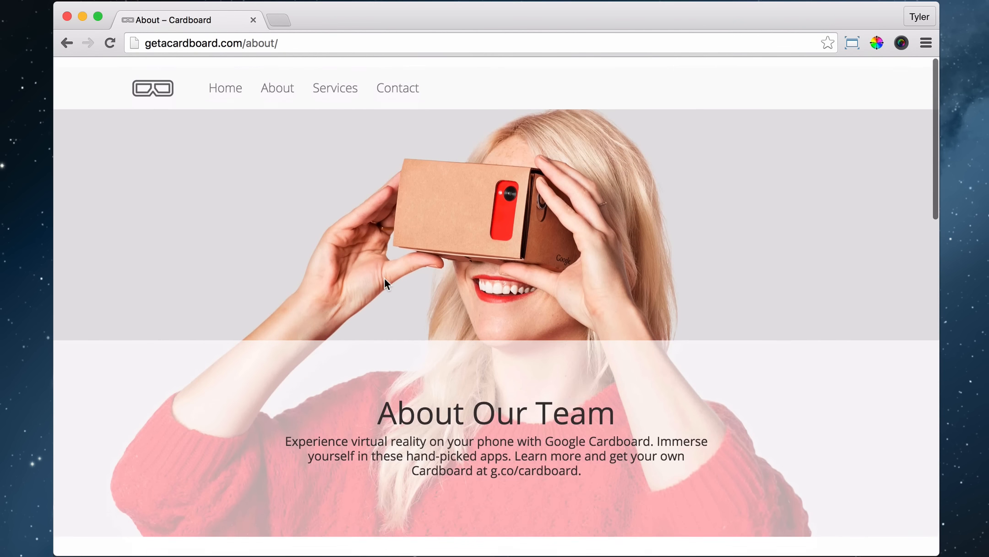
{"action": "left_click", "coordinate": [338, 84]}
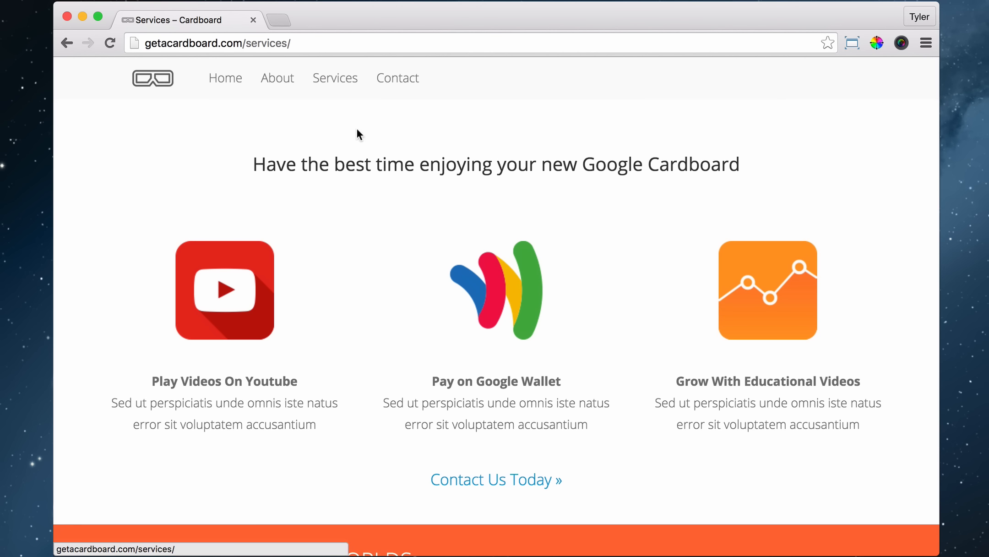
Scroll through the Services page, then go to Contact from the navigation bar
{"action": "scroll", "coordinate": [425, 215], "scroll_direction": "down", "scroll_amount": 3}
{"action": "scroll", "coordinate": [425, 213], "scroll_direction": "up", "scroll_amount": 1}
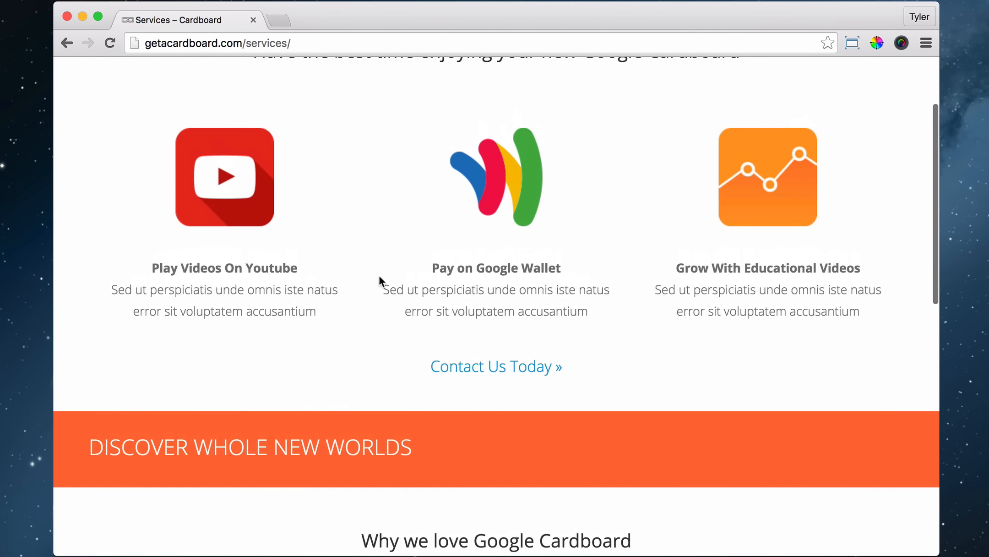
{"action": "scroll", "coordinate": [779, 235], "scroll_direction": "up", "scroll_amount": 3}
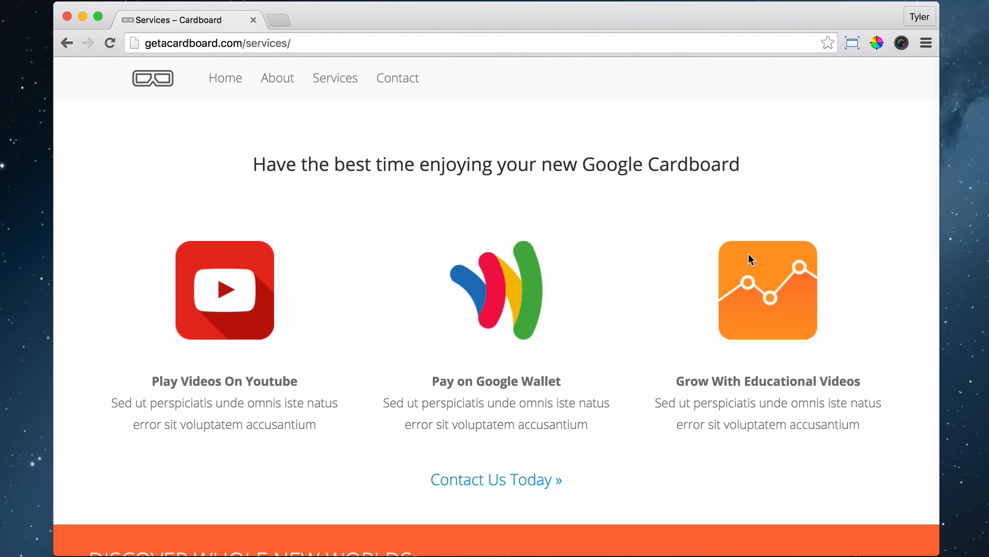
{"action": "scroll", "coordinate": [748, 255], "scroll_direction": "down", "scroll_amount": 5}
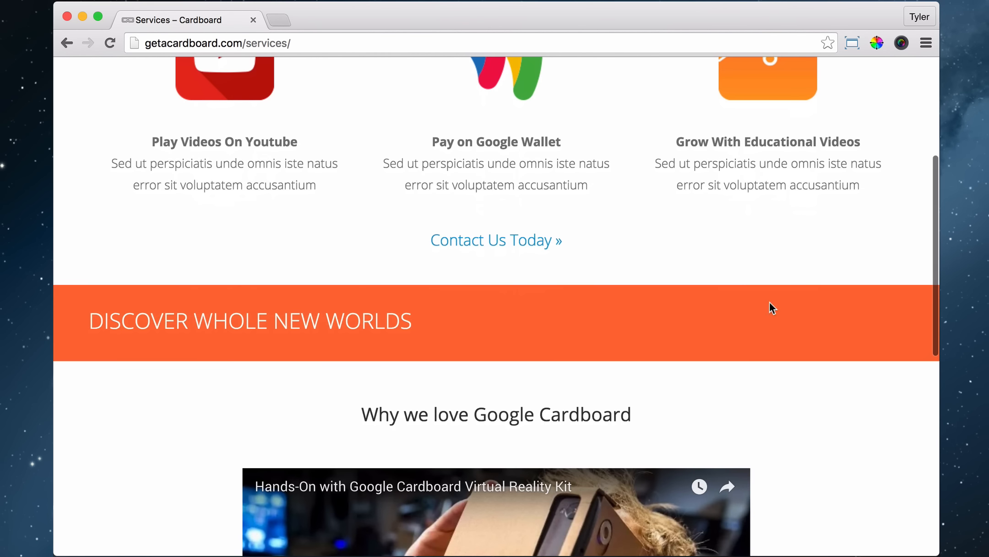
{"action": "scroll", "coordinate": [869, 379], "scroll_direction": "down", "scroll_amount": 5}
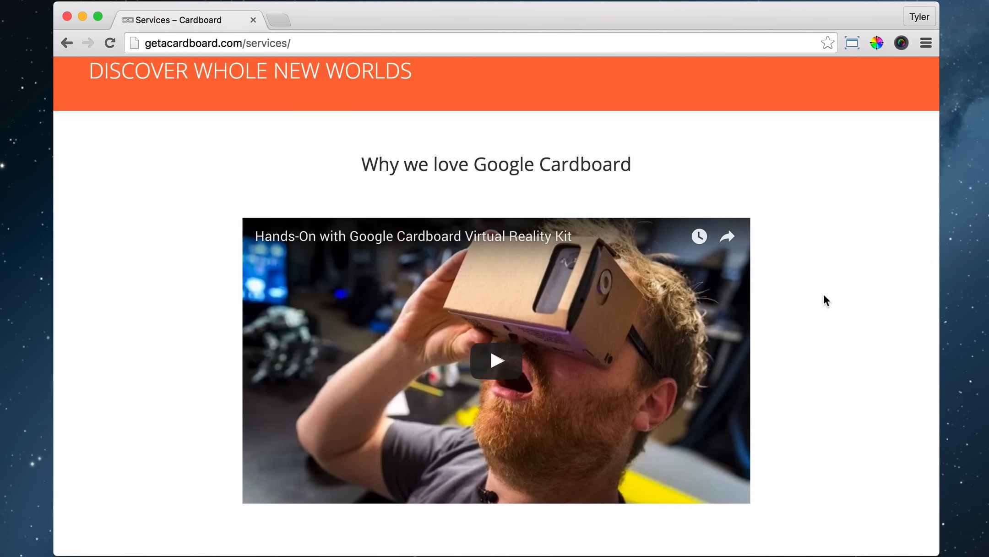
{"action": "scroll", "coordinate": [824, 300], "scroll_direction": "down", "scroll_amount": 3}
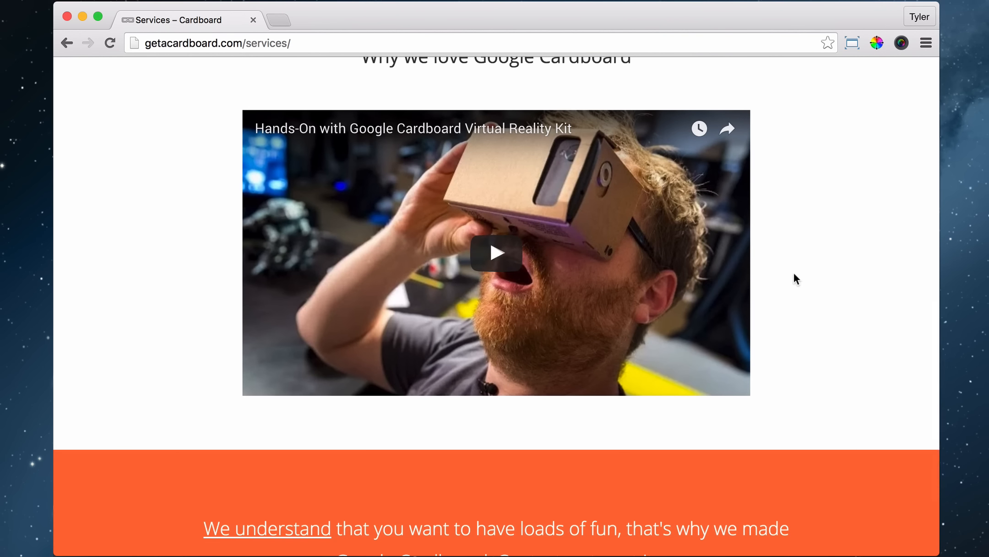
{"action": "scroll", "coordinate": [794, 275], "scroll_direction": "down", "scroll_amount": 3}
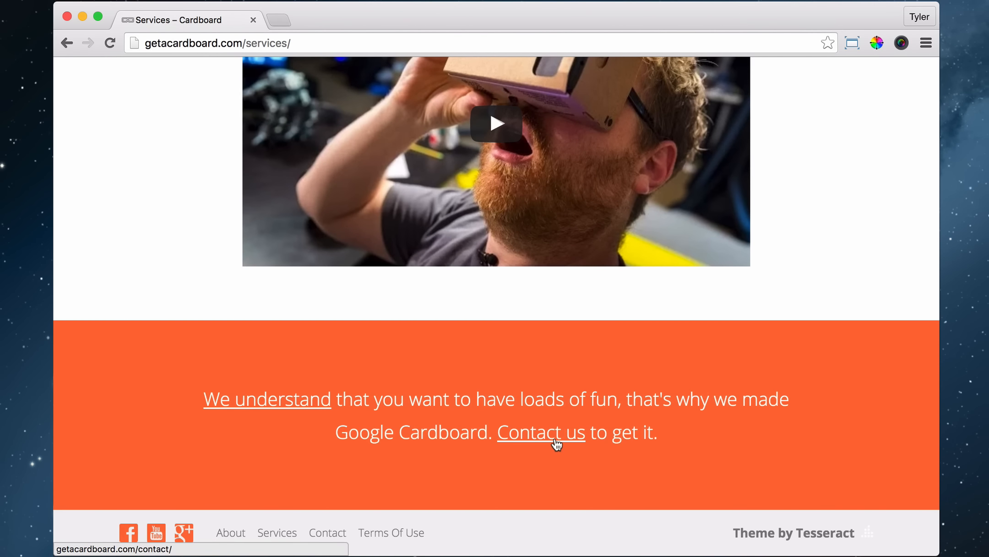
{"action": "scroll", "coordinate": [547, 441], "scroll_direction": "up", "scroll_amount": 15}
{"action": "left_click", "coordinate": [401, 85]}
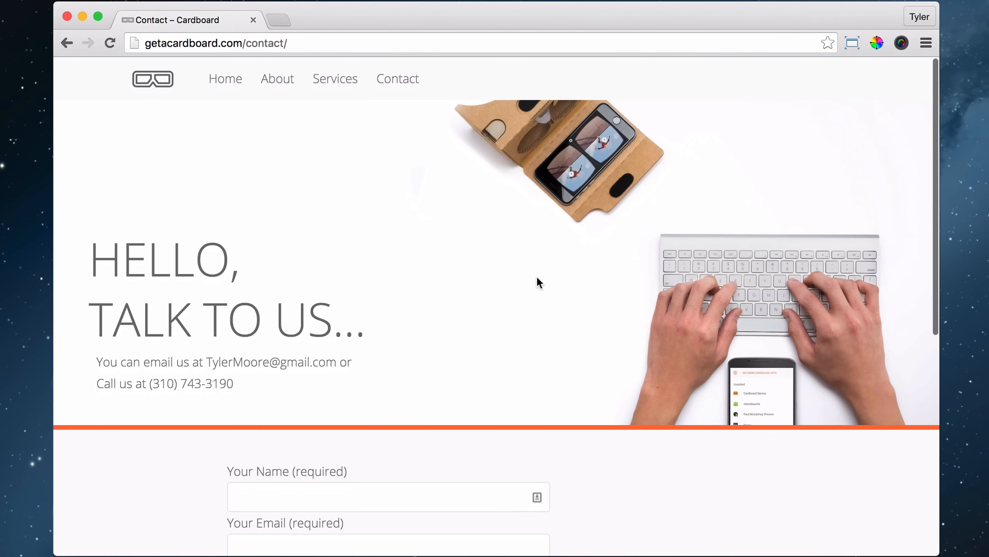
Highlight the 'HELLO, TALK TO US' heading, the contact email and the phone number
{"action": "left_click_drag", "start_coordinate": [99, 260], "coordinate": [335, 316]}
{"action": "left_click", "coordinate": [297, 324]}
{"action": "left_click_drag", "start_coordinate": [211, 364], "coordinate": [311, 364]}
{"action": "left_click_drag", "start_coordinate": [151, 383], "coordinate": [234, 382]}
{"action": "left_click", "coordinate": [435, 380]}
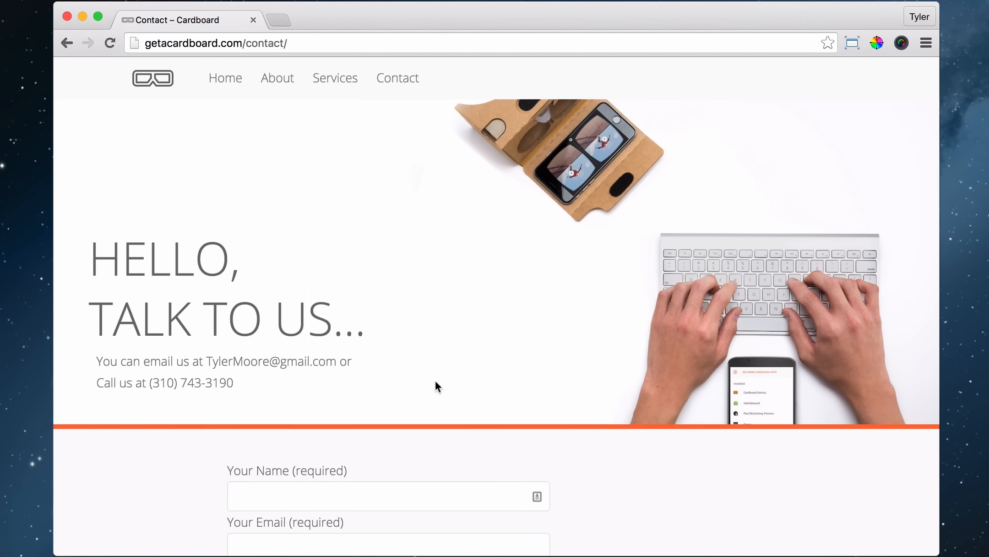
Scroll to the form, view the received Contact Form Message, then click the site logo
{"action": "scroll", "coordinate": [566, 318], "scroll_direction": "down", "scroll_amount": 3}
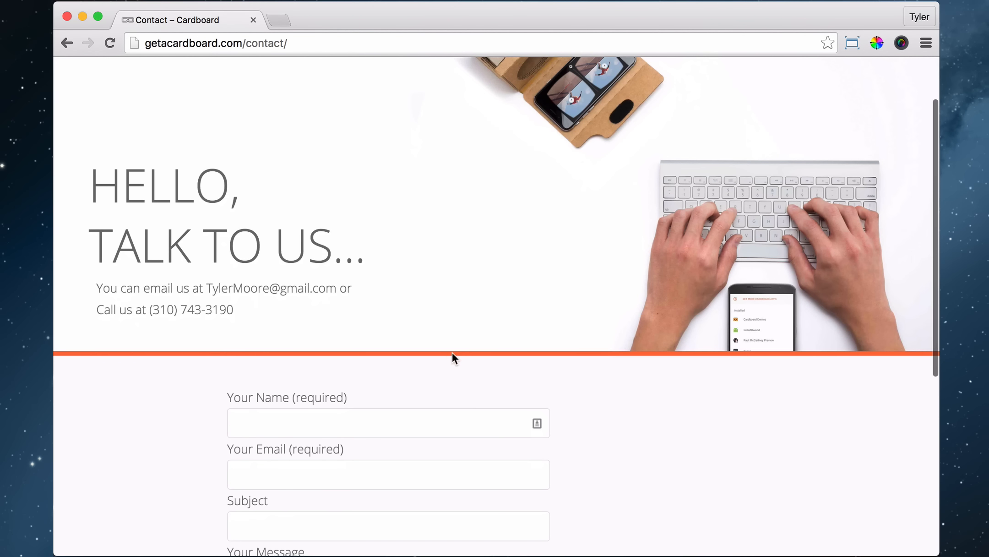
{"action": "scroll", "coordinate": [602, 336], "scroll_direction": "down", "scroll_amount": 10}
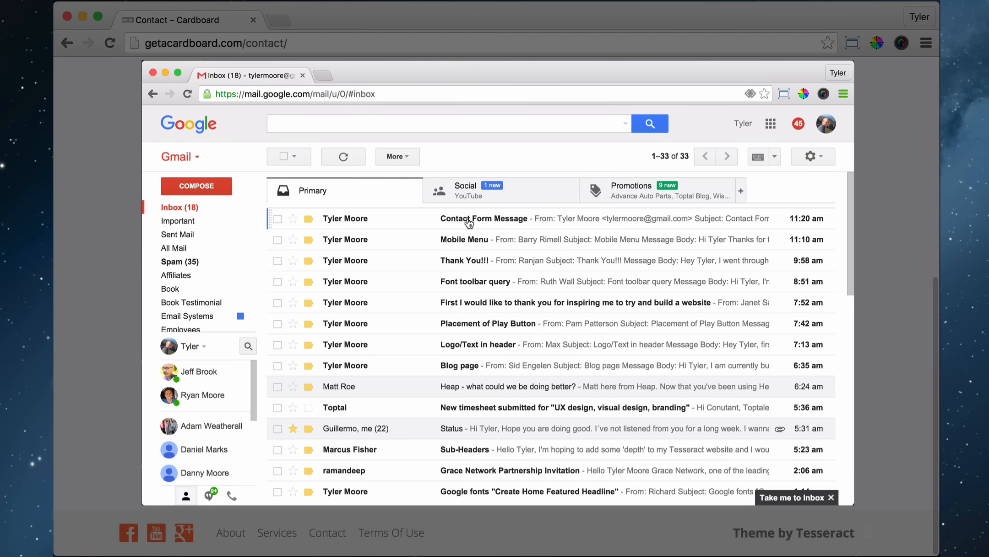
{"action": "left_click", "coordinate": [431, 218]}
{"action": "left_click_drag", "start_coordinate": [298, 240], "coordinate": [416, 287]}
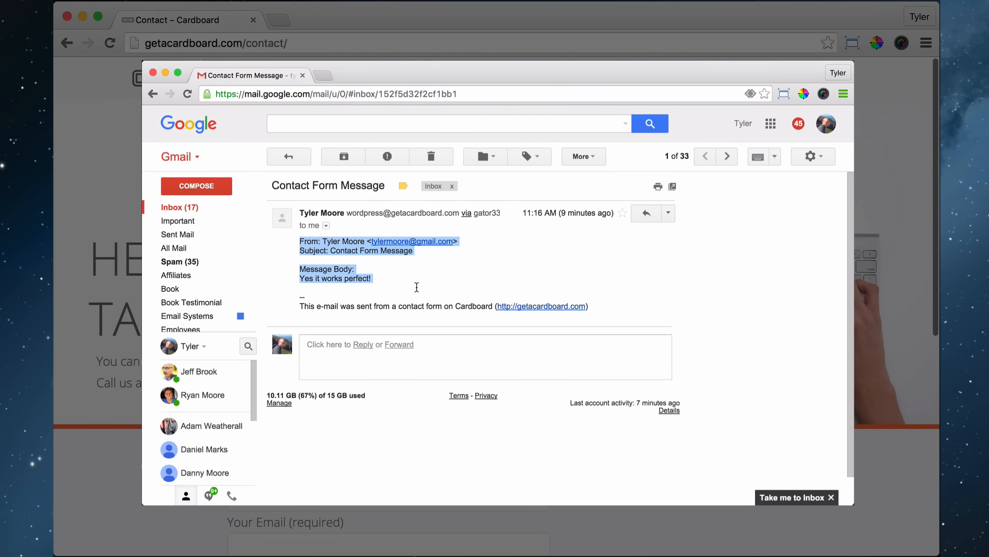
{"action": "left_click", "coordinate": [416, 287]}
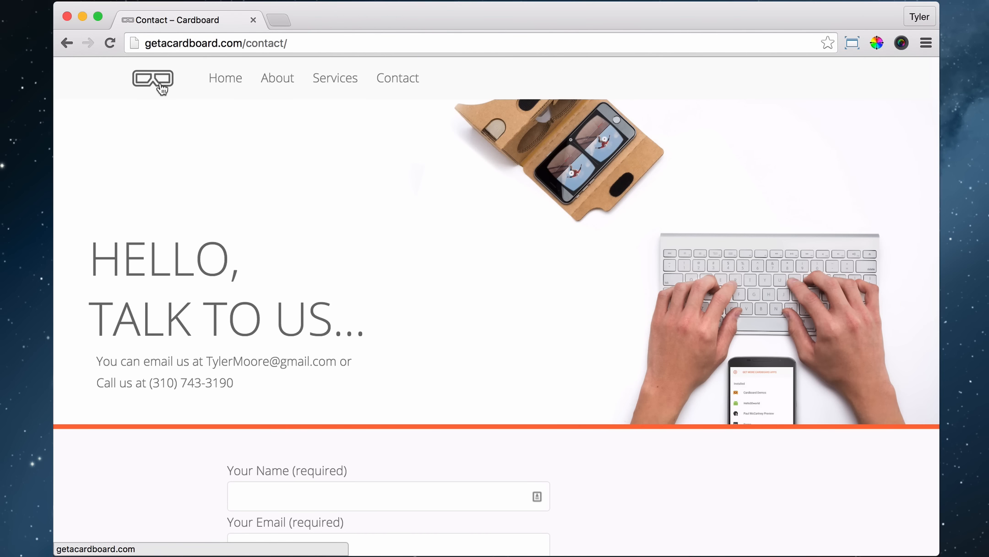
{"action": "left_click", "coordinate": [162, 87]}
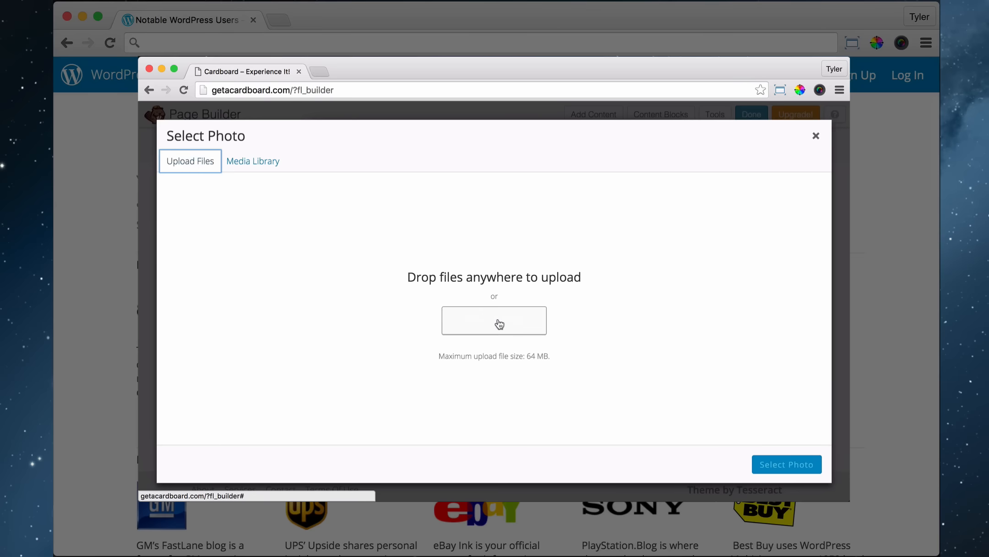
Upload hero-home.jpg from the computer and set it as the row background
{"action": "left_click", "coordinate": [495, 323]}
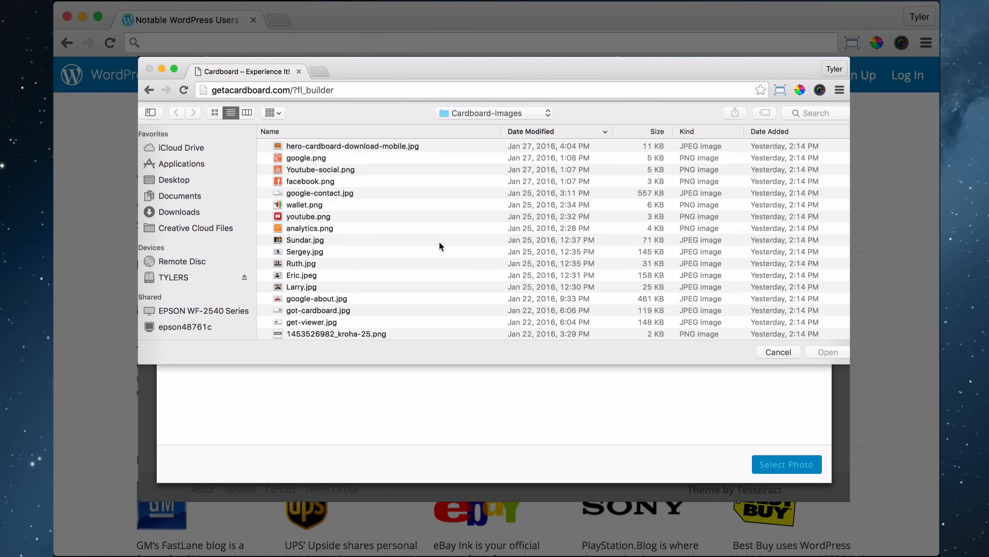
{"action": "scroll", "coordinate": [438, 242], "scroll_direction": "down", "scroll_amount": 1}
{"action": "left_click", "coordinate": [321, 333]}
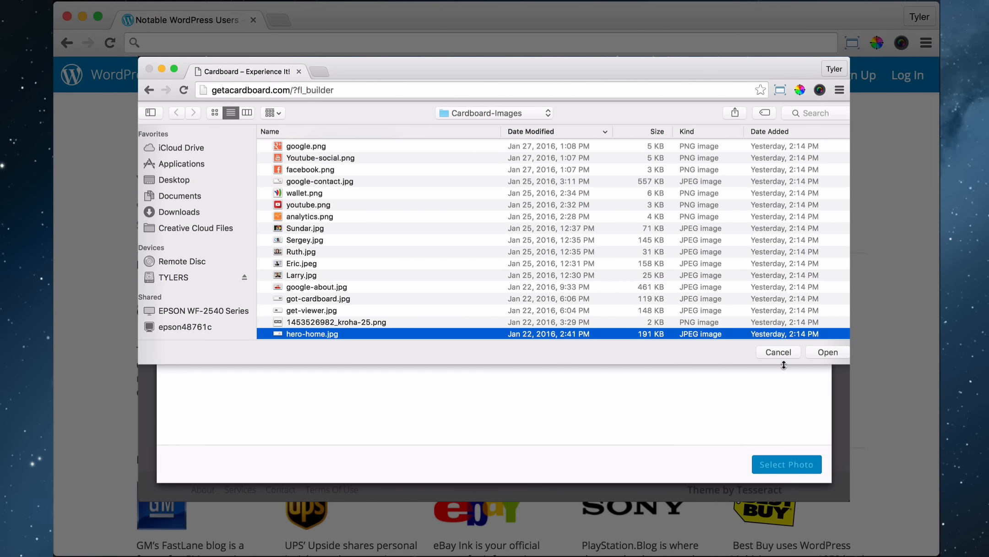
{"action": "left_click", "coordinate": [823, 351]}
{"action": "left_click", "coordinate": [785, 464]}
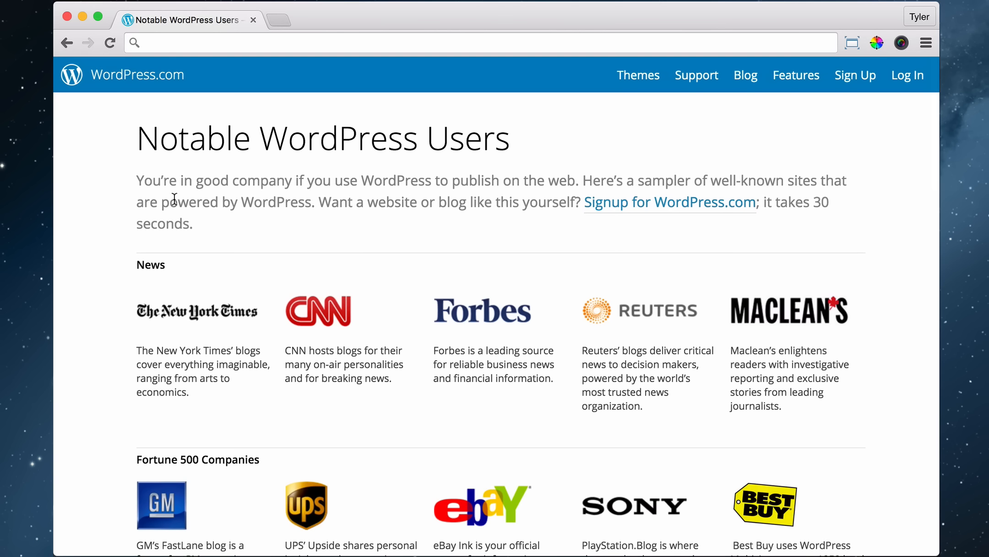
Scroll through the Notable WordPress Users News, Fortune 500, Music and Fashion sections
{"action": "scroll", "coordinate": [407, 252], "scroll_direction": "down", "scroll_amount": 3}
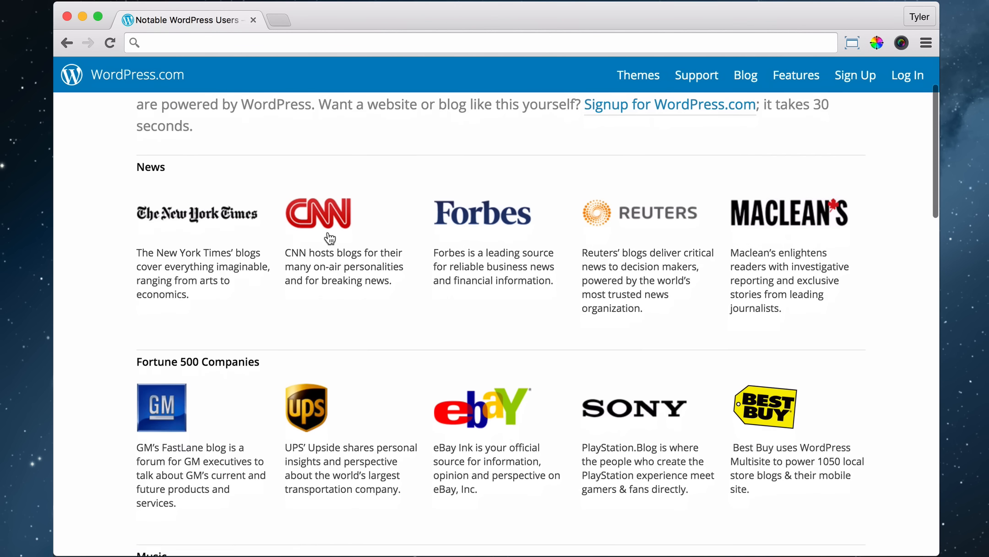
{"action": "scroll", "coordinate": [538, 241], "scroll_direction": "down", "scroll_amount": 3}
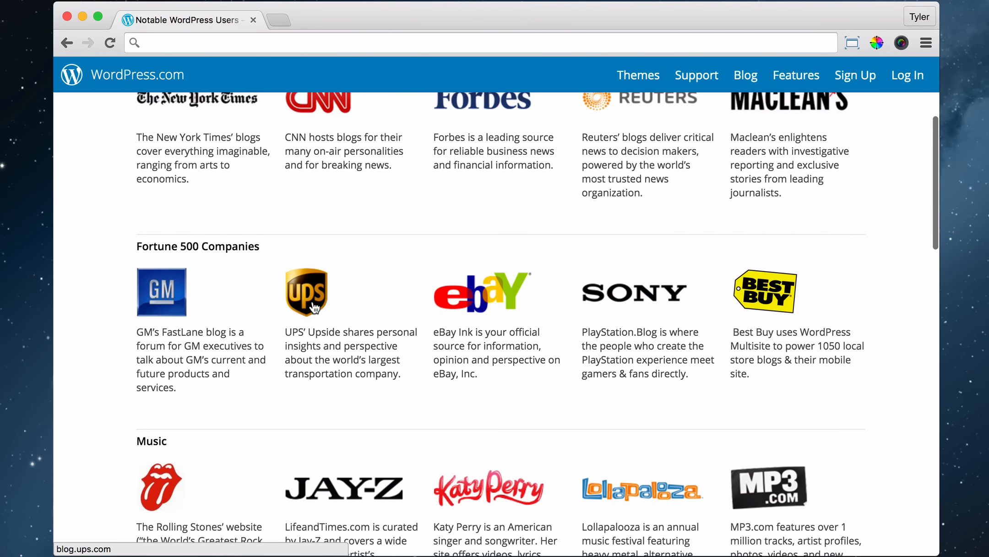
{"action": "scroll", "coordinate": [266, 302], "scroll_direction": "down", "scroll_amount": 5}
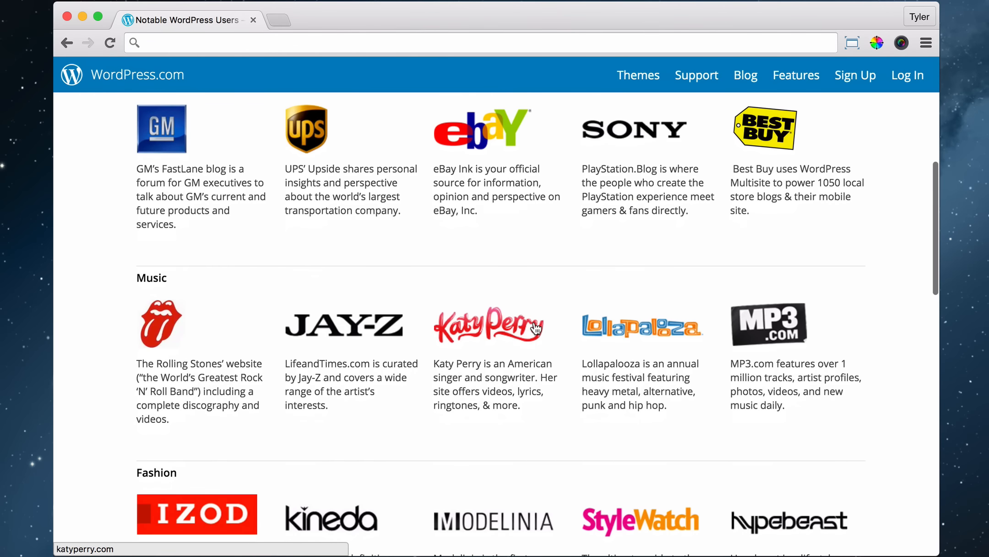
{"action": "scroll", "coordinate": [535, 329], "scroll_direction": "up", "scroll_amount": 6}
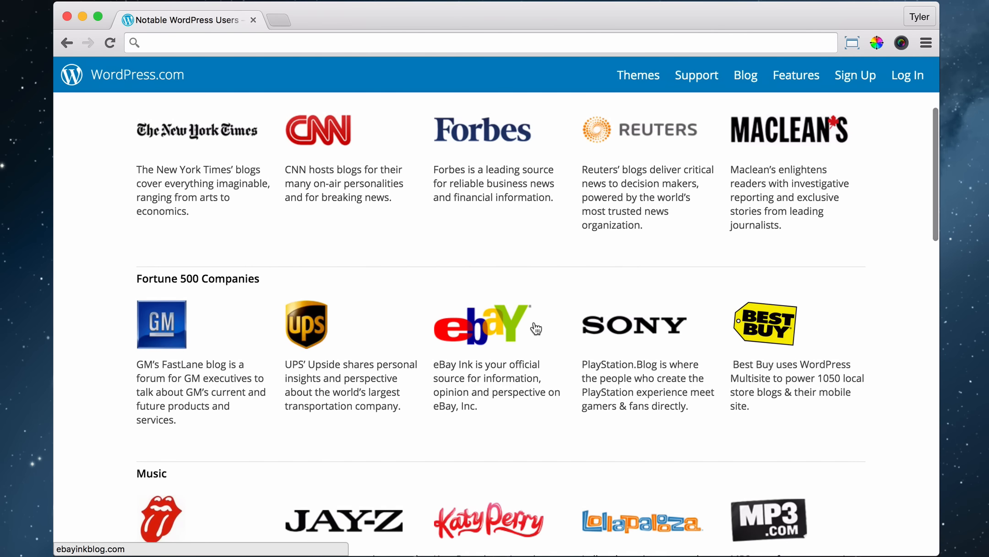
{"action": "scroll", "coordinate": [536, 329], "scroll_direction": "down", "scroll_amount": 10}
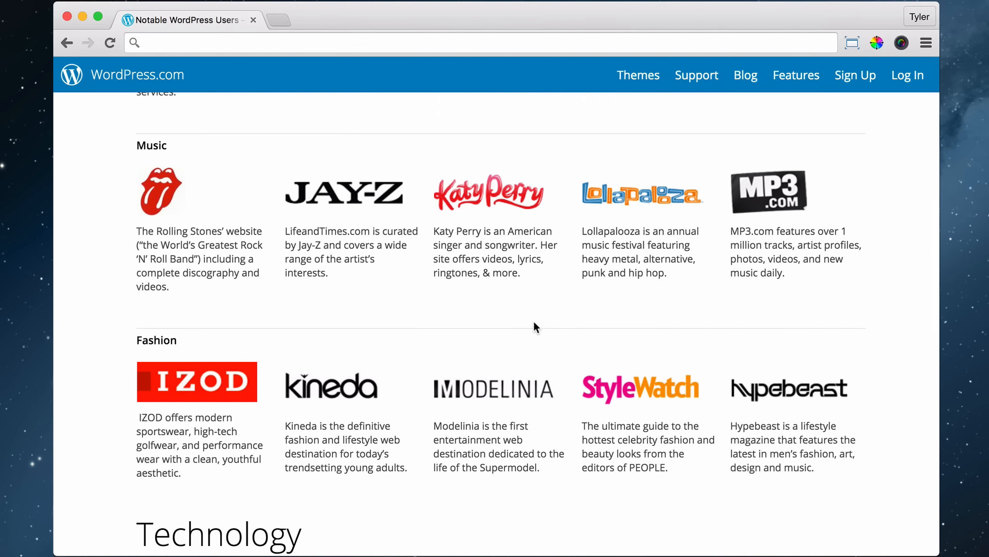
{"action": "scroll", "coordinate": [535, 327], "scroll_direction": "up", "scroll_amount": 6}
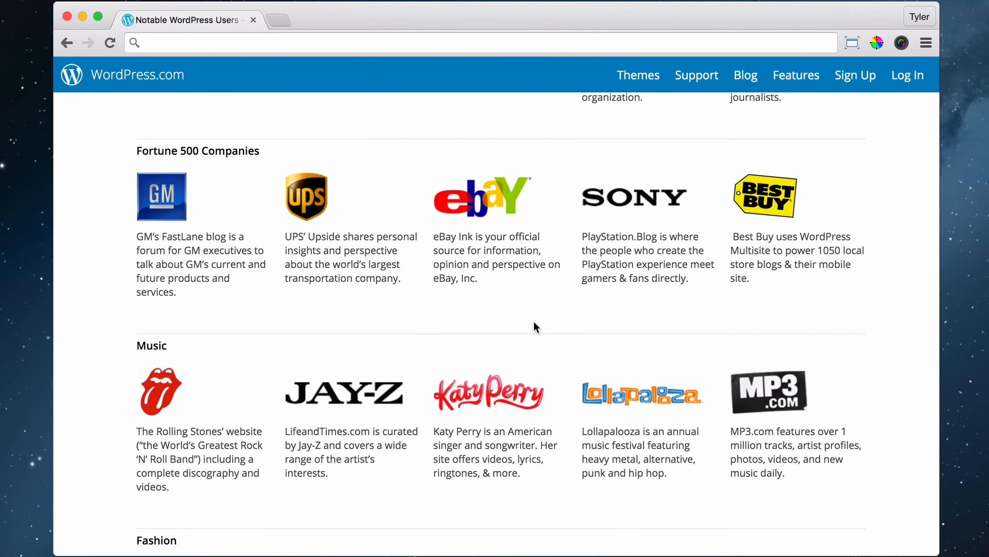
{"action": "scroll", "coordinate": [534, 323], "scroll_direction": "up", "scroll_amount": 9}
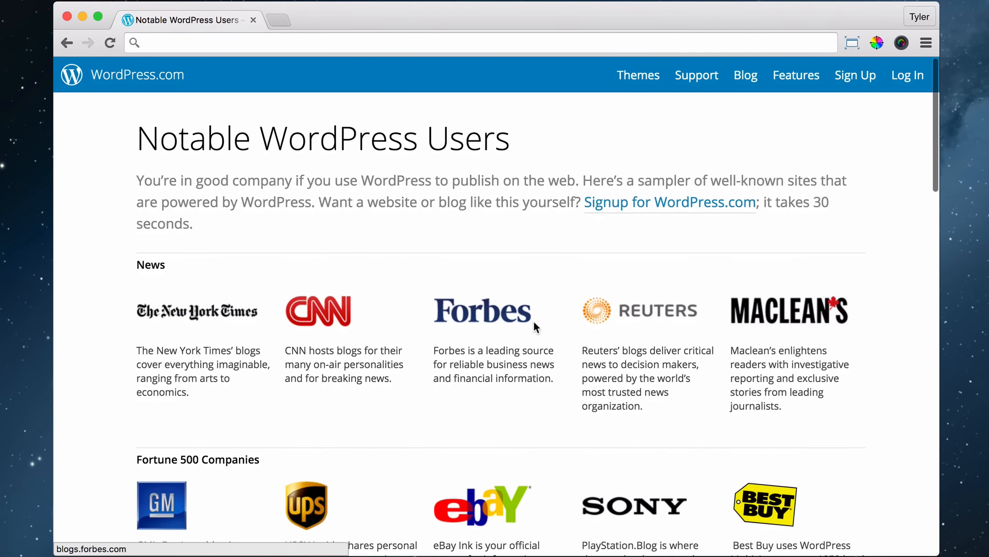
{"action": "scroll", "coordinate": [535, 323], "scroll_direction": "down", "scroll_amount": 4}
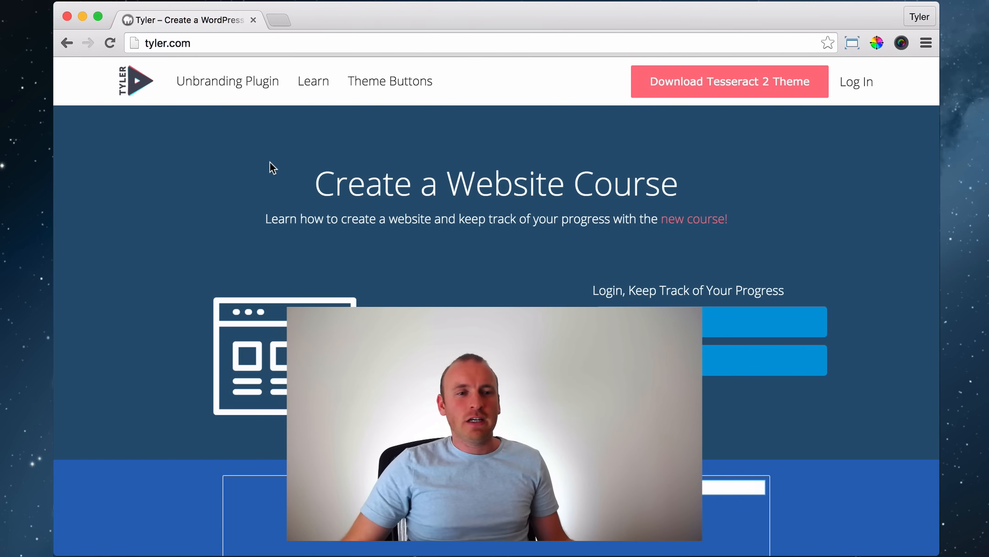
Enter tyler.com in the address bar to load the Create a Website Course homepage
{"action": "left_click", "coordinate": [209, 42]}
{"action": "left_click", "coordinate": [226, 43]}
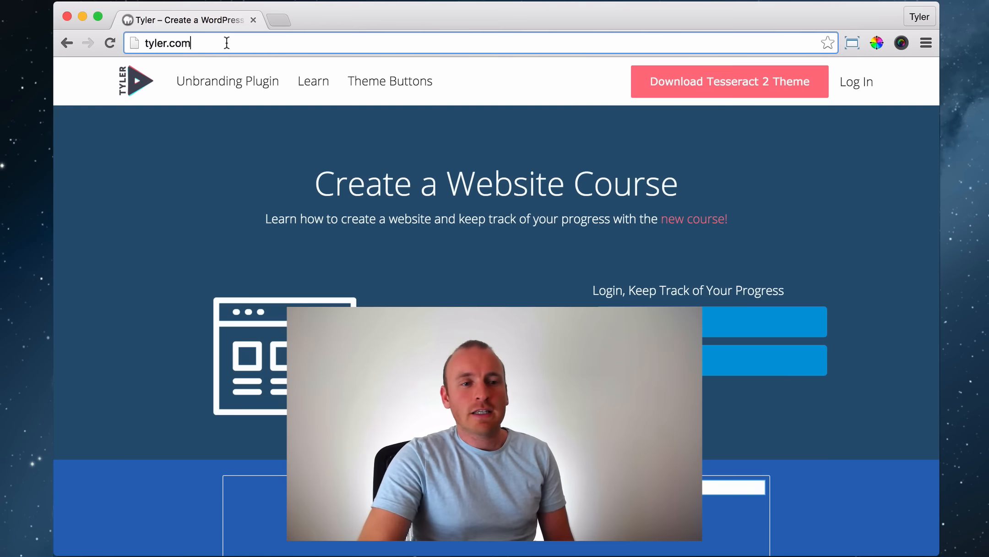
{"action": "left_click_drag", "start_coordinate": [223, 43], "coordinate": [119, 40]}
{"action": "left_click", "coordinate": [204, 43]}
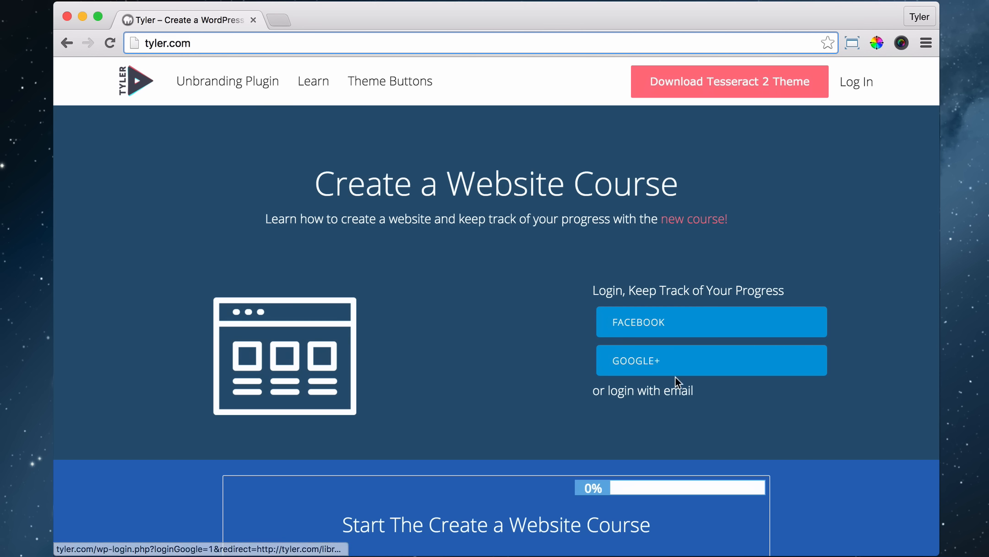
Log in with Google+ and scroll to the How To Make a WordPress Website – 2016 course
{"action": "left_click", "coordinate": [669, 364]}
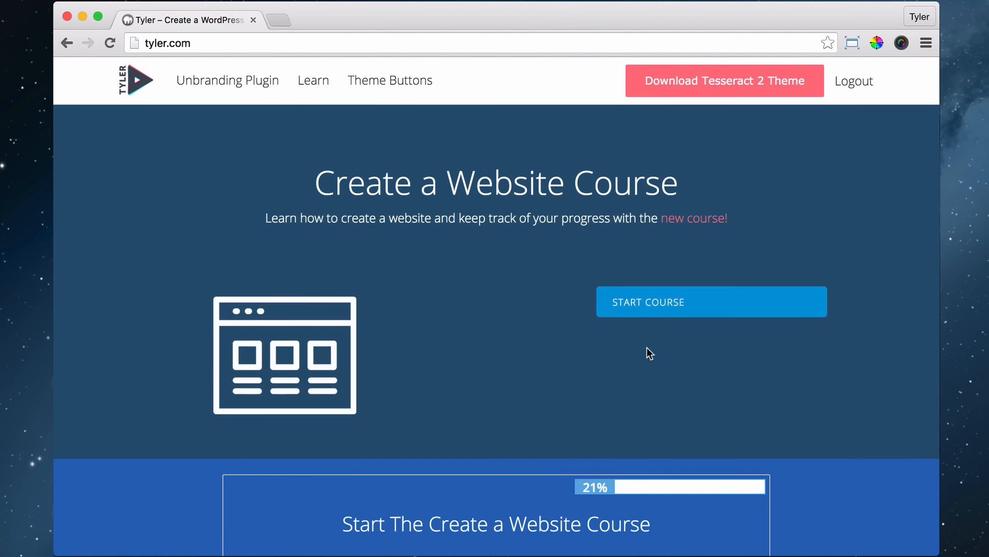
{"action": "scroll", "coordinate": [646, 347], "scroll_direction": "down", "scroll_amount": 5}
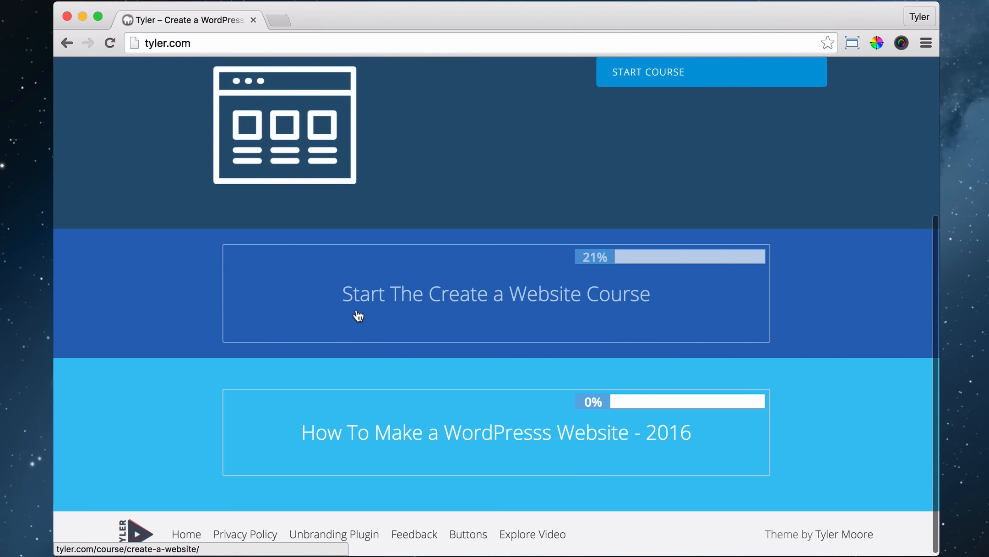
{"action": "scroll", "coordinate": [205, 320], "scroll_direction": "up", "scroll_amount": 3}
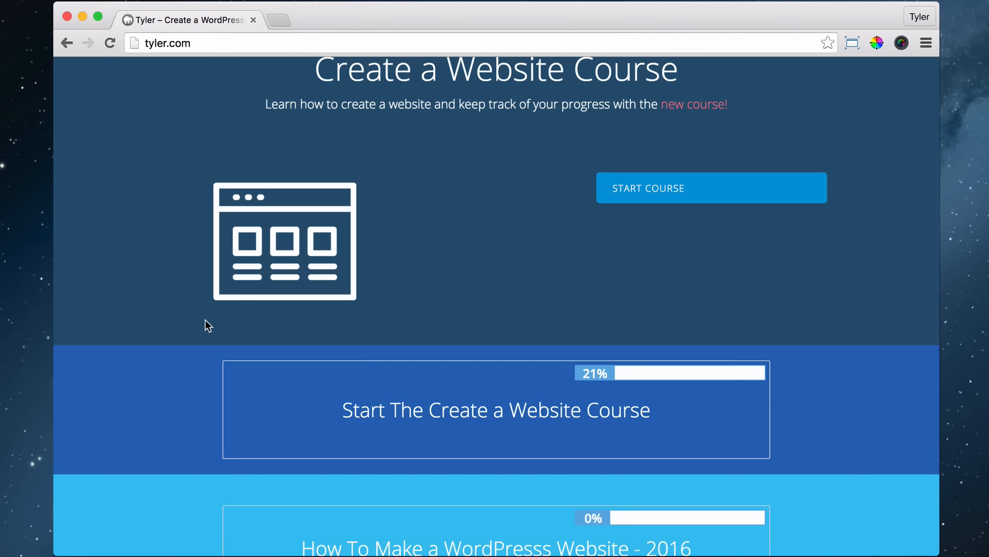
{"action": "scroll", "coordinate": [205, 319], "scroll_direction": "down", "scroll_amount": 5}
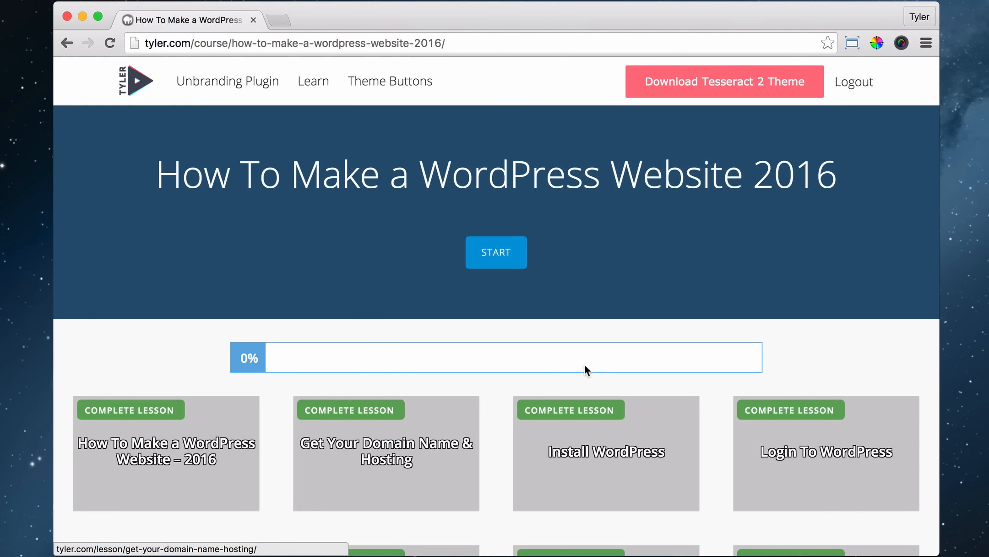
Mark the first lesson, Get Your Domain Name & Hosting, and Install WordPress as completed
{"action": "scroll", "coordinate": [784, 326], "scroll_direction": "down", "scroll_amount": 20}
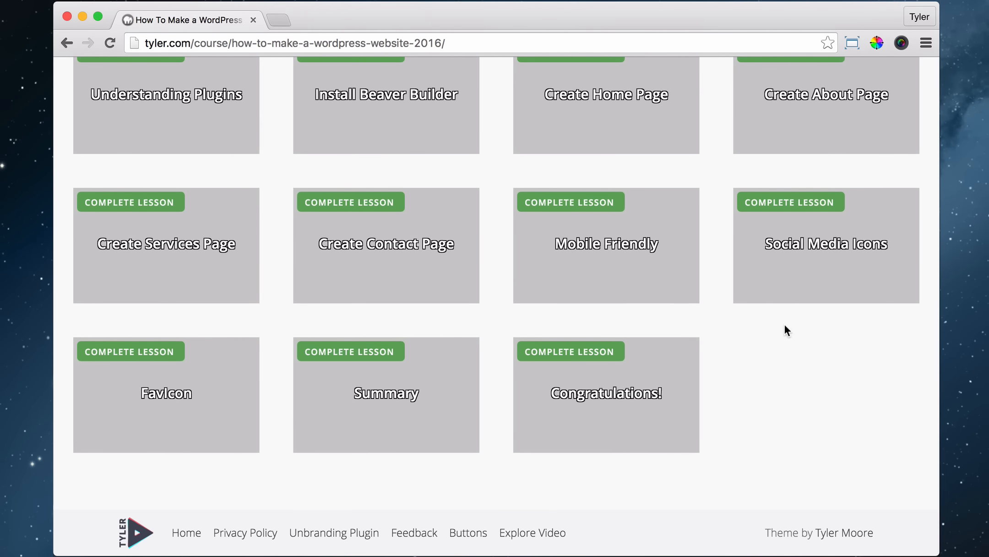
{"action": "scroll", "coordinate": [785, 326], "scroll_direction": "up", "scroll_amount": 15}
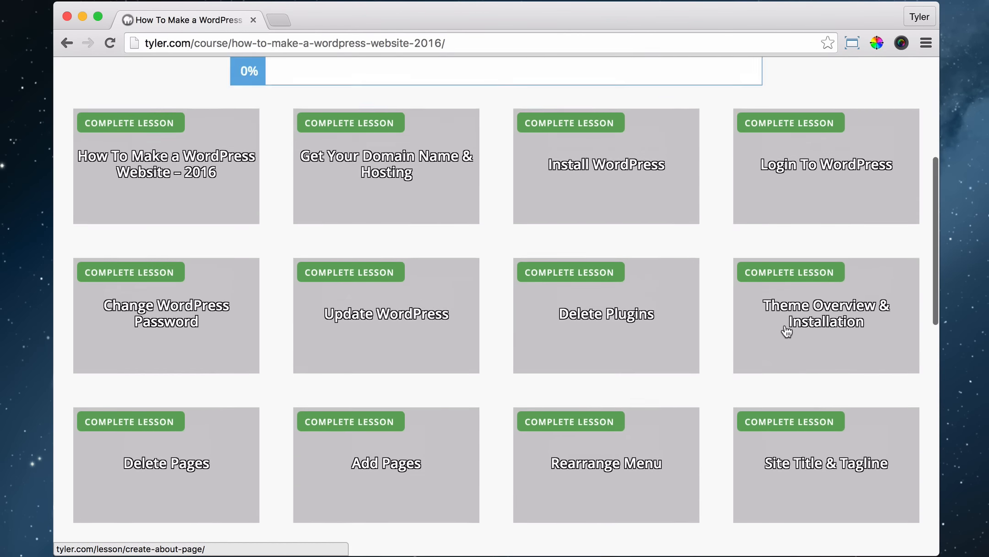
{"action": "scroll", "coordinate": [786, 330], "scroll_direction": "up", "scroll_amount": 4}
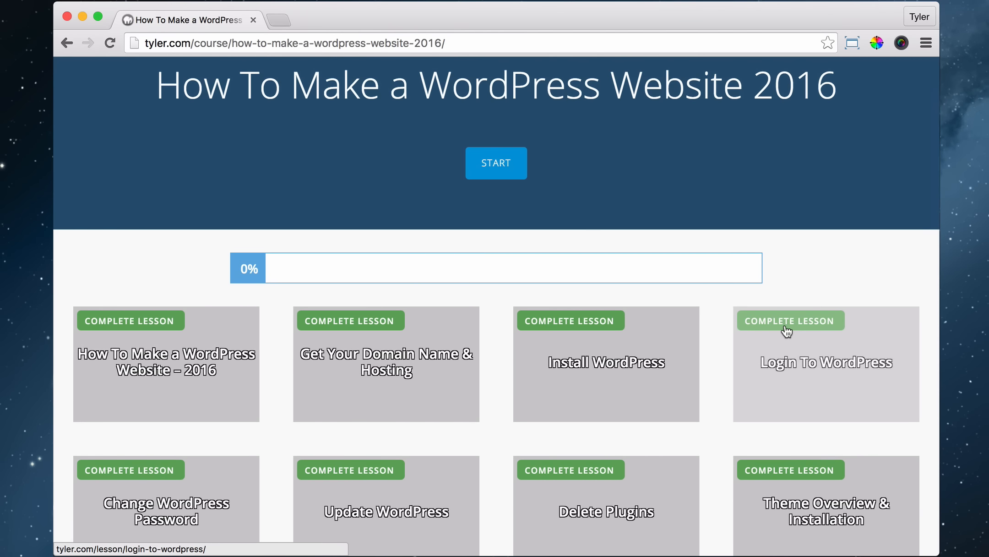
{"action": "scroll", "coordinate": [786, 330], "scroll_direction": "up", "scroll_amount": 2}
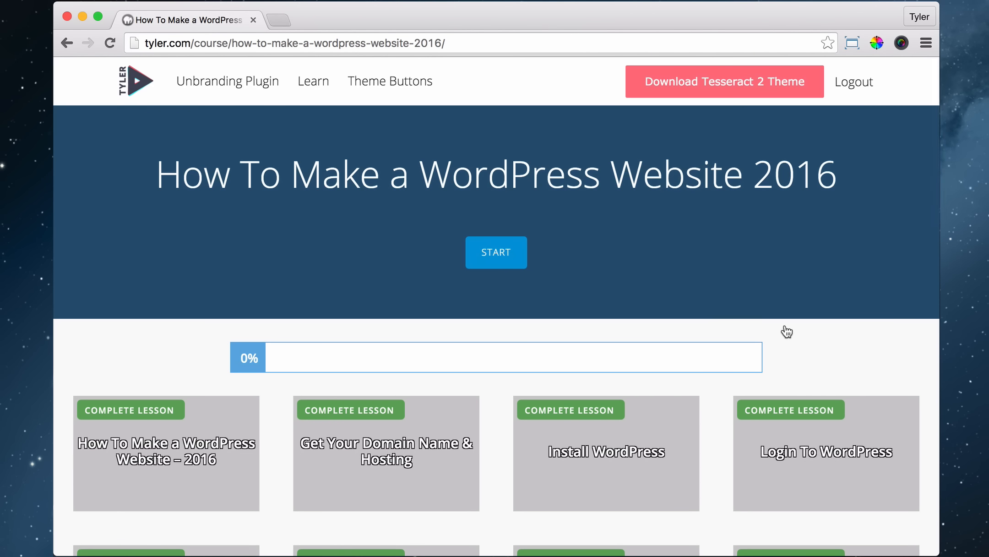
{"action": "left_click", "coordinate": [145, 419]}
{"action": "left_click", "coordinate": [379, 411]}
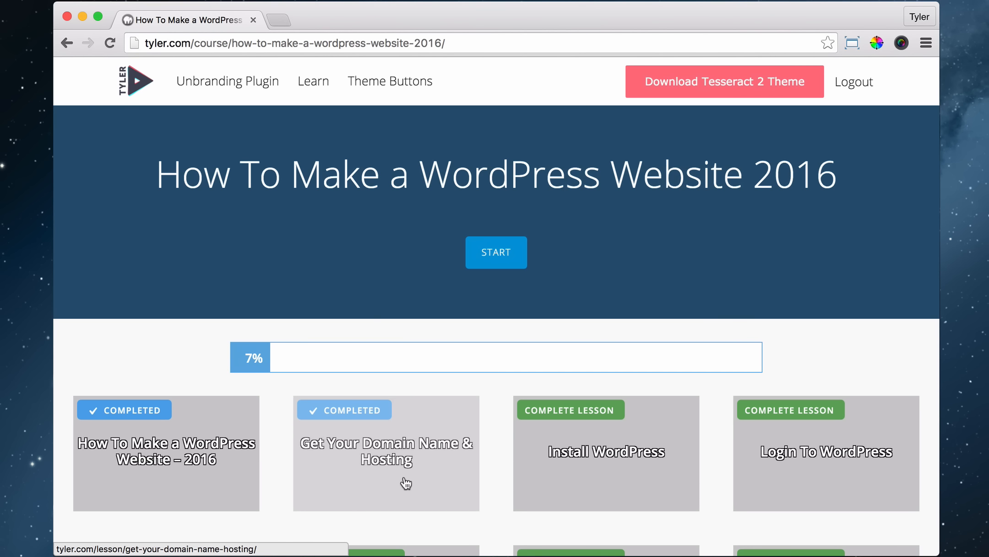
{"action": "left_click", "coordinate": [587, 417]}
Unmark those three lessons back to incomplete, then open the first lesson
{"action": "scroll", "coordinate": [821, 332], "scroll_direction": "down", "scroll_amount": 3}
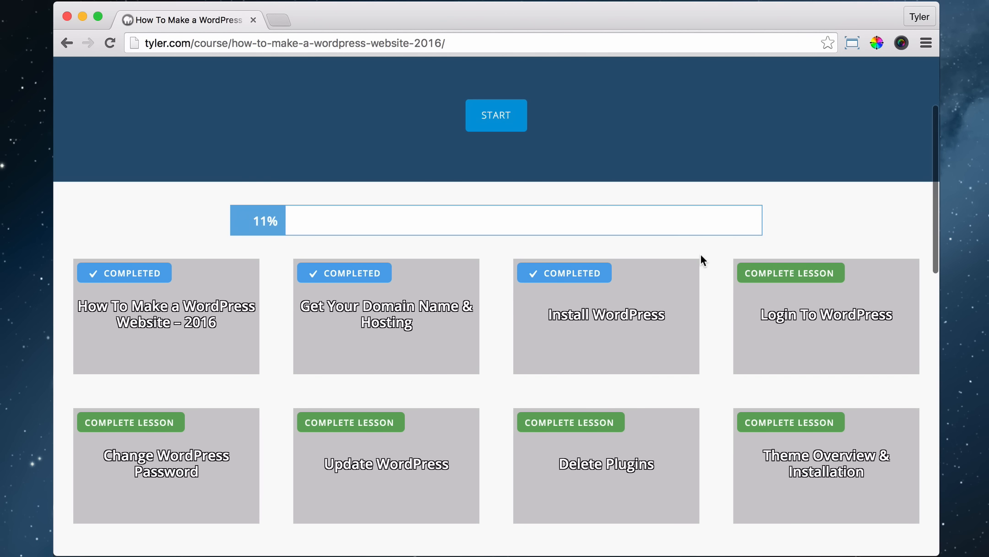
{"action": "left_click", "coordinate": [555, 276]}
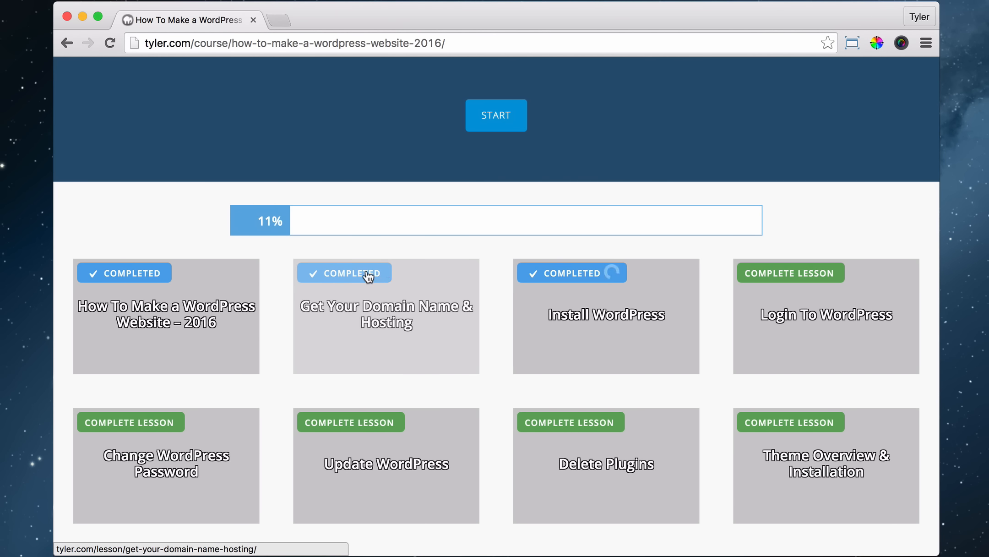
{"action": "left_click", "coordinate": [369, 276]}
{"action": "left_click", "coordinate": [151, 276]}
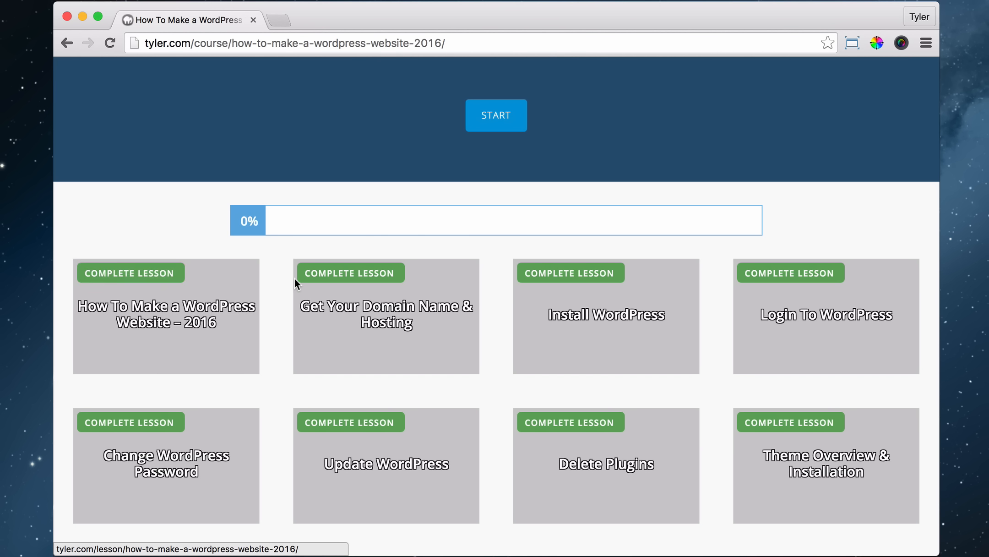
{"action": "left_click", "coordinate": [187, 315]}
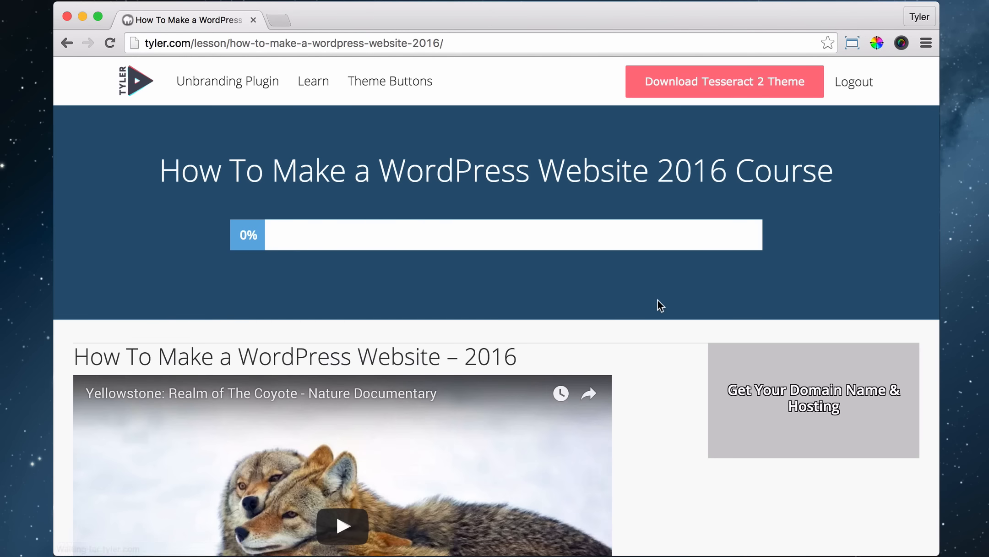
Mark the first lesson, 'How To Make a WordPress Website – 2016', as completed
{"action": "scroll", "coordinate": [657, 300], "scroll_direction": "down", "scroll_amount": 5}
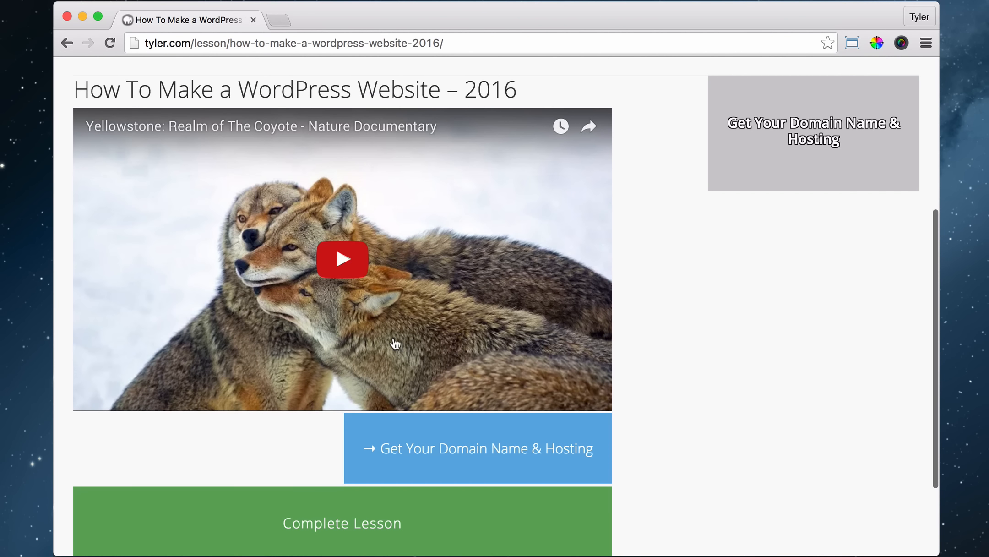
{"action": "scroll", "coordinate": [569, 275], "scroll_direction": "down", "scroll_amount": 3}
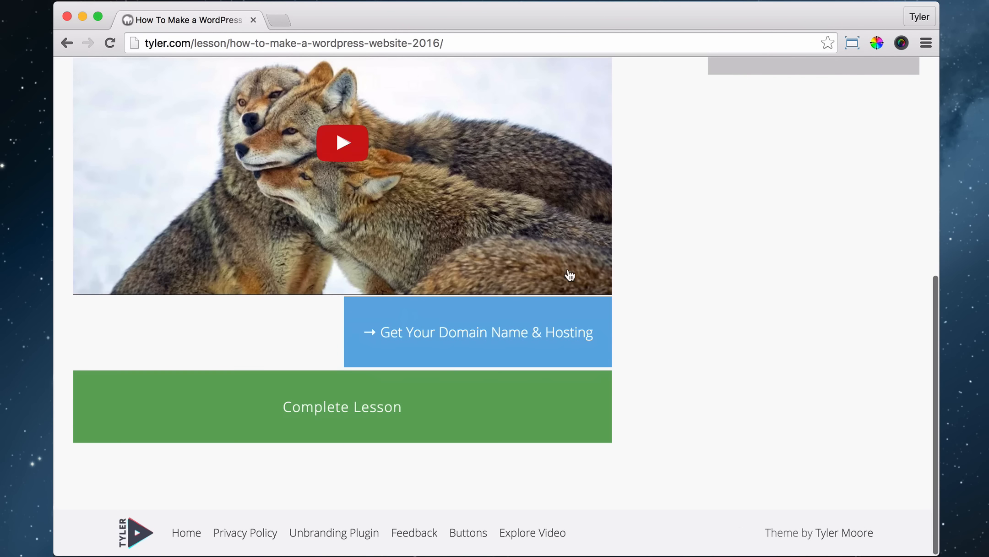
{"action": "left_click", "coordinate": [353, 405]}
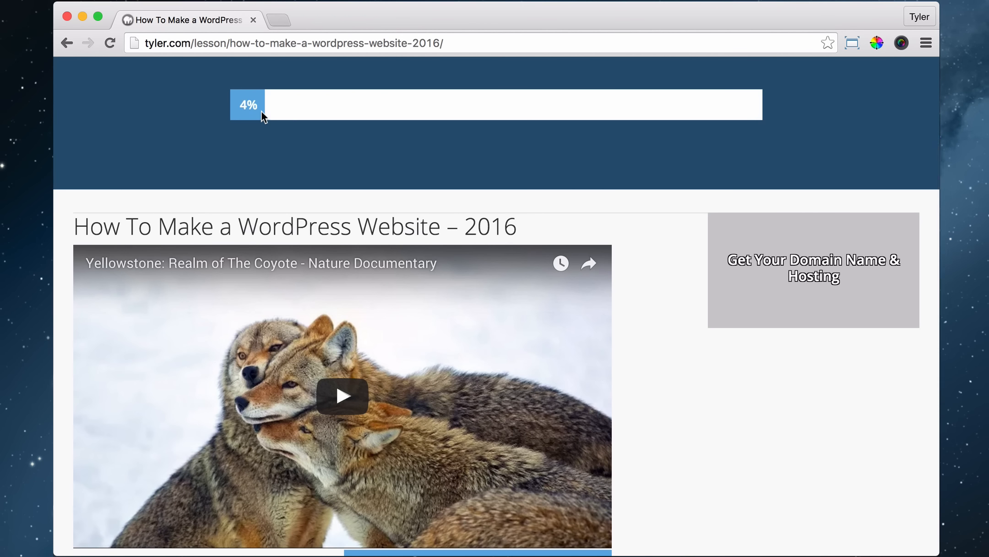
{"action": "scroll", "coordinate": [517, 197], "scroll_direction": "down", "scroll_amount": 6}
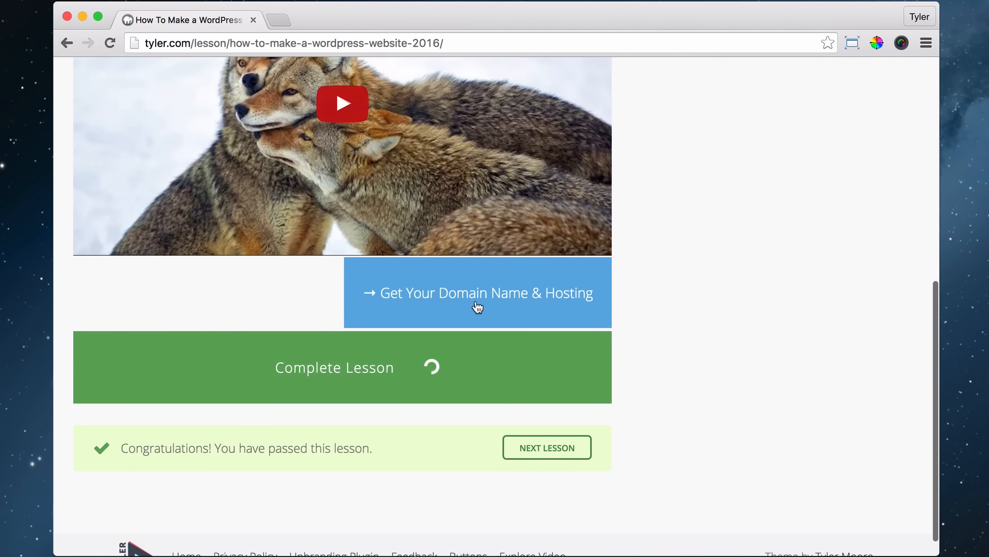
Complete the Get Your Domain Name & Hosting lesson and return to the course overview at 7%
{"action": "left_click", "coordinate": [439, 303]}
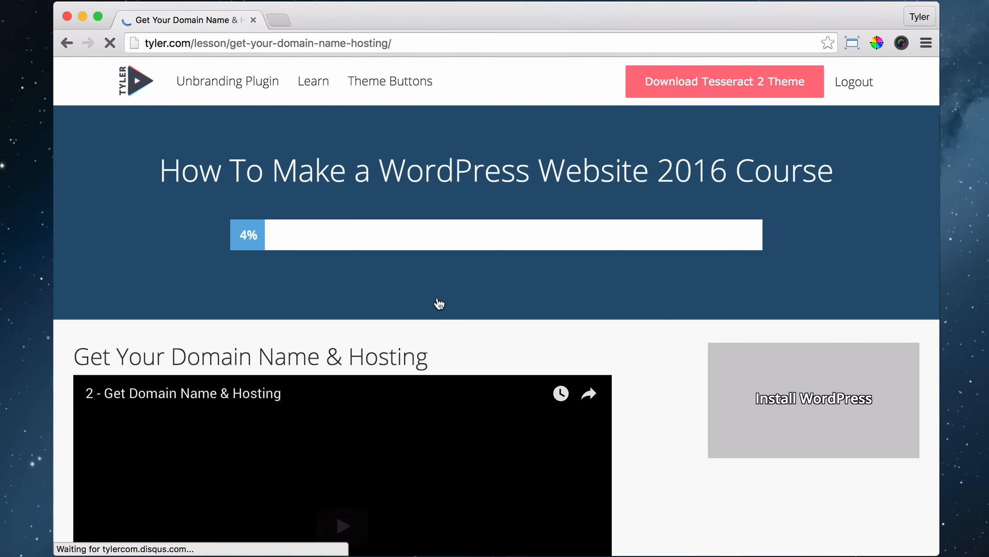
{"action": "scroll", "coordinate": [438, 303], "scroll_direction": "down", "scroll_amount": 8}
{"action": "scroll", "coordinate": [438, 303], "scroll_direction": "down", "scroll_amount": 13}
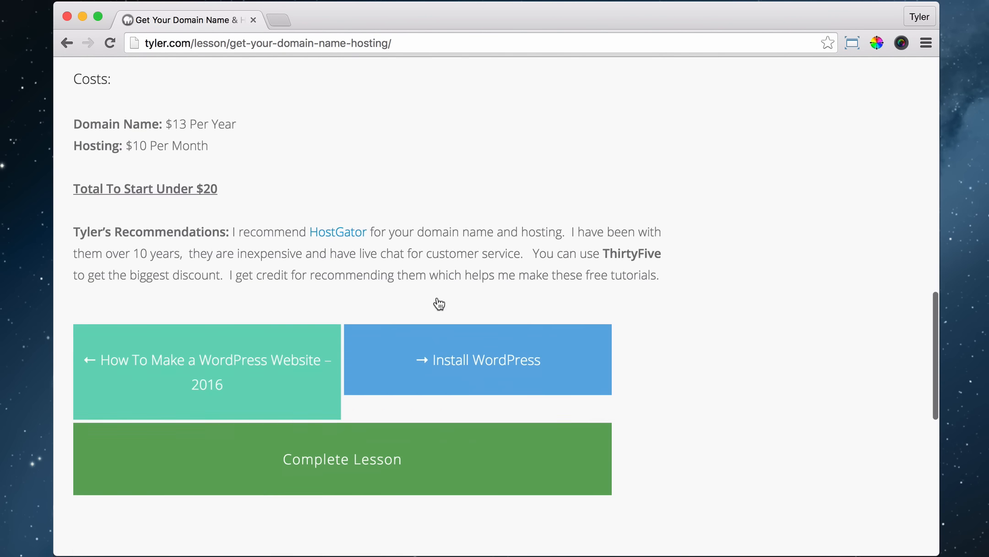
{"action": "left_click", "coordinate": [374, 421]}
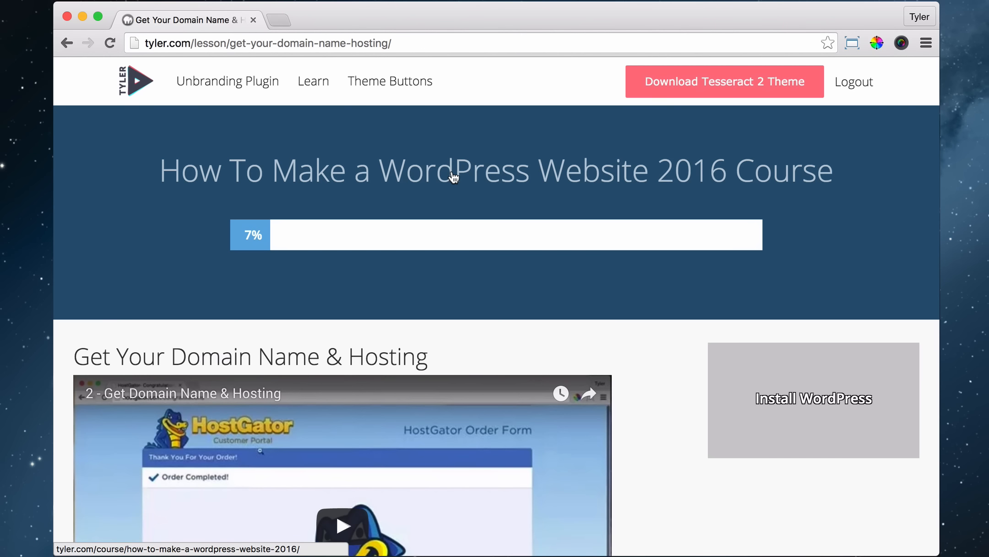
{"action": "left_click", "coordinate": [429, 178]}
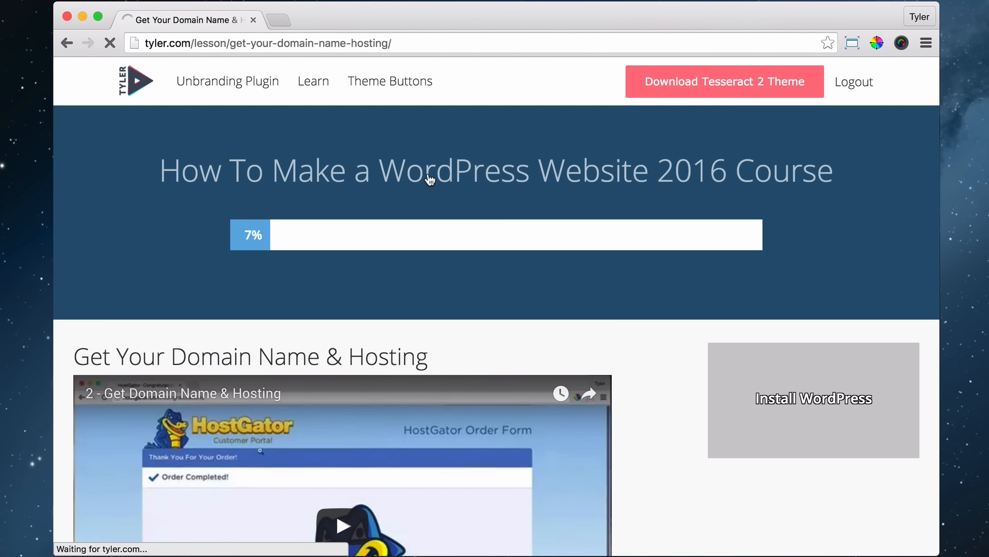
{"action": "scroll", "coordinate": [646, 290], "scroll_direction": "down", "scroll_amount": 5}
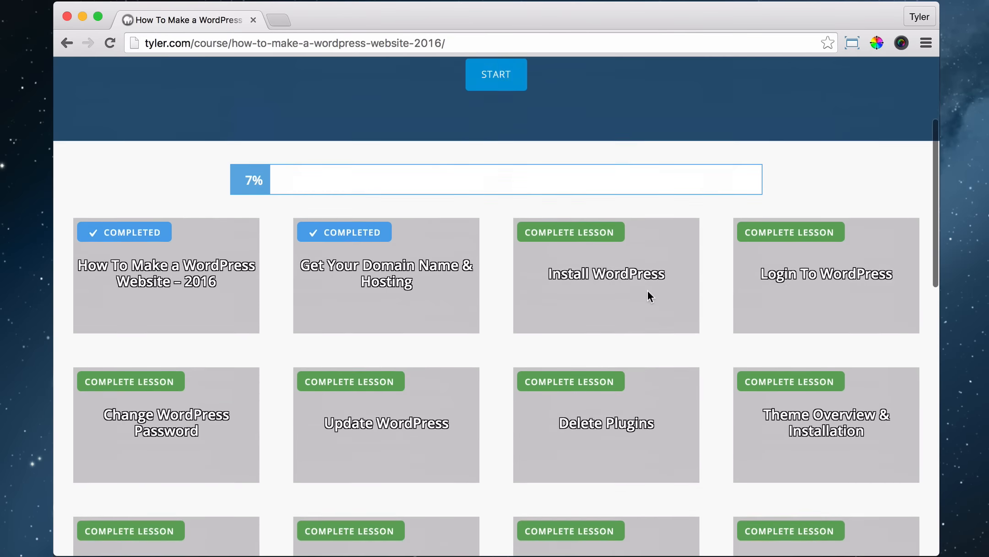
Scroll up and down the course page to review the lesson cards' completion status
{"action": "scroll", "coordinate": [646, 290], "scroll_direction": "up", "scroll_amount": 3}
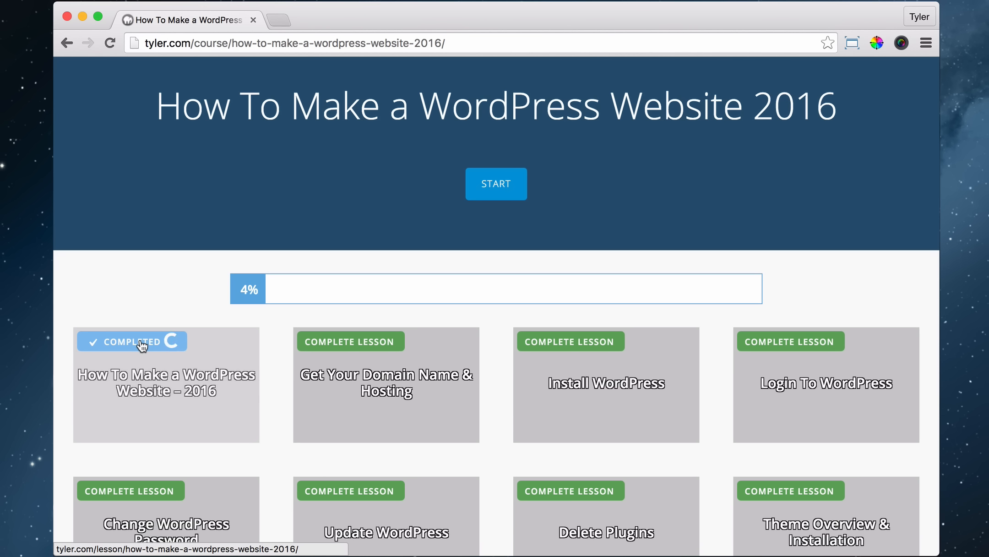
{"action": "scroll", "coordinate": [418, 344], "scroll_direction": "up", "scroll_amount": 3}
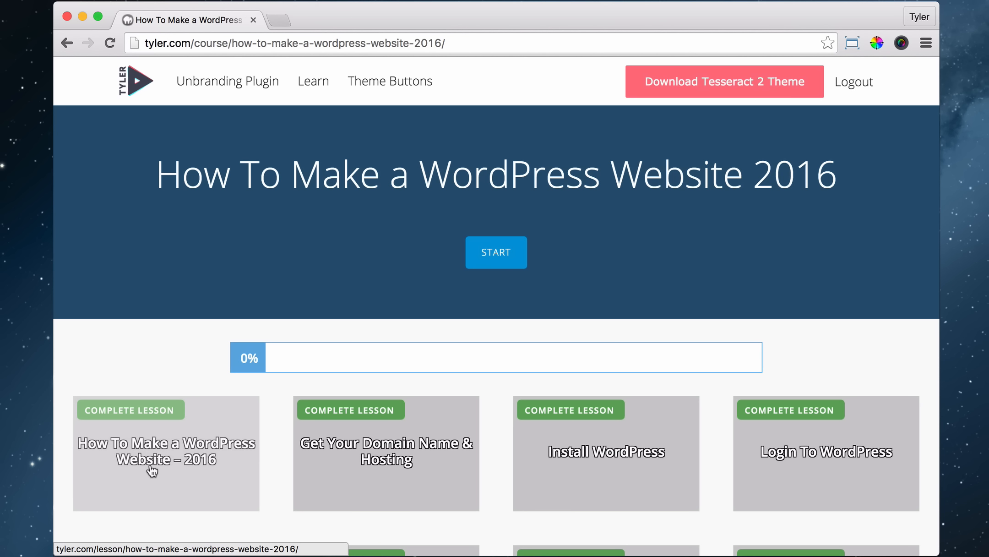
{"action": "scroll", "coordinate": [450, 348], "scroll_direction": "down", "scroll_amount": 2}
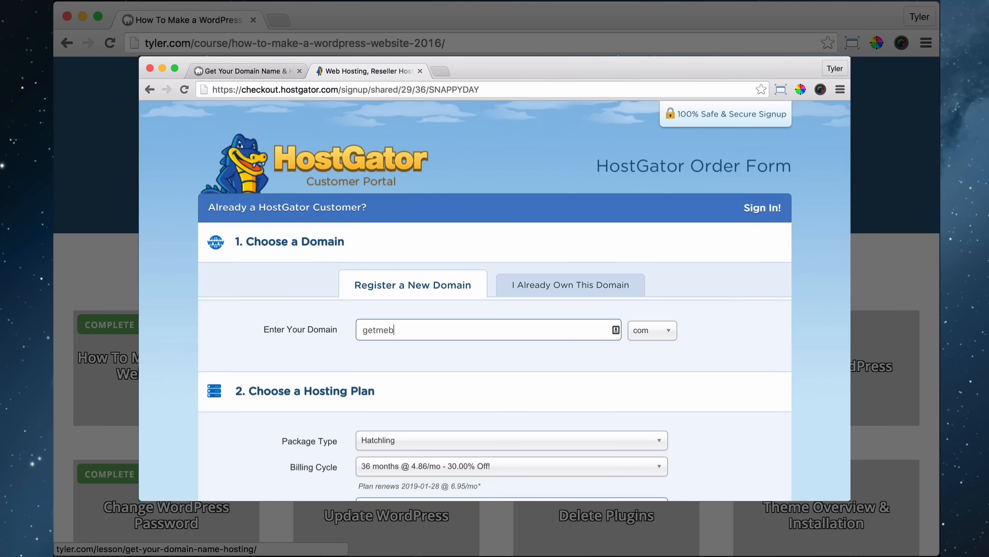
Fix the typo in the Cardboard domain, then log in to the getacardboard.com WordPress dashboard
{"action": "key", "text": "BackSpace"}
{"action": "left_click_drag", "start_coordinate": [190, 41], "coordinate": [131, 46]}
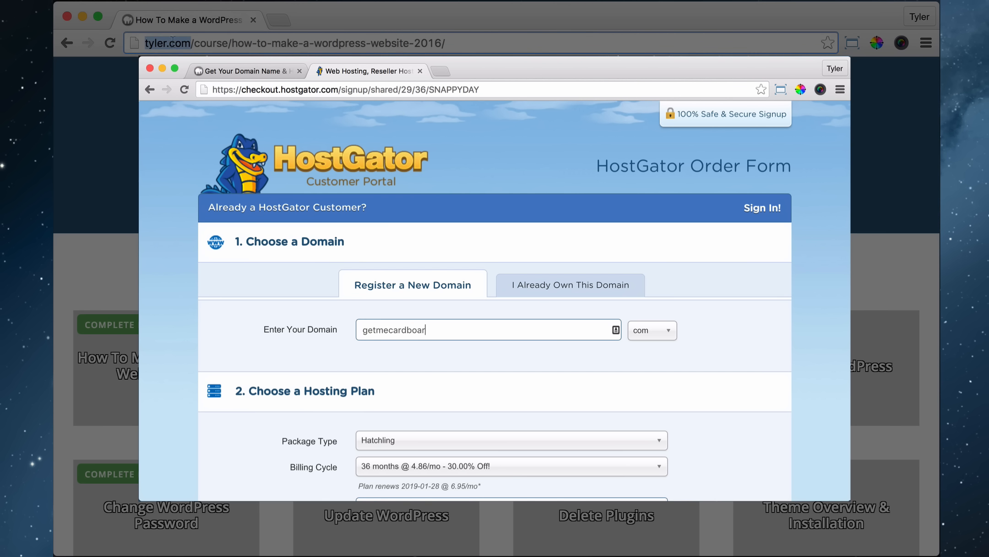
{"action": "left_click", "coordinate": [192, 41]}
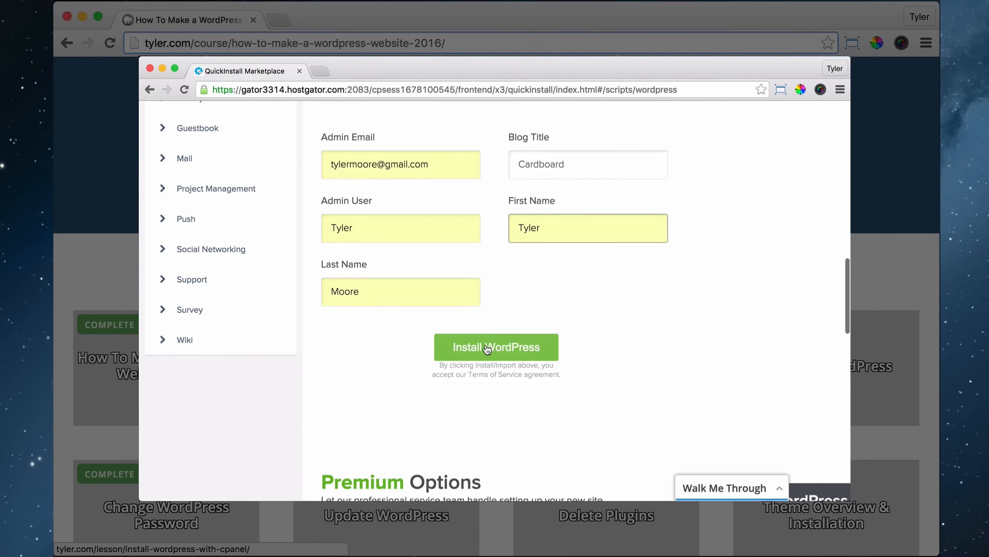
{"action": "scroll", "coordinate": [859, 337], "scroll_direction": "down", "scroll_amount": 2}
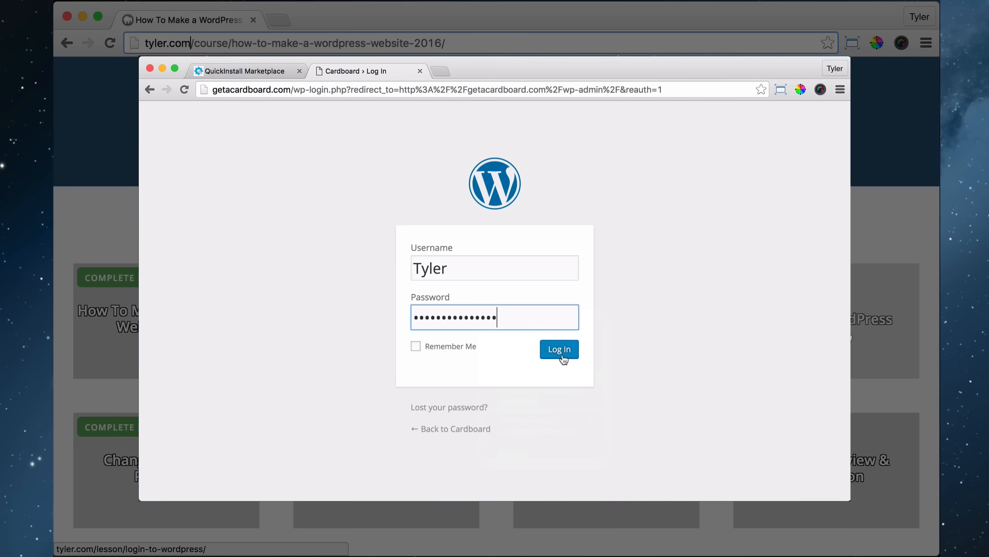
{"action": "left_click", "coordinate": [559, 355]}
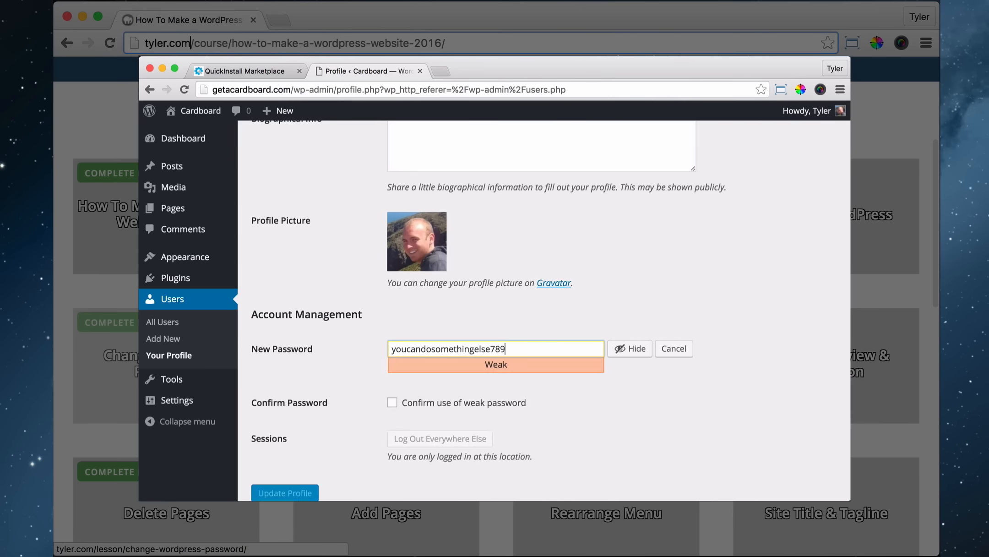
Strengthen the account password with extra symbols and scroll down the profile page
{"action": "type", "text": "!@"}
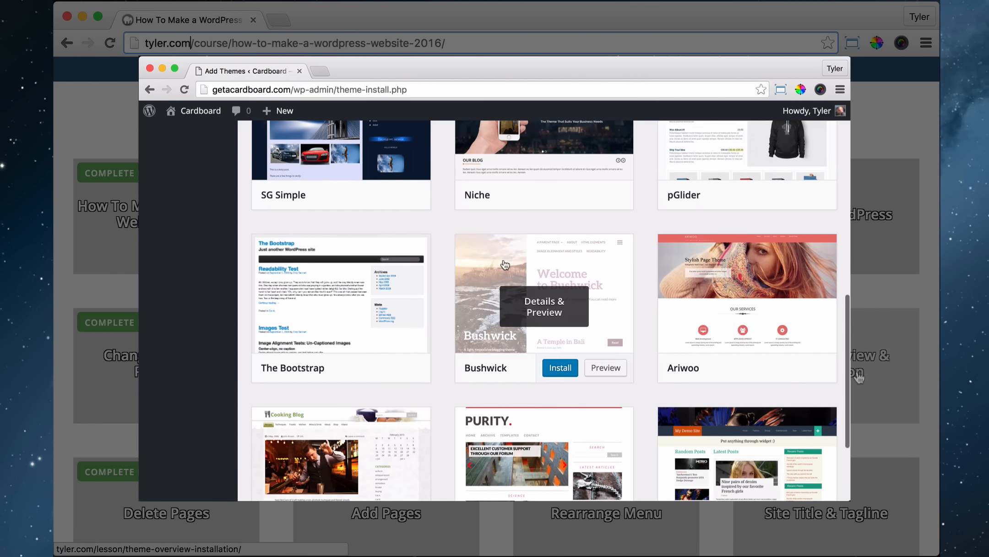
{"action": "scroll", "coordinate": [503, 349], "scroll_direction": "down", "scroll_amount": 5}
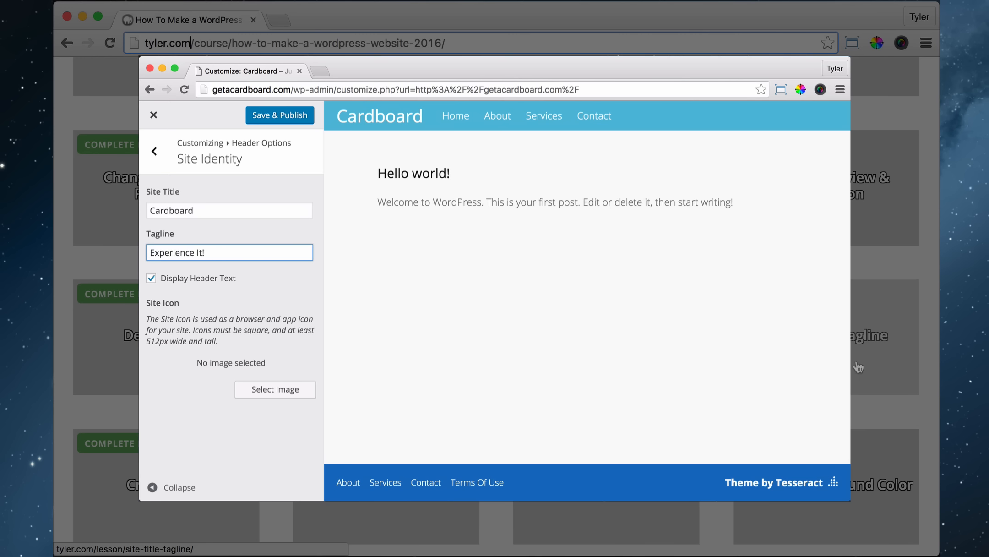
Scroll down to the course lessons such as Create Logo, Edit Header and Change Background Color
{"action": "scroll", "coordinate": [857, 366], "scroll_direction": "down", "scroll_amount": 3}
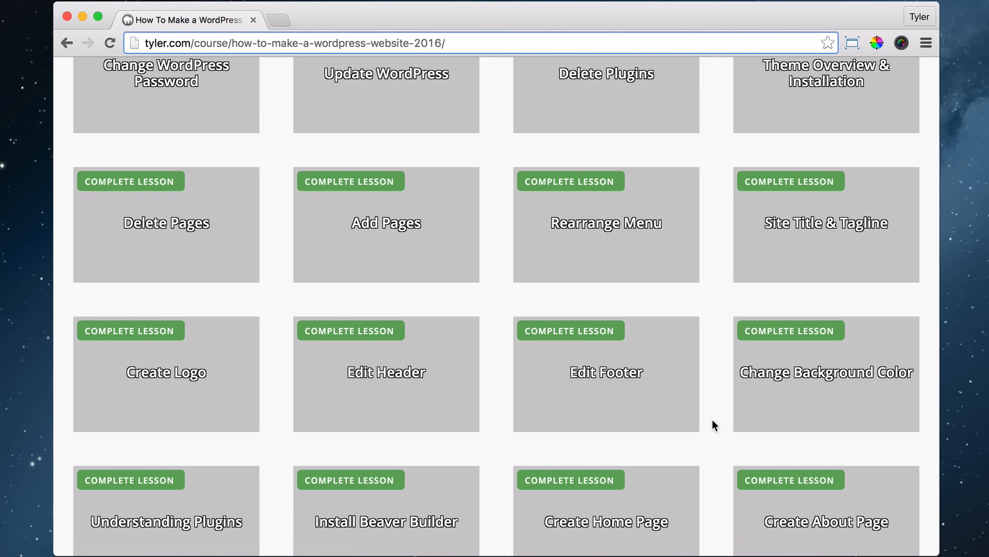
Scroll through the course lesson grid and play the Install Beaver Builder lesson video
{"action": "scroll", "coordinate": [717, 382], "scroll_direction": "down", "scroll_amount": 3}
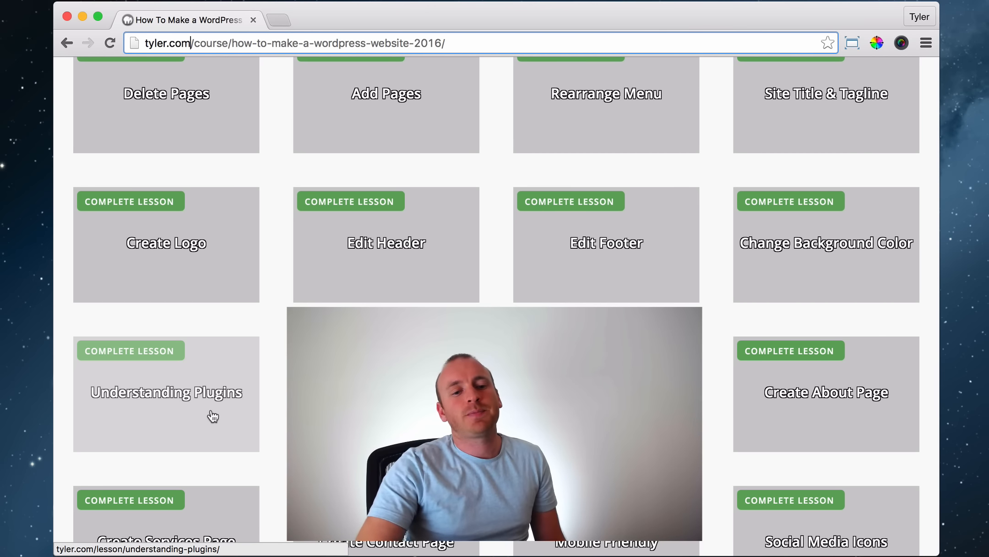
{"action": "scroll", "coordinate": [453, 398], "scroll_direction": "down", "scroll_amount": 1}
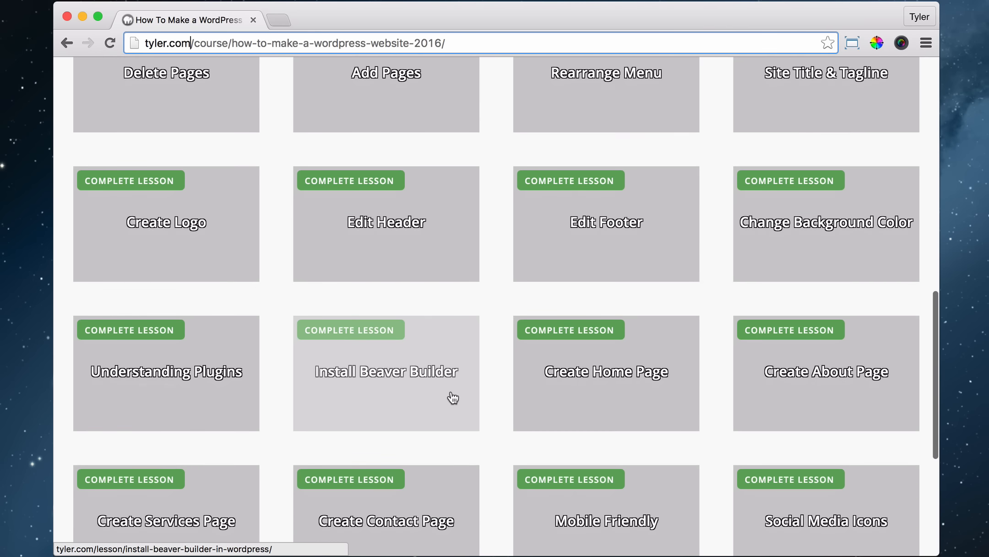
{"action": "left_click", "coordinate": [453, 398]}
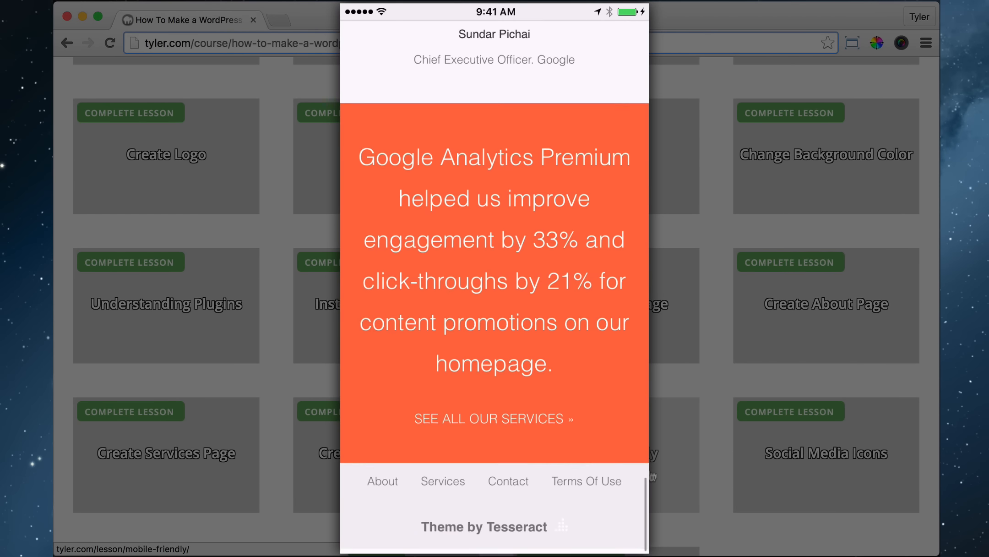
{"action": "scroll", "coordinate": [652, 474], "scroll_direction": "down", "scroll_amount": 1}
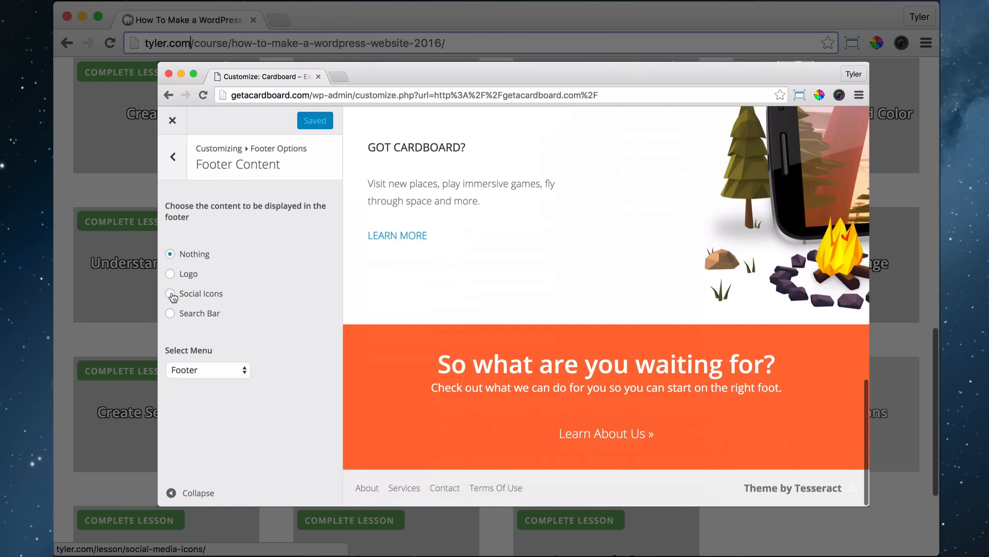
{"action": "left_click", "coordinate": [171, 293]}
{"action": "scroll", "coordinate": [210, 394], "scroll_direction": "down", "scroll_amount": 5}
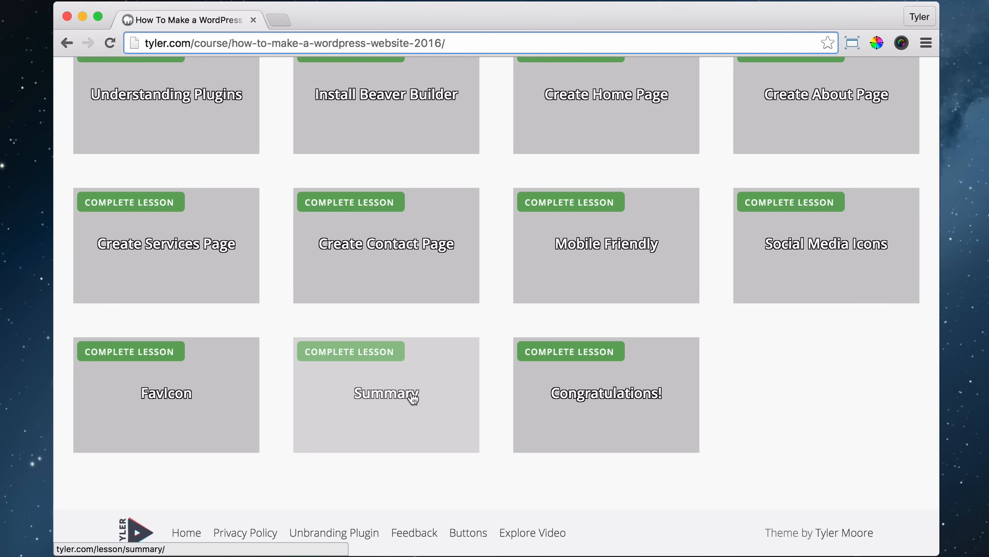
Mark the first lesson completed (4% progress) and open Get Your Domain Name & Hosting
{"action": "left_click", "coordinate": [646, 426]}
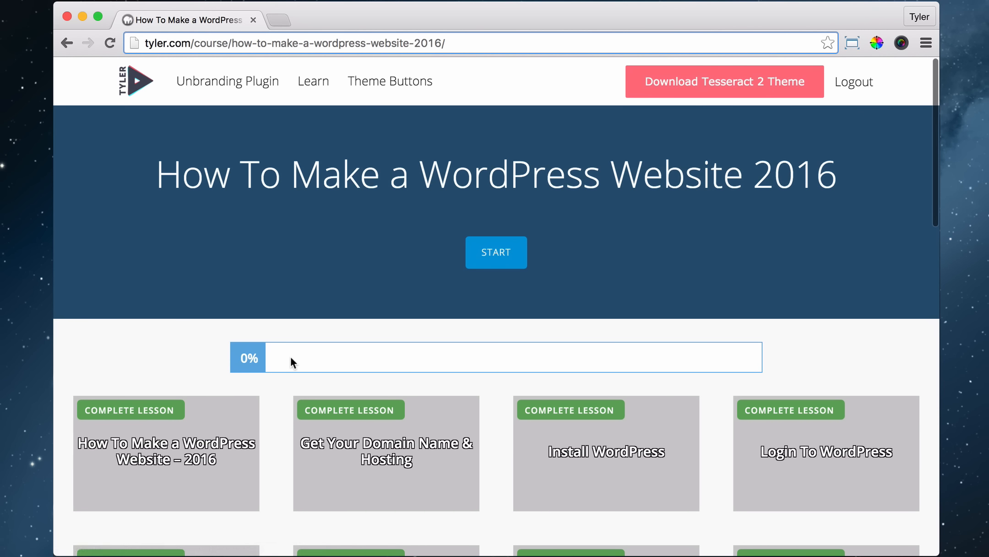
{"action": "left_click", "coordinate": [144, 415]}
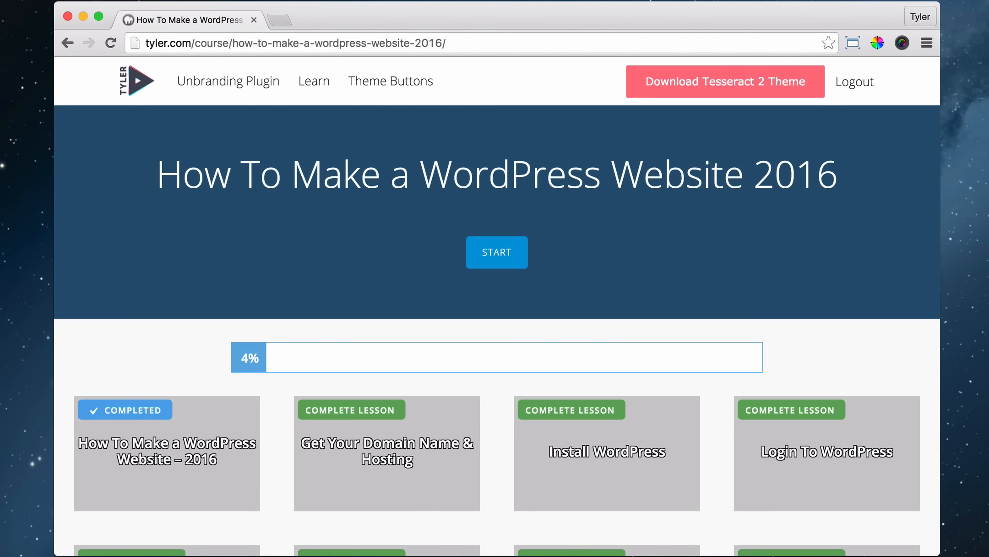
{"action": "left_click", "coordinate": [431, 459]}
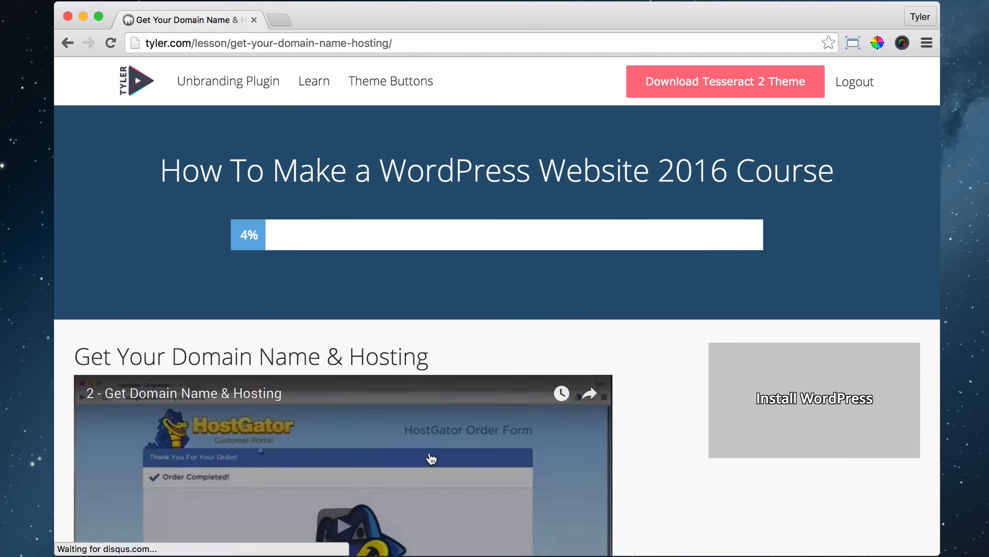
{"action": "scroll", "coordinate": [682, 273], "scroll_direction": "down", "scroll_amount": 3}
{"action": "scroll", "coordinate": [682, 273], "scroll_direction": "down", "scroll_amount": 9}
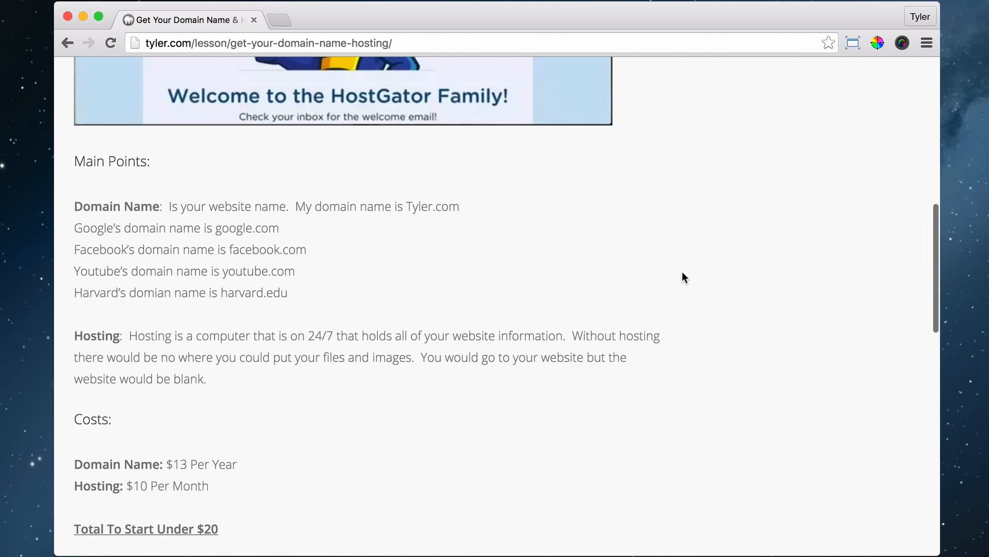
{"action": "scroll", "coordinate": [682, 272], "scroll_direction": "down", "scroll_amount": 1}
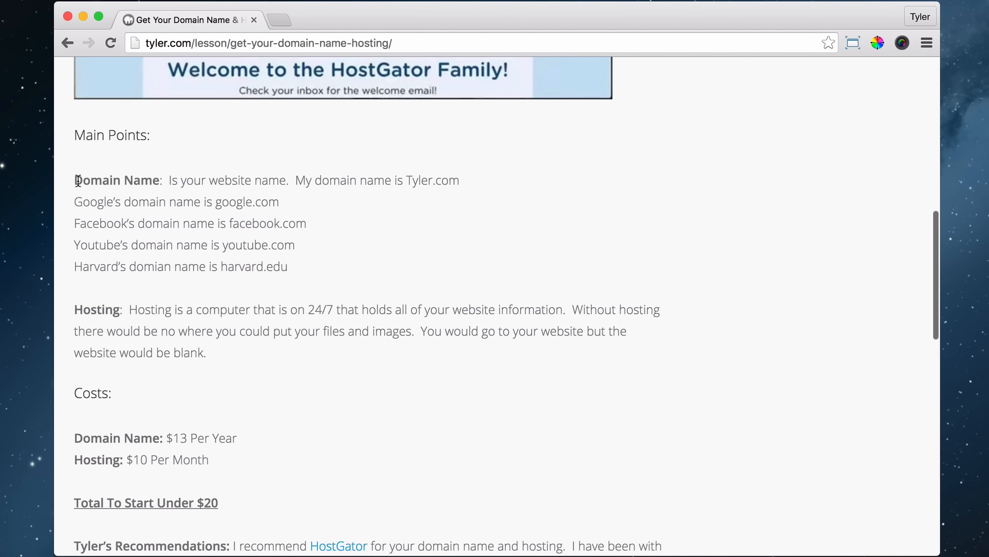
{"action": "left_click_drag", "start_coordinate": [75, 180], "coordinate": [149, 183]}
{"action": "scroll", "coordinate": [154, 183], "scroll_direction": "down", "scroll_amount": 1}
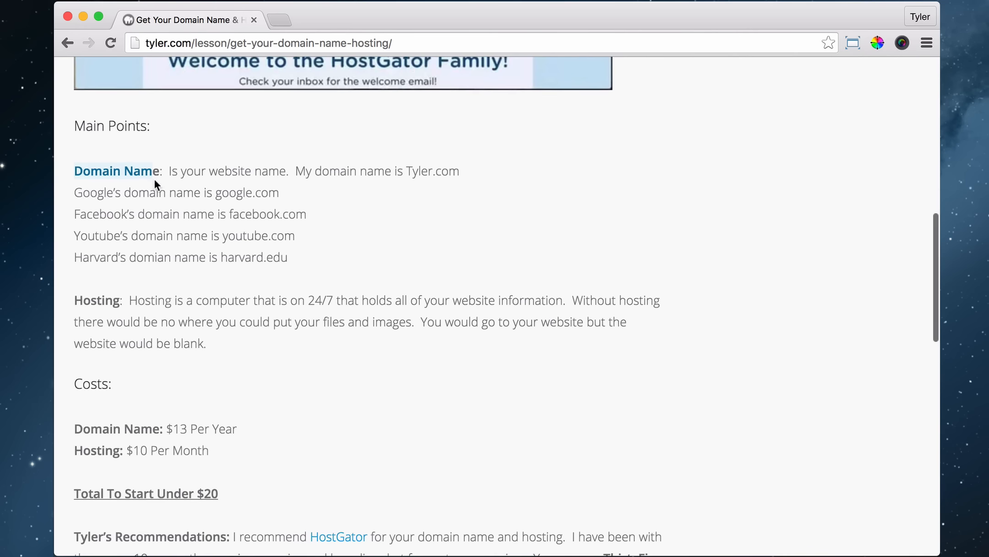
{"action": "left_click", "coordinate": [185, 170]}
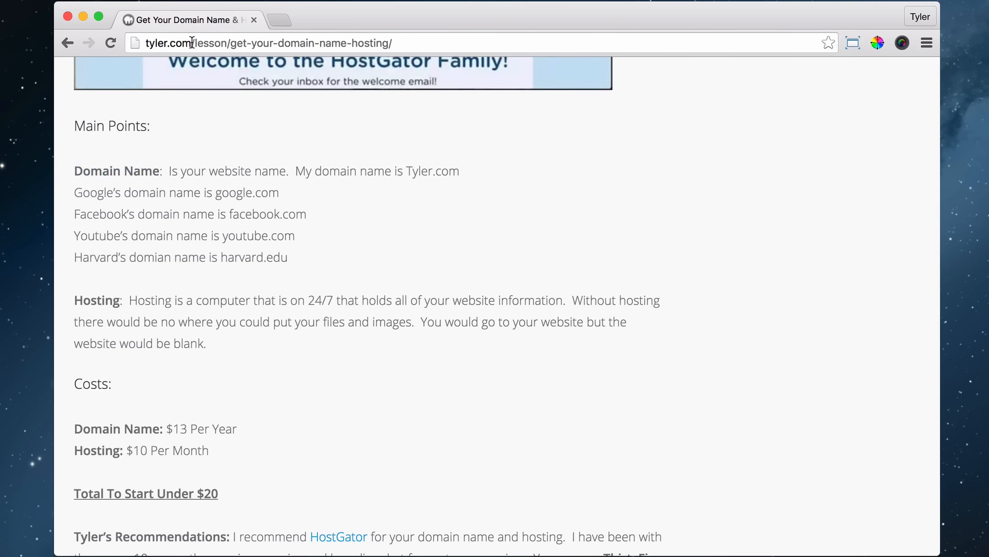
{"action": "left_click_drag", "start_coordinate": [192, 44], "coordinate": [129, 43]}
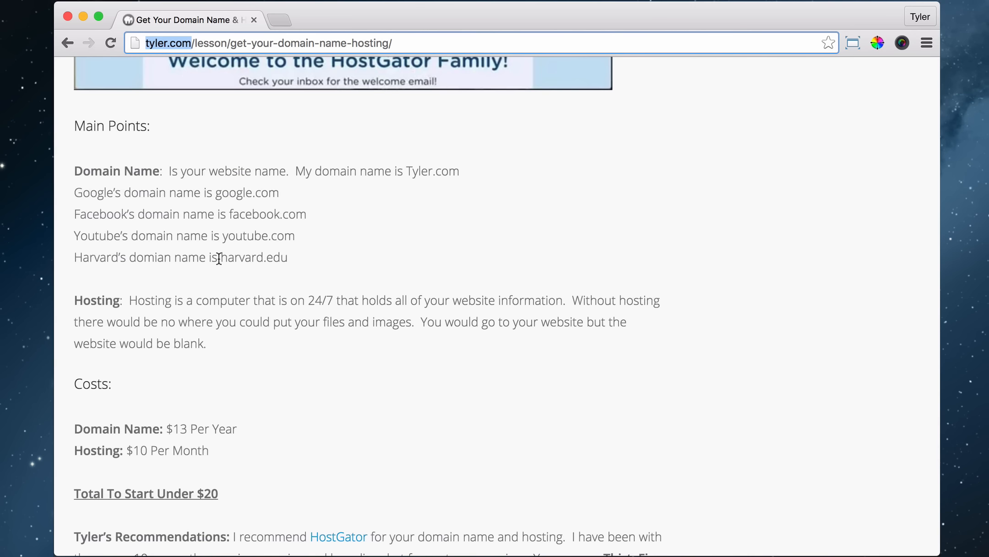
{"action": "left_click_drag", "start_coordinate": [222, 258], "coordinate": [289, 256]}
{"action": "left_click", "coordinate": [279, 254]}
{"action": "scroll", "coordinate": [275, 259], "scroll_direction": "down", "scroll_amount": 1}
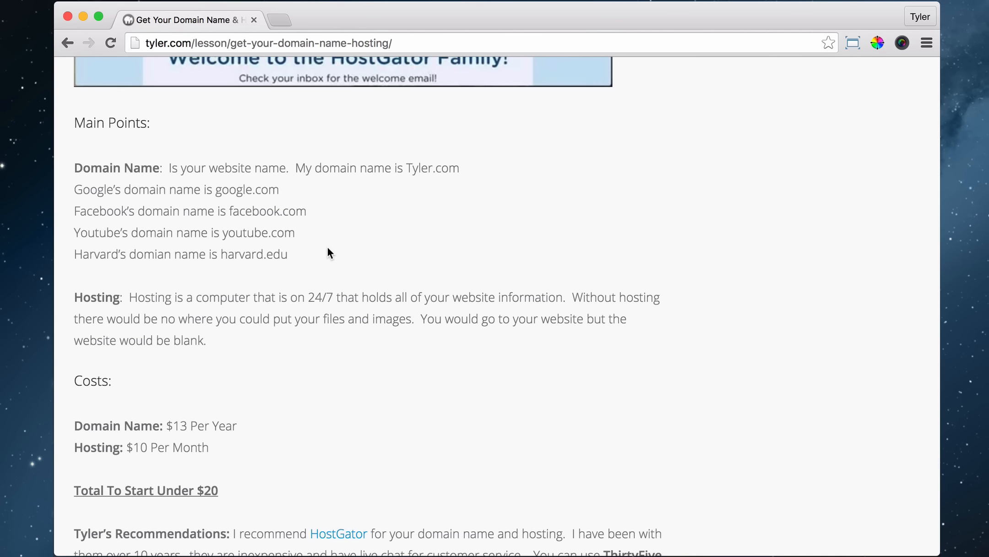
{"action": "scroll", "coordinate": [327, 249], "scroll_direction": "up", "scroll_amount": 3}
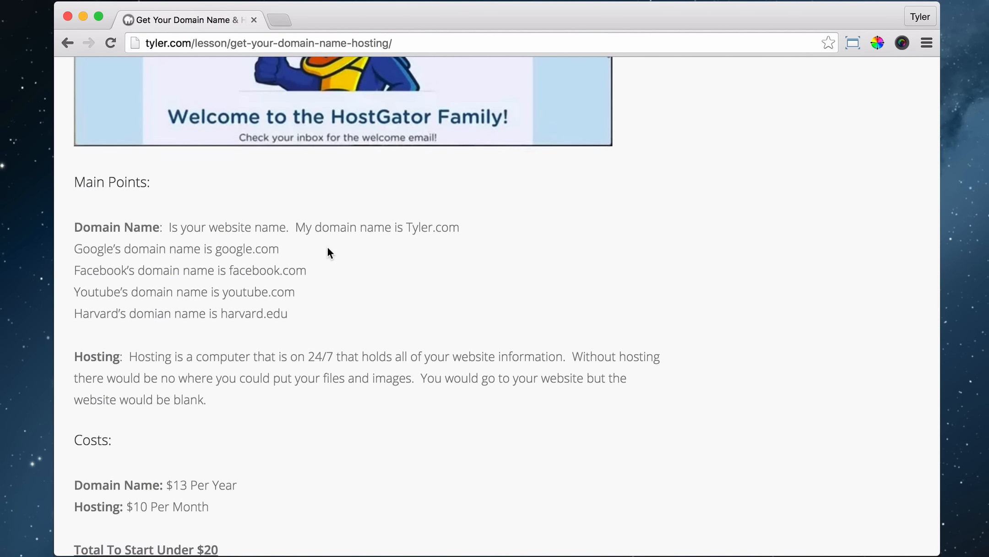
{"action": "scroll", "coordinate": [328, 252], "scroll_direction": "down", "scroll_amount": 4}
{"action": "left_click_drag", "start_coordinate": [222, 303], "coordinate": [61, 254]}
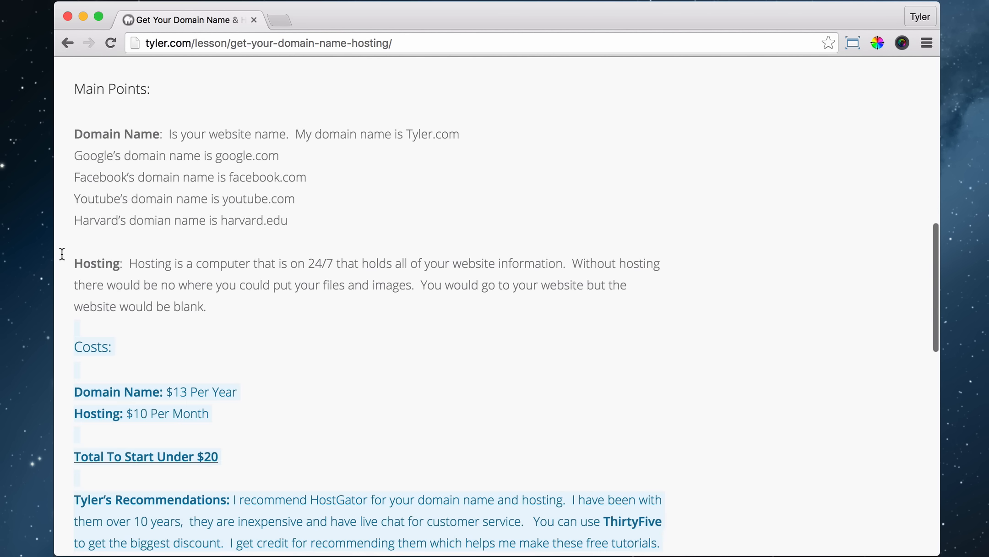
{"action": "left_click", "coordinate": [237, 295]}
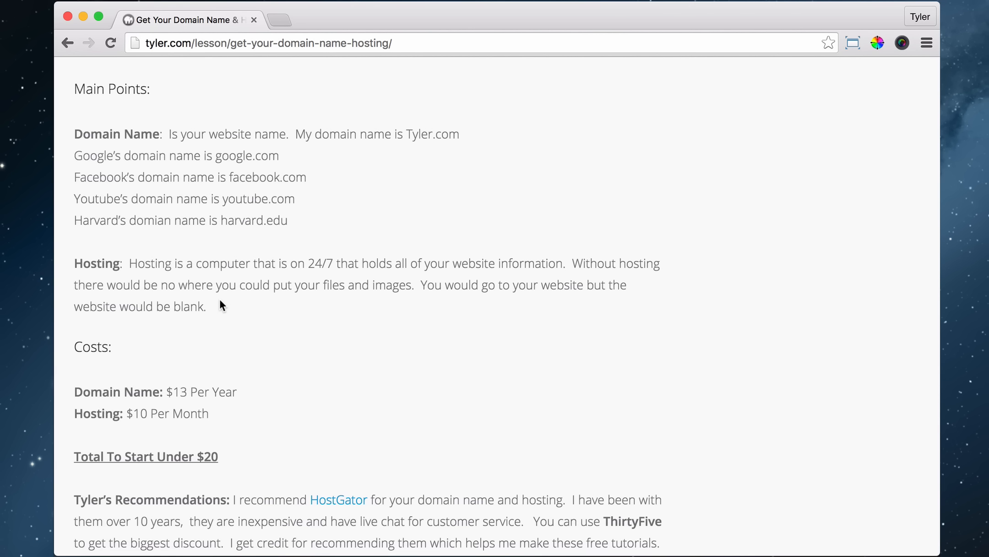
{"action": "scroll", "coordinate": [242, 249], "scroll_direction": "up", "scroll_amount": 3}
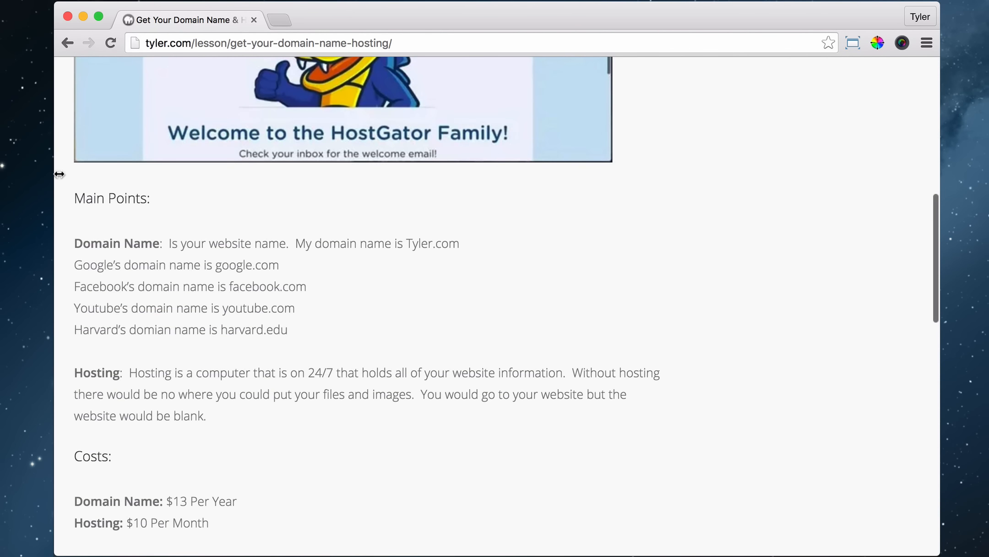
{"action": "left_click_drag", "start_coordinate": [77, 204], "coordinate": [314, 445]}
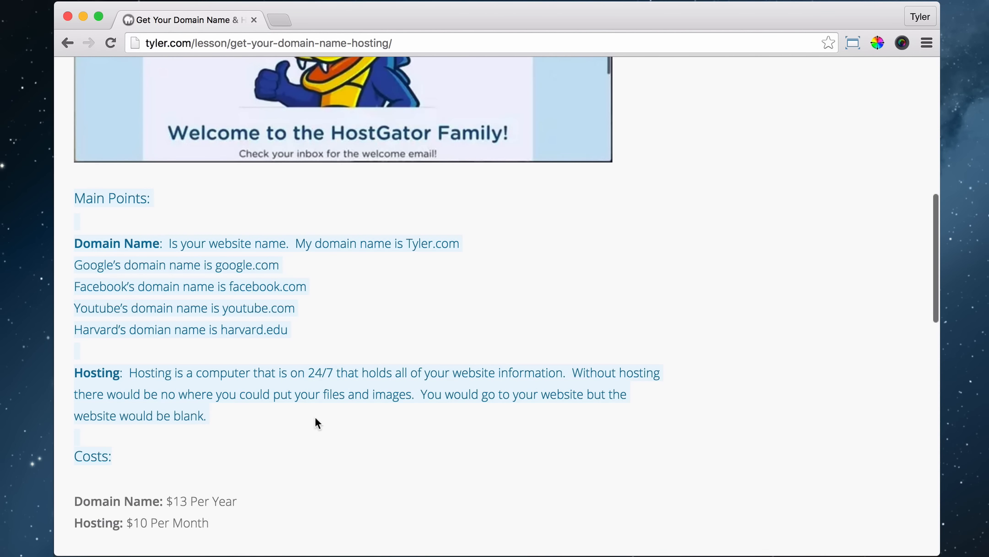
{"action": "scroll", "coordinate": [314, 417], "scroll_direction": "down", "scroll_amount": 6}
{"action": "scroll", "coordinate": [270, 360], "scroll_direction": "down", "scroll_amount": 5}
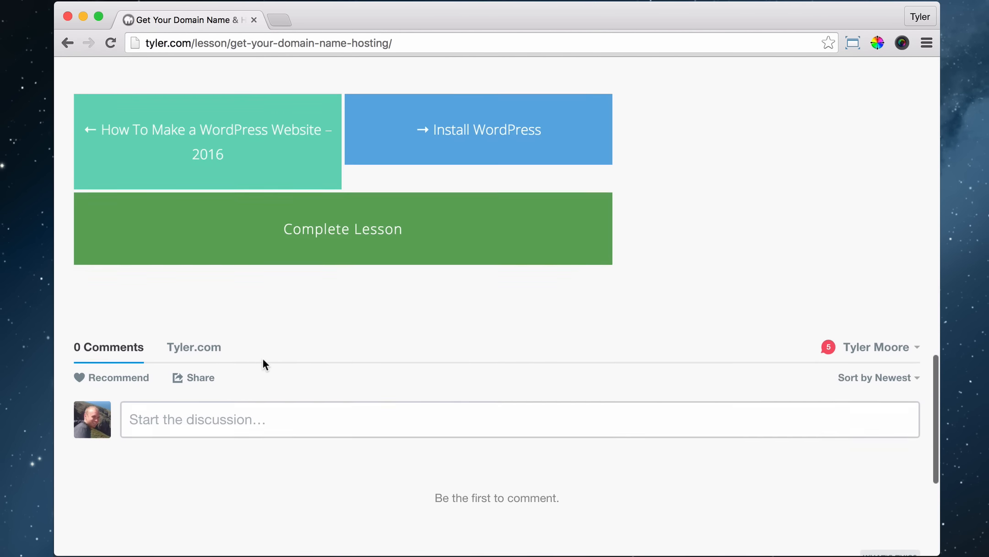
{"action": "scroll", "coordinate": [203, 364], "scroll_direction": "up", "scroll_amount": 15}
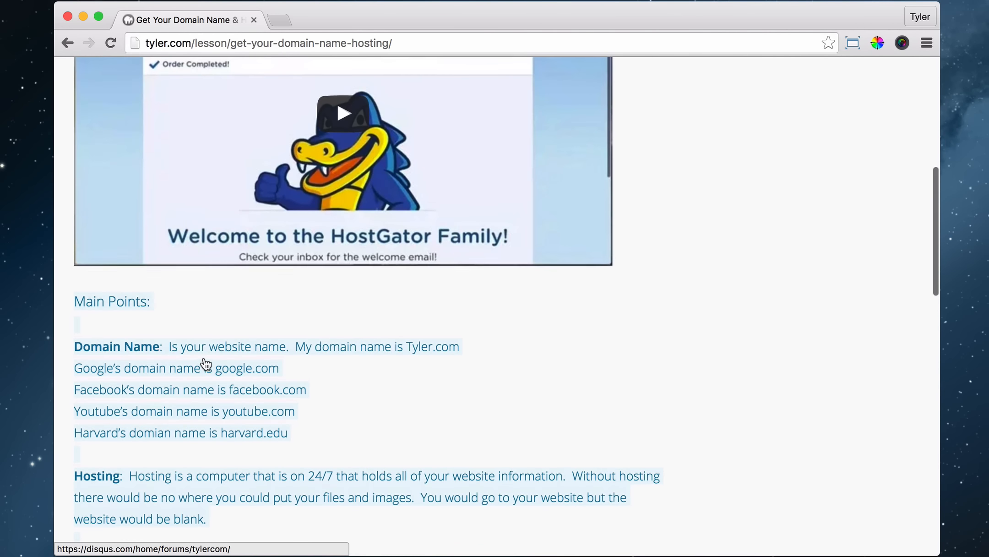
{"action": "left_click", "coordinate": [229, 328]}
{"action": "scroll", "coordinate": [229, 328], "scroll_direction": "up", "scroll_amount": 8}
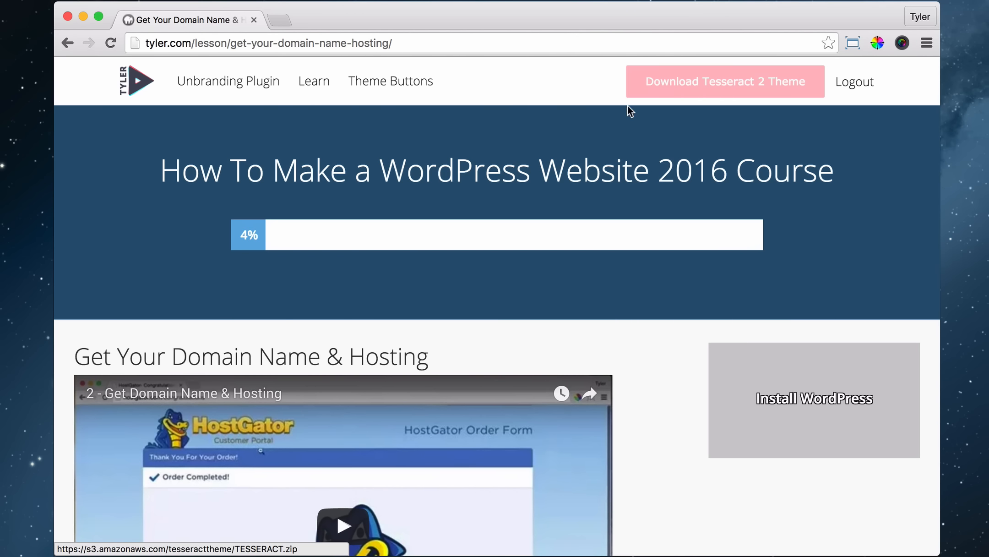
{"action": "scroll", "coordinate": [523, 156], "scroll_direction": "down", "scroll_amount": 5}
{"action": "scroll", "coordinate": [354, 147], "scroll_direction": "up", "scroll_amount": 5}
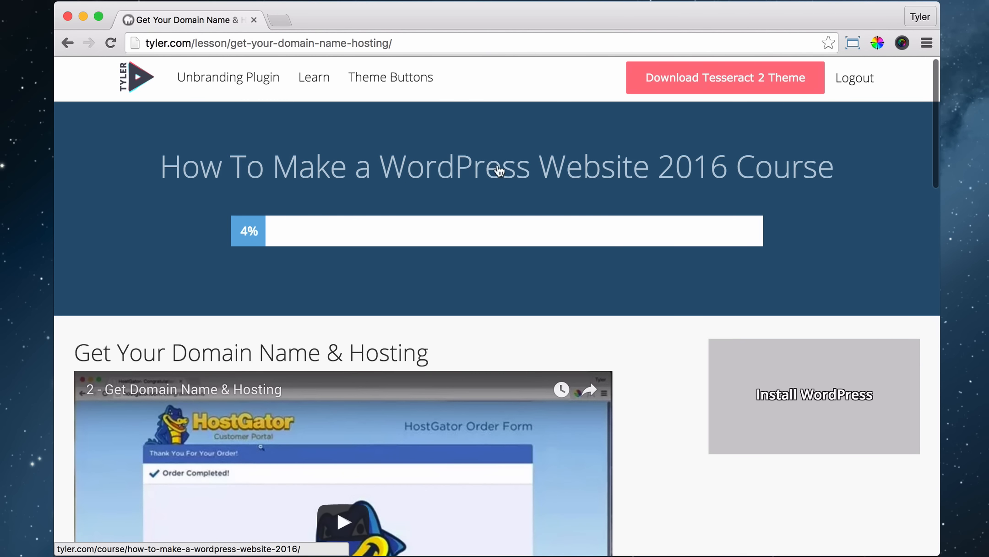
Highlight the $13 Per Year domain price and tyler.com in the lesson's web address
{"action": "scroll", "coordinate": [683, 245], "scroll_direction": "down", "scroll_amount": 4}
{"action": "scroll", "coordinate": [681, 243], "scroll_direction": "down", "scroll_amount": 15}
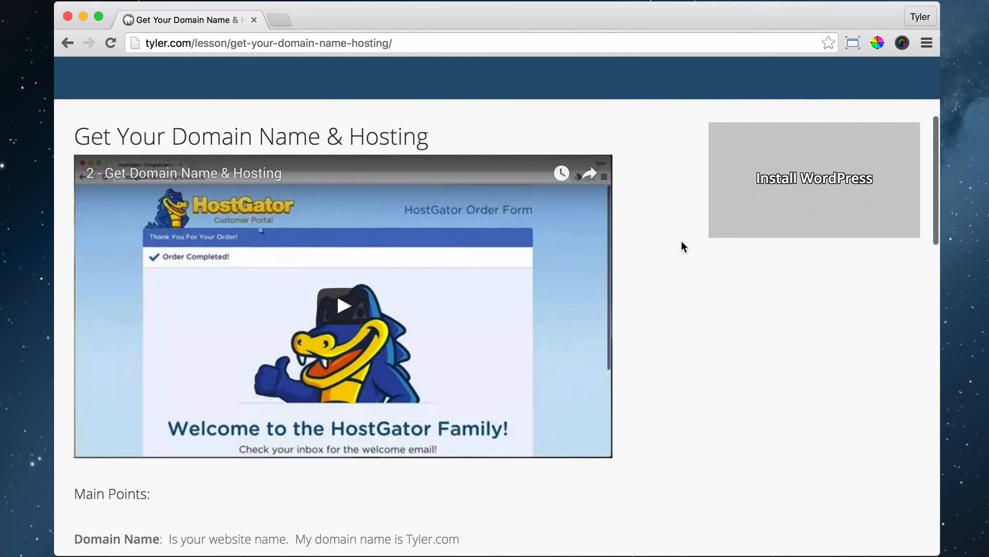
{"action": "scroll", "coordinate": [682, 245], "scroll_direction": "down", "scroll_amount": 5}
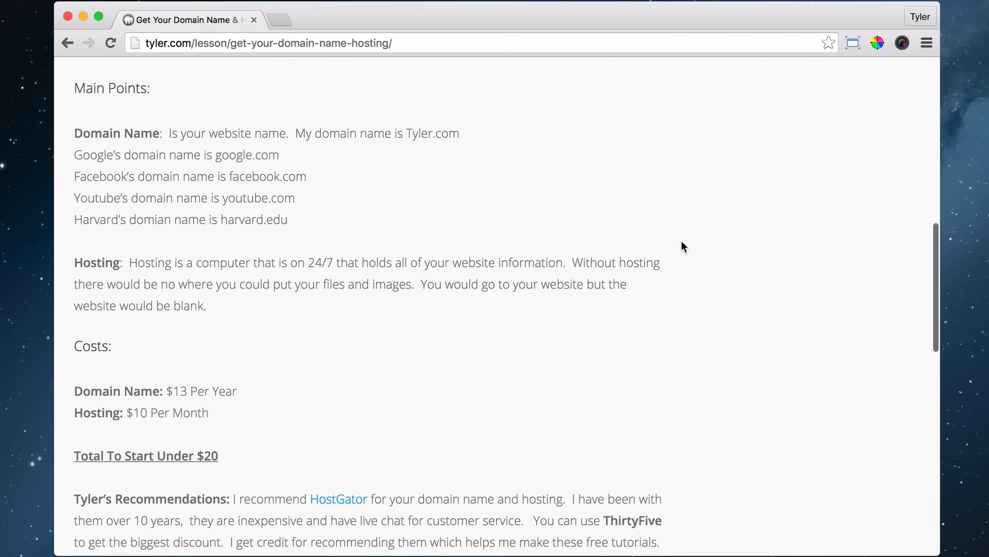
{"action": "scroll", "coordinate": [682, 245], "scroll_direction": "up", "scroll_amount": 3}
{"action": "scroll", "coordinate": [681, 242], "scroll_direction": "up", "scroll_amount": 2}
{"action": "scroll", "coordinate": [681, 243], "scroll_direction": "down", "scroll_amount": 5}
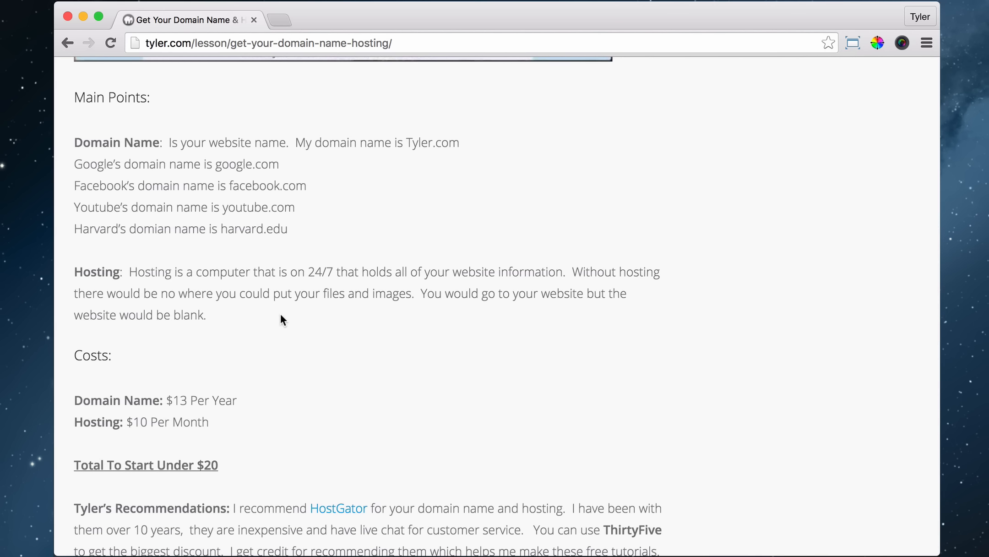
{"action": "scroll", "coordinate": [280, 315], "scroll_direction": "down", "scroll_amount": 3}
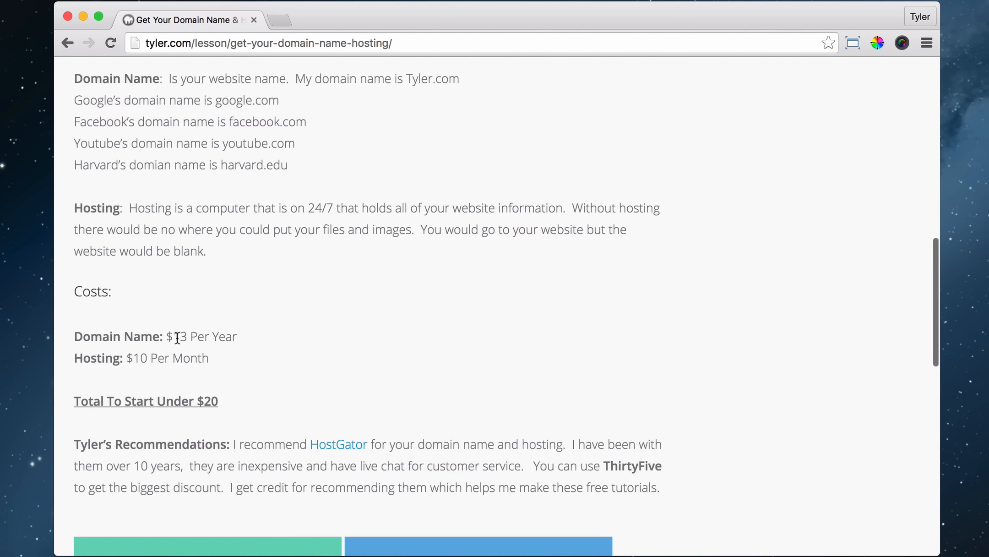
{"action": "left_click_drag", "start_coordinate": [167, 338], "coordinate": [243, 337]}
{"action": "scroll", "coordinate": [238, 338], "scroll_direction": "down", "scroll_amount": 1}
{"action": "left_click", "coordinate": [209, 334]}
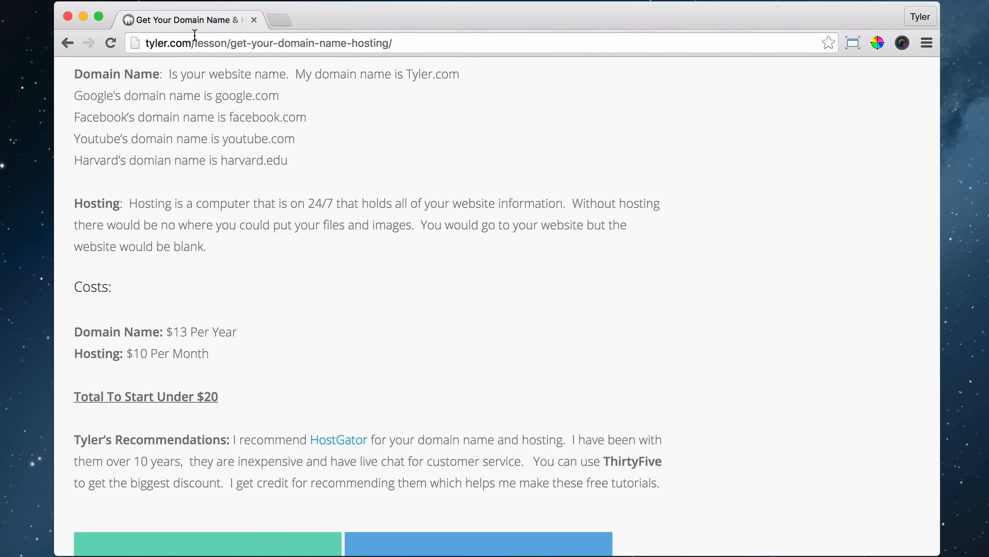
{"action": "left_click_drag", "start_coordinate": [192, 43], "coordinate": [135, 43]}
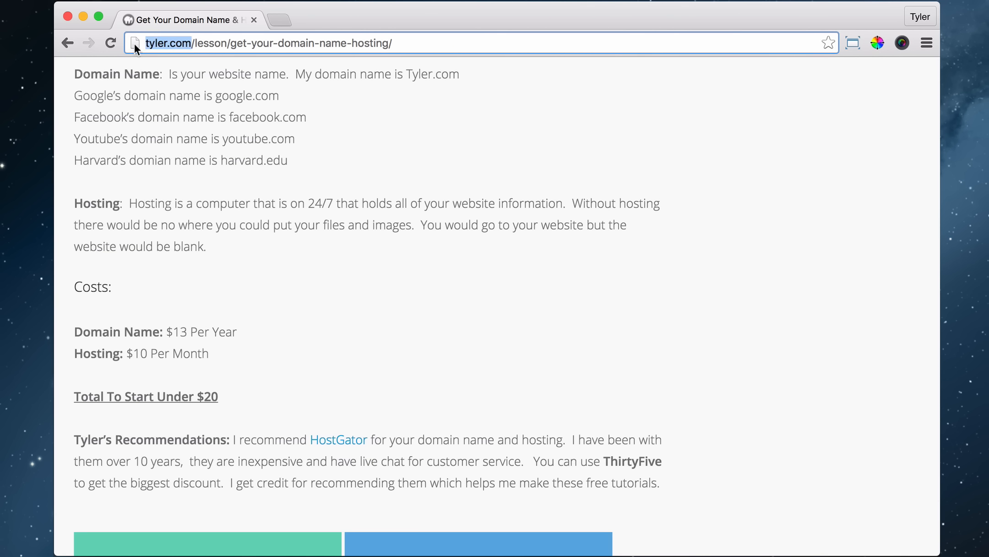
{"action": "left_click", "coordinate": [211, 354]}
Highlight the Hosting definition, the $10 Per Month cost and the Total To Start Under $20 line
{"action": "scroll", "coordinate": [209, 354], "scroll_direction": "up", "scroll_amount": 1}
{"action": "left_click_drag", "start_coordinate": [209, 360], "coordinate": [73, 361]}
{"action": "left_click_drag", "start_coordinate": [127, 210], "coordinate": [214, 252]}
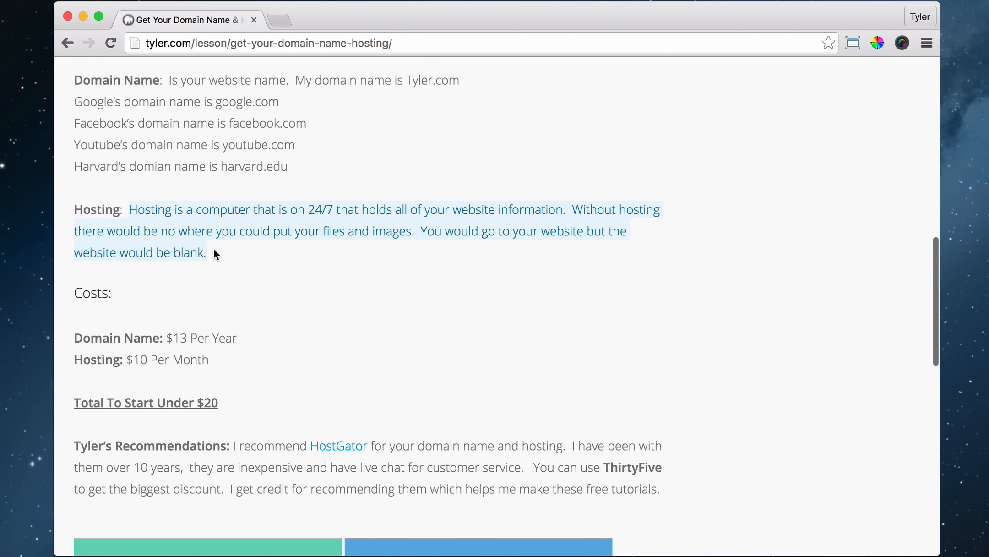
{"action": "left_click", "coordinate": [222, 297]}
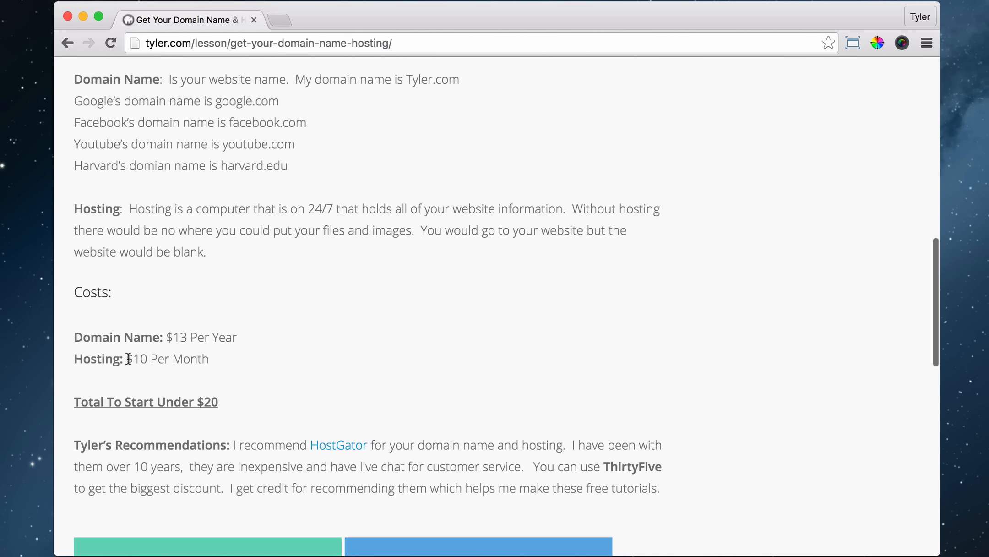
{"action": "left_click_drag", "start_coordinate": [126, 359], "coordinate": [226, 362]}
{"action": "left_click", "coordinate": [203, 360]}
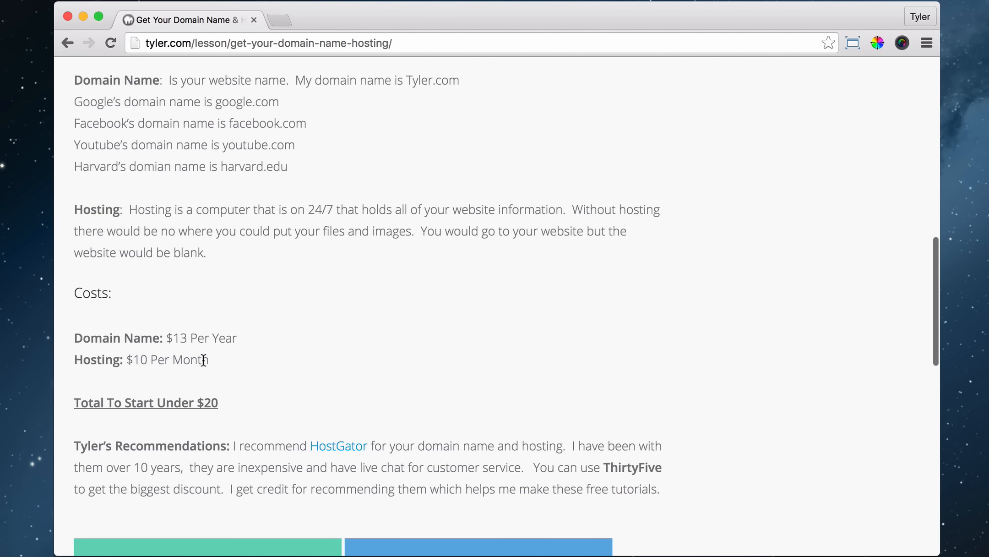
{"action": "scroll", "coordinate": [281, 329], "scroll_direction": "down", "scroll_amount": 5}
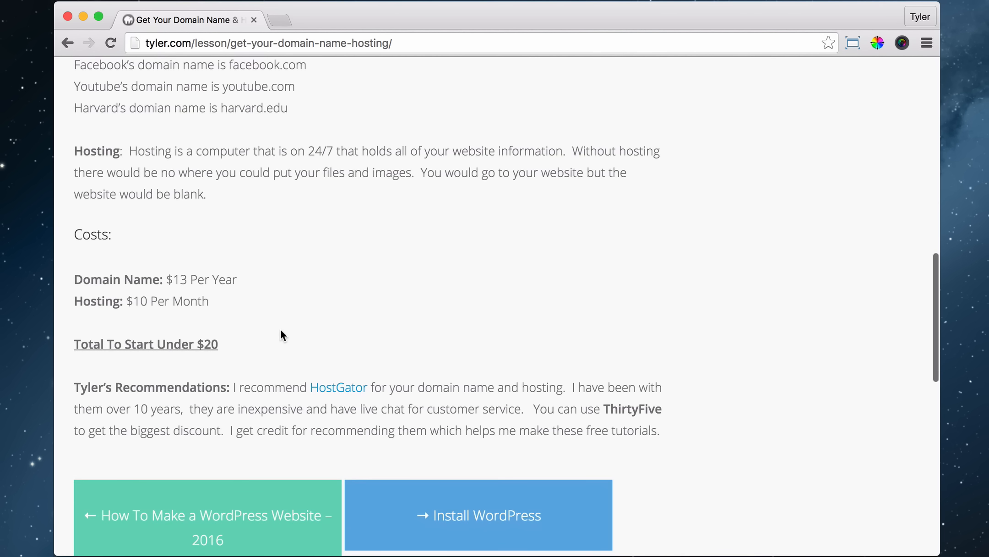
{"action": "scroll", "coordinate": [278, 329], "scroll_direction": "up", "scroll_amount": 2}
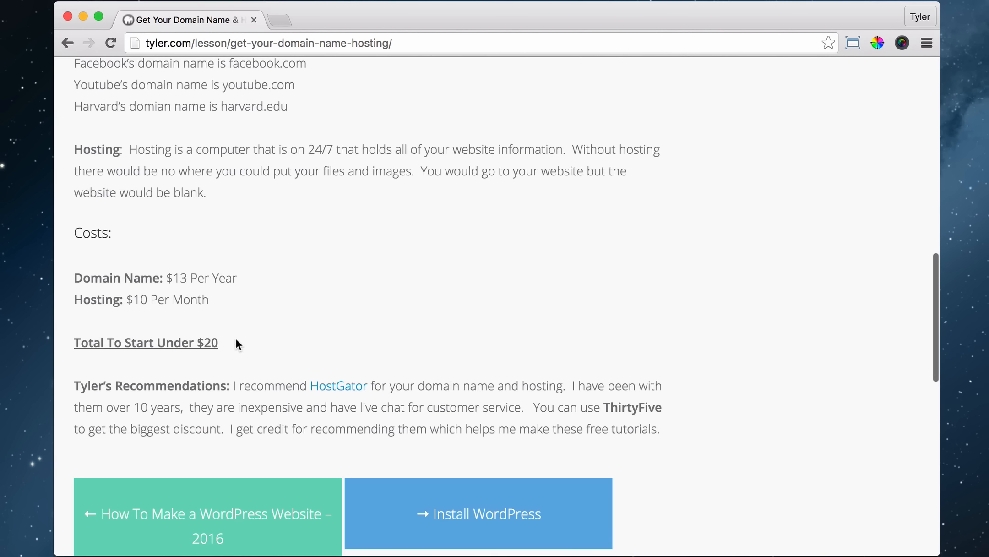
{"action": "left_click_drag", "start_coordinate": [236, 342], "coordinate": [76, 343]}
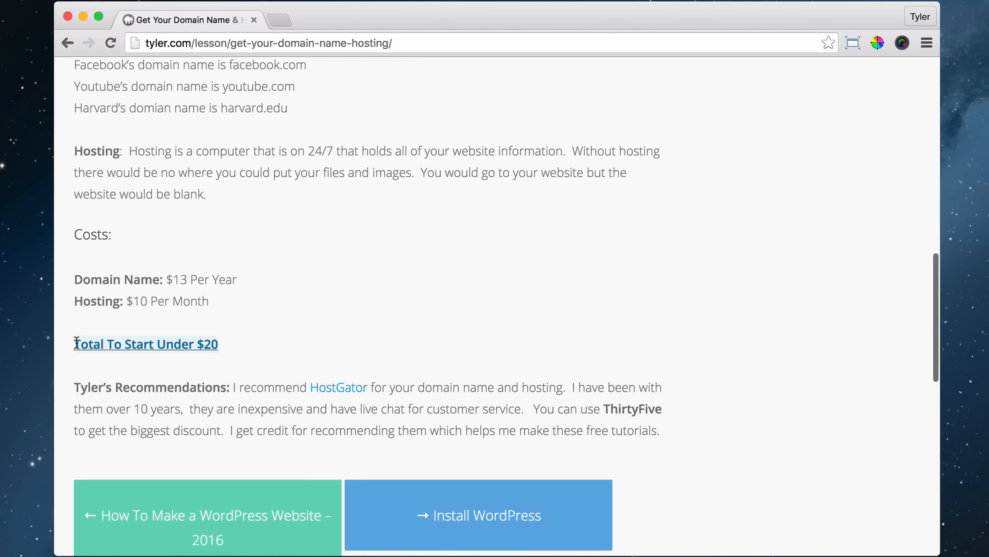
{"action": "left_click", "coordinate": [248, 338]}
{"action": "scroll", "coordinate": [253, 331], "scroll_direction": "down", "scroll_amount": 3}
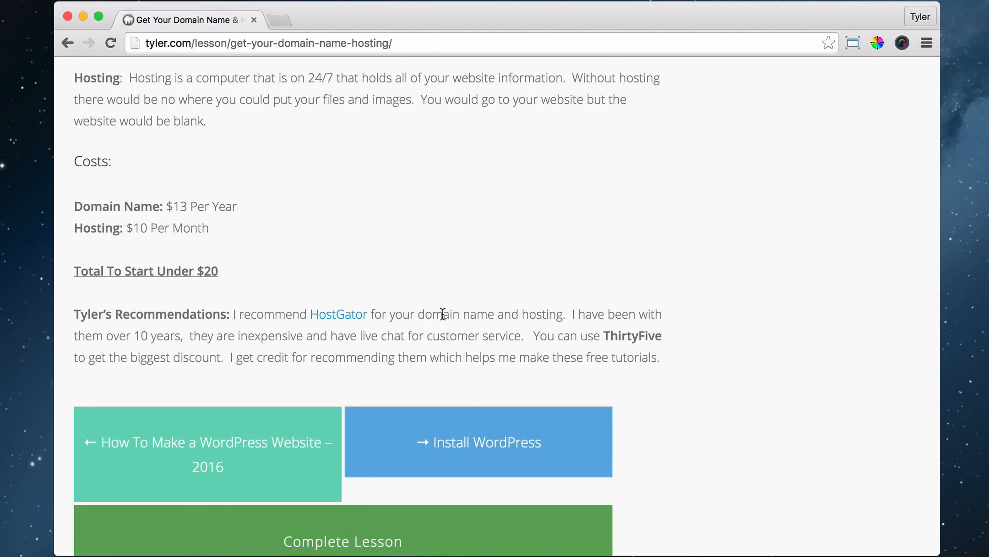
{"action": "scroll", "coordinate": [429, 297], "scroll_direction": "up", "scroll_amount": 10}
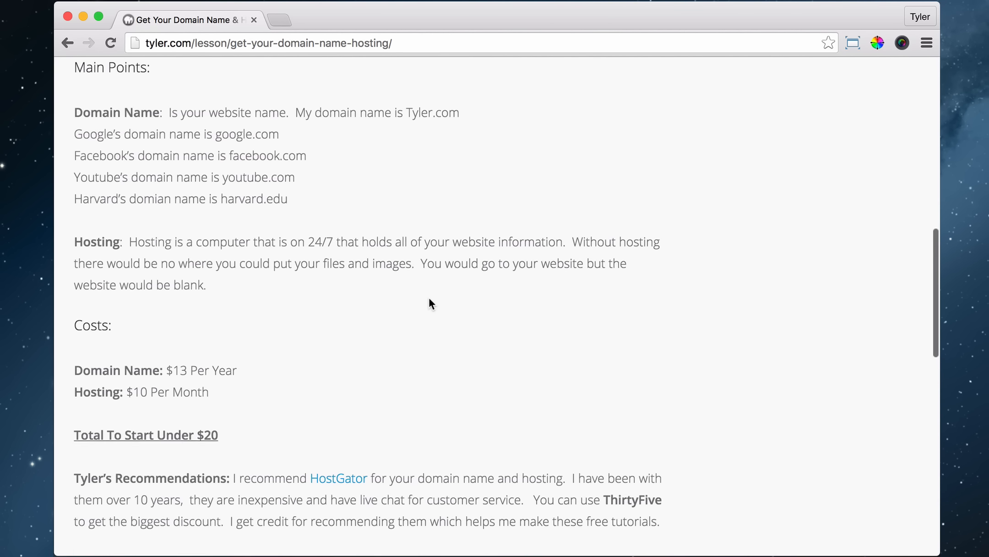
{"action": "scroll", "coordinate": [429, 306], "scroll_direction": "up", "scroll_amount": 8}
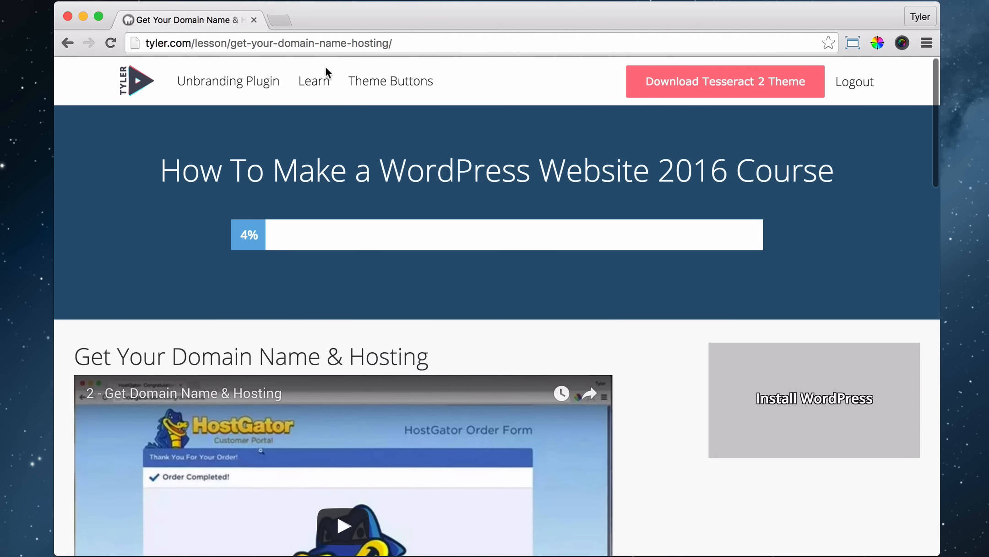
Go to hostgator.com in a new browser tab
{"action": "left_click", "coordinate": [283, 22]}
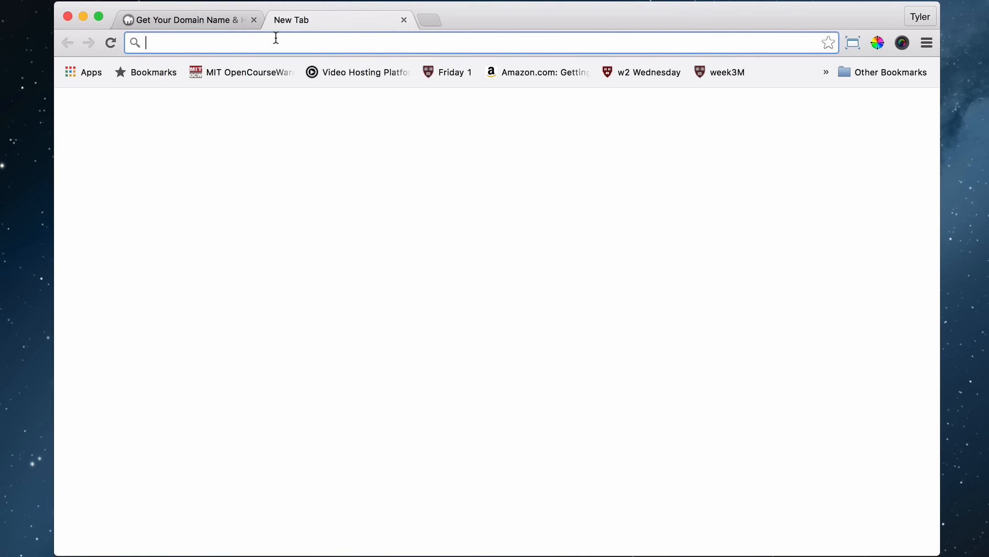
{"action": "type", "text": "hostgat"}
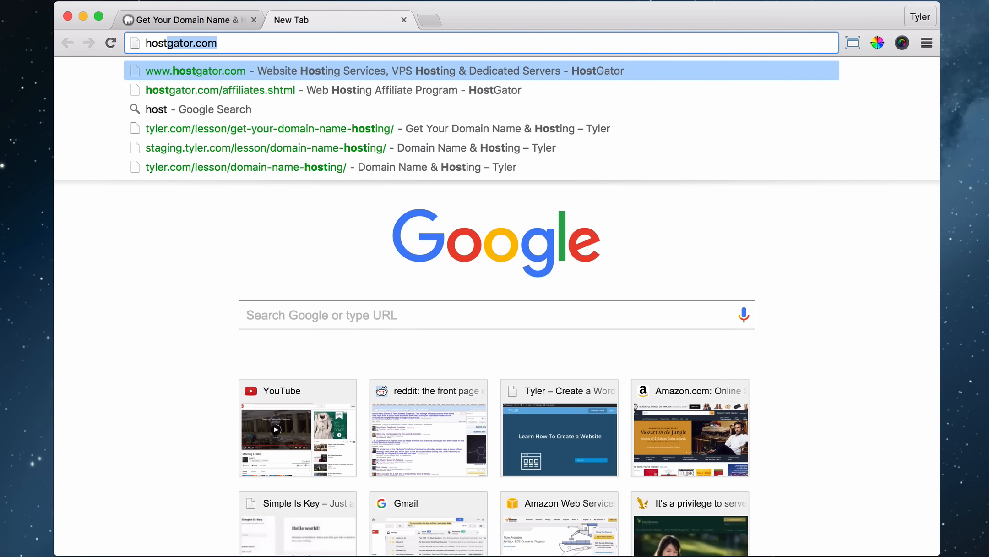
{"action": "type", "text": "or.com"}
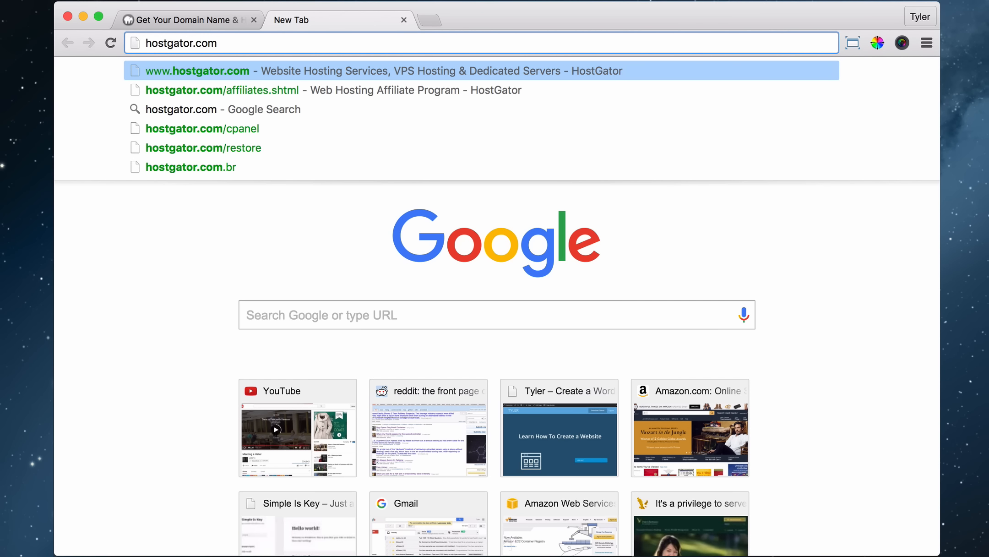
{"action": "key", "text": "Return"}
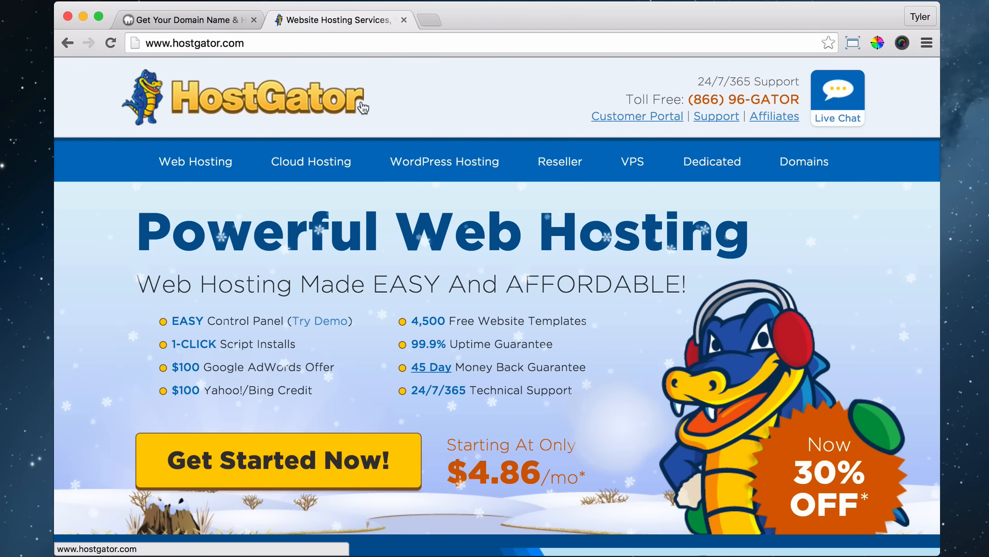
Scroll down the HostGator home page and back up to the $4.86/mo hosting offer
{"action": "scroll", "coordinate": [357, 119], "scroll_direction": "down", "scroll_amount": 1}
{"action": "scroll", "coordinate": [357, 117], "scroll_direction": "down", "scroll_amount": 2}
{"action": "scroll", "coordinate": [358, 116], "scroll_direction": "up", "scroll_amount": 2}
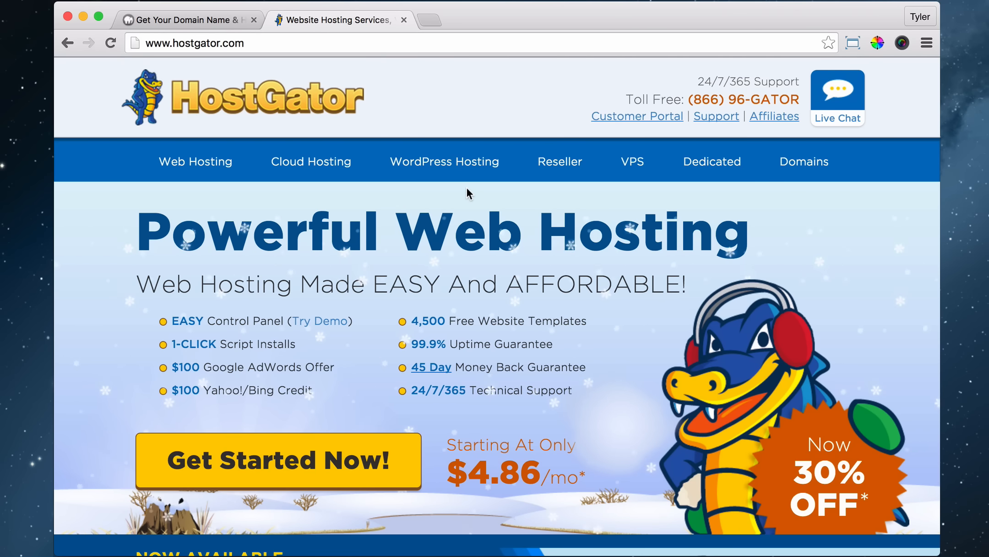
{"action": "scroll", "coordinate": [466, 186], "scroll_direction": "down", "scroll_amount": 2}
{"action": "scroll", "coordinate": [465, 186], "scroll_direction": "down", "scroll_amount": 1}
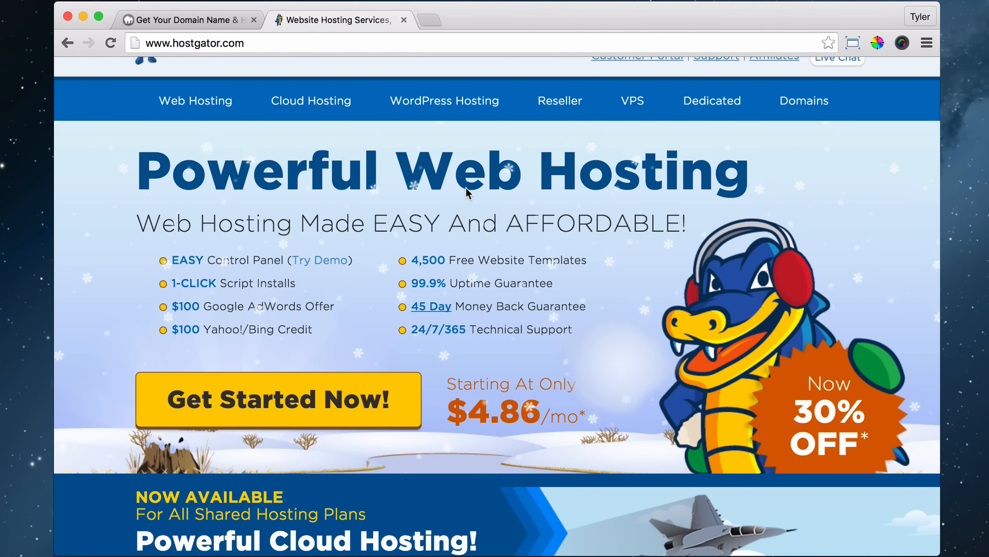
{"action": "scroll", "coordinate": [457, 188], "scroll_direction": "down", "scroll_amount": 1}
{"action": "scroll", "coordinate": [456, 180], "scroll_direction": "up", "scroll_amount": 4}
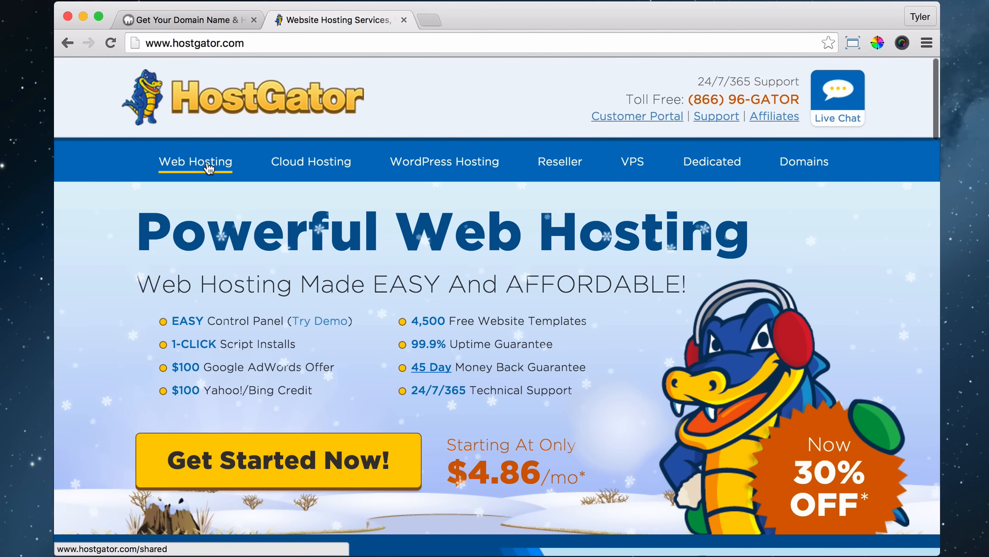
Open HostGator's shared Web Hosting plans and highlight the Business Plan heading
{"action": "left_click", "coordinate": [208, 167]}
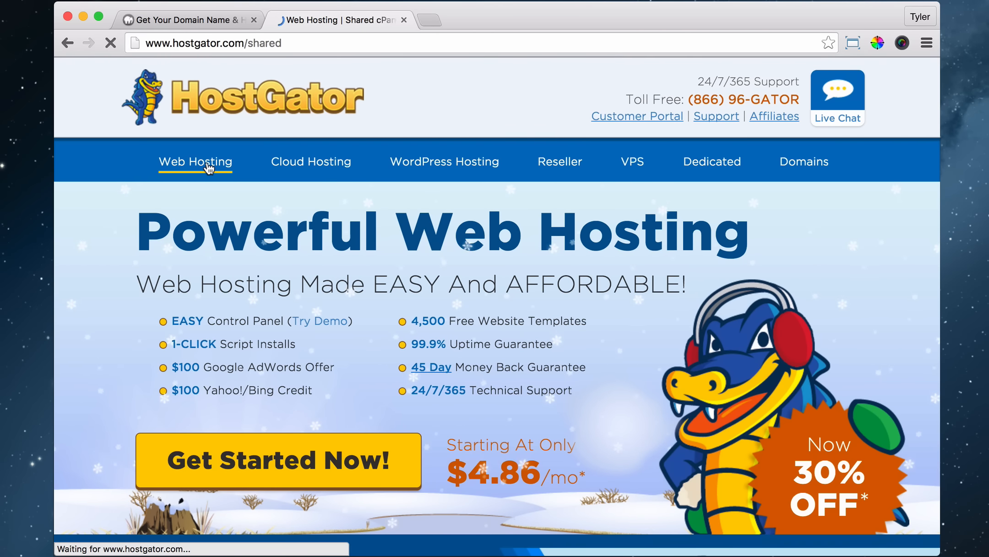
{"action": "scroll", "coordinate": [465, 221], "scroll_direction": "down", "scroll_amount": 3}
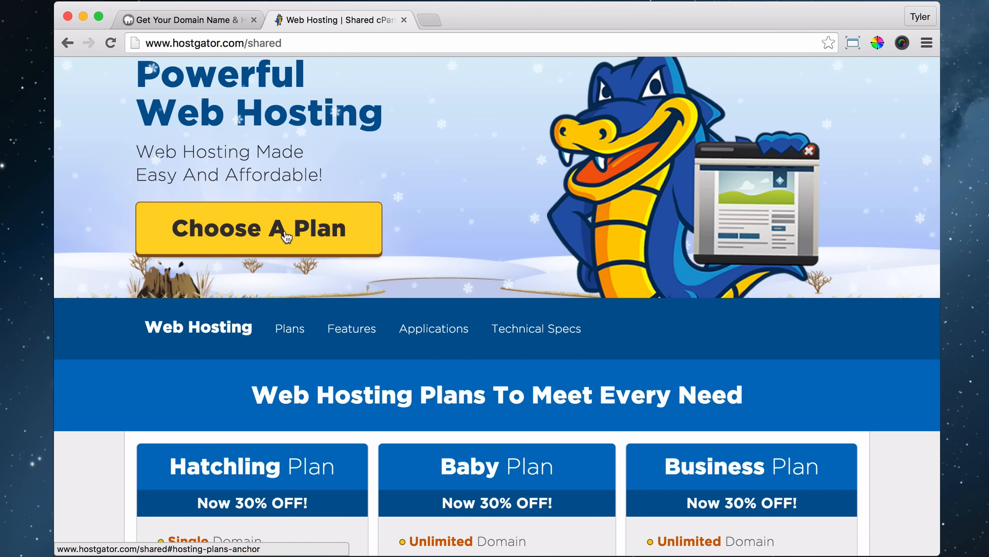
{"action": "left_click", "coordinate": [302, 228]}
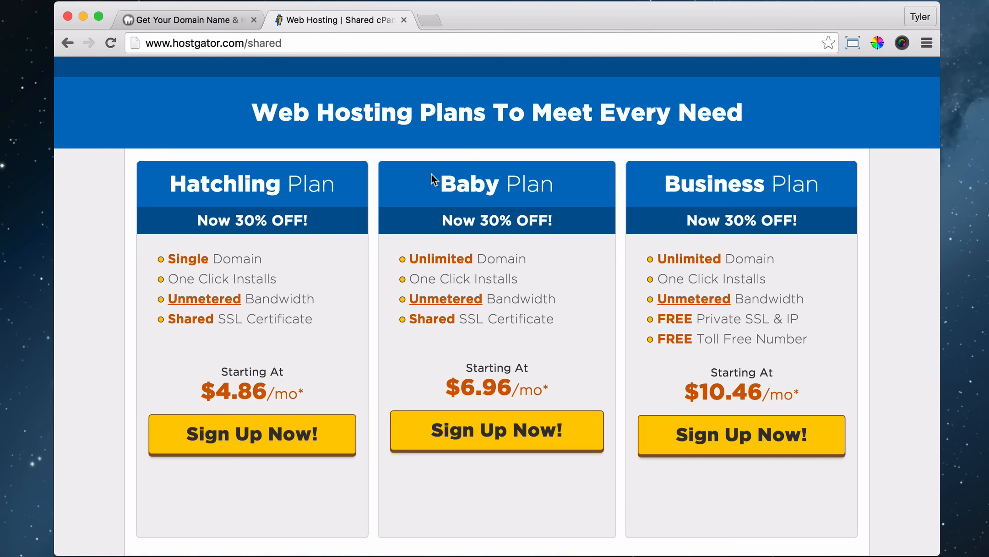
{"action": "left_click_drag", "start_coordinate": [663, 183], "coordinate": [805, 184]}
{"action": "left_click", "coordinate": [803, 184]}
{"action": "left_click_drag", "start_coordinate": [667, 181], "coordinate": [799, 175]}
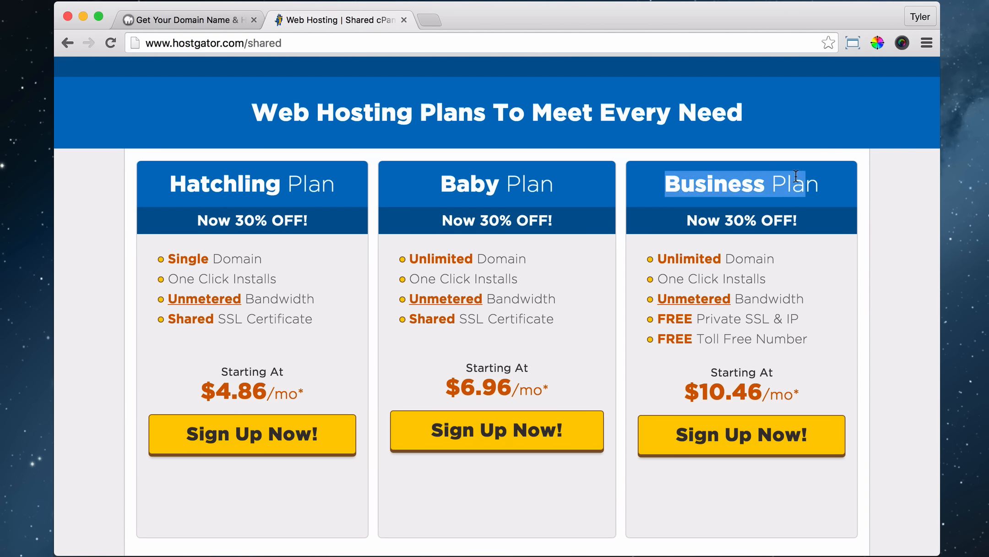
{"action": "left_click", "coordinate": [792, 176]}
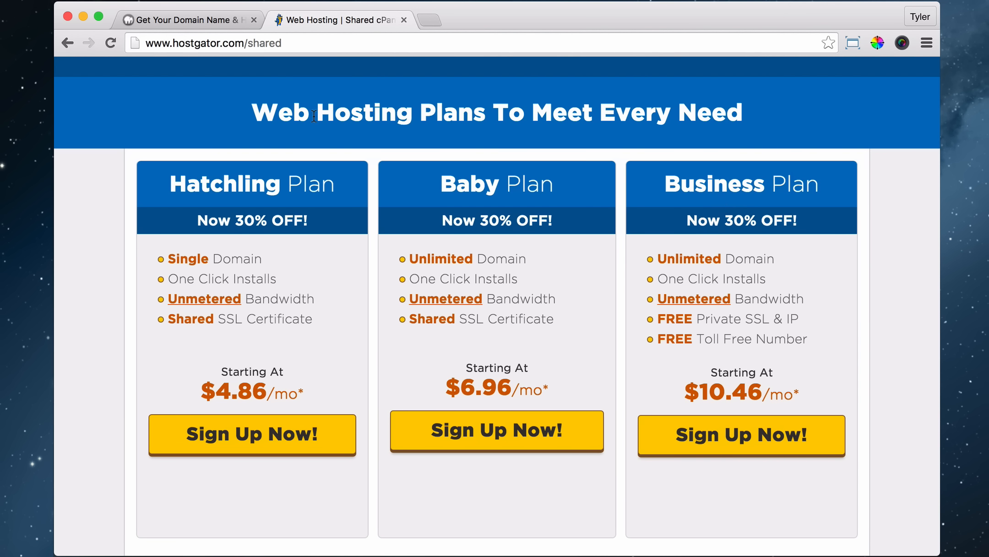
Highlight the Hatchling and Baby headings and Single Domain, then point out tyler.com in the lesson
{"action": "left_click_drag", "start_coordinate": [187, 183], "coordinate": [335, 184]}
{"action": "left_click_drag", "start_coordinate": [485, 183], "coordinate": [543, 185]}
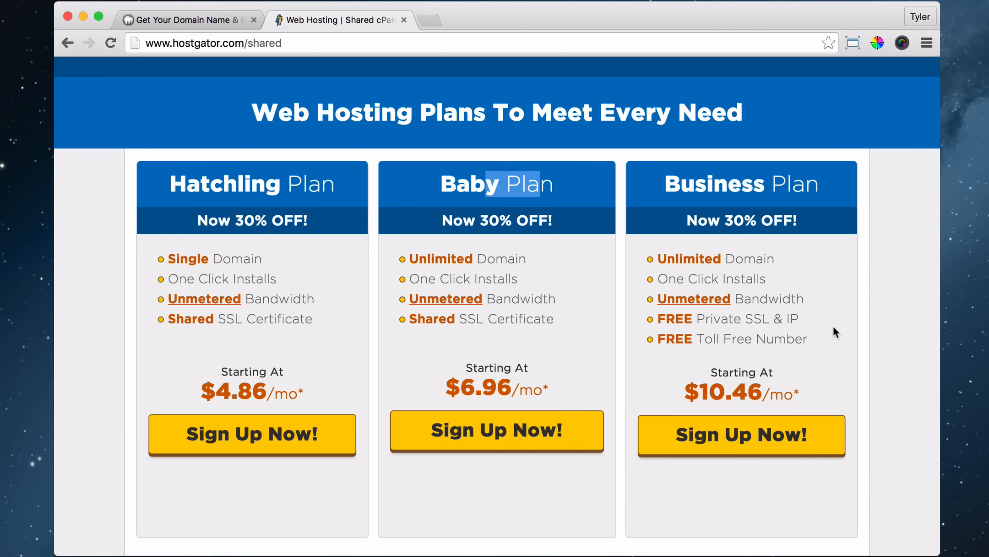
{"action": "left_click", "coordinate": [510, 184]}
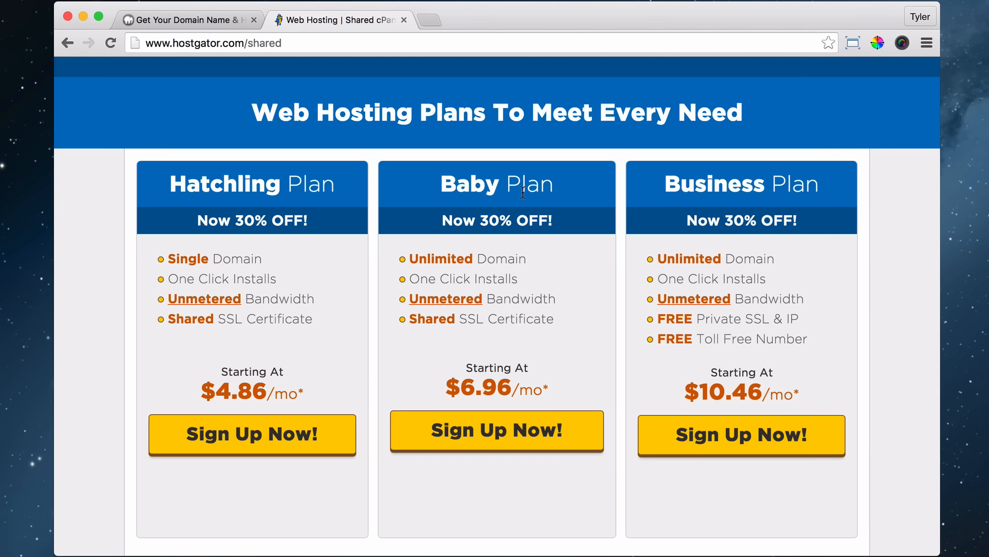
{"action": "left_click_drag", "start_coordinate": [166, 259], "coordinate": [267, 260]}
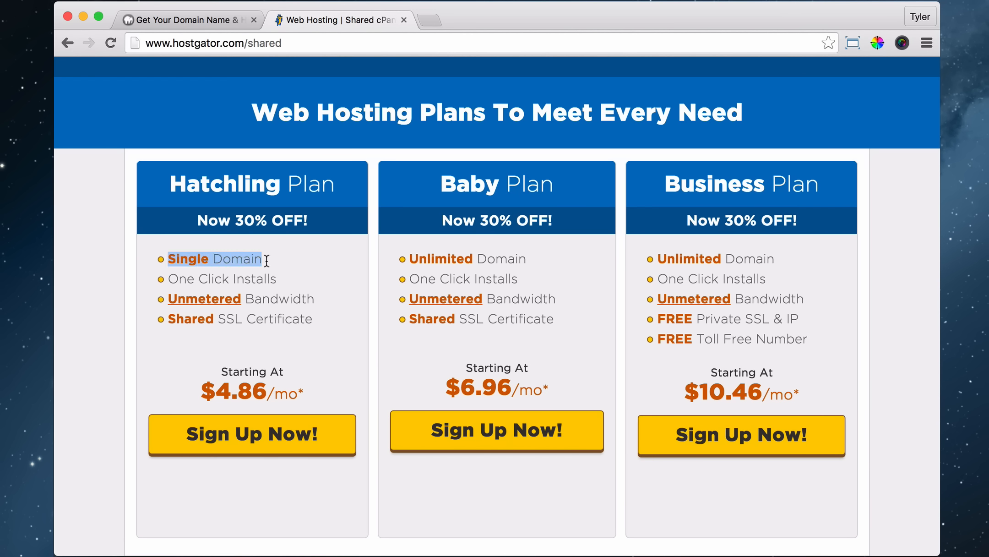
{"action": "left_click", "coordinate": [197, 20]}
{"action": "left_click_drag", "start_coordinate": [191, 43], "coordinate": [133, 43]}
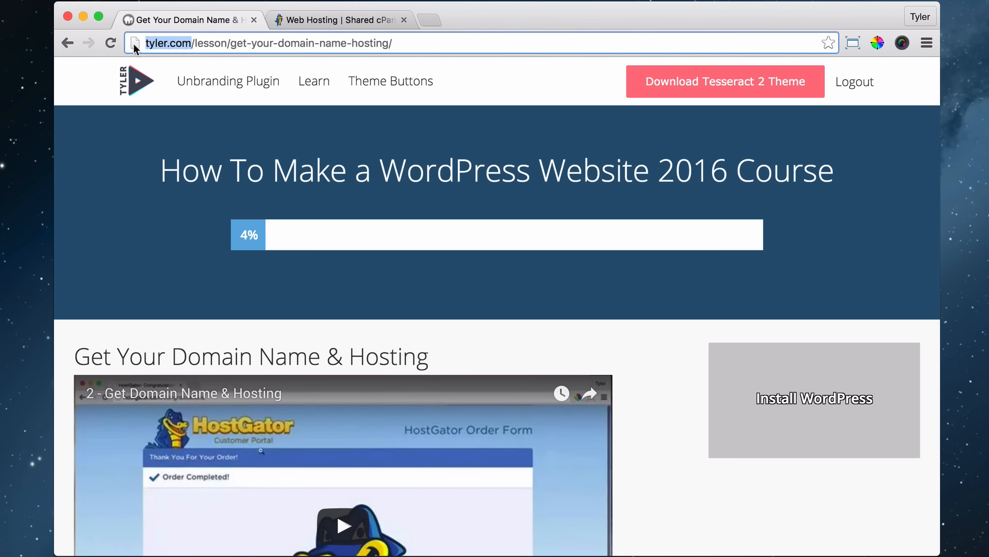
Return to the HostGator plans and highlight the Baby plan's Unlimited Domain feature
{"action": "left_click", "coordinate": [322, 19]}
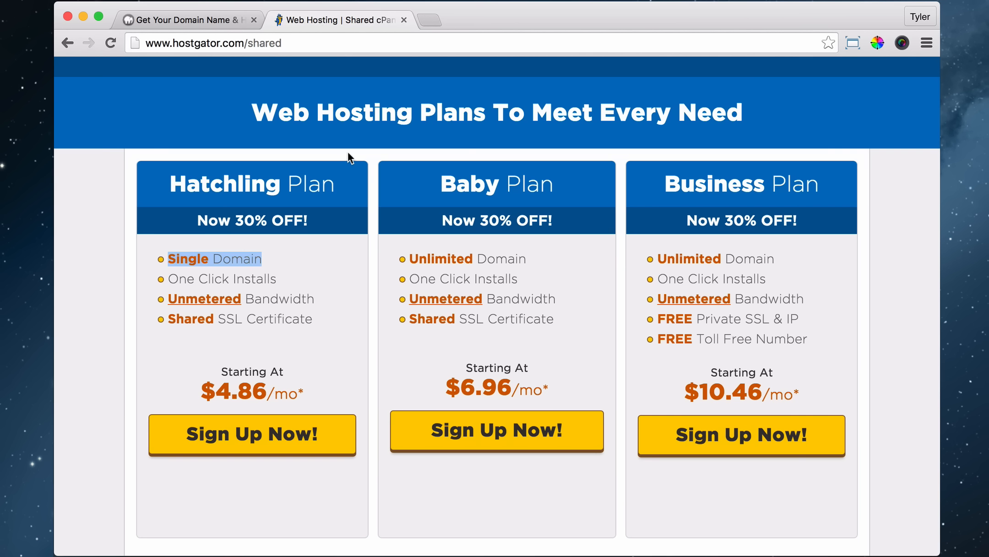
{"action": "left_click", "coordinate": [297, 246]}
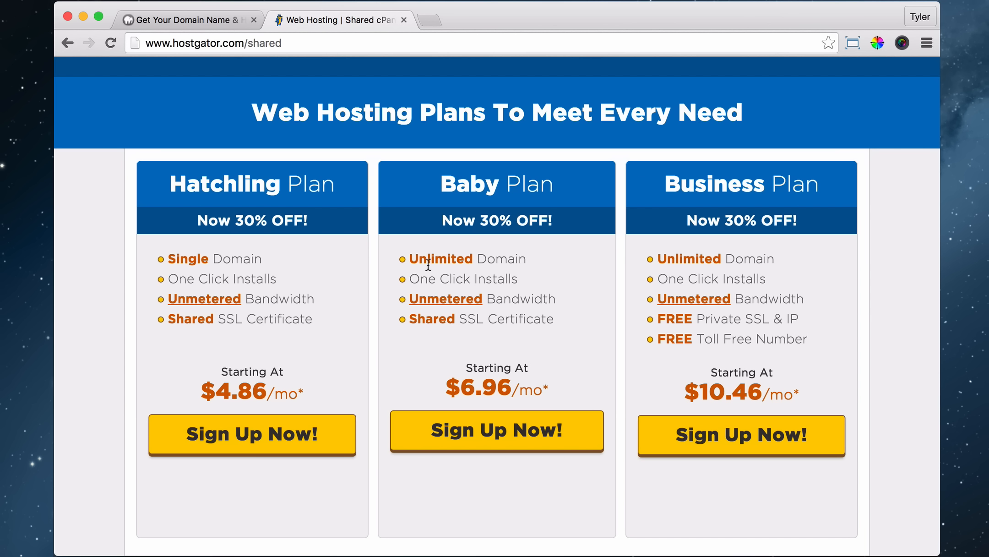
{"action": "left_click_drag", "start_coordinate": [407, 259], "coordinate": [522, 260]}
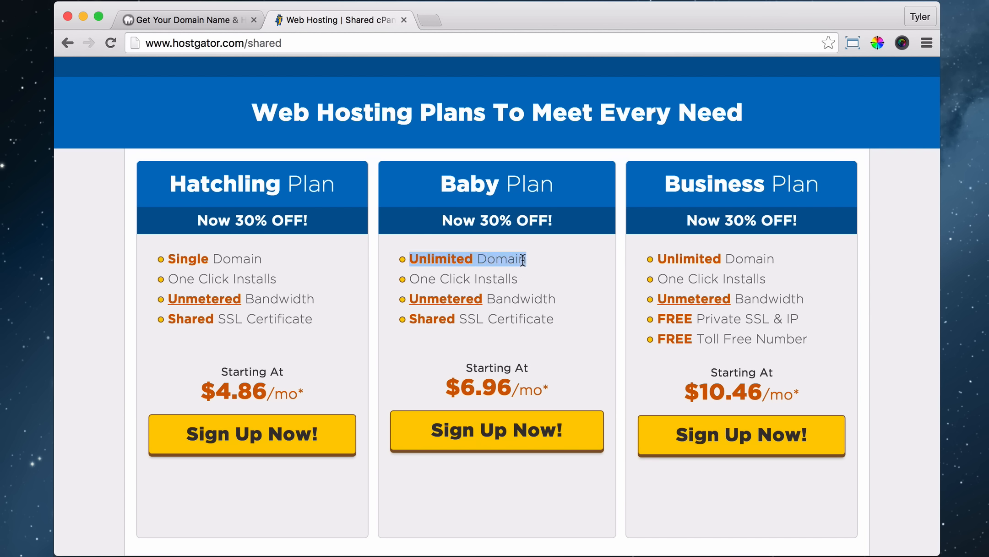
{"action": "left_click", "coordinate": [522, 260]}
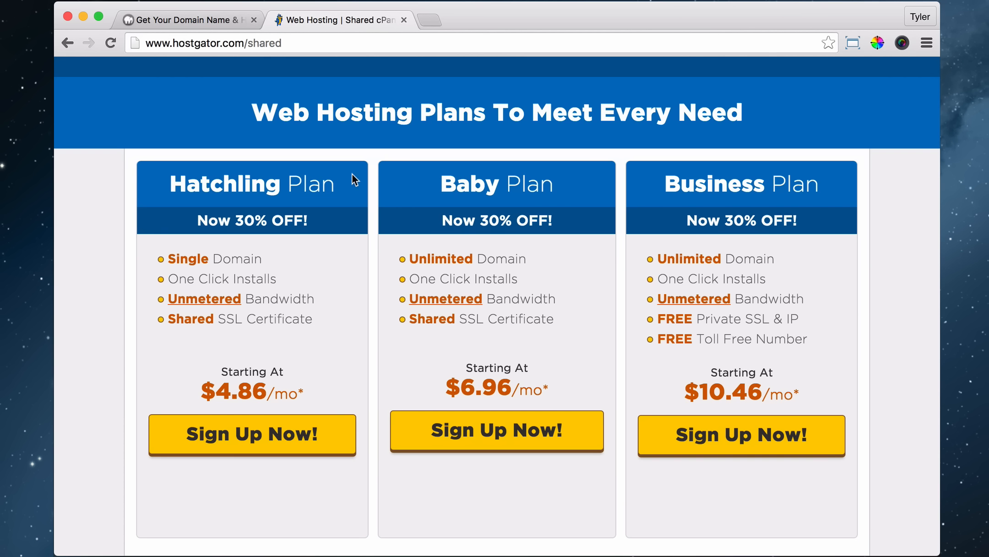
{"action": "left_click_drag", "start_coordinate": [442, 183], "coordinate": [548, 183]}
{"action": "left_click", "coordinate": [534, 184]}
{"action": "scroll", "coordinate": [534, 184], "scroll_direction": "down", "scroll_amount": 1}
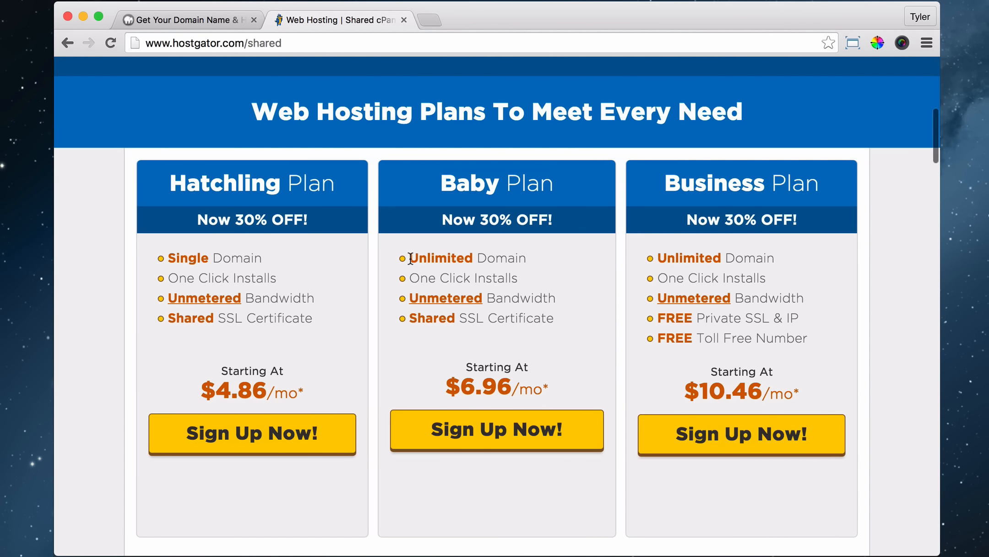
{"action": "left_click_drag", "start_coordinate": [410, 258], "coordinate": [525, 256]}
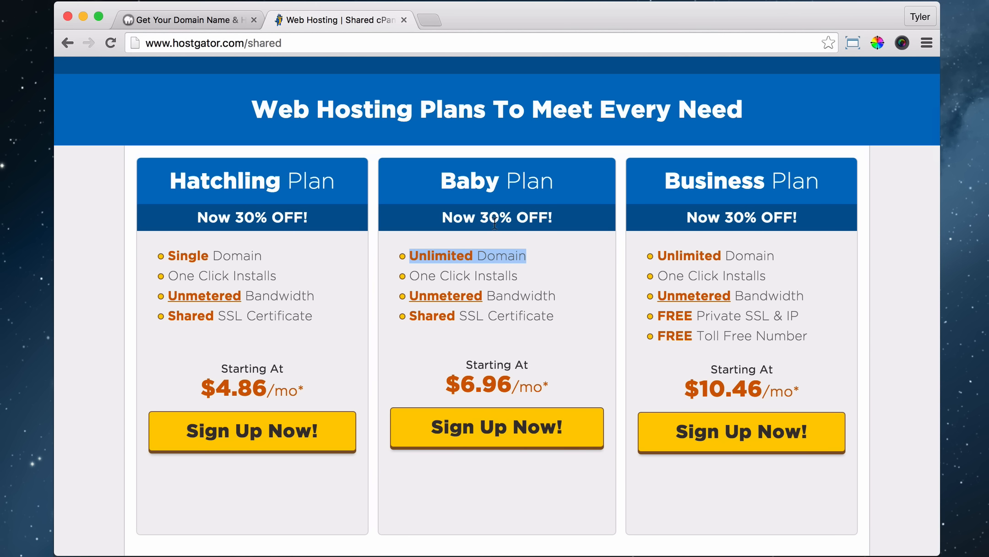
{"action": "left_click", "coordinate": [500, 253]}
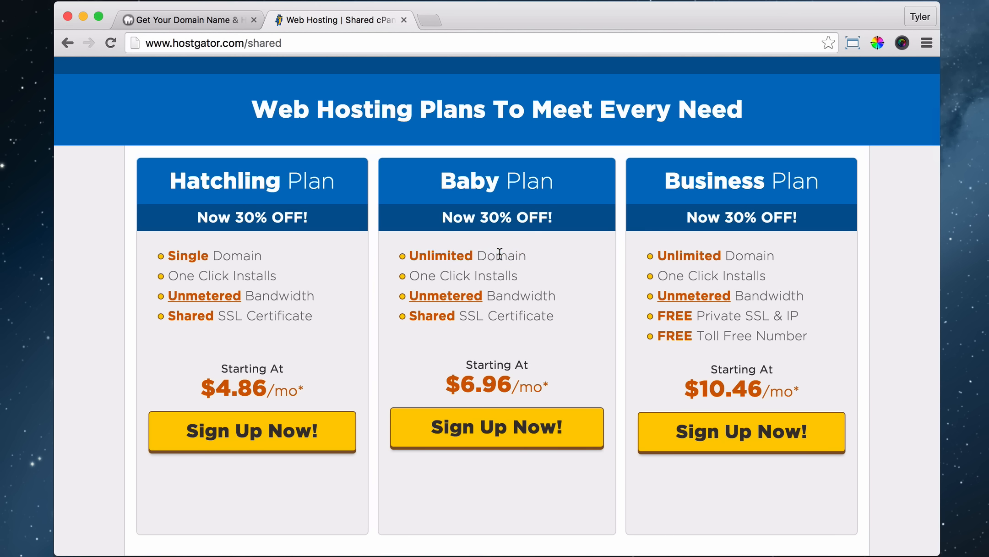
Emphasise the word Domain and the Baby Plan heading on the Baby plan card
{"action": "scroll", "coordinate": [520, 253], "scroll_direction": "down", "scroll_amount": 1}
{"action": "left_click_drag", "start_coordinate": [478, 252], "coordinate": [532, 255]}
{"action": "scroll", "coordinate": [517, 254], "scroll_direction": "down", "scroll_amount": 1}
{"action": "left_click", "coordinate": [502, 250]}
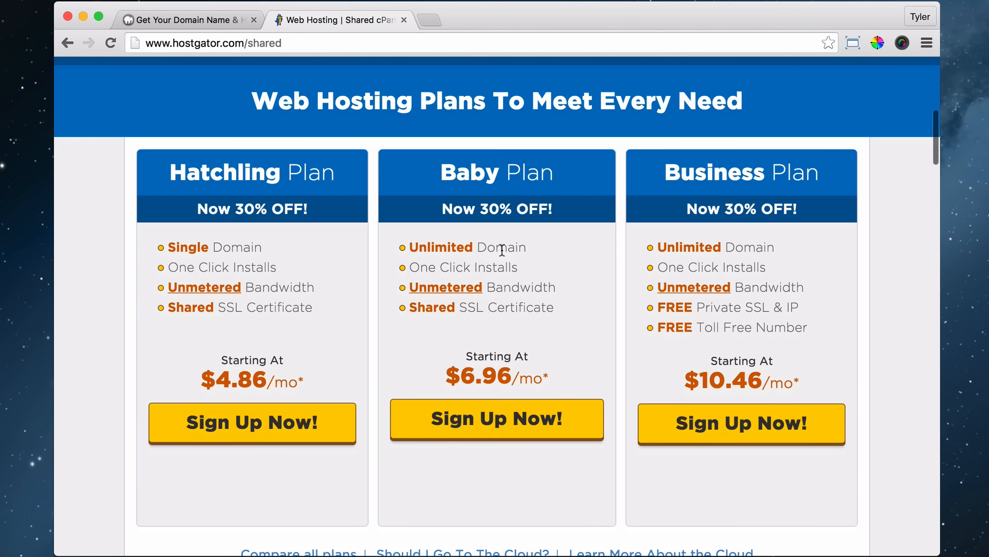
{"action": "double_click", "coordinate": [502, 250]}
{"action": "scroll", "coordinate": [502, 249], "scroll_direction": "down", "scroll_amount": 1}
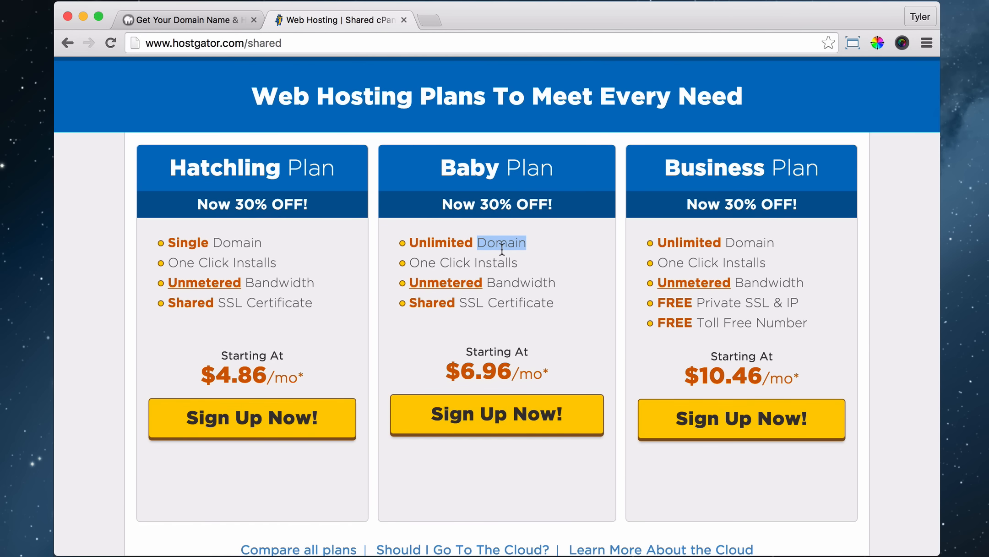
{"action": "left_click", "coordinate": [502, 249]}
{"action": "left_click_drag", "start_coordinate": [446, 163], "coordinate": [570, 165]}
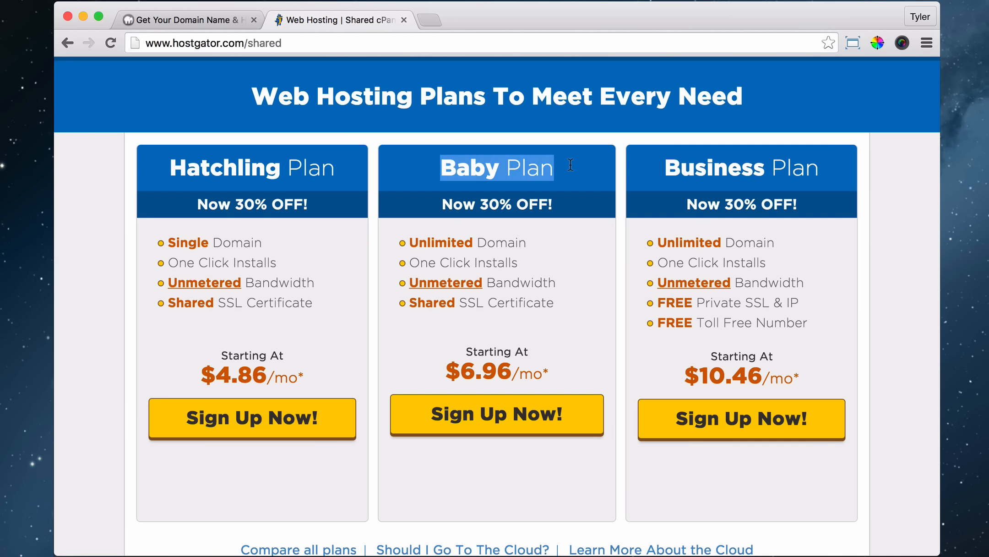
{"action": "left_click", "coordinate": [529, 167]}
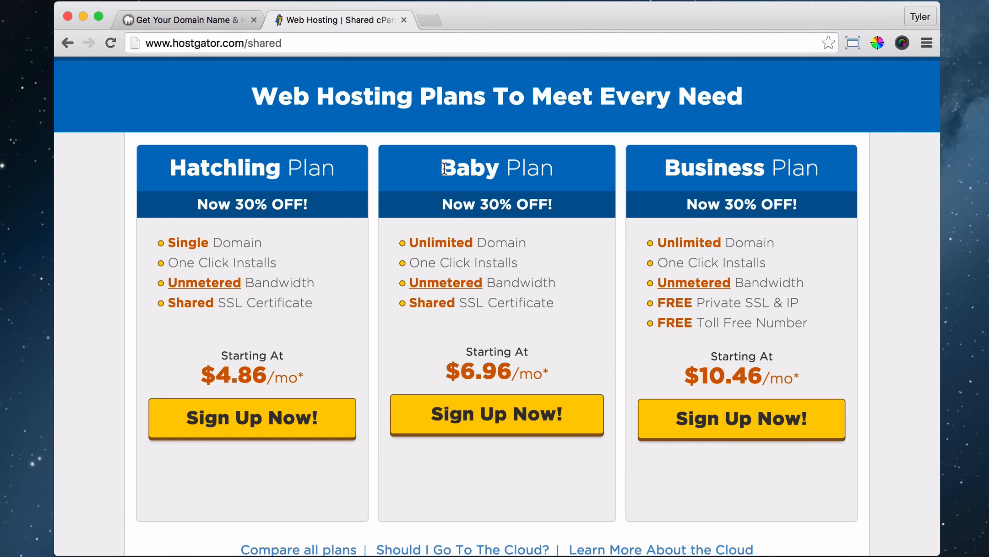
{"action": "left_click_drag", "start_coordinate": [441, 169], "coordinate": [539, 169]}
{"action": "left_click", "coordinate": [537, 168]}
Highlight the Hatchling plan's Single Domain feature and its Hatchling Plan heading
{"action": "left_click_drag", "start_coordinate": [171, 241], "coordinate": [265, 243]}
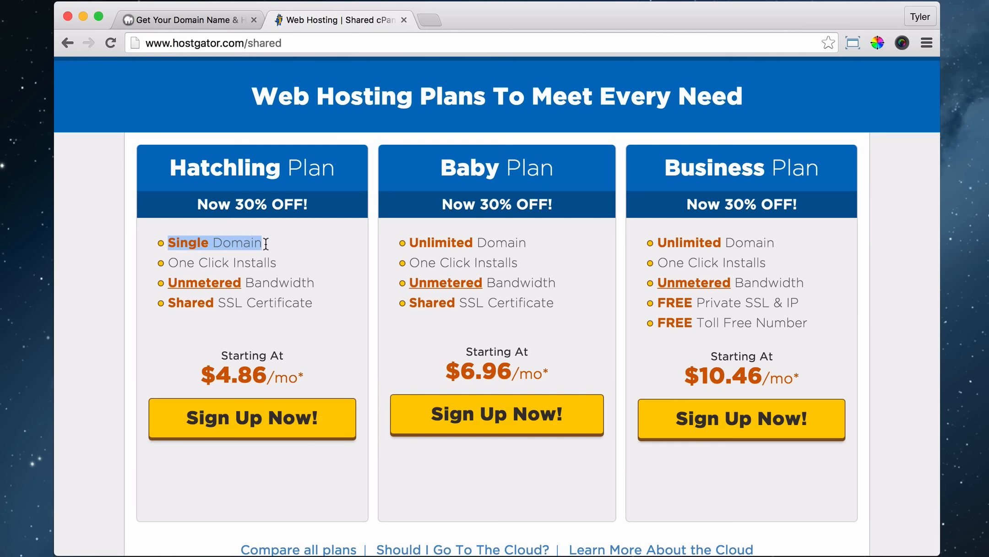
{"action": "left_click", "coordinate": [241, 244]}
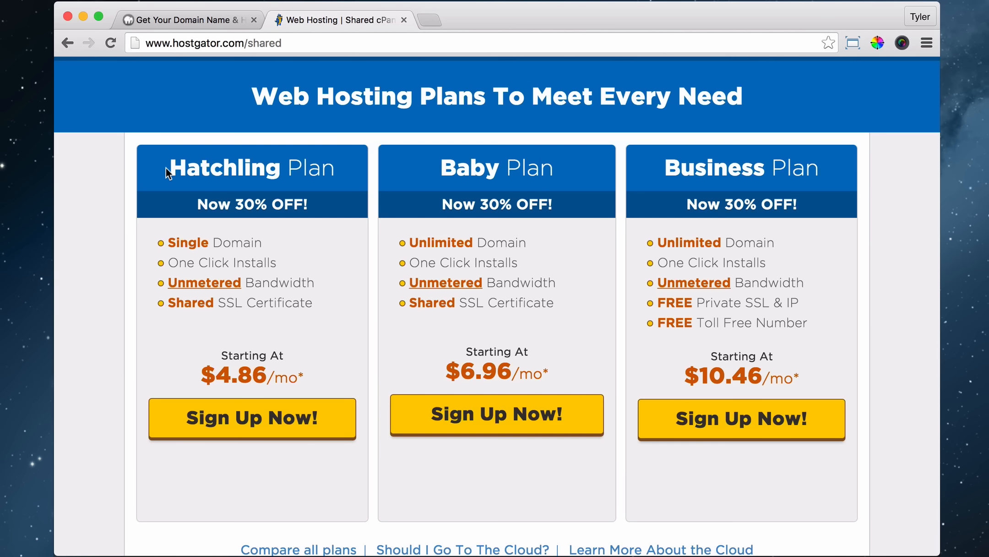
{"action": "scroll", "coordinate": [170, 168], "scroll_direction": "up", "scroll_amount": 1}
{"action": "left_click_drag", "start_coordinate": [170, 169], "coordinate": [321, 174]}
{"action": "scroll", "coordinate": [321, 174], "scroll_direction": "down", "scroll_amount": 1}
{"action": "left_click", "coordinate": [321, 174]}
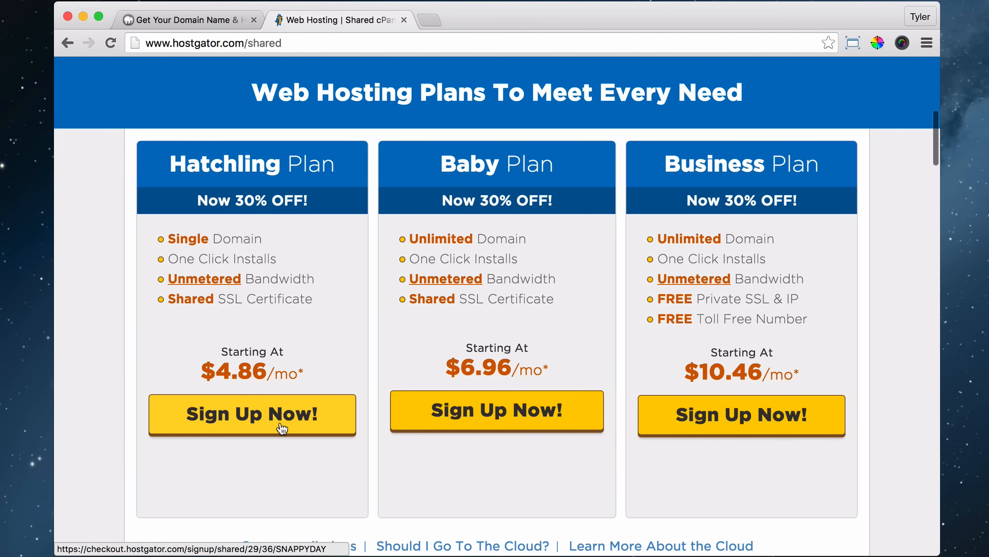
{"action": "left_click", "coordinate": [262, 424]}
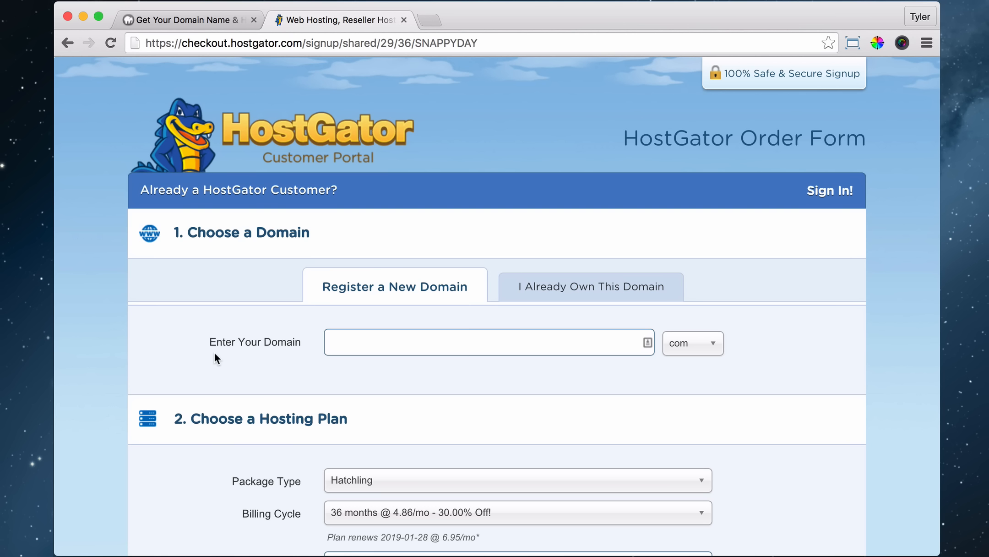
{"action": "left_click", "coordinate": [360, 347]}
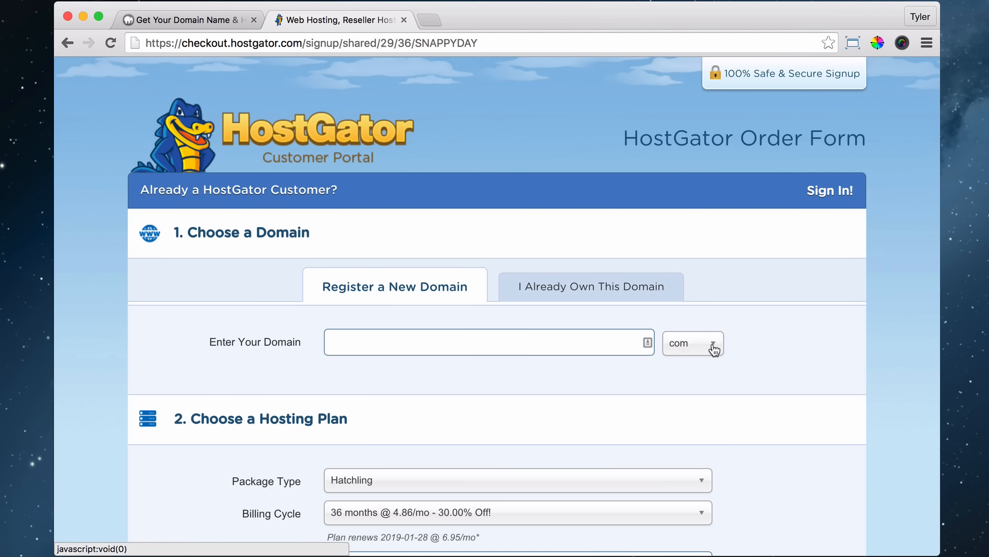
{"action": "type", "text": "g"}
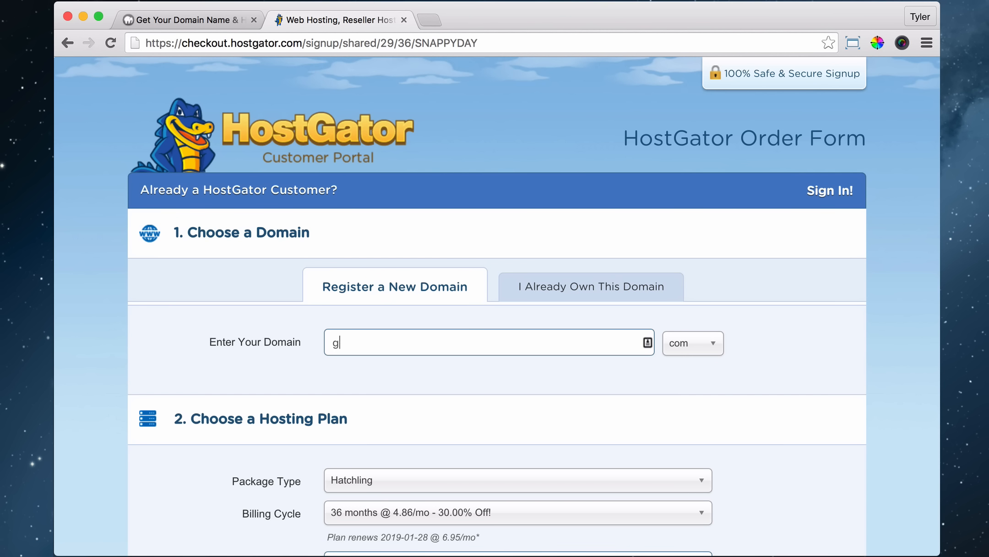
{"action": "type", "text": "etmecardboard"}
{"action": "key", "text": "Tab"}
{"action": "left_click", "coordinate": [572, 381]}
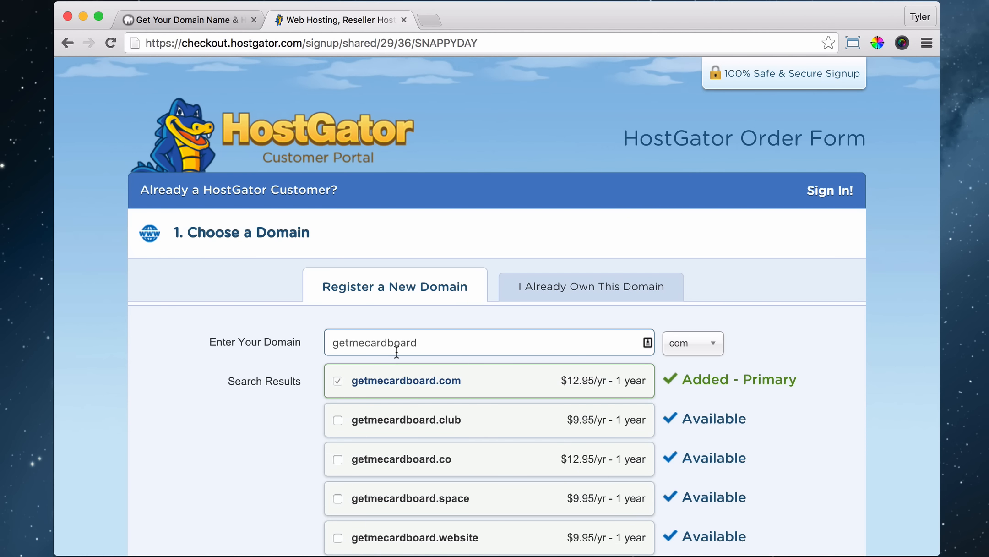
{"action": "scroll", "coordinate": [505, 353], "scroll_direction": "down", "scroll_amount": 10}
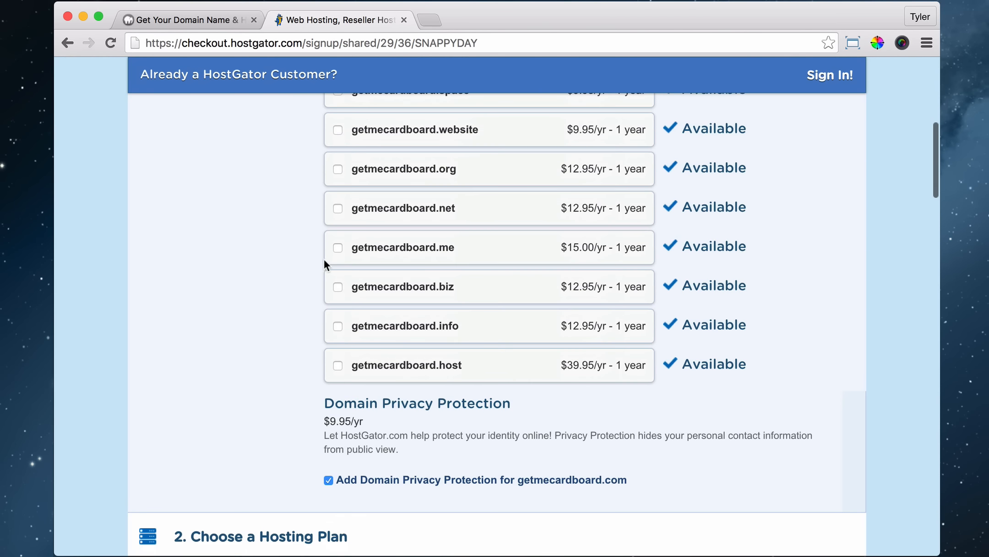
{"action": "scroll", "coordinate": [468, 303], "scroll_direction": "up", "scroll_amount": 6}
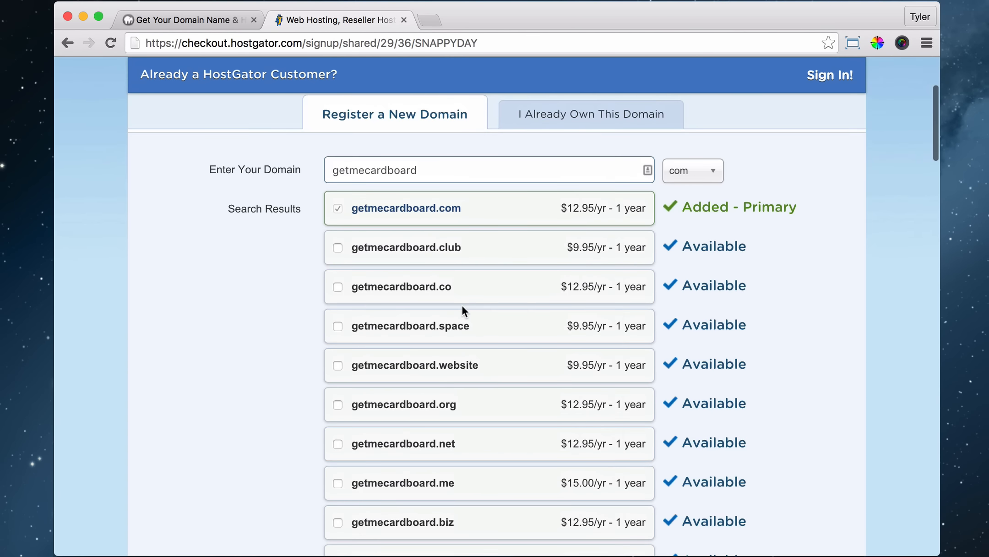
{"action": "scroll", "coordinate": [462, 304], "scroll_direction": "up", "scroll_amount": 5}
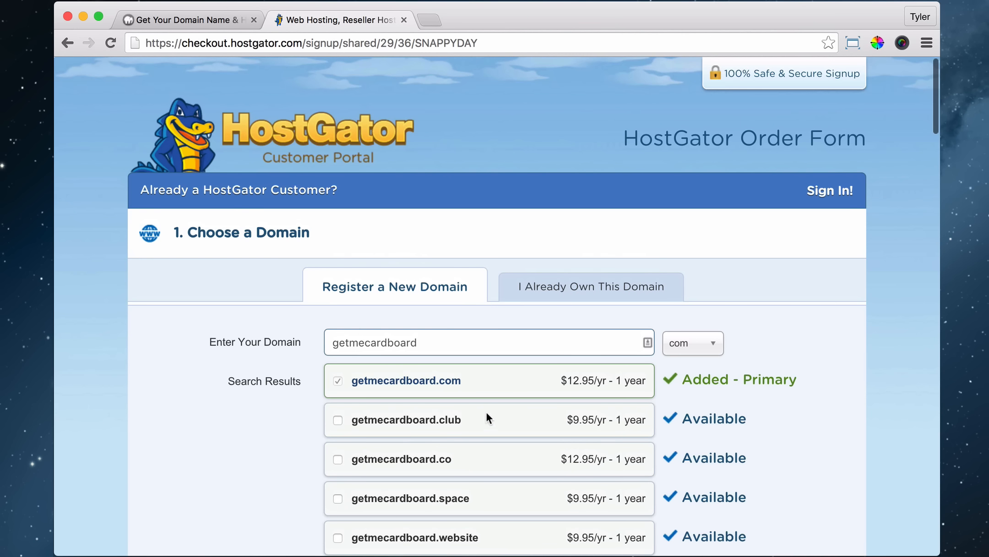
{"action": "left_click", "coordinate": [713, 348]}
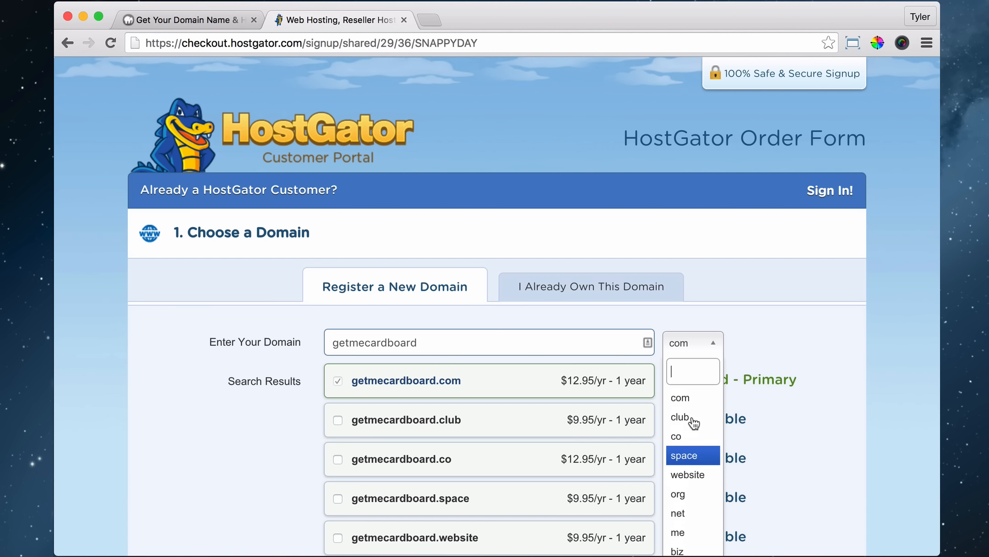
{"action": "left_click", "coordinate": [468, 342]}
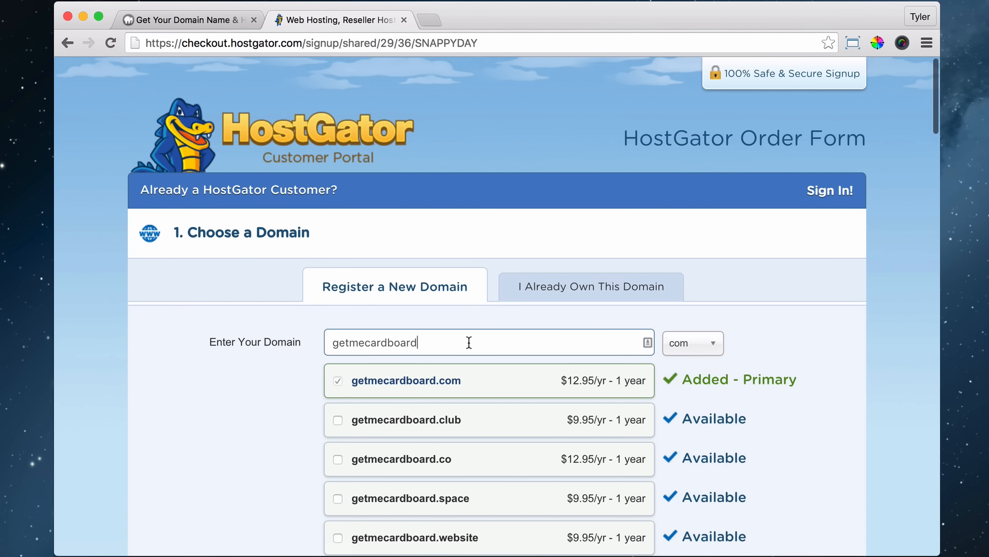
{"action": "left_click_drag", "start_coordinate": [435, 343], "coordinate": [290, 342]}
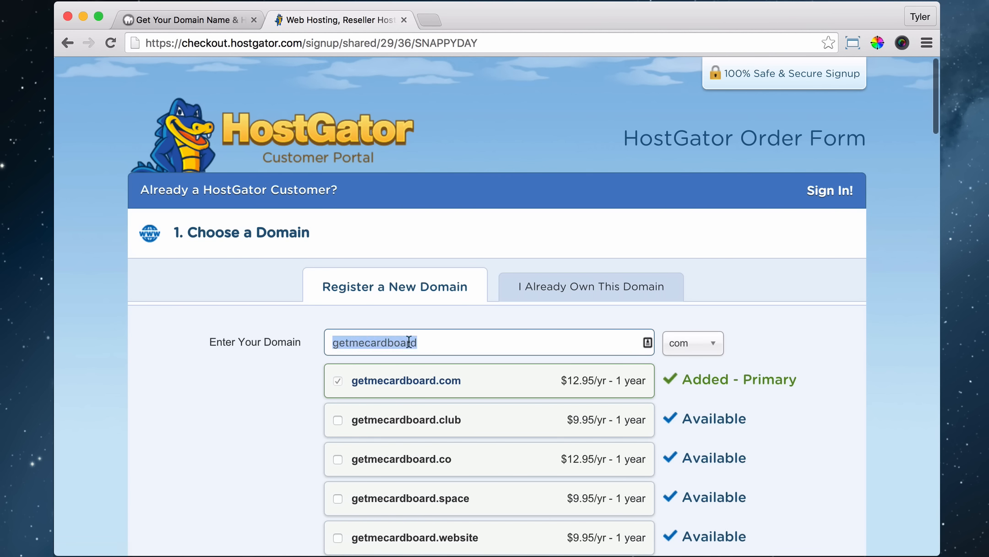
{"action": "left_click", "coordinate": [427, 340]}
{"action": "scroll", "coordinate": [424, 339], "scroll_direction": "down", "scroll_amount": 1}
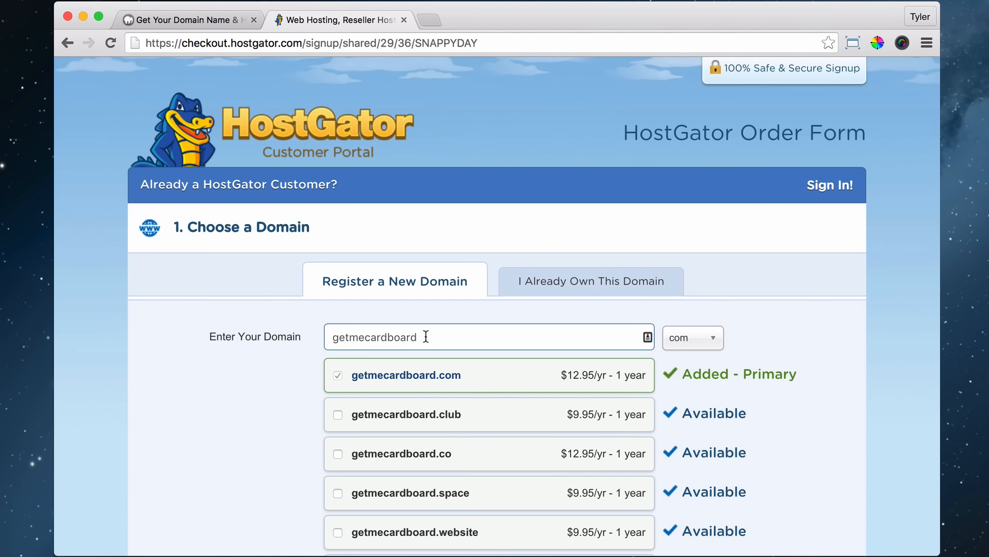
{"action": "left_click", "coordinate": [691, 337]}
{"action": "left_click", "coordinate": [709, 339]}
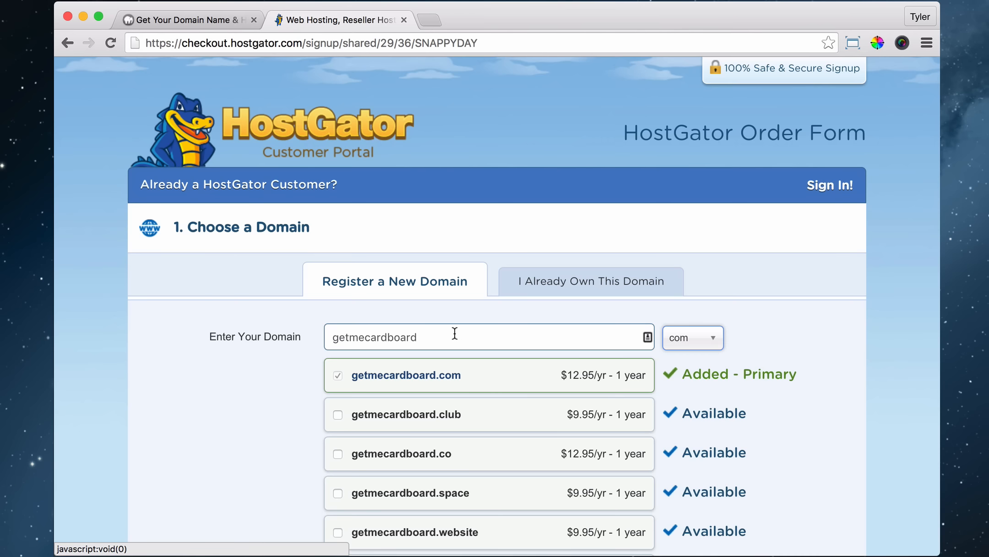
{"action": "left_click_drag", "start_coordinate": [432, 337], "coordinate": [312, 336]}
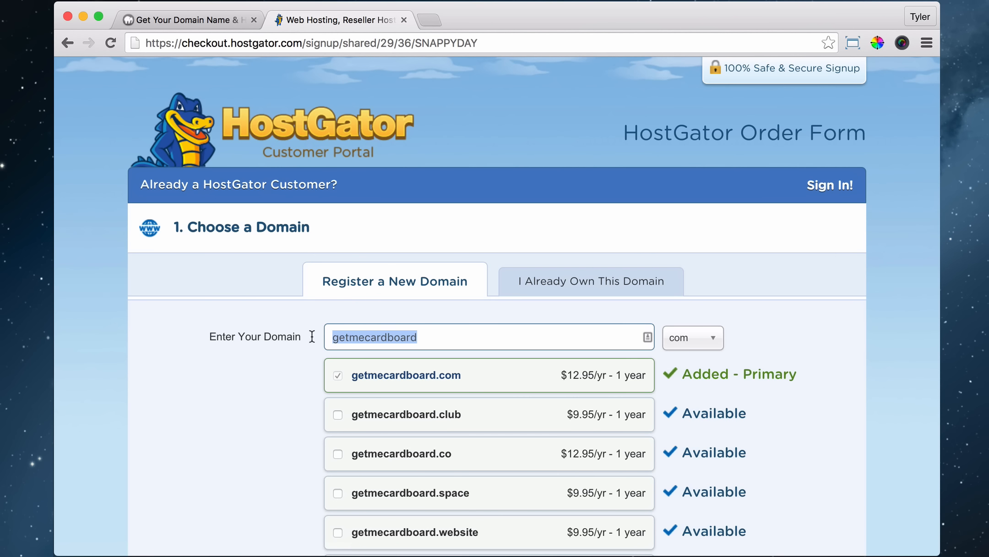
{"action": "left_click", "coordinate": [432, 338]}
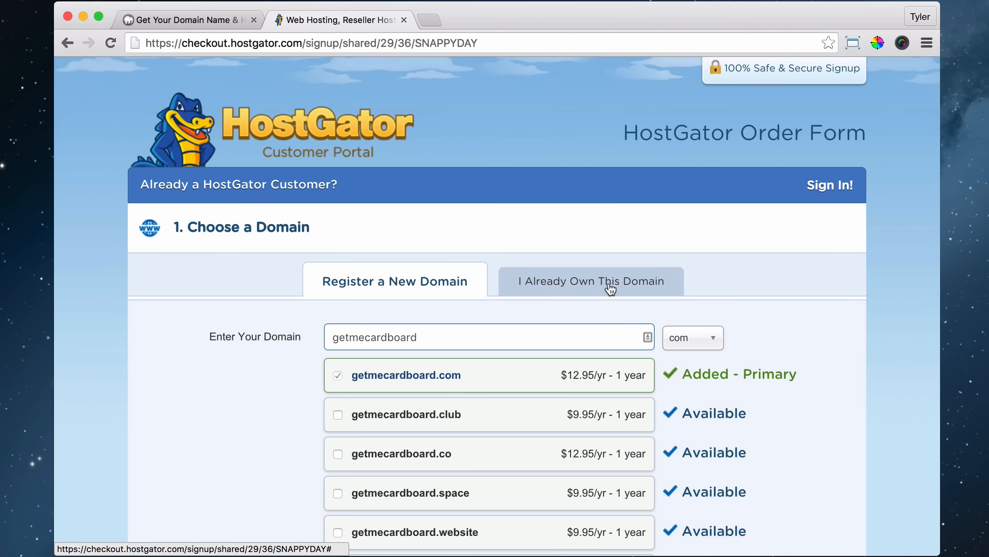
{"action": "left_click", "coordinate": [586, 288]}
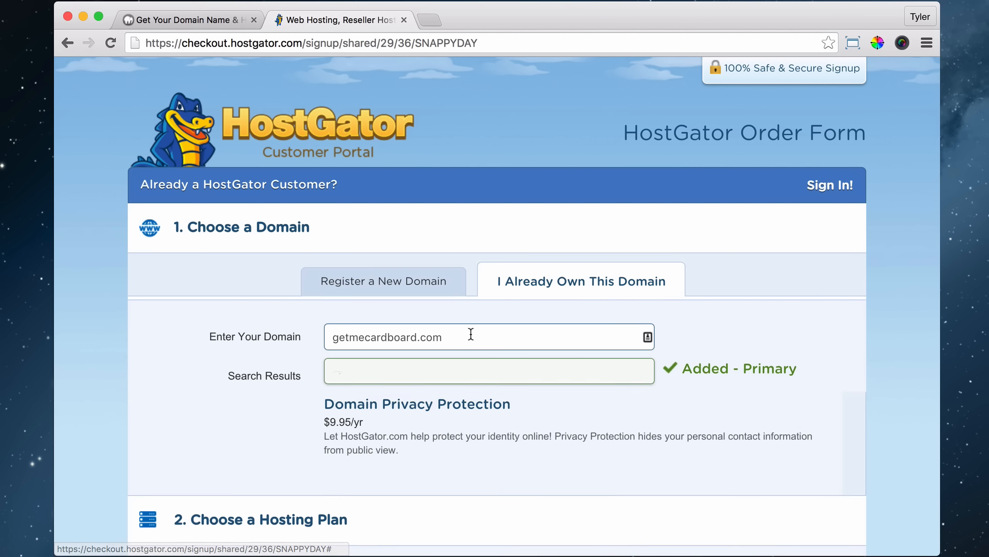
{"action": "left_click", "coordinate": [413, 281]}
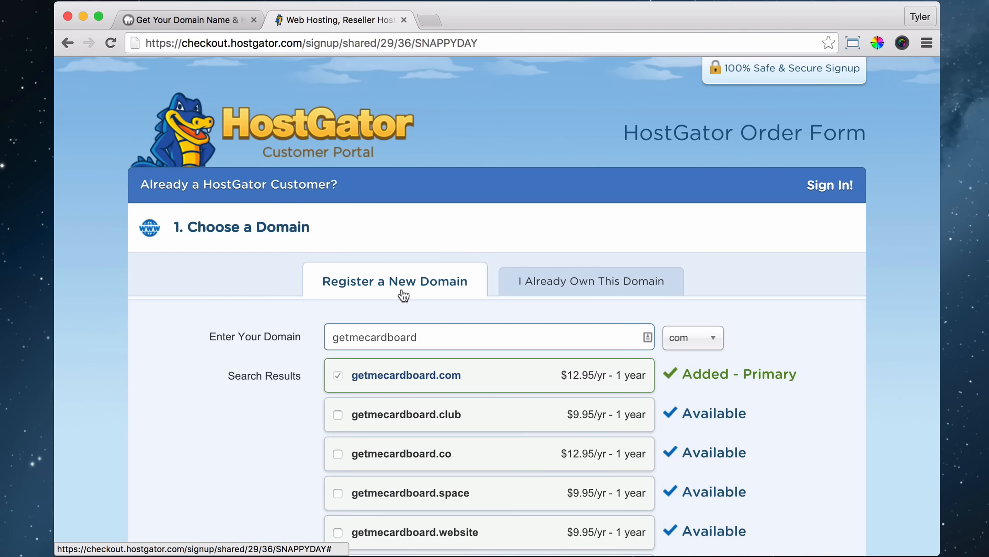
{"action": "left_click_drag", "start_coordinate": [441, 338], "coordinate": [322, 332]}
{"action": "left_click", "coordinate": [442, 339]}
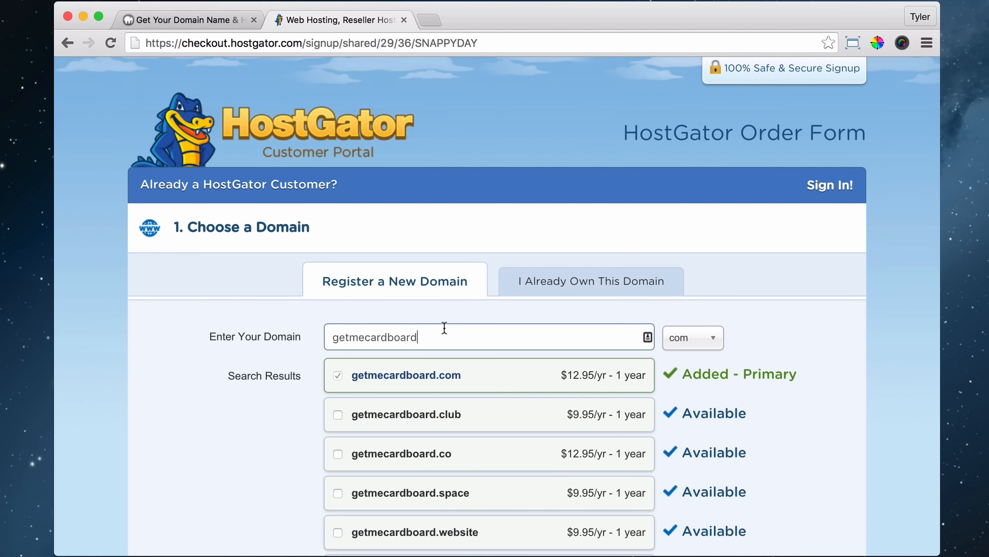
{"action": "left_click_drag", "start_coordinate": [443, 330], "coordinate": [326, 333]}
{"action": "scroll", "coordinate": [723, 304], "scroll_direction": "down", "scroll_amount": 7}
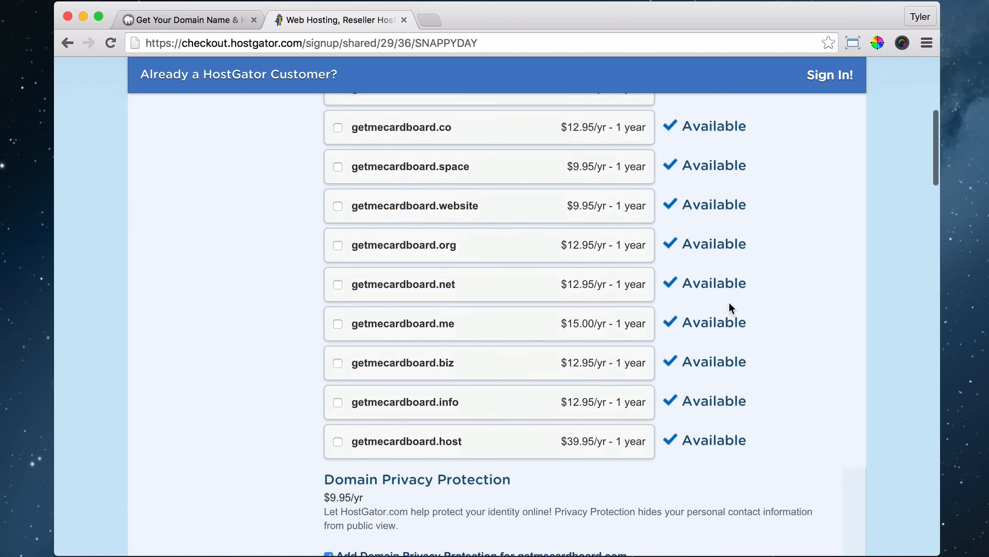
{"action": "scroll", "coordinate": [728, 302], "scroll_direction": "up", "scroll_amount": 3}
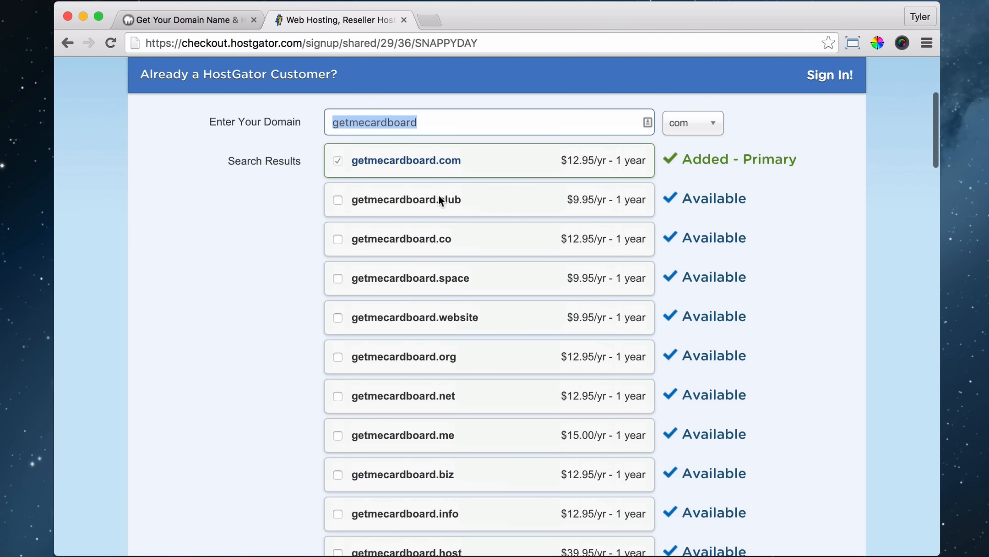
{"action": "scroll", "coordinate": [448, 206], "scroll_direction": "down", "scroll_amount": 2}
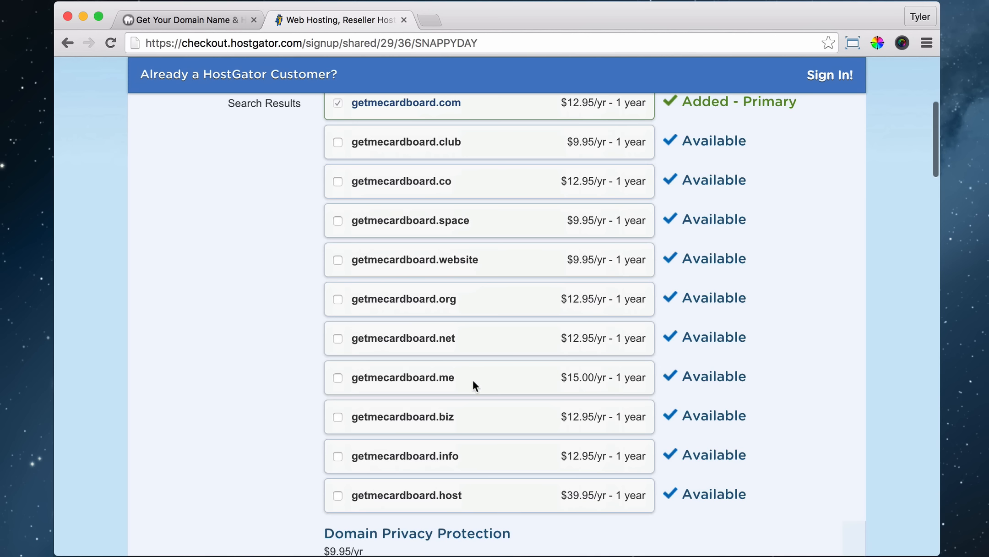
{"action": "scroll", "coordinate": [481, 372], "scroll_direction": "up", "scroll_amount": 5}
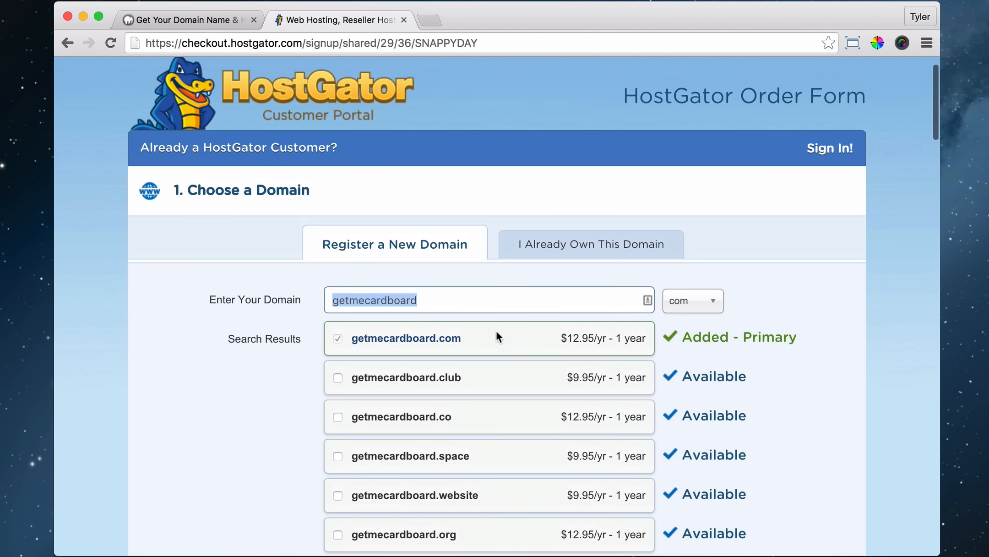
{"action": "scroll", "coordinate": [497, 316], "scroll_direction": "down", "scroll_amount": 3}
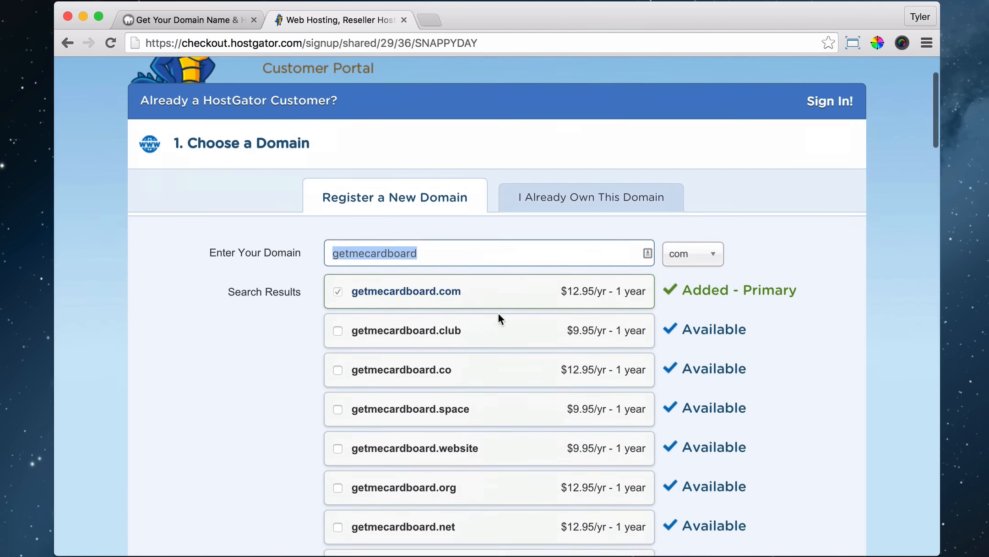
{"action": "scroll", "coordinate": [500, 310], "scroll_direction": "down", "scroll_amount": 4}
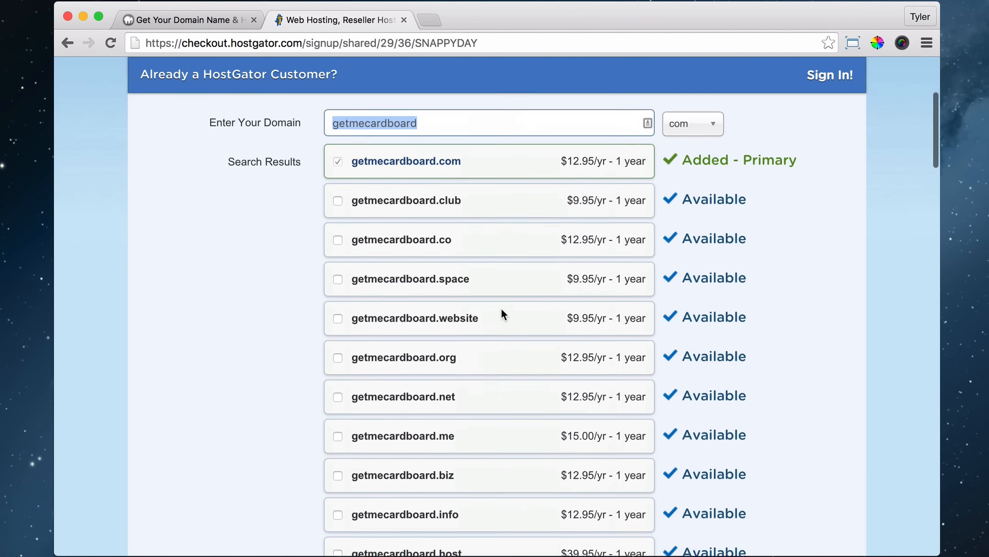
{"action": "scroll", "coordinate": [501, 315], "scroll_direction": "up", "scroll_amount": 4}
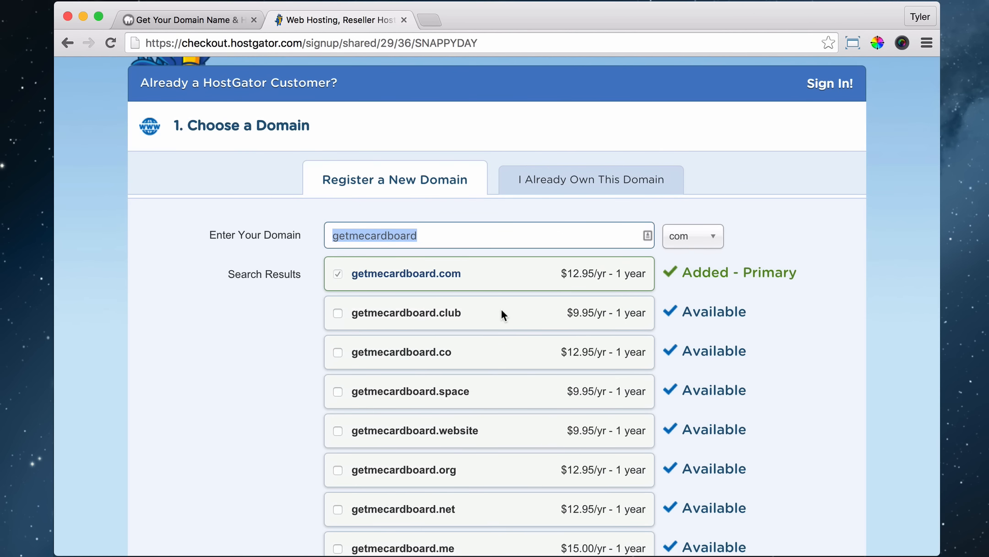
{"action": "left_click", "coordinate": [481, 233]}
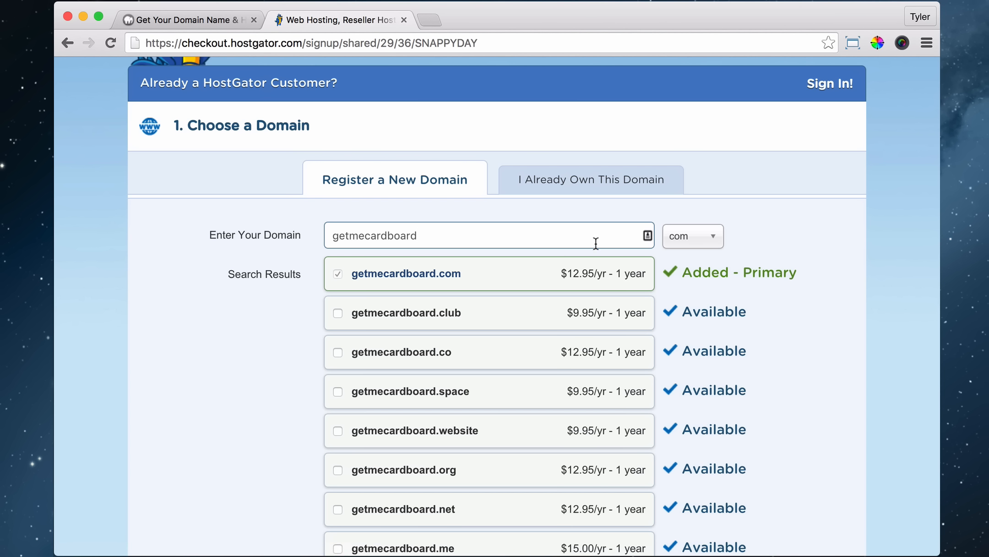
{"action": "scroll", "coordinate": [593, 250], "scroll_direction": "down", "scroll_amount": 4}
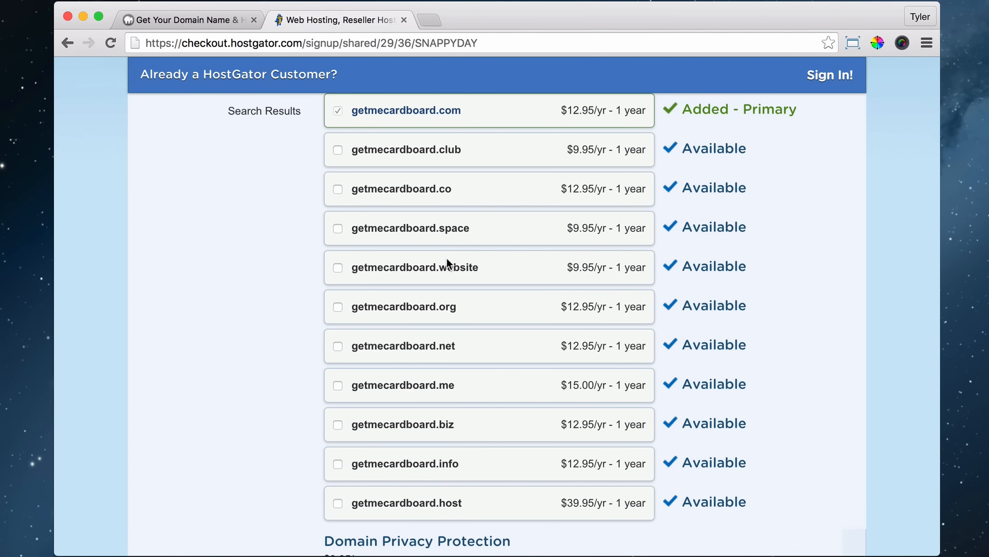
{"action": "scroll", "coordinate": [448, 261], "scroll_direction": "up", "scroll_amount": 3}
{"action": "scroll", "coordinate": [452, 263], "scroll_direction": "down", "scroll_amount": 3}
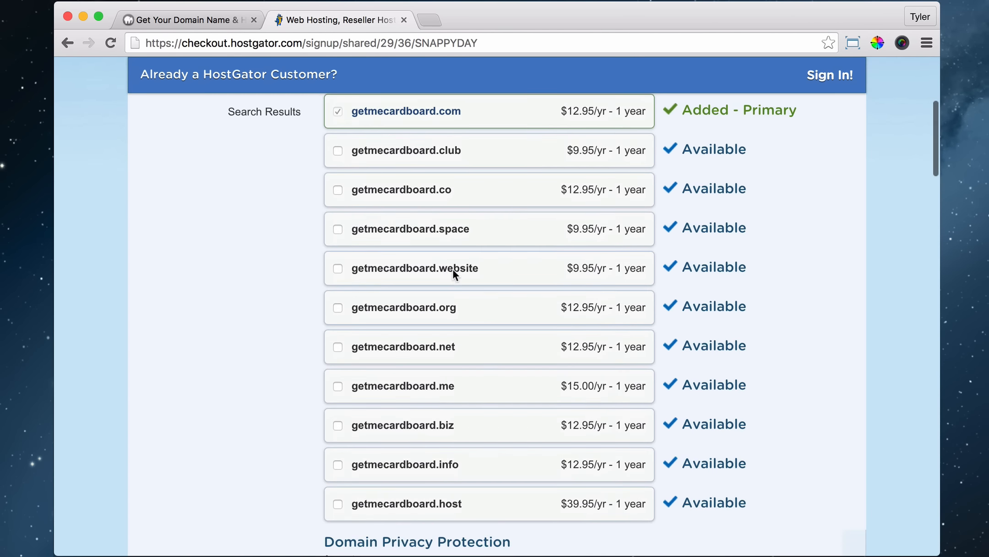
{"action": "scroll", "coordinate": [453, 270], "scroll_direction": "down", "scroll_amount": 7}
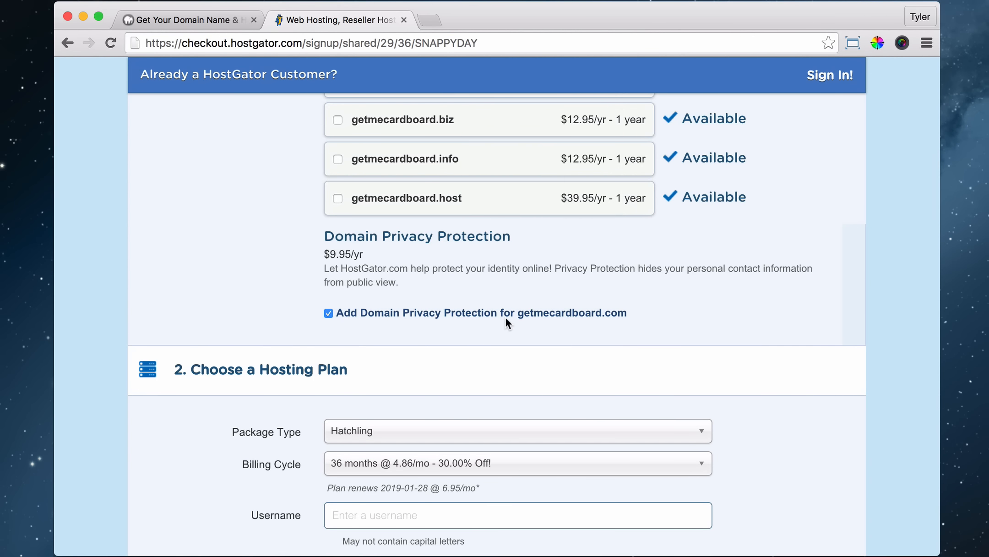
{"action": "scroll", "coordinate": [505, 315], "scroll_direction": "up", "scroll_amount": 10}
{"action": "scroll", "coordinate": [503, 320], "scroll_direction": "down", "scroll_amount": 10}
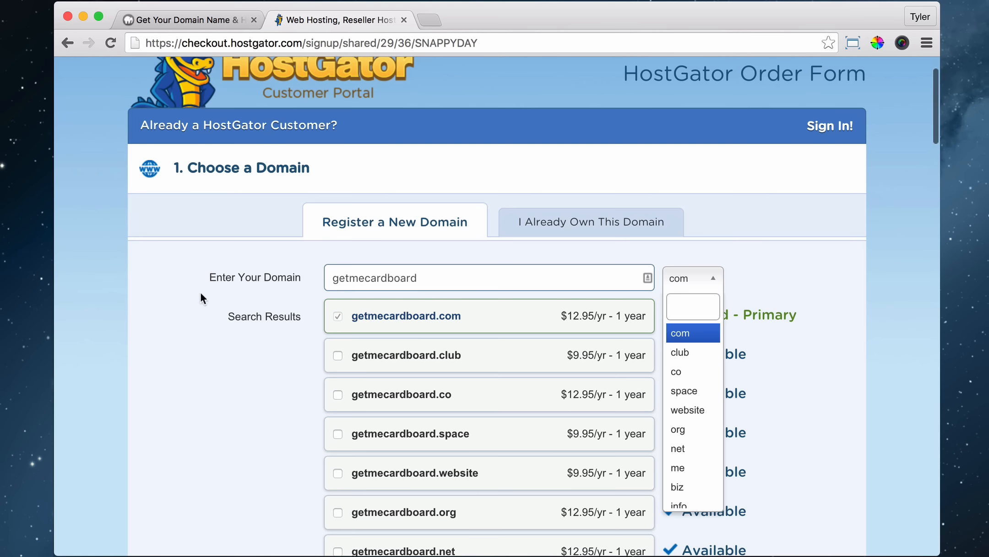
{"action": "scroll", "coordinate": [203, 293], "scroll_direction": "down", "scroll_amount": 12}
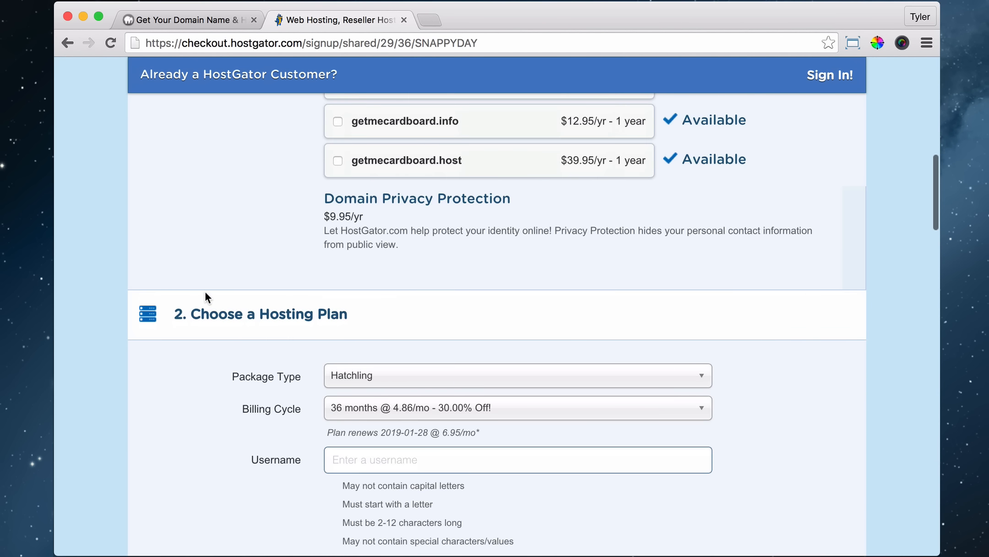
{"action": "scroll", "coordinate": [363, 233], "scroll_direction": "up", "scroll_amount": 1}
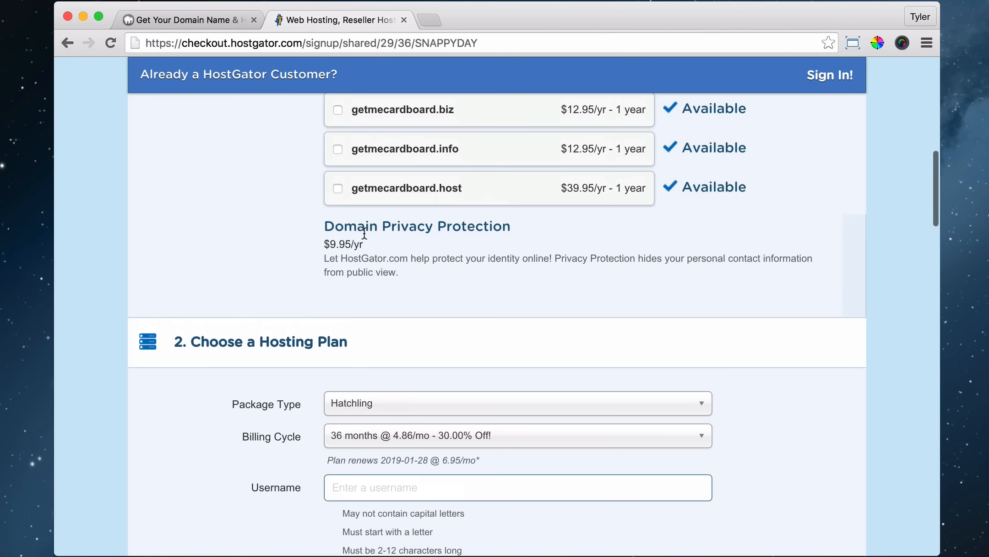
{"action": "left_click_drag", "start_coordinate": [343, 225], "coordinate": [509, 226]}
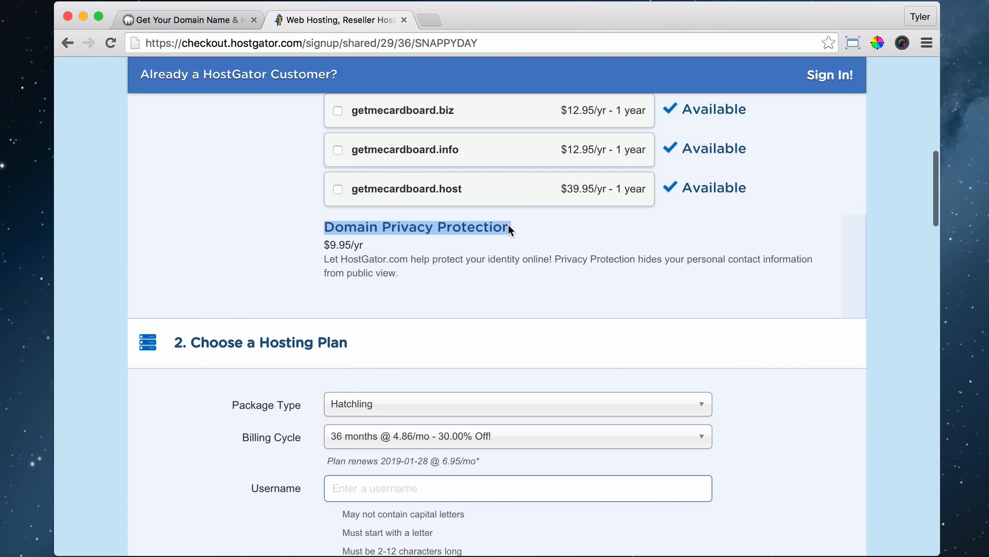
{"action": "left_click", "coordinate": [508, 225]}
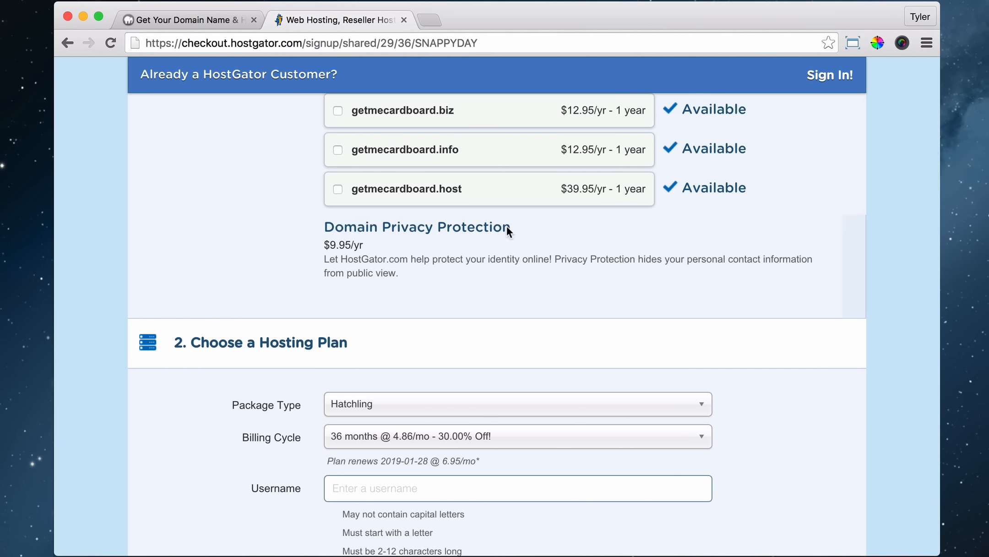
{"action": "scroll", "coordinate": [498, 231], "scroll_direction": "down", "scroll_amount": 3}
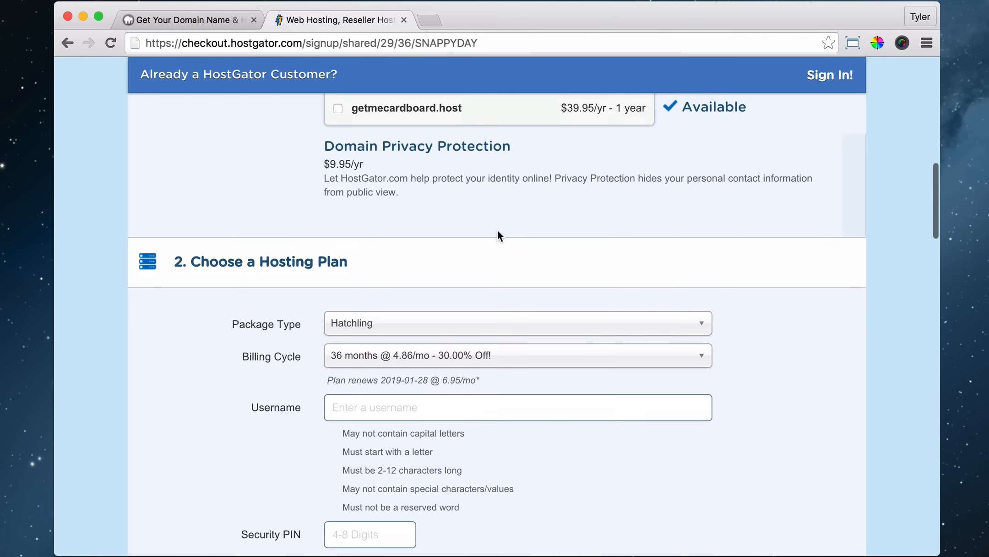
{"action": "scroll", "coordinate": [435, 238], "scroll_direction": "up", "scroll_amount": 2}
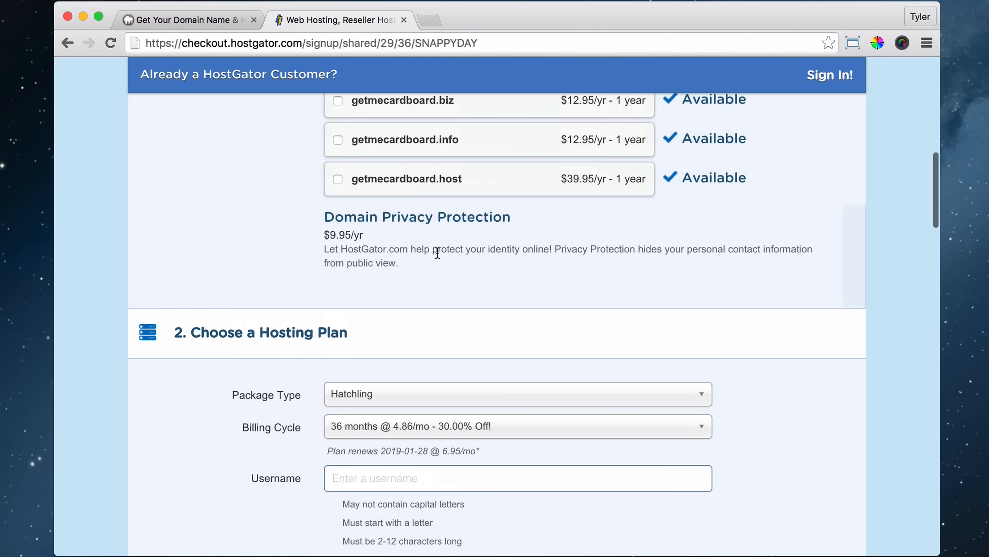
{"action": "scroll", "coordinate": [392, 253], "scroll_direction": "up", "scroll_amount": 10}
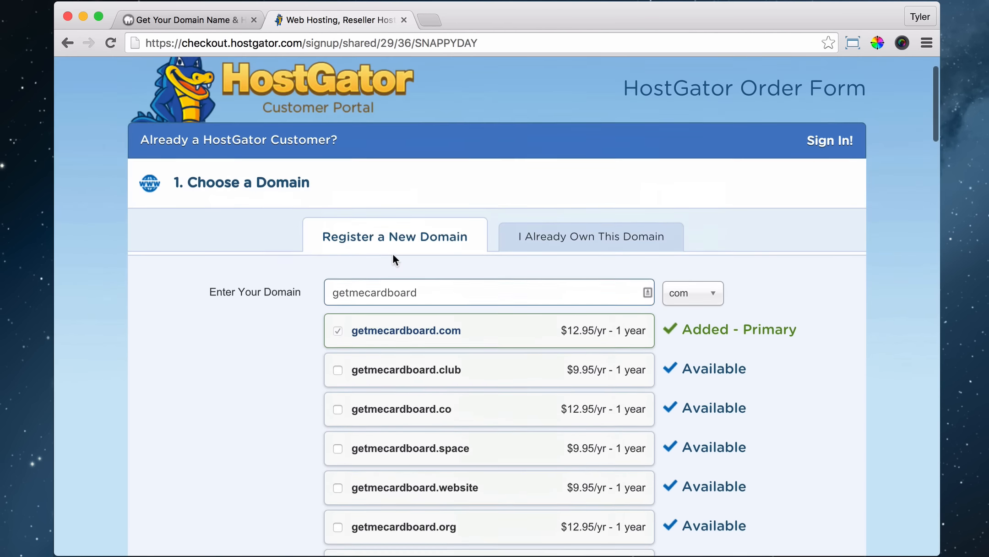
{"action": "scroll", "coordinate": [392, 252], "scroll_direction": "down", "scroll_amount": 3}
{"action": "scroll", "coordinate": [392, 254], "scroll_direction": "down", "scroll_amount": 8}
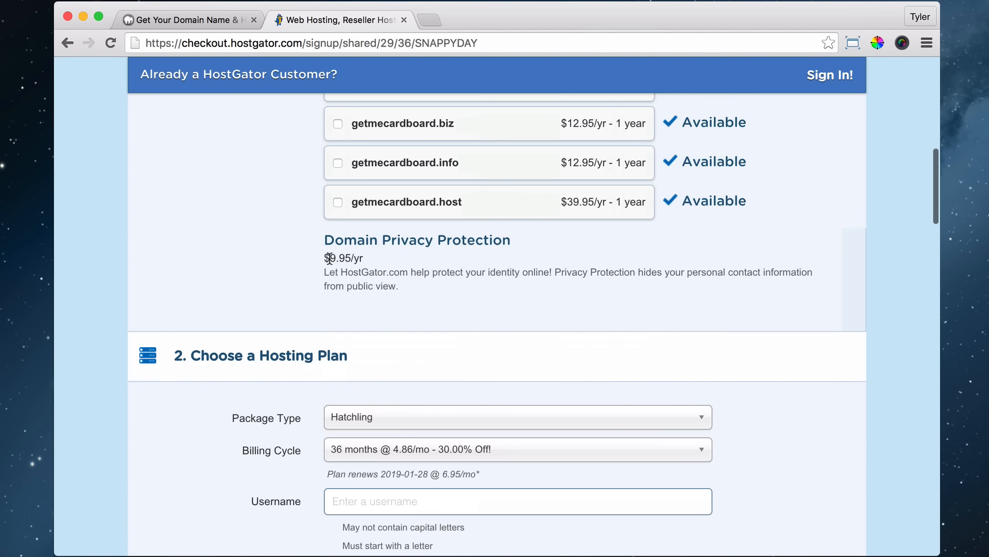
{"action": "scroll", "coordinate": [360, 253], "scroll_direction": "down", "scroll_amount": 2}
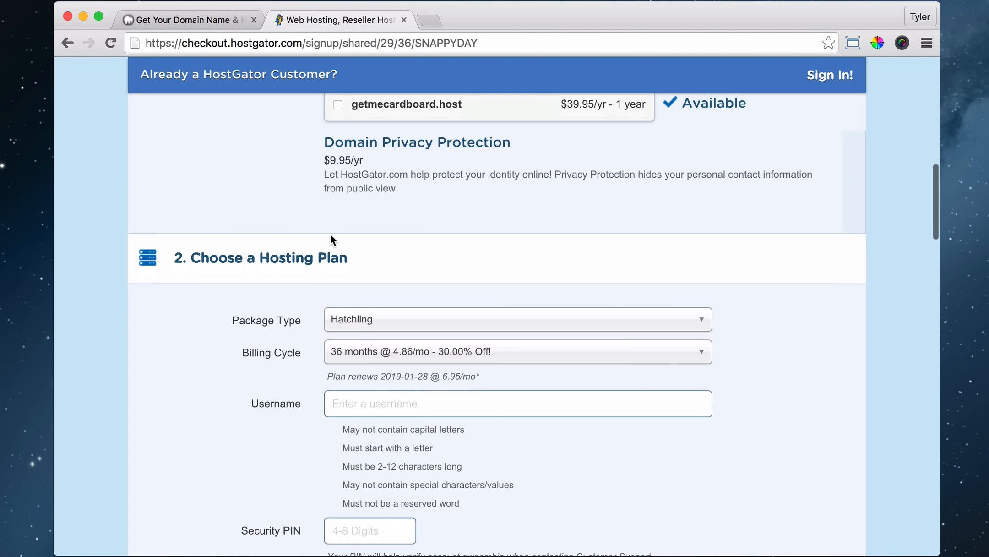
{"action": "scroll", "coordinate": [322, 217], "scroll_direction": "down", "scroll_amount": 2}
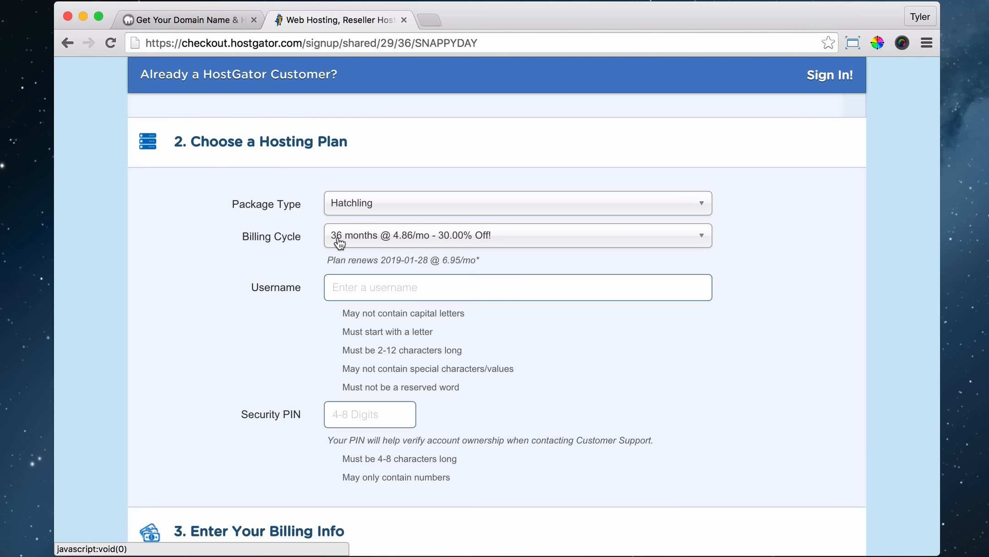
Switch the Hatchling billing cycle to 1 month at 8.76/mo
{"action": "left_click", "coordinate": [403, 247]}
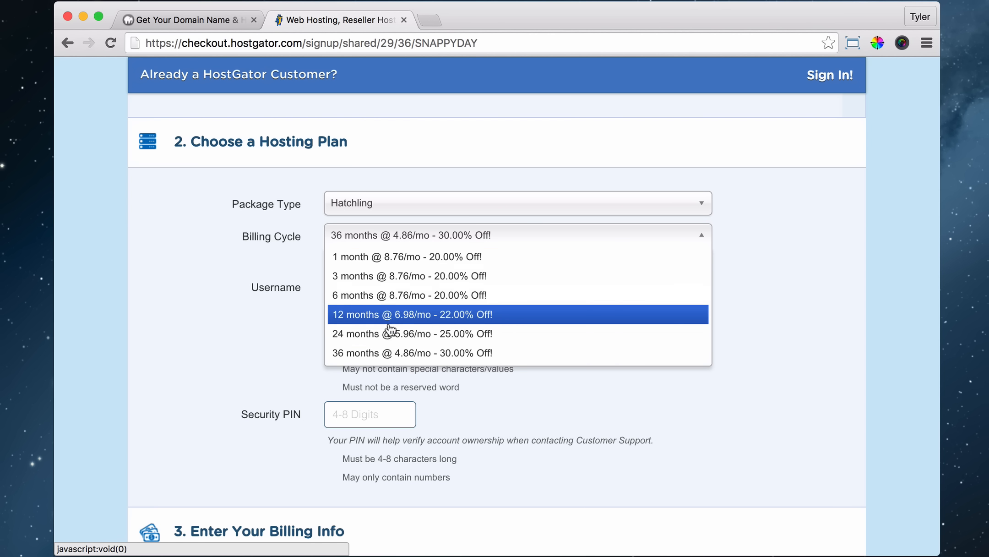
{"action": "left_click", "coordinate": [417, 263]}
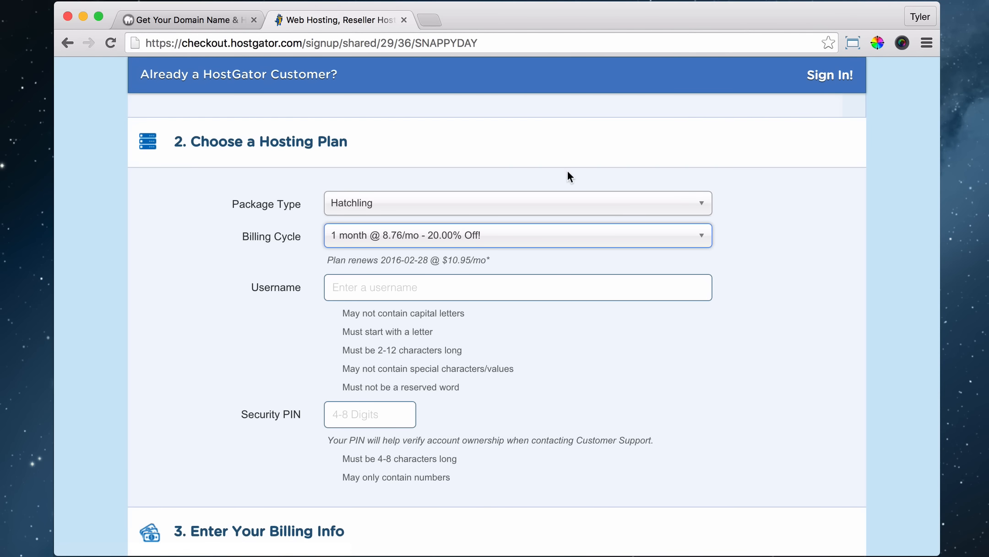
{"action": "scroll", "coordinate": [569, 176], "scroll_direction": "down", "scroll_amount": 3}
{"action": "scroll", "coordinate": [569, 179], "scroll_direction": "up", "scroll_amount": 2}
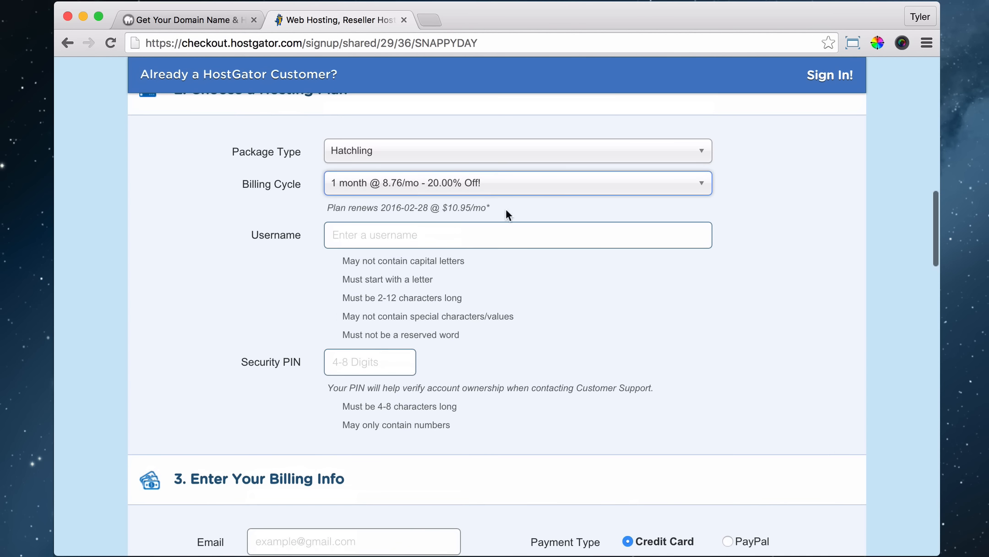
Enter an account username and a security PIN
{"action": "left_click", "coordinate": [409, 234]}
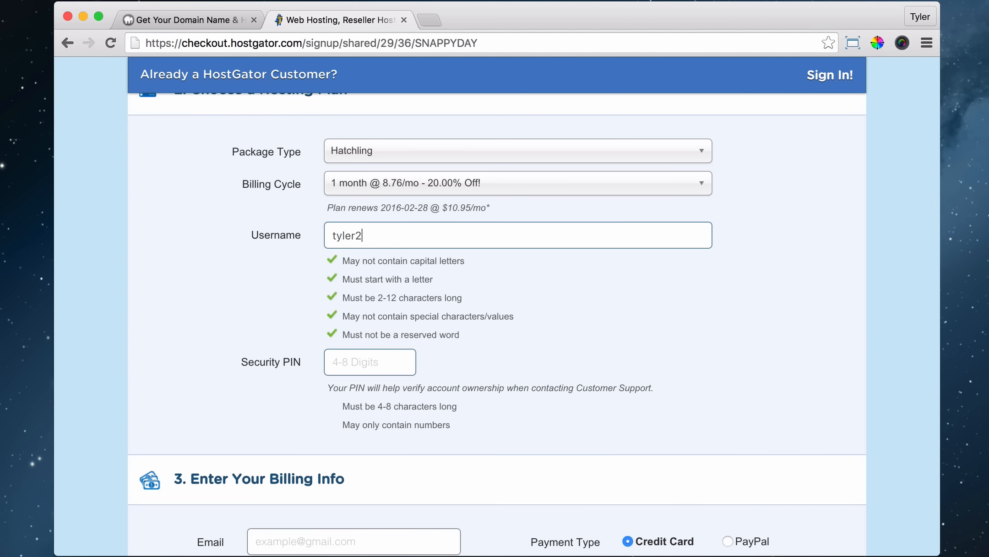
{"action": "left_click", "coordinate": [381, 355]}
{"action": "scroll", "coordinate": [576, 298], "scroll_direction": "down", "scroll_amount": 8}
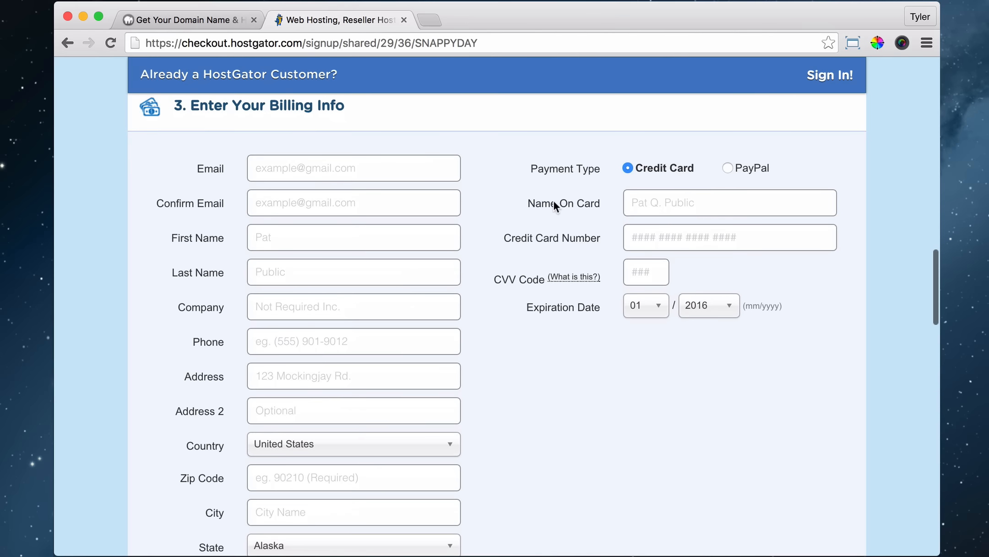
{"action": "scroll", "coordinate": [579, 201], "scroll_direction": "down", "scroll_amount": 3}
{"action": "scroll", "coordinate": [524, 288], "scroll_direction": "up", "scroll_amount": 4}
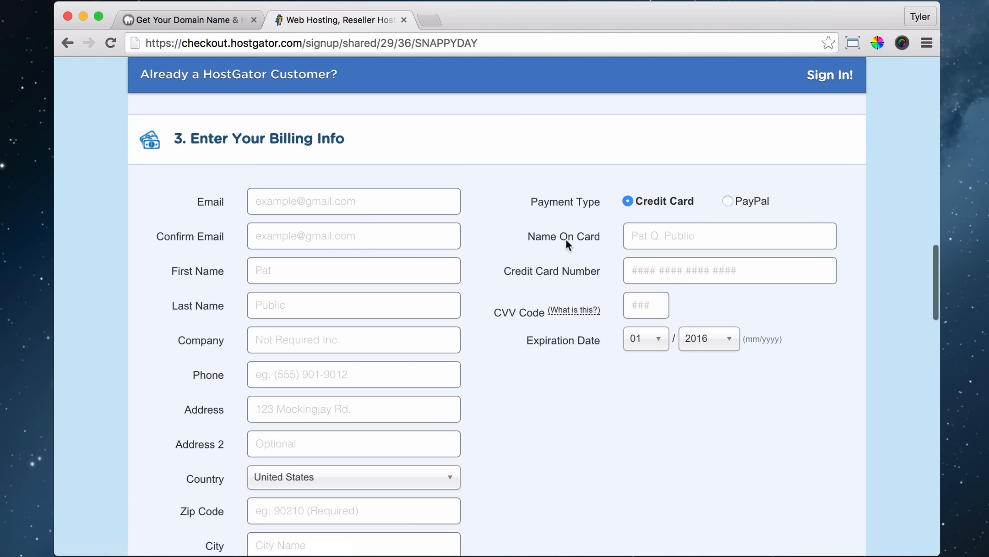
{"action": "scroll", "coordinate": [570, 220], "scroll_direction": "down", "scroll_amount": 4}
{"action": "scroll", "coordinate": [569, 217], "scroll_direction": "down", "scroll_amount": 7}
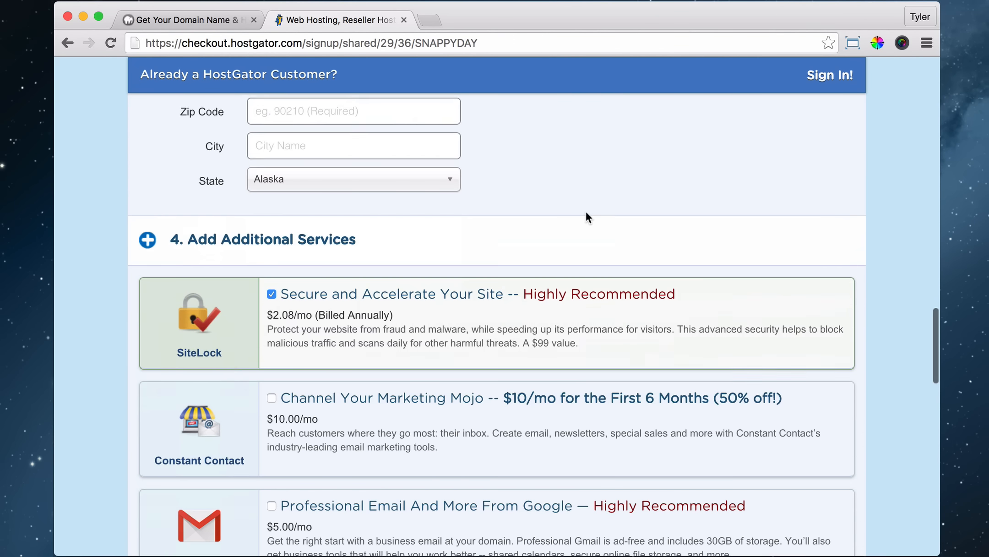
{"action": "scroll", "coordinate": [599, 217], "scroll_direction": "down", "scroll_amount": 2}
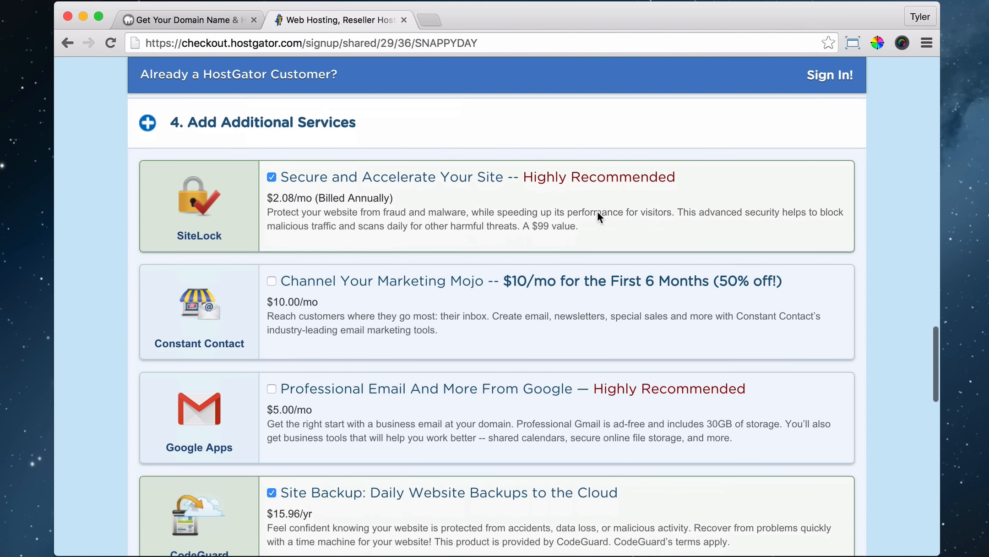
{"action": "scroll", "coordinate": [597, 215], "scroll_direction": "down", "scroll_amount": 1}
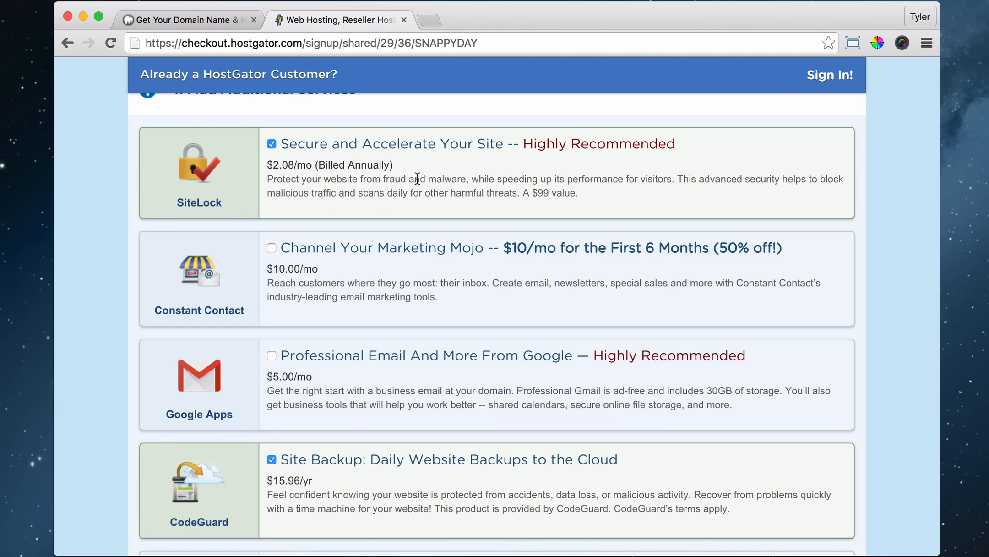
Uncheck SiteLock and CodeGuard Site Backup, leaving only the domain and Hatchling plan at $21.71
{"action": "left_click", "coordinate": [271, 144]}
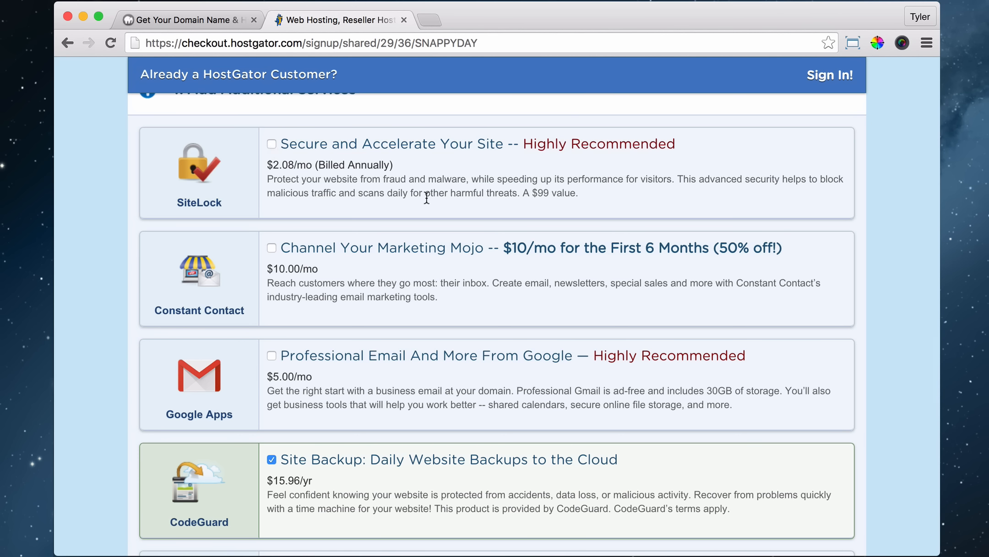
{"action": "scroll", "coordinate": [500, 207], "scroll_direction": "down", "scroll_amount": 4}
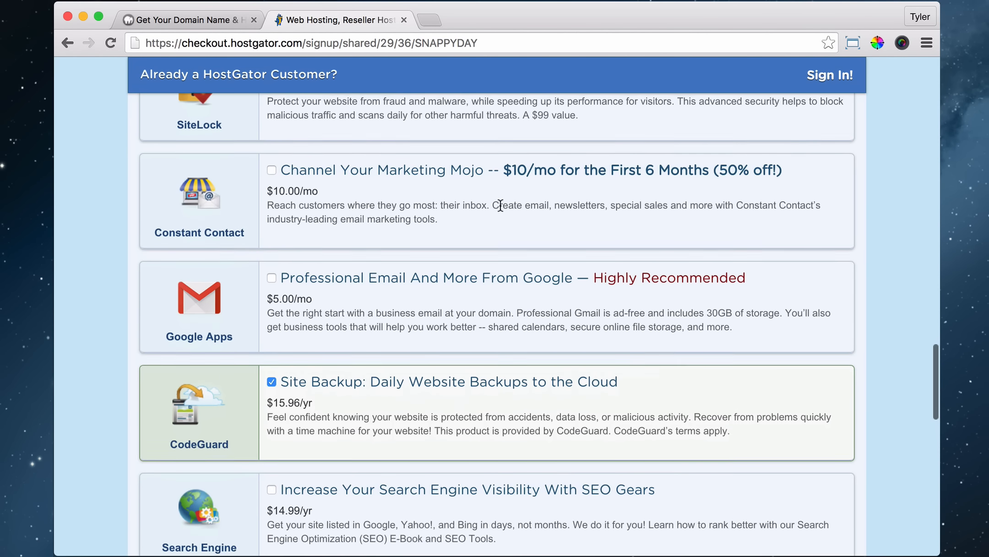
{"action": "scroll", "coordinate": [500, 206], "scroll_direction": "down", "scroll_amount": 4}
{"action": "scroll", "coordinate": [500, 205], "scroll_direction": "down", "scroll_amount": 3}
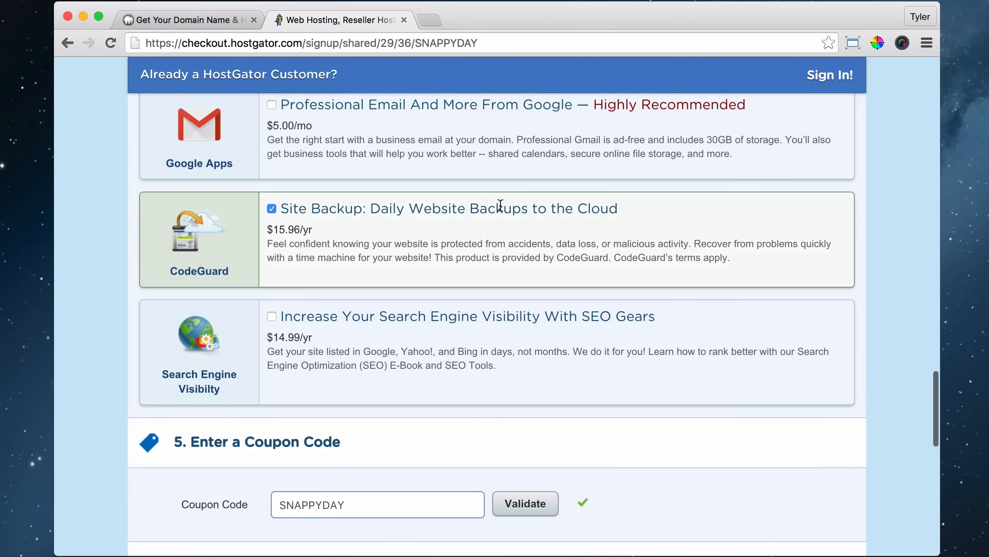
{"action": "left_click", "coordinate": [271, 208]}
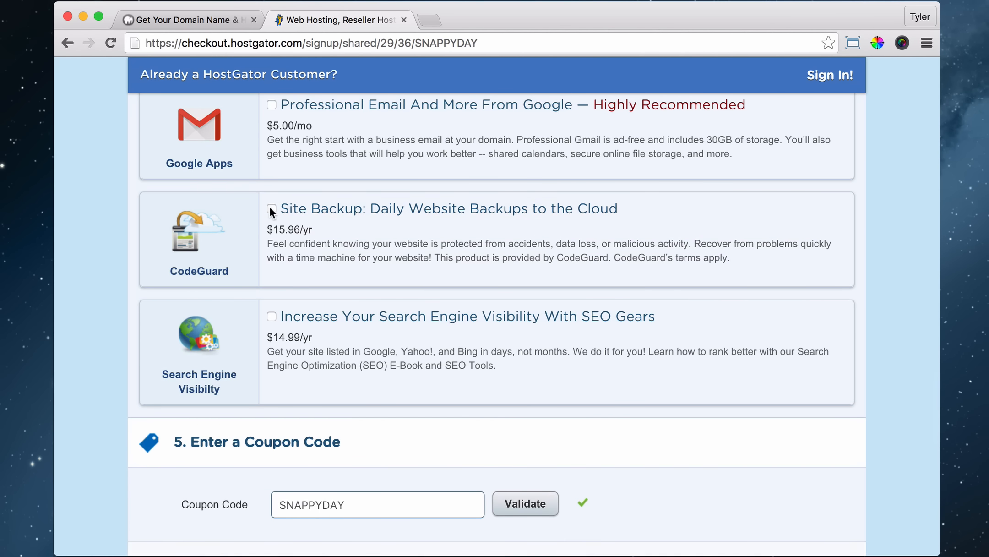
{"action": "scroll", "coordinate": [426, 212], "scroll_direction": "down", "scroll_amount": 6}
{"action": "scroll", "coordinate": [429, 211], "scroll_direction": "down", "scroll_amount": 1}
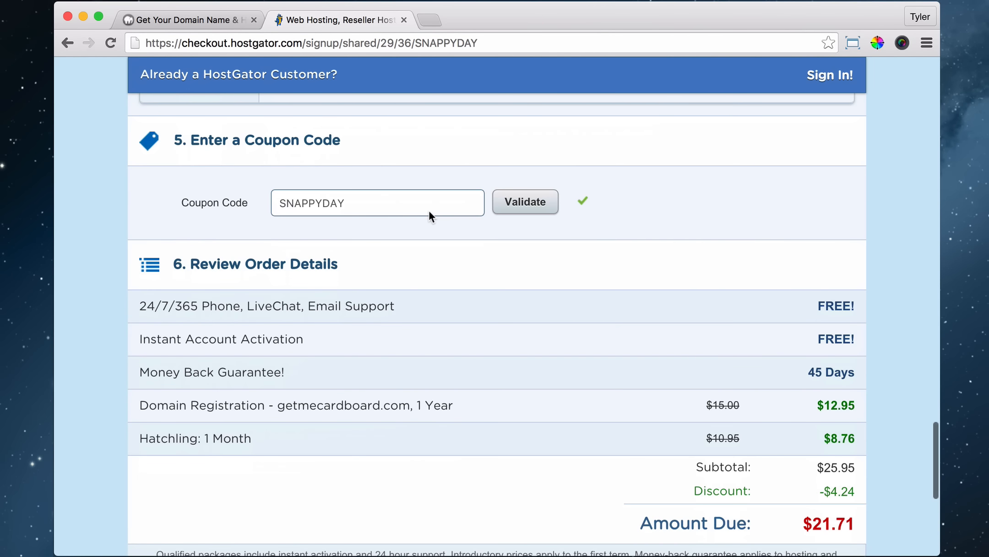
{"action": "scroll", "coordinate": [364, 205], "scroll_direction": "down", "scroll_amount": 1}
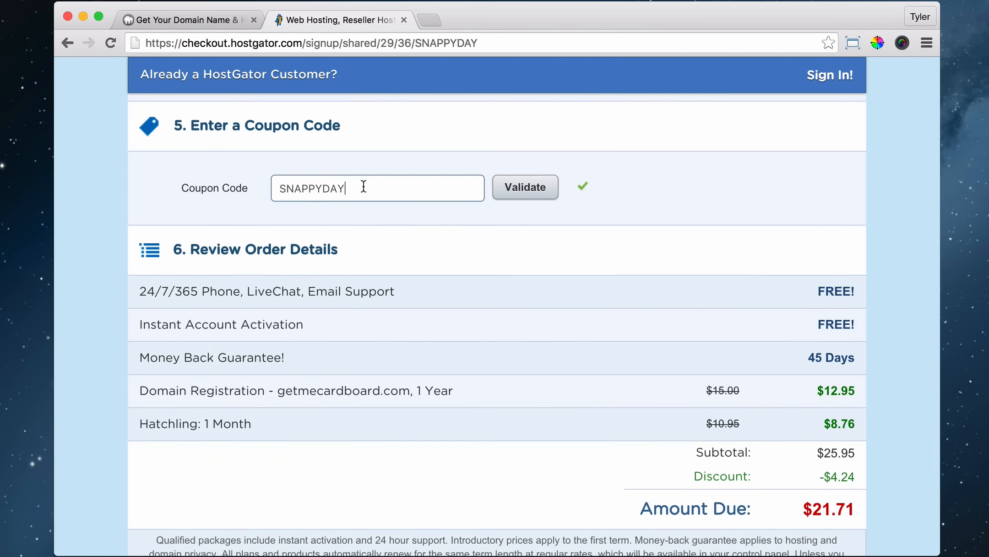
Replace the SNAPPYDAY coupon code with ThirtyFive and validate it
{"action": "scroll", "coordinate": [365, 188], "scroll_direction": "up", "scroll_amount": 1}
{"action": "left_click_drag", "start_coordinate": [366, 188], "coordinate": [249, 190]}
{"action": "scroll", "coordinate": [417, 203], "scroll_direction": "down", "scroll_amount": 1}
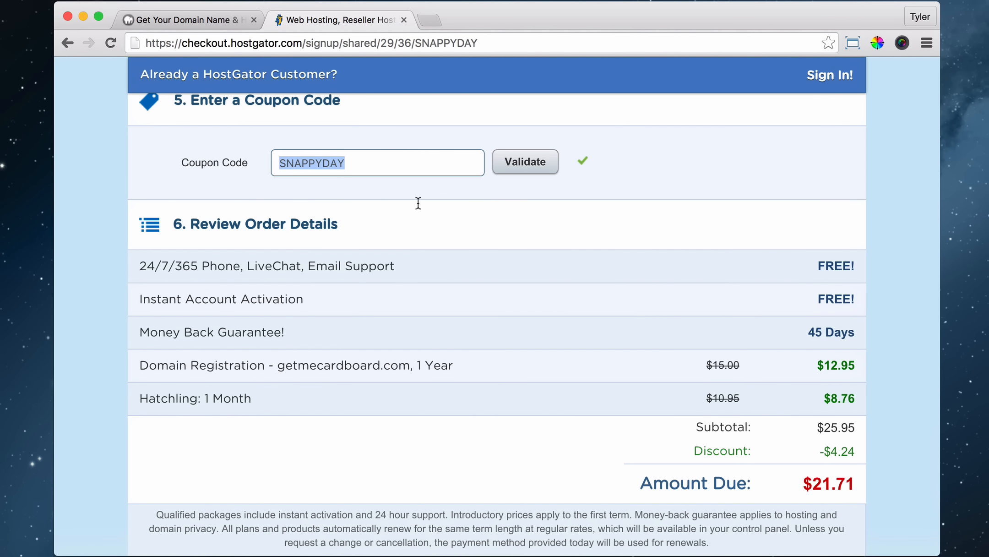
{"action": "type", "text": "T"}
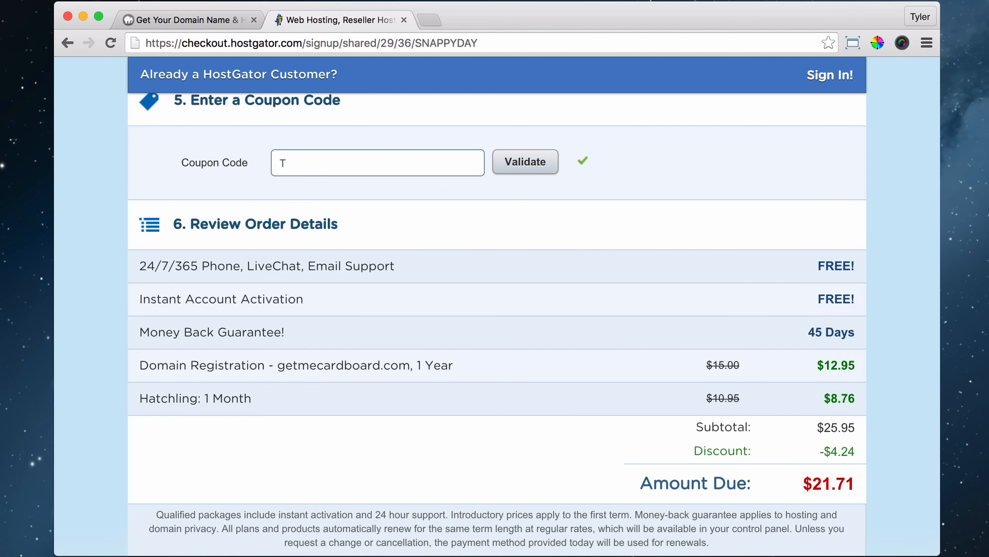
{"action": "type", "text": "hirtyFive"}
{"action": "left_click", "coordinate": [525, 163]}
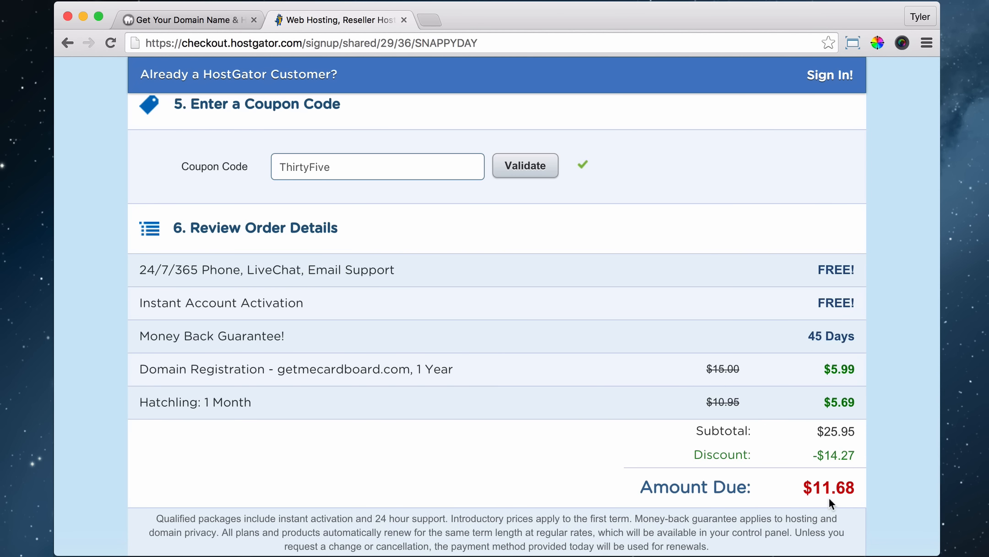
Review the discounted order, confirming the $14.27 saving and the $11.68 amount due
{"action": "left_click_drag", "start_coordinate": [818, 369], "coordinate": [891, 368]}
{"action": "left_click", "coordinate": [805, 369]}
{"action": "scroll", "coordinate": [780, 441], "scroll_direction": "down", "scroll_amount": 2}
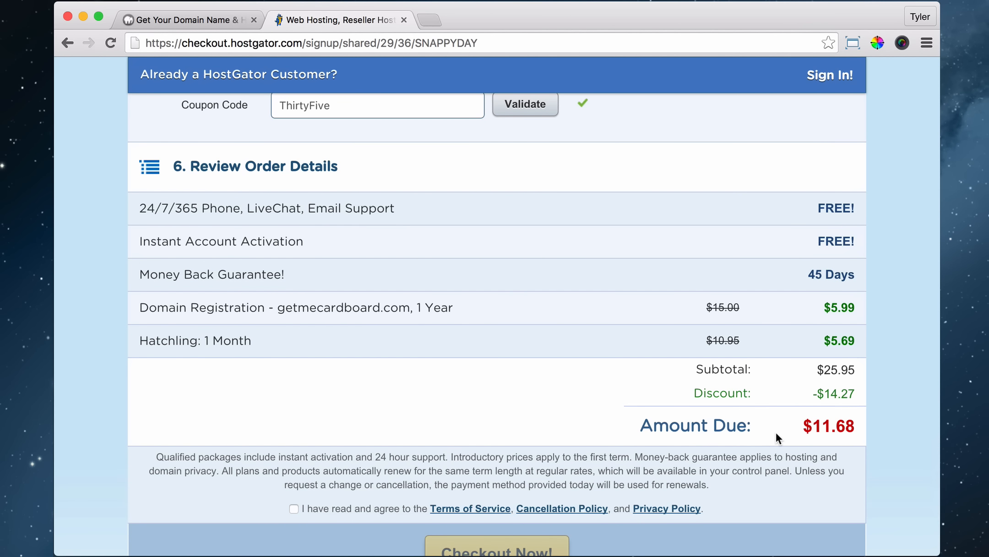
{"action": "scroll", "coordinate": [771, 426], "scroll_direction": "up", "scroll_amount": 2}
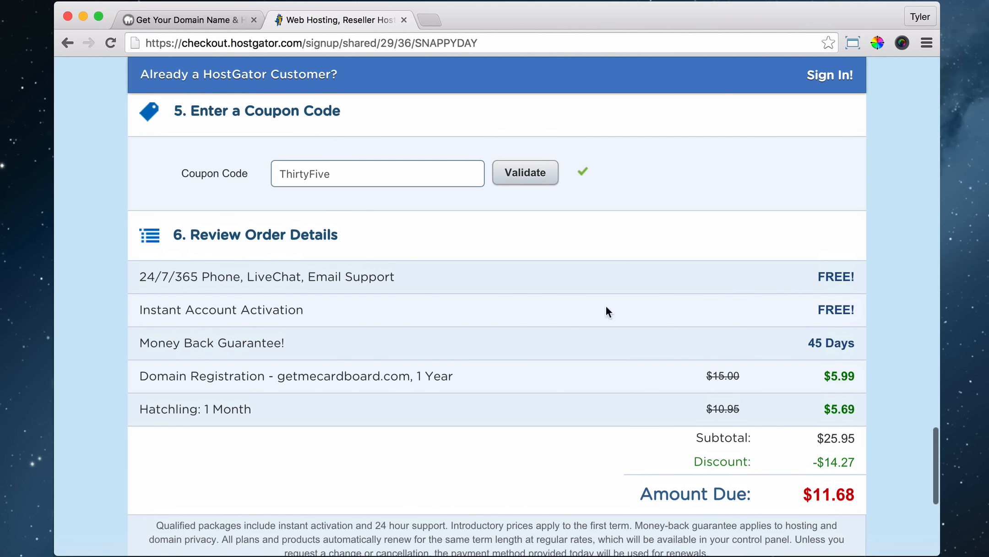
{"action": "left_click_drag", "start_coordinate": [343, 173], "coordinate": [243, 169]}
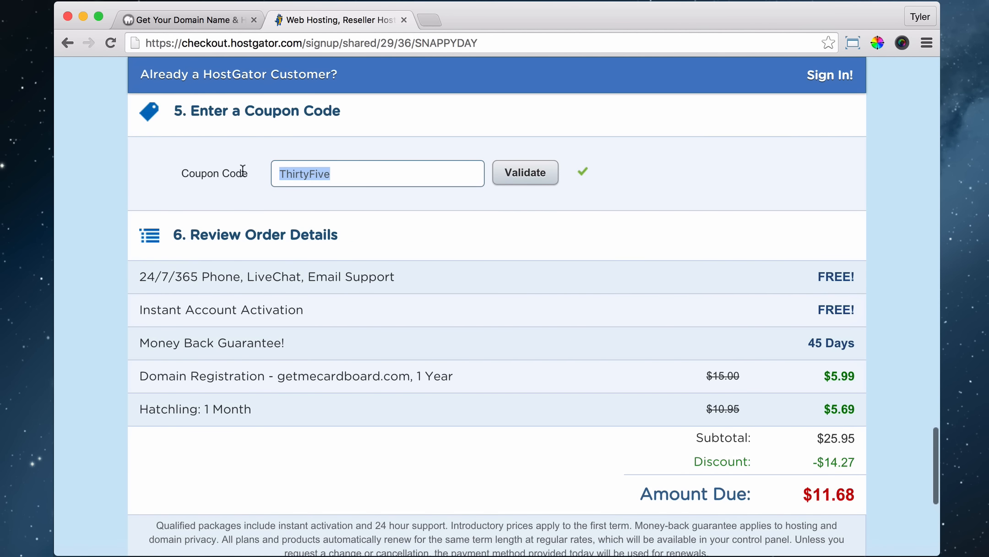
{"action": "left_click", "coordinate": [348, 176]}
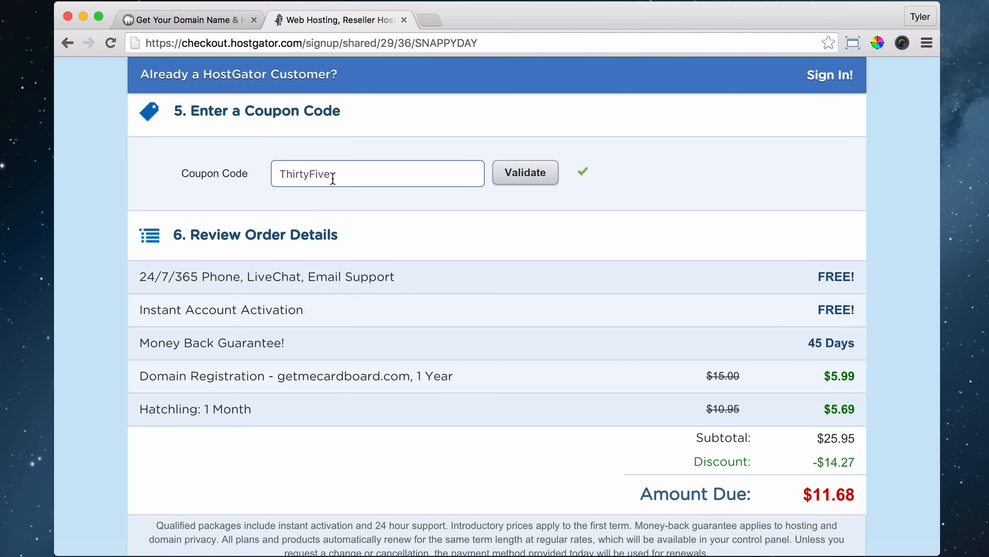
{"action": "scroll", "coordinate": [468, 193], "scroll_direction": "down", "scroll_amount": 1}
{"action": "scroll", "coordinate": [469, 198], "scroll_direction": "down", "scroll_amount": 3}
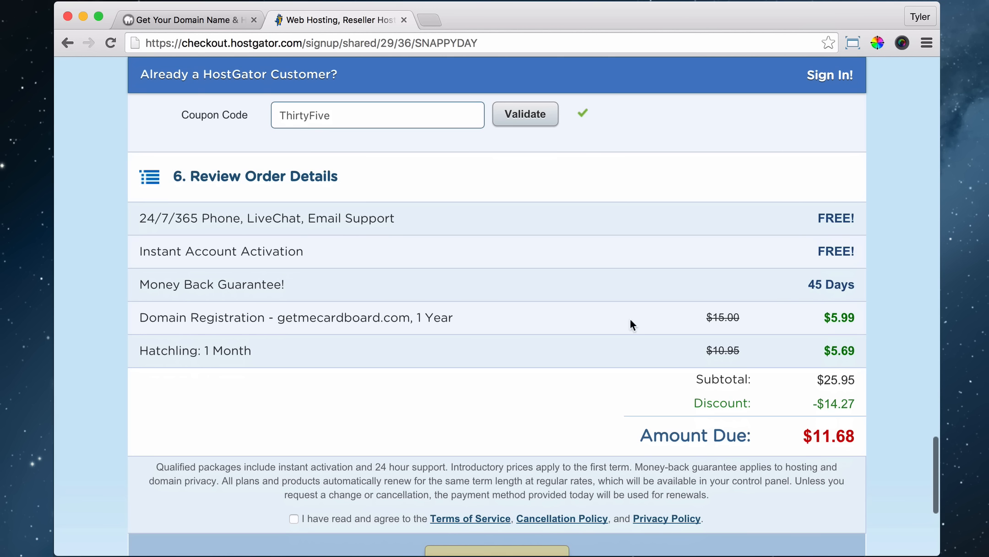
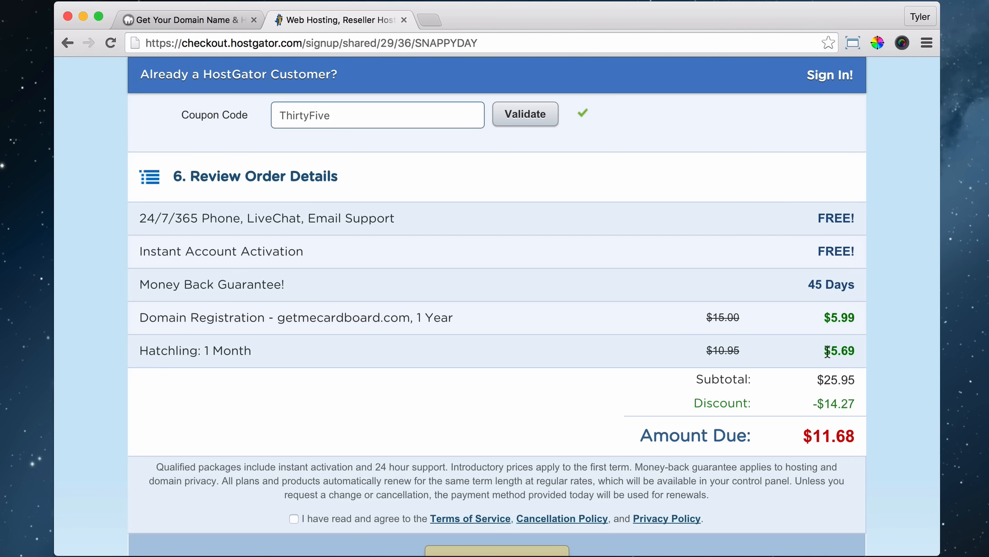
Tick 'I have read and agree' for the $11.68 getmecardboard.com Hatchling order
{"action": "scroll", "coordinate": [810, 346], "scroll_direction": "down", "scroll_amount": 2}
{"action": "scroll", "coordinate": [807, 344], "scroll_direction": "down", "scroll_amount": 1}
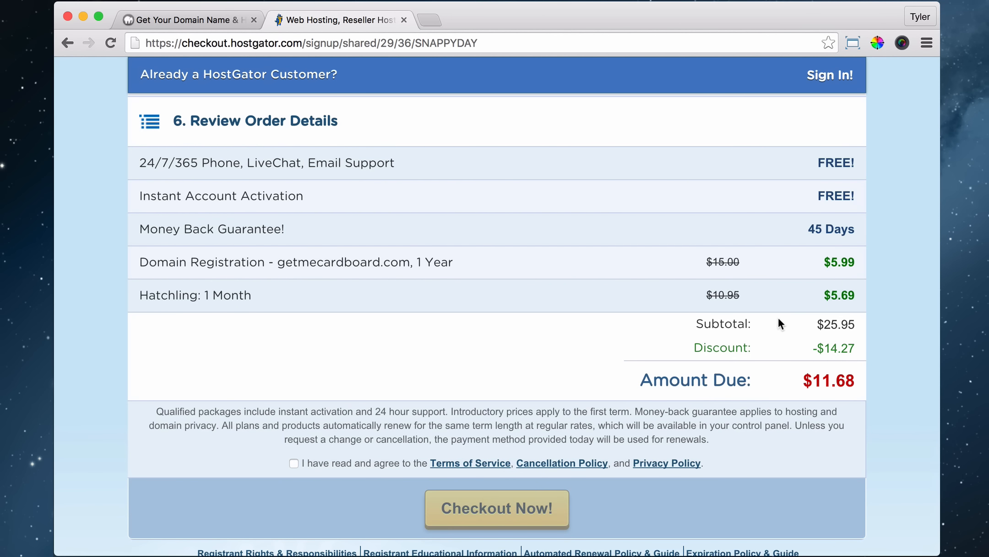
{"action": "scroll", "coordinate": [778, 319], "scroll_direction": "down", "scroll_amount": 3}
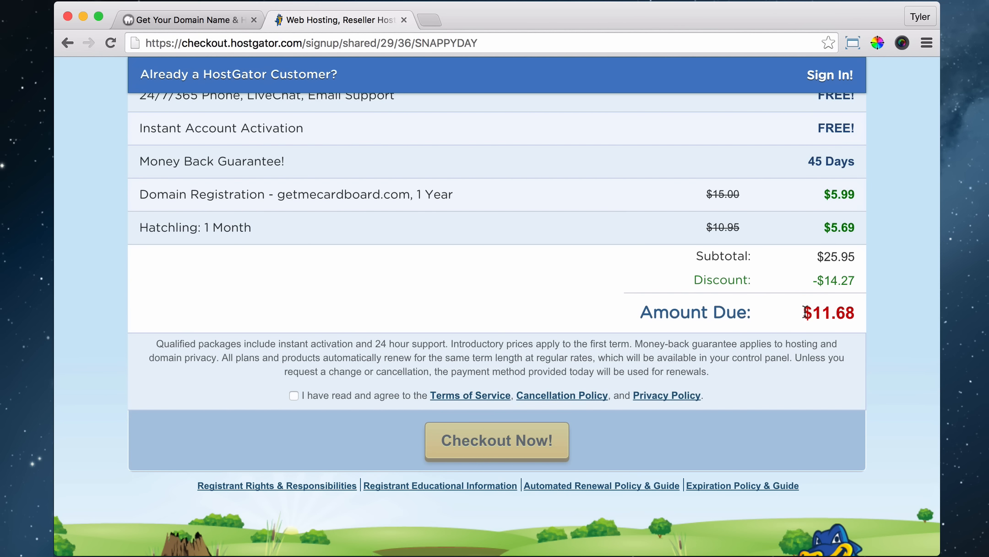
{"action": "scroll", "coordinate": [804, 312], "scroll_direction": "up", "scroll_amount": 3}
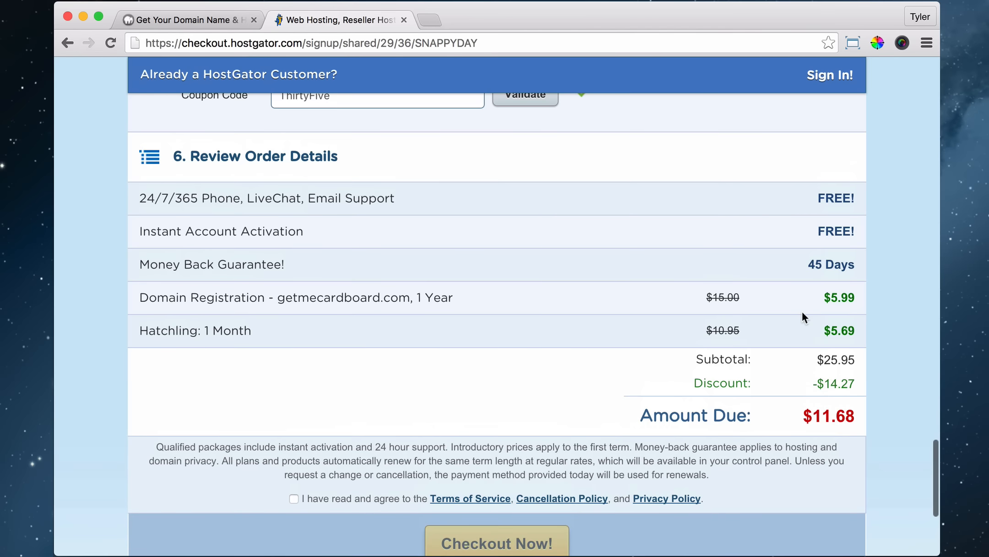
{"action": "scroll", "coordinate": [801, 312], "scroll_direction": "down", "scroll_amount": 3}
{"action": "scroll", "coordinate": [802, 313], "scroll_direction": "down", "scroll_amount": 1}
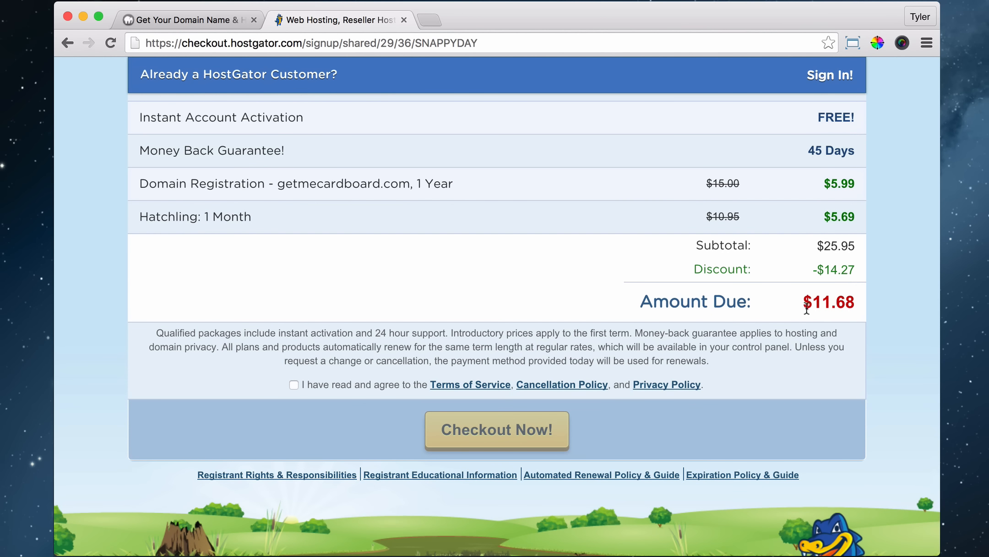
{"action": "left_click", "coordinate": [296, 385]}
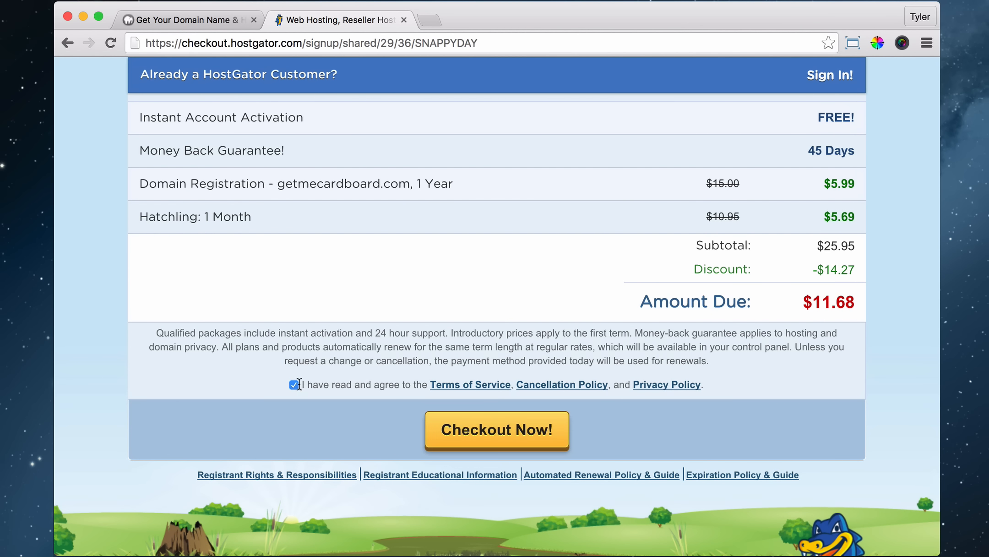
{"action": "scroll", "coordinate": [347, 368], "scroll_direction": "down", "scroll_amount": 3}
{"action": "scroll", "coordinate": [347, 367], "scroll_direction": "down", "scroll_amount": 3}
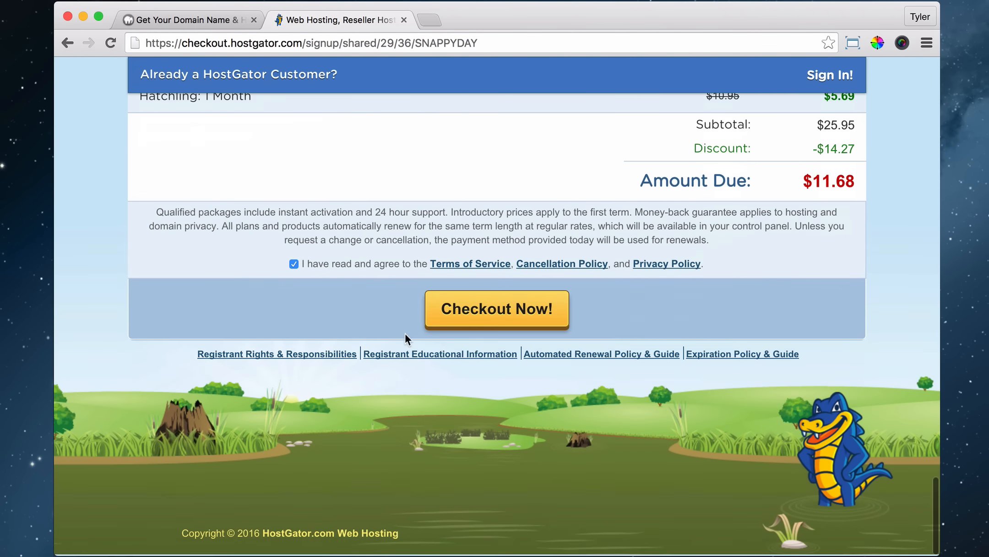
Submit the $11.68 hosting order with Checkout Now! and reach the Order Completed page
{"action": "left_click", "coordinate": [489, 315]}
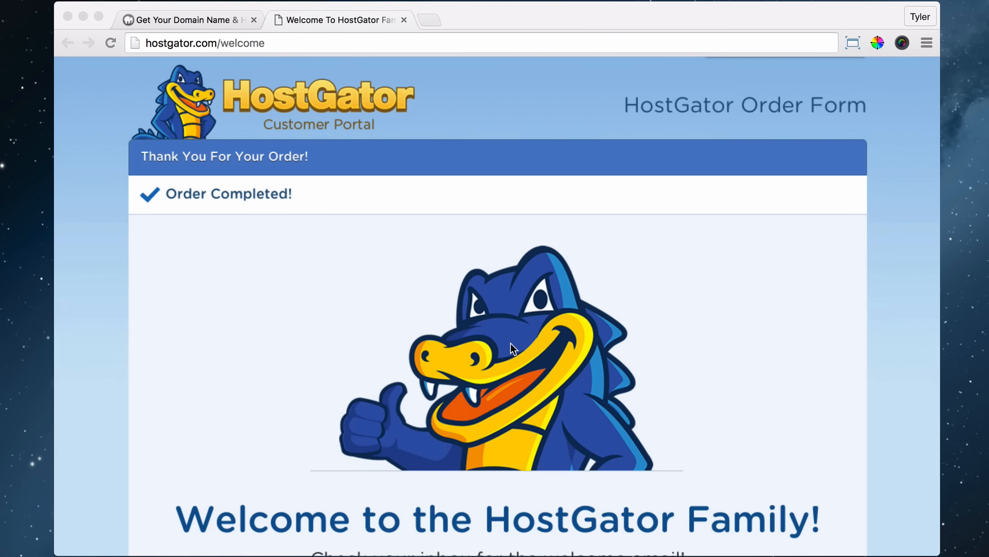
{"action": "scroll", "coordinate": [510, 344], "scroll_direction": "down", "scroll_amount": 3}
{"action": "scroll", "coordinate": [510, 344], "scroll_direction": "up", "scroll_amount": 3}
Detach the Get Your Domain Name & Hosting lesson tab into its own window beside the other
{"action": "left_click", "coordinate": [182, 20]}
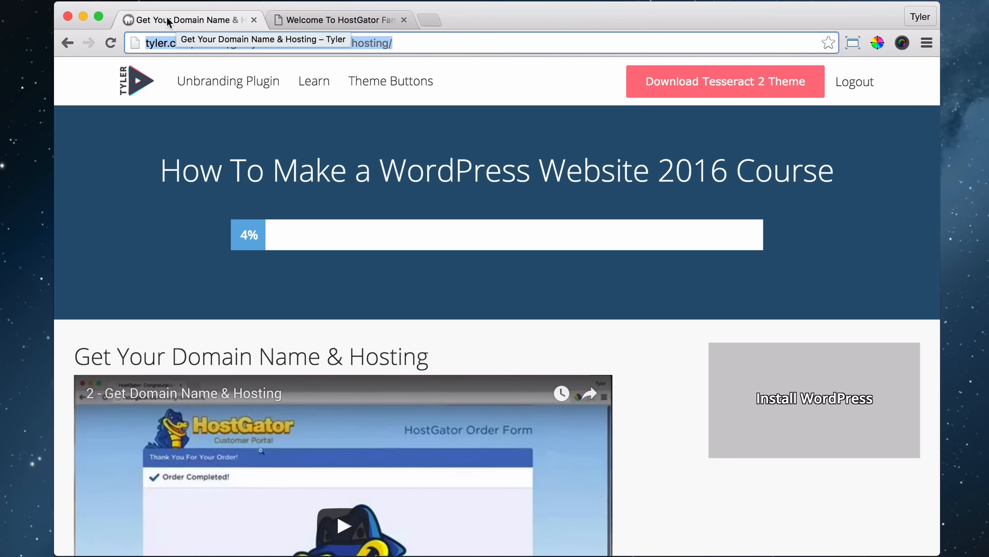
{"action": "left_click_drag", "start_coordinate": [167, 18], "coordinate": [240, 63]}
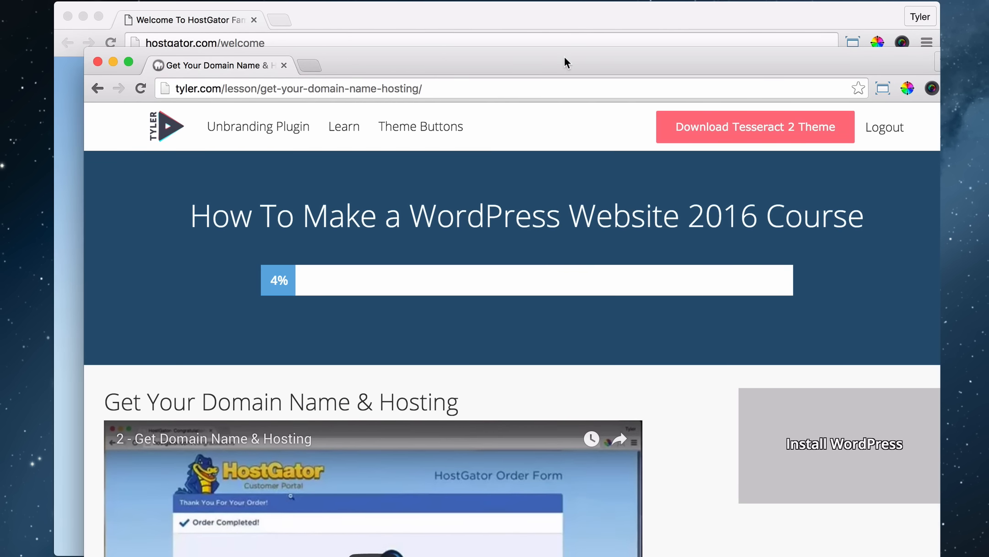
{"action": "left_click_drag", "start_coordinate": [563, 57], "coordinate": [535, 13]}
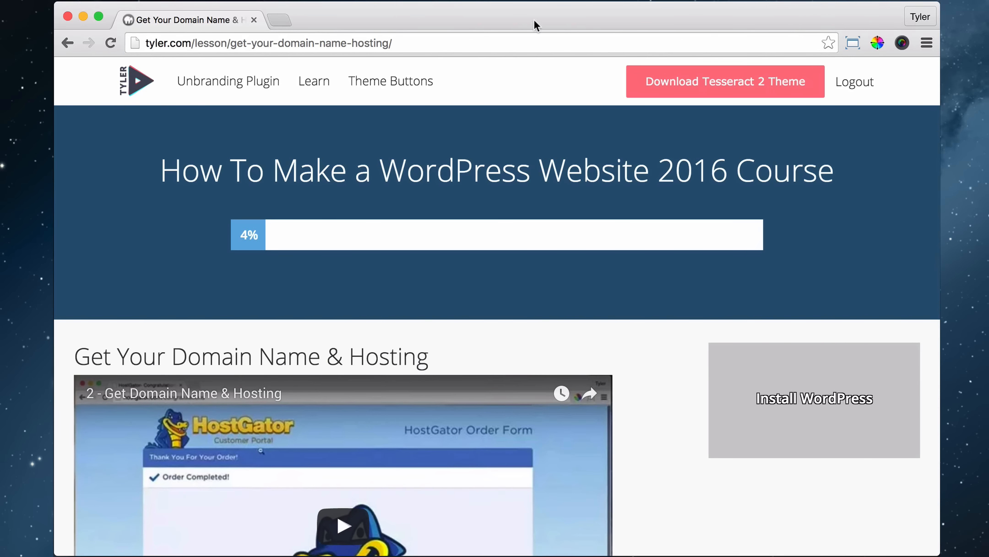
Read through the lesson, then go to the course overview page
{"action": "scroll", "coordinate": [505, 179], "scroll_direction": "down", "scroll_amount": 7}
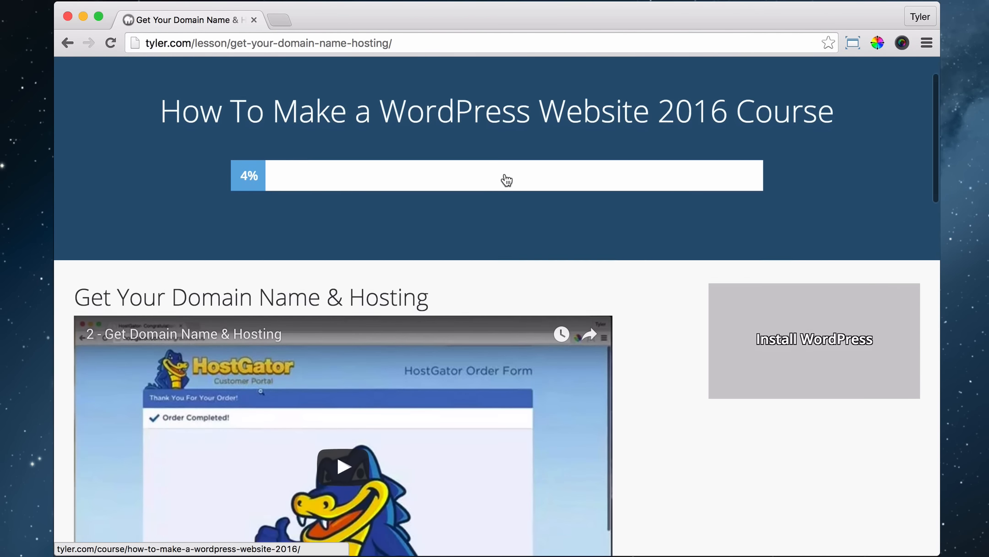
{"action": "scroll", "coordinate": [506, 176], "scroll_direction": "down", "scroll_amount": 15}
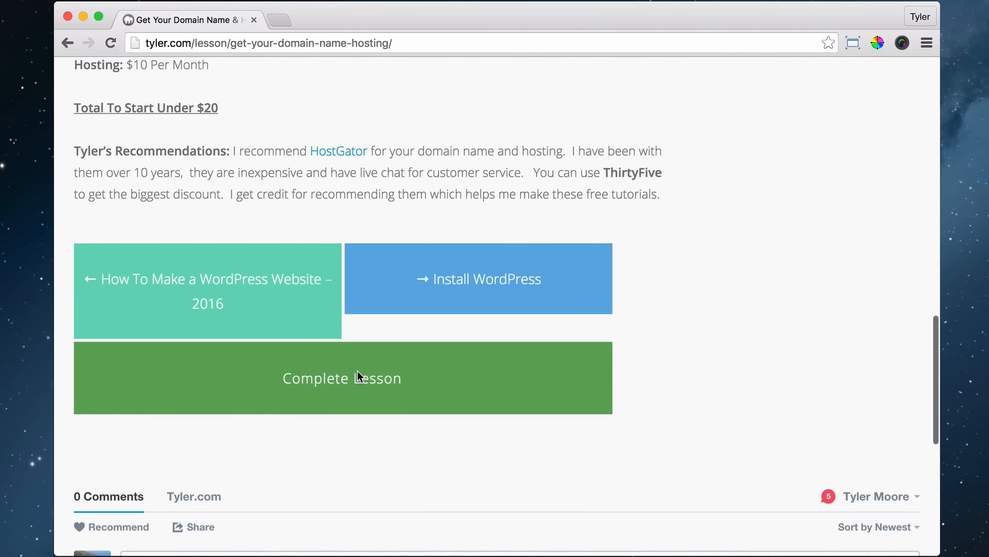
{"action": "scroll", "coordinate": [478, 281], "scroll_direction": "up", "scroll_amount": 20}
{"action": "scroll", "coordinate": [478, 281], "scroll_direction": "up", "scroll_amount": 5}
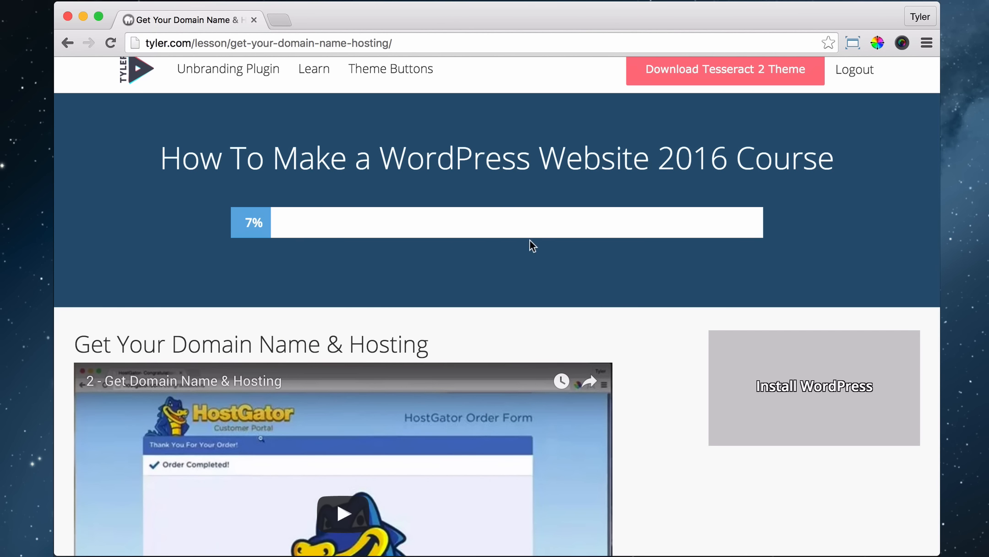
{"action": "left_click", "coordinate": [350, 170]}
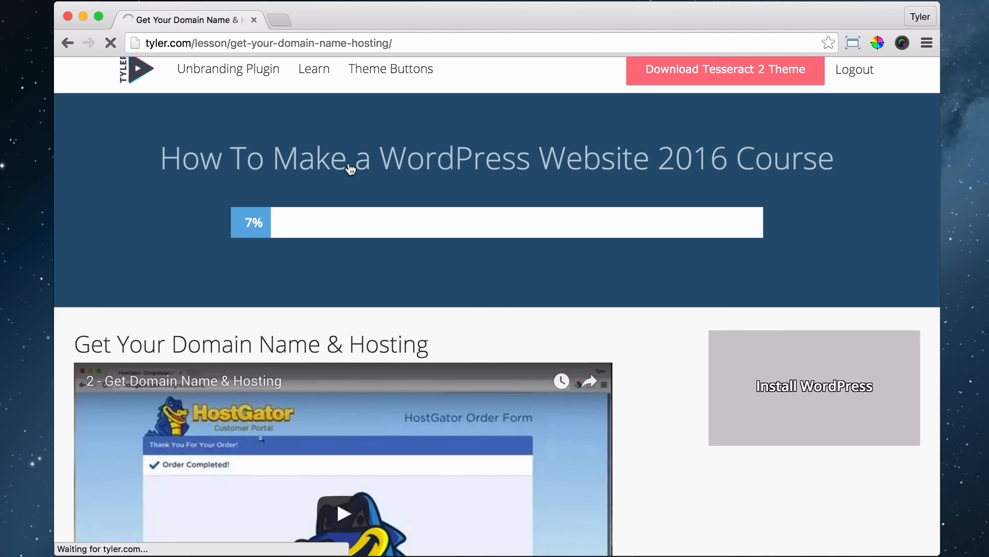
Browse the course tiles showing the first two lessons complete at 7%
{"action": "scroll", "coordinate": [489, 178], "scroll_direction": "down", "scroll_amount": 3}
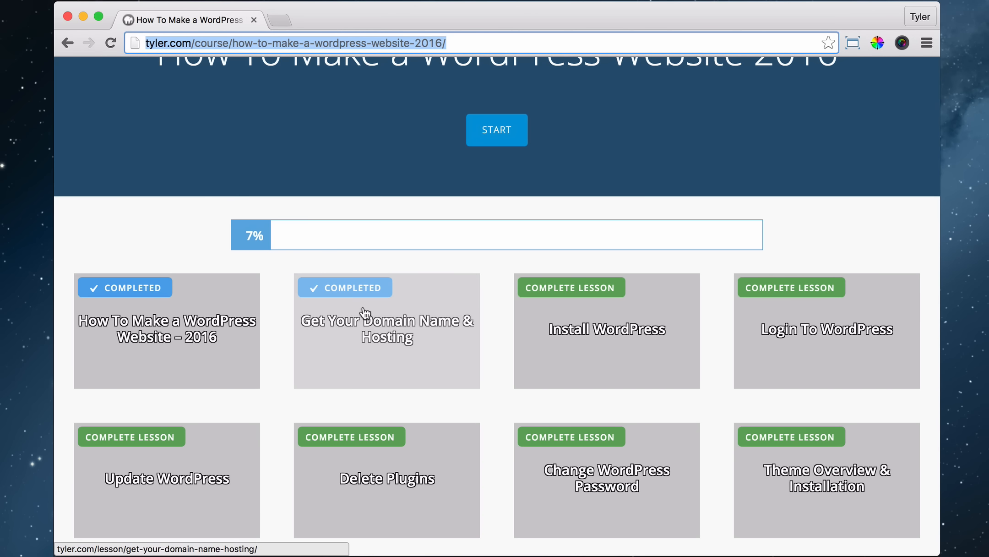
{"action": "scroll", "coordinate": [646, 329], "scroll_direction": "down", "scroll_amount": 3}
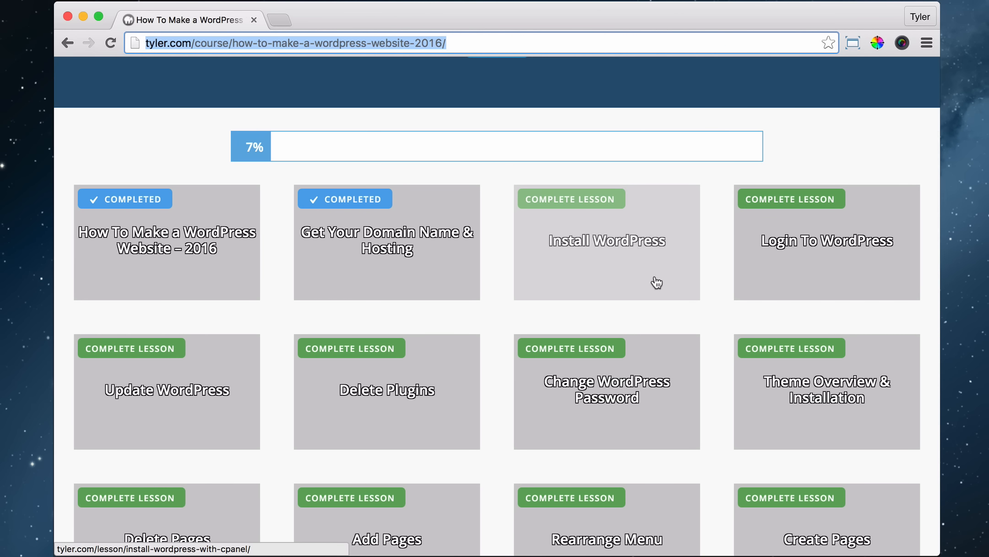
{"action": "scroll", "coordinate": [658, 282], "scroll_direction": "up", "scroll_amount": 3}
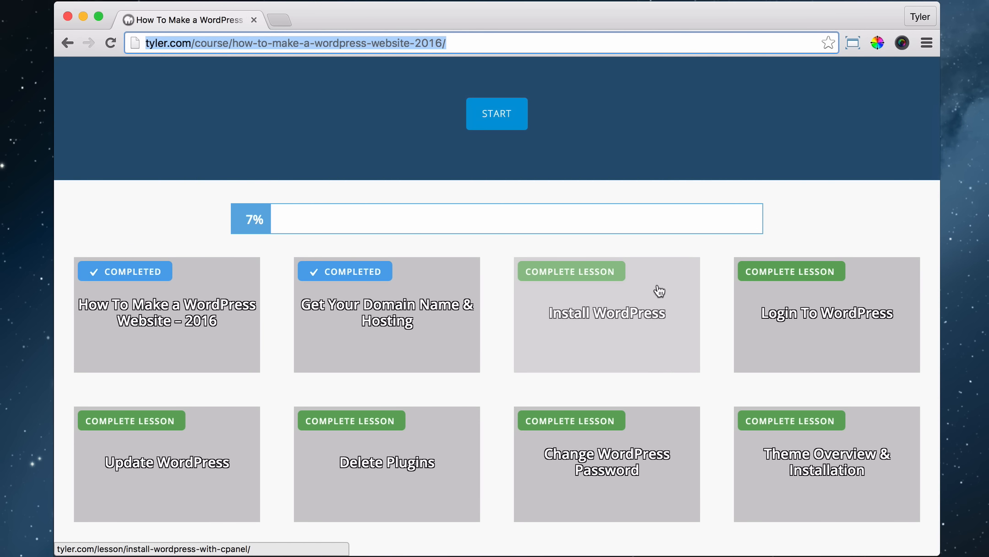
{"action": "scroll", "coordinate": [658, 286], "scroll_direction": "up", "scroll_amount": 4}
{"action": "scroll", "coordinate": [634, 379], "scroll_direction": "up", "scroll_amount": 1}
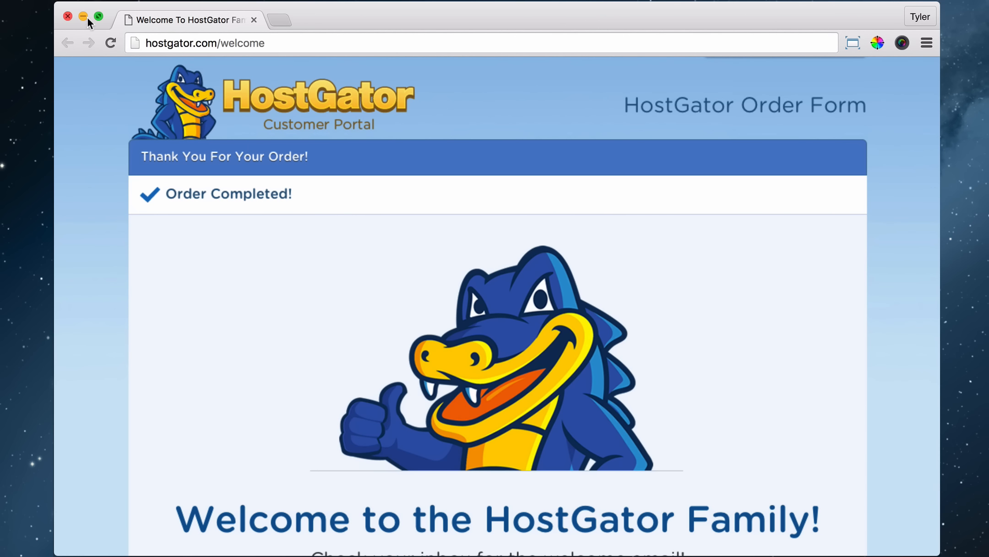
Navigate the other browser window to gmail.com
{"action": "left_click", "coordinate": [290, 43]}
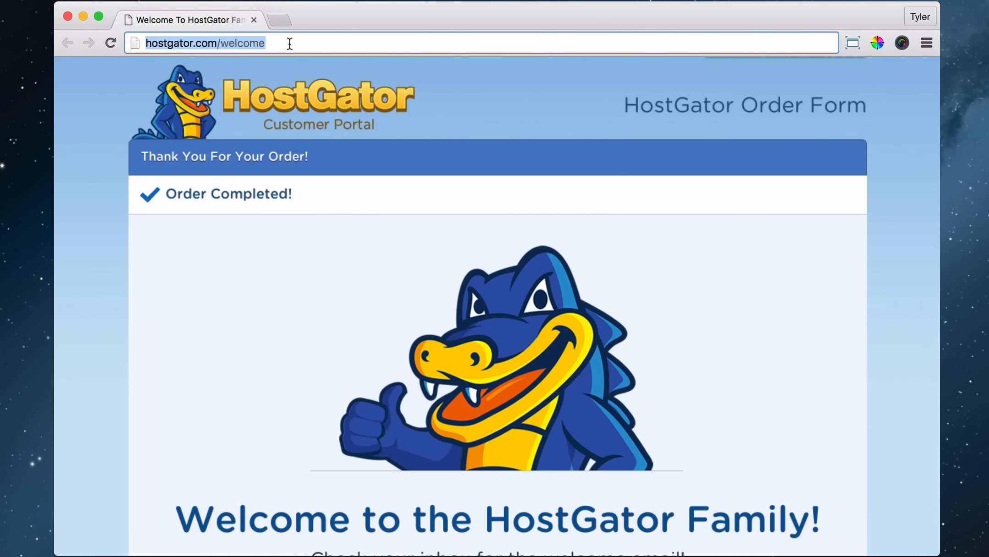
{"action": "type", "text": "gmail.com"}
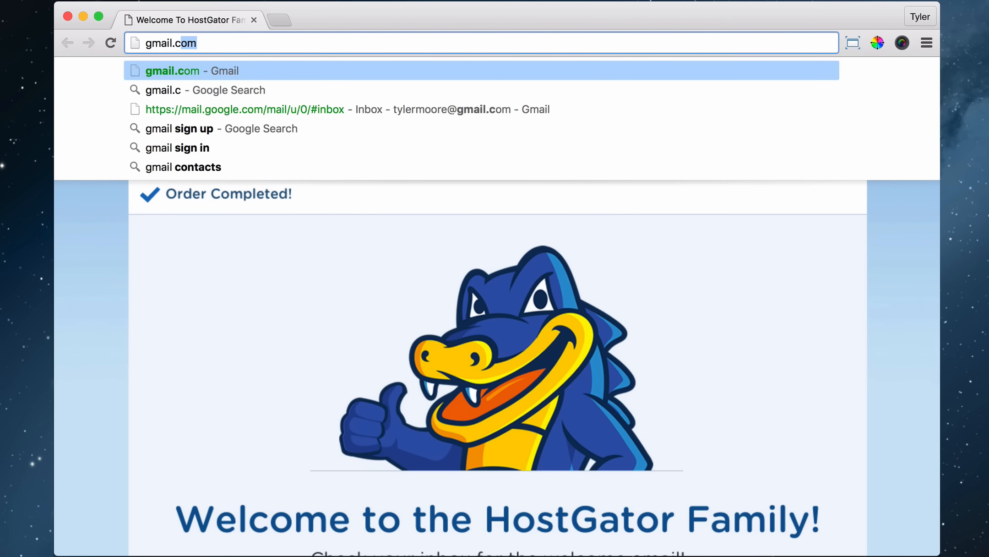
{"action": "key", "text": "Return"}
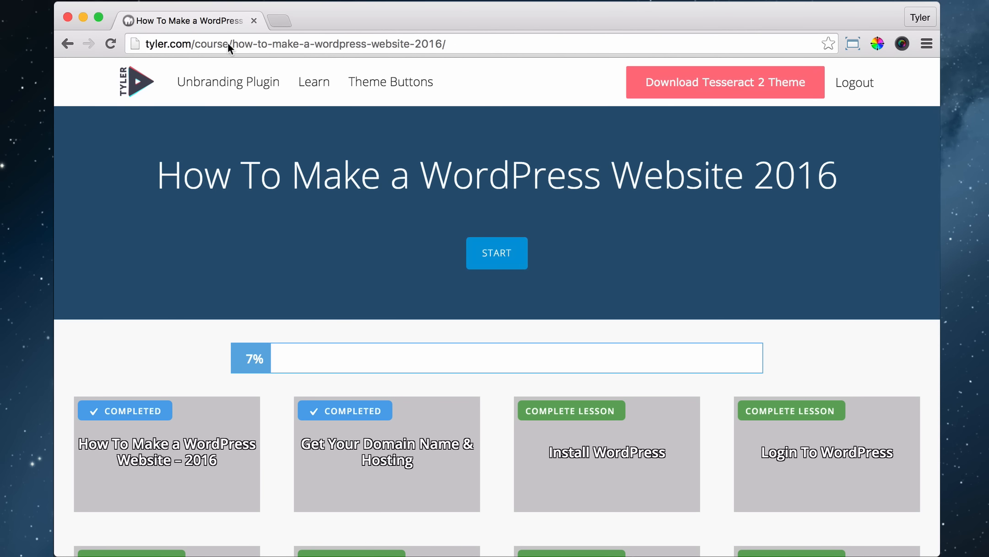
{"action": "scroll", "coordinate": [503, 174], "scroll_direction": "down", "scroll_amount": 3}
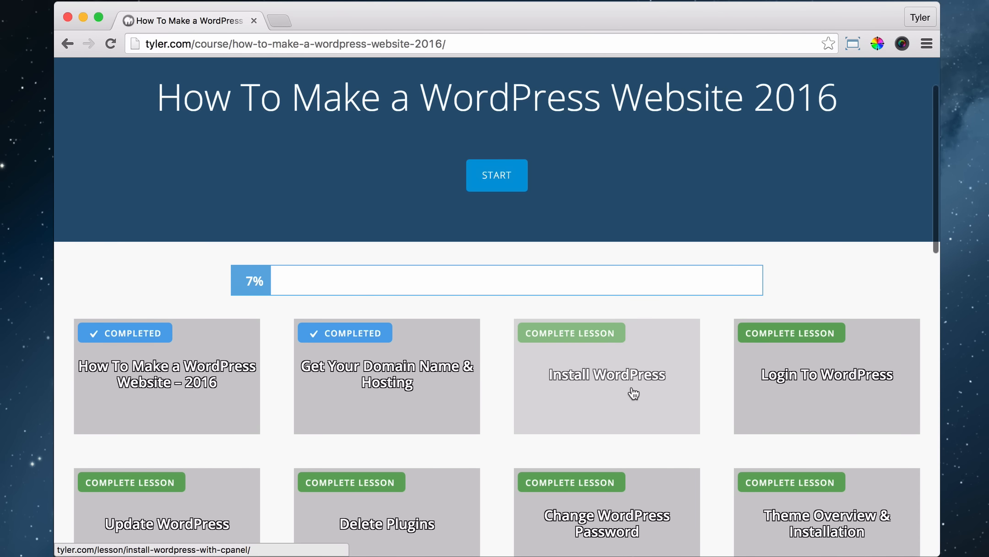
{"action": "left_click", "coordinate": [613, 380]}
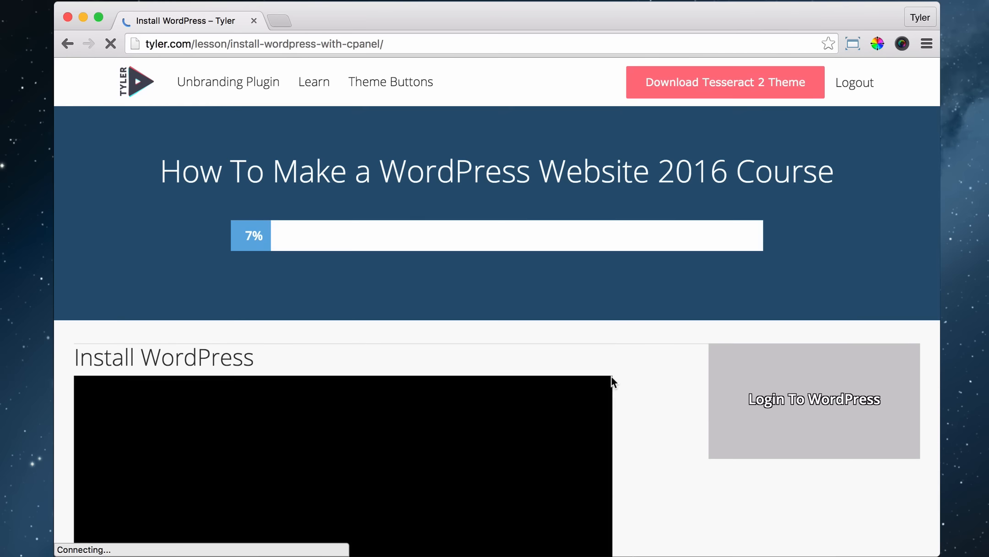
{"action": "scroll", "coordinate": [658, 238], "scroll_direction": "down", "scroll_amount": 10}
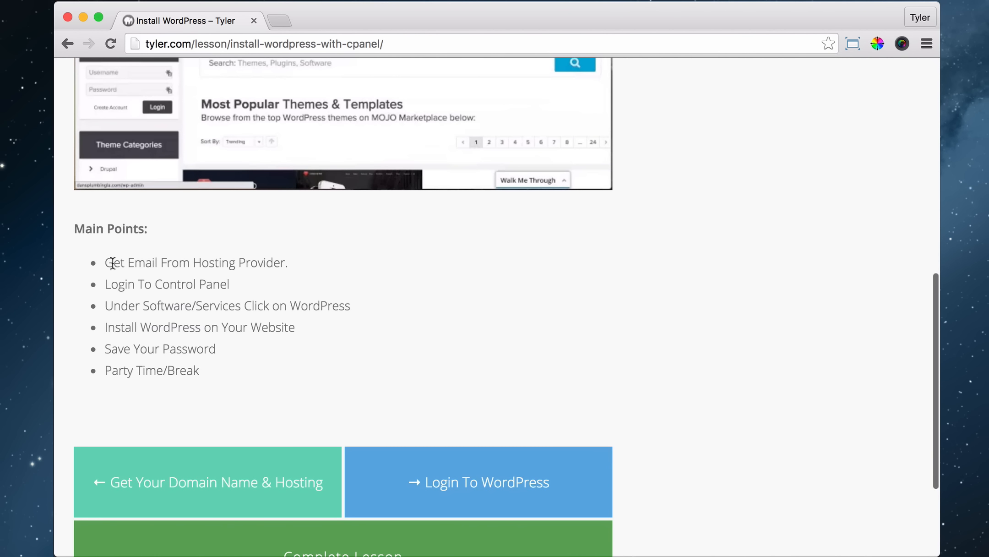
{"action": "left_click_drag", "start_coordinate": [109, 262], "coordinate": [265, 267]}
{"action": "left_click", "coordinate": [258, 266]}
{"action": "left_click_drag", "start_coordinate": [111, 283], "coordinate": [228, 284]}
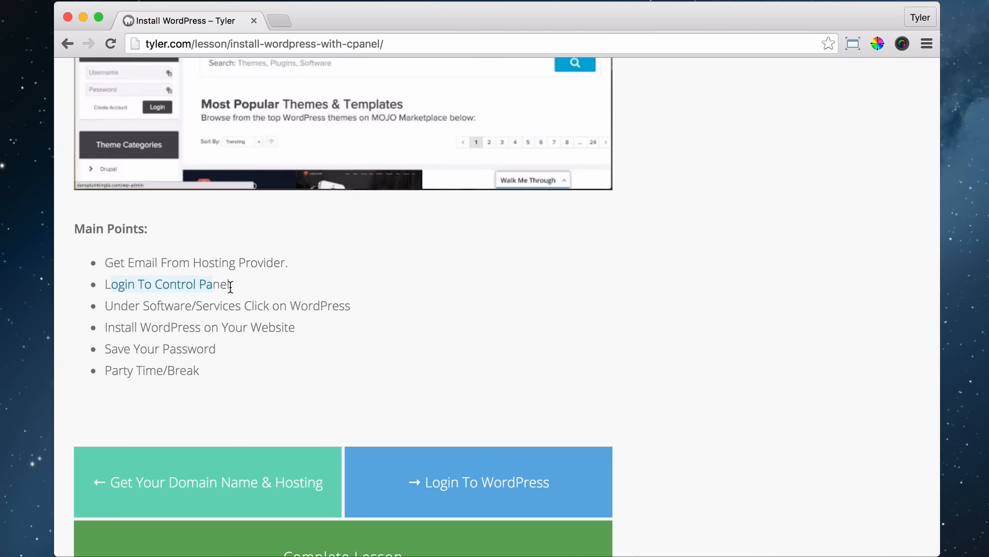
{"action": "left_click", "coordinate": [213, 285]}
{"action": "scroll", "coordinate": [213, 285], "scroll_direction": "down", "scroll_amount": 1}
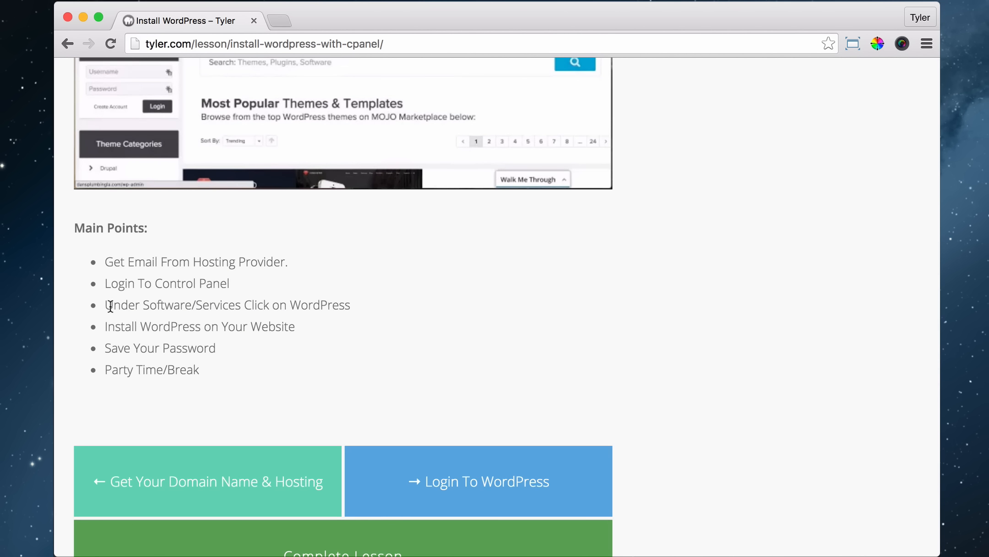
{"action": "left_click_drag", "start_coordinate": [110, 306], "coordinate": [293, 329]}
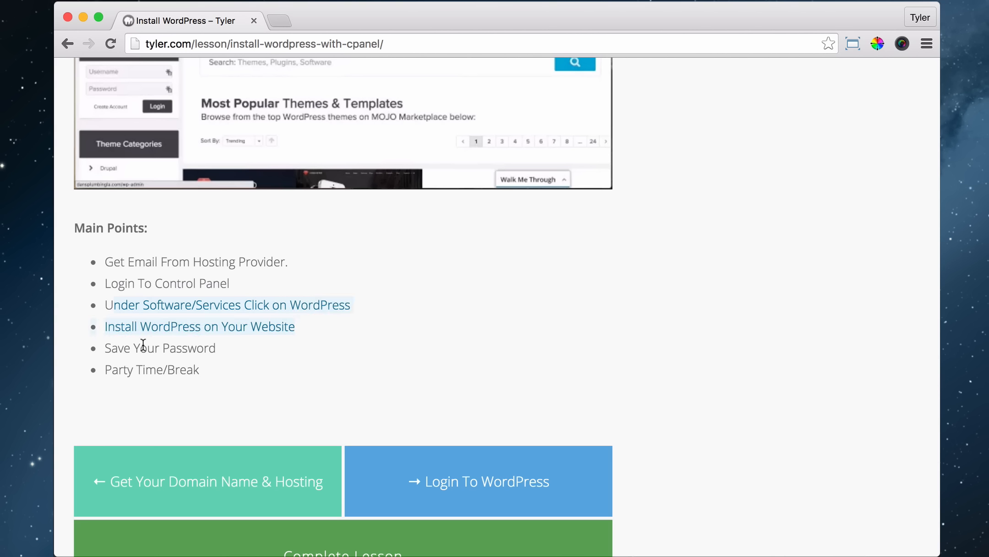
{"action": "left_click_drag", "start_coordinate": [120, 347], "coordinate": [205, 349]}
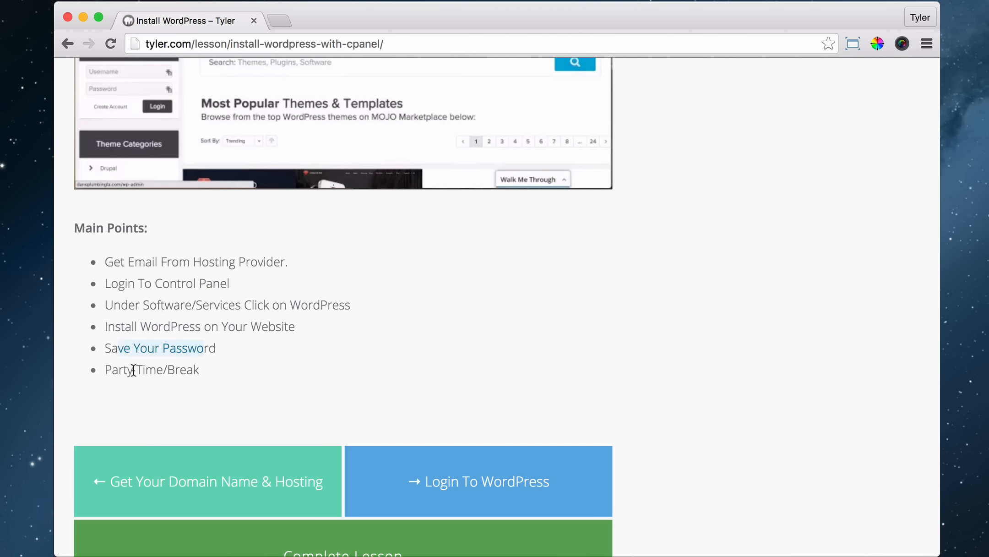
{"action": "left_click_drag", "start_coordinate": [118, 370], "coordinate": [201, 370]}
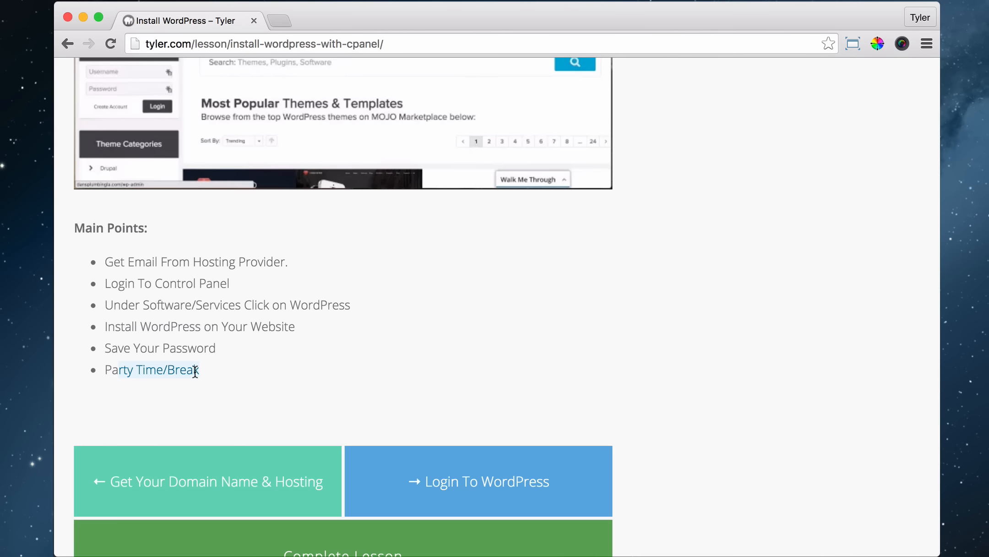
{"action": "left_click", "coordinate": [195, 371]}
{"action": "scroll", "coordinate": [195, 371], "scroll_direction": "down", "scroll_amount": 1}
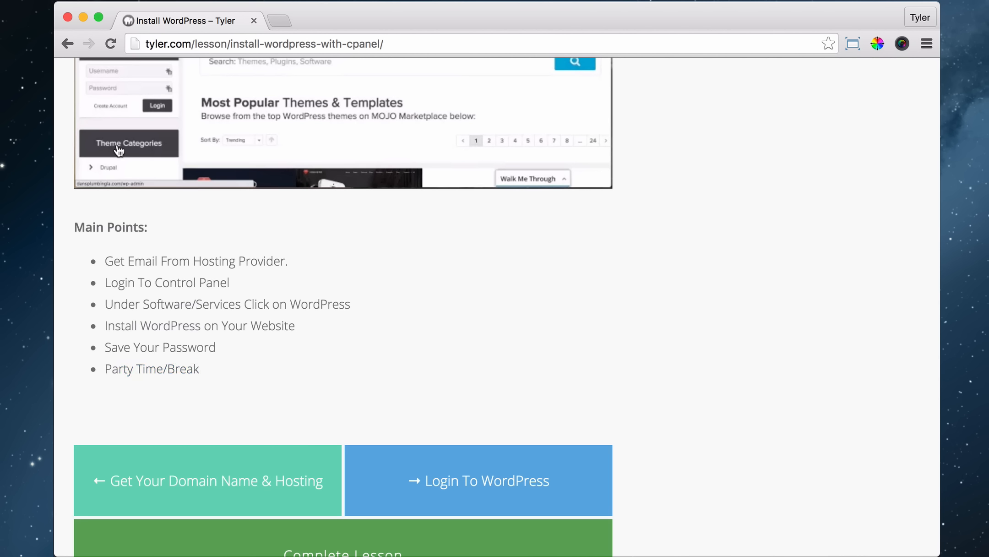
{"action": "left_click_drag", "start_coordinate": [114, 261], "coordinate": [275, 259]}
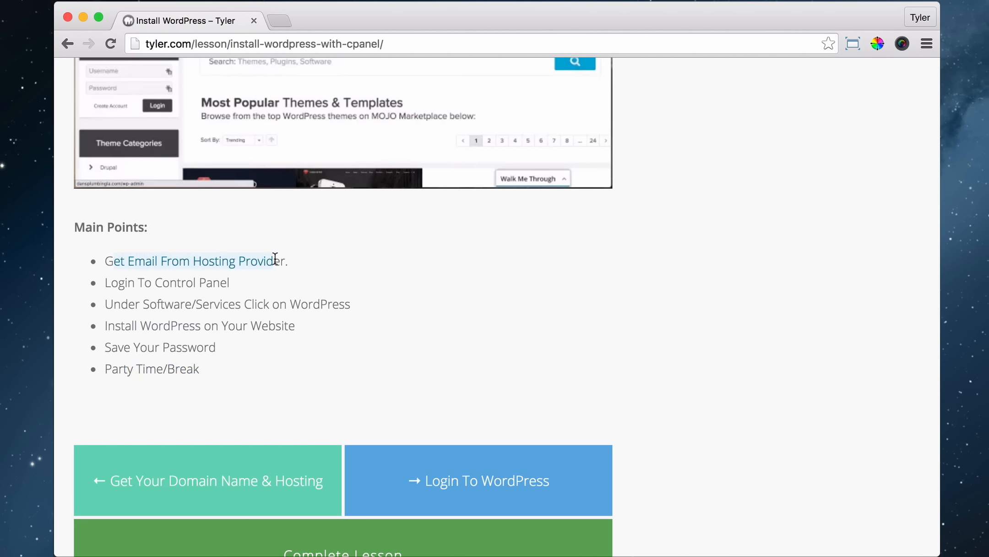
{"action": "left_click", "coordinate": [214, 265]}
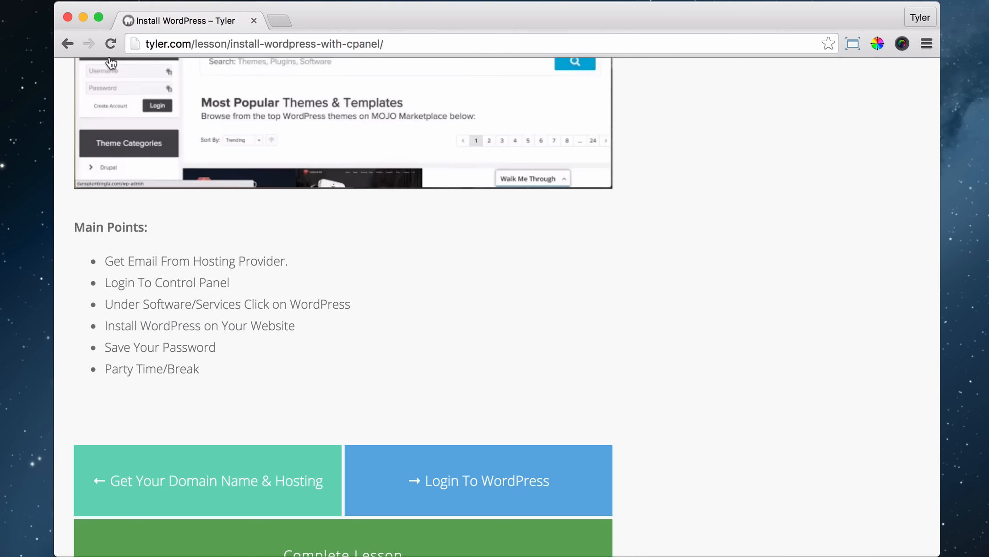
Hide the course window and open the HostGator account info email in Gmail
{"action": "left_click", "coordinate": [83, 16]}
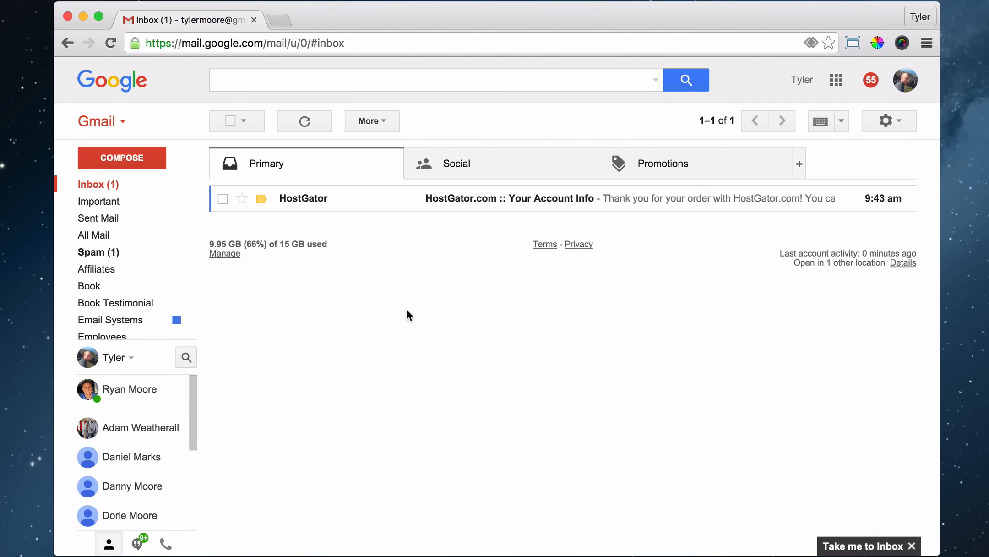
{"action": "left_click", "coordinate": [358, 207]}
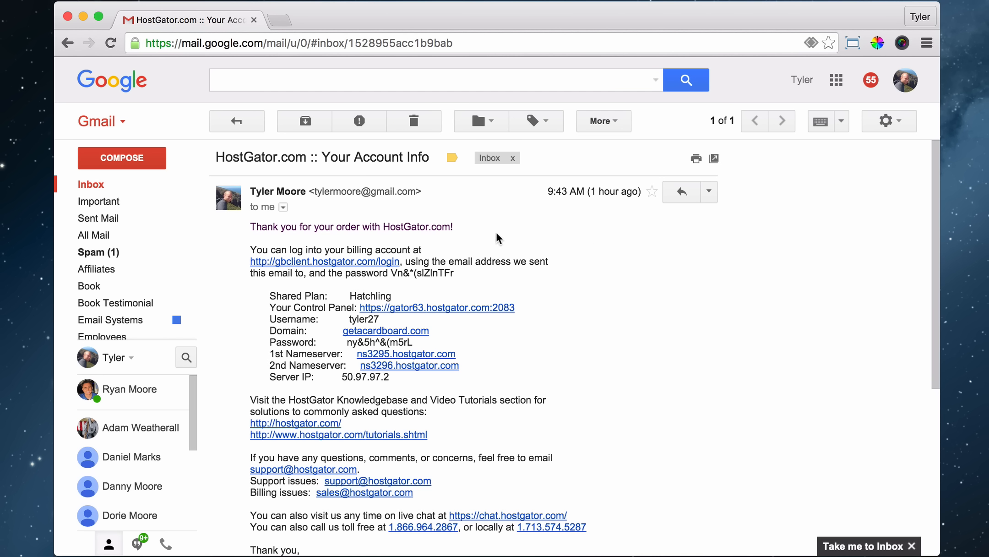
{"action": "scroll", "coordinate": [572, 282], "scroll_direction": "down", "scroll_amount": 3}
{"action": "scroll", "coordinate": [572, 282], "scroll_direction": "up", "scroll_amount": 3}
{"action": "scroll", "coordinate": [418, 343], "scroll_direction": "down", "scroll_amount": 2}
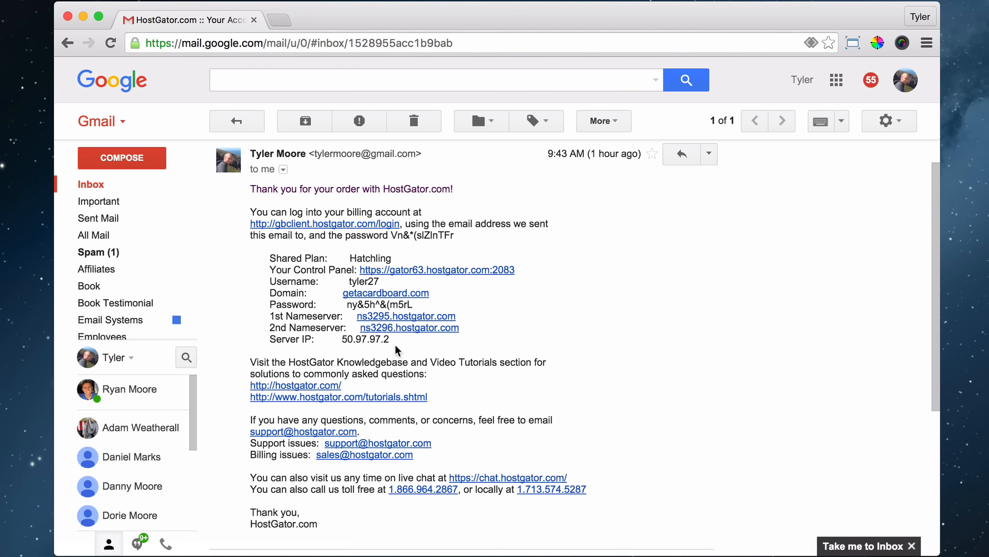
{"action": "scroll", "coordinate": [408, 357], "scroll_direction": "up", "scroll_amount": 1}
{"action": "scroll", "coordinate": [411, 358], "scroll_direction": "up", "scroll_amount": 2}
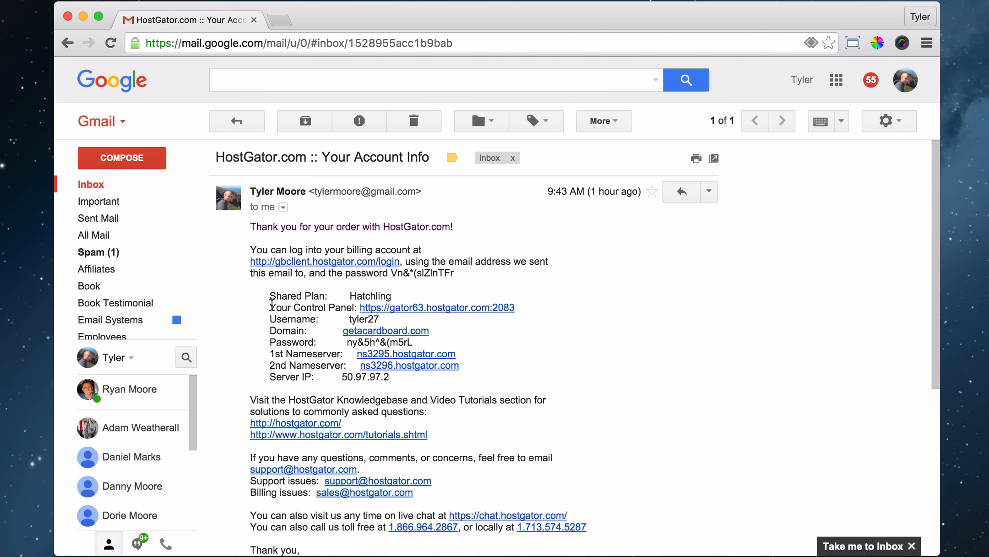
Follow the email's Your Control Panel link to the cPanel login in a new tab
{"action": "left_click_drag", "start_coordinate": [270, 305], "coordinate": [356, 305]}
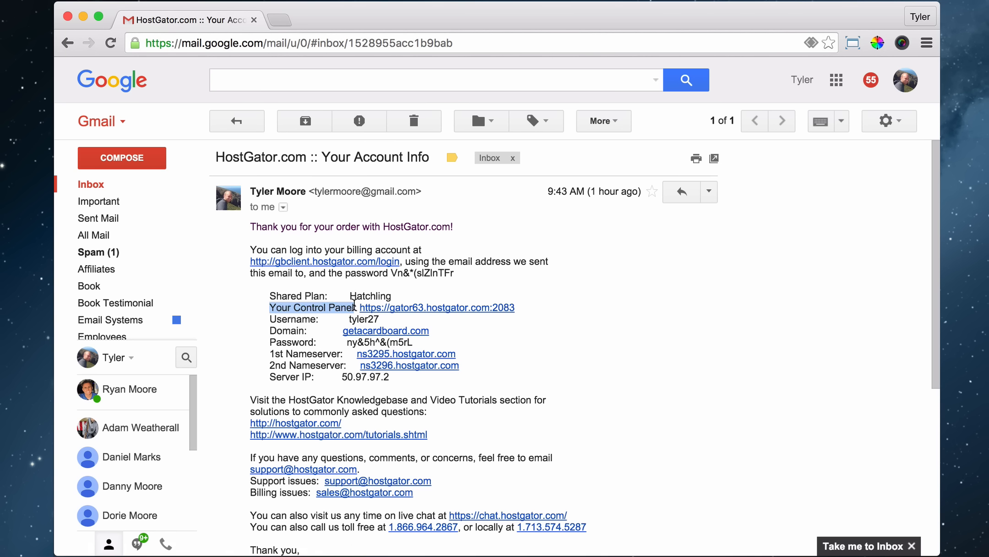
{"action": "left_click", "coordinate": [348, 304]}
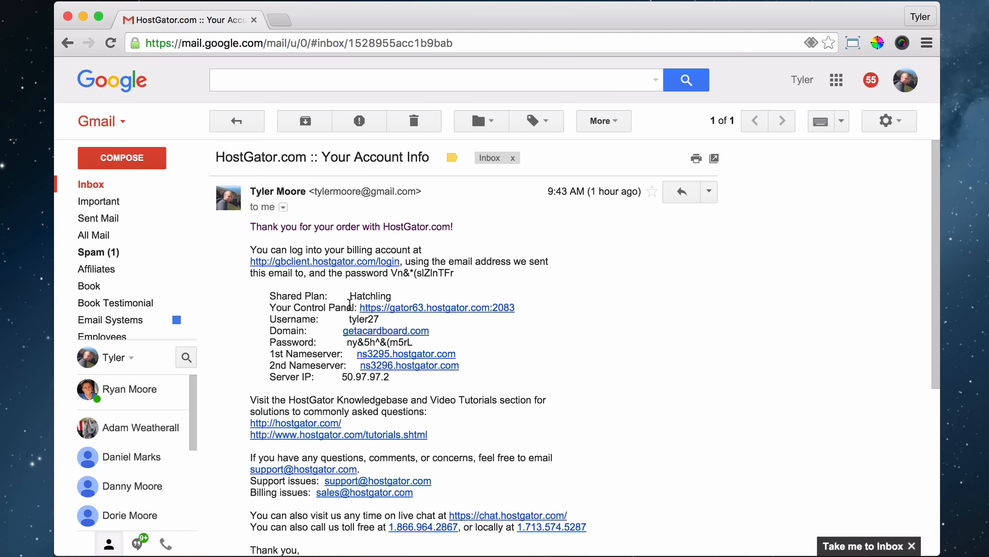
{"action": "left_click_drag", "start_coordinate": [354, 305], "coordinate": [268, 306]}
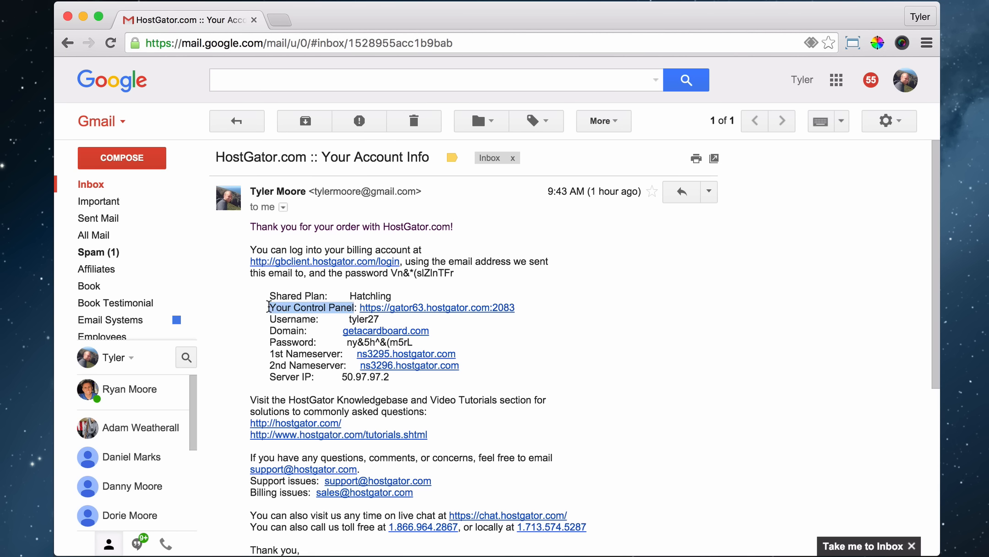
{"action": "left_click", "coordinate": [268, 306]}
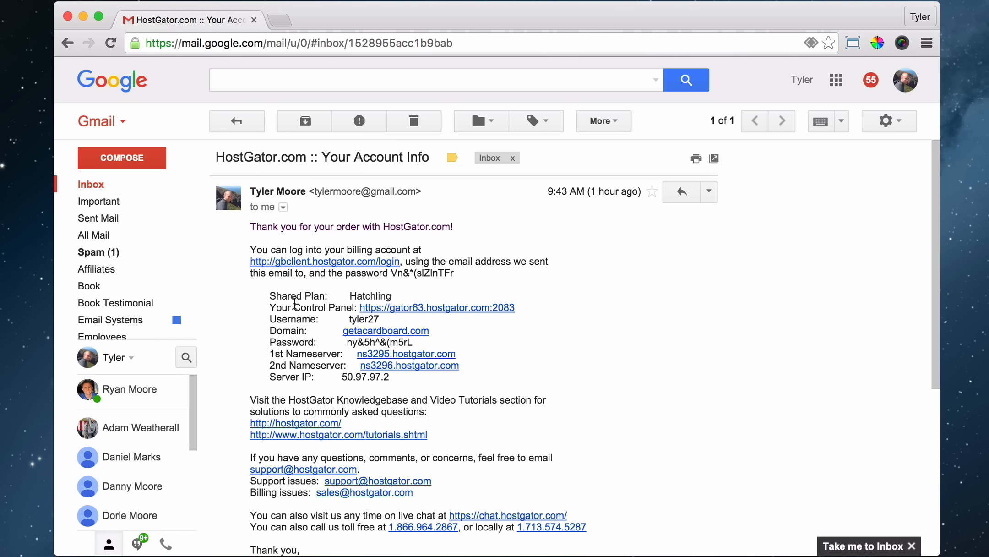
{"action": "left_click", "coordinate": [420, 309]}
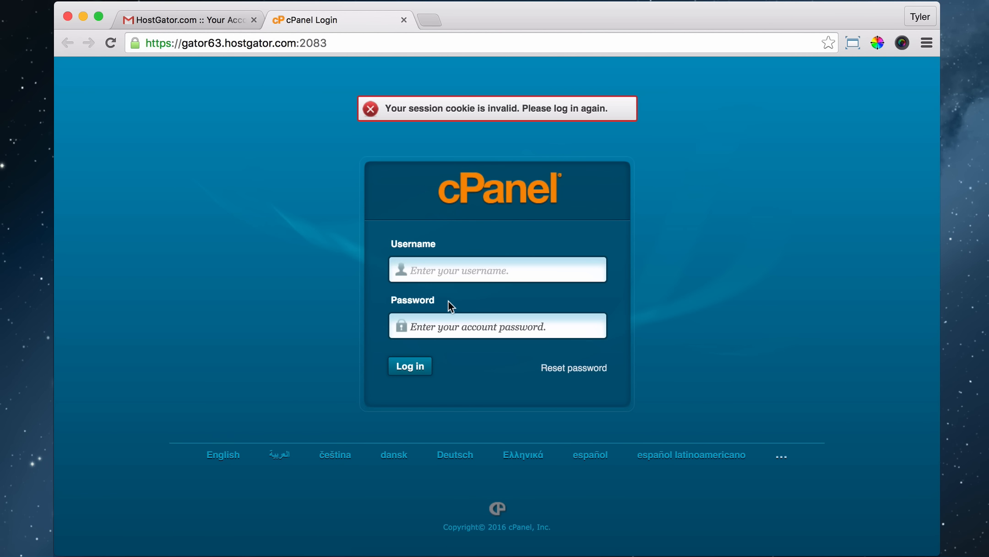
Reload the cPanel login page and paste the username copied from the HostGator email
{"action": "left_click", "coordinate": [320, 43]}
{"action": "key", "text": "Return"}
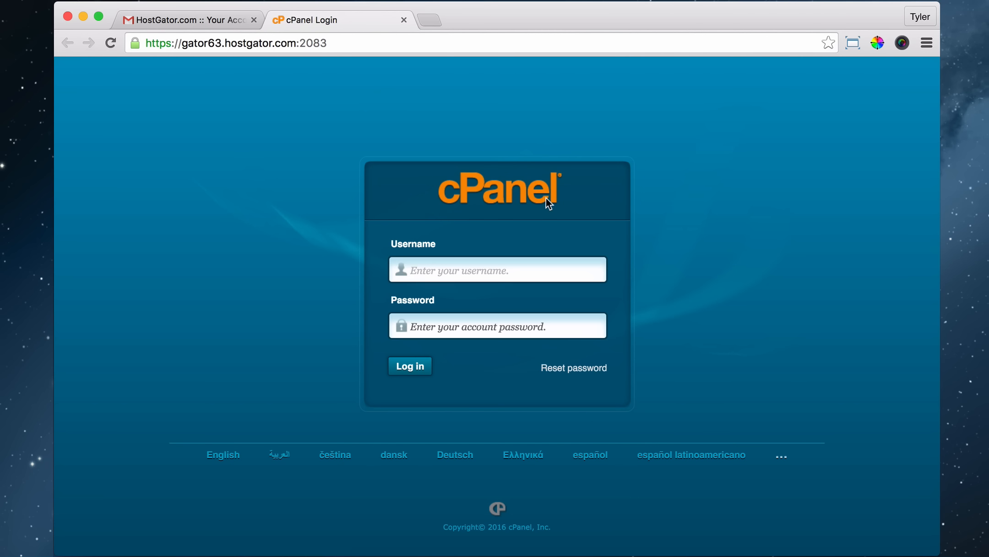
{"action": "left_click", "coordinate": [196, 21]}
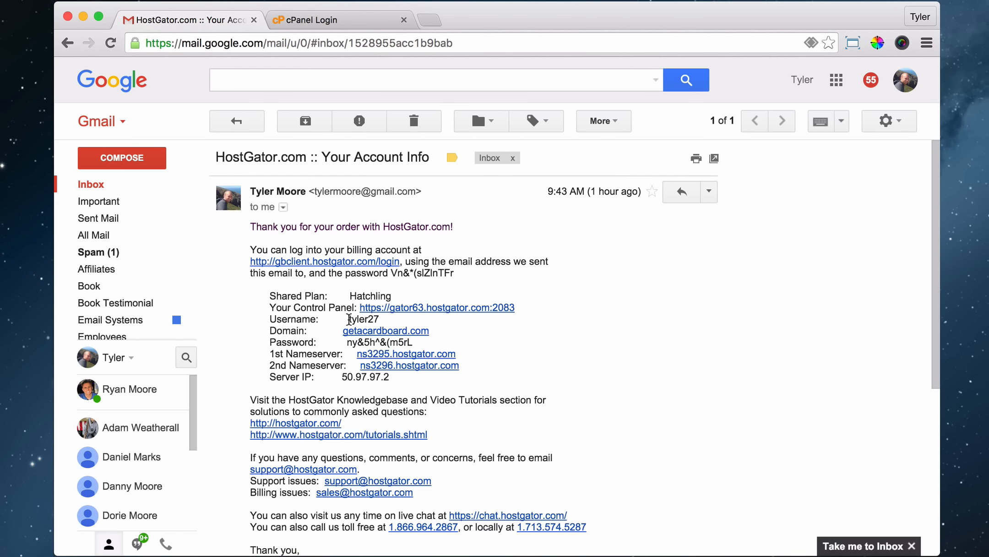
{"action": "left_click_drag", "start_coordinate": [350, 319], "coordinate": [388, 319]}
{"action": "right_click", "coordinate": [367, 317]}
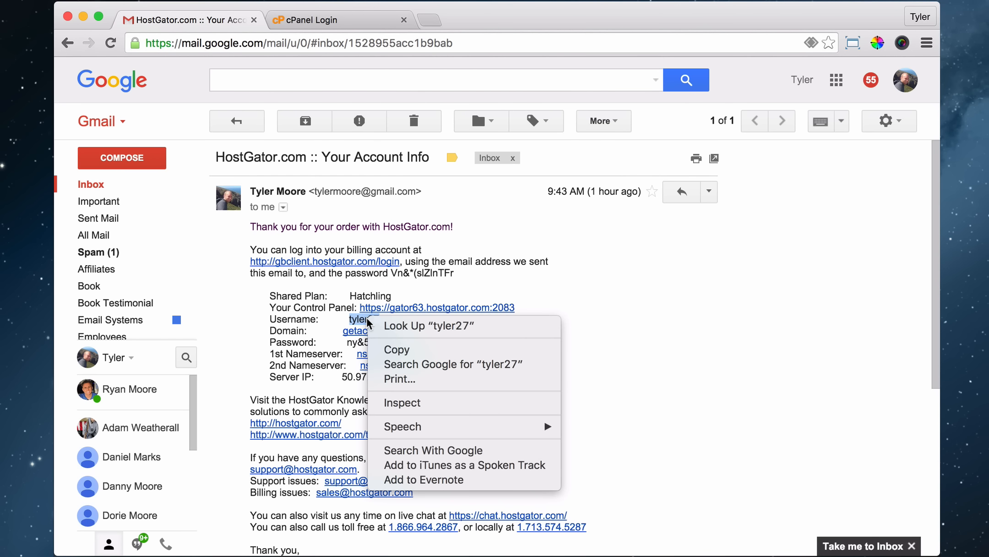
{"action": "left_click", "coordinate": [413, 346]}
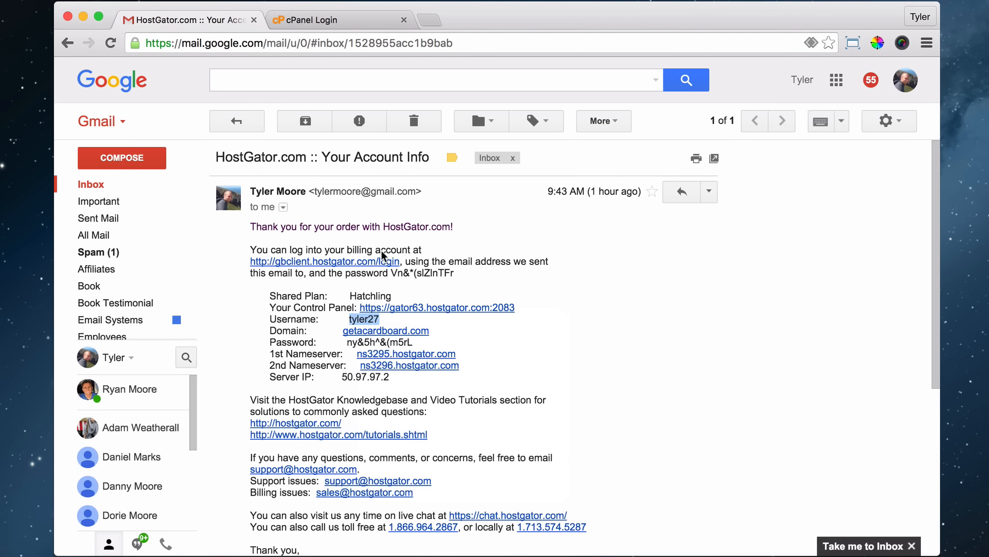
{"action": "left_click", "coordinate": [340, 15]}
{"action": "right_click", "coordinate": [429, 269]}
{"action": "left_click", "coordinate": [471, 345]}
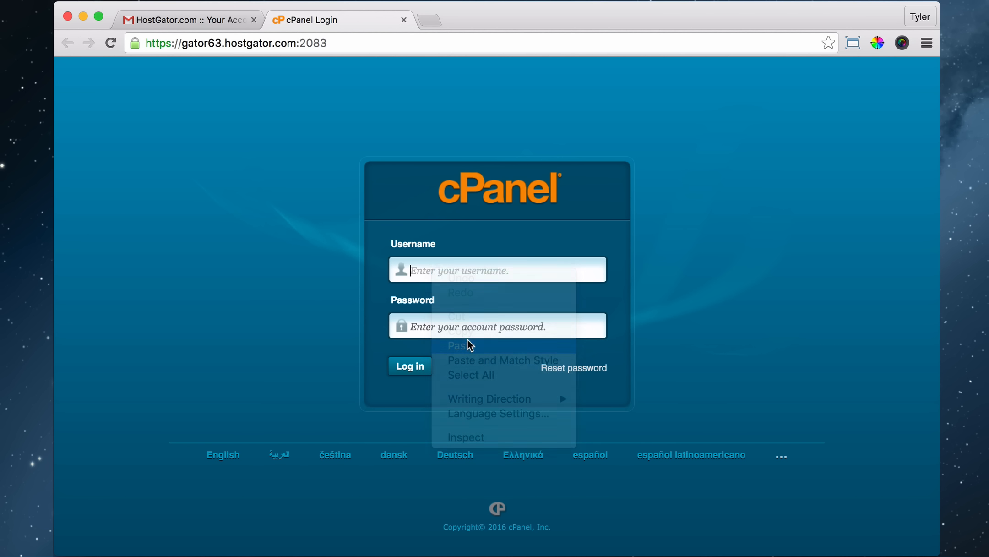
Copy the account password from the email into the password field and log in
{"action": "left_click", "coordinate": [202, 18]}
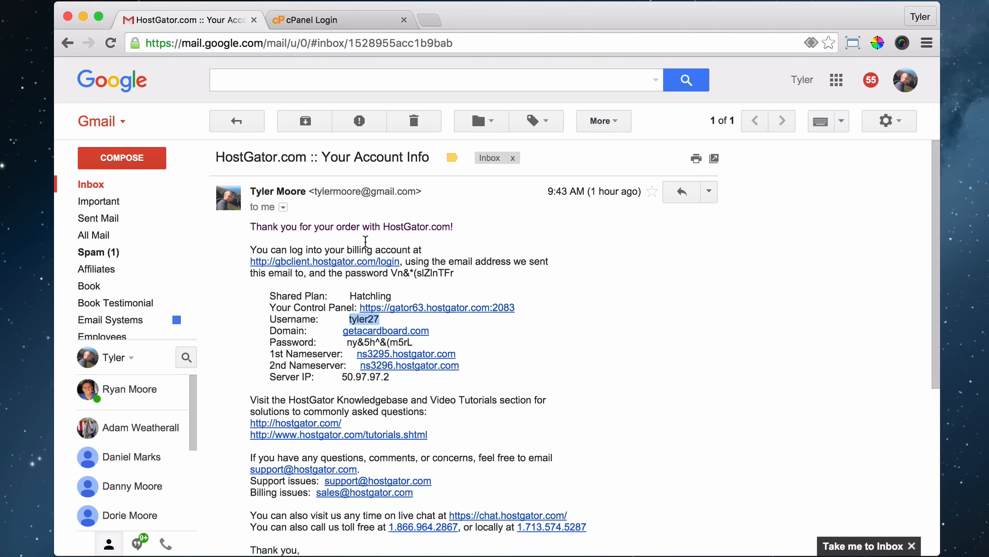
{"action": "left_click_drag", "start_coordinate": [347, 342], "coordinate": [412, 342]}
{"action": "right_click", "coordinate": [397, 342]}
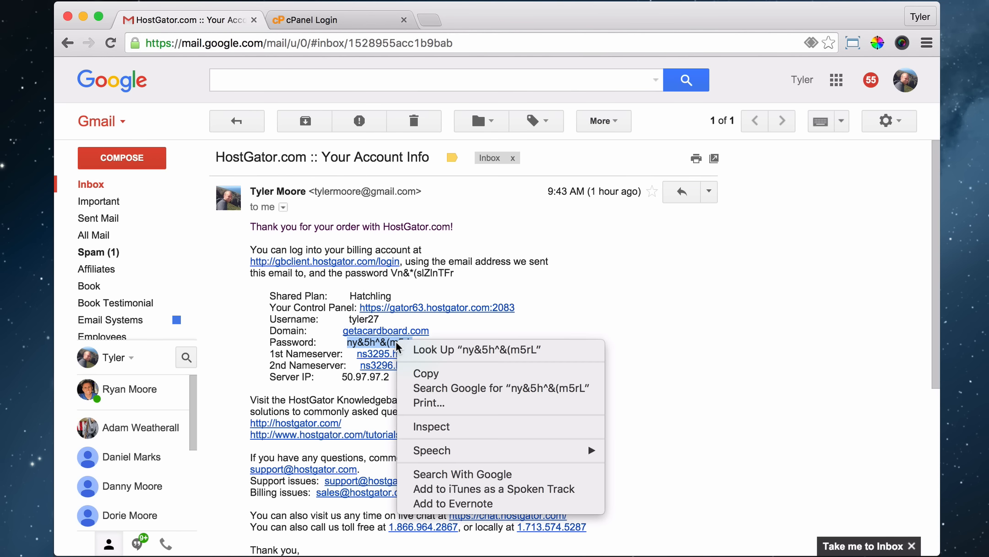
{"action": "left_click", "coordinate": [443, 373]}
{"action": "left_click", "coordinate": [343, 22]}
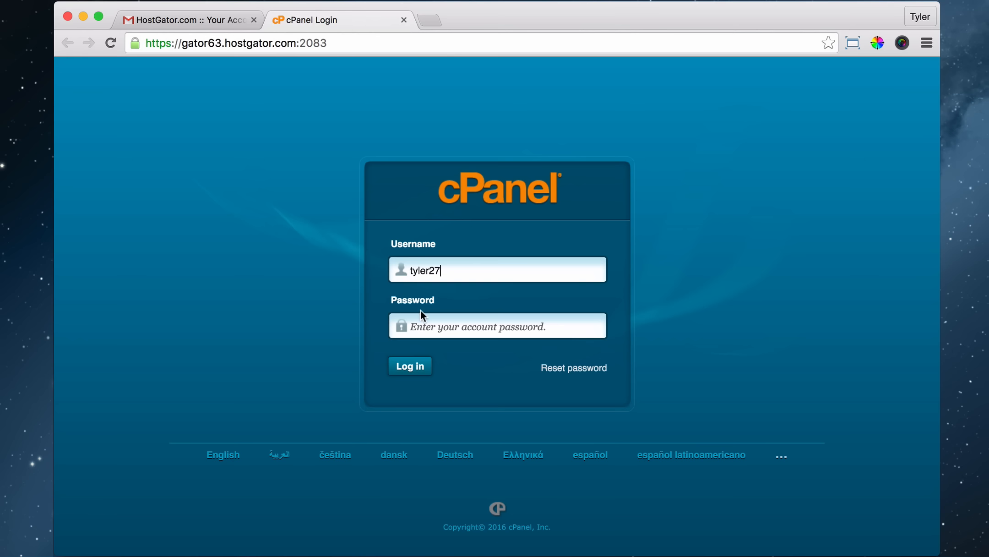
{"action": "right_click", "coordinate": [429, 322]}
{"action": "left_click", "coordinate": [479, 396]}
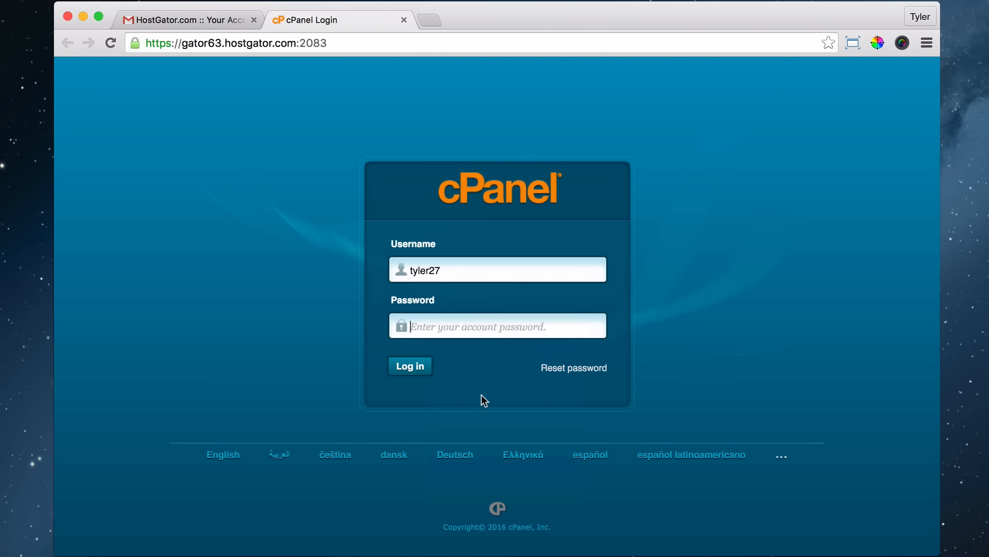
{"action": "left_click", "coordinate": [415, 366]}
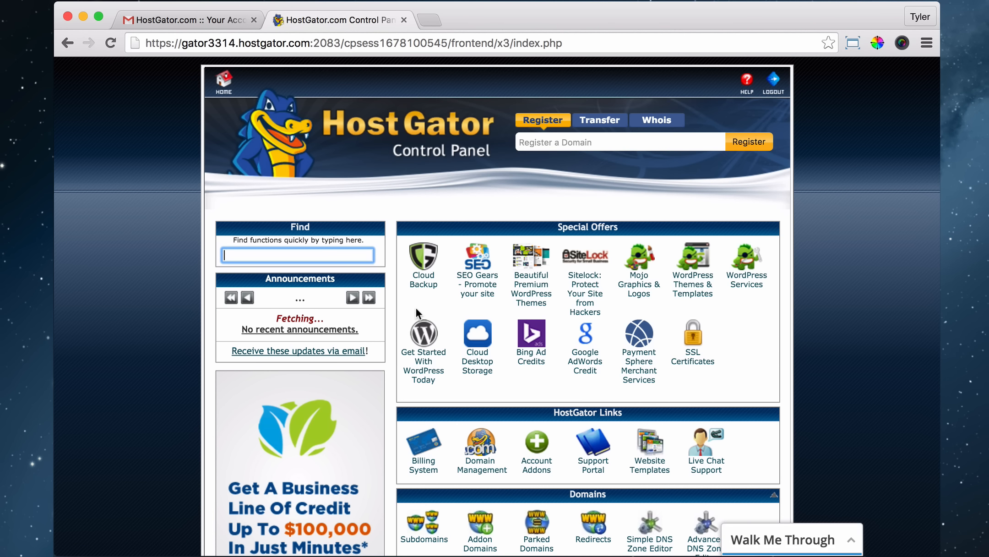
Close the Gmail tab and launch QuickInstall from cPanel's Software and Services section
{"action": "left_click", "coordinate": [253, 20]}
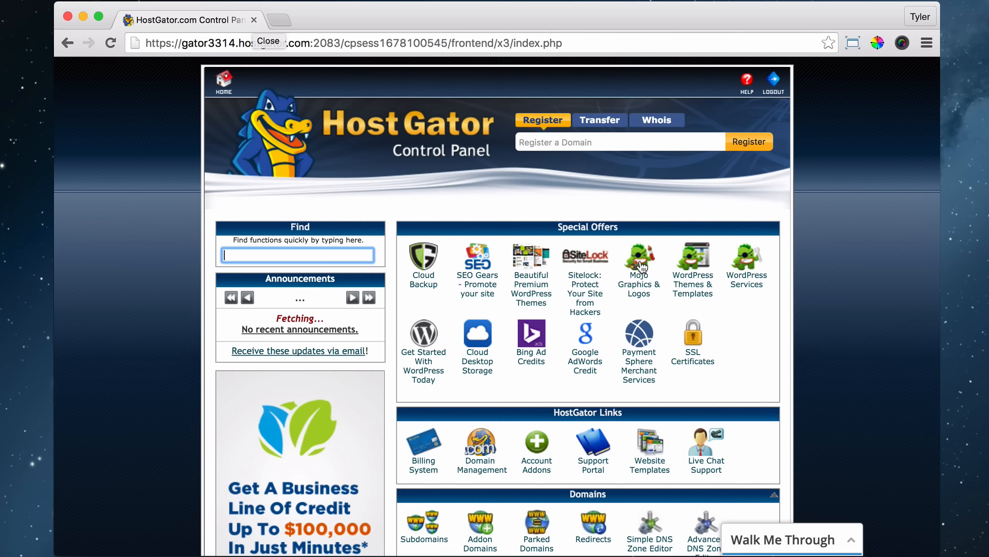
{"action": "scroll", "coordinate": [641, 260], "scroll_direction": "down", "scroll_amount": 10}
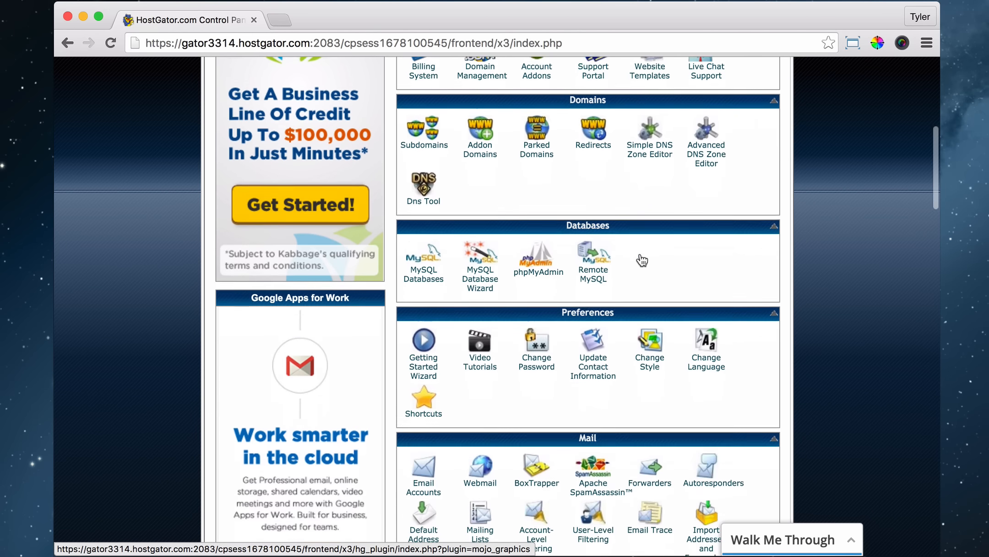
{"action": "scroll", "coordinate": [641, 259], "scroll_direction": "down", "scroll_amount": 12}
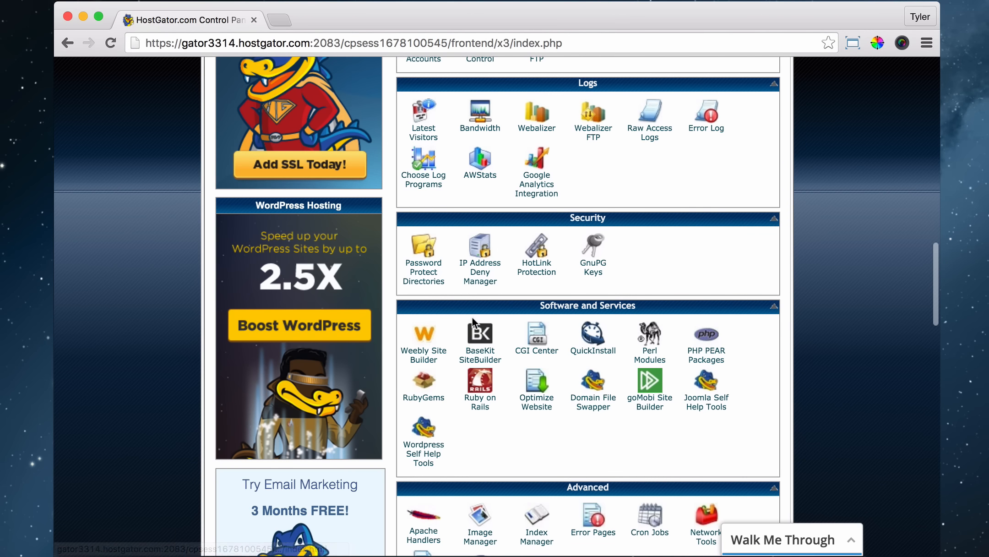
{"action": "scroll", "coordinate": [624, 383], "scroll_direction": "down", "scroll_amount": 3}
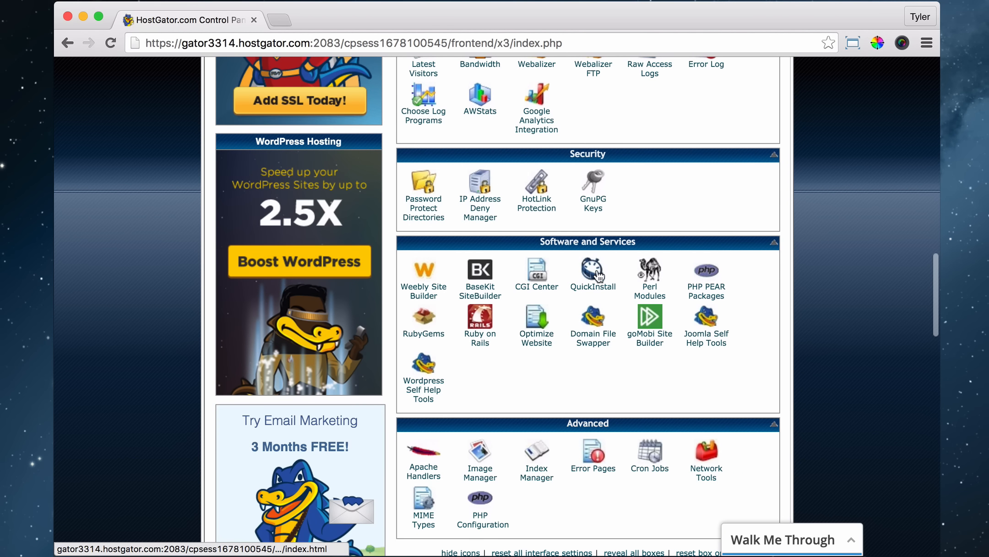
{"action": "left_click", "coordinate": [598, 275]}
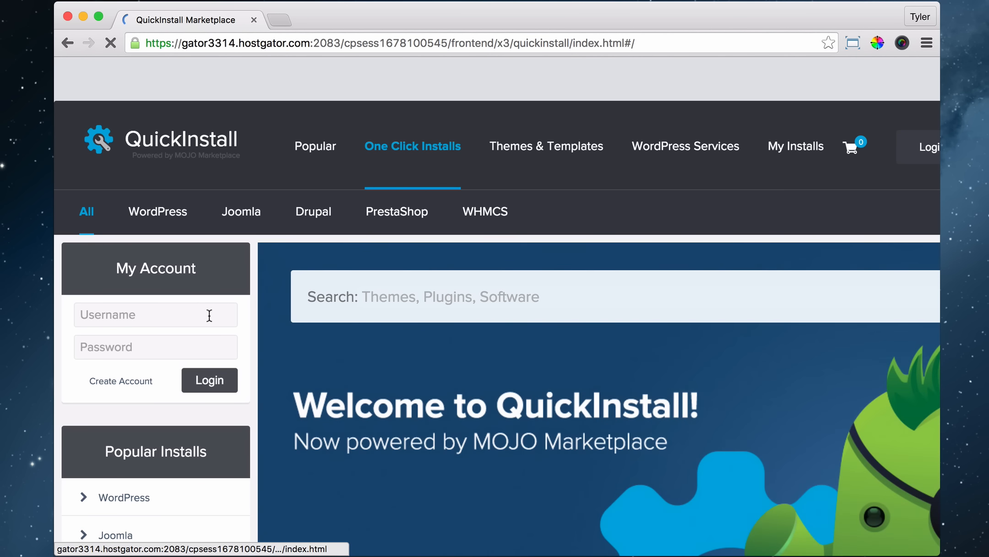
Open the WordPress 4.4.1 page, compare Free and Premium options, and choose the free install
{"action": "scroll", "coordinate": [199, 319], "scroll_direction": "down", "scroll_amount": 3}
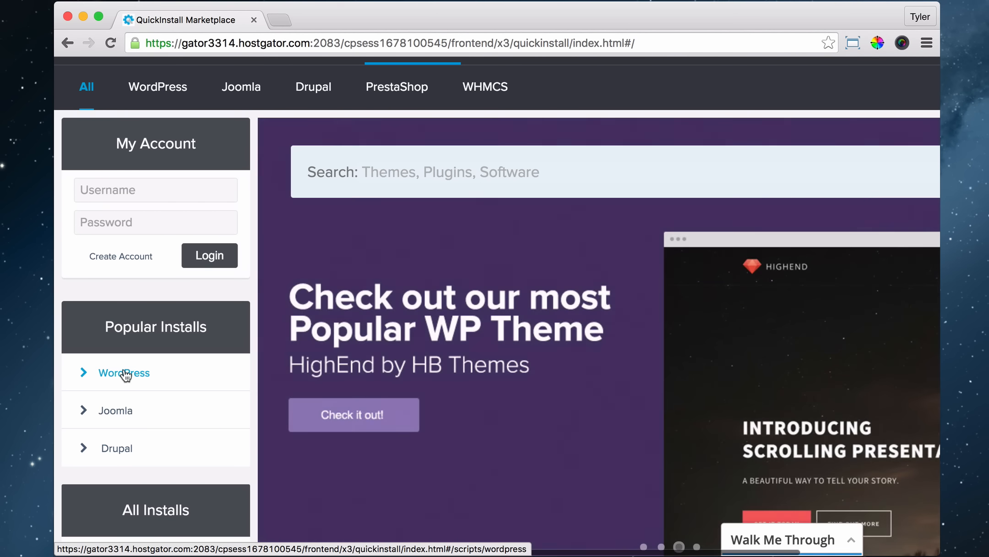
{"action": "left_click", "coordinate": [124, 373]}
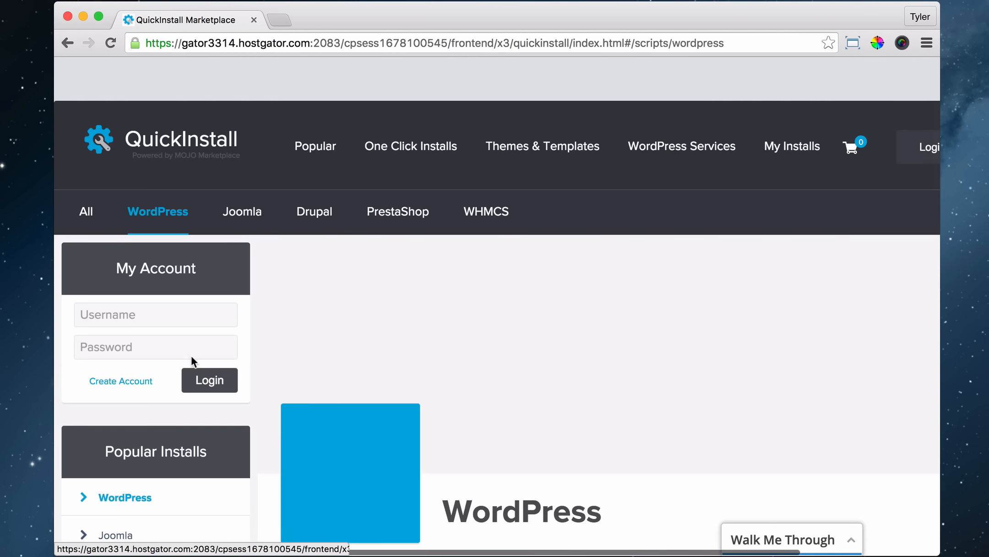
{"action": "scroll", "coordinate": [229, 331], "scroll_direction": "down", "scroll_amount": 10}
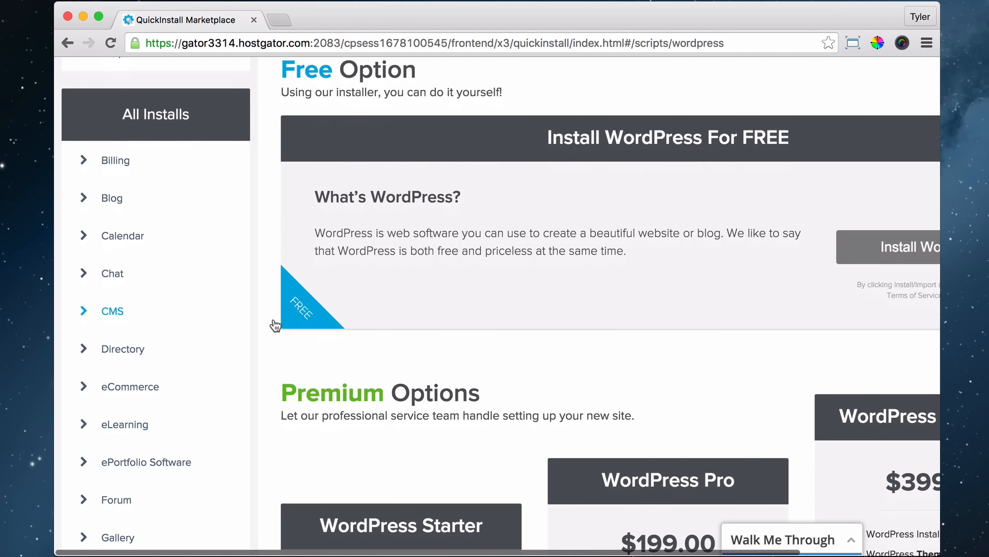
{"action": "scroll", "coordinate": [373, 305], "scroll_direction": "right", "scroll_amount": 3}
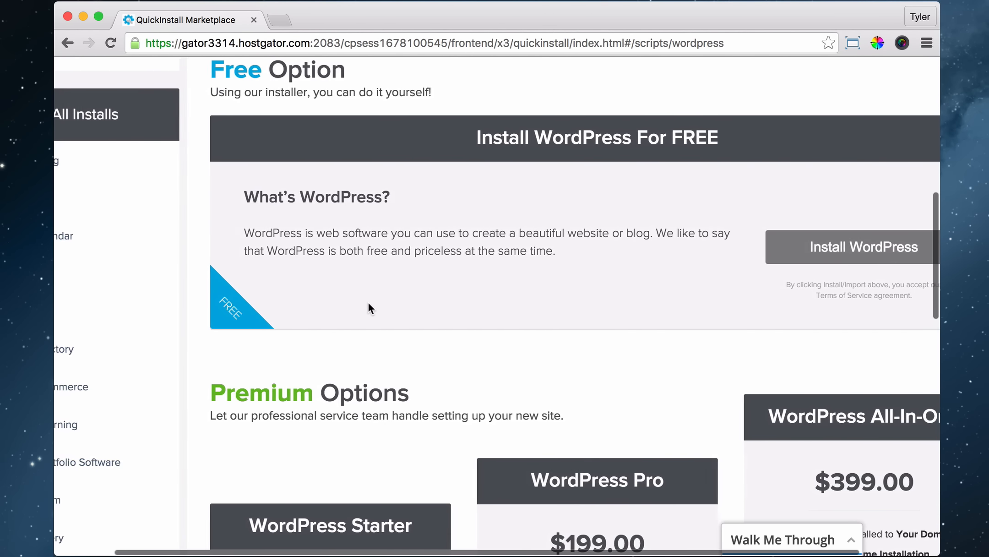
{"action": "scroll", "coordinate": [369, 302], "scroll_direction": "right", "scroll_amount": 3}
{"action": "scroll", "coordinate": [364, 308], "scroll_direction": "down", "scroll_amount": 10}
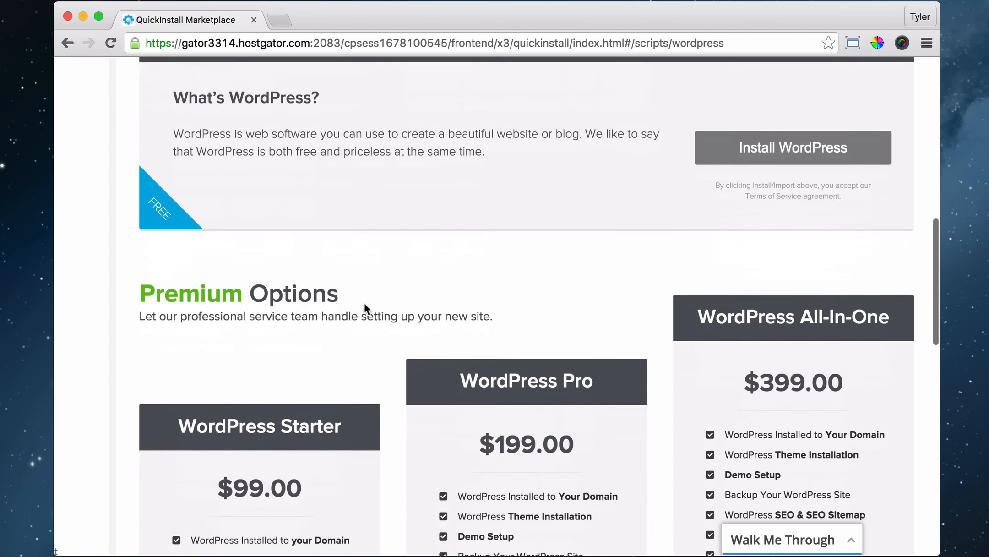
{"action": "scroll", "coordinate": [638, 310], "scroll_direction": "up", "scroll_amount": 3}
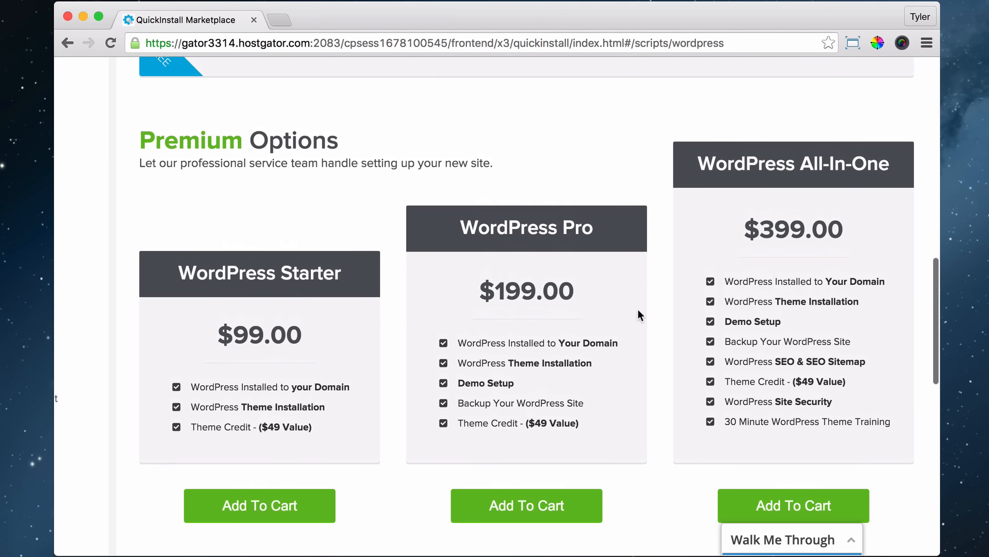
{"action": "scroll", "coordinate": [489, 354], "scroll_direction": "up", "scroll_amount": 9}
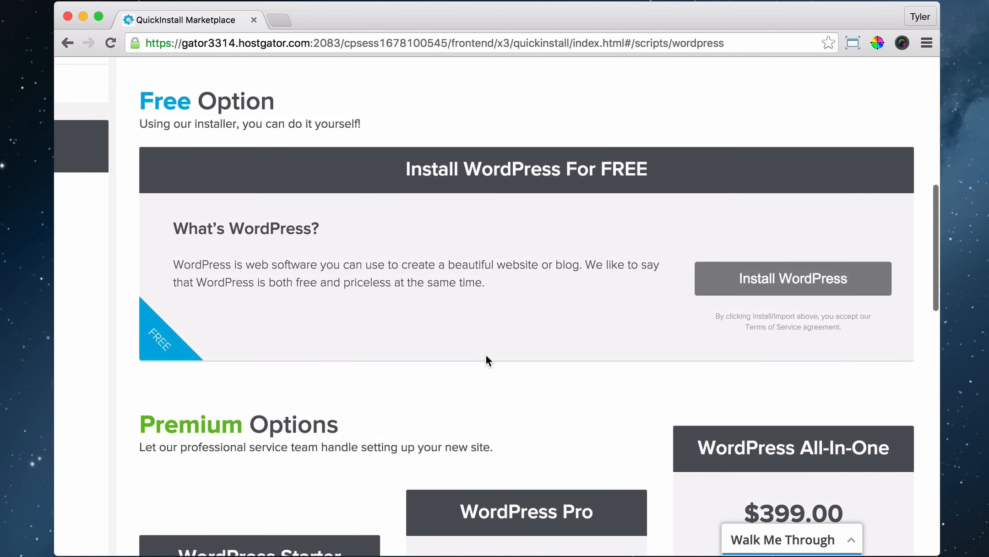
{"action": "scroll", "coordinate": [457, 356], "scroll_direction": "up", "scroll_amount": 4}
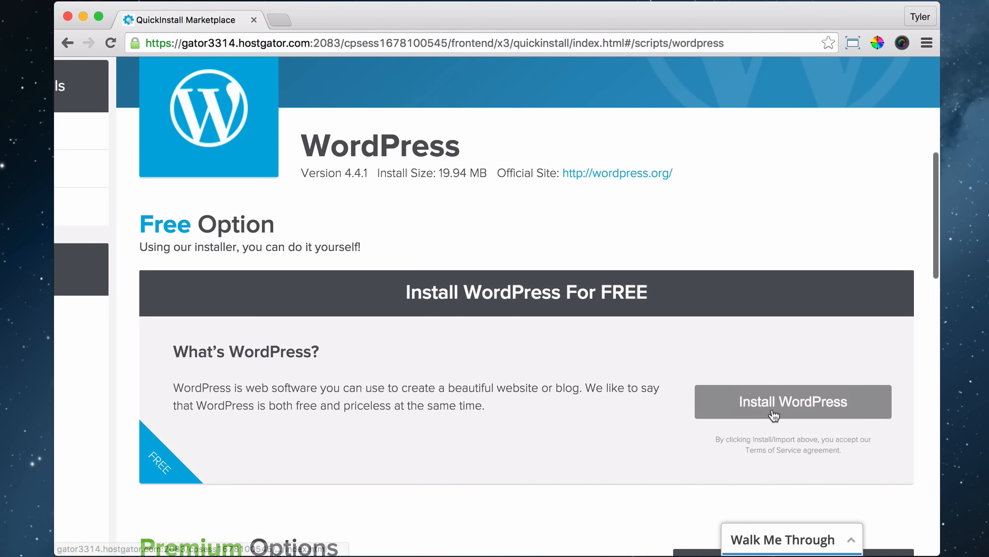
{"action": "left_click", "coordinate": [760, 401]}
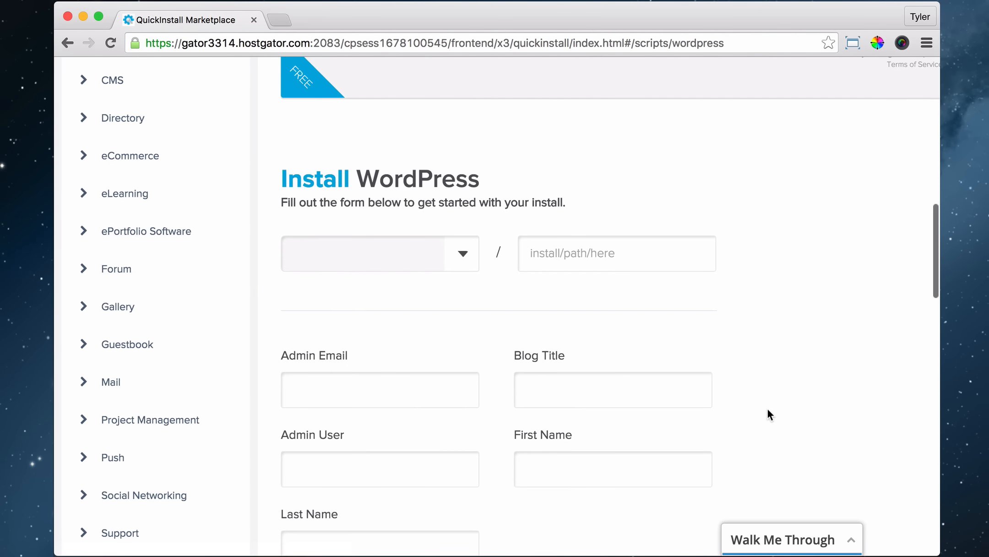
Pick getacardboard.com from the domain dropdown, leaving the install path empty
{"action": "scroll", "coordinate": [558, 346], "scroll_direction": "down", "scroll_amount": 2}
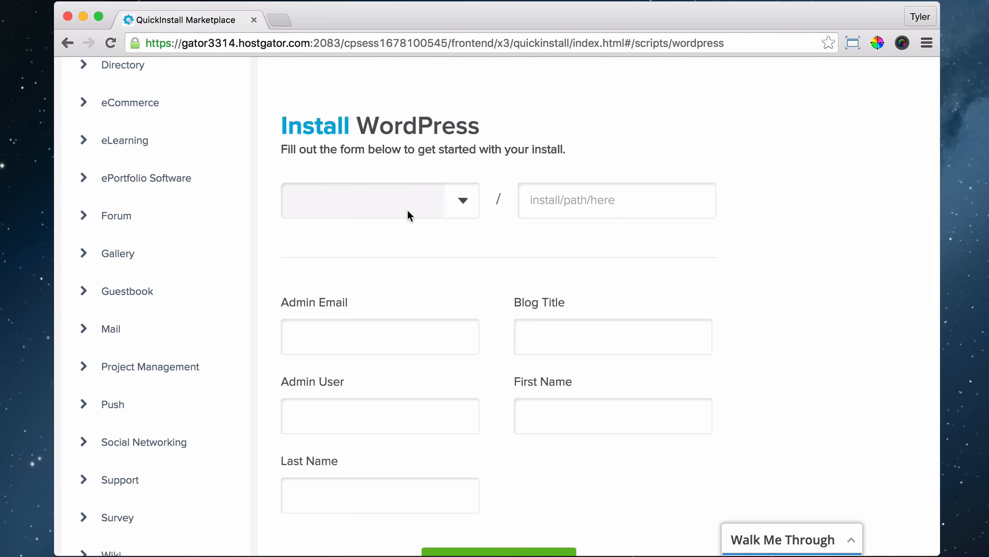
{"action": "left_click", "coordinate": [460, 200]}
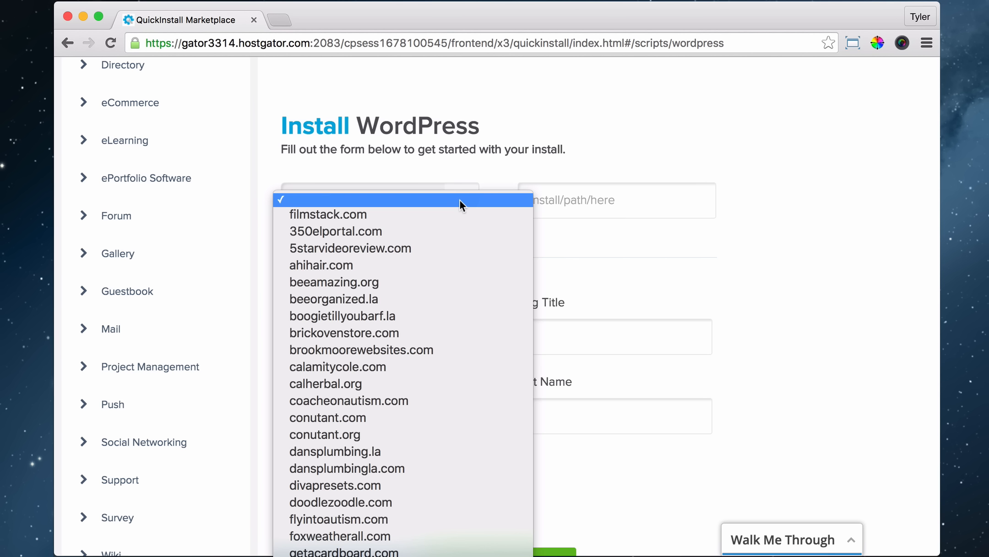
{"action": "scroll", "coordinate": [457, 308], "scroll_direction": "down", "scroll_amount": 15}
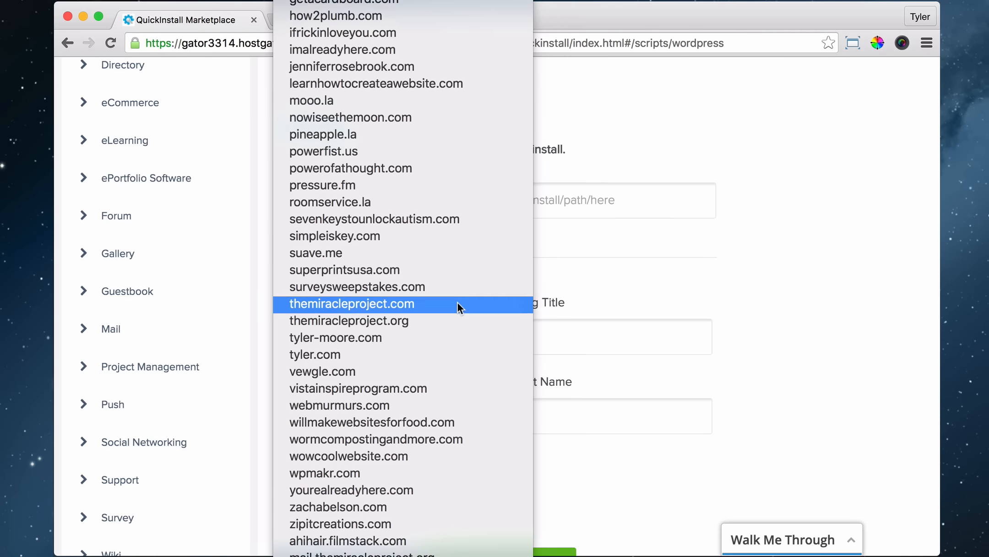
{"action": "scroll", "coordinate": [464, 303], "scroll_direction": "up", "scroll_amount": 7}
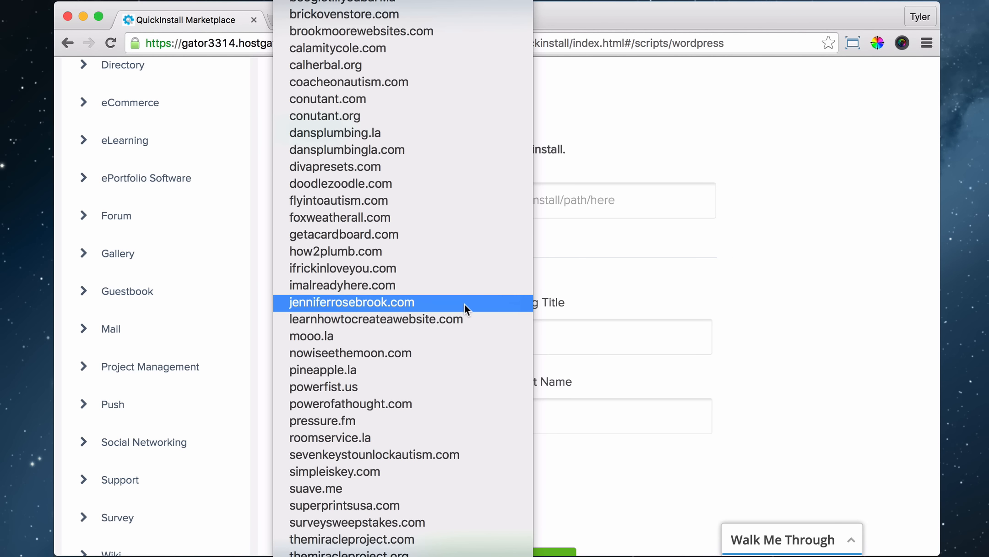
{"action": "left_click", "coordinate": [434, 234]}
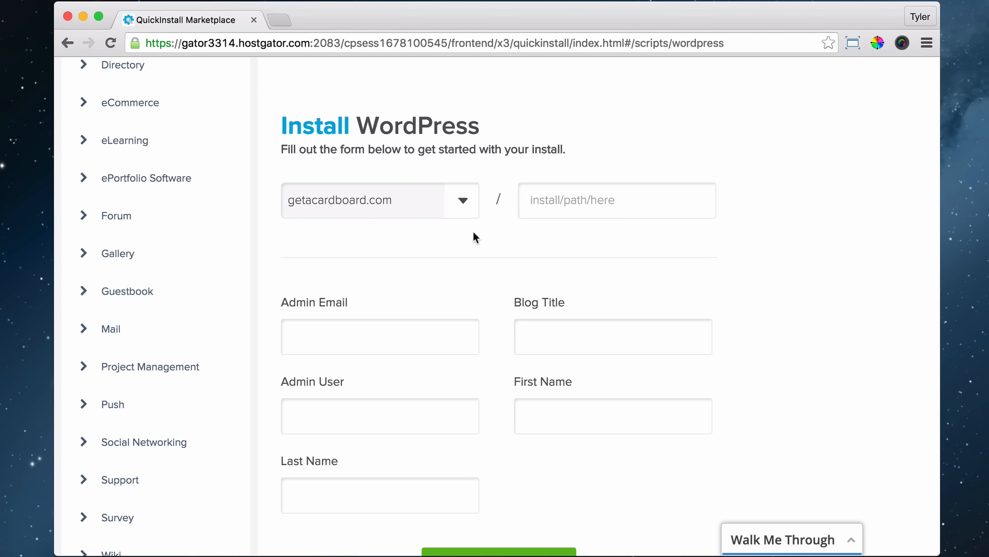
{"action": "left_click", "coordinate": [558, 201]}
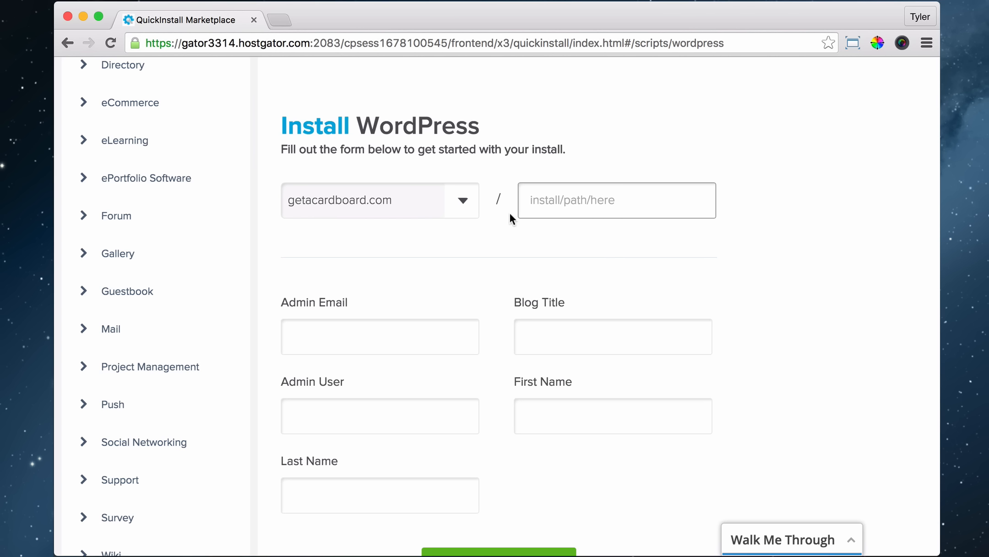
Autofill the admin email, username, first and last name from saved details
{"action": "left_click", "coordinate": [378, 346]}
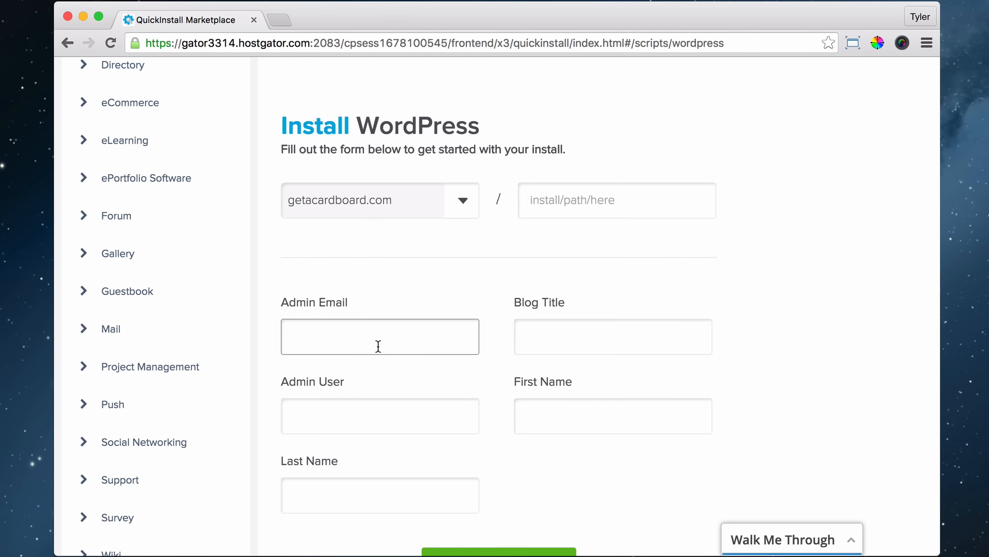
{"action": "type", "text": "T"}
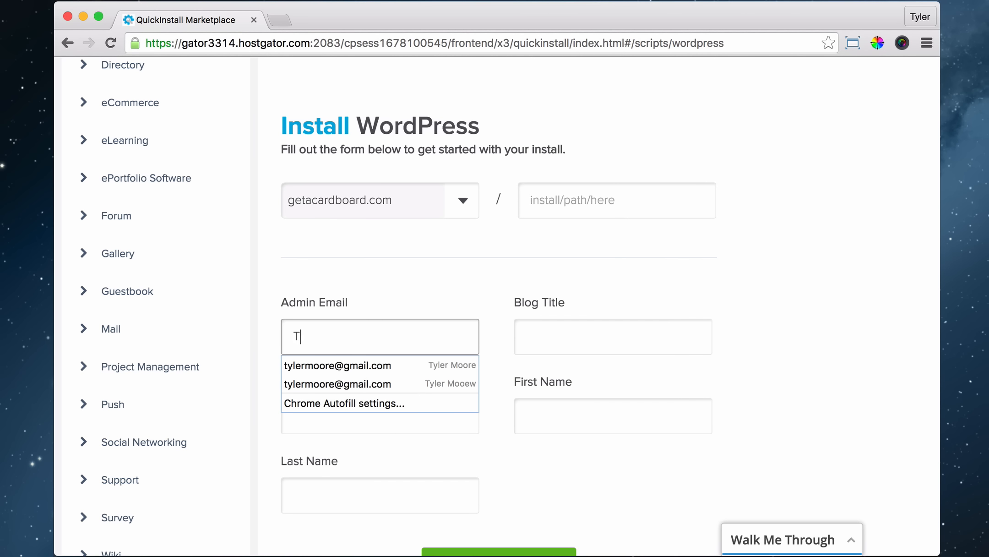
{"action": "key", "text": "Down"}
{"action": "key", "text": "Return"}
{"action": "key", "text": "Tab"}
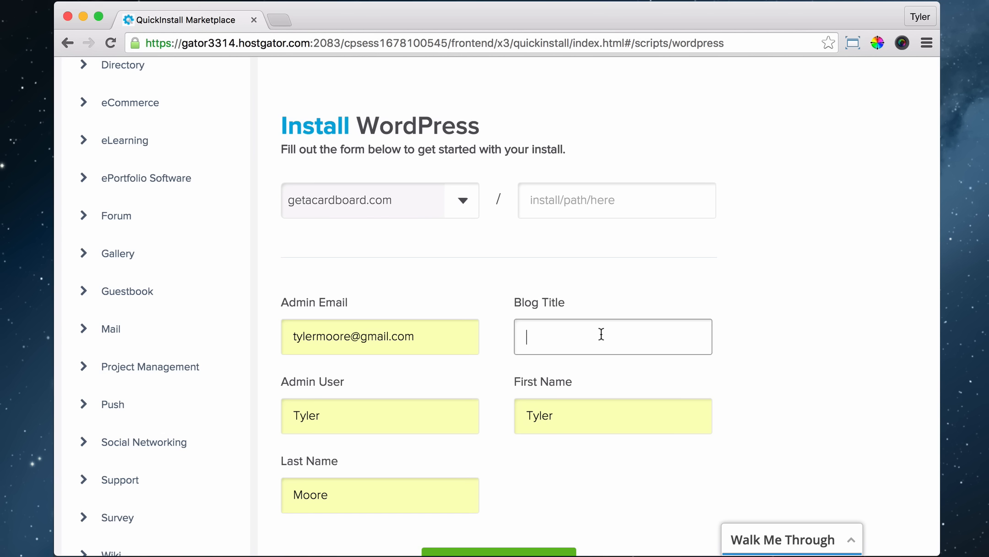
Set the blog title to Cardboard and run the WordPress installation
{"action": "type", "text": "Cardboard"}
{"action": "left_click_drag", "start_coordinate": [605, 333], "coordinate": [485, 333]}
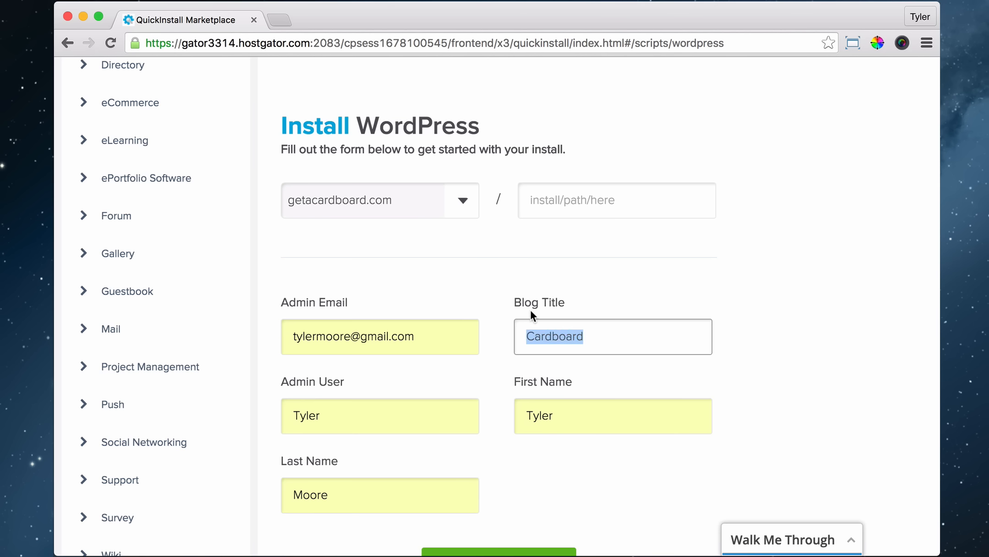
{"action": "scroll", "coordinate": [541, 305], "scroll_direction": "down", "scroll_amount": 3}
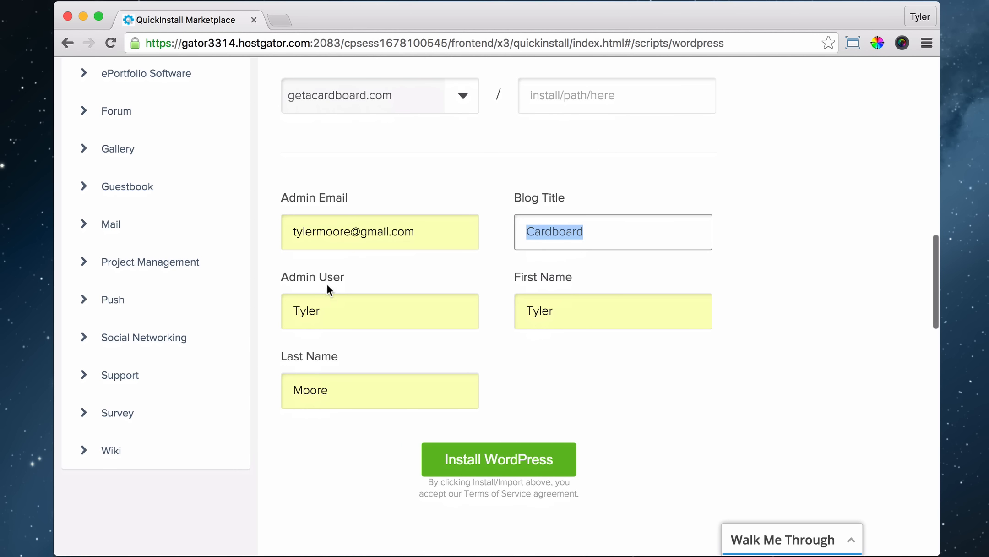
{"action": "left_click_drag", "start_coordinate": [352, 310], "coordinate": [242, 311]}
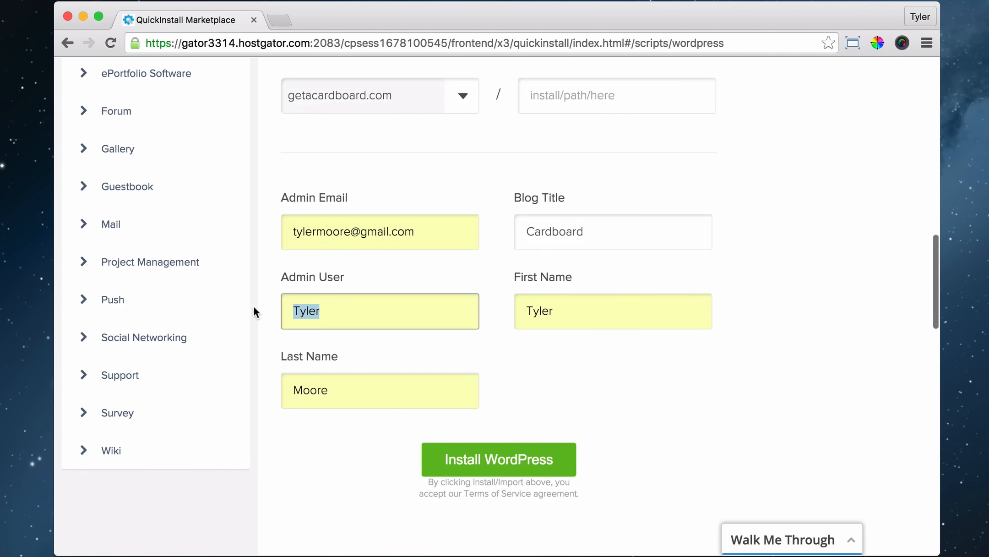
{"action": "left_click", "coordinate": [337, 308]}
{"action": "left_click", "coordinate": [590, 296]}
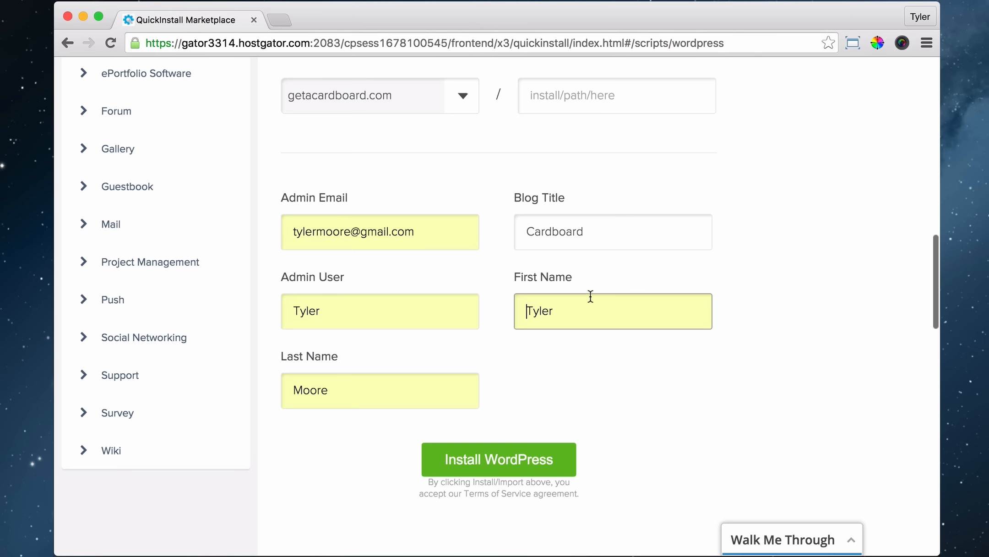
{"action": "scroll", "coordinate": [526, 324], "scroll_direction": "down", "scroll_amount": 3}
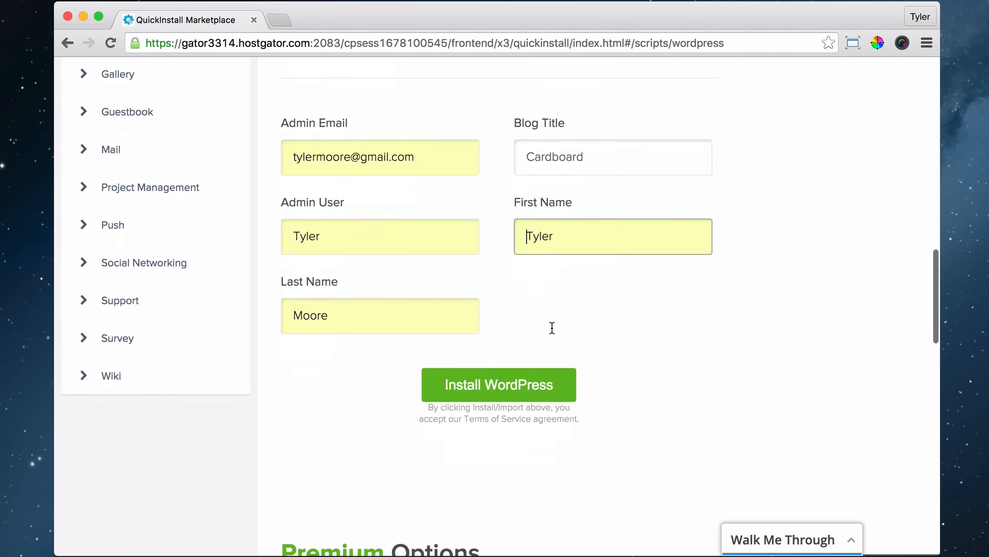
{"action": "left_click", "coordinate": [487, 367]}
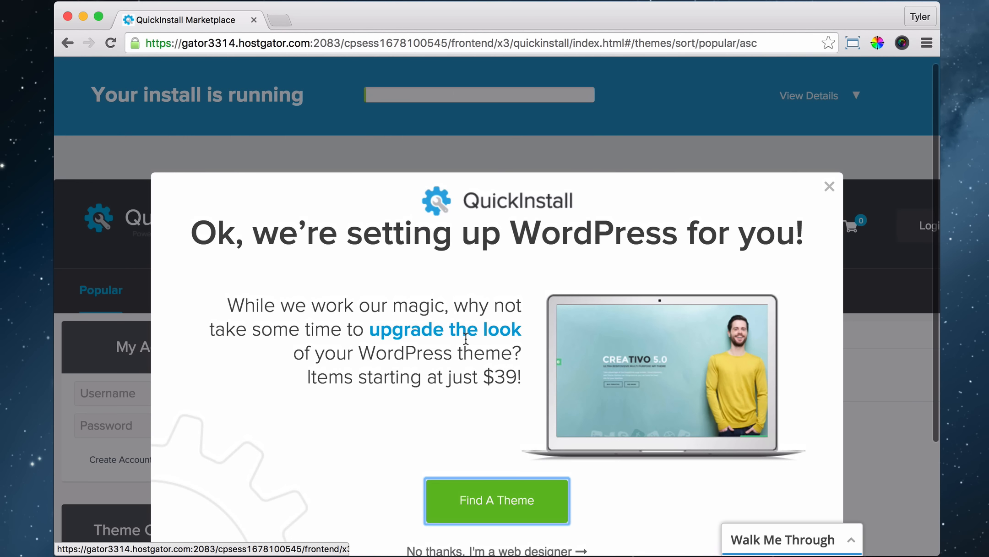
Dismiss the theme upgrade popup and wait for the 'Your install is complete!' banner
{"action": "left_click", "coordinate": [829, 188]}
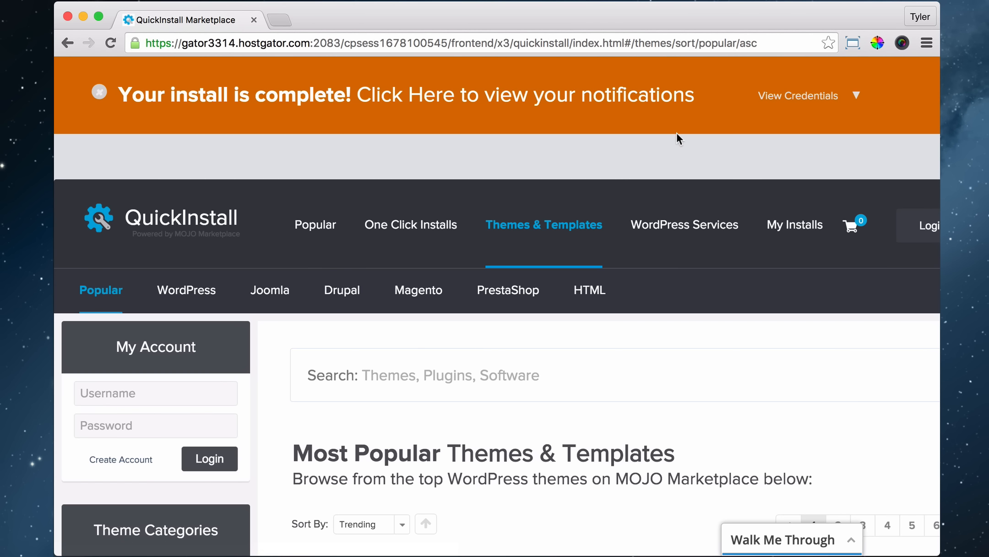
{"action": "scroll", "coordinate": [800, 153], "scroll_direction": "down", "scroll_amount": 4}
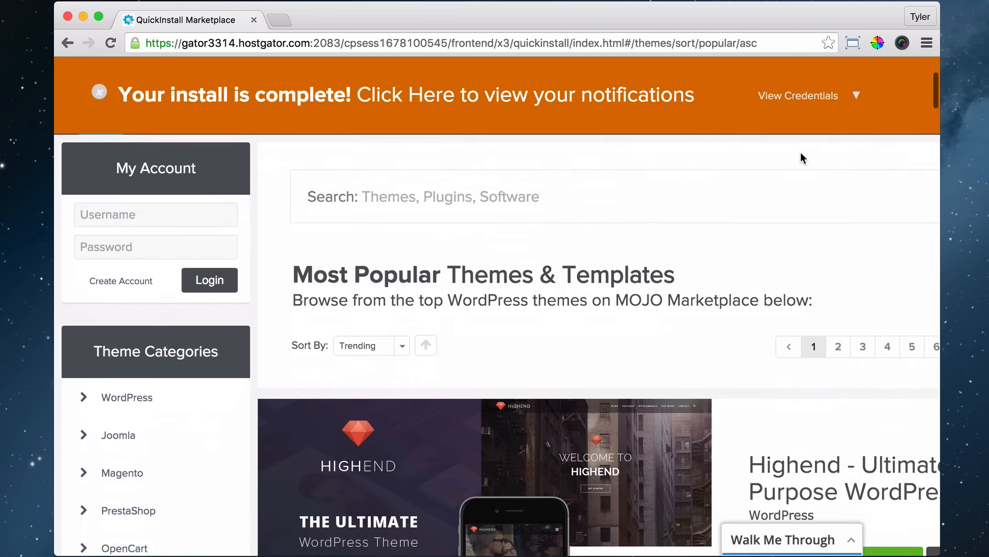
{"action": "scroll", "coordinate": [801, 154], "scroll_direction": "up", "scroll_amount": 4}
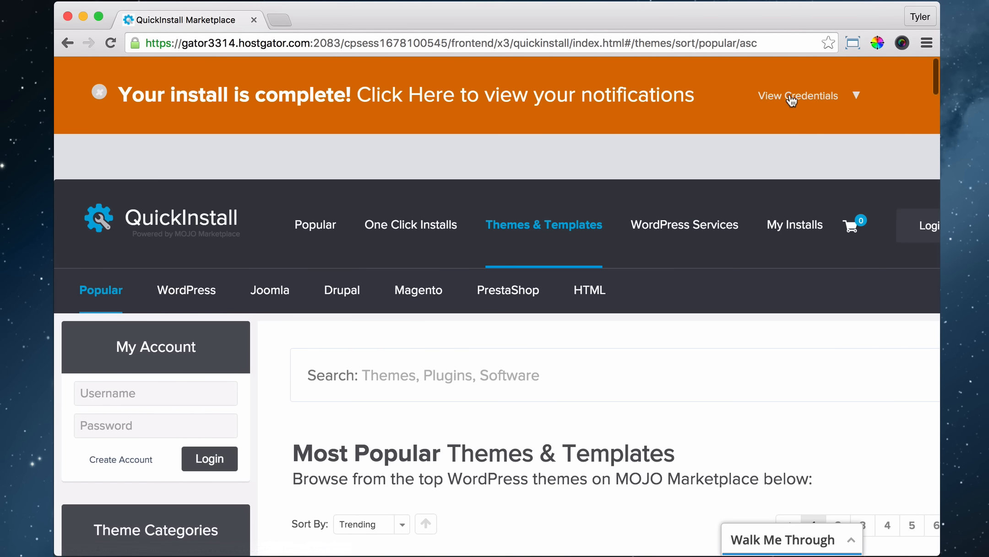
Reveal the install credentials and highlight the admin URL, username and generated password
{"action": "left_click", "coordinate": [827, 97]}
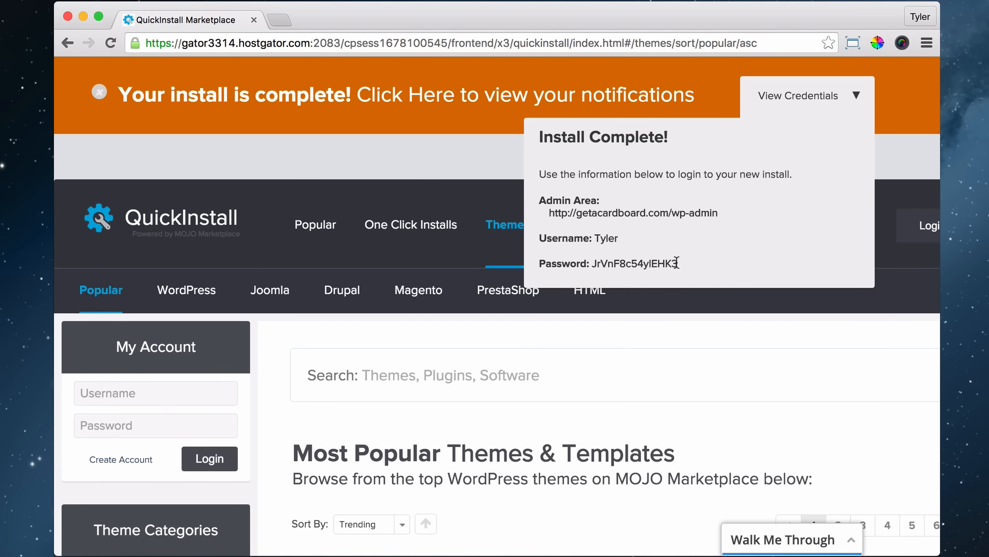
{"action": "left_click_drag", "start_coordinate": [678, 264], "coordinate": [533, 163]}
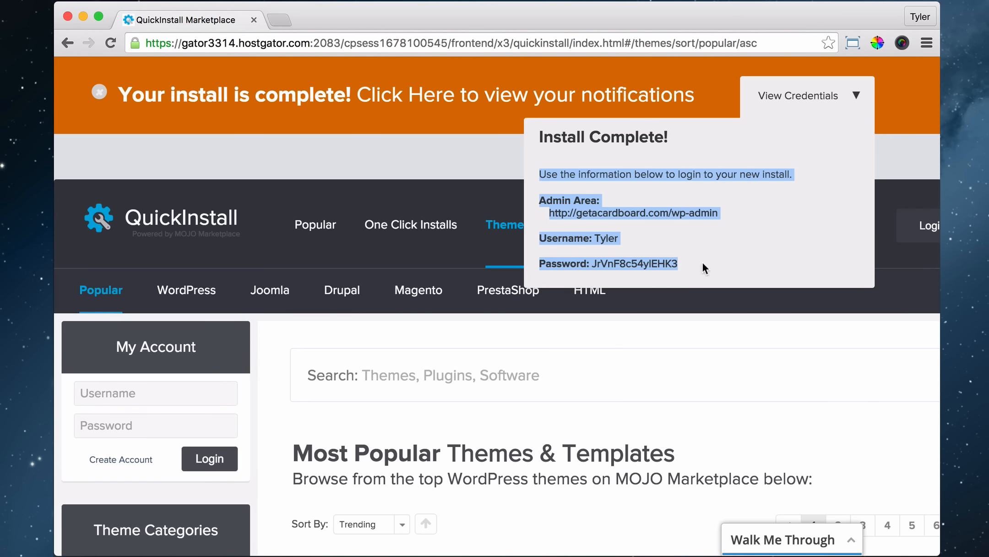
{"action": "left_click", "coordinate": [677, 265]}
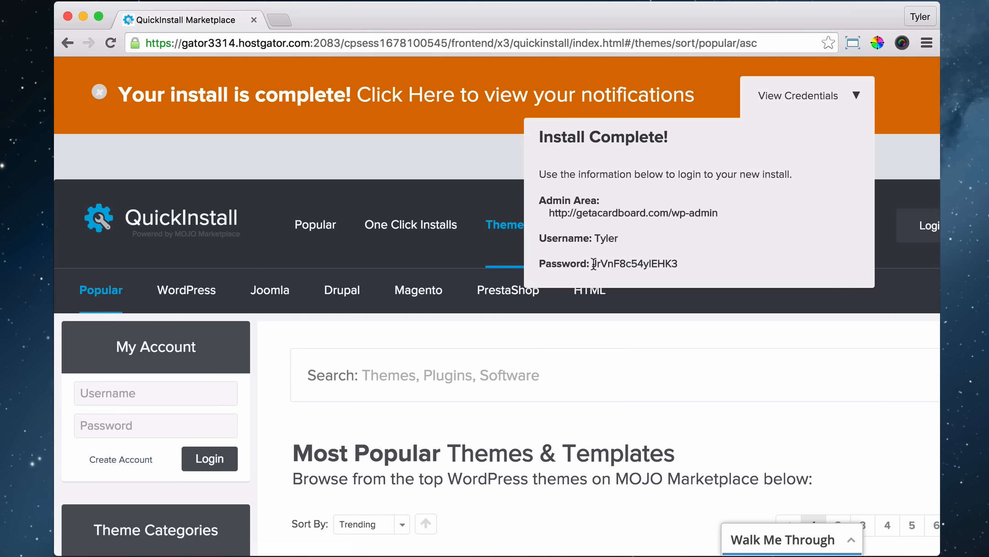
{"action": "left_click_drag", "start_coordinate": [591, 264], "coordinate": [700, 260]}
{"action": "left_click", "coordinate": [642, 265]}
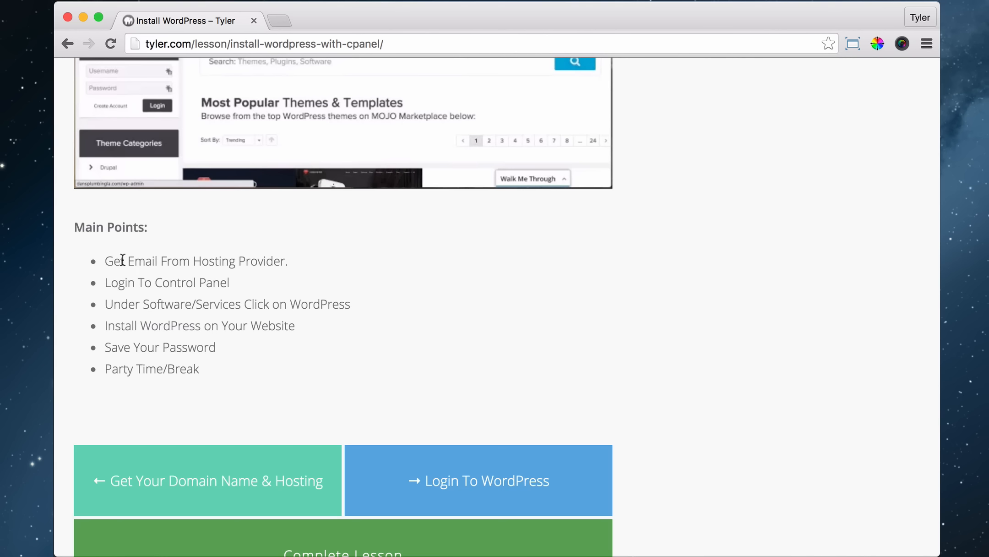
Highlight the lesson's main points, including Save Your Password and Party Time/Break
{"action": "left_click_drag", "start_coordinate": [108, 260], "coordinate": [196, 371]}
{"action": "left_click", "coordinate": [192, 348]}
{"action": "left_click", "coordinate": [148, 349]}
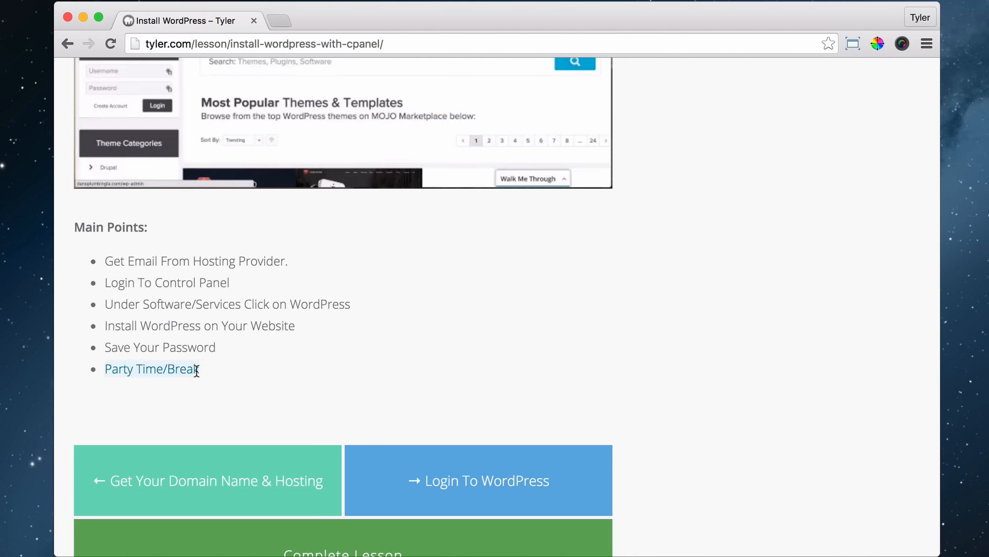
{"action": "left_click", "coordinate": [197, 370]}
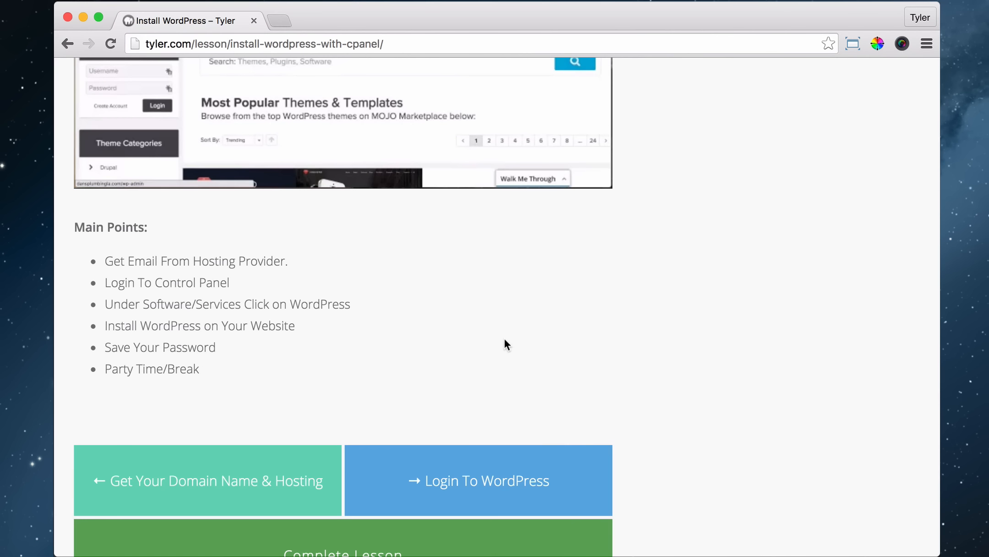
Mark the Install WordPress lesson complete at 11% progress, then minimize the tutorial window
{"action": "scroll", "coordinate": [506, 342], "scroll_direction": "up", "scroll_amount": 8}
{"action": "scroll", "coordinate": [520, 357], "scroll_direction": "down", "scroll_amount": 10}
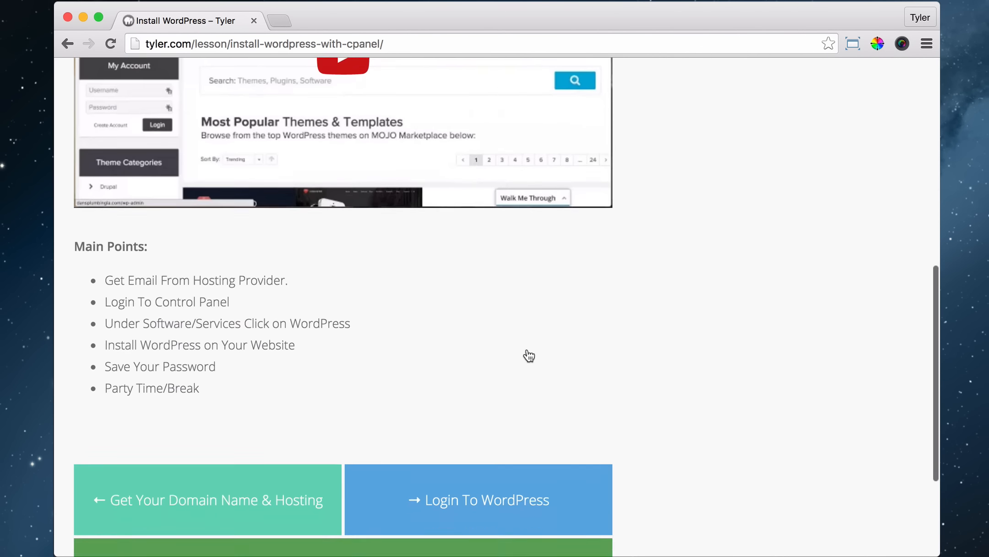
{"action": "left_click", "coordinate": [405, 486]}
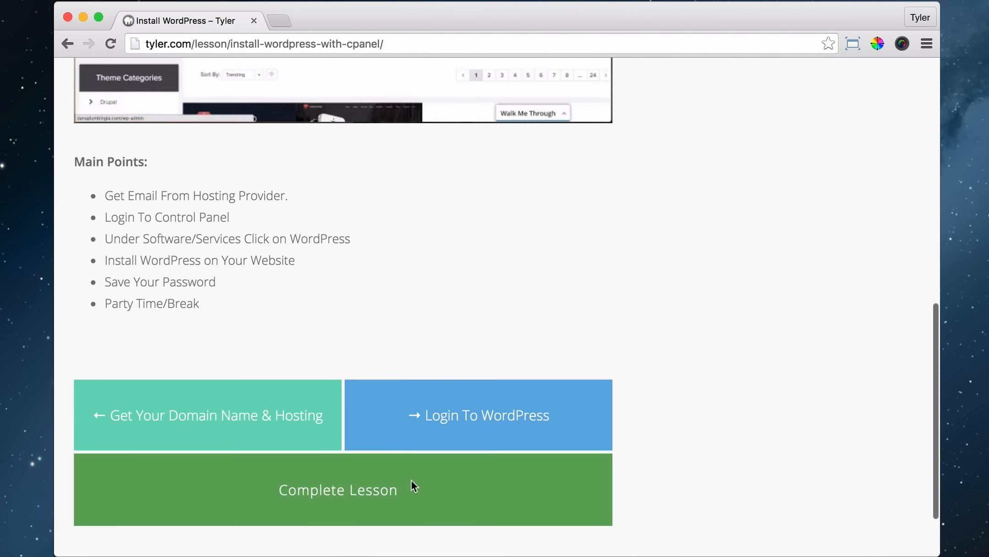
{"action": "scroll", "coordinate": [536, 289], "scroll_direction": "up", "scroll_amount": 5}
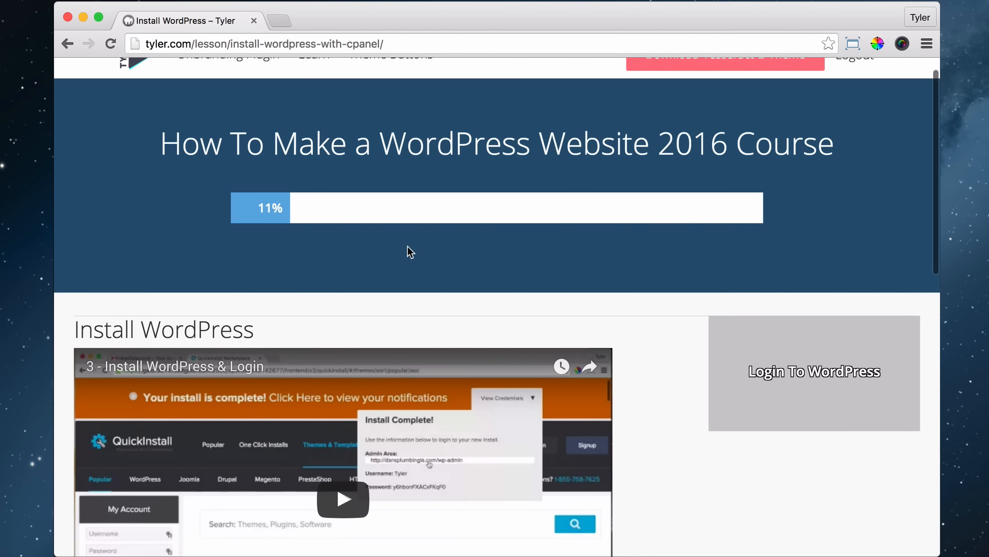
{"action": "scroll", "coordinate": [407, 249], "scroll_direction": "up", "scroll_amount": 1}
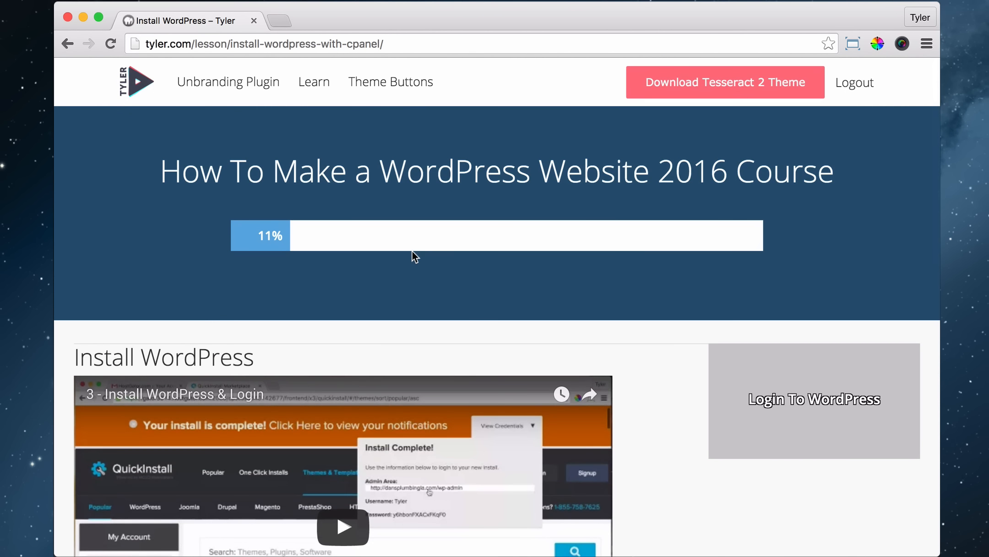
{"action": "left_click", "coordinate": [83, 17]}
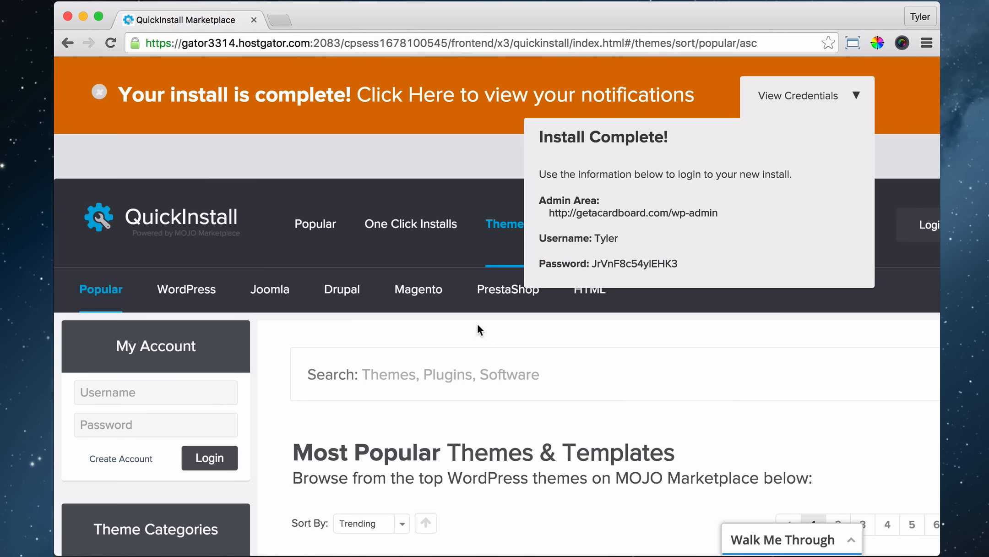
Open a blank new browser tab beside the QuickInstall Marketplace tab
{"action": "scroll", "coordinate": [476, 323], "scroll_direction": "down", "scroll_amount": 9}
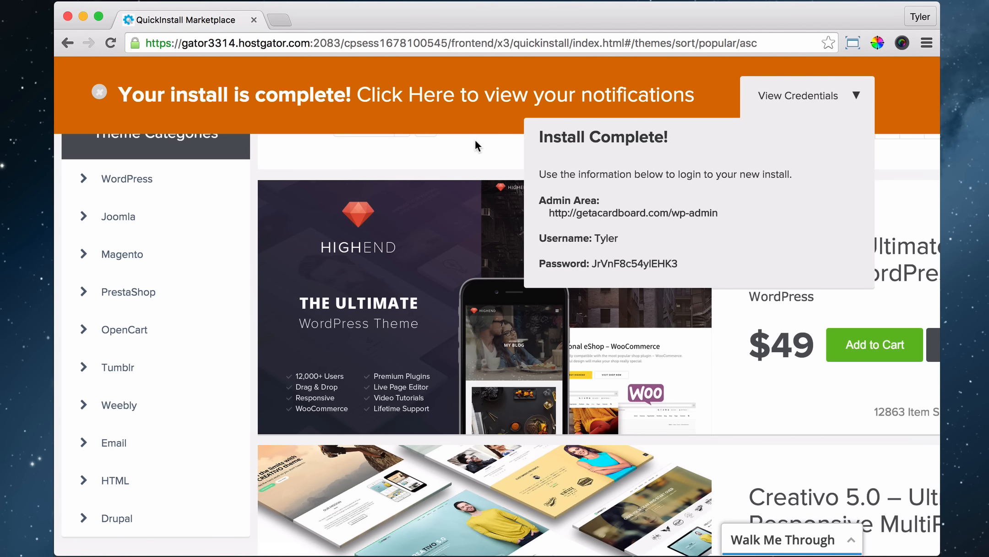
{"action": "left_click", "coordinate": [283, 19]}
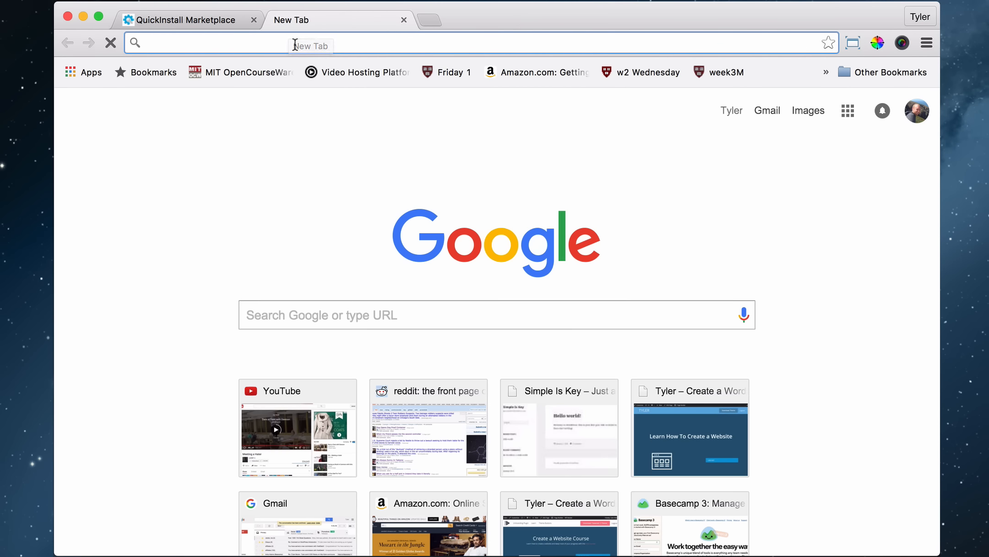
Load getacardboard.com, browse the Cardboard site's Hello world! post, then return to QuickInstall
{"action": "type", "text": "getacardboard.com"}
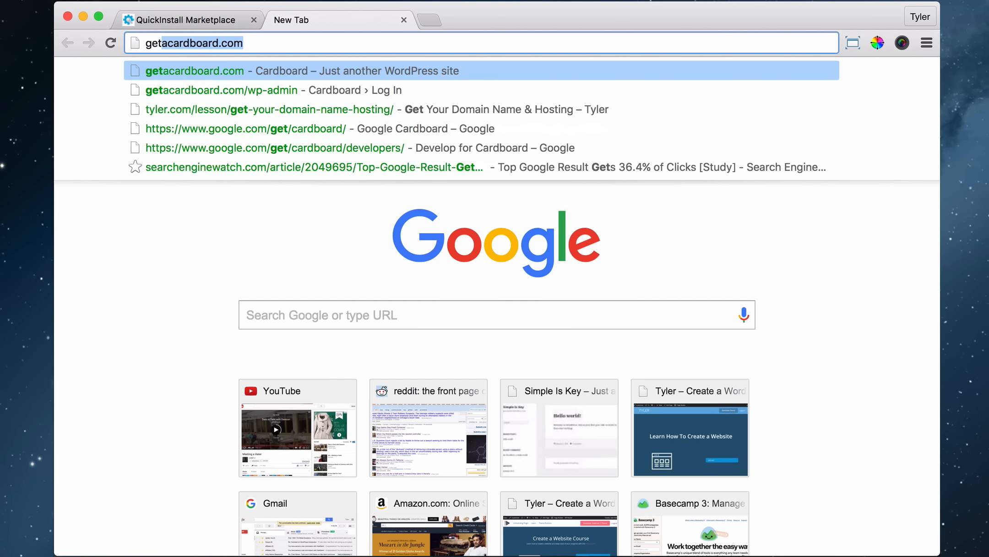
{"action": "key", "text": "Return"}
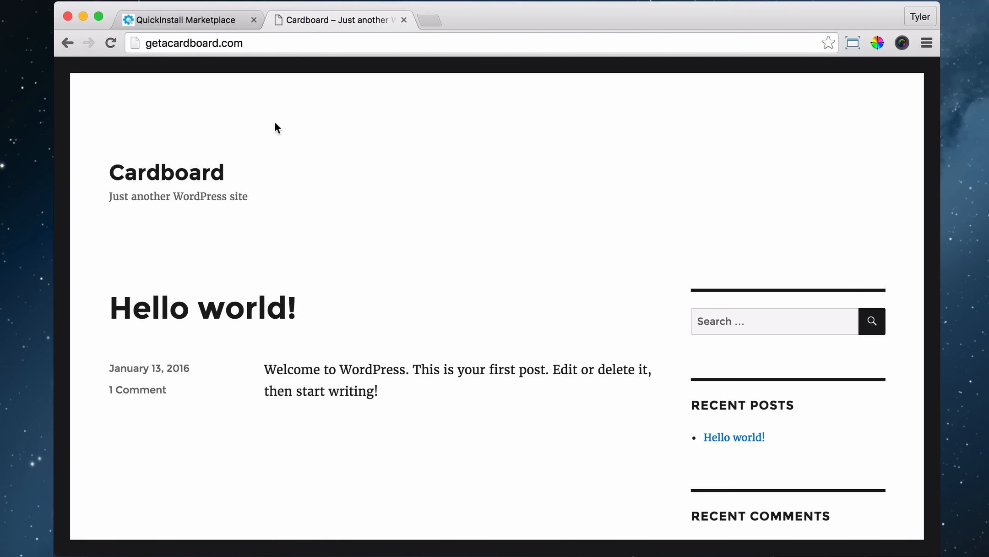
{"action": "scroll", "coordinate": [693, 275], "scroll_direction": "down", "scroll_amount": 8}
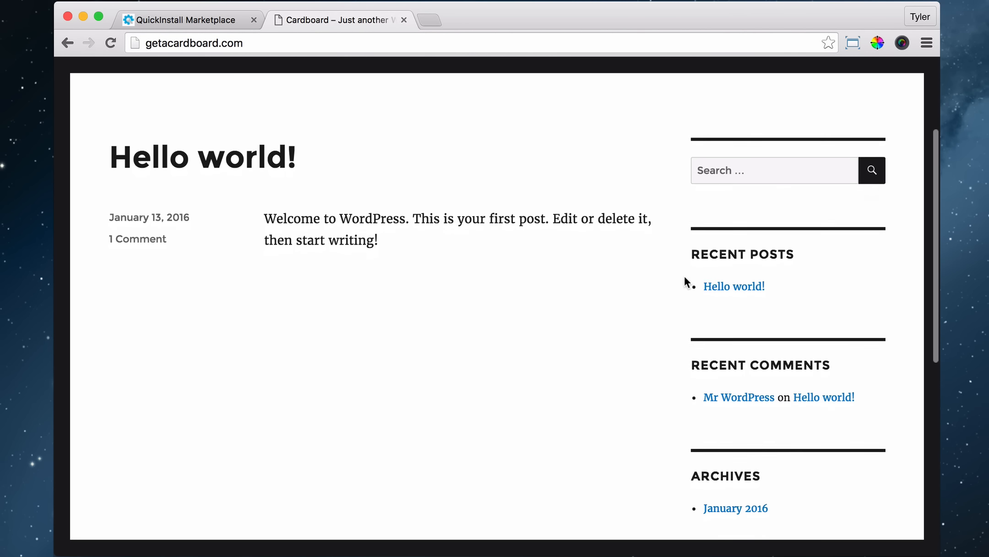
{"action": "scroll", "coordinate": [683, 275], "scroll_direction": "down", "scroll_amount": 4}
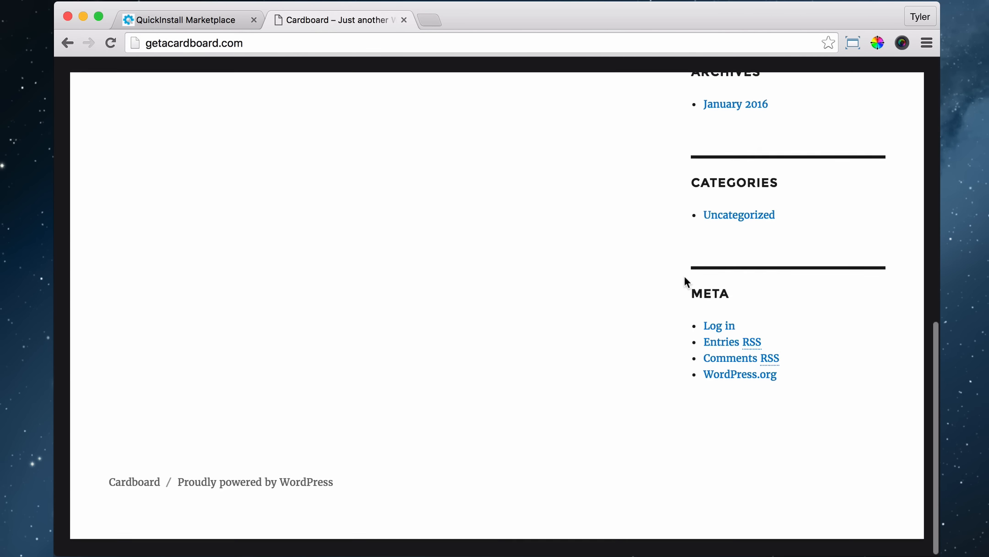
{"action": "scroll", "coordinate": [683, 280], "scroll_direction": "up", "scroll_amount": 12}
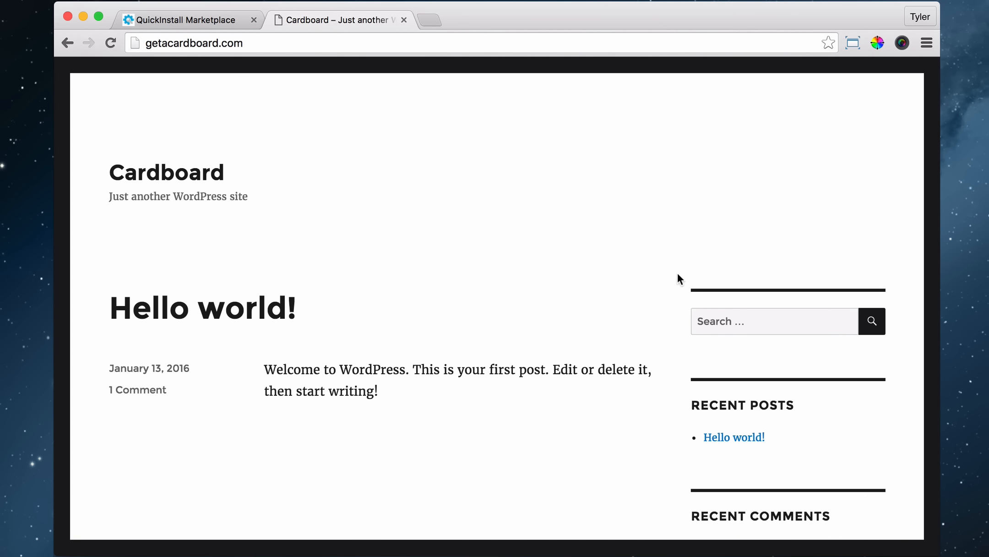
{"action": "scroll", "coordinate": [678, 275], "scroll_direction": "down", "scroll_amount": 6}
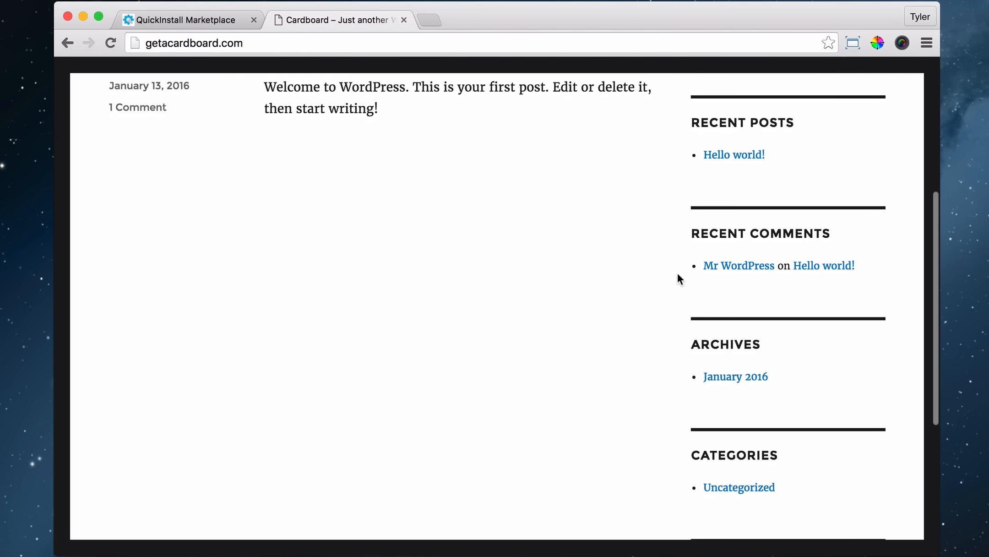
{"action": "scroll", "coordinate": [677, 273], "scroll_direction": "up", "scroll_amount": 6}
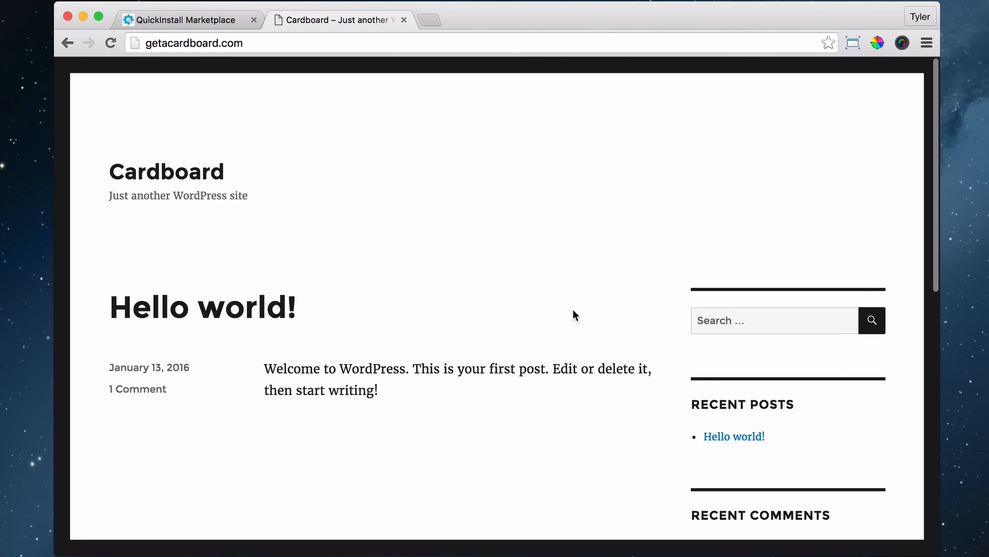
{"action": "scroll", "coordinate": [574, 315], "scroll_direction": "down", "scroll_amount": 2}
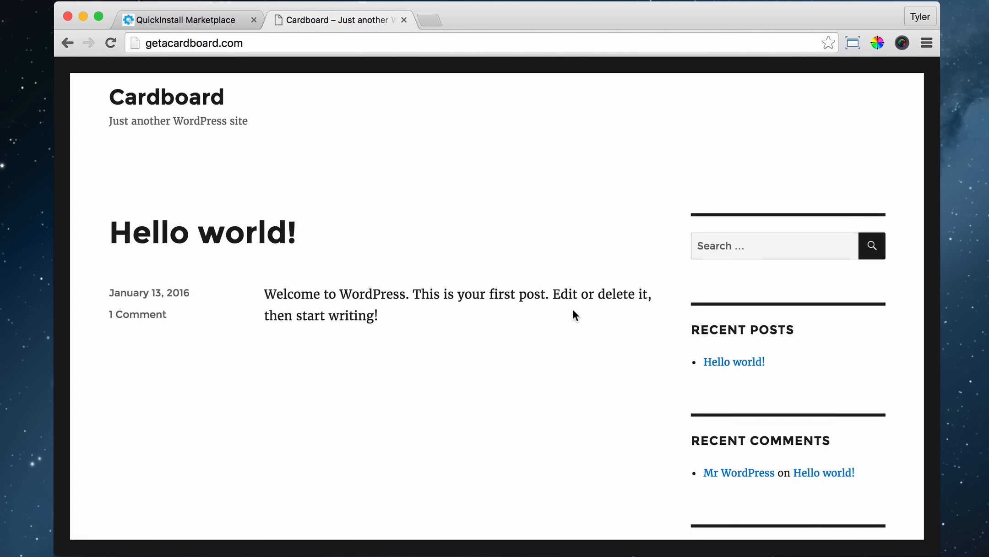
{"action": "scroll", "coordinate": [574, 316], "scroll_direction": "down", "scroll_amount": 6}
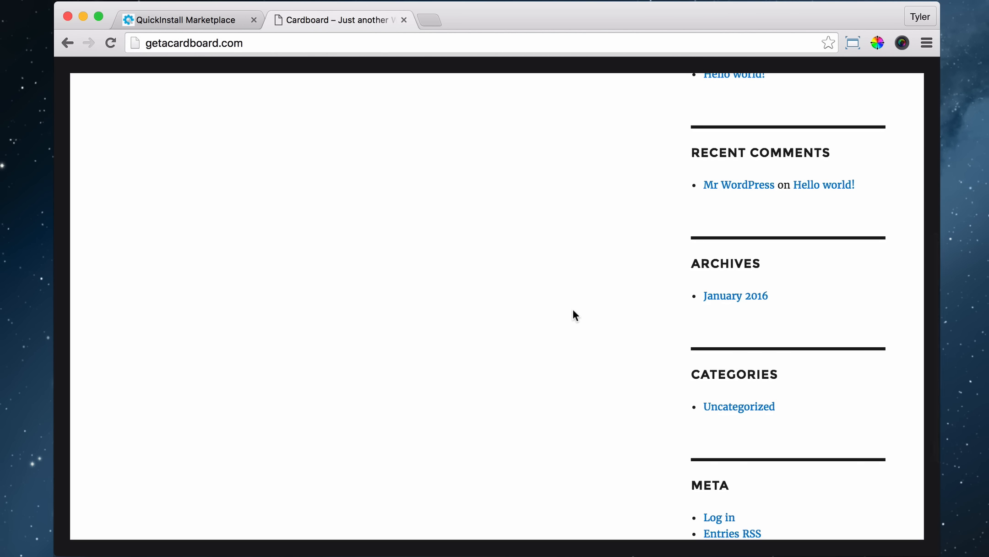
{"action": "scroll", "coordinate": [575, 315], "scroll_direction": "up", "scroll_amount": 10}
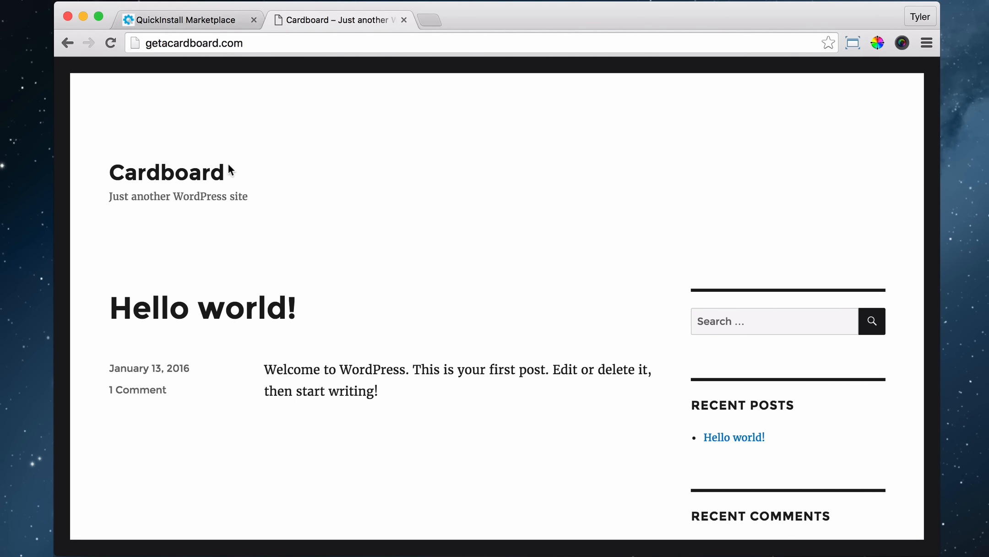
{"action": "left_click", "coordinate": [199, 21]}
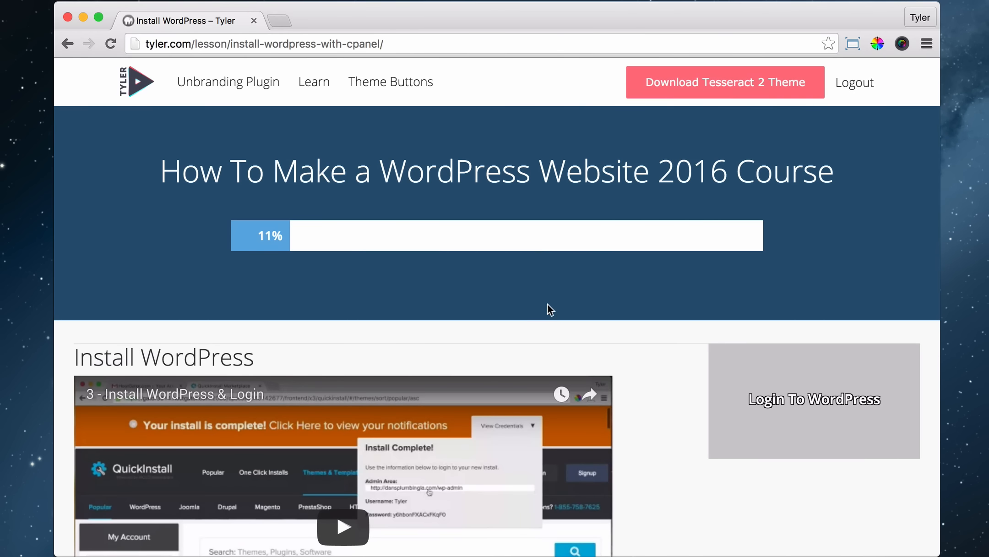
Open the How To Make a WordPress Website 2016 course overview and scroll through it
{"action": "scroll", "coordinate": [561, 309], "scroll_direction": "down", "scroll_amount": 1}
{"action": "scroll", "coordinate": [566, 316], "scroll_direction": "up", "scroll_amount": 1}
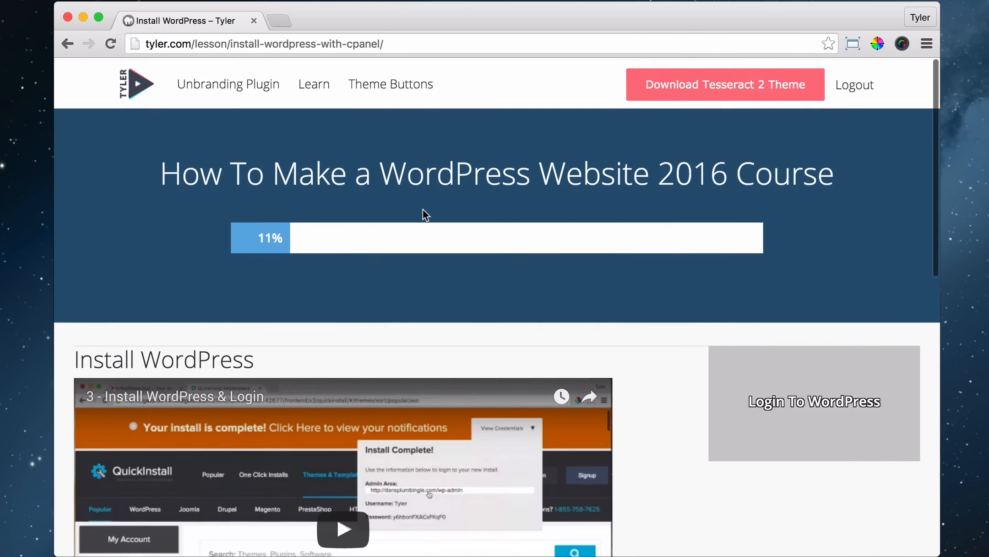
{"action": "left_click", "coordinate": [429, 182]}
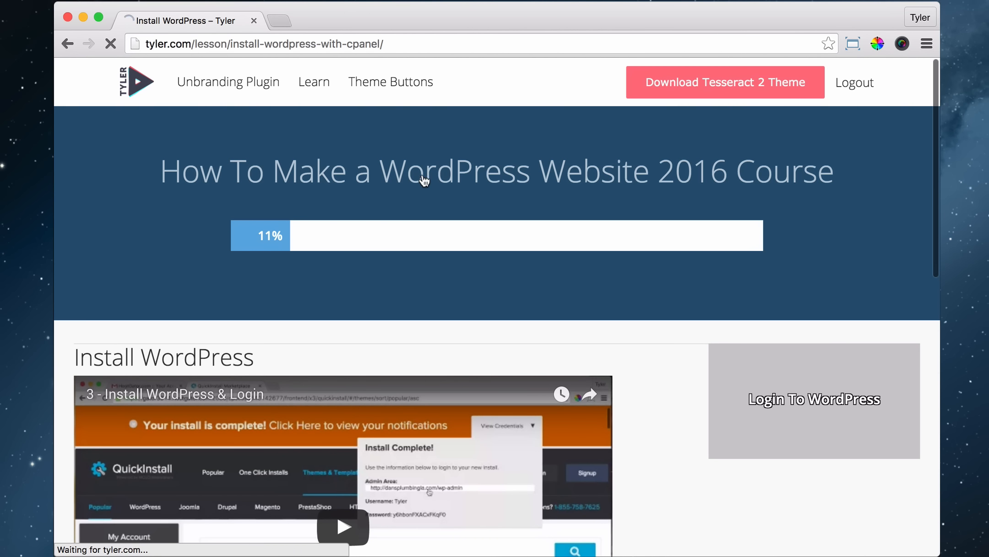
{"action": "scroll", "coordinate": [441, 189], "scroll_direction": "down", "scroll_amount": 4}
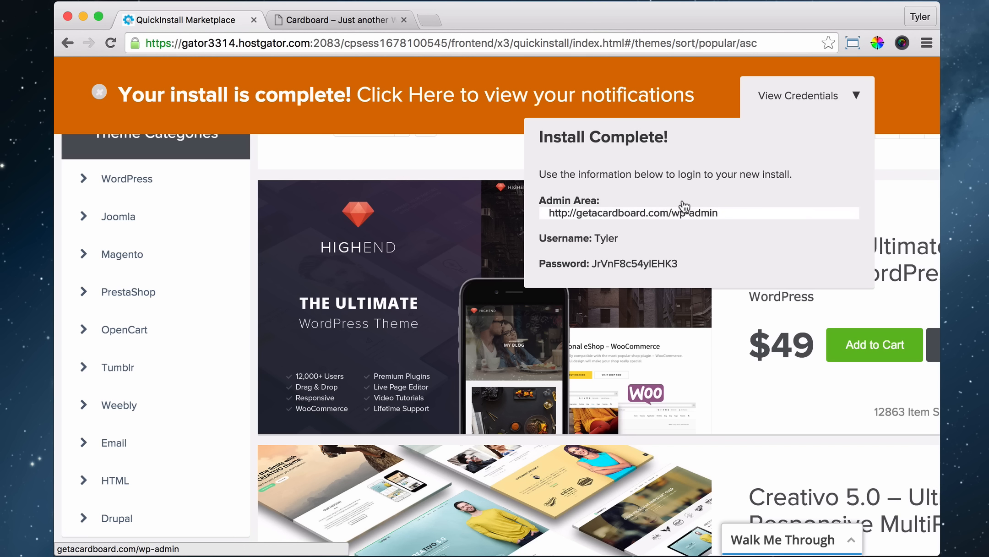
Go to the getacardboard.com/wp-admin login page
{"action": "left_click", "coordinate": [321, 20]}
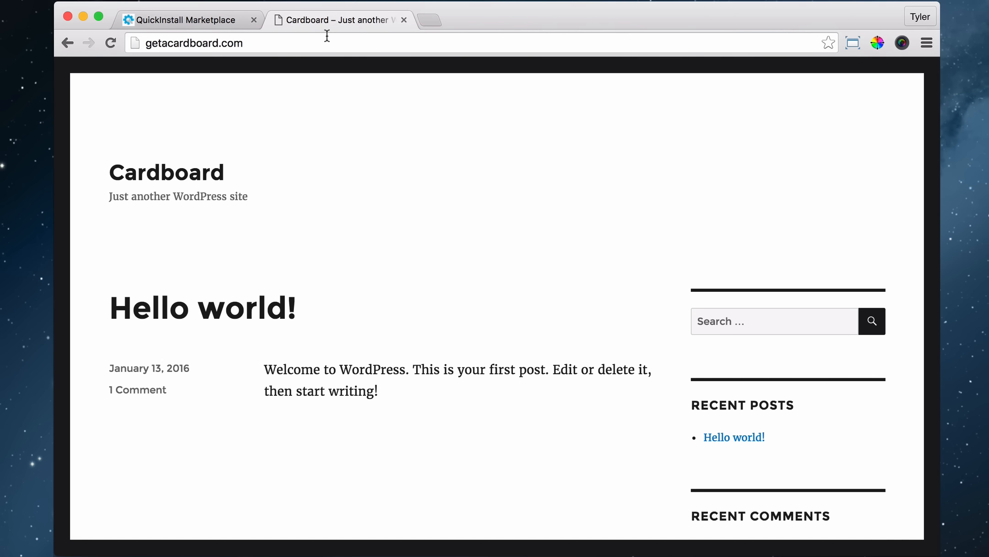
{"action": "left_click", "coordinate": [298, 44]}
{"action": "left_click", "coordinate": [306, 45]}
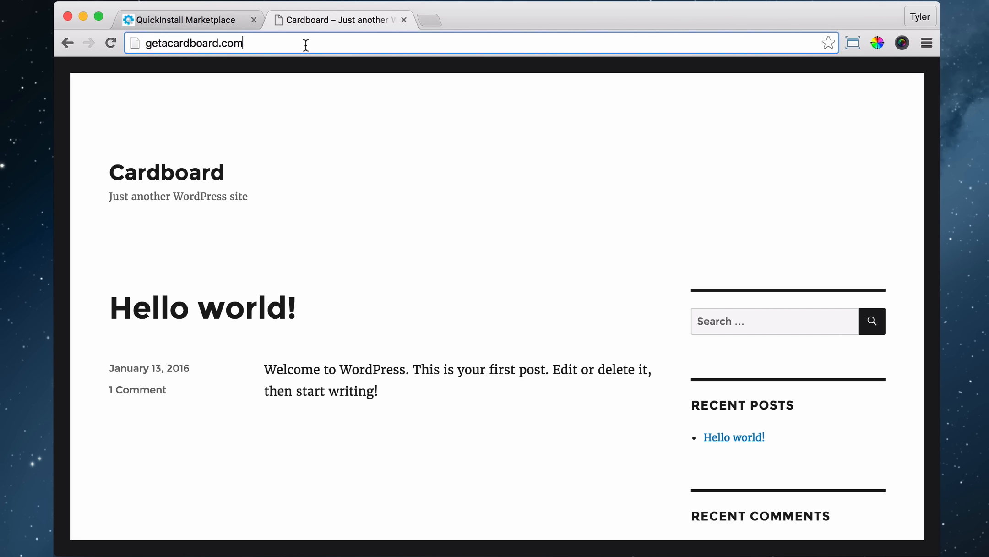
{"action": "type", "text": "/"}
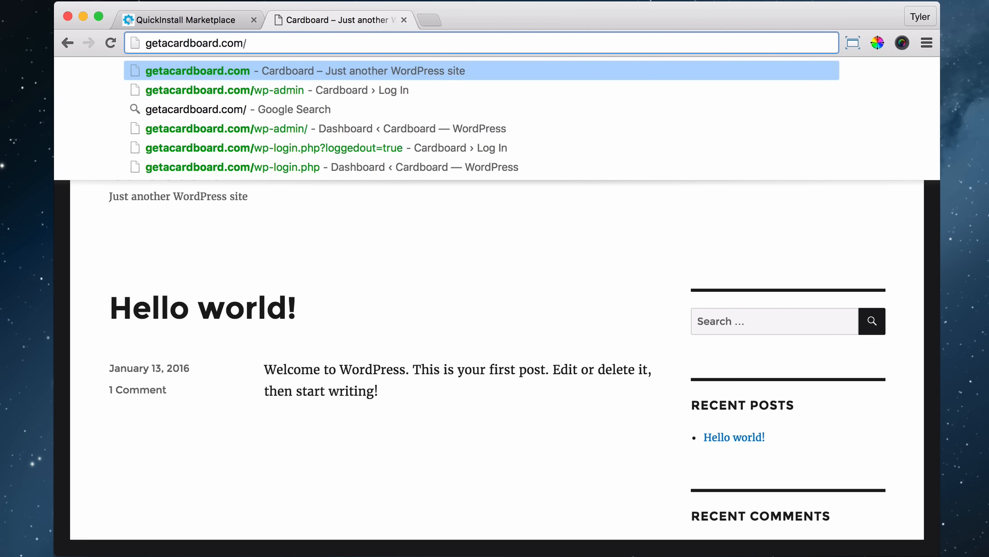
{"action": "type", "text": "wp-admin"}
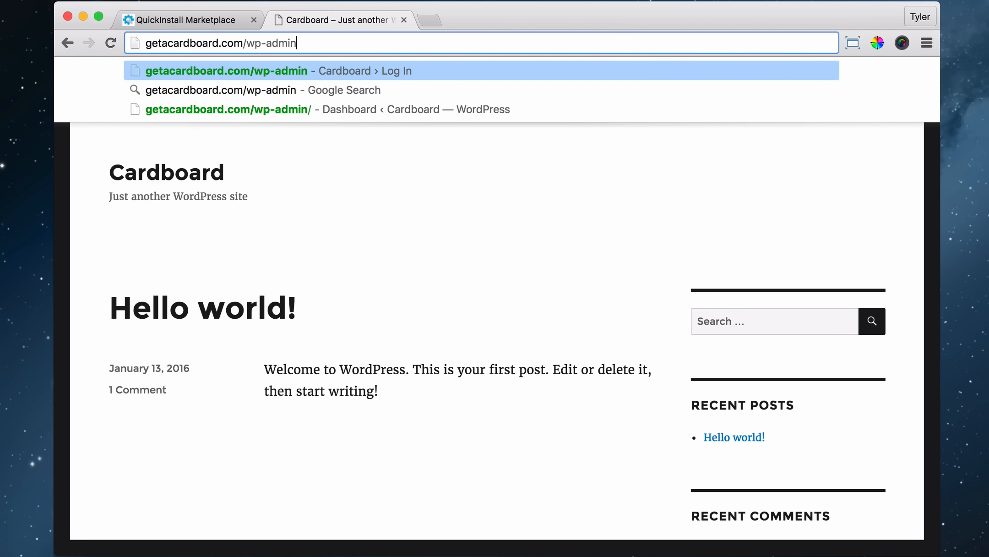
{"action": "key", "text": "Return"}
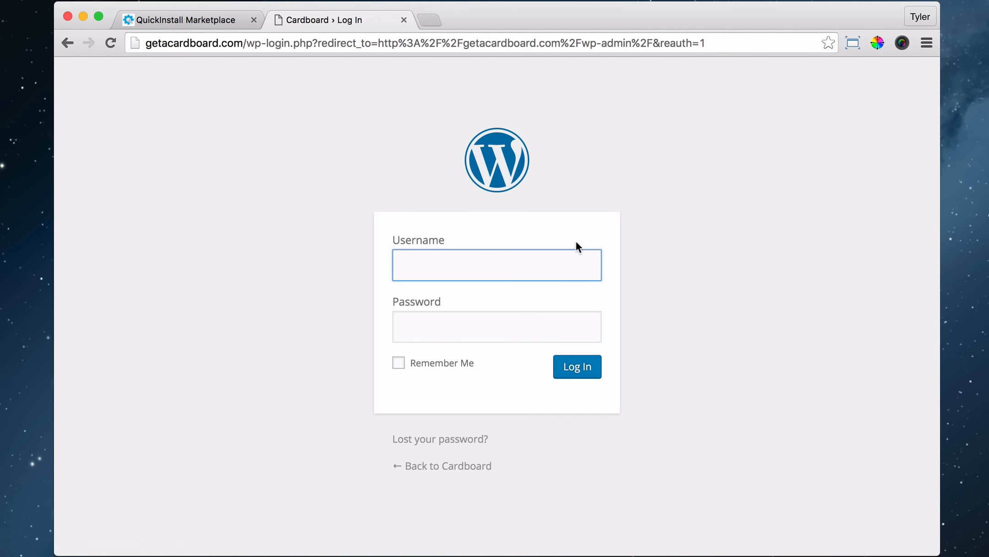
Copy the admin username from the QuickInstall credentials into the Username field
{"action": "left_click", "coordinate": [203, 18]}
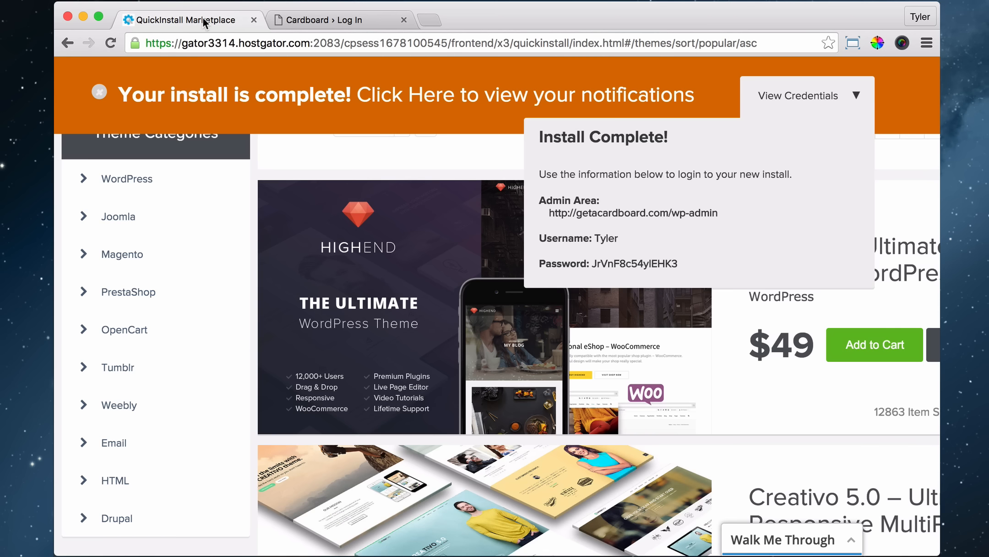
{"action": "double_click", "coordinate": [605, 238]}
{"action": "right_click", "coordinate": [605, 238]}
{"action": "left_click", "coordinate": [646, 263]}
{"action": "left_click", "coordinate": [387, 23]}
{"action": "right_click", "coordinate": [482, 270]}
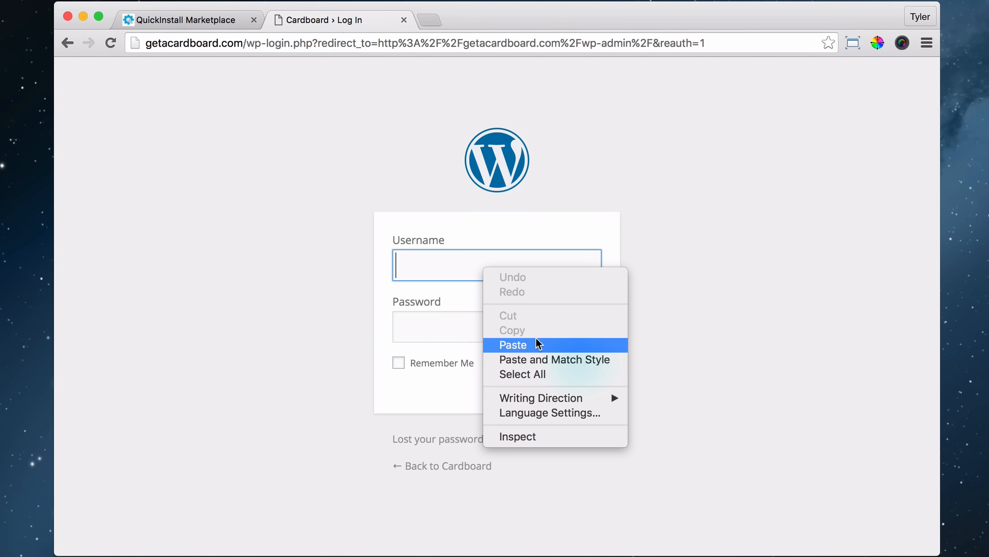
{"action": "left_click", "coordinate": [535, 339]}
Paste the generated install password into the Password field and log in to the Dashboard
{"action": "left_click", "coordinate": [210, 21]}
{"action": "left_click", "coordinate": [633, 259]}
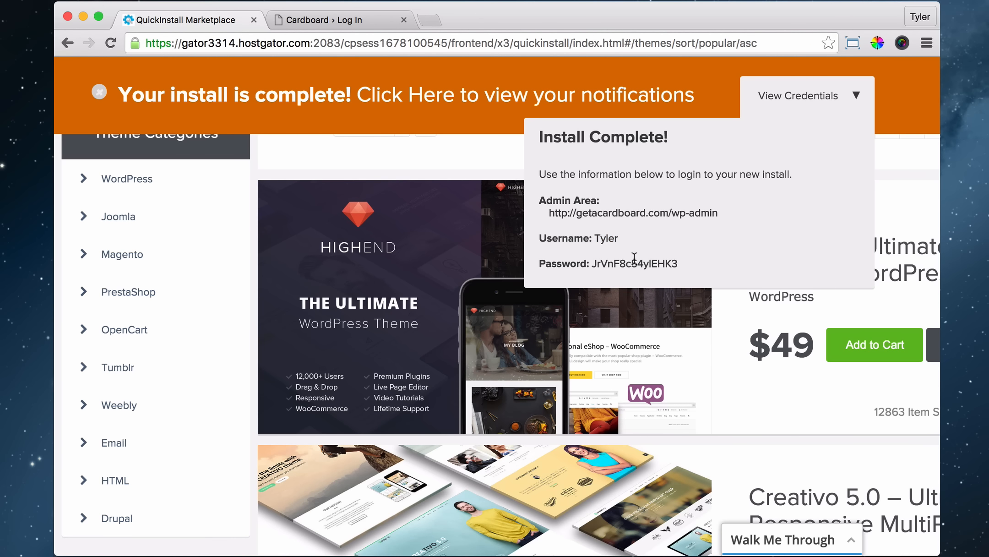
{"action": "double_click", "coordinate": [630, 265]}
{"action": "right_click", "coordinate": [630, 264]}
{"action": "left_click", "coordinate": [666, 297]}
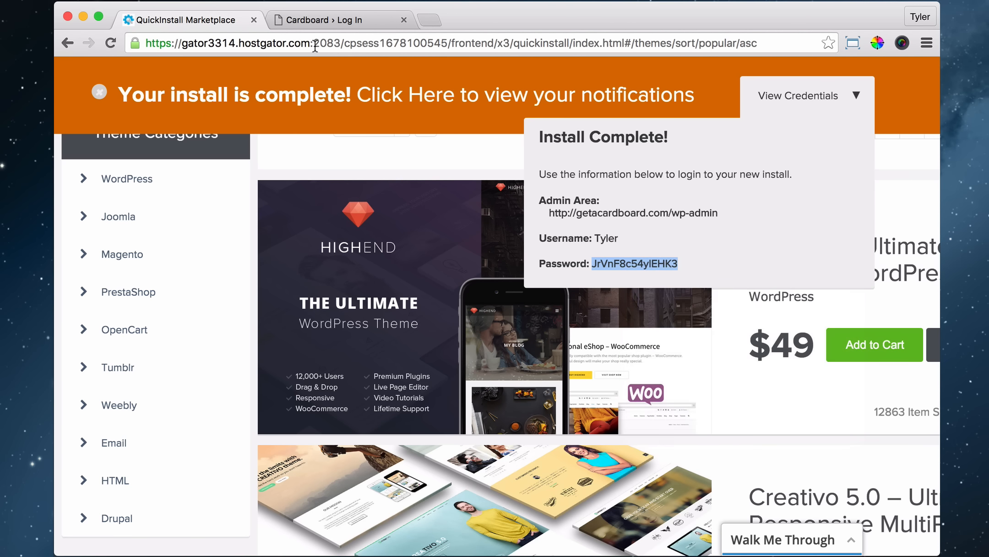
{"action": "left_click", "coordinate": [314, 23]}
{"action": "right_click", "coordinate": [452, 327]}
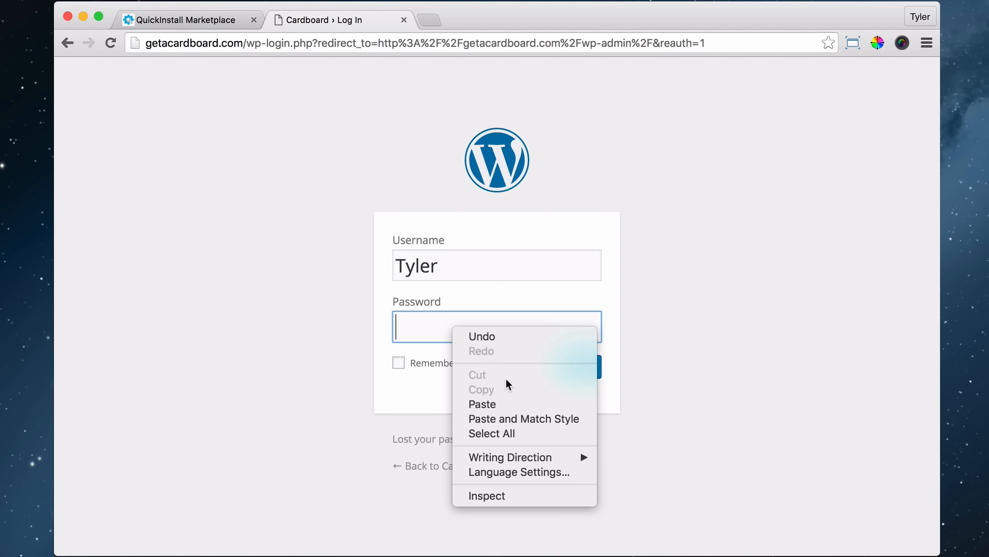
{"action": "left_click", "coordinate": [501, 404]}
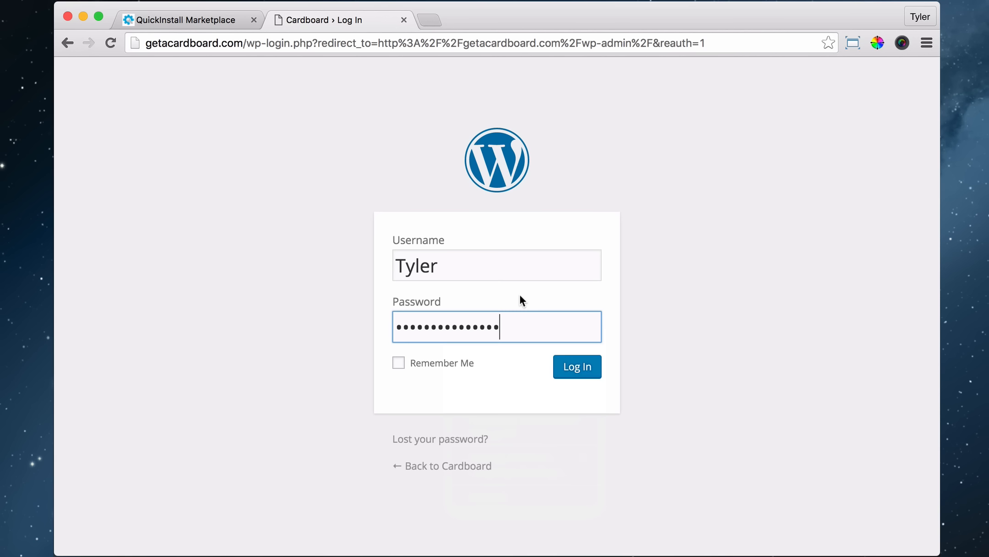
{"action": "right_click", "coordinate": [501, 265]}
{"action": "left_click", "coordinate": [488, 299]}
{"action": "left_click", "coordinate": [525, 331]}
{"action": "left_click", "coordinate": [582, 377]}
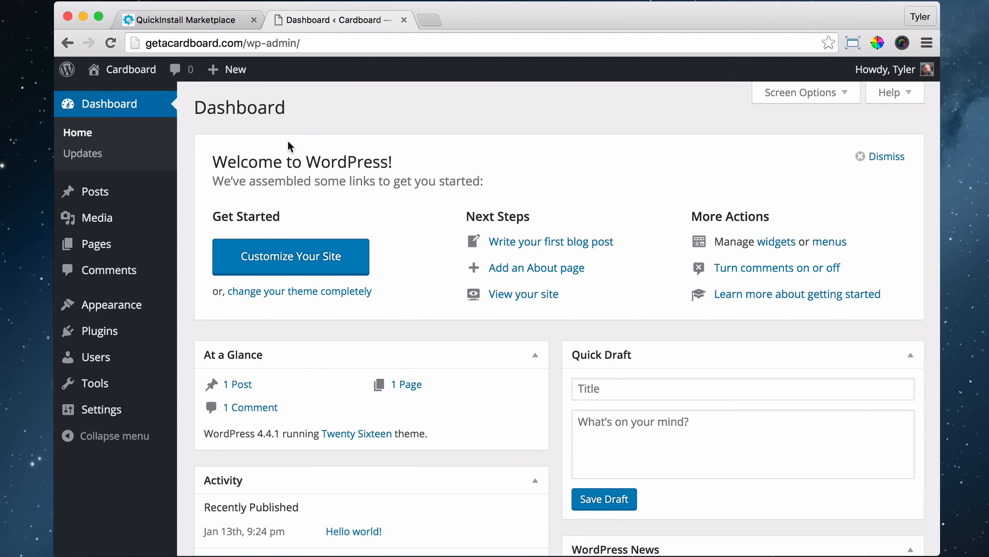
View the live Cardboard front page via the admin bar's Visit Site link
{"action": "left_click_drag", "start_coordinate": [200, 107], "coordinate": [304, 108]}
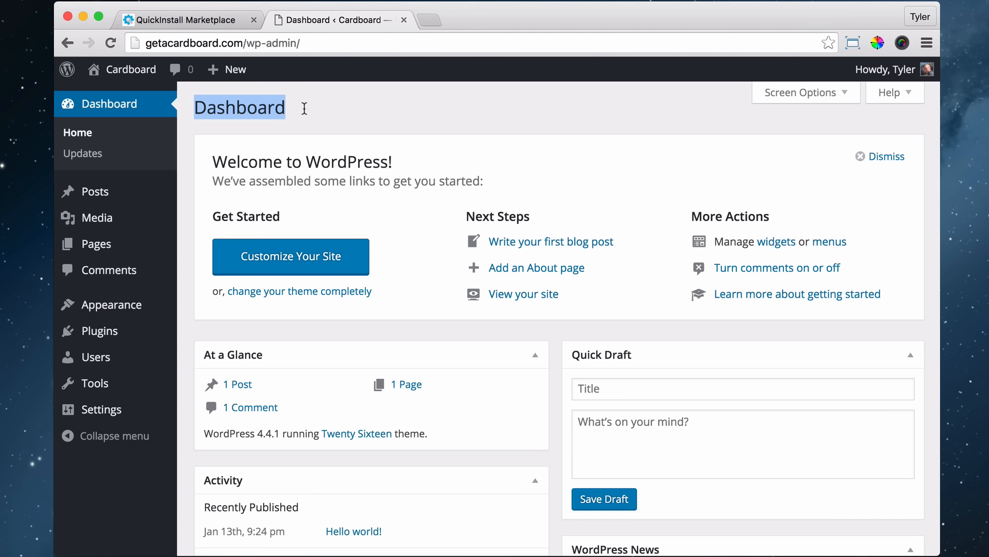
{"action": "left_click", "coordinate": [270, 112]}
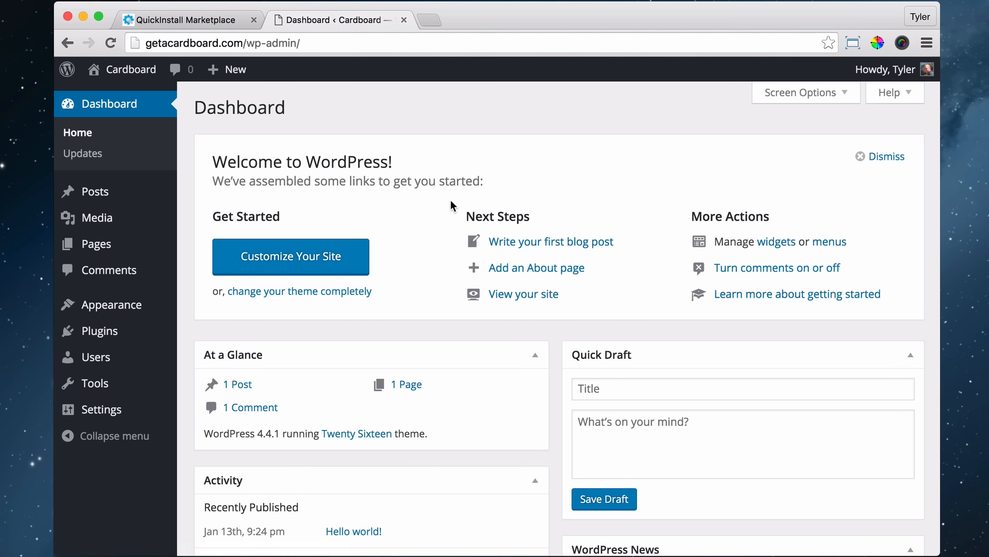
{"action": "mouse_move", "coordinate": [132, 76]}
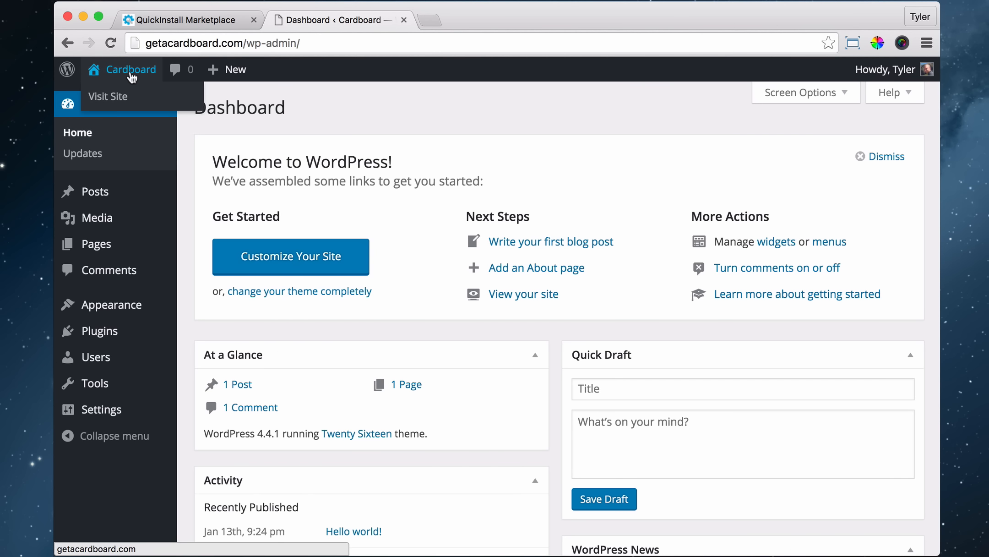
{"action": "left_click", "coordinate": [120, 97]}
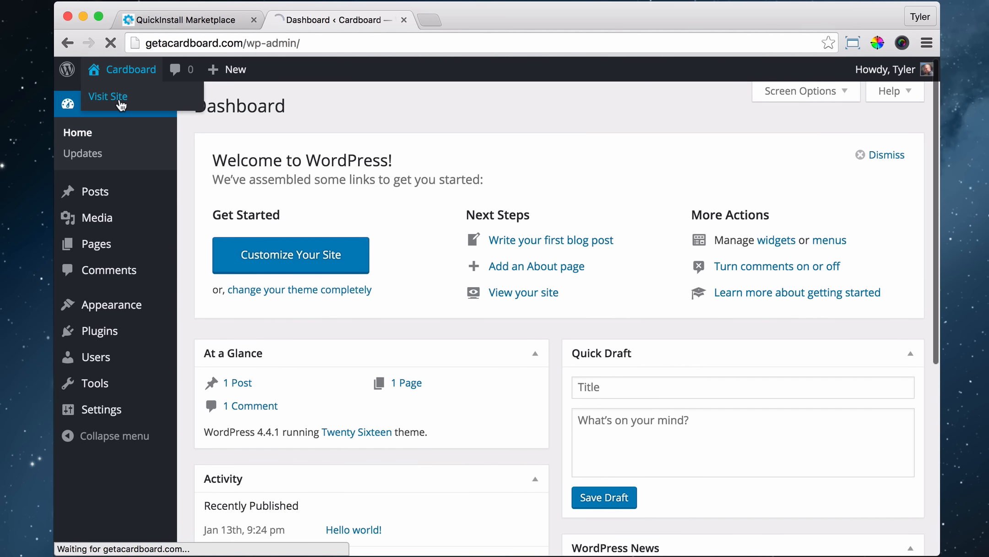
{"action": "scroll", "coordinate": [442, 185], "scroll_direction": "down", "scroll_amount": 5}
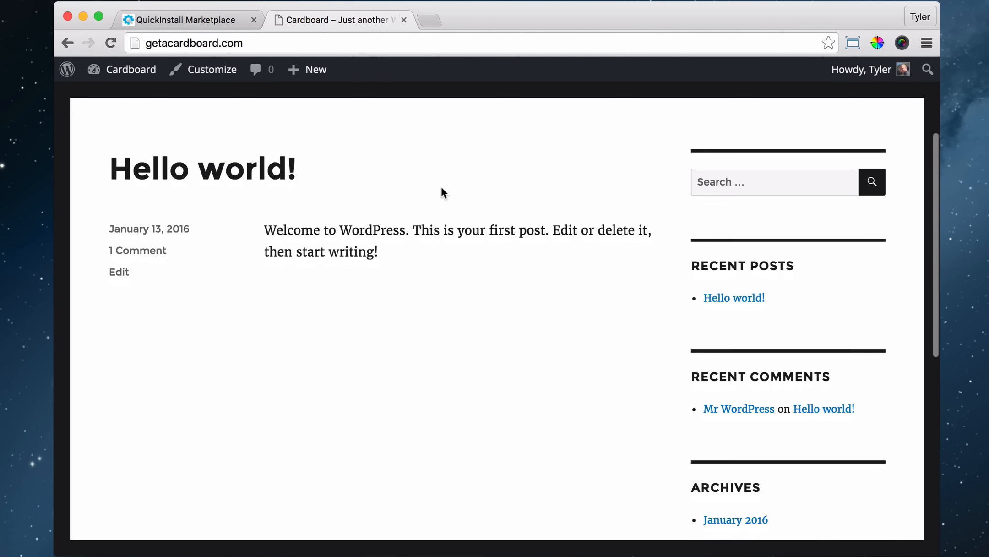
{"action": "mouse_move", "coordinate": [195, 78]}
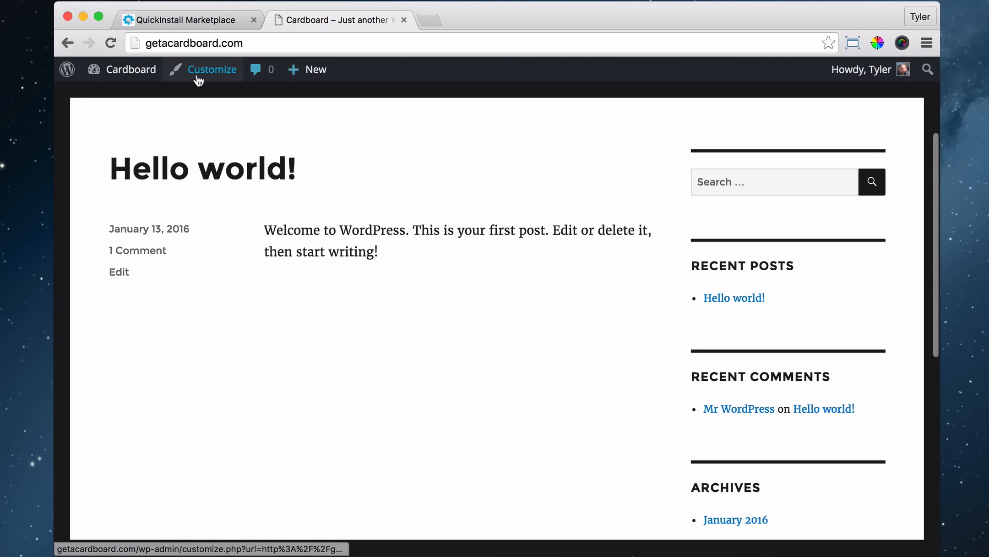
{"action": "scroll", "coordinate": [437, 147], "scroll_direction": "down", "scroll_amount": 5}
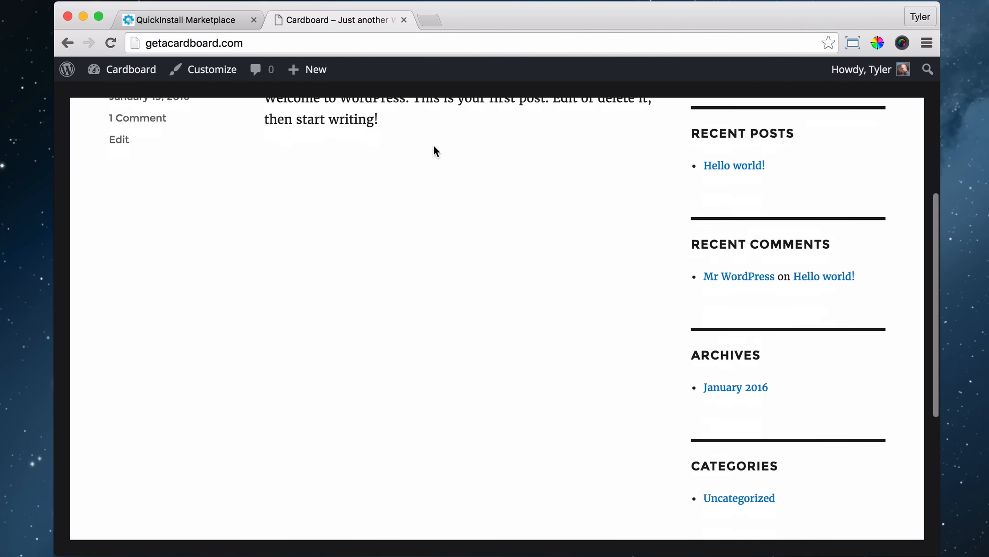
{"action": "scroll", "coordinate": [434, 145], "scroll_direction": "up", "scroll_amount": 9}
{"action": "scroll", "coordinate": [433, 145], "scroll_direction": "down", "scroll_amount": 7}
{"action": "scroll", "coordinate": [434, 145], "scroll_direction": "up", "scroll_amount": 7}
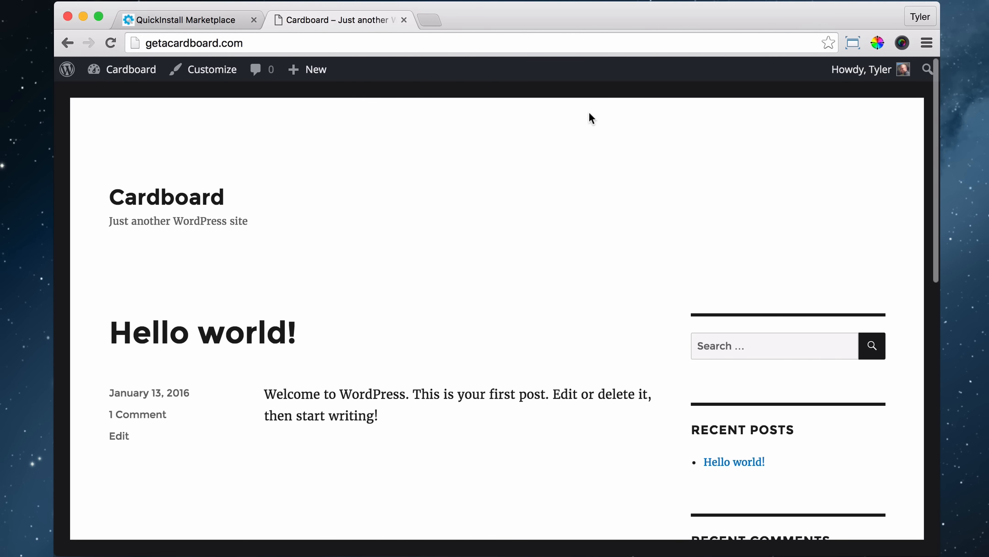
{"action": "scroll", "coordinate": [589, 115], "scroll_direction": "down", "scroll_amount": 4}
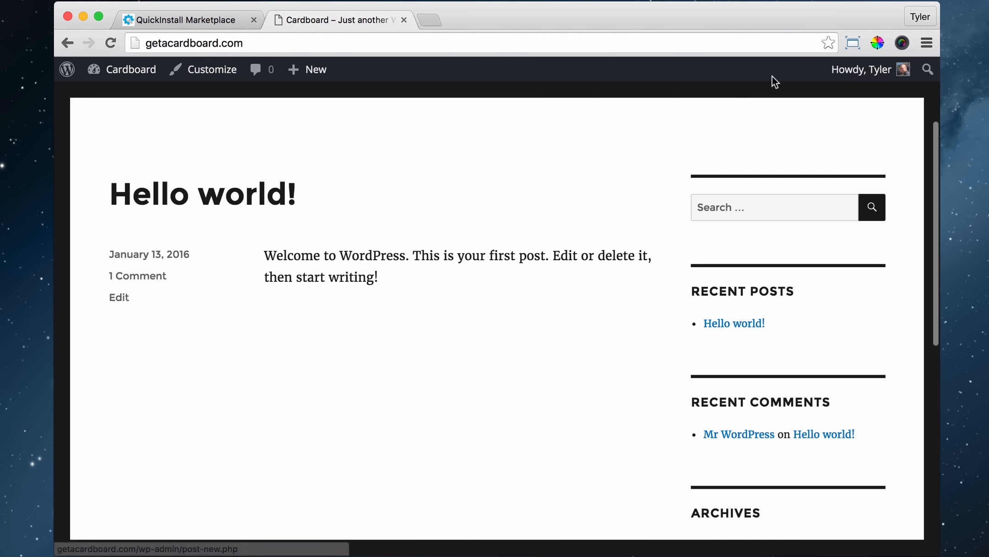
{"action": "scroll", "coordinate": [788, 121], "scroll_direction": "up", "scroll_amount": 4}
Log out from the Howdy menu, then strip the logout path to reload getacardboard.com
{"action": "mouse_move", "coordinate": [856, 73]}
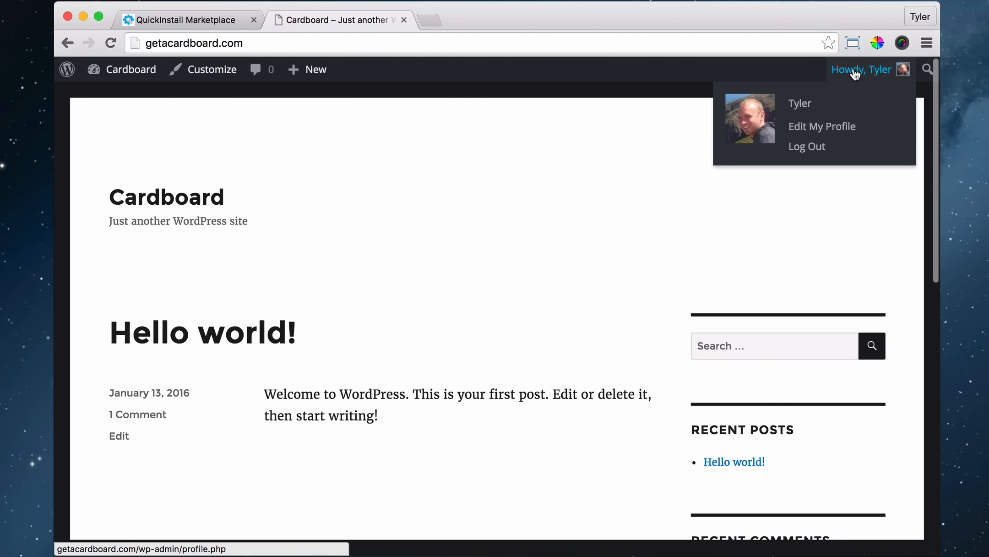
{"action": "left_click", "coordinate": [810, 152]}
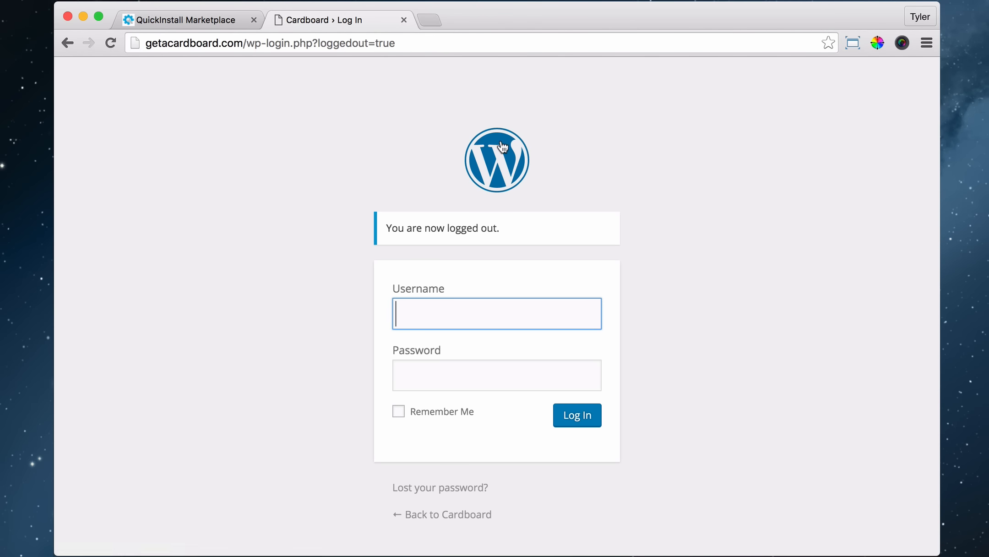
{"action": "left_click_drag", "start_coordinate": [244, 43], "coordinate": [397, 44]}
{"action": "key", "text": "BackSpace"}
{"action": "key", "text": "Return"}
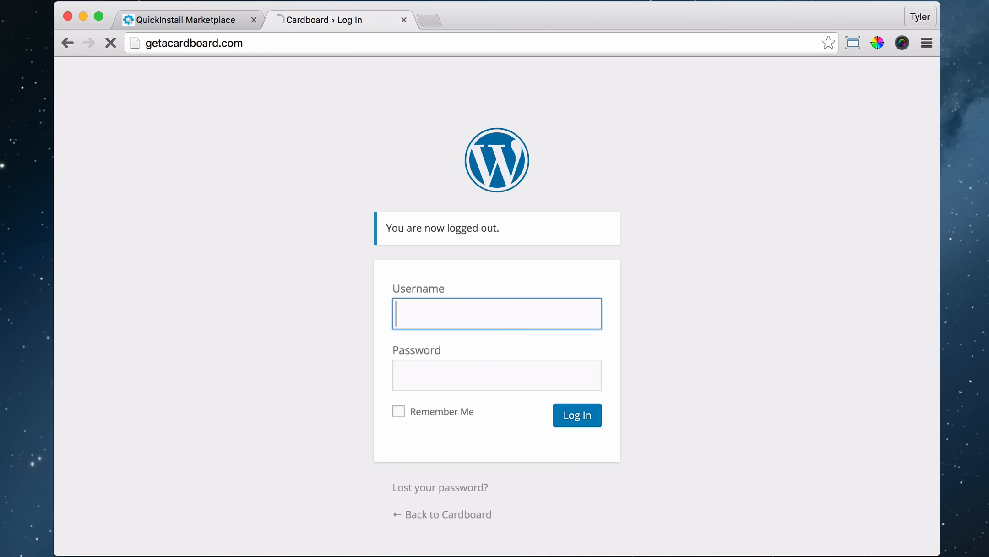
Go to the getacardboard.com/wp-admin login page
{"action": "scroll", "coordinate": [686, 155], "scroll_direction": "down", "scroll_amount": 4}
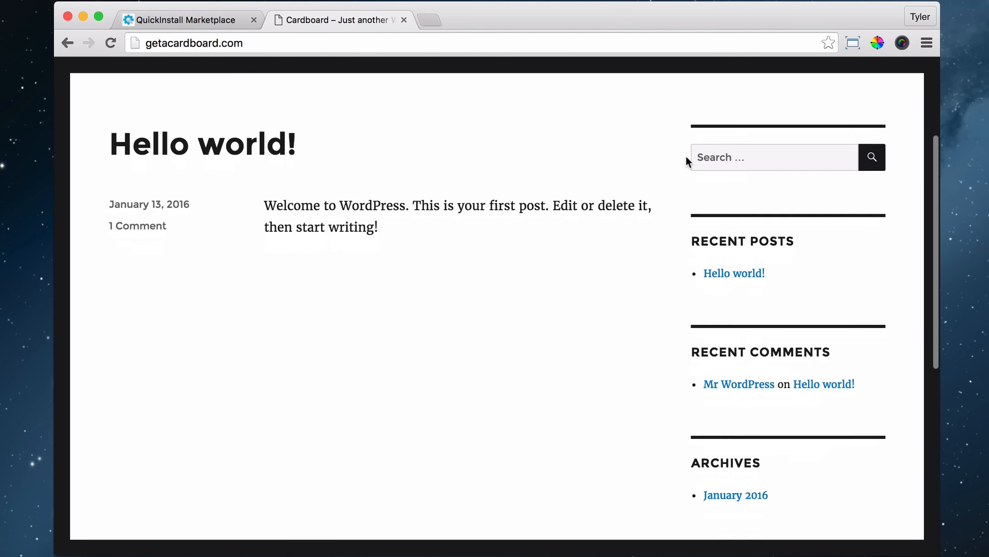
{"action": "scroll", "coordinate": [683, 155], "scroll_direction": "up", "scroll_amount": 4}
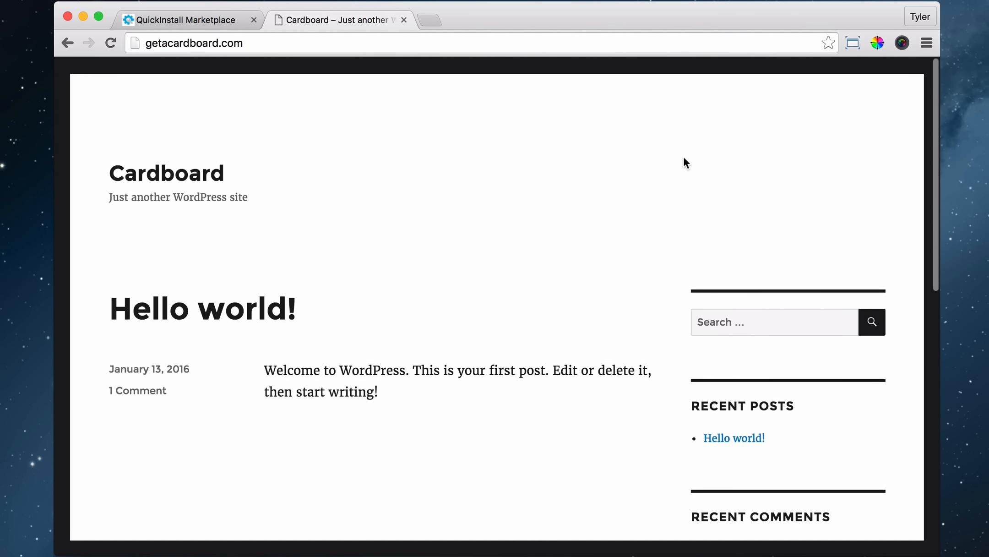
{"action": "left_click", "coordinate": [284, 42]}
{"action": "left_click", "coordinate": [287, 43]}
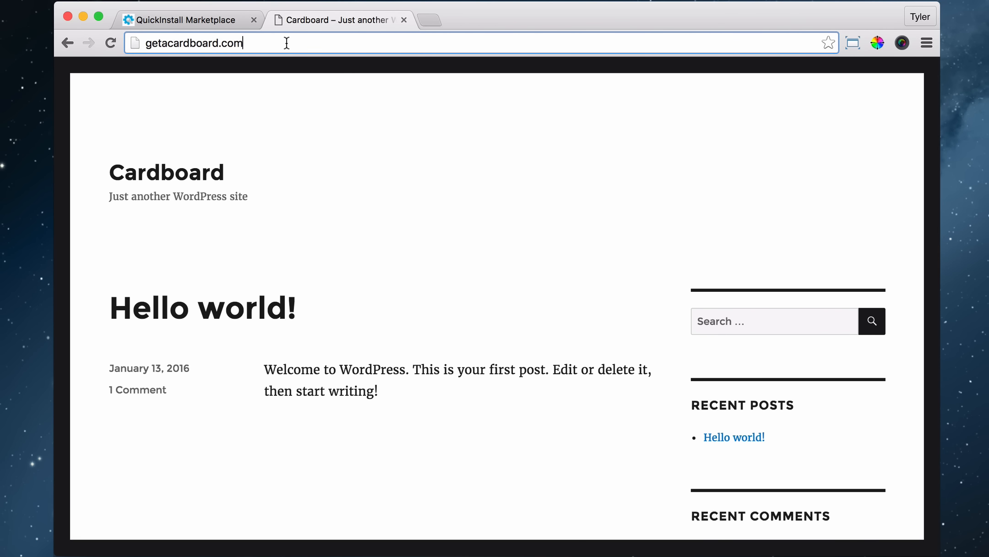
{"action": "type", "text": "/wp-admin"}
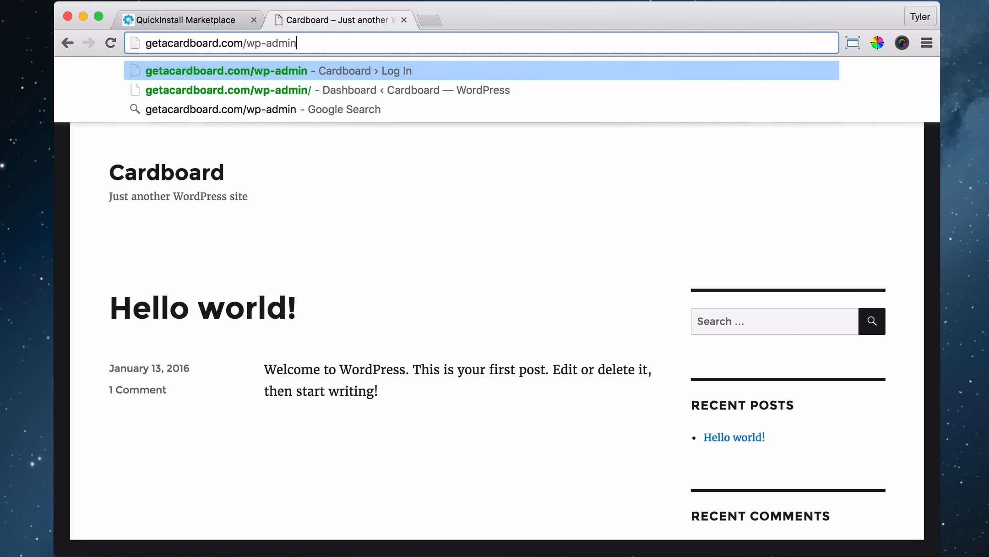
{"action": "key", "text": "Return"}
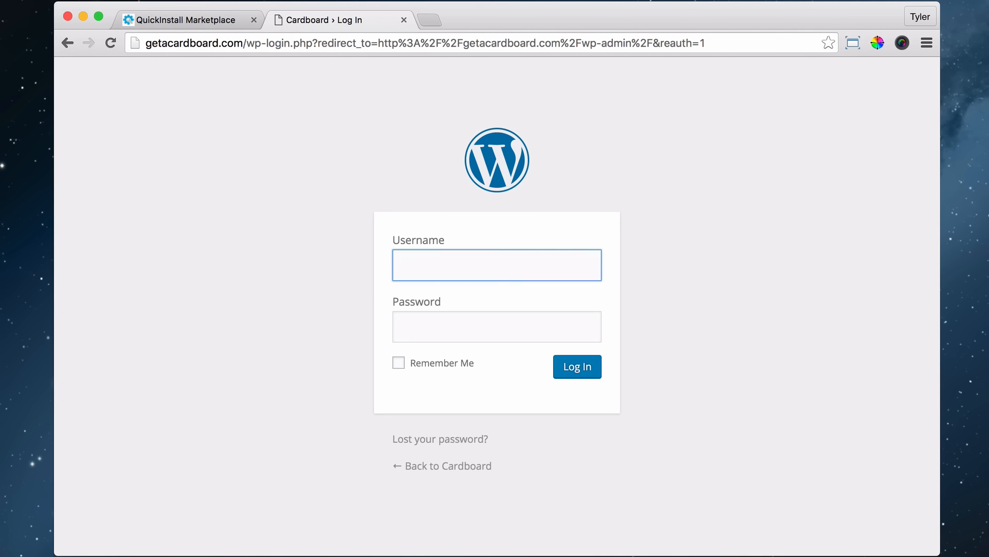
Copy the username from the QuickInstall credentials into the login form's Username field
{"action": "left_click", "coordinate": [214, 21]}
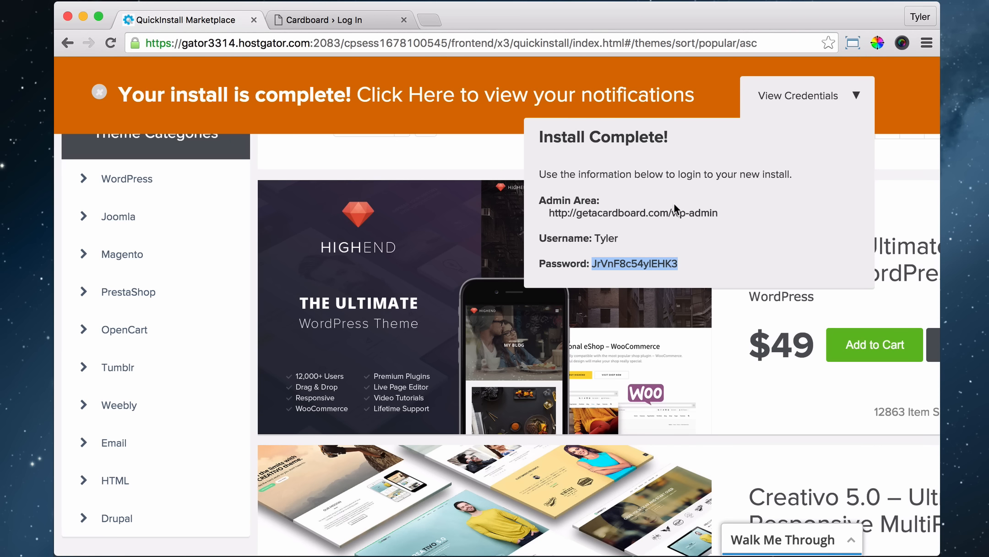
{"action": "left_click", "coordinate": [610, 233]}
{"action": "right_click", "coordinate": [610, 233]}
{"action": "left_click", "coordinate": [639, 263]}
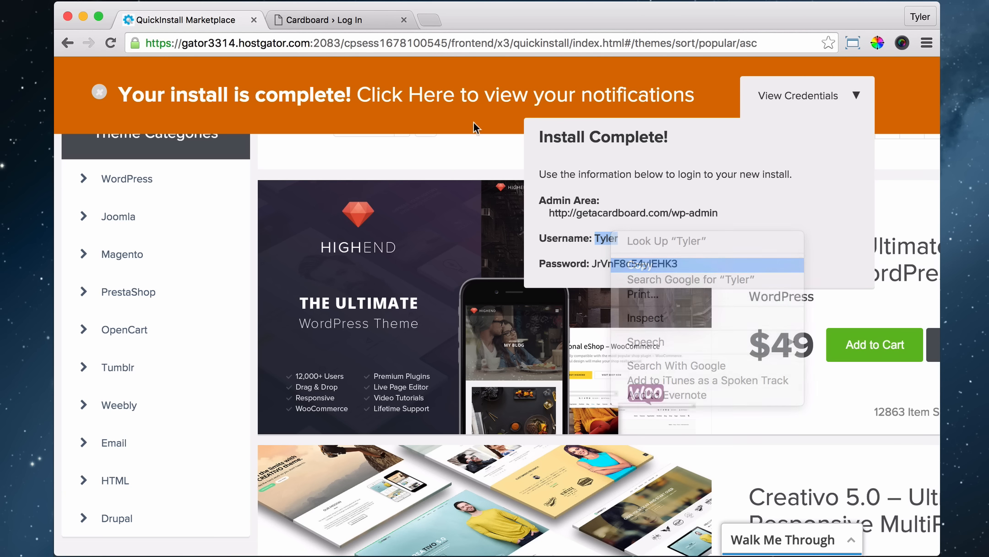
{"action": "left_click", "coordinate": [353, 21]}
{"action": "right_click", "coordinate": [470, 266]}
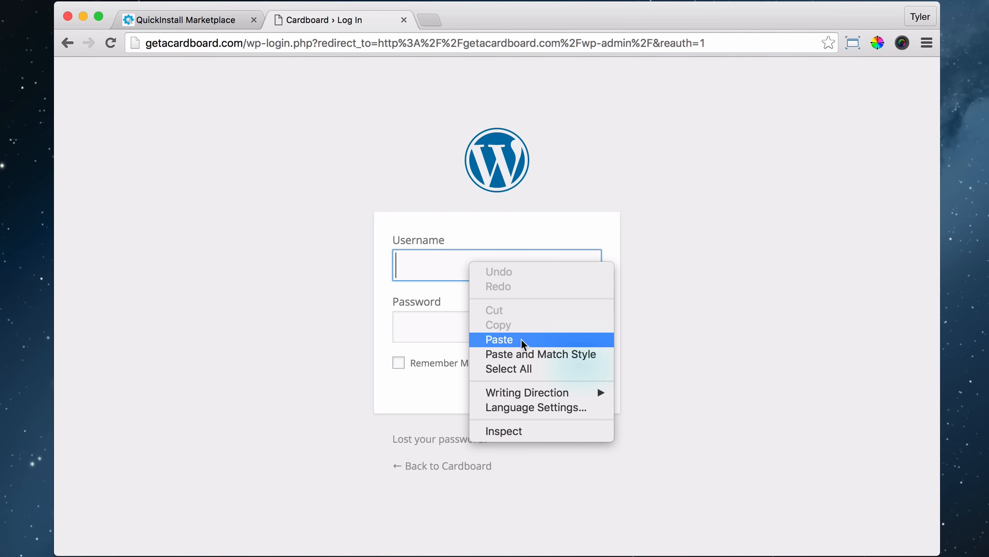
{"action": "left_click", "coordinate": [520, 339]}
Paste the generated password into the Password field and log in to the Dashboard
{"action": "left_click", "coordinate": [213, 20]}
{"action": "left_click", "coordinate": [619, 263]}
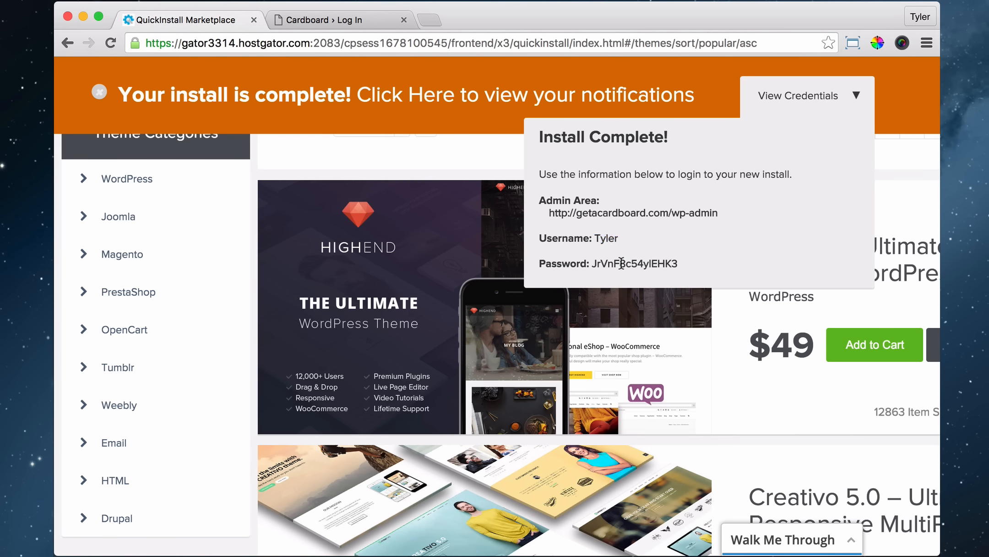
{"action": "right_click", "coordinate": [619, 263]}
{"action": "left_click", "coordinate": [658, 298]}
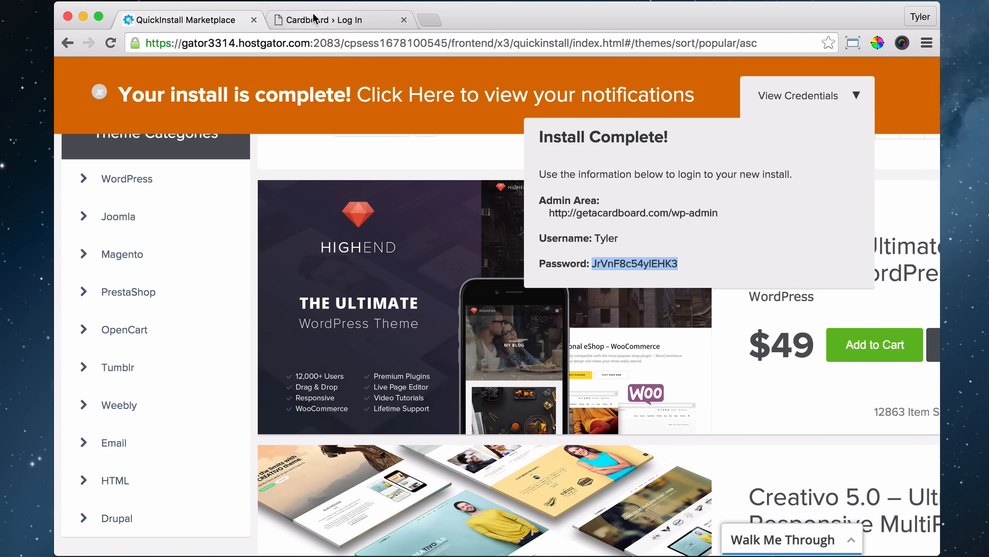
{"action": "left_click", "coordinate": [315, 19]}
{"action": "right_click", "coordinate": [485, 326]}
{"action": "left_click", "coordinate": [523, 402]}
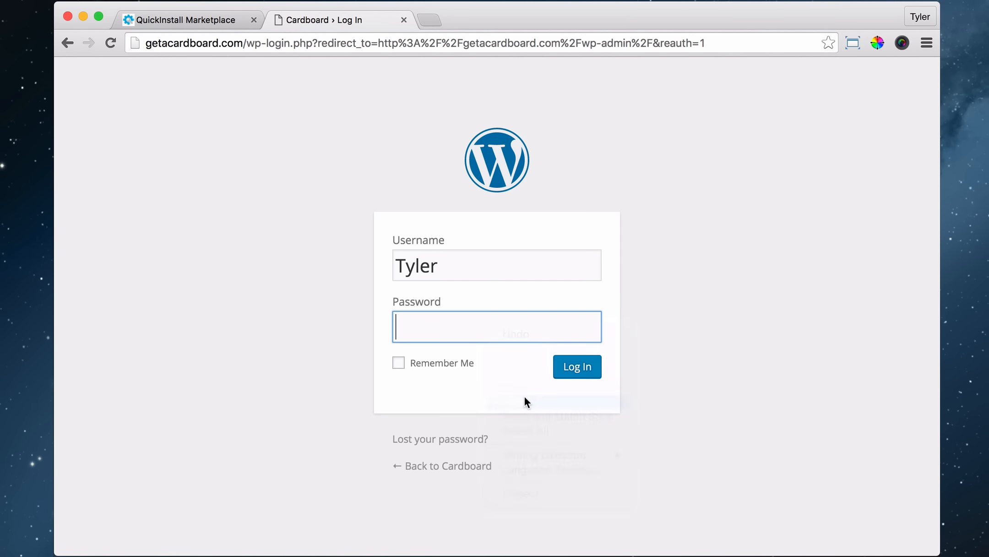
{"action": "left_click", "coordinate": [577, 373]}
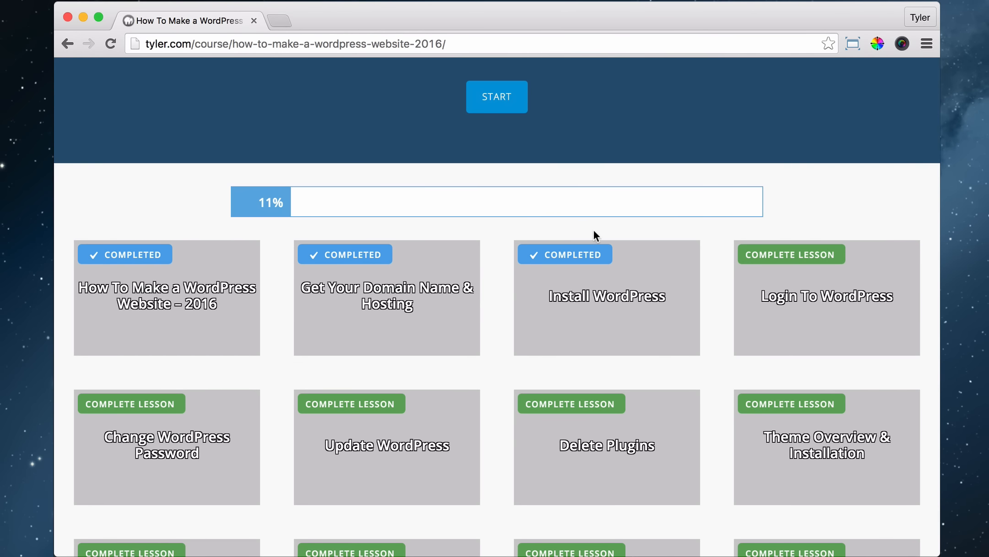
Mark the Login To WordPress lesson complete, bringing course progress to 15%
{"action": "scroll", "coordinate": [600, 232], "scroll_direction": "up", "scroll_amount": 4}
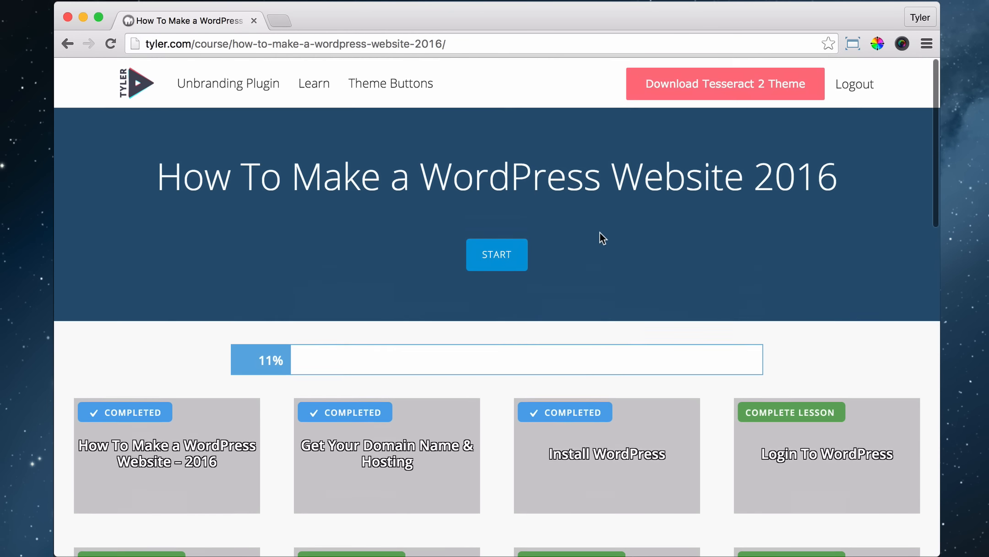
{"action": "scroll", "coordinate": [568, 226], "scroll_direction": "down", "scroll_amount": 2}
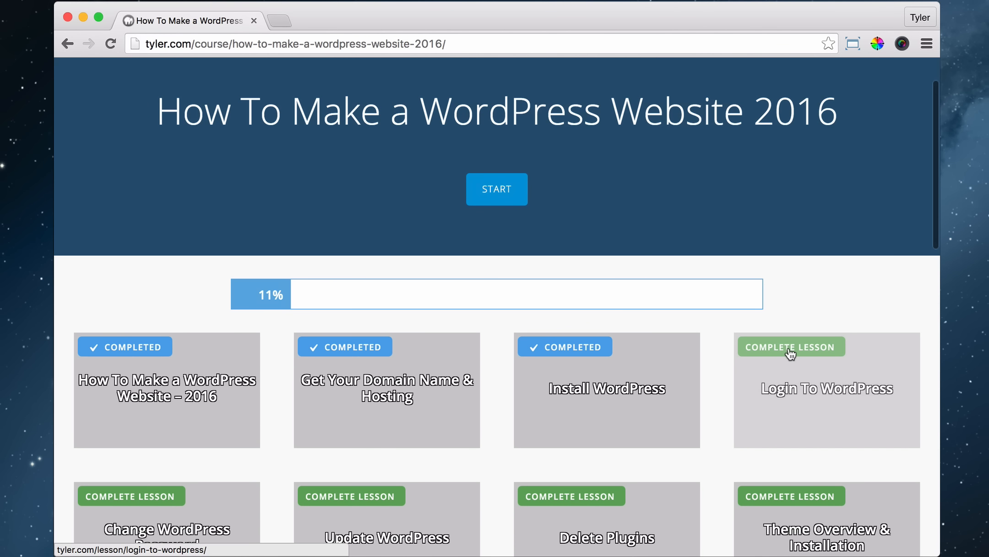
{"action": "scroll", "coordinate": [788, 347], "scroll_direction": "down", "scroll_amount": 1}
{"action": "left_click", "coordinate": [785, 321]}
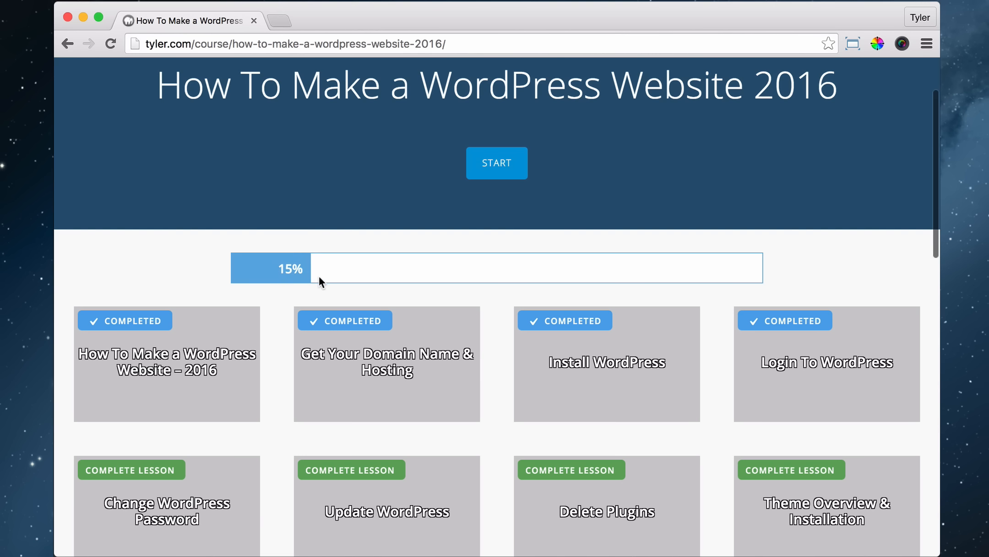
Scroll through the course lesson list, then minimize the course window to show the Dashboard
{"action": "scroll", "coordinate": [363, 278], "scroll_direction": "down", "scroll_amount": 4}
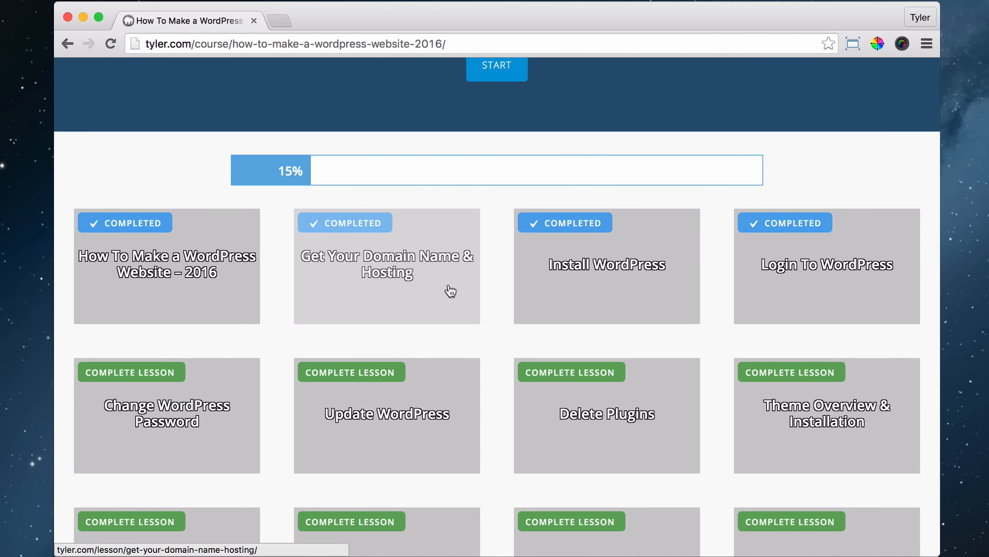
{"action": "scroll", "coordinate": [448, 288], "scroll_direction": "up", "scroll_amount": 8}
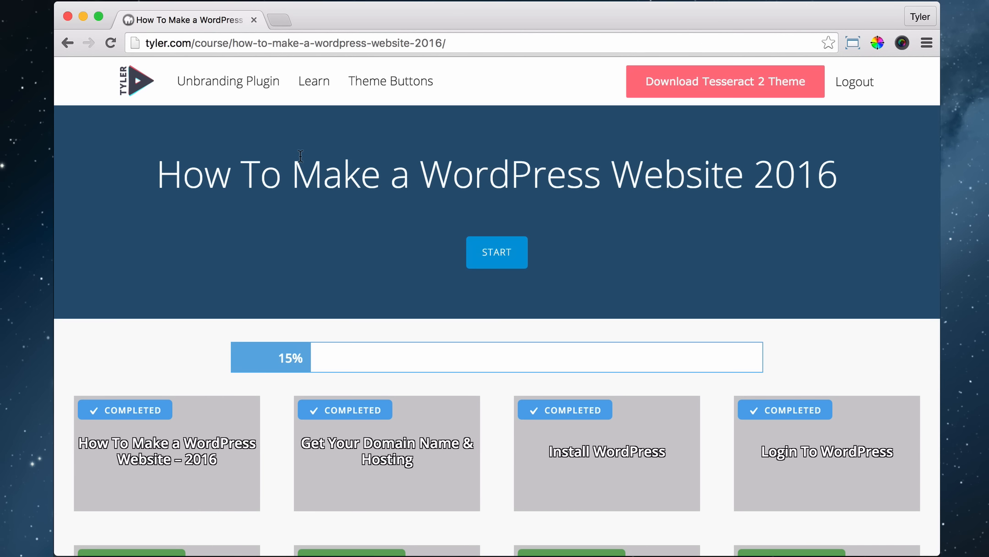
{"action": "scroll", "coordinate": [298, 156], "scroll_direction": "down", "scroll_amount": 4}
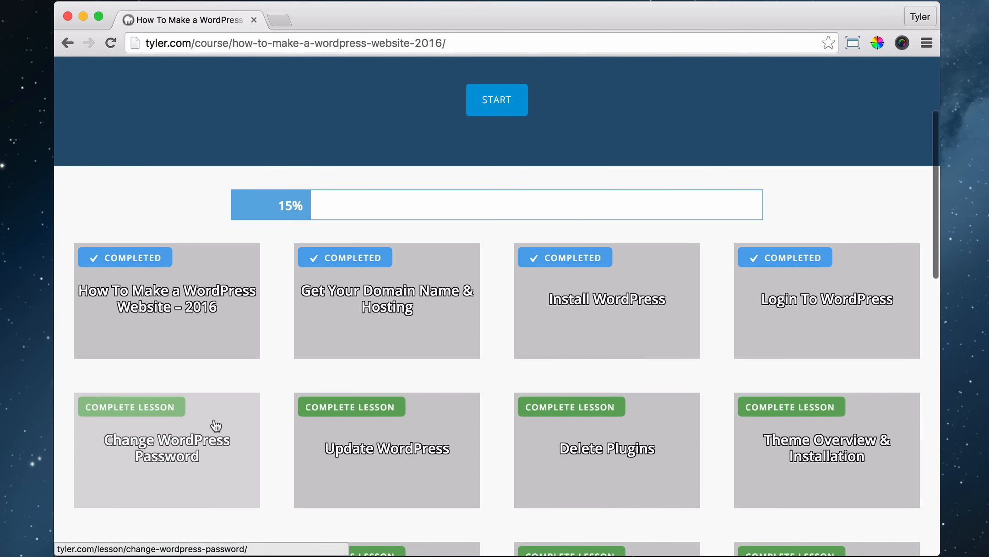
{"action": "scroll", "coordinate": [215, 426], "scroll_direction": "down", "scroll_amount": 3}
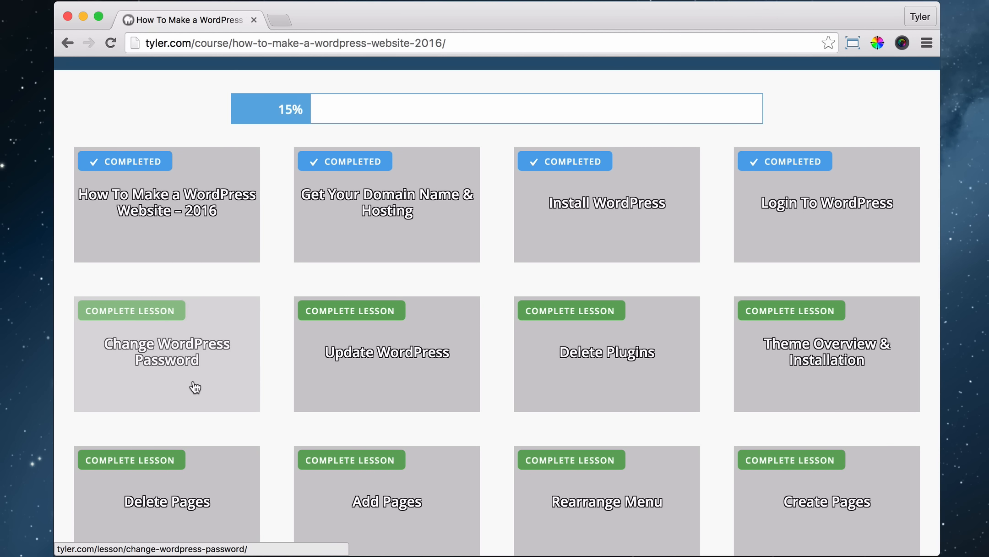
{"action": "scroll", "coordinate": [201, 381], "scroll_direction": "down", "scroll_amount": 1}
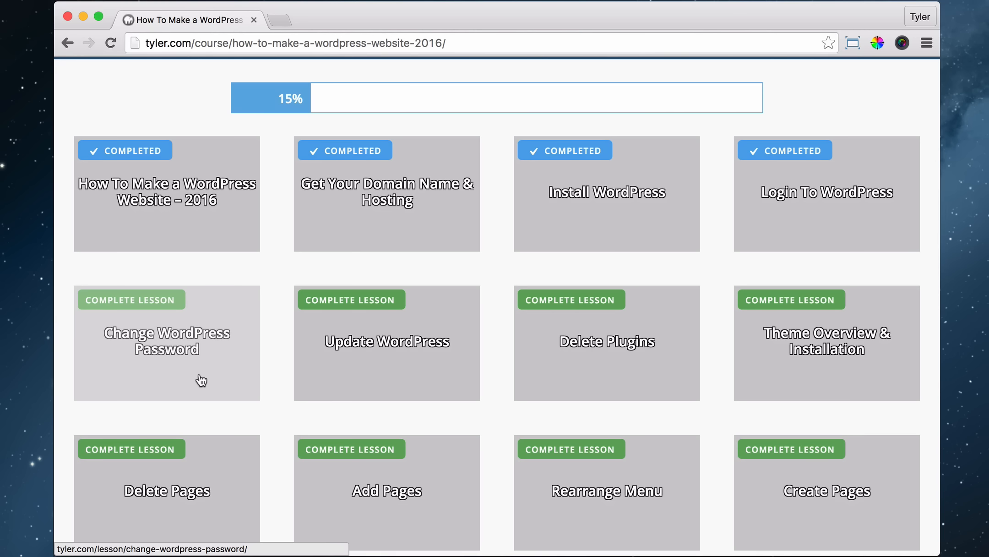
{"action": "left_click", "coordinate": [81, 17]}
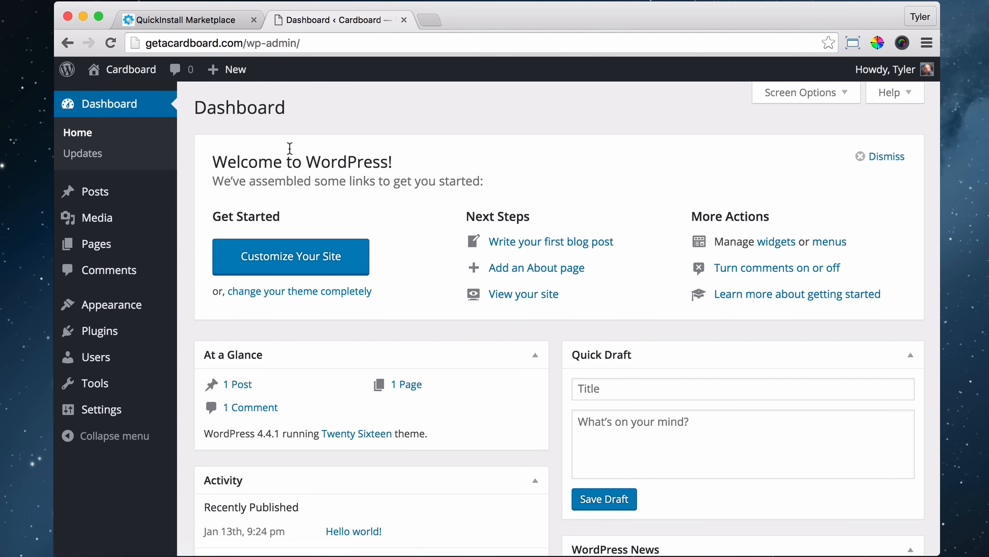
Open the admin user's profile from the Users list and scroll to the password section
{"action": "left_click", "coordinate": [109, 362]}
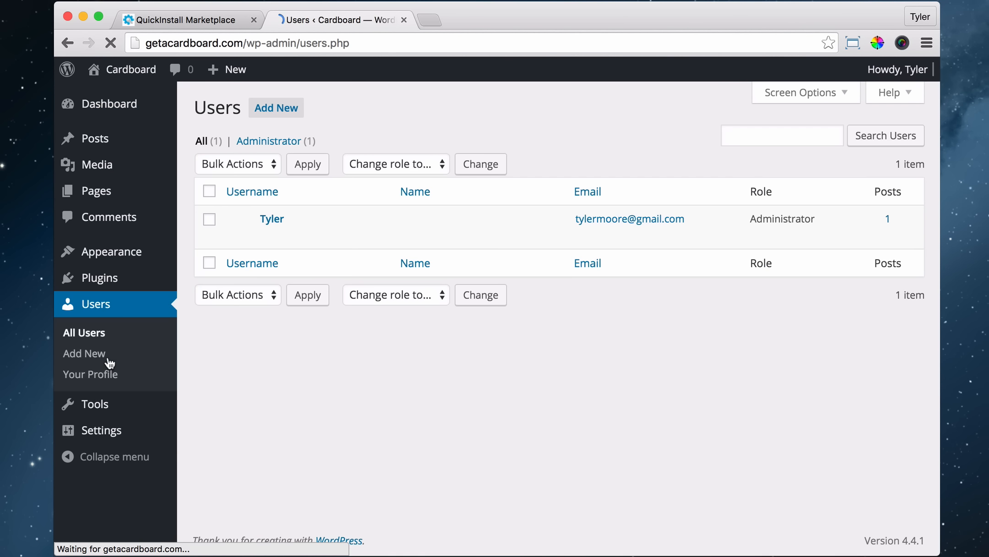
{"action": "left_click", "coordinate": [272, 220]}
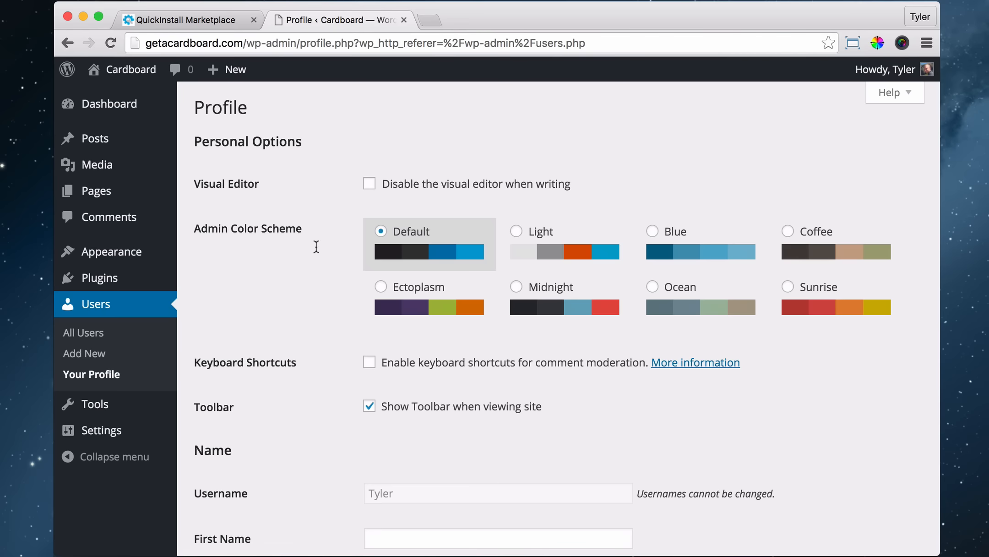
{"action": "scroll", "coordinate": [477, 283], "scroll_direction": "down", "scroll_amount": 3}
{"action": "scroll", "coordinate": [477, 283], "scroll_direction": "down", "scroll_amount": 10}
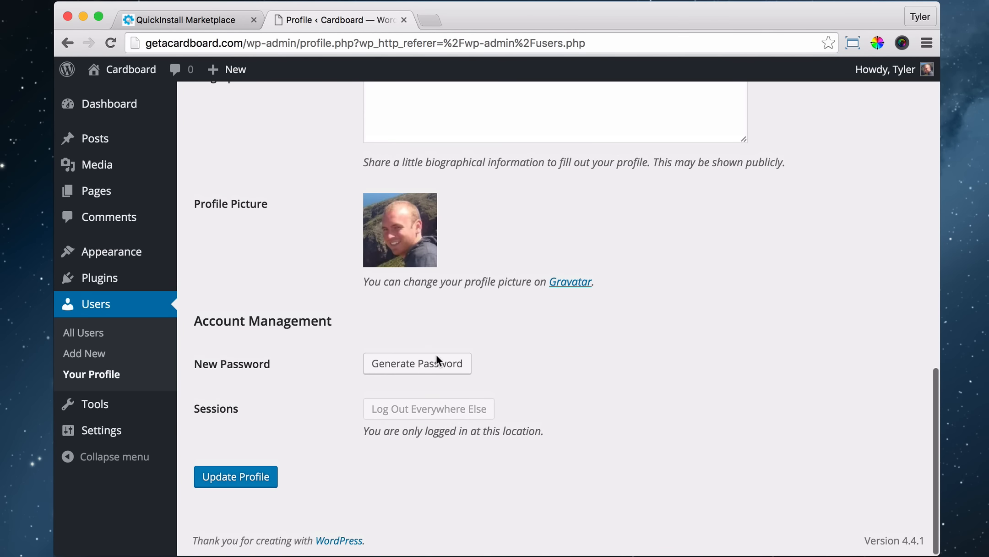
Replace the generated password with a new strong password and update the profile
{"action": "left_click", "coordinate": [412, 364]}
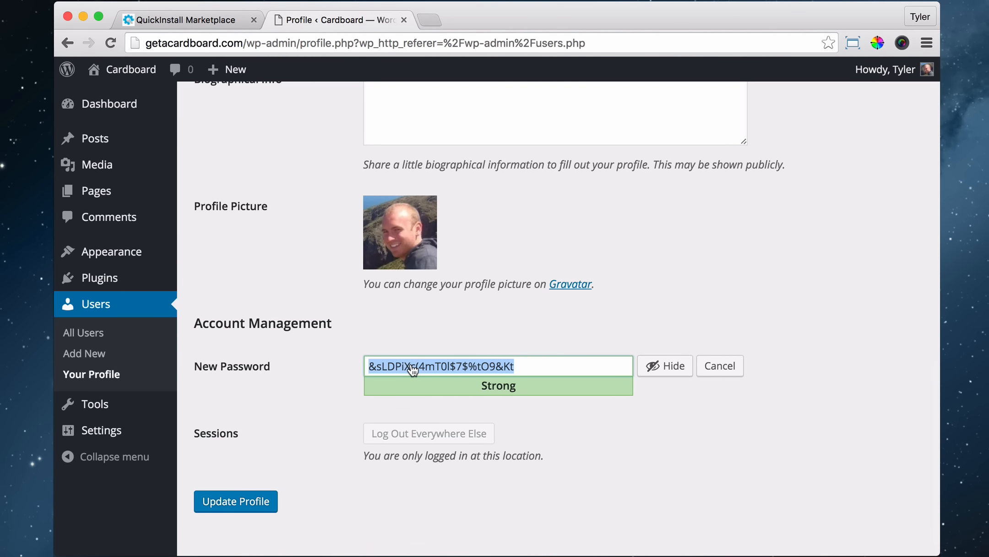
{"action": "left_click", "coordinate": [519, 364]}
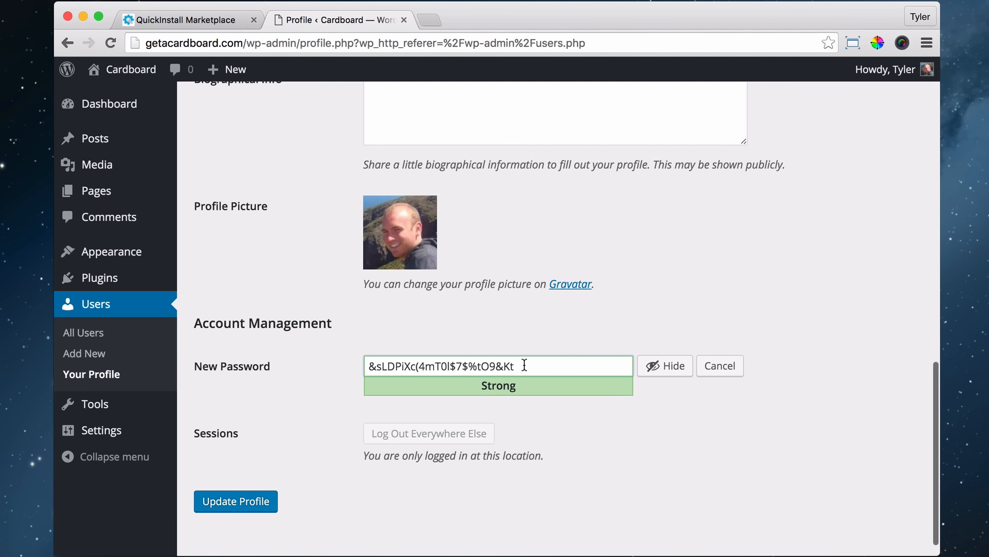
{"action": "left_click_drag", "start_coordinate": [524, 365], "coordinate": [326, 365]}
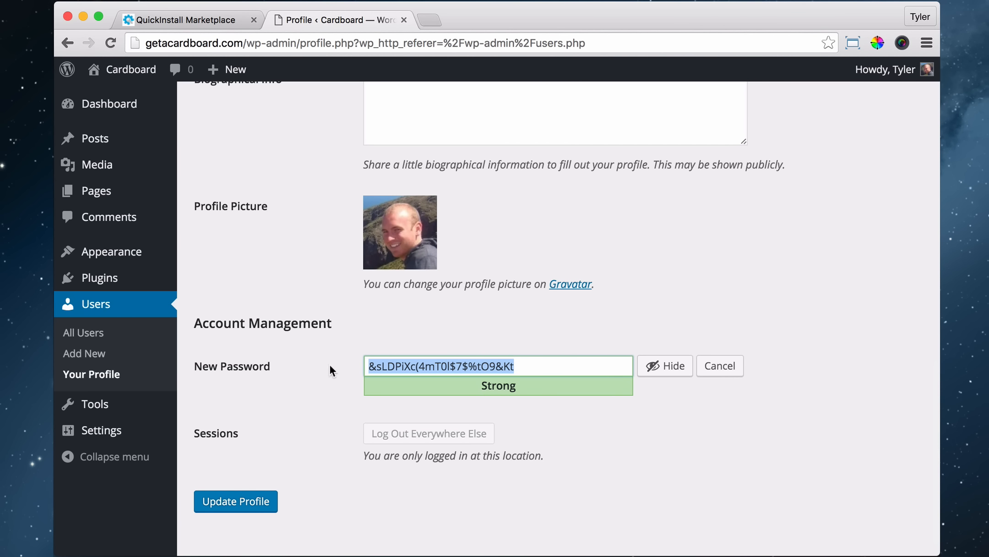
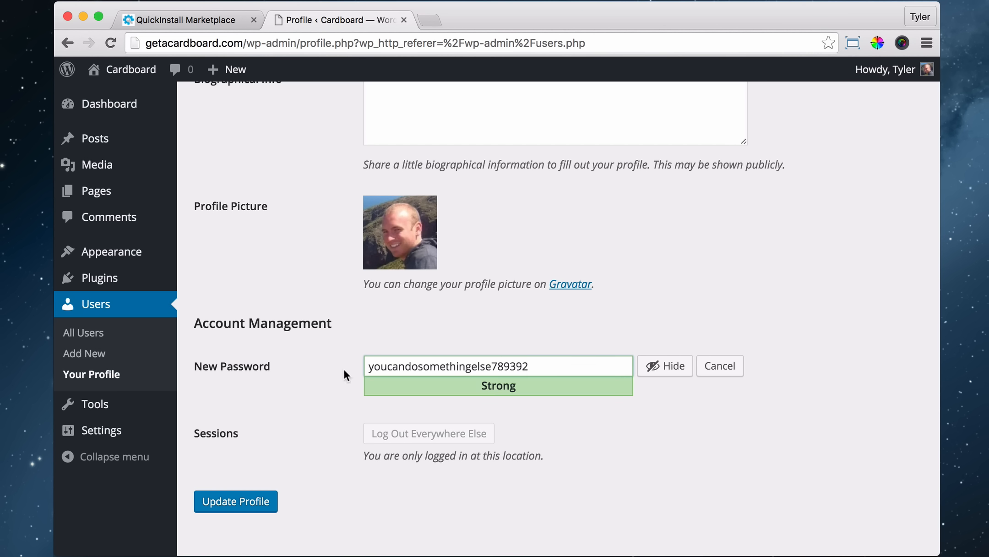
{"action": "double_click", "coordinate": [504, 365]}
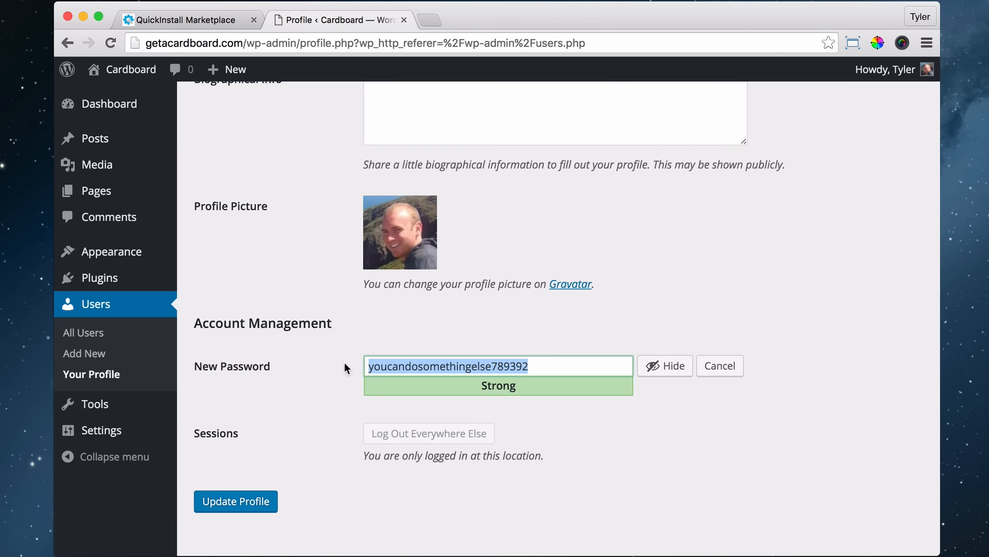
{"action": "left_click", "coordinate": [559, 364]}
{"action": "left_click", "coordinate": [257, 506]}
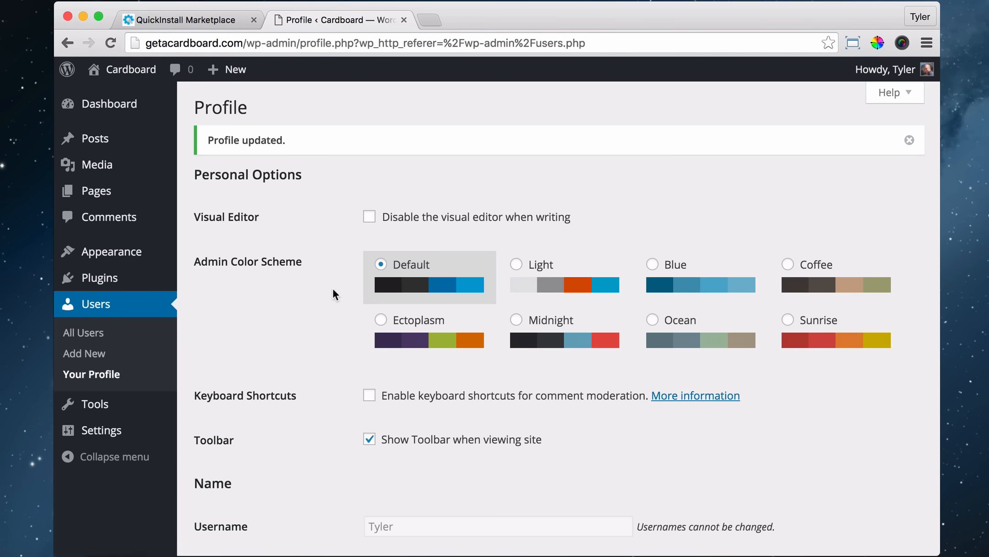
{"action": "scroll", "coordinate": [337, 281], "scroll_direction": "down", "scroll_amount": 5}
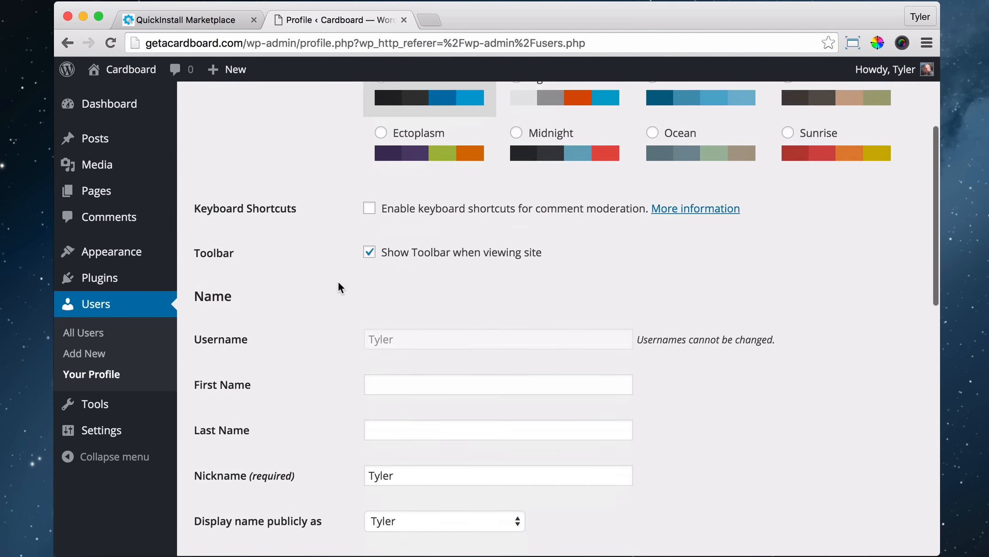
{"action": "scroll", "coordinate": [337, 281], "scroll_direction": "up", "scroll_amount": 5}
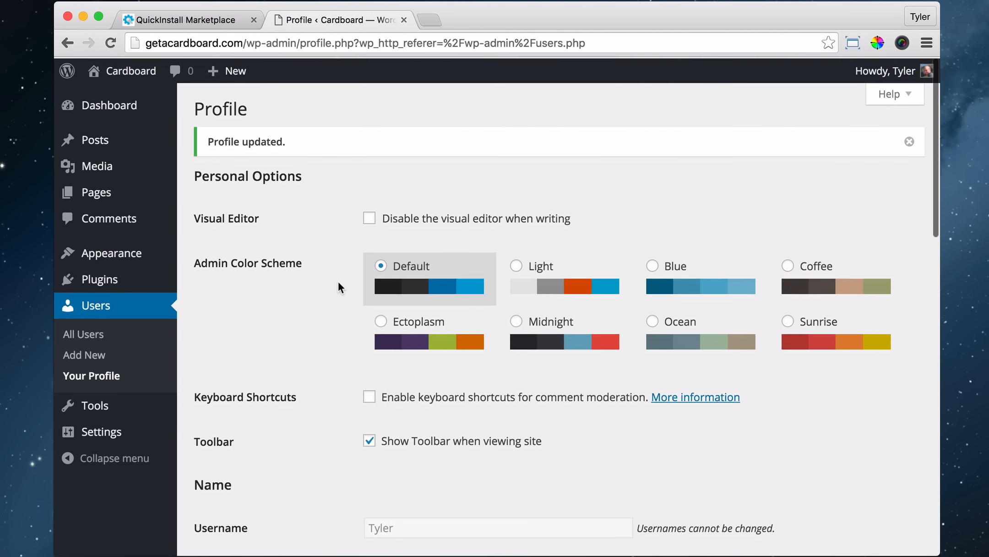
Close the QuickInstall Marketplace tab, return to the Dashboard, and complete the Change WordPress Password lesson
{"action": "left_click", "coordinate": [228, 21]}
{"action": "left_click", "coordinate": [253, 20]}
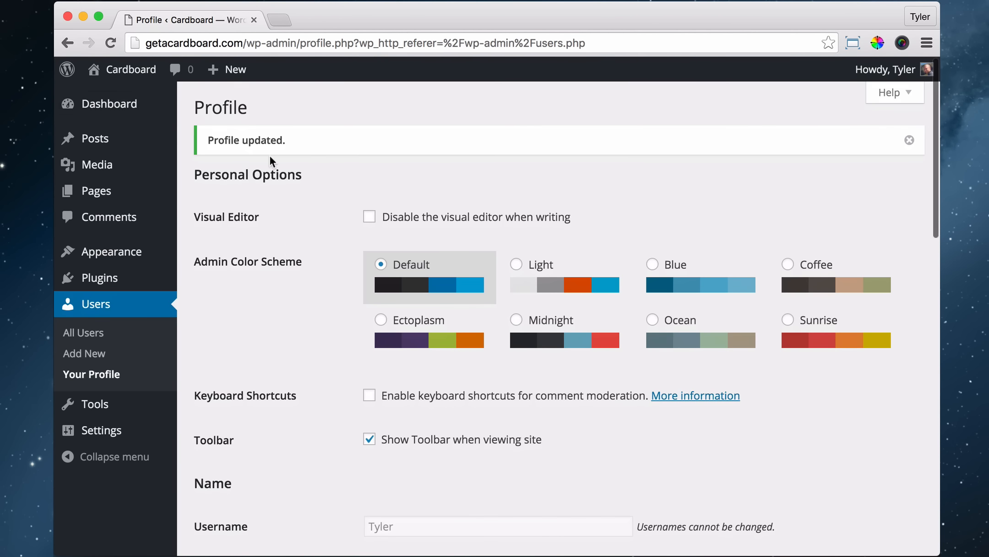
{"action": "left_click", "coordinate": [128, 104]}
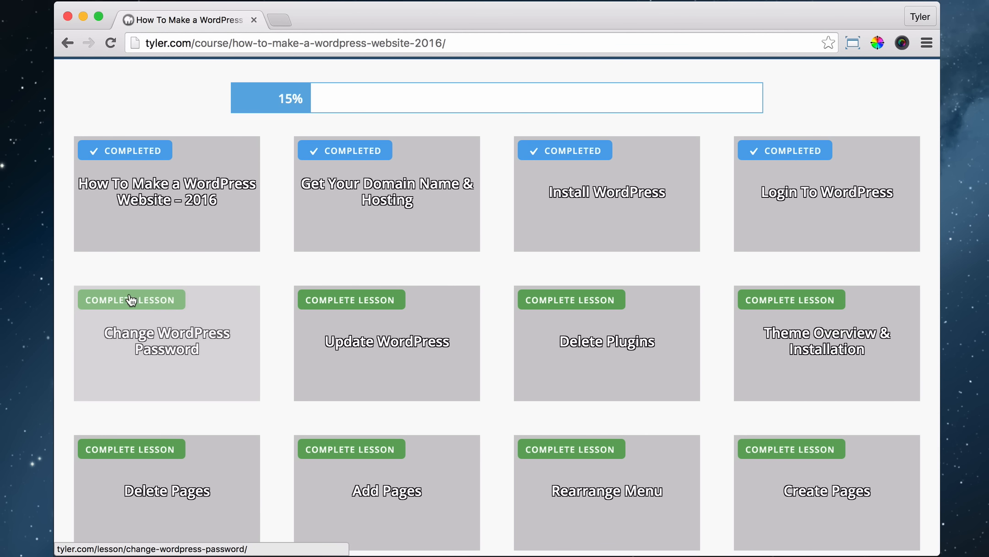
{"action": "left_click", "coordinate": [140, 303]}
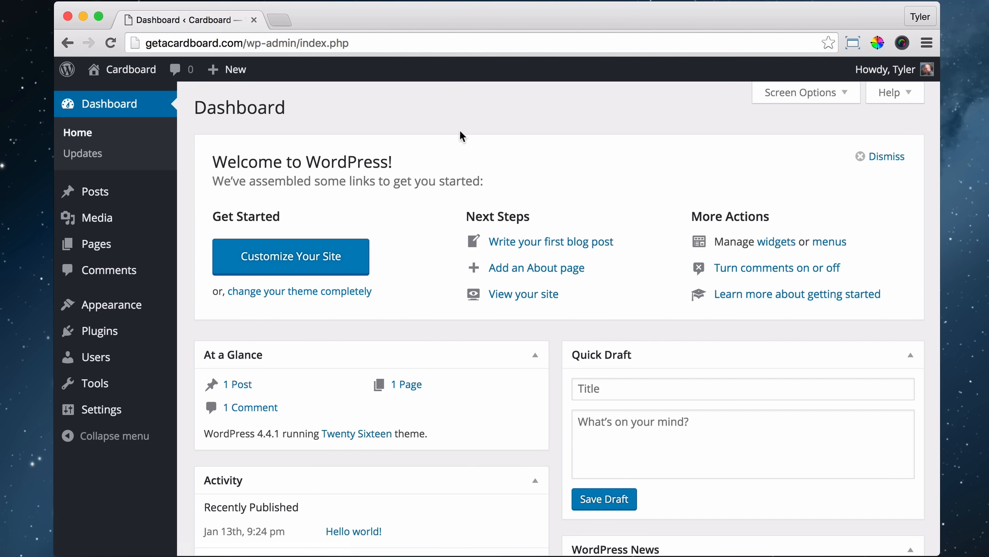
Check Dashboard > Updates to confirm WordPress 4.4.1, plugins and themes are current, then return home
{"action": "left_click", "coordinate": [122, 105]}
{"action": "left_click", "coordinate": [91, 157]}
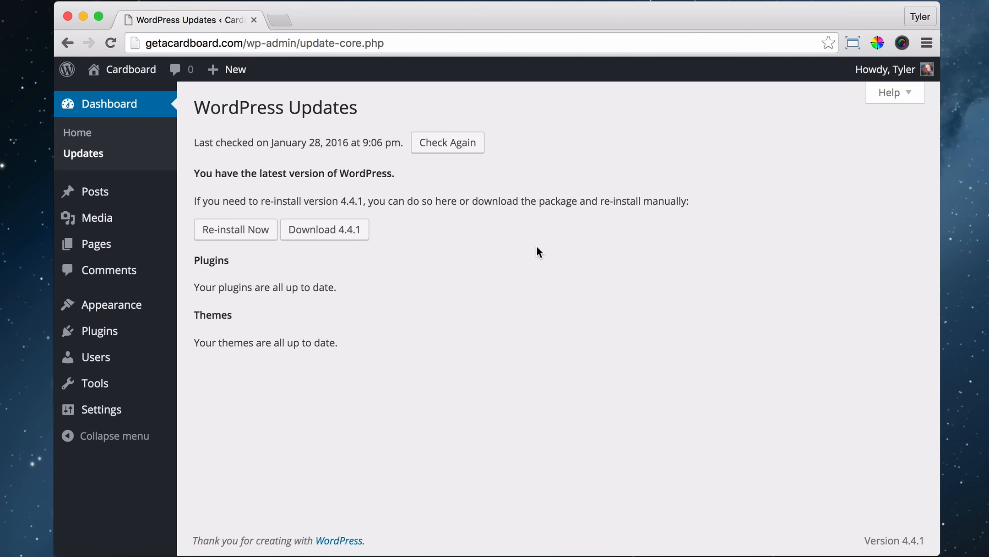
{"action": "left_click", "coordinate": [130, 107]}
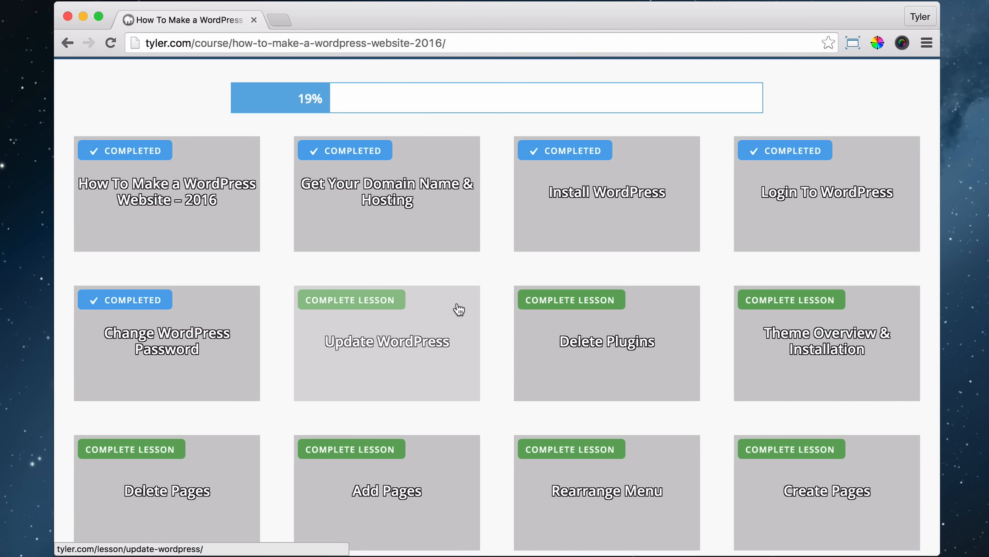
Mark the Update WordPress lesson complete on the course page
{"action": "left_click", "coordinate": [361, 302]}
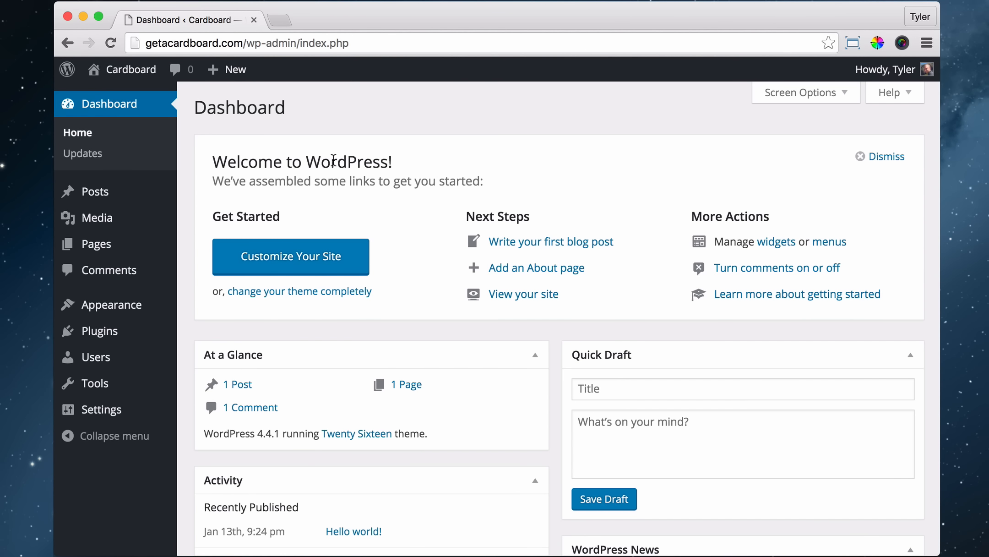
Deactivate both installed plugins with the Deactivate bulk action
{"action": "mouse_move", "coordinate": [131, 336]}
{"action": "left_click", "coordinate": [115, 339]}
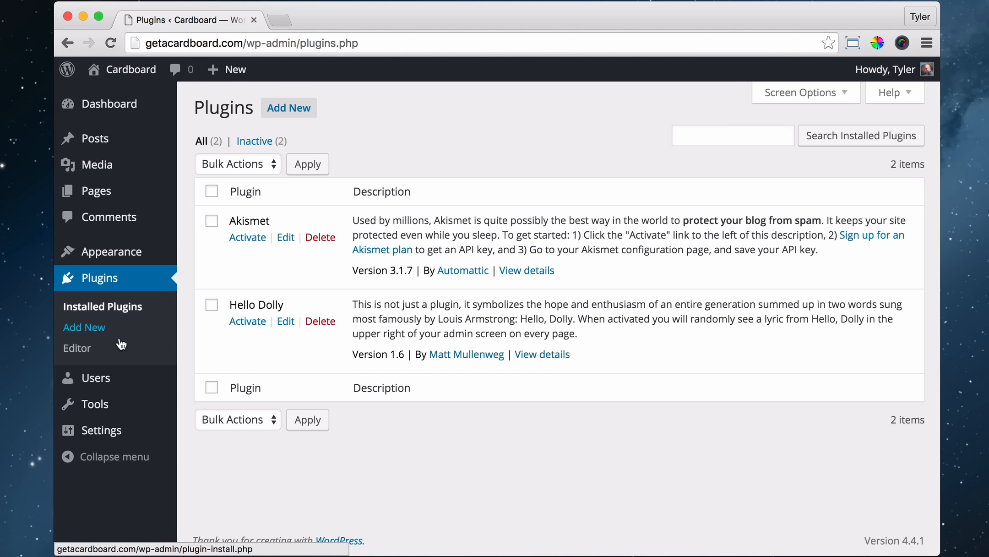
{"action": "left_click", "coordinate": [212, 192]}
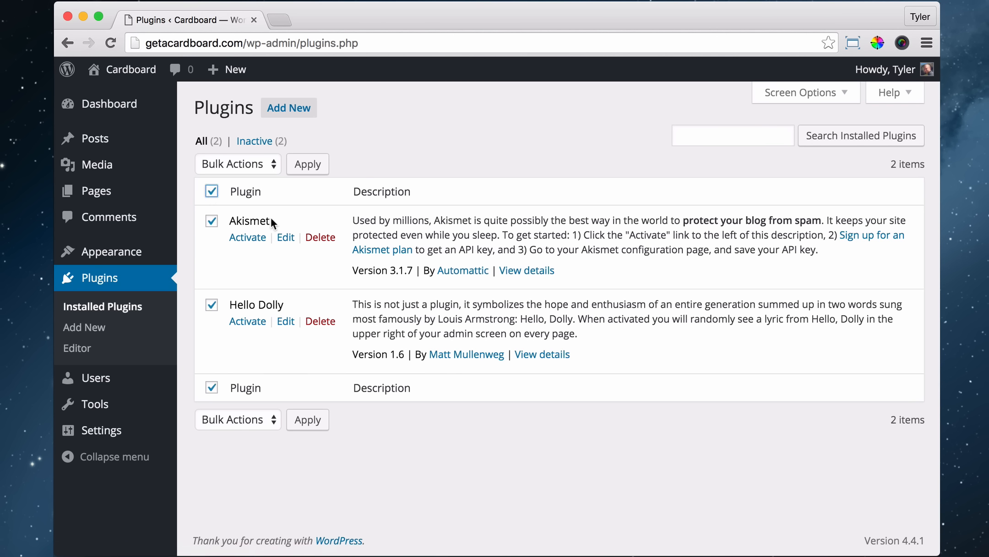
{"action": "left_click", "coordinate": [253, 164]}
{"action": "left_click", "coordinate": [240, 194]}
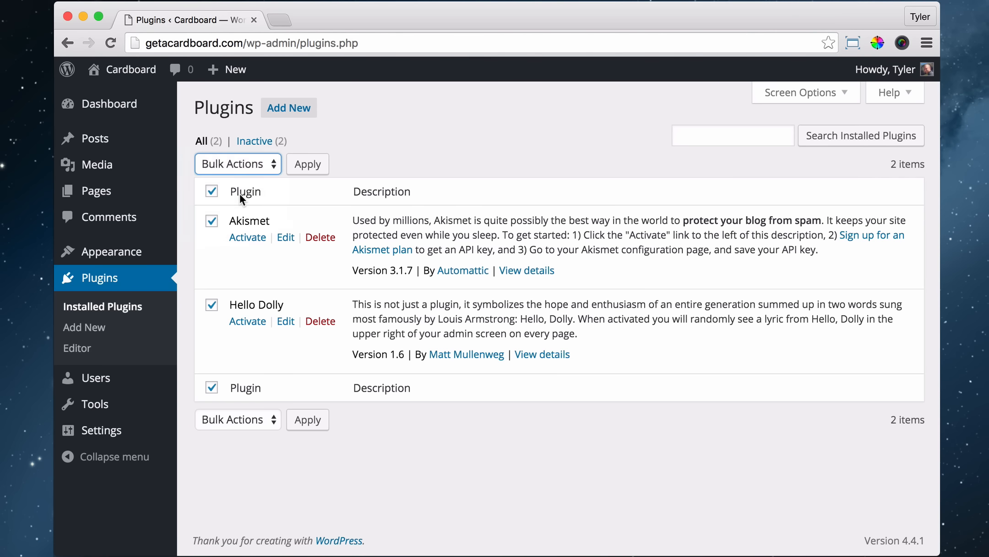
{"action": "left_click", "coordinate": [306, 166]}
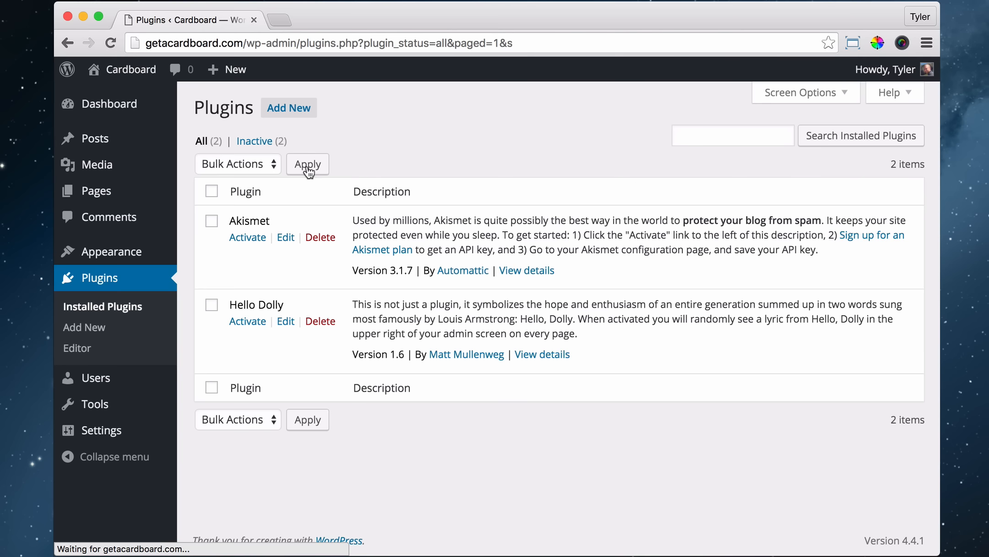
Bulk-delete Akismet and Hello Dolly, confirm file removal, and return to the dashboard
{"action": "left_click", "coordinate": [211, 192]}
{"action": "left_click", "coordinate": [240, 164]}
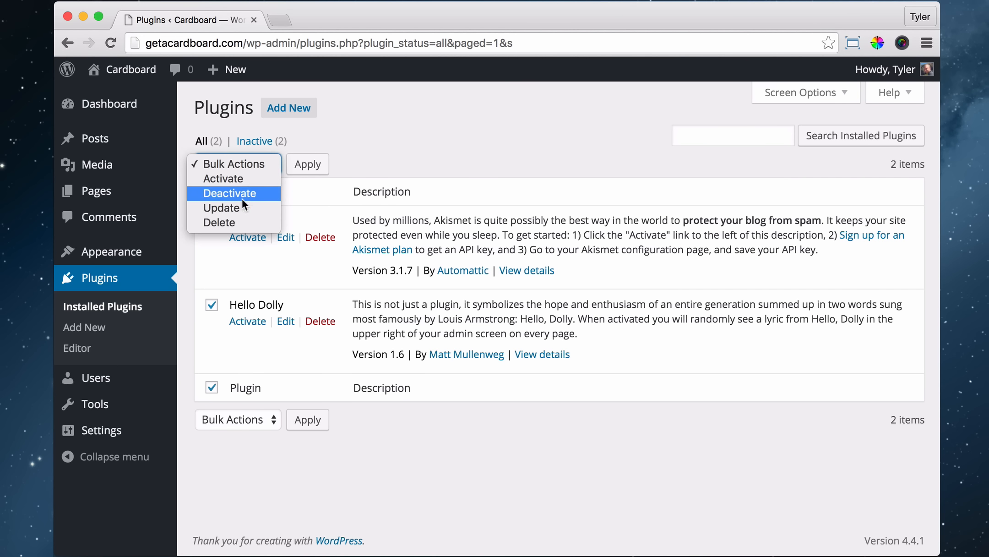
{"action": "left_click", "coordinate": [239, 222]}
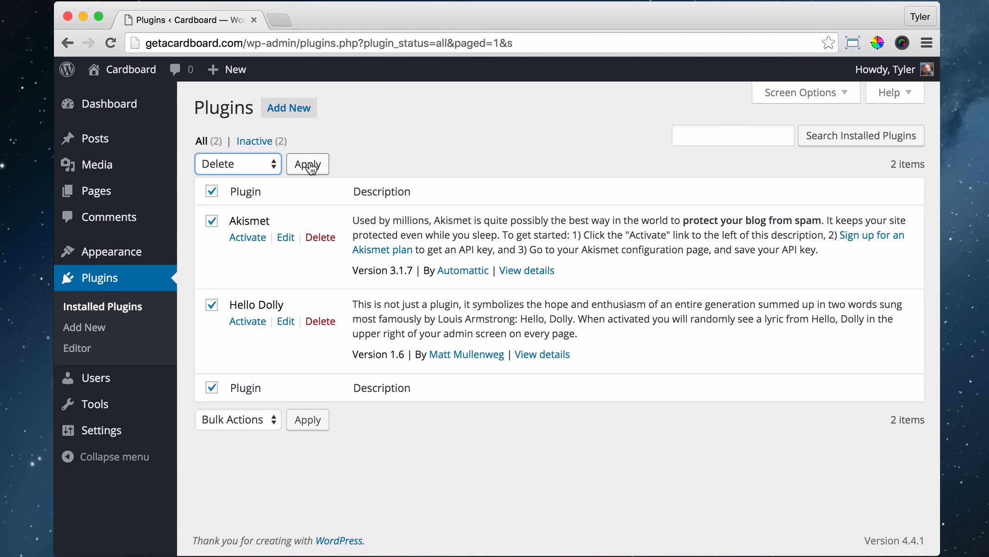
{"action": "left_click", "coordinate": [309, 165]}
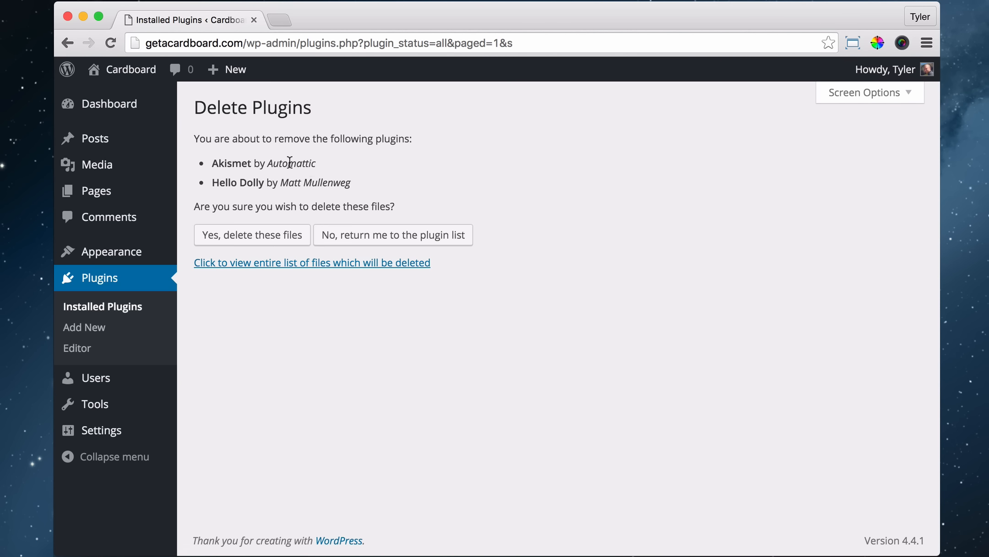
{"action": "left_click", "coordinate": [257, 235]}
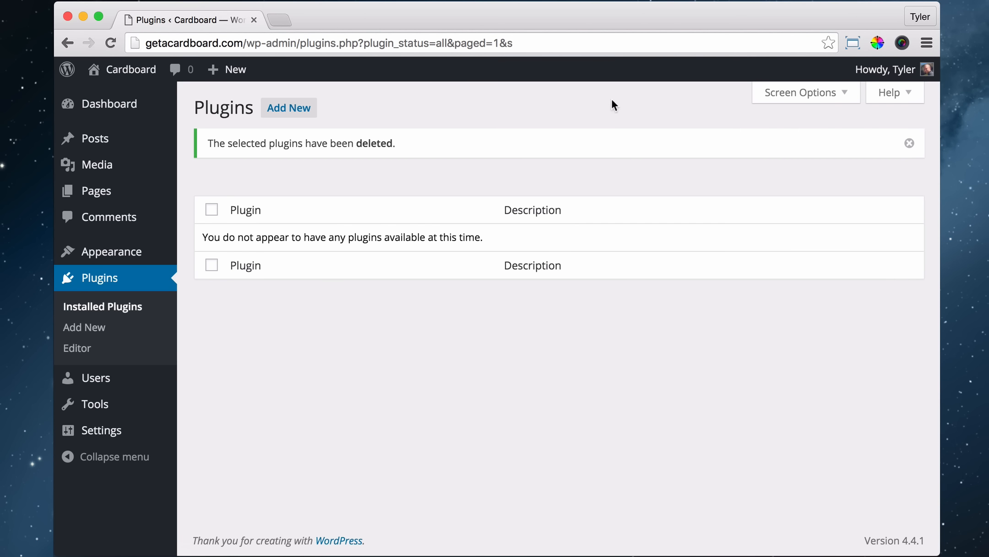
{"action": "double_click", "coordinate": [223, 105]}
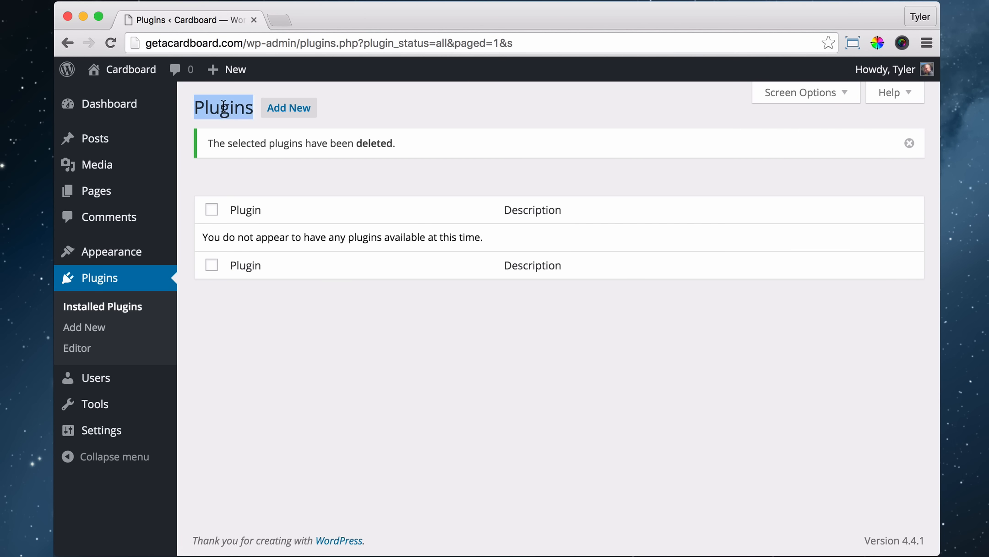
{"action": "left_click", "coordinate": [104, 106]}
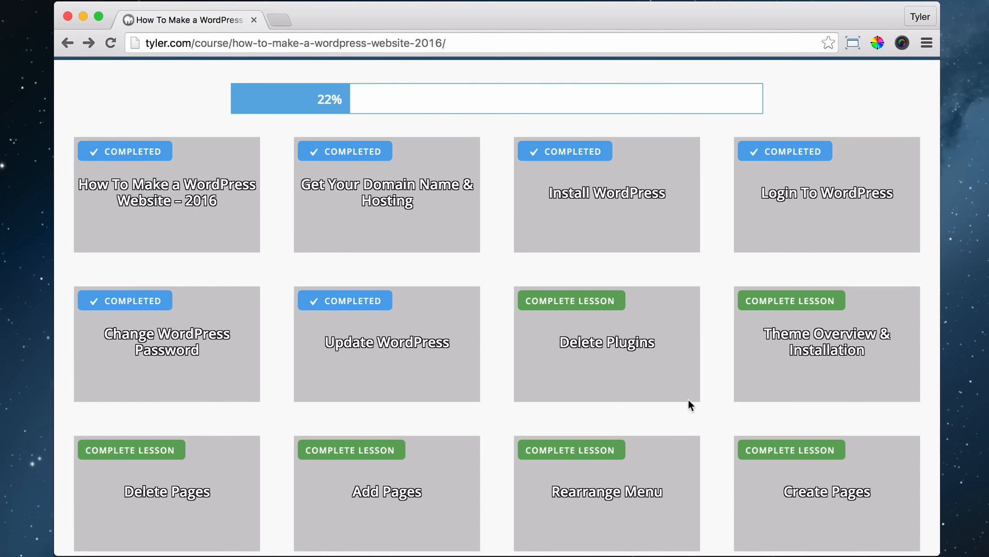
Mark the Delete Plugins lesson complete on the course page
{"action": "left_click", "coordinate": [566, 305]}
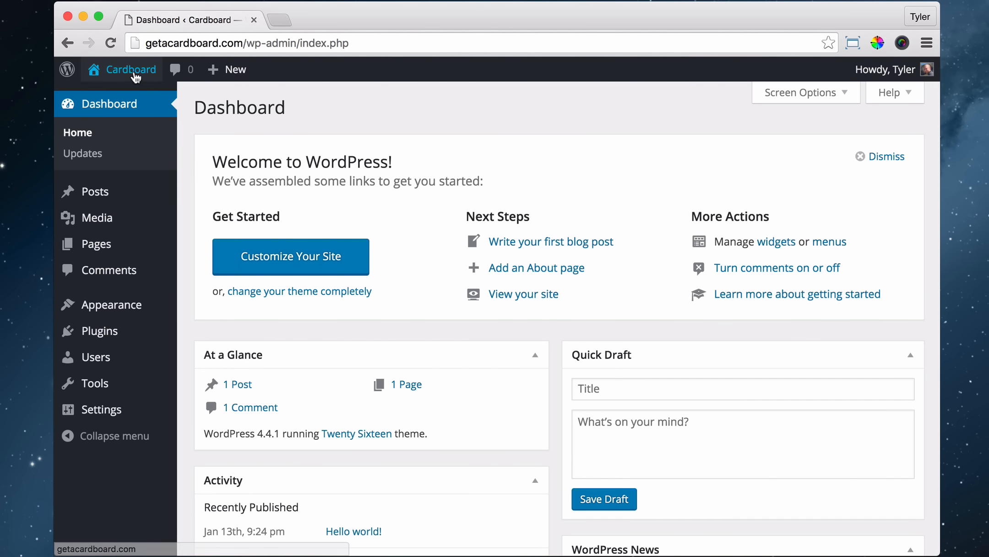
{"action": "mouse_move", "coordinate": [131, 70]}
{"action": "left_click", "coordinate": [130, 97]}
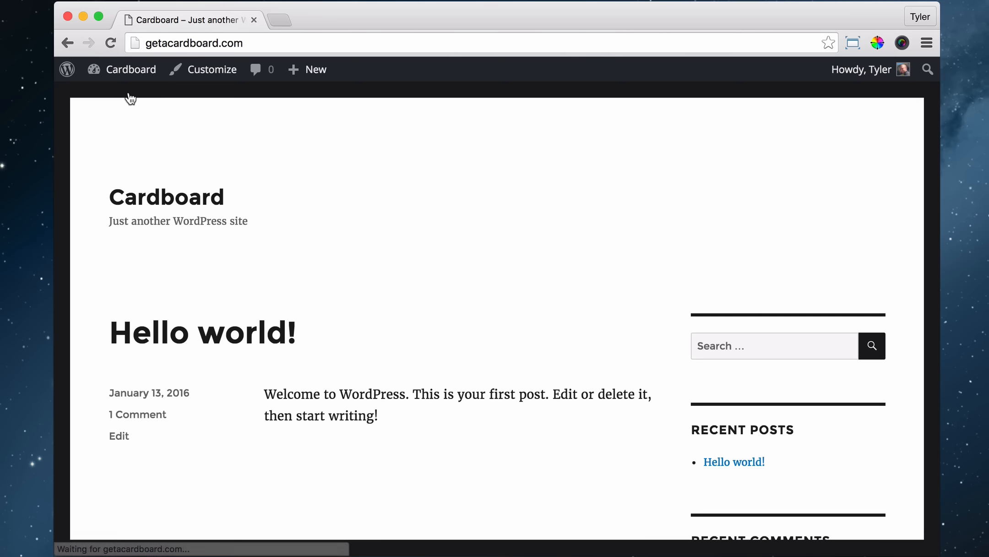
{"action": "scroll", "coordinate": [384, 206], "scroll_direction": "down", "scroll_amount": 10}
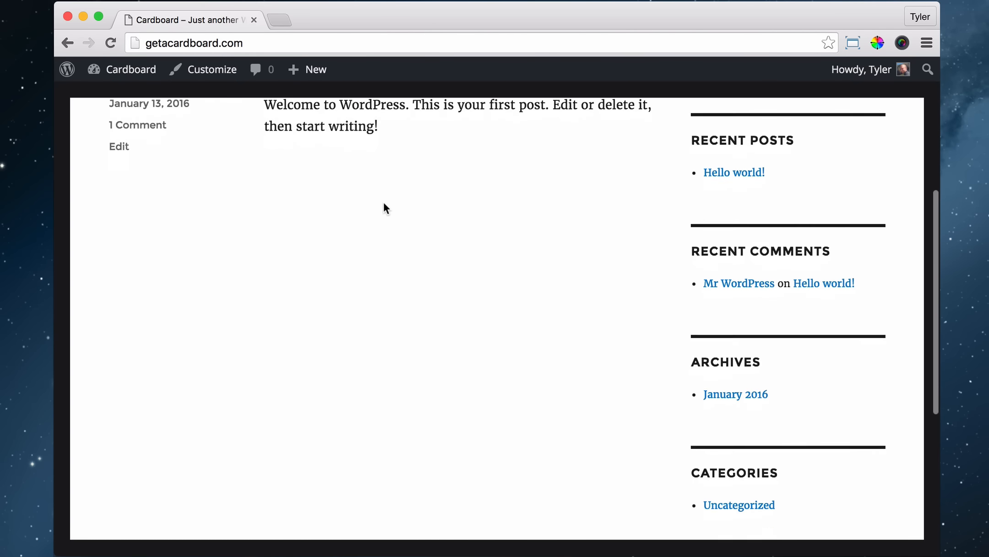
{"action": "scroll", "coordinate": [398, 203], "scroll_direction": "up", "scroll_amount": 10}
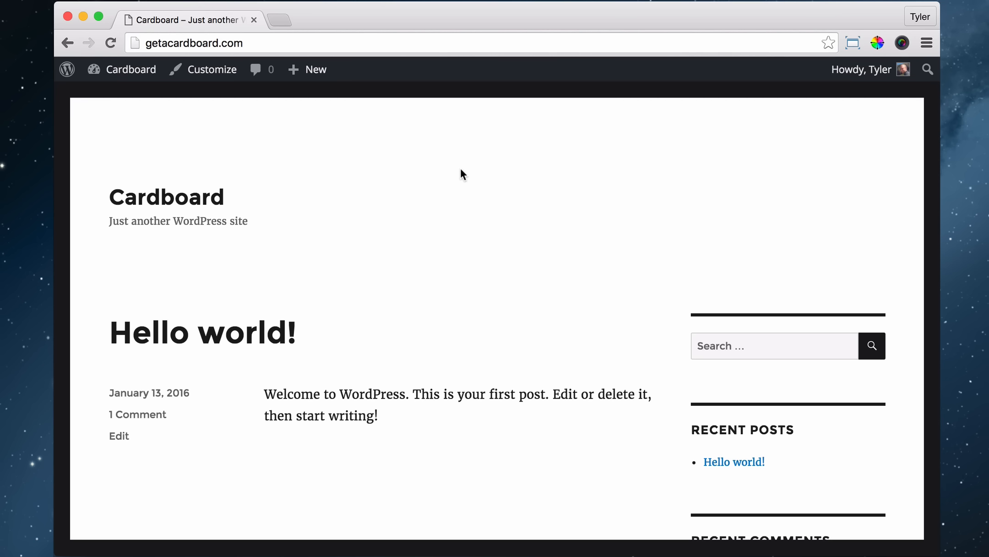
{"action": "scroll", "coordinate": [461, 169], "scroll_direction": "down", "scroll_amount": 3}
{"action": "scroll", "coordinate": [420, 170], "scroll_direction": "up", "scroll_amount": 4}
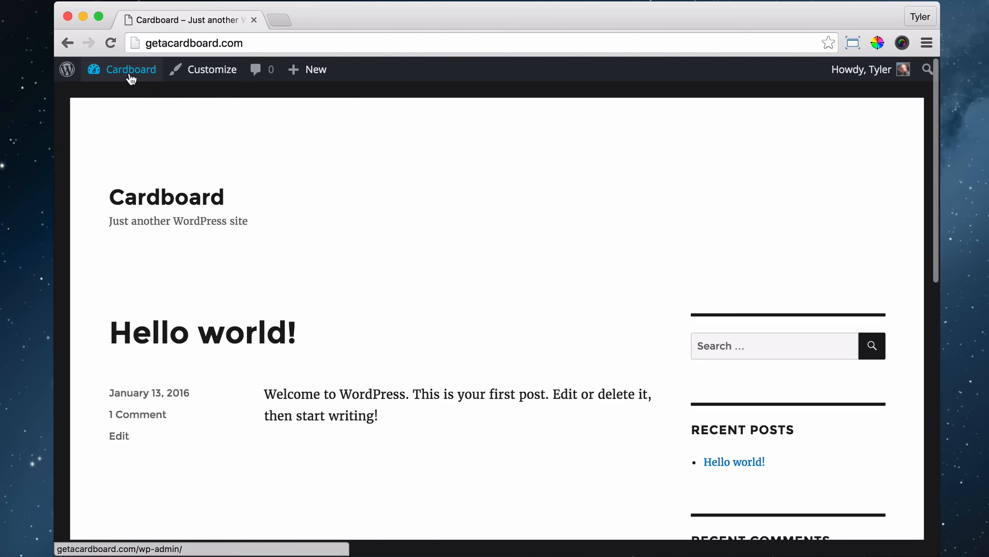
{"action": "mouse_move", "coordinate": [131, 79]}
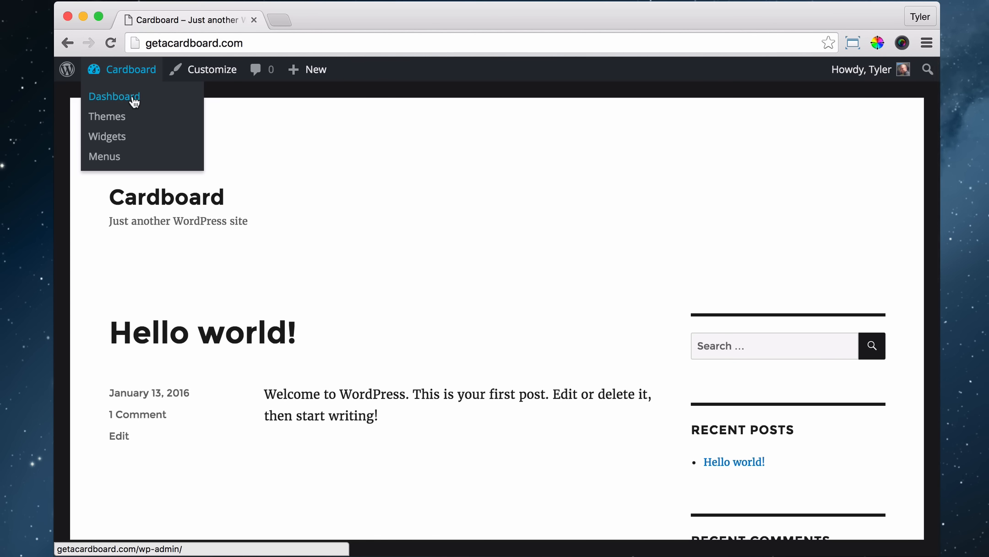
{"action": "left_click", "coordinate": [134, 101]}
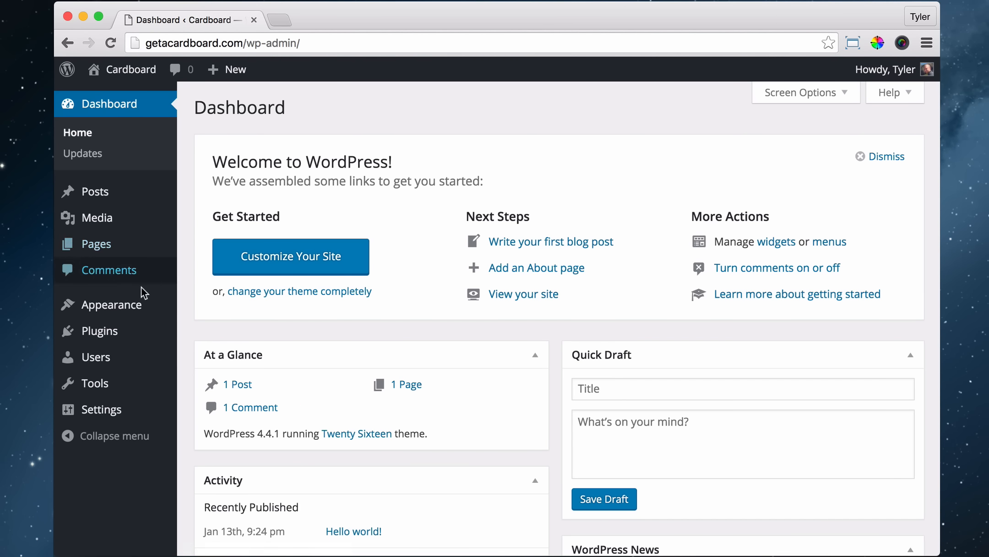
{"action": "mouse_move", "coordinate": [112, 312]}
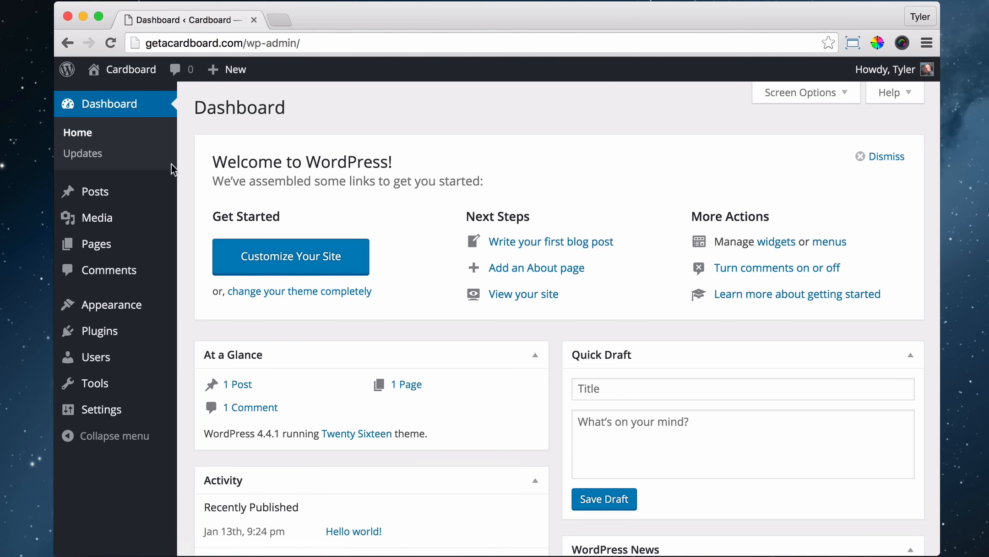
Open Appearance > Themes to view Twenty Sixteen (active), Twenty Fifteen and Twenty Fourteen
{"action": "left_click", "coordinate": [222, 309]}
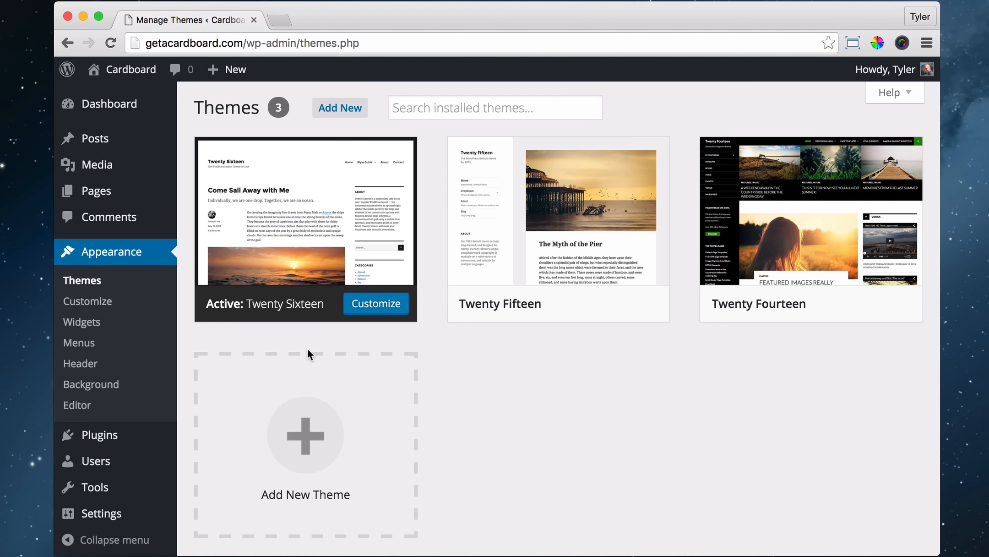
{"action": "mouse_move", "coordinate": [556, 249]}
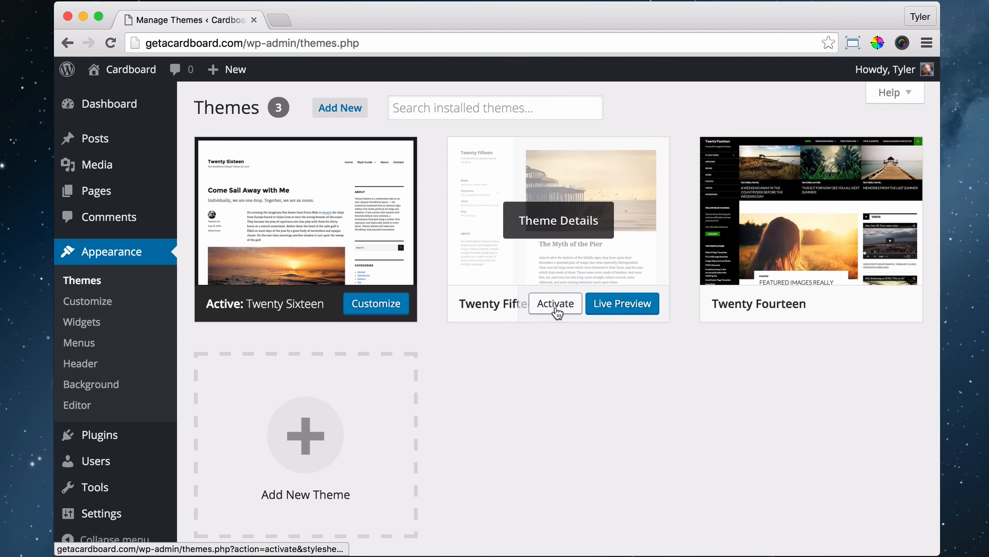
{"action": "mouse_move", "coordinate": [767, 227]}
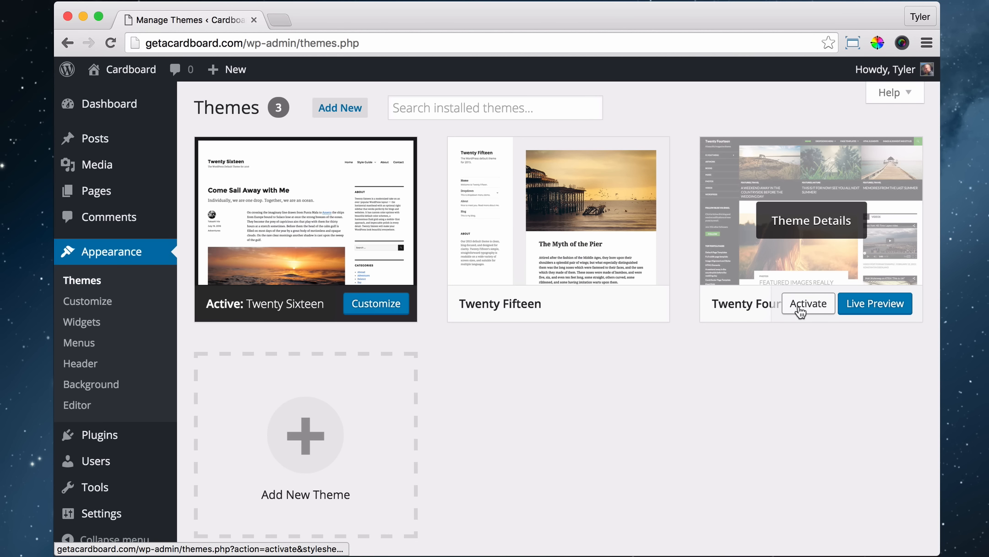
{"action": "mouse_move", "coordinate": [628, 213]}
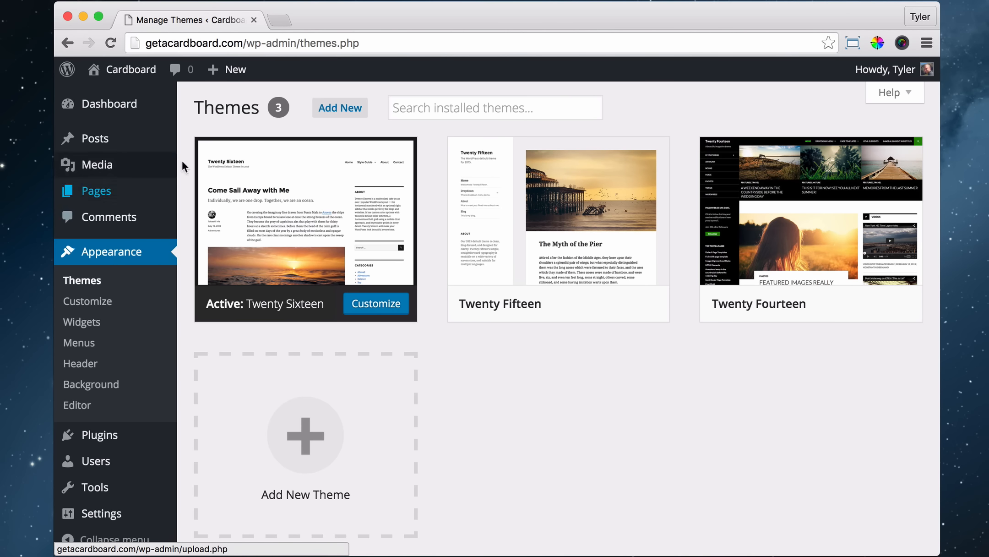
Open Add Themes and scroll through the 15 featured themes, ending back at the top
{"action": "left_click", "coordinate": [344, 112]}
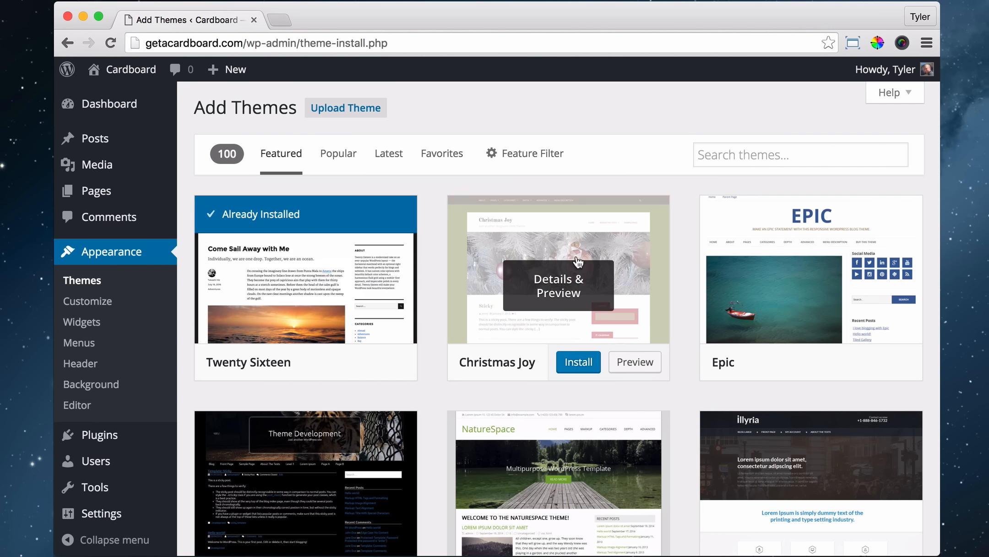
{"action": "scroll", "coordinate": [840, 249], "scroll_direction": "down", "scroll_amount": 5}
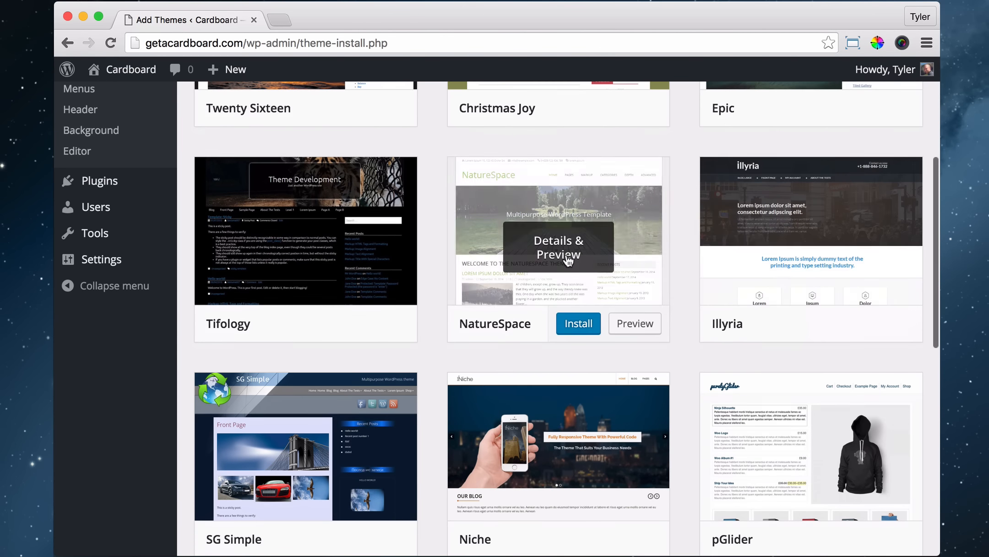
{"action": "scroll", "coordinate": [346, 226], "scroll_direction": "down", "scroll_amount": 3}
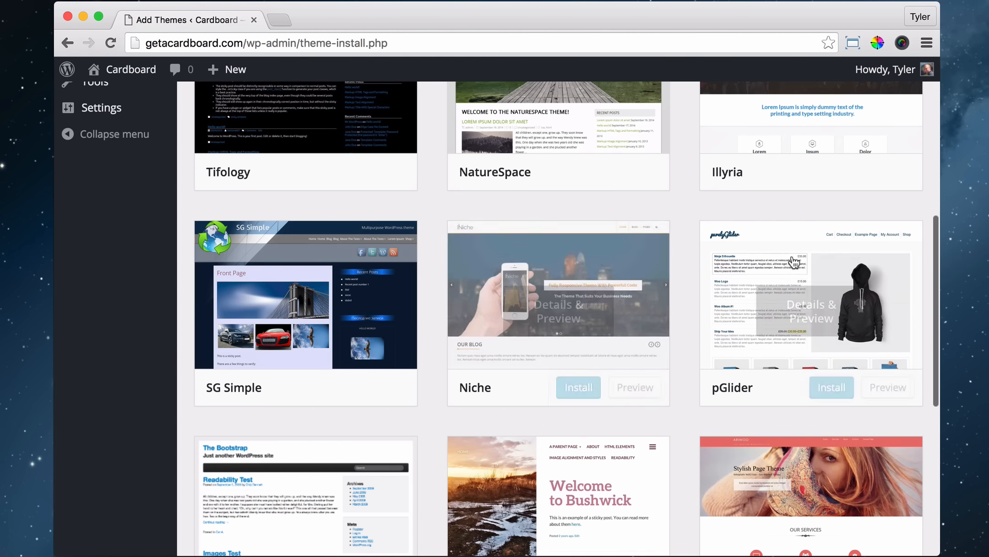
{"action": "scroll", "coordinate": [816, 262], "scroll_direction": "down", "scroll_amount": 3}
{"action": "scroll", "coordinate": [816, 262], "scroll_direction": "down", "scroll_amount": 1}
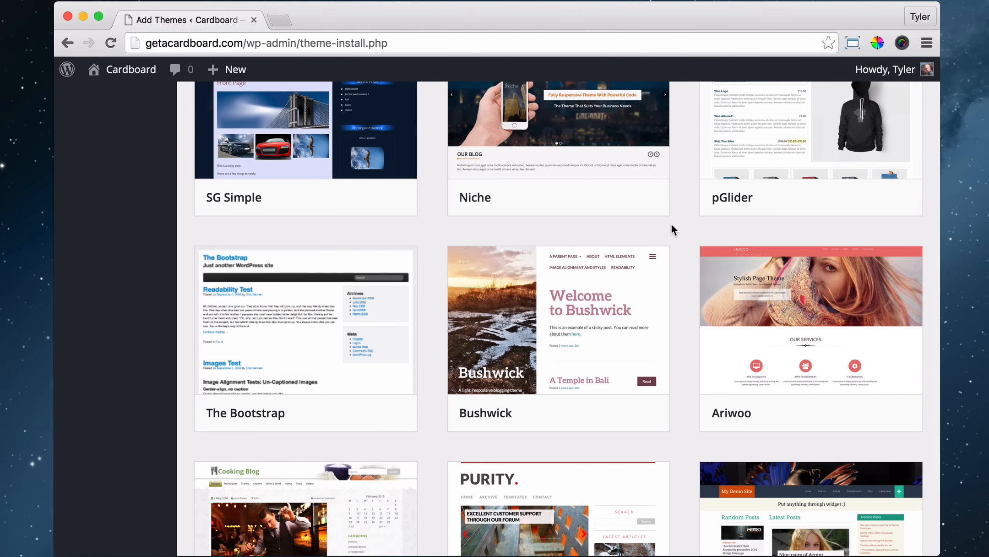
{"action": "scroll", "coordinate": [670, 223], "scroll_direction": "down", "scroll_amount": 1}
{"action": "scroll", "coordinate": [419, 240], "scroll_direction": "down", "scroll_amount": 3}
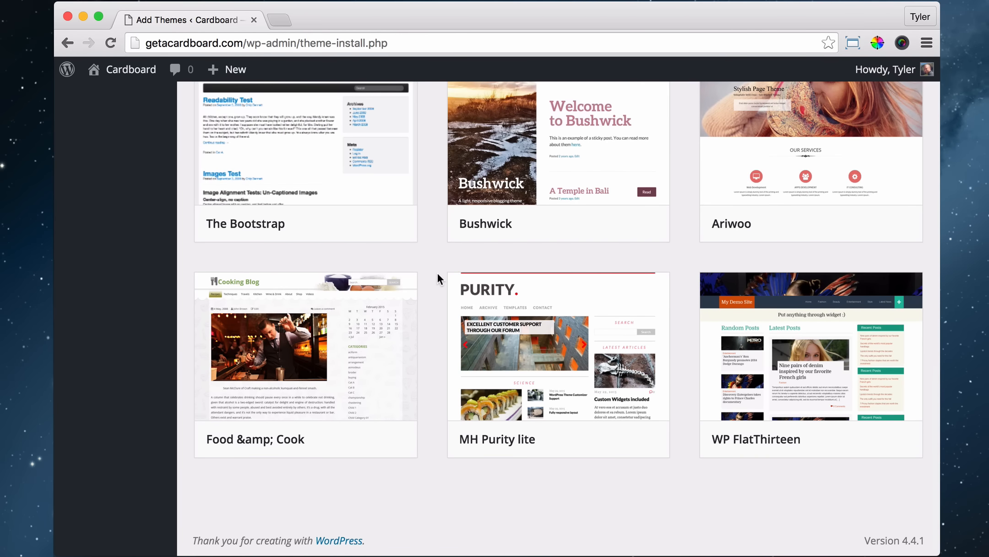
{"action": "scroll", "coordinate": [439, 277], "scroll_direction": "up", "scroll_amount": 10}
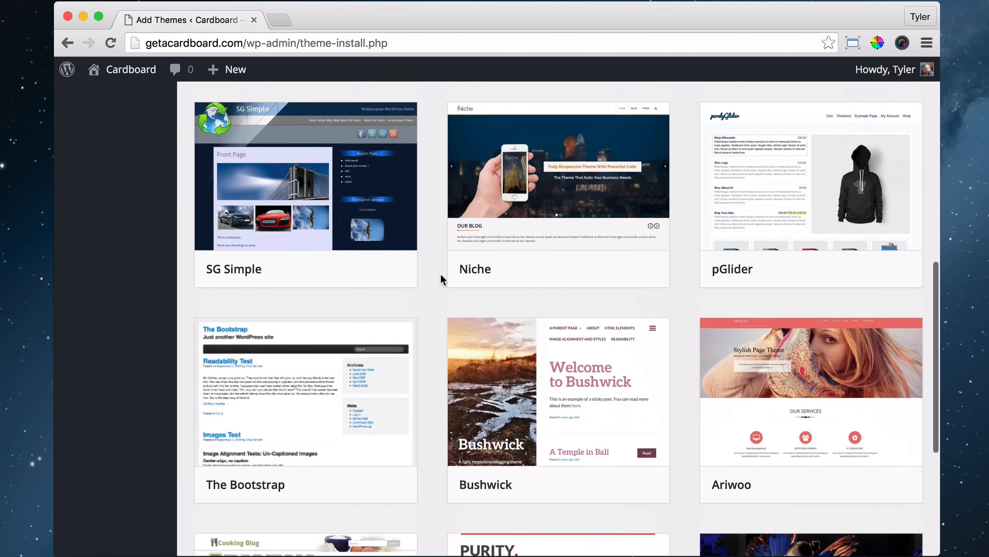
{"action": "scroll", "coordinate": [439, 276], "scroll_direction": "up", "scroll_amount": 3}
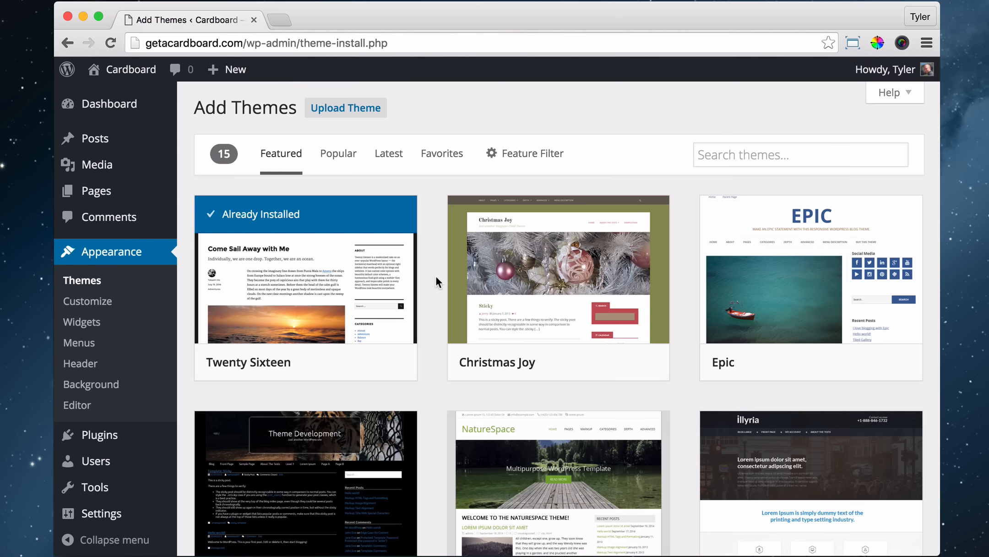
{"action": "scroll", "coordinate": [436, 275], "scroll_direction": "down", "scroll_amount": 3}
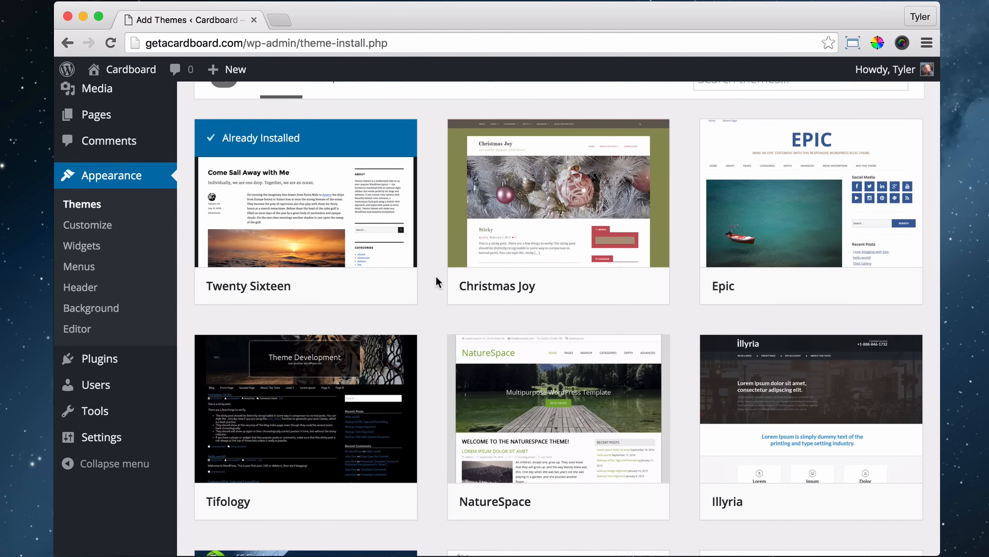
{"action": "scroll", "coordinate": [436, 275], "scroll_direction": "up", "scroll_amount": 3}
{"action": "mouse_move", "coordinate": [665, 244]}
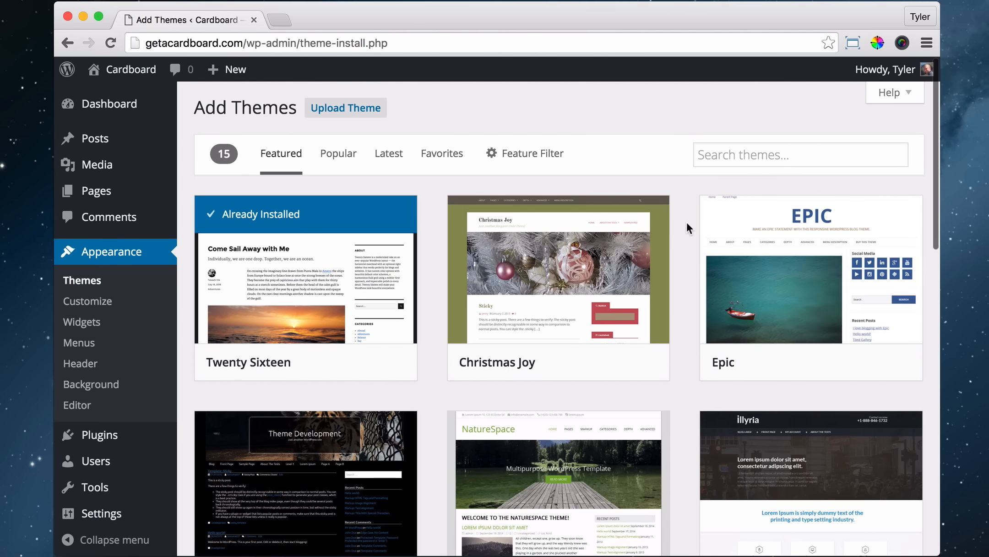
{"action": "scroll", "coordinate": [686, 222], "scroll_direction": "down", "scroll_amount": 5}
{"action": "scroll", "coordinate": [686, 224], "scroll_direction": "down", "scroll_amount": 7}
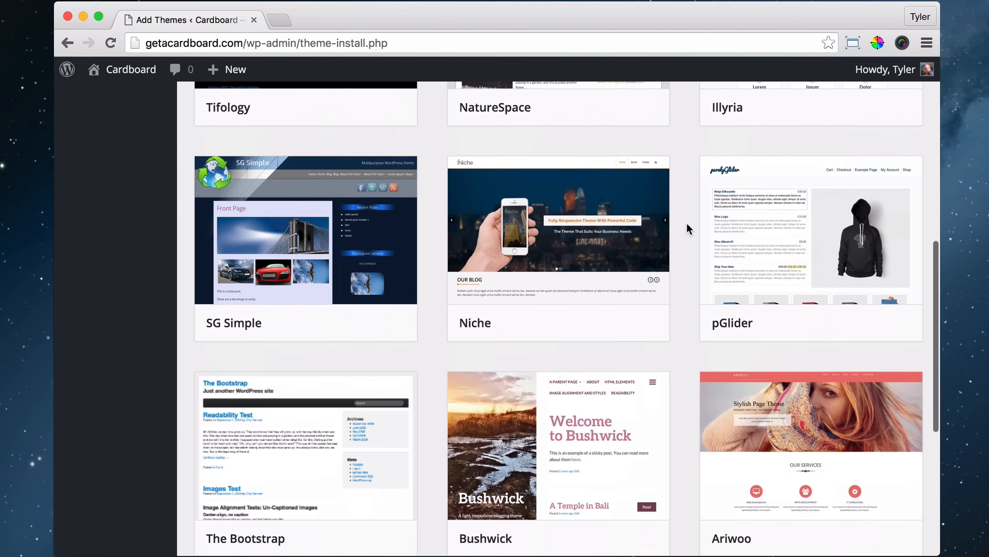
{"action": "scroll", "coordinate": [685, 223], "scroll_direction": "down", "scroll_amount": 4}
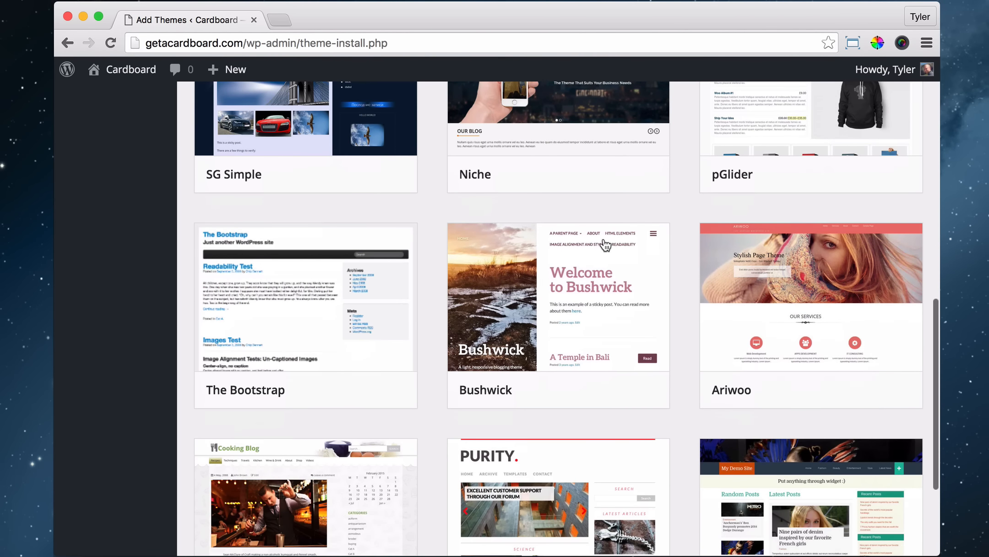
{"action": "mouse_move", "coordinate": [505, 261]}
{"action": "scroll", "coordinate": [613, 303], "scroll_direction": "down", "scroll_amount": 2}
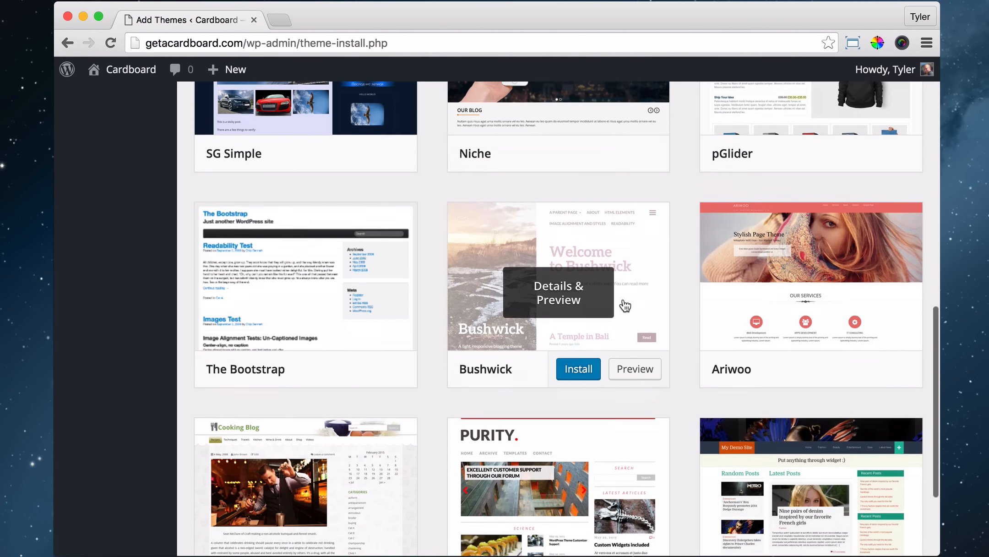
{"action": "scroll", "coordinate": [463, 213], "scroll_direction": "down", "scroll_amount": 2}
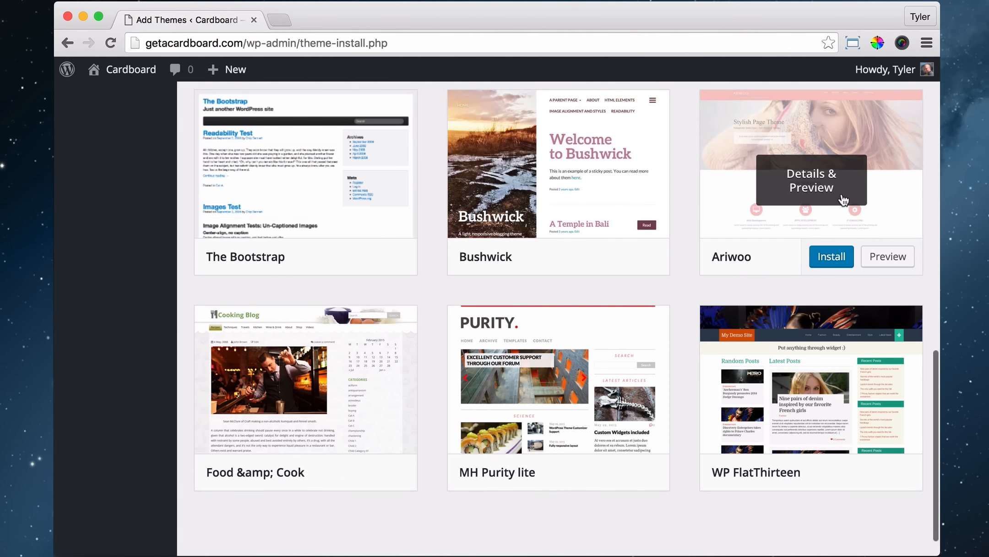
{"action": "scroll", "coordinate": [694, 201], "scroll_direction": "up", "scroll_amount": 1}
{"action": "scroll", "coordinate": [691, 199], "scroll_direction": "down", "scroll_amount": 3}
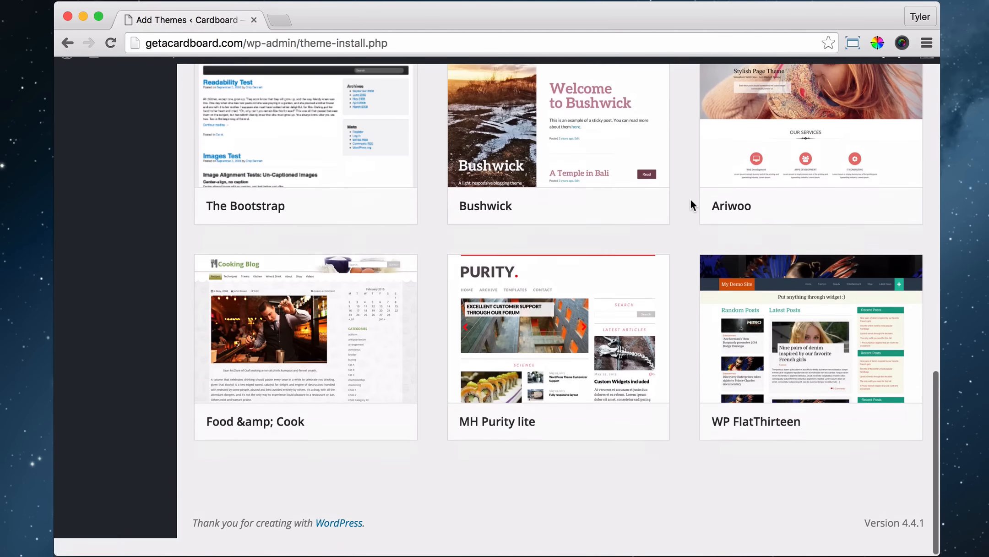
{"action": "scroll", "coordinate": [690, 199], "scroll_direction": "up", "scroll_amount": 8}
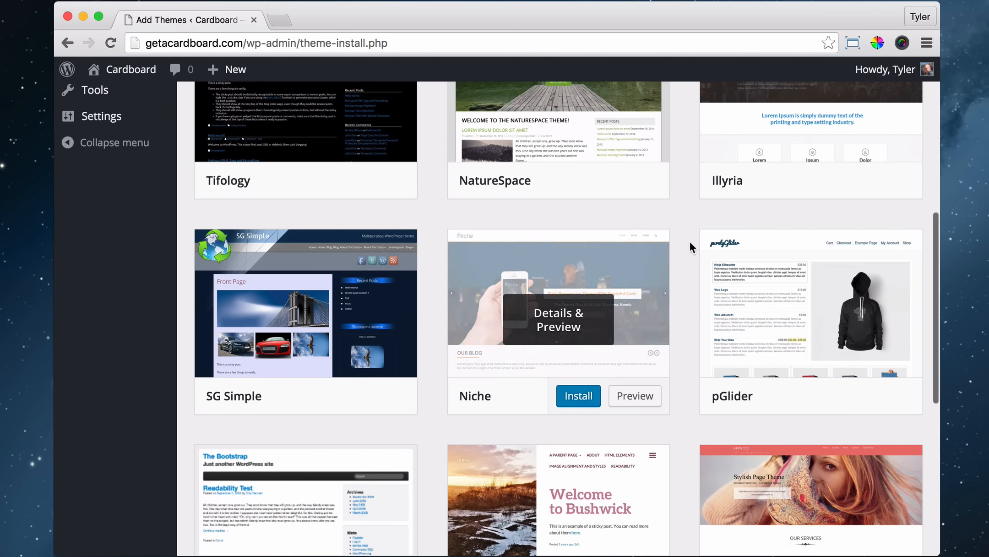
{"action": "scroll", "coordinate": [689, 240], "scroll_direction": "up", "scroll_amount": 5}
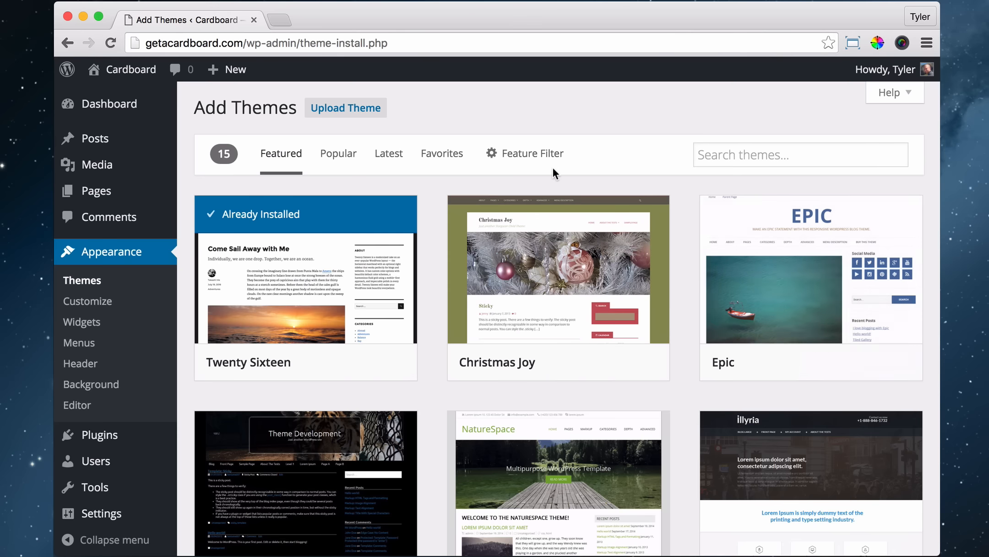
Load tesseracttheme.com in a new browser tab
{"action": "left_click", "coordinate": [281, 19]}
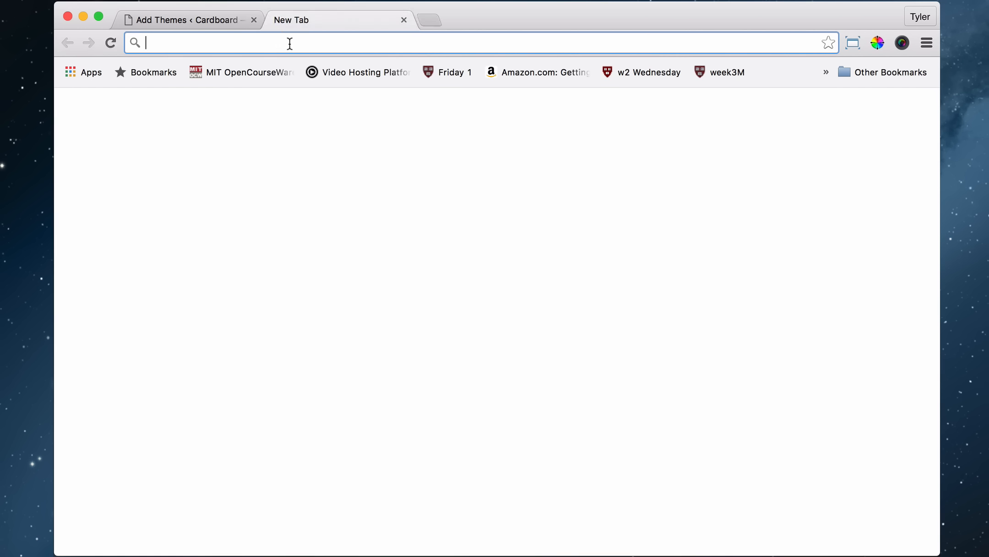
{"action": "type", "text": "tesse"}
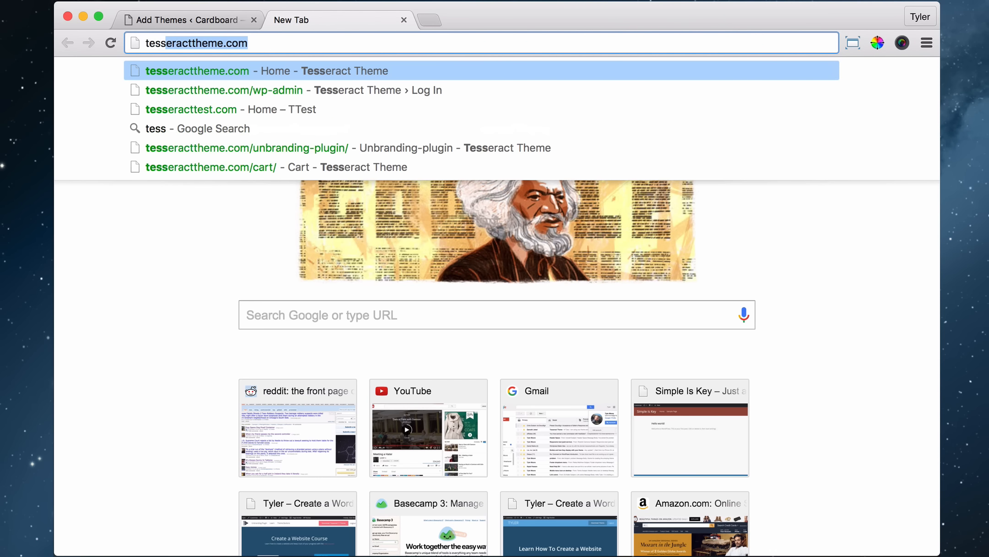
{"action": "type", "text": "ract"}
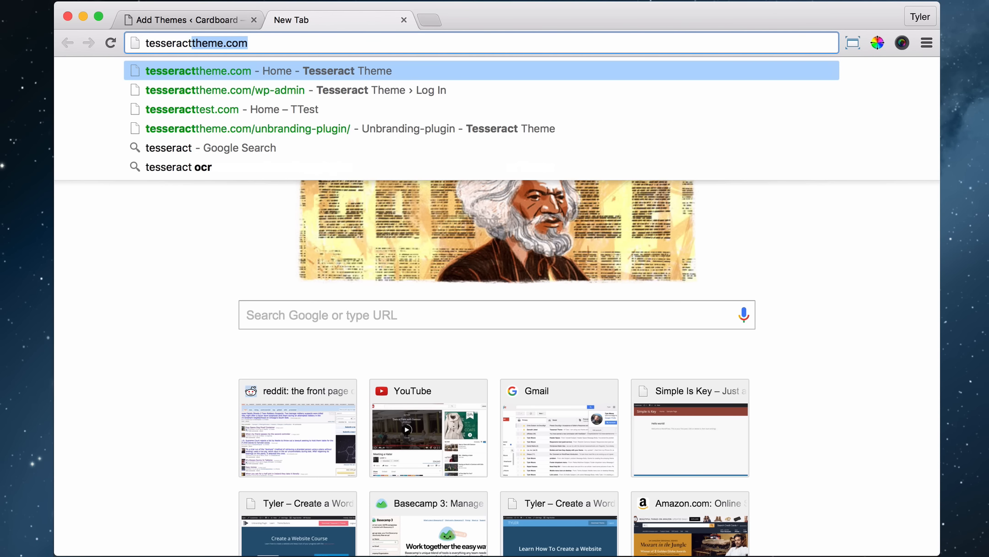
{"action": "type", "text": "theme"}
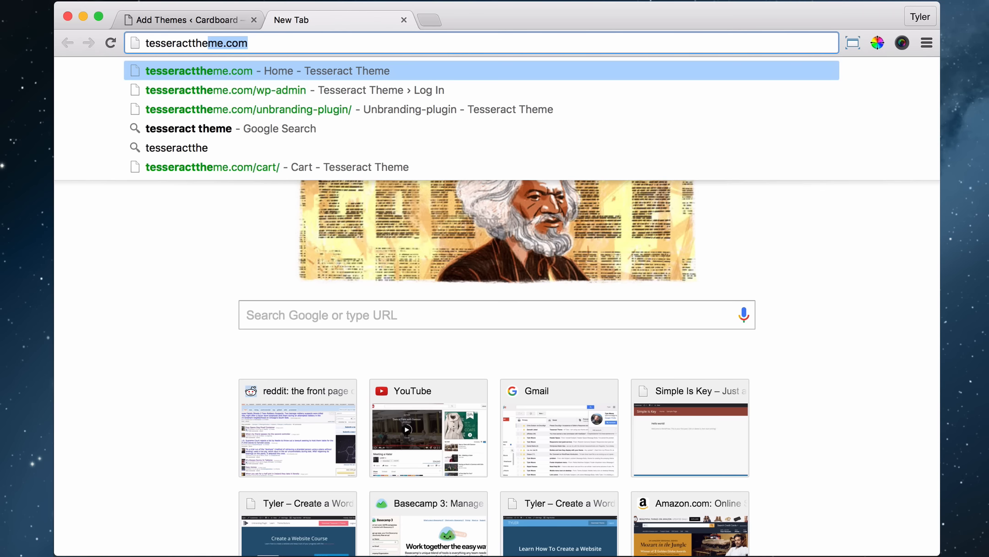
{"action": "type", "text": ".com"}
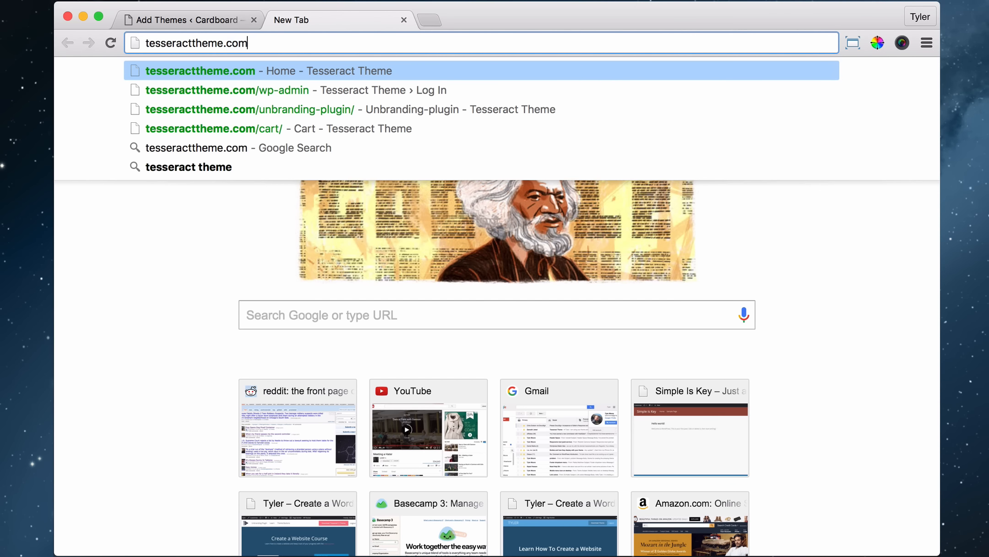
{"action": "key", "text": "Return"}
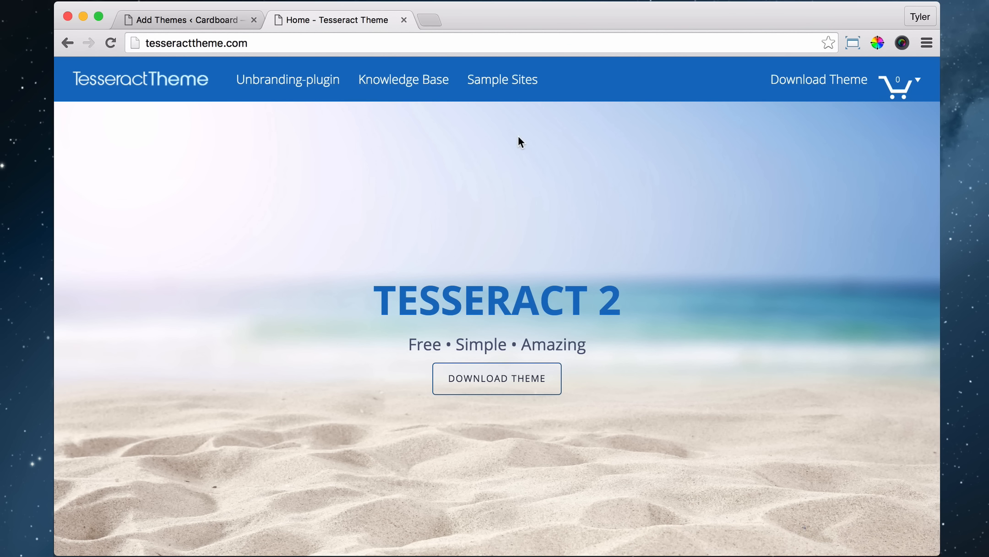
{"action": "mouse_move", "coordinate": [379, 297]}
{"action": "left_mouse_down"}
{"action": "mouse_move", "coordinate": [601, 301]}
{"action": "mouse_move", "coordinate": [382, 293]}
{"action": "left_mouse_up"}
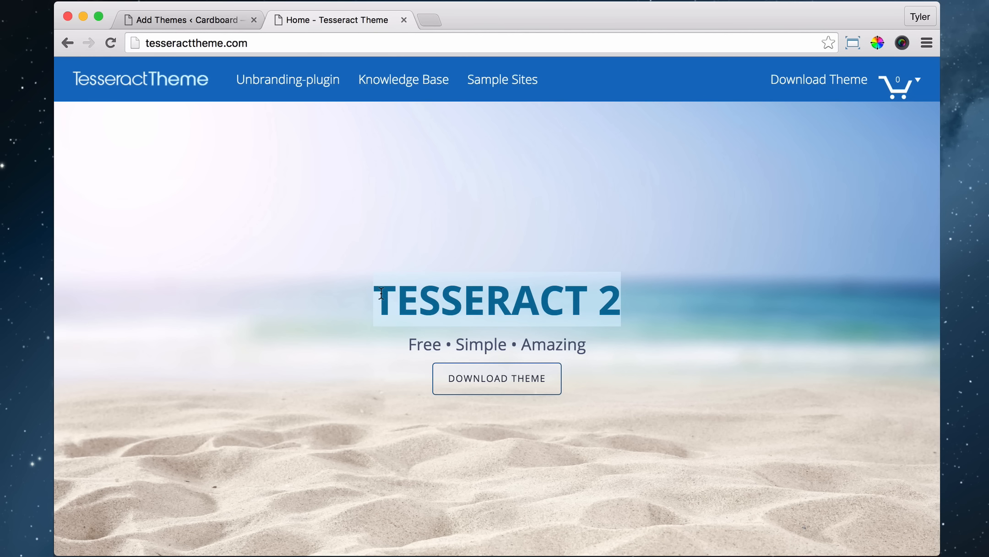
{"action": "left_click", "coordinate": [388, 293]}
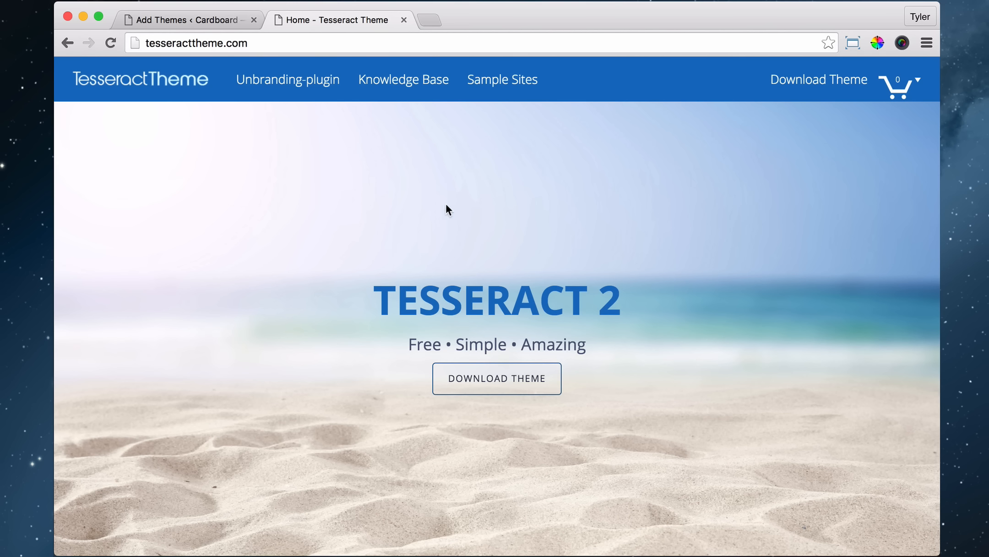
{"action": "scroll", "coordinate": [407, 212], "scroll_direction": "down", "scroll_amount": 2}
{"action": "scroll", "coordinate": [406, 213], "scroll_direction": "up", "scroll_amount": 2}
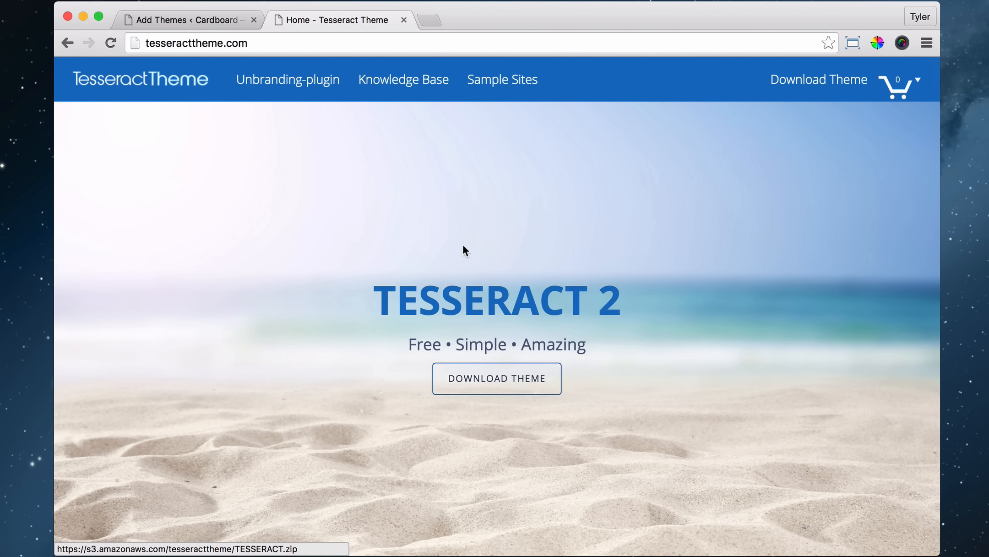
Browse through the Tesseract Sample Sites gallery
{"action": "left_click", "coordinate": [490, 86]}
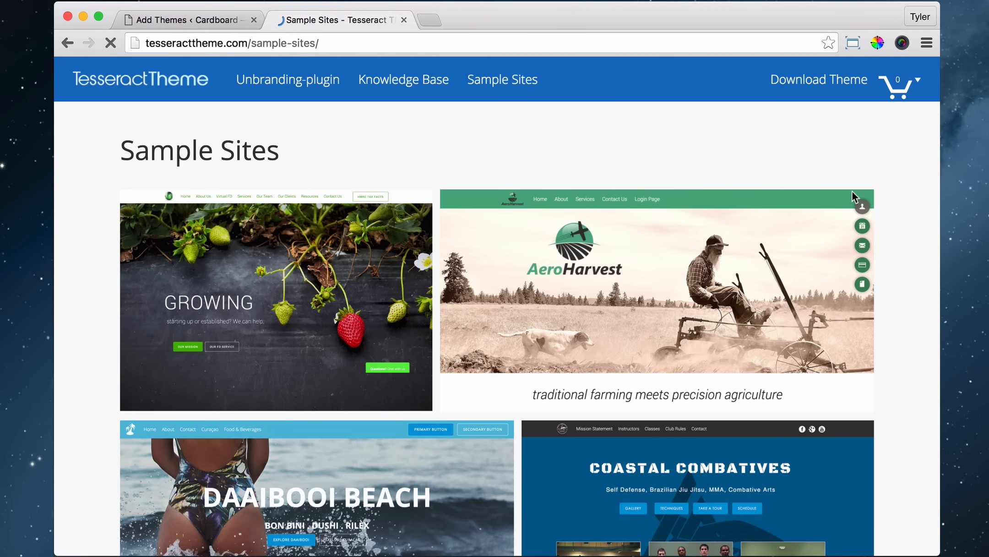
{"action": "scroll", "coordinate": [902, 209], "scroll_direction": "down", "scroll_amount": 3}
{"action": "scroll", "coordinate": [901, 209], "scroll_direction": "up", "scroll_amount": 3}
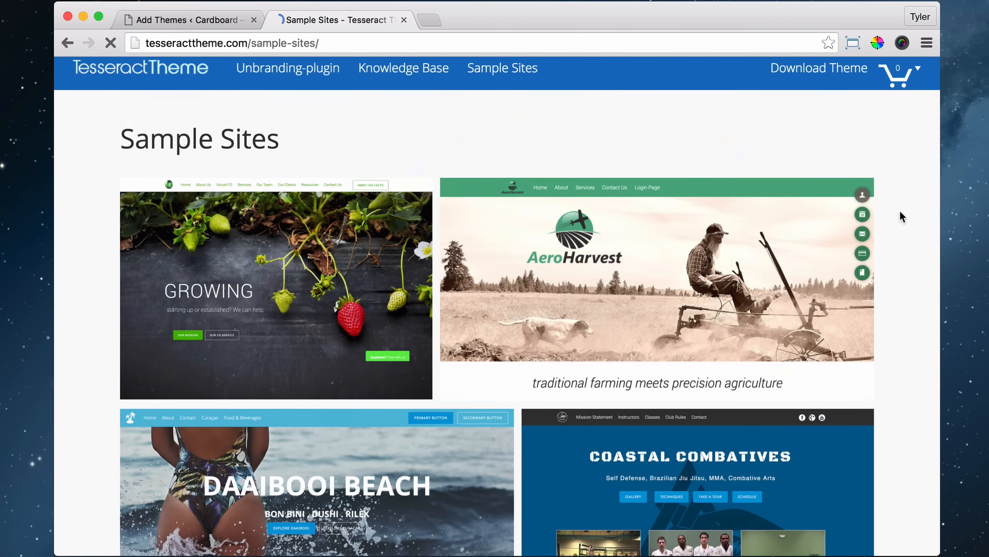
{"action": "scroll", "coordinate": [899, 213], "scroll_direction": "down", "scroll_amount": 5}
{"action": "scroll", "coordinate": [899, 215], "scroll_direction": "up", "scroll_amount": 4}
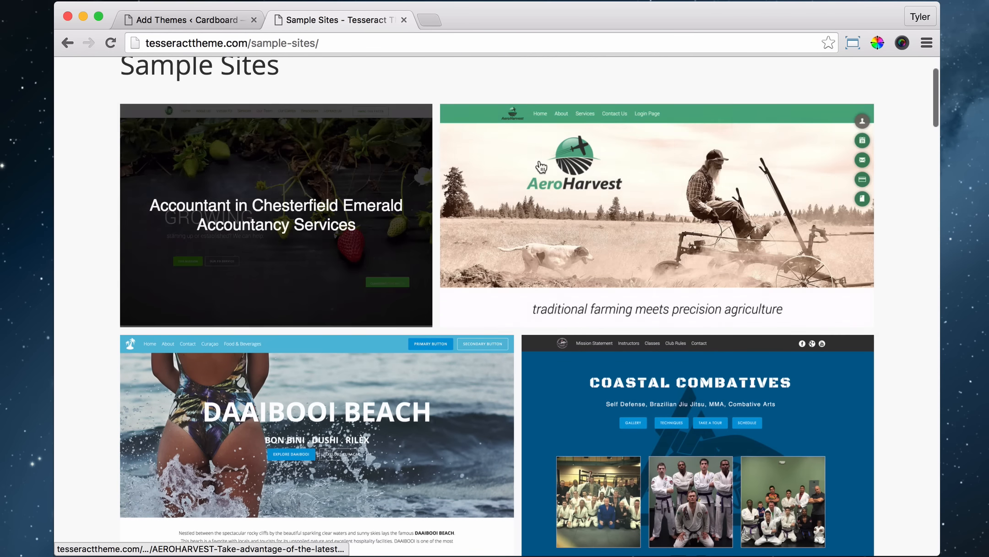
{"action": "scroll", "coordinate": [365, 378], "scroll_direction": "down", "scroll_amount": 5}
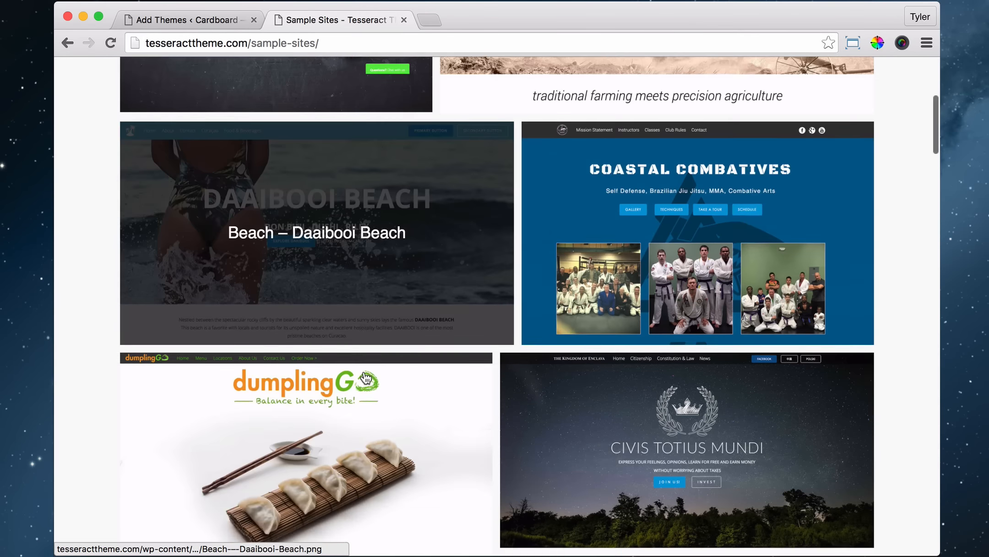
{"action": "scroll", "coordinate": [365, 378], "scroll_direction": "down", "scroll_amount": 6}
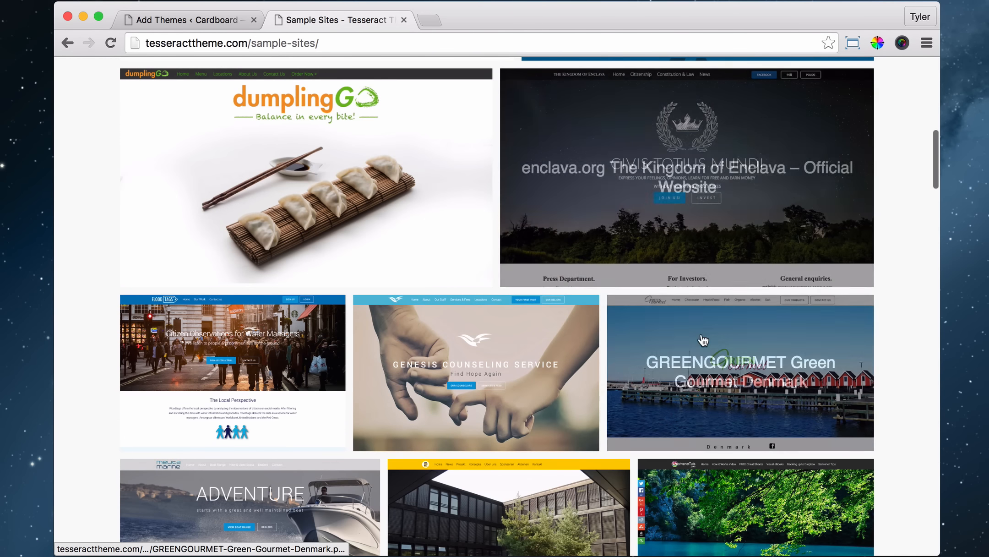
{"action": "scroll", "coordinate": [274, 338], "scroll_direction": "down", "scroll_amount": 4}
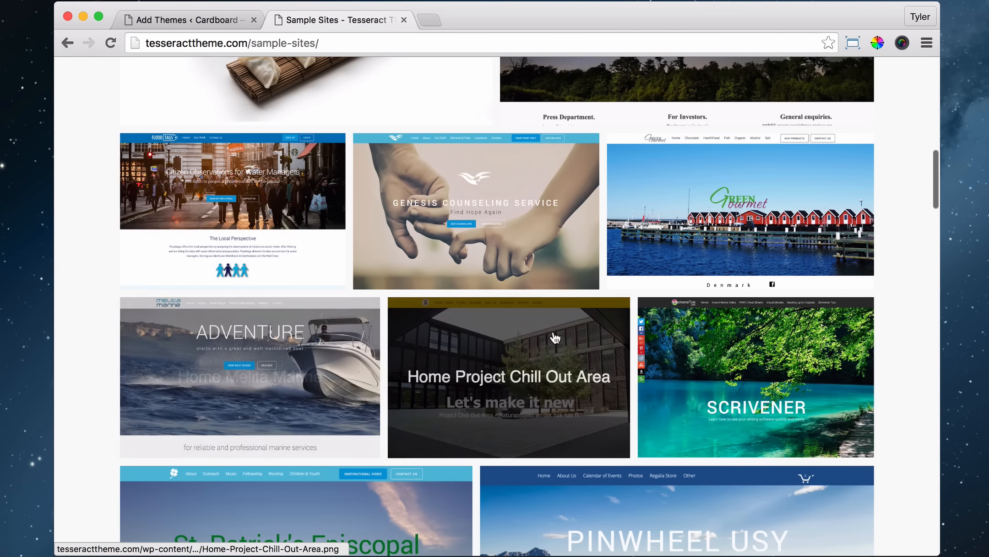
{"action": "scroll", "coordinate": [730, 361], "scroll_direction": "down", "scroll_amount": 2}
{"action": "scroll", "coordinate": [271, 285], "scroll_direction": "down", "scroll_amount": 4}
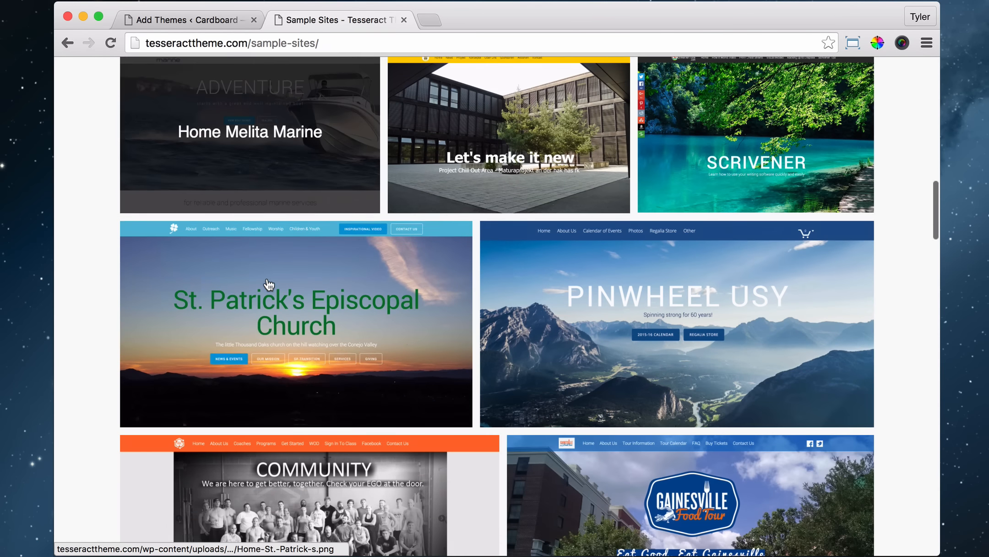
{"action": "scroll", "coordinate": [629, 313], "scroll_direction": "down", "scroll_amount": 4}
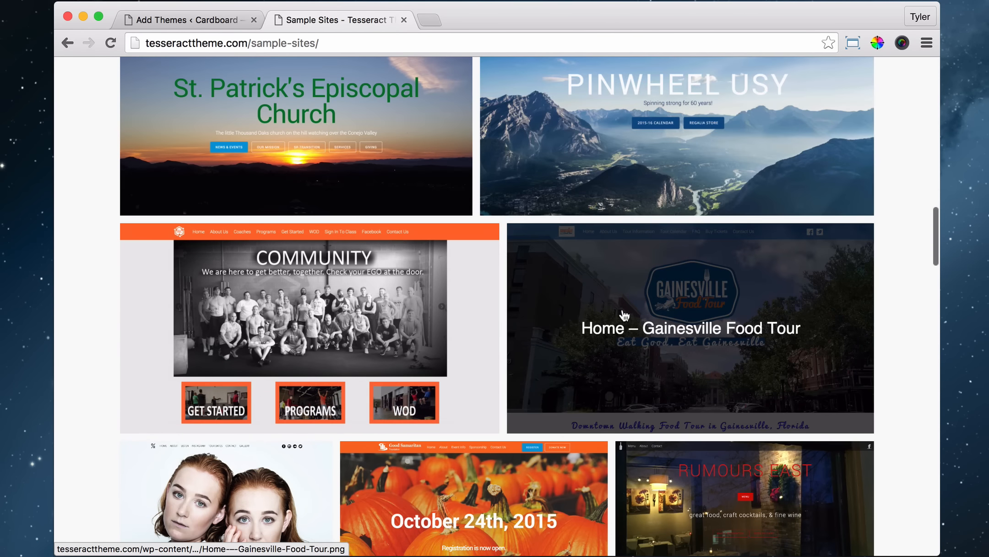
{"action": "scroll", "coordinate": [348, 314], "scroll_direction": "down", "scroll_amount": 4}
{"action": "scroll", "coordinate": [287, 327], "scroll_direction": "down", "scroll_amount": 4}
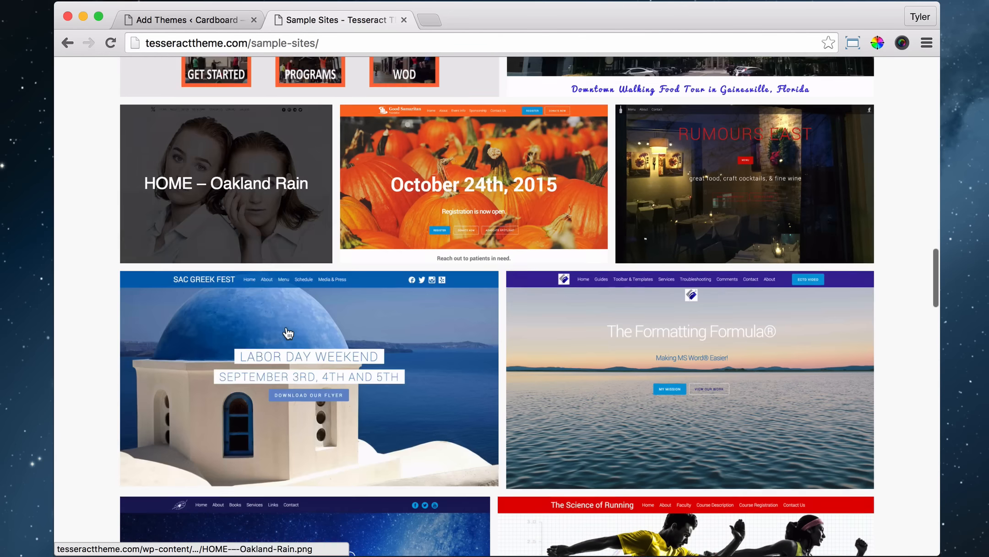
{"action": "scroll", "coordinate": [288, 327], "scroll_direction": "down", "scroll_amount": 4}
{"action": "scroll", "coordinate": [292, 327], "scroll_direction": "down", "scroll_amount": 4}
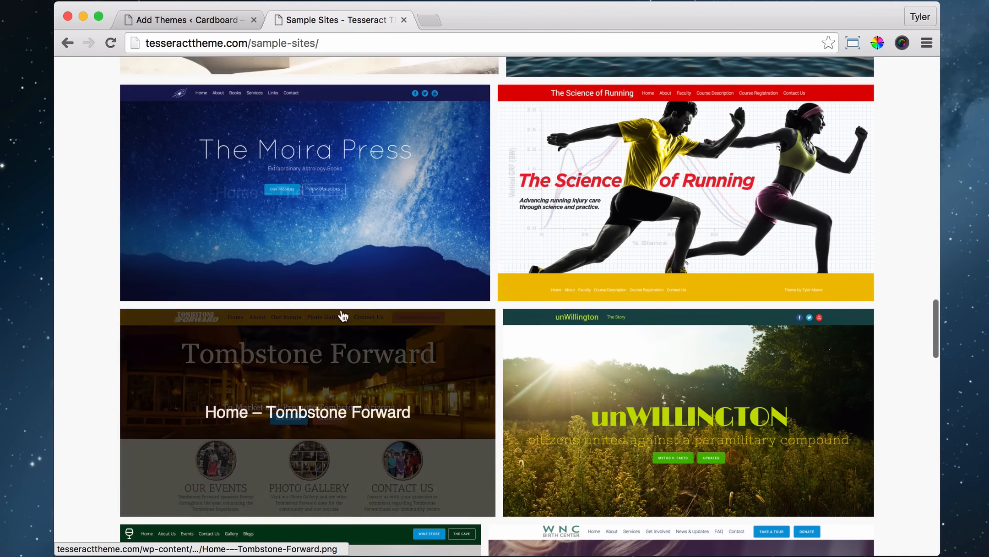
{"action": "scroll", "coordinate": [900, 274], "scroll_direction": "down", "scroll_amount": 3}
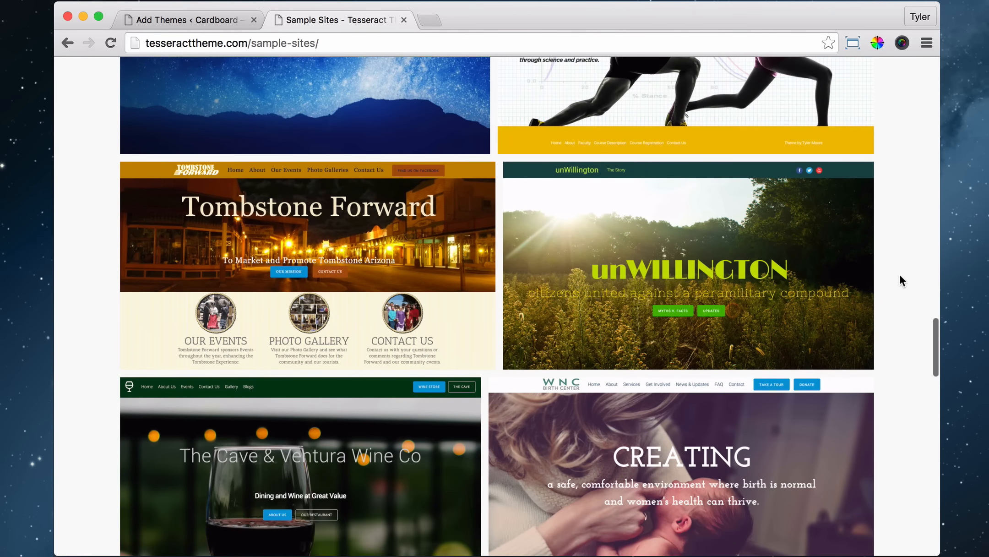
{"action": "scroll", "coordinate": [900, 276], "scroll_direction": "down", "scroll_amount": 3}
{"action": "scroll", "coordinate": [899, 276], "scroll_direction": "down", "scroll_amount": 12}
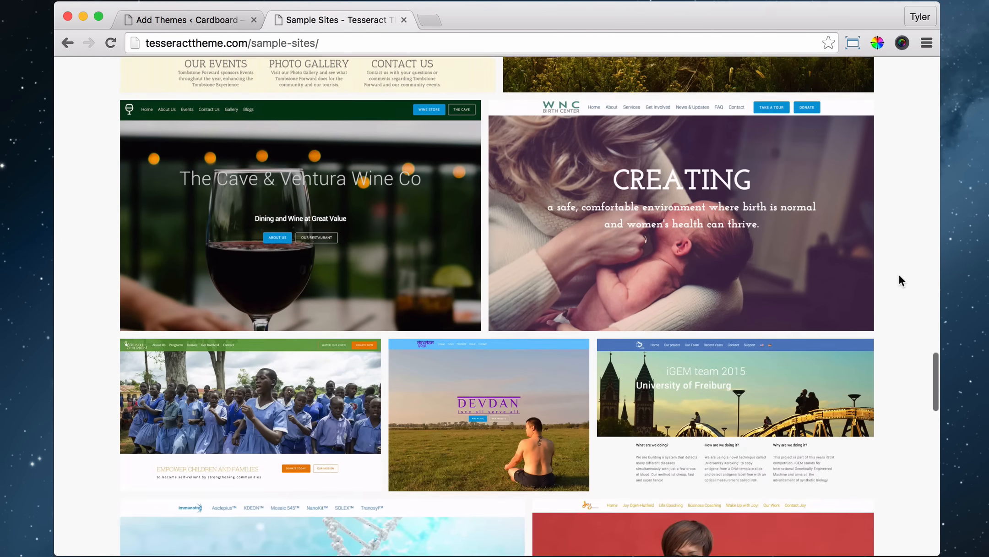
{"action": "scroll", "coordinate": [899, 276], "scroll_direction": "down", "scroll_amount": 12}
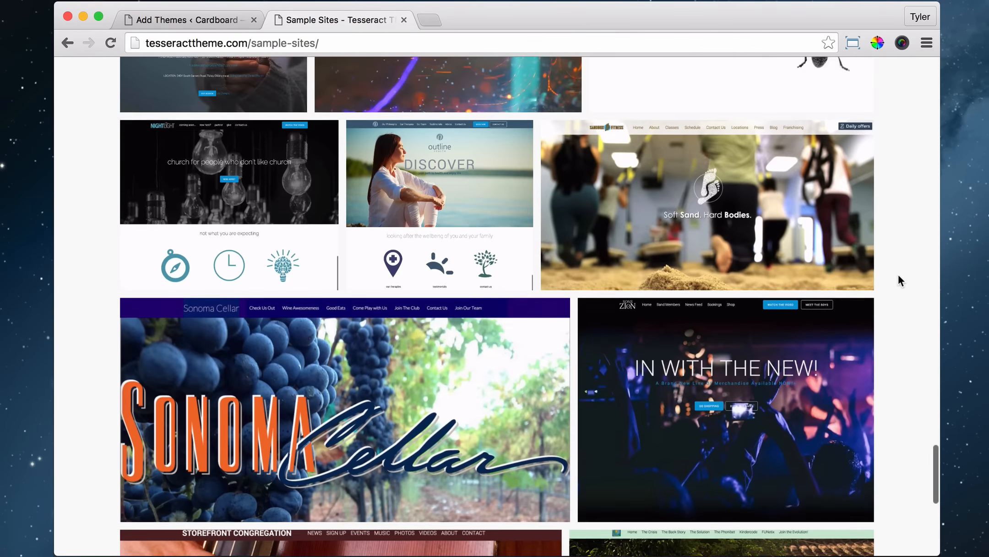
{"action": "scroll", "coordinate": [889, 284], "scroll_direction": "up", "scroll_amount": 20}
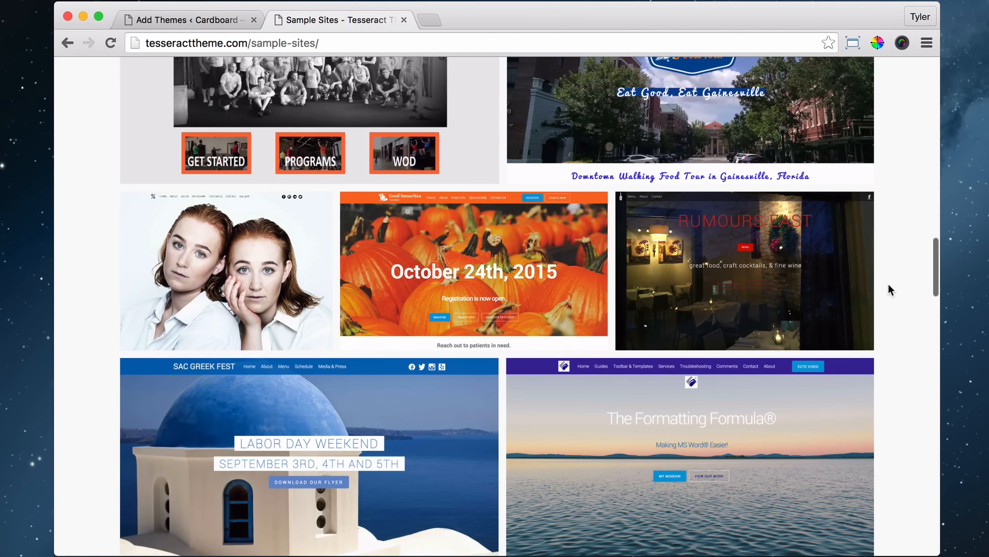
{"action": "scroll", "coordinate": [887, 285], "scroll_direction": "up", "scroll_amount": 6}
{"action": "scroll", "coordinate": [886, 283], "scroll_direction": "up", "scroll_amount": 20}
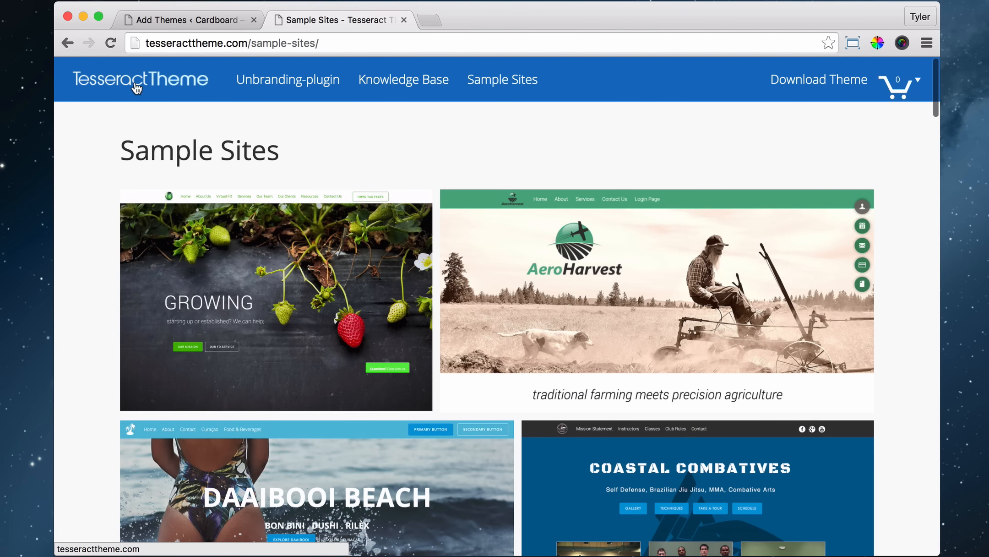
Download TESSERACT.zip from the Tesseract homepage and close the site tab
{"action": "left_click", "coordinate": [136, 86]}
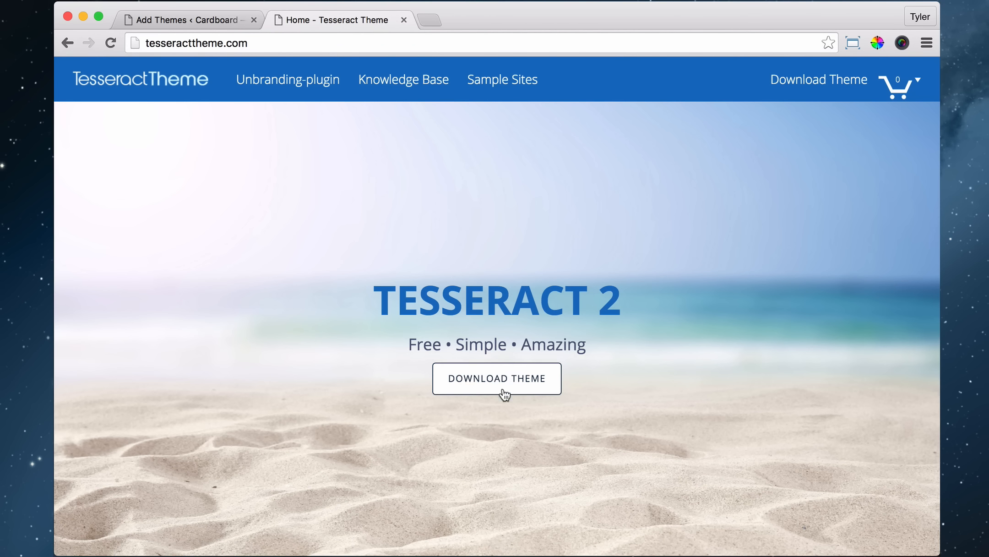
{"action": "left_click", "coordinate": [471, 381]}
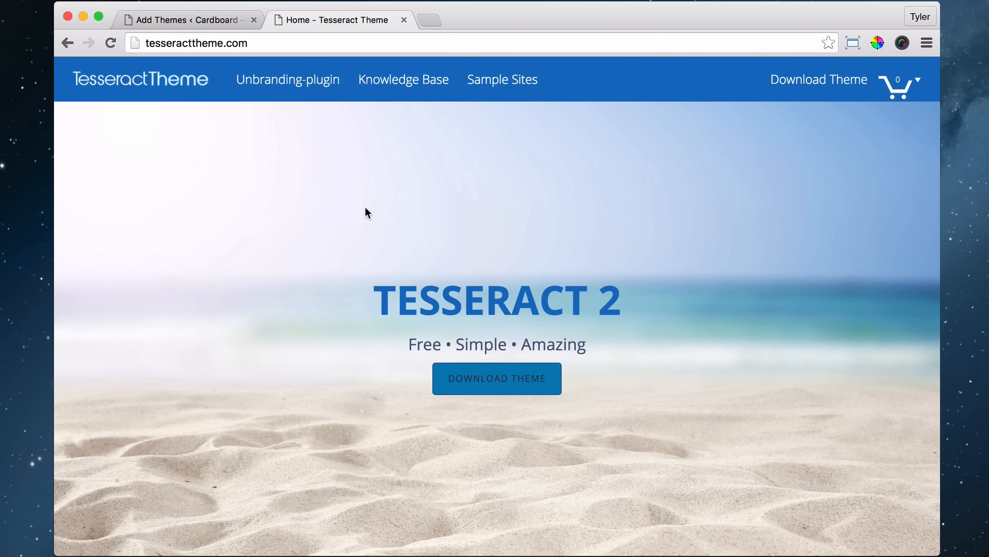
{"action": "left_click", "coordinate": [404, 21]}
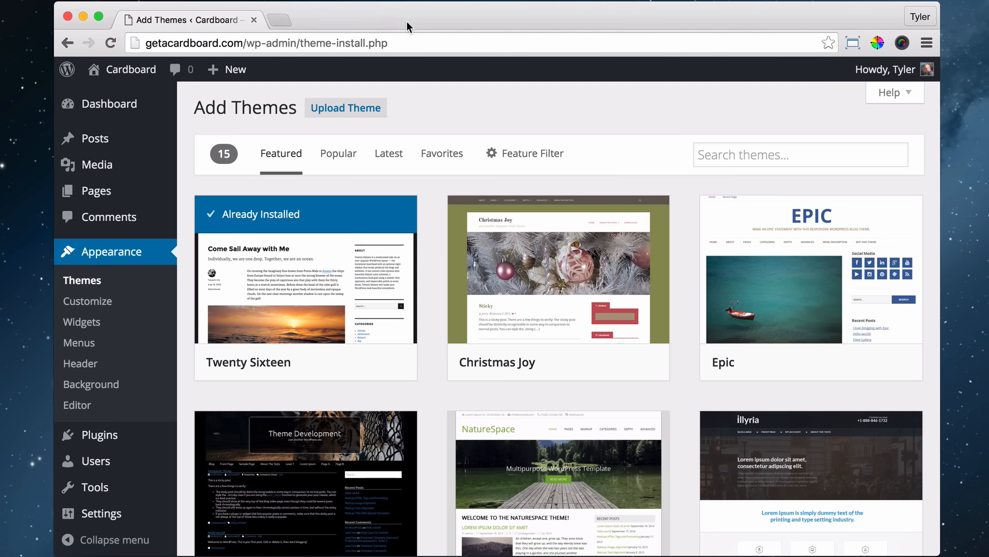
Upload TESSERACT.zip through Themes > Add New > Upload Theme and install it
{"action": "left_click", "coordinate": [98, 259]}
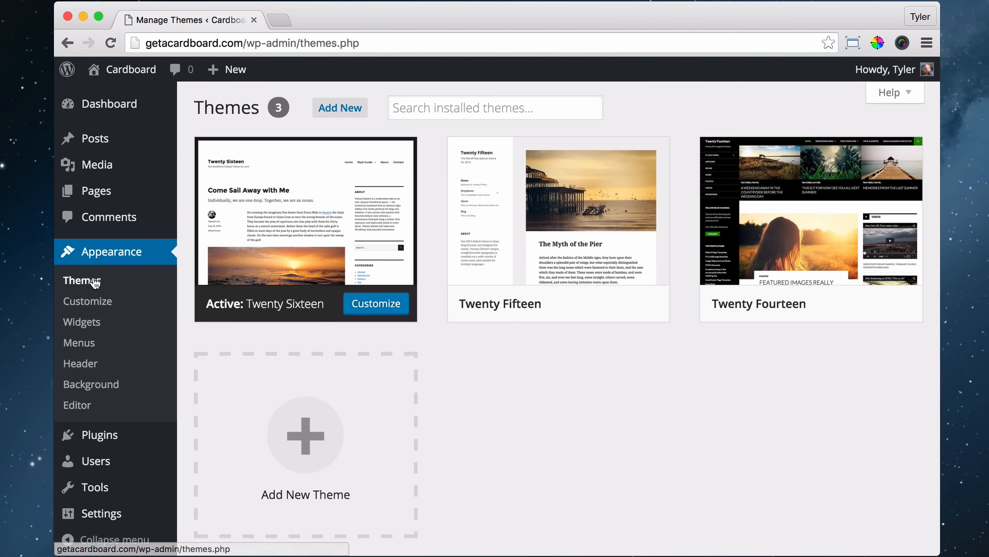
{"action": "left_click", "coordinate": [342, 110]}
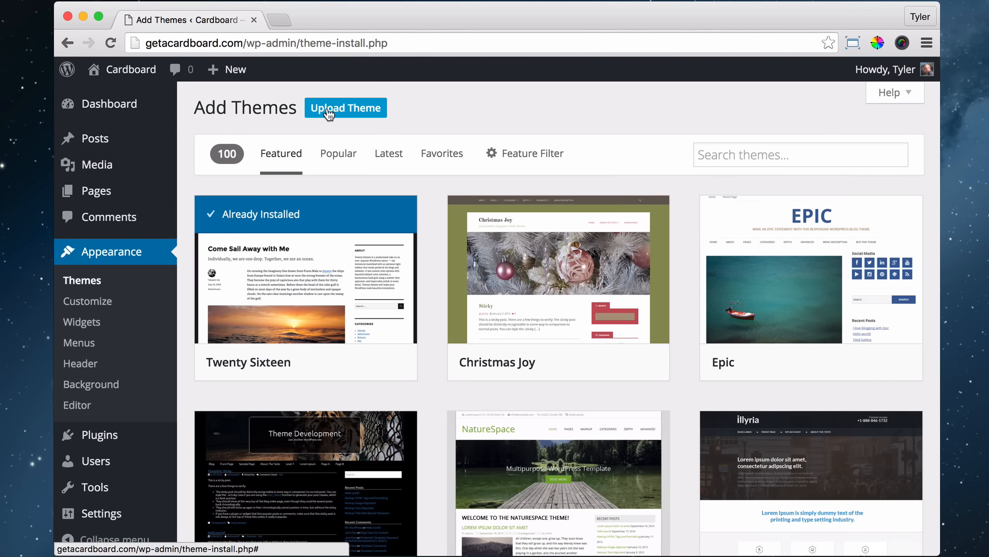
{"action": "left_click", "coordinate": [326, 110]}
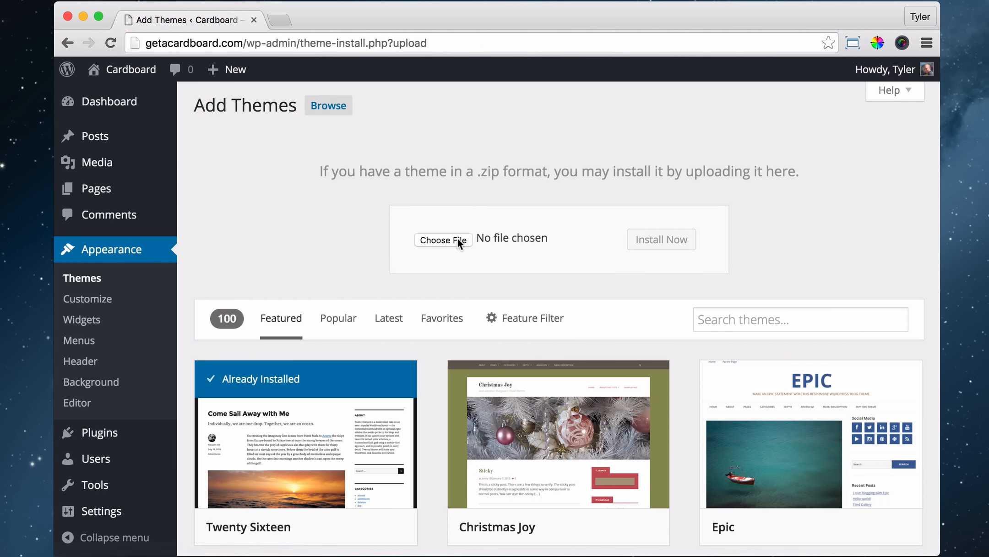
{"action": "left_click", "coordinate": [443, 240]}
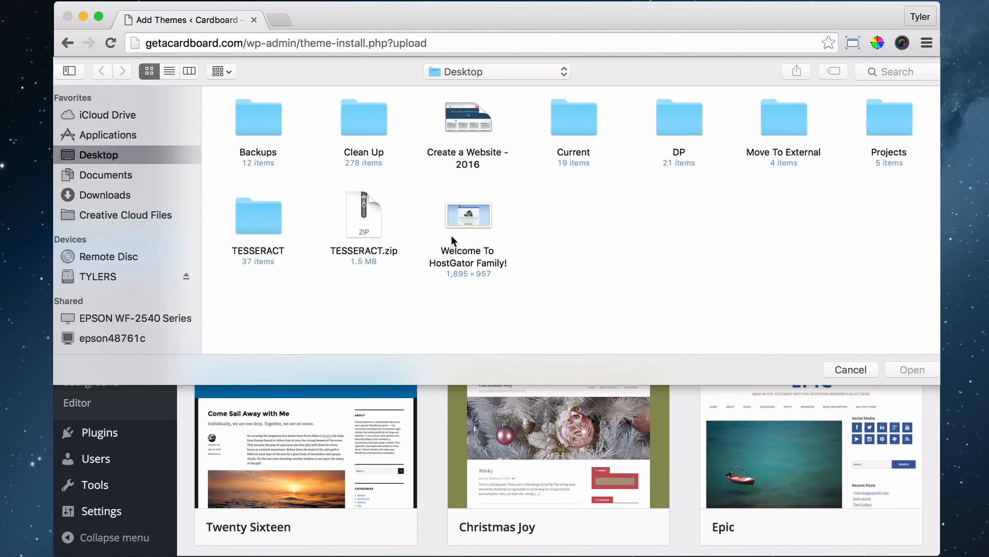
{"action": "left_click", "coordinate": [371, 208]}
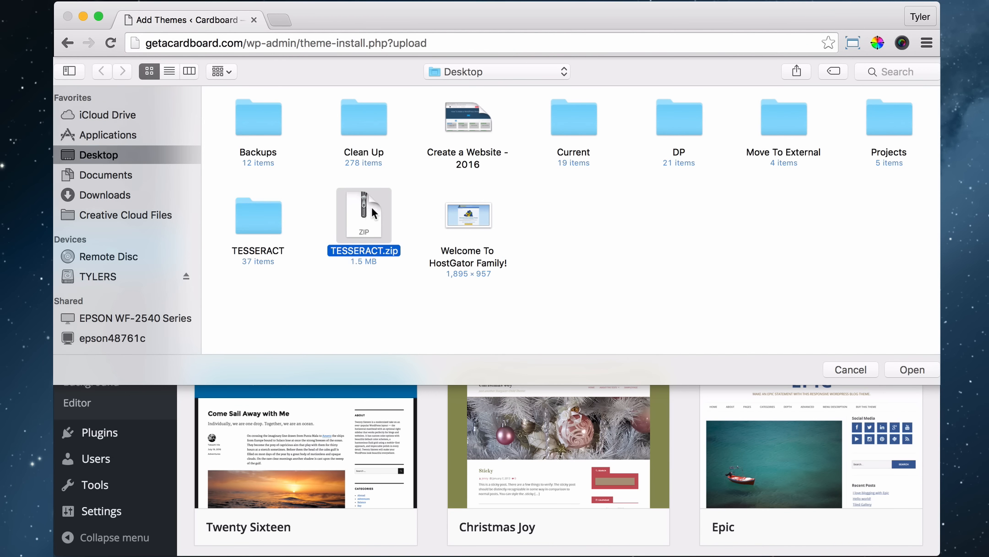
{"action": "left_click", "coordinate": [922, 369]}
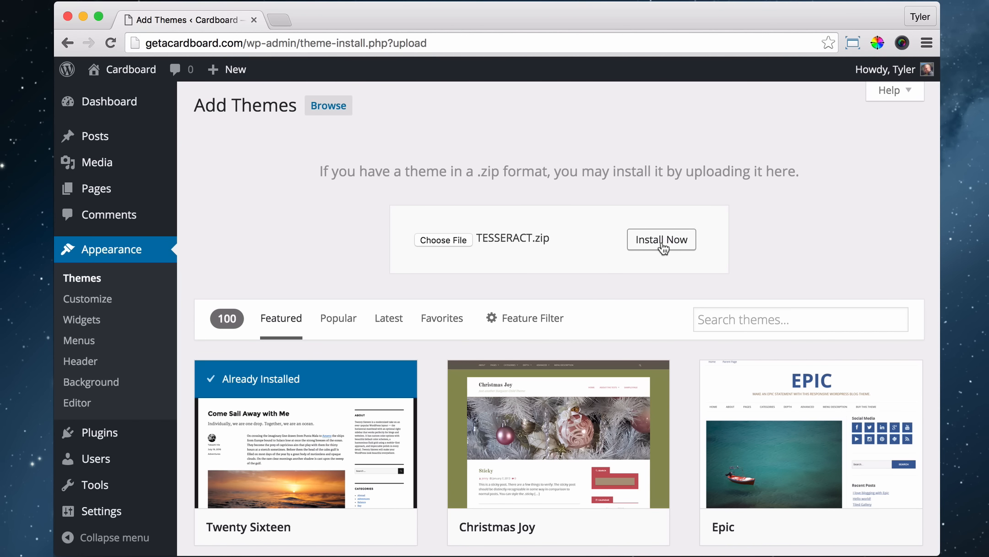
{"action": "left_click", "coordinate": [662, 248]}
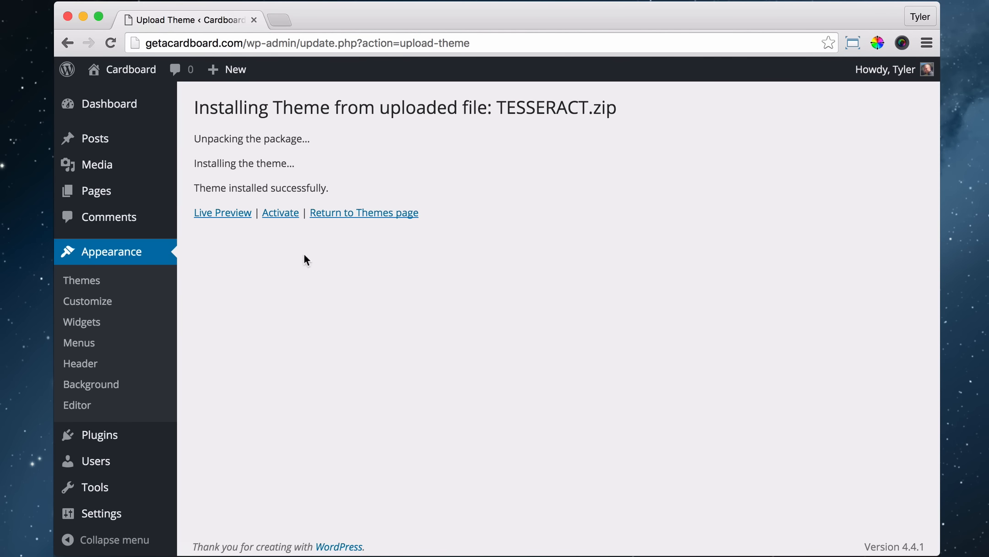
Activate the newly installed Tesseract theme and open the Cardboard site's live front page
{"action": "left_click", "coordinate": [278, 214]}
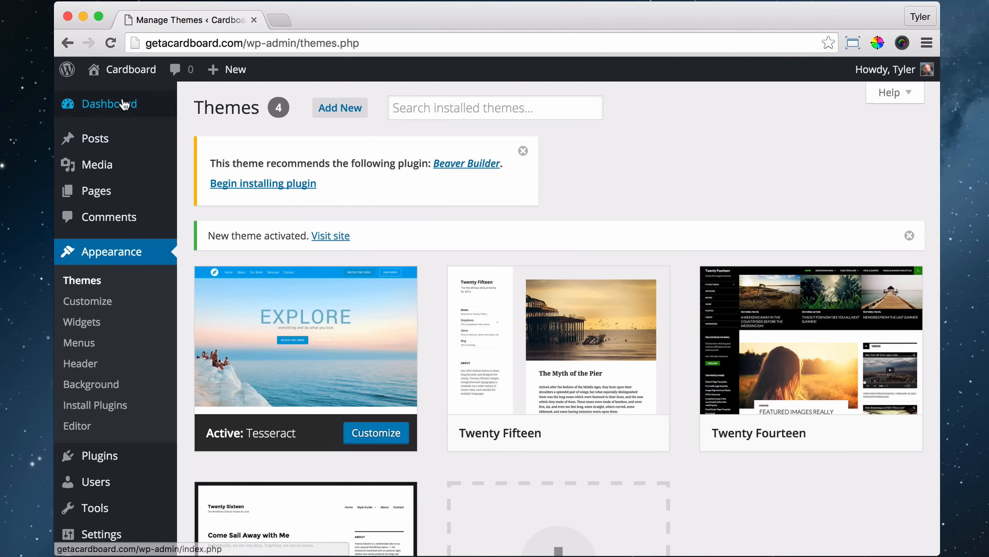
{"action": "mouse_move", "coordinate": [112, 69]}
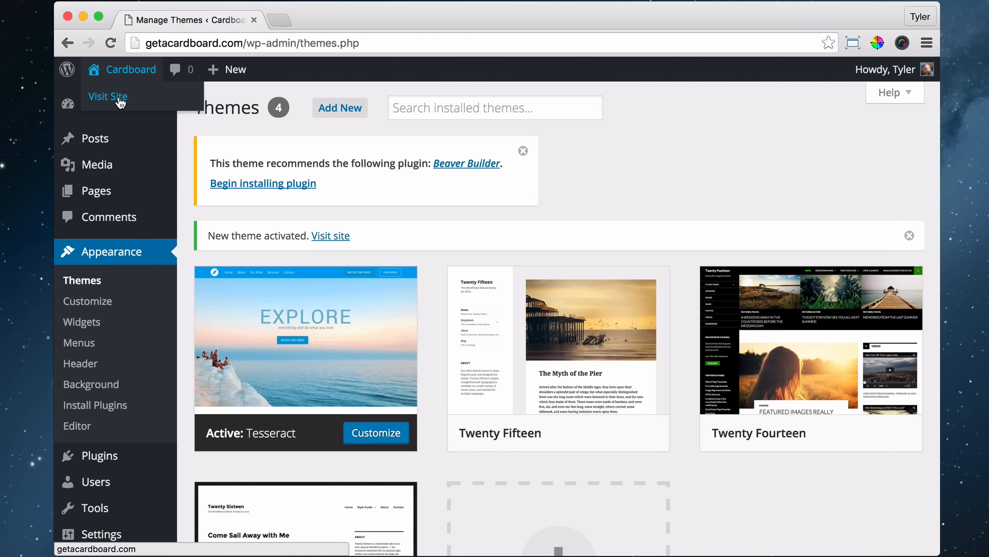
{"action": "left_click", "coordinate": [119, 98]}
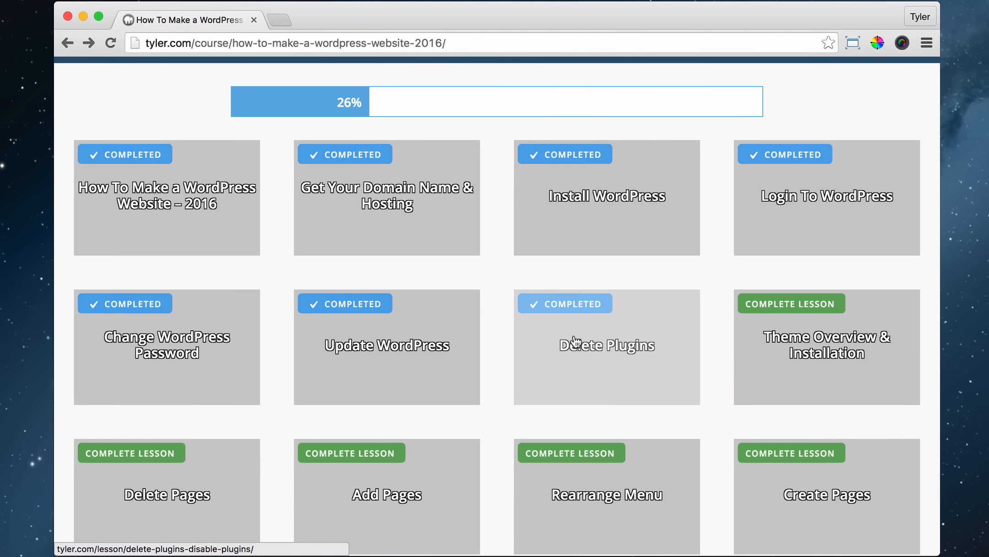
Mark the Theme Overview & Installation lesson complete on tyler.com, lifting progress to 30%
{"action": "left_click", "coordinate": [799, 308]}
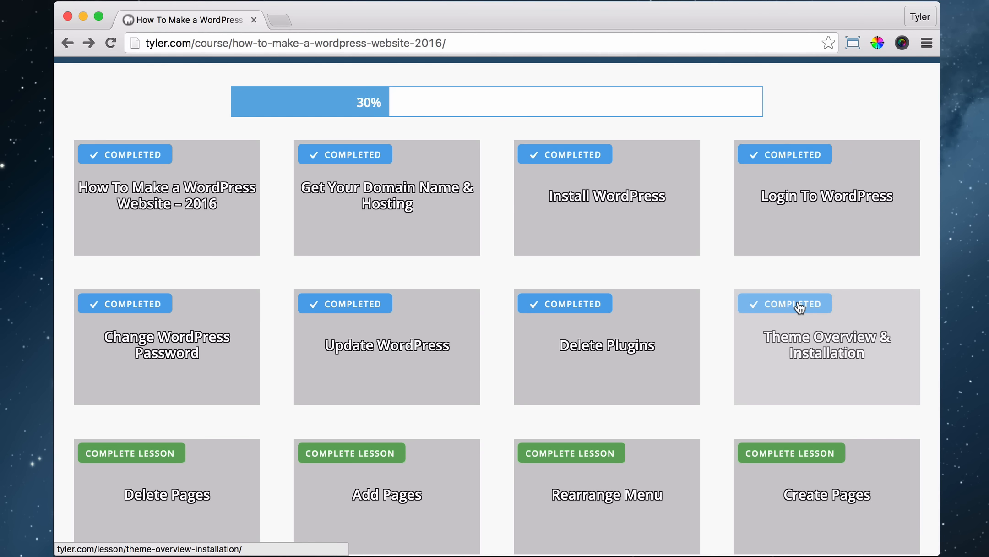
{"action": "scroll", "coordinate": [799, 306], "scroll_direction": "down", "scroll_amount": 3}
{"action": "scroll", "coordinate": [799, 306], "scroll_direction": "up", "scroll_amount": 2}
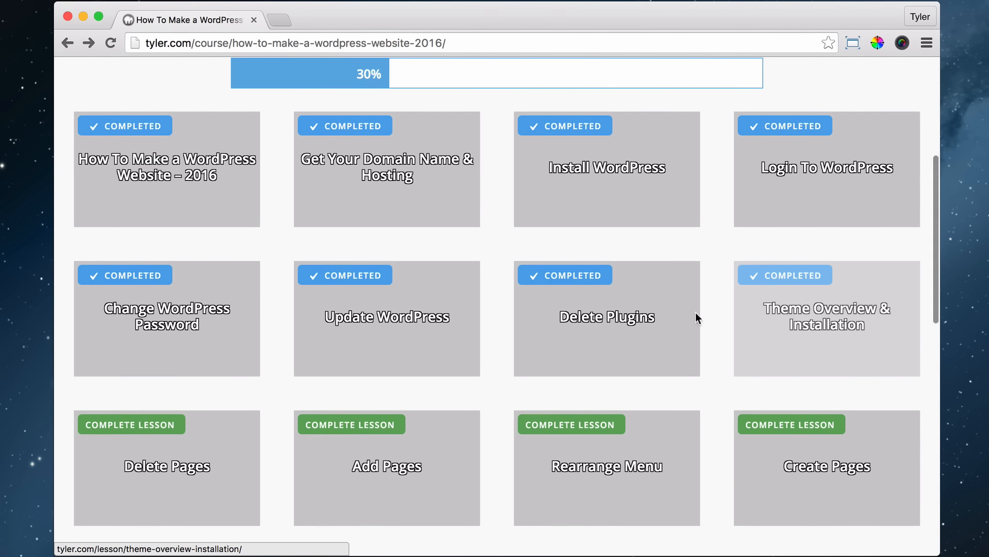
{"action": "scroll", "coordinate": [409, 382], "scroll_direction": "up", "scroll_amount": 1}
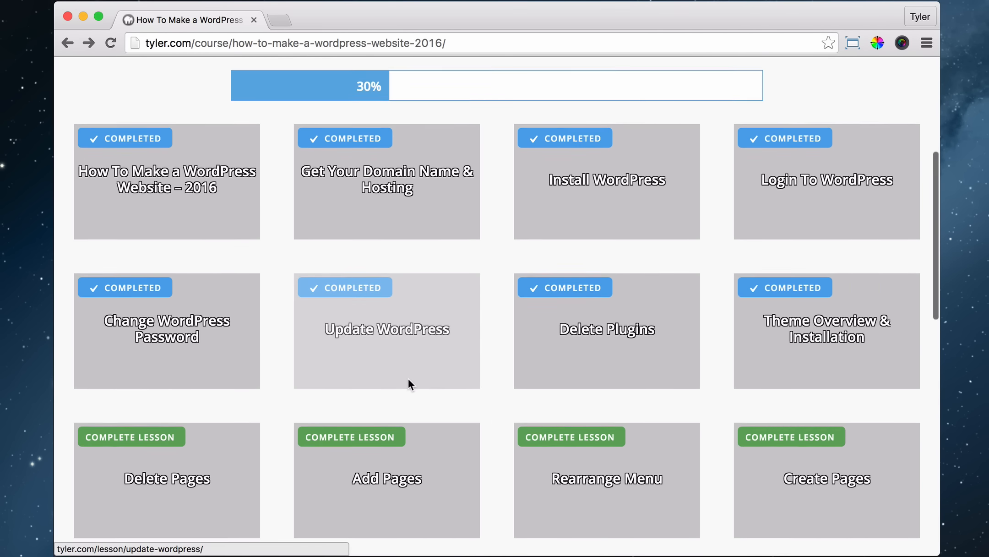
{"action": "scroll", "coordinate": [409, 382], "scroll_direction": "down", "scroll_amount": 1}
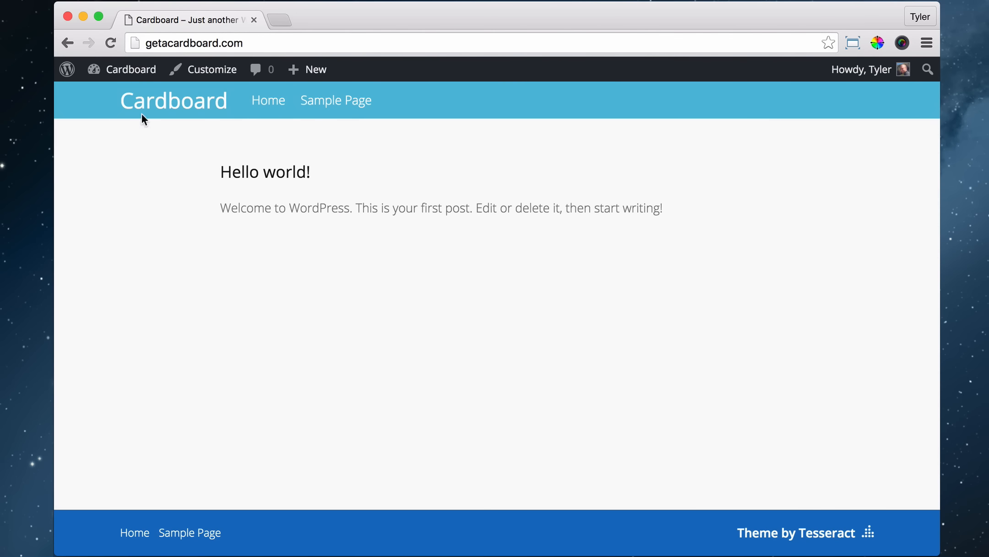
Go back to the WordPress dashboard and open the Pages list
{"action": "mouse_move", "coordinate": [128, 73]}
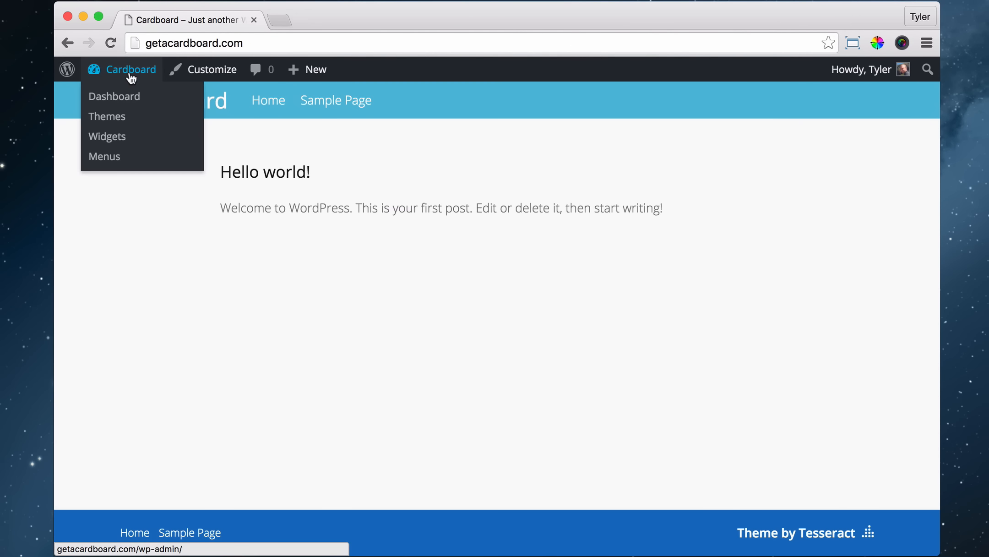
{"action": "left_click", "coordinate": [125, 103]}
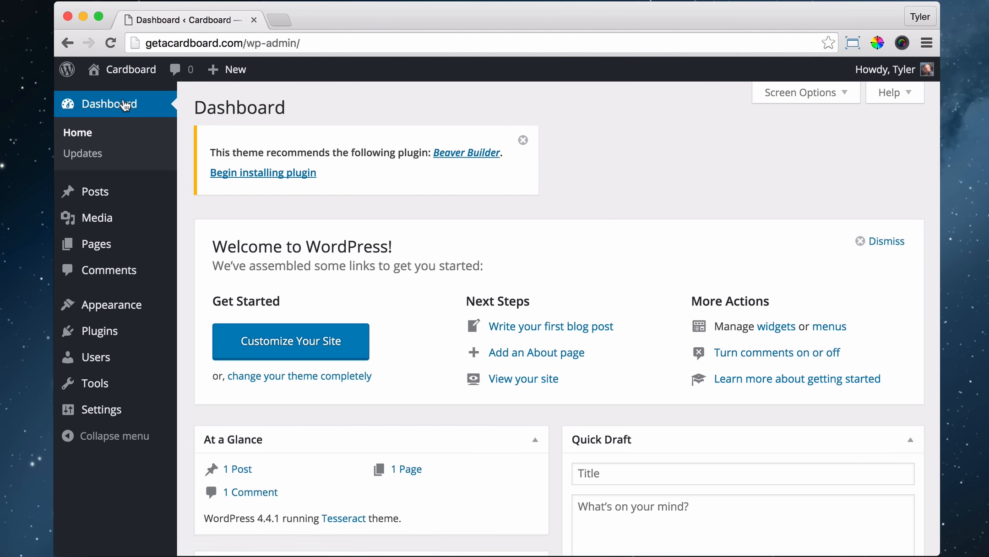
{"action": "left_click", "coordinate": [86, 244]}
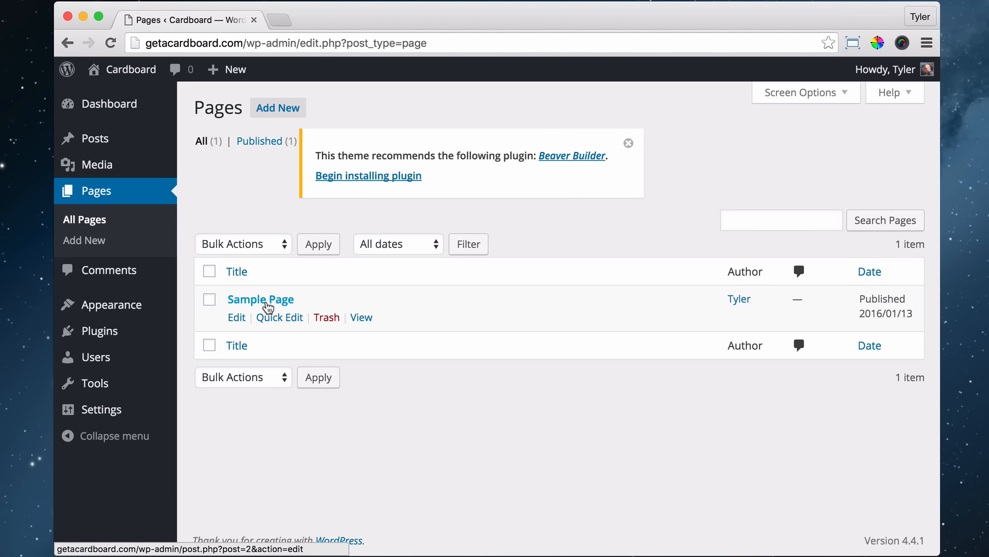
View the Sample Page on the live site, then return to the Pages list
{"action": "mouse_move", "coordinate": [120, 70]}
{"action": "left_click", "coordinate": [117, 105]}
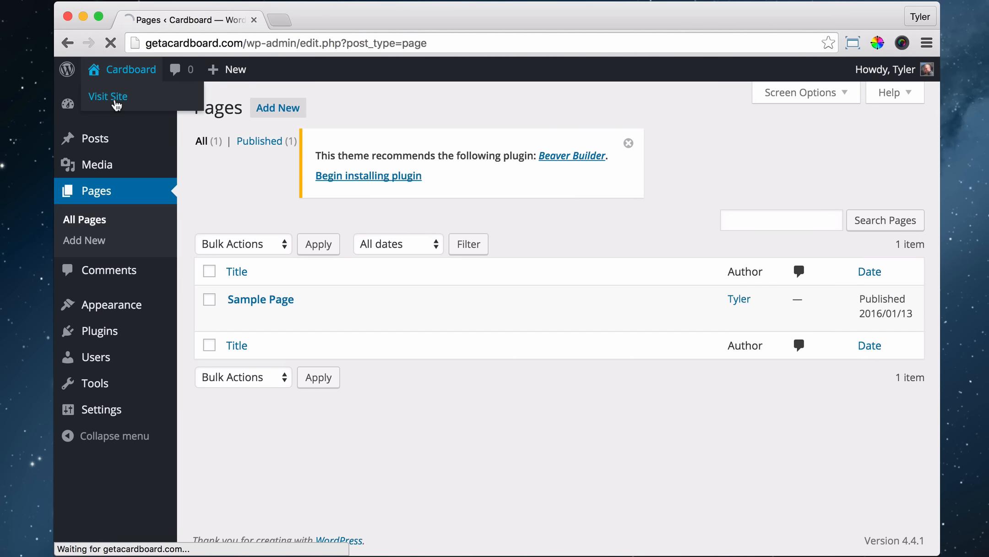
{"action": "left_click", "coordinate": [336, 105]}
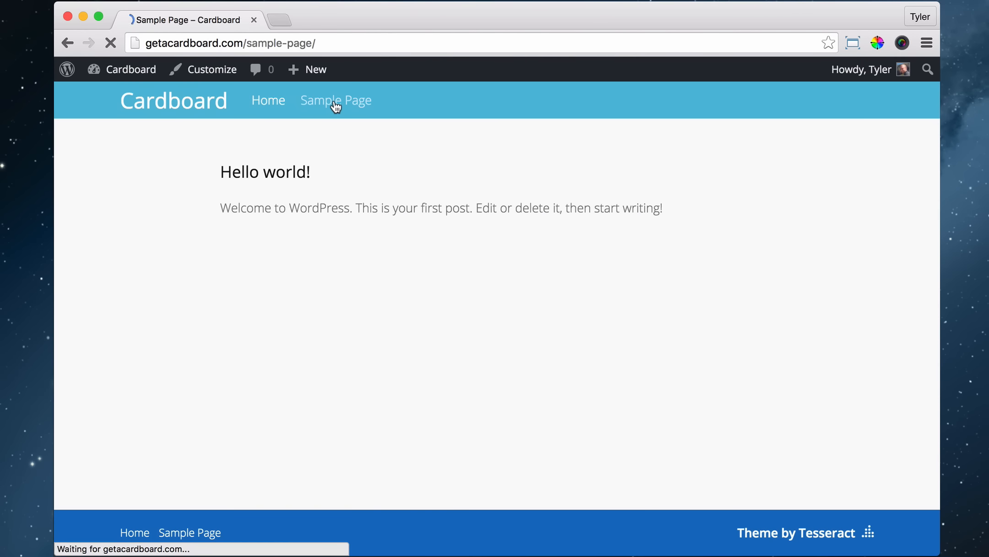
{"action": "scroll", "coordinate": [601, 334], "scroll_direction": "down", "scroll_amount": 10}
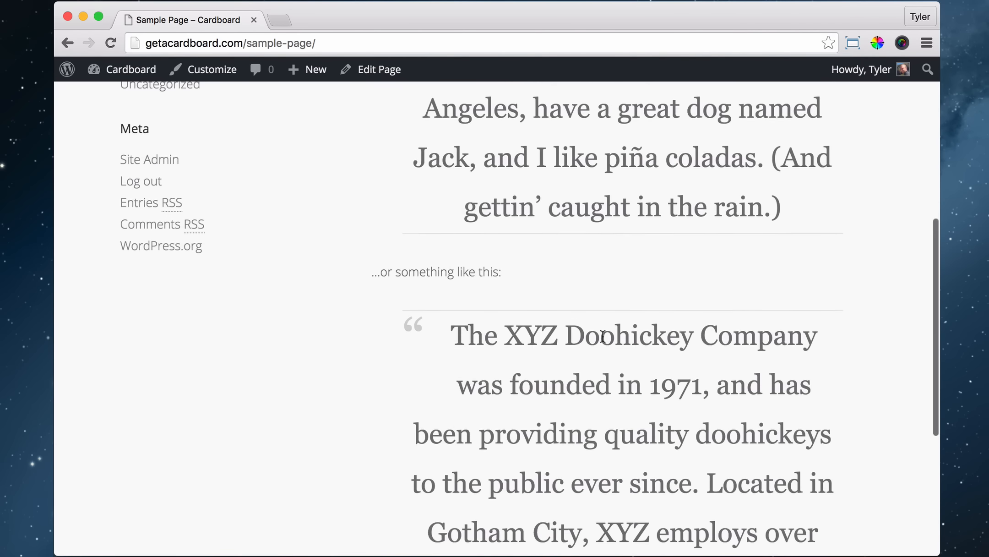
{"action": "scroll", "coordinate": [601, 334], "scroll_direction": "up", "scroll_amount": 10}
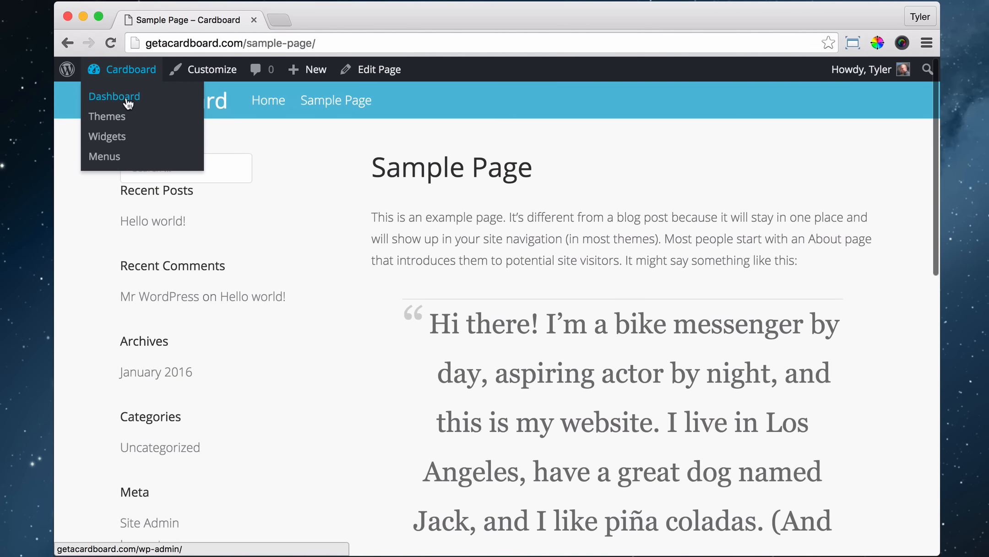
{"action": "left_click", "coordinate": [127, 99]}
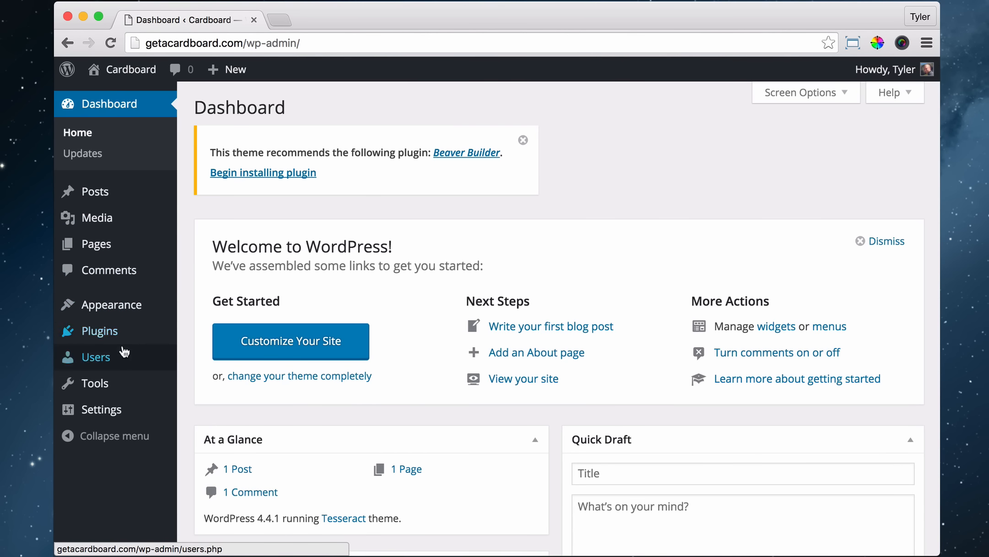
{"action": "left_click", "coordinate": [117, 252]}
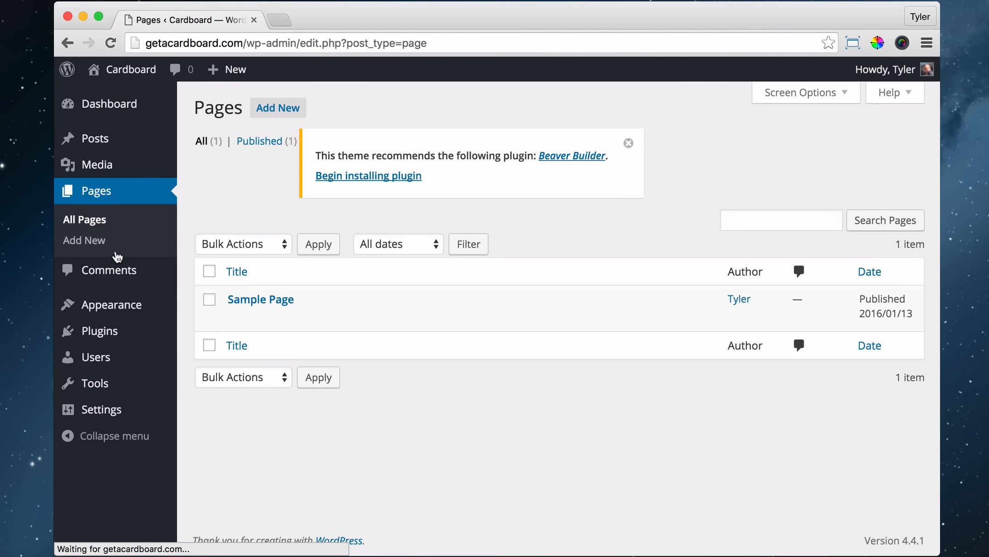
Trash the Sample Page, then delete it permanently from the Trash
{"action": "mouse_move", "coordinate": [282, 286]}
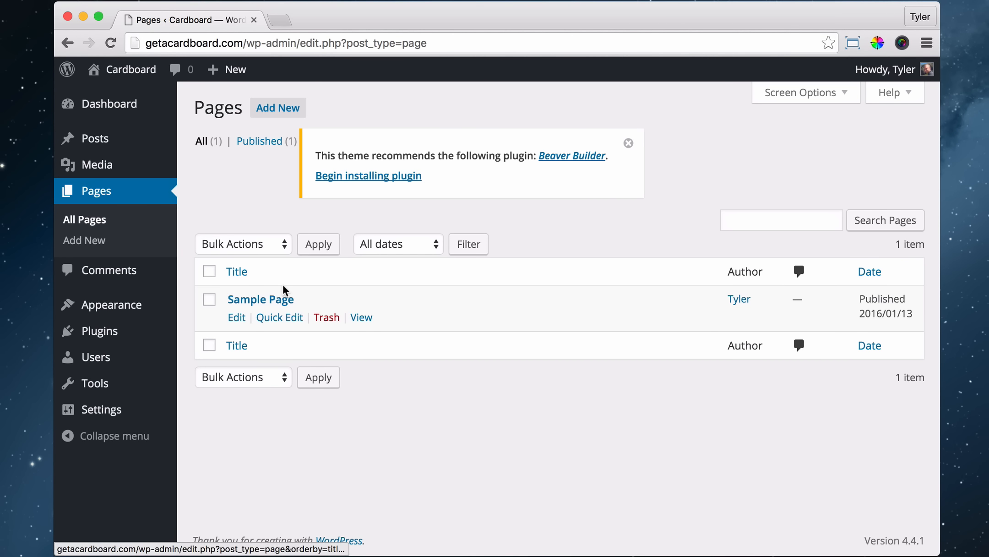
{"action": "left_click", "coordinate": [327, 318]}
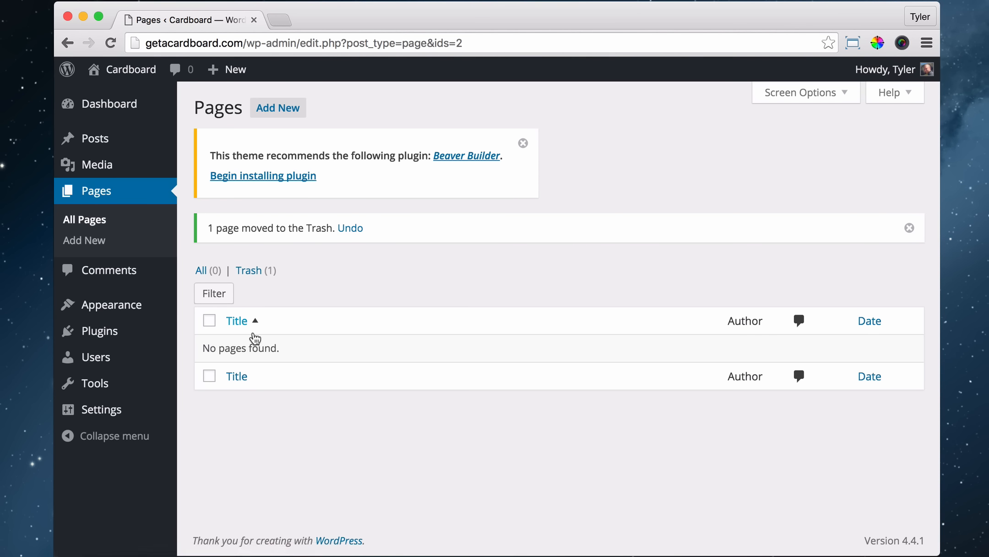
{"action": "left_click", "coordinate": [251, 271]}
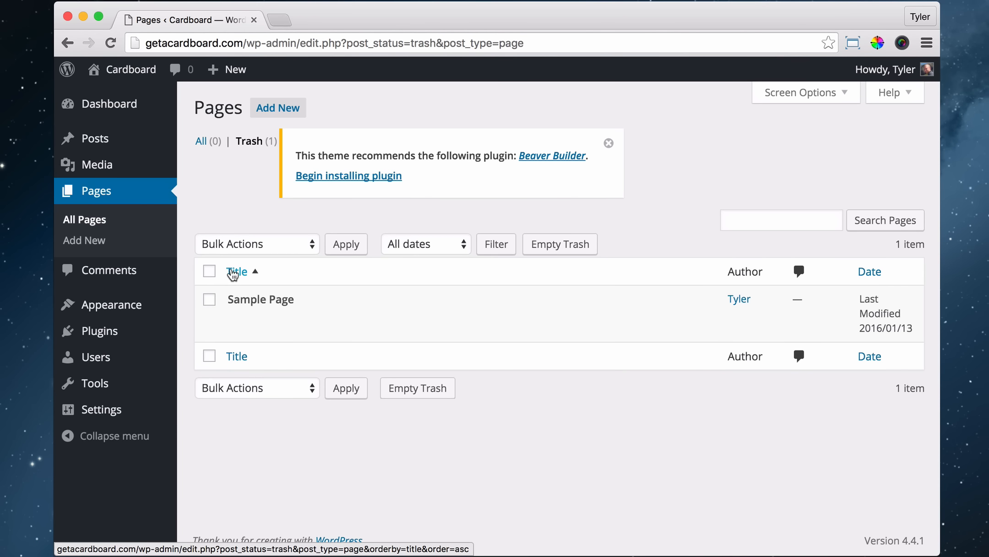
{"action": "left_click", "coordinate": [318, 321]}
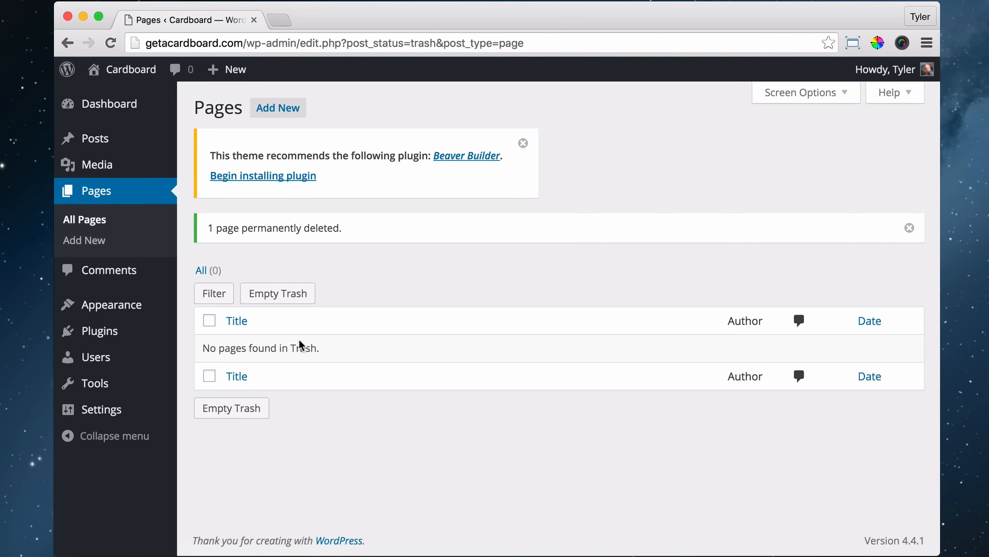
Check the live site without the Sample Page, then return to the Dashboard
{"action": "mouse_move", "coordinate": [121, 69]}
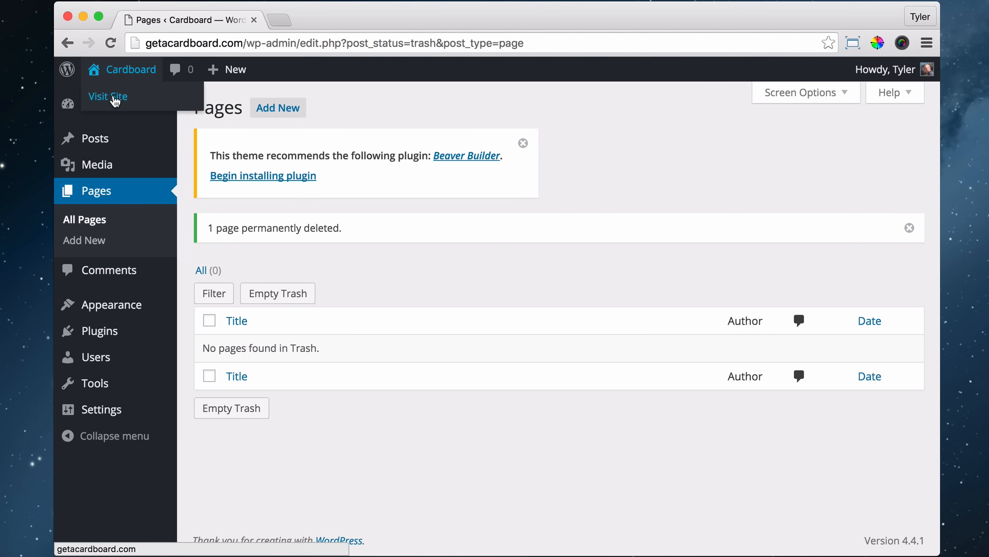
{"action": "left_click", "coordinate": [115, 99]}
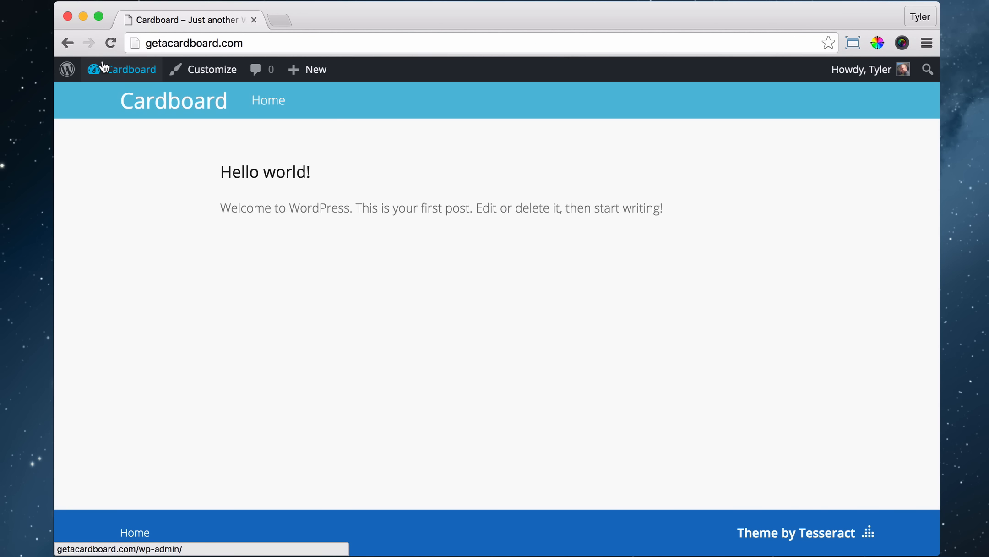
{"action": "mouse_move", "coordinate": [121, 69]}
{"action": "left_click", "coordinate": [128, 96]}
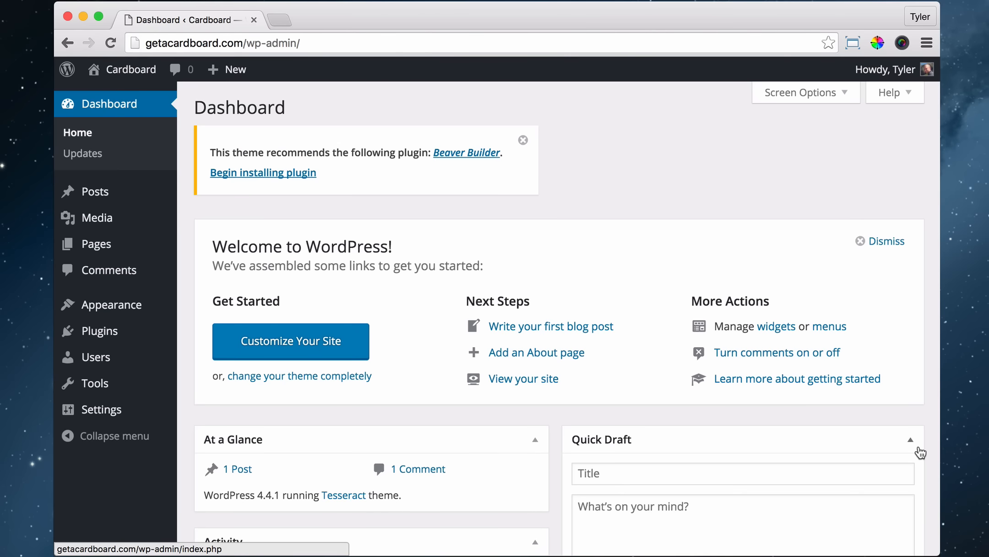
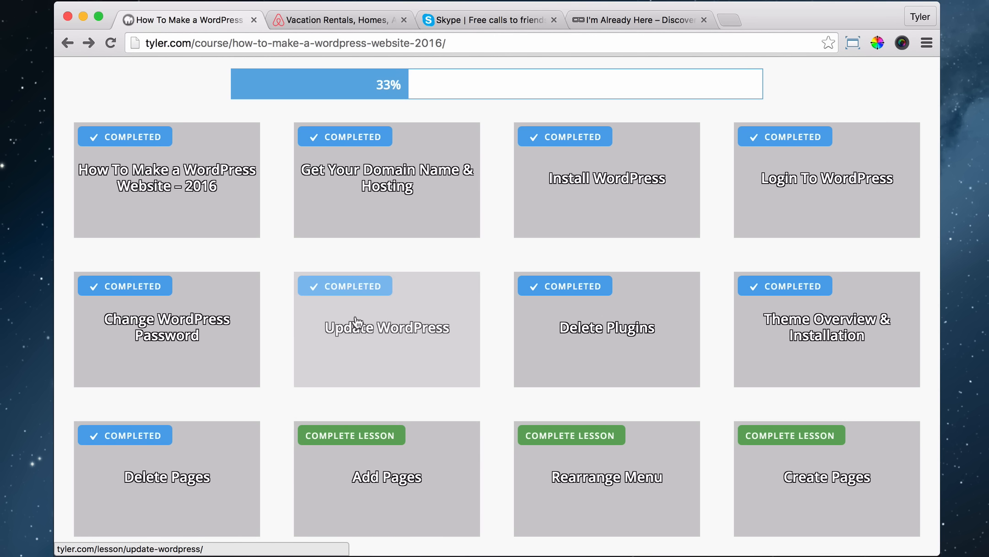
Switch from the tyler.com course page to the Airbnb home page tab
{"action": "left_click", "coordinate": [323, 16]}
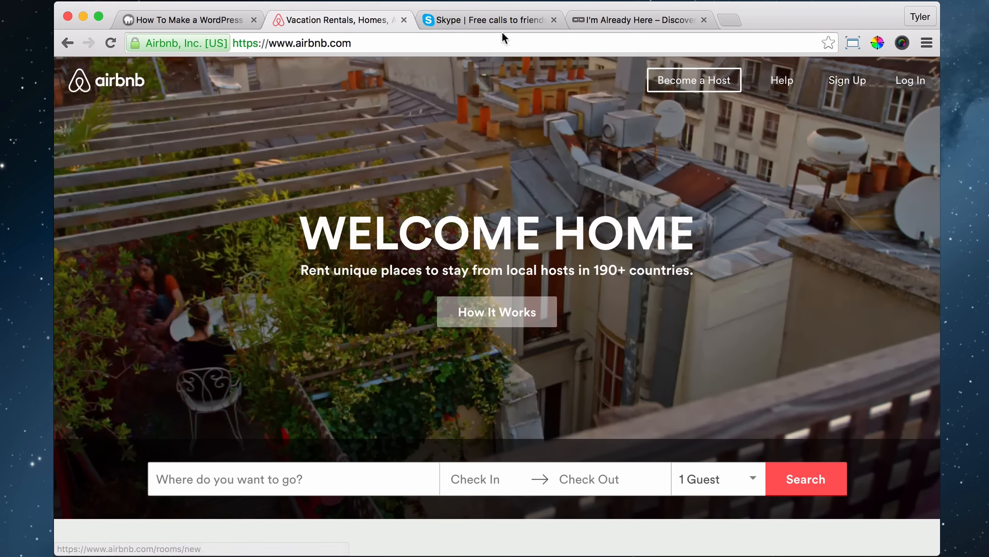
{"action": "left_click", "coordinate": [477, 25]}
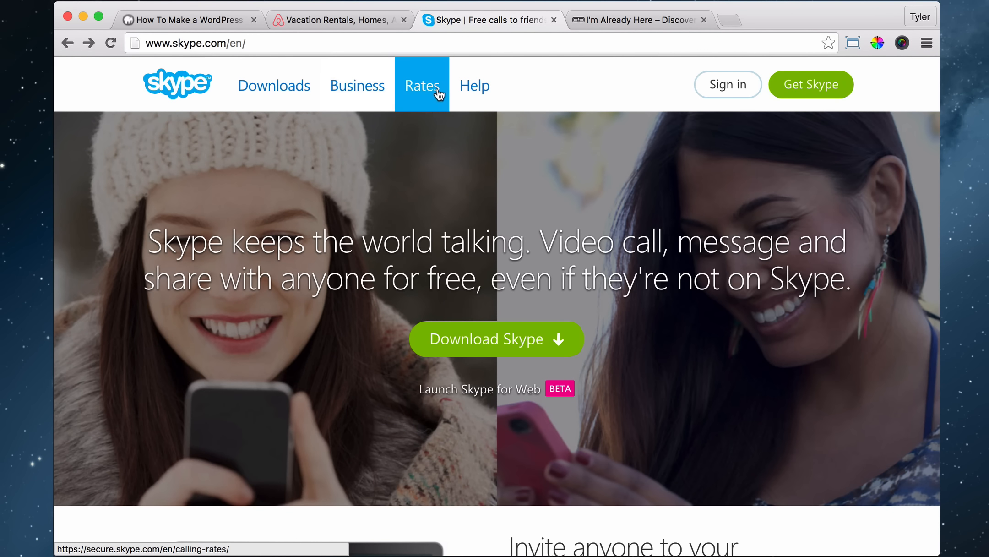
{"action": "left_click", "coordinate": [628, 20]}
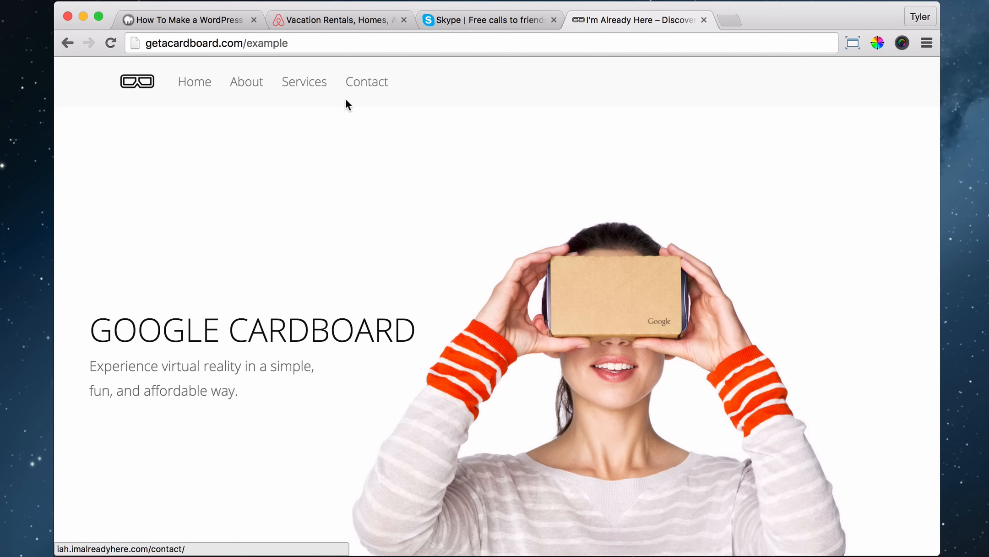
{"action": "left_click", "coordinate": [329, 20]}
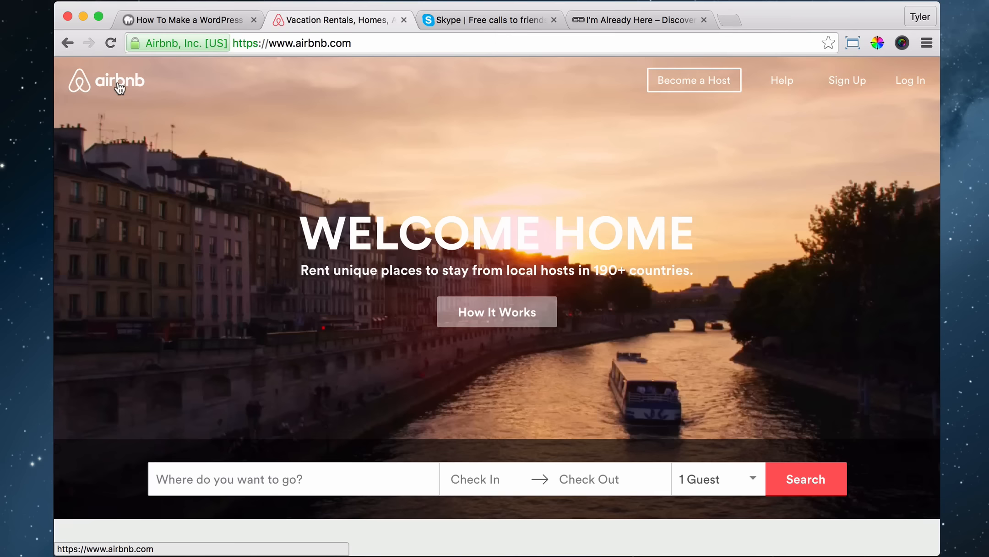
{"action": "mouse_move", "coordinate": [783, 85]}
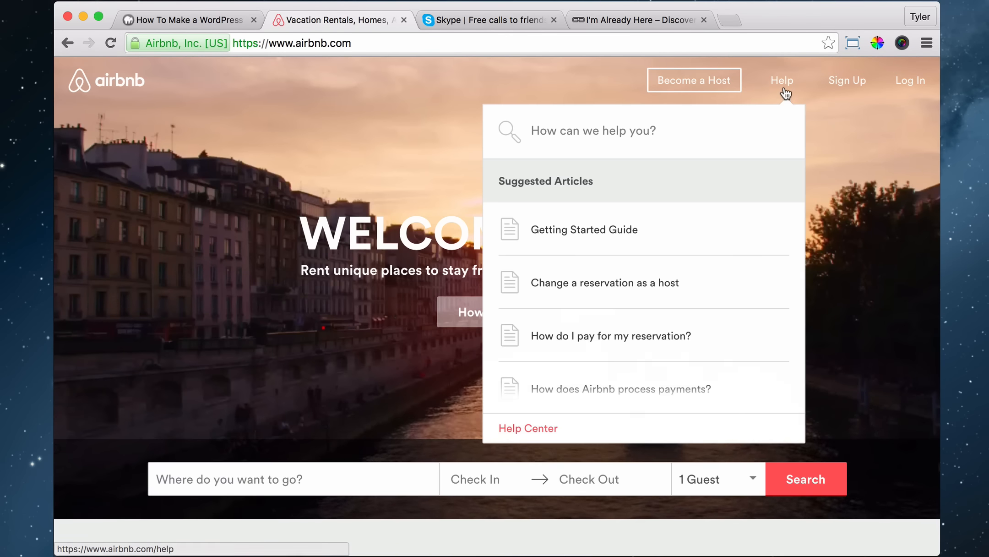
{"action": "left_click", "coordinate": [783, 82]}
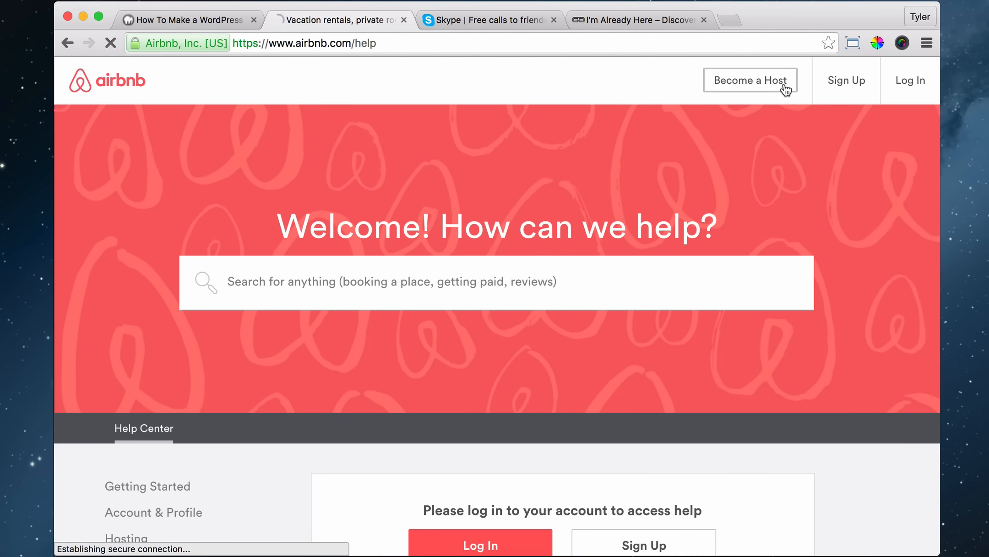
{"action": "left_click", "coordinate": [112, 84]}
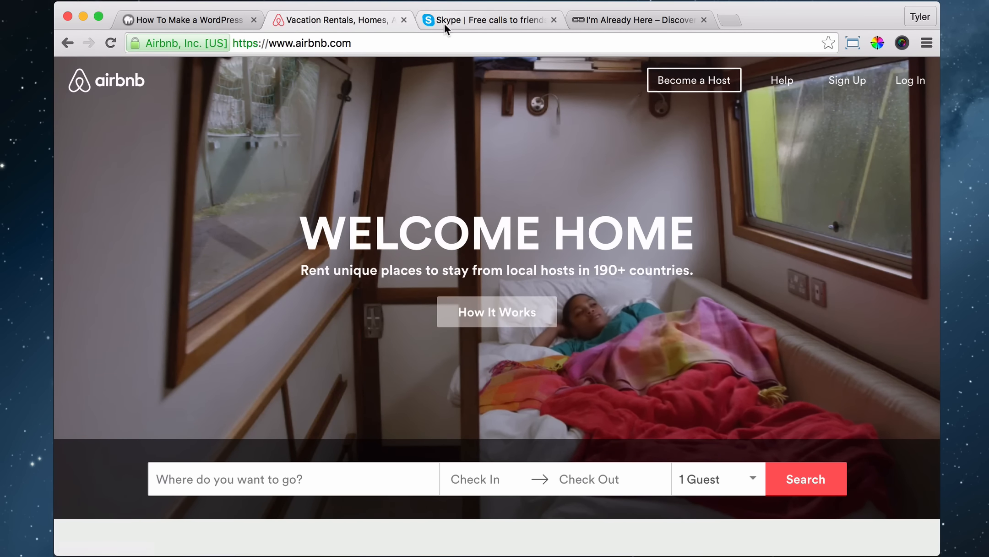
{"action": "left_click", "coordinate": [478, 20]}
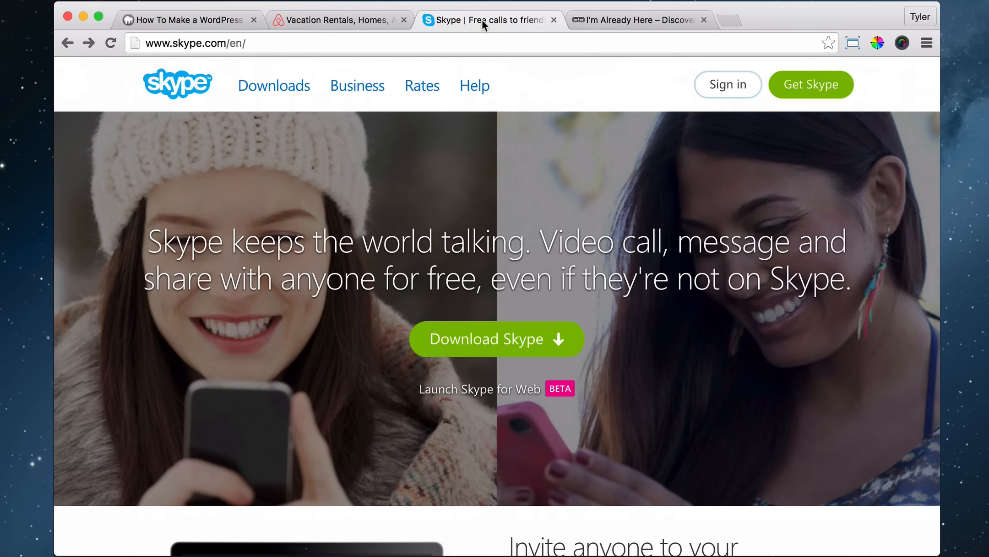
{"action": "left_click", "coordinate": [621, 21]}
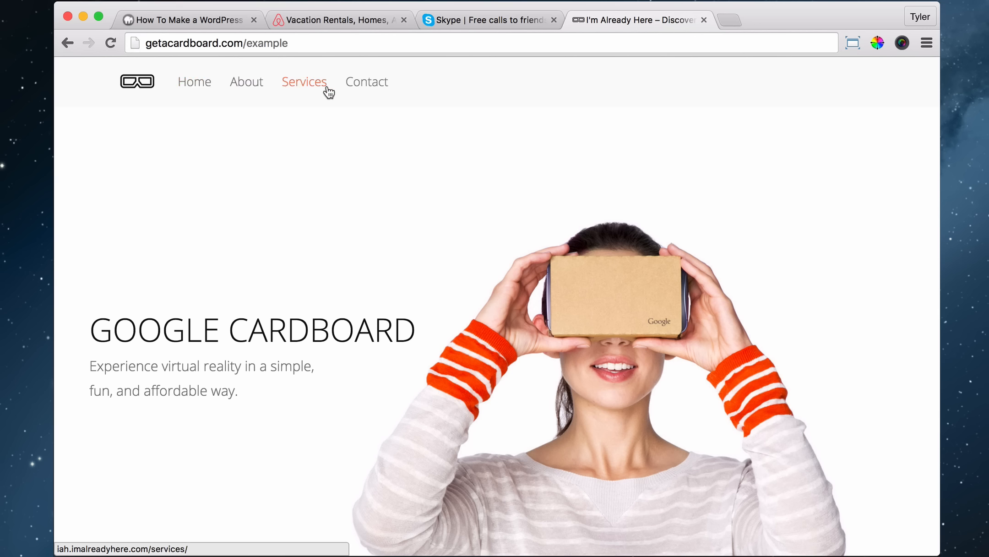
{"action": "left_click", "coordinate": [337, 20]}
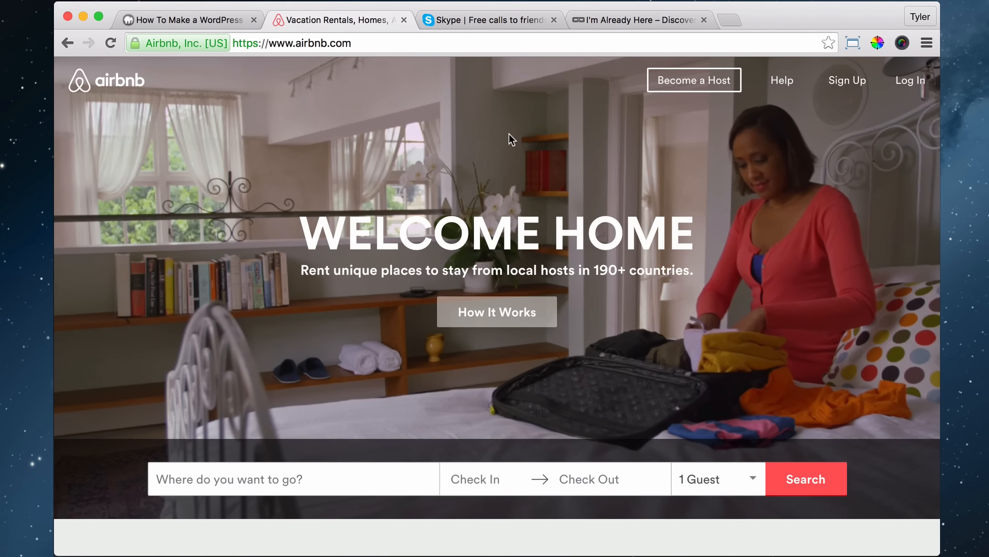
Scroll through the Airbnb home page to the footer and reach the Careers page
{"action": "scroll", "coordinate": [508, 125], "scroll_direction": "down", "scroll_amount": 20}
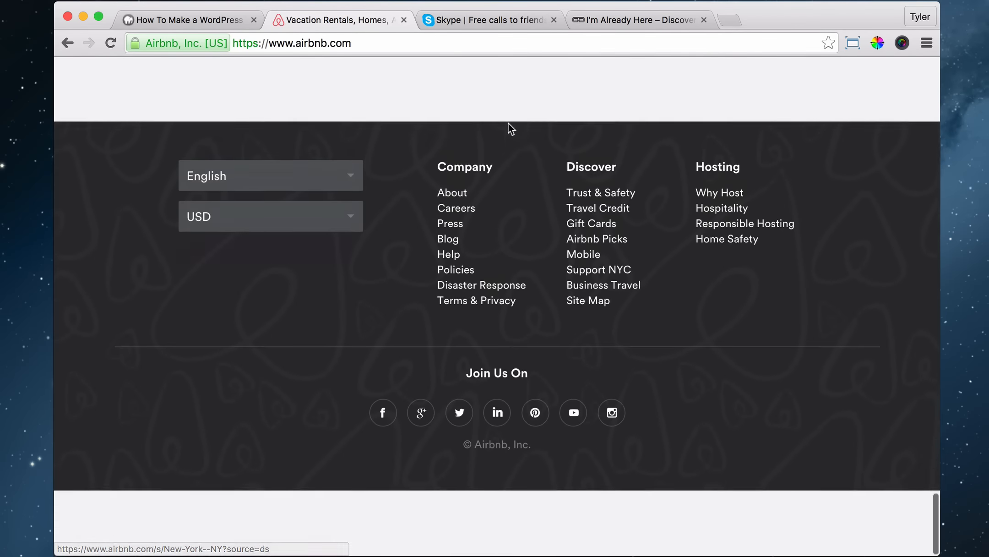
{"action": "scroll", "coordinate": [458, 284], "scroll_direction": "up", "scroll_amount": 20}
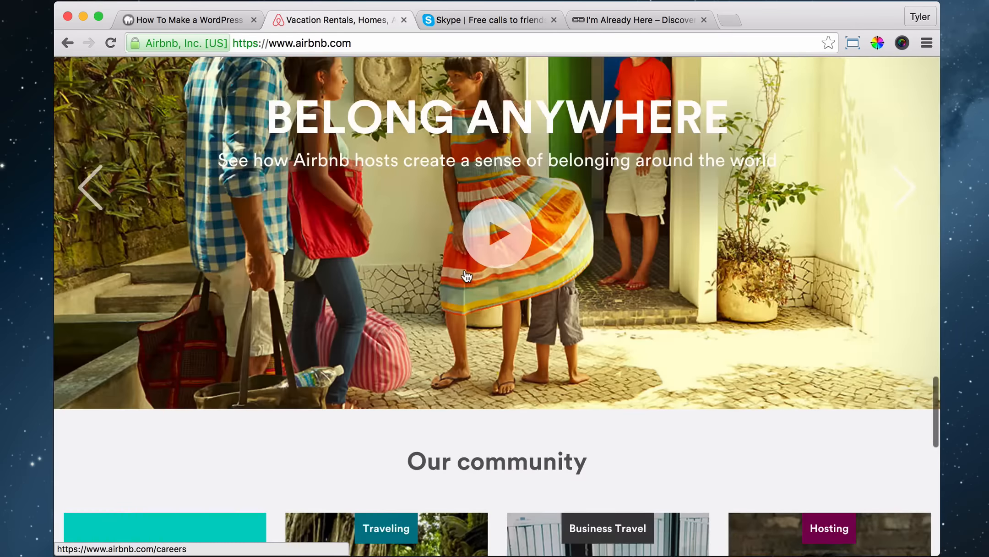
{"action": "scroll", "coordinate": [467, 274], "scroll_direction": "up", "scroll_amount": 15}
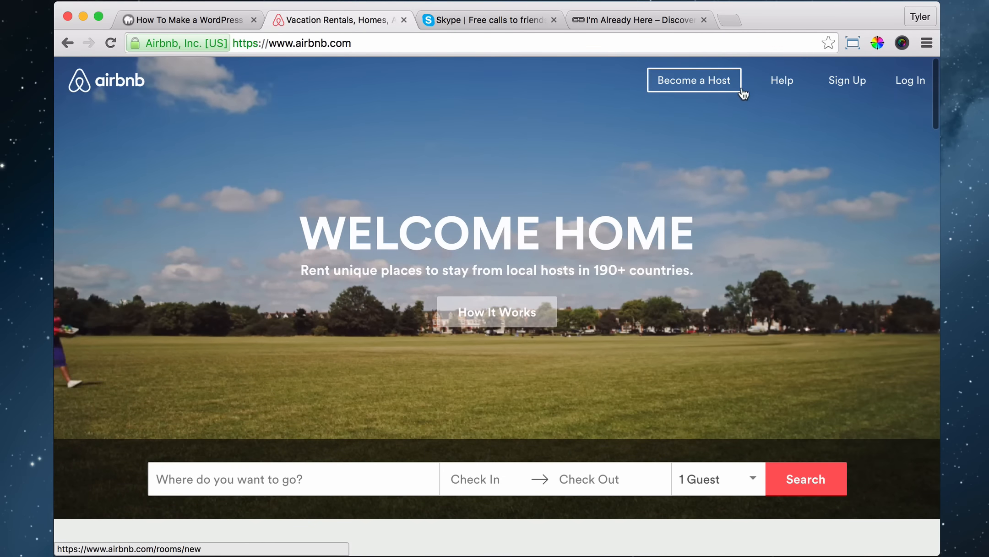
{"action": "scroll", "coordinate": [599, 145], "scroll_direction": "down", "scroll_amount": 20}
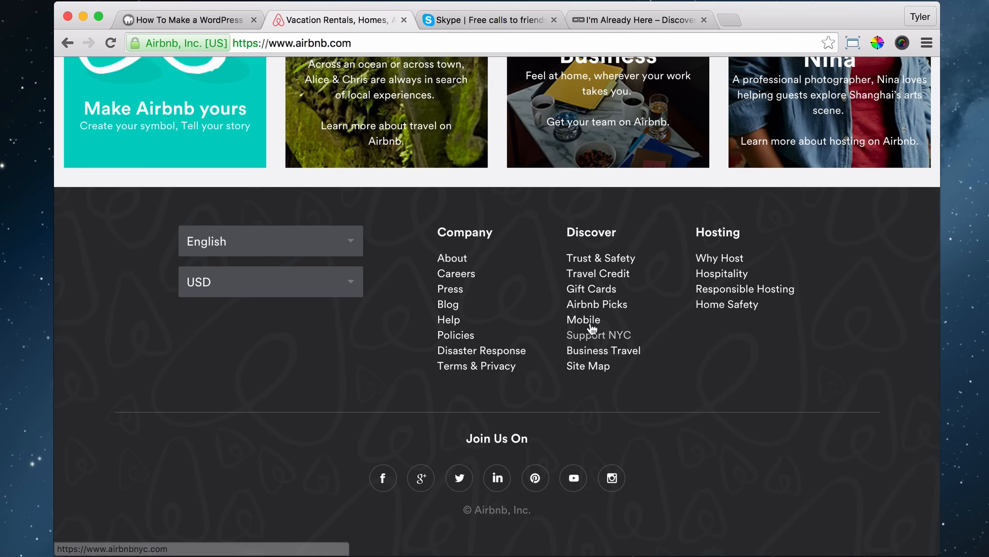
{"action": "scroll", "coordinate": [693, 277], "scroll_direction": "up", "scroll_amount": 20}
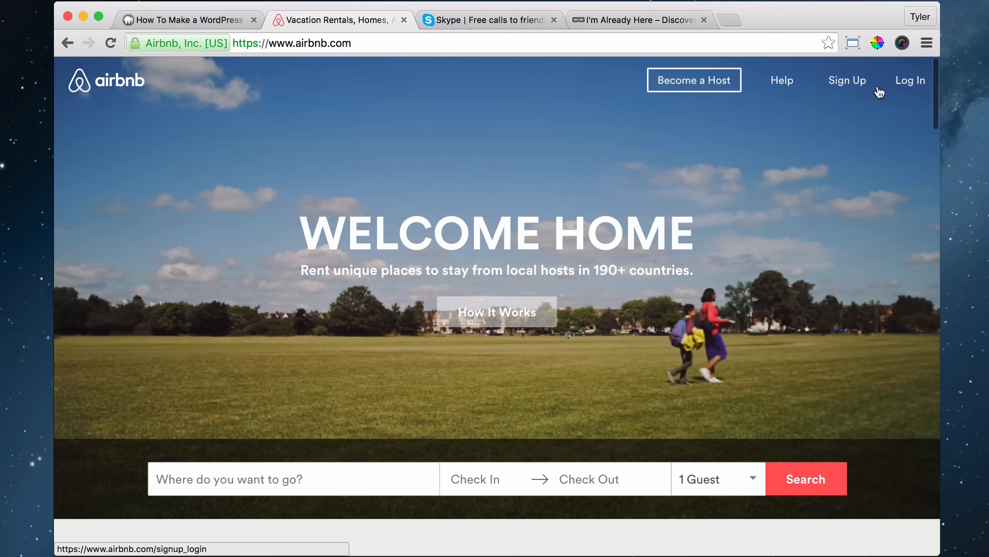
{"action": "scroll", "coordinate": [568, 165], "scroll_direction": "down", "scroll_amount": 15}
{"action": "scroll", "coordinate": [573, 167], "scroll_direction": "down", "scroll_amount": 15}
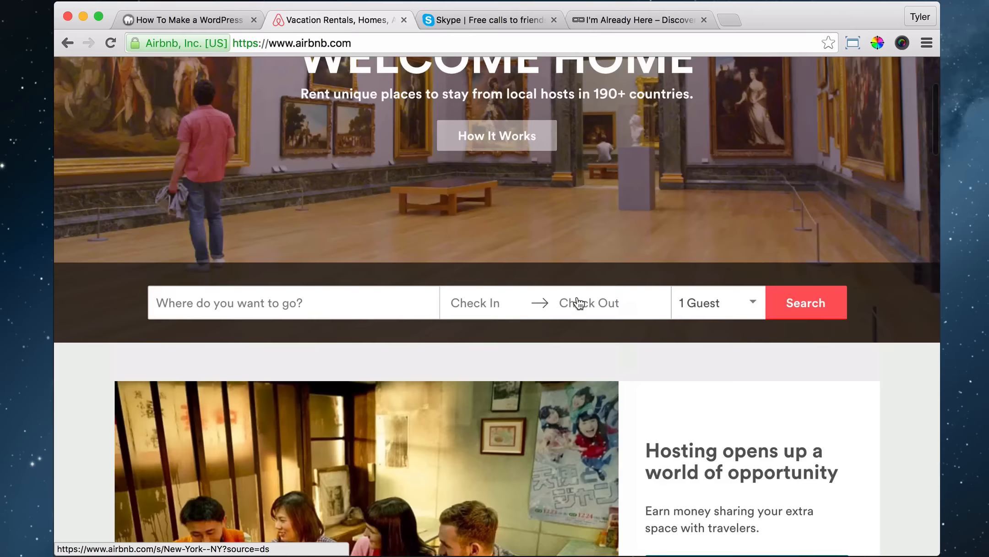
{"action": "scroll", "coordinate": [578, 303], "scroll_direction": "up", "scroll_amount": 5}
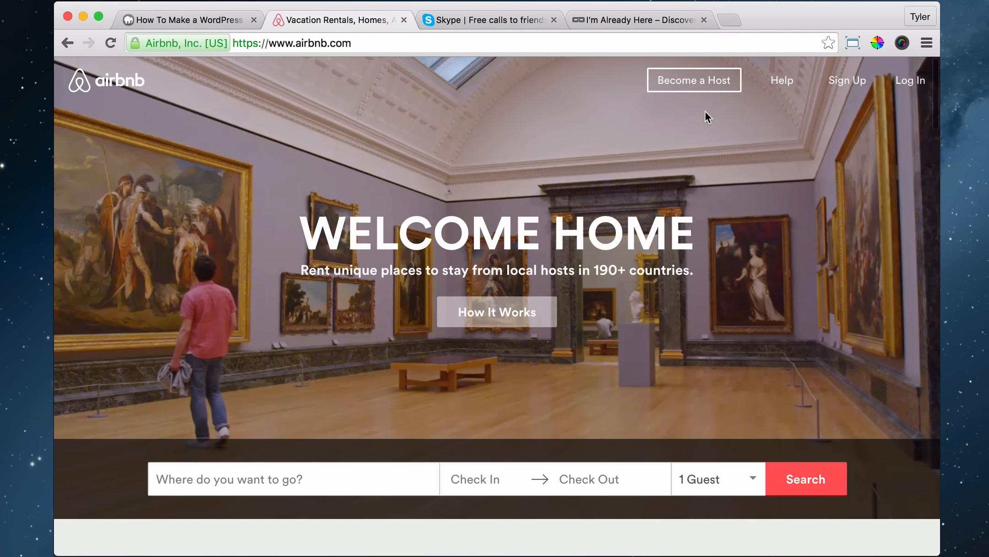
{"action": "scroll", "coordinate": [679, 195], "scroll_direction": "down", "scroll_amount": 20}
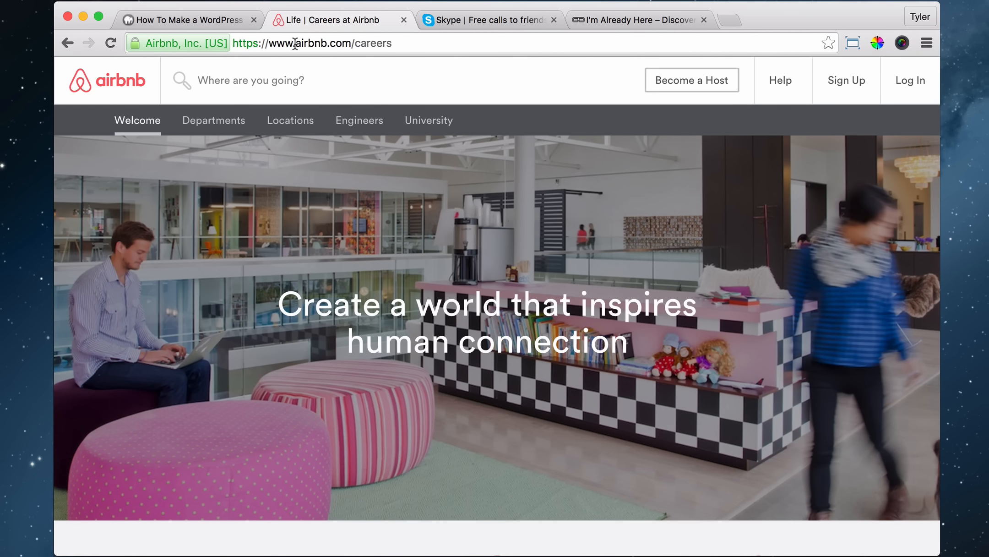
{"action": "mouse_move", "coordinate": [350, 43]}
{"action": "left_mouse_down"}
{"action": "mouse_move", "coordinate": [419, 44]}
{"action": "mouse_move", "coordinate": [344, 44]}
{"action": "left_mouse_up"}
{"action": "left_click", "coordinate": [398, 44]}
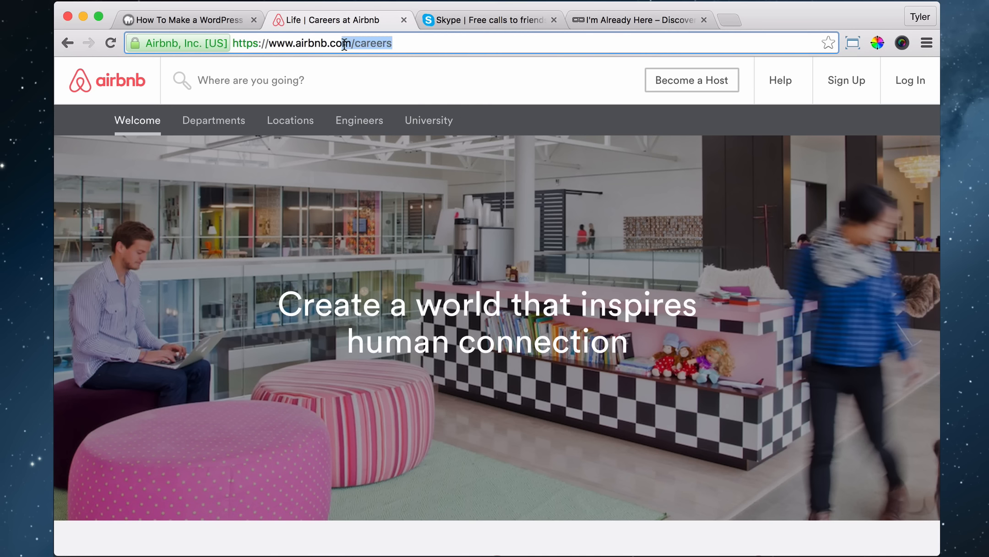
{"action": "left_click", "coordinate": [350, 43]}
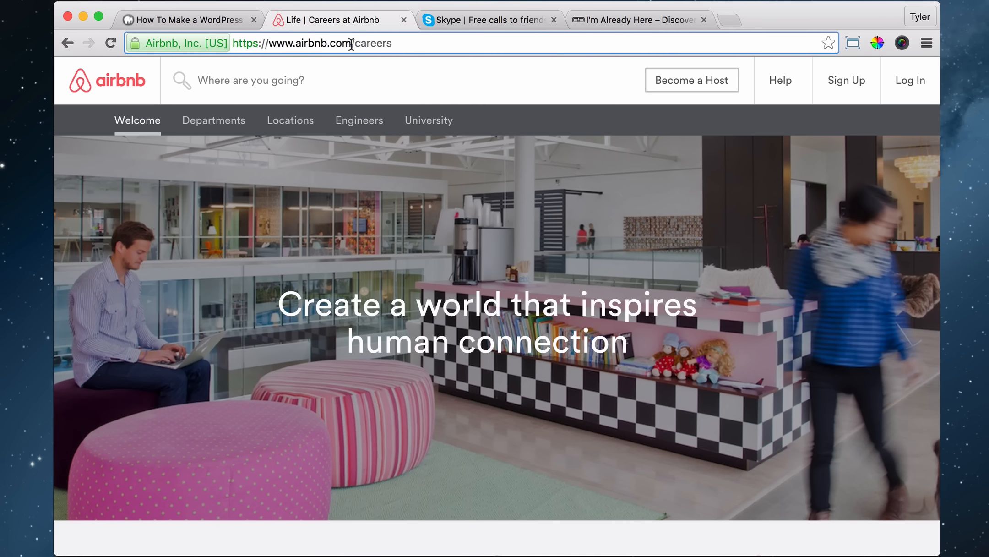
{"action": "scroll", "coordinate": [430, 192], "scroll_direction": "down", "scroll_amount": 10}
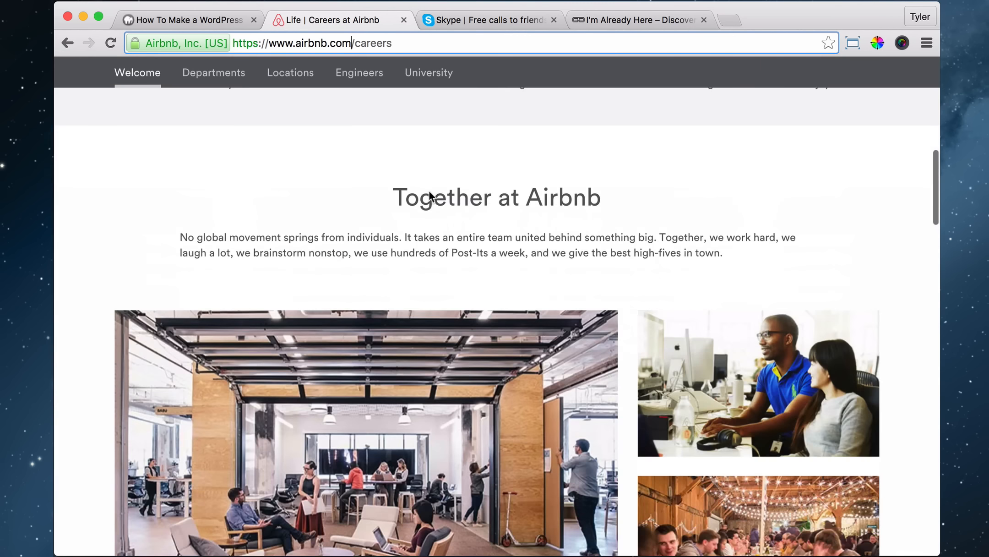
{"action": "scroll", "coordinate": [428, 195], "scroll_direction": "up", "scroll_amount": 10}
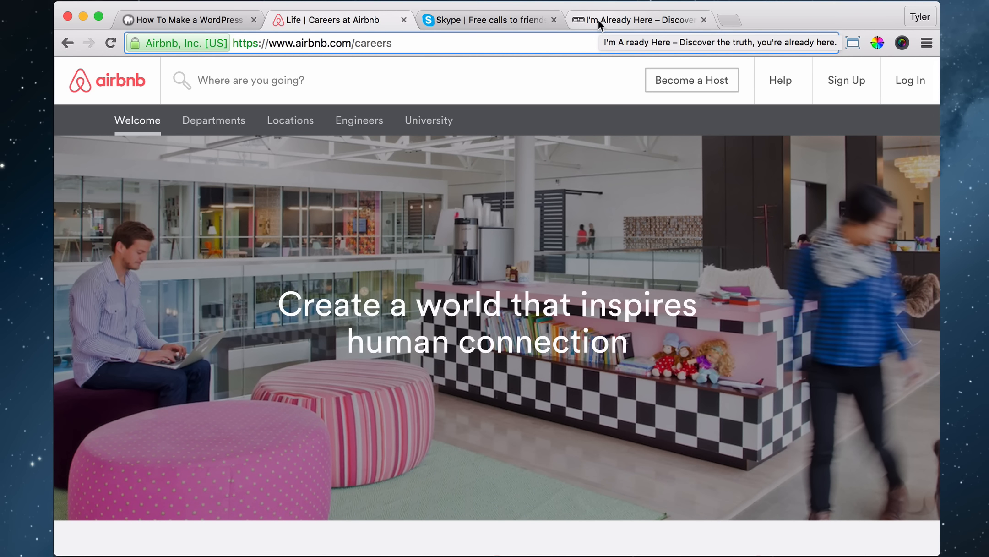
Switch to the getacardboard.com/example tab and scroll between its header and footer menus
{"action": "left_click", "coordinate": [598, 20]}
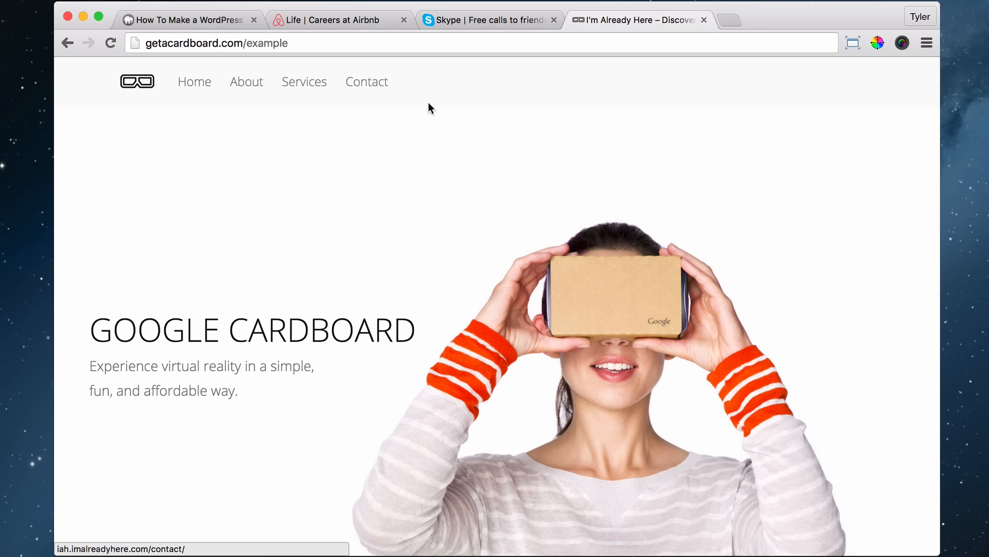
{"action": "scroll", "coordinate": [478, 112], "scroll_direction": "down", "scroll_amount": 15}
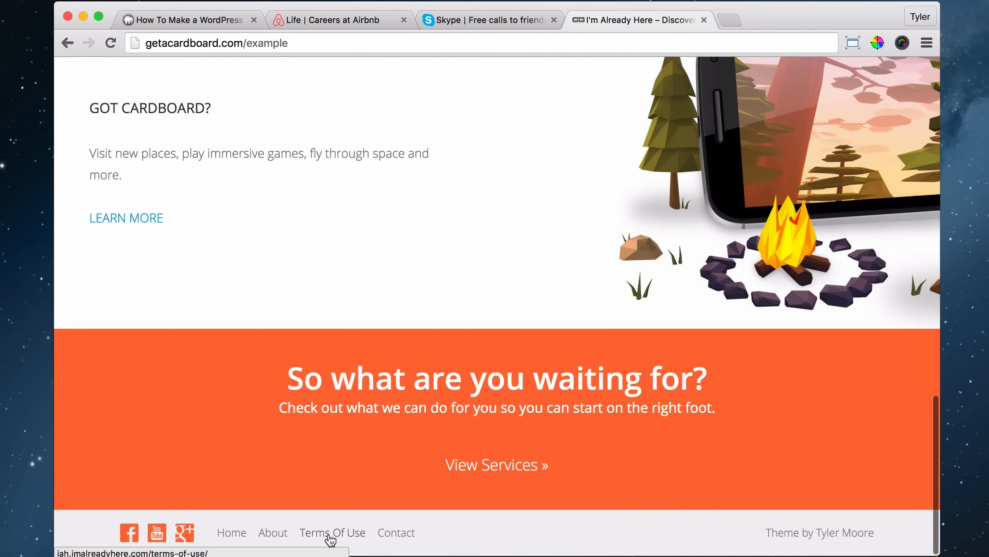
{"action": "scroll", "coordinate": [424, 446], "scroll_direction": "up", "scroll_amount": 15}
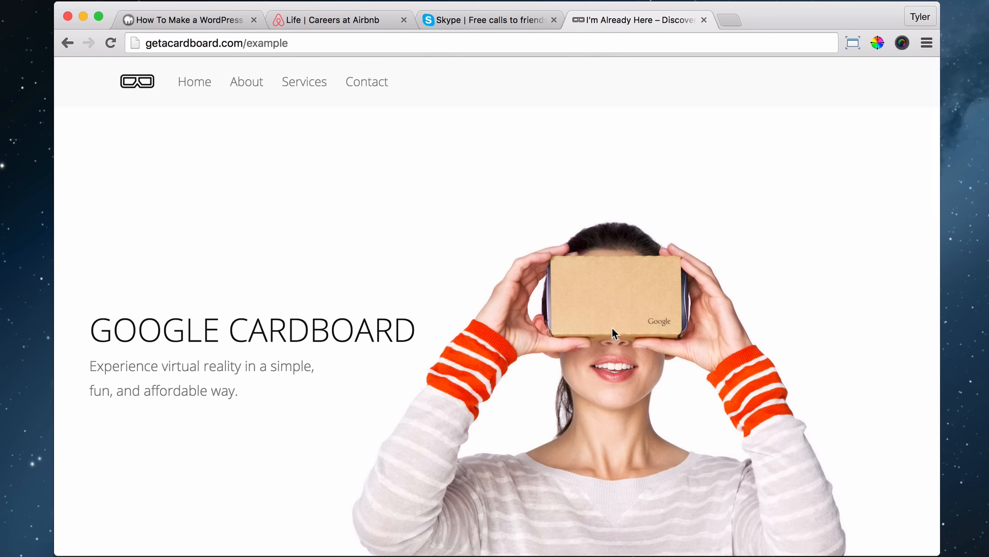
{"action": "scroll", "coordinate": [700, 295], "scroll_direction": "down", "scroll_amount": 3}
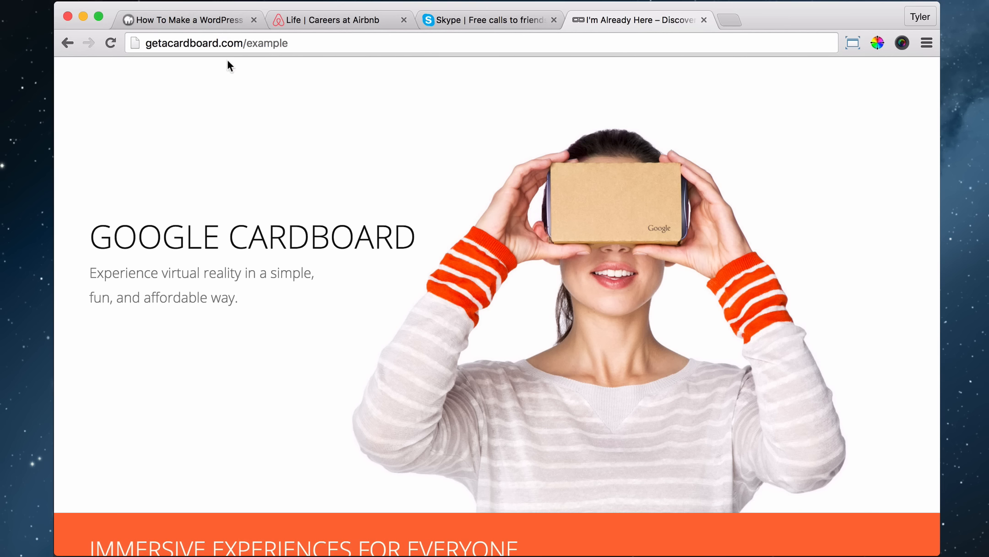
From the WordPress Dashboard, add a new page titled 'Home' so its /home/ draft saves
{"action": "left_click", "coordinate": [182, 20]}
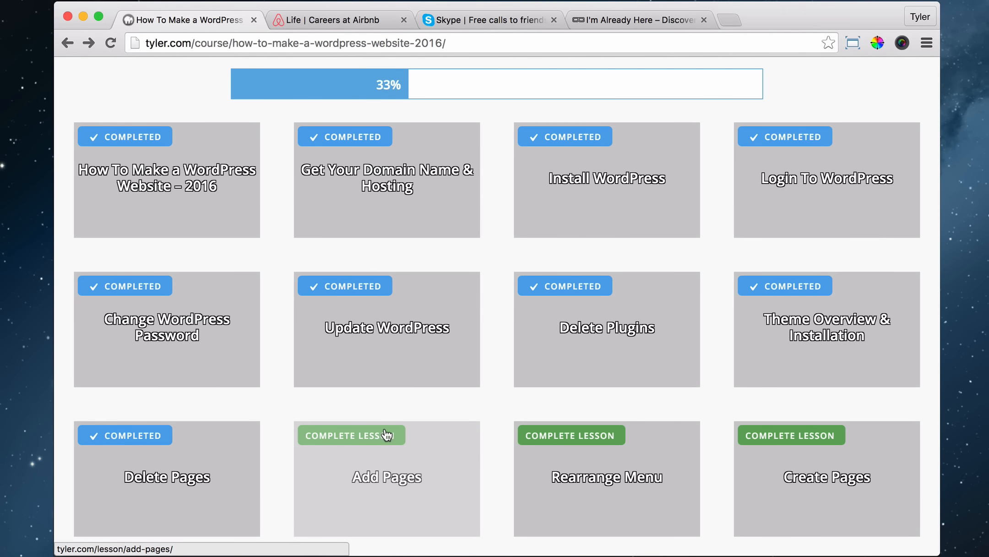
{"action": "left_click", "coordinate": [82, 16]}
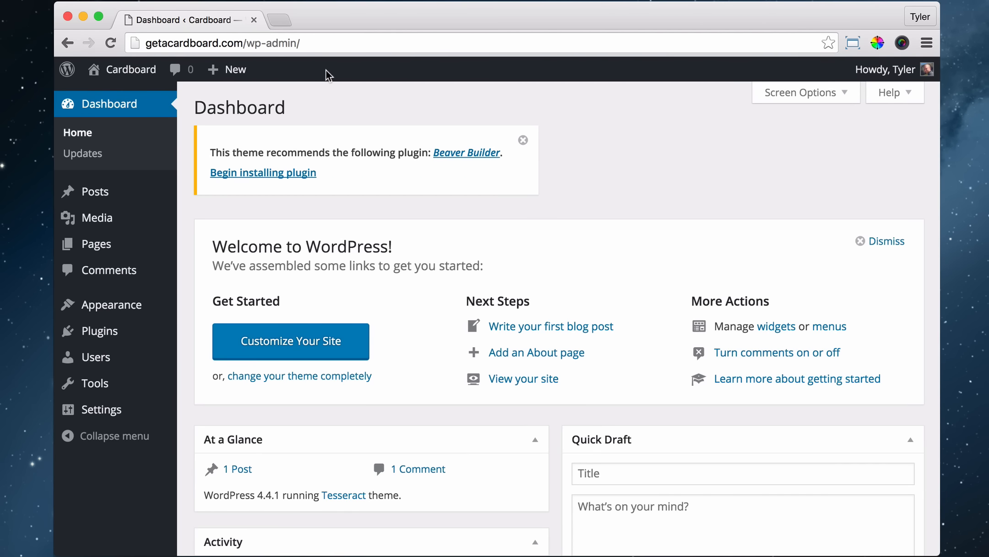
{"action": "mouse_move", "coordinate": [102, 249]}
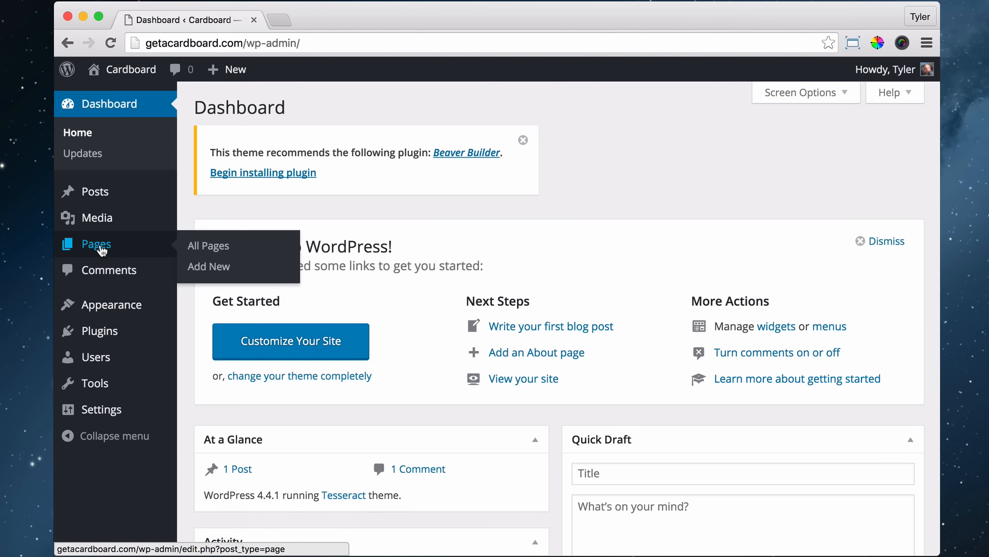
{"action": "left_click", "coordinate": [102, 249]}
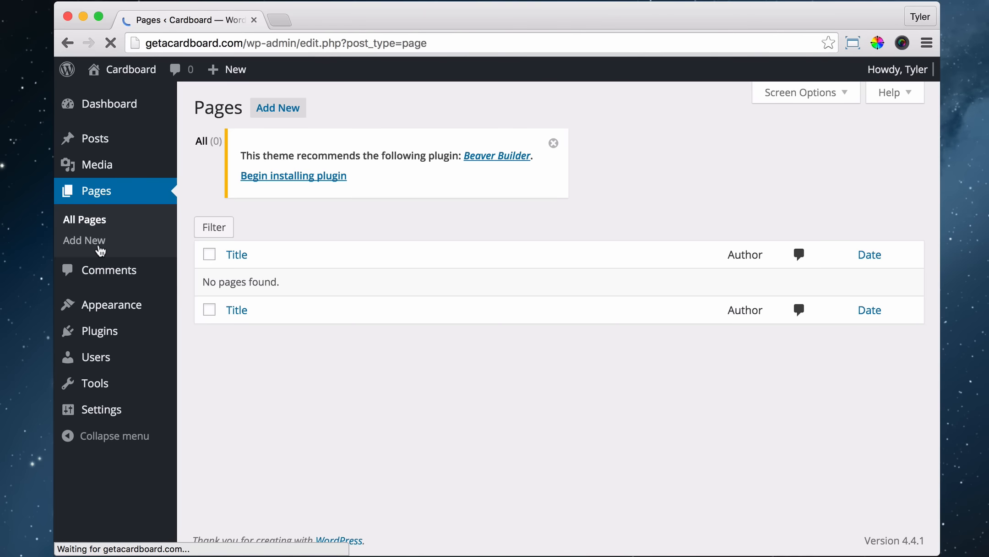
{"action": "left_click", "coordinate": [279, 108]}
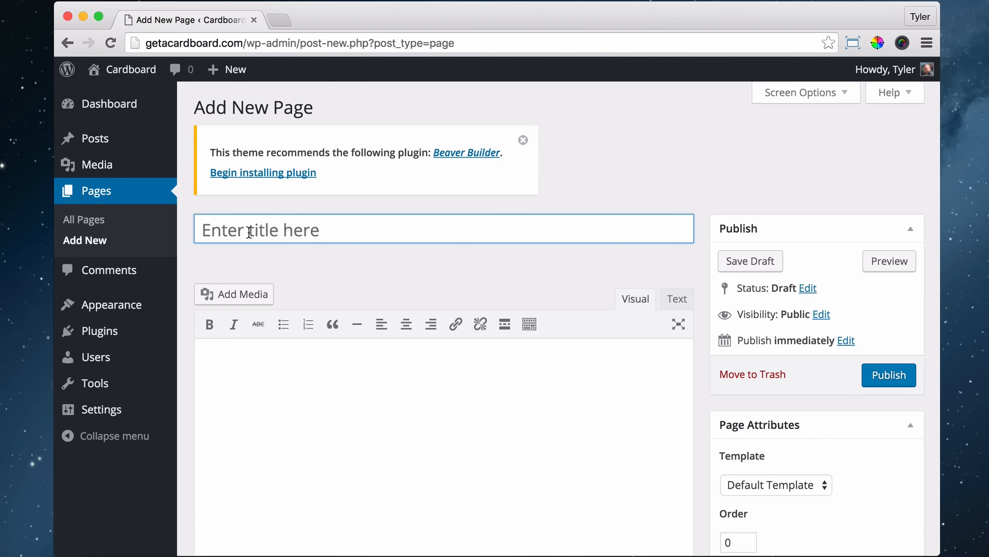
{"action": "type", "text": "Home"}
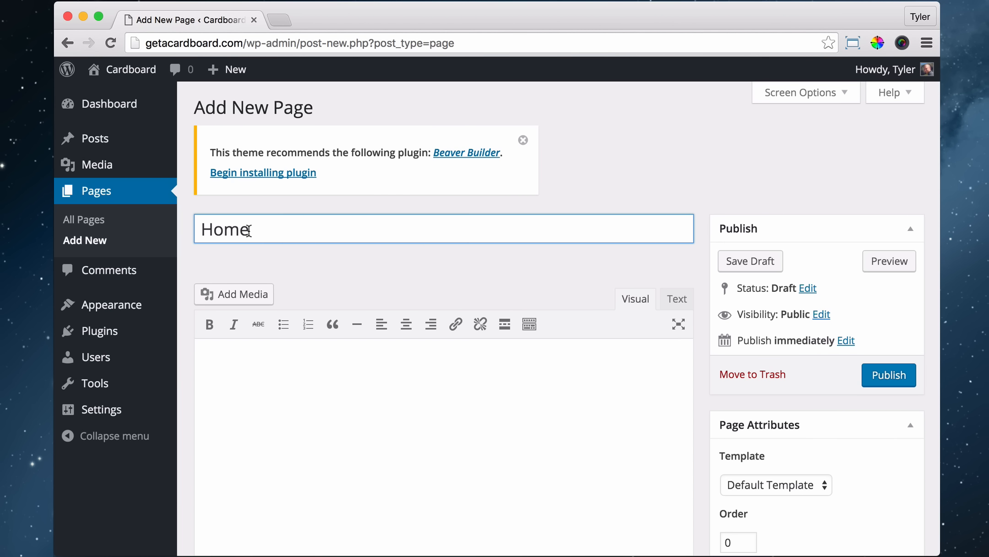
{"action": "left_click", "coordinate": [291, 372]}
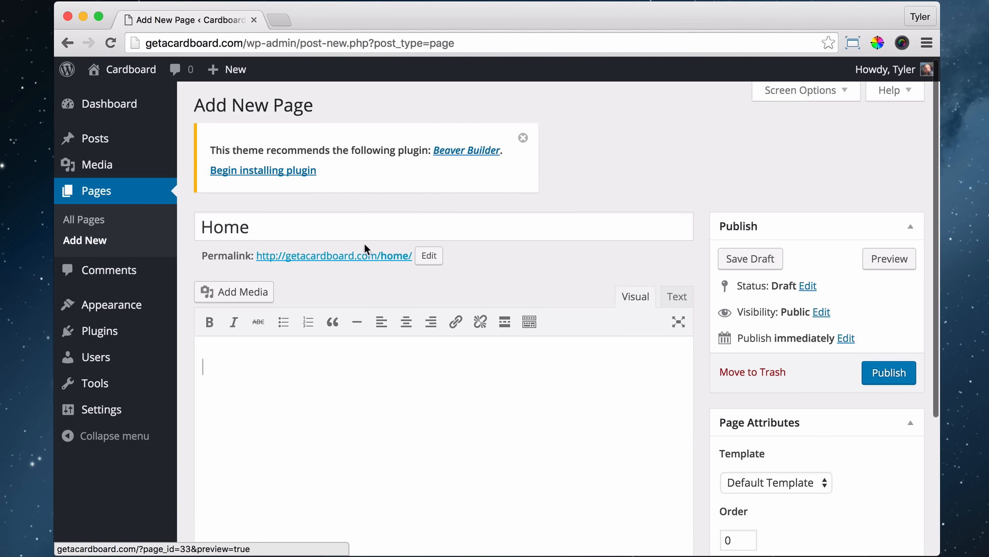
{"action": "scroll", "coordinate": [849, 332], "scroll_direction": "down", "scroll_amount": 3}
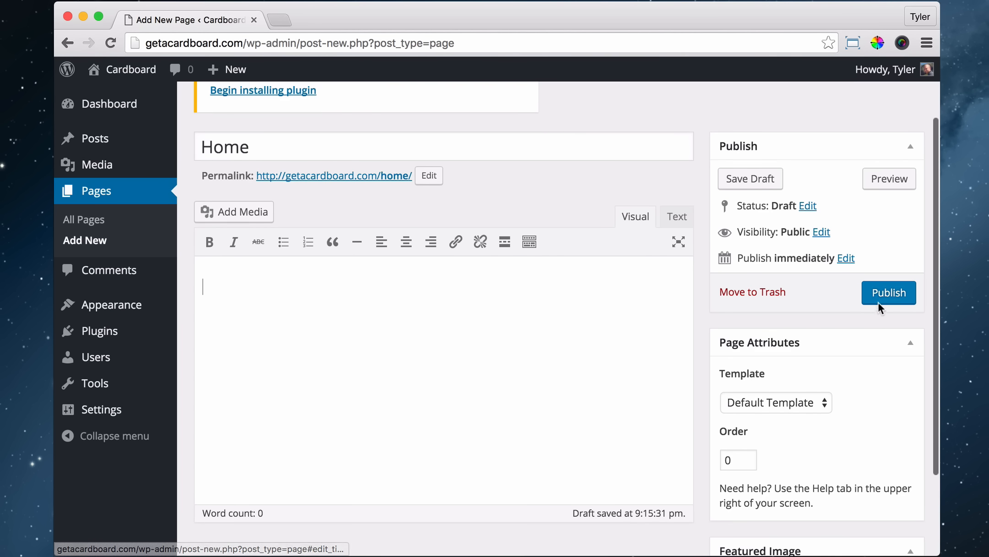
Publish the Home page, then create and publish About and Services pages
{"action": "left_click", "coordinate": [878, 302]}
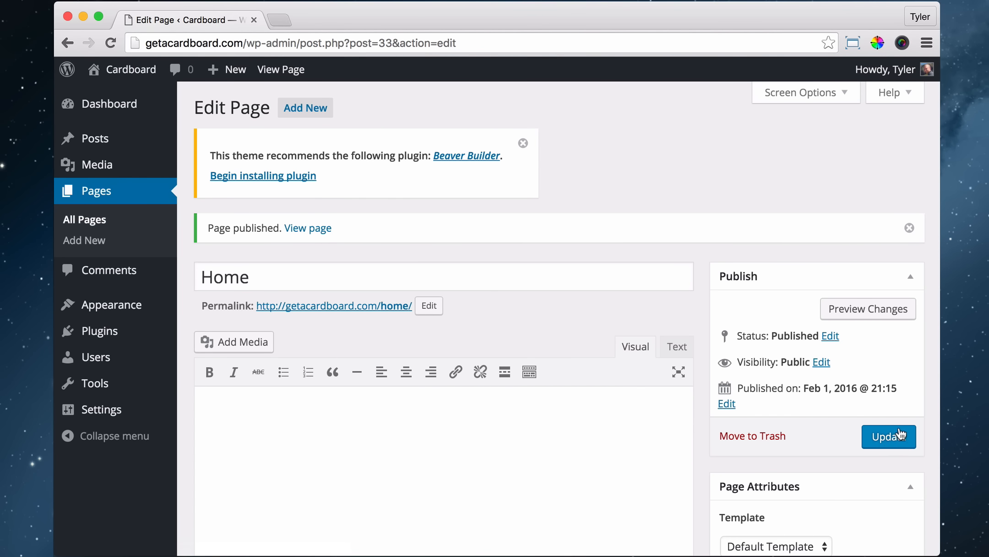
{"action": "left_click", "coordinate": [305, 110]}
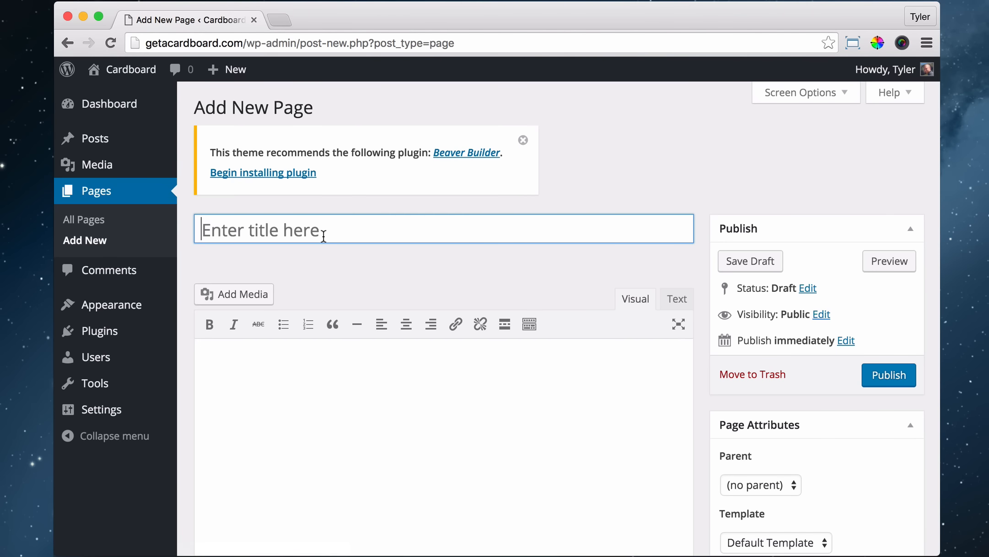
{"action": "type", "text": "About"}
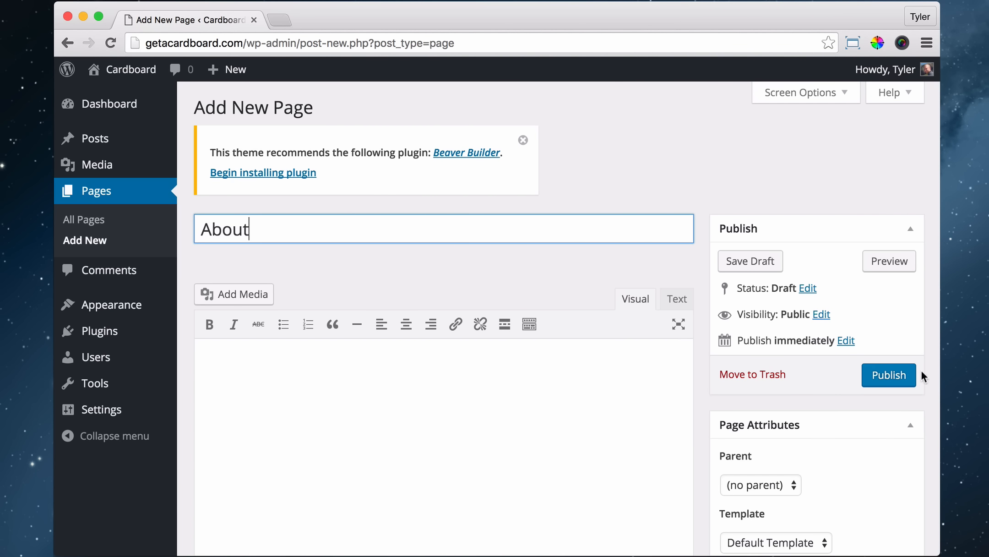
{"action": "left_click", "coordinate": [882, 376]}
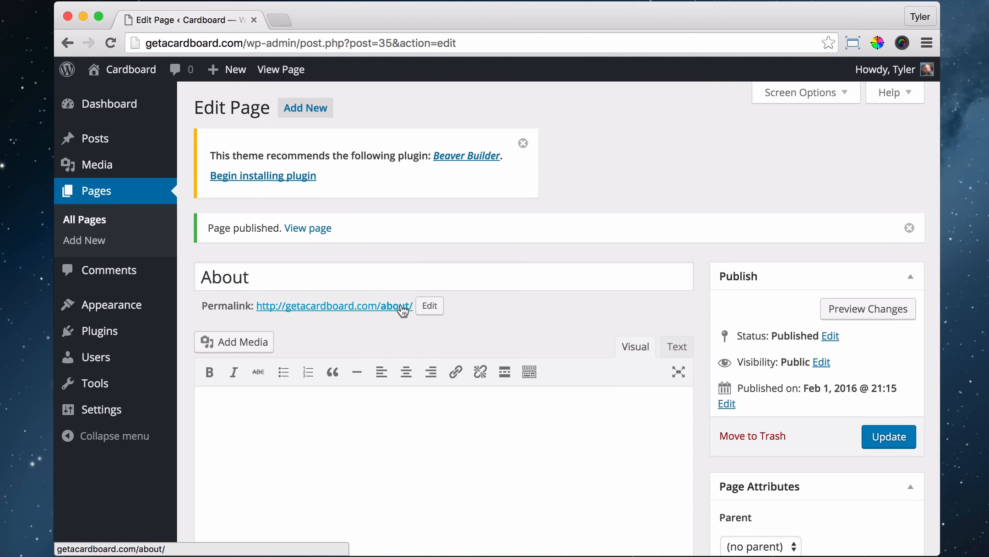
{"action": "left_click", "coordinate": [299, 113]}
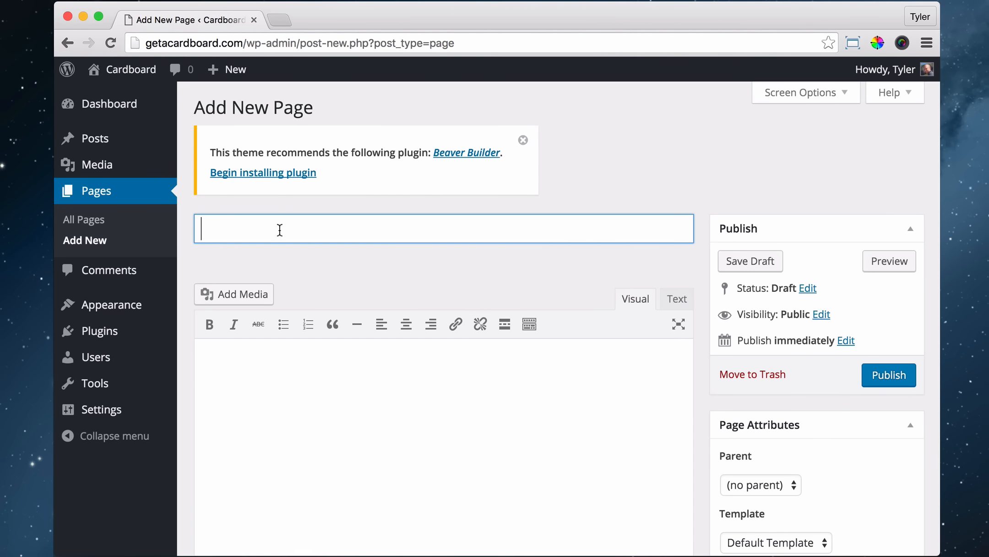
{"action": "type", "text": "Services"}
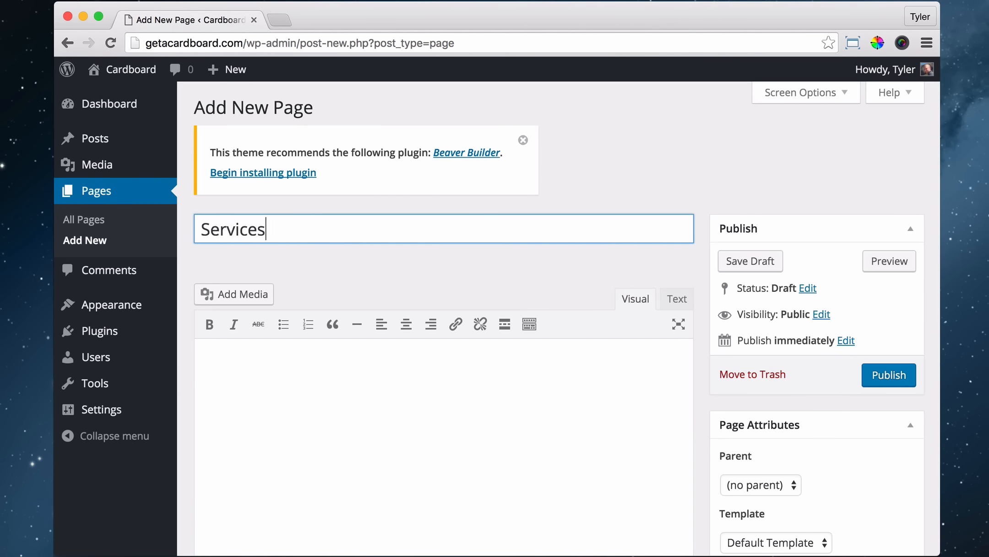
{"action": "left_click", "coordinate": [888, 374]}
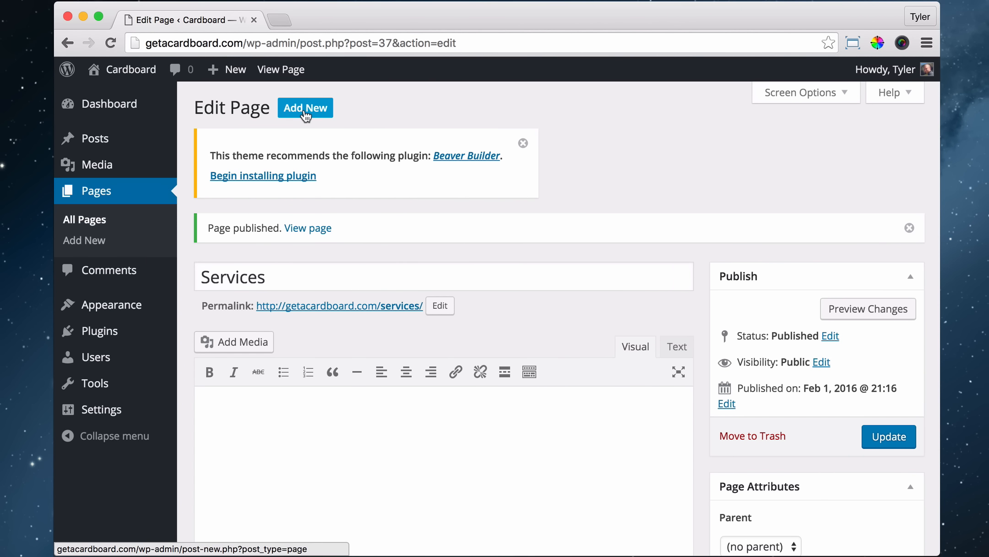
Create and publish the Contact and Terms Of Use pages
{"action": "left_click", "coordinate": [305, 109]}
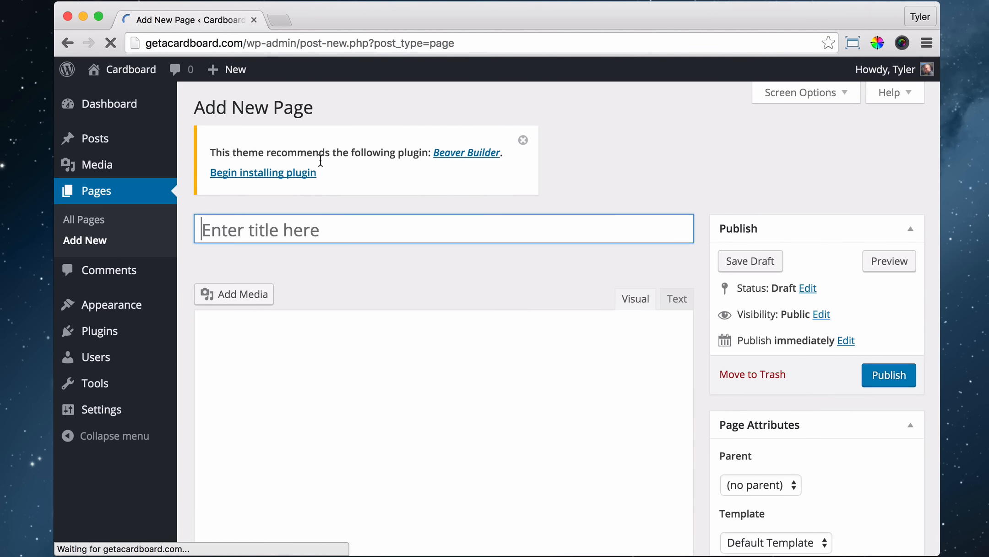
{"action": "type", "text": "Contact"}
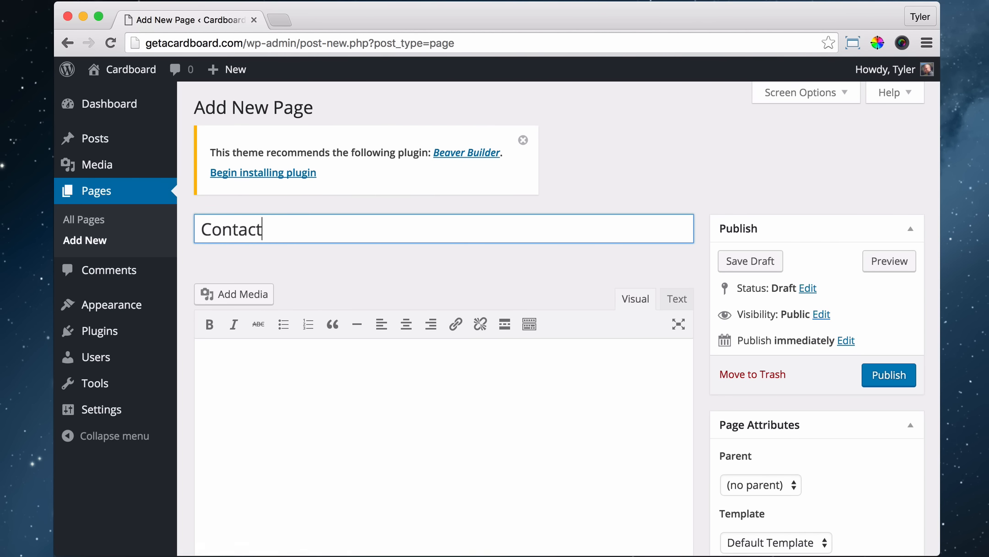
{"action": "left_click", "coordinate": [876, 378]}
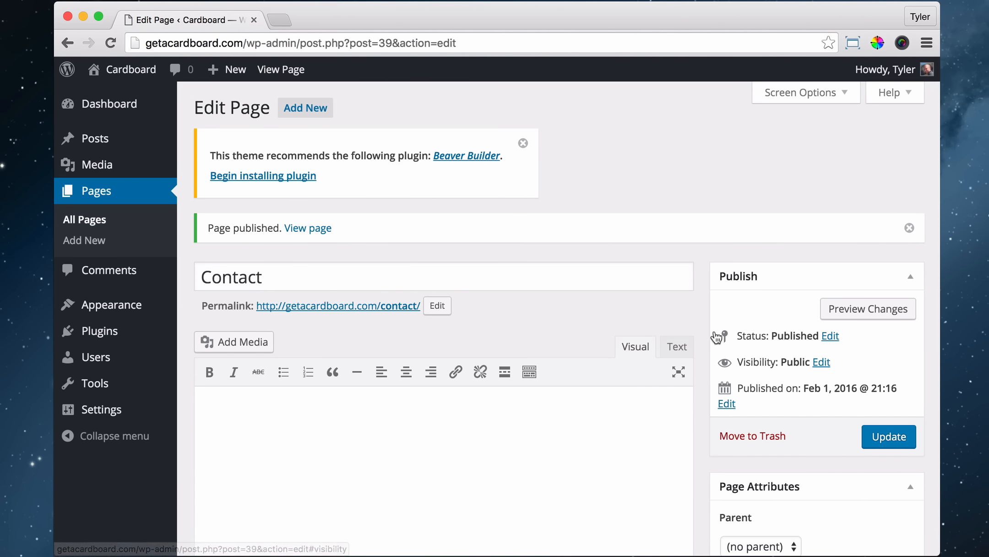
{"action": "left_click", "coordinate": [316, 110]}
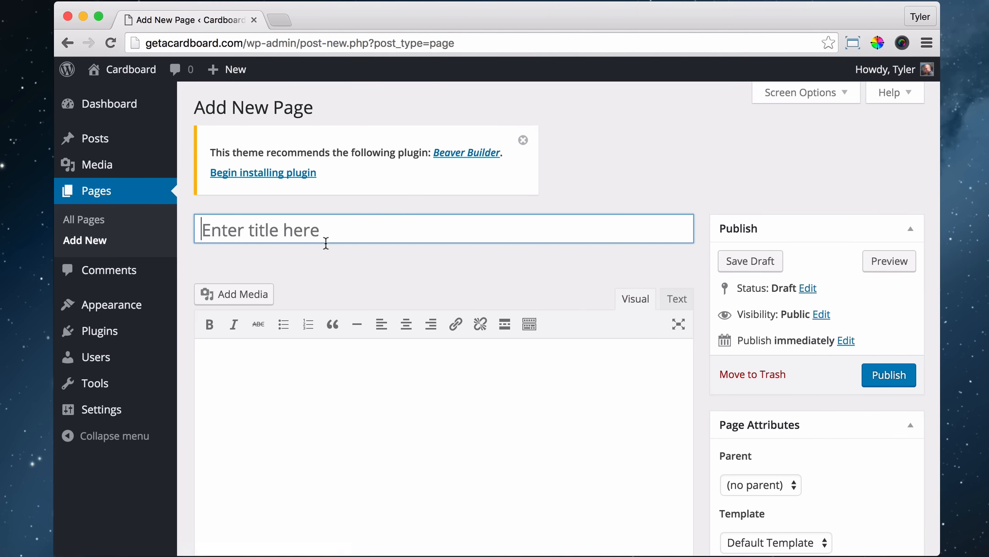
{"action": "left_click", "coordinate": [266, 231]}
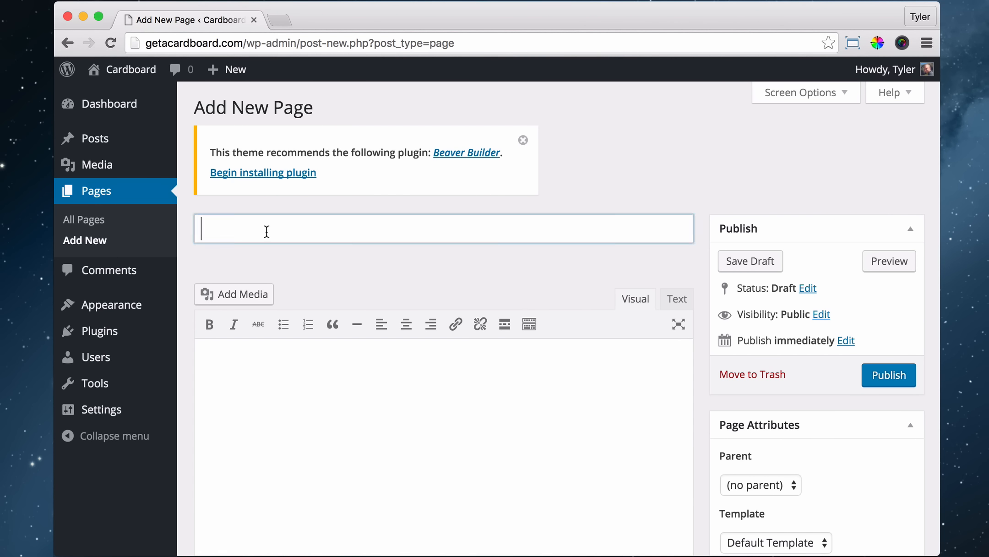
{"action": "type", "text": "Terms Of Use"}
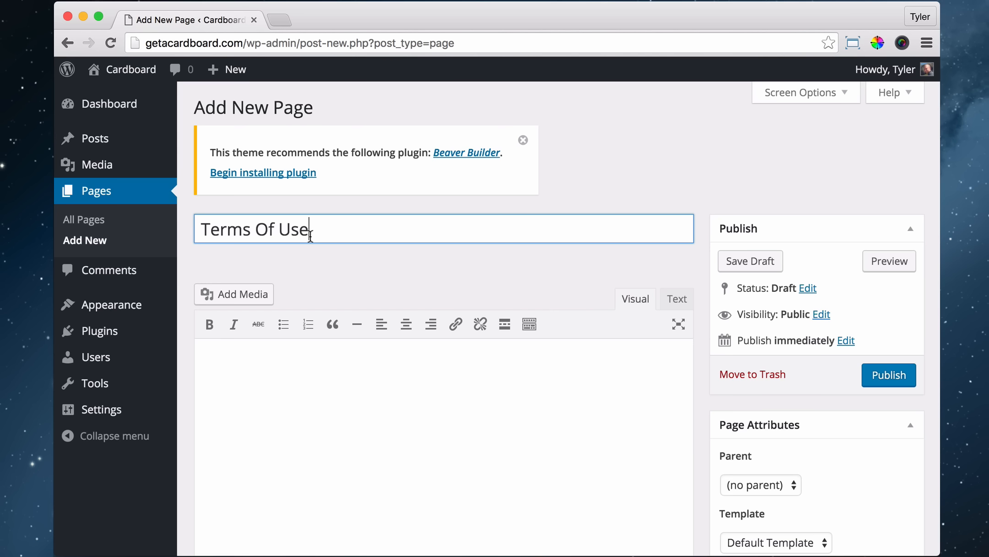
{"action": "left_click", "coordinate": [887, 376]}
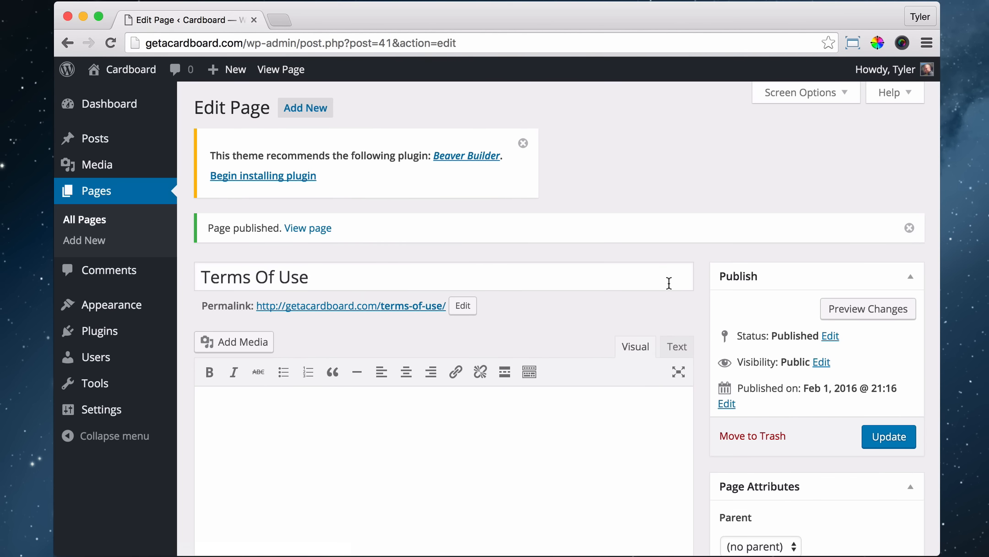
{"action": "scroll", "coordinate": [669, 283], "scroll_direction": "down", "scroll_amount": 4}
{"action": "scroll", "coordinate": [668, 283], "scroll_direction": "up", "scroll_amount": 4}
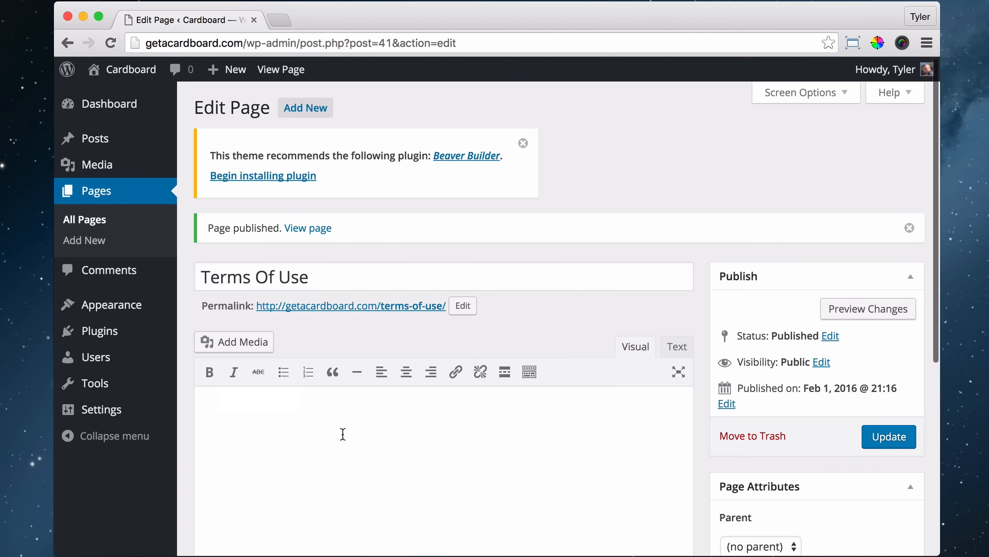
In a new tab, search google.com for 'terms of use generator' and open the Terms Of Service Generator result
{"action": "left_click", "coordinate": [283, 20]}
{"action": "type", "text": "googl"}
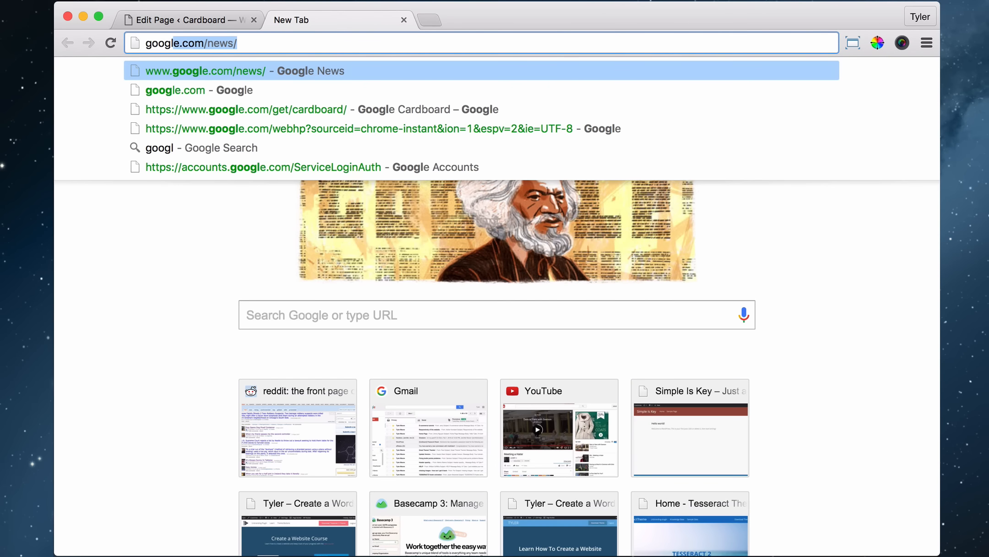
{"action": "type", "text": "e.com"}
{"action": "key", "text": "Return"}
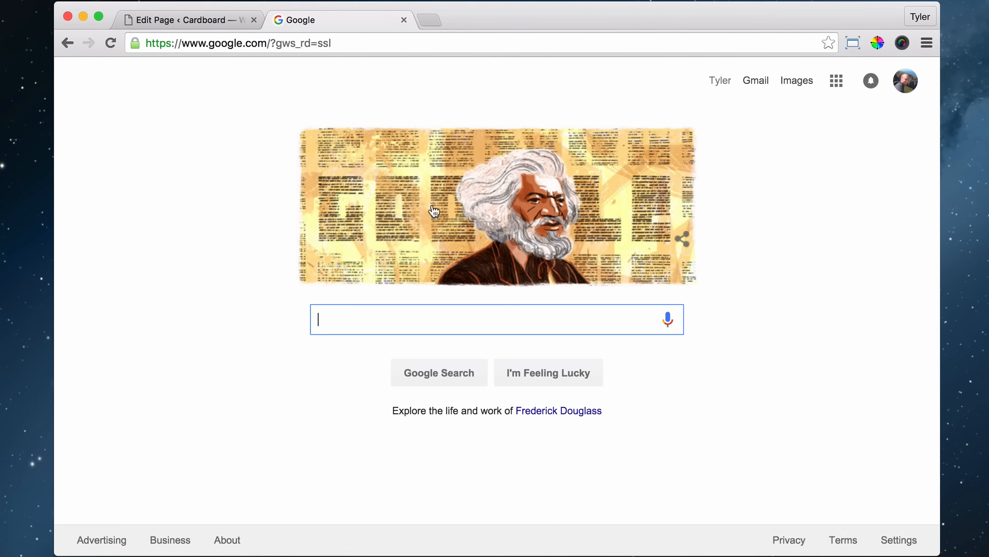
{"action": "type", "text": "terms of "}
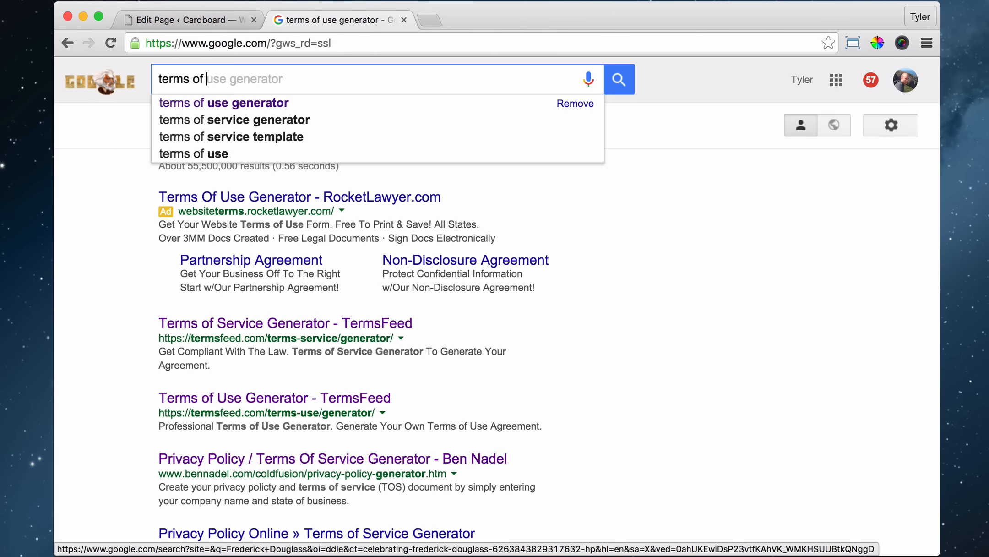
{"action": "type", "text": "use gene"}
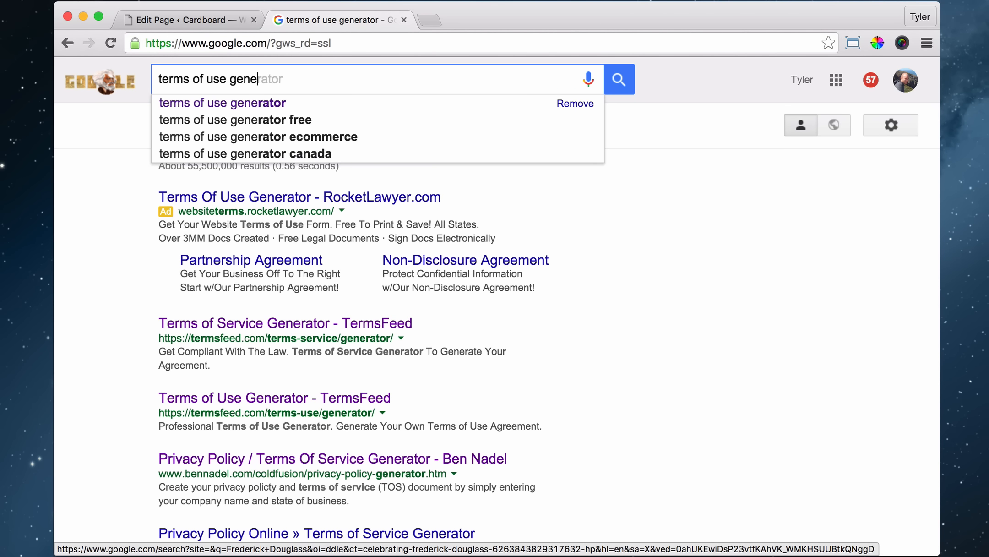
{"action": "type", "text": "rator"}
{"action": "key", "text": "Return"}
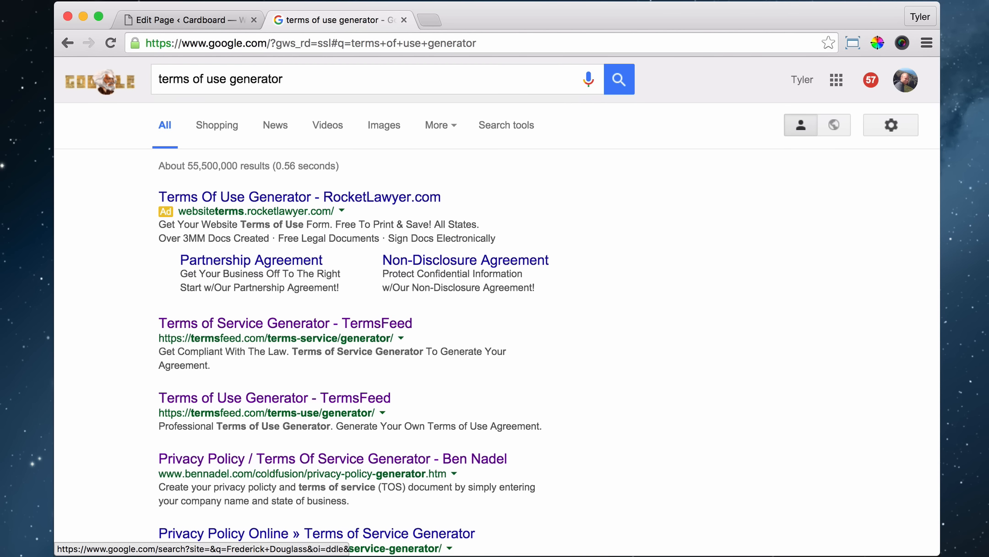
{"action": "scroll", "coordinate": [536, 243], "scroll_direction": "down", "scroll_amount": 4}
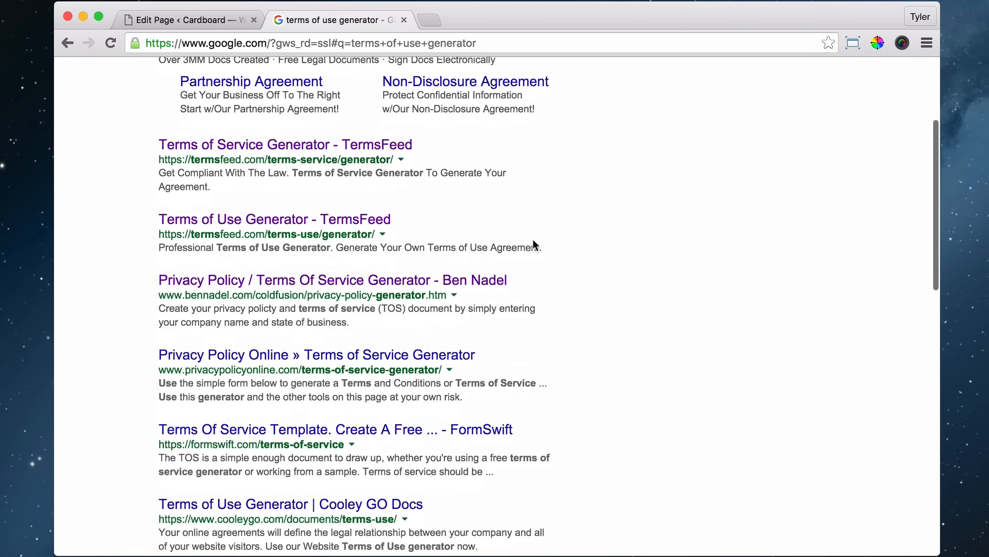
{"action": "scroll", "coordinate": [533, 247], "scroll_direction": "up", "scroll_amount": 3}
{"action": "scroll", "coordinate": [278, 287], "scroll_direction": "down", "scroll_amount": 5}
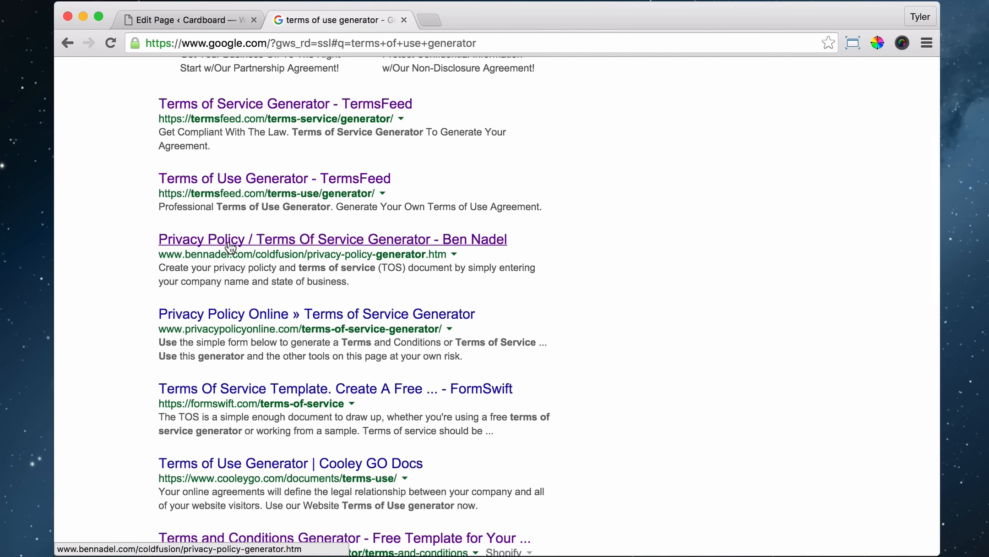
{"action": "left_click", "coordinate": [210, 243]}
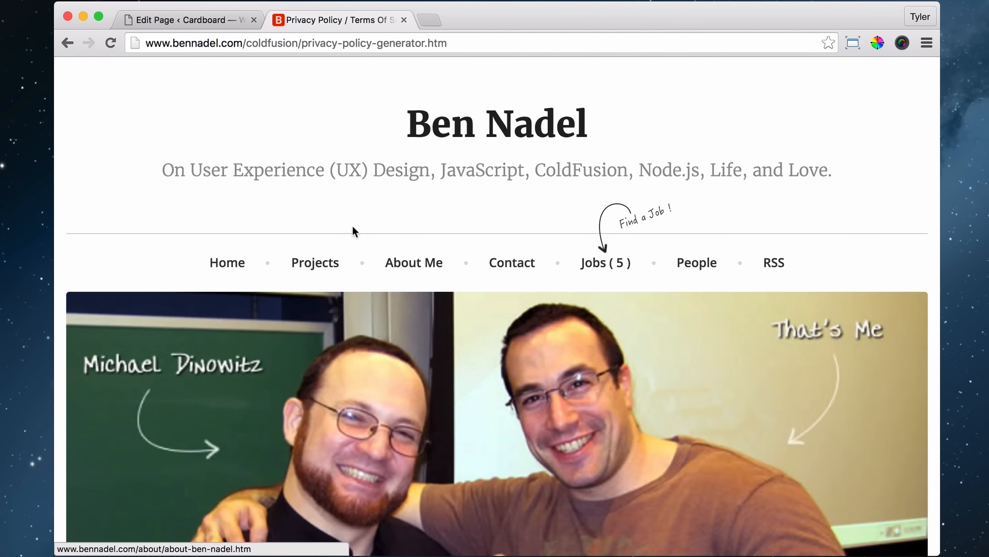
Enter company name Tyler.com and state California, then generate the terms of service agreement
{"action": "scroll", "coordinate": [352, 225], "scroll_direction": "down", "scroll_amount": 15}
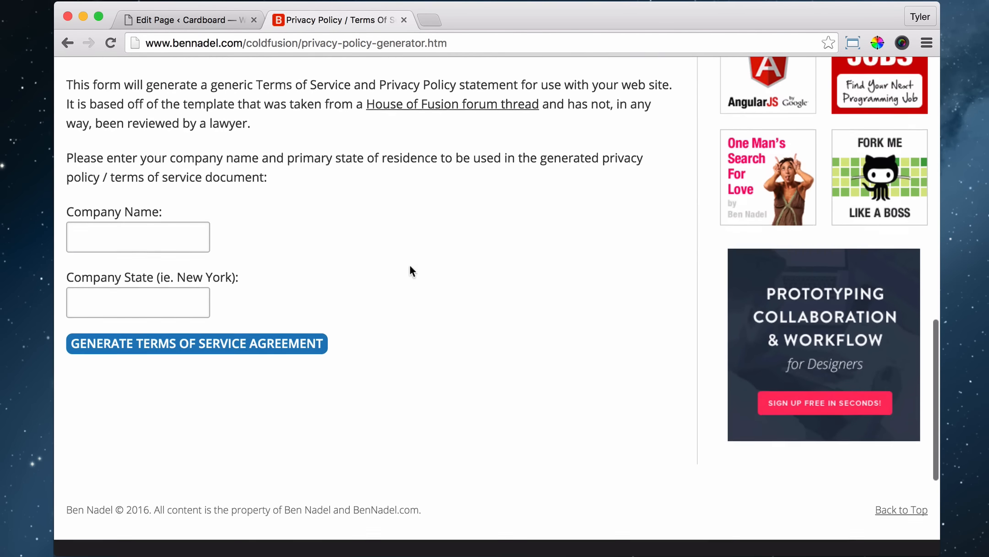
{"action": "left_click", "coordinate": [148, 233]}
{"action": "type", "text": "Tyler"}
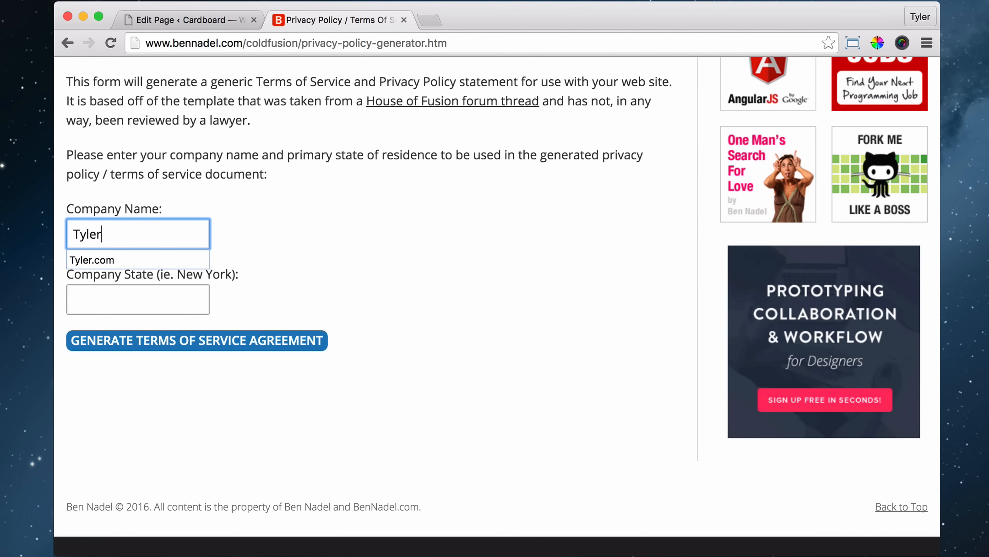
{"action": "type", "text": ".com"}
{"action": "key", "text": "Tab"}
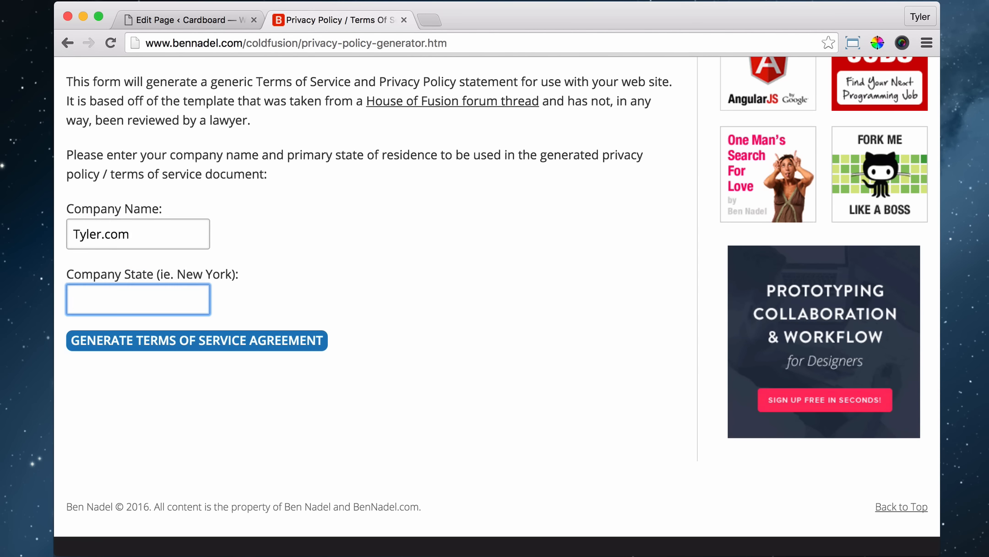
{"action": "type", "text": "Ca"}
{"action": "key", "text": "Down"}
{"action": "key", "text": "Tab"}
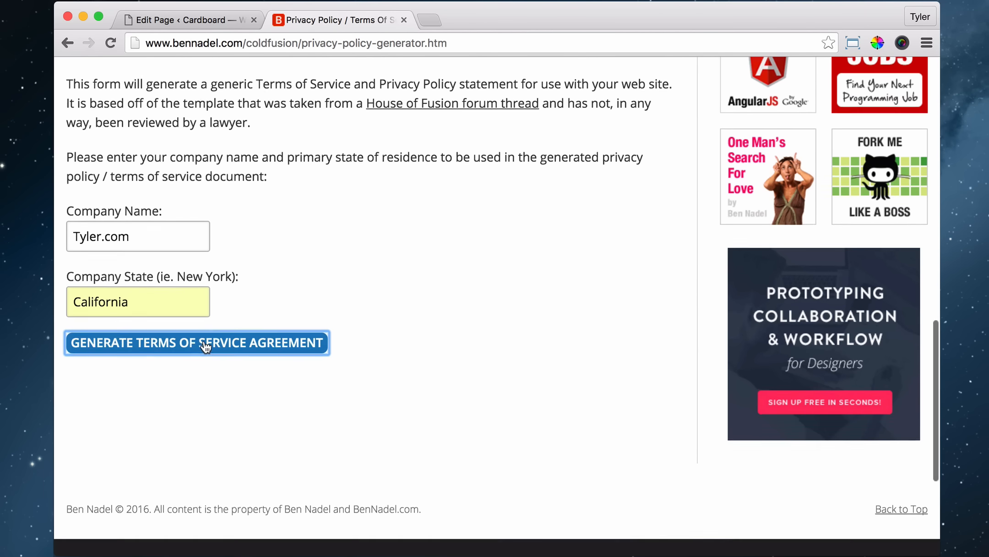
{"action": "left_click", "coordinate": [203, 347]}
Scroll through the generated Terms and Conditions and Privacy Policy output
{"action": "scroll", "coordinate": [379, 287], "scroll_direction": "down", "scroll_amount": 6}
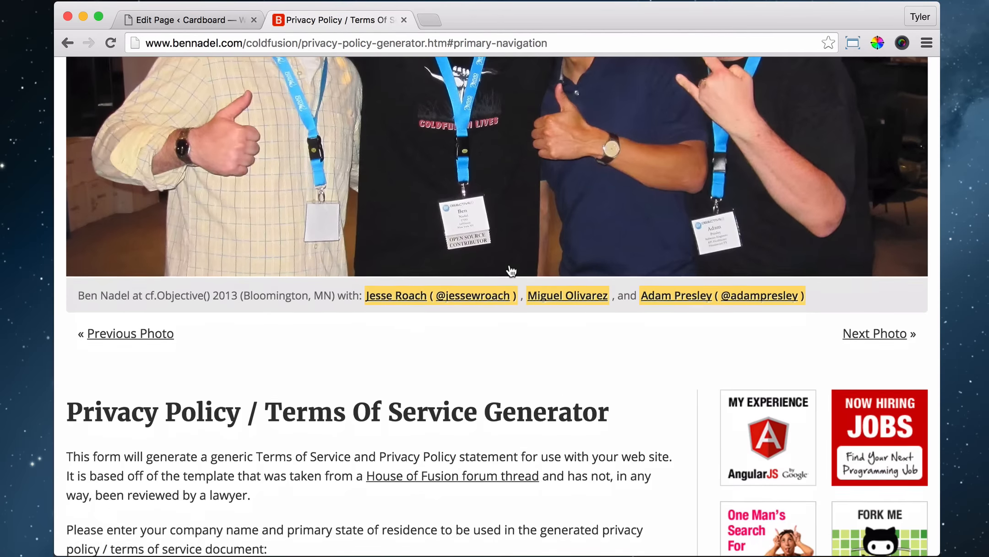
{"action": "scroll", "coordinate": [506, 273], "scroll_direction": "up", "scroll_amount": 5}
{"action": "scroll", "coordinate": [719, 250], "scroll_direction": "down", "scroll_amount": 10}
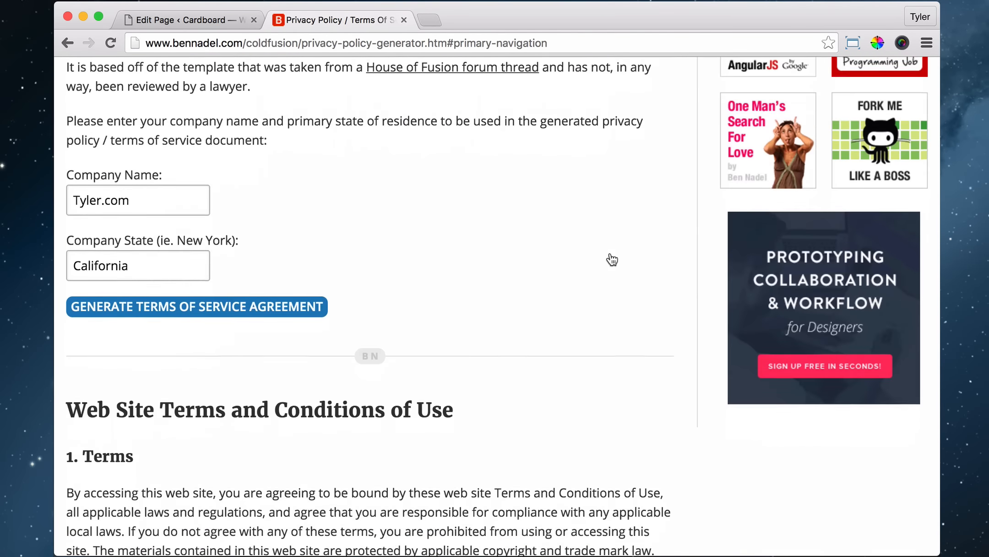
{"action": "scroll", "coordinate": [610, 257], "scroll_direction": "up", "scroll_amount": 2}
{"action": "scroll", "coordinate": [611, 257], "scroll_direction": "down", "scroll_amount": 5}
{"action": "scroll", "coordinate": [611, 257], "scroll_direction": "down", "scroll_amount": 1}
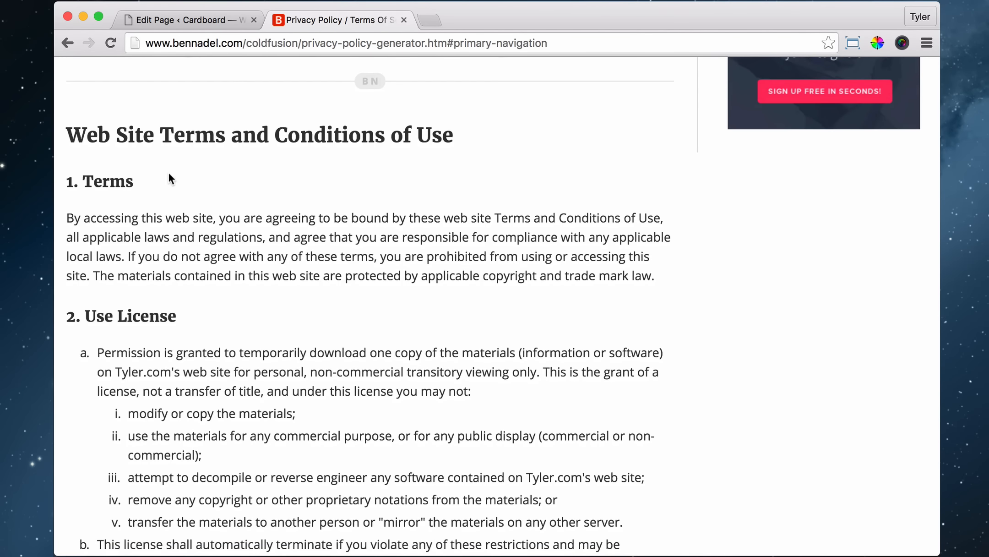
{"action": "scroll", "coordinate": [492, 185], "scroll_direction": "down", "scroll_amount": 8}
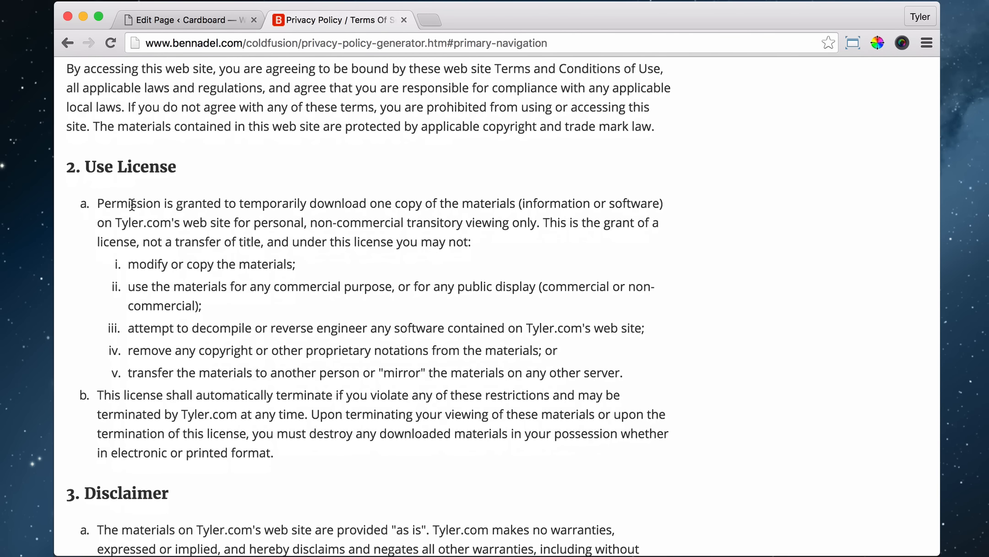
{"action": "left_click_drag", "start_coordinate": [131, 204], "coordinate": [459, 245]}
{"action": "left_click", "coordinate": [439, 234]}
{"action": "scroll", "coordinate": [463, 221], "scroll_direction": "down", "scroll_amount": 20}
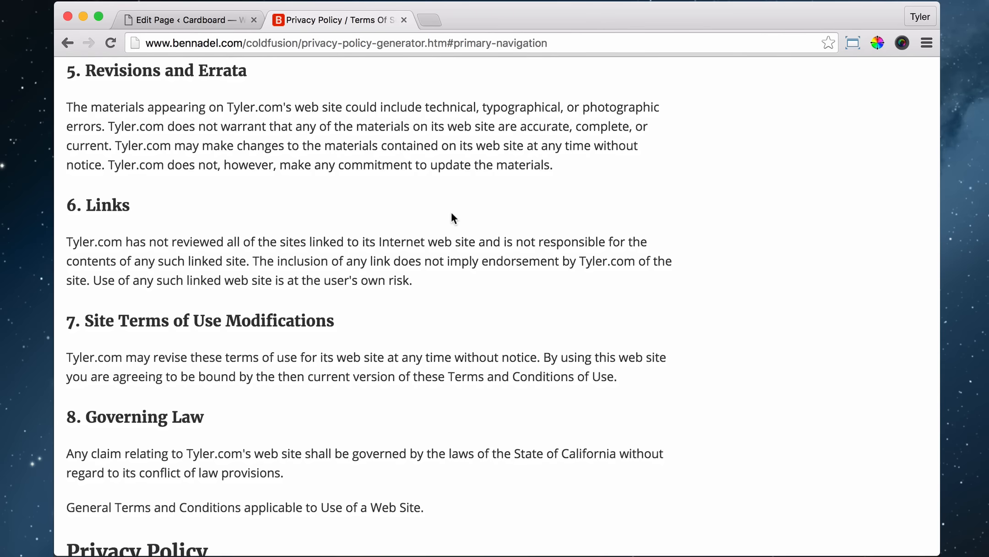
{"action": "scroll", "coordinate": [452, 212], "scroll_direction": "down", "scroll_amount": 15}
{"action": "scroll", "coordinate": [452, 216], "scroll_direction": "down", "scroll_amount": 20}
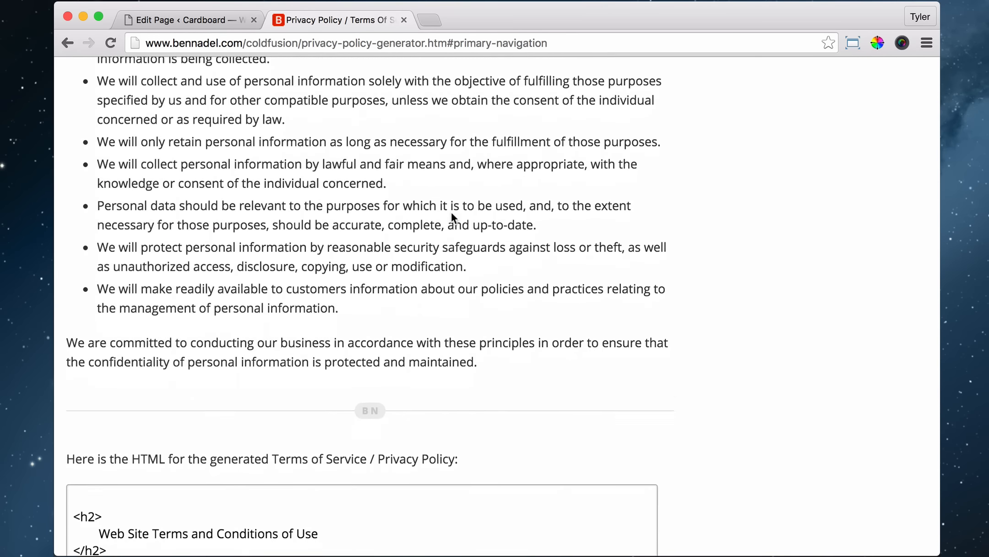
{"action": "scroll", "coordinate": [453, 217], "scroll_direction": "up", "scroll_amount": 5}
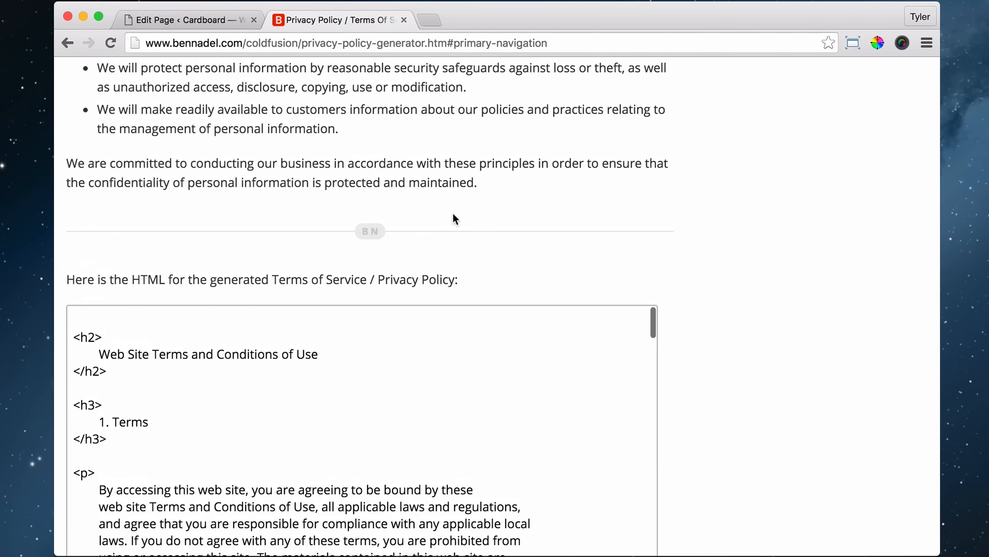
{"action": "scroll", "coordinate": [453, 219], "scroll_direction": "up", "scroll_amount": 12}
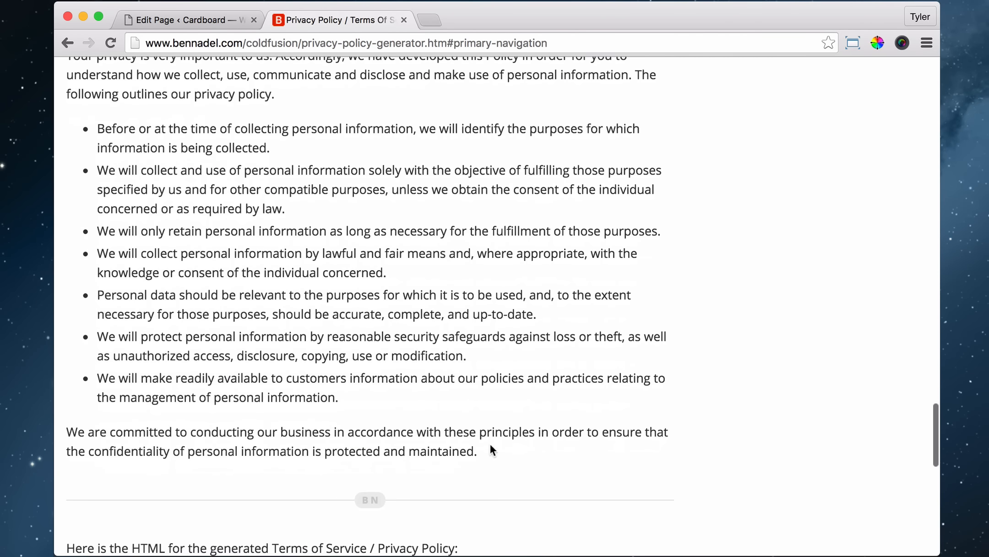
{"action": "left_click_drag", "start_coordinate": [491, 451], "coordinate": [61, 294]}
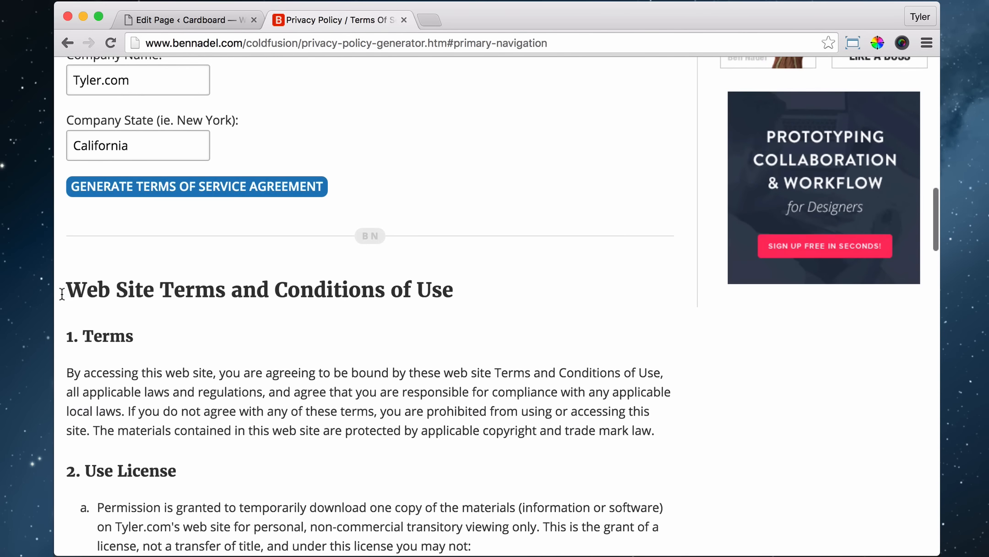
Copy the generated terms and privacy policy text from the generator page
{"action": "left_click", "coordinate": [192, 19]}
{"action": "scroll", "coordinate": [639, 266], "scroll_direction": "down", "scroll_amount": 3}
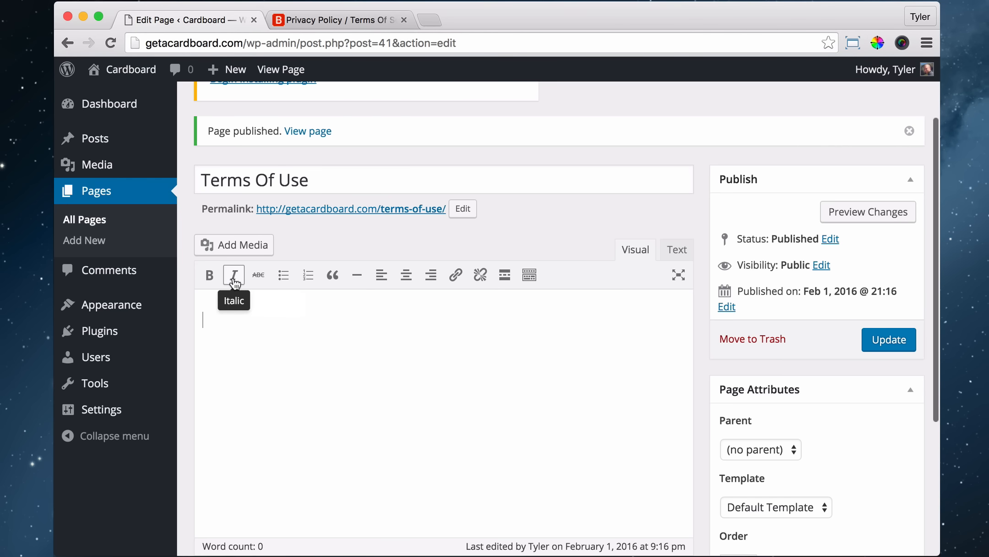
{"action": "left_click", "coordinate": [347, 21]}
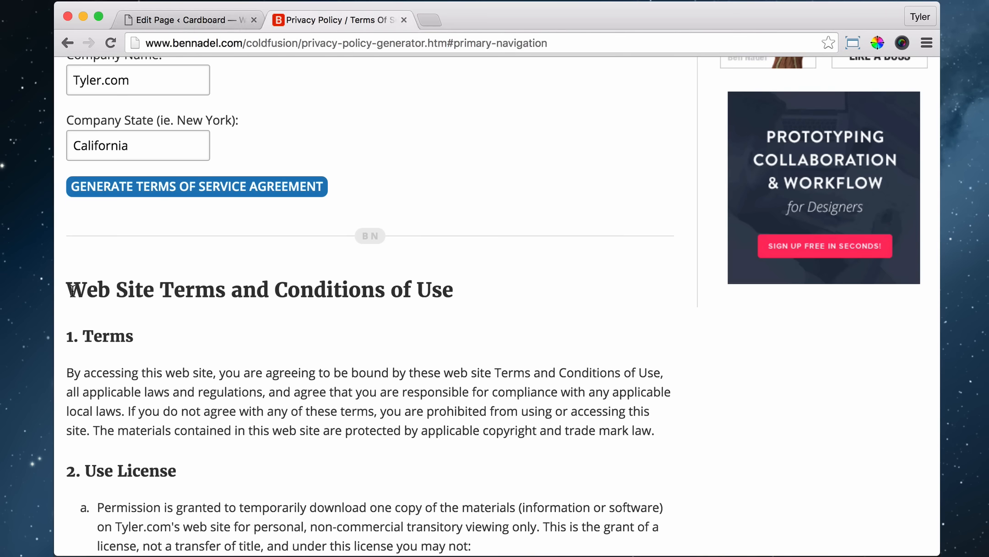
{"action": "left_click_drag", "start_coordinate": [72, 289], "coordinate": [527, 229]}
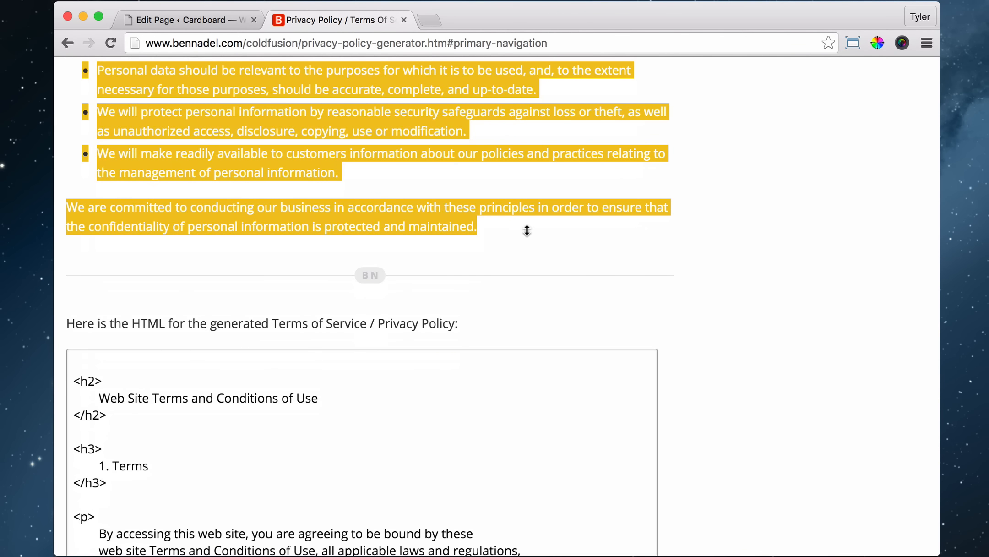
{"action": "right_click", "coordinate": [424, 215]}
{"action": "left_click", "coordinate": [469, 242]}
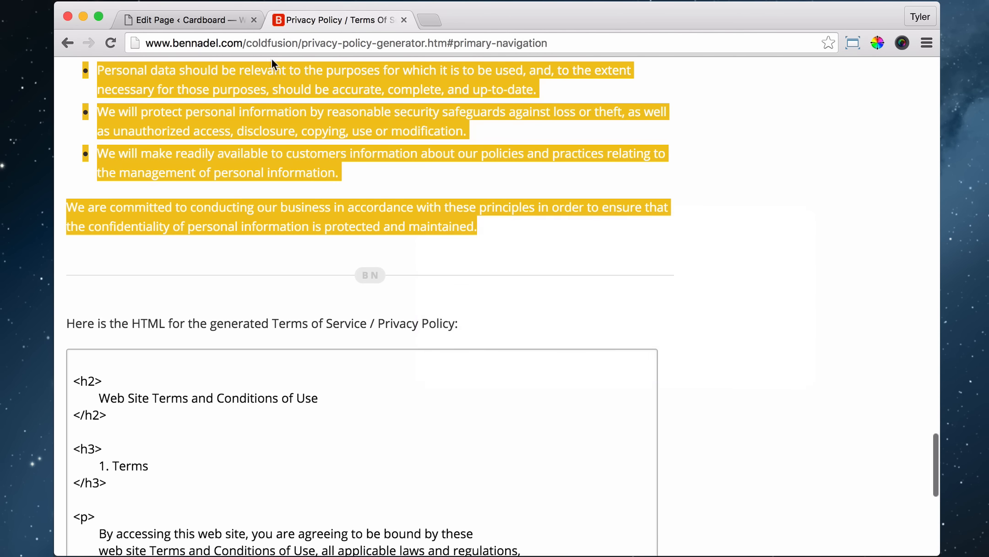
Return to the empty Terms Of Use page editor in WordPress
{"action": "left_click", "coordinate": [202, 26]}
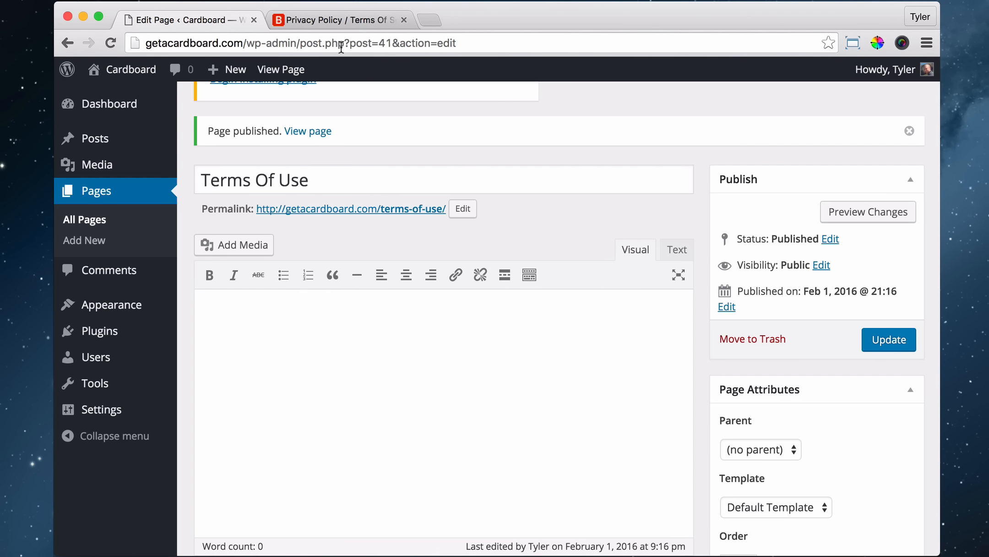
{"action": "left_click", "coordinate": [326, 18]}
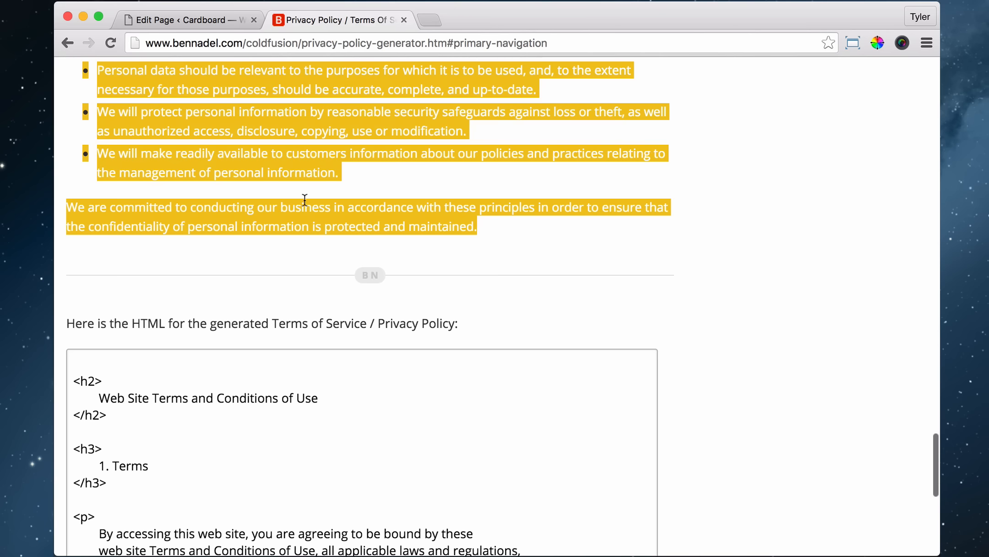
{"action": "scroll", "coordinate": [304, 201], "scroll_direction": "up", "scroll_amount": 3}
{"action": "left_click", "coordinate": [212, 19]}
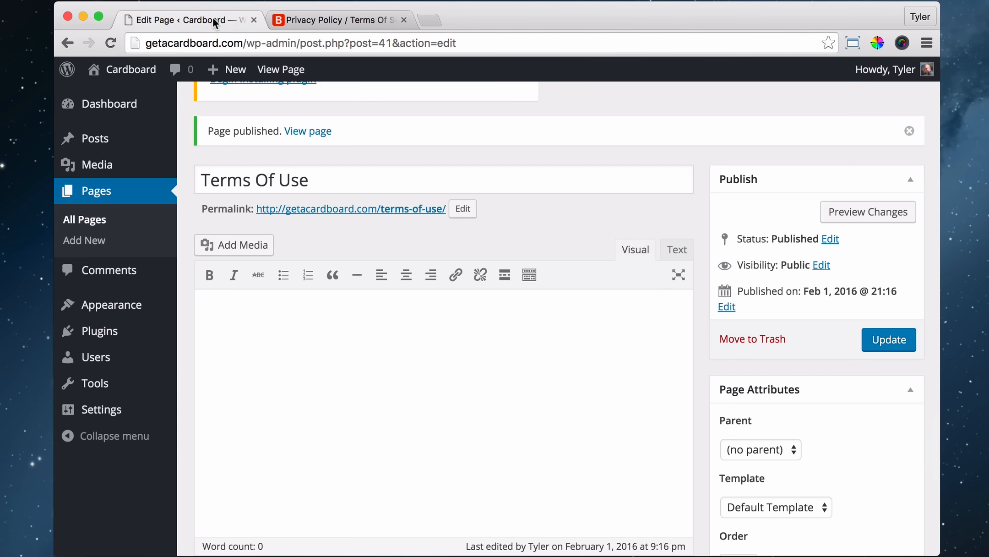
Turn on paste-as-plain-text and paste the copied terms into the Terms Of Use body
{"action": "left_click", "coordinate": [529, 277]}
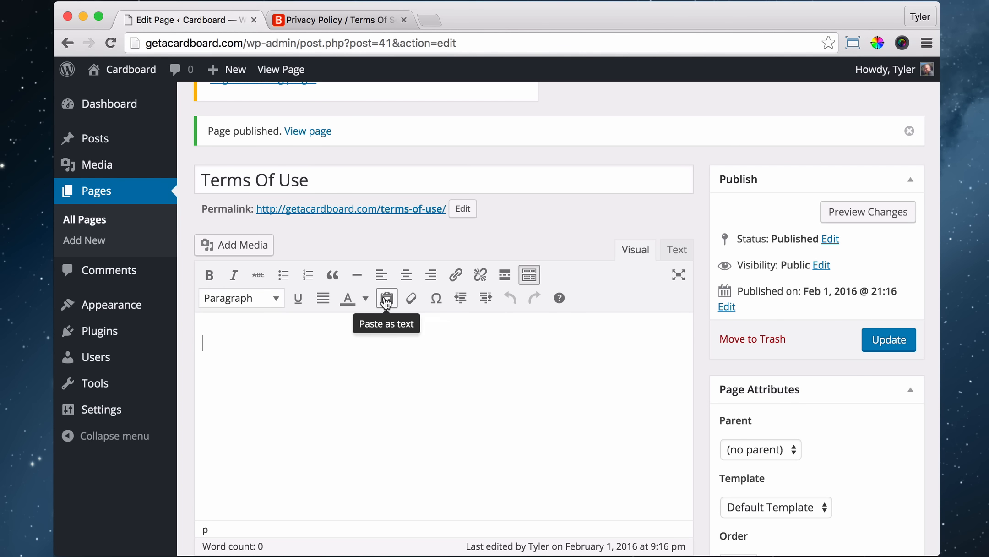
{"action": "left_click", "coordinate": [387, 300]}
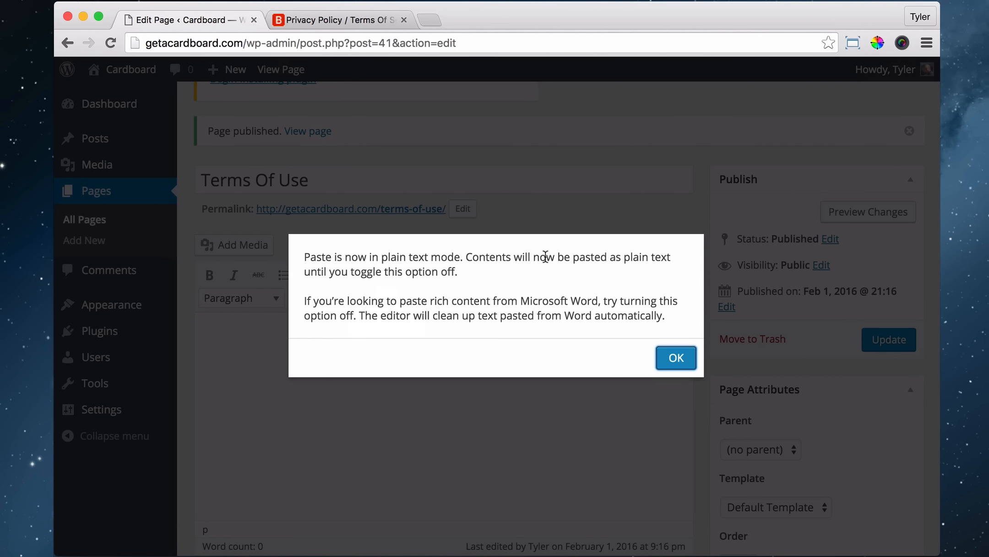
{"action": "left_click", "coordinate": [679, 362]}
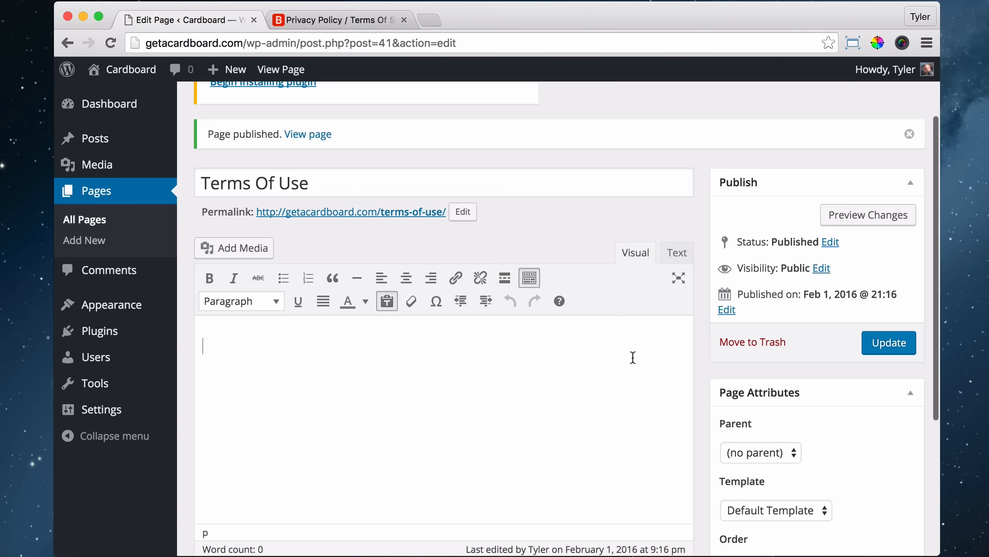
{"action": "right_click", "coordinate": [236, 352]}
{"action": "left_click", "coordinate": [287, 428]}
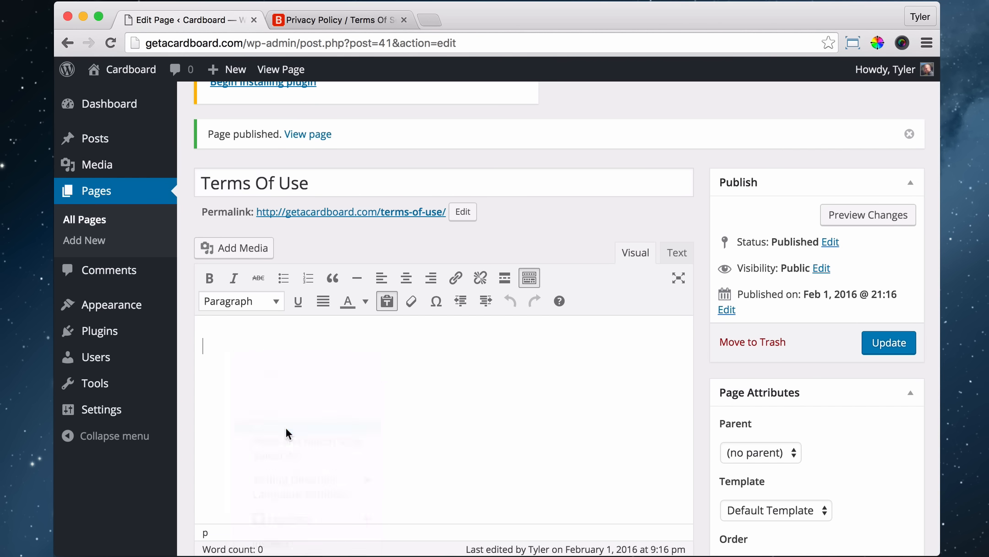
{"action": "scroll", "coordinate": [446, 387], "scroll_direction": "down", "scroll_amount": 10}
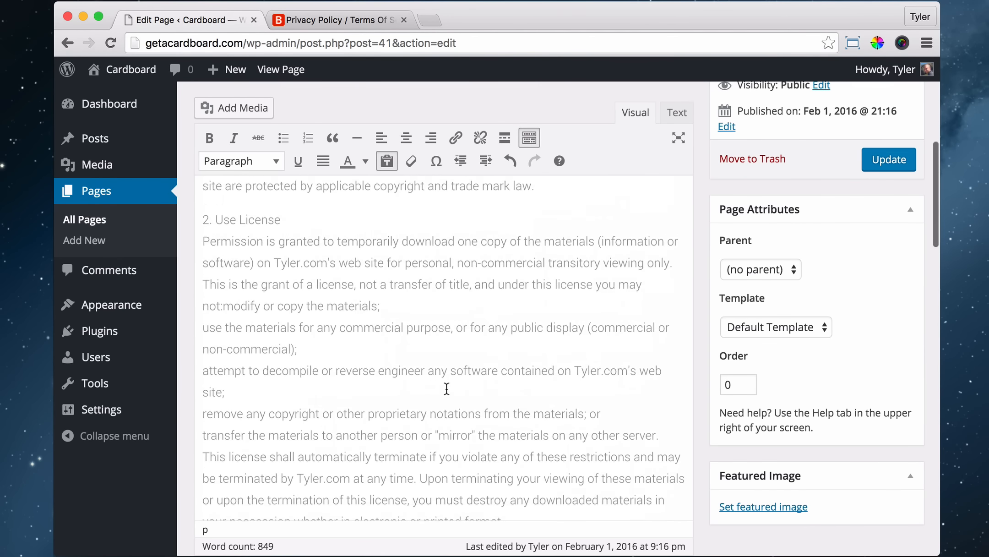
{"action": "scroll", "coordinate": [446, 389], "scroll_direction": "down", "scroll_amount": 10}
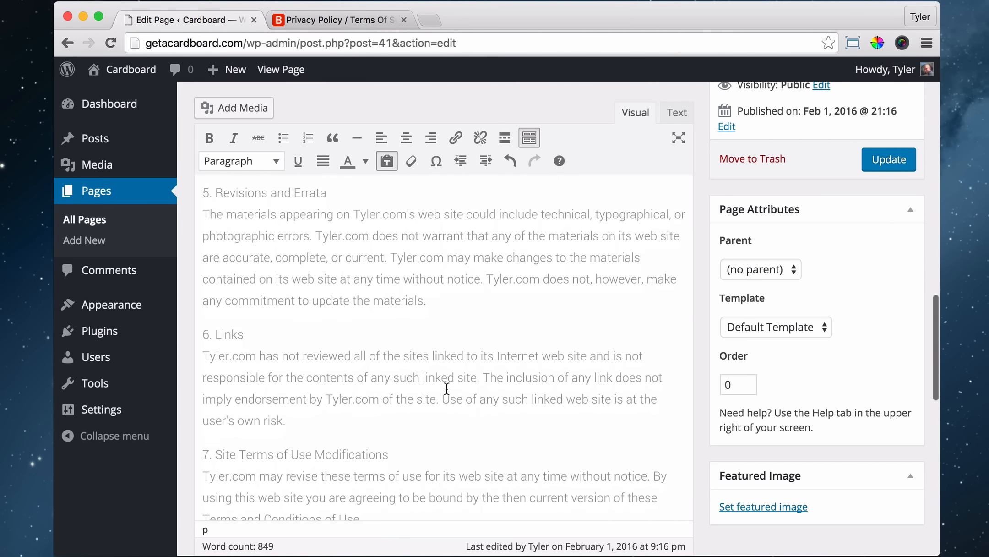
{"action": "scroll", "coordinate": [447, 388], "scroll_direction": "down", "scroll_amount": 10}
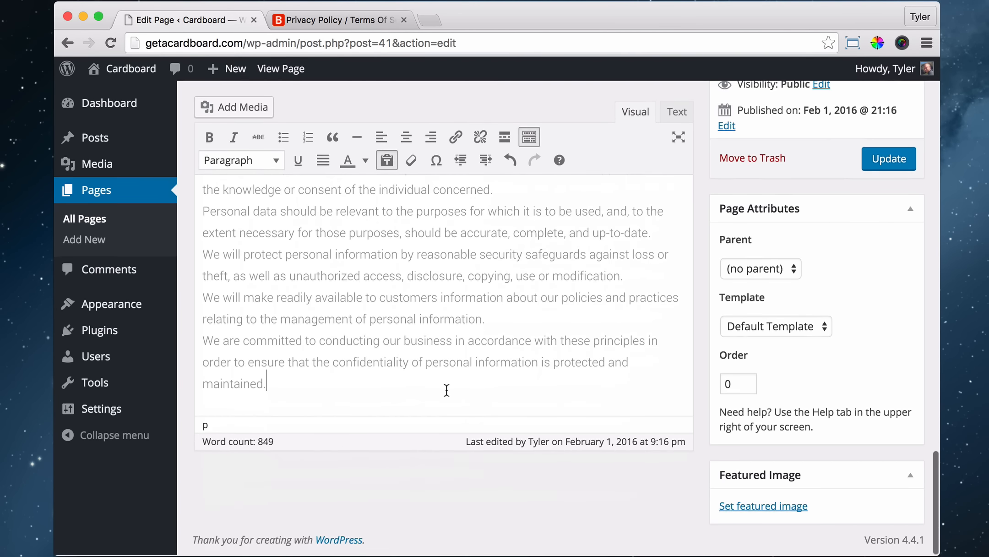
{"action": "scroll", "coordinate": [354, 388], "scroll_direction": "up", "scroll_amount": 15}
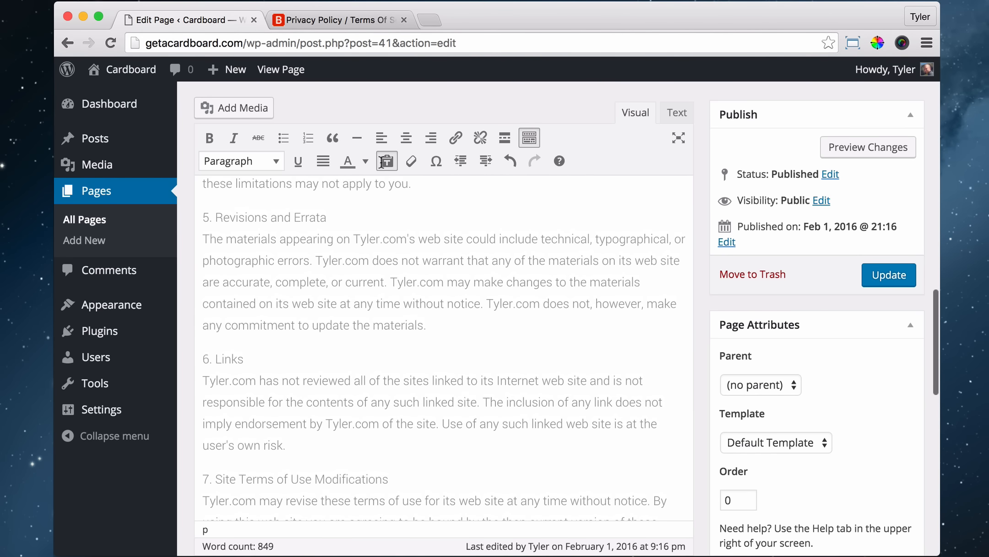
Compare the pasted text with the generator page, then return to the top of the editor
{"action": "left_click", "coordinate": [352, 17]}
{"action": "scroll", "coordinate": [229, 210], "scroll_direction": "up", "scroll_amount": 4}
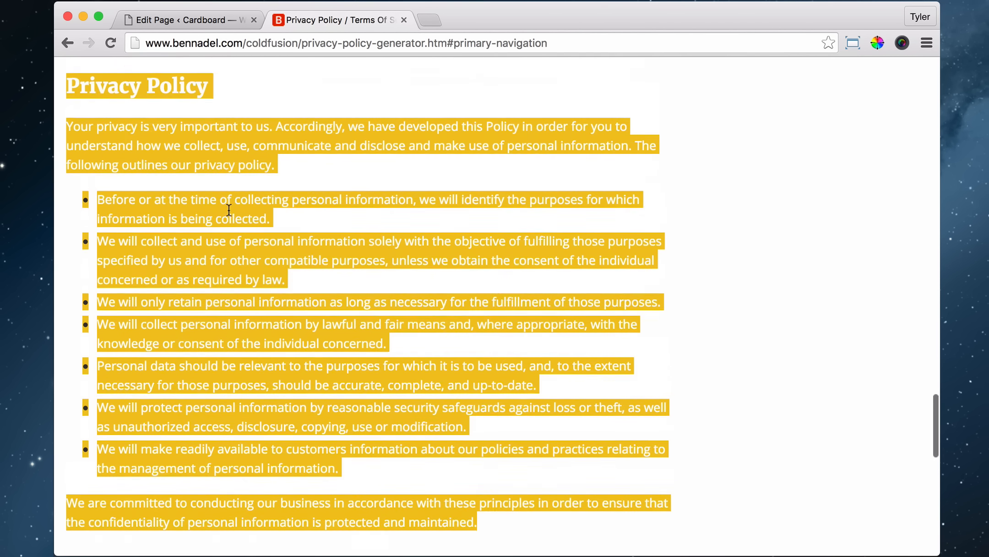
{"action": "scroll", "coordinate": [229, 209], "scroll_direction": "up", "scroll_amount": 2}
{"action": "scroll", "coordinate": [216, 107], "scroll_direction": "up", "scroll_amount": 3}
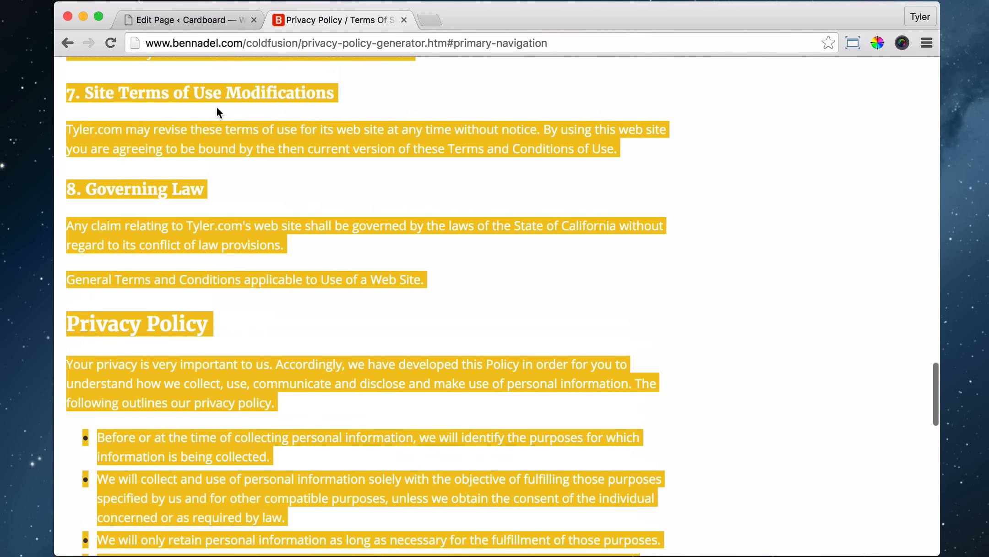
{"action": "left_click", "coordinate": [210, 21]}
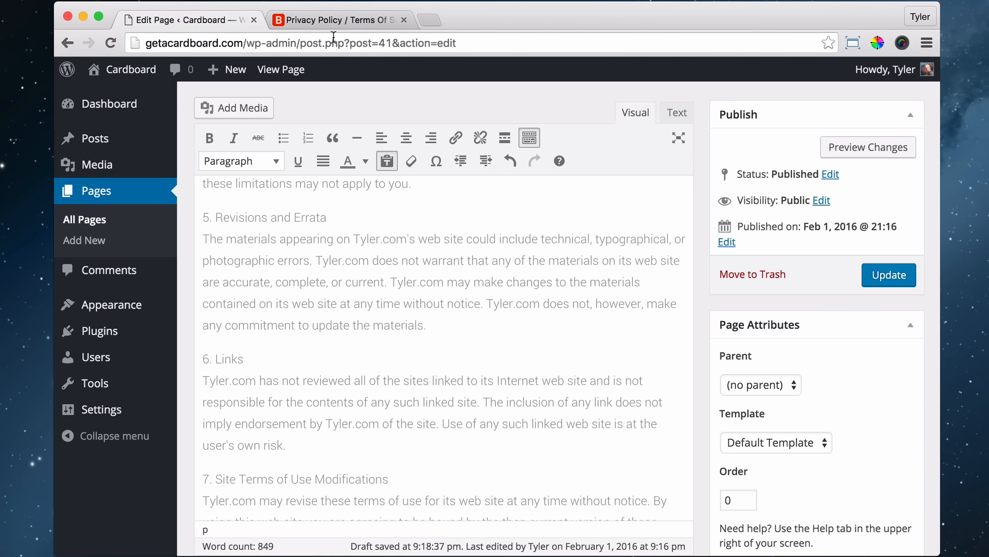
{"action": "left_click", "coordinate": [334, 27]}
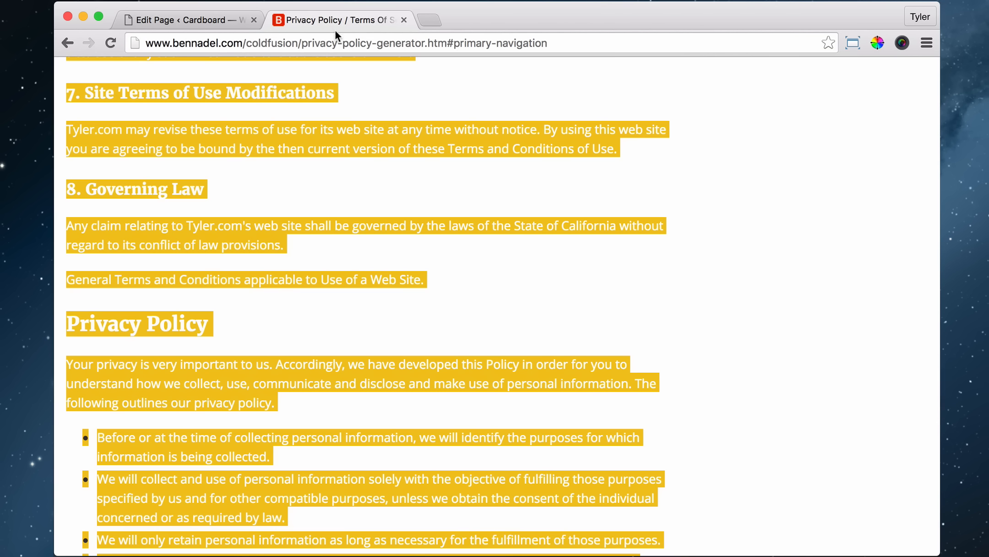
{"action": "left_click", "coordinate": [192, 18]}
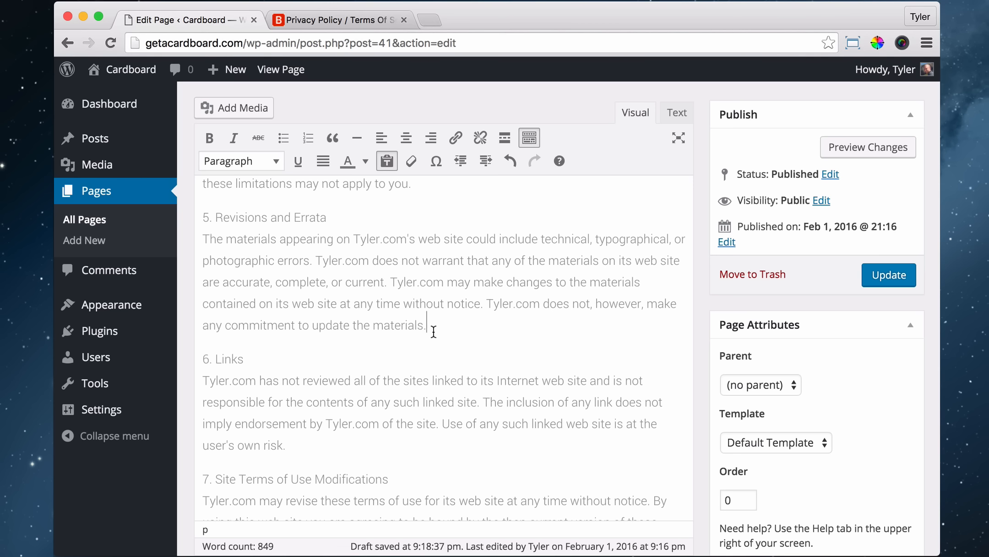
{"action": "scroll", "coordinate": [434, 332], "scroll_direction": "up", "scroll_amount": 15}
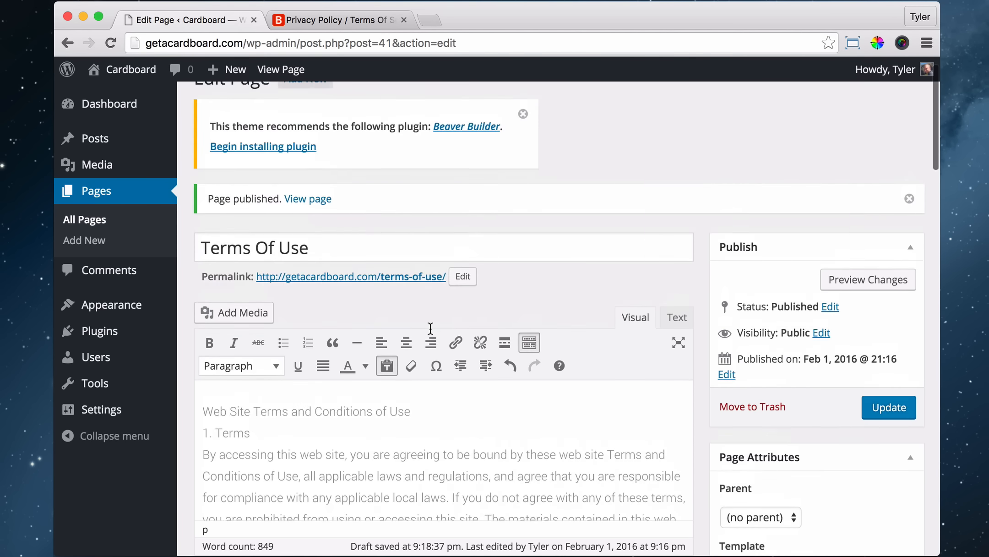
{"action": "scroll", "coordinate": [430, 328], "scroll_direction": "down", "scroll_amount": 3}
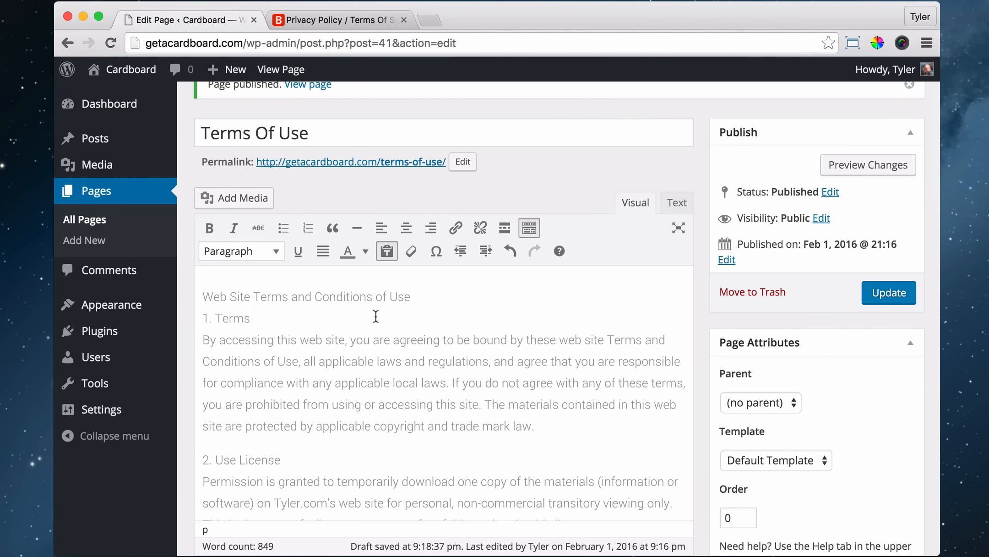
Make '1. Terms' a Heading 3 and '2. Use License' a Heading 2, adding blank lines between sections
{"action": "left_click_drag", "start_coordinate": [259, 319], "coordinate": [174, 321]}
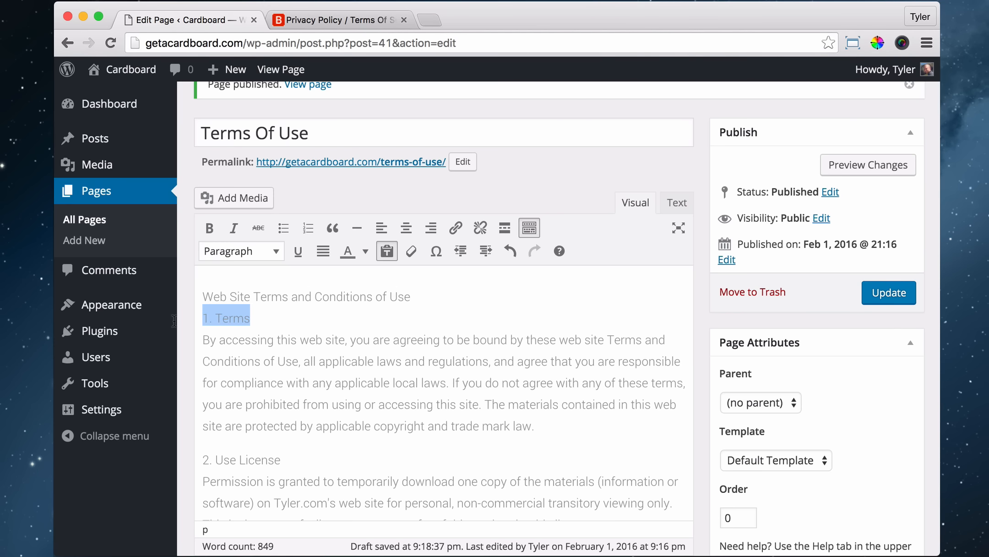
{"action": "left_click", "coordinate": [263, 256]}
{"action": "left_click", "coordinate": [253, 376]}
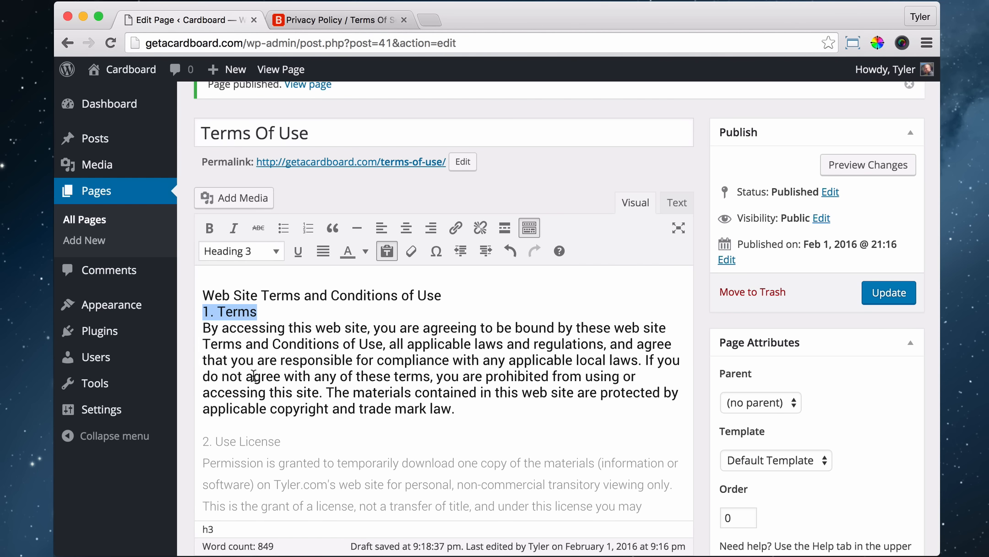
{"action": "left_click", "coordinate": [269, 311]}
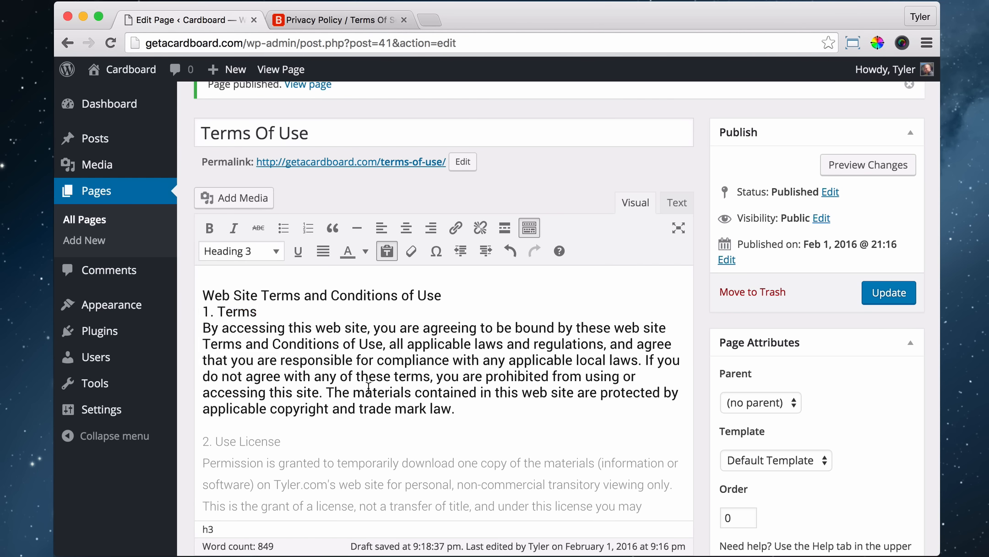
{"action": "scroll", "coordinate": [373, 378], "scroll_direction": "down", "scroll_amount": 5}
{"action": "left_click", "coordinate": [307, 270]}
{"action": "scroll", "coordinate": [321, 283], "scroll_direction": "up", "scroll_amount": 3}
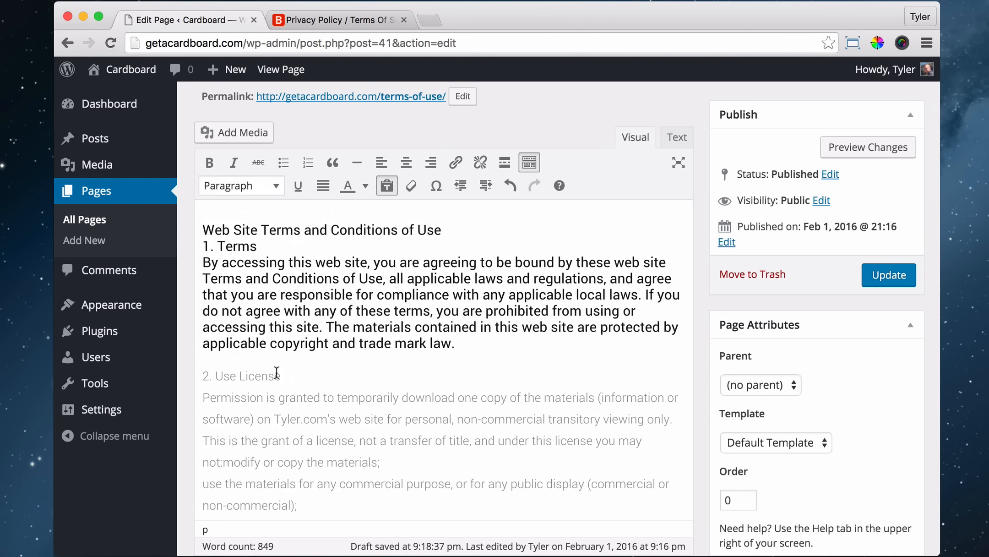
{"action": "key", "text": "Return"}
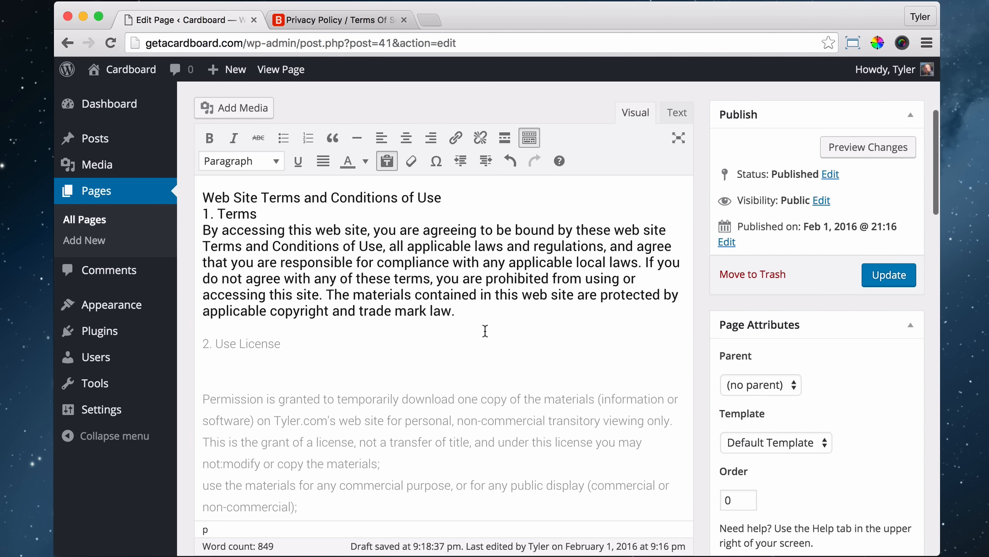
{"action": "left_click", "coordinate": [482, 314]}
{"action": "key", "text": "Return"}
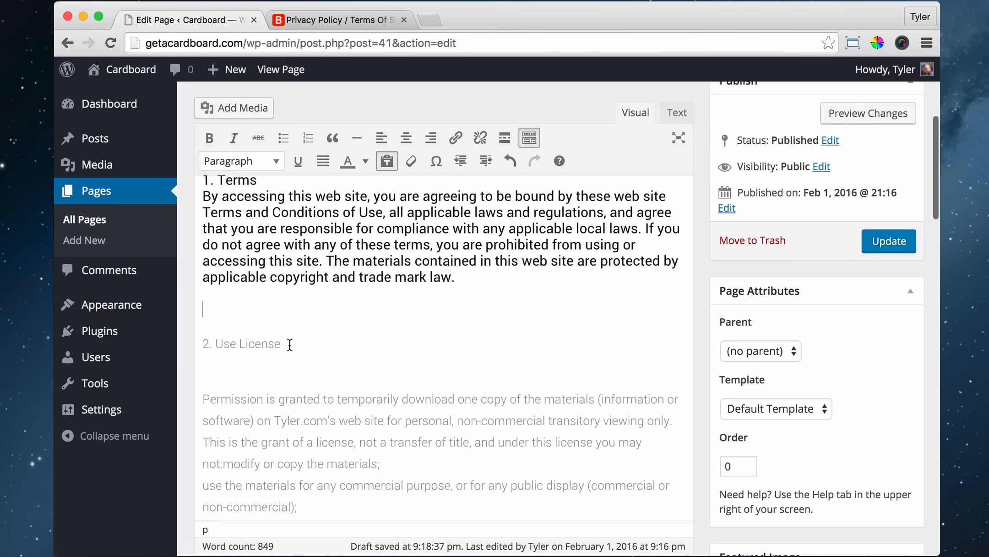
{"action": "left_click_drag", "start_coordinate": [290, 345], "coordinate": [171, 349]}
{"action": "left_click", "coordinate": [255, 161]}
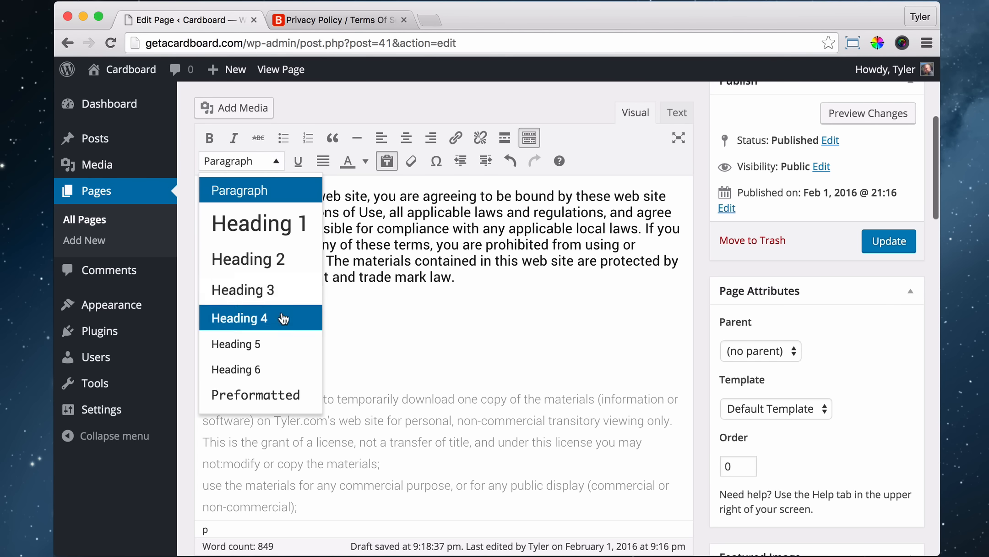
{"action": "left_click", "coordinate": [280, 265]}
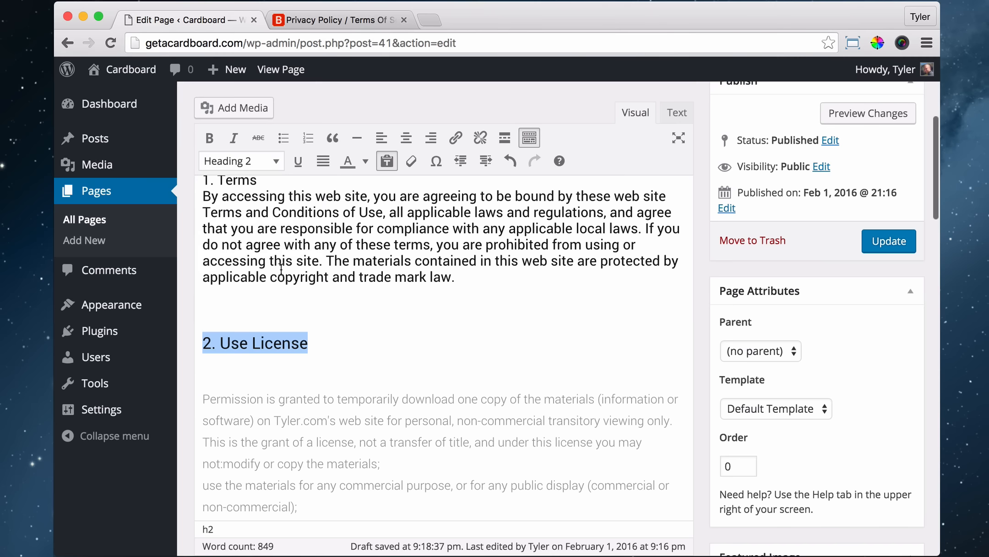
{"action": "left_click", "coordinate": [328, 351]}
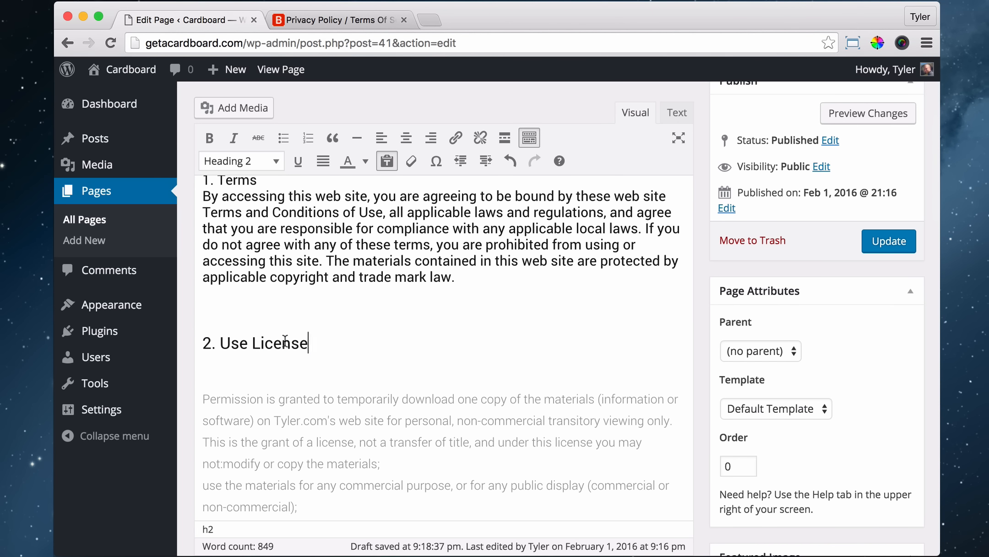
Delete all the body text and switch the editor to the Text (HTML) view
{"action": "scroll", "coordinate": [347, 306], "scroll_direction": "down", "scroll_amount": 5}
{"action": "left_click", "coordinate": [349, 302]}
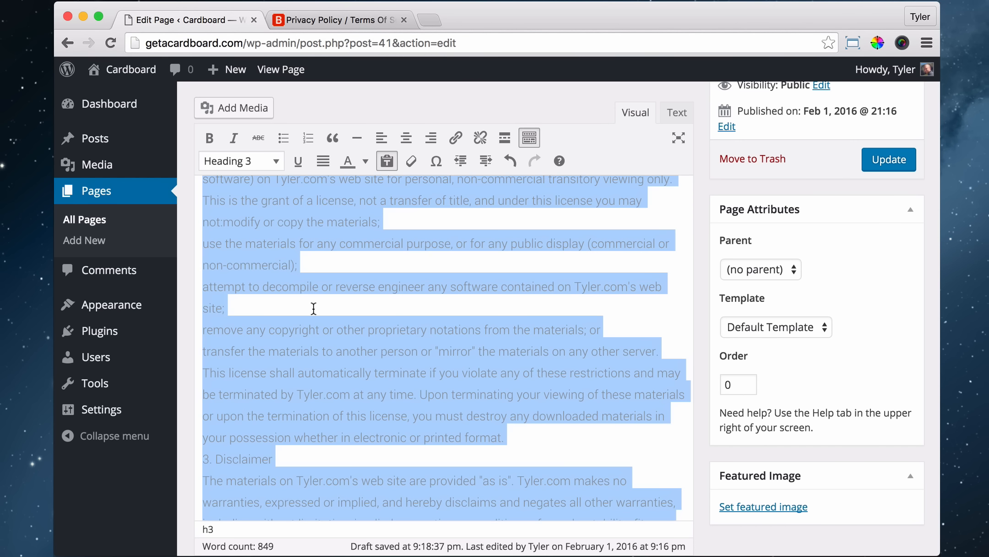
{"action": "key", "text": "BackSpace"}
{"action": "scroll", "coordinate": [360, 169], "scroll_direction": "up", "scroll_amount": 3}
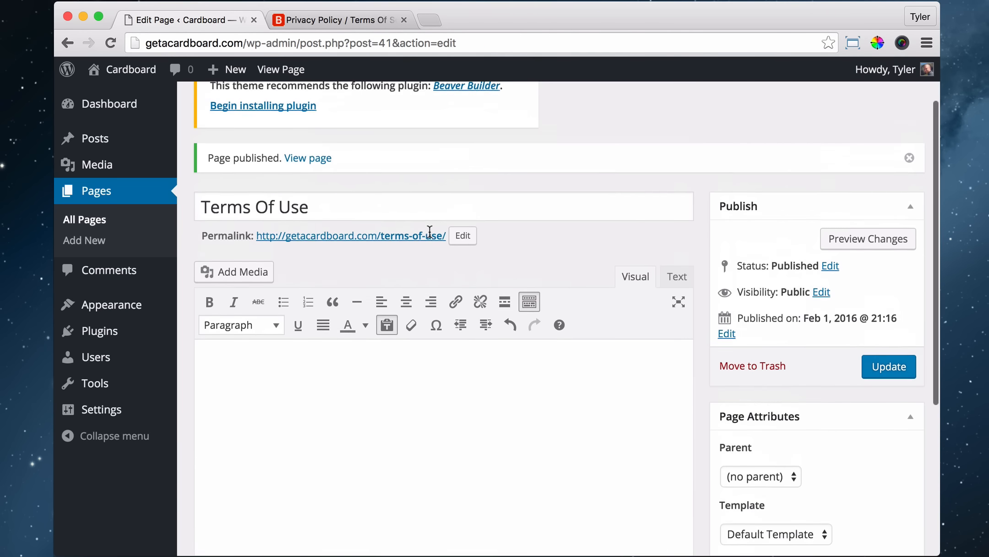
{"action": "left_click", "coordinate": [677, 278]}
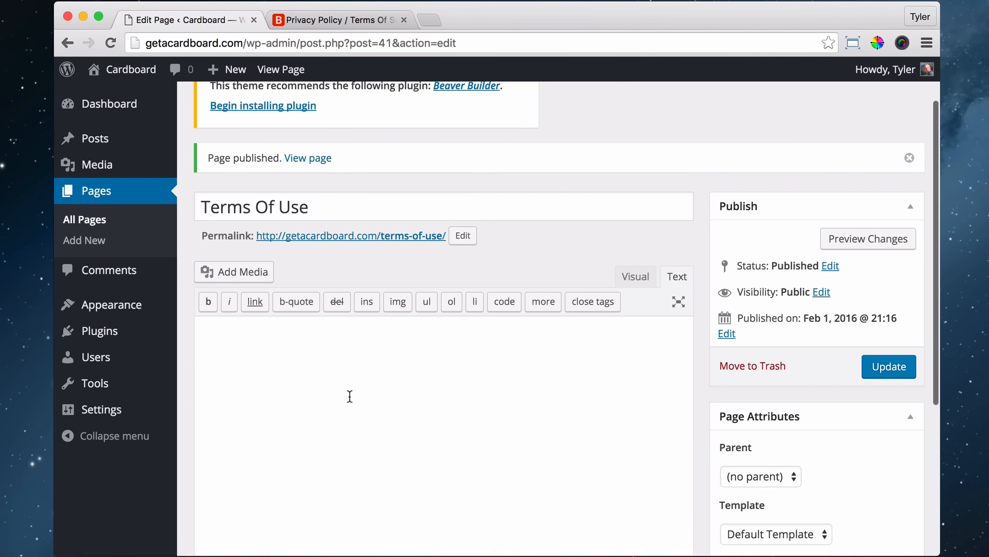
Switch to the privacy policy generator tab and locate the generated HTML textarea
{"action": "left_click", "coordinate": [315, 19]}
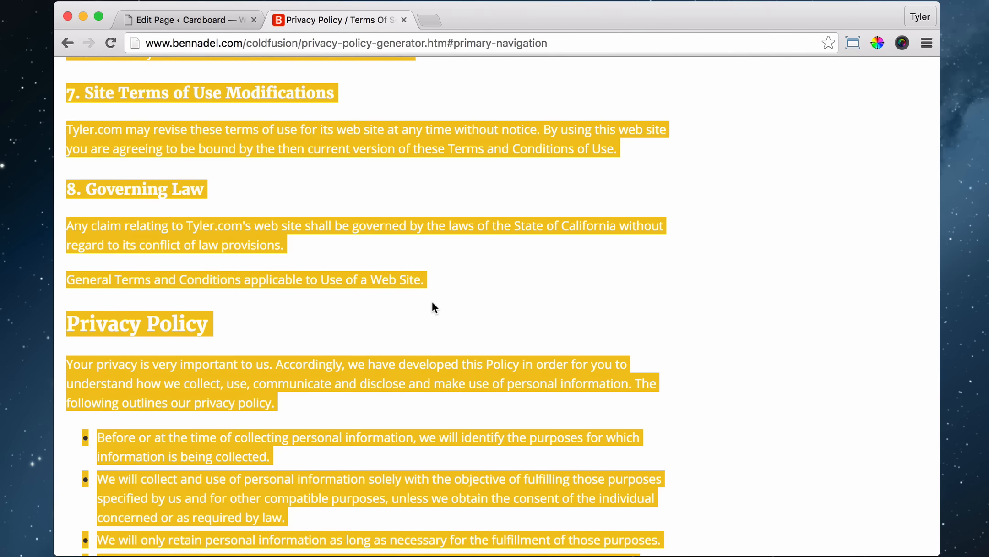
{"action": "scroll", "coordinate": [433, 306], "scroll_direction": "down", "scroll_amount": 15}
{"action": "scroll", "coordinate": [428, 304], "scroll_direction": "up", "scroll_amount": 2}
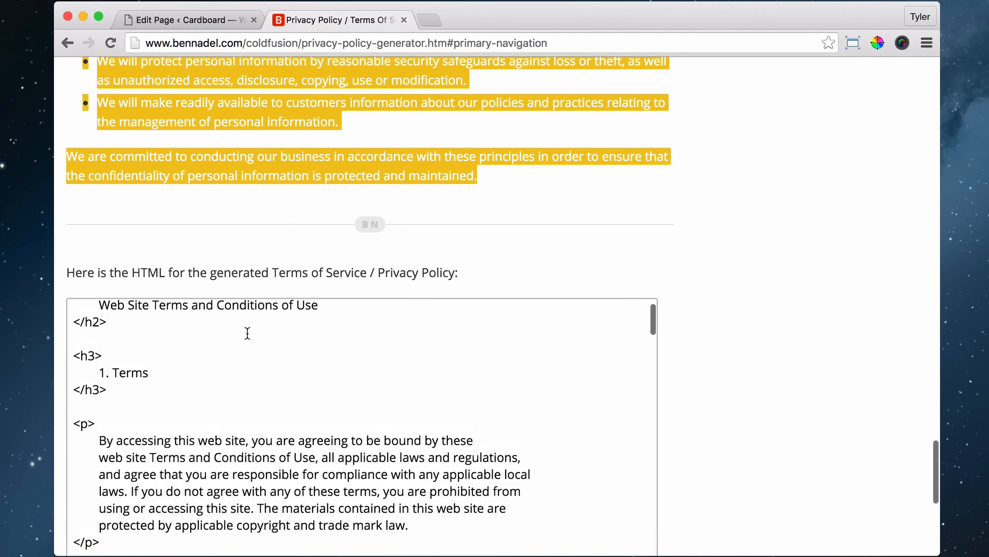
{"action": "scroll", "coordinate": [247, 333], "scroll_direction": "up", "scroll_amount": 5}
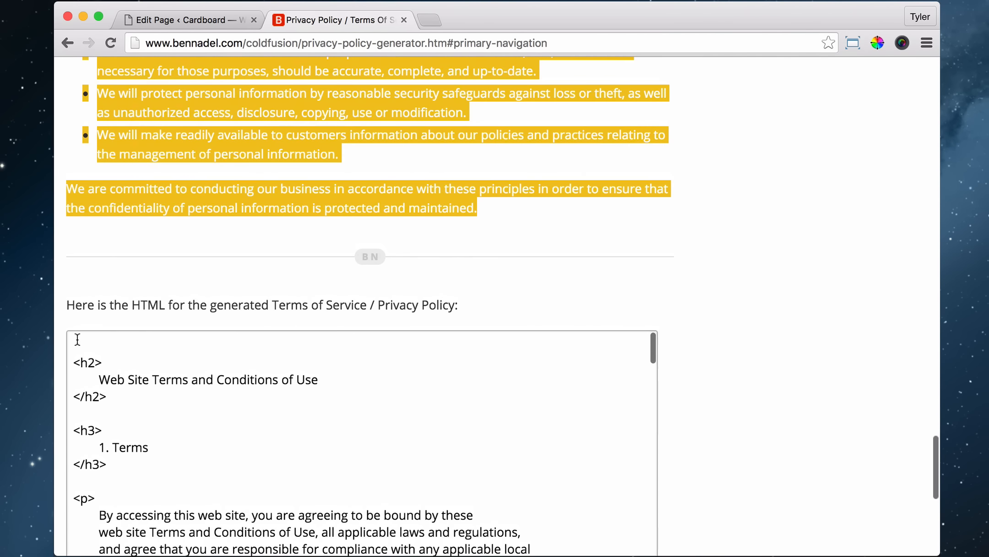
{"action": "left_click_drag", "start_coordinate": [78, 339], "coordinate": [328, 555]}
{"action": "scroll", "coordinate": [310, 347], "scroll_direction": "down", "scroll_amount": 10}
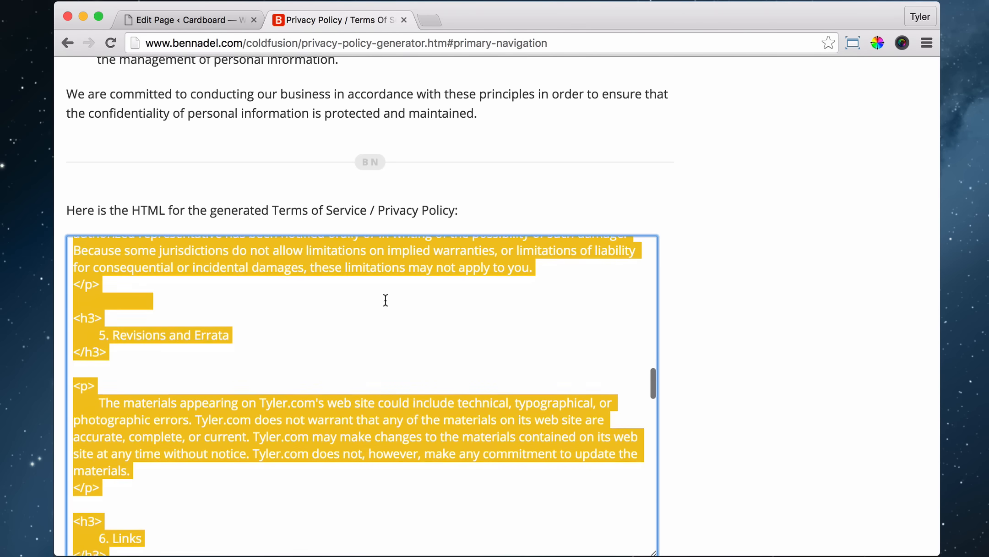
Select all the generated terms and privacy HTML, copy it, and return to WordPress
{"action": "left_click", "coordinate": [644, 161]}
{"action": "scroll", "coordinate": [644, 160], "scroll_direction": "up", "scroll_amount": 1}
{"action": "left_click", "coordinate": [282, 318]}
{"action": "key", "text": "super+a"}
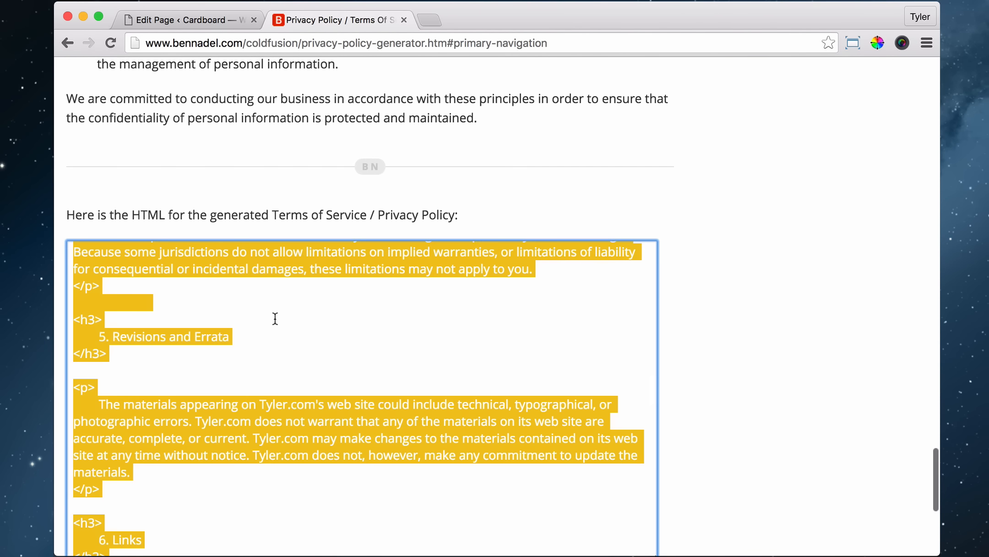
{"action": "right_click", "coordinate": [213, 267]}
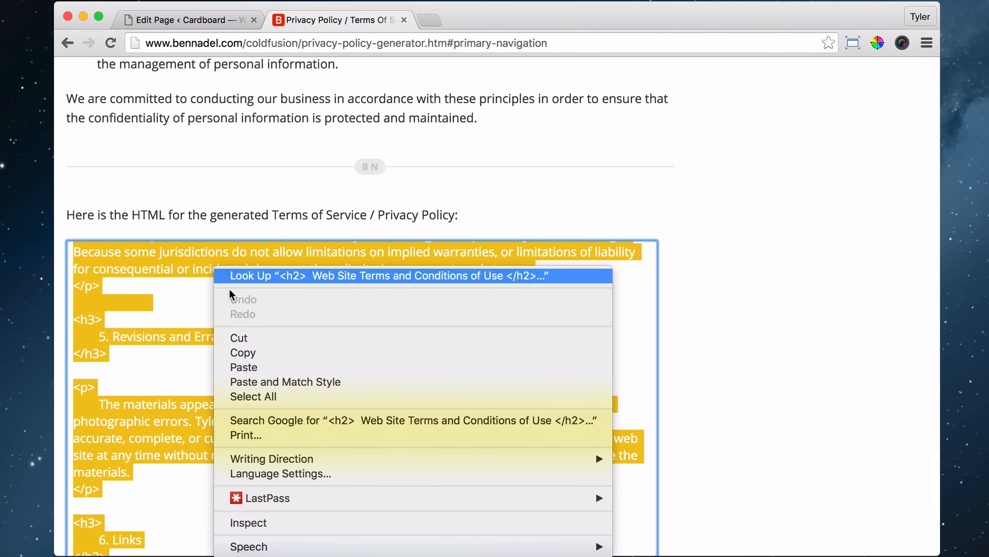
{"action": "left_click", "coordinate": [247, 353]}
{"action": "left_click", "coordinate": [200, 13]}
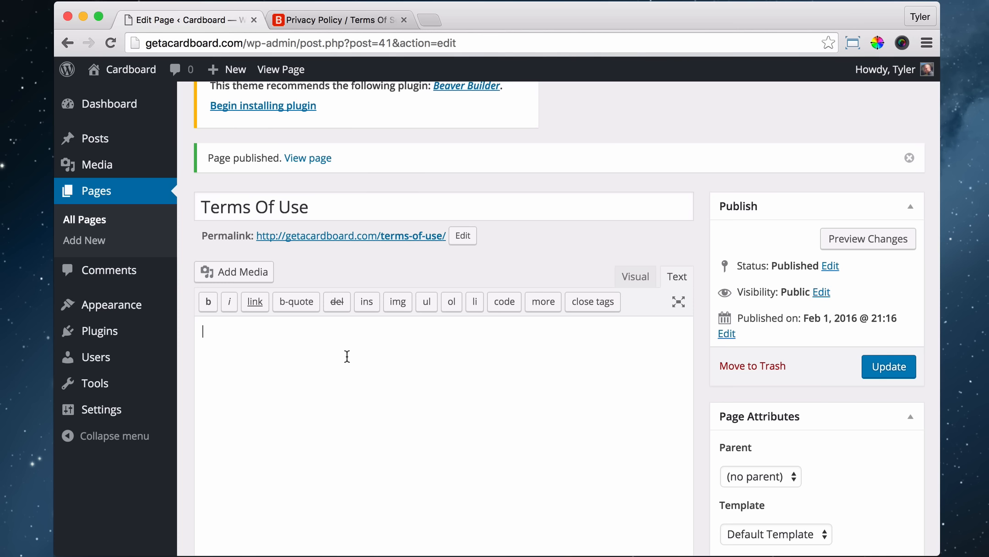
Paste the copied HTML into the Text editor and review the formatted headings and lists in Visual view
{"action": "right_click", "coordinate": [253, 355]}
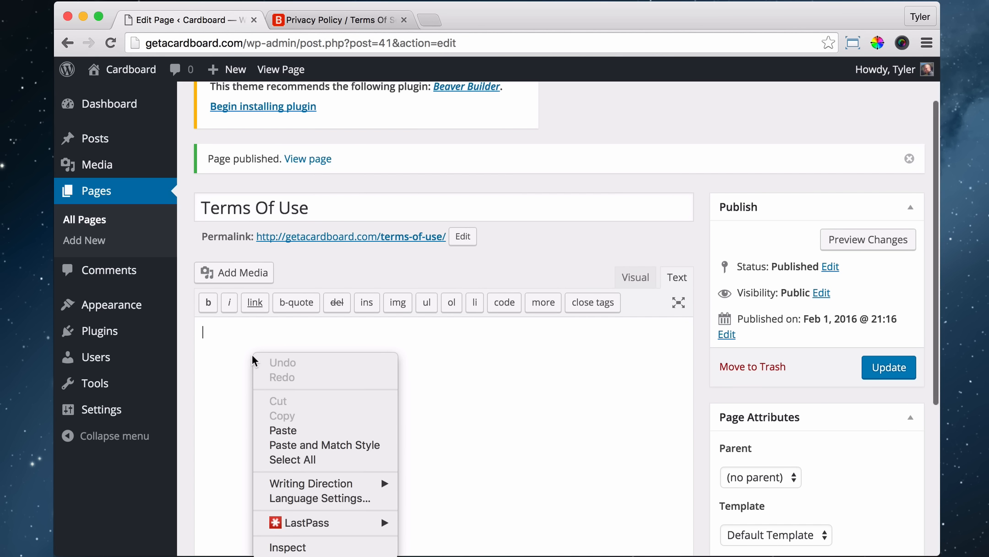
{"action": "left_click", "coordinate": [296, 431]}
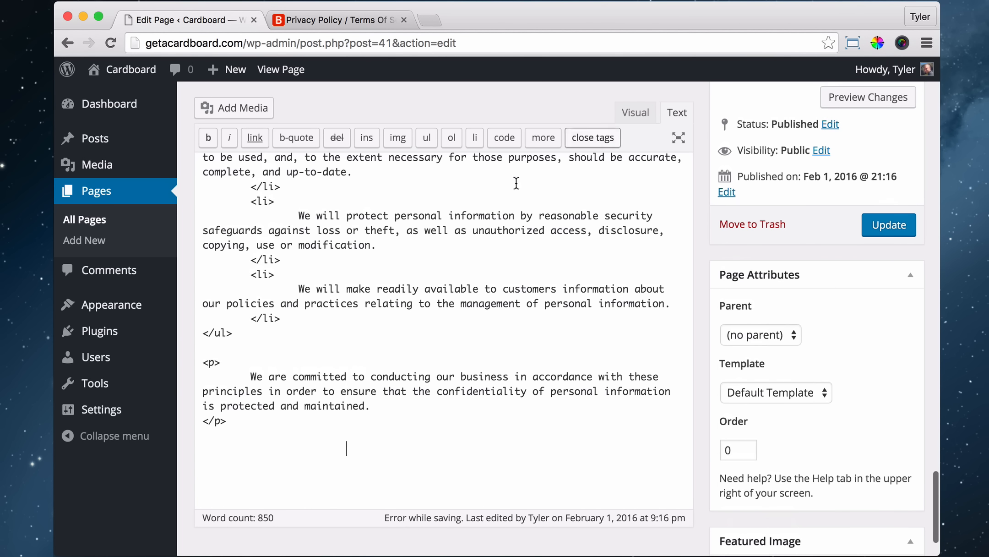
{"action": "left_click", "coordinate": [637, 112]}
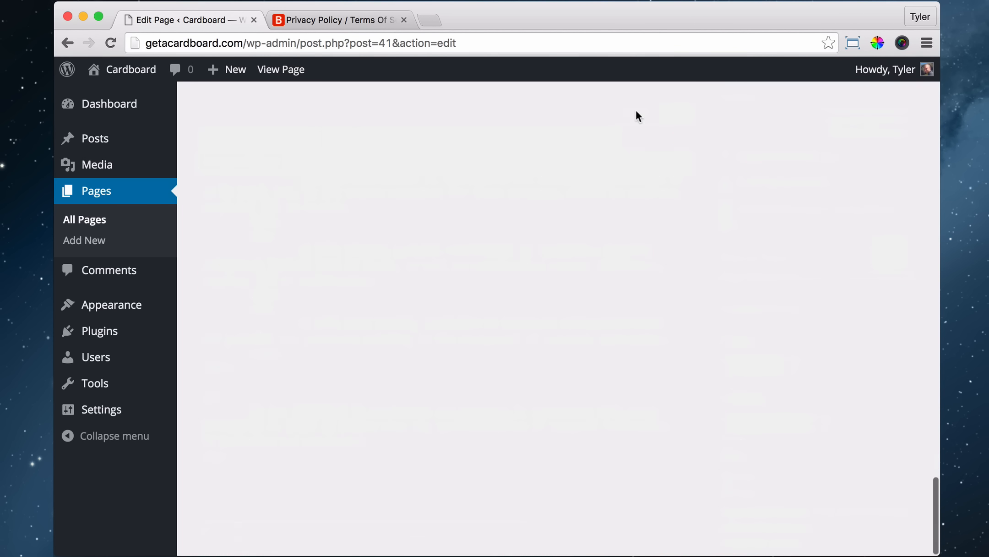
{"action": "scroll", "coordinate": [585, 253], "scroll_direction": "up", "scroll_amount": 10}
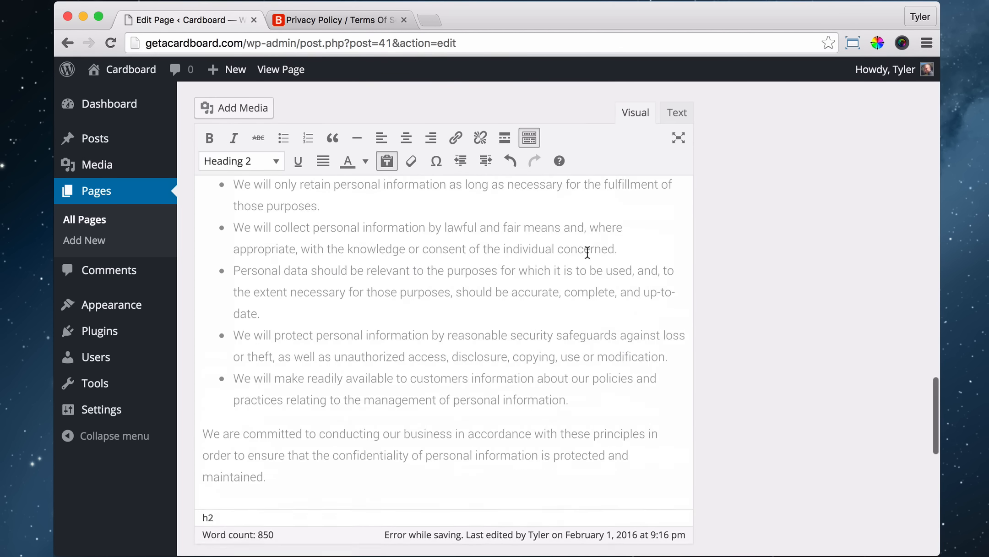
{"action": "scroll", "coordinate": [585, 256], "scroll_direction": "up", "scroll_amount": 15}
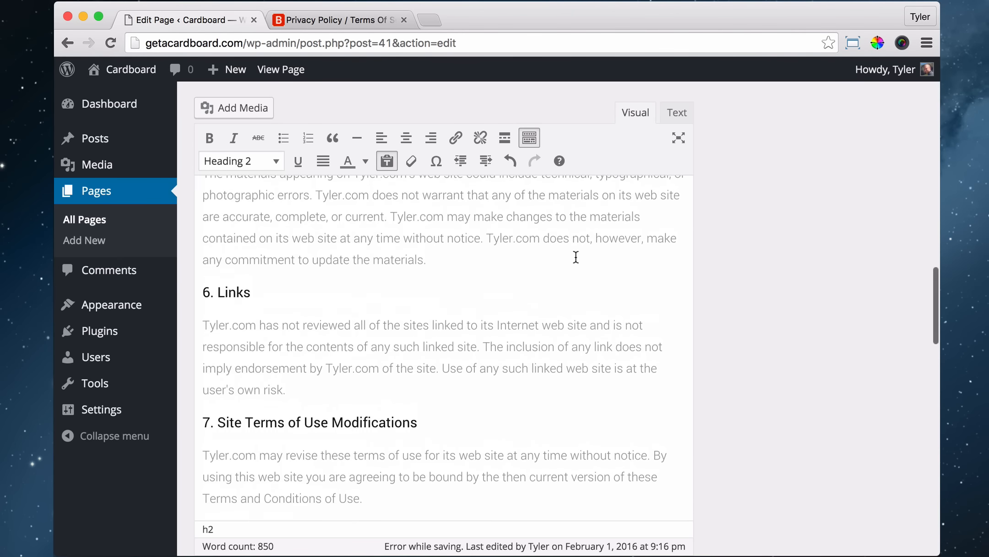
{"action": "scroll", "coordinate": [574, 255], "scroll_direction": "up", "scroll_amount": 15}
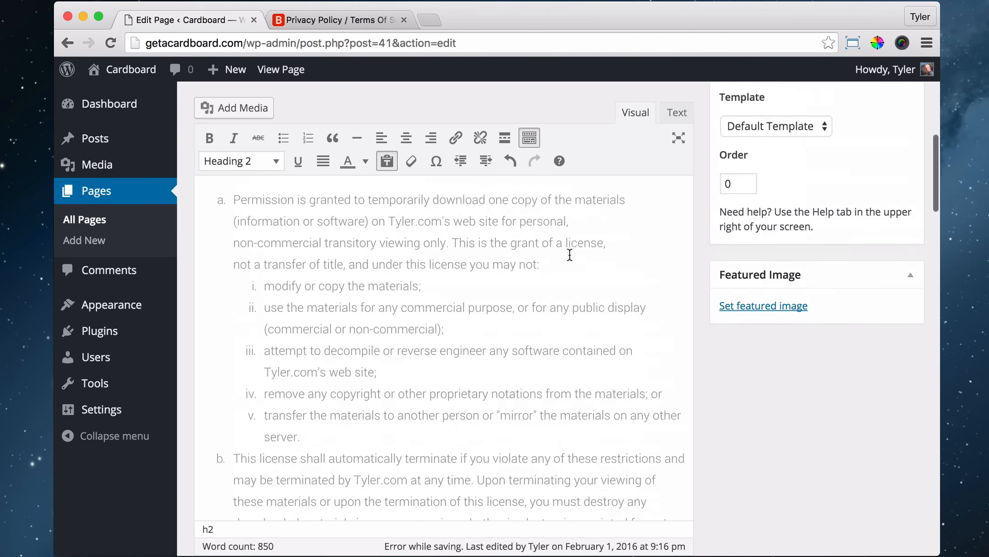
{"action": "scroll", "coordinate": [562, 257], "scroll_direction": "up", "scroll_amount": 2}
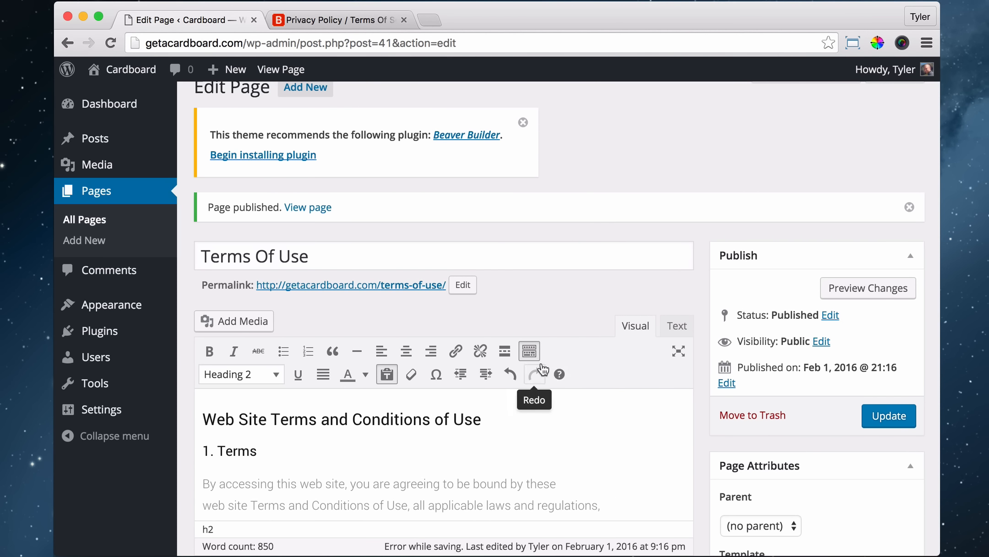
Show the extra formatting row and centre the 'Web Site Terms and Conditions of Use' title
{"action": "left_click", "coordinate": [530, 353]}
{"action": "left_click", "coordinate": [529, 354]}
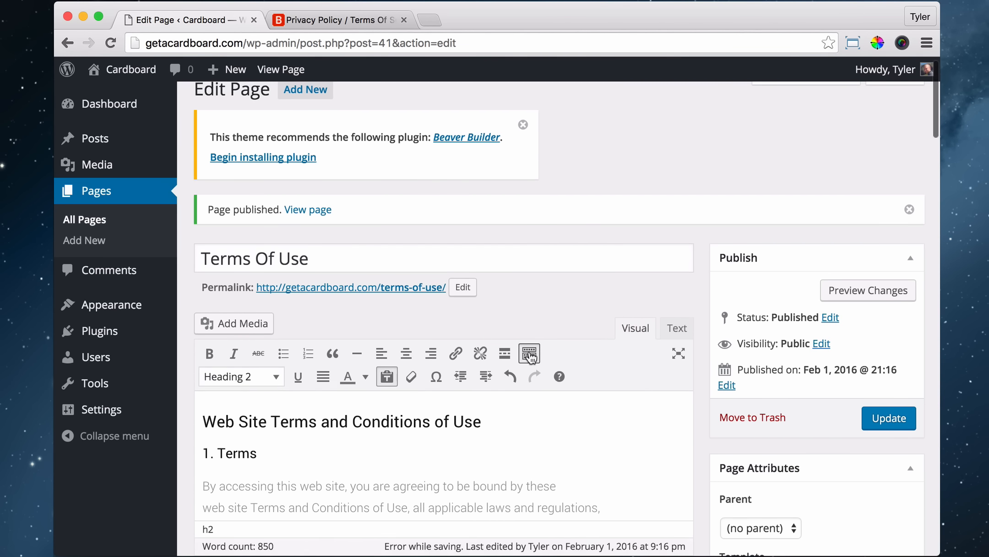
{"action": "left_click", "coordinate": [530, 353]}
{"action": "left_click", "coordinate": [530, 353]}
{"action": "left_click", "coordinate": [529, 353]}
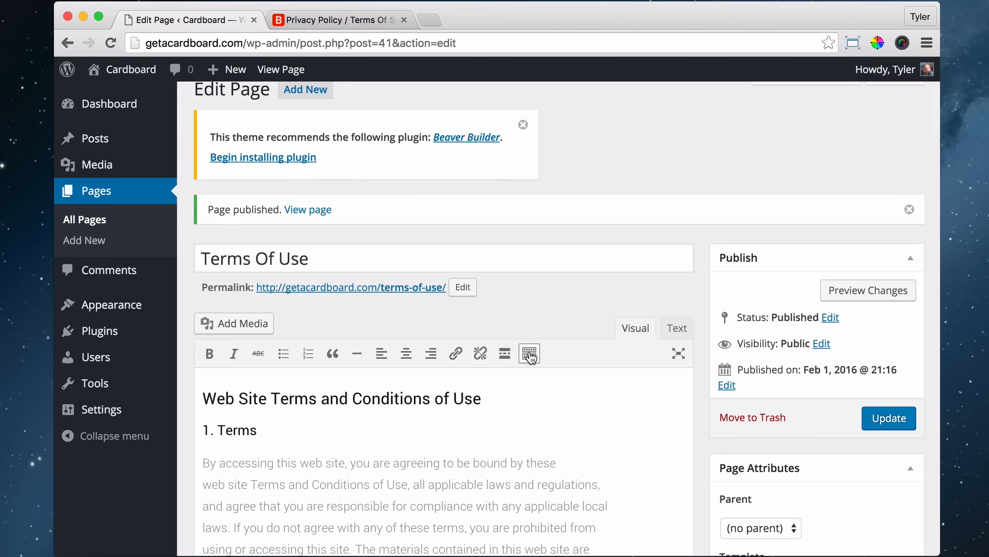
{"action": "left_click", "coordinate": [530, 353]}
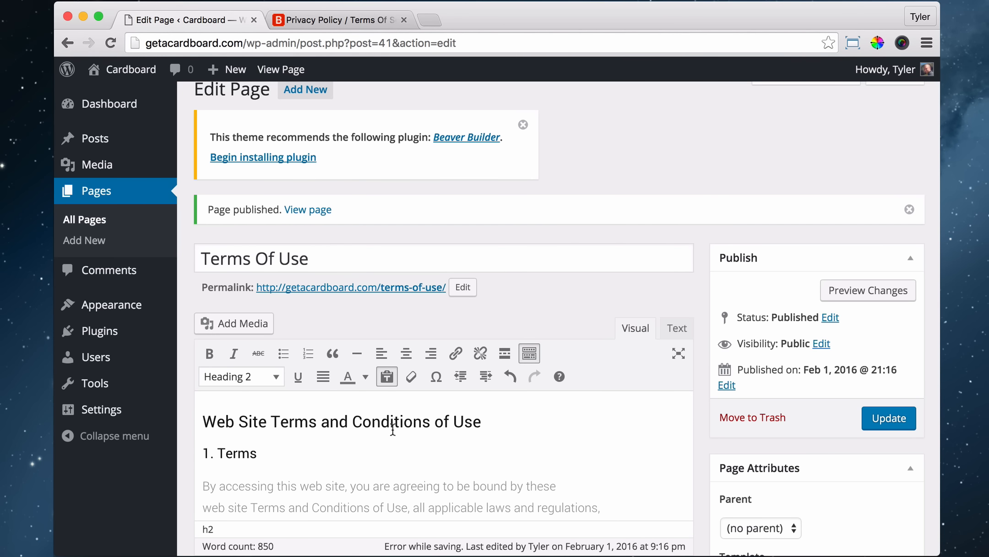
{"action": "scroll", "coordinate": [532, 409], "scroll_direction": "down", "scroll_amount": 3}
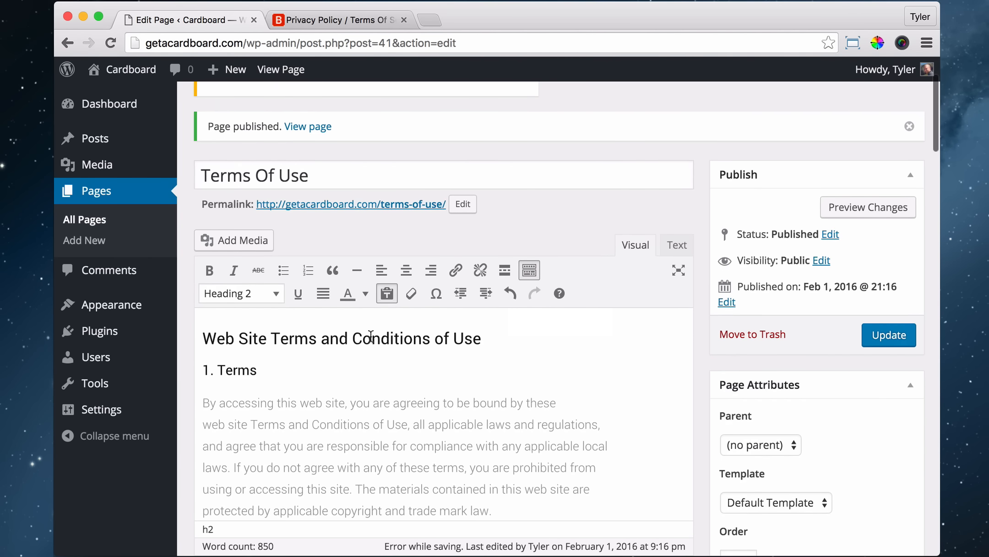
{"action": "scroll", "coordinate": [341, 254], "scroll_direction": "up", "scroll_amount": 2}
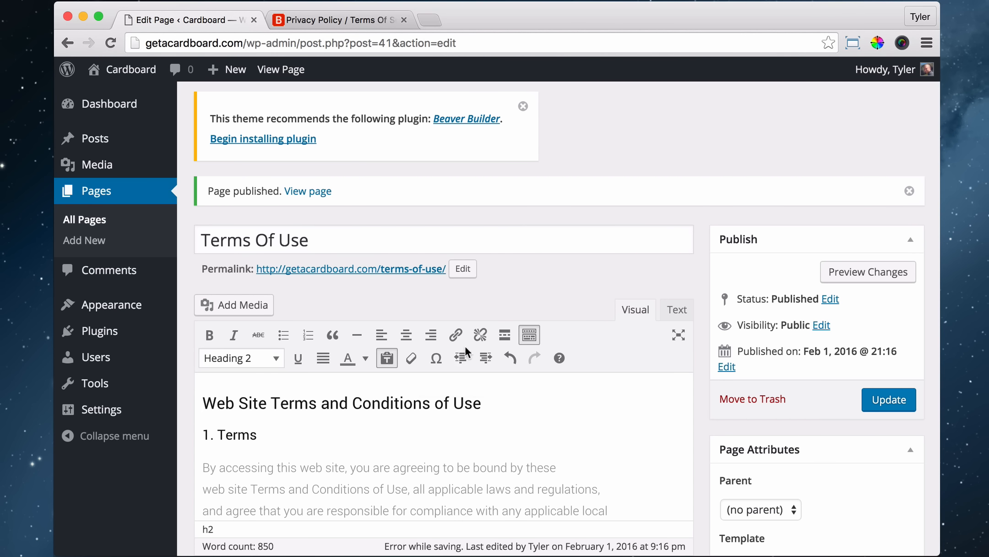
{"action": "triple_click", "coordinate": [310, 404]}
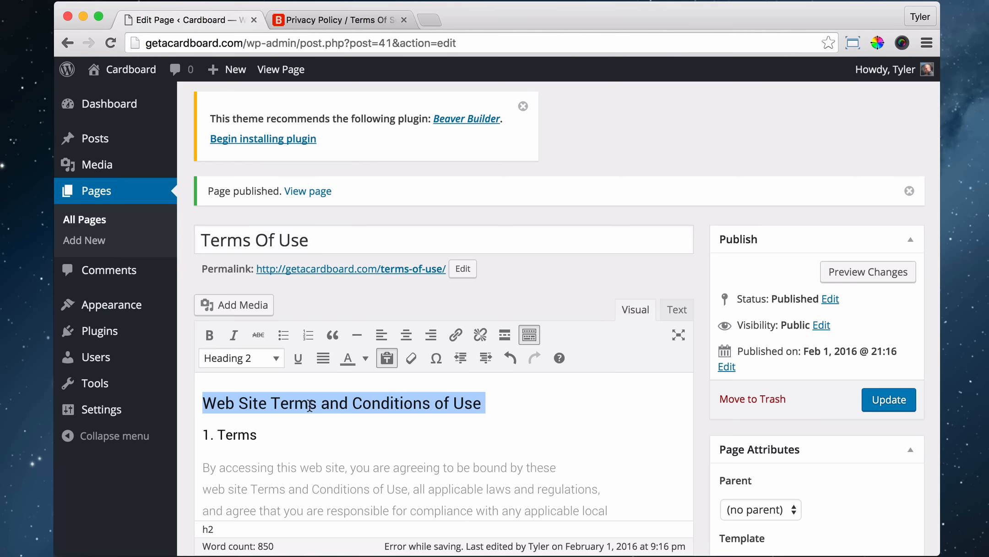
{"action": "left_click", "coordinate": [407, 337]}
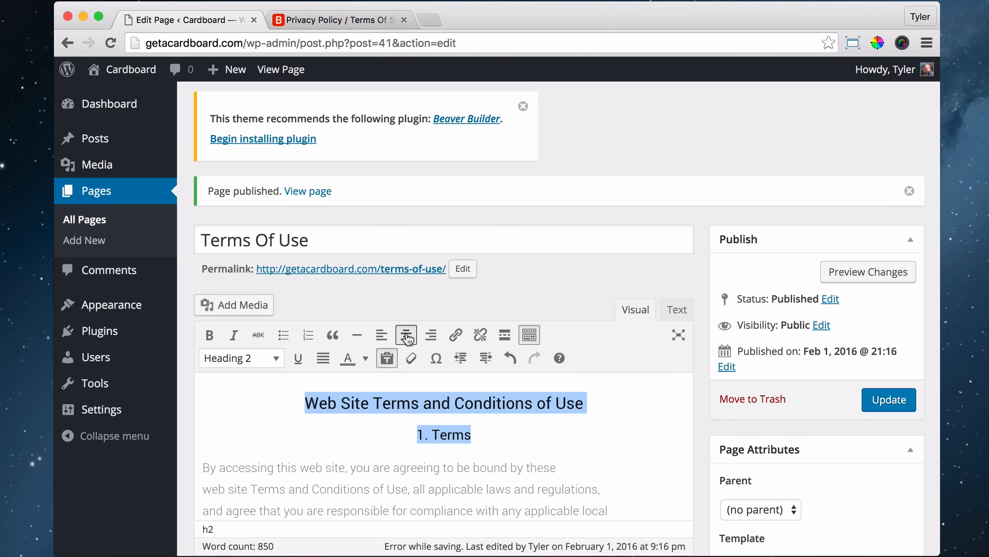
{"action": "left_click", "coordinate": [607, 404]}
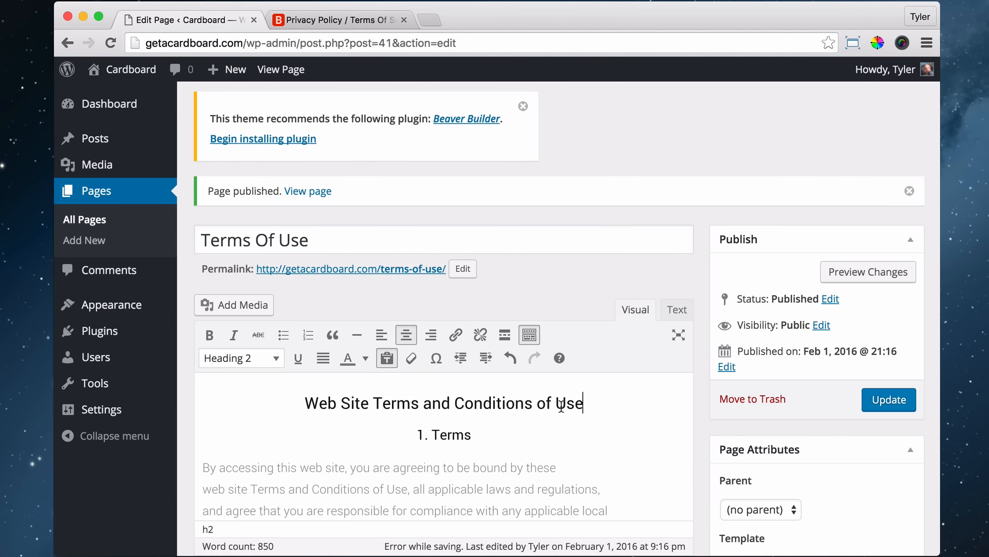
Set the '1. Terms' heading back to left alignment
{"action": "scroll", "coordinate": [561, 405], "scroll_direction": "down", "scroll_amount": 2}
{"action": "triple_click", "coordinate": [448, 428]}
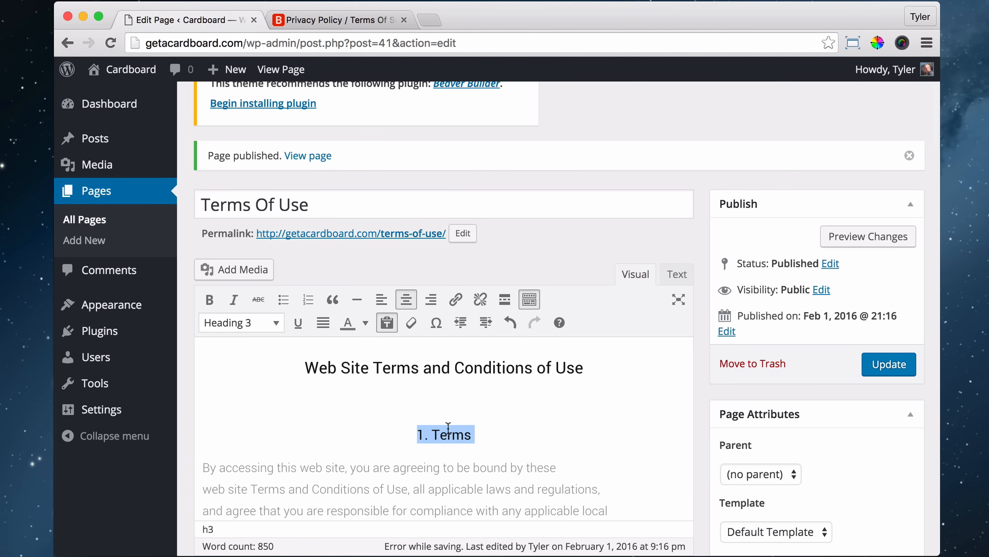
{"action": "left_click", "coordinate": [381, 300]}
{"action": "left_click", "coordinate": [325, 423]}
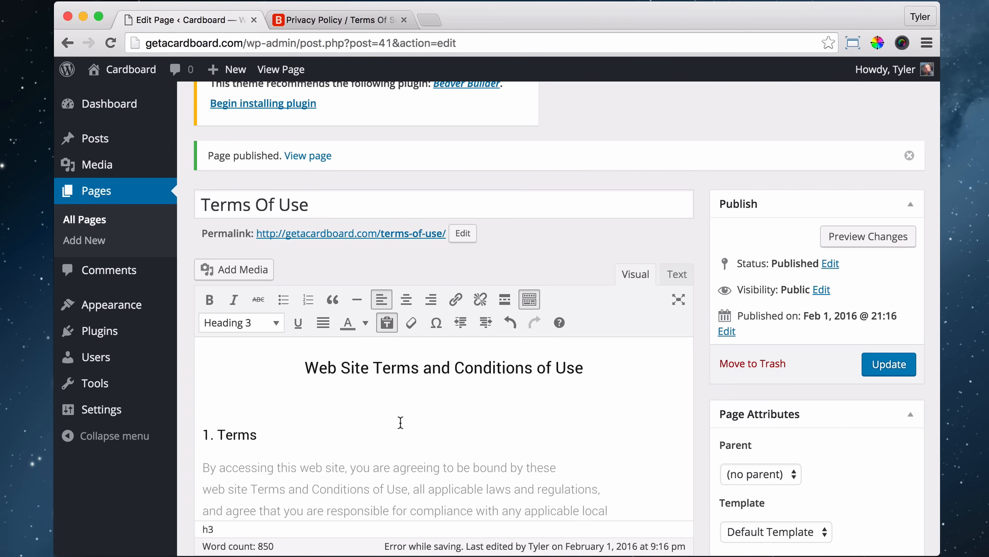
{"action": "scroll", "coordinate": [340, 389], "scroll_direction": "down", "scroll_amount": 3}
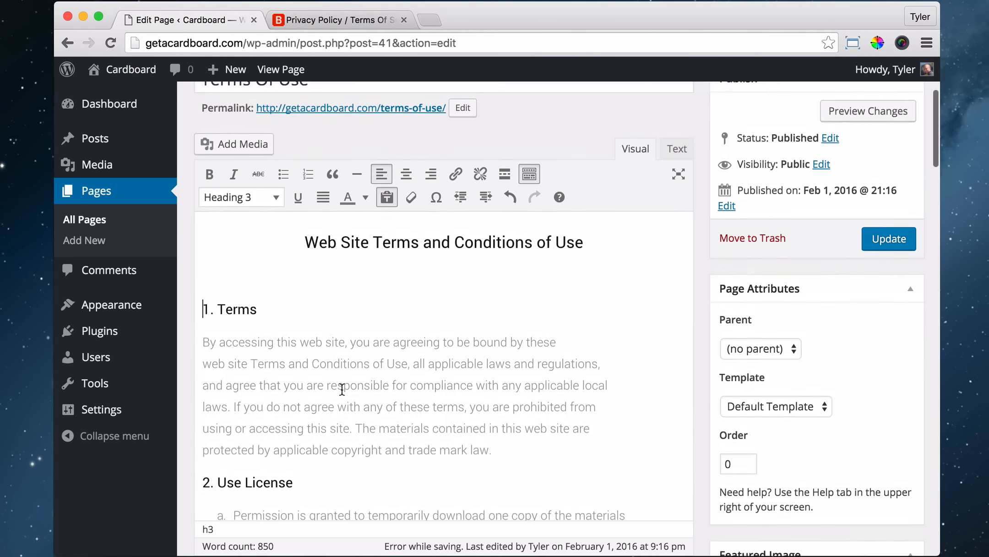
Underline the 'Web Site Terms and Conditions of Use' title
{"action": "scroll", "coordinate": [340, 389], "scroll_direction": "up", "scroll_amount": 2}
{"action": "left_click", "coordinate": [392, 333]}
{"action": "triple_click", "coordinate": [392, 333]}
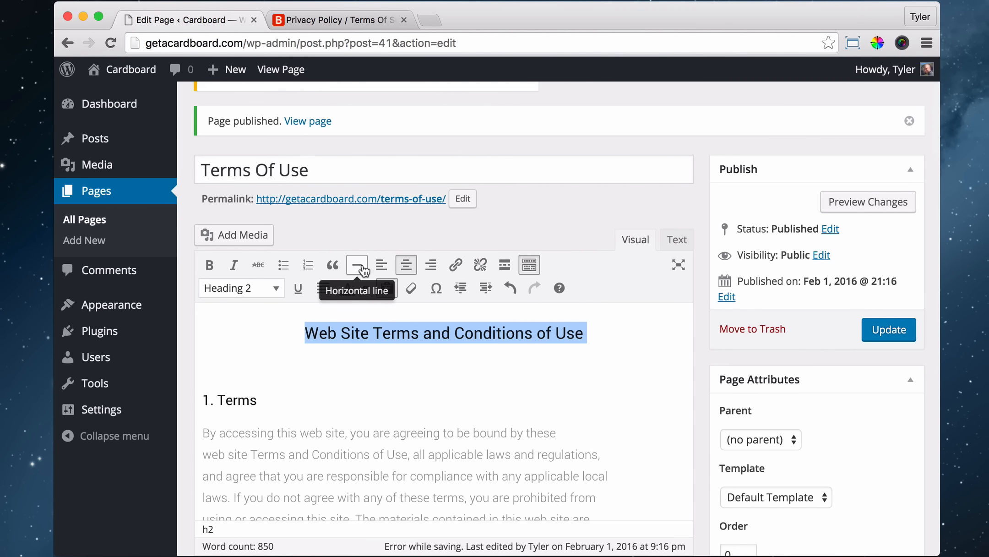
{"action": "left_click", "coordinate": [297, 288]}
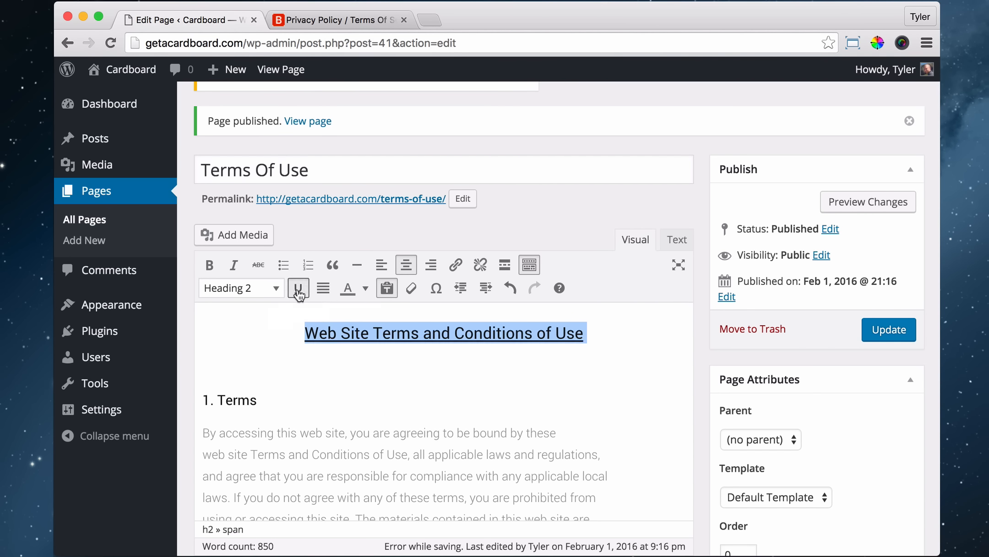
Insert an empty, left-aligned Paragraph line above the title
{"action": "left_click", "coordinate": [391, 369]}
{"action": "left_click", "coordinate": [304, 333]}
{"action": "key", "text": "Return"}
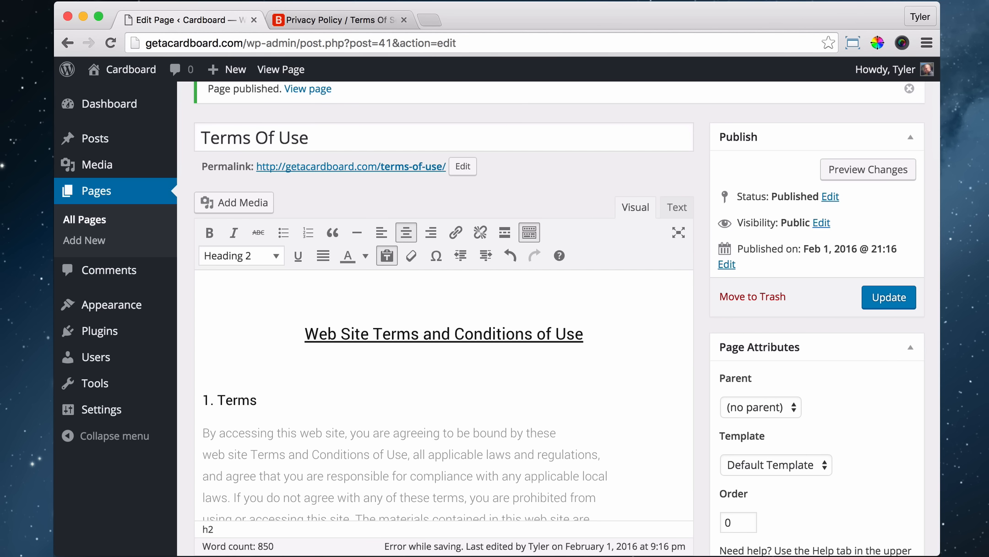
{"action": "left_click", "coordinate": [269, 256]}
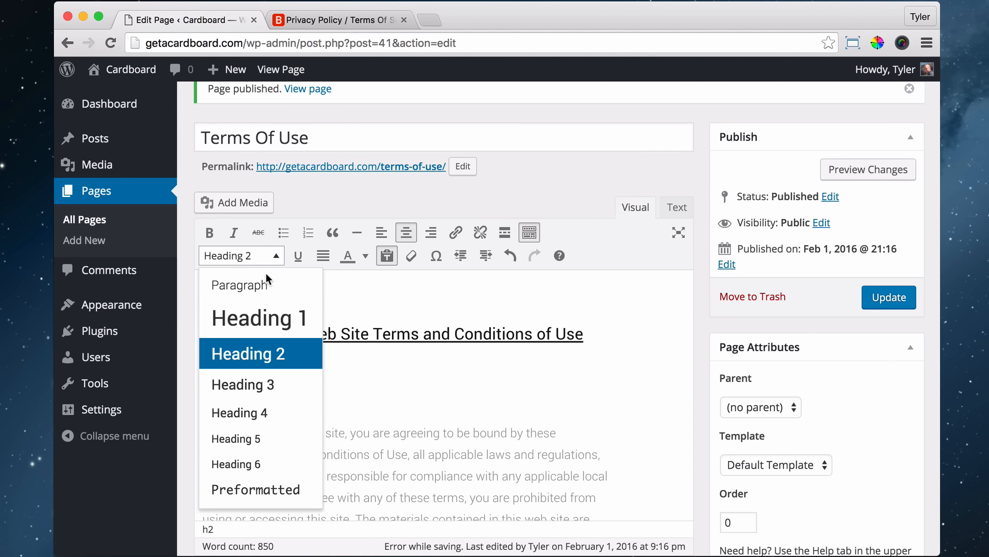
{"action": "left_click", "coordinate": [263, 288]}
{"action": "left_click", "coordinate": [276, 368]}
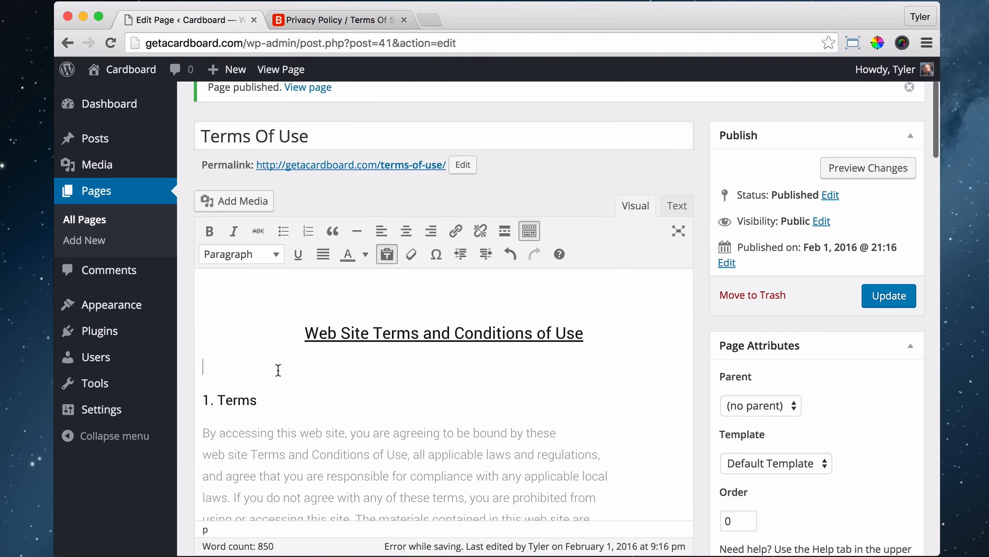
Add blank lines between the first sections, from 1. Terms through the Disclaimer
{"action": "scroll", "coordinate": [274, 366], "scroll_direction": "down", "scroll_amount": 5}
{"action": "scroll", "coordinate": [302, 351], "scroll_direction": "down", "scroll_amount": 2}
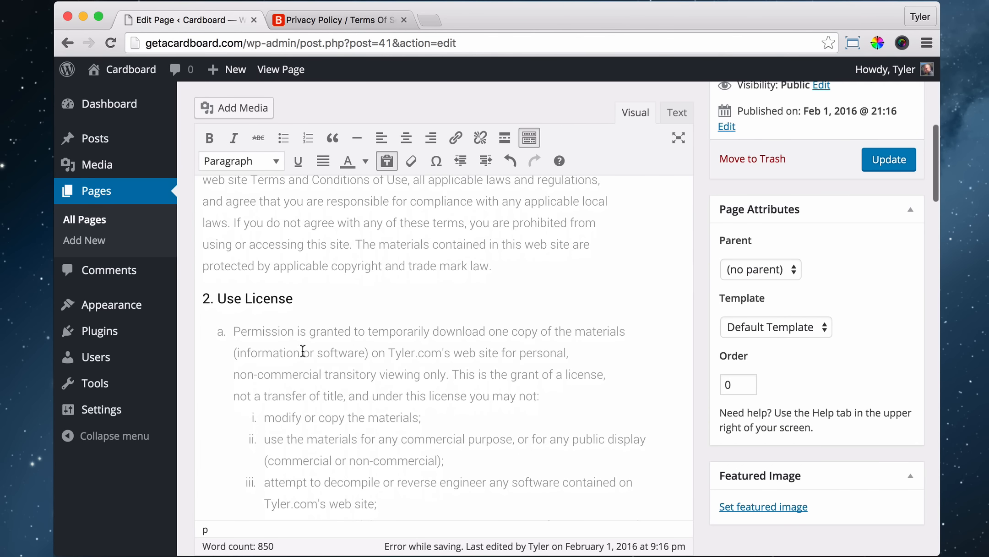
{"action": "left_click", "coordinate": [525, 265]}
{"action": "scroll", "coordinate": [525, 266], "scroll_direction": "down", "scroll_amount": 7}
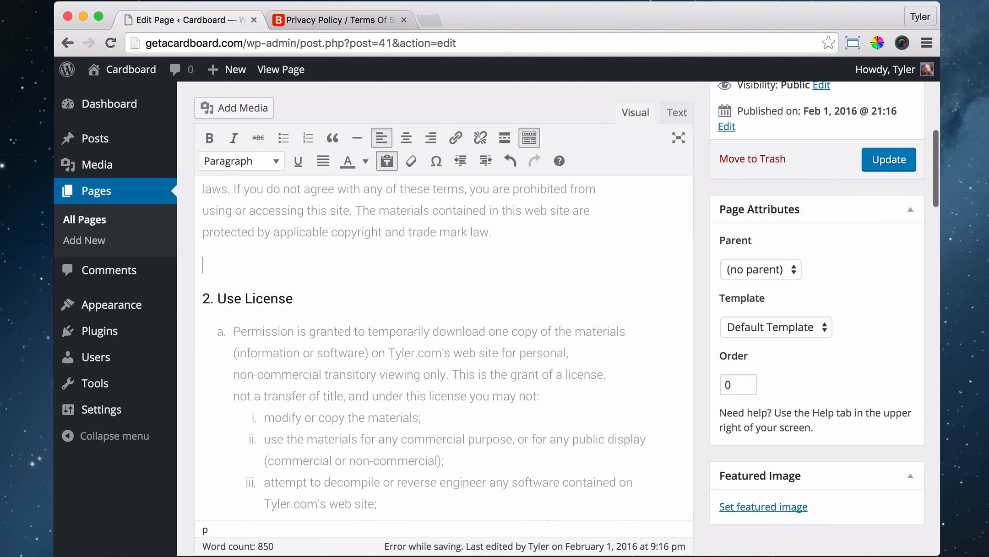
{"action": "left_click", "coordinate": [672, 360]}
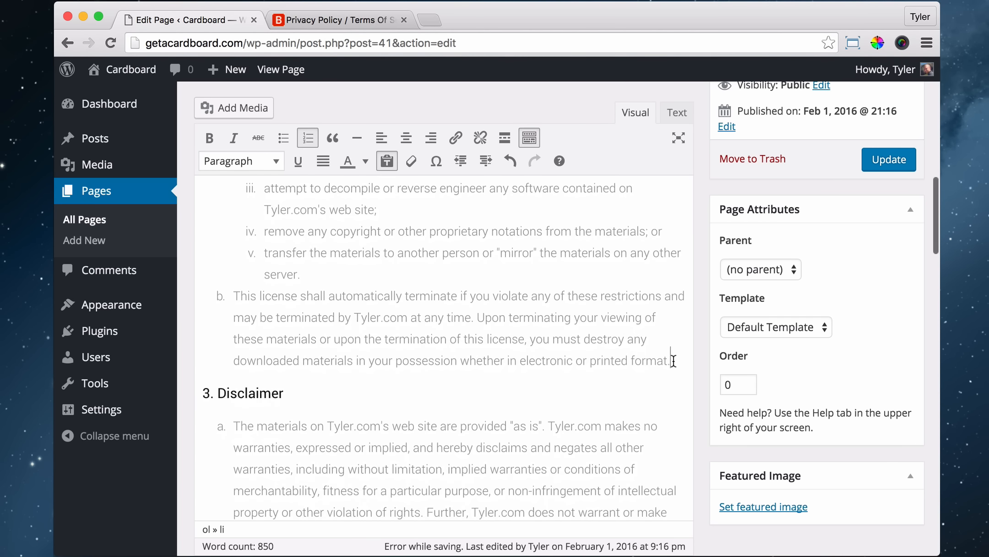
{"action": "scroll", "coordinate": [590, 350], "scroll_direction": "down", "scroll_amount": 4}
{"action": "key", "text": "Return"}
{"action": "key", "text": "Return"}
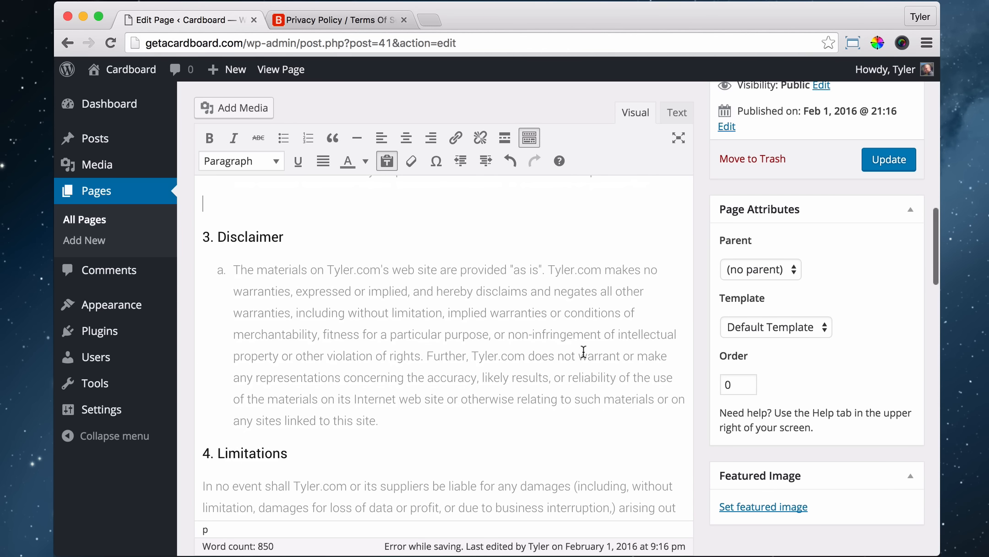
{"action": "scroll", "coordinate": [582, 351], "scroll_direction": "down", "scroll_amount": 1}
{"action": "left_click", "coordinate": [425, 370]}
{"action": "key", "text": "Return"}
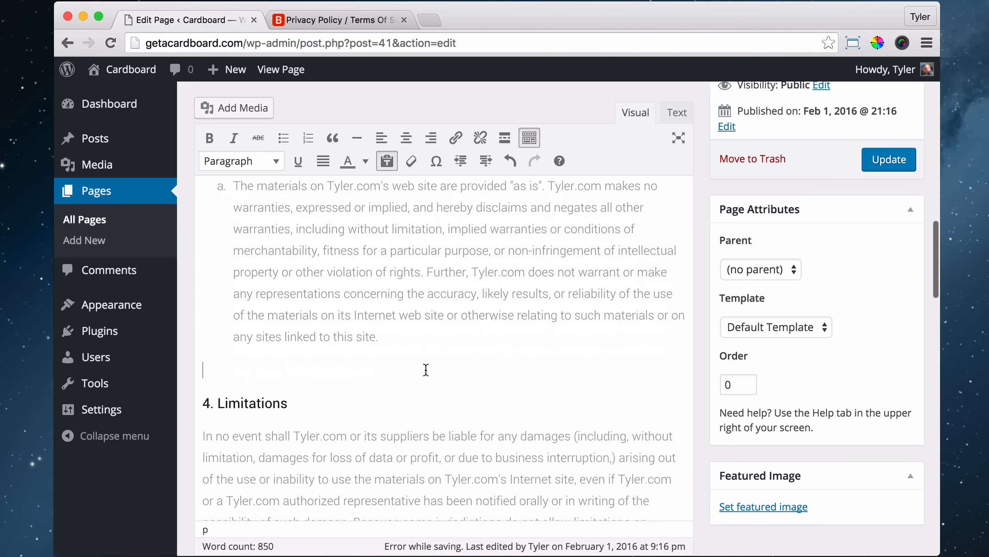
{"action": "scroll", "coordinate": [453, 380], "scroll_direction": "down", "scroll_amount": 4}
{"action": "left_click", "coordinate": [458, 386]}
{"action": "key", "text": "Return"}
Add blank lines before 6. Links, section 7, 8. Governing Law and the Privacy Policy heading
{"action": "scroll", "coordinate": [461, 384], "scroll_direction": "down", "scroll_amount": 3}
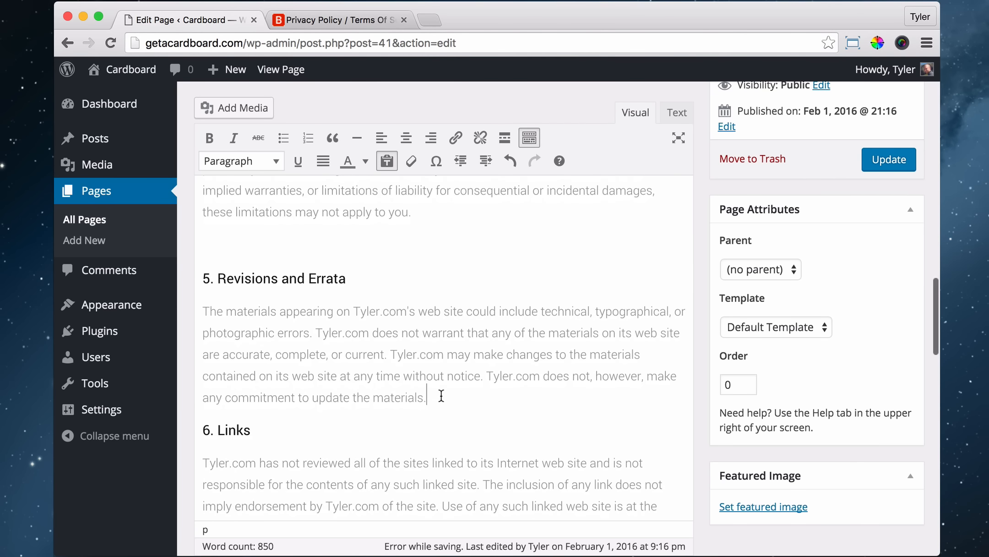
{"action": "key", "text": "Return"}
{"action": "scroll", "coordinate": [444, 392], "scroll_direction": "down", "scroll_amount": 5}
{"action": "left_click", "coordinate": [419, 316]}
{"action": "key", "text": "Return"}
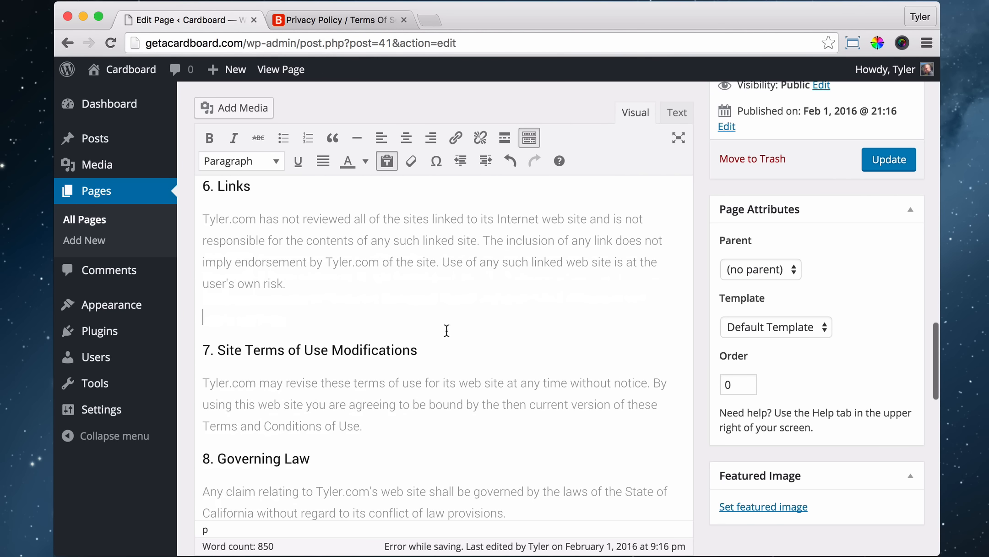
{"action": "left_click", "coordinate": [410, 429]}
{"action": "key", "text": "Return"}
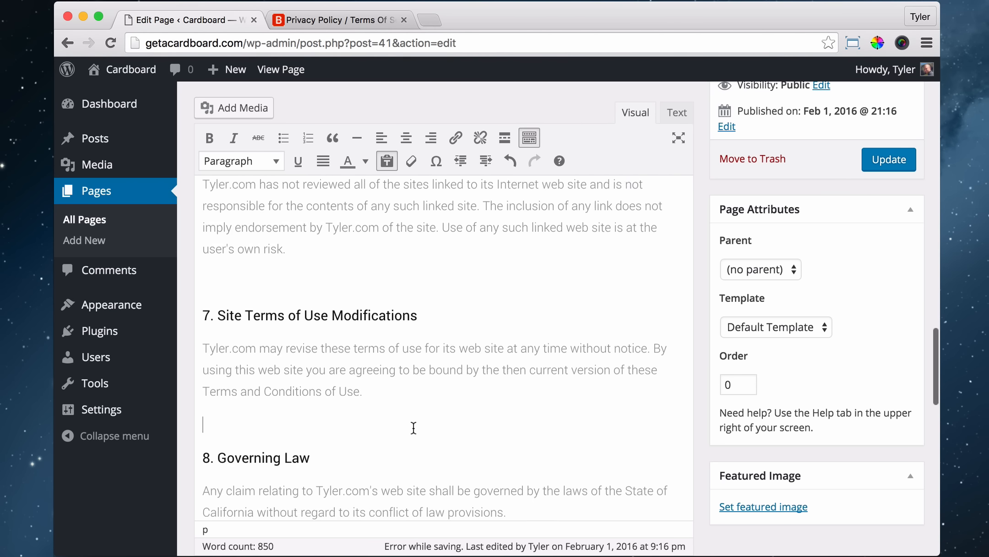
{"action": "scroll", "coordinate": [463, 394], "scroll_direction": "down", "scroll_amount": 4}
{"action": "key", "text": "Return"}
Remove the stray empty bullet after the last privacy policy item
{"action": "scroll", "coordinate": [572, 366], "scroll_direction": "down", "scroll_amount": 5}
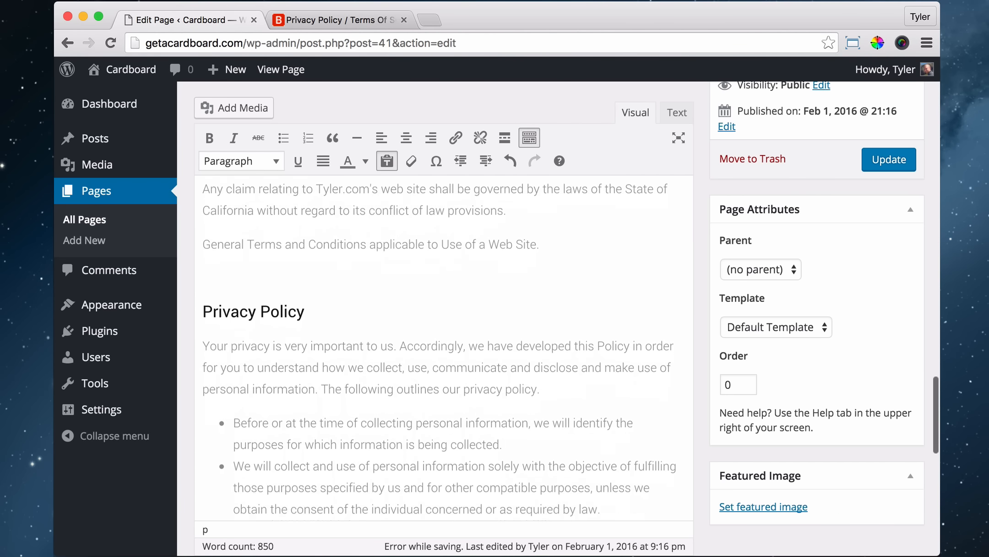
{"action": "scroll", "coordinate": [571, 366], "scroll_direction": "up", "scroll_amount": 1}
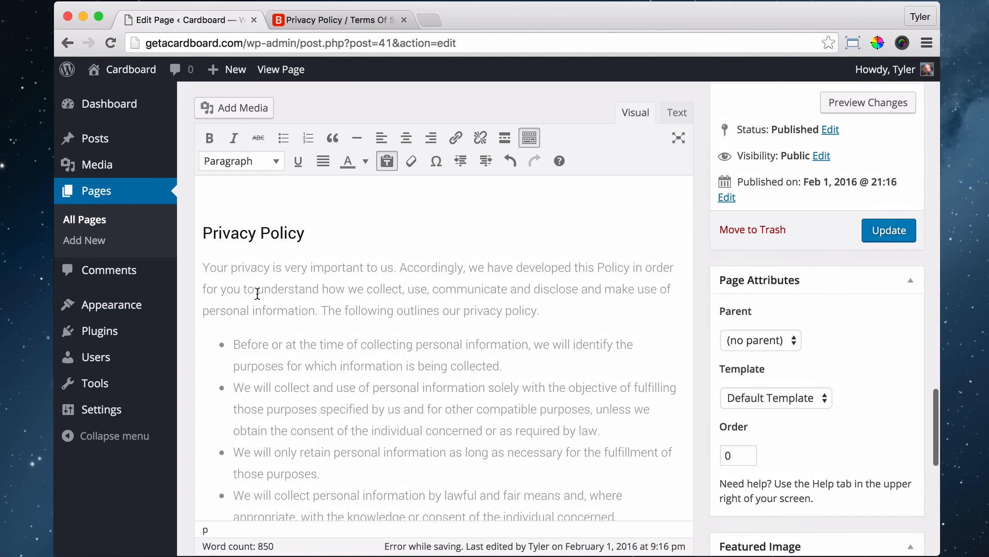
{"action": "scroll", "coordinate": [438, 323], "scroll_direction": "down", "scroll_amount": 10}
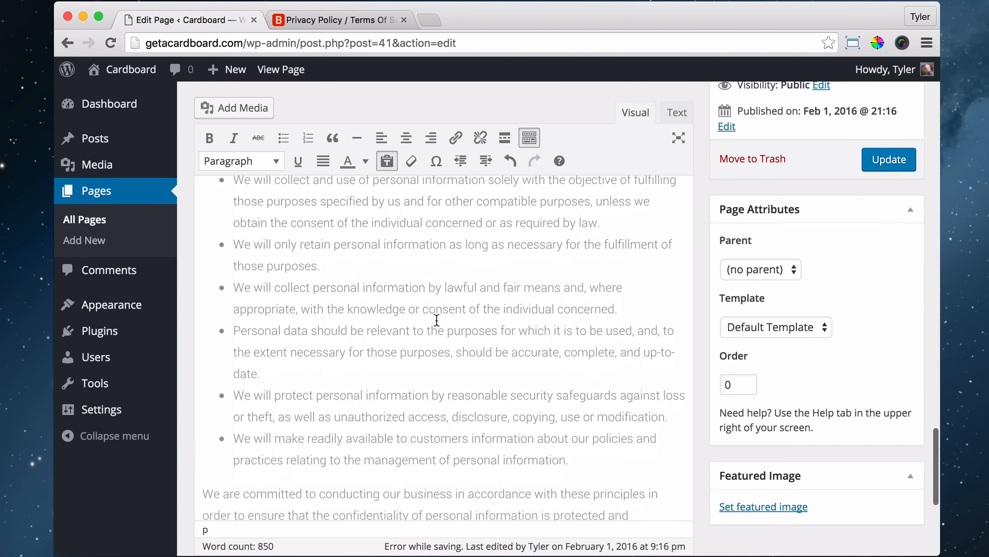
{"action": "left_click", "coordinate": [598, 211]}
{"action": "key", "text": "Return"}
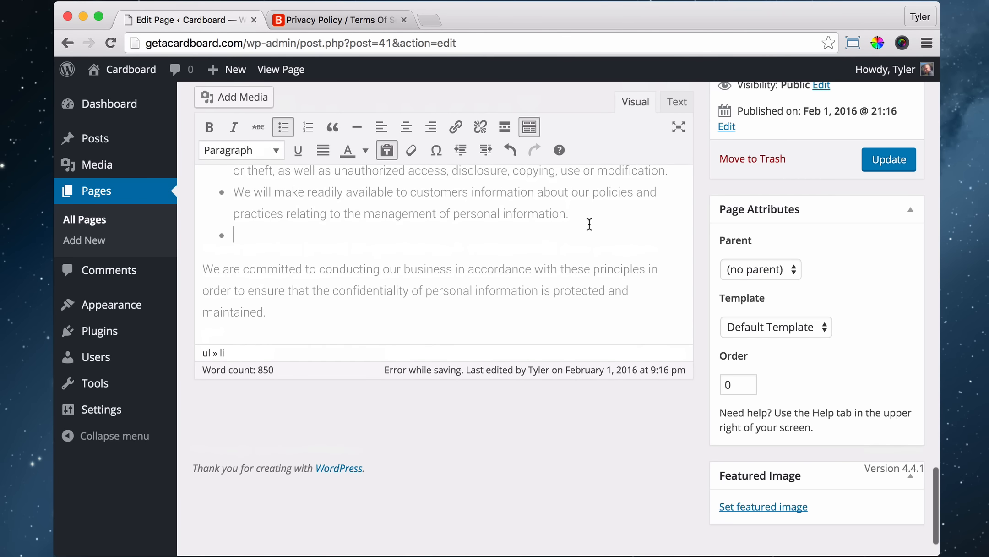
{"action": "key", "text": "BackSpace"}
{"action": "scroll", "coordinate": [753, 254], "scroll_direction": "up", "scroll_amount": 5}
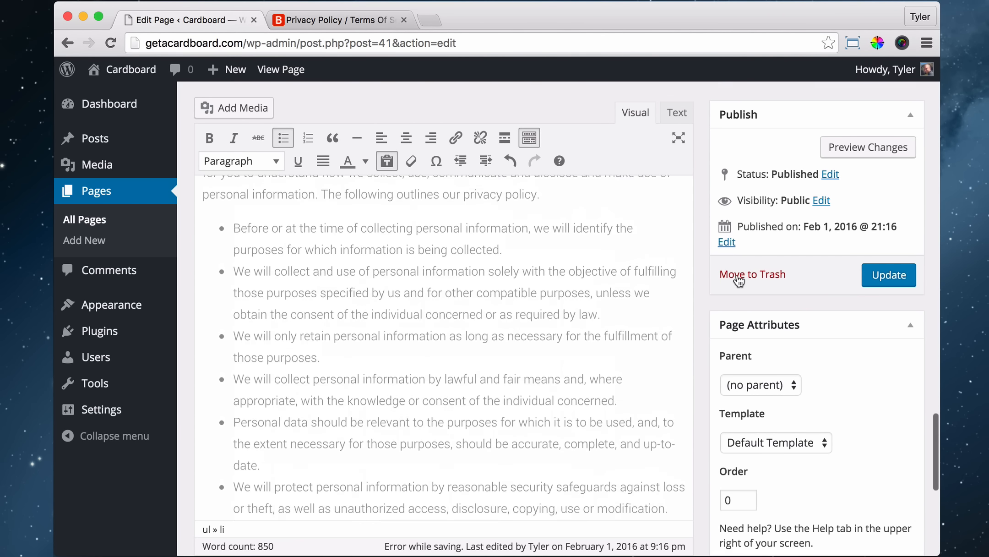
{"action": "left_click", "coordinate": [884, 278]}
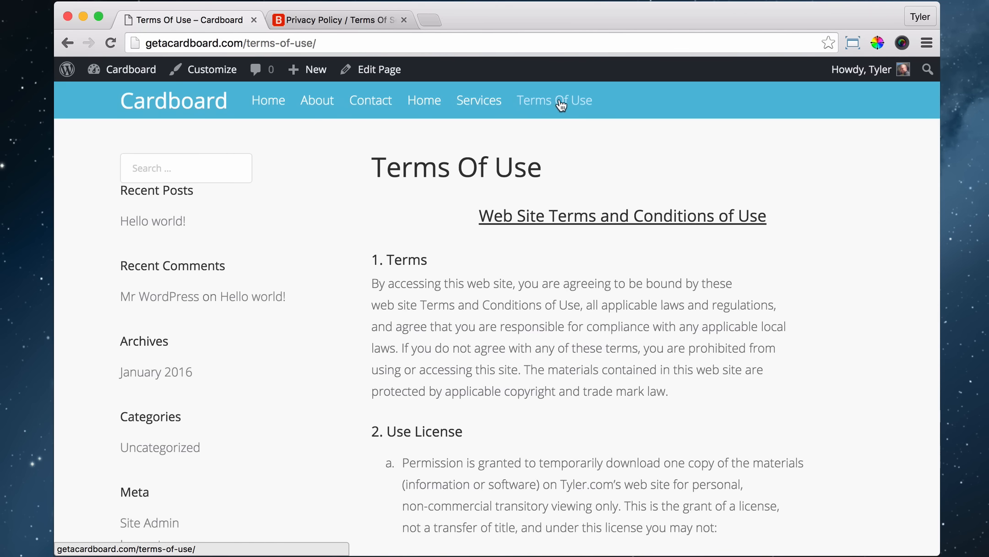
{"action": "scroll", "coordinate": [530, 135], "scroll_direction": "down", "scroll_amount": 20}
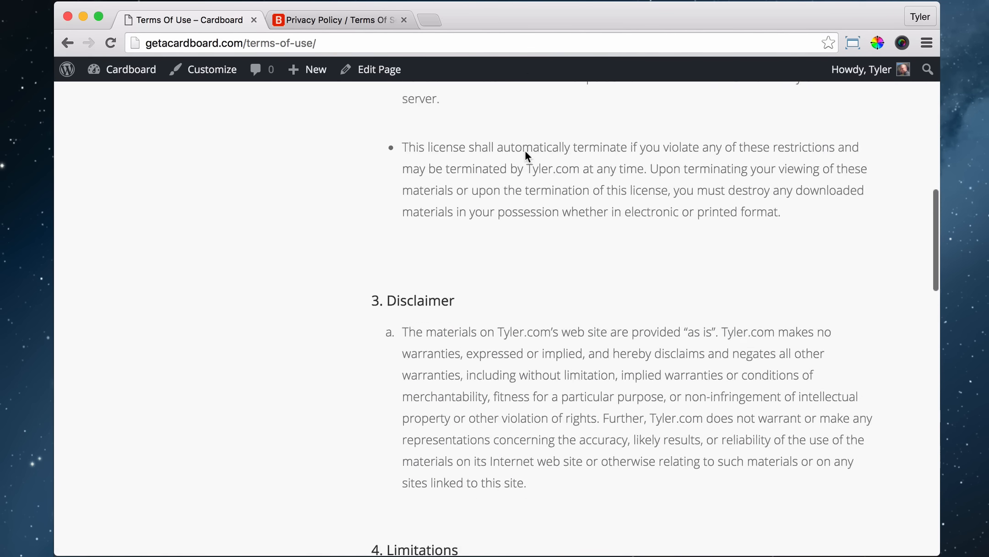
{"action": "scroll", "coordinate": [362, 450], "scroll_direction": "up", "scroll_amount": 20}
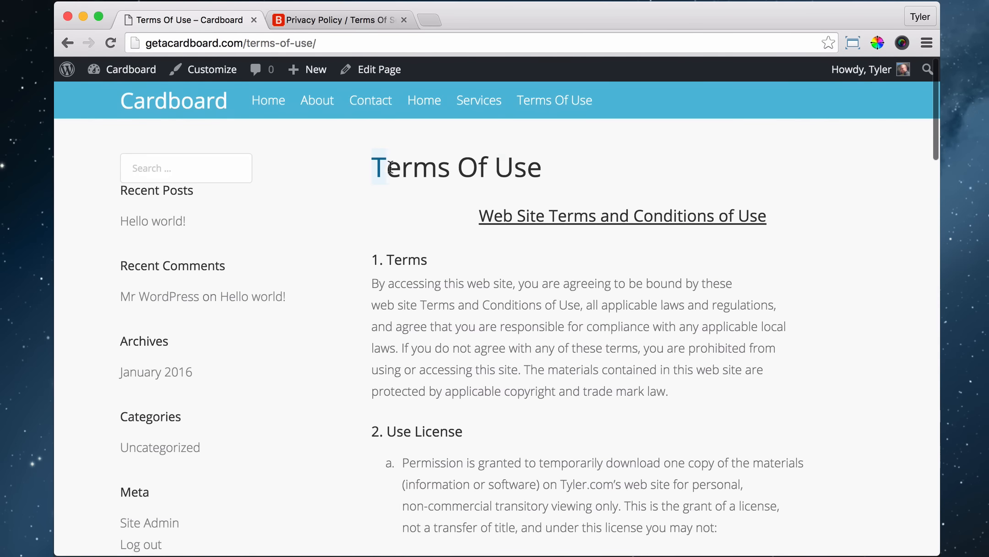
{"action": "left_click_drag", "start_coordinate": [390, 167], "coordinate": [541, 169]}
{"action": "left_click", "coordinate": [636, 339]}
{"action": "scroll", "coordinate": [635, 339], "scroll_direction": "down", "scroll_amount": 8}
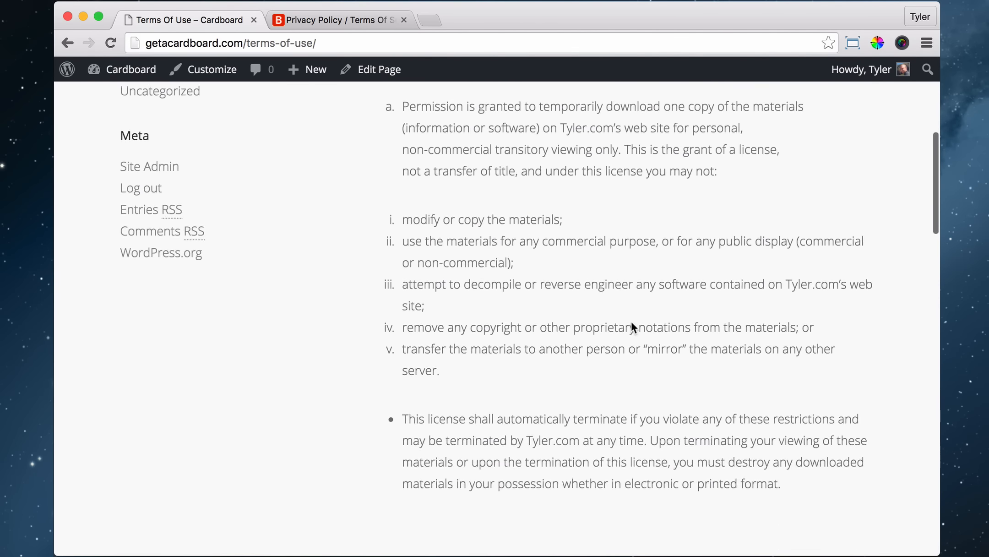
{"action": "scroll", "coordinate": [522, 267], "scroll_direction": "down", "scroll_amount": 12}
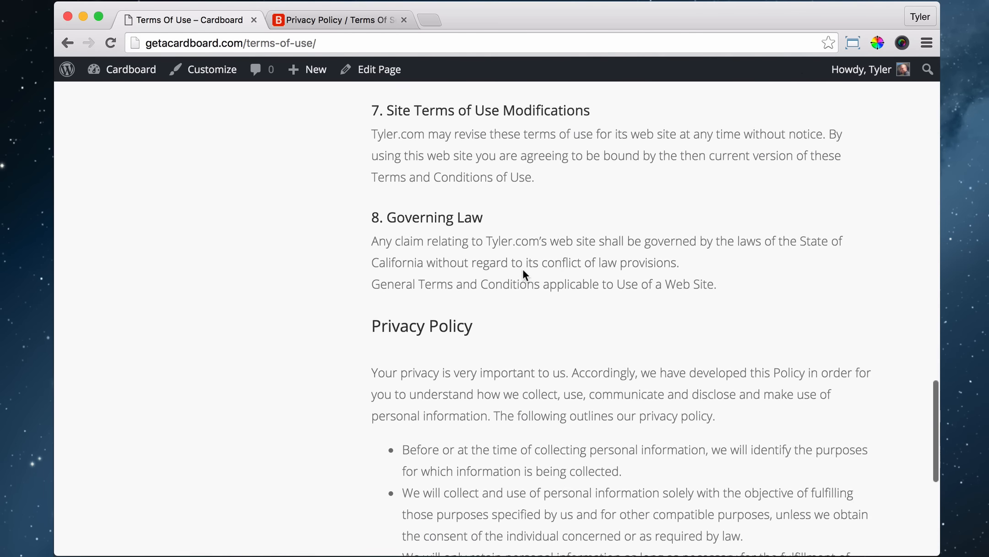
{"action": "scroll", "coordinate": [524, 271], "scroll_direction": "down", "scroll_amount": 5}
{"action": "scroll", "coordinate": [523, 271], "scroll_direction": "up", "scroll_amount": 15}
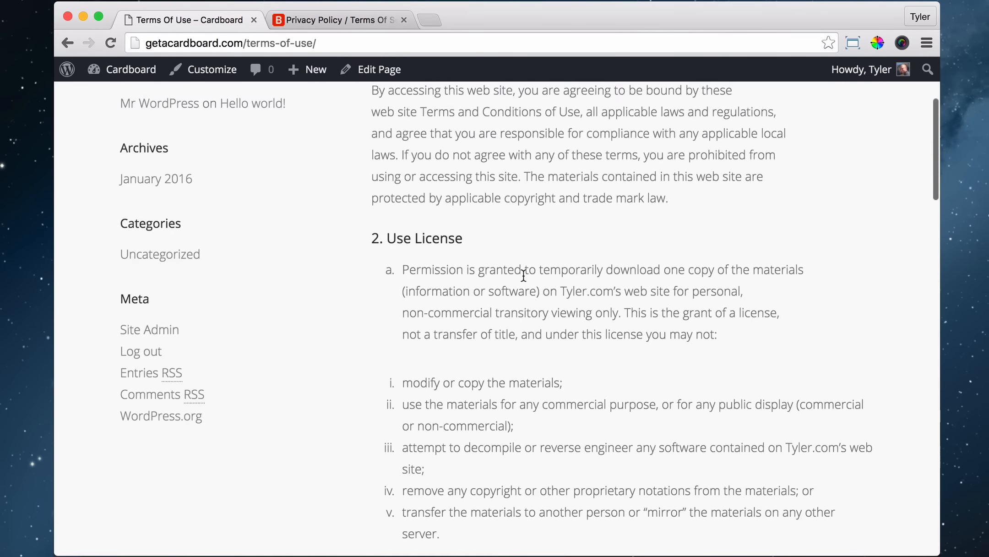
{"action": "scroll", "coordinate": [523, 275], "scroll_direction": "up", "scroll_amount": 5}
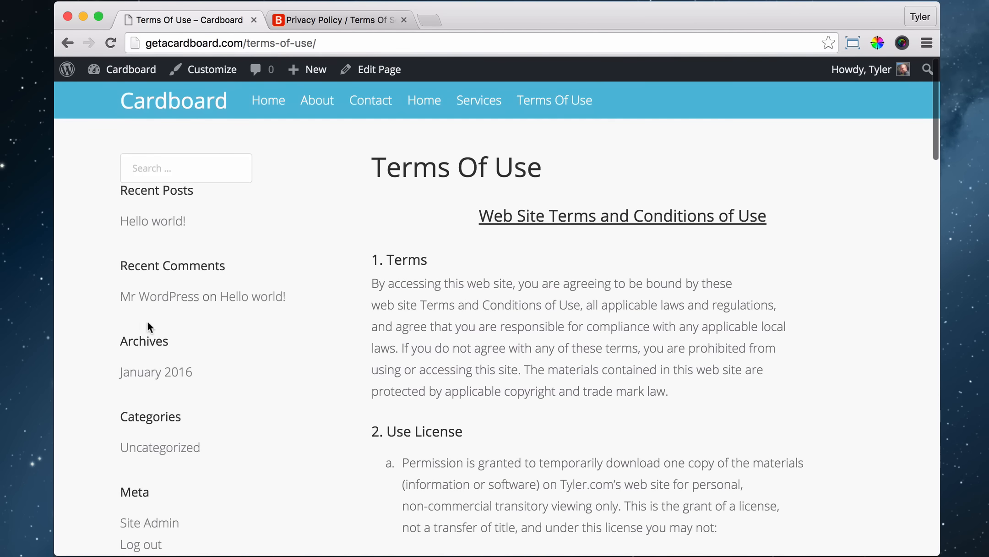
{"action": "scroll", "coordinate": [180, 311], "scroll_direction": "down", "scroll_amount": 3}
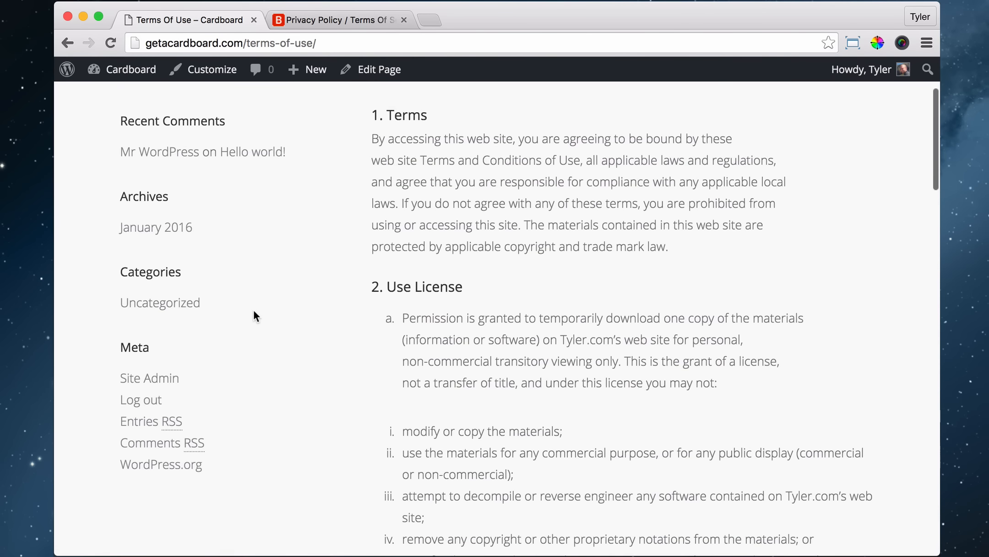
{"action": "scroll", "coordinate": [252, 313], "scroll_direction": "up", "scroll_amount": 3}
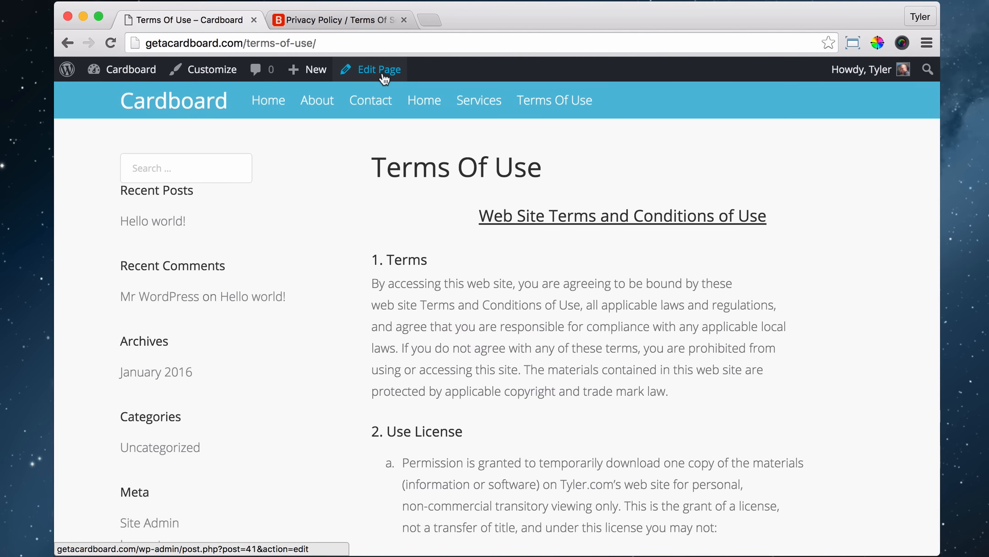
Set the Terms Of Use page template to Full Width Page and update the page
{"action": "mouse_move", "coordinate": [118, 71]}
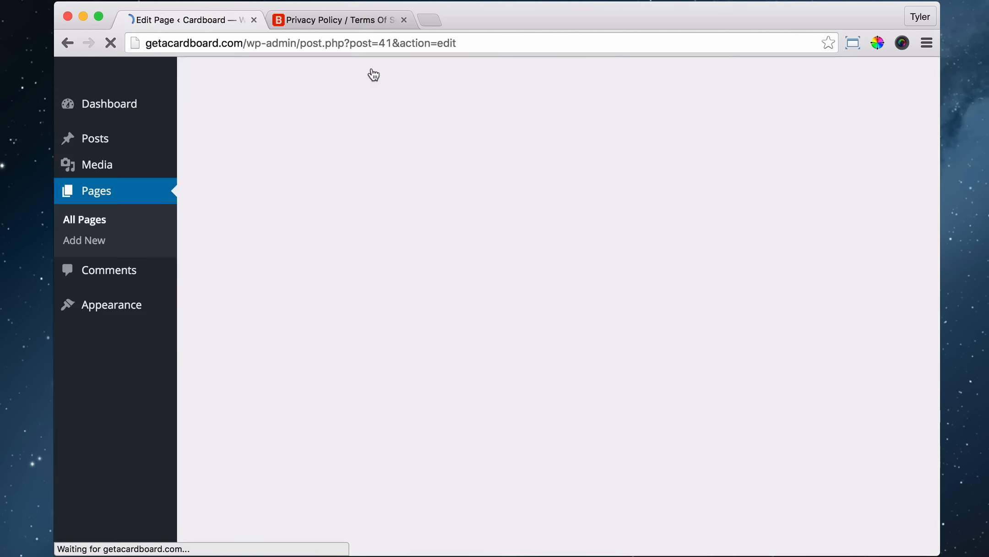
{"action": "scroll", "coordinate": [819, 324], "scroll_direction": "down", "scroll_amount": 3}
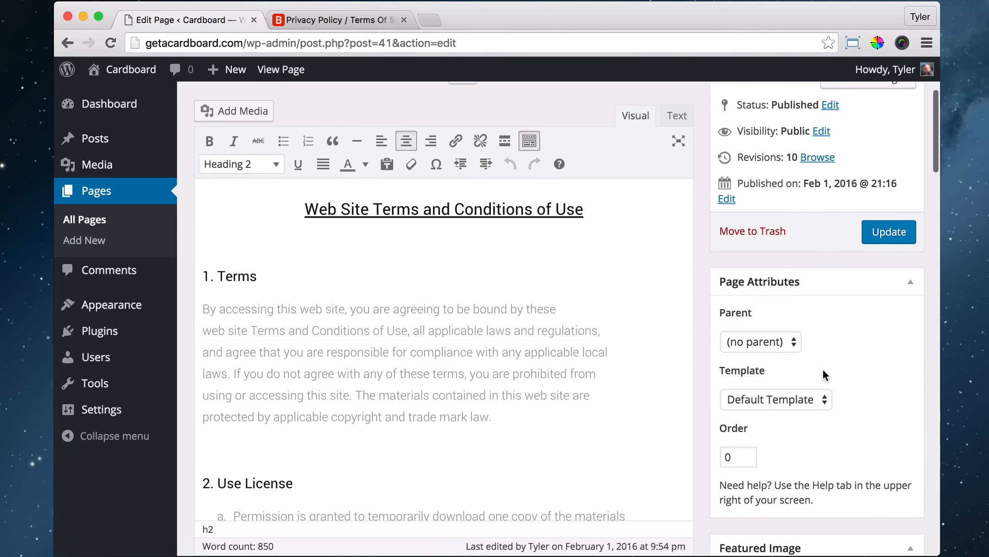
{"action": "left_click_drag", "start_coordinate": [724, 371], "coordinate": [775, 371]}
{"action": "scroll", "coordinate": [817, 367], "scroll_direction": "down", "scroll_amount": 2}
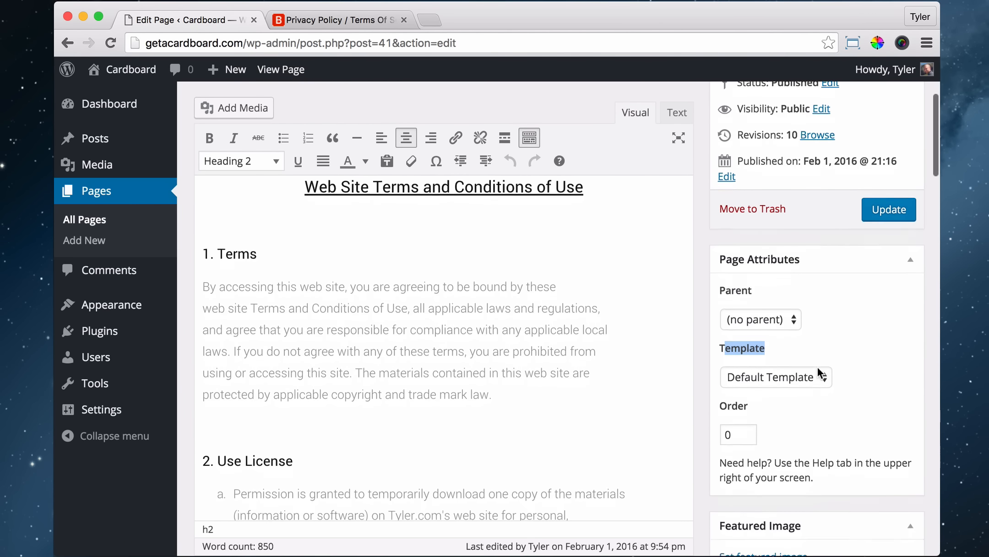
{"action": "left_click", "coordinate": [788, 363]}
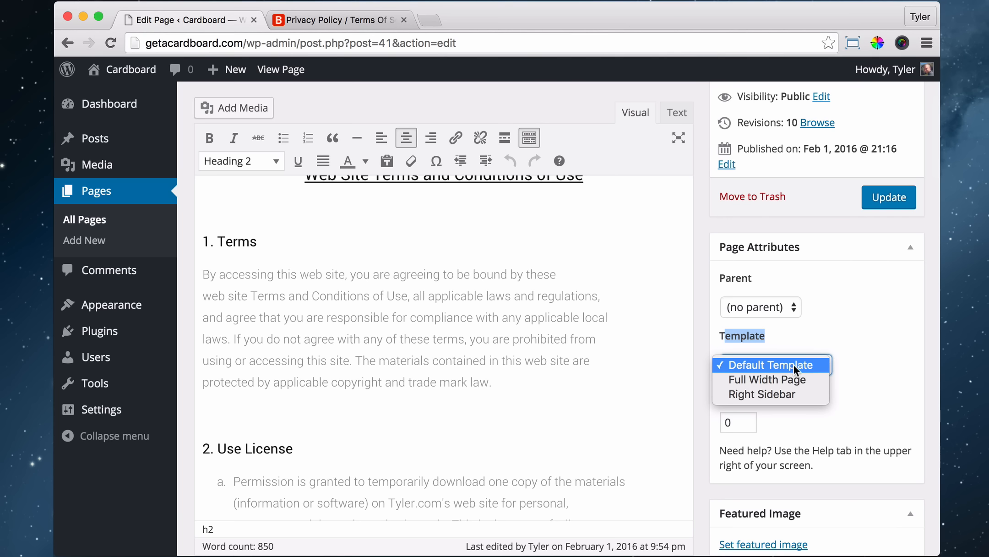
{"action": "left_click", "coordinate": [786, 380]}
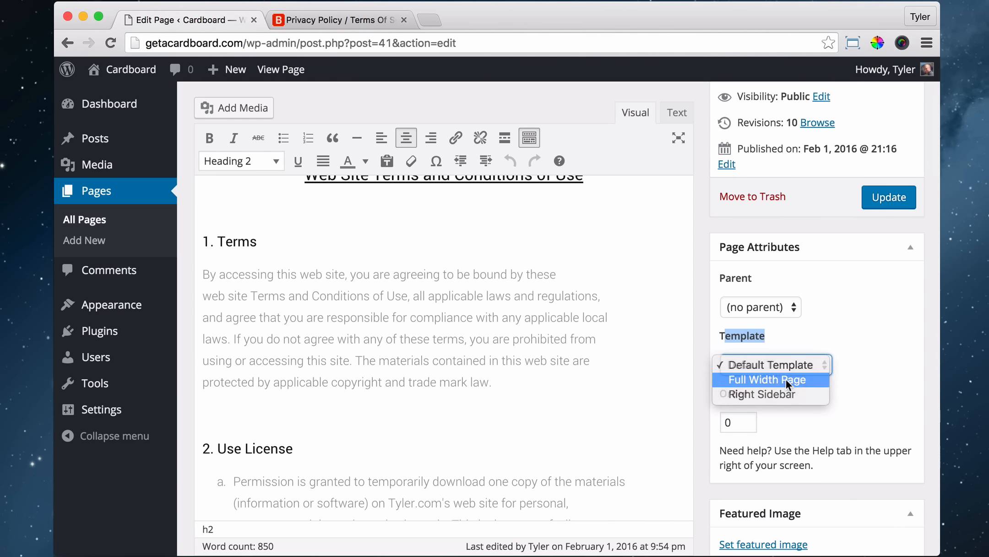
{"action": "scroll", "coordinate": [847, 372], "scroll_direction": "up", "scroll_amount": 3}
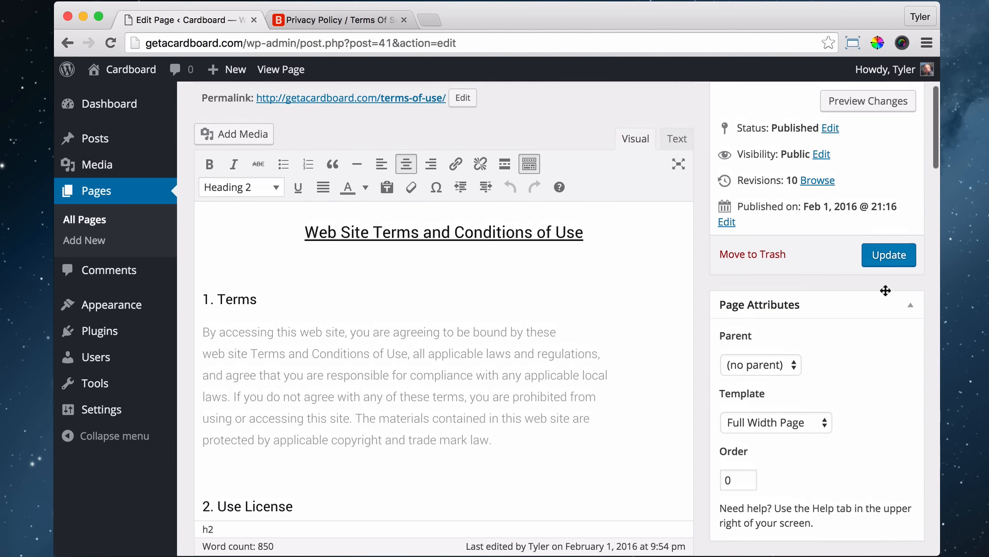
{"action": "left_click", "coordinate": [892, 263]}
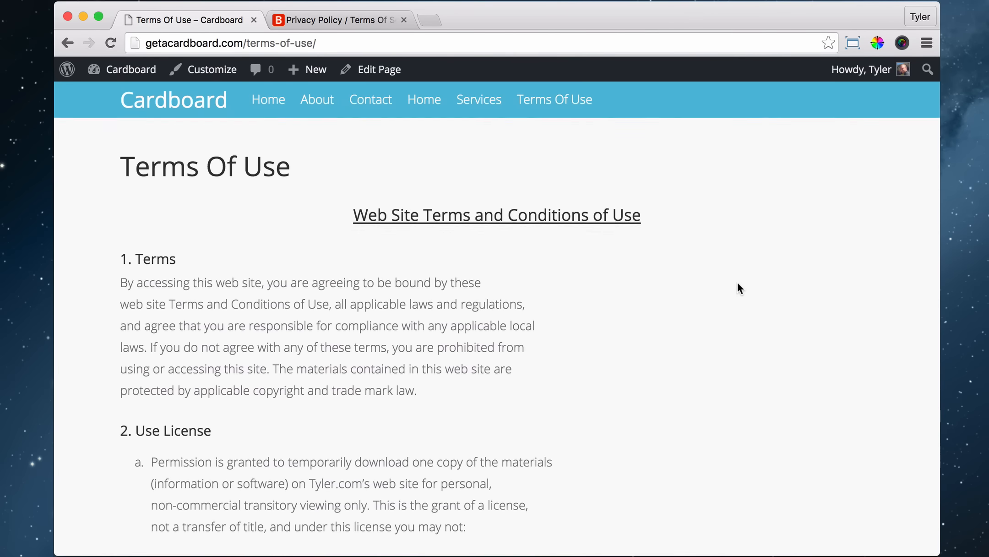
{"action": "scroll", "coordinate": [733, 282], "scroll_direction": "down", "scroll_amount": 20}
{"action": "scroll", "coordinate": [732, 288], "scroll_direction": "up", "scroll_amount": 20}
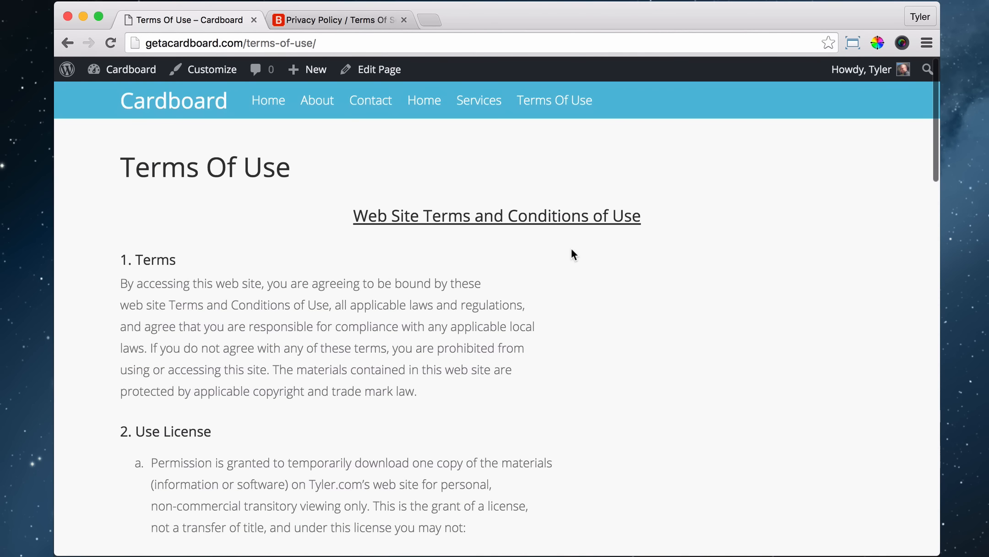
Reopen the Terms Of Use page editor, dismiss Add Media, and select the first Terms paragraph
{"action": "left_click", "coordinate": [376, 71]}
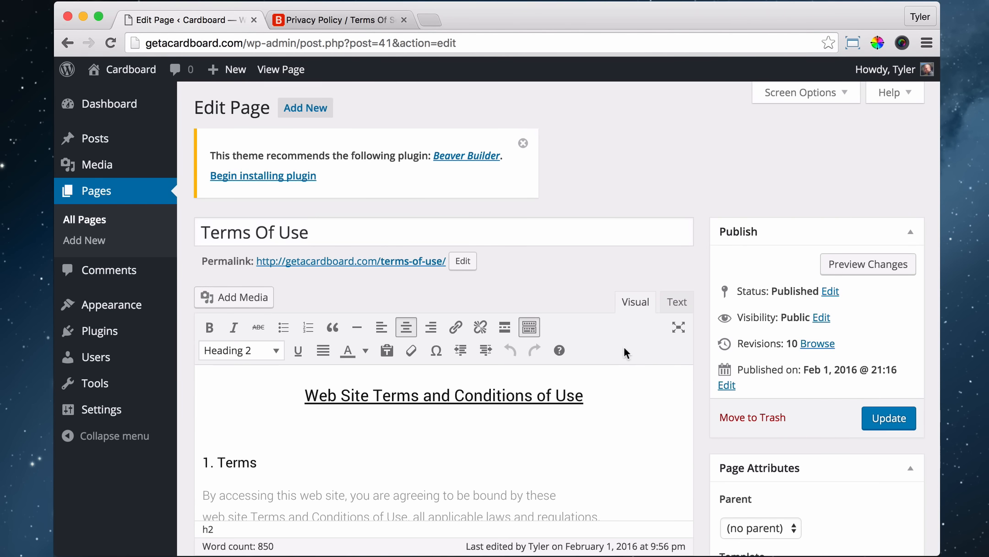
{"action": "left_click", "coordinate": [263, 432]}
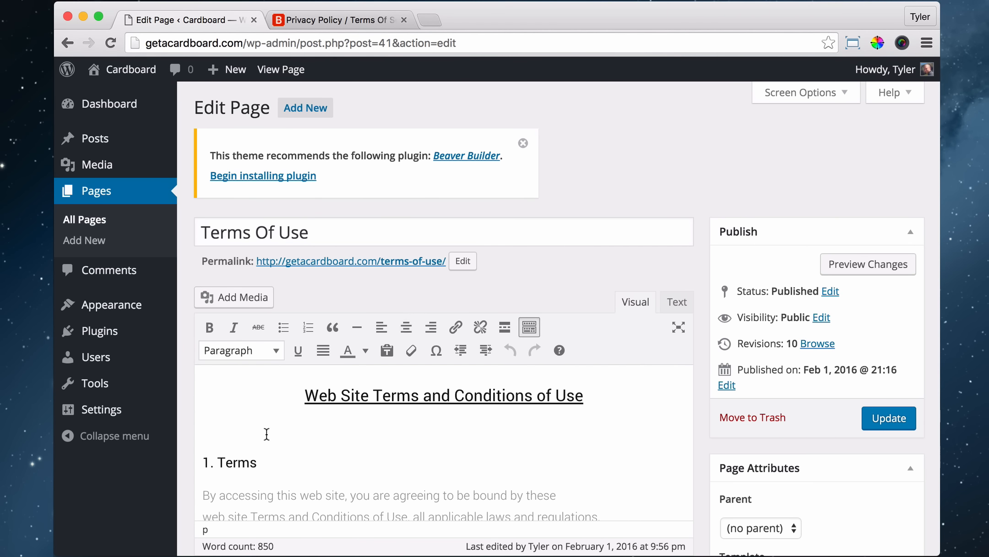
{"action": "left_click", "coordinate": [247, 298]}
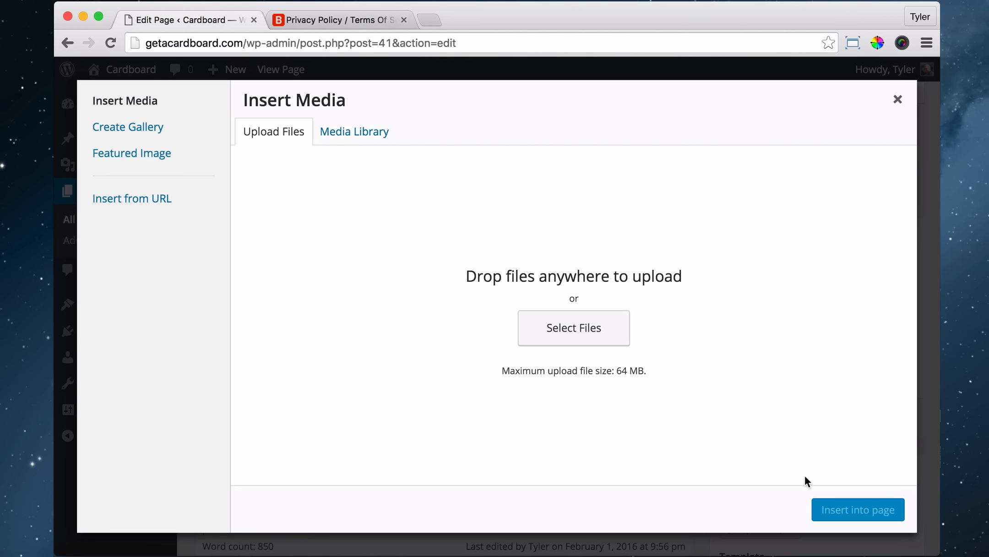
{"action": "left_click", "coordinate": [897, 100]}
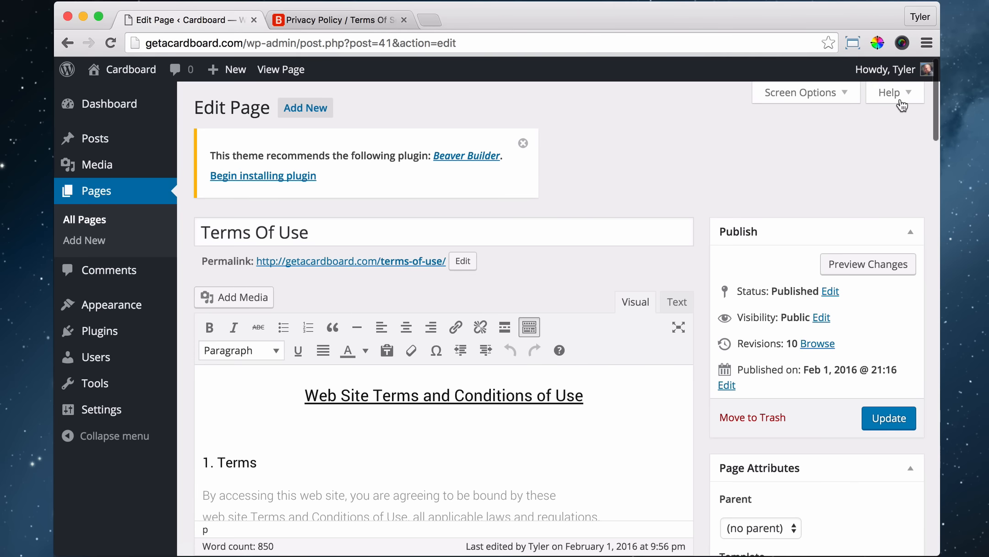
{"action": "scroll", "coordinate": [499, 316], "scroll_direction": "down", "scroll_amount": 5}
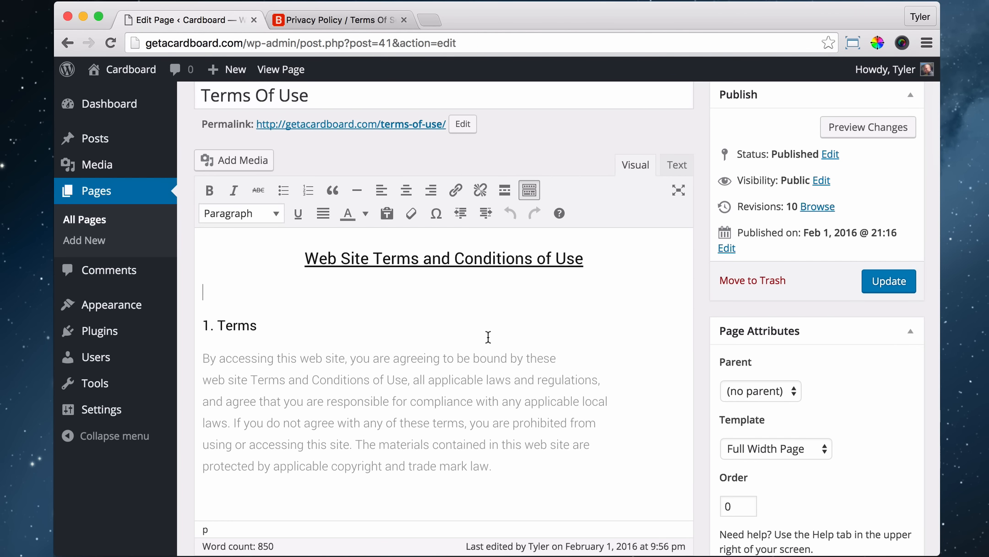
{"action": "scroll", "coordinate": [481, 344], "scroll_direction": "up", "scroll_amount": 3}
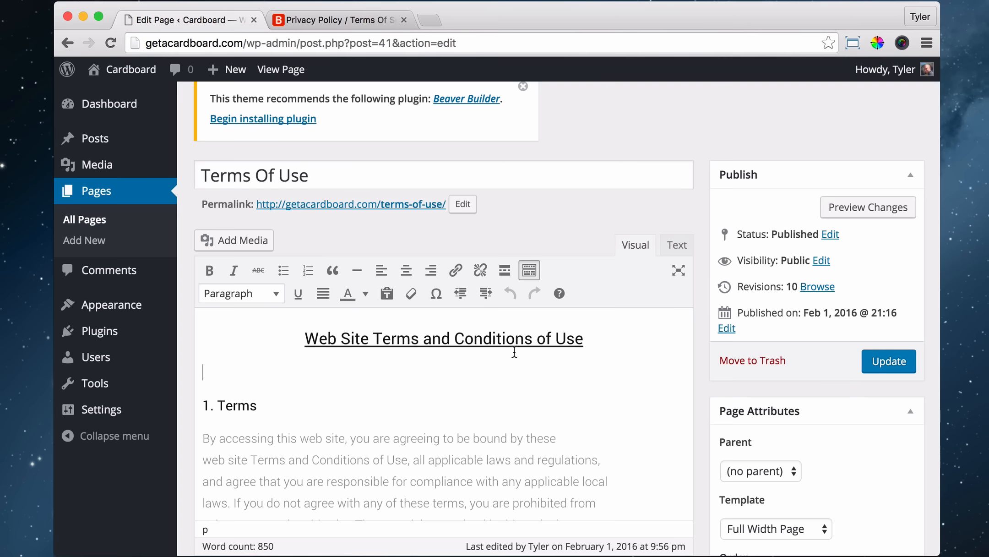
{"action": "scroll", "coordinate": [505, 351], "scroll_direction": "down", "scroll_amount": 3}
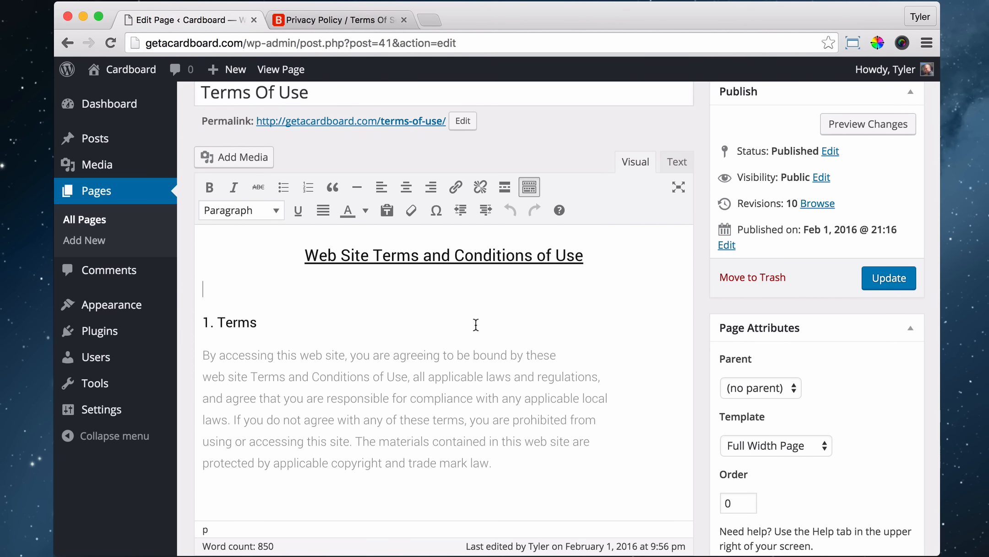
{"action": "left_click_drag", "start_coordinate": [497, 461], "coordinate": [191, 354]}
{"action": "left_click", "coordinate": [365, 210]}
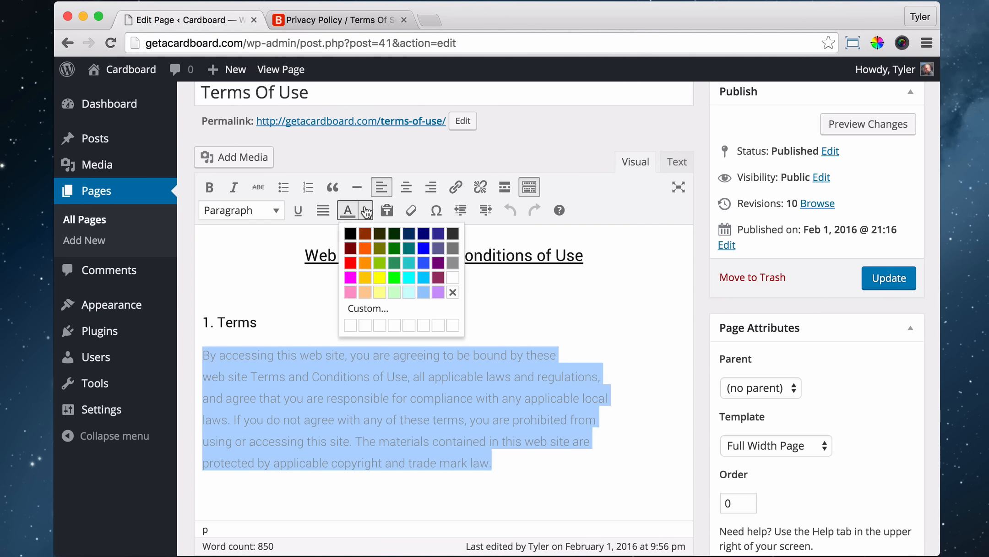
{"action": "left_click", "coordinate": [295, 259]}
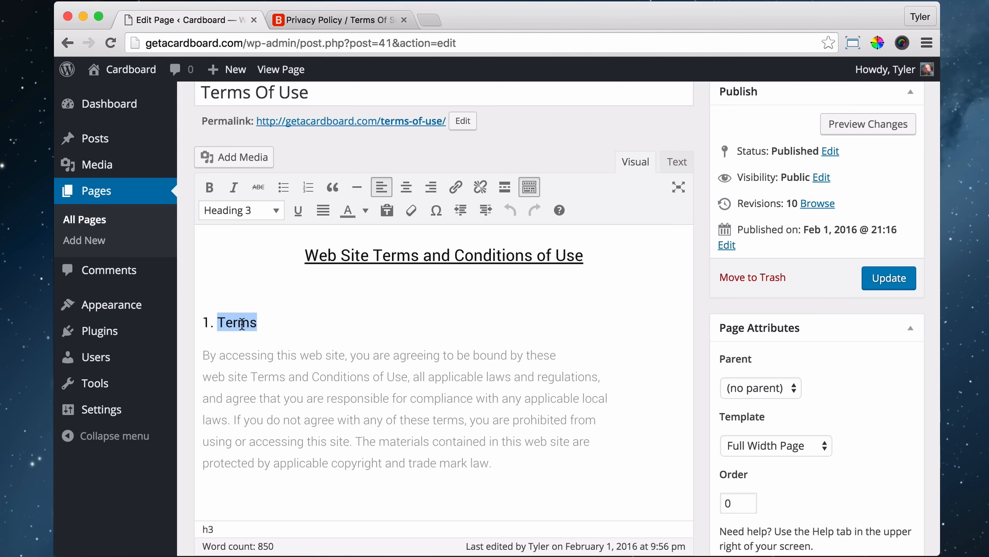
{"action": "triple_click", "coordinate": [241, 323]}
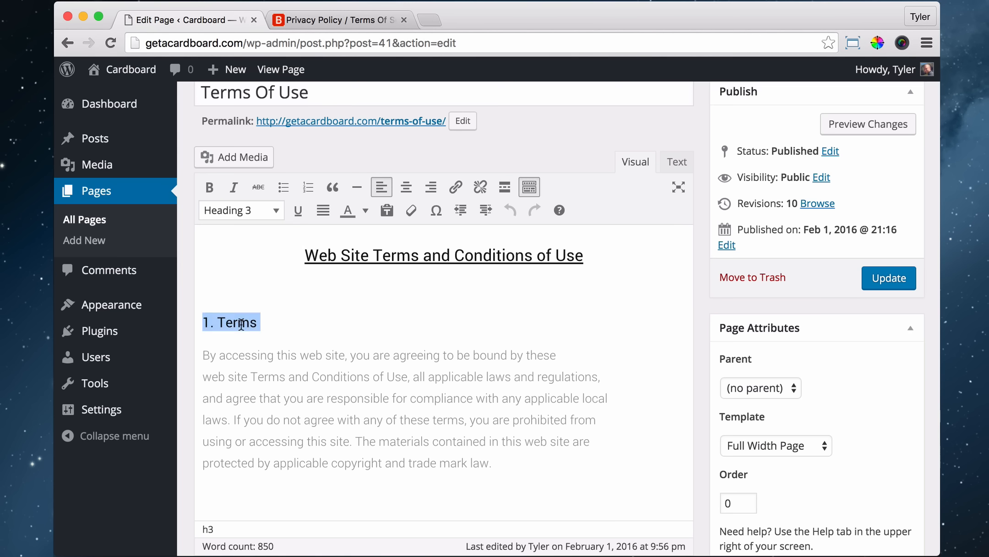
{"action": "left_click", "coordinate": [277, 211]}
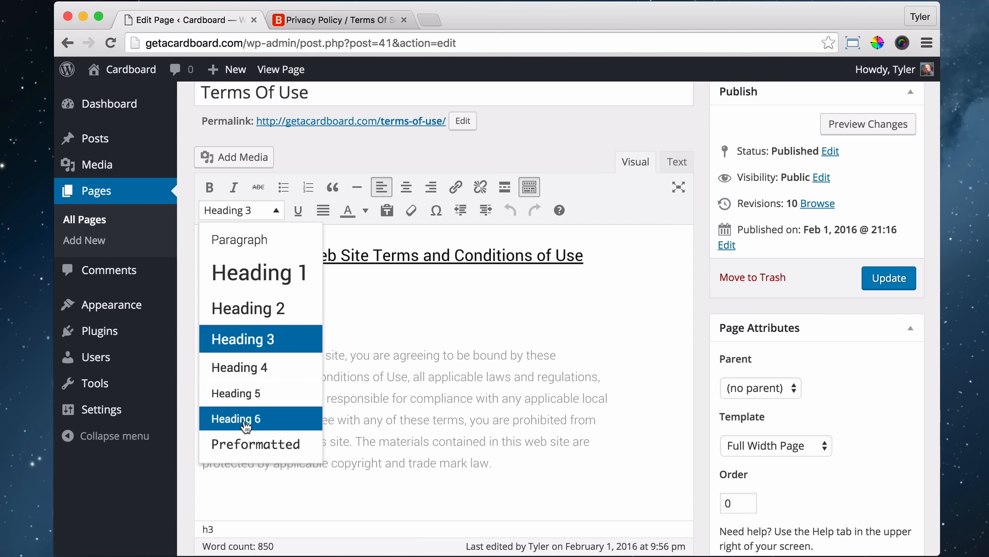
{"action": "left_click", "coordinate": [453, 366]}
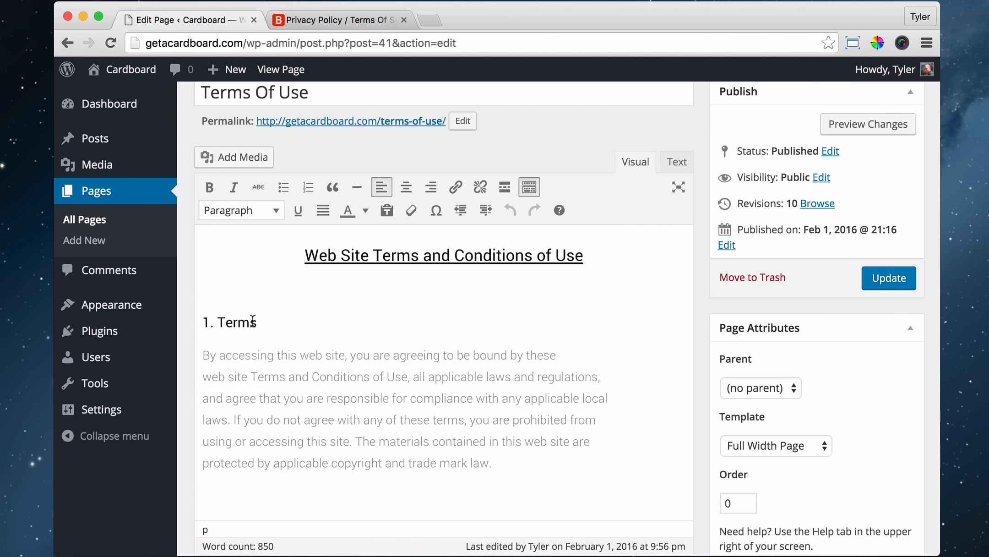
{"action": "left_click_drag", "start_coordinate": [255, 322], "coordinate": [172, 325]}
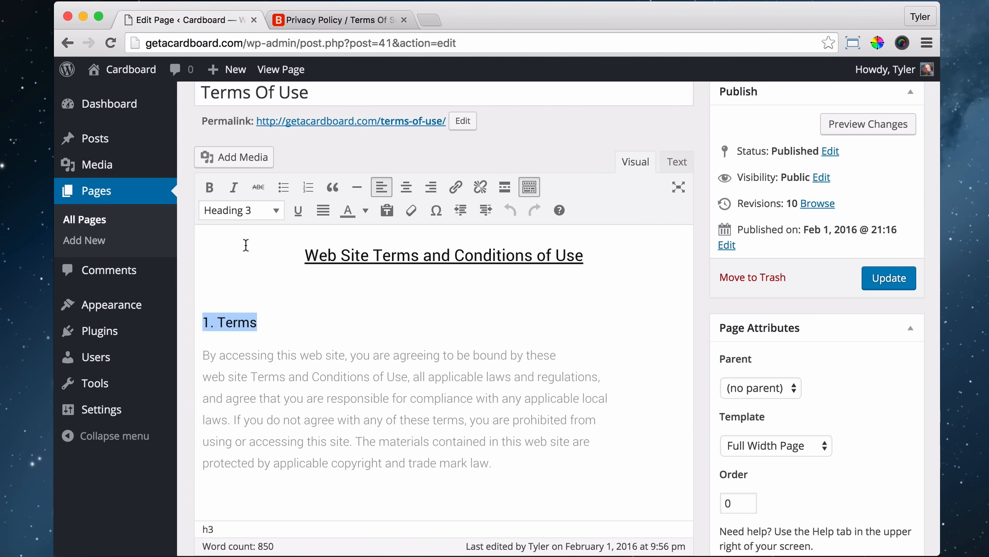
{"action": "left_click", "coordinate": [276, 210]}
{"action": "left_click", "coordinate": [413, 378]}
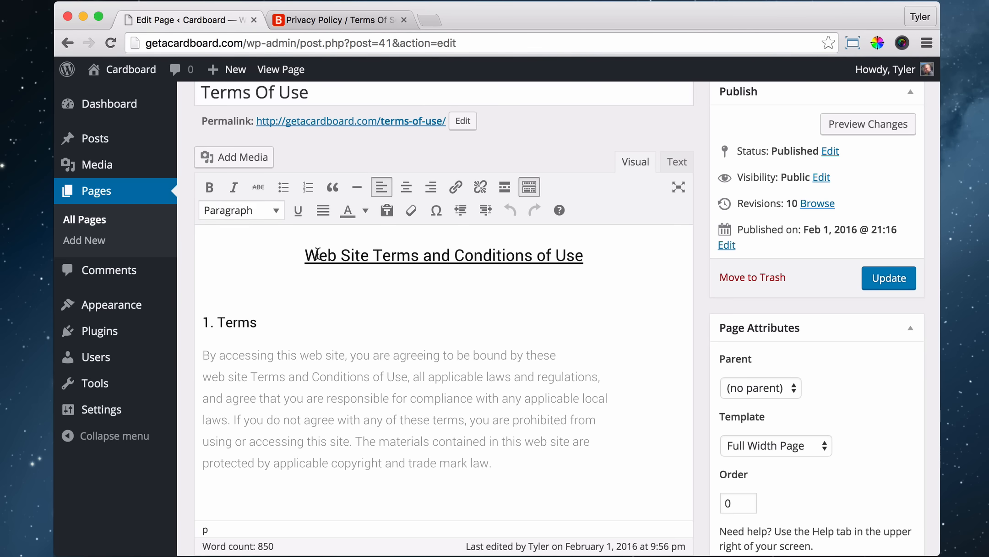
{"action": "scroll", "coordinate": [389, 307], "scroll_direction": "down", "scroll_amount": 4}
{"action": "scroll", "coordinate": [389, 307], "scroll_direction": "up", "scroll_amount": 3}
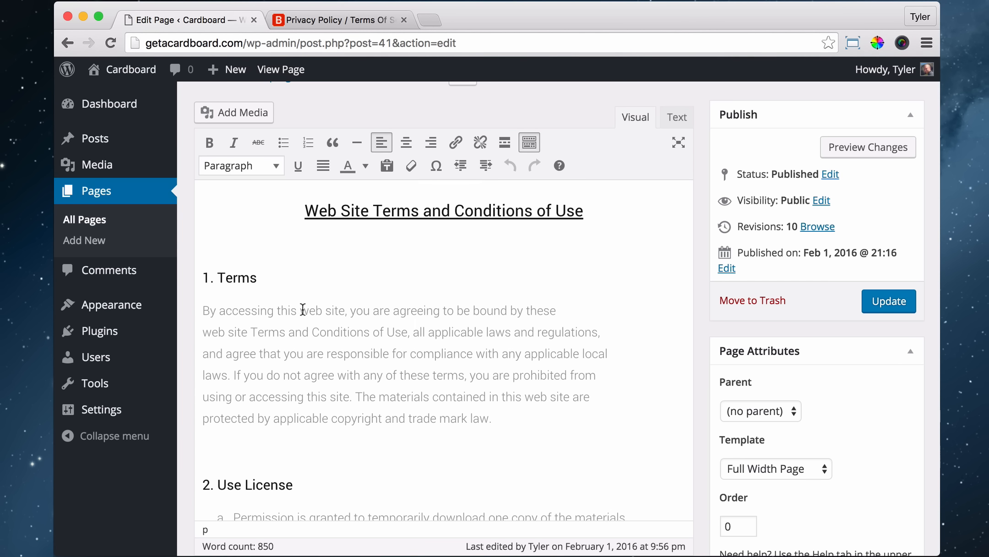
{"action": "left_click_drag", "start_coordinate": [300, 311], "coordinate": [349, 306]}
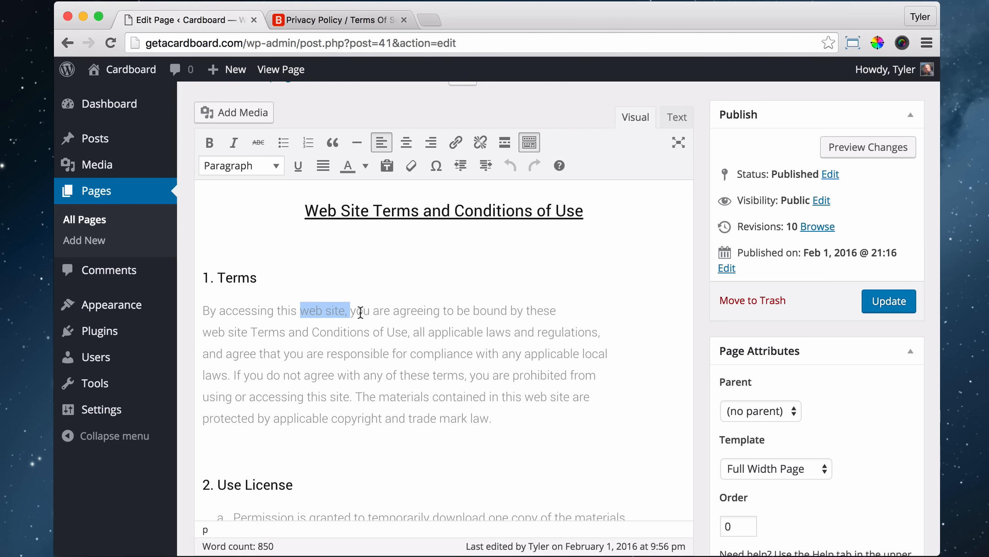
{"action": "double_click", "coordinate": [360, 311]}
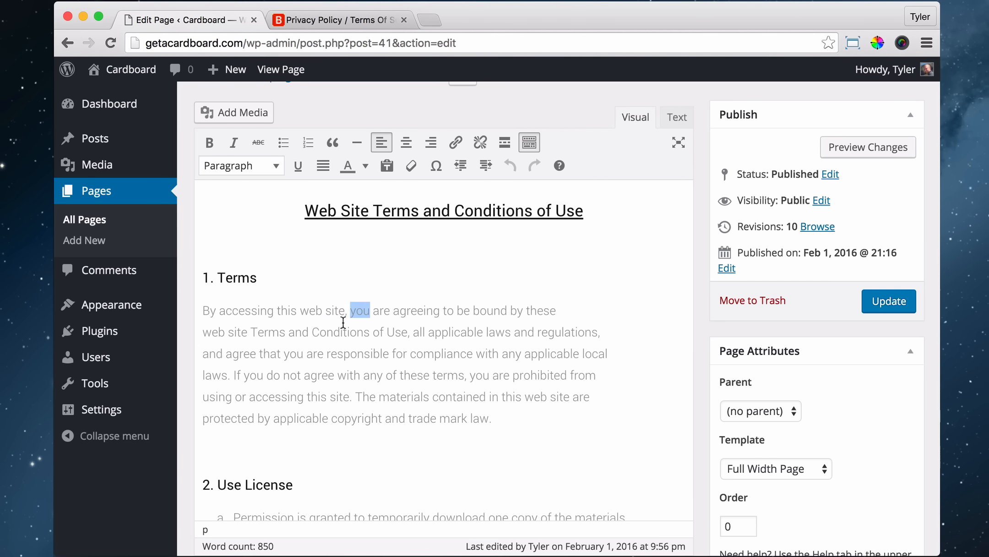
{"action": "left_click", "coordinate": [455, 143]}
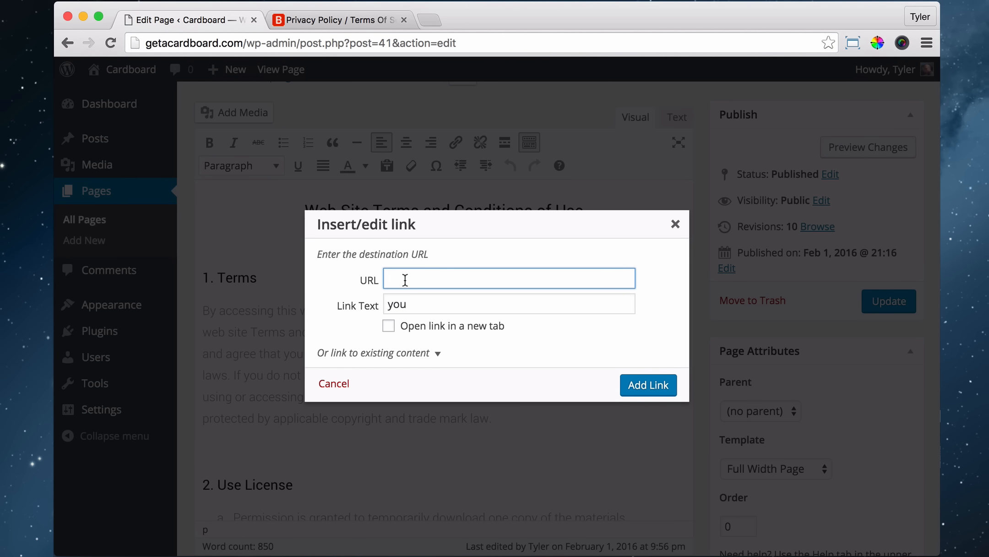
{"action": "type", "text": "h"}
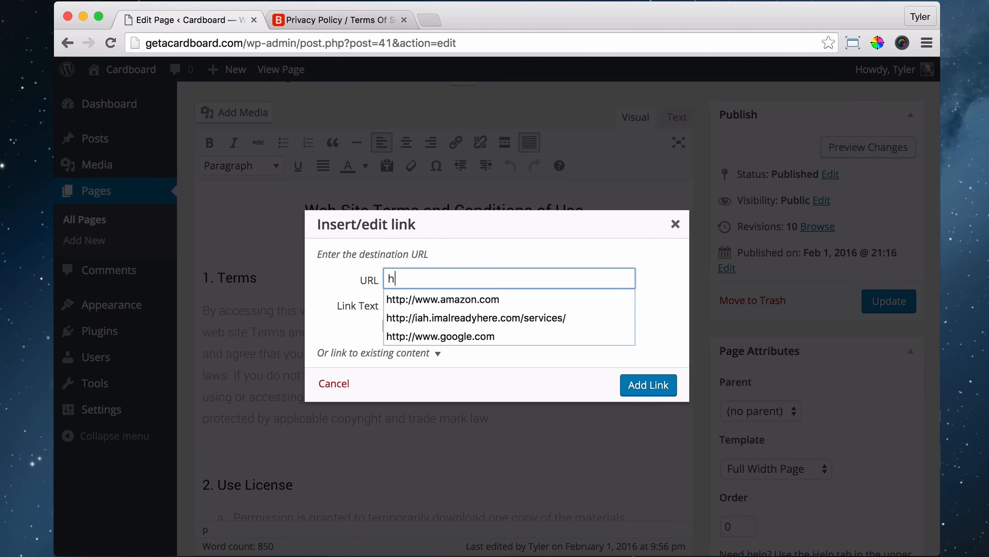
{"action": "type", "text": "ttp://w"}
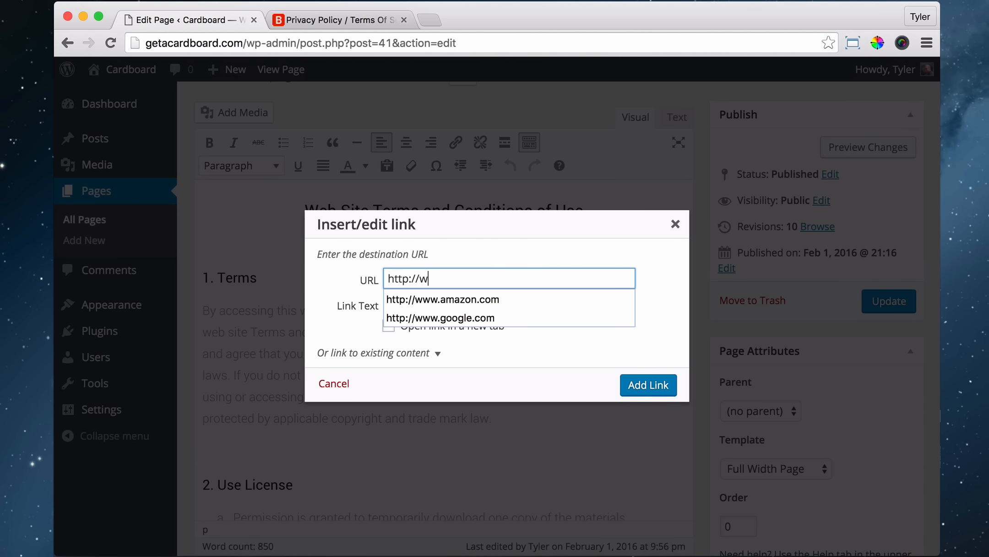
{"action": "type", "text": "ww.google.com"}
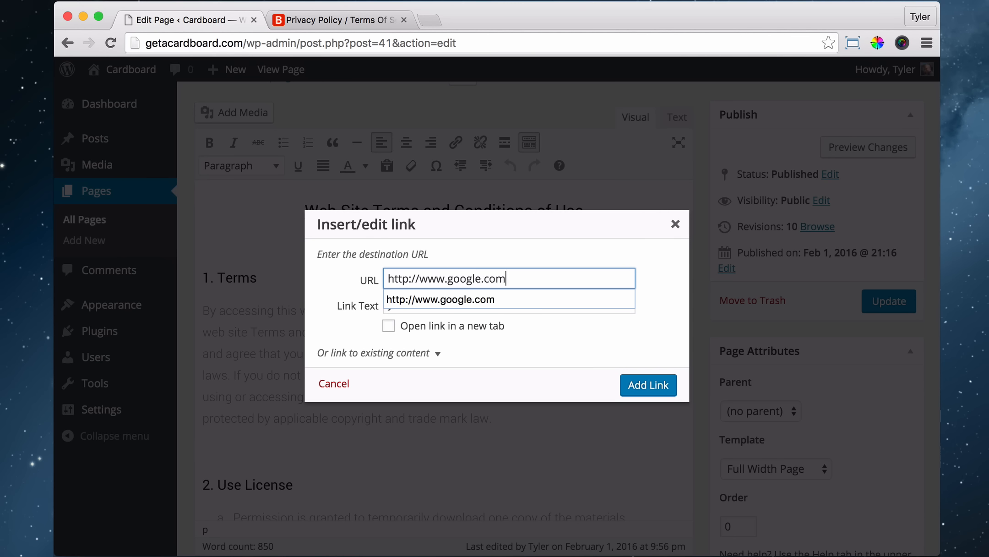
{"action": "key", "text": "BackSpace"}
{"action": "key", "text": "BackSpace"}
{"action": "key", "text": "BackSpace"}
{"action": "key", "text": "BackSpace"}
{"action": "key", "text": "BackSpace"}
{"action": "key", "text": "BackSpace"}
{"action": "key", "text": "BackSpace"}
{"action": "key", "text": "BackSpace"}
{"action": "key", "text": "BackSpace"}
{"action": "key", "text": "BackSpace"}
{"action": "key", "text": "BackSpace"}
{"action": "key", "text": "BackSpace"}
{"action": "key", "text": "BackSpace"}
{"action": "key", "text": "BackSpace"}
{"action": "key", "text": "BackSpace"}
{"action": "key", "text": "BackSpace"}
{"action": "key", "text": "BackSpace"}
{"action": "key", "text": "BackSpace"}
{"action": "key", "text": "BackSpace"}
{"action": "key", "text": "BackSpace"}
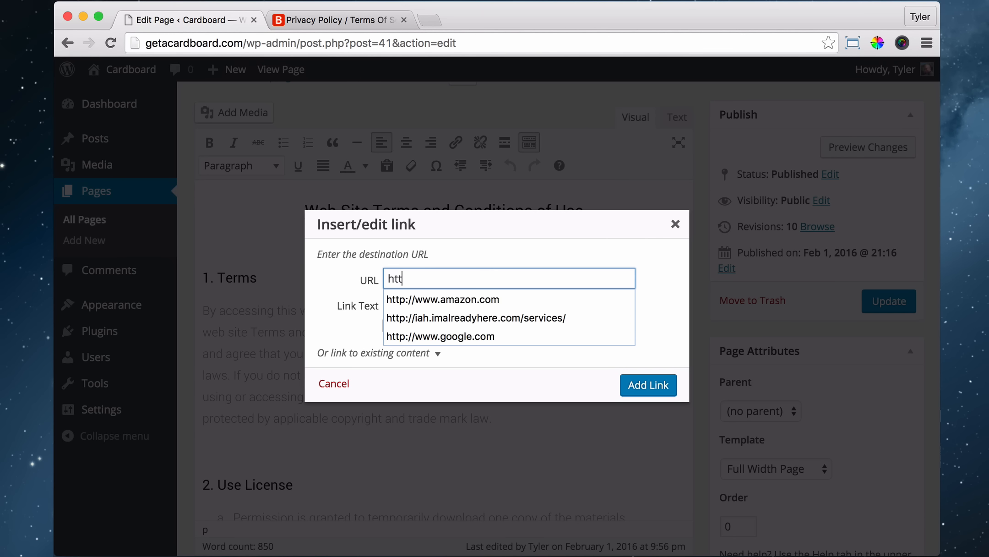
{"action": "left_click", "coordinate": [432, 353]}
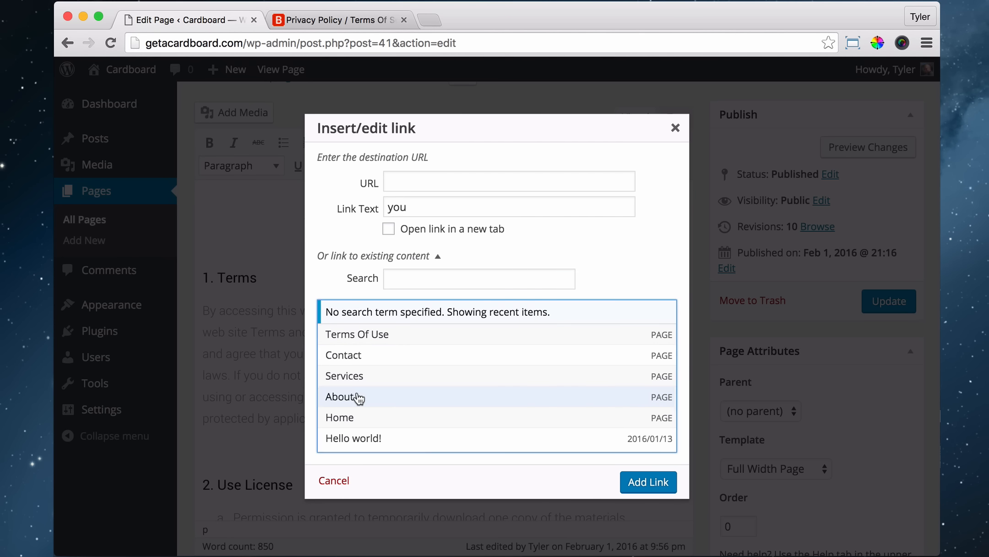
{"action": "left_click", "coordinate": [365, 396]}
{"action": "left_click", "coordinate": [655, 484]}
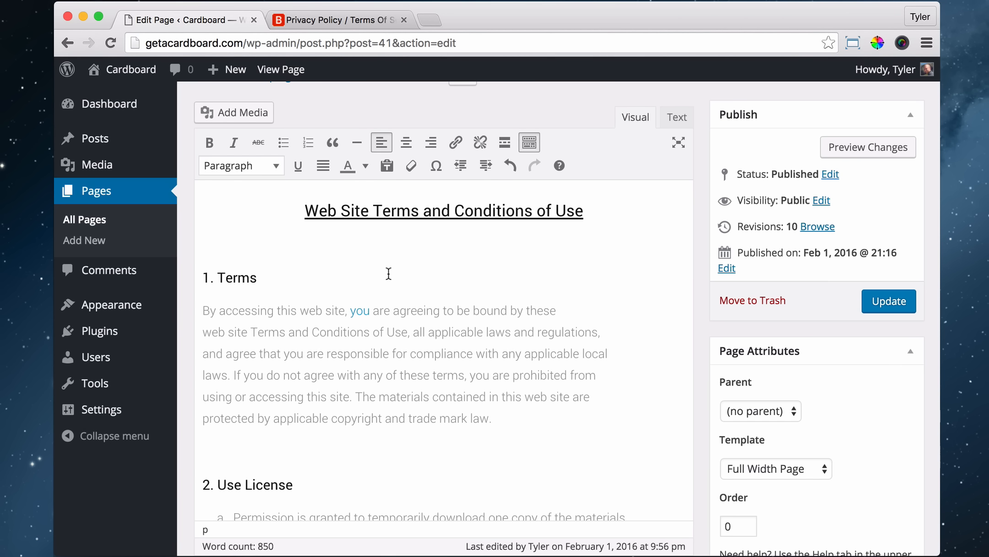
{"action": "double_click", "coordinate": [362, 312]}
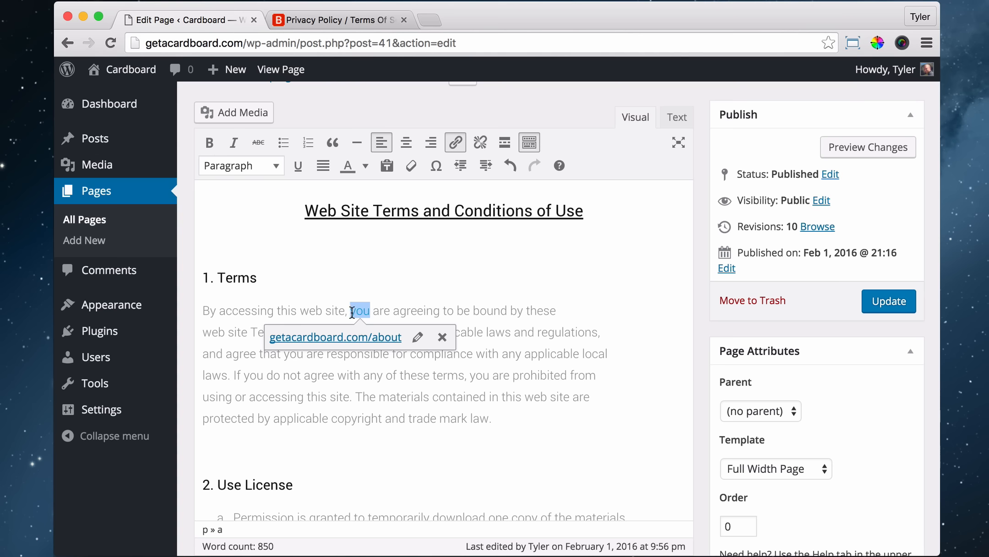
{"action": "left_click", "coordinate": [481, 143]}
{"action": "left_click", "coordinate": [444, 309]}
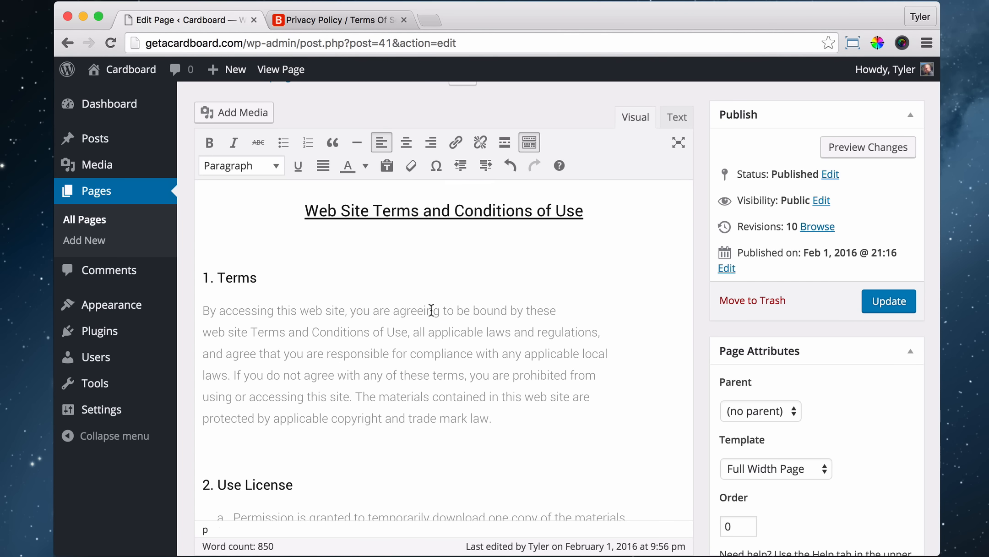
Dismiss the Special character table and update the Terms Of Use page
{"action": "scroll", "coordinate": [456, 310], "scroll_direction": "down", "scroll_amount": 3}
{"action": "scroll", "coordinate": [458, 310], "scroll_direction": "up", "scroll_amount": 7}
{"action": "scroll", "coordinate": [449, 312], "scroll_direction": "down", "scroll_amount": 3}
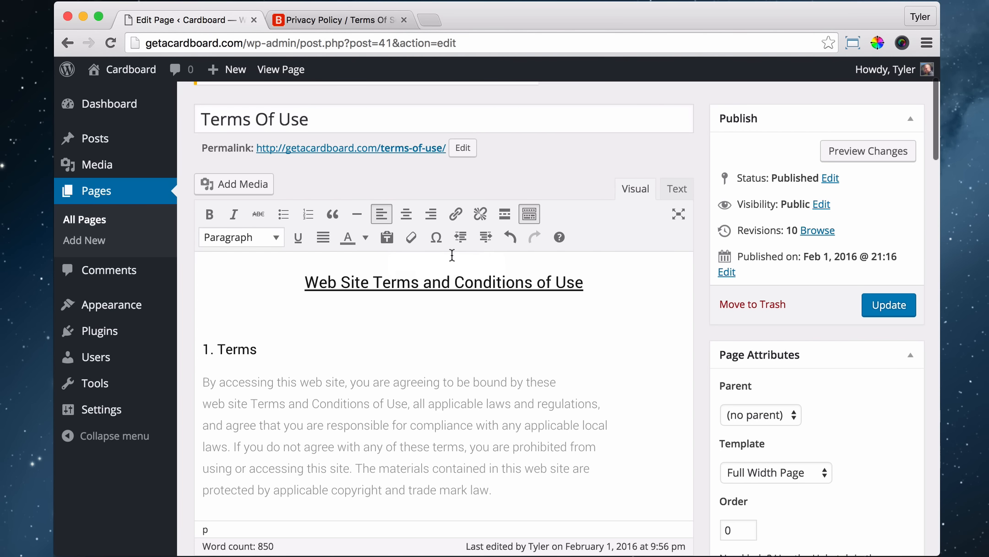
{"action": "left_click", "coordinate": [434, 239]}
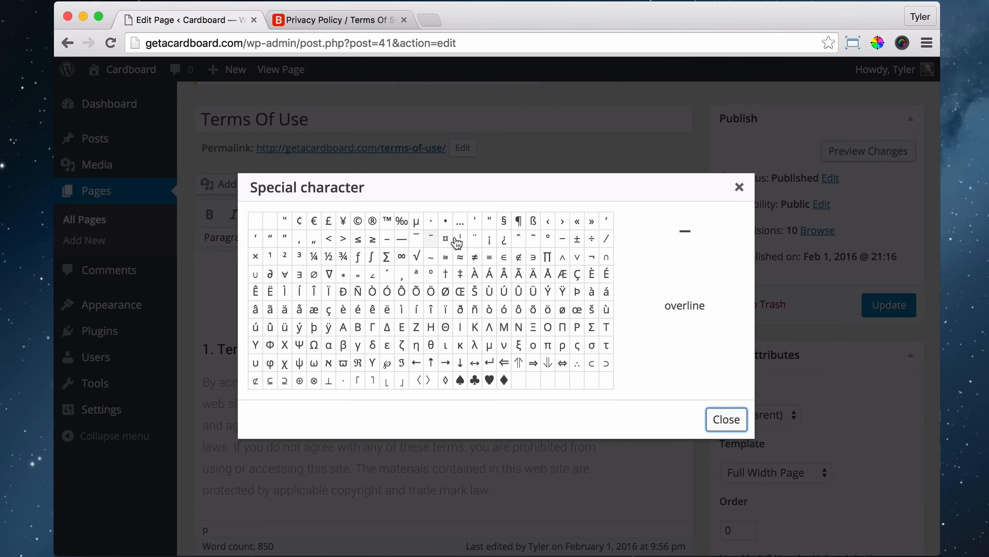
{"action": "left_click", "coordinate": [740, 187]}
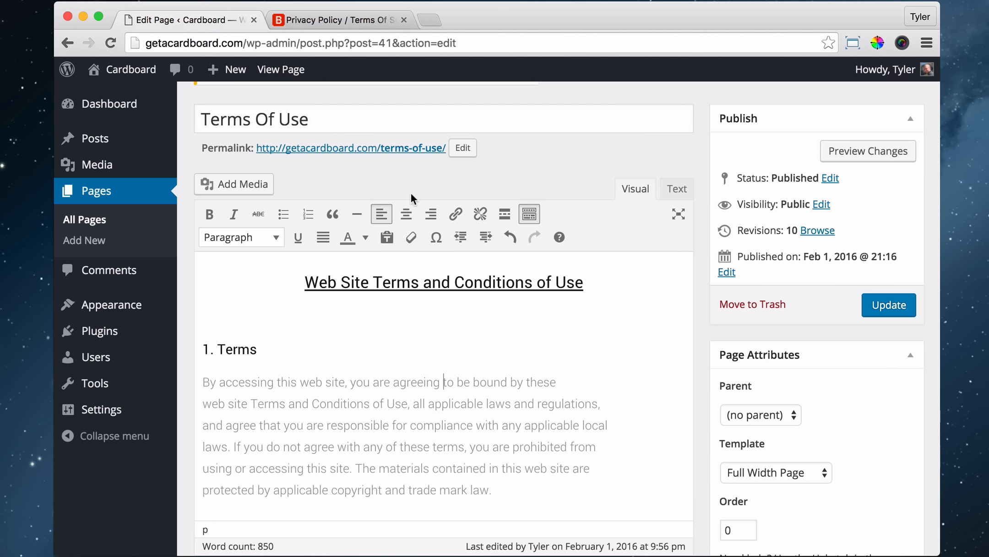
{"action": "scroll", "coordinate": [633, 309], "scroll_direction": "up", "scroll_amount": 1}
{"action": "scroll", "coordinate": [633, 308], "scroll_direction": "up", "scroll_amount": 1}
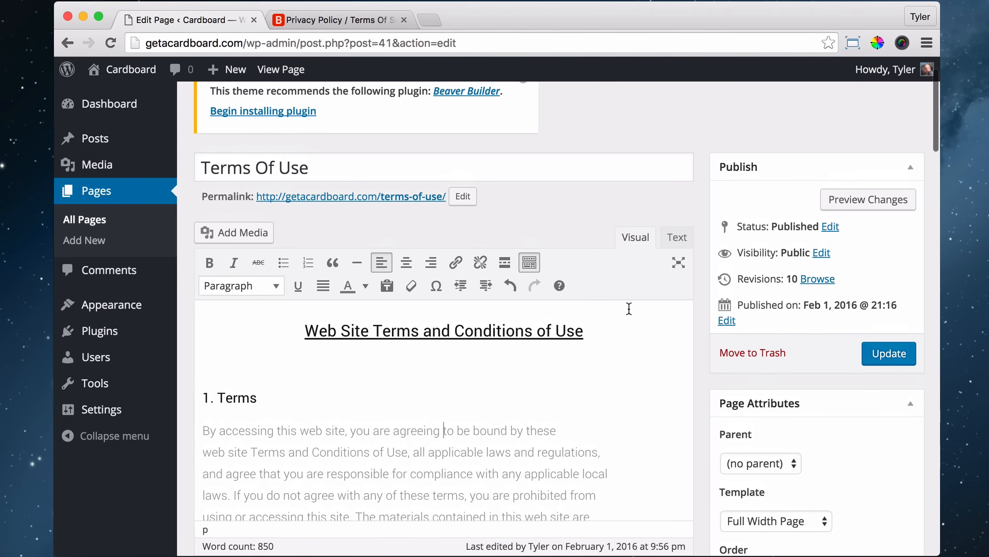
{"action": "left_click", "coordinate": [892, 356]}
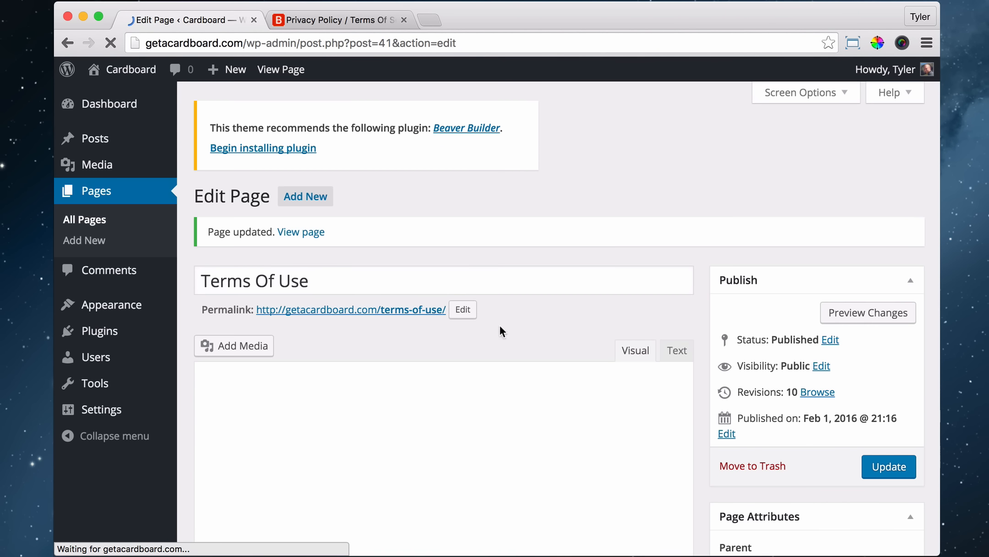
View the live Terms Of Use page, check the About page, and close the generator tab
{"action": "left_click", "coordinate": [276, 72]}
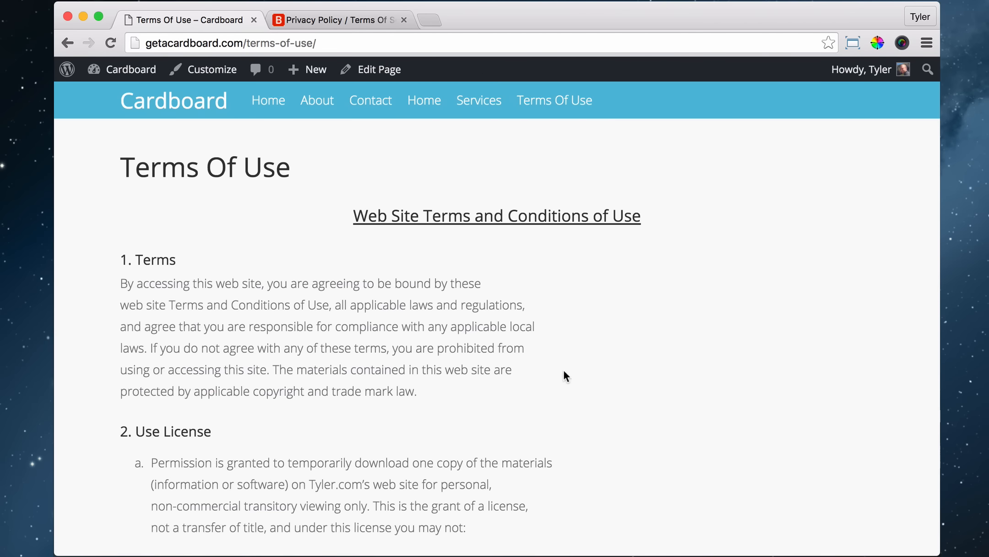
{"action": "scroll", "coordinate": [451, 285], "scroll_direction": "down", "scroll_amount": 6}
{"action": "scroll", "coordinate": [450, 284], "scroll_direction": "down", "scroll_amount": 10}
{"action": "scroll", "coordinate": [435, 288], "scroll_direction": "up", "scroll_amount": 20}
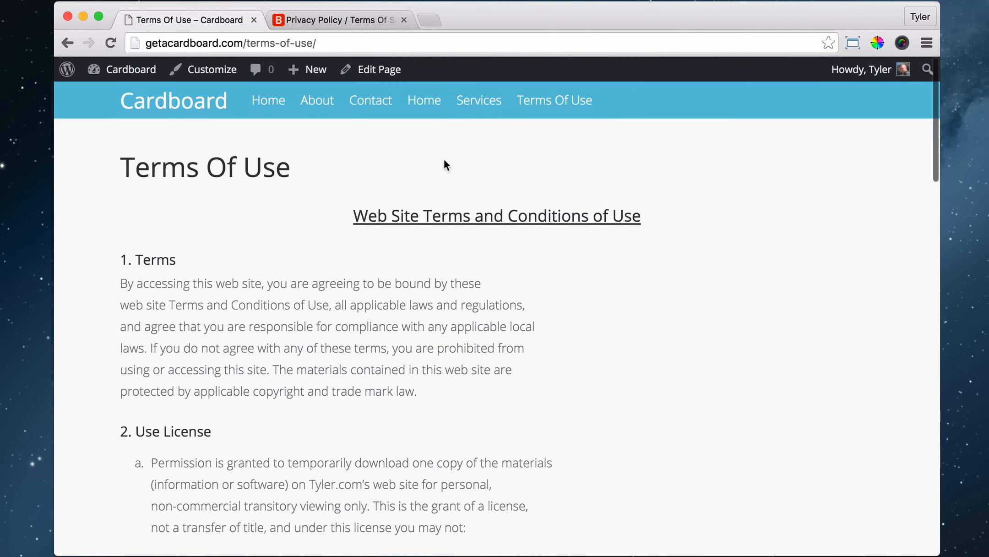
{"action": "left_click", "coordinate": [327, 101]}
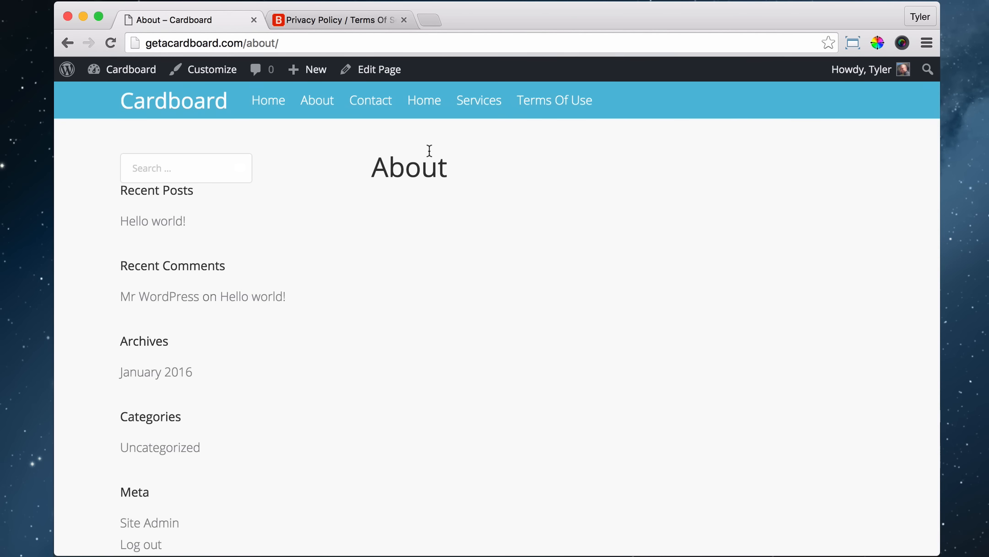
{"action": "left_click", "coordinate": [566, 108]}
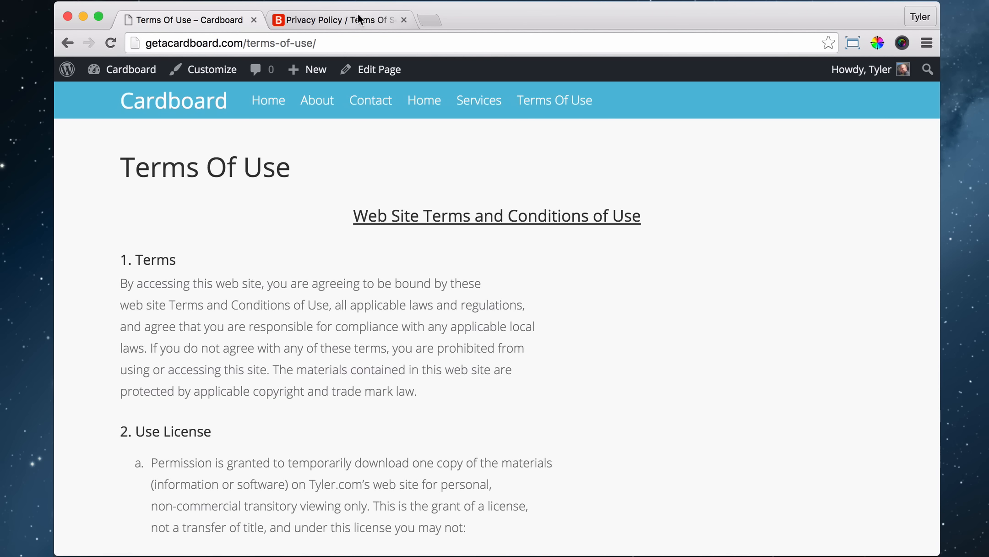
{"action": "left_click", "coordinate": [403, 19]}
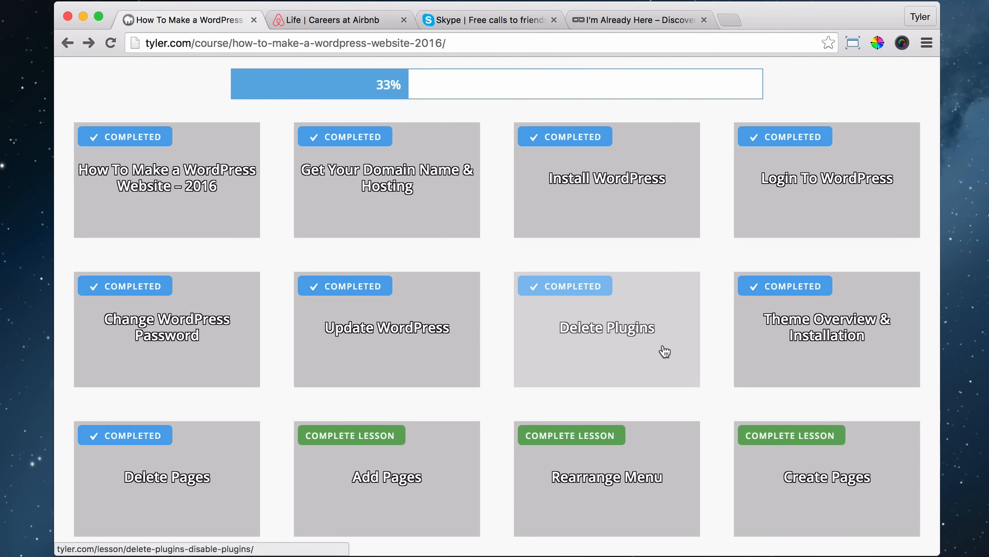
Mark Add Pages complete, close the Airbnb, Skype and remaining extra tabs, and minimize the course window
{"action": "left_click", "coordinate": [355, 437]}
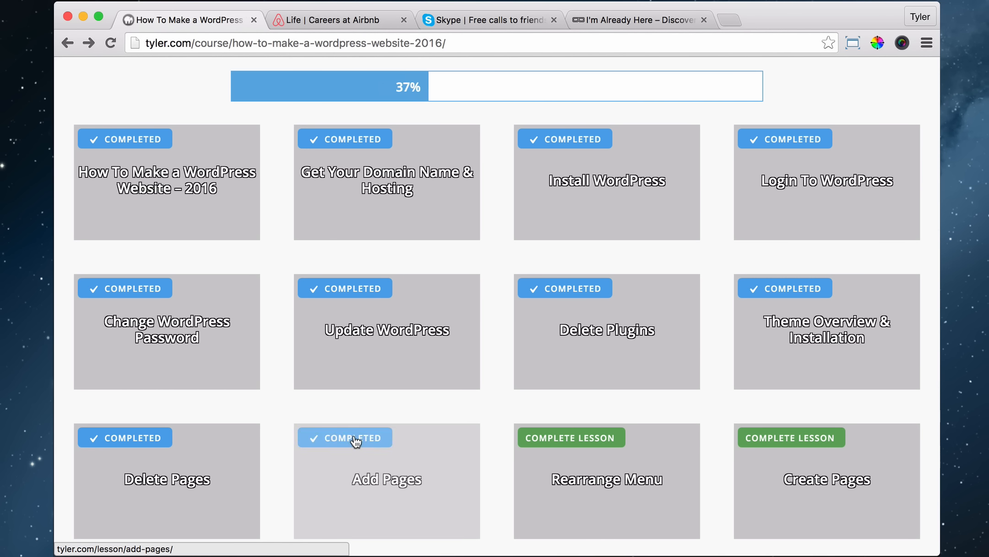
{"action": "left_click", "coordinate": [403, 19]}
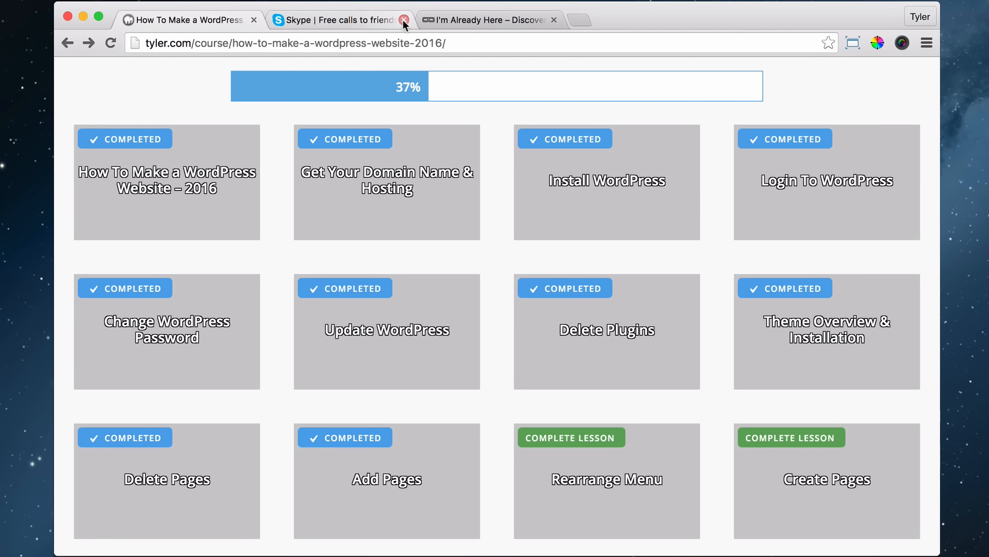
{"action": "left_click", "coordinate": [402, 19]}
{"action": "left_click", "coordinate": [402, 19]}
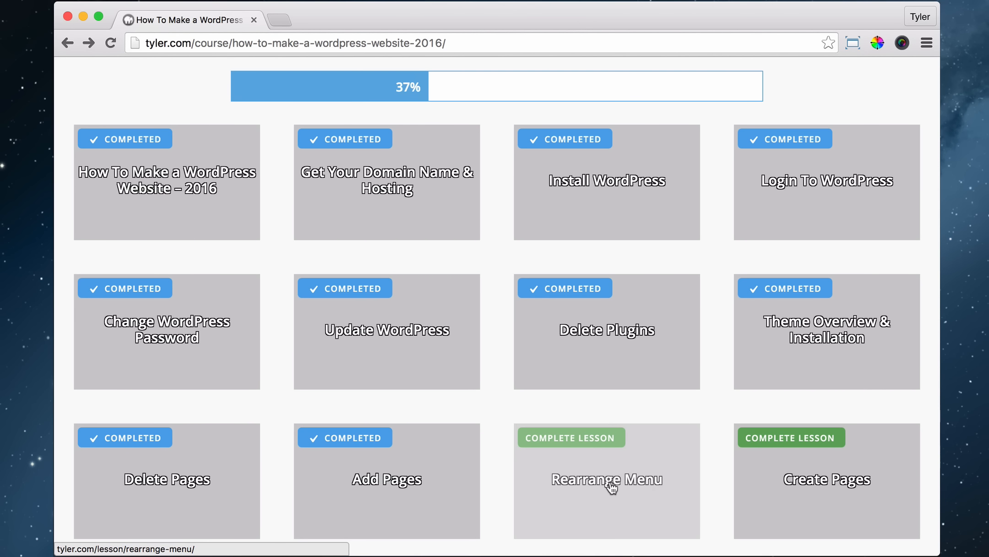
{"action": "left_click", "coordinate": [83, 16]}
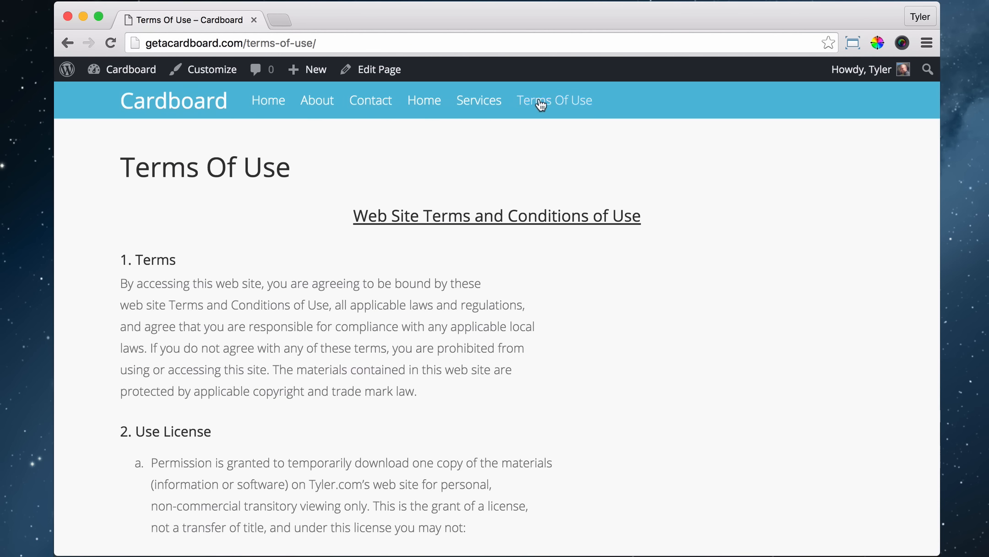
Go from the Terms page to the Cardboard home page and launch Customize
{"action": "scroll", "coordinate": [544, 130], "scroll_direction": "down", "scroll_amount": 15}
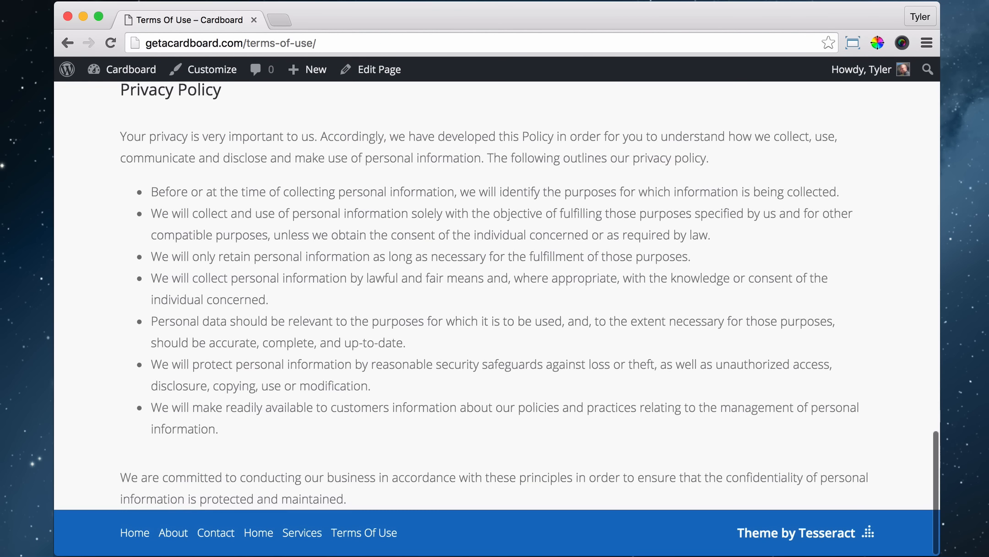
{"action": "scroll", "coordinate": [362, 426], "scroll_direction": "up", "scroll_amount": 15}
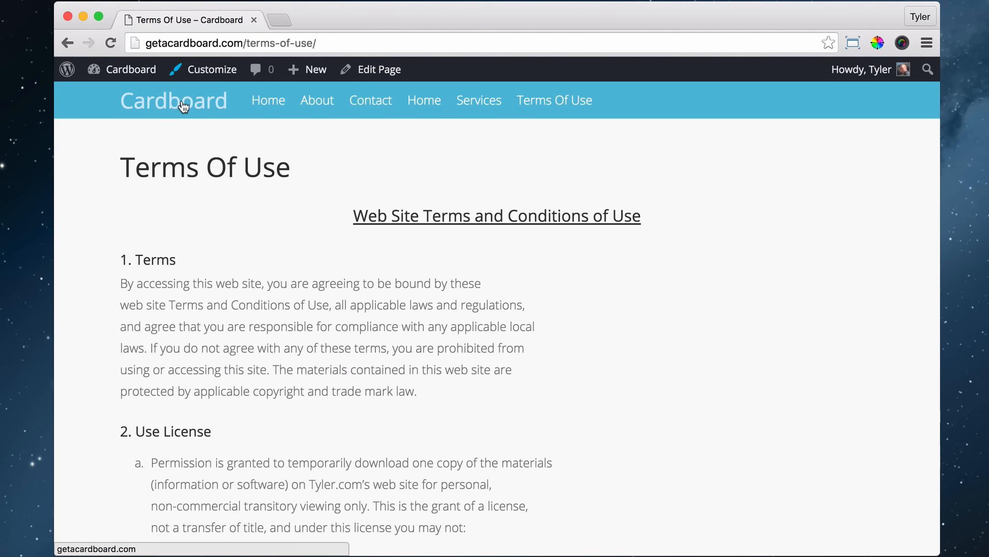
{"action": "left_click", "coordinate": [166, 105]}
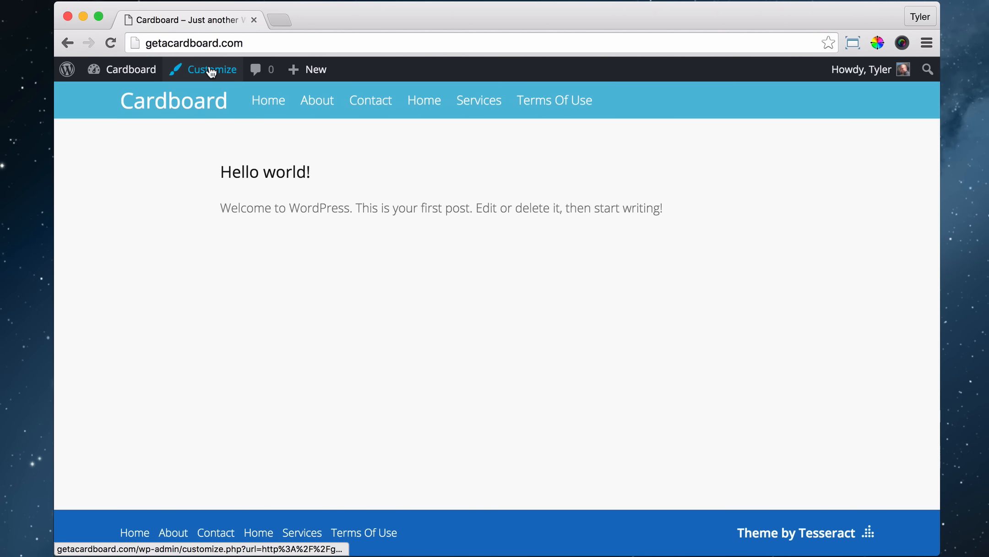
{"action": "left_click", "coordinate": [211, 71]}
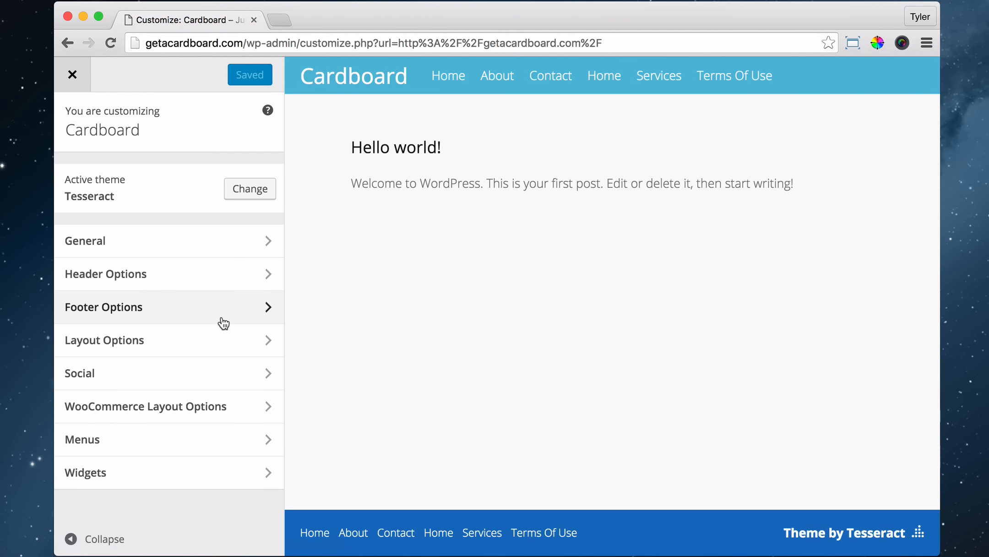
Add a new menu called 'Header' and tick the Header checkbox under Menu locations
{"action": "left_click", "coordinate": [226, 442]}
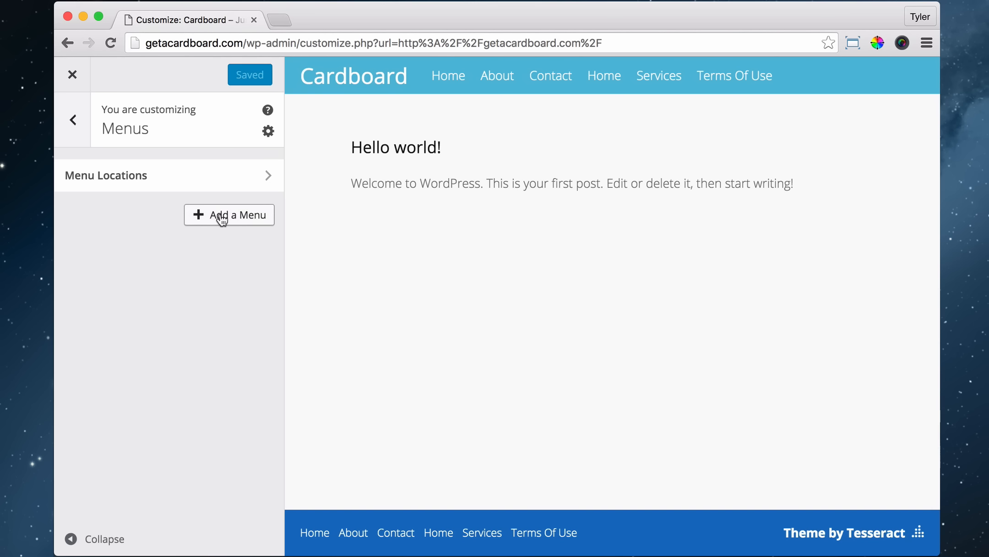
{"action": "left_click", "coordinate": [221, 221]}
{"action": "left_click", "coordinate": [155, 255]}
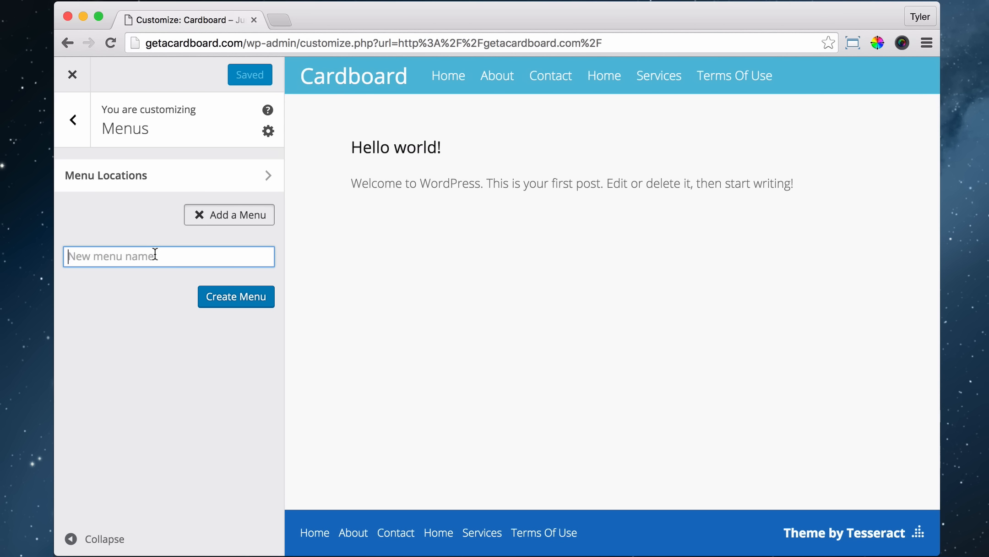
{"action": "type", "text": "Header"}
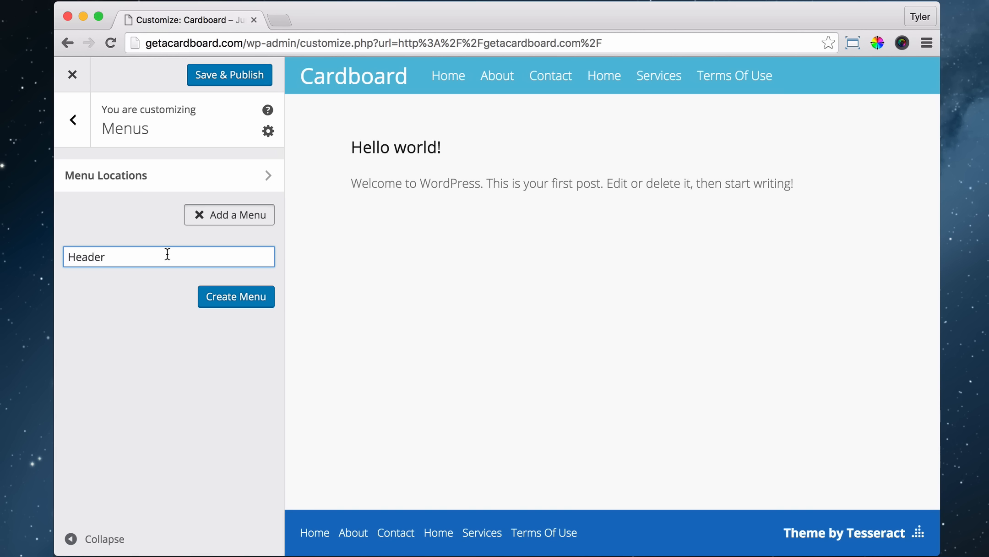
{"action": "left_click", "coordinate": [235, 303]}
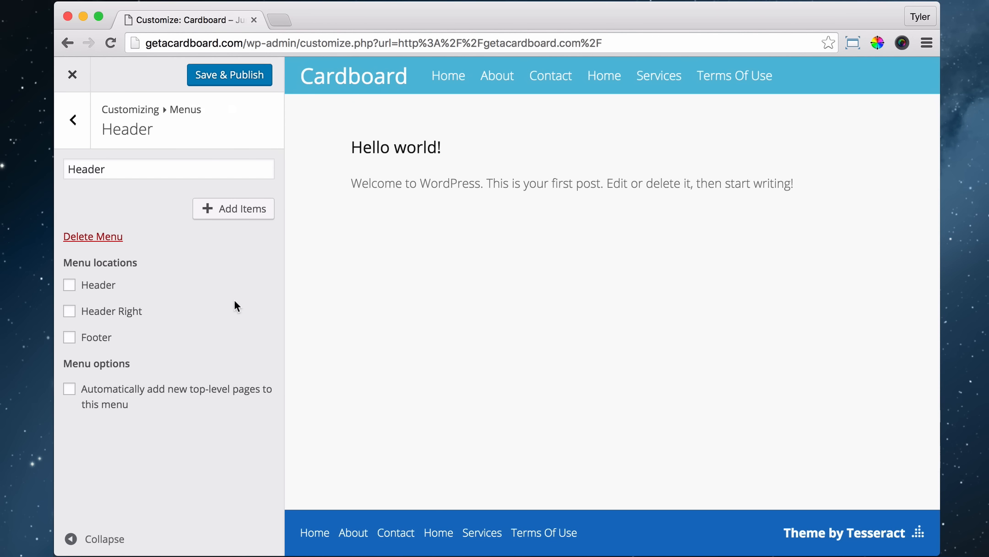
{"action": "left_click_drag", "start_coordinate": [73, 262], "coordinate": [133, 262]}
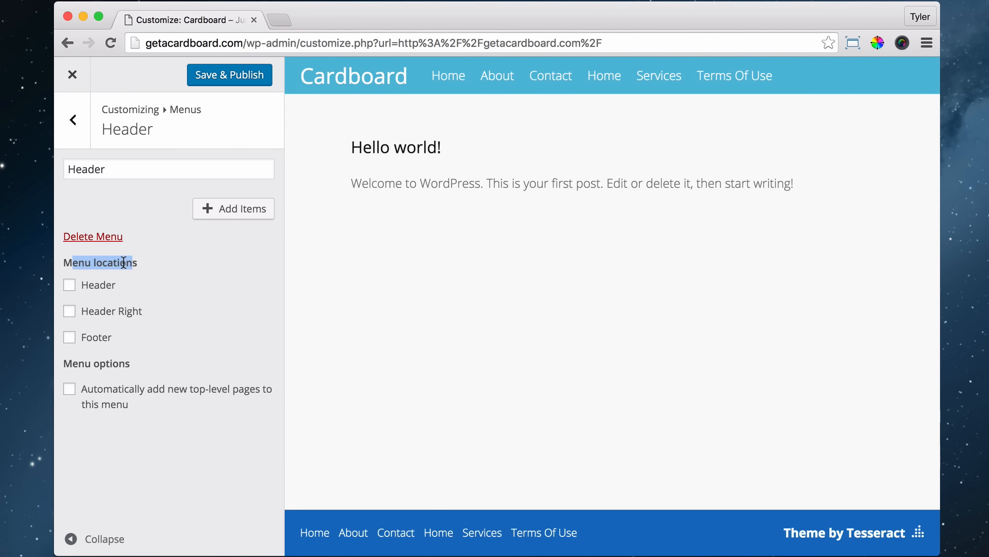
{"action": "left_click", "coordinate": [124, 262]}
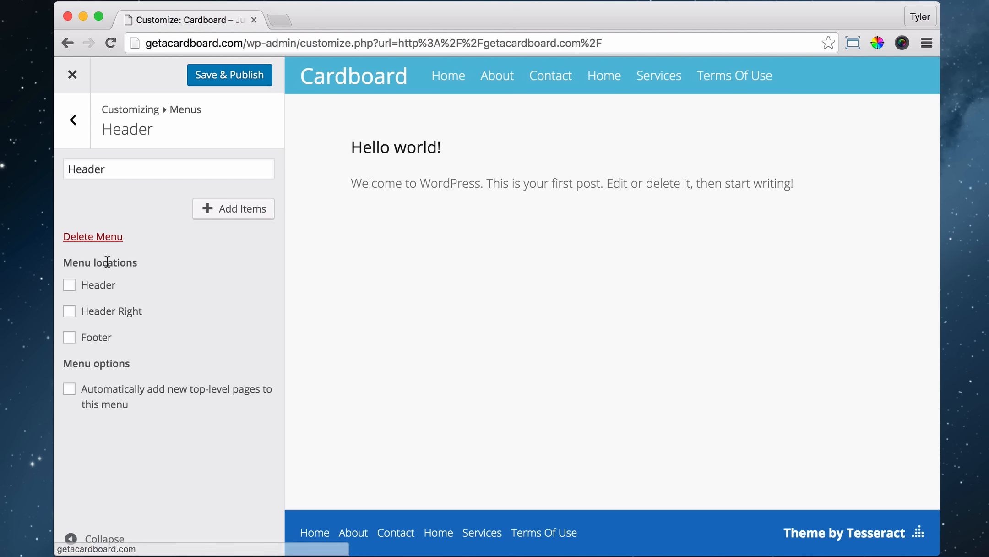
{"action": "left_click", "coordinate": [70, 286]}
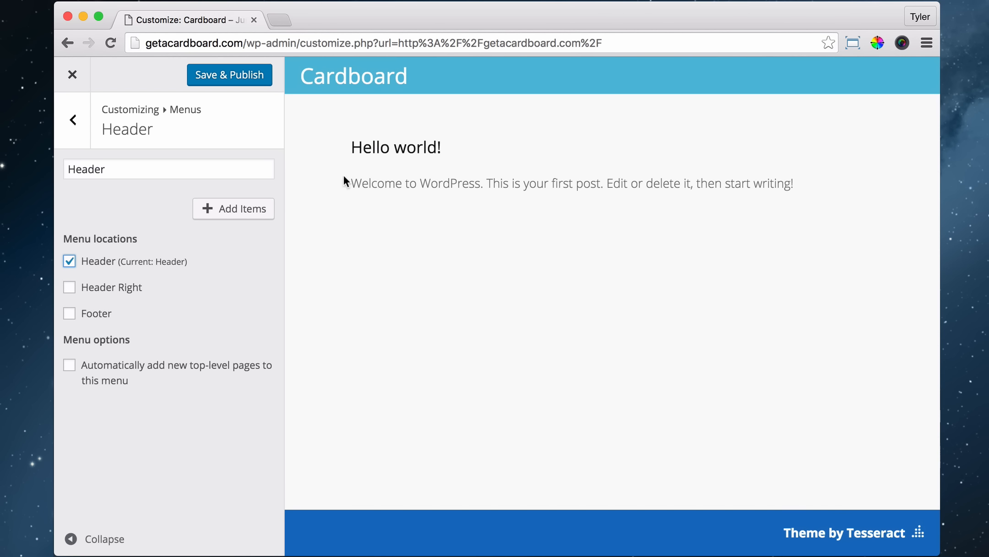
From Add Items > Pages, add Home, About, Services and Contact to the Header menu
{"action": "left_click", "coordinate": [243, 212]}
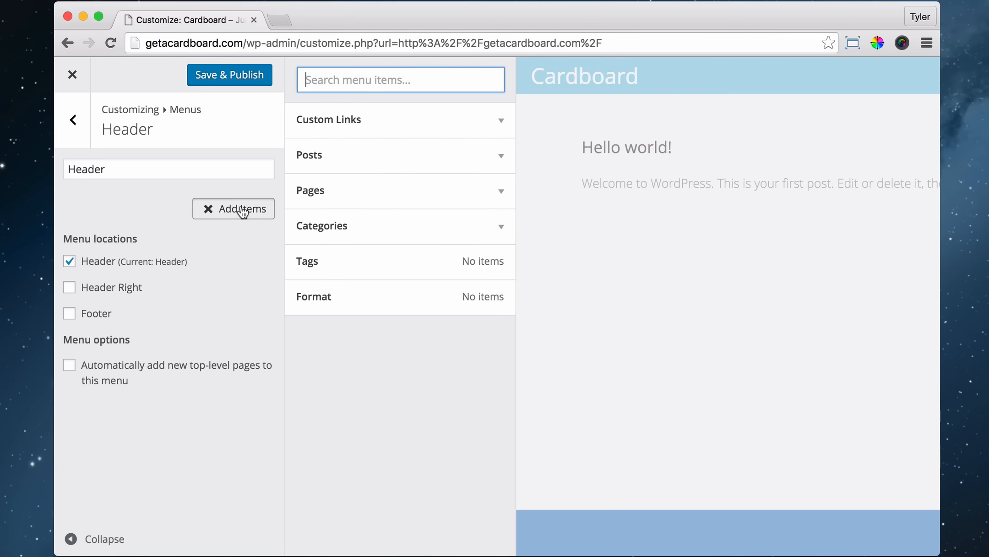
{"action": "left_click", "coordinate": [491, 197]}
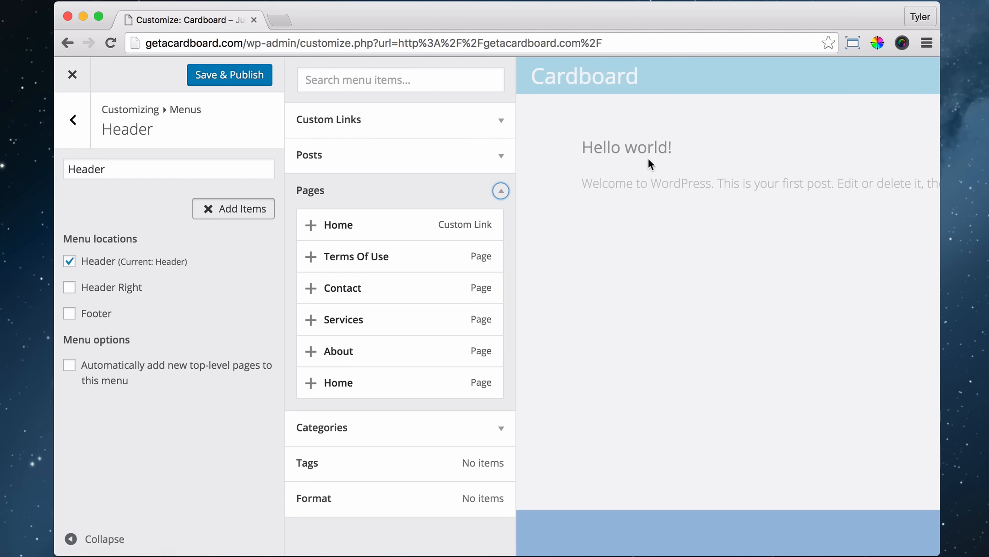
{"action": "left_click", "coordinate": [311, 390]}
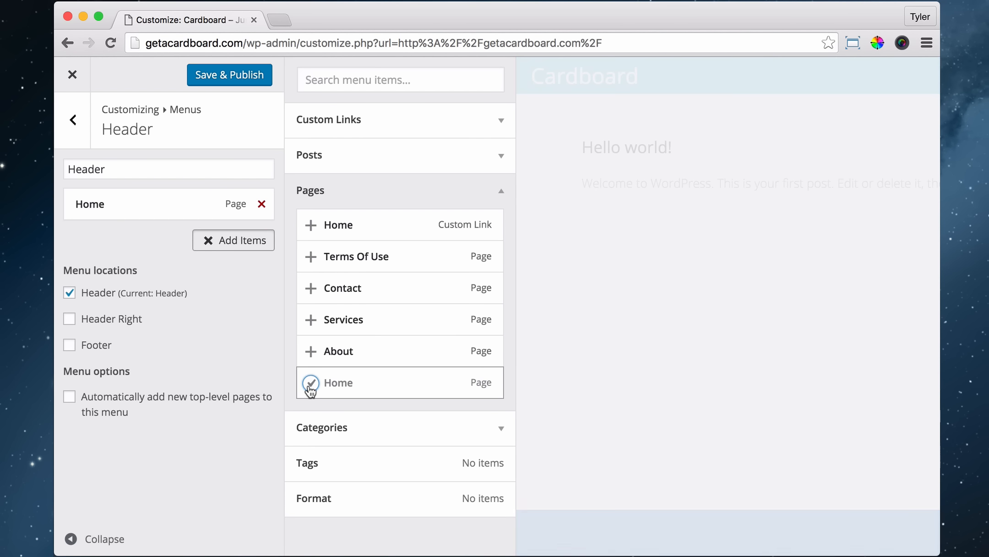
{"action": "left_click", "coordinate": [311, 351]}
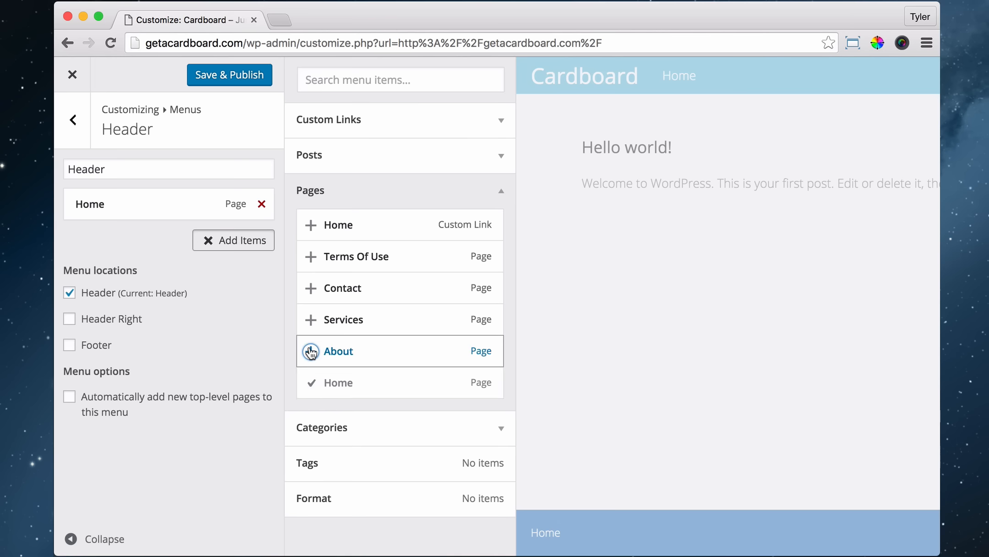
{"action": "left_click", "coordinate": [314, 321]}
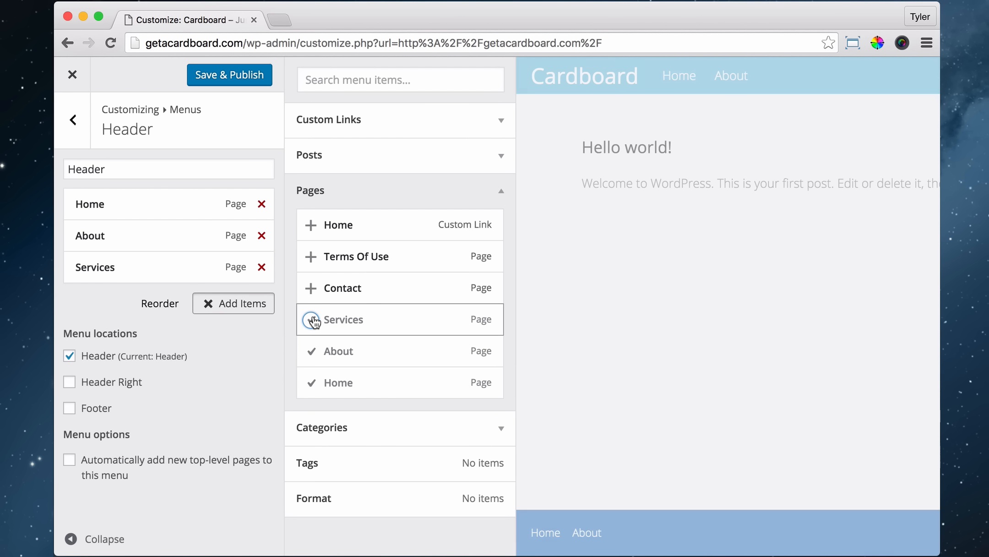
{"action": "left_click", "coordinate": [311, 290]}
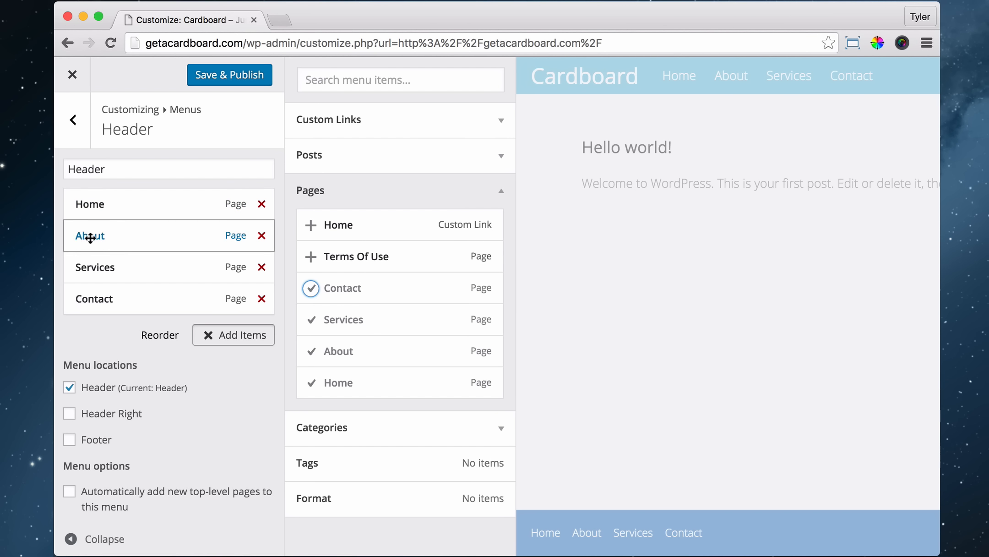
Nest About under Services, return it to top level after Home, then Save & Publish
{"action": "left_click_drag", "start_coordinate": [82, 237], "coordinate": [72, 267]}
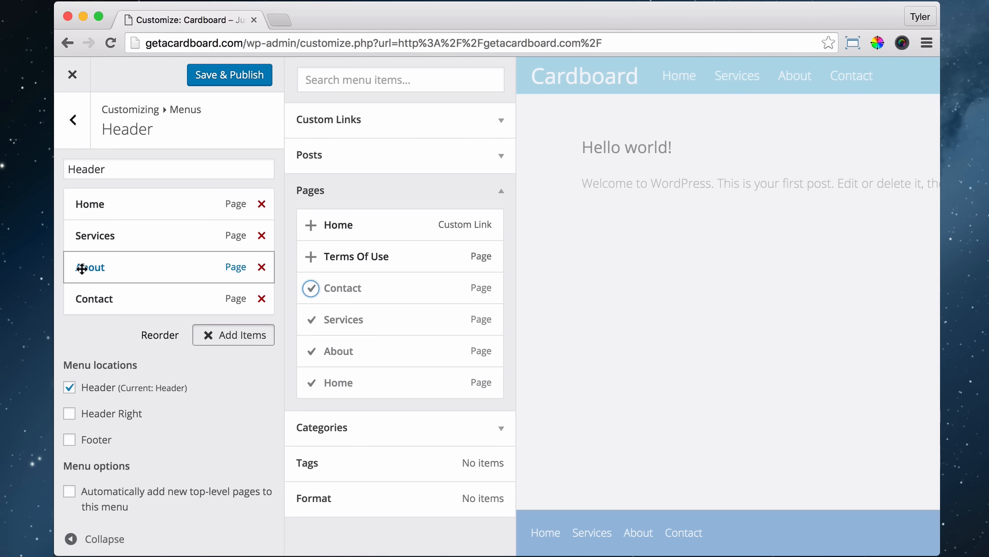
{"action": "left_click_drag", "start_coordinate": [82, 268], "coordinate": [120, 267]}
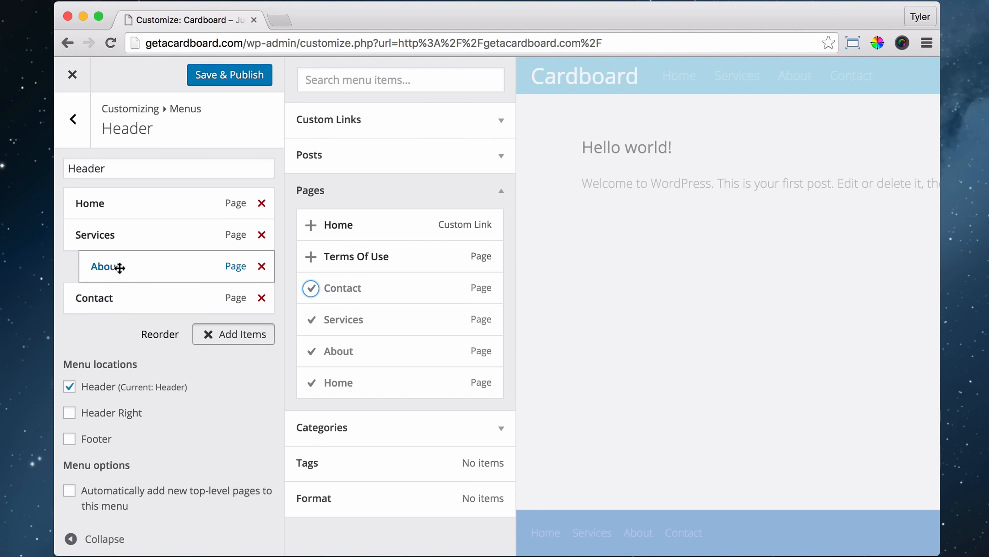
{"action": "mouse_move", "coordinate": [745, 86]}
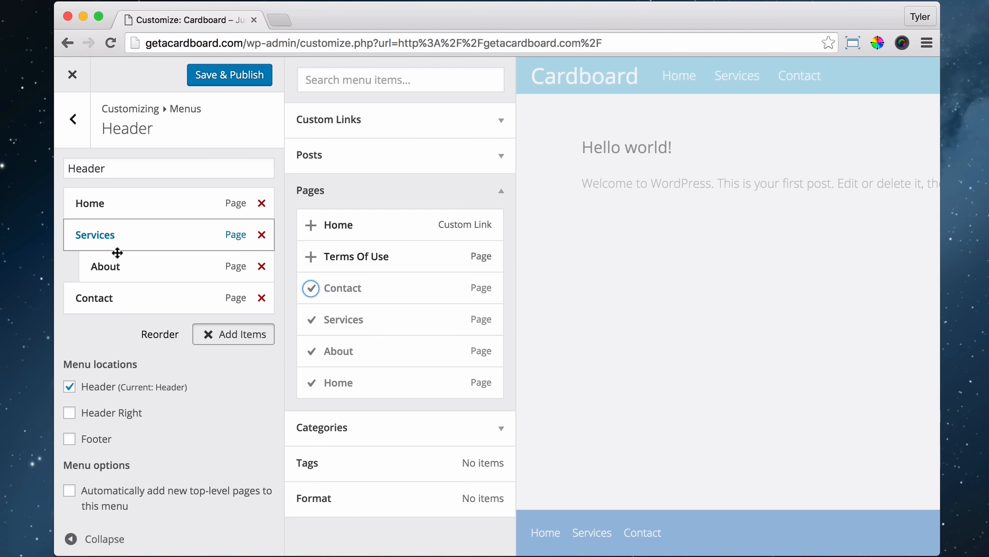
{"action": "left_click_drag", "start_coordinate": [106, 268], "coordinate": [75, 238]}
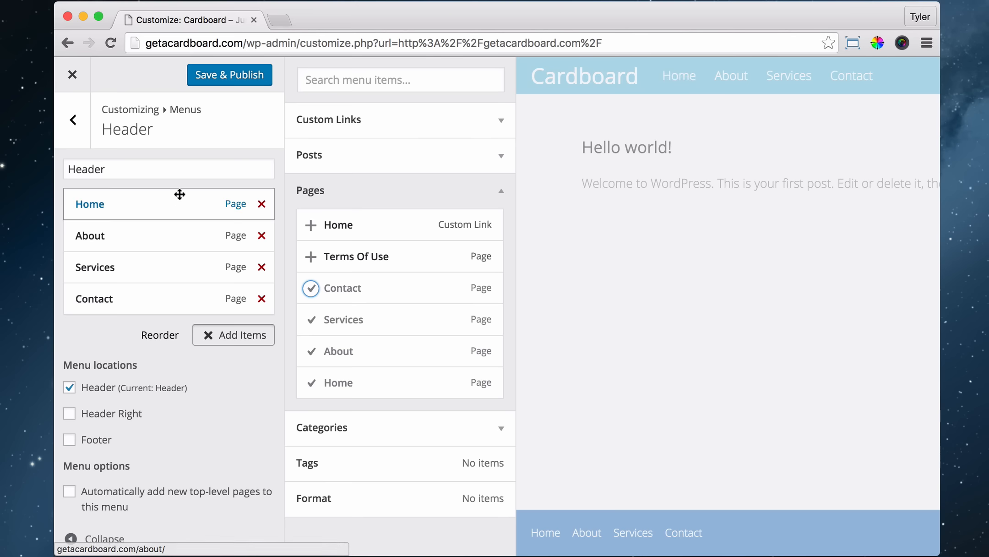
{"action": "left_click", "coordinate": [227, 76]}
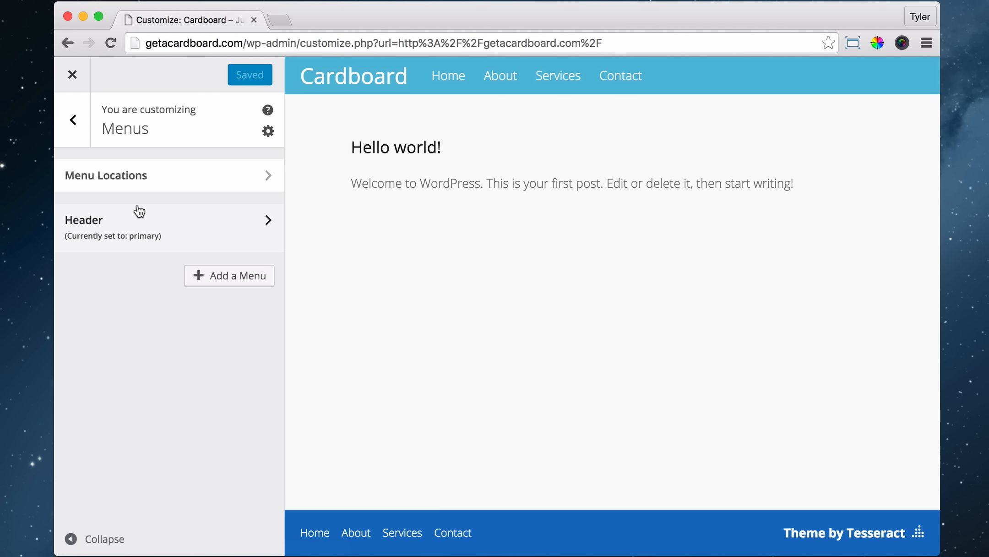
Create a new menu named 'Footer' and assign it to the Footer location
{"action": "left_click", "coordinate": [231, 275]}
{"action": "left_click", "coordinate": [175, 311]}
{"action": "type", "text": "Footer"}
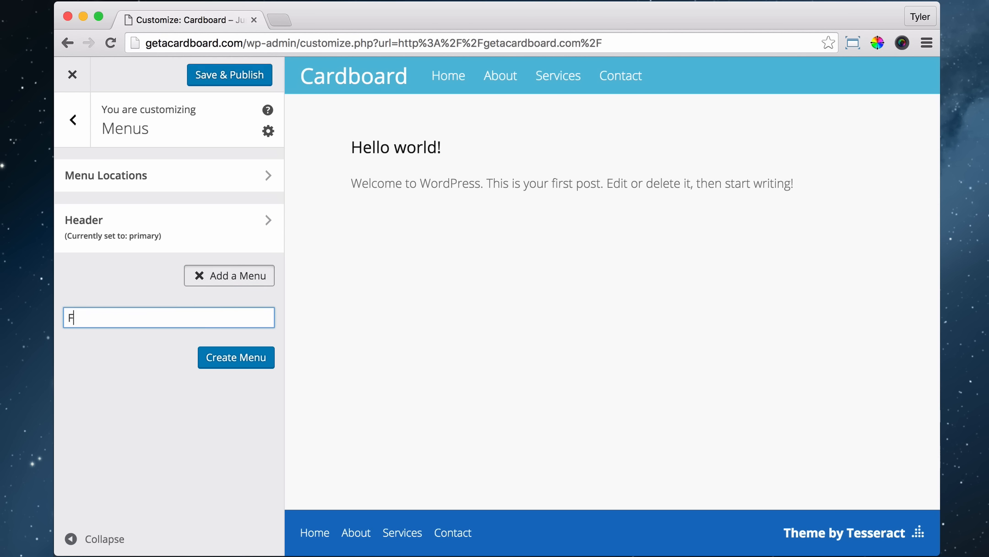
{"action": "left_click", "coordinate": [245, 357]}
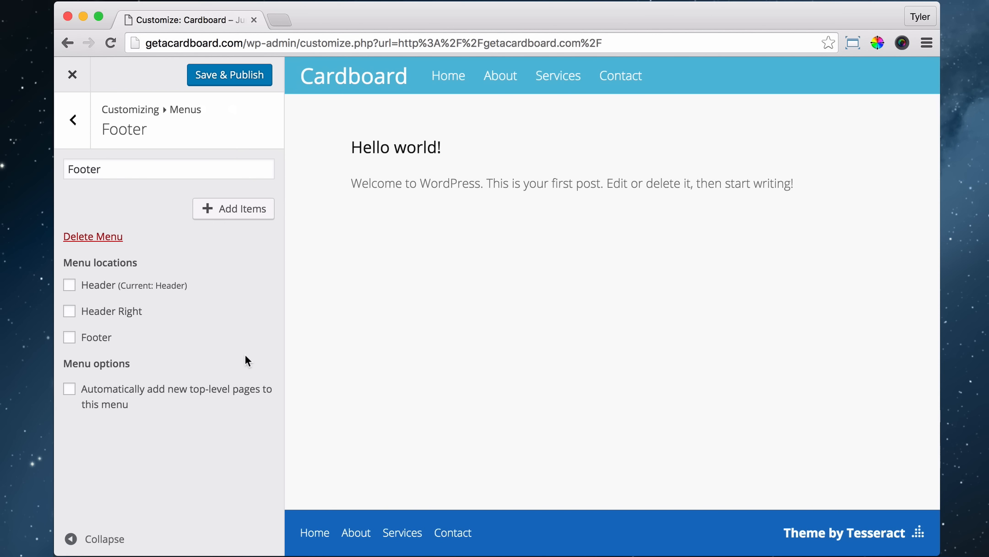
{"action": "left_click", "coordinate": [69, 338]}
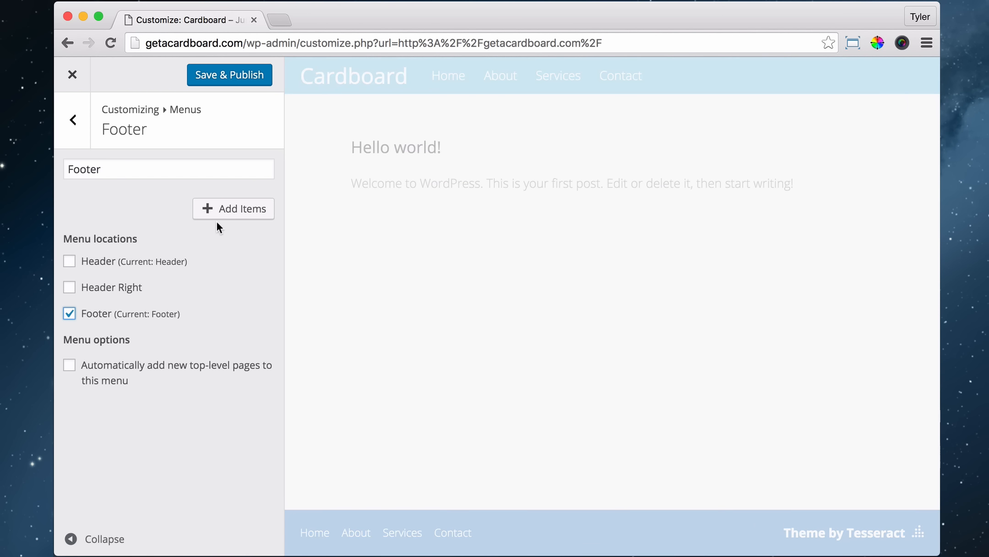
Add About, Services, Contact and Terms Of Use to the Footer menu, publish, and exit the Customizer
{"action": "left_click", "coordinate": [236, 213]}
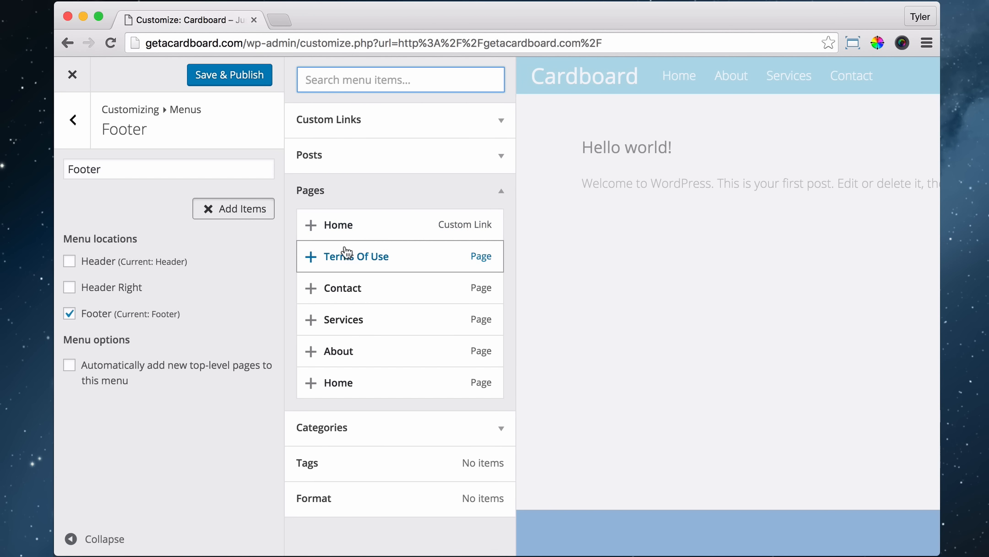
{"action": "left_click", "coordinate": [311, 351]}
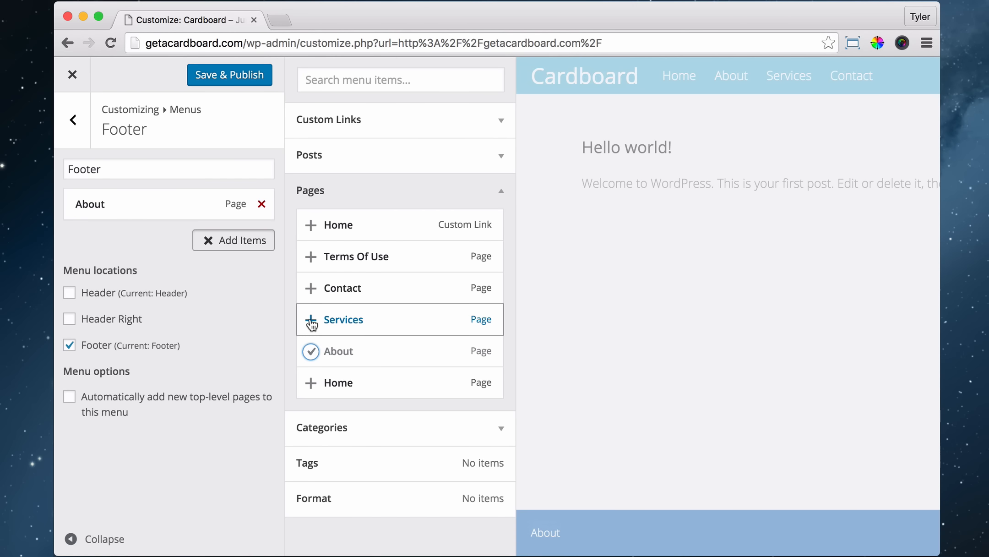
{"action": "left_click", "coordinate": [310, 320]}
{"action": "left_click", "coordinate": [311, 290]}
{"action": "left_click", "coordinate": [312, 258]}
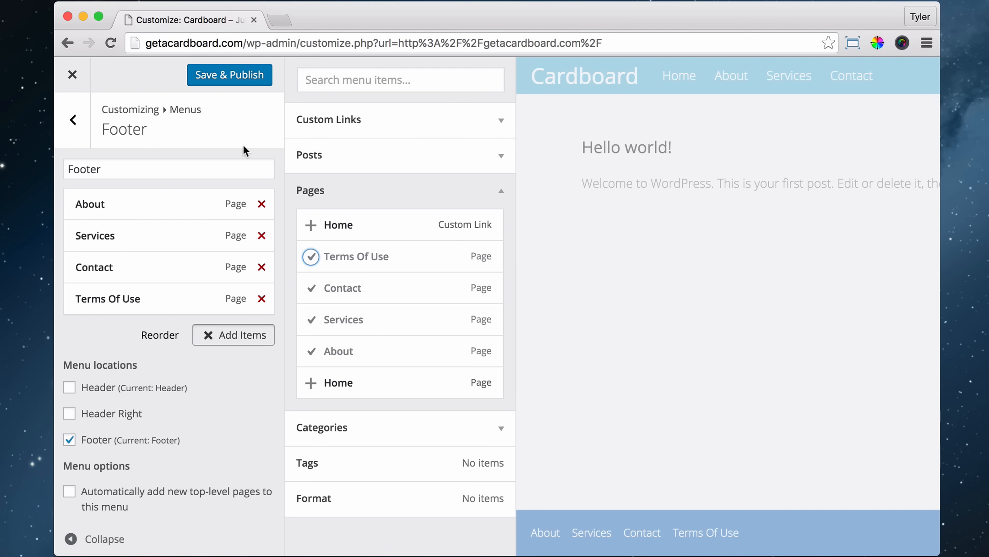
{"action": "left_click", "coordinate": [223, 74]}
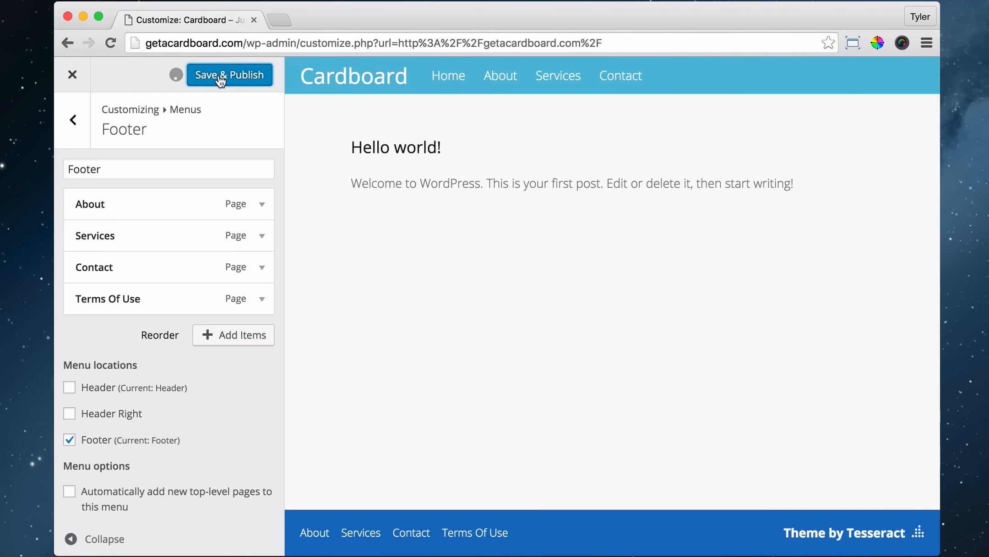
{"action": "left_click", "coordinate": [74, 76]}
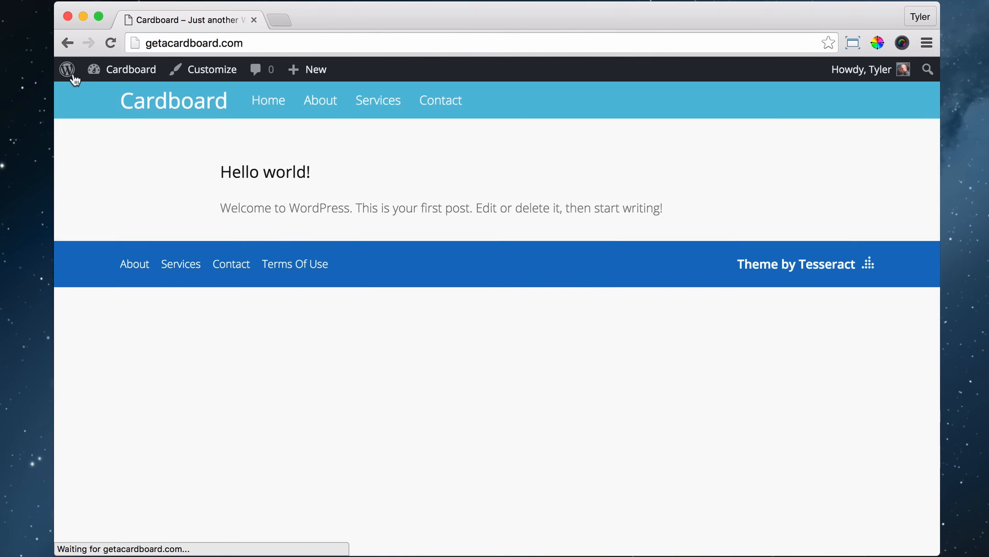
Open the footer's Terms Of Use page, then return home via the Cardboard site title
{"action": "mouse_move", "coordinate": [69, 72]}
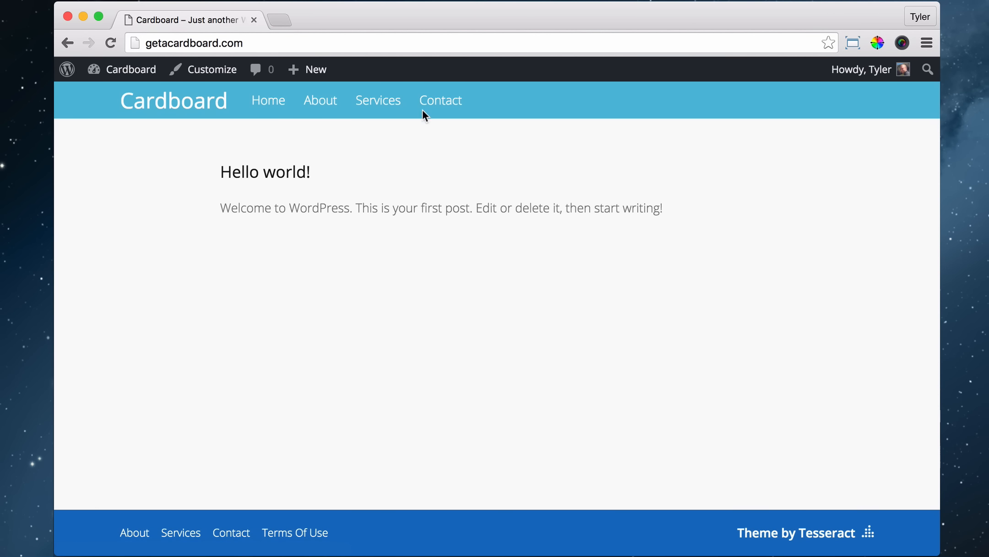
{"action": "left_click", "coordinate": [298, 534]}
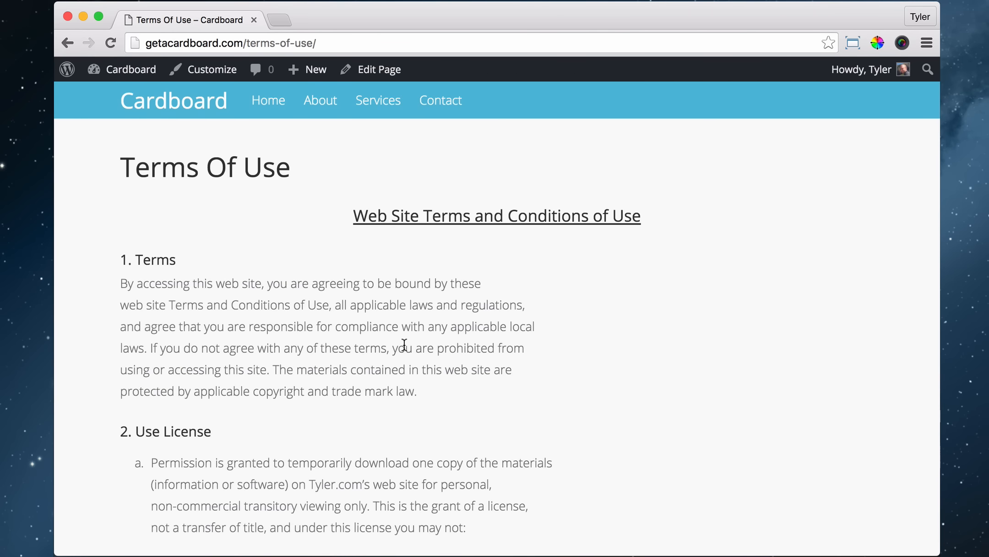
{"action": "scroll", "coordinate": [407, 348], "scroll_direction": "down", "scroll_amount": 5}
{"action": "scroll", "coordinate": [409, 352], "scroll_direction": "up", "scroll_amount": 5}
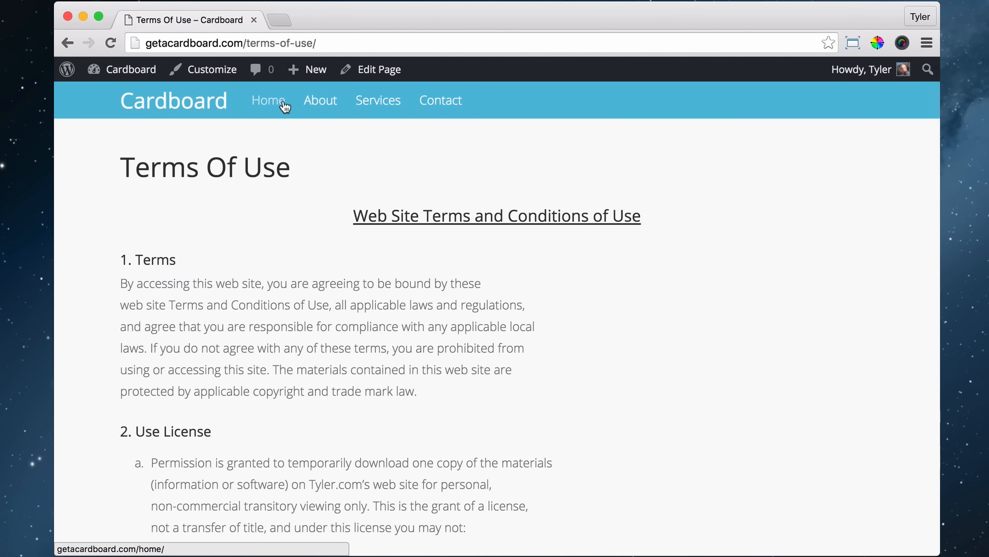
{"action": "left_click", "coordinate": [188, 106]}
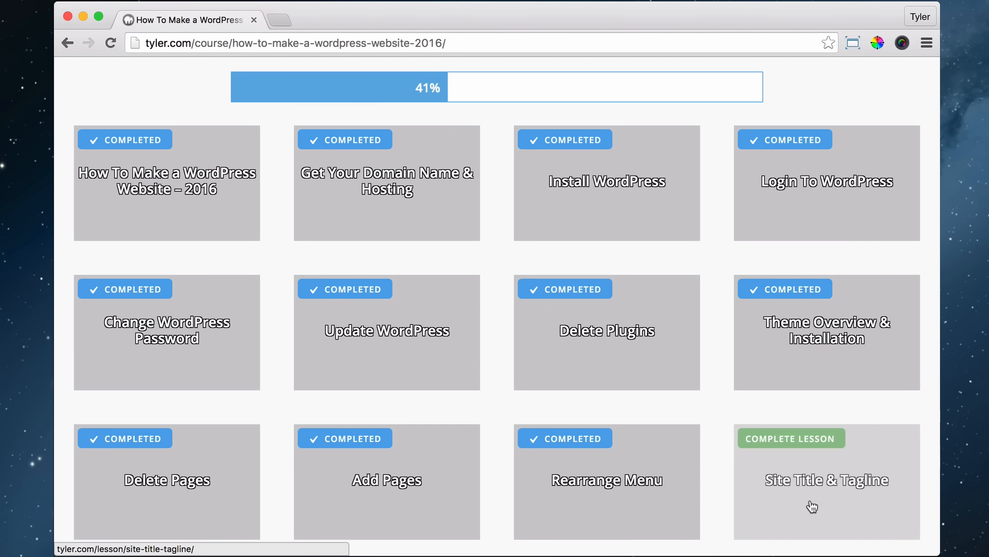
Minimize the tyler.com course window to reveal the getacardboard.com home page
{"action": "left_click", "coordinate": [81, 15]}
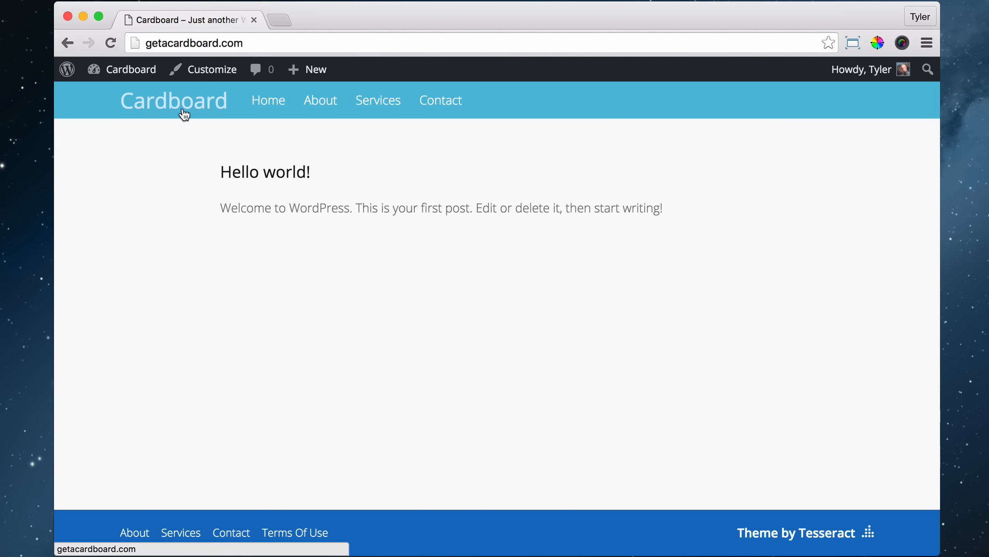
In a new tab, Google the exact phrase "Im already here" and open the TYLER Explore Everything result
{"action": "left_click", "coordinate": [279, 19]}
{"action": "type", "text": "google"}
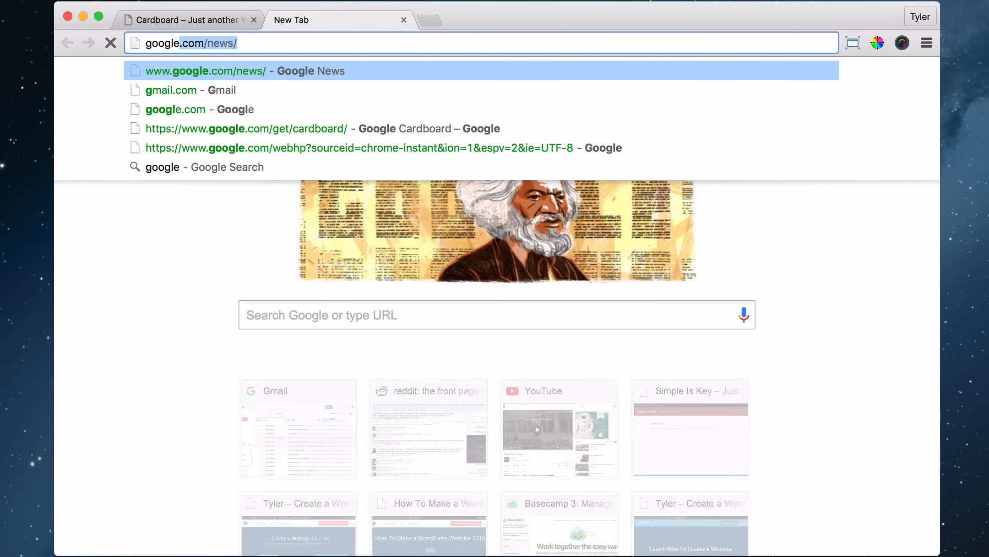
{"action": "type", "text": ".com"}
{"action": "key", "text": "Return"}
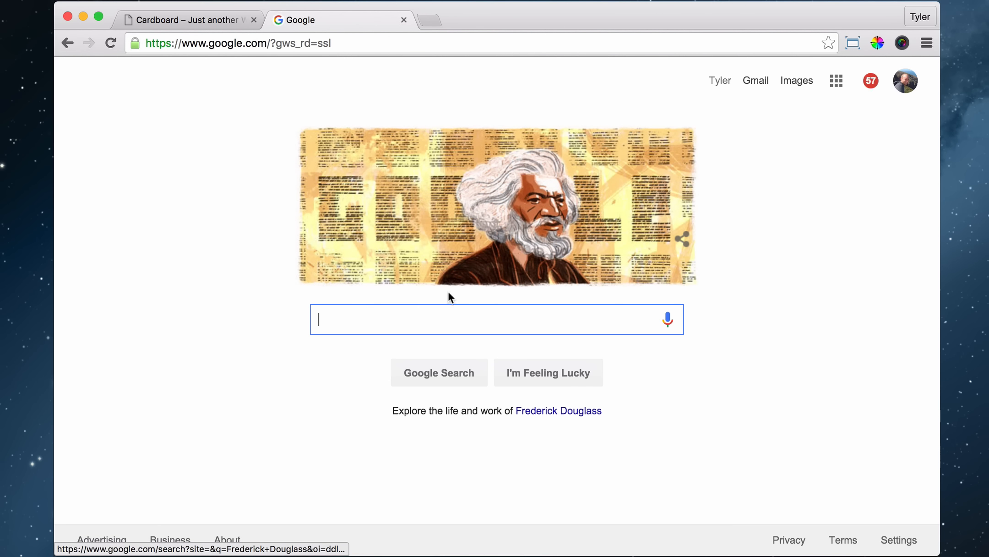
{"action": "type", "text": "\"Im "}
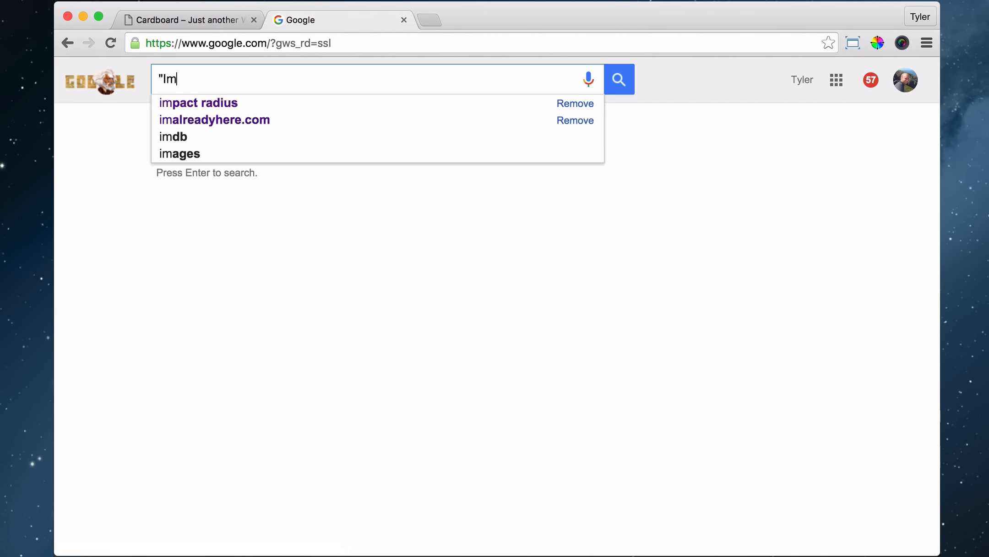
{"action": "type", "text": "already he"}
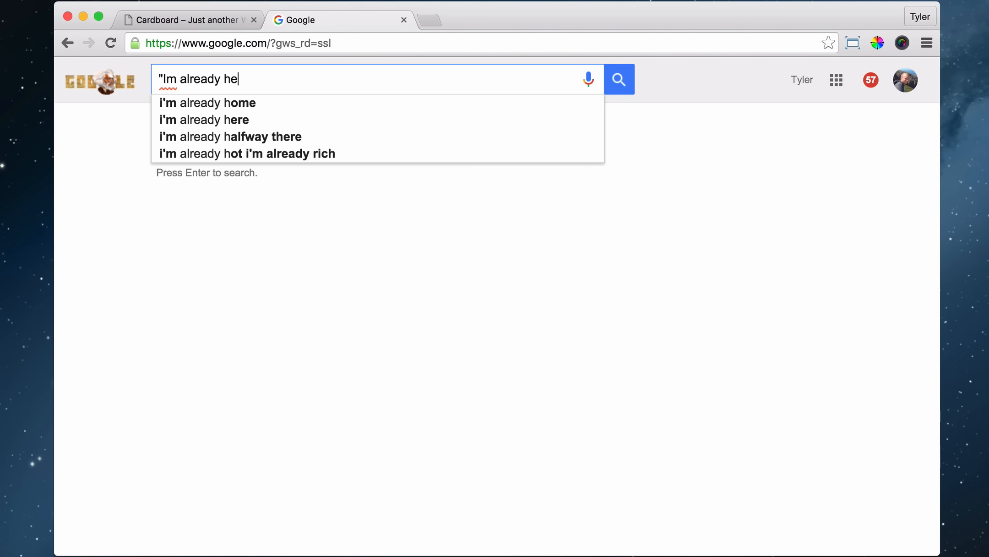
{"action": "type", "text": "re\""}
{"action": "key", "text": "Return"}
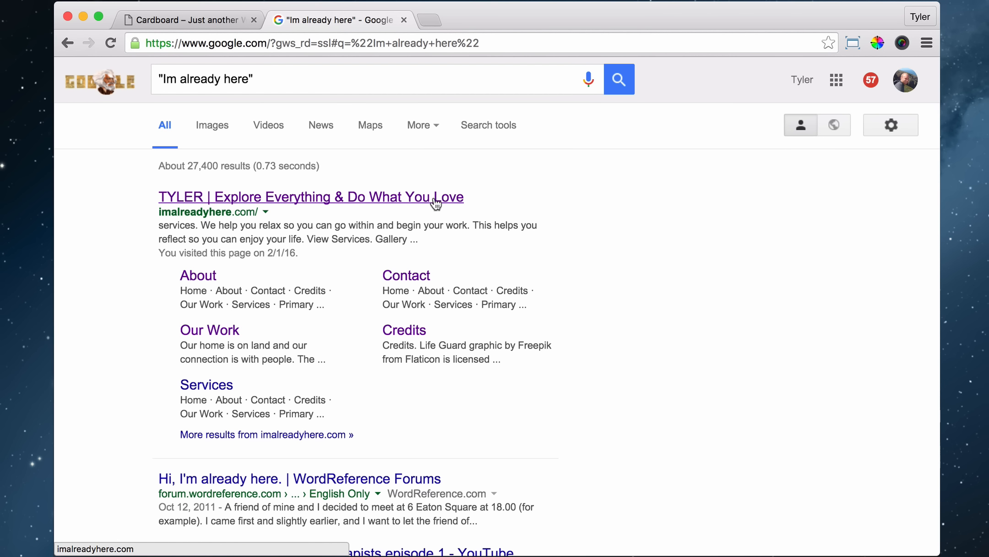
{"action": "left_click", "coordinate": [281, 200]}
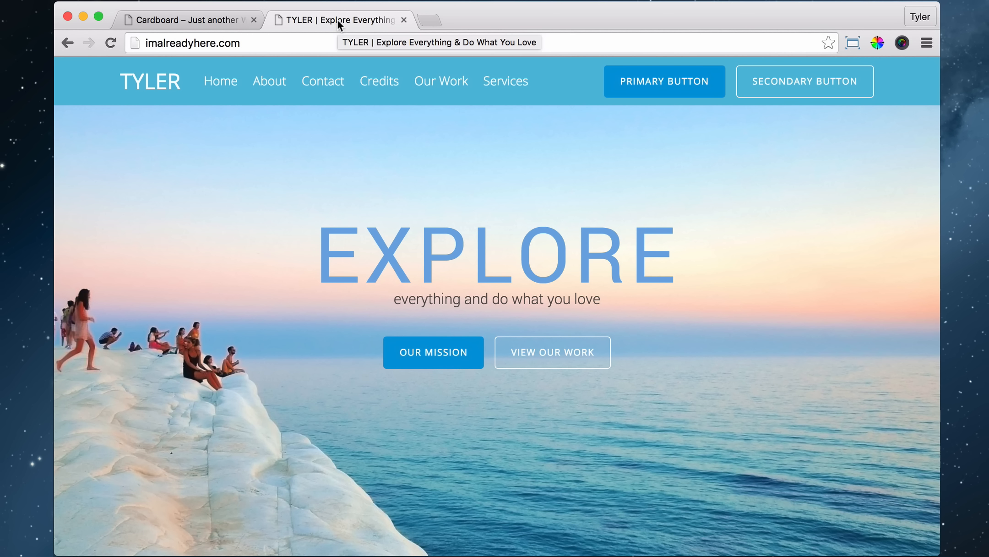
Go back from the TYLER site to the Google results for "Im already here"
{"action": "left_click", "coordinate": [69, 41]}
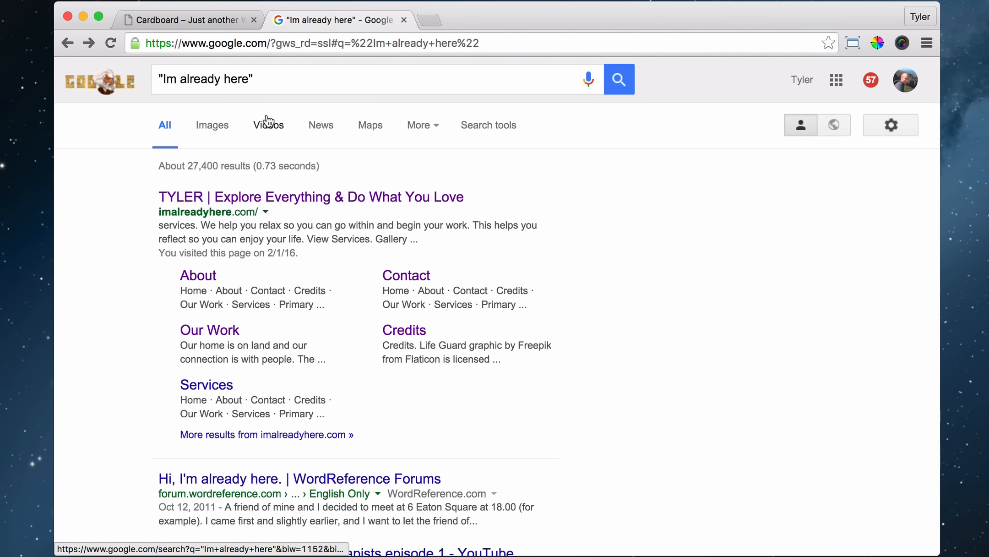
Search 'Dans Plumbing los angeles plumber' instead and open the dansplumbingla.com result
{"action": "left_click_drag", "start_coordinate": [276, 81], "coordinate": [136, 82]}
{"action": "left_click", "coordinate": [267, 78]}
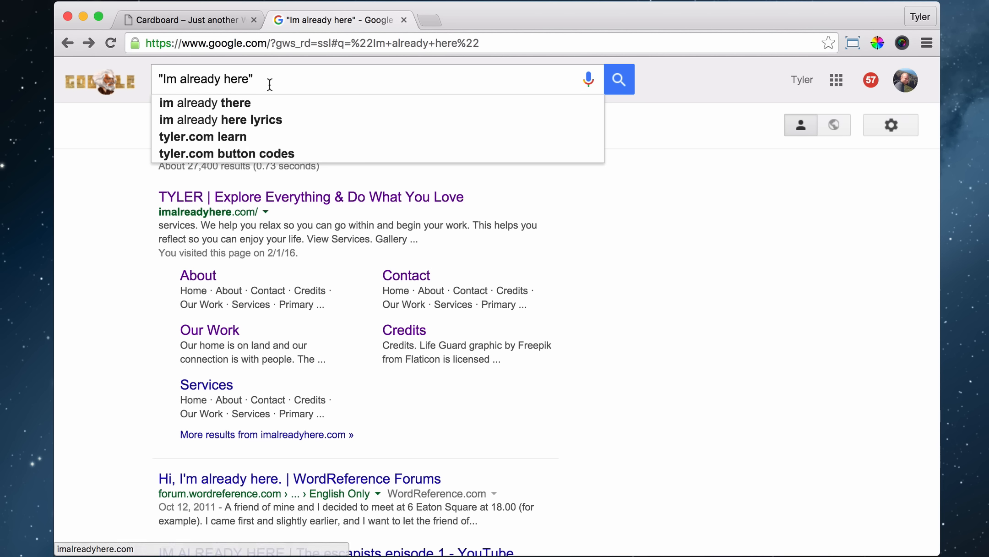
{"action": "left_click_drag", "start_coordinate": [269, 82], "coordinate": [158, 77]}
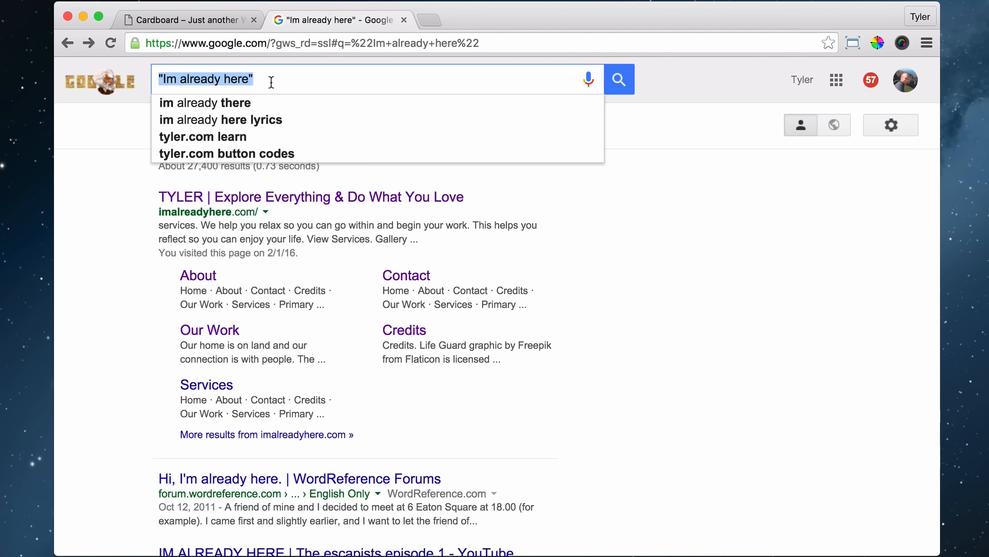
{"action": "type", "text": "Dans Pl"}
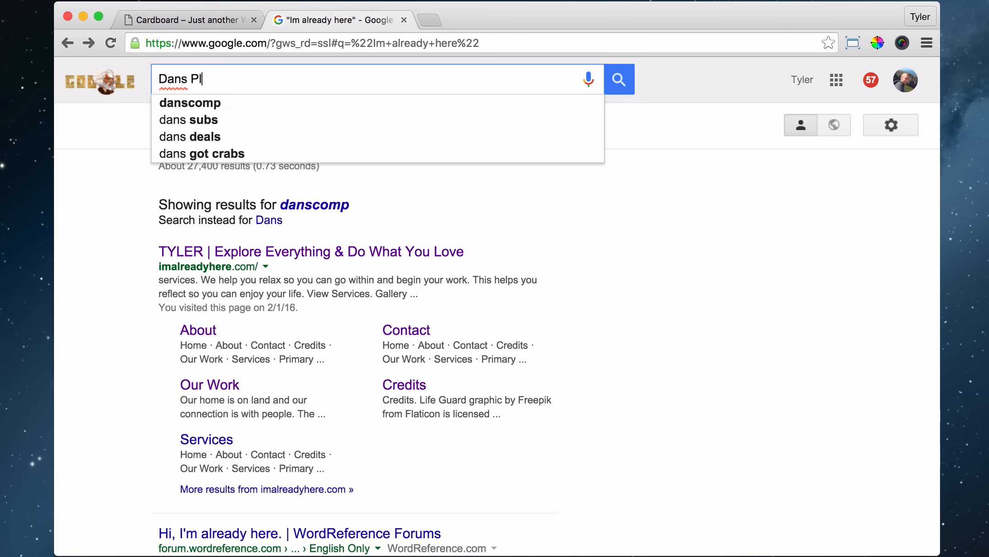
{"action": "type", "text": "umbing los an"}
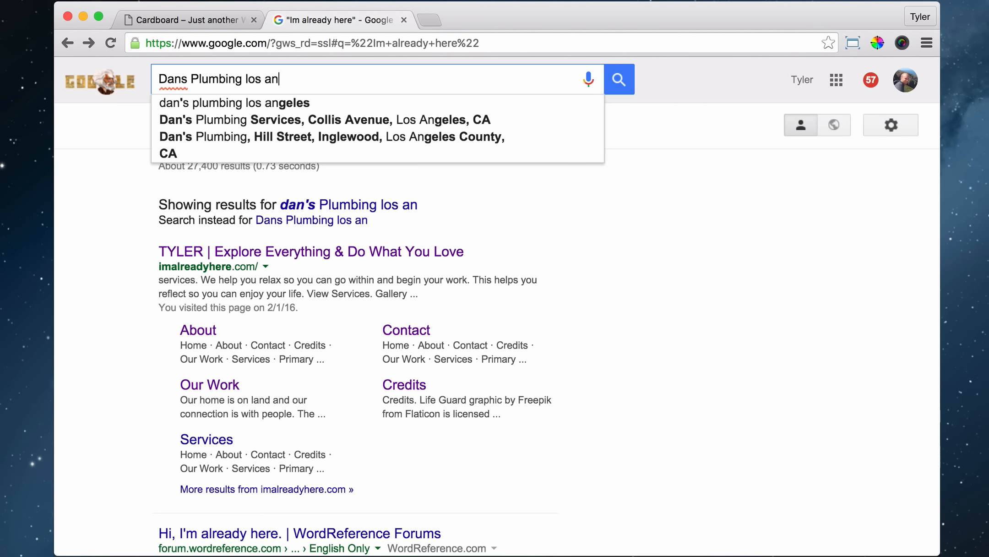
{"action": "type", "text": "geles "}
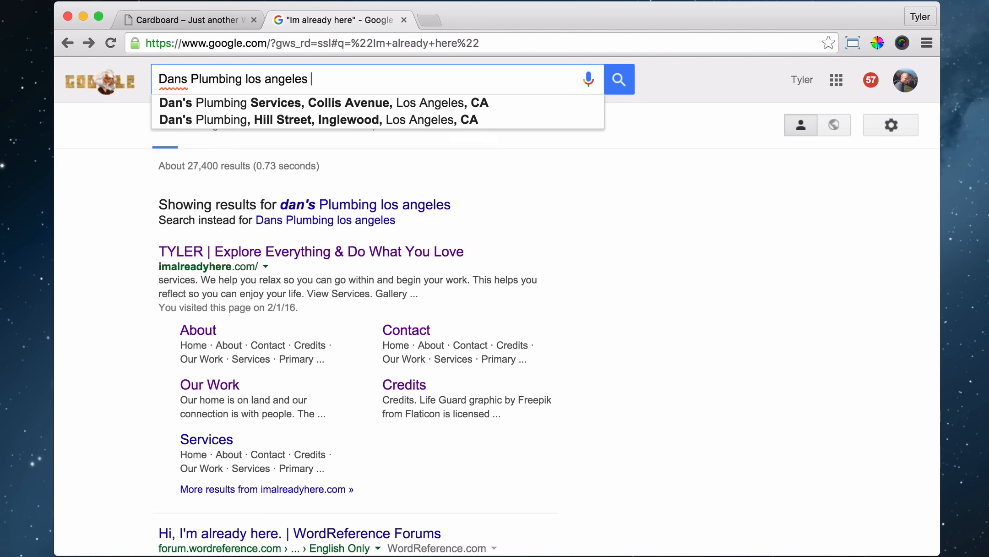
{"action": "type", "text": "plumber"}
{"action": "key", "text": "Return"}
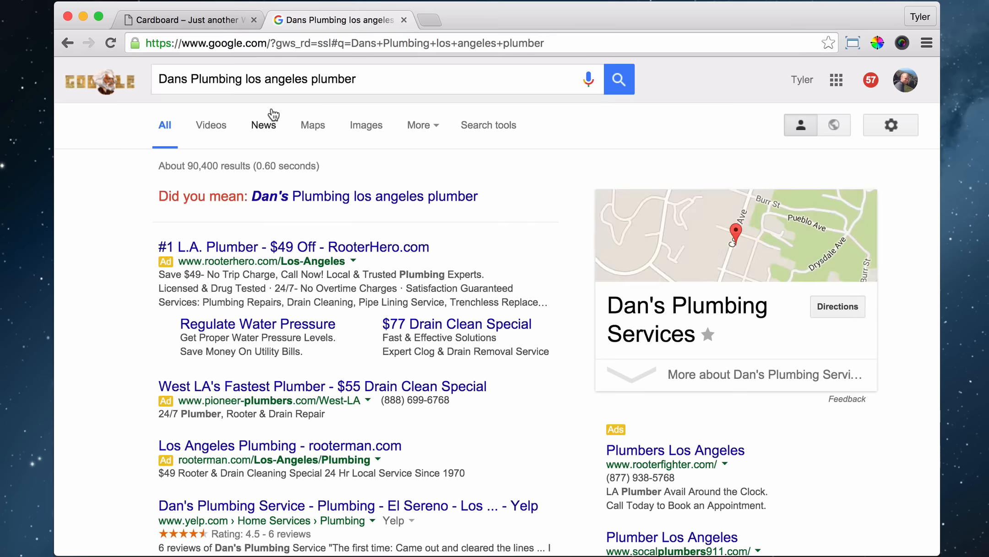
{"action": "scroll", "coordinate": [293, 105], "scroll_direction": "down", "scroll_amount": 10}
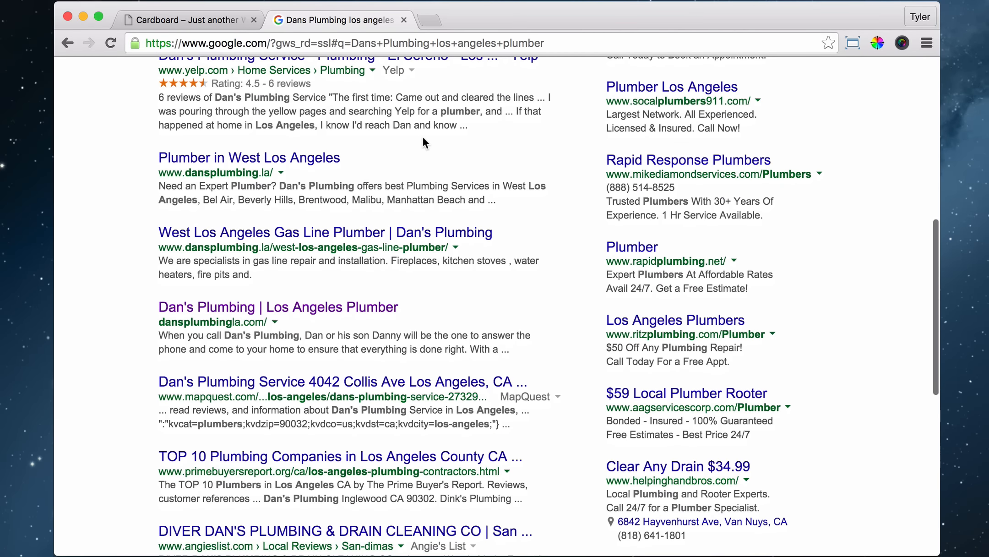
{"action": "scroll", "coordinate": [422, 135], "scroll_direction": "down", "scroll_amount": 2}
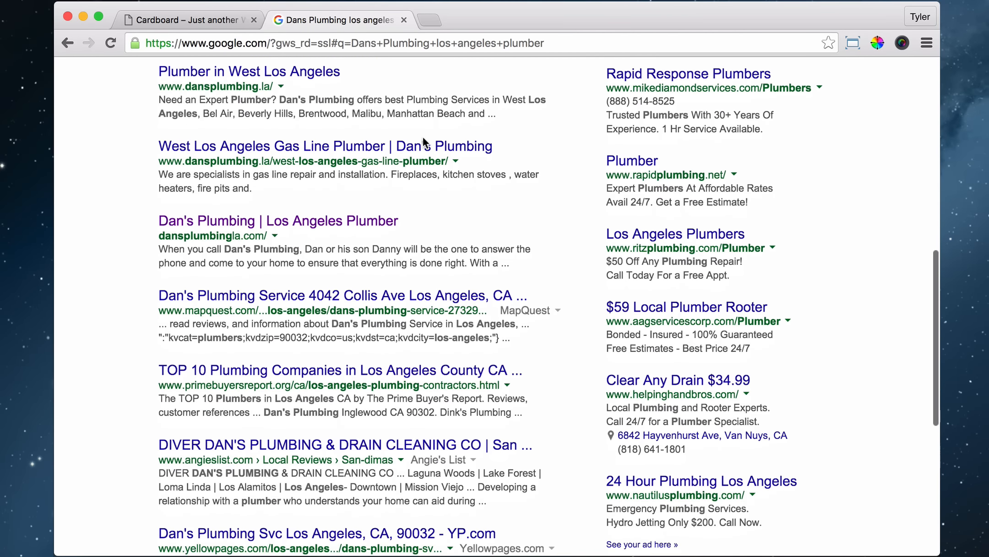
{"action": "left_click", "coordinate": [275, 224]}
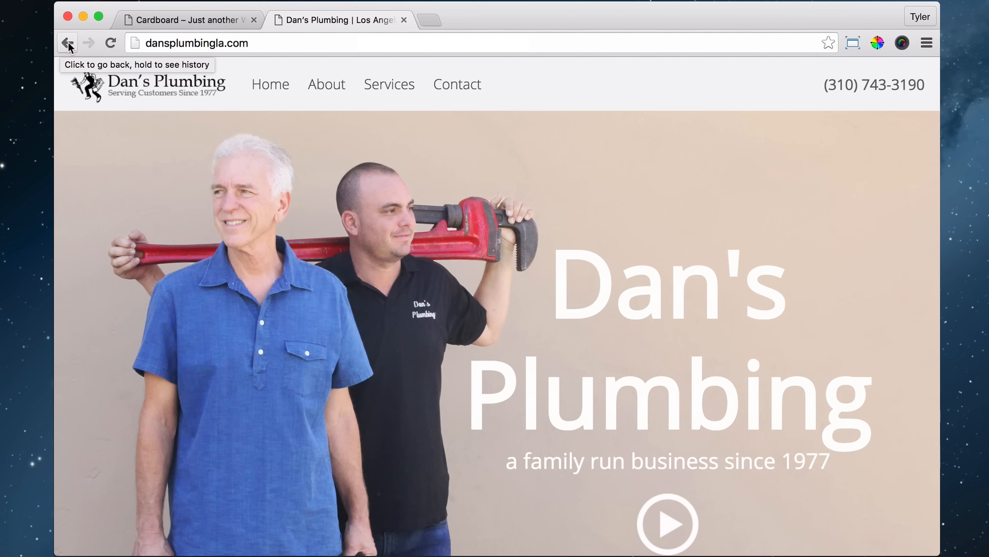
Close the Dan's Plumbing tab, leaving the getacardboard.com home page open
{"action": "left_click", "coordinate": [404, 20]}
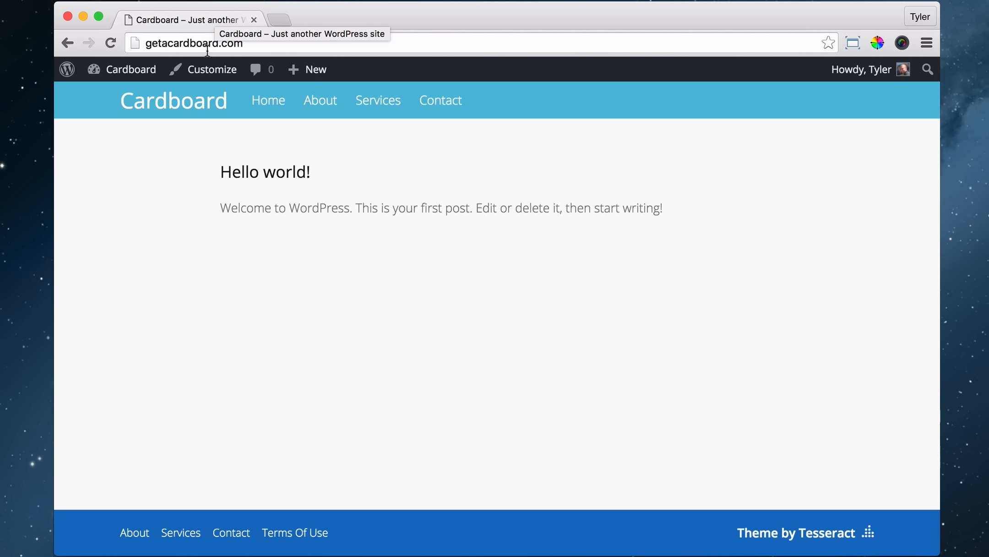
Open the Customizer for the Cardboard site and go to its Header Options section
{"action": "left_click", "coordinate": [207, 73]}
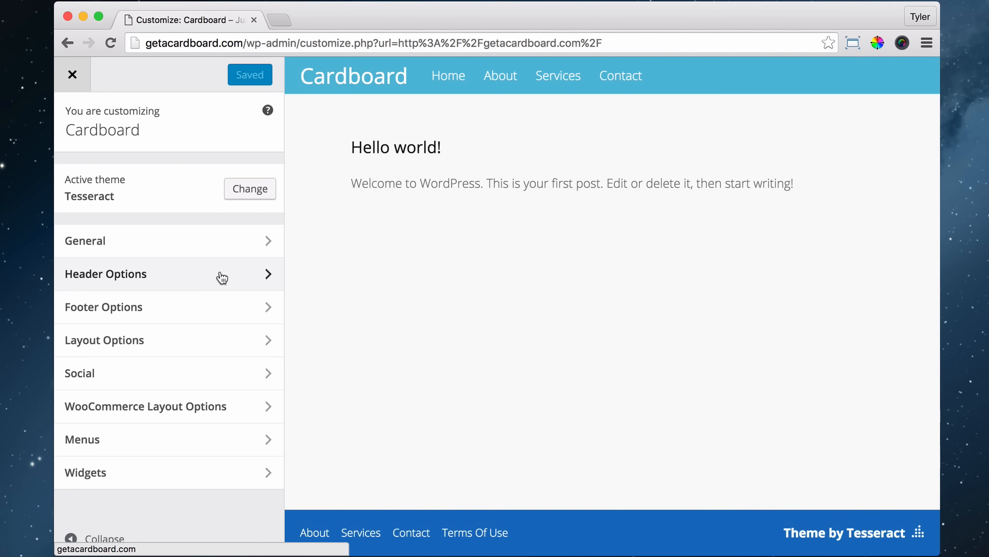
{"action": "left_click", "coordinate": [222, 278]}
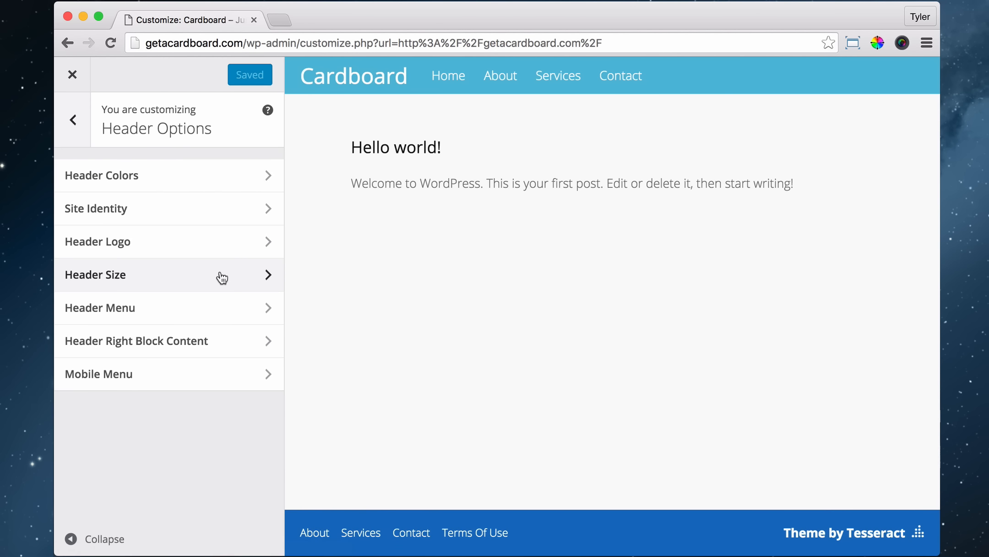
In Site Identity, leave the site title as Cardboard
{"action": "left_click", "coordinate": [191, 210]}
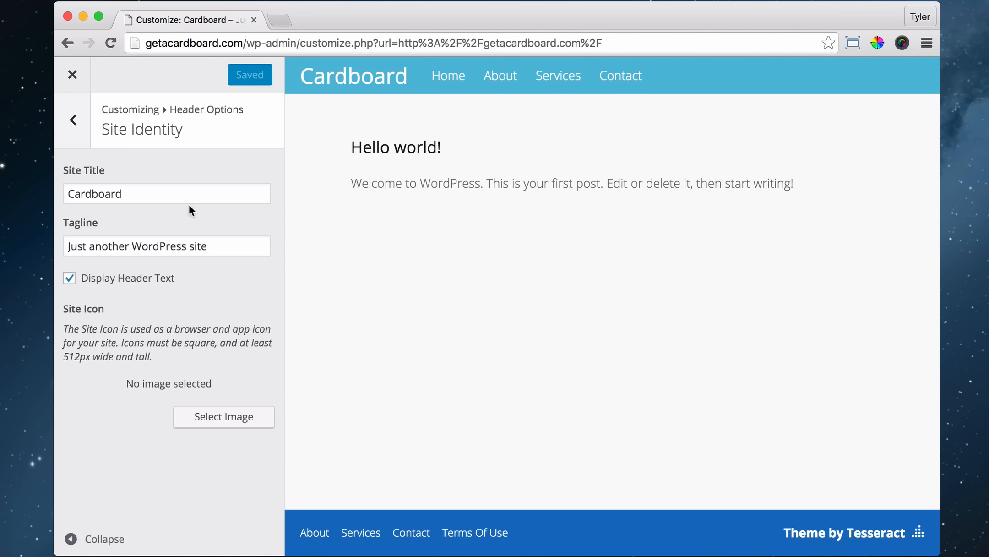
{"action": "left_click", "coordinate": [140, 192]}
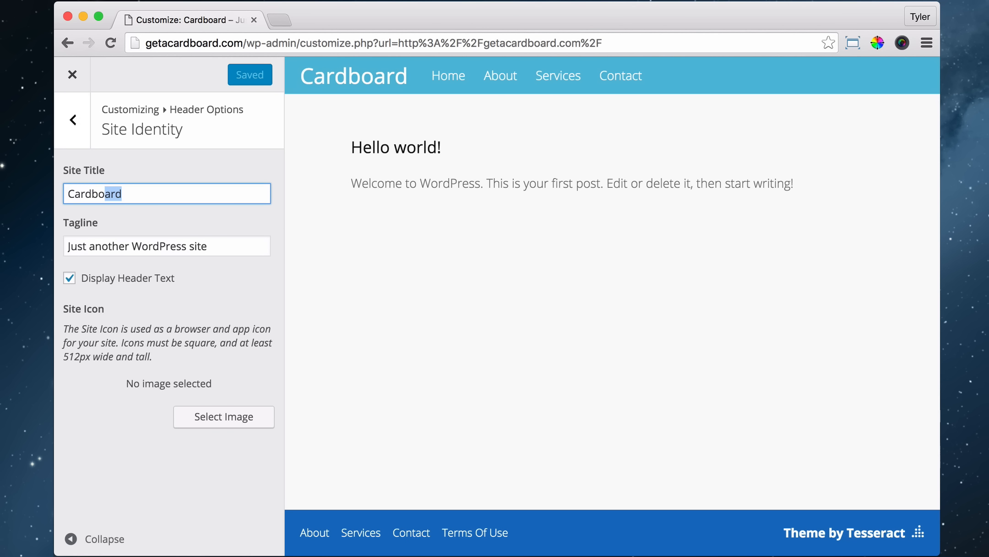
{"action": "key", "text": "super+a"}
{"action": "left_click", "coordinate": [137, 193]}
{"action": "type", "text": "Hello"}
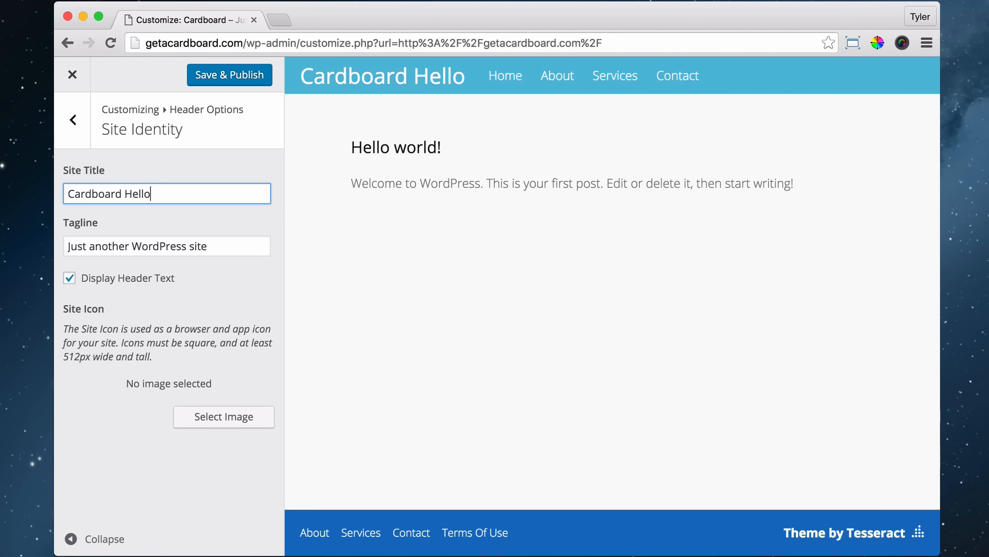
{"action": "key", "text": "BackSpace"}
{"action": "key", "text": "BackSpace"}
{"action": "key", "text": "BackSpace"}
{"action": "key", "text": "BackSpace"}
{"action": "key", "text": "BackSpace"}
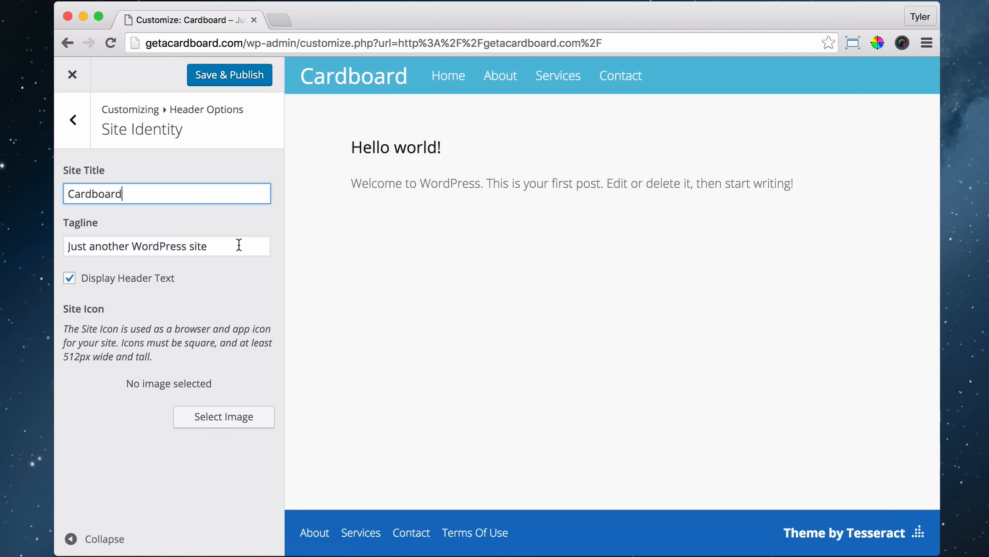
Replace the tagline with 'Experience It!'
{"action": "left_click_drag", "start_coordinate": [239, 244], "coordinate": [53, 250]}
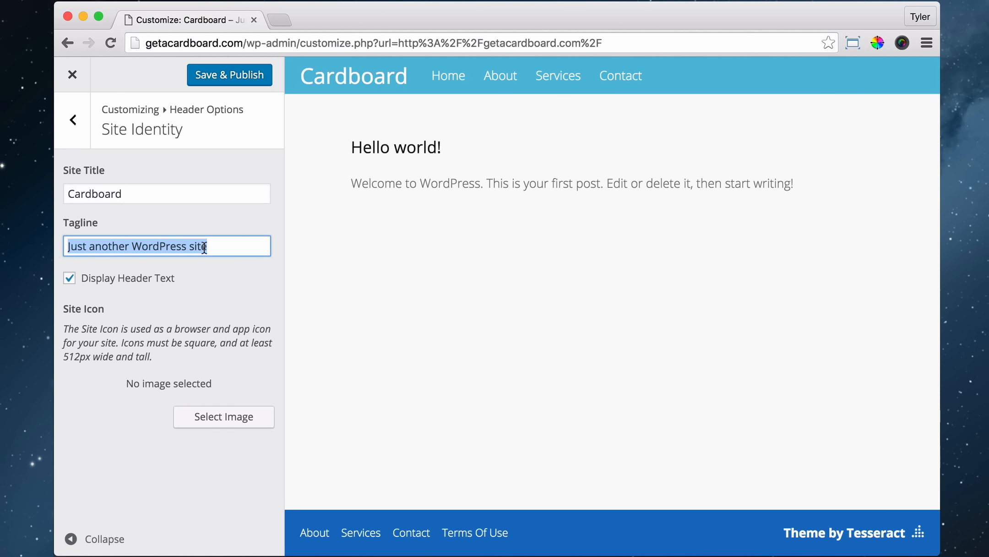
{"action": "type", "text": "Experience It!"}
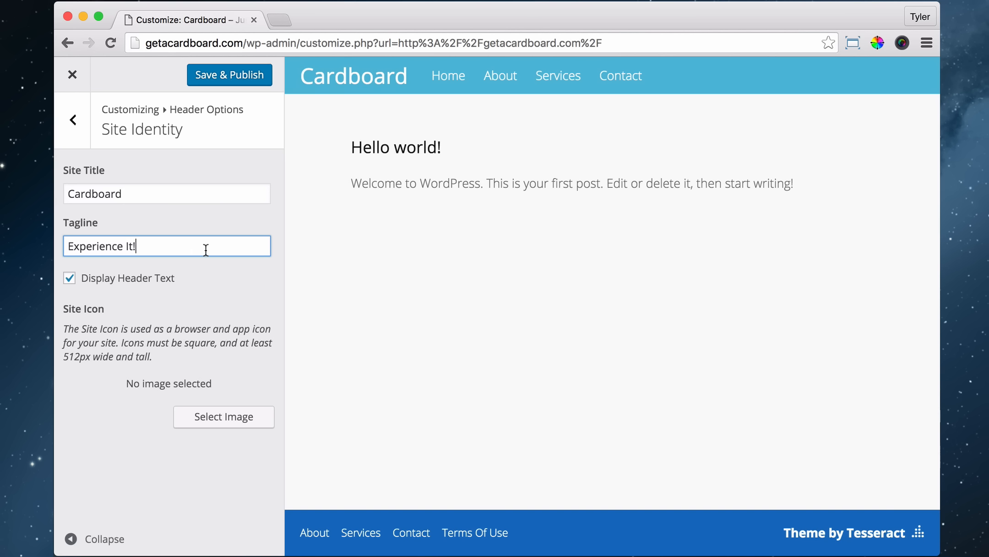
{"action": "key", "text": "super+a"}
{"action": "left_click", "coordinate": [157, 248]}
Keep Display Header Text checked and Save & Publish the title and tagline
{"action": "left_click", "coordinate": [69, 279]}
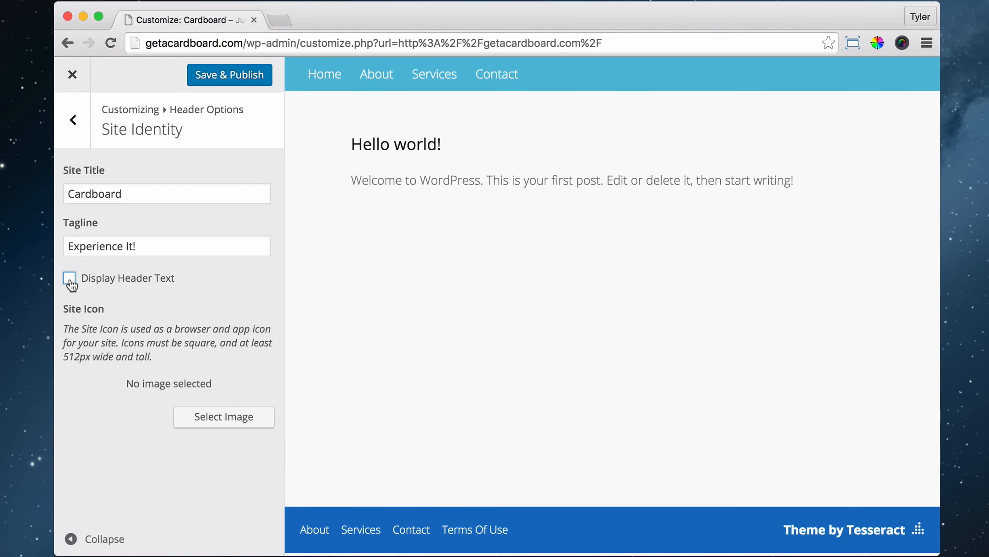
{"action": "left_click", "coordinate": [70, 280]}
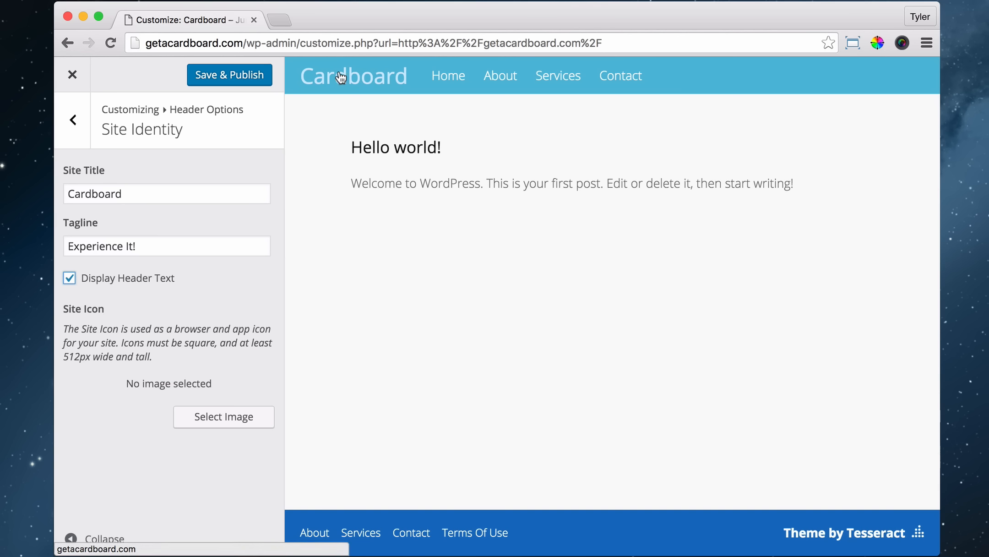
{"action": "left_click", "coordinate": [219, 78]}
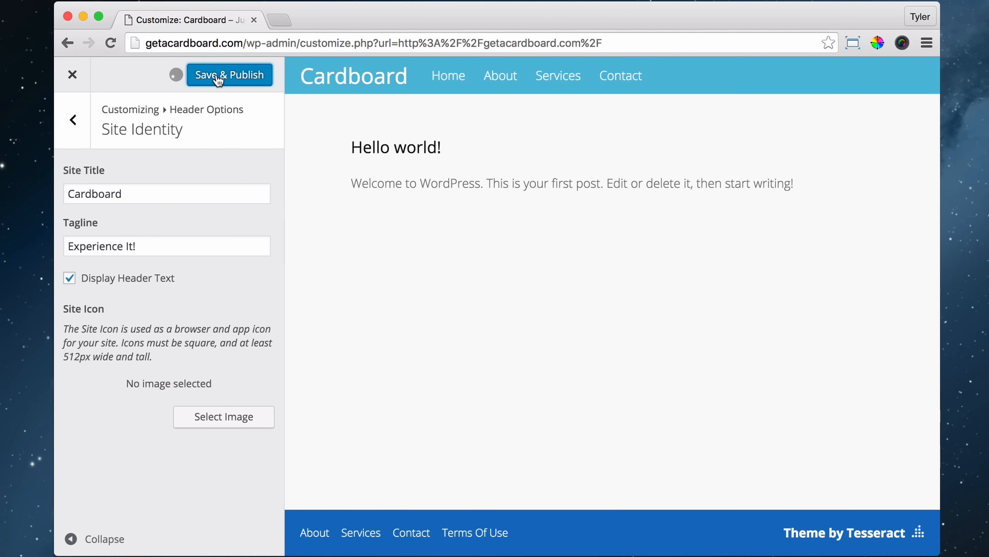
View the front page, mark the Site Title & Tagline lesson complete, then switch to the Apple tab
{"action": "left_click", "coordinate": [73, 76]}
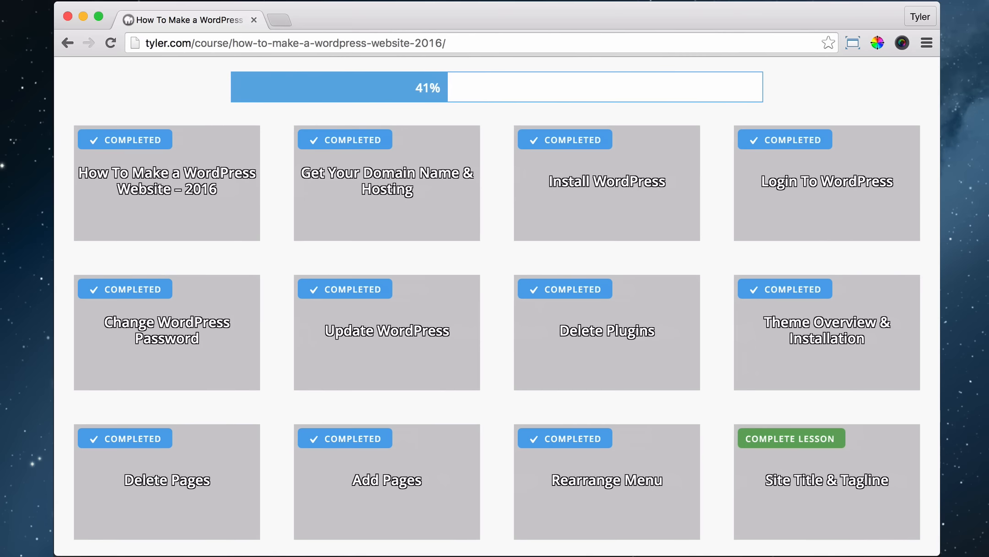
{"action": "left_click", "coordinate": [771, 442]}
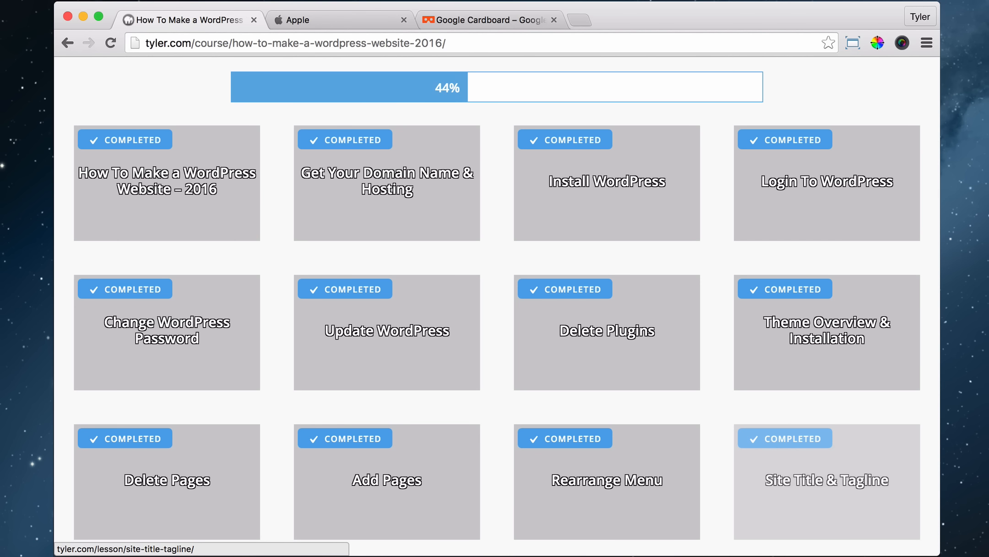
{"action": "scroll", "coordinate": [777, 442], "scroll_direction": "down", "scroll_amount": 5}
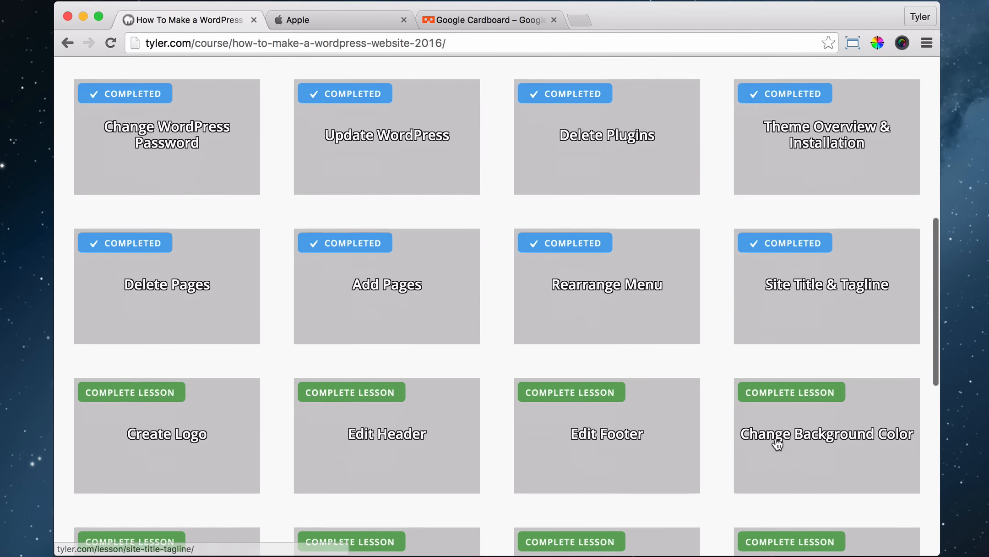
{"action": "scroll", "coordinate": [225, 416], "scroll_direction": "up", "scroll_amount": 2}
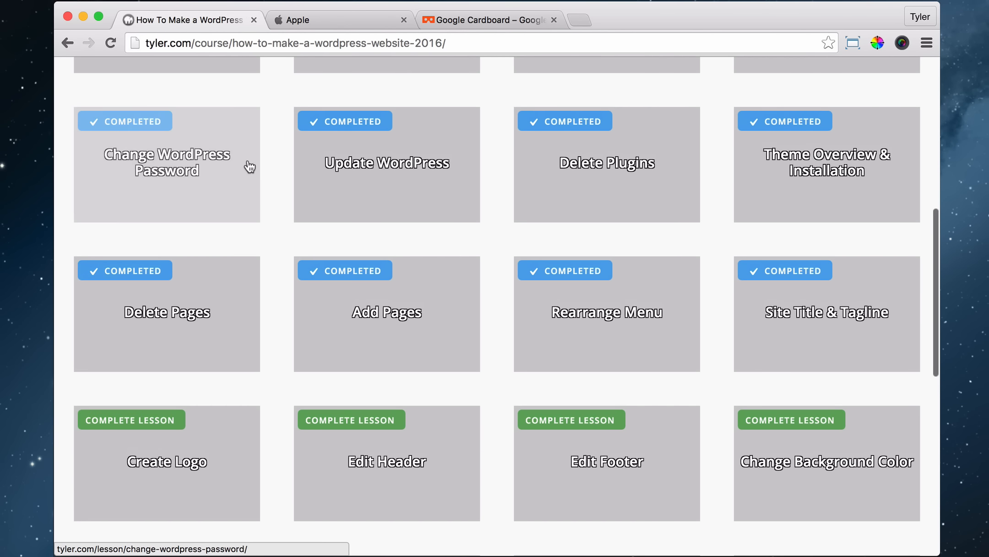
{"action": "left_click", "coordinate": [321, 20]}
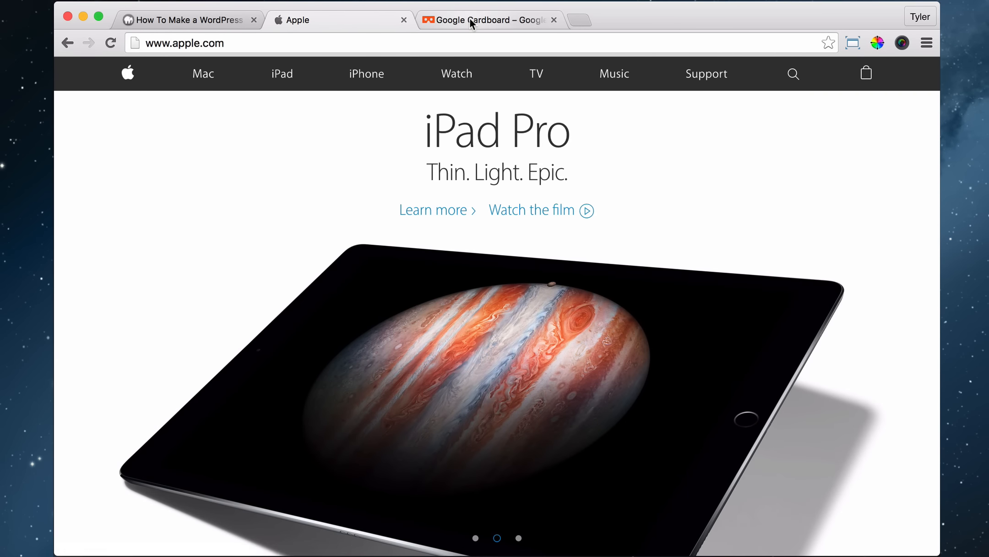
View the Google Cardboard product page, then return to the 'Cardboard – Experience It!' homepage tab
{"action": "left_click", "coordinate": [469, 19]}
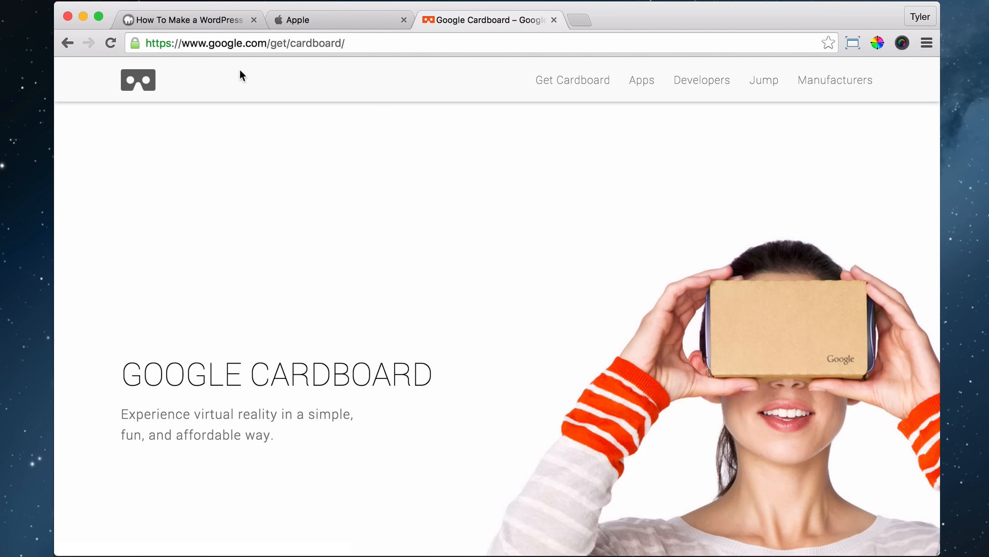
{"action": "left_click", "coordinate": [190, 22]}
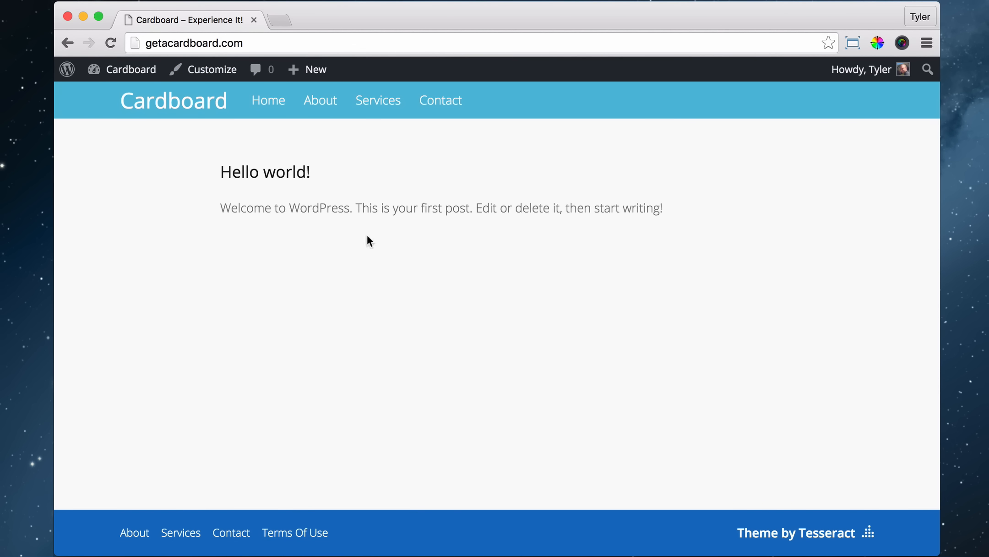
Load logomakr.com in a new browser tab
{"action": "left_click", "coordinate": [281, 19]}
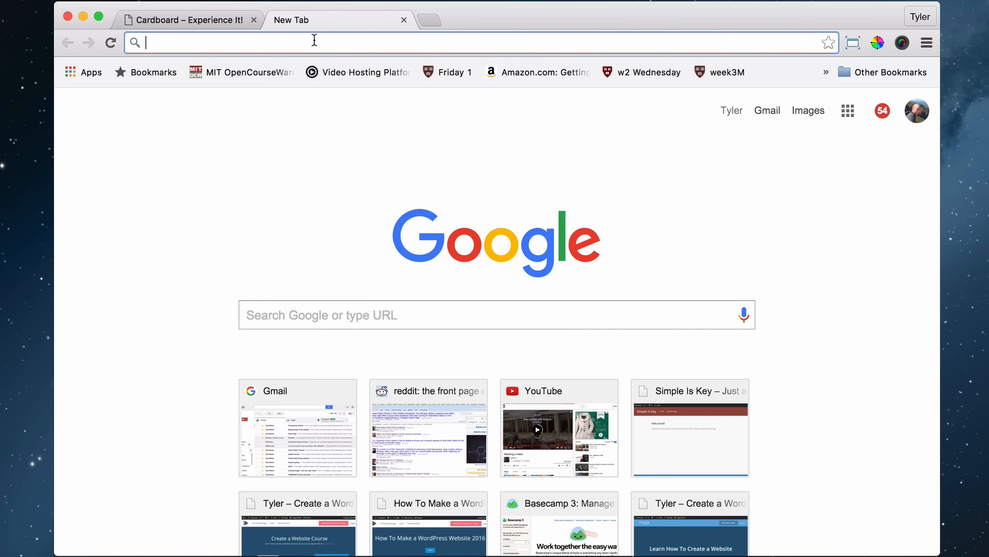
{"action": "type", "text": "logom"}
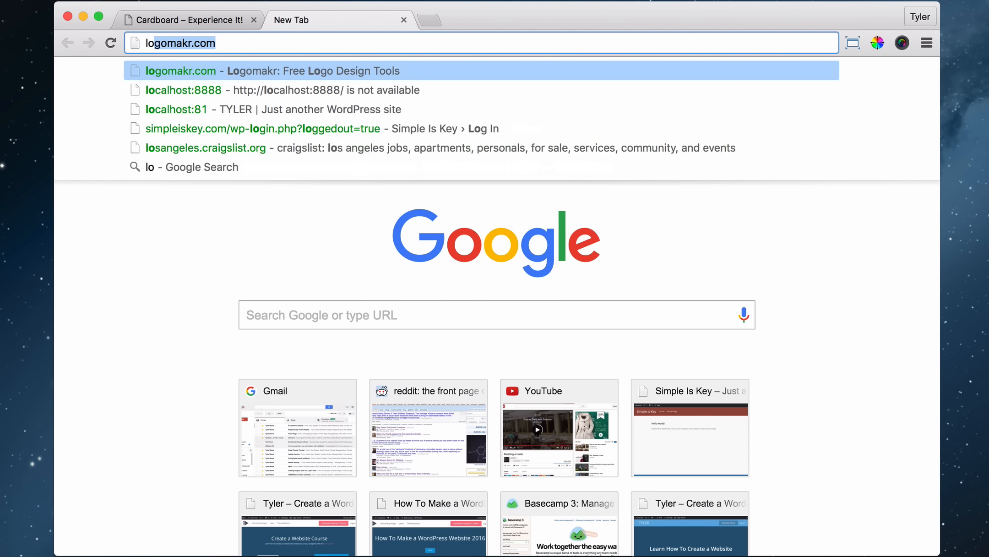
{"action": "type", "text": "akr"}
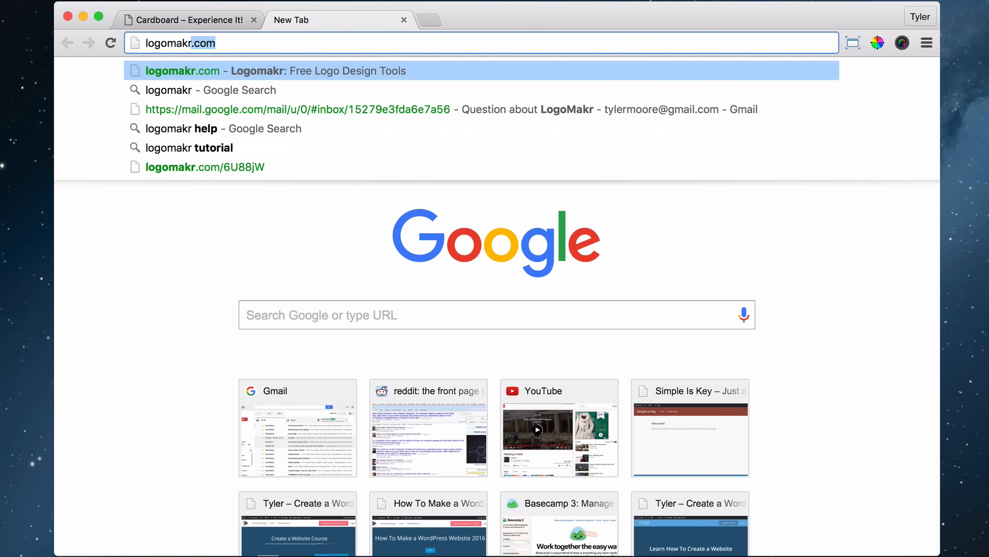
{"action": "type", "text": ".com"}
{"action": "key", "text": "Return"}
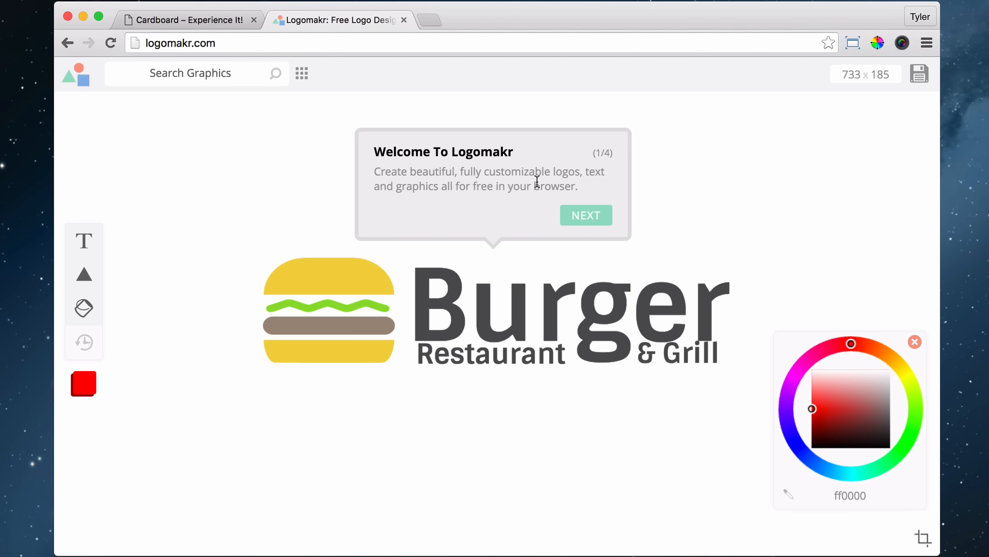
Dismiss Logomakr's welcome tour, browse graphic results for 'glasses', then open a blank tab
{"action": "left_click", "coordinate": [254, 162]}
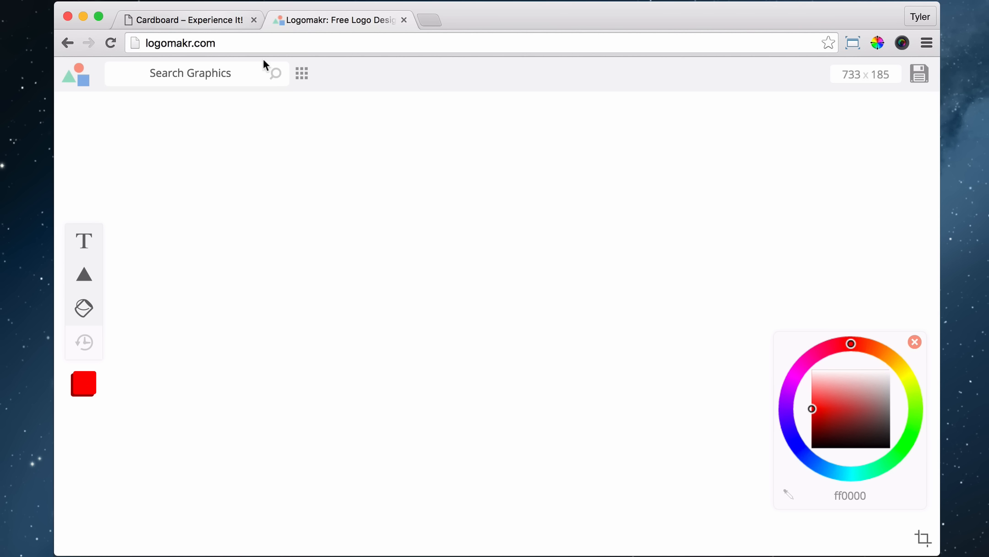
{"action": "left_click", "coordinate": [234, 71]}
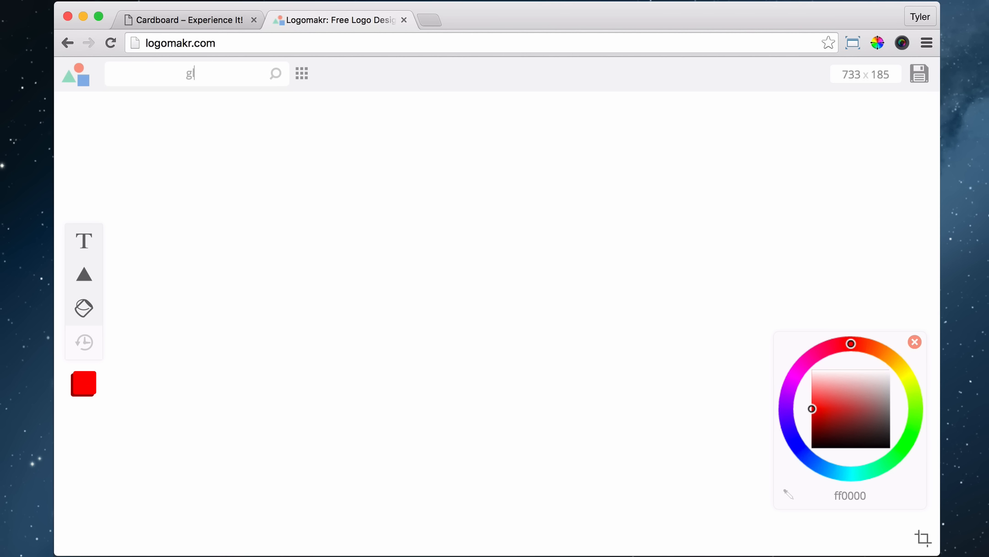
{"action": "type", "text": "glasses"}
{"action": "key", "text": "Return"}
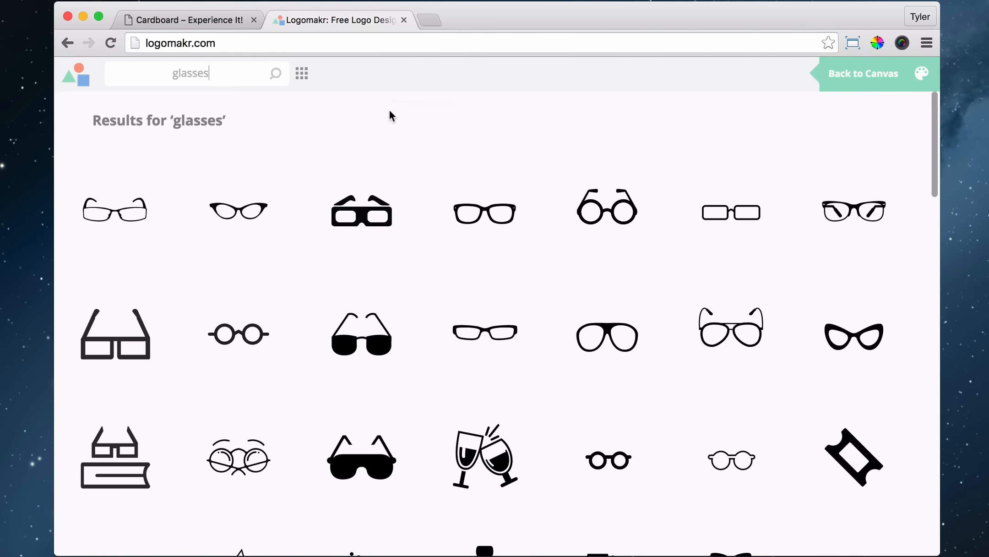
{"action": "scroll", "coordinate": [917, 231], "scroll_direction": "down", "scroll_amount": 15}
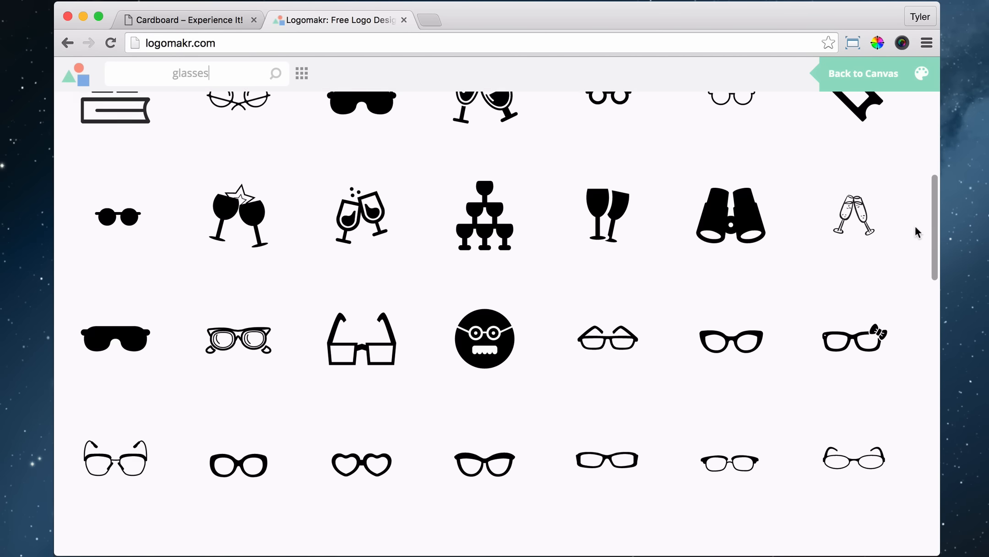
{"action": "scroll", "coordinate": [915, 228], "scroll_direction": "down", "scroll_amount": 20}
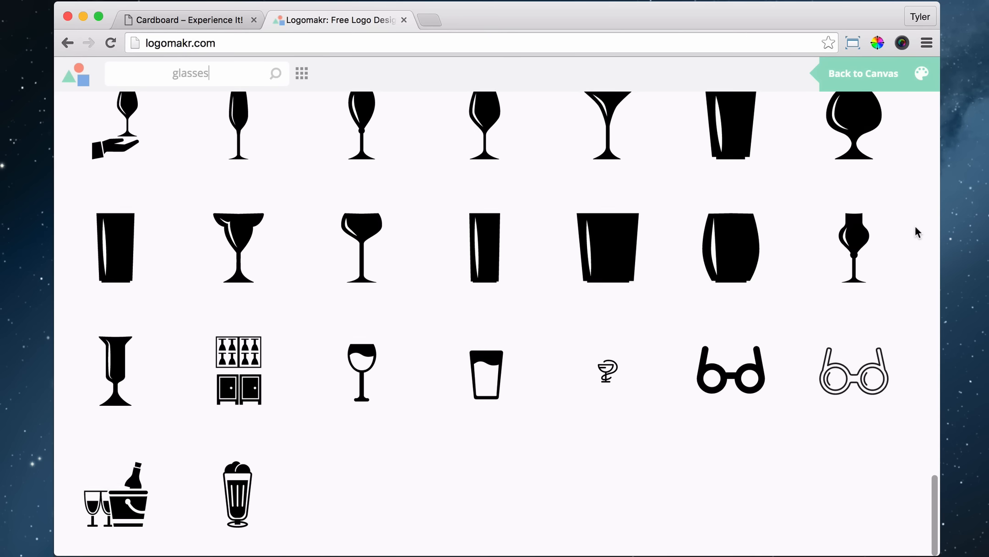
{"action": "scroll", "coordinate": [914, 227], "scroll_direction": "up", "scroll_amount": 20}
{"action": "scroll", "coordinate": [914, 225], "scroll_direction": "up", "scroll_amount": 2}
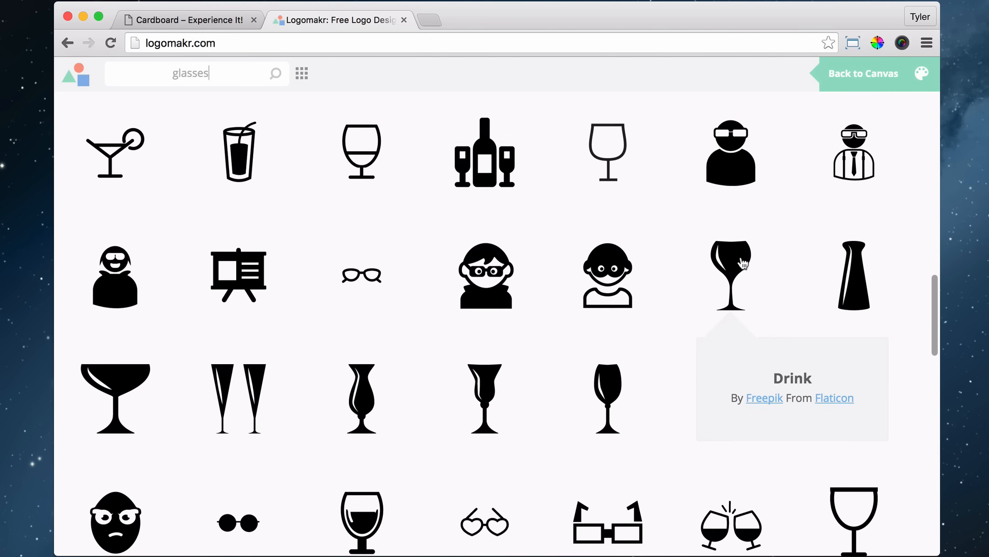
{"action": "scroll", "coordinate": [897, 190], "scroll_direction": "up", "scroll_amount": 10}
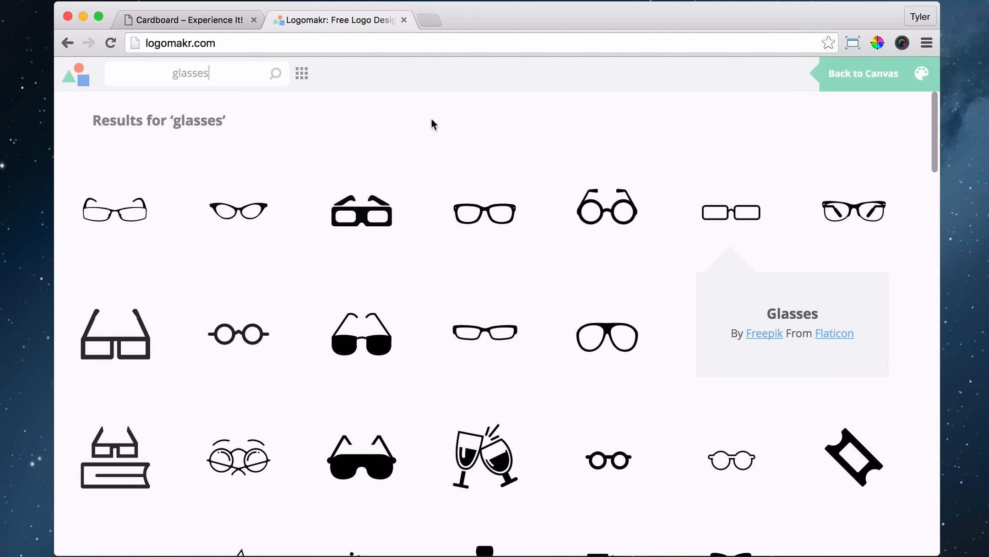
{"action": "left_click", "coordinate": [430, 21]}
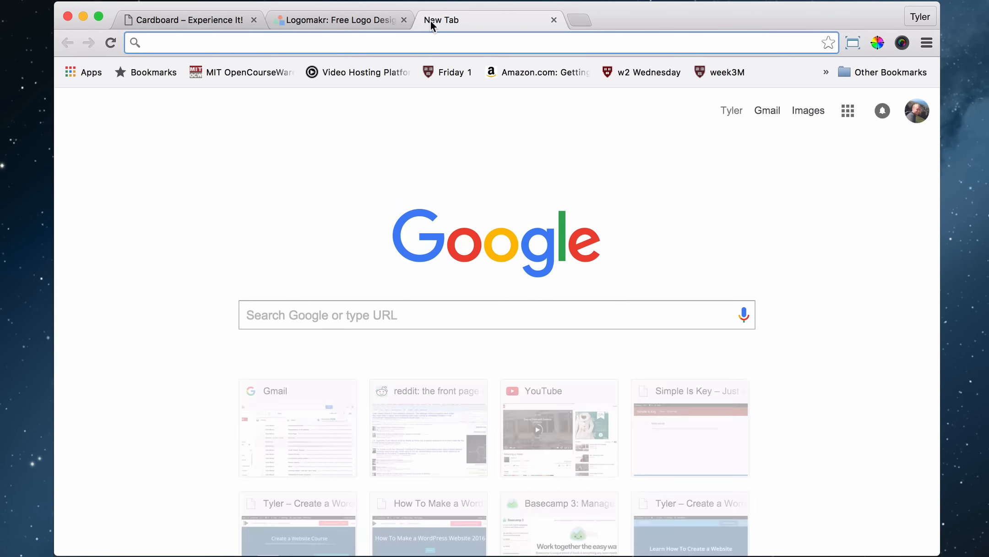
Google 'free icons' and open the Iconfinder site from the results
{"action": "type", "text": "google.com"}
{"action": "key", "text": "Return"}
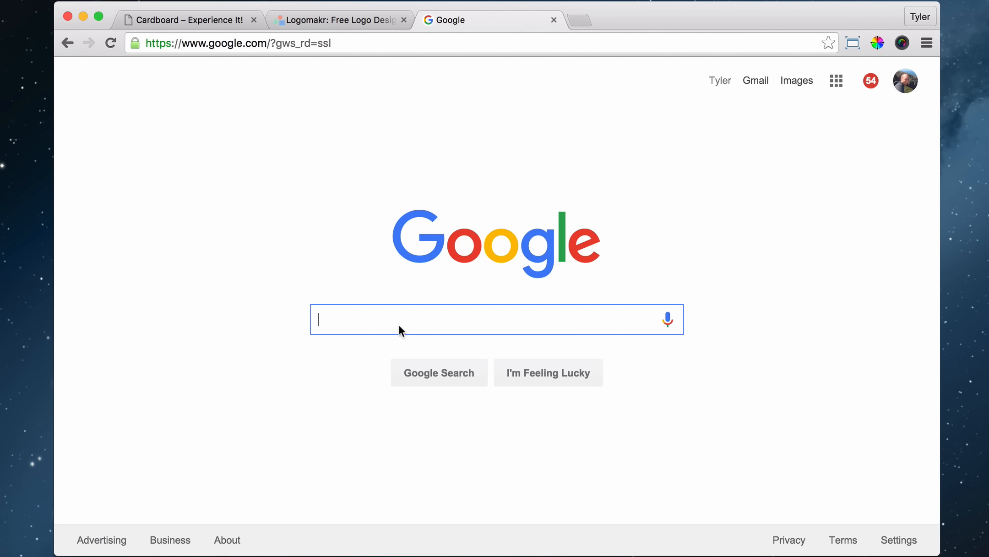
{"action": "type", "text": "free icons"}
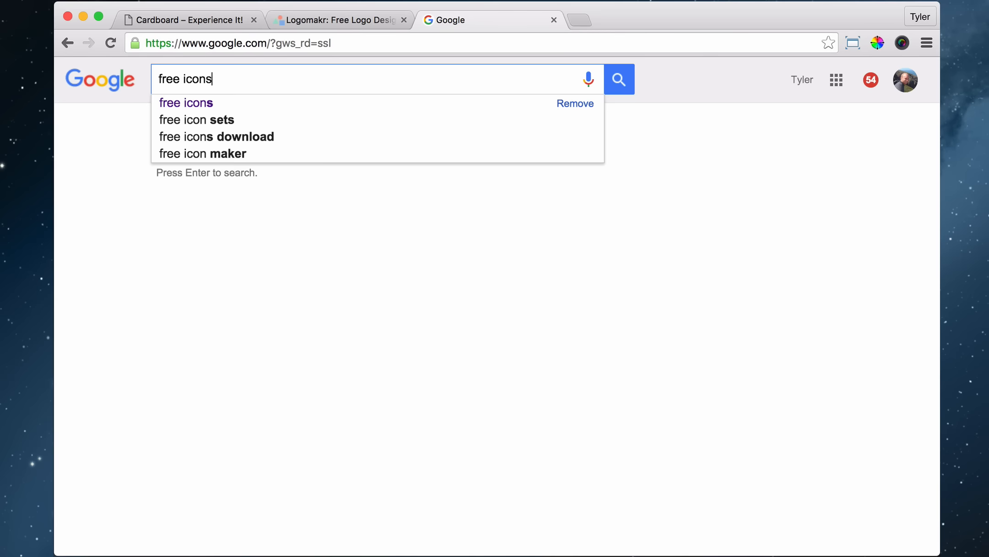
{"action": "key", "text": "Return"}
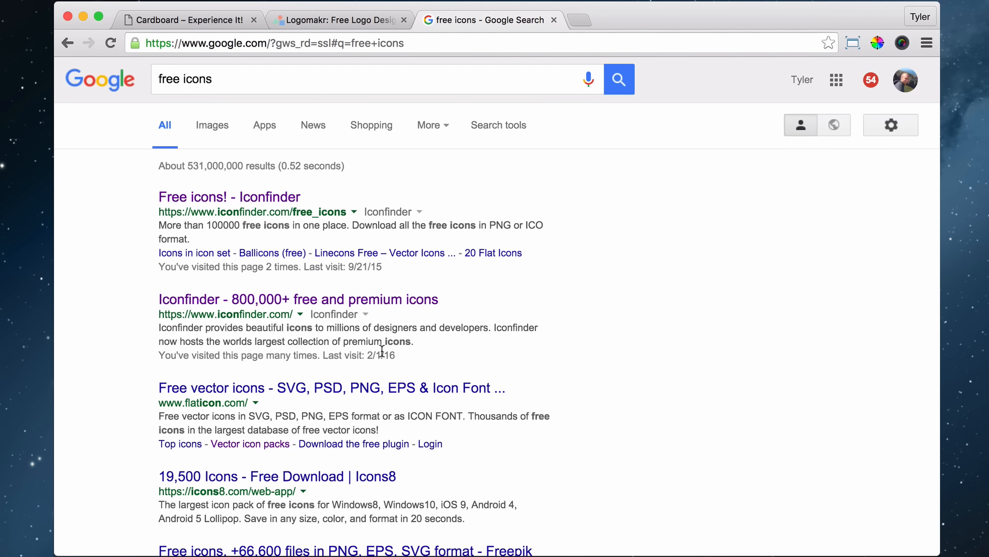
{"action": "left_click", "coordinate": [298, 305]}
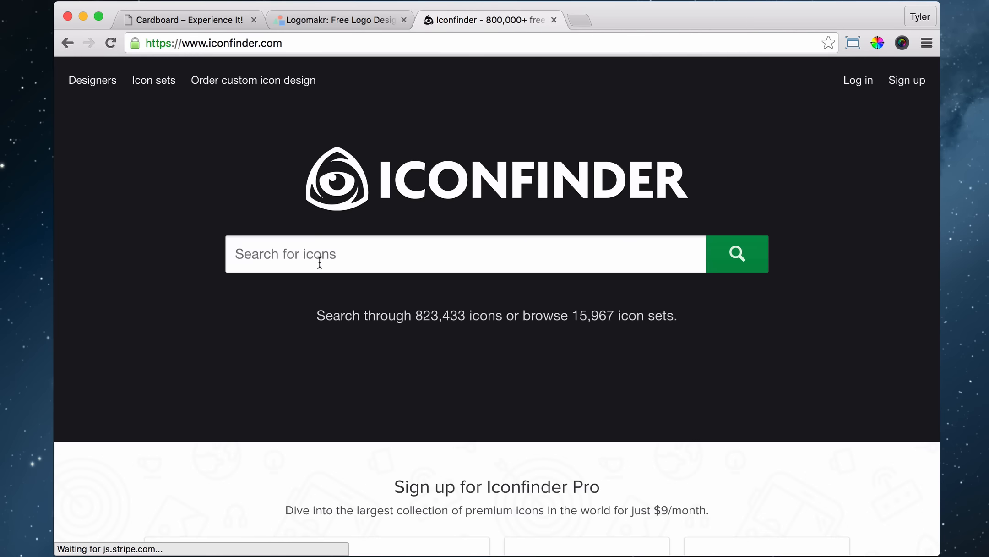
Browse Iconfinder's 'glasses' icon results, then return to the Google Cardboard product page
{"action": "type", "text": "glasses"}
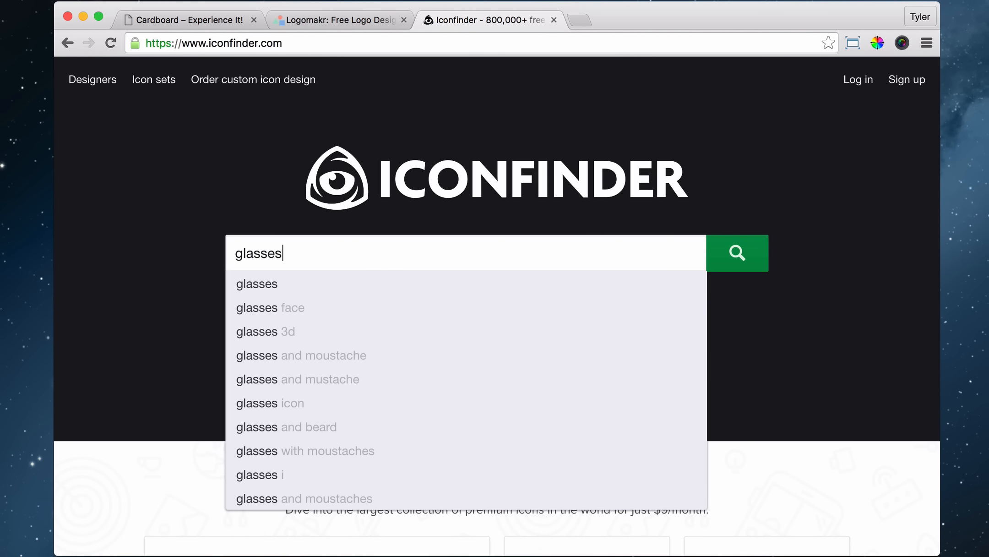
{"action": "key", "text": "Return"}
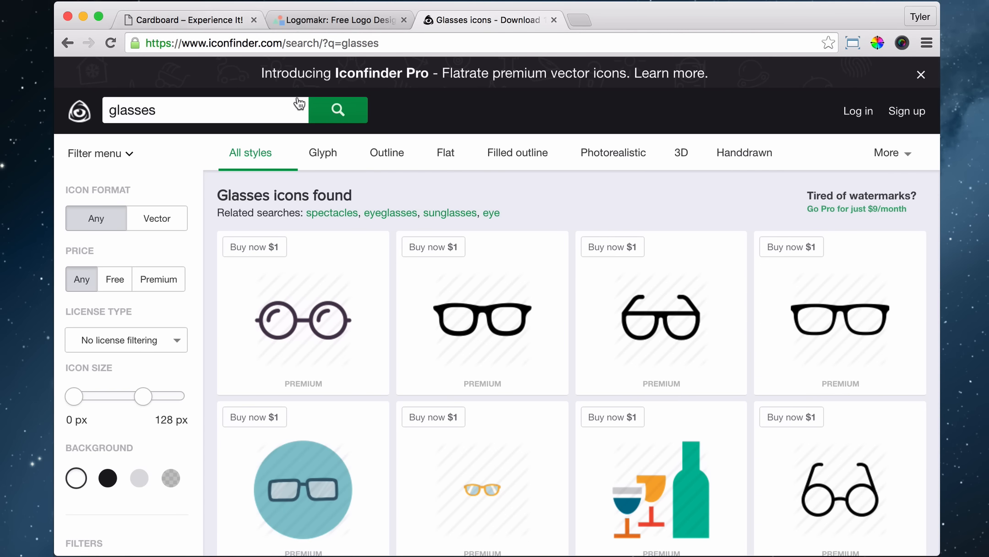
{"action": "scroll", "coordinate": [447, 204], "scroll_direction": "down", "scroll_amount": 3}
{"action": "scroll", "coordinate": [449, 204], "scroll_direction": "down", "scroll_amount": 15}
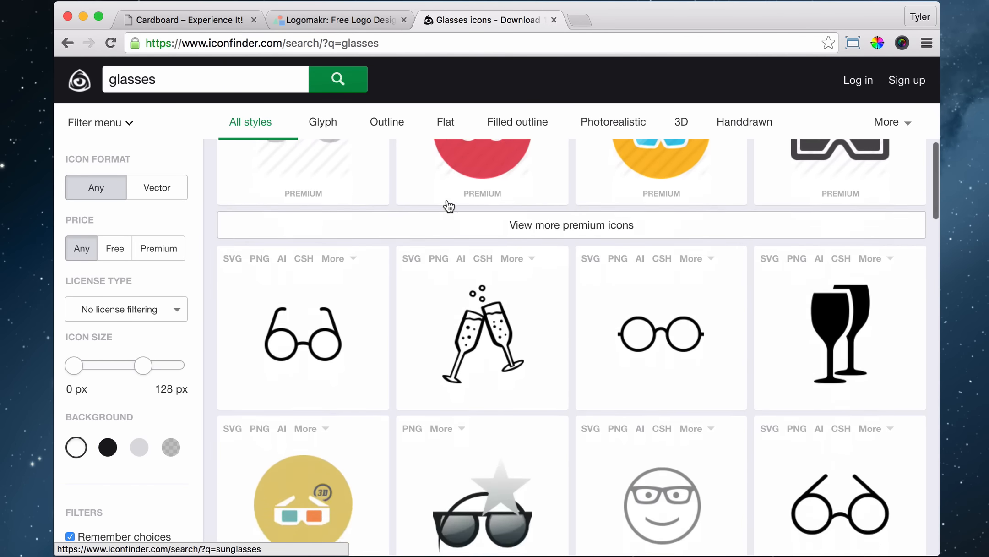
{"action": "scroll", "coordinate": [450, 205], "scroll_direction": "down", "scroll_amount": 16}
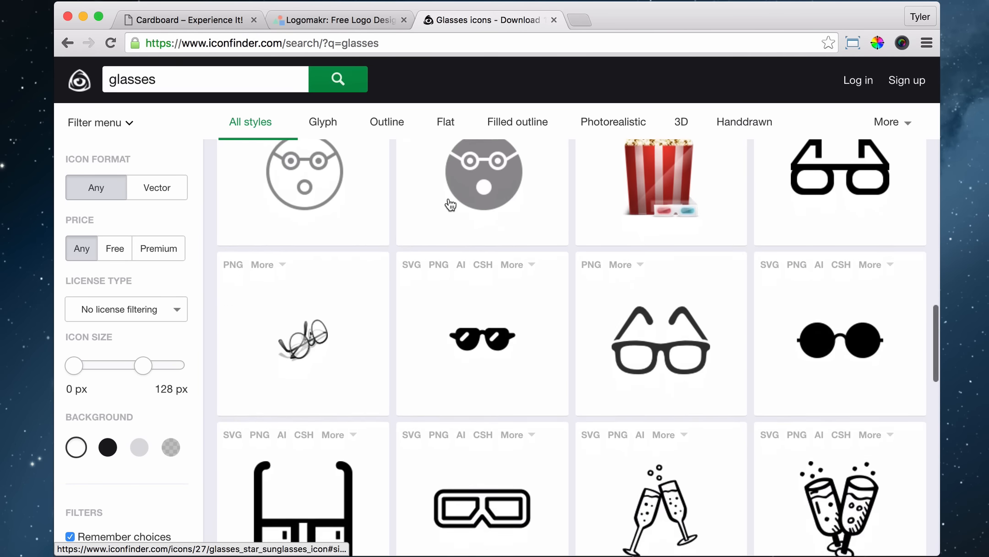
{"action": "scroll", "coordinate": [504, 238], "scroll_direction": "up", "scroll_amount": 3}
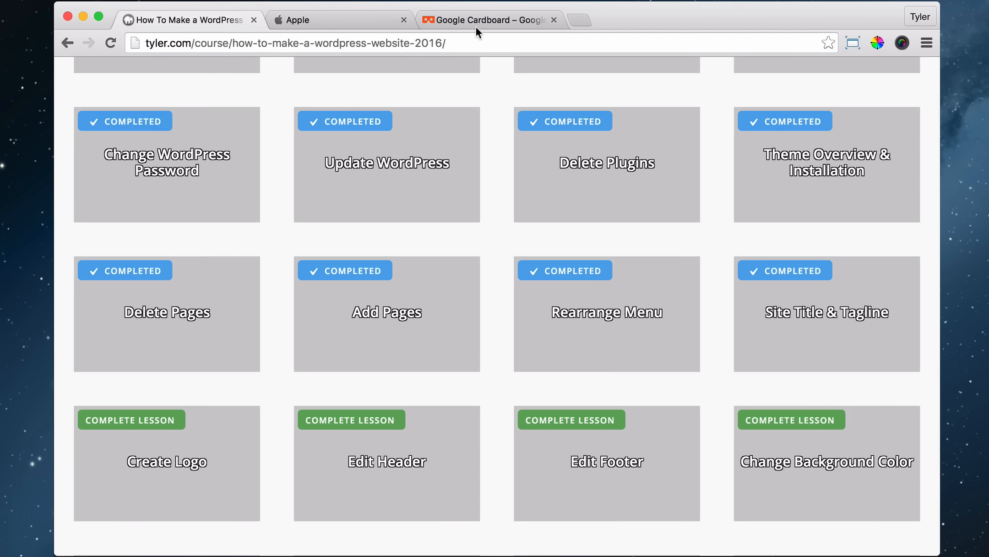
{"action": "left_click", "coordinate": [471, 20]}
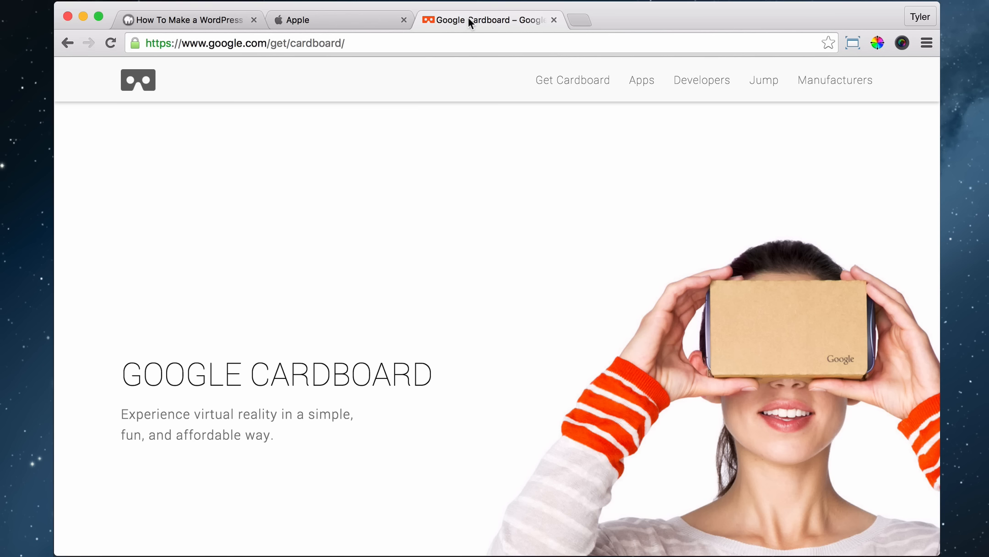
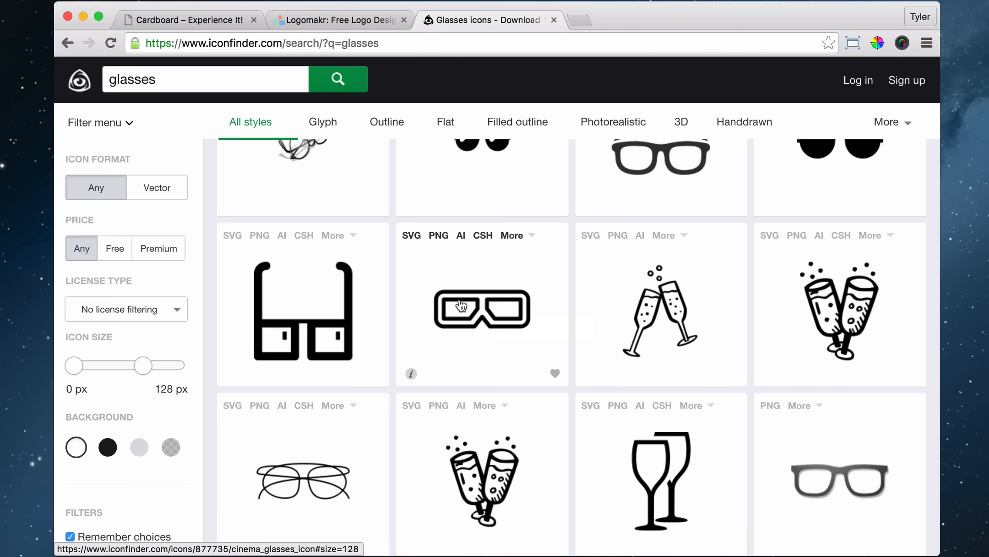
Download Iconfinder's 3D glasses icon as an SVG and switch to the Logomakr tab
{"action": "scroll", "coordinate": [460, 305], "scroll_direction": "down", "scroll_amount": 1}
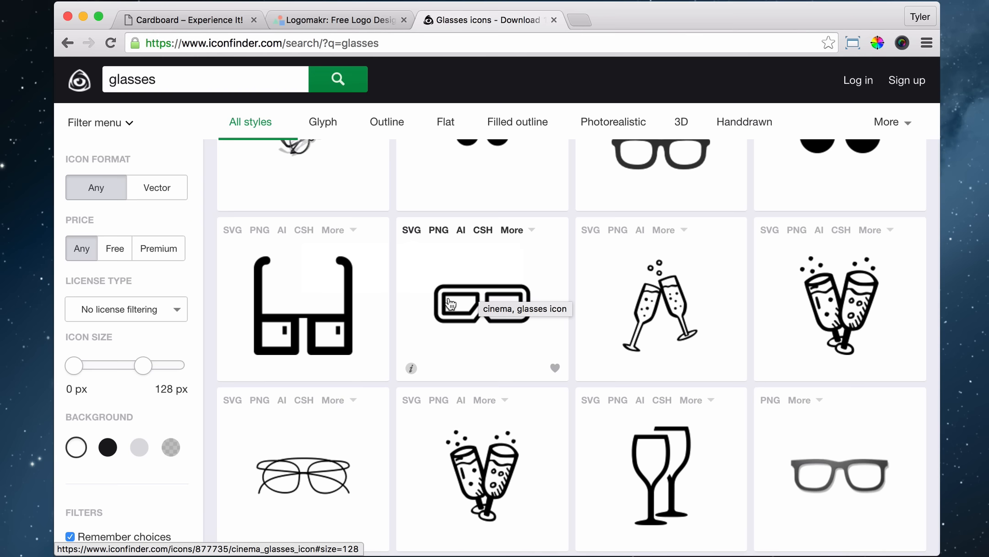
{"action": "left_click", "coordinate": [412, 229]}
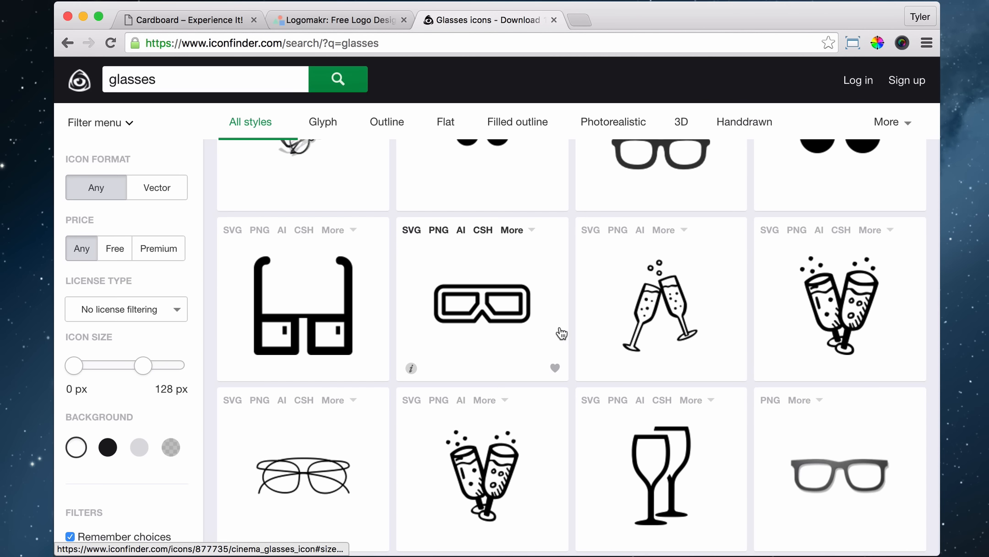
{"action": "left_click", "coordinate": [347, 20]}
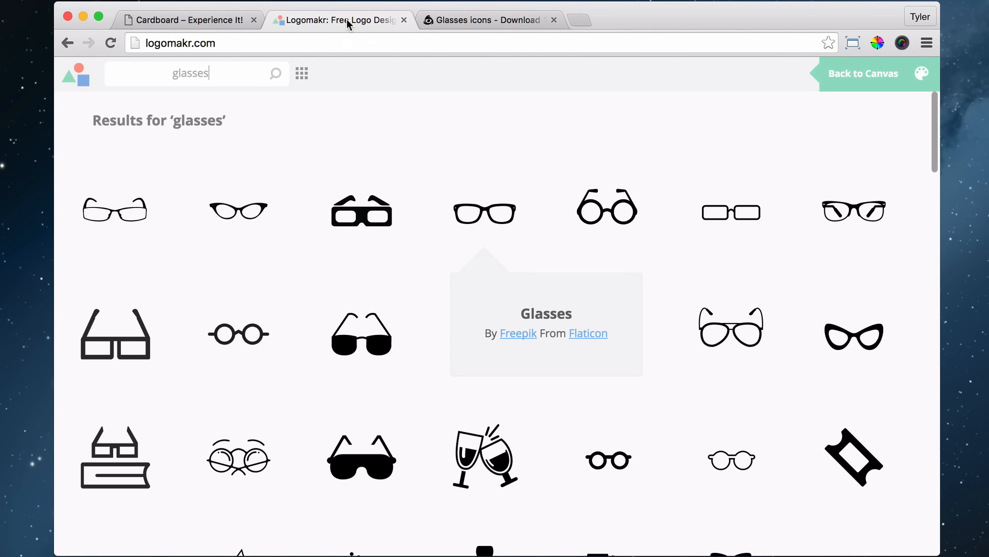
Drop the downloaded glasses SVG onto the Logomakr canvas and enlarge it to fill the canvas
{"action": "left_click", "coordinate": [853, 78]}
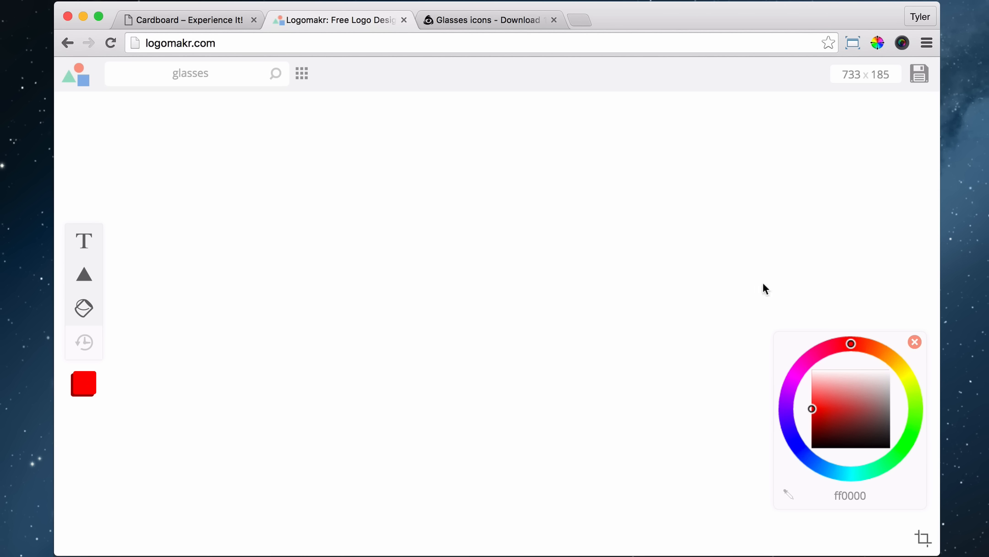
{"action": "left_click_drag", "start_coordinate": [979, 480], "coordinate": [477, 295]}
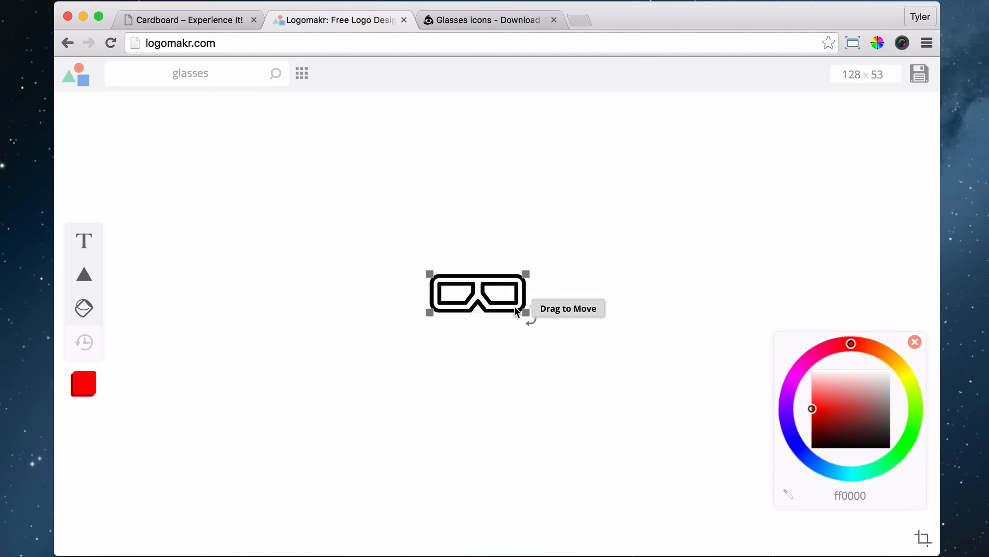
{"action": "left_click_drag", "start_coordinate": [480, 295], "coordinate": [376, 229]}
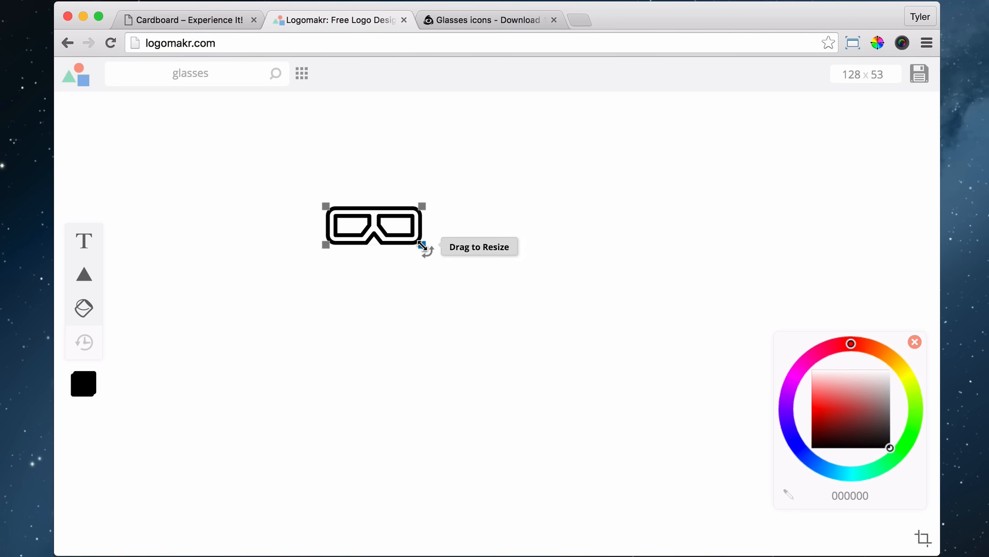
{"action": "left_click_drag", "start_coordinate": [422, 245], "coordinate": [936, 522]}
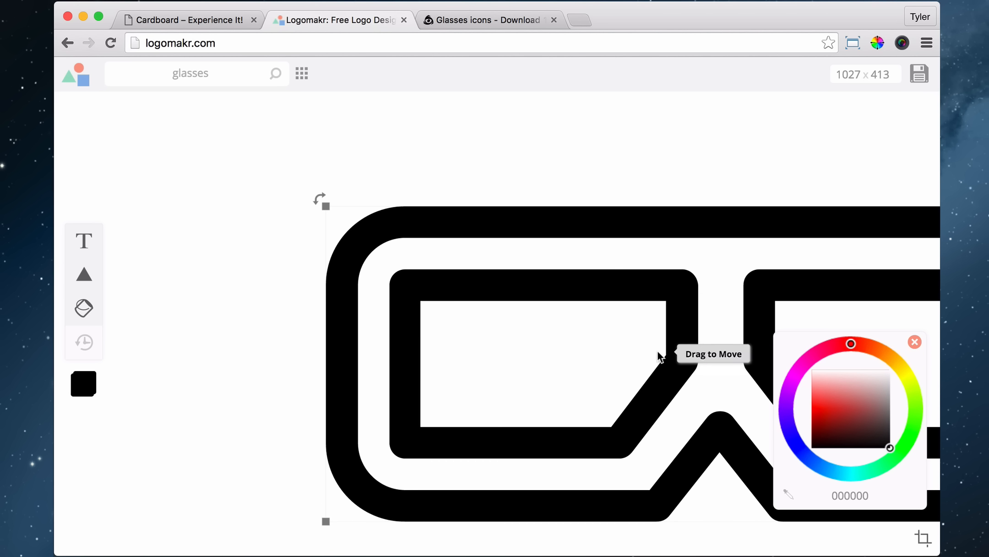
{"action": "left_click_drag", "start_coordinate": [659, 356], "coordinate": [467, 284]}
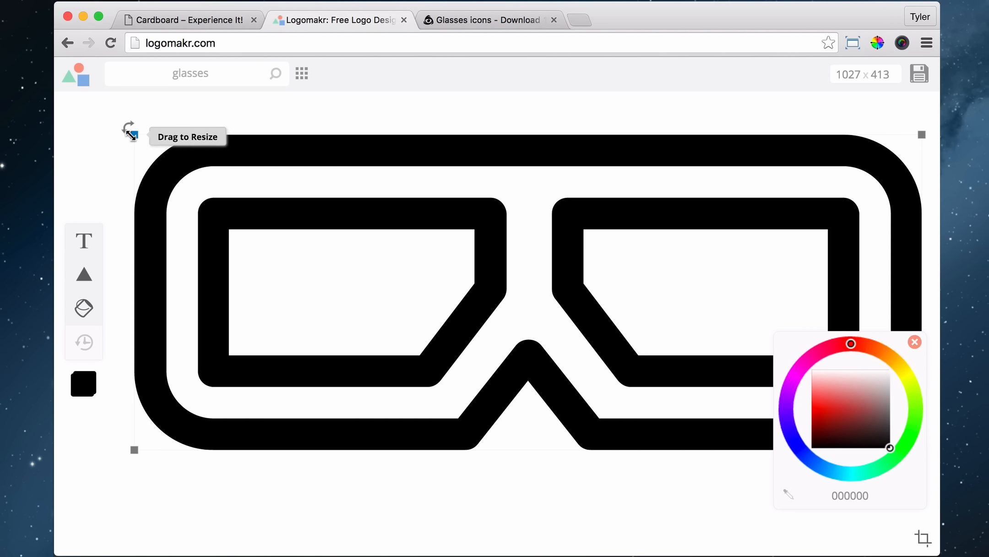
Shrink the glasses to about 276×112, position them, and pick red ec4040
{"action": "left_click_drag", "start_coordinate": [131, 134], "coordinate": [633, 334]}
{"action": "left_click_drag", "start_coordinate": [689, 367], "coordinate": [435, 258]}
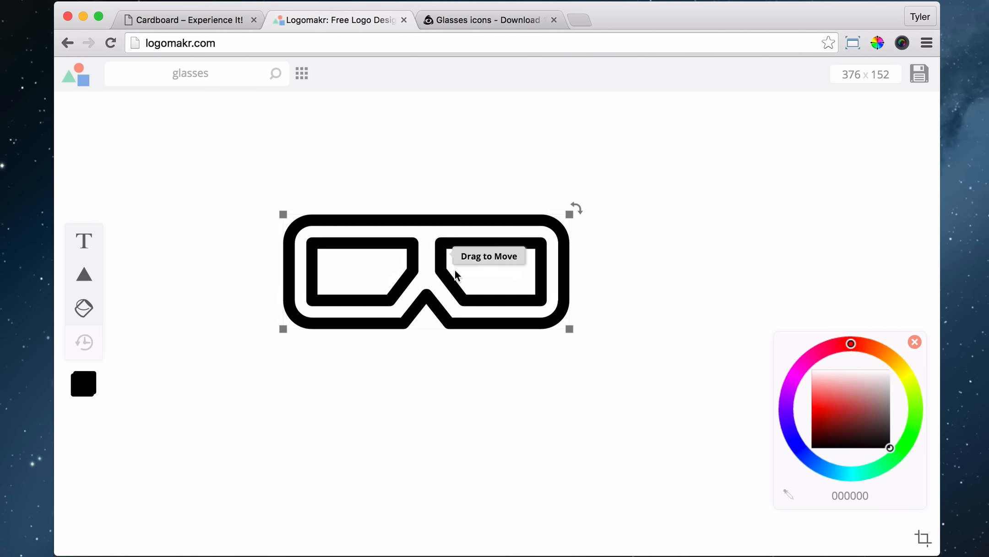
{"action": "left_click_drag", "start_coordinate": [569, 329], "coordinate": [494, 286]}
{"action": "left_click_drag", "start_coordinate": [398, 257], "coordinate": [468, 290]}
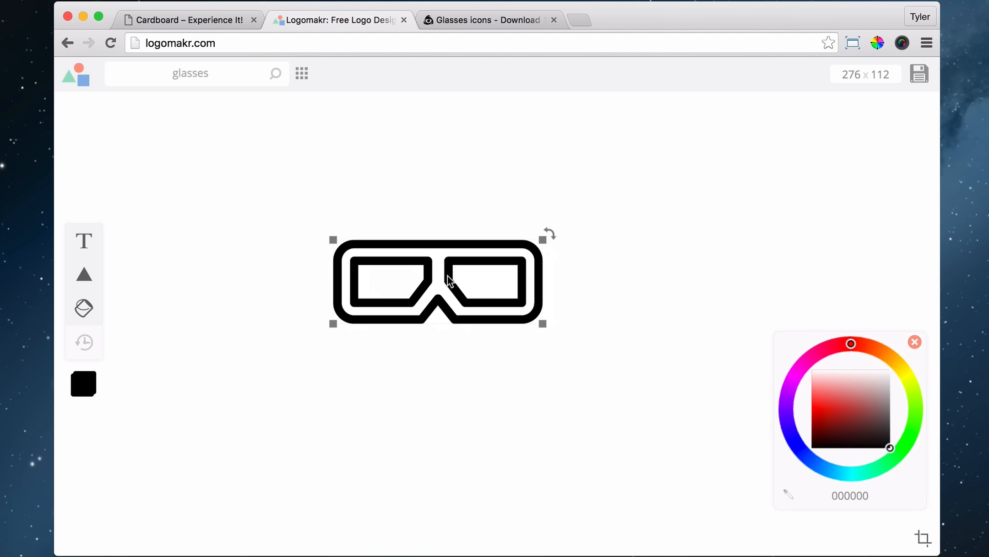
{"action": "left_click_drag", "start_coordinate": [447, 275], "coordinate": [440, 270]}
{"action": "mouse_move", "coordinate": [836, 424]}
{"action": "left_mouse_down"}
{"action": "mouse_move", "coordinate": [856, 397]}
{"action": "mouse_move", "coordinate": [825, 402]}
{"action": "left_mouse_up"}
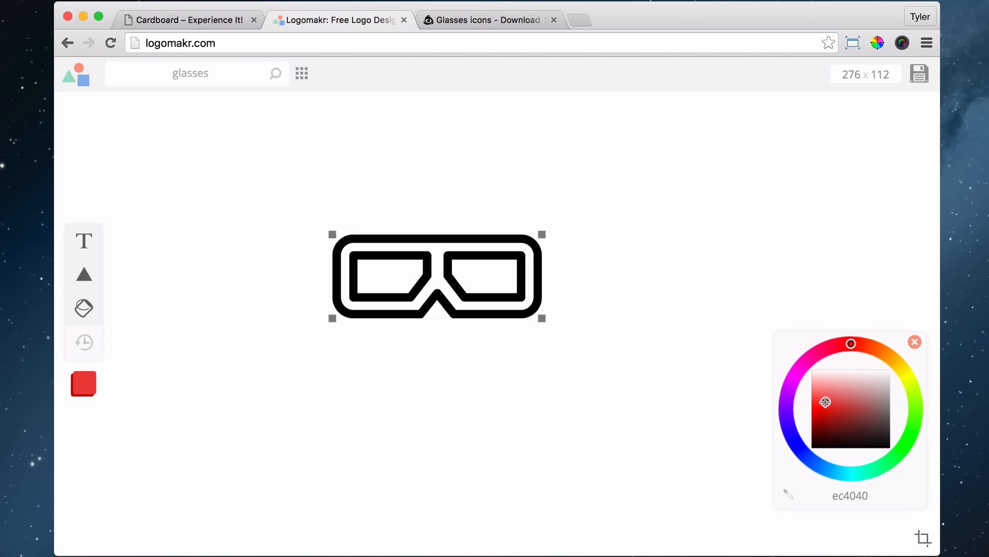
Paintbucket-fill the glasses red, then refill them dark gray 646464
{"action": "left_click", "coordinate": [84, 308]}
{"action": "left_click_drag", "start_coordinate": [608, 213], "coordinate": [261, 347]}
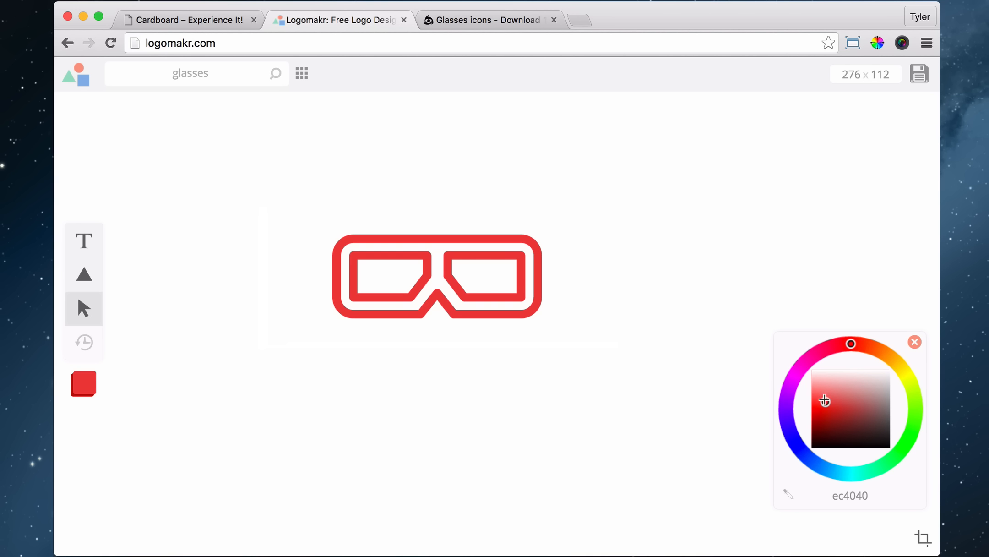
{"action": "mouse_move", "coordinate": [826, 400]}
{"action": "left_mouse_down"}
{"action": "mouse_move", "coordinate": [892, 399]}
{"action": "mouse_move", "coordinate": [898, 417]}
{"action": "left_mouse_up"}
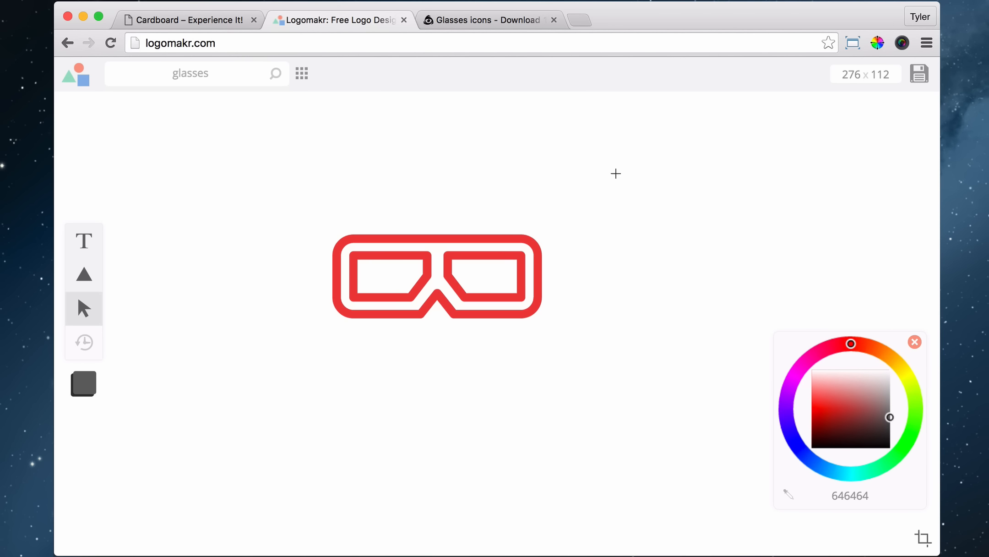
{"action": "left_click_drag", "start_coordinate": [615, 185], "coordinate": [237, 348]}
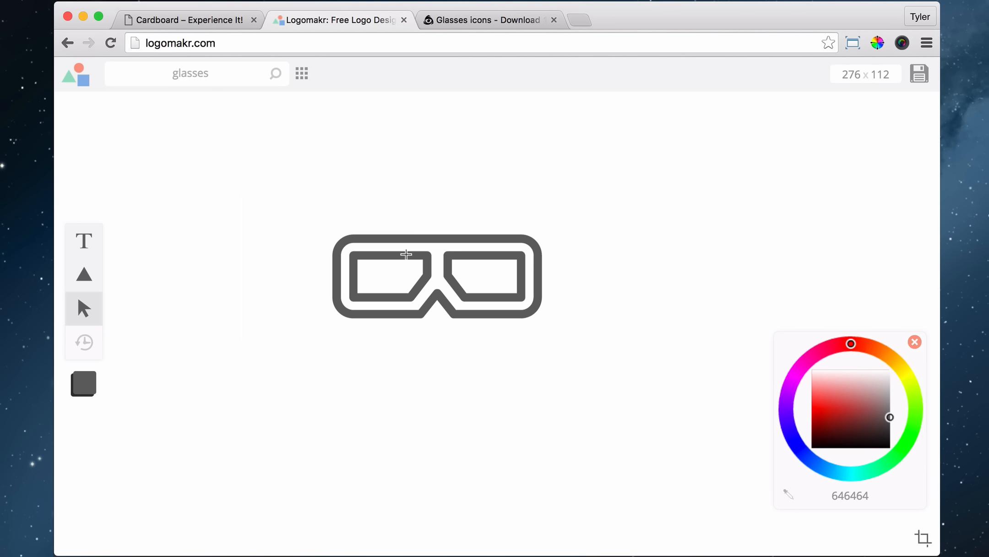
{"action": "left_click", "coordinate": [201, 18]}
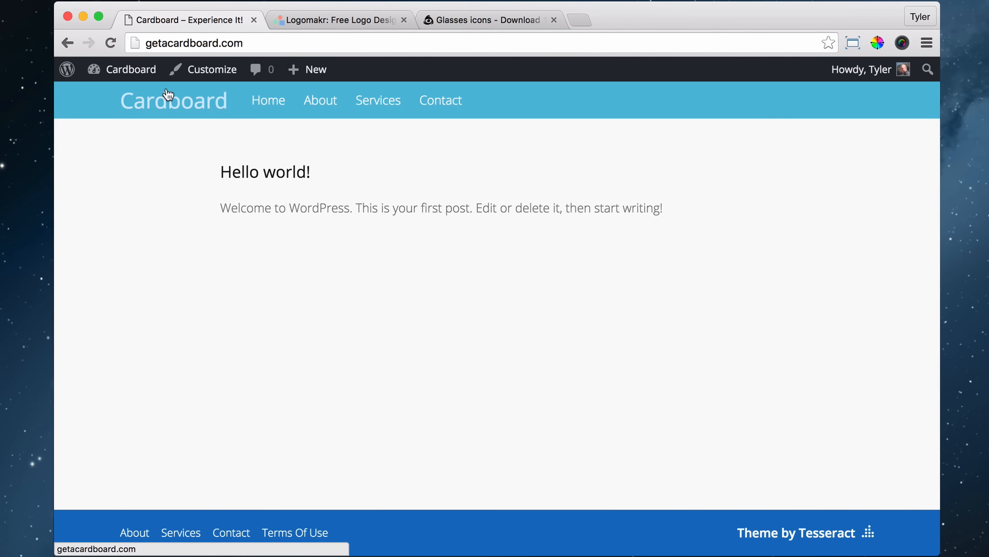
{"action": "left_click", "coordinate": [339, 20]}
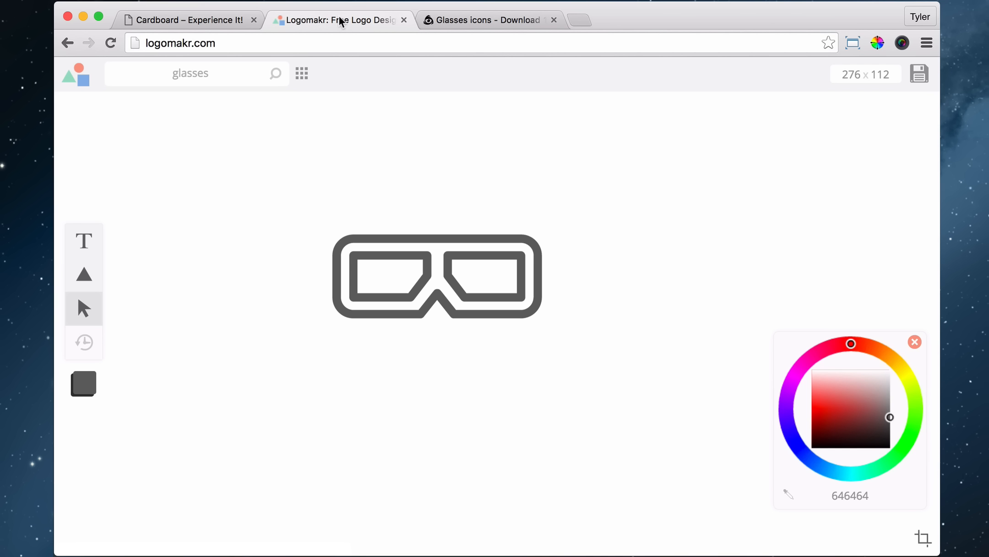
Crop the canvas to 439×178 around the gray glasses
{"action": "left_click", "coordinate": [921, 540]}
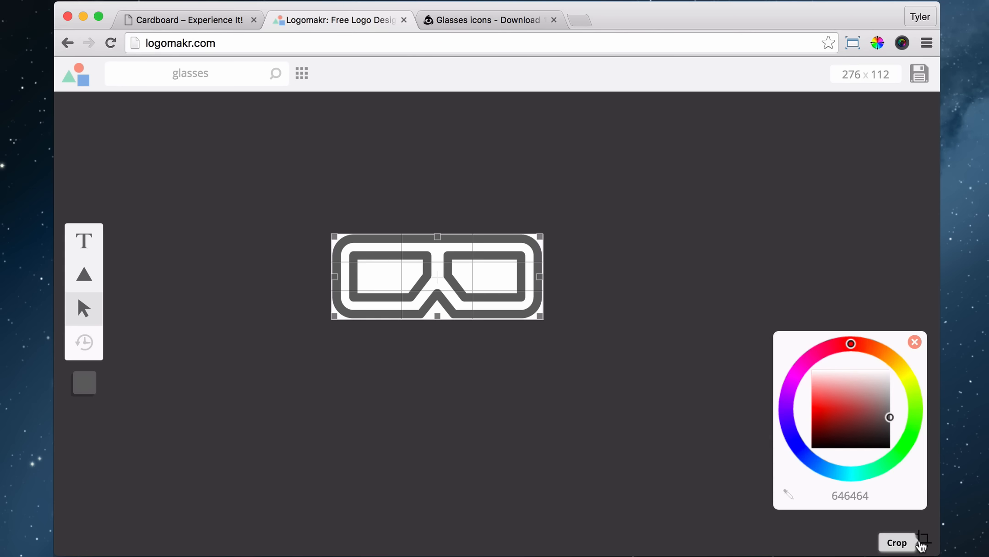
{"action": "mouse_move", "coordinate": [540, 316]}
{"action": "left_mouse_down"}
{"action": "mouse_move", "coordinate": [596, 355]}
{"action": "mouse_move", "coordinate": [536, 315]}
{"action": "left_mouse_up"}
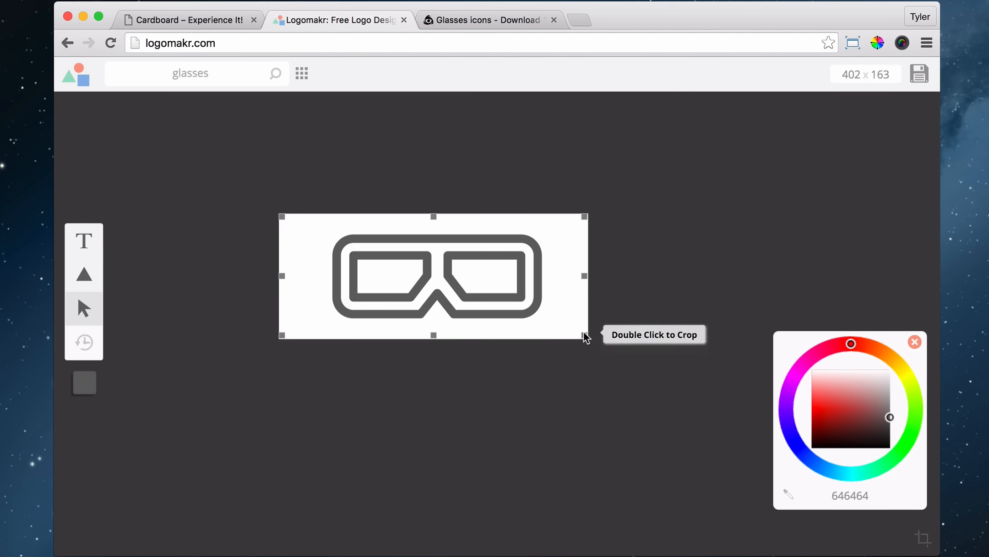
{"action": "left_click_drag", "start_coordinate": [585, 336], "coordinate": [566, 316]}
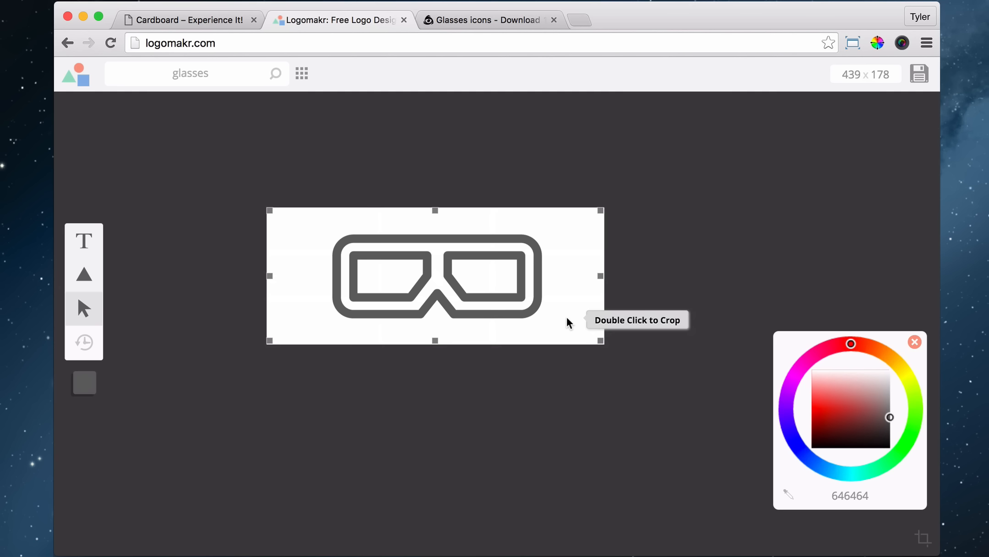
Save the logo to the Desktop as logo.png and close the Logomakr tab
{"action": "left_click", "coordinate": [918, 75]}
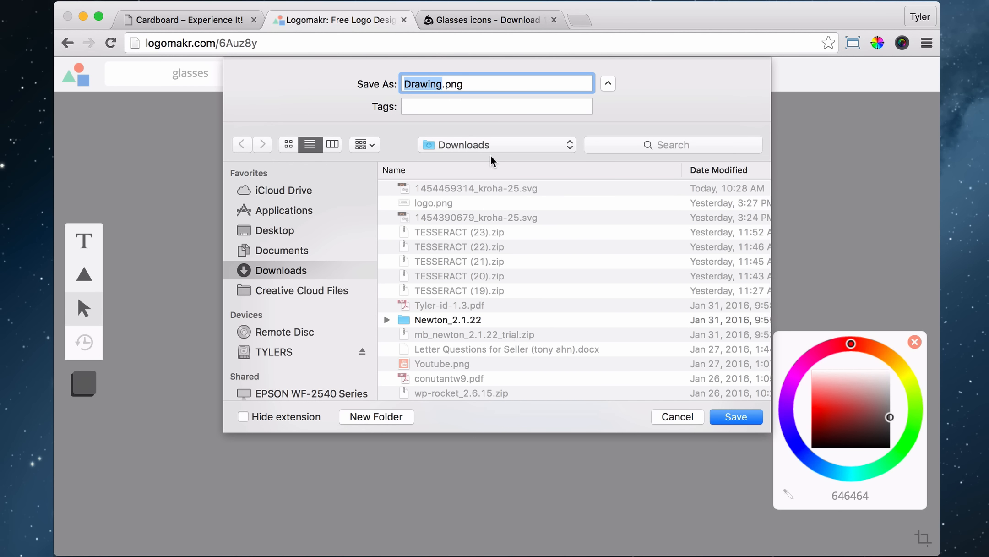
{"action": "left_click", "coordinate": [278, 232]}
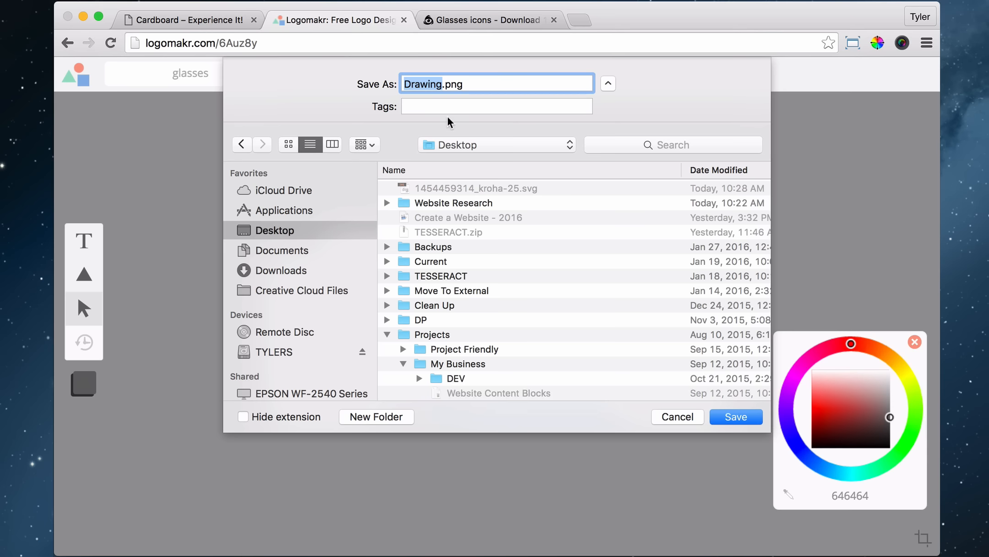
{"action": "type", "text": "logo"}
{"action": "key", "text": "Return"}
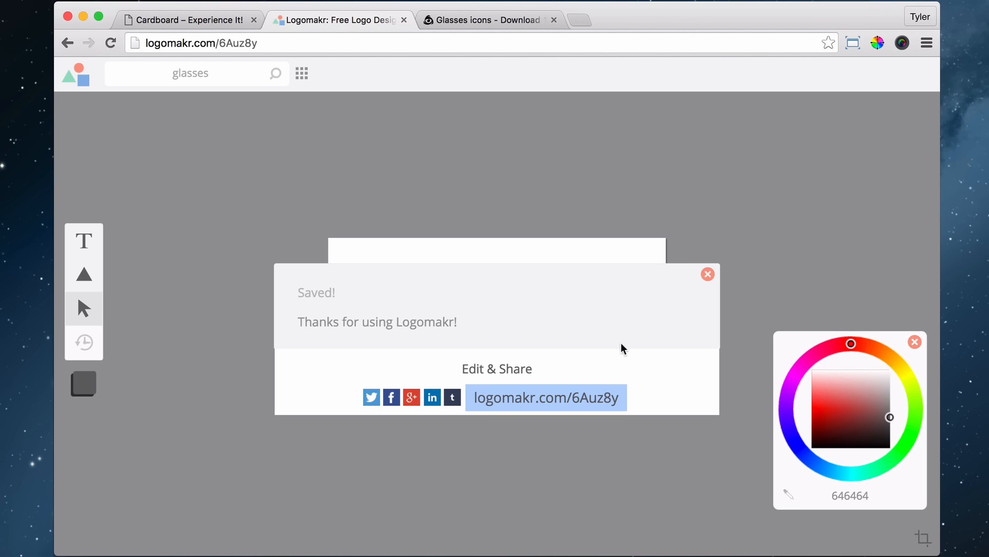
{"action": "left_click", "coordinate": [707, 274]}
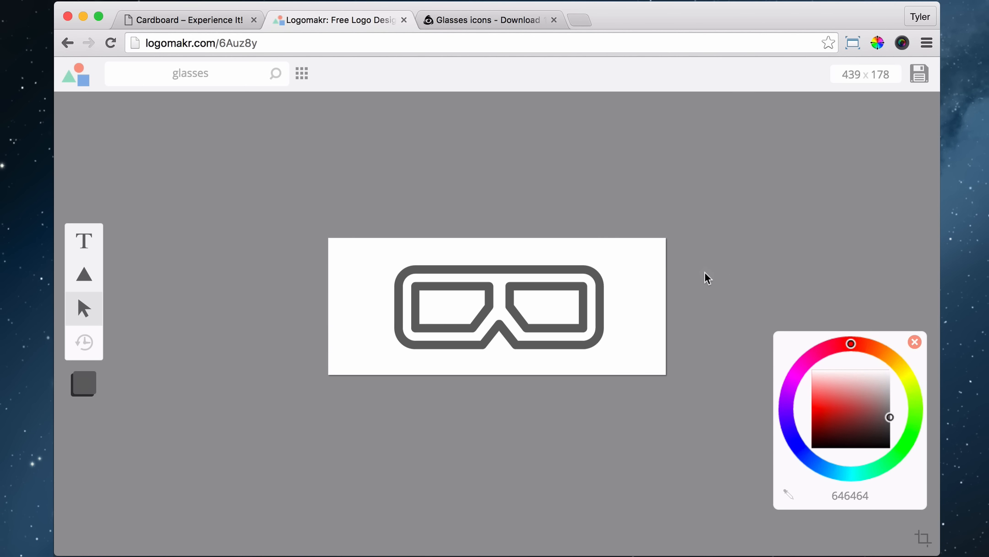
{"action": "left_click", "coordinate": [403, 19]}
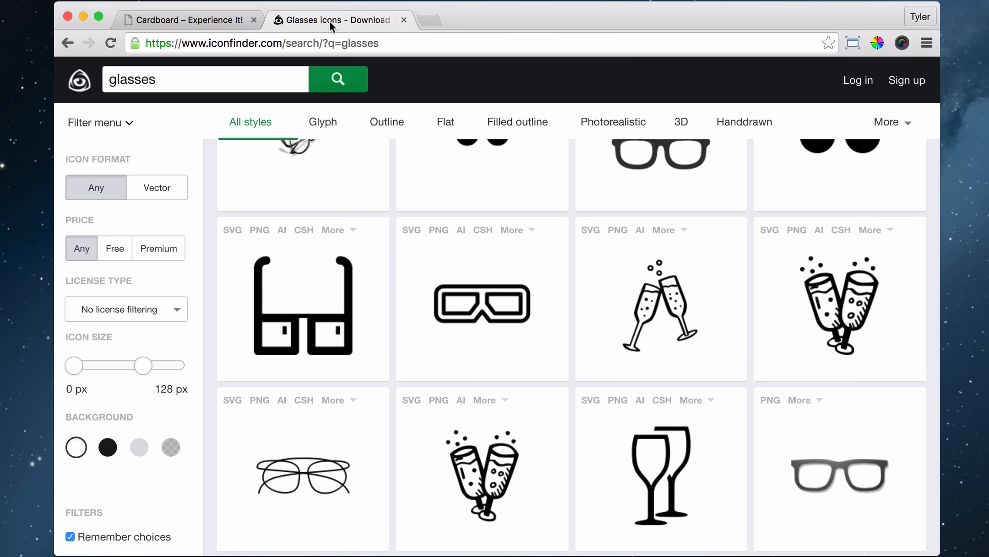
Close the Iconfinder tab and open the Customizer's Header Logo image chooser
{"action": "left_click", "coordinate": [404, 19]}
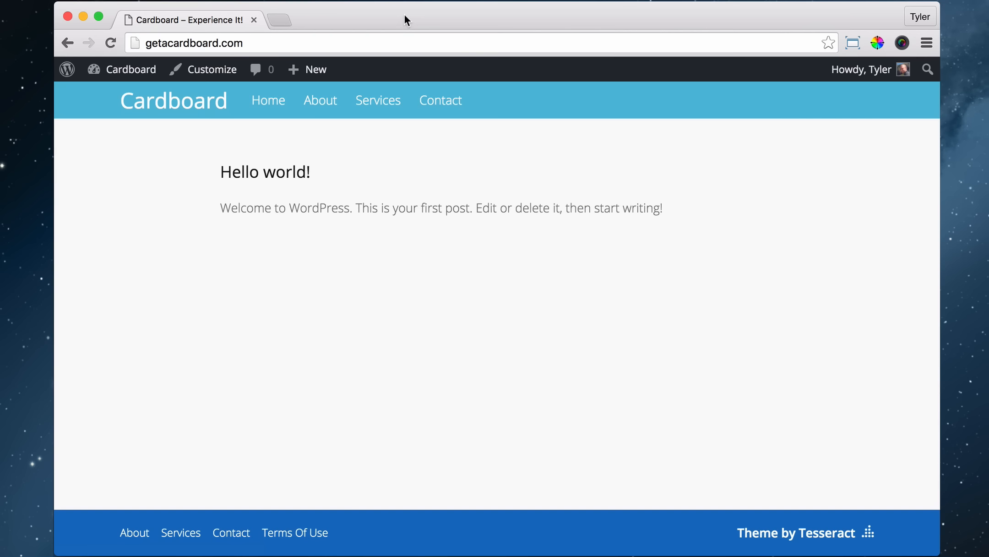
{"action": "left_click", "coordinate": [210, 78]}
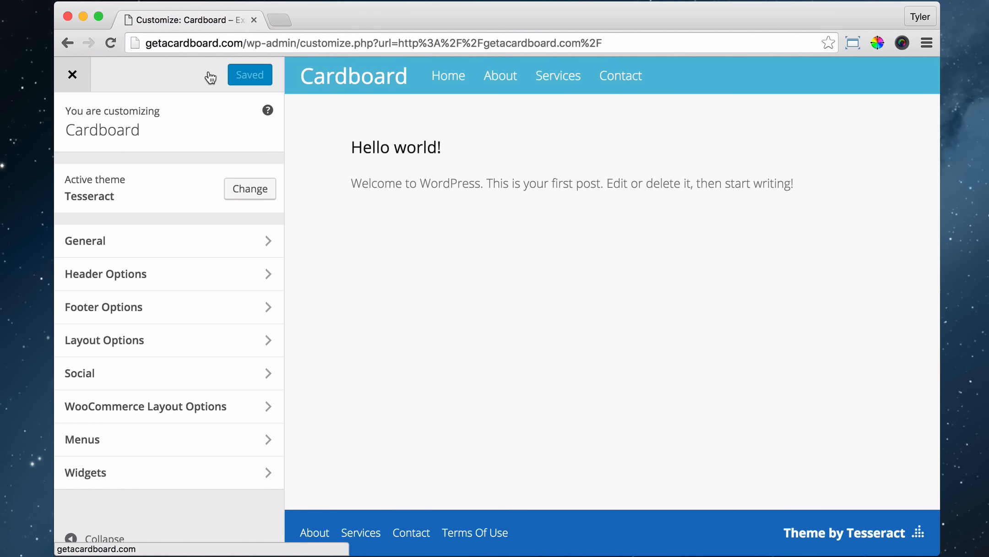
{"action": "left_click", "coordinate": [232, 278]}
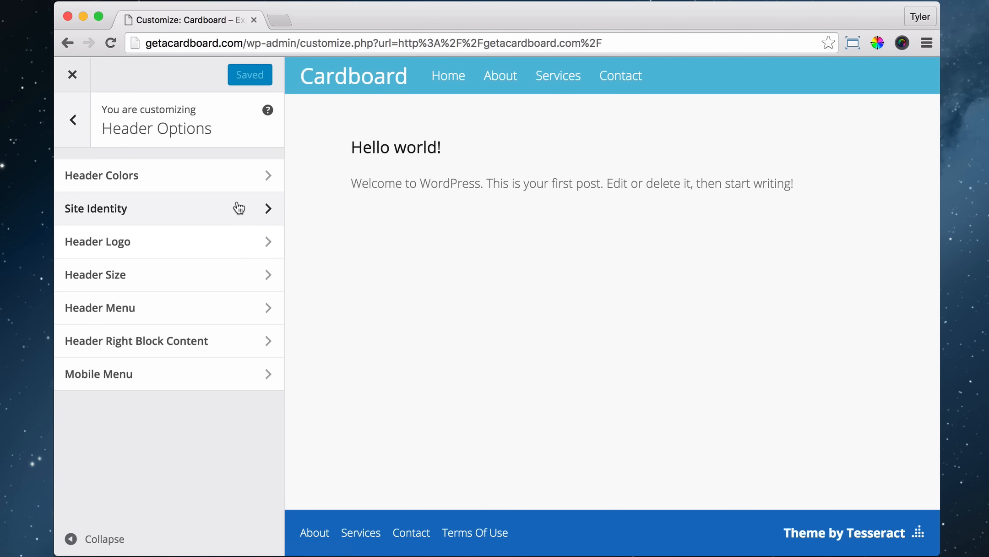
{"action": "left_click", "coordinate": [211, 245]}
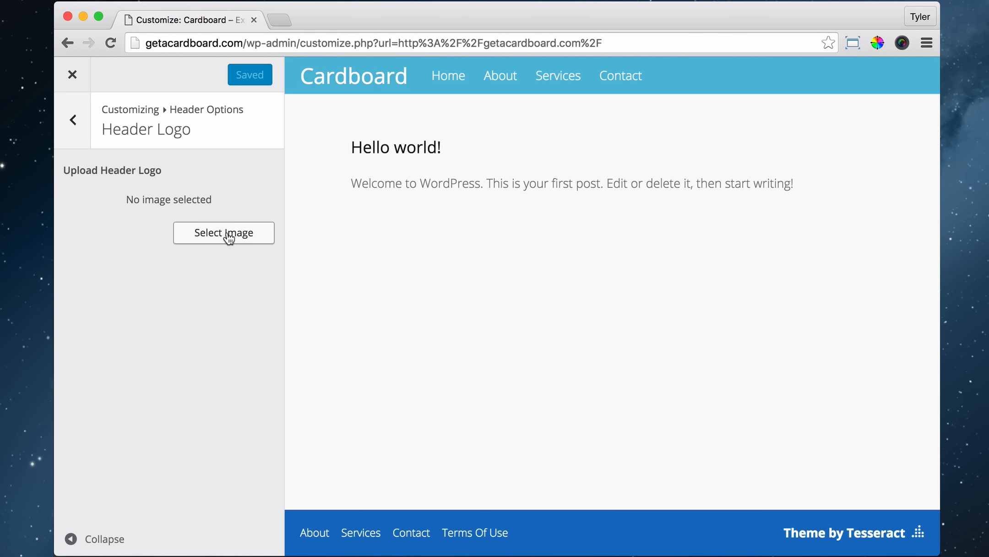
{"action": "left_click", "coordinate": [229, 237]}
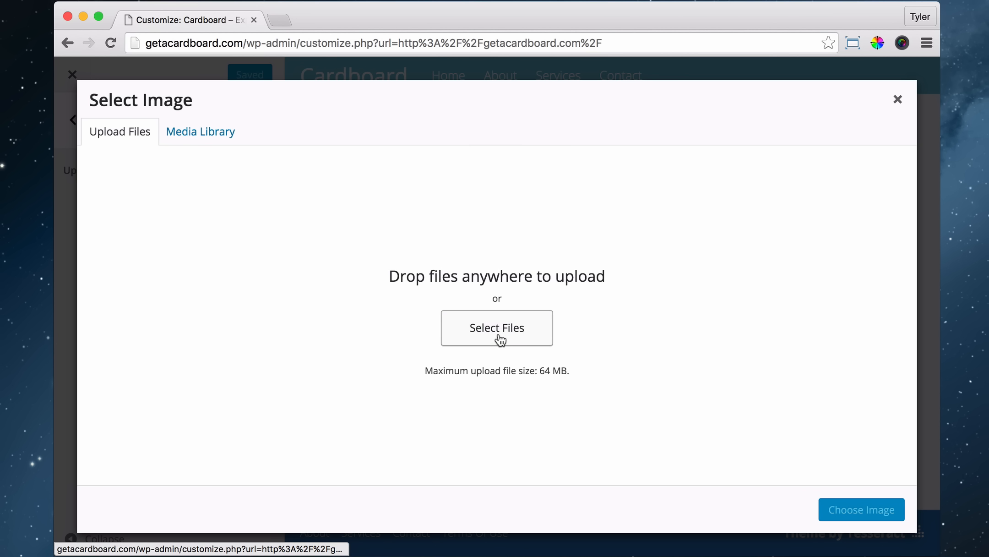
Upload logo.png from the Desktop and use it as the header logo
{"action": "left_click", "coordinate": [499, 340]}
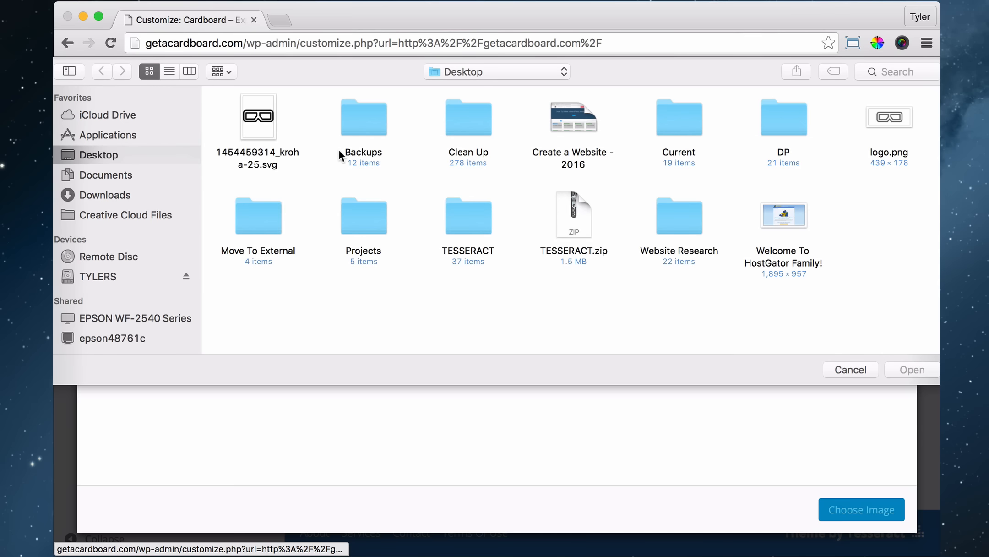
{"action": "left_click", "coordinate": [260, 118]}
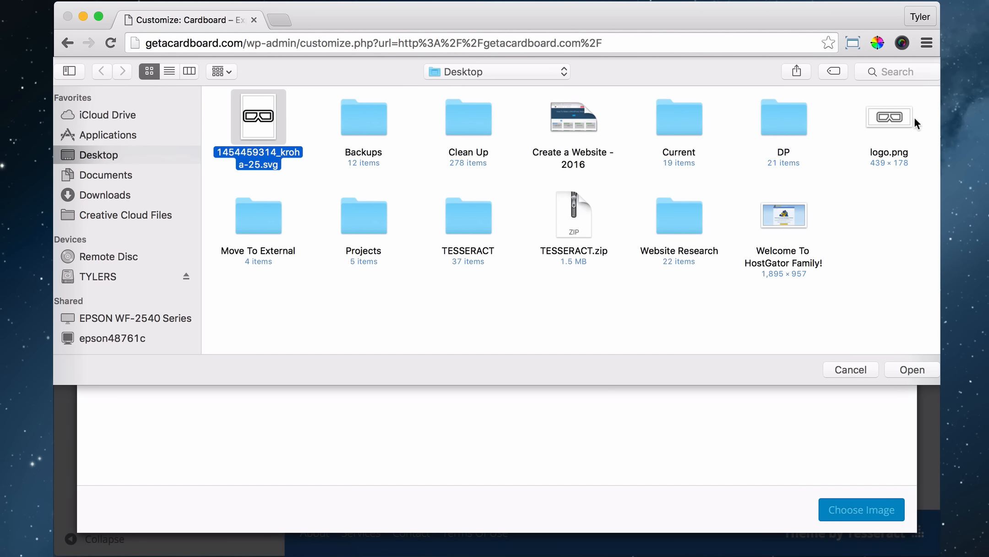
{"action": "left_click", "coordinate": [900, 122]}
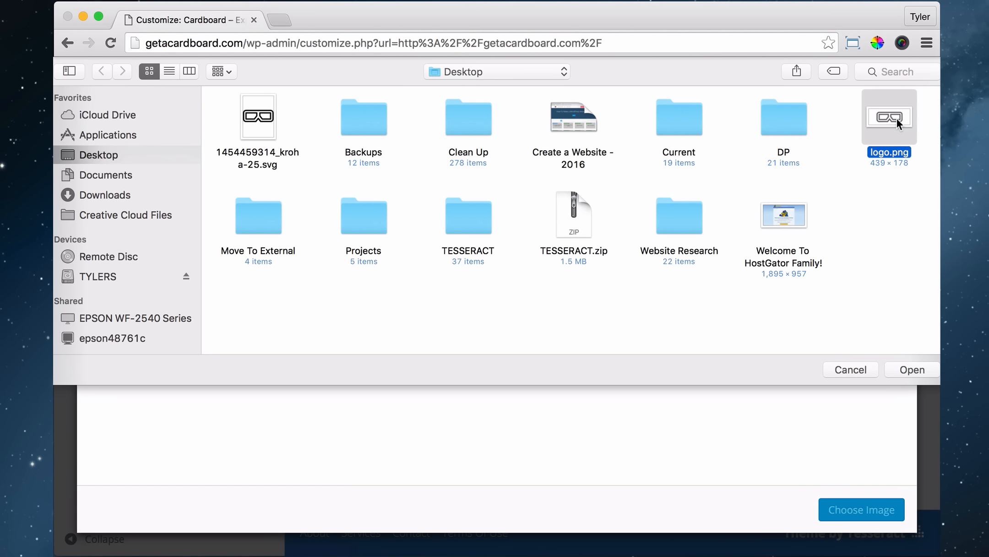
{"action": "left_click", "coordinate": [903, 195]}
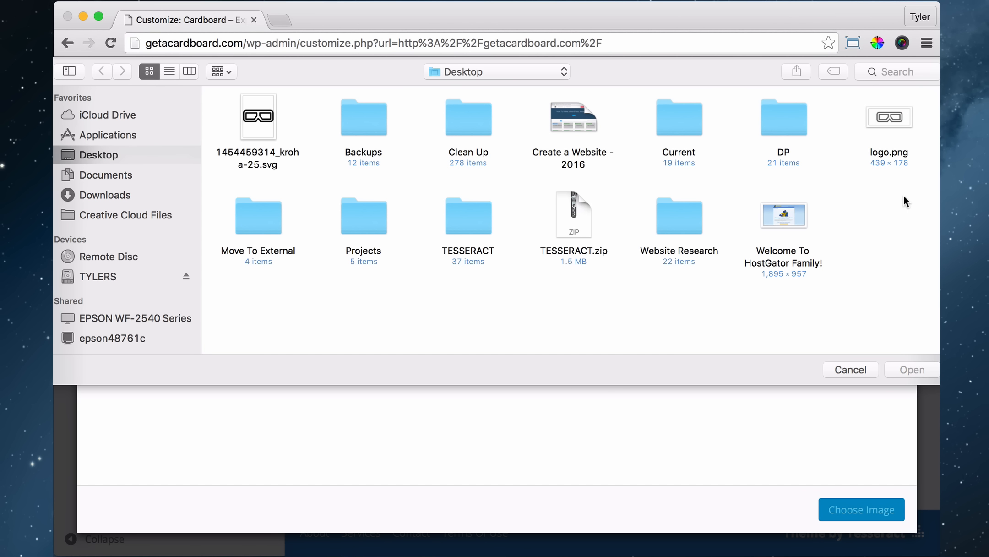
{"action": "left_click", "coordinate": [900, 127]}
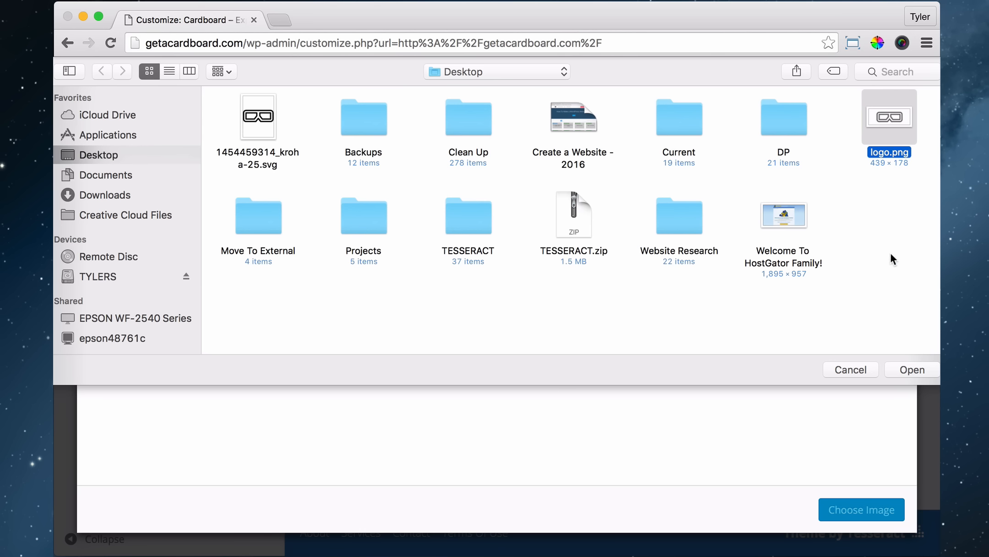
{"action": "left_click", "coordinate": [910, 369]}
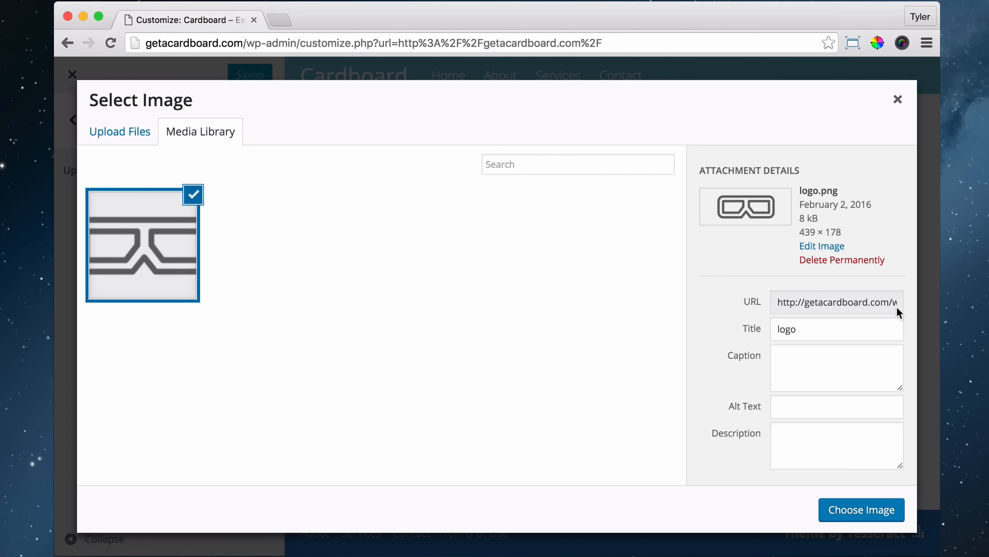
{"action": "left_click", "coordinate": [861, 510]}
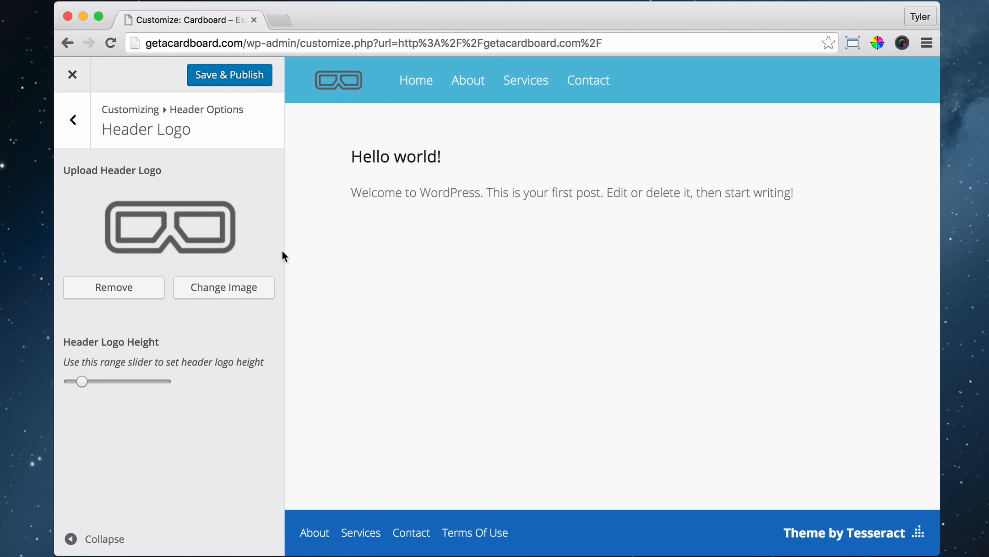
Lower the header logo height slightly, publish, then enter logomakr.com in a new tab
{"action": "mouse_move", "coordinate": [88, 377]}
{"action": "left_mouse_down"}
{"action": "mouse_move", "coordinate": [72, 382]}
{"action": "mouse_move", "coordinate": [81, 385]}
{"action": "left_mouse_up"}
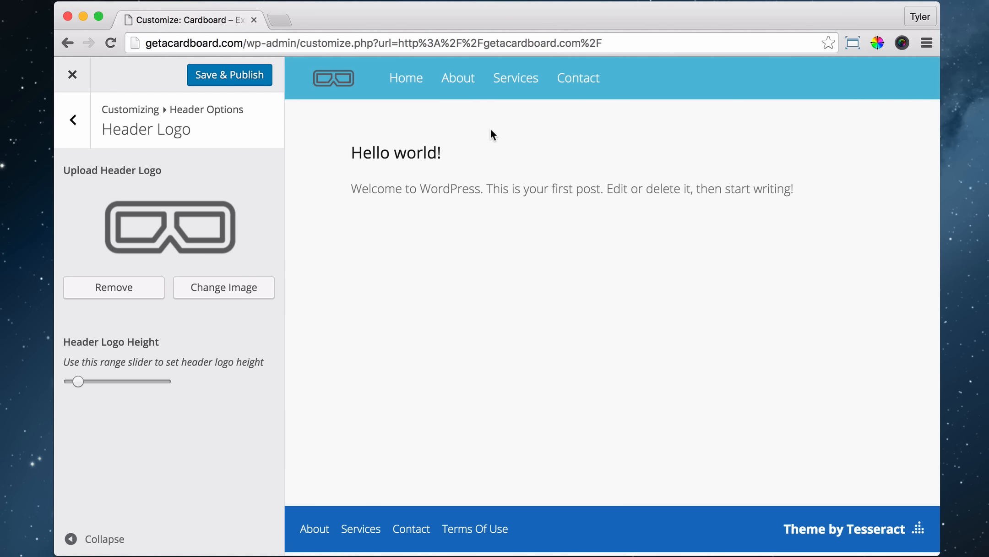
{"action": "left_click", "coordinate": [235, 81]}
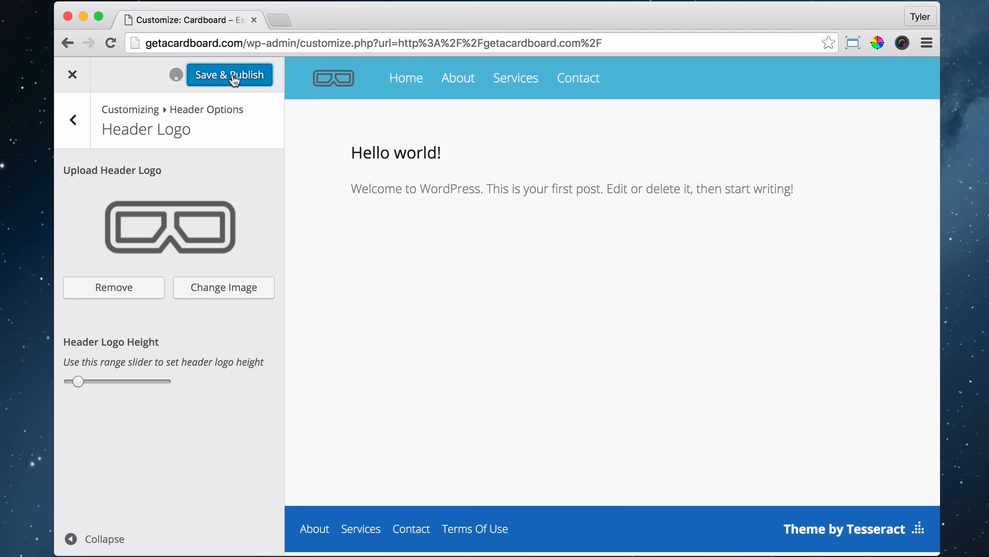
{"action": "left_click", "coordinate": [73, 77]}
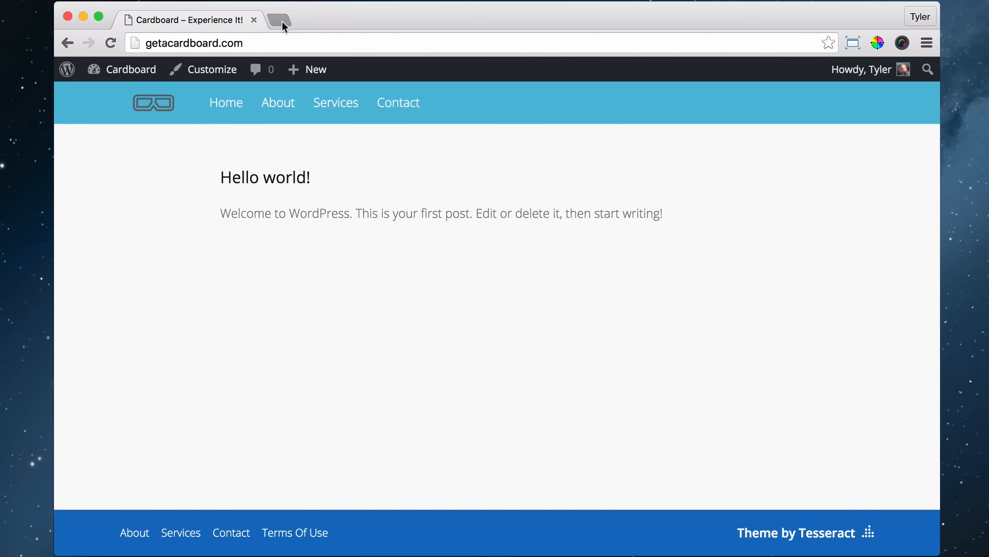
{"action": "left_click", "coordinate": [280, 20]}
{"action": "type", "text": "logomakr.co"}
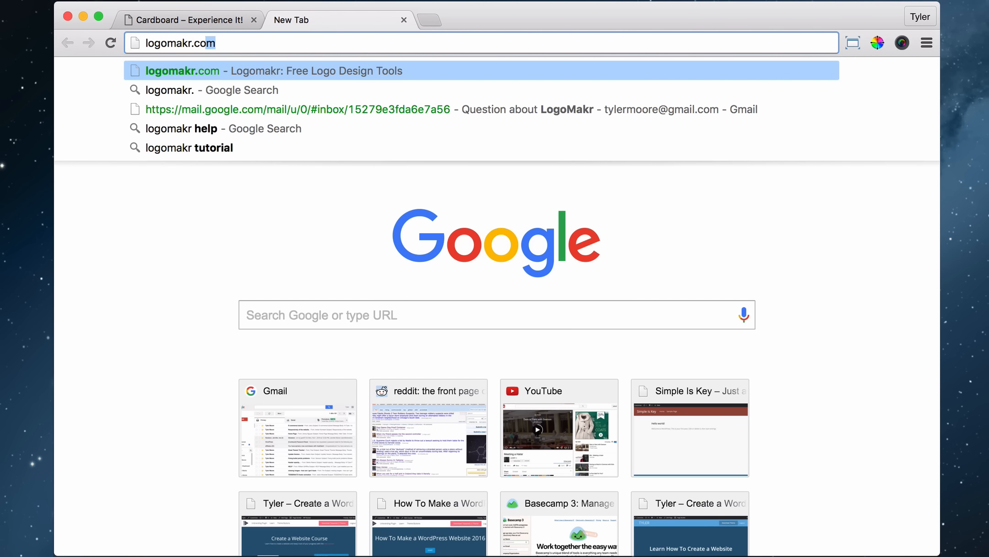
Search Logomakr for 'abstract', skip the welcome tour, and place the Random squares icon
{"action": "key", "text": "Return"}
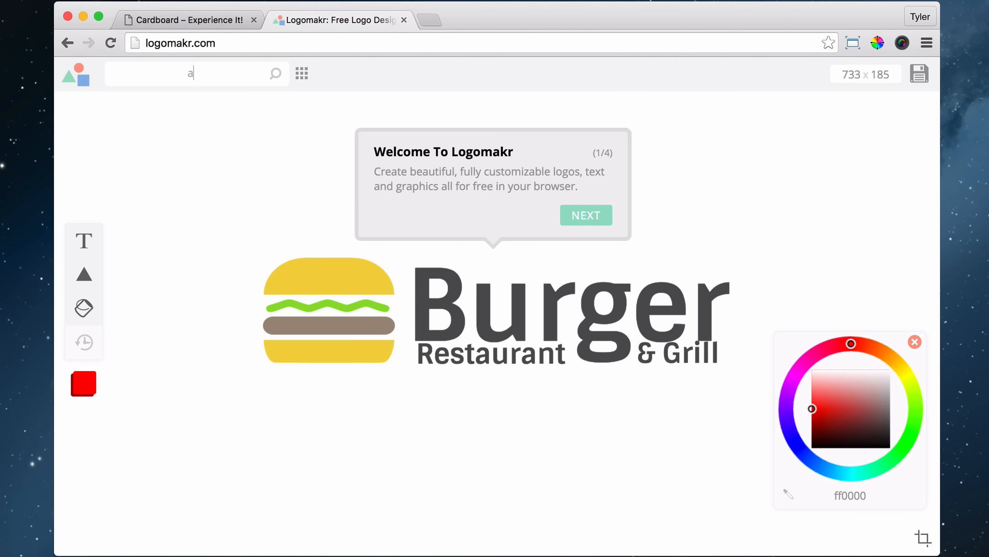
{"action": "type", "text": "abstract"}
{"action": "key", "text": "Return"}
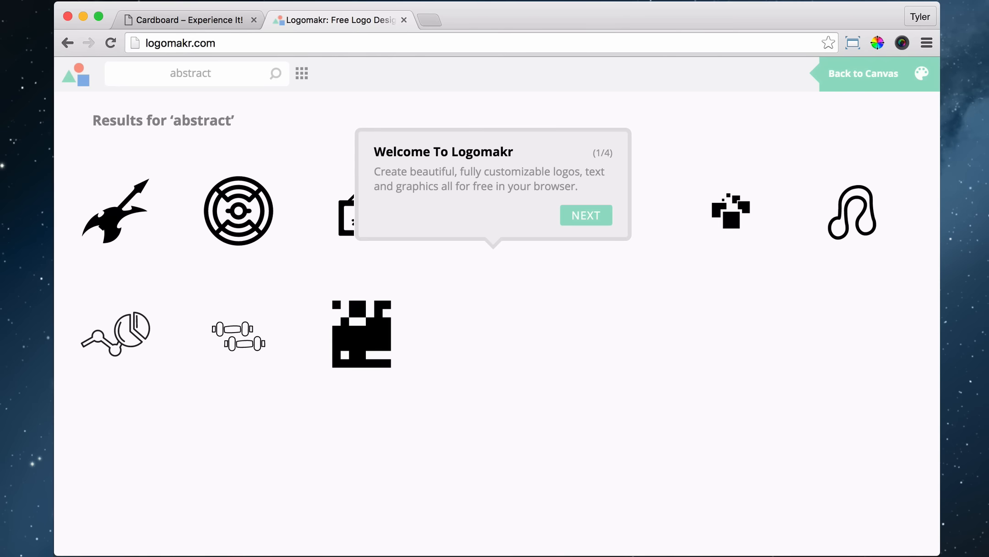
{"action": "left_click", "coordinate": [576, 218]}
{"action": "left_click", "coordinate": [426, 198]}
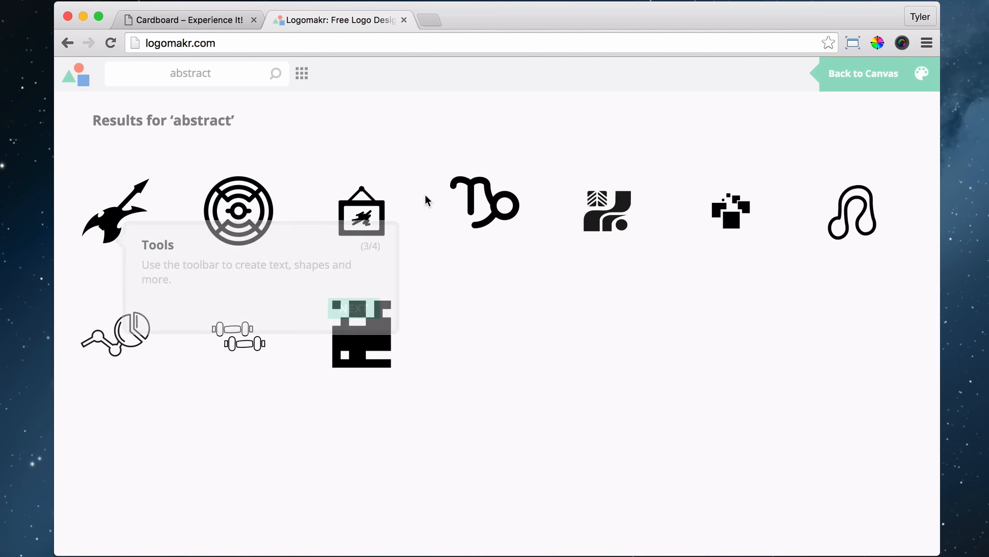
{"action": "left_click", "coordinate": [351, 308]}
{"action": "left_click", "coordinate": [879, 202]}
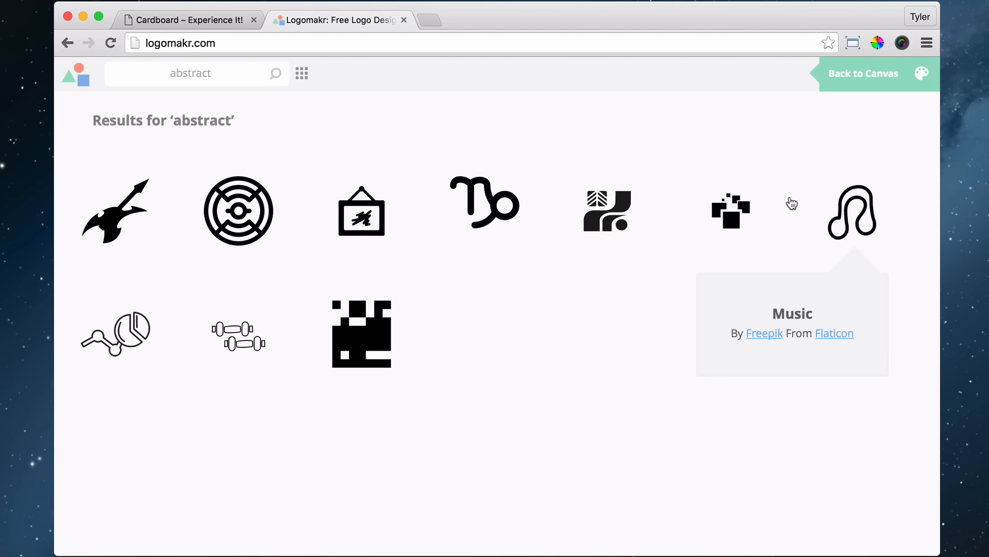
{"action": "left_click", "coordinate": [733, 227]}
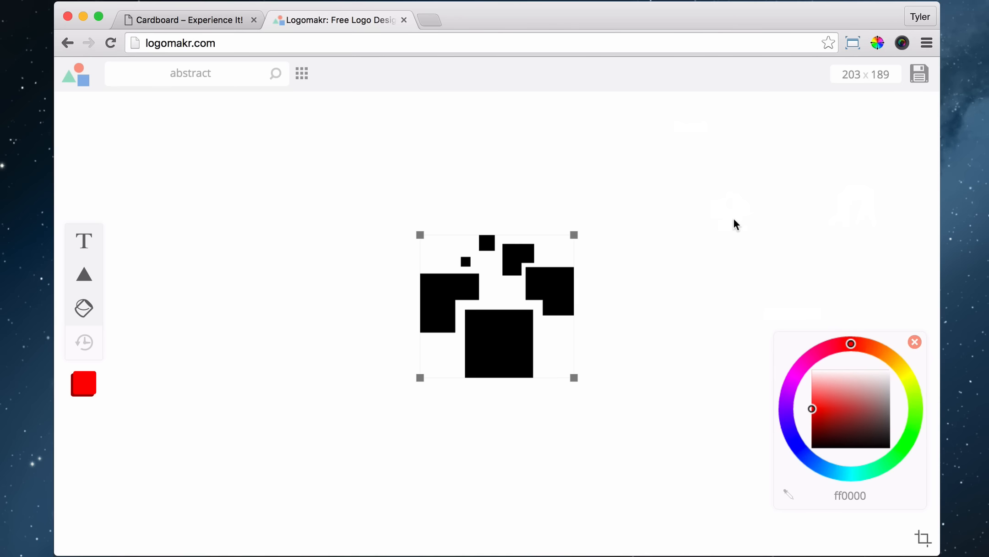
Add a large name text wordmark beside the squares icon
{"action": "left_click_drag", "start_coordinate": [547, 319], "coordinate": [343, 297]}
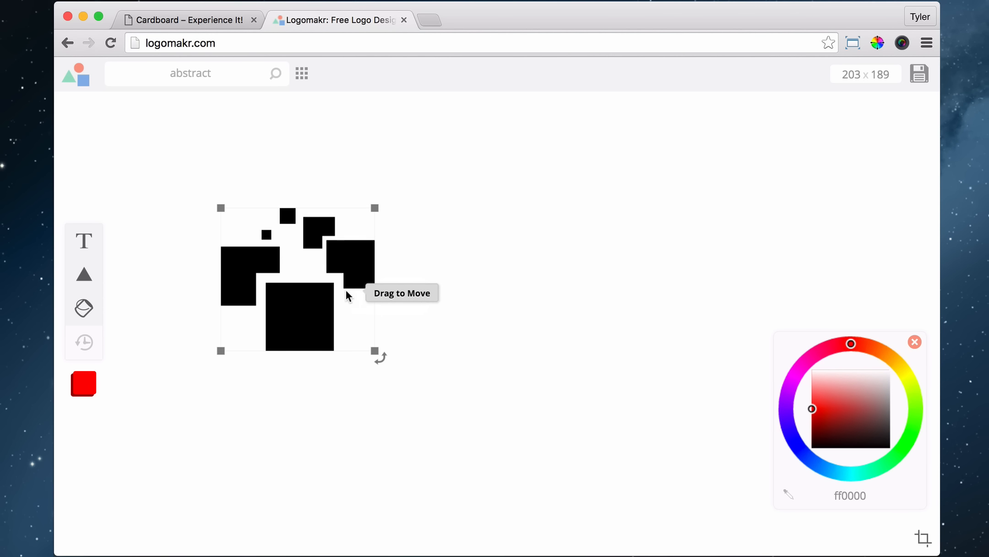
{"action": "left_click", "coordinate": [86, 239]}
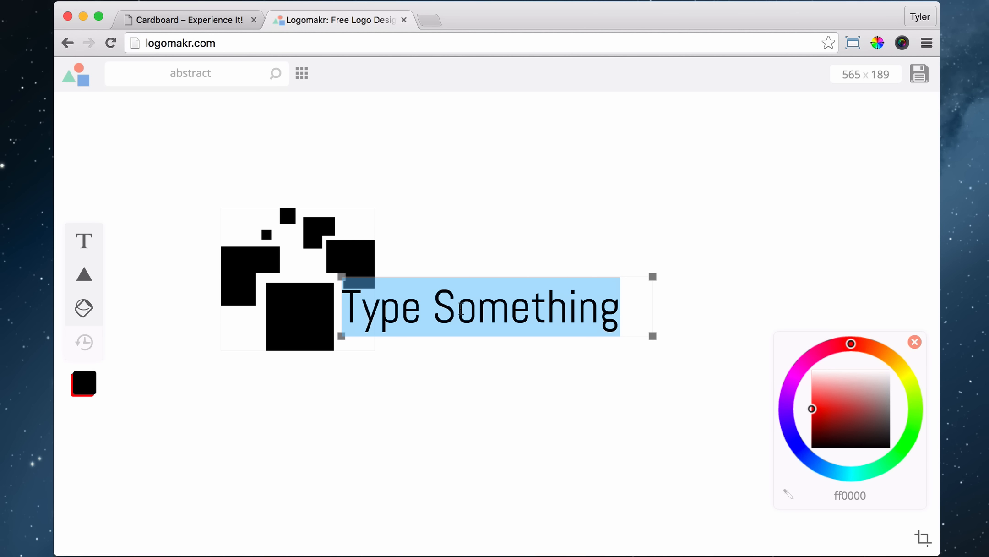
{"action": "type", "text": "TYLER"}
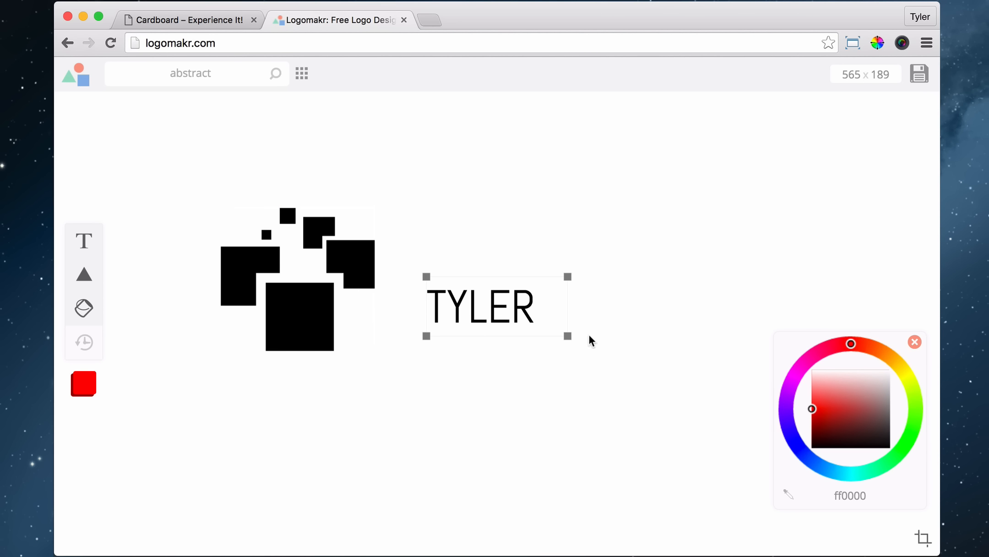
{"action": "left_click_drag", "start_coordinate": [567, 335], "coordinate": [782, 426]}
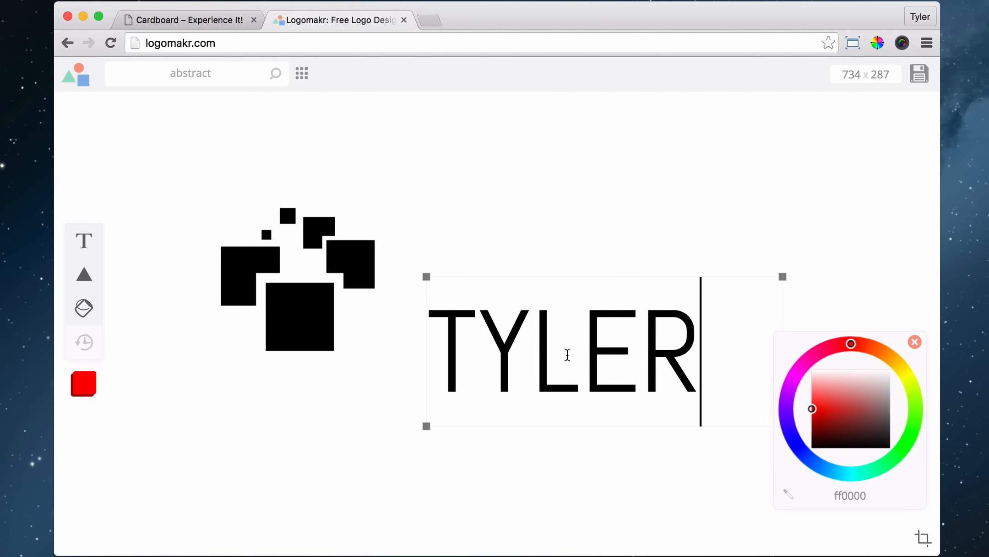
{"action": "left_click", "coordinate": [569, 226]}
{"action": "left_click_drag", "start_coordinate": [553, 379], "coordinate": [563, 320]}
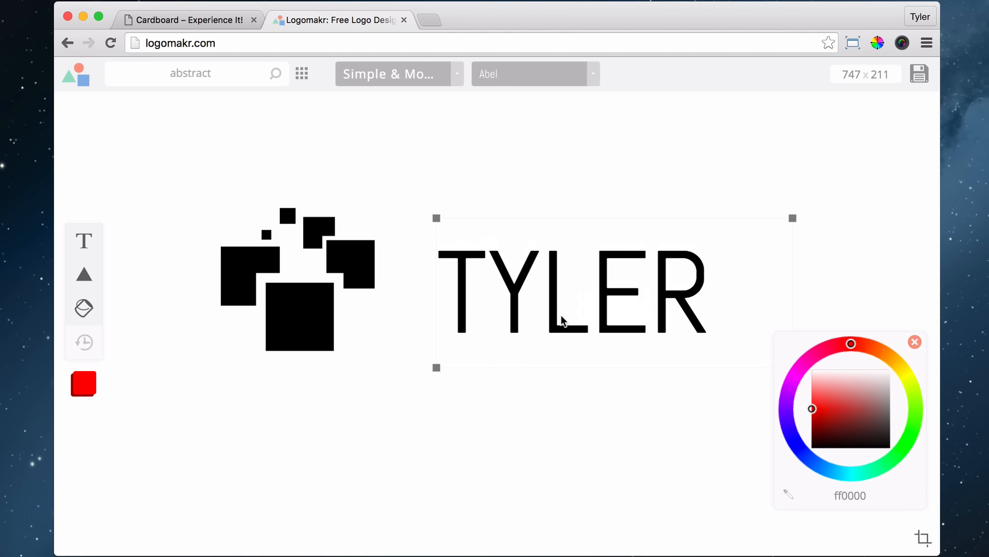
Shrink the squares icon and centre it above the name text
{"action": "left_click", "coordinate": [316, 302]}
{"action": "left_click_drag", "start_coordinate": [375, 349], "coordinate": [328, 307]}
{"action": "left_click_drag", "start_coordinate": [282, 266], "coordinate": [345, 294]}
{"action": "left_click", "coordinate": [481, 420]}
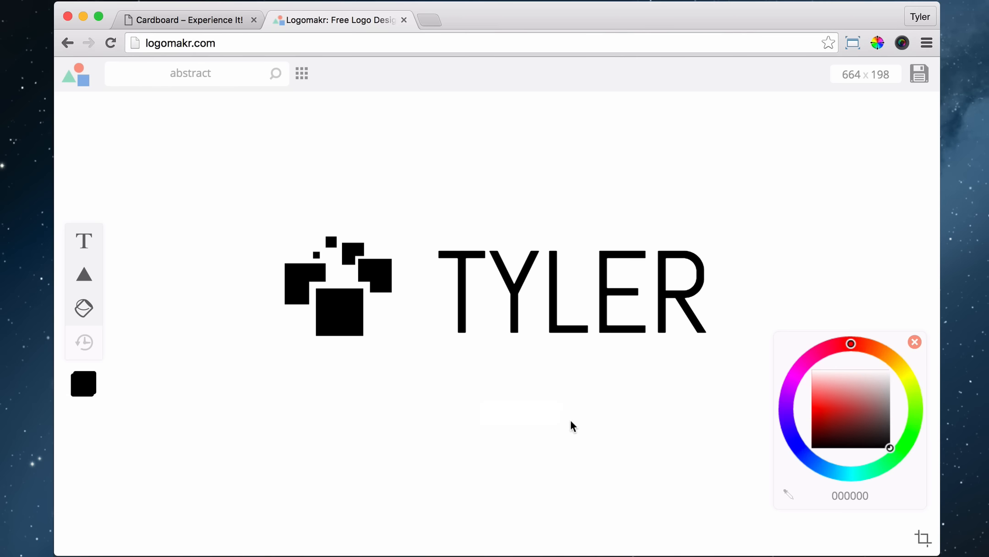
{"action": "left_click_drag", "start_coordinate": [536, 293], "coordinate": [442, 356]}
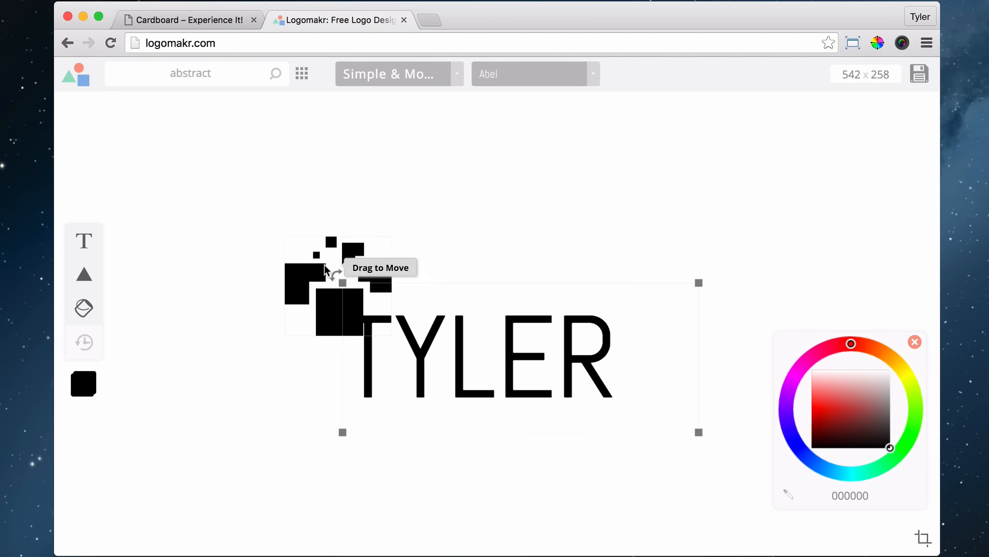
{"action": "left_click_drag", "start_coordinate": [325, 265], "coordinate": [471, 205]}
{"action": "left_click", "coordinate": [488, 353]}
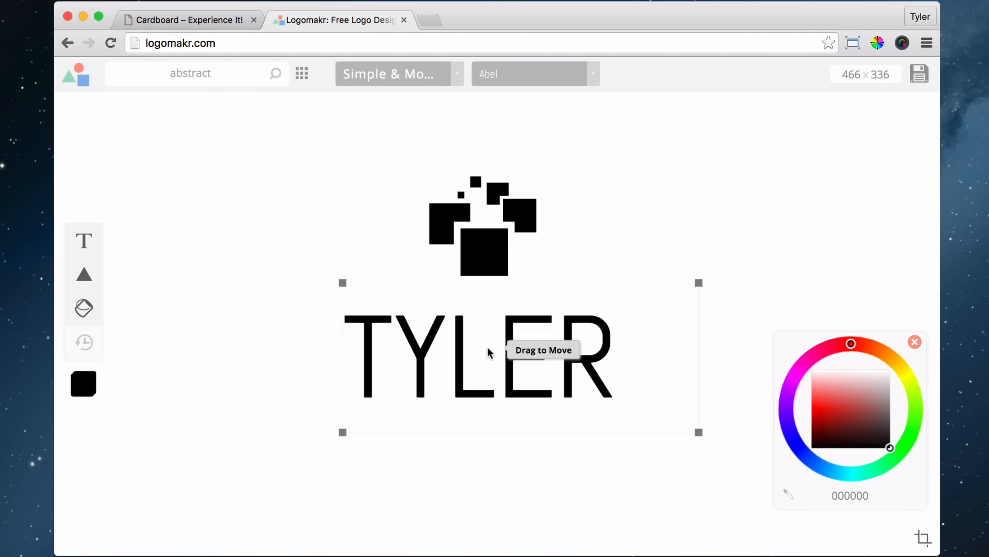
{"action": "left_click", "coordinate": [653, 221]}
Colour the icon and name text red, place the icon left of the text, and close Logomakr
{"action": "left_click", "coordinate": [84, 307]}
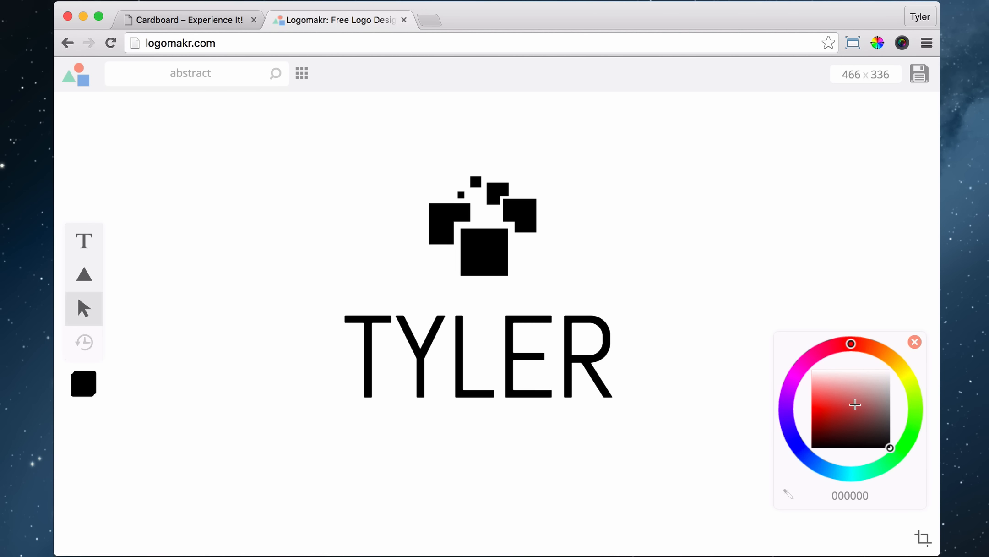
{"action": "left_click_drag", "start_coordinate": [854, 403], "coordinate": [832, 423]}
{"action": "left_click_drag", "start_coordinate": [579, 187], "coordinate": [487, 239]}
{"action": "left_click", "coordinate": [85, 307]}
{"action": "left_click", "coordinate": [452, 254]}
{"action": "left_click", "coordinate": [809, 408]}
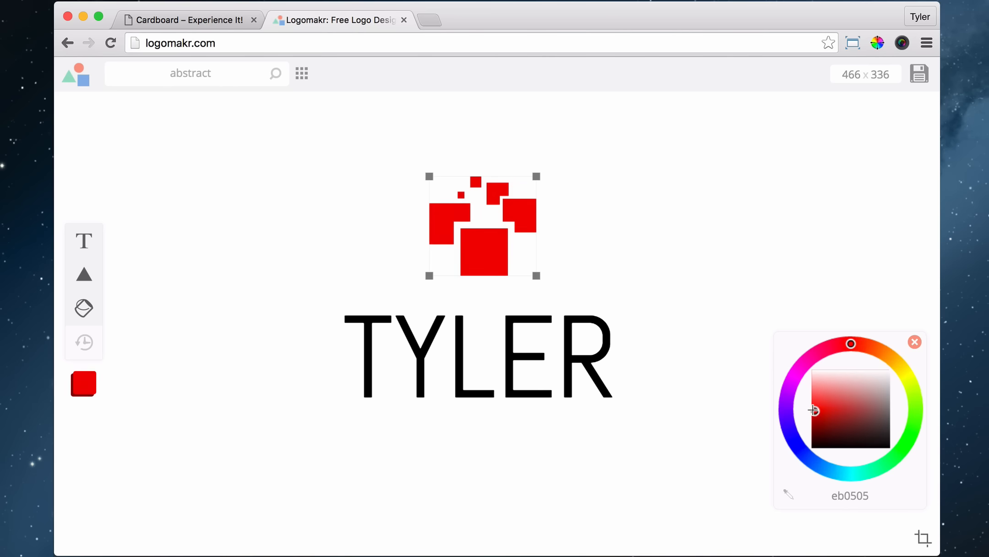
{"action": "left_click", "coordinate": [559, 359]}
{"action": "left_click", "coordinate": [811, 402]}
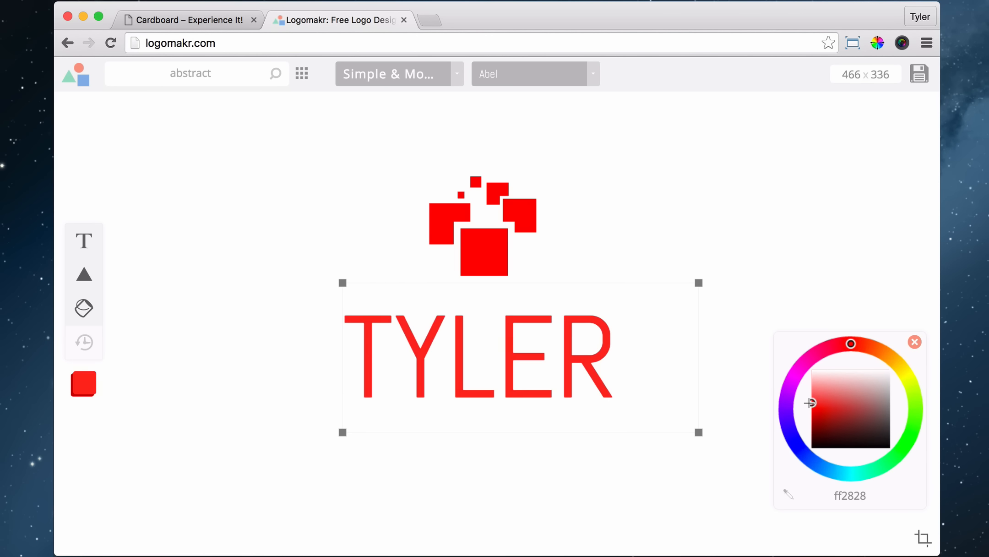
{"action": "left_click", "coordinate": [777, 259]}
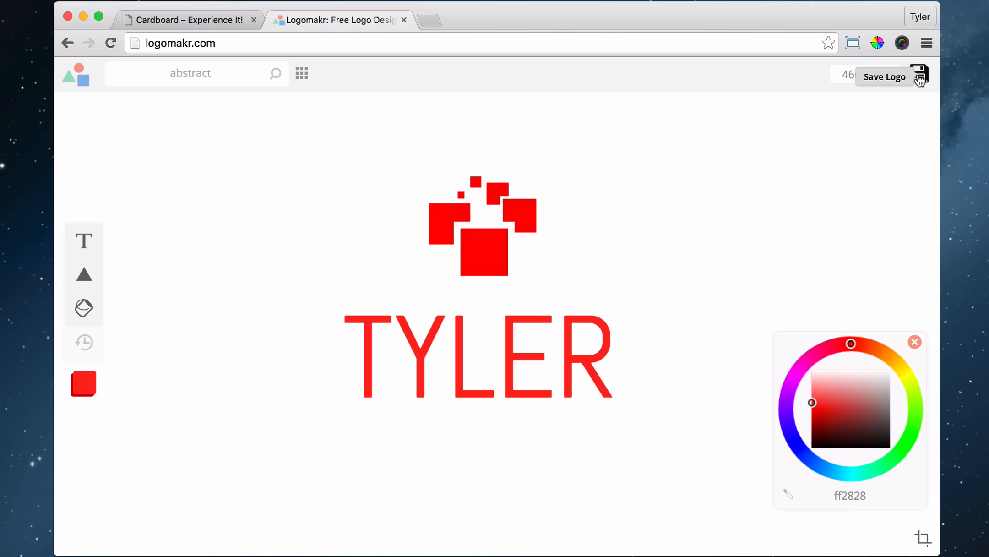
{"action": "left_click_drag", "start_coordinate": [504, 221], "coordinate": [247, 346]}
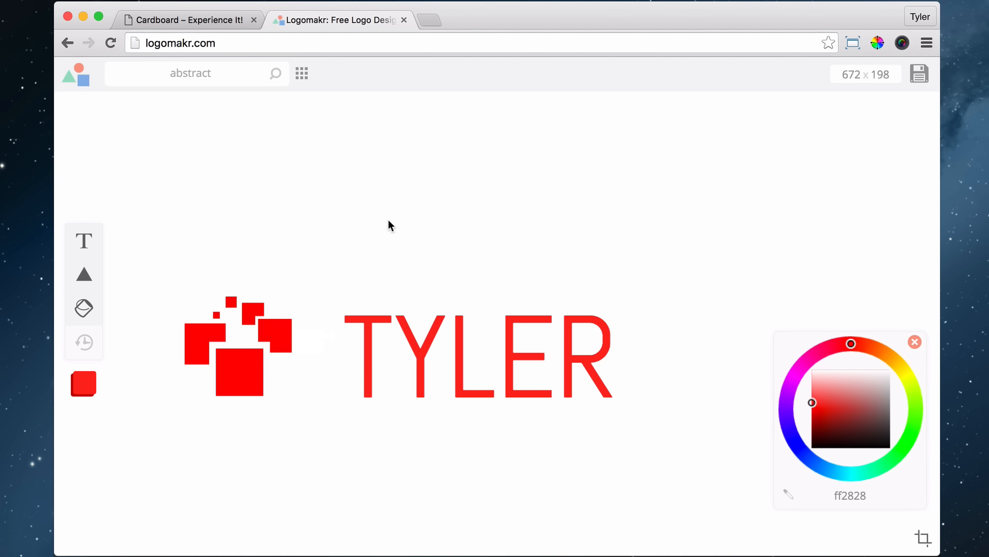
{"action": "left_click", "coordinate": [400, 19]}
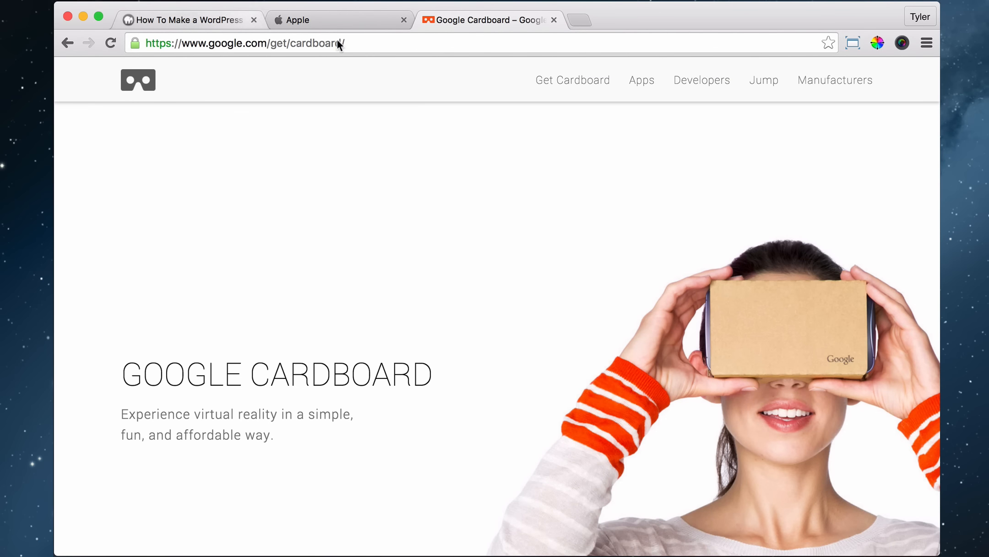
{"action": "left_click", "coordinate": [335, 20]}
{"action": "left_click", "coordinate": [178, 20]}
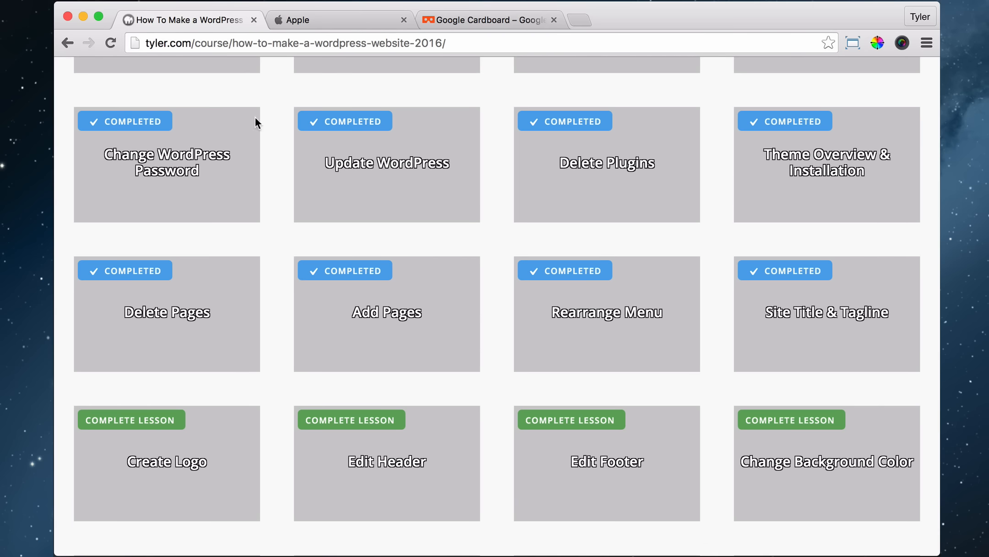
{"action": "left_click", "coordinate": [133, 421]}
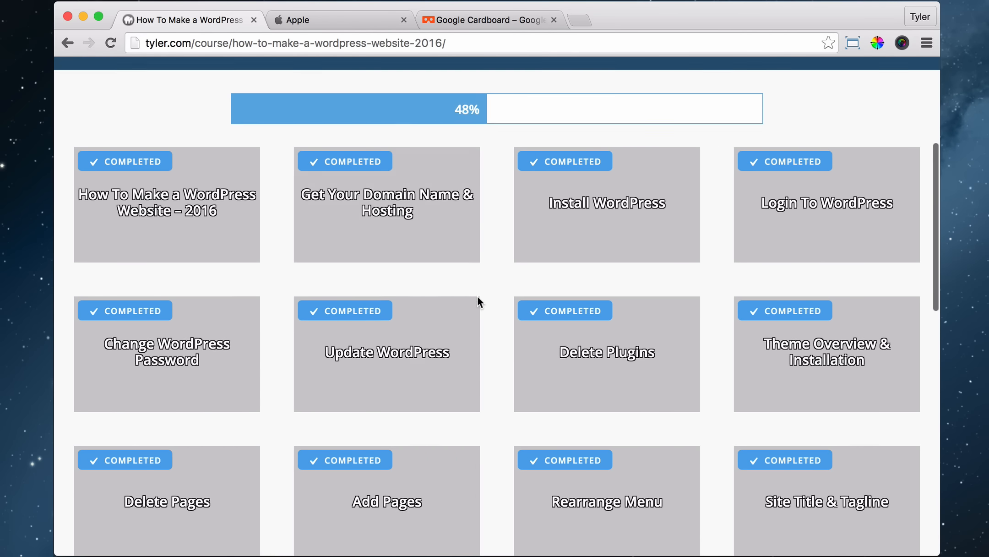
{"action": "scroll", "coordinate": [478, 295], "scroll_direction": "down", "scroll_amount": 5}
{"action": "scroll", "coordinate": [478, 296], "scroll_direction": "up", "scroll_amount": 1}
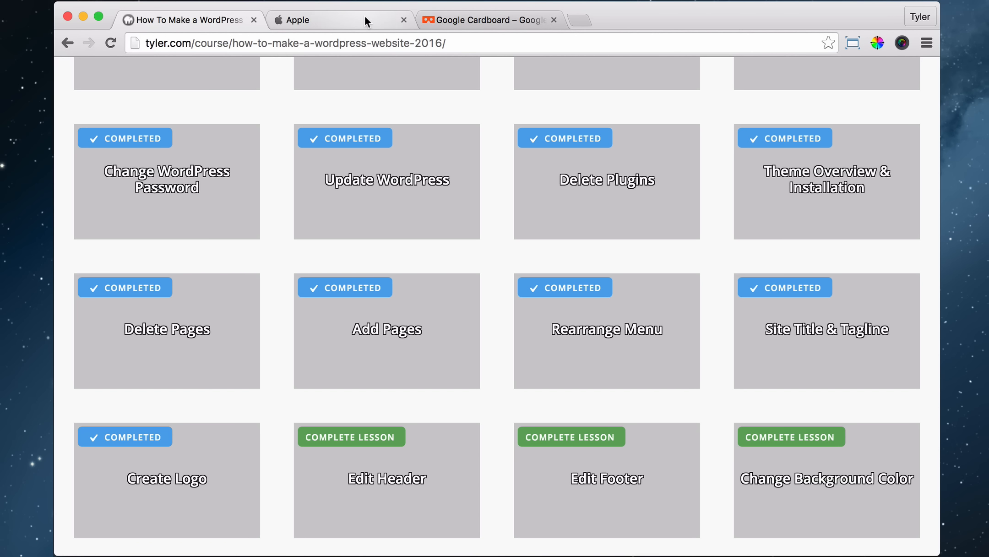
{"action": "left_click", "coordinate": [446, 18]}
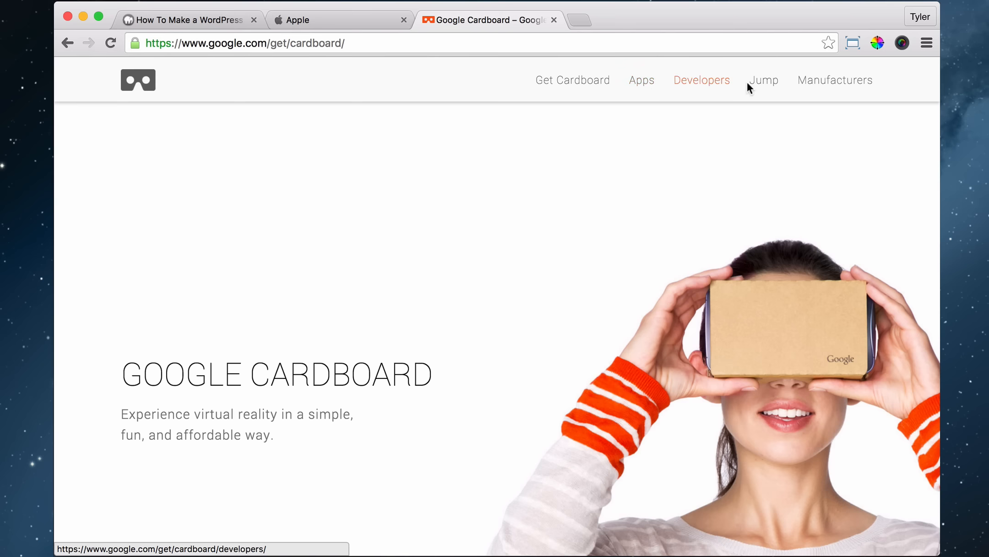
{"action": "left_click", "coordinate": [329, 18]}
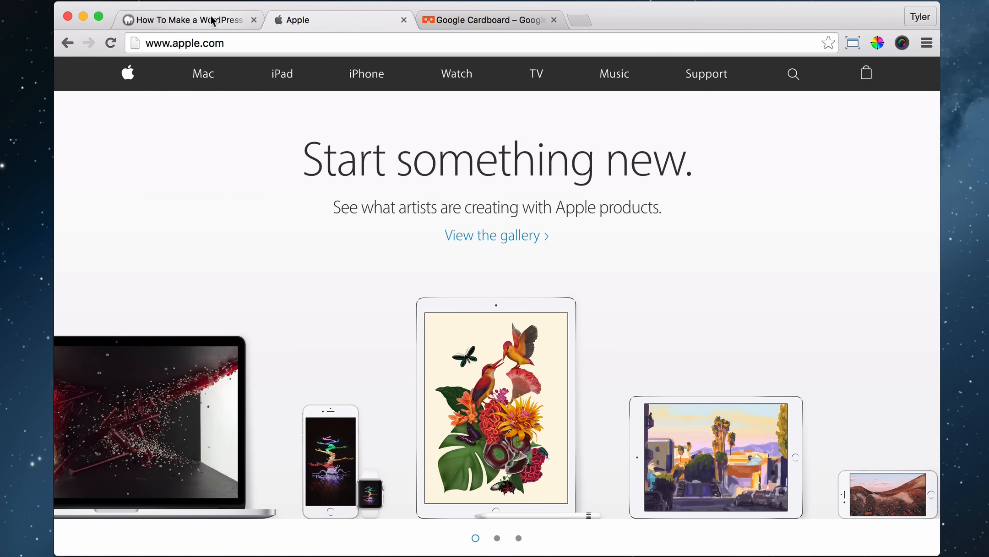
{"action": "left_click", "coordinate": [213, 21]}
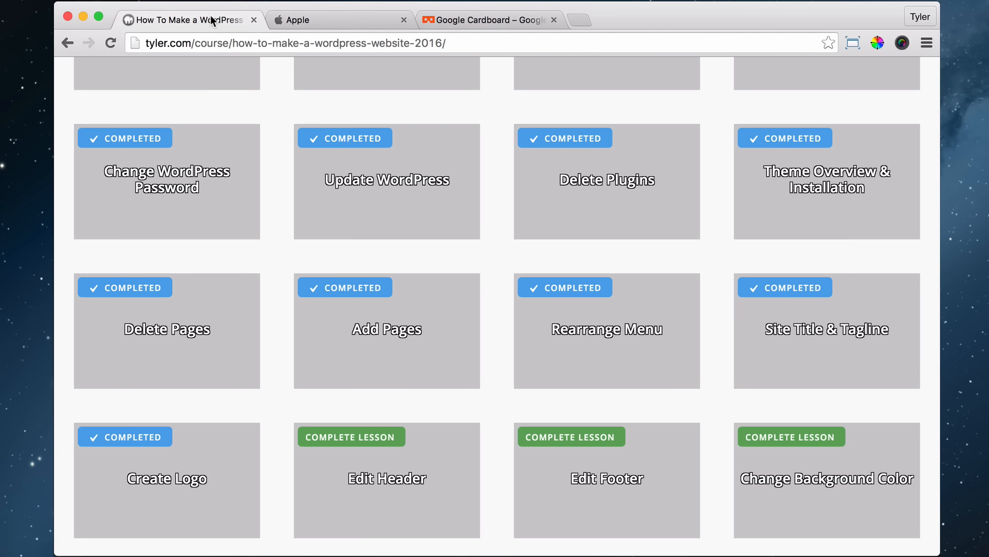
Hide the course window and open Customizer > Header Options > Header Colors for getacardboard.com
{"action": "left_click", "coordinate": [82, 16]}
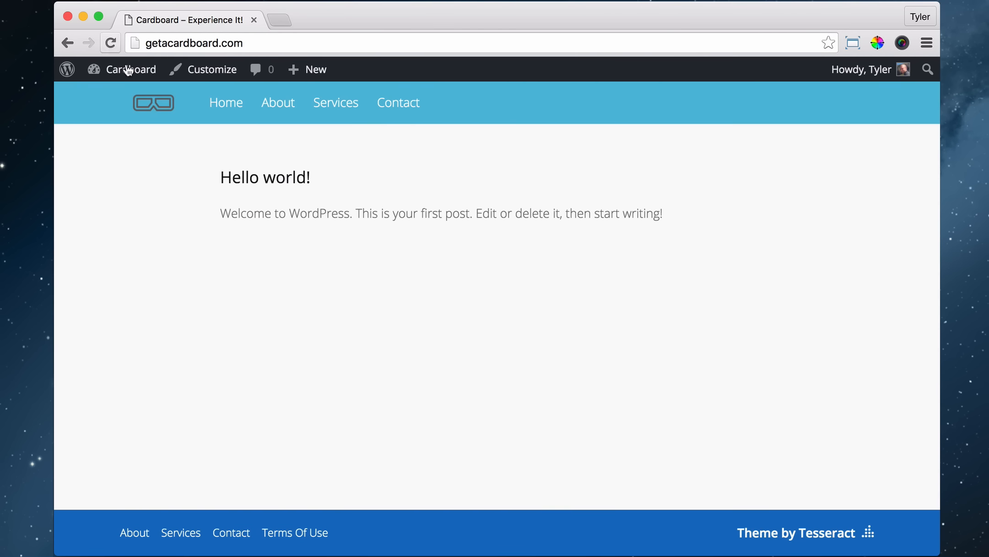
{"action": "left_click", "coordinate": [206, 76]}
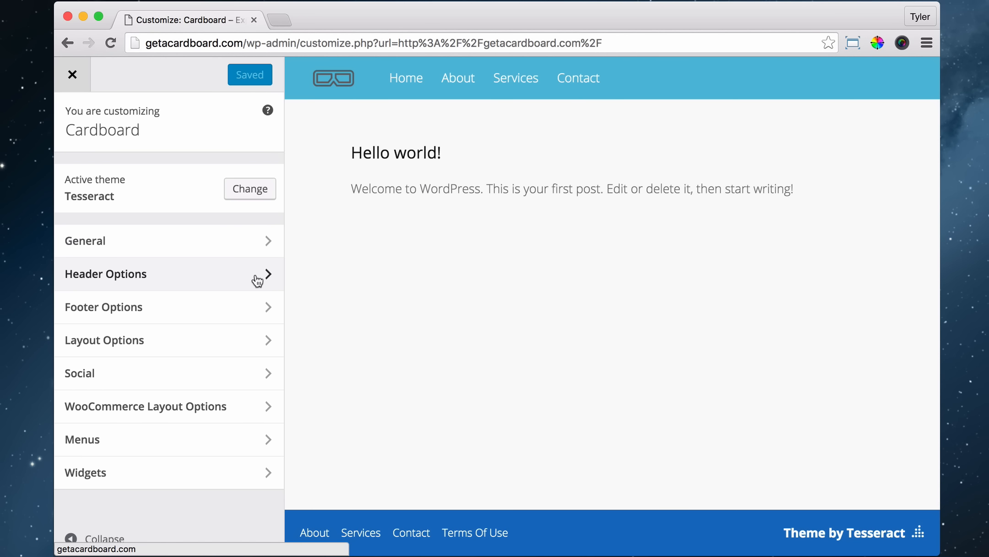
{"action": "left_click", "coordinate": [256, 280]}
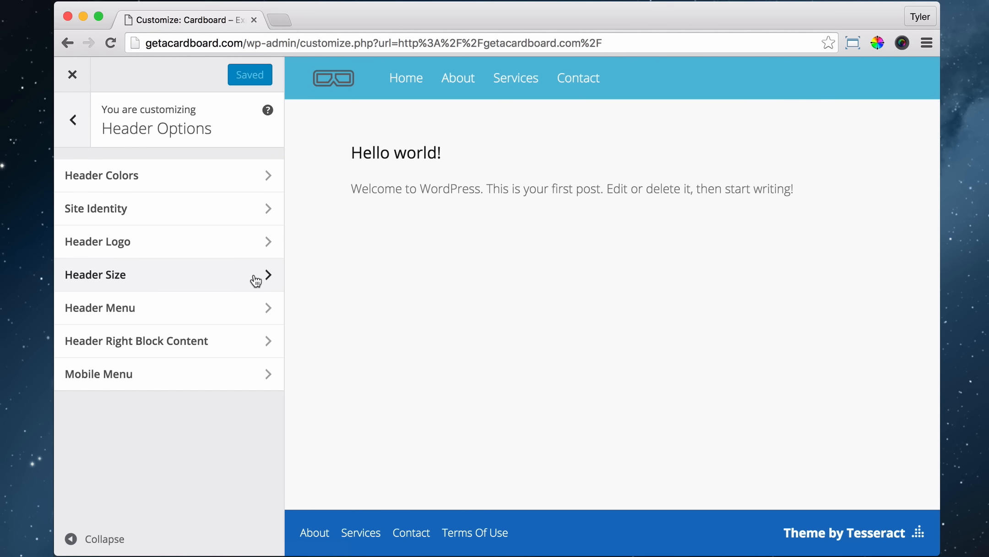
{"action": "left_click", "coordinate": [259, 181]}
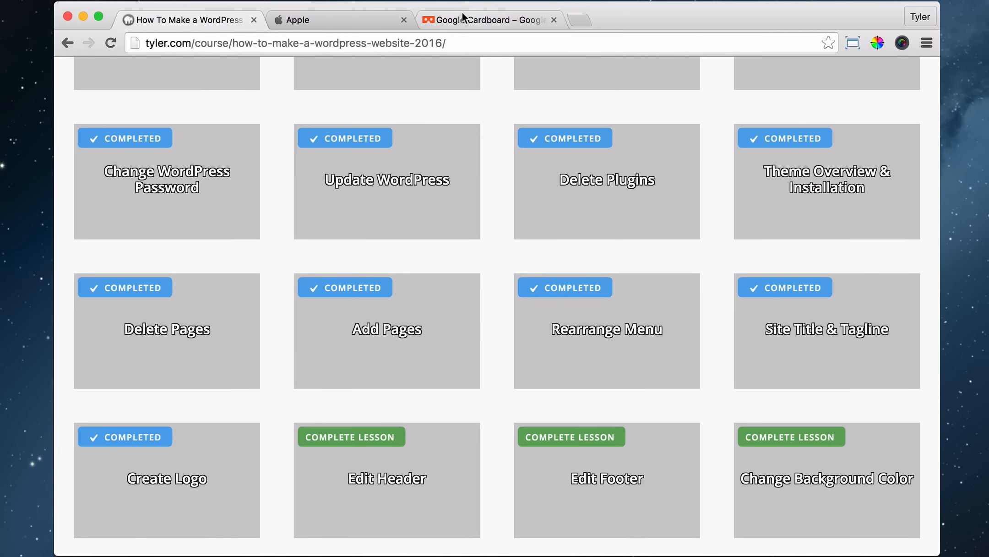
Try green, blue, black and gray shades as the header background colour
{"action": "left_click", "coordinate": [462, 19]}
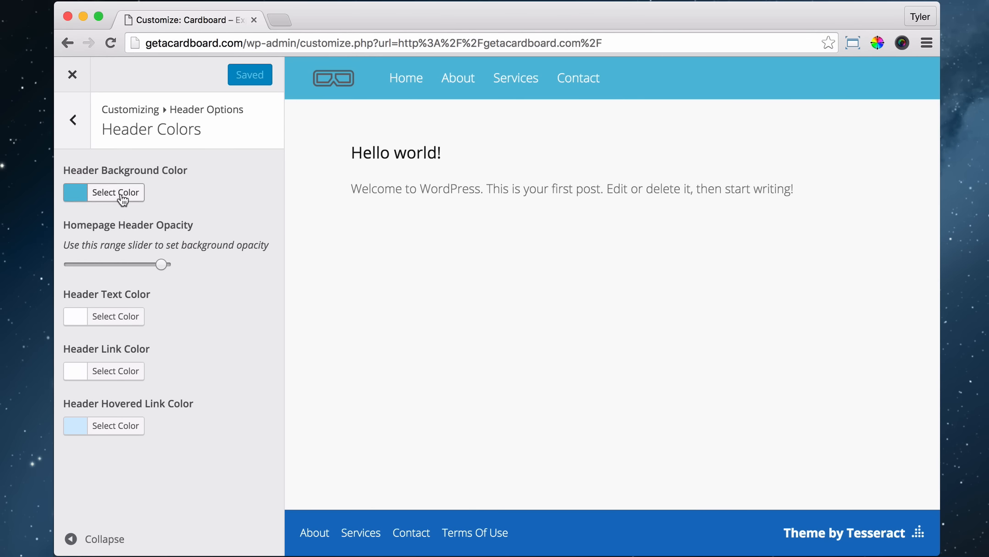
{"action": "left_click", "coordinate": [95, 192]}
{"action": "left_click_drag", "start_coordinate": [149, 241], "coordinate": [119, 228]}
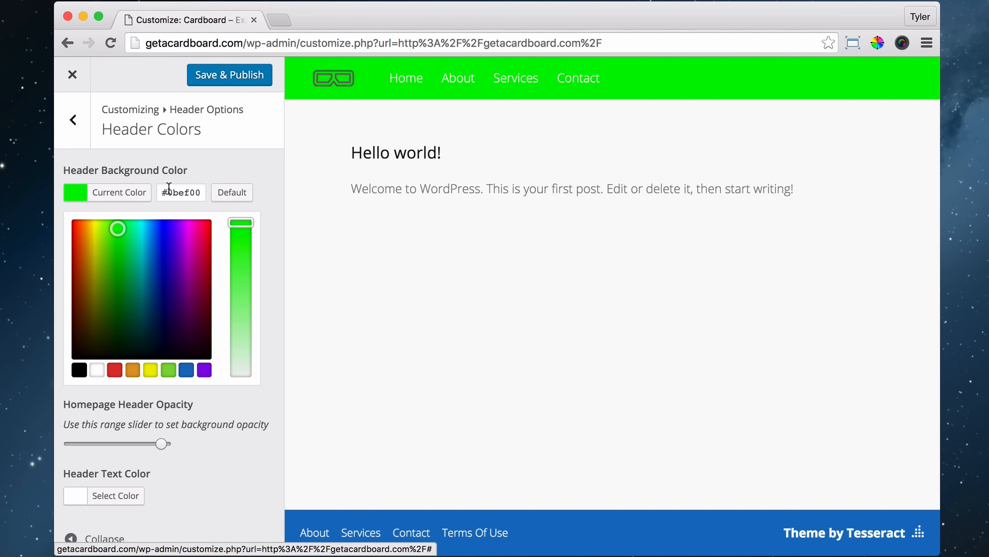
{"action": "left_click_drag", "start_coordinate": [167, 192], "coordinate": [205, 192]}
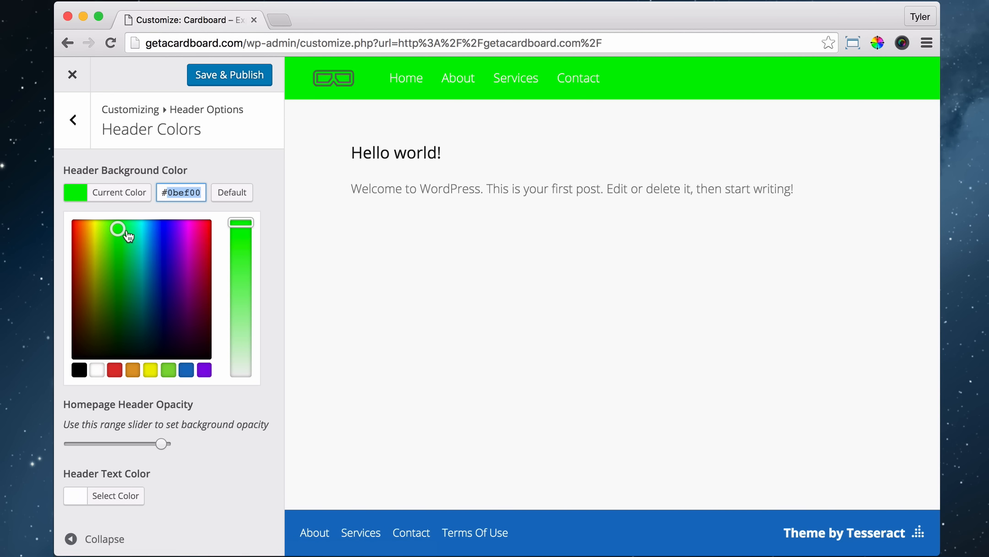
{"action": "left_click_drag", "start_coordinate": [118, 229], "coordinate": [158, 230]}
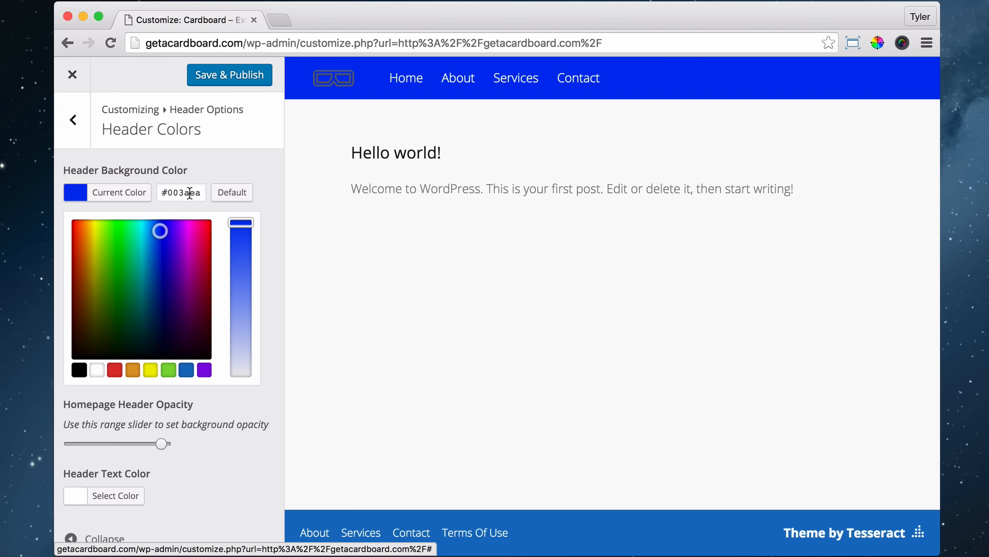
{"action": "left_click_drag", "start_coordinate": [202, 192], "coordinate": [166, 192]}
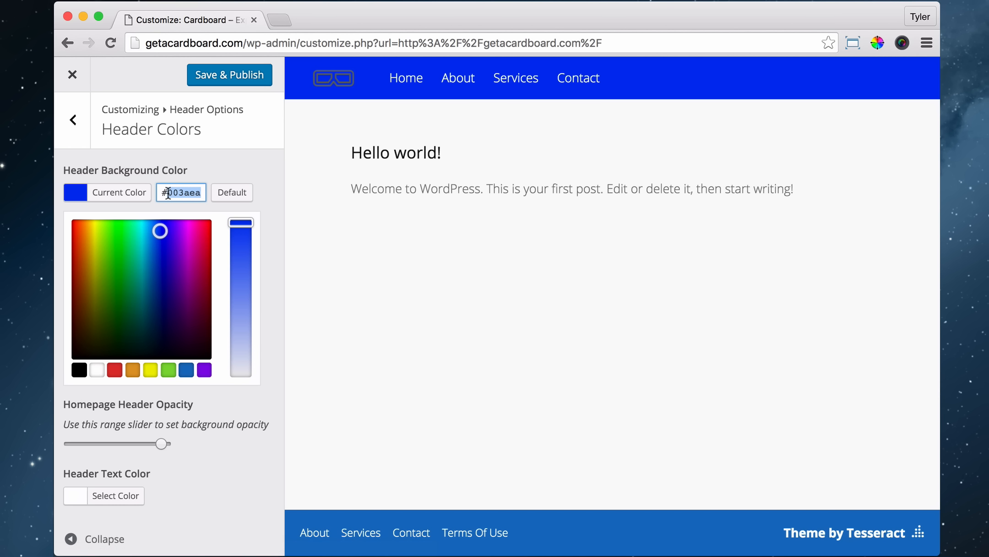
{"action": "left_click", "coordinate": [79, 369]}
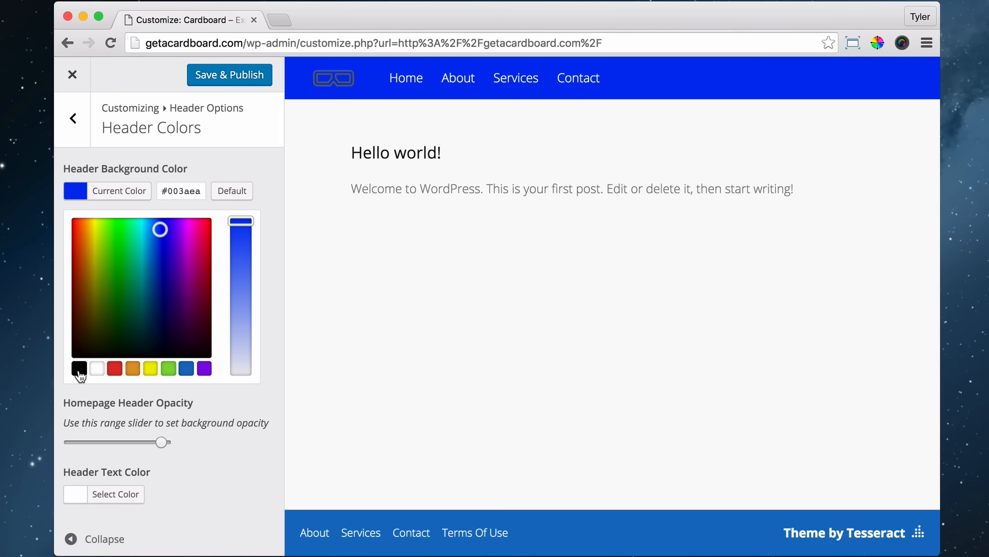
{"action": "left_click_drag", "start_coordinate": [74, 353], "coordinate": [54, 258]}
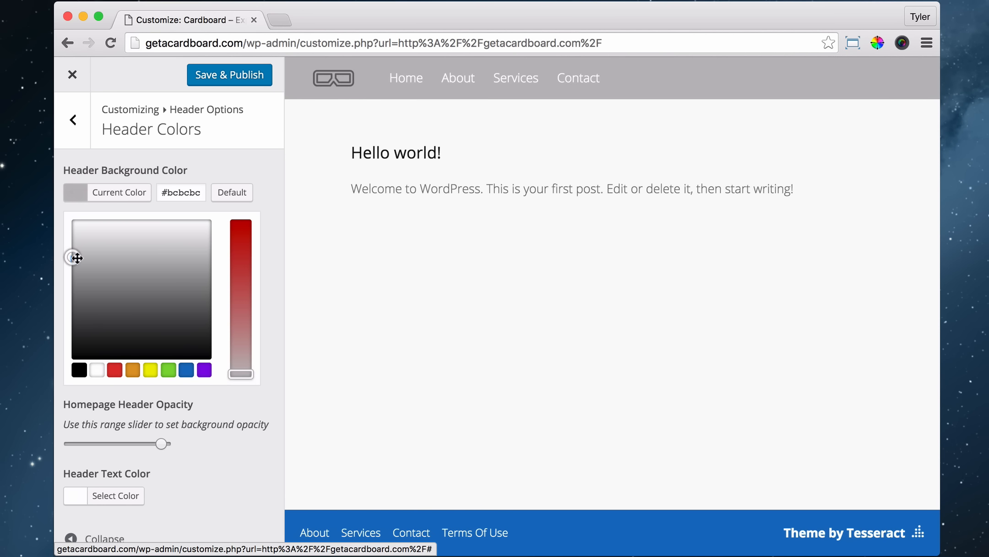
{"action": "left_click_drag", "start_coordinate": [74, 256], "coordinate": [59, 241]}
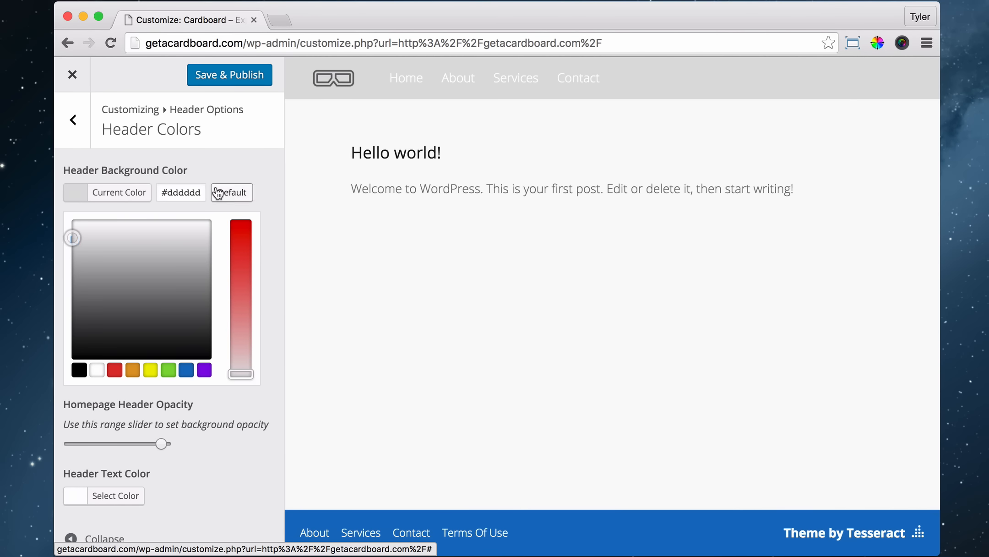
Set the header background colour to #fafafa
{"action": "double_click", "coordinate": [184, 191]}
{"action": "type", "text": "fafafa"}
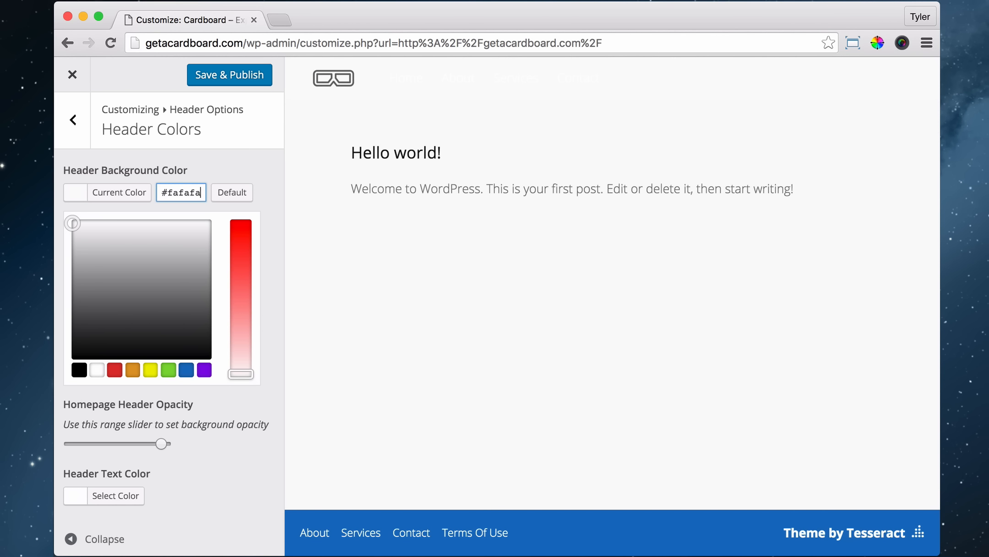
{"action": "left_click", "coordinate": [266, 166]}
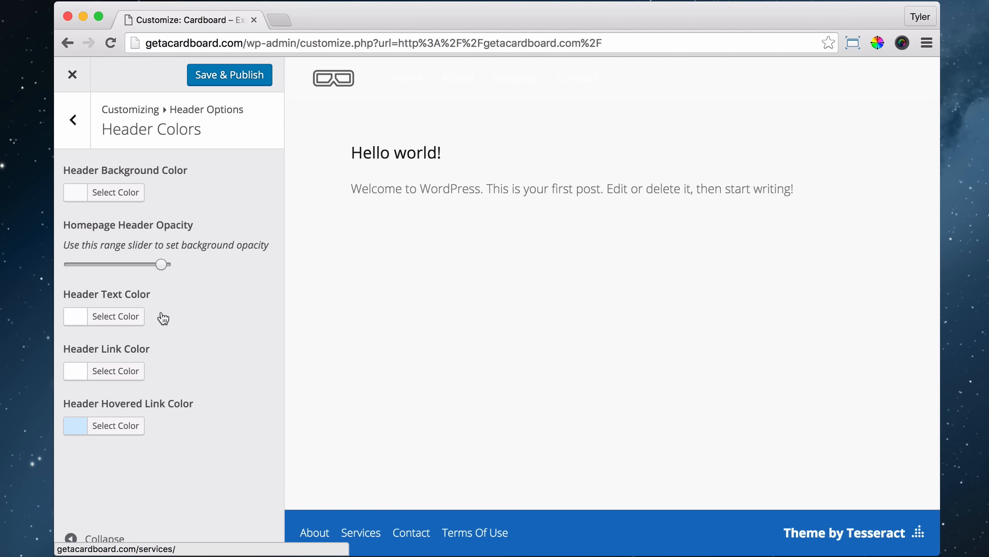
Set the header link colour to gray #7c7c7c
{"action": "left_click", "coordinate": [122, 371]}
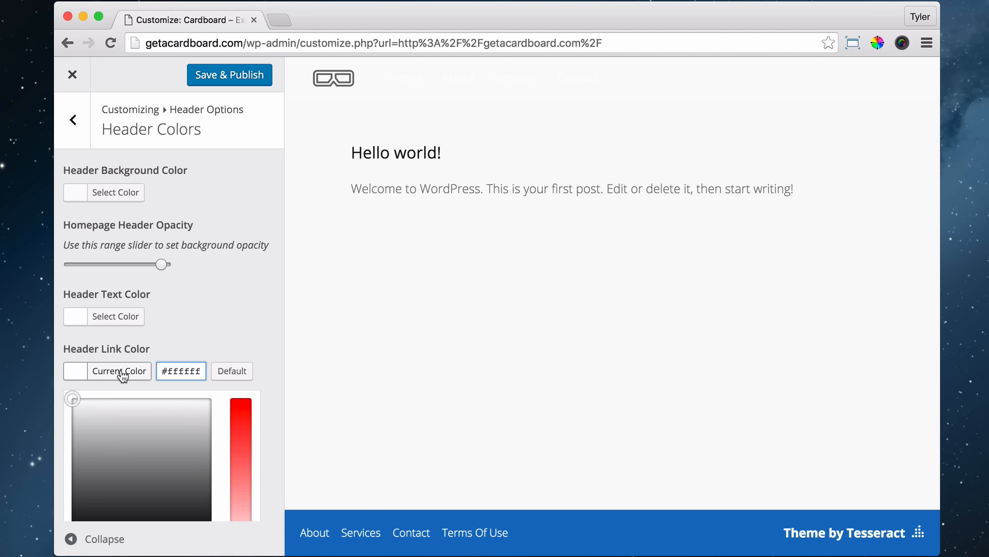
{"action": "double_click", "coordinate": [181, 371]}
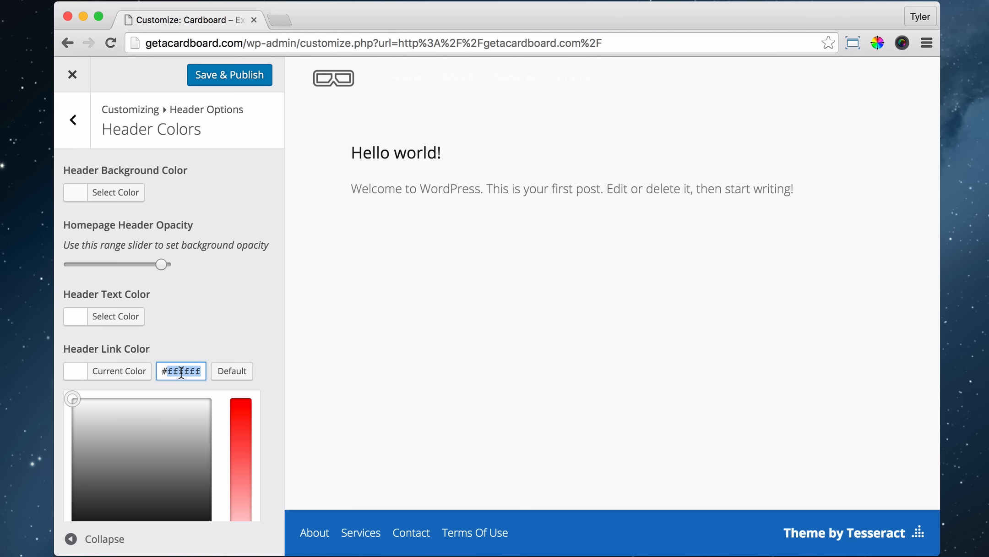
{"action": "type", "text": "7c7c"}
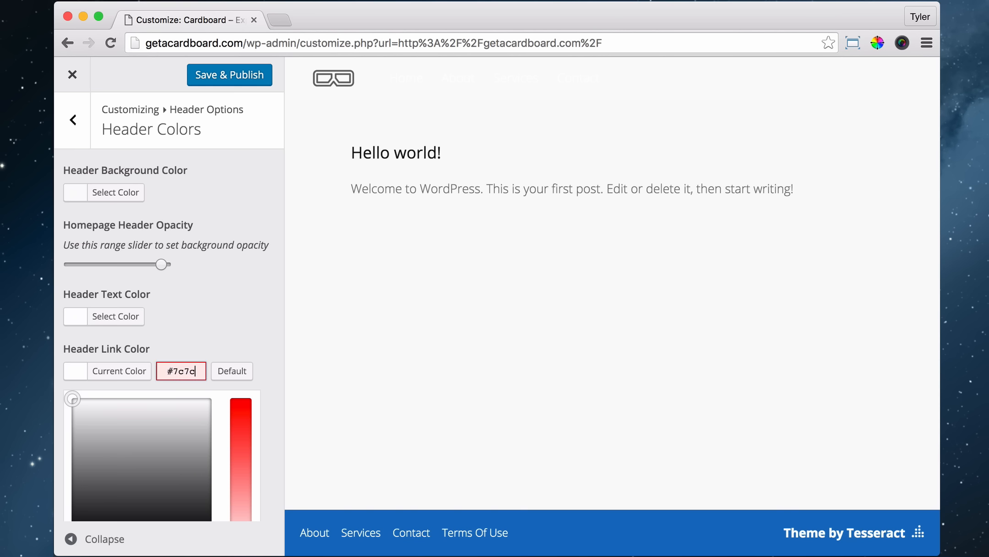
{"action": "type", "text": "7c"}
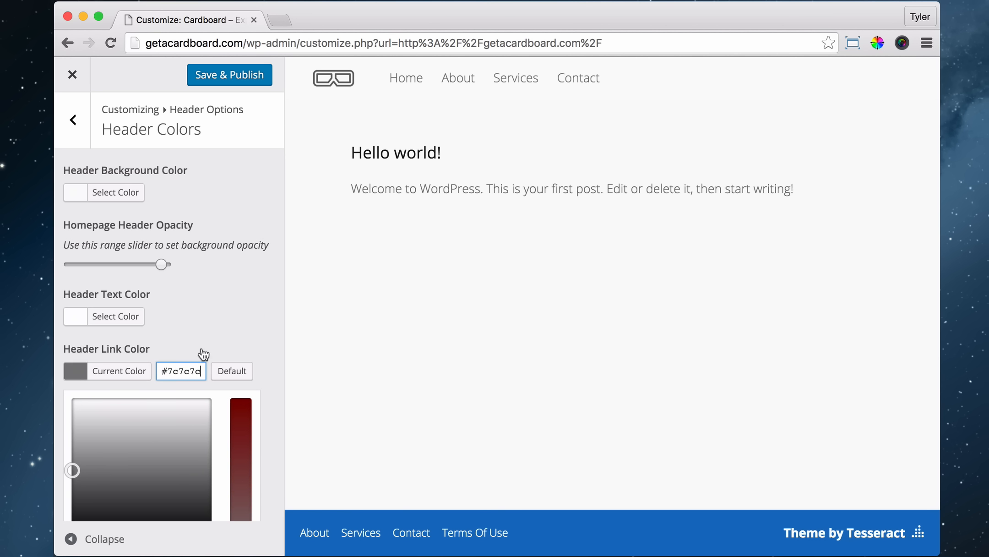
{"action": "left_click", "coordinate": [225, 318]}
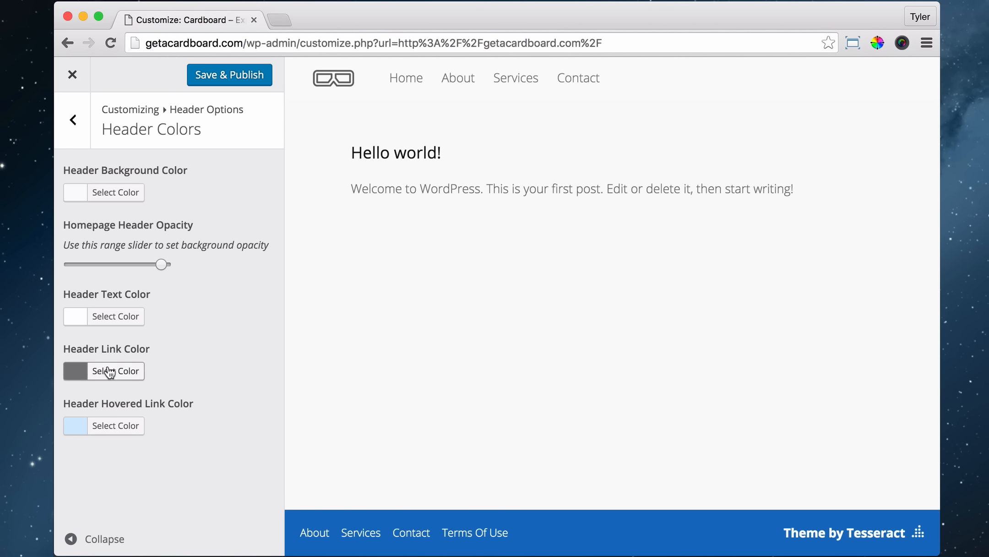
{"action": "left_click", "coordinate": [110, 371]}
{"action": "left_click", "coordinate": [222, 334]}
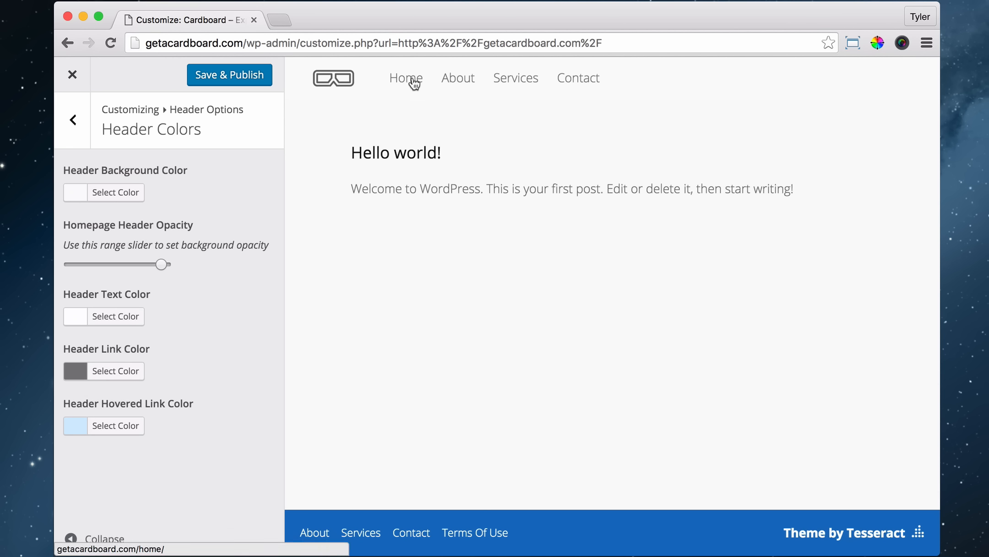
Set the header hovered link colour to orange #ff7d54
{"action": "left_click", "coordinate": [119, 427]}
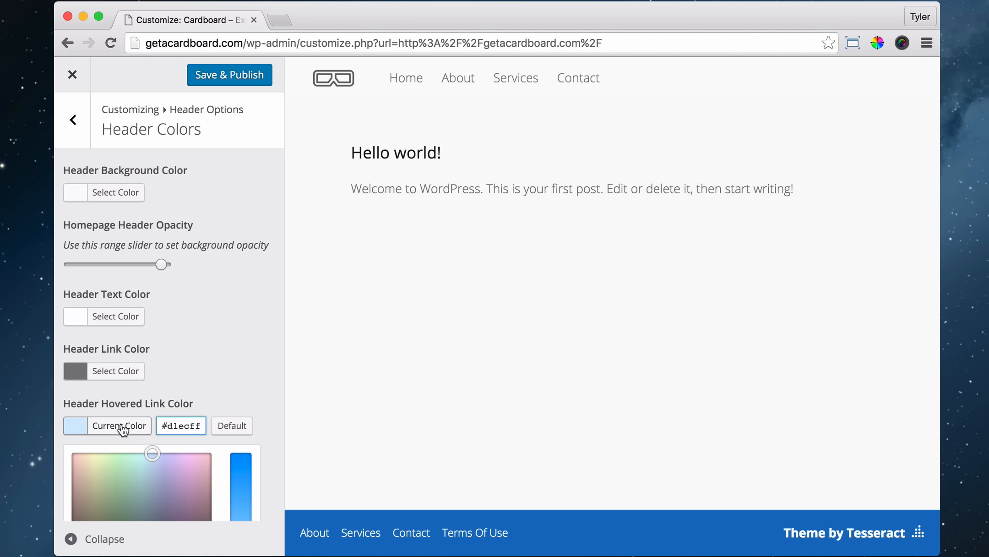
{"action": "scroll", "coordinate": [121, 428], "scroll_direction": "down", "scroll_amount": 3}
{"action": "double_click", "coordinate": [190, 331]}
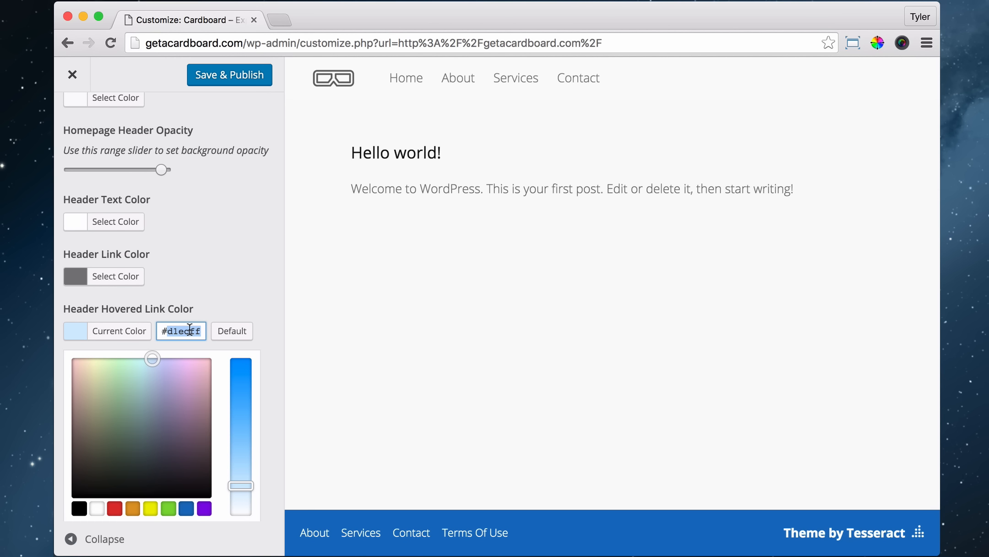
{"action": "type", "text": "ff"}
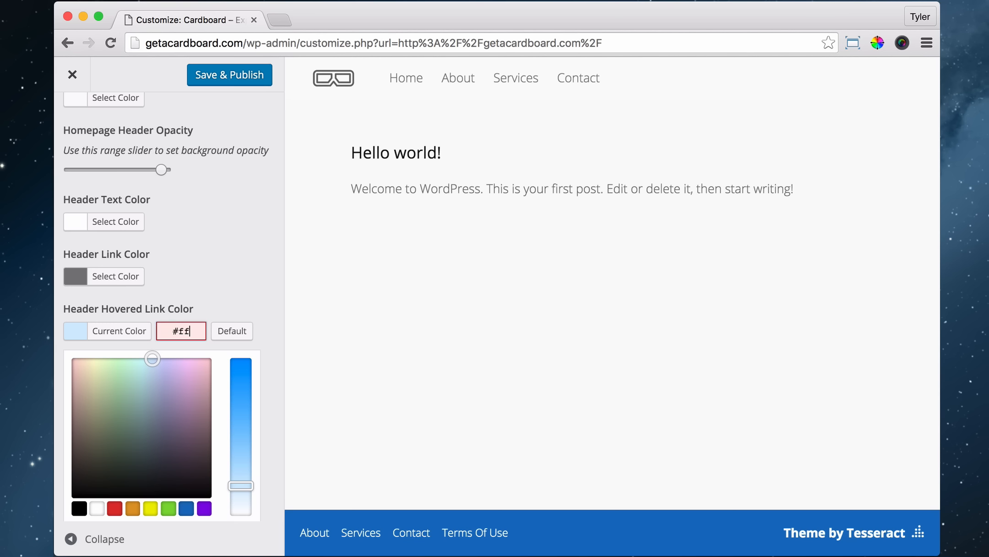
{"action": "type", "text": "7"}
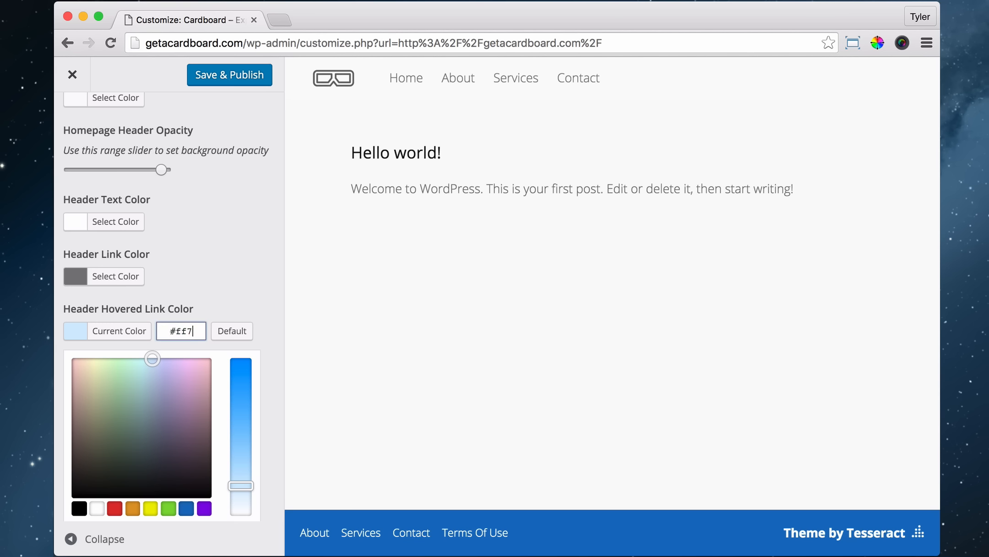
{"action": "type", "text": "d54"}
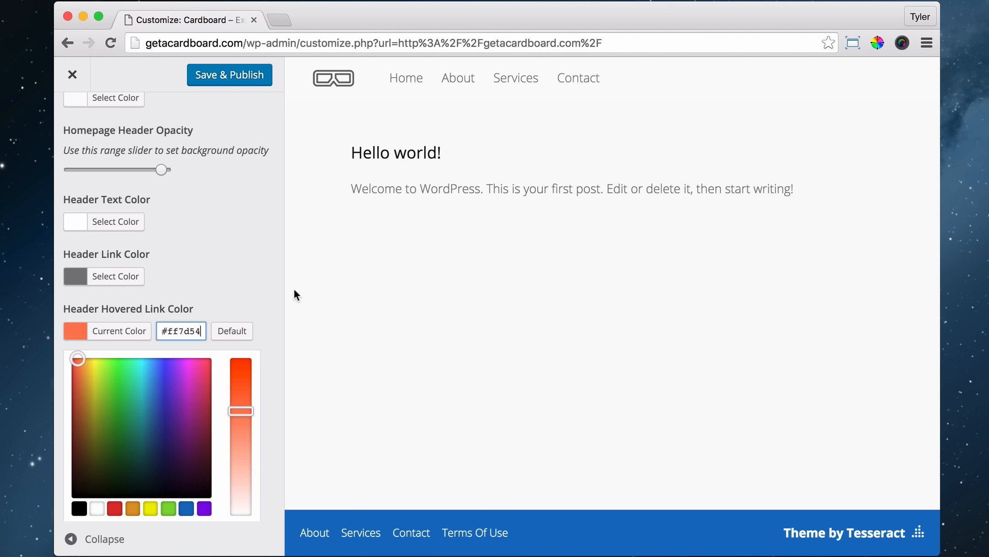
{"action": "left_click", "coordinate": [246, 292]}
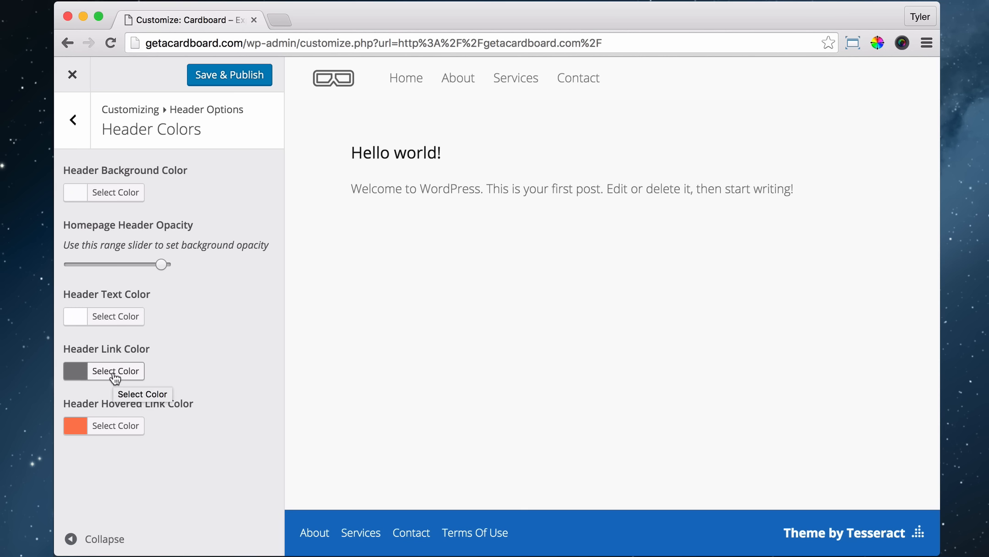
Enter #7c7c7c as the header text colour
{"action": "left_click", "coordinate": [125, 317]}
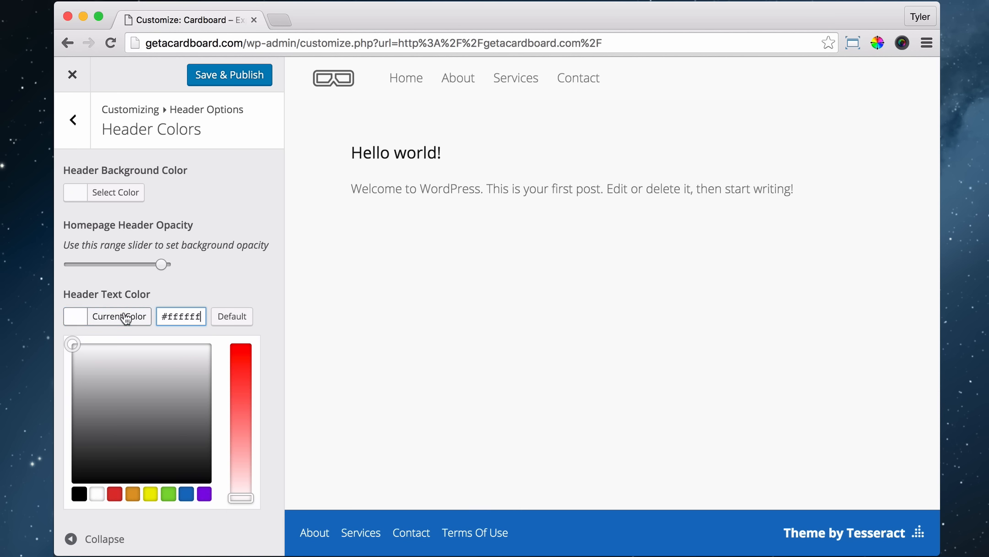
{"action": "double_click", "coordinate": [191, 311]}
{"action": "type", "text": "7c7c7c"}
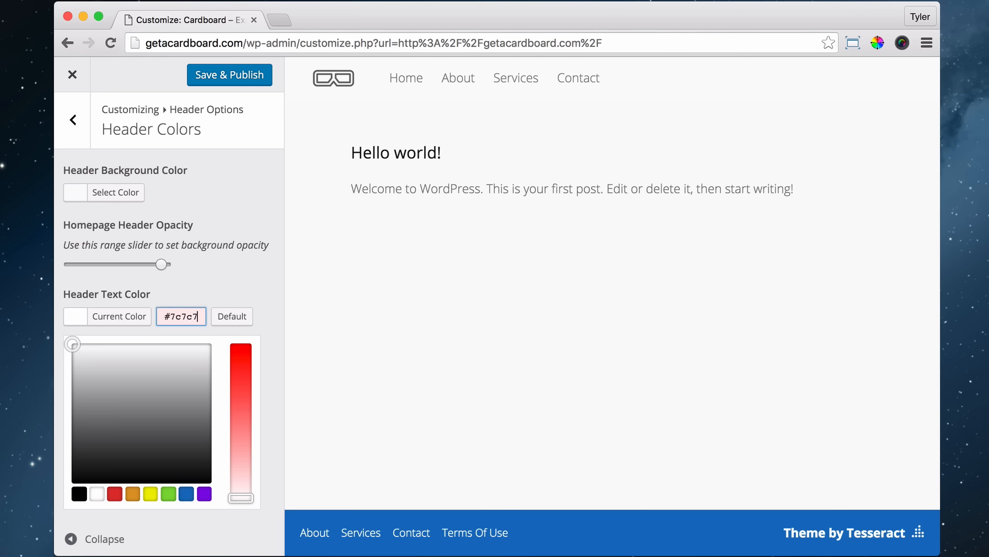
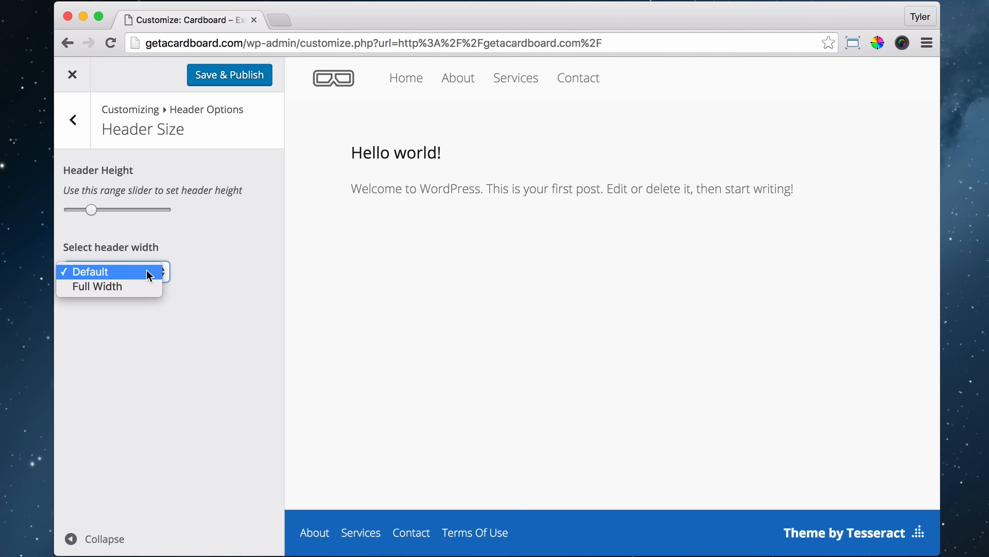
Keep header width at Default and leave the right block content as Nothing after trying Buttons and Search Bar
{"action": "left_click", "coordinate": [146, 270]}
{"action": "left_click", "coordinate": [70, 122]}
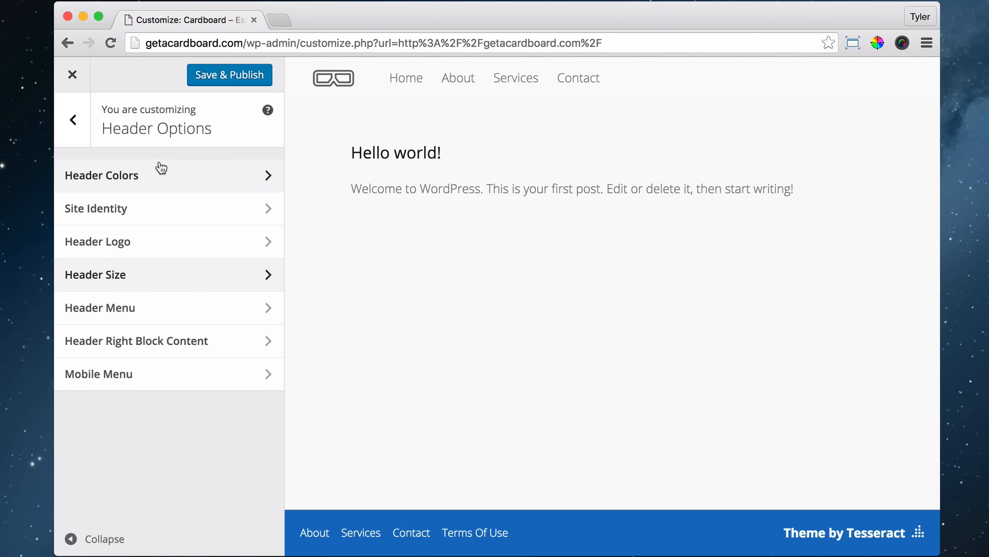
{"action": "left_click", "coordinate": [221, 349]}
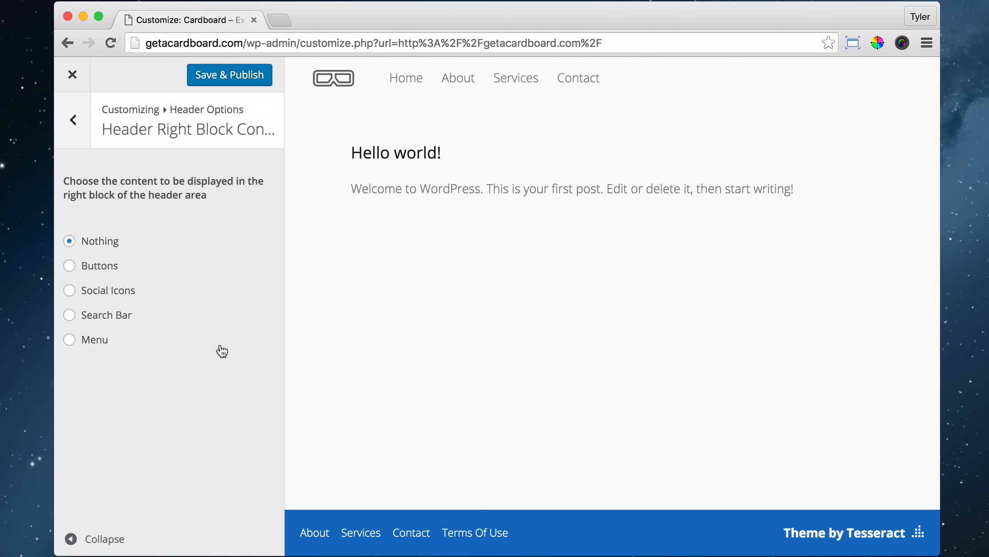
{"action": "left_click", "coordinate": [69, 266]}
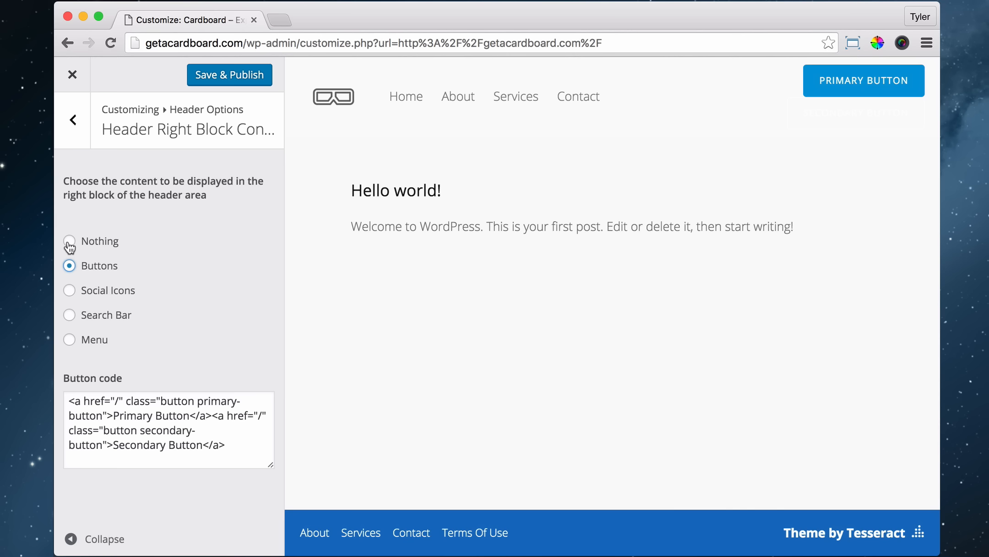
{"action": "left_click", "coordinate": [69, 245]}
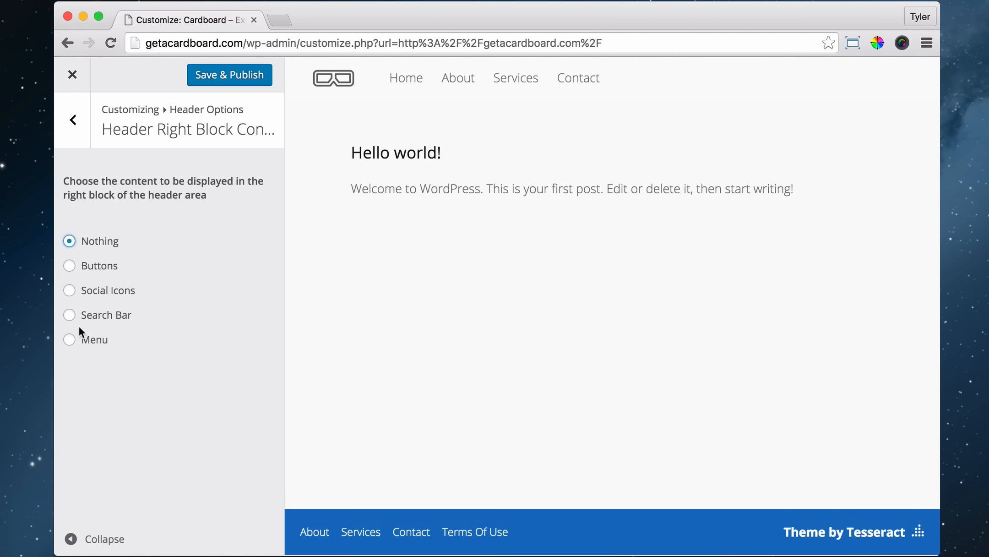
{"action": "left_click", "coordinate": [70, 316]}
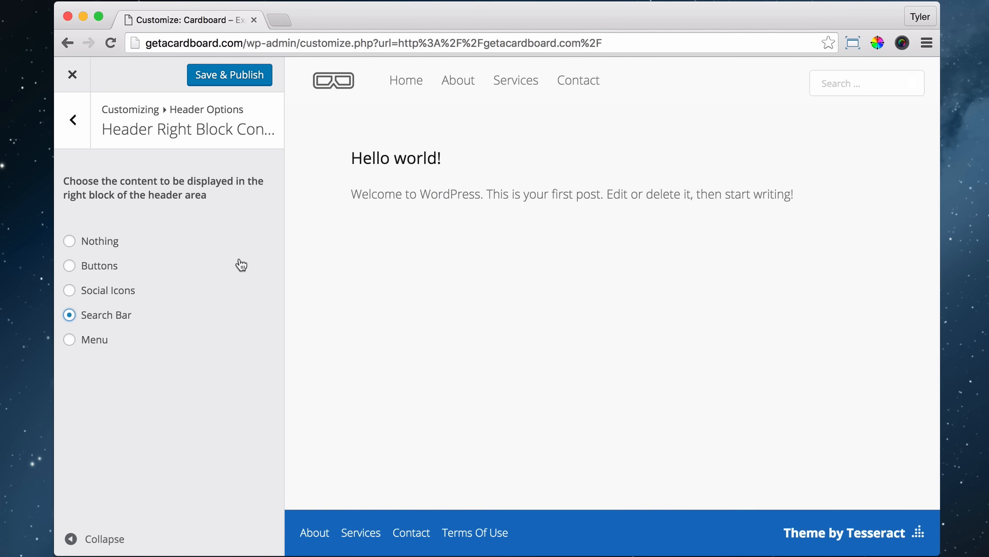
{"action": "left_click", "coordinate": [70, 242]}
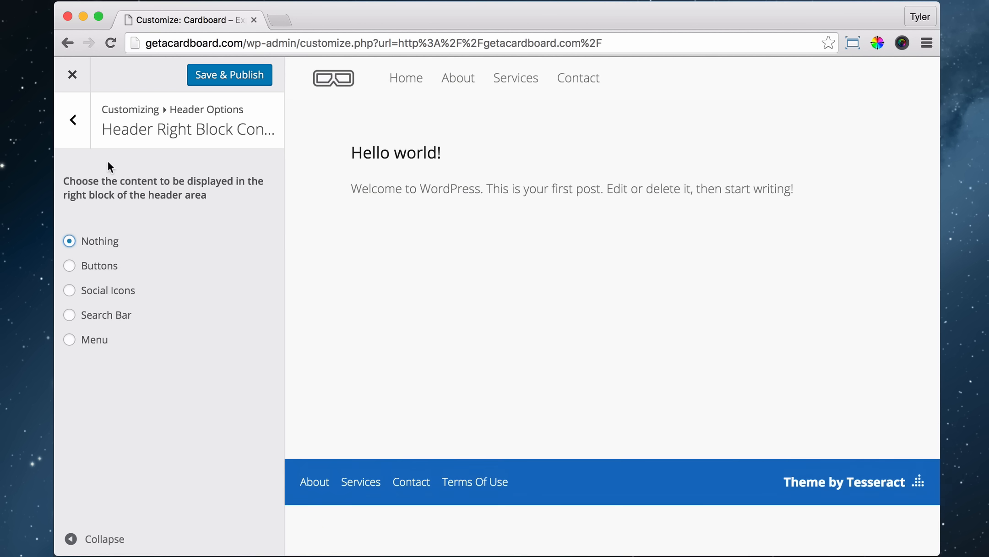
{"action": "left_click", "coordinate": [81, 128]}
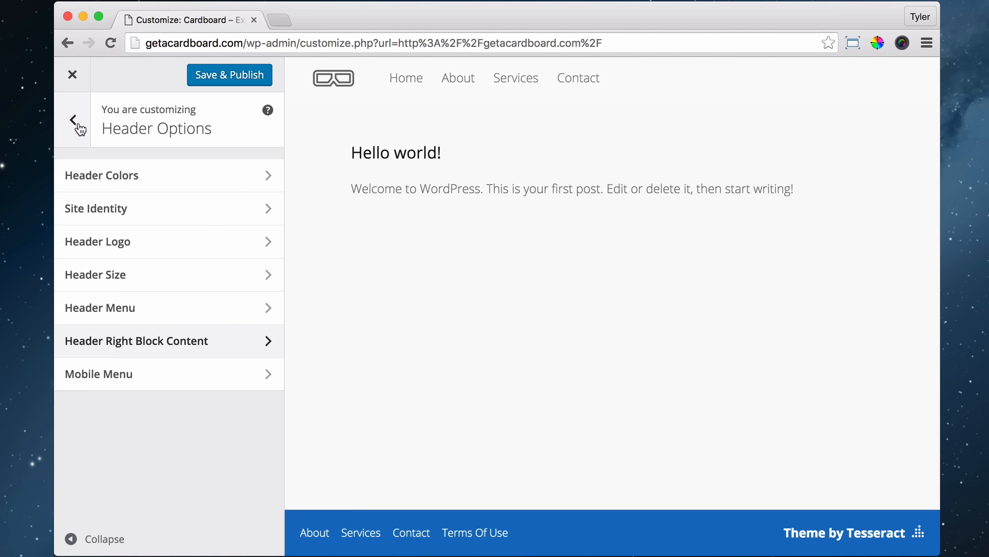
Save & Publish the header settings, check the course lesson, then reopen the Customizer
{"action": "left_click", "coordinate": [219, 78]}
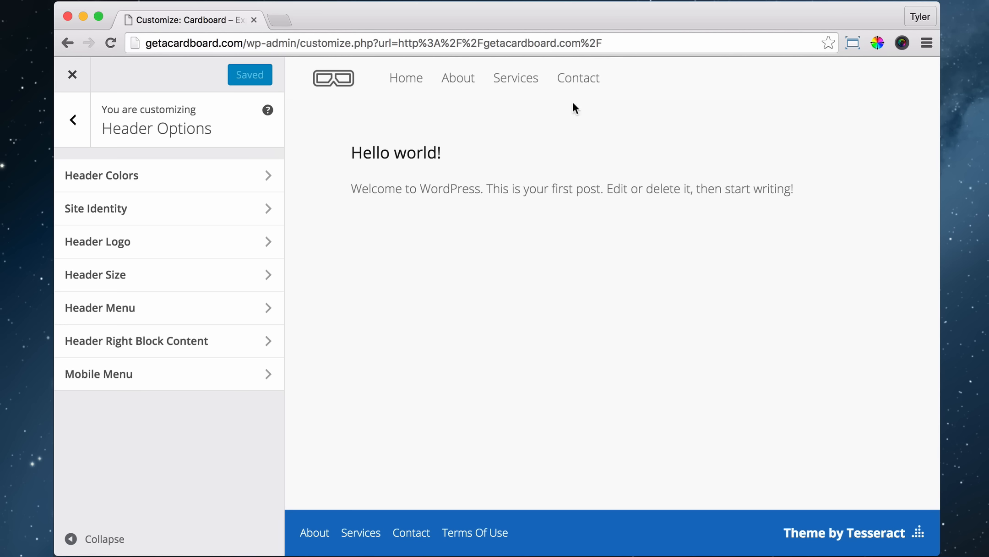
{"action": "left_click", "coordinate": [76, 77]}
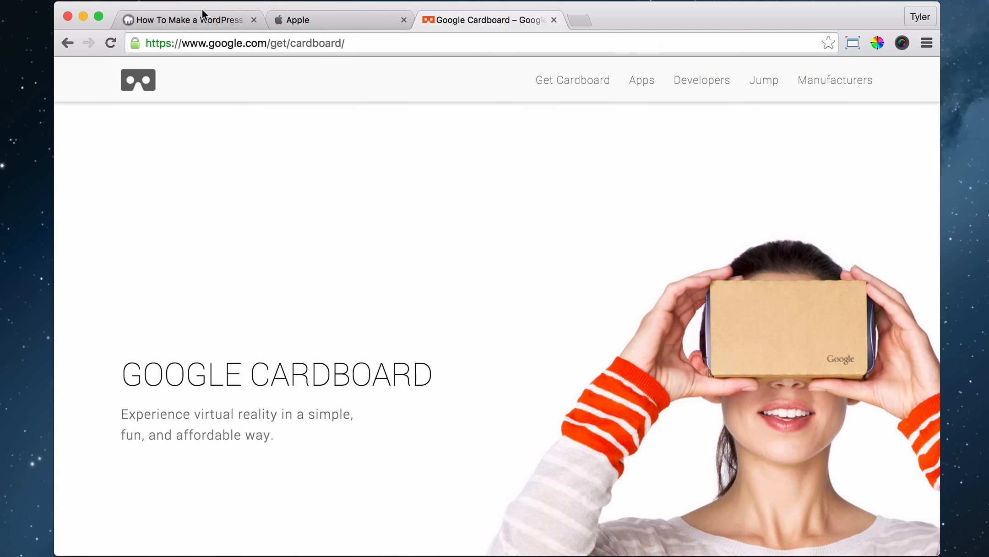
{"action": "left_click", "coordinate": [197, 20]}
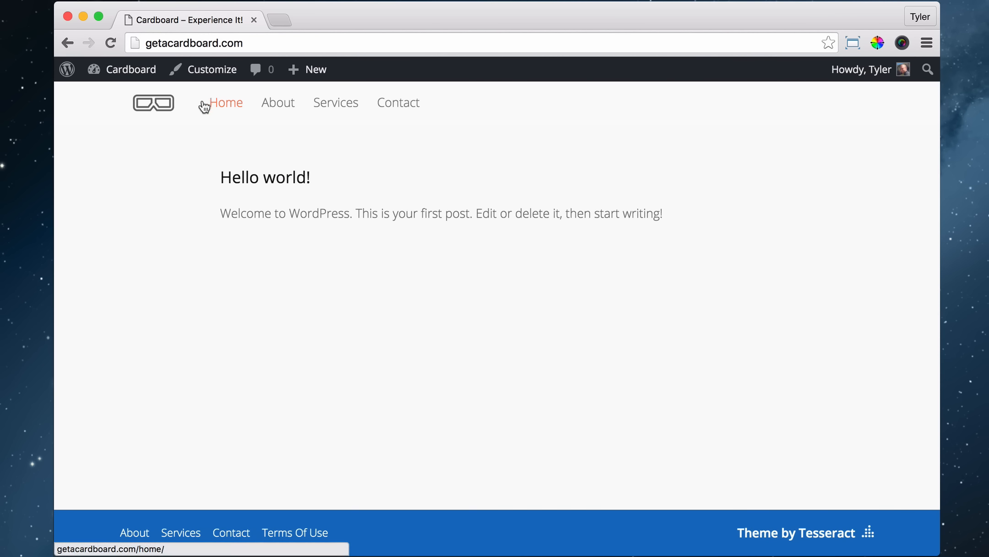
{"action": "left_click", "coordinate": [213, 70]}
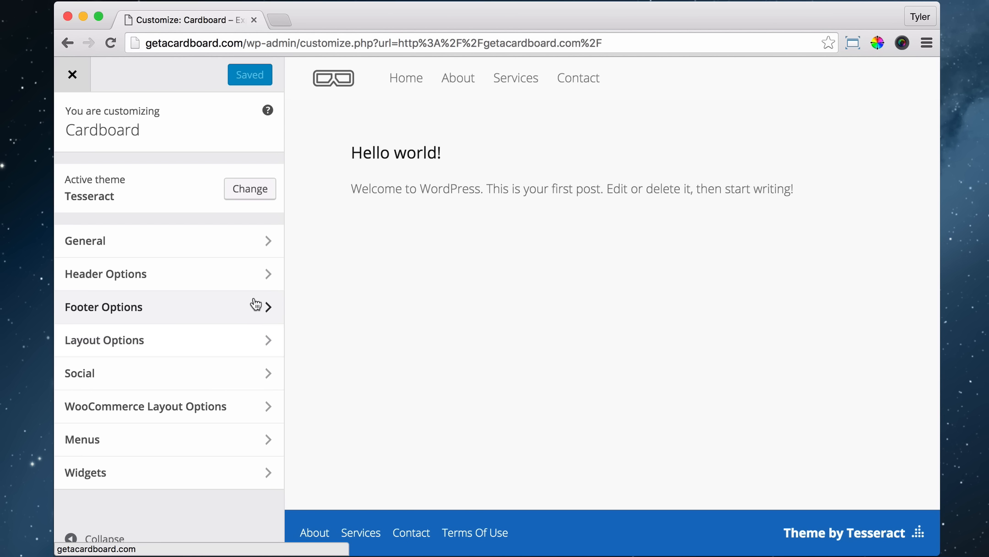
Set the Footer Background Color to #f1f1f1 under Footer Colors
{"action": "left_click", "coordinate": [204, 315]}
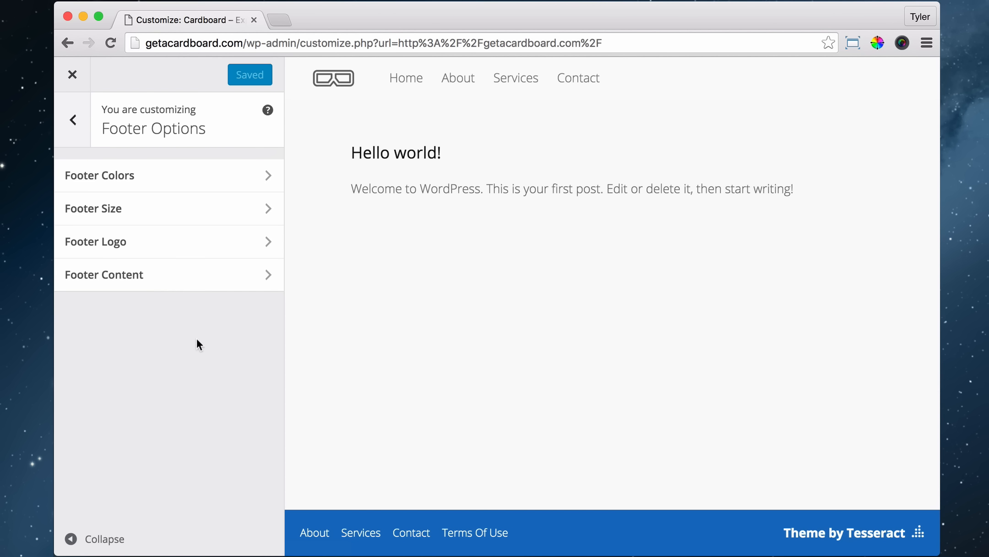
{"action": "left_click", "coordinate": [250, 178]}
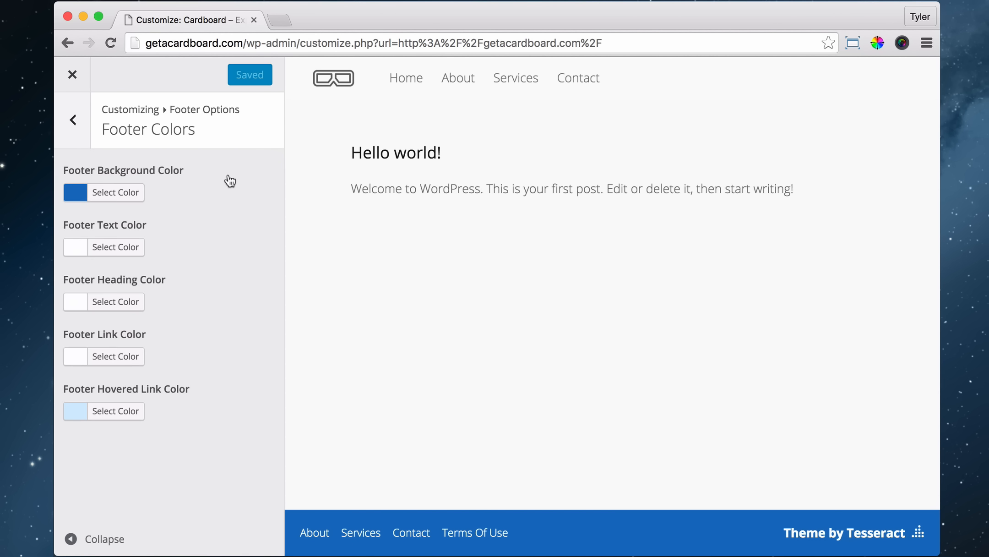
{"action": "left_click", "coordinate": [135, 192]}
{"action": "left_click_drag", "start_coordinate": [180, 278], "coordinate": [143, 233]}
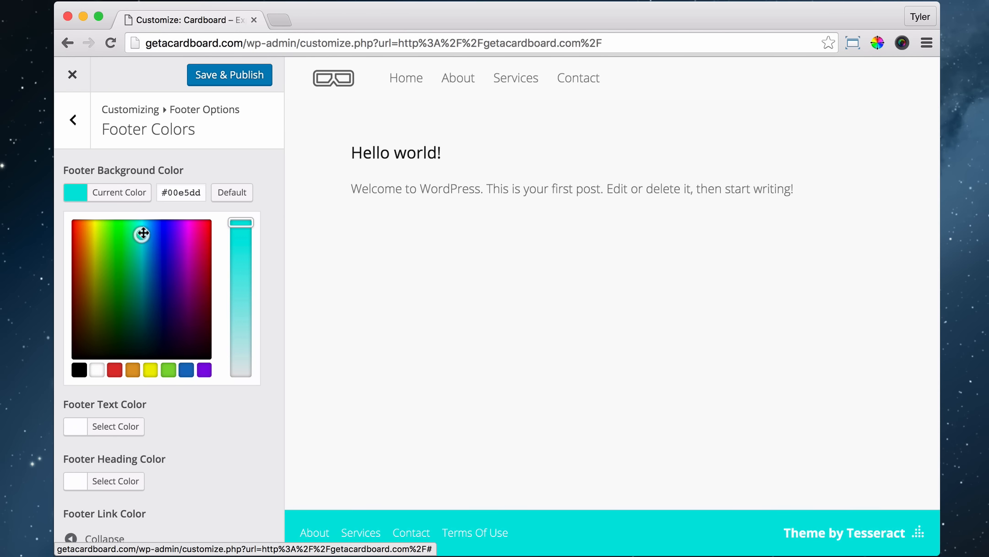
{"action": "triple_click", "coordinate": [194, 193]}
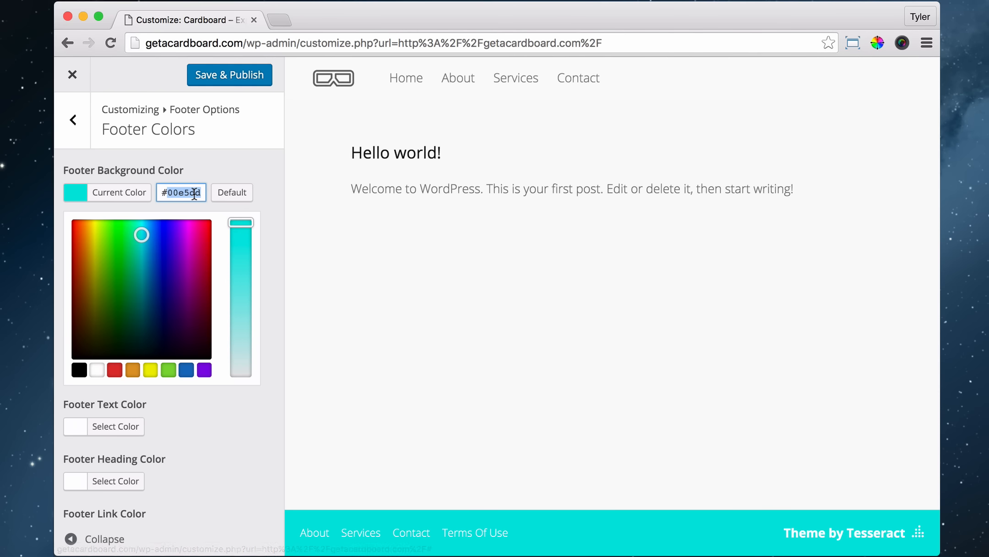
{"action": "type", "text": "#f1f1f1"}
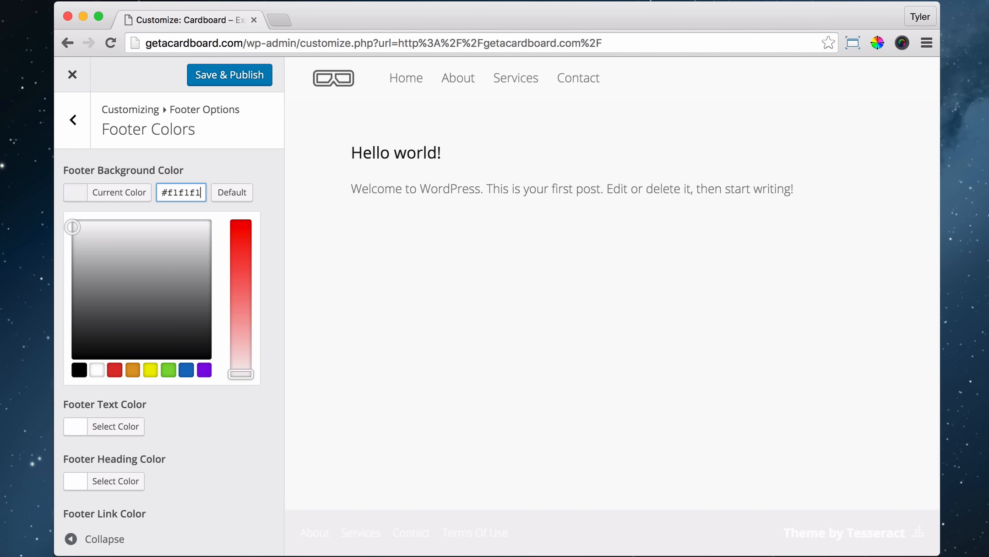
{"action": "left_click", "coordinate": [271, 159]}
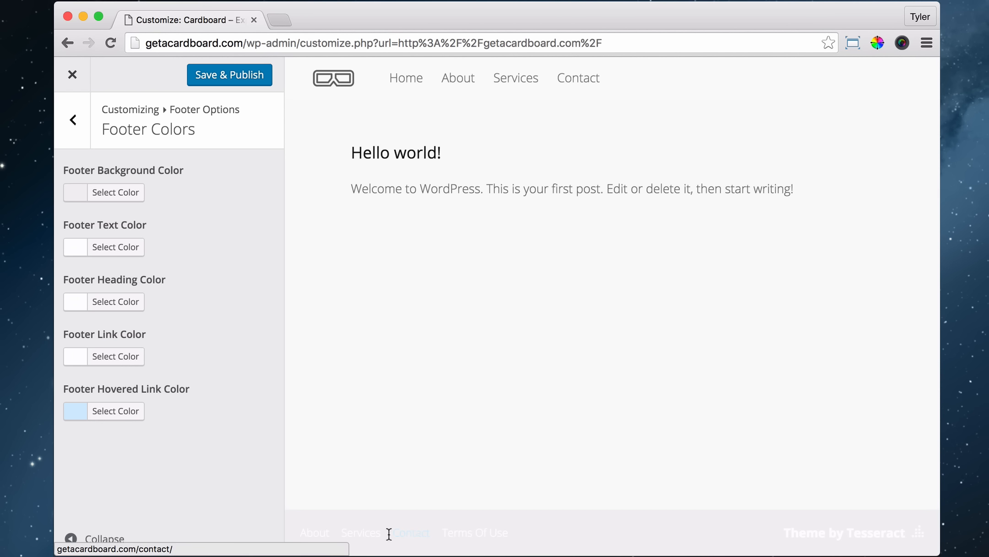
Set the Footer Text Color to #7c7c7c
{"action": "left_click", "coordinate": [116, 249]}
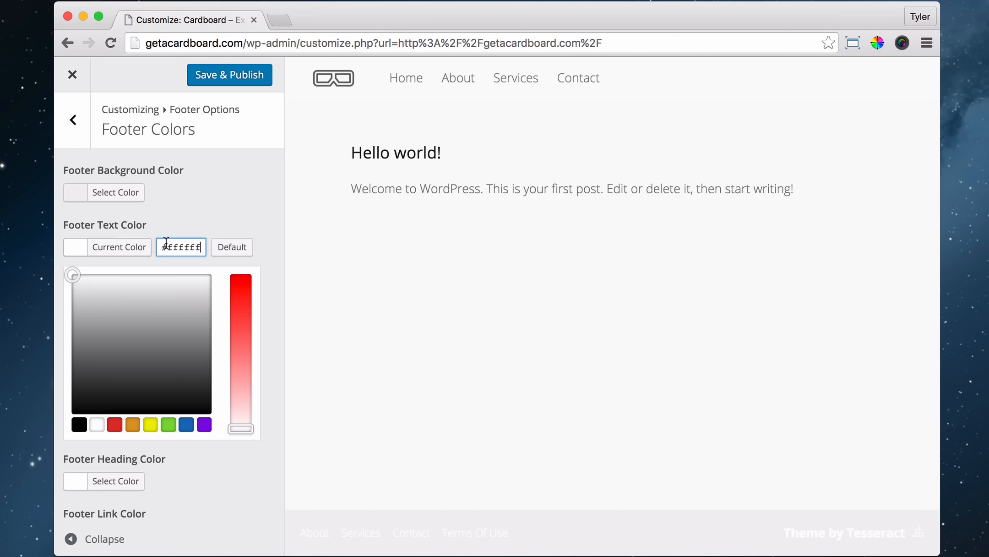
{"action": "double_click", "coordinate": [181, 243]}
{"action": "type", "text": "7c7c7c"}
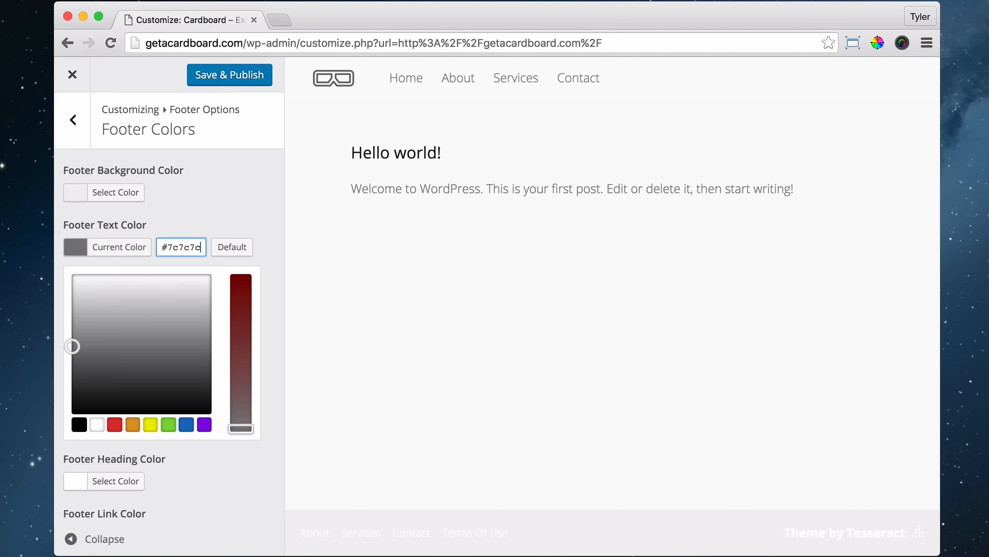
{"action": "left_click_drag", "start_coordinate": [201, 246], "coordinate": [136, 249]}
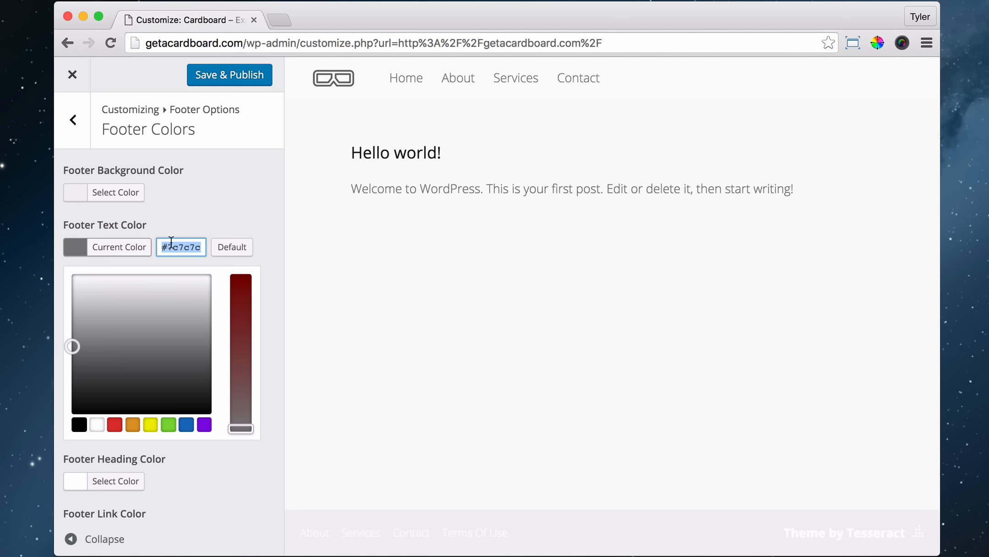
{"action": "left_click", "coordinate": [190, 242]}
{"action": "left_click", "coordinate": [211, 218]}
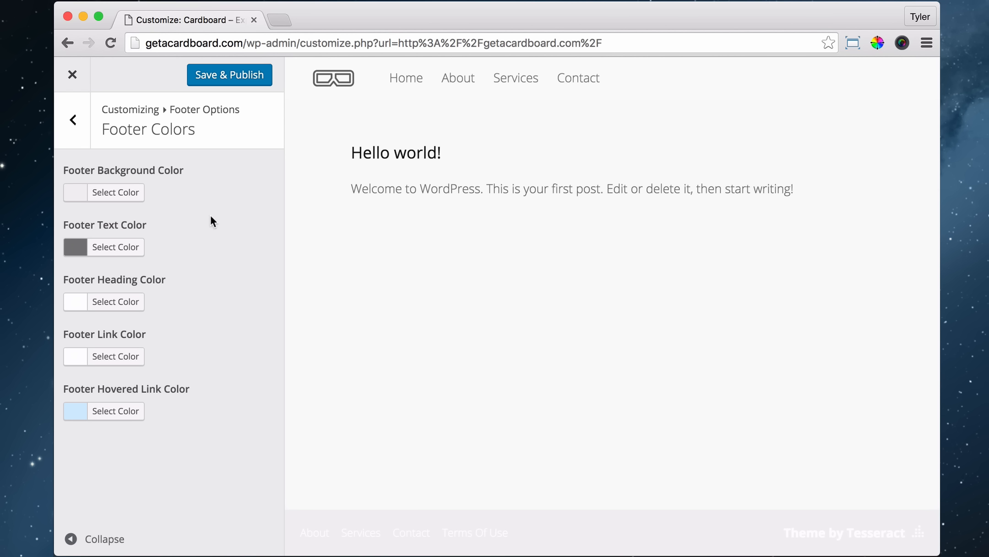
Copy #7c7c7c from the text colour and paste it as the footer heading colour
{"action": "left_click", "coordinate": [123, 252]}
{"action": "right_click", "coordinate": [189, 244]}
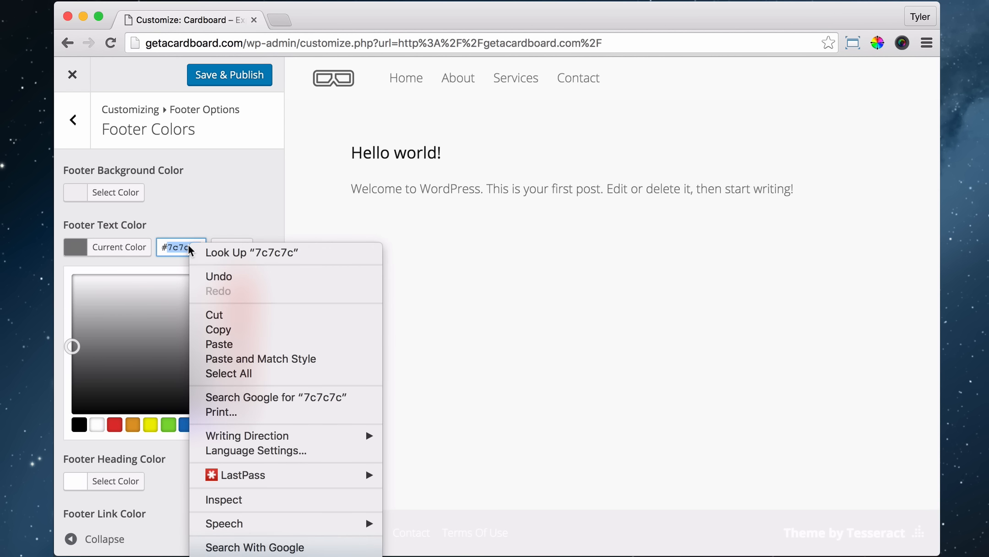
{"action": "left_click", "coordinate": [221, 330]}
{"action": "left_click", "coordinate": [236, 214]}
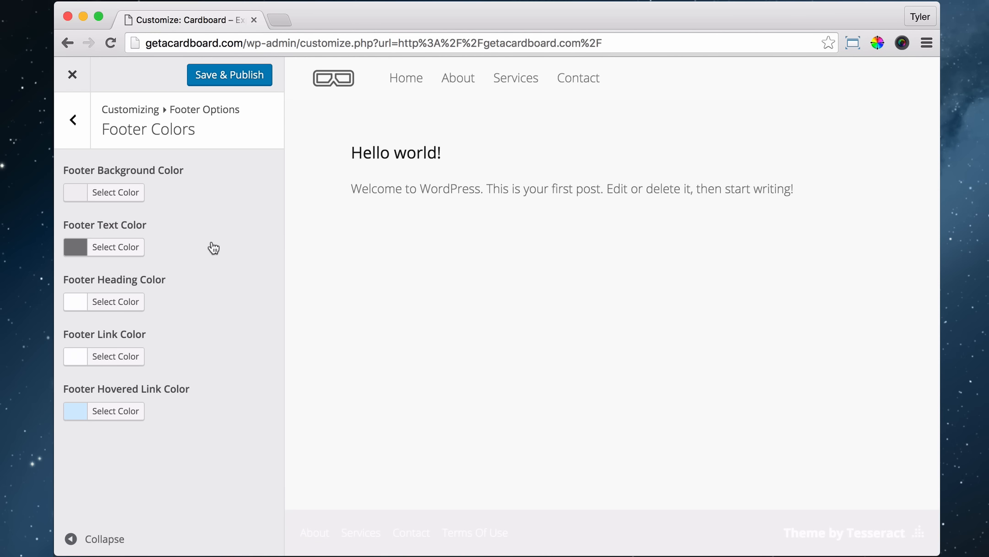
{"action": "left_click", "coordinate": [124, 302]}
{"action": "double_click", "coordinate": [184, 302]}
{"action": "right_click", "coordinate": [184, 302]}
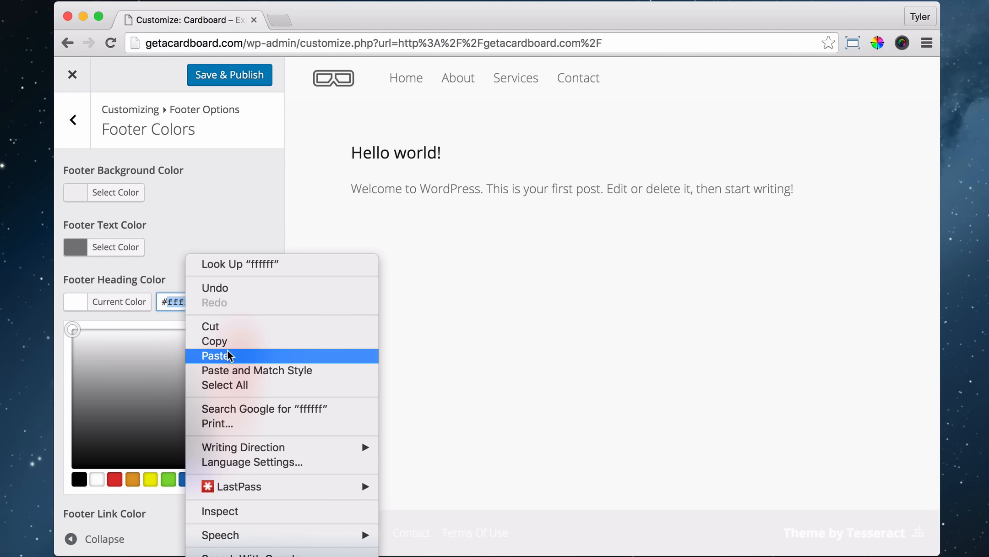
{"action": "left_click", "coordinate": [230, 351]}
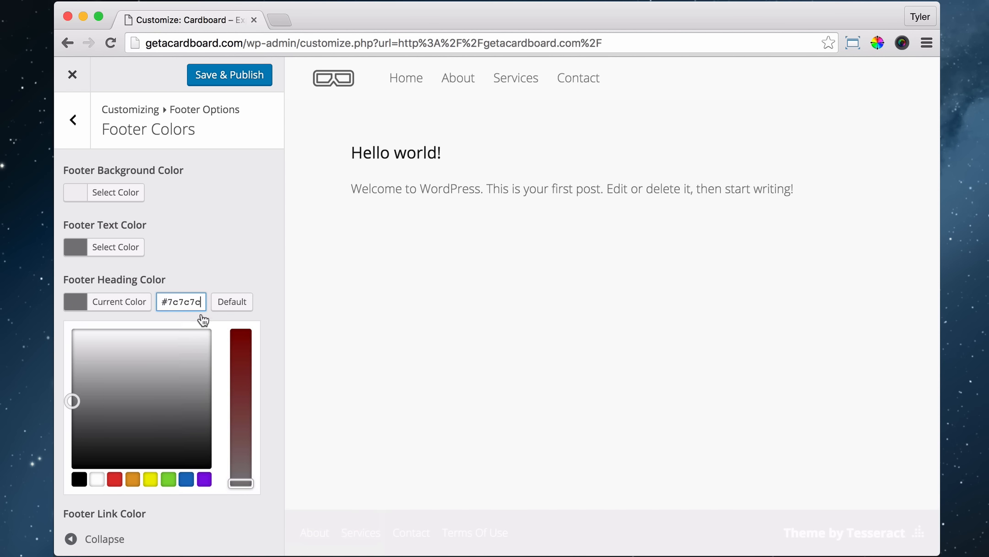
{"action": "left_click", "coordinate": [208, 254]}
Paste #7c7c7c as the footer link colour
{"action": "left_click", "coordinate": [128, 356]}
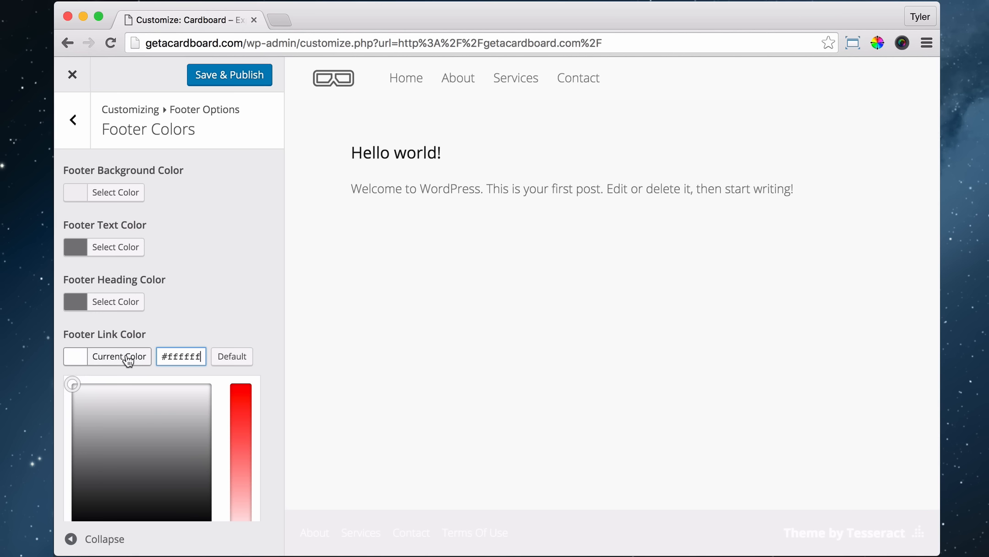
{"action": "double_click", "coordinate": [190, 357]}
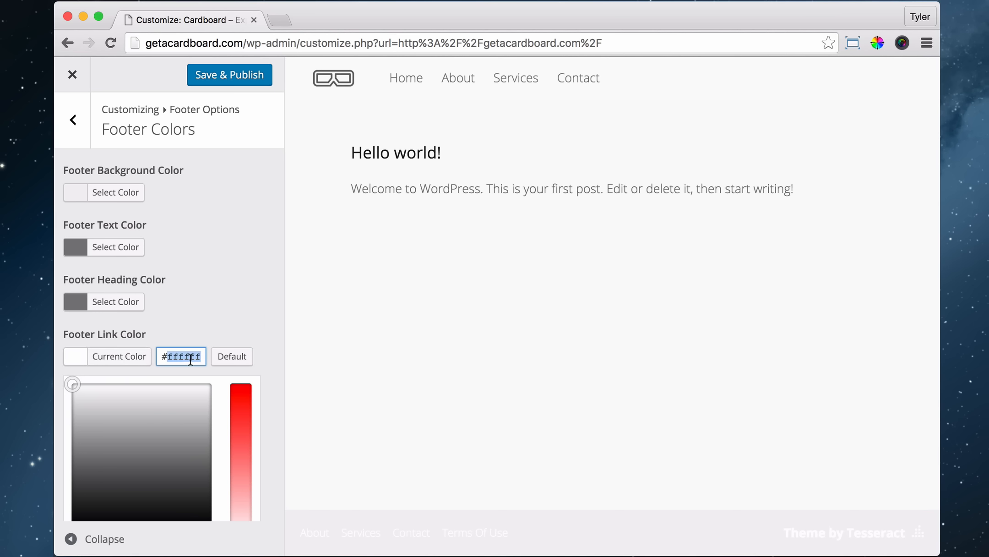
{"action": "key", "text": "ctrl+v"}
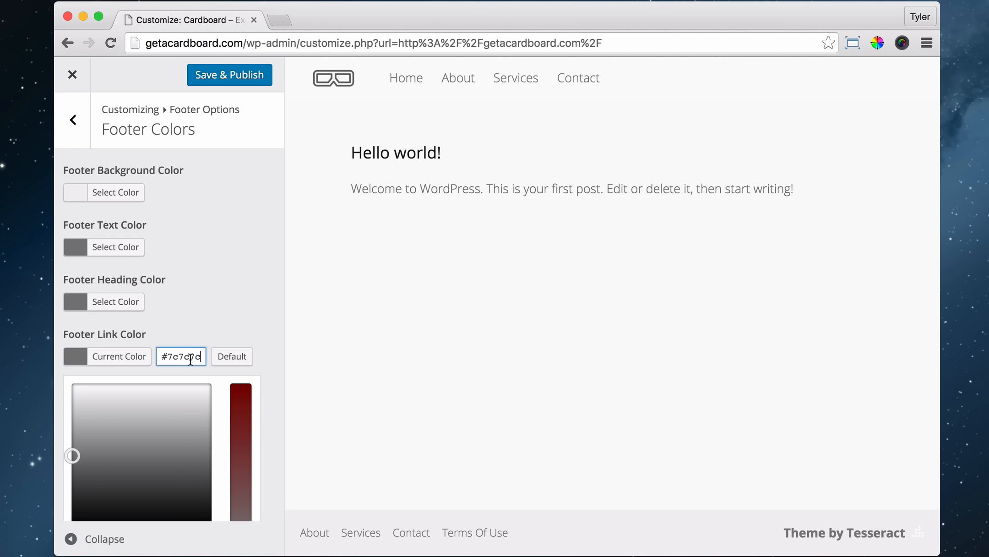
{"action": "left_click", "coordinate": [206, 316]}
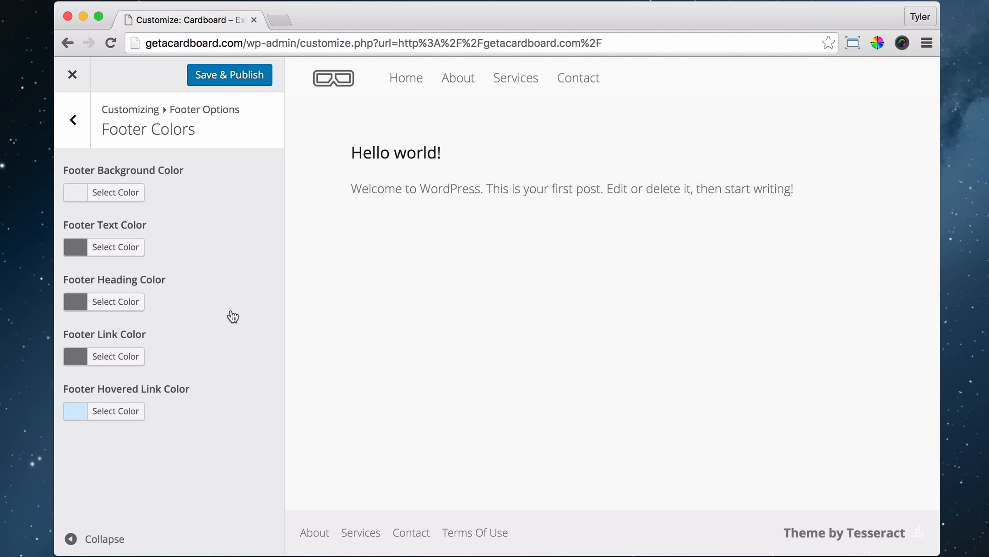
Set the footer hovered link colour to dark grey #5b5b5b
{"action": "left_click", "coordinate": [124, 414]}
{"action": "scroll", "coordinate": [122, 452], "scroll_direction": "down", "scroll_amount": 3}
{"action": "left_click", "coordinate": [80, 486]}
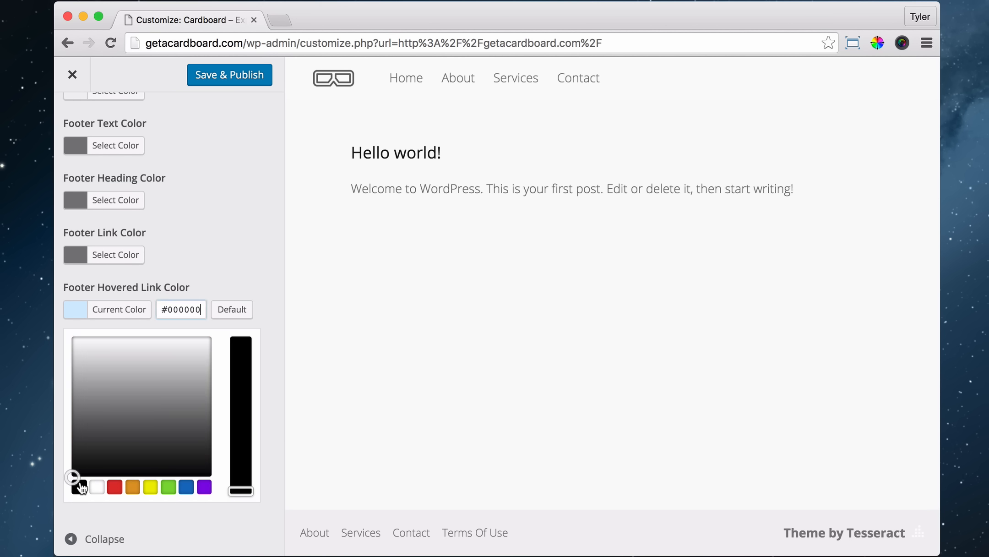
{"action": "left_click_drag", "start_coordinate": [89, 397], "coordinate": [72, 427]}
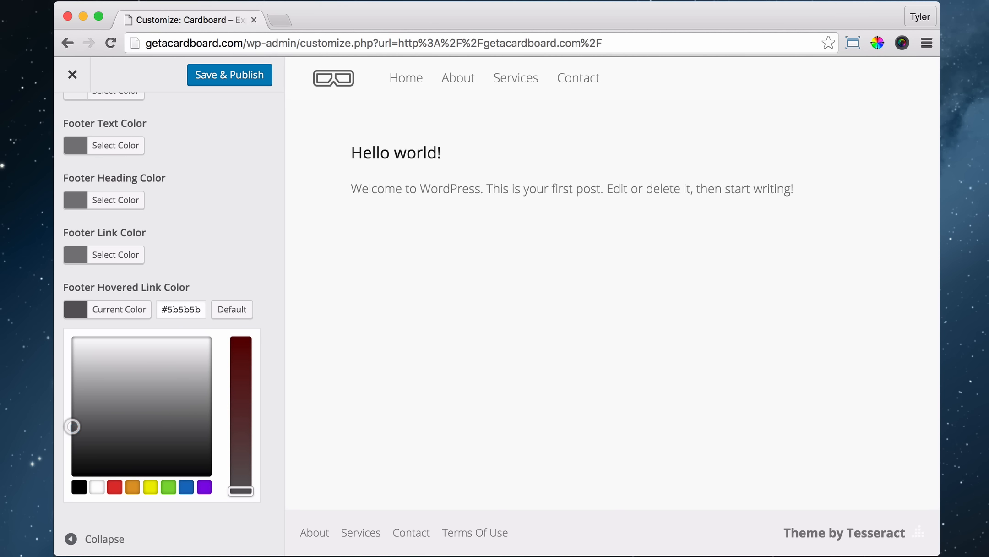
{"action": "left_click", "coordinate": [220, 274]}
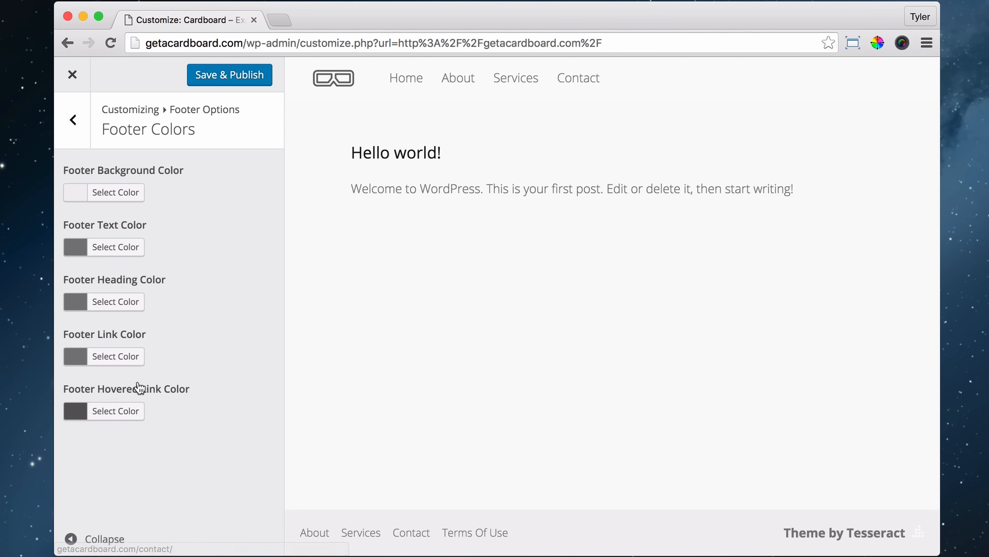
{"action": "left_click", "coordinate": [73, 119]}
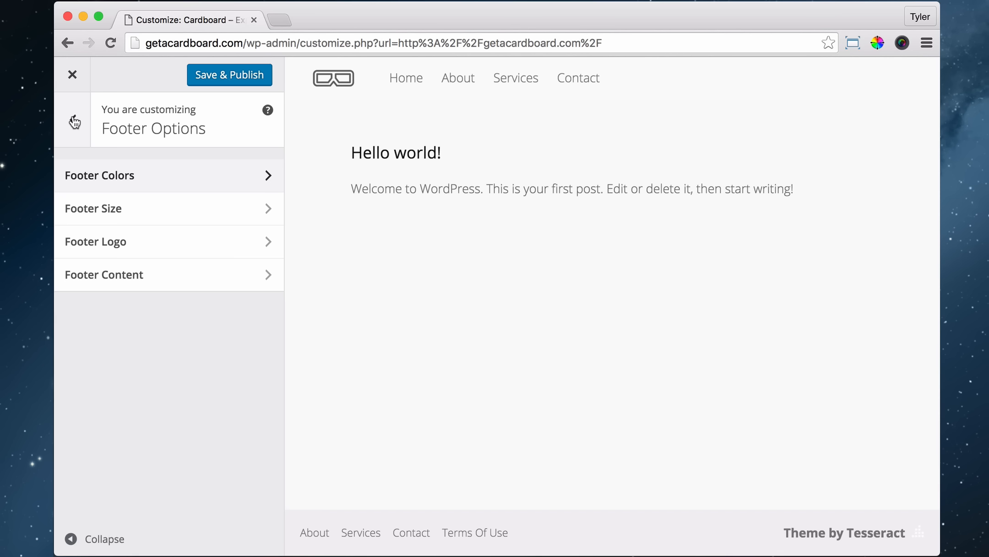
Leave footer height at its short setting and footer width at Default
{"action": "left_click", "coordinate": [235, 210]}
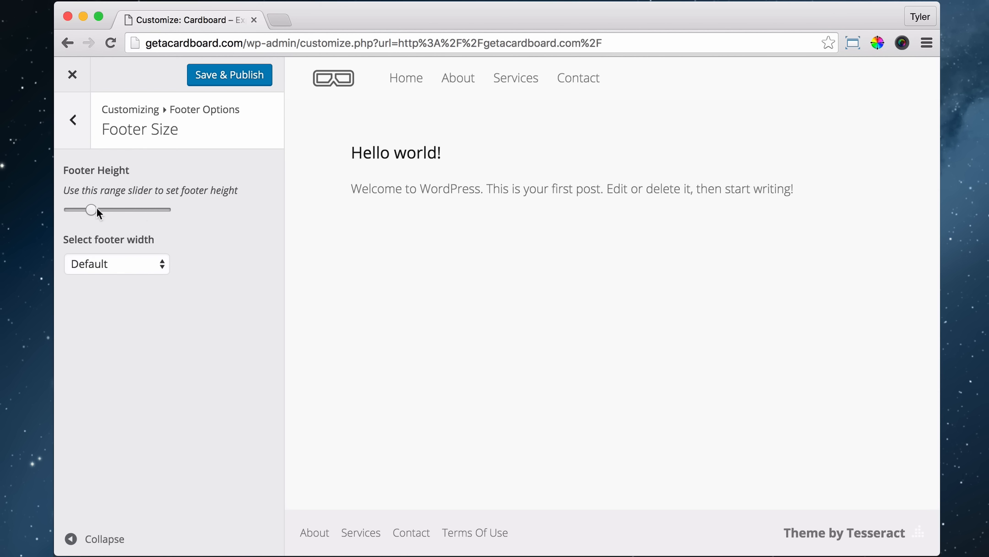
{"action": "left_click_drag", "start_coordinate": [91, 209], "coordinate": [167, 213]}
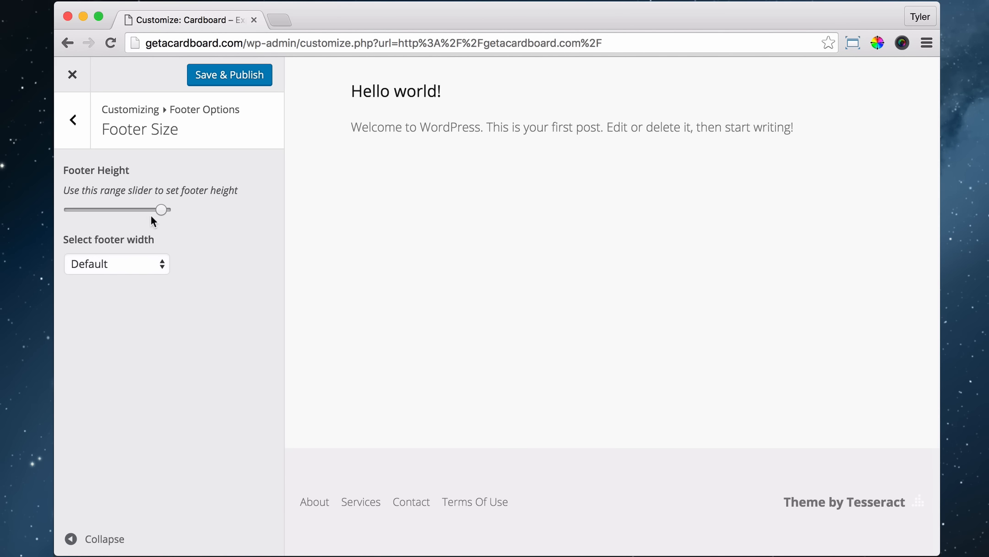
{"action": "left_click_drag", "start_coordinate": [150, 210], "coordinate": [92, 204]}
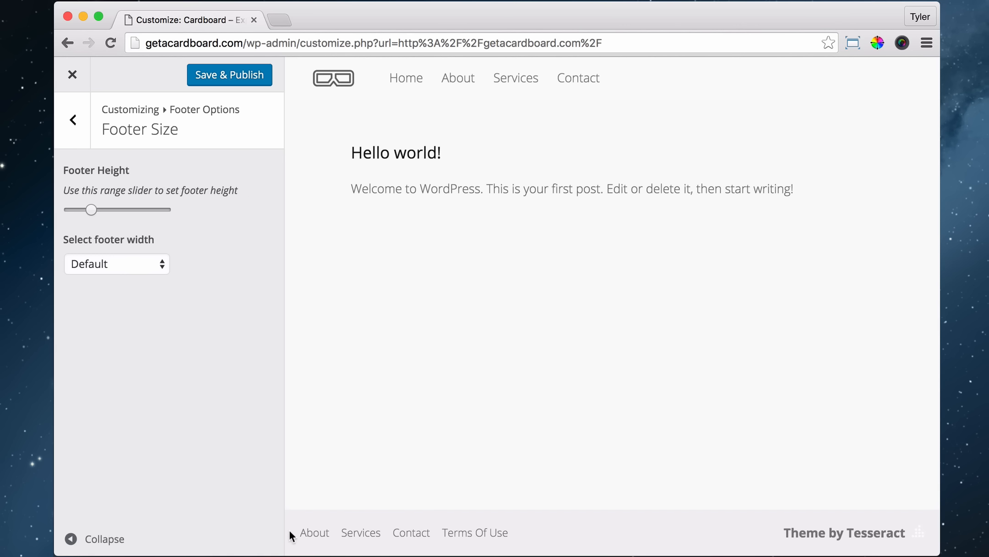
{"action": "left_click", "coordinate": [156, 263]}
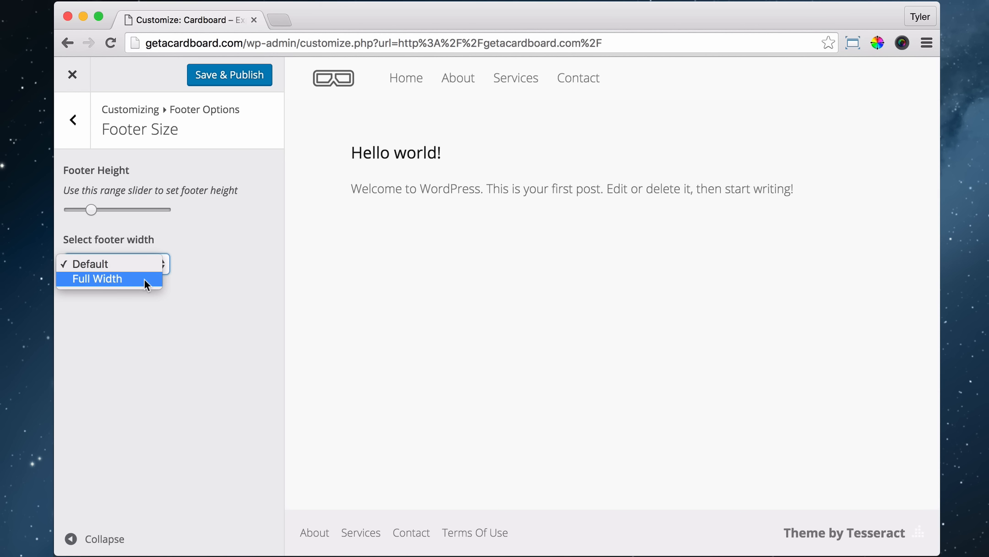
{"action": "left_click", "coordinate": [142, 264]}
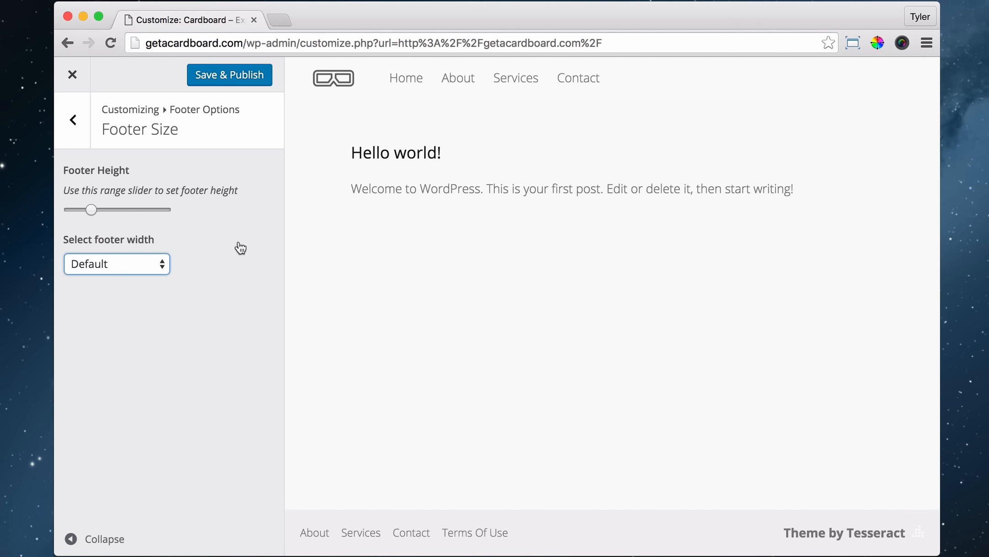
{"action": "left_click", "coordinate": [82, 132]}
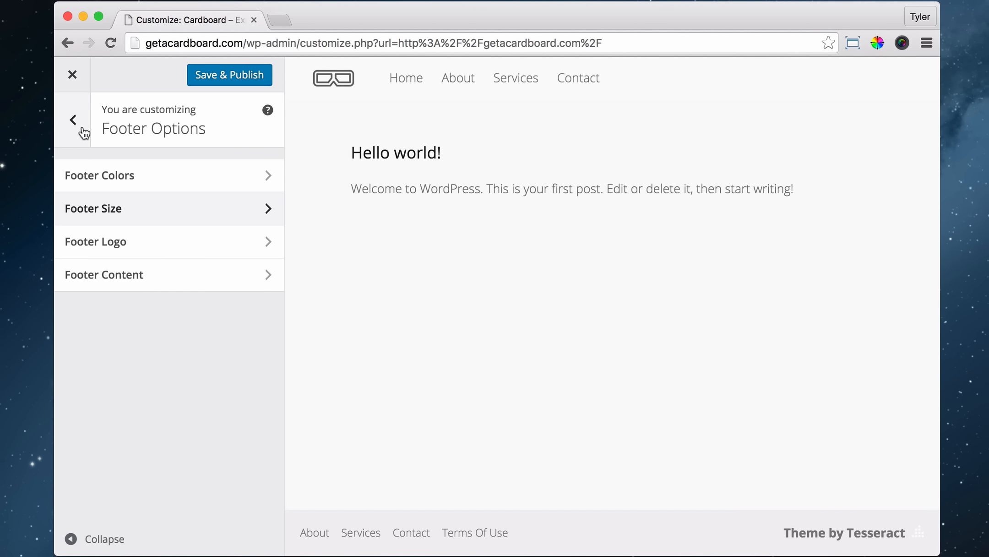
Leave the separate footer logo option unchecked in Footer Logo settings
{"action": "left_click", "coordinate": [239, 247]}
{"action": "left_click", "coordinate": [69, 173]}
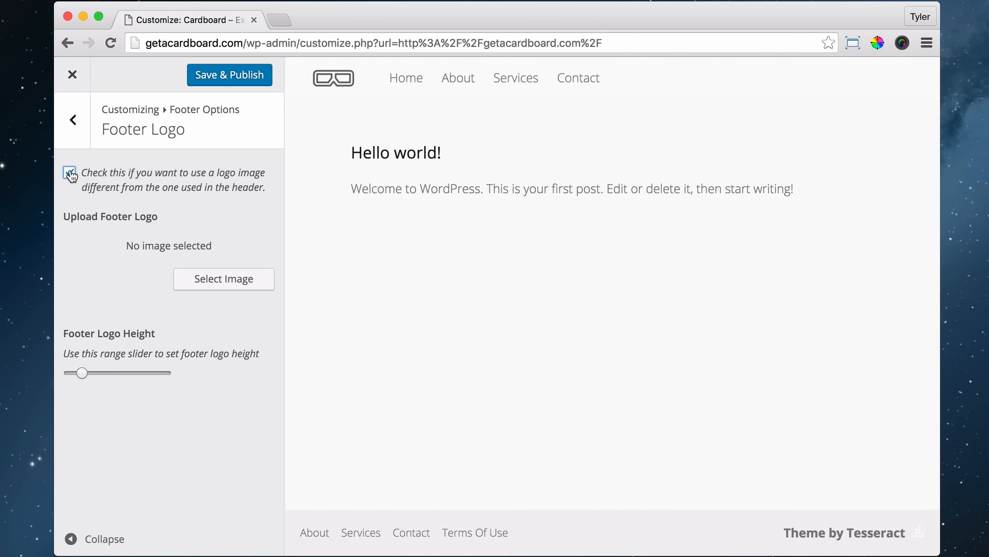
{"action": "left_click", "coordinate": [70, 173]}
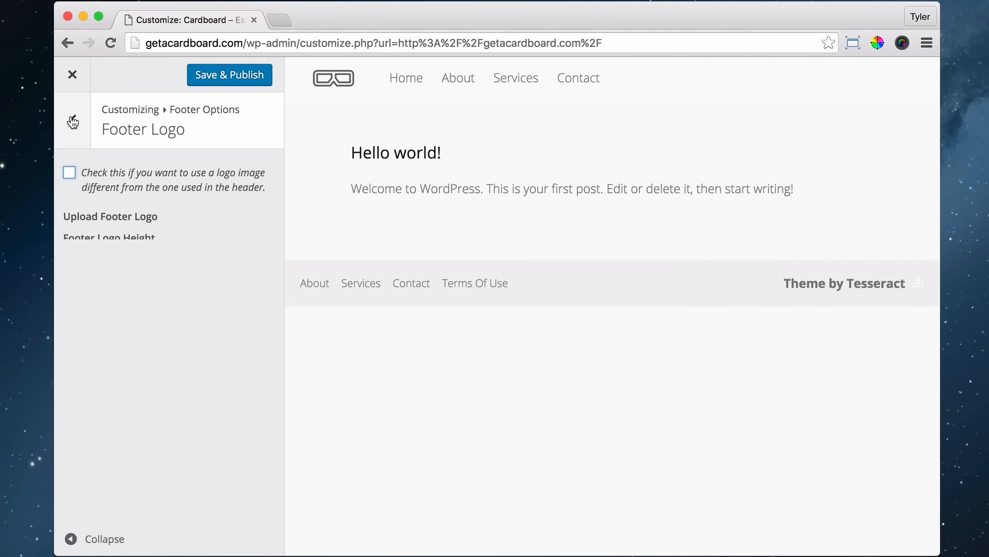
{"action": "left_click", "coordinate": [70, 173]}
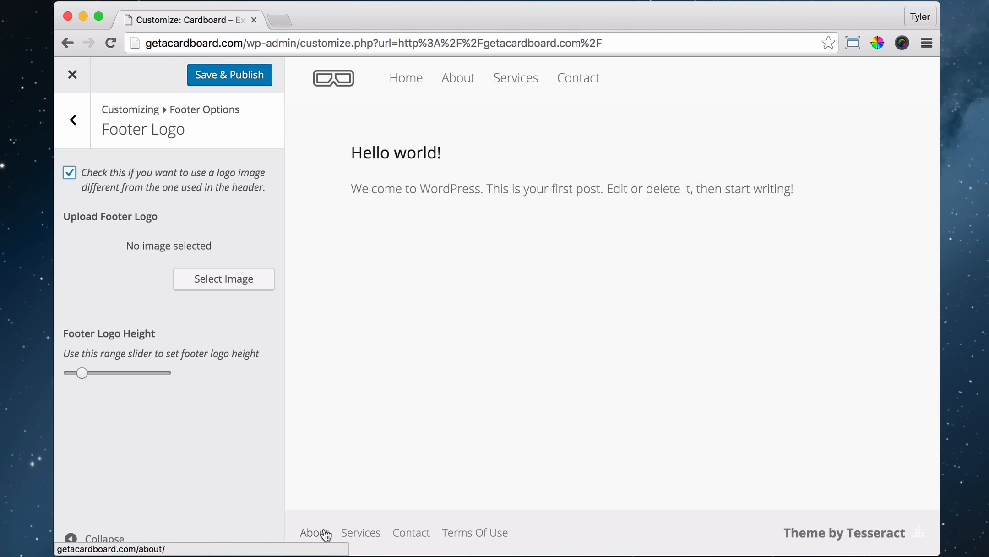
{"action": "left_click", "coordinate": [82, 179]}
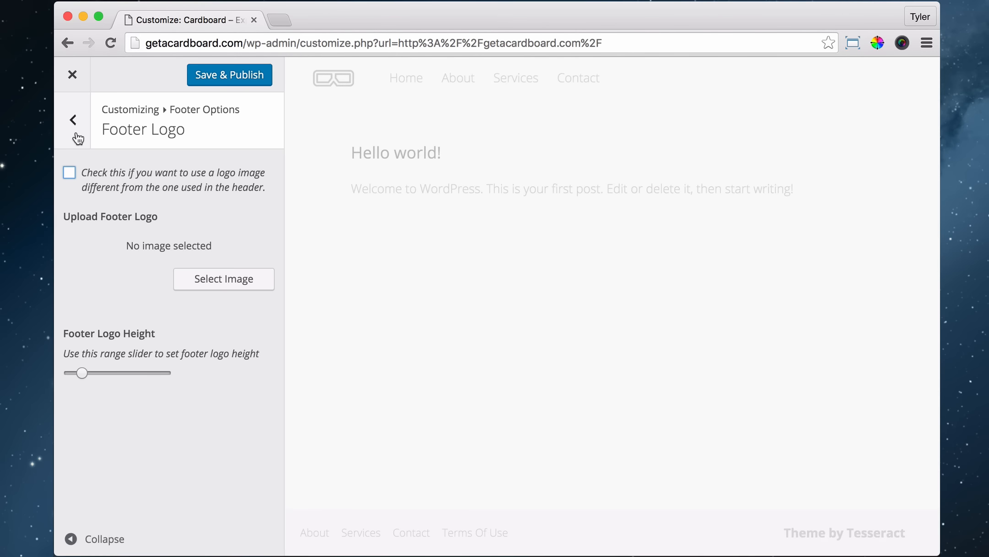
{"action": "left_click", "coordinate": [74, 121]}
Set Footer Content to Nothing instead of Logo and publish the footer settings
{"action": "left_click", "coordinate": [163, 277]}
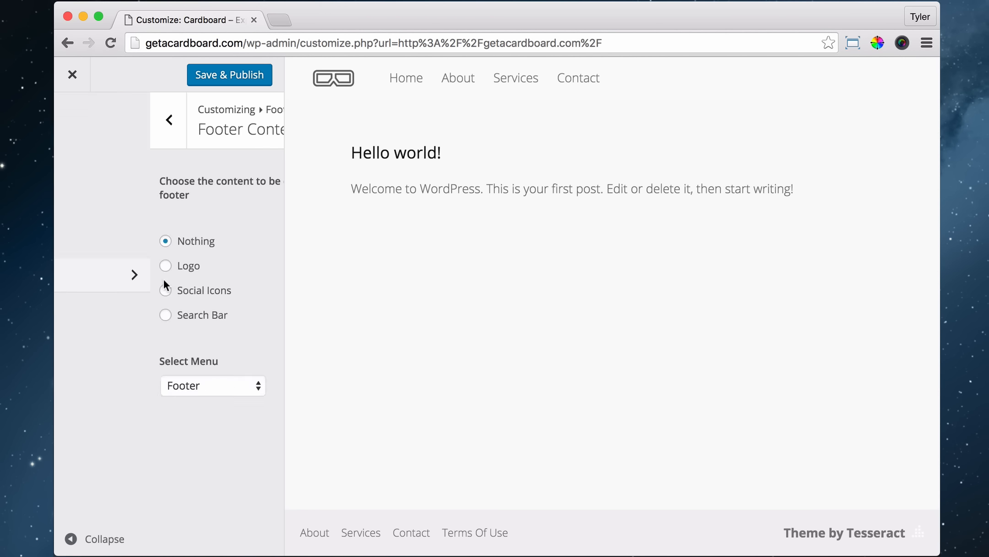
{"action": "left_click", "coordinate": [70, 266]}
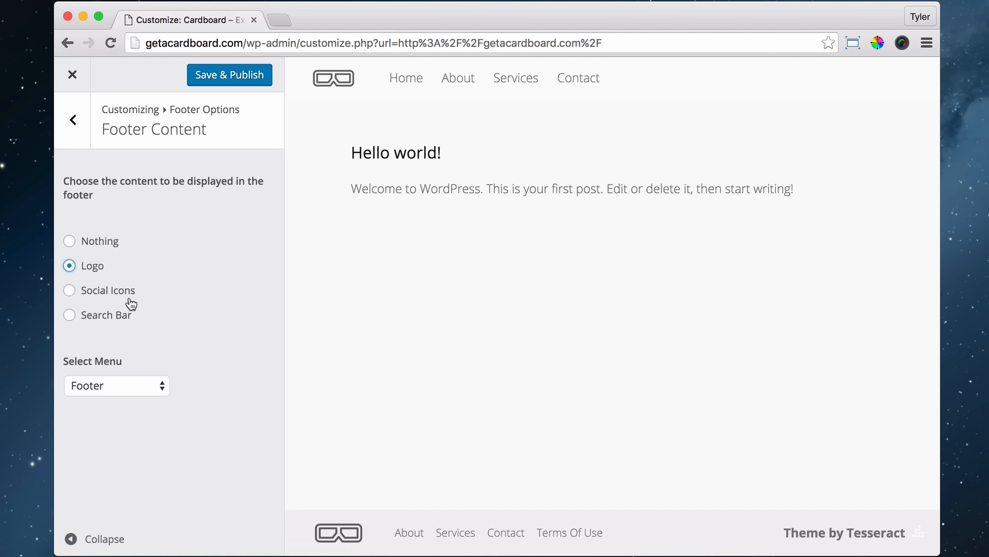
{"action": "left_click", "coordinate": [70, 242]}
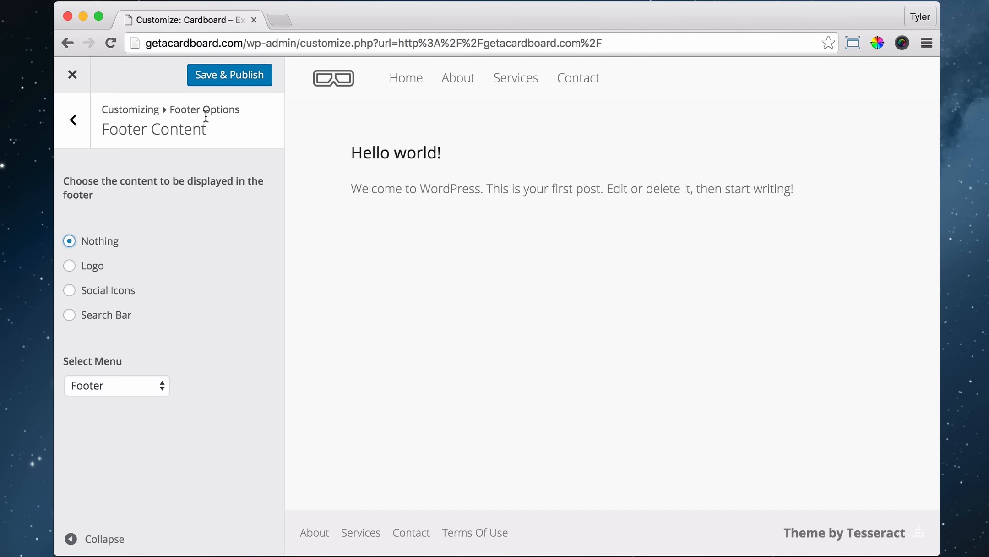
{"action": "left_click", "coordinate": [223, 77]}
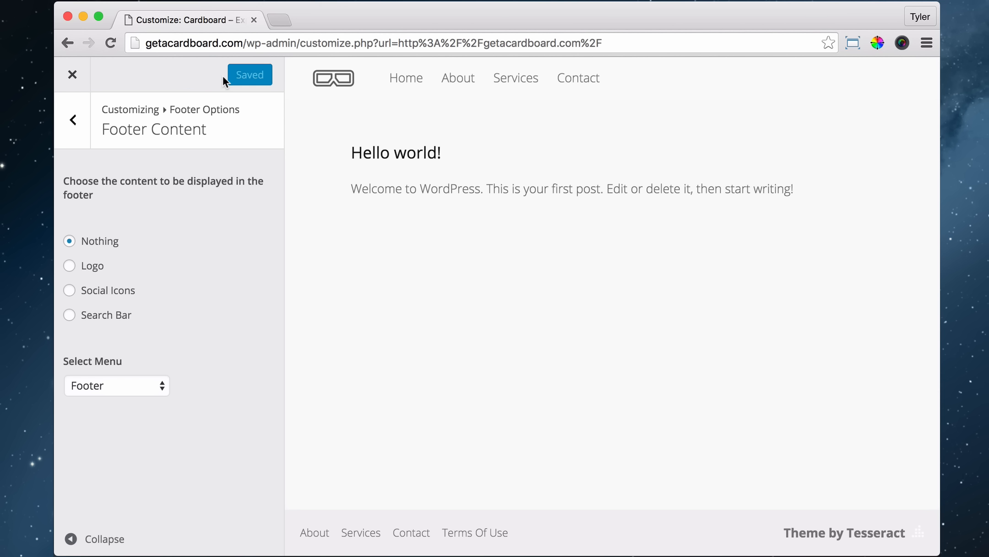
{"action": "left_click", "coordinate": [71, 74]}
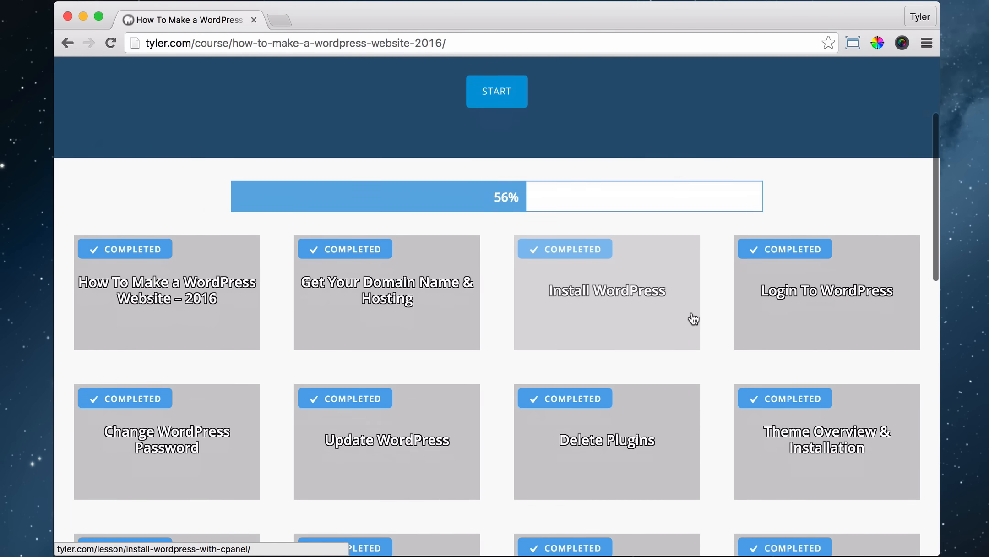
Scroll the course lesson list, which shows 56% complete
{"action": "scroll", "coordinate": [693, 318], "scroll_direction": "down", "scroll_amount": 10}
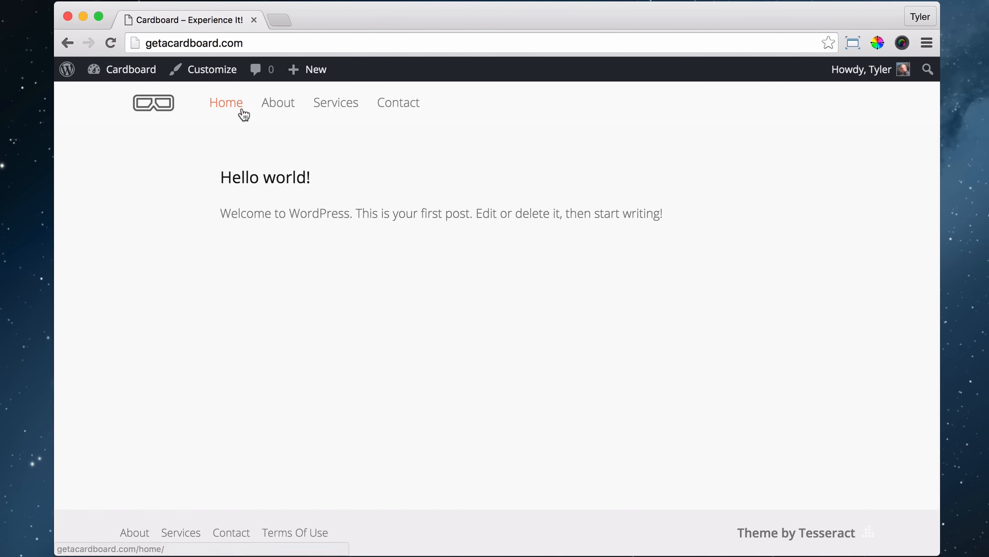
Set the General background colour to white #ffffff and publish it
{"action": "left_click", "coordinate": [215, 71]}
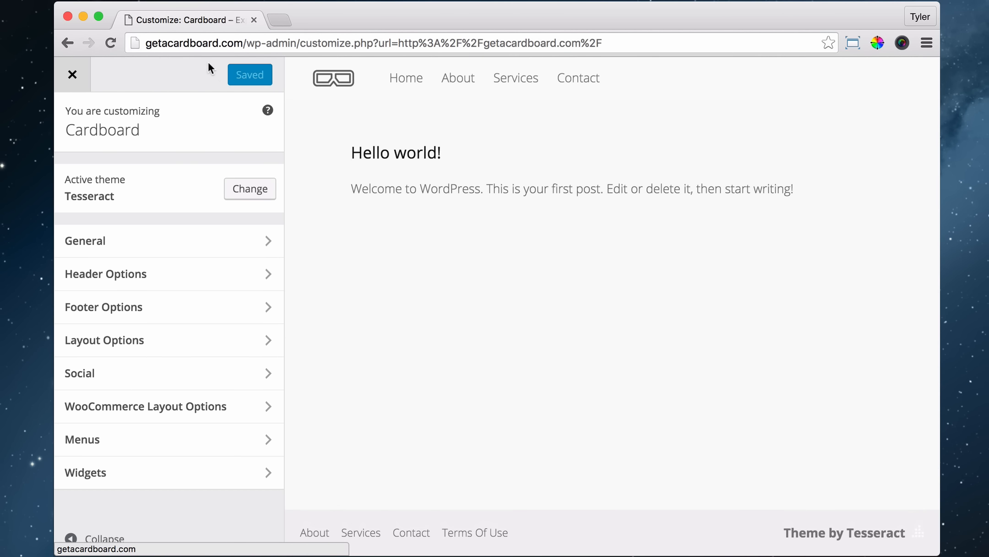
{"action": "left_click", "coordinate": [250, 243]}
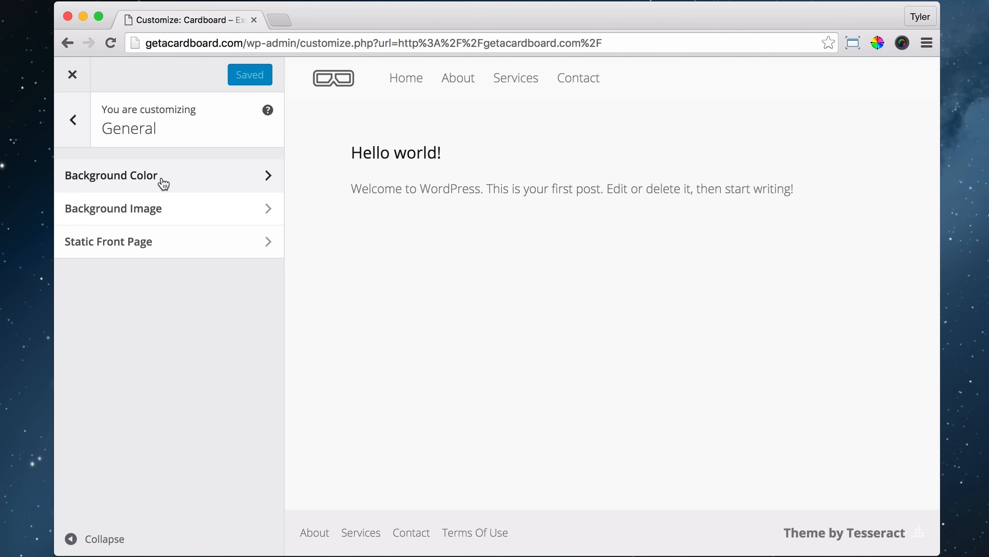
{"action": "left_click", "coordinate": [226, 180]}
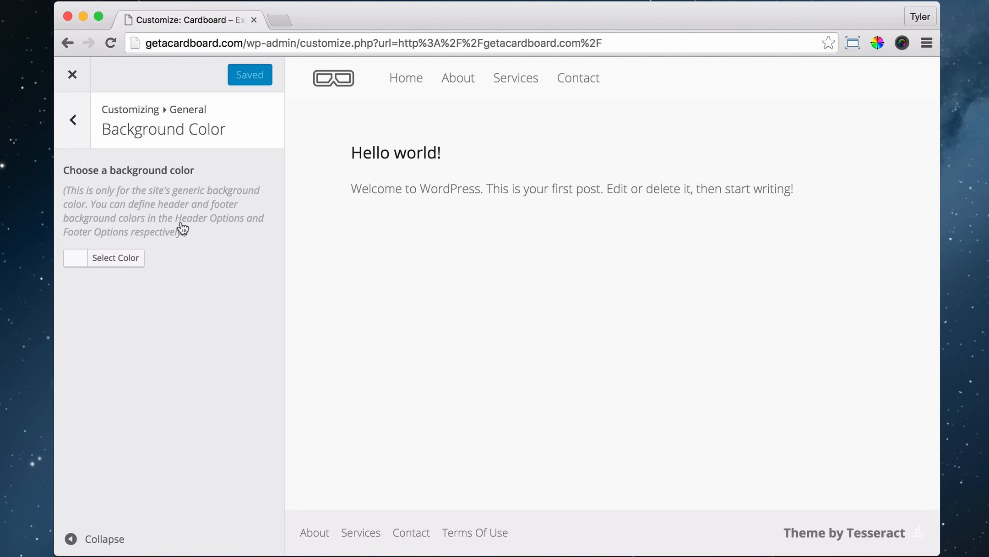
{"action": "left_click", "coordinate": [127, 258]}
{"action": "mouse_move", "coordinate": [146, 330]}
{"action": "left_mouse_down"}
{"action": "mouse_move", "coordinate": [139, 336]}
{"action": "mouse_move", "coordinate": [190, 369]}
{"action": "mouse_move", "coordinate": [137, 319]}
{"action": "mouse_move", "coordinate": [146, 308]}
{"action": "mouse_move", "coordinate": [134, 364]}
{"action": "mouse_move", "coordinate": [132, 298]}
{"action": "mouse_move", "coordinate": [145, 336]}
{"action": "mouse_move", "coordinate": [170, 309]}
{"action": "mouse_move", "coordinate": [153, 300]}
{"action": "mouse_move", "coordinate": [150, 313]}
{"action": "left_mouse_up"}
{"action": "left_click", "coordinate": [168, 435]}
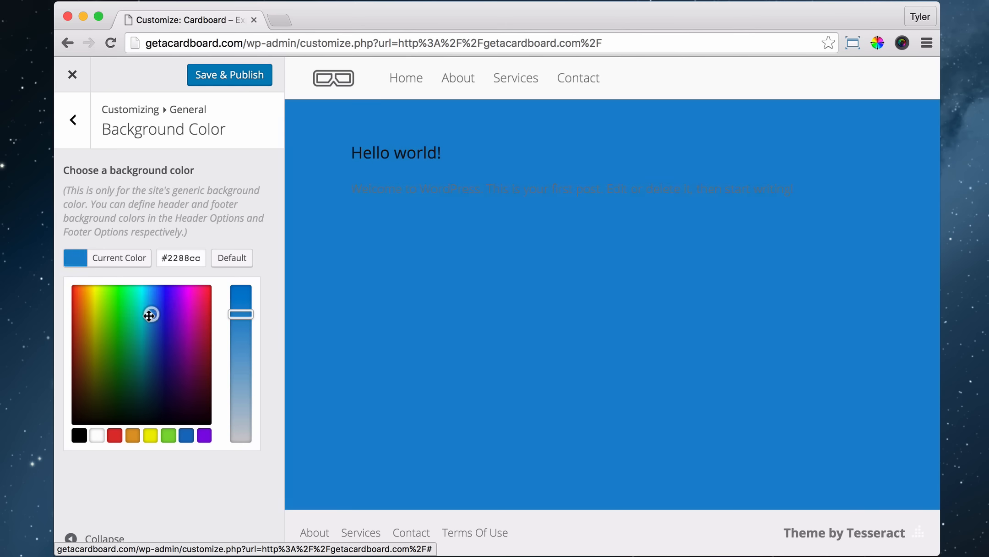
{"action": "left_click", "coordinate": [97, 438]}
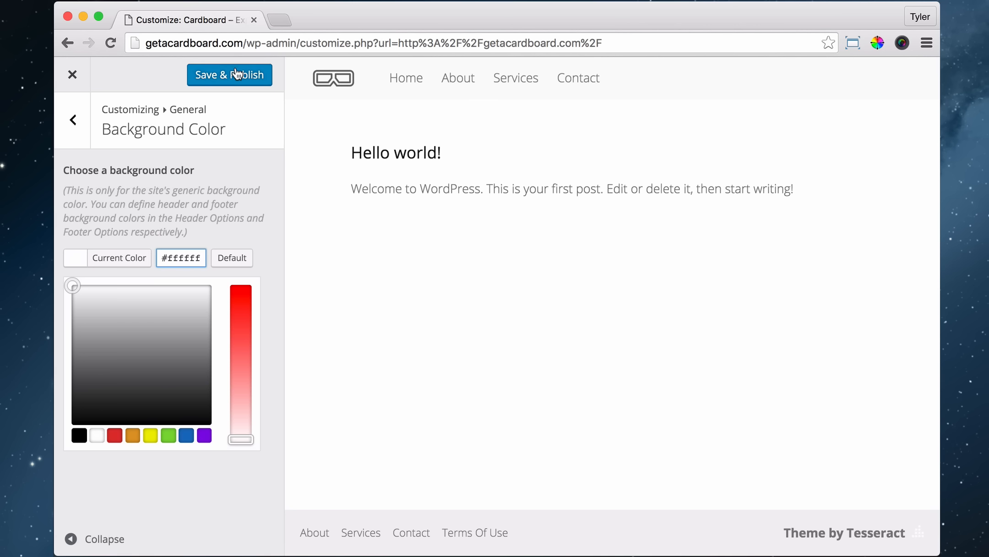
{"action": "left_click", "coordinate": [226, 82]}
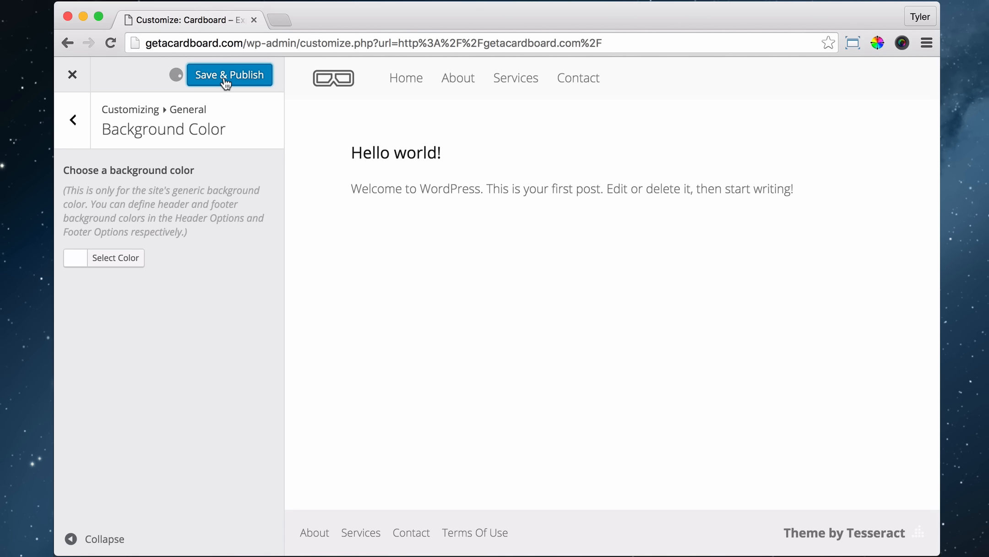
Mark the Change Background Color lesson complete, bringing course progress to 59%
{"action": "left_click", "coordinate": [72, 75]}
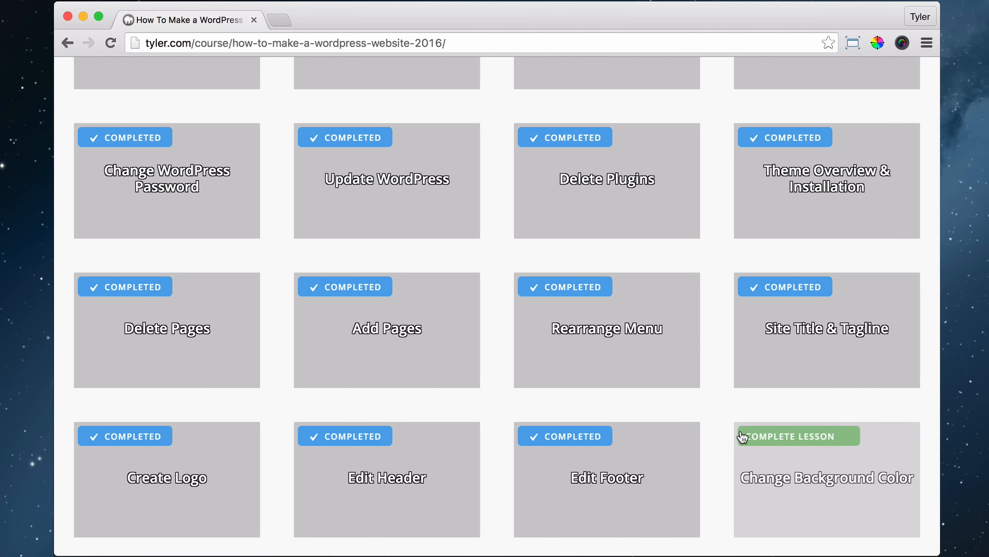
{"action": "left_click", "coordinate": [741, 437]}
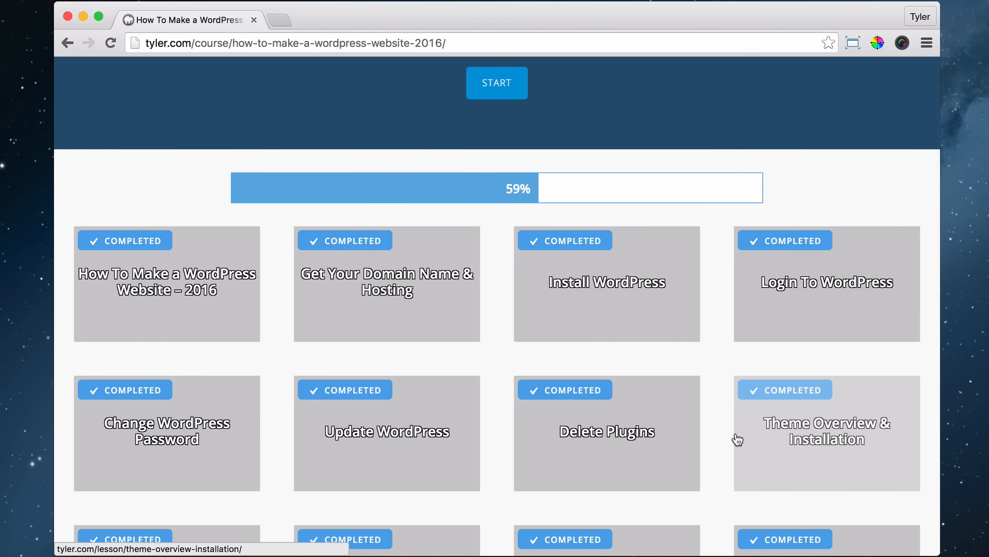
{"action": "scroll", "coordinate": [737, 440], "scroll_direction": "down", "scroll_amount": 6}
{"action": "scroll", "coordinate": [738, 430], "scroll_direction": "down", "scroll_amount": 3}
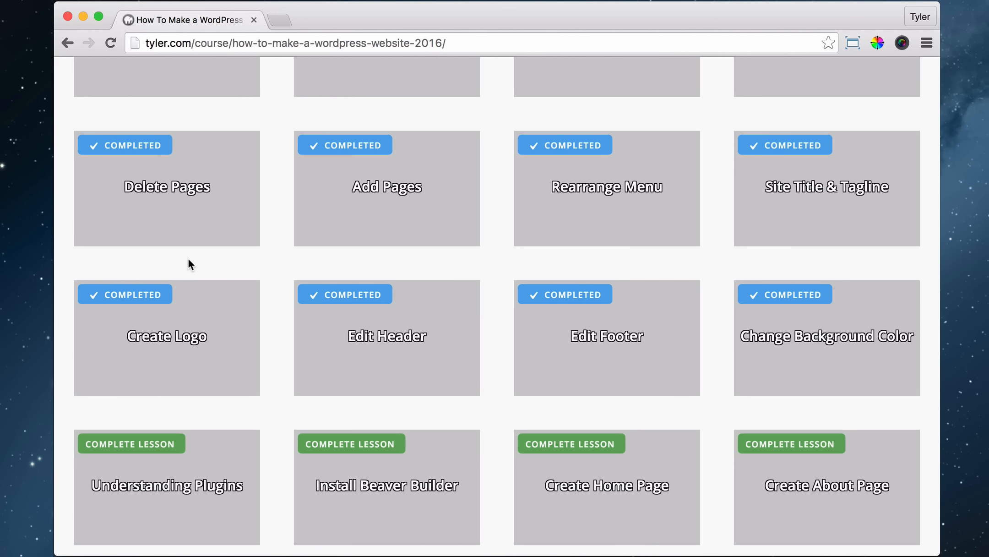
{"action": "left_click", "coordinate": [83, 18]}
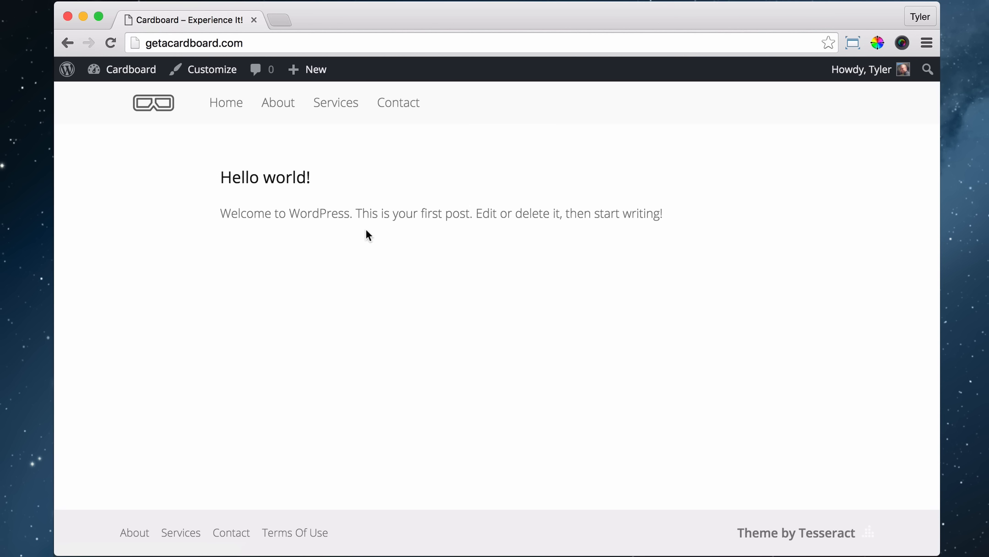
Go to Plugins > Add New and browse the Featured plugins
{"action": "mouse_move", "coordinate": [132, 73]}
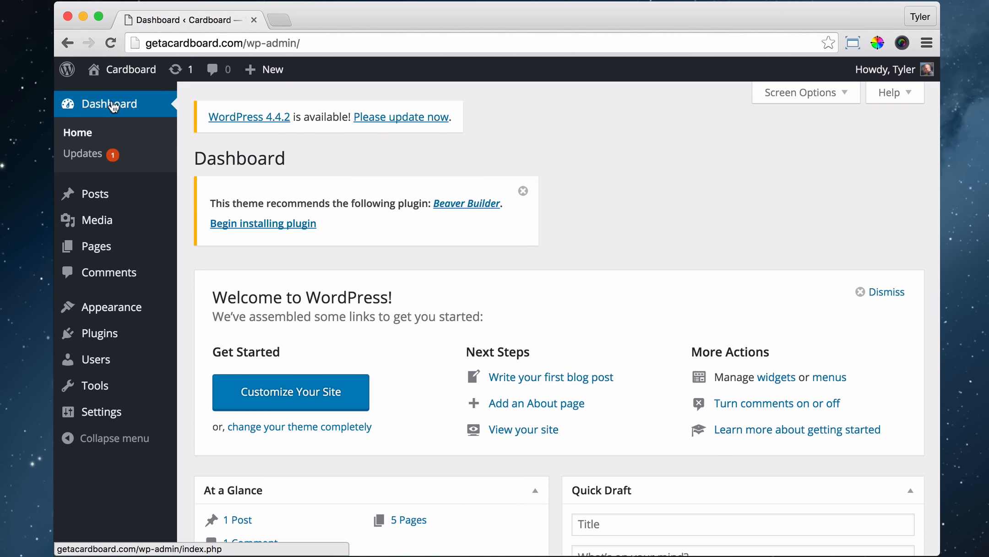
{"action": "left_click", "coordinate": [119, 341]}
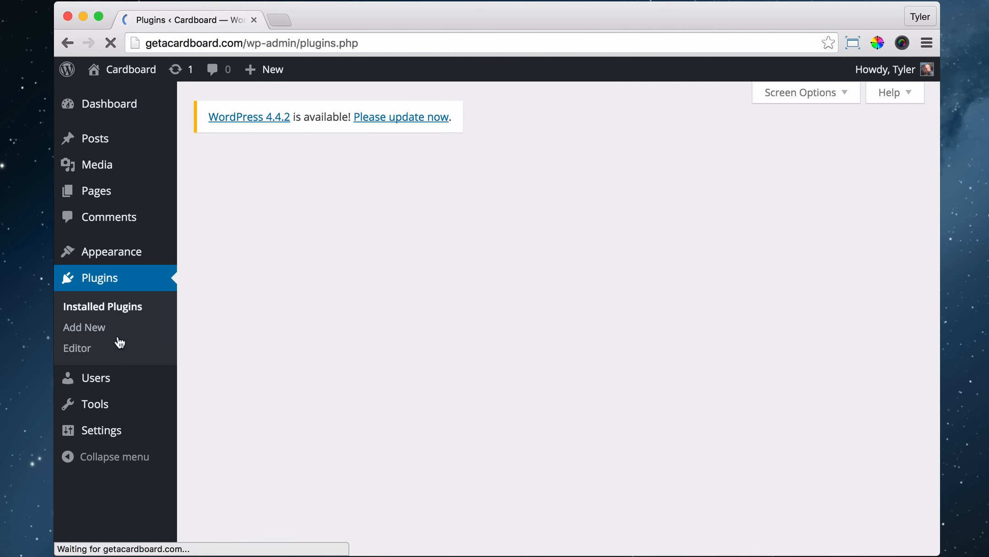
{"action": "left_click", "coordinate": [288, 160]}
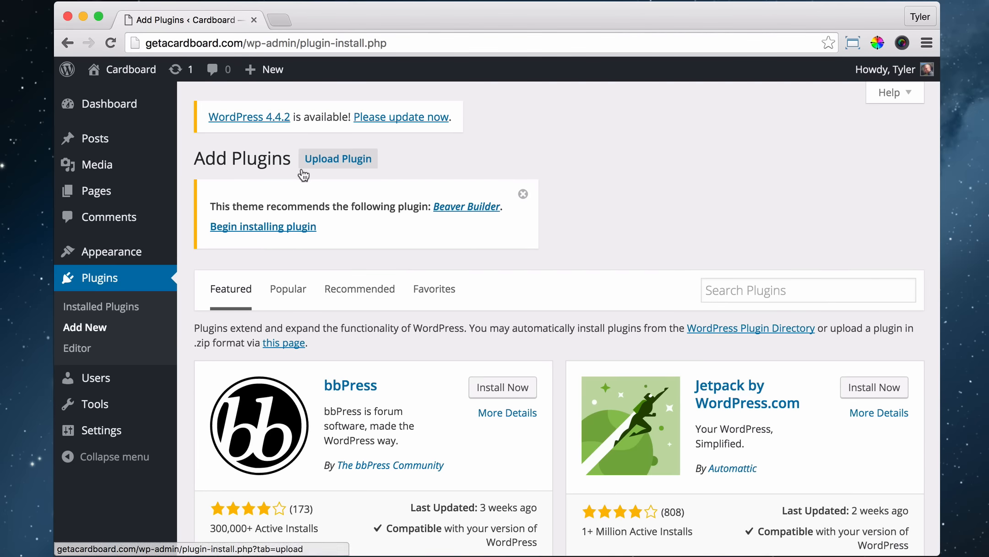
{"action": "scroll", "coordinate": [504, 242], "scroll_direction": "down", "scroll_amount": 4}
{"action": "scroll", "coordinate": [493, 242], "scroll_direction": "down", "scroll_amount": 5}
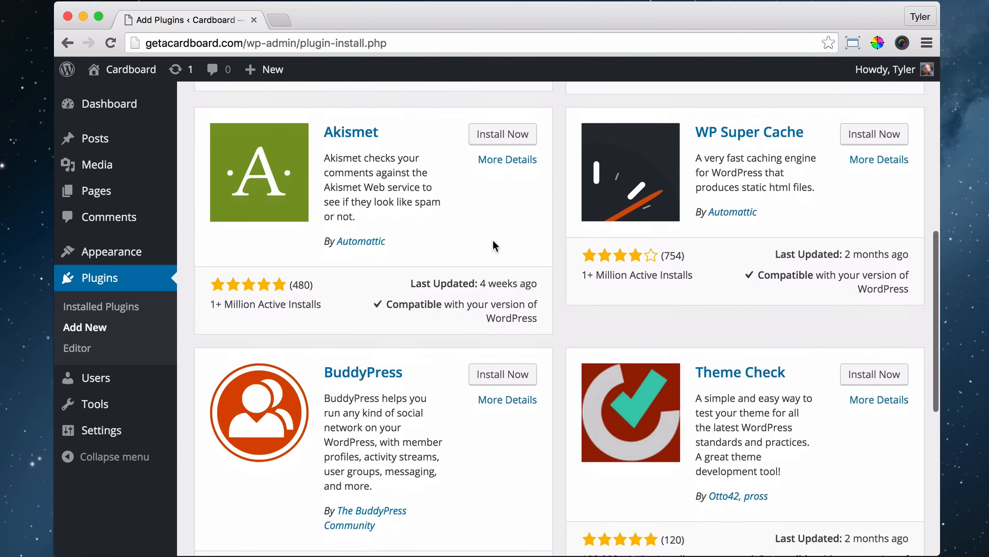
{"action": "scroll", "coordinate": [492, 241], "scroll_direction": "up", "scroll_amount": 5}
{"action": "scroll", "coordinate": [493, 241], "scroll_direction": "up", "scroll_amount": 4}
{"action": "scroll", "coordinate": [492, 240], "scroll_direction": "down", "scroll_amount": 15}
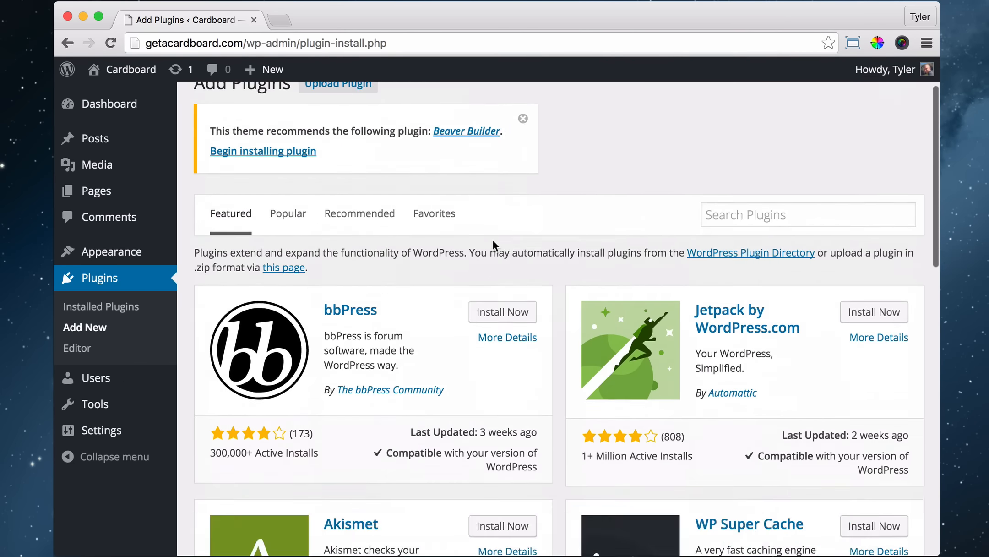
{"action": "scroll", "coordinate": [493, 240], "scroll_direction": "up", "scroll_amount": 15}
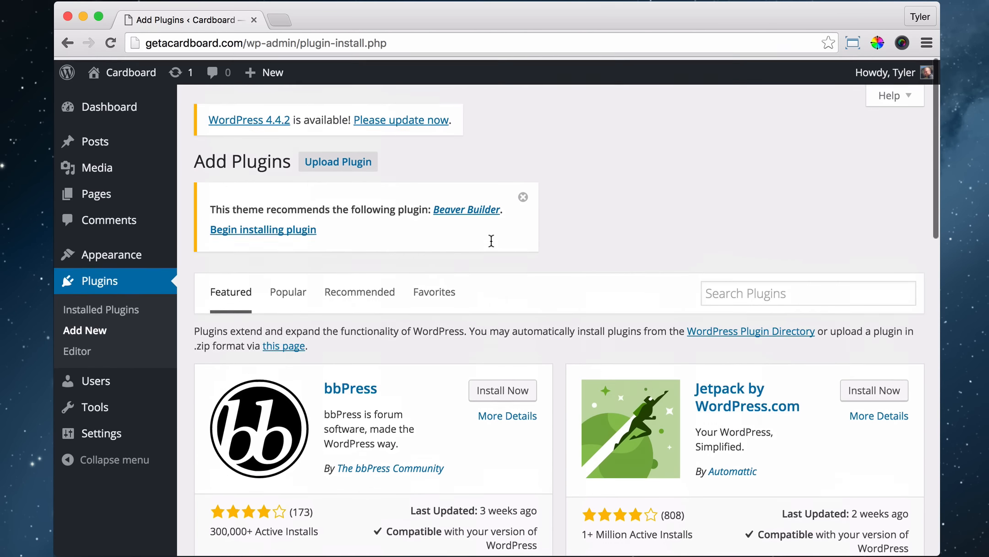
List the Popular plugins, starting with Hello Dolly and Yoast SEO
{"action": "left_click", "coordinate": [287, 292]}
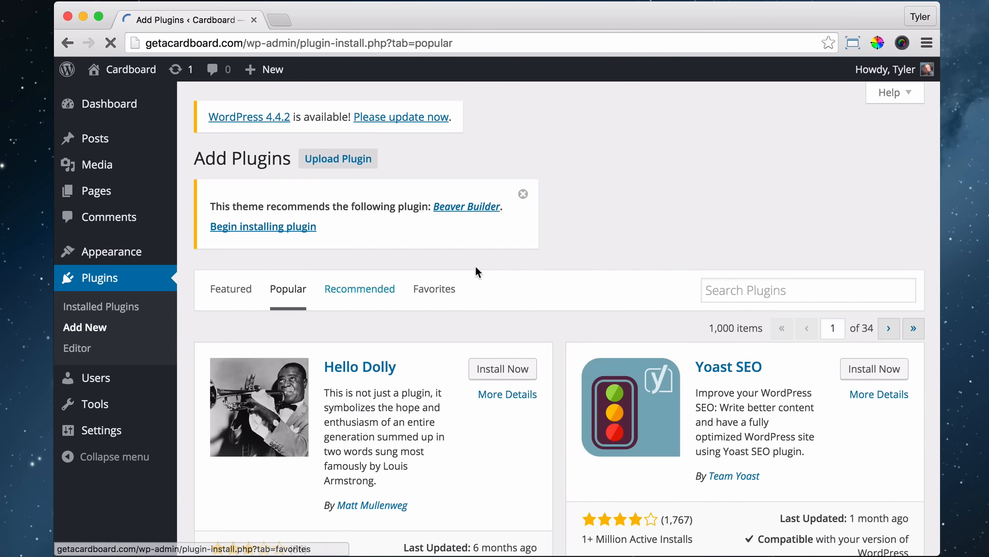
{"action": "scroll", "coordinate": [518, 255], "scroll_direction": "down", "scroll_amount": 3}
{"action": "scroll", "coordinate": [496, 247], "scroll_direction": "down", "scroll_amount": 2}
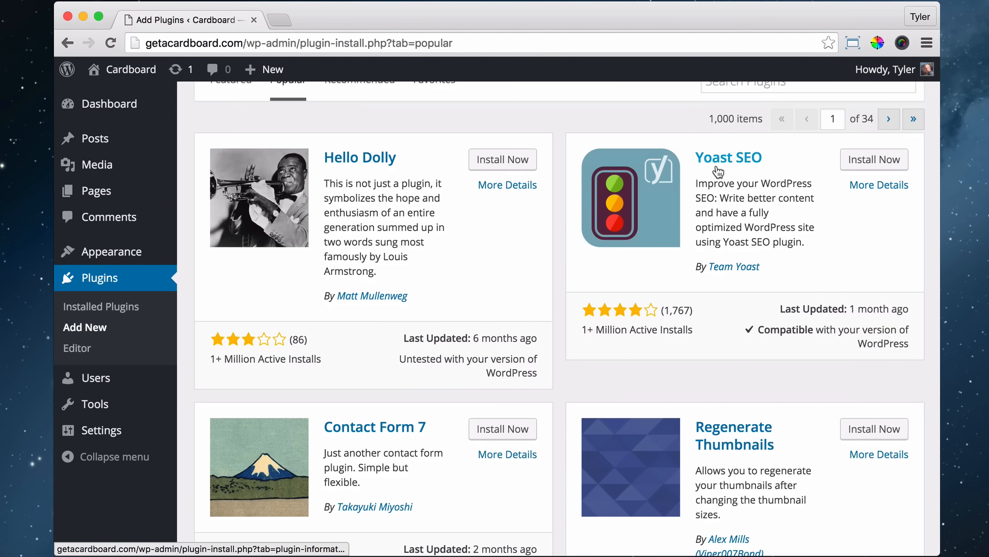
{"action": "scroll", "coordinate": [720, 176], "scroll_direction": "down", "scroll_amount": 1}
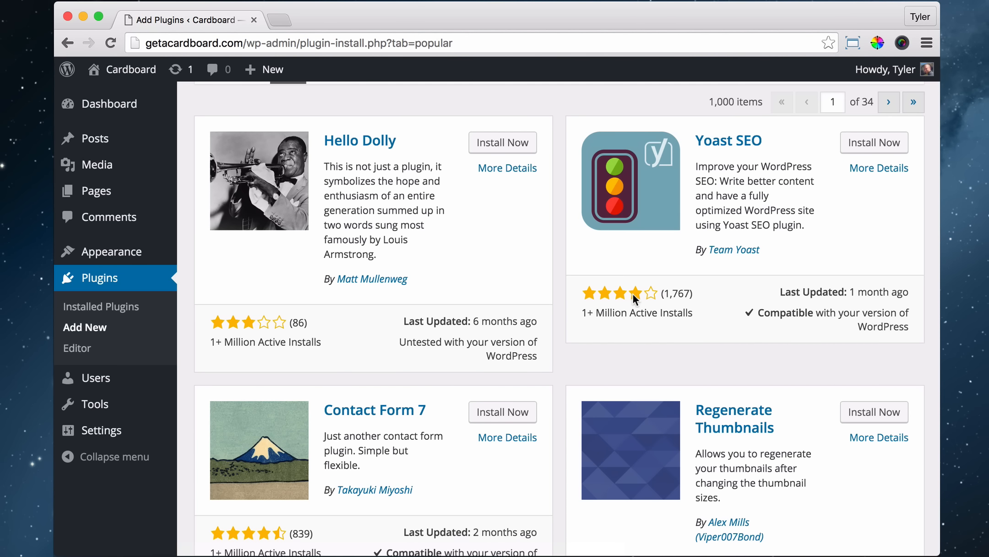
{"action": "left_click", "coordinate": [883, 168]}
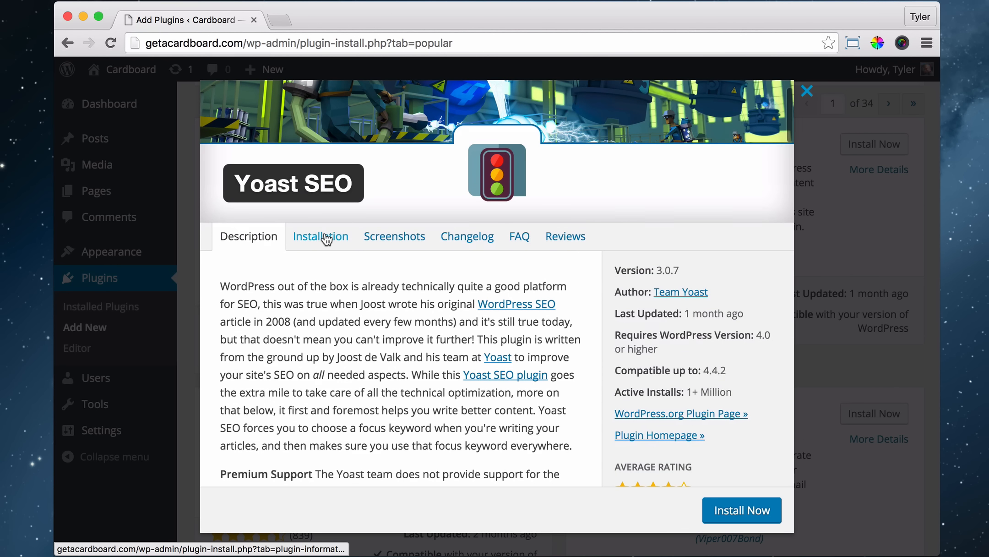
{"action": "left_click", "coordinate": [324, 238]}
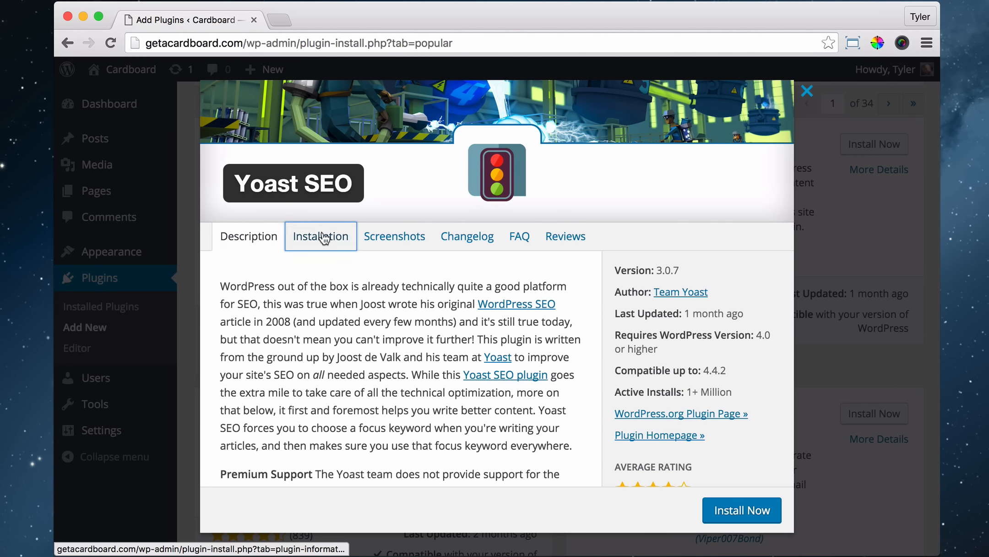
{"action": "left_click", "coordinate": [260, 236]}
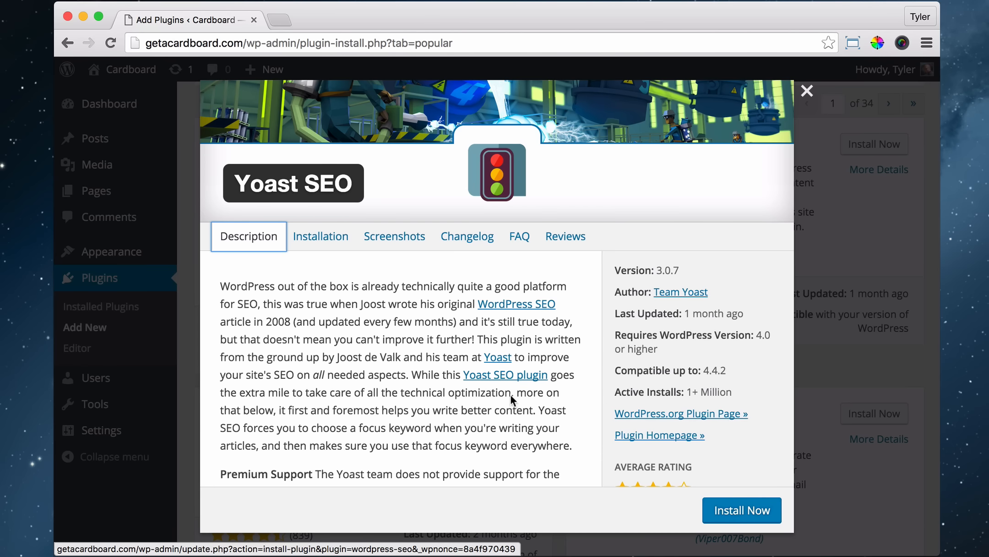
{"action": "scroll", "coordinate": [491, 393], "scroll_direction": "down", "scroll_amount": 2}
{"action": "scroll", "coordinate": [491, 392], "scroll_direction": "down", "scroll_amount": 2}
{"action": "scroll", "coordinate": [471, 348], "scroll_direction": "up", "scroll_amount": 5}
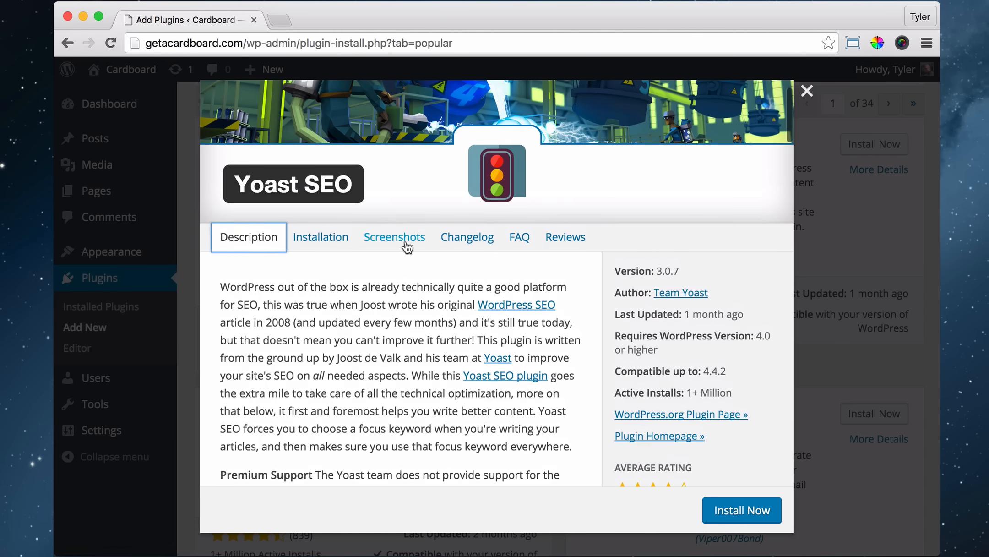
{"action": "scroll", "coordinate": [450, 293], "scroll_direction": "down", "scroll_amount": 4}
{"action": "scroll", "coordinate": [446, 298], "scroll_direction": "up", "scroll_amount": 5}
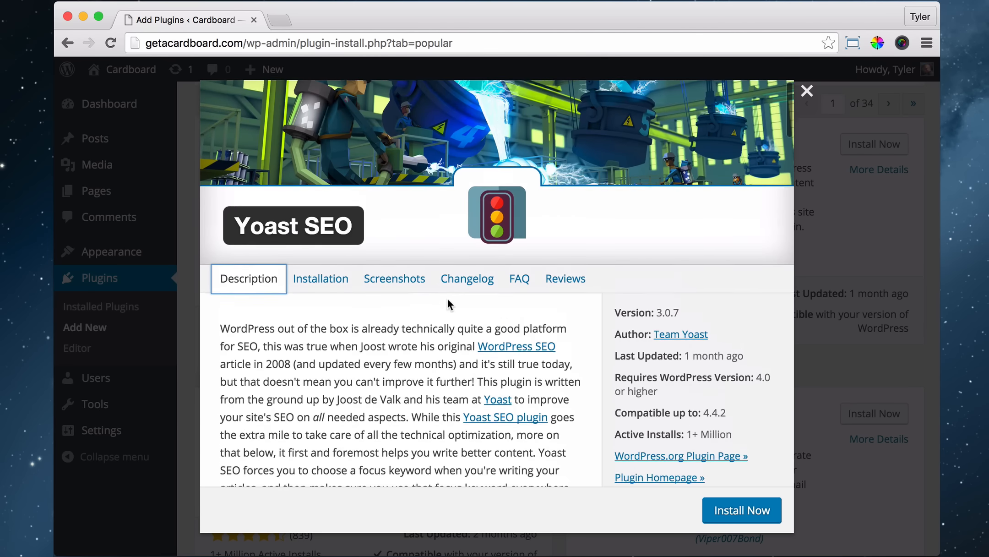
{"action": "left_click", "coordinate": [355, 289]}
{"action": "scroll", "coordinate": [510, 331], "scroll_direction": "down", "scroll_amount": 2}
{"action": "scroll", "coordinate": [510, 331], "scroll_direction": "up", "scroll_amount": 2}
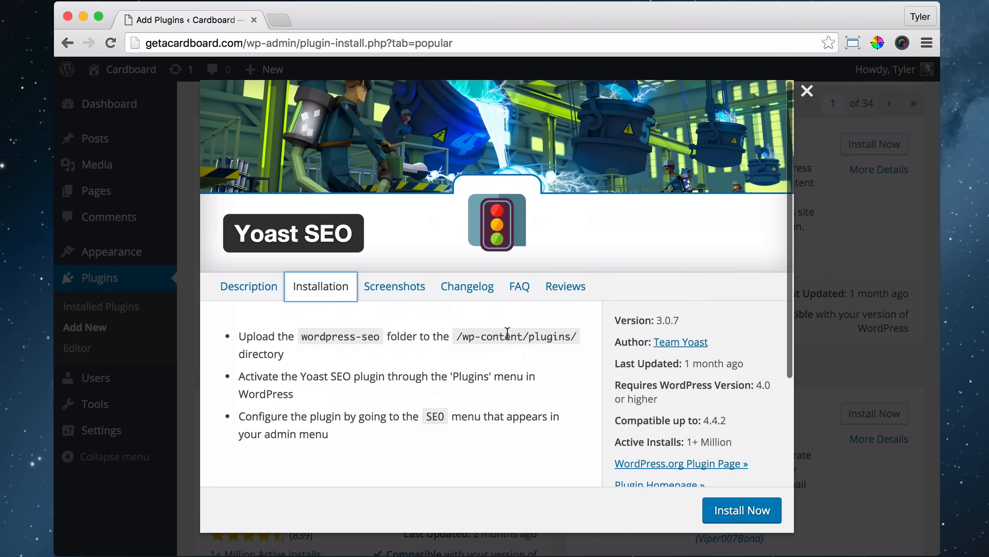
{"action": "left_click", "coordinate": [387, 288]}
{"action": "scroll", "coordinate": [451, 315], "scroll_direction": "down", "scroll_amount": 1}
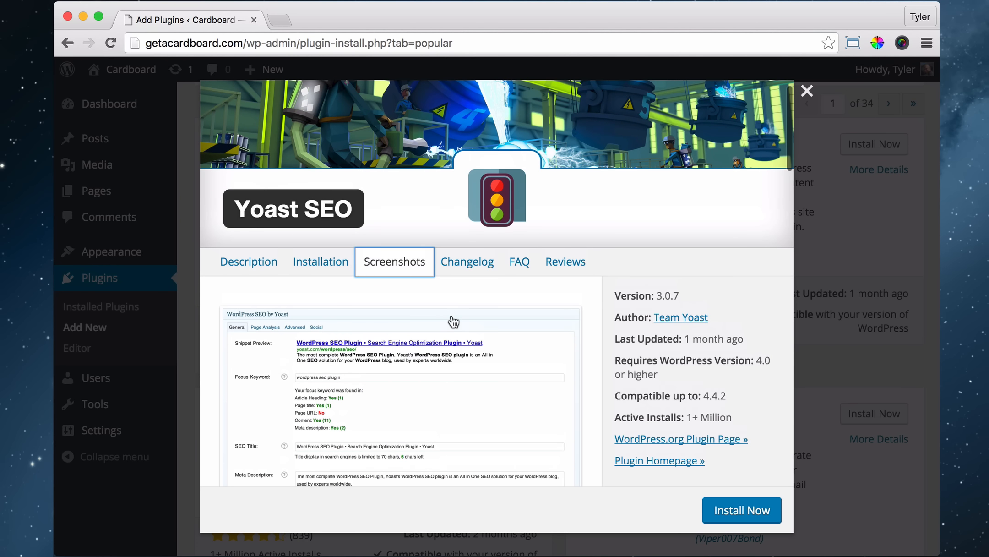
{"action": "left_click", "coordinate": [807, 89]}
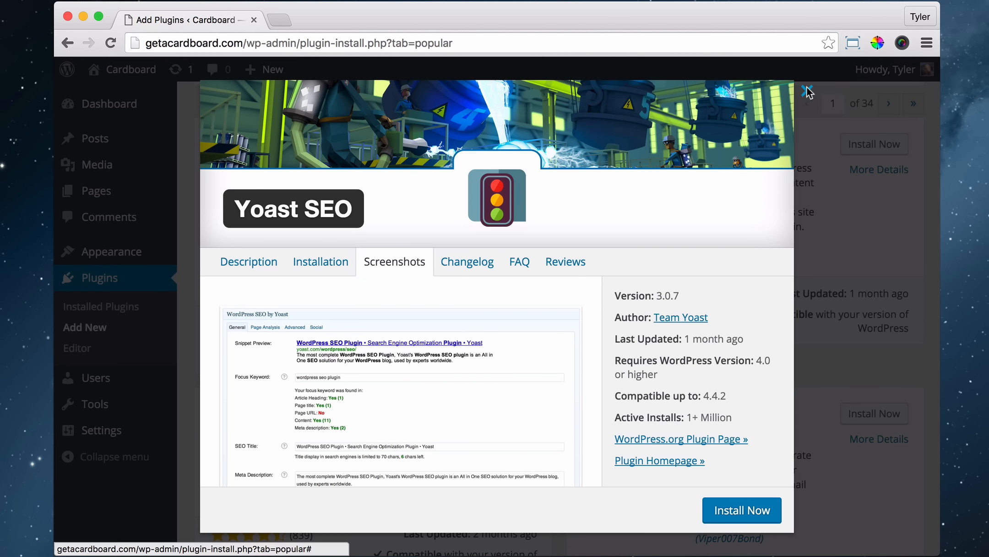
{"action": "scroll", "coordinate": [753, 227], "scroll_direction": "down", "scroll_amount": 4}
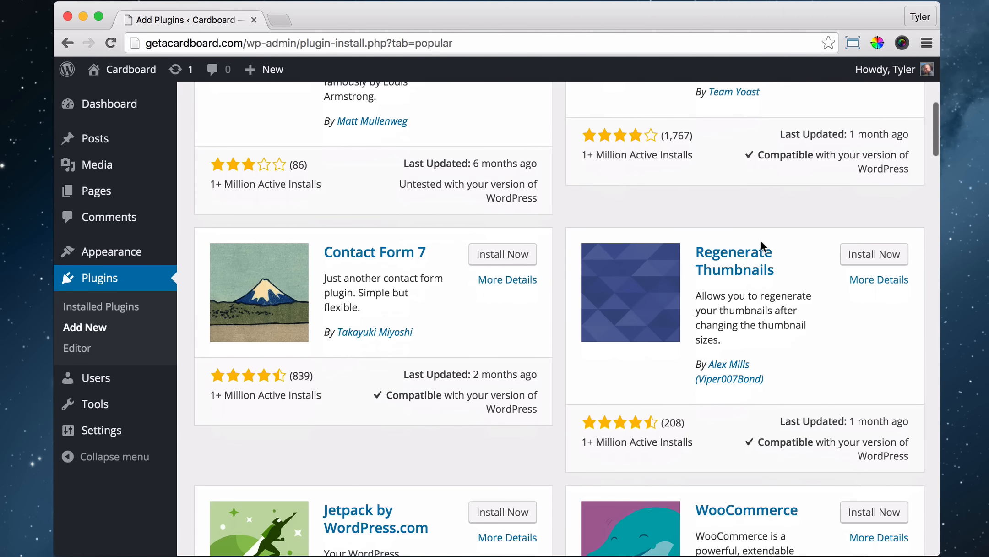
{"action": "left_click", "coordinate": [505, 284]}
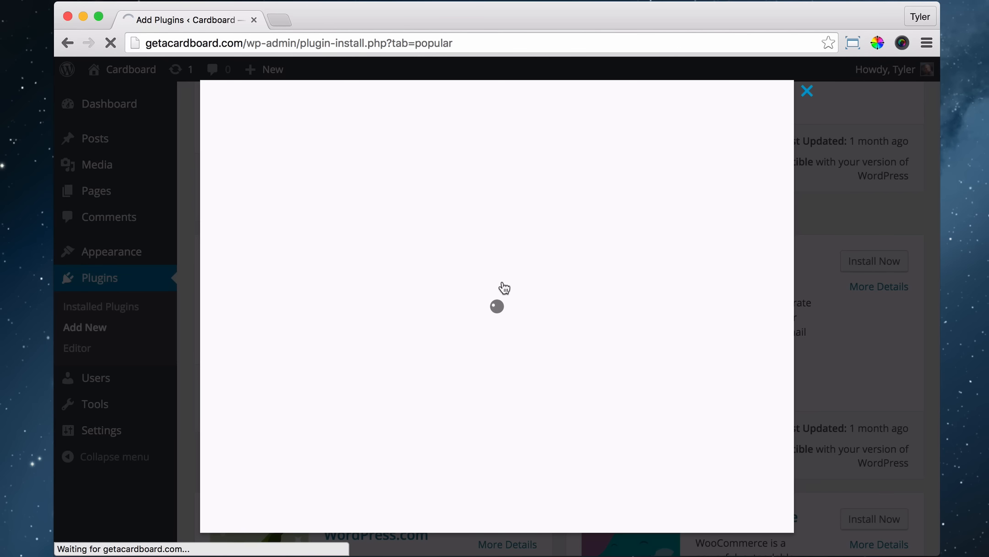
{"action": "scroll", "coordinate": [493, 293], "scroll_direction": "down", "scroll_amount": 3}
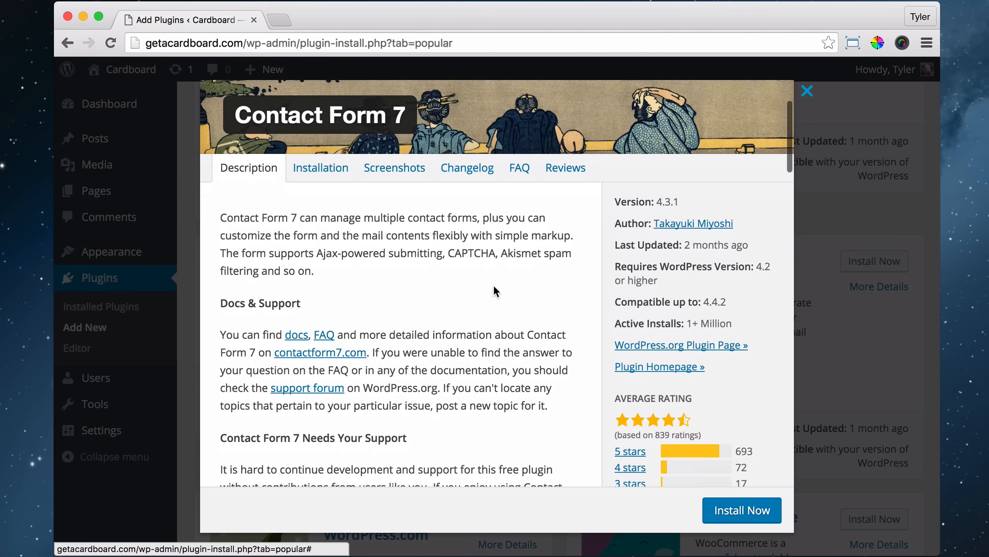
{"action": "scroll", "coordinate": [493, 284], "scroll_direction": "down", "scroll_amount": 3}
{"action": "scroll", "coordinate": [450, 251], "scroll_direction": "up", "scroll_amount": 2}
{"action": "left_click", "coordinate": [325, 132]}
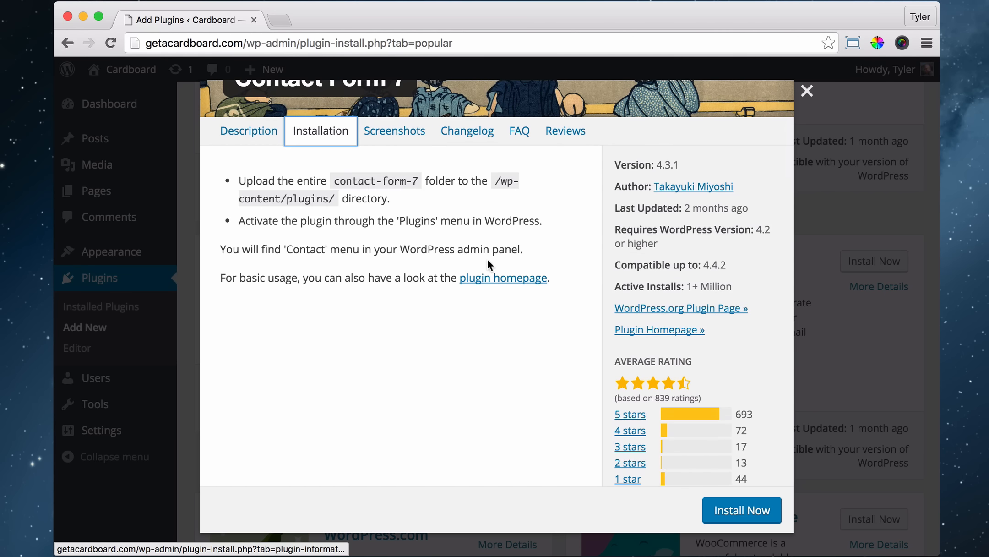
{"action": "scroll", "coordinate": [488, 259], "scroll_direction": "down", "scroll_amount": 1}
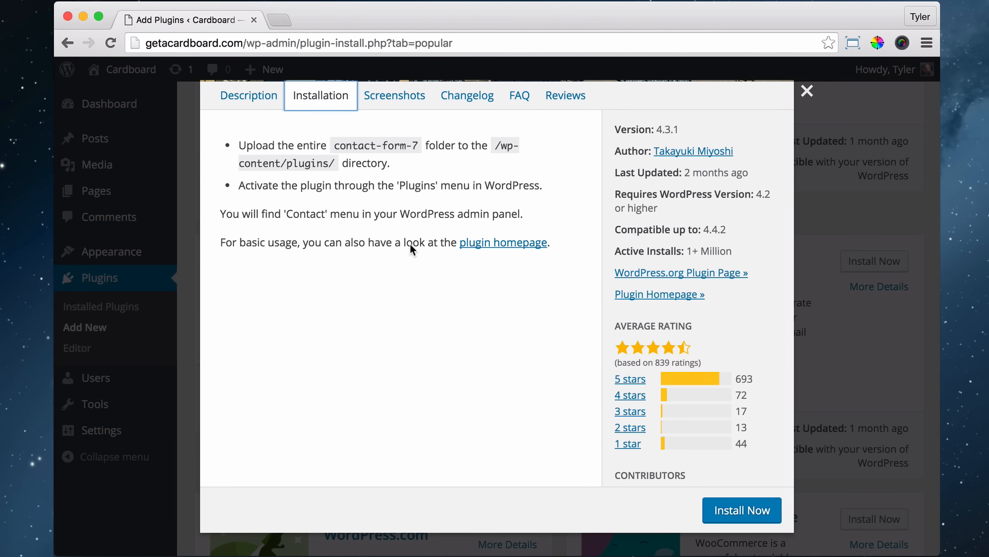
{"action": "left_click_drag", "start_coordinate": [286, 214], "coordinate": [317, 213]}
{"action": "scroll", "coordinate": [319, 215], "scroll_direction": "down", "scroll_amount": 1}
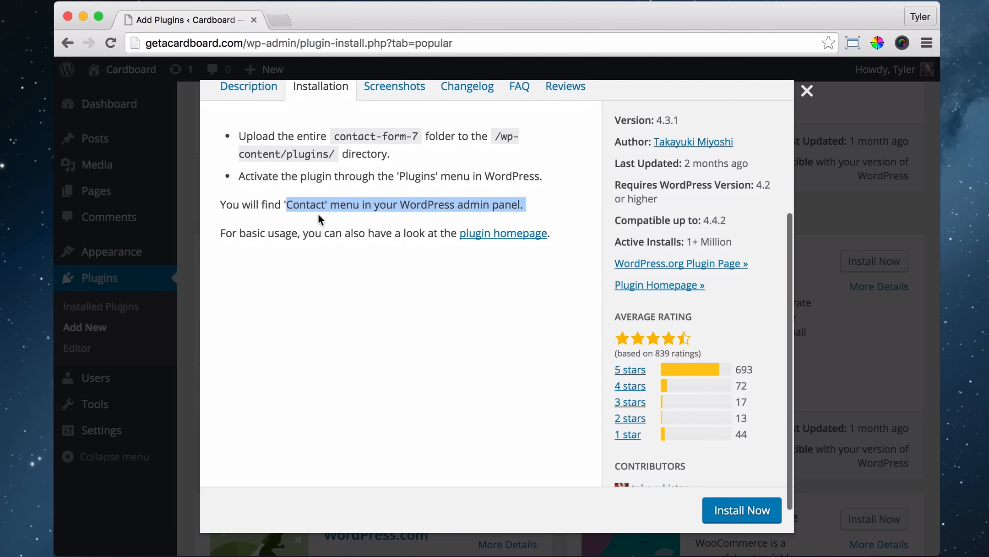
{"action": "left_click", "coordinate": [317, 207]}
{"action": "double_click", "coordinate": [316, 204]}
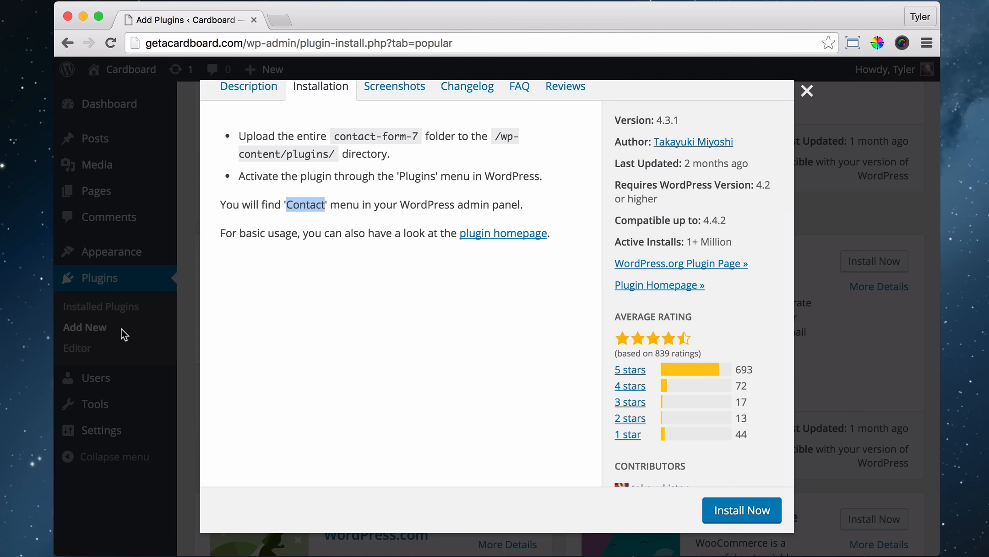
{"action": "left_click", "coordinate": [345, 226]}
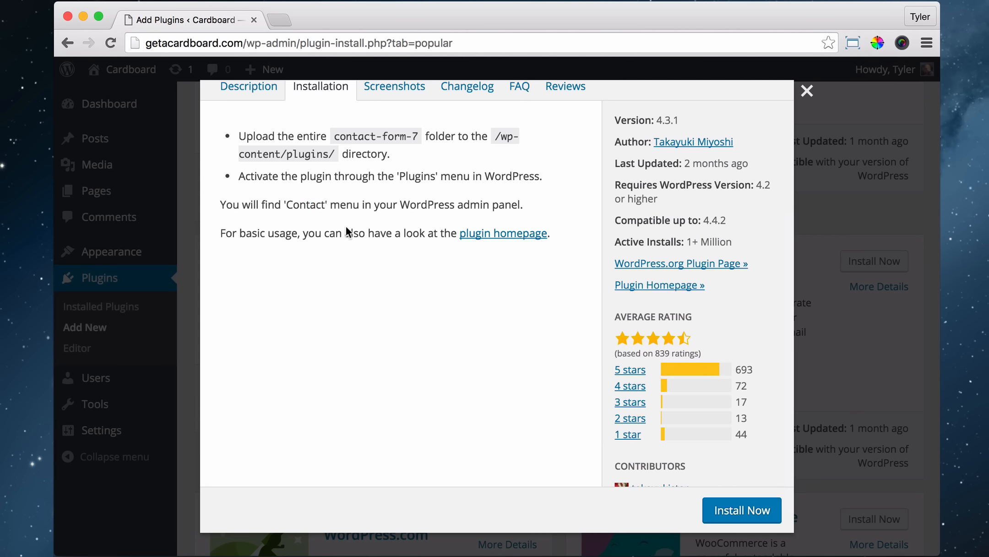
{"action": "scroll", "coordinate": [345, 226], "scroll_direction": "up", "scroll_amount": 3}
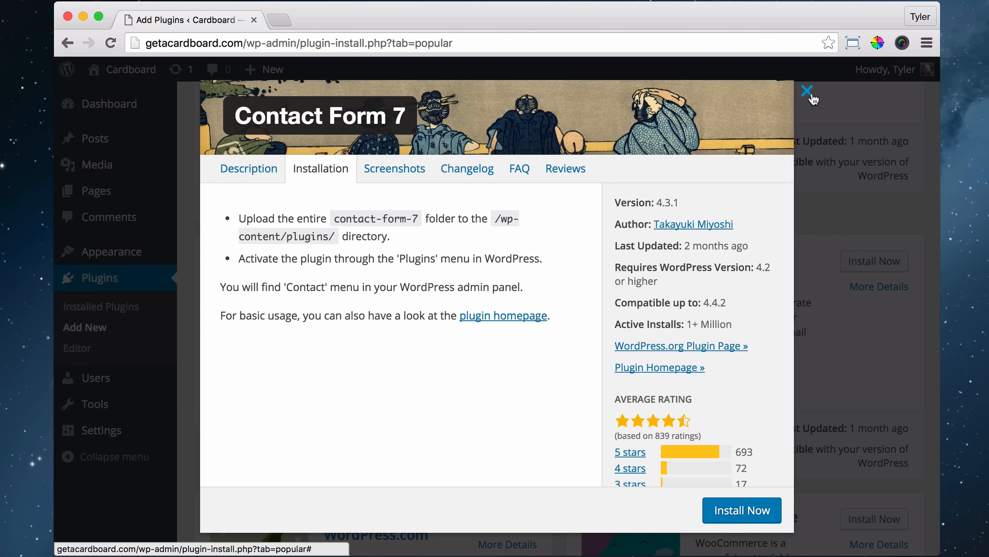
{"action": "left_click", "coordinate": [808, 91]}
{"action": "scroll", "coordinate": [495, 354], "scroll_direction": "down", "scroll_amount": 10}
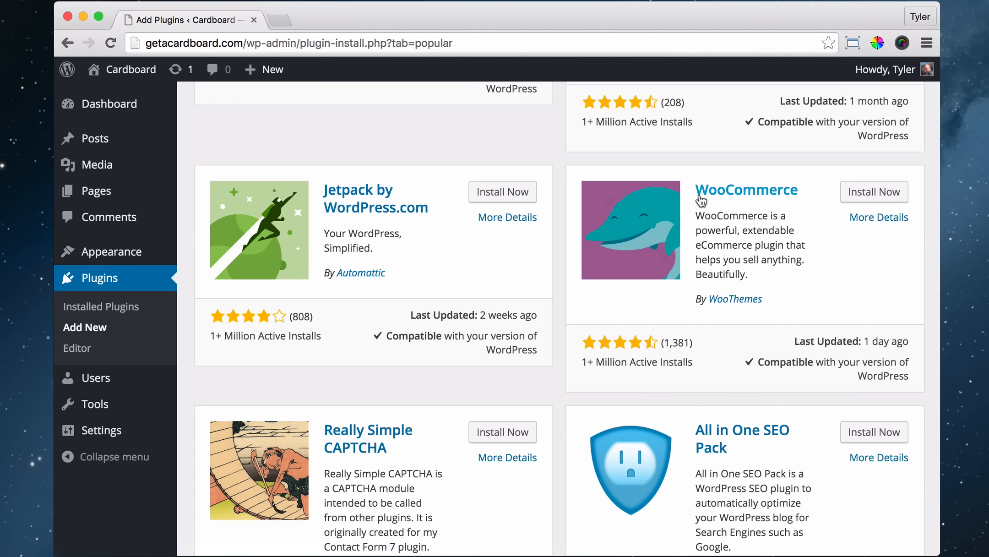
{"action": "scroll", "coordinate": [733, 197], "scroll_direction": "down", "scroll_amount": 9}
{"action": "scroll", "coordinate": [703, 186], "scroll_direction": "down", "scroll_amount": 4}
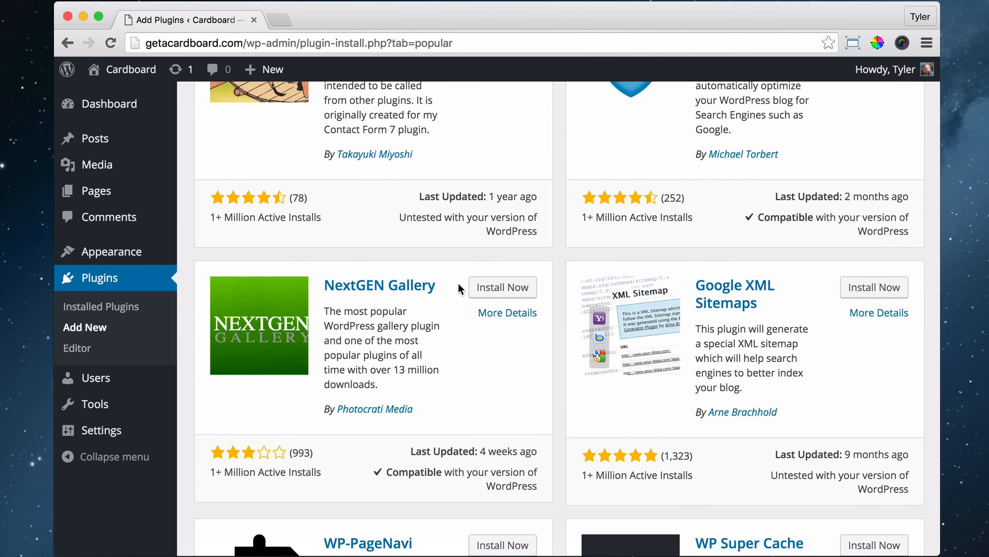
{"action": "scroll", "coordinate": [458, 287], "scroll_direction": "down", "scroll_amount": 9}
{"action": "scroll", "coordinate": [458, 288], "scroll_direction": "down", "scroll_amount": 3}
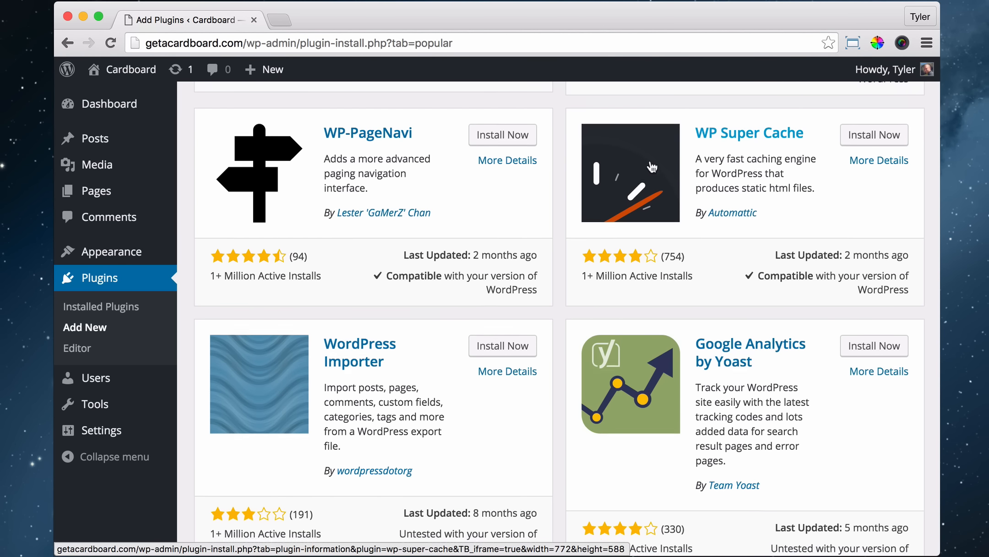
{"action": "scroll", "coordinate": [652, 167], "scroll_direction": "down", "scroll_amount": 8}
{"action": "scroll", "coordinate": [651, 168], "scroll_direction": "down", "scroll_amount": 12}
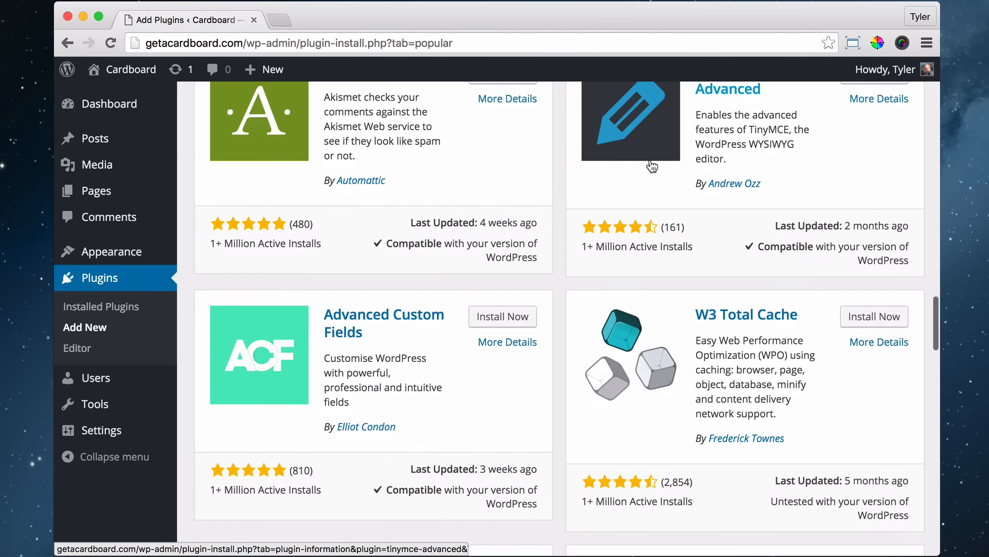
{"action": "scroll", "coordinate": [651, 167], "scroll_direction": "down", "scroll_amount": 8}
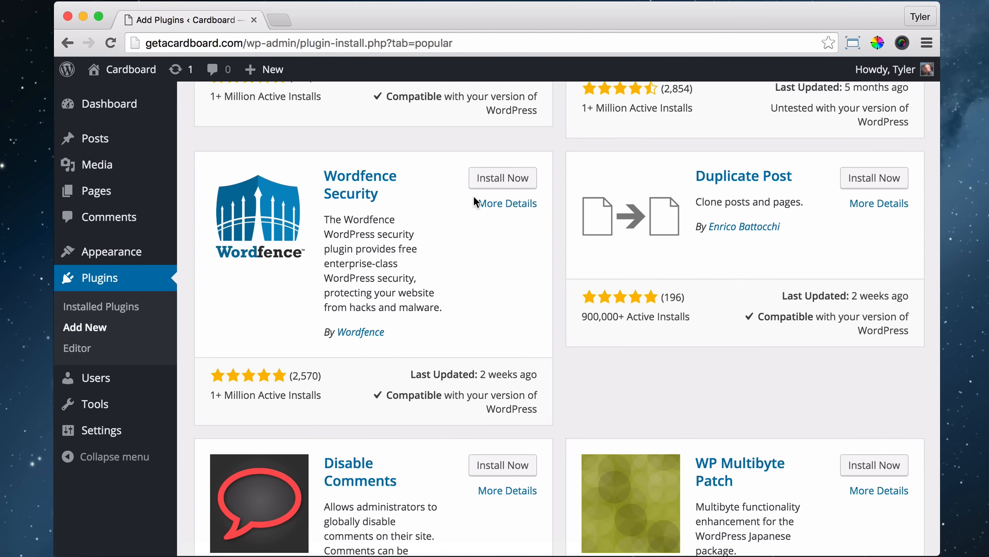
{"action": "scroll", "coordinate": [474, 201], "scroll_direction": "down", "scroll_amount": 12}
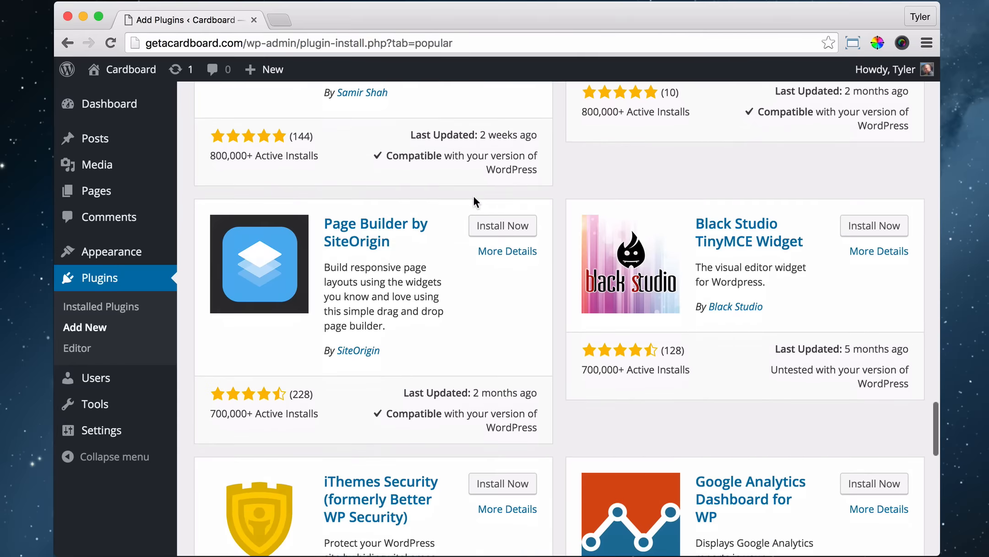
{"action": "scroll", "coordinate": [480, 189], "scroll_direction": "down", "scroll_amount": 7}
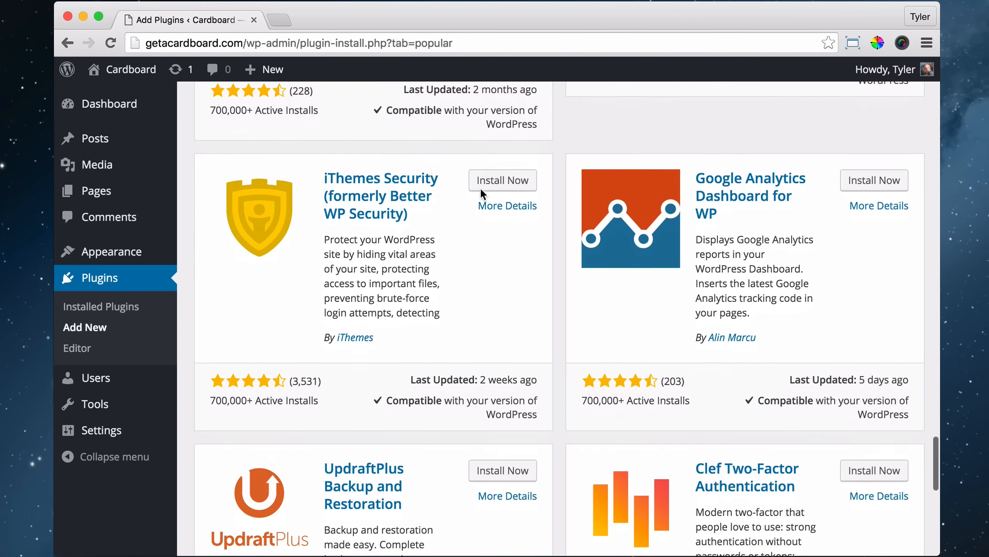
{"action": "scroll", "coordinate": [481, 188], "scroll_direction": "down", "scroll_amount": 3}
{"action": "scroll", "coordinate": [480, 189], "scroll_direction": "up", "scroll_amount": 6}
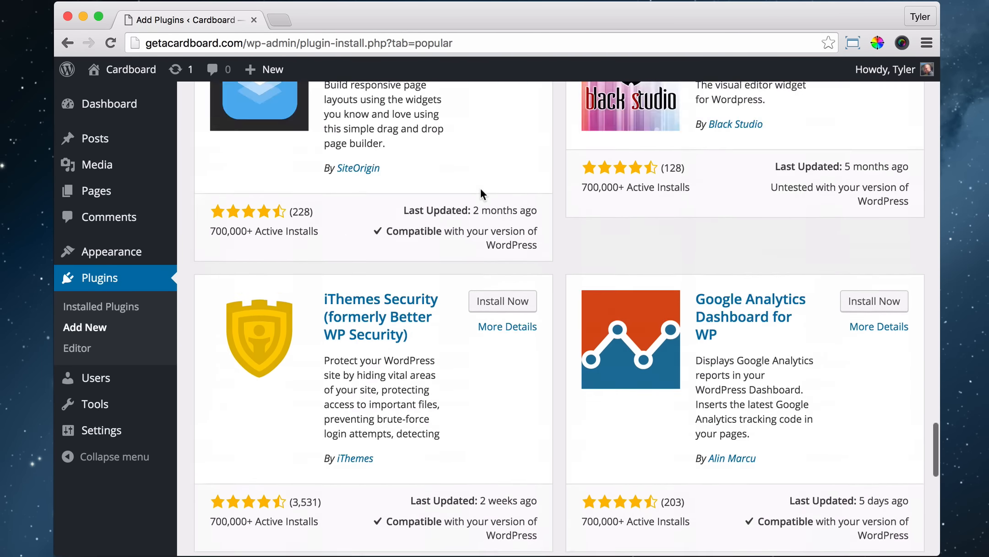
{"action": "scroll", "coordinate": [481, 189], "scroll_direction": "up", "scroll_amount": 20}
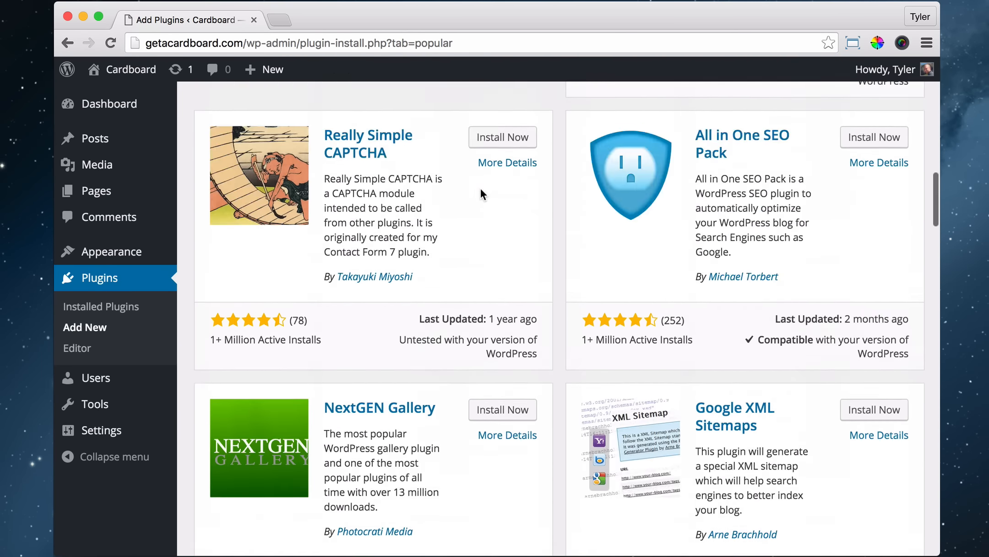
{"action": "scroll", "coordinate": [480, 188], "scroll_direction": "up", "scroll_amount": 15}
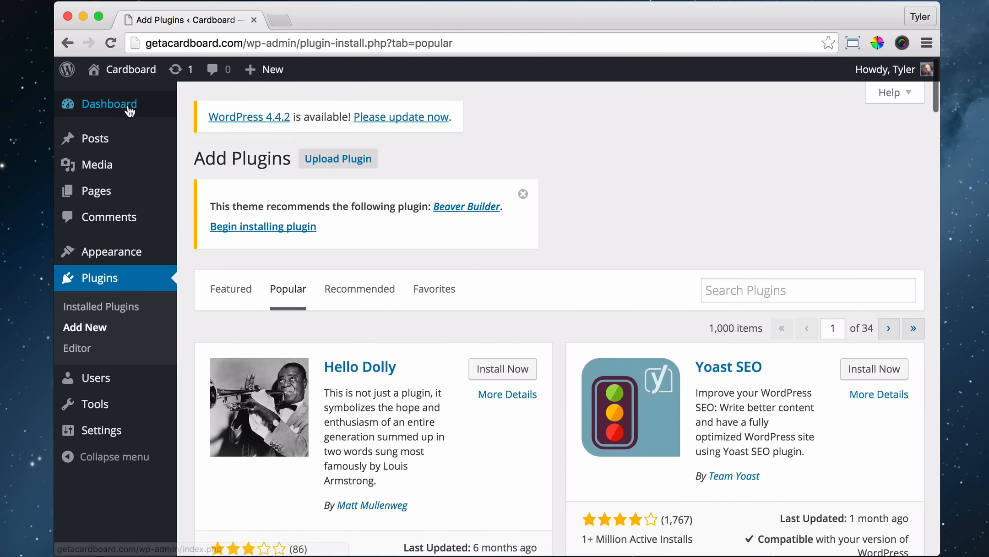
Return from Add Plugins to the WordPress admin Dashboard
{"action": "left_click", "coordinate": [120, 109]}
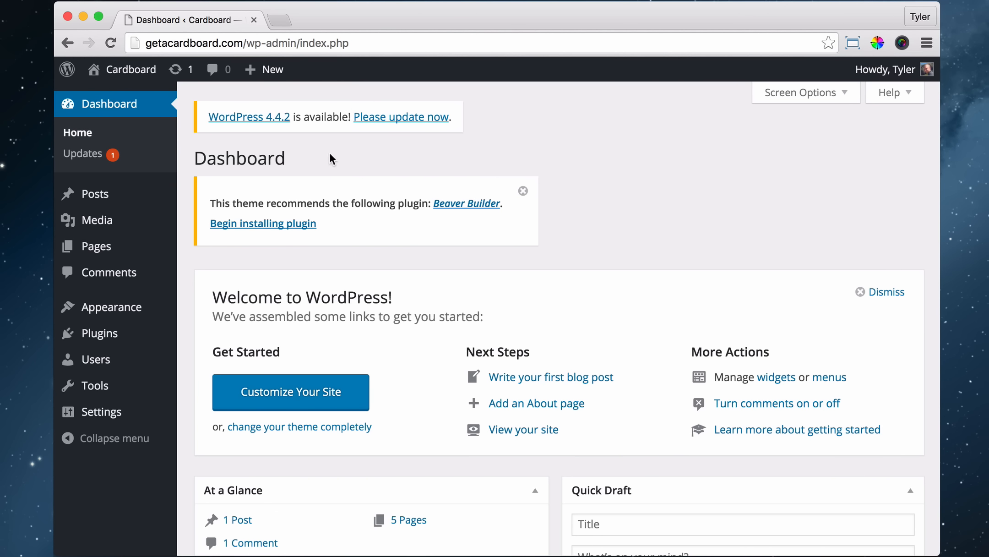
Open the Terms Of Use page in the editor and look over its terms text
{"action": "mouse_move", "coordinate": [106, 252]}
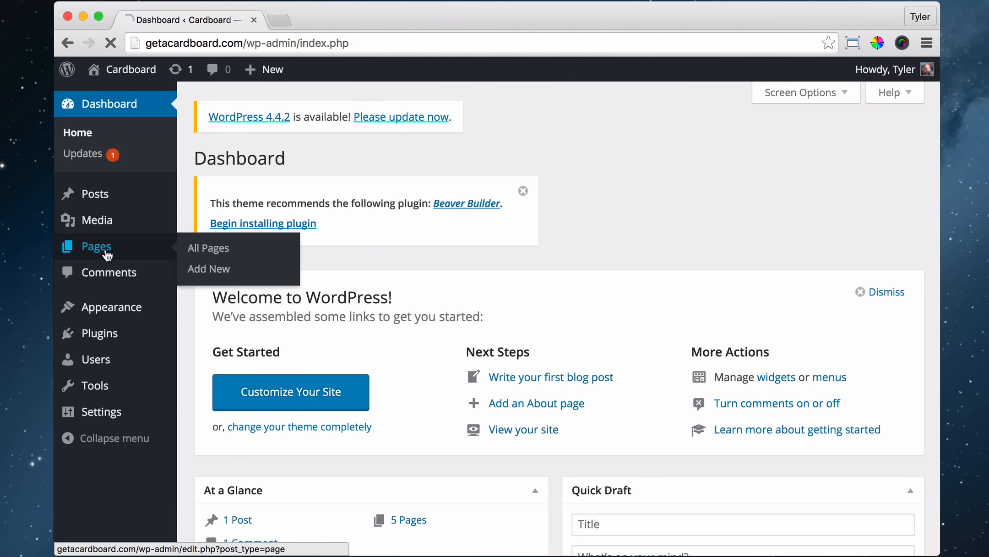
{"action": "scroll", "coordinate": [391, 256], "scroll_direction": "down", "scroll_amount": 5}
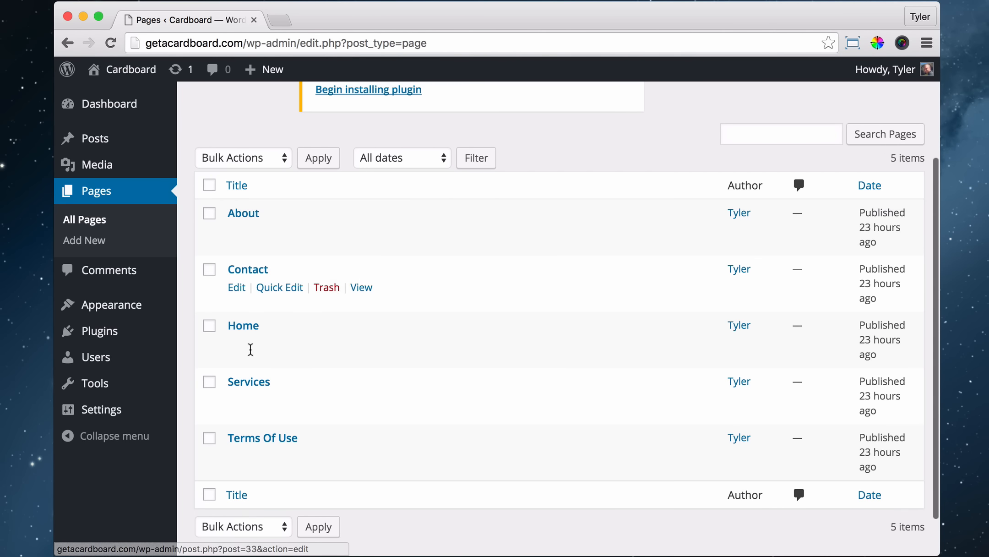
{"action": "left_click", "coordinate": [265, 439]}
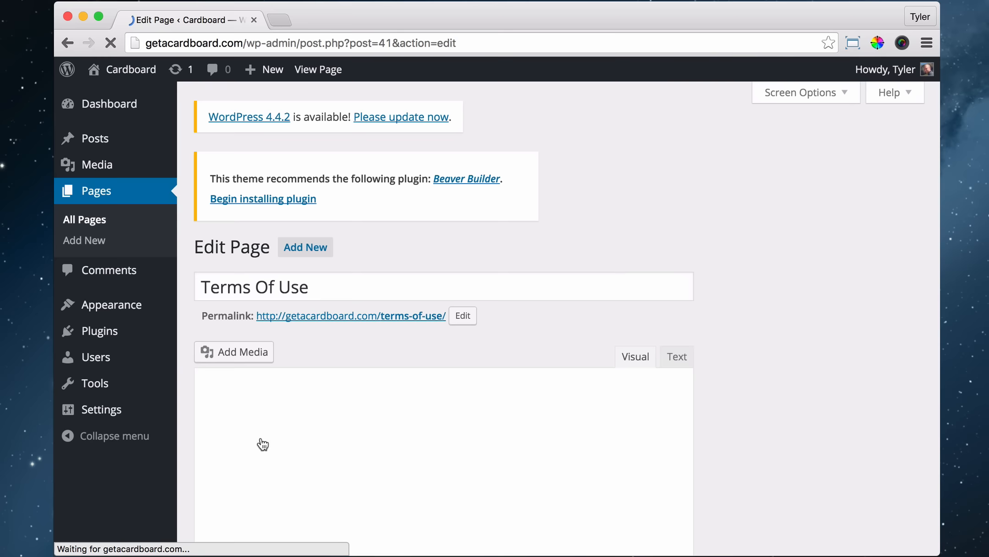
{"action": "scroll", "coordinate": [396, 367], "scroll_direction": "down", "scroll_amount": 4}
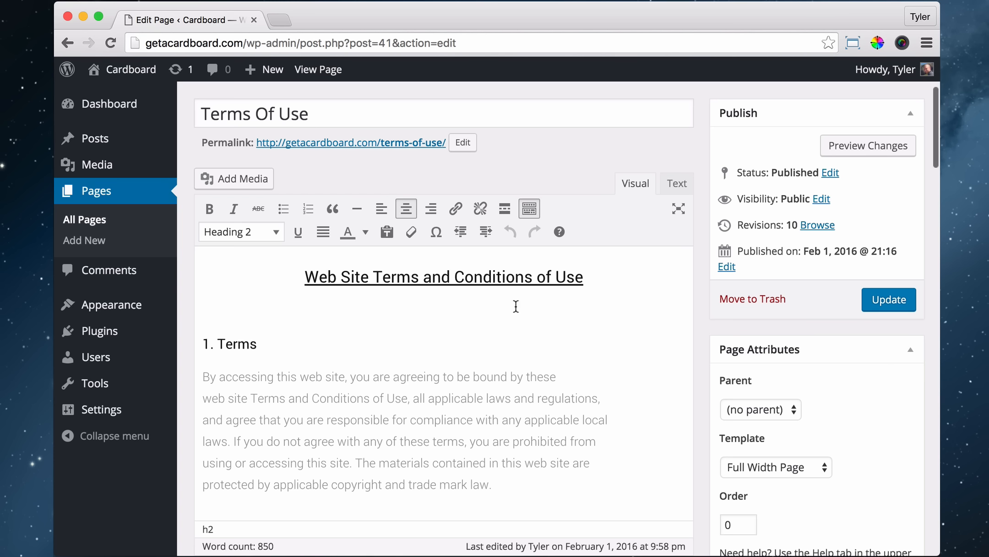
{"action": "scroll", "coordinate": [360, 304], "scroll_direction": "down", "scroll_amount": 1}
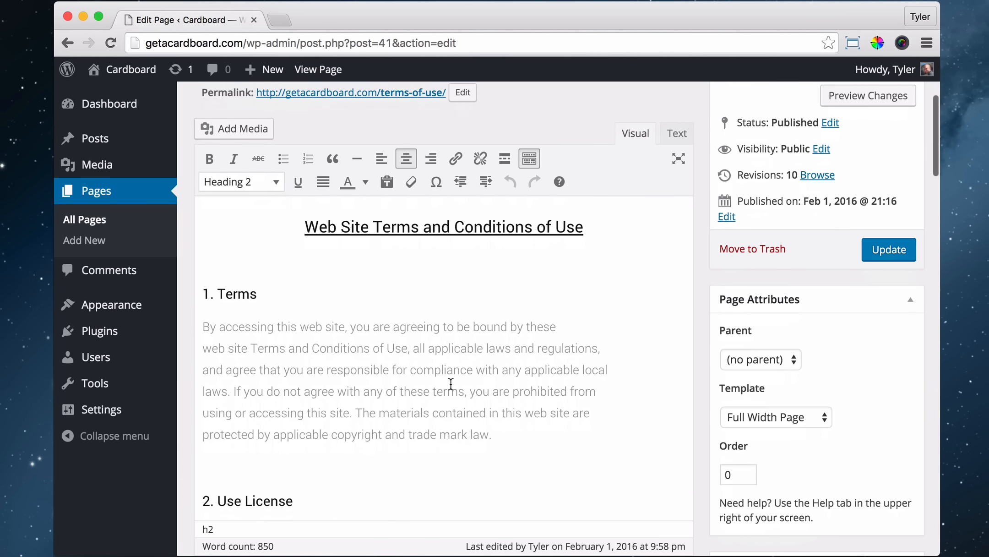
{"action": "scroll", "coordinate": [515, 370], "scroll_direction": "up", "scroll_amount": 5}
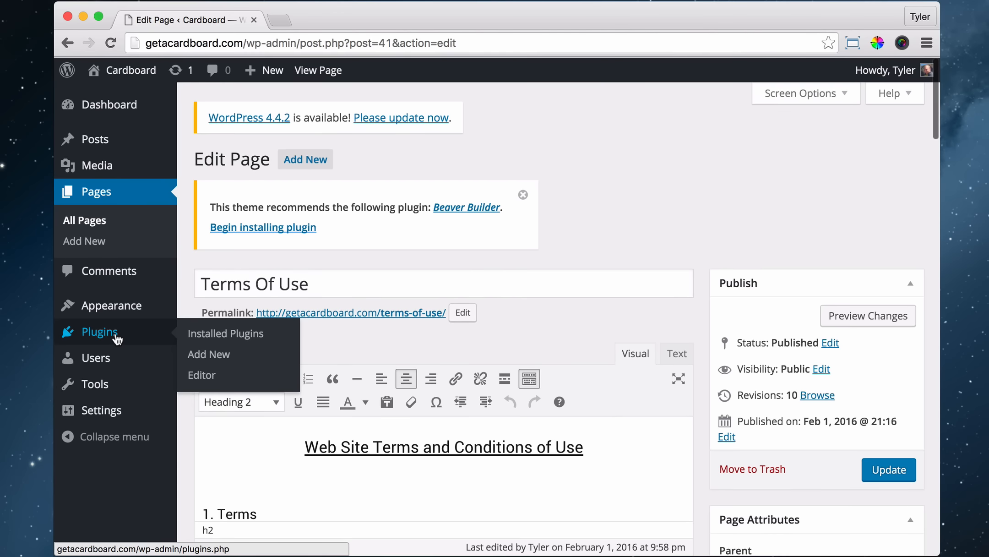
Search the plugin directory under Plugins > Add New for 'beaver builder'
{"action": "left_click", "coordinate": [115, 336]}
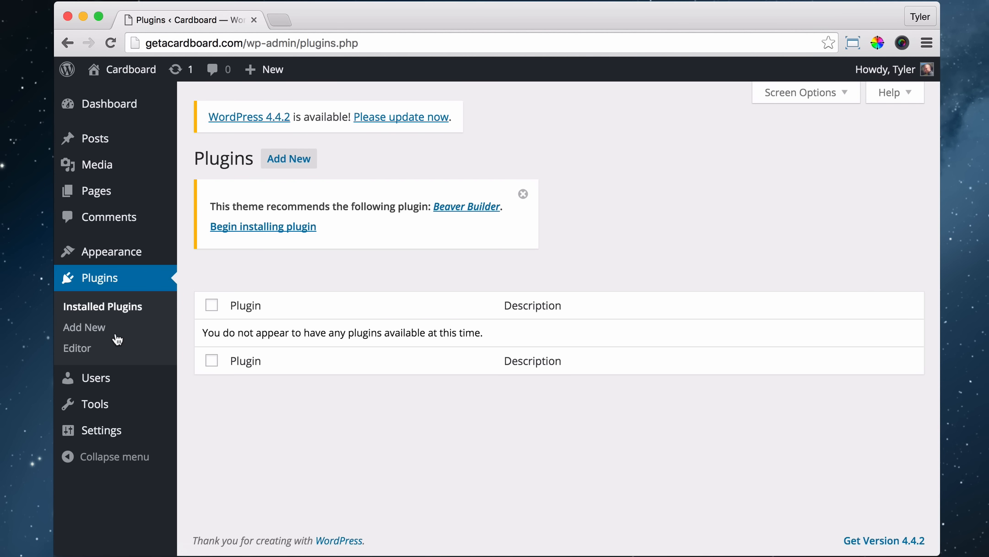
{"action": "left_click", "coordinate": [284, 160]}
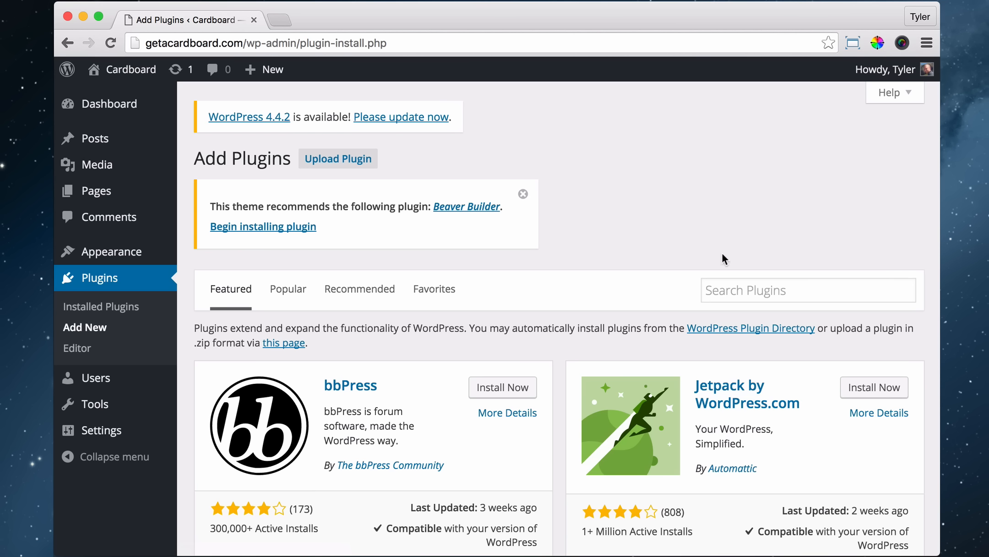
{"action": "left_click", "coordinate": [773, 292]}
{"action": "type", "text": "beaver builder"}
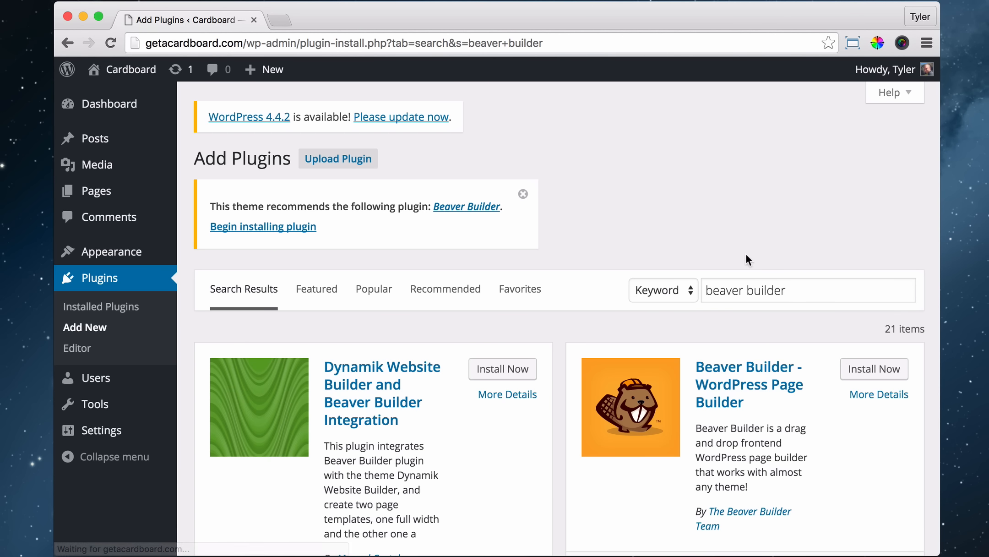
{"action": "scroll", "coordinate": [732, 247], "scroll_direction": "down", "scroll_amount": 3}
{"action": "scroll", "coordinate": [721, 240], "scroll_direction": "down", "scroll_amount": 2}
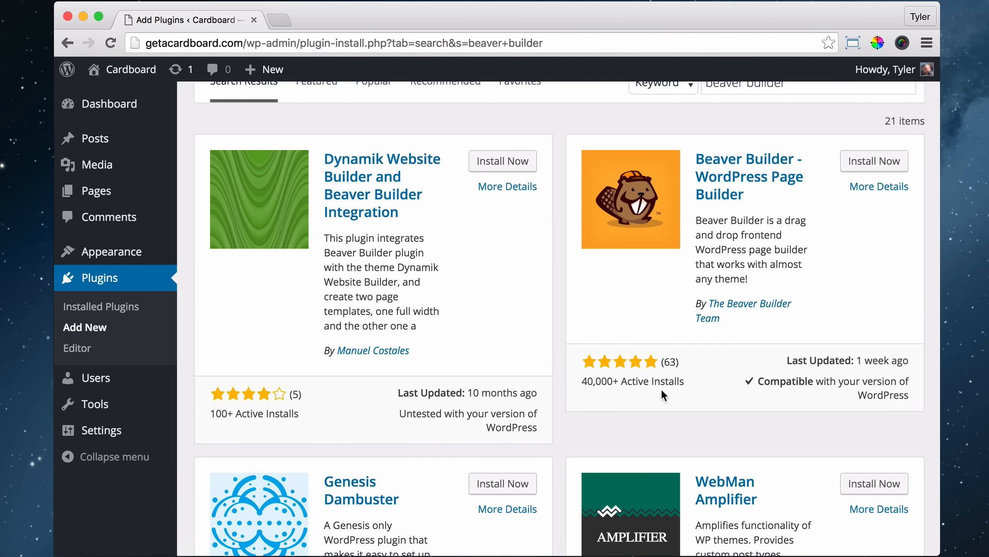
{"action": "scroll", "coordinate": [707, 379], "scroll_direction": "up", "scroll_amount": 1}
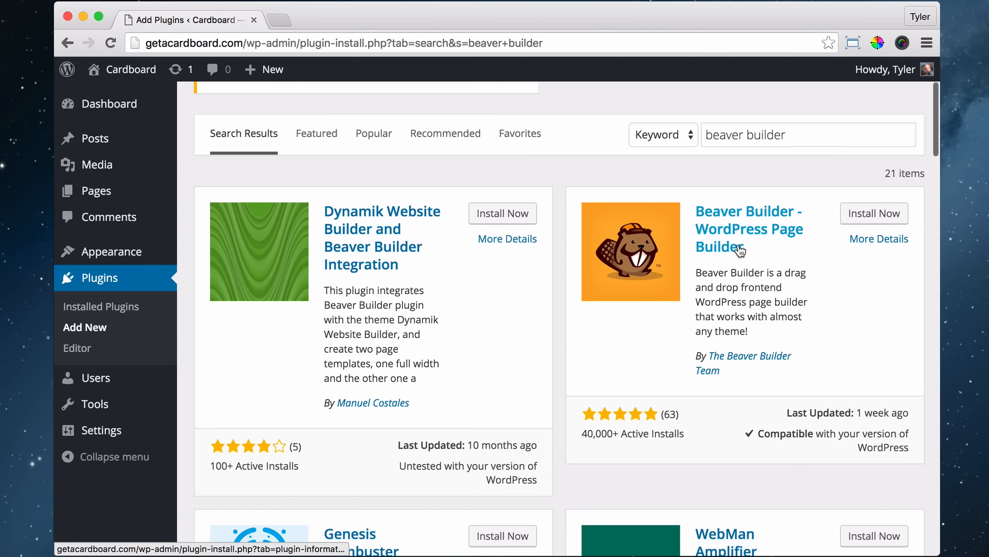
{"action": "scroll", "coordinate": [869, 225], "scroll_direction": "up", "scroll_amount": 1}
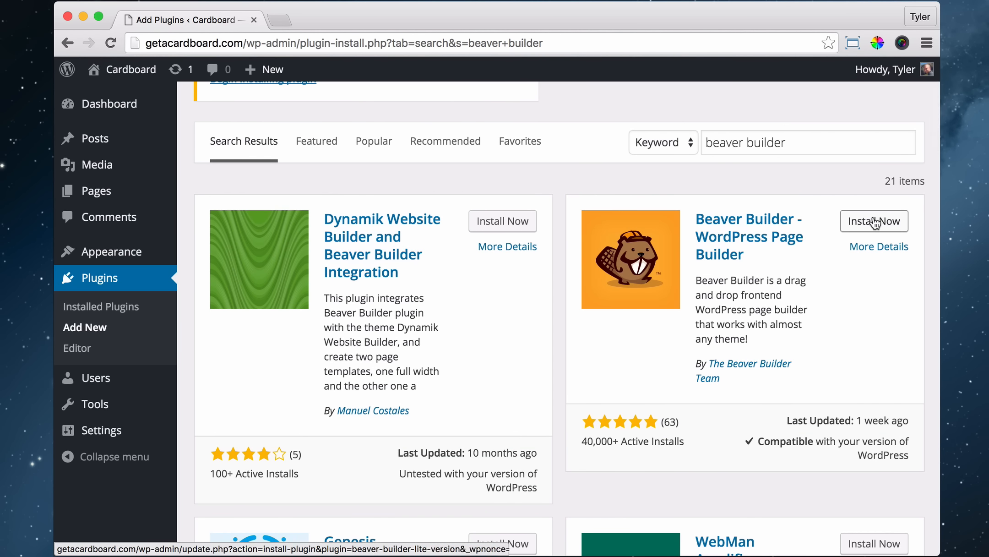
Install and activate Beaver Builder – WordPress Page Builder 1.7.1 from its details
{"action": "left_click", "coordinate": [876, 252]}
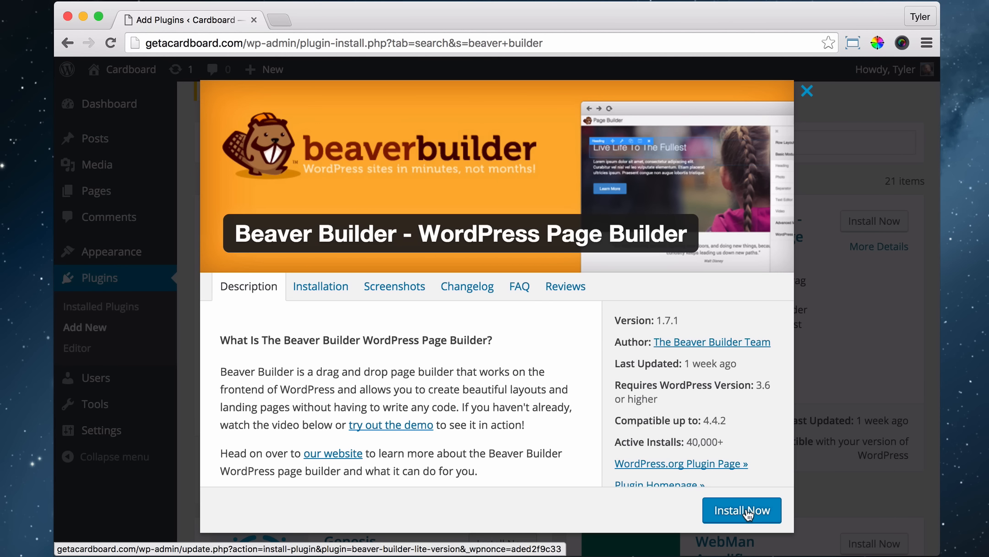
{"action": "left_click", "coordinate": [745, 511]}
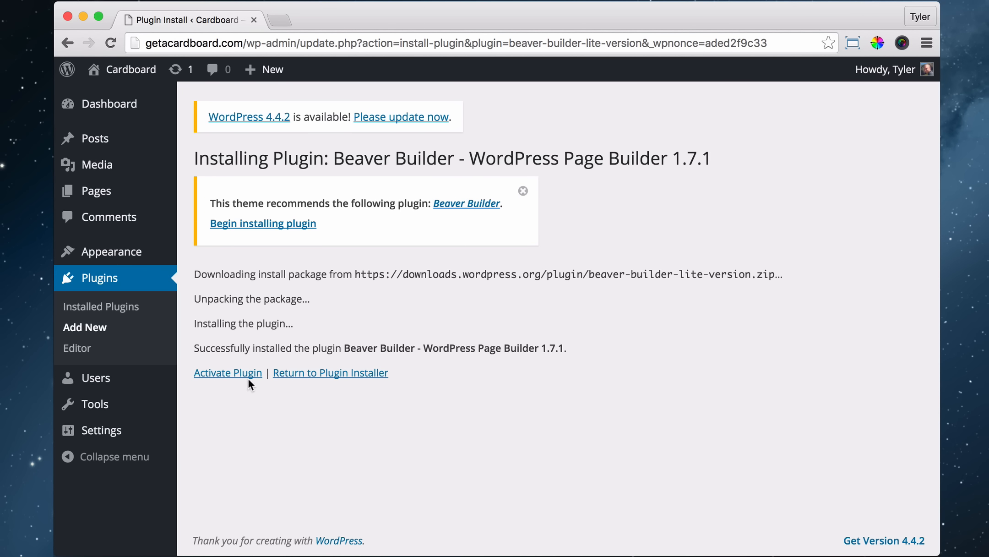
{"action": "left_click", "coordinate": [241, 373]}
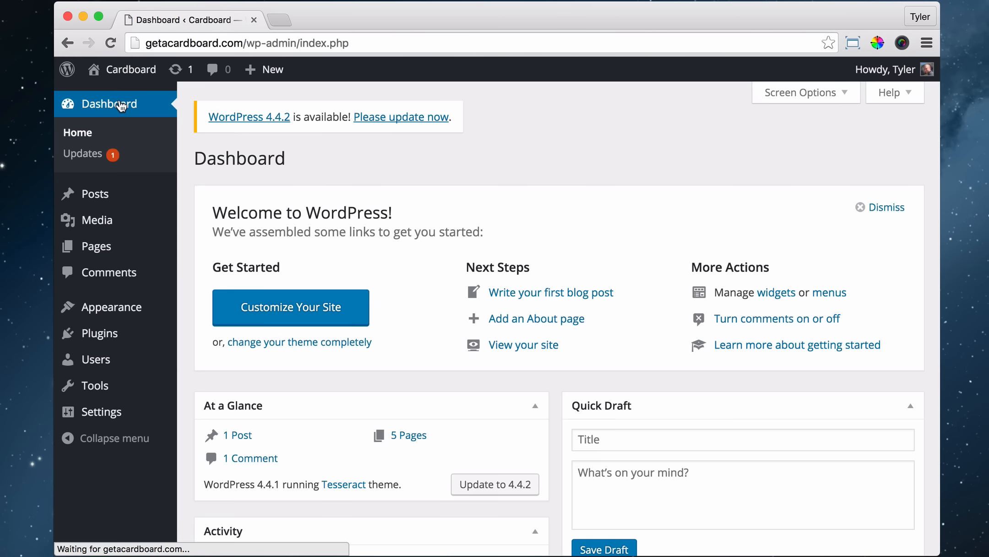
Update WordPress core to version 4.4.2 and confirm no updates remain
{"action": "left_click", "coordinate": [108, 158]}
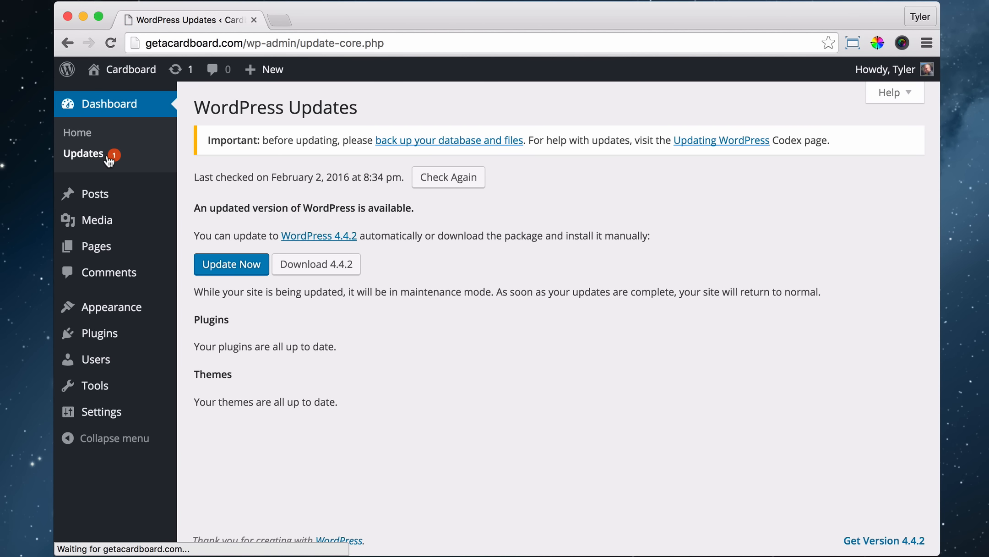
{"action": "left_click", "coordinate": [220, 267]}
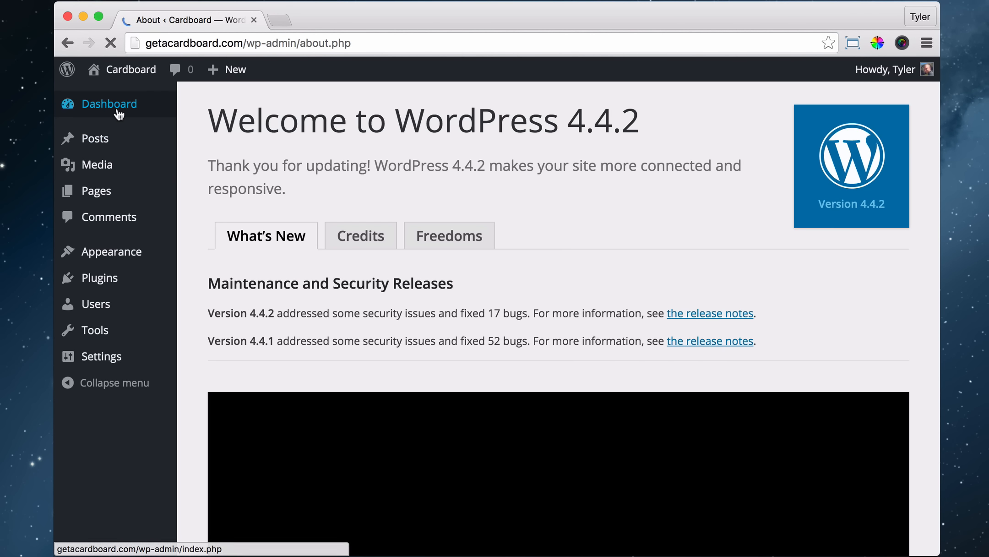
{"action": "mouse_move", "coordinate": [121, 112]}
{"action": "left_click", "coordinate": [204, 127]}
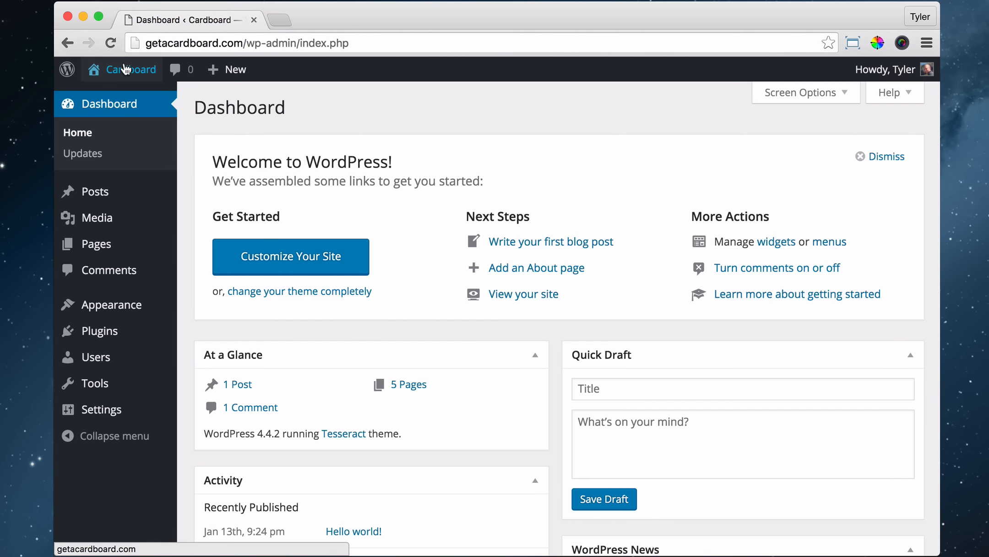
{"action": "mouse_move", "coordinate": [133, 69]}
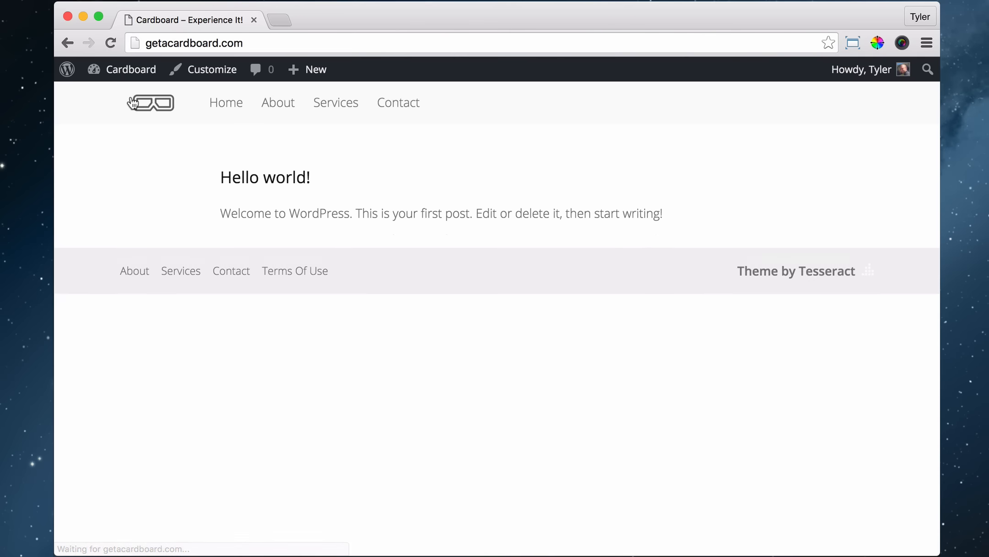
{"action": "left_click", "coordinate": [287, 108]}
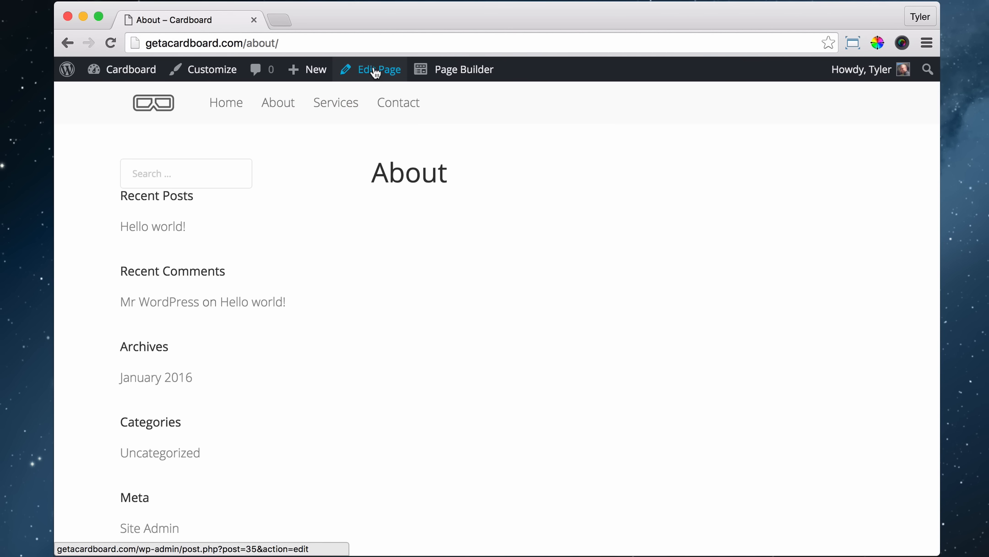
{"action": "left_click", "coordinate": [457, 72]}
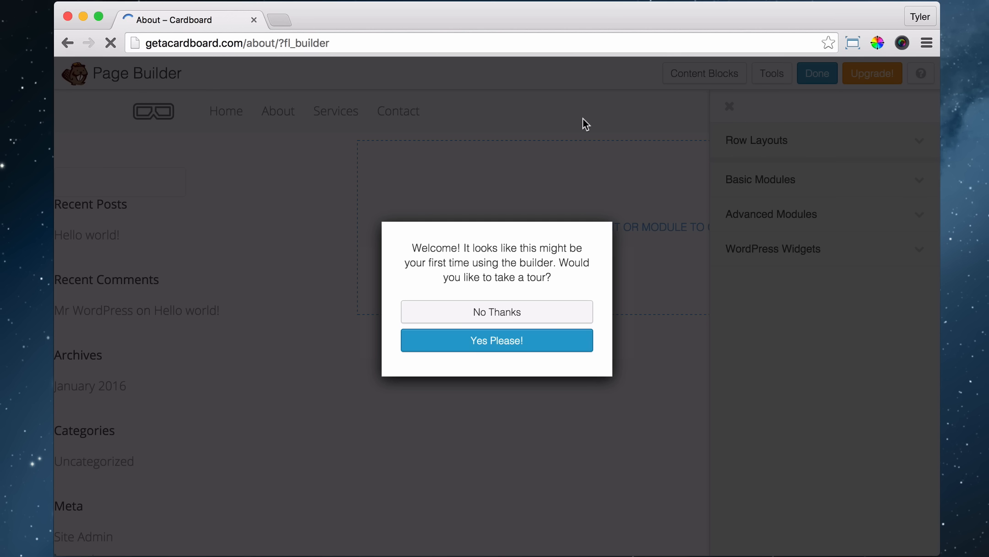
{"action": "left_click", "coordinate": [511, 311]}
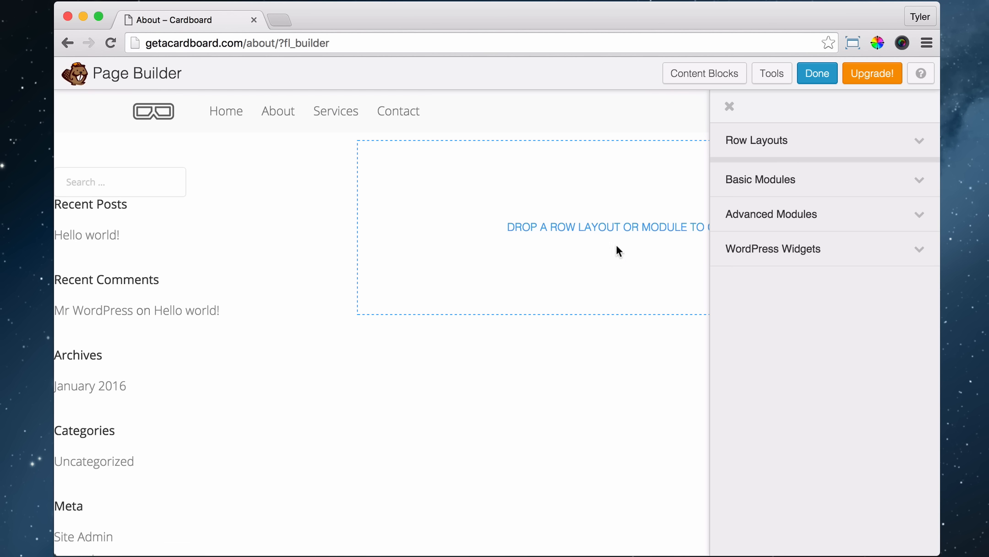
{"action": "left_click", "coordinate": [730, 107]}
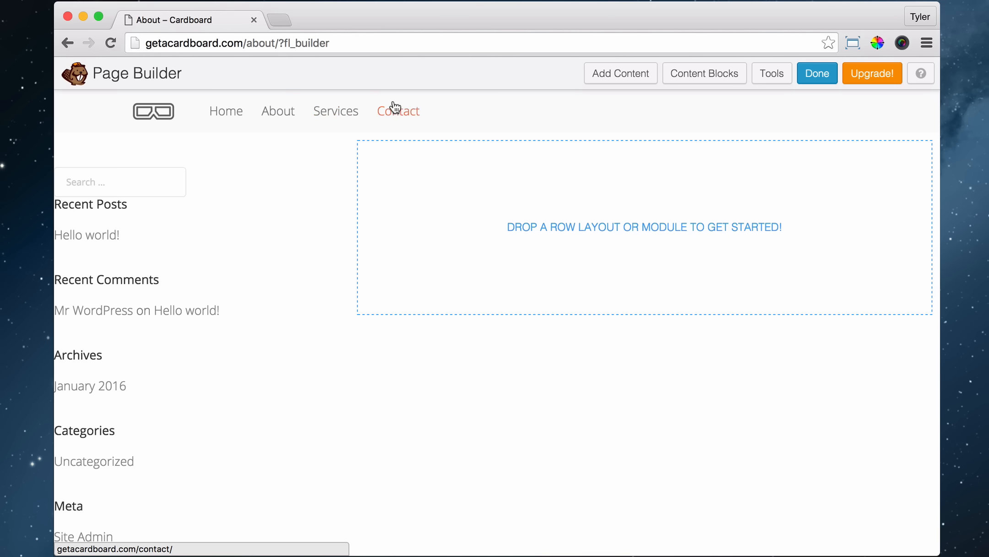
{"action": "left_click", "coordinate": [65, 42]}
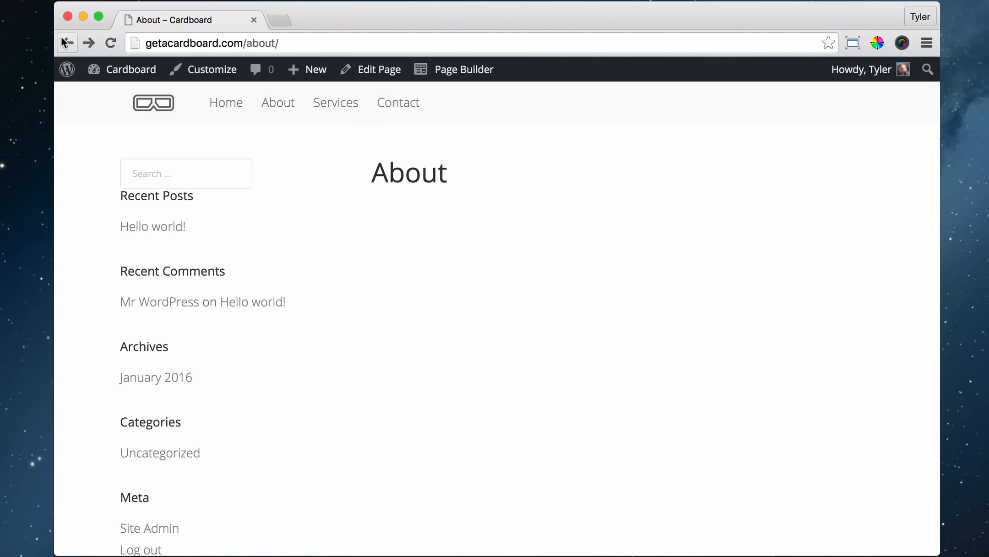
{"action": "mouse_move", "coordinate": [121, 69]}
{"action": "left_click", "coordinate": [130, 96]}
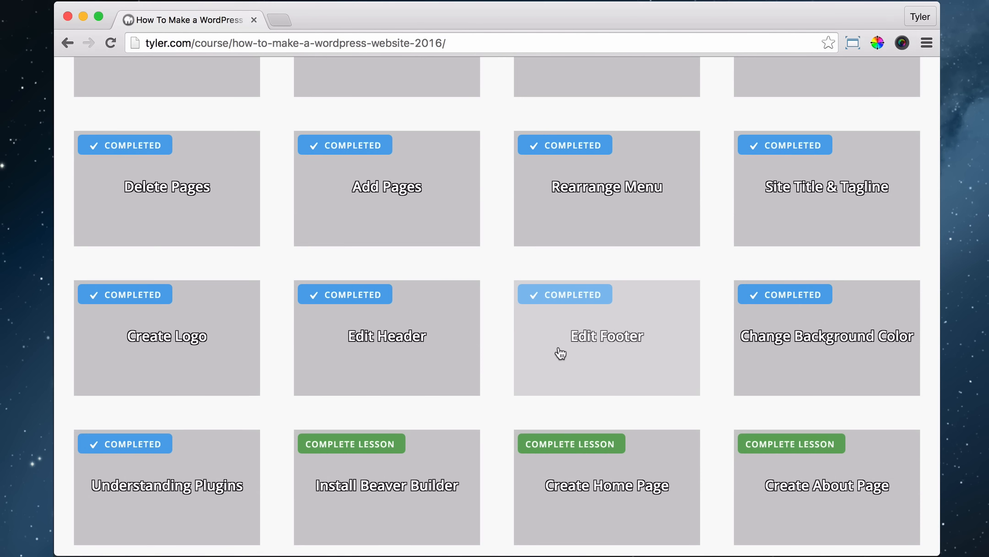
Mark the Install Beaver Builder lesson complete on the tyler.com course page
{"action": "scroll", "coordinate": [504, 389], "scroll_direction": "down", "scroll_amount": 1}
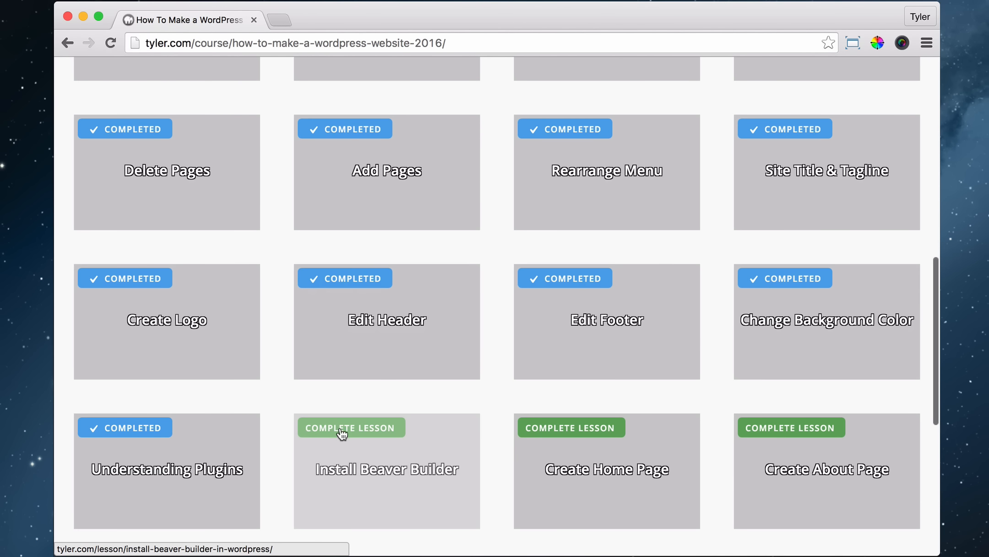
{"action": "left_click", "coordinate": [354, 433]}
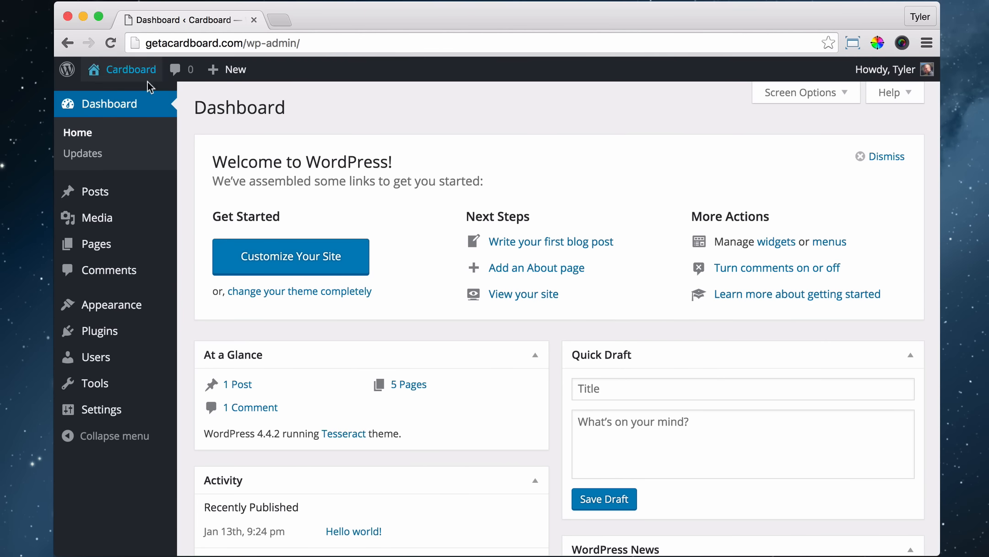
Visit the live Cardboard site and browse its empty Home, About and Services pages
{"action": "mouse_move", "coordinate": [126, 77]}
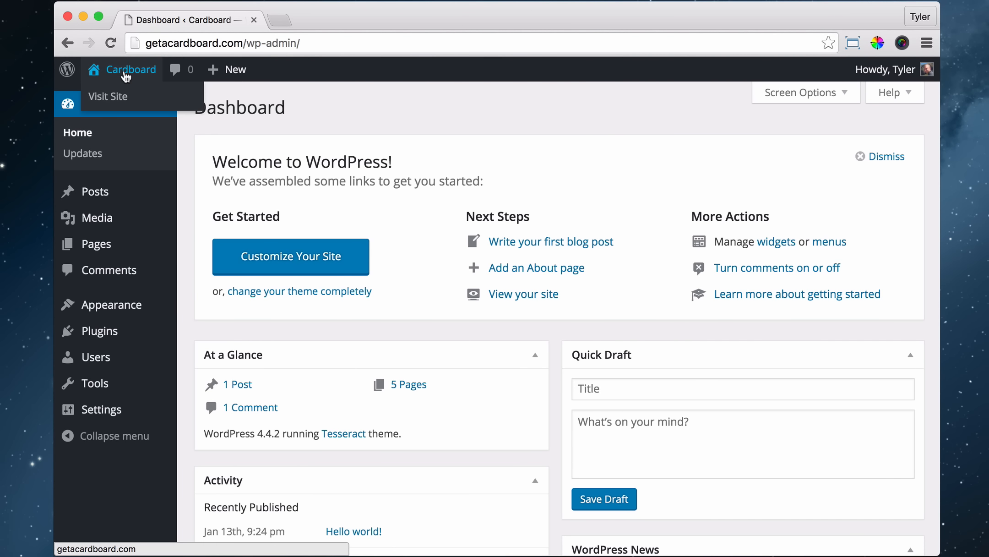
{"action": "left_click", "coordinate": [125, 98]}
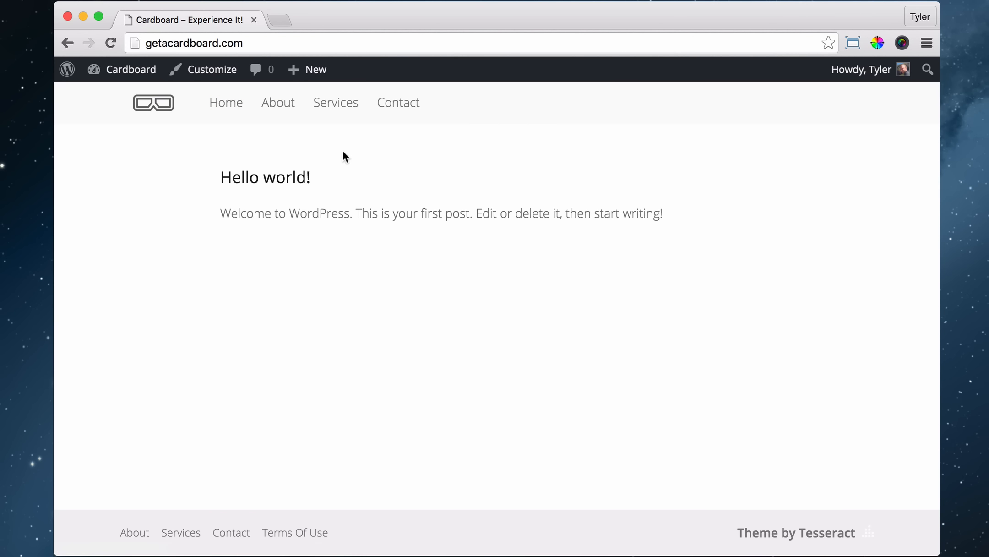
{"action": "left_click", "coordinate": [224, 105]}
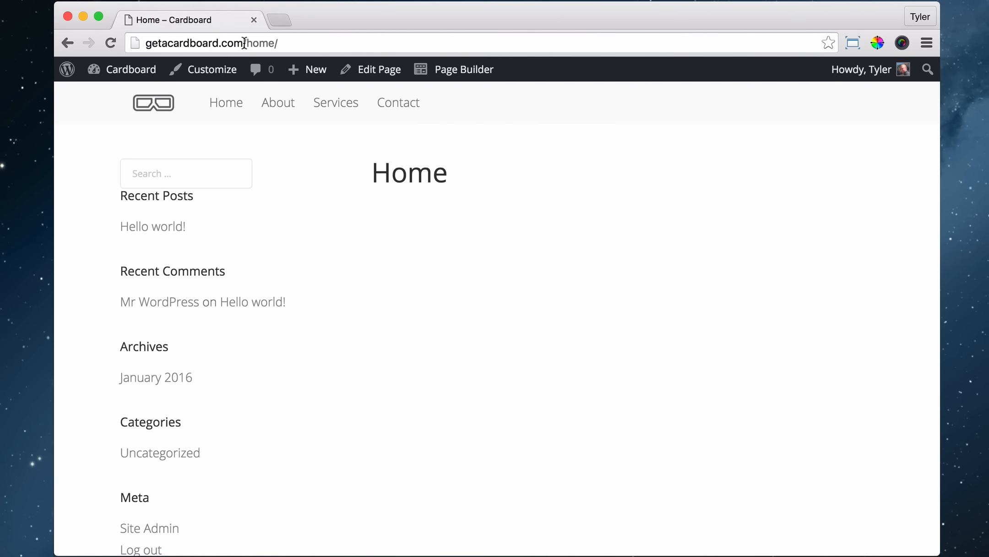
{"action": "left_click_drag", "start_coordinate": [244, 43], "coordinate": [298, 43]}
{"action": "left_click", "coordinate": [293, 43]}
{"action": "left_click", "coordinate": [274, 112]}
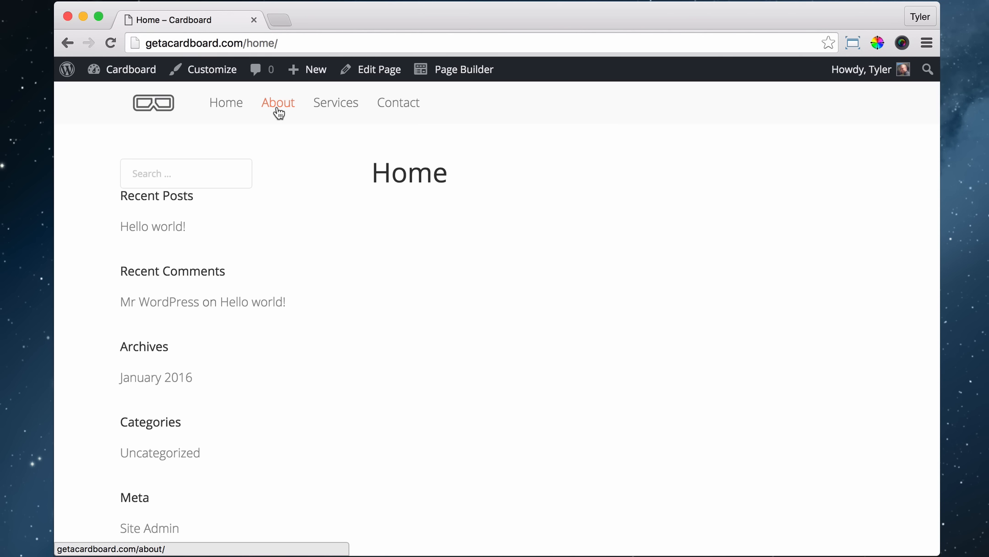
{"action": "left_click", "coordinate": [323, 112]}
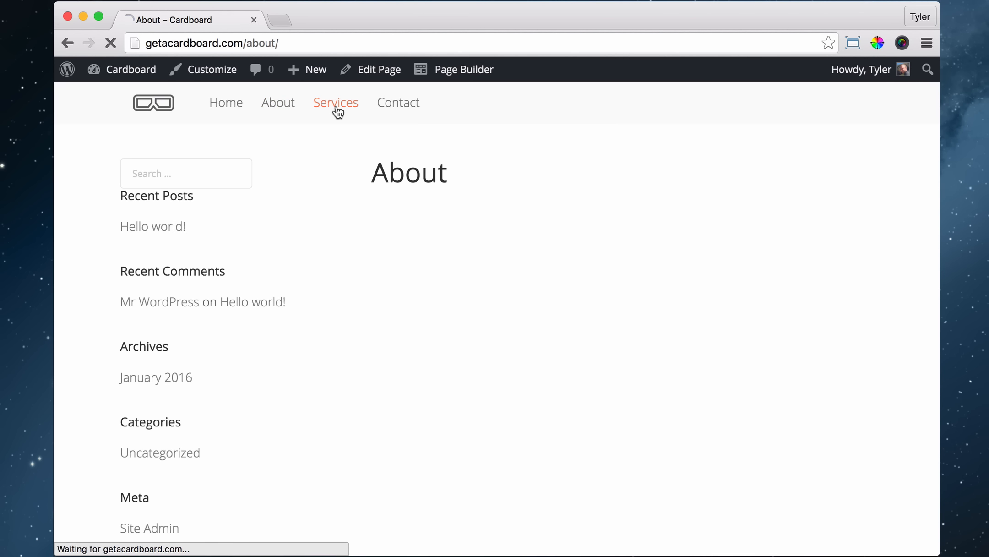
{"action": "left_click", "coordinate": [237, 106]}
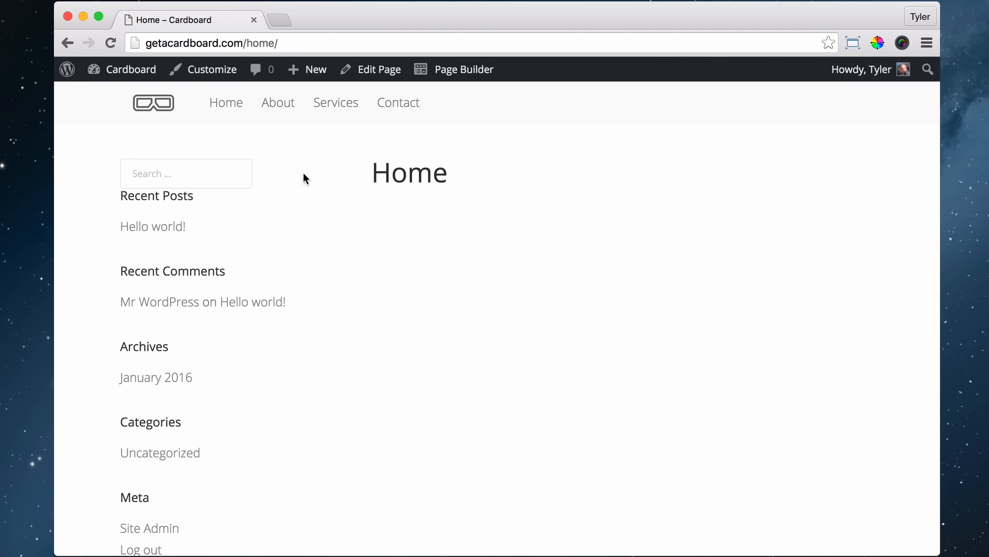
{"action": "left_click", "coordinate": [157, 108]}
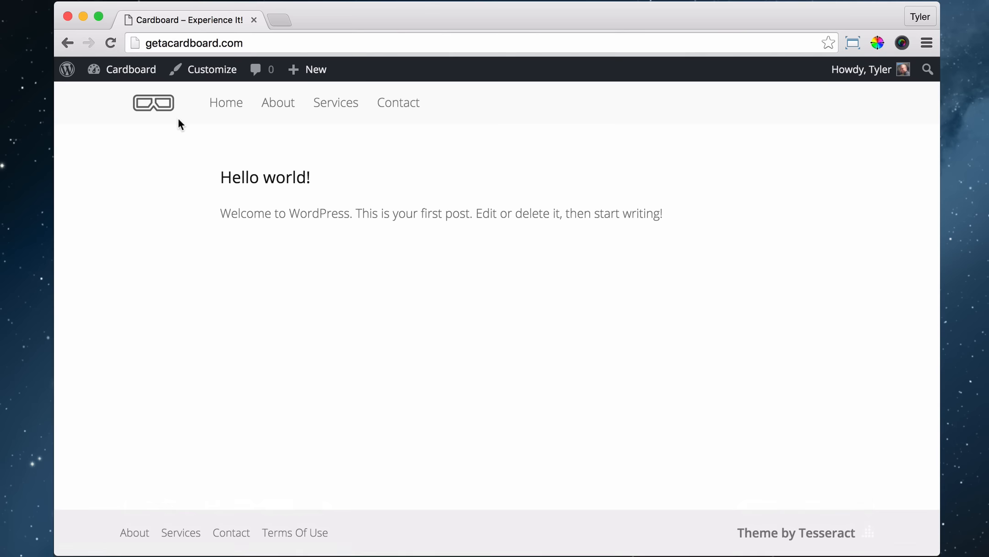
In the Customizer, make the front page a static page showing Home
{"action": "left_click", "coordinate": [212, 73]}
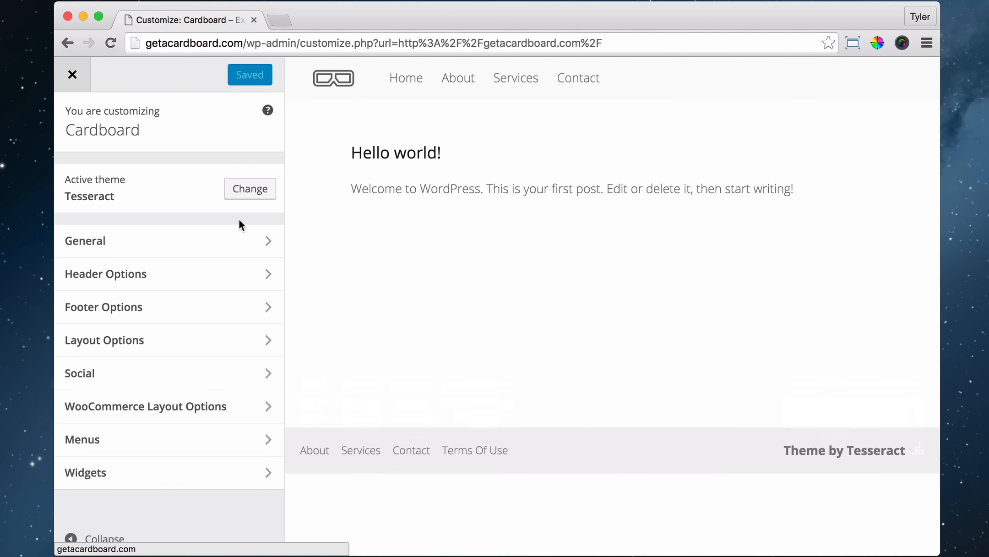
{"action": "left_click", "coordinate": [220, 245]}
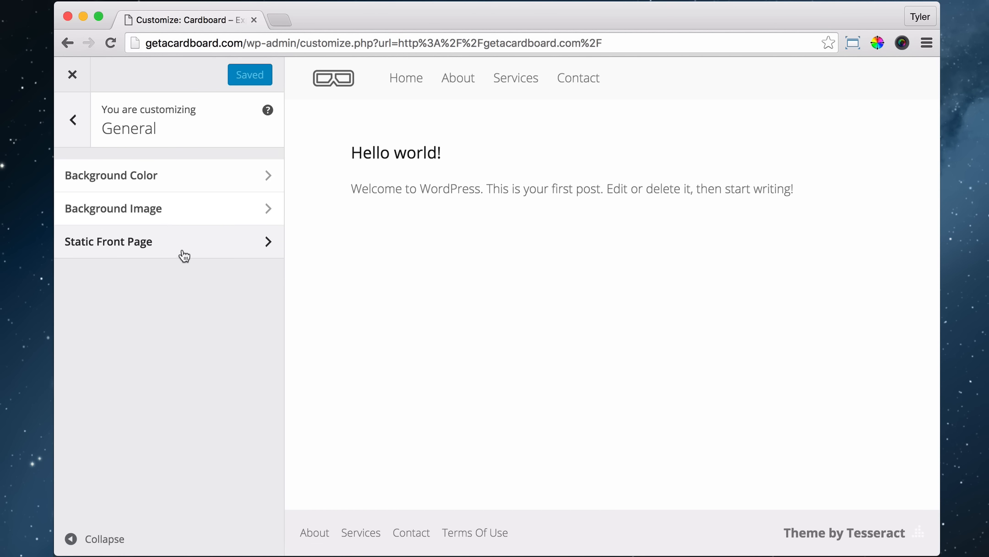
{"action": "left_click", "coordinate": [224, 253]}
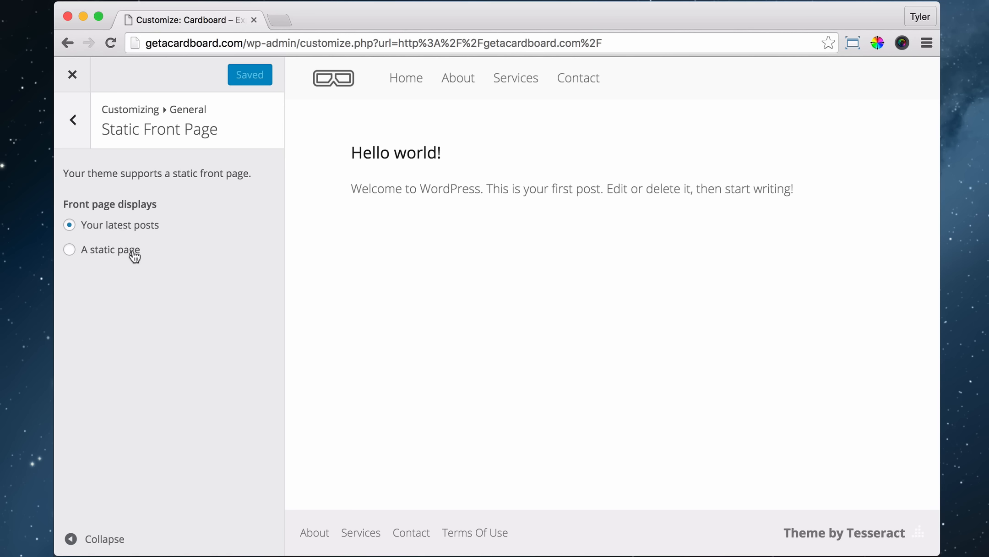
{"action": "left_click", "coordinate": [70, 249]}
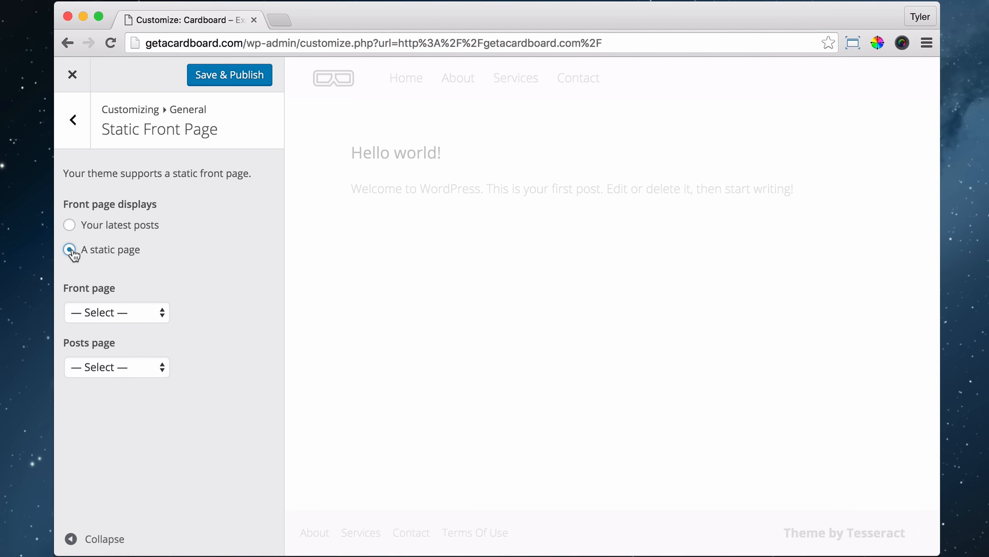
{"action": "left_click", "coordinate": [138, 316]}
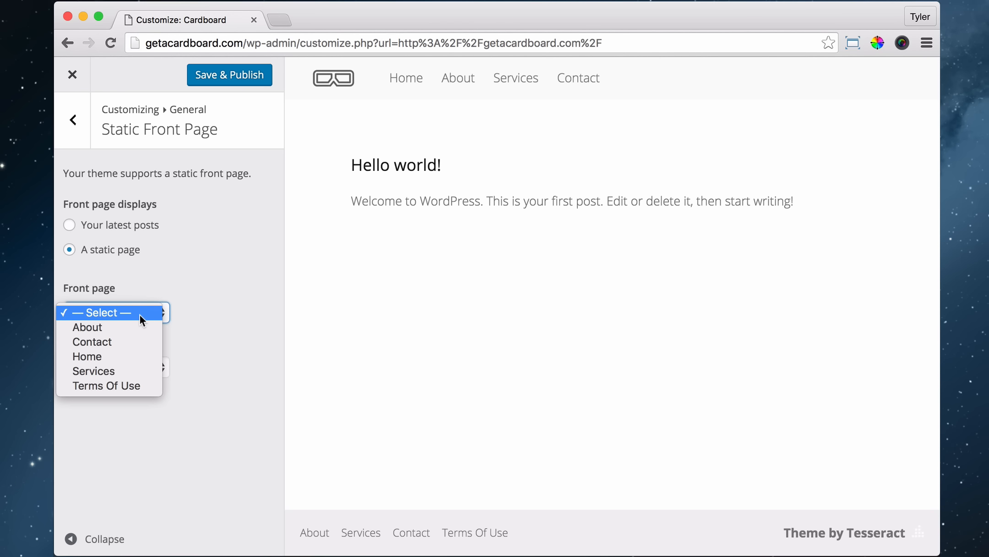
{"action": "left_click", "coordinate": [125, 352]}
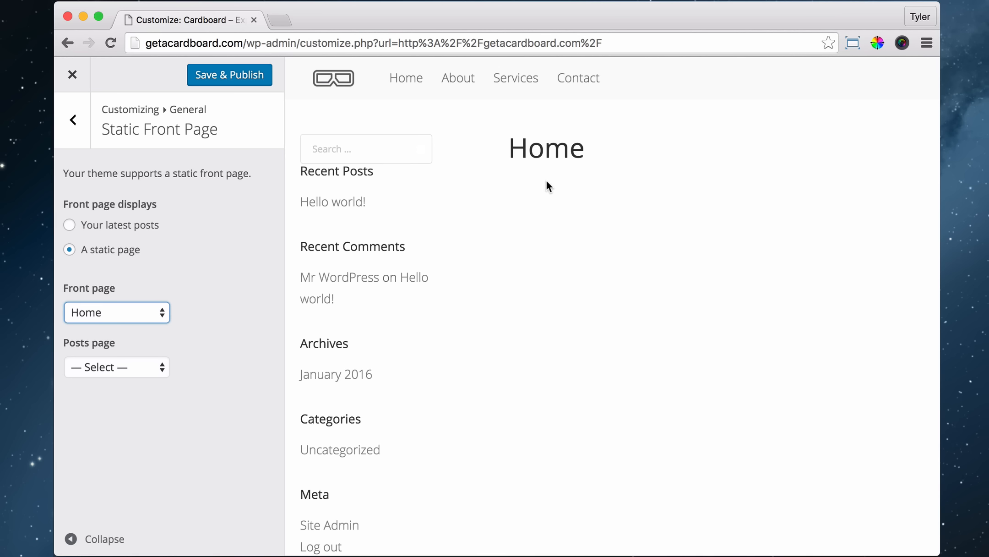
Try Services, settle back on Home as front page, and Save & Publish
{"action": "left_click_drag", "start_coordinate": [510, 148], "coordinate": [587, 149]}
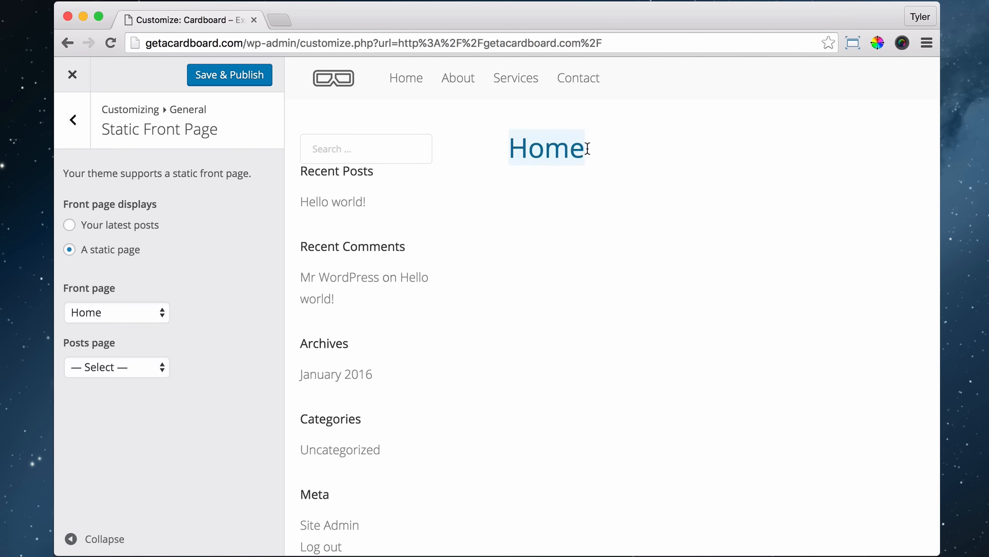
{"action": "left_click", "coordinate": [566, 149]}
{"action": "left_click", "coordinate": [144, 315]}
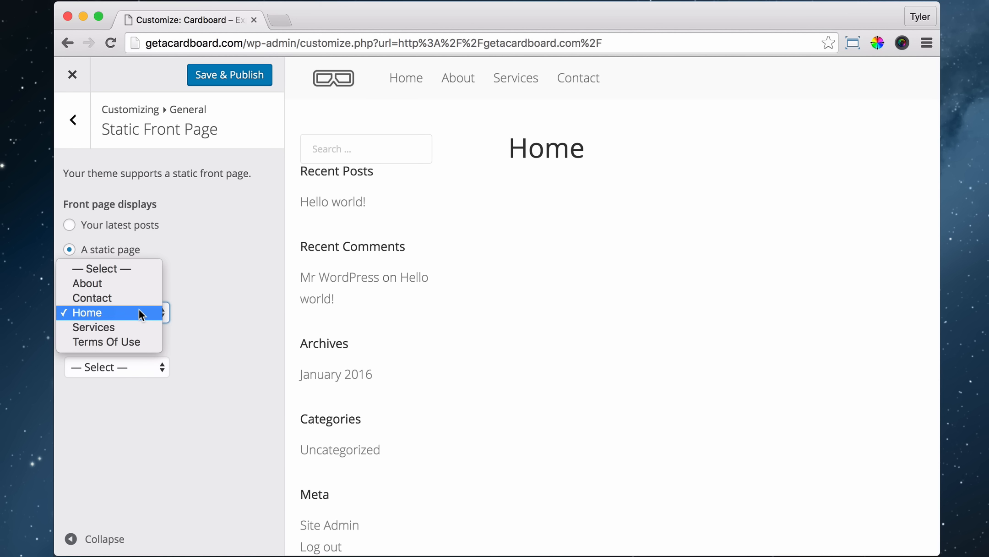
{"action": "left_click", "coordinate": [121, 328]}
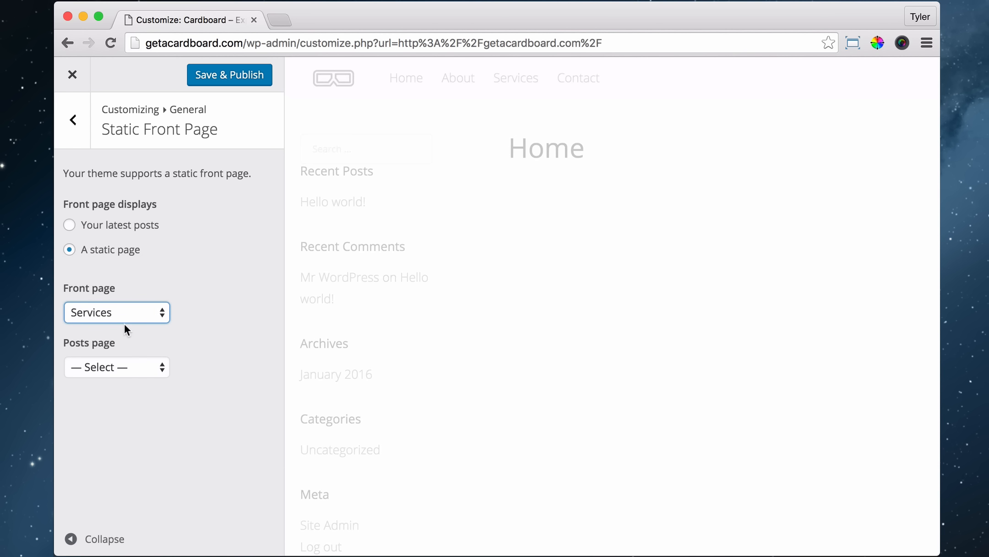
{"action": "left_click", "coordinate": [142, 315]}
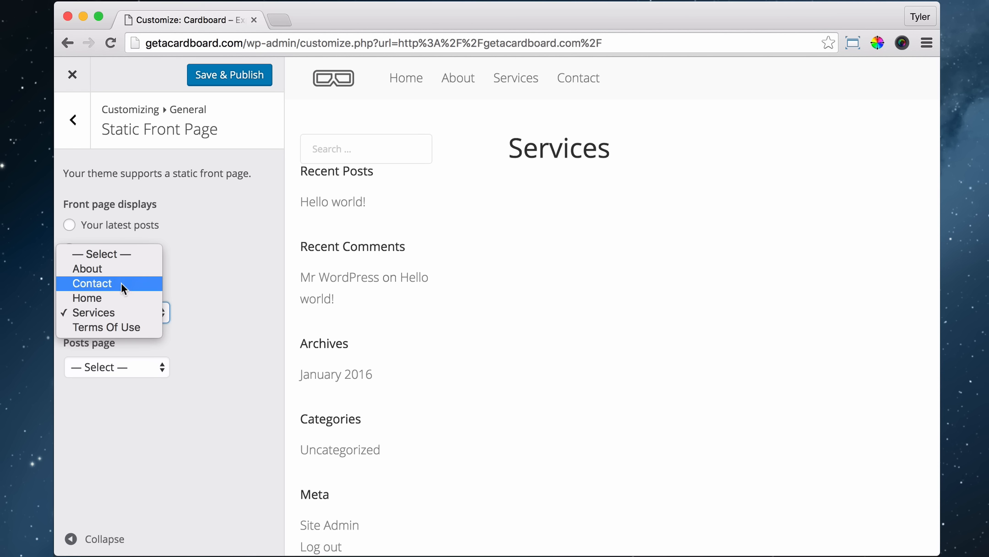
{"action": "left_click", "coordinate": [101, 298]}
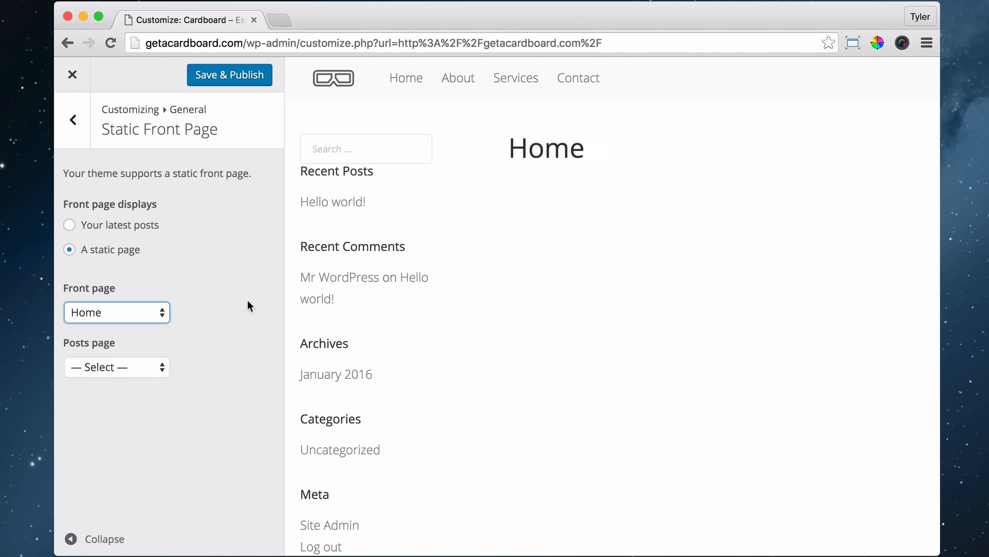
{"action": "left_click", "coordinate": [237, 74]}
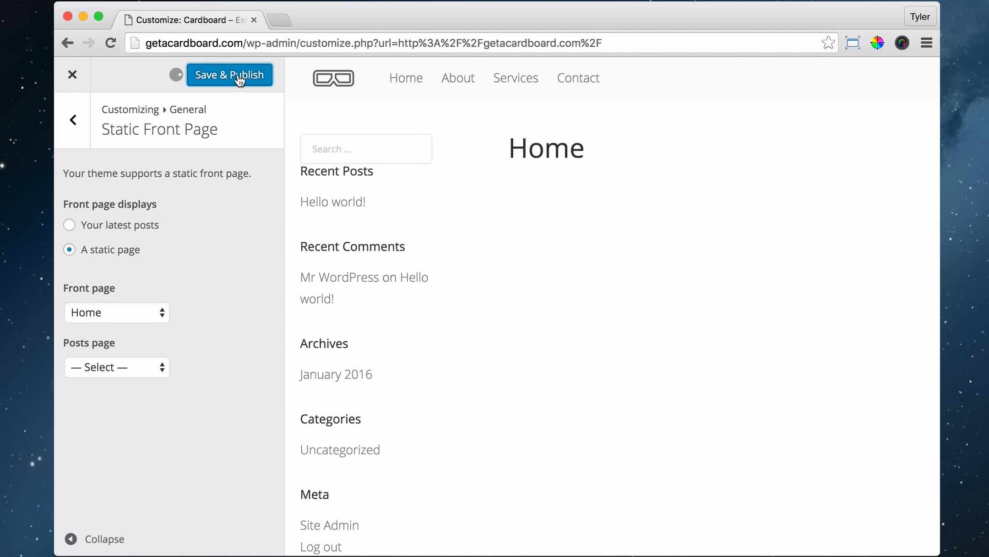
{"action": "left_click", "coordinate": [71, 74]}
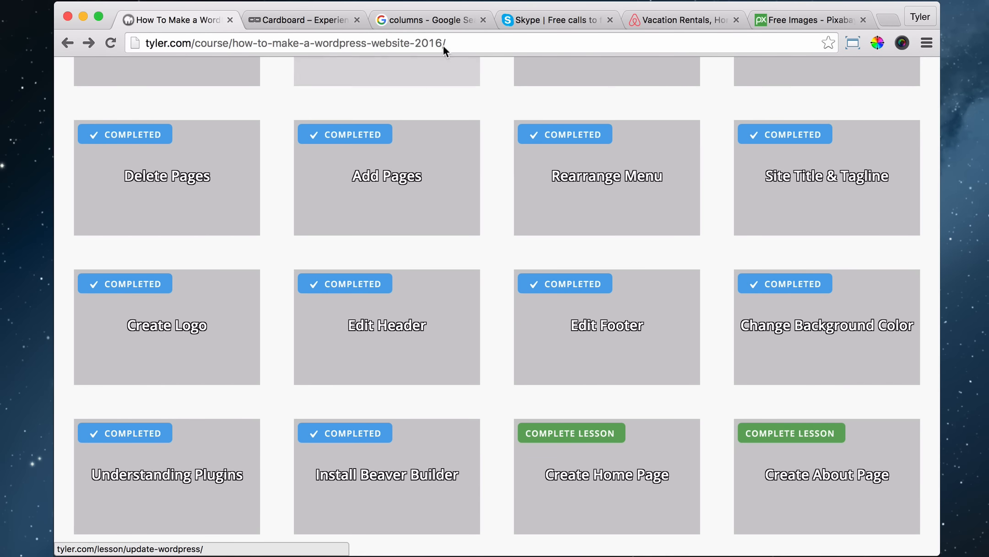
Glance at the Skype and Airbnb tabs, then minimize the Airbnb window
{"action": "left_click", "coordinate": [531, 21]}
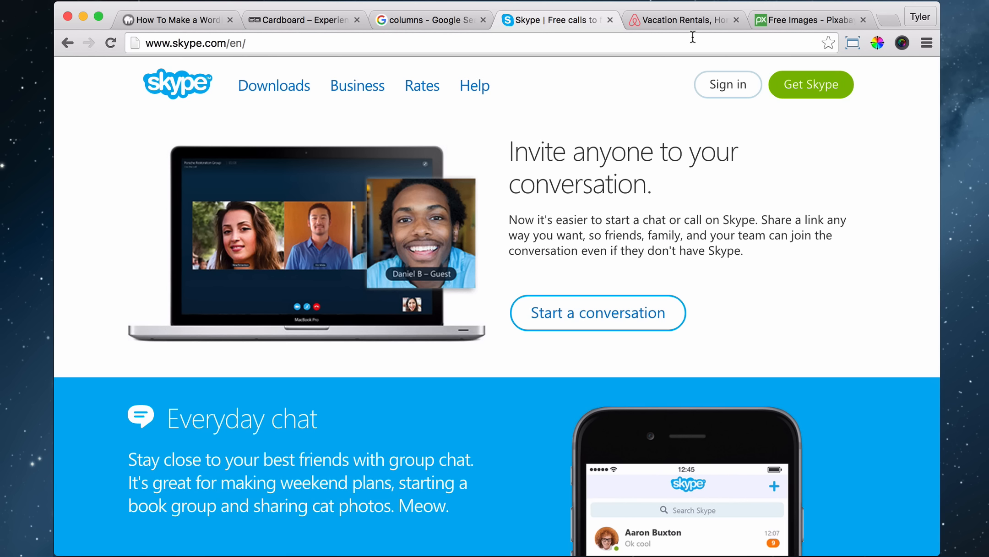
{"action": "left_click", "coordinate": [676, 20]}
{"action": "scroll", "coordinate": [608, 199], "scroll_direction": "down", "scroll_amount": 5}
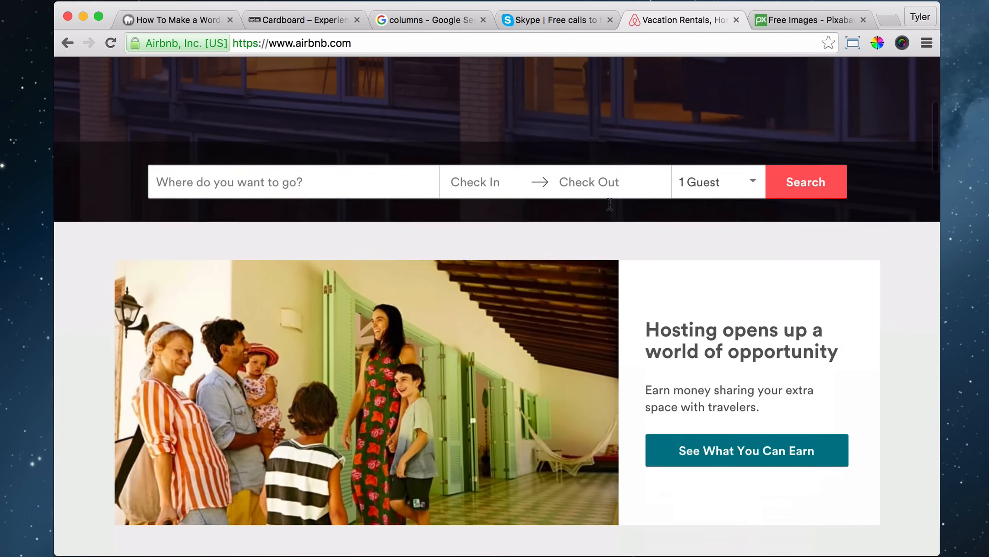
{"action": "scroll", "coordinate": [609, 204], "scroll_direction": "down", "scroll_amount": 15}
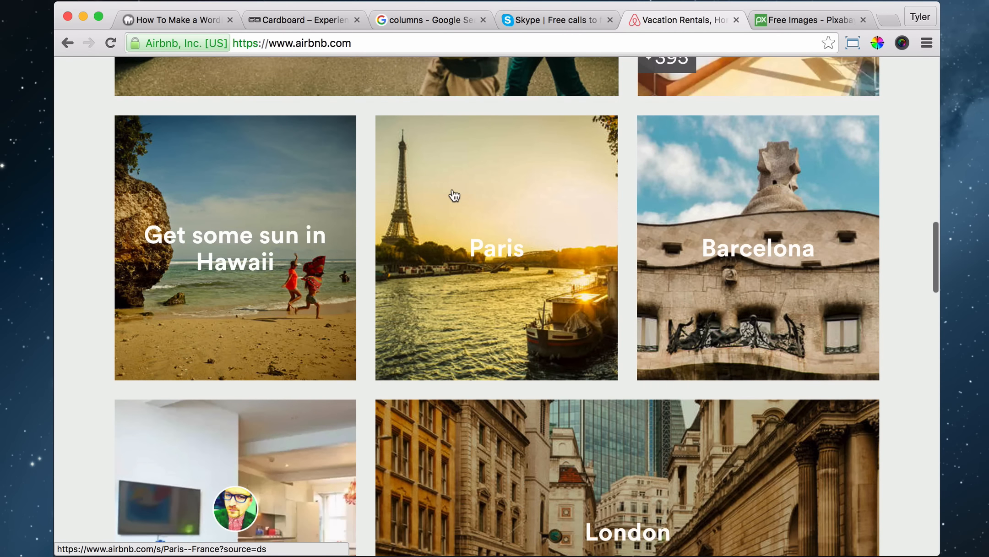
{"action": "scroll", "coordinate": [454, 196], "scroll_direction": "up", "scroll_amount": 8}
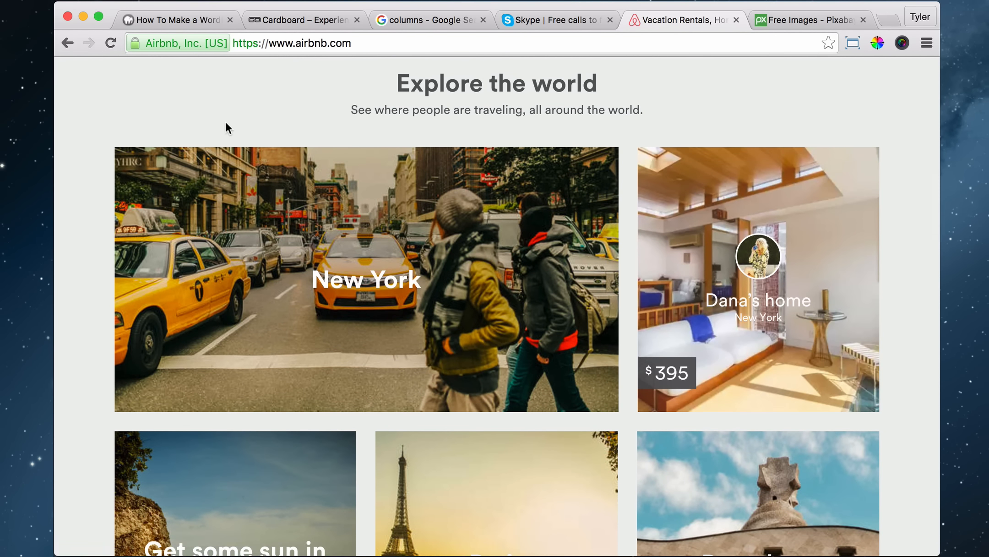
{"action": "scroll", "coordinate": [226, 123], "scroll_direction": "down", "scroll_amount": 5}
{"action": "scroll", "coordinate": [225, 122], "scroll_direction": "down", "scroll_amount": 3}
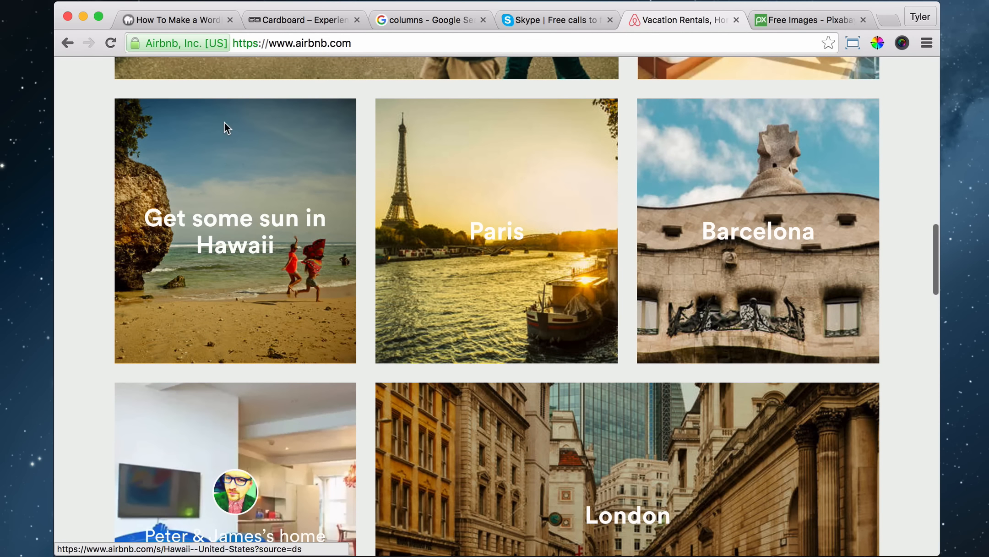
{"action": "left_click", "coordinate": [82, 16]}
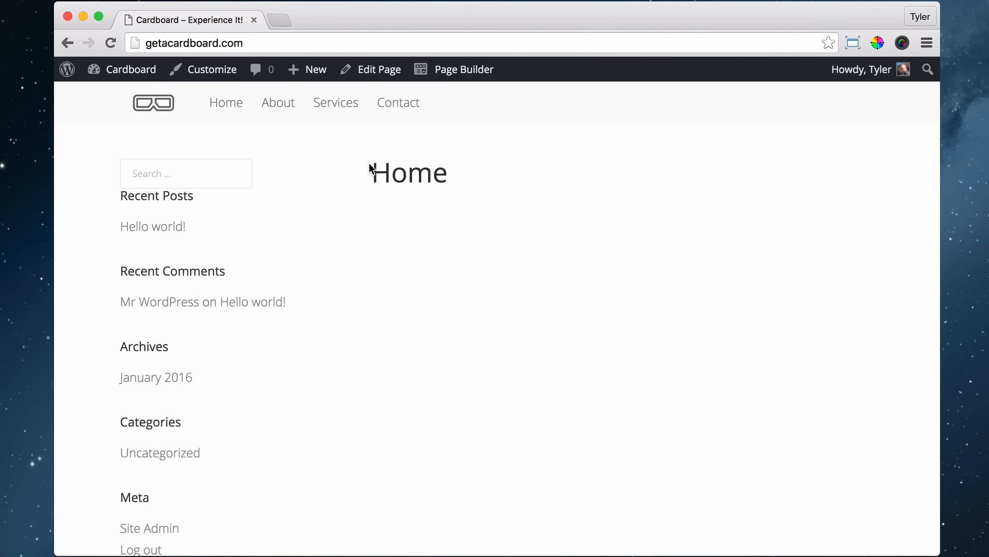
Switch the Home page to the Full Width Page template, update it, and view it
{"action": "left_click", "coordinate": [382, 71]}
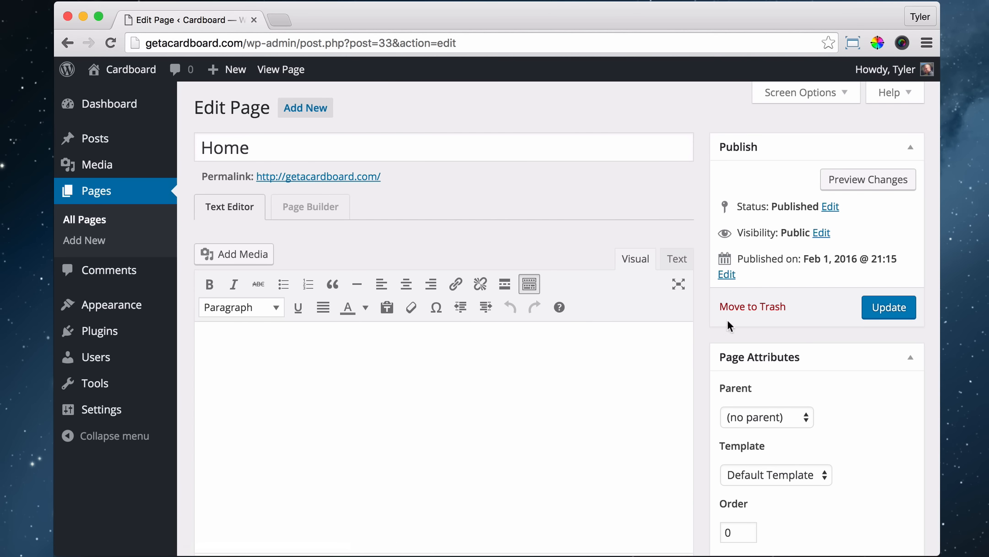
{"action": "scroll", "coordinate": [726, 321], "scroll_direction": "down", "scroll_amount": 5}
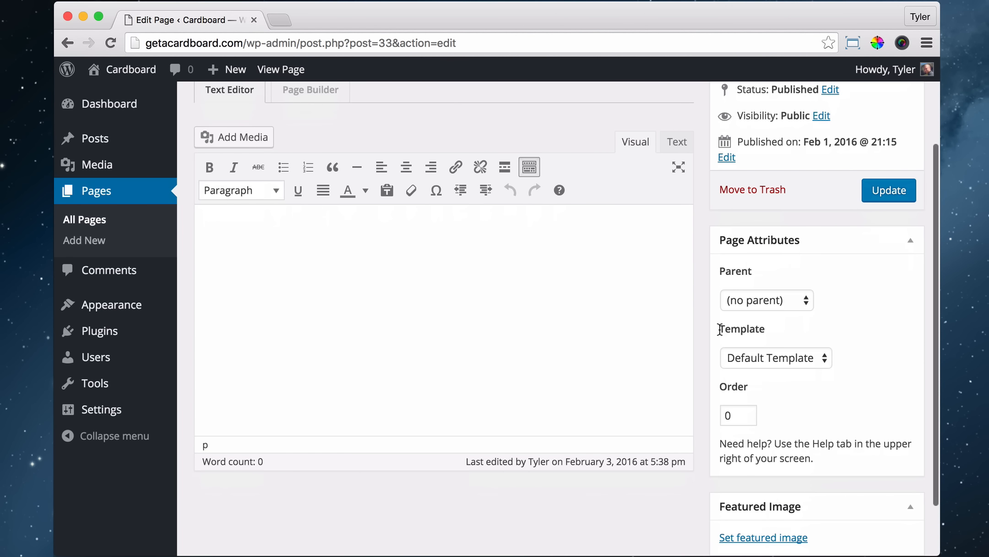
{"action": "left_click_drag", "start_coordinate": [720, 329], "coordinate": [772, 328]}
{"action": "left_click", "coordinate": [788, 359]}
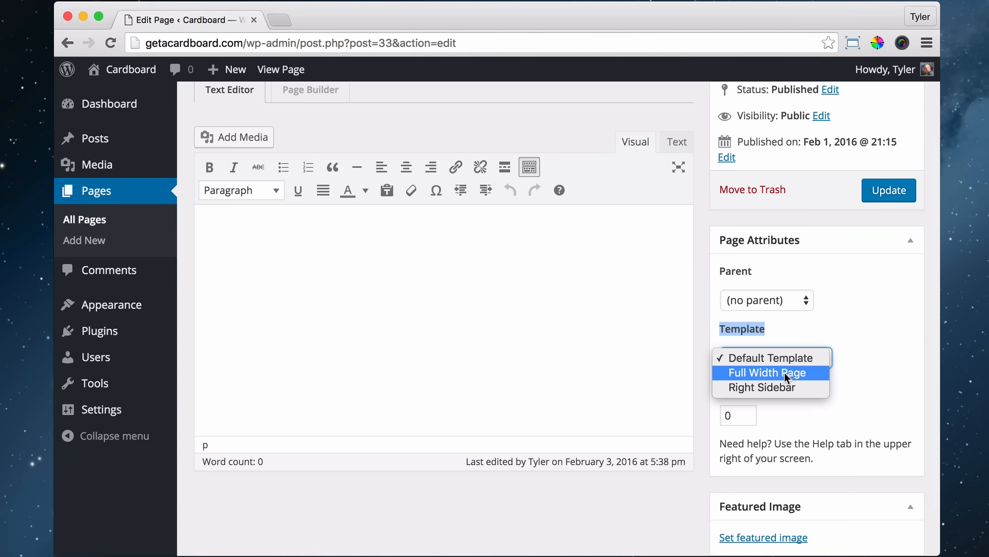
{"action": "left_click", "coordinate": [784, 372]}
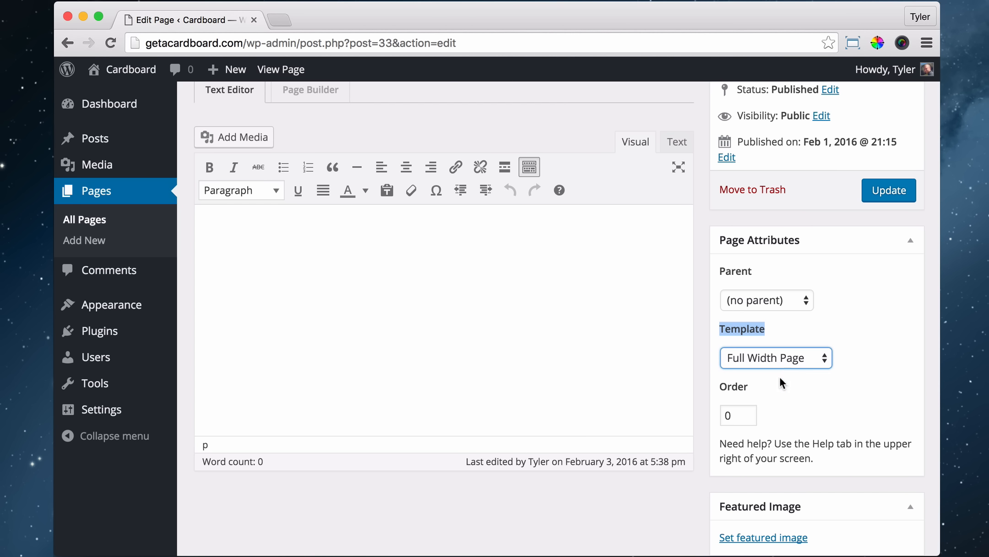
{"action": "left_click", "coordinate": [862, 236]}
{"action": "left_click", "coordinate": [884, 190]}
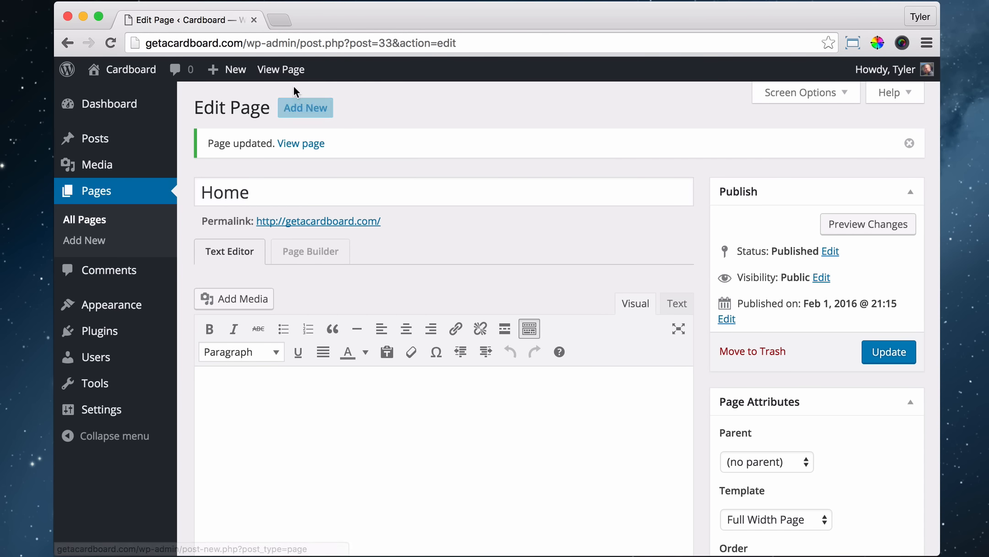
{"action": "left_click", "coordinate": [288, 74]}
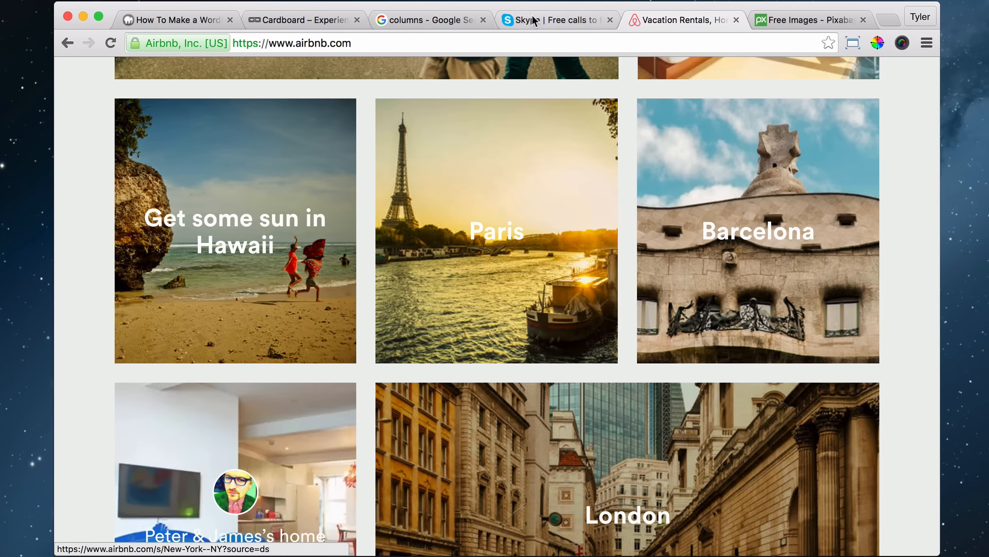
Compare the Skype and Airbnb hero sections, selecting Airbnb's WELCOME HOME heading text
{"action": "left_click", "coordinate": [535, 19]}
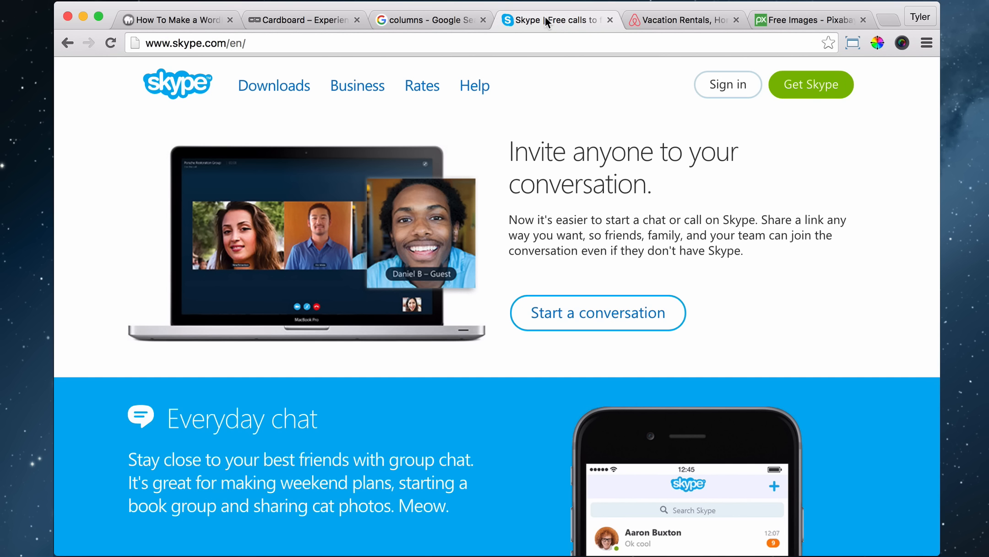
{"action": "left_click", "coordinate": [674, 18]}
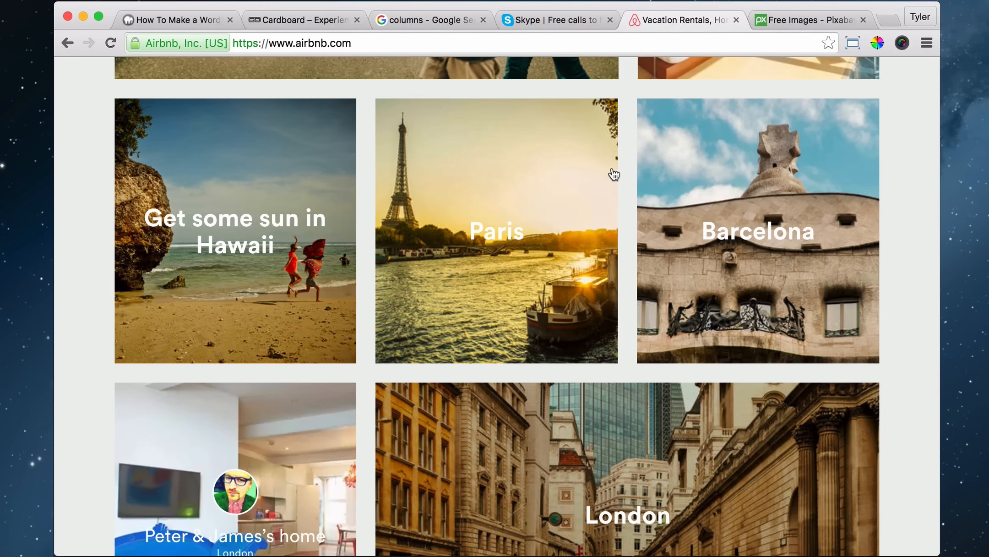
{"action": "scroll", "coordinate": [600, 228], "scroll_direction": "up", "scroll_amount": 10}
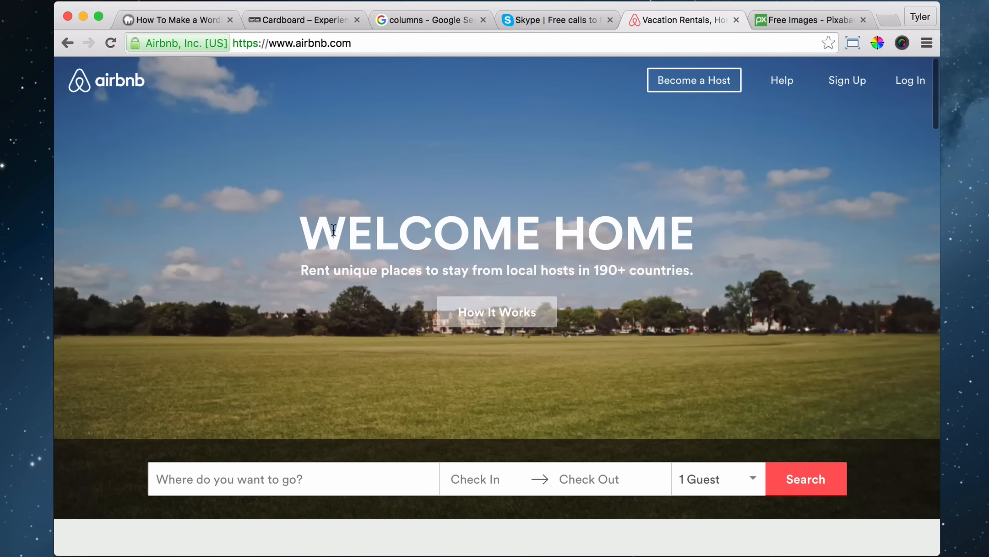
{"action": "left_click_drag", "start_coordinate": [320, 231], "coordinate": [670, 233]}
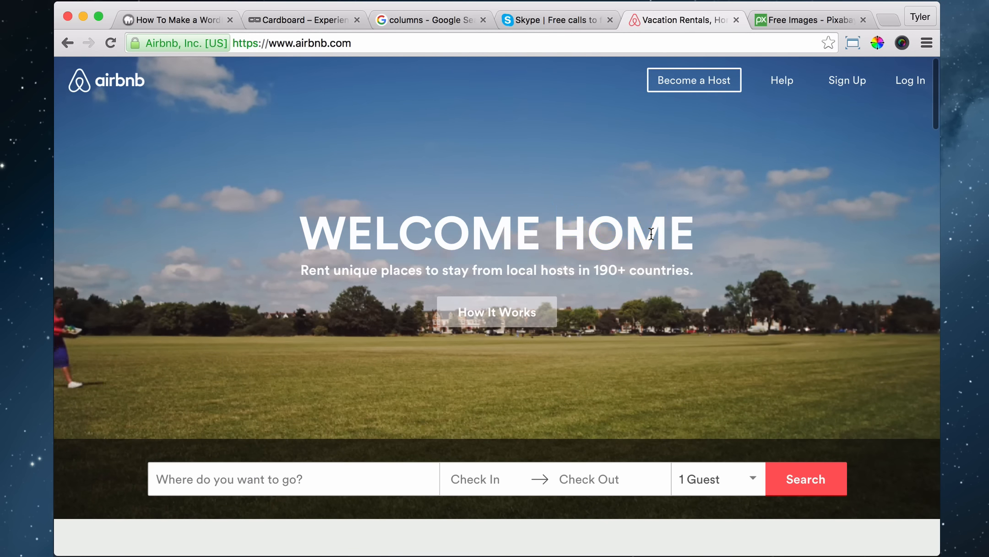
{"action": "double_click", "coordinate": [623, 232]}
{"action": "left_click", "coordinate": [562, 22]}
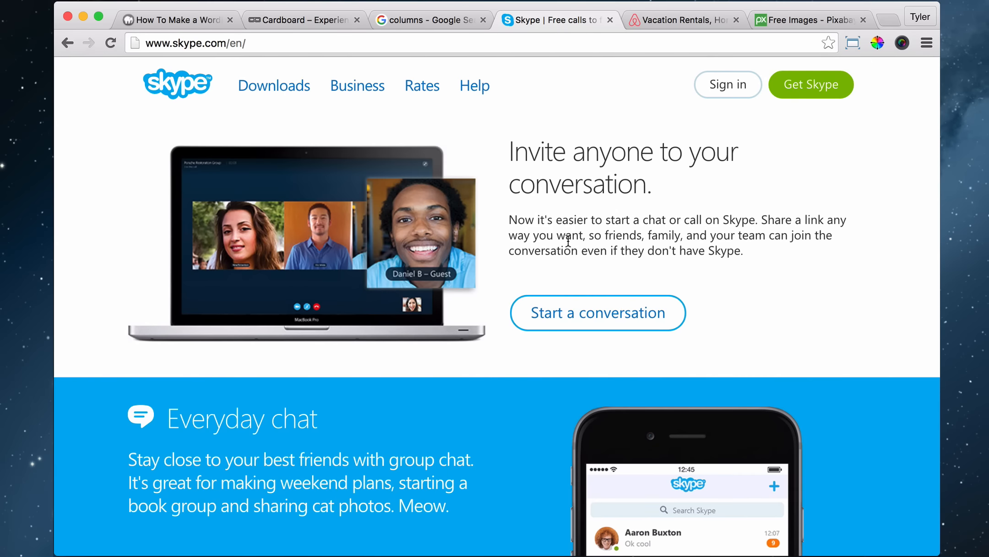
{"action": "scroll", "coordinate": [570, 238], "scroll_direction": "down", "scroll_amount": 3}
{"action": "scroll", "coordinate": [569, 236], "scroll_direction": "up", "scroll_amount": 10}
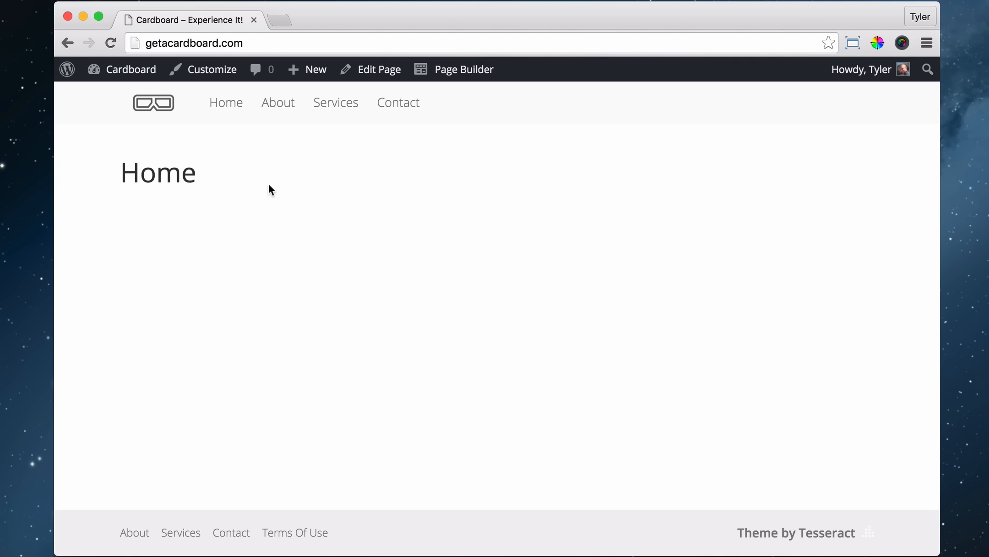
Open the Home page in Beaver Builder and preview the Row Layouts column options
{"action": "left_click", "coordinate": [463, 69]}
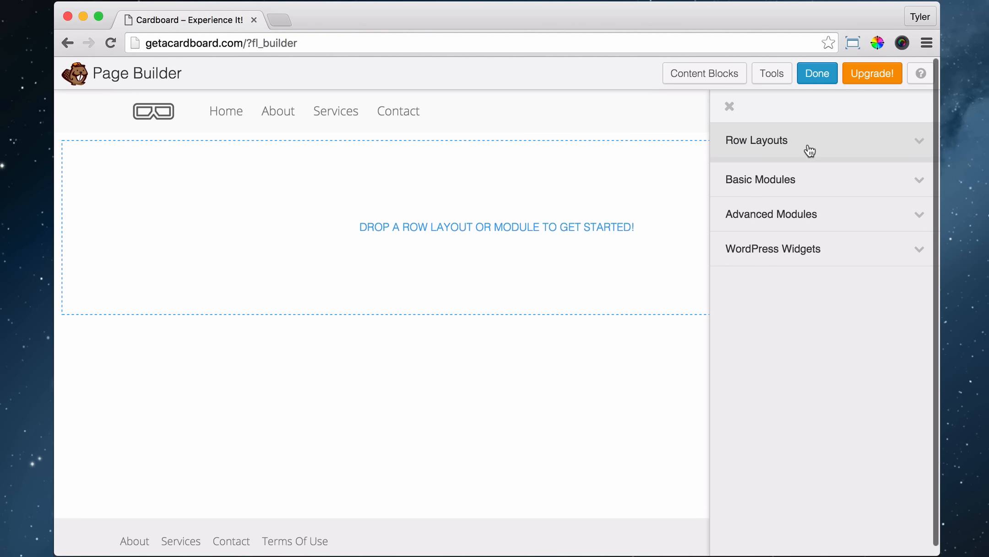
{"action": "left_click", "coordinate": [845, 145]}
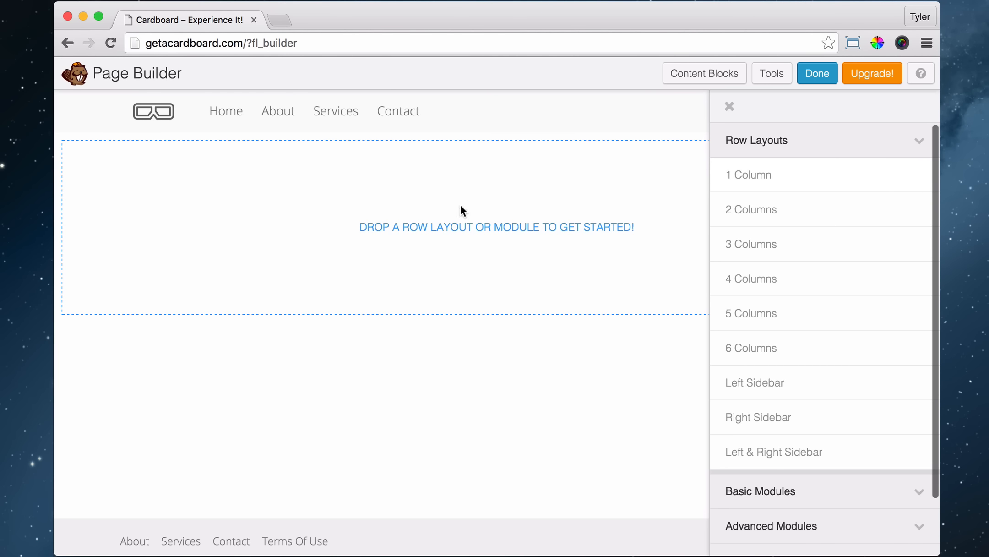
{"action": "left_click", "coordinate": [870, 150]}
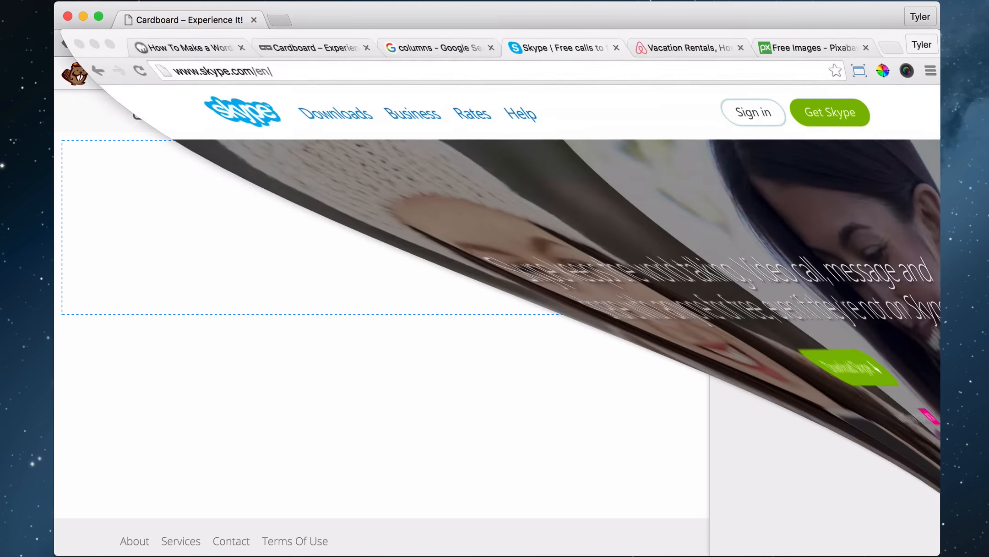
Browse the 'columns' Google image results, then close that search tab
{"action": "scroll", "coordinate": [634, 211], "scroll_direction": "down", "scroll_amount": 5}
{"action": "scroll", "coordinate": [633, 211], "scroll_direction": "down", "scroll_amount": 3}
{"action": "scroll", "coordinate": [636, 214], "scroll_direction": "up", "scroll_amount": 1}
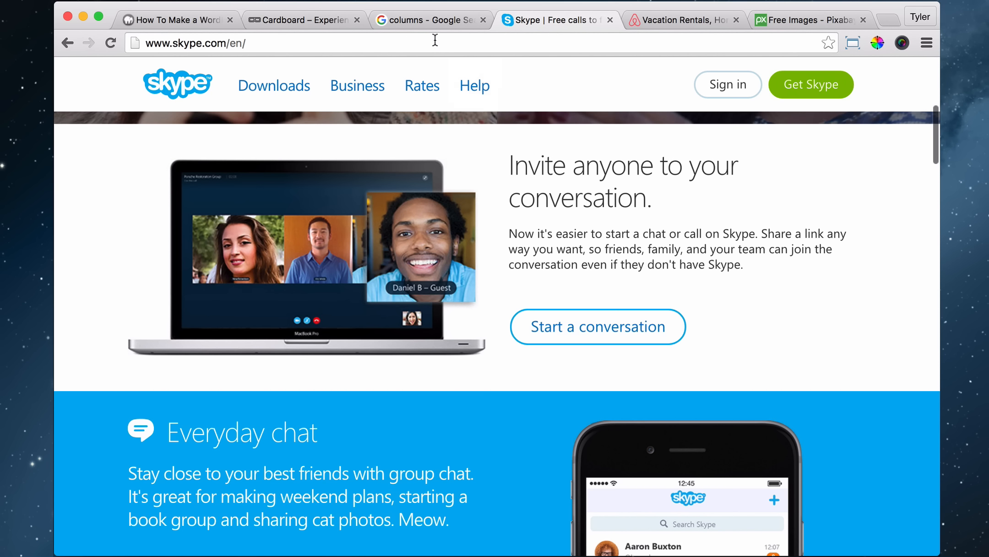
{"action": "left_click", "coordinate": [419, 19]}
{"action": "scroll", "coordinate": [537, 220], "scroll_direction": "down", "scroll_amount": 3}
{"action": "scroll", "coordinate": [538, 219], "scroll_direction": "down", "scroll_amount": 10}
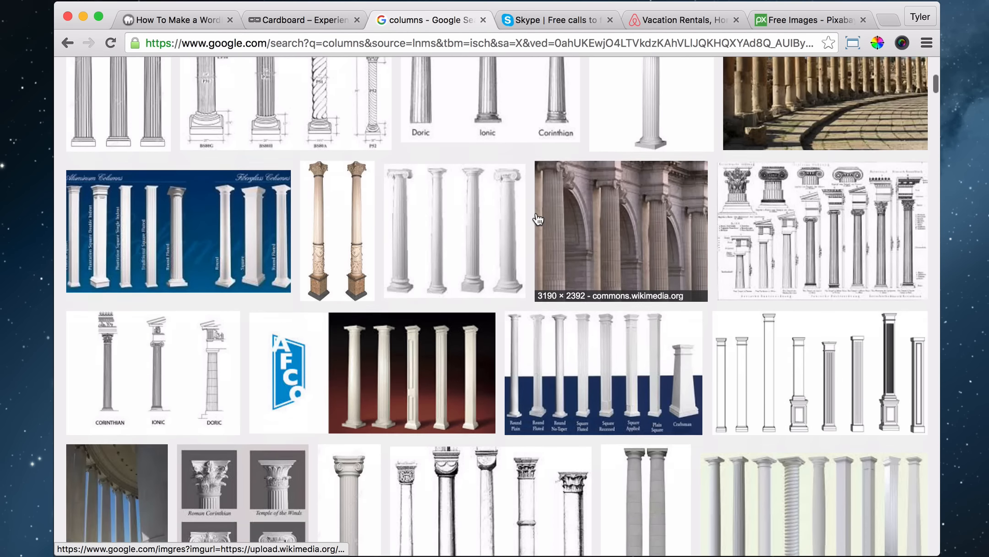
{"action": "scroll", "coordinate": [538, 220], "scroll_direction": "down", "scroll_amount": 1}
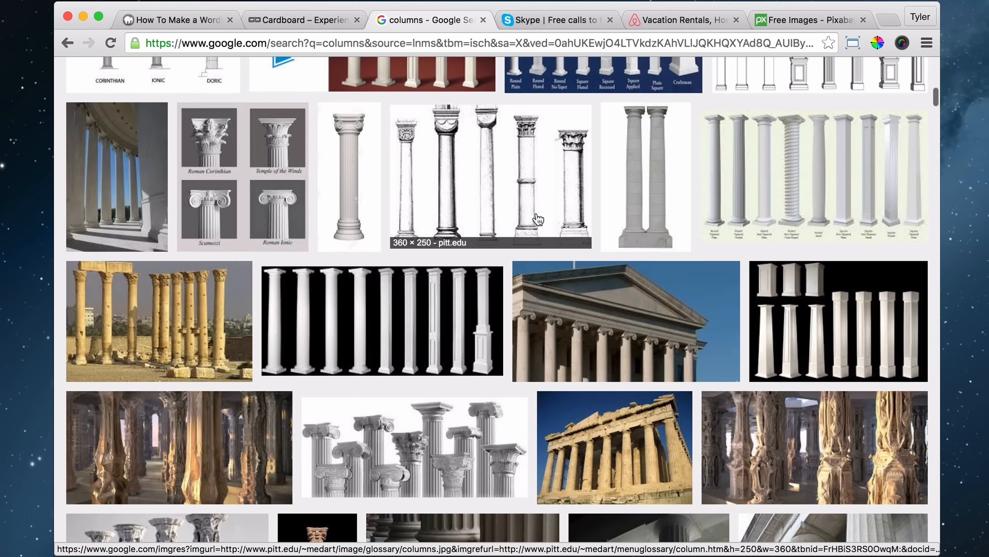
{"action": "scroll", "coordinate": [488, 147], "scroll_direction": "up", "scroll_amount": 5}
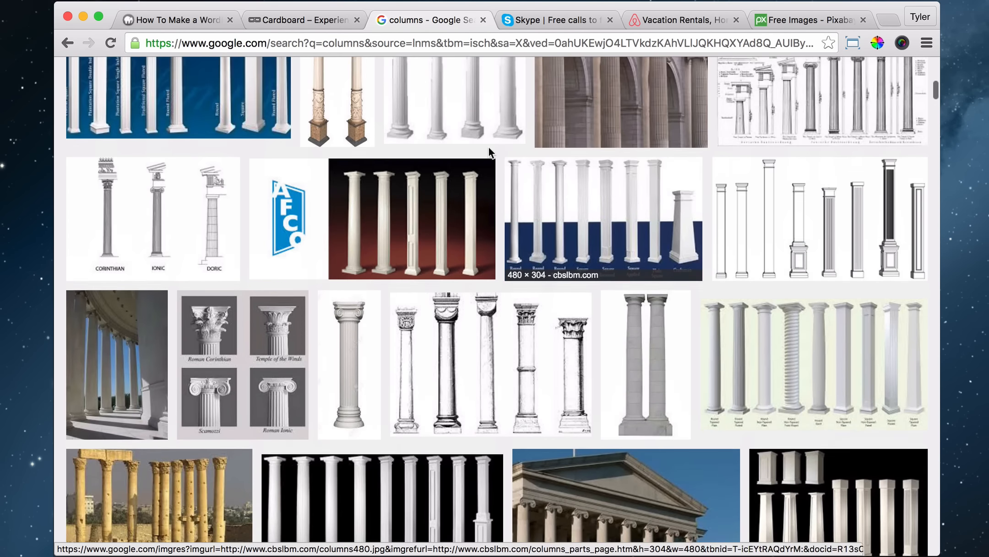
{"action": "left_click", "coordinate": [484, 18]}
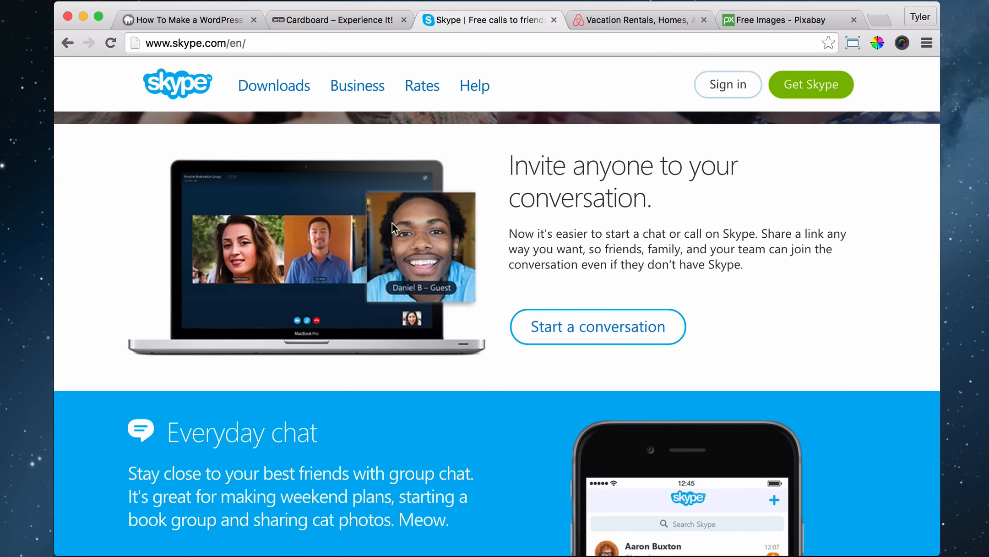
Scroll through the Skype page, then move to the Airbnb site
{"action": "scroll", "coordinate": [335, 241], "scroll_direction": "up", "scroll_amount": 2}
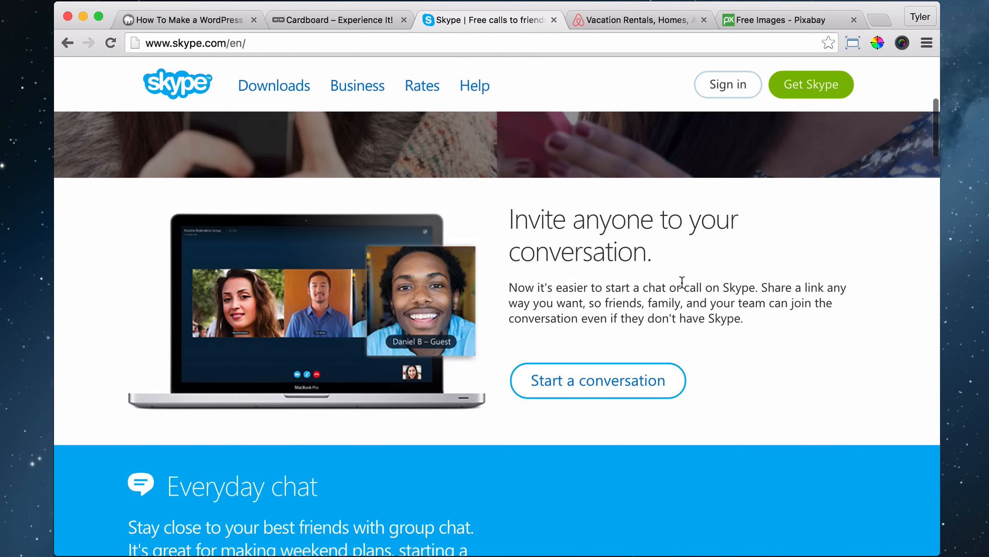
{"action": "scroll", "coordinate": [686, 281], "scroll_direction": "down", "scroll_amount": 1}
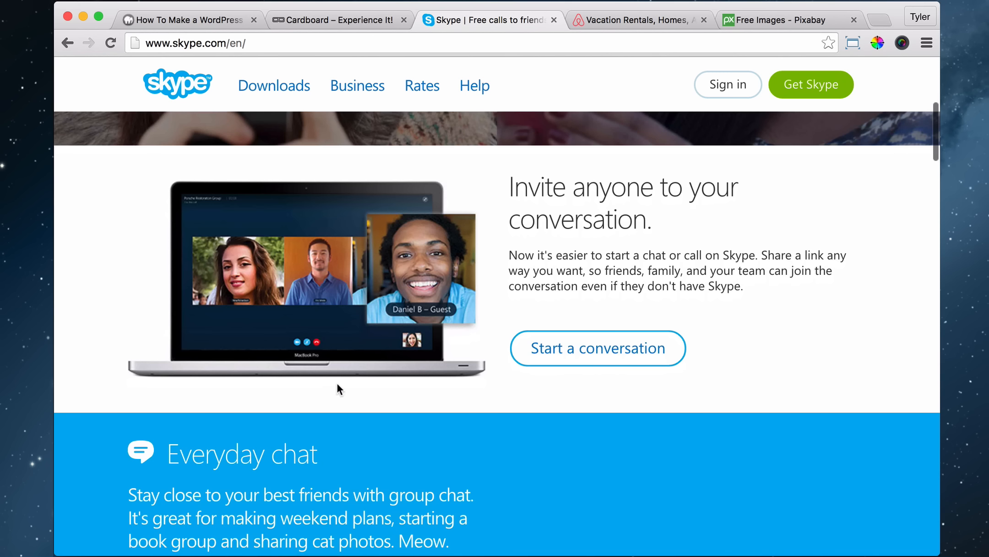
{"action": "scroll", "coordinate": [611, 235], "scroll_direction": "down", "scroll_amount": 6}
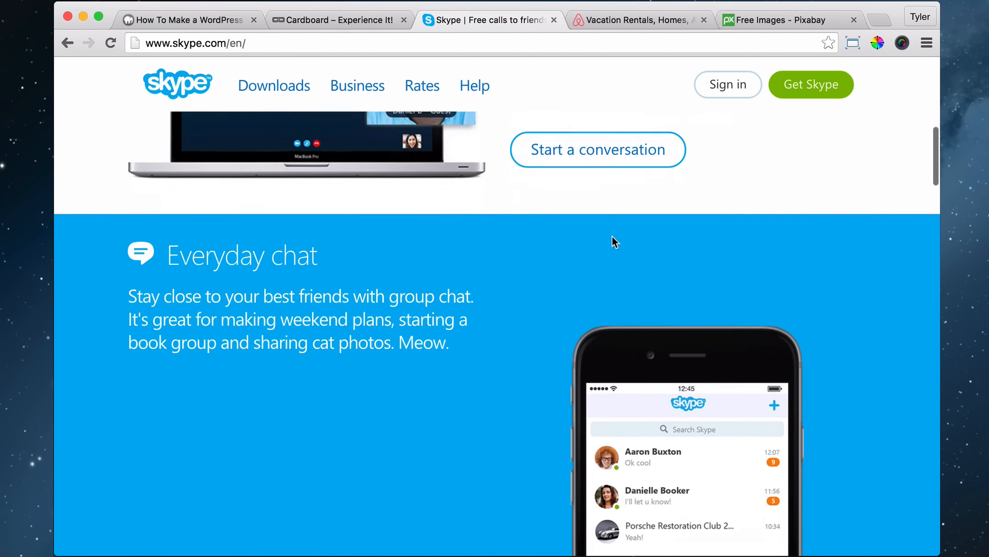
{"action": "scroll", "coordinate": [851, 293], "scroll_direction": "down", "scroll_amount": 4}
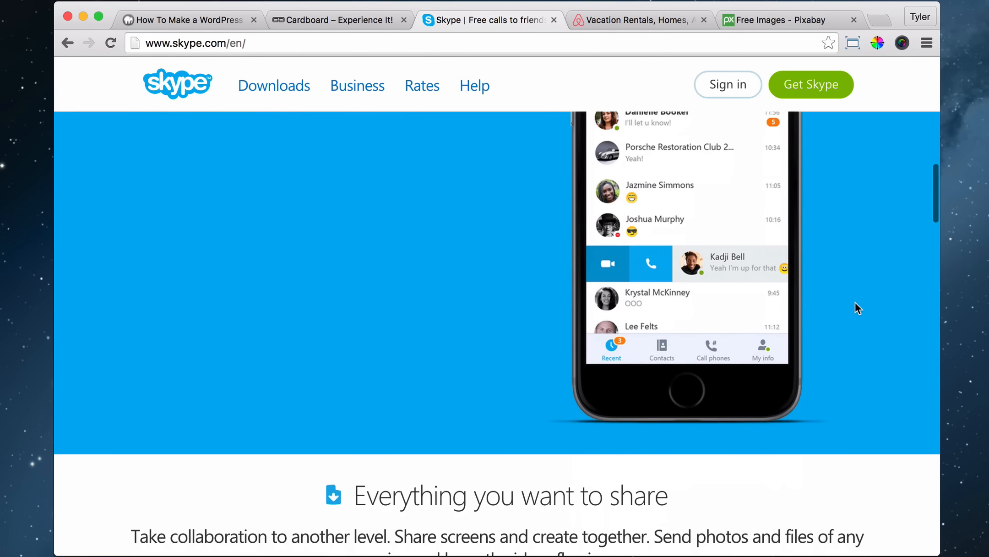
{"action": "scroll", "coordinate": [169, 288], "scroll_direction": "up", "scroll_amount": 4}
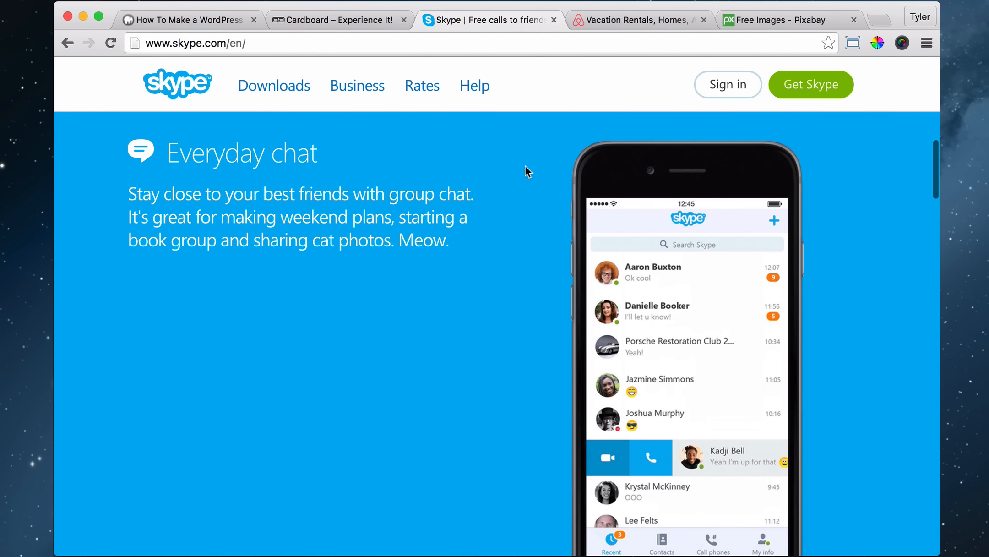
{"action": "left_click", "coordinate": [622, 23]}
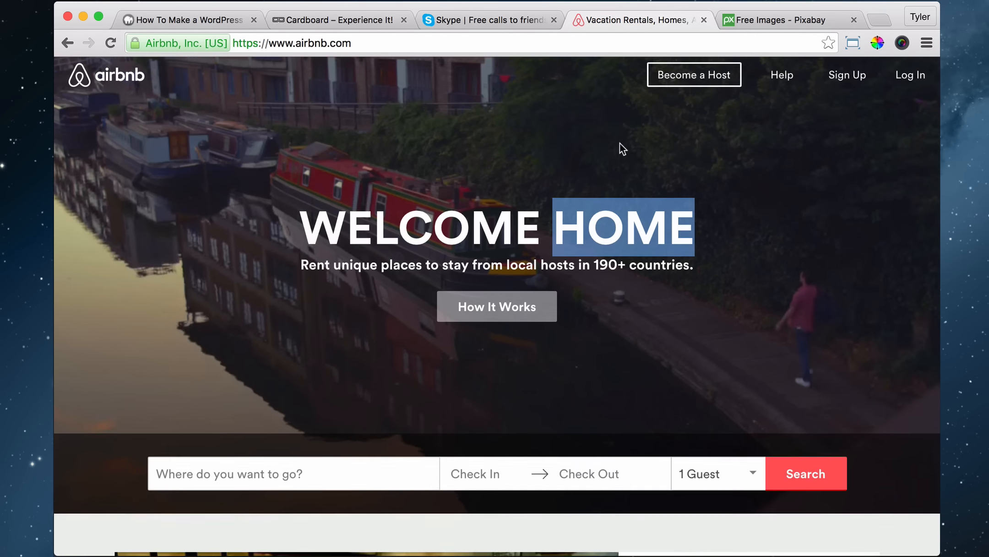
{"action": "scroll", "coordinate": [620, 144], "scroll_direction": "down", "scroll_amount": 10}
{"action": "scroll", "coordinate": [620, 144], "scroll_direction": "up", "scroll_amount": 1}
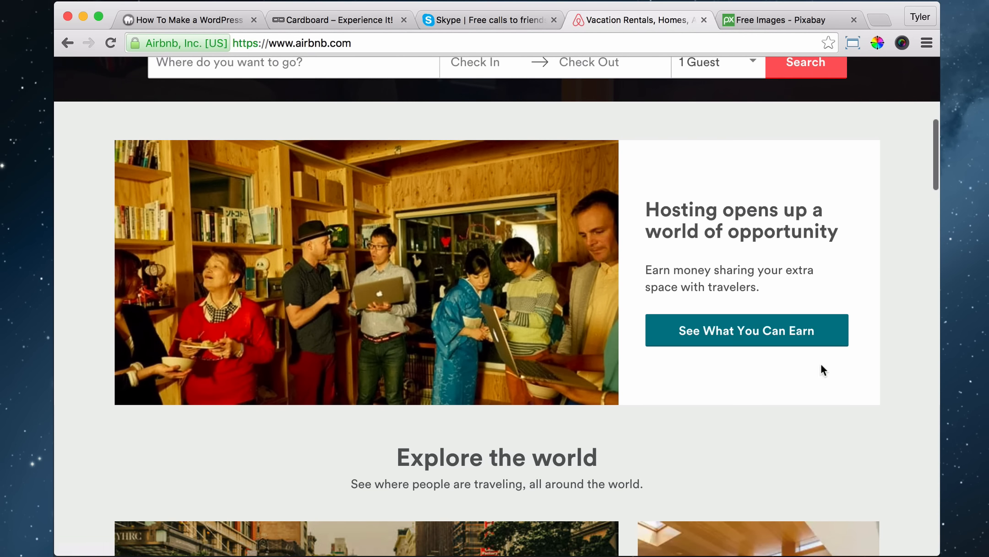
{"action": "scroll", "coordinate": [820, 369], "scroll_direction": "down", "scroll_amount": 5}
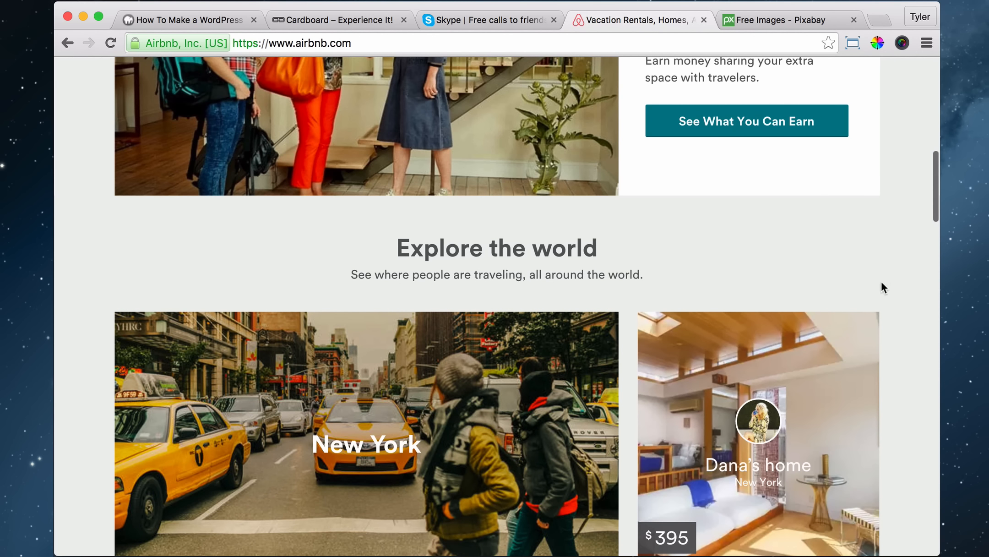
Scroll Airbnb's page, highlighting the Explore the world and BELONG ANYWHERE headings
{"action": "left_click_drag", "start_coordinate": [392, 247], "coordinate": [646, 274]}
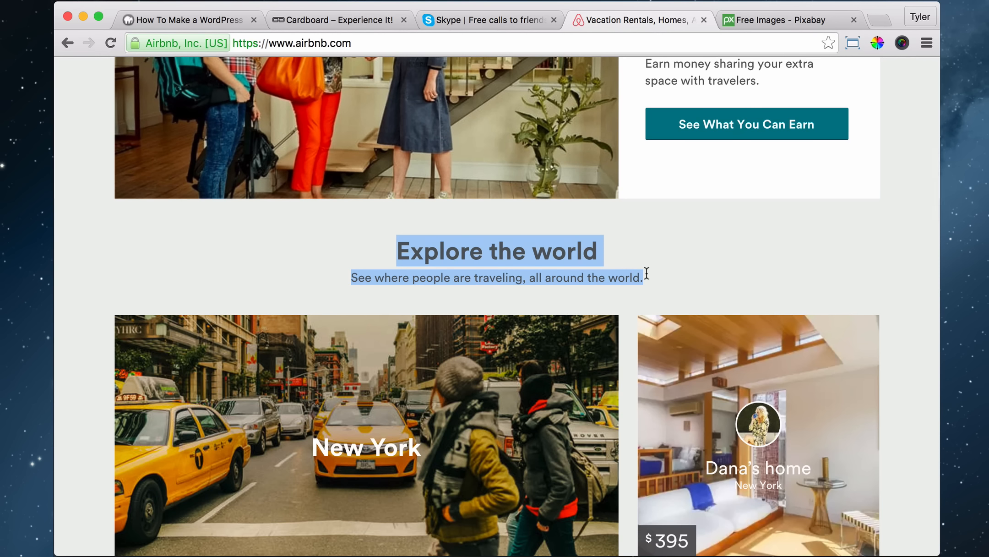
{"action": "left_click", "coordinate": [506, 254]}
{"action": "scroll", "coordinate": [458, 229], "scroll_direction": "down", "scroll_amount": 5}
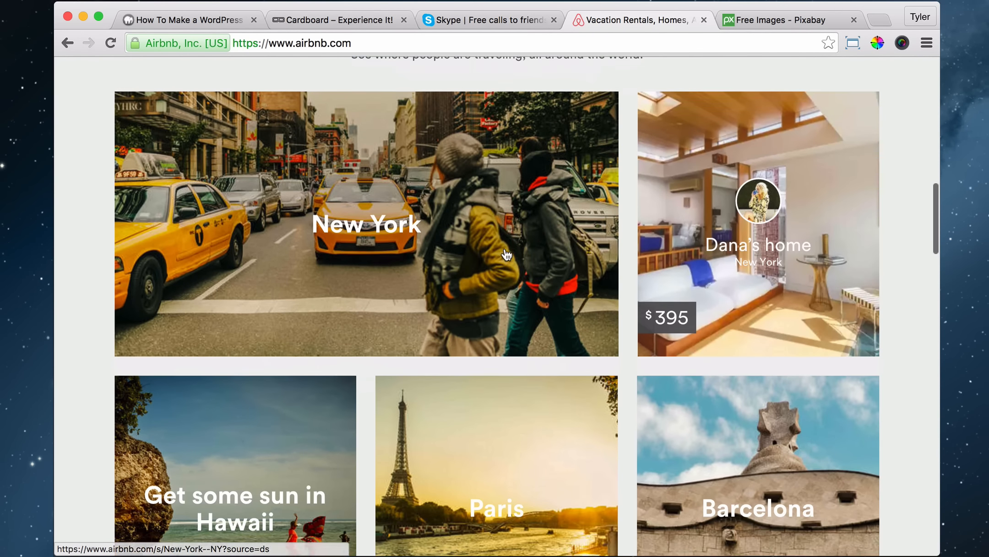
{"action": "scroll", "coordinate": [627, 177], "scroll_direction": "down", "scroll_amount": 4}
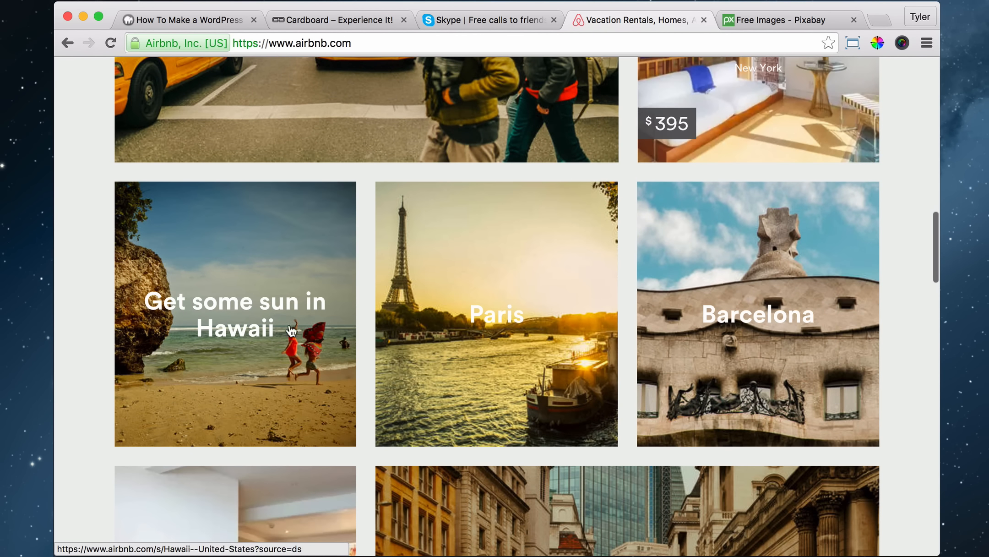
{"action": "scroll", "coordinate": [708, 286], "scroll_direction": "down", "scroll_amount": 7}
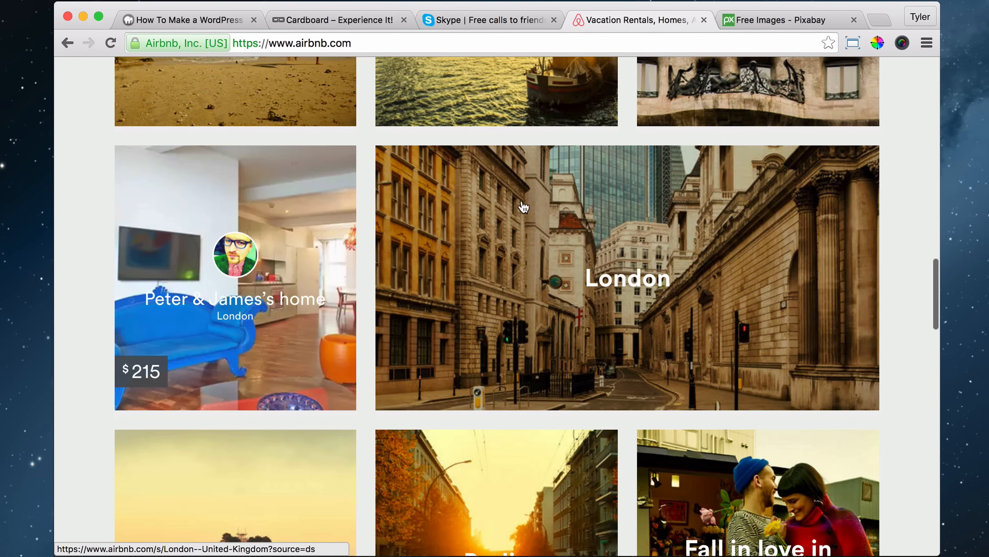
{"action": "scroll", "coordinate": [567, 200], "scroll_direction": "down", "scroll_amount": 8}
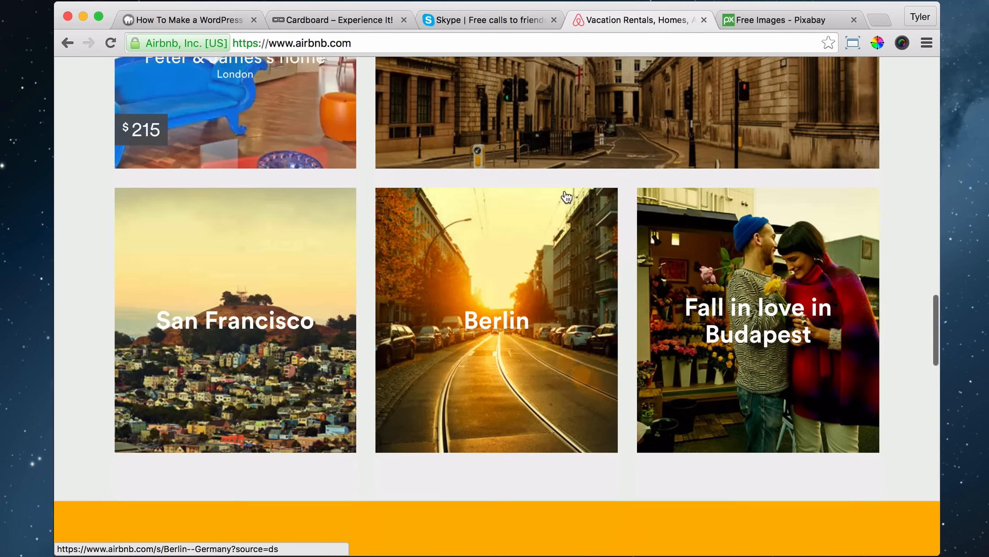
{"action": "scroll", "coordinate": [567, 199], "scroll_direction": "down", "scroll_amount": 5}
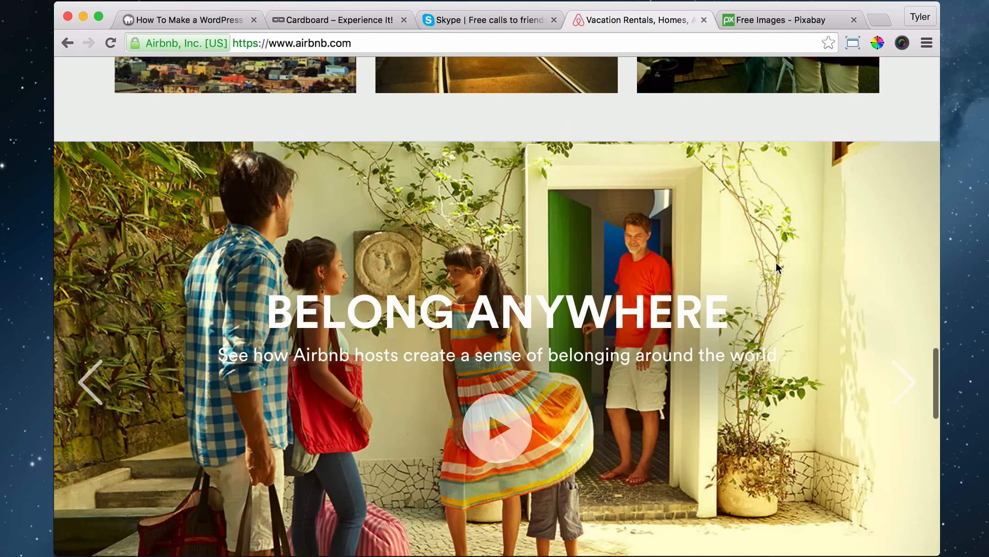
{"action": "scroll", "coordinate": [502, 225], "scroll_direction": "down", "scroll_amount": 3}
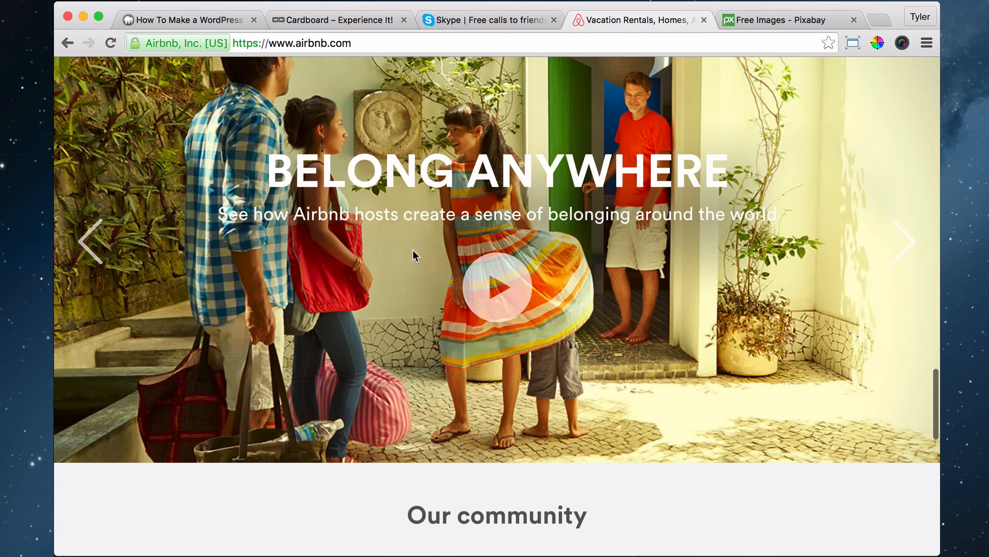
{"action": "scroll", "coordinate": [429, 248], "scroll_direction": "up", "scroll_amount": 1}
{"action": "scroll", "coordinate": [429, 246], "scroll_direction": "up", "scroll_amount": 2}
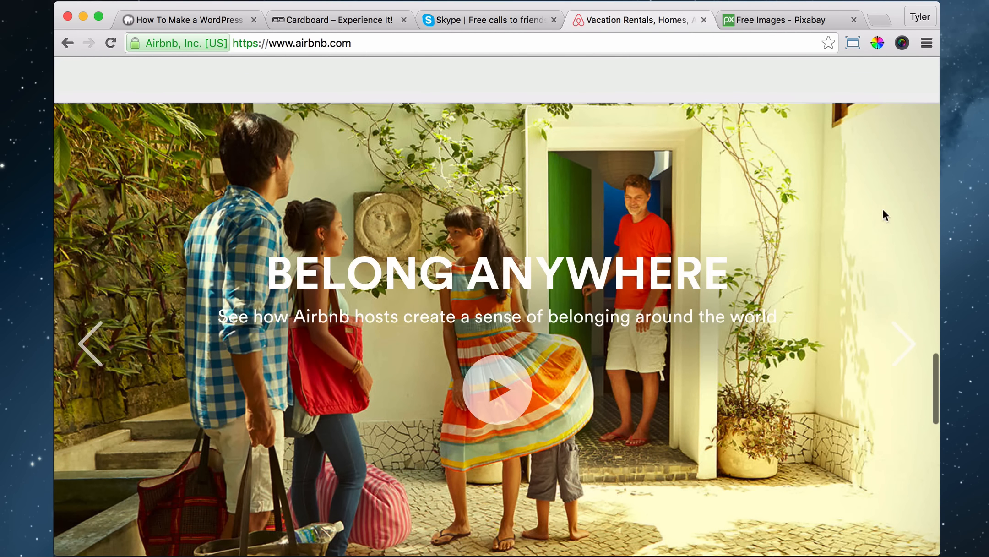
{"action": "left_click_drag", "start_coordinate": [272, 268], "coordinate": [678, 274]}
{"action": "left_click", "coordinate": [576, 282]}
{"action": "scroll", "coordinate": [550, 275], "scroll_direction": "down", "scroll_amount": 3}
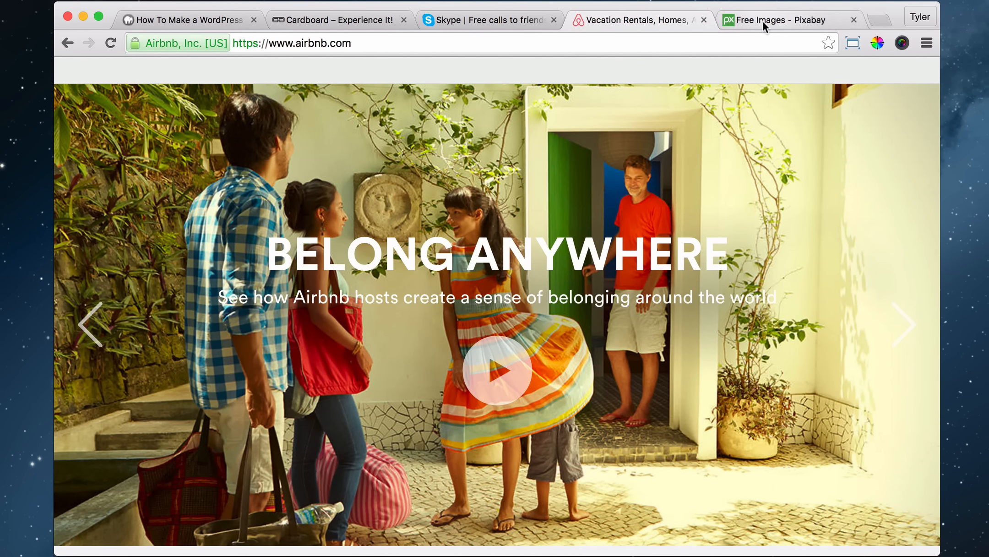
Move to the getacardboard.com page, then glance at the Skype site for comparison
{"action": "left_click", "coordinate": [316, 22]}
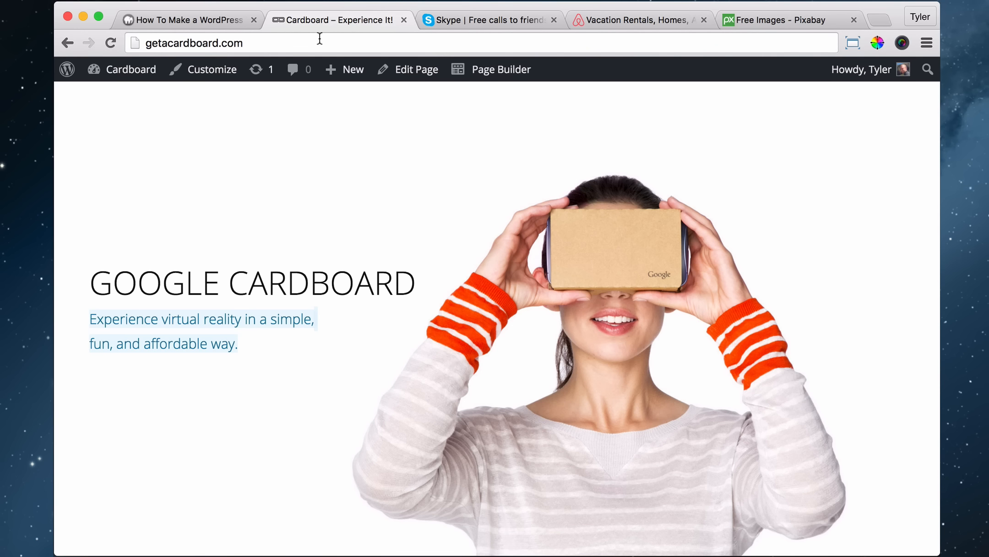
{"action": "scroll", "coordinate": [589, 201], "scroll_direction": "up", "scroll_amount": 3}
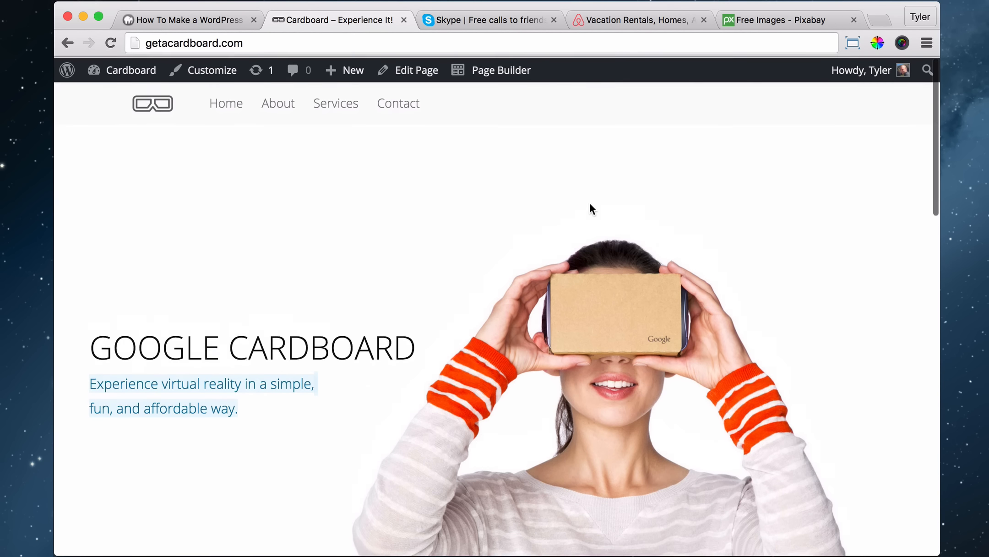
{"action": "left_click", "coordinate": [299, 429]}
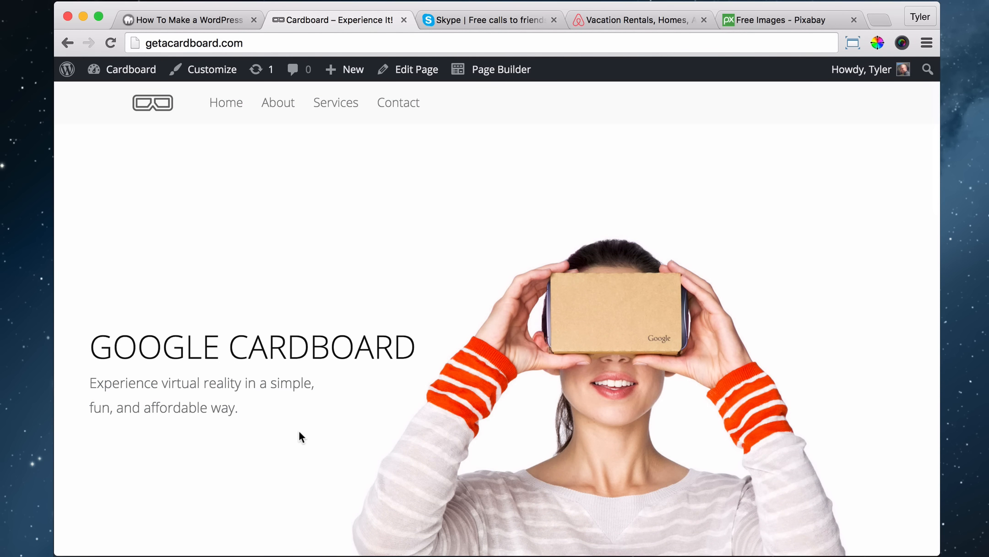
{"action": "scroll", "coordinate": [383, 294], "scroll_direction": "down", "scroll_amount": 3}
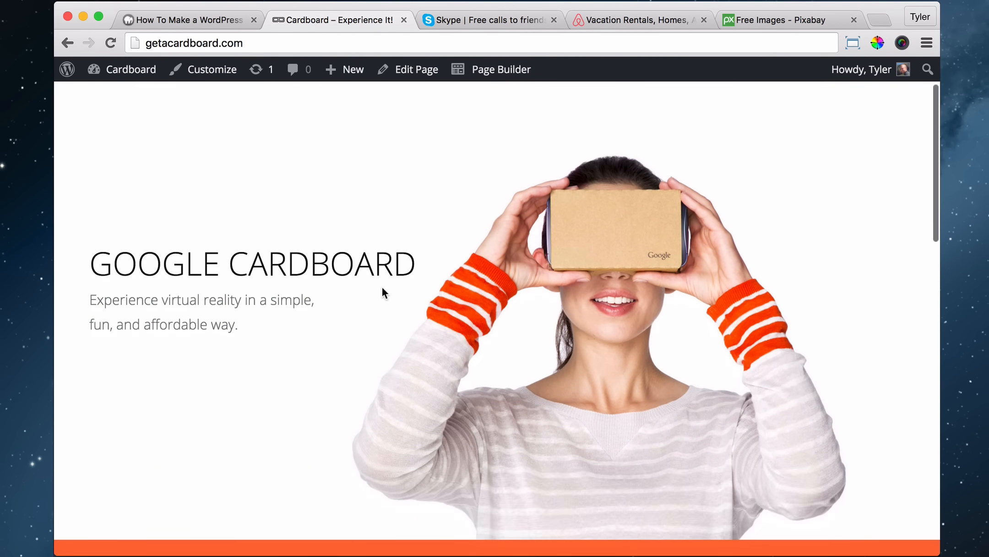
{"action": "left_click", "coordinate": [497, 19]}
{"action": "scroll", "coordinate": [537, 229], "scroll_direction": "down", "scroll_amount": 4}
{"action": "scroll", "coordinate": [537, 234], "scroll_direction": "up", "scroll_amount": 4}
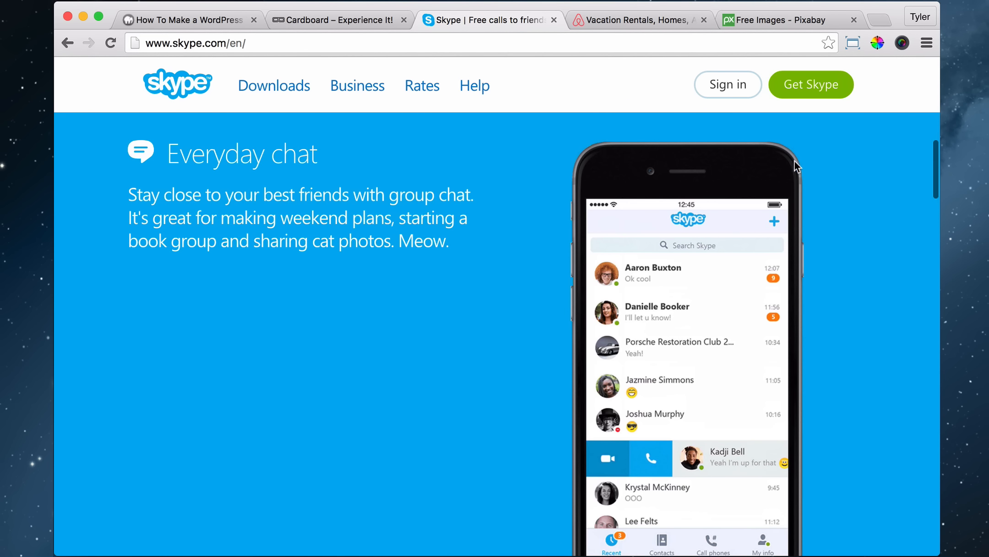
Scroll through the getacardboard.com home page, highlighting the GOOGLE CARDBOARD heading and tagline
{"action": "left_click", "coordinate": [338, 21]}
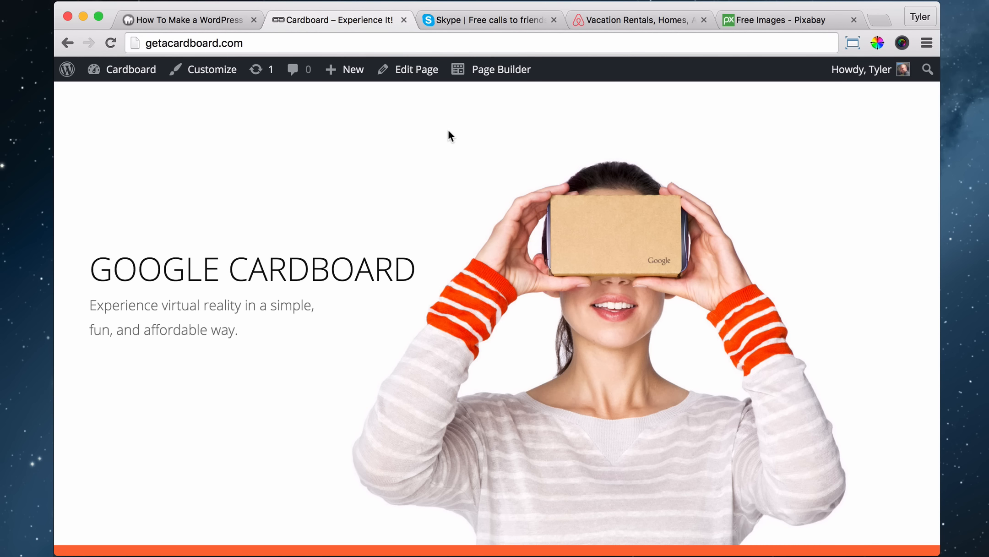
{"action": "scroll", "coordinate": [483, 163], "scroll_direction": "down", "scroll_amount": 2}
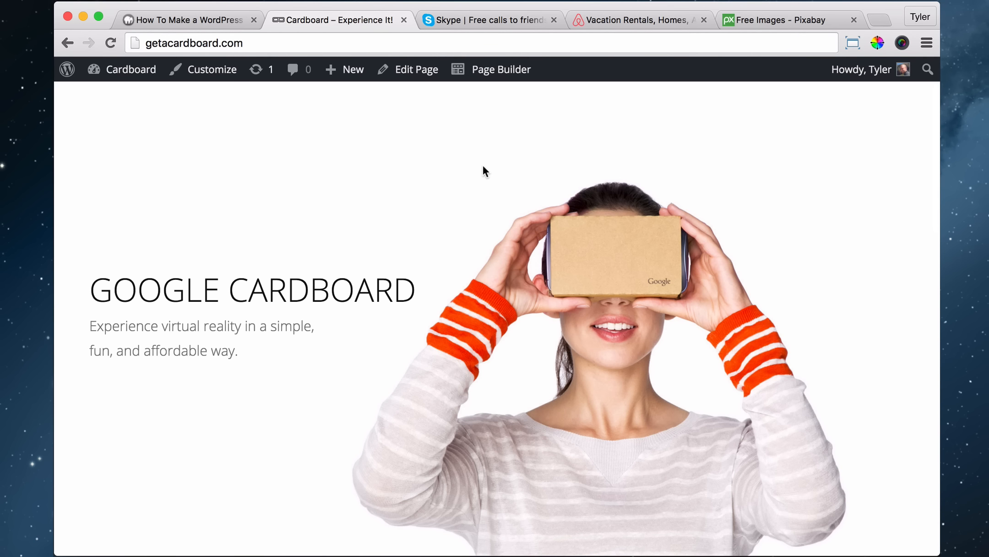
{"action": "scroll", "coordinate": [482, 170], "scroll_direction": "down", "scroll_amount": 2}
{"action": "scroll", "coordinate": [483, 169], "scroll_direction": "up", "scroll_amount": 3}
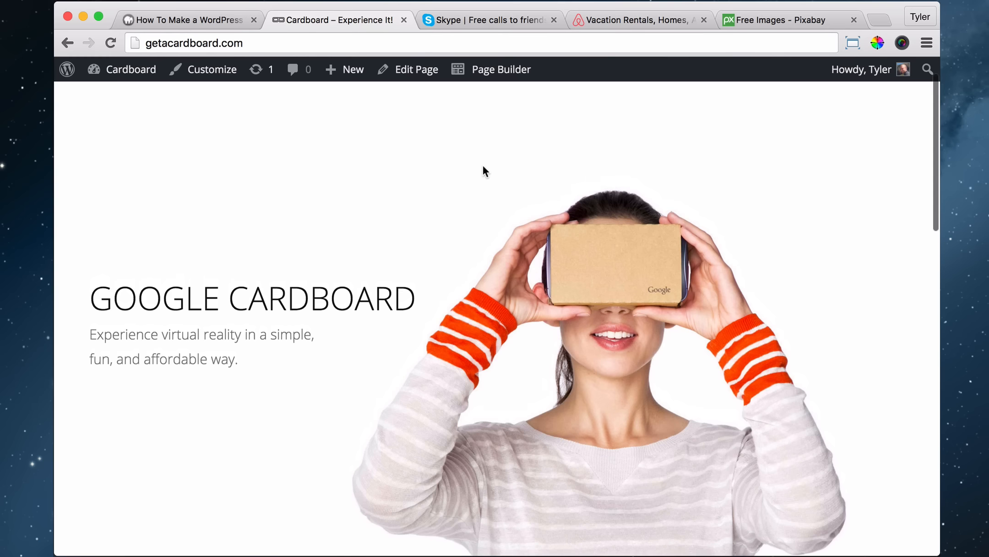
{"action": "scroll", "coordinate": [476, 165], "scroll_direction": "down", "scroll_amount": 1}
{"action": "scroll", "coordinate": [467, 163], "scroll_direction": "up", "scroll_amount": 3}
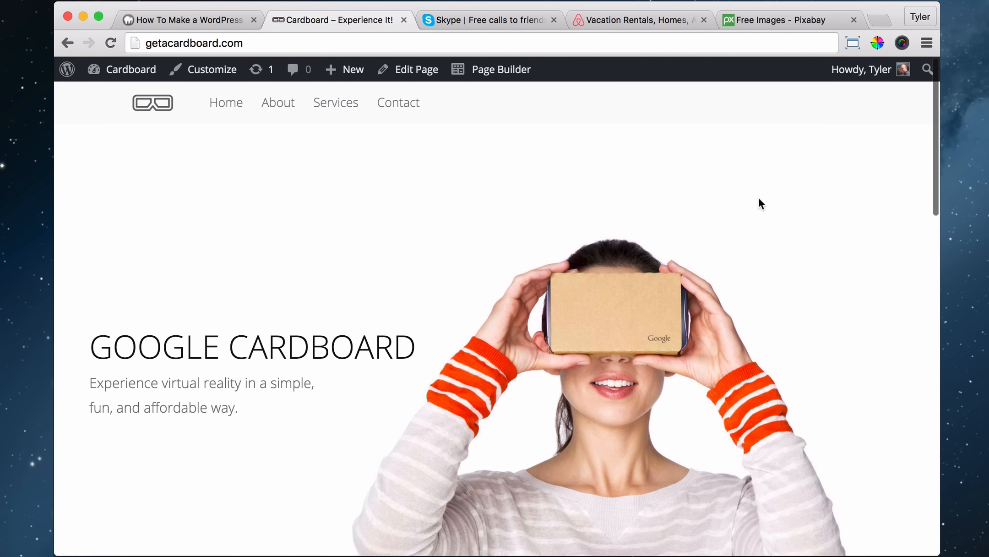
{"action": "scroll", "coordinate": [768, 206], "scroll_direction": "down", "scroll_amount": 2}
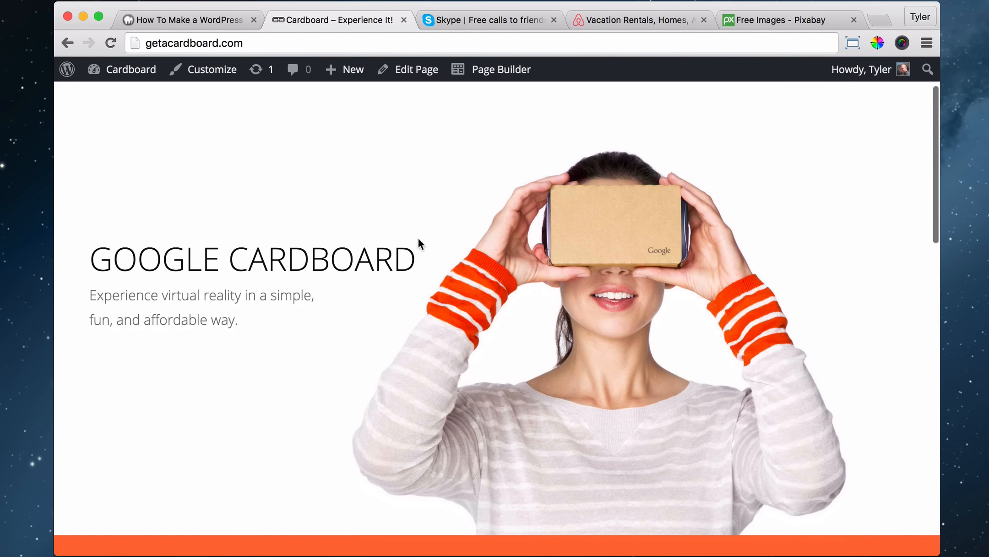
{"action": "left_click_drag", "start_coordinate": [252, 315], "coordinate": [110, 248]}
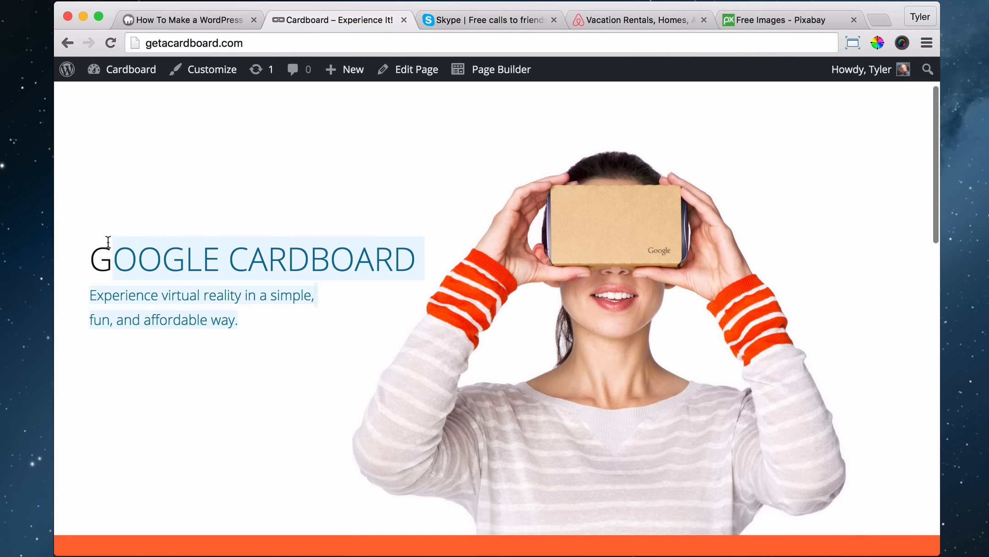
{"action": "left_click", "coordinate": [520, 316]}
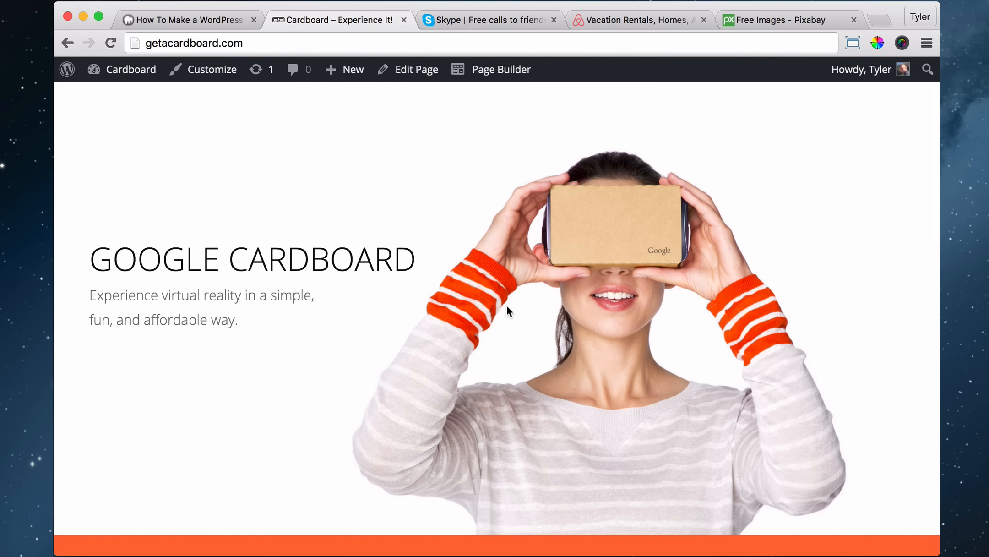
{"action": "scroll", "coordinate": [505, 284], "scroll_direction": "down", "scroll_amount": 10}
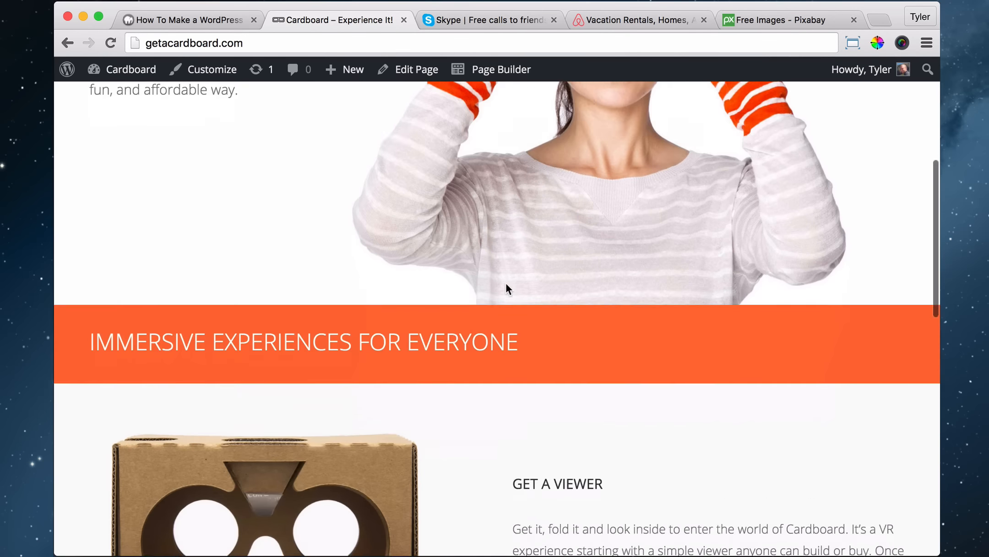
{"action": "scroll", "coordinate": [506, 288], "scroll_direction": "down", "scroll_amount": 1}
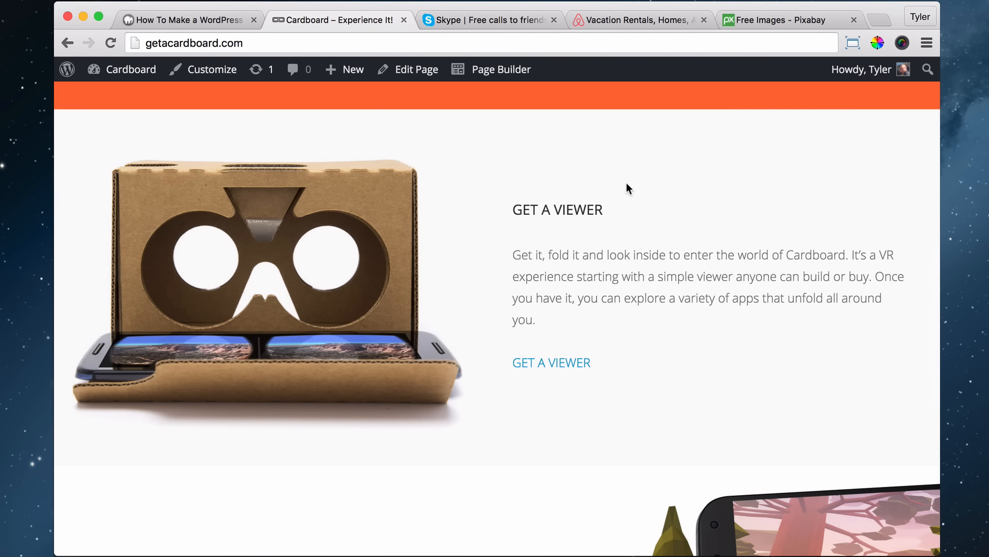
{"action": "scroll", "coordinate": [576, 209], "scroll_direction": "down", "scroll_amount": 2}
{"action": "scroll", "coordinate": [575, 209], "scroll_direction": "down", "scroll_amount": 10}
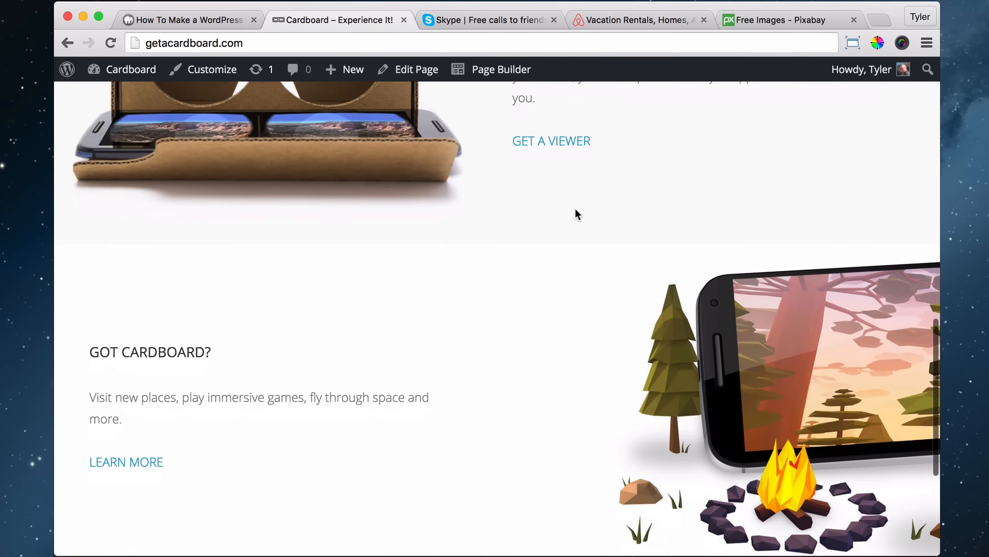
{"action": "scroll", "coordinate": [545, 223], "scroll_direction": "up", "scroll_amount": 15}
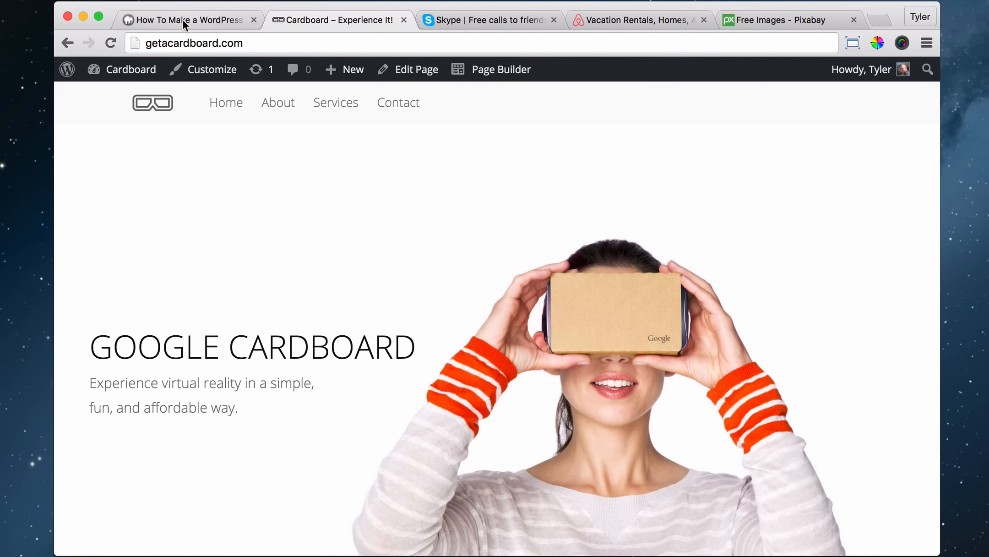
Open the Create Home Page lesson in the tyler.com course and scroll to its video
{"action": "left_click", "coordinate": [202, 21]}
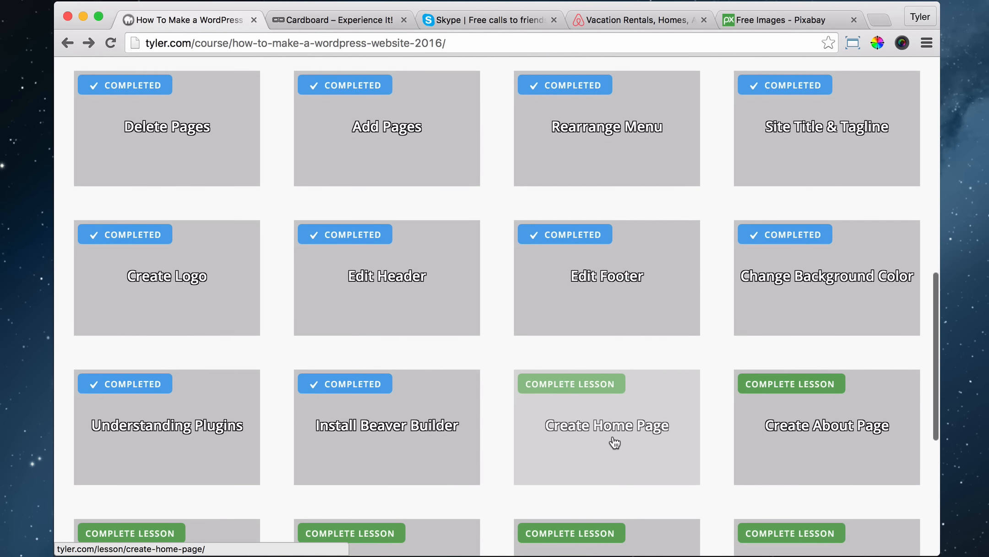
{"action": "left_click", "coordinate": [586, 434]}
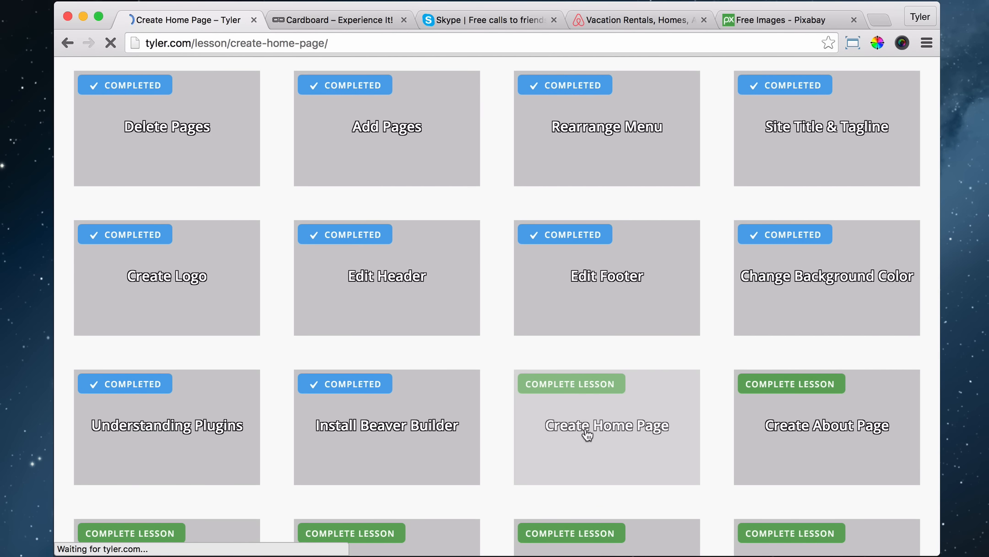
{"action": "scroll", "coordinate": [595, 316], "scroll_direction": "down", "scroll_amount": 5}
{"action": "scroll", "coordinate": [628, 320], "scroll_direction": "down", "scroll_amount": 4}
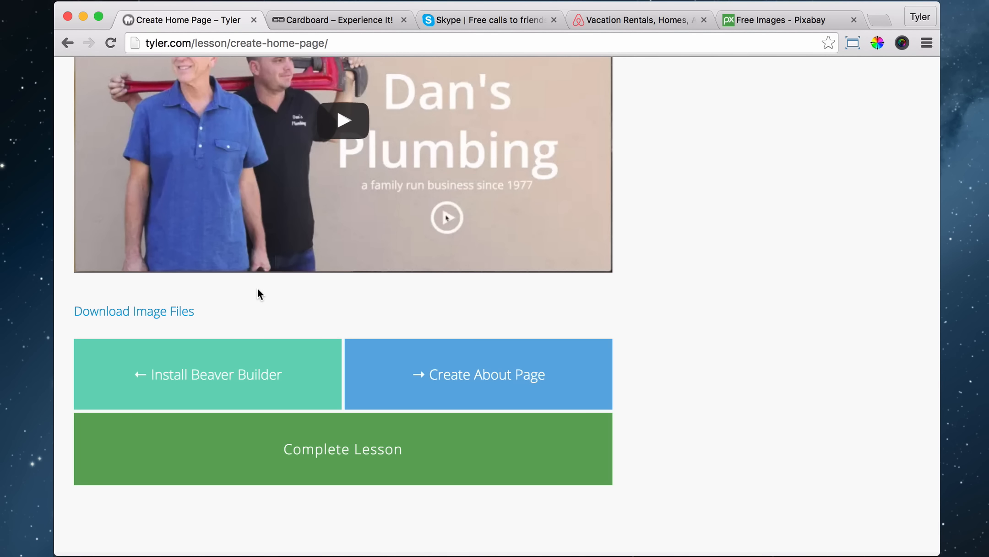
Return to getacardboard.com and scroll to the IMMERSIVE EXPERIENCES FOR EVERYONE banner
{"action": "left_click", "coordinate": [326, 13]}
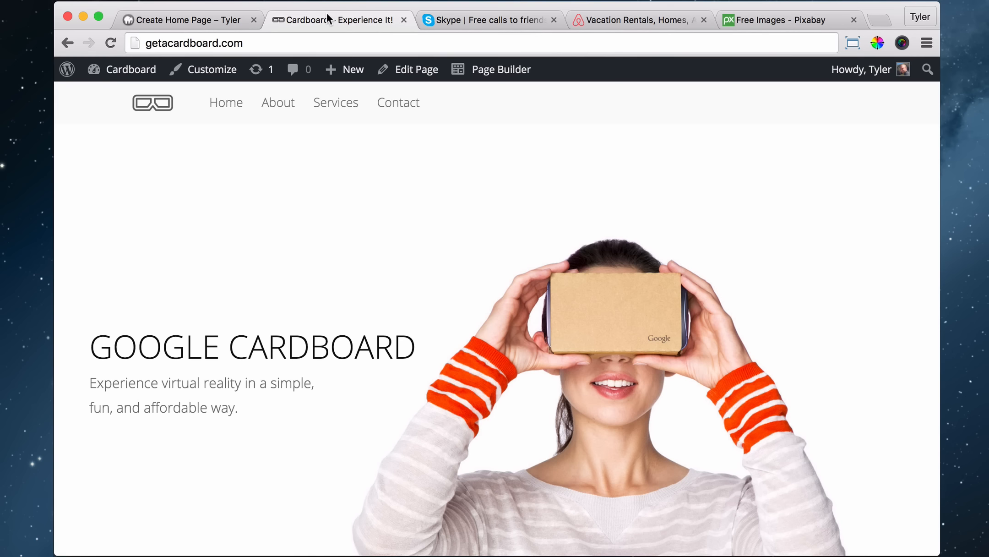
{"action": "scroll", "coordinate": [547, 183], "scroll_direction": "down", "scroll_amount": 10}
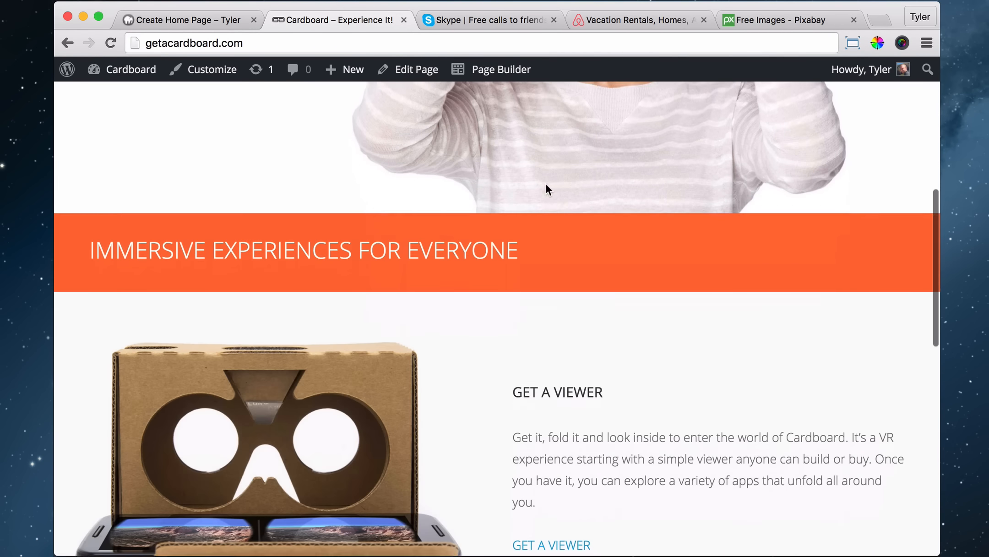
{"action": "scroll", "coordinate": [540, 203], "scroll_direction": "up", "scroll_amount": 15}
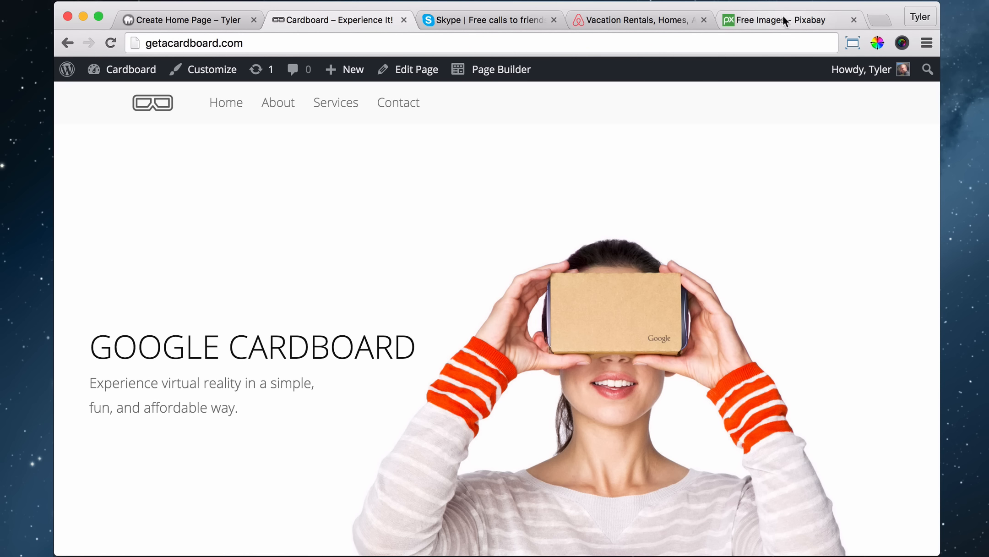
{"action": "scroll", "coordinate": [637, 182], "scroll_direction": "down", "scroll_amount": 5}
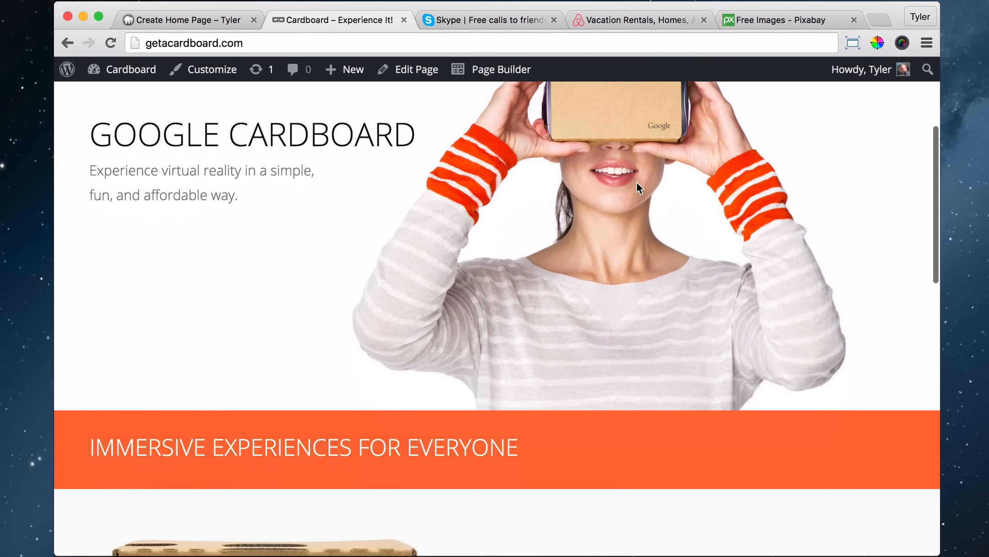
{"action": "scroll", "coordinate": [636, 182], "scroll_direction": "down", "scroll_amount": 3}
{"action": "scroll", "coordinate": [636, 182], "scroll_direction": "up", "scroll_amount": 8}
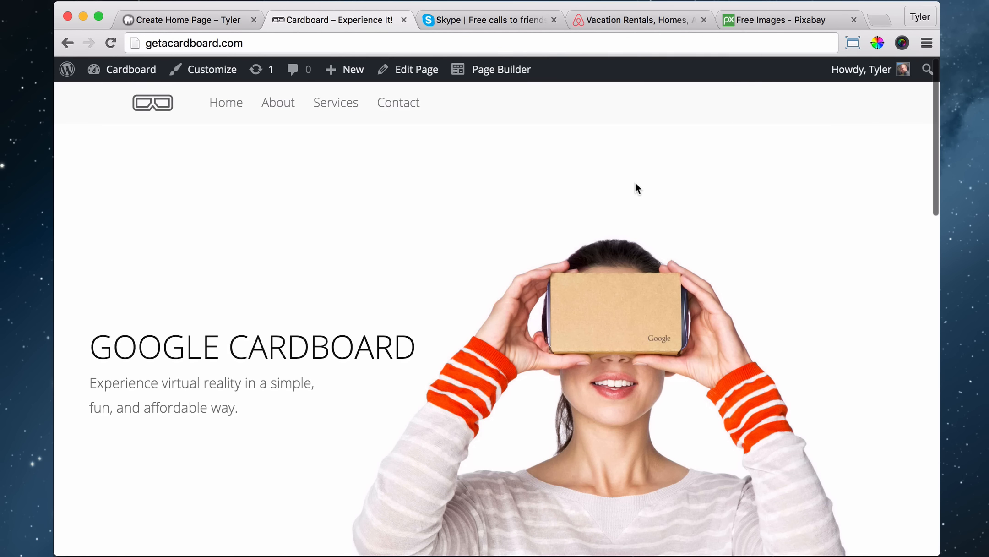
{"action": "left_click", "coordinate": [788, 19]}
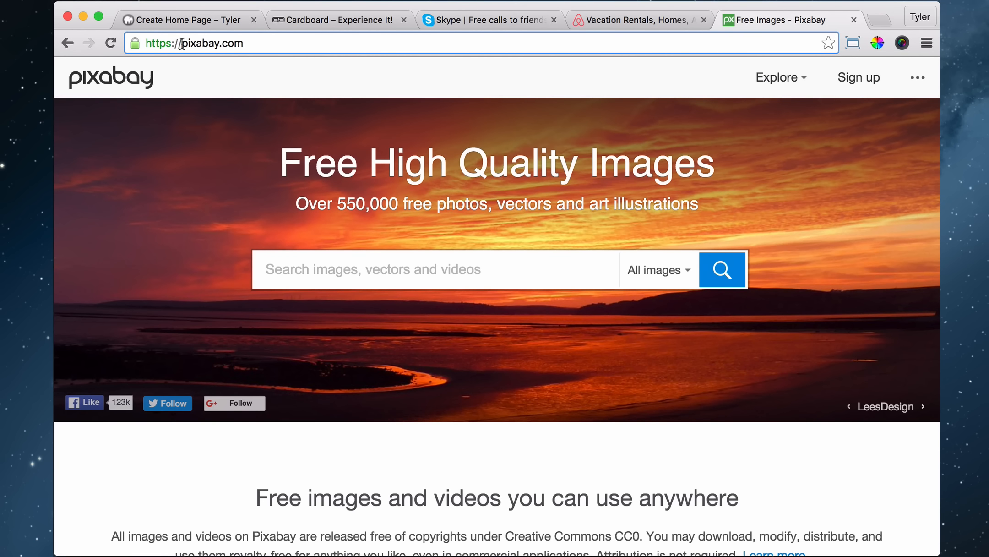
{"action": "left_click_drag", "start_coordinate": [181, 44], "coordinate": [251, 45]}
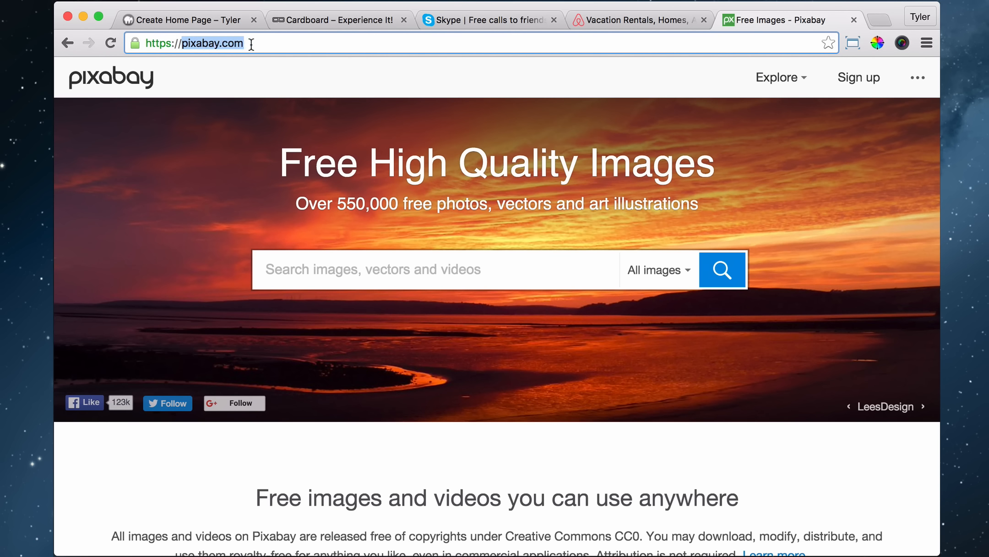
{"action": "left_click", "coordinate": [282, 44]}
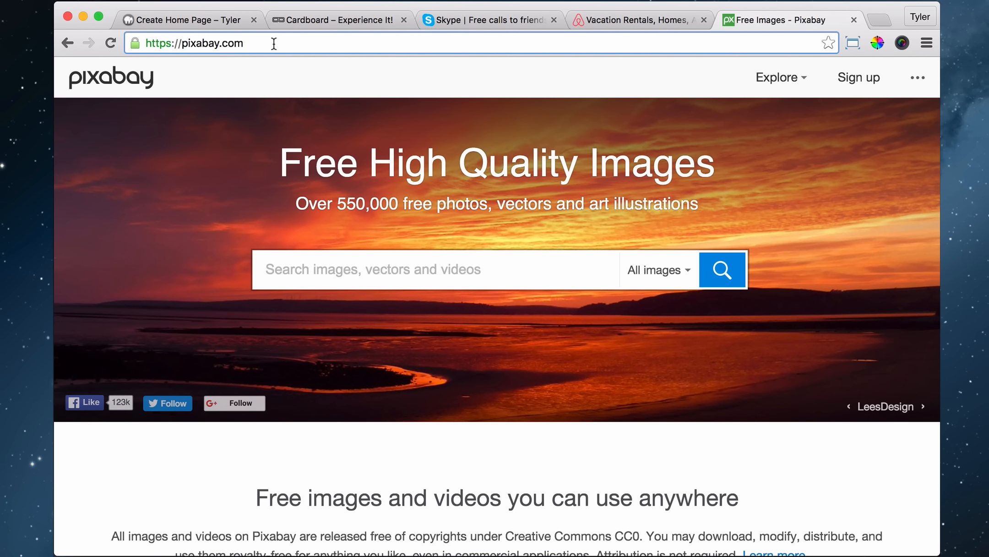
{"action": "scroll", "coordinate": [497, 192], "scroll_direction": "down", "scroll_amount": 10}
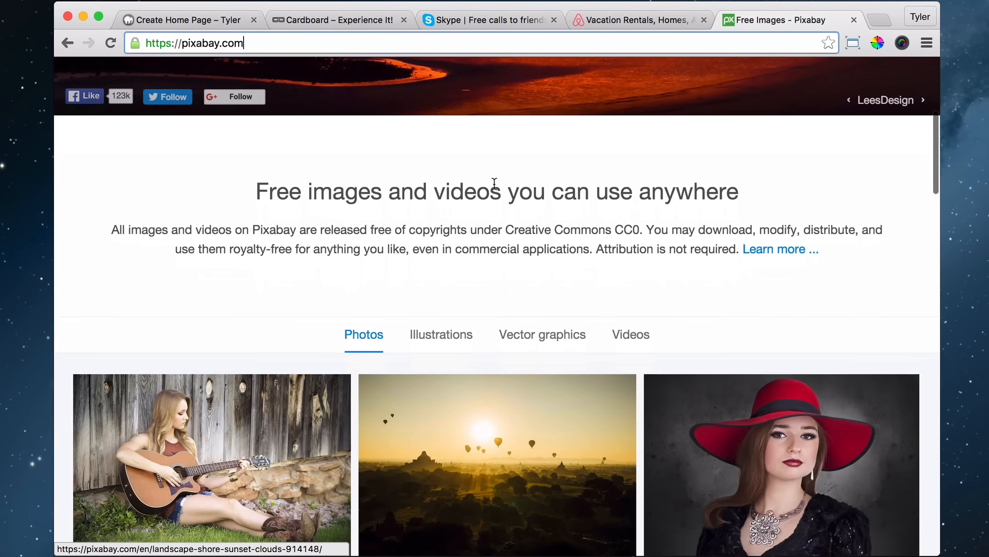
{"action": "scroll", "coordinate": [495, 182], "scroll_direction": "down", "scroll_amount": 8}
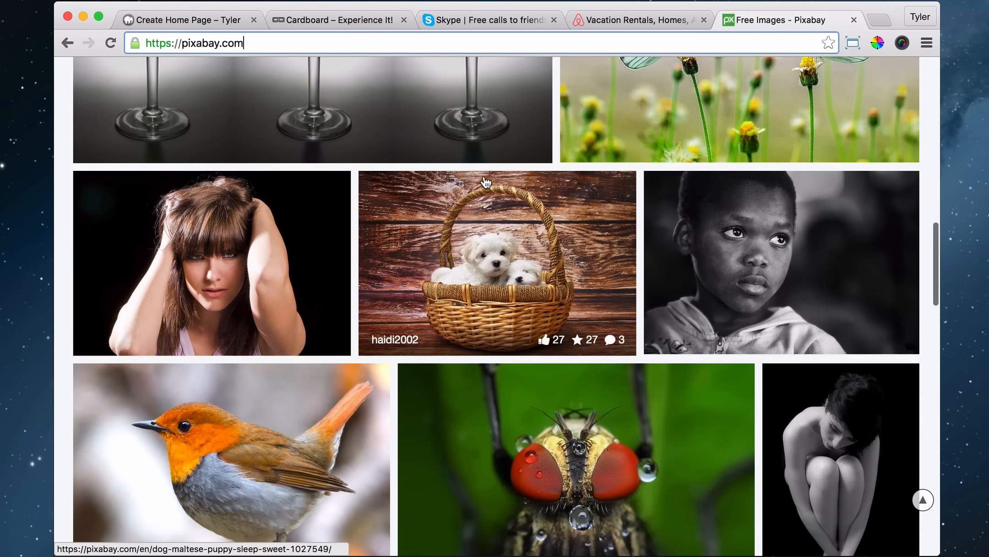
{"action": "scroll", "coordinate": [484, 183], "scroll_direction": "up", "scroll_amount": 3}
{"action": "scroll", "coordinate": [471, 188], "scroll_direction": "down", "scroll_amount": 5}
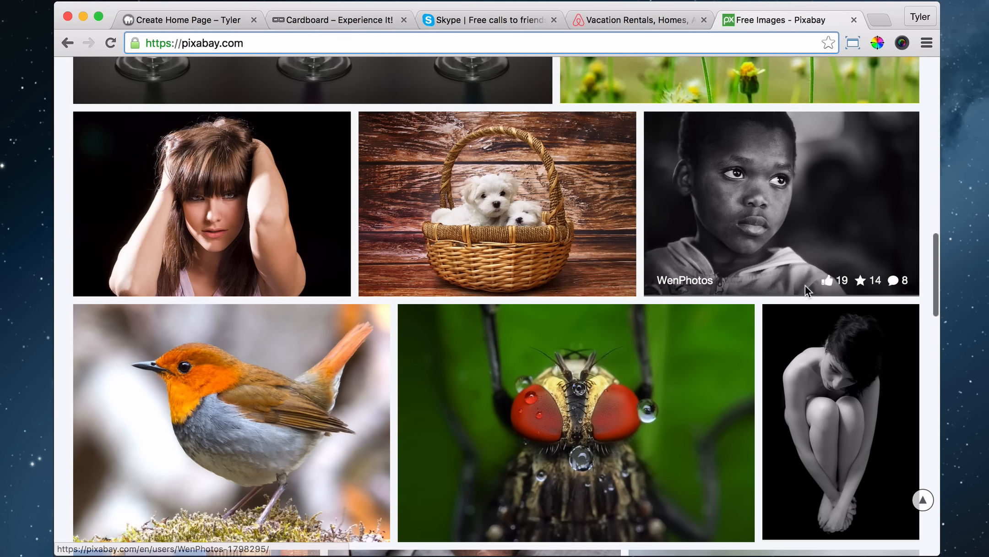
{"action": "scroll", "coordinate": [823, 233], "scroll_direction": "down", "scroll_amount": 1}
{"action": "scroll", "coordinate": [819, 239], "scroll_direction": "up", "scroll_amount": 3}
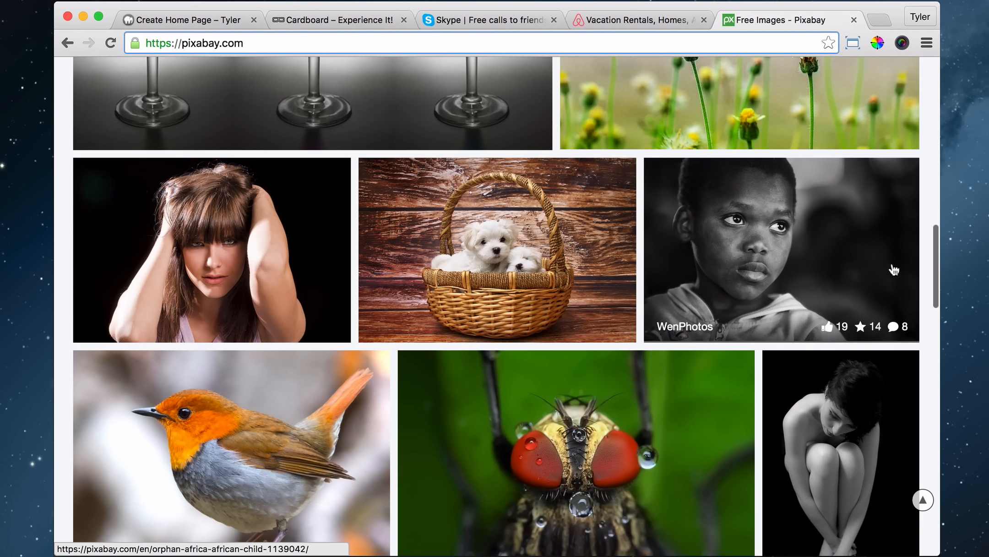
{"action": "scroll", "coordinate": [884, 251], "scroll_direction": "down", "scroll_amount": 3}
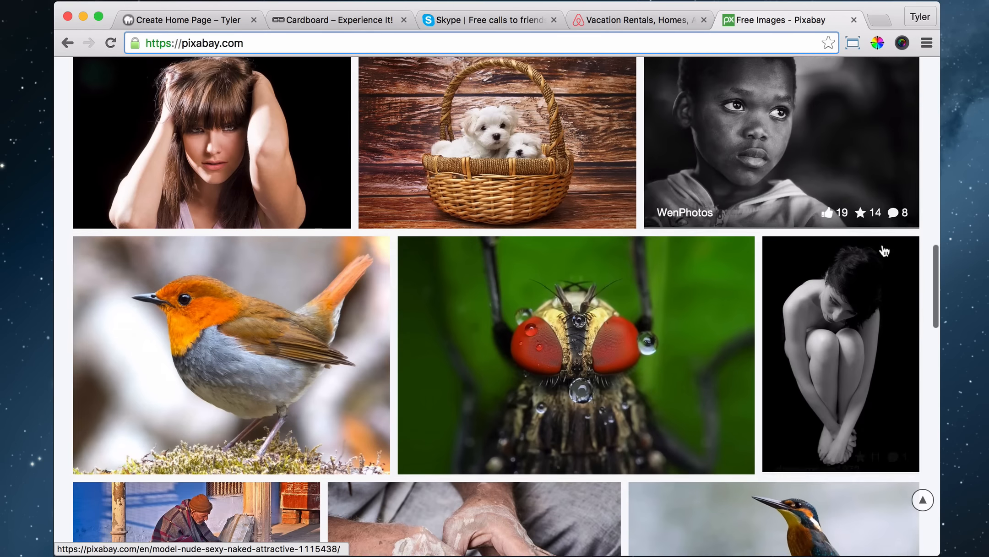
{"action": "scroll", "coordinate": [884, 251], "scroll_direction": "down", "scroll_amount": 8}
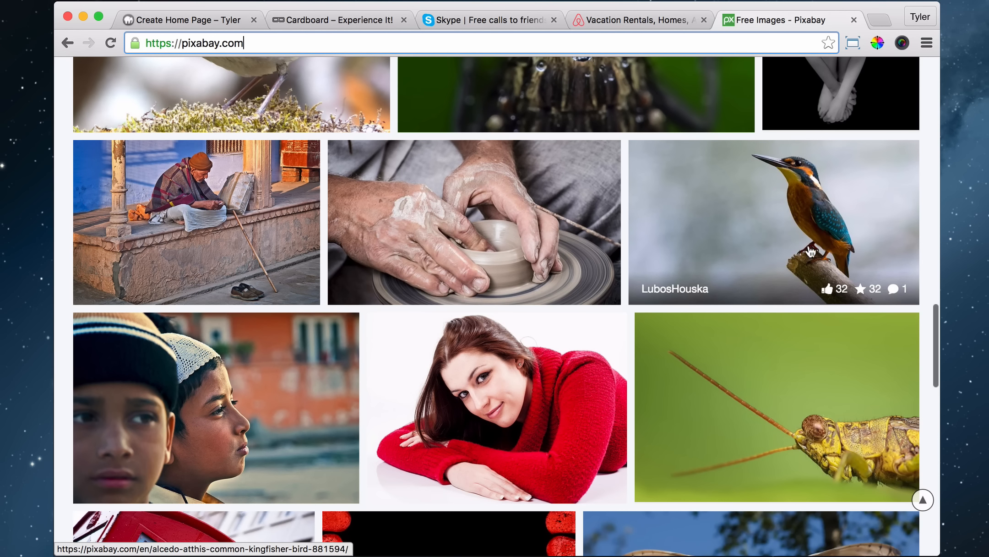
{"action": "scroll", "coordinate": [809, 252], "scroll_direction": "down", "scroll_amount": 4}
{"action": "scroll", "coordinate": [810, 252], "scroll_direction": "down", "scroll_amount": 6}
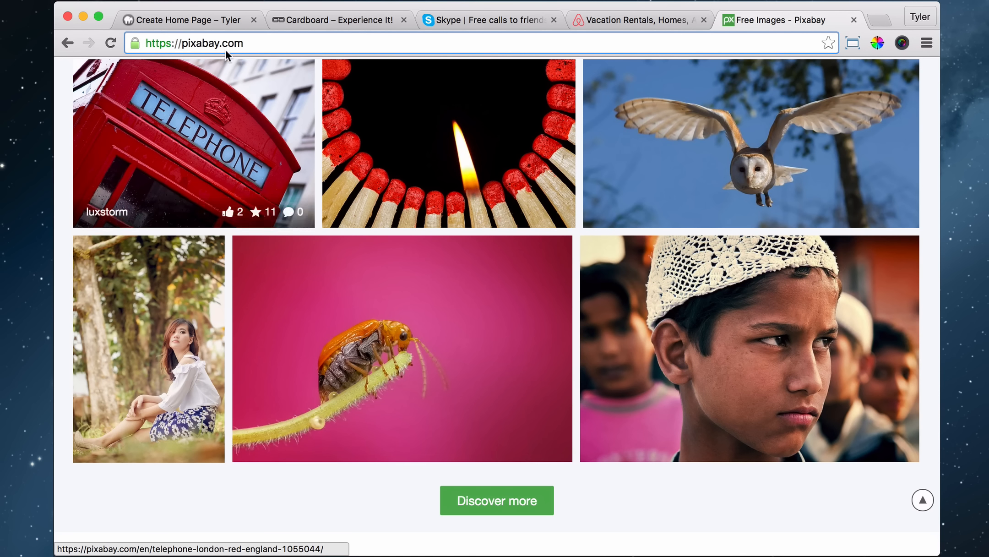
Minimize the Create Home Page lesson window to reveal the Beaver Builder editor
{"action": "left_click", "coordinate": [192, 22]}
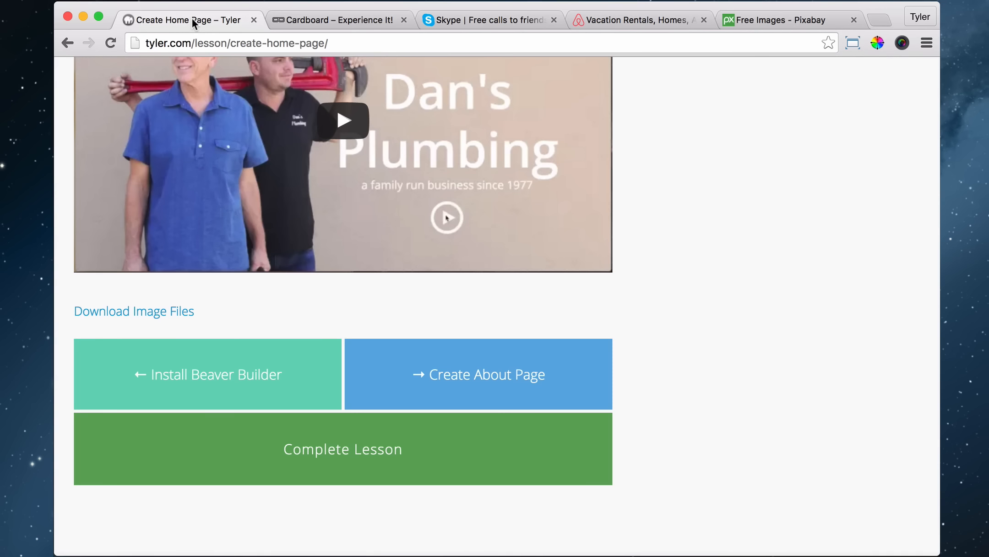
{"action": "left_click", "coordinate": [84, 16]}
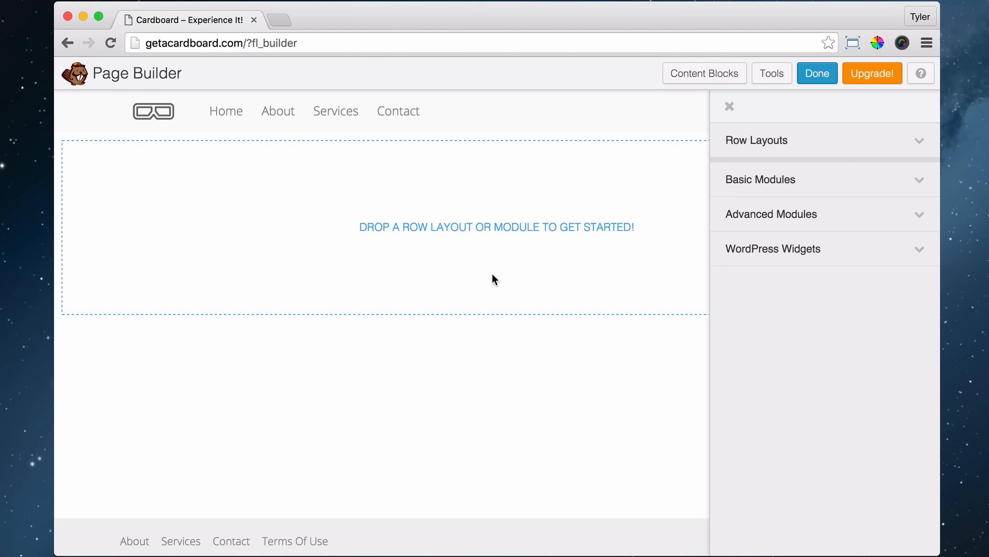
Test-add a one-column and a two-column row from Row Layouts, then delete both
{"action": "left_click", "coordinate": [854, 146]}
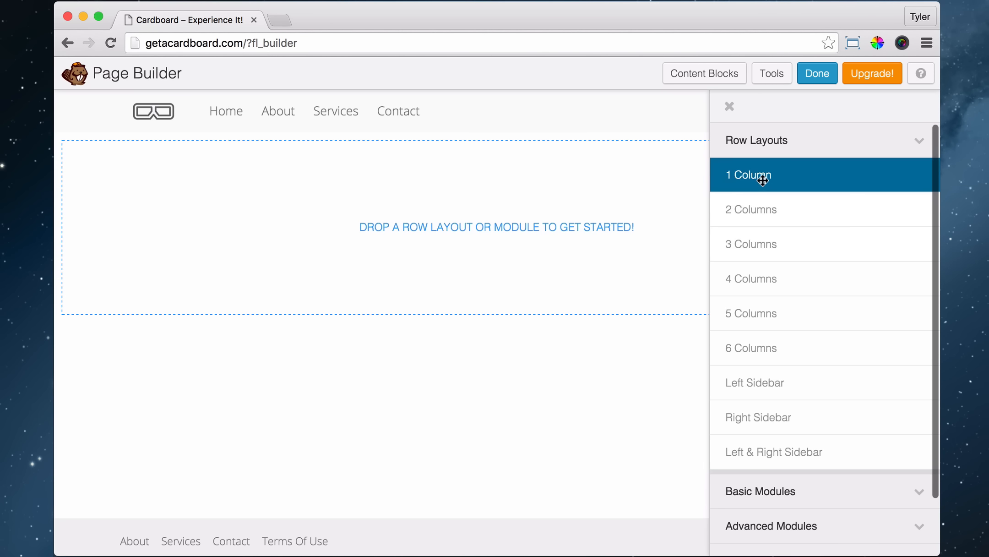
{"action": "left_click_drag", "start_coordinate": [762, 181], "coordinate": [413, 193]}
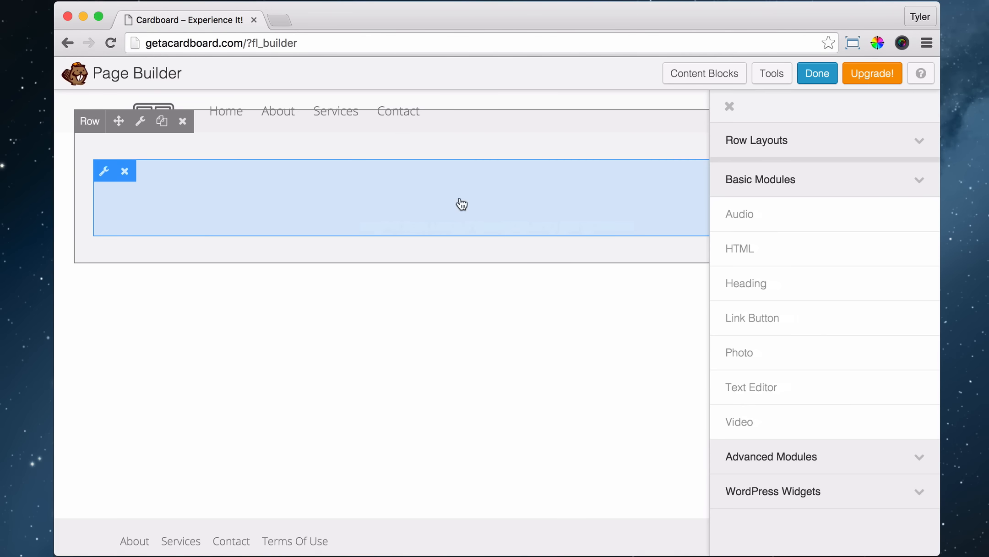
{"action": "left_click", "coordinate": [841, 142]}
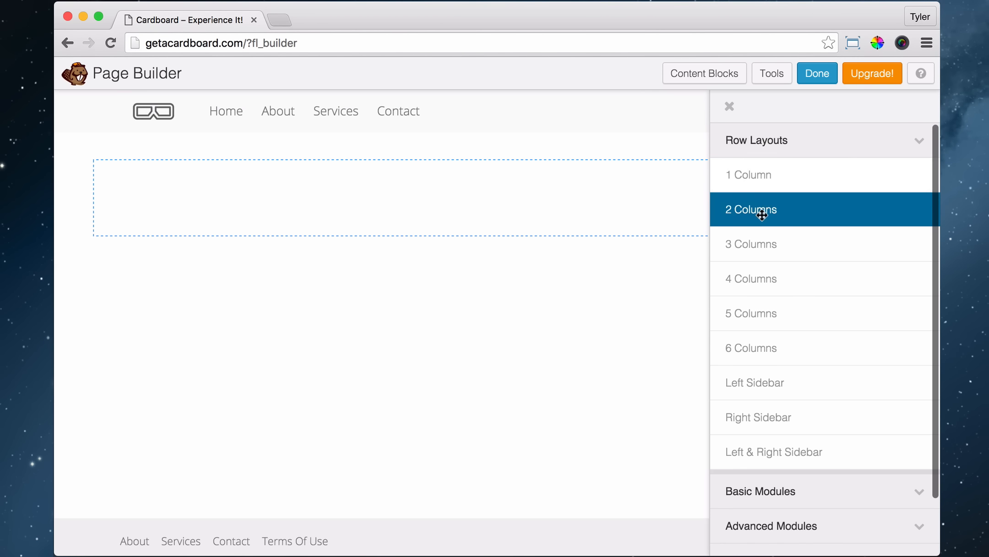
{"action": "left_click_drag", "start_coordinate": [761, 213], "coordinate": [407, 355]}
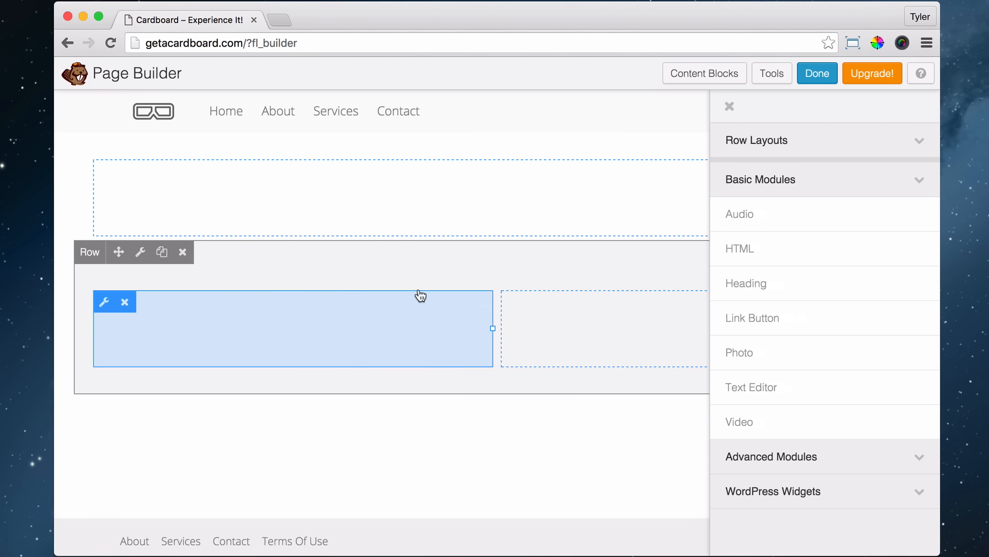
{"action": "left_click", "coordinate": [183, 252]}
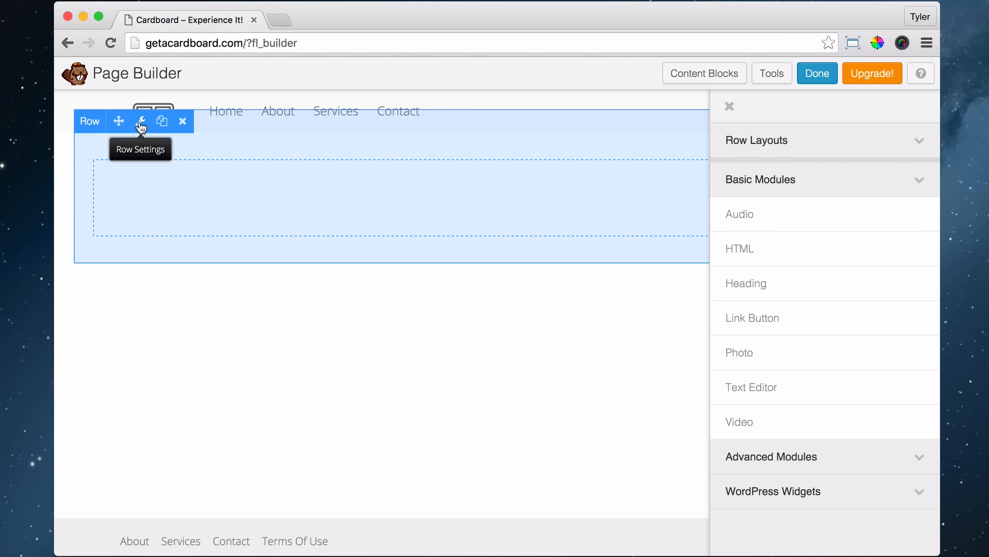
{"action": "left_click", "coordinate": [183, 121]}
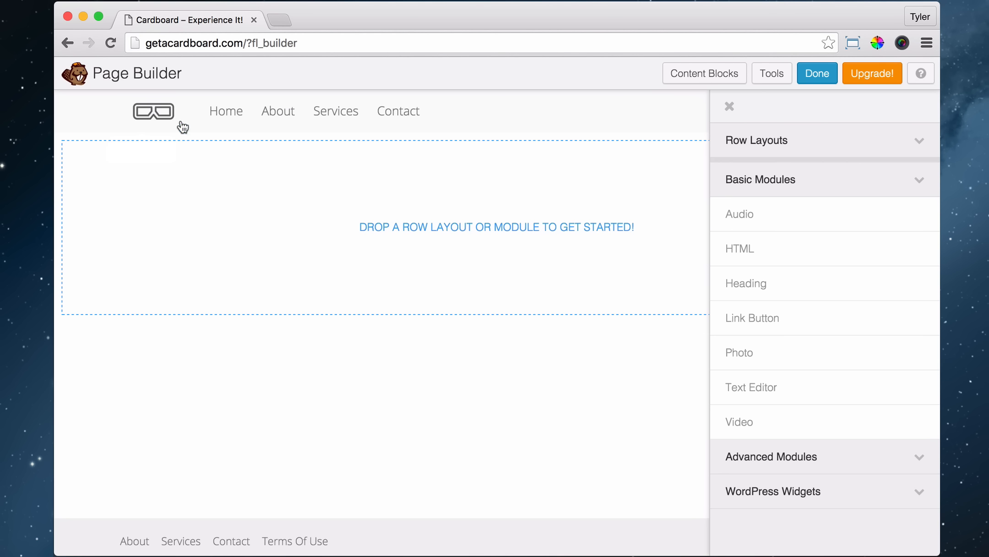
Add a fresh one-column row and open its row settings
{"action": "left_click", "coordinate": [829, 141]}
{"action": "left_click_drag", "start_coordinate": [769, 179], "coordinate": [340, 200]}
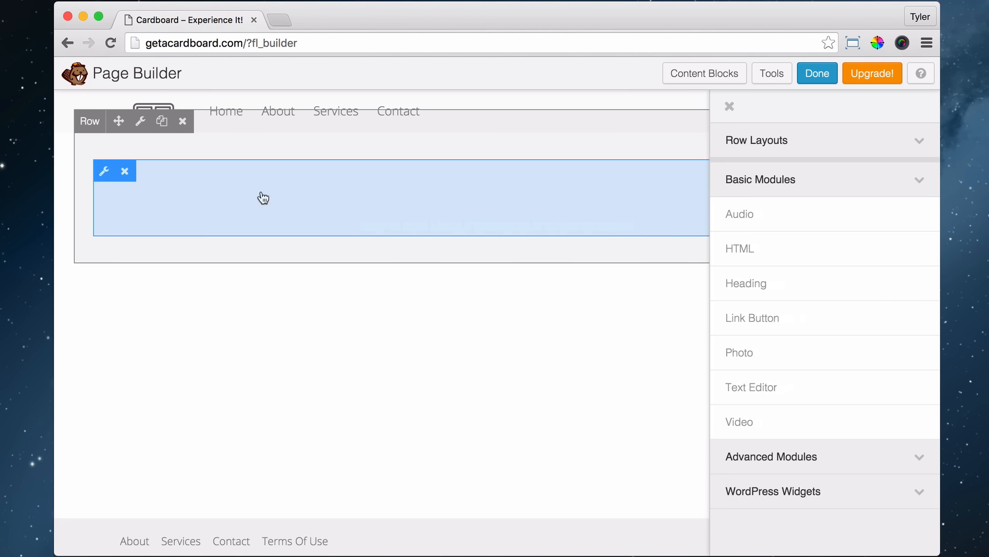
{"action": "left_click", "coordinate": [141, 121]}
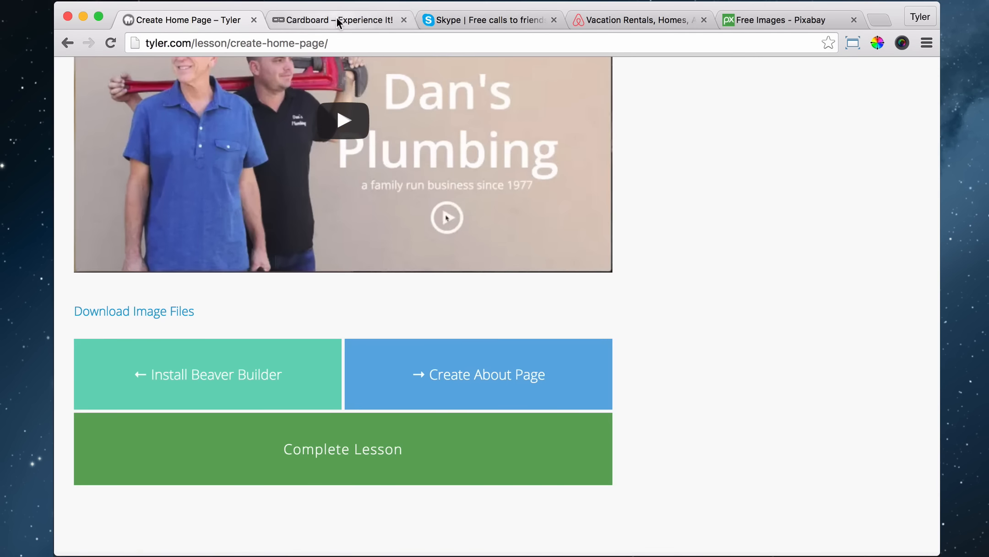
Set the row width to Full Width and background type to Photo, then start a photo upload
{"action": "left_click", "coordinate": [337, 19]}
{"action": "scroll", "coordinate": [468, 161], "scroll_direction": "down", "scroll_amount": 3}
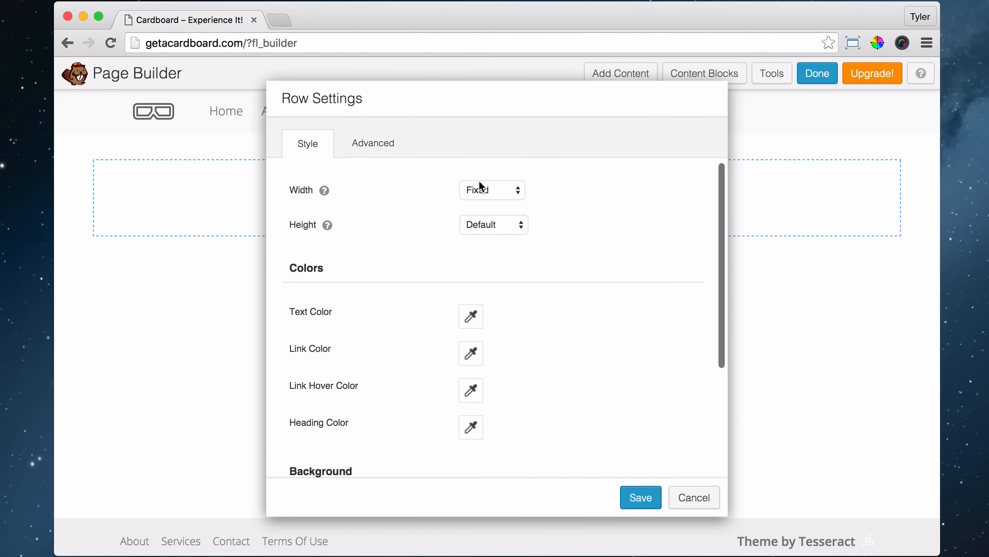
{"action": "left_click", "coordinate": [501, 191]}
{"action": "left_click", "coordinate": [492, 205]}
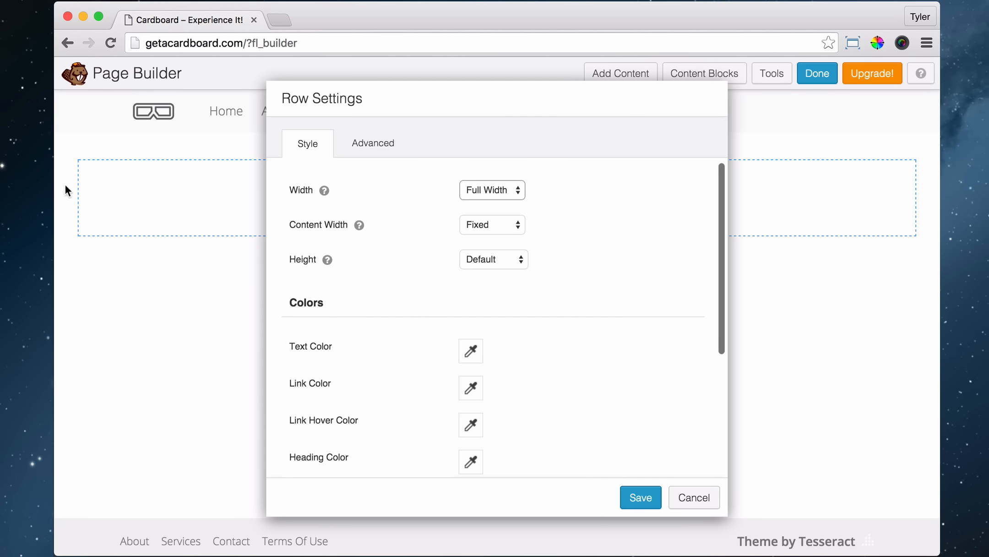
{"action": "scroll", "coordinate": [643, 231], "scroll_direction": "down", "scroll_amount": 1}
{"action": "scroll", "coordinate": [644, 231], "scroll_direction": "up", "scroll_amount": 1}
{"action": "scroll", "coordinate": [636, 233], "scroll_direction": "down", "scroll_amount": 5}
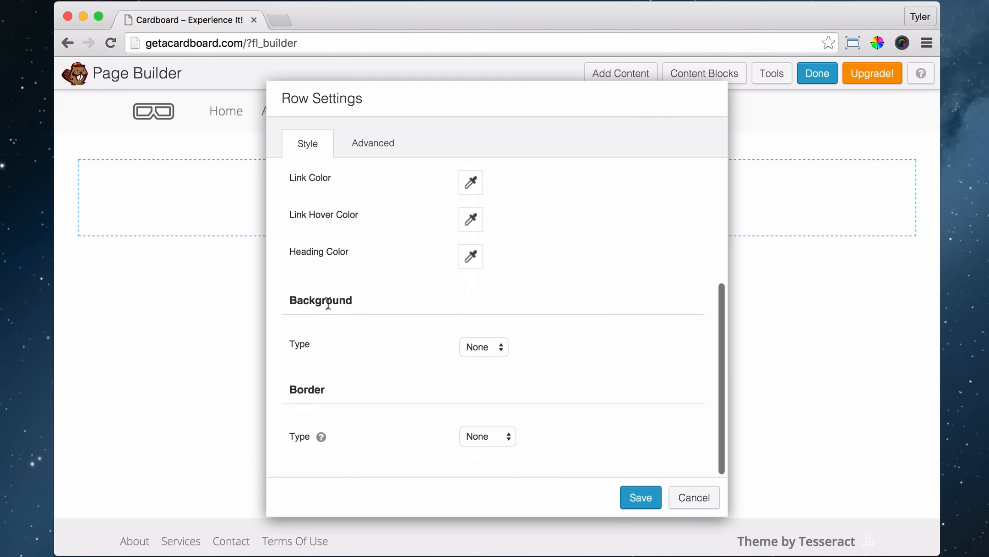
{"action": "left_click", "coordinate": [496, 349]}
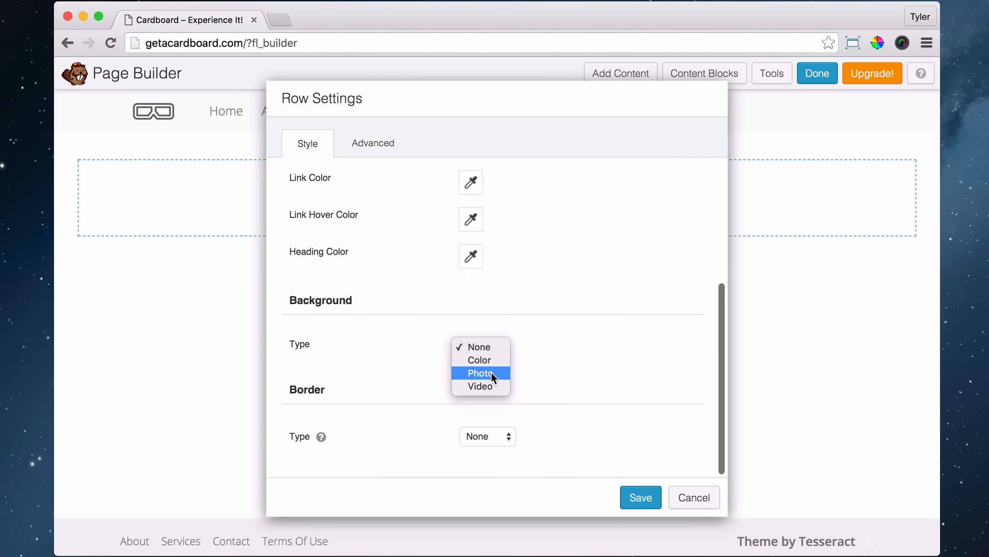
{"action": "left_click", "coordinate": [490, 372]}
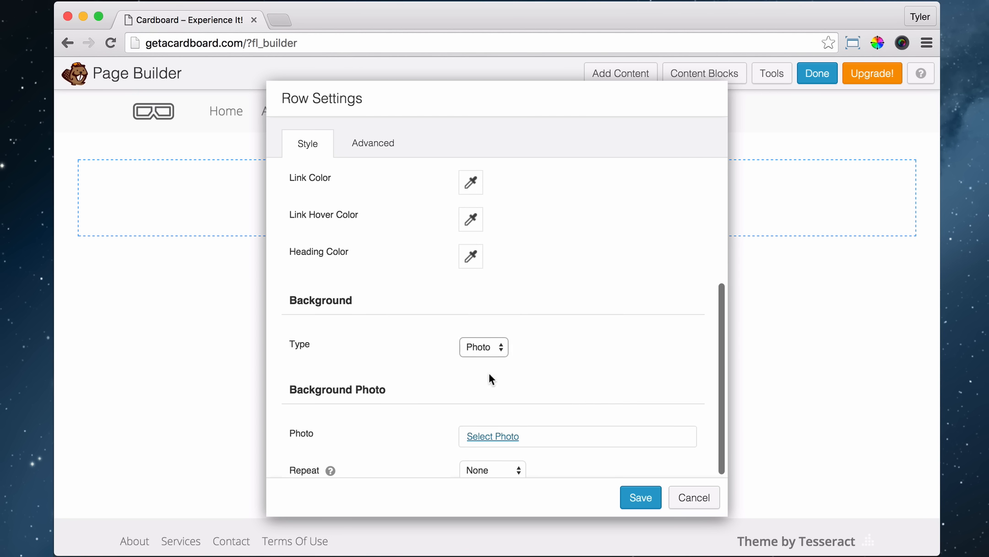
{"action": "left_click", "coordinate": [493, 436]}
{"action": "left_click", "coordinate": [133, 132]}
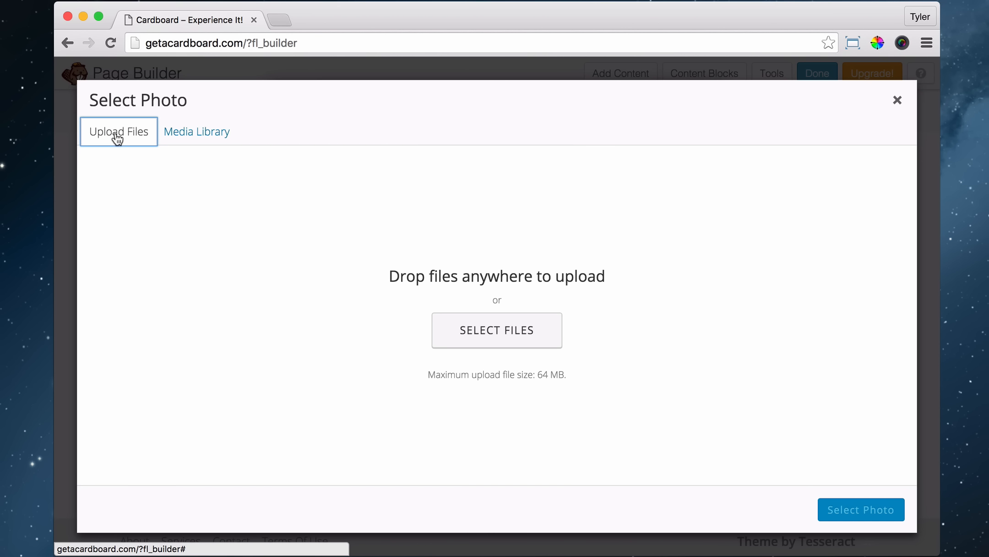
Upload hero-home.jpg from Cardboard-Images and use it as the row's full-size 2560 x 1035 background photo
{"action": "left_click", "coordinate": [503, 334]}
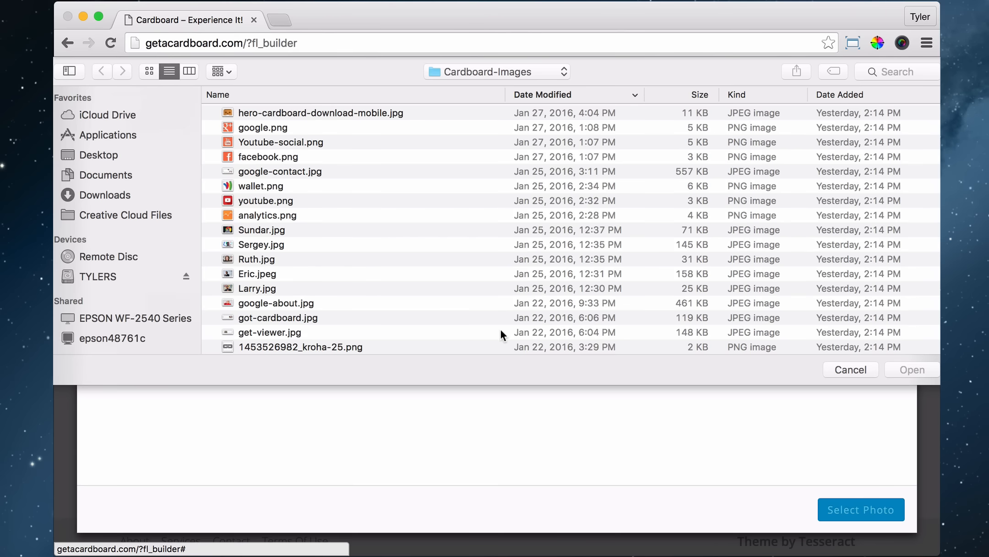
{"action": "scroll", "coordinate": [458, 280], "scroll_direction": "down", "scroll_amount": 2}
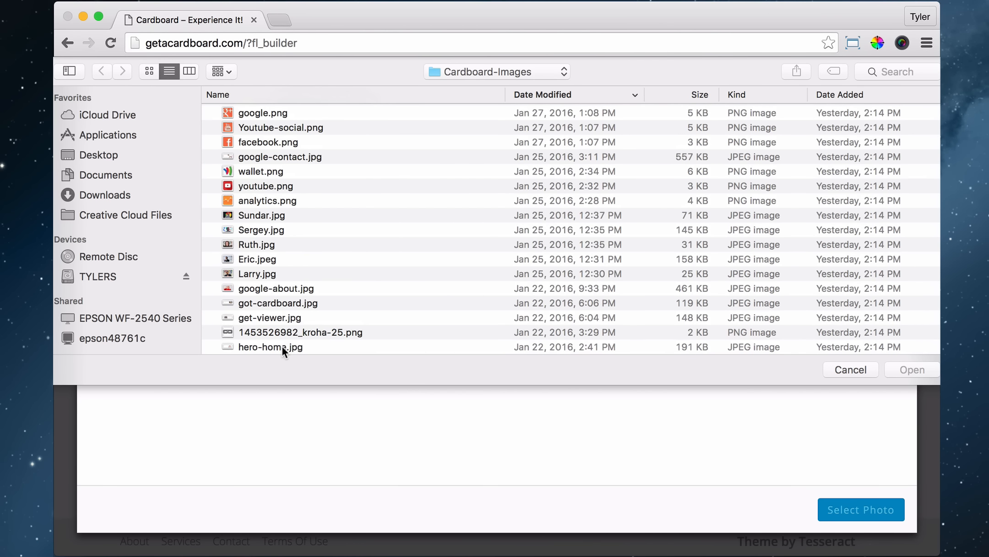
{"action": "left_click", "coordinate": [281, 346]}
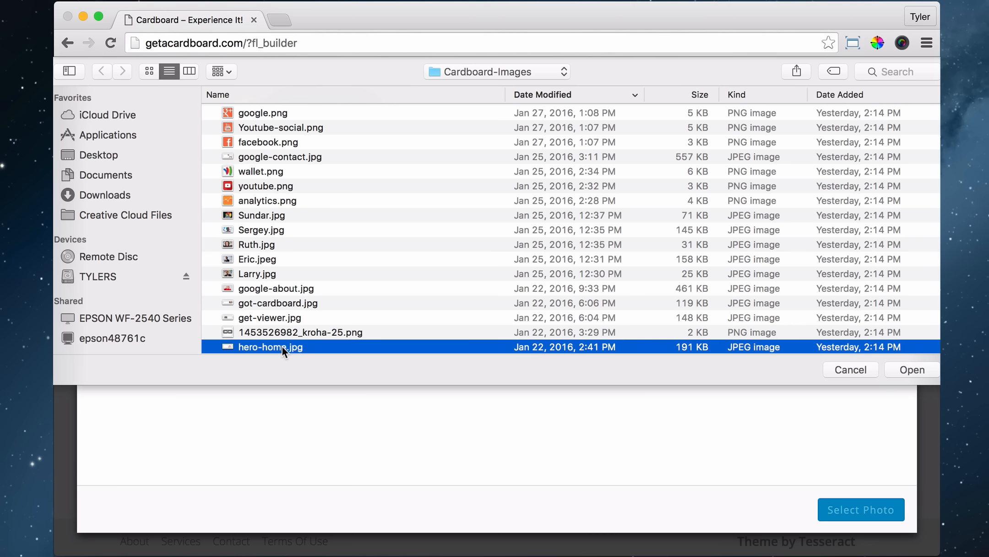
{"action": "left_click", "coordinate": [905, 369]}
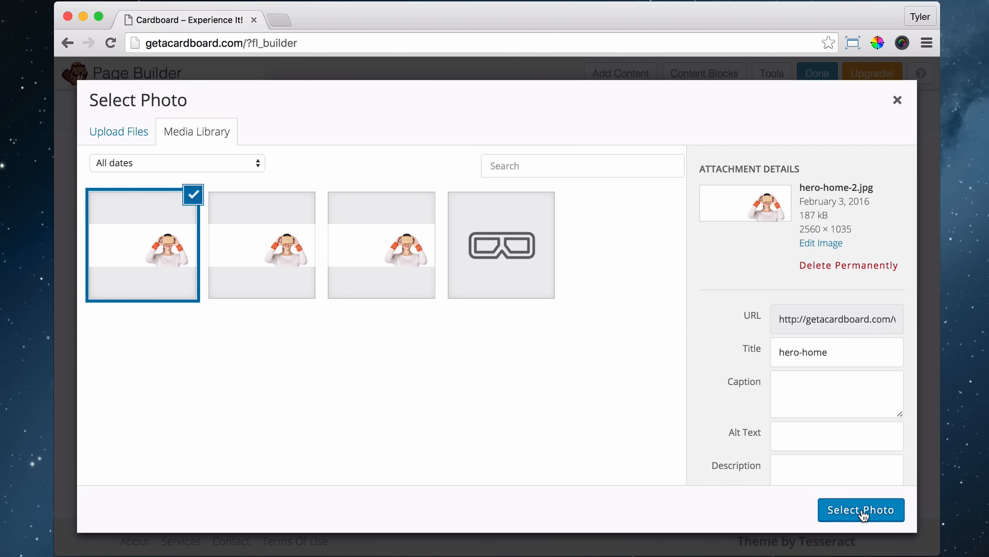
{"action": "left_click", "coordinate": [862, 514]}
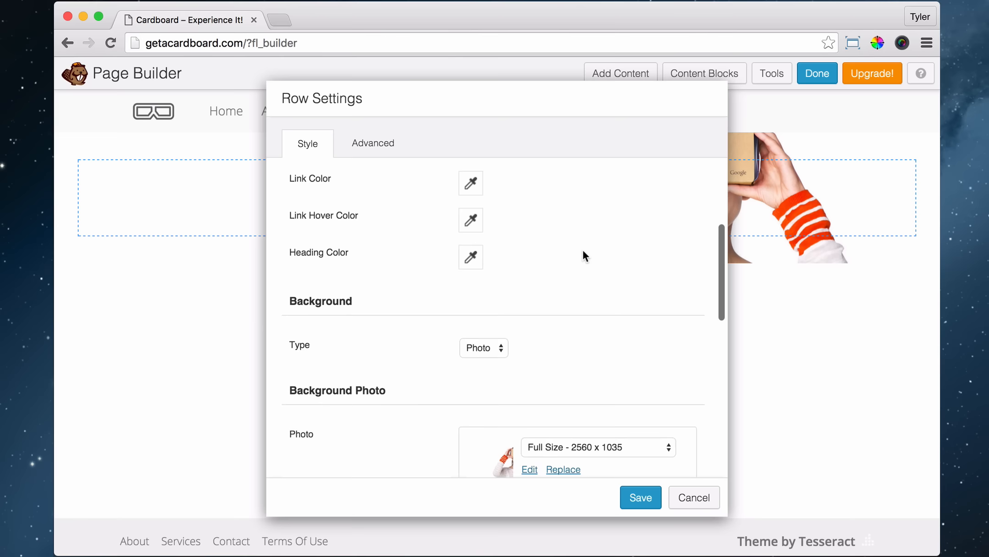
Set the row Height to Full Height
{"action": "scroll", "coordinate": [582, 252], "scroll_direction": "up", "scroll_amount": 5}
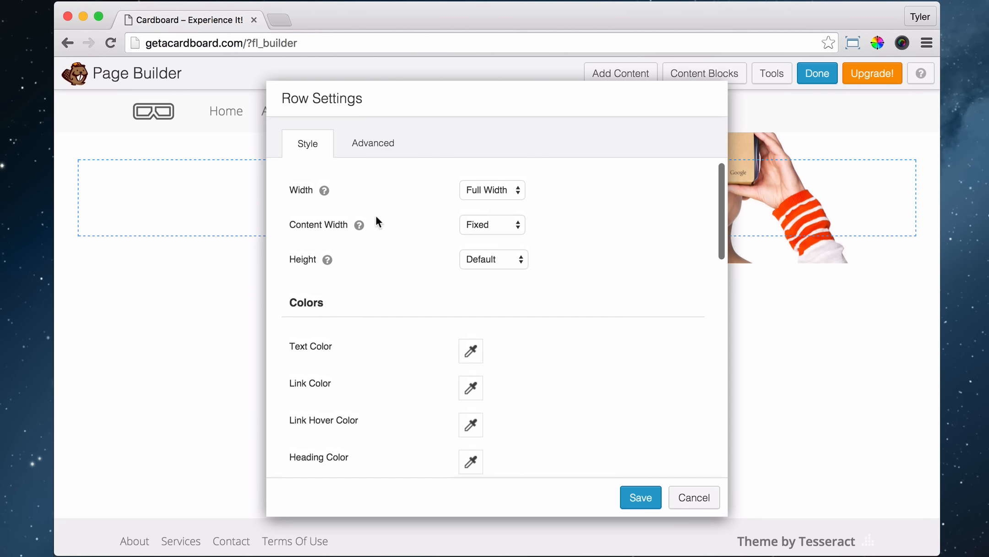
{"action": "left_click", "coordinate": [508, 259]}
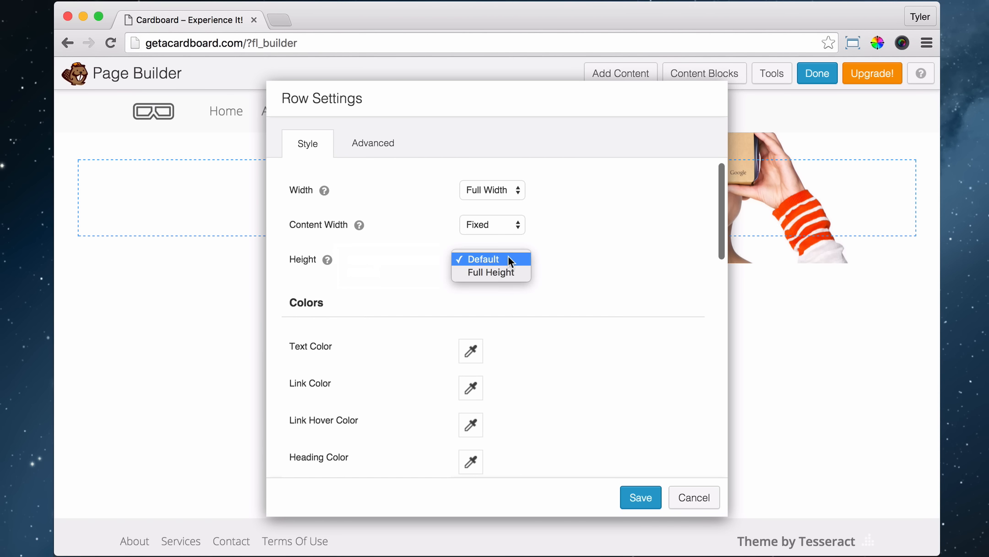
{"action": "left_click", "coordinate": [497, 275]}
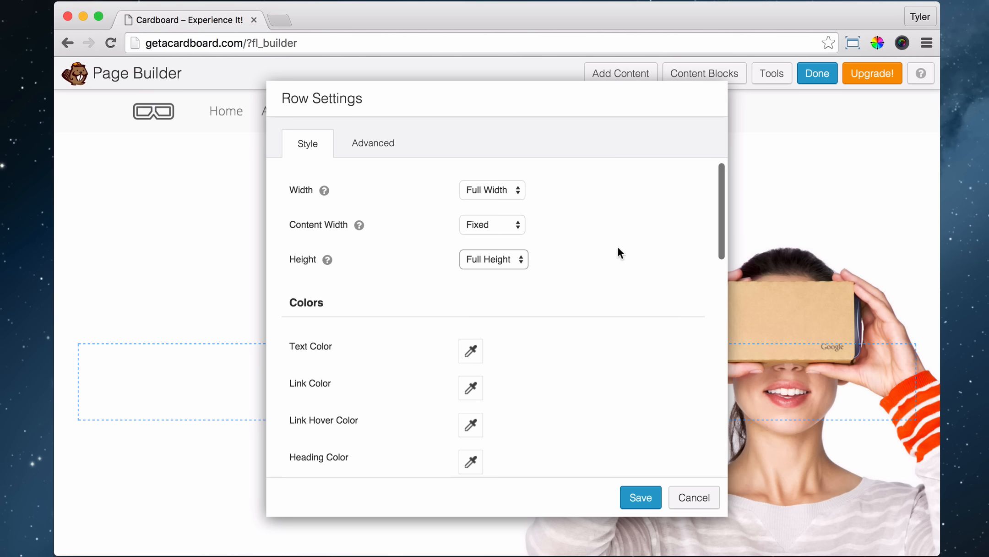
Anchor the background photo at Right Bottom and save the row settings
{"action": "scroll", "coordinate": [623, 247], "scroll_direction": "down", "scroll_amount": 1}
{"action": "scroll", "coordinate": [622, 247], "scroll_direction": "down", "scroll_amount": 8}
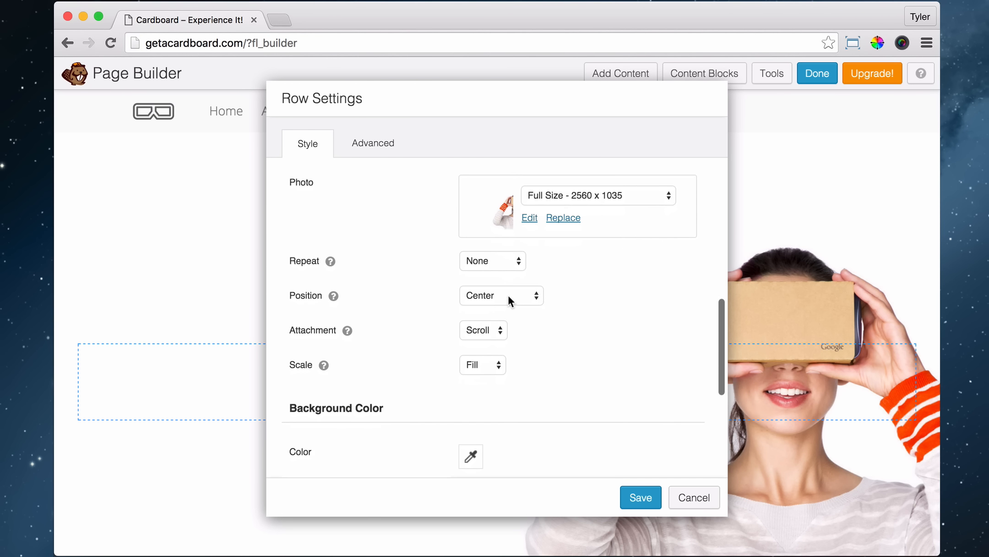
{"action": "left_click", "coordinate": [508, 295]}
{"action": "left_click", "coordinate": [498, 219]}
{"action": "left_click", "coordinate": [512, 298]}
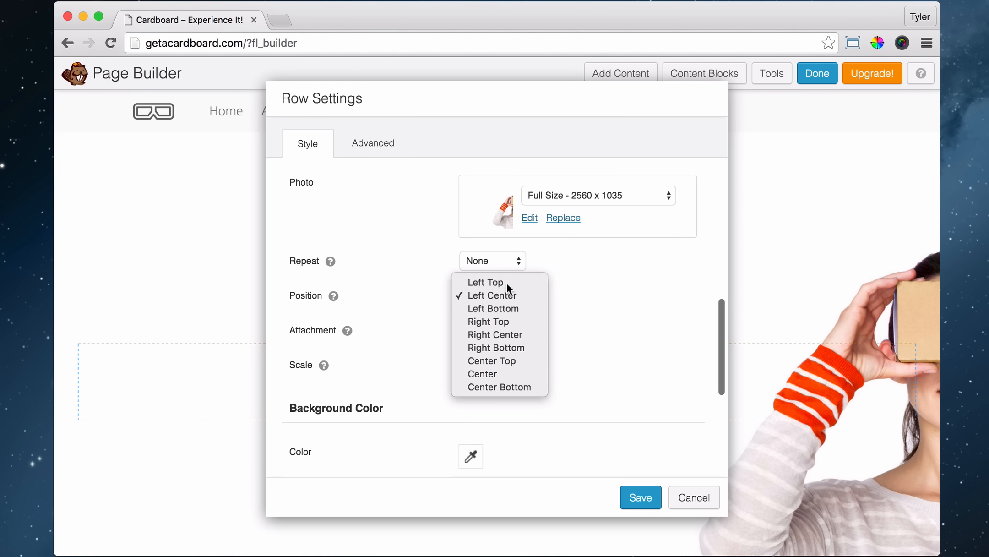
{"action": "left_click", "coordinate": [506, 283]}
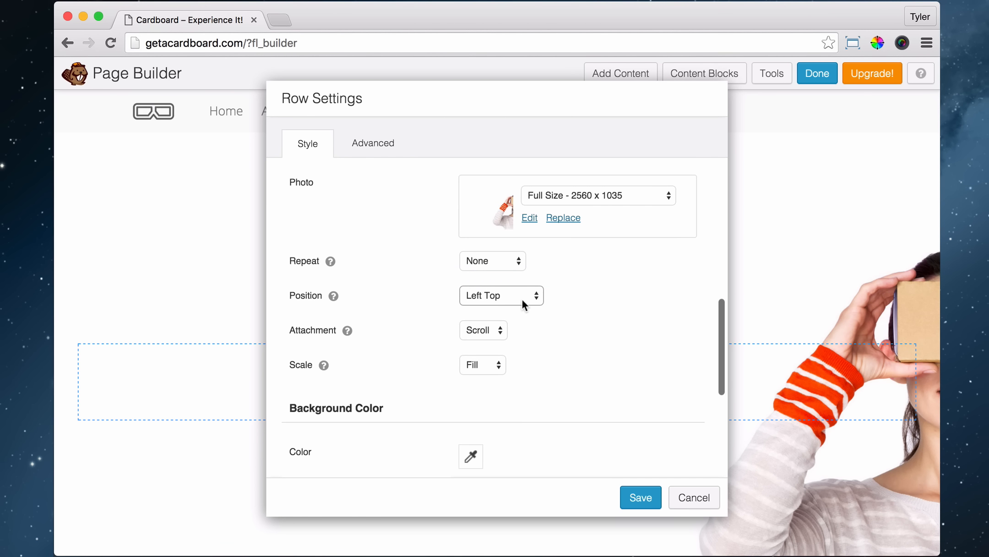
{"action": "left_click", "coordinate": [514, 296]}
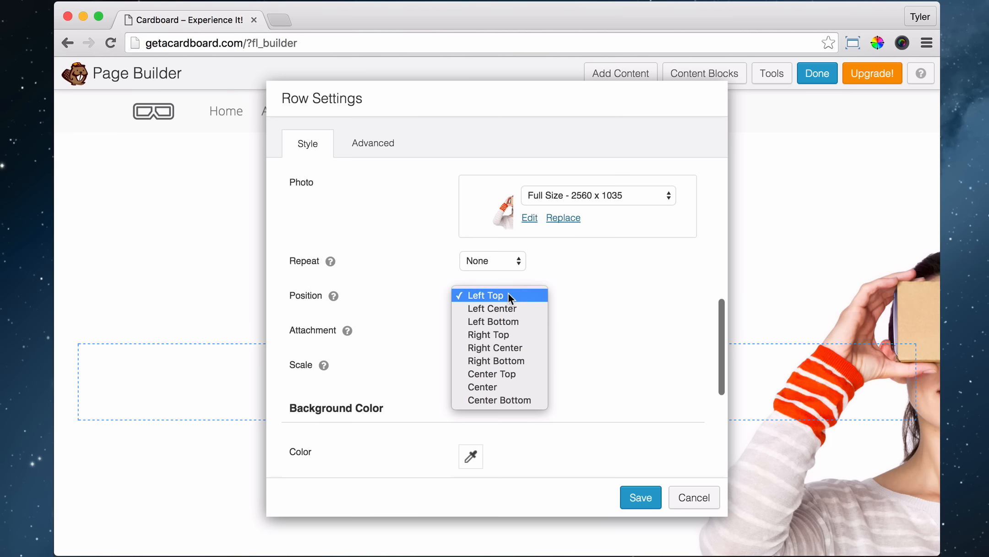
{"action": "left_click", "coordinate": [512, 360]}
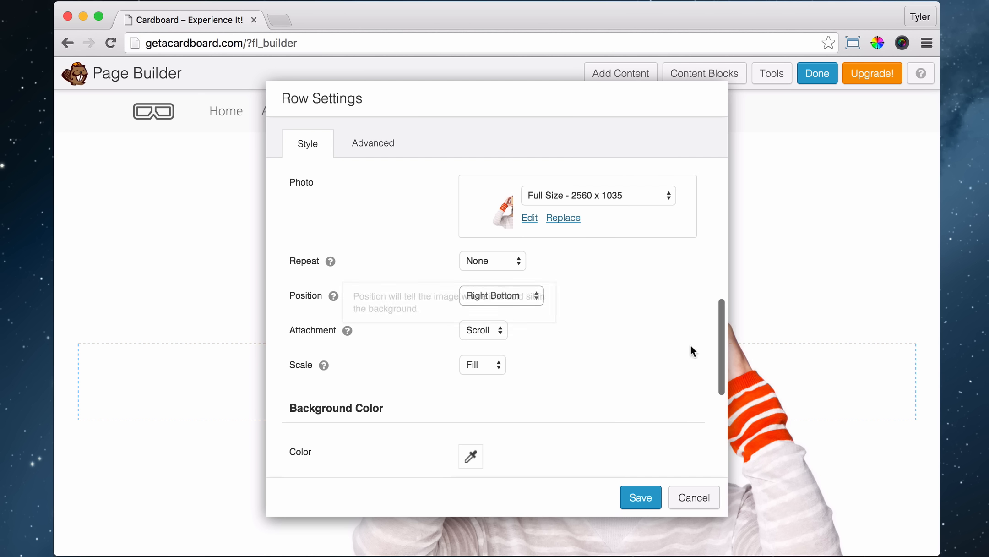
{"action": "scroll", "coordinate": [632, 314], "scroll_direction": "down", "scroll_amount": 4}
{"action": "scroll", "coordinate": [632, 313], "scroll_direction": "down", "scroll_amount": 7}
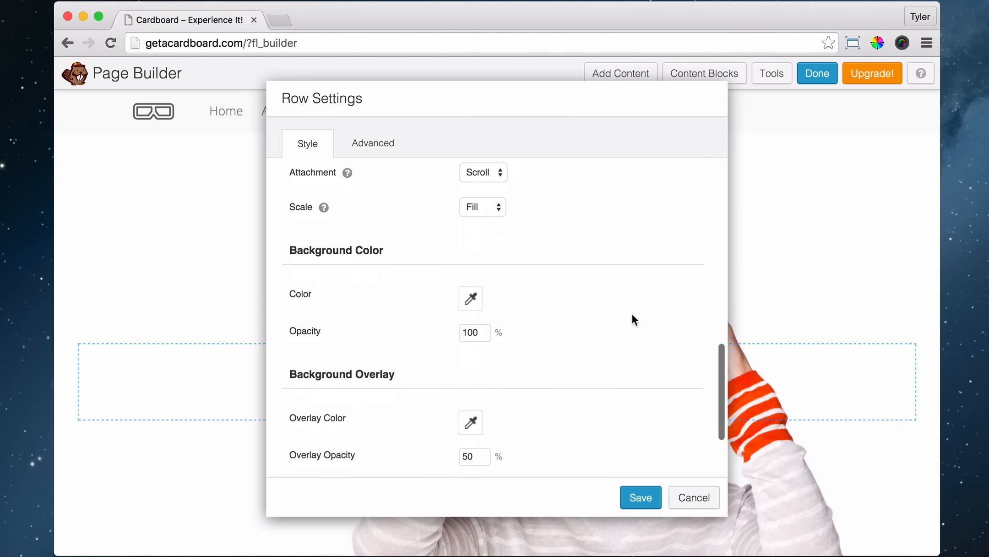
{"action": "left_click", "coordinate": [640, 497]}
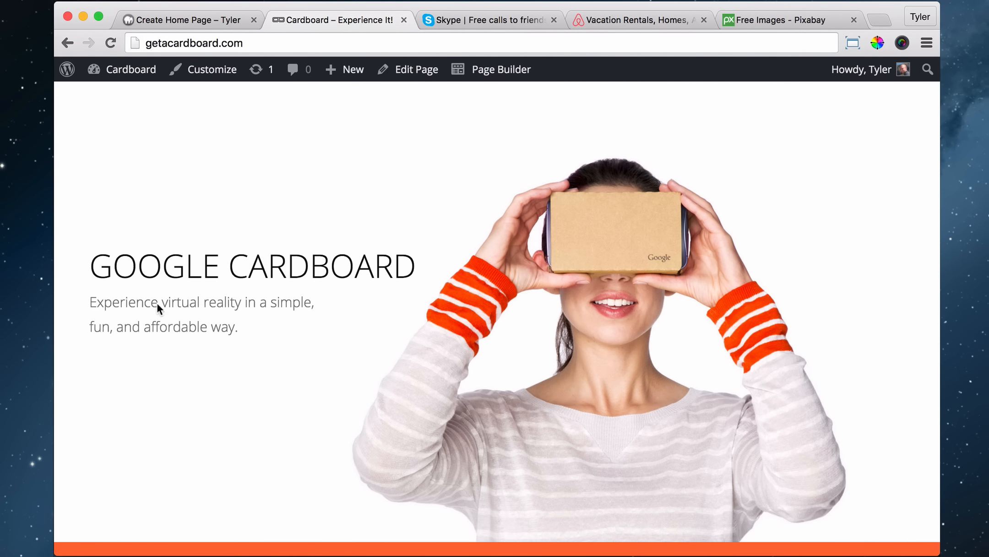
Copy the GOOGLE CARDBOARD heading text from the reference page
{"action": "left_click_drag", "start_coordinate": [92, 268], "coordinate": [431, 264]}
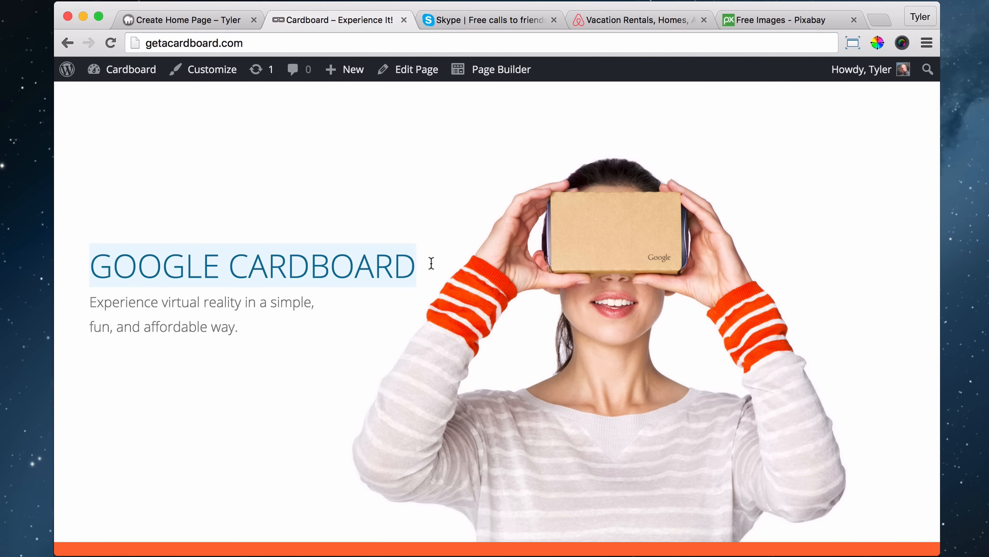
{"action": "right_click", "coordinate": [348, 261]}
{"action": "left_click", "coordinate": [404, 293]}
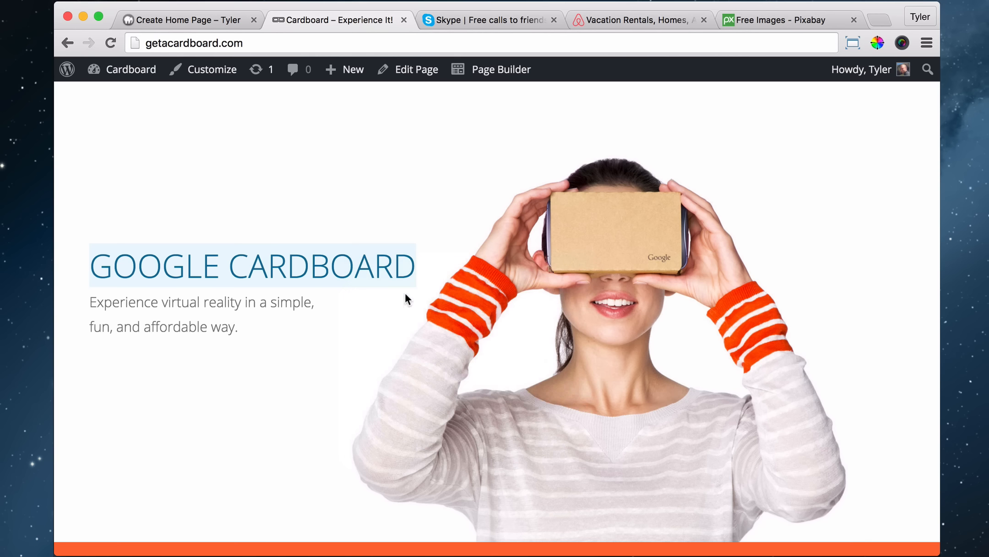
{"action": "left_click", "coordinate": [322, 270]}
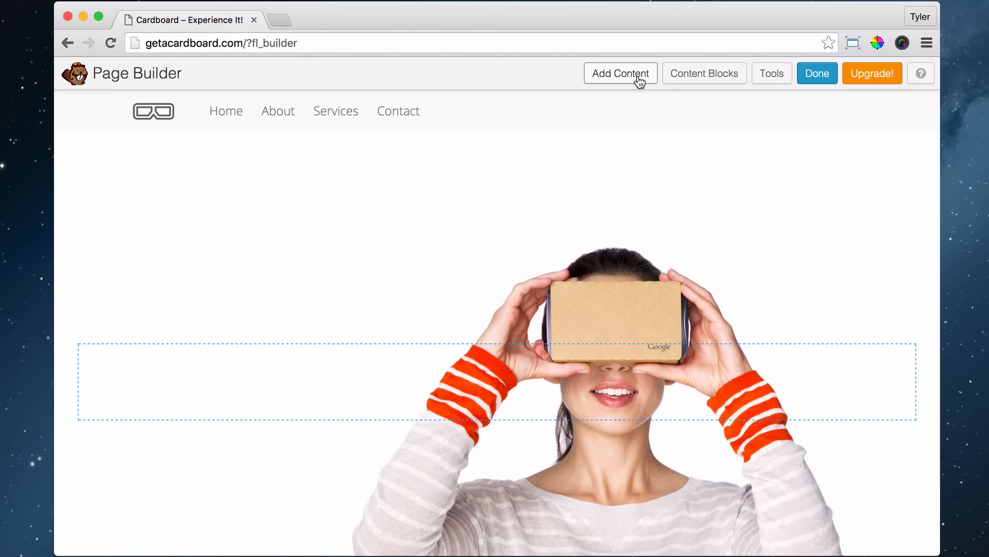
Drag a Heading module from Basic Modules to the top of the hero row
{"action": "left_click", "coordinate": [640, 81]}
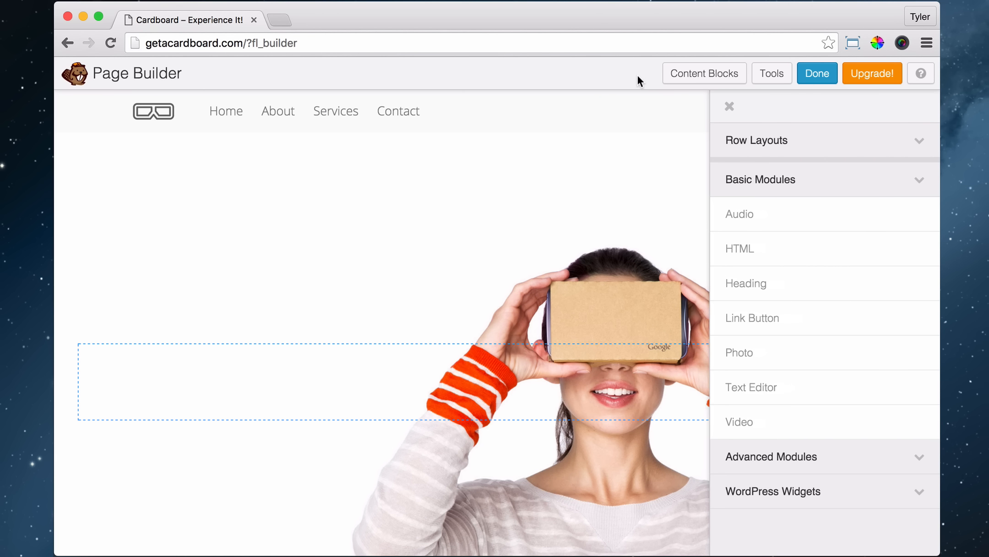
{"action": "left_click", "coordinate": [908, 183]}
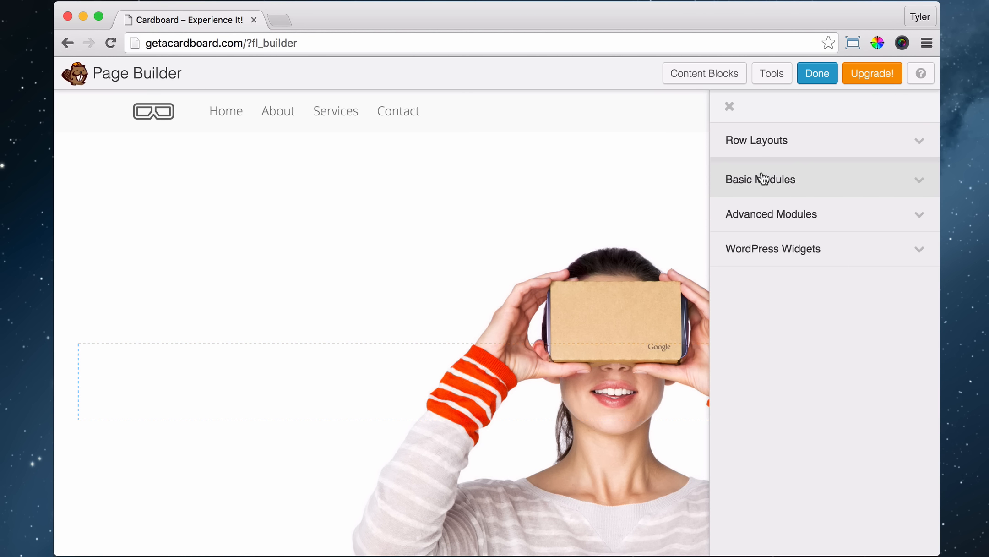
{"action": "left_click", "coordinate": [889, 180]}
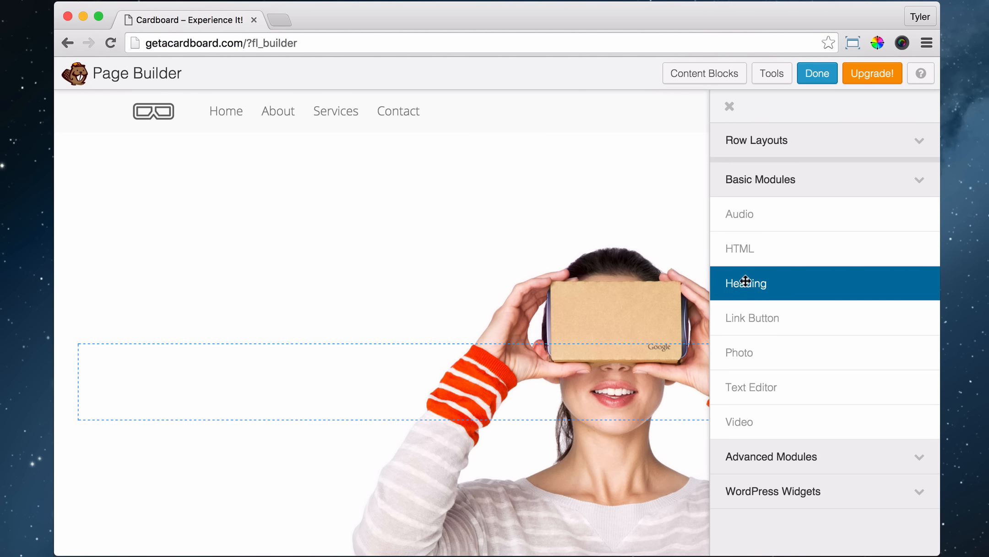
{"action": "left_click_drag", "start_coordinate": [763, 285], "coordinate": [234, 260]}
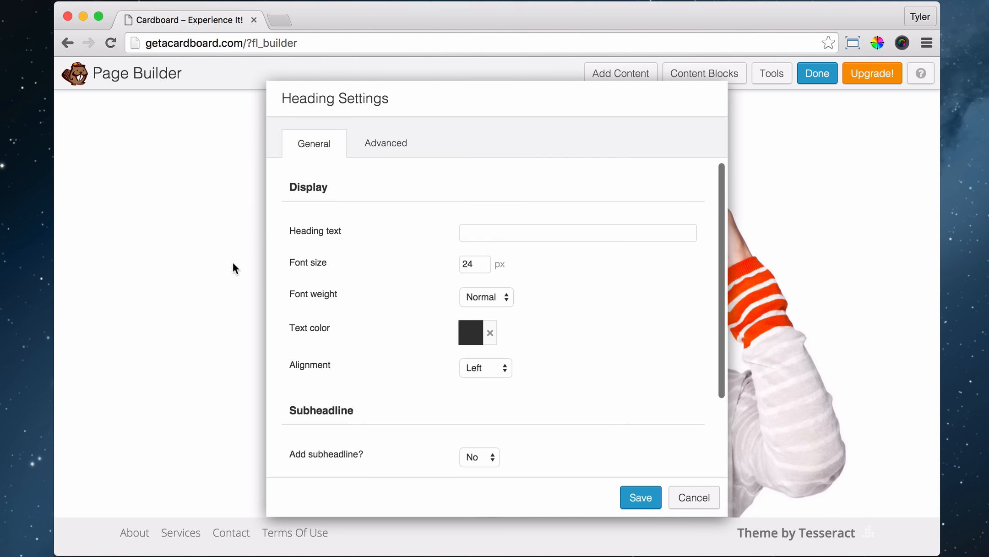
Paste GOOGLE CARDBOARD as the heading text and move the settings dialog off the heading
{"action": "left_click", "coordinate": [471, 234]}
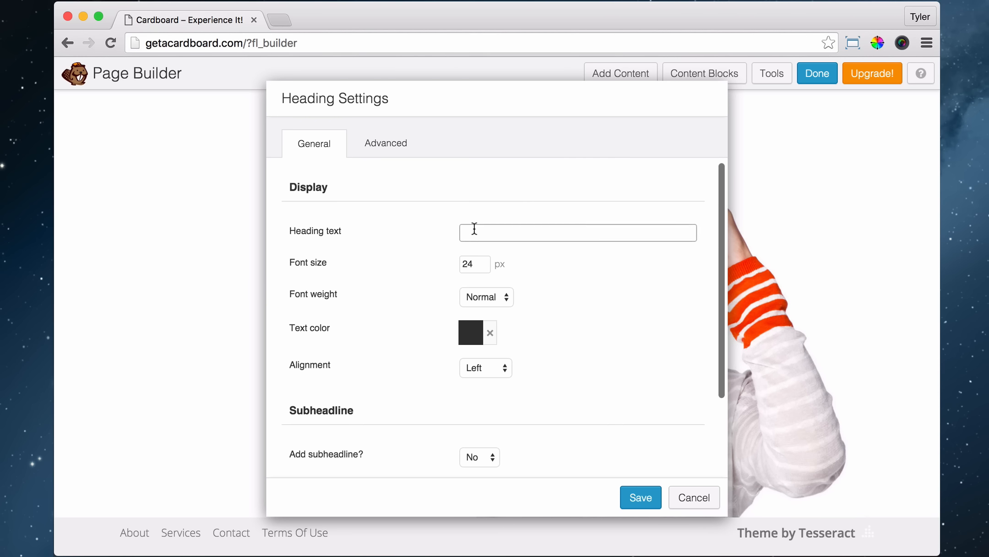
{"action": "key", "text": "super+v"}
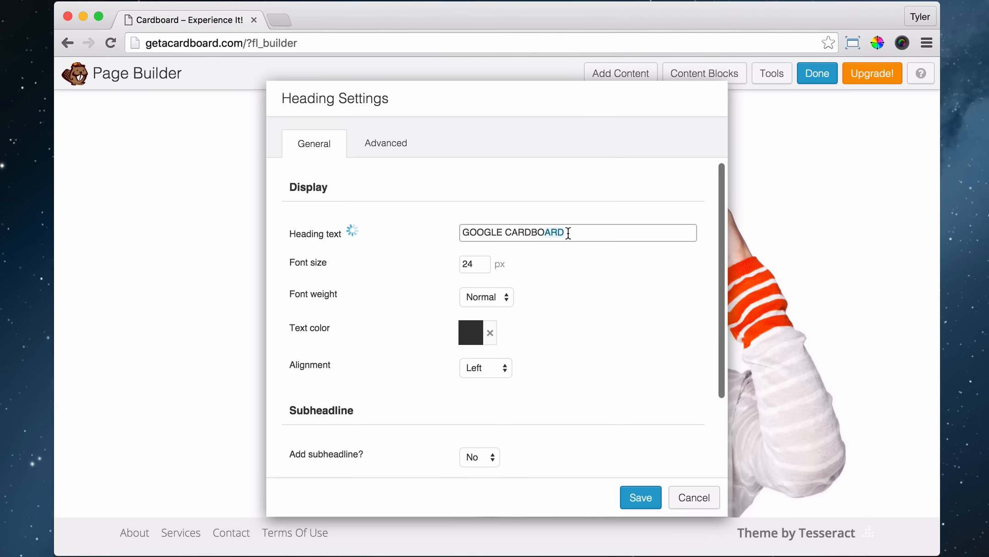
{"action": "scroll", "coordinate": [568, 232], "scroll_direction": "down", "scroll_amount": 1}
{"action": "left_click", "coordinate": [594, 231]}
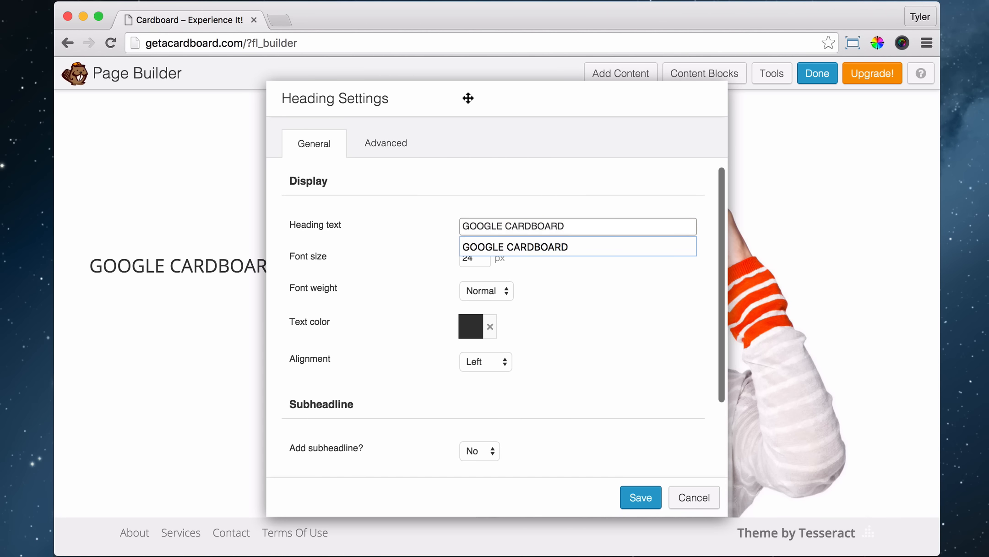
{"action": "left_click_drag", "start_coordinate": [463, 97], "coordinate": [639, 90]}
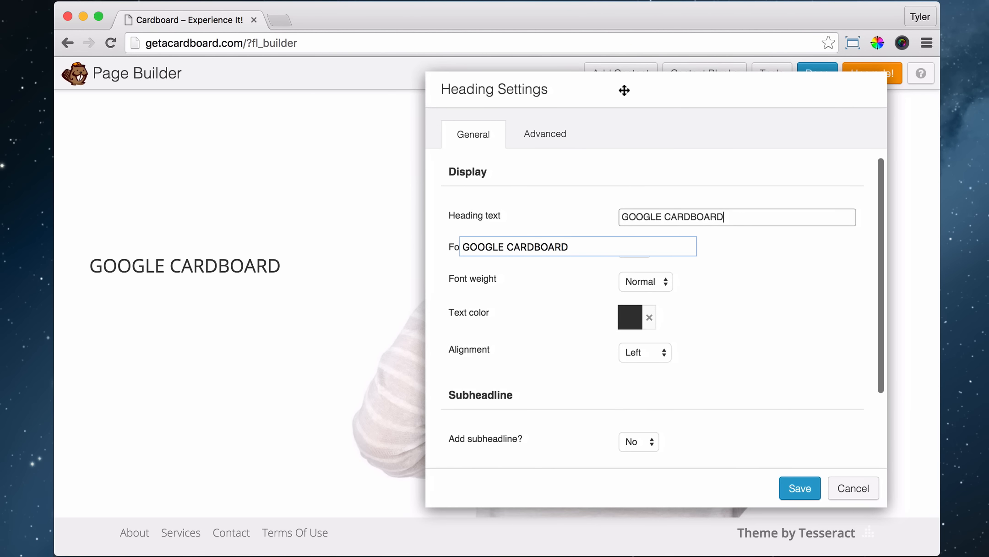
{"action": "left_click", "coordinate": [746, 272]}
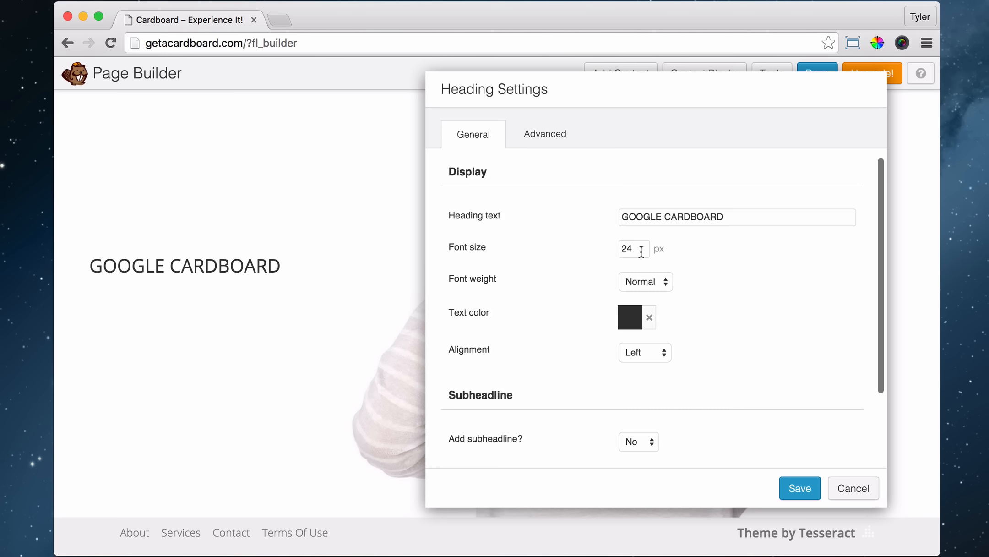
Set the heading font size to 42 px with Light weight
{"action": "left_click_drag", "start_coordinate": [641, 250], "coordinate": [585, 248]}
{"action": "type", "text": "42"}
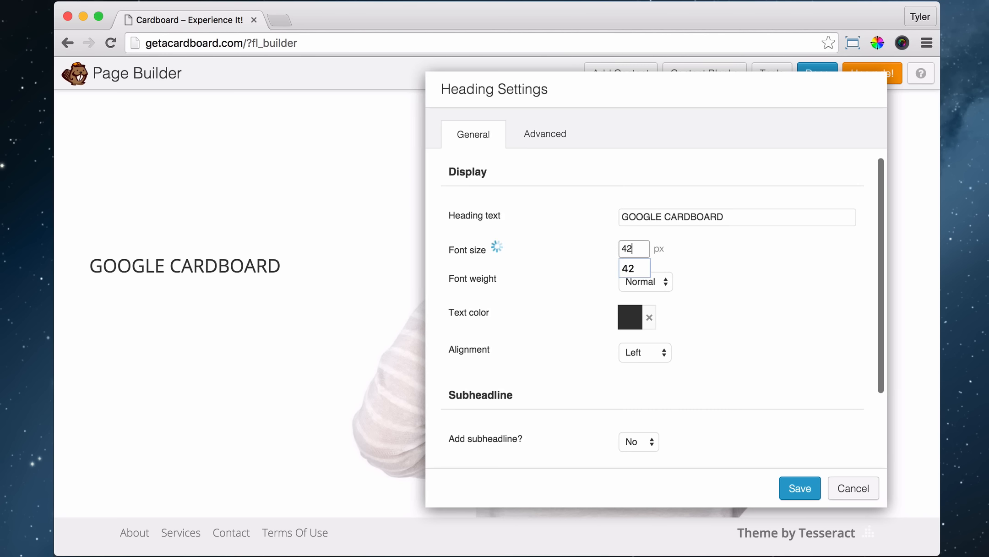
{"action": "left_click", "coordinate": [759, 261]}
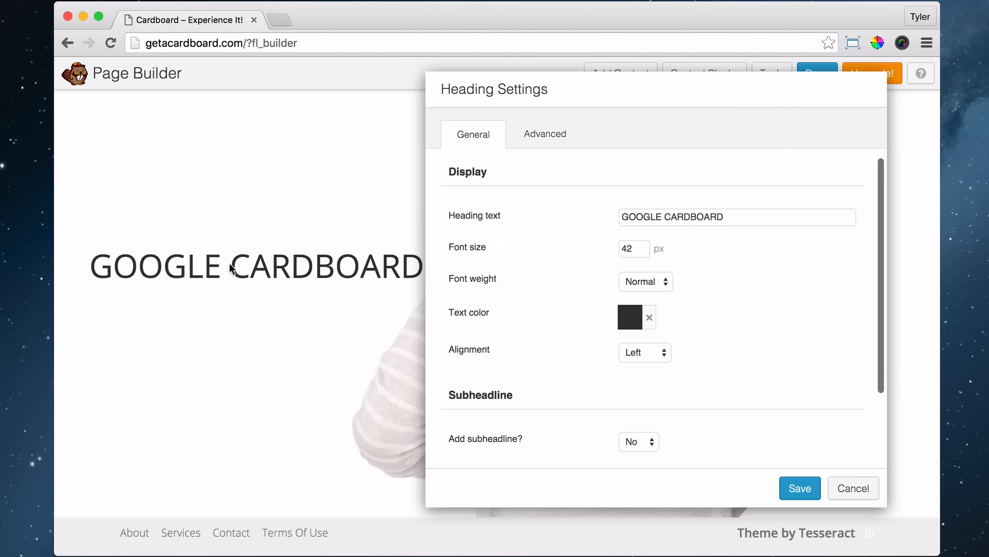
{"action": "left_click", "coordinate": [621, 283]}
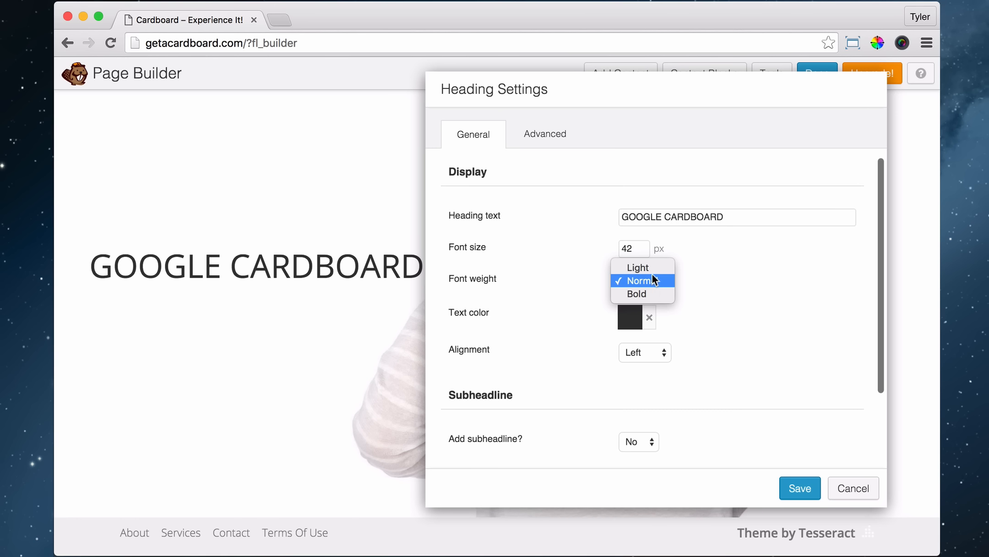
{"action": "left_click", "coordinate": [652, 269]}
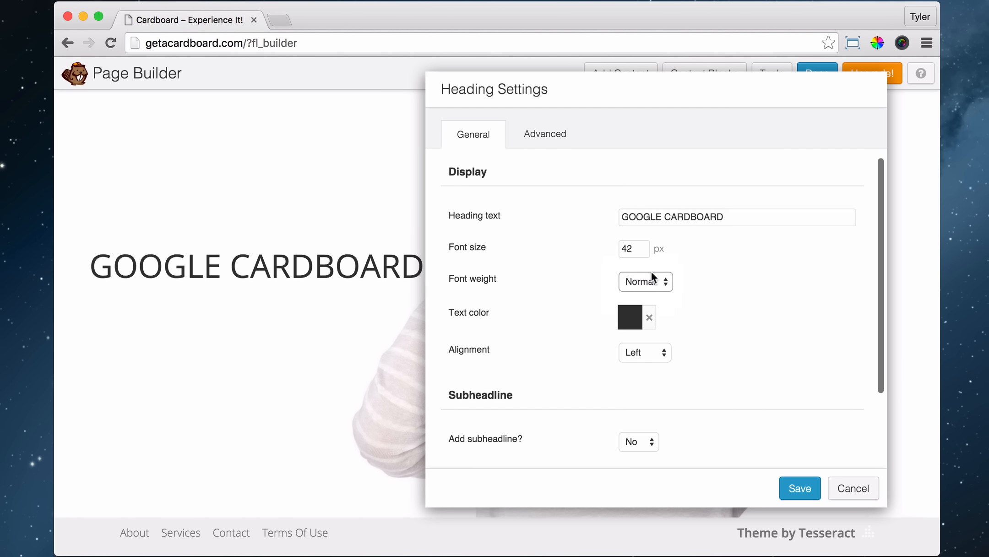
Darken the heading text colour to near-black #0a0a0a
{"action": "left_click", "coordinate": [628, 319]}
{"action": "left_click_drag", "start_coordinate": [697, 379], "coordinate": [608, 531]}
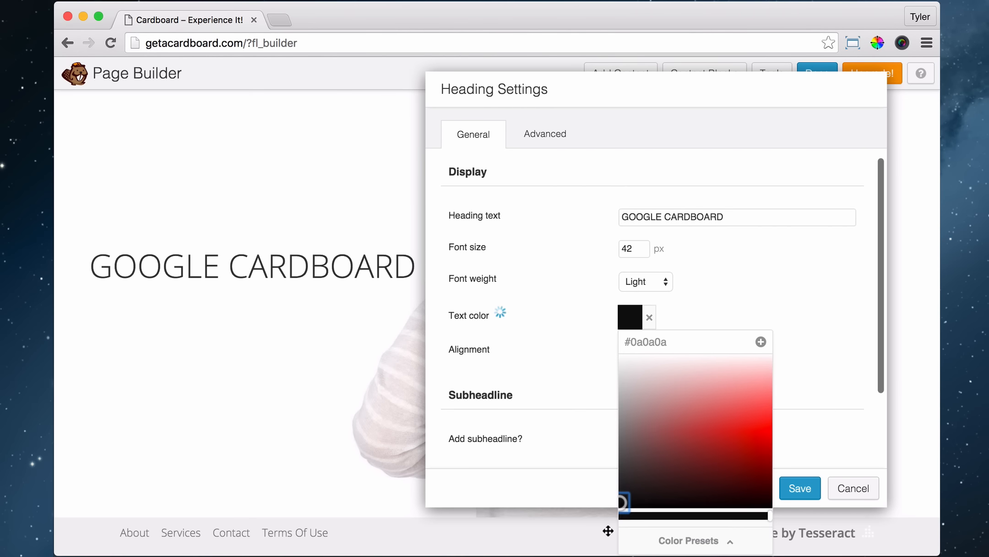
{"action": "left_click", "coordinate": [608, 531]}
{"action": "left_click", "coordinate": [627, 320]}
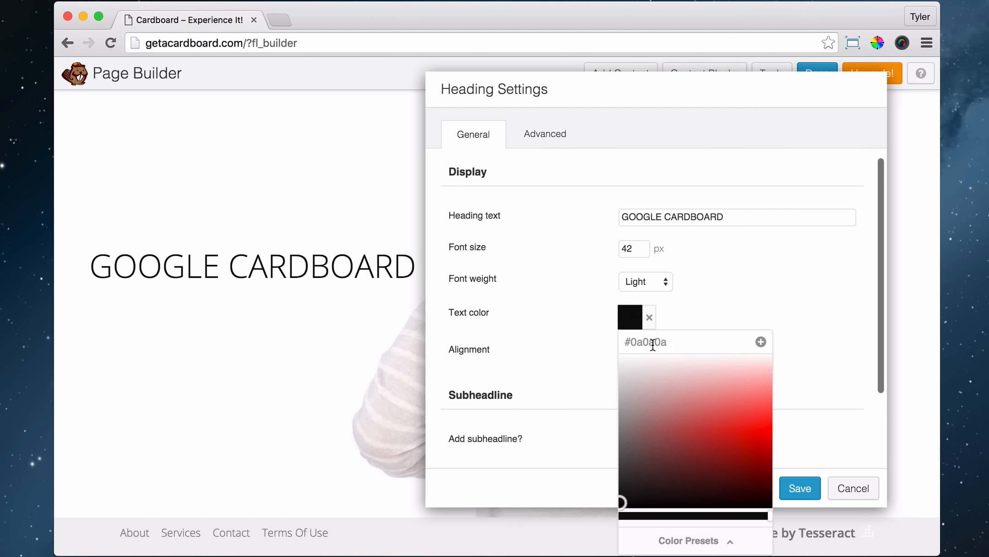
{"action": "left_click", "coordinate": [798, 292]}
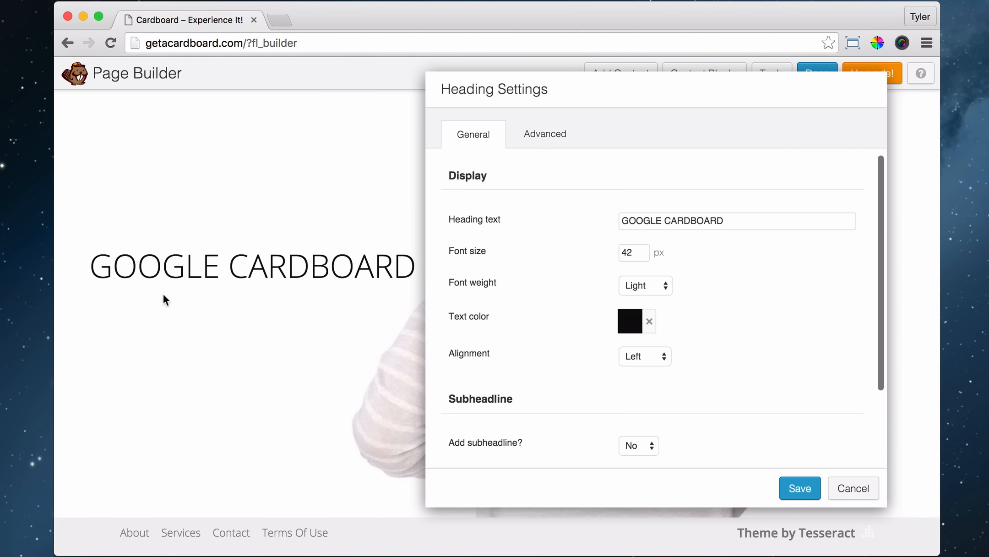
Give the GOOGLE CARDBOARD heading a 0 px bottom margin on the Advanced tab and save
{"action": "left_click", "coordinate": [556, 143]}
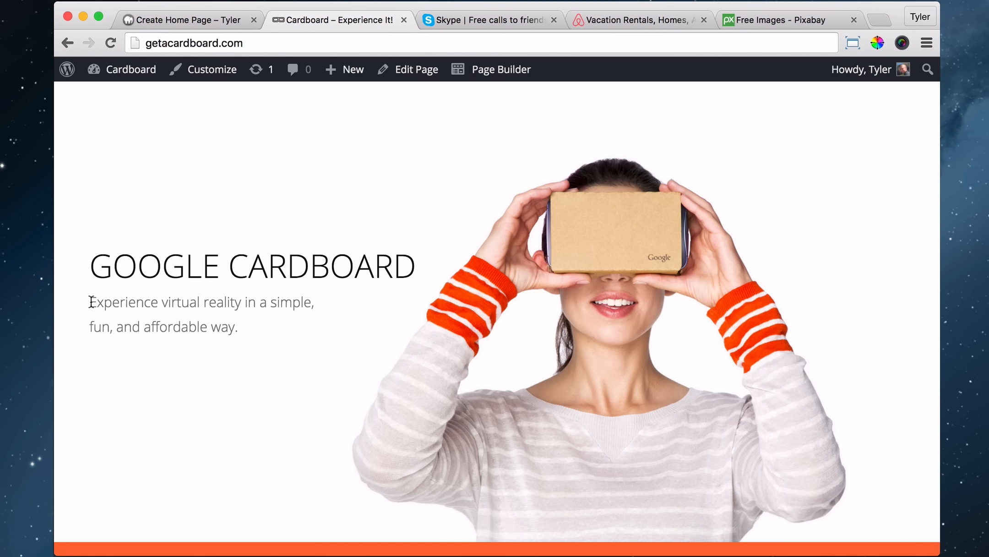
{"action": "left_click_drag", "start_coordinate": [91, 302], "coordinate": [256, 322]}
{"action": "left_click", "coordinate": [223, 327]}
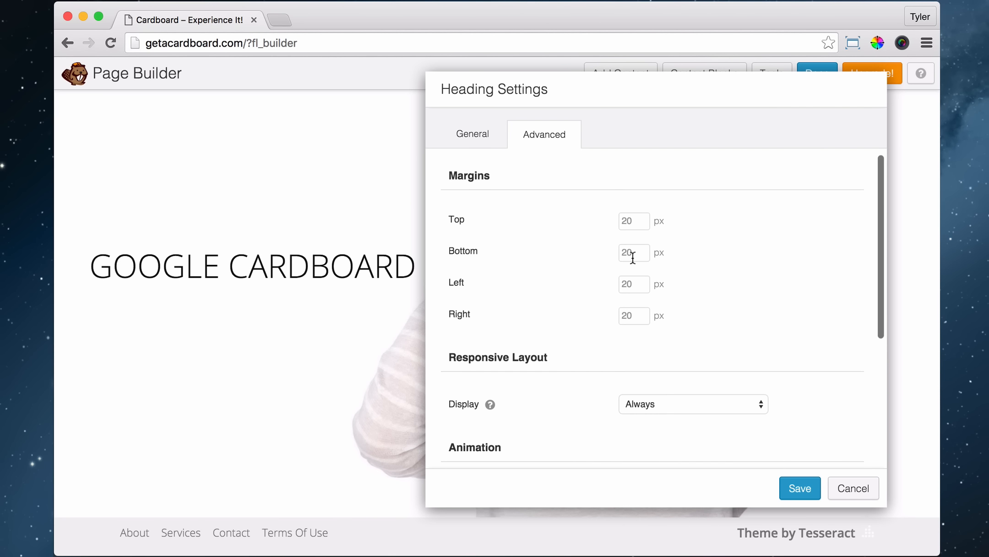
{"action": "left_click", "coordinate": [477, 137]}
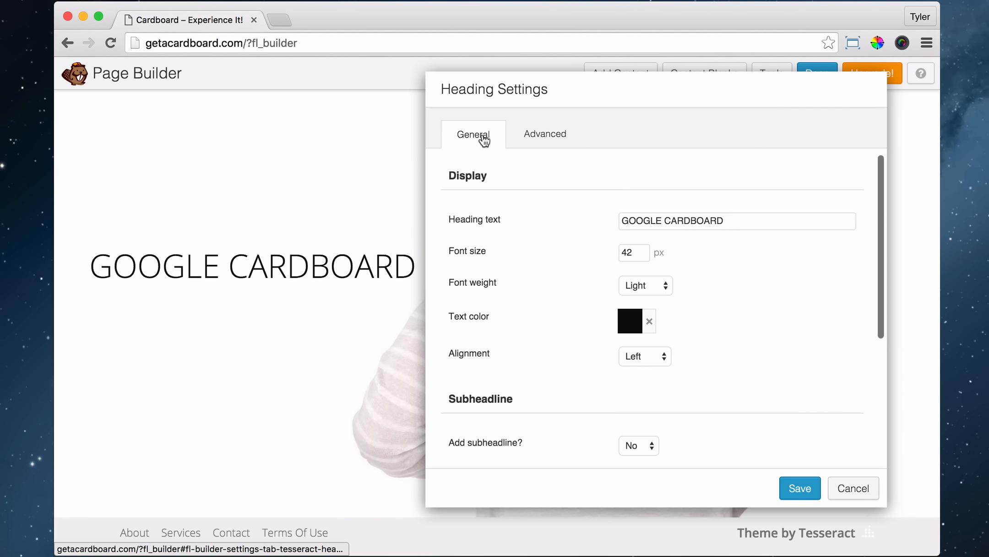
{"action": "left_click", "coordinate": [554, 138]}
{"action": "left_click", "coordinate": [639, 251]}
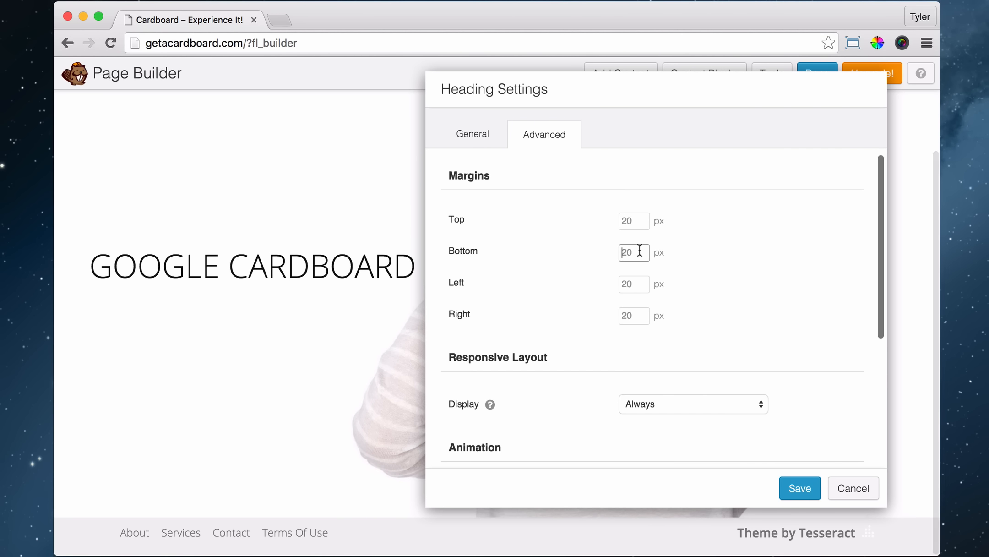
{"action": "type", "text": "0"}
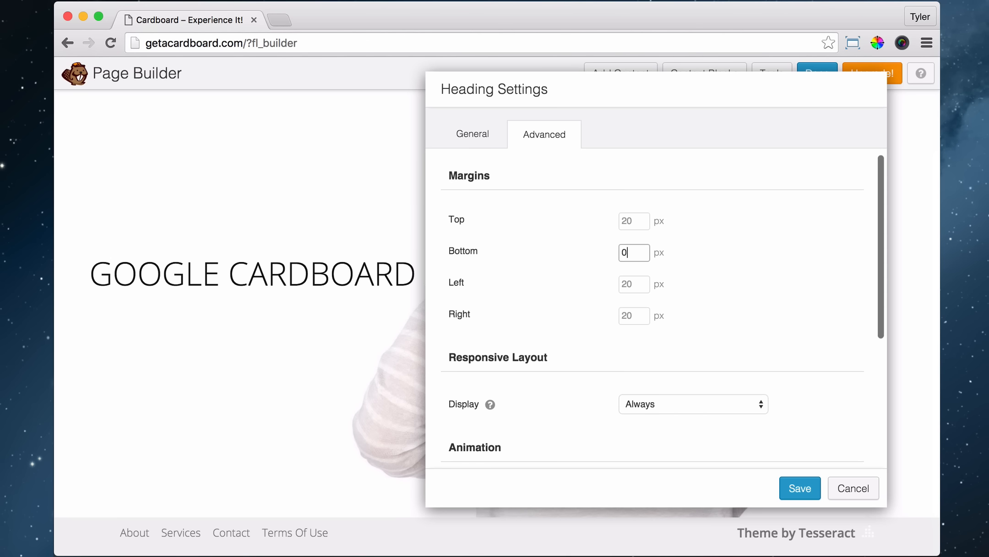
{"action": "left_click", "coordinate": [779, 271]}
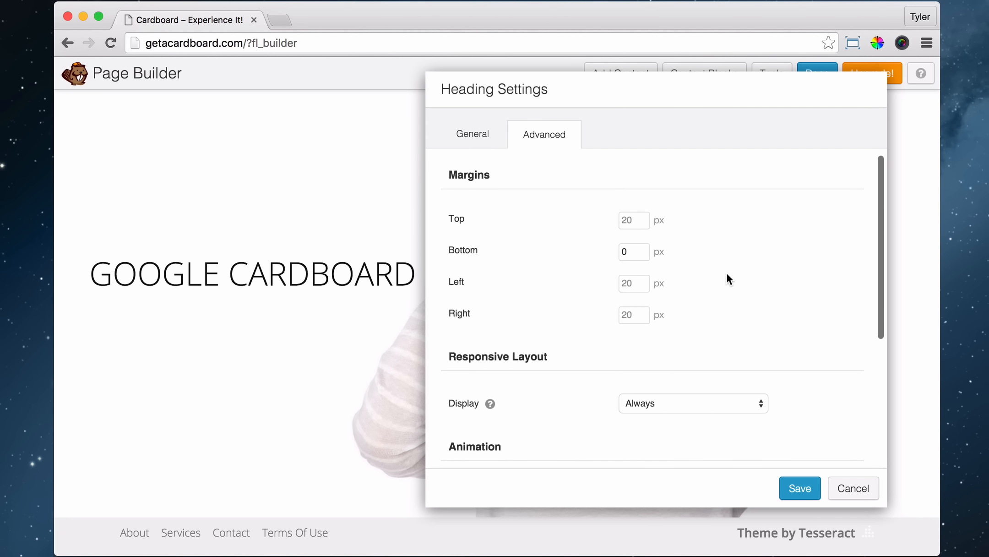
{"action": "scroll", "coordinate": [732, 282], "scroll_direction": "down", "scroll_amount": 5}
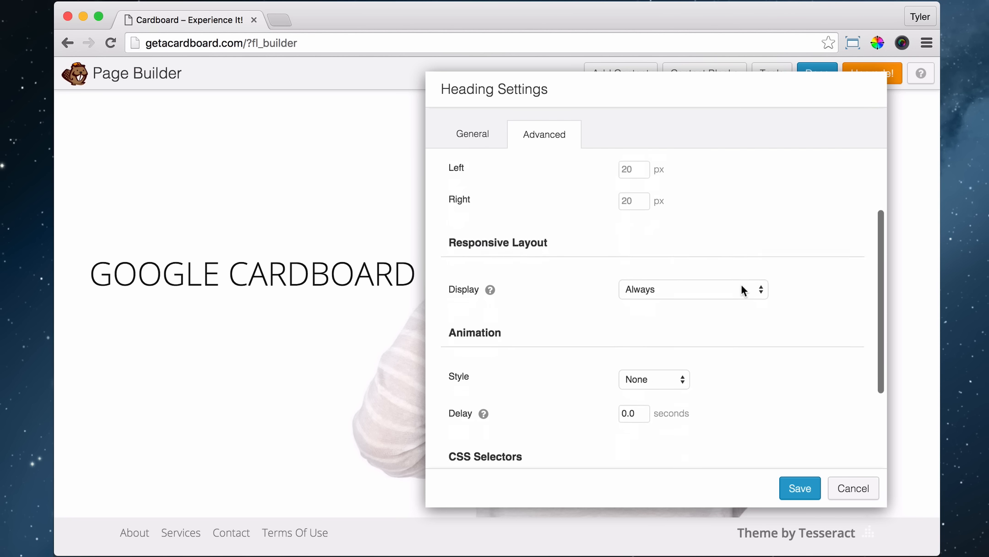
{"action": "left_click", "coordinate": [800, 488]}
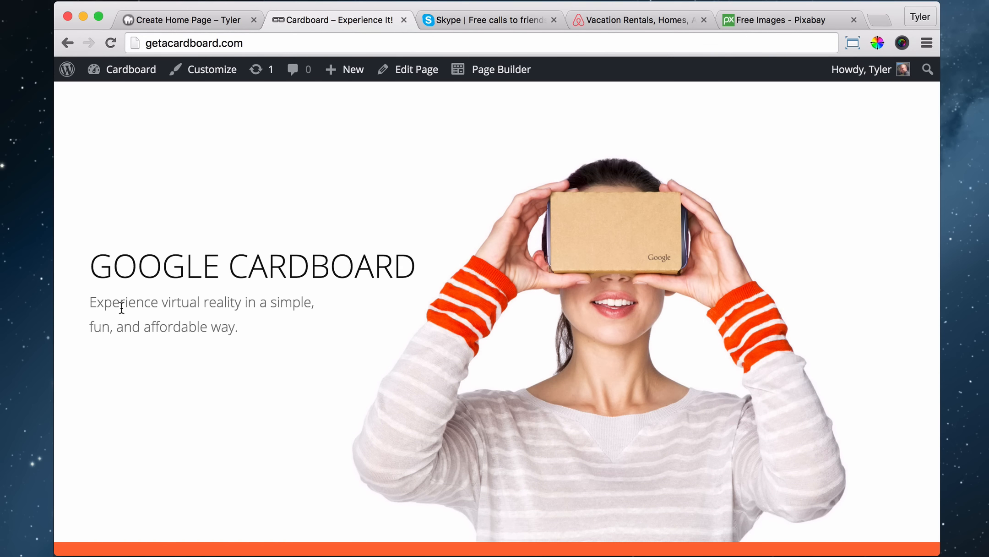
Copy the subtitle from the live page and drop a Text Editor module below the heading
{"action": "left_click_drag", "start_coordinate": [90, 302], "coordinate": [246, 331]}
{"action": "right_click", "coordinate": [136, 301]}
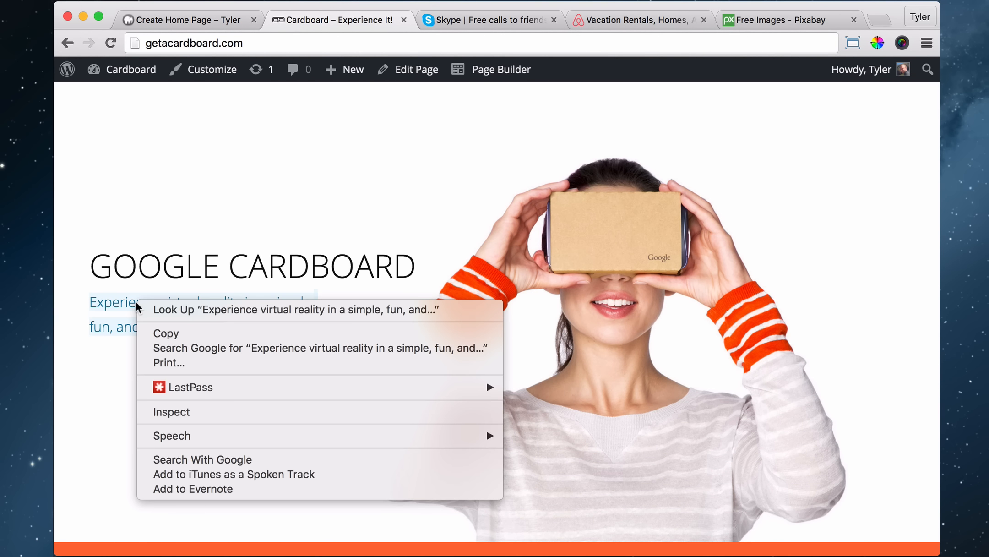
{"action": "left_click", "coordinate": [166, 333]}
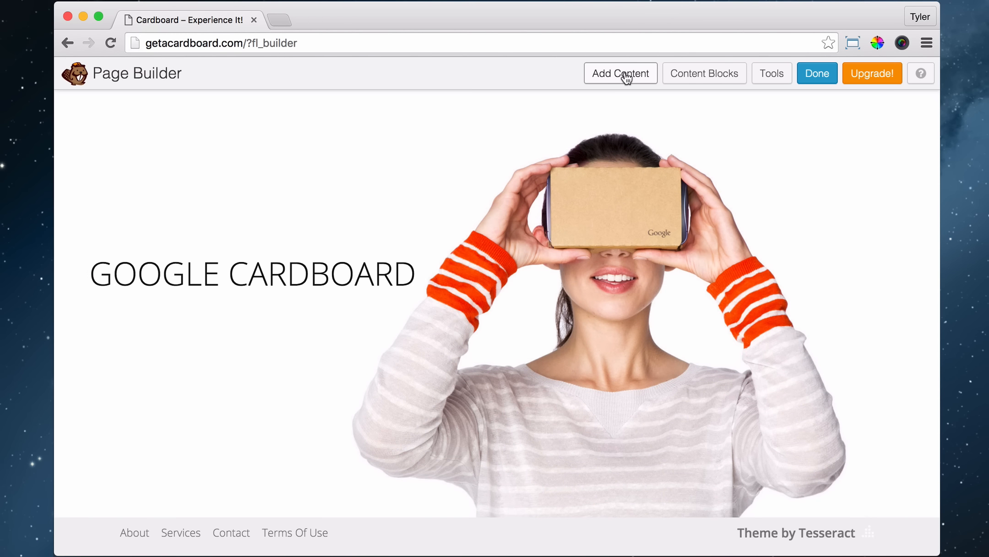
{"action": "left_click", "coordinate": [624, 76]}
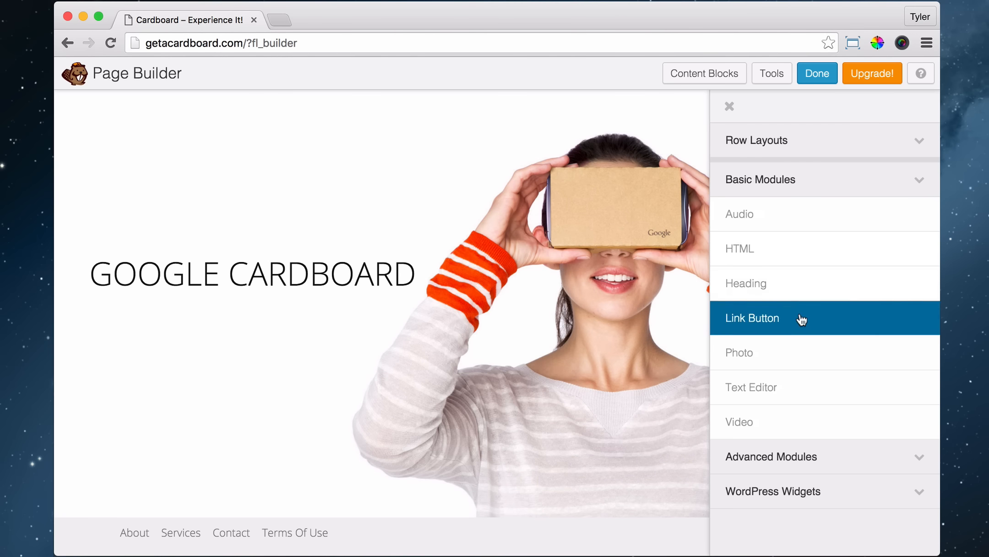
{"action": "left_click_drag", "start_coordinate": [784, 388], "coordinate": [196, 305]}
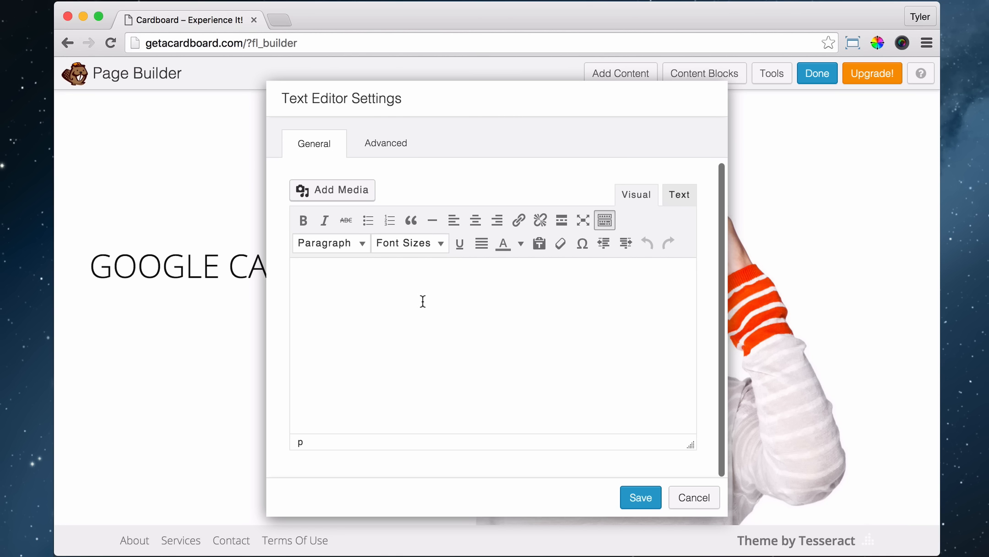
Paste the copied subtitle into the text module as plain text
{"action": "left_click", "coordinate": [392, 296]}
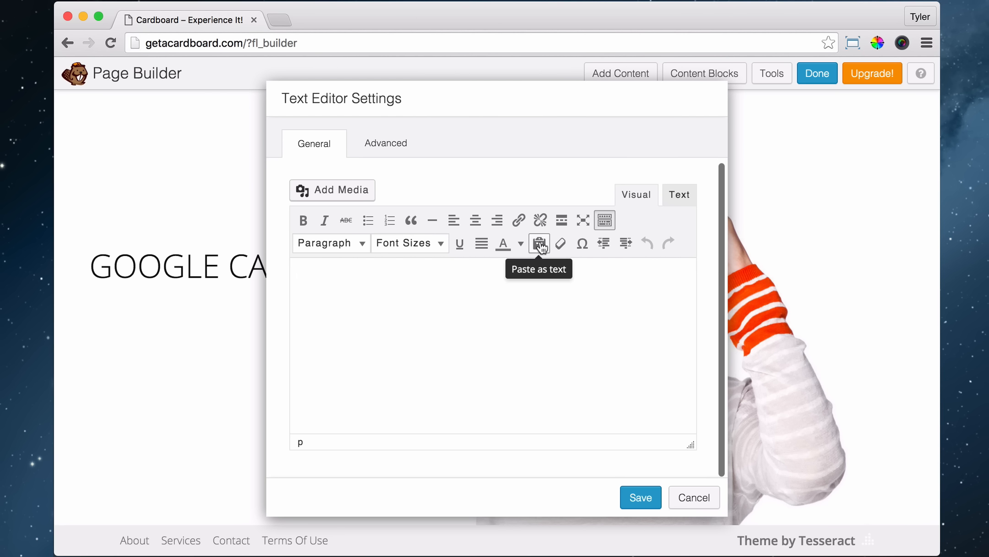
{"action": "left_click", "coordinate": [539, 244]}
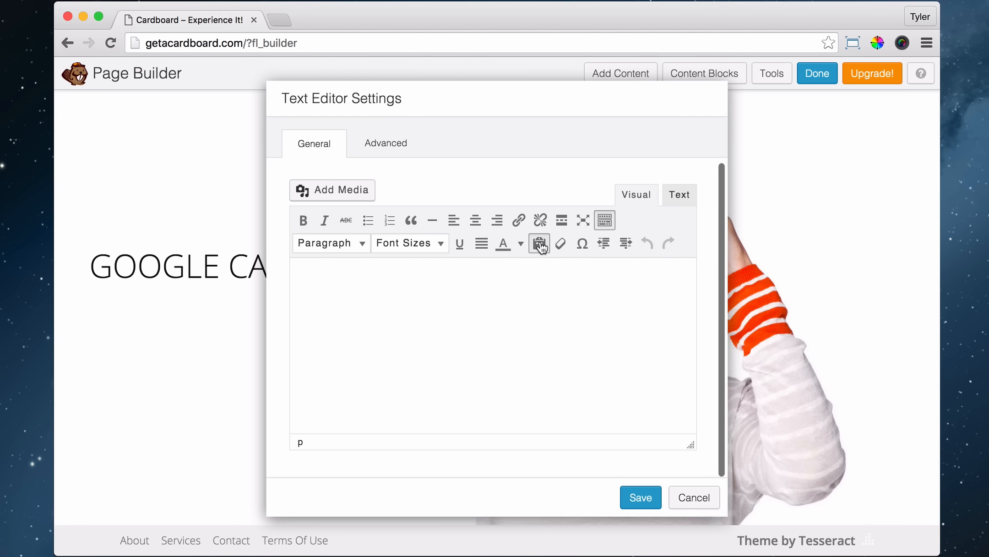
{"action": "left_click", "coordinate": [671, 356]}
{"action": "key", "text": "super+v"}
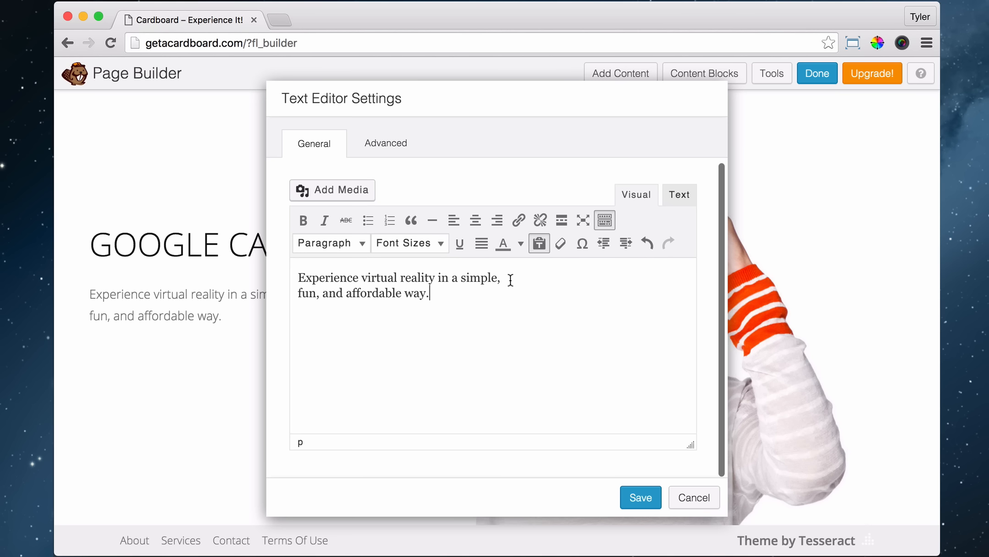
Set both subtitle lines to 18px font size
{"action": "left_click_drag", "start_coordinate": [508, 279], "coordinate": [256, 279]}
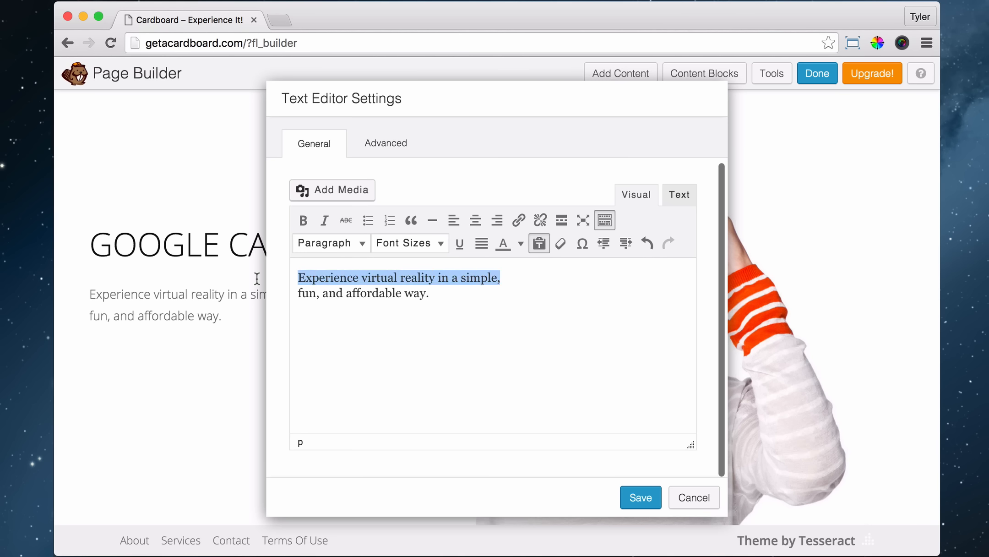
{"action": "left_click", "coordinate": [438, 246]}
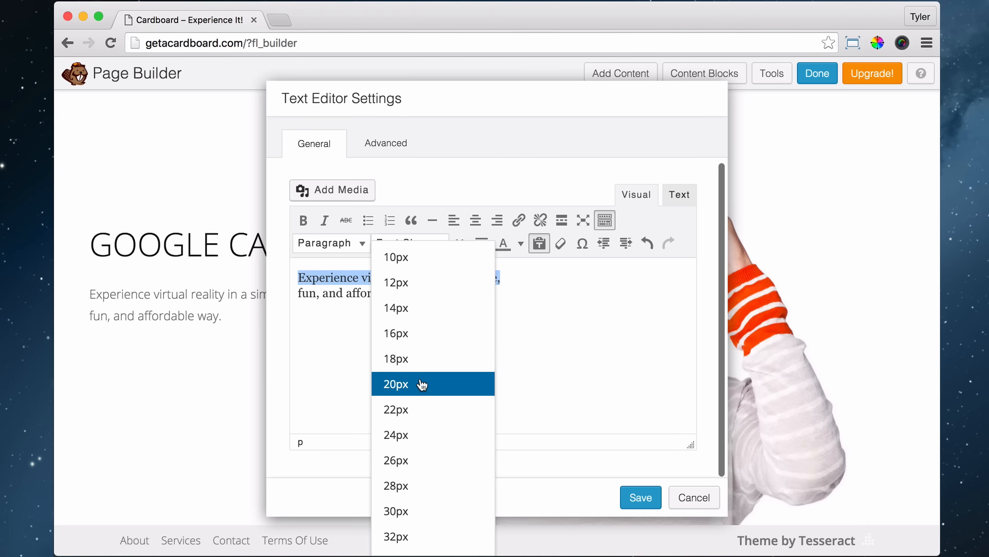
{"action": "left_click", "coordinate": [420, 358]}
{"action": "left_click_drag", "start_coordinate": [431, 295], "coordinate": [274, 293]}
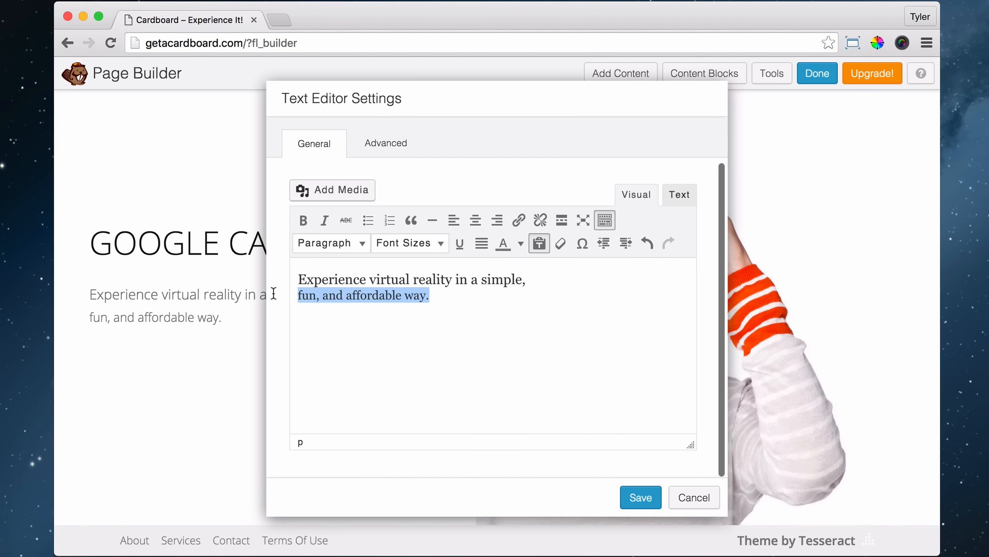
{"action": "left_click", "coordinate": [433, 242]}
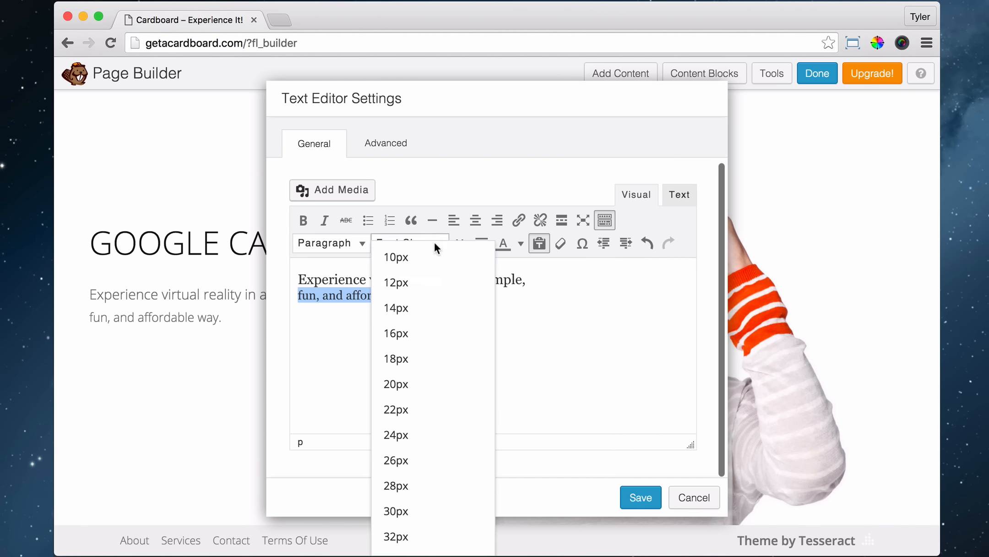
{"action": "left_click", "coordinate": [412, 357]}
{"action": "left_click", "coordinate": [483, 305]}
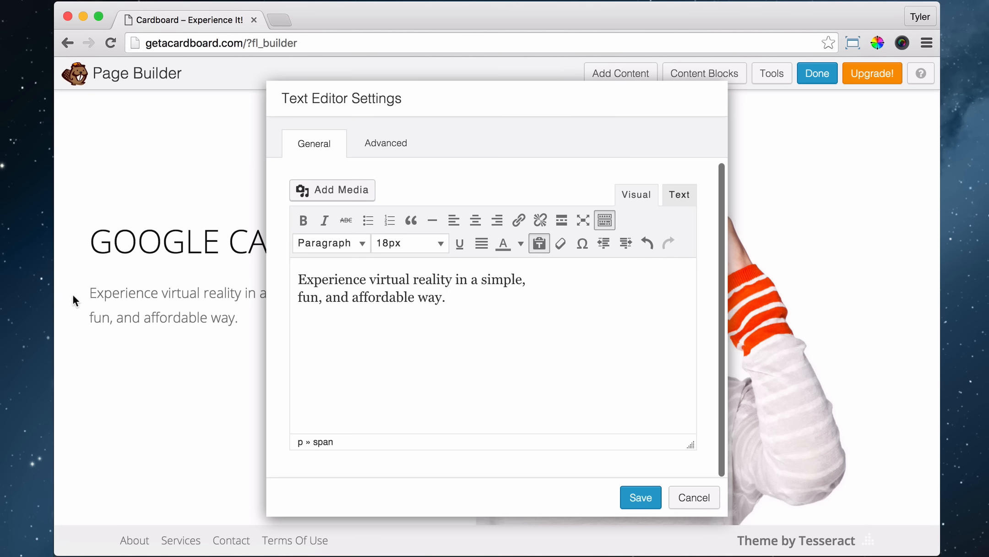
Give the text module a 0 px top margin and save it
{"action": "left_click", "coordinate": [405, 144]}
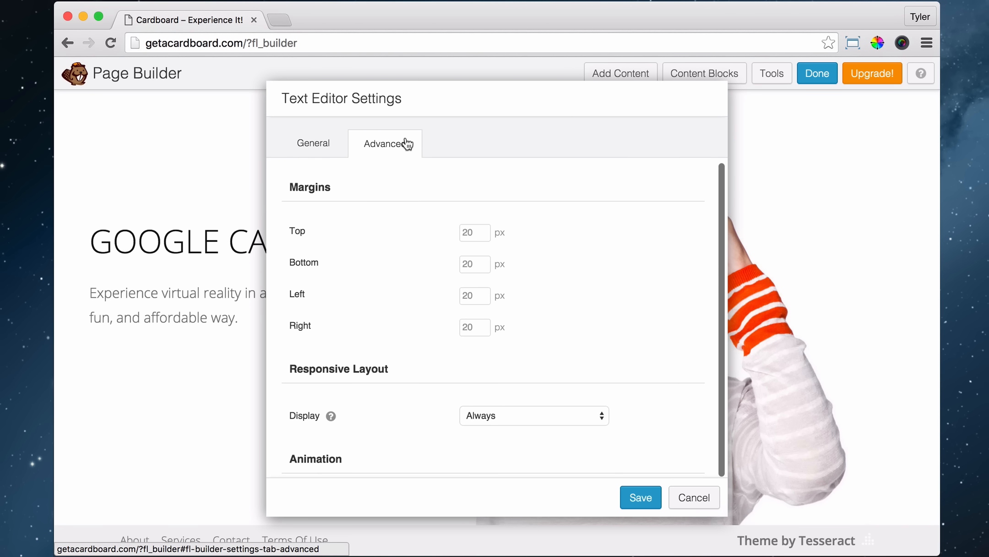
{"action": "scroll", "coordinate": [448, 251], "scroll_direction": "down", "scroll_amount": 3}
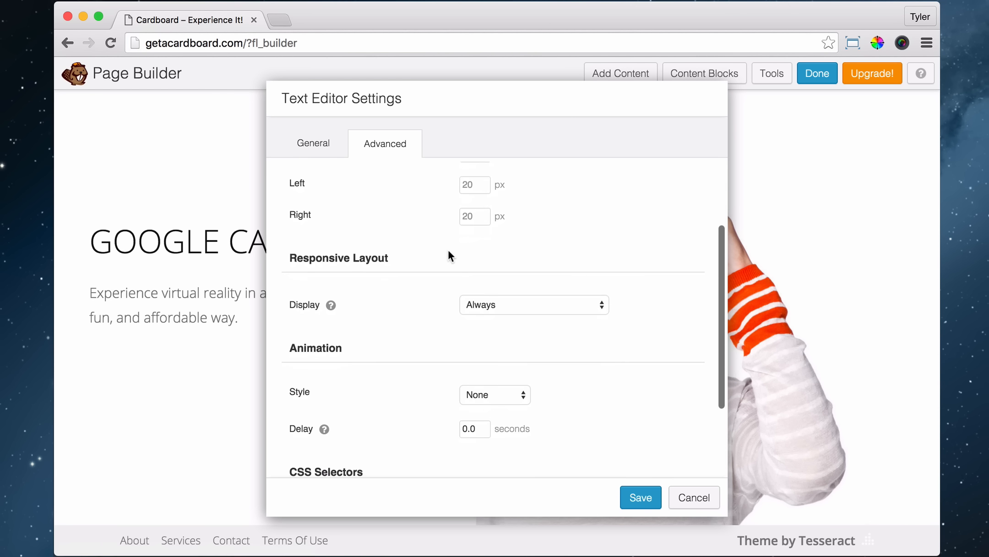
{"action": "scroll", "coordinate": [448, 252], "scroll_direction": "up", "scroll_amount": 3}
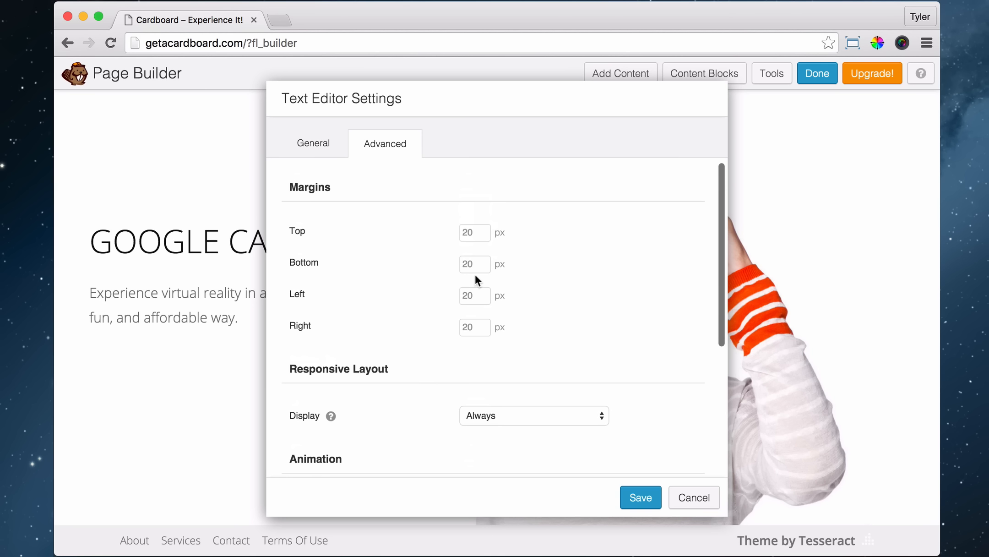
{"action": "left_click", "coordinate": [478, 230]}
{"action": "type", "text": "0"}
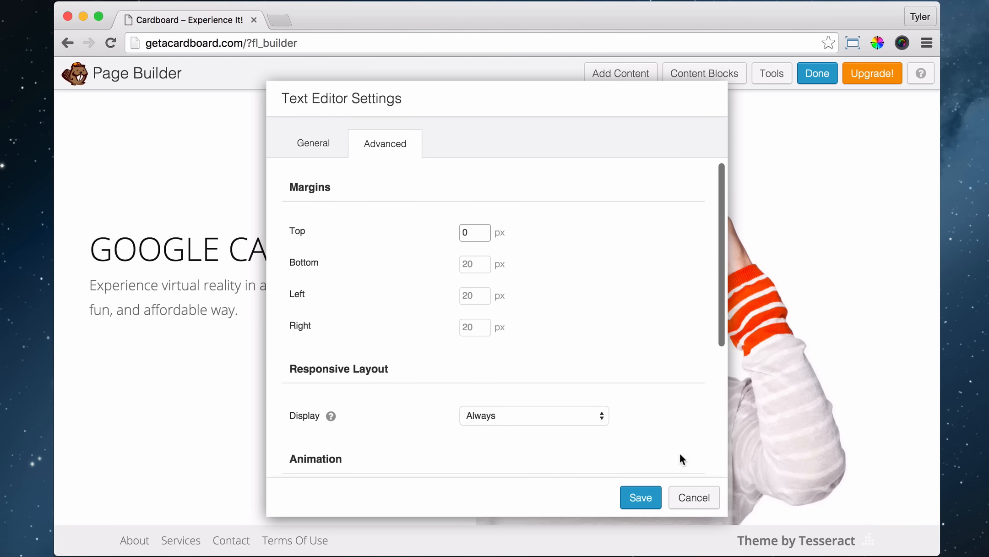
{"action": "left_click", "coordinate": [640, 497]}
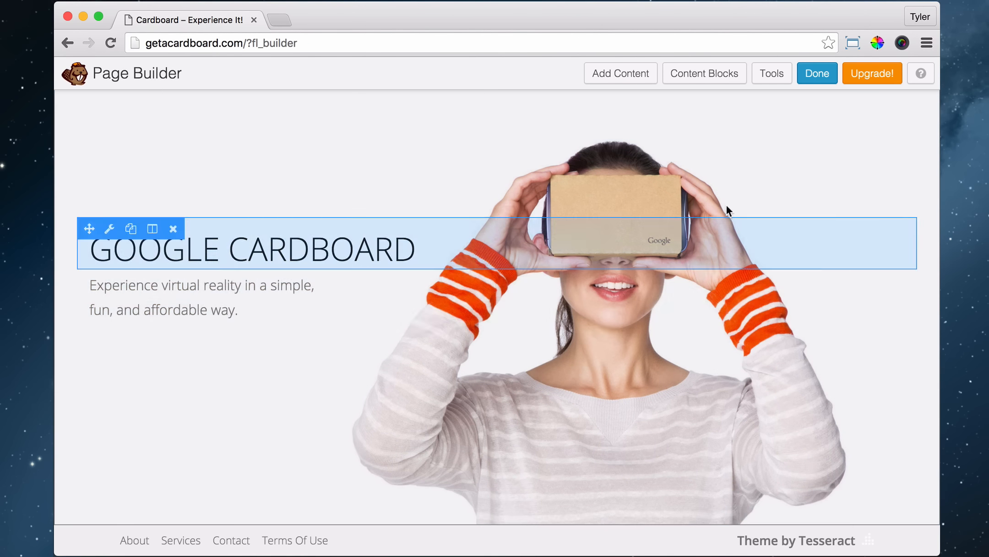
Copy the GOOGLE CARDBOARD banner heading text from the live page
{"action": "scroll", "coordinate": [698, 278], "scroll_direction": "up", "scroll_amount": 2}
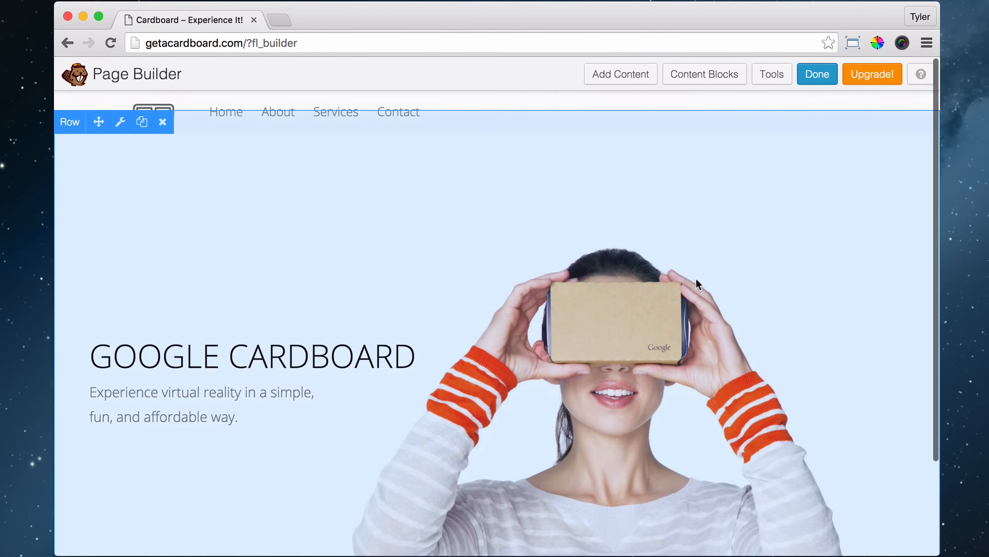
{"action": "scroll", "coordinate": [695, 279], "scroll_direction": "down", "scroll_amount": 3}
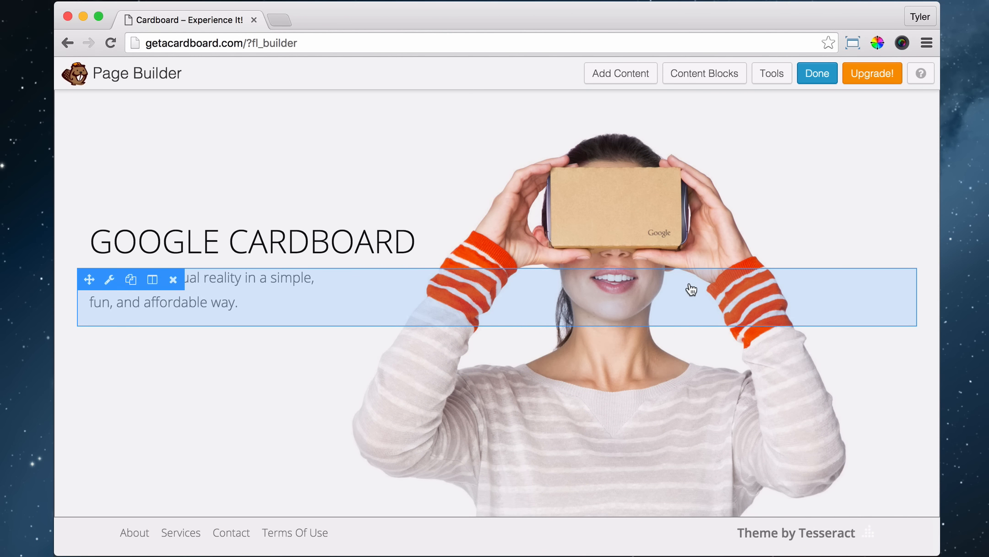
{"action": "scroll", "coordinate": [654, 249], "scroll_direction": "up", "scroll_amount": 3}
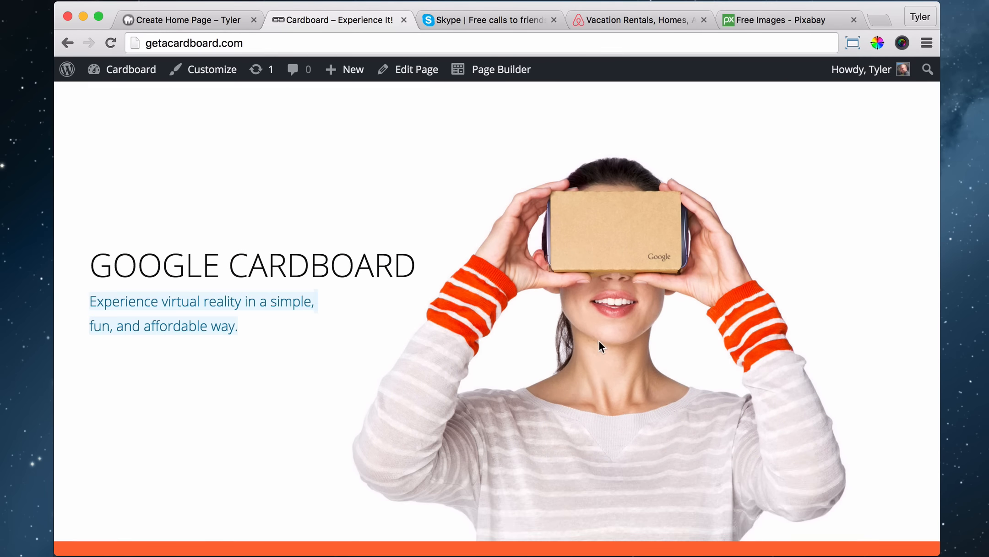
{"action": "scroll", "coordinate": [599, 339], "scroll_direction": "down", "scroll_amount": 5}
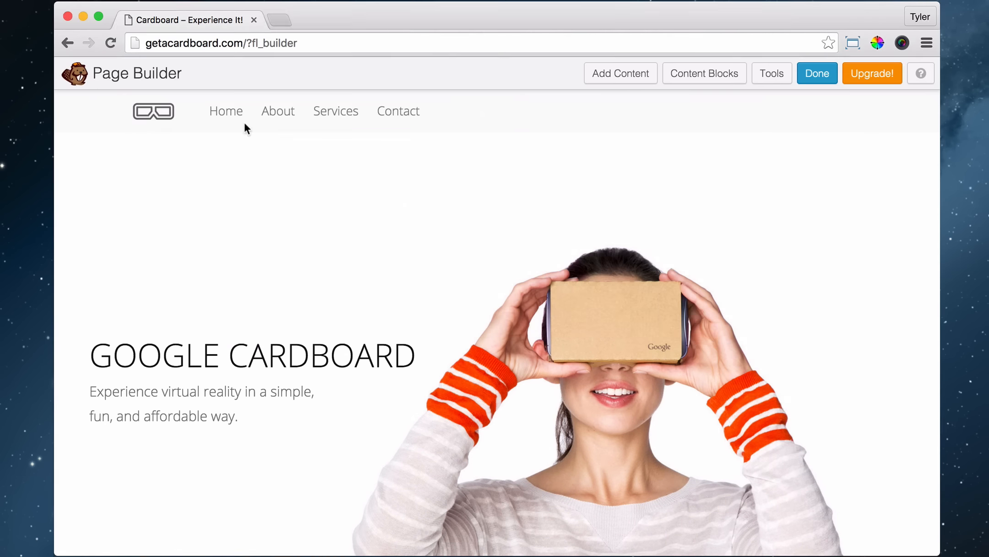
{"action": "scroll", "coordinate": [723, 298], "scroll_direction": "down", "scroll_amount": 5}
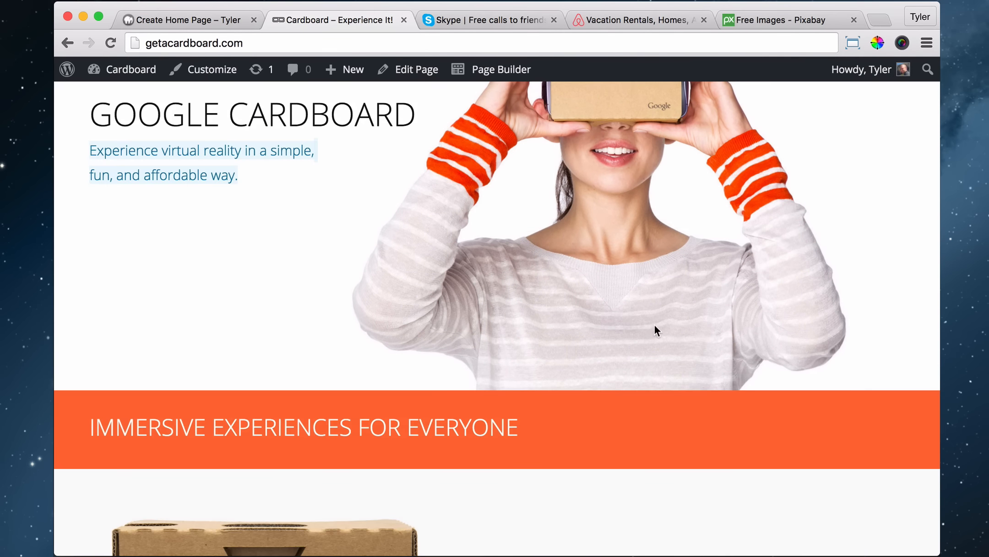
{"action": "scroll", "coordinate": [655, 326], "scroll_direction": "down", "scroll_amount": 2}
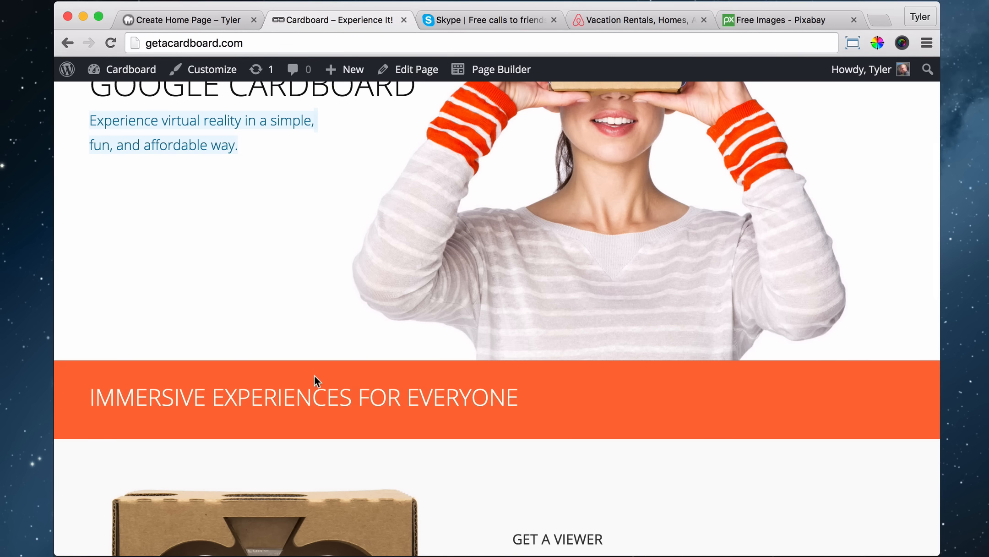
{"action": "left_click_drag", "start_coordinate": [515, 398], "coordinate": [556, 390]}
{"action": "left_click", "coordinate": [111, 397]}
{"action": "right_click", "coordinate": [488, 397]}
{"action": "left_click", "coordinate": [515, 423]}
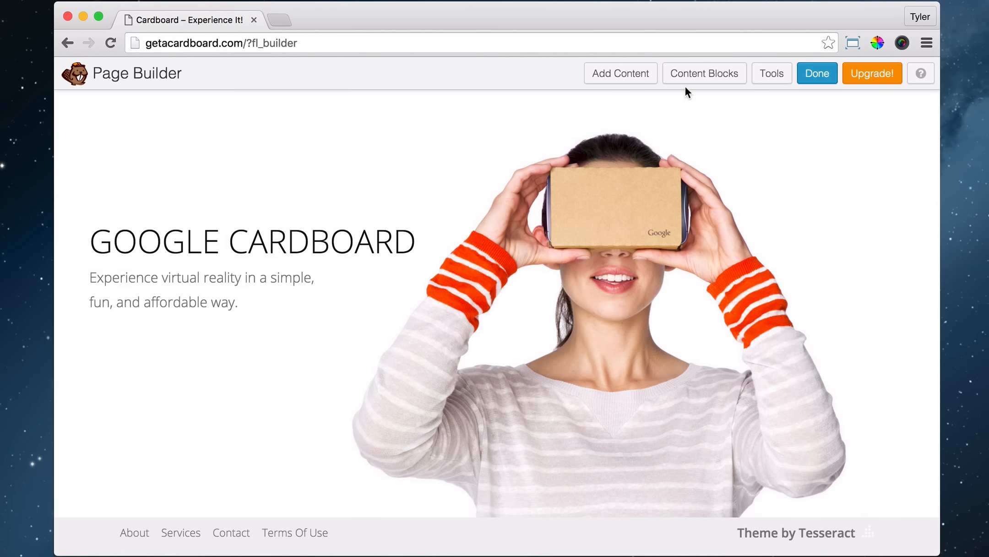
Add a 1 Column row below the Google Cardboard hero and open its Row Settings
{"action": "left_click", "coordinate": [624, 76]}
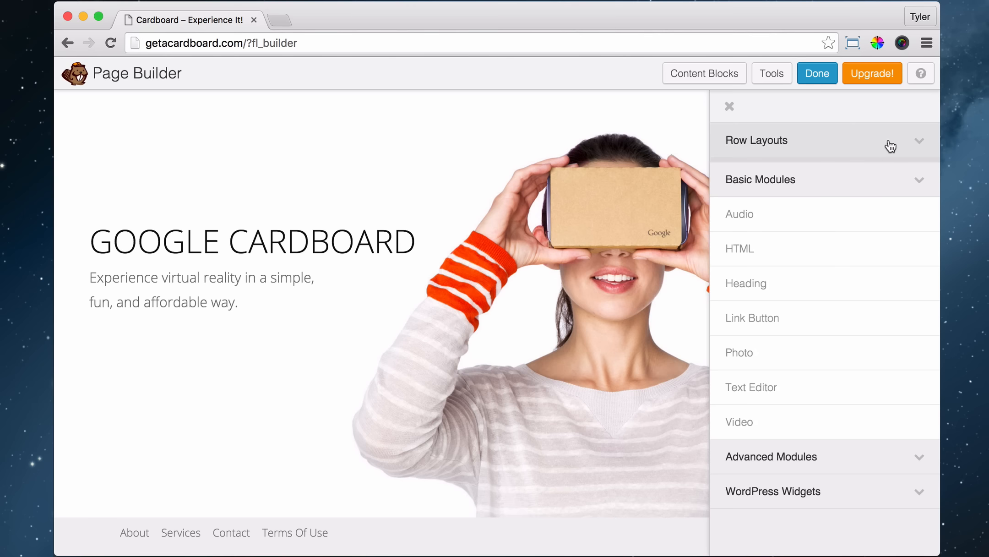
{"action": "left_click", "coordinate": [907, 145]}
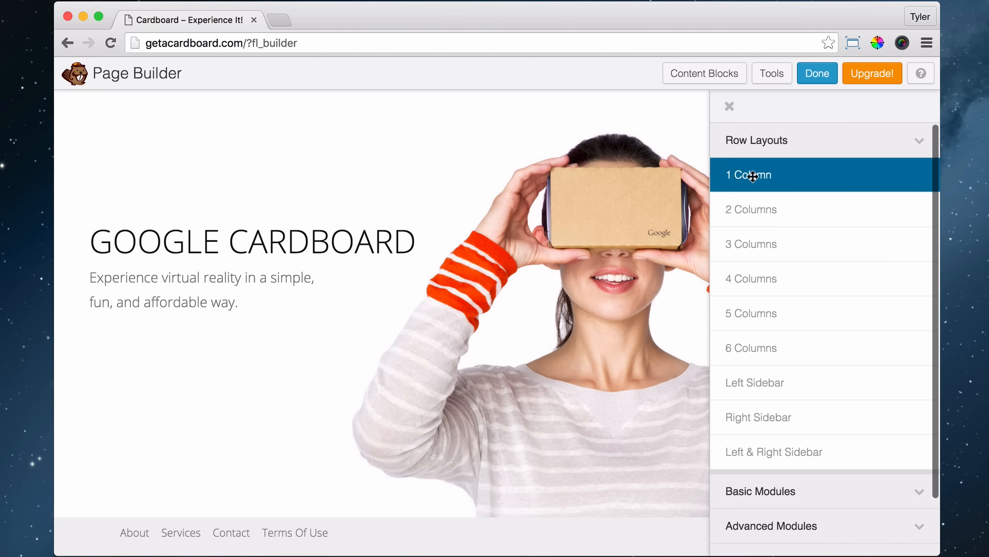
{"action": "left_click_drag", "start_coordinate": [752, 176], "coordinate": [374, 532]}
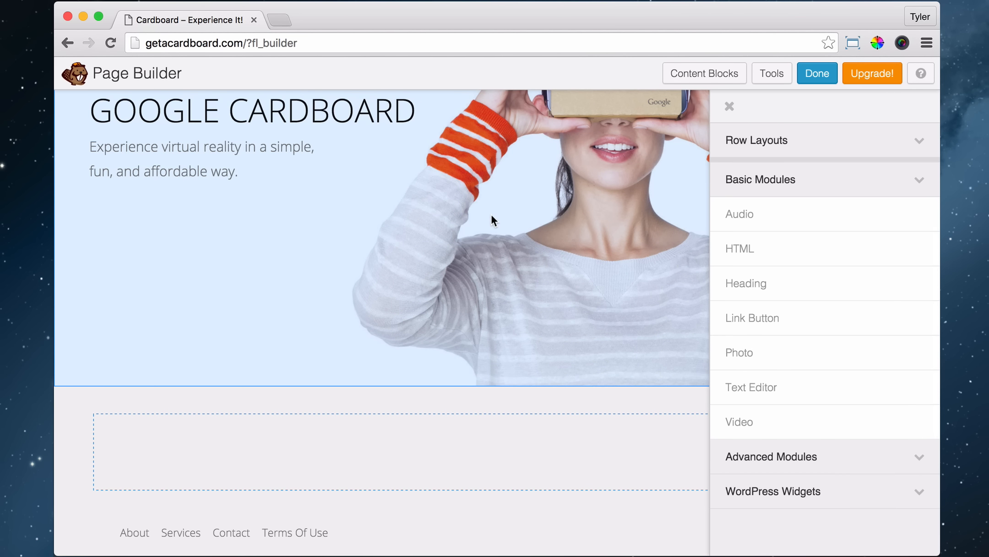
{"action": "mouse_move", "coordinate": [232, 450]}
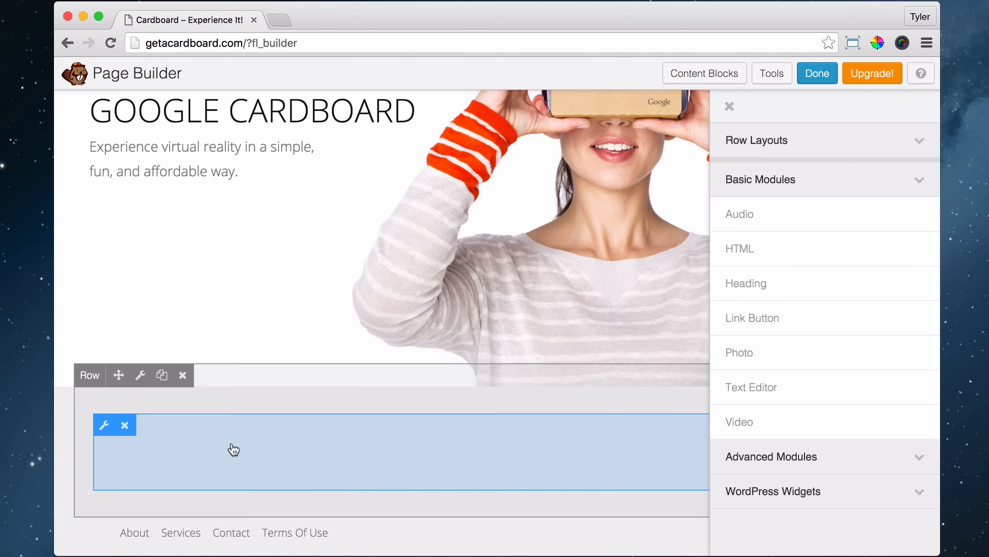
{"action": "left_click", "coordinate": [141, 375]}
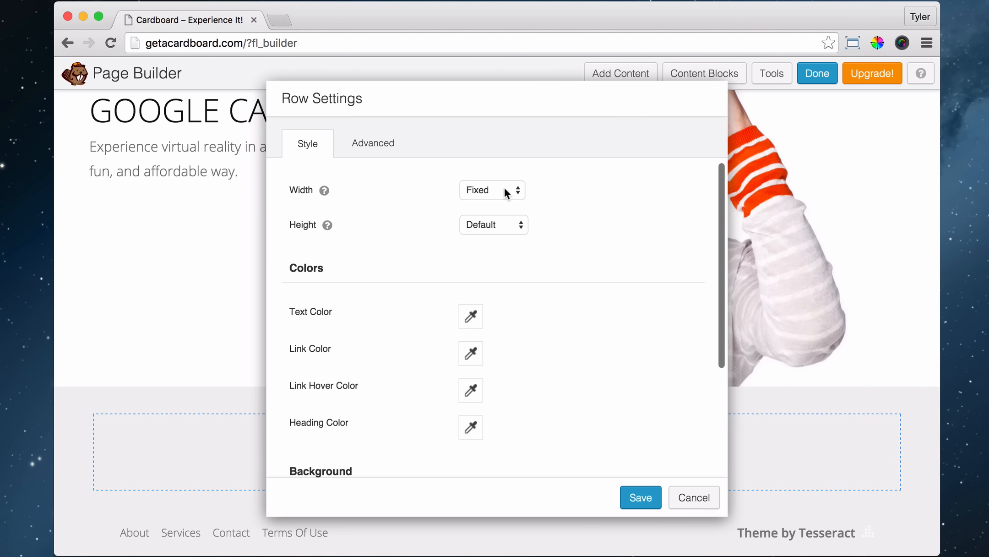
Give the new row a solid Color background of #ff6e40
{"action": "scroll", "coordinate": [567, 275], "scroll_direction": "down", "scroll_amount": 5}
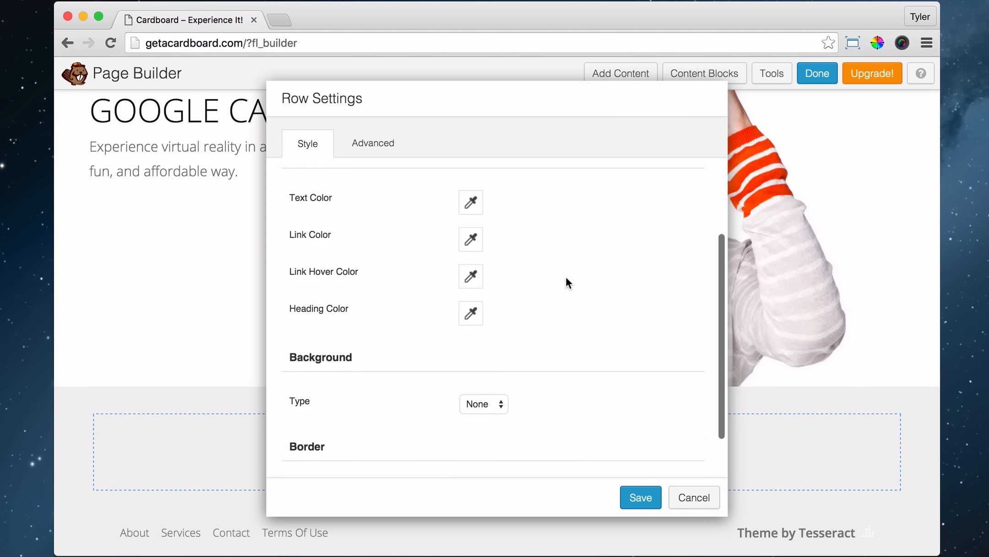
{"action": "left_click", "coordinate": [485, 402]}
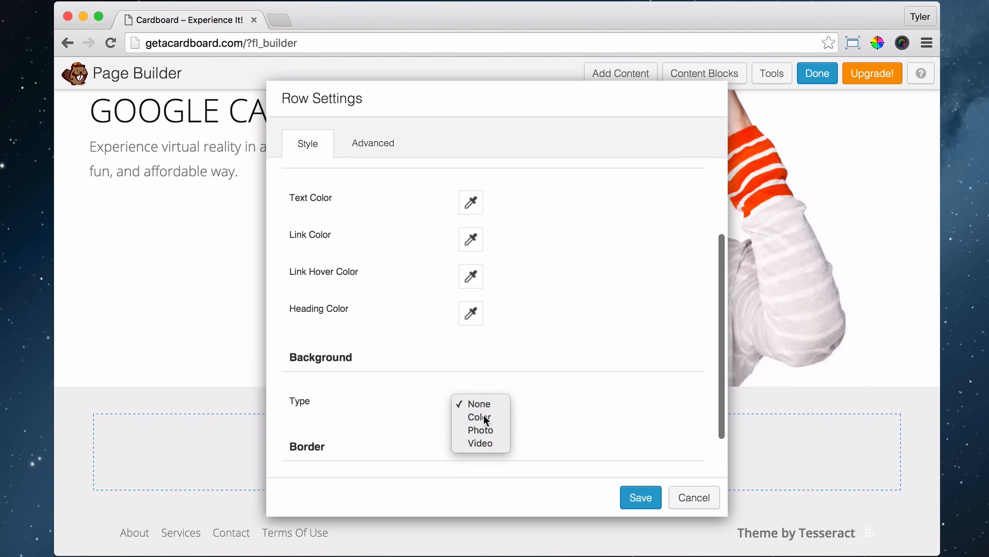
{"action": "left_click", "coordinate": [484, 417]}
{"action": "scroll", "coordinate": [559, 378], "scroll_direction": "down", "scroll_amount": 5}
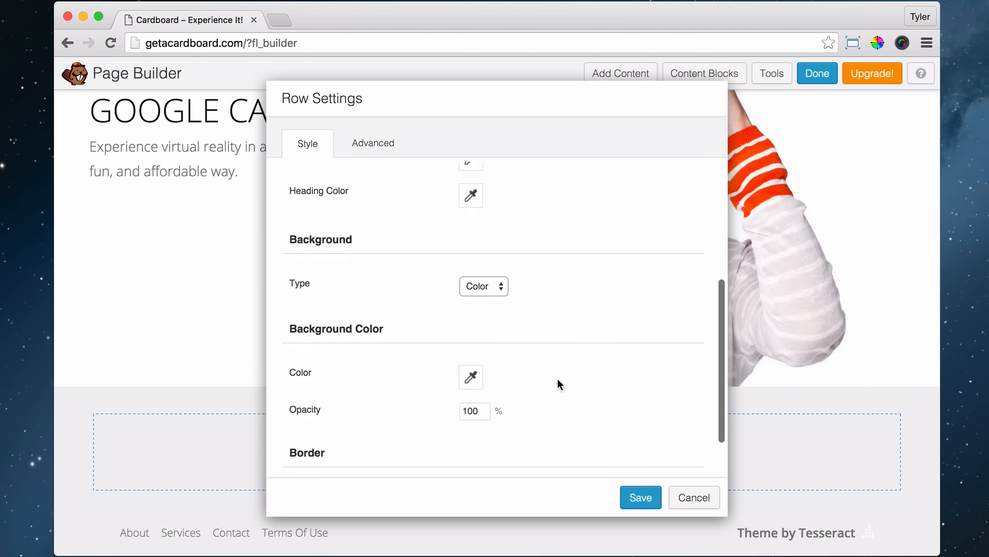
{"action": "left_click", "coordinate": [471, 378]}
{"action": "left_click_drag", "start_coordinate": [515, 234], "coordinate": [559, 242]}
{"action": "left_click_drag", "start_coordinate": [512, 326], "coordinate": [613, 326]}
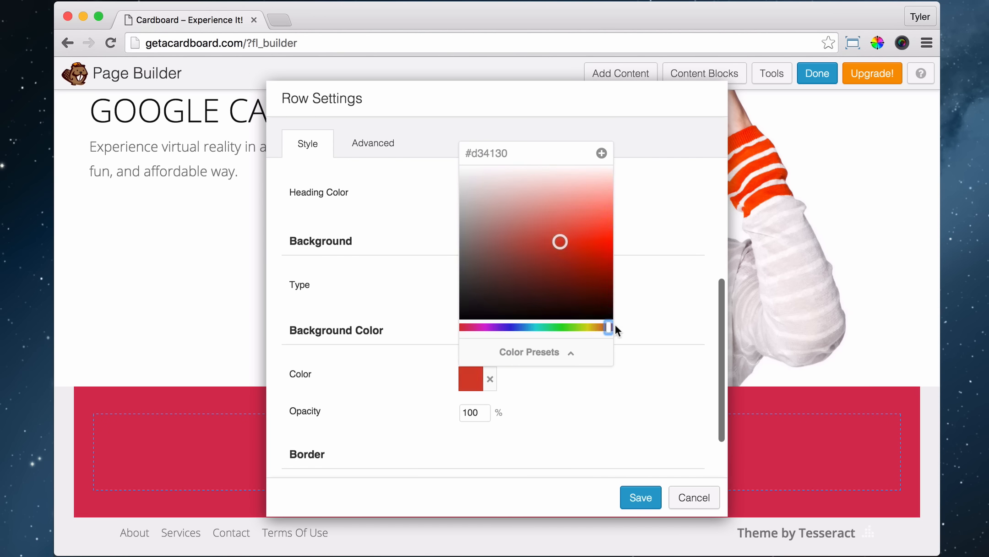
{"action": "left_click", "coordinate": [615, 324]}
{"action": "left_click", "coordinate": [474, 383]}
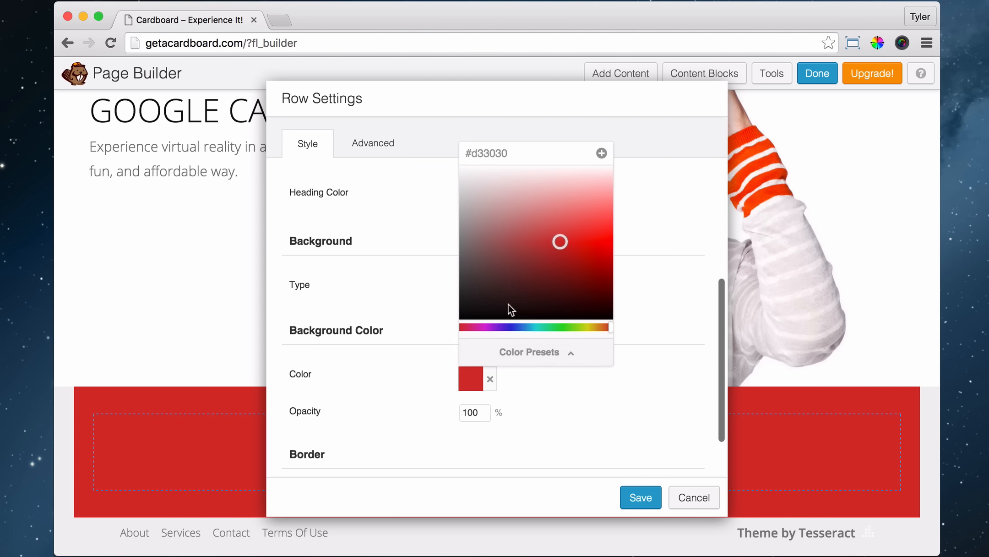
{"action": "left_click_drag", "start_coordinate": [509, 309], "coordinate": [545, 227]}
{"action": "left_click_drag", "start_coordinate": [528, 325], "coordinate": [506, 327]}
{"action": "left_click_drag", "start_coordinate": [474, 155], "coordinate": [522, 154]}
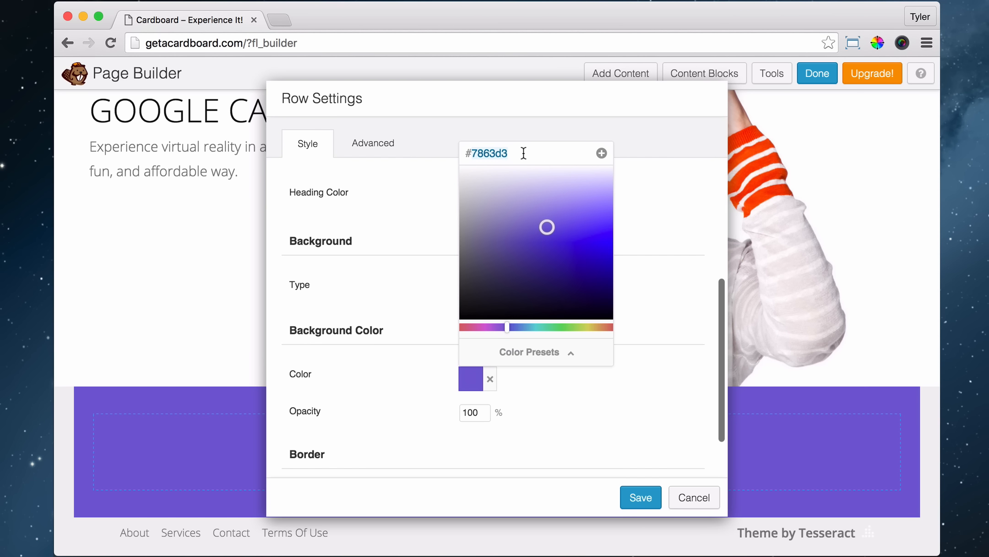
{"action": "type", "text": "ff6e40"}
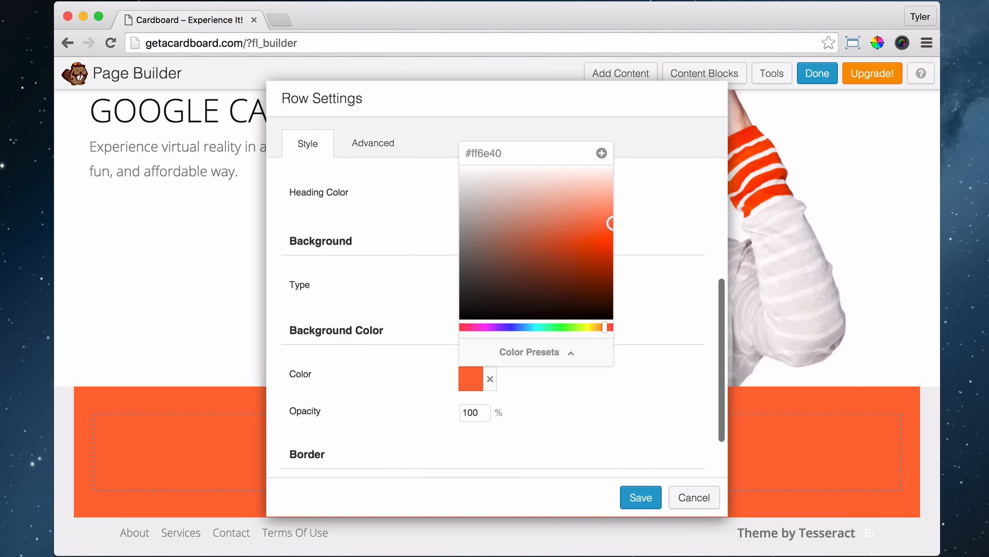
{"action": "left_click", "coordinate": [644, 255]}
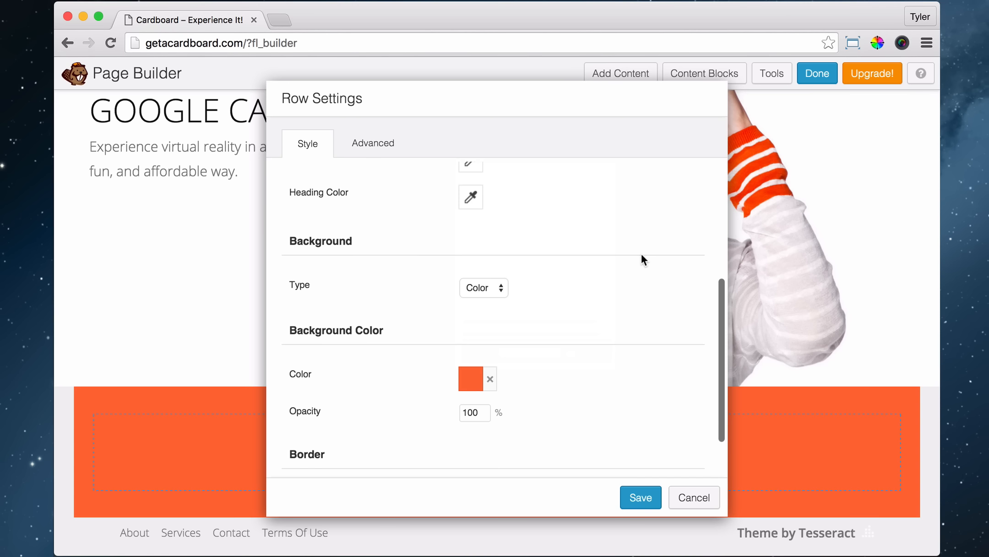
Set the row's top and bottom spacing to 10 px and save
{"action": "left_click", "coordinate": [374, 145]}
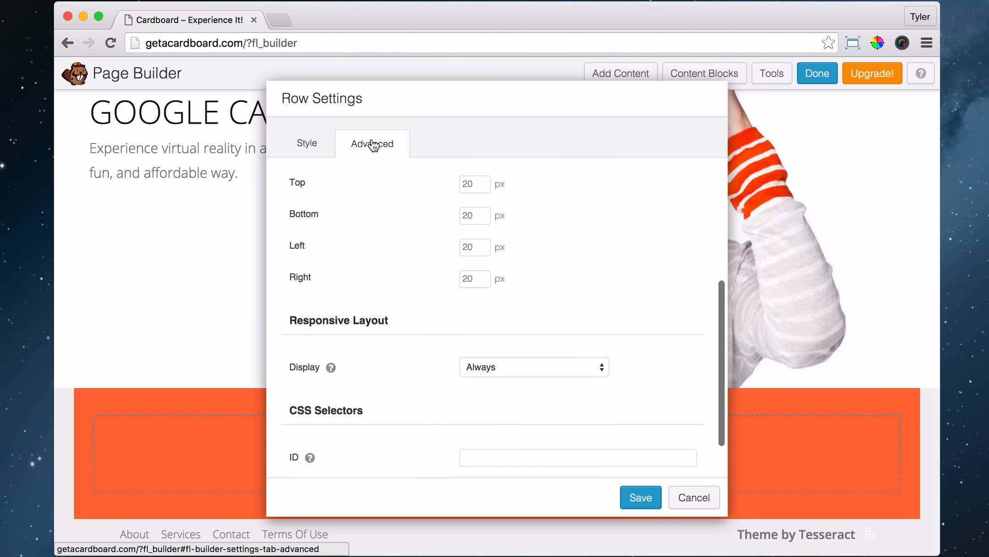
{"action": "left_click", "coordinate": [476, 184]}
{"action": "type", "text": "10"}
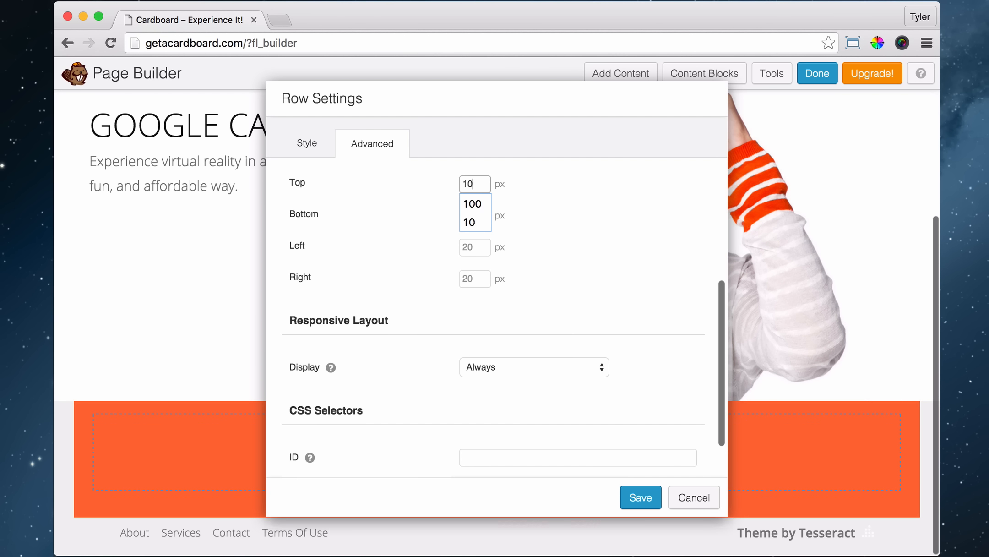
{"action": "left_click", "coordinate": [483, 214]}
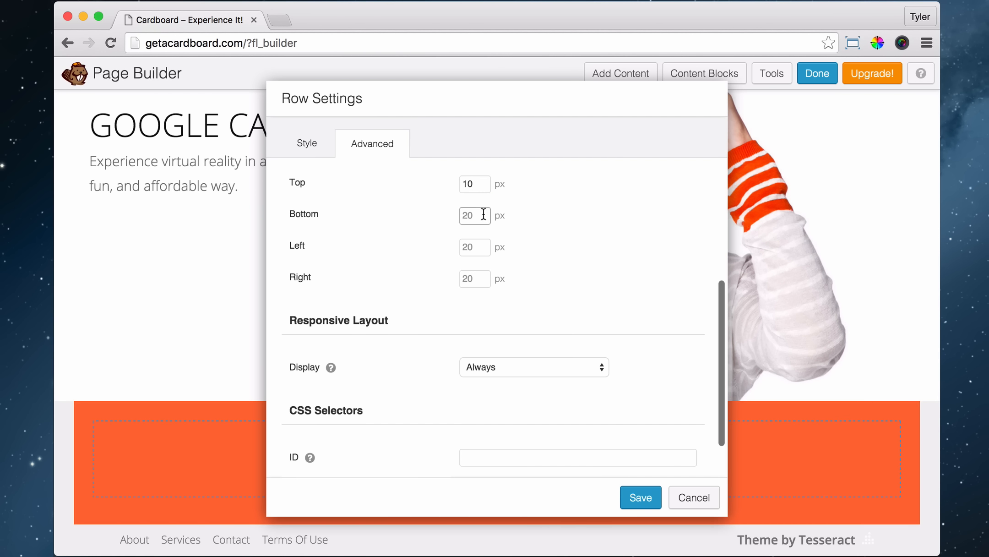
{"action": "type", "text": "10"}
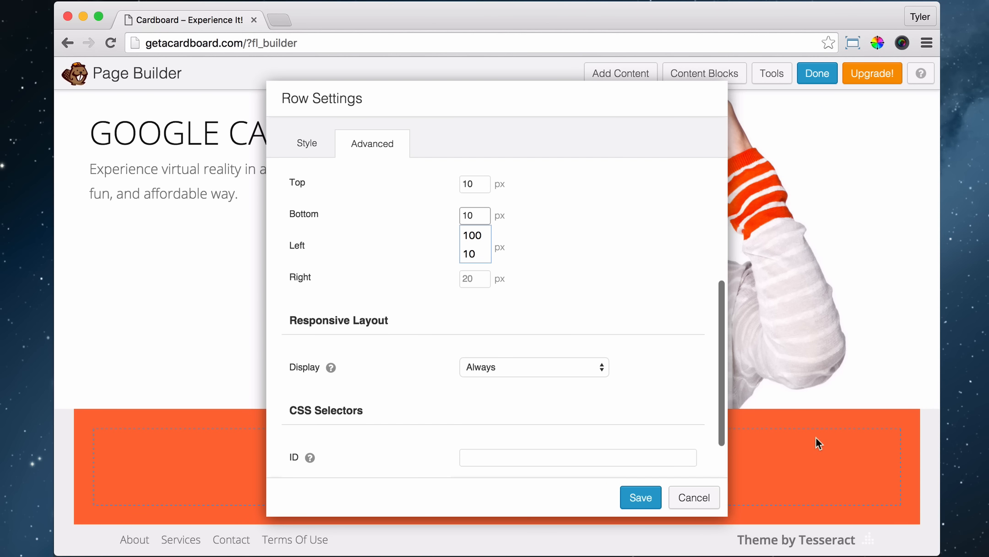
{"action": "key", "text": "Tab"}
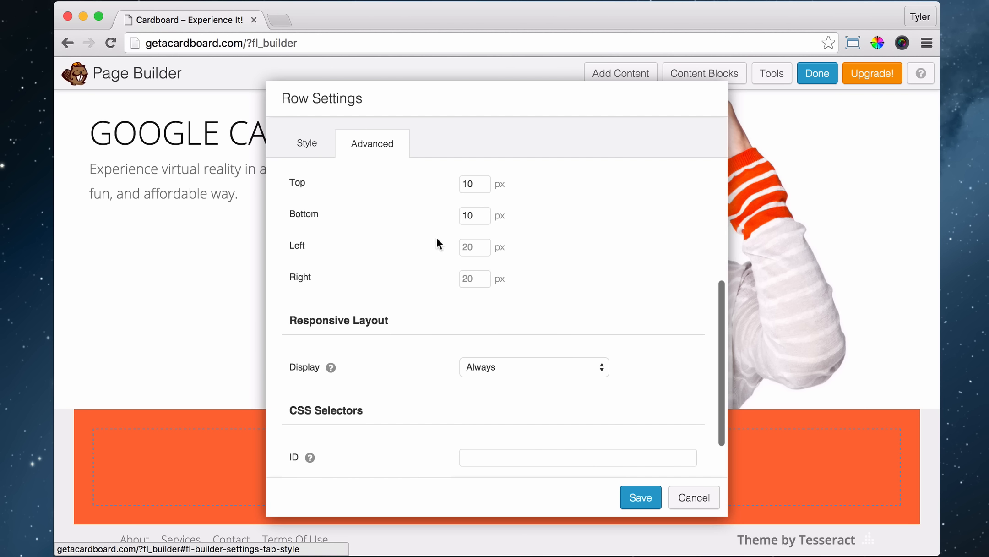
{"action": "left_click", "coordinate": [640, 497]}
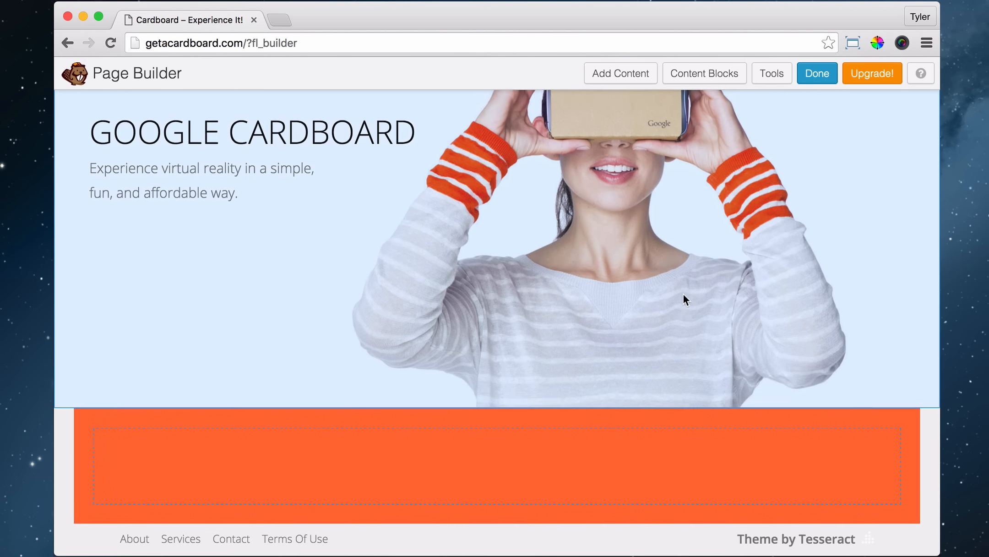
{"action": "scroll", "coordinate": [664, 284], "scroll_direction": "down", "scroll_amount": 1}
{"action": "mouse_move", "coordinate": [378, 463]}
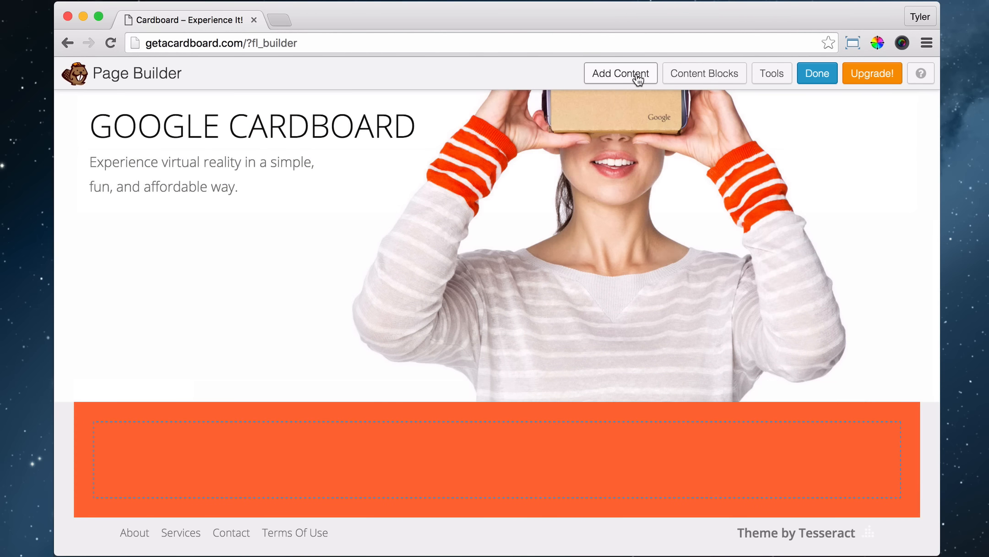
{"action": "left_click", "coordinate": [626, 78]}
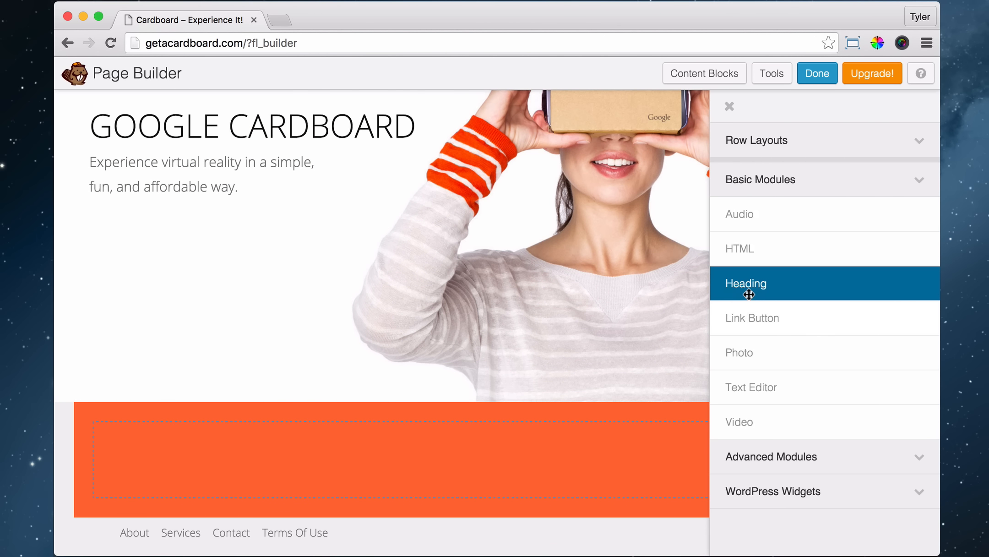
{"action": "left_click_drag", "start_coordinate": [752, 282], "coordinate": [284, 473]}
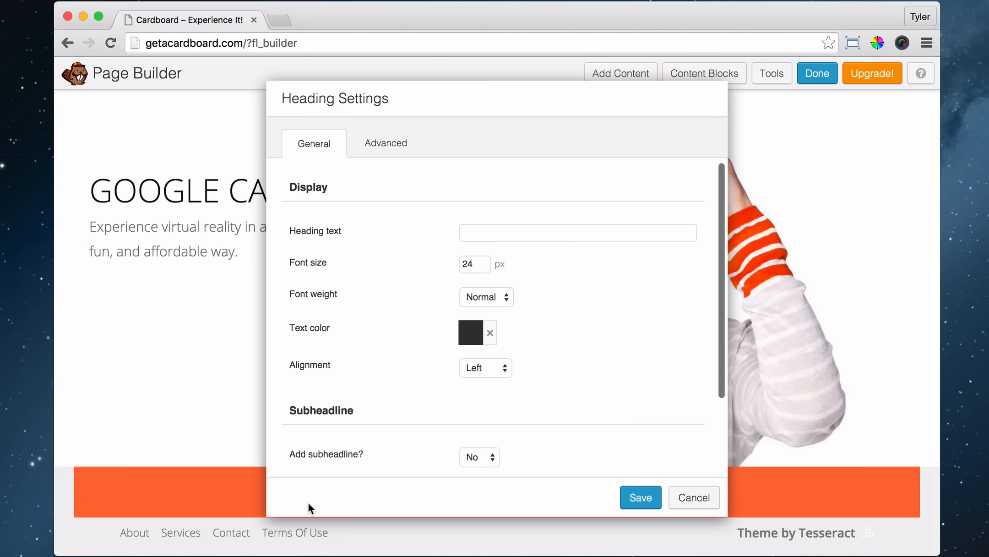
{"action": "left_click", "coordinate": [690, 498]}
{"action": "scroll", "coordinate": [568, 386], "scroll_direction": "down", "scroll_amount": 2}
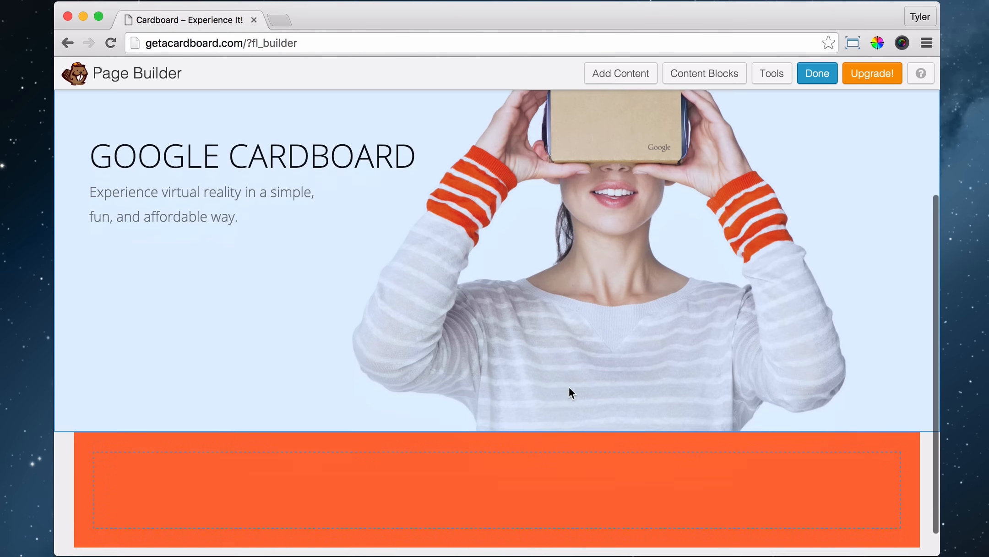
{"action": "scroll", "coordinate": [568, 387], "scroll_direction": "down", "scroll_amount": 1}
{"action": "mouse_move", "coordinate": [127, 402]}
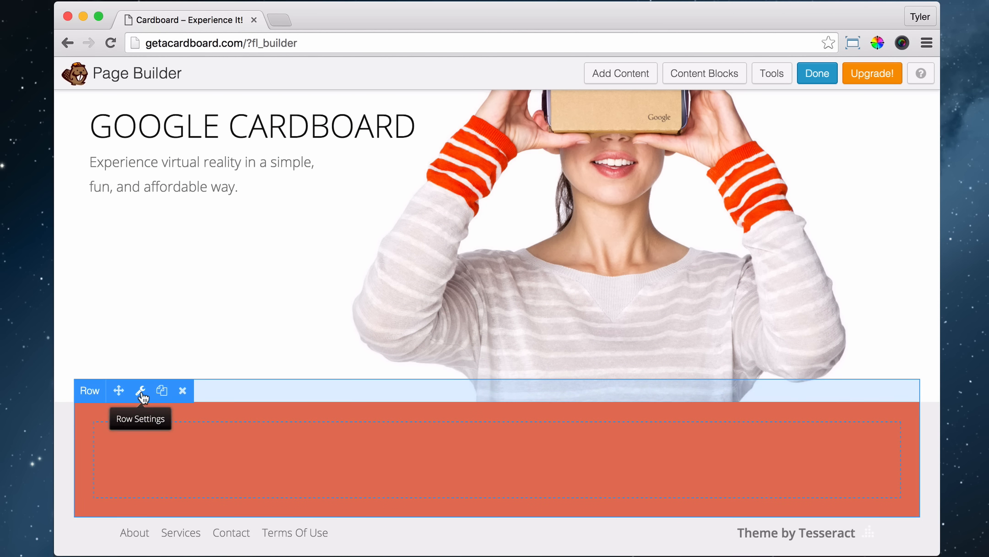
Change the orange row's Width setting to Full Width and save it
{"action": "left_click", "coordinate": [142, 392]}
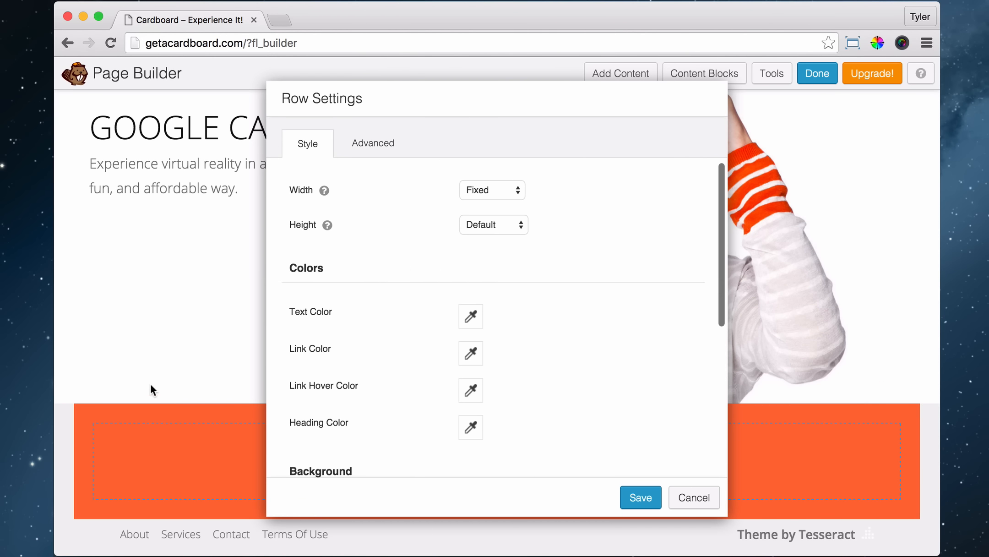
{"action": "left_click", "coordinate": [507, 189]}
{"action": "left_click", "coordinate": [494, 201]}
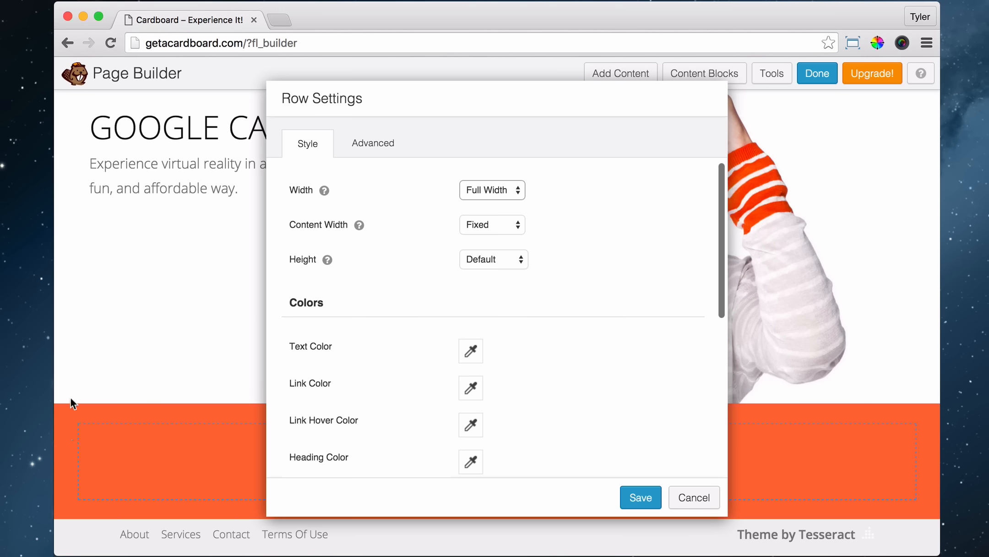
{"action": "left_click", "coordinate": [507, 190]}
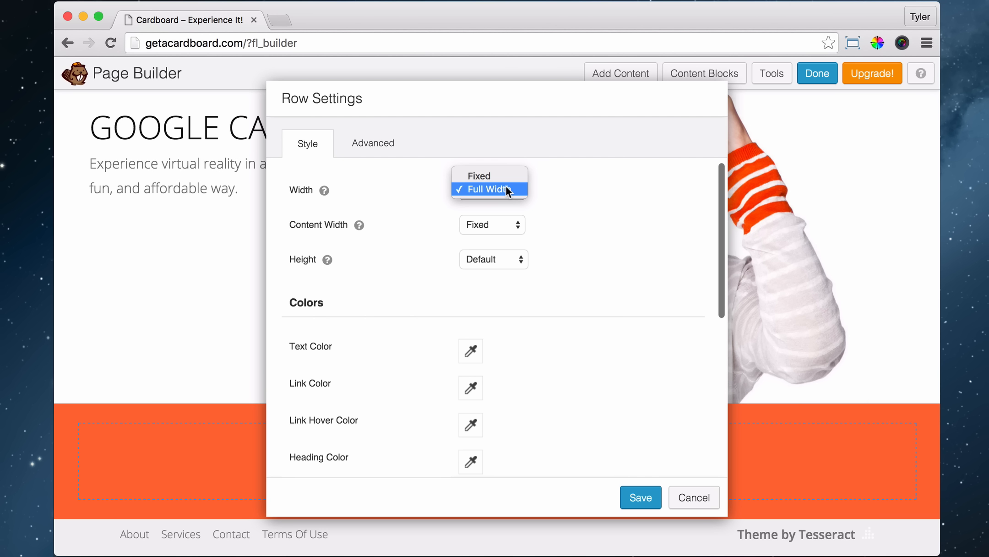
{"action": "left_click", "coordinate": [507, 190]}
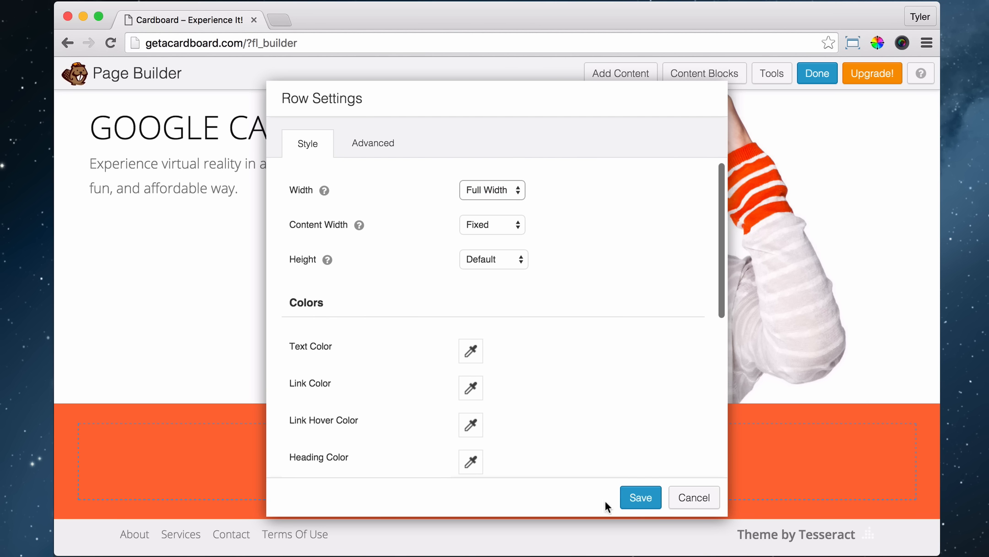
{"action": "left_click", "coordinate": [640, 497]}
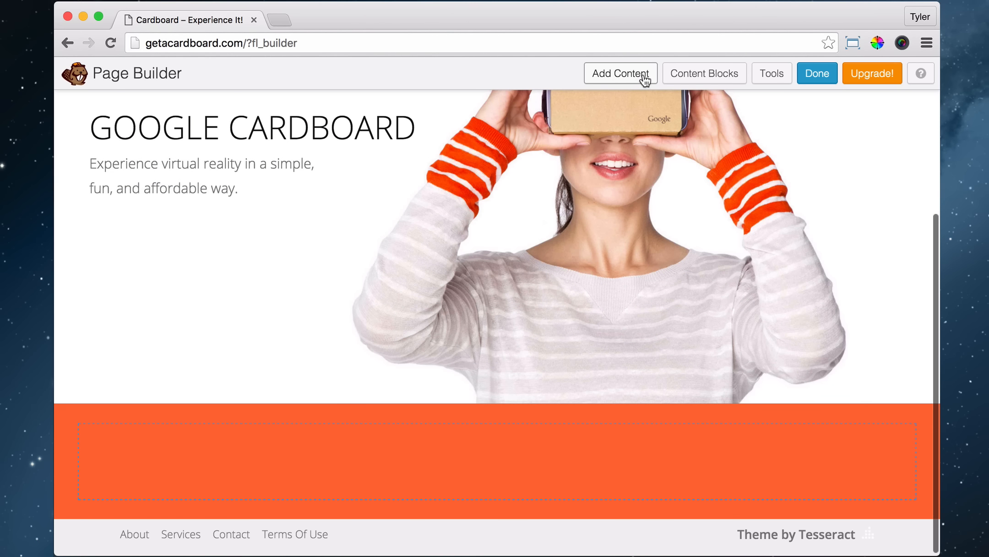
{"action": "left_click", "coordinate": [644, 79]}
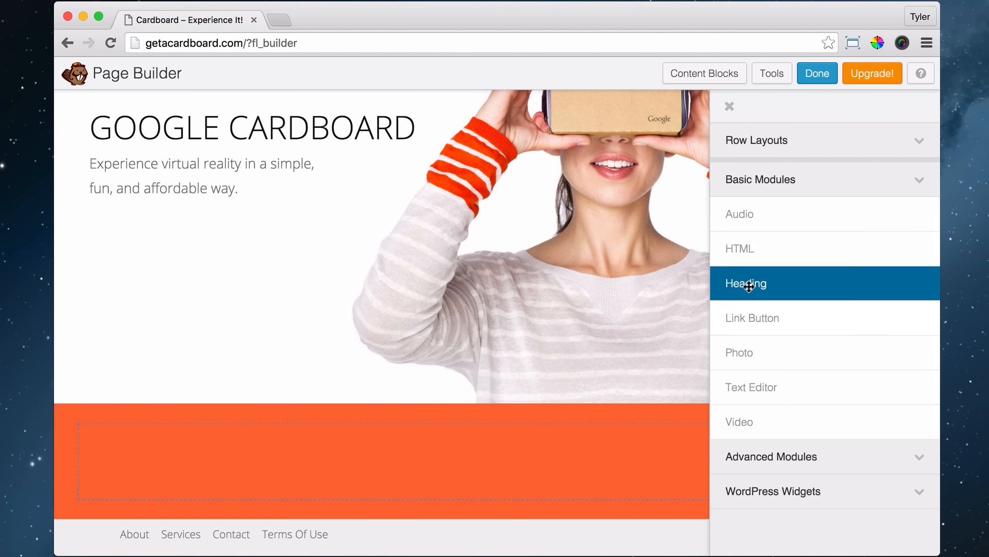
Add a Heading module to the orange row reading IMMERSIVE EXPERIENCES FOR EVERYONE
{"action": "left_click_drag", "start_coordinate": [752, 285], "coordinate": [266, 481]}
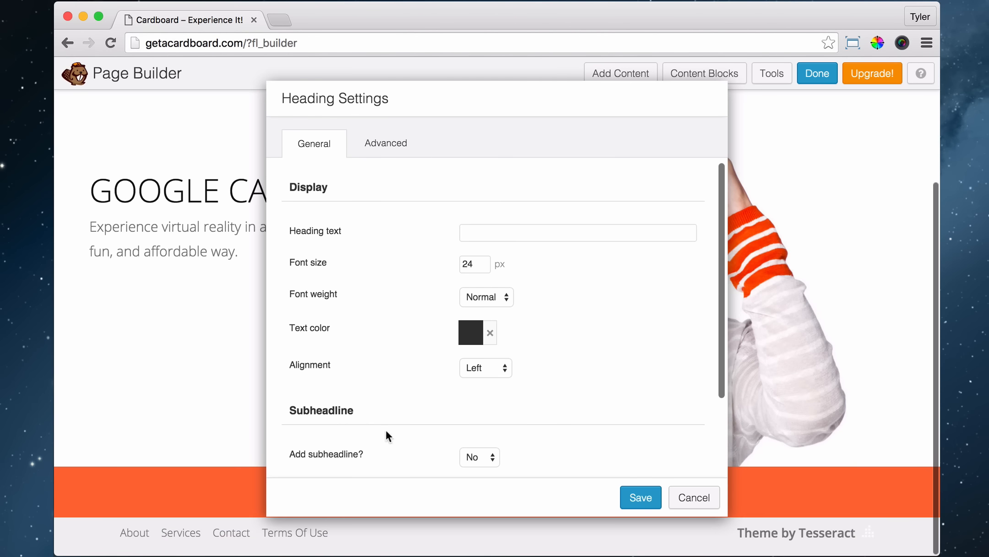
{"action": "left_click", "coordinate": [497, 231]}
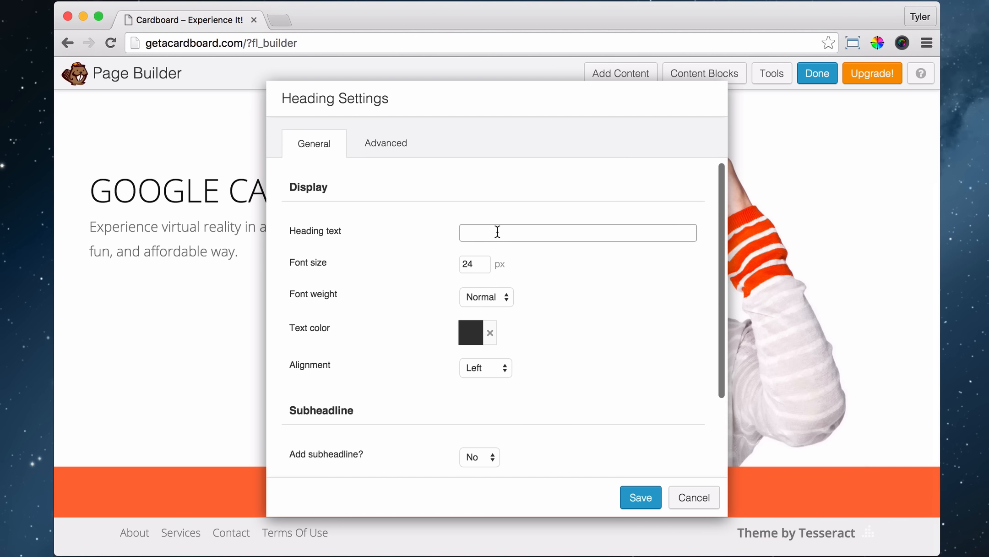
{"action": "type", "text": "IMMERSIVE EXPERIENCES FOR EVERYONE"}
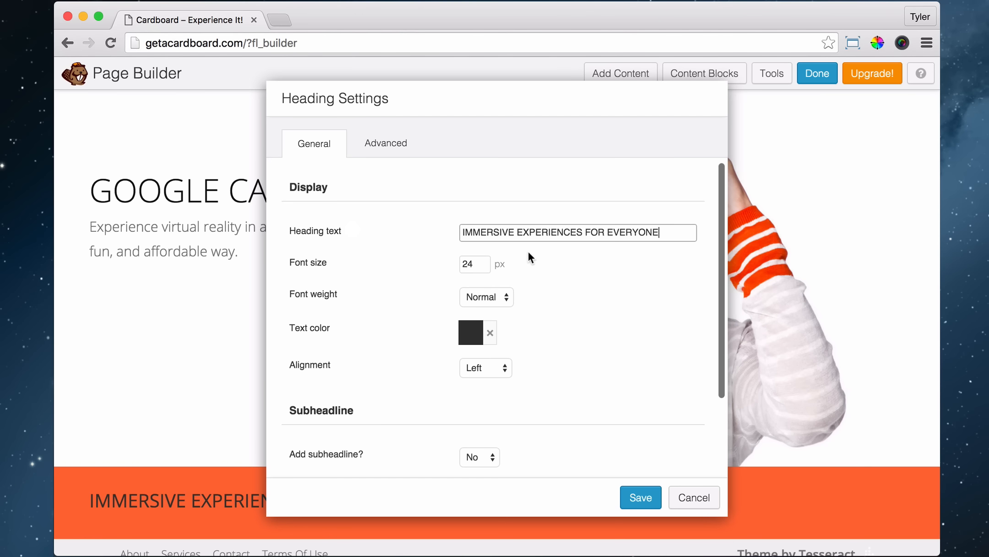
Style the heading at 30 px, Light weight, white text, and save it
{"action": "double_click", "coordinate": [478, 264]}
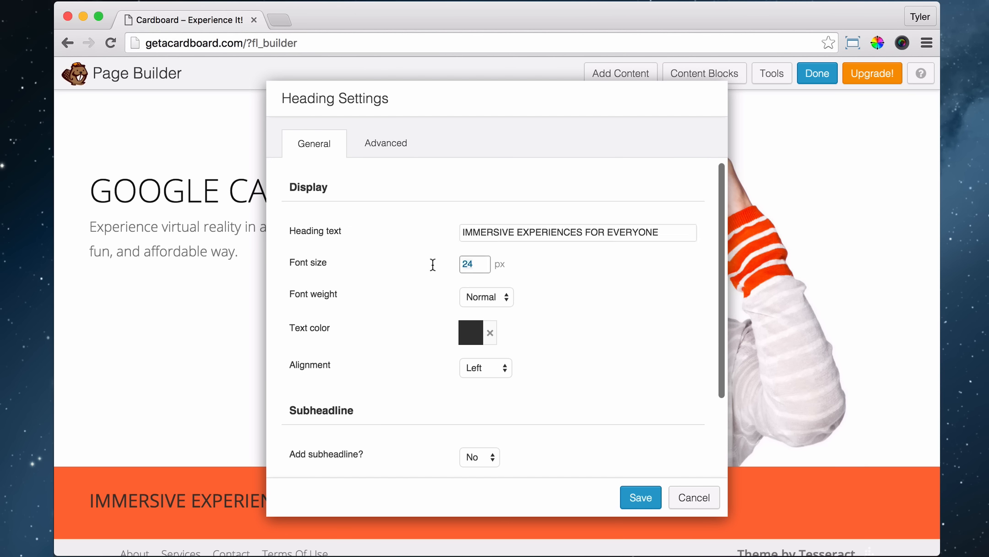
{"action": "type", "text": "30"}
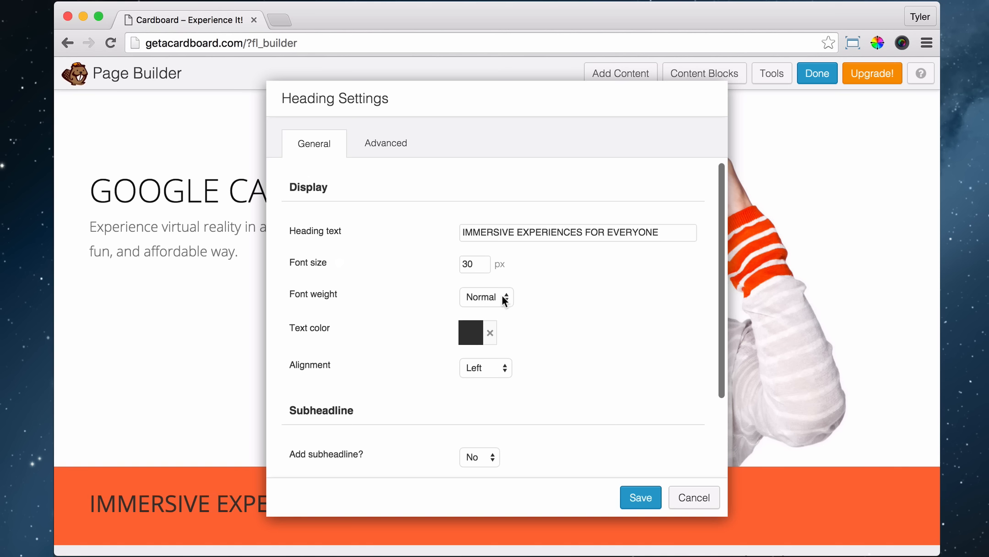
{"action": "left_click", "coordinate": [503, 298]}
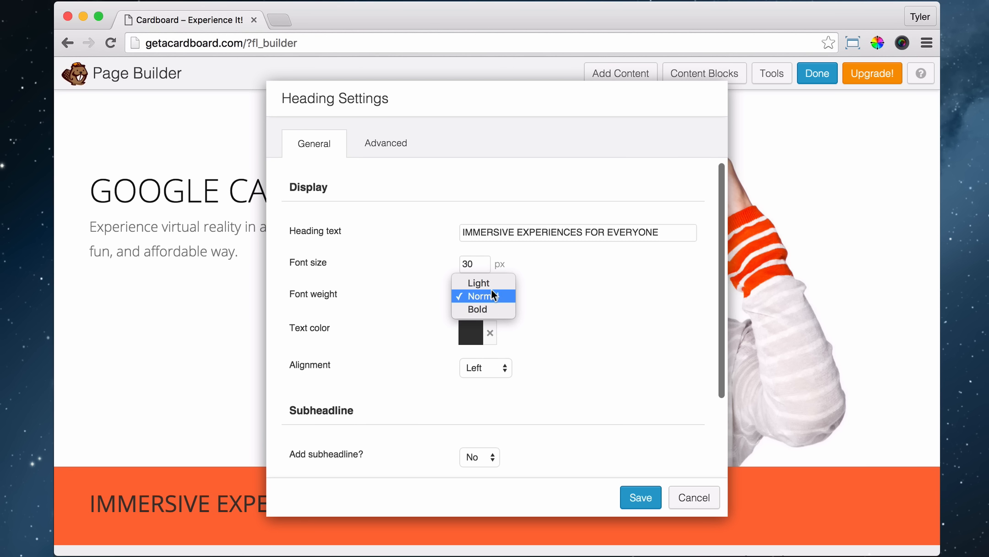
{"action": "left_click", "coordinate": [491, 281]}
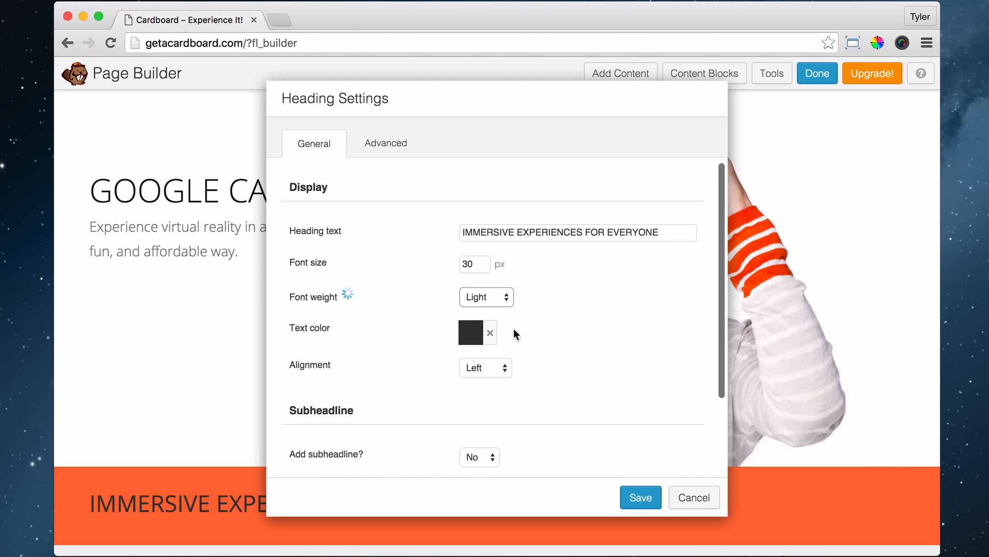
{"action": "left_click", "coordinate": [471, 336]}
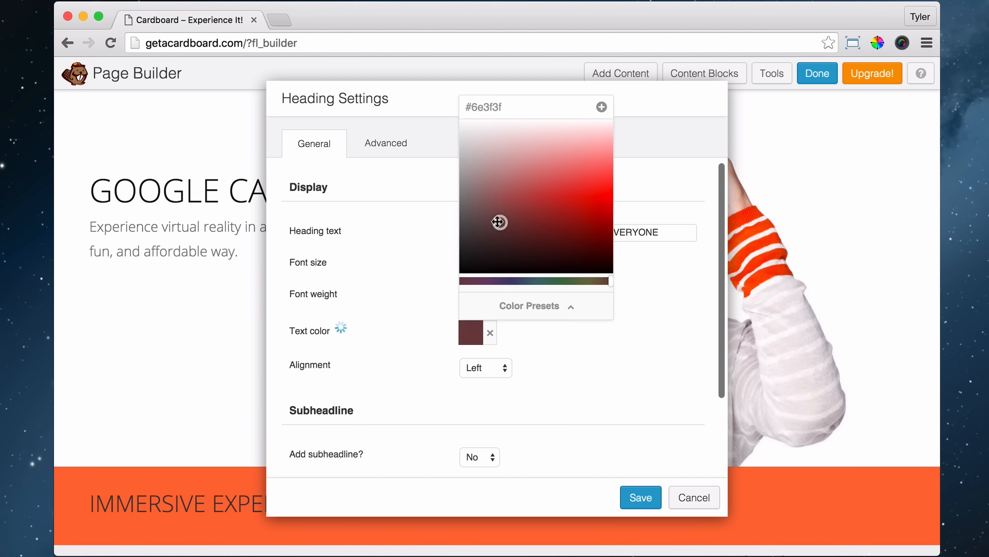
{"action": "left_click_drag", "start_coordinate": [498, 222], "coordinate": [406, 33]}
{"action": "scroll", "coordinate": [808, 364], "scroll_direction": "down", "scroll_amount": 5}
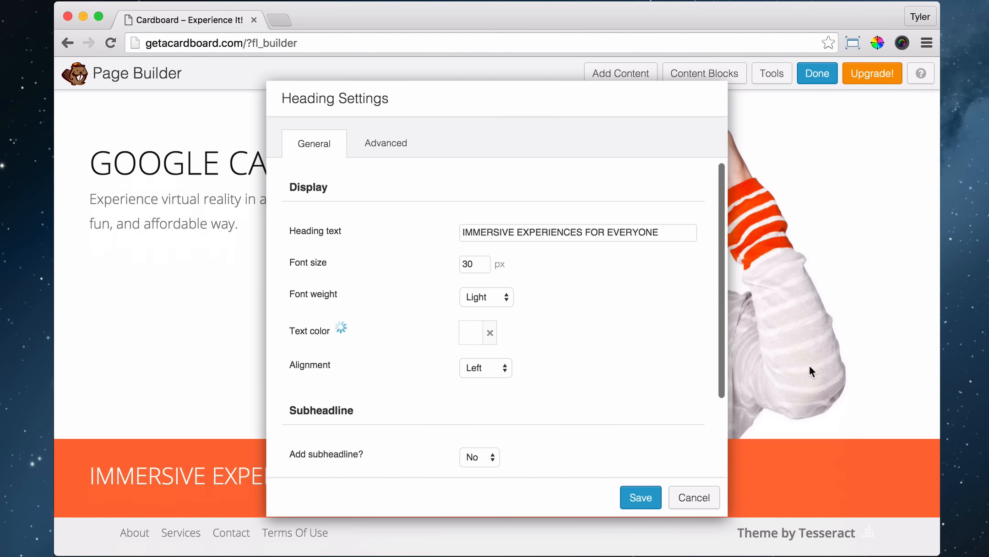
{"action": "scroll", "coordinate": [727, 351], "scroll_direction": "down", "scroll_amount": 1}
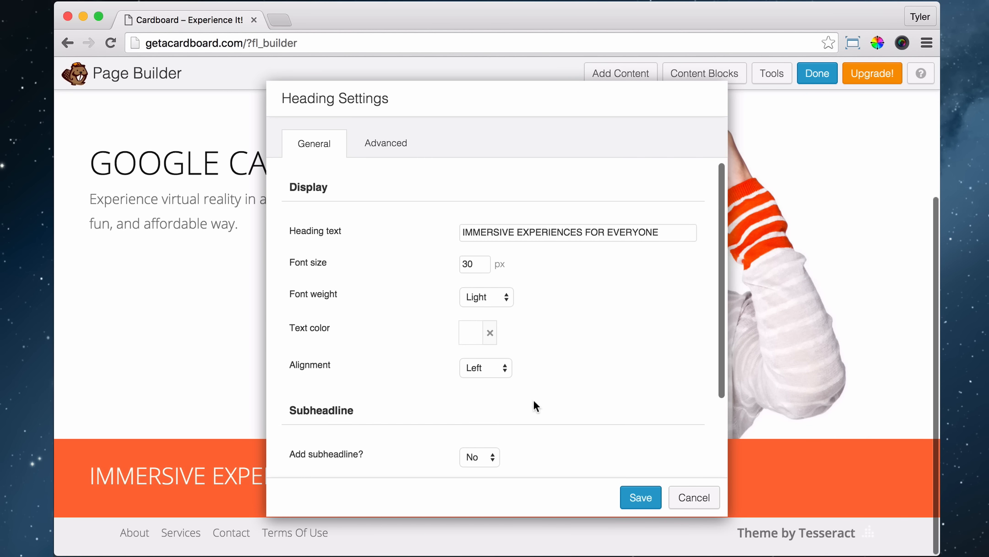
{"action": "left_click", "coordinate": [636, 500]}
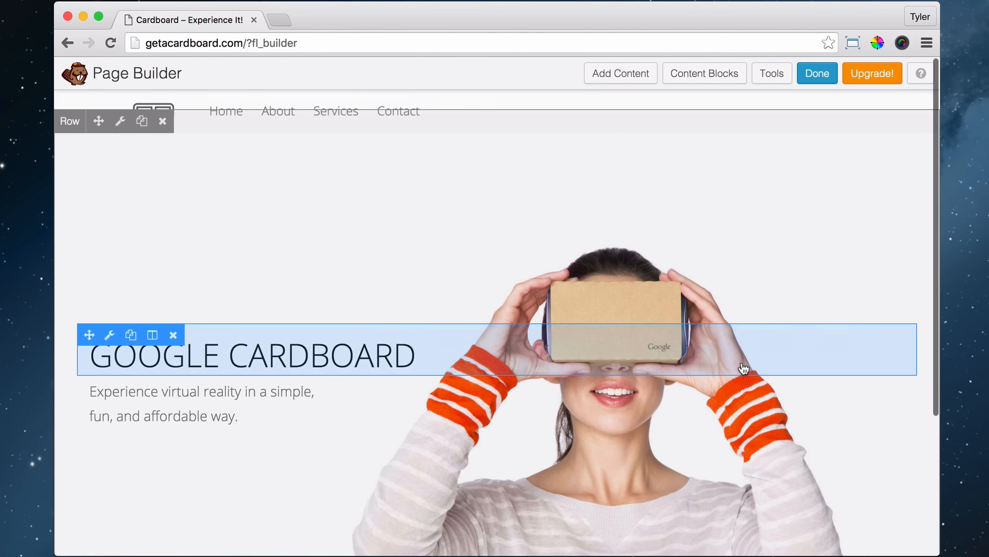
{"action": "scroll", "coordinate": [743, 366], "scroll_direction": "down", "scroll_amount": 5}
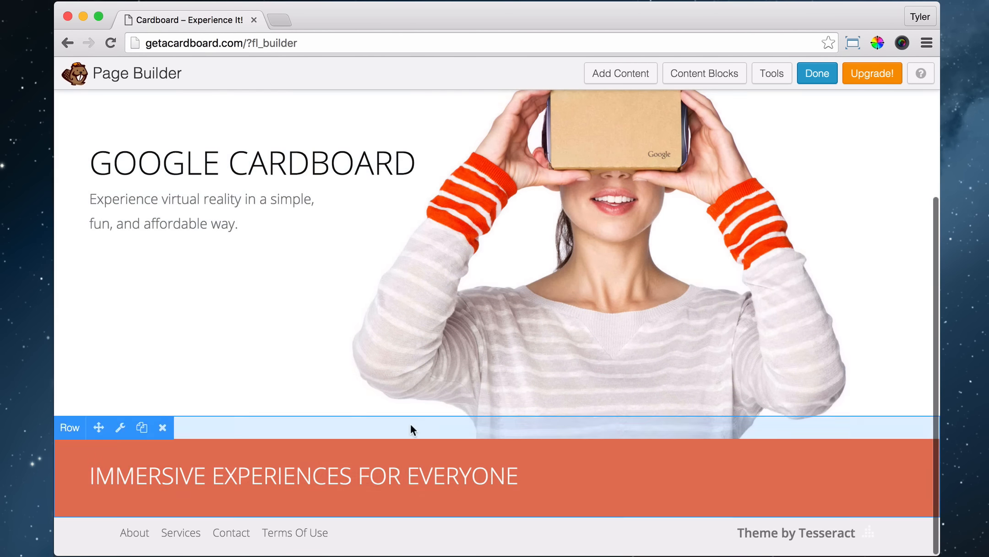
{"action": "scroll", "coordinate": [607, 368], "scroll_direction": "up", "scroll_amount": 5}
{"action": "scroll", "coordinate": [594, 370], "scroll_direction": "down", "scroll_amount": 3}
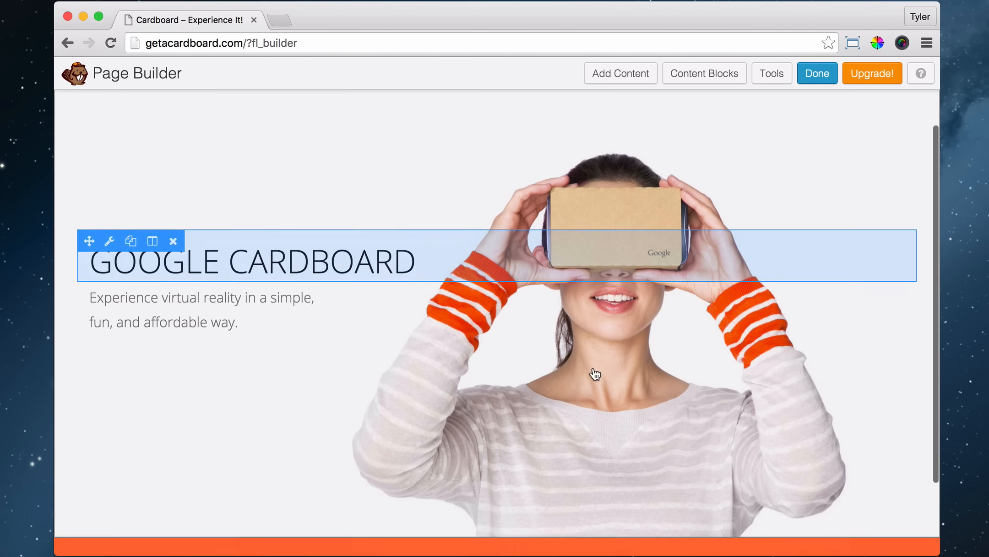
{"action": "scroll", "coordinate": [594, 374], "scroll_direction": "down", "scroll_amount": 2}
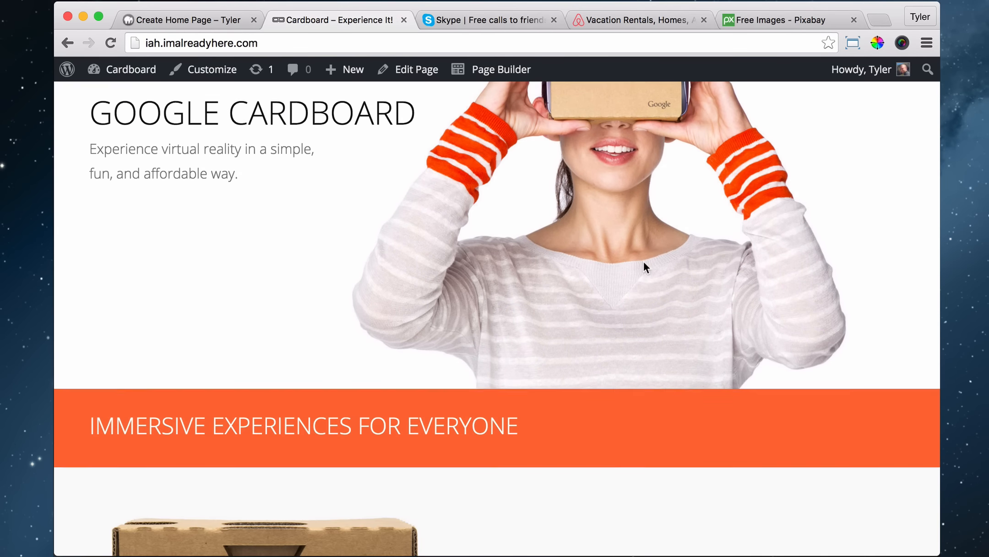
{"action": "scroll", "coordinate": [644, 269], "scroll_direction": "down", "scroll_amount": 5}
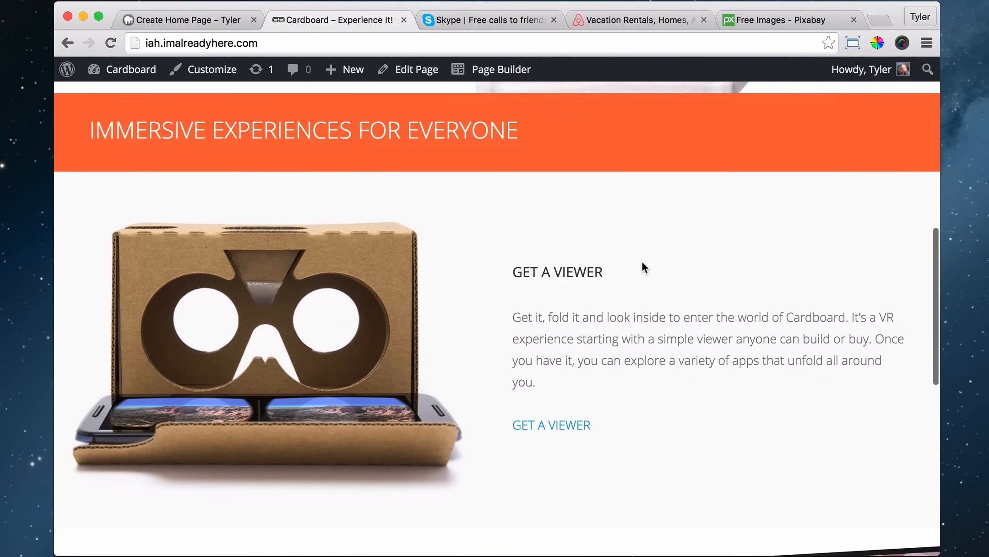
{"action": "scroll", "coordinate": [642, 267], "scroll_direction": "down", "scroll_amount": 1}
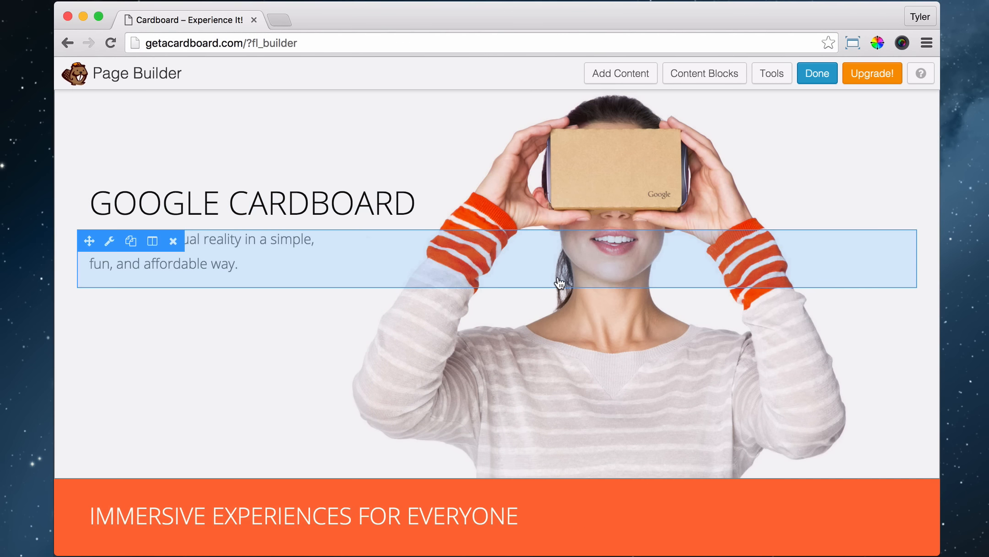
{"action": "scroll", "coordinate": [559, 282], "scroll_direction": "down", "scroll_amount": 2}
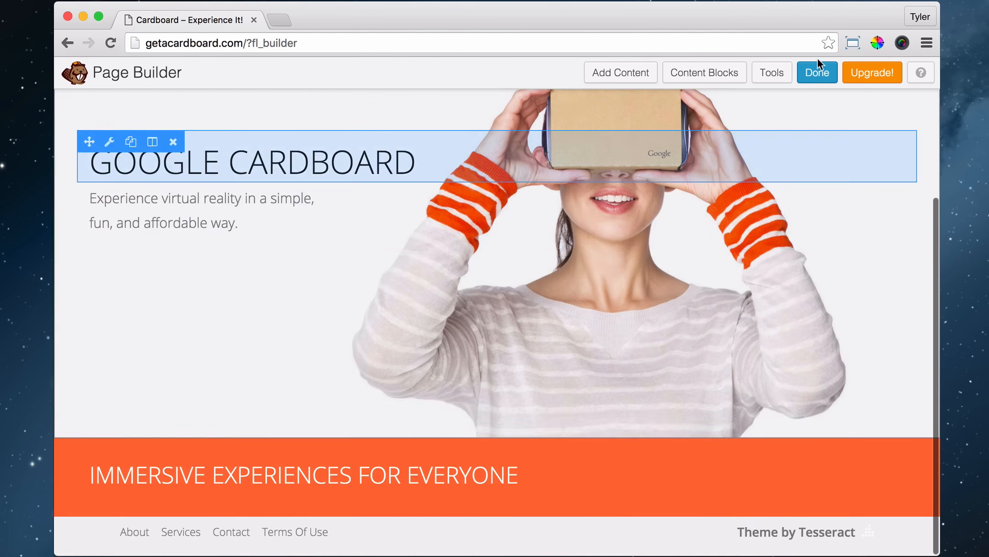
Add a two-column row below the orange banner and set its Width to Full Width
{"action": "left_click", "coordinate": [634, 77]}
{"action": "left_click", "coordinate": [851, 178]}
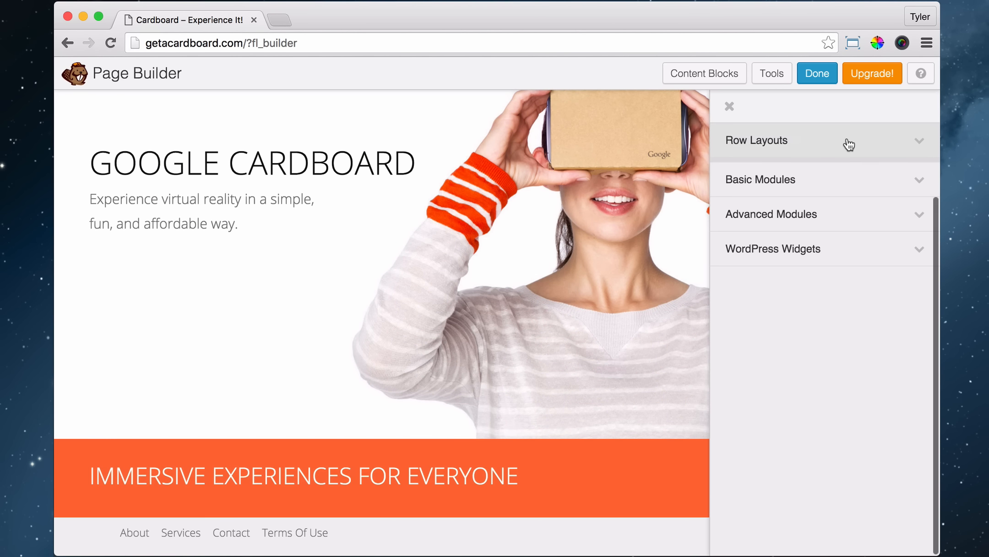
{"action": "left_click", "coordinate": [844, 142]}
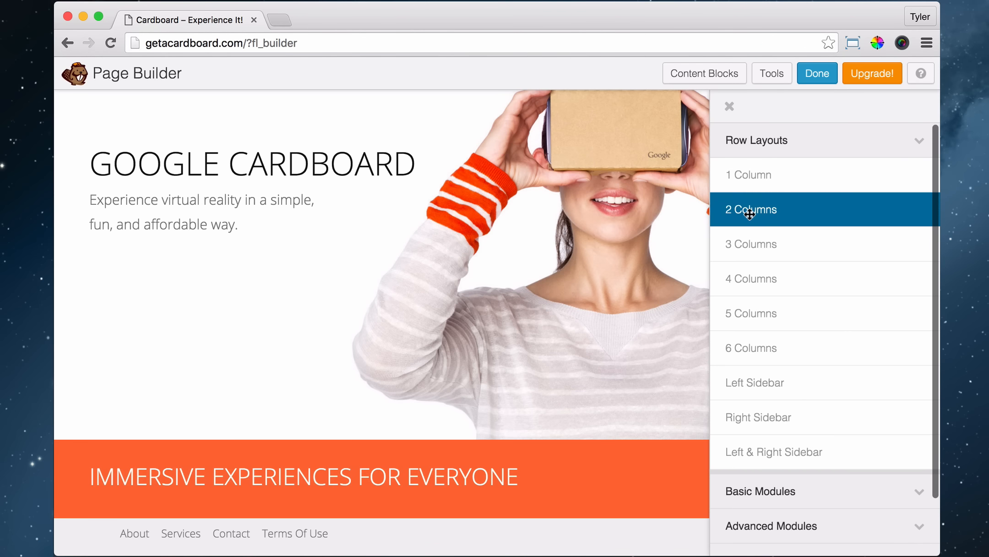
{"action": "left_click_drag", "start_coordinate": [756, 214], "coordinate": [281, 485]}
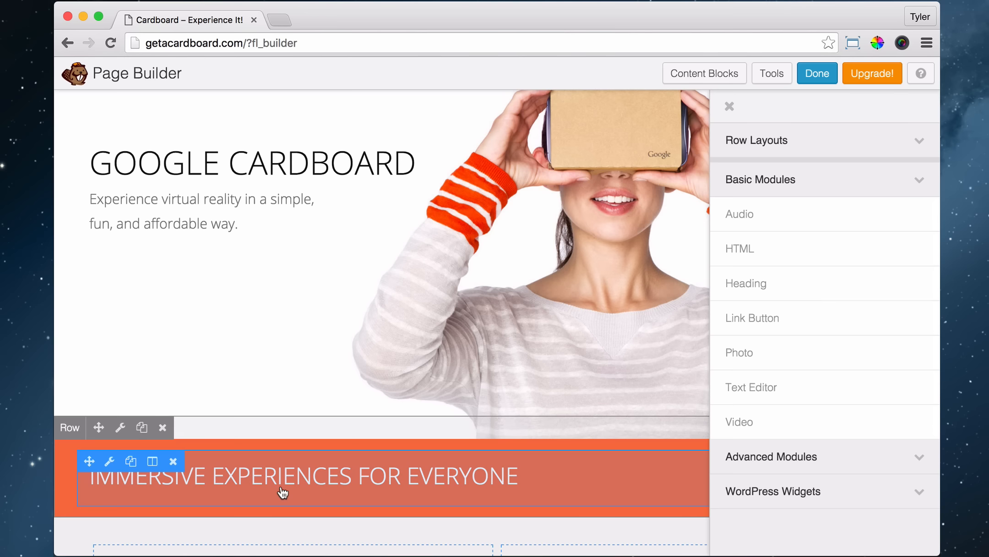
{"action": "scroll", "coordinate": [370, 434], "scroll_direction": "down", "scroll_amount": 3}
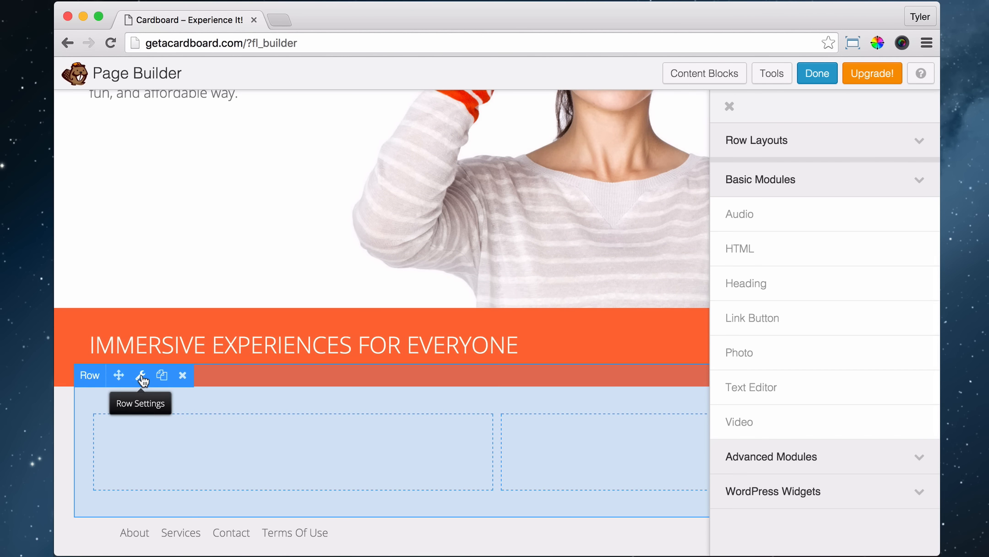
{"action": "left_click", "coordinate": [141, 376]}
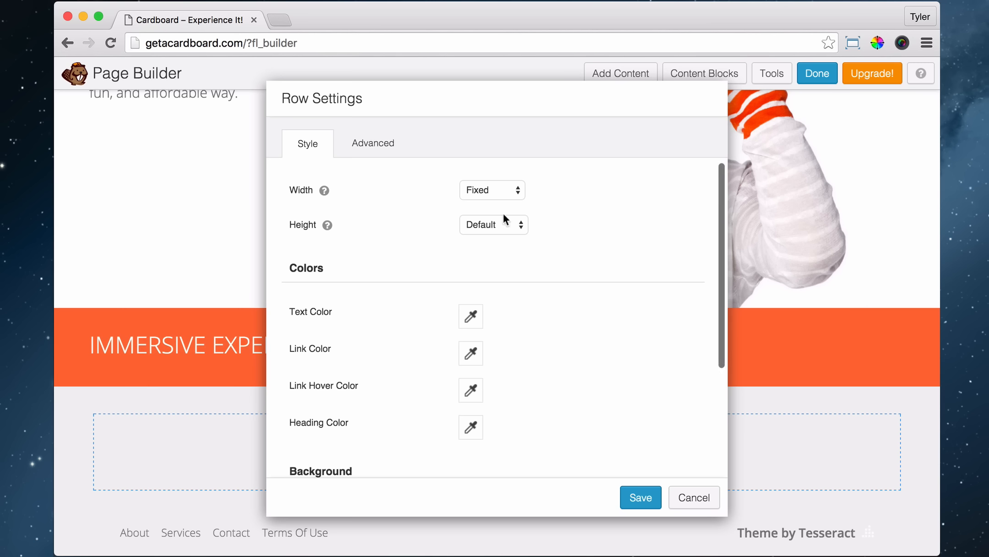
{"action": "left_click", "coordinate": [509, 188]}
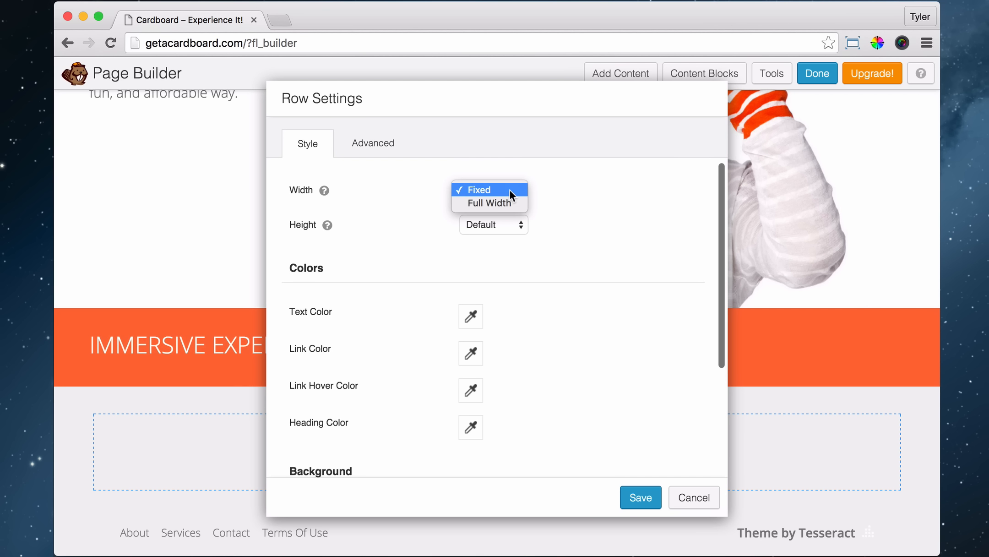
{"action": "left_click", "coordinate": [500, 207]}
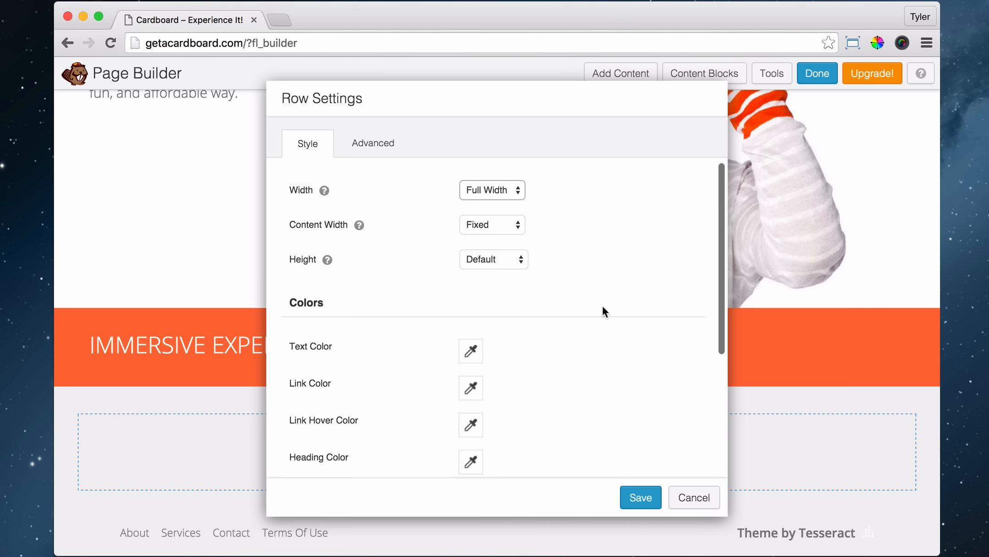
Upload get-viewer.jpg and use it as the row's Photo background
{"action": "scroll", "coordinate": [575, 265], "scroll_direction": "down", "scroll_amount": 5}
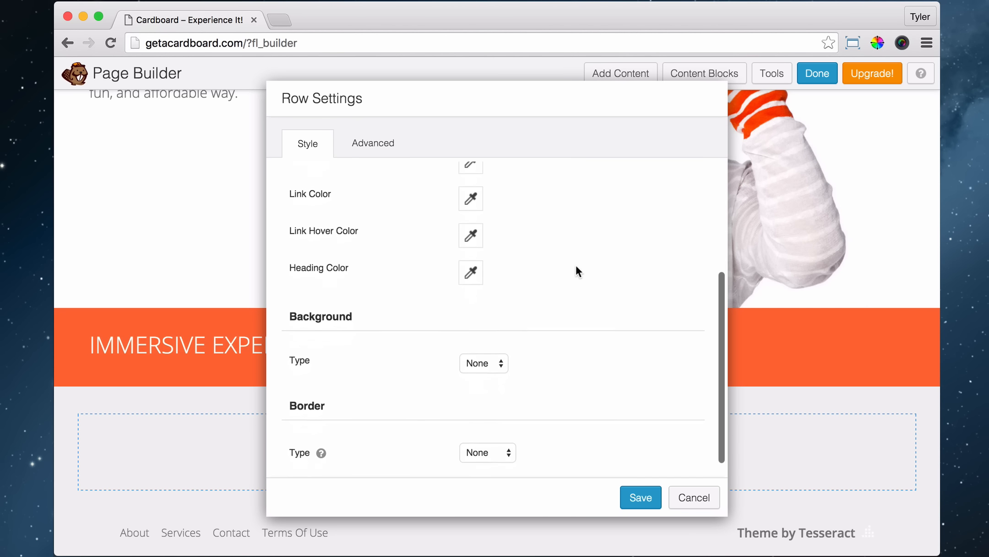
{"action": "left_click", "coordinate": [488, 346]}
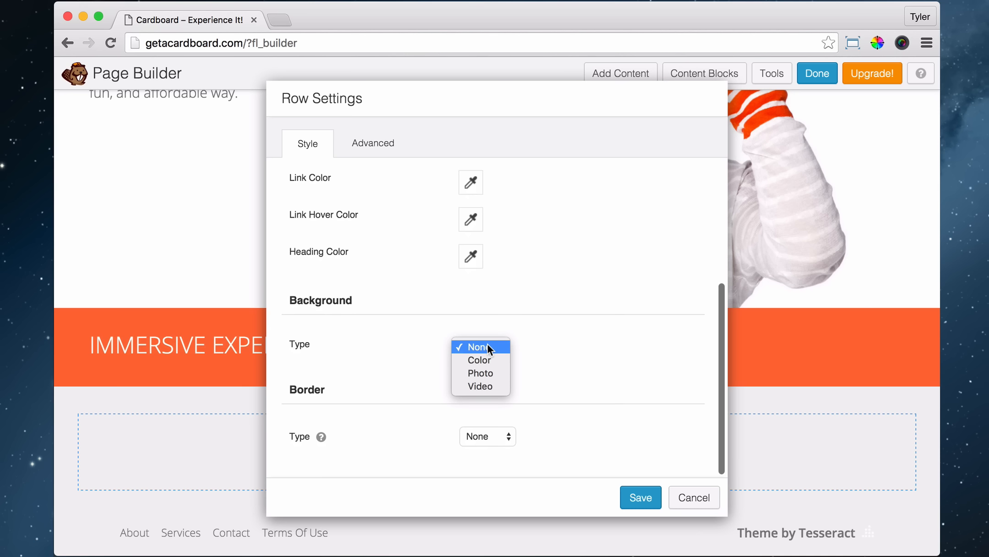
{"action": "left_click", "coordinate": [490, 373]}
{"action": "scroll", "coordinate": [552, 341], "scroll_direction": "down", "scroll_amount": 2}
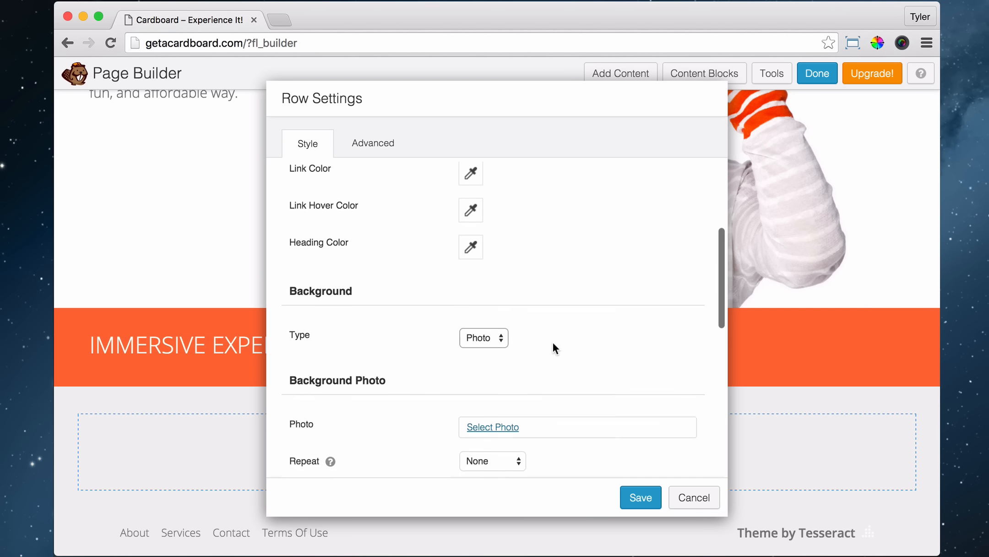
{"action": "left_click", "coordinate": [482, 392]}
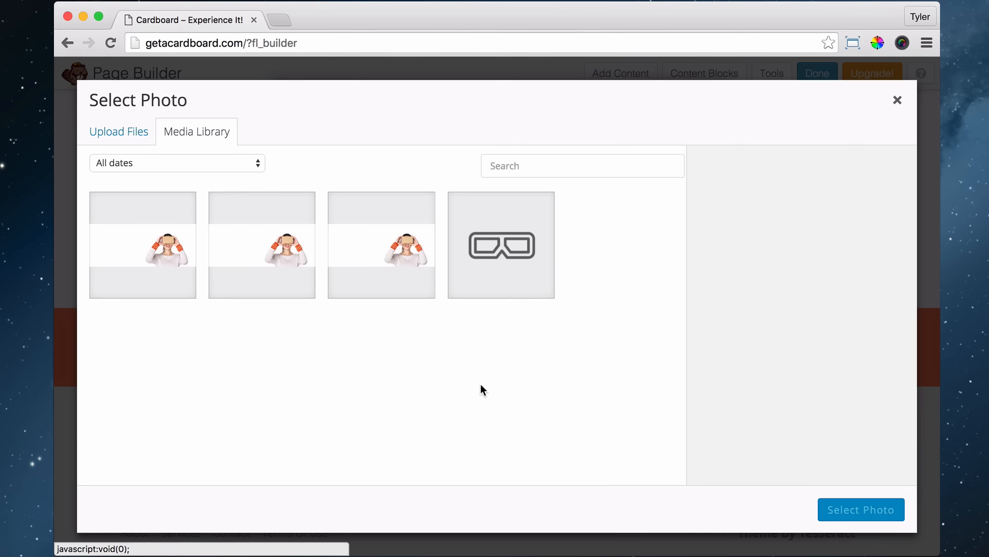
{"action": "left_click", "coordinate": [124, 135]}
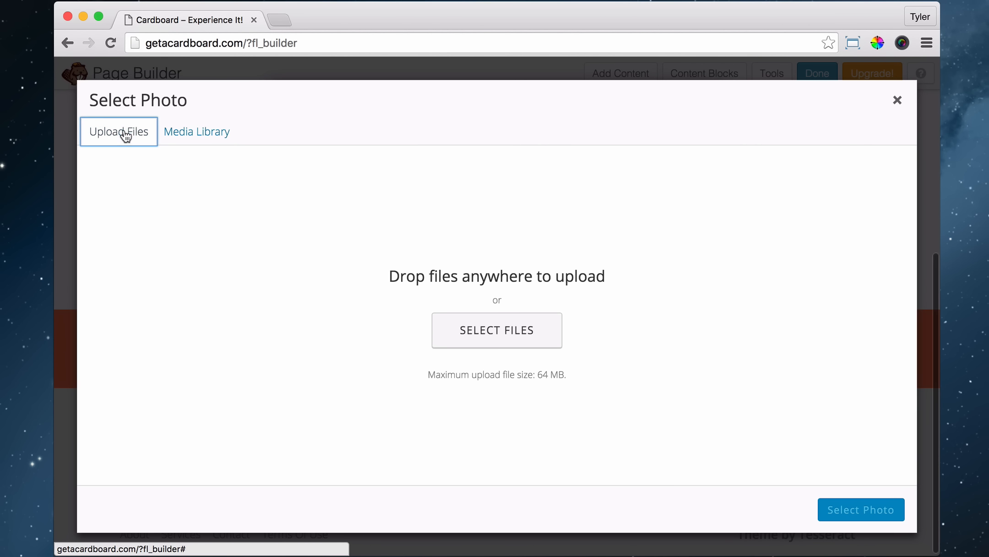
{"action": "left_click", "coordinate": [505, 330]}
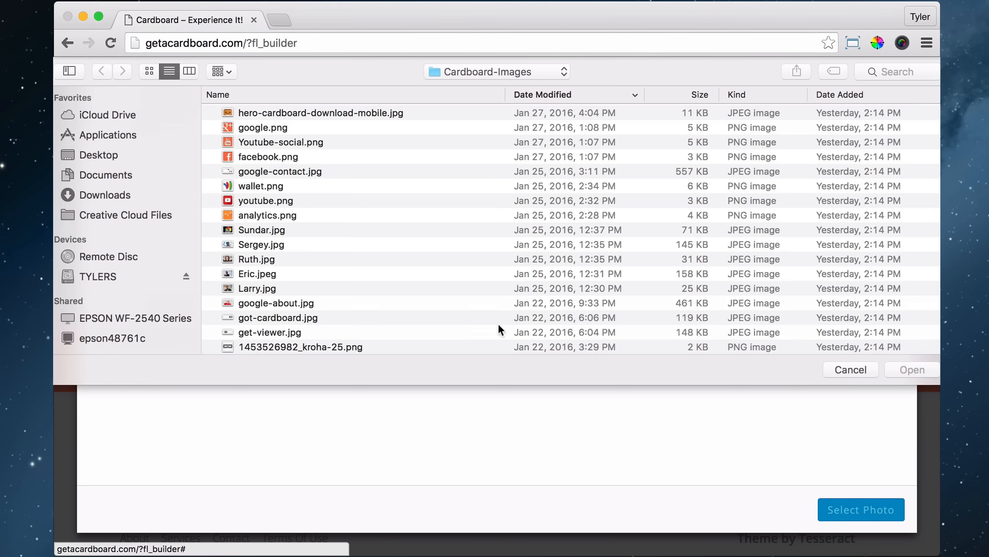
{"action": "scroll", "coordinate": [323, 173], "scroll_direction": "down", "scroll_amount": 1}
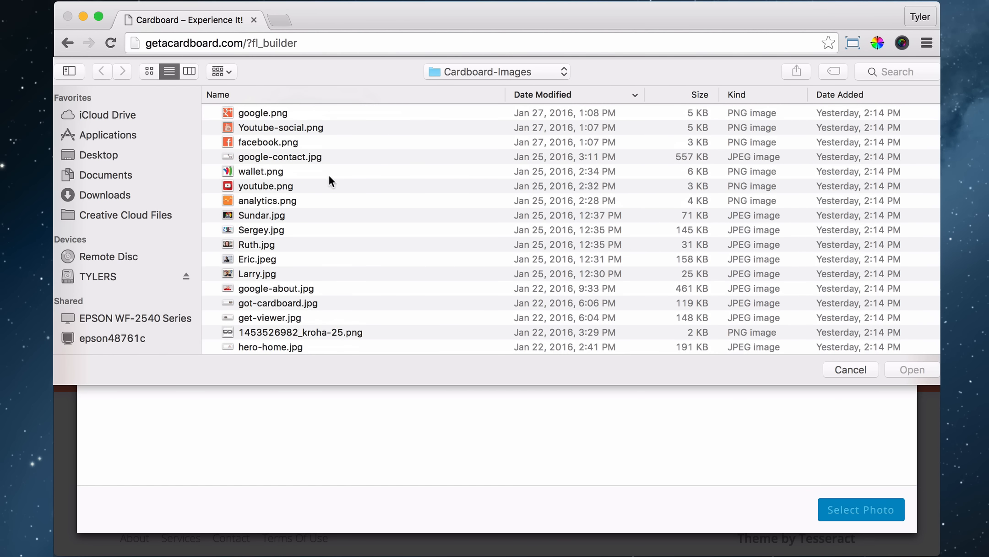
{"action": "left_click", "coordinate": [293, 319]}
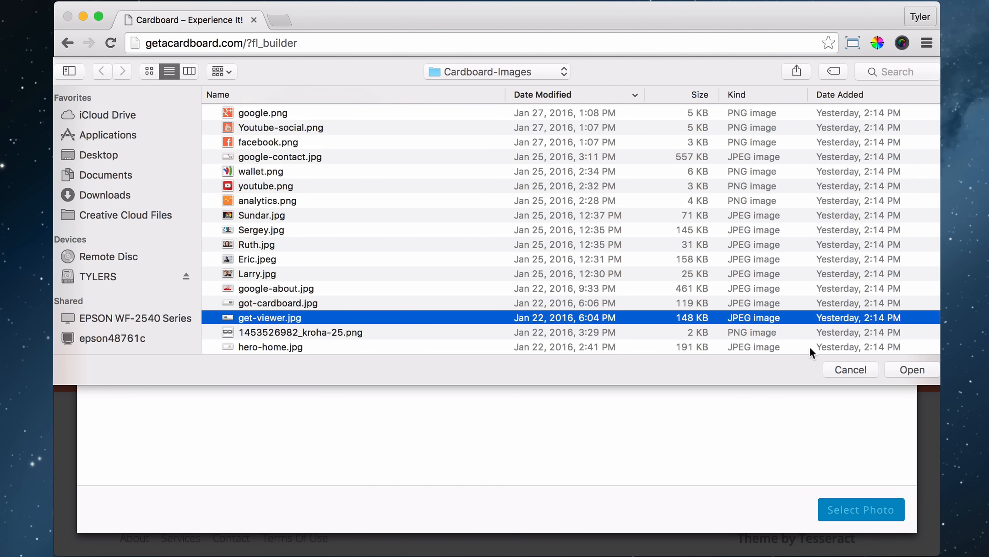
{"action": "left_click", "coordinate": [921, 369]}
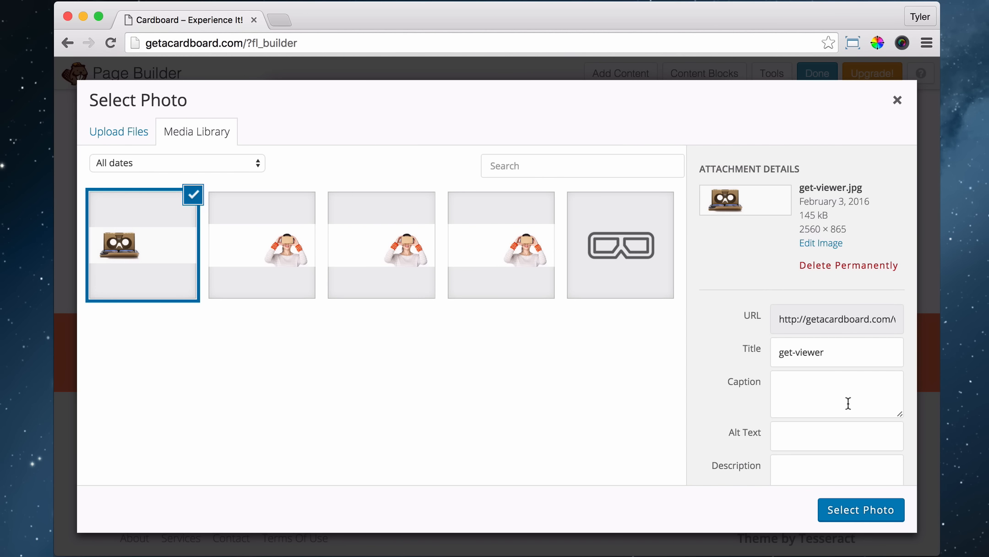
{"action": "left_click", "coordinate": [863, 510]}
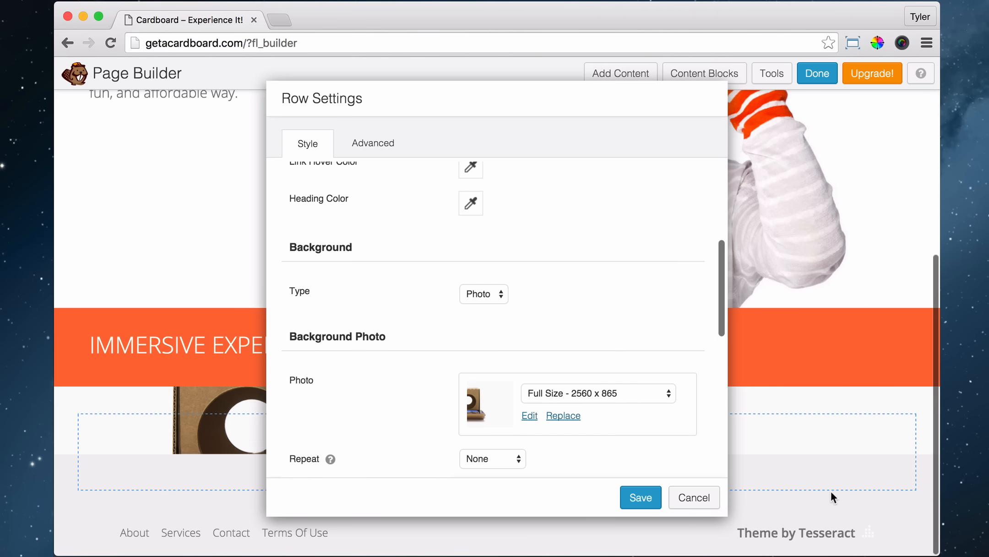
{"action": "scroll", "coordinate": [671, 292], "scroll_direction": "down", "scroll_amount": 2}
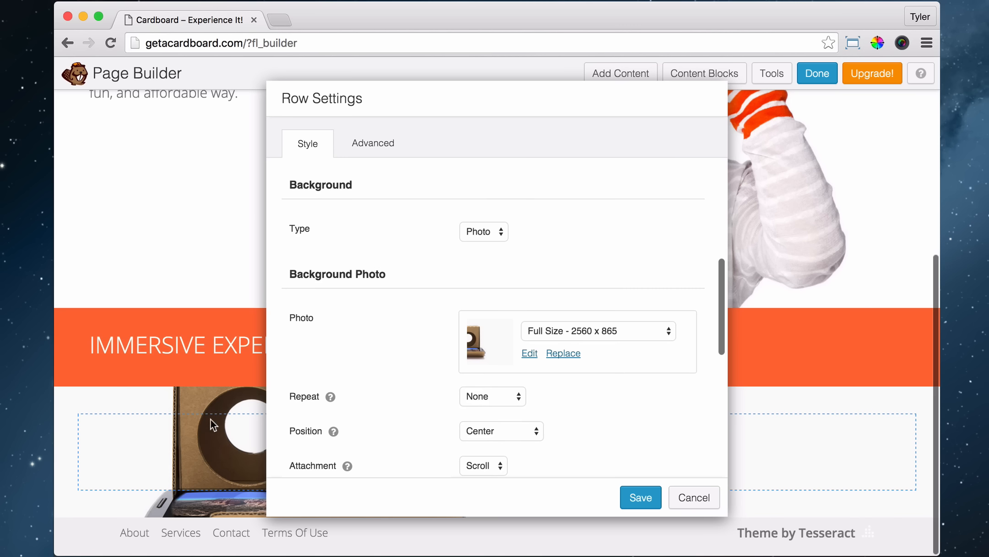
Set the row's top and bottom padding to 100 px
{"action": "left_click", "coordinate": [366, 154]}
{"action": "scroll", "coordinate": [458, 250], "scroll_direction": "up", "scroll_amount": 5}
{"action": "scroll", "coordinate": [459, 264], "scroll_direction": "up", "scroll_amount": 3}
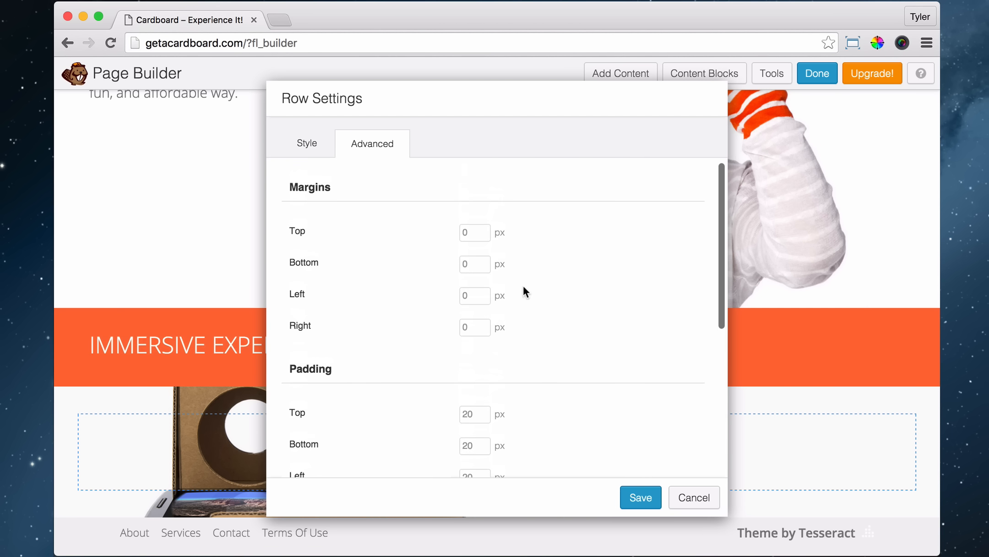
{"action": "scroll", "coordinate": [524, 287], "scroll_direction": "down", "scroll_amount": 3}
{"action": "scroll", "coordinate": [525, 288], "scroll_direction": "down", "scroll_amount": 2}
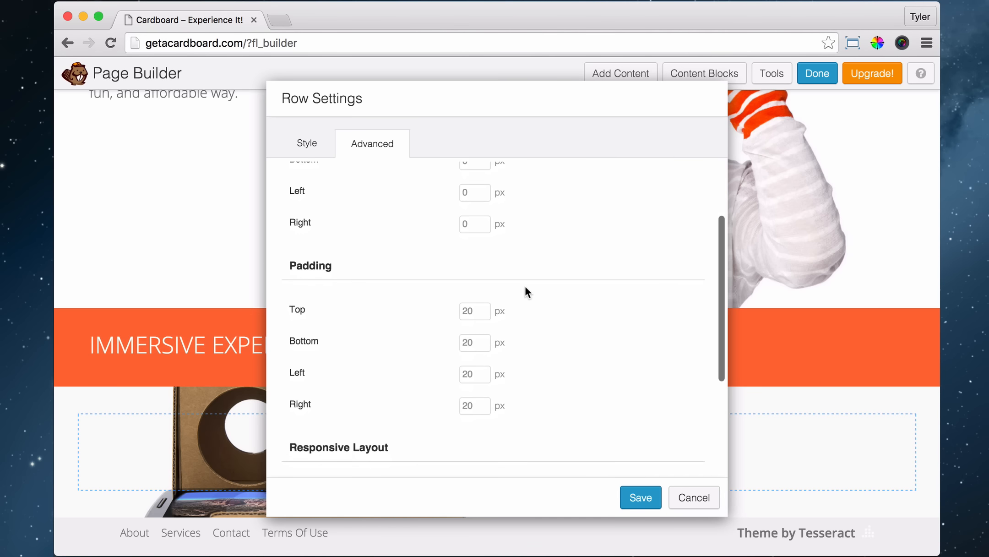
{"action": "left_click", "coordinate": [475, 310]}
{"action": "type", "text": "100"}
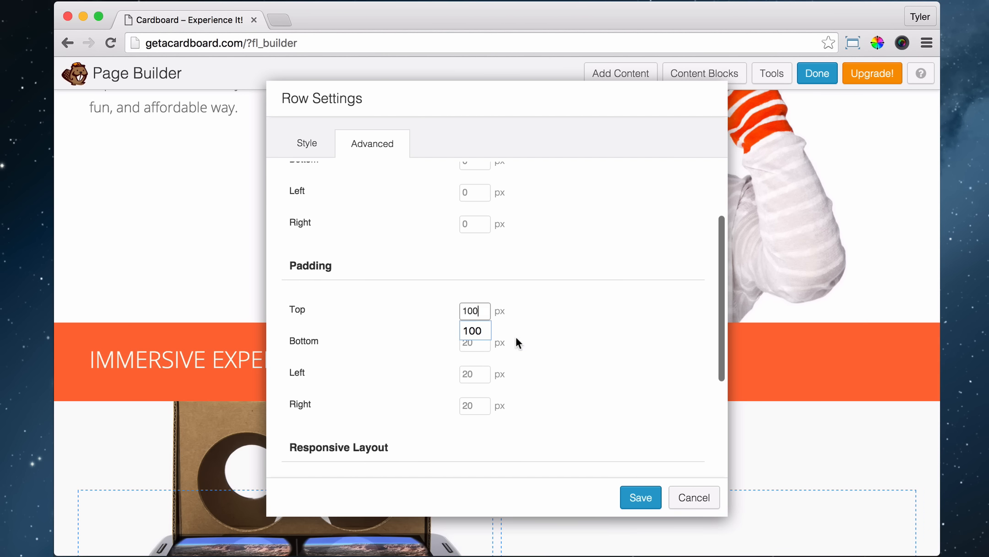
{"action": "left_click", "coordinate": [472, 343]}
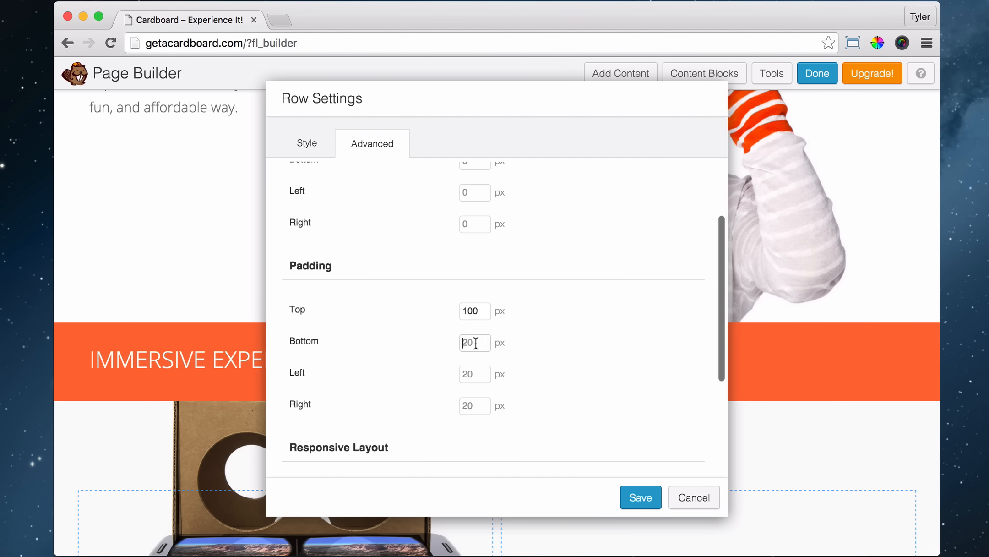
{"action": "type", "text": "`00"}
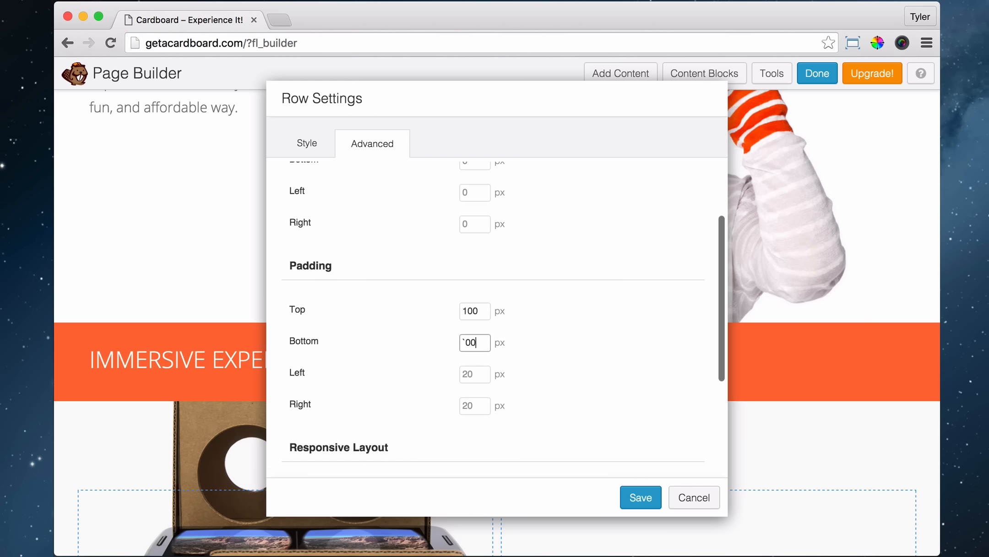
{"action": "key", "text": "BackSpace"}
{"action": "key", "text": "BackSpace"}
{"action": "key", "text": "BackSpace"}
{"action": "type", "text": "100"}
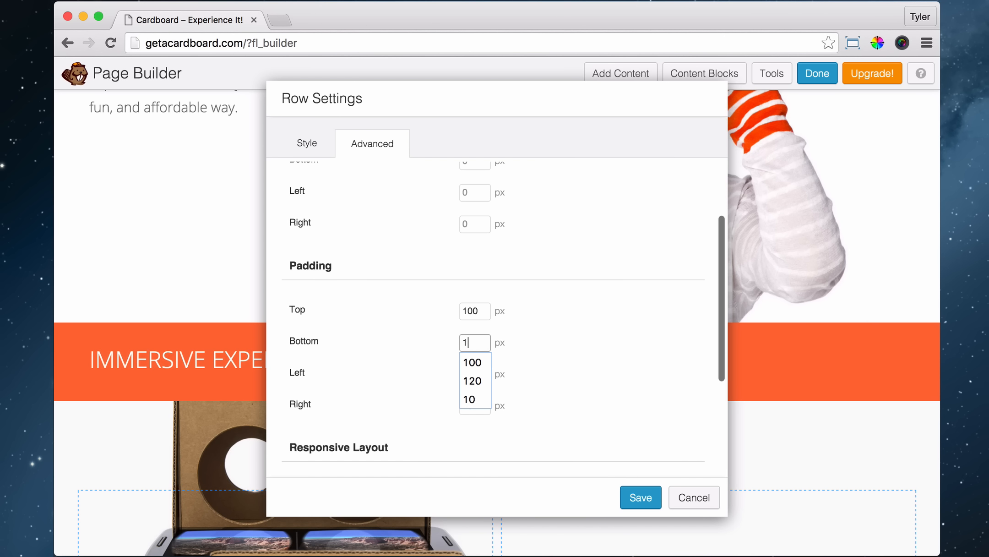
{"action": "left_click", "coordinate": [611, 345]}
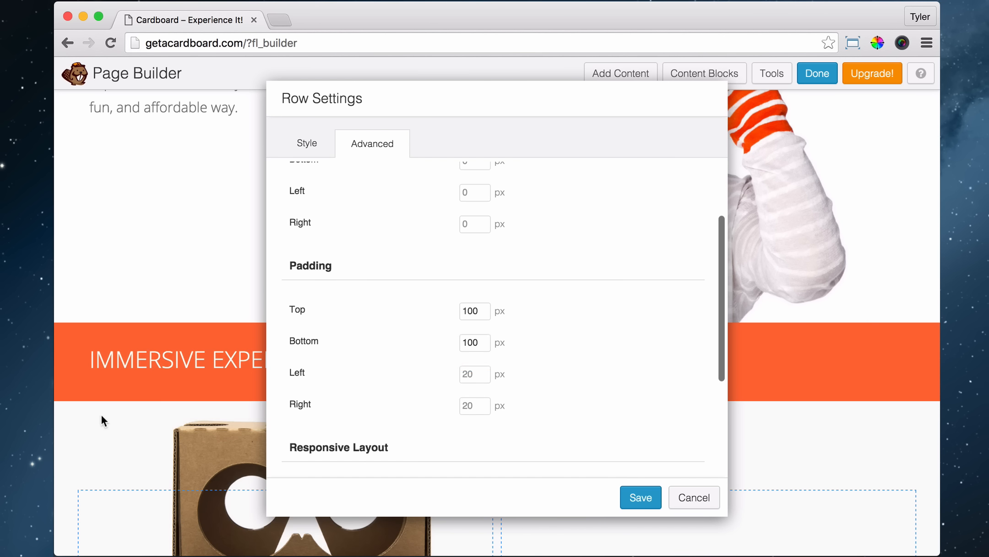
{"action": "scroll", "coordinate": [101, 414], "scroll_direction": "down", "scroll_amount": 3}
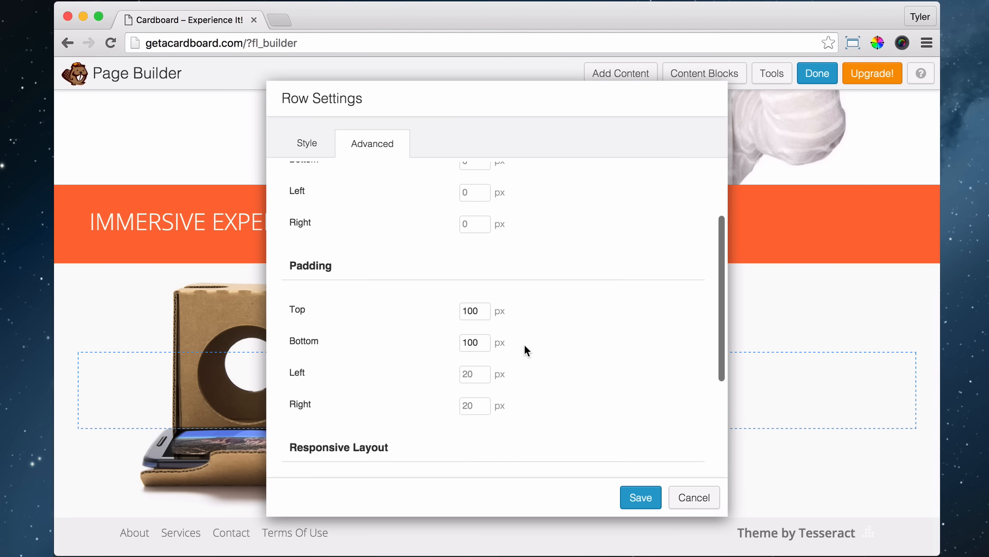
{"action": "scroll", "coordinate": [520, 348], "scroll_direction": "up", "scroll_amount": 3}
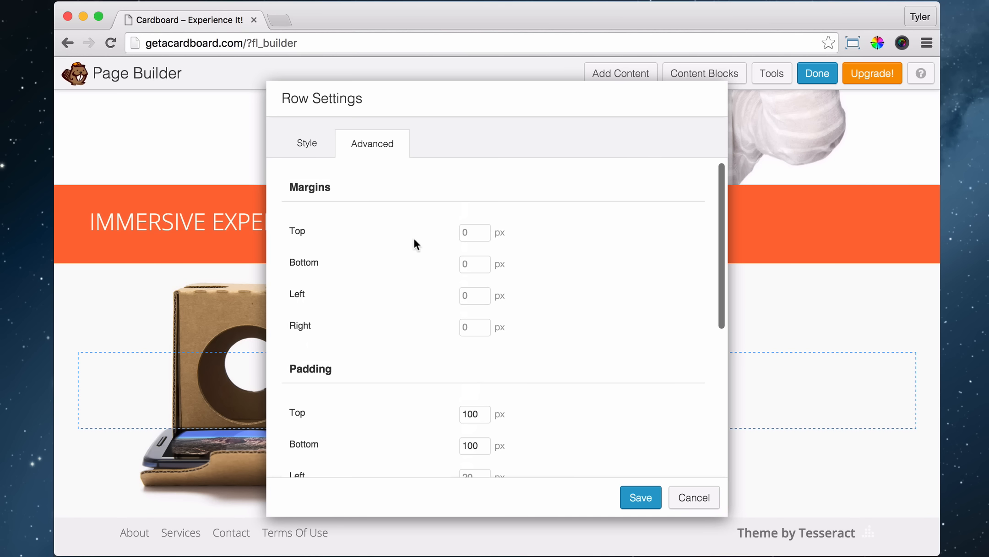
Set the row's top margin to 0 px and save the row settings
{"action": "left_click", "coordinate": [471, 233]}
{"action": "type", "text": "50"}
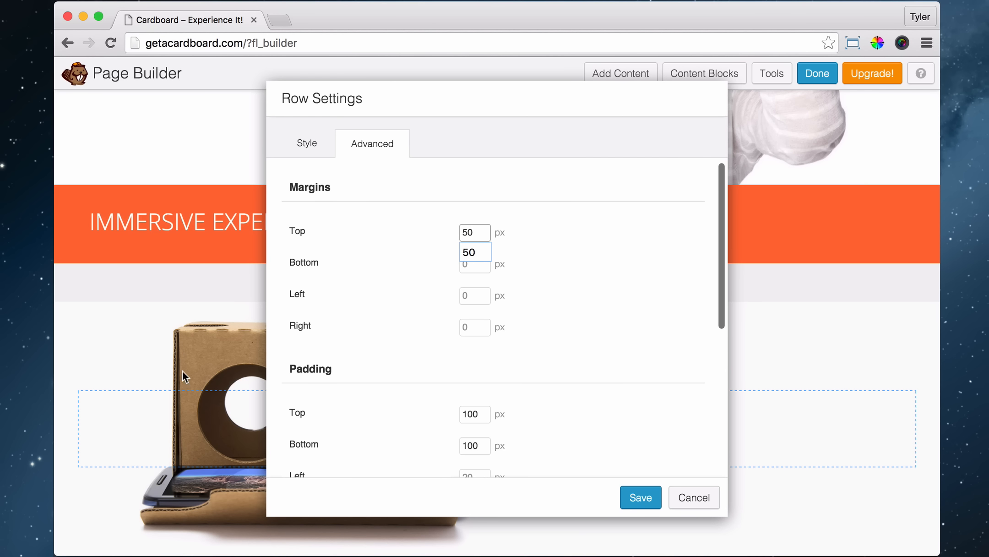
{"action": "key", "text": "BackSpace"}
{"action": "key", "text": "BackSpace"}
{"action": "type", "text": "0"}
{"action": "left_click", "coordinate": [604, 308]}
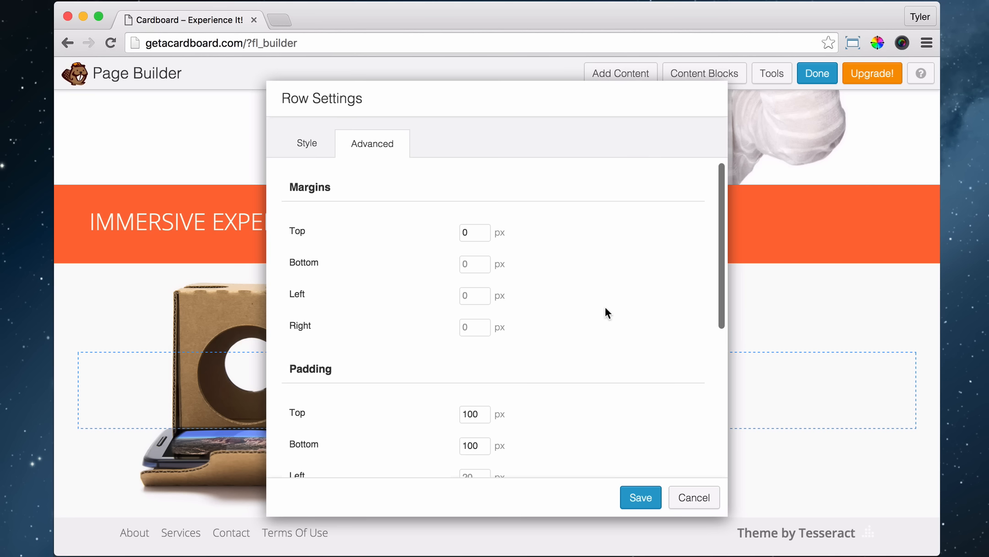
{"action": "left_click", "coordinate": [299, 153]}
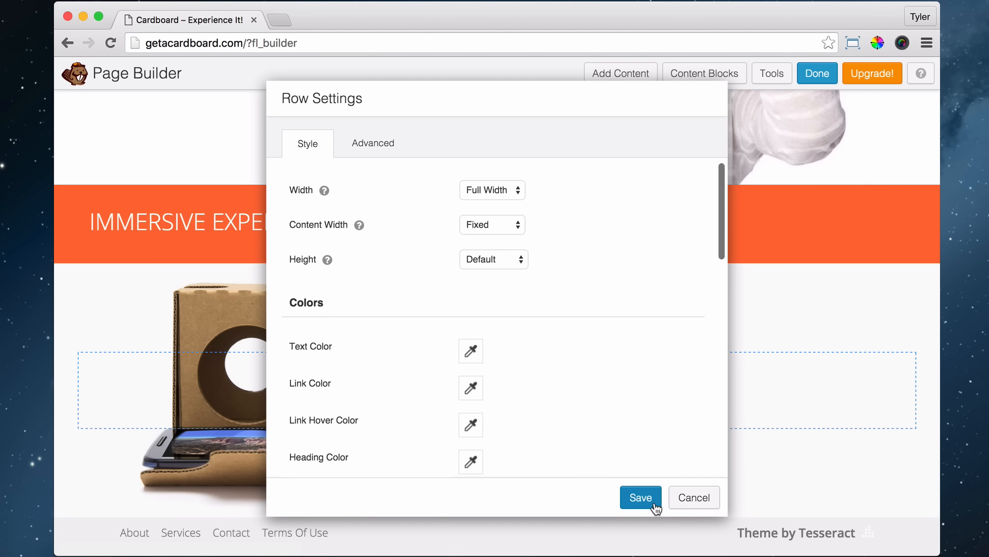
{"action": "left_click", "coordinate": [641, 501]}
Place a Text Editor module in the right column of the two-column photo row
{"action": "mouse_move", "coordinate": [625, 398]}
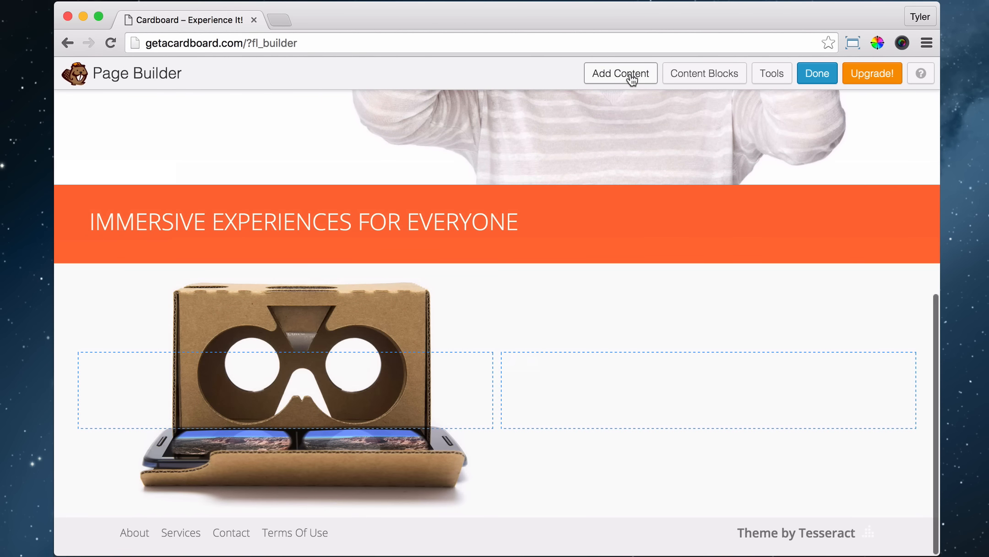
{"action": "left_click", "coordinate": [634, 79]}
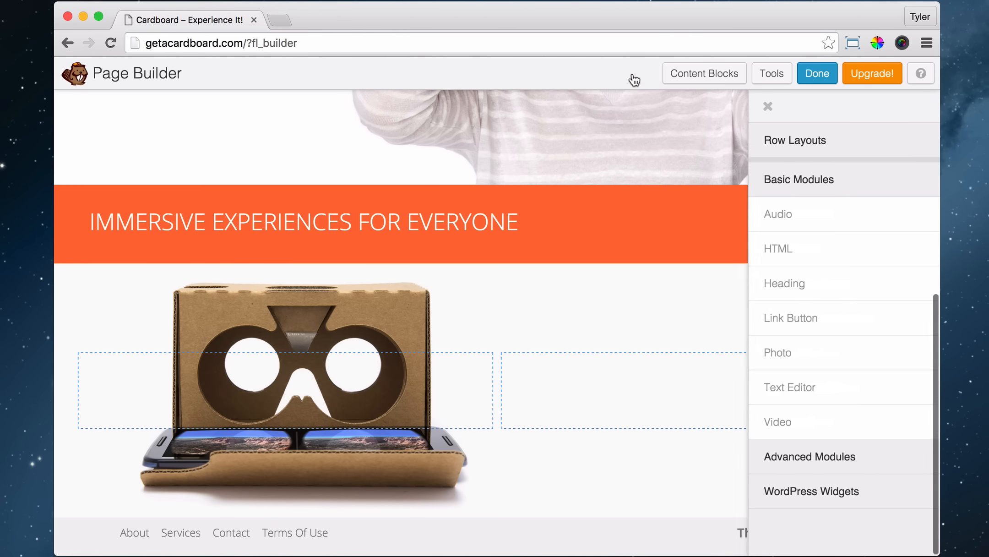
{"action": "left_click_drag", "start_coordinate": [785, 389], "coordinate": [600, 430]}
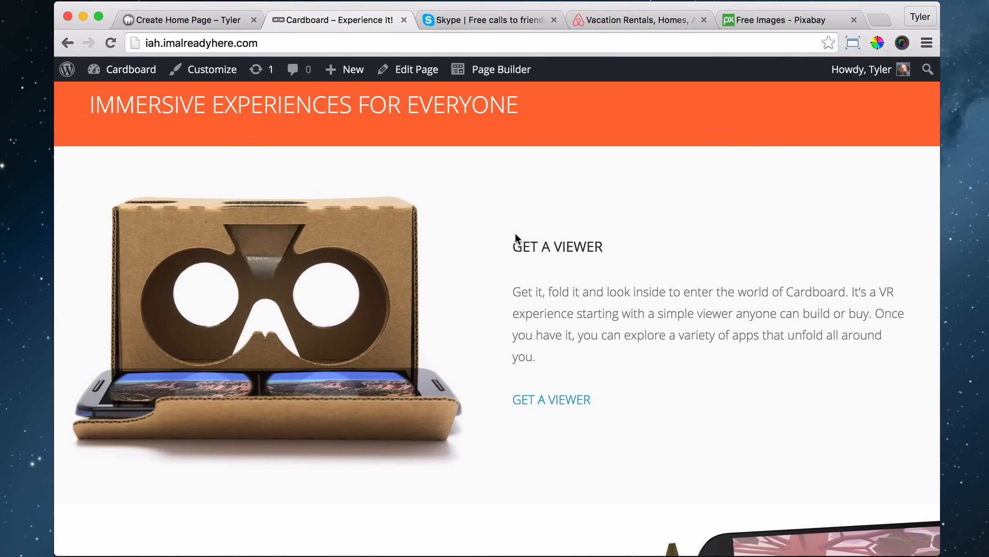
Copy the GET A VIEWER heading, paragraph and link from the live site
{"action": "left_click_drag", "start_coordinate": [513, 249], "coordinate": [652, 411]}
{"action": "right_click", "coordinate": [587, 321]}
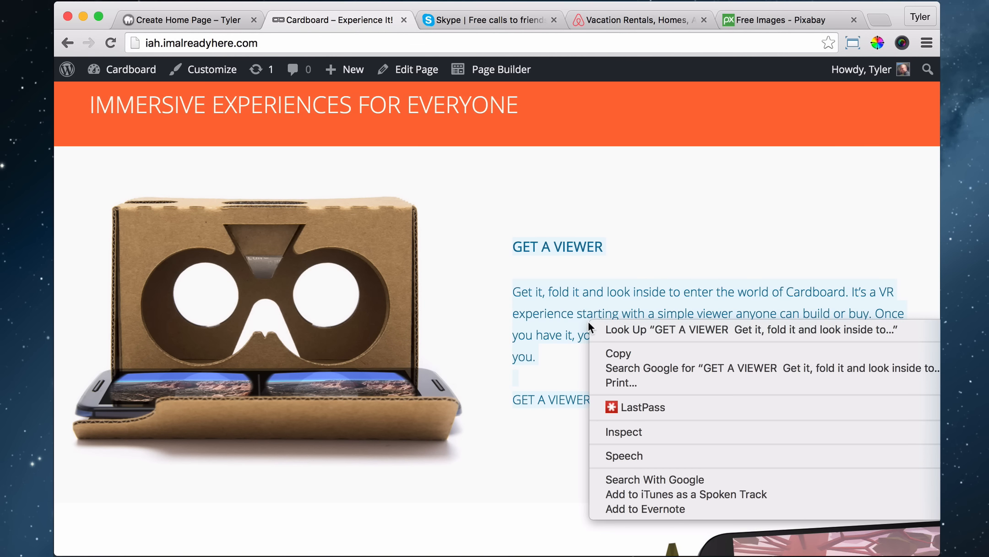
{"action": "left_click", "coordinate": [619, 353]}
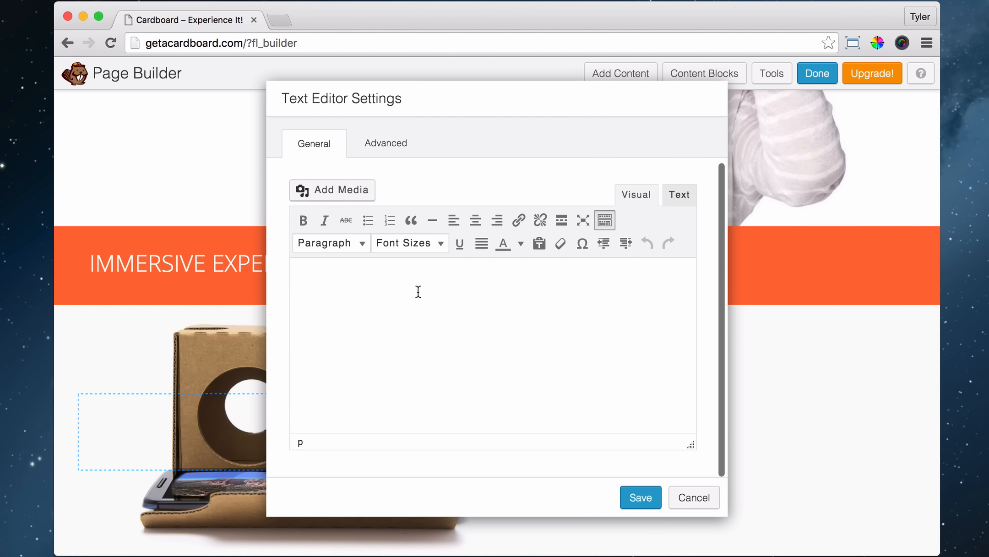
Paste the copied GET A VIEWER text into the editor as plain text
{"action": "left_click", "coordinate": [539, 243]}
{"action": "right_click", "coordinate": [326, 275]}
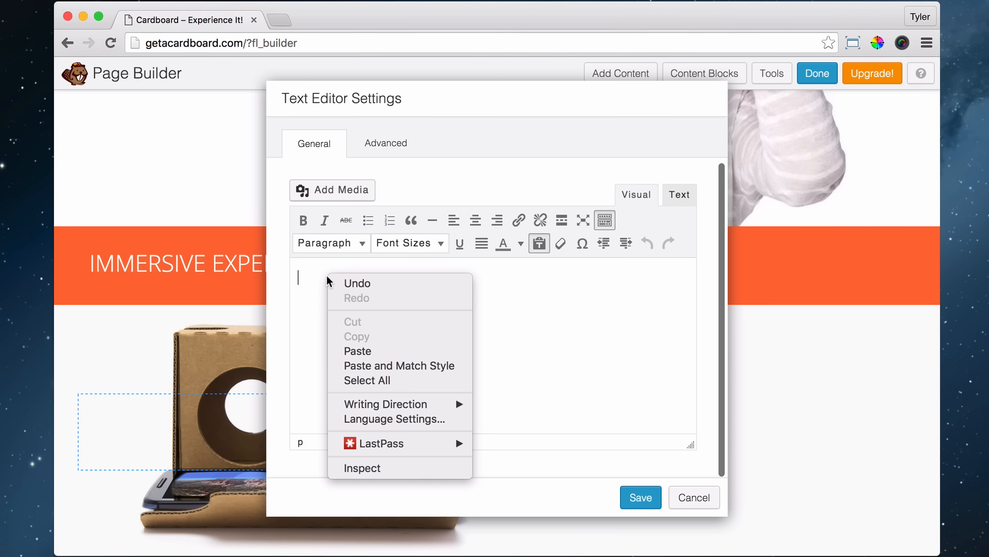
{"action": "left_click", "coordinate": [381, 351]}
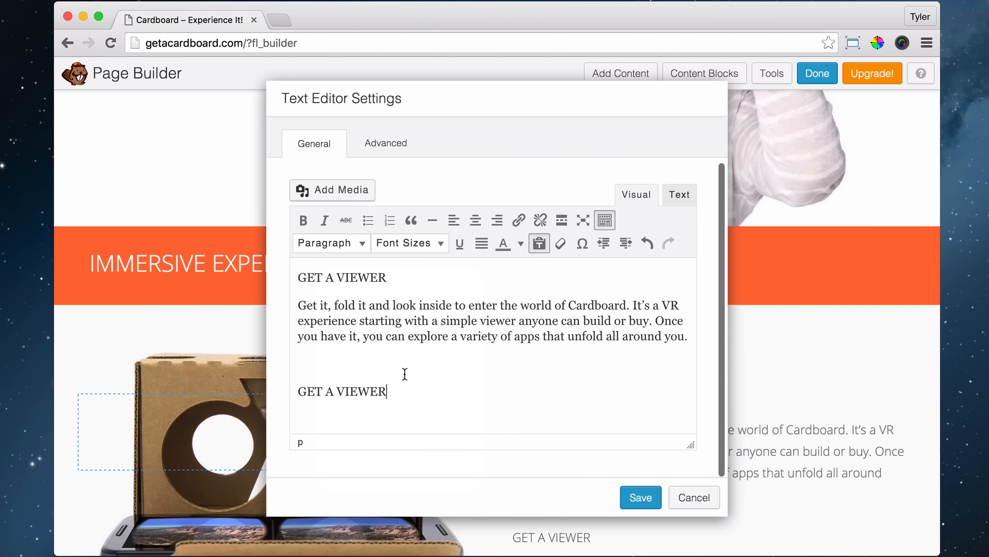
Make the first GET A VIEWER line a Heading 3, add a blank line below, and select the closing line
{"action": "left_click_drag", "start_coordinate": [391, 276], "coordinate": [287, 278]}
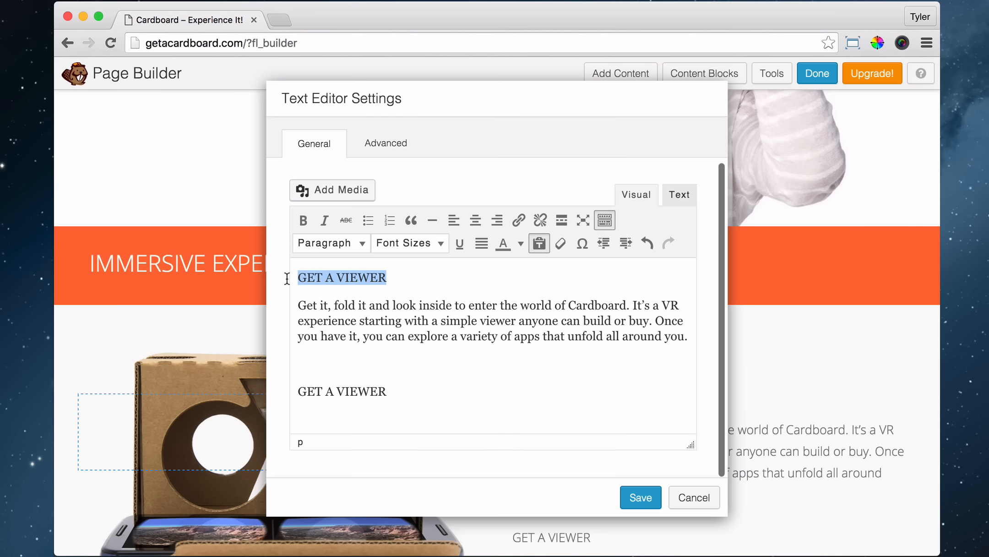
{"action": "left_click", "coordinate": [359, 247]}
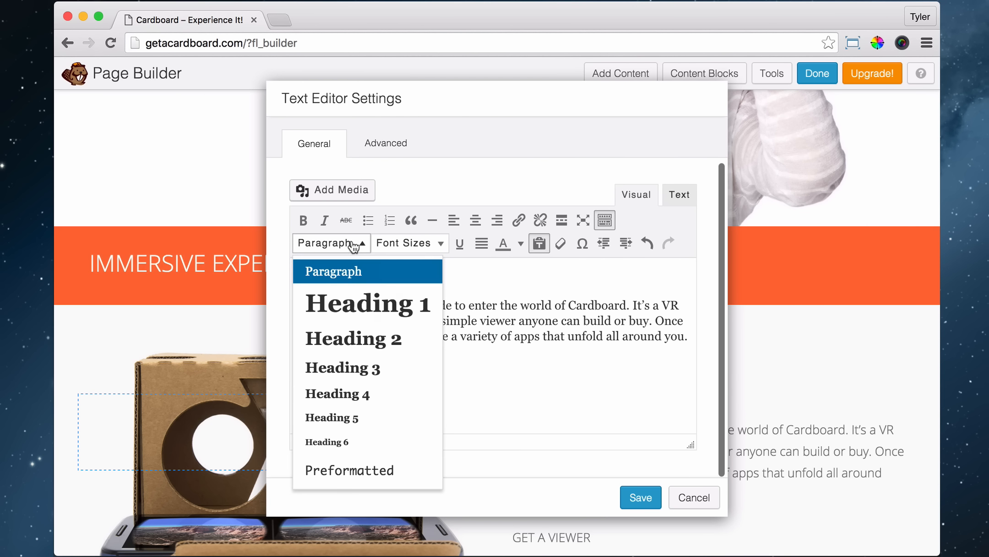
{"action": "left_click", "coordinate": [375, 373]}
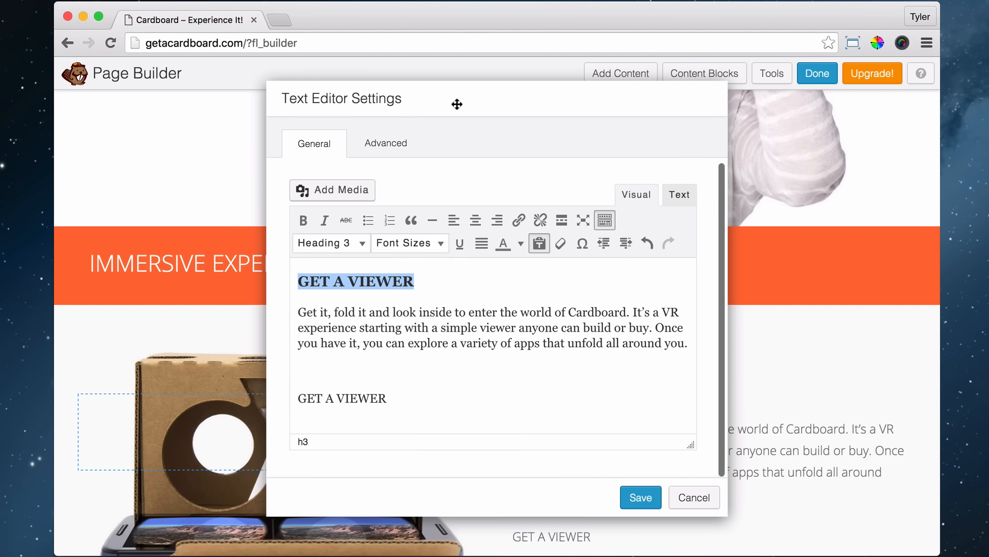
{"action": "left_click_drag", "start_coordinate": [457, 104], "coordinate": [289, 77]}
{"action": "left_click", "coordinate": [285, 310]}
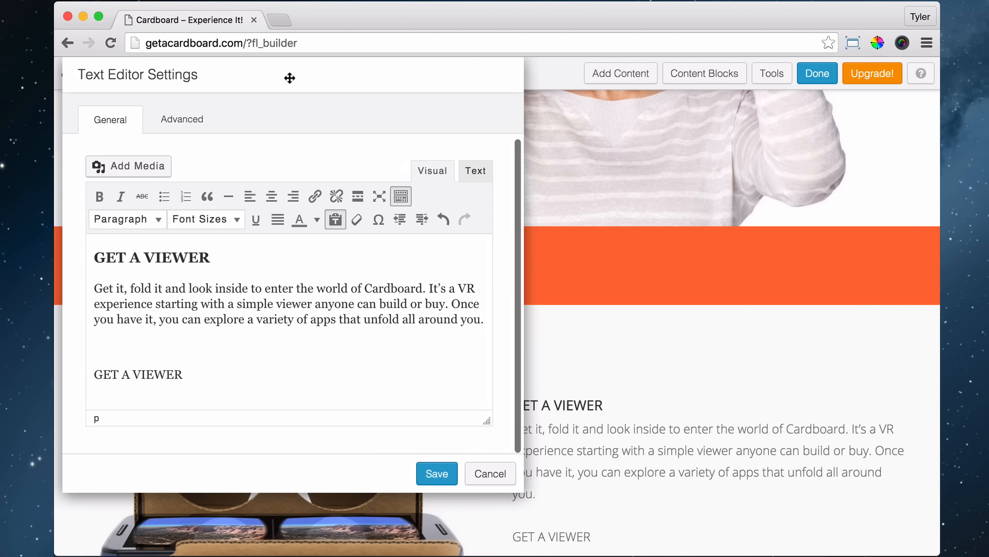
{"action": "key", "text": "Return"}
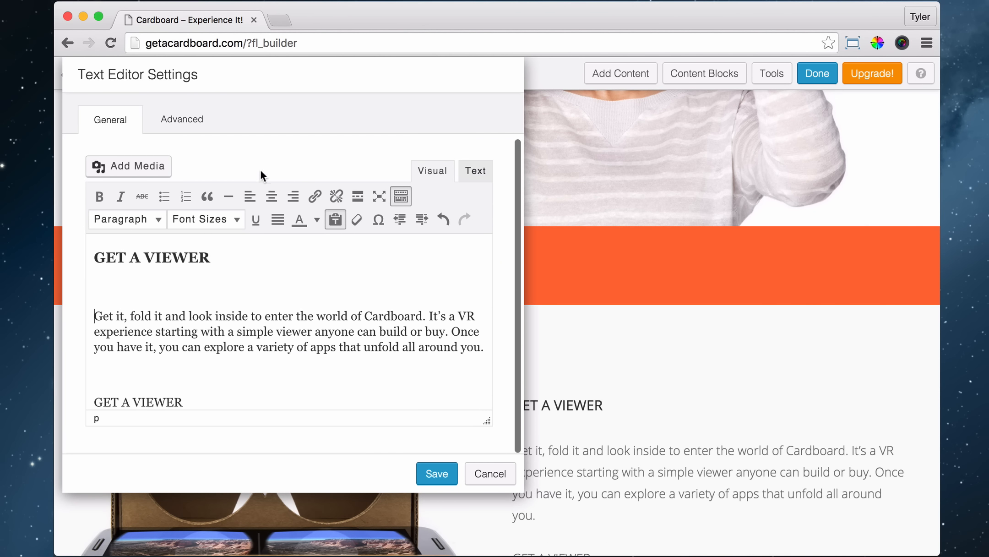
{"action": "scroll", "coordinate": [341, 259], "scroll_direction": "down", "scroll_amount": 1}
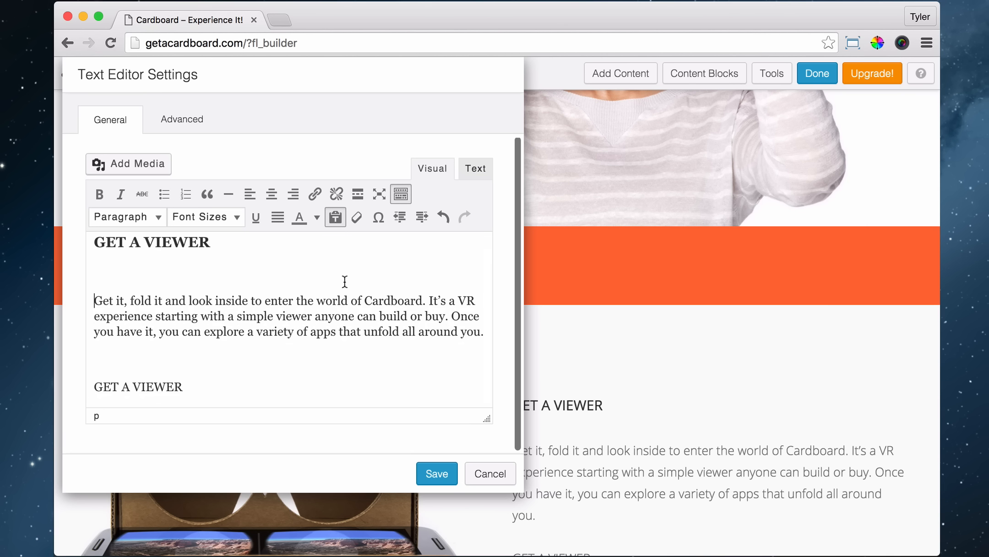
{"action": "left_click_drag", "start_coordinate": [207, 383], "coordinate": [76, 392]}
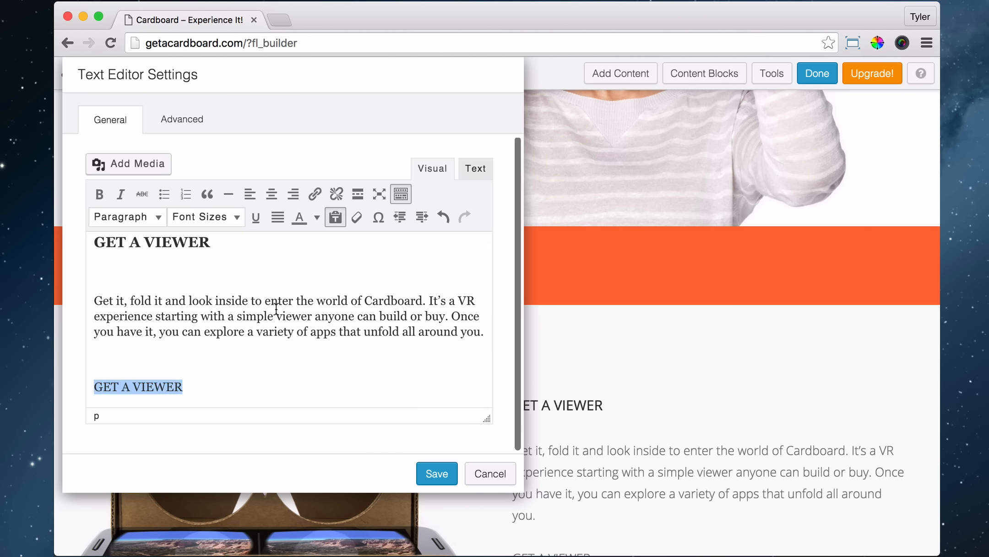
Link the closing GET A VIEWER line to the Services page and save the text module
{"action": "left_click", "coordinate": [315, 194]}
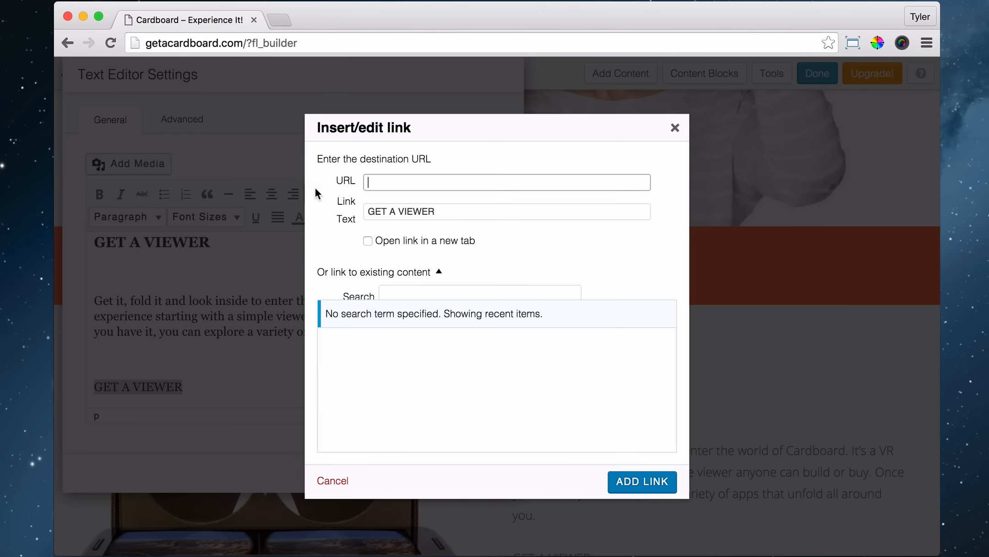
{"action": "left_click", "coordinate": [439, 273]}
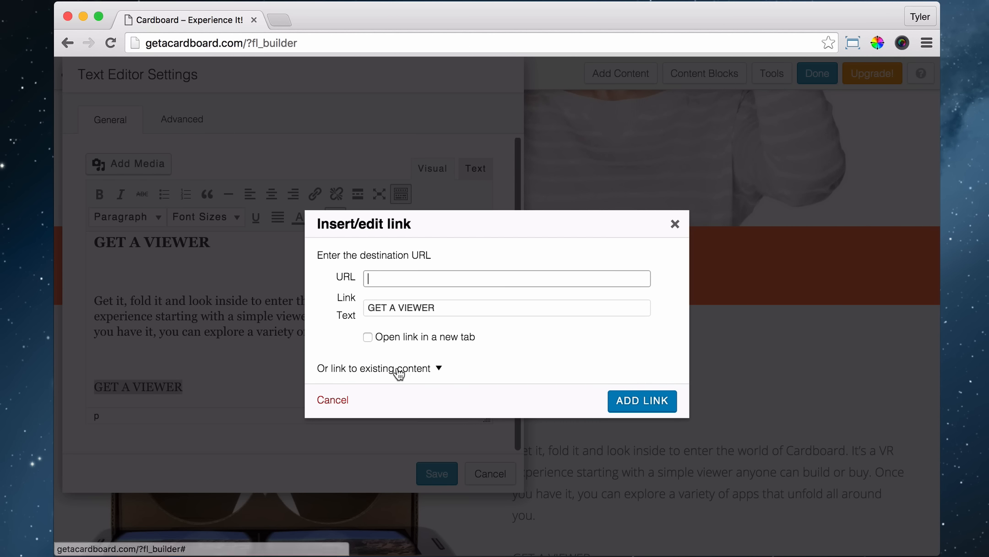
{"action": "left_click", "coordinate": [410, 373]}
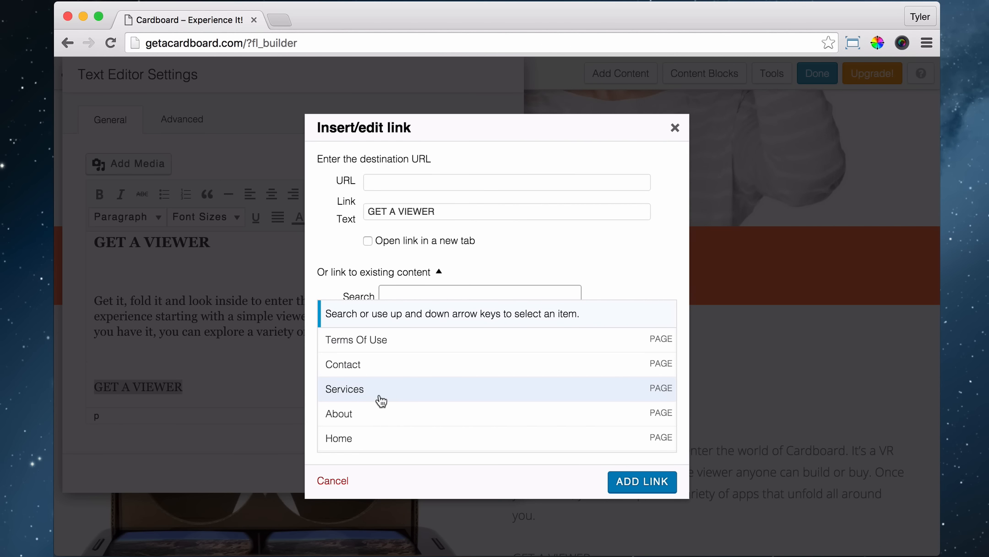
{"action": "left_click", "coordinate": [380, 400]}
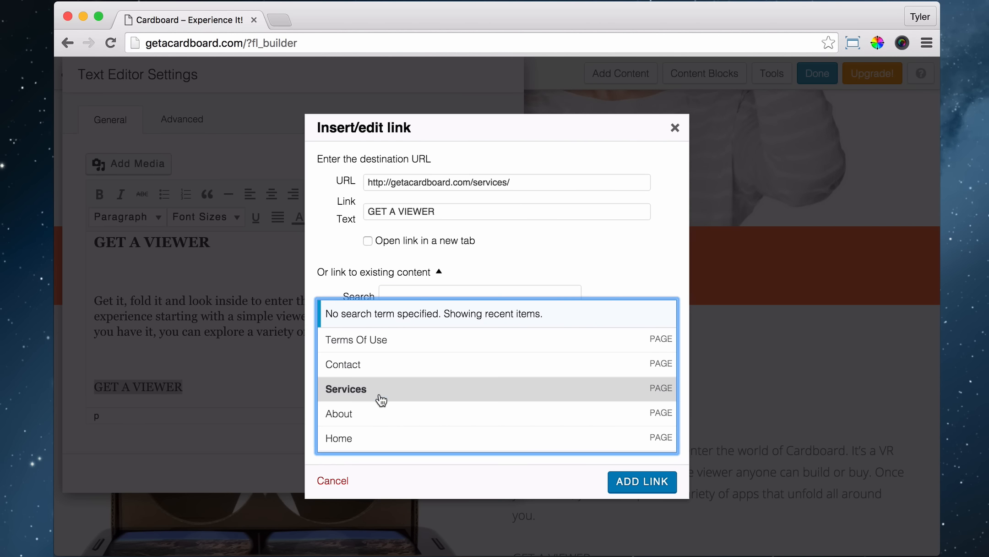
{"action": "left_click", "coordinate": [636, 486]}
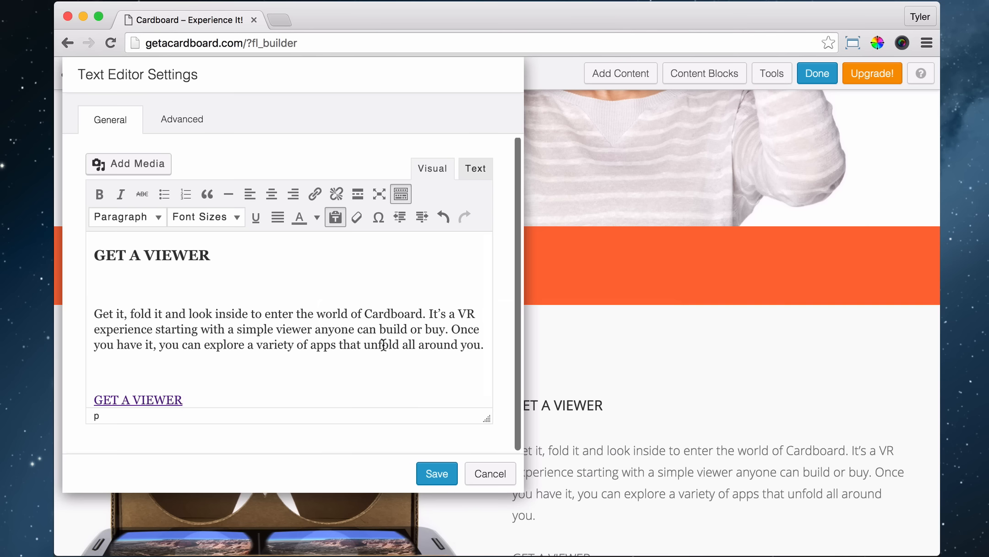
{"action": "scroll", "coordinate": [385, 343], "scroll_direction": "down", "scroll_amount": 1}
{"action": "left_click", "coordinate": [437, 473]}
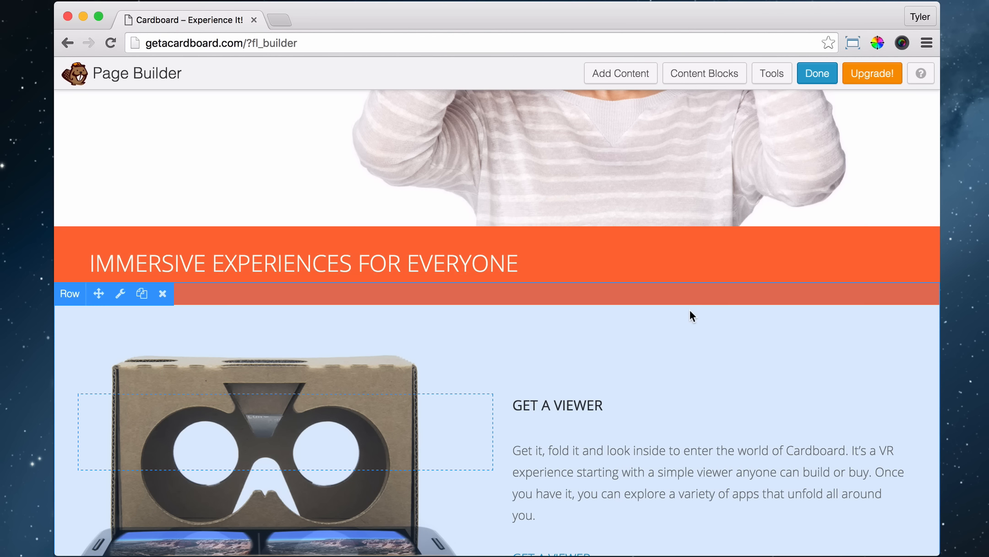
Copy the reference site's GOT CARDBOARD? heading, paragraph and LEARN MORE text, then return to Page Builder
{"action": "scroll", "coordinate": [700, 329], "scroll_direction": "down", "scroll_amount": 3}
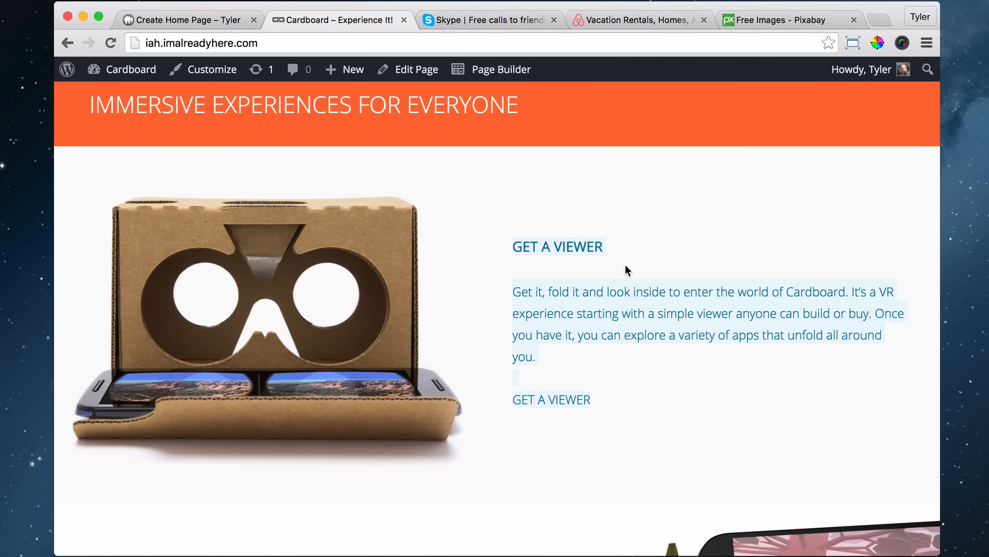
{"action": "scroll", "coordinate": [639, 247], "scroll_direction": "down", "scroll_amount": 10}
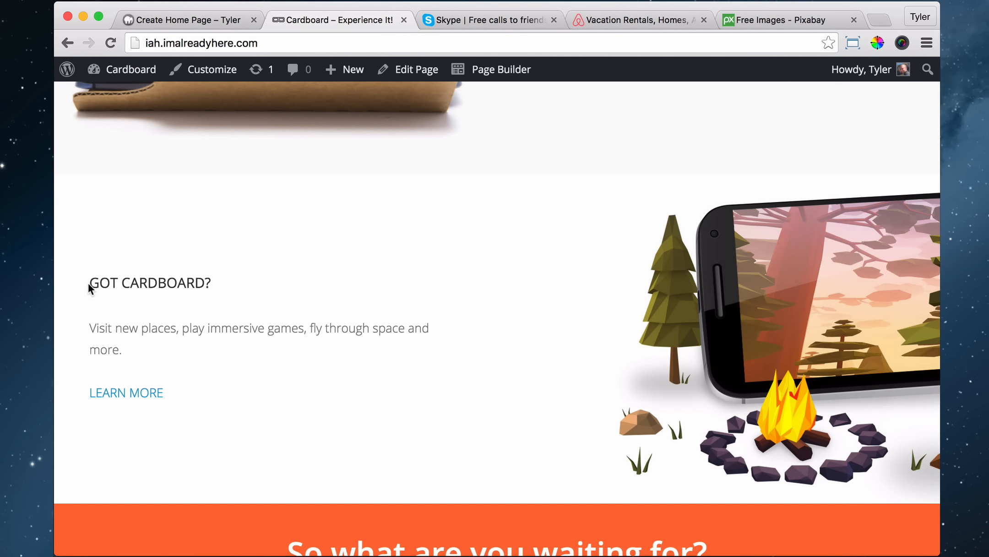
{"action": "left_click_drag", "start_coordinate": [90, 287], "coordinate": [191, 373]}
{"action": "right_click", "coordinate": [164, 326]}
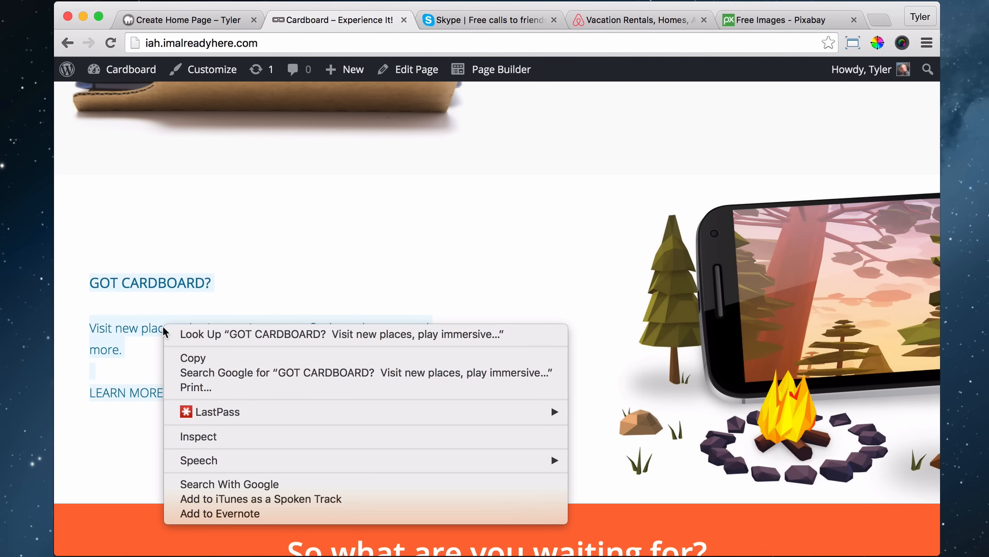
{"action": "left_click", "coordinate": [212, 359]}
{"action": "left_click", "coordinate": [82, 17]}
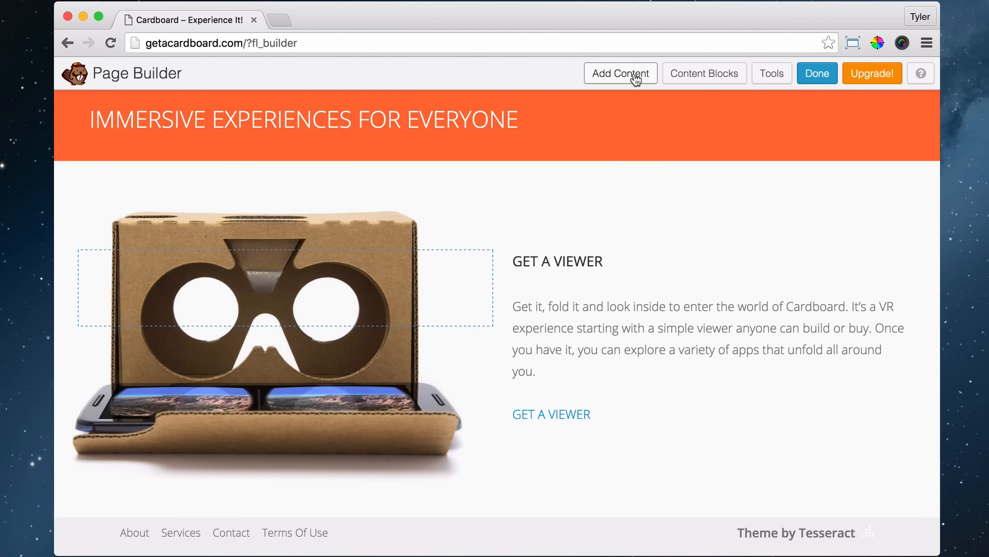
Add a two-column row layout below the GET A VIEWER row
{"action": "left_click", "coordinate": [635, 78]}
{"action": "left_click", "coordinate": [823, 148]}
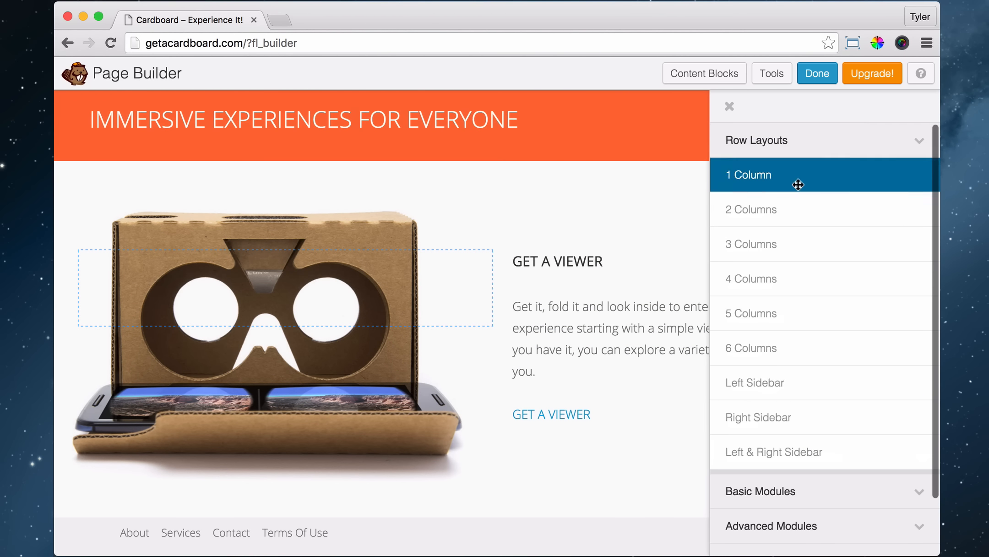
{"action": "left_click_drag", "start_coordinate": [782, 214], "coordinate": [377, 513]}
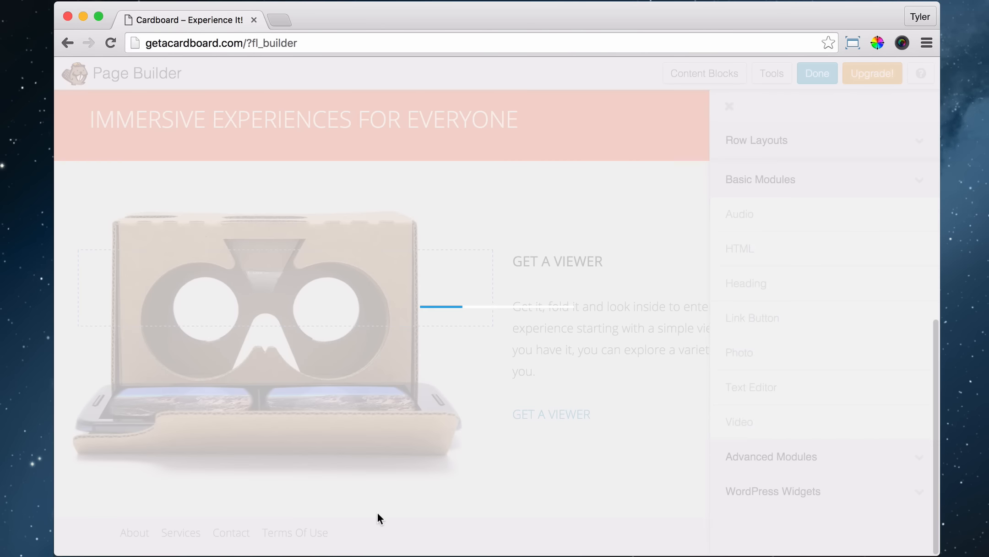
{"action": "scroll", "coordinate": [400, 463], "scroll_direction": "down", "scroll_amount": 3}
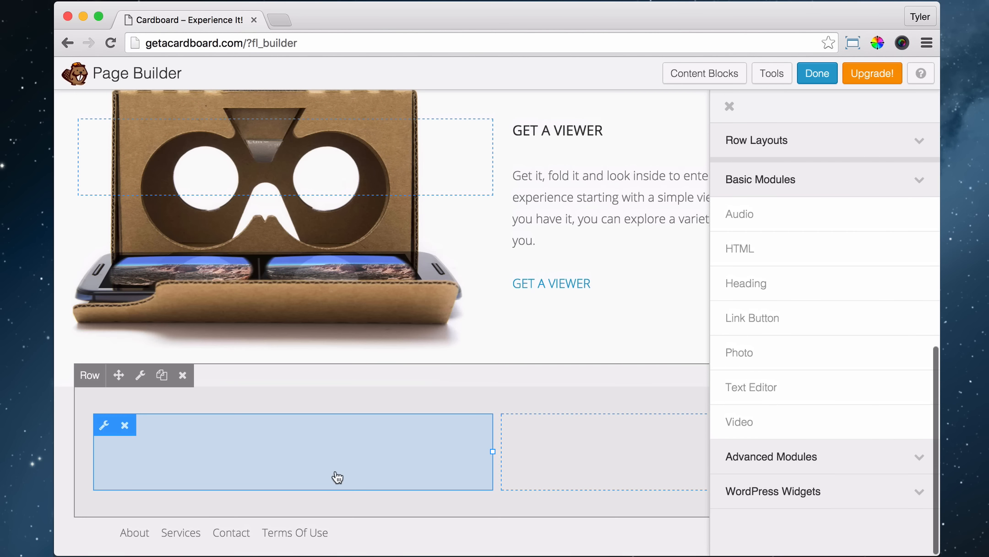
Set the new row to Full Width with a Photo background type
{"action": "left_click", "coordinate": [141, 375]}
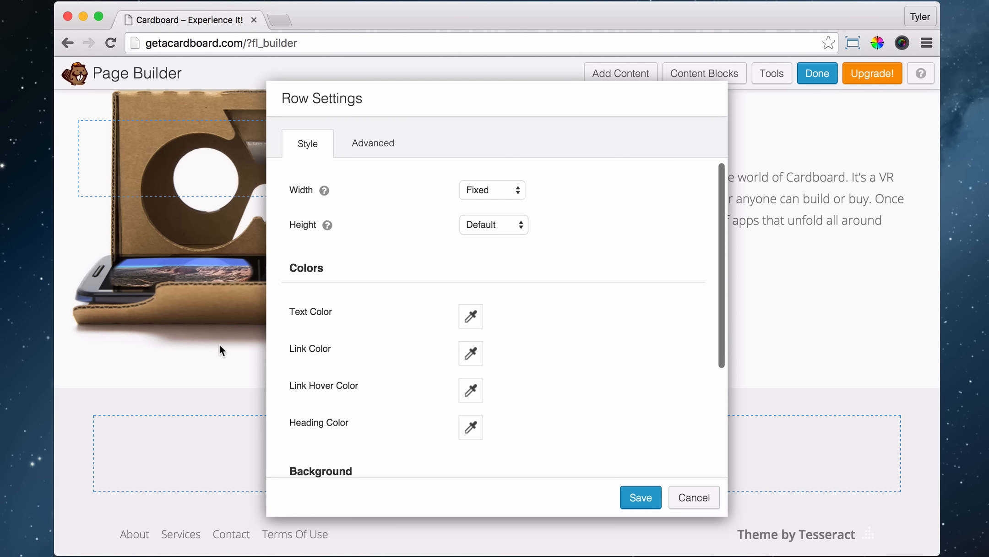
{"action": "left_click", "coordinate": [497, 190]}
{"action": "left_click", "coordinate": [495, 200]}
{"action": "scroll", "coordinate": [610, 304], "scroll_direction": "down", "scroll_amount": 5}
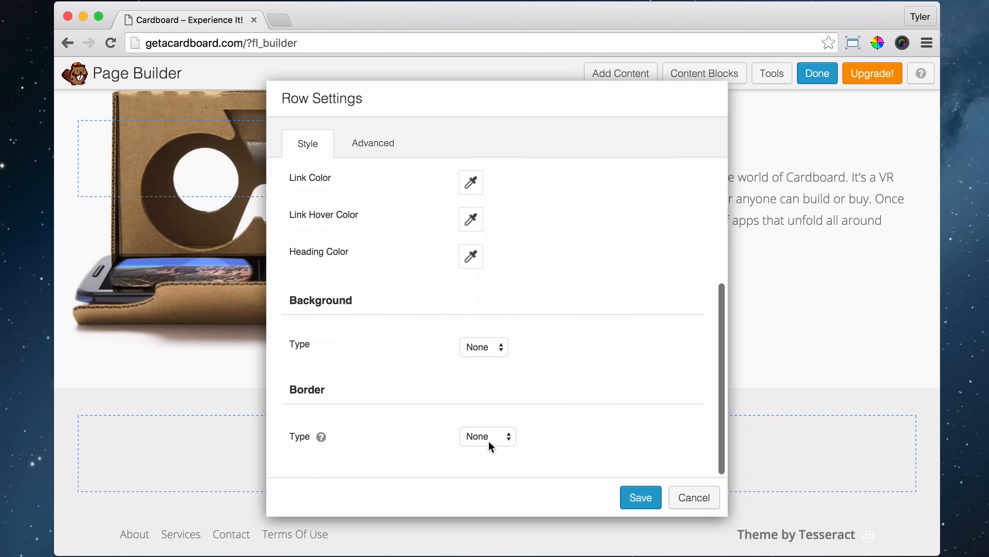
{"action": "left_click", "coordinate": [493, 343]}
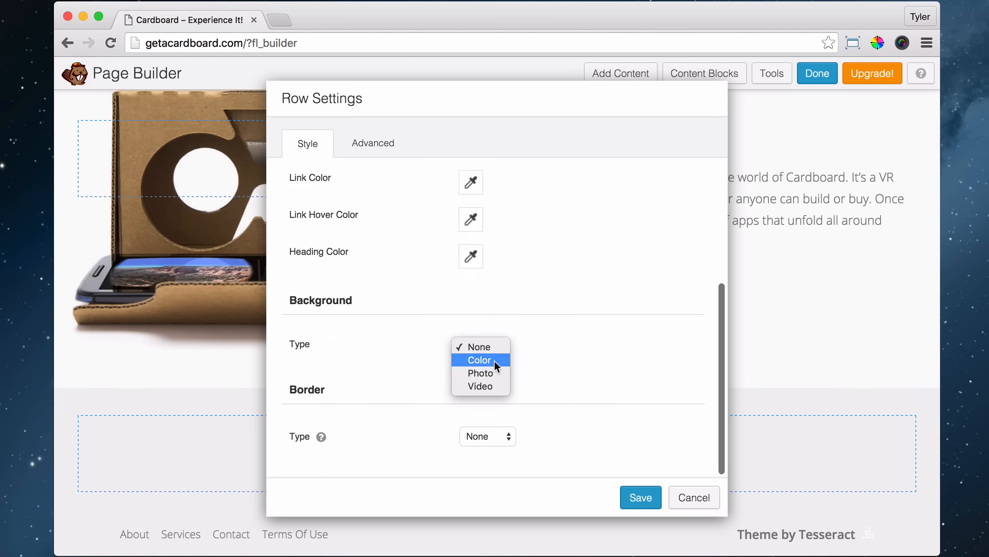
{"action": "left_click", "coordinate": [490, 372]}
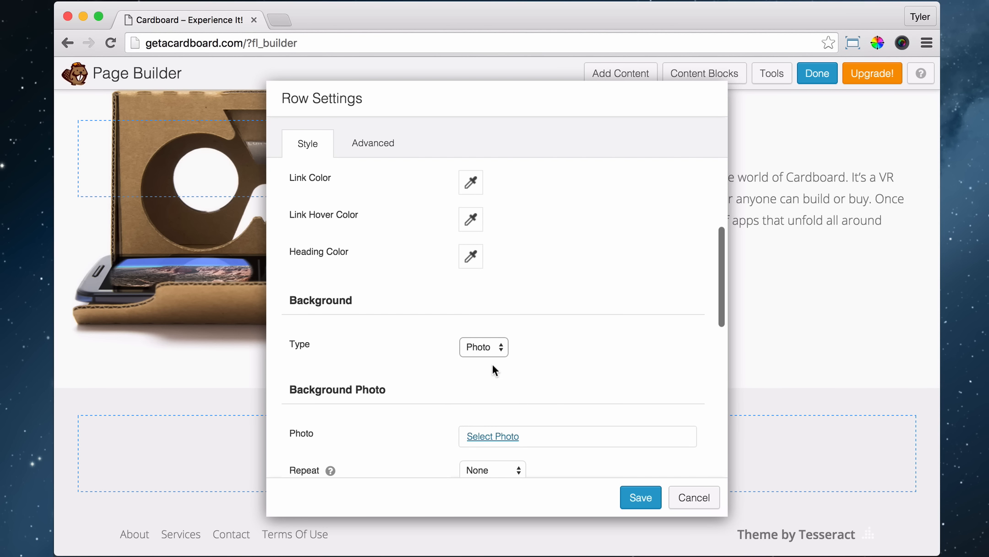
{"action": "scroll", "coordinate": [572, 331], "scroll_direction": "down", "scroll_amount": 1}
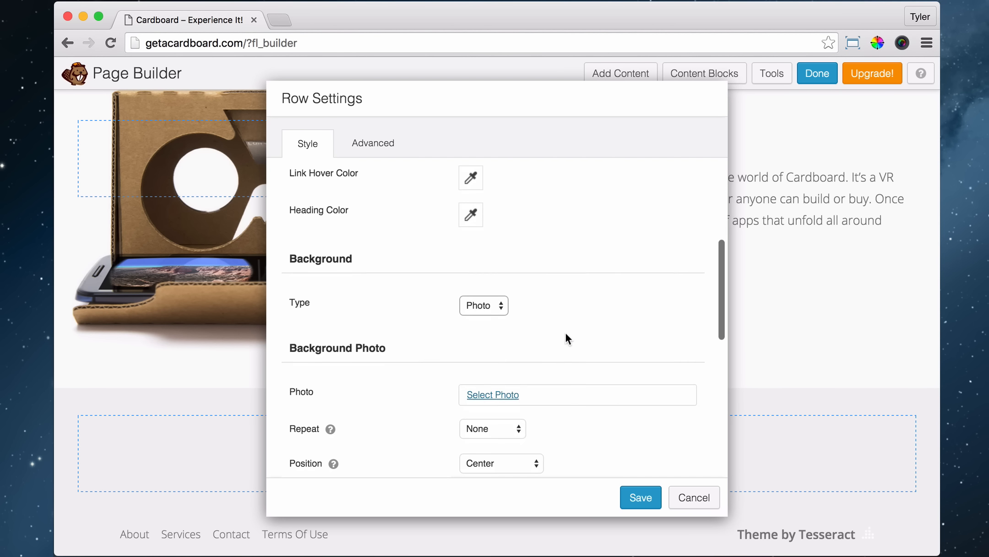
Upload got-cardboard.jpg and select it as the row's background photo
{"action": "left_click", "coordinate": [494, 396]}
{"action": "left_click", "coordinate": [138, 142]}
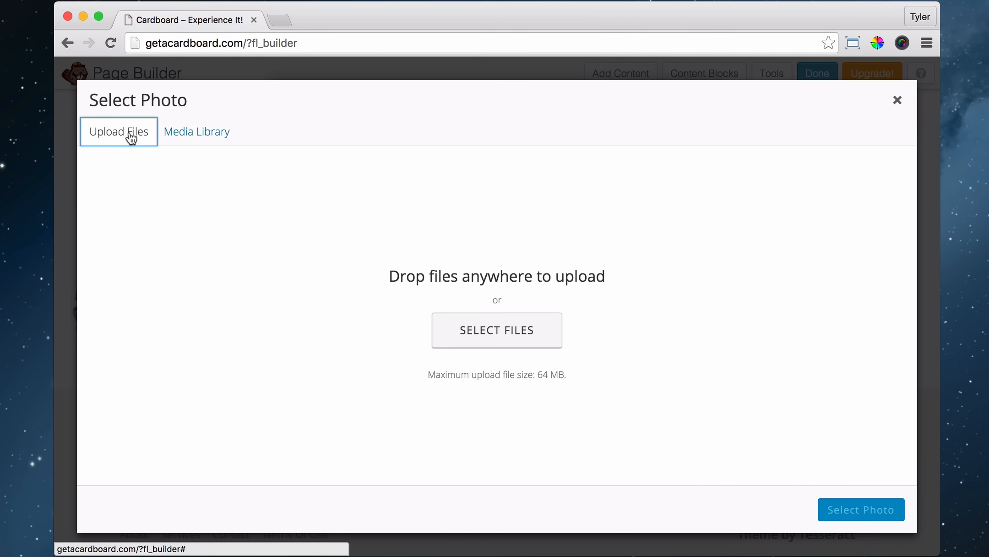
{"action": "left_click", "coordinate": [511, 338]}
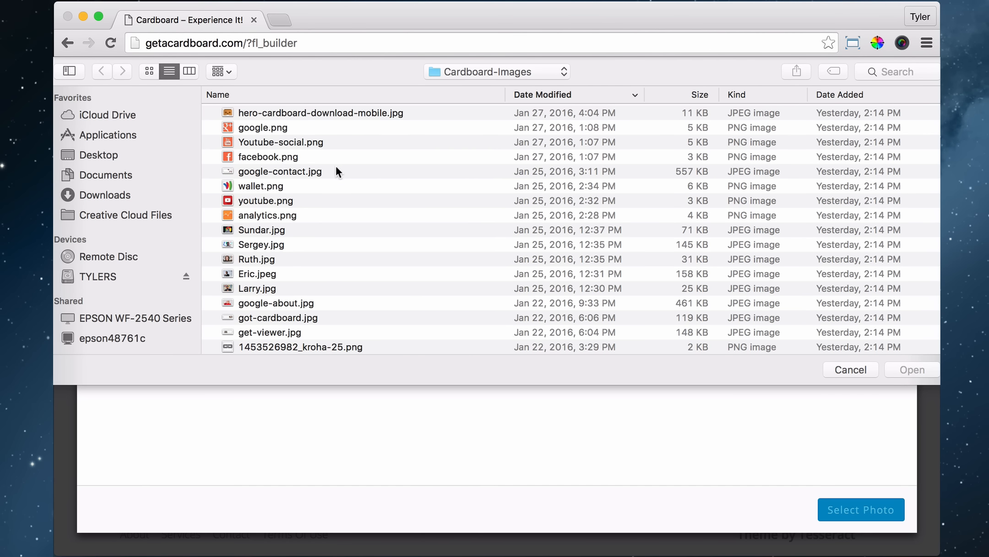
{"action": "scroll", "coordinate": [302, 158], "scroll_direction": "down", "scroll_amount": 1}
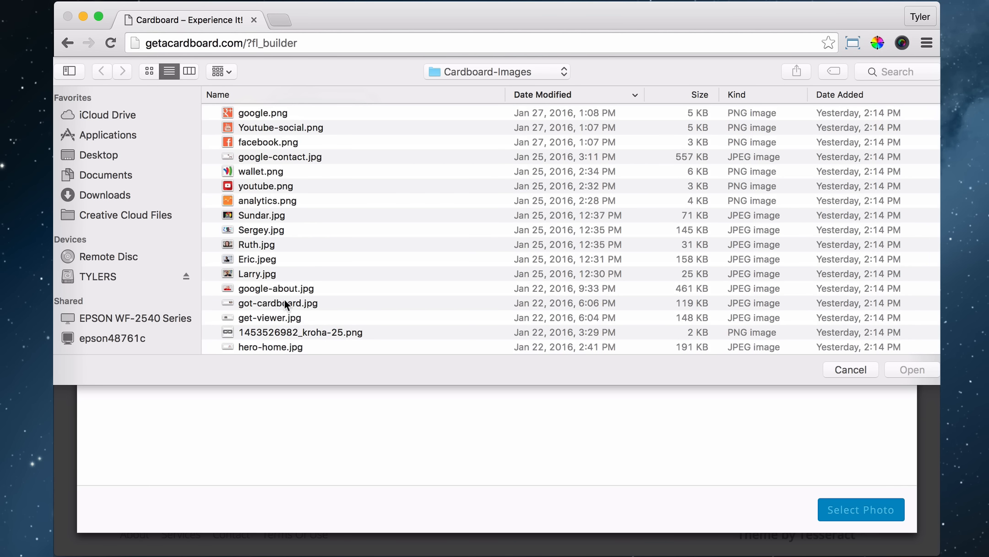
{"action": "left_click", "coordinate": [285, 303]}
{"action": "left_click", "coordinate": [904, 369]}
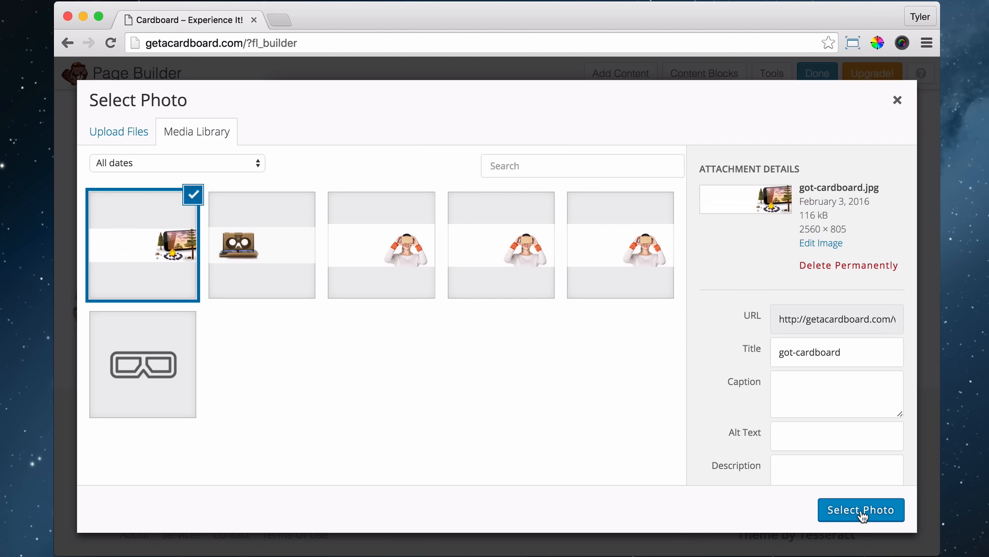
{"action": "left_click", "coordinate": [860, 513]}
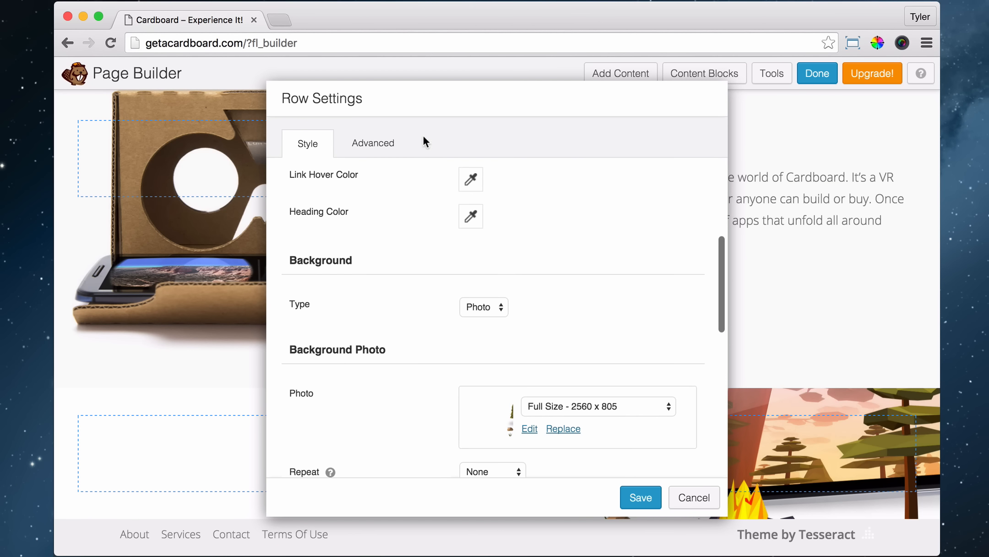
Give the got-cardboard row 110 px top and bottom padding and save the row settings
{"action": "left_click", "coordinate": [377, 149]}
{"action": "scroll", "coordinate": [513, 233], "scroll_direction": "up", "scroll_amount": 5}
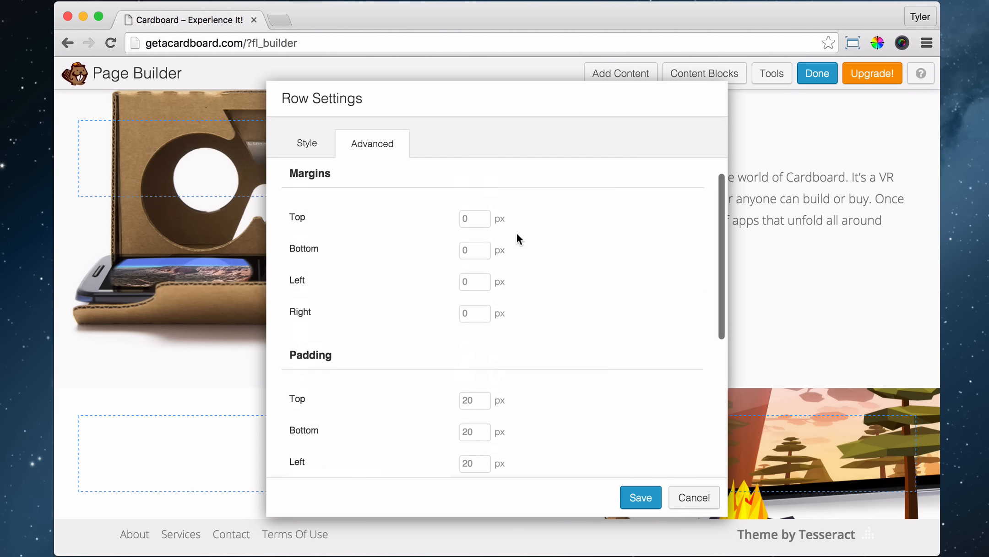
{"action": "scroll", "coordinate": [533, 287], "scroll_direction": "down", "scroll_amount": 3}
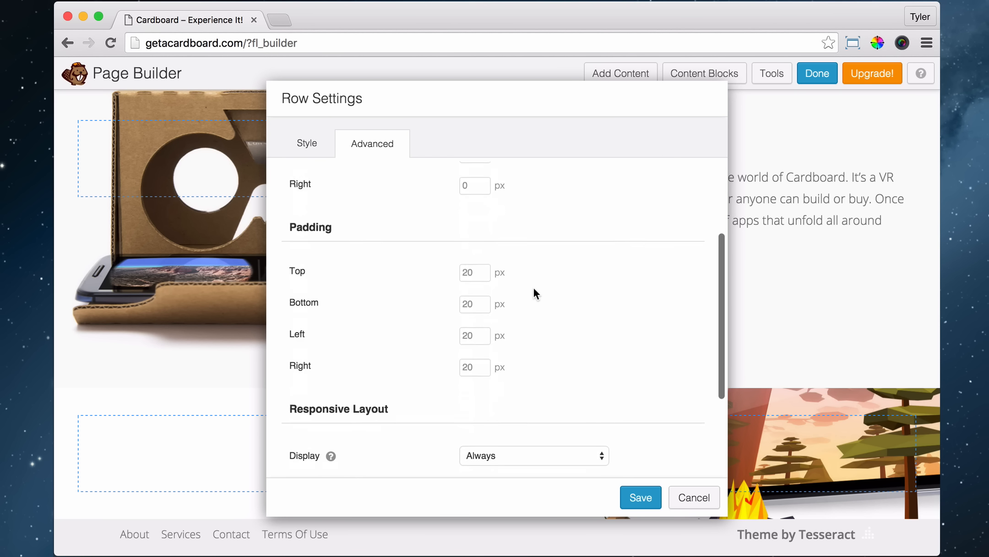
{"action": "left_click", "coordinate": [471, 271]}
{"action": "type", "text": "110"}
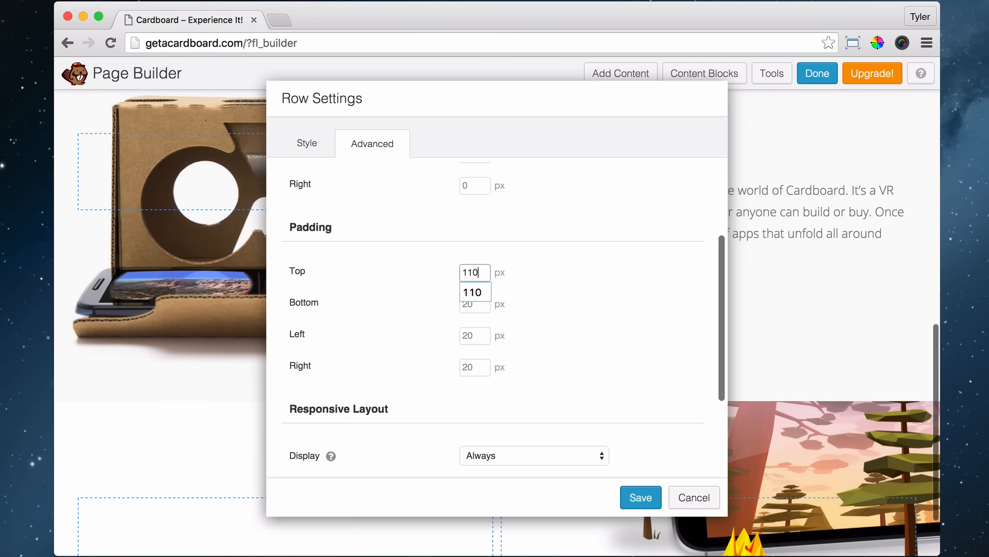
{"action": "key", "text": "Tab"}
{"action": "type", "text": "110"}
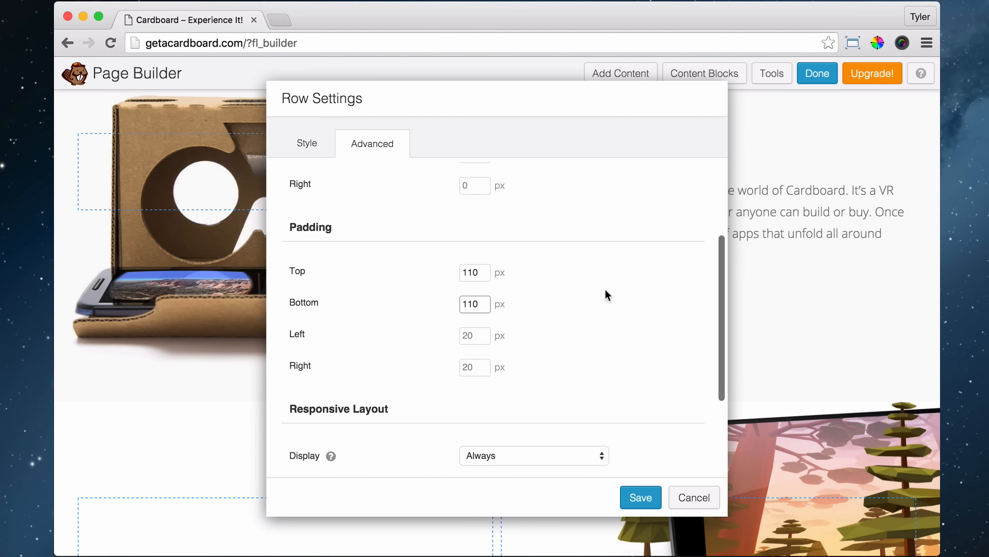
{"action": "scroll", "coordinate": [605, 289], "scroll_direction": "down", "scroll_amount": 4}
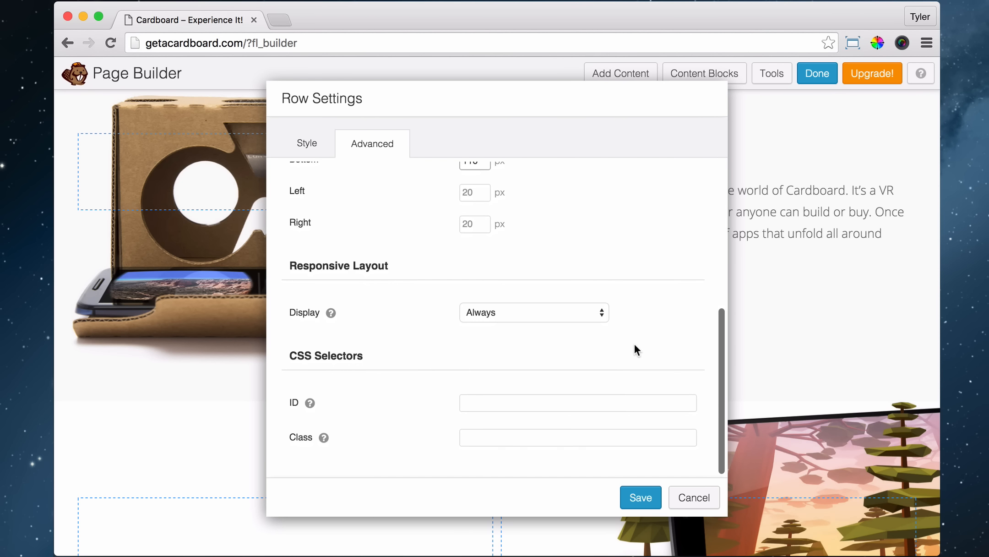
{"action": "left_click", "coordinate": [640, 499]}
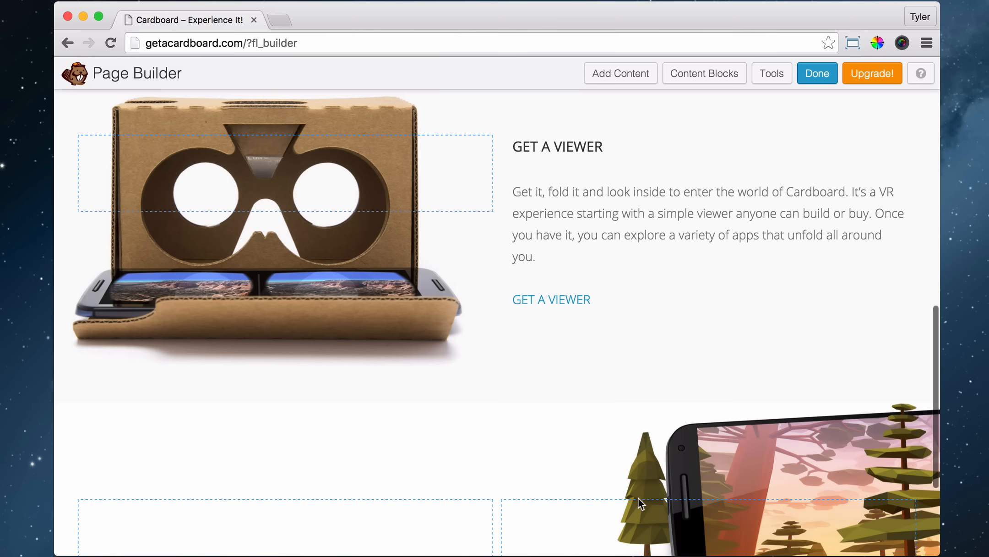
{"action": "scroll", "coordinate": [569, 376], "scroll_direction": "down", "scroll_amount": 5}
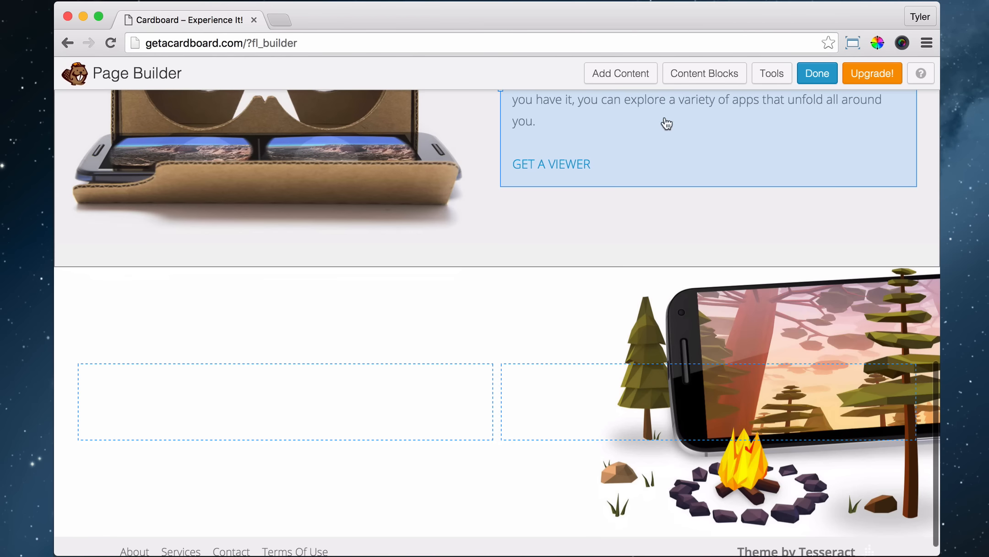
Add a text module to the new row and paste the GOT CARDBOARD? text as plain text
{"action": "left_click", "coordinate": [615, 75]}
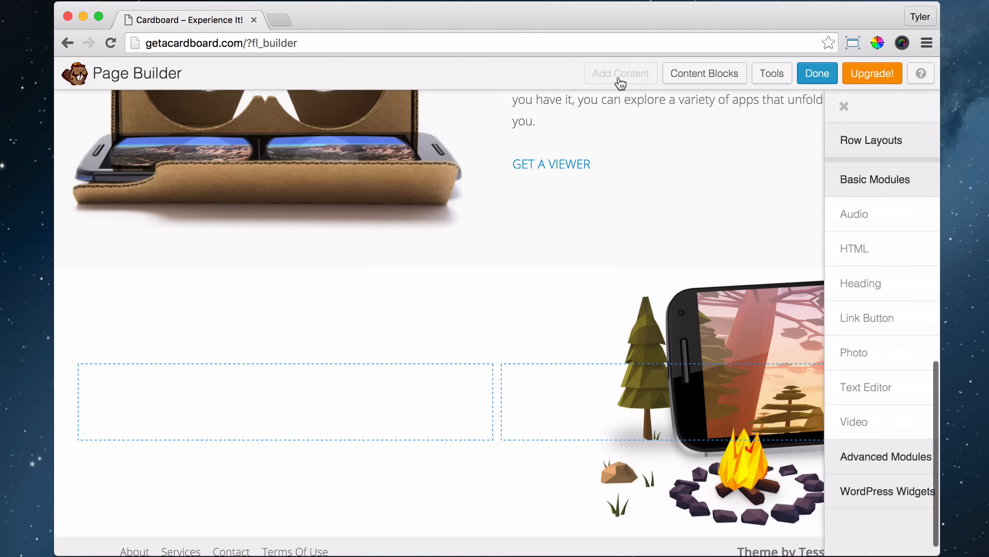
{"action": "left_click_drag", "start_coordinate": [828, 392], "coordinate": [281, 380]}
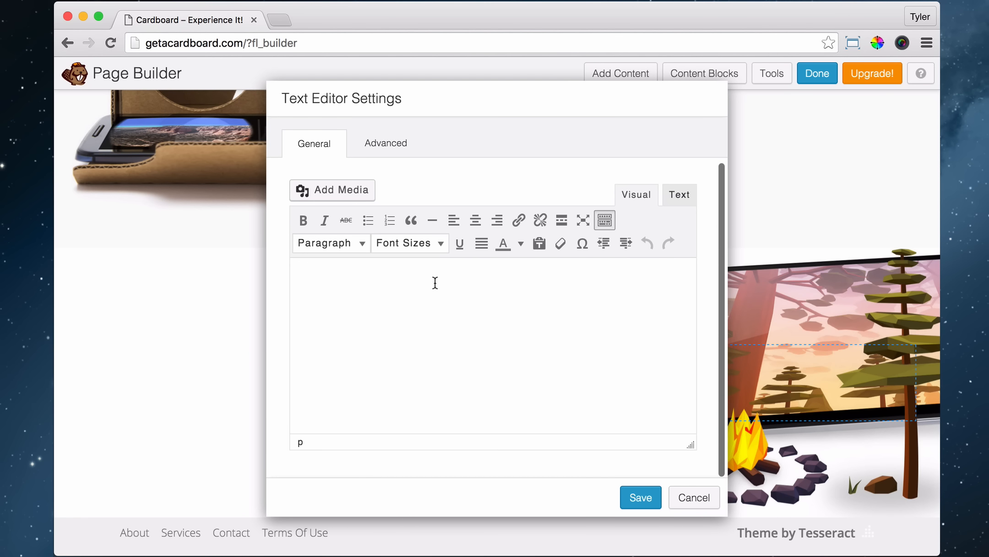
{"action": "left_click", "coordinate": [539, 246]}
{"action": "type", "text": "GOT CARDBOARD? Visit new places, play immersive games, fly through space and more.  LEARN MORE"}
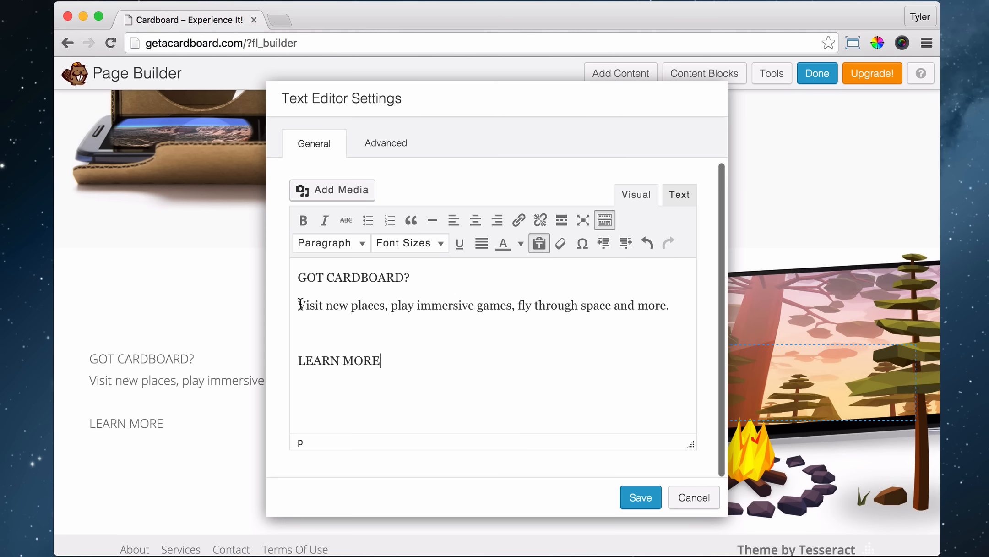
Add a blank line before the paragraph and make GOT CARDBOARD? a Heading 3
{"action": "key", "text": "Return"}
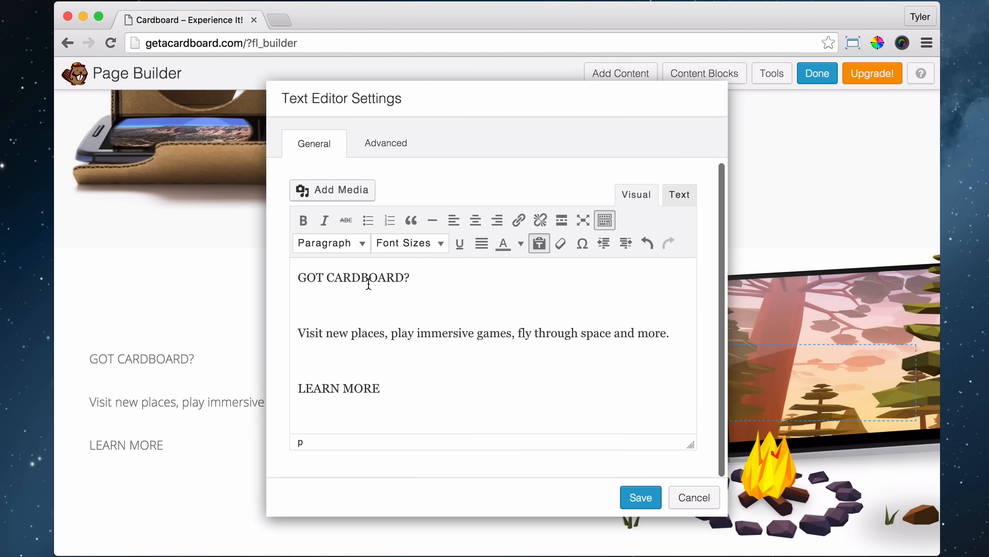
{"action": "left_click_drag", "start_coordinate": [416, 278], "coordinate": [285, 254]}
{"action": "left_click", "coordinate": [345, 245]}
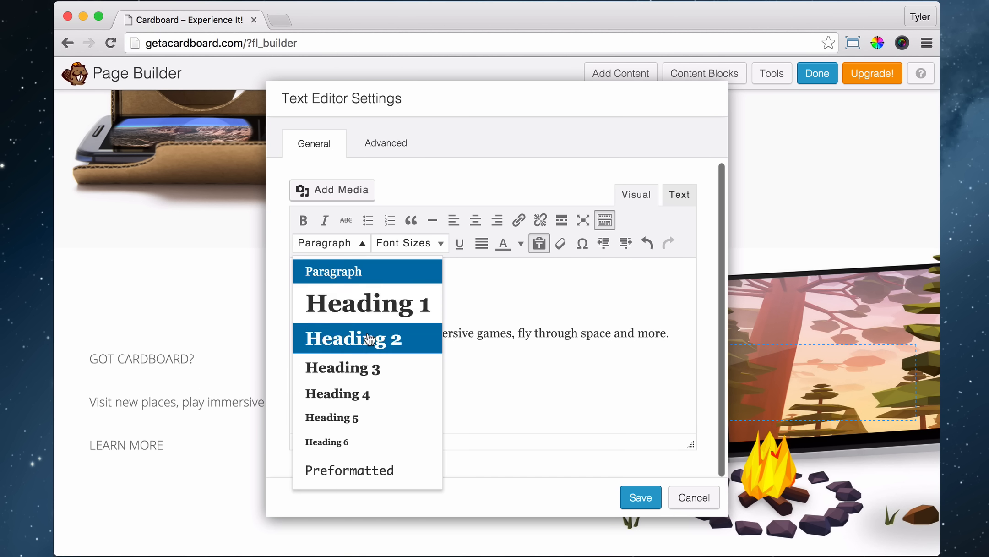
{"action": "left_click", "coordinate": [375, 368]}
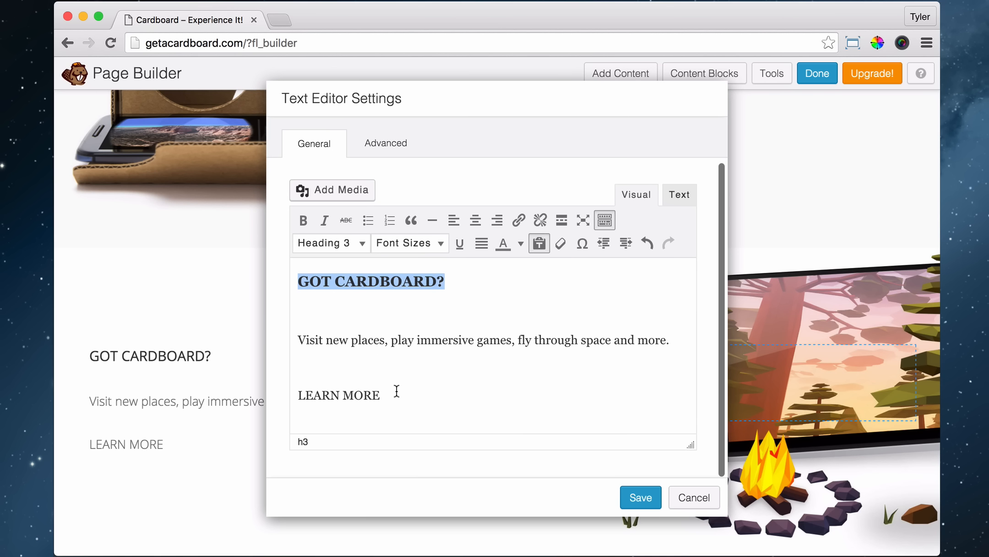
Link the LEARN MORE line to the About page and save the text module
{"action": "left_click_drag", "start_coordinate": [396, 390], "coordinate": [280, 388]}
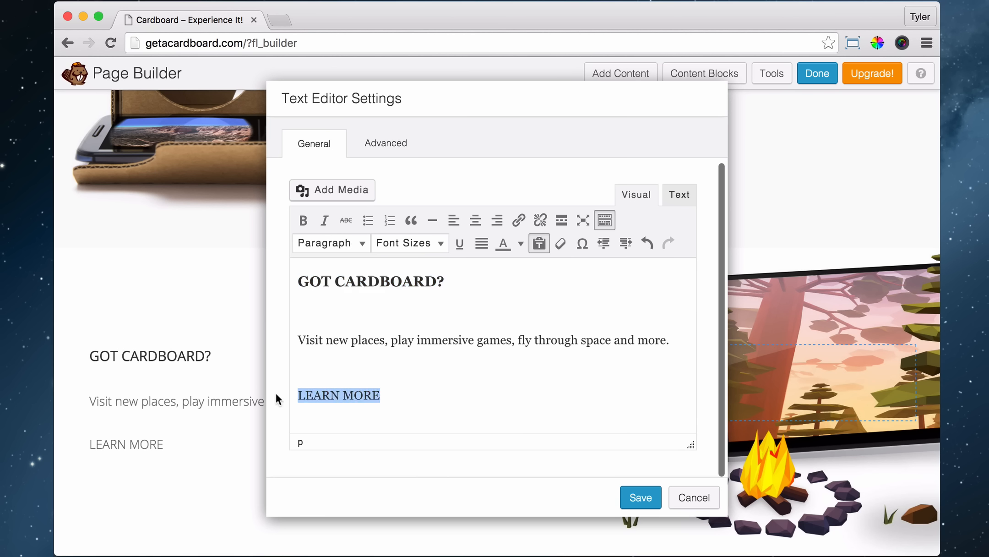
{"action": "left_click", "coordinate": [520, 221]}
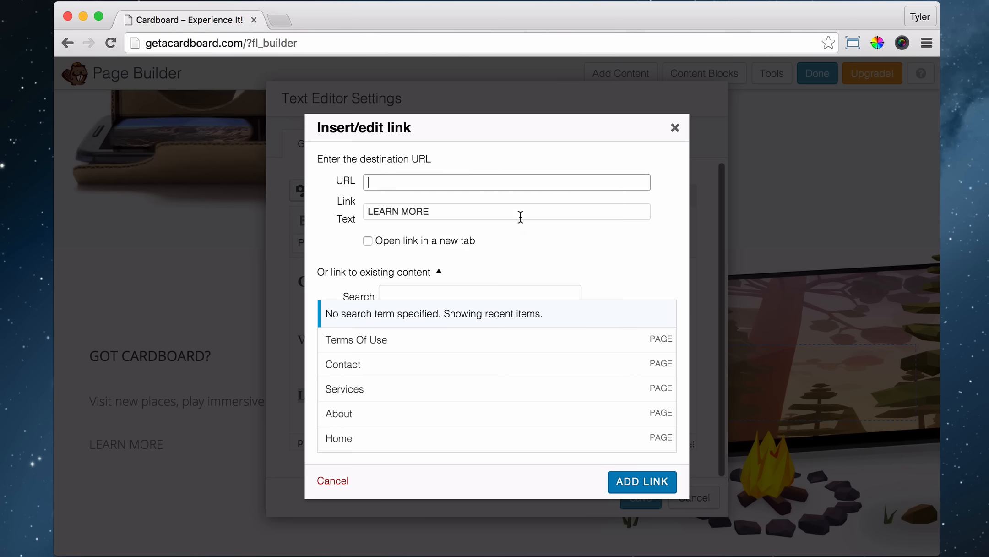
{"action": "left_click", "coordinate": [383, 421]}
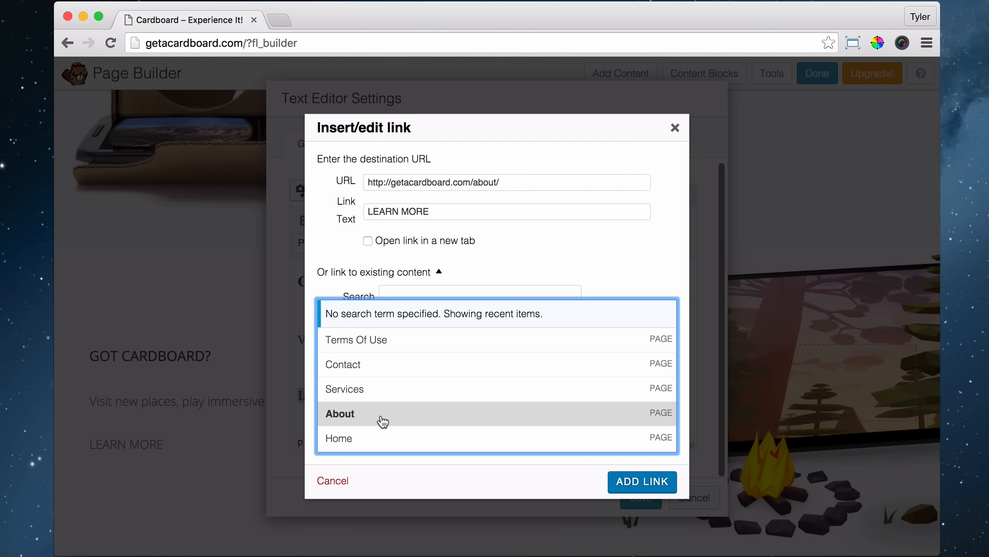
{"action": "left_click", "coordinate": [646, 480]}
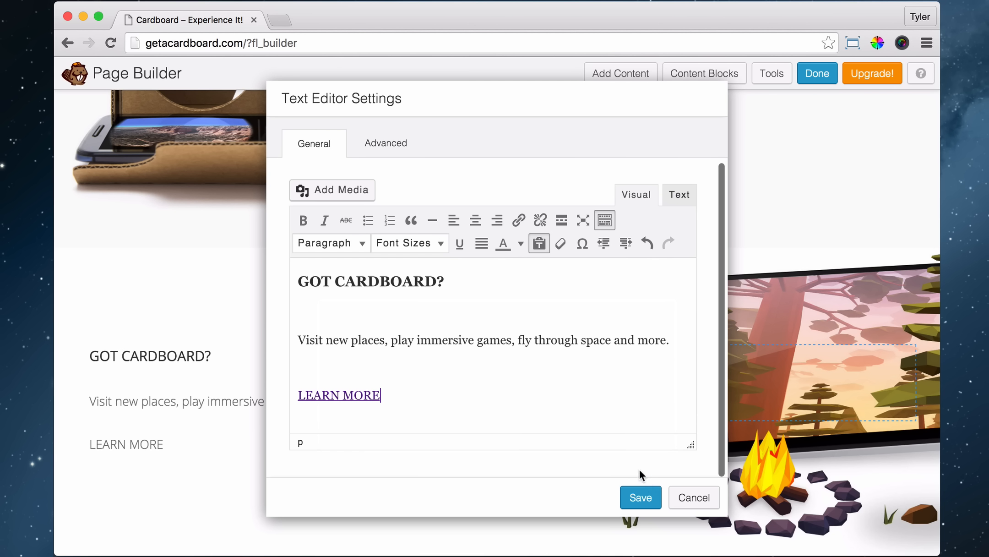
{"action": "left_click", "coordinate": [640, 498]}
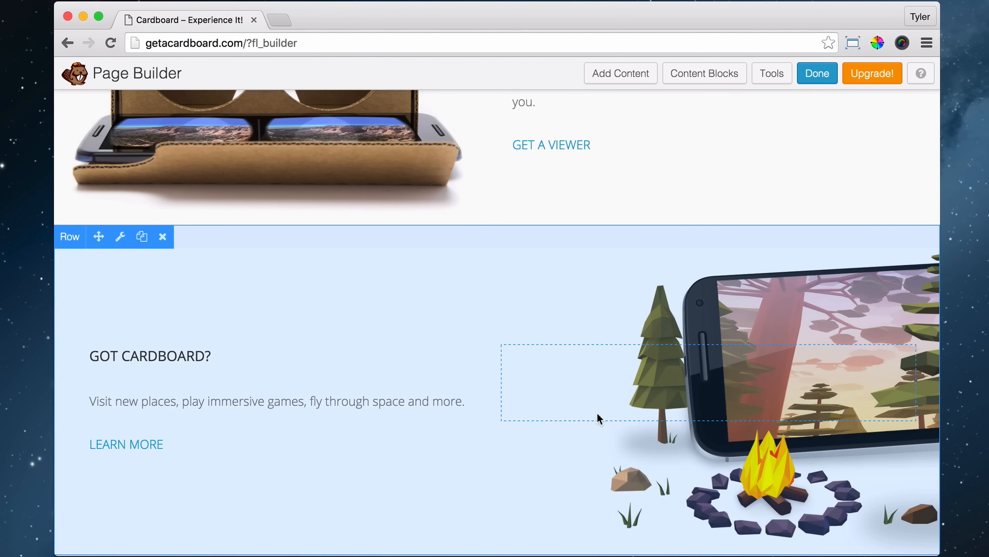
{"action": "scroll", "coordinate": [644, 344], "scroll_direction": "down", "scroll_amount": 1}
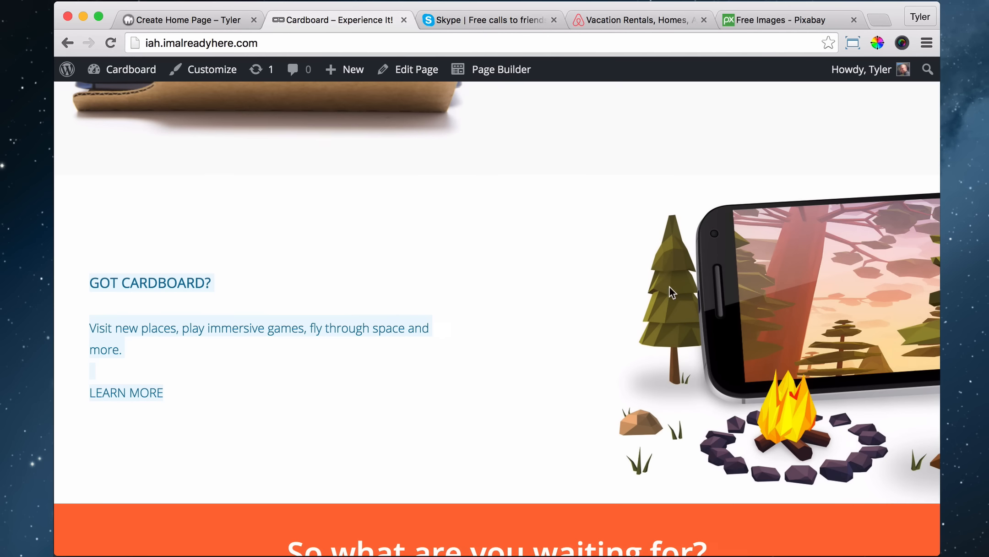
{"action": "scroll", "coordinate": [664, 279], "scroll_direction": "down", "scroll_amount": 1}
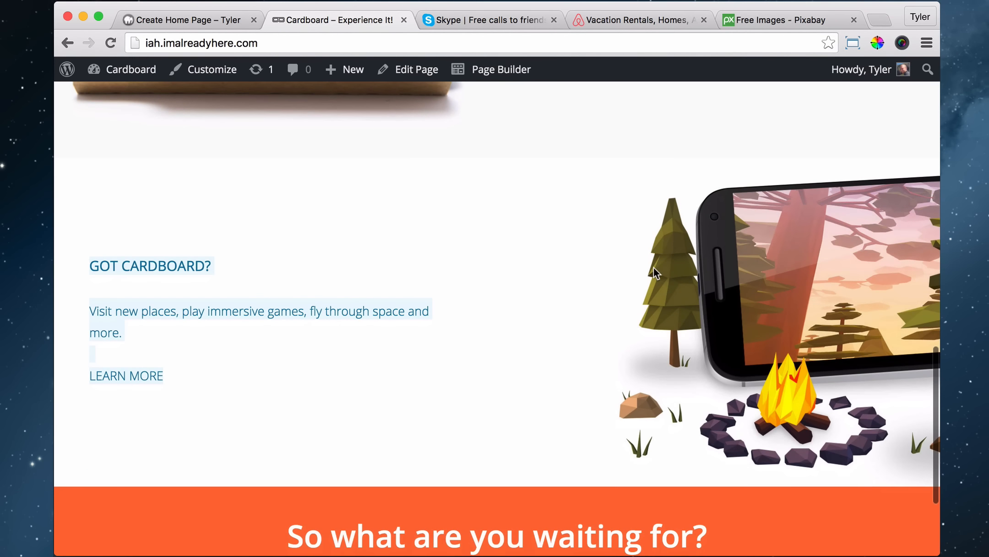
{"action": "left_click", "coordinate": [331, 349]}
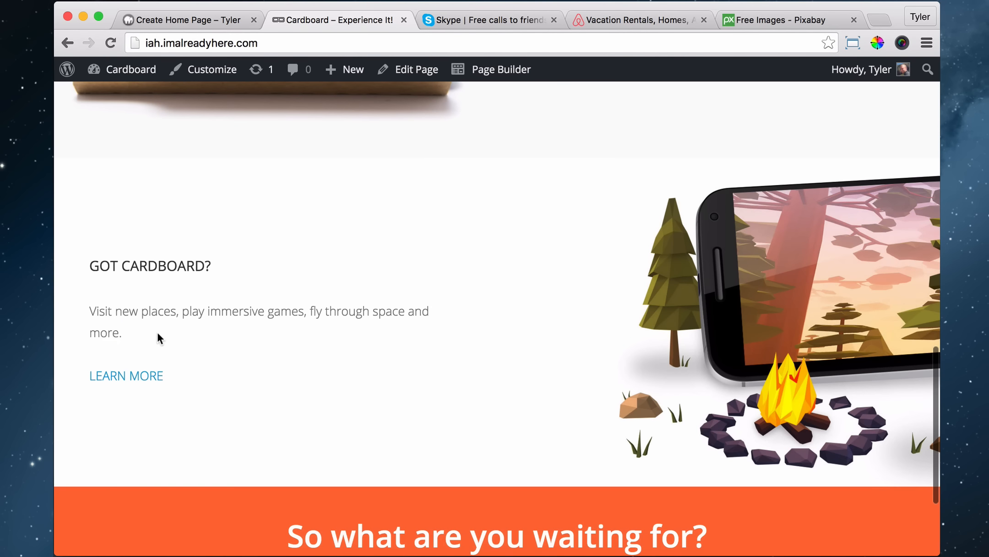
{"action": "scroll", "coordinate": [302, 326], "scroll_direction": "up", "scroll_amount": 4}
{"action": "scroll", "coordinate": [302, 326], "scroll_direction": "up", "scroll_amount": 2}
{"action": "scroll", "coordinate": [301, 320], "scroll_direction": "down", "scroll_amount": 3}
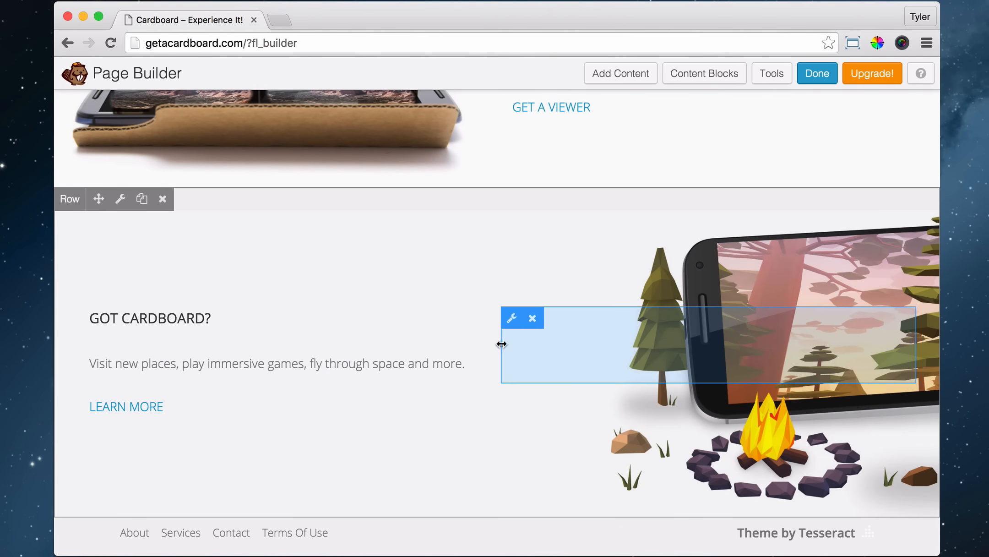
Narrow the text column to about 47.6% and inspect the reference site's orange banner heading
{"action": "left_click_drag", "start_coordinate": [502, 344], "coordinate": [436, 373]}
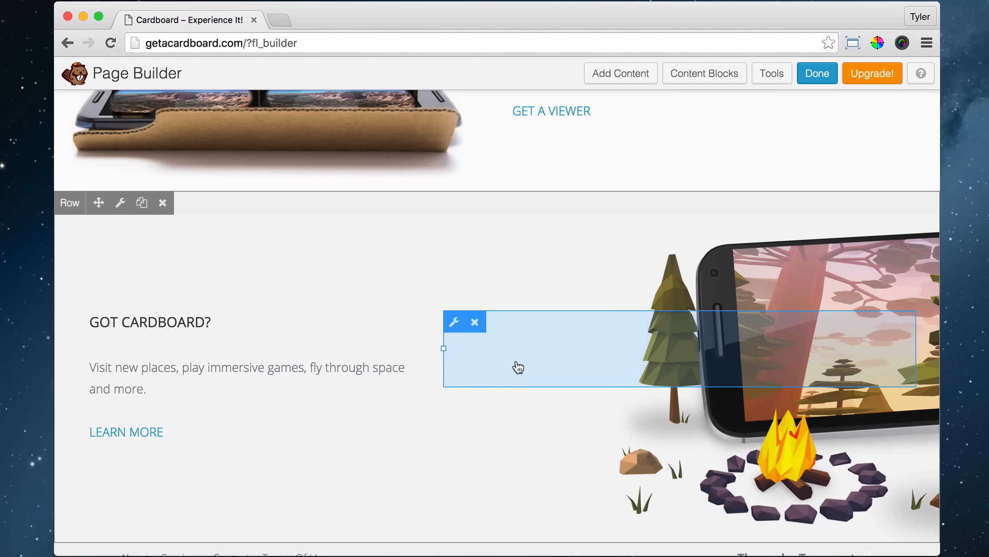
{"action": "scroll", "coordinate": [516, 366], "scroll_direction": "down", "scroll_amount": 1}
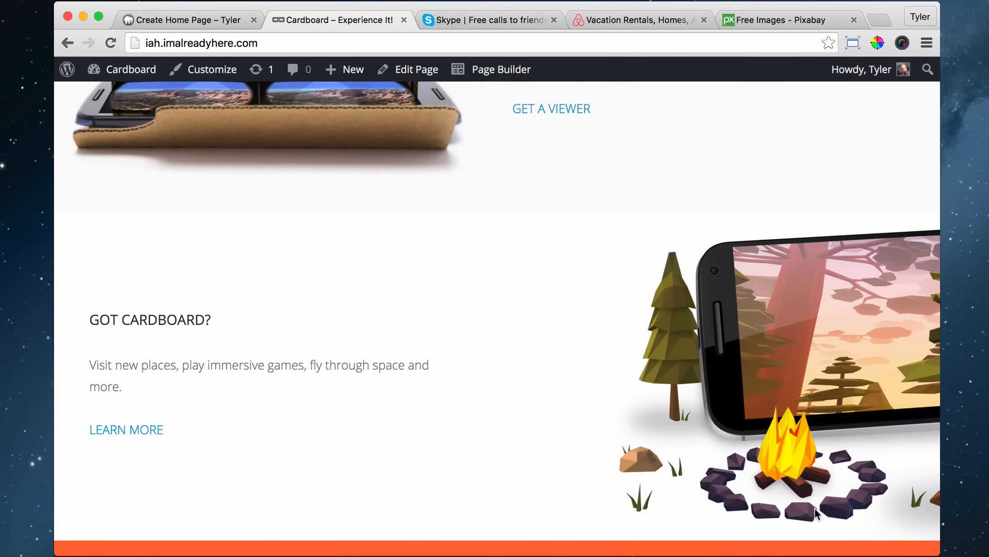
{"action": "scroll", "coordinate": [656, 312], "scroll_direction": "down", "scroll_amount": 5}
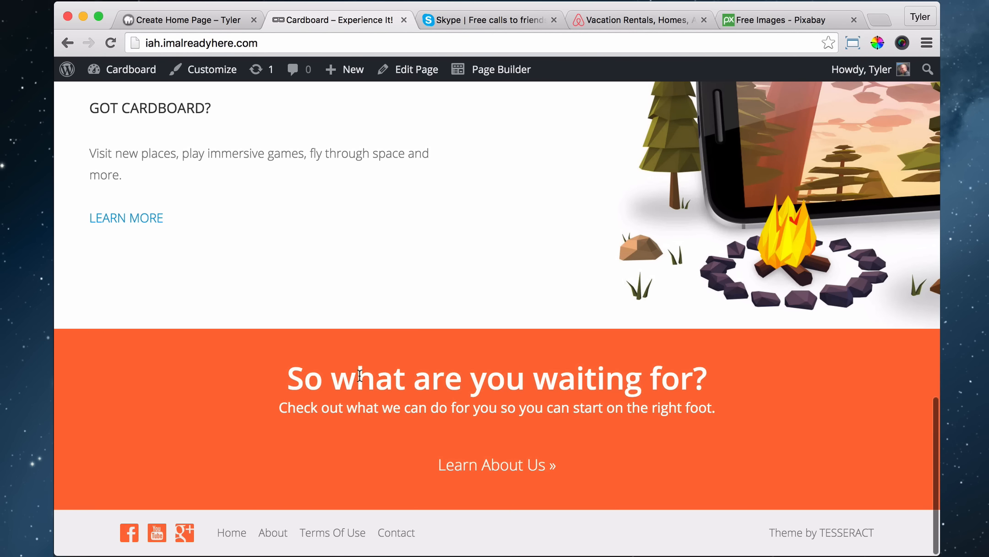
{"action": "left_click_drag", "start_coordinate": [360, 375], "coordinate": [627, 435]}
{"action": "left_click", "coordinate": [538, 386]}
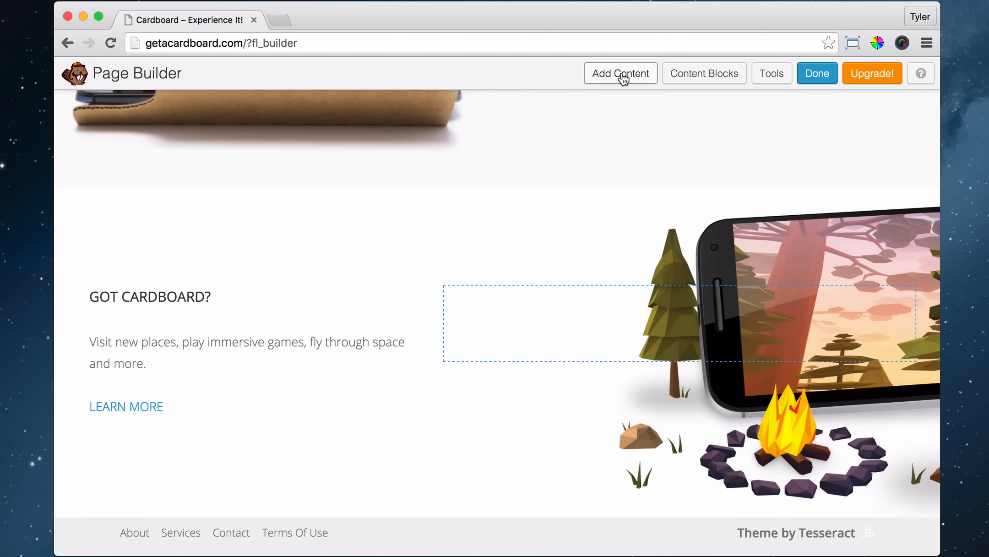
Add a one-column row above the footer
{"action": "left_click", "coordinate": [622, 75]}
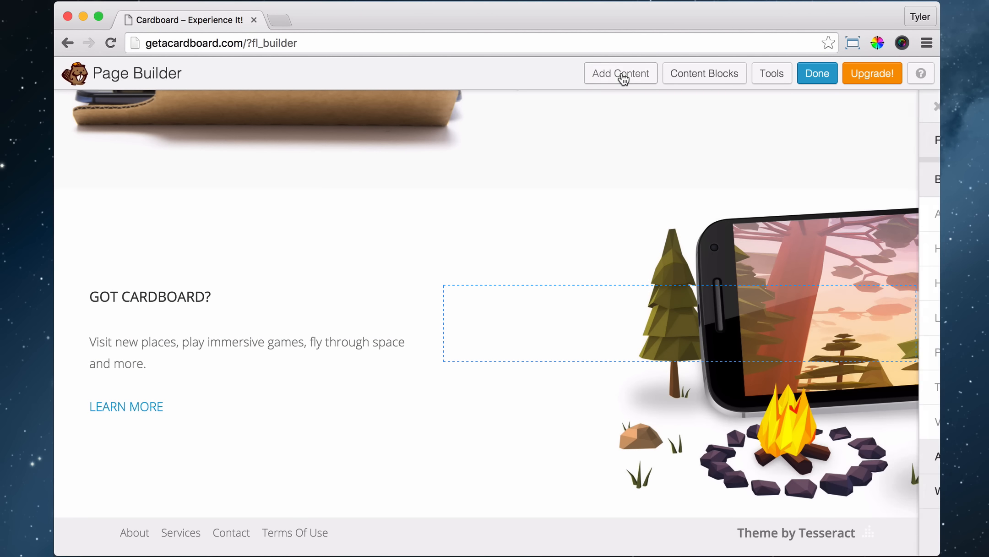
{"action": "left_click", "coordinate": [837, 143]}
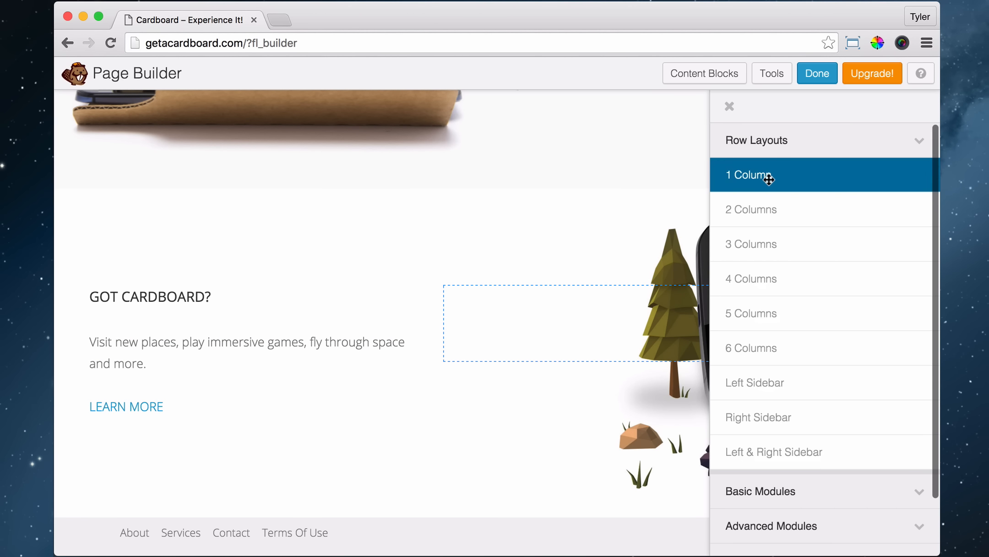
{"action": "left_click_drag", "start_coordinate": [768, 180], "coordinate": [401, 486]}
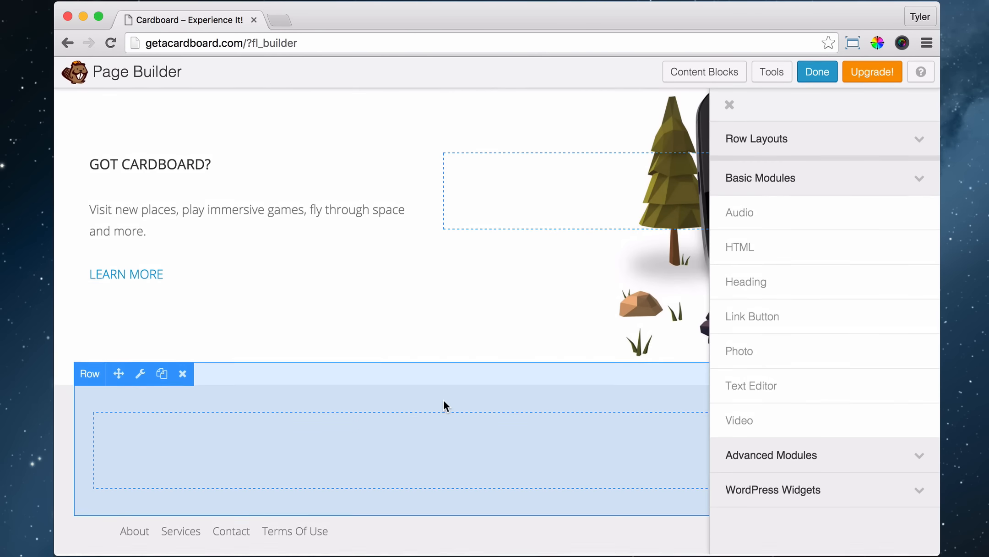
Make the new row Full Width with a #ff6e40 colour background
{"action": "left_click", "coordinate": [140, 374]}
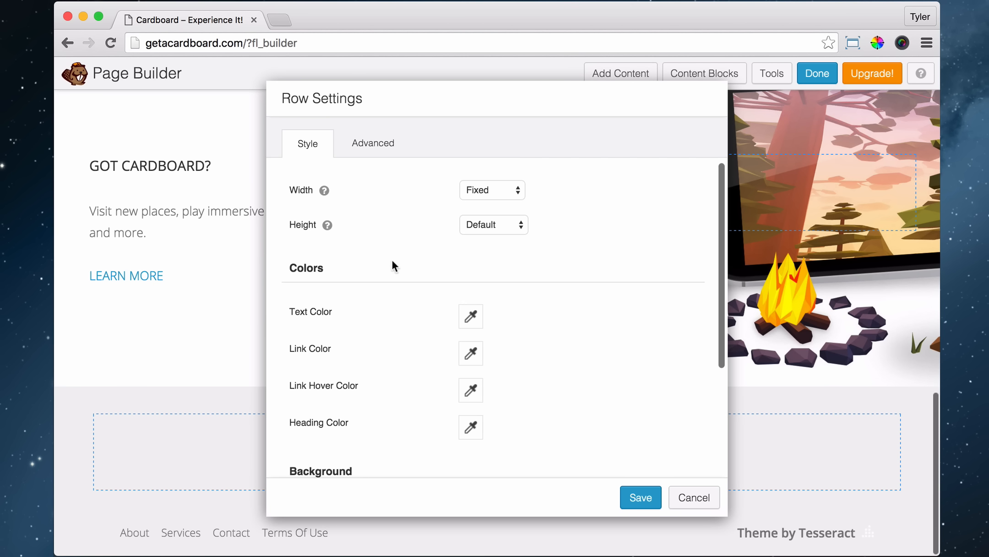
{"action": "left_click", "coordinate": [511, 190]}
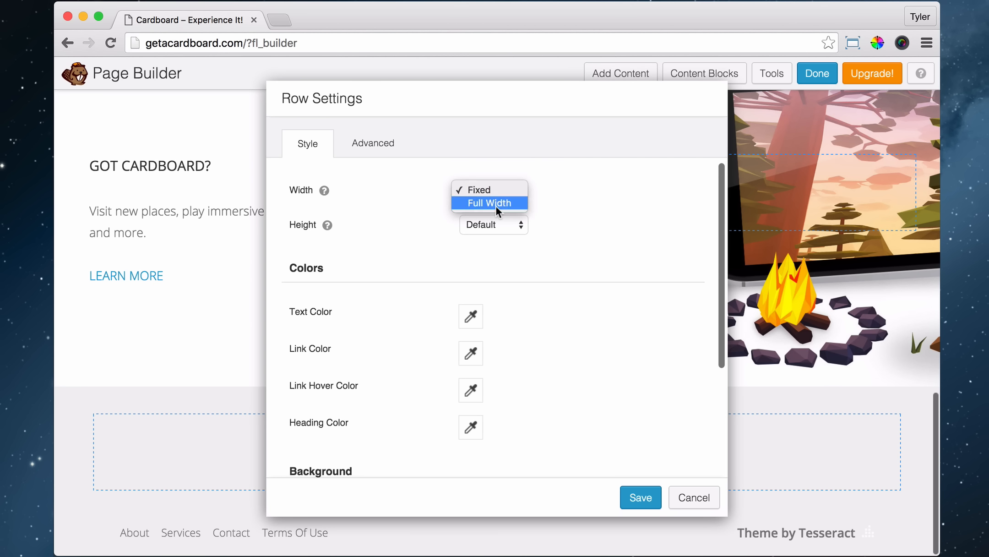
{"action": "left_click", "coordinate": [496, 202]}
{"action": "scroll", "coordinate": [587, 344], "scroll_direction": "down", "scroll_amount": 5}
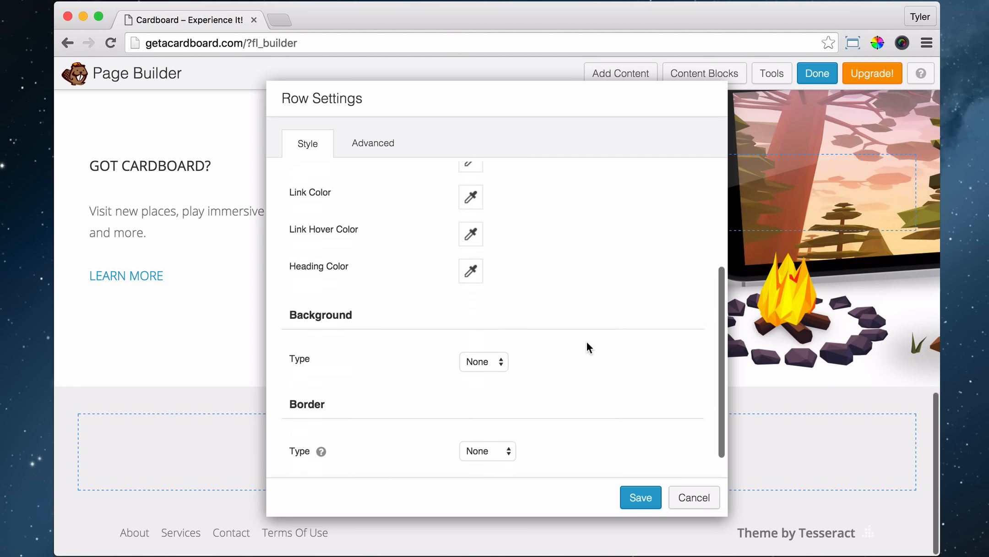
{"action": "left_click", "coordinate": [492, 348]}
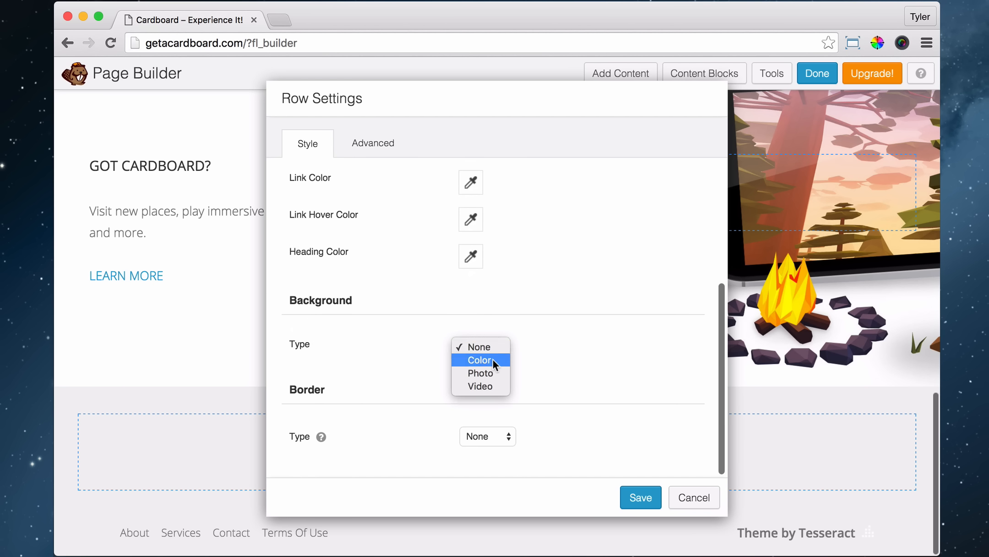
{"action": "left_click", "coordinate": [493, 359]}
{"action": "scroll", "coordinate": [547, 354], "scroll_direction": "down", "scroll_amount": 3}
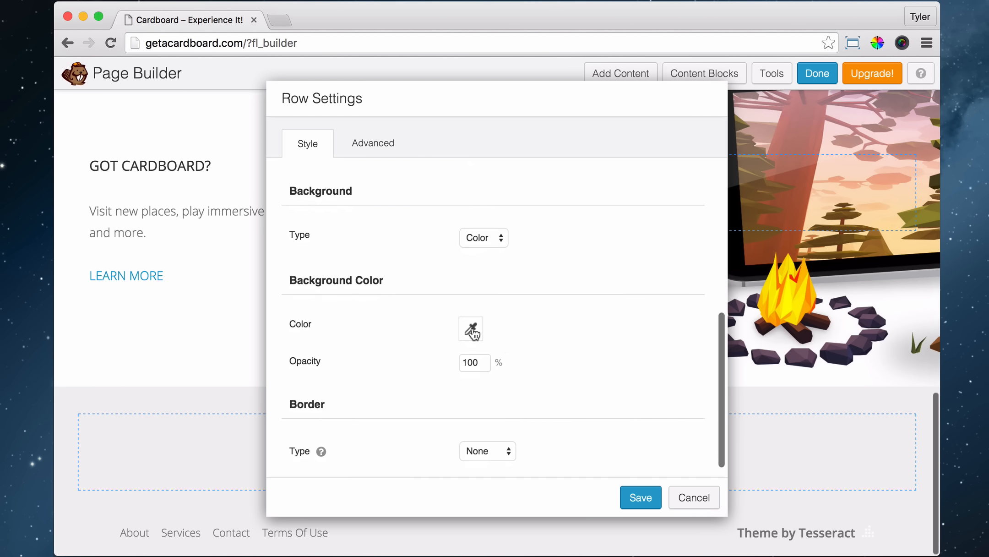
{"action": "left_click", "coordinate": [471, 328]}
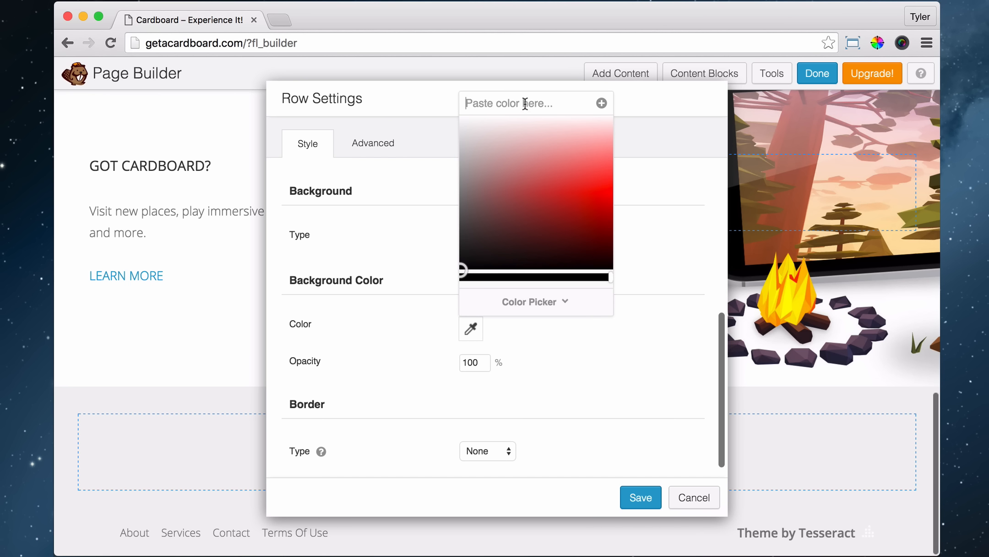
{"action": "type", "text": "ff6"}
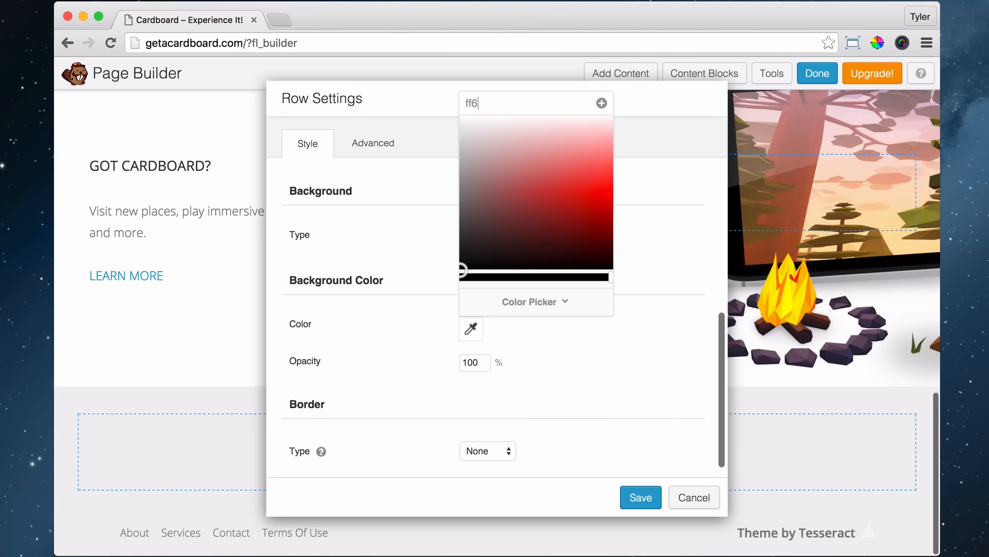
{"action": "type", "text": "e40"}
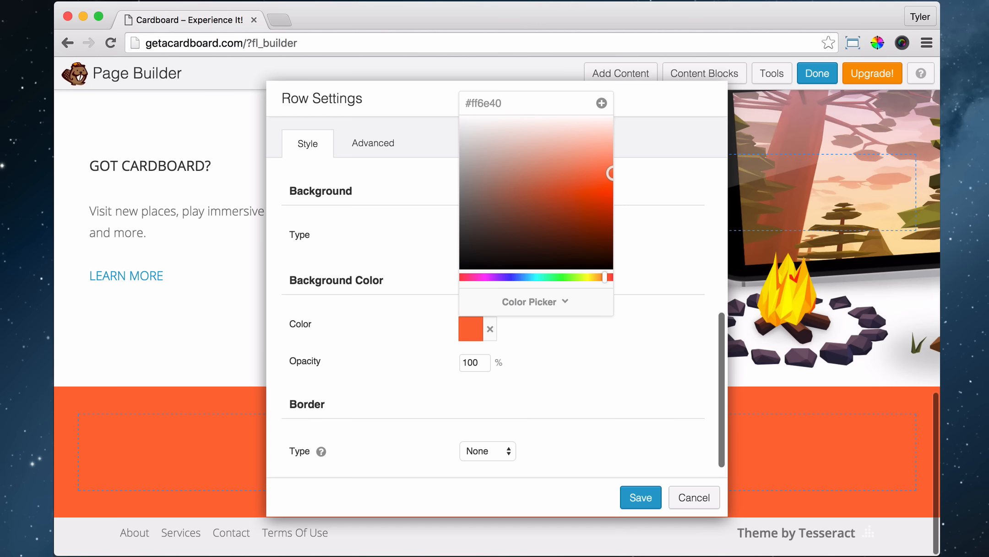
{"action": "left_click", "coordinate": [684, 265]}
Set the row's text and link colours to white and save the row settings
{"action": "scroll", "coordinate": [646, 258], "scroll_direction": "down", "scroll_amount": 1}
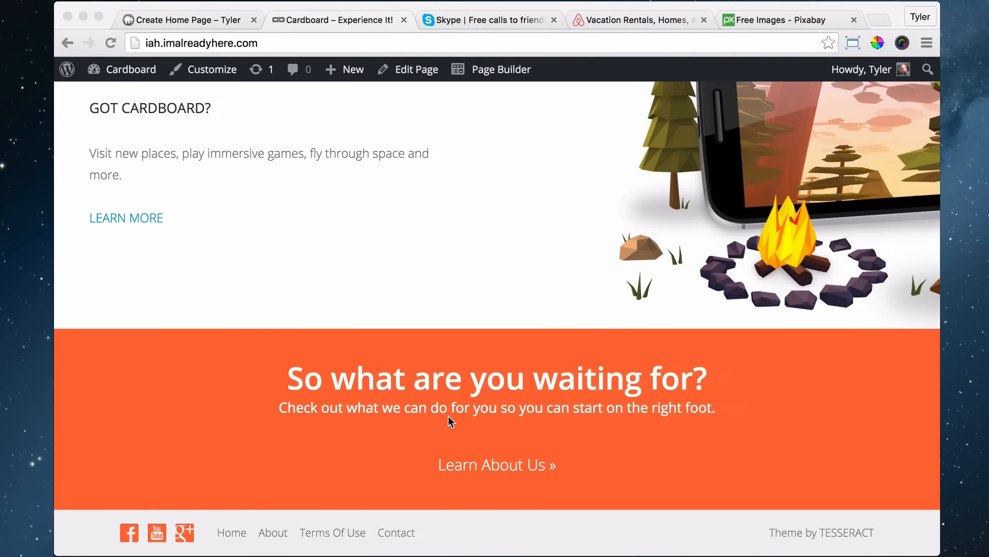
{"action": "left_click", "coordinate": [451, 420]}
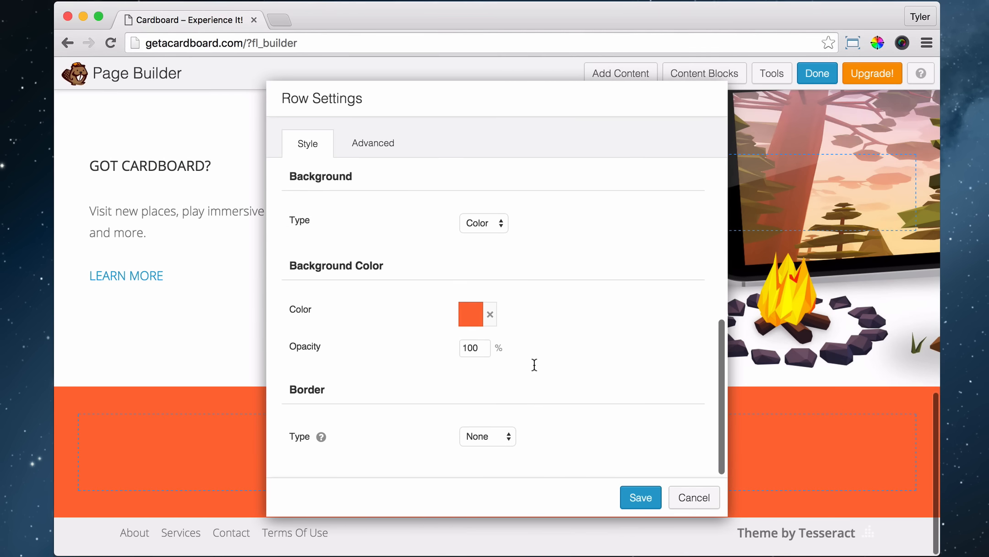
{"action": "scroll", "coordinate": [602, 387], "scroll_direction": "up", "scroll_amount": 6}
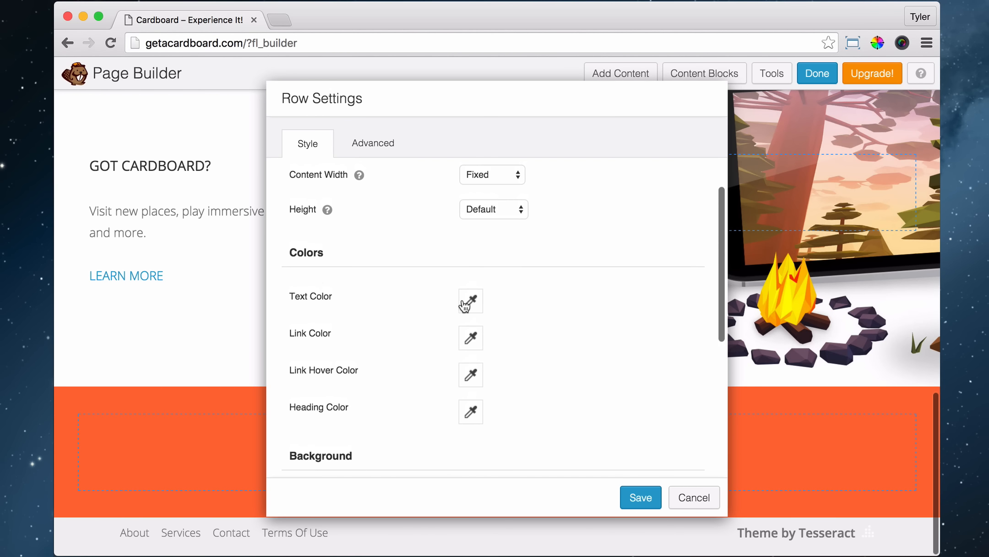
{"action": "left_click", "coordinate": [469, 301]}
{"action": "left_click", "coordinate": [461, 340]}
{"action": "left_click", "coordinate": [496, 294]}
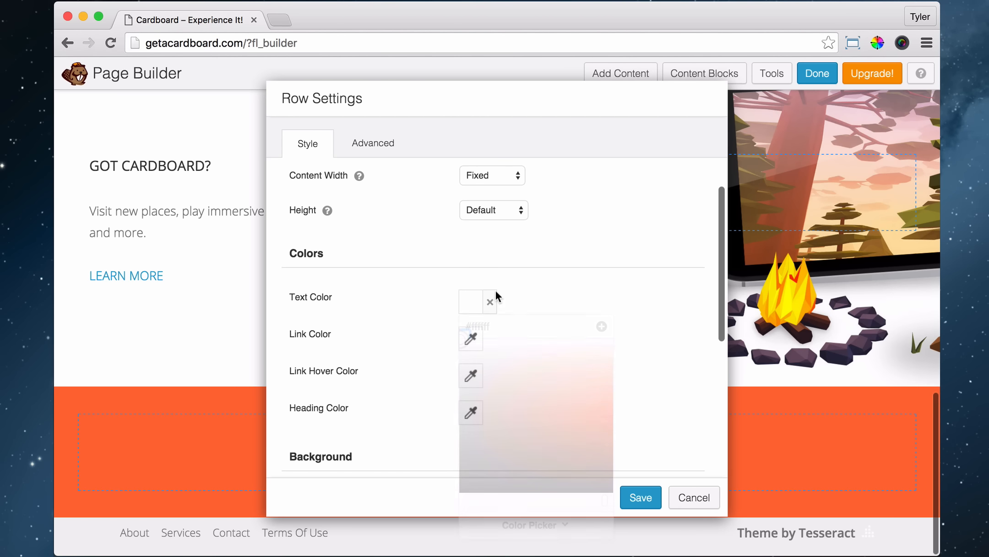
{"action": "left_click", "coordinate": [474, 340]}
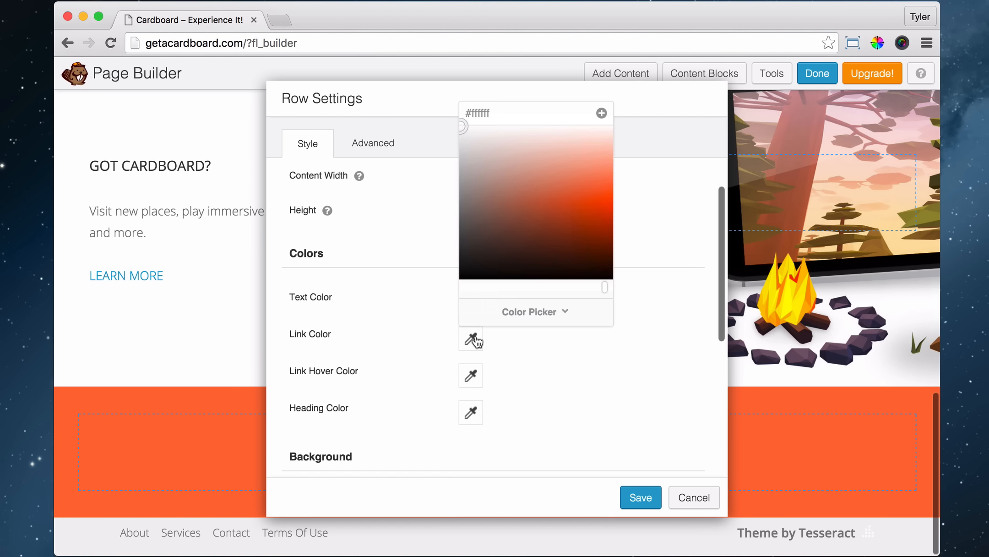
{"action": "left_click_drag", "start_coordinate": [481, 221], "coordinate": [410, 124]}
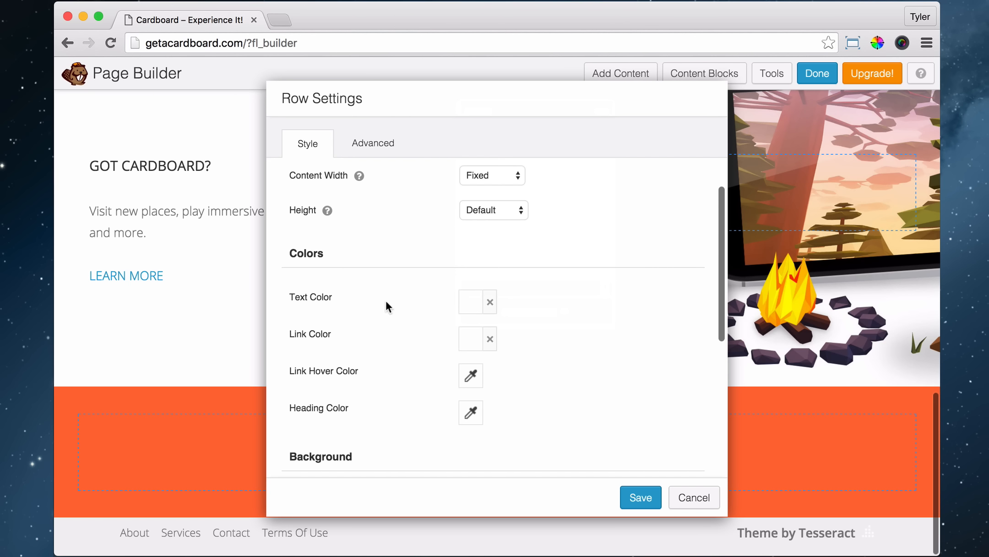
{"action": "left_click", "coordinate": [640, 497]}
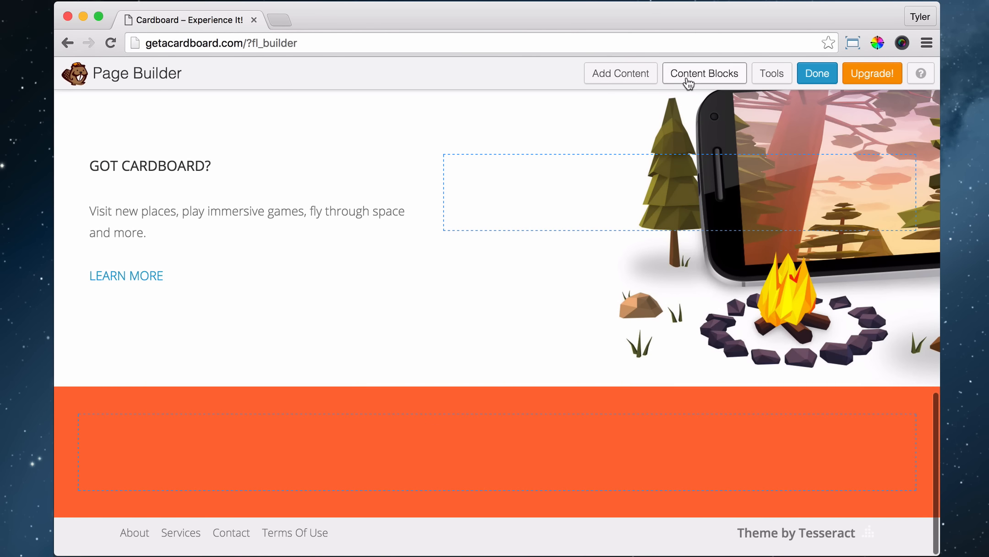
Add a Heading module to the orange row and copy 'So what are you waiting for?' from the live site
{"action": "left_click", "coordinate": [622, 76]}
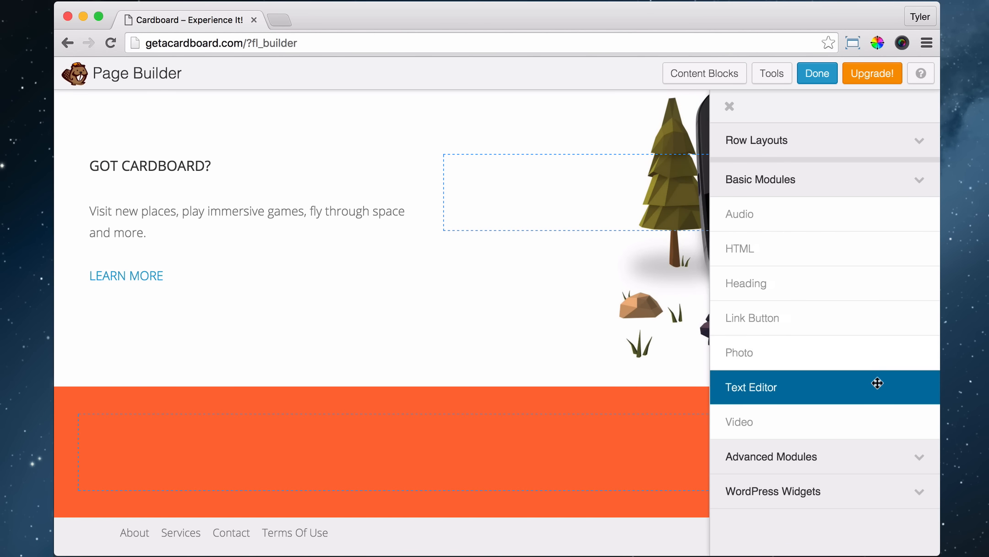
{"action": "left_click_drag", "start_coordinate": [762, 291], "coordinate": [459, 435]}
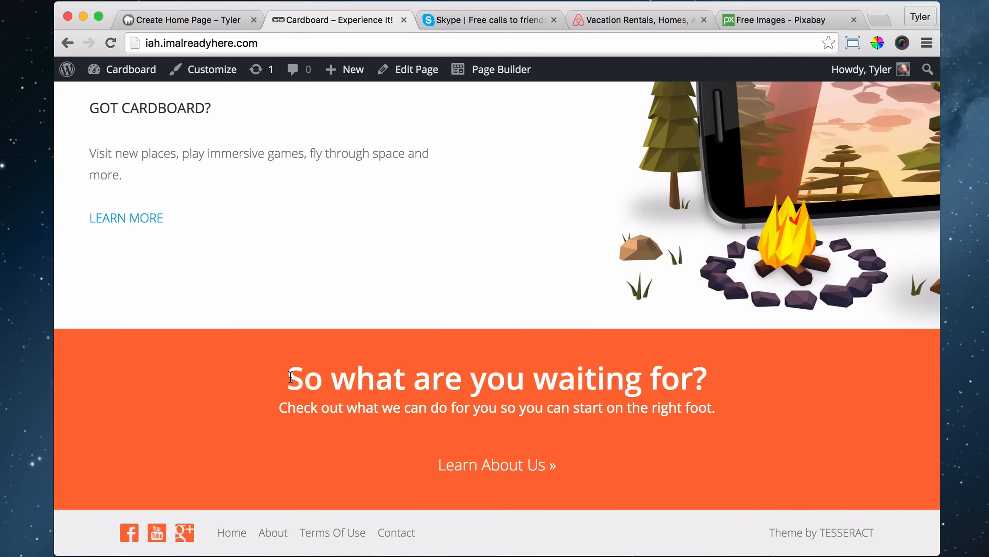
{"action": "left_click_drag", "start_coordinate": [290, 376], "coordinate": [656, 374]}
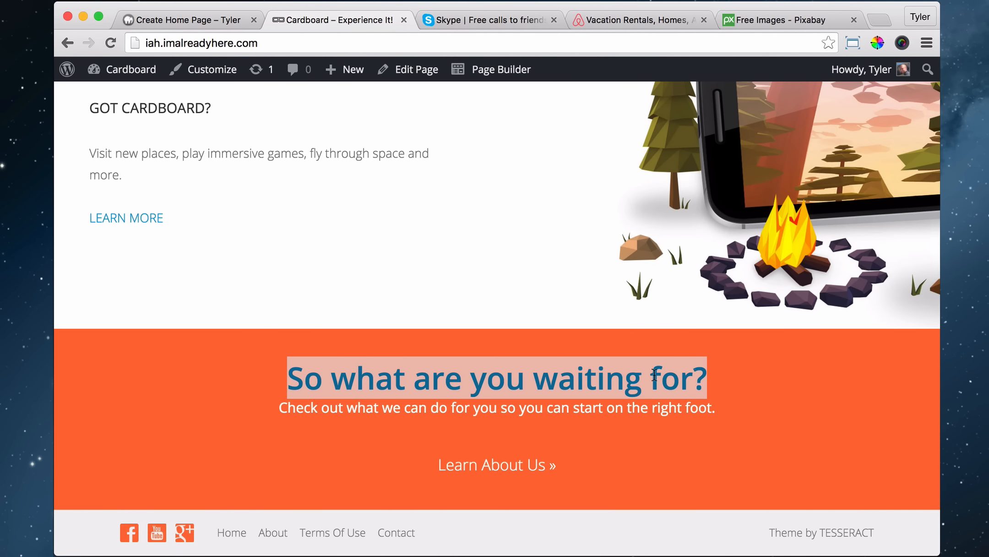
{"action": "right_click", "coordinate": [656, 373]}
{"action": "left_click", "coordinate": [691, 406]}
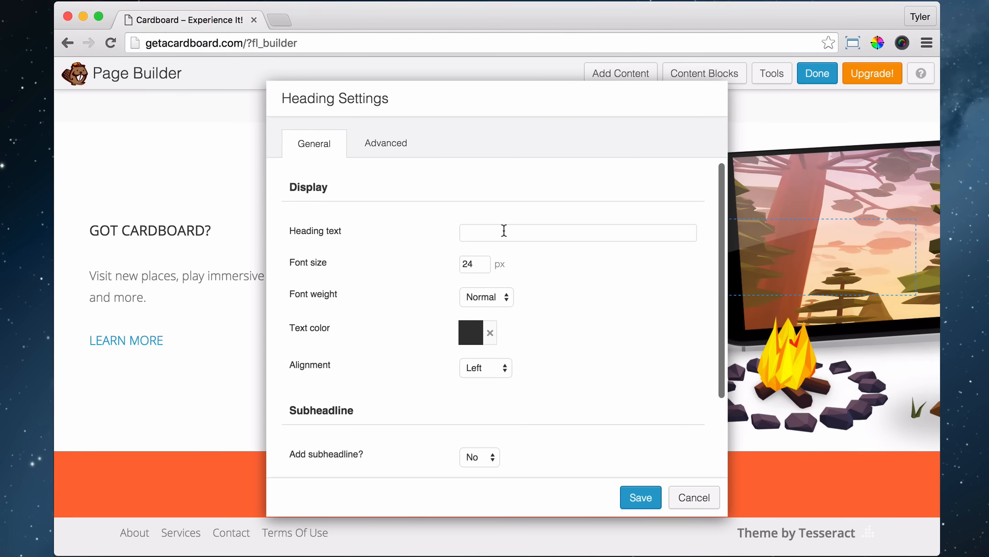
Paste the heading text into the module and set its font size to 40px
{"action": "left_click", "coordinate": [504, 230]}
{"action": "right_click", "coordinate": [499, 233]}
{"action": "left_click", "coordinate": [529, 308]}
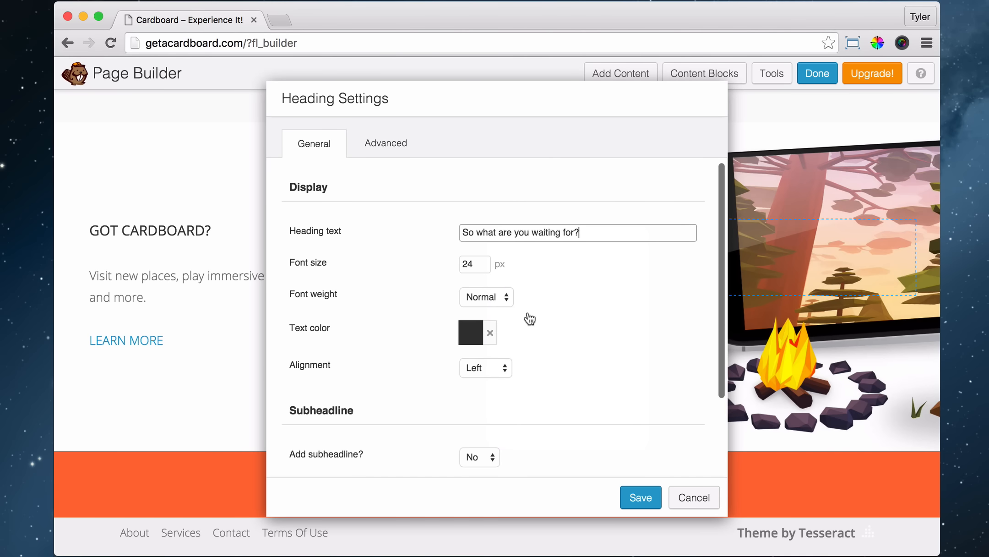
{"action": "key", "text": "Tab"}
{"action": "type", "text": "40"}
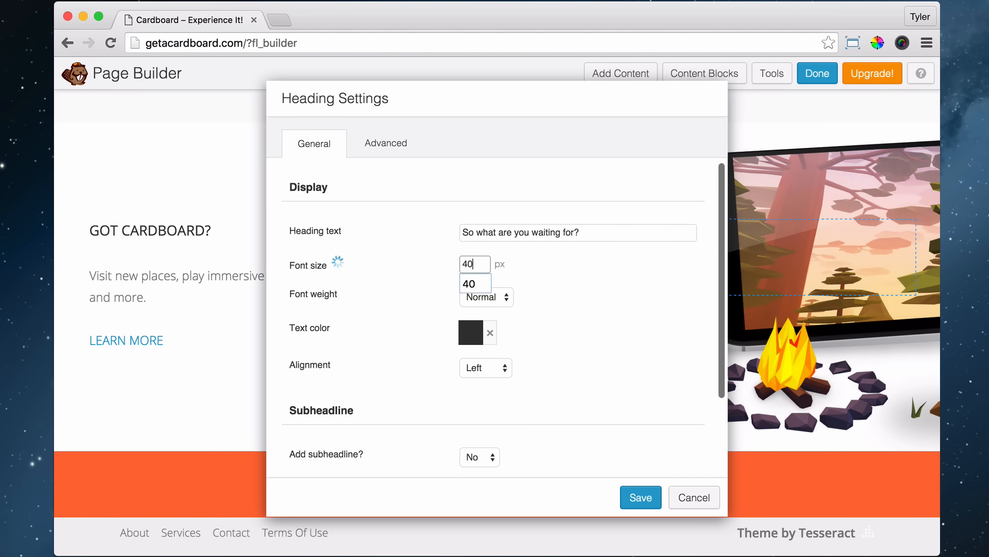
{"action": "left_click", "coordinate": [550, 268]}
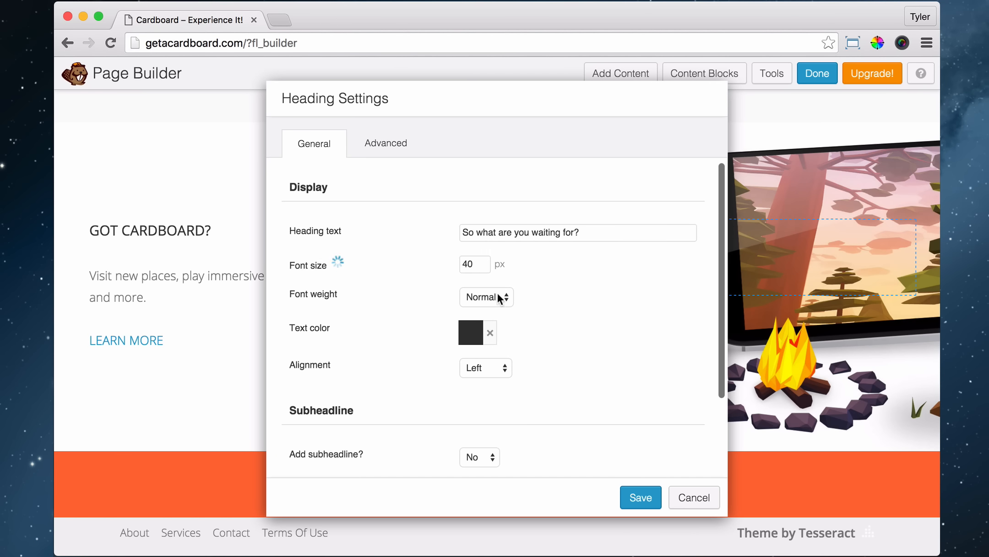
Make the heading bold, white and centred
{"action": "left_click", "coordinate": [498, 298]}
{"action": "left_click", "coordinate": [485, 309]}
{"action": "left_click", "coordinate": [473, 344]}
{"action": "left_click_drag", "start_coordinate": [505, 238], "coordinate": [463, 118]}
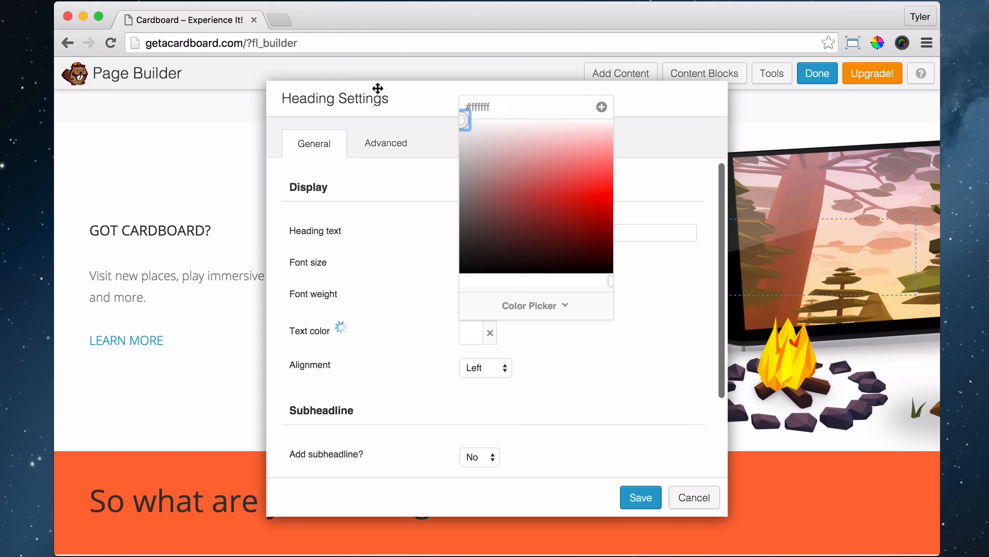
{"action": "left_click", "coordinate": [542, 365]}
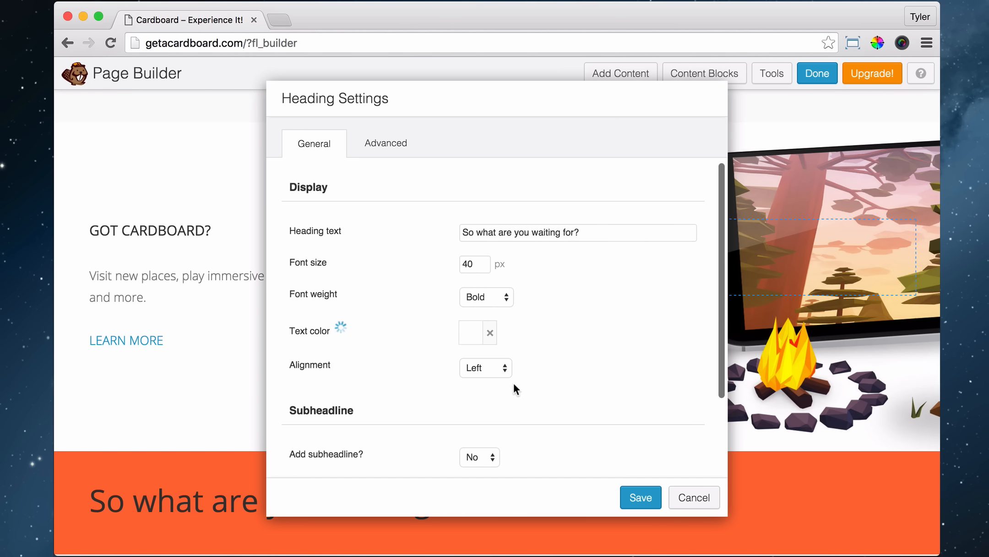
{"action": "left_click", "coordinate": [498, 372]}
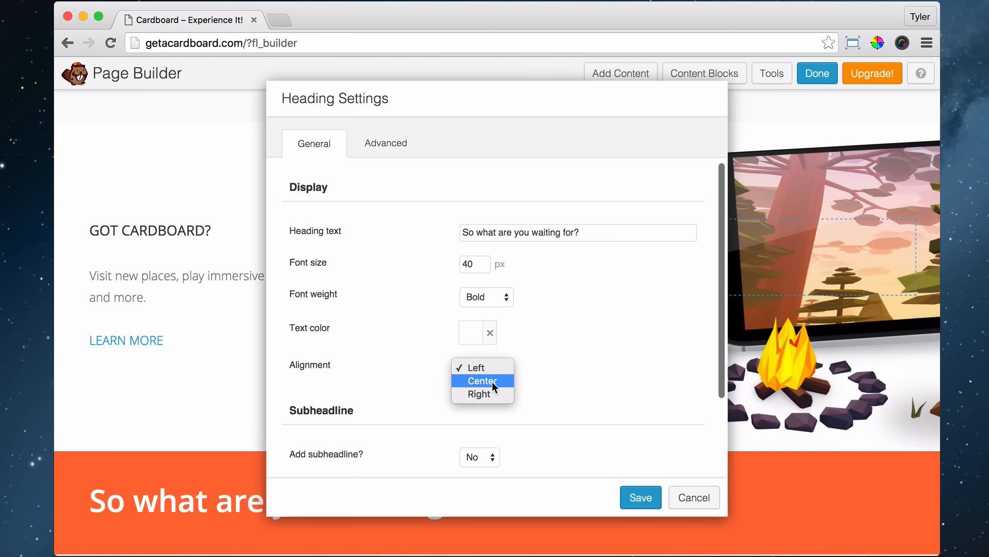
{"action": "left_click", "coordinate": [491, 382]}
Turn on a subheadline for the heading, then bring up the live site for reference
{"action": "scroll", "coordinate": [590, 358], "scroll_direction": "down", "scroll_amount": 3}
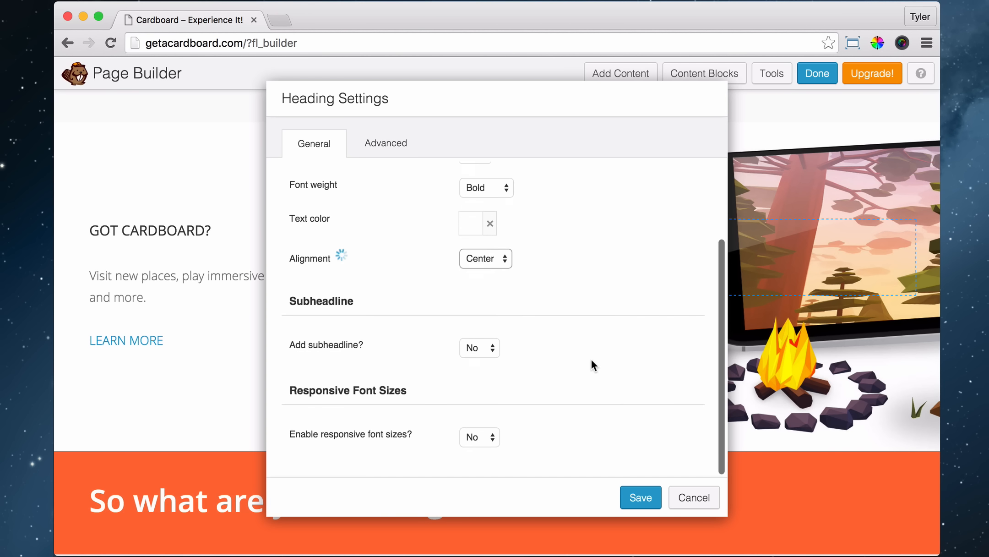
{"action": "left_click_drag", "start_coordinate": [486, 84], "coordinate": [640, 77]}
{"action": "left_click", "coordinate": [652, 324]}
{"action": "left_click", "coordinate": [636, 339]}
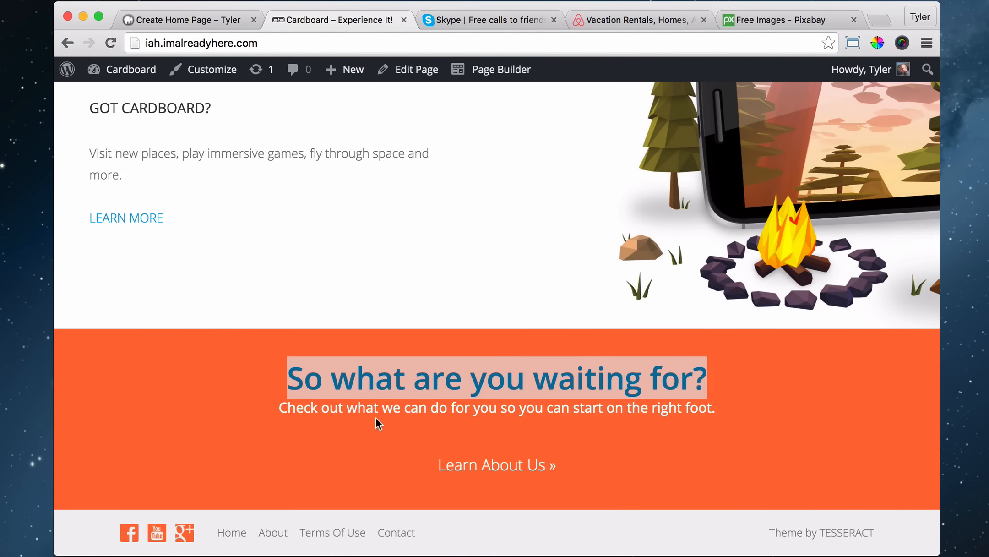
{"action": "left_click", "coordinate": [366, 410]}
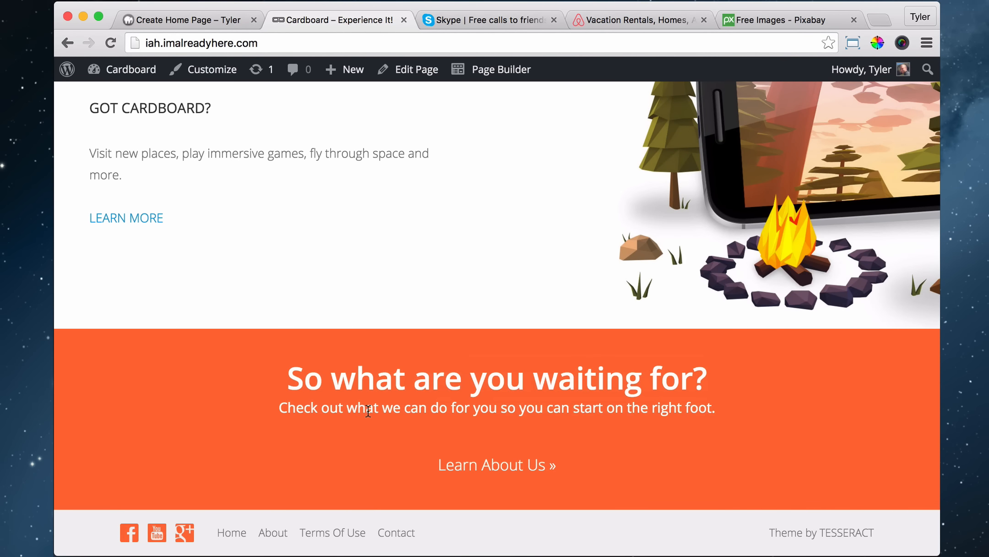
Copy the 'Check out what we can do for you…' sentence from the live site into Subheadline text
{"action": "left_click_drag", "start_coordinate": [280, 408], "coordinate": [748, 409]}
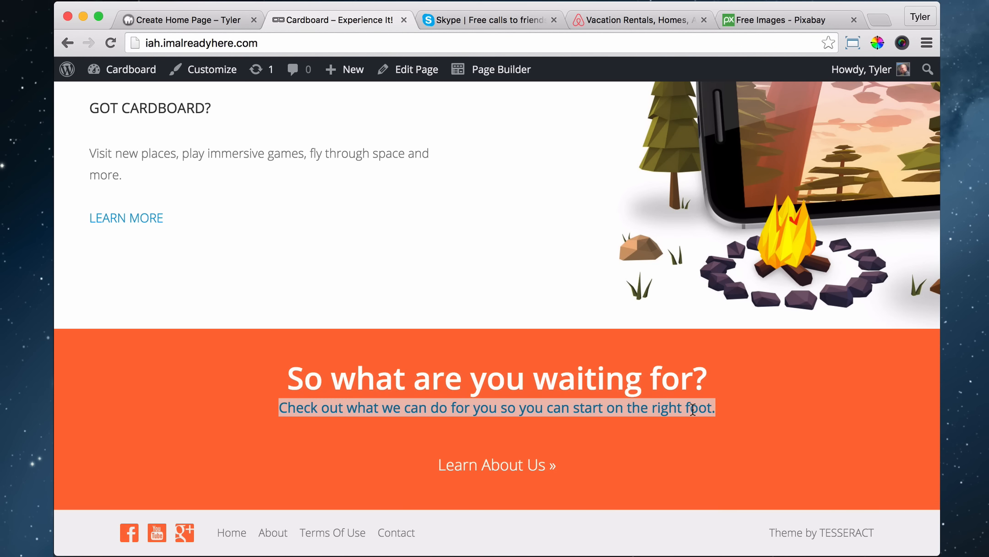
{"action": "right_click", "coordinate": [692, 409]}
{"action": "left_click", "coordinate": [720, 429]}
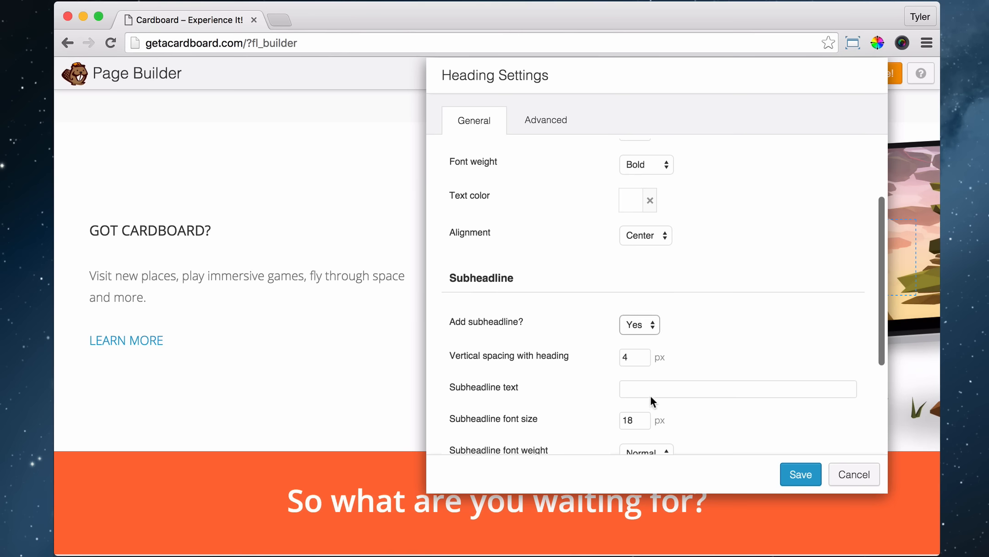
{"action": "left_click", "coordinate": [648, 392]}
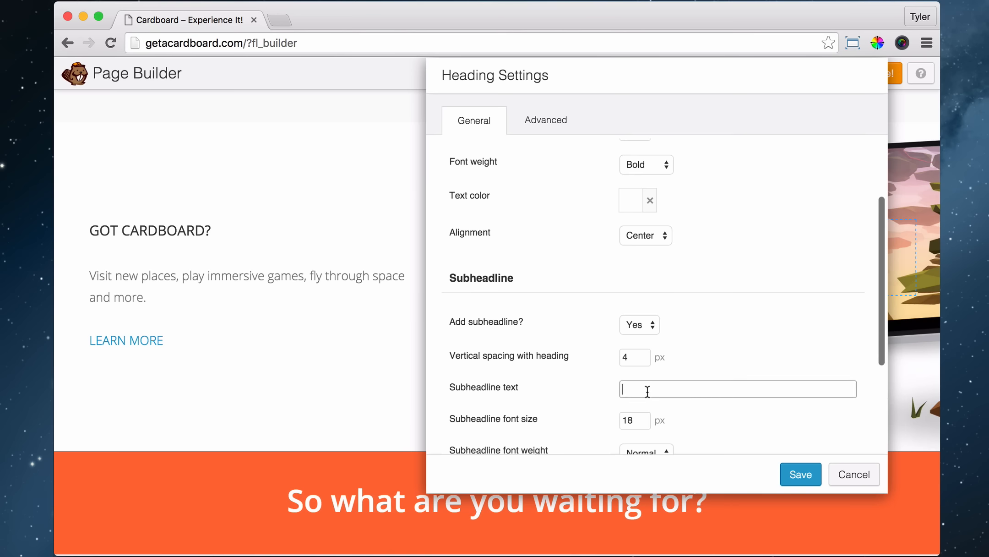
{"action": "right_click", "coordinate": [647, 390]}
{"action": "left_click", "coordinate": [679, 467]}
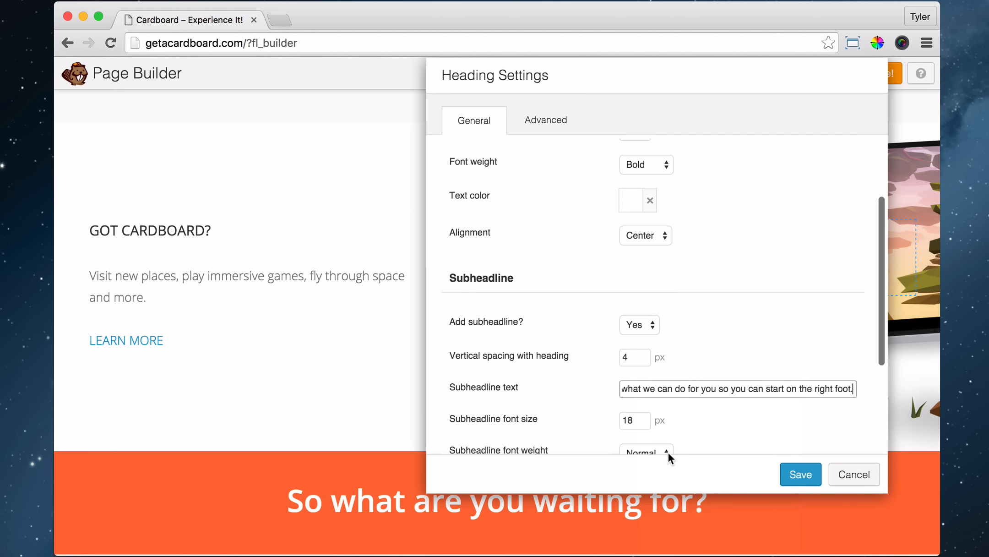
{"action": "scroll", "coordinate": [686, 366], "scroll_direction": "down", "scroll_amount": 3}
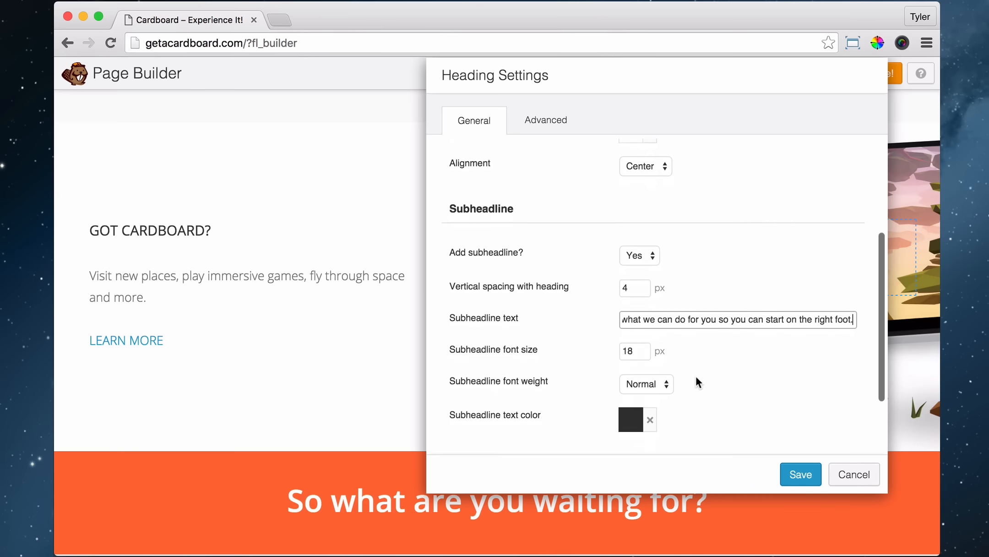
{"action": "left_click", "coordinate": [695, 377]}
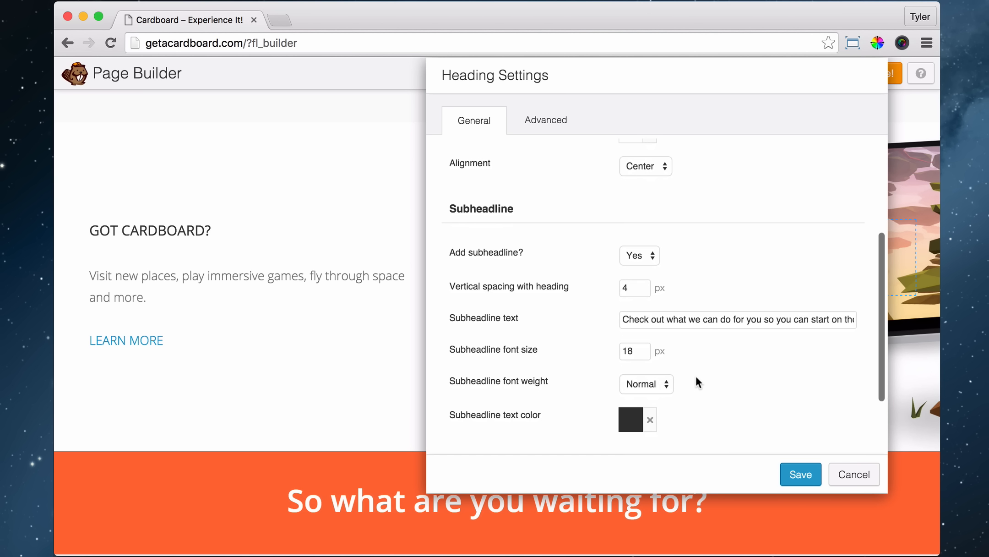
Set the subheadline text colour to white and save the heading settings
{"action": "left_click", "coordinate": [628, 423]}
{"action": "left_click_drag", "start_coordinate": [639, 235], "coordinate": [614, 200]}
{"action": "left_click", "coordinate": [583, 313]}
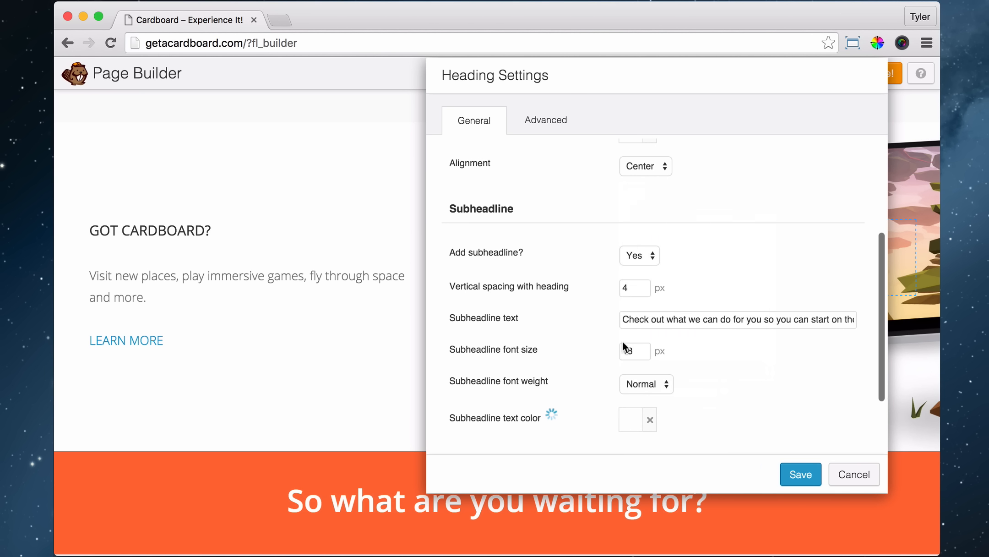
{"action": "scroll", "coordinate": [757, 373], "scroll_direction": "down", "scroll_amount": 4}
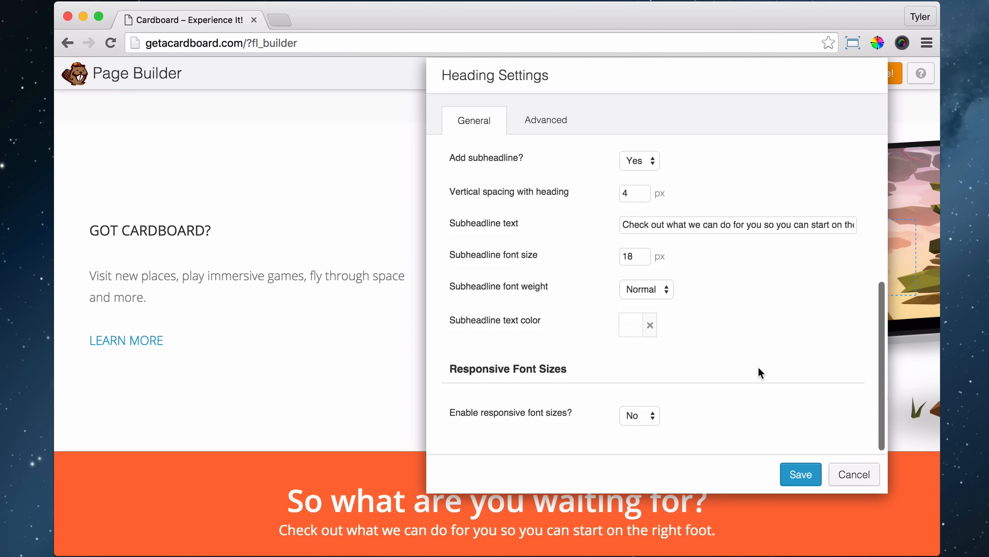
{"action": "left_click", "coordinate": [800, 474]}
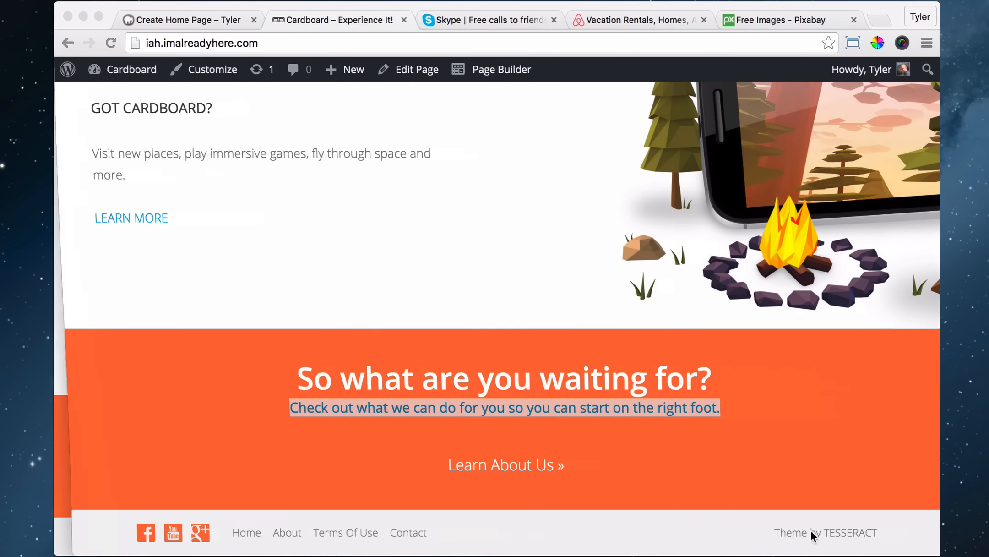
Highlight the 'Learn About Us »' link text on the live site for reference
{"action": "left_click", "coordinate": [403, 464]}
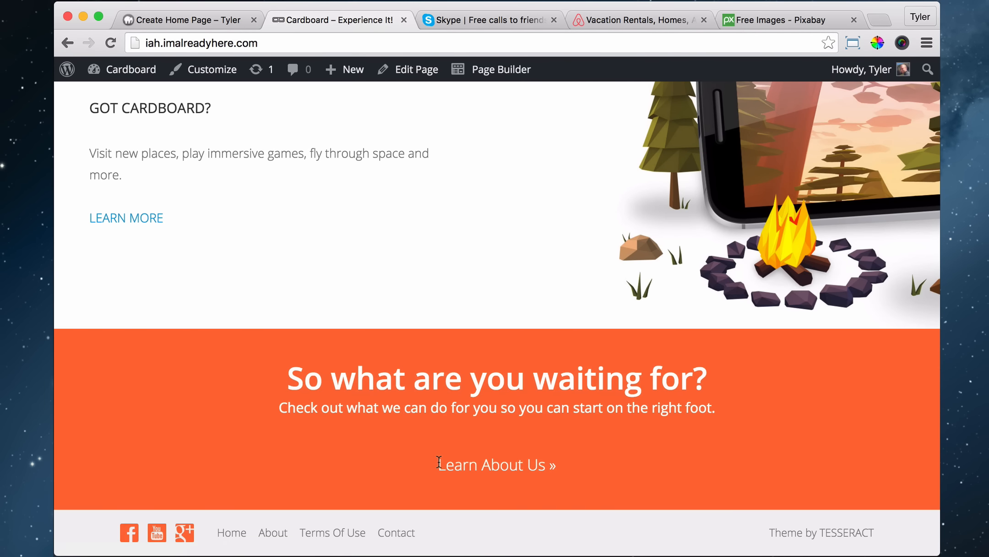
{"action": "left_click_drag", "start_coordinate": [437, 465], "coordinate": [560, 470]}
{"action": "left_click", "coordinate": [652, 463]}
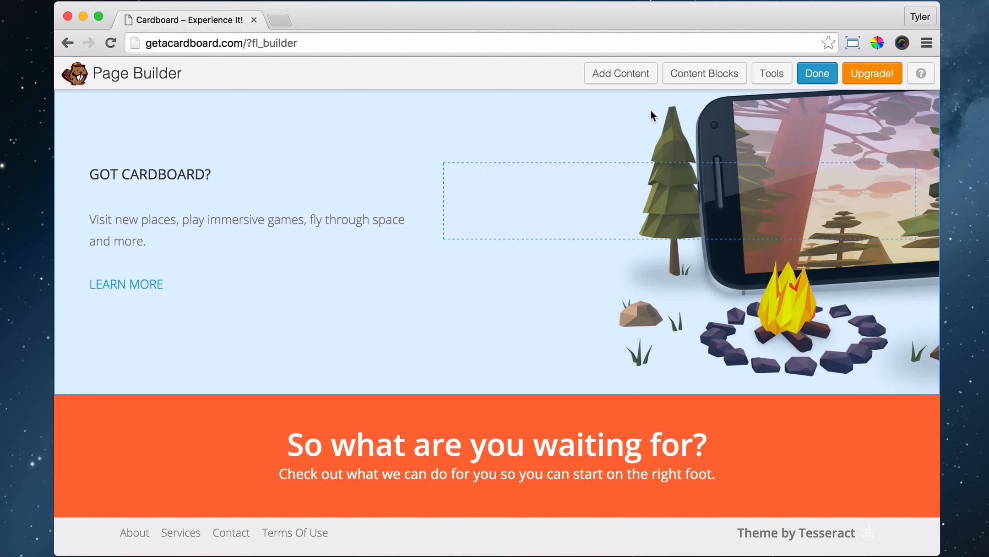
{"action": "mouse_move", "coordinate": [651, 153]}
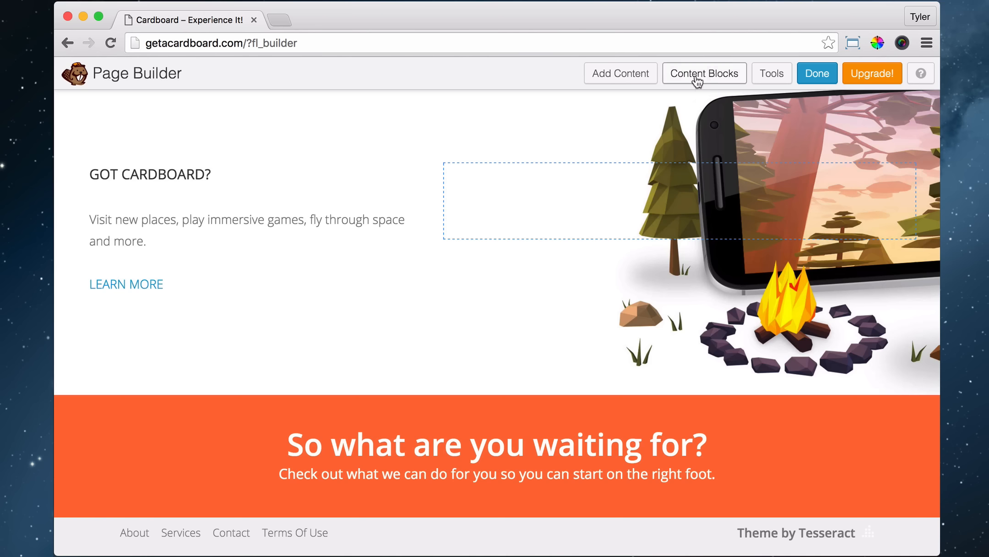
Add a text editor module to the orange row containing 'Learn About Us'
{"action": "left_click", "coordinate": [631, 77]}
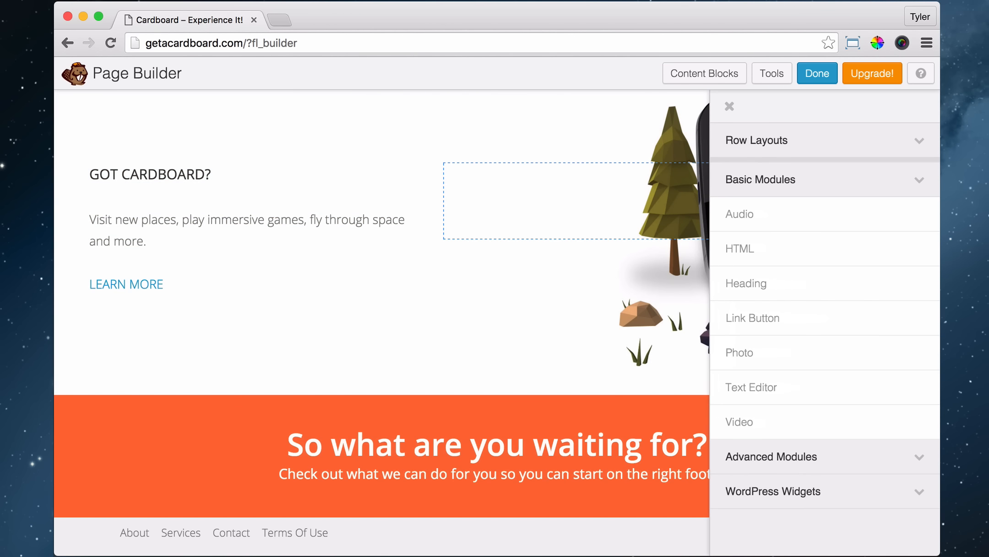
{"action": "left_click_drag", "start_coordinate": [763, 396], "coordinate": [477, 438]}
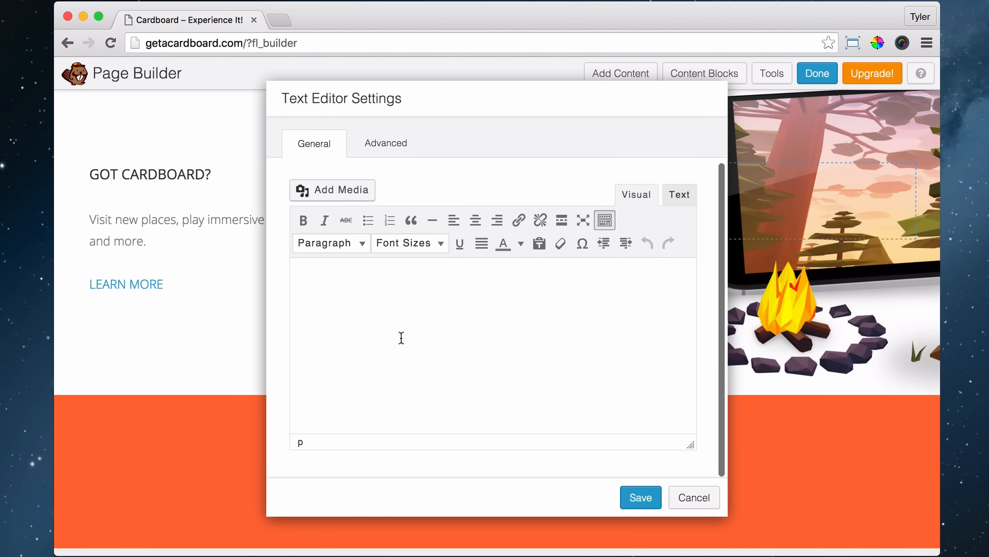
{"action": "left_click", "coordinate": [398, 338]}
{"action": "type", "text": "Learn Ab"}
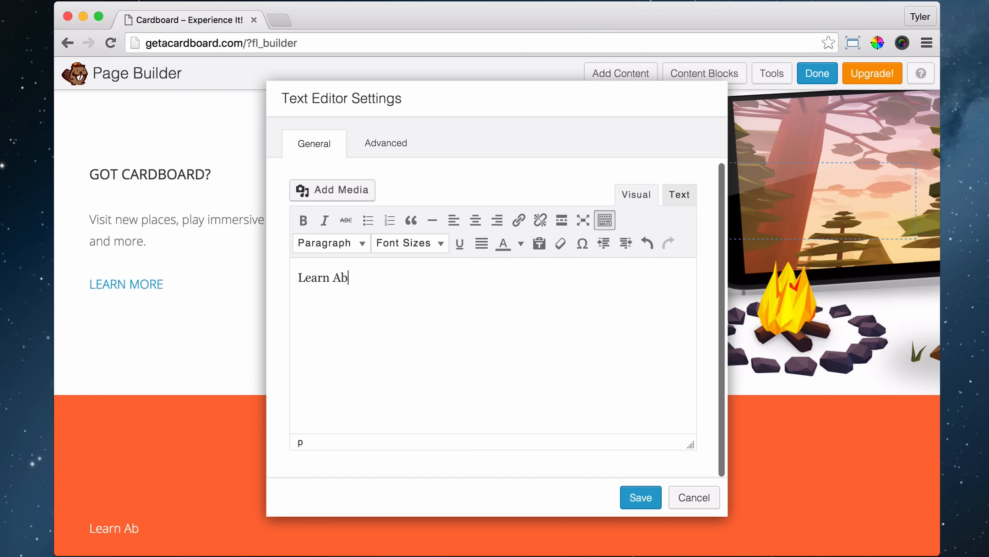
{"action": "type", "text": "out Us"}
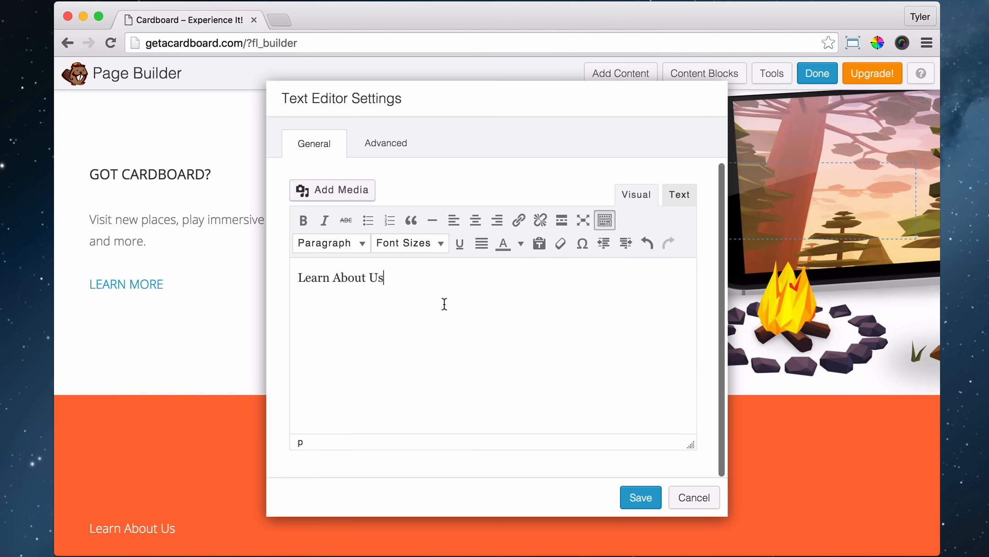
Append a » special character after 'Learn About Us'
{"action": "left_click", "coordinate": [604, 220]}
{"action": "left_click", "coordinate": [604, 220]}
{"action": "left_click", "coordinate": [604, 221]}
{"action": "left_click", "coordinate": [604, 221]}
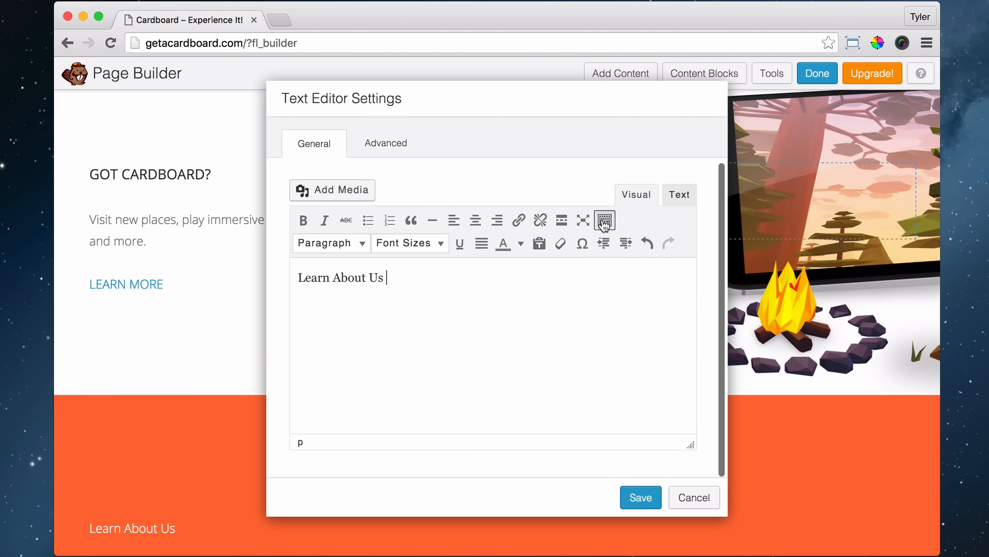
{"action": "left_click", "coordinate": [581, 247]}
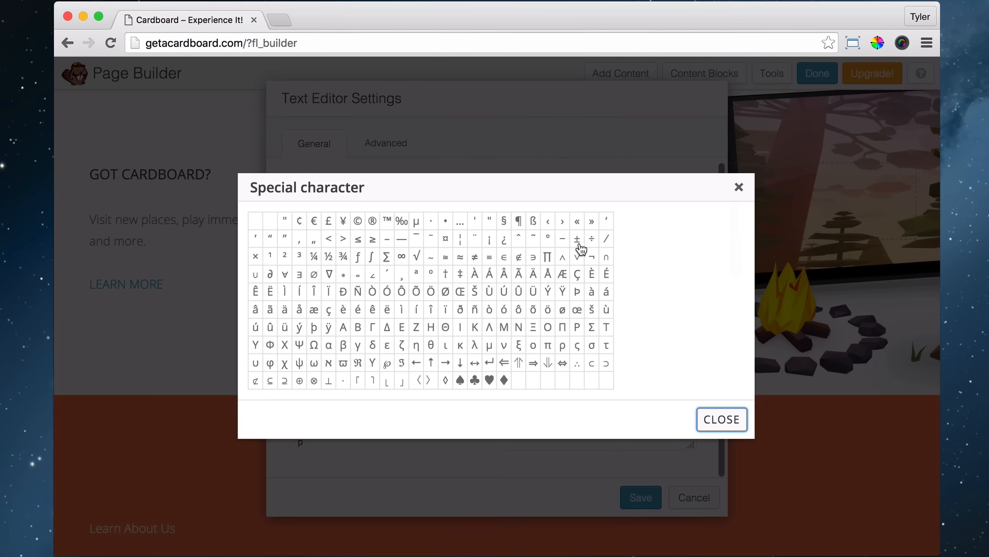
{"action": "left_click", "coordinate": [593, 223]}
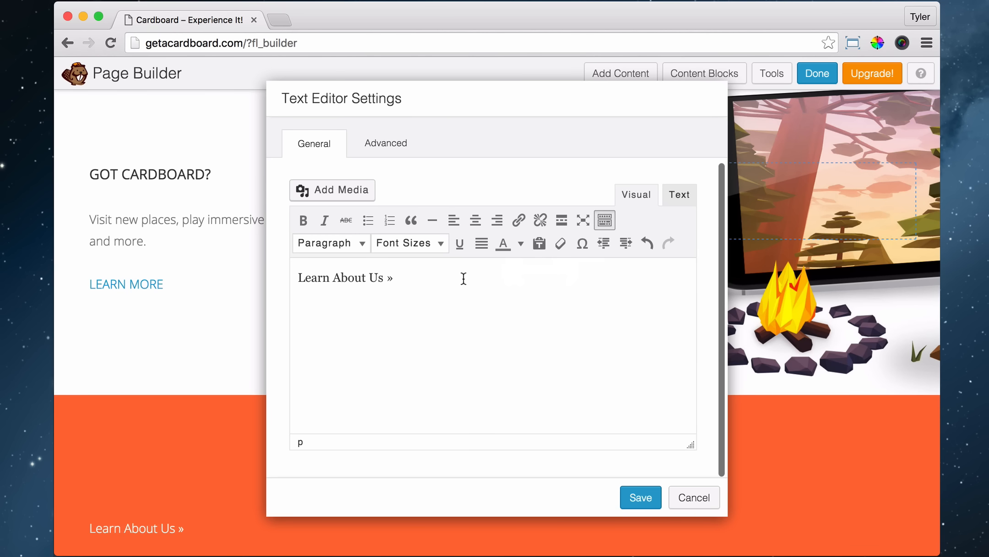
Make the 'Learn About Us »' line 20px and centred
{"action": "left_click_drag", "start_coordinate": [433, 276], "coordinate": [269, 270]}
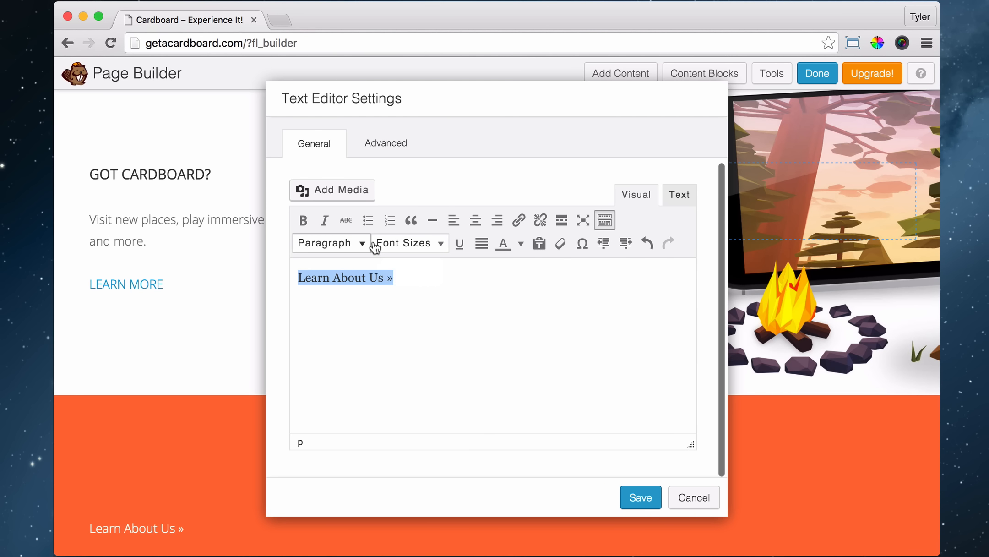
{"action": "left_click", "coordinate": [428, 246]}
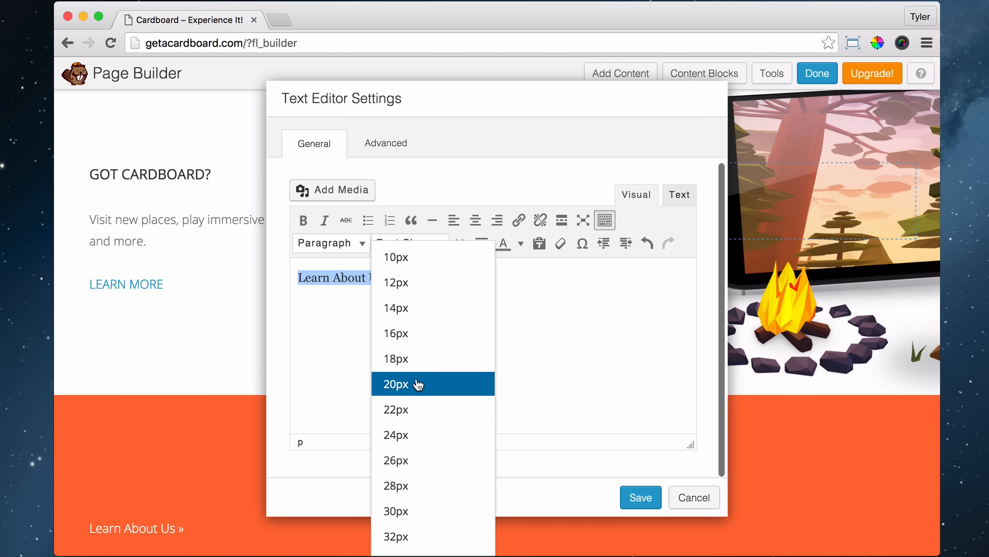
{"action": "left_click", "coordinate": [420, 383]}
{"action": "left_click", "coordinate": [476, 222]}
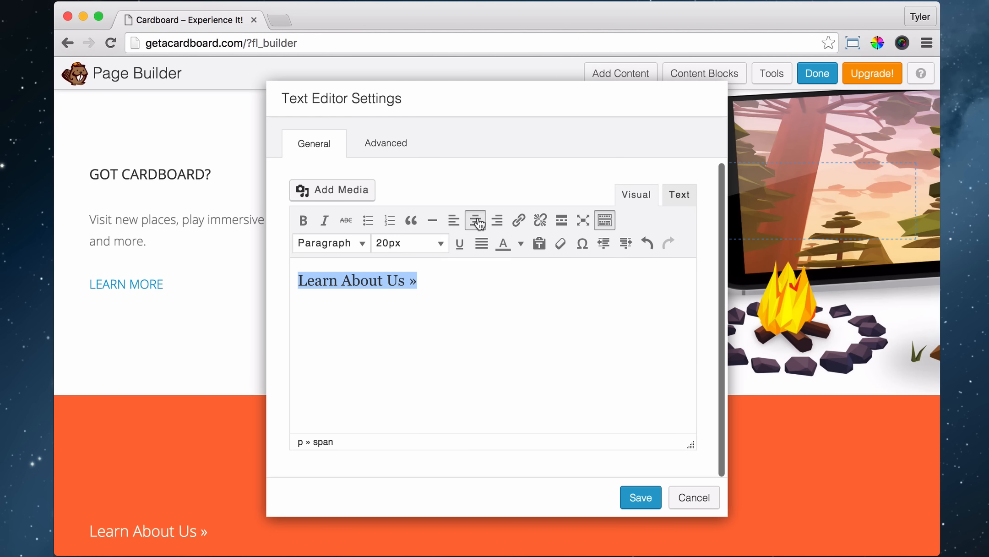
Link the line to the About page and save the text module
{"action": "left_click", "coordinate": [517, 220]}
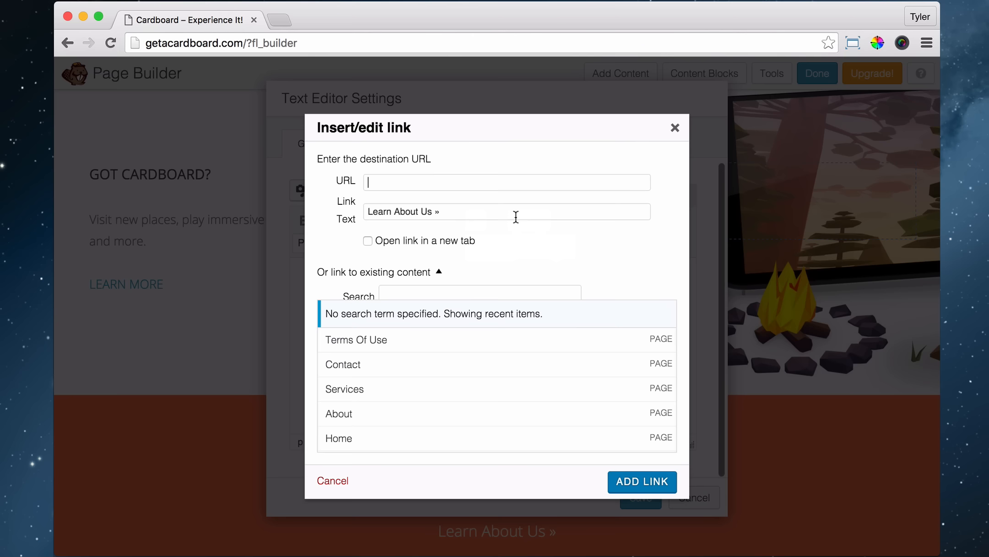
{"action": "left_click", "coordinate": [376, 412]}
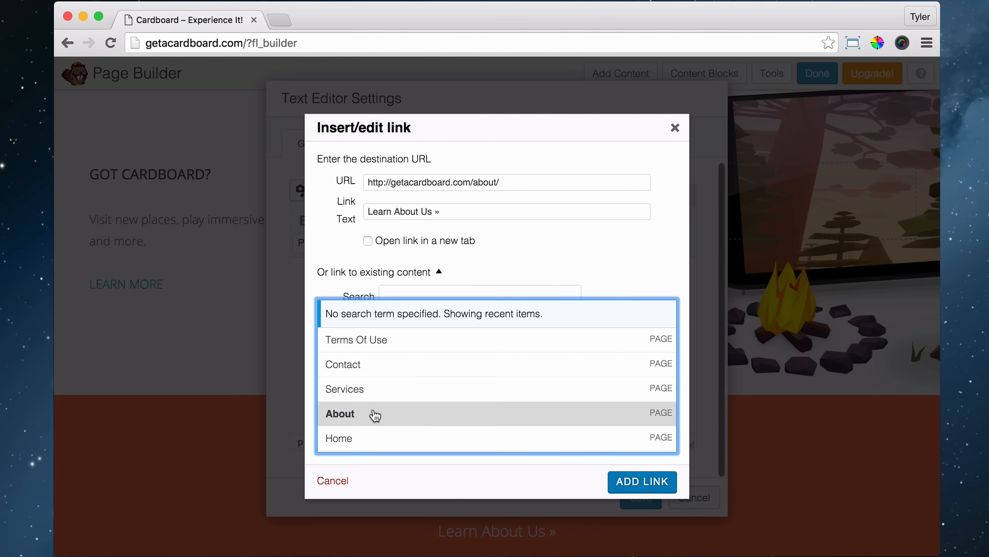
{"action": "left_click", "coordinate": [664, 481]}
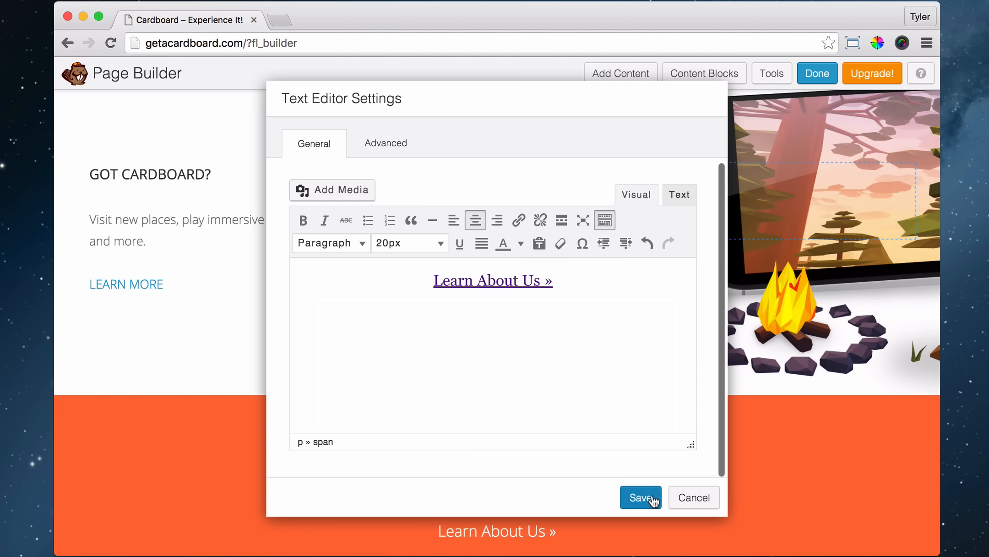
{"action": "left_click", "coordinate": [637, 502]}
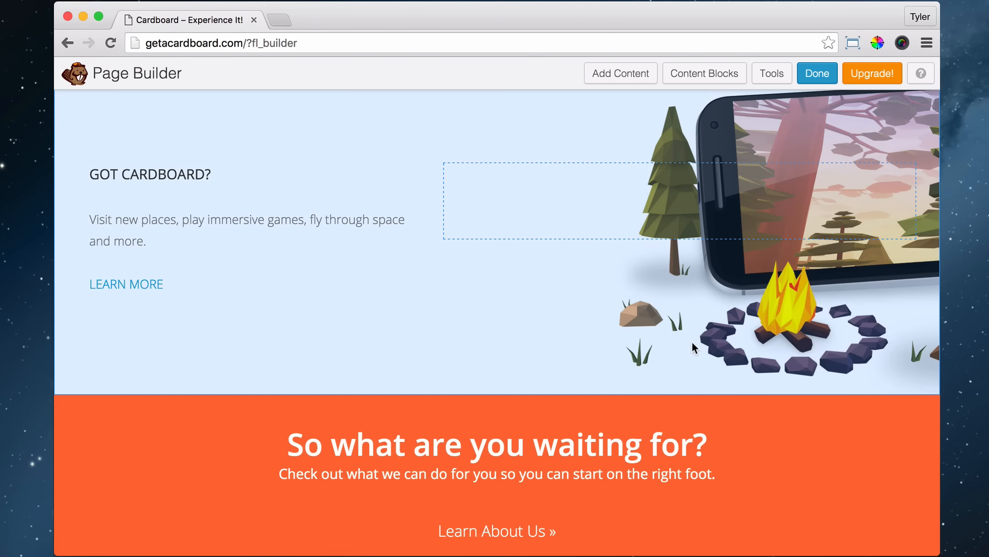
{"action": "scroll", "coordinate": [691, 343], "scroll_direction": "down", "scroll_amount": 3}
{"action": "scroll", "coordinate": [677, 421], "scroll_direction": "up", "scroll_amount": 15}
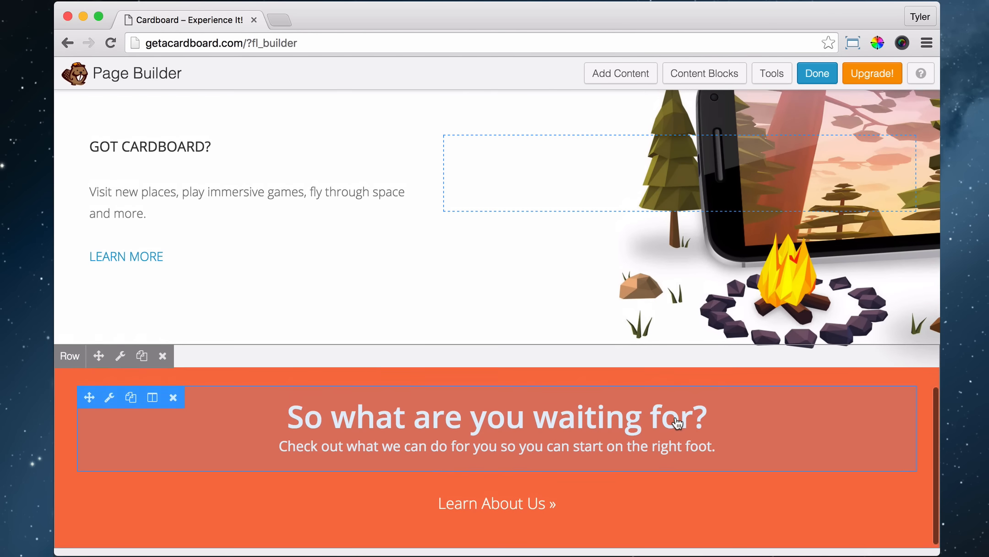
{"action": "scroll", "coordinate": [676, 423], "scroll_direction": "up", "scroll_amount": 3}
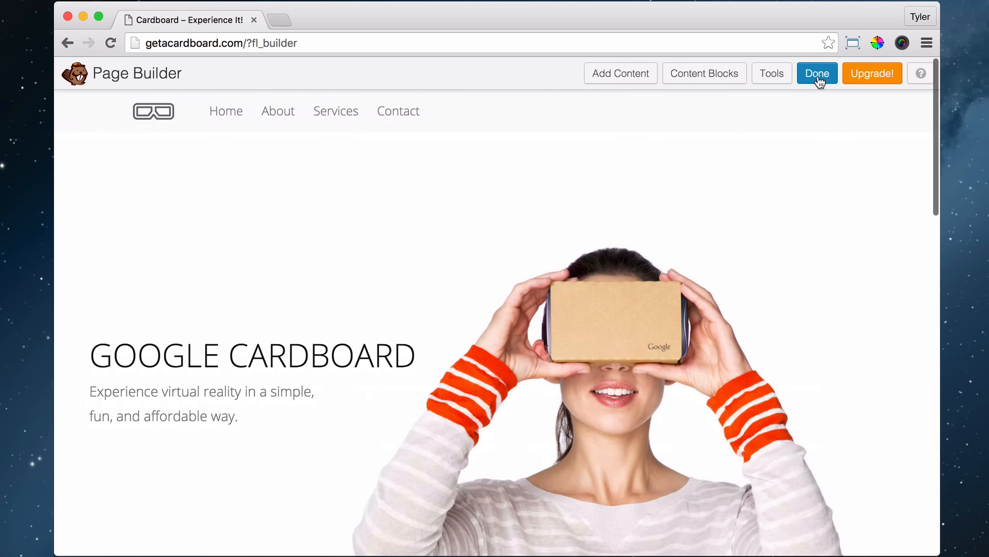
Publish the Page Builder changes, review the live home page, then minimise the browser
{"action": "left_click", "coordinate": [816, 74]}
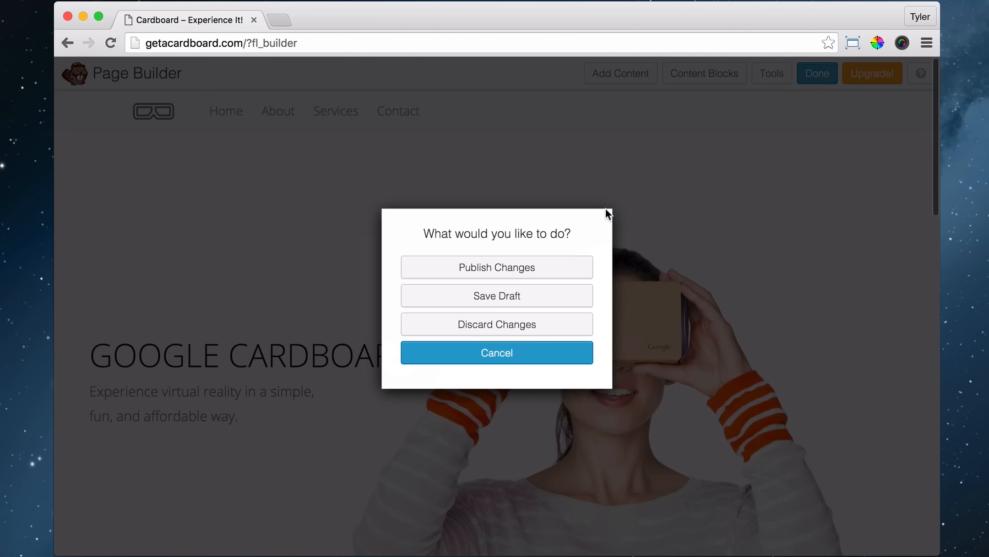
{"action": "left_click", "coordinate": [538, 268]}
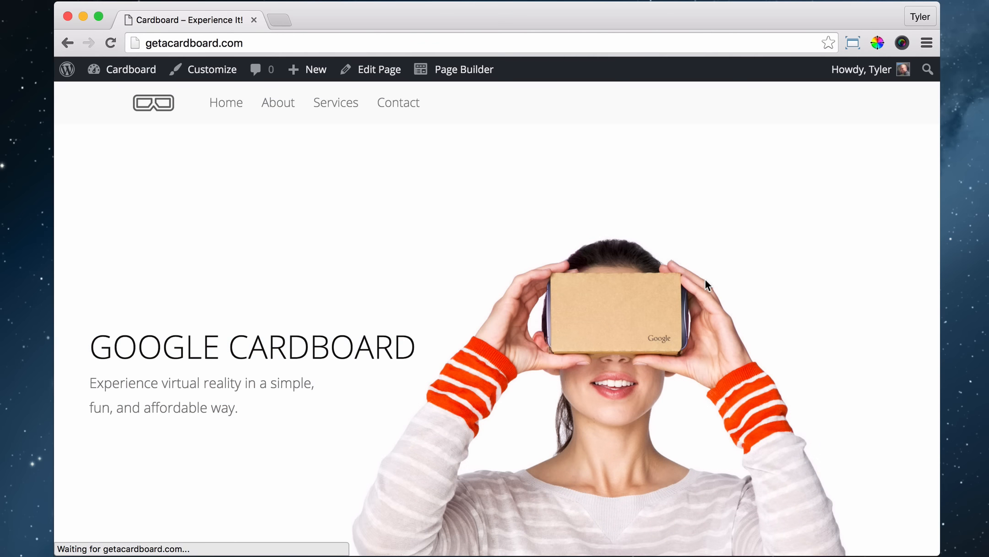
{"action": "scroll", "coordinate": [714, 268], "scroll_direction": "down", "scroll_amount": 5}
{"action": "scroll", "coordinate": [714, 268], "scroll_direction": "down", "scroll_amount": 10}
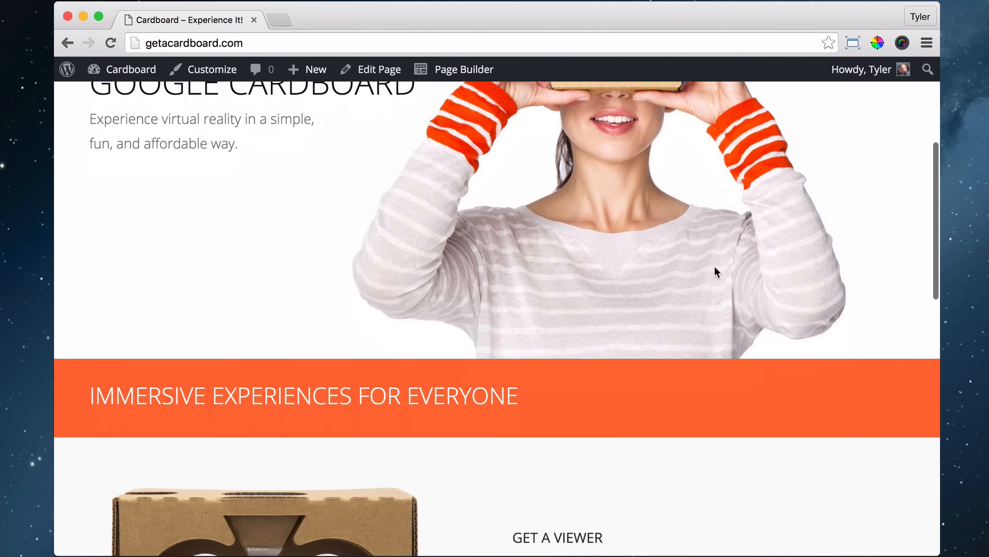
{"action": "scroll", "coordinate": [713, 268], "scroll_direction": "down", "scroll_amount": 8}
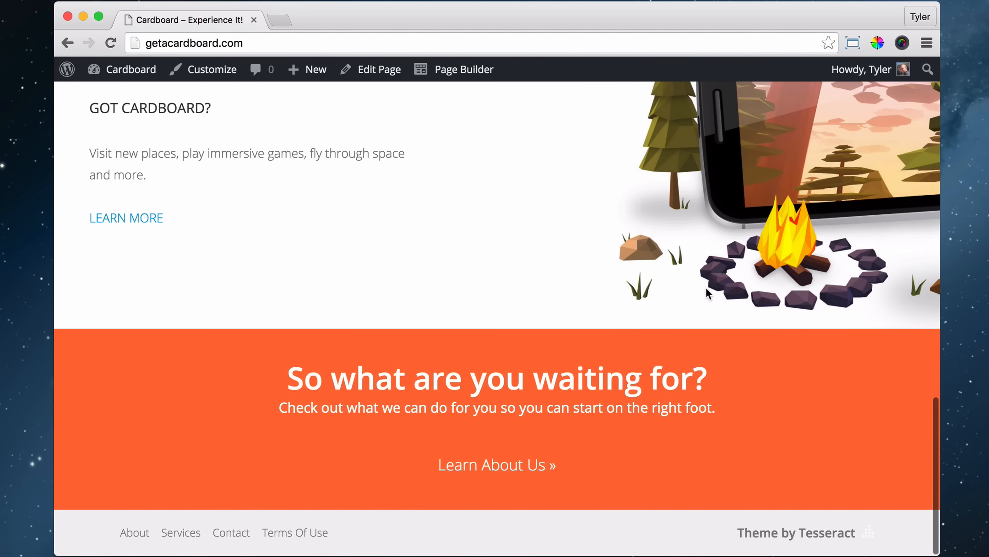
{"action": "scroll", "coordinate": [213, 62], "scroll_direction": "up", "scroll_amount": 20}
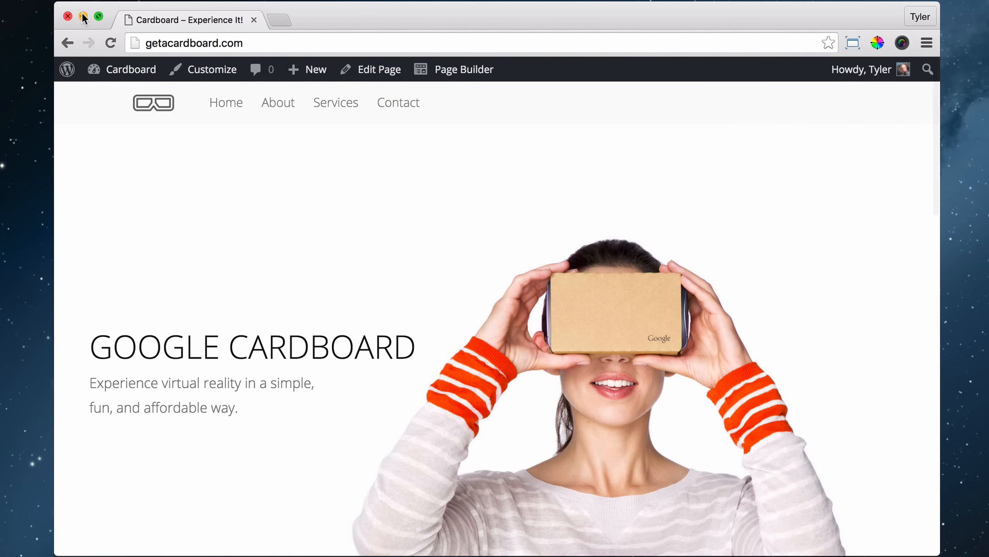
{"action": "left_click", "coordinate": [82, 15]}
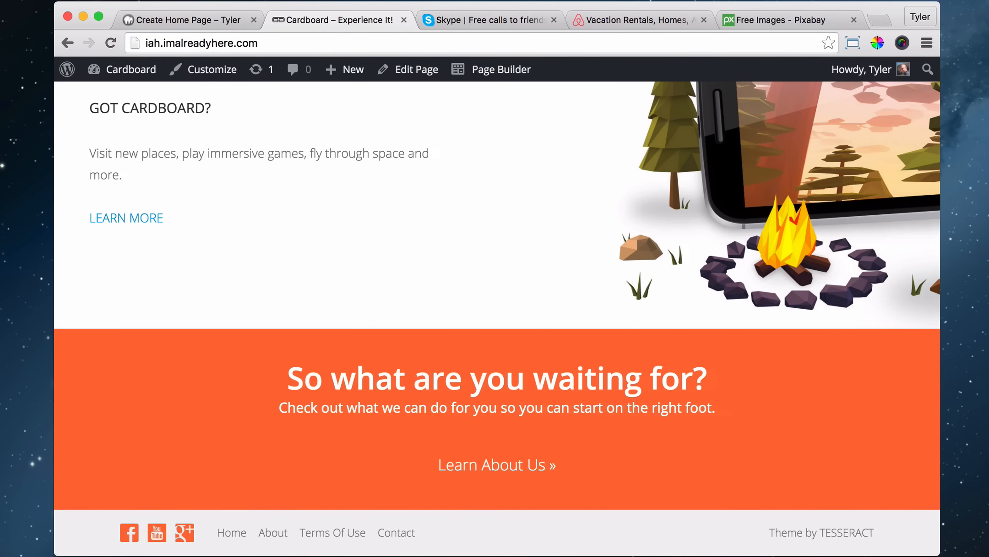
Mark the Create Home Page lesson as complete
{"action": "left_click", "coordinate": [200, 21]}
{"action": "scroll", "coordinate": [567, 277], "scroll_direction": "up", "scroll_amount": 5}
{"action": "scroll", "coordinate": [567, 279], "scroll_direction": "down", "scroll_amount": 5}
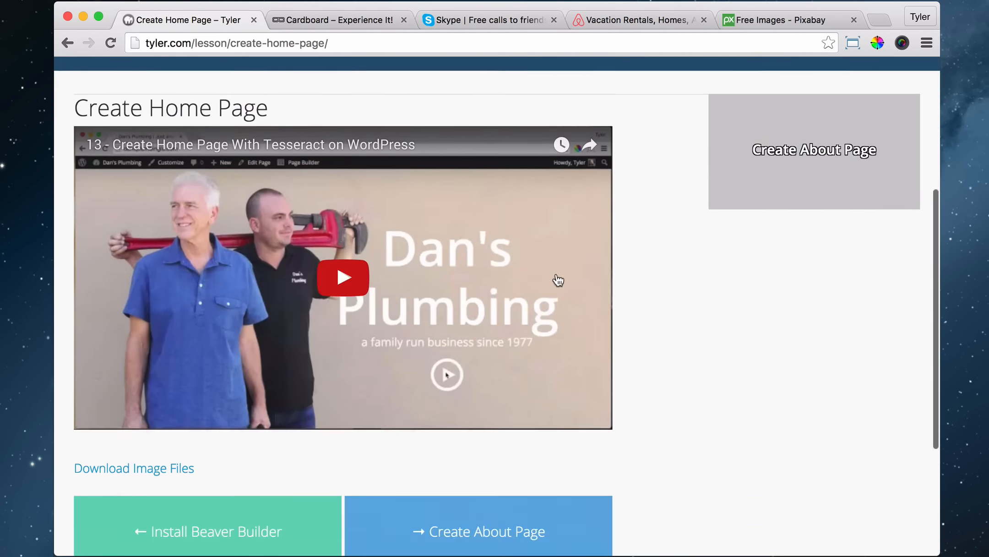
{"action": "left_click", "coordinate": [330, 455]}
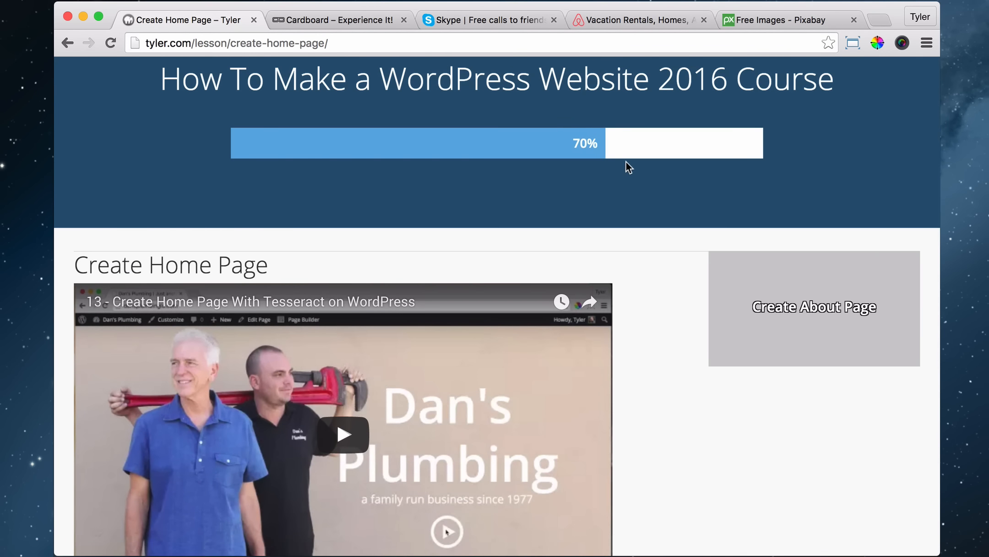
View the course overview of lesson cards, then switch to the live About page tab
{"action": "scroll", "coordinate": [614, 164], "scroll_direction": "up", "scroll_amount": 3}
{"action": "left_click", "coordinate": [419, 181]}
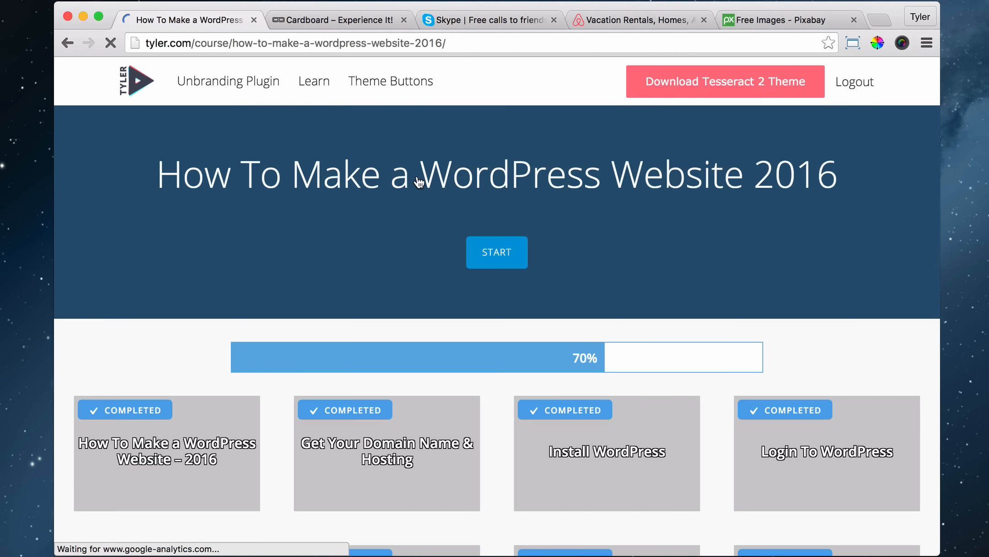
{"action": "scroll", "coordinate": [585, 189], "scroll_direction": "down", "scroll_amount": 15}
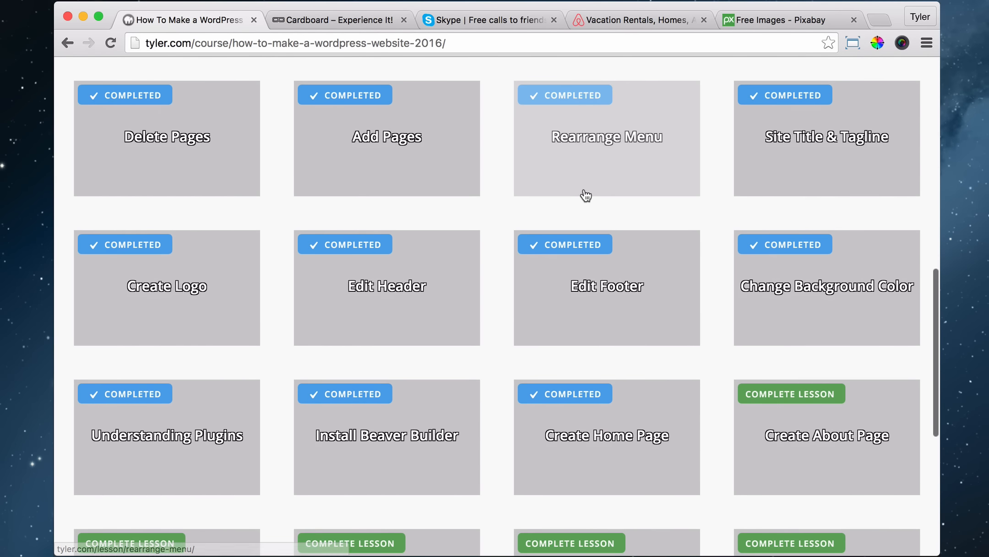
{"action": "scroll", "coordinate": [579, 195], "scroll_direction": "up", "scroll_amount": 2}
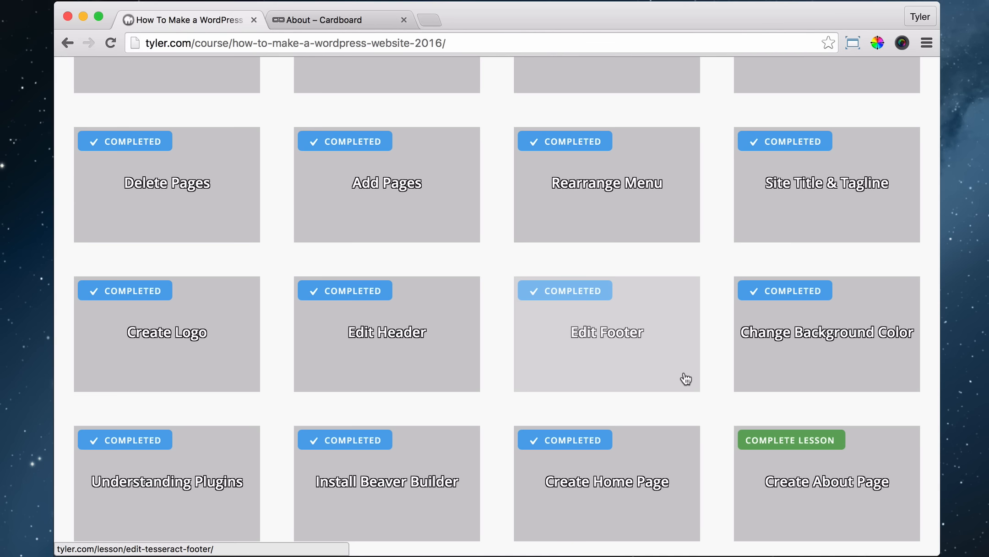
{"action": "left_click", "coordinate": [335, 20]}
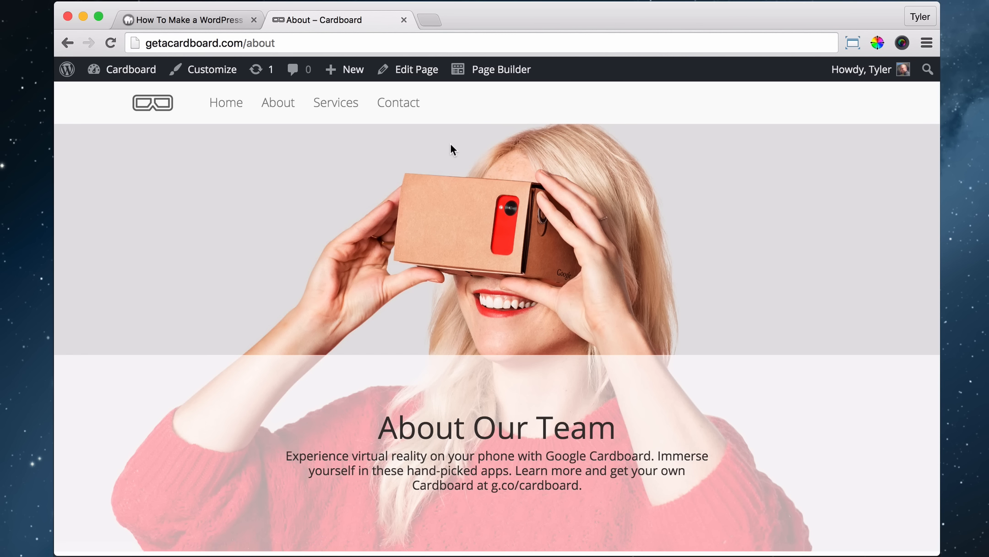
Scroll through the example About page, inspecting its heading text
{"action": "scroll", "coordinate": [456, 174], "scroll_direction": "down", "scroll_amount": 1}
{"action": "scroll", "coordinate": [455, 174], "scroll_direction": "up", "scroll_amount": 2}
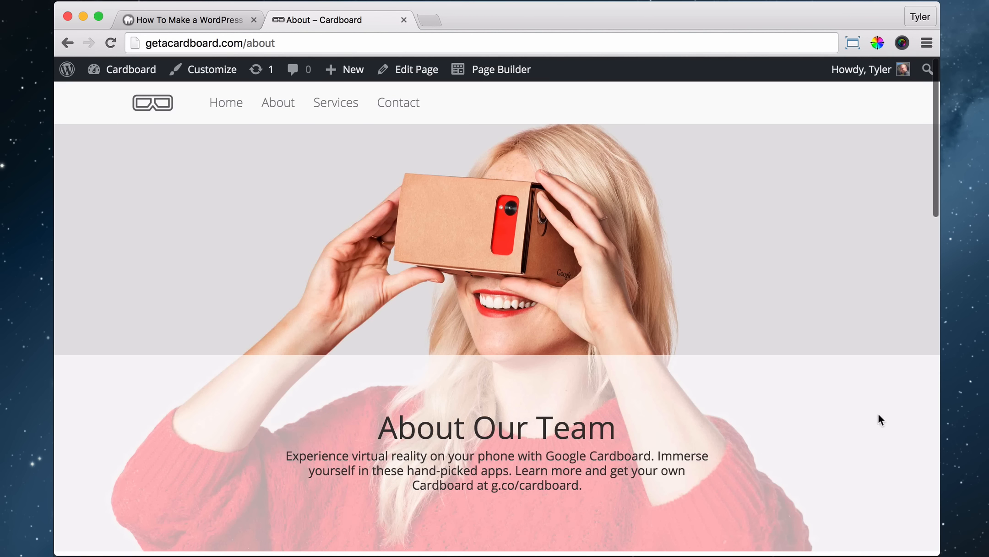
{"action": "scroll", "coordinate": [875, 410], "scroll_direction": "down", "scroll_amount": 1}
{"action": "left_click_drag", "start_coordinate": [392, 391], "coordinate": [587, 390]}
{"action": "left_click", "coordinate": [509, 359]}
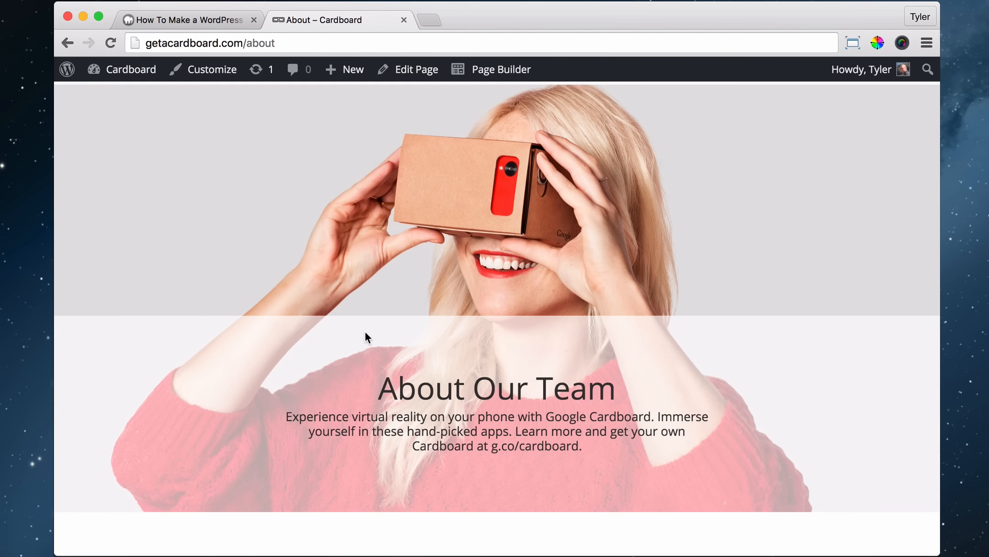
{"action": "scroll", "coordinate": [387, 325], "scroll_direction": "down", "scroll_amount": 8}
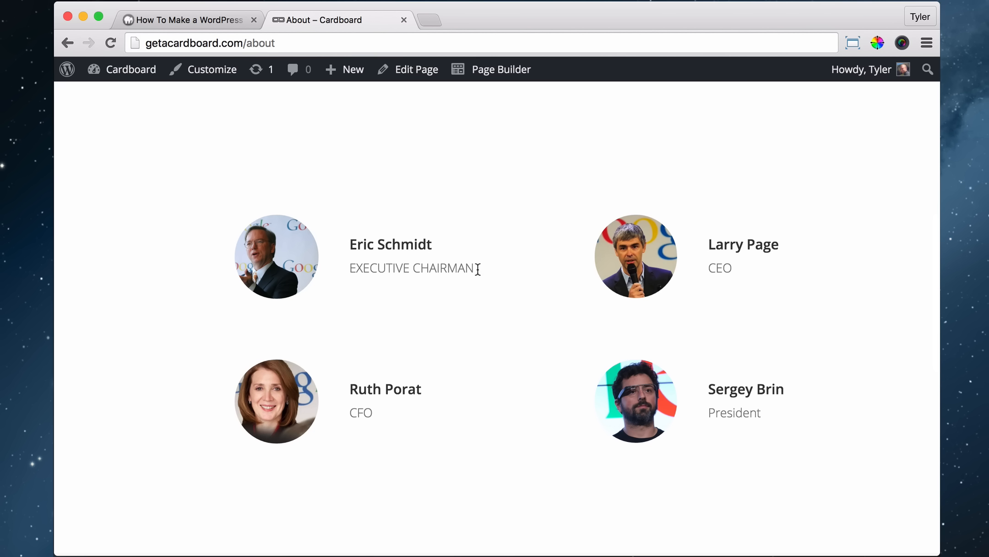
{"action": "scroll", "coordinate": [569, 286], "scroll_direction": "up", "scroll_amount": 3}
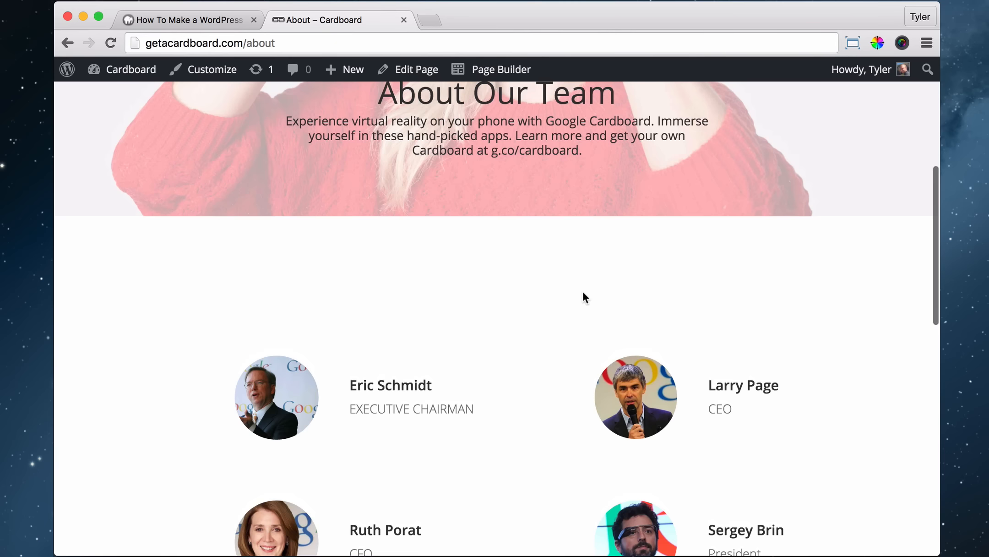
{"action": "scroll", "coordinate": [582, 293], "scroll_direction": "down", "scroll_amount": 2}
{"action": "scroll", "coordinate": [496, 253], "scroll_direction": "down", "scroll_amount": 2}
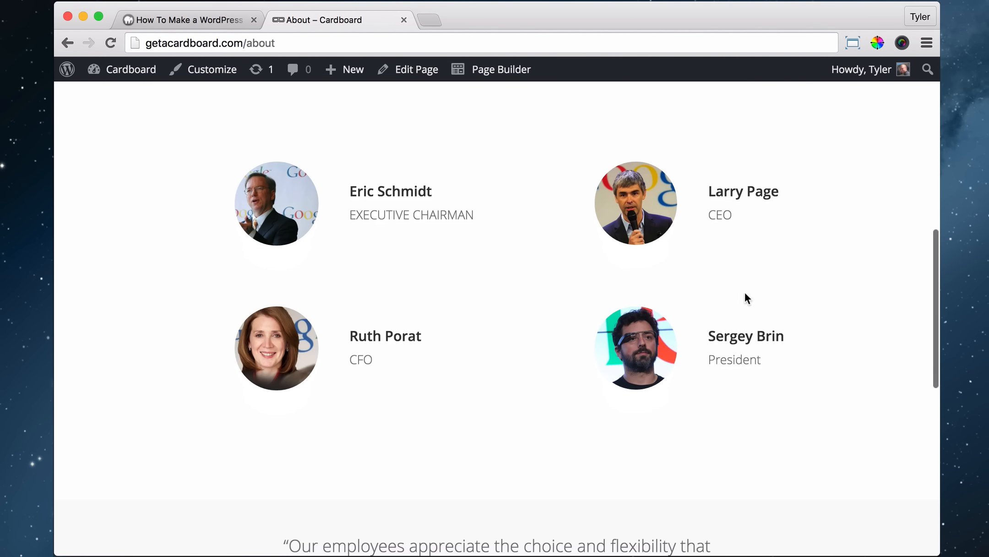
{"action": "scroll", "coordinate": [745, 295], "scroll_direction": "down", "scroll_amount": 6}
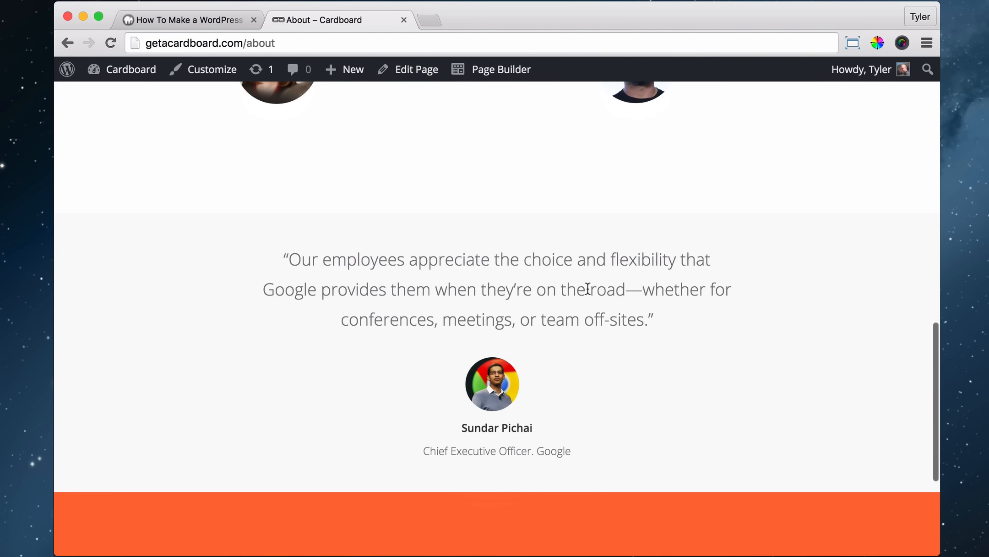
Review the example page's employee quote and Google Analytics banner text
{"action": "left_click_drag", "start_coordinate": [298, 261], "coordinate": [553, 315]}
{"action": "left_click", "coordinate": [555, 316]}
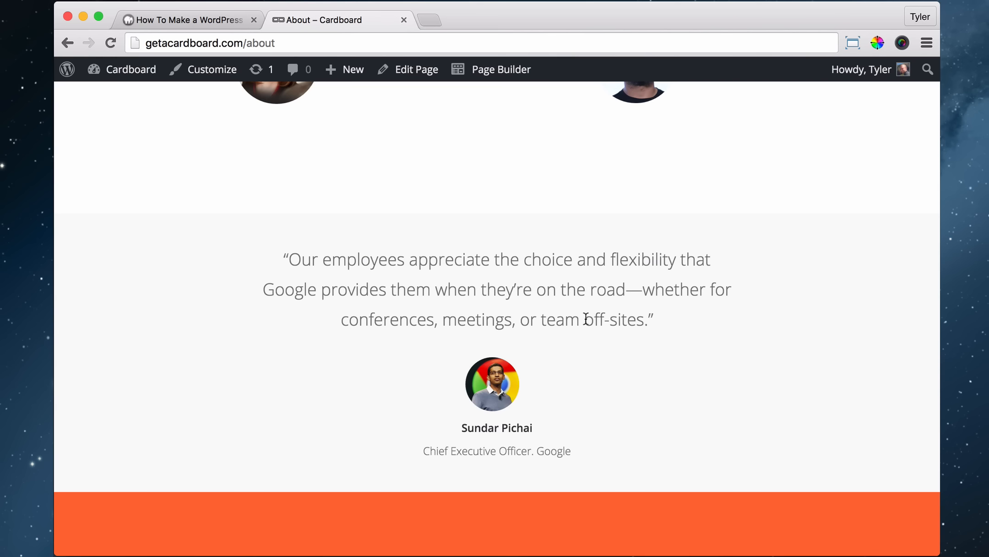
{"action": "left_click_drag", "start_coordinate": [647, 321], "coordinate": [311, 258]}
{"action": "left_click", "coordinate": [311, 258]}
{"action": "scroll", "coordinate": [311, 257], "scroll_direction": "down", "scroll_amount": 2}
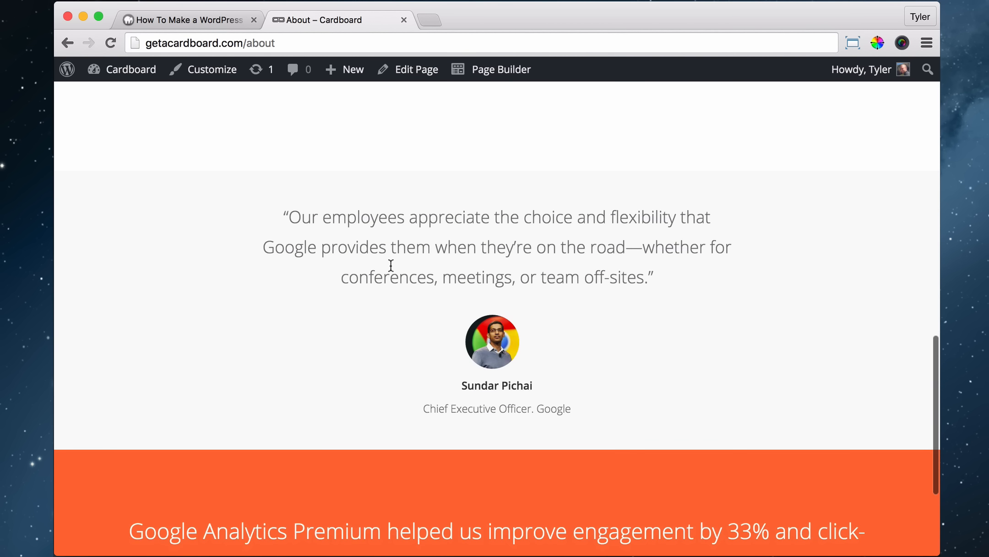
{"action": "scroll", "coordinate": [225, 178], "scroll_direction": "up", "scroll_amount": 3}
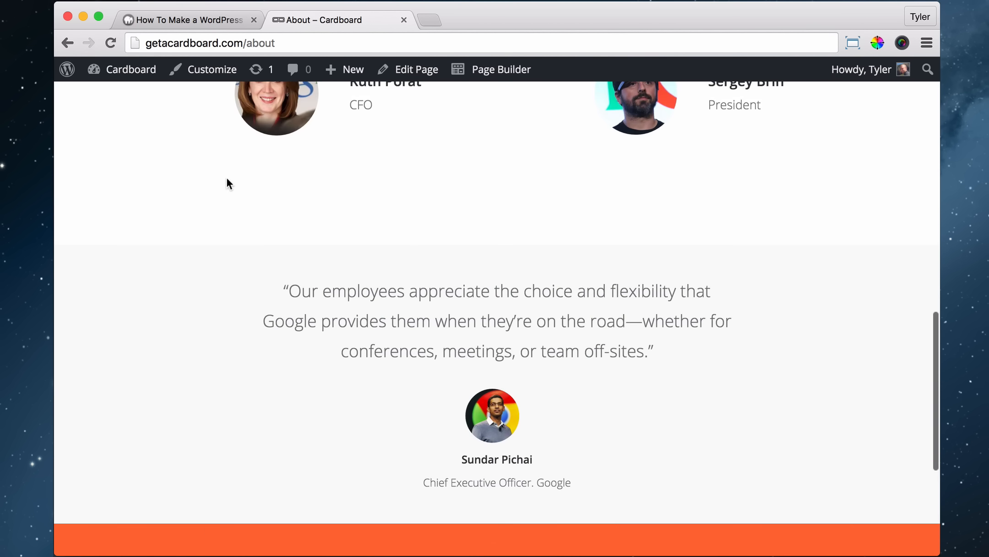
{"action": "scroll", "coordinate": [293, 227], "scroll_direction": "down", "scroll_amount": 5}
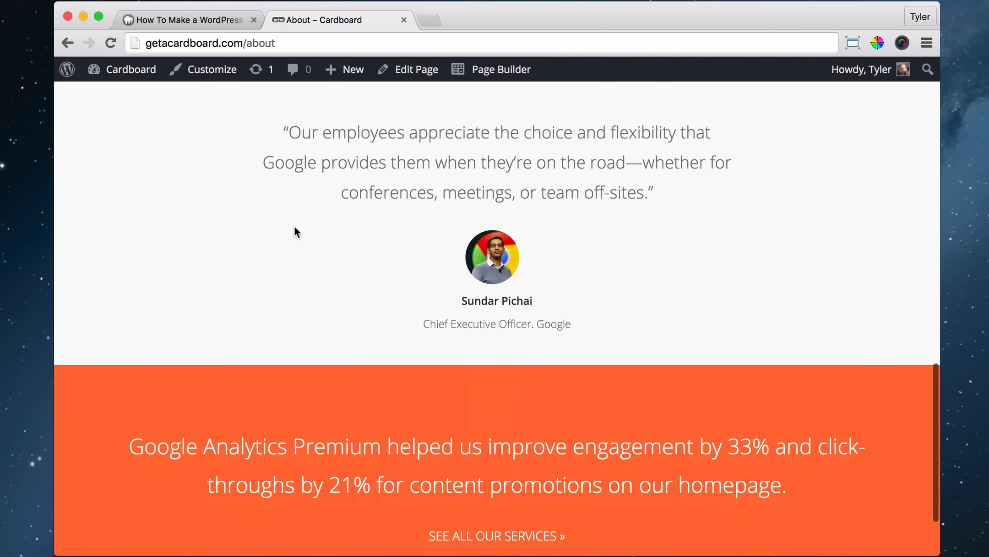
{"action": "left_click_drag", "start_coordinate": [161, 346], "coordinate": [519, 370]}
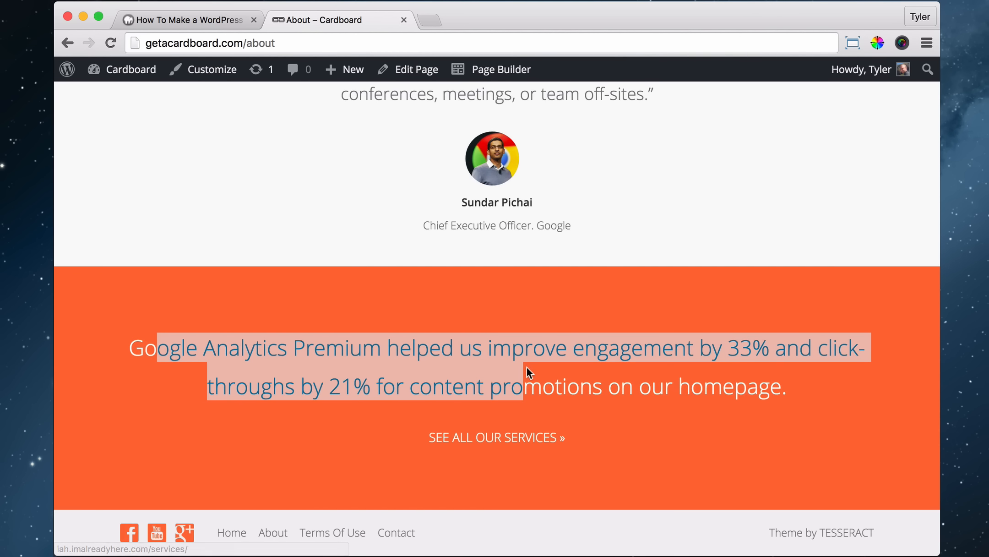
{"action": "scroll", "coordinate": [529, 362], "scroll_direction": "up", "scroll_amount": 8}
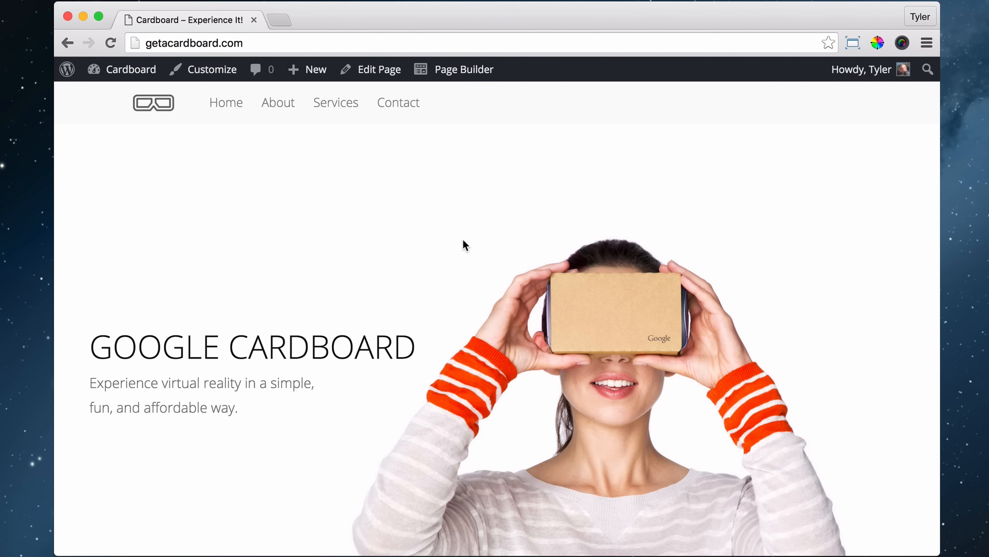
Switch the About page to the Full Width Page template, update it, and view it live
{"action": "left_click", "coordinate": [278, 104]}
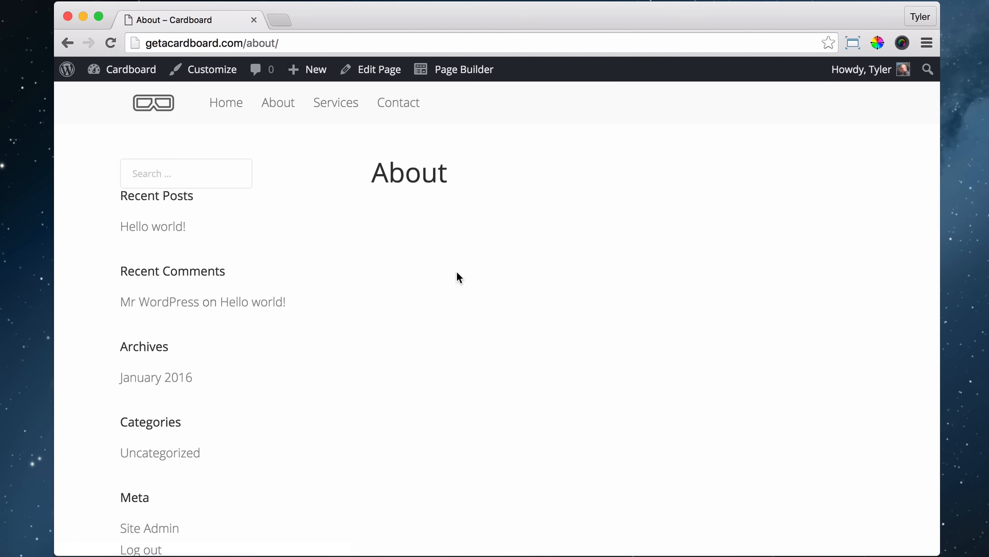
{"action": "left_click", "coordinate": [377, 77]}
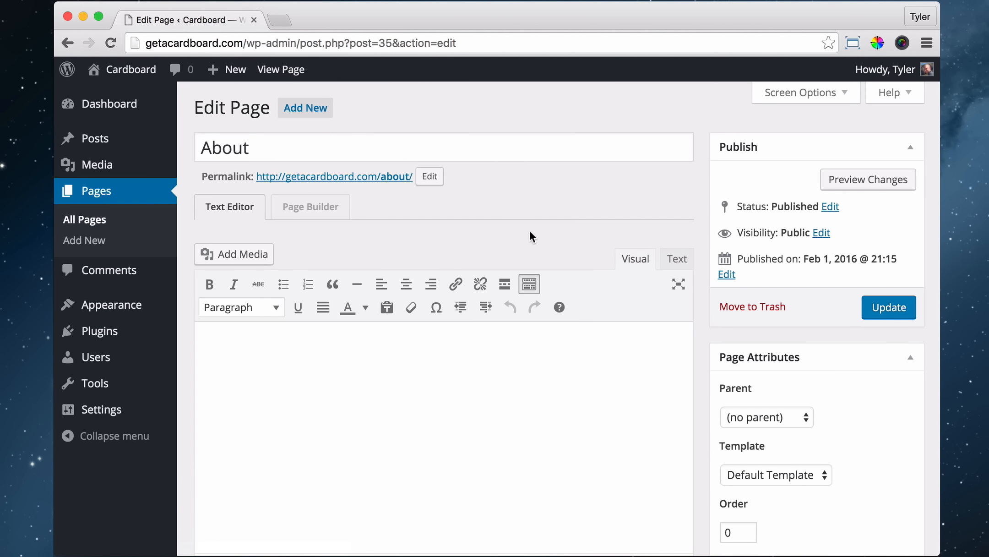
{"action": "left_click", "coordinate": [780, 471]}
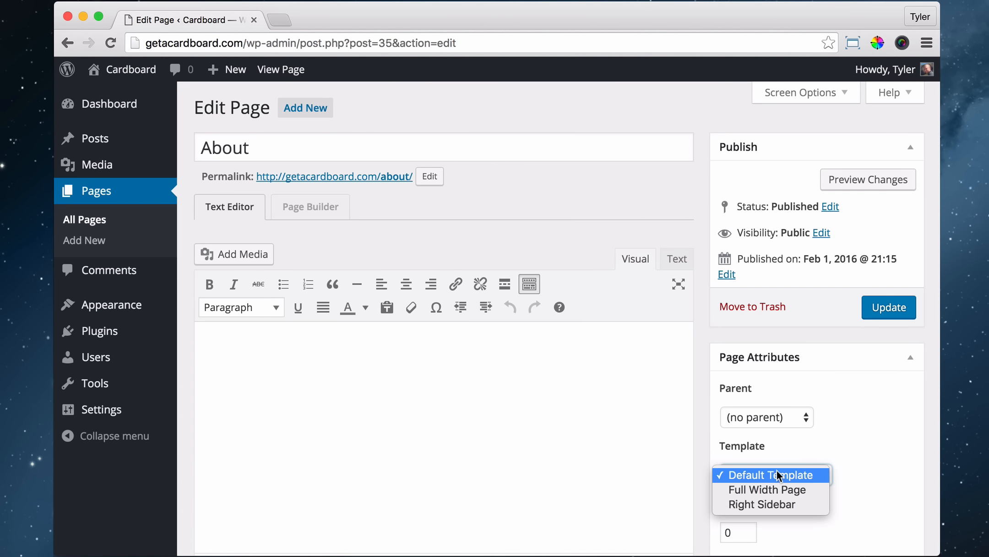
{"action": "left_click", "coordinate": [766, 490]}
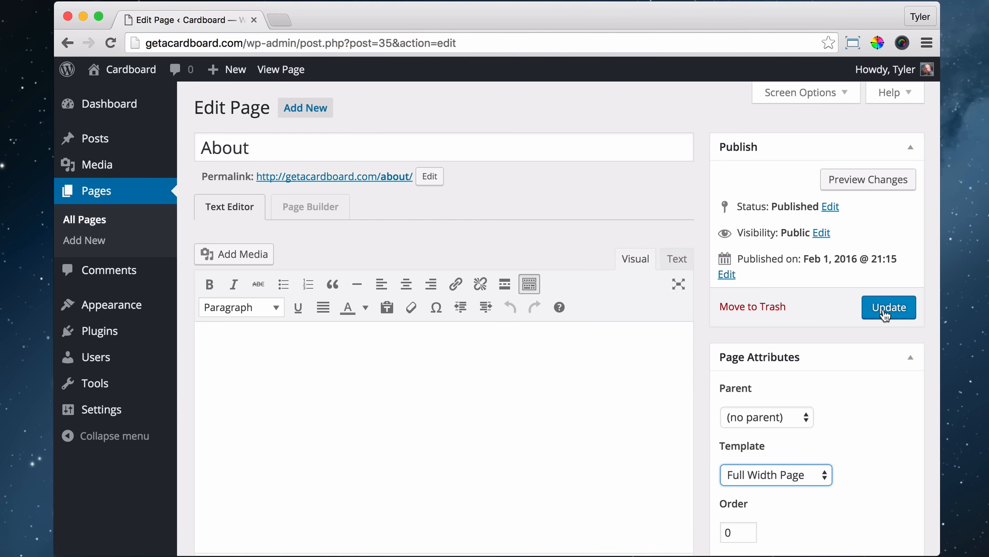
{"action": "left_click", "coordinate": [883, 310]}
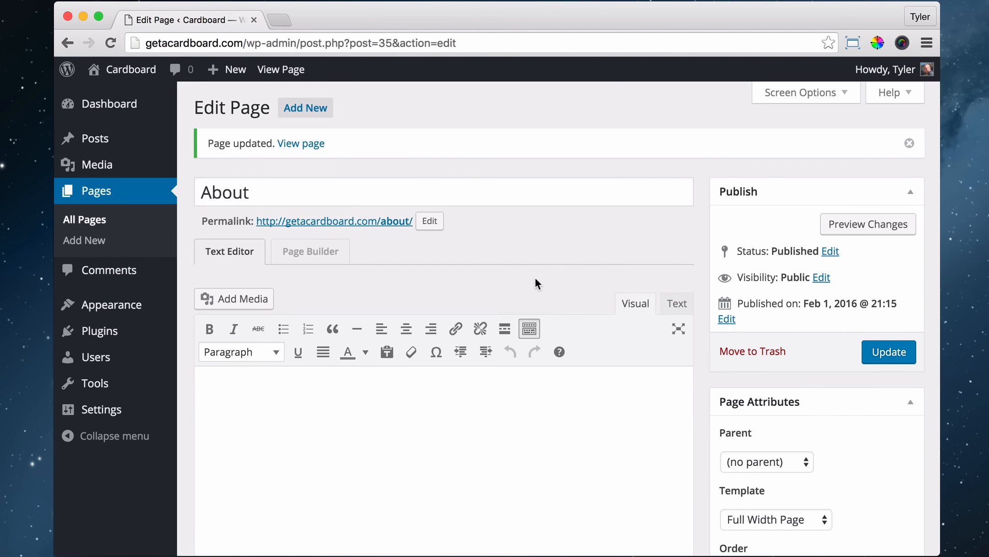
{"action": "left_click", "coordinate": [301, 147]}
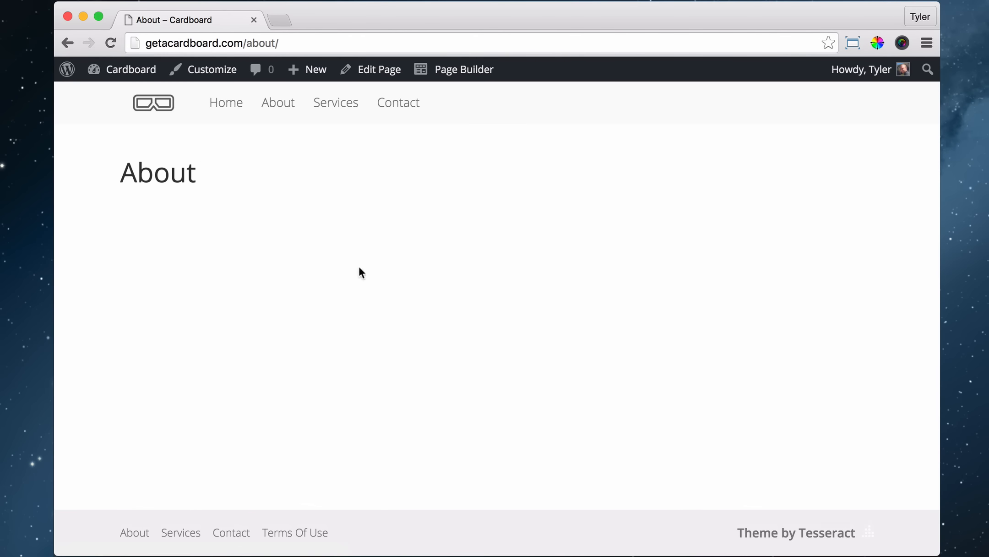
Launch Page Builder on the live About page from the admin bar
{"action": "left_click_drag", "start_coordinate": [117, 175], "coordinate": [227, 182]}
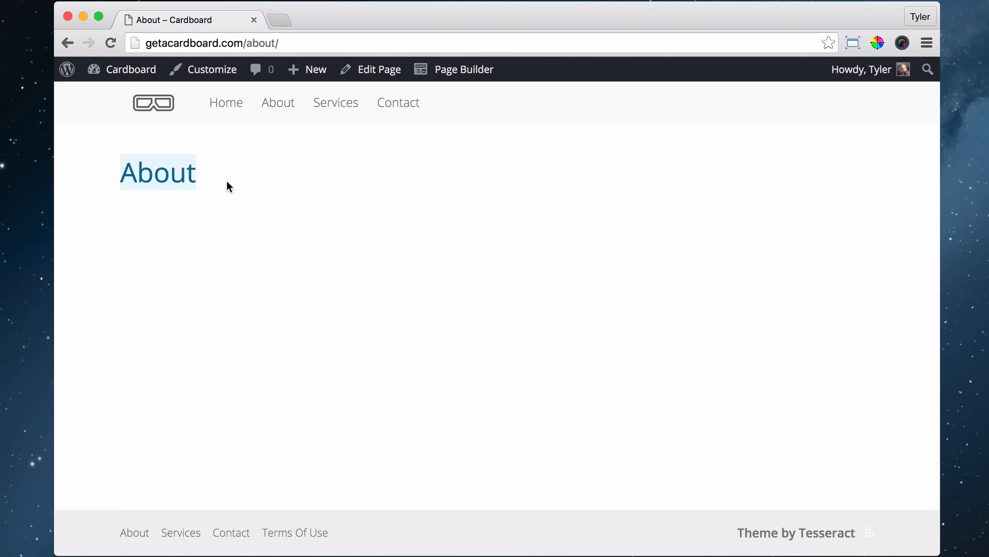
{"action": "left_click", "coordinate": [170, 169]}
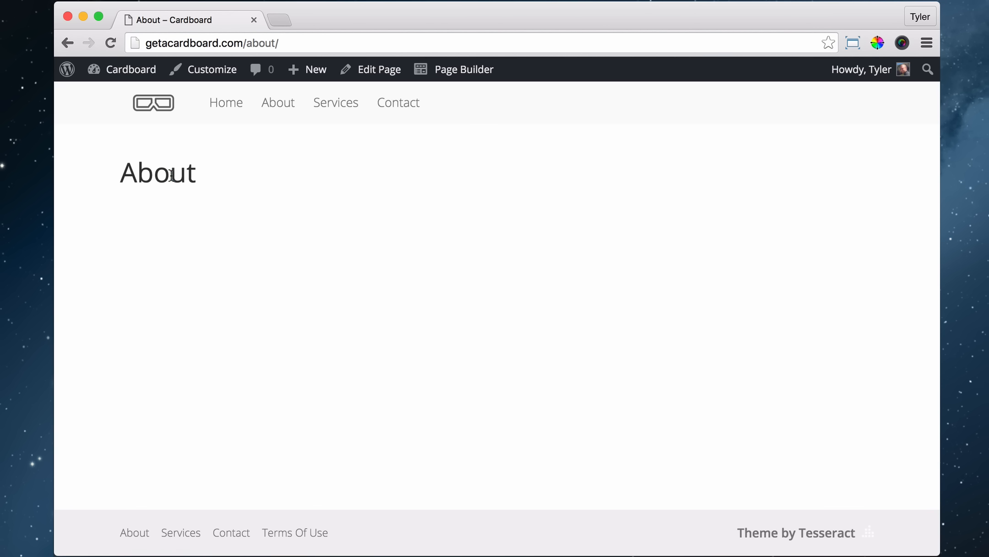
{"action": "left_click", "coordinate": [462, 69]}
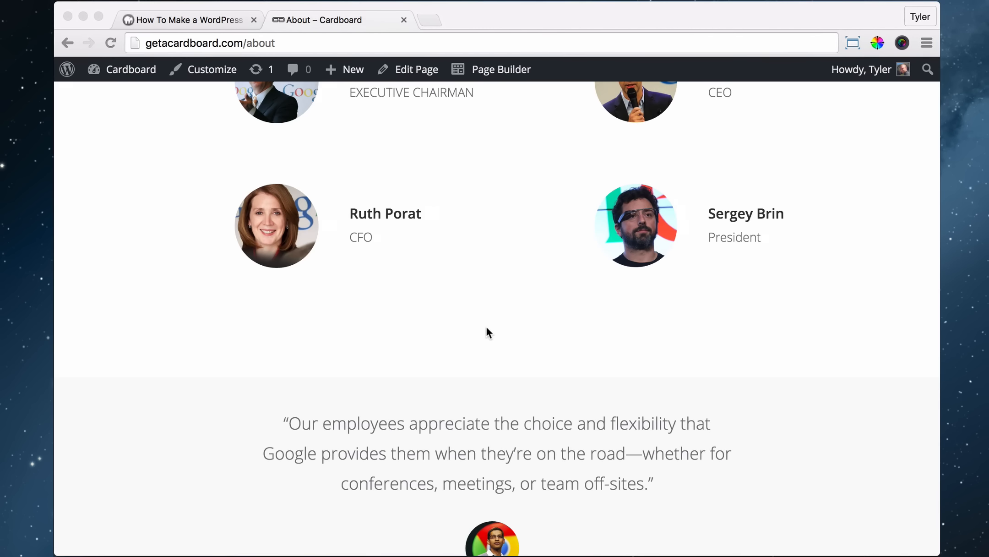
{"action": "scroll", "coordinate": [484, 316], "scroll_direction": "up", "scroll_amount": 10}
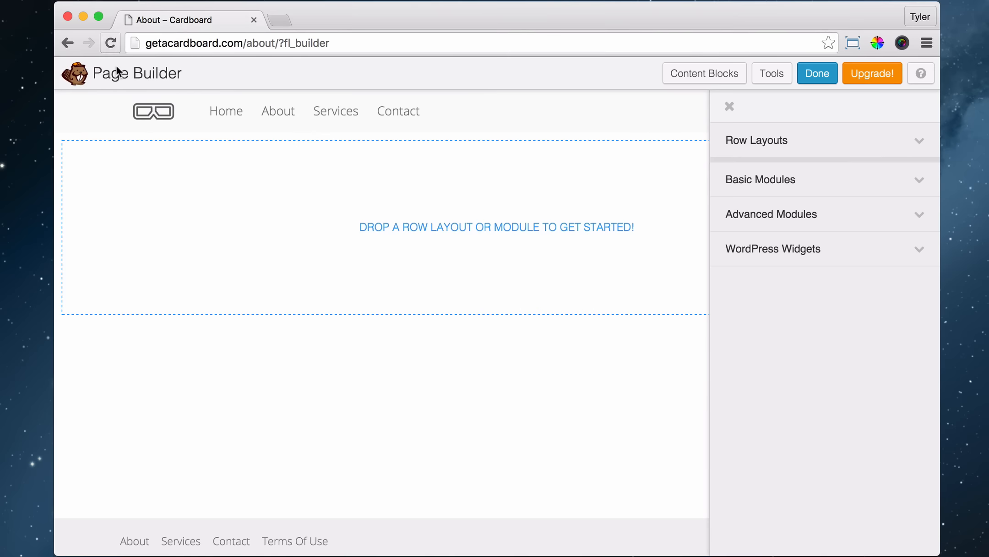
Add a 1 Column row to the About page and set its Width to Full Width
{"action": "left_click", "coordinate": [795, 142]}
{"action": "left_click_drag", "start_coordinate": [775, 182], "coordinate": [377, 204]}
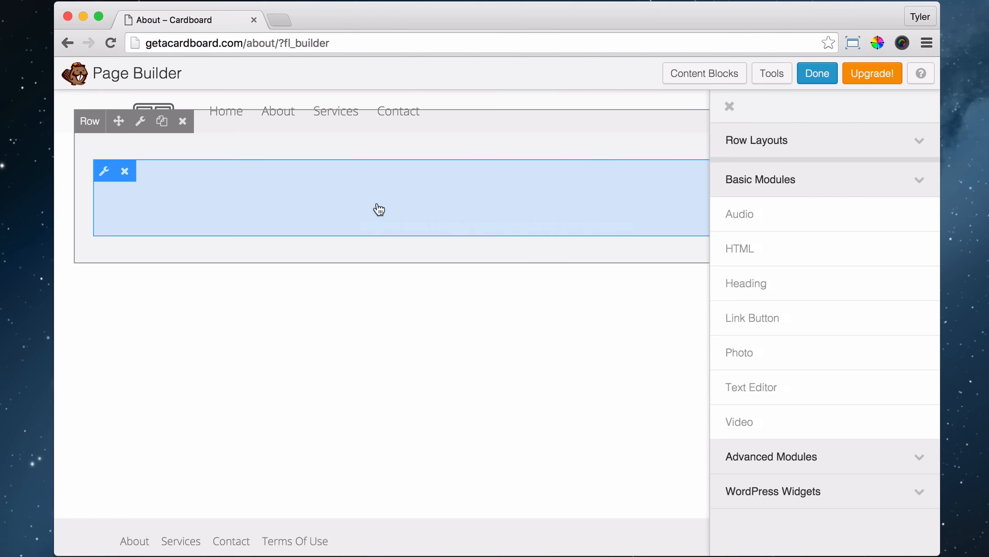
{"action": "left_click", "coordinate": [140, 122]}
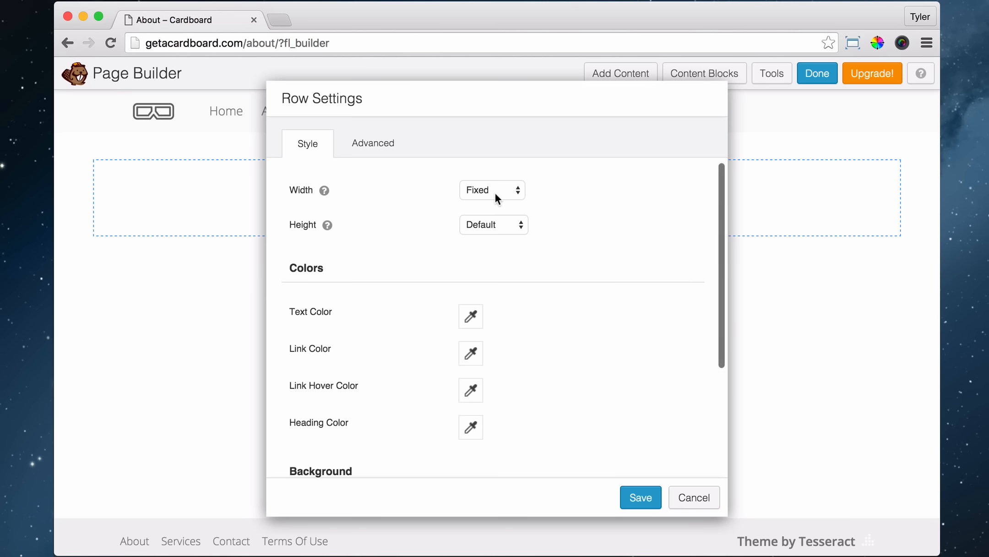
{"action": "left_click", "coordinate": [493, 188]}
{"action": "left_click", "coordinate": [491, 204]}
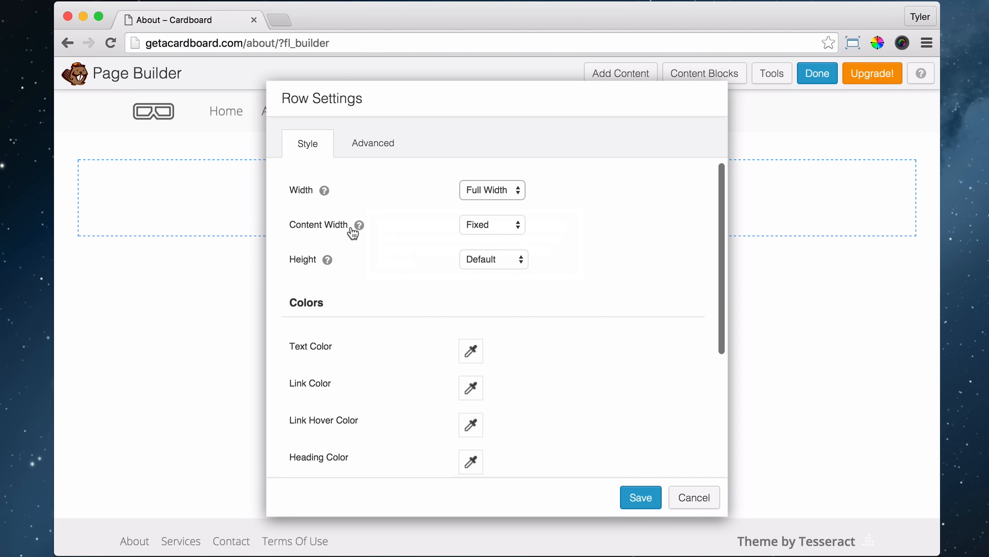
Set the row's Content Width to Full Width
{"action": "mouse_move", "coordinate": [352, 234]}
{"action": "left_click", "coordinate": [502, 225]}
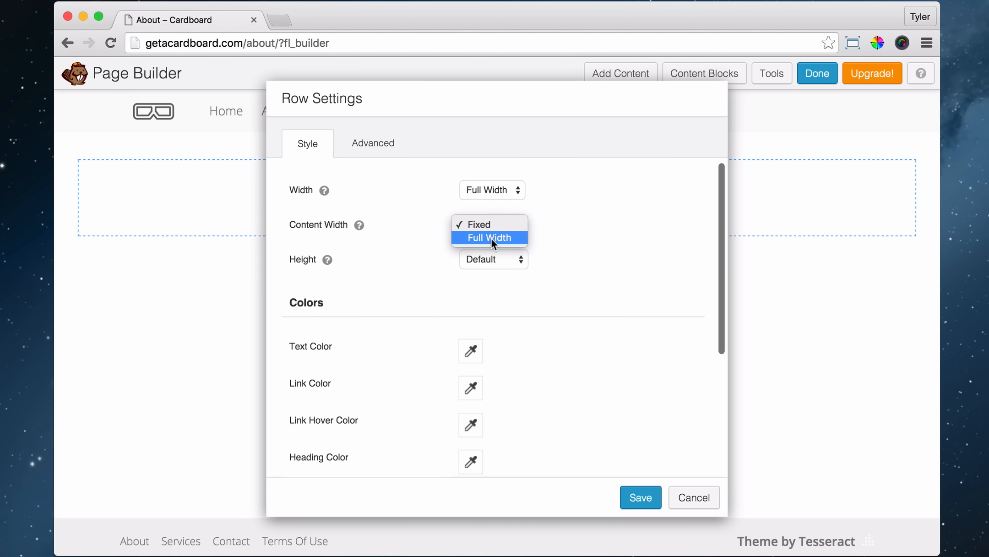
{"action": "left_click", "coordinate": [491, 238]}
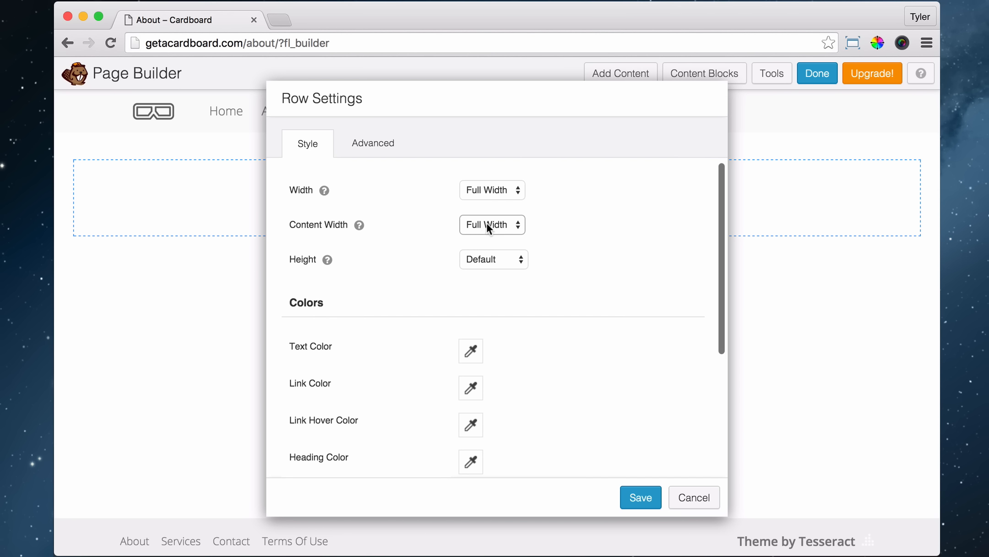
{"action": "left_click", "coordinate": [485, 224]}
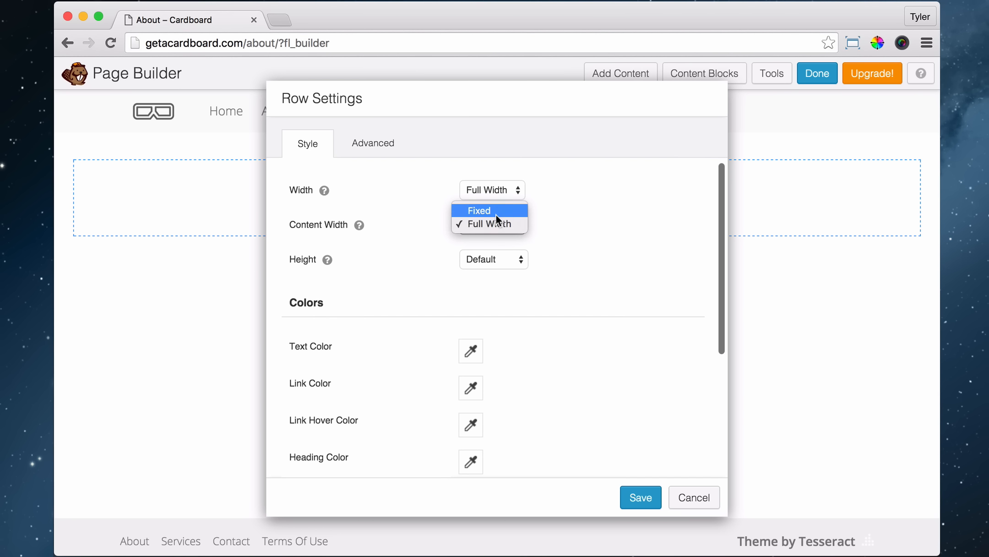
{"action": "left_click", "coordinate": [495, 213]}
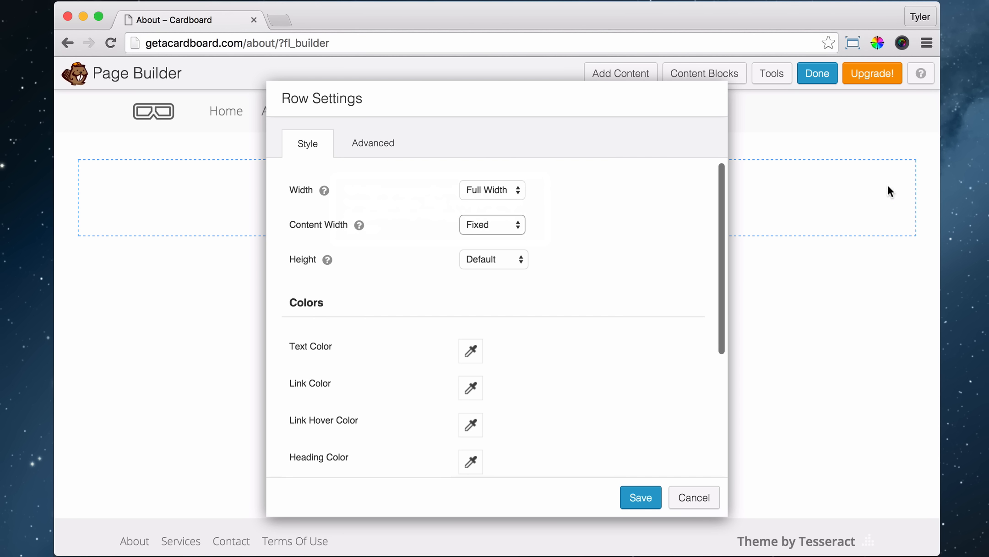
{"action": "left_click", "coordinate": [505, 225]}
{"action": "left_click", "coordinate": [493, 239]}
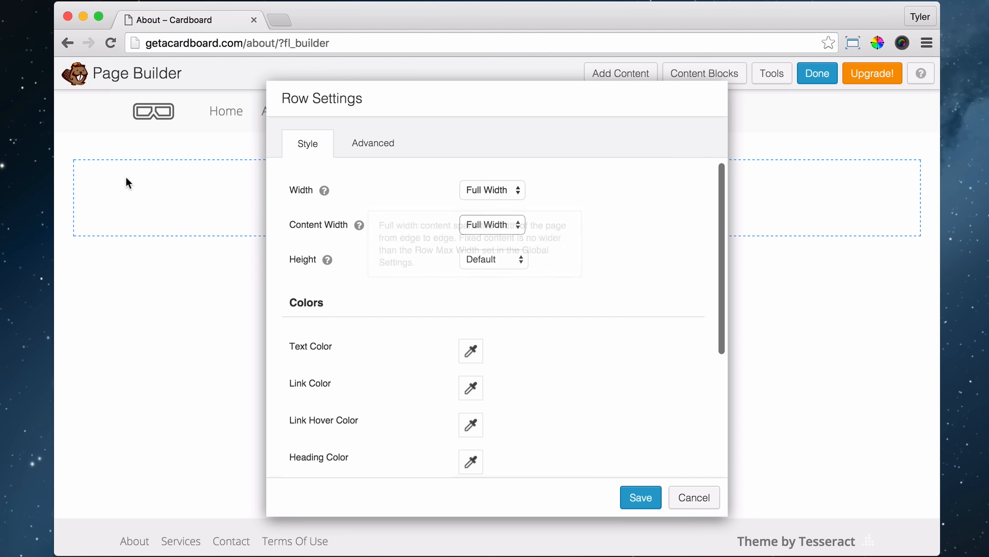
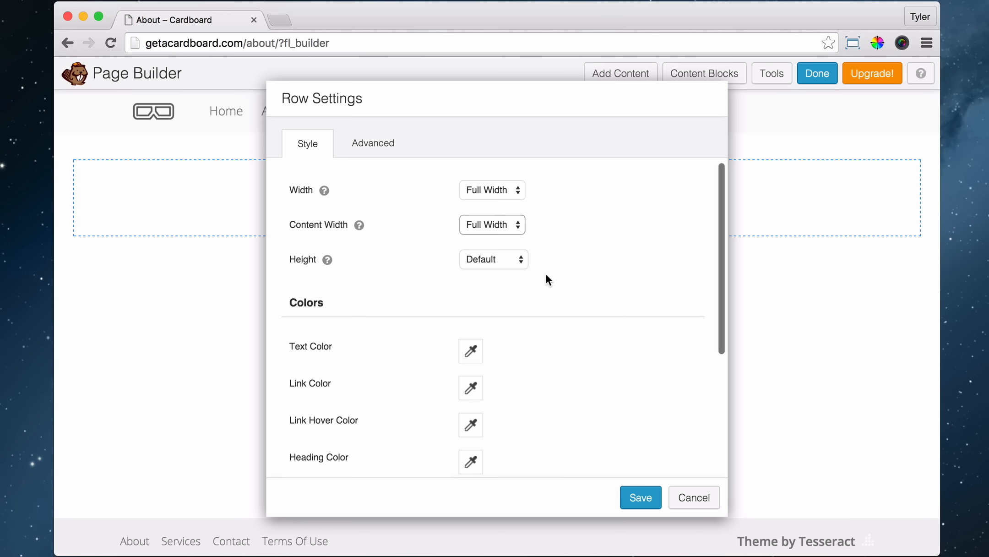
Change the row's top, bottom, left and right padding from 20 px to 0 px
{"action": "left_click", "coordinate": [374, 148]}
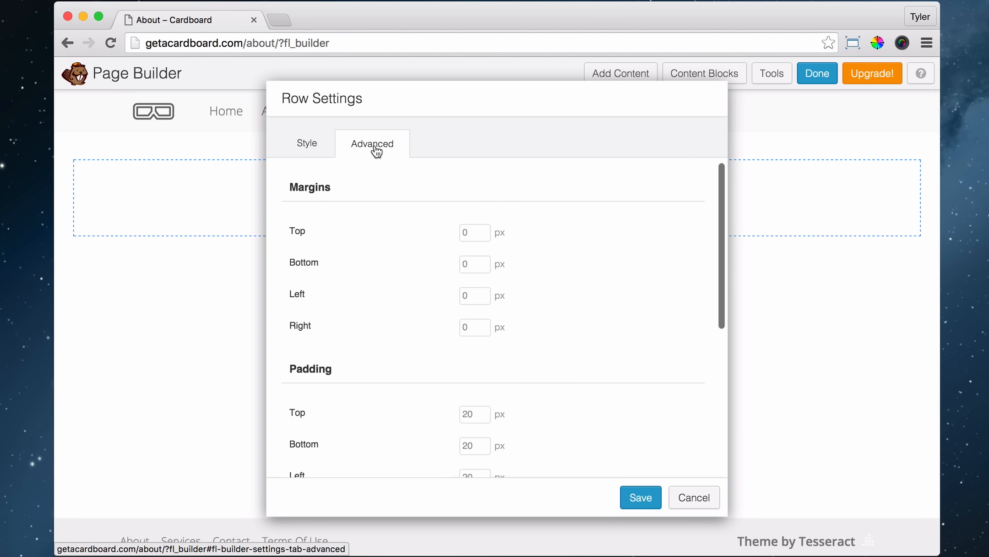
{"action": "scroll", "coordinate": [546, 318], "scroll_direction": "down", "scroll_amount": 3}
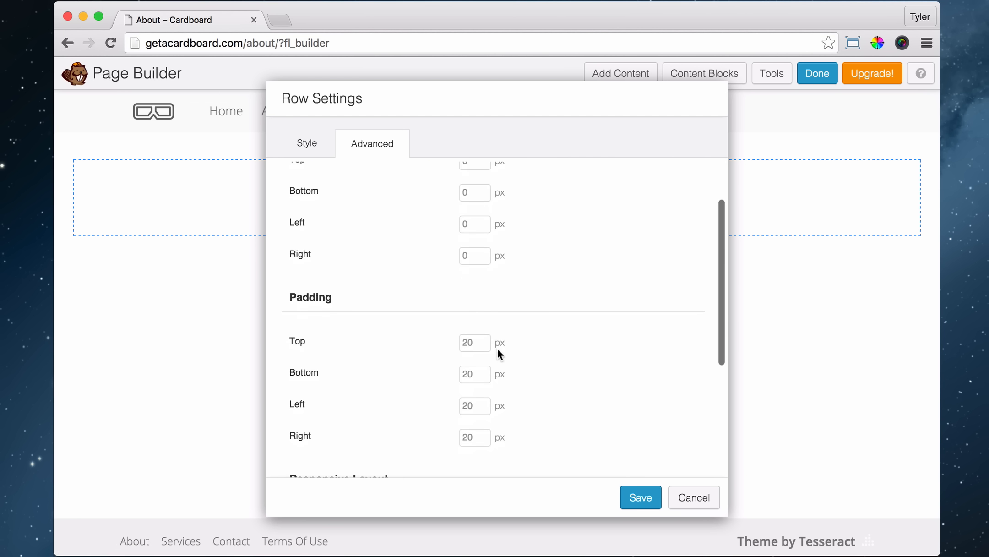
{"action": "left_click", "coordinate": [478, 343]}
{"action": "type", "text": "0"}
{"action": "key", "text": "Tab"}
{"action": "type", "text": "0"}
{"action": "key", "text": "Tab"}
{"action": "type", "text": "0"}
{"action": "key", "text": "Tab"}
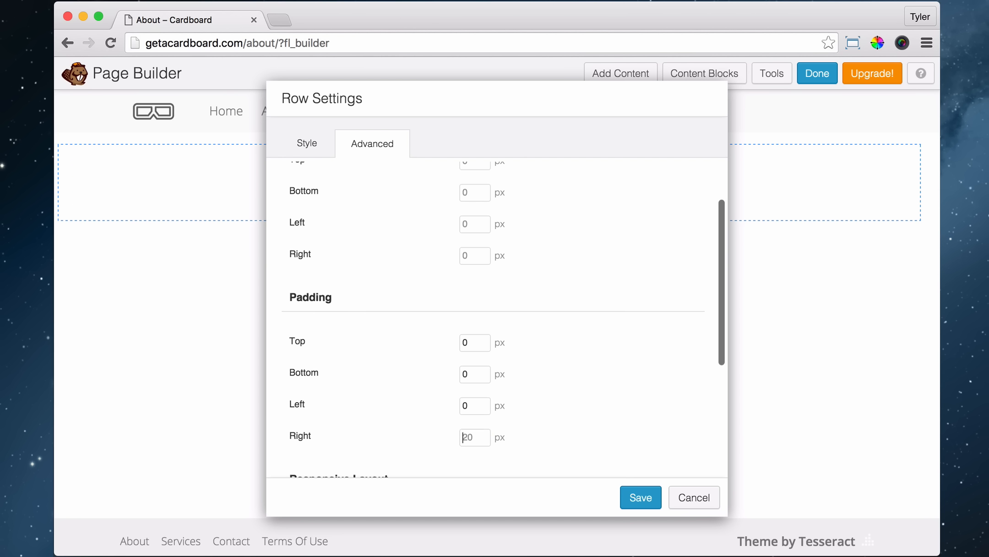
{"action": "type", "text": "0"}
{"action": "left_click", "coordinate": [572, 351]}
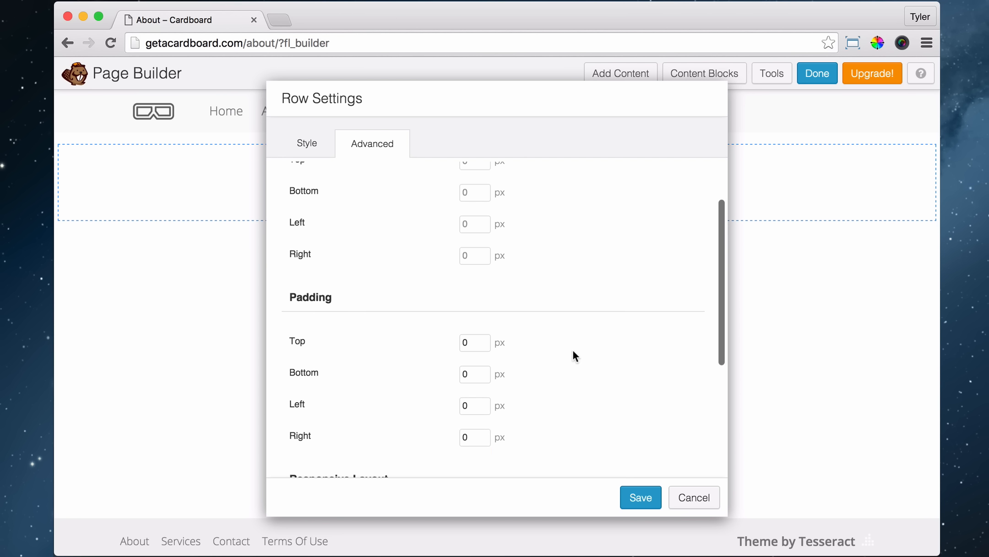
{"action": "scroll", "coordinate": [556, 310], "scroll_direction": "down", "scroll_amount": 5}
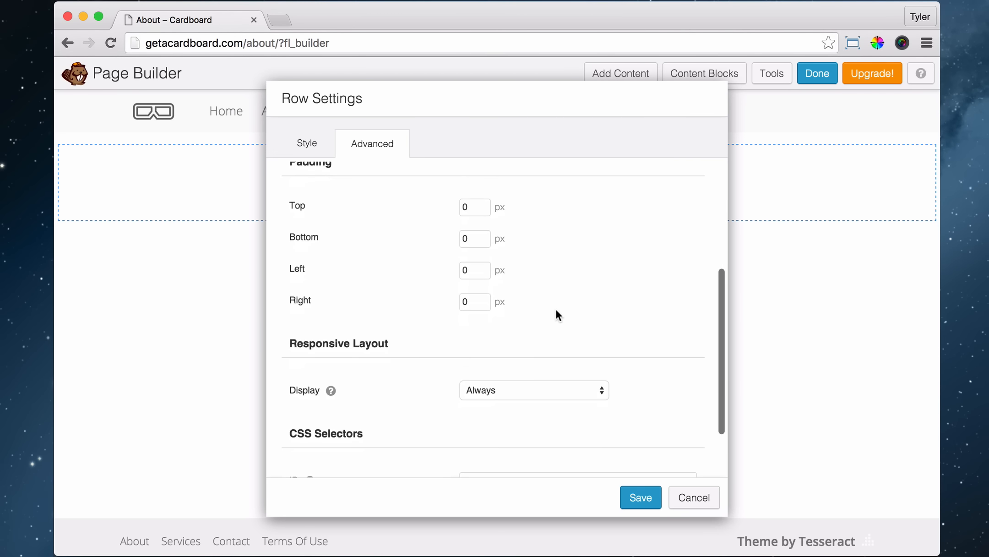
{"action": "scroll", "coordinate": [591, 371], "scroll_direction": "up", "scroll_amount": 5}
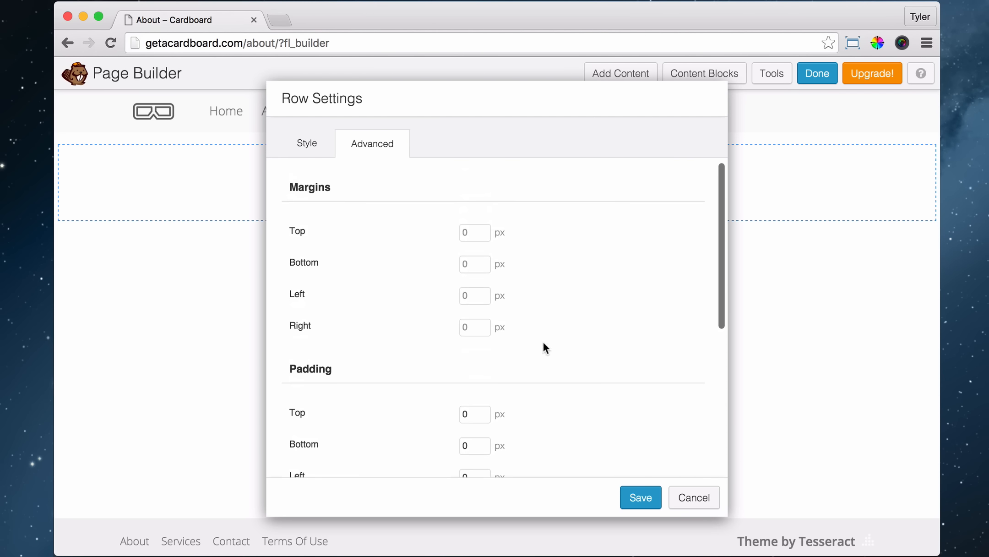
{"action": "left_click", "coordinate": [309, 146]}
Upload google-about.jpg and use it as the row's Photo background at full size, 2400 x 1350
{"action": "scroll", "coordinate": [555, 252], "scroll_direction": "down", "scroll_amount": 5}
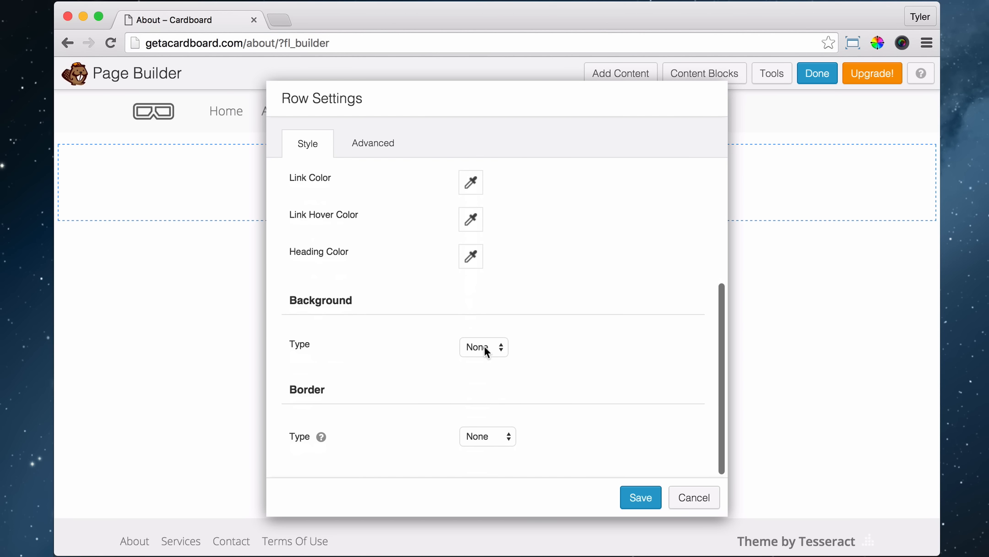
{"action": "left_click", "coordinate": [483, 347]}
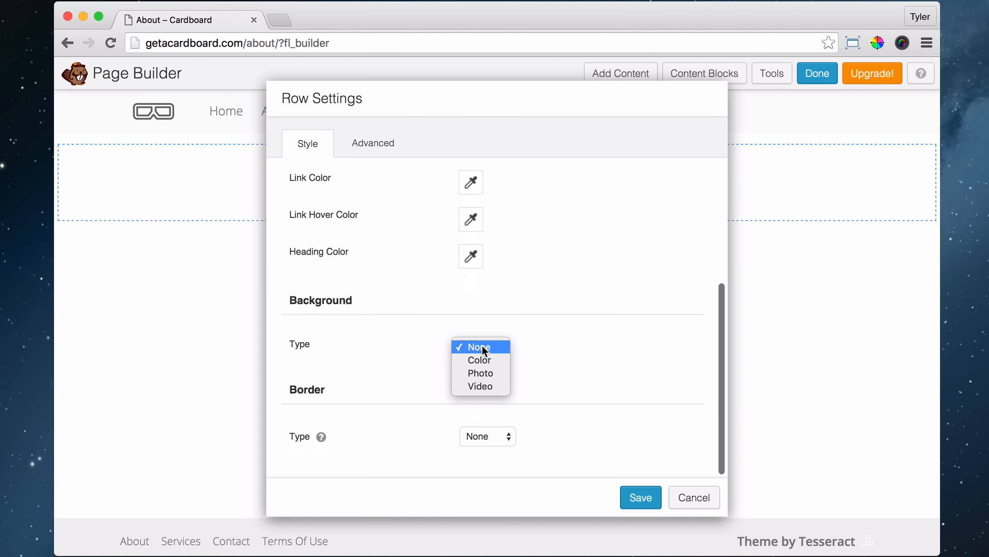
{"action": "left_click", "coordinate": [488, 375]}
{"action": "scroll", "coordinate": [559, 351], "scroll_direction": "down", "scroll_amount": 2}
{"action": "left_click", "coordinate": [489, 396]}
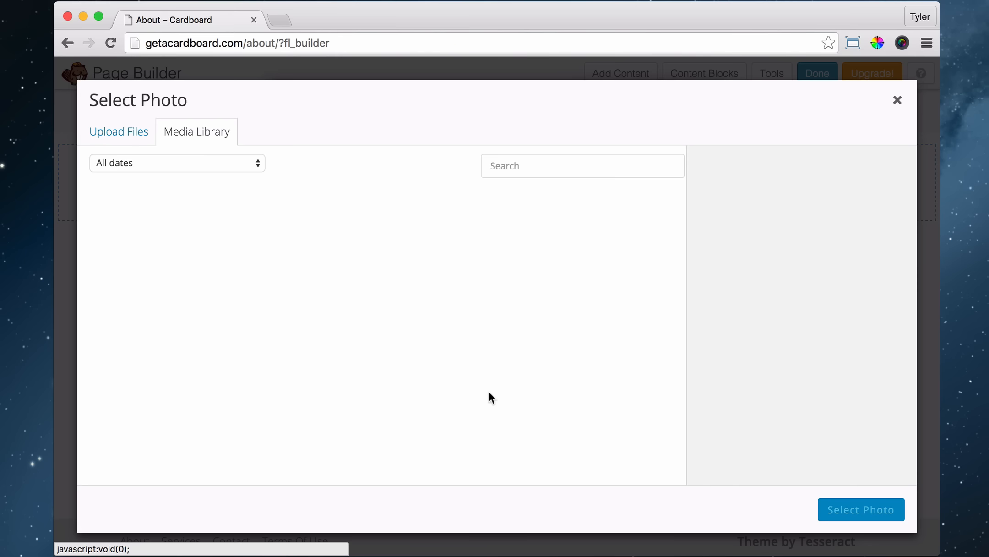
{"action": "left_click", "coordinate": [123, 136]}
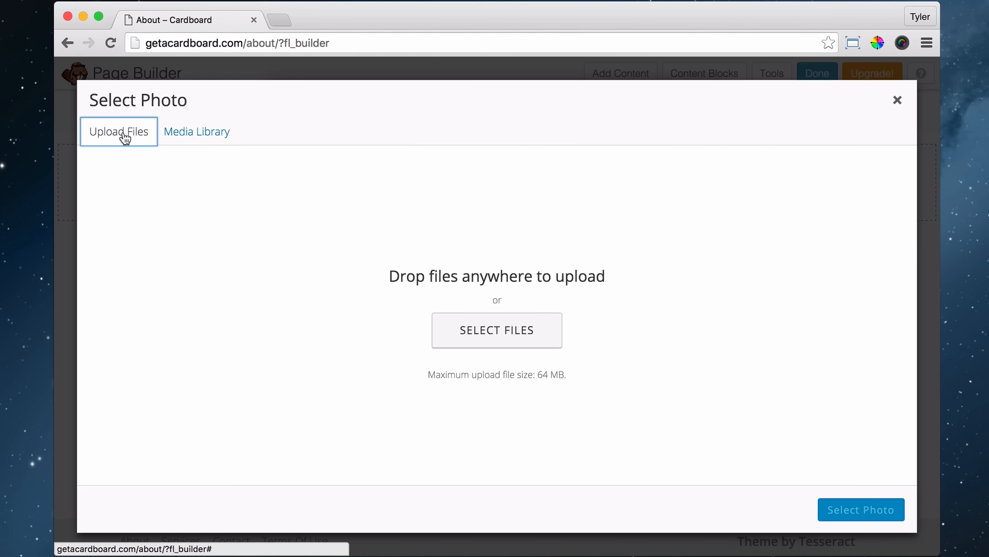
{"action": "left_click", "coordinate": [517, 340]}
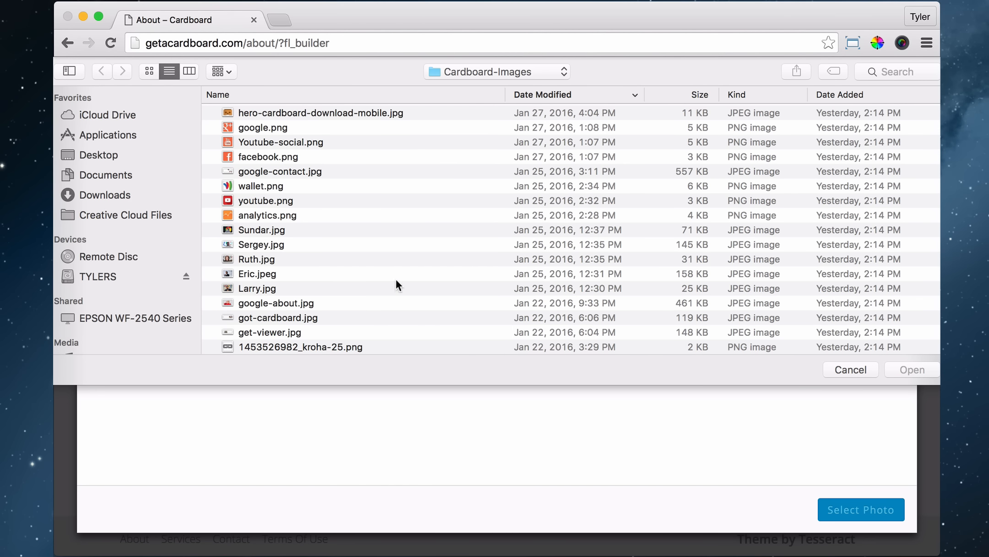
{"action": "scroll", "coordinate": [396, 284], "scroll_direction": "down", "scroll_amount": 1}
{"action": "left_click", "coordinate": [283, 288]}
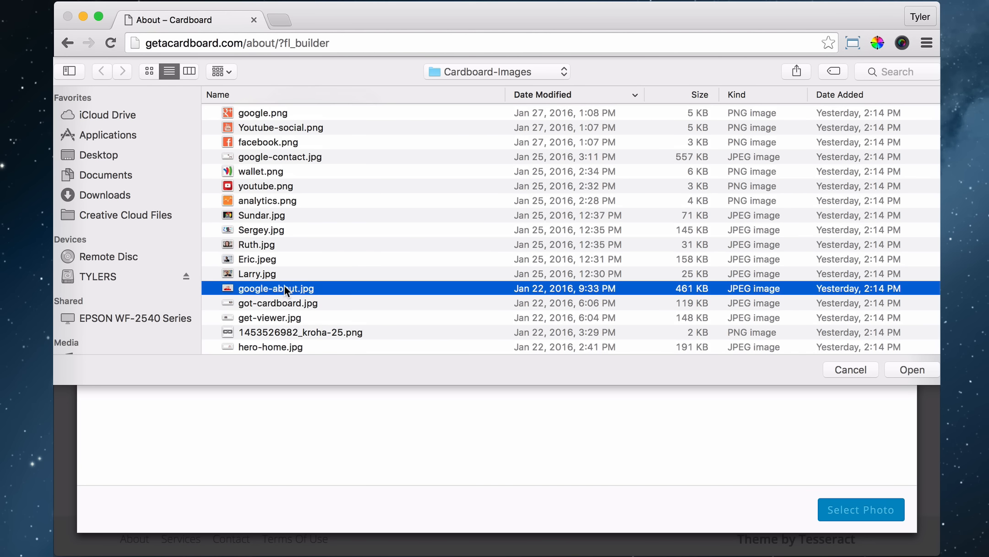
{"action": "left_click", "coordinate": [901, 365]}
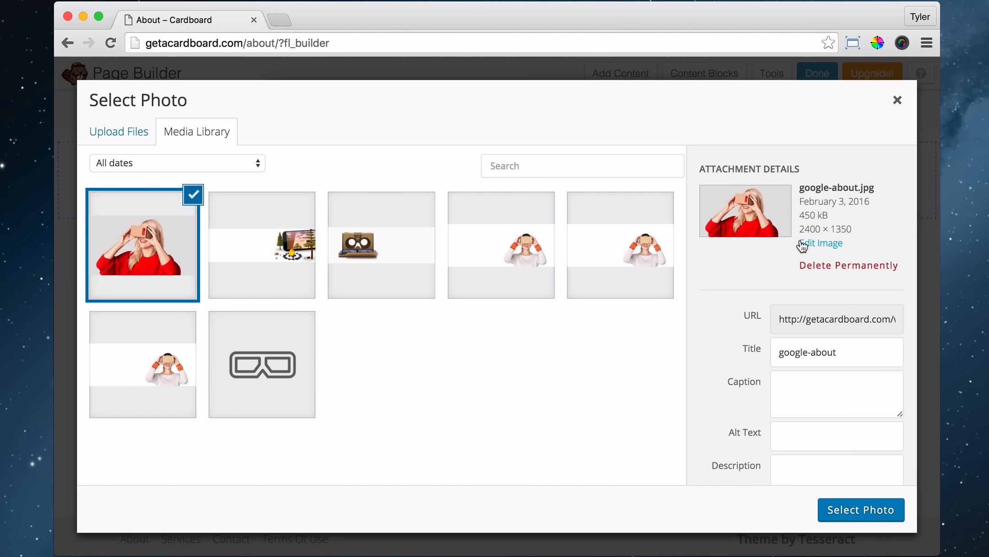
{"action": "left_click", "coordinate": [859, 516]}
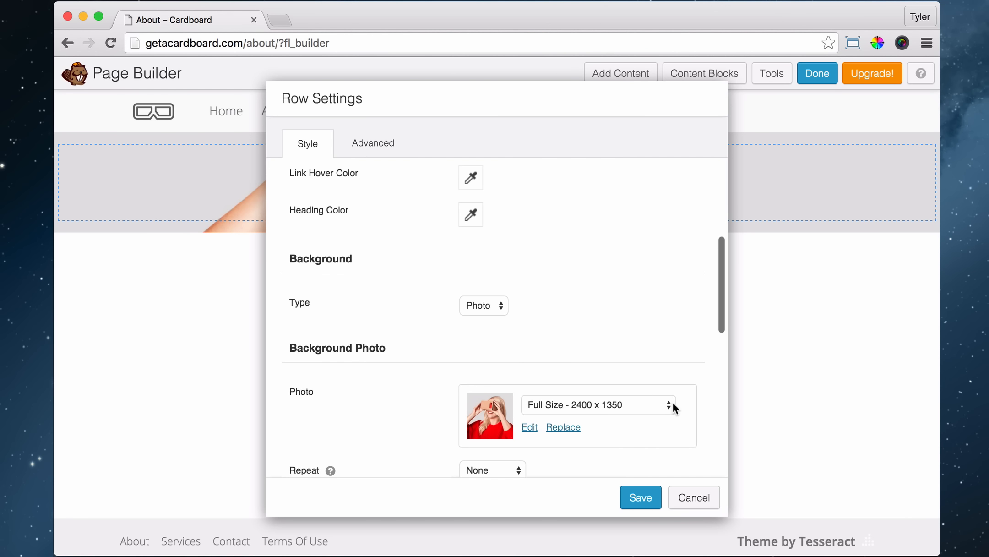
Save the row settings and look over the About Our Team text on the live page
{"action": "left_click", "coordinate": [641, 499]}
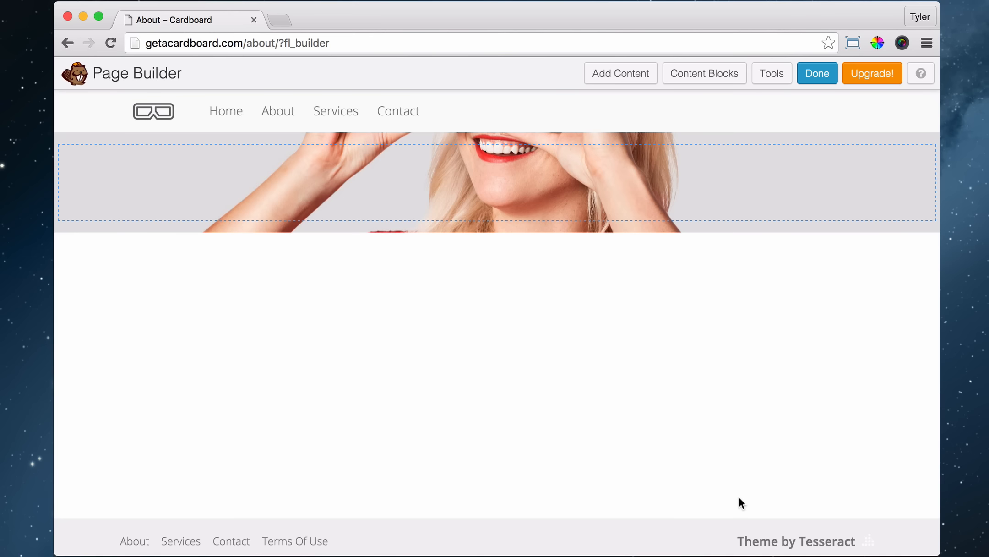
{"action": "mouse_move", "coordinate": [538, 153]}
{"action": "mouse_move", "coordinate": [532, 194]}
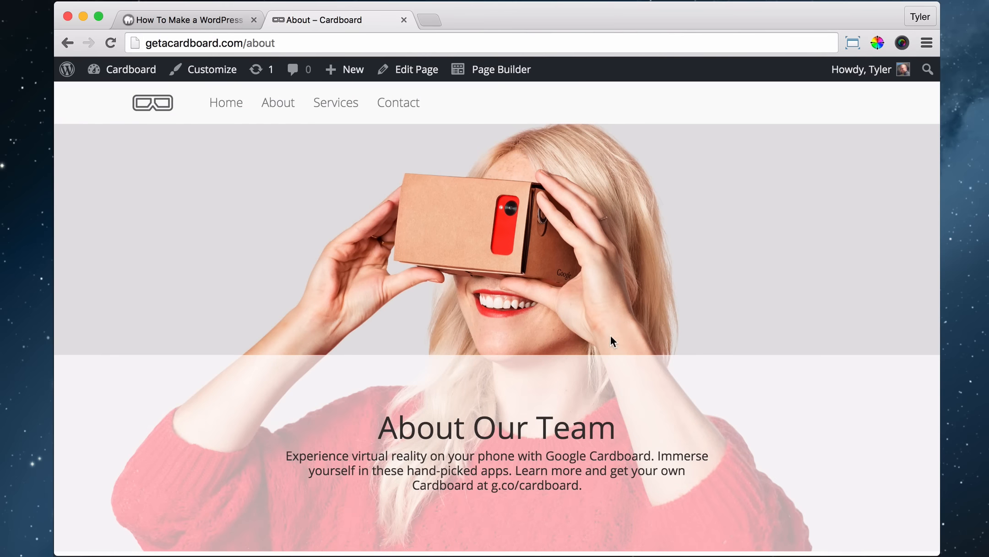
{"action": "scroll", "coordinate": [609, 335], "scroll_direction": "down", "scroll_amount": 2}
{"action": "triple_click", "coordinate": [385, 374]}
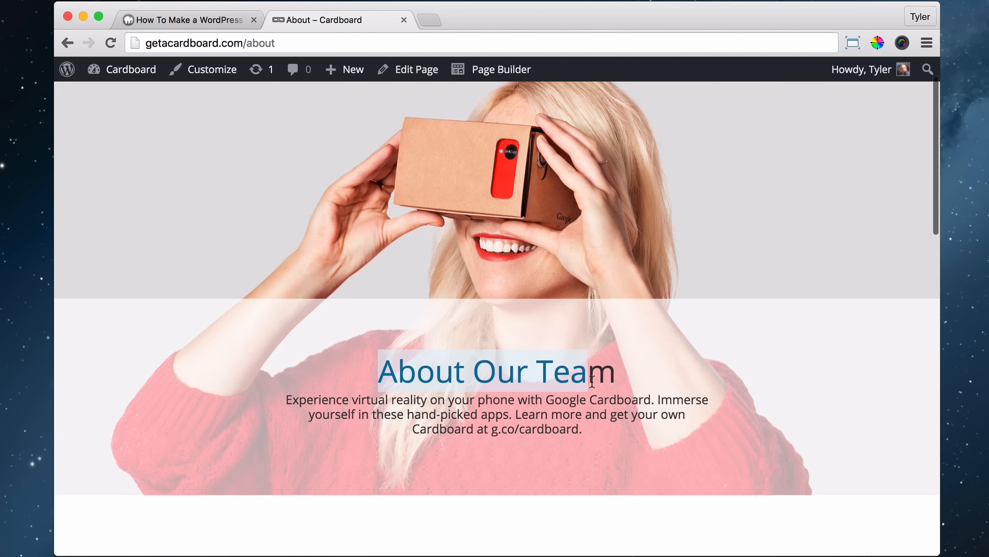
{"action": "left_click_drag", "start_coordinate": [371, 399], "coordinate": [580, 429]}
{"action": "left_click", "coordinate": [534, 419]}
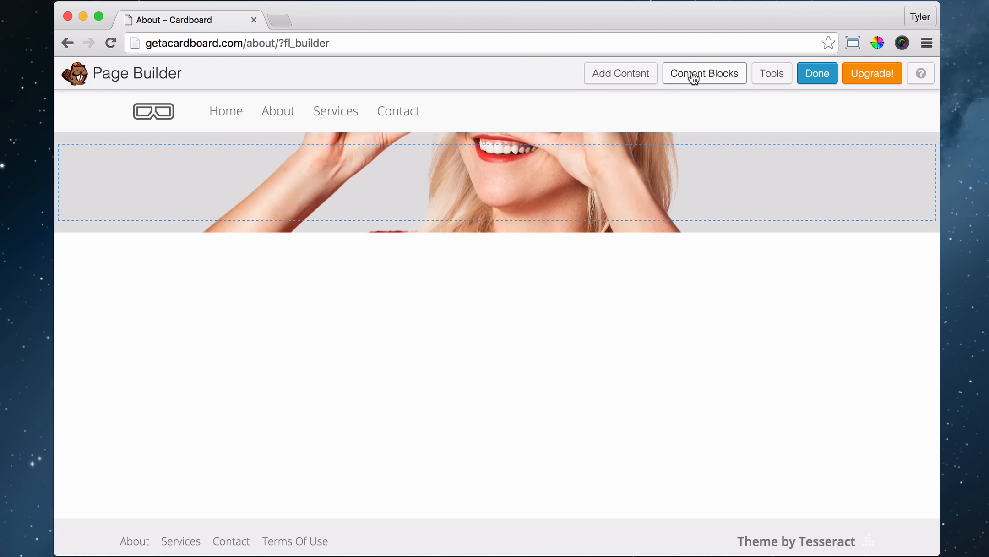
Drop a Heading module into the photo row and copy the About Our Team heading text
{"action": "left_click", "coordinate": [623, 77]}
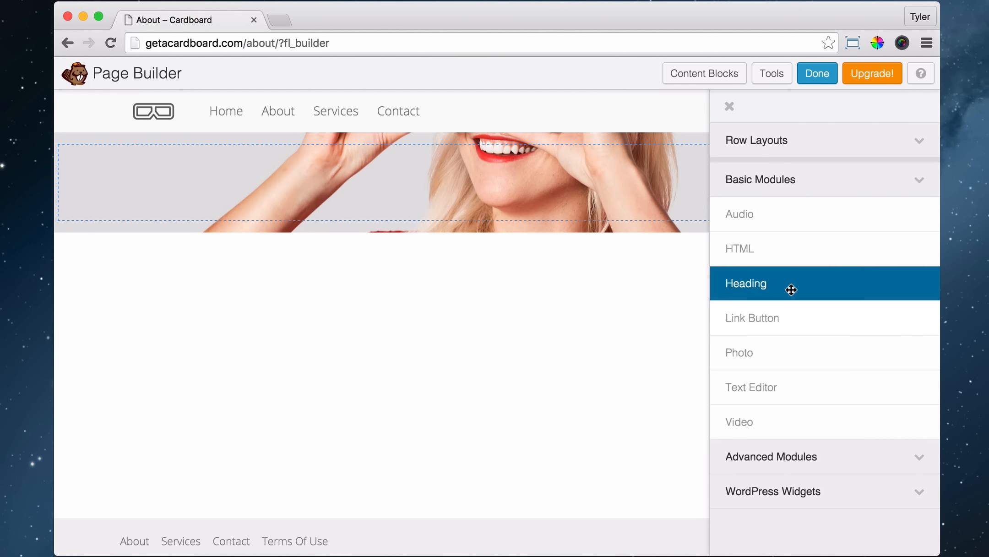
{"action": "left_click_drag", "start_coordinate": [778, 289], "coordinate": [449, 191]}
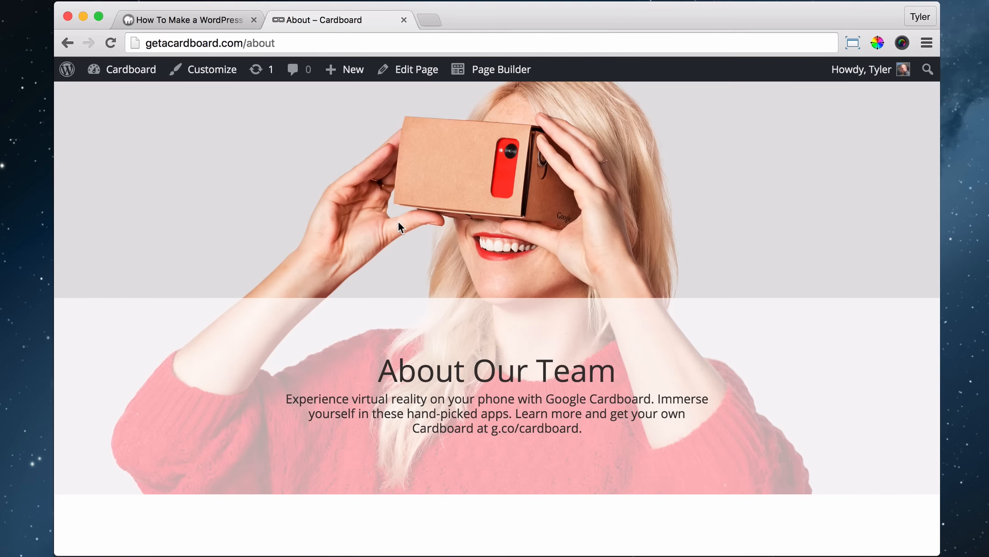
{"action": "left_click_drag", "start_coordinate": [378, 371], "coordinate": [612, 369]}
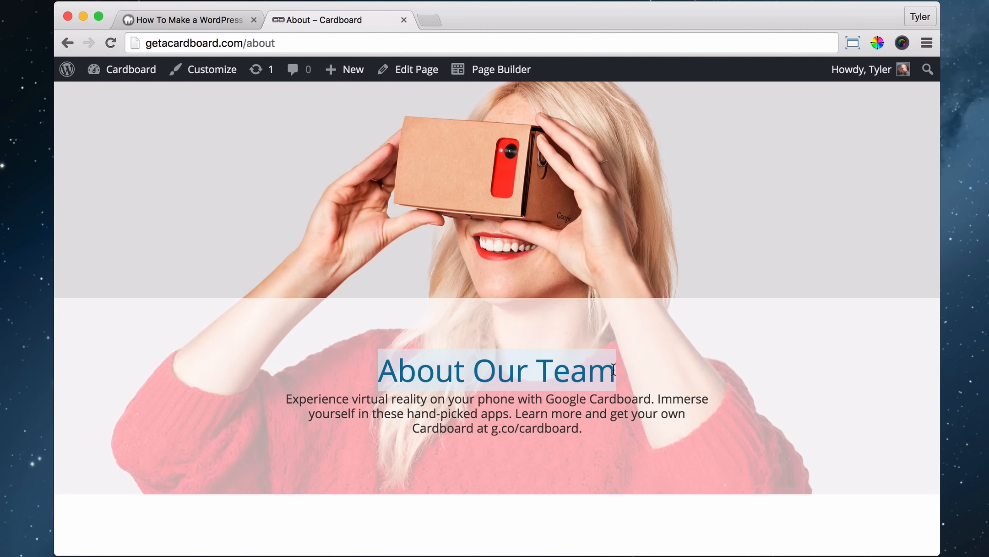
{"action": "right_click", "coordinate": [612, 369]}
{"action": "left_click", "coordinate": [633, 400]}
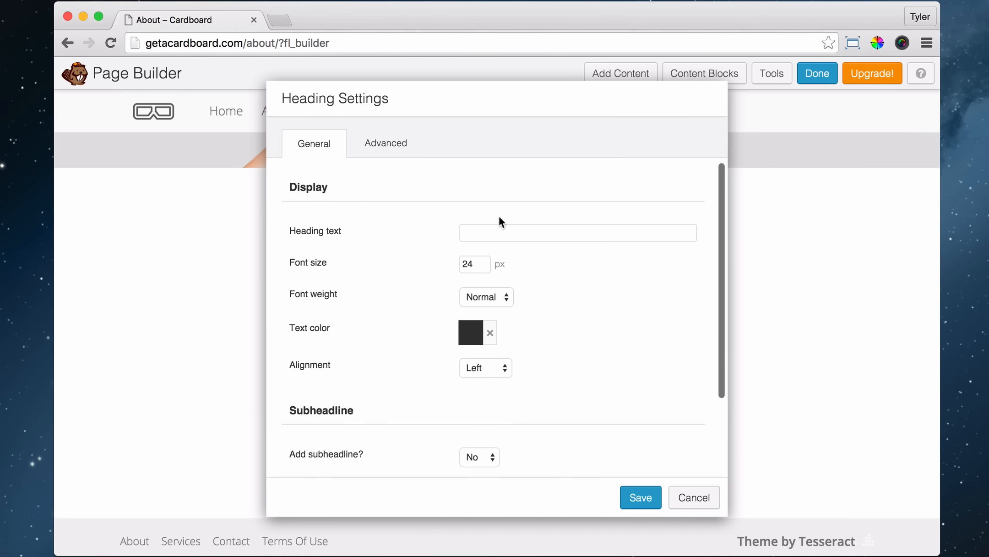
Paste About Our Team as the heading text and set its font size to 40
{"action": "left_click", "coordinate": [490, 231]}
{"action": "right_click", "coordinate": [491, 232]}
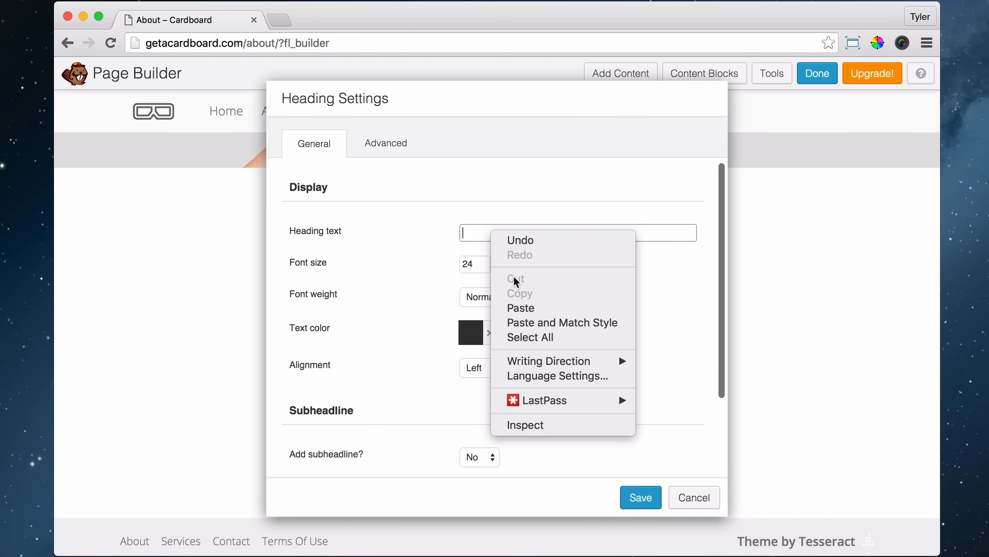
{"action": "left_click", "coordinate": [538, 311]}
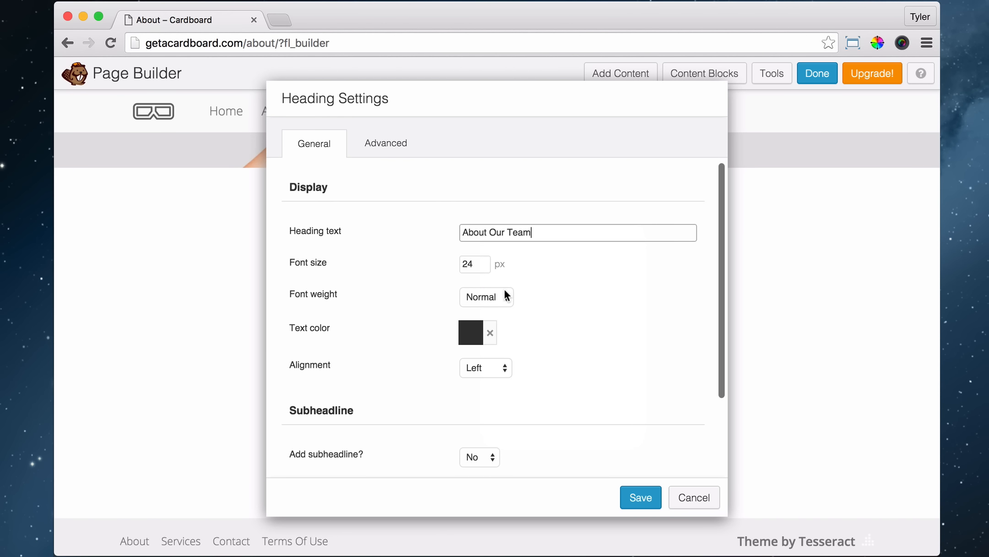
{"action": "double_click", "coordinate": [481, 265]}
{"action": "type", "text": "40"}
{"action": "left_click_drag", "start_coordinate": [462, 98], "coordinate": [573, 114]}
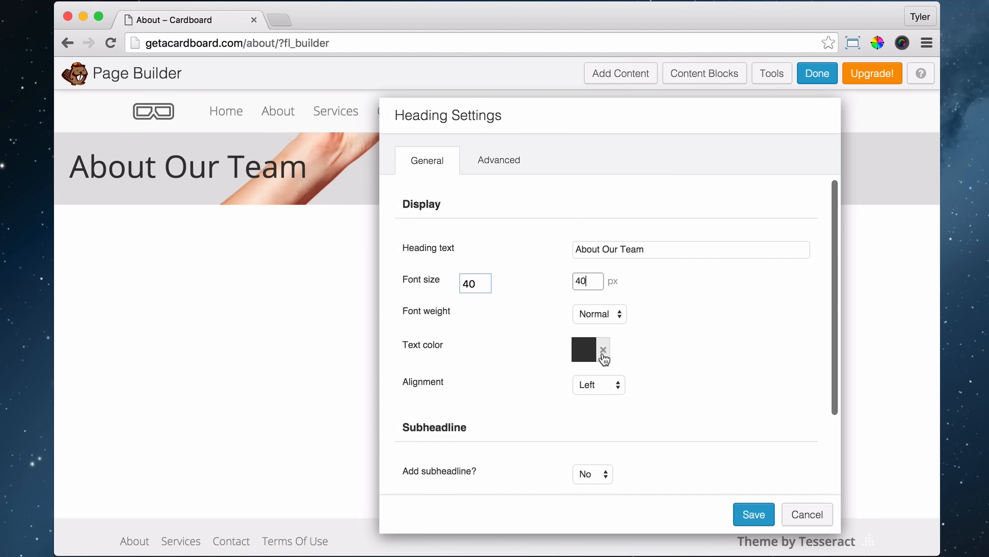
Center the heading and set Add subheadline? to Yes
{"action": "left_click", "coordinate": [581, 350]}
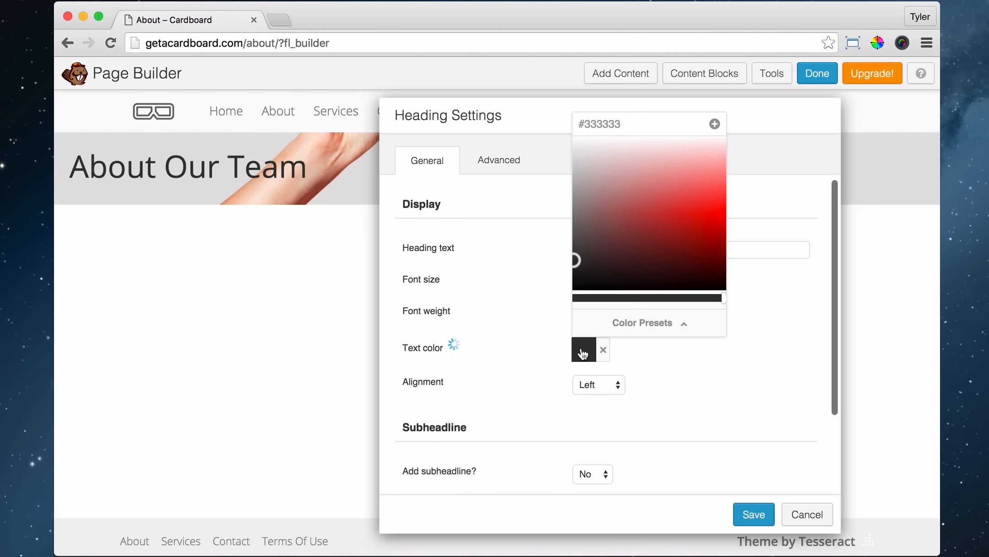
{"action": "left_click", "coordinate": [715, 424]}
{"action": "left_click", "coordinate": [614, 385]}
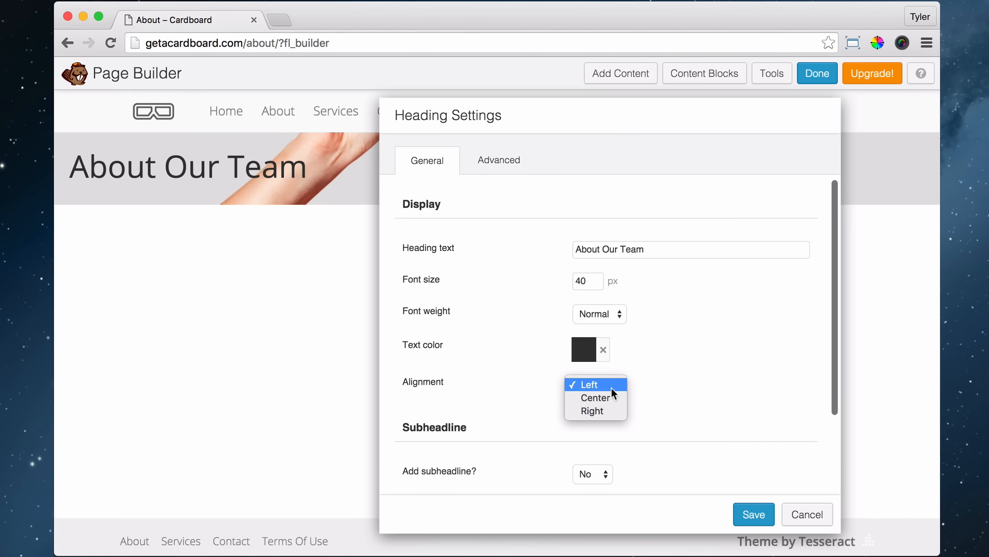
{"action": "left_click", "coordinate": [605, 398]}
{"action": "scroll", "coordinate": [693, 402], "scroll_direction": "down", "scroll_amount": 3}
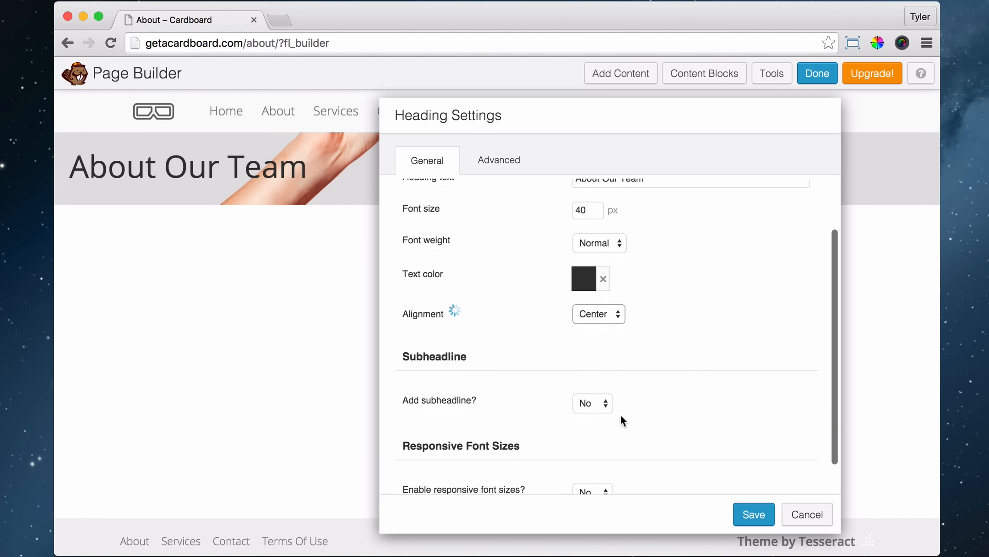
{"action": "left_click", "coordinate": [602, 402]}
{"action": "left_click", "coordinate": [595, 414]}
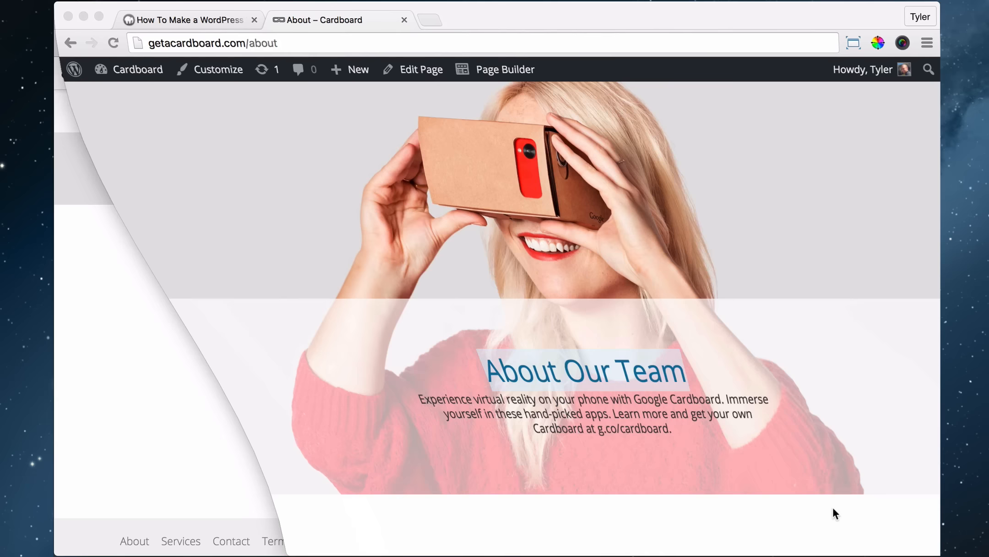
Copy the Google Cardboard intro paragraph from the live page into the Subheadline field
{"action": "left_click_drag", "start_coordinate": [284, 399], "coordinate": [603, 424]}
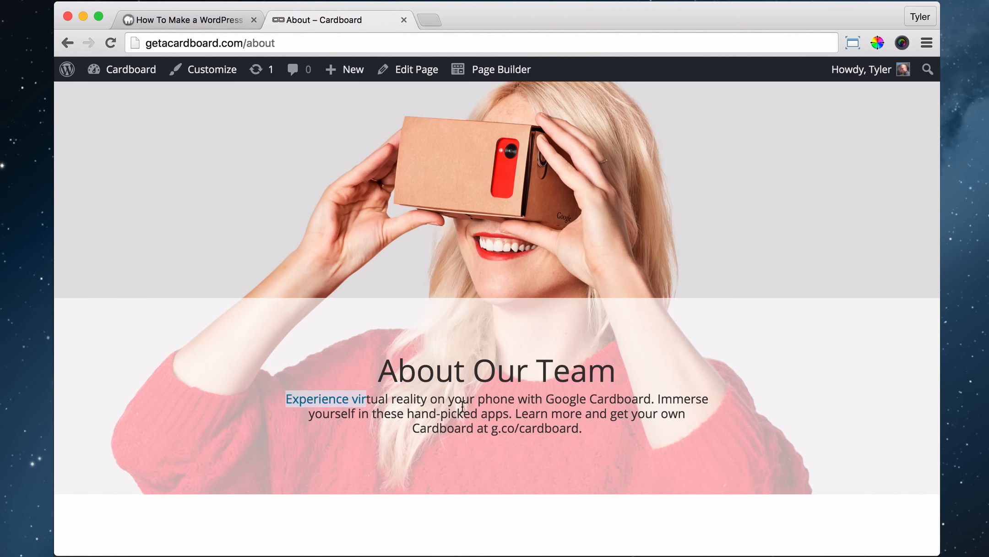
{"action": "right_click", "coordinate": [554, 403]}
{"action": "left_click", "coordinate": [588, 439]}
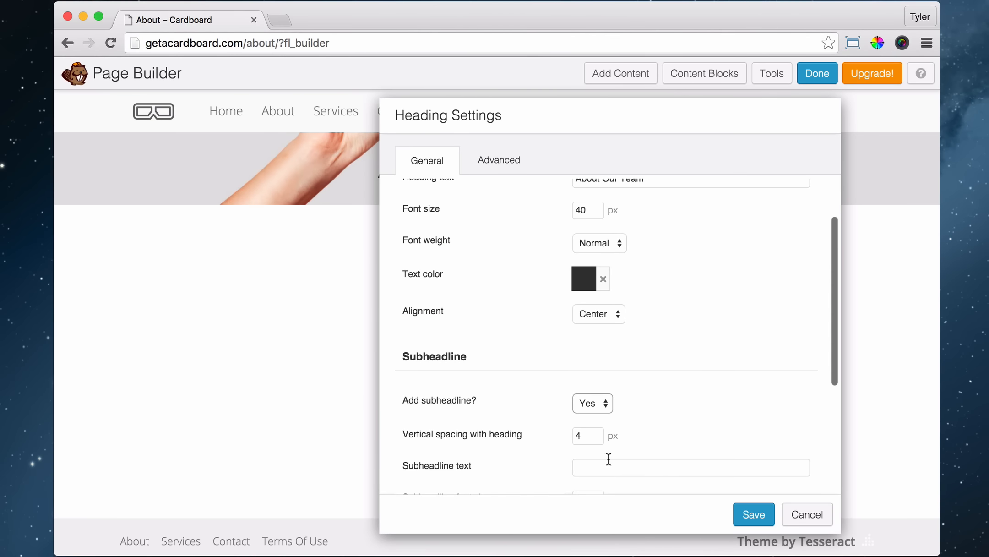
{"action": "left_click", "coordinate": [602, 465]}
{"action": "right_click", "coordinate": [602, 465]}
{"action": "left_click", "coordinate": [633, 468]}
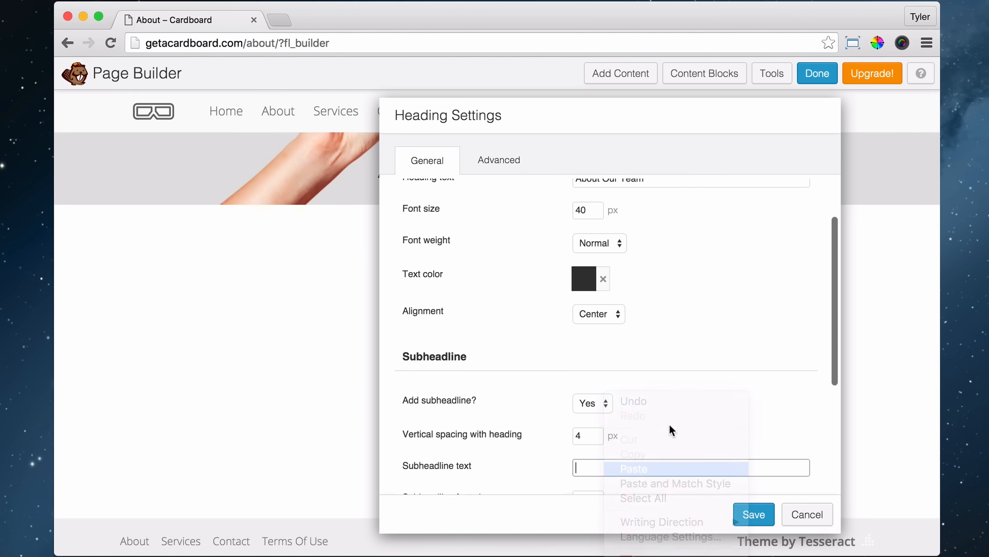
Set the subheadline font size to 16 px, leaving its colour unchanged
{"action": "scroll", "coordinate": [686, 378], "scroll_direction": "down", "scroll_amount": 5}
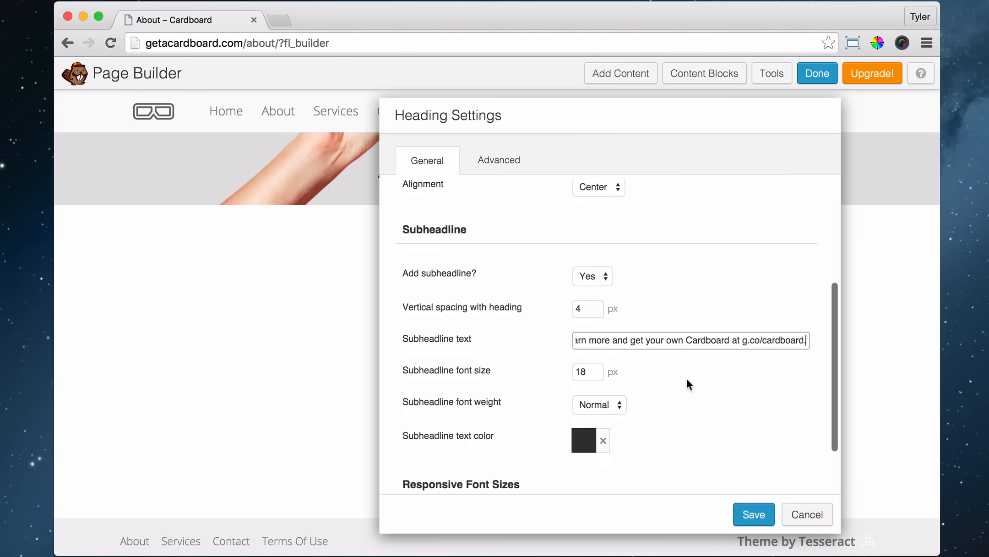
{"action": "left_click", "coordinate": [593, 369]}
{"action": "key", "text": "BackSpace"}
{"action": "type", "text": "6"}
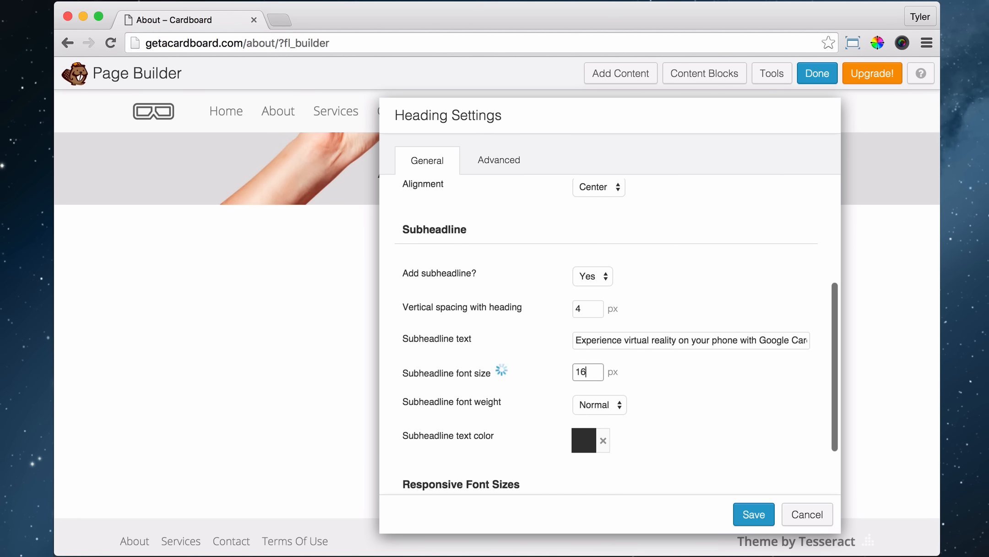
{"action": "left_click", "coordinate": [704, 400]}
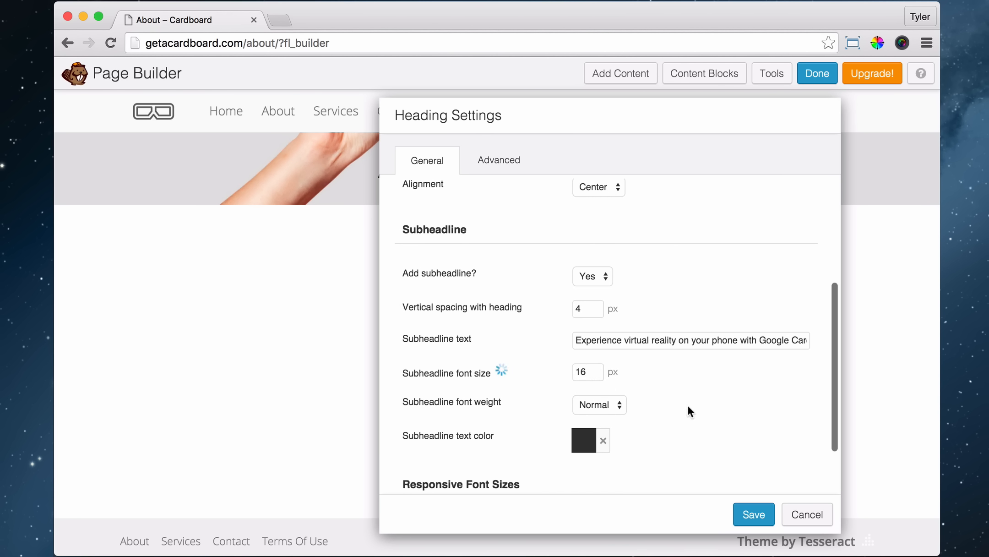
{"action": "left_click", "coordinate": [580, 448]}
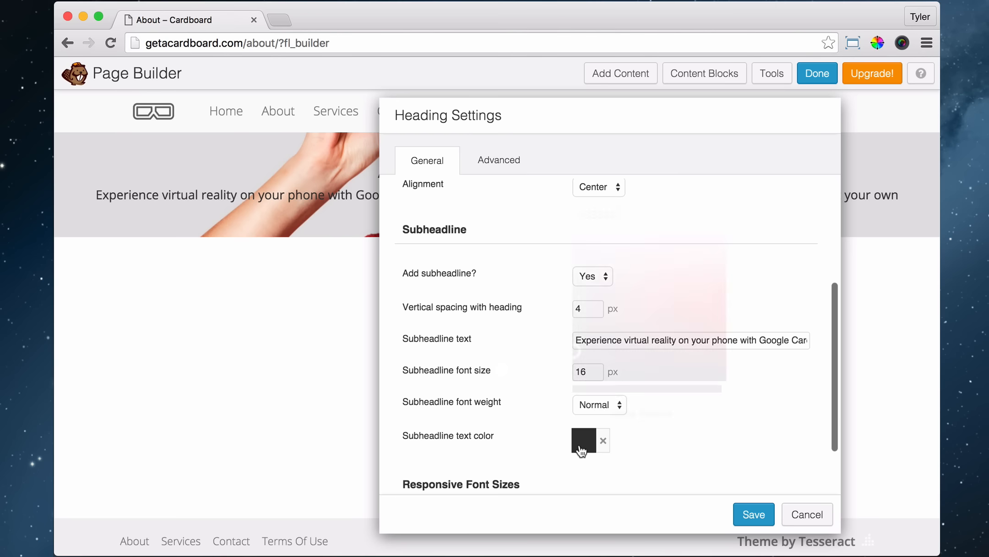
{"action": "left_click", "coordinate": [772, 429]}
{"action": "scroll", "coordinate": [751, 415], "scroll_direction": "down", "scroll_amount": 2}
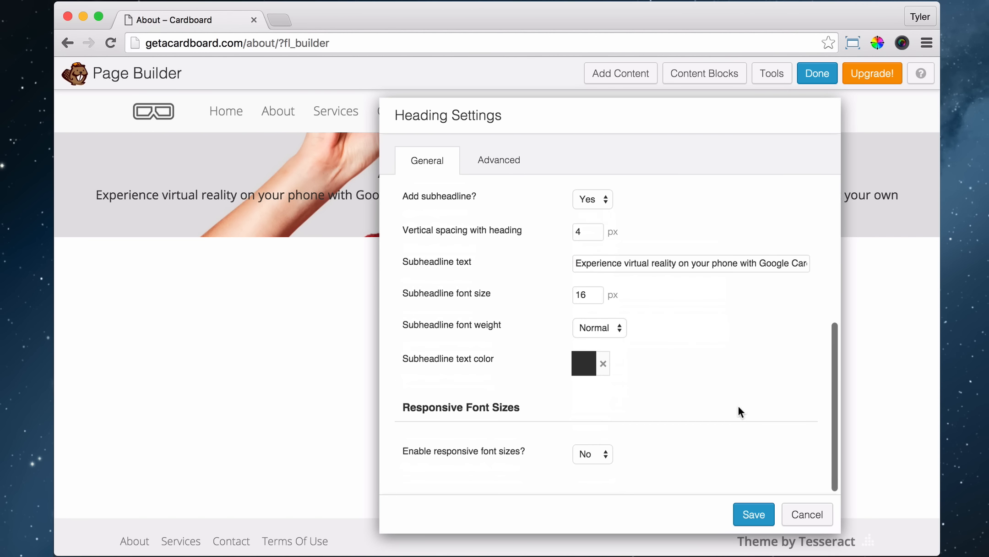
{"action": "left_click_drag", "start_coordinate": [555, 113], "coordinate": [471, 186]}
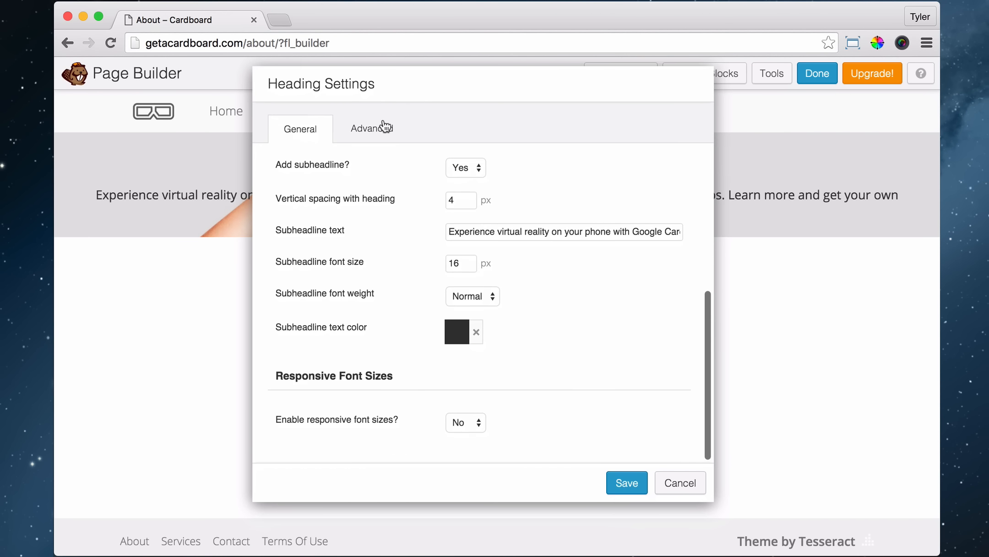
Give the heading 300 px left and right margins and save the module
{"action": "left_click", "coordinate": [370, 130]}
{"action": "scroll", "coordinate": [473, 261], "scroll_direction": "up", "scroll_amount": 5}
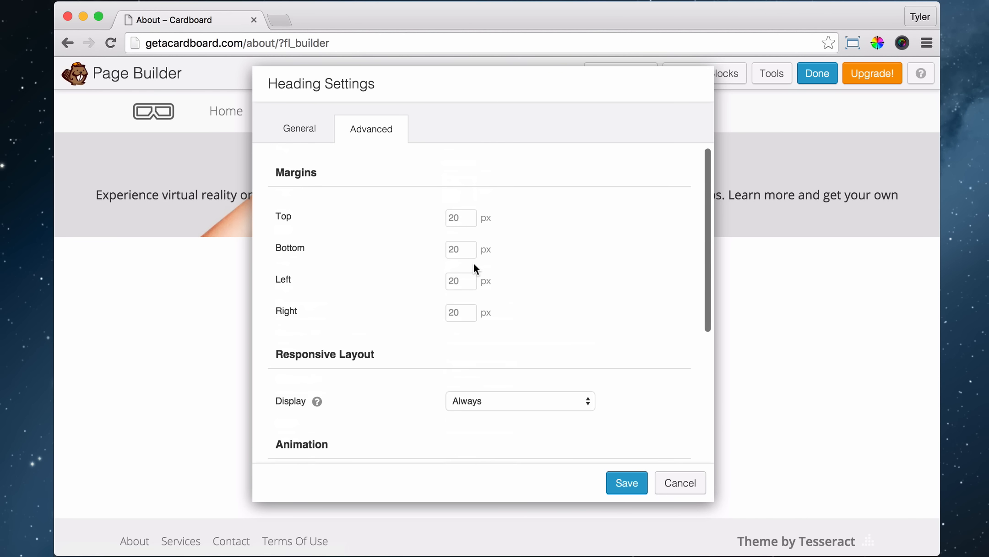
{"action": "left_click", "coordinate": [462, 284]}
{"action": "type", "text": "300"}
{"action": "key", "text": "Tab"}
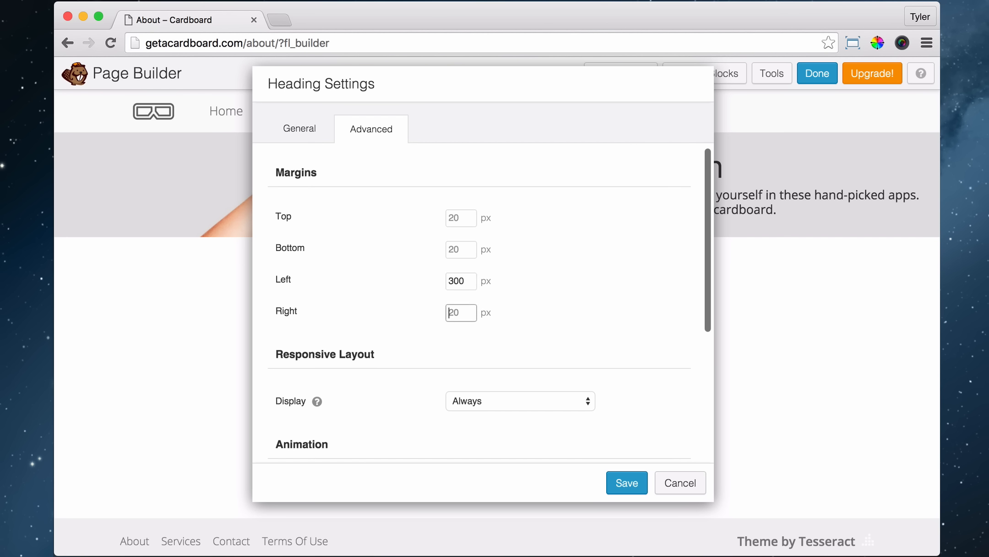
{"action": "type", "text": "300"}
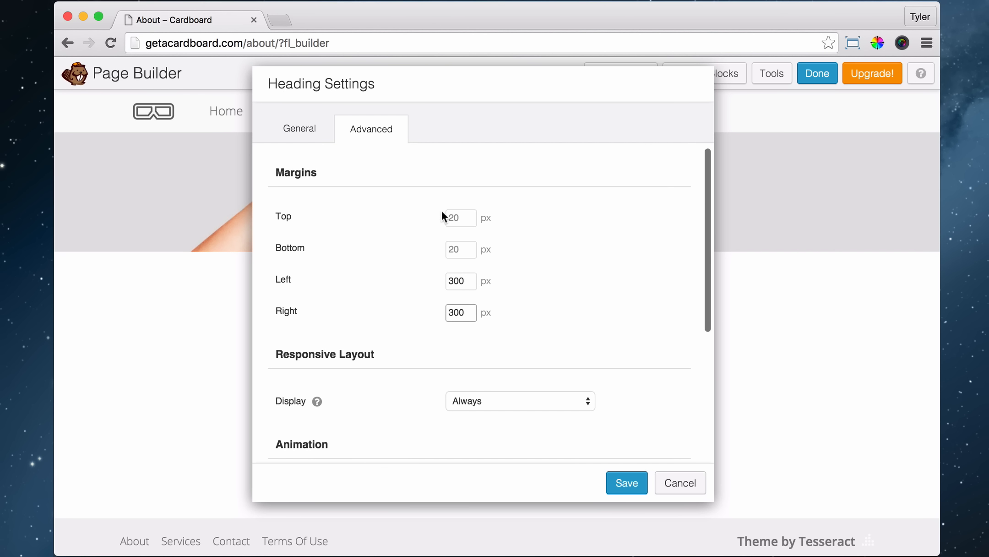
{"action": "left_click_drag", "start_coordinate": [436, 88], "coordinate": [299, 110]}
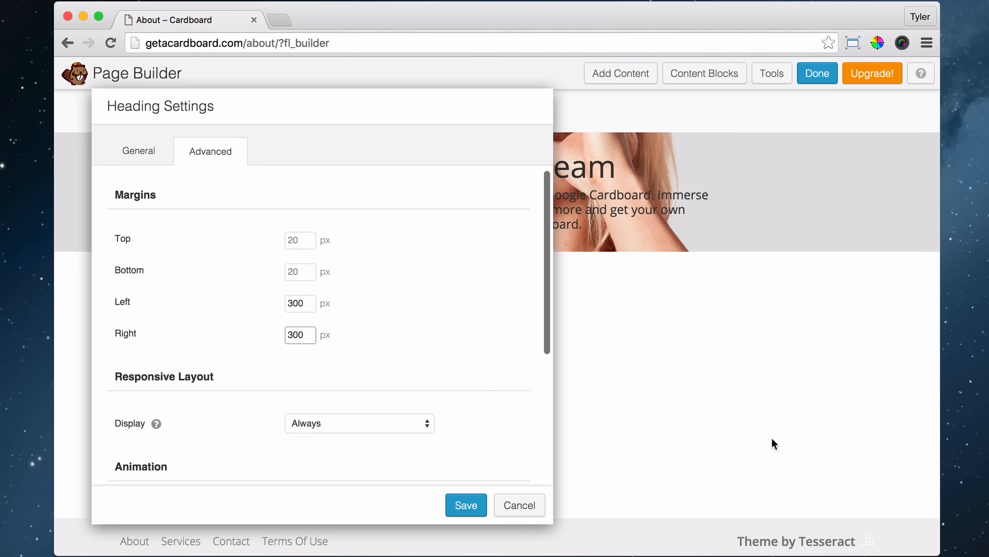
{"action": "left_click", "coordinate": [464, 507]}
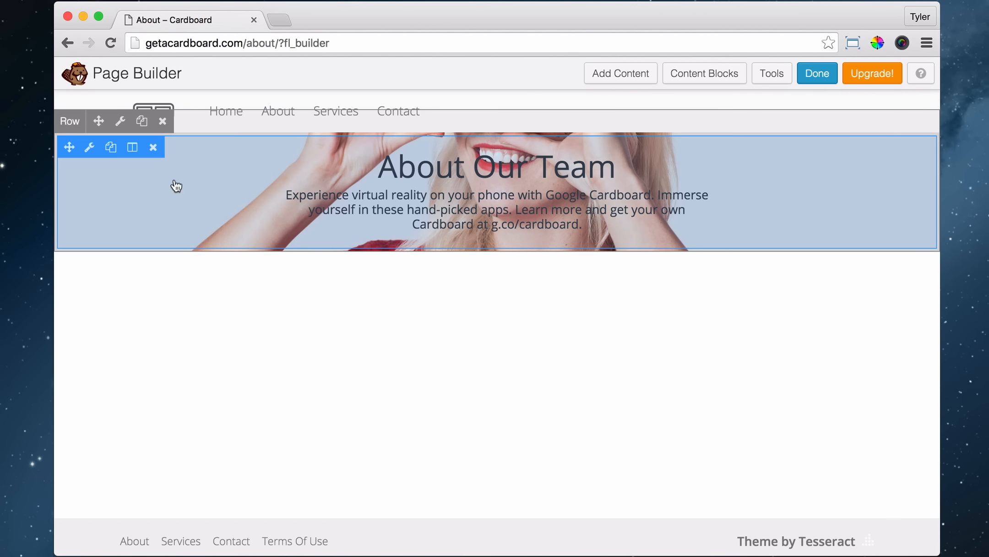
Open the hero column's settings and pick a solid background colour
{"action": "left_click", "coordinate": [132, 149]}
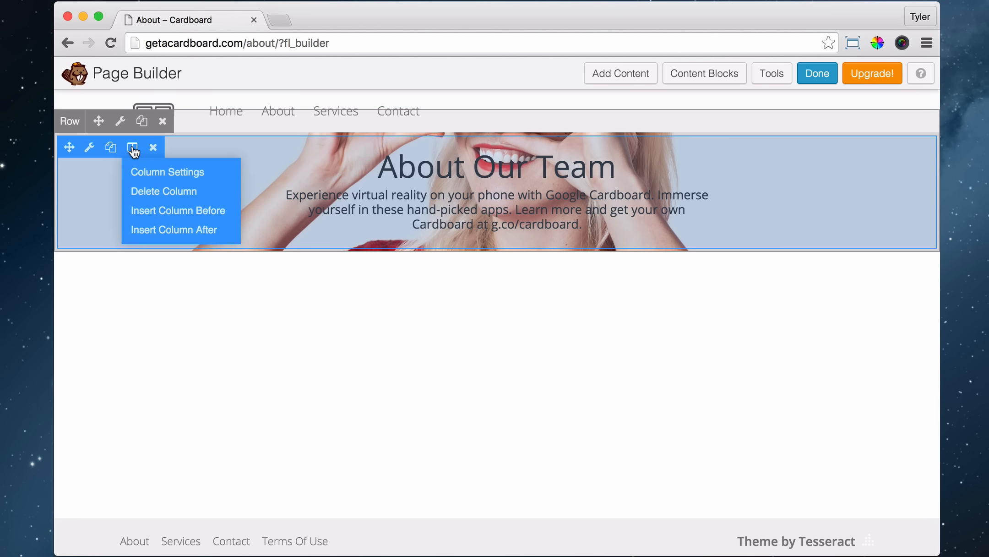
{"action": "left_click", "coordinate": [156, 174]}
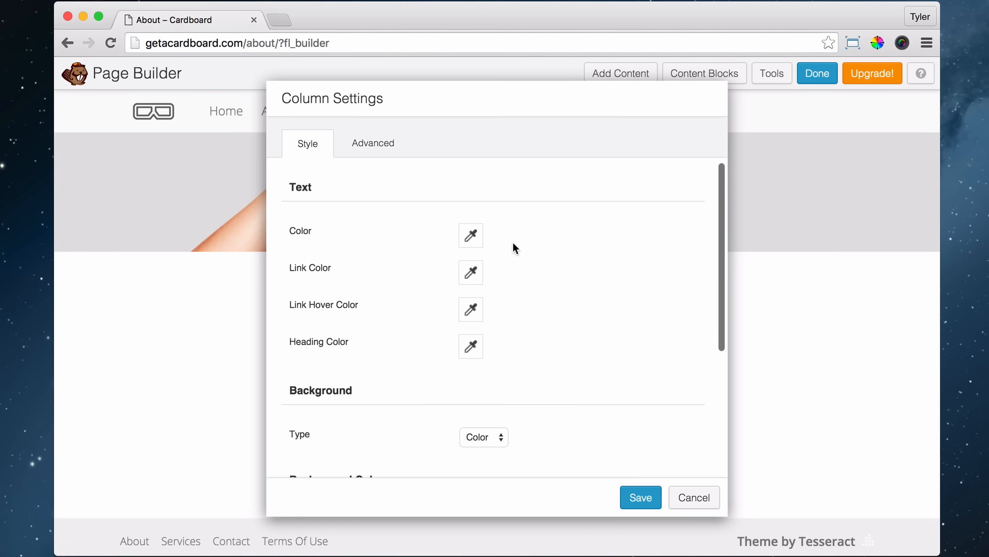
{"action": "scroll", "coordinate": [528, 235], "scroll_direction": "down", "scroll_amount": 5}
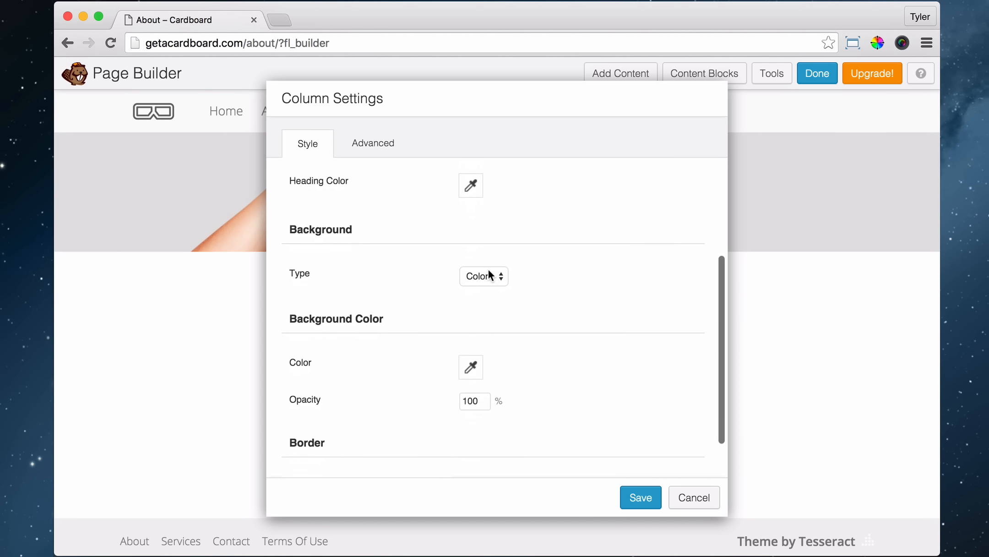
{"action": "left_click", "coordinate": [495, 275]}
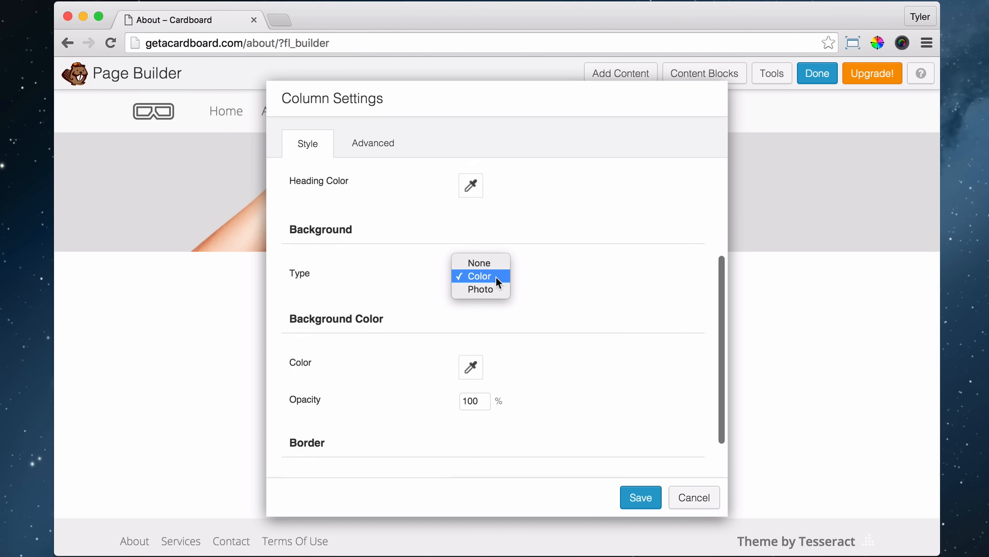
{"action": "left_click", "coordinate": [495, 277]}
{"action": "scroll", "coordinate": [504, 307], "scroll_direction": "down", "scroll_amount": 2}
{"action": "left_click", "coordinate": [470, 315]}
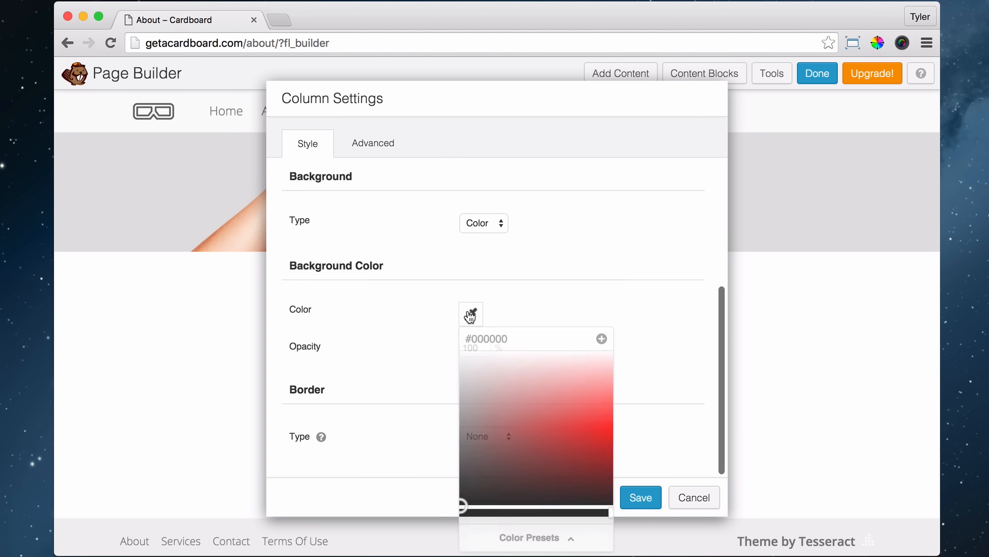
{"action": "left_click", "coordinate": [381, 288]}
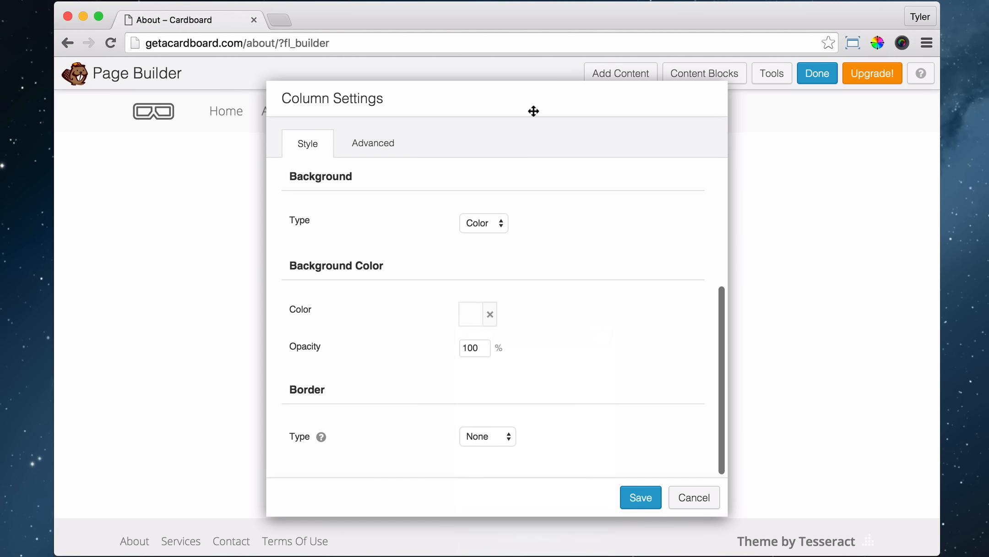
{"action": "left_click_drag", "start_coordinate": [533, 112], "coordinate": [579, 103]}
Set the column background colour's opacity to 70%
{"action": "left_click_drag", "start_coordinate": [523, 343], "coordinate": [488, 342]}
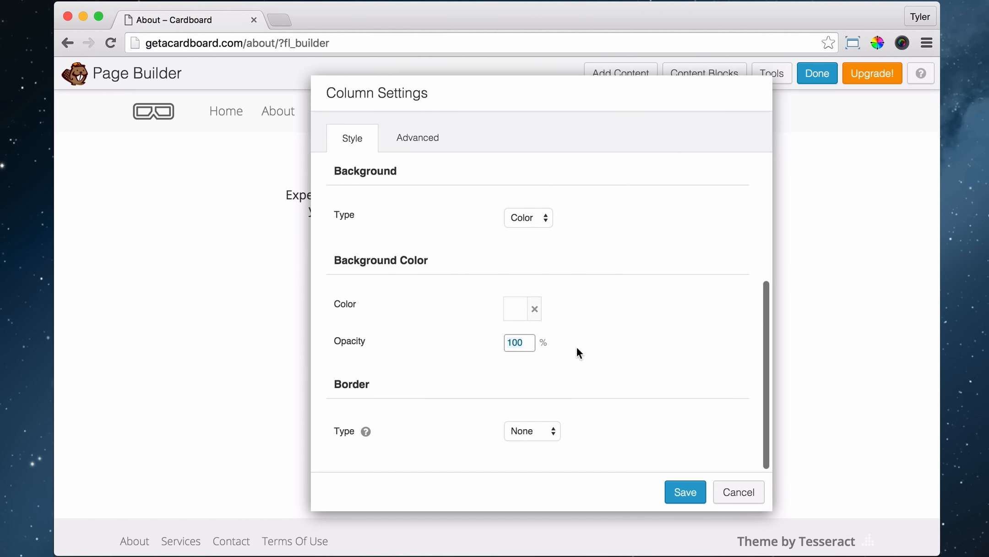
{"action": "left_click", "coordinate": [526, 342]}
{"action": "left_click_drag", "start_coordinate": [485, 342], "coordinate": [533, 343]}
{"action": "left_click", "coordinate": [527, 343]}
{"action": "left_click_drag", "start_coordinate": [526, 343], "coordinate": [466, 338]}
{"action": "type", "text": "70"}
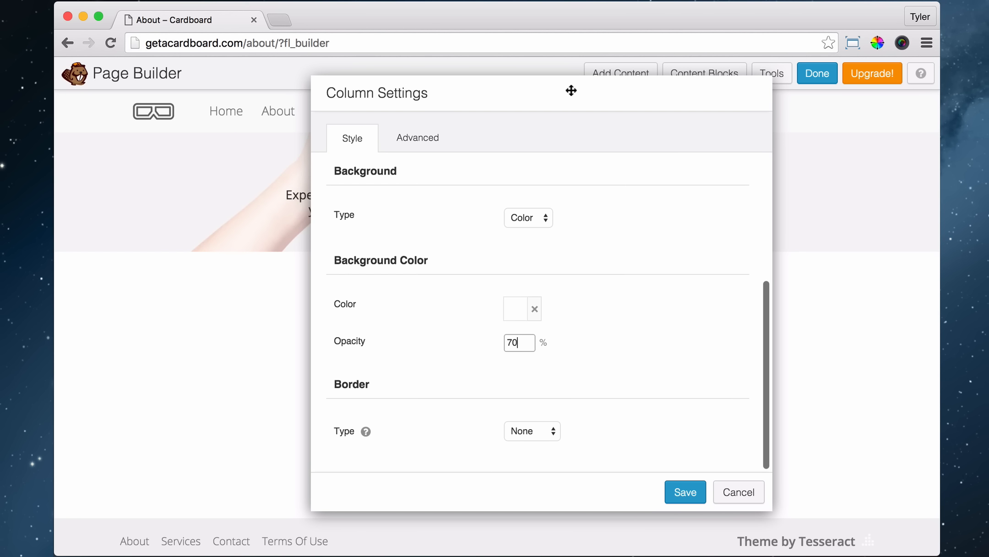
{"action": "left_click_drag", "start_coordinate": [570, 90], "coordinate": [588, 77]}
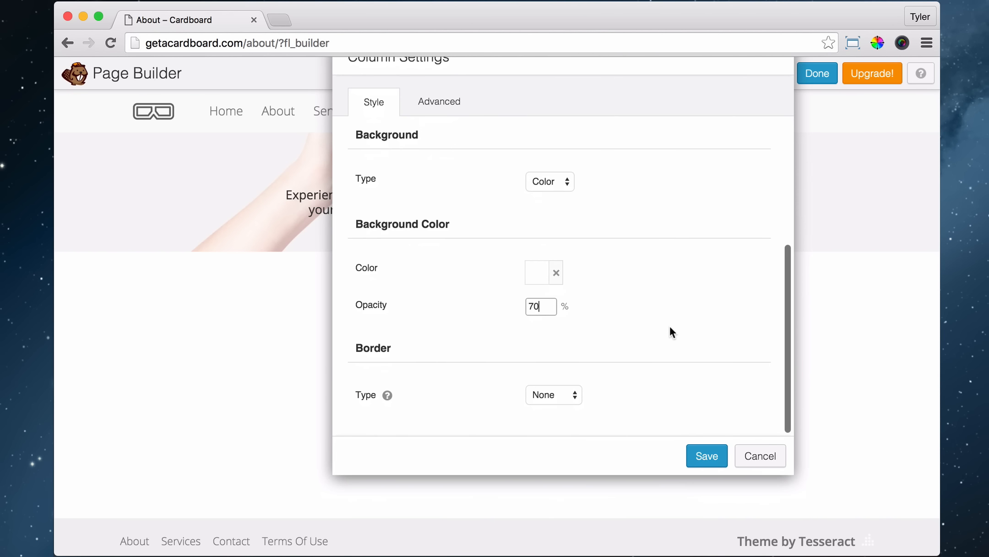
{"action": "left_click", "coordinate": [443, 101]}
{"action": "left_click_drag", "start_coordinate": [512, 62], "coordinate": [546, 112]}
Enter 300 in the column's top margin field
{"action": "scroll", "coordinate": [586, 278], "scroll_direction": "up", "scroll_amount": 2}
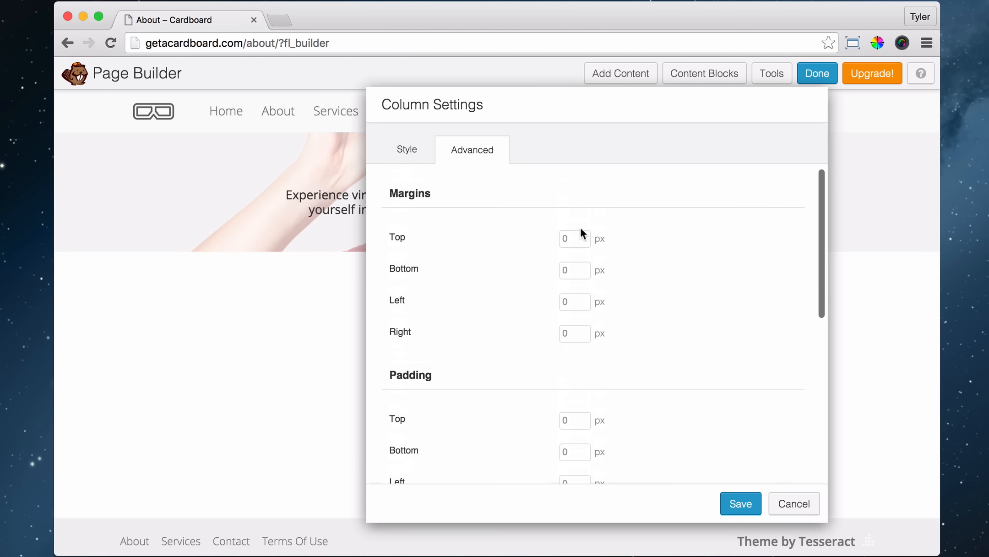
{"action": "left_click", "coordinate": [576, 239]}
{"action": "type", "text": "300"}
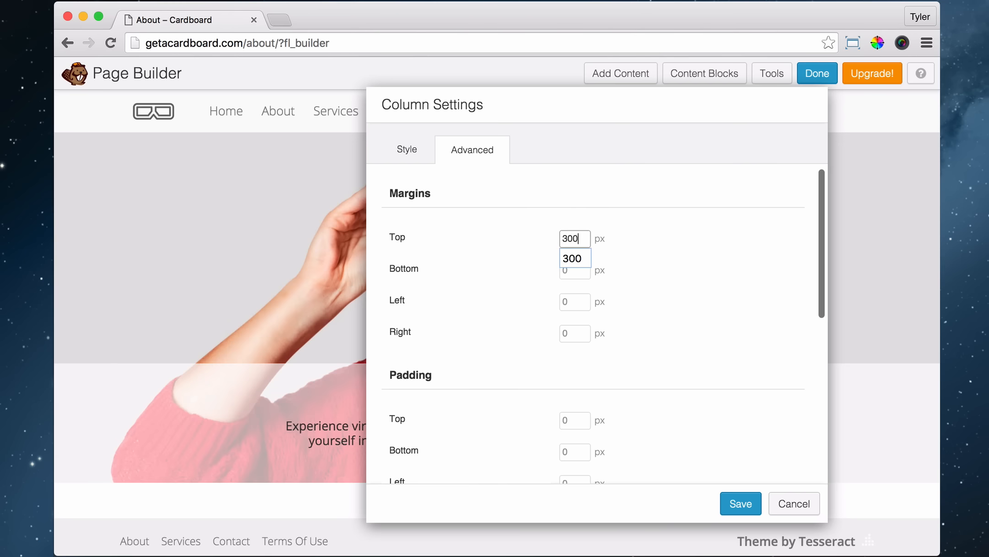
{"action": "left_click_drag", "start_coordinate": [564, 114], "coordinate": [809, 109]}
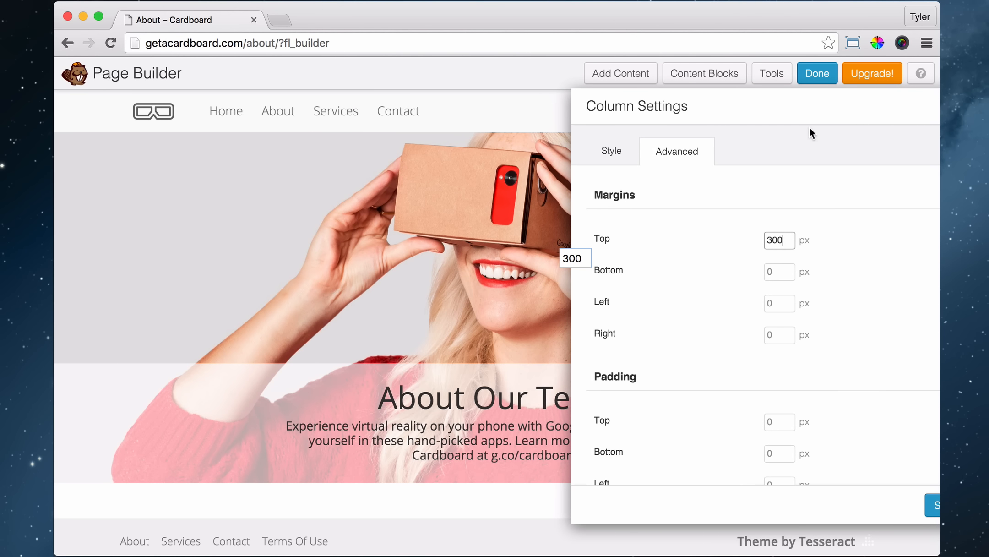
{"action": "left_click_drag", "start_coordinate": [776, 99], "coordinate": [731, 153]}
Set the column's top and bottom padding to 50 px and save the column
{"action": "scroll", "coordinate": [767, 374], "scroll_direction": "down", "scroll_amount": 5}
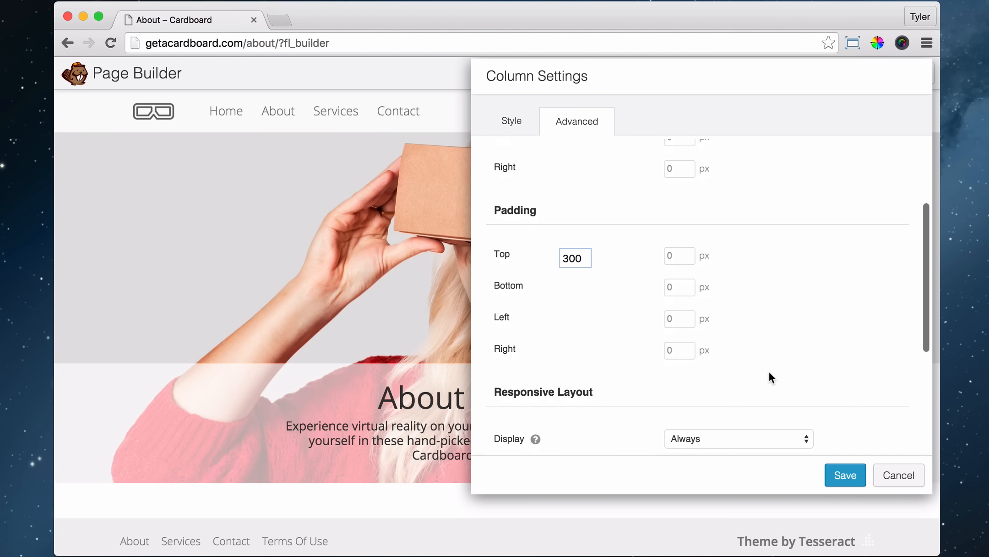
{"action": "scroll", "coordinate": [809, 289], "scroll_direction": "down", "scroll_amount": 2}
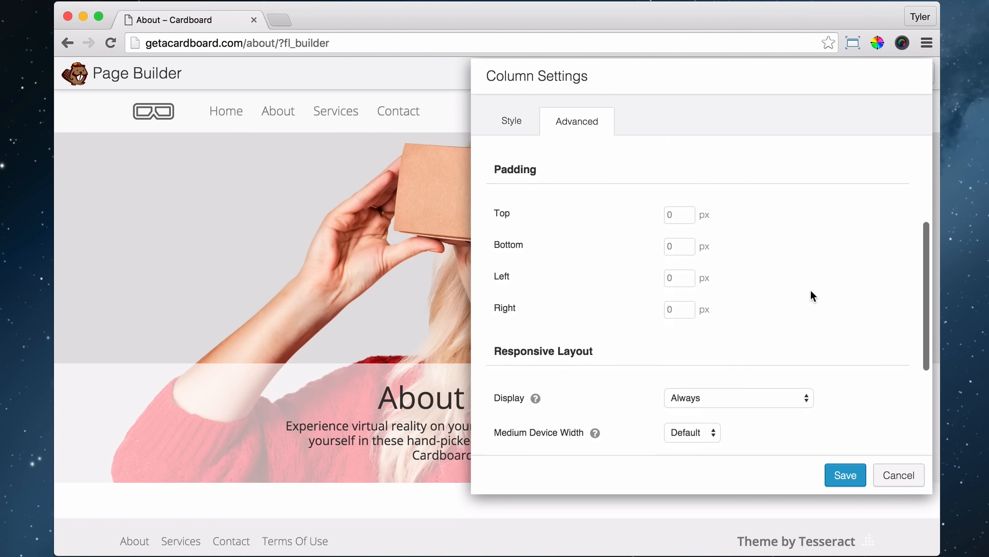
{"action": "scroll", "coordinate": [785, 300], "scroll_direction": "down", "scroll_amount": 1}
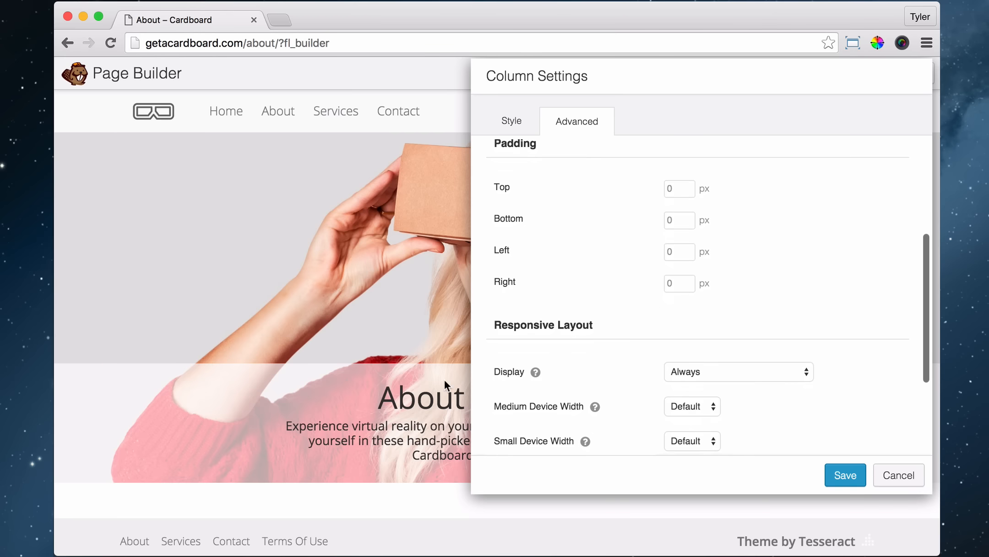
{"action": "left_click", "coordinate": [673, 188]}
{"action": "type", "text": "50"}
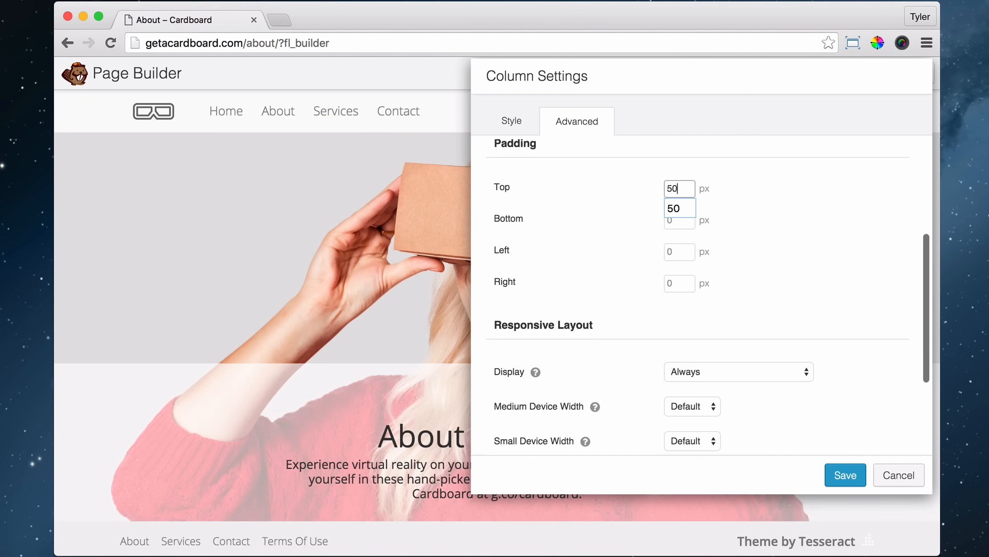
{"action": "key", "text": "Tab"}
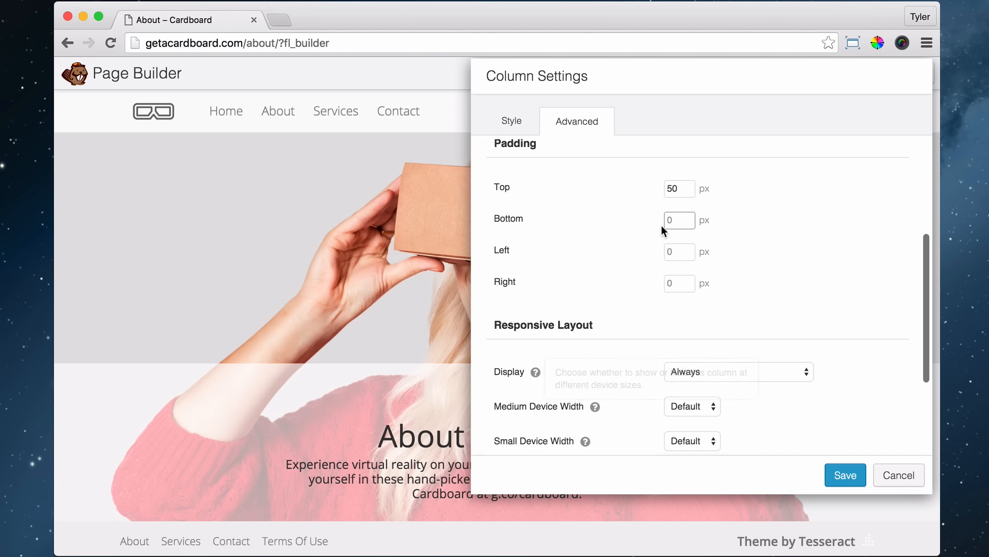
{"action": "type", "text": "50"}
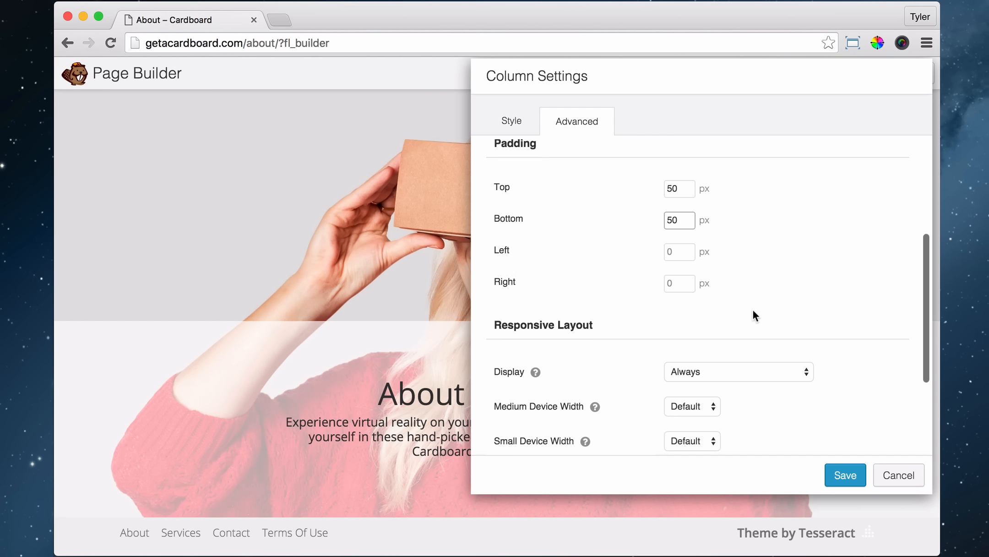
{"action": "left_click", "coordinate": [845, 471]}
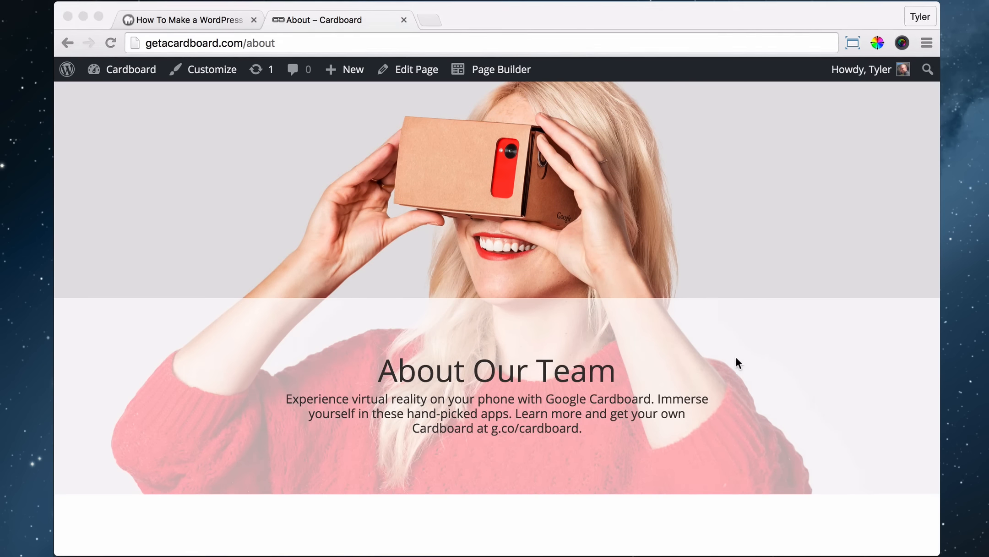
{"action": "scroll", "coordinate": [734, 348], "scroll_direction": "down", "scroll_amount": 7}
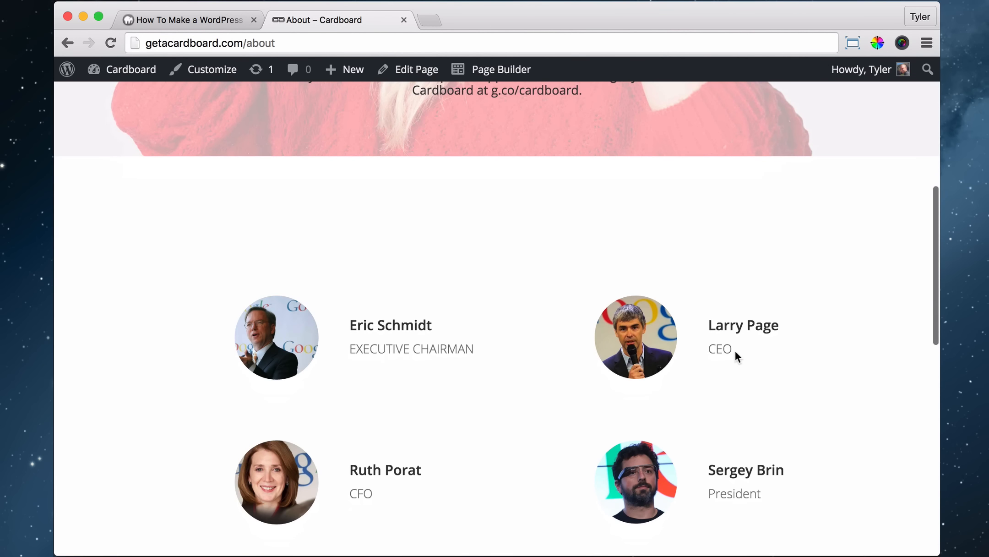
{"action": "scroll", "coordinate": [670, 411], "scroll_direction": "down", "scroll_amount": 4}
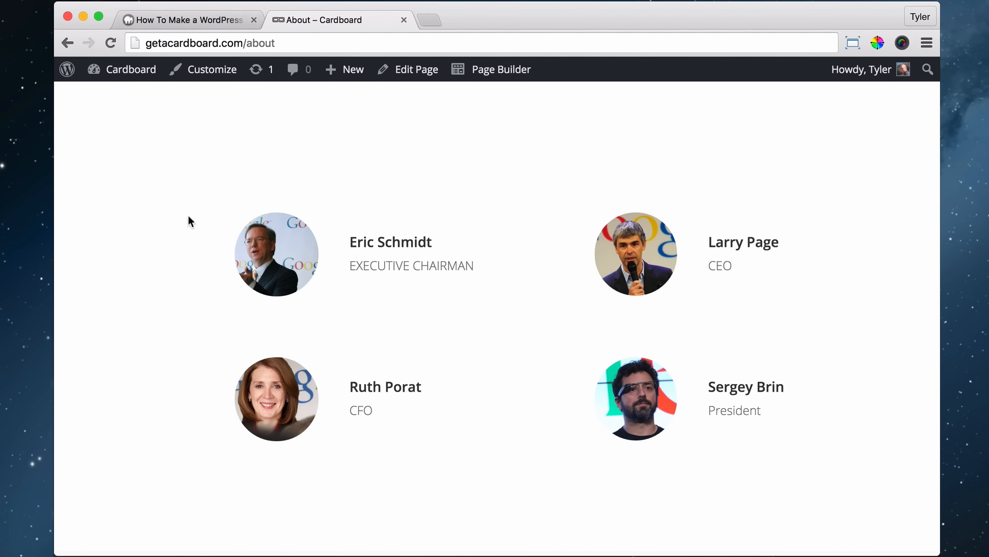
{"action": "scroll", "coordinate": [335, 226], "scroll_direction": "down", "scroll_amount": 3}
{"action": "scroll", "coordinate": [335, 226], "scroll_direction": "up", "scroll_amount": 5}
{"action": "scroll", "coordinate": [335, 227], "scroll_direction": "down", "scroll_amount": 2}
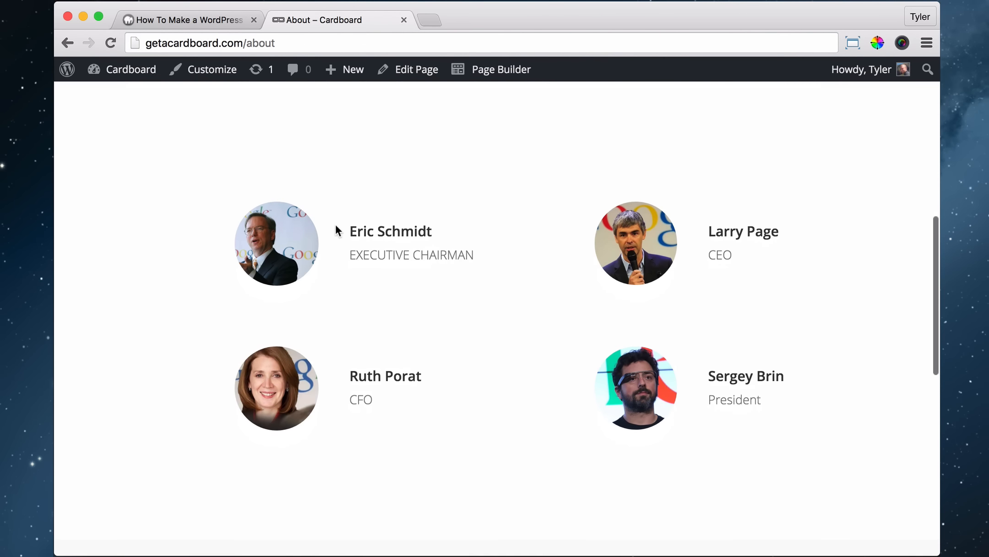
{"action": "scroll", "coordinate": [827, 170], "scroll_direction": "down", "scroll_amount": 3}
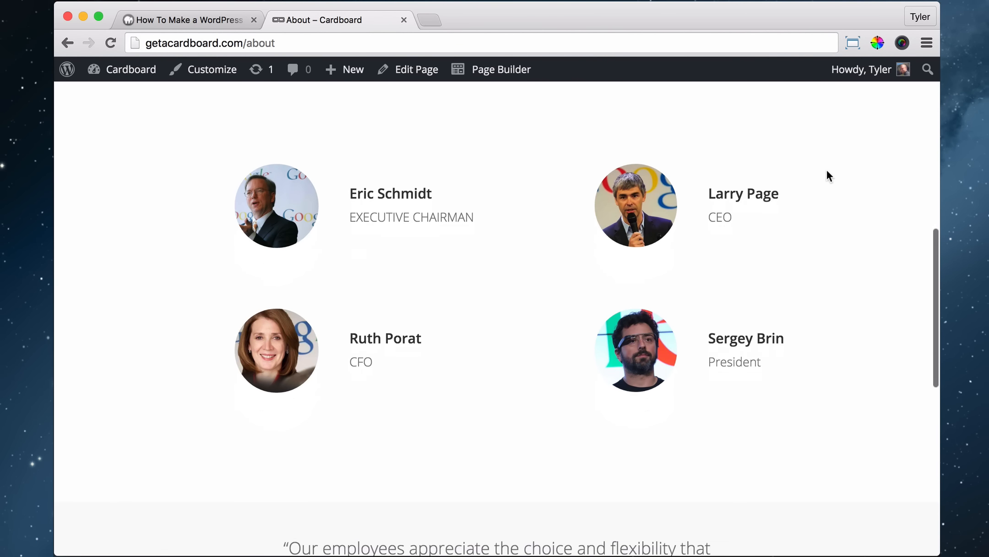
{"action": "scroll", "coordinate": [746, 296], "scroll_direction": "up", "scroll_amount": 5}
{"action": "scroll", "coordinate": [746, 296], "scroll_direction": "up", "scroll_amount": 1}
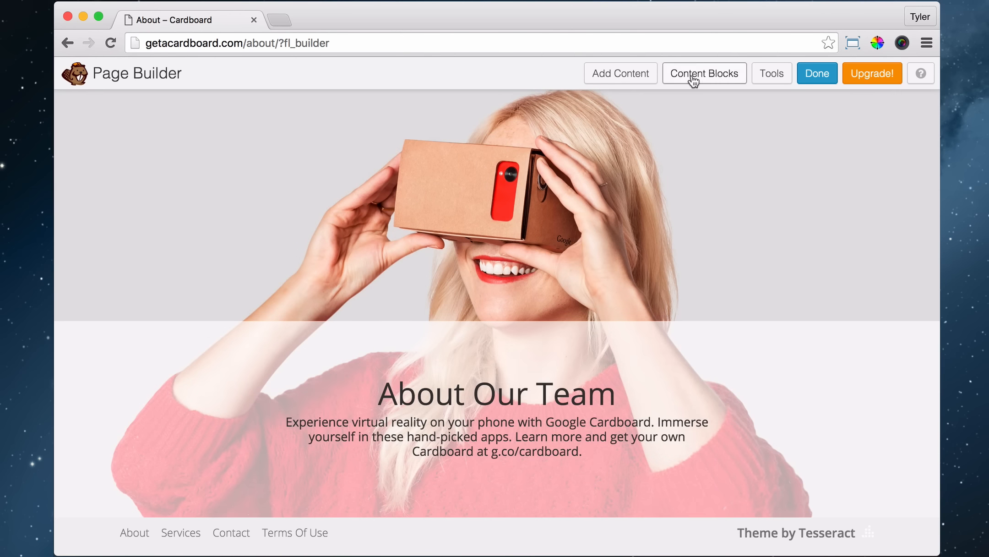
Add a 2 Columns row below the hero, then delete it
{"action": "left_click", "coordinate": [620, 74]}
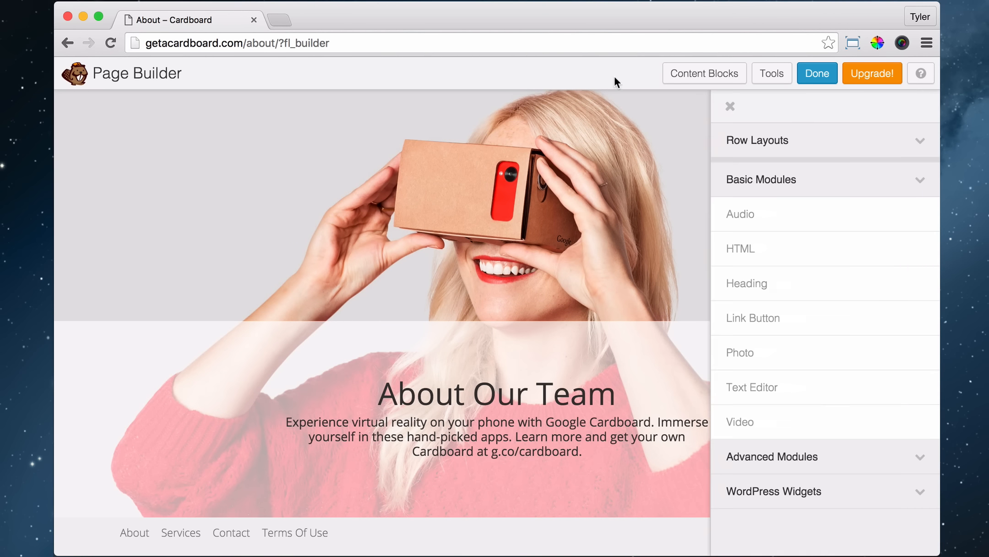
{"action": "left_click", "coordinate": [878, 148]}
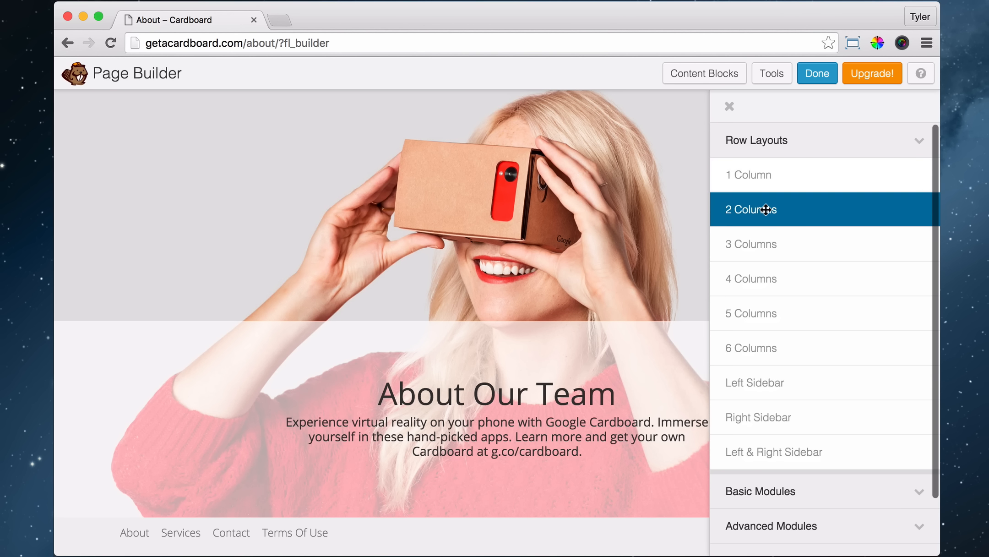
{"action": "left_click_drag", "start_coordinate": [754, 209], "coordinate": [426, 504]}
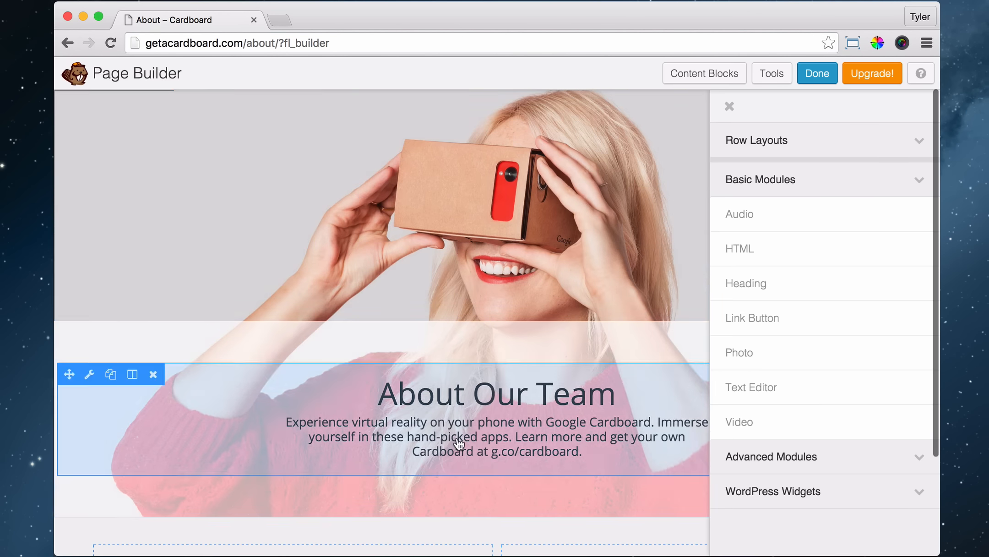
{"action": "scroll", "coordinate": [459, 447], "scroll_direction": "down", "scroll_amount": 3}
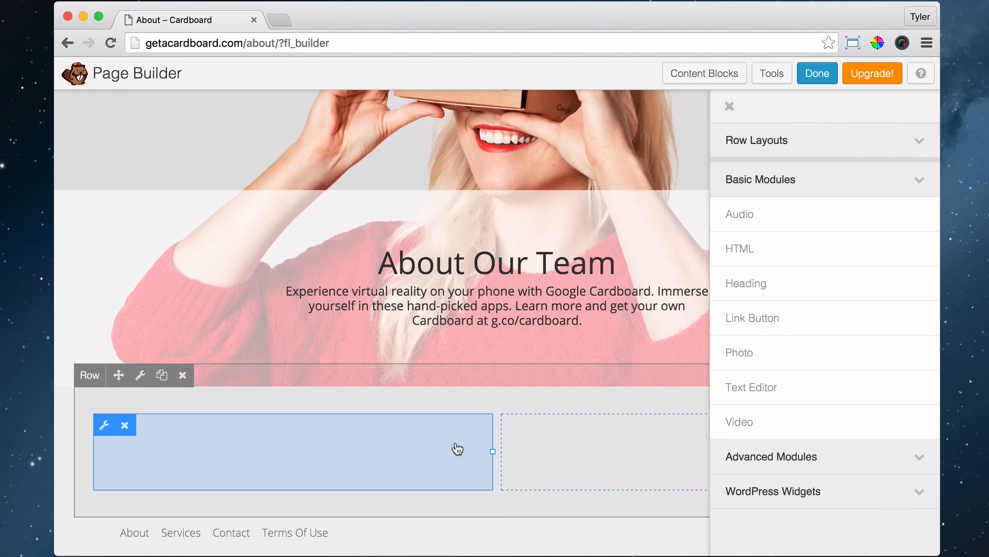
{"action": "left_click", "coordinate": [183, 387]}
Add a 4 Columns row below the hero and drop a Photo module into column one
{"action": "left_click", "coordinate": [857, 143]}
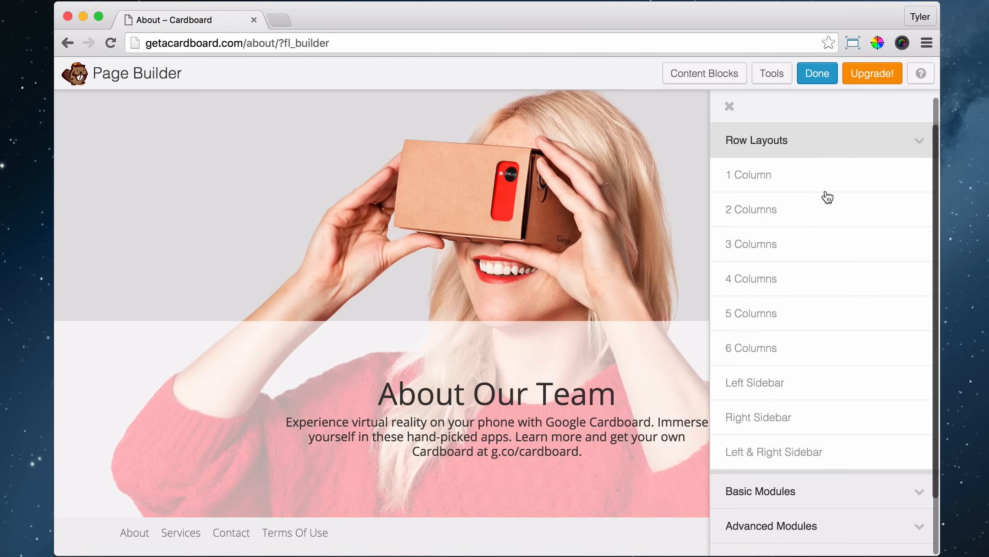
{"action": "left_click_drag", "start_coordinate": [777, 280], "coordinate": [456, 494]}
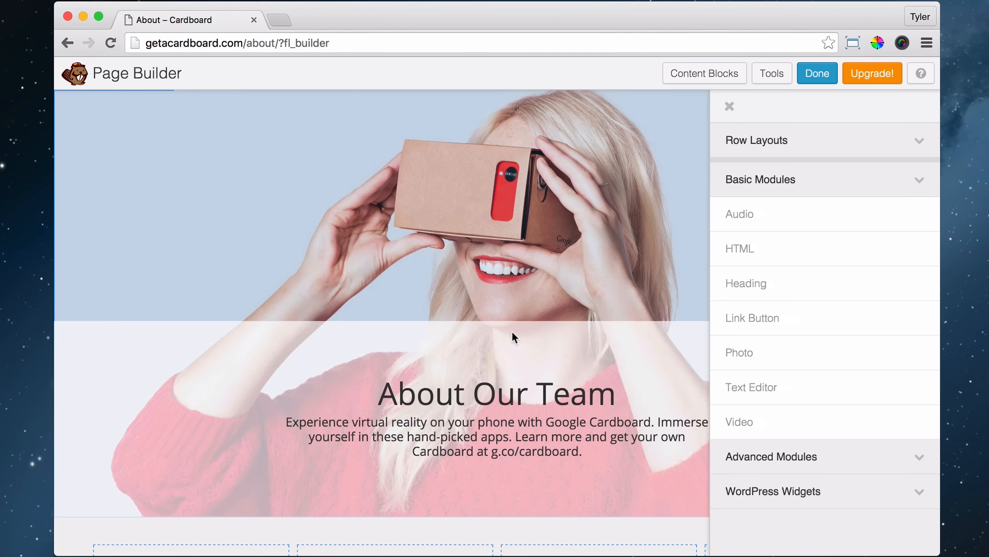
{"action": "scroll", "coordinate": [512, 333], "scroll_direction": "down", "scroll_amount": 3}
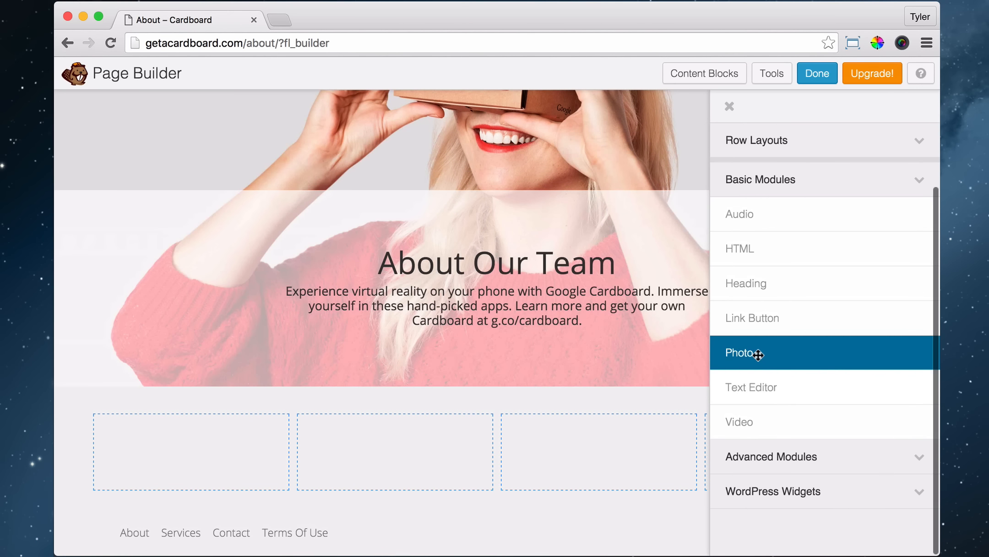
{"action": "left_click_drag", "start_coordinate": [774, 354], "coordinate": [202, 485]}
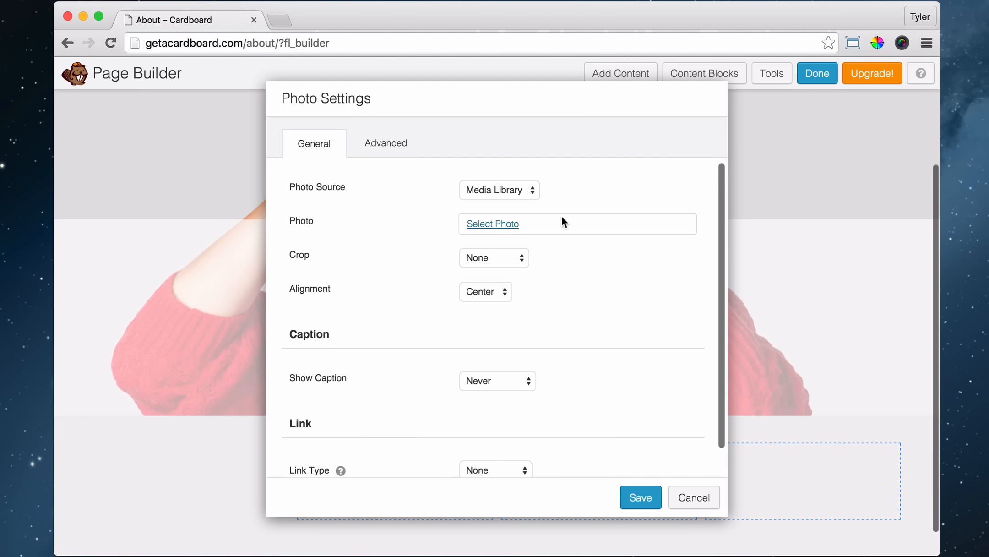
Upload the headshot image and select it for the Photo module
{"action": "scroll", "coordinate": [561, 219], "scroll_direction": "down", "scroll_amount": 2}
{"action": "scroll", "coordinate": [558, 218], "scroll_direction": "up", "scroll_amount": 2}
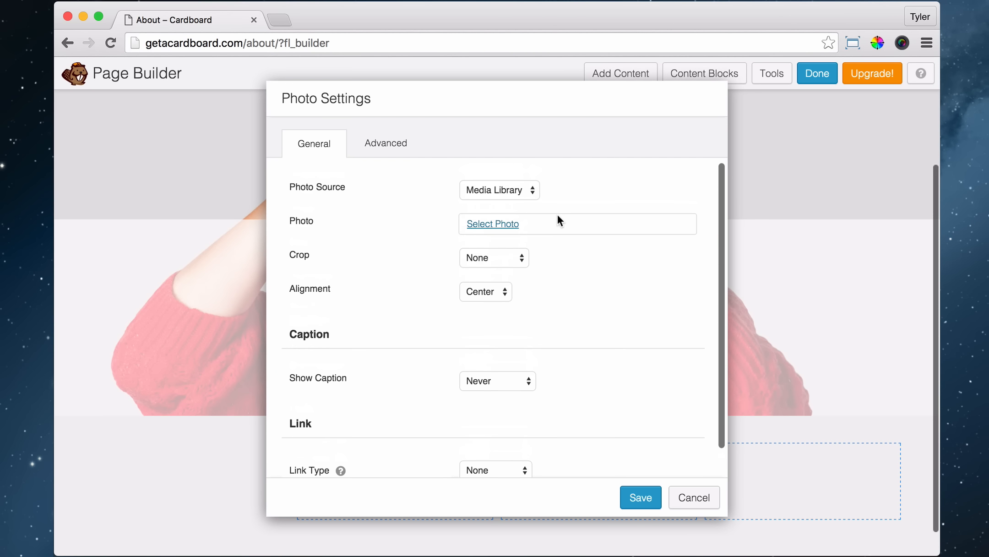
{"action": "left_click", "coordinate": [500, 227]}
{"action": "left_click", "coordinate": [124, 137]}
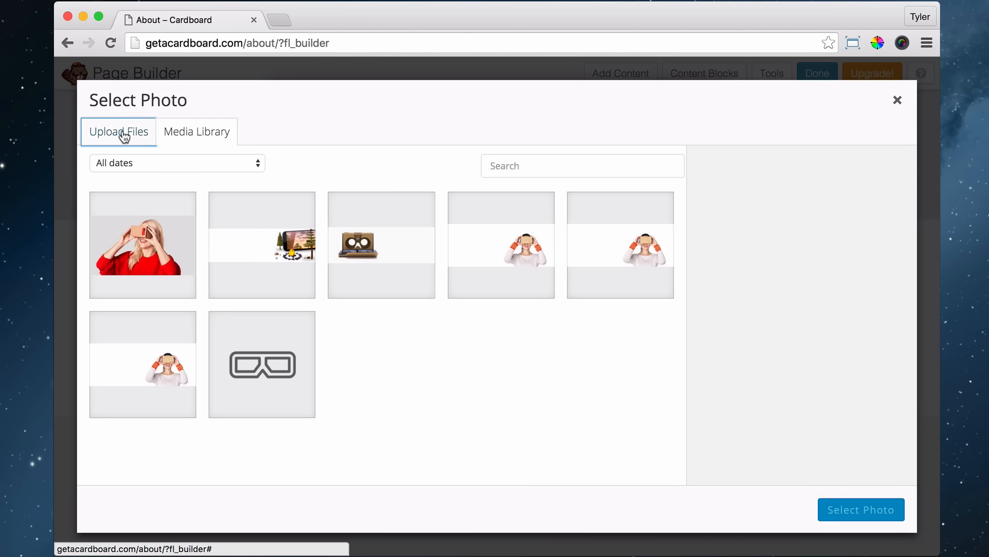
{"action": "left_click", "coordinate": [493, 342]}
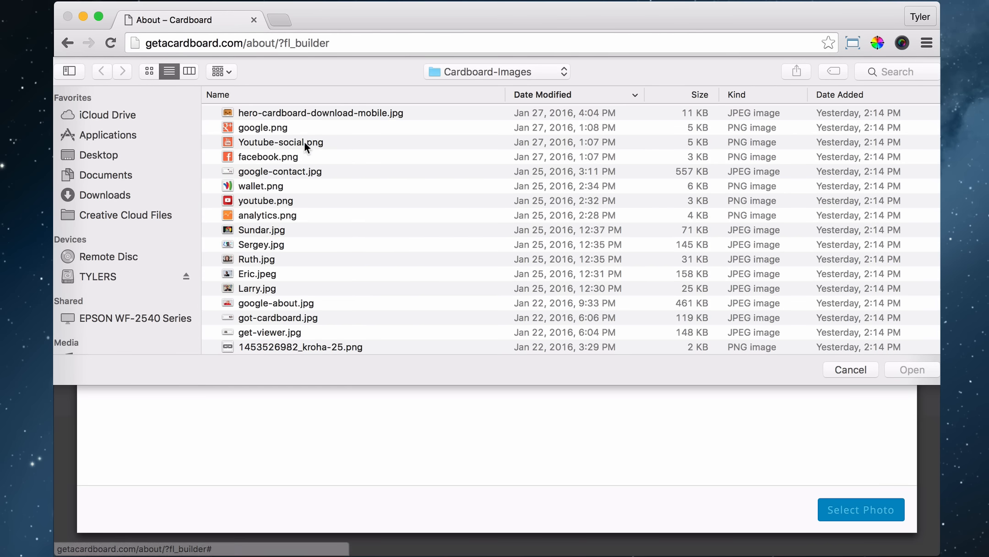
{"action": "scroll", "coordinate": [286, 193], "scroll_direction": "down", "scroll_amount": 1}
{"action": "left_click", "coordinate": [261, 257]}
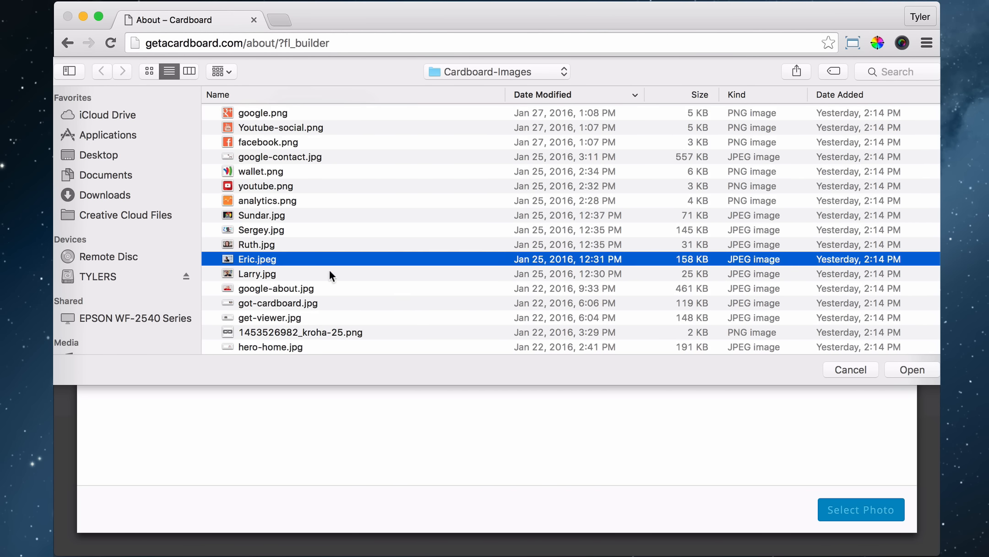
{"action": "left_click", "coordinate": [900, 370]}
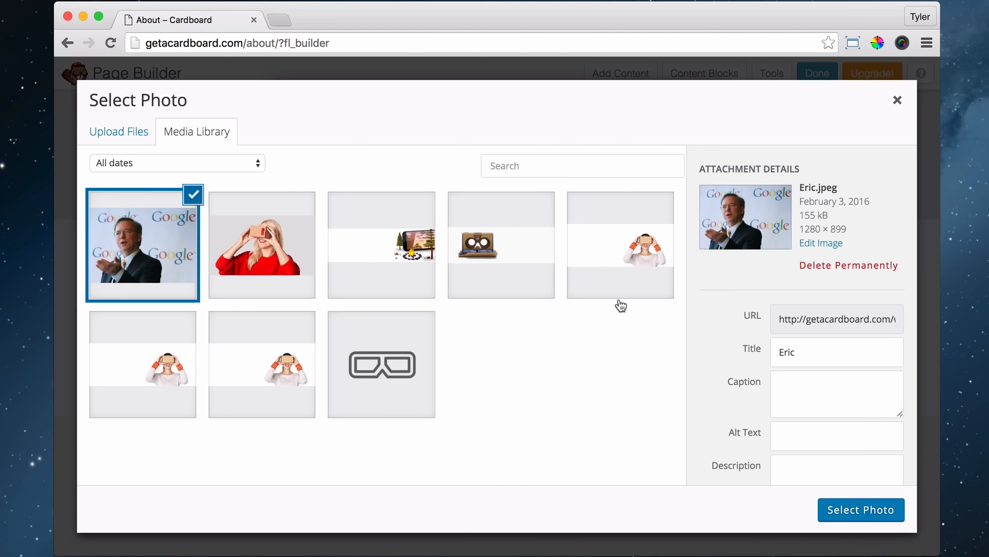
{"action": "left_click", "coordinate": [866, 510]}
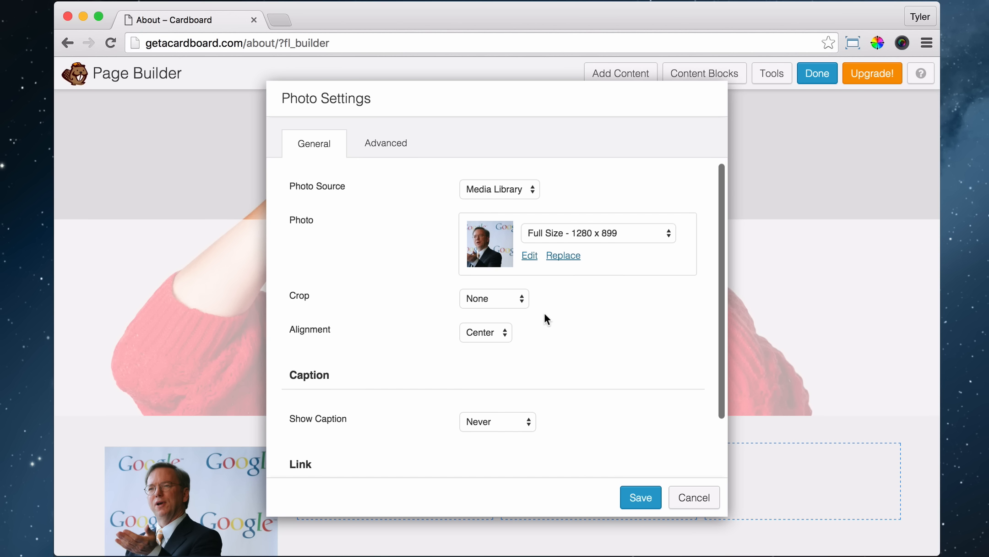
Set the photo's Crop to Circle and save the module
{"action": "left_click_drag", "start_coordinate": [454, 120], "coordinate": [658, 128]}
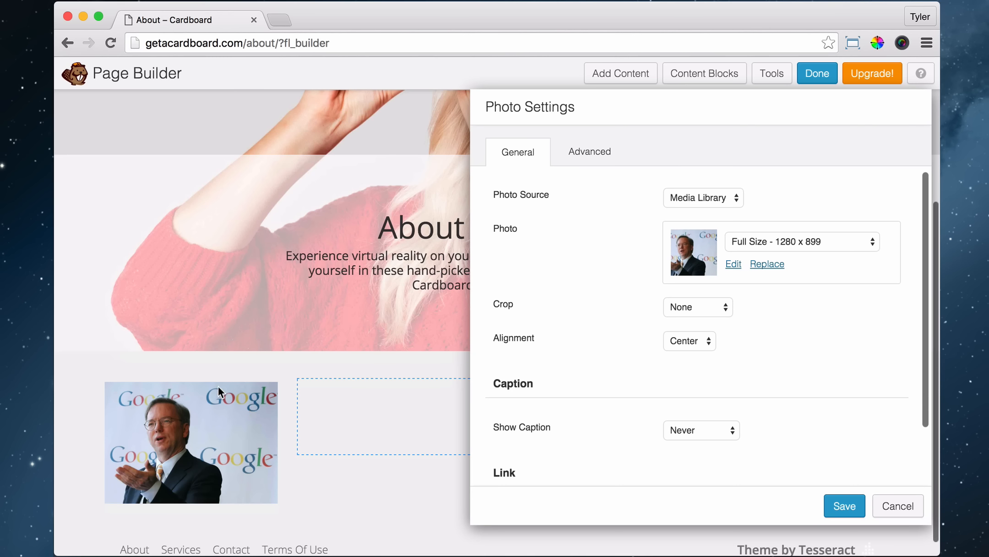
{"action": "left_click", "coordinate": [686, 302]}
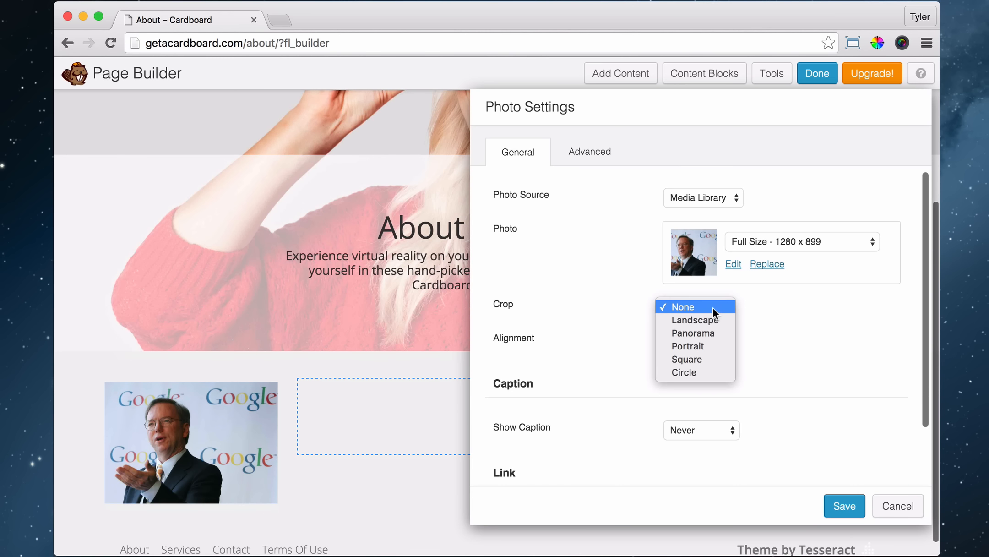
{"action": "left_click", "coordinate": [698, 372]}
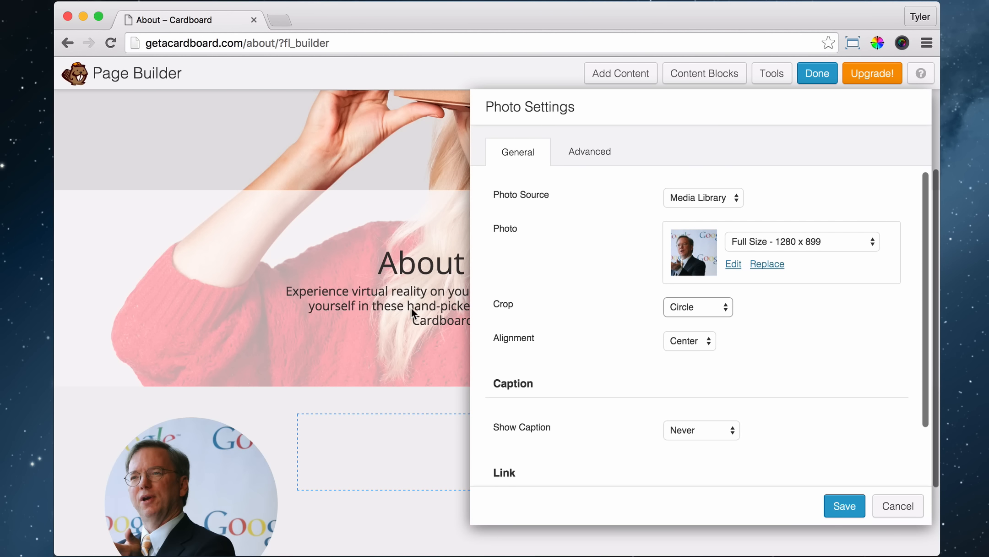
{"action": "scroll", "coordinate": [638, 320], "scroll_direction": "down", "scroll_amount": 3}
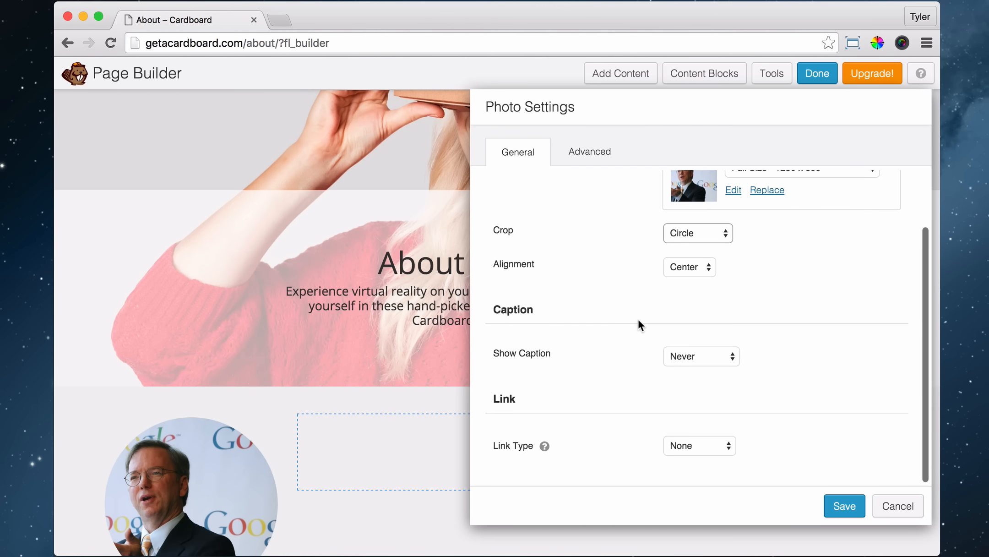
{"action": "scroll", "coordinate": [638, 324], "scroll_direction": "up", "scroll_amount": 3}
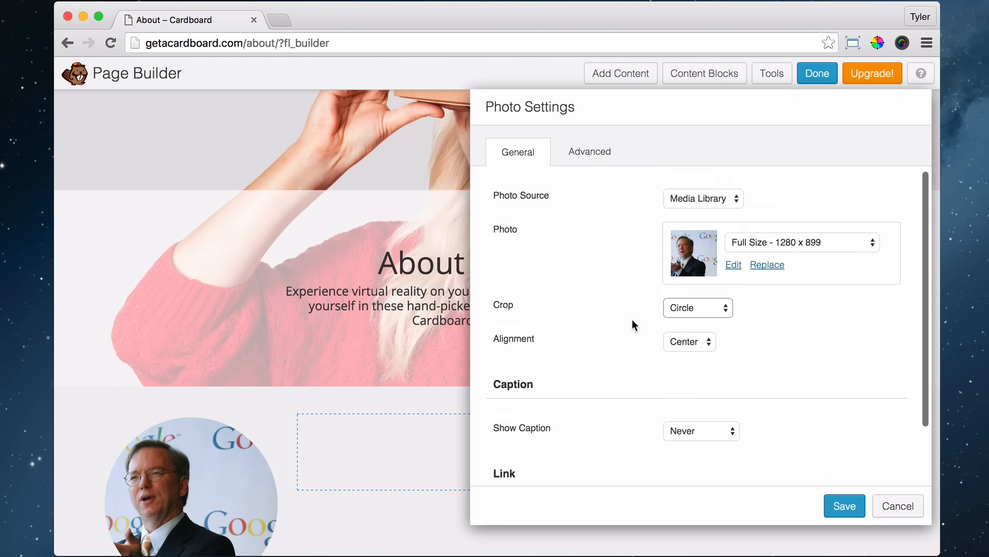
{"action": "left_click", "coordinate": [840, 506]}
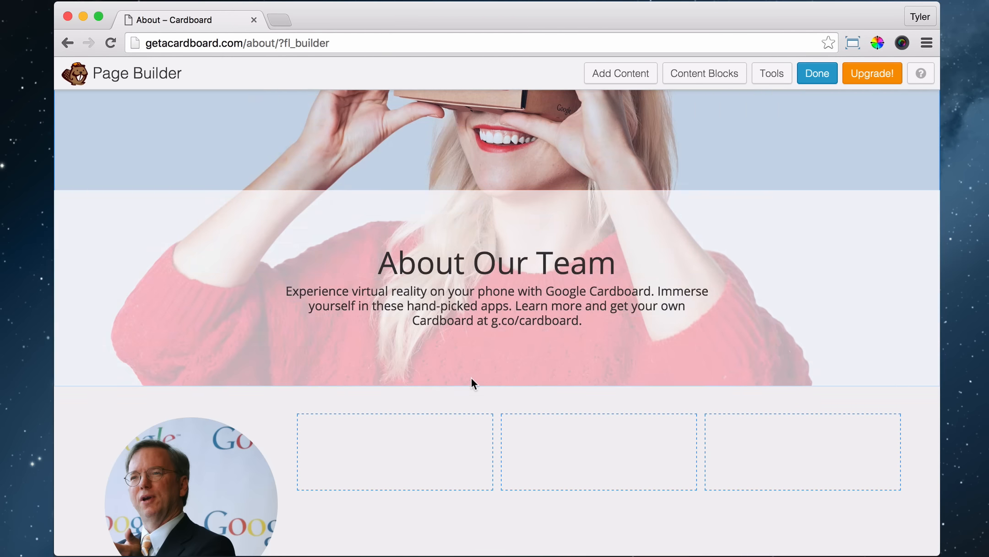
Drag a Text module into the second column beside the circular portrait
{"action": "scroll", "coordinate": [471, 381], "scroll_direction": "down", "scroll_amount": 3}
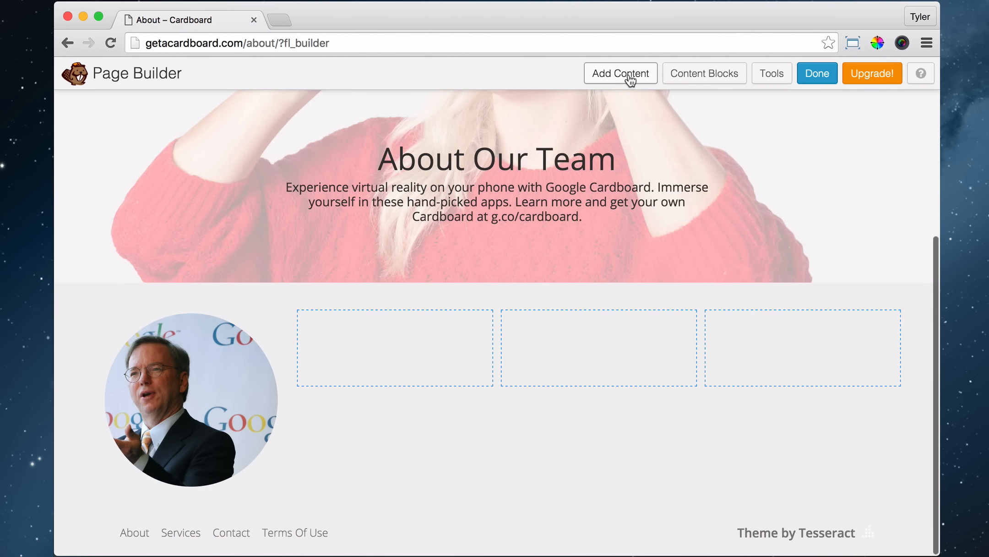
{"action": "left_click", "coordinate": [629, 77]}
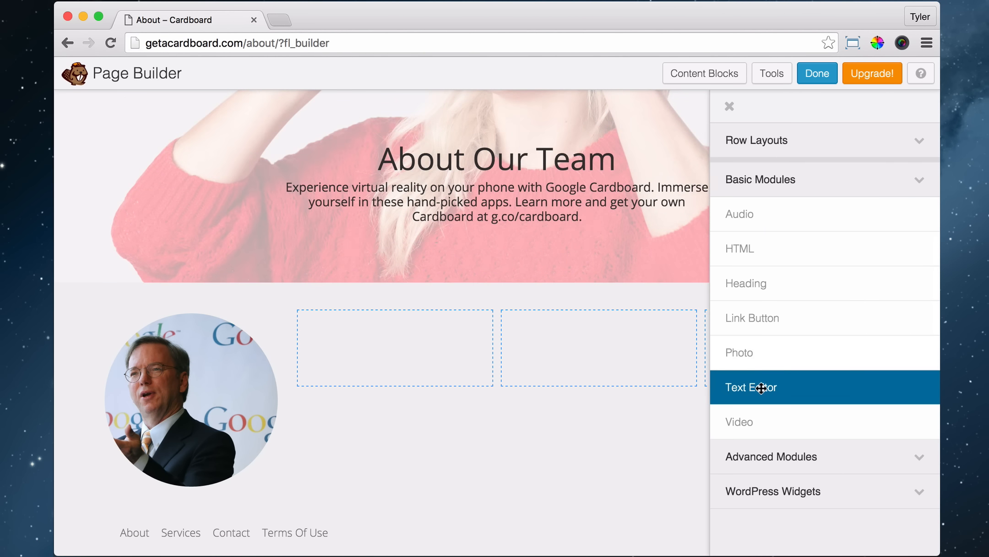
{"action": "left_click_drag", "start_coordinate": [761, 388], "coordinate": [404, 367]}
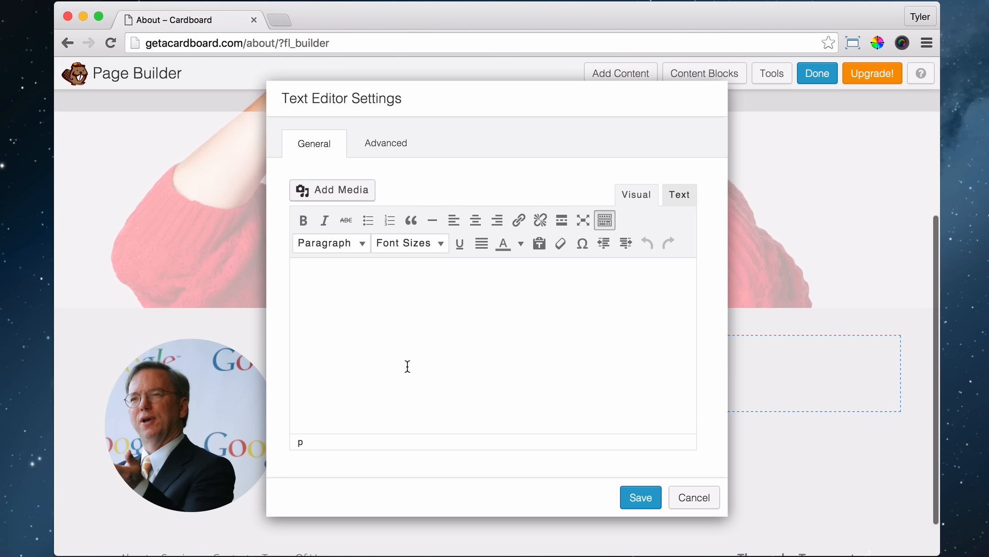
{"action": "left_click", "coordinate": [411, 326]}
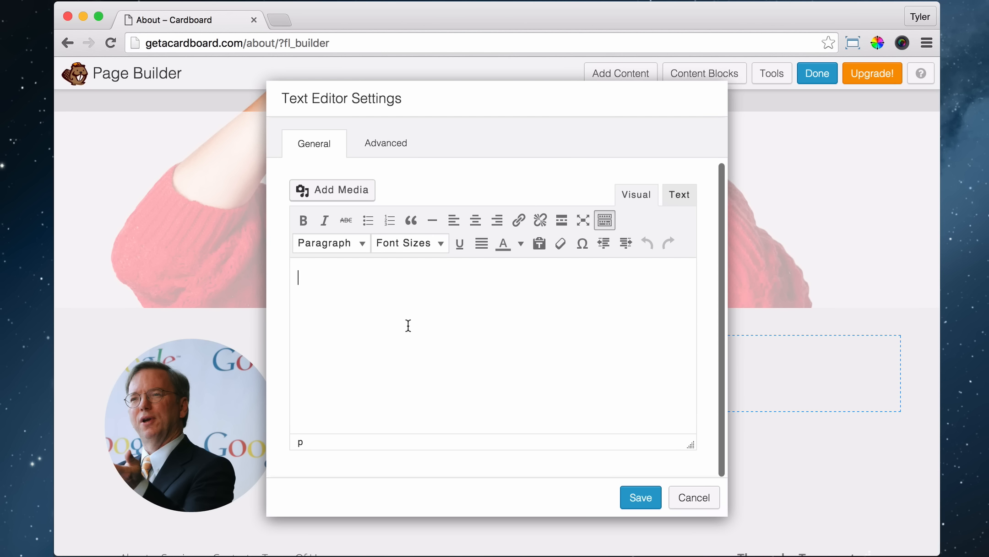
{"action": "key", "text": "Return"}
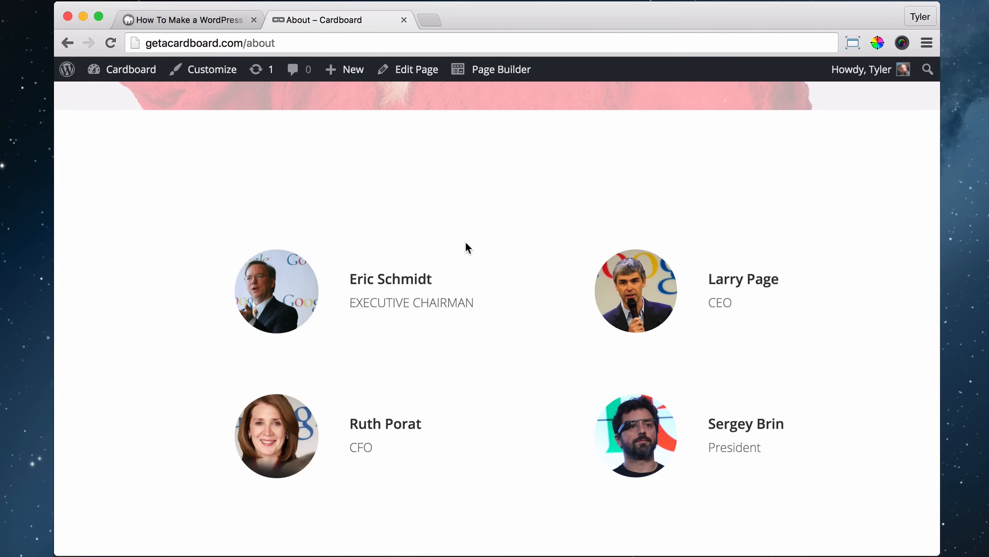
Copy the person's name and EXECUTIVE CHAIRMAN from the reference page and paste them as plain text
{"action": "left_click_drag", "start_coordinate": [354, 280], "coordinate": [479, 304]}
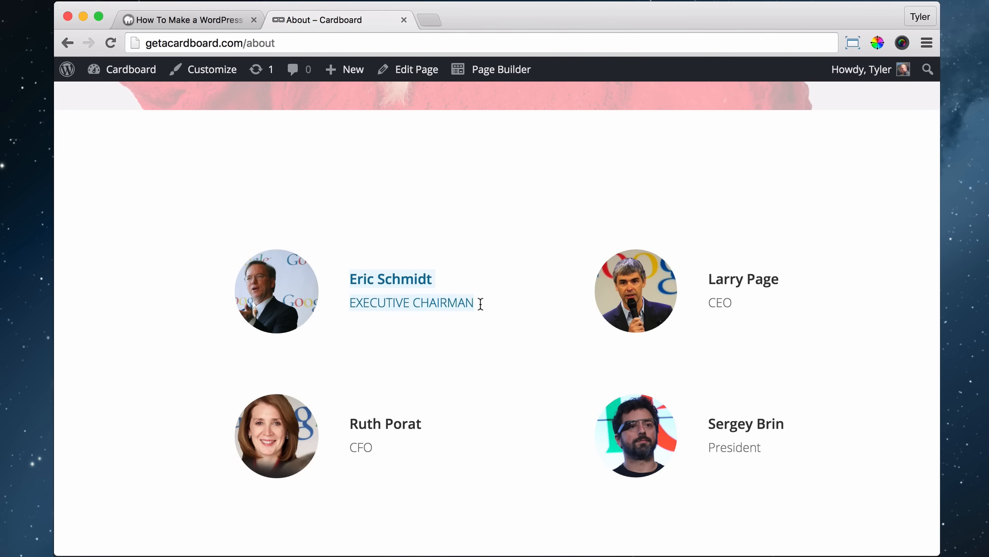
{"action": "right_click", "coordinate": [400, 275]}
{"action": "left_click", "coordinate": [446, 306]}
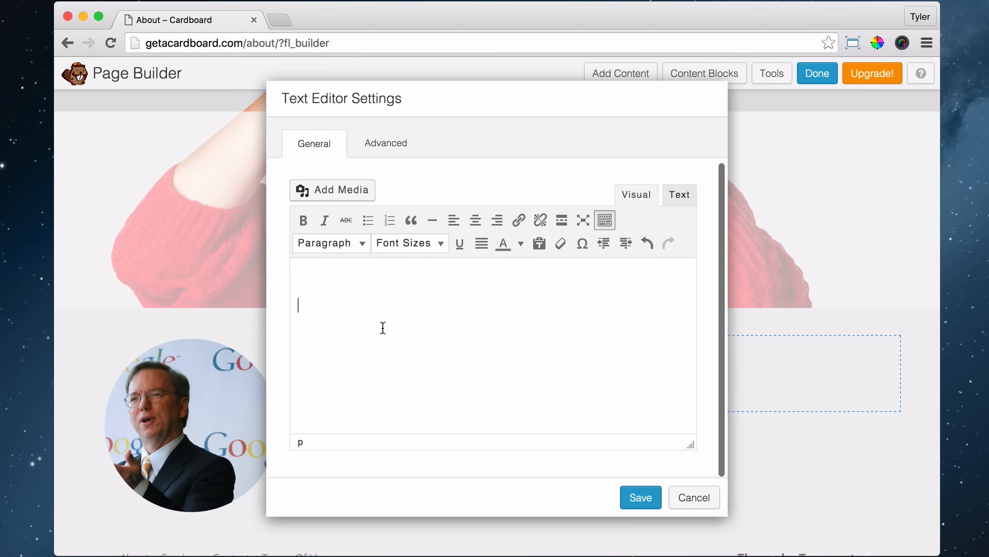
{"action": "left_click", "coordinate": [539, 243]}
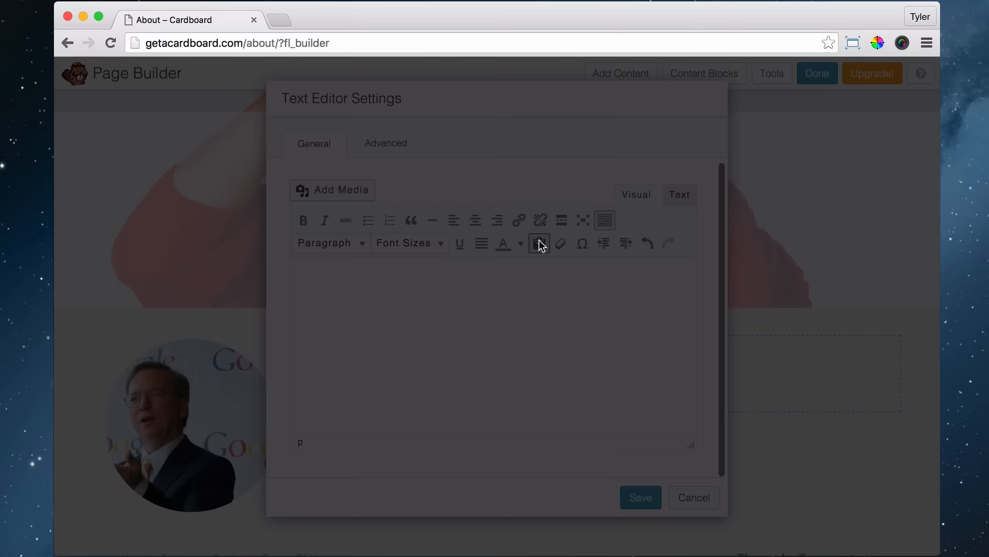
{"action": "left_click", "coordinate": [675, 357]}
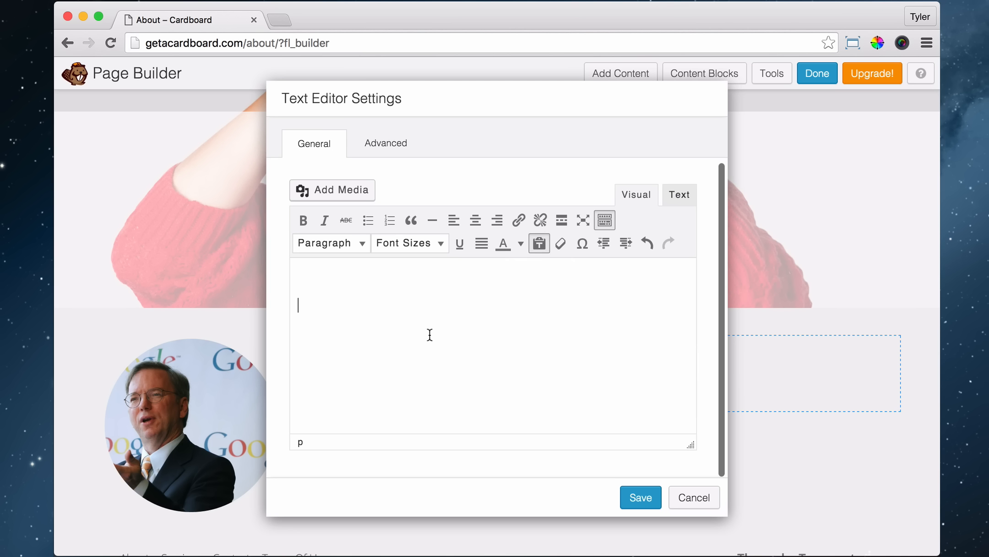
{"action": "key", "text": "super+v"}
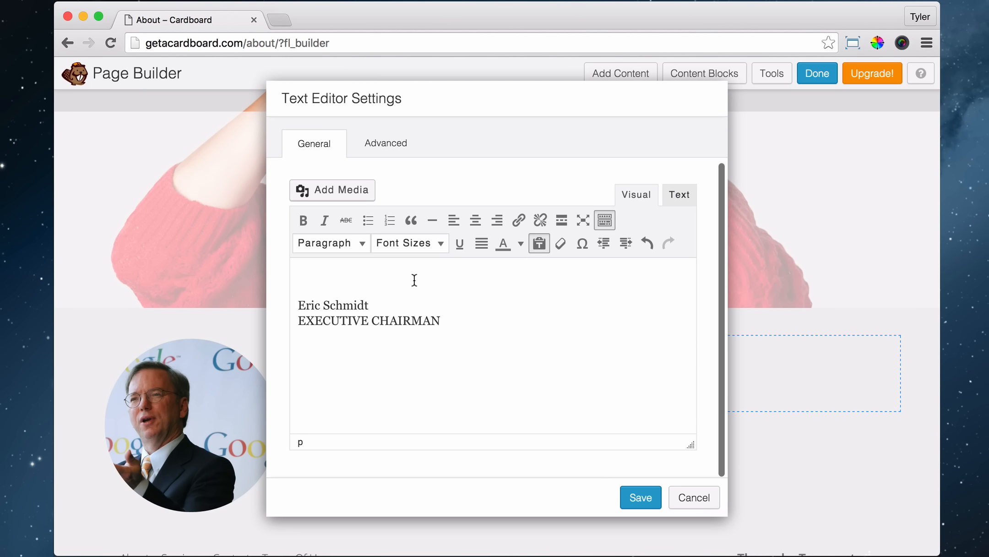
Try Heading 3 on the name, undo it, and split name and title into separate paragraphs
{"action": "double_click", "coordinate": [345, 306]}
{"action": "triple_click", "coordinate": [345, 306]}
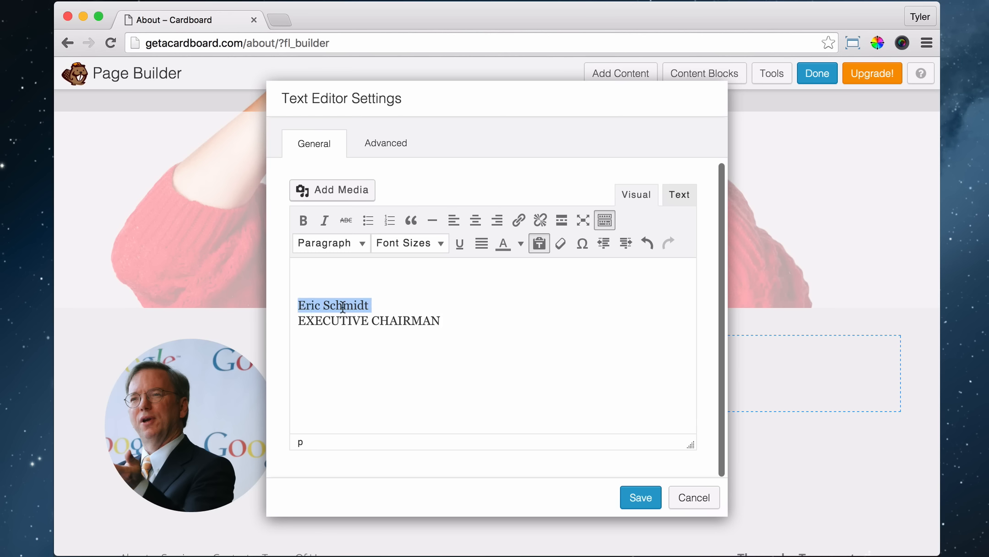
{"action": "left_click", "coordinate": [362, 244]}
{"action": "left_click", "coordinate": [362, 366]}
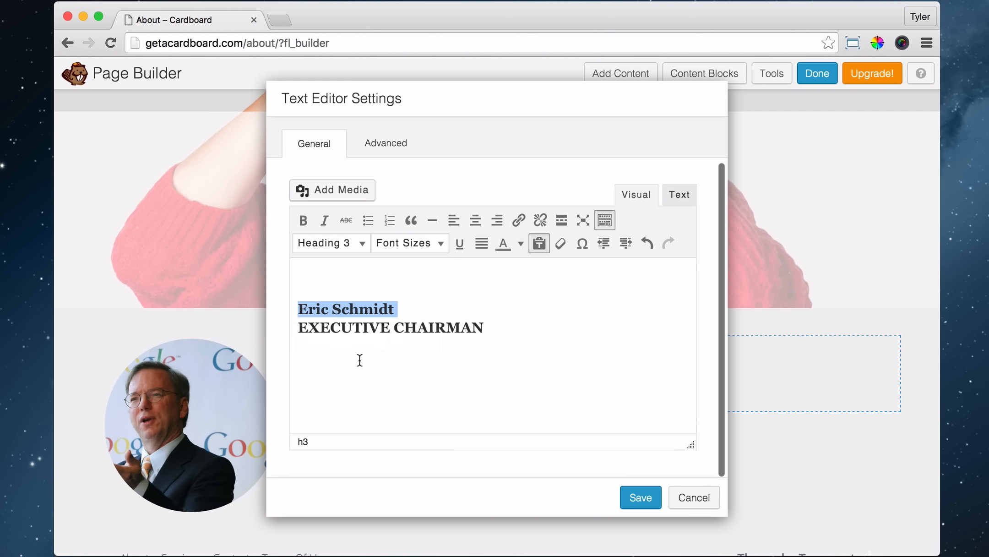
{"action": "key", "text": "super+z"}
{"action": "left_click", "coordinate": [383, 303]}
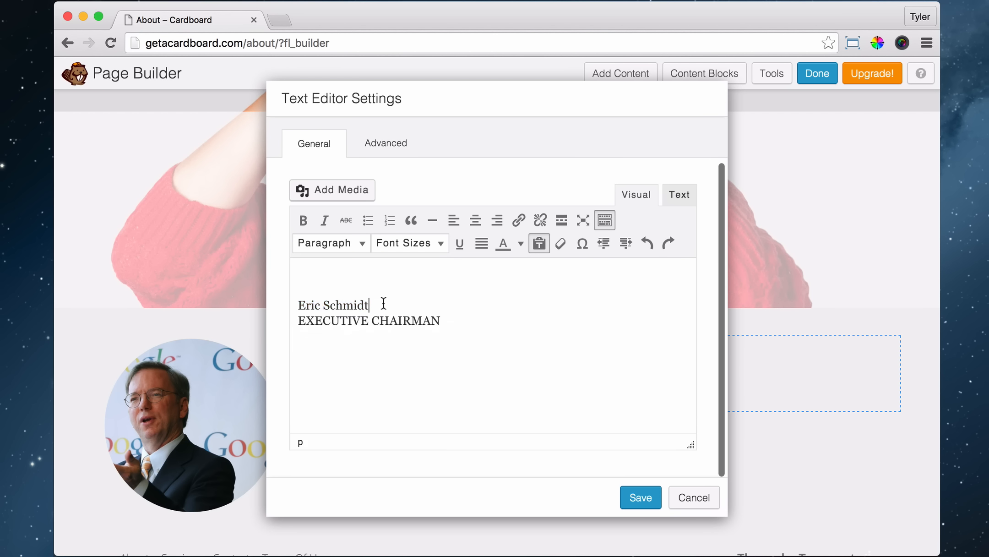
{"action": "key", "text": "Return"}
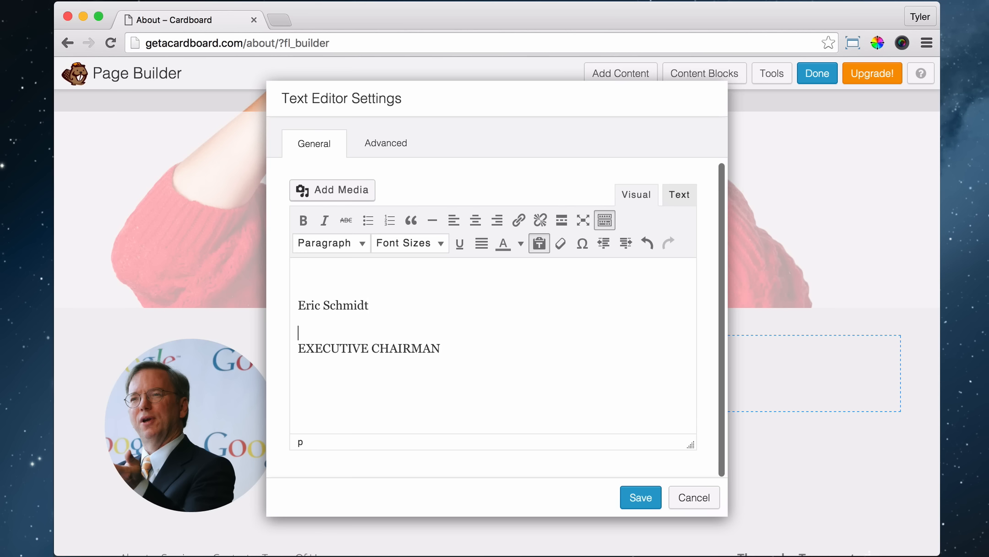
Apply Heading 3 to the name line and tidy the line breaks beneath it
{"action": "triple_click", "coordinate": [361, 303]}
{"action": "left_click", "coordinate": [348, 242]}
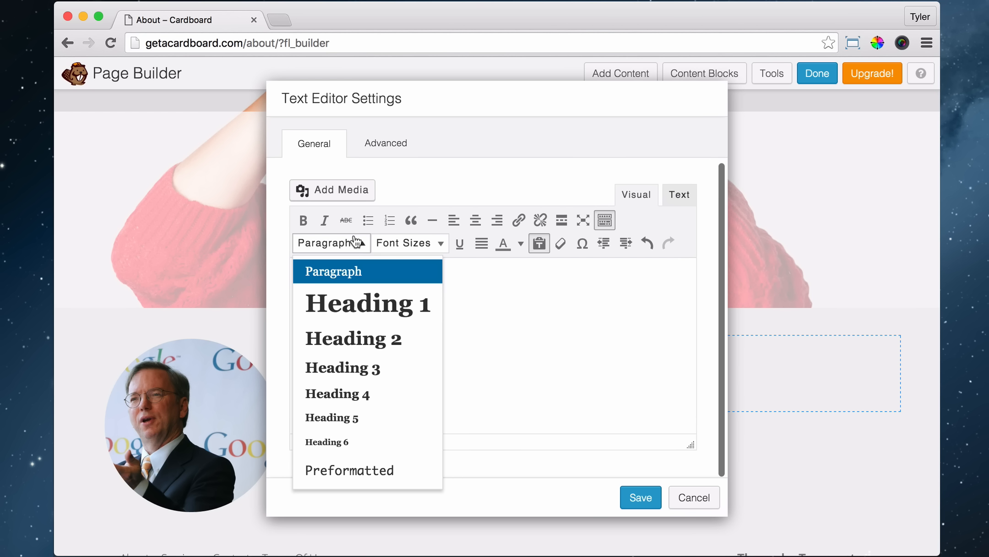
{"action": "left_click", "coordinate": [354, 361]}
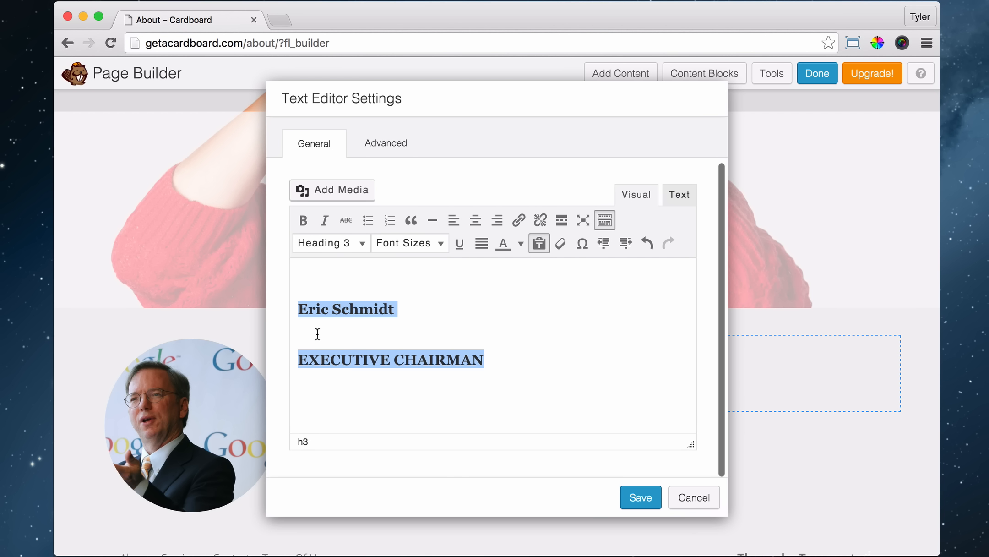
{"action": "key", "text": "super+z"}
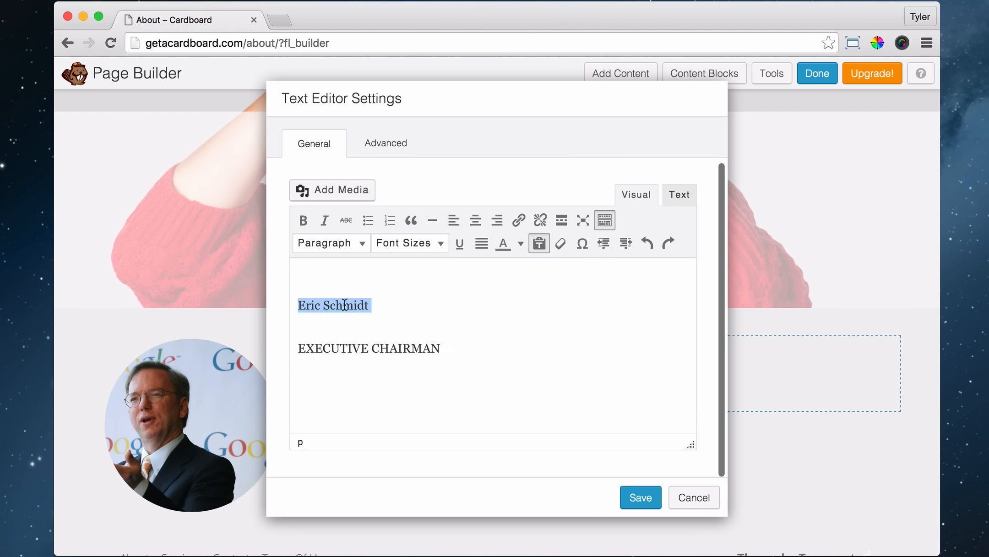
{"action": "triple_click", "coordinate": [343, 304]}
{"action": "left_click", "coordinate": [361, 243]}
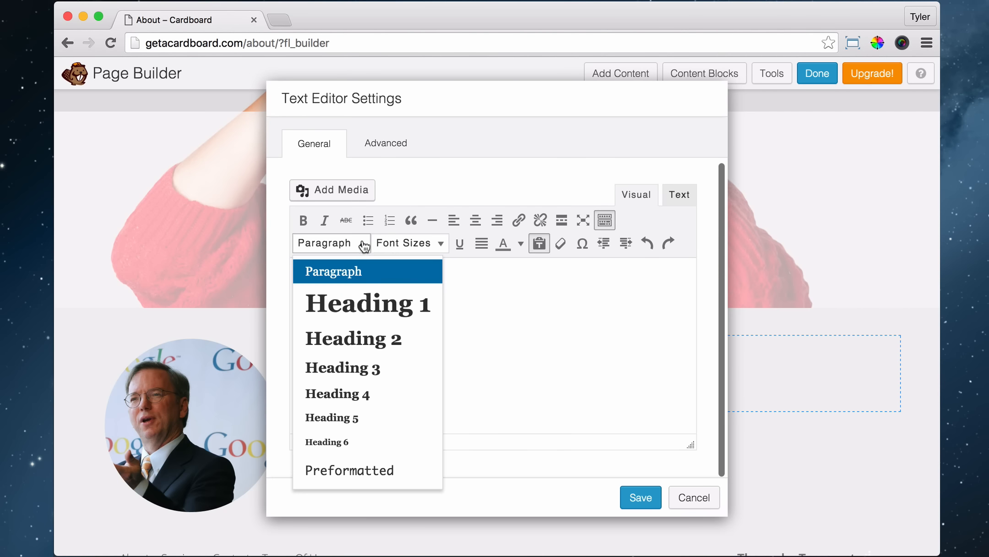
{"action": "left_click", "coordinate": [371, 364]}
{"action": "left_click", "coordinate": [367, 330]}
{"action": "key", "text": "BackSpace"}
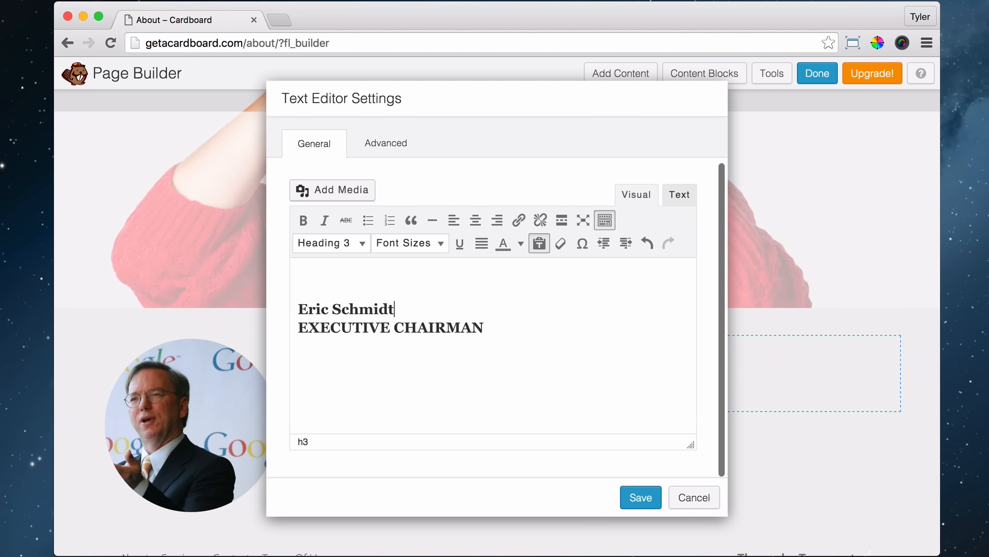
{"action": "key", "text": "Return"}
{"action": "key", "text": "Return"}
{"action": "key", "text": "BackSpace"}
{"action": "key", "text": "BackSpace"}
{"action": "key", "text": "BackSpace"}
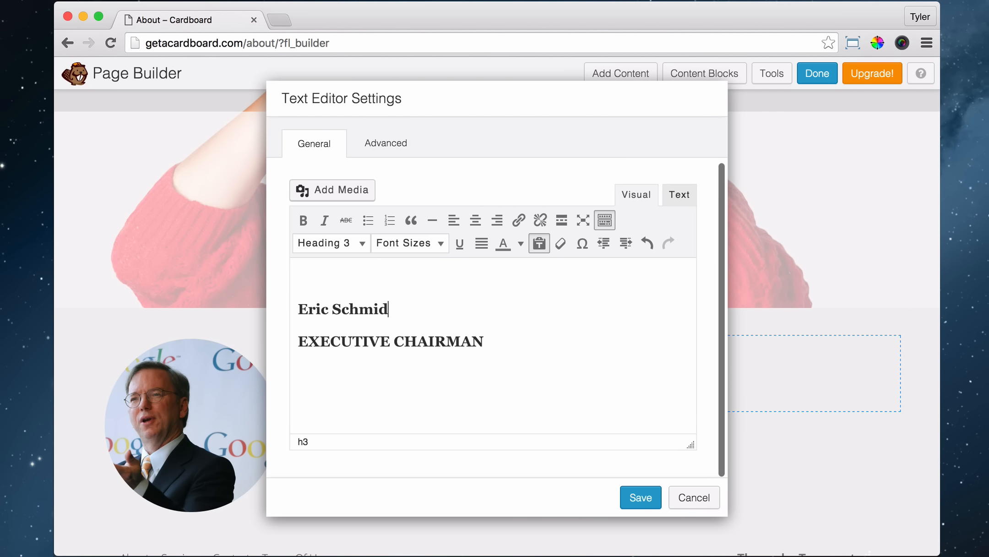
Clear the editor, then paste the name and, on a new line, EXECUTIVE CHAIRMAN
{"action": "left_click_drag", "start_coordinate": [534, 342], "coordinate": [221, 313]}
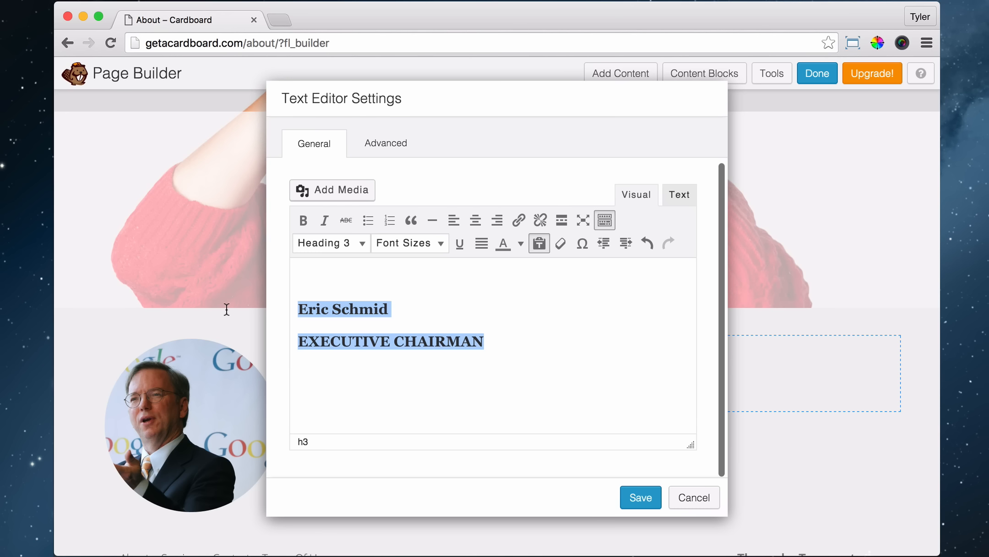
{"action": "key", "text": "BackSpace"}
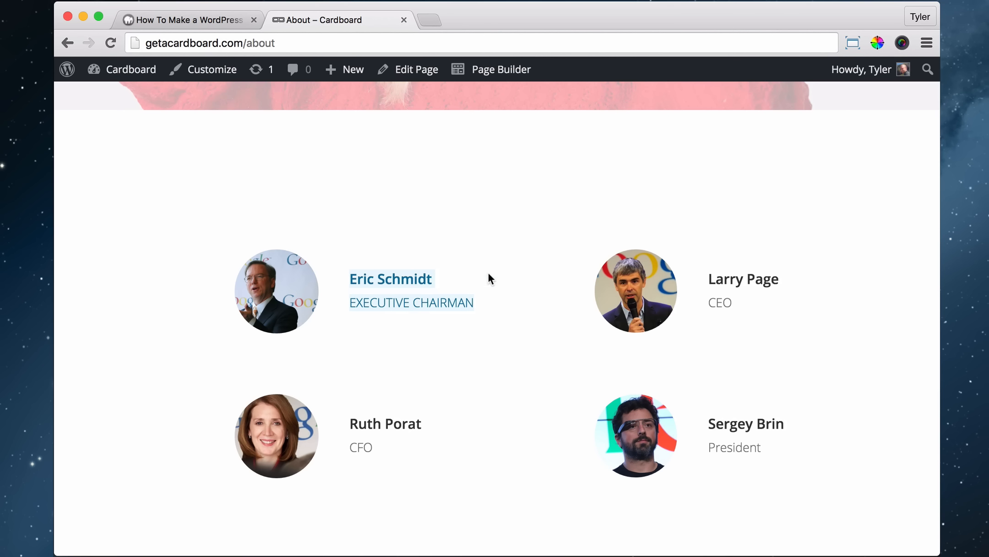
{"action": "left_click", "coordinate": [381, 280]}
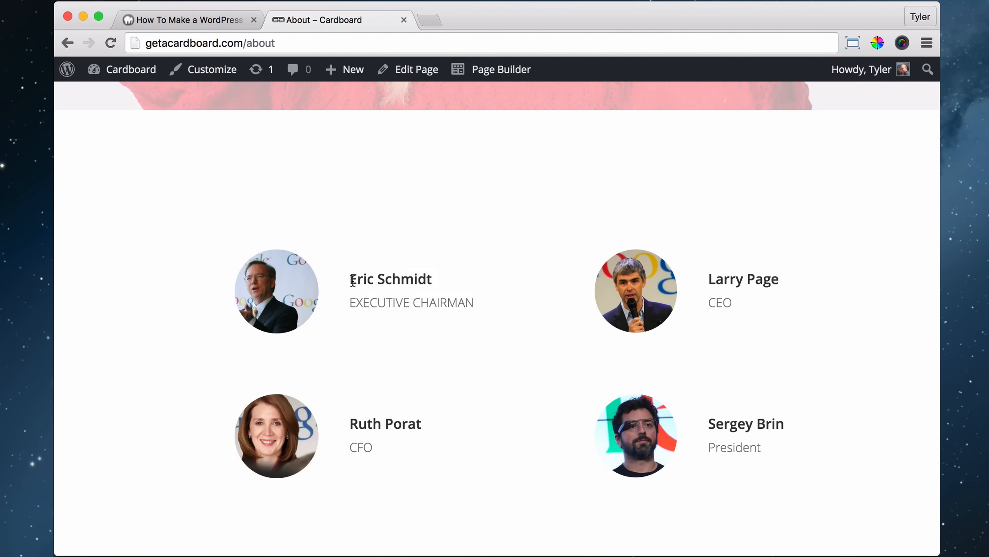
{"action": "left_click_drag", "start_coordinate": [353, 280], "coordinate": [435, 277]}
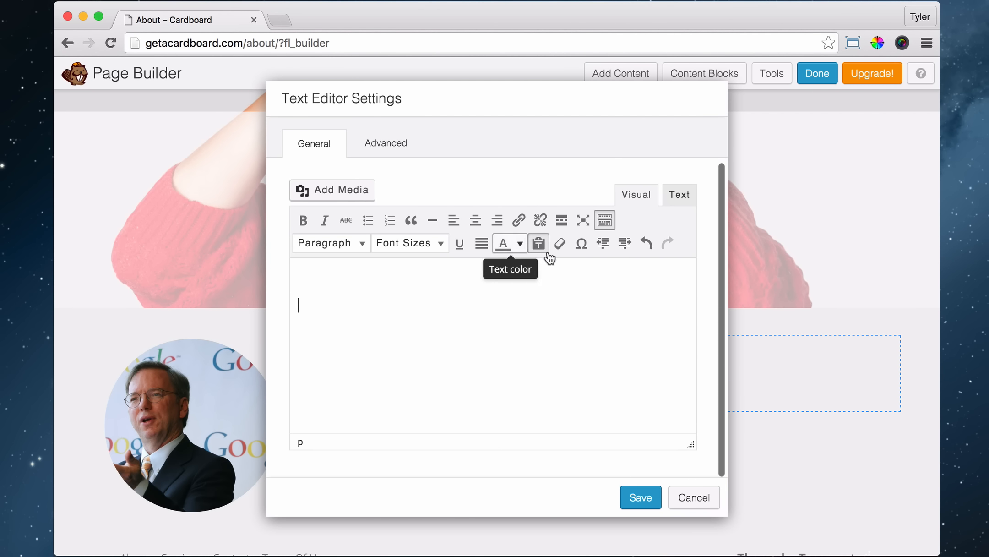
{"action": "key", "text": "super+v"}
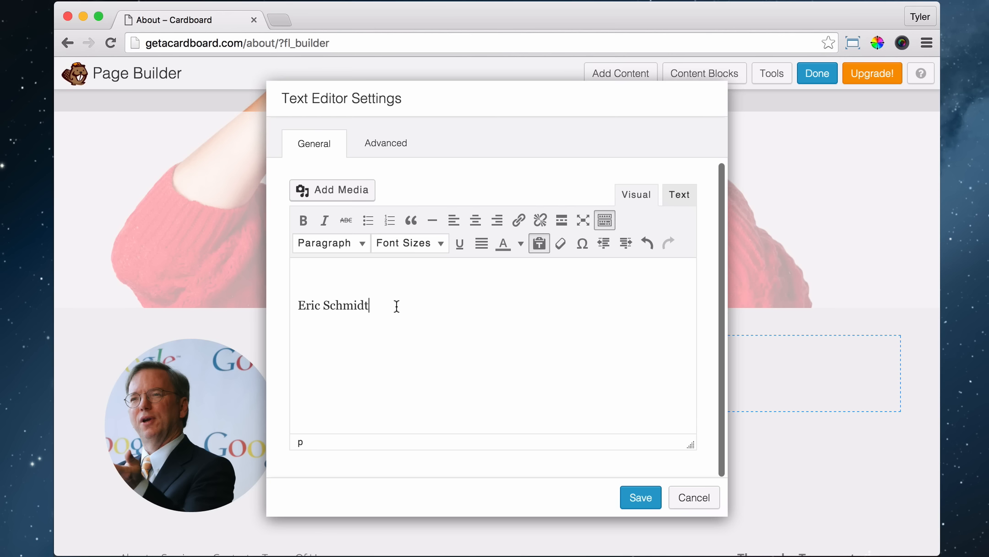
{"action": "key", "text": "Return"}
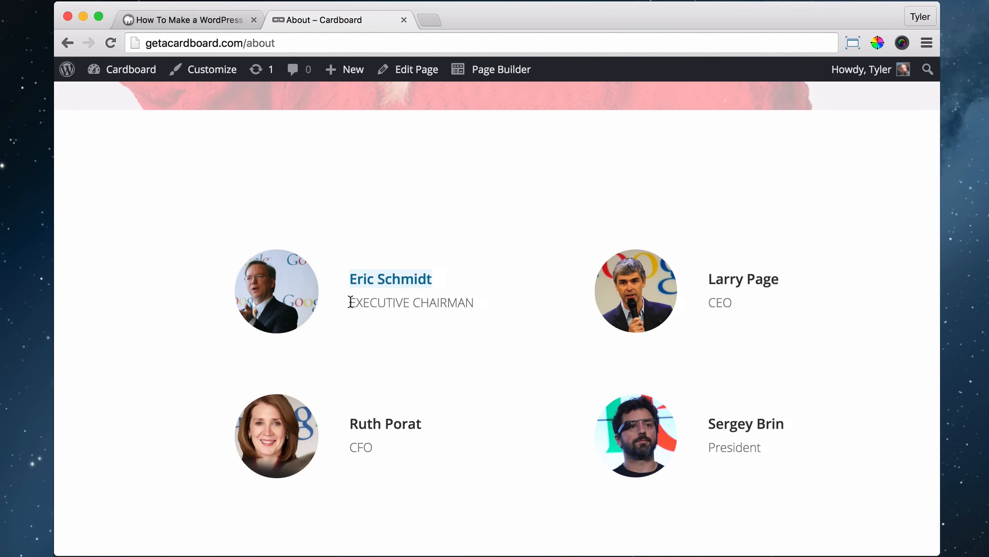
{"action": "left_click_drag", "start_coordinate": [350, 302], "coordinate": [499, 301]}
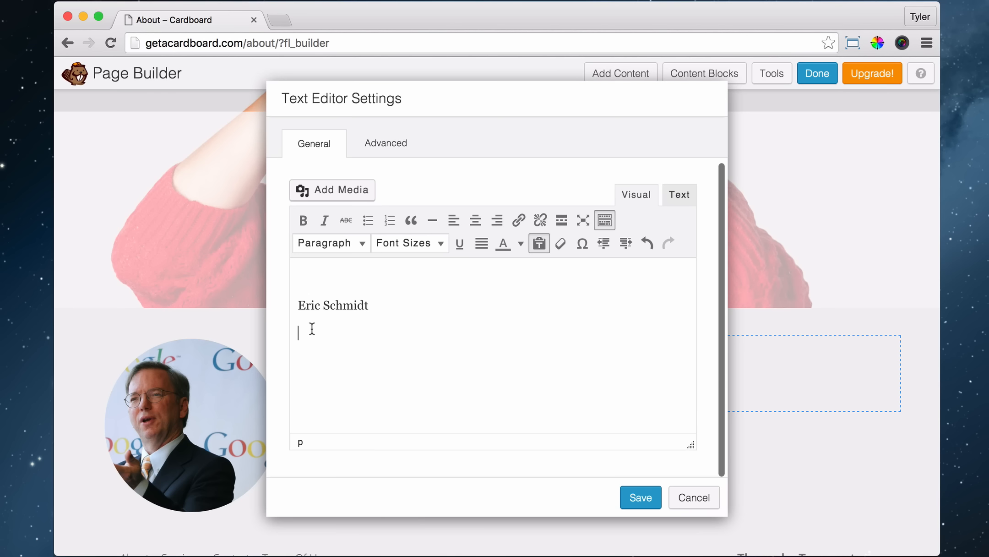
{"action": "type", "text": "EXECUTIVE CHAIRMAN"}
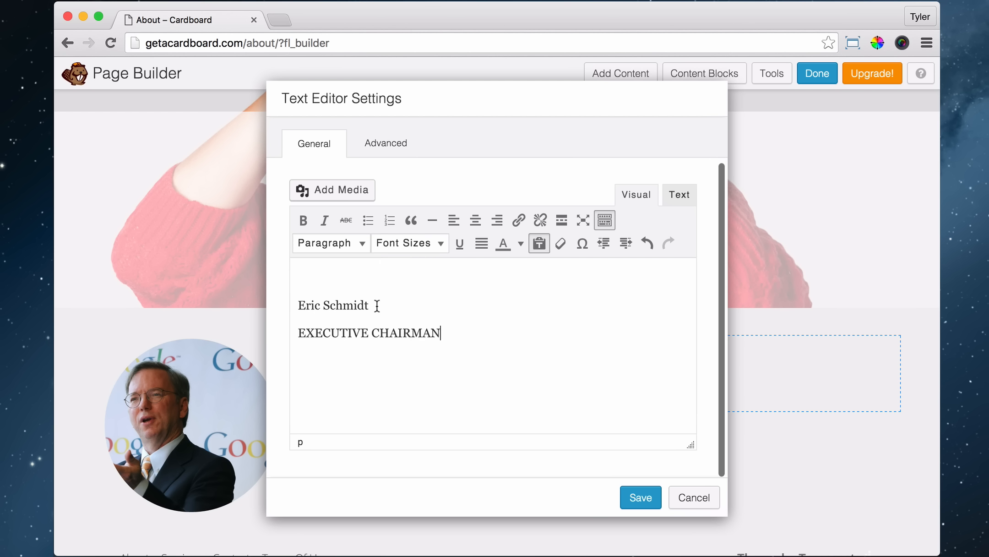
Format the name line as Heading 3, leaving EXECUTIVE CHAIRMAN as a plain paragraph
{"action": "triple_click", "coordinate": [351, 305]}
{"action": "left_click", "coordinate": [364, 243]}
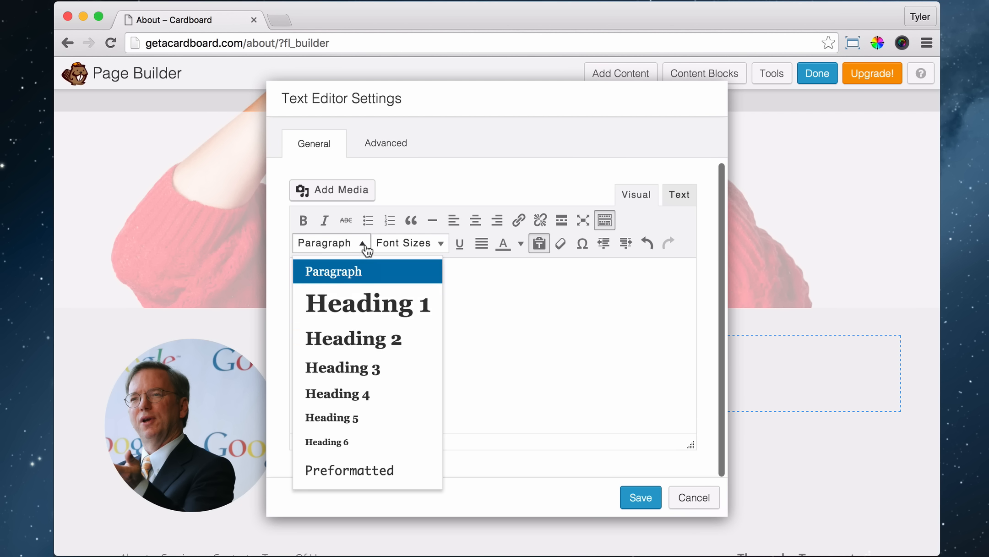
{"action": "left_click", "coordinate": [371, 366]}
{"action": "left_click", "coordinate": [397, 310]}
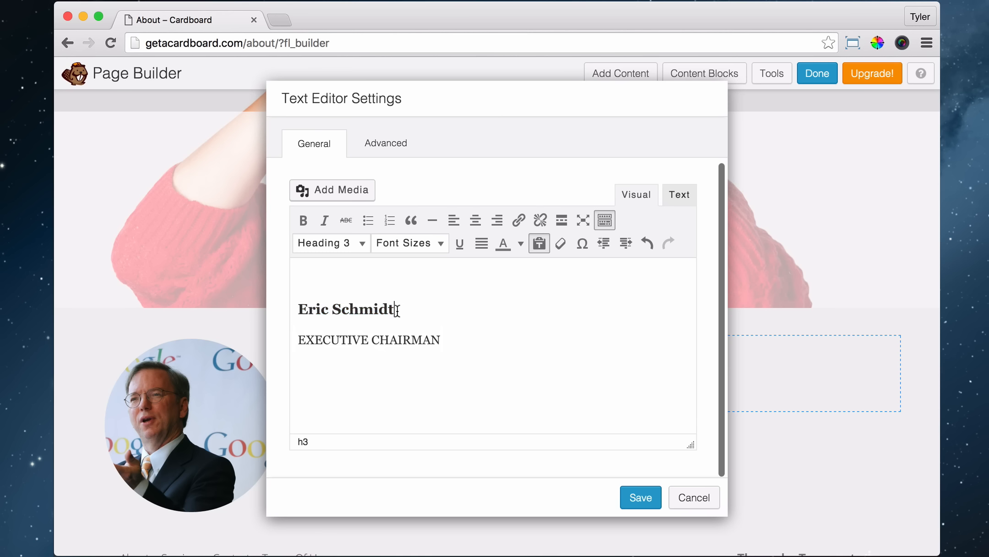
{"action": "left_click_drag", "start_coordinate": [453, 95], "coordinate": [550, 82]}
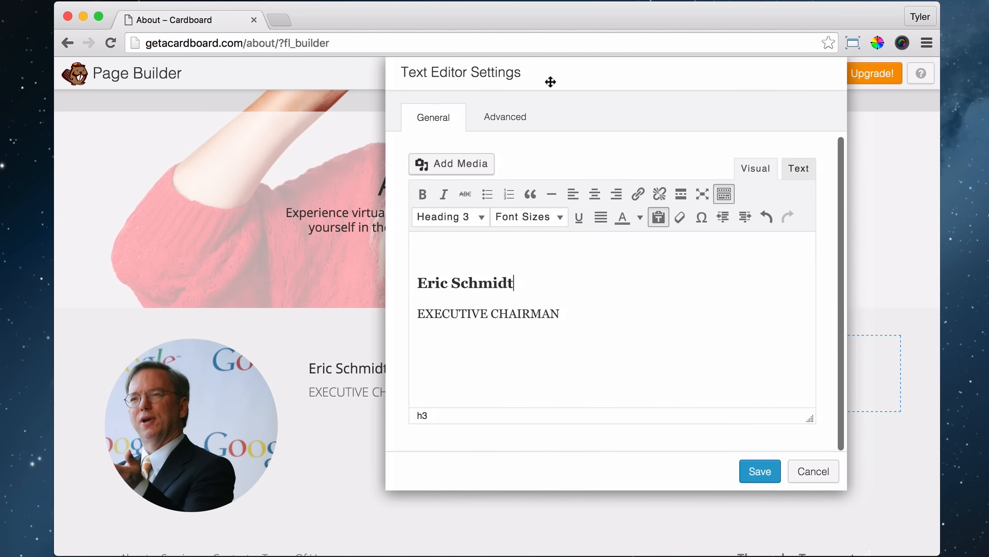
Save the text module and compare the result with the reference page
{"action": "left_click", "coordinate": [758, 475]}
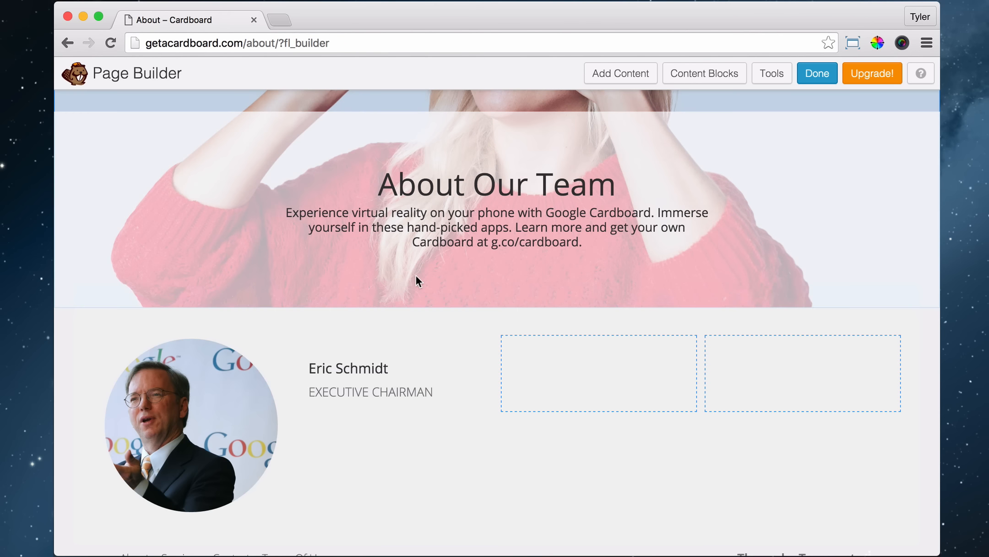
{"action": "mouse_move", "coordinate": [163, 389]}
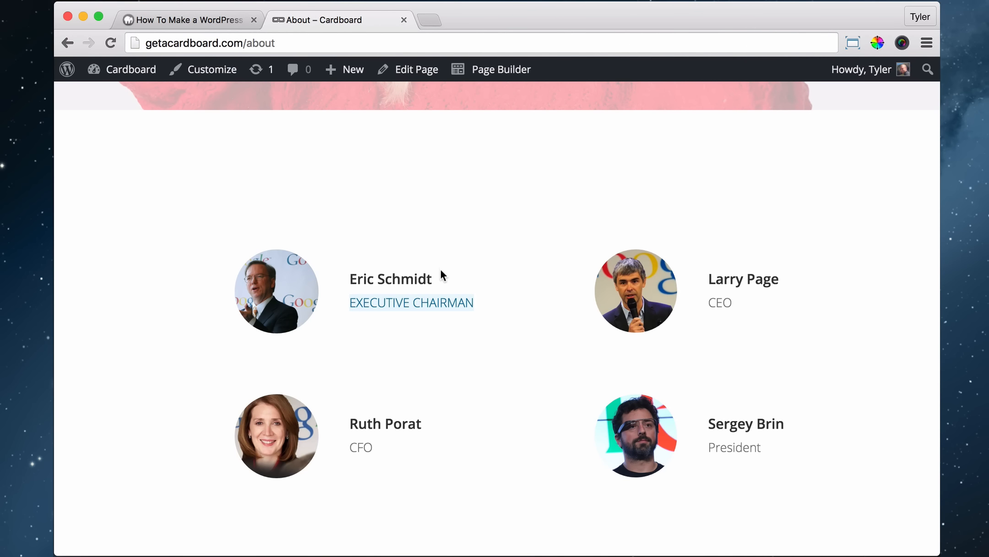
{"action": "left_click", "coordinate": [440, 205]}
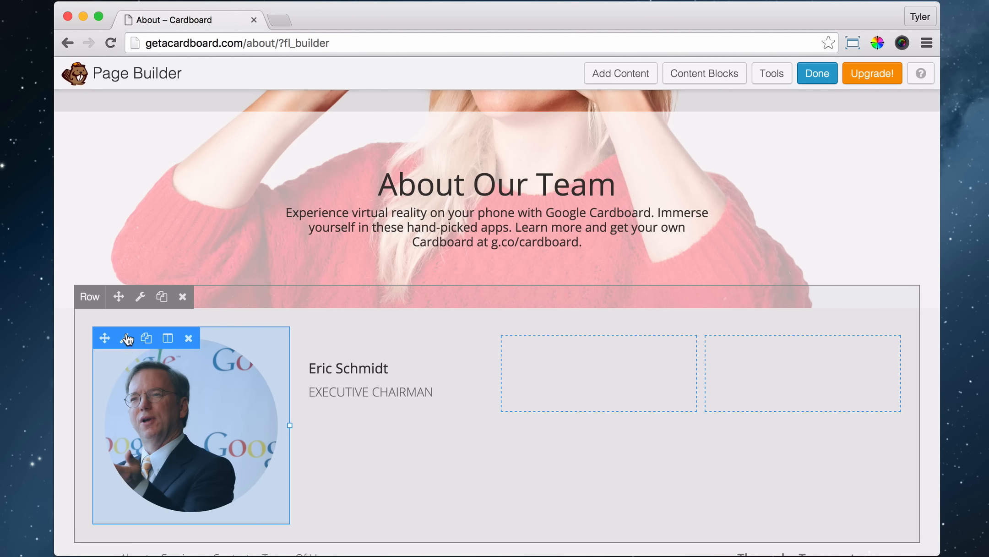
Give the team row a 100 px top margin and 150 px left and right margins
{"action": "left_click", "coordinate": [143, 299]}
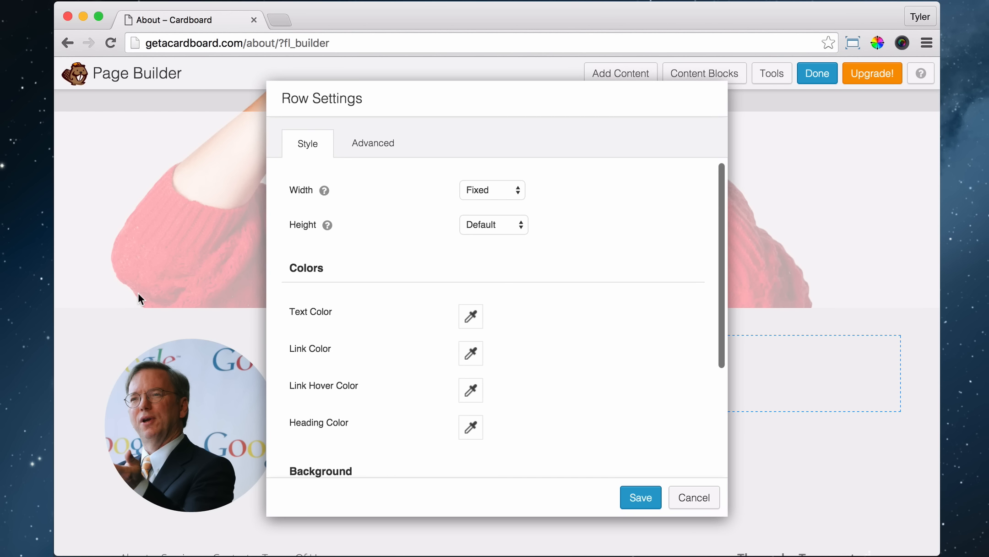
{"action": "left_click", "coordinate": [361, 153]}
{"action": "left_click", "coordinate": [478, 233]}
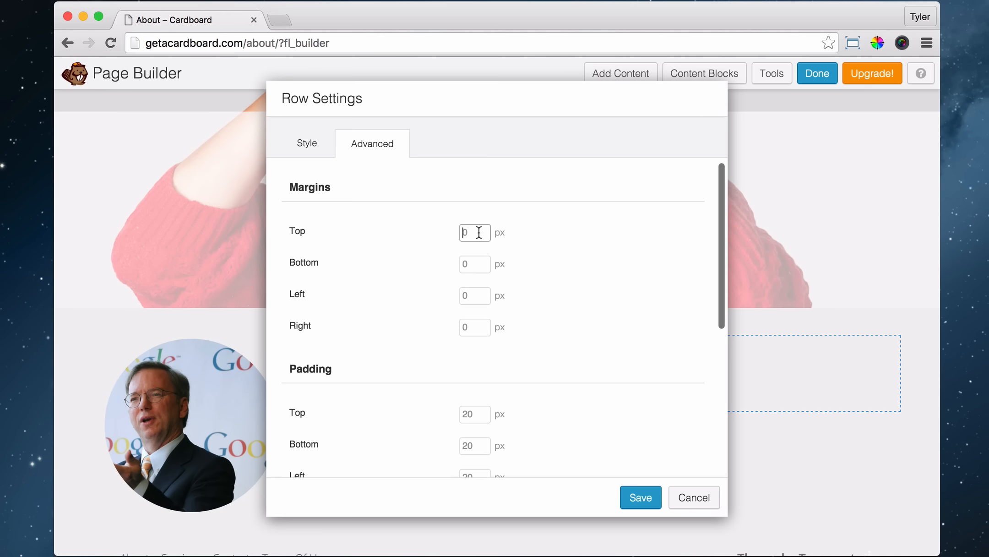
{"action": "type", "text": "100"}
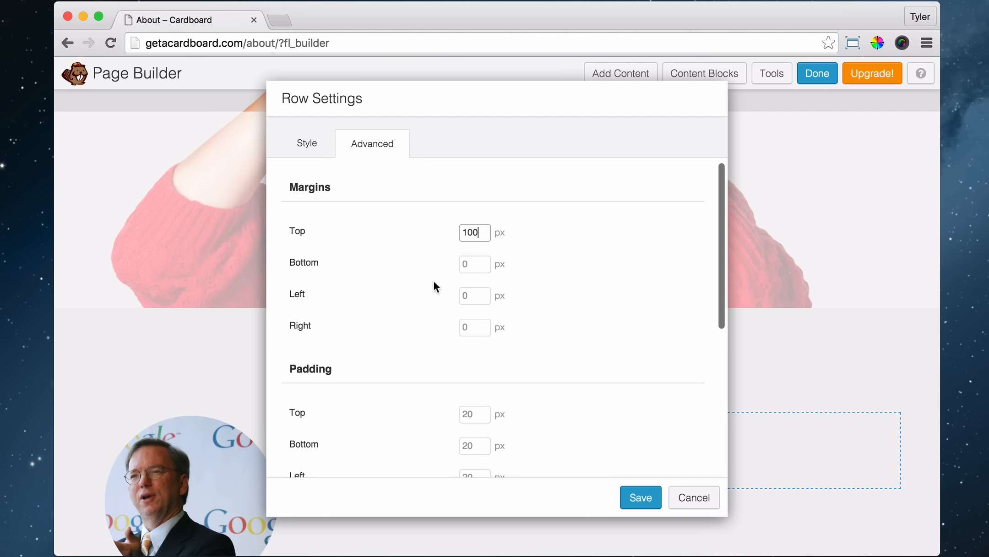
{"action": "left_click", "coordinate": [477, 293]}
{"action": "type", "text": "15"}
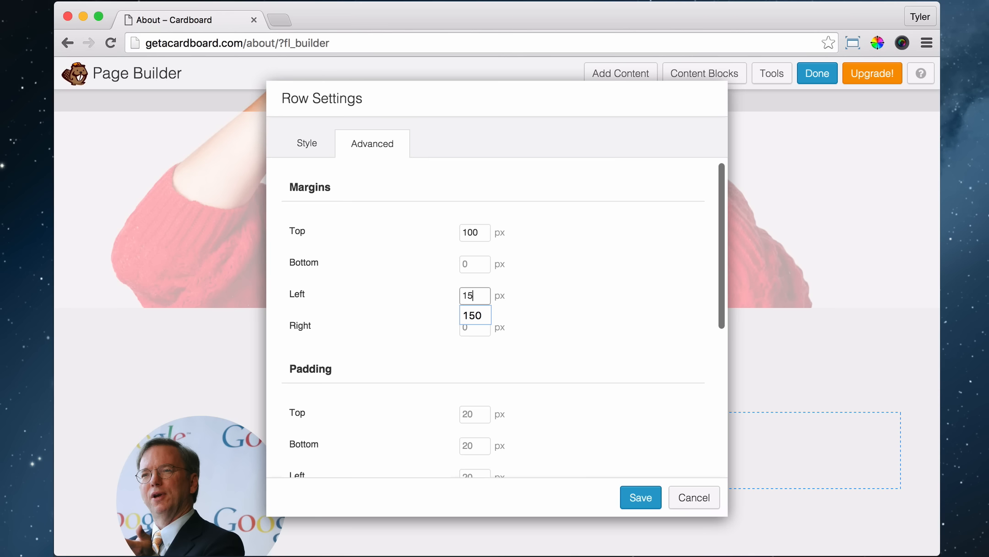
{"action": "type", "text": "0"}
{"action": "key", "text": "Tab"}
{"action": "type", "text": "1"}
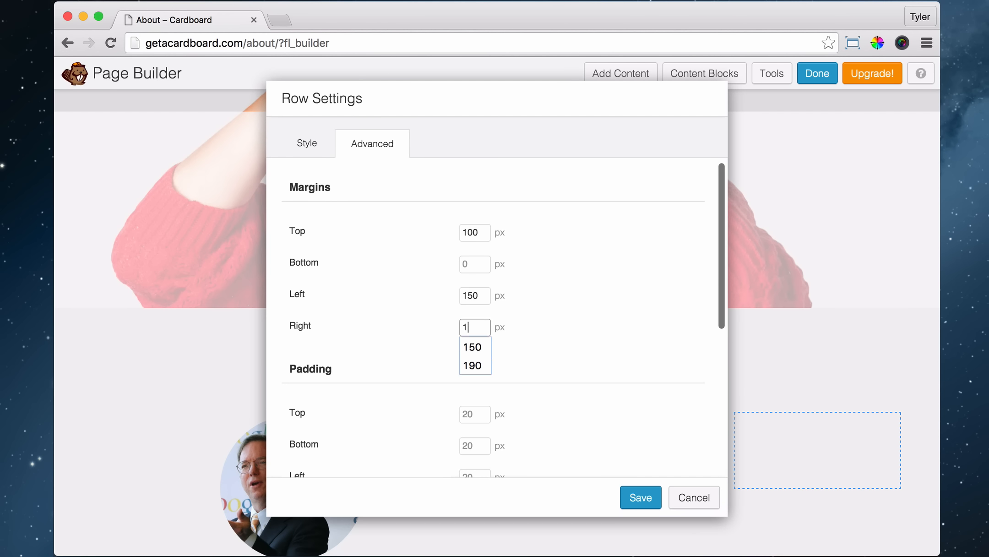
{"action": "type", "text": "50"}
{"action": "left_click", "coordinate": [609, 368]}
{"action": "left_click", "coordinate": [639, 499]}
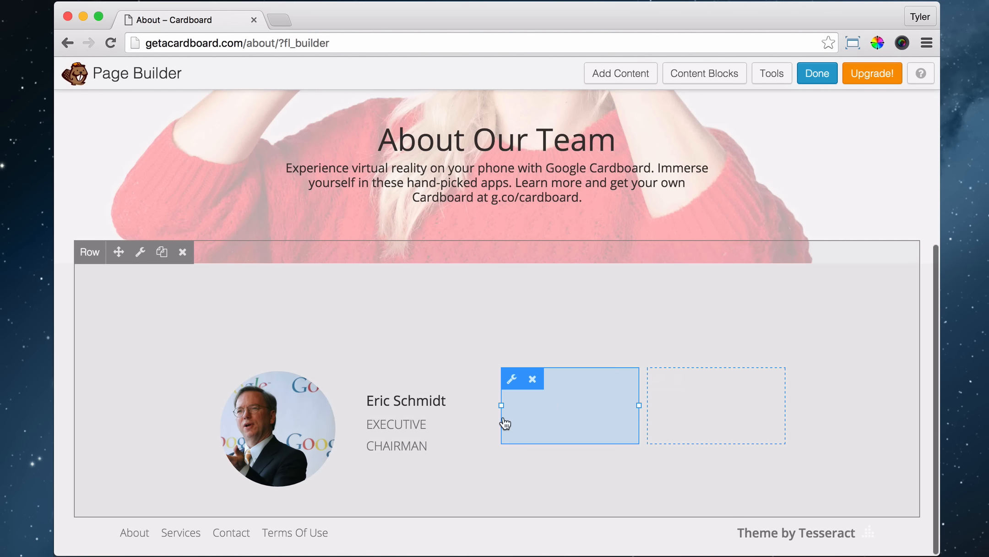
Resize the row's columns: narrow the photo column and widen the name-and-title column
{"action": "left_click_drag", "start_coordinate": [502, 404], "coordinate": [519, 404]}
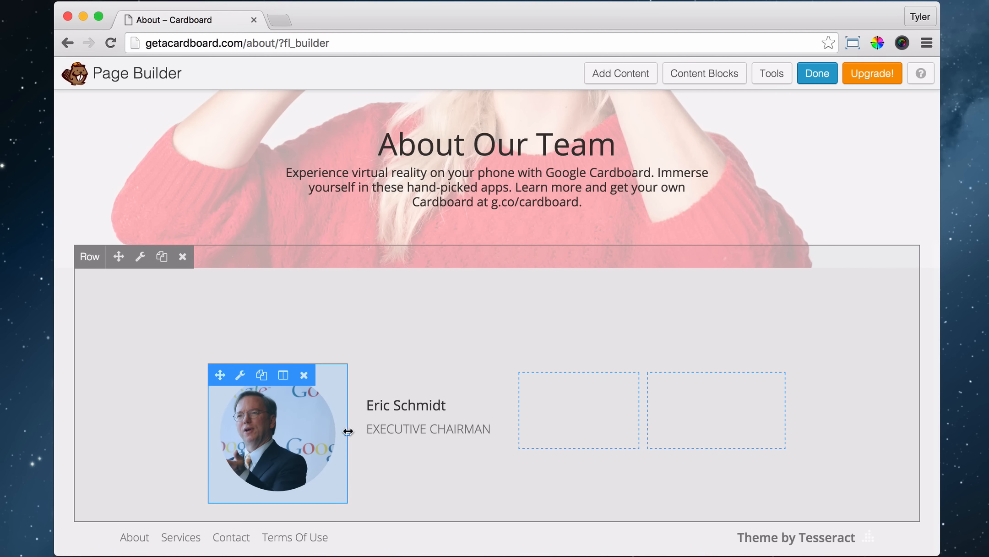
{"action": "left_click_drag", "start_coordinate": [347, 432], "coordinate": [312, 432]}
{"action": "left_click_drag", "start_coordinate": [310, 432], "coordinate": [308, 432]}
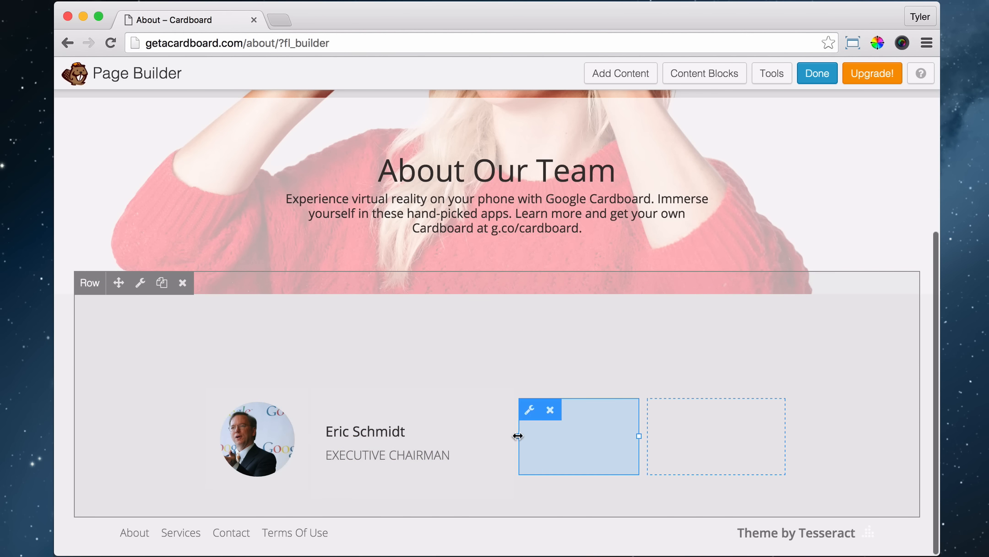
{"action": "left_click_drag", "start_coordinate": [517, 436], "coordinate": [541, 436]}
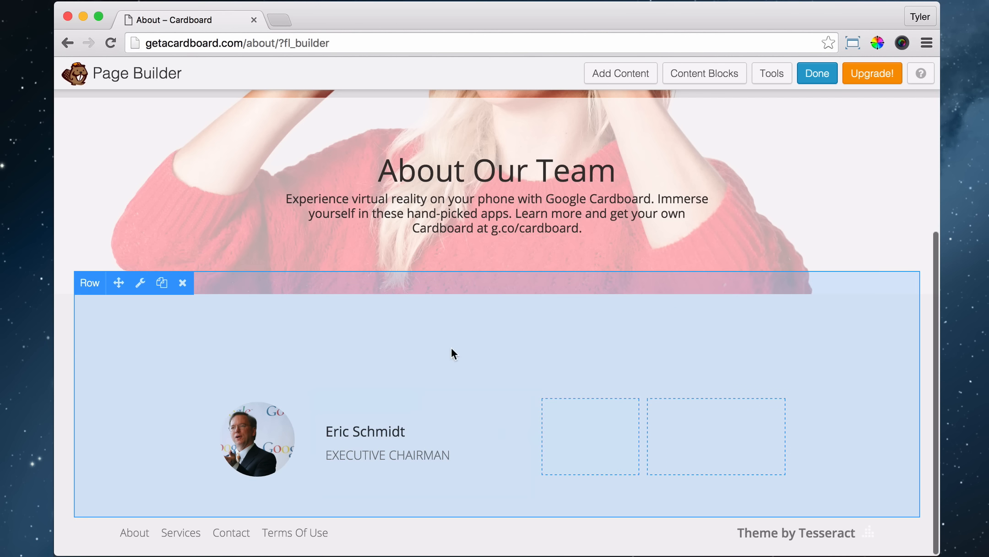
Duplicate the photo and text modules into the empty right column and adjust their widths
{"action": "mouse_move", "coordinate": [271, 404]}
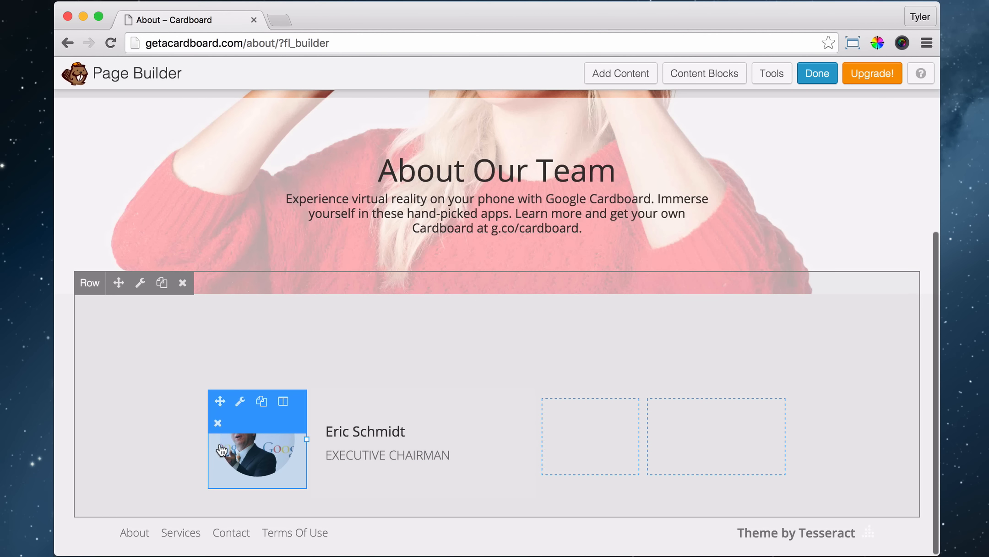
{"action": "left_click", "coordinate": [263, 400]}
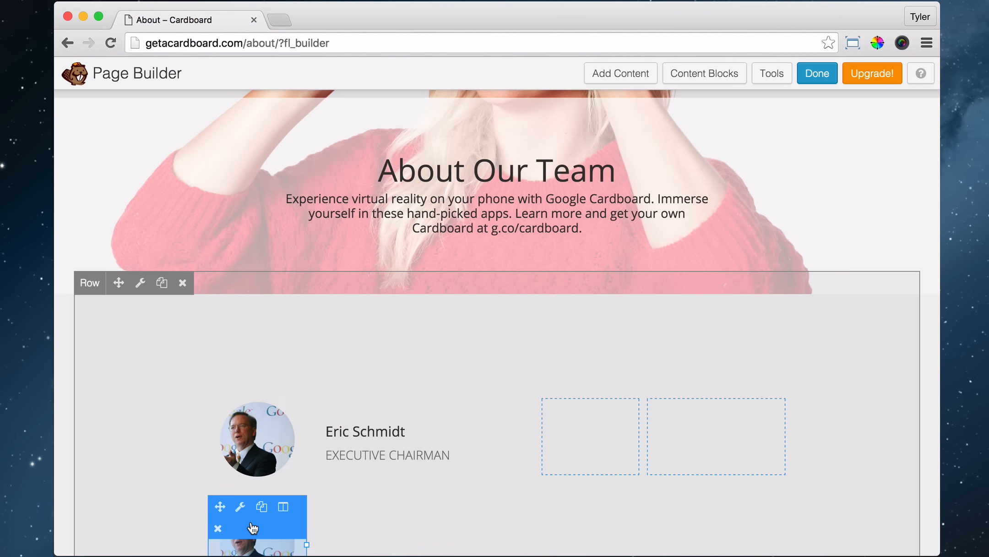
{"action": "left_click_drag", "start_coordinate": [214, 505], "coordinate": [579, 428]}
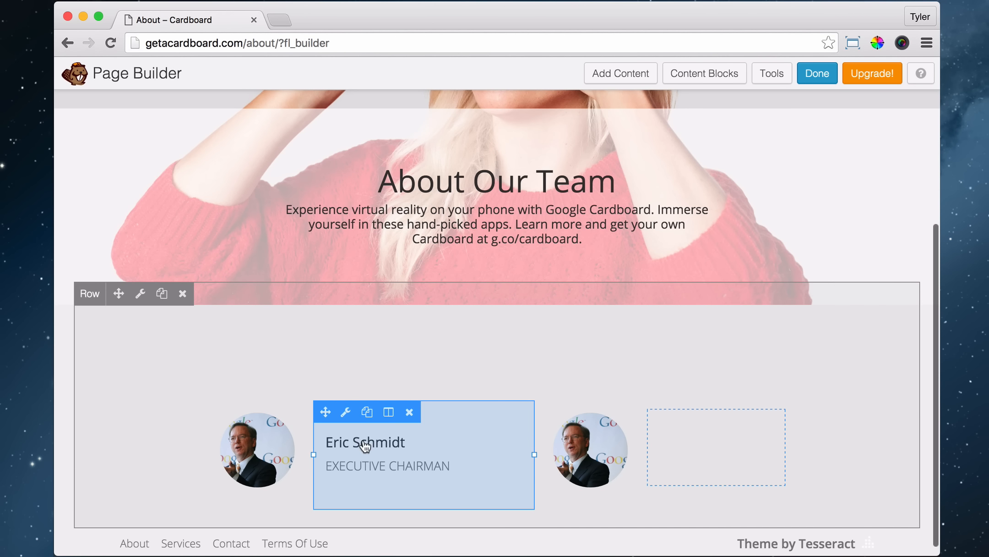
{"action": "left_click", "coordinate": [367, 412]}
{"action": "scroll", "coordinate": [366, 412], "scroll_direction": "down", "scroll_amount": 2}
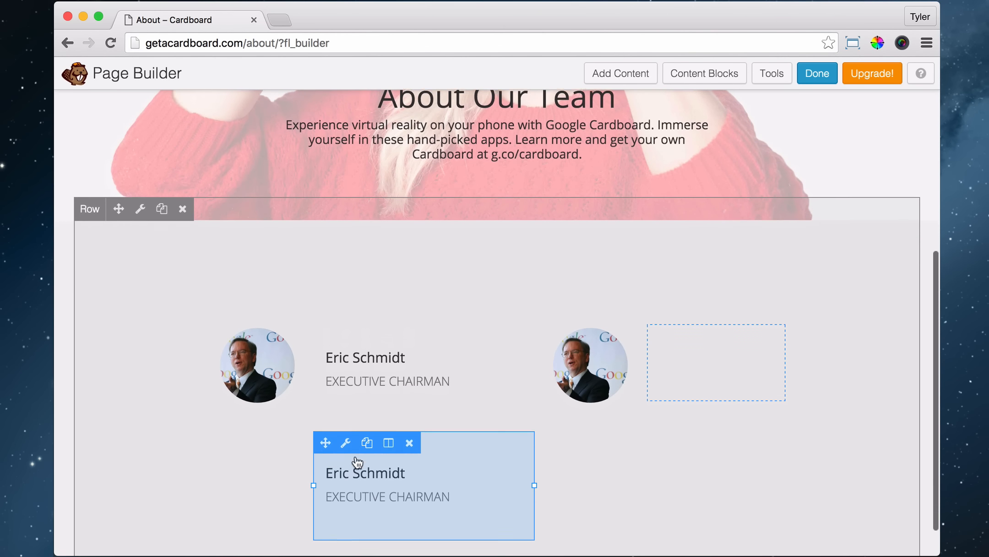
{"action": "left_click_drag", "start_coordinate": [326, 442], "coordinate": [682, 400]}
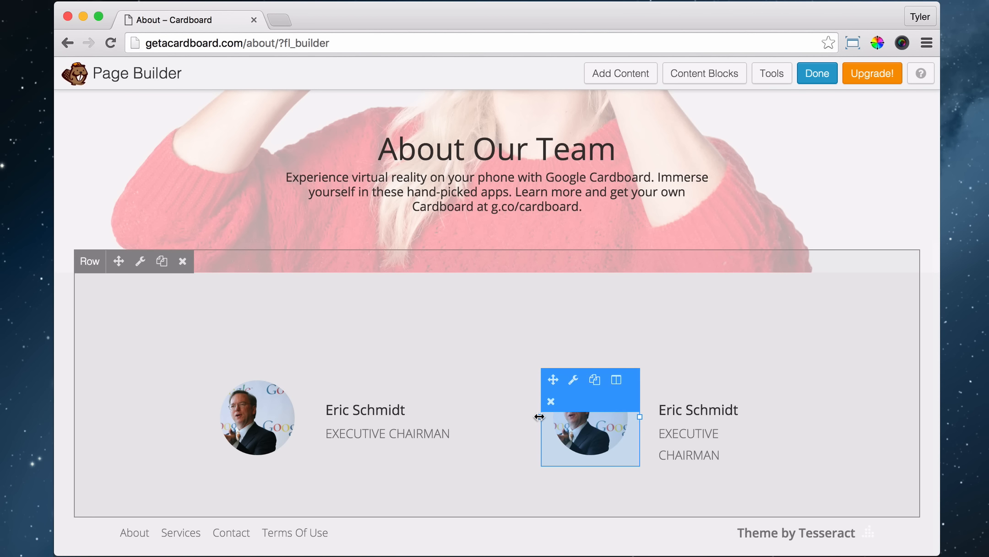
{"action": "left_click_drag", "start_coordinate": [539, 416], "coordinate": [512, 417]}
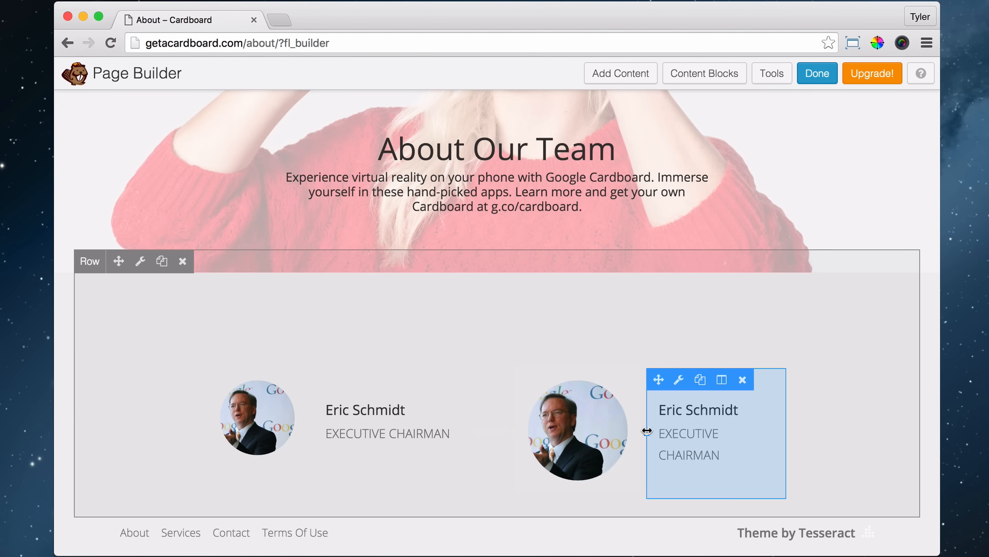
{"action": "left_click_drag", "start_coordinate": [645, 431], "coordinate": [620, 430]}
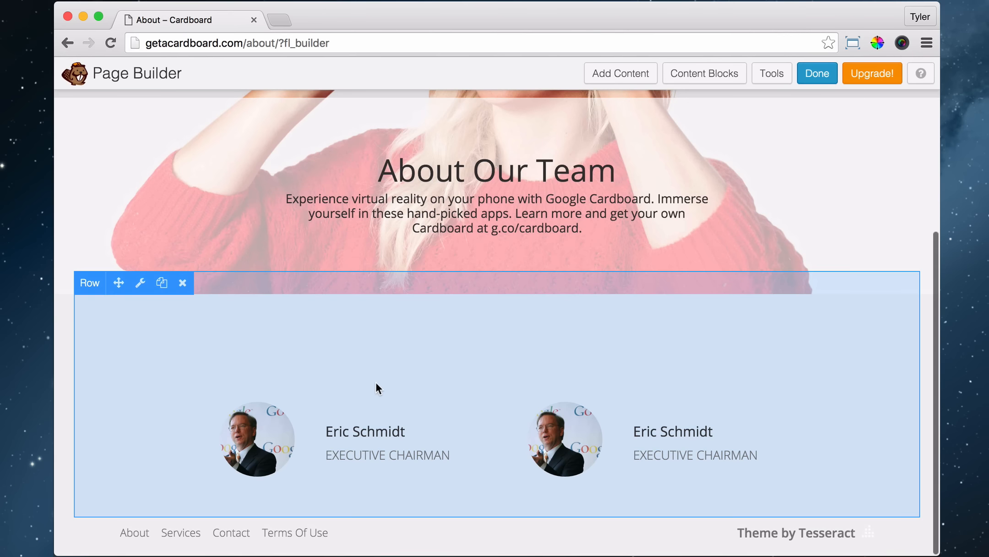
Duplicate the team row and give the copy a 0 px top and 100 px bottom margin
{"action": "left_click", "coordinate": [162, 282]}
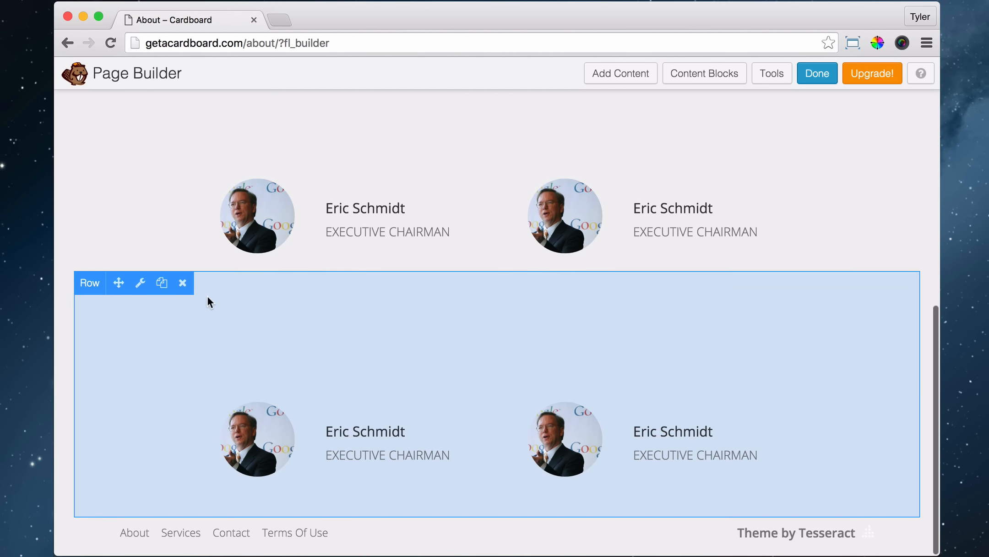
{"action": "left_click", "coordinate": [140, 283]}
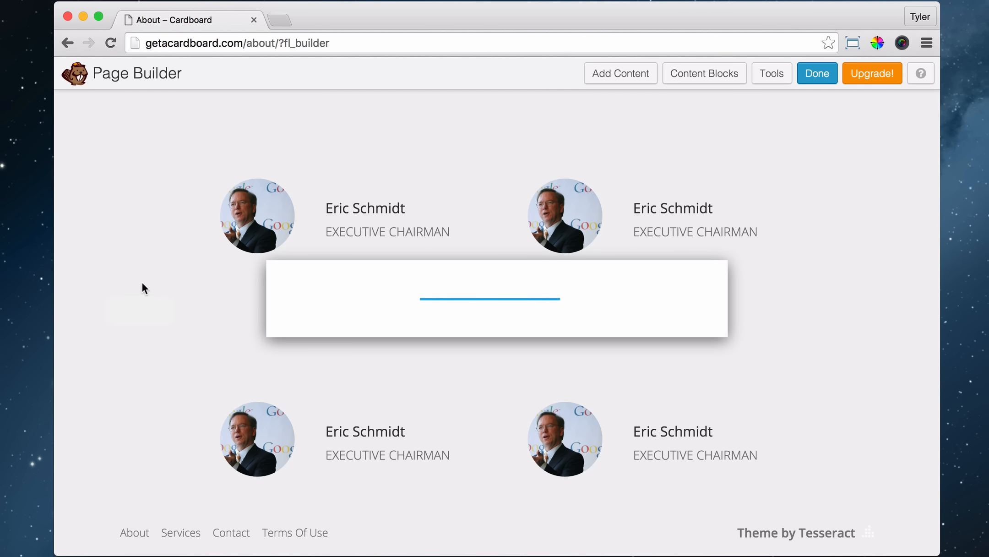
{"action": "left_click", "coordinate": [382, 151]}
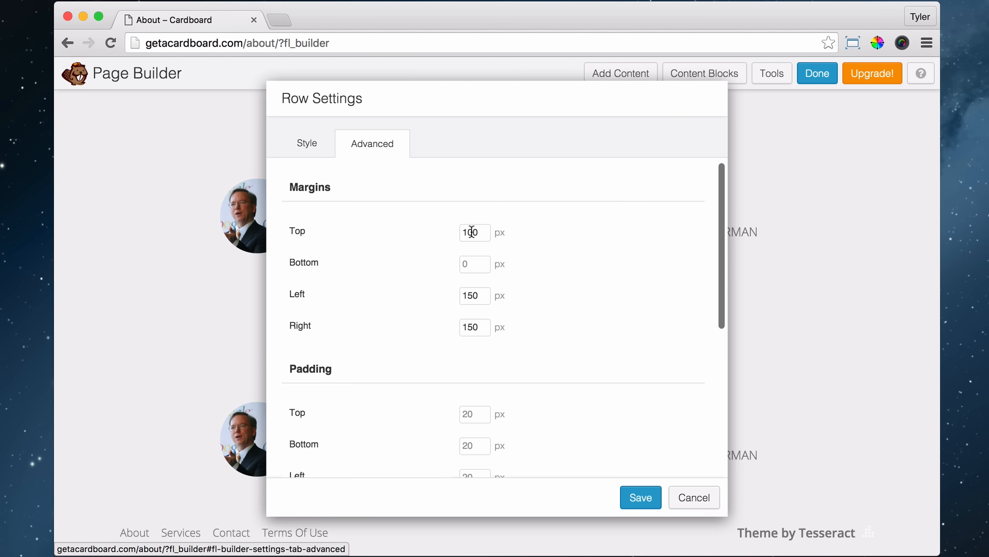
{"action": "left_click", "coordinate": [483, 233]}
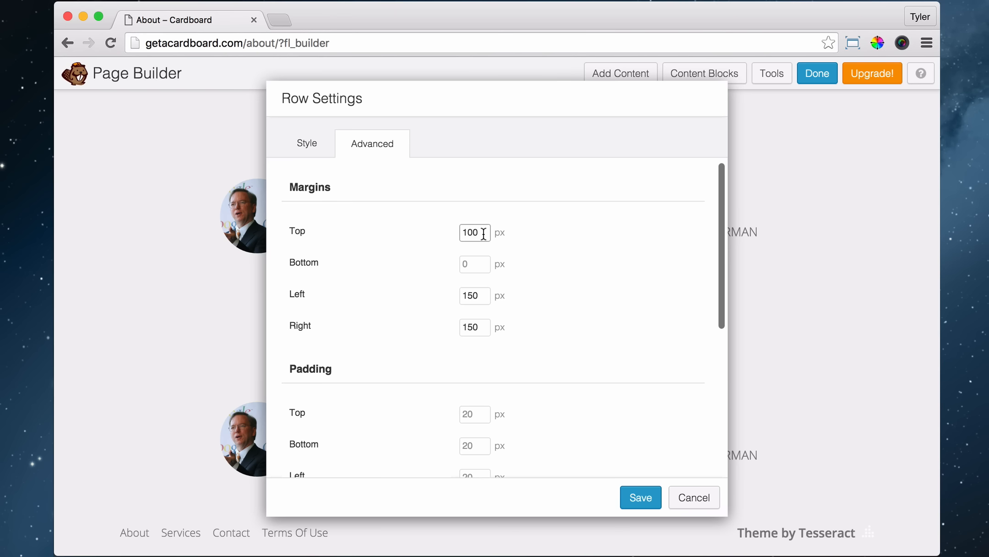
{"action": "key", "text": "BackSpace"}
{"action": "key", "text": "BackSpace"}
{"action": "key", "text": "BackSpace"}
{"action": "type", "text": "0"}
{"action": "left_click", "coordinate": [484, 263]}
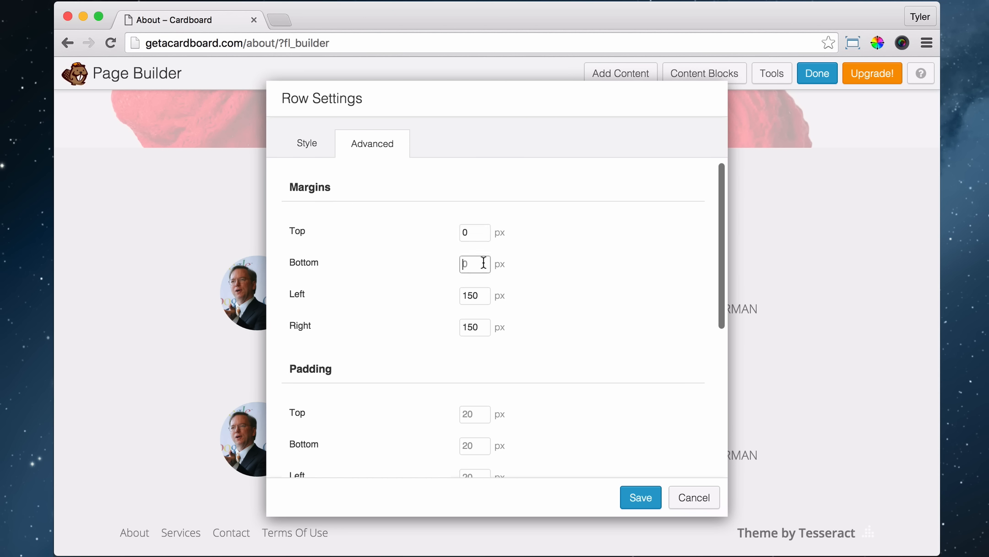
{"action": "type", "text": "100"}
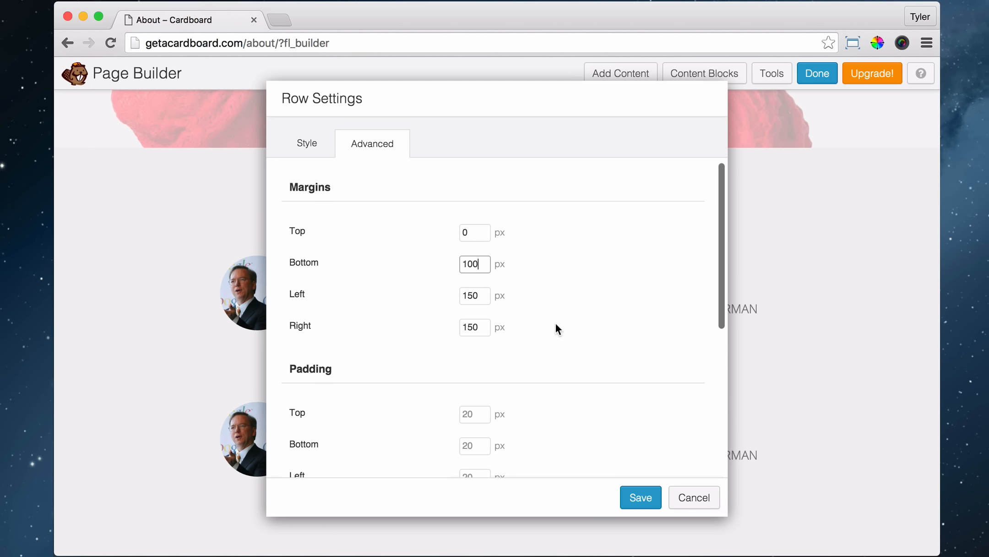
{"action": "left_click", "coordinate": [640, 497]}
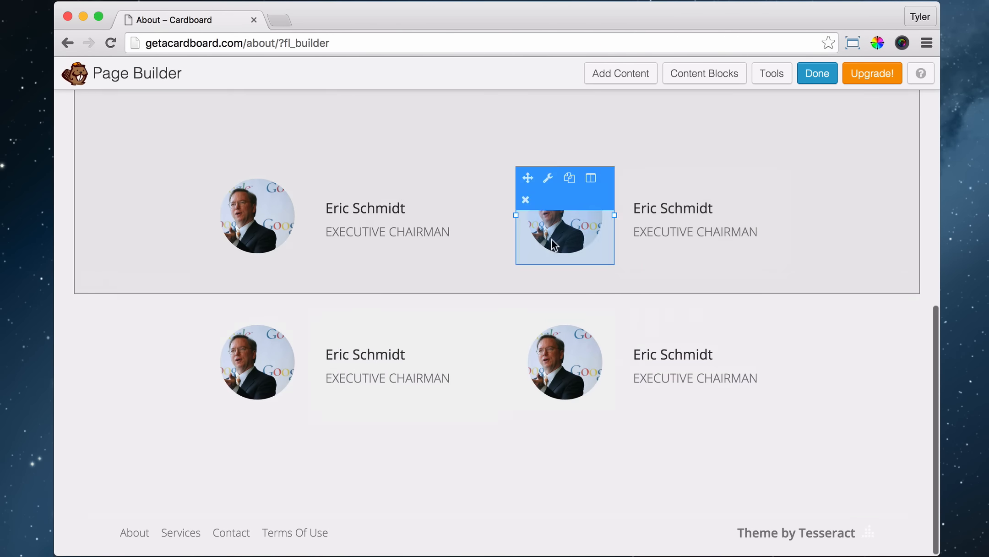
Look up the CEO and President name headings on the reference page
{"action": "scroll", "coordinate": [747, 282], "scroll_direction": "up", "scroll_amount": 4}
{"action": "scroll", "coordinate": [745, 283], "scroll_direction": "down", "scroll_amount": 4}
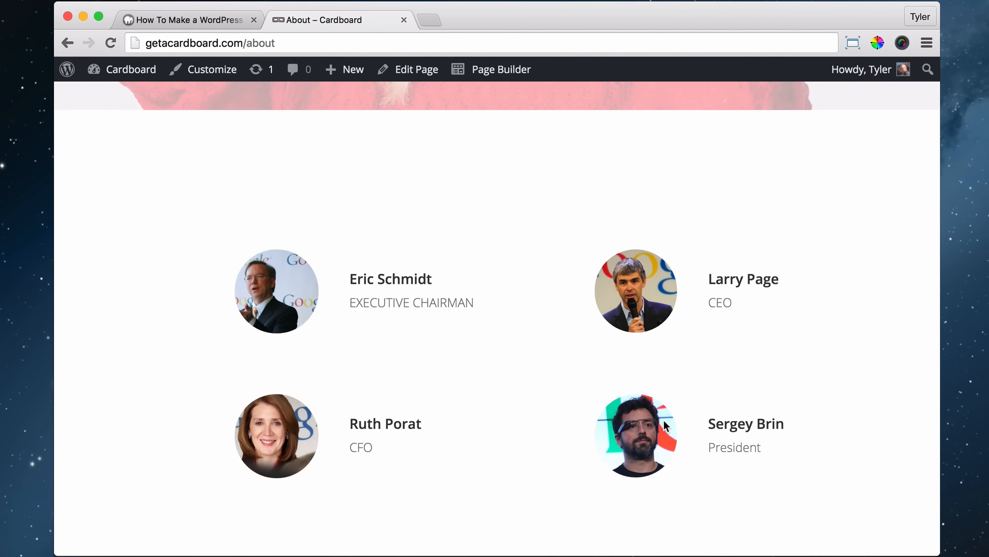
{"action": "scroll", "coordinate": [664, 421], "scroll_direction": "down", "scroll_amount": 2}
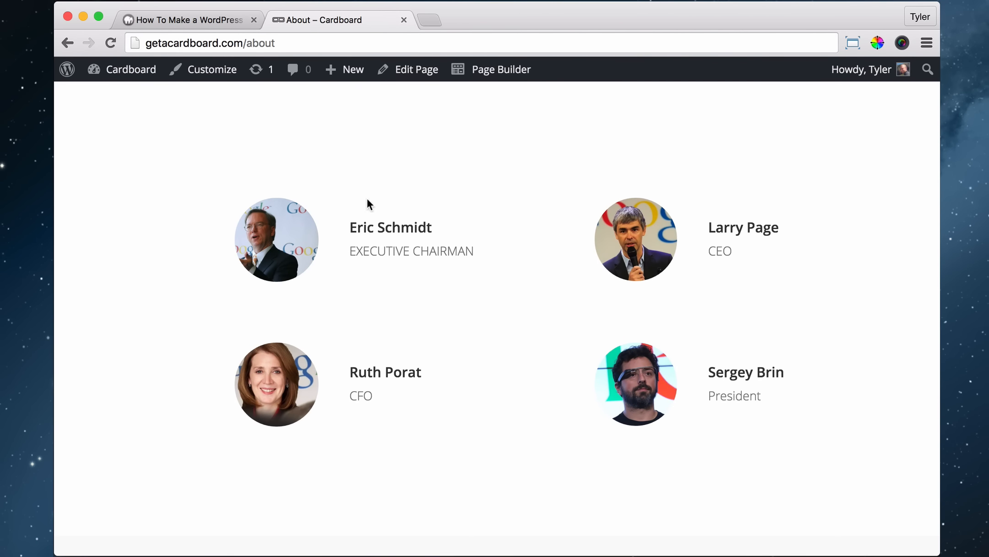
{"action": "triple_click", "coordinate": [724, 225]}
{"action": "left_click", "coordinate": [724, 226]}
{"action": "triple_click", "coordinate": [737, 373]}
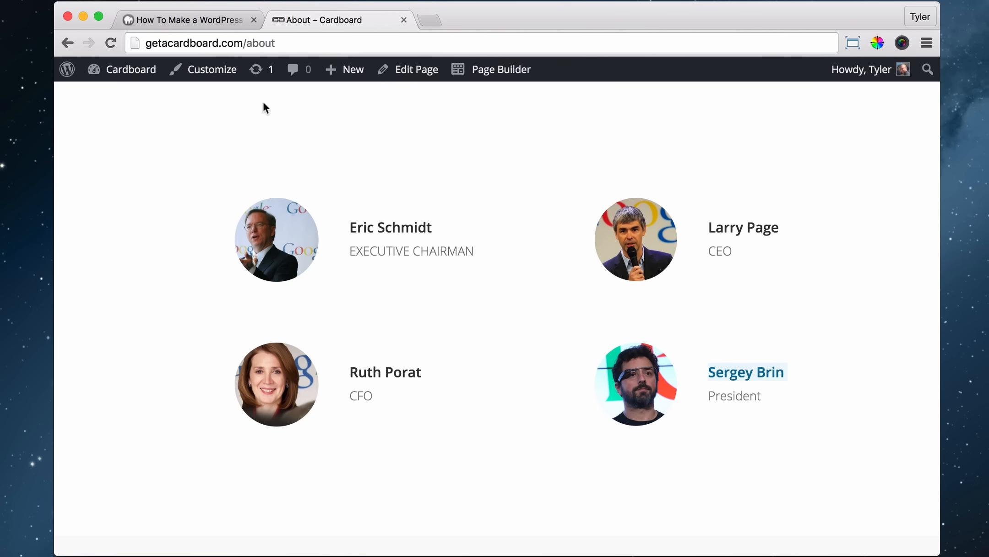
{"action": "left_click", "coordinate": [83, 17]}
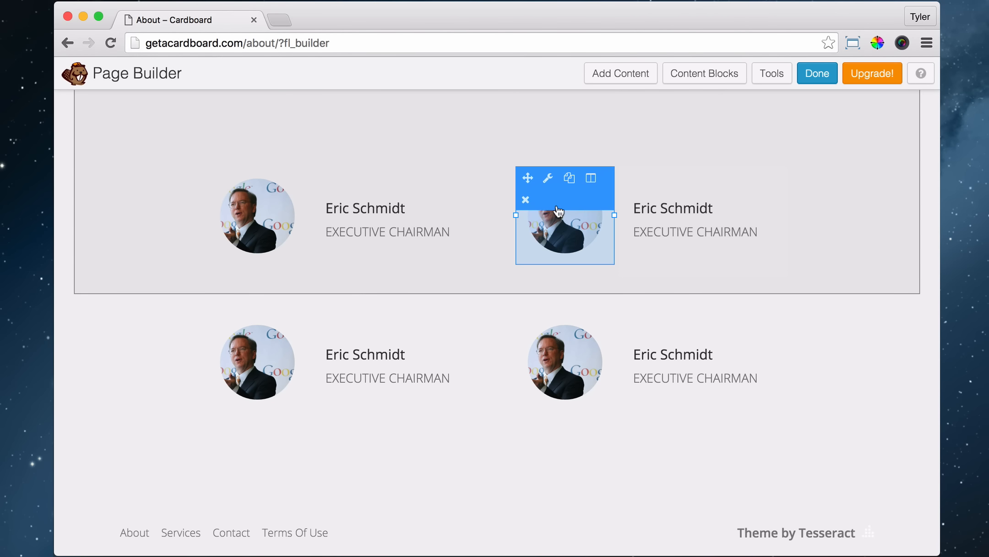
Change the top-right member to a new person's name with the title CEO, and save
{"action": "left_click", "coordinate": [652, 179]}
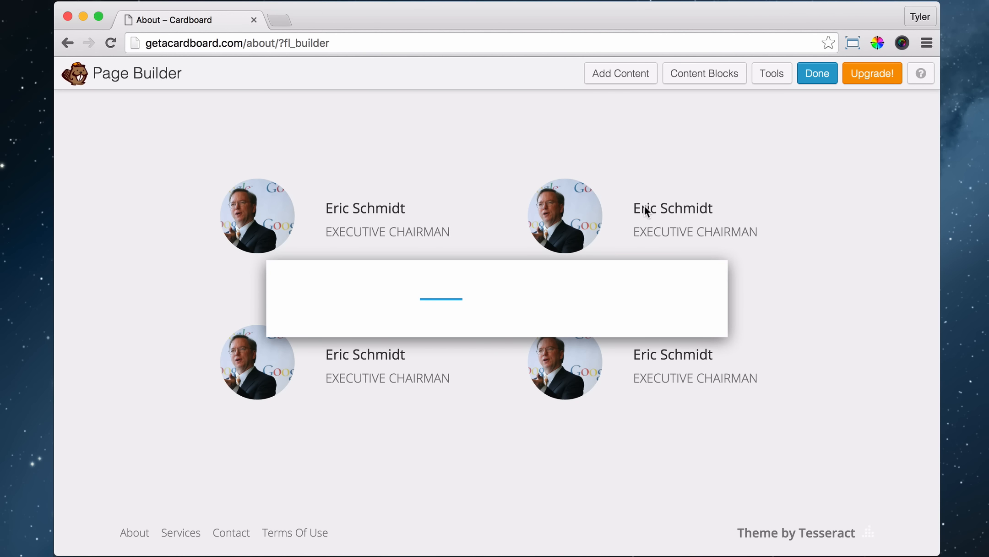
{"action": "left_click_drag", "start_coordinate": [396, 308], "coordinate": [295, 305]}
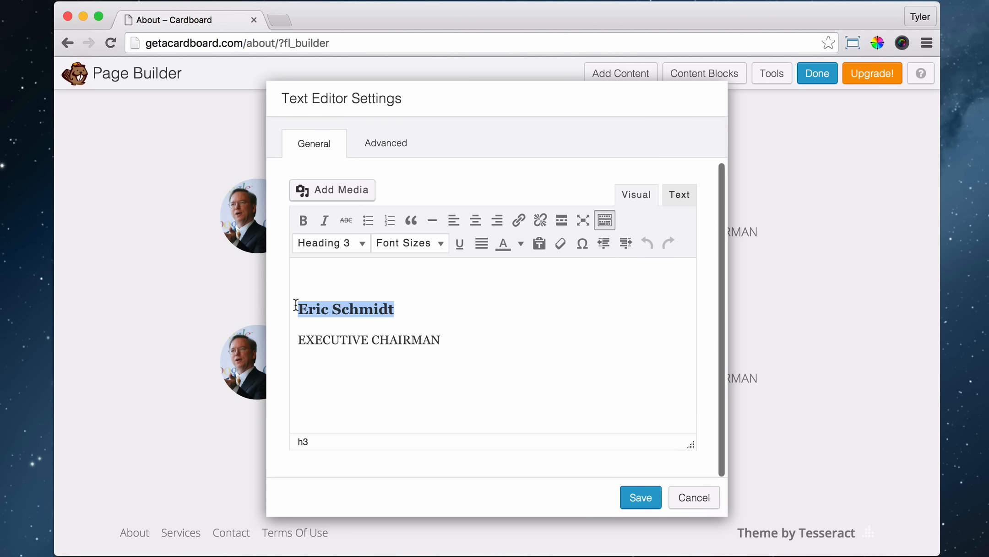
{"action": "type", "text": "CEO"}
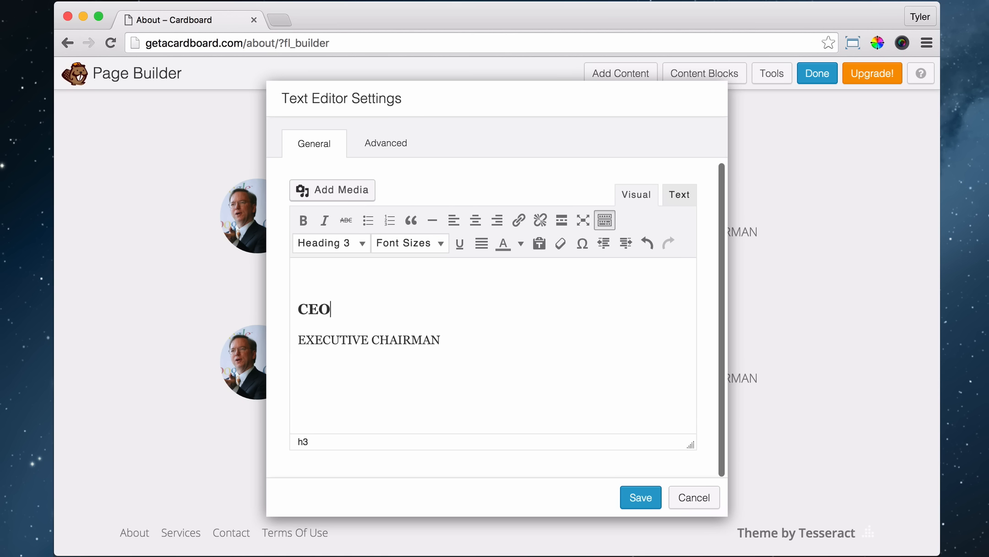
{"action": "key", "text": "ctrl+z"}
{"action": "type", "text": "Larry Page"}
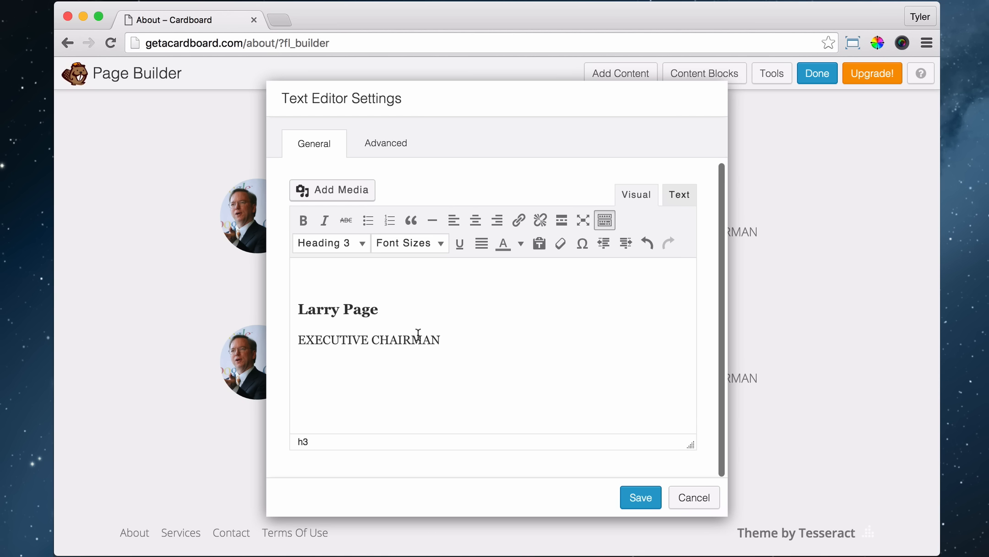
{"action": "left_click_drag", "start_coordinate": [435, 340], "coordinate": [298, 339]}
{"action": "type", "text": "CEO"}
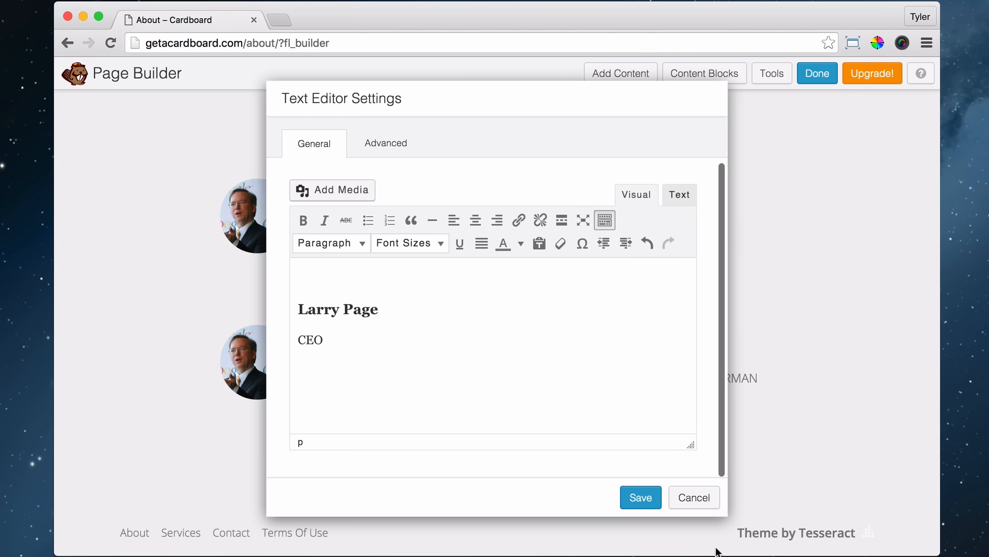
{"action": "left_click", "coordinate": [637, 497]}
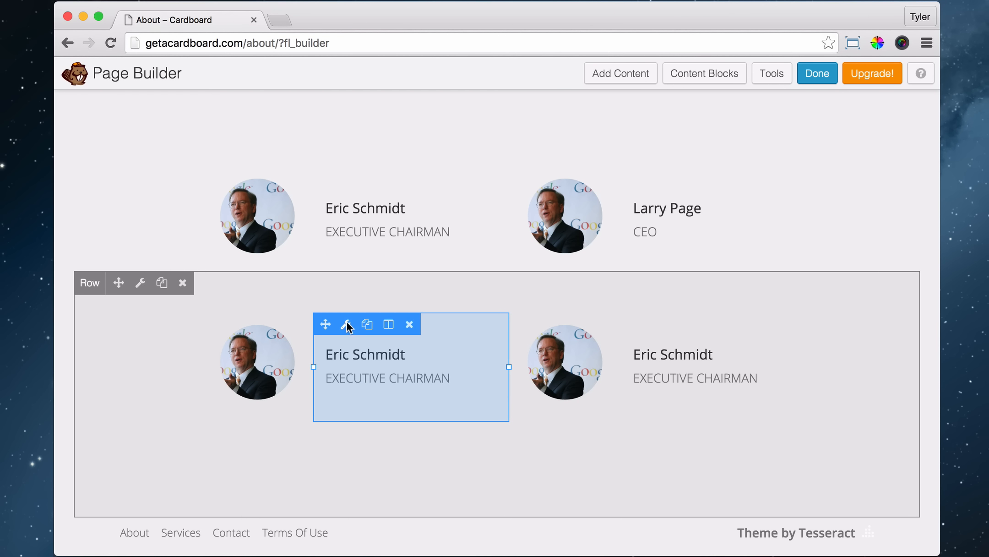
Paste a new name into the bottom-left member, set its title to CFO, and save
{"action": "left_click", "coordinate": [346, 324]}
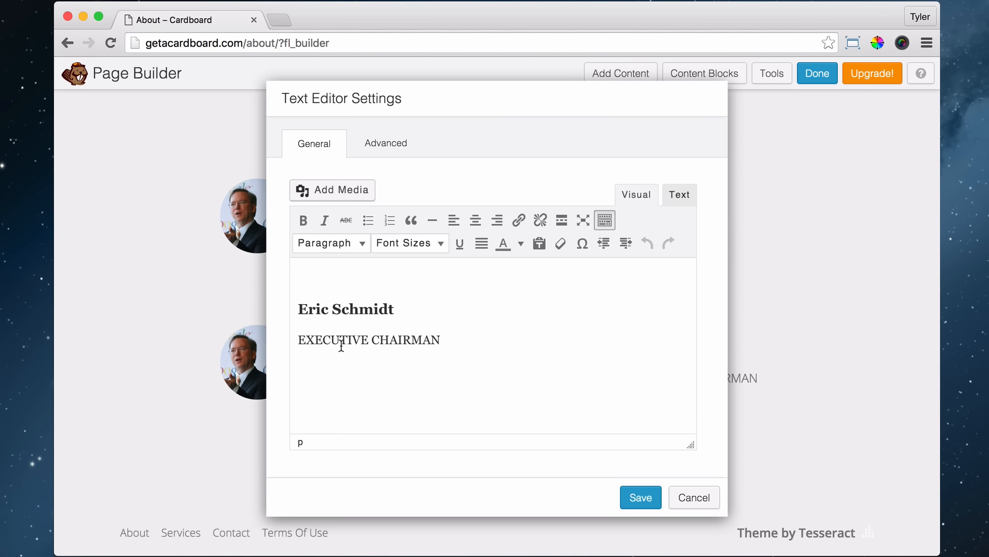
{"action": "left_click_drag", "start_coordinate": [389, 309], "coordinate": [307, 311]}
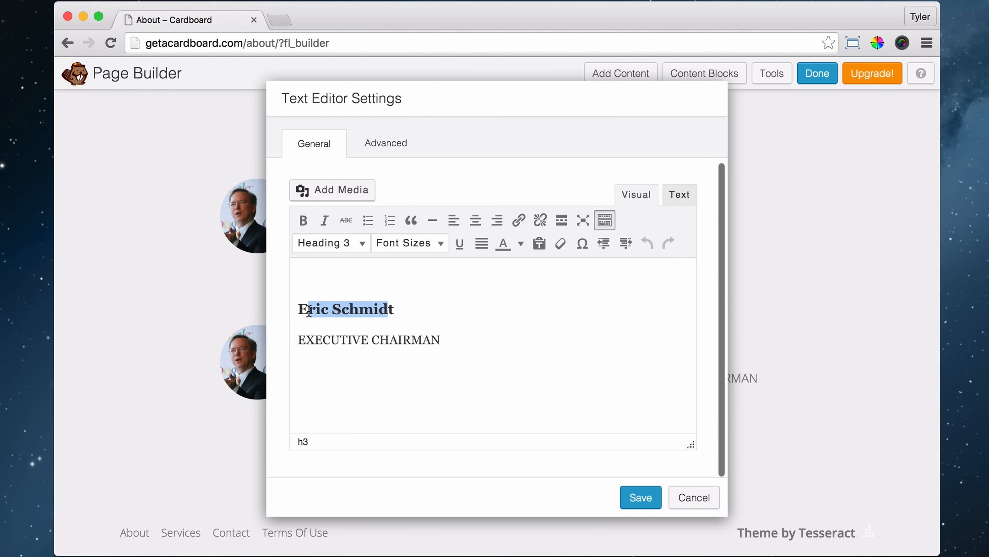
{"action": "type", "text": "Ruth Porat"}
{"action": "left_click", "coordinate": [307, 309]}
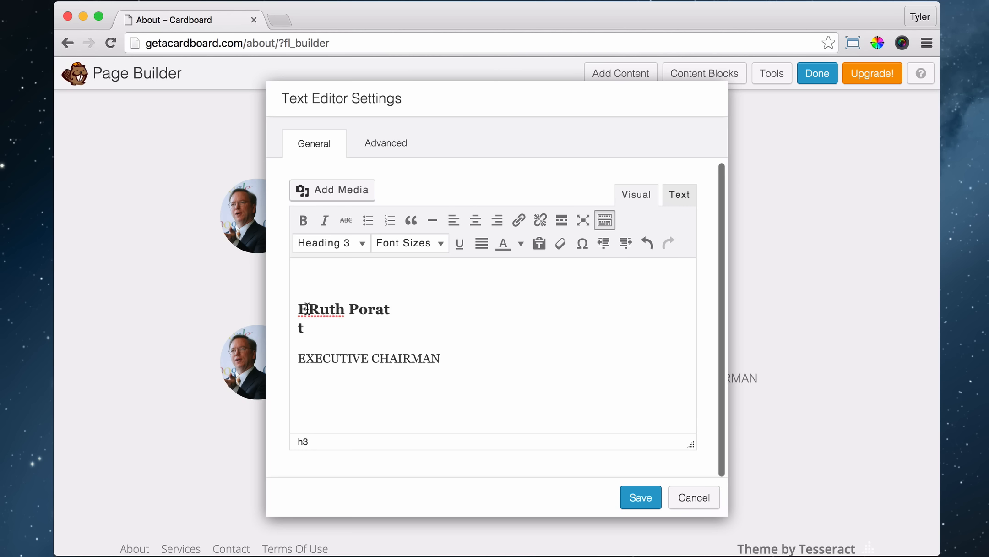
{"action": "key", "text": "BackSpace"}
{"action": "left_click", "coordinate": [298, 328]}
{"action": "key", "text": "BackSpace"}
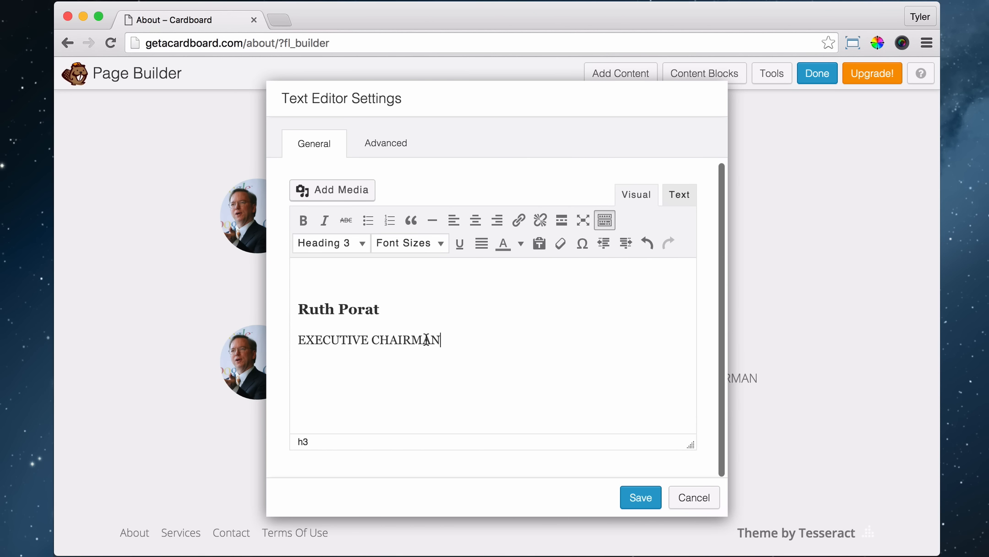
{"action": "left_click_drag", "start_coordinate": [440, 340], "coordinate": [285, 335]}
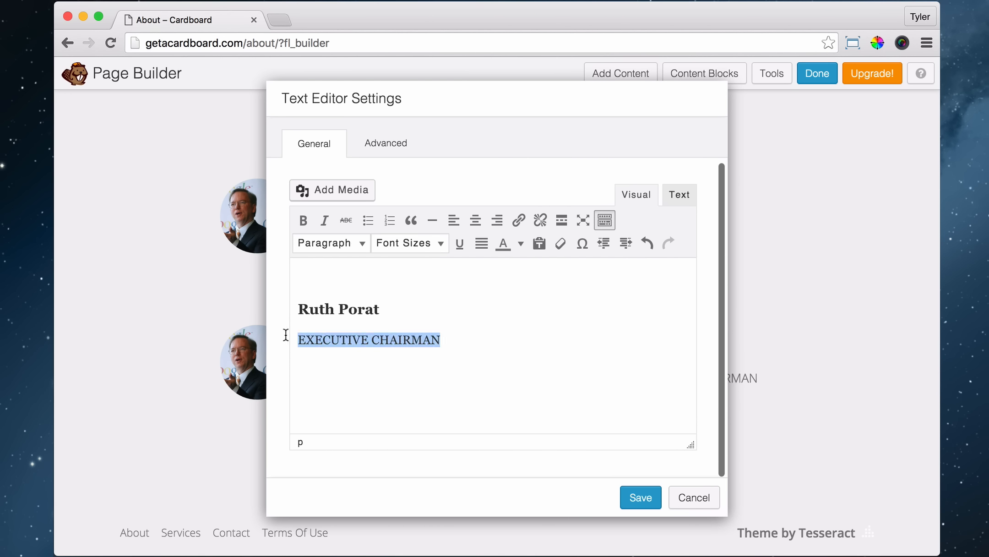
{"action": "type", "text": "CF"}
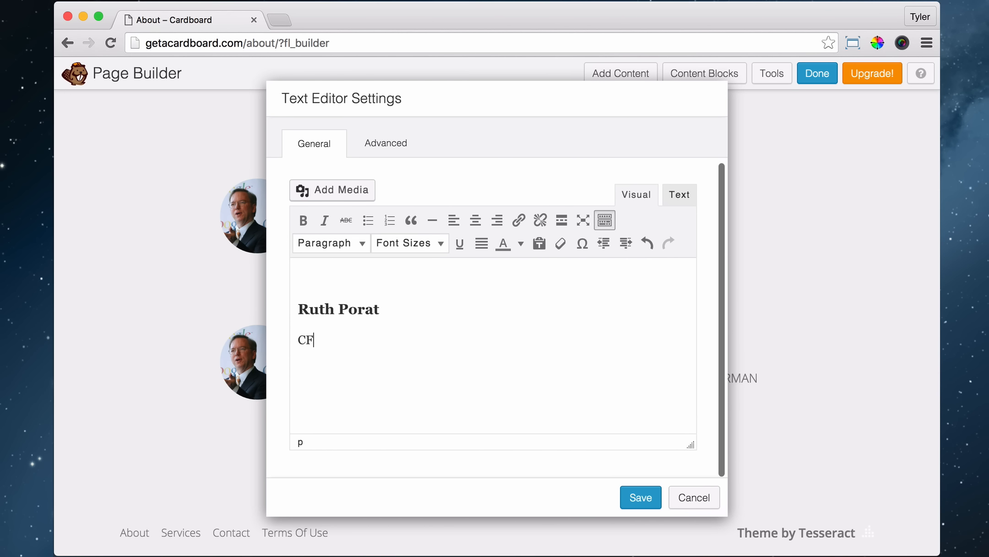
{"action": "type", "text": "O"}
{"action": "left_click", "coordinate": [643, 498]}
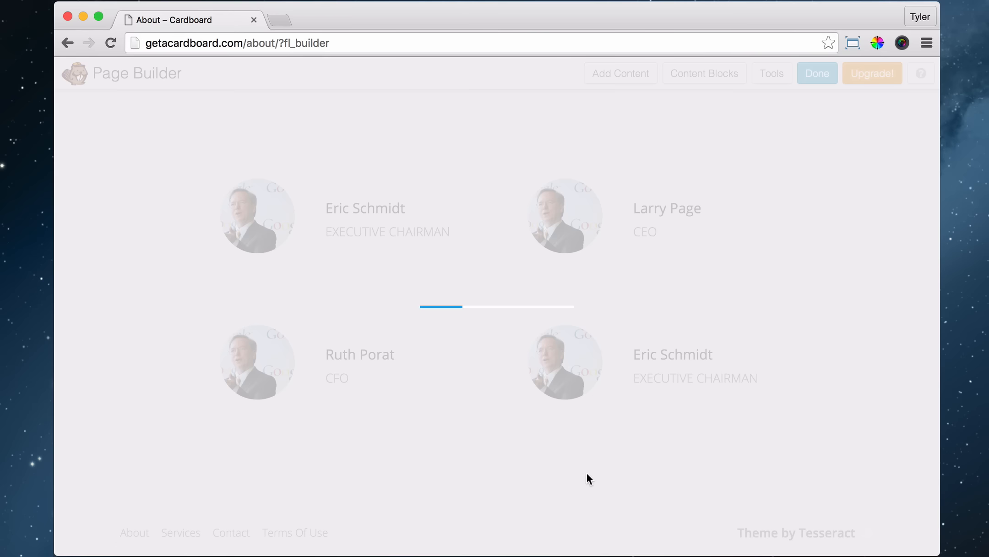
Give the bottom-right member a new name and the title PRESIDENT, then save
{"action": "left_click", "coordinate": [654, 325]}
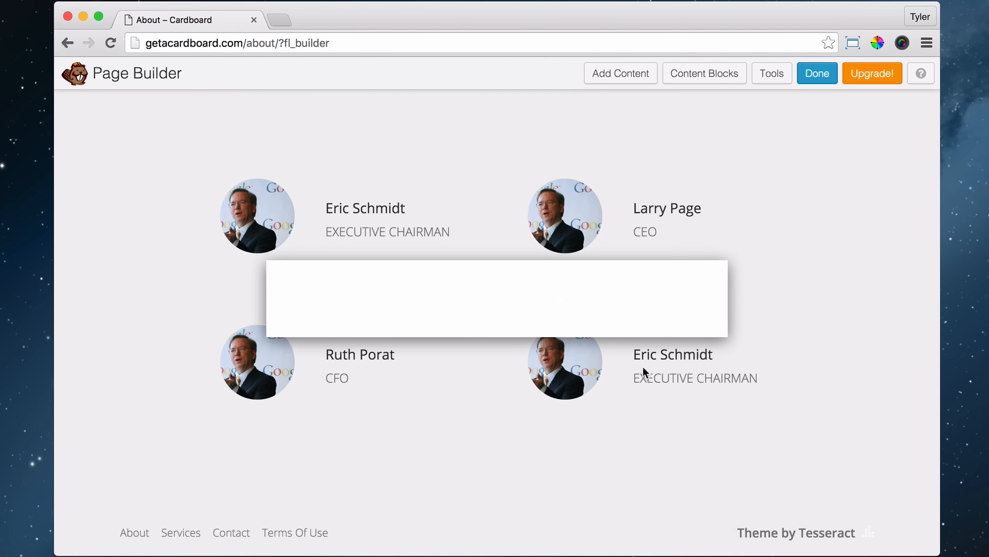
{"action": "left_click_drag", "start_coordinate": [393, 309], "coordinate": [307, 310]}
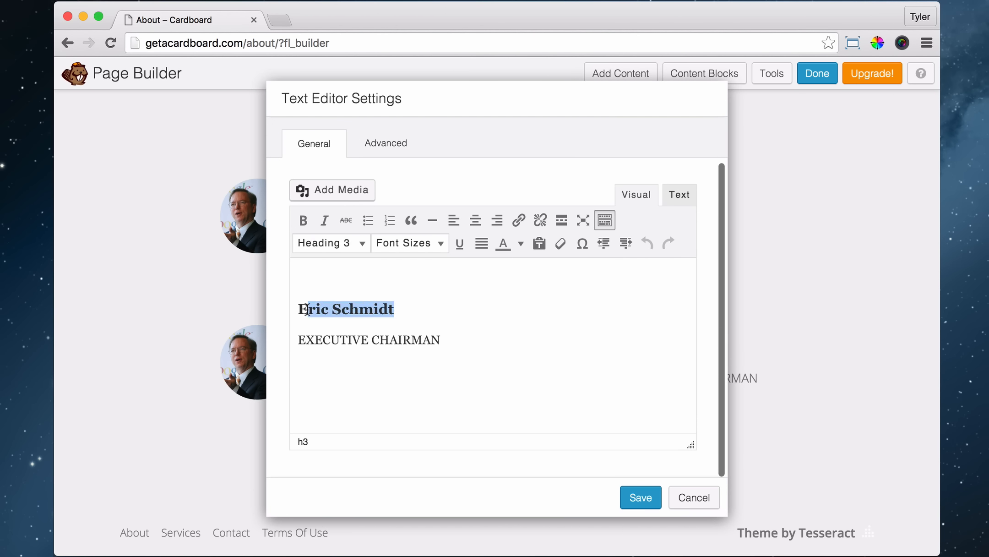
{"action": "type", "text": "Sergey Brin"}
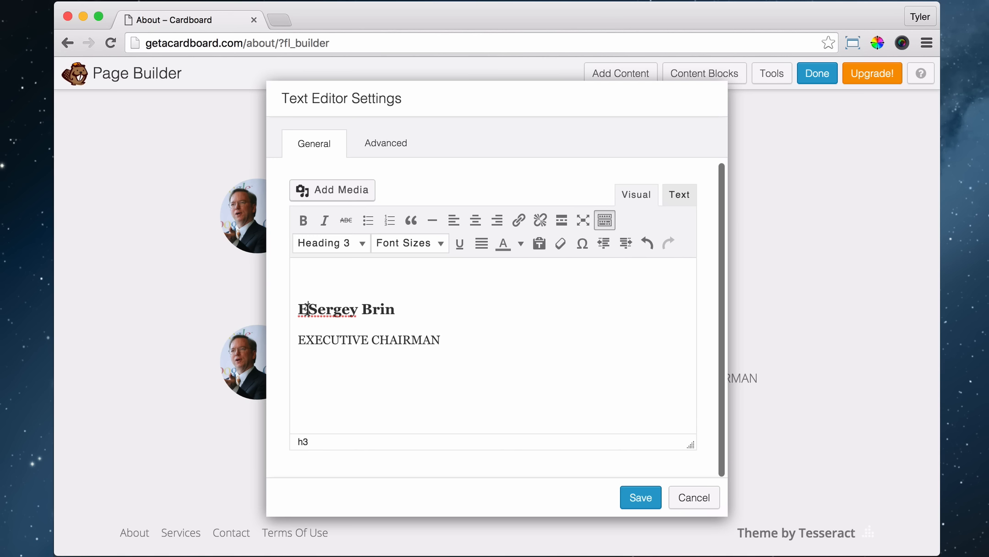
{"action": "left_click", "coordinate": [307, 309]}
{"action": "key", "text": "BackSpace"}
{"action": "left_click_drag", "start_coordinate": [449, 339], "coordinate": [293, 338]}
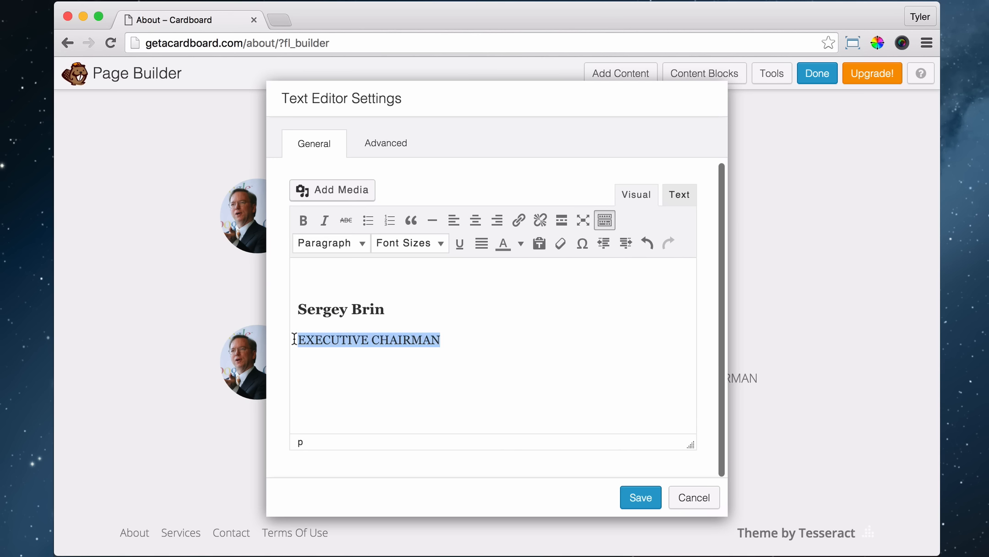
{"action": "type", "text": "President"}
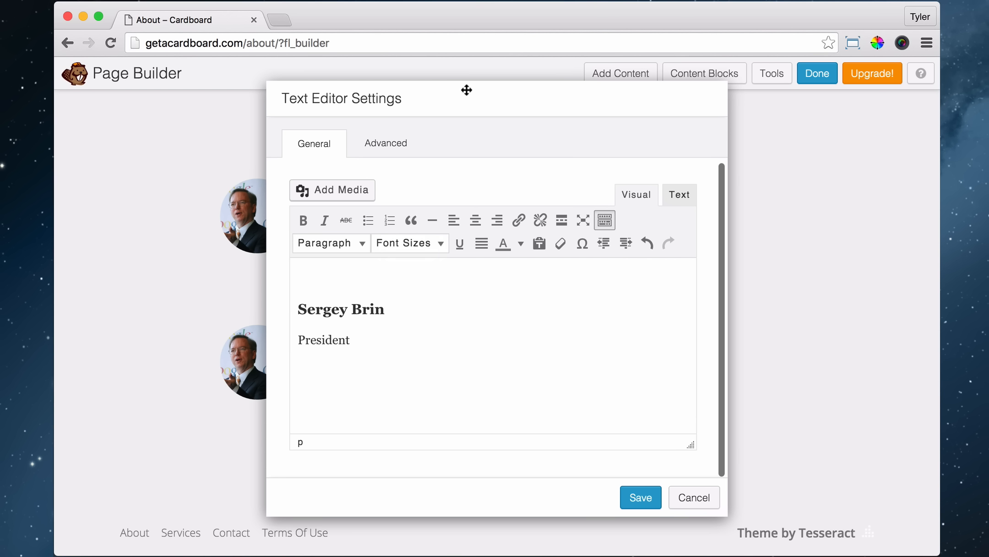
{"action": "left_click_drag", "start_coordinate": [466, 91], "coordinate": [532, 121]}
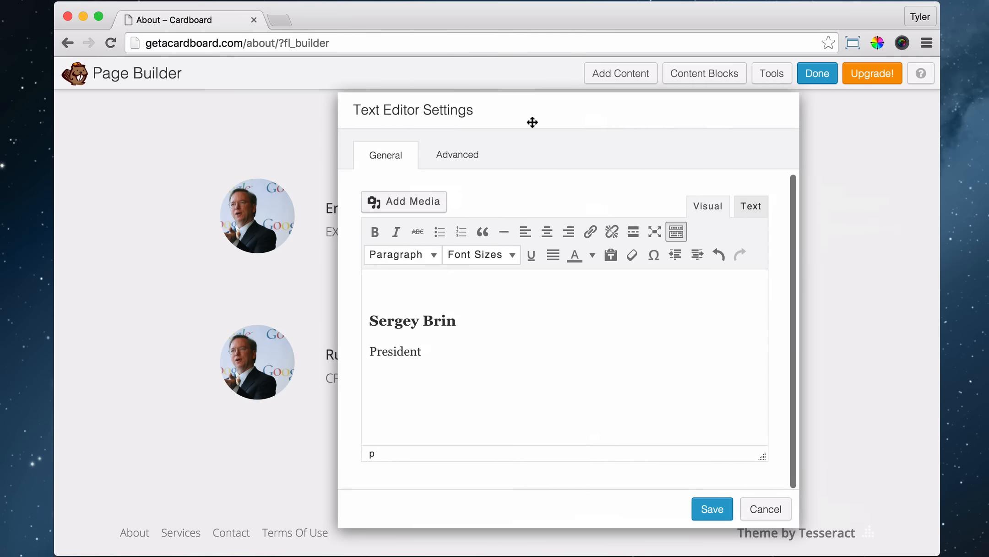
{"action": "left_click_drag", "start_coordinate": [421, 357], "coordinate": [376, 355]}
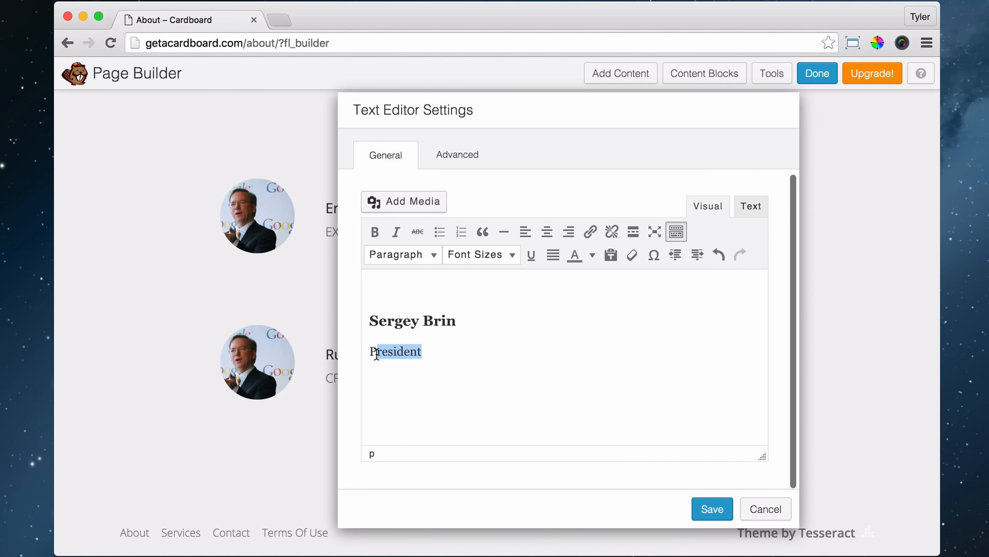
{"action": "type", "text": "RESIDENT"}
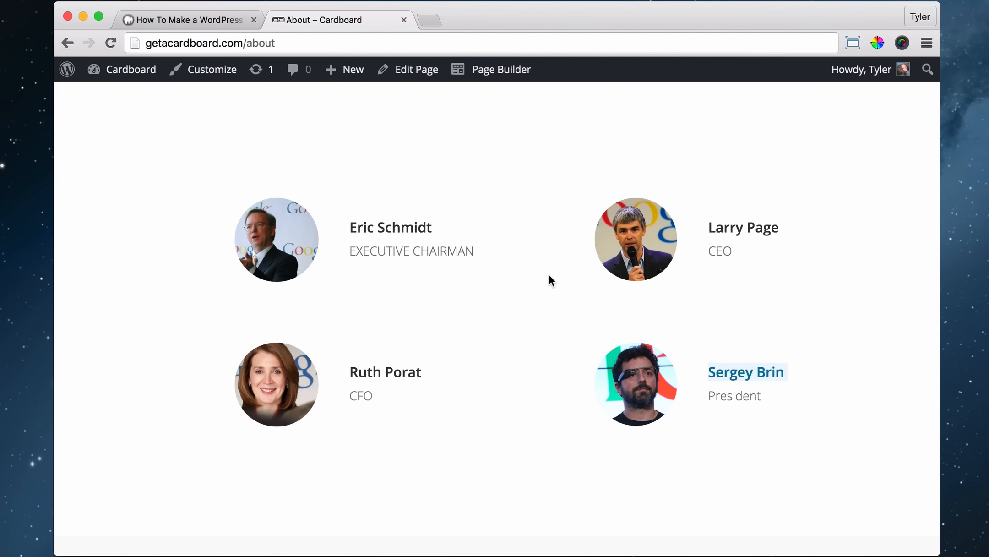
{"action": "left_click", "coordinate": [549, 311]}
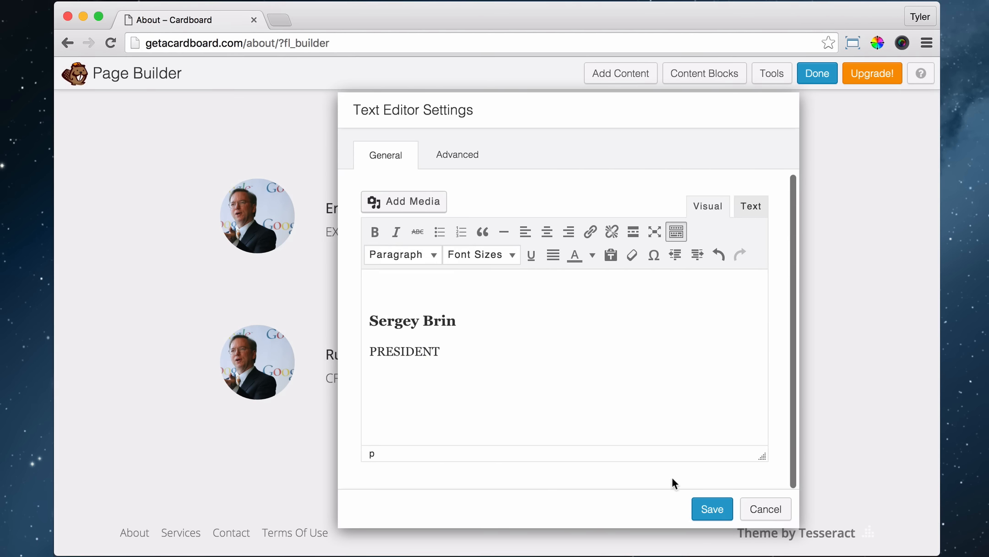
{"action": "left_click", "coordinate": [708, 508]}
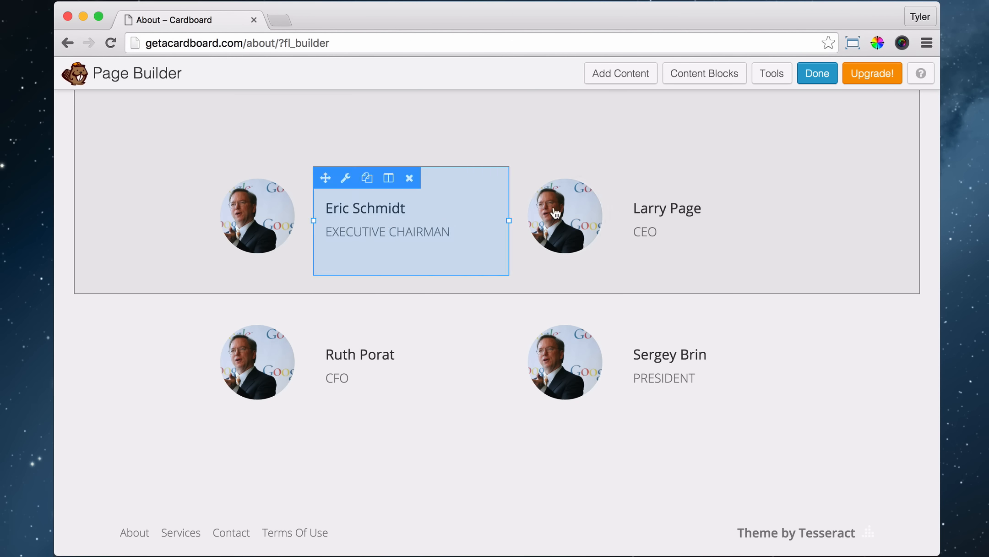
Upload a new portrait into the top-right team member's photo module and save it
{"action": "mouse_move", "coordinate": [570, 211]}
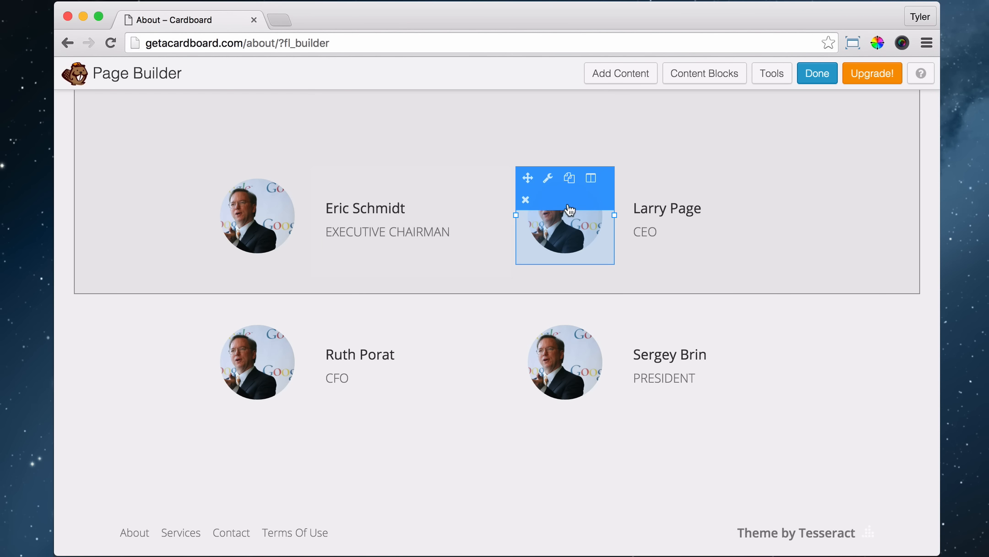
{"action": "left_click", "coordinate": [549, 181]}
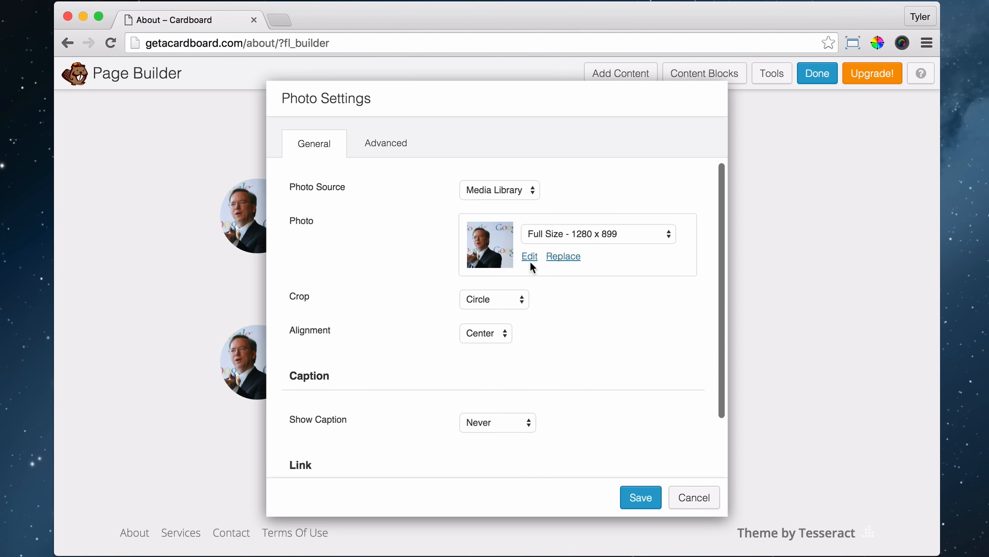
{"action": "left_click", "coordinate": [530, 258]}
{"action": "left_click", "coordinate": [123, 137]}
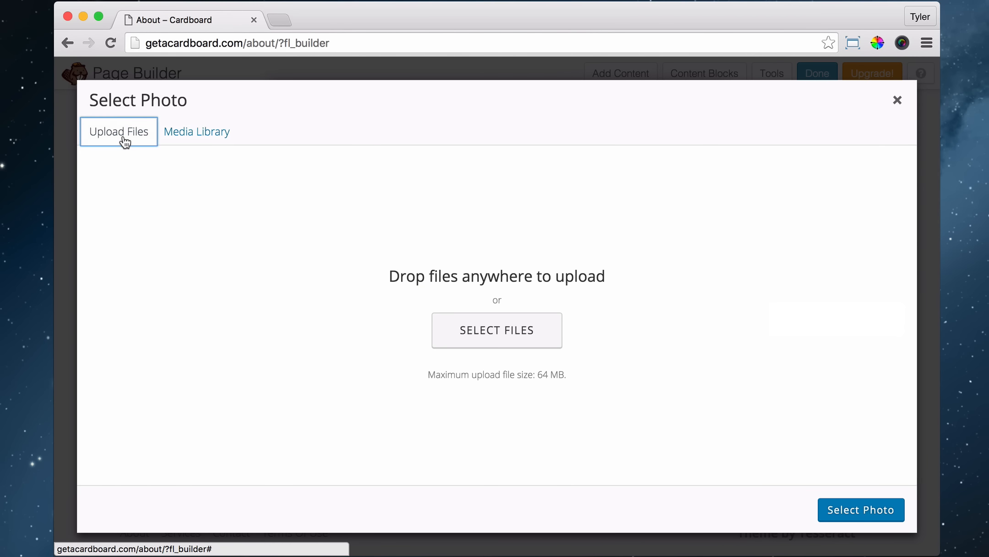
{"action": "left_click", "coordinate": [474, 326]}
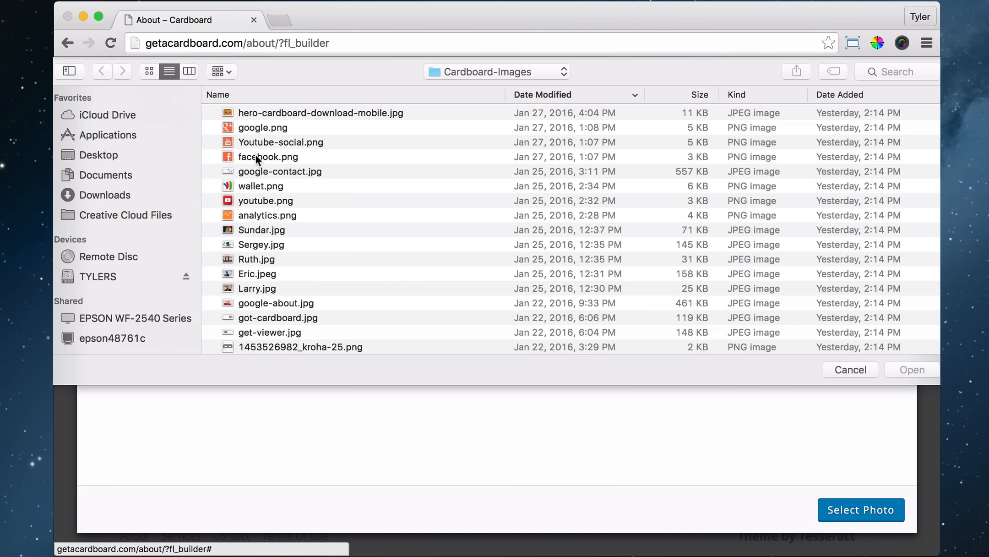
{"action": "left_click", "coordinate": [267, 145]}
{"action": "key", "text": "l"}
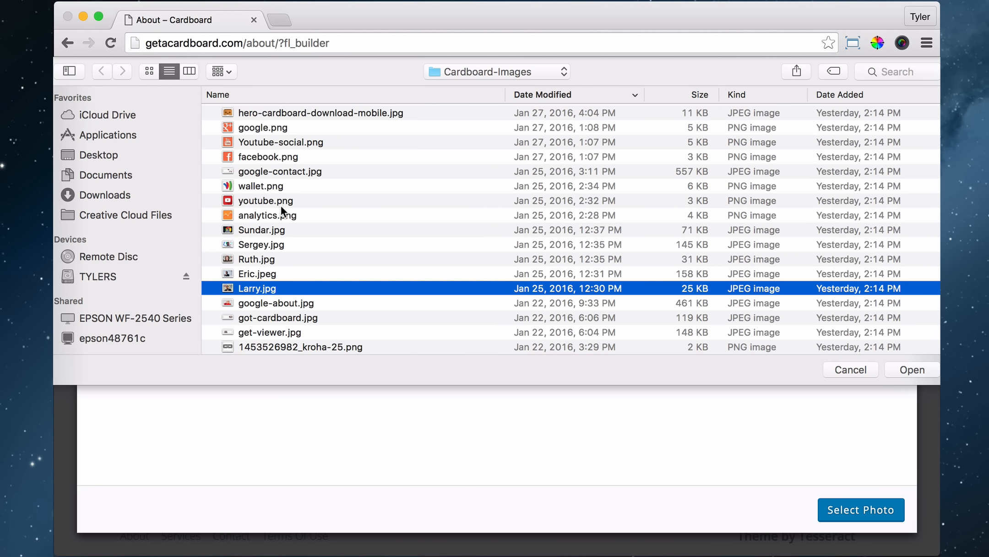
{"action": "left_click", "coordinate": [898, 367]}
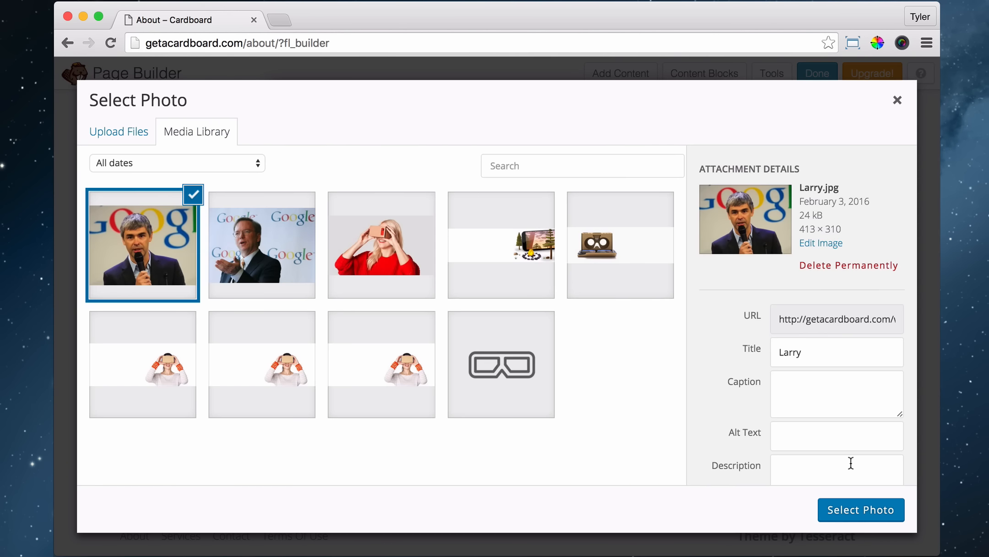
{"action": "left_click", "coordinate": [870, 510]}
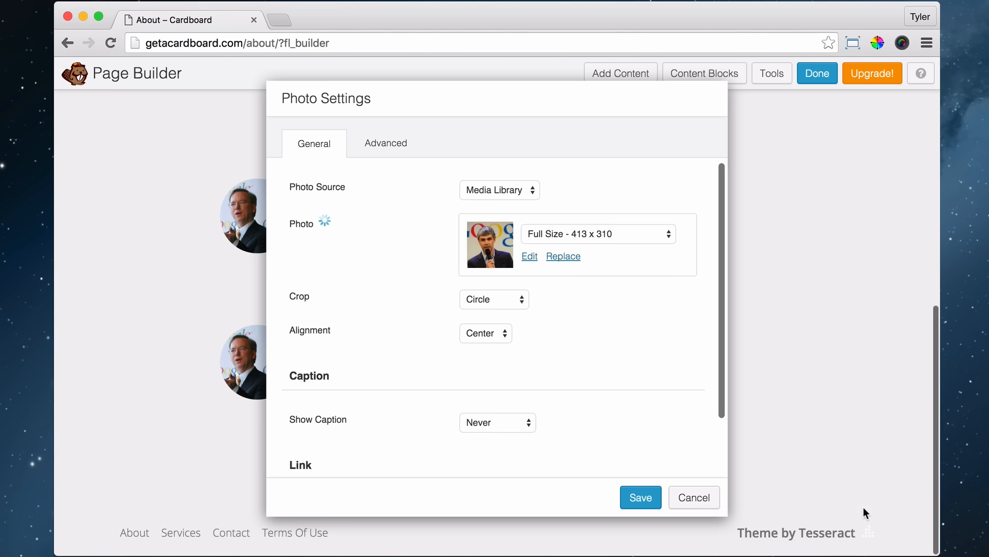
{"action": "left_click", "coordinate": [637, 499]}
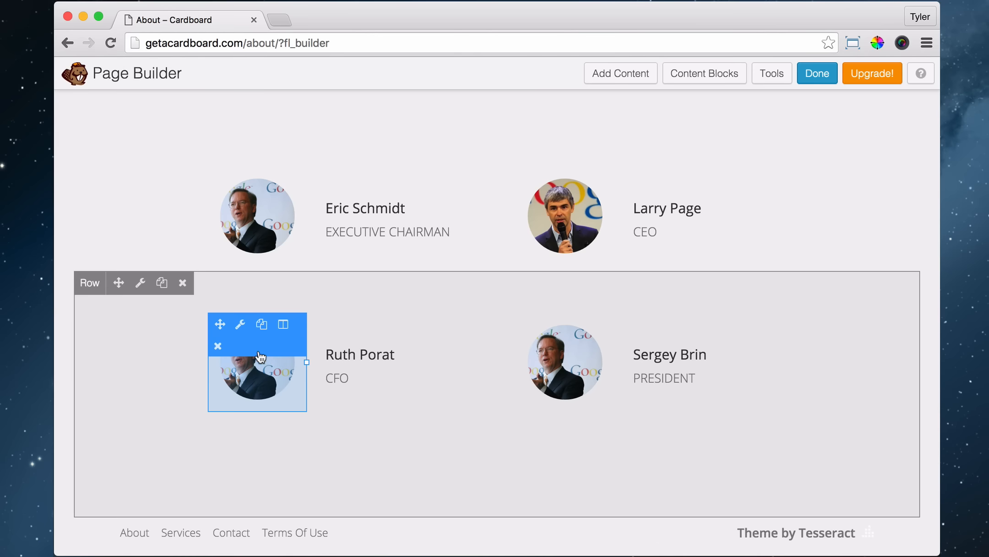
Replace the CFO's photo with the uploaded Ruth.jpg portrait and save it
{"action": "left_click", "coordinate": [240, 324]}
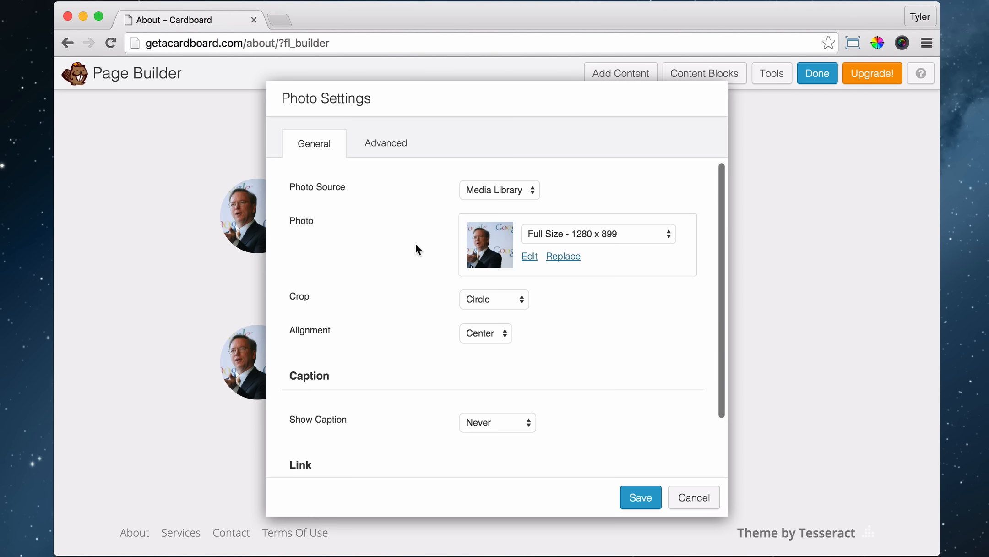
{"action": "left_click", "coordinate": [529, 257]}
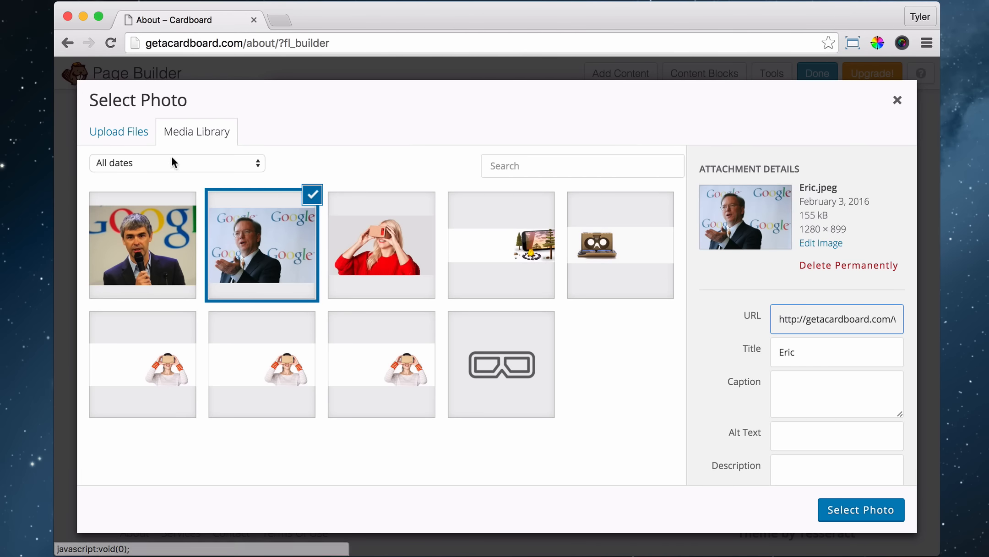
{"action": "left_click", "coordinate": [125, 136]}
{"action": "left_click", "coordinate": [514, 341]}
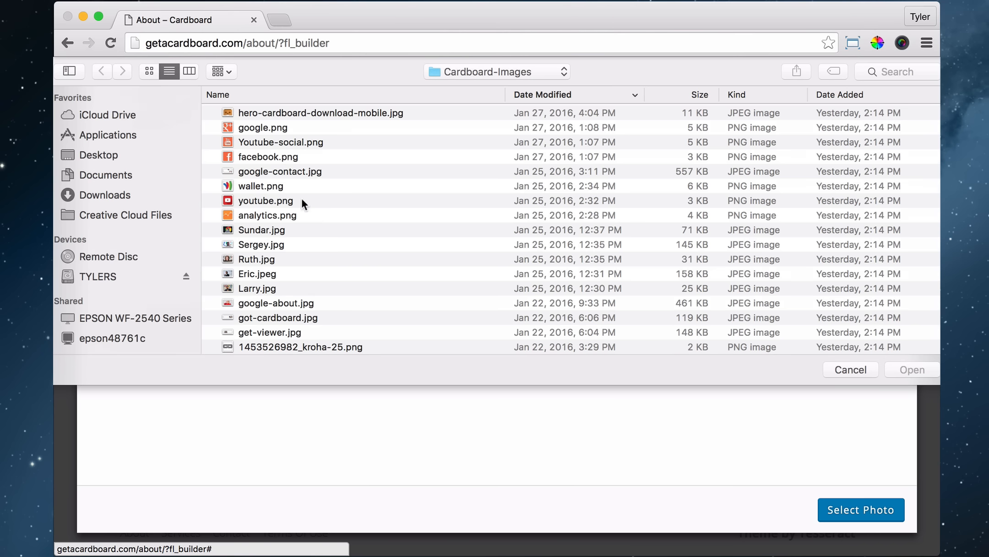
{"action": "left_click", "coordinate": [290, 186]}
{"action": "key", "text": "r"}
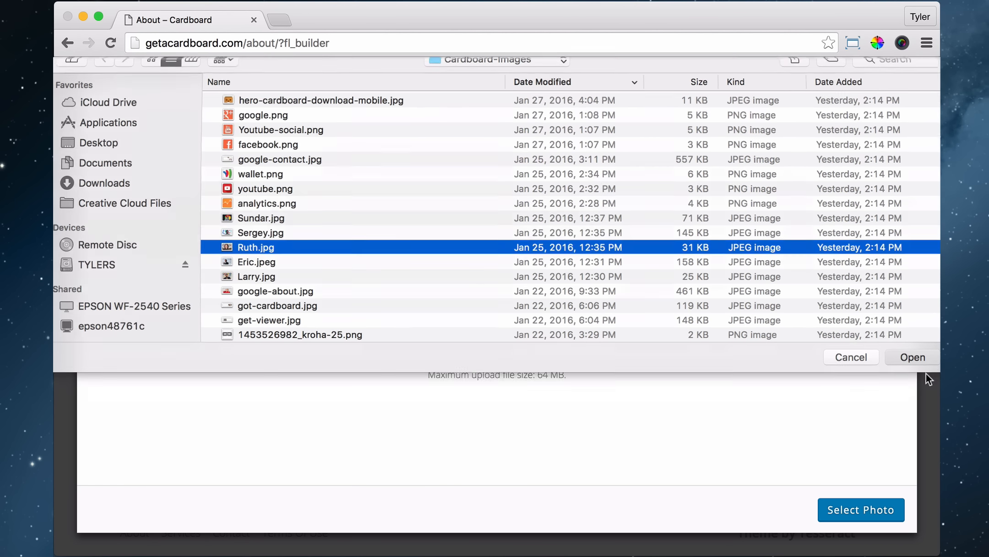
{"action": "left_click", "coordinate": [926, 373]}
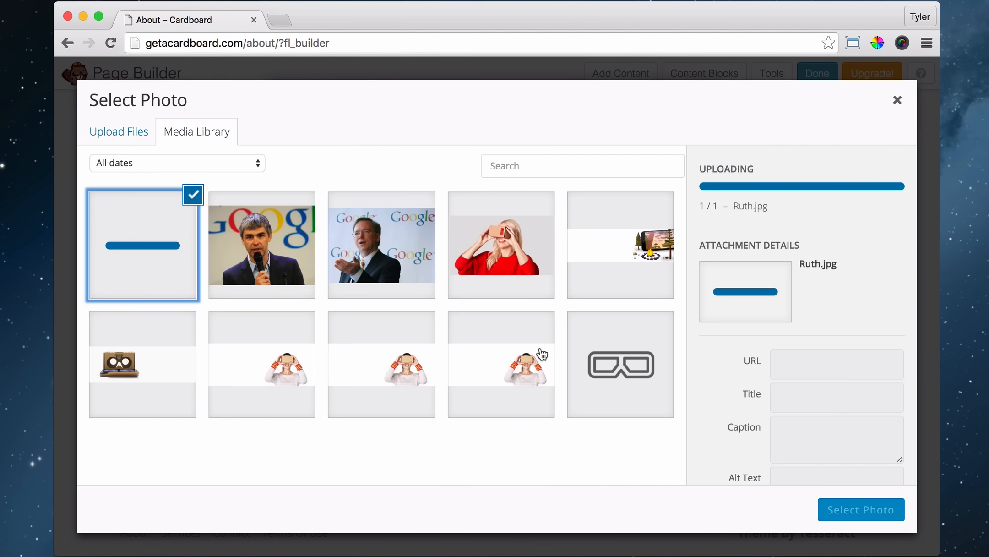
{"action": "left_click", "coordinate": [872, 509]}
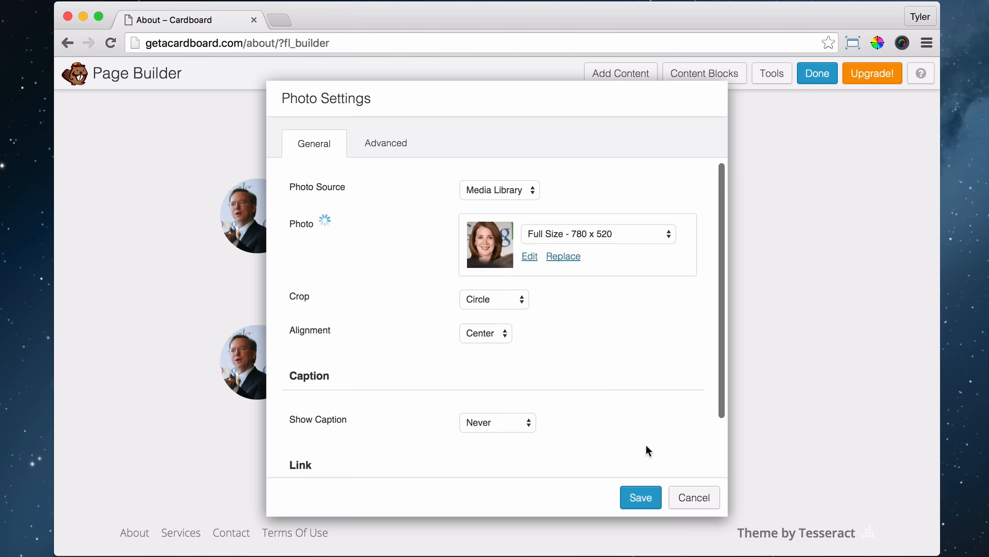
{"action": "left_click", "coordinate": [639, 496]}
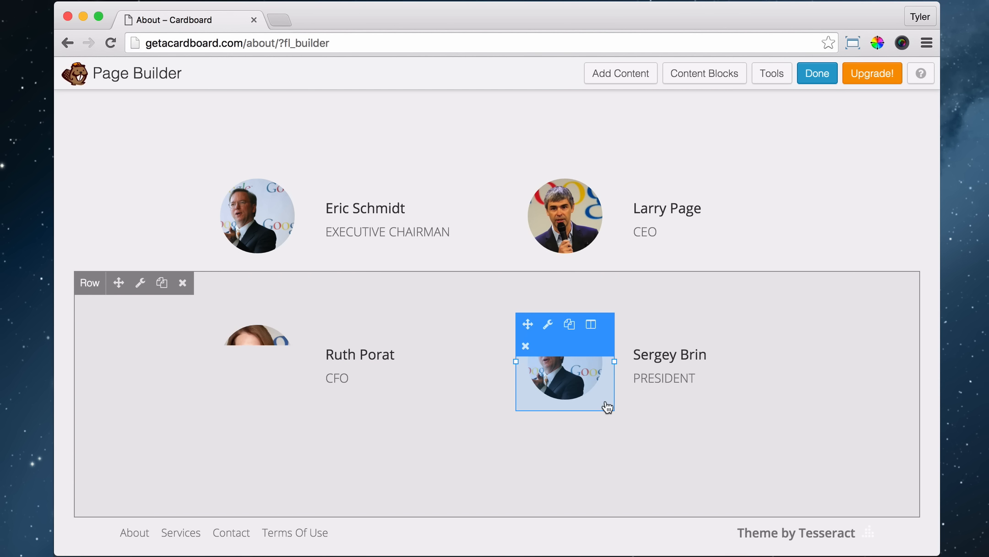
Replace the President's photo with the uploaded Sergey.jpg portrait and save it
{"action": "left_click", "coordinate": [548, 325]}
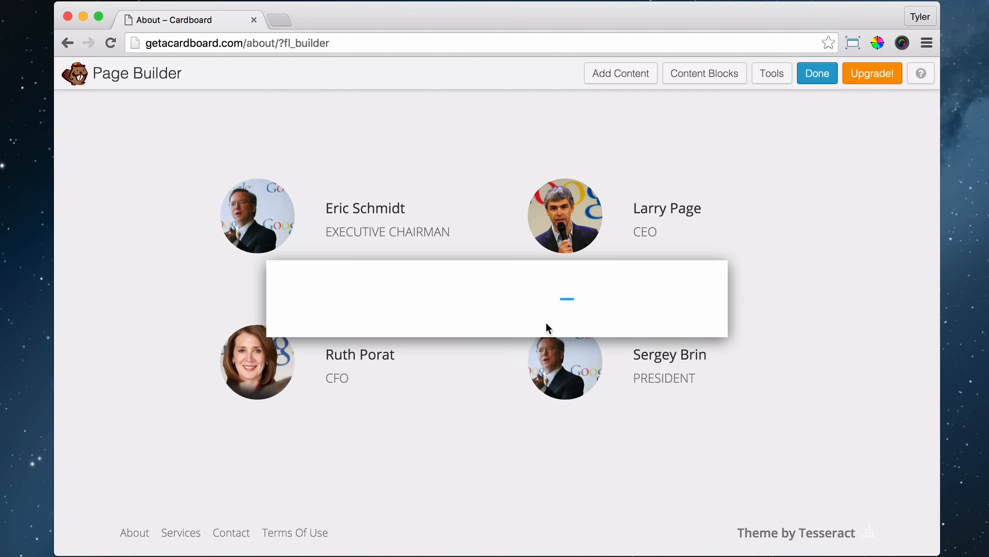
{"action": "left_click", "coordinate": [533, 259]}
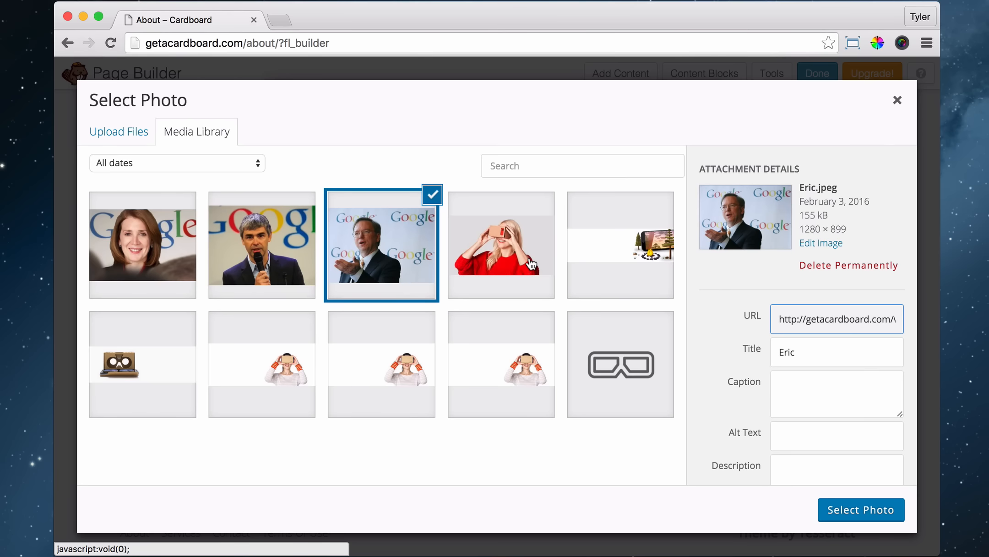
{"action": "left_click", "coordinate": [133, 137]}
{"action": "left_click", "coordinate": [495, 325]}
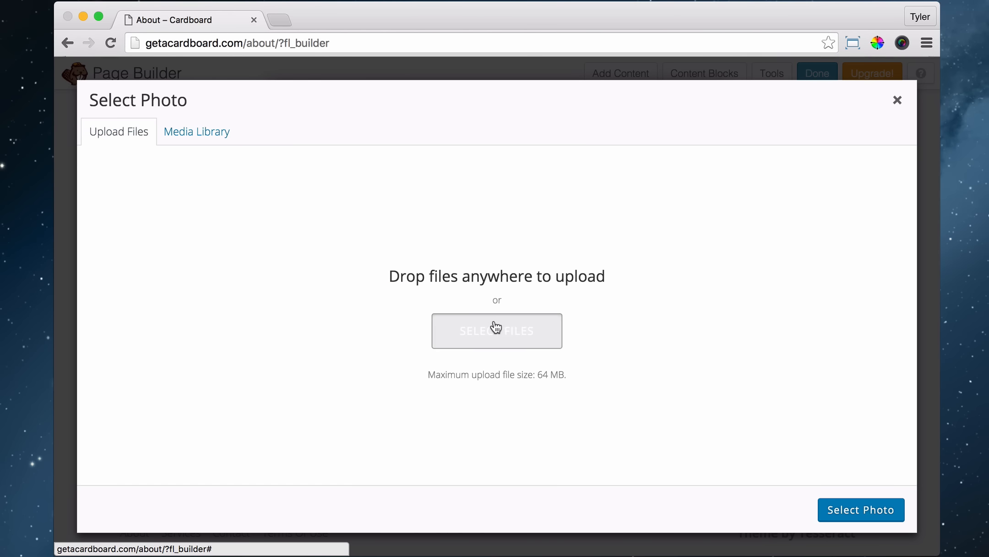
{"action": "left_click", "coordinate": [279, 162]}
{"action": "key", "text": "s"}
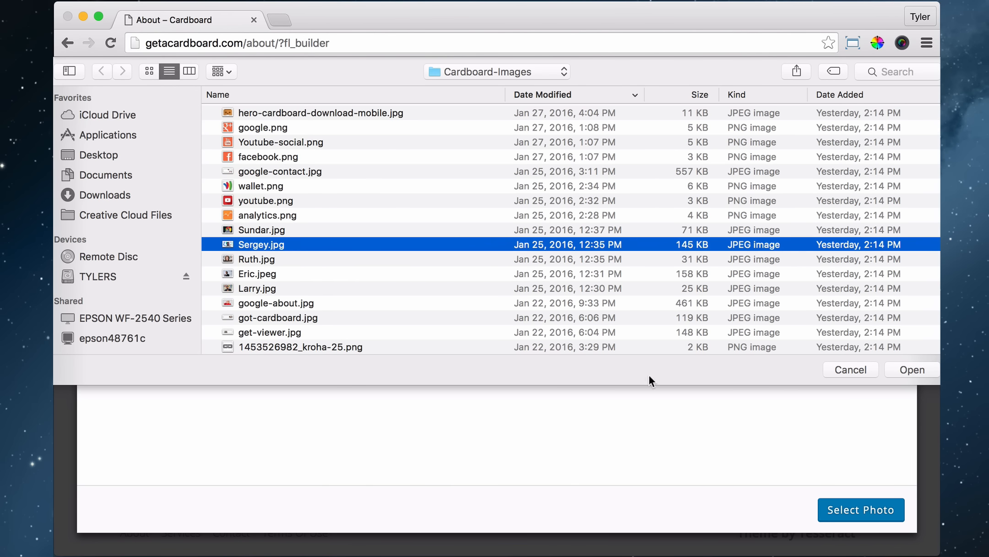
{"action": "left_click", "coordinate": [887, 369]}
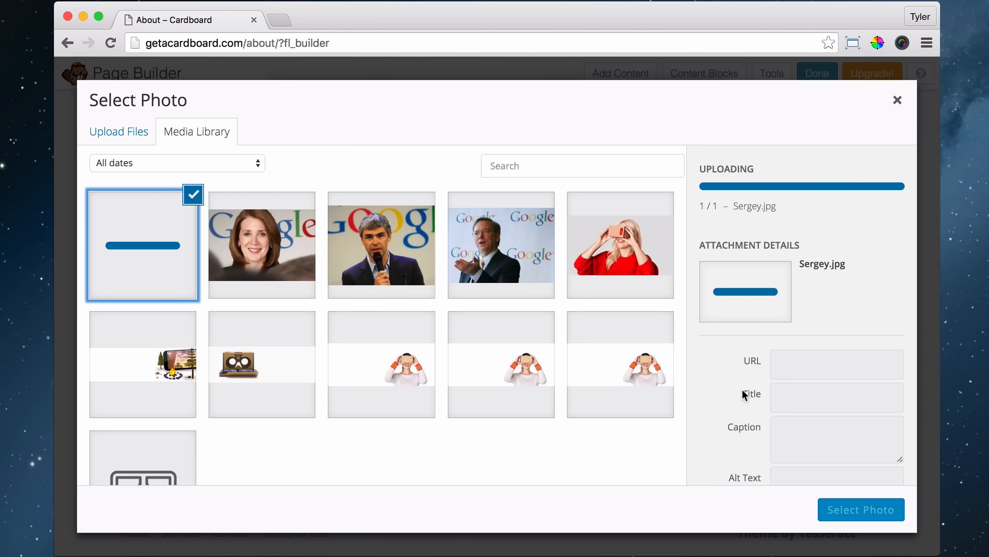
{"action": "left_click", "coordinate": [869, 509]}
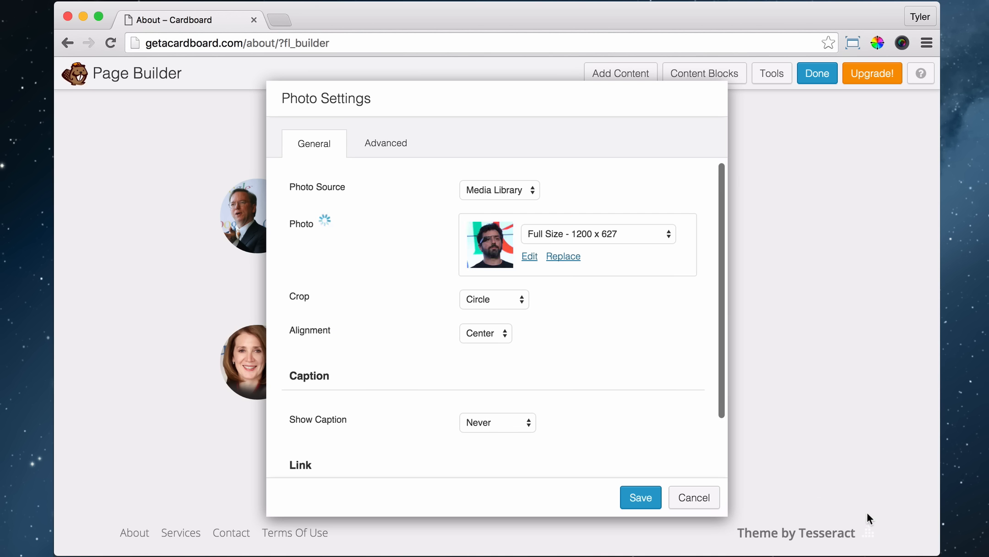
{"action": "left_click", "coordinate": [641, 497]}
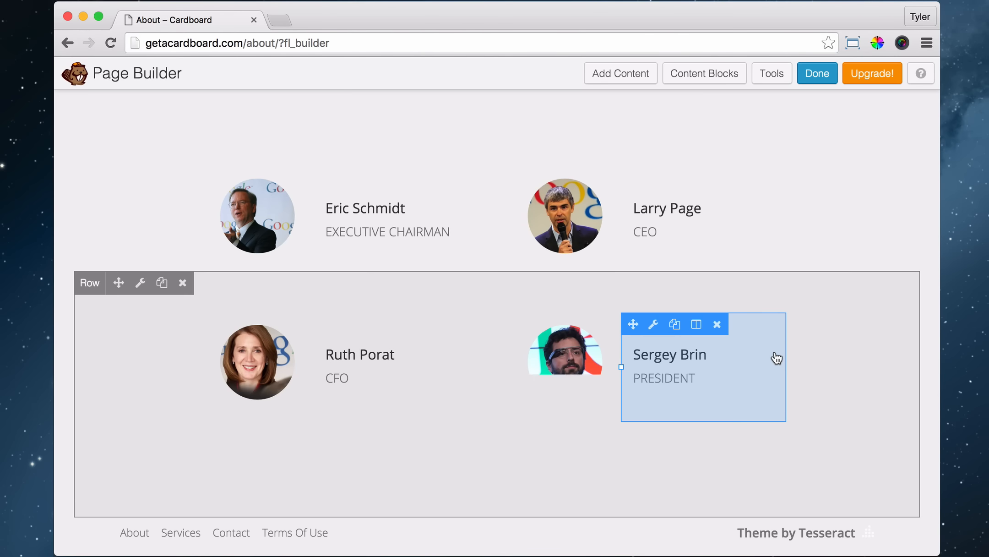
{"action": "scroll", "coordinate": [856, 298], "scroll_direction": "down", "scroll_amount": 2}
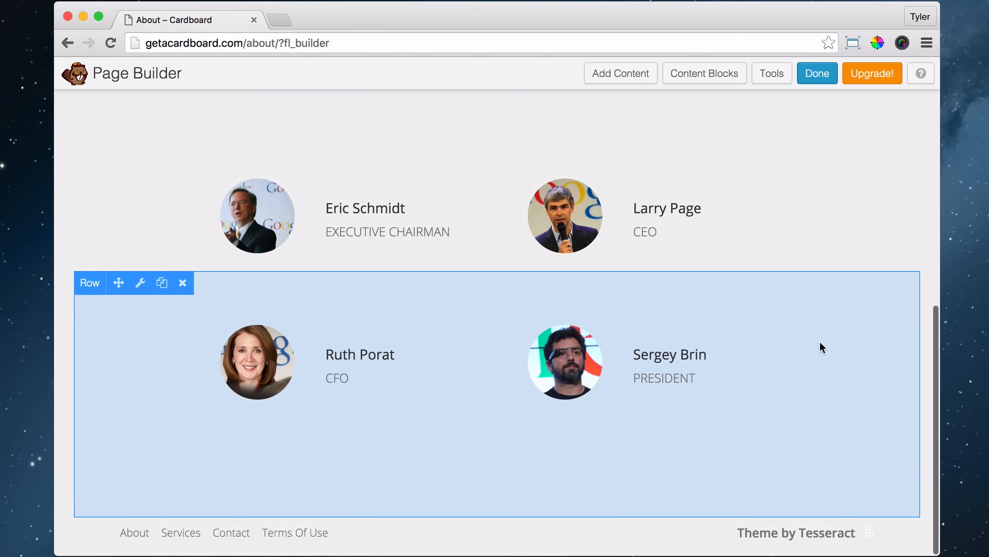
{"action": "scroll", "coordinate": [817, 340], "scroll_direction": "up", "scroll_amount": 5}
{"action": "scroll", "coordinate": [816, 335], "scroll_direction": "down", "scroll_amount": 5}
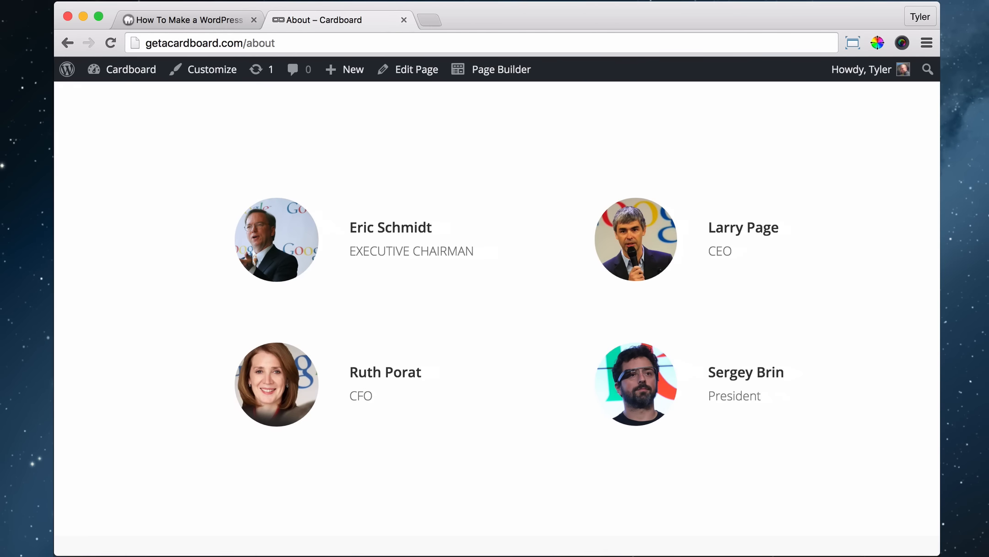
{"action": "scroll", "coordinate": [733, 287], "scroll_direction": "down", "scroll_amount": 5}
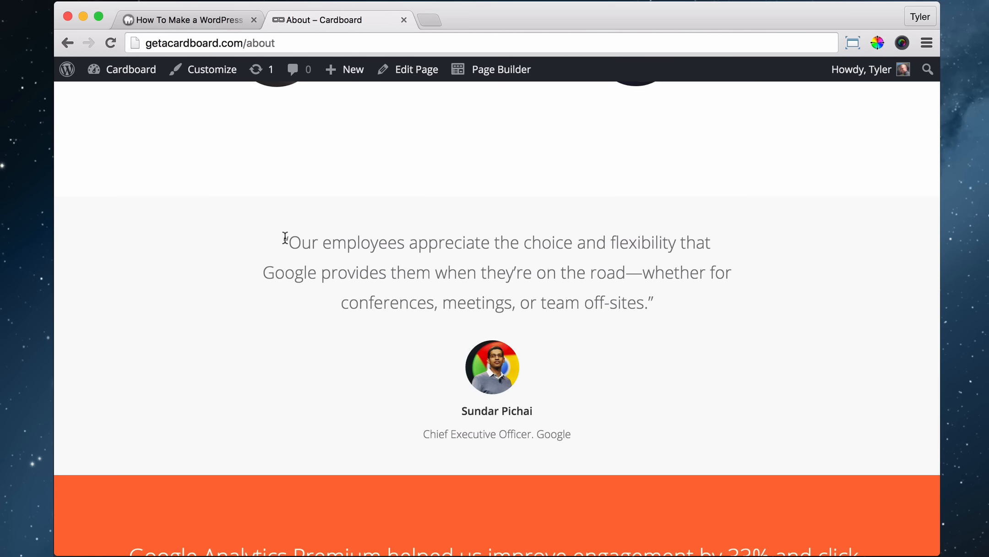
{"action": "left_click_drag", "start_coordinate": [284, 238], "coordinate": [675, 302]}
{"action": "right_click", "coordinate": [579, 268]}
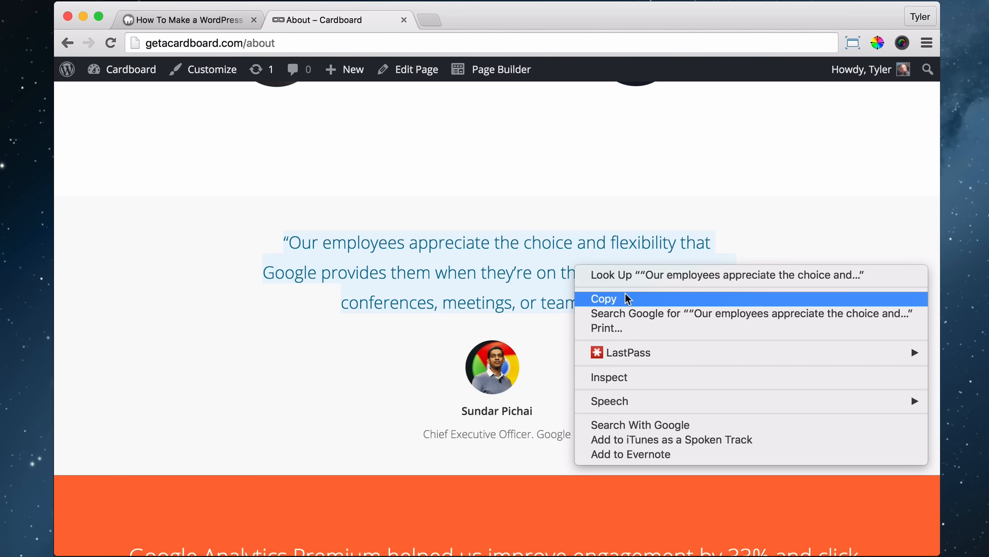
{"action": "left_click", "coordinate": [625, 293]}
{"action": "left_click", "coordinate": [465, 247]}
{"action": "scroll", "coordinate": [464, 247], "scroll_direction": "down", "scroll_amount": 2}
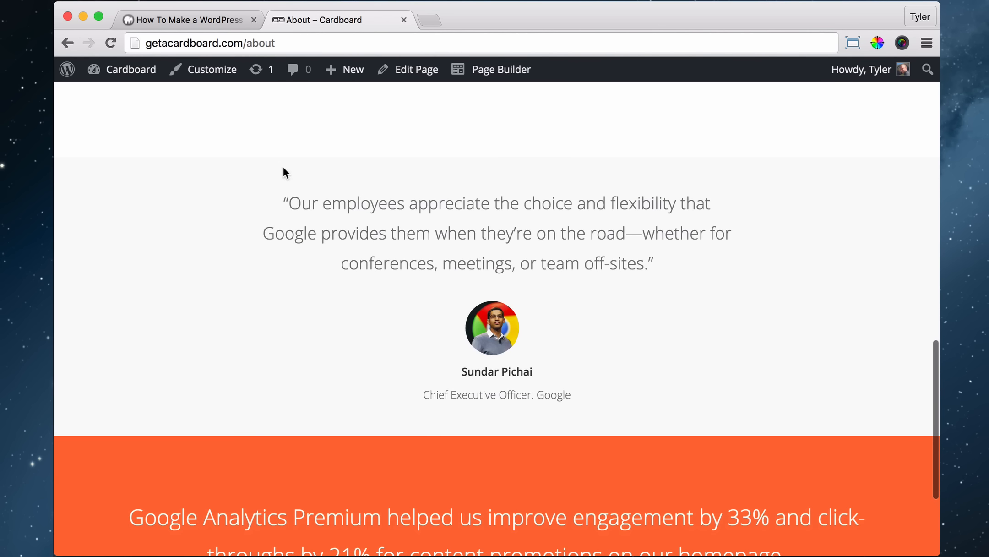
{"action": "scroll", "coordinate": [237, 175], "scroll_direction": "up", "scroll_amount": 15}
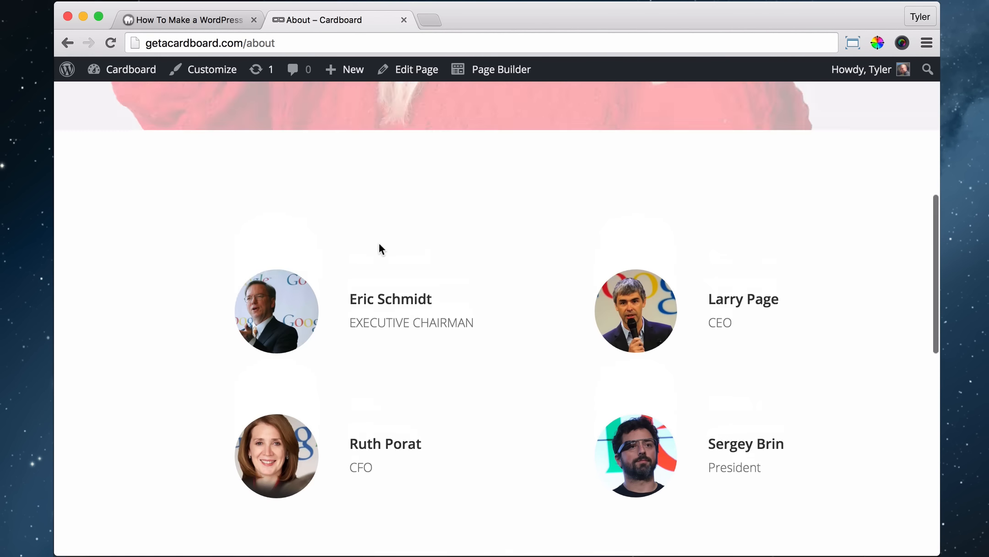
{"action": "scroll", "coordinate": [417, 236], "scroll_direction": "down", "scroll_amount": 1}
{"action": "scroll", "coordinate": [417, 236], "scroll_direction": "up", "scroll_amount": 8}
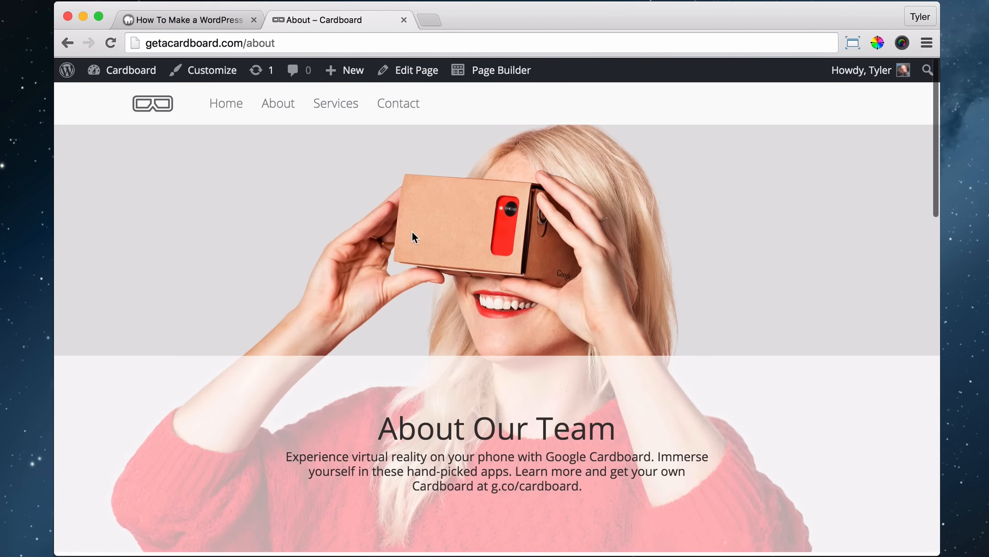
{"action": "scroll", "coordinate": [463, 247], "scroll_direction": "down", "scroll_amount": 5}
{"action": "scroll", "coordinate": [463, 247], "scroll_direction": "down", "scroll_amount": 15}
{"action": "scroll", "coordinate": [461, 249], "scroll_direction": "up", "scroll_amount": 2}
{"action": "scroll", "coordinate": [460, 250], "scroll_direction": "down", "scroll_amount": 3}
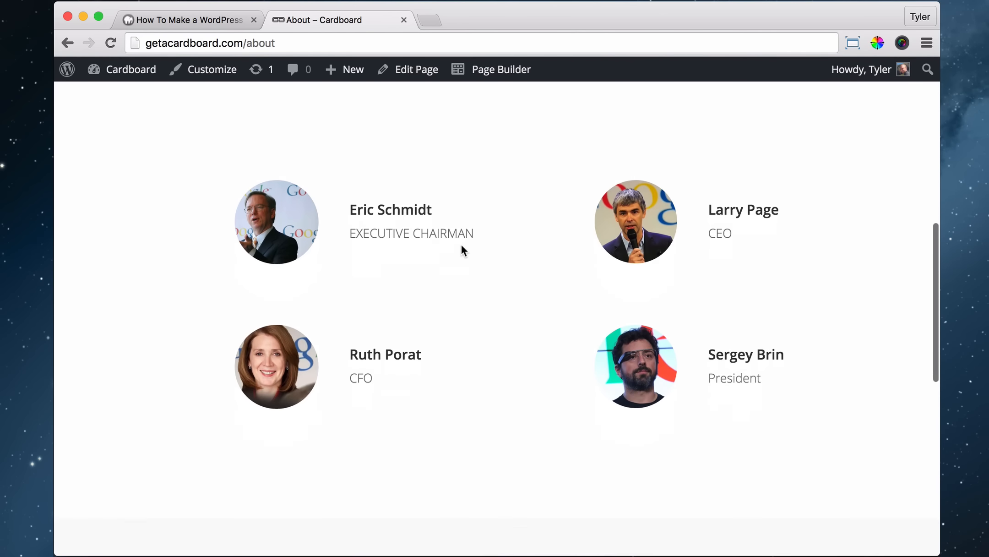
{"action": "scroll", "coordinate": [460, 249], "scroll_direction": "up", "scroll_amount": 2}
{"action": "scroll", "coordinate": [461, 250], "scroll_direction": "down", "scroll_amount": 12}
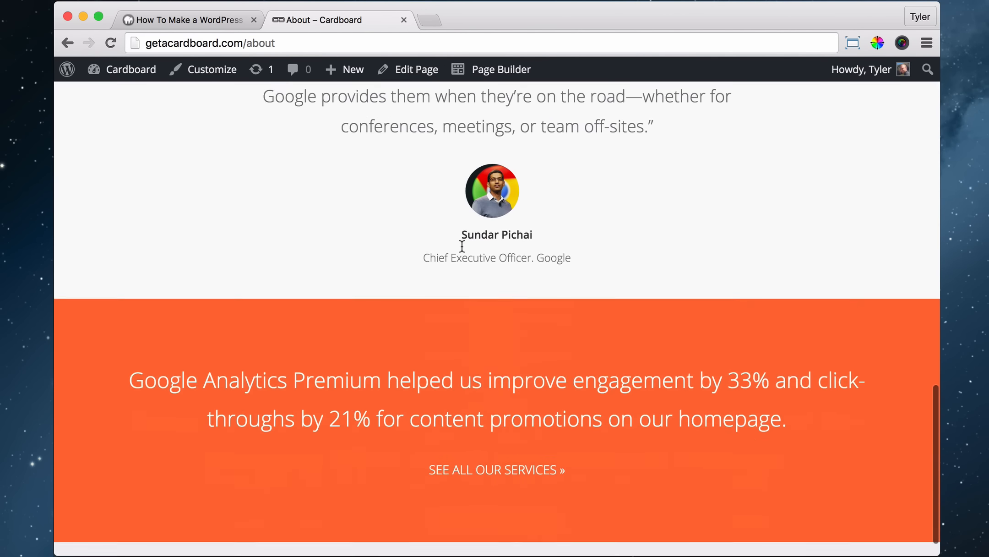
{"action": "scroll", "coordinate": [426, 295], "scroll_direction": "up", "scroll_amount": 5}
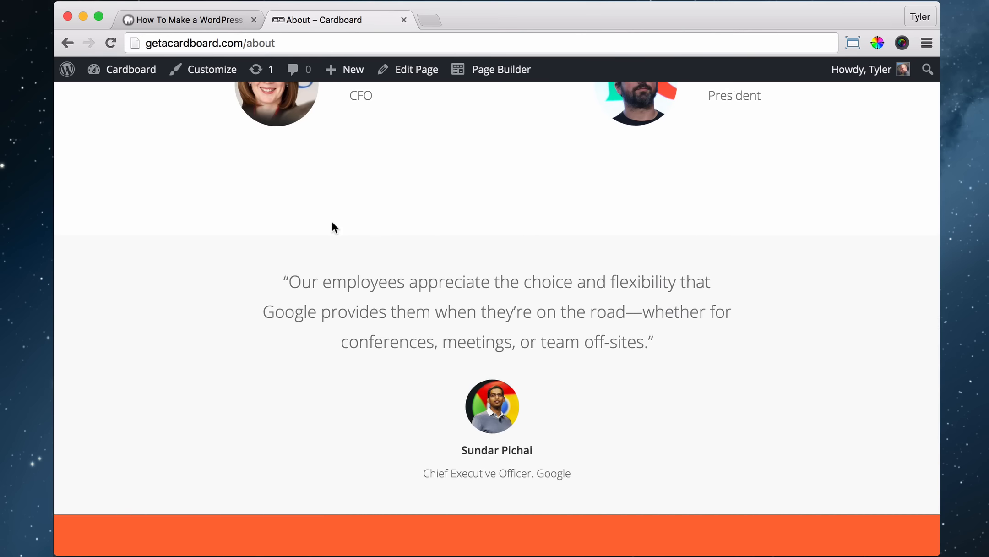
Add a one-column row below the team grid on the About page
{"action": "left_click", "coordinate": [207, 18]}
{"action": "left_click", "coordinate": [304, 20]}
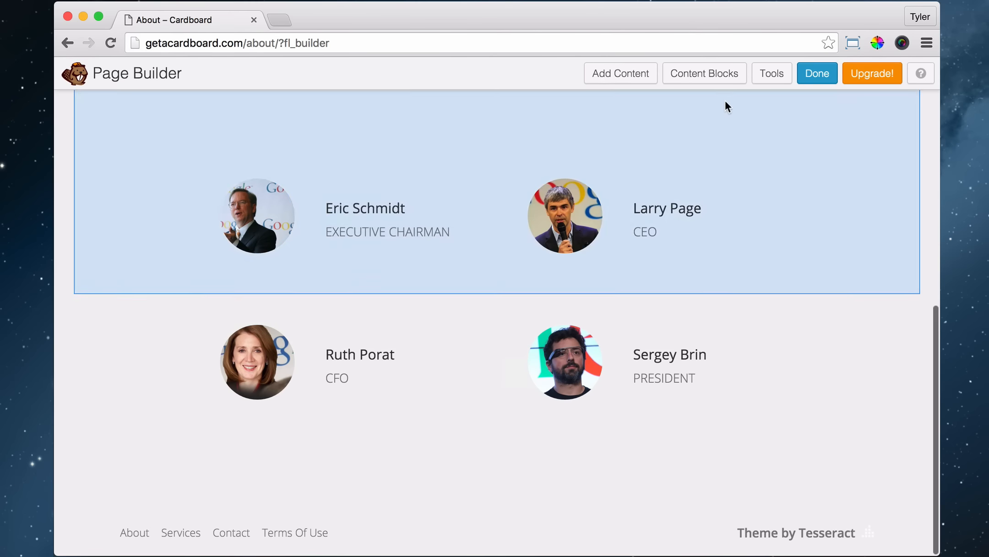
{"action": "left_click", "coordinate": [633, 77]}
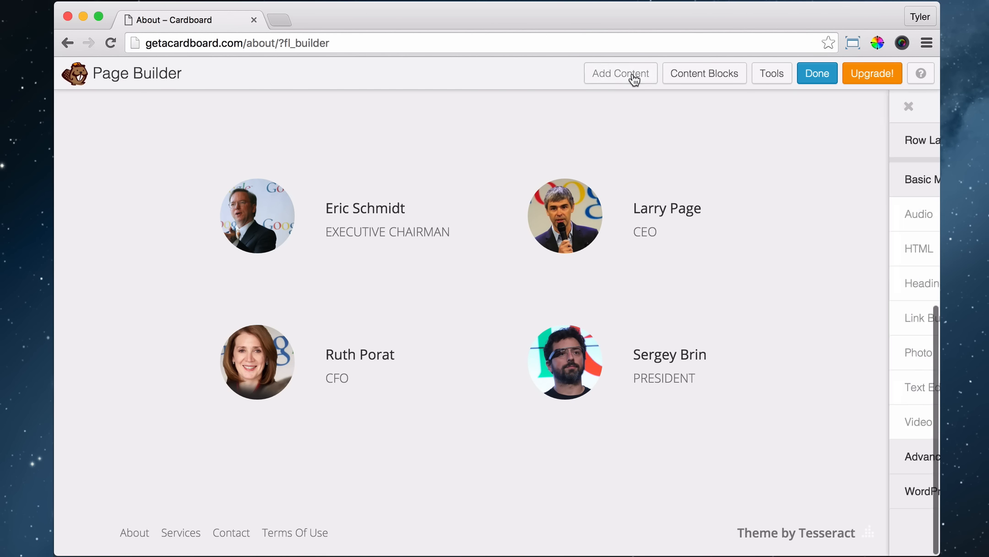
{"action": "left_click", "coordinate": [800, 139]}
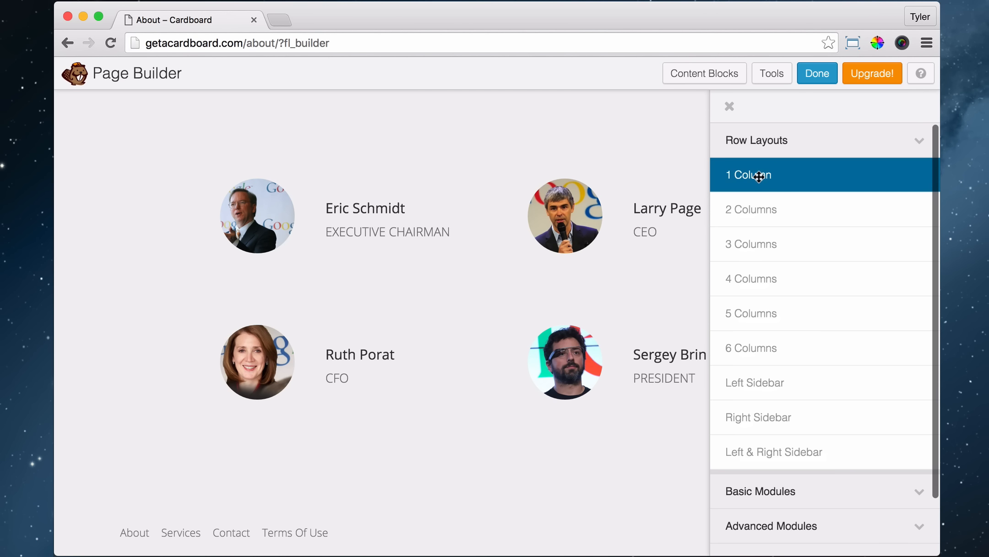
{"action": "left_click_drag", "start_coordinate": [754, 180], "coordinate": [346, 490]}
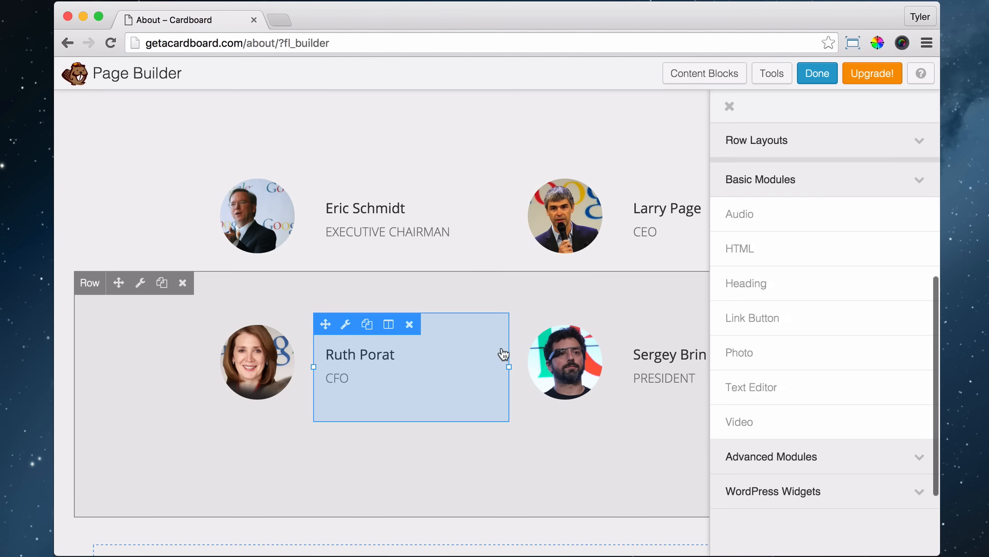
{"action": "scroll", "coordinate": [527, 380], "scroll_direction": "up", "scroll_amount": 12}
{"action": "scroll", "coordinate": [528, 380], "scroll_direction": "down", "scroll_amount": 15}
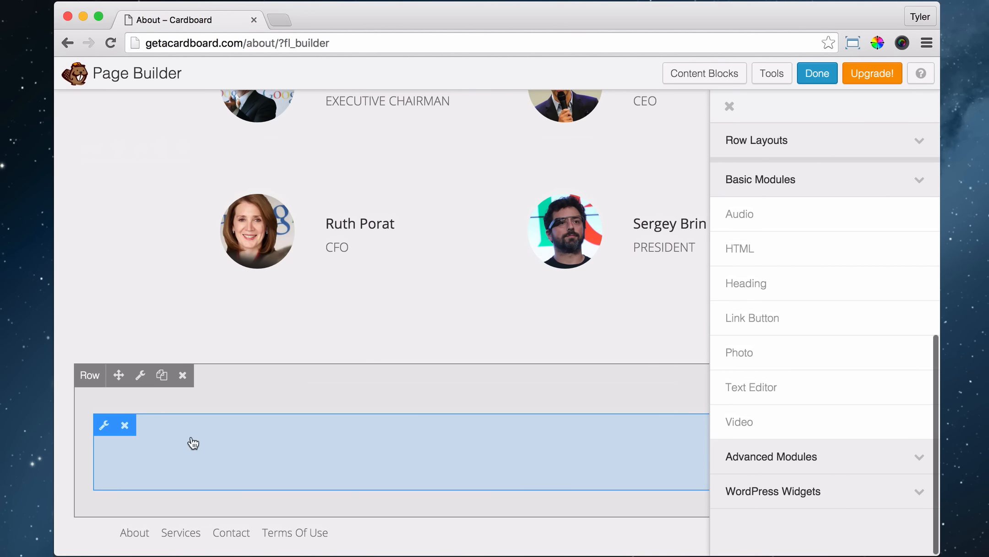
Make the new row full width in its Row Settings
{"action": "left_click", "coordinate": [142, 377]}
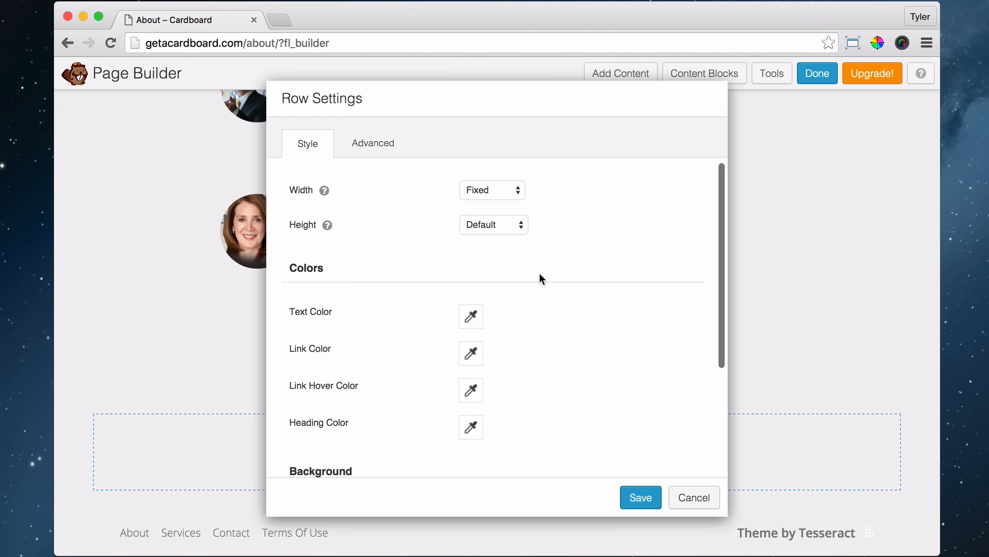
{"action": "scroll", "coordinate": [532, 293], "scroll_direction": "down", "scroll_amount": 3}
{"action": "scroll", "coordinate": [533, 293], "scroll_direction": "up", "scroll_amount": 3}
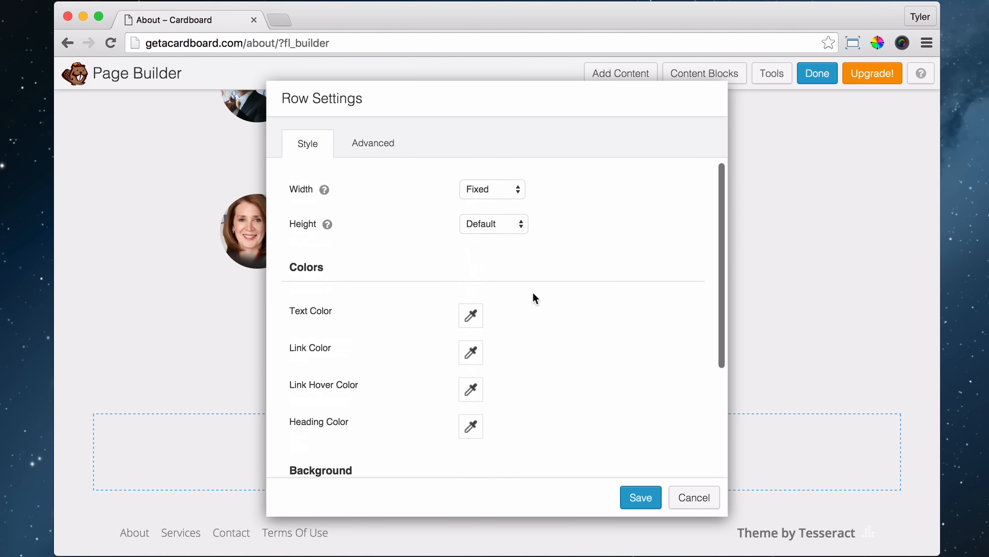
{"action": "left_click", "coordinate": [511, 188]}
{"action": "left_click", "coordinate": [493, 203]}
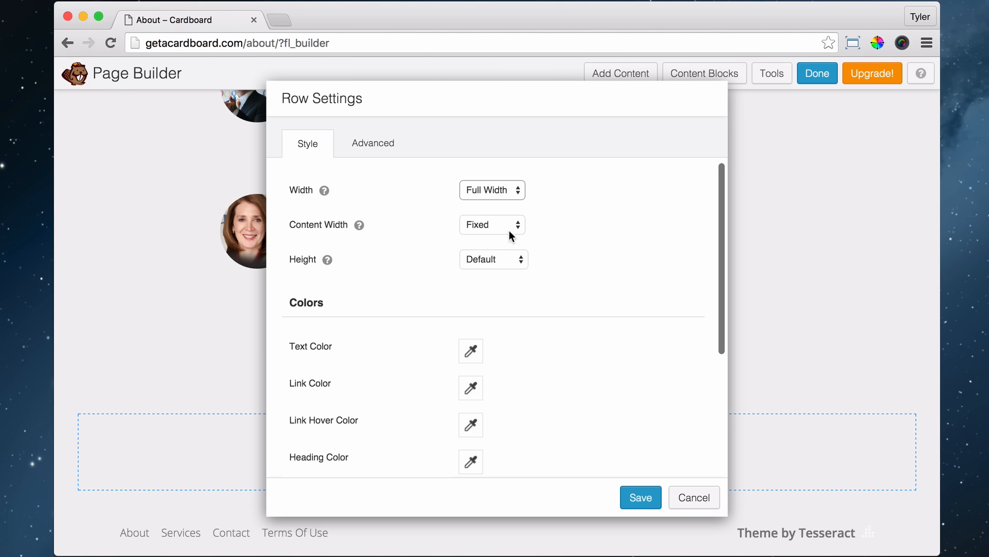
Give the new row a white Color background and save the row settings
{"action": "scroll", "coordinate": [611, 309], "scroll_direction": "down", "scroll_amount": 5}
{"action": "left_click", "coordinate": [503, 377]}
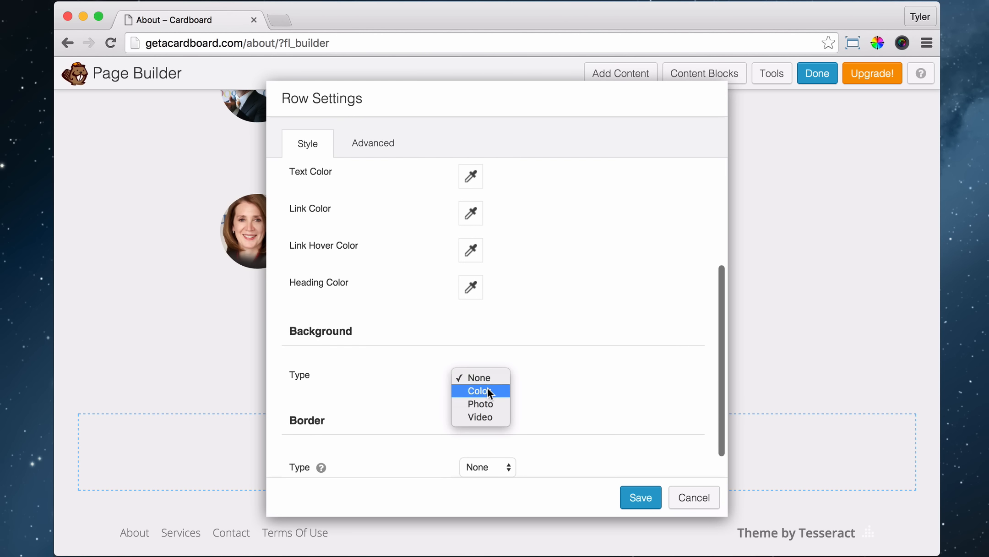
{"action": "left_click", "coordinate": [488, 391]}
{"action": "scroll", "coordinate": [558, 346], "scroll_direction": "down", "scroll_amount": 3}
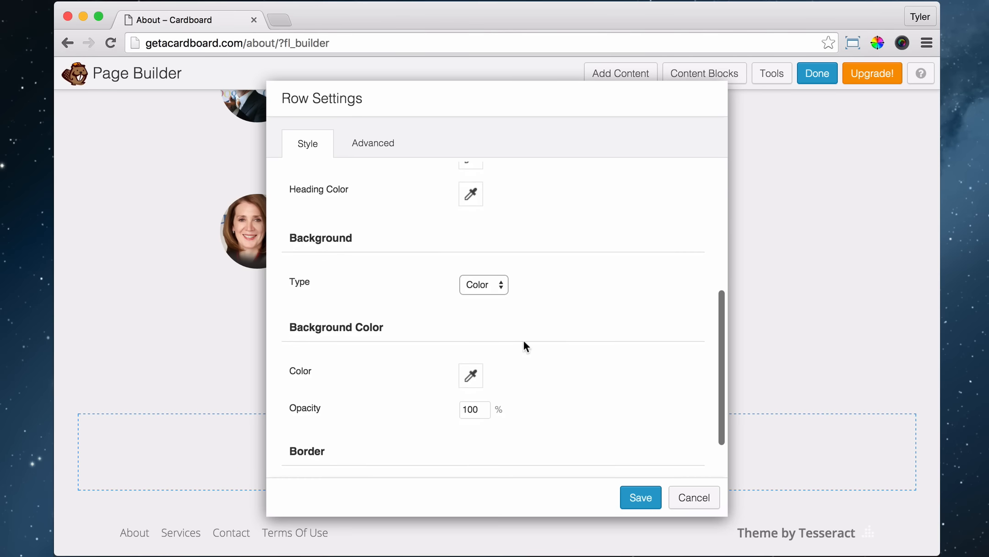
{"action": "left_click", "coordinate": [470, 375]}
{"action": "left_click_drag", "start_coordinate": [472, 196], "coordinate": [432, 167]}
{"action": "left_click", "coordinate": [432, 166]}
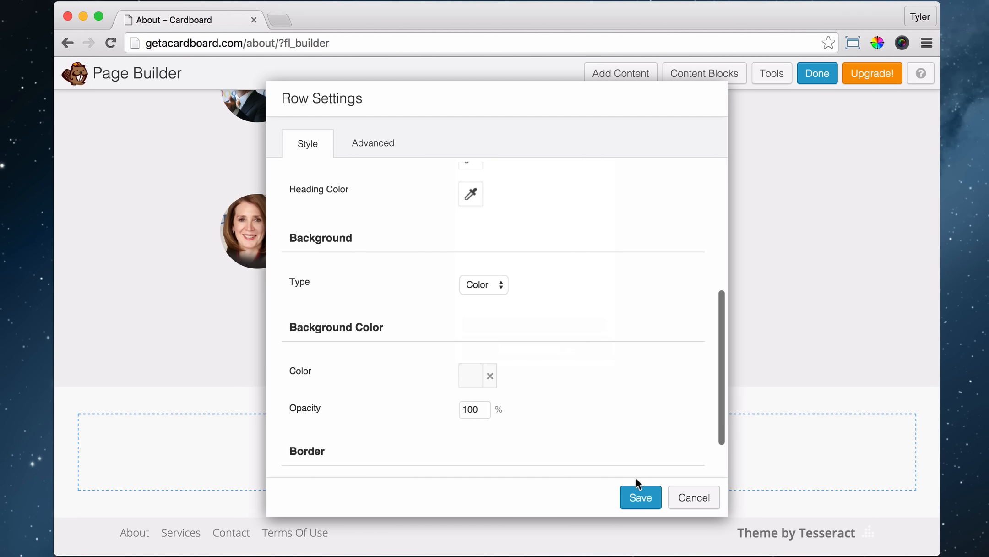
{"action": "left_click", "coordinate": [639, 497]}
{"action": "scroll", "coordinate": [648, 316], "scroll_direction": "up", "scroll_amount": 5}
{"action": "scroll", "coordinate": [690, 328], "scroll_direction": "down", "scroll_amount": 5}
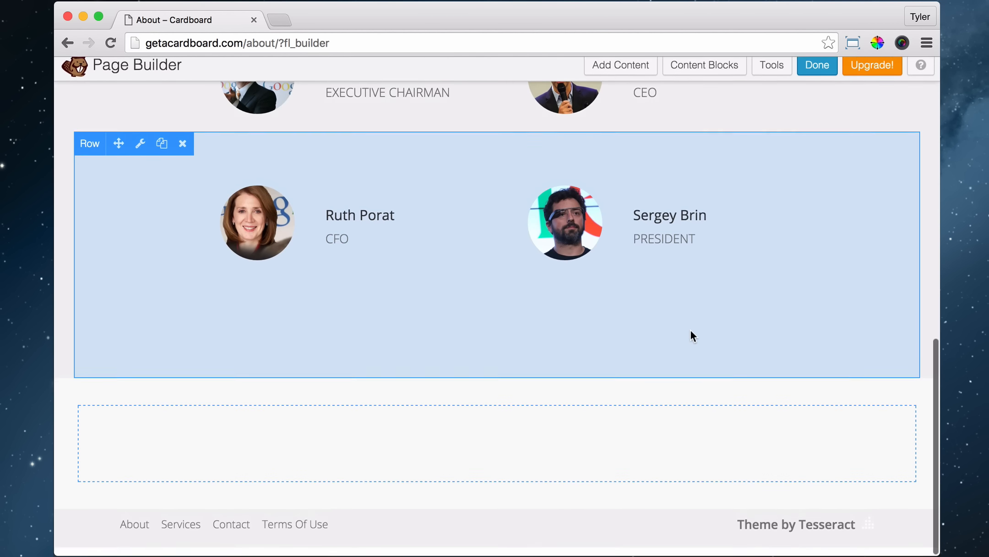
{"action": "scroll", "coordinate": [316, 302], "scroll_direction": "up", "scroll_amount": 5}
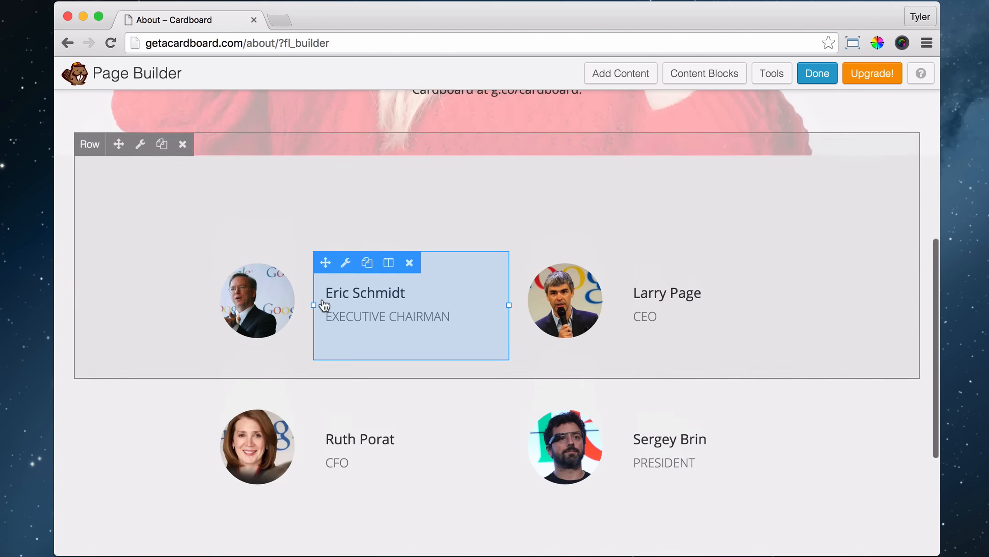
{"action": "scroll", "coordinate": [323, 302], "scroll_direction": "up", "scroll_amount": 8}
{"action": "scroll", "coordinate": [347, 302], "scroll_direction": "down", "scroll_amount": 6}
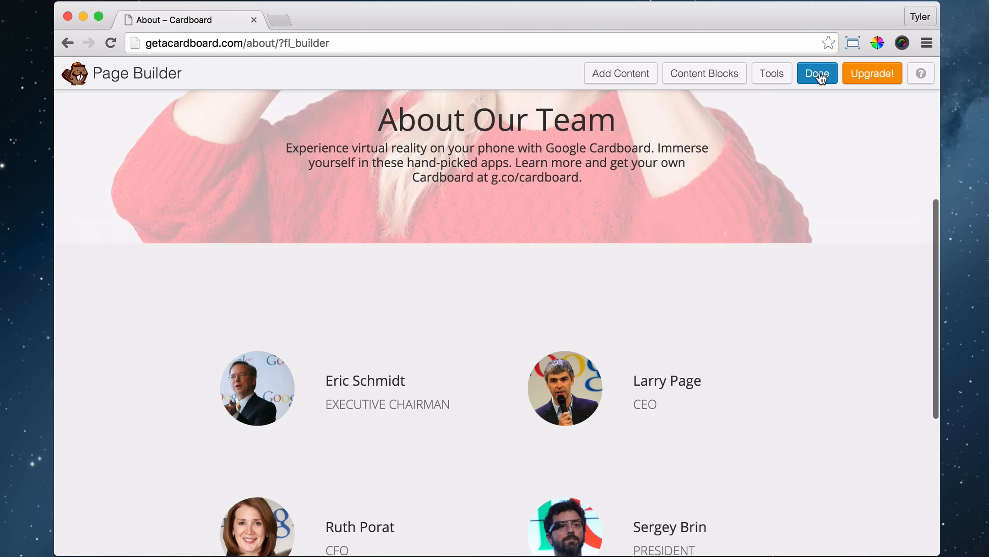
Publish the About page changes and reopen the page in Page Builder
{"action": "left_click", "coordinate": [820, 73]}
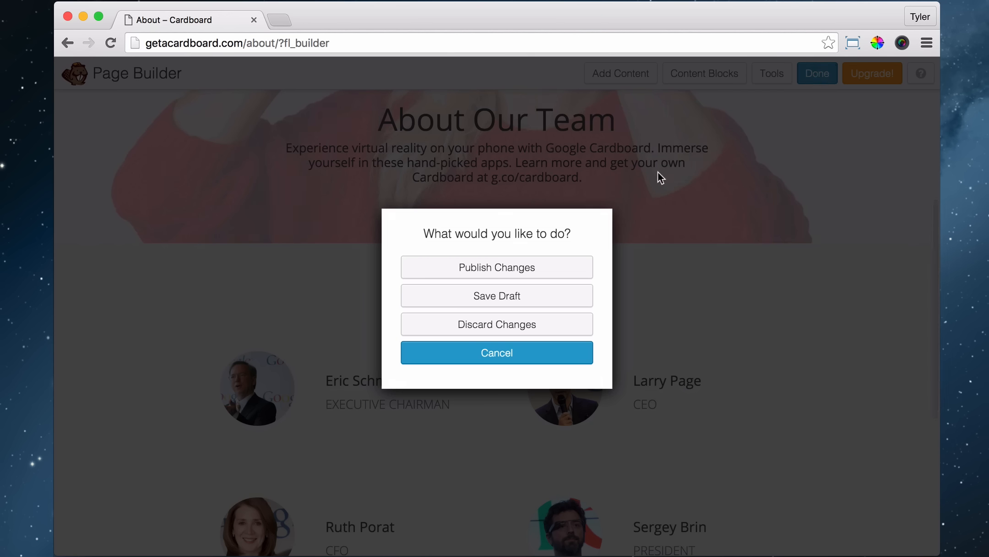
{"action": "left_click", "coordinate": [505, 266]}
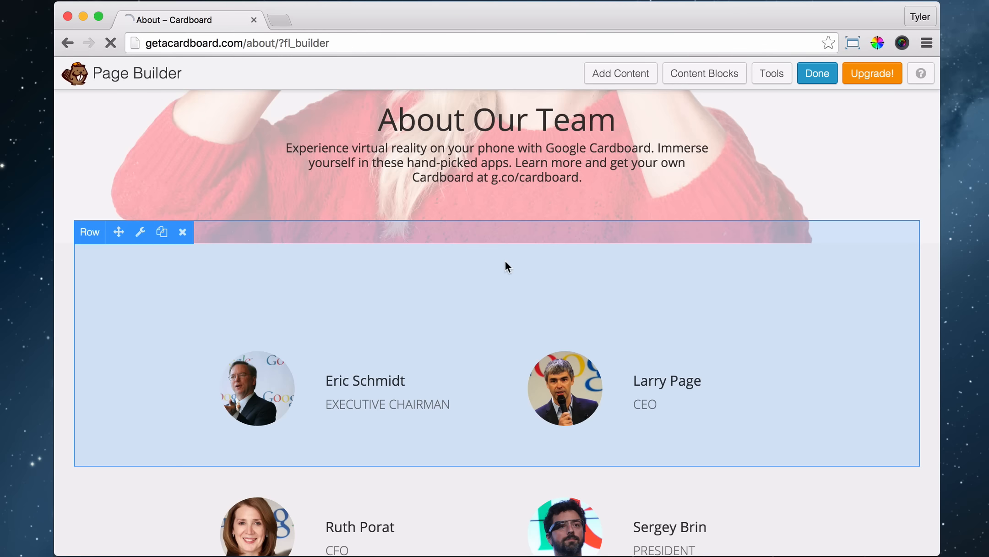
{"action": "scroll", "coordinate": [528, 243], "scroll_direction": "down", "scroll_amount": 7}
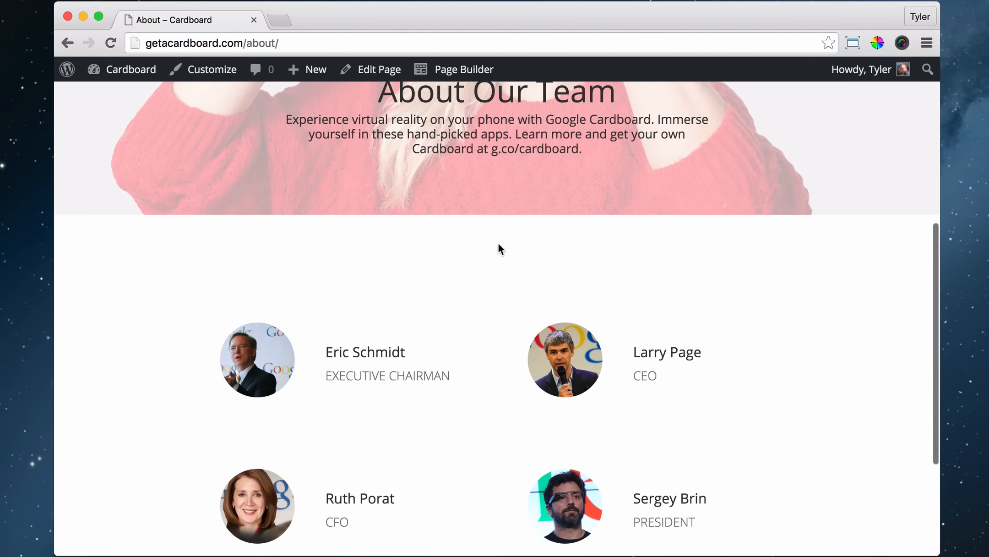
{"action": "scroll", "coordinate": [497, 241], "scroll_direction": "down", "scroll_amount": 4}
{"action": "scroll", "coordinate": [223, 193], "scroll_direction": "up", "scroll_amount": 3}
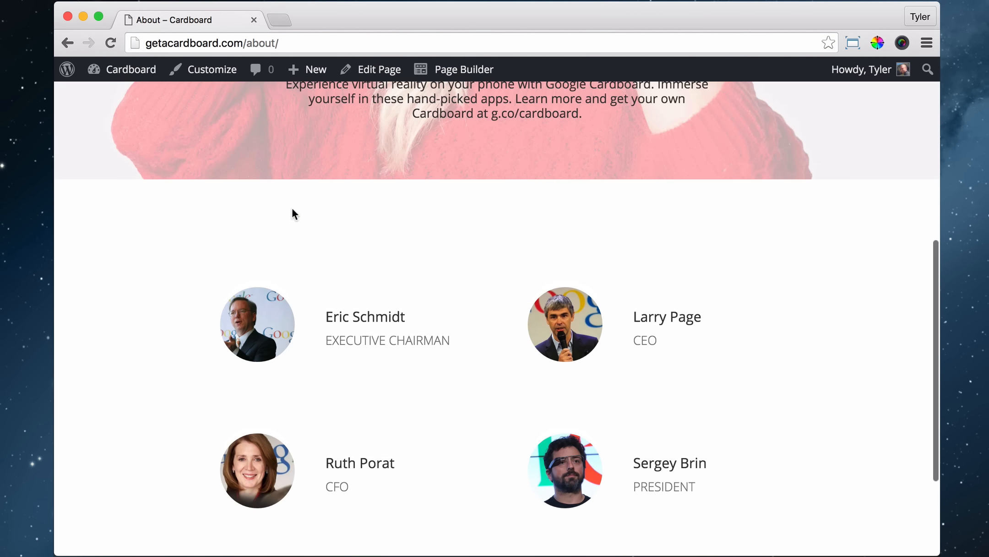
{"action": "left_click", "coordinate": [454, 70]}
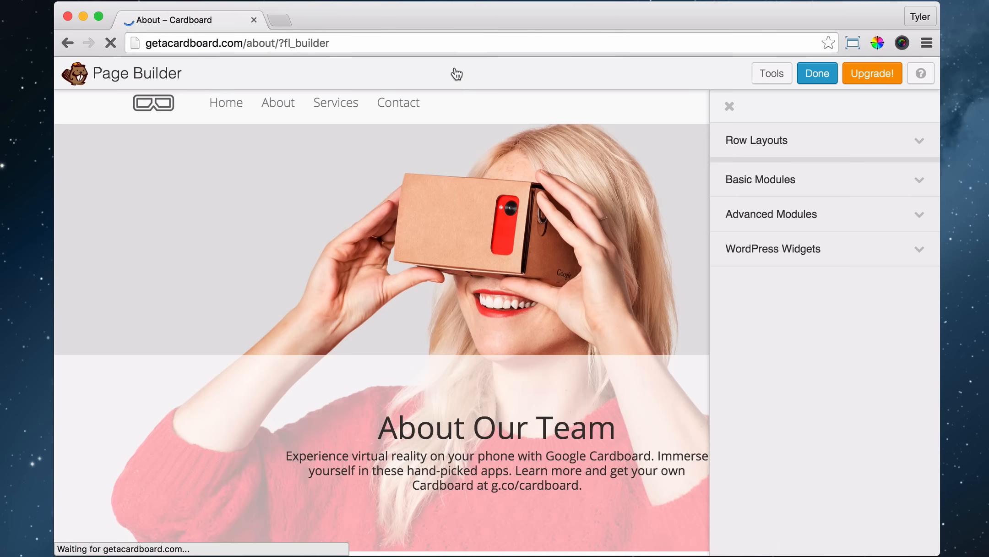
Add a Text Editor module to the bottom row with the testimonial quote as plain text, 22px, centred
{"action": "scroll", "coordinate": [583, 204], "scroll_direction": "down", "scroll_amount": 10}
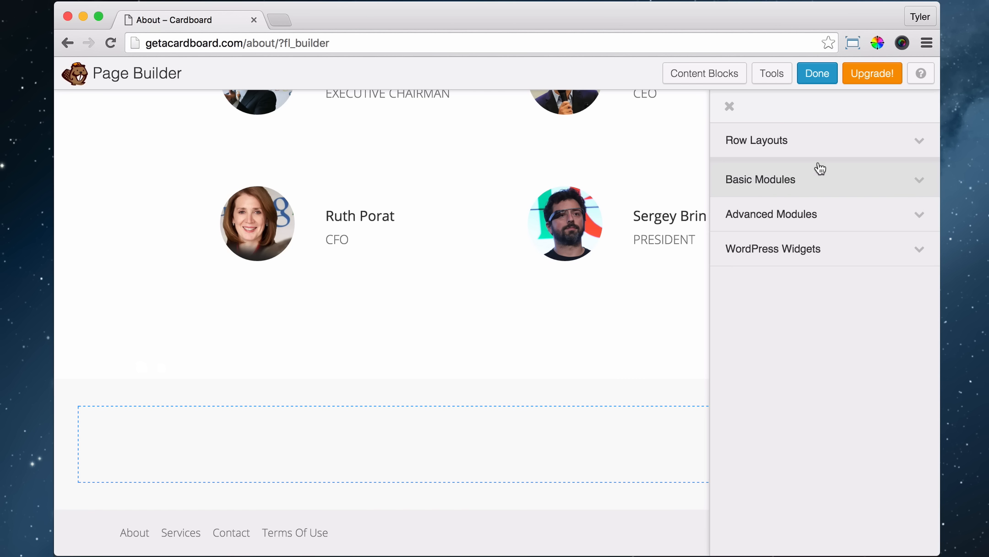
{"action": "left_click", "coordinate": [833, 179]}
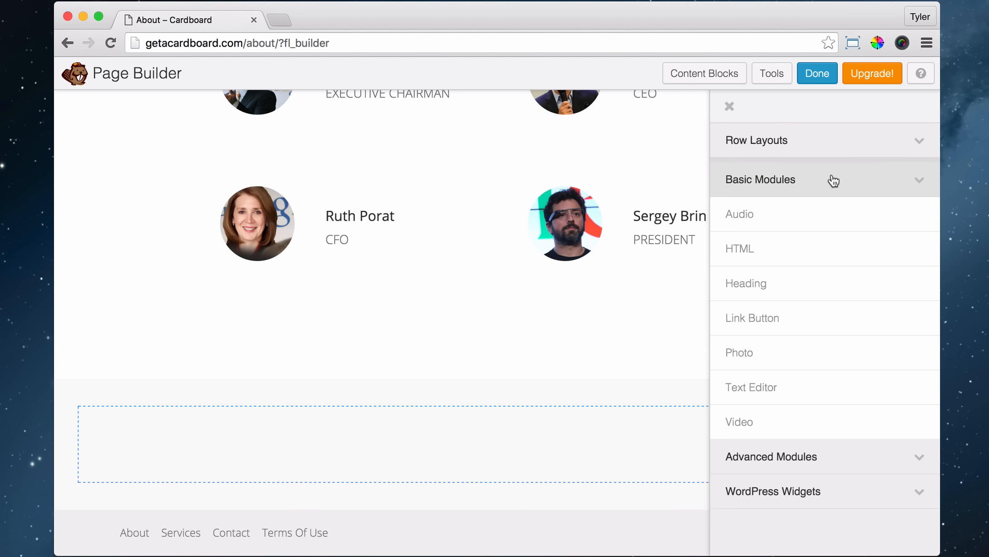
{"action": "left_click_drag", "start_coordinate": [763, 400], "coordinate": [405, 476]}
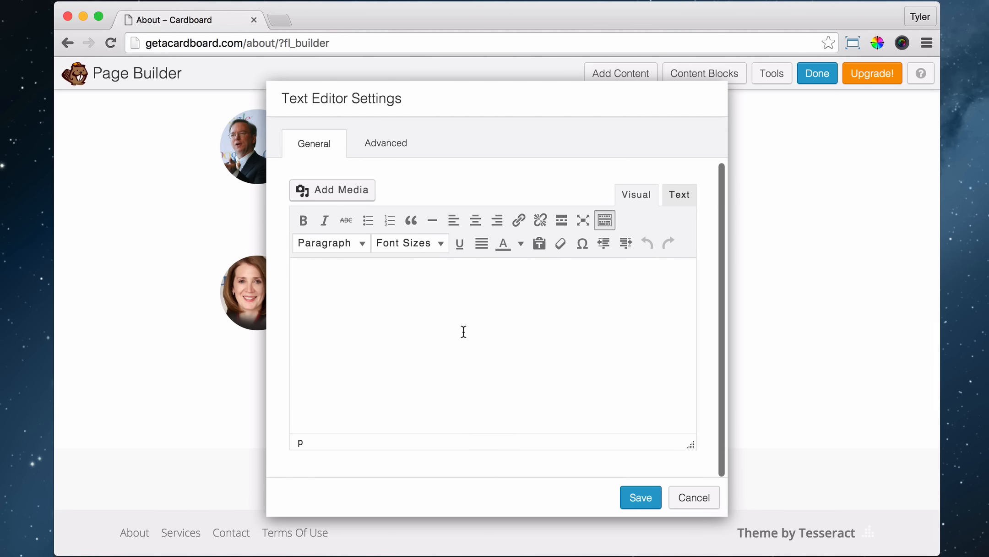
{"action": "left_click", "coordinate": [539, 243]}
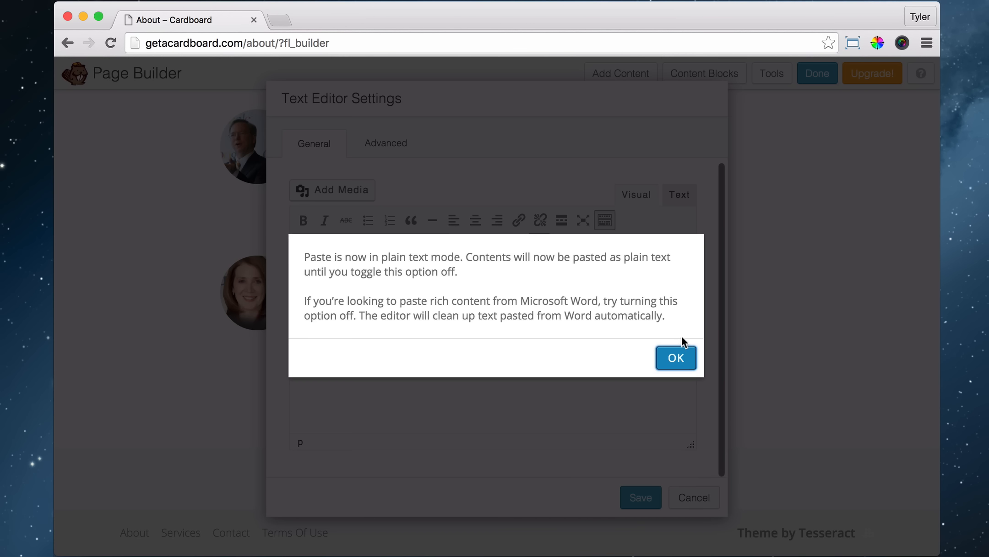
{"action": "left_click", "coordinate": [675, 358]}
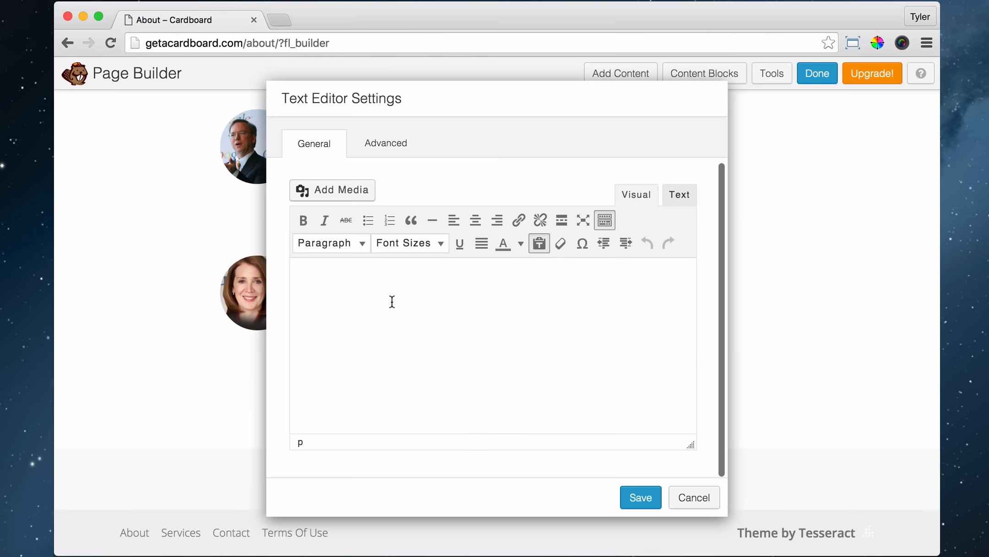
{"action": "type", "text": "\"Our employees appreciate the choice and flexibility that Google provides them when they’re on the road—whether for conferences, meetings, or team off-sites.\""}
{"action": "key", "text": "super+a"}
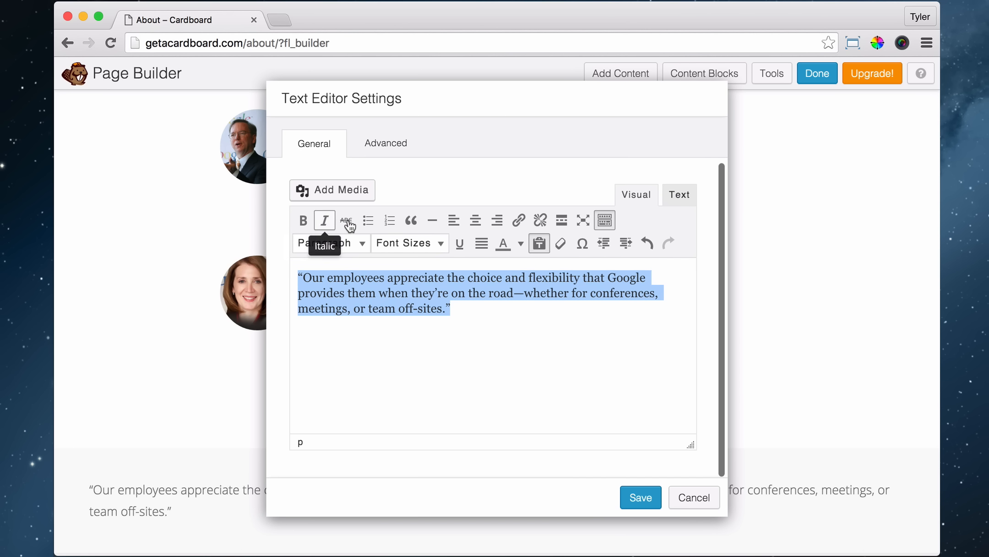
{"action": "left_click", "coordinate": [412, 244]}
{"action": "left_click", "coordinate": [416, 408]}
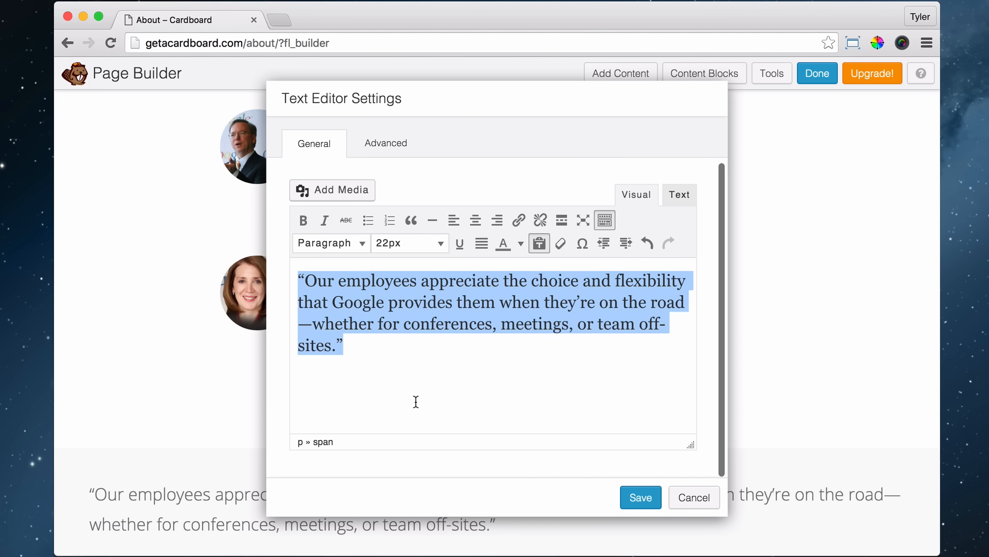
{"action": "left_click", "coordinate": [476, 221]}
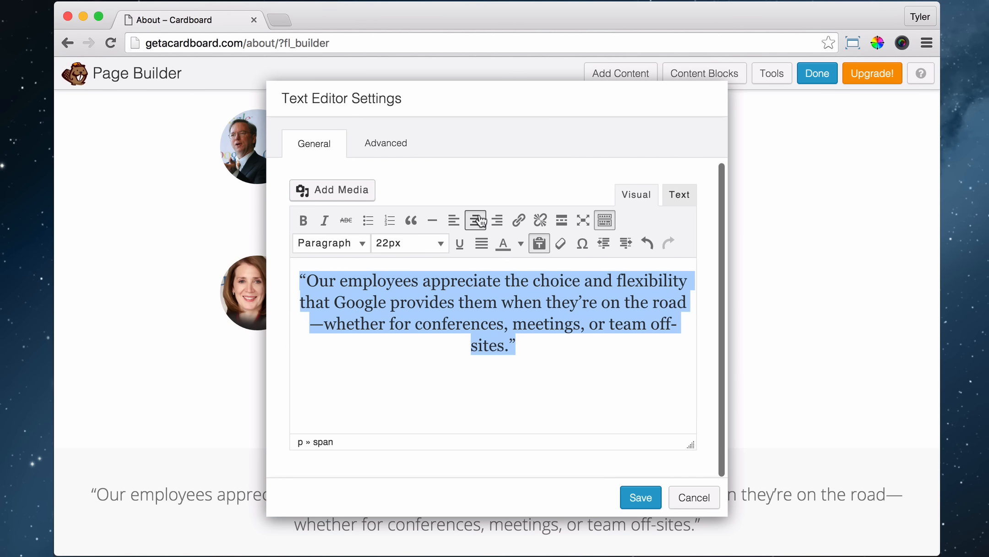
Set the quote module's left and right margins to 190 and save it
{"action": "left_click", "coordinate": [388, 145]}
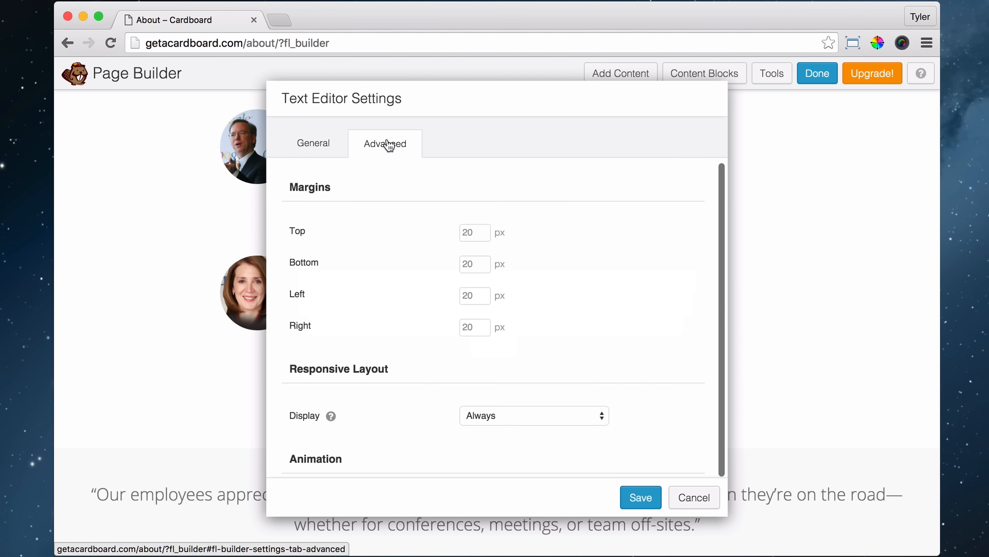
{"action": "left_click", "coordinate": [477, 300]}
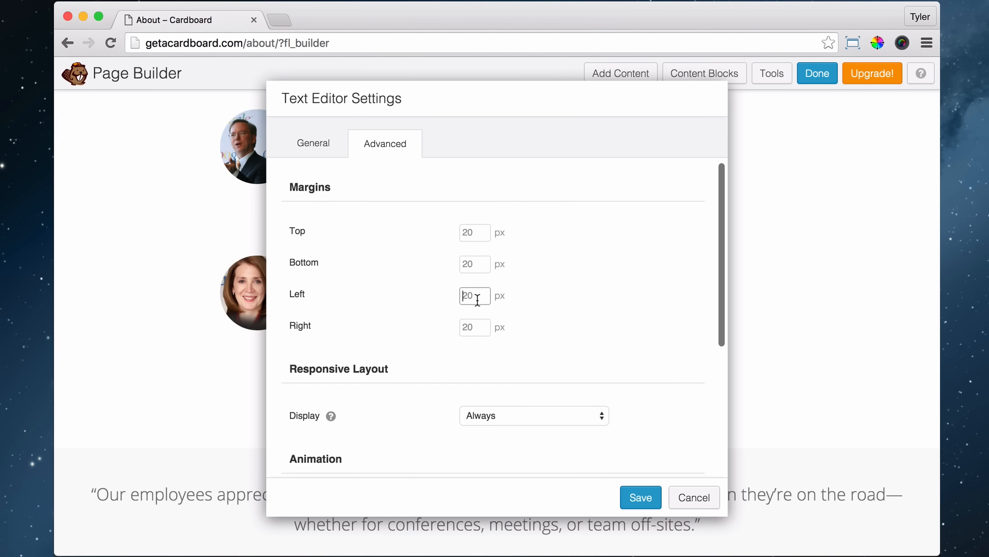
{"action": "type", "text": "190"}
{"action": "key", "text": "Tab"}
{"action": "type", "text": "190"}
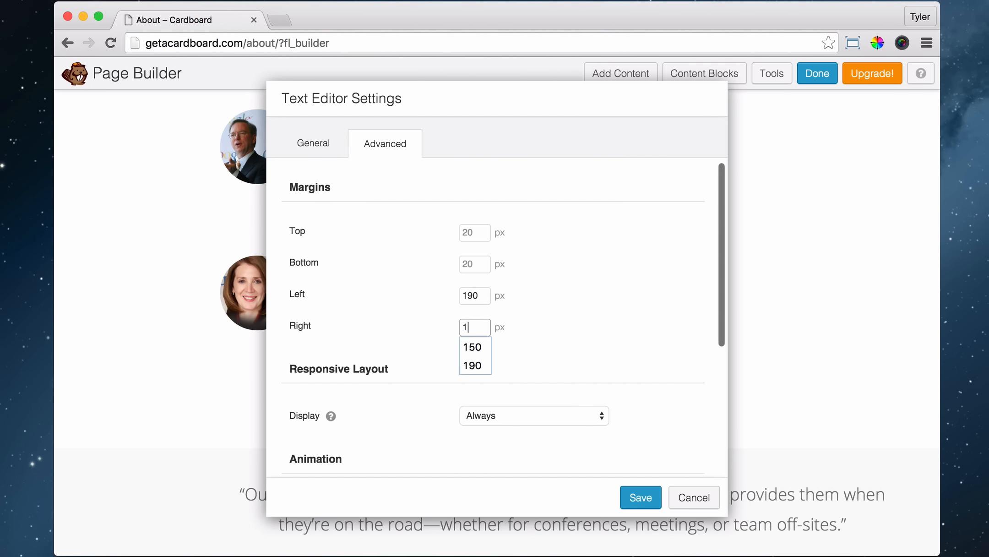
{"action": "left_click", "coordinate": [548, 302]}
{"action": "scroll", "coordinate": [544, 314], "scroll_direction": "down", "scroll_amount": 3}
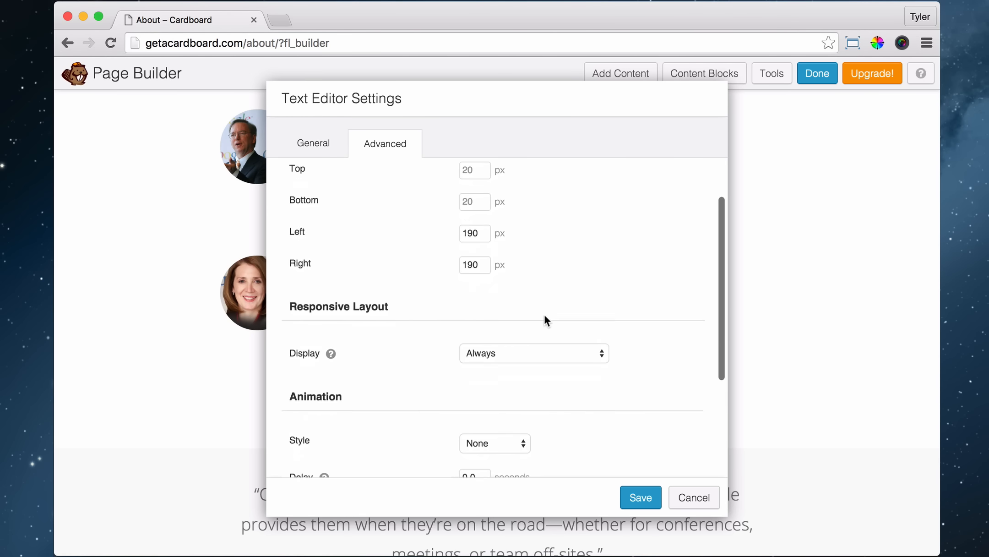
{"action": "left_click", "coordinate": [639, 497]}
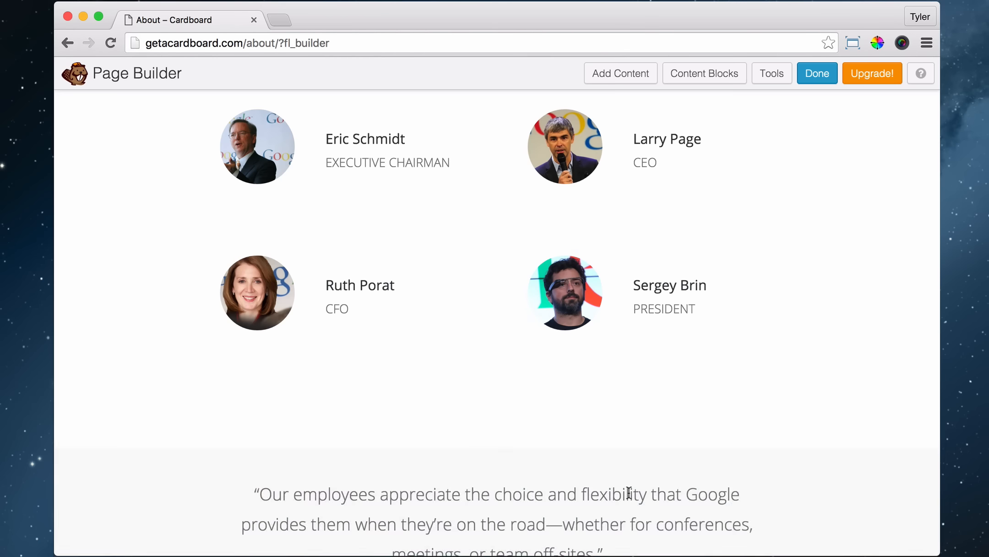
{"action": "scroll", "coordinate": [618, 375], "scroll_direction": "down", "scroll_amount": 3}
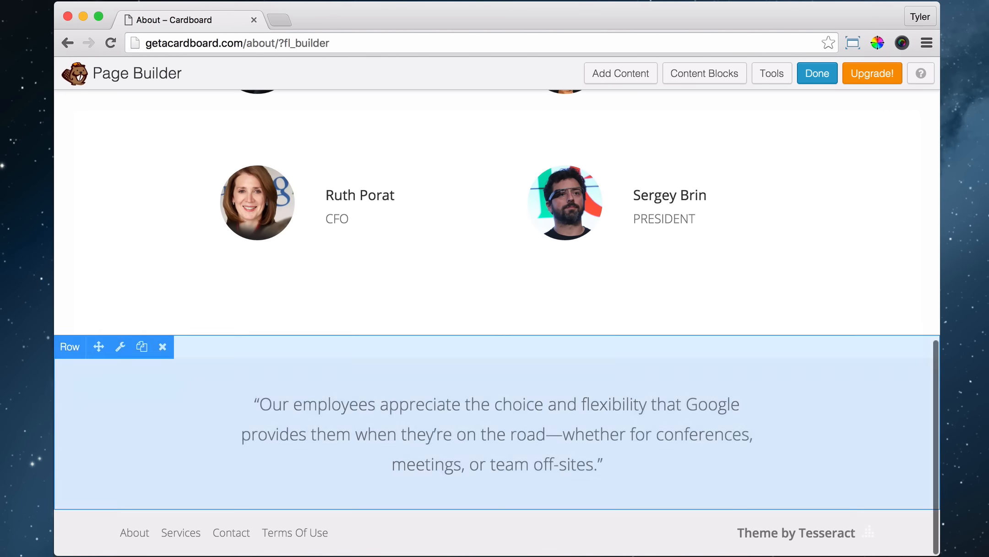
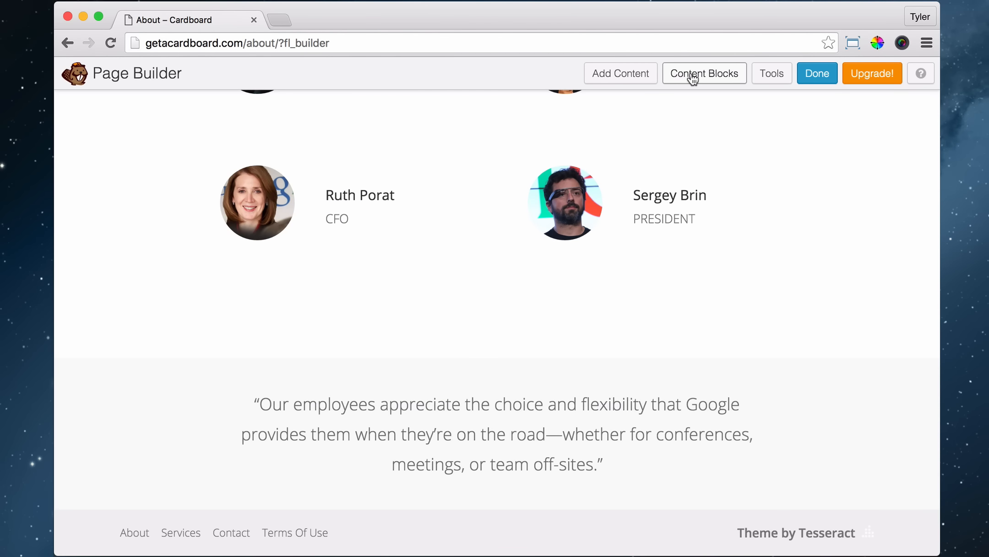
Add a 3-column row below the quote and drop a Photo module into its middle column
{"action": "left_click", "coordinate": [631, 75]}
{"action": "left_click", "coordinate": [867, 148]}
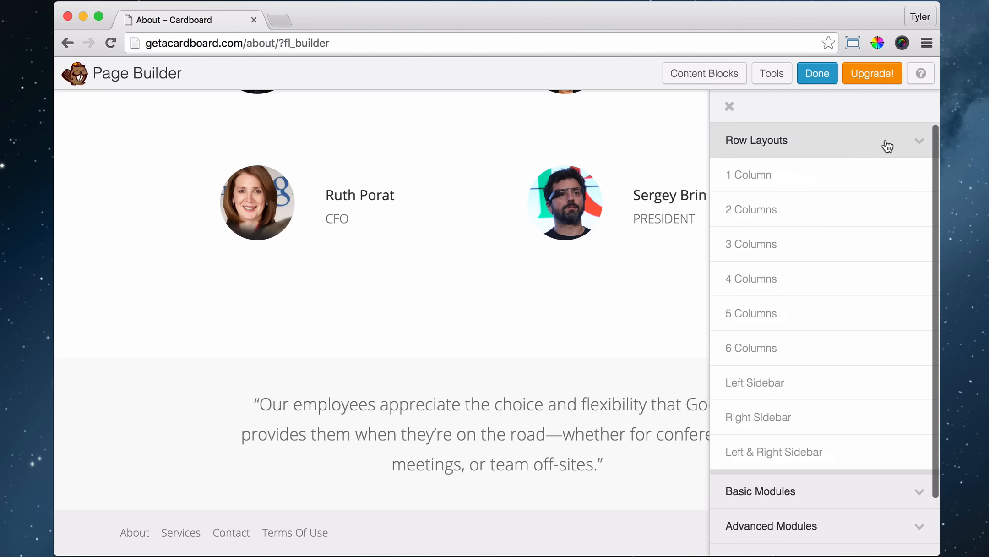
{"action": "left_click_drag", "start_coordinate": [751, 250], "coordinate": [429, 449]}
{"action": "scroll", "coordinate": [456, 431], "scroll_direction": "down", "scroll_amount": 2}
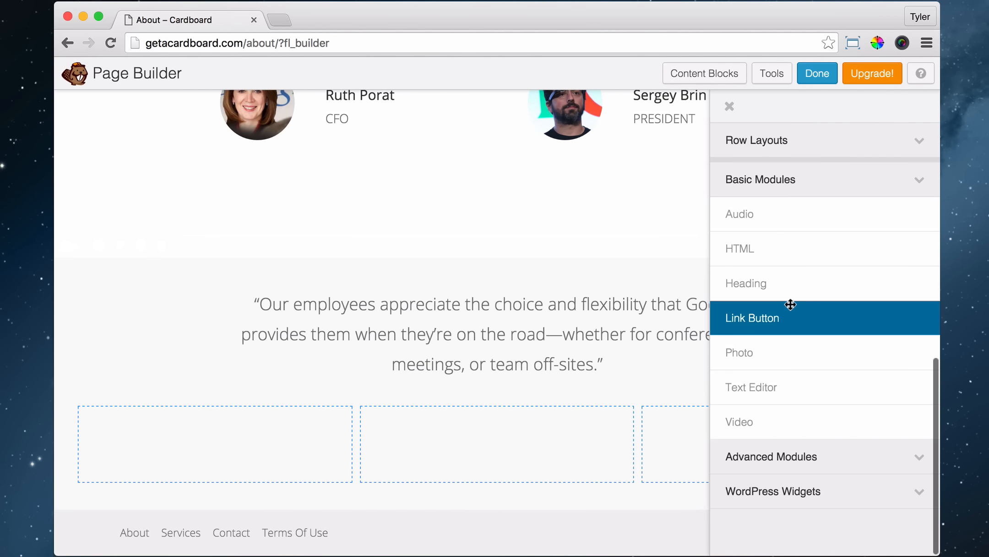
{"action": "left_click_drag", "start_coordinate": [753, 355], "coordinate": [491, 455]}
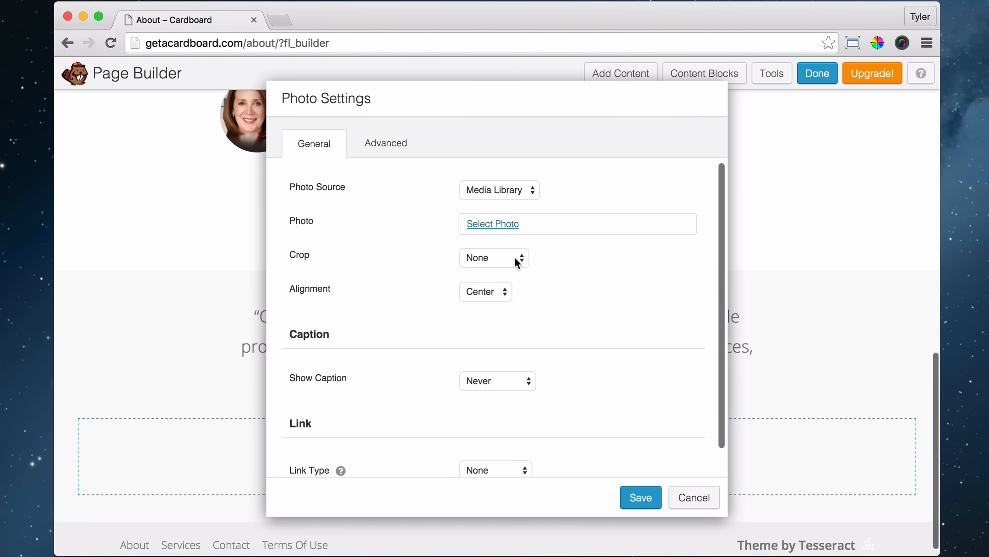
Upload Sundar.jpg and use it as the Photo module's image
{"action": "left_click", "coordinate": [490, 225]}
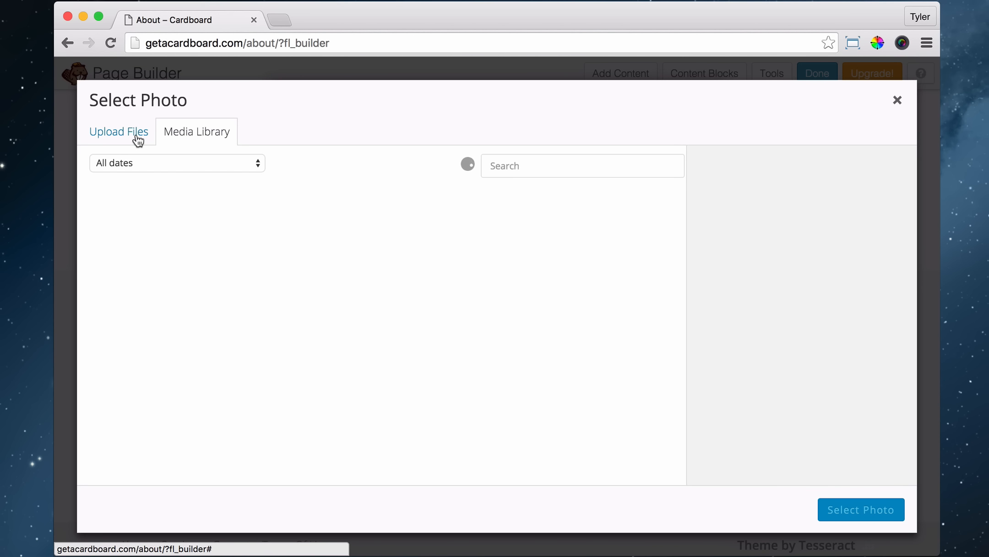
{"action": "left_click", "coordinate": [136, 136]}
{"action": "left_click", "coordinate": [500, 334]}
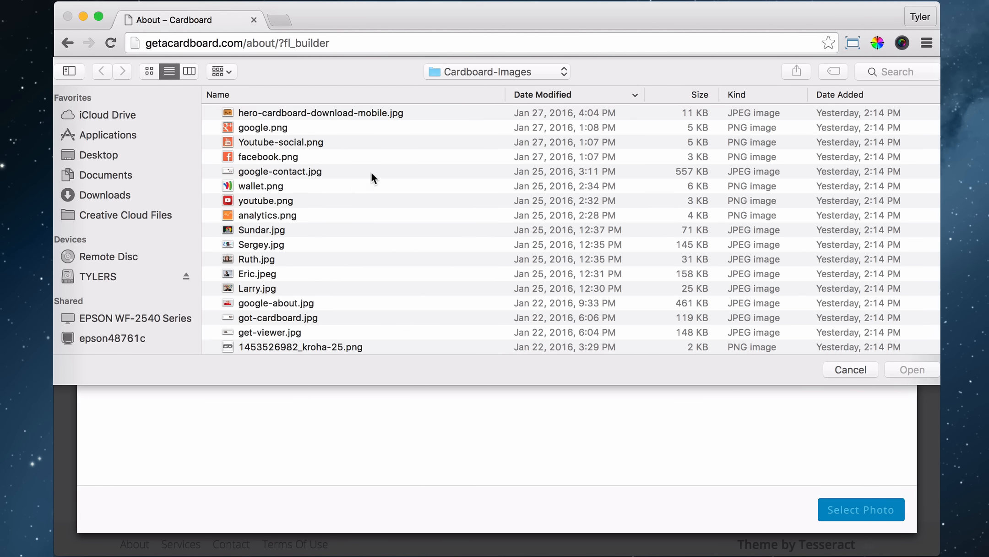
{"action": "scroll", "coordinate": [371, 172], "scroll_direction": "down", "scroll_amount": 2}
{"action": "scroll", "coordinate": [380, 181], "scroll_direction": "up", "scroll_amount": 2}
{"action": "left_click", "coordinate": [272, 229]}
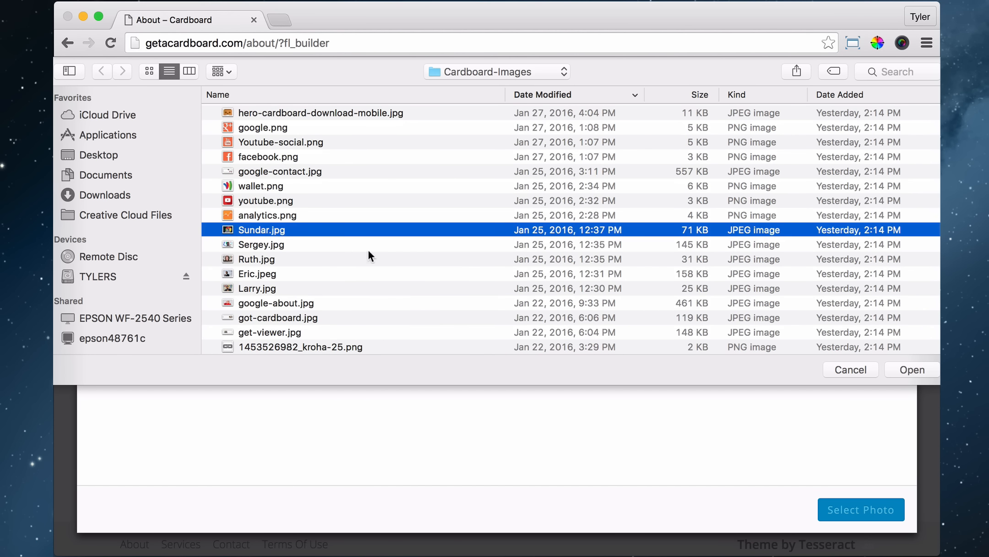
{"action": "left_click", "coordinate": [911, 369]}
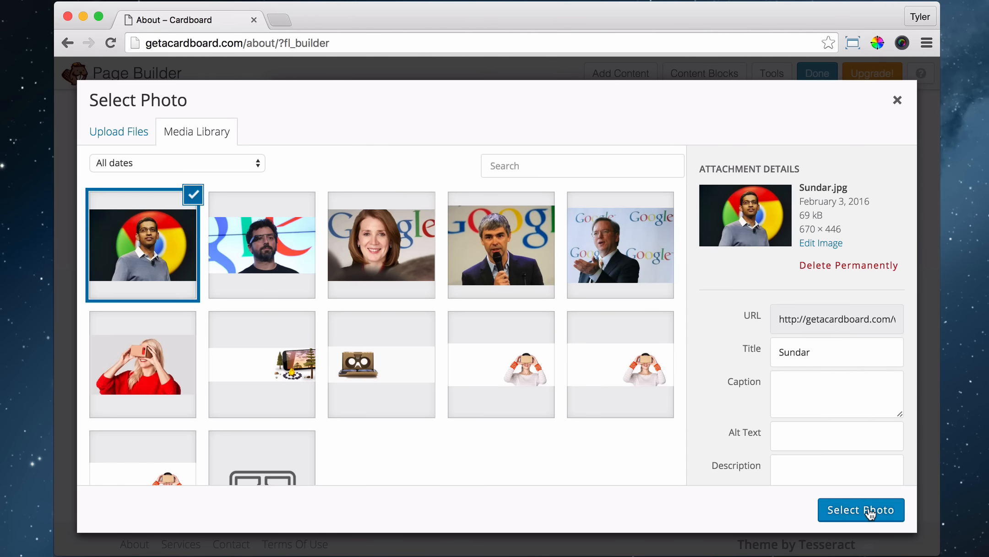
{"action": "left_click", "coordinate": [860, 509]}
Crop the photo to a circle and save the photo settings
{"action": "left_click", "coordinate": [500, 301]}
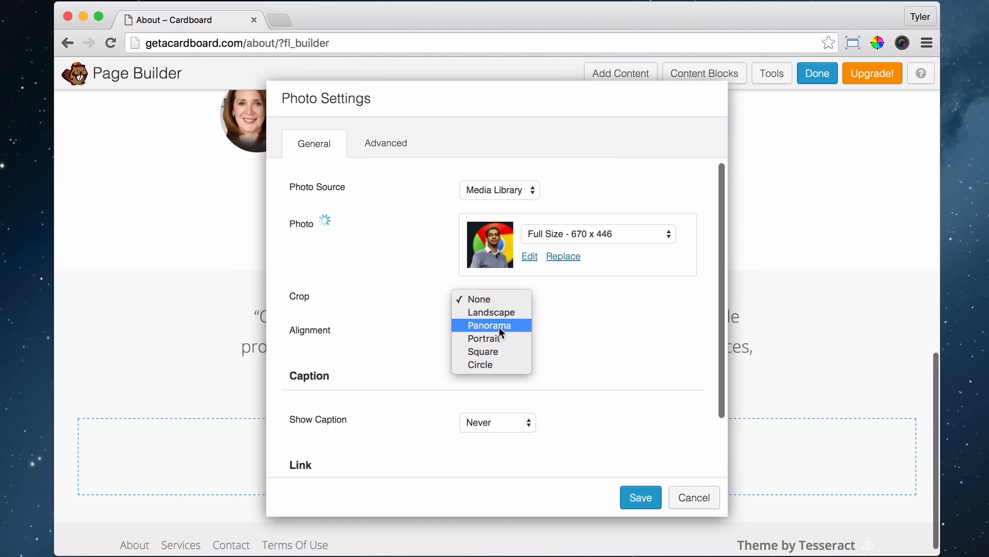
{"action": "left_click", "coordinate": [495, 361]}
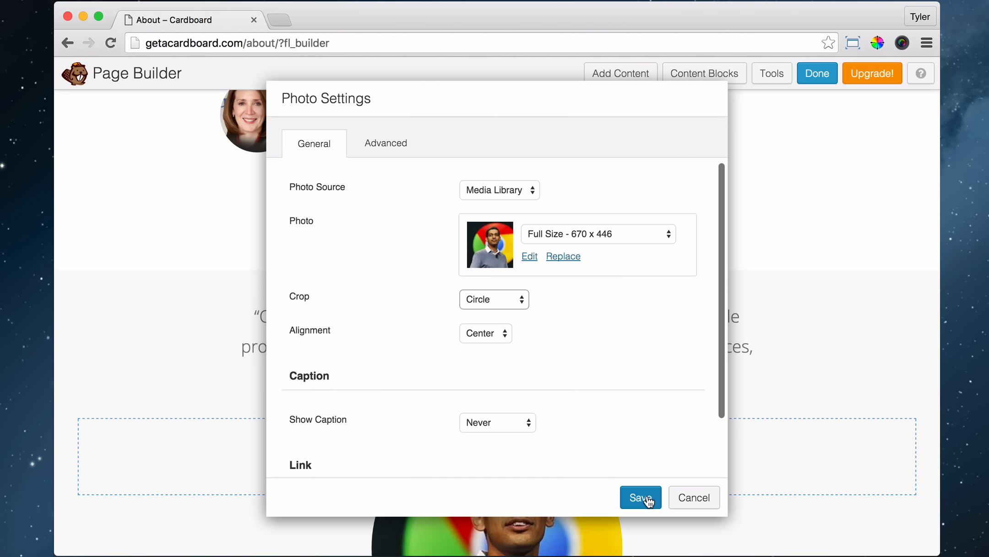
{"action": "left_click", "coordinate": [639, 497]}
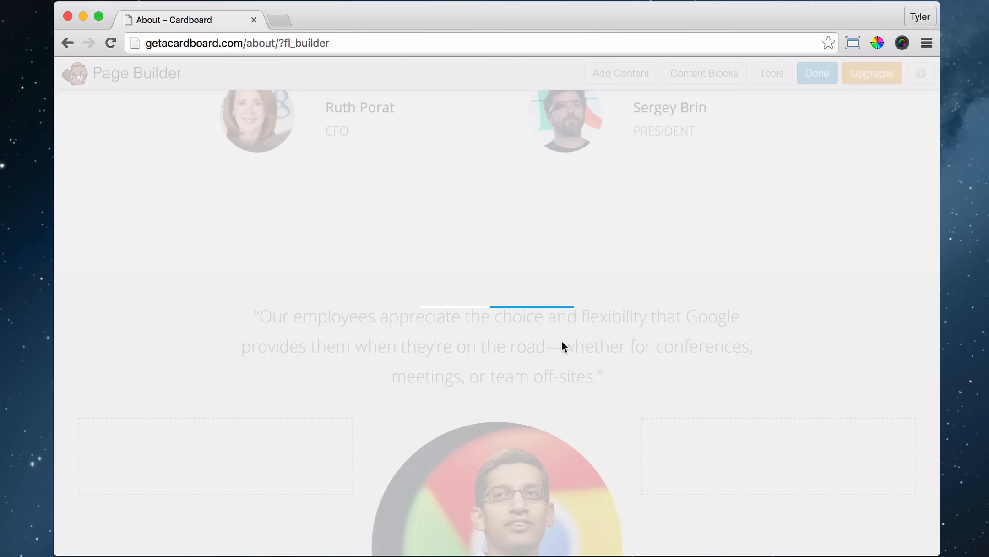
Set the left column width to 45% and drag the right column edge inward to match
{"action": "scroll", "coordinate": [433, 346], "scroll_direction": "down", "scroll_amount": 3}
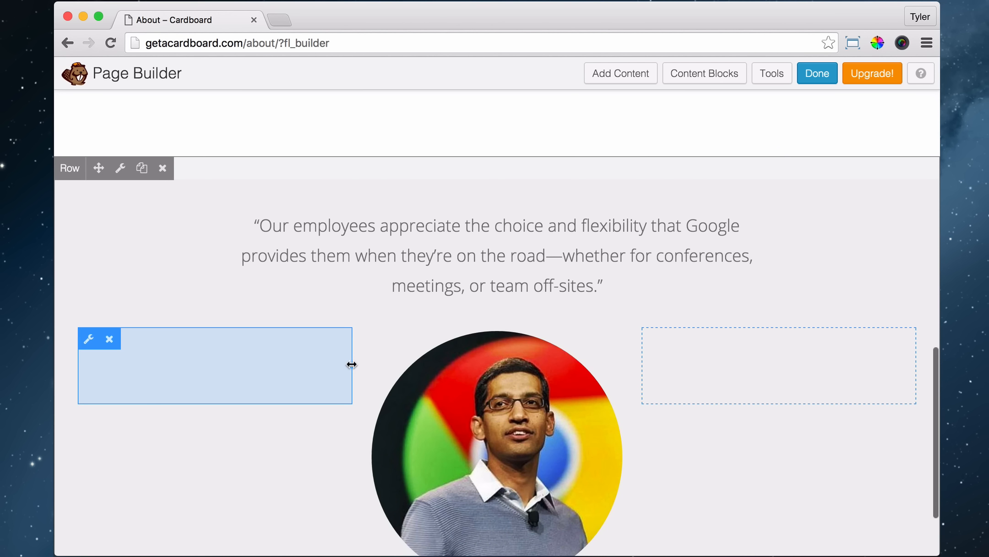
{"action": "left_click_drag", "start_coordinate": [351, 364], "coordinate": [420, 366]}
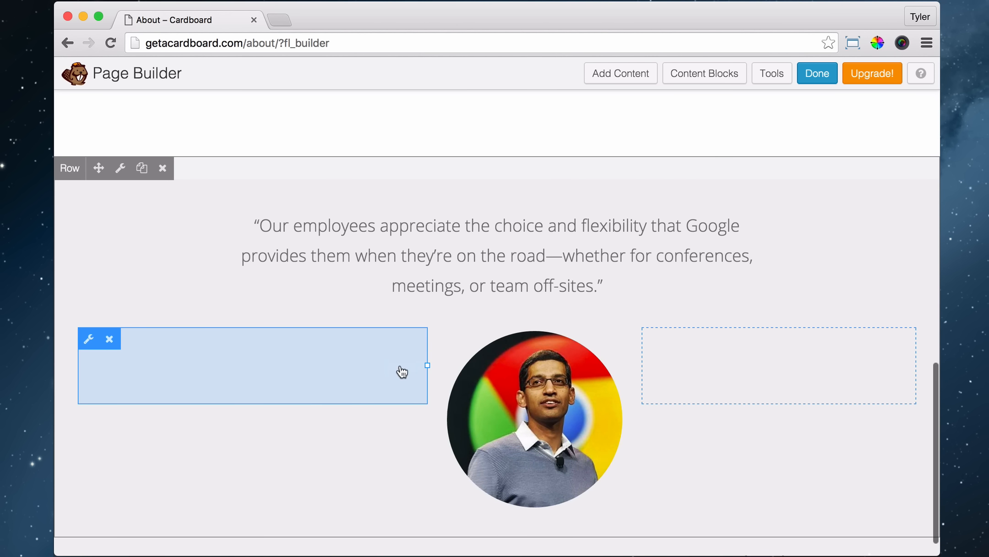
{"action": "left_click", "coordinate": [399, 370]}
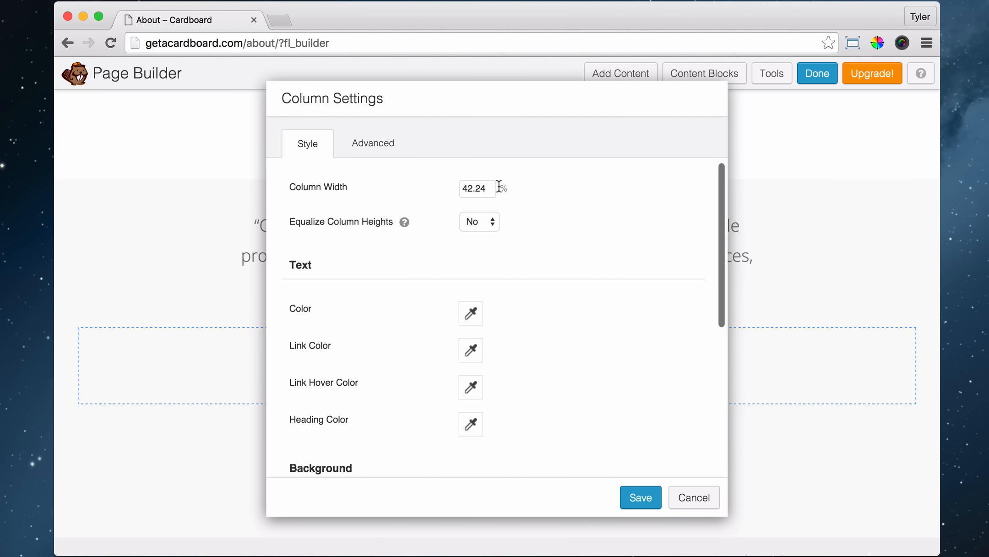
{"action": "double_click", "coordinate": [486, 187]}
{"action": "type", "text": "45"}
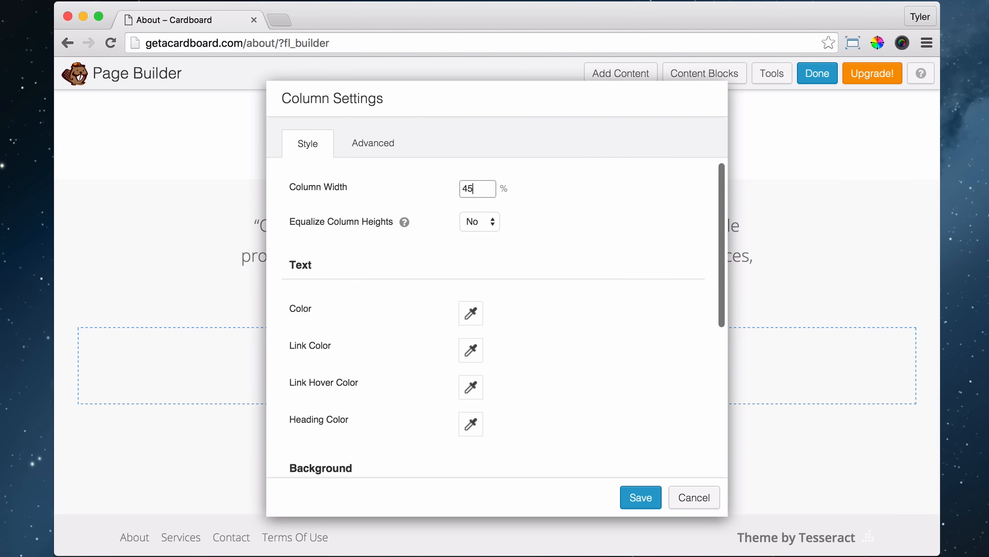
{"action": "left_click", "coordinate": [654, 507]}
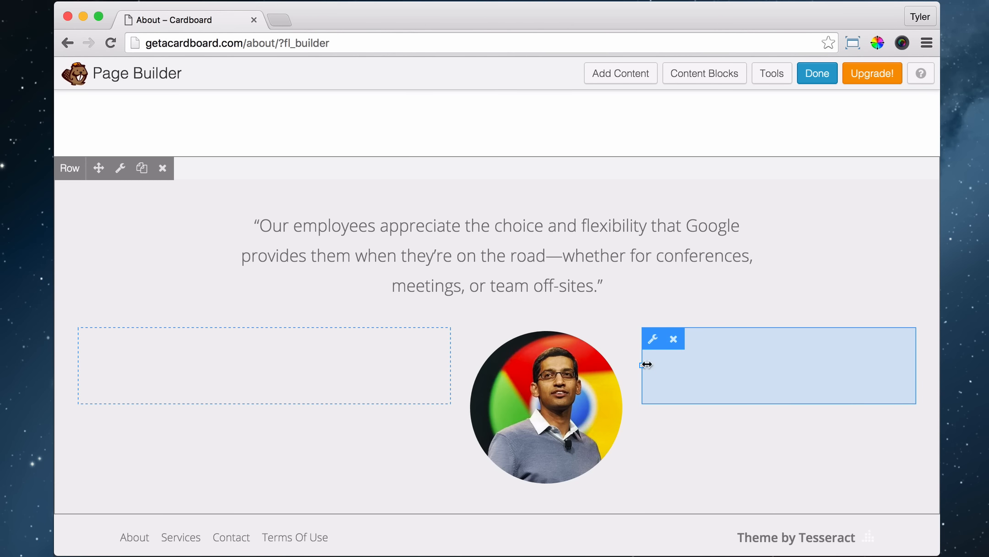
{"action": "left_click_drag", "start_coordinate": [646, 364], "coordinate": [545, 402]}
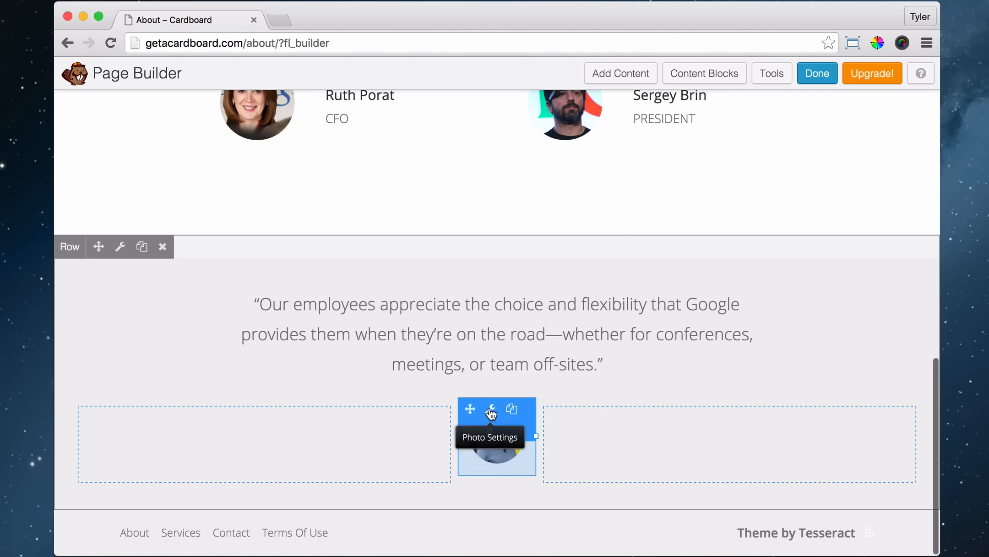
Give the circular photo 10 px top and bottom margins and save
{"action": "left_click", "coordinate": [491, 410]}
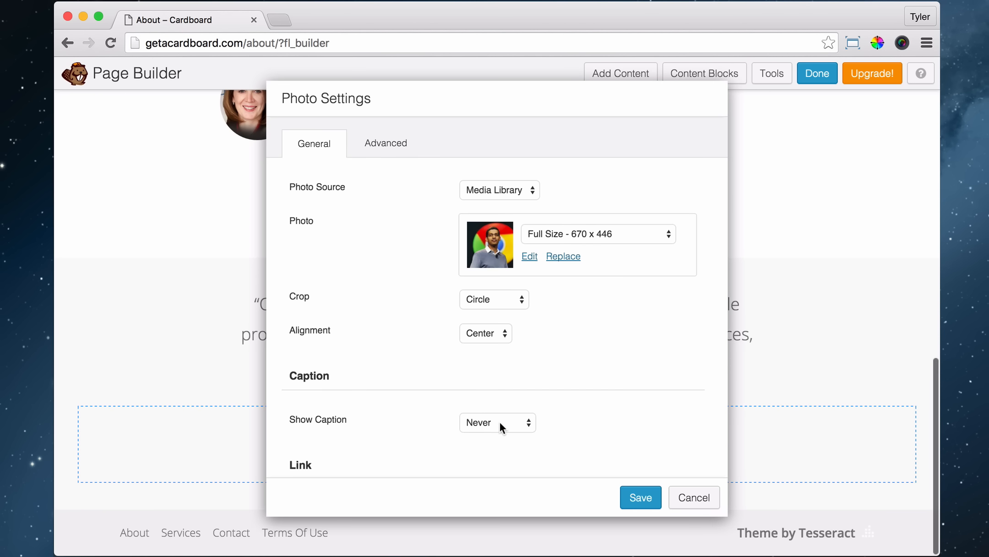
{"action": "left_click", "coordinate": [387, 142]}
{"action": "left_click", "coordinate": [487, 236]}
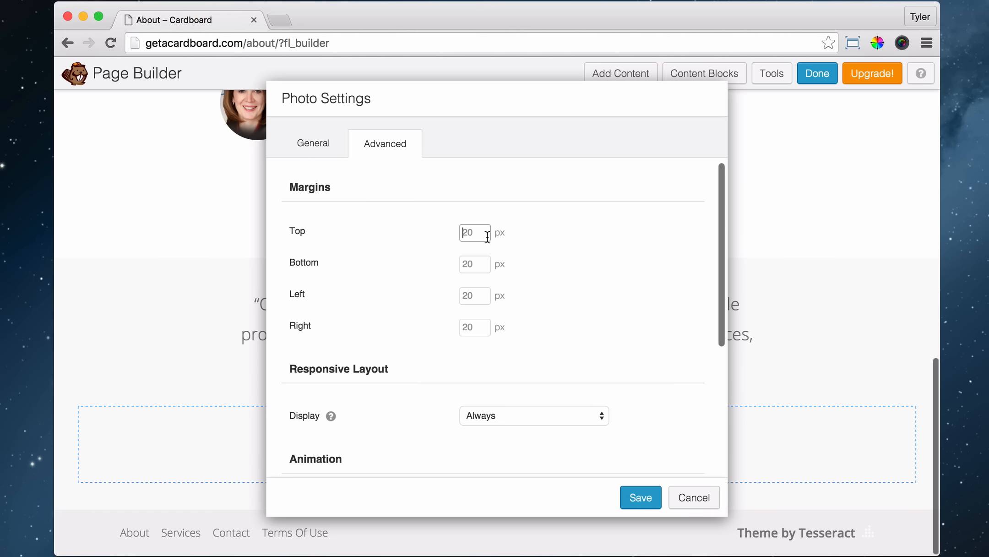
{"action": "type", "text": "10"}
{"action": "key", "text": "Tab"}
{"action": "type", "text": "1"}
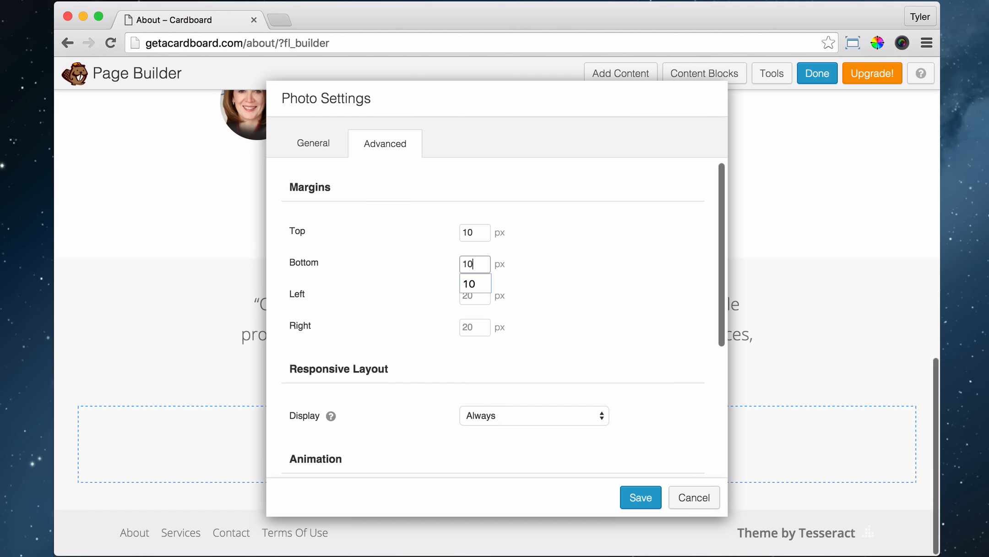
{"action": "left_click", "coordinate": [643, 502]}
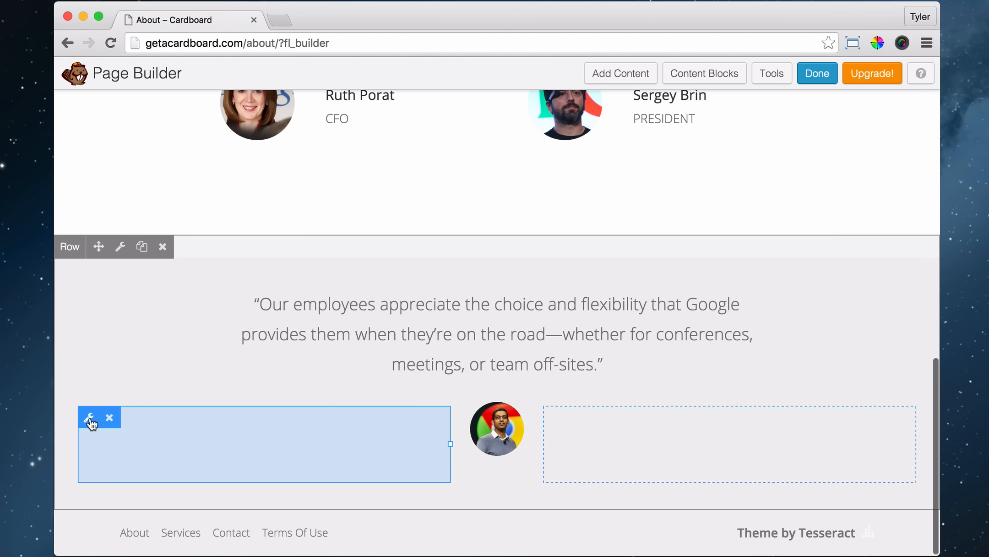
Review the left column's Advanced spacing settings and save them unchanged
{"action": "left_click", "coordinate": [91, 422]}
{"action": "left_click", "coordinate": [131, 440]}
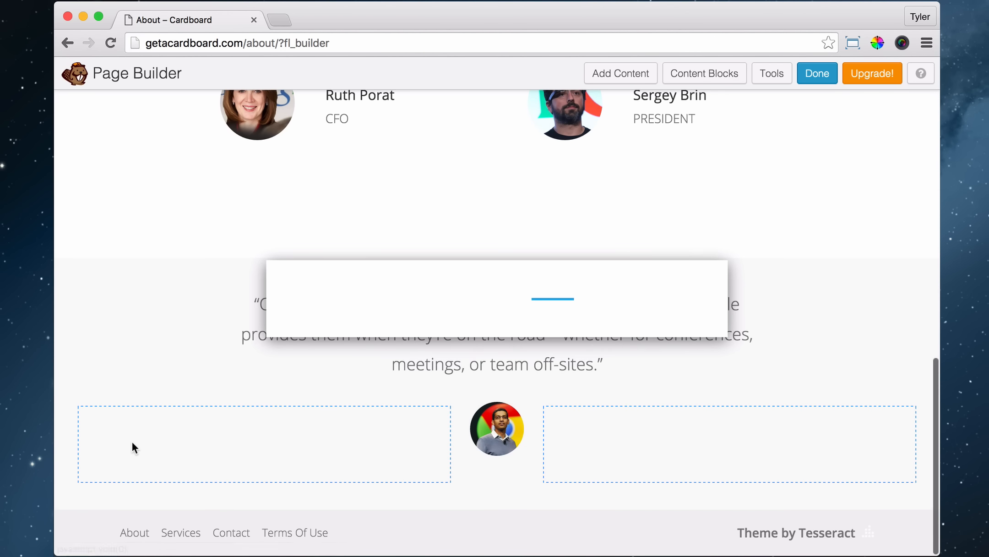
{"action": "left_click", "coordinate": [373, 145]}
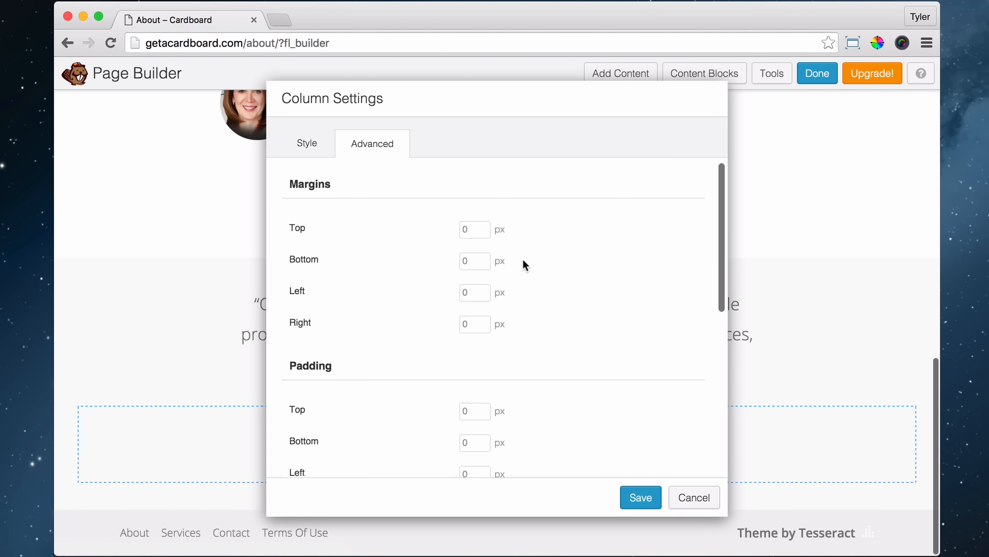
{"action": "scroll", "coordinate": [523, 260], "scroll_direction": "down", "scroll_amount": 3}
{"action": "scroll", "coordinate": [521, 261], "scroll_direction": "up", "scroll_amount": 3}
{"action": "left_click", "coordinate": [637, 498]}
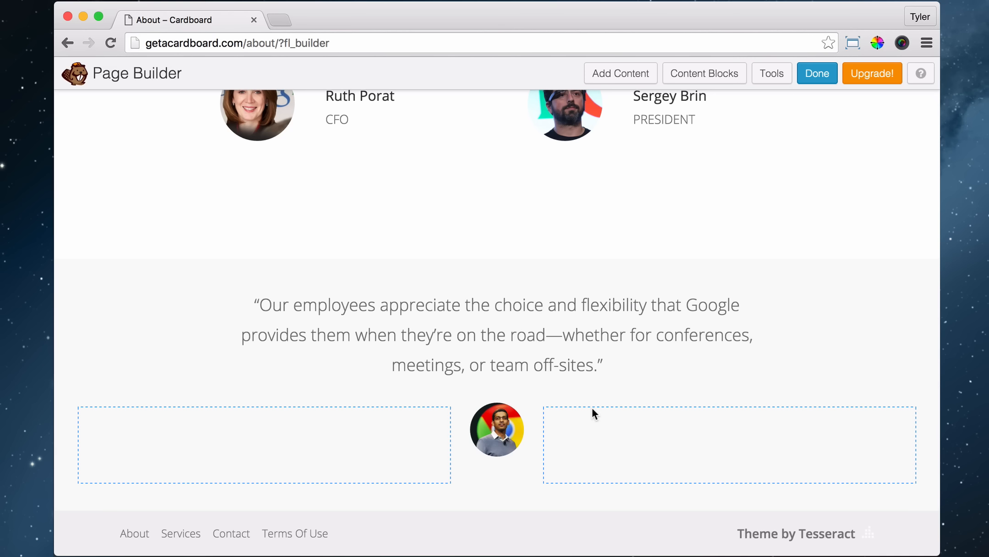
{"action": "mouse_move", "coordinate": [593, 415]}
Add a 1-column row with a Text Editor module below the three-column row, and copy the executive's name and title
{"action": "left_click", "coordinate": [637, 77]}
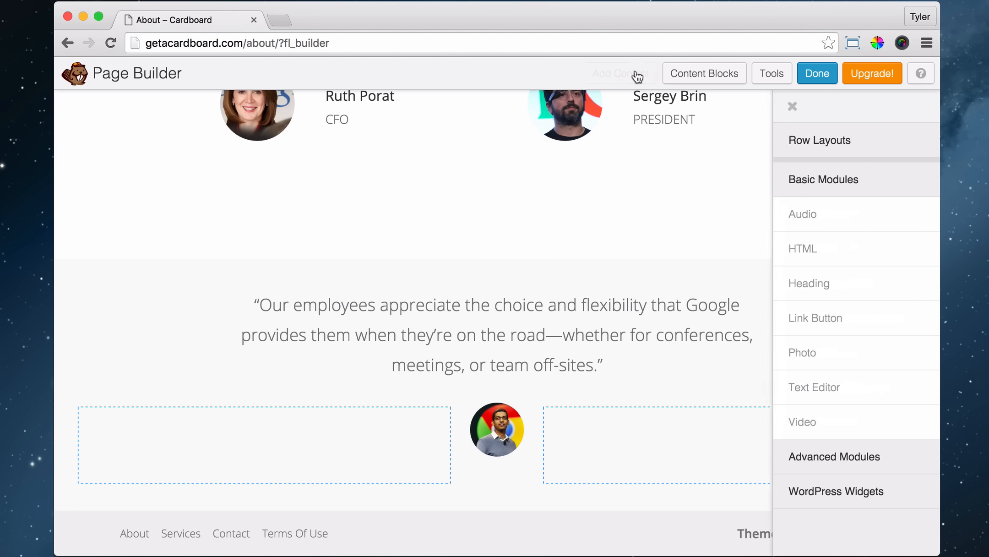
{"action": "left_click", "coordinate": [856, 141]}
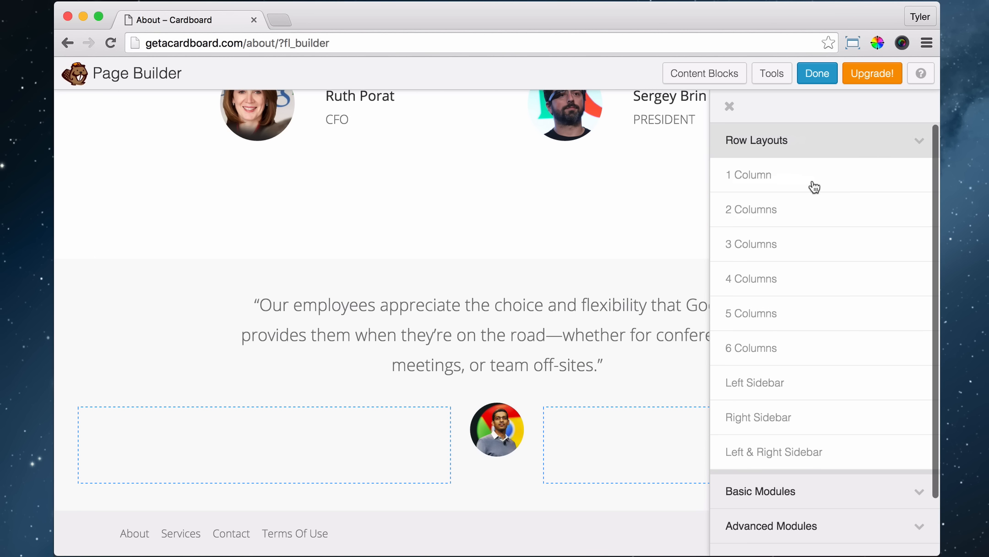
{"action": "left_click_drag", "start_coordinate": [735, 181], "coordinate": [506, 518]}
{"action": "scroll", "coordinate": [638, 356], "scroll_direction": "down", "scroll_amount": 3}
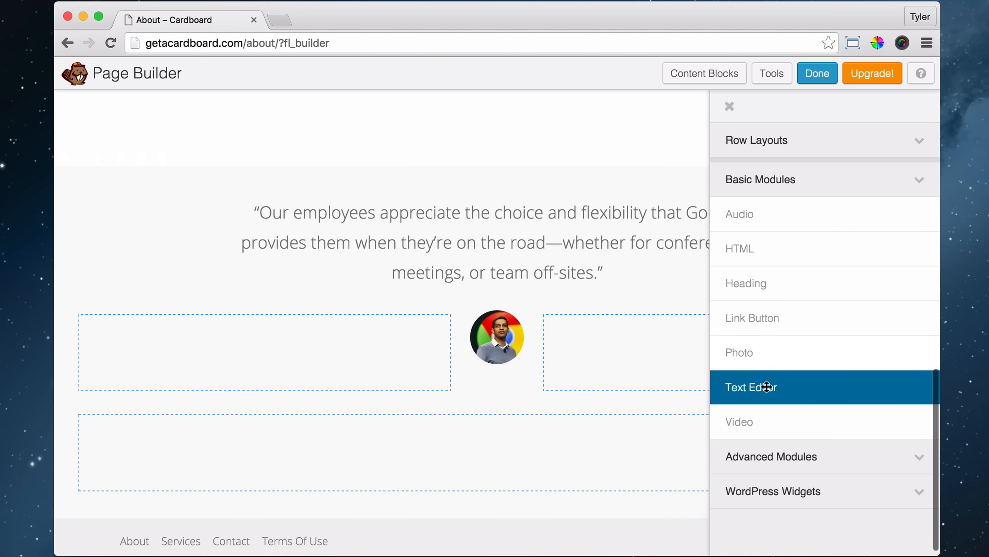
{"action": "left_click_drag", "start_coordinate": [778, 387], "coordinate": [463, 521]}
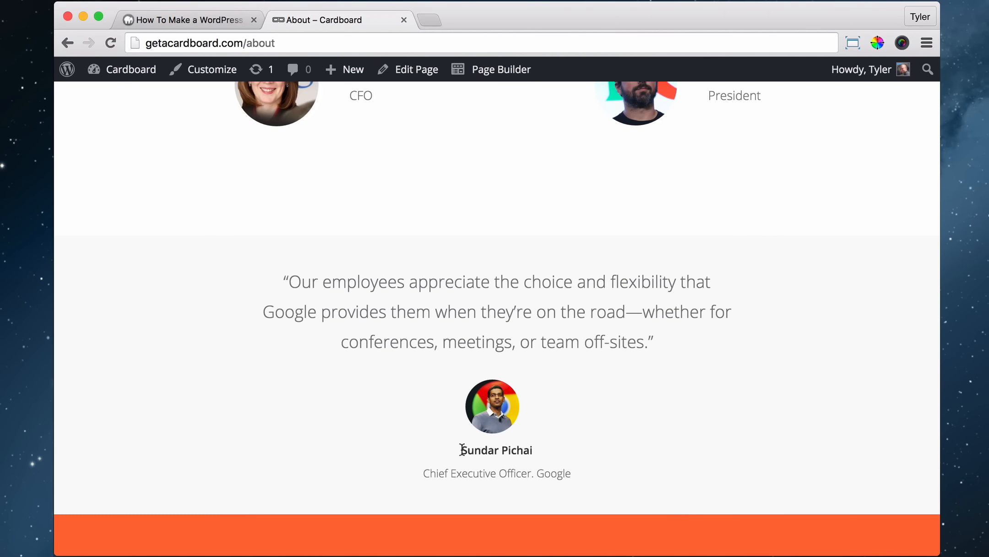
{"action": "left_click_drag", "start_coordinate": [461, 450], "coordinate": [582, 475]}
{"action": "key", "text": "super+c"}
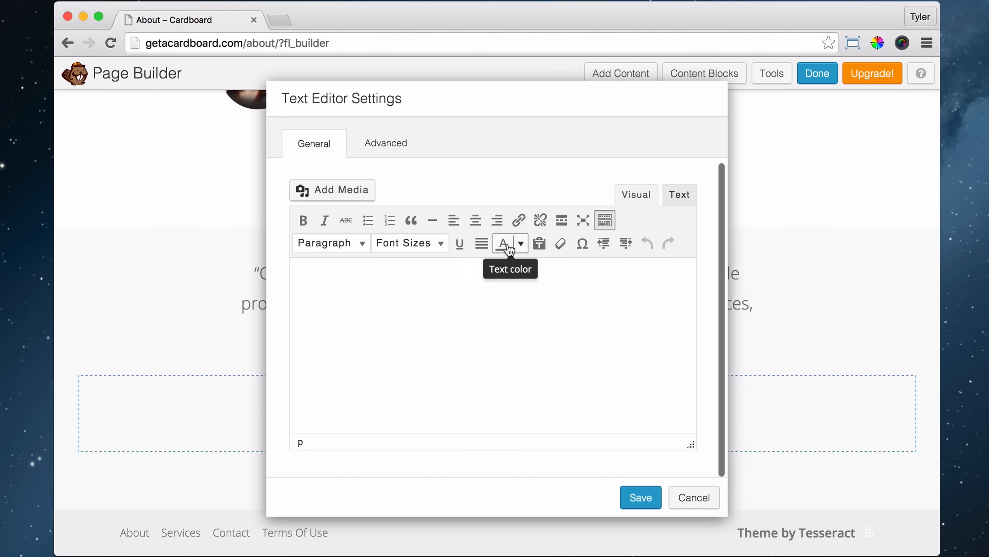
Paste the executive's name as plain text, formatted as a centred 14px Heading 3
{"action": "left_click", "coordinate": [539, 243]}
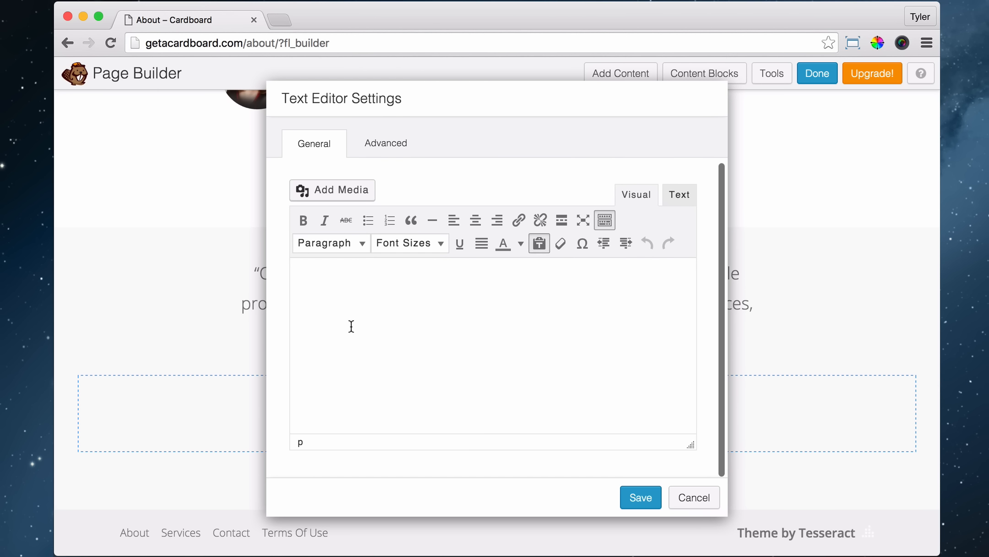
{"action": "key", "text": "super+v"}
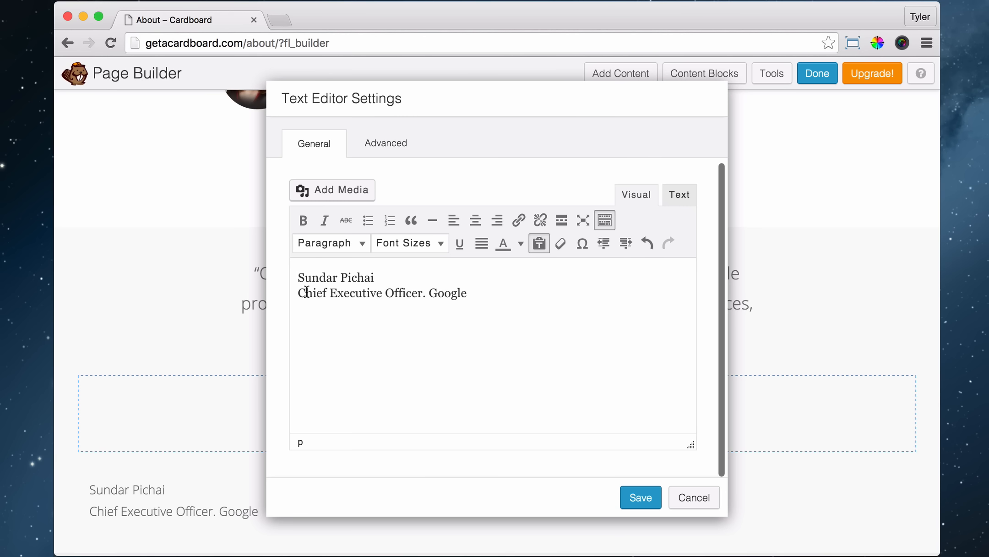
{"action": "left_click_drag", "start_coordinate": [299, 292], "coordinate": [505, 300]}
{"action": "key", "text": "super+c"}
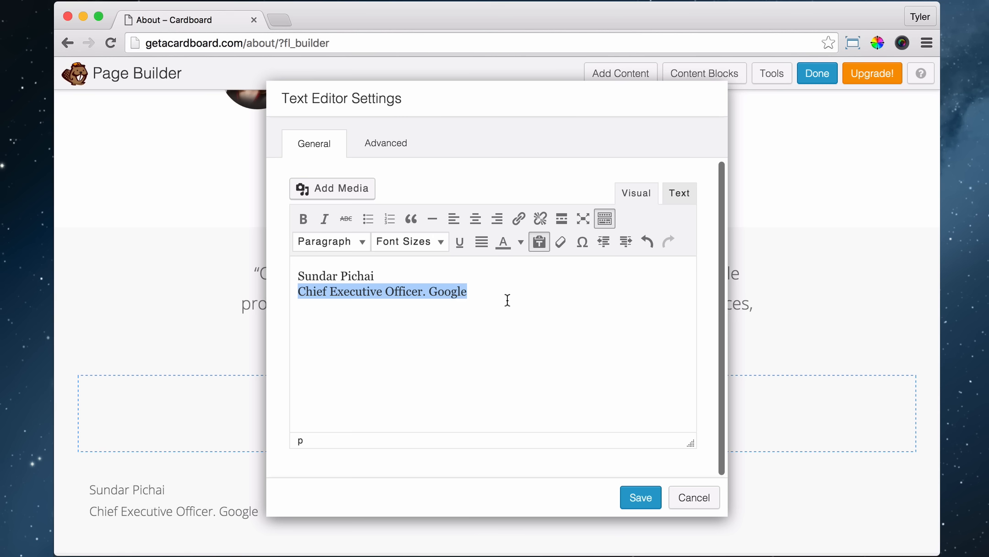
{"action": "key", "text": "BackSpace"}
{"action": "key", "text": "BackSpace"}
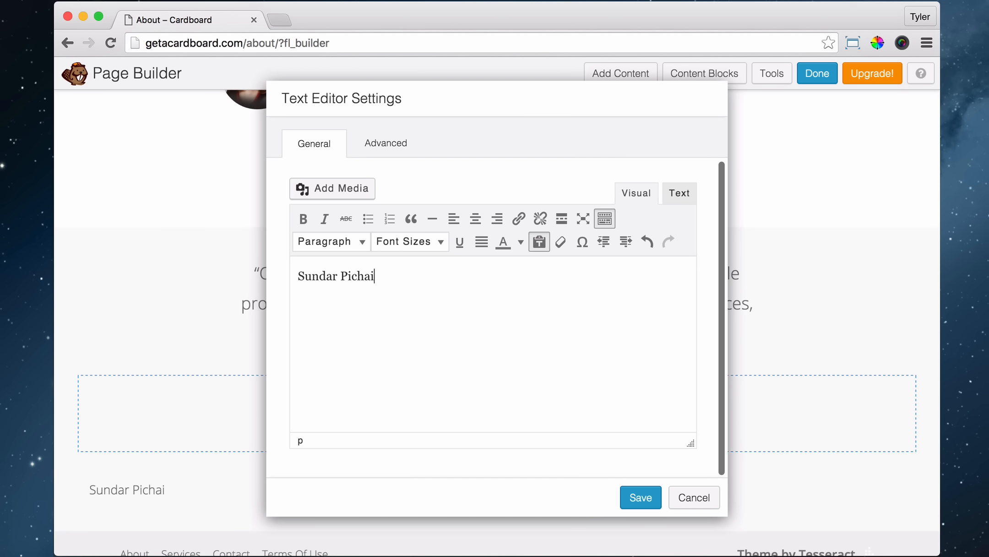
{"action": "triple_click", "coordinate": [330, 276]}
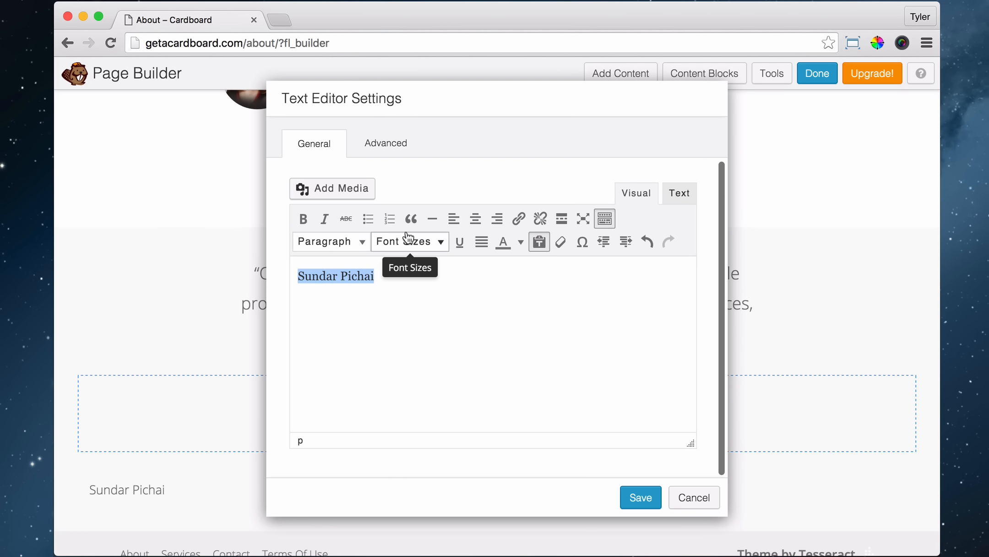
{"action": "left_click", "coordinate": [418, 246]}
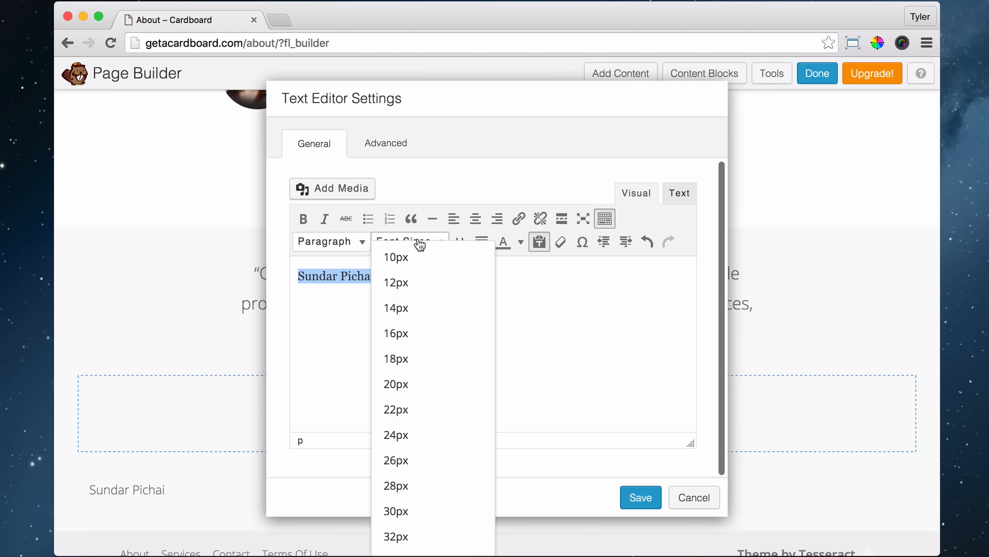
{"action": "left_click", "coordinate": [418, 246]}
{"action": "left_click", "coordinate": [362, 243]}
{"action": "left_click", "coordinate": [363, 362]}
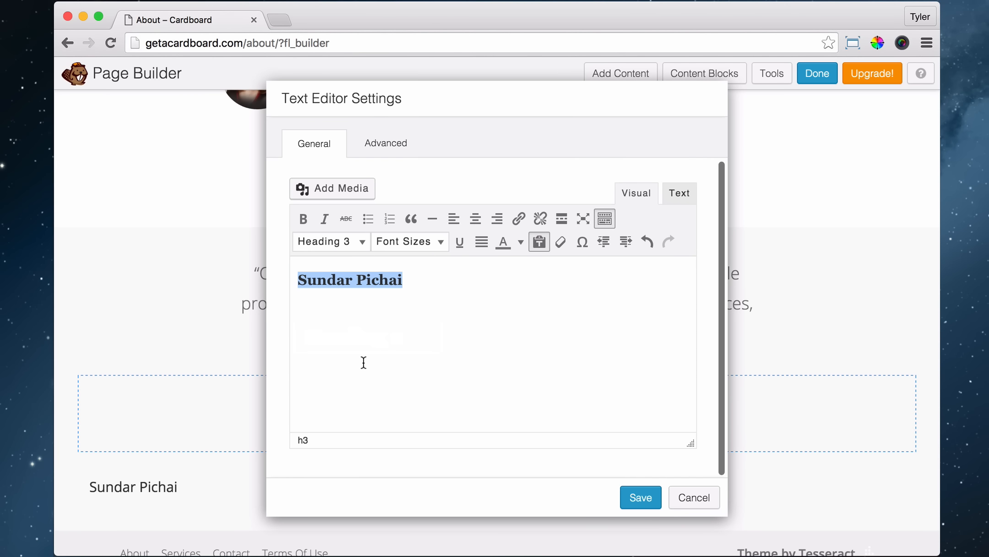
{"action": "left_click", "coordinate": [476, 218]}
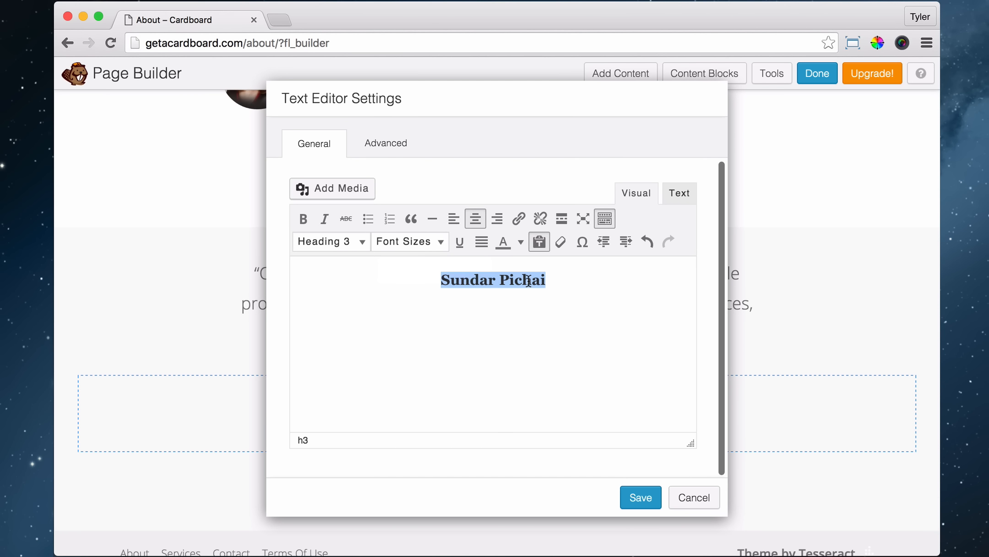
{"action": "left_click", "coordinate": [425, 245]}
{"action": "left_click", "coordinate": [416, 307]}
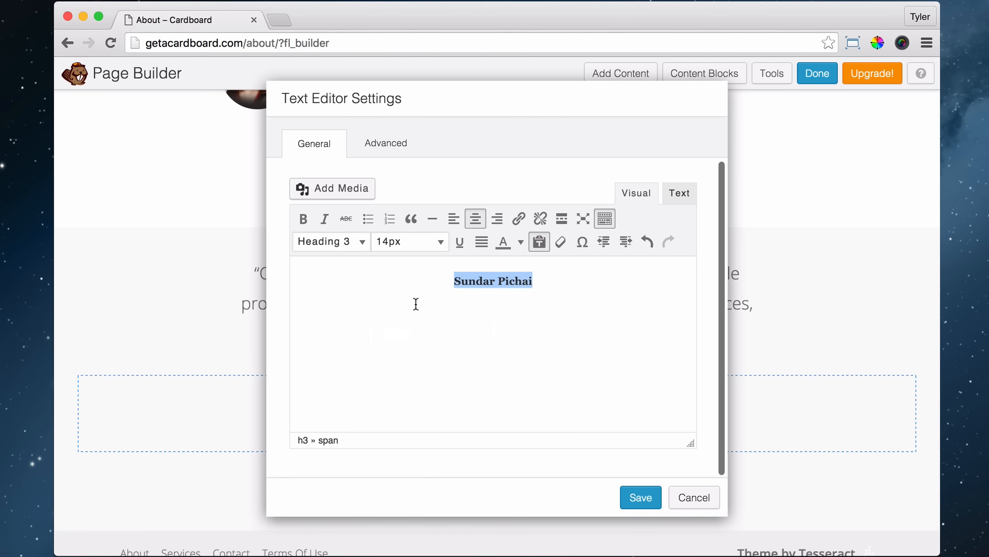
{"action": "left_click", "coordinate": [559, 281]}
Add 'Chief Executive Officer. Google.' below the name, centred at 14px, and save
{"action": "key", "text": "Return"}
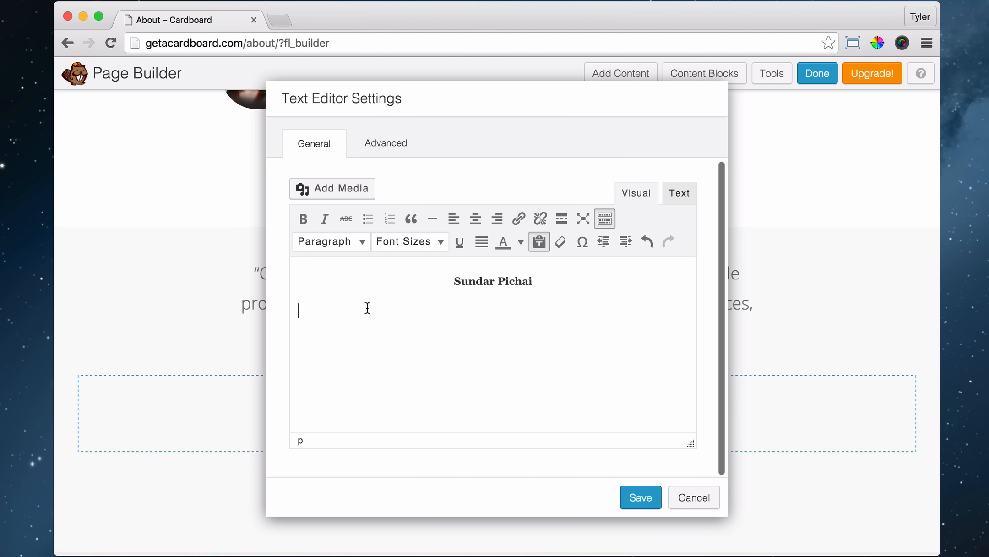
{"action": "key", "text": "super+v"}
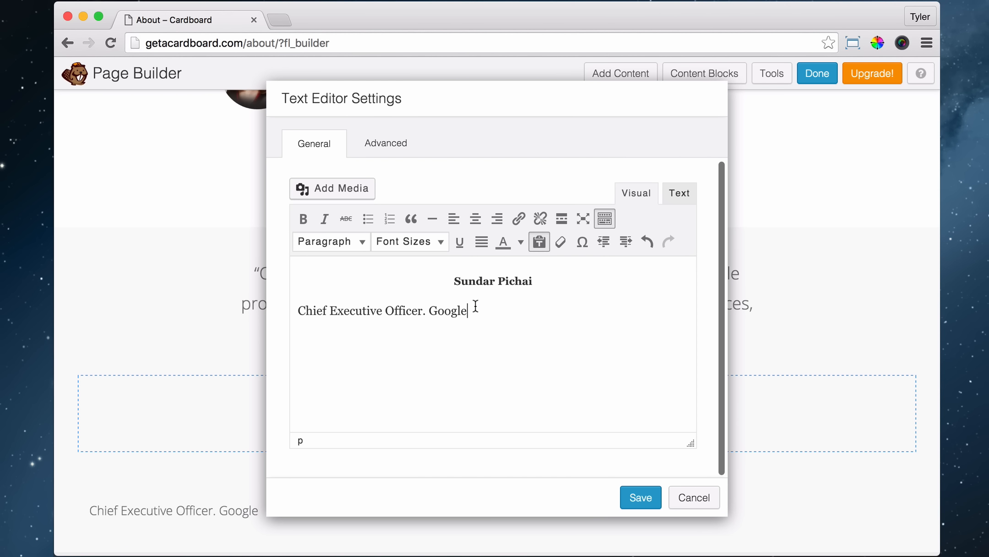
{"action": "left_click_drag", "start_coordinate": [468, 311], "coordinate": [275, 318]}
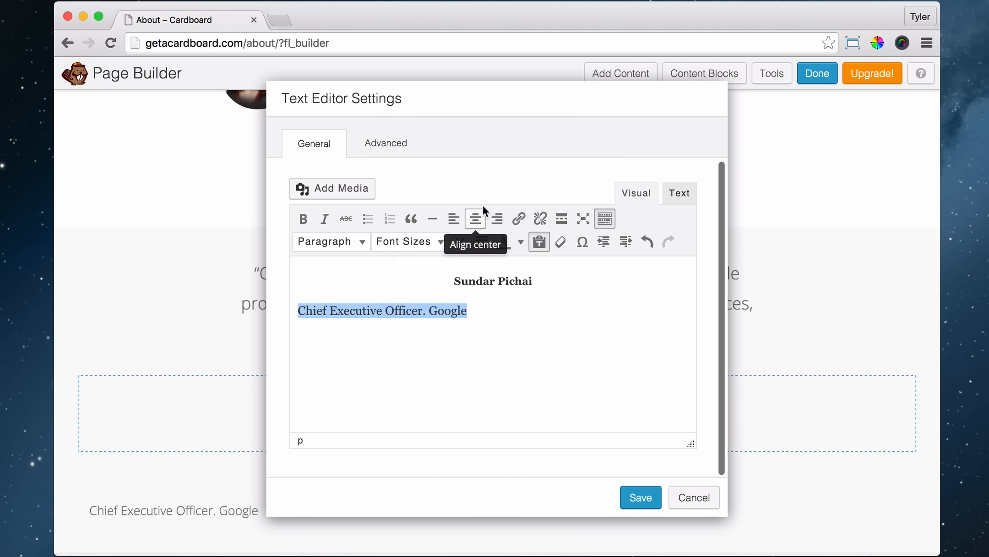
{"action": "left_click", "coordinate": [474, 218]}
{"action": "left_click", "coordinate": [411, 242]}
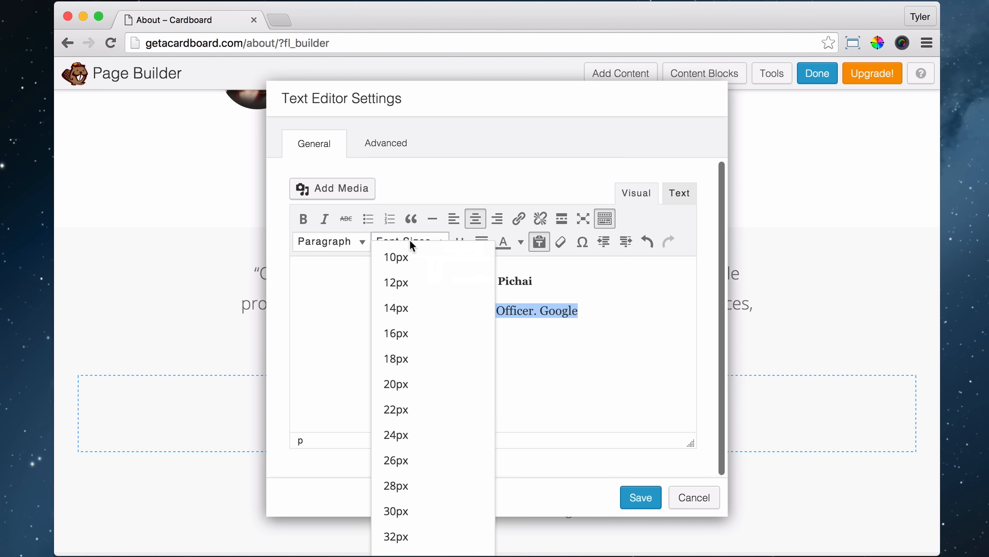
{"action": "left_click", "coordinate": [411, 311]}
{"action": "left_click", "coordinate": [597, 320]}
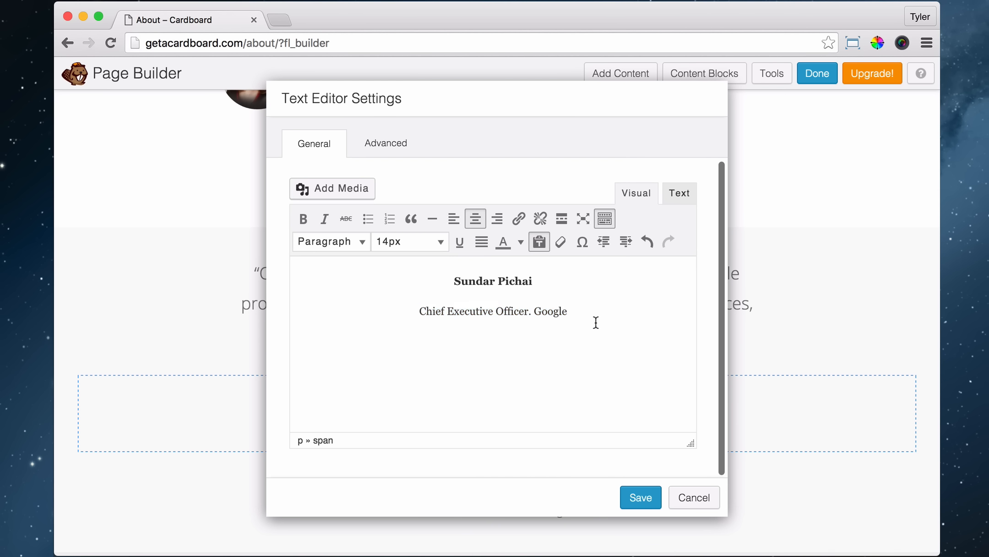
{"action": "left_click_drag", "start_coordinate": [451, 103], "coordinate": [362, 100]}
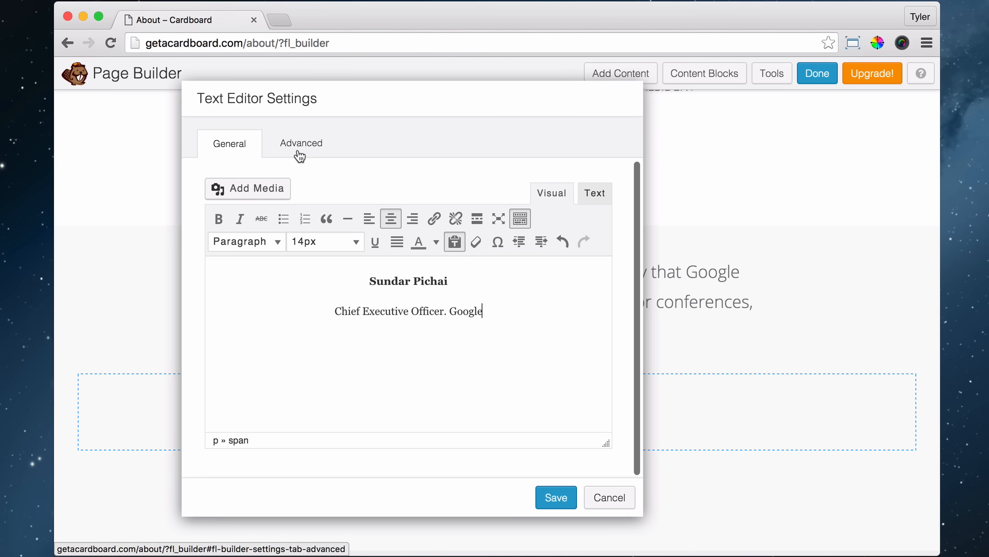
{"action": "left_click", "coordinate": [555, 496]}
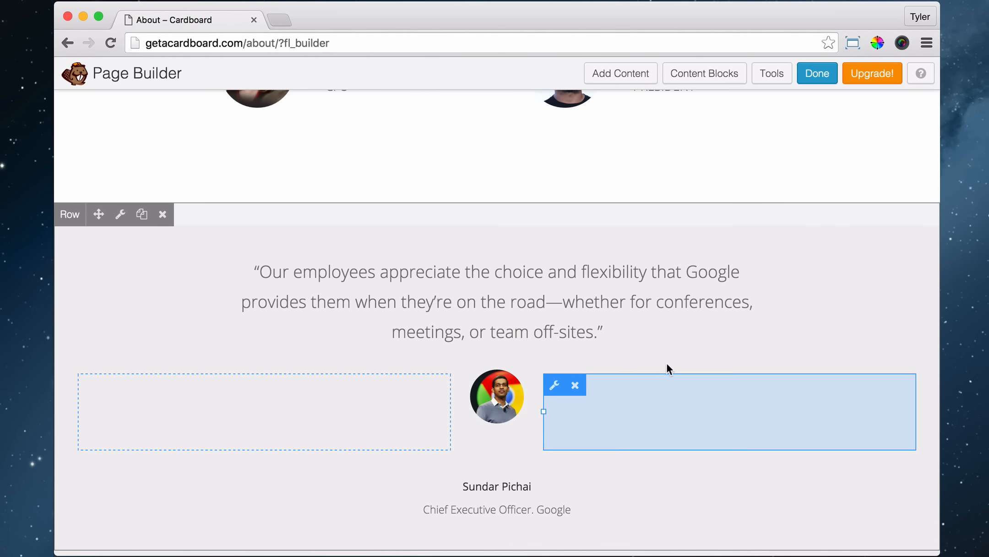
Set the credit module's top margin to 0, save it, and finish editing with Done
{"action": "scroll", "coordinate": [695, 360], "scroll_direction": "down", "scroll_amount": 2}
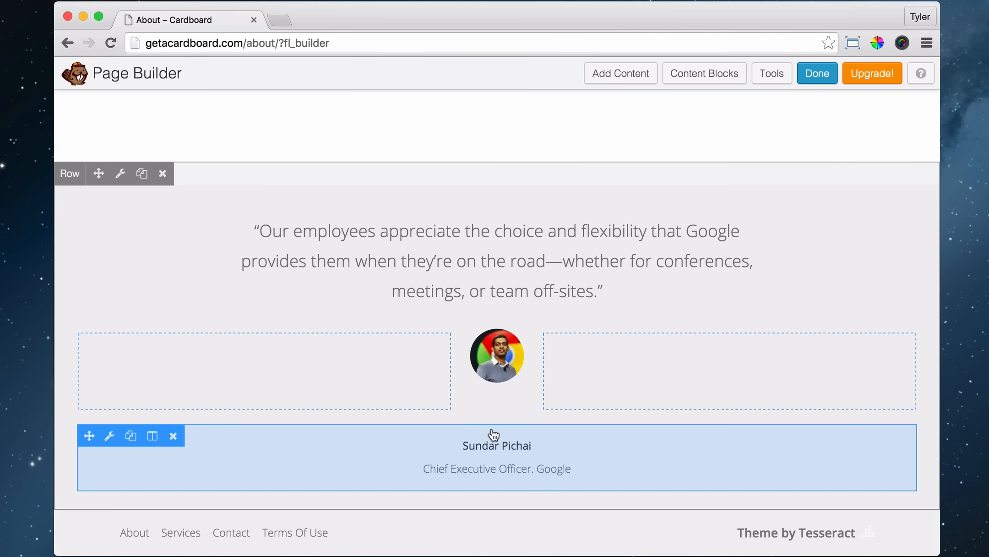
{"action": "left_click", "coordinate": [110, 439]}
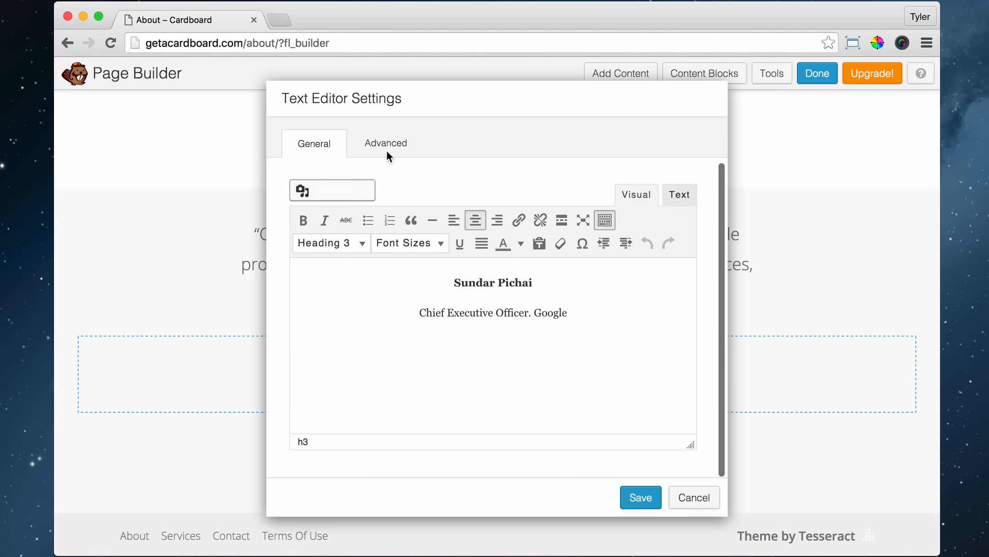
{"action": "left_click", "coordinate": [385, 144]}
{"action": "left_click", "coordinate": [484, 233]}
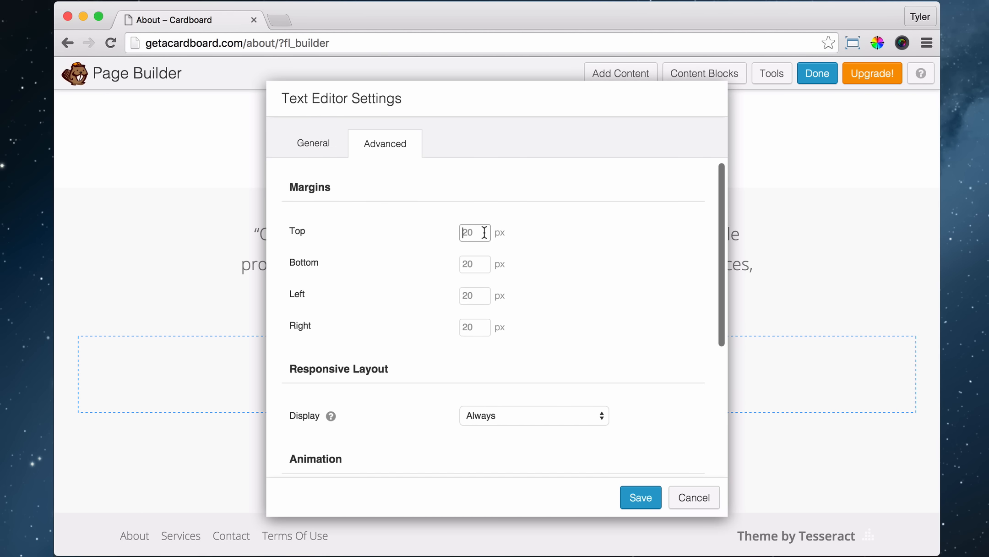
{"action": "type", "text": "0"}
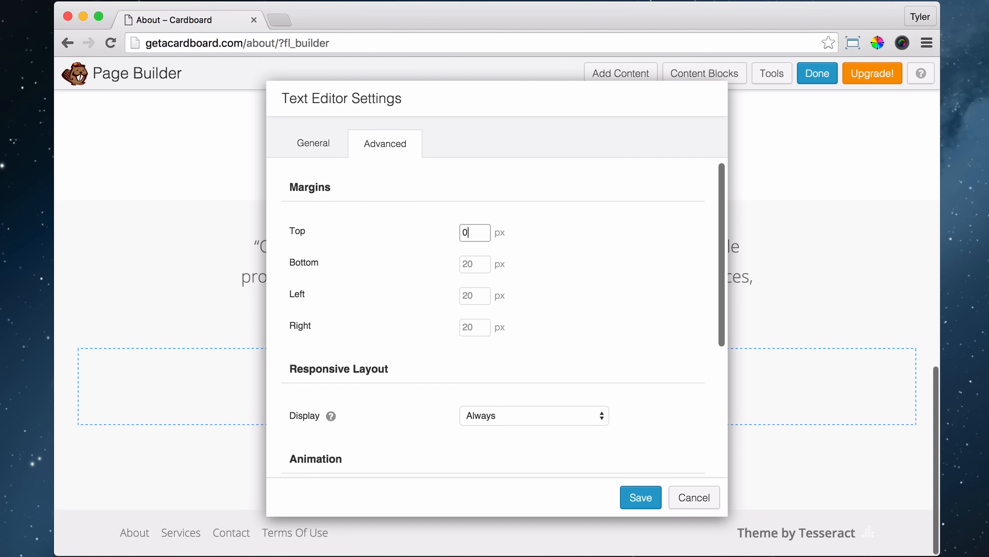
{"action": "key", "text": "Tab"}
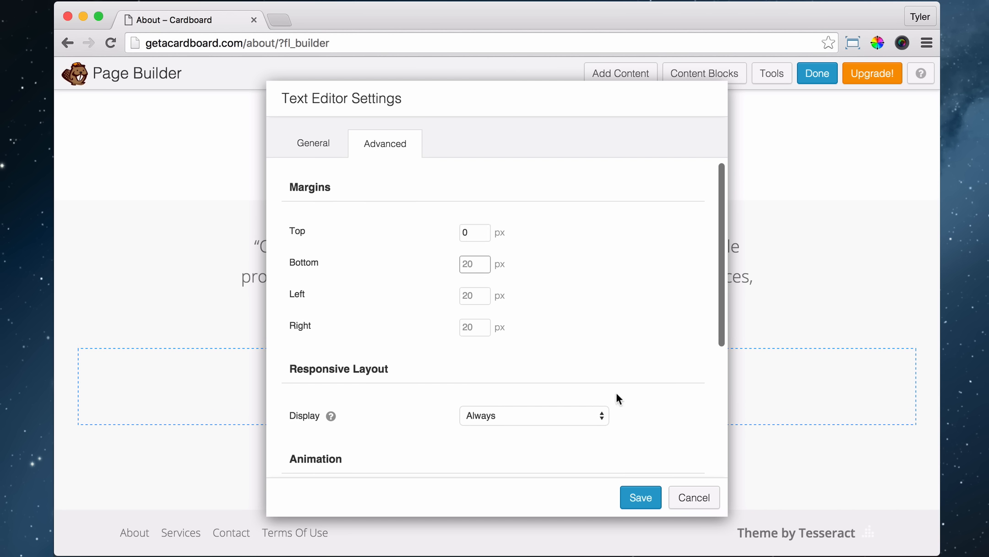
{"action": "left_click", "coordinate": [643, 504]}
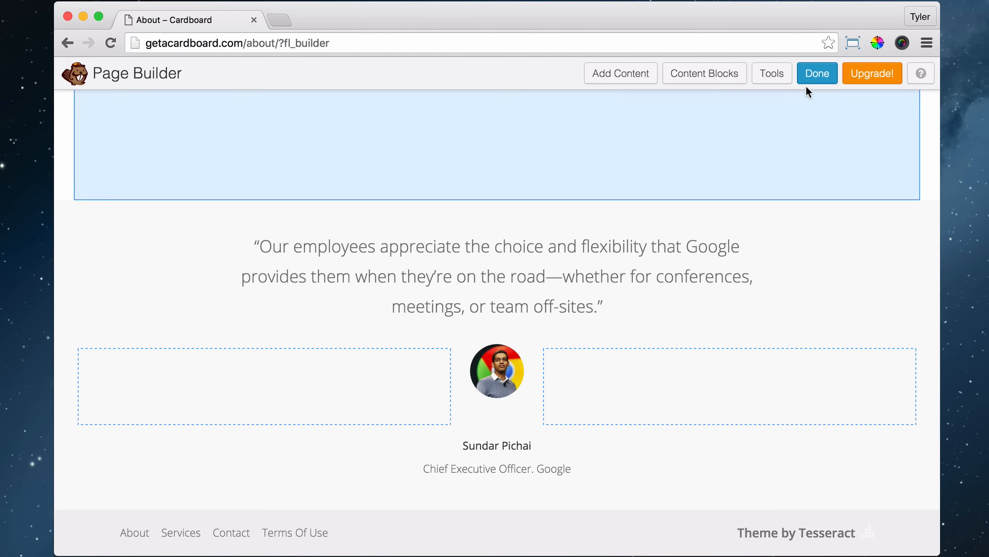
{"action": "left_click", "coordinate": [809, 77]}
Publish the About page edits, then return to the page in Page Builder
{"action": "left_click", "coordinate": [509, 268]}
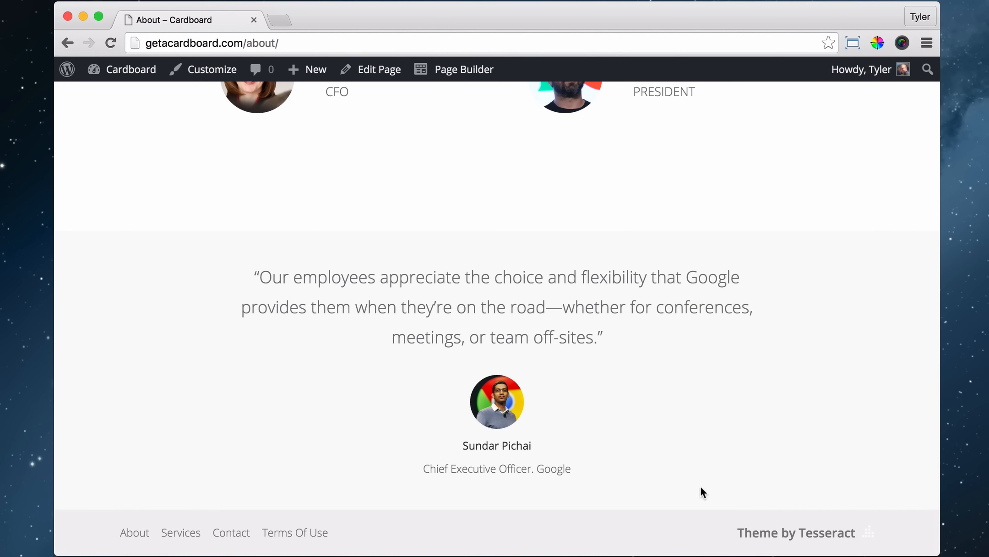
{"action": "scroll", "coordinate": [732, 357], "scroll_direction": "up", "scroll_amount": 15}
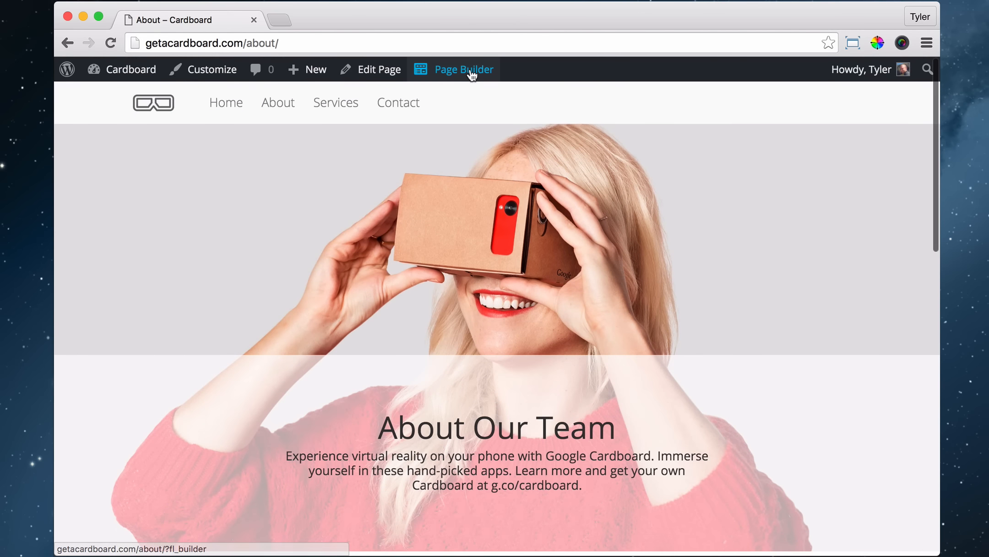
{"action": "left_click", "coordinate": [471, 71]}
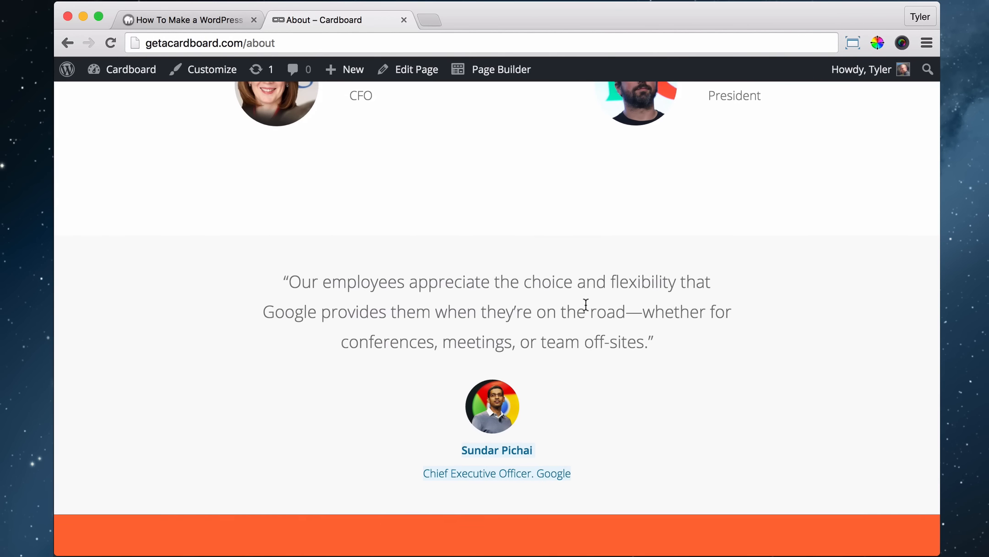
{"action": "scroll", "coordinate": [586, 311], "scroll_direction": "down", "scroll_amount": 5}
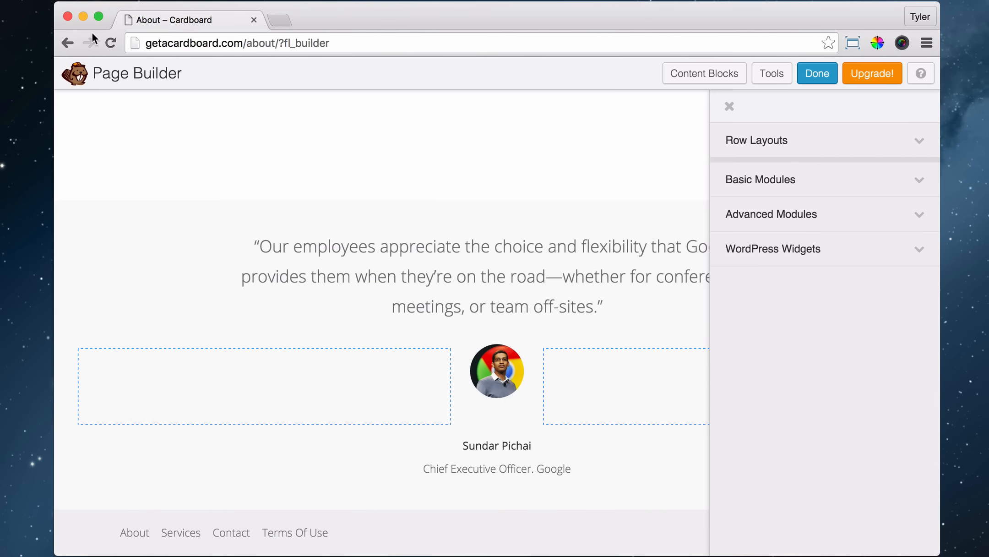
Add a full-width one-column row below the testimonial with a solid colour background
{"action": "left_click", "coordinate": [794, 140]}
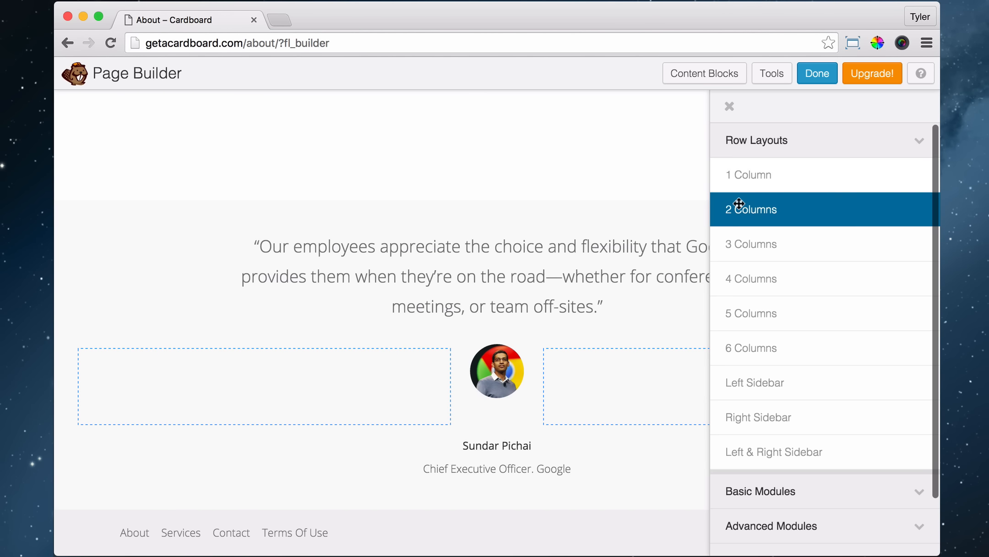
{"action": "left_click_drag", "start_coordinate": [737, 175], "coordinate": [410, 487]}
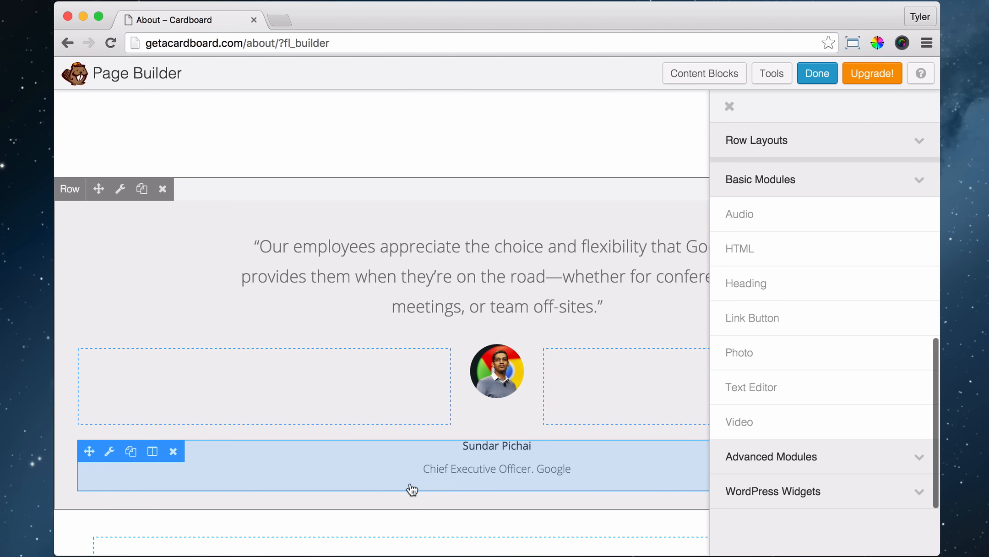
{"action": "scroll", "coordinate": [225, 370], "scroll_direction": "down", "scroll_amount": 3}
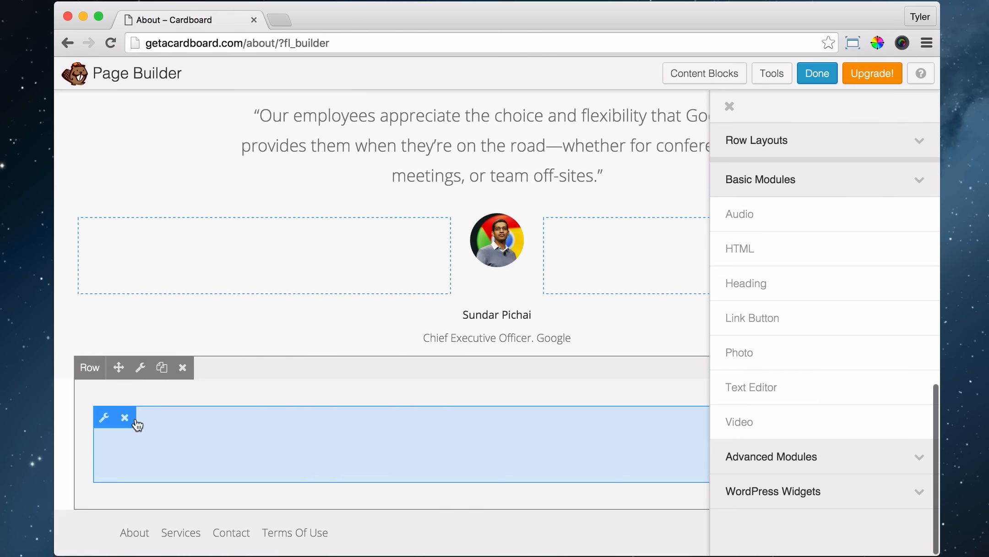
{"action": "left_click", "coordinate": [140, 367]}
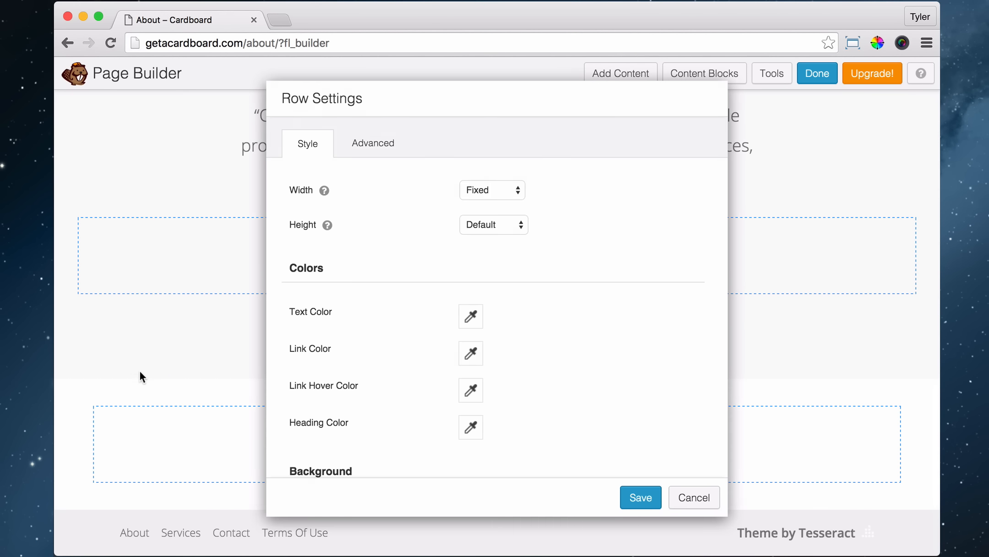
{"action": "left_click", "coordinate": [488, 186]}
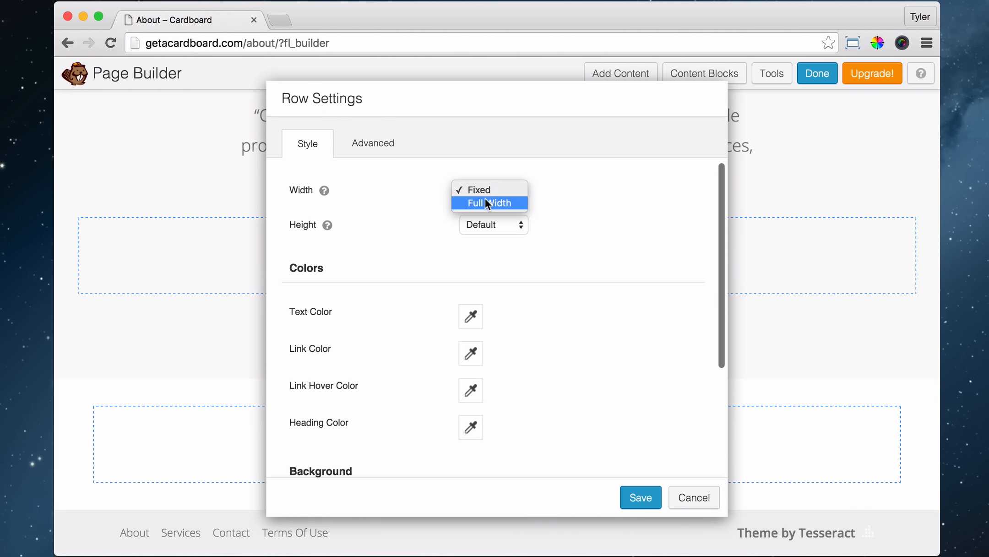
{"action": "left_click", "coordinate": [485, 198]}
{"action": "scroll", "coordinate": [576, 291], "scroll_direction": "down", "scroll_amount": 8}
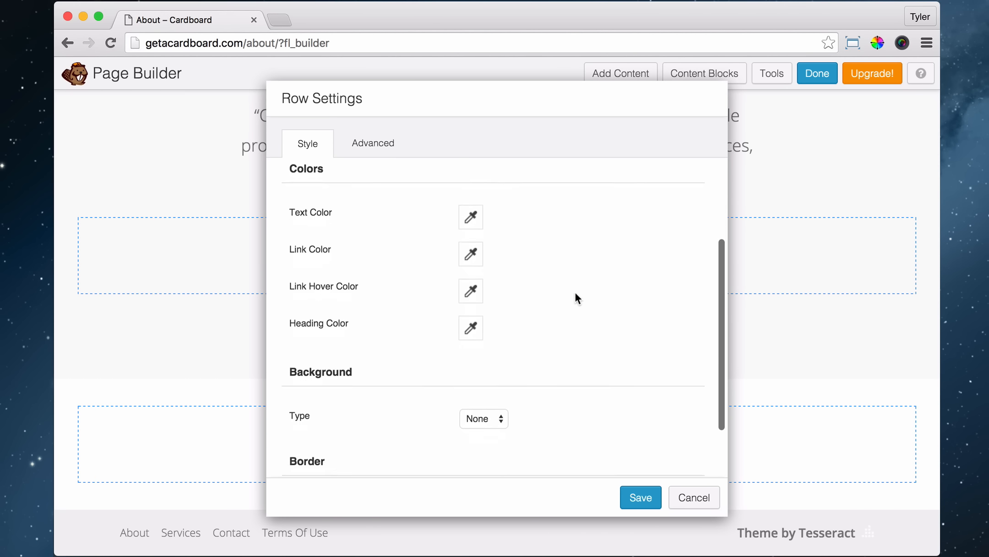
{"action": "left_click", "coordinate": [491, 347]}
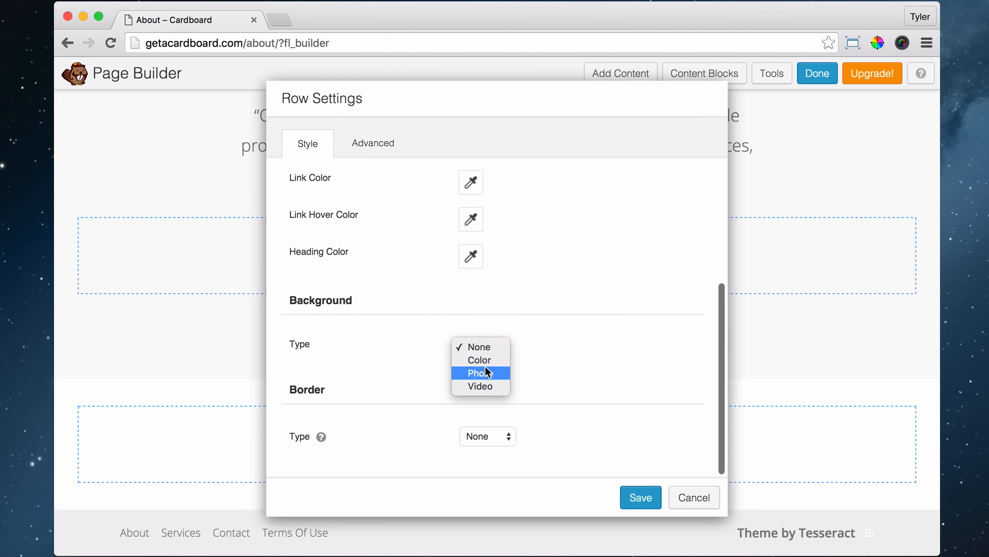
{"action": "left_click", "coordinate": [485, 360]}
{"action": "scroll", "coordinate": [495, 364], "scroll_direction": "down", "scroll_amount": 2}
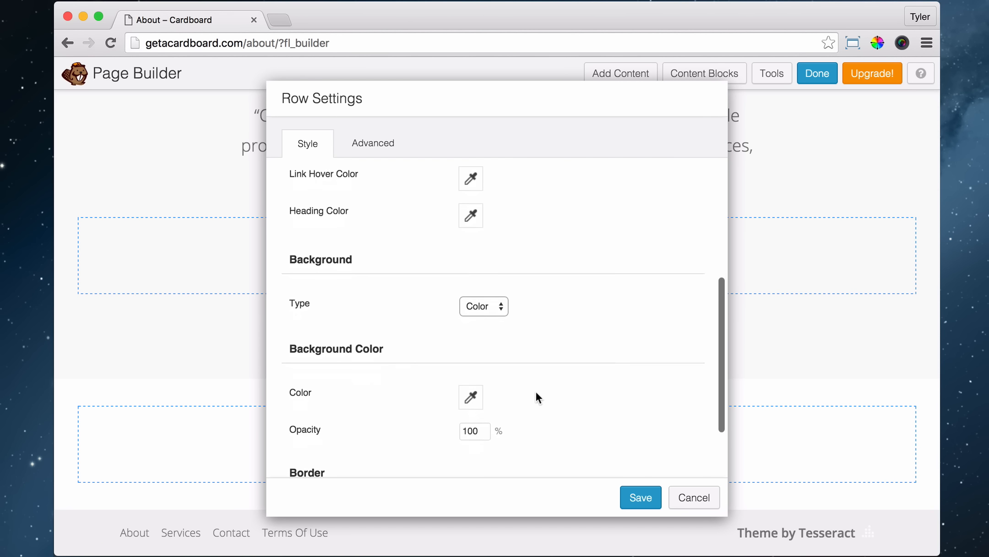
Set the row background to #FF6E40 with white text and link colours, and save
{"action": "left_click", "coordinate": [470, 391]}
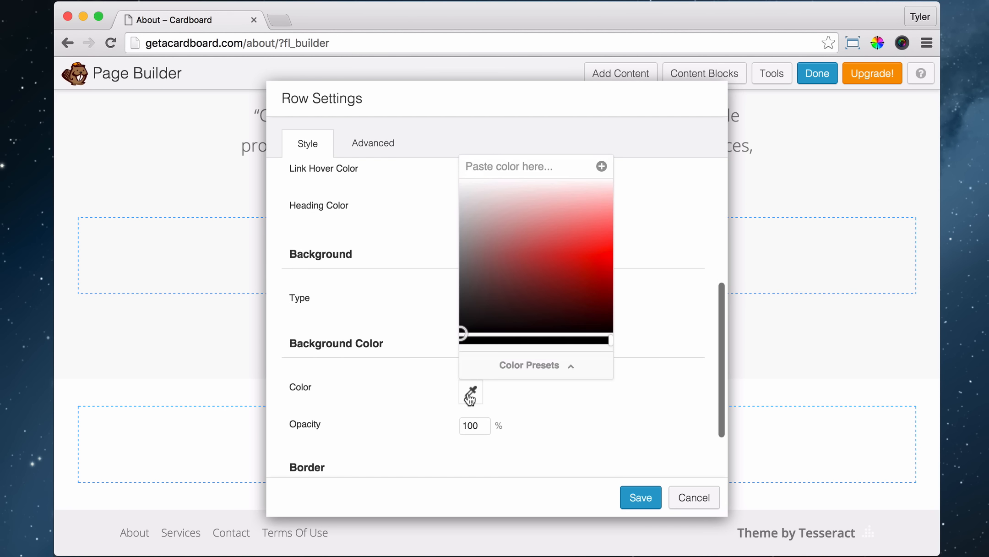
{"action": "left_click", "coordinate": [513, 166]}
{"action": "type", "text": "FF6E40"}
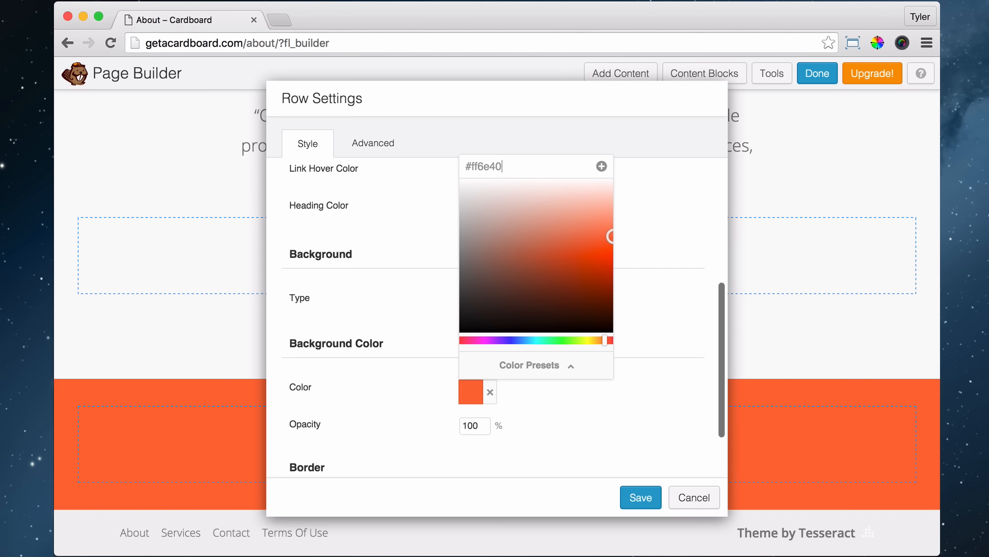
{"action": "left_click", "coordinate": [669, 198]}
{"action": "scroll", "coordinate": [597, 249], "scroll_direction": "up", "scroll_amount": 5}
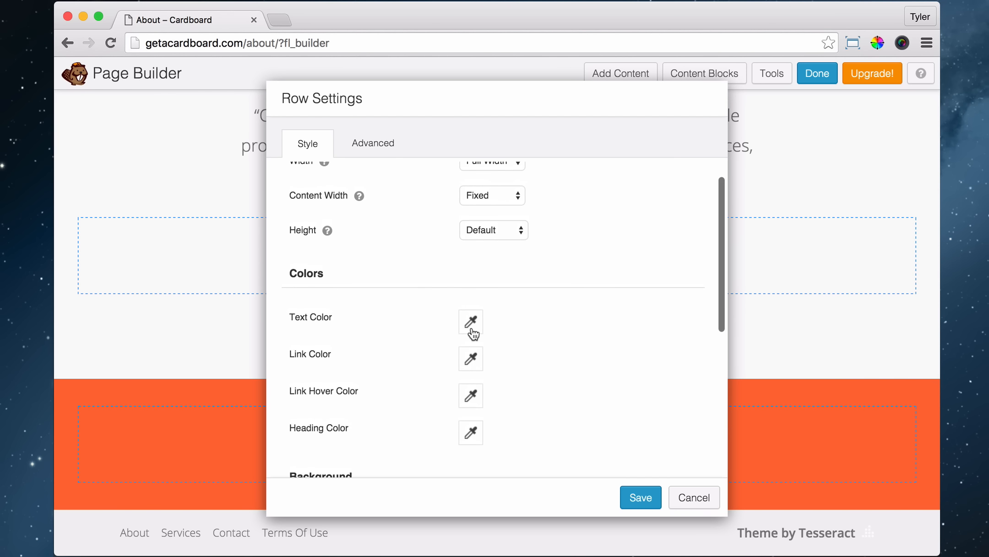
{"action": "left_click", "coordinate": [471, 328]}
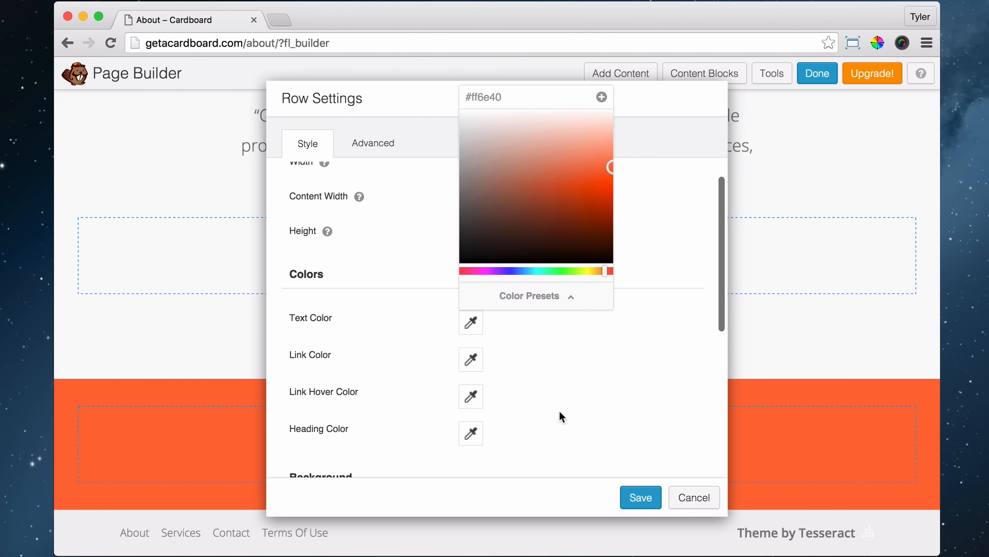
{"action": "left_click_drag", "start_coordinate": [501, 157], "coordinate": [455, 108]}
{"action": "left_click", "coordinate": [412, 159]}
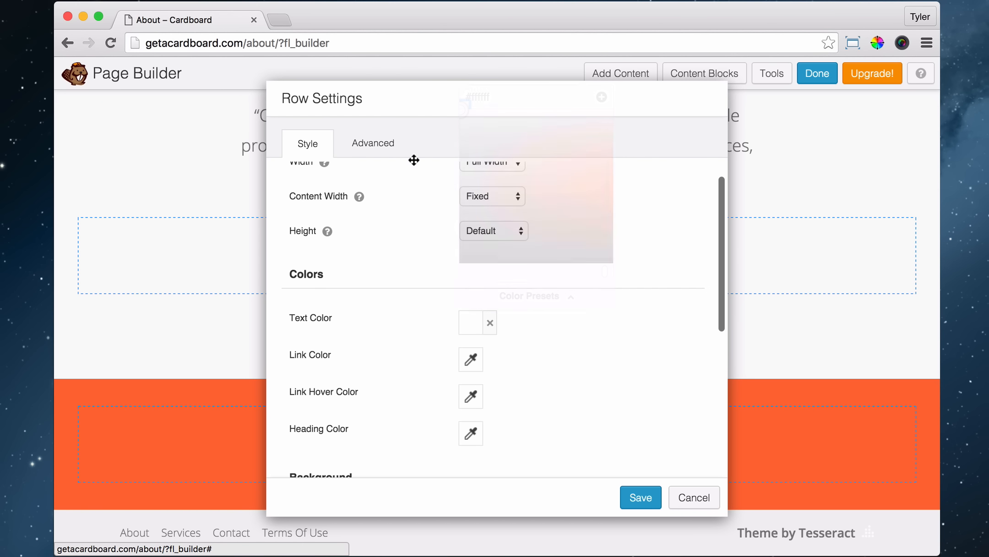
{"action": "left_click", "coordinate": [466, 367]}
{"action": "left_click_drag", "start_coordinate": [497, 203], "coordinate": [415, 126]}
{"action": "left_click", "coordinate": [420, 161]}
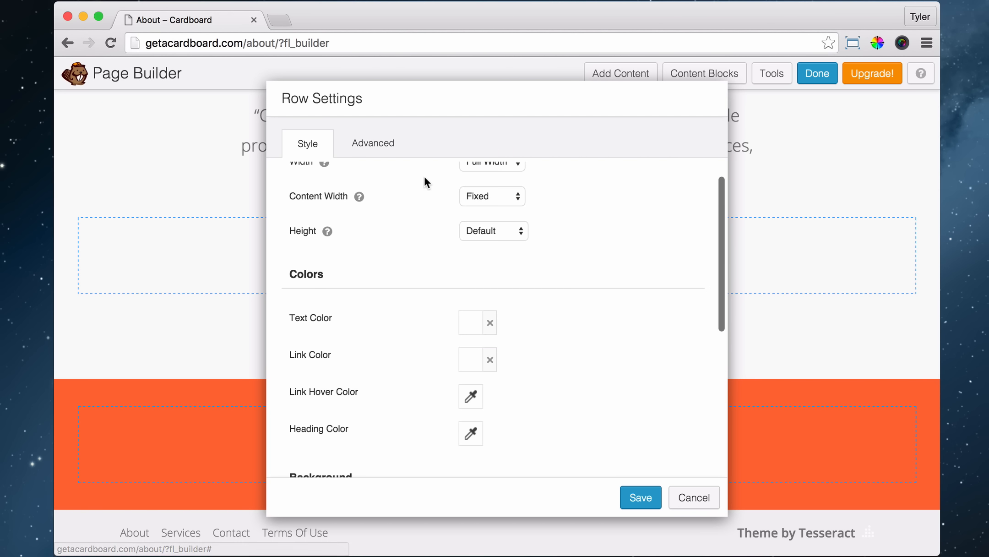
{"action": "left_click", "coordinate": [639, 497]}
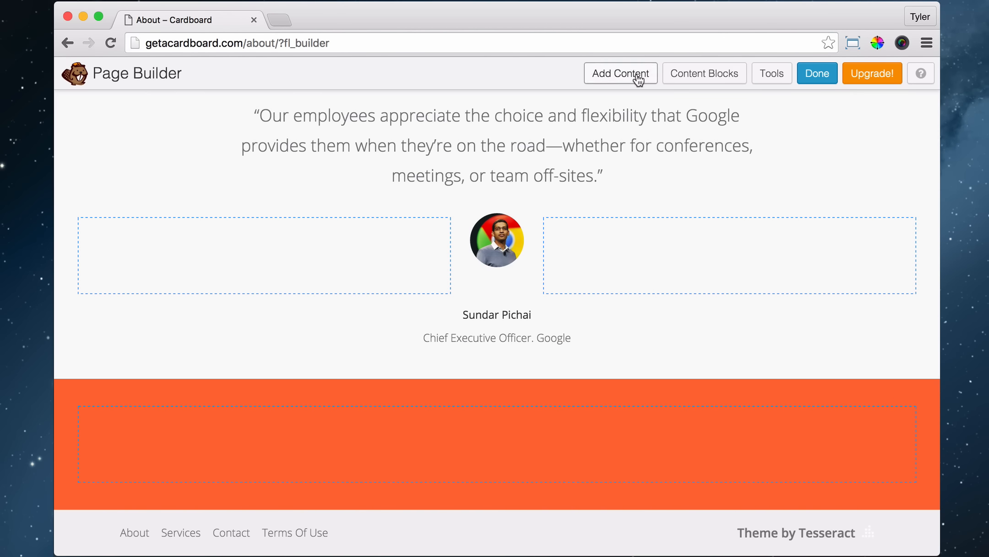
Drop a Text Editor module onto the page, then save the orange row's margins unchanged
{"action": "left_click", "coordinate": [636, 75]}
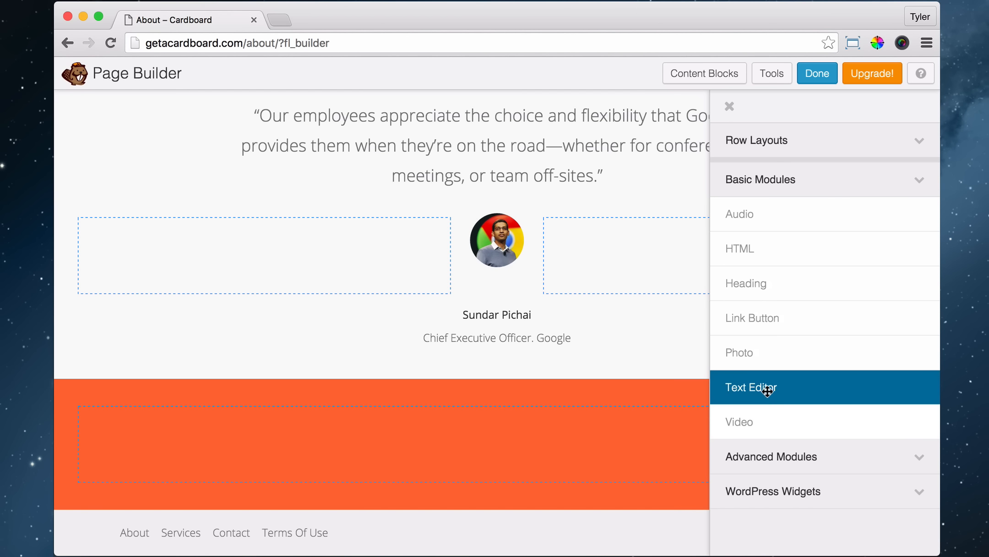
{"action": "left_click_drag", "start_coordinate": [767, 389], "coordinate": [644, 357]}
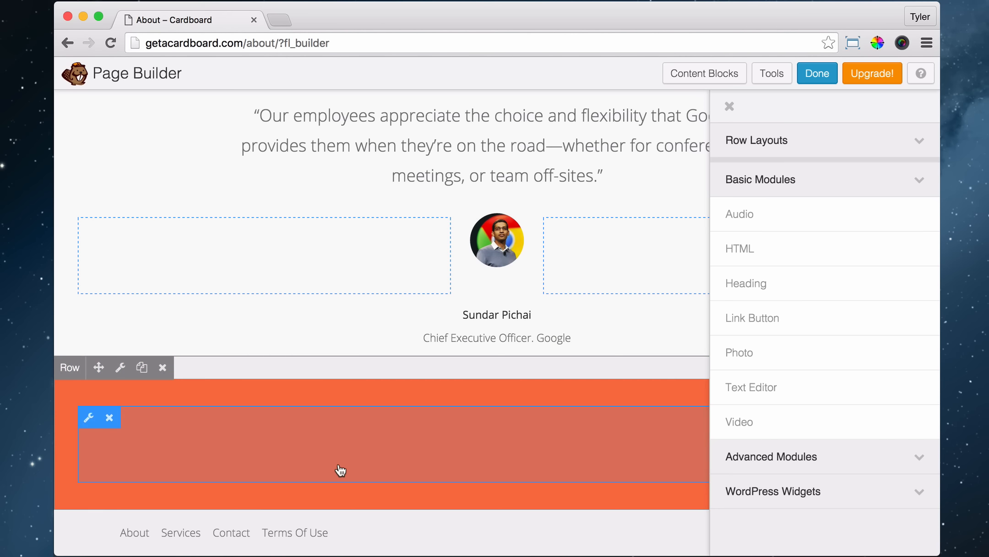
{"action": "left_click", "coordinate": [123, 368]}
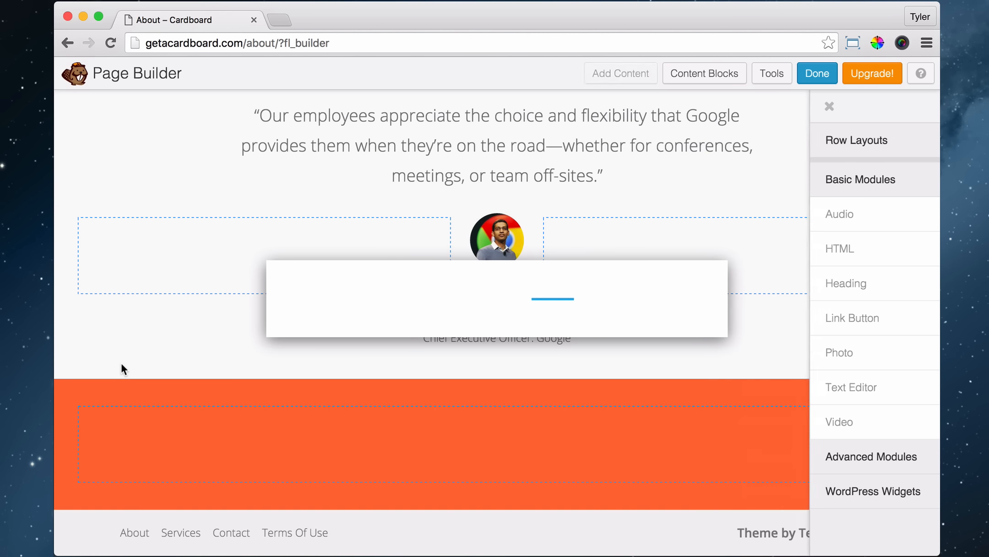
{"action": "left_click", "coordinate": [379, 149]}
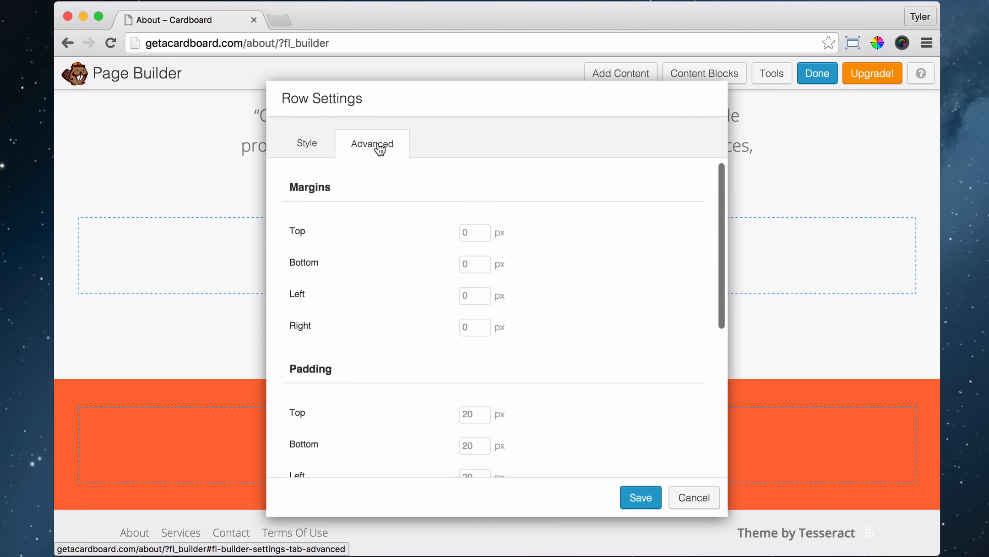
{"action": "left_click", "coordinate": [477, 414]}
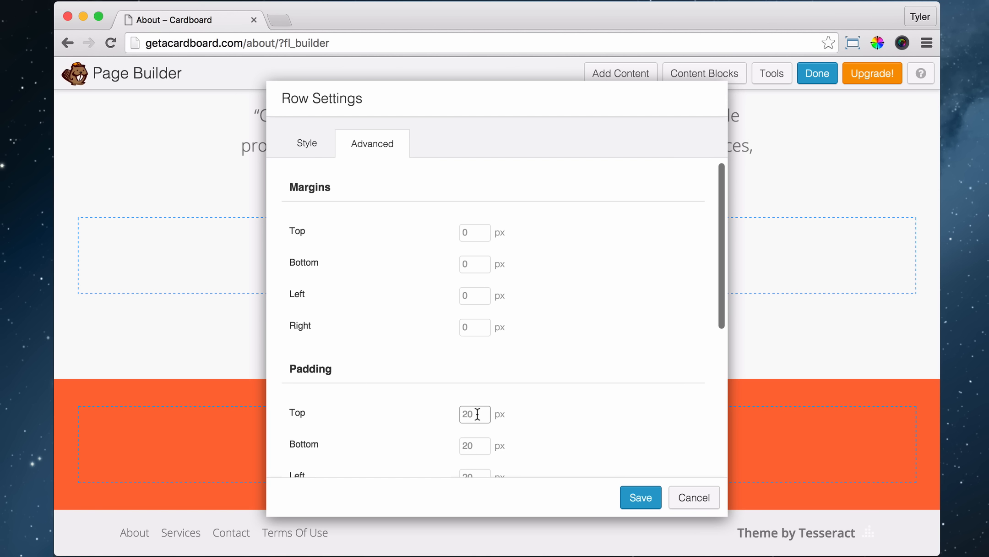
{"action": "left_click", "coordinate": [477, 227]}
{"action": "type", "text": "6"}
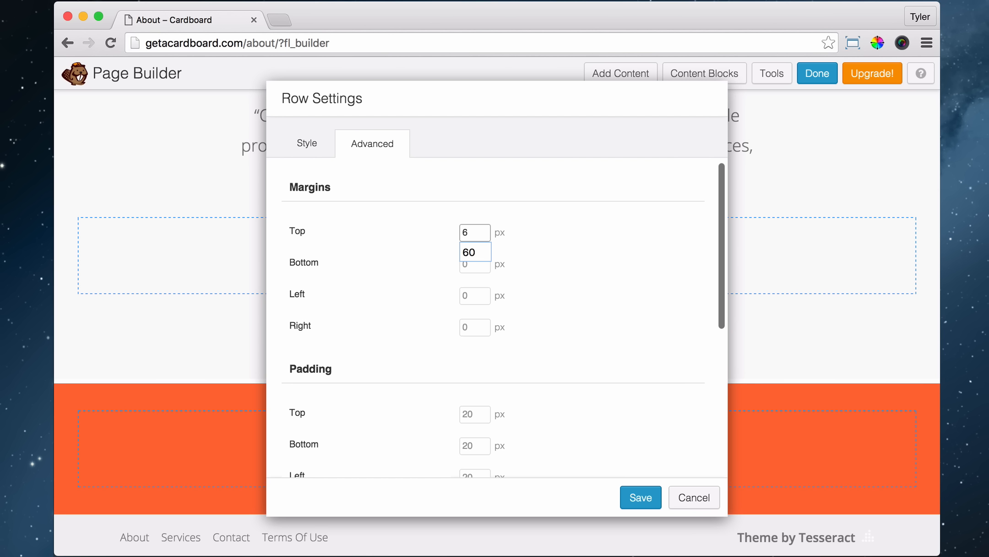
{"action": "type", "text": "0"}
{"action": "key", "text": "Tab"}
{"action": "type", "text": "60"}
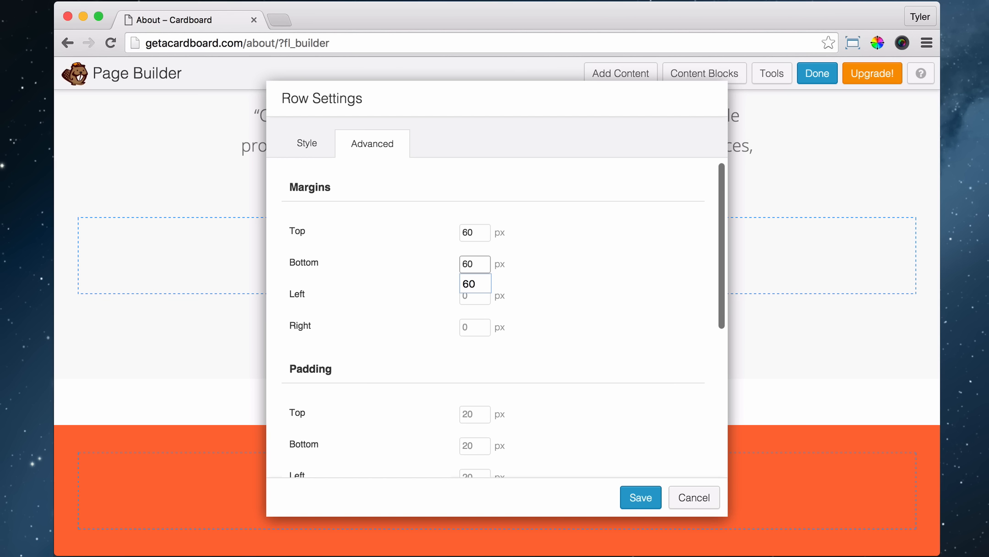
{"action": "key", "text": "BackSpace"}
{"action": "key", "text": "BackSpace"}
{"action": "left_click", "coordinate": [472, 232]}
{"action": "key", "text": "BackSpace"}
{"action": "key", "text": "BackSpace"}
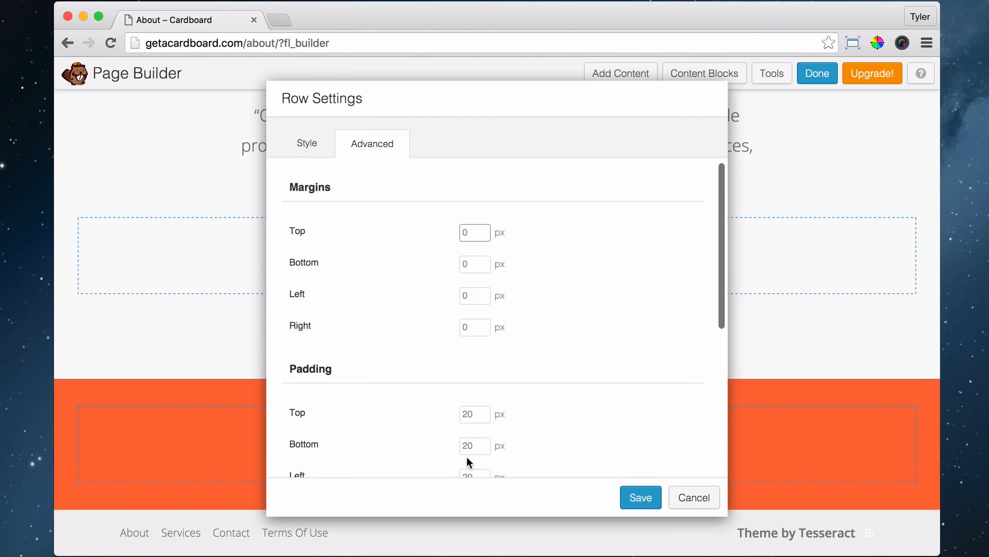
{"action": "left_click", "coordinate": [640, 497]}
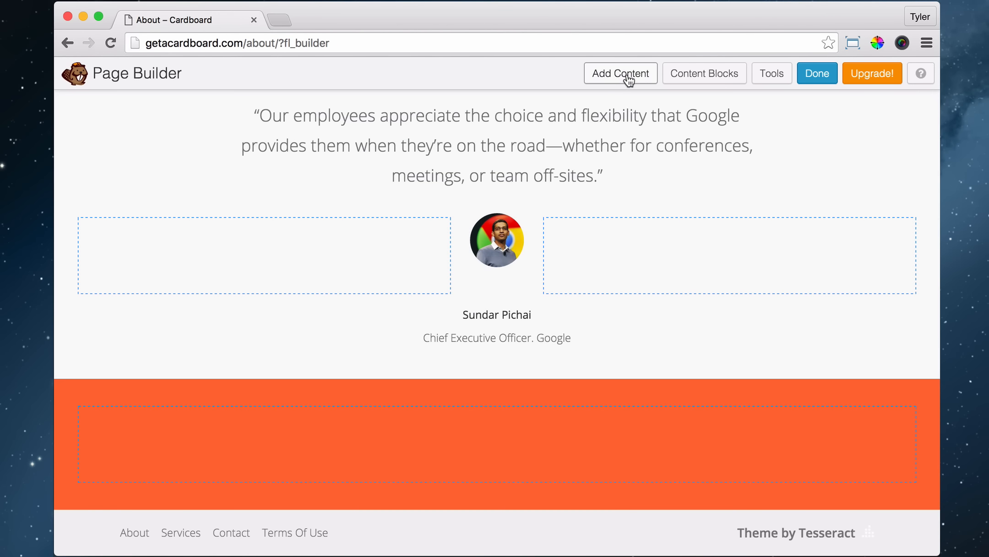
Add a Text Editor module in a new row with 60px top and bottom margins
{"action": "left_click", "coordinate": [623, 75]}
{"action": "left_click_drag", "start_coordinate": [778, 395], "coordinate": [480, 425]}
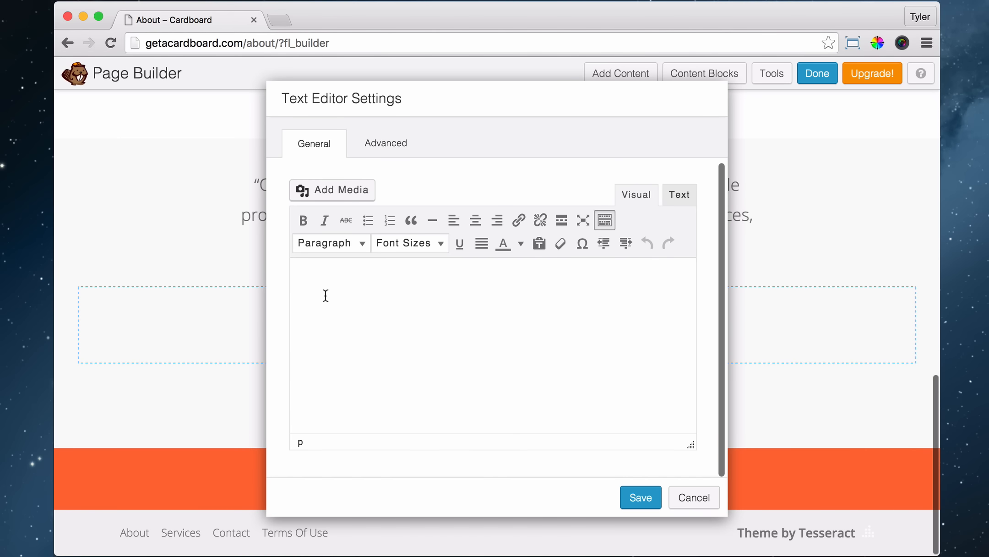
{"action": "left_click", "coordinate": [387, 142]}
{"action": "left_click", "coordinate": [487, 231]}
{"action": "type", "text": "60"}
{"action": "key", "text": "Tab"}
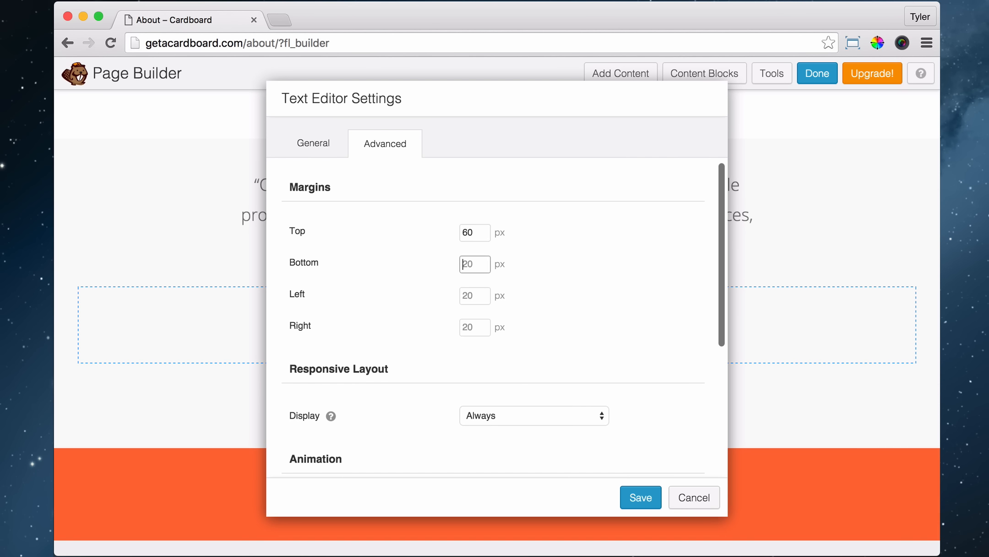
{"action": "type", "text": "60"}
{"action": "left_click", "coordinate": [560, 270]}
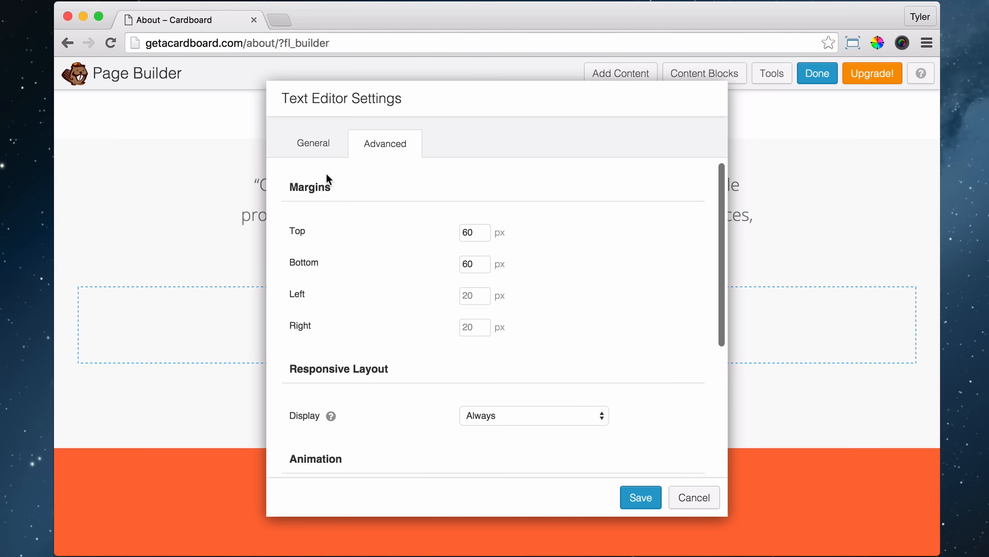
{"action": "left_click", "coordinate": [319, 150]}
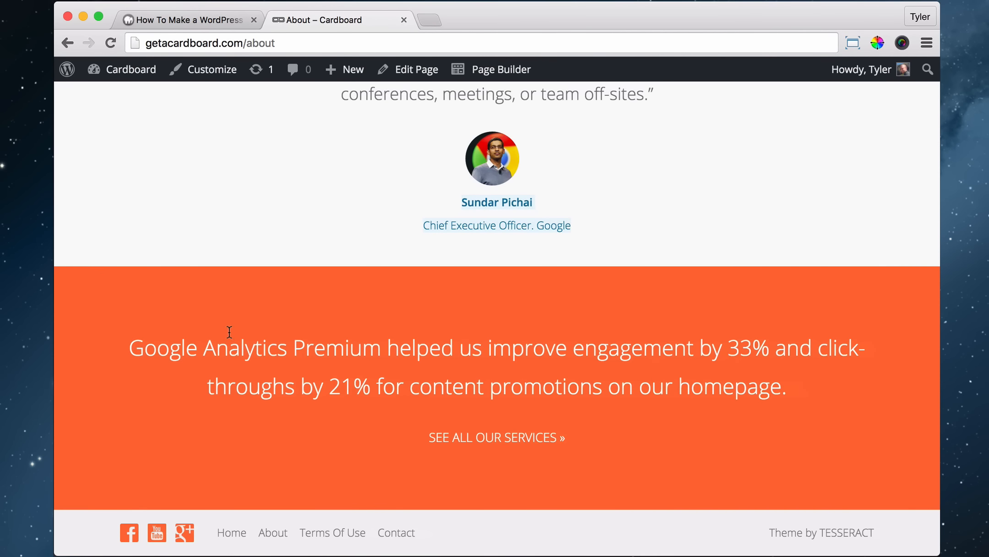
Copy the Google Analytics Premium testimonial from the live page
{"action": "left_click_drag", "start_coordinate": [132, 347], "coordinate": [826, 392]}
{"action": "right_click", "coordinate": [825, 393]}
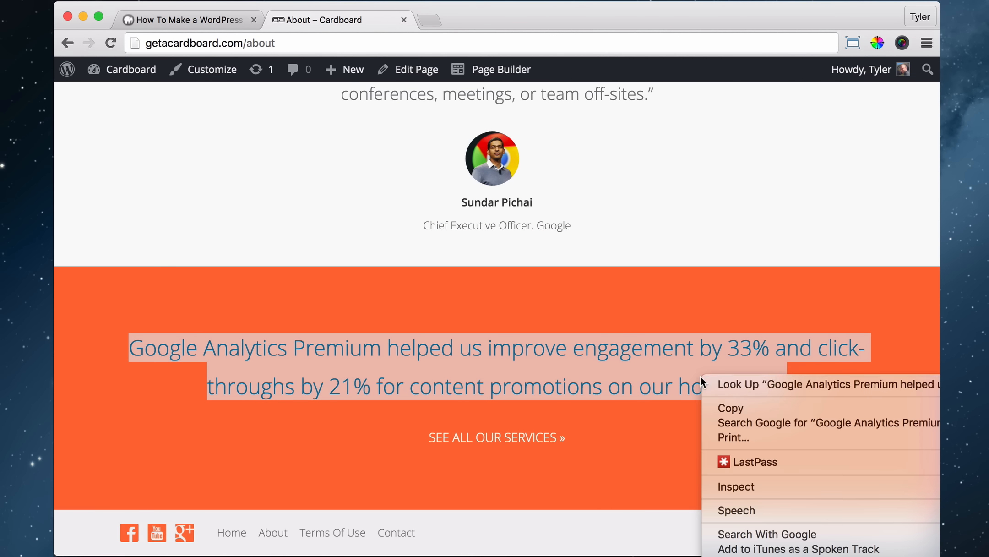
{"action": "left_click", "coordinate": [742, 403]}
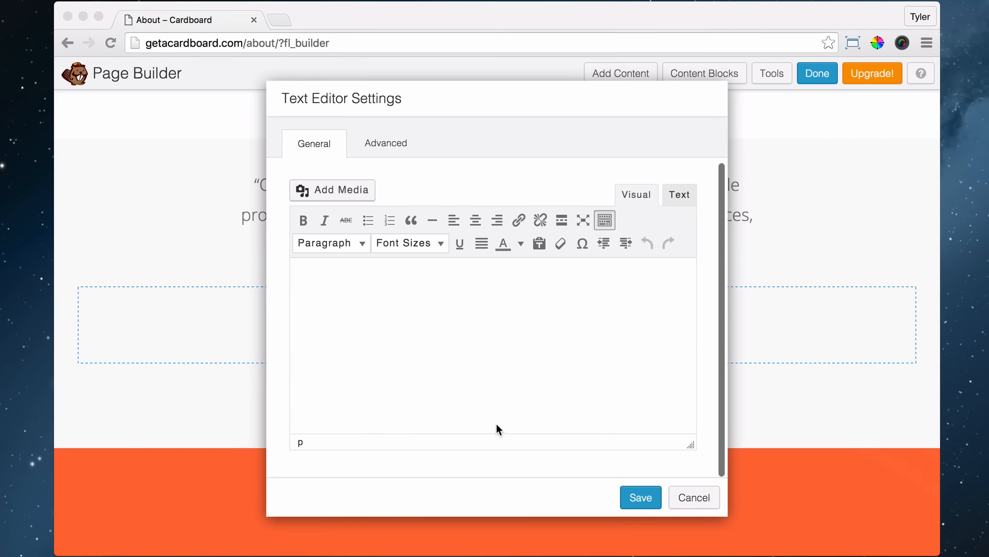
Paste the testimonial into the text module editor as plain text
{"action": "left_click", "coordinate": [539, 243]}
{"action": "left_click", "coordinate": [671, 362]}
{"action": "right_click", "coordinate": [333, 293]}
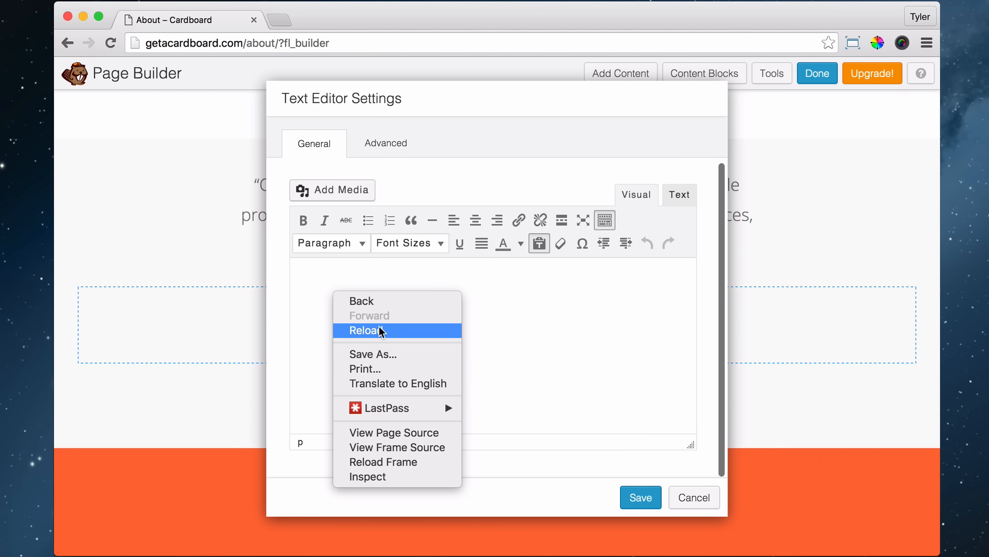
{"action": "left_click", "coordinate": [322, 277]}
{"action": "right_click", "coordinate": [321, 276]}
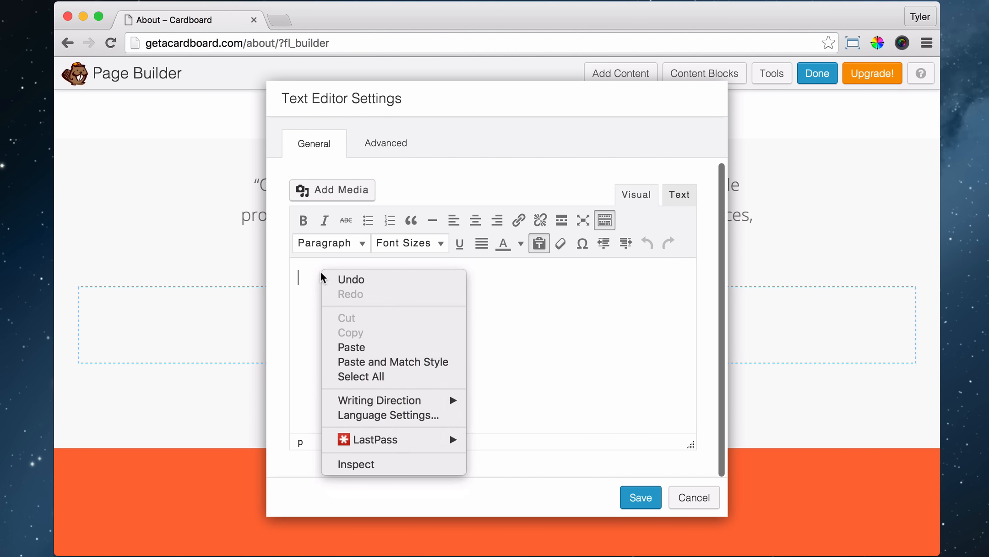
{"action": "left_click", "coordinate": [372, 346]}
{"action": "left_click_drag", "start_coordinate": [669, 293], "coordinate": [160, 263]}
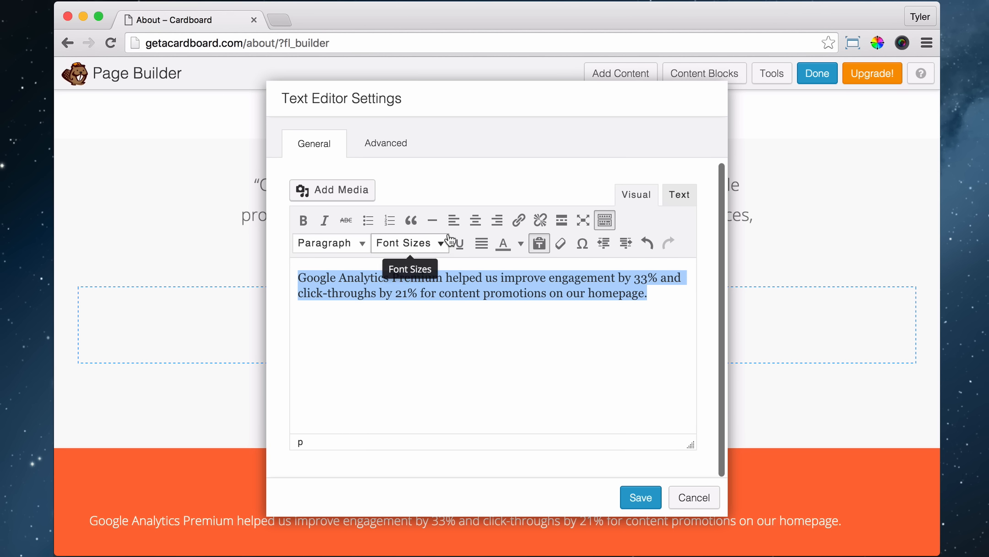
Center the pasted testimonial and set its font size to 28px
{"action": "left_click", "coordinate": [476, 221]}
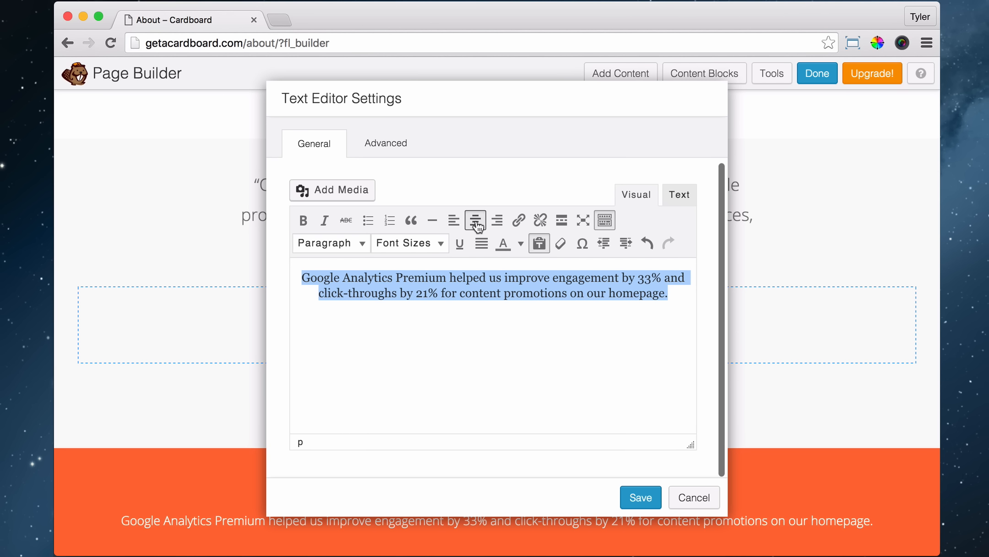
{"action": "left_click", "coordinate": [440, 243]}
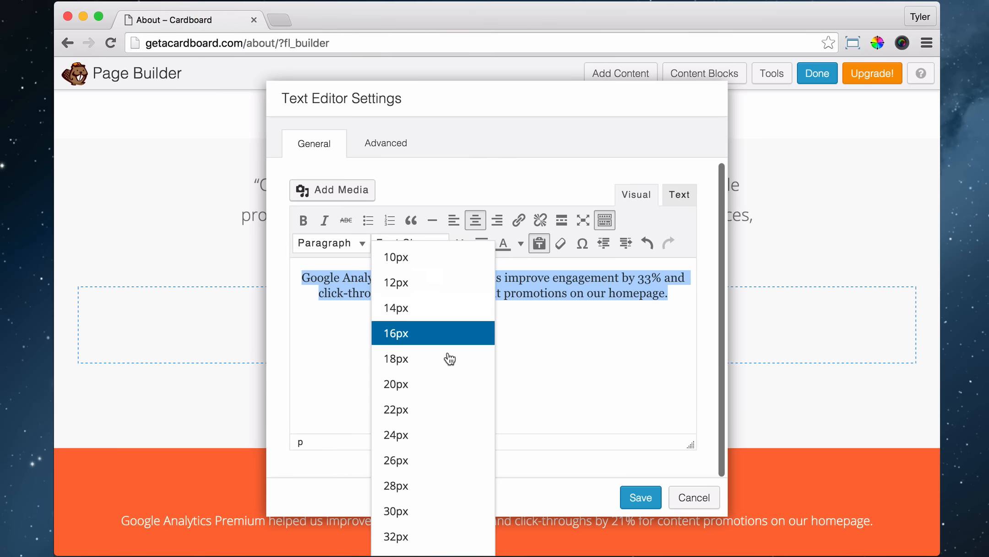
{"action": "left_click", "coordinate": [447, 480]}
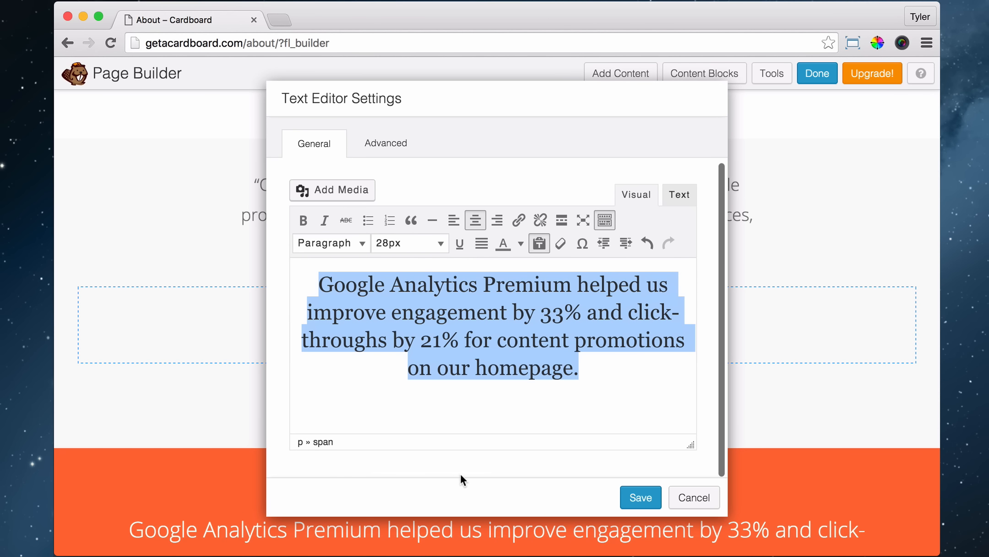
Add a new line below the quote reading 'SEE ALL OUR SERVICES »'
{"action": "left_click", "coordinate": [603, 386]}
{"action": "key", "text": "Return"}
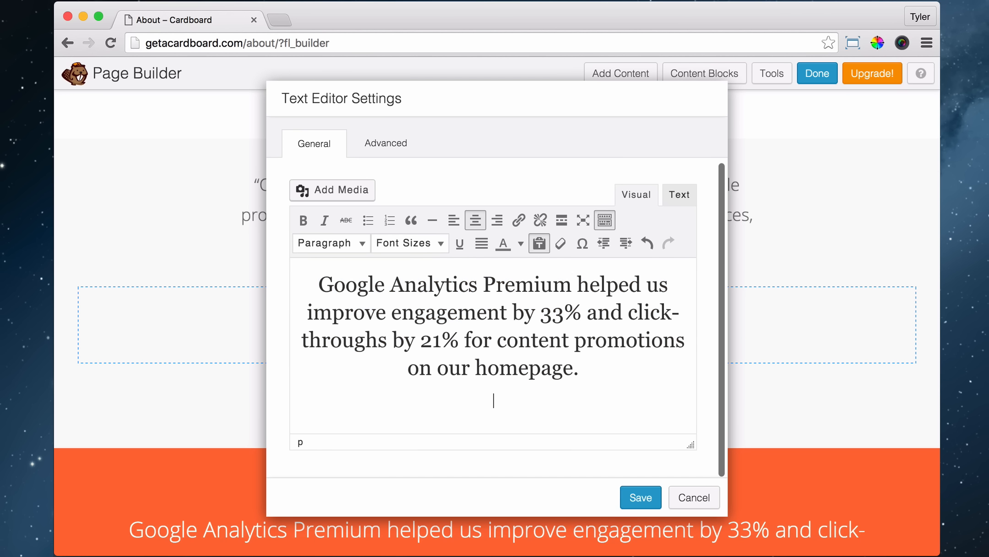
{"action": "key", "text": "Return"}
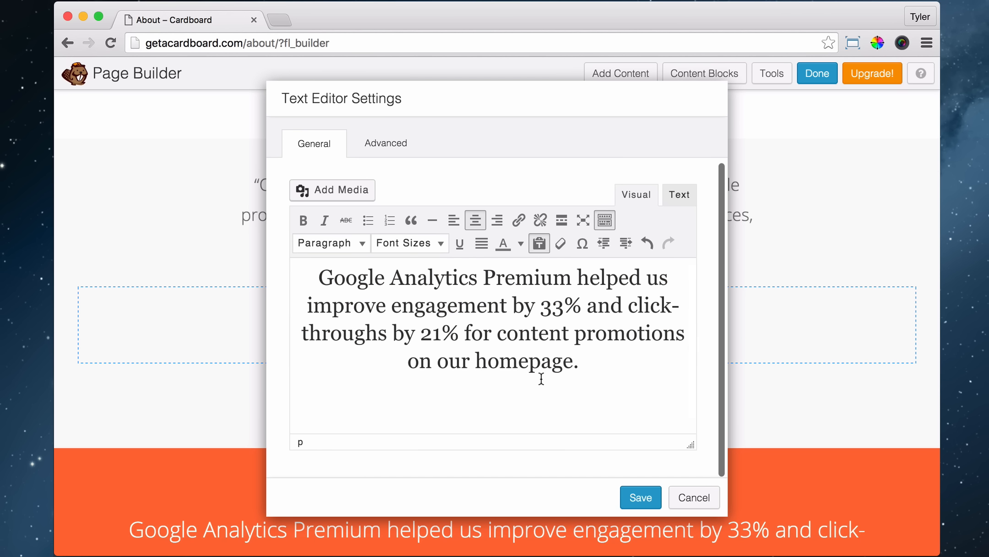
{"action": "scroll", "coordinate": [545, 361], "scroll_direction": "down", "scroll_amount": 1}
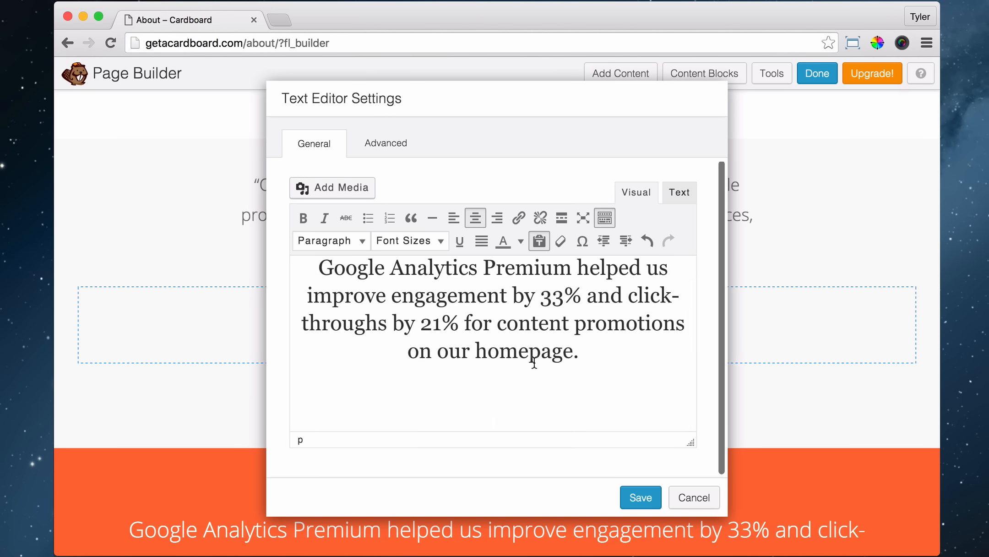
{"action": "type", "text": "SEE ALL OUR SERVICES"}
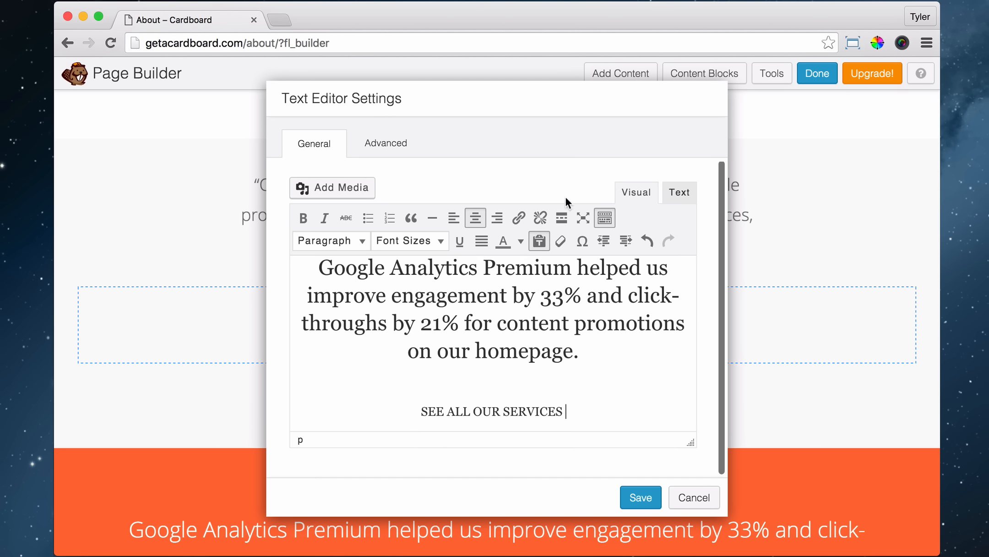
{"action": "left_click", "coordinate": [604, 218]}
{"action": "left_click", "coordinate": [604, 218]}
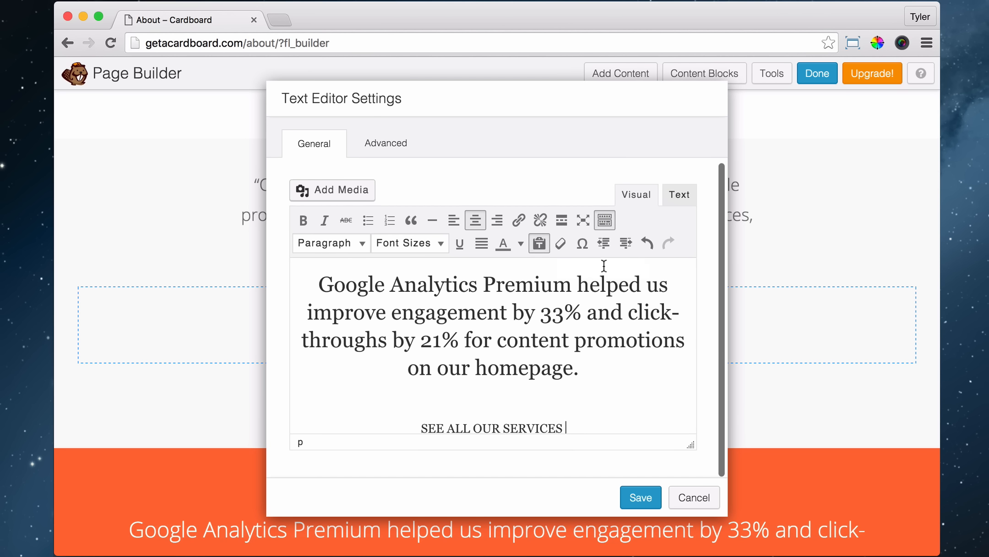
{"action": "left_click", "coordinate": [581, 244]}
{"action": "left_click", "coordinate": [589, 226]}
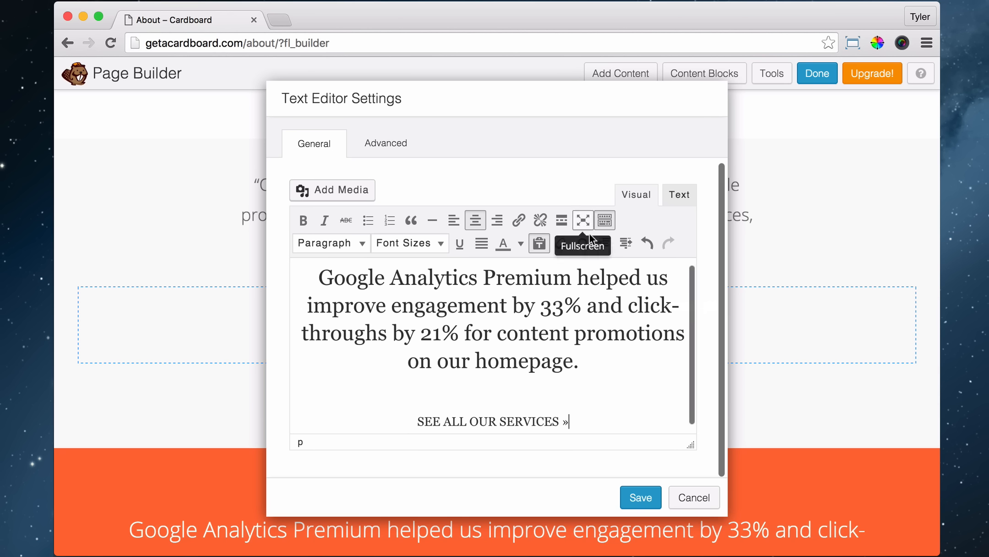
Link the 'SEE ALL OUR SERVICES »' line to the Services page and save the module
{"action": "left_click_drag", "start_coordinate": [579, 420], "coordinate": [378, 418]}
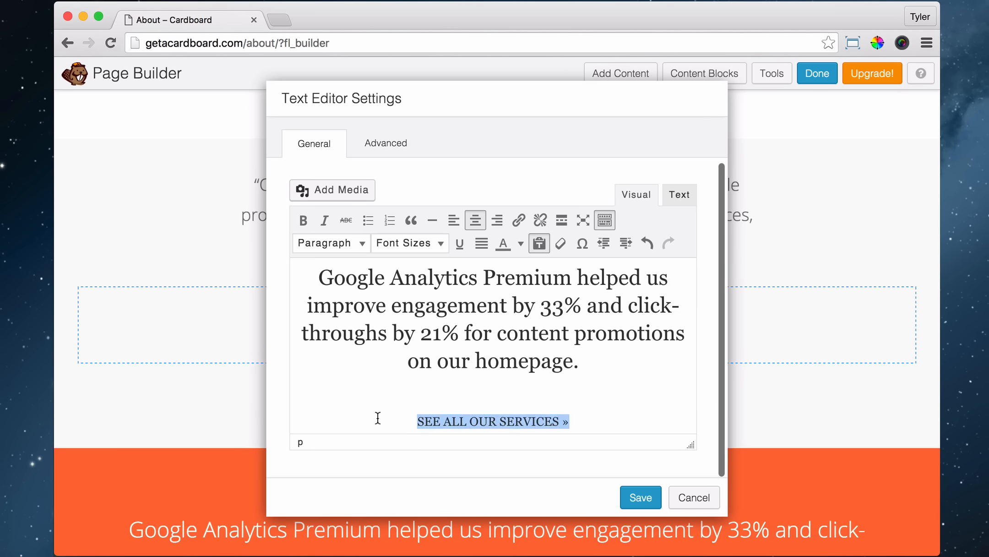
{"action": "left_click", "coordinate": [519, 218]}
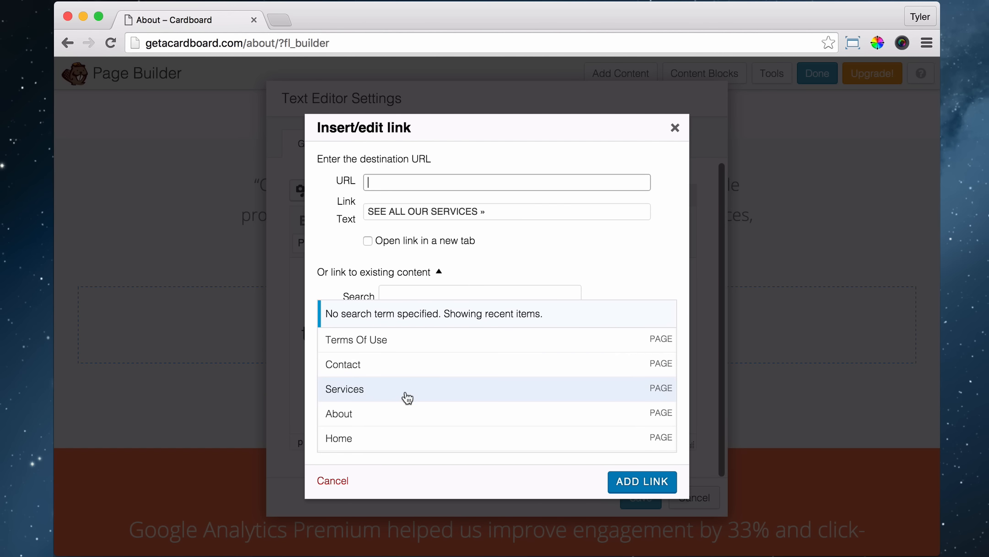
{"action": "left_click", "coordinate": [407, 393]}
{"action": "left_click", "coordinate": [631, 481]}
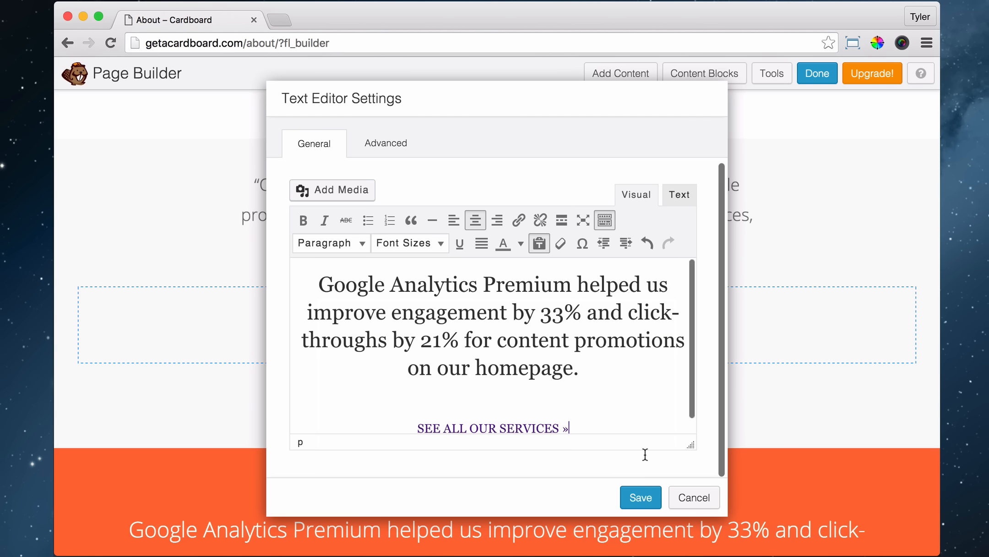
{"action": "left_click", "coordinate": [640, 498]}
{"action": "scroll", "coordinate": [677, 336], "scroll_direction": "down", "scroll_amount": 4}
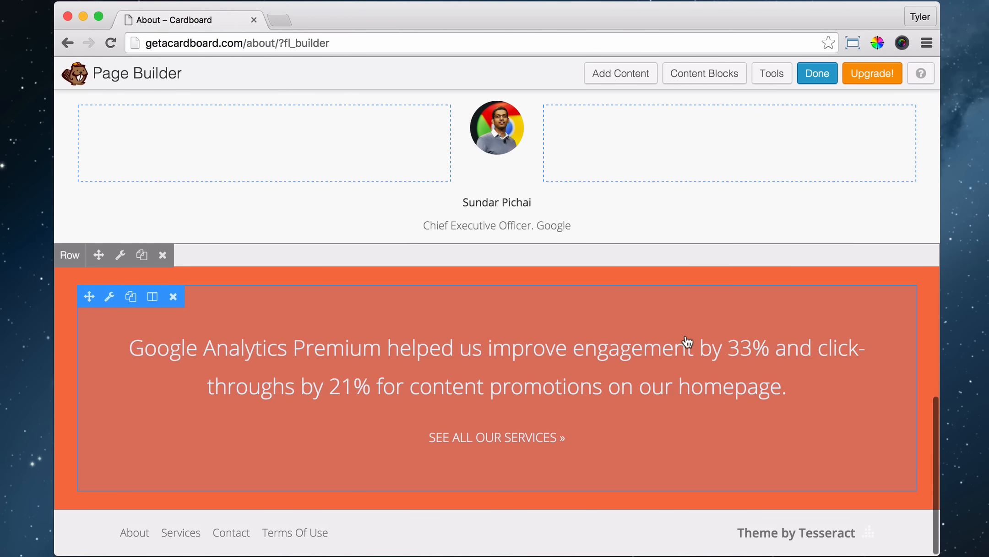
Publish the About page changes, review the live page, and minimize the browser
{"action": "left_click", "coordinate": [811, 71]}
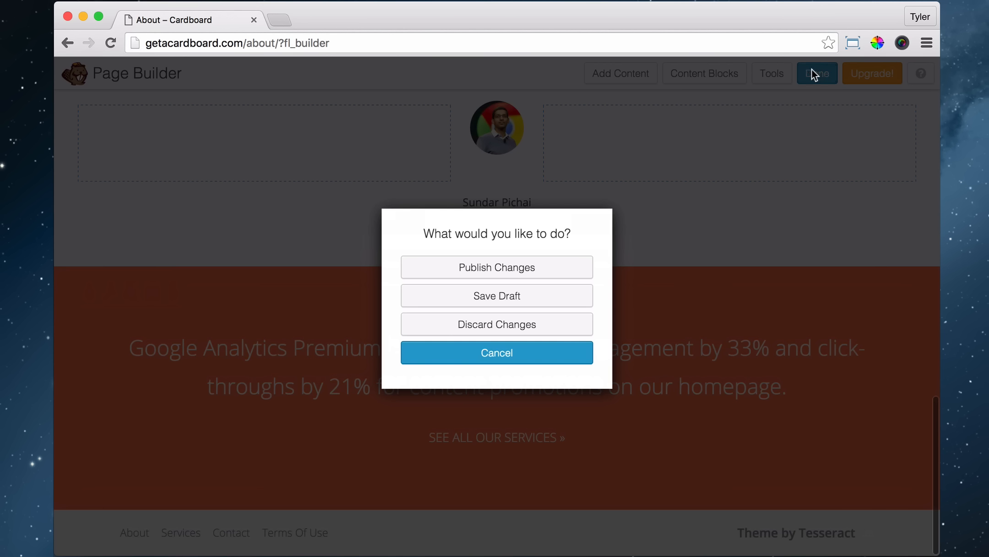
{"action": "left_click", "coordinate": [546, 268]}
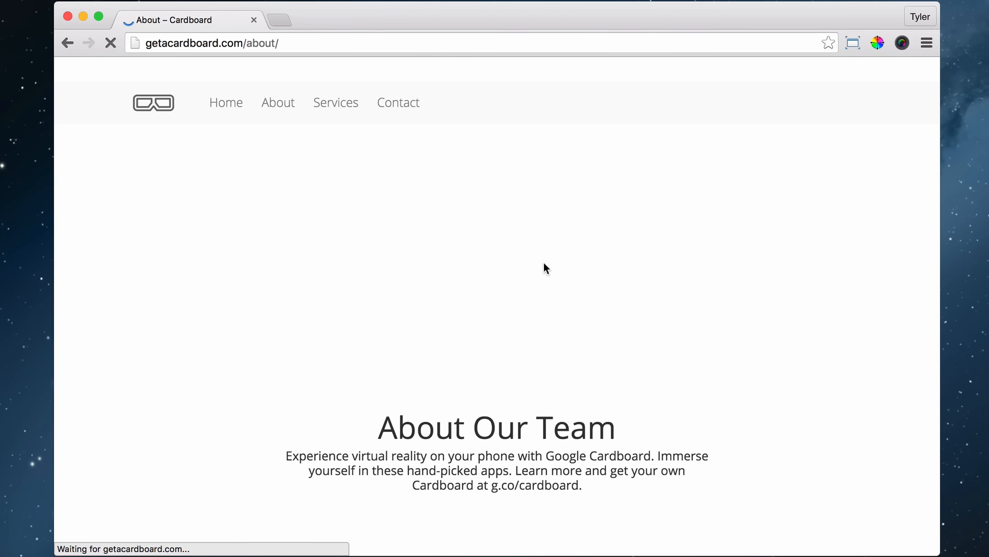
{"action": "scroll", "coordinate": [548, 249], "scroll_direction": "down", "scroll_amount": 10}
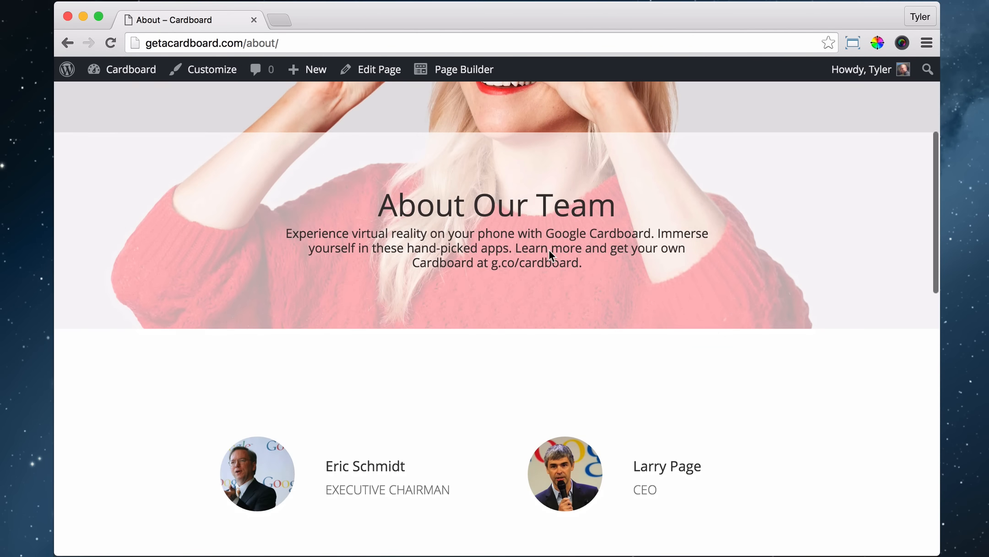
{"action": "scroll", "coordinate": [548, 249], "scroll_direction": "up", "scroll_amount": 14}
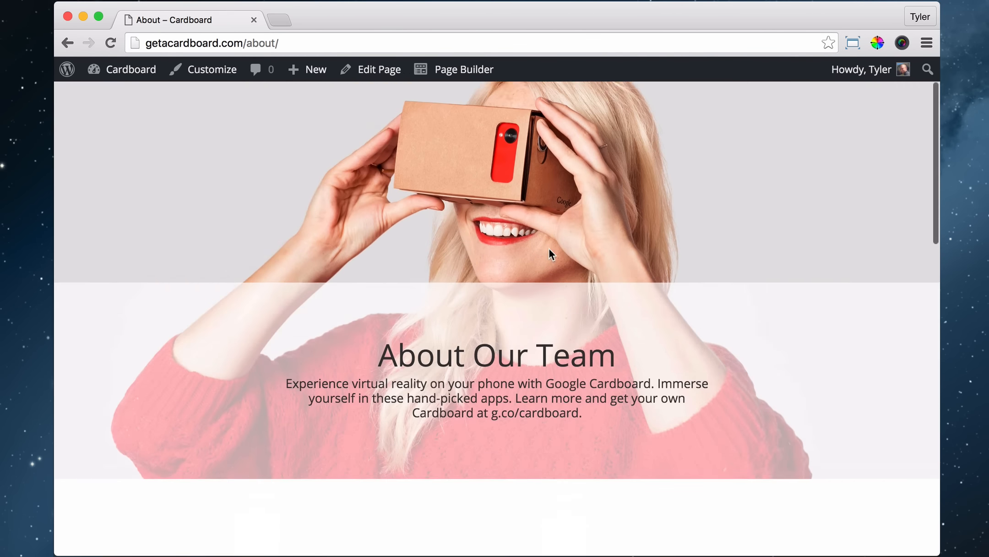
{"action": "scroll", "coordinate": [548, 249], "scroll_direction": "down", "scroll_amount": 14}
{"action": "scroll", "coordinate": [550, 253], "scroll_direction": "down", "scroll_amount": 8}
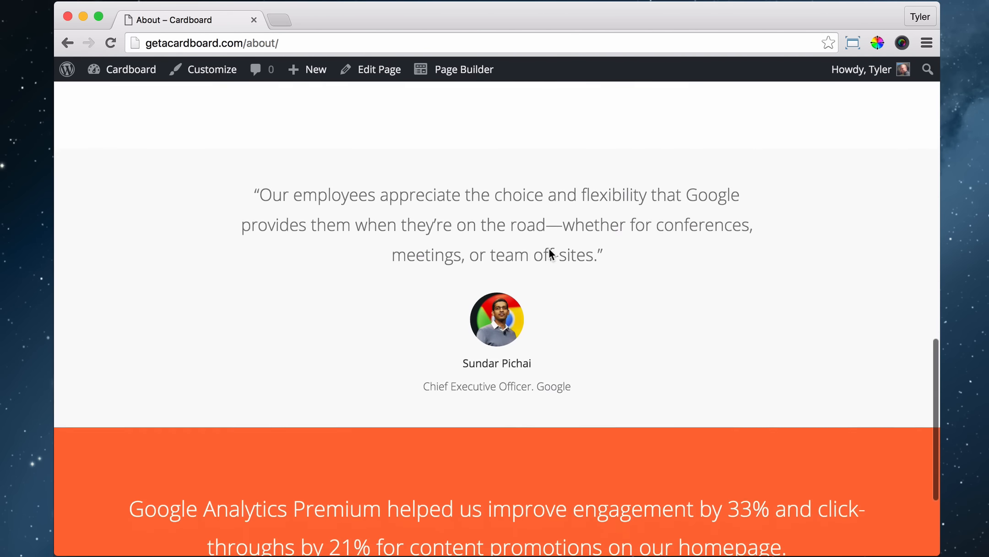
{"action": "scroll", "coordinate": [551, 248], "scroll_direction": "down", "scroll_amount": 2}
{"action": "scroll", "coordinate": [552, 250], "scroll_direction": "up", "scroll_amount": 15}
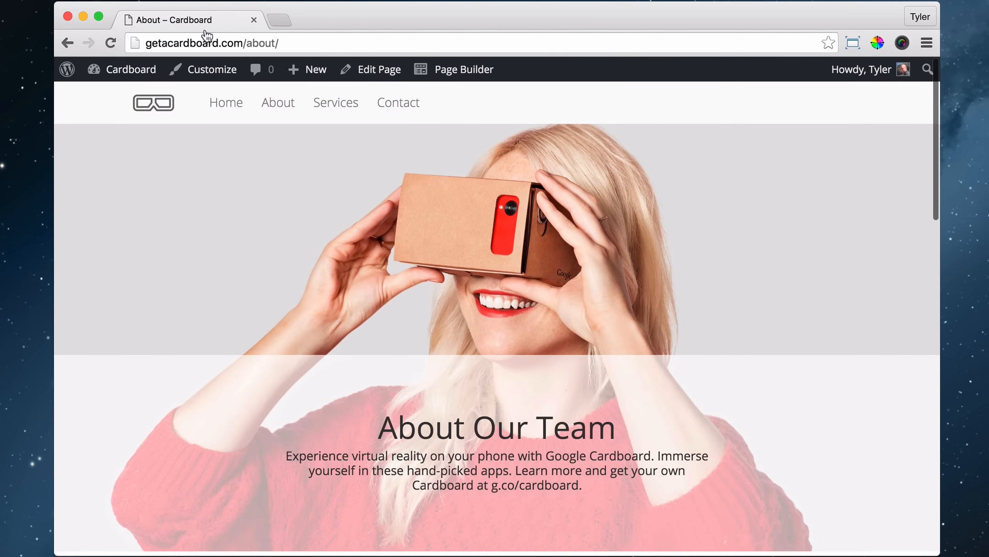
{"action": "left_click", "coordinate": [84, 17]}
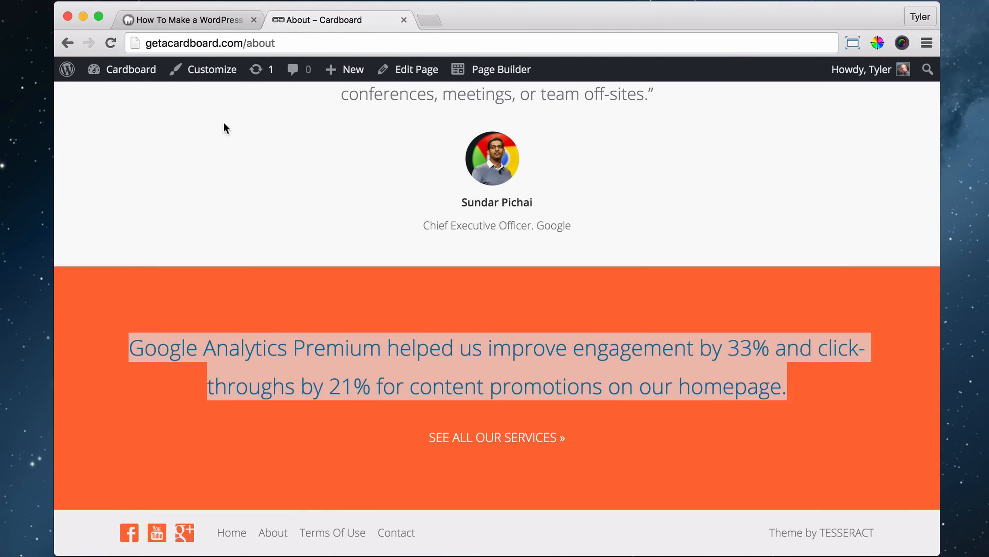
Mark the Create About Page lesson complete on the tyler.com course page
{"action": "left_click", "coordinate": [183, 20]}
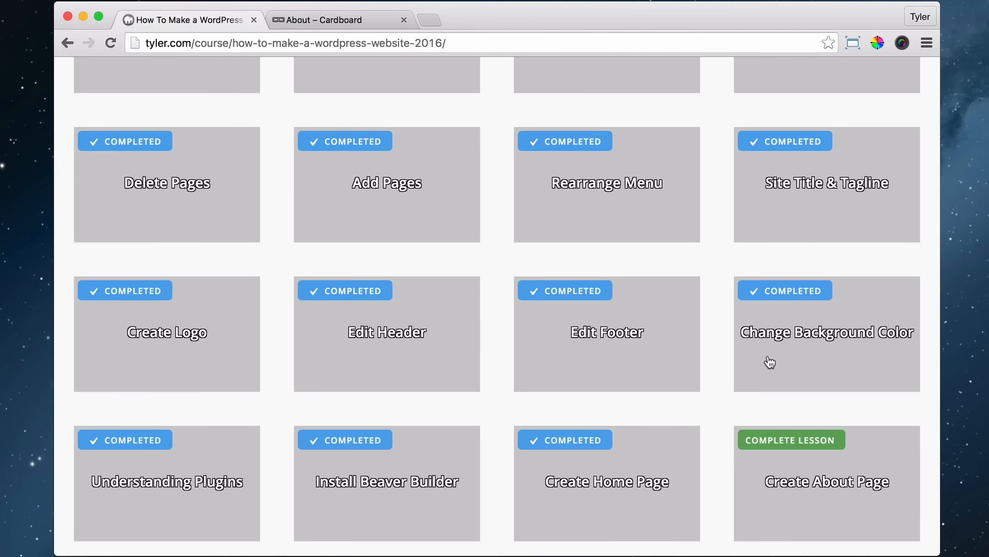
{"action": "left_click", "coordinate": [799, 440]}
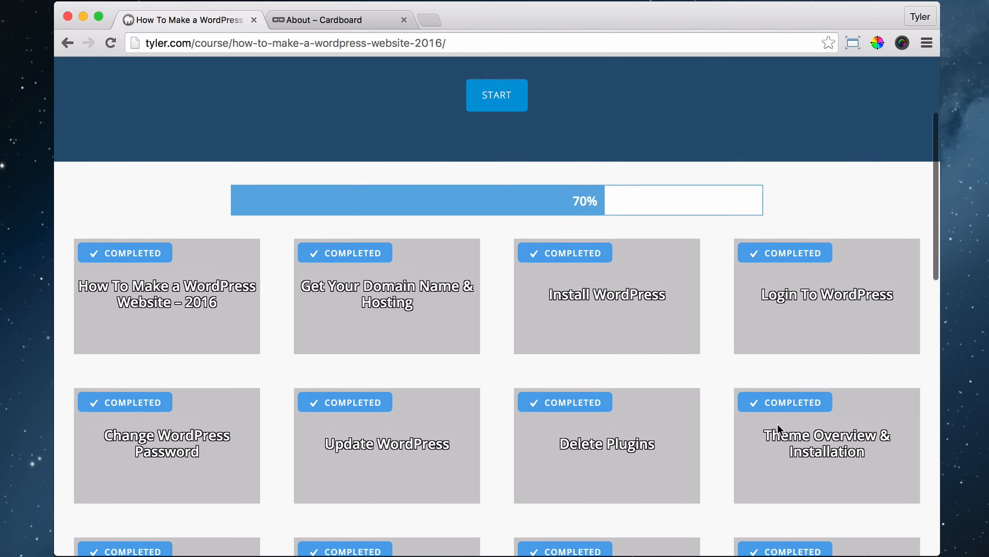
{"action": "scroll", "coordinate": [777, 425], "scroll_direction": "down", "scroll_amount": 8}
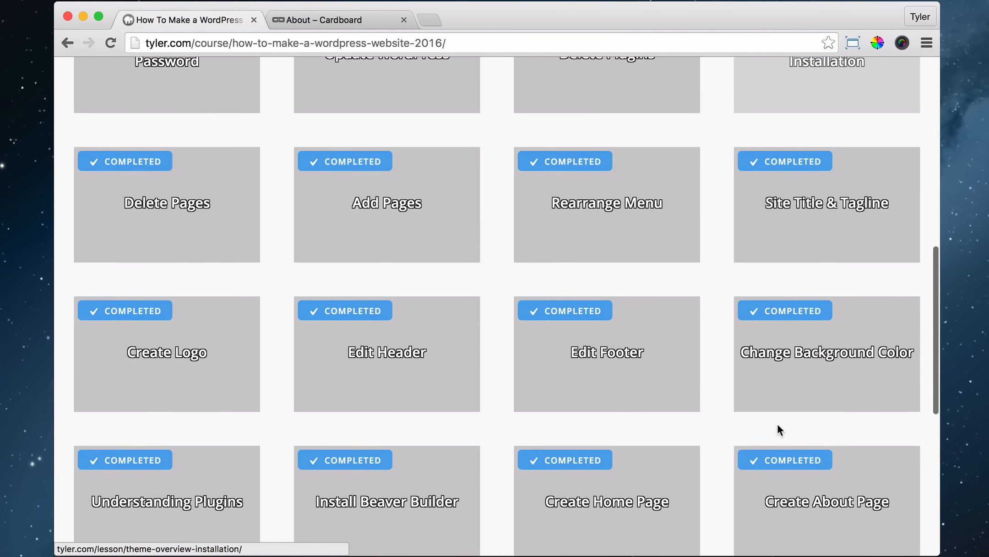
{"action": "scroll", "coordinate": [777, 429], "scroll_direction": "down", "scroll_amount": 4}
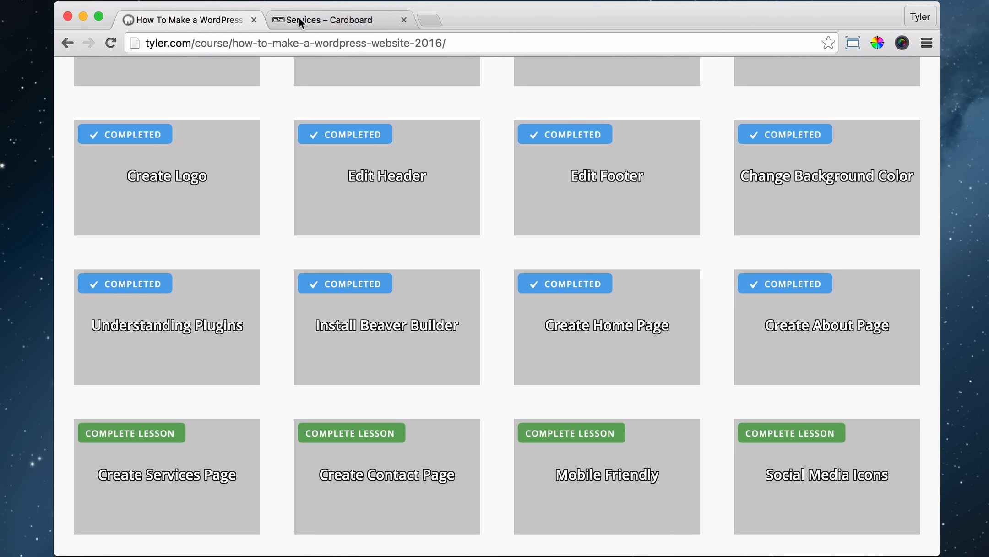
Scroll through the example Services – Cardboard page to review its heading and feature layout
{"action": "left_click", "coordinate": [332, 20]}
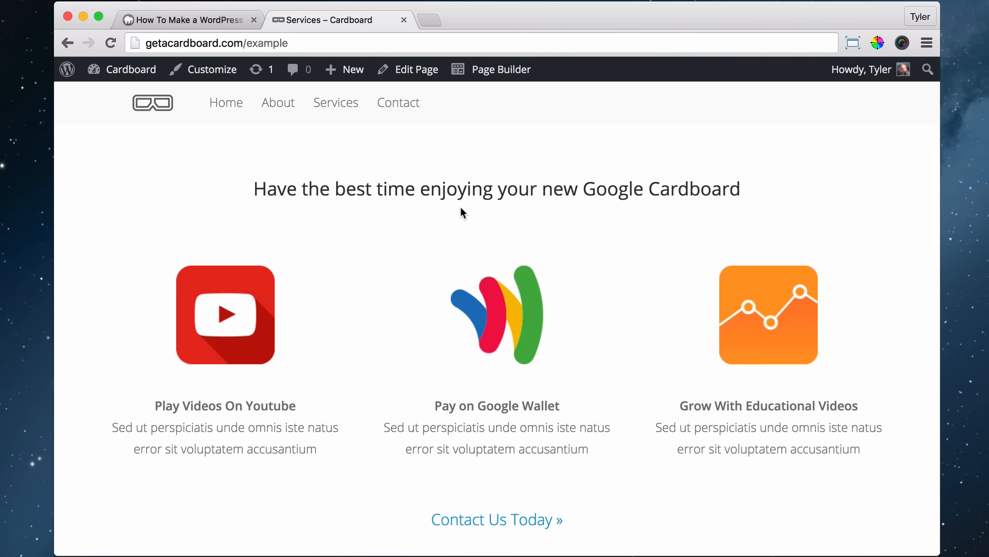
{"action": "left_click_drag", "start_coordinate": [257, 188], "coordinate": [751, 183]}
{"action": "left_click", "coordinate": [664, 184]}
{"action": "scroll", "coordinate": [527, 216], "scroll_direction": "down", "scroll_amount": 5}
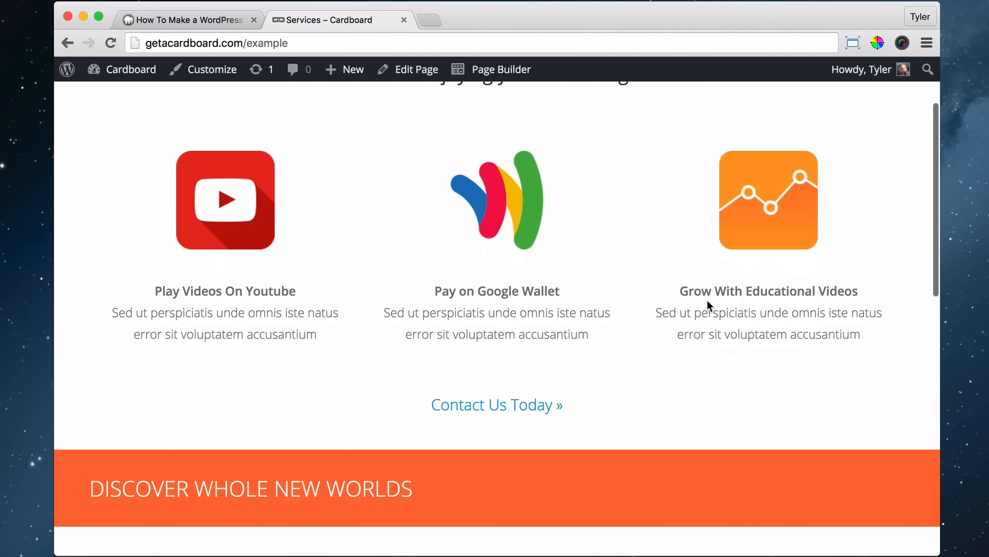
{"action": "scroll", "coordinate": [657, 286], "scroll_direction": "down", "scroll_amount": 2}
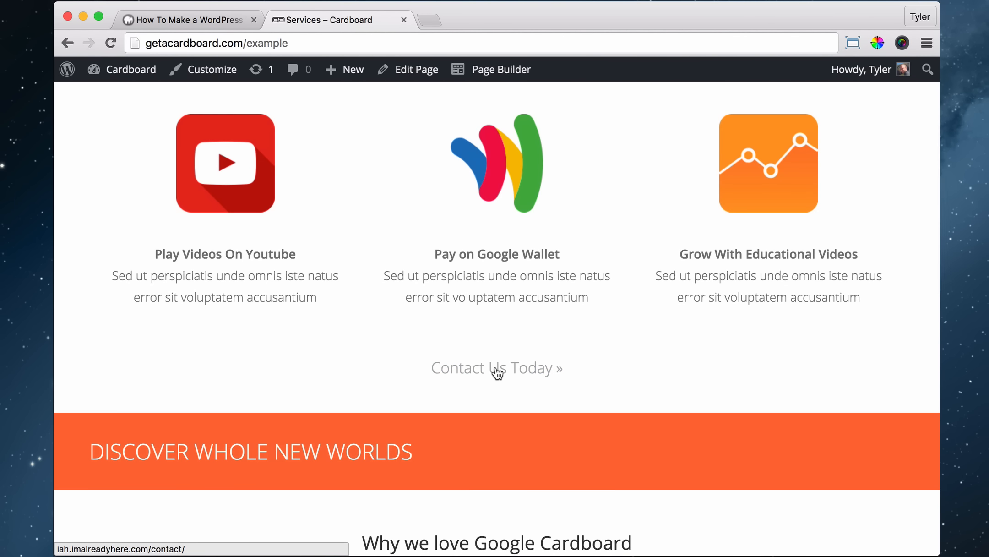
{"action": "scroll", "coordinate": [498, 368], "scroll_direction": "down", "scroll_amount": 5}
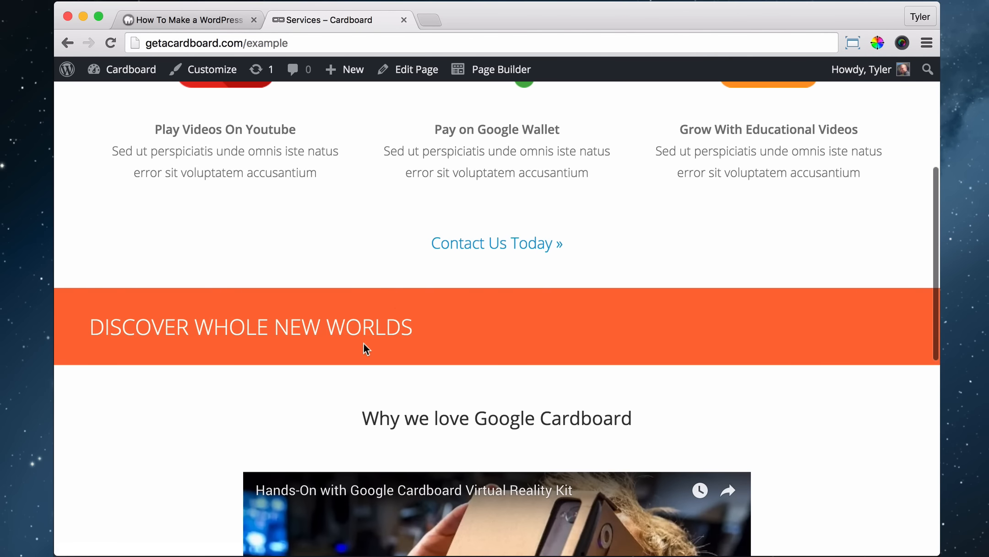
{"action": "scroll", "coordinate": [340, 321], "scroll_direction": "down", "scroll_amount": 5}
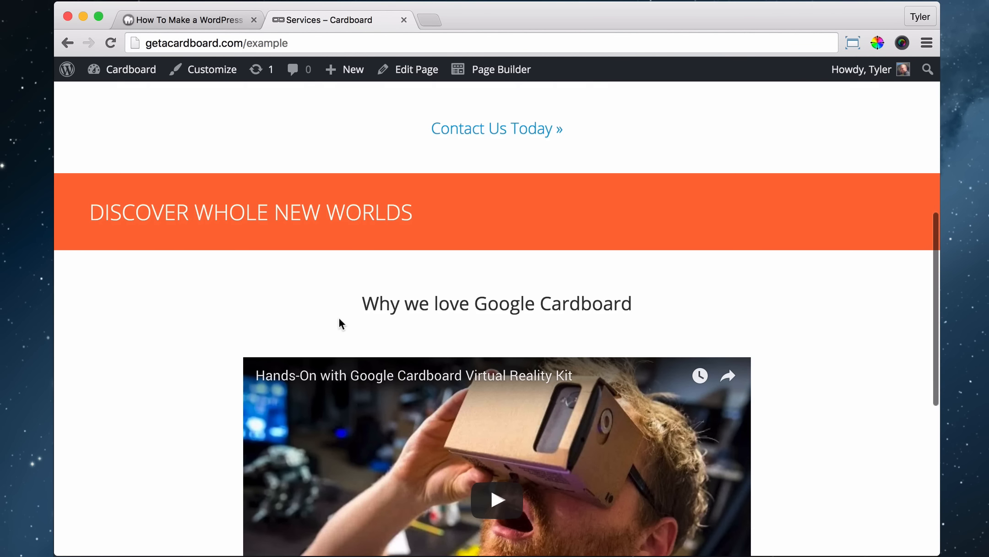
{"action": "left_click_drag", "start_coordinate": [363, 303], "coordinate": [525, 310]}
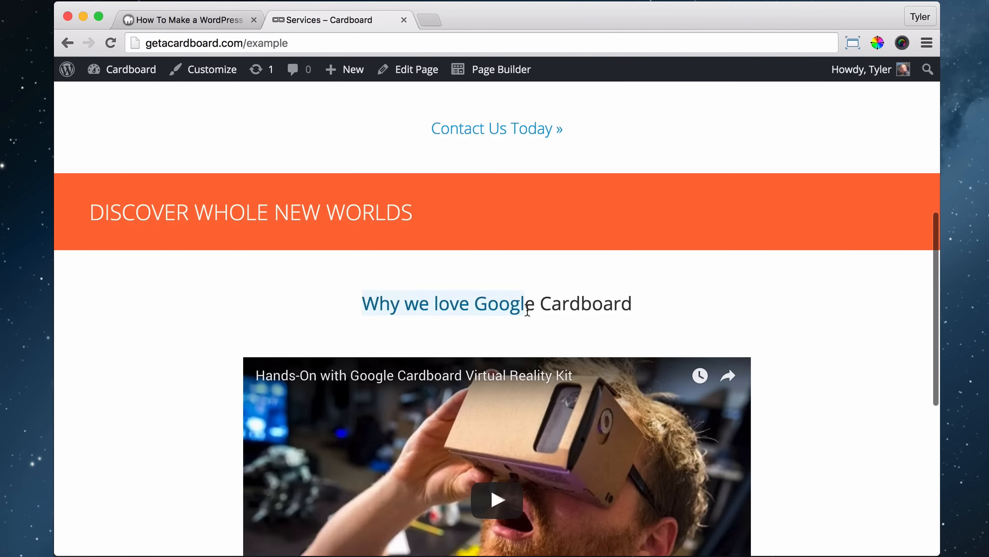
{"action": "left_click", "coordinate": [525, 310]}
{"action": "scroll", "coordinate": [526, 310], "scroll_direction": "down", "scroll_amount": 3}
{"action": "scroll", "coordinate": [785, 361], "scroll_direction": "down", "scroll_amount": 10}
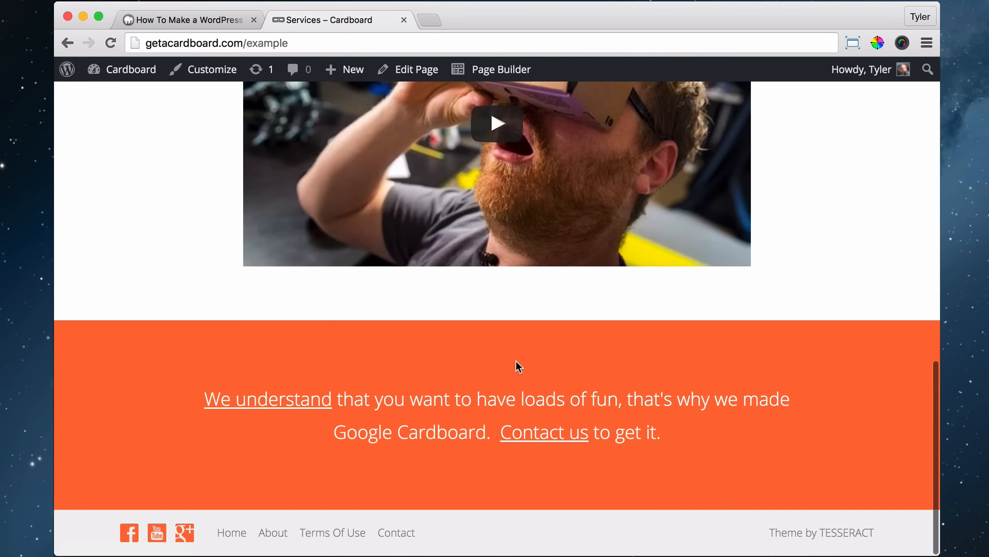
{"action": "scroll", "coordinate": [516, 362], "scroll_direction": "up", "scroll_amount": 15}
{"action": "scroll", "coordinate": [517, 376], "scroll_direction": "up", "scroll_amount": 6}
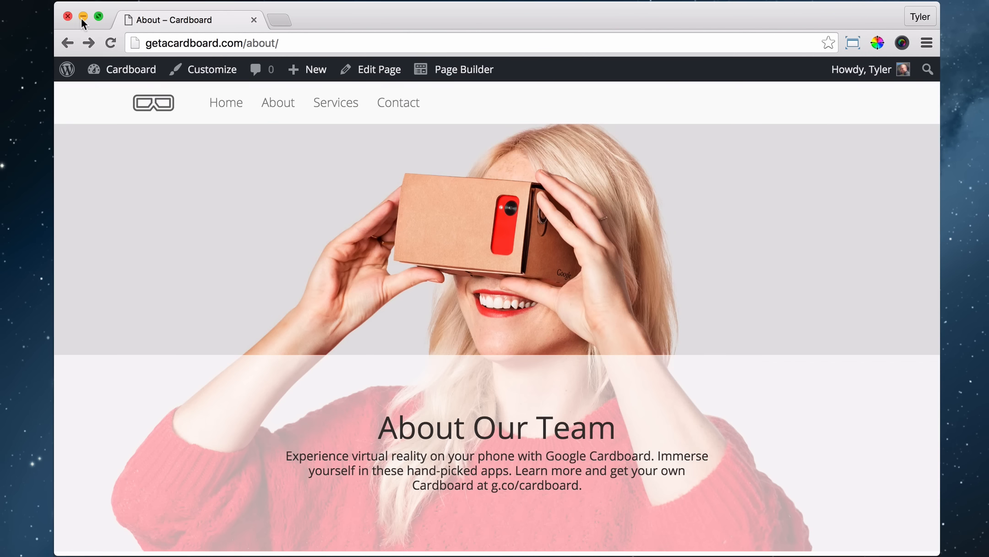
Switch the Services page to the Full Width Page template, update it, and view it live
{"action": "left_click", "coordinate": [337, 106]}
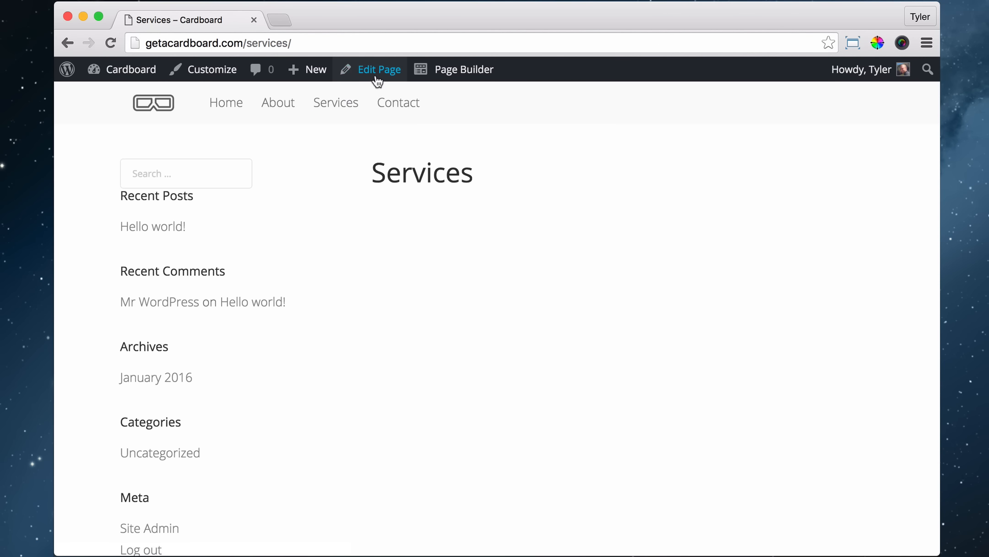
{"action": "left_click", "coordinate": [377, 73]}
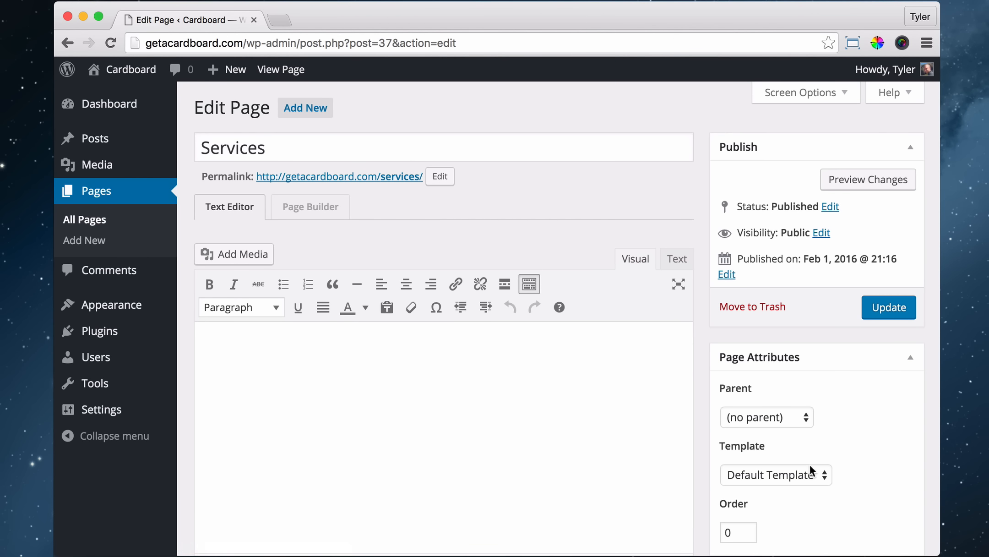
{"action": "left_click", "coordinate": [799, 475]}
{"action": "left_click", "coordinate": [787, 489]}
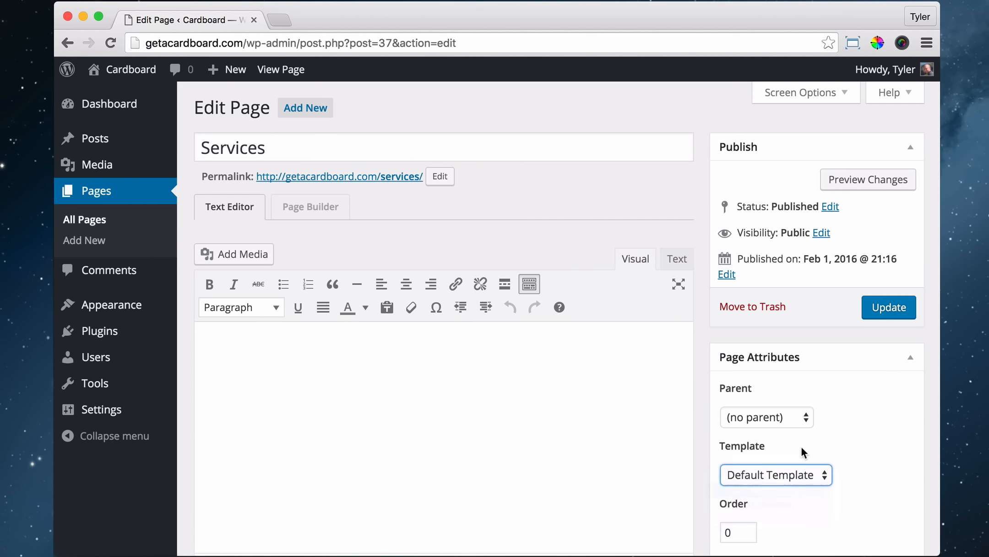
{"action": "left_click", "coordinate": [889, 310]}
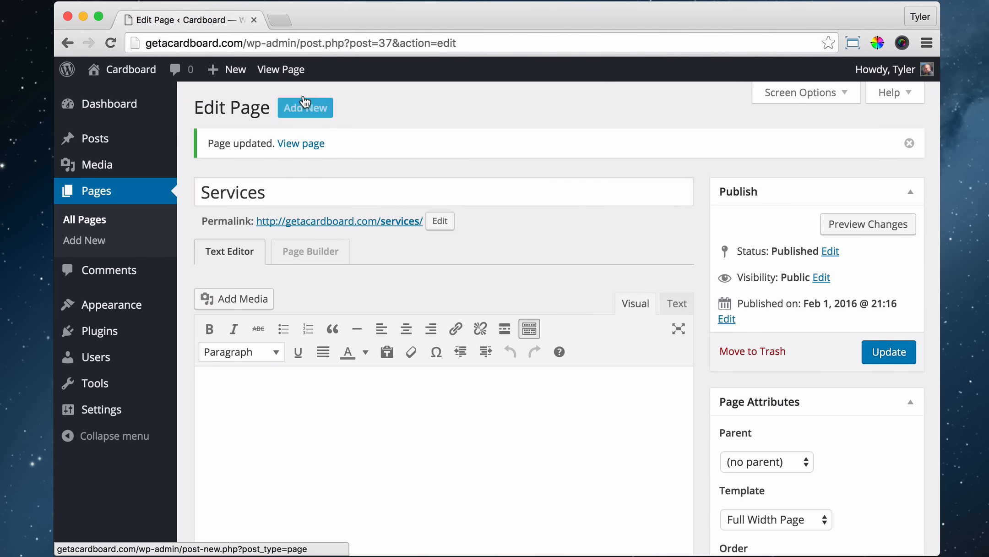
{"action": "left_click", "coordinate": [281, 71]}
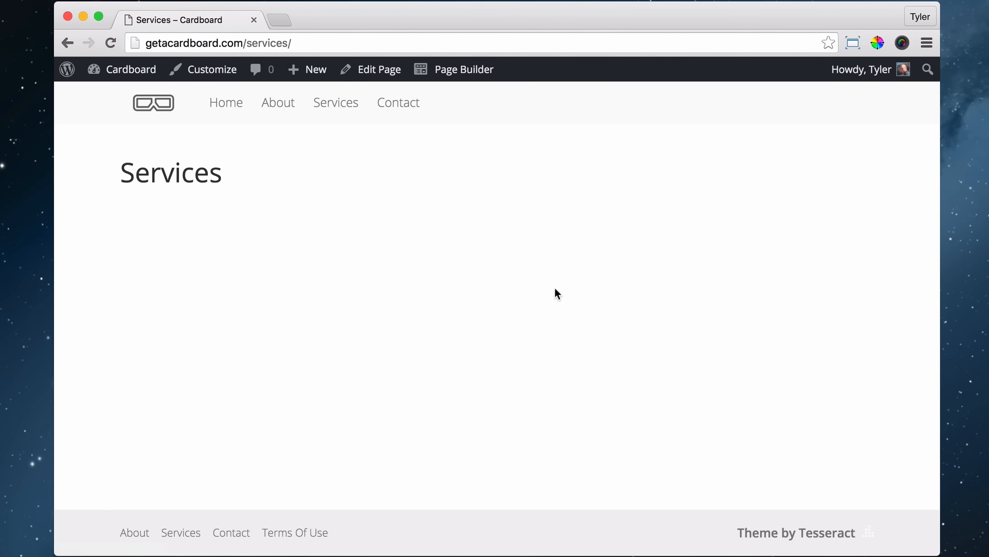
Launch Page Builder on Services and drop a Heading module from Basic Modules onto the page
{"action": "left_click", "coordinate": [453, 73]}
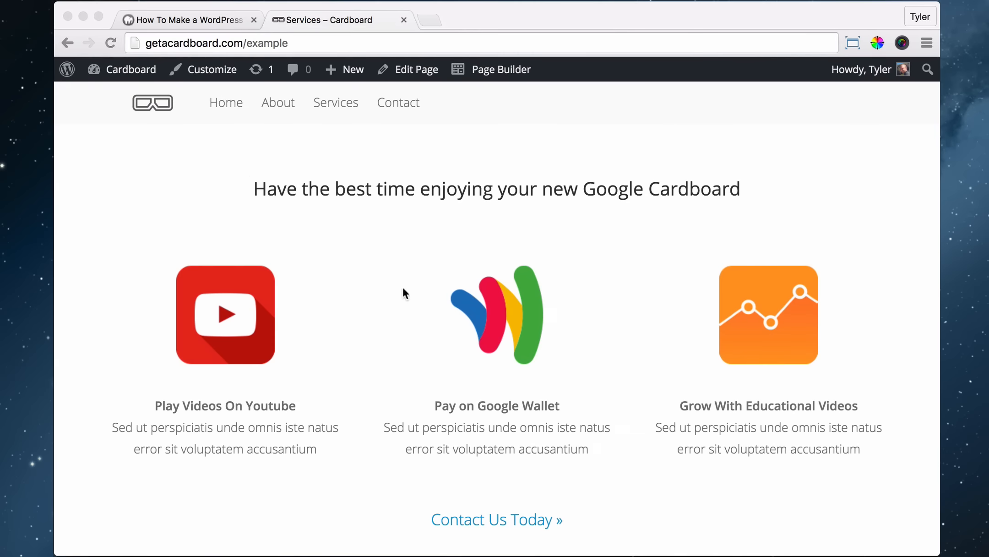
{"action": "left_click_drag", "start_coordinate": [254, 185], "coordinate": [690, 204]}
{"action": "left_click", "coordinate": [628, 192]}
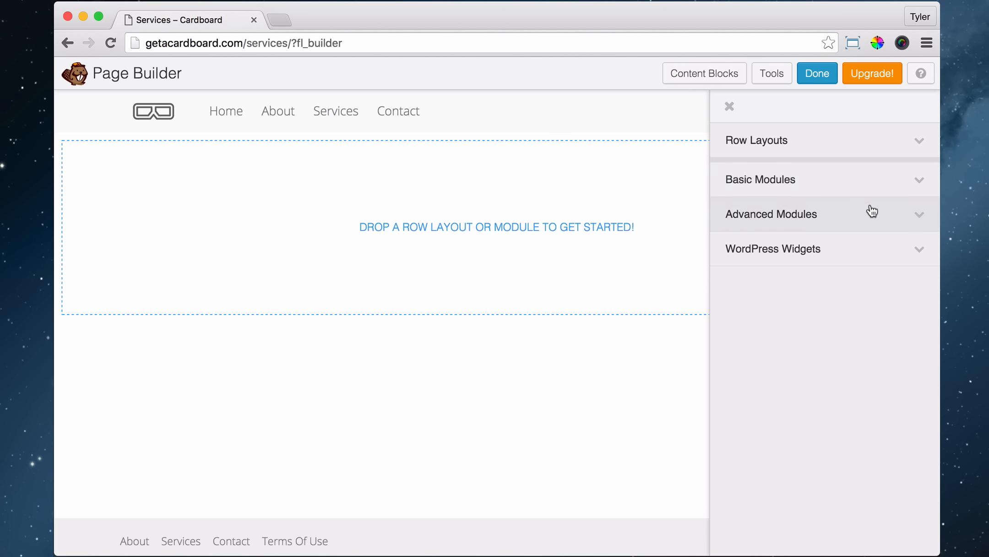
{"action": "left_click", "coordinate": [865, 185]}
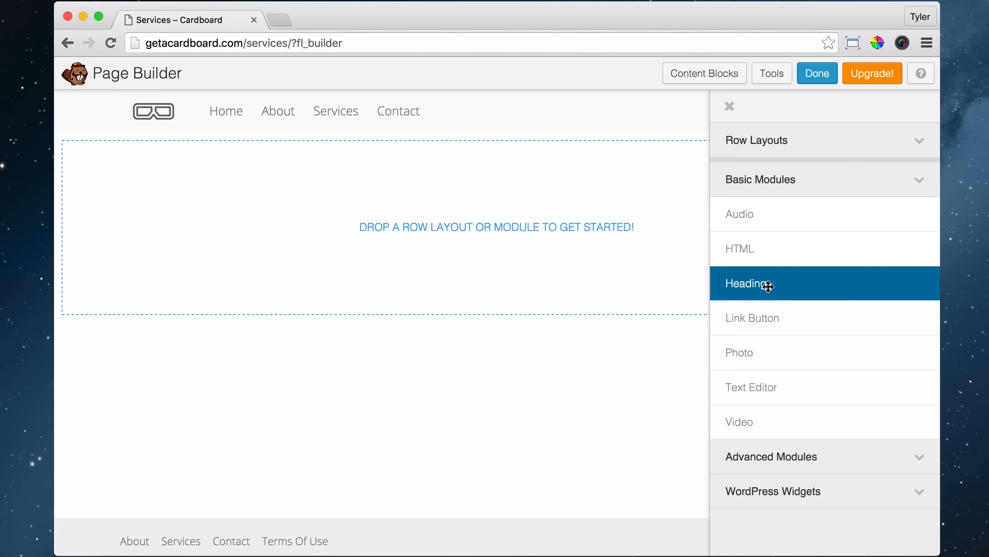
{"action": "left_click_drag", "start_coordinate": [775, 288], "coordinate": [357, 224]}
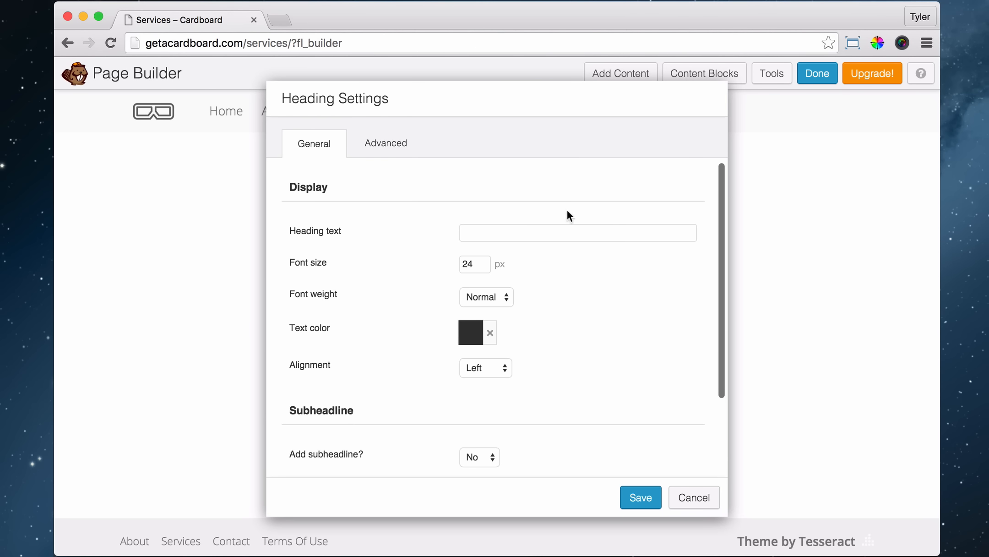
Paste the example heading 'Have the best time enjoying your new Google Cardboard' into the Heading text
{"action": "left_click_drag", "start_coordinate": [471, 99], "coordinate": [432, 89]}
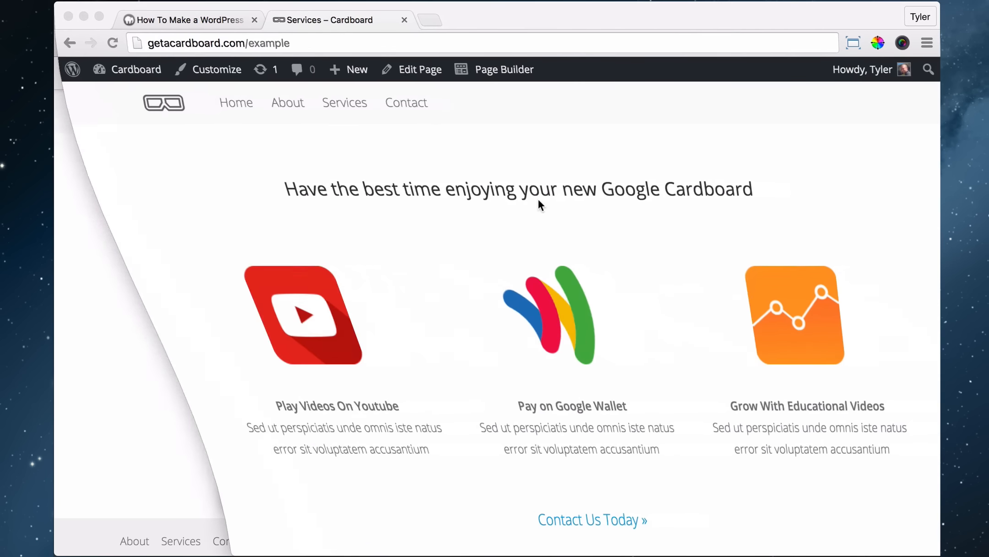
{"action": "left_click_drag", "start_coordinate": [255, 189], "coordinate": [741, 196]}
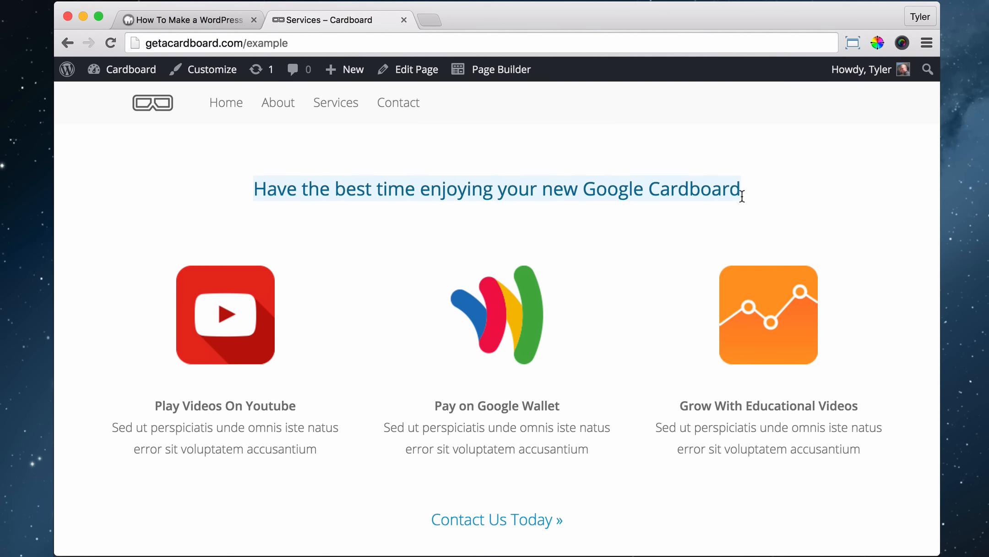
{"action": "right_click", "coordinate": [694, 186]}
{"action": "left_click", "coordinate": [730, 215]}
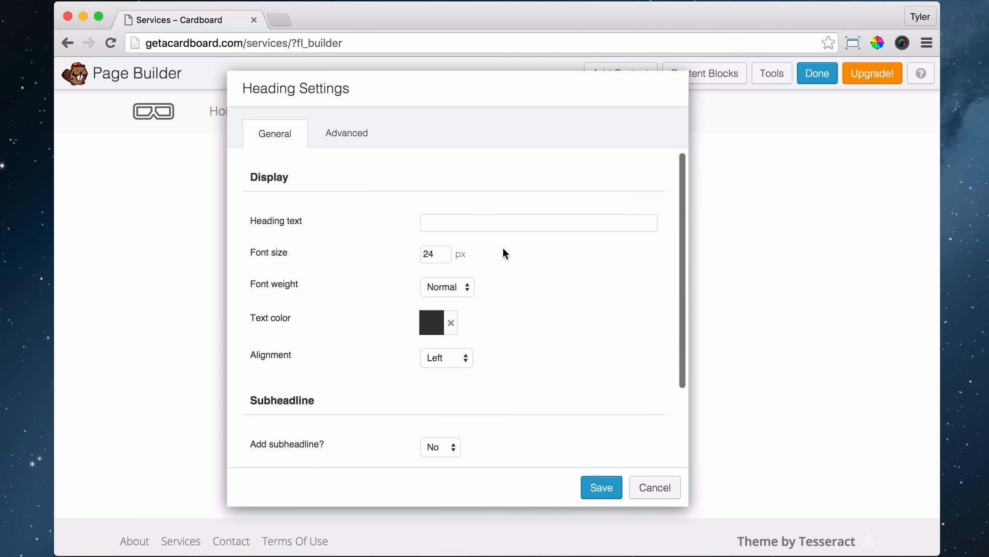
{"action": "left_click", "coordinate": [446, 218]}
{"action": "right_click", "coordinate": [437, 220]}
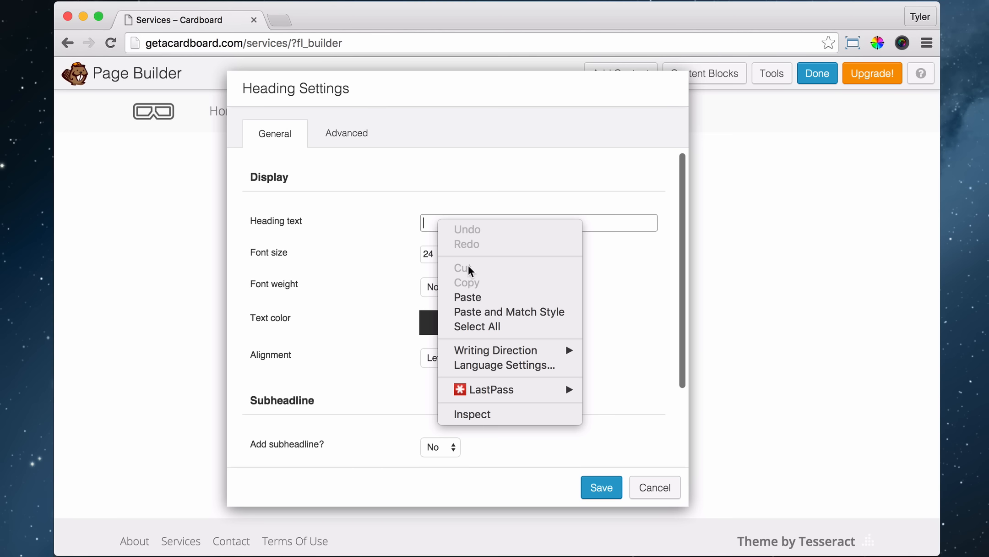
{"action": "left_click", "coordinate": [484, 294]}
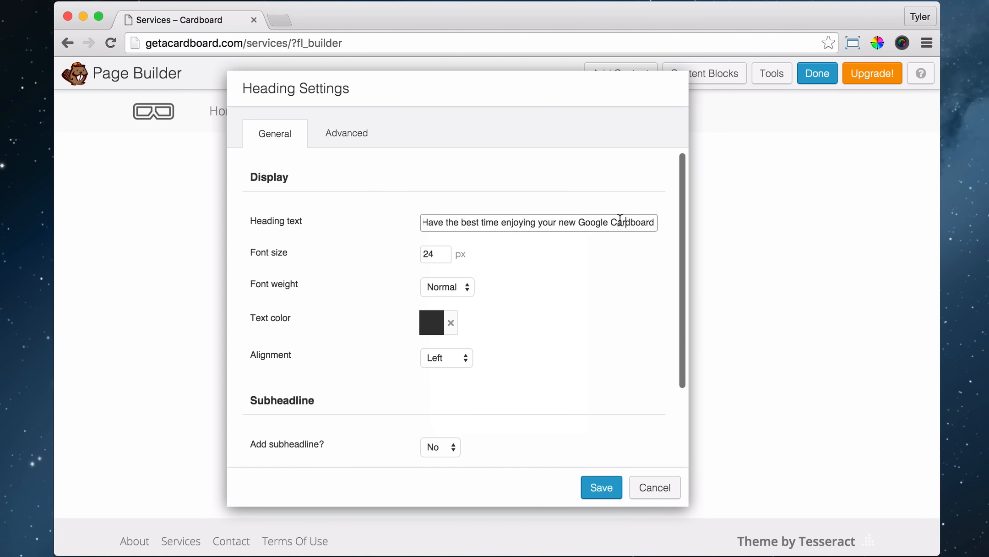
{"action": "left_click_drag", "start_coordinate": [625, 222], "coordinate": [366, 215]}
{"action": "left_click", "coordinate": [487, 227]}
{"action": "left_click", "coordinate": [588, 287]}
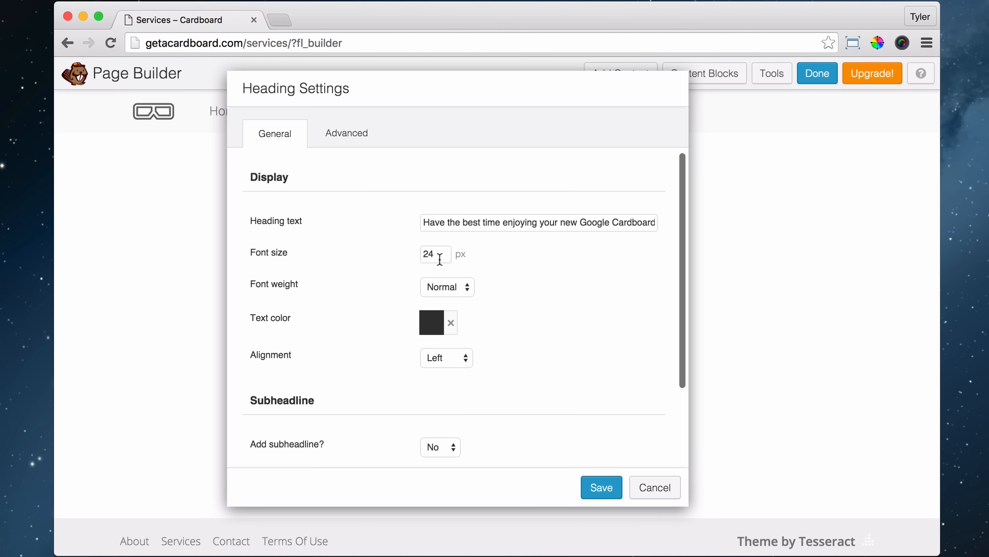
Keep Normal font weight, center-align the heading, and save the settings
{"action": "left_click", "coordinate": [446, 293]}
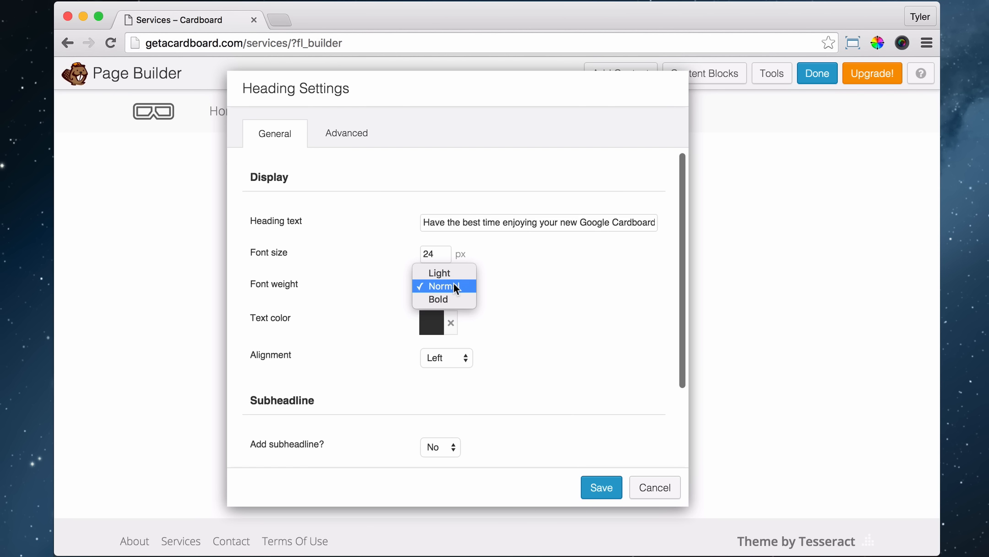
{"action": "left_click", "coordinate": [453, 287]}
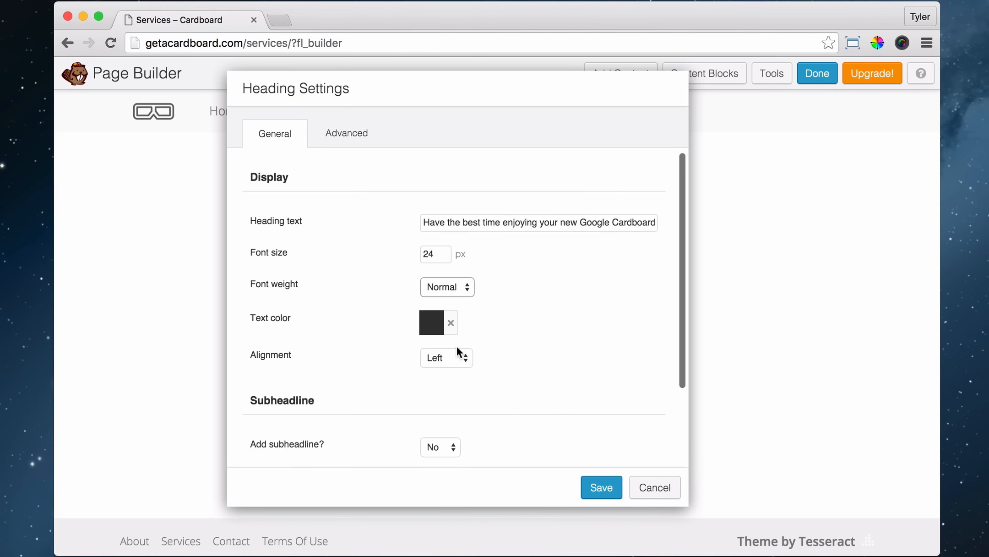
{"action": "left_click", "coordinate": [455, 358]}
{"action": "left_click", "coordinate": [444, 374]}
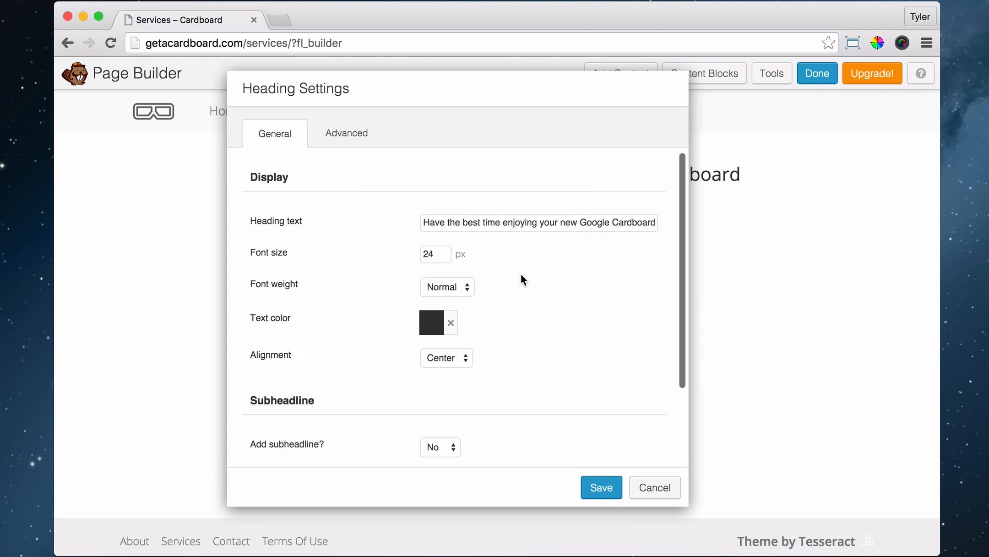
{"action": "left_click", "coordinate": [600, 487]}
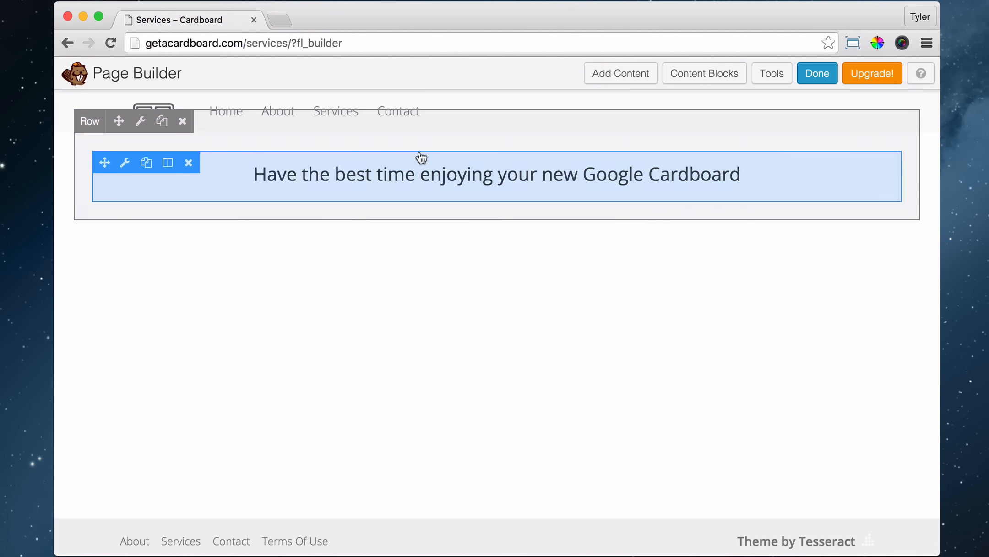
Give the heading row 50 px top padding and save the row settings
{"action": "left_click", "coordinate": [141, 122]}
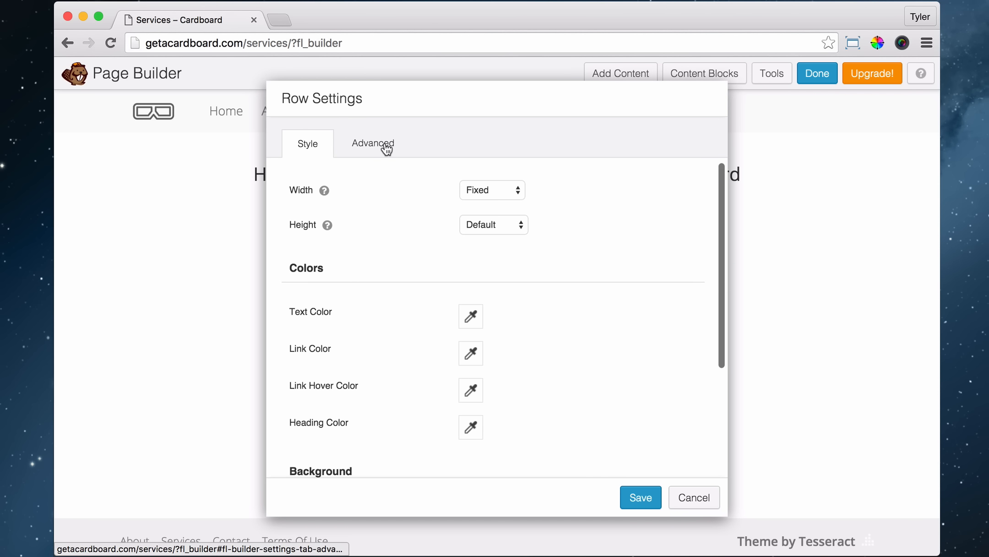
{"action": "left_click", "coordinate": [387, 149]}
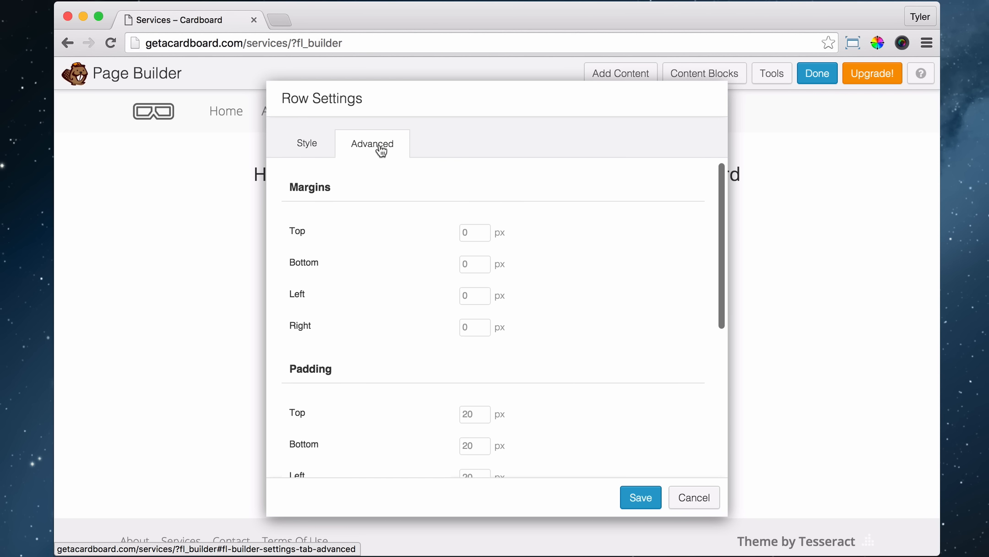
{"action": "left_click", "coordinate": [470, 233]}
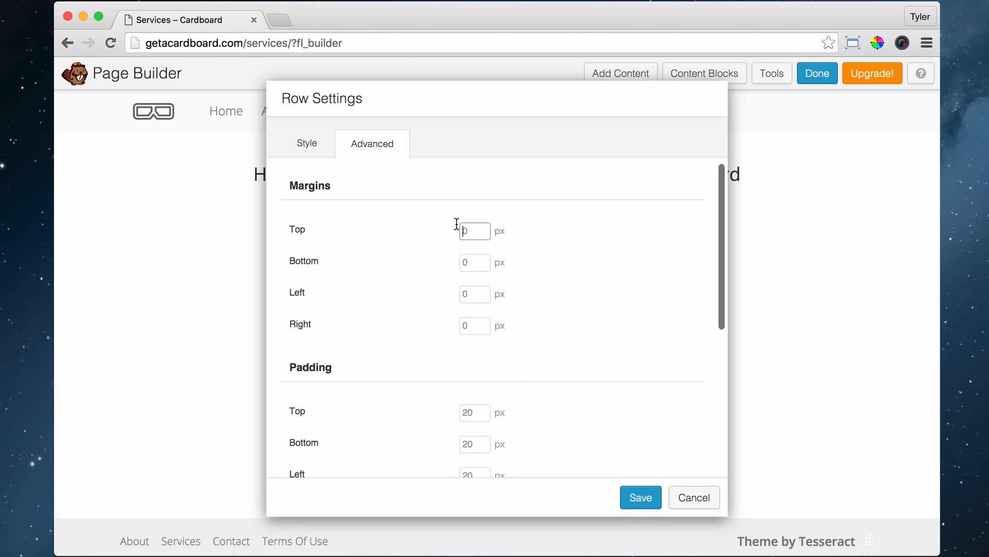
{"action": "scroll", "coordinate": [463, 229], "scroll_direction": "down", "scroll_amount": 5}
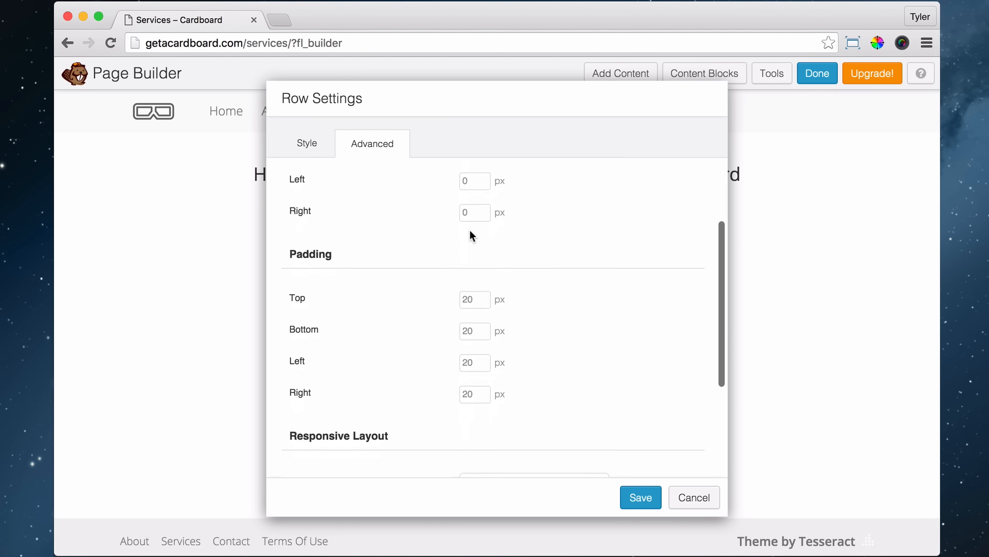
{"action": "left_click", "coordinate": [481, 304]}
{"action": "type", "text": "50"}
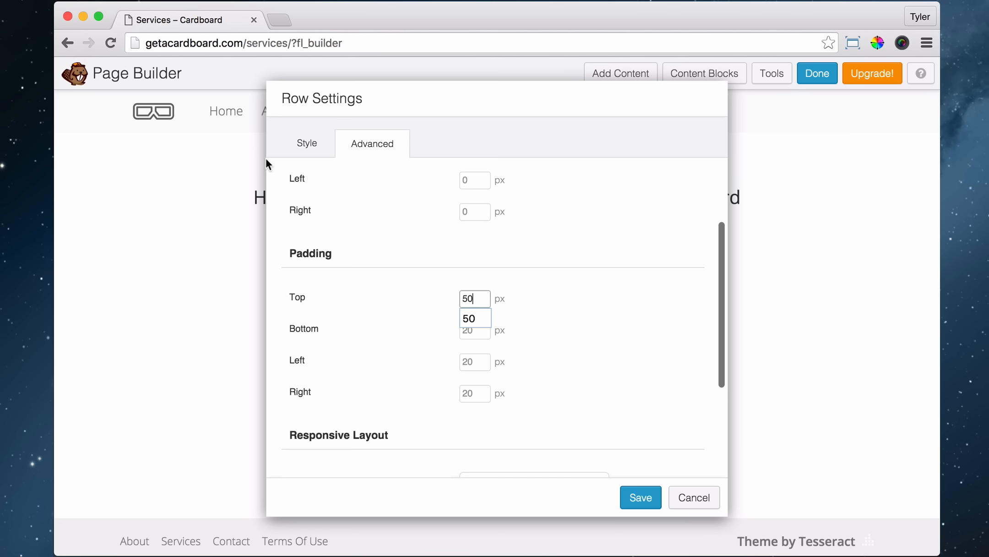
{"action": "left_click_drag", "start_coordinate": [355, 104], "coordinate": [533, 106]}
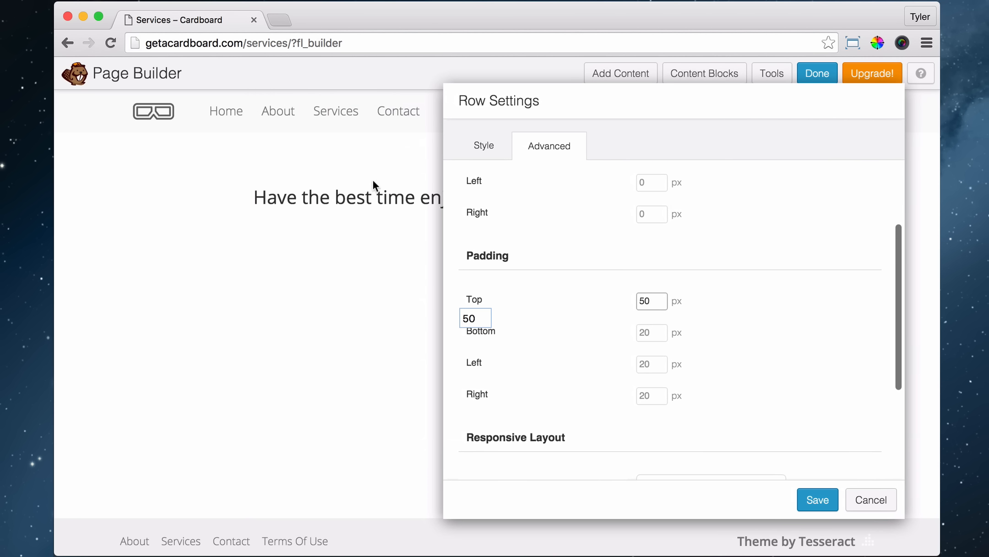
{"action": "left_click", "coordinate": [820, 503]}
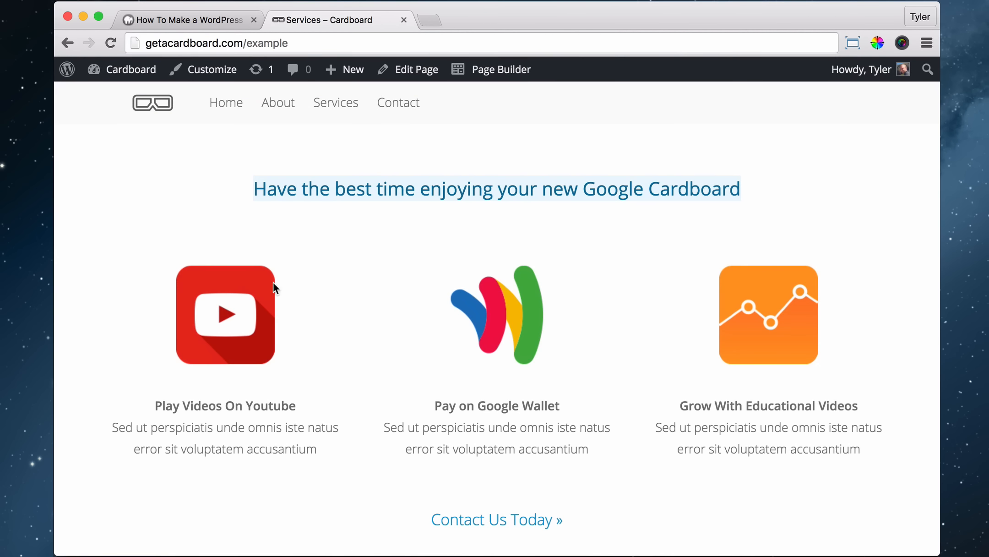
{"action": "left_click", "coordinate": [293, 274]}
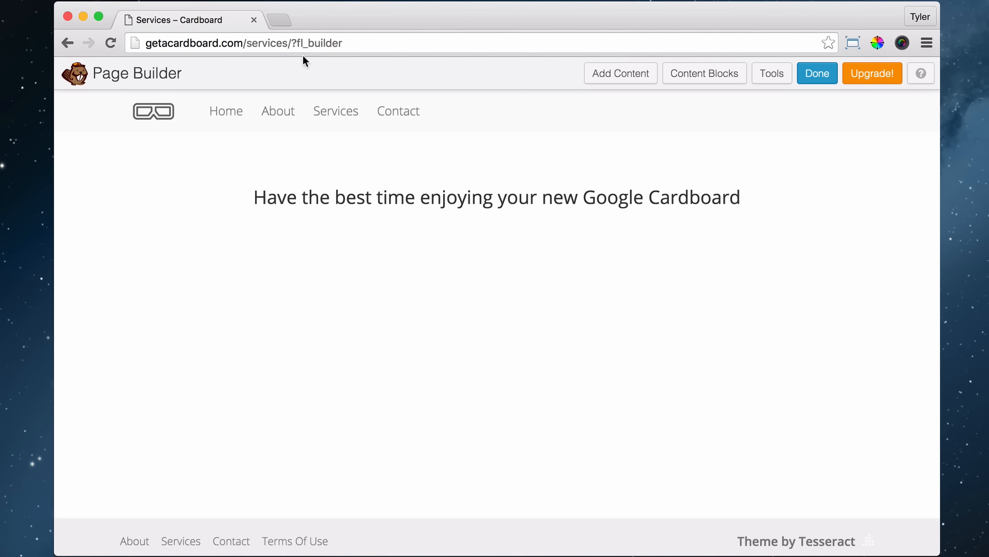
Drag a 3 Columns row layout onto the page beneath the Services heading
{"action": "left_click", "coordinate": [624, 78]}
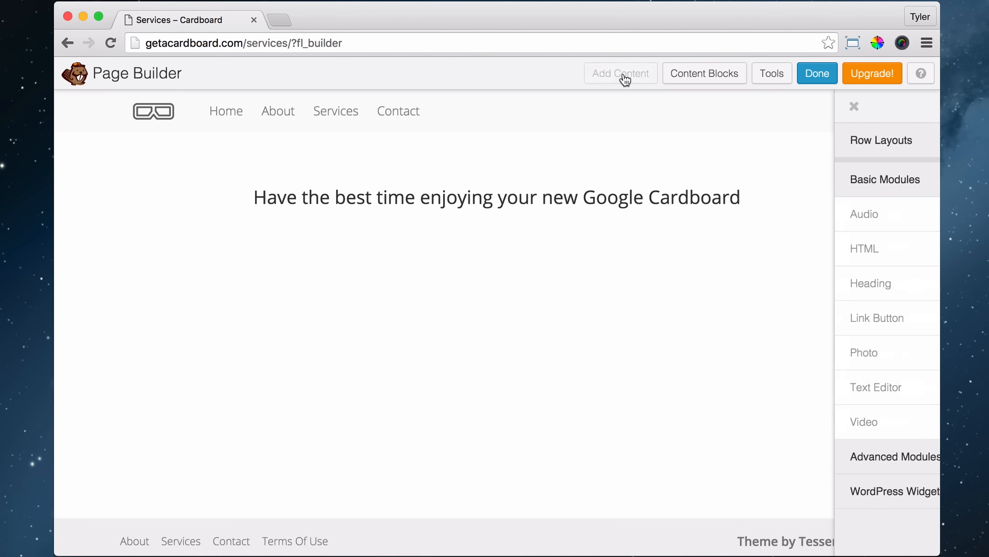
{"action": "left_click", "coordinate": [885, 144]}
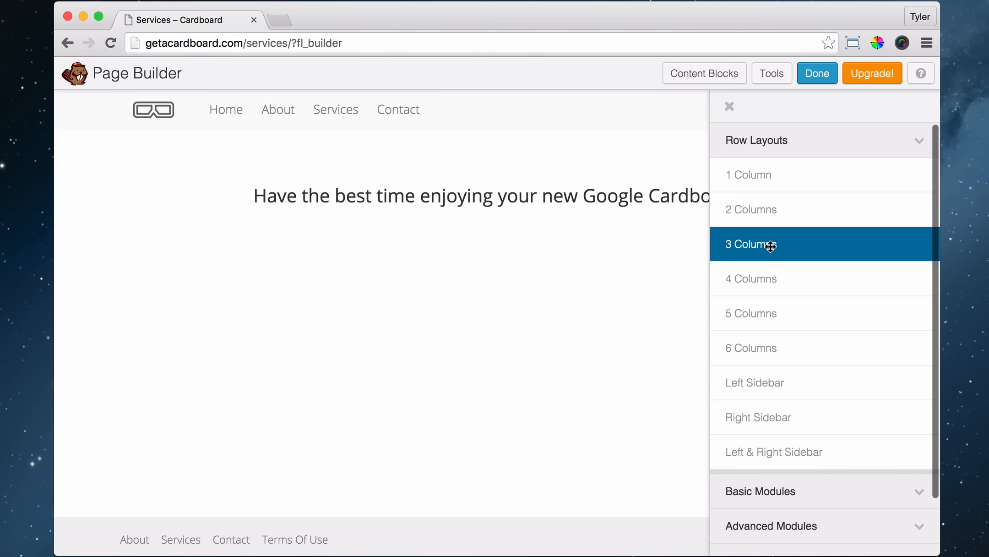
{"action": "left_click_drag", "start_coordinate": [770, 246], "coordinate": [407, 295]}
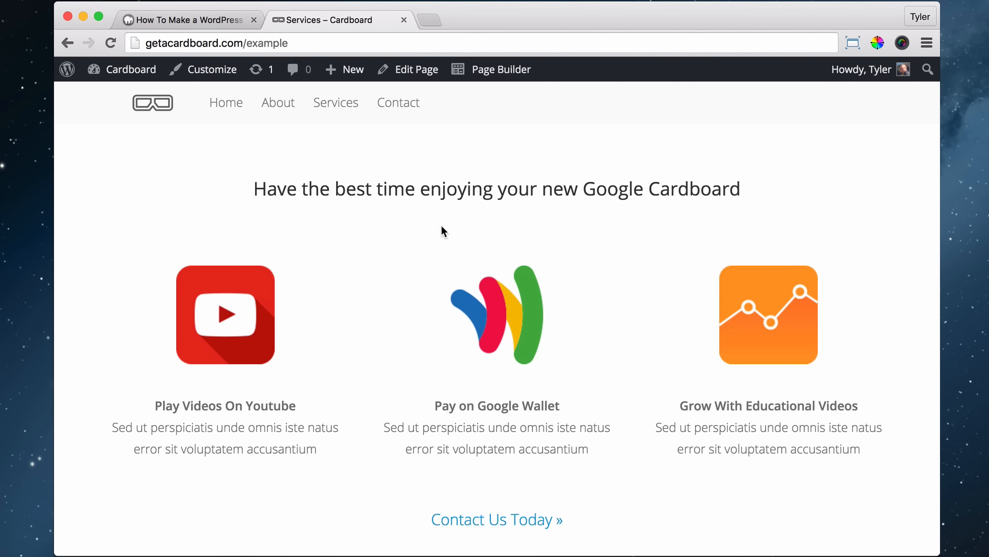
Open iconfinder.com in a new browser tab
{"action": "left_click", "coordinate": [431, 23]}
{"action": "type", "text": "ico"}
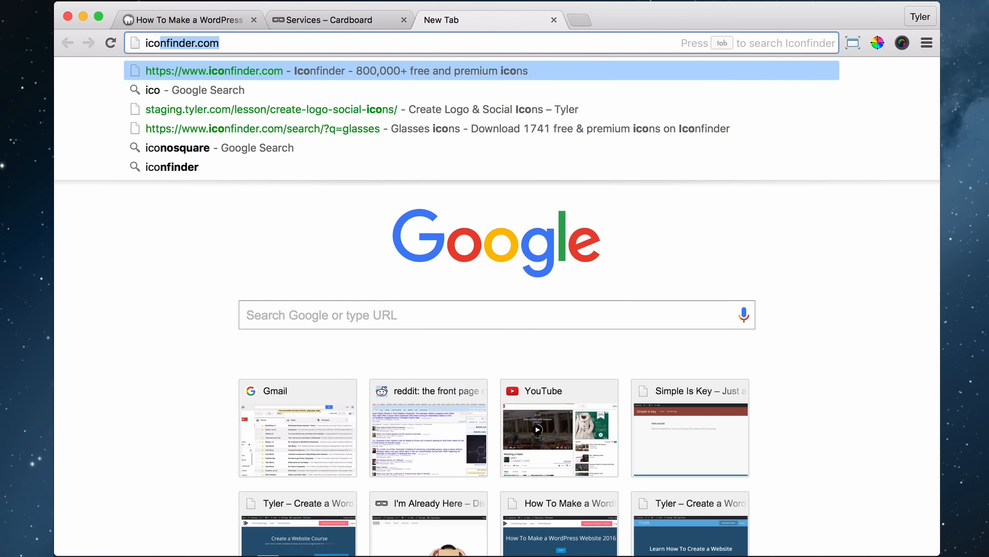
{"action": "type", "text": "nfinder.com"}
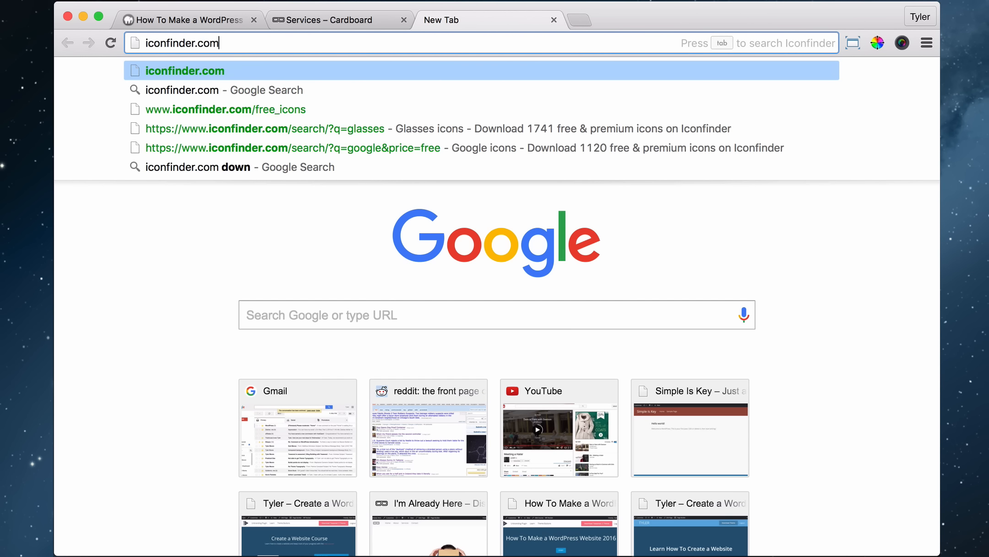
{"action": "key", "text": "Return"}
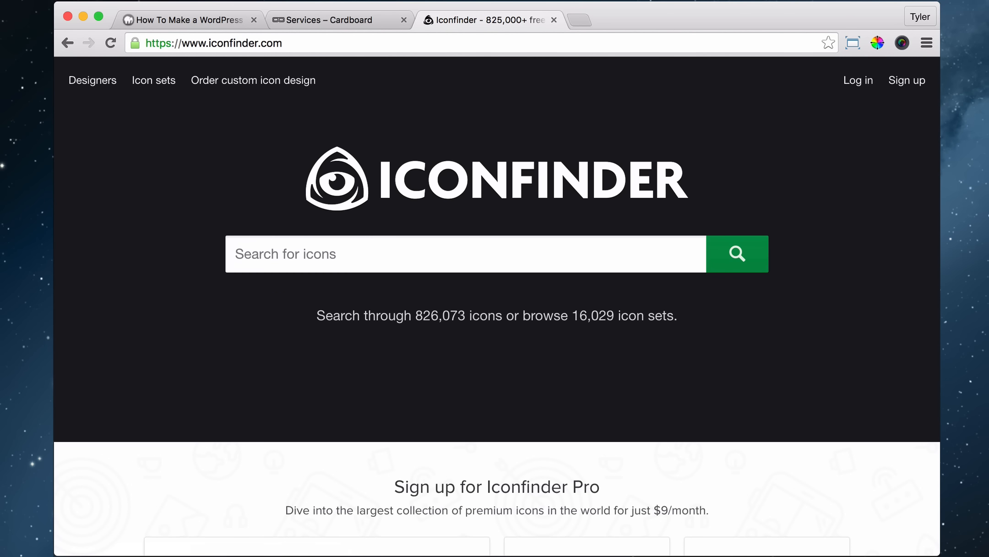
Search Iconfinder for 'youtube' icons and filter the results to free icons only
{"action": "type", "text": "youtube"}
{"action": "key", "text": "Return"}
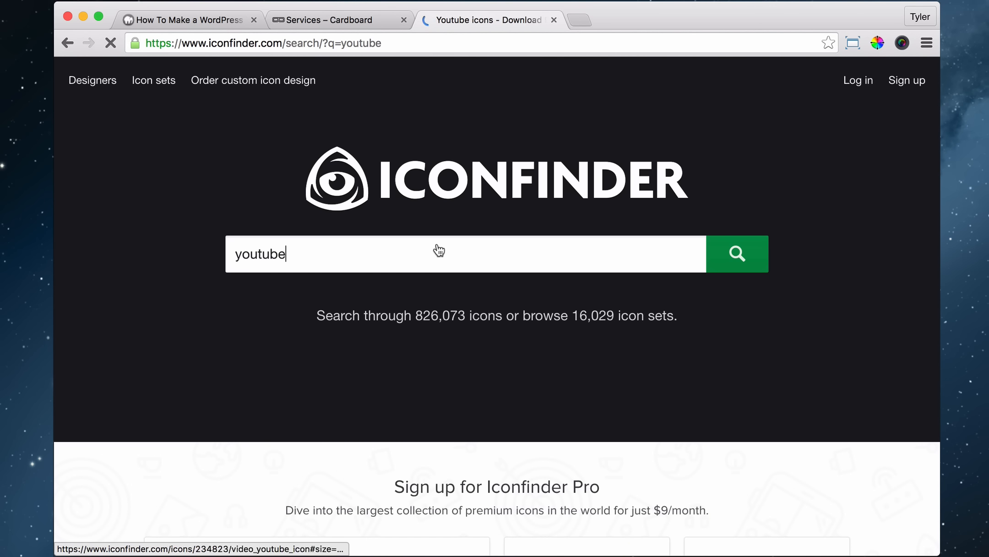
{"action": "scroll", "coordinate": [470, 221], "scroll_direction": "down", "scroll_amount": 5}
{"action": "scroll", "coordinate": [470, 220], "scroll_direction": "up", "scroll_amount": 4}
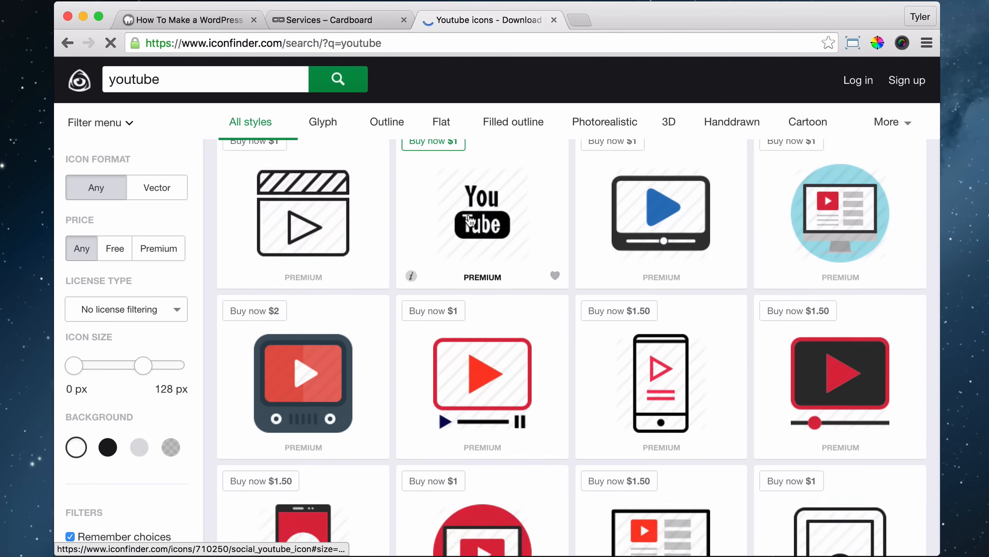
{"action": "left_click", "coordinate": [116, 255]}
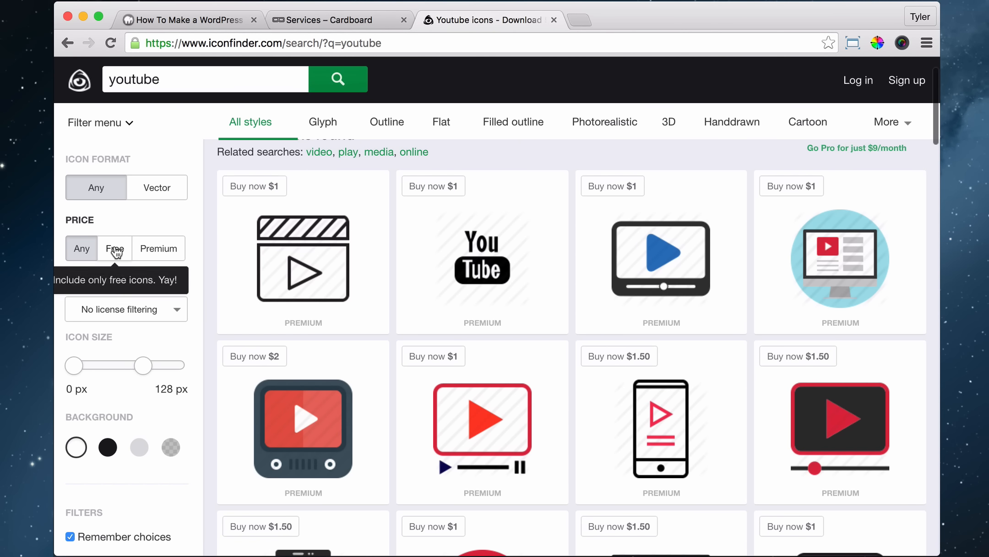
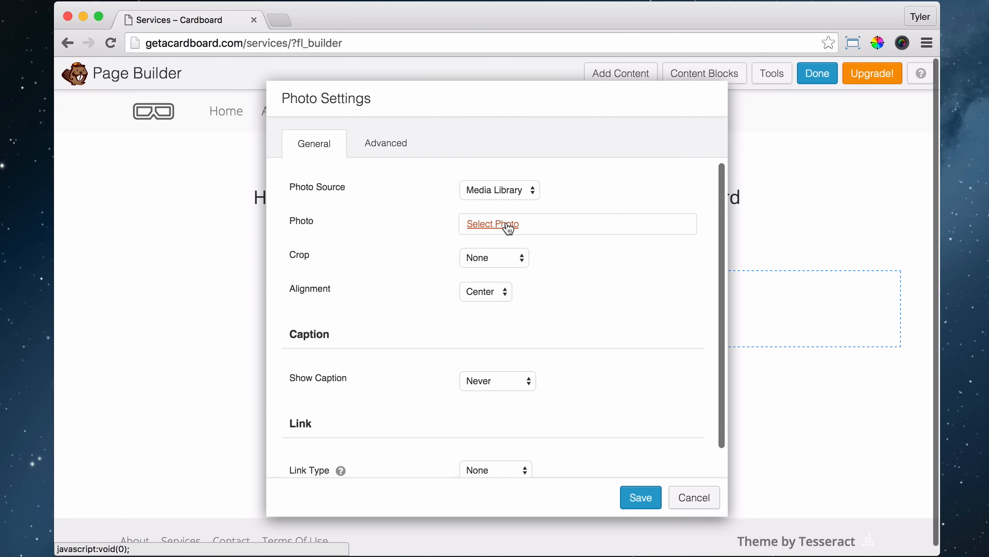
Upload youtube.png from Cardboard-Images and save it as the left column's photo
{"action": "left_click", "coordinate": [510, 225]}
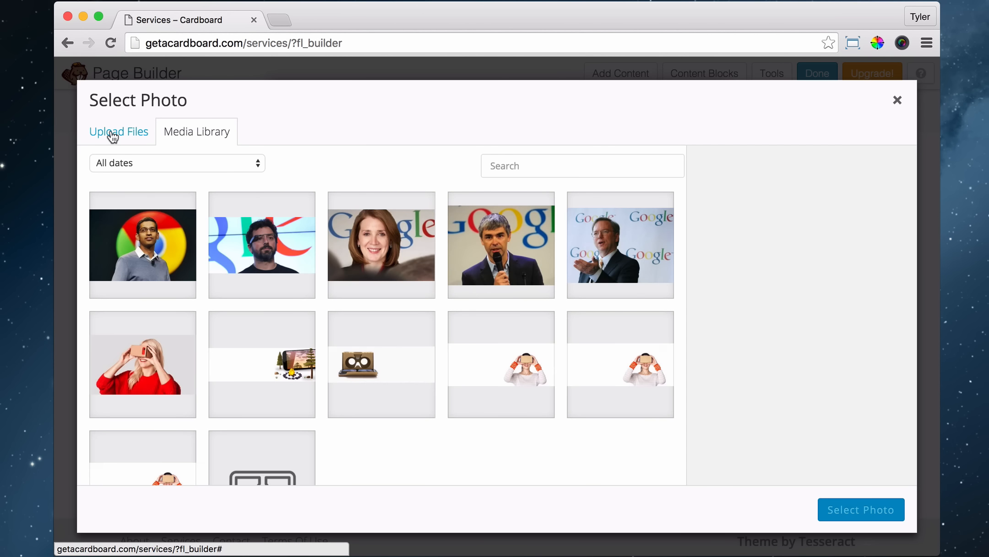
{"action": "left_click", "coordinate": [113, 133]}
{"action": "left_click", "coordinate": [506, 333]}
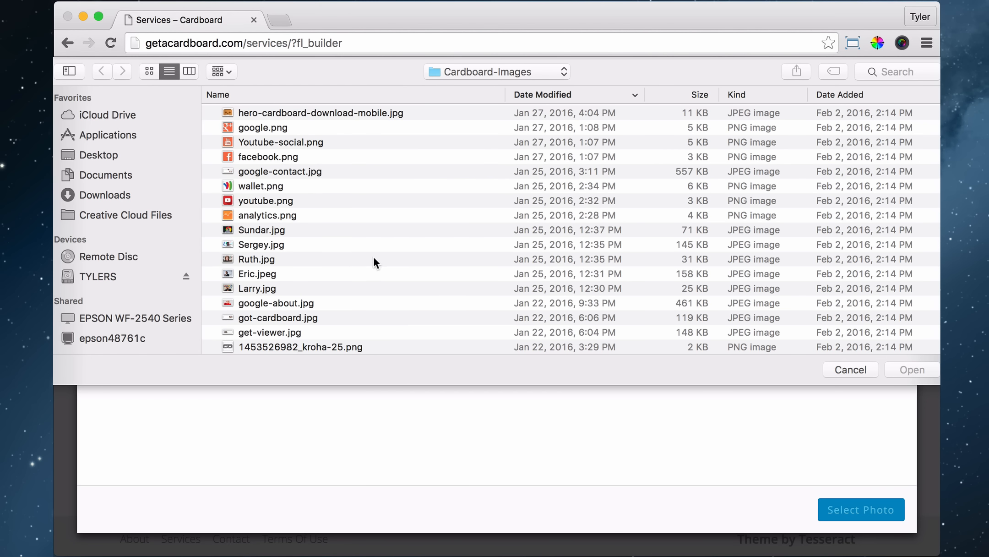
{"action": "scroll", "coordinate": [359, 246], "scroll_direction": "down", "scroll_amount": 1}
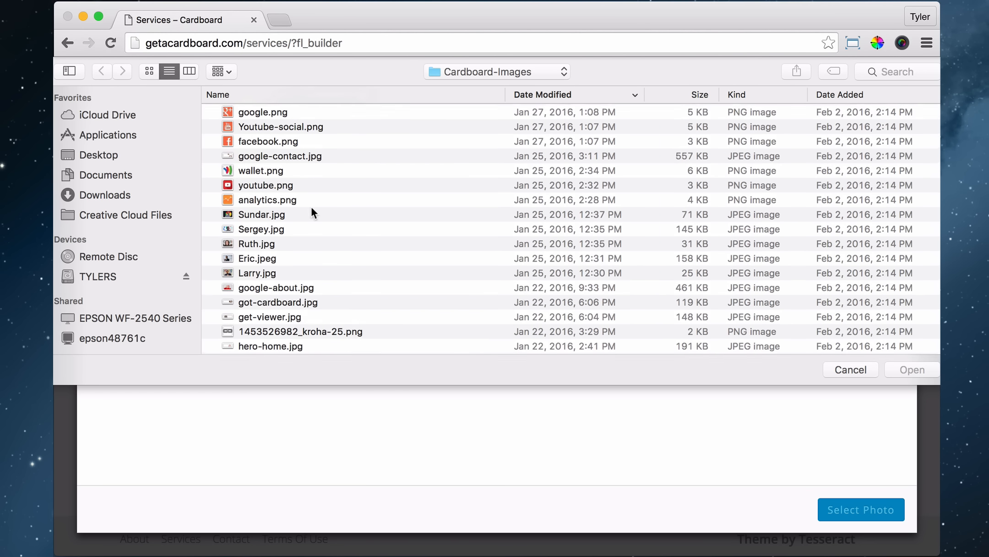
{"action": "left_click", "coordinate": [275, 186]}
{"action": "left_click", "coordinate": [925, 372]}
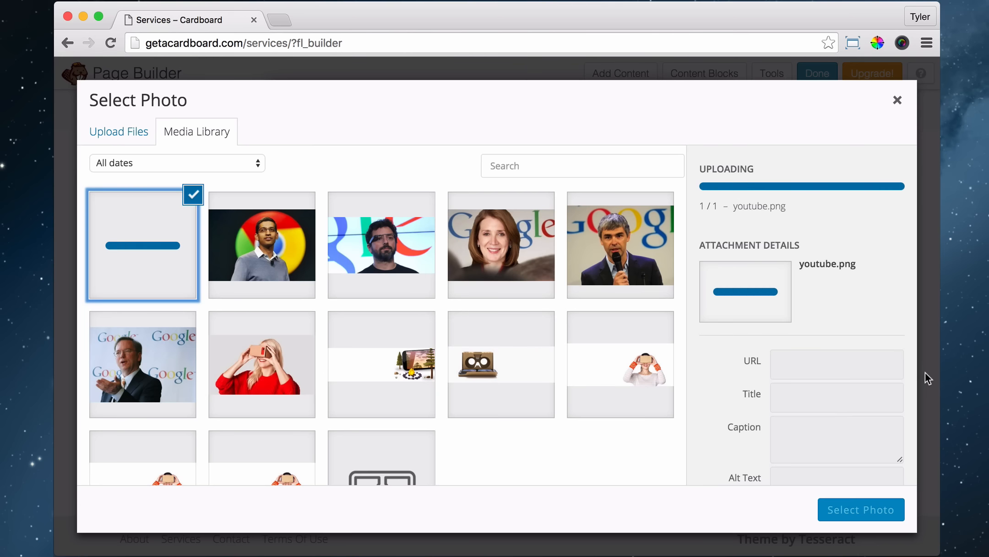
{"action": "left_click", "coordinate": [863, 510]}
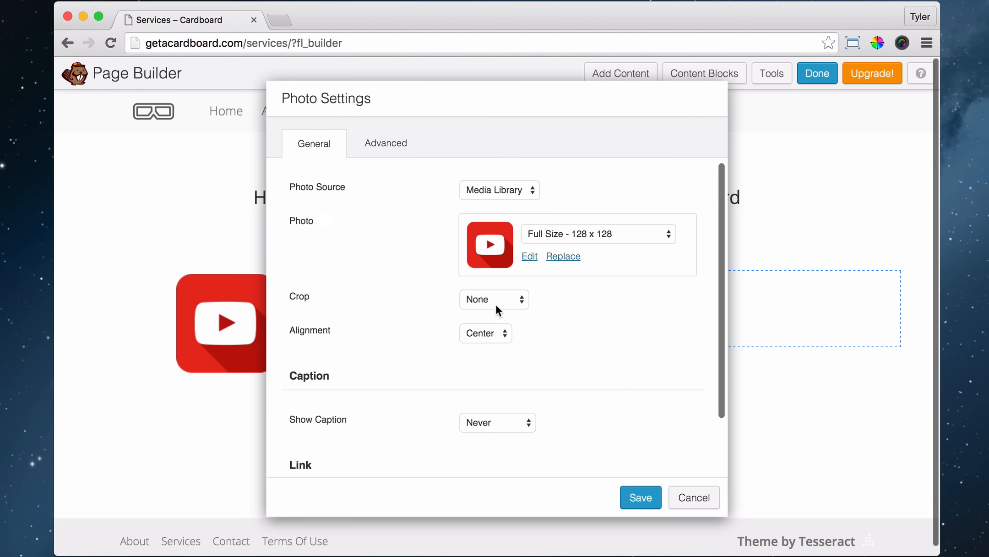
{"action": "scroll", "coordinate": [590, 309], "scroll_direction": "down", "scroll_amount": 3}
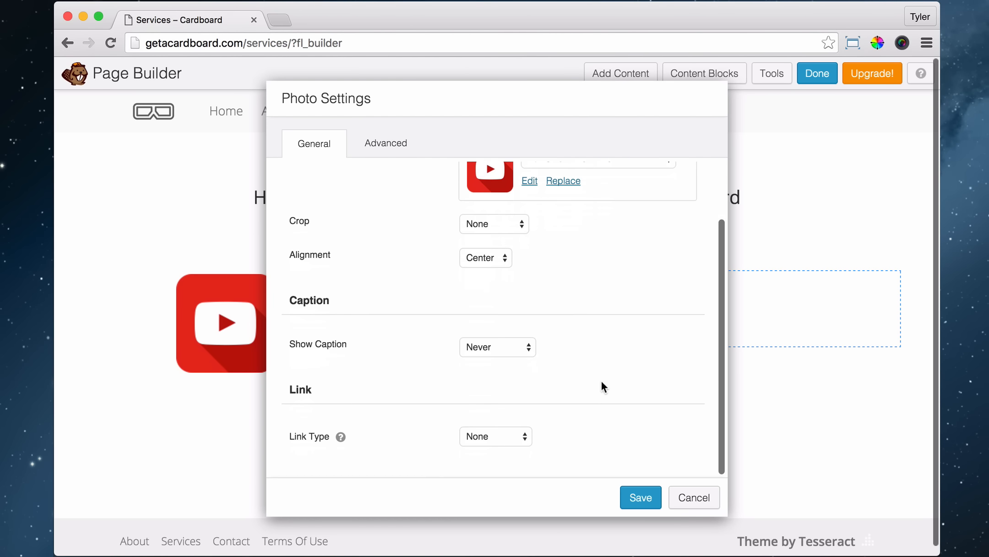
{"action": "left_click", "coordinate": [643, 496]}
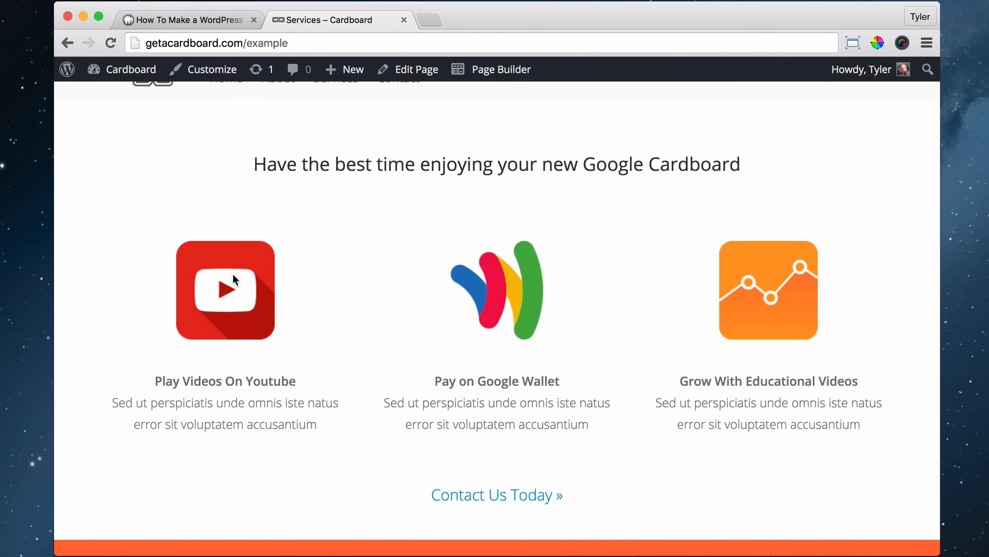
Place a Text Editor module beneath the YouTube icon and copy the example's Youtube heading and description
{"action": "left_click_drag", "start_coordinate": [155, 381], "coordinate": [299, 421]}
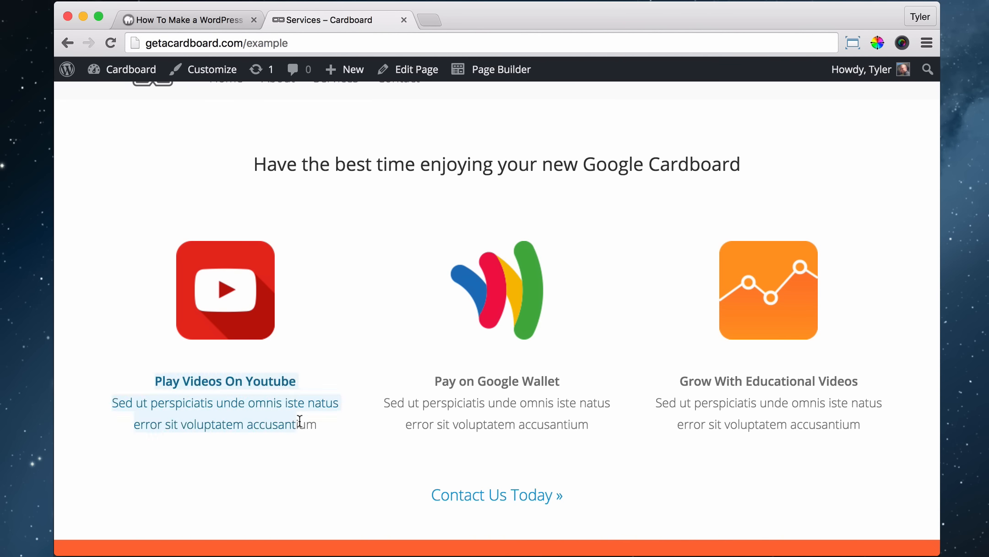
{"action": "left_click", "coordinate": [300, 424]}
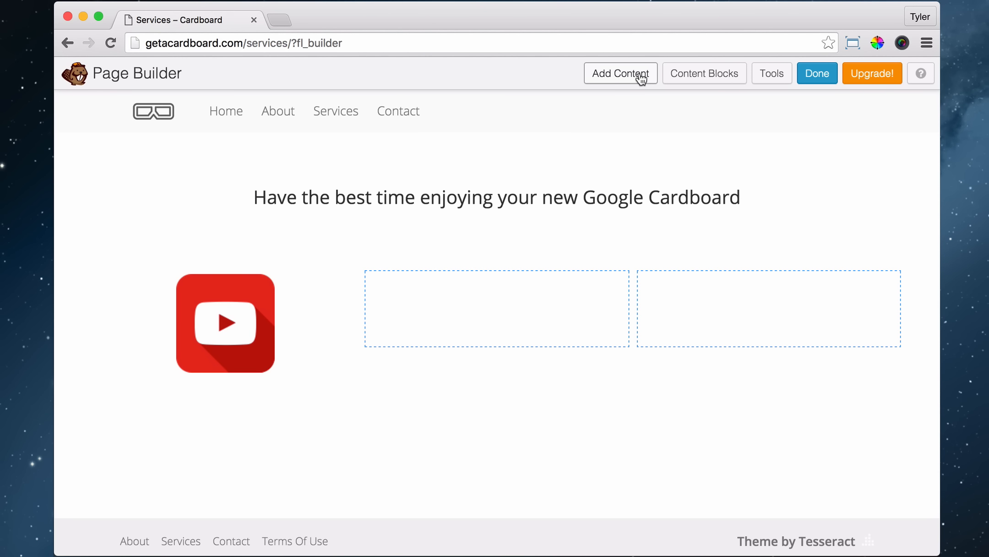
{"action": "left_click", "coordinate": [640, 76]}
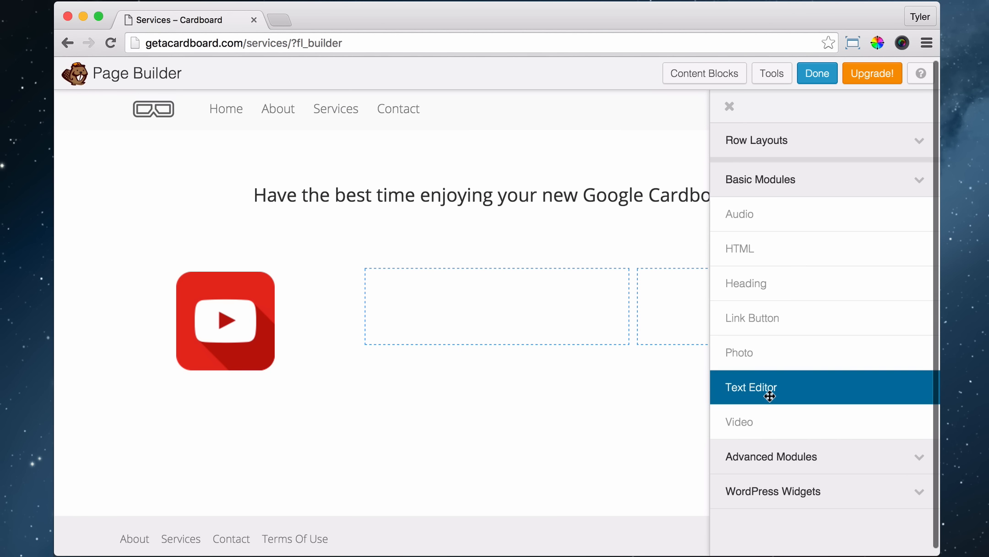
{"action": "left_click_drag", "start_coordinate": [770, 392], "coordinate": [225, 464]}
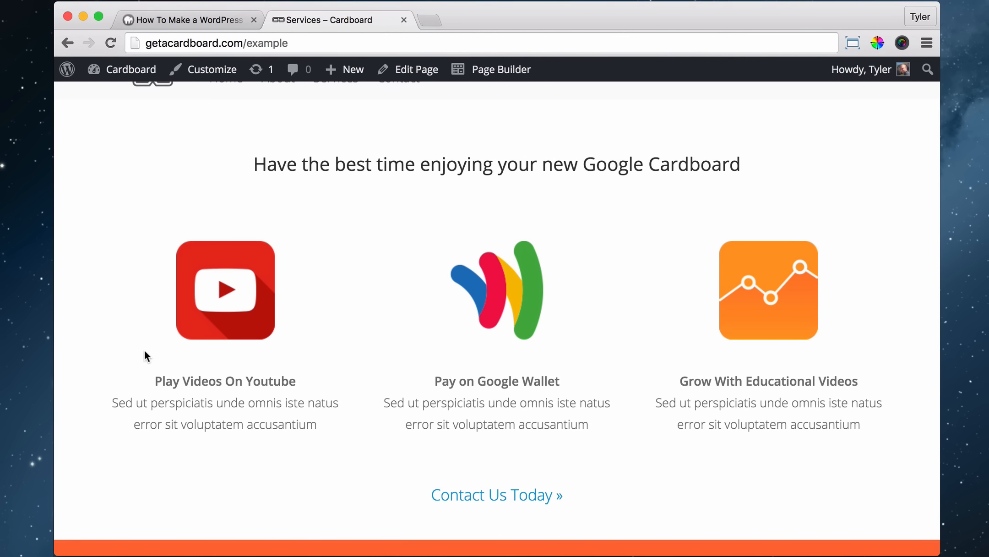
{"action": "left_click_drag", "start_coordinate": [155, 381], "coordinate": [339, 419]}
{"action": "right_click", "coordinate": [285, 397]}
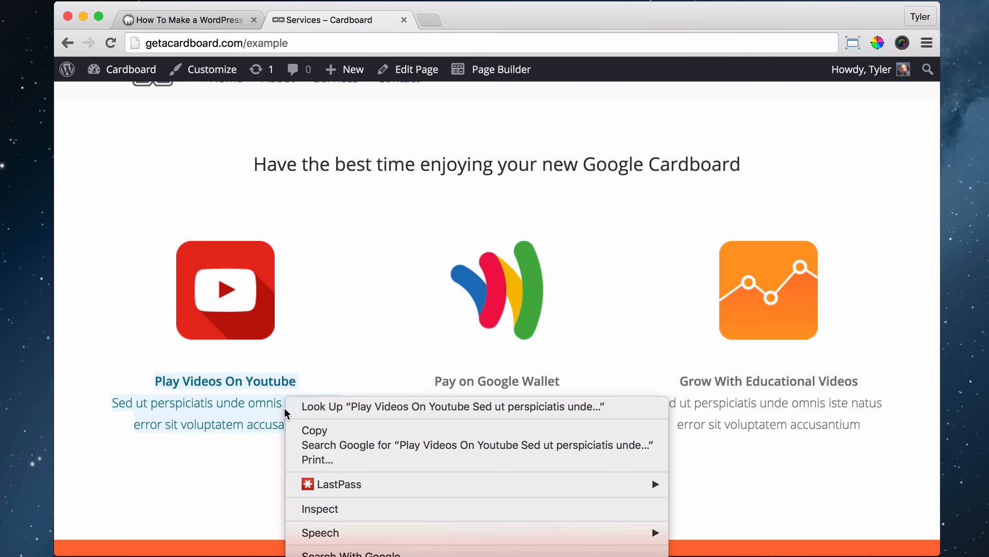
{"action": "left_click", "coordinate": [339, 430]}
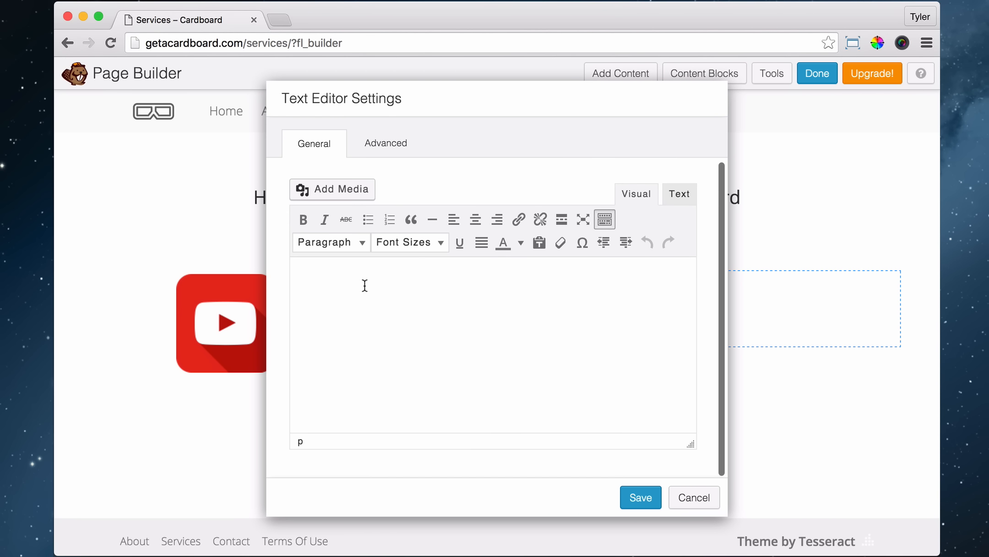
Paste the Youtube heading and description into the editor as plain text
{"action": "left_click", "coordinate": [540, 245]}
{"action": "left_click", "coordinate": [673, 357]}
{"action": "right_click", "coordinate": [349, 296]}
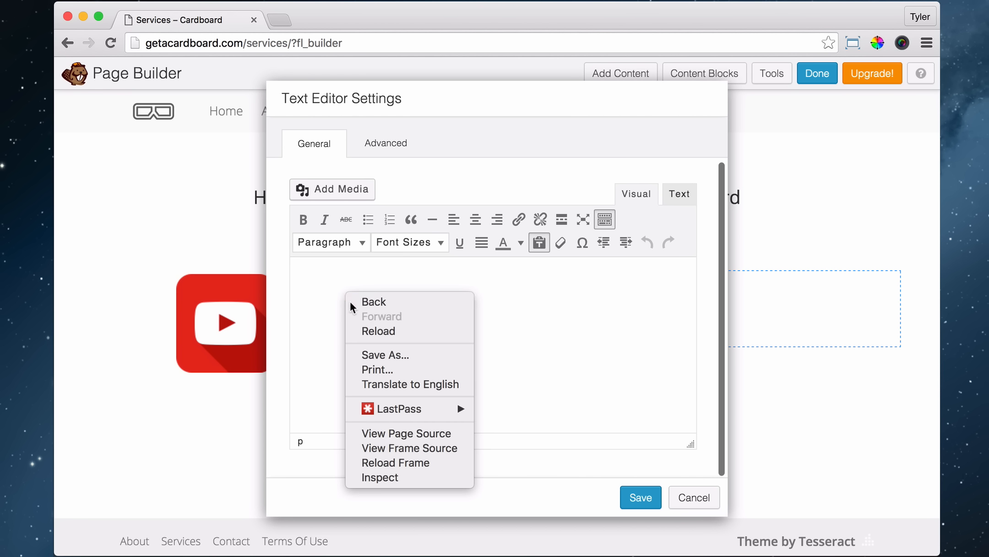
{"action": "right_click", "coordinate": [313, 291]}
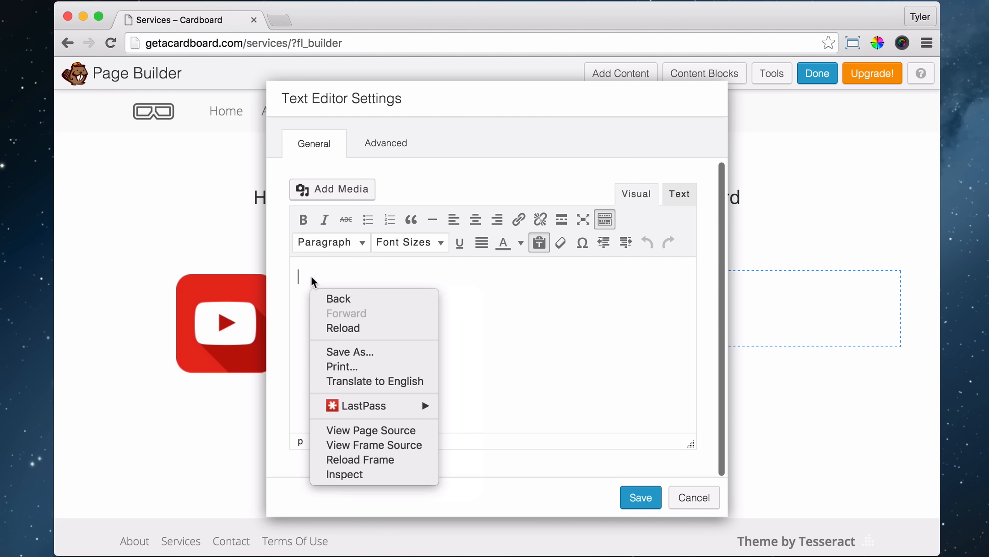
{"action": "left_click", "coordinate": [313, 279]}
{"action": "right_click", "coordinate": [313, 274]}
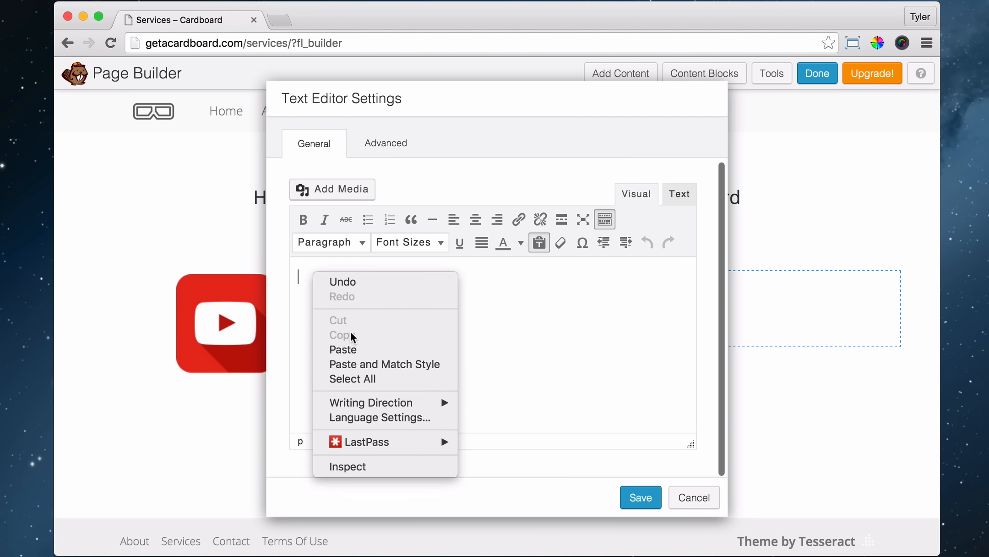
{"action": "left_click", "coordinate": [344, 349]}
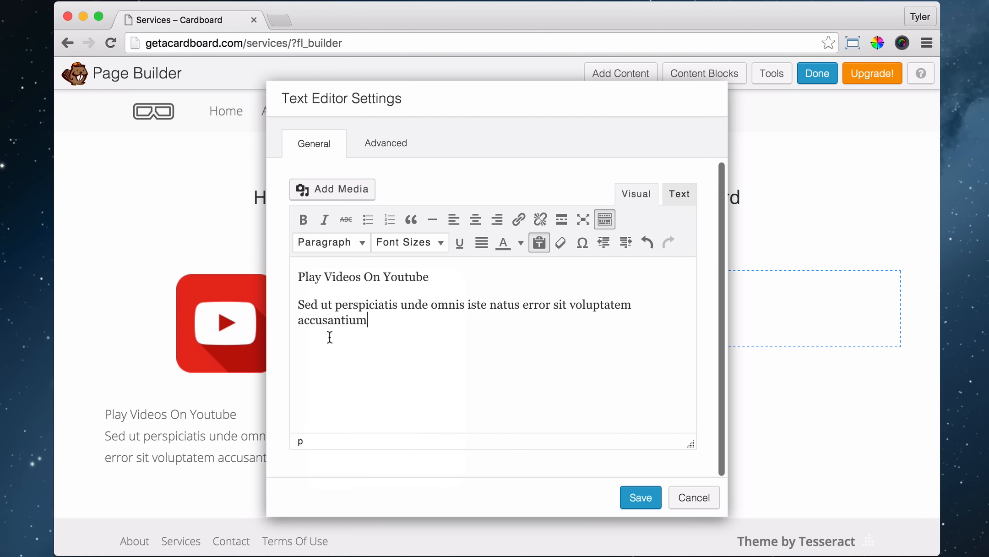
Bold the Play Videos On Youtube heading, centre all the text, and save the module
{"action": "left_click_drag", "start_coordinate": [431, 277], "coordinate": [291, 258]}
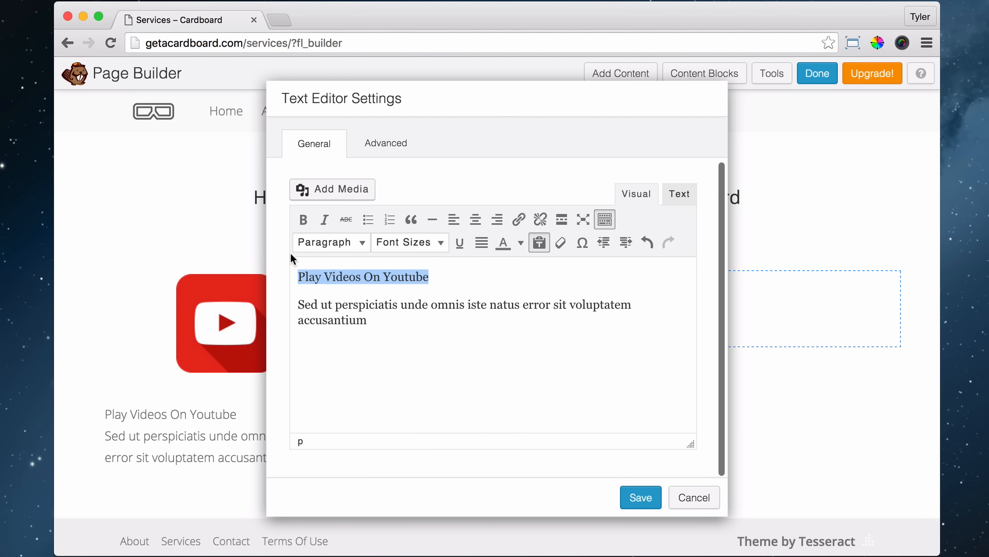
{"action": "left_click", "coordinate": [303, 219]}
{"action": "left_click_drag", "start_coordinate": [356, 320], "coordinate": [255, 260]}
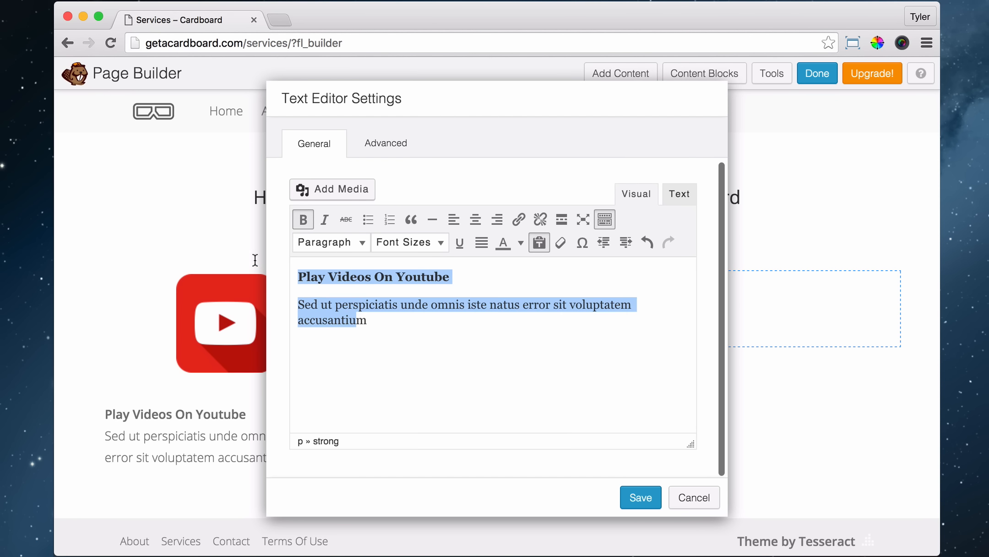
{"action": "left_click", "coordinate": [381, 326]}
{"action": "left_click_drag", "start_coordinate": [396, 325], "coordinate": [250, 262]}
{"action": "left_click", "coordinate": [475, 219]}
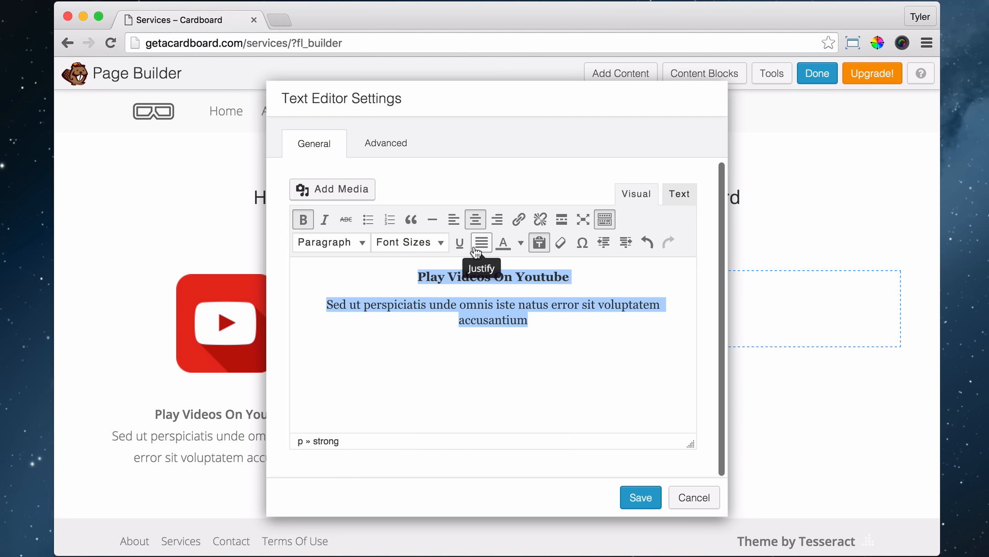
{"action": "left_click", "coordinate": [542, 335]}
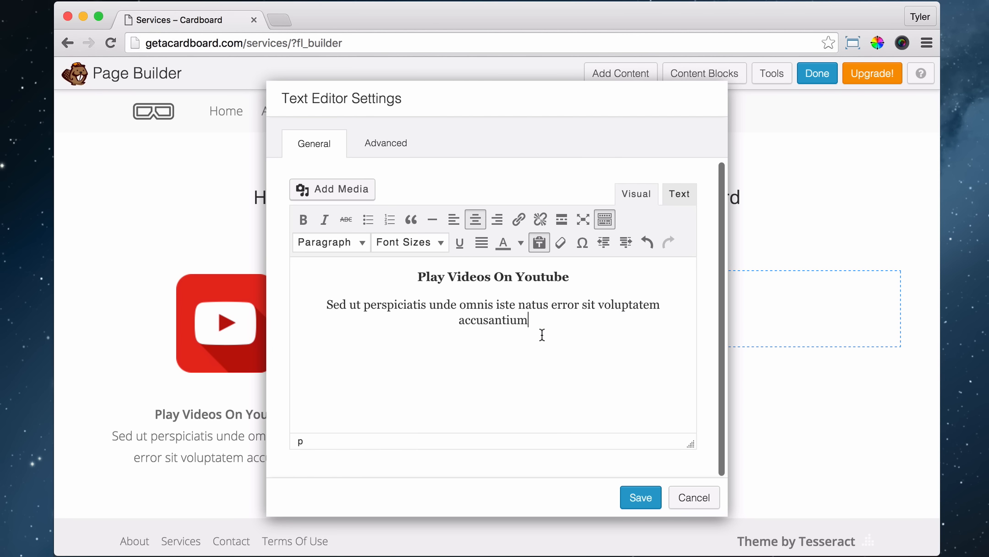
{"action": "left_click", "coordinate": [639, 499]}
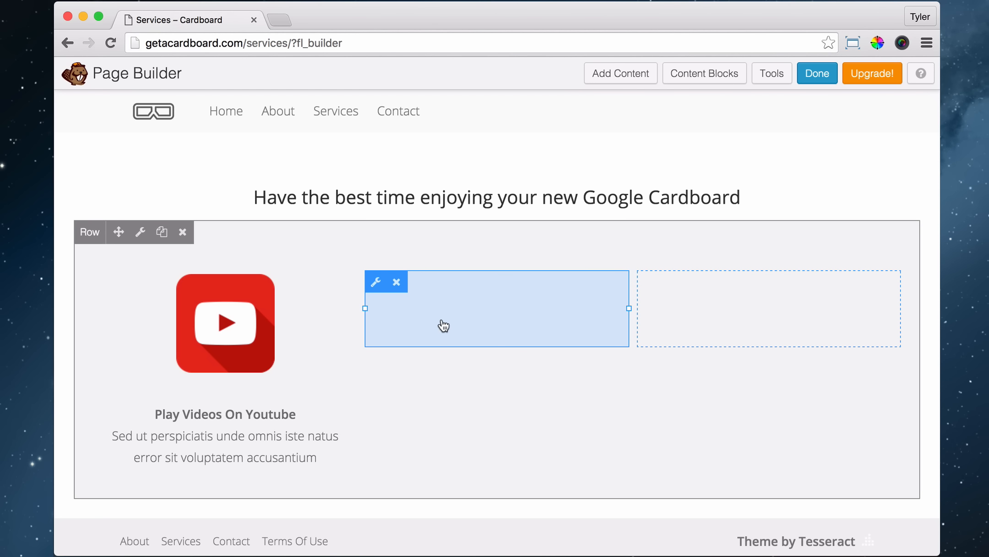
Duplicate the Play Videos On Youtube text block into the middle and right columns
{"action": "mouse_move", "coordinate": [188, 437]}
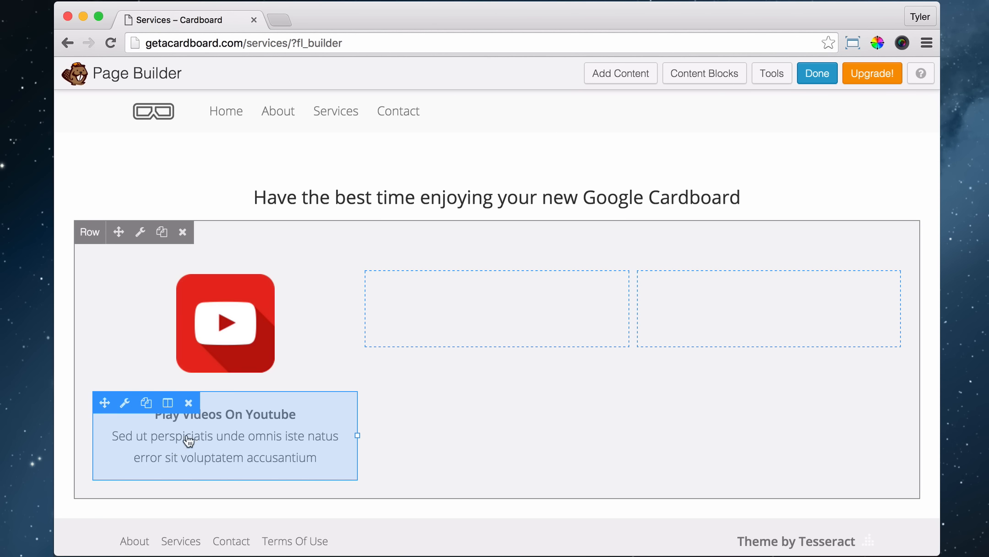
{"action": "left_click", "coordinate": [147, 403]}
{"action": "left_click_drag", "start_coordinate": [104, 498], "coordinate": [478, 326]}
{"action": "mouse_move", "coordinate": [482, 311]}
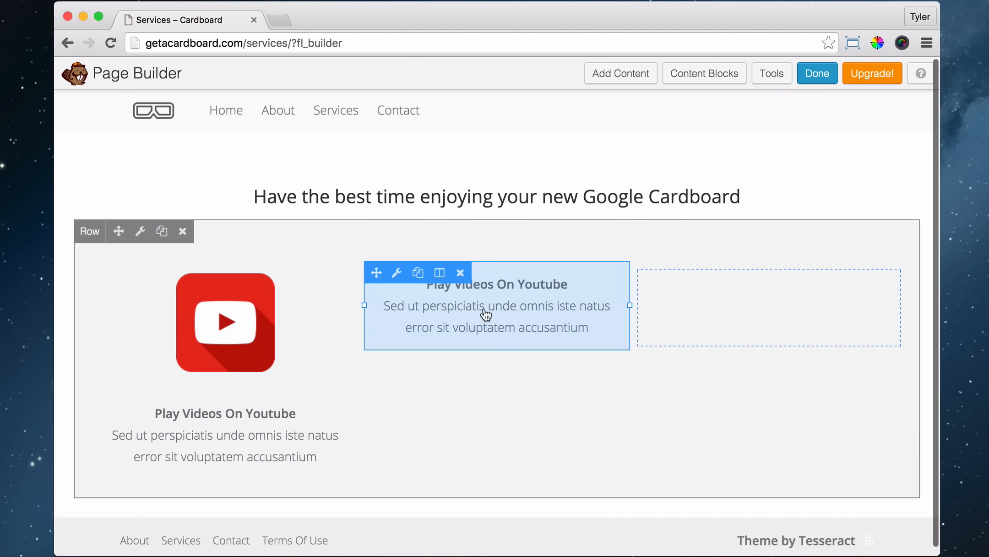
{"action": "left_click", "coordinate": [419, 274]}
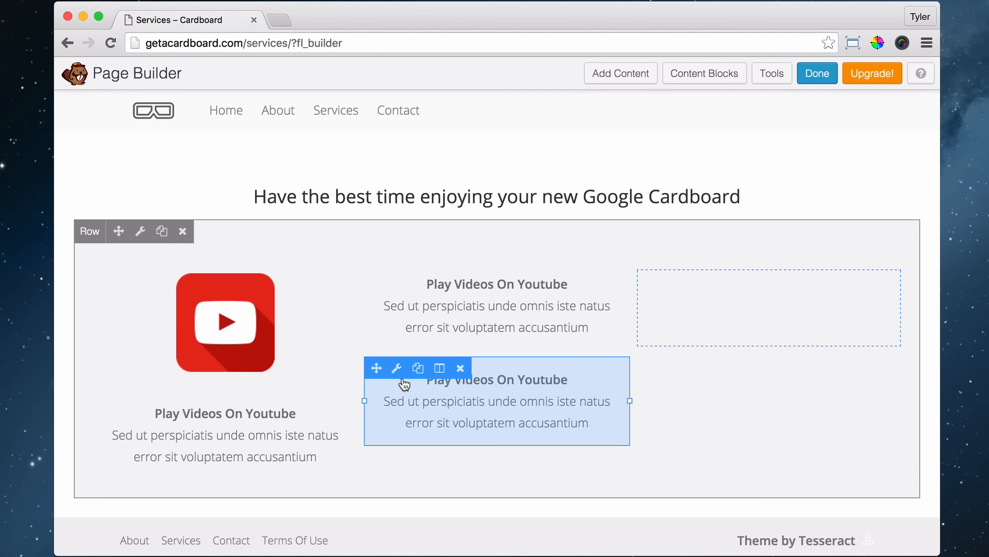
{"action": "left_click_drag", "start_coordinate": [376, 368], "coordinate": [655, 295]}
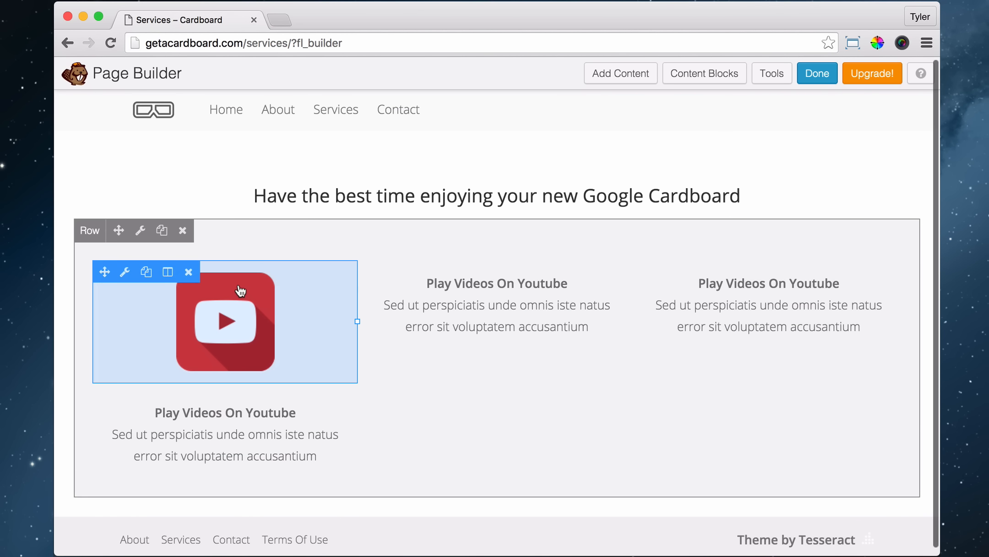
Duplicate the YouTube icon into the middle and right columns above their text
{"action": "left_click", "coordinate": [146, 272]}
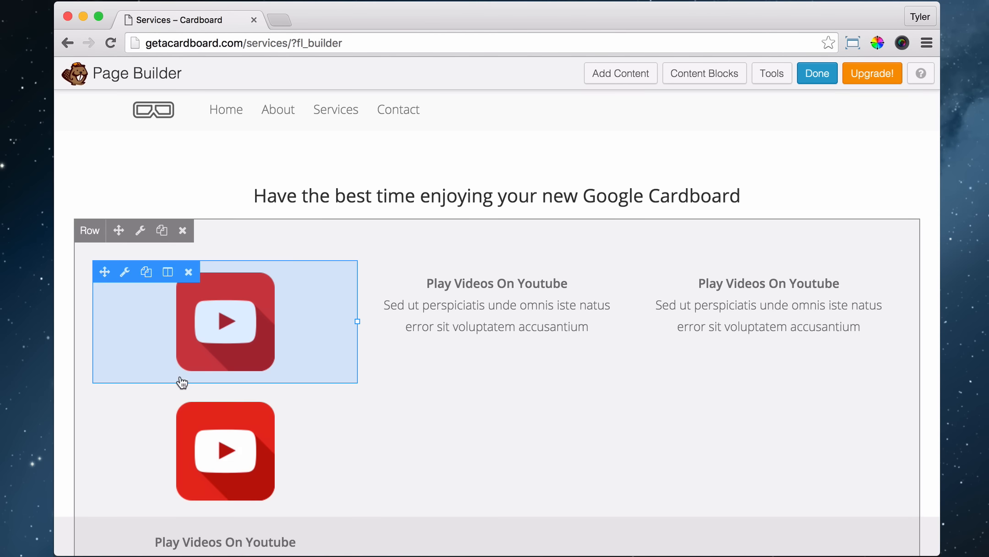
{"action": "left_click_drag", "start_coordinate": [104, 402], "coordinate": [496, 293]}
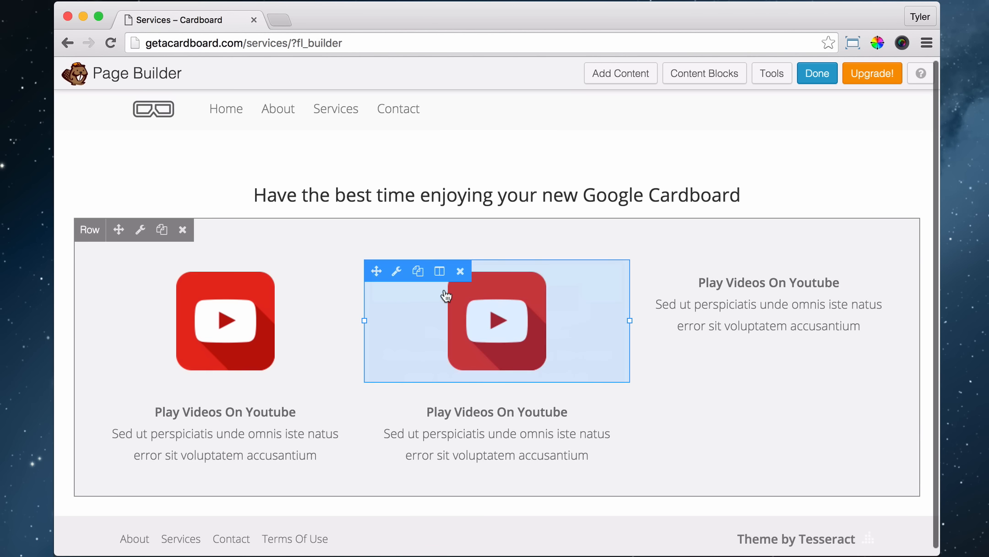
{"action": "left_click", "coordinate": [418, 271]}
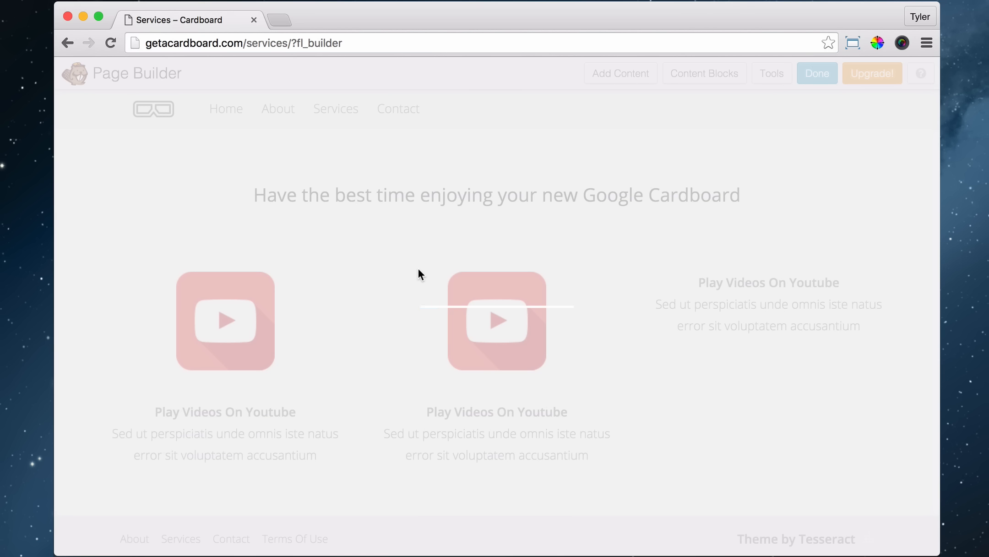
{"action": "left_click_drag", "start_coordinate": [375, 400], "coordinate": [761, 294]}
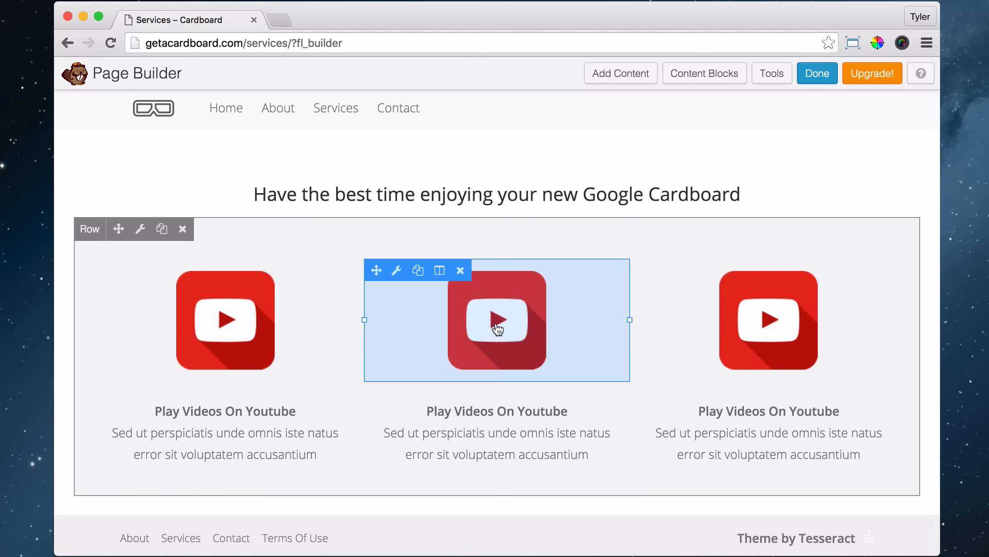
Open the middle icon's photo settings and copy the example's Pay on Google Wallet heading
{"action": "left_click", "coordinate": [397, 271]}
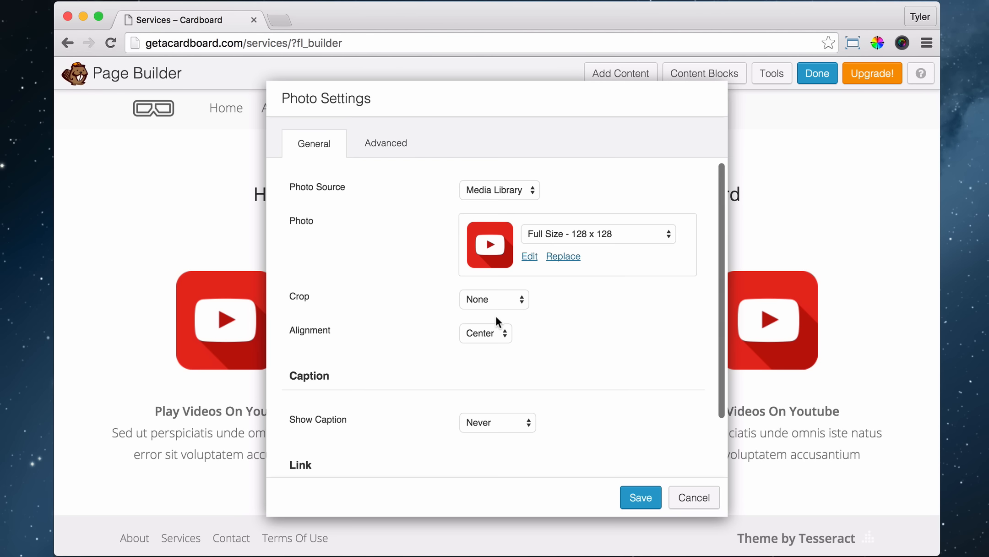
{"action": "left_click", "coordinate": [560, 259]}
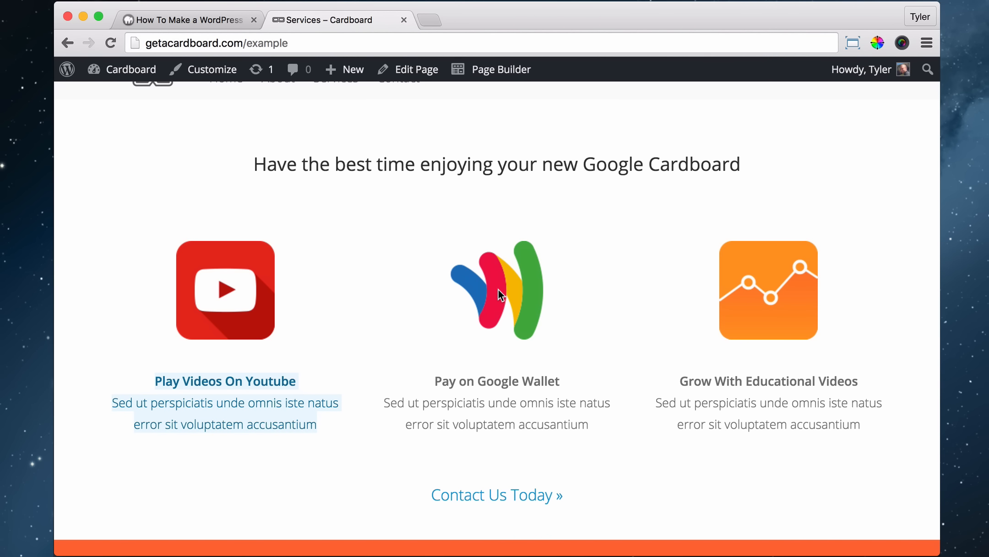
{"action": "left_click_drag", "start_coordinate": [434, 381], "coordinate": [543, 382]}
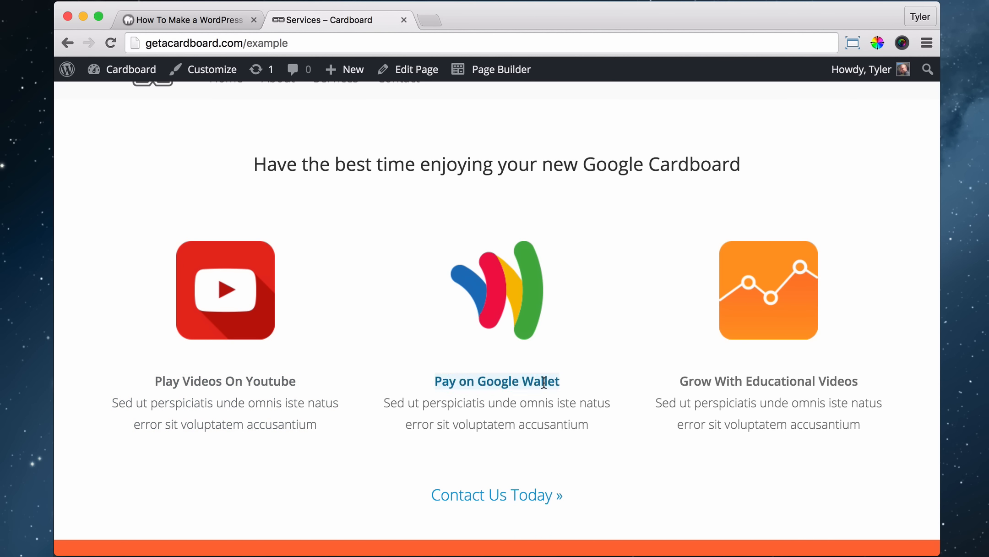
{"action": "right_click", "coordinate": [544, 382]}
{"action": "left_click", "coordinate": [572, 411]}
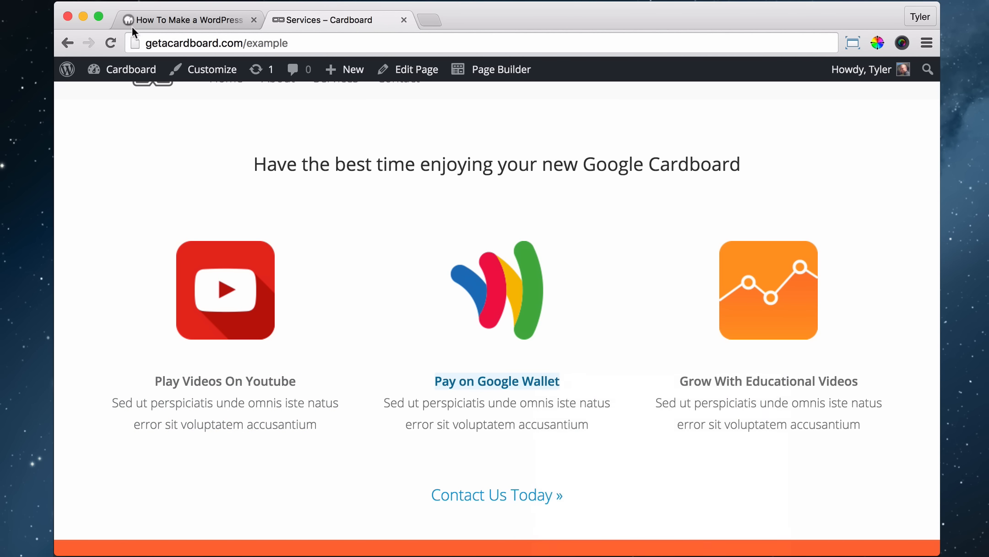
{"action": "left_click", "coordinate": [81, 18]}
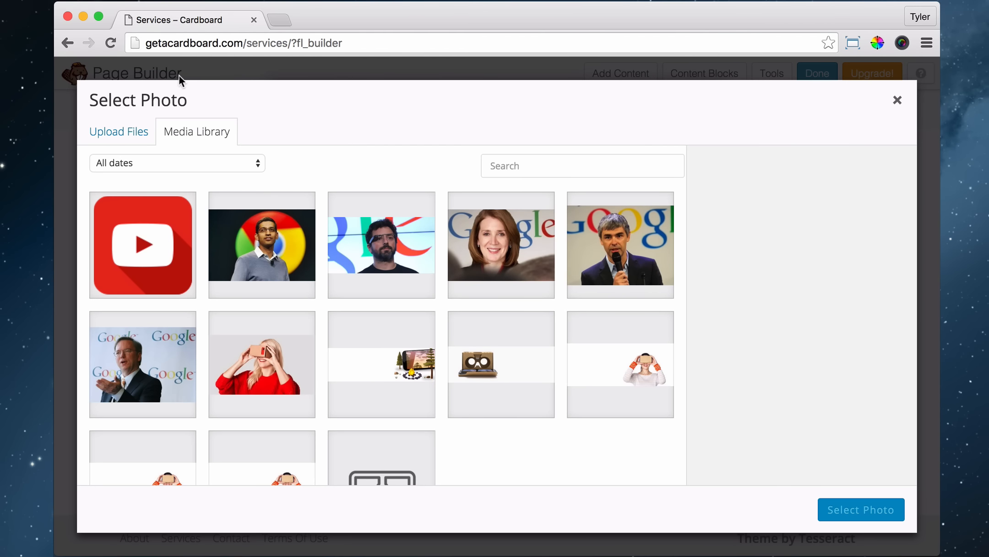
Upload wallet.png and save it as the middle column's image
{"action": "left_click", "coordinate": [122, 132]}
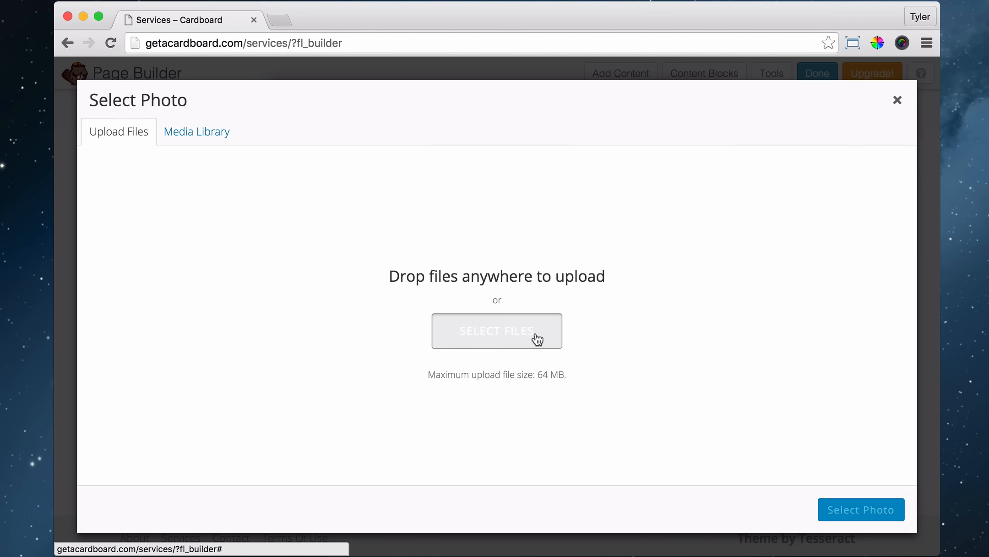
{"action": "left_click", "coordinate": [537, 339]}
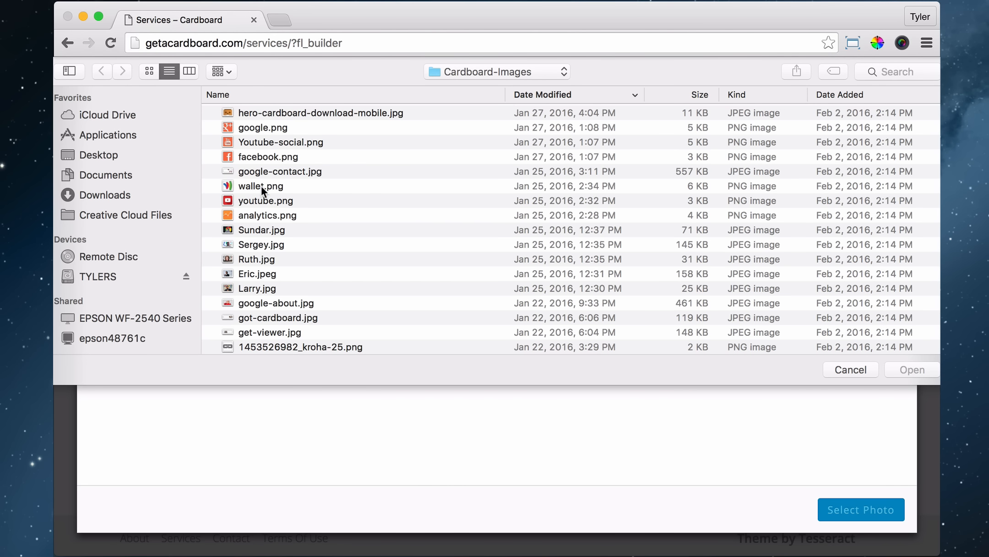
{"action": "left_click", "coordinate": [261, 186]}
{"action": "left_click", "coordinate": [912, 370]}
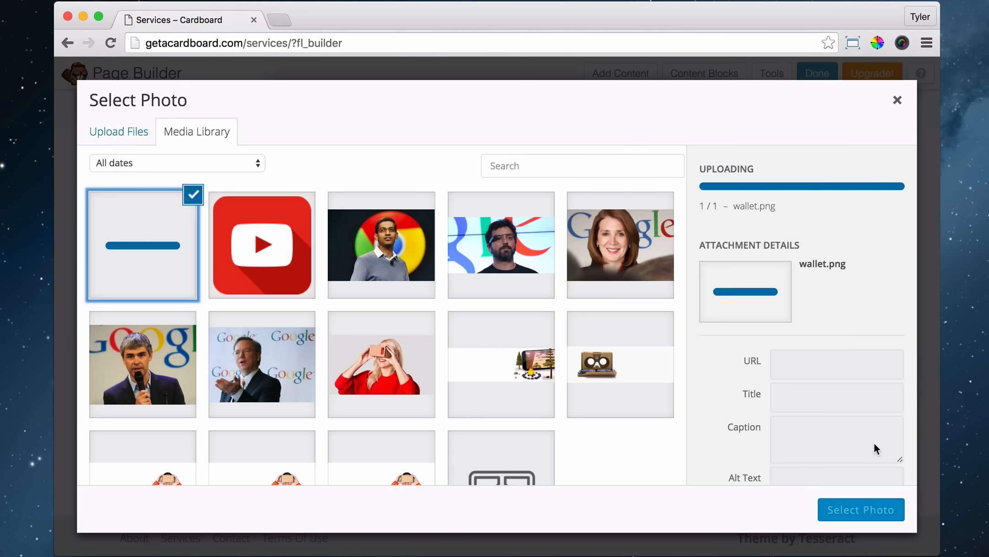
{"action": "left_click", "coordinate": [862, 510]}
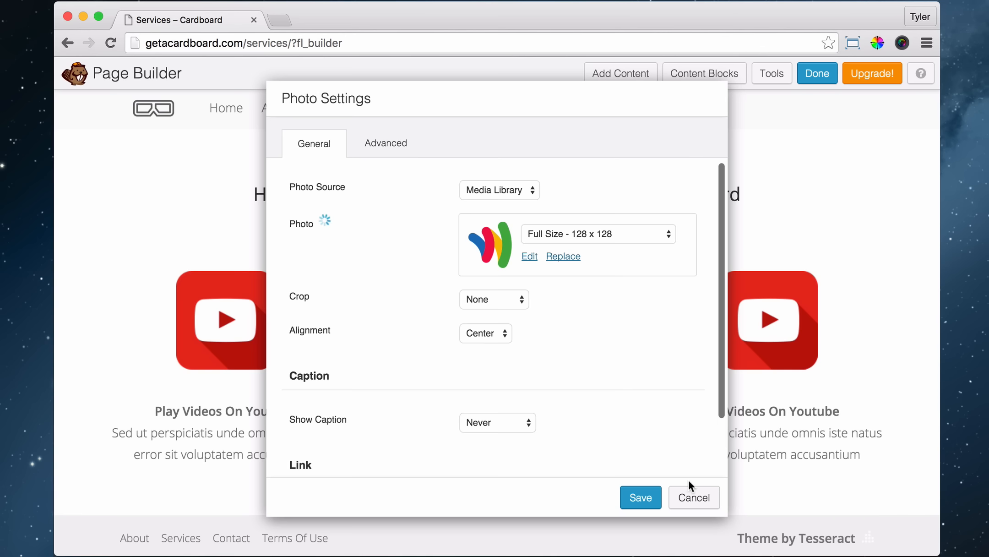
{"action": "left_click", "coordinate": [637, 496]}
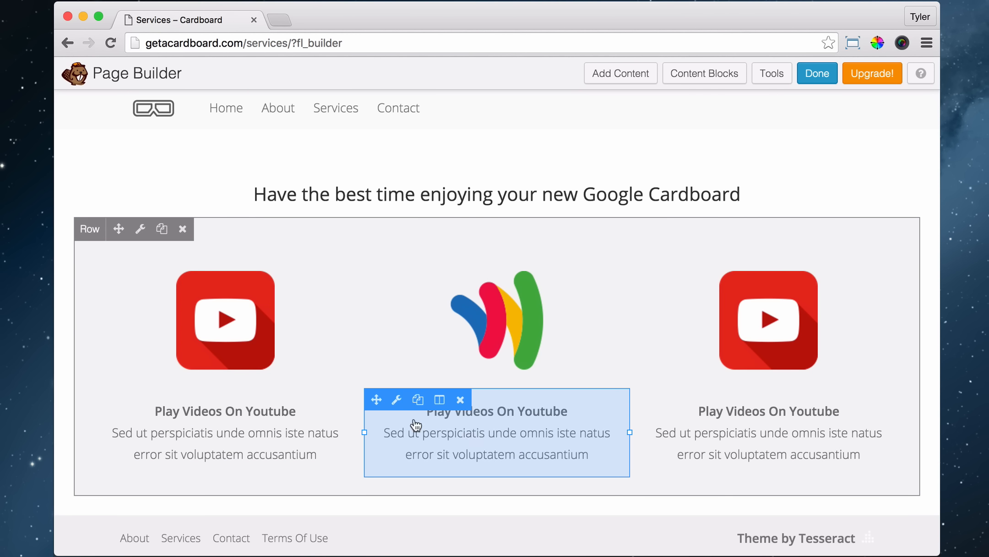
Change the middle column's heading to Pay on Google Wallet and save
{"action": "left_click", "coordinate": [394, 400]}
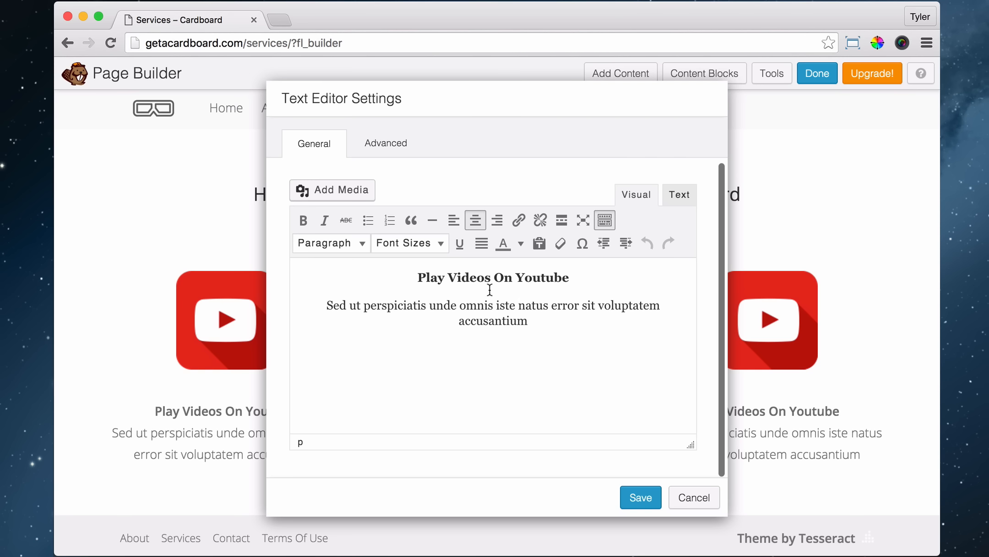
{"action": "left_click_drag", "start_coordinate": [565, 277], "coordinate": [426, 278]}
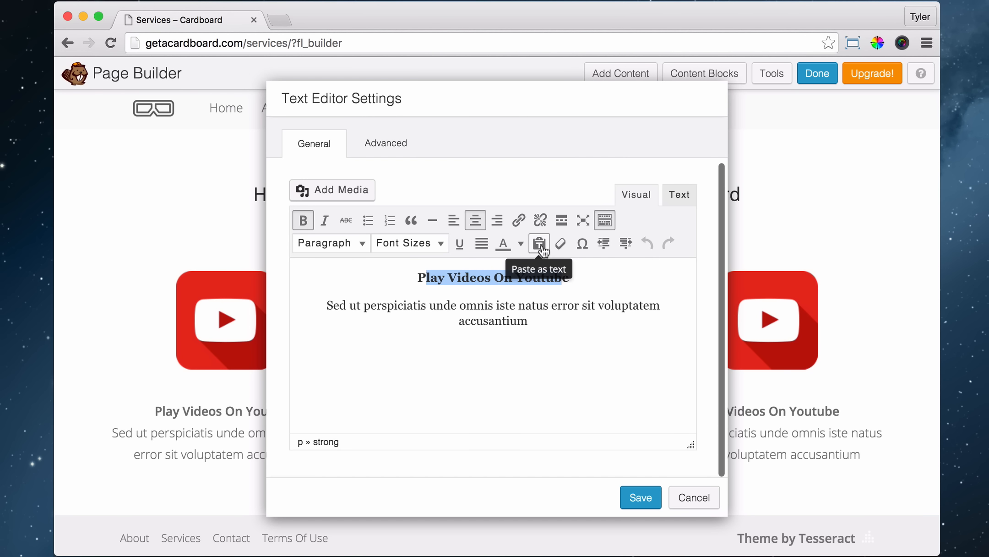
{"action": "left_click", "coordinate": [540, 248]}
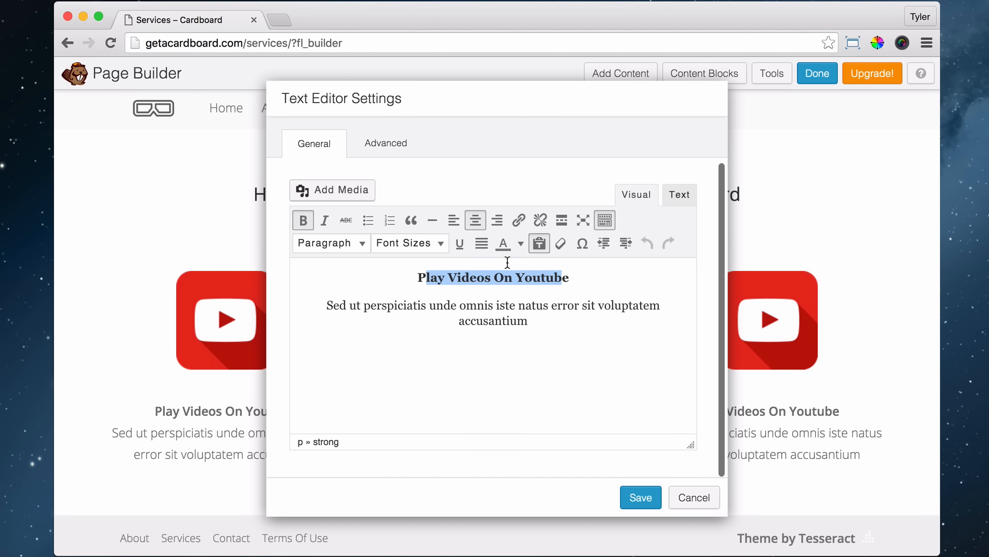
{"action": "key", "text": "super+v"}
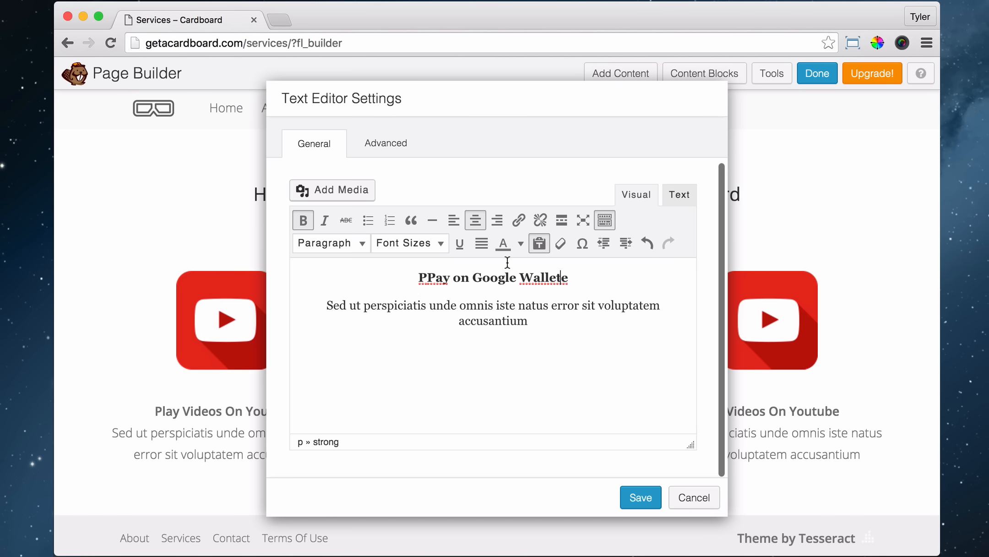
{"action": "left_click", "coordinate": [427, 277]}
{"action": "key", "text": "BackSpace"}
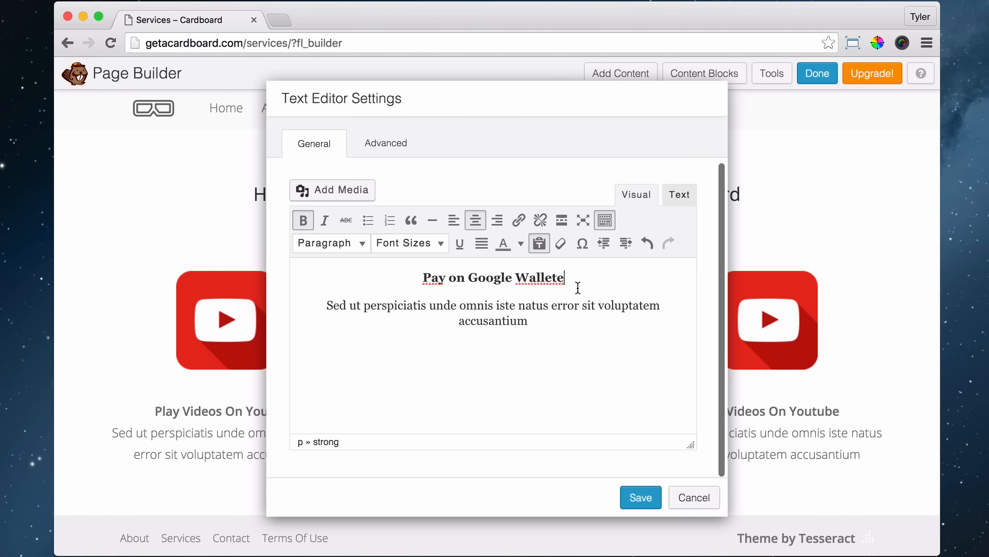
{"action": "key", "text": "BackSpace"}
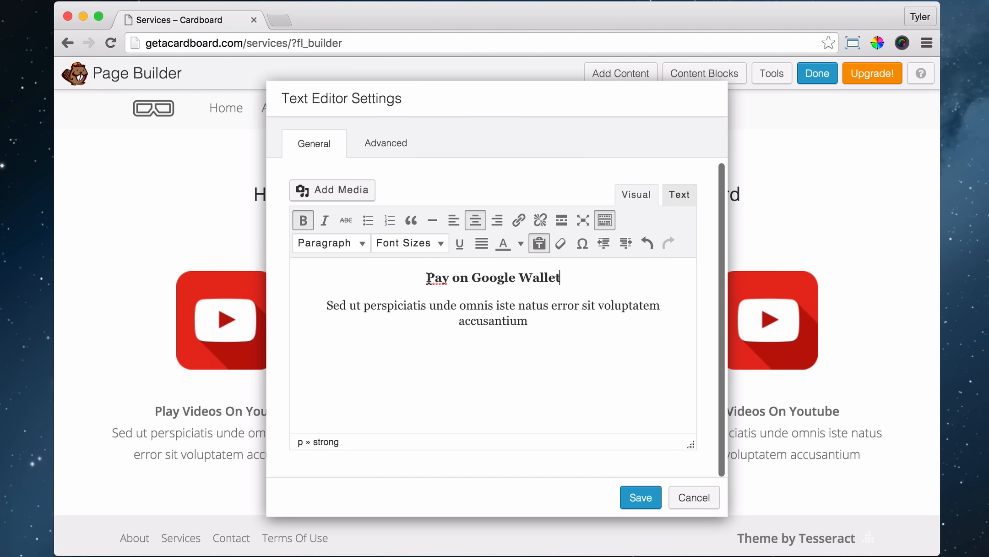
{"action": "mouse_move", "coordinate": [427, 278]}
{"action": "left_mouse_down"}
{"action": "mouse_move", "coordinate": [568, 276]}
{"action": "mouse_move", "coordinate": [437, 271]}
{"action": "left_mouse_up"}
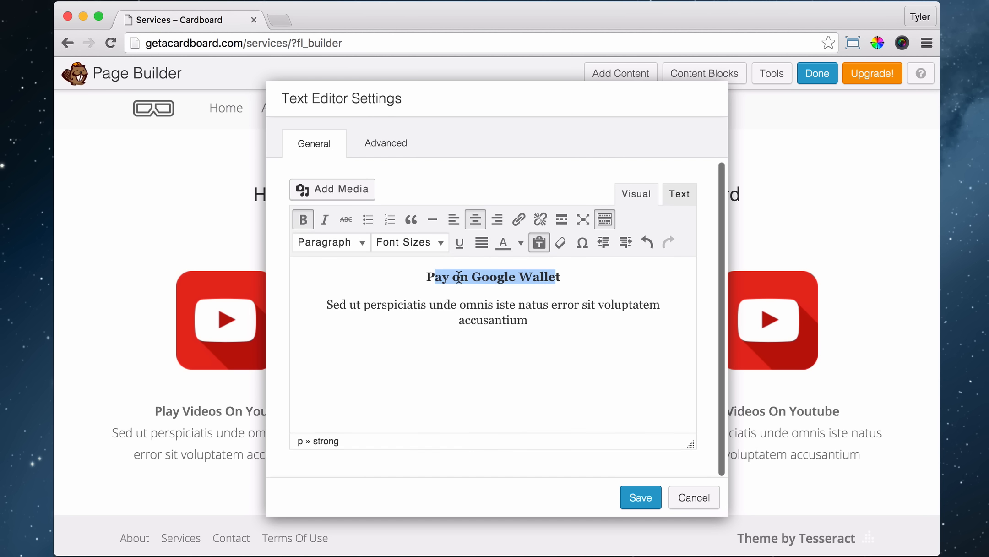
{"action": "left_click", "coordinate": [458, 277]}
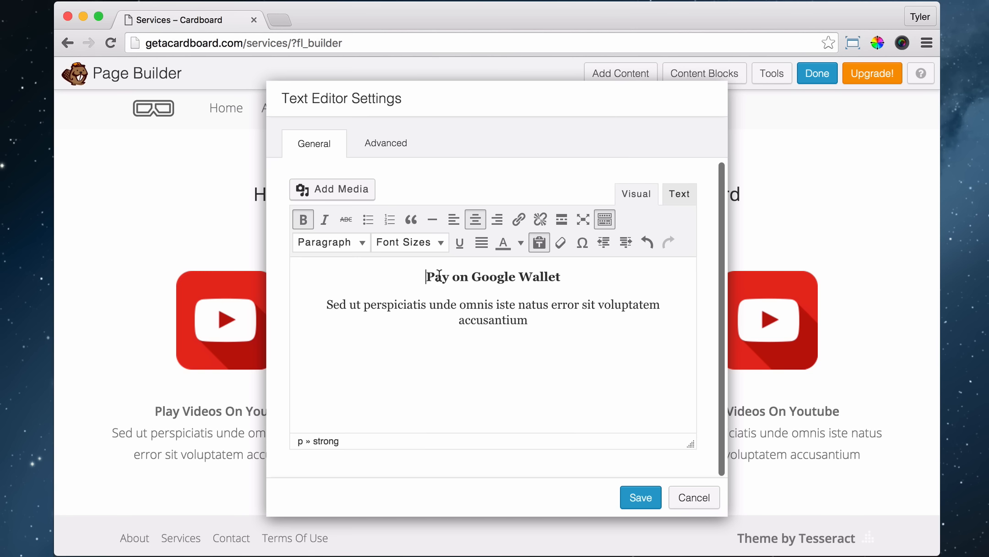
{"action": "left_click_drag", "start_coordinate": [438, 275], "coordinate": [620, 276]}
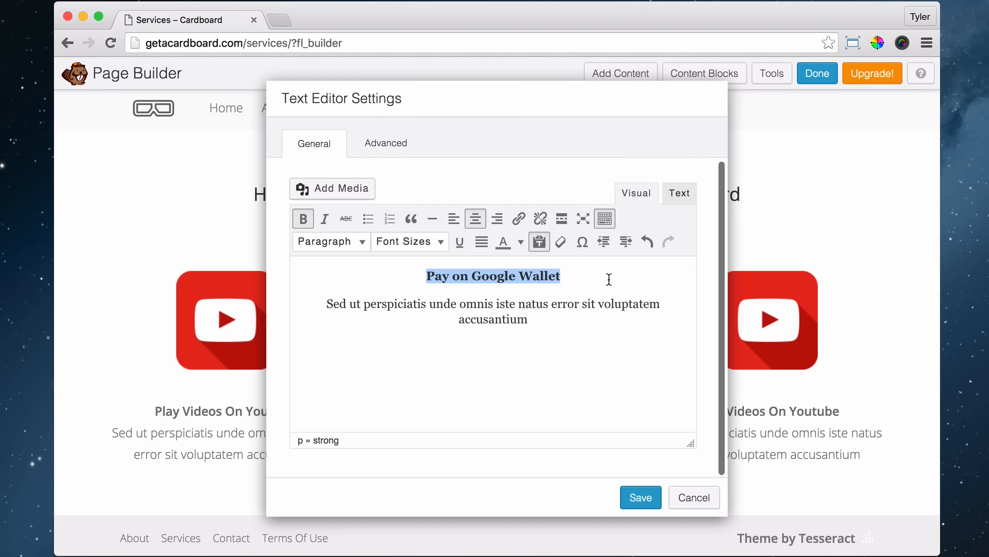
{"action": "left_click", "coordinate": [560, 276]}
{"action": "left_click", "coordinate": [640, 497]}
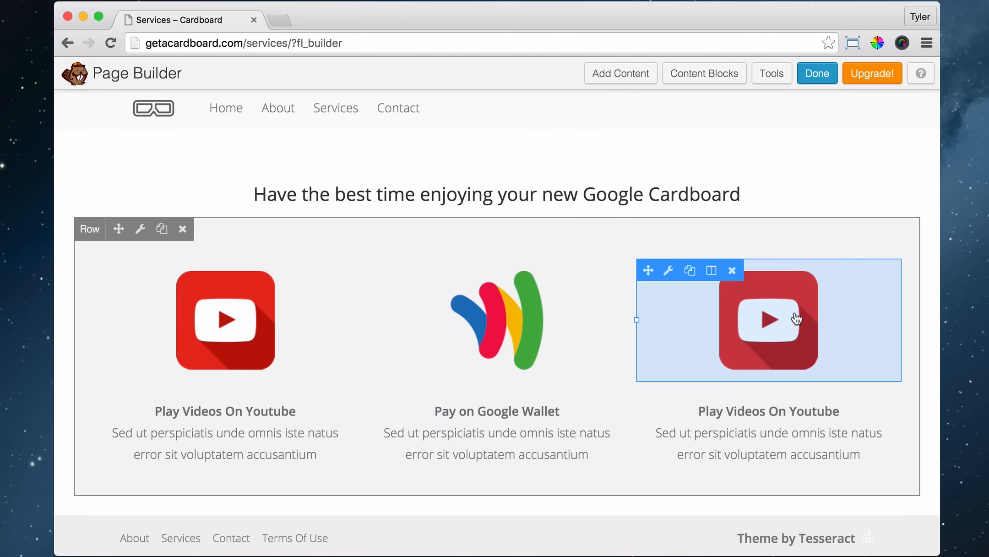
Replace the right column's icon with the uploaded analytics.png image and save
{"action": "left_click", "coordinate": [670, 271]}
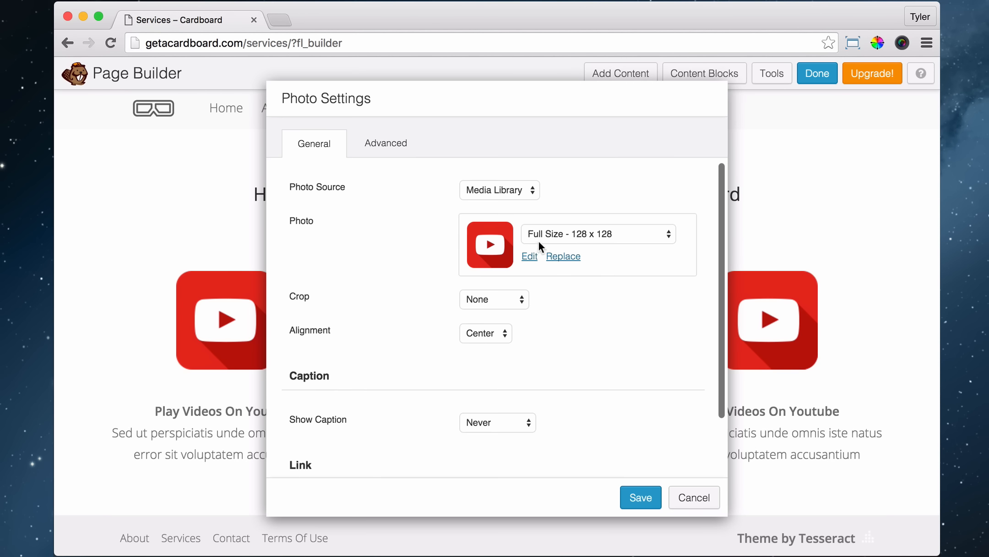
{"action": "left_click", "coordinate": [529, 259]}
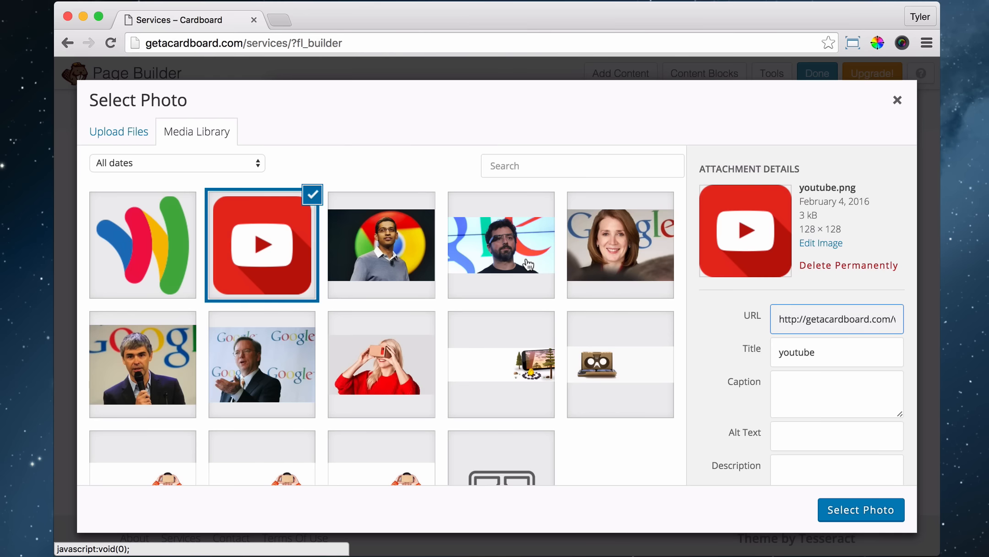
{"action": "left_click", "coordinate": [135, 135]}
{"action": "left_click", "coordinate": [494, 347]}
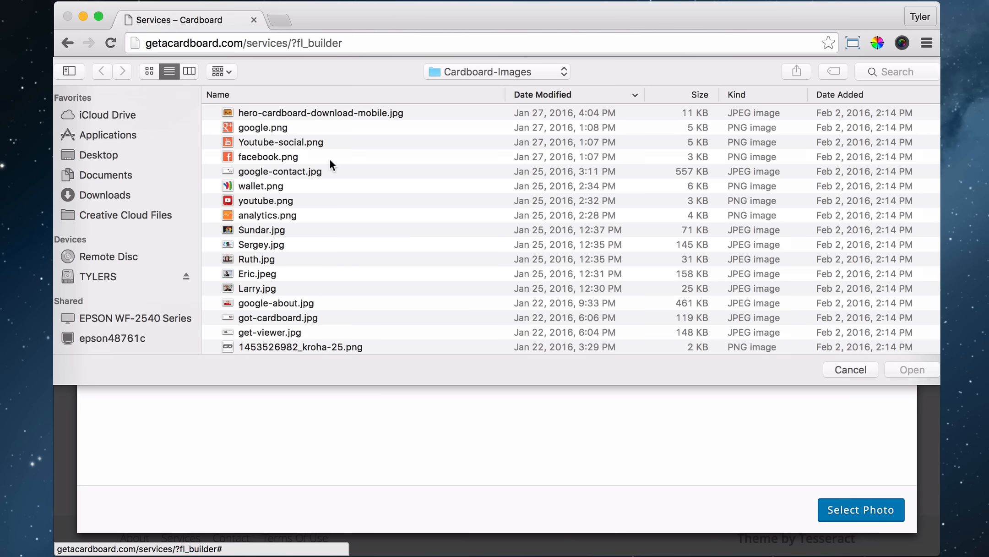
{"action": "left_click", "coordinate": [268, 215]}
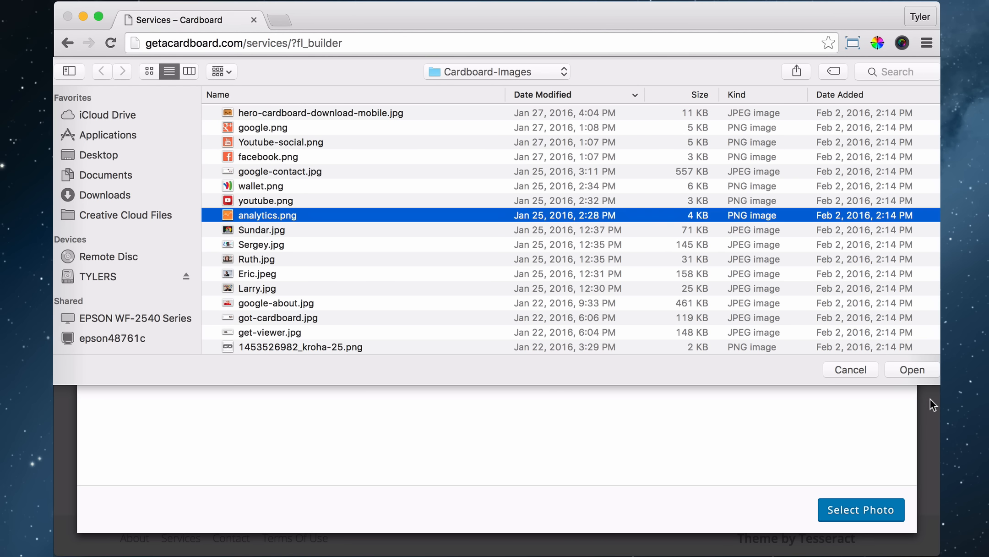
{"action": "left_click", "coordinate": [908, 368]}
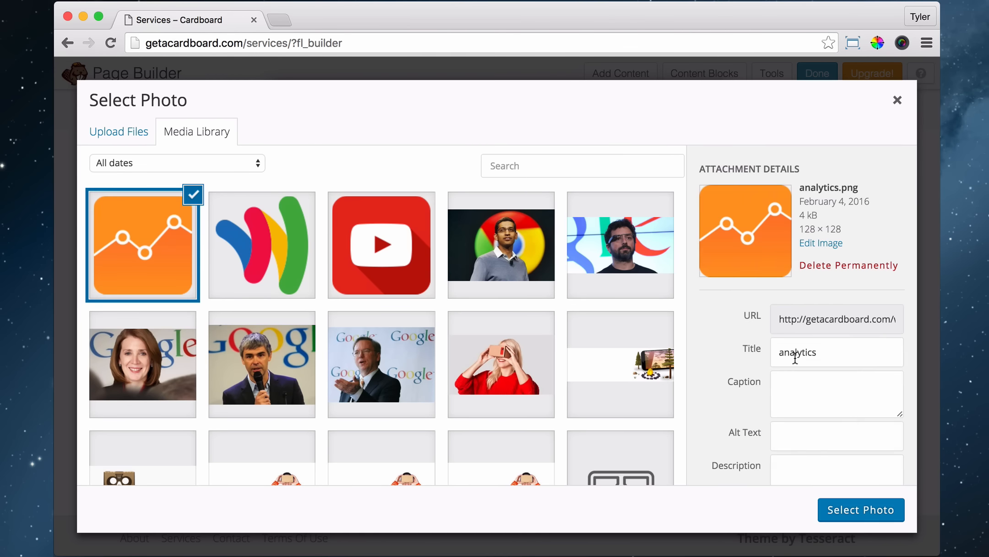
{"action": "left_click", "coordinate": [887, 508]}
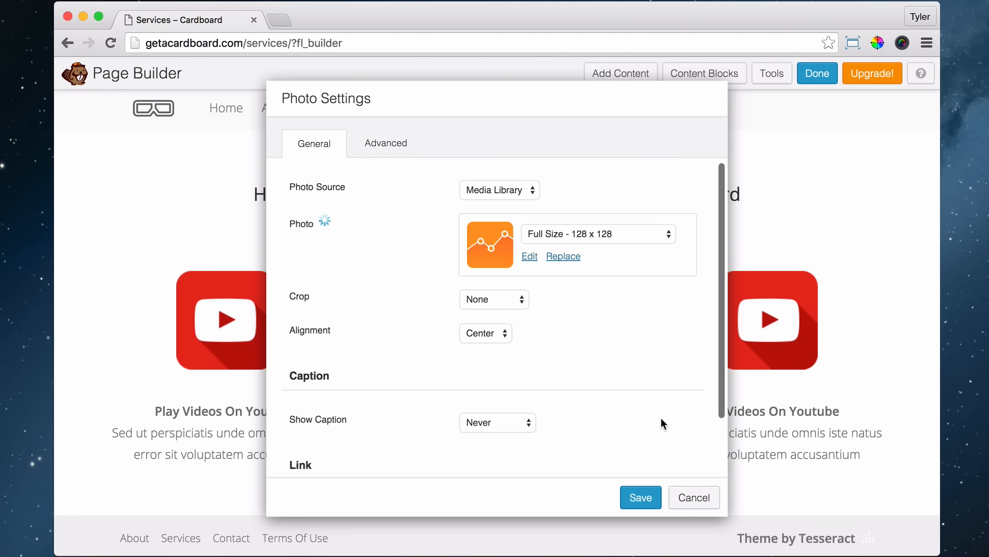
{"action": "left_click", "coordinate": [641, 495]}
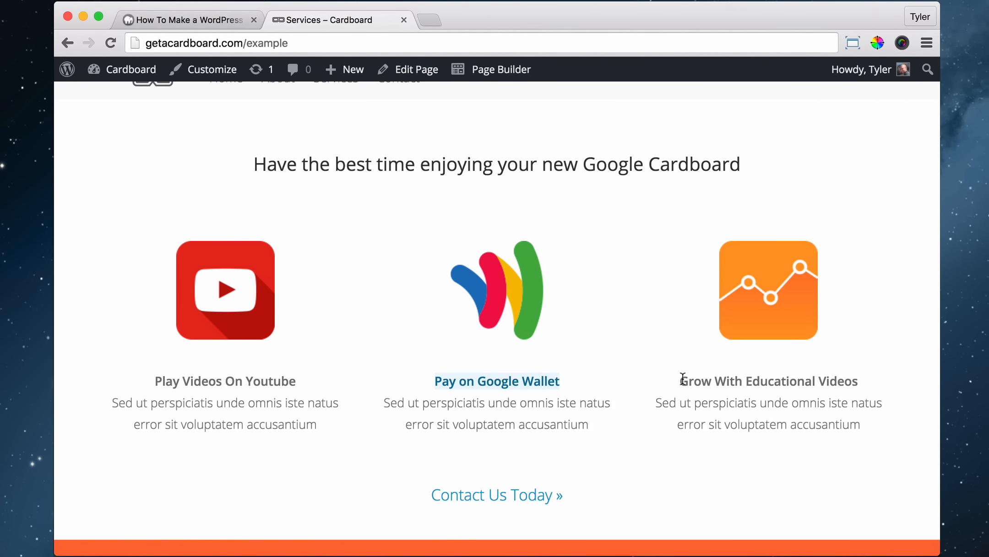
Copy the Grow With Educational Videos heading from the example page
{"action": "left_click_drag", "start_coordinate": [682, 378], "coordinate": [880, 381]}
{"action": "right_click", "coordinate": [837, 384]}
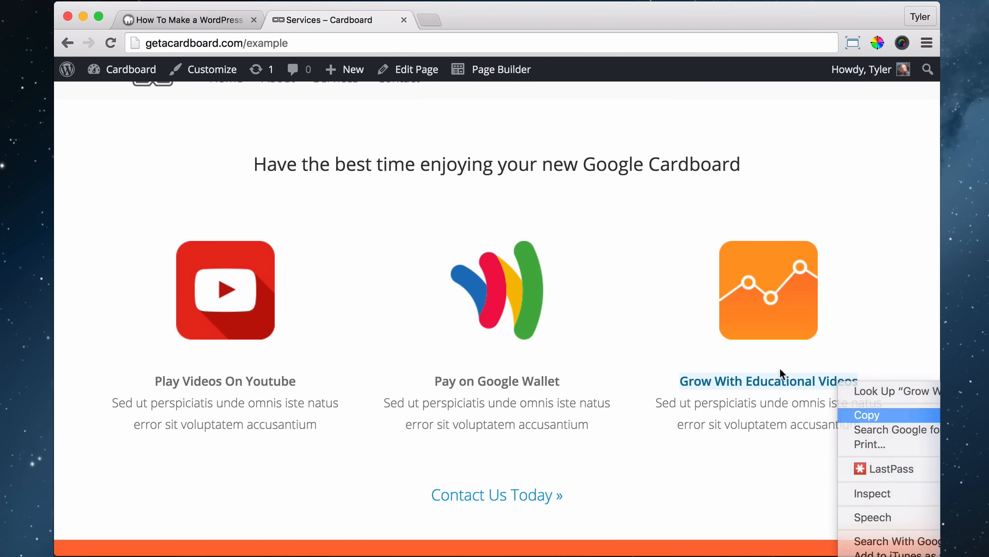
{"action": "left_click", "coordinate": [872, 412]}
{"action": "left_click", "coordinate": [83, 15]}
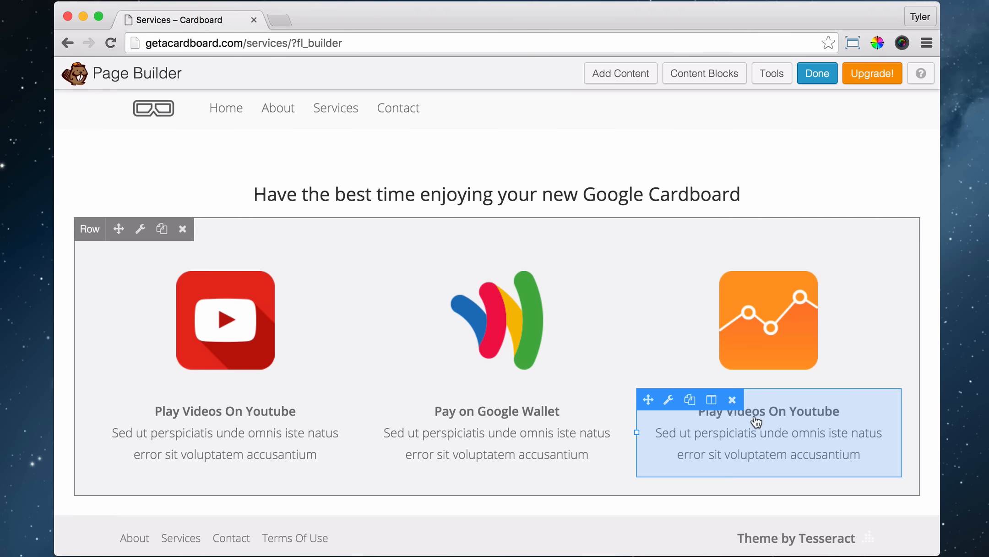
Paste Grow With Educational Videos over the third column's heading, fix stray letters, and save
{"action": "left_click", "coordinate": [669, 400]}
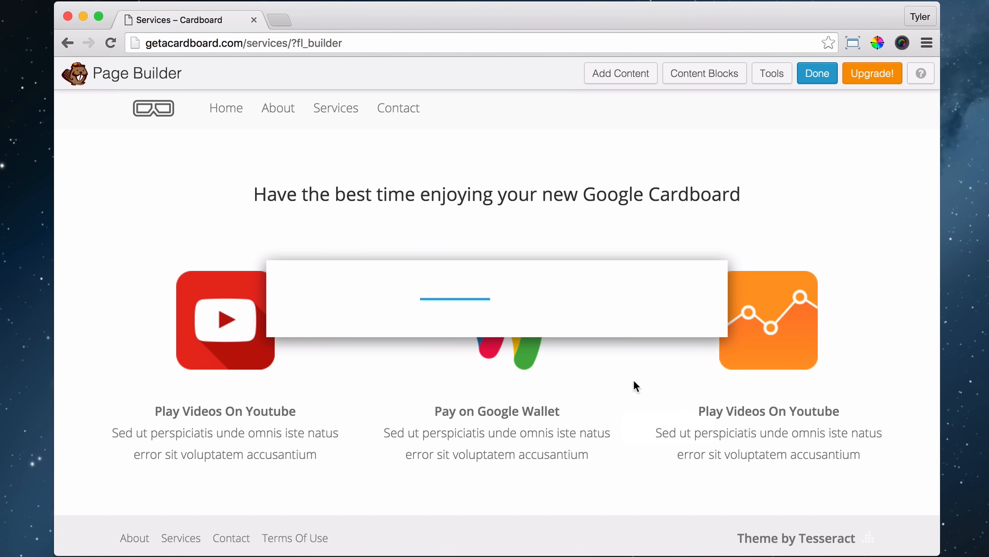
{"action": "left_click_drag", "start_coordinate": [424, 277], "coordinate": [384, 268]}
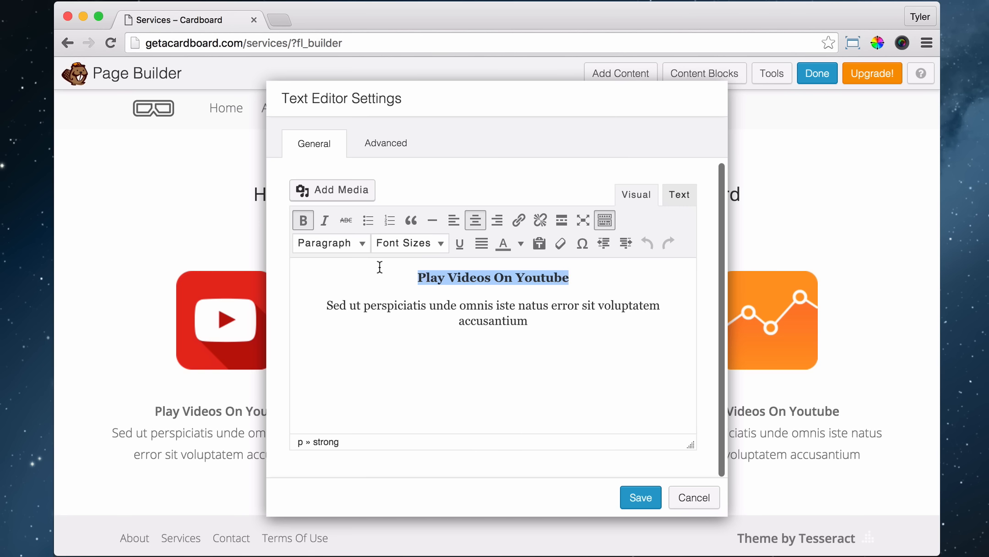
{"action": "left_click", "coordinate": [434, 270]}
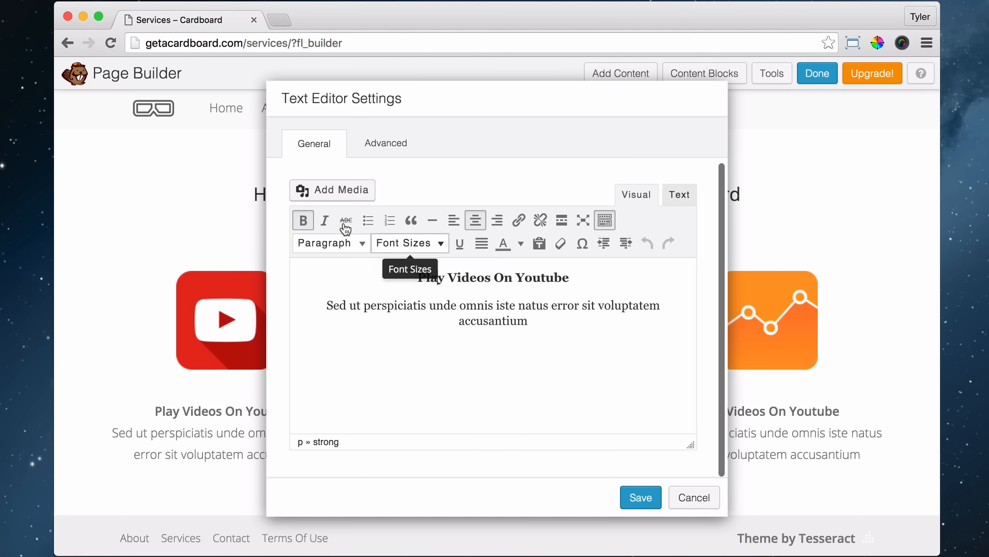
{"action": "left_click_drag", "start_coordinate": [428, 276], "coordinate": [553, 278]}
{"action": "right_click", "coordinate": [553, 280]}
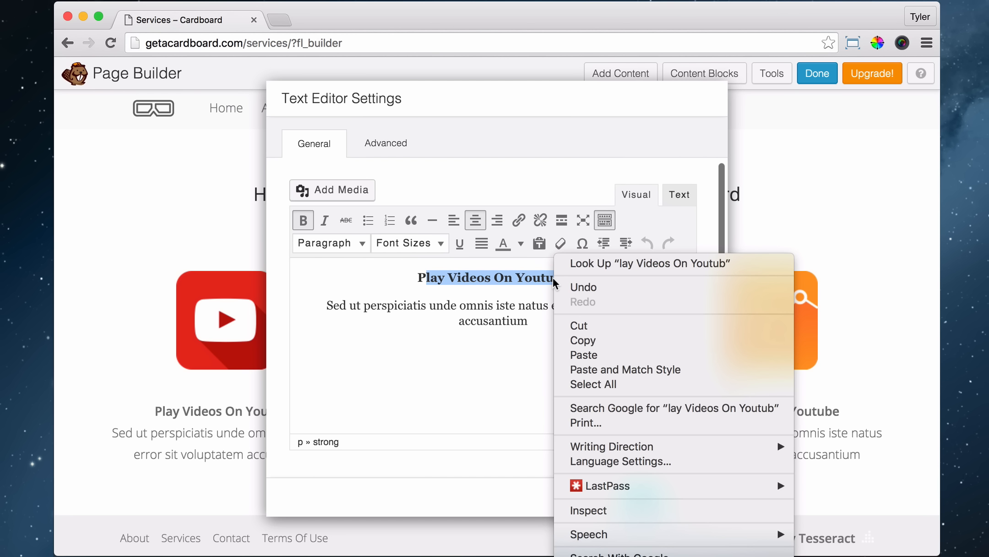
{"action": "left_click", "coordinate": [539, 243]}
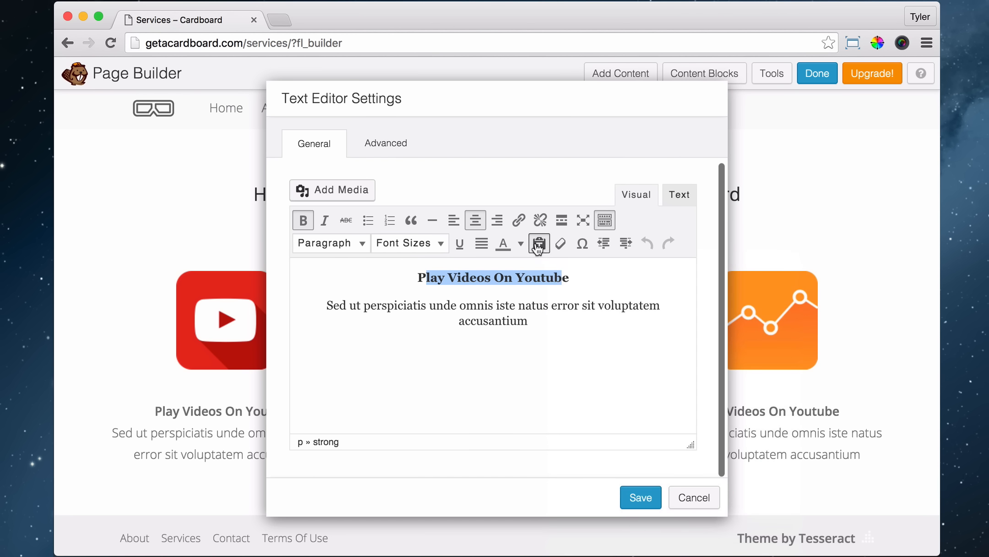
{"action": "right_click", "coordinate": [504, 276]}
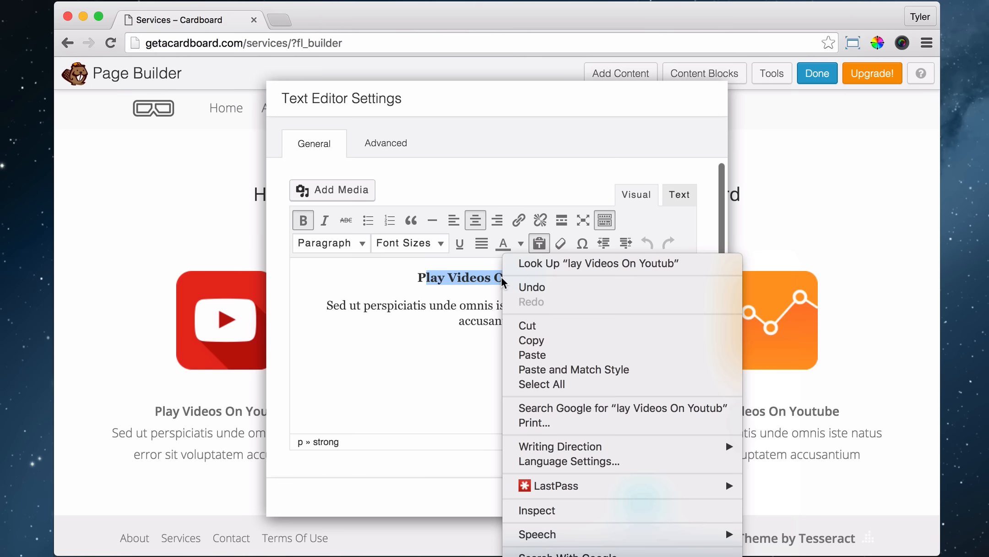
{"action": "left_click", "coordinate": [552, 351]}
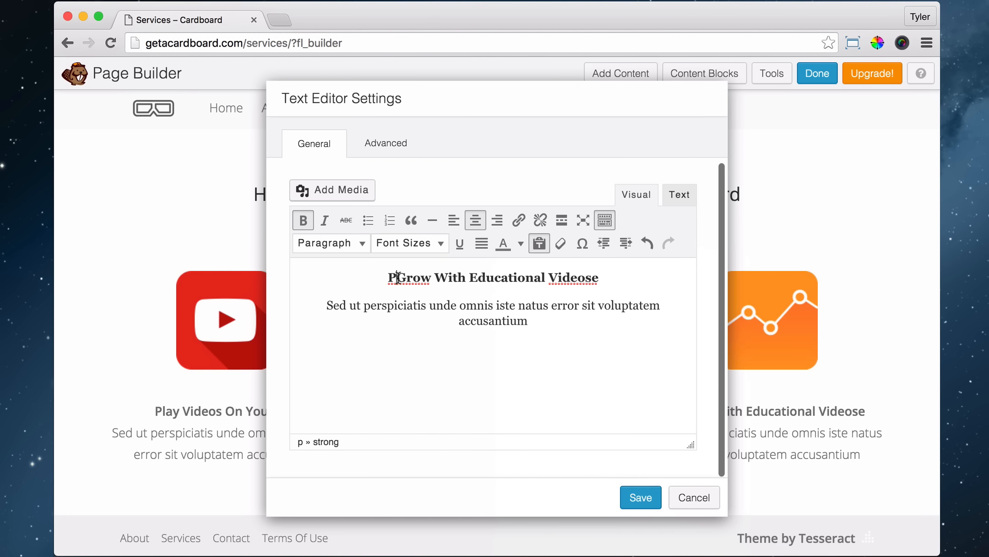
{"action": "key", "text": "BackSpace"}
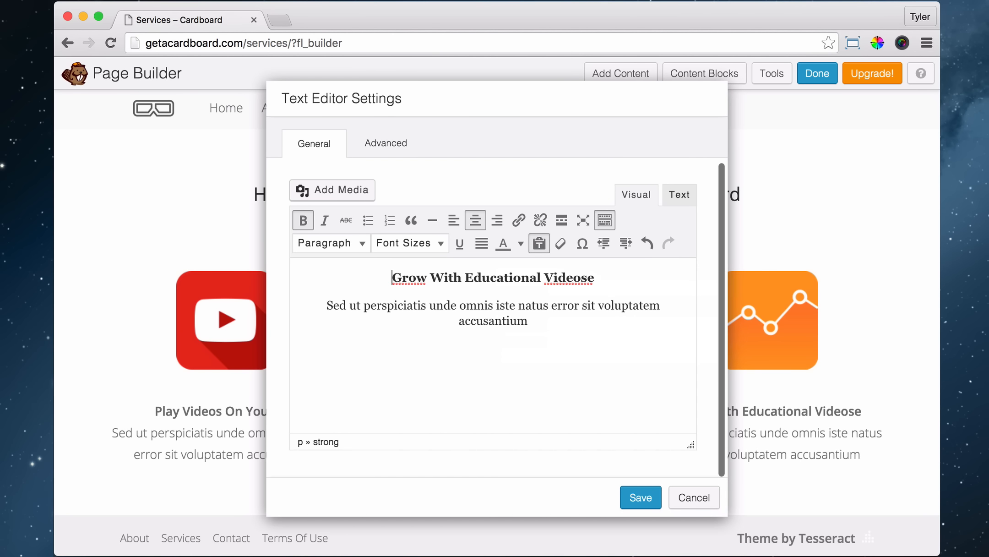
{"action": "left_click", "coordinate": [596, 280]}
{"action": "key", "text": "BackSpace"}
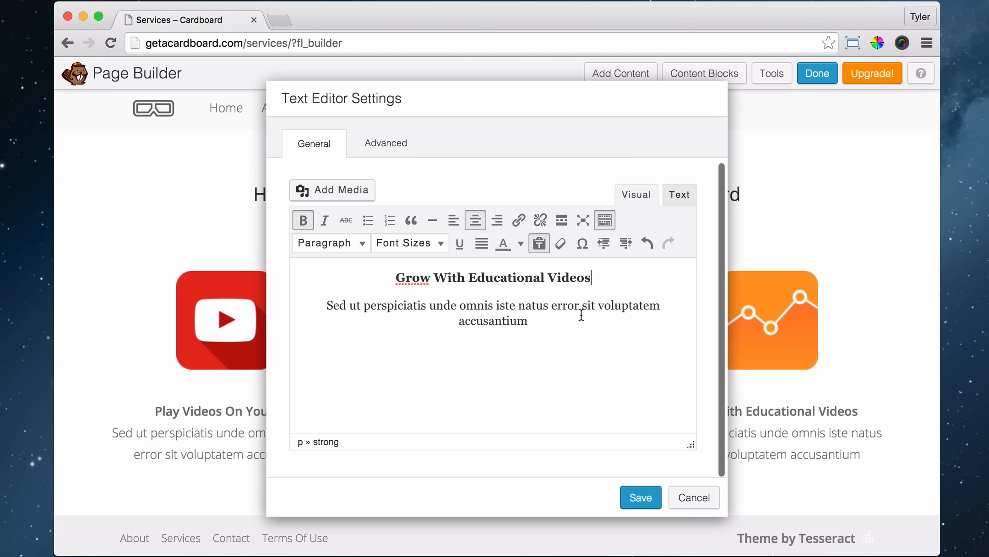
{"action": "left_click", "coordinate": [639, 497]}
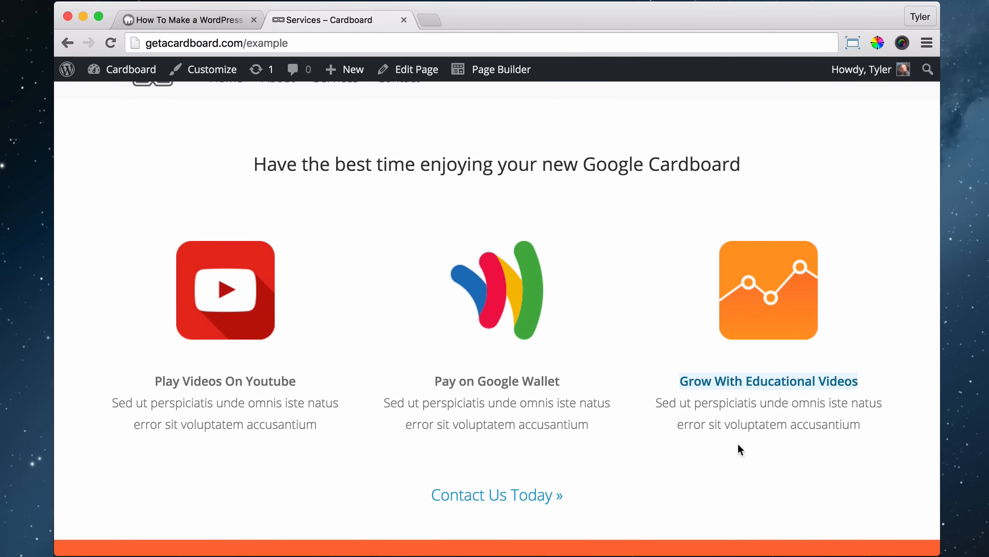
{"action": "scroll", "coordinate": [738, 449], "scroll_direction": "down", "scroll_amount": 3}
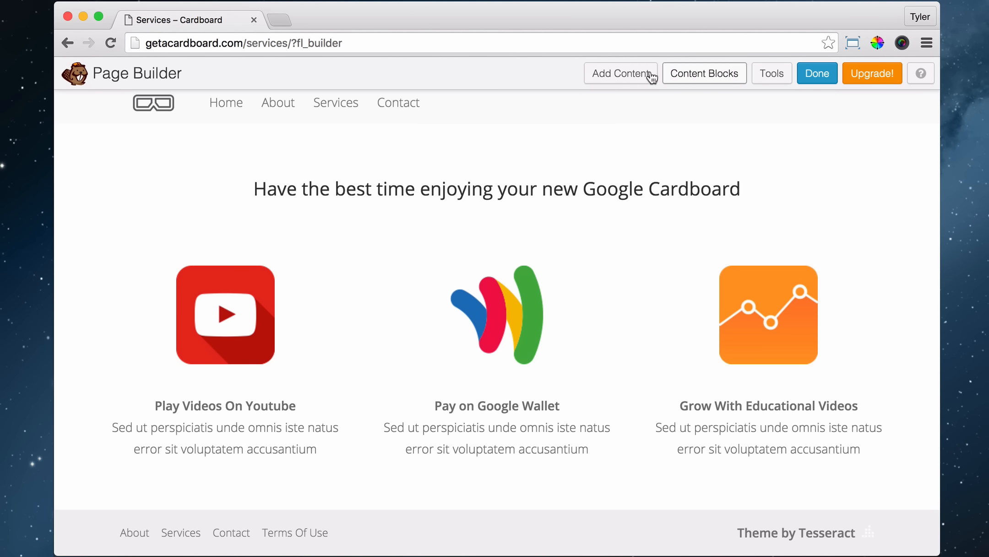
Add a Text Editor module below the services reading 'Contact Us Today »'
{"action": "left_click", "coordinate": [640, 74]}
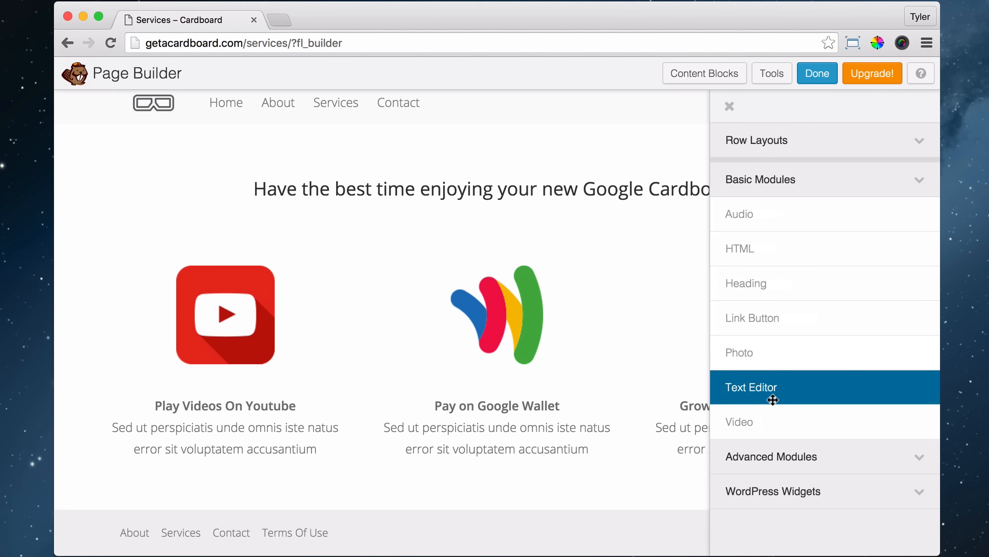
{"action": "left_click_drag", "start_coordinate": [778, 393], "coordinate": [384, 476]}
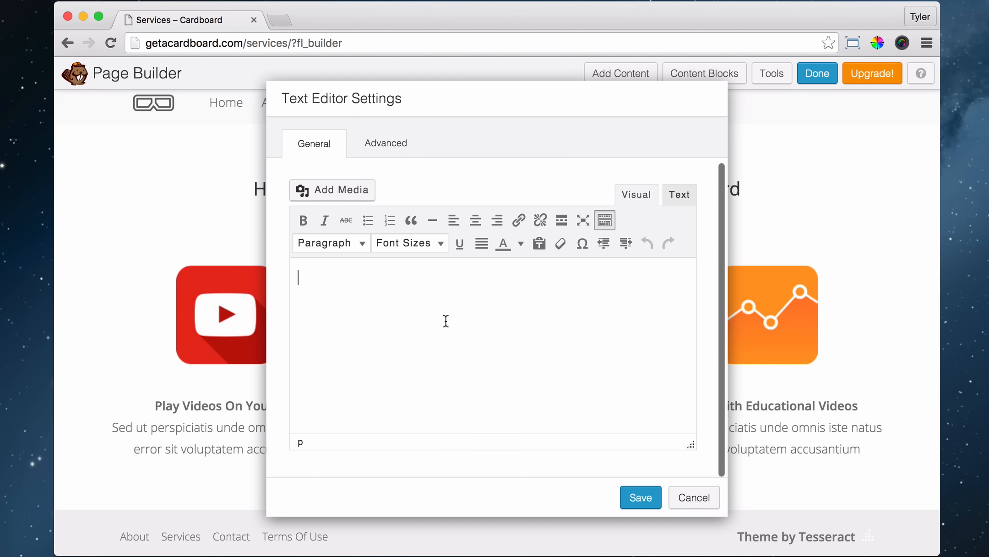
{"action": "type", "text": "Contact Us "}
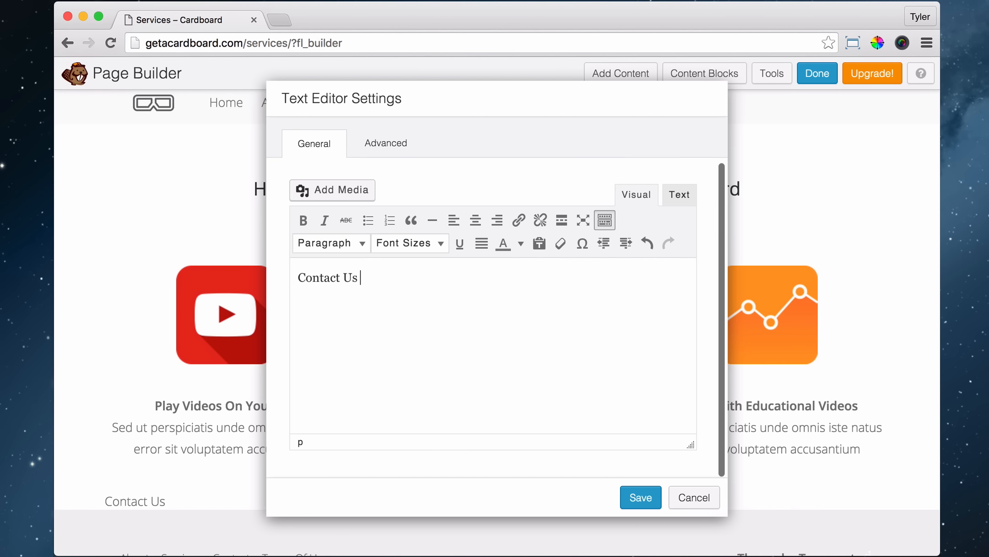
{"action": "type", "text": "Today"}
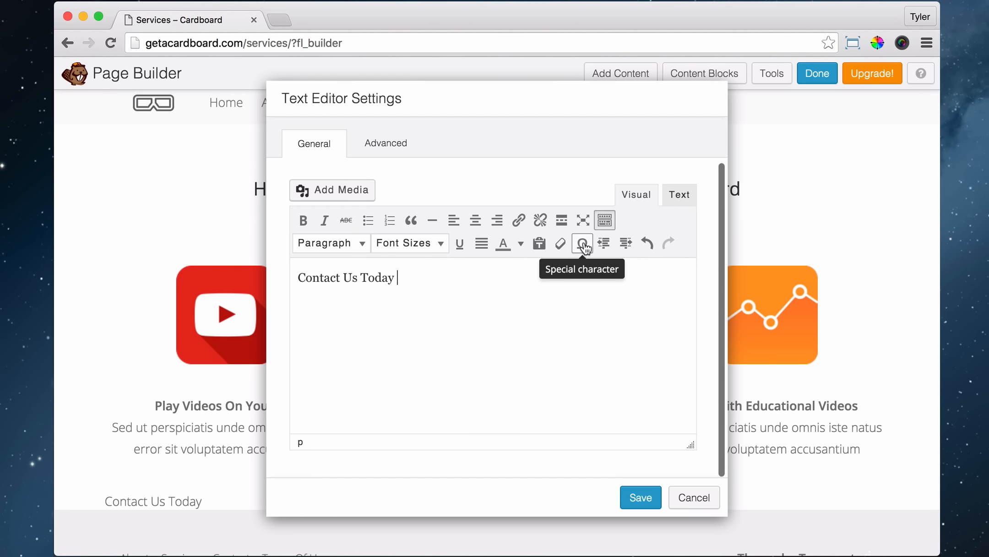
{"action": "left_click", "coordinate": [605, 221]}
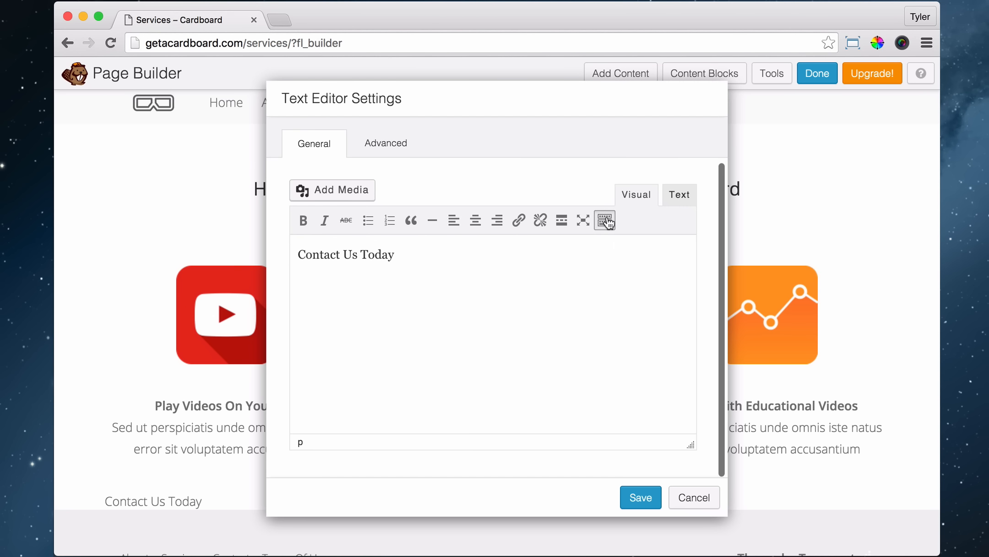
{"action": "left_click", "coordinate": [605, 220]}
{"action": "left_click", "coordinate": [605, 221]}
{"action": "left_click", "coordinate": [605, 221]}
{"action": "left_click", "coordinate": [578, 241]}
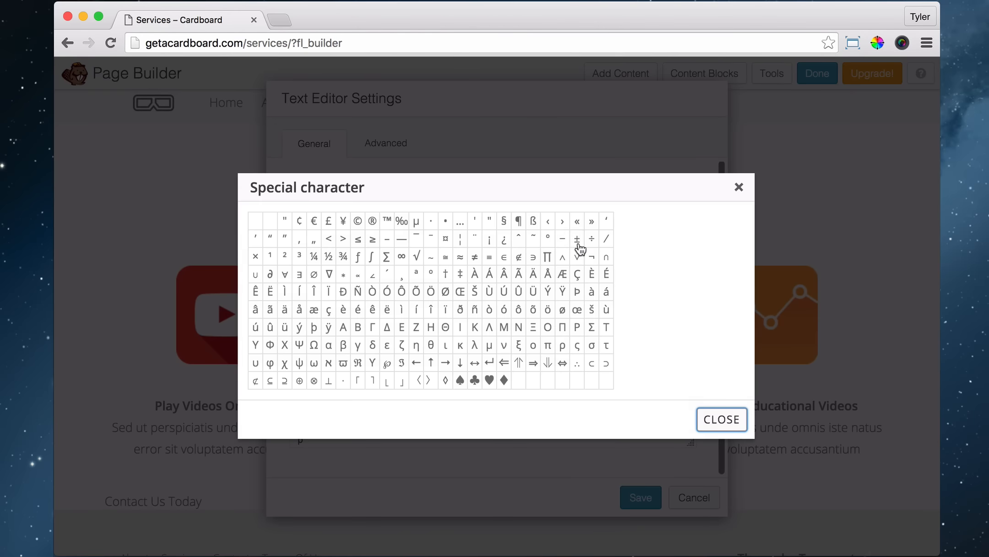
{"action": "left_click", "coordinate": [592, 221]}
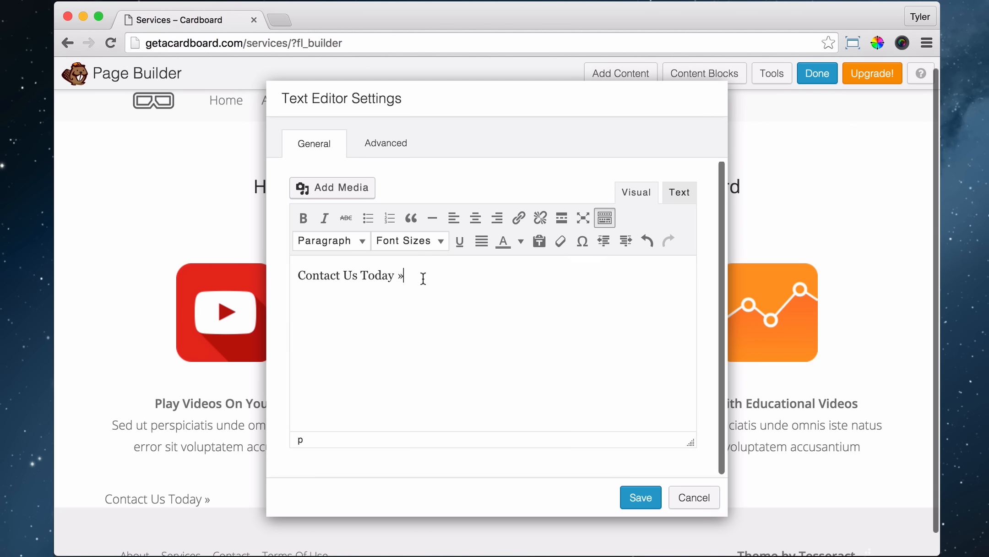
Centre the line, set it to 20px, link it to the Contact page, and save
{"action": "left_click_drag", "start_coordinate": [423, 278], "coordinate": [320, 258]}
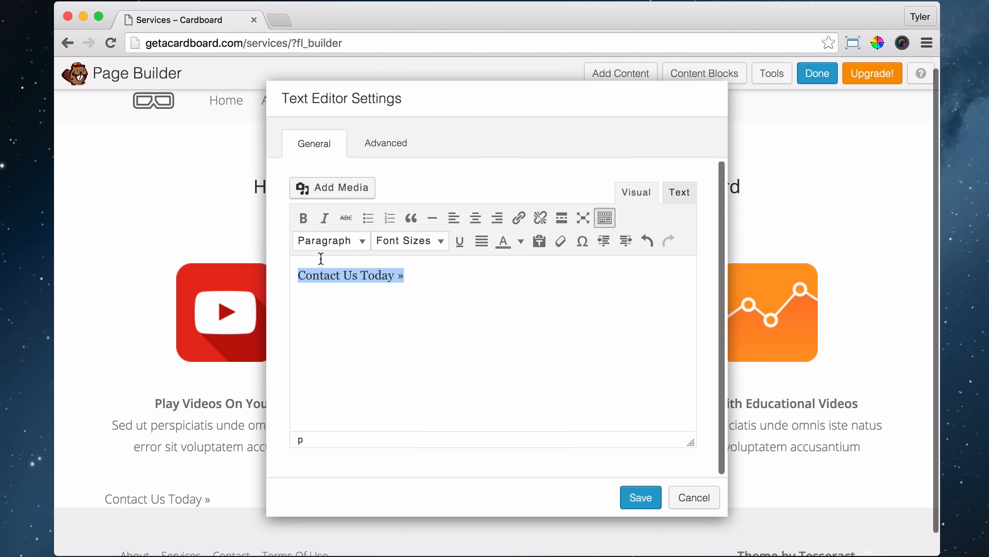
{"action": "left_click", "coordinate": [476, 220]}
{"action": "left_click", "coordinate": [432, 241]}
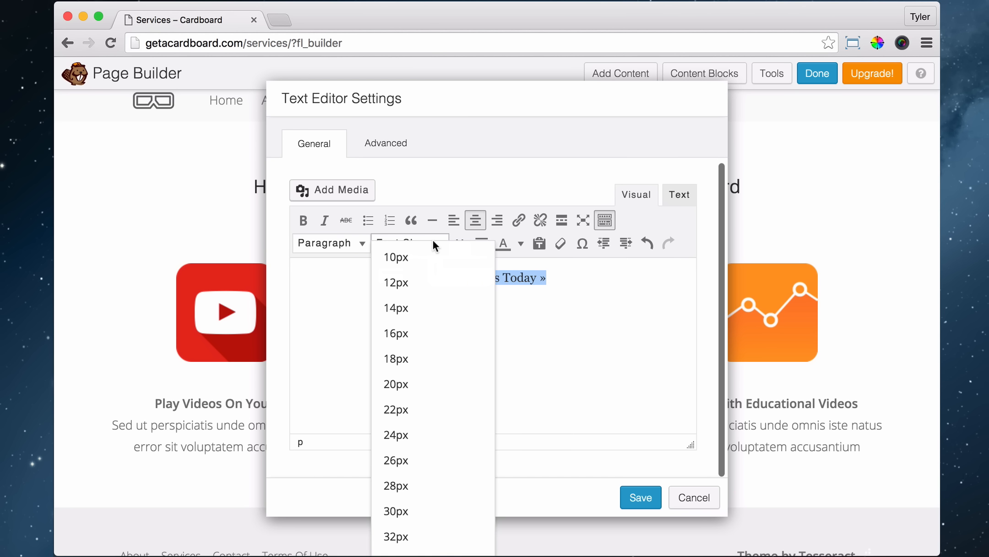
{"action": "left_click", "coordinate": [415, 386]}
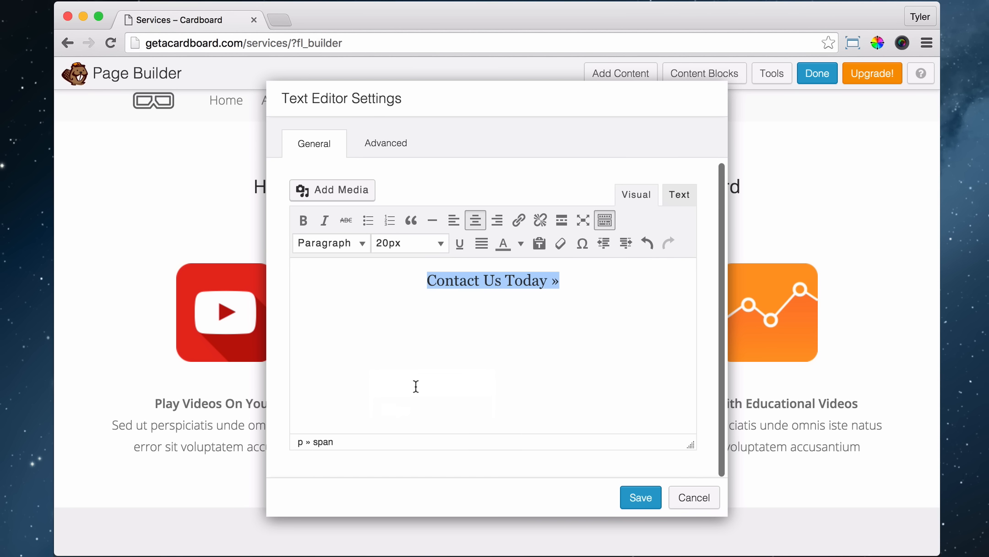
{"action": "left_click", "coordinate": [518, 220]}
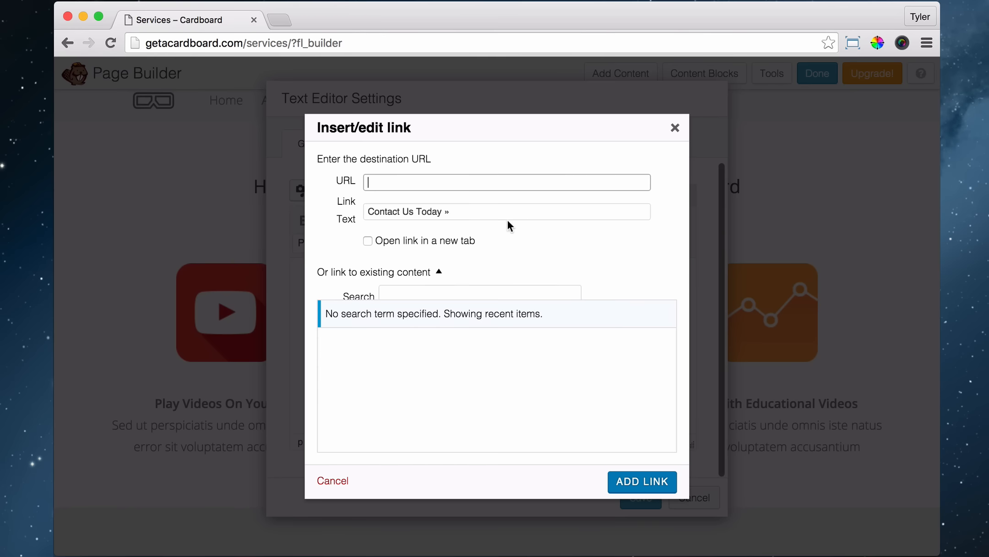
{"action": "left_click", "coordinate": [384, 367]}
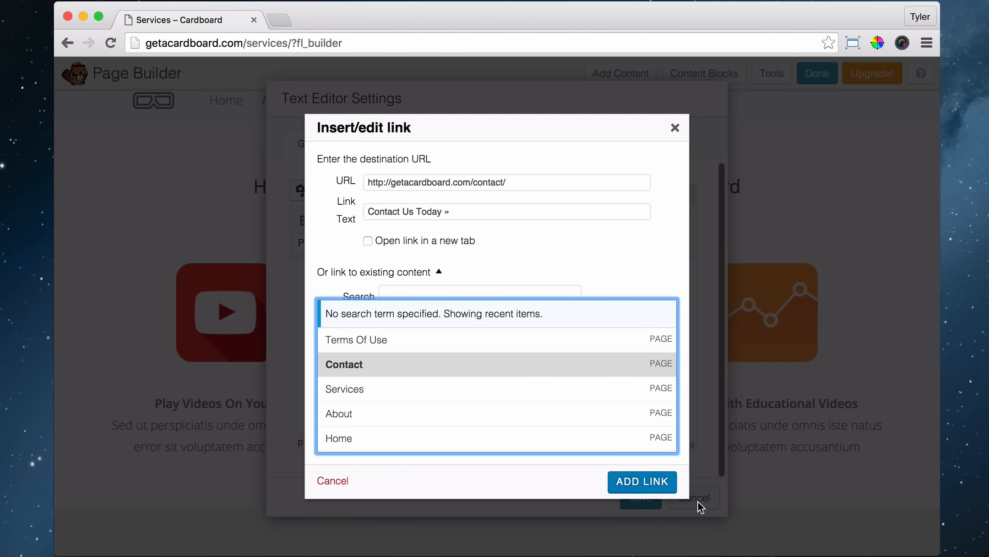
{"action": "left_click", "coordinate": [648, 485]}
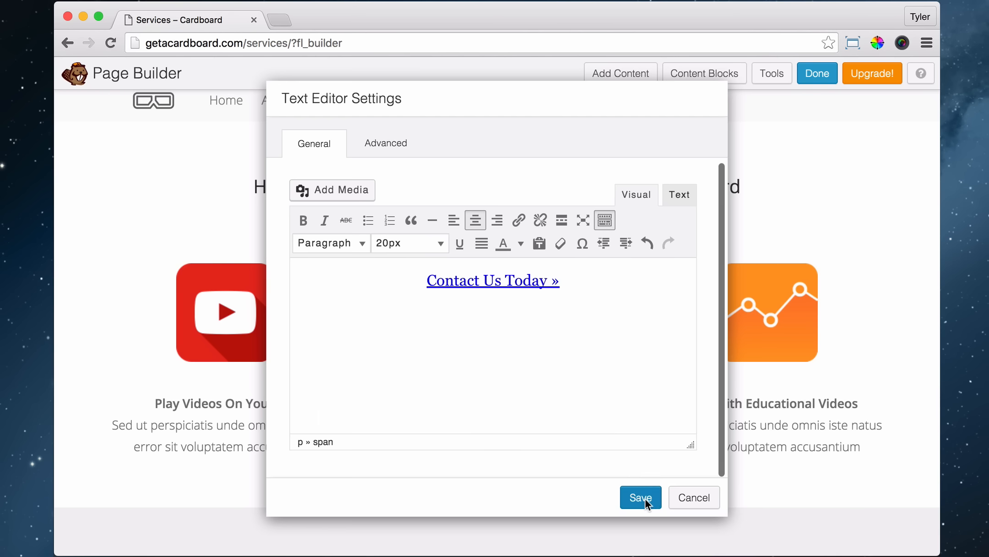
{"action": "left_click", "coordinate": [642, 497]}
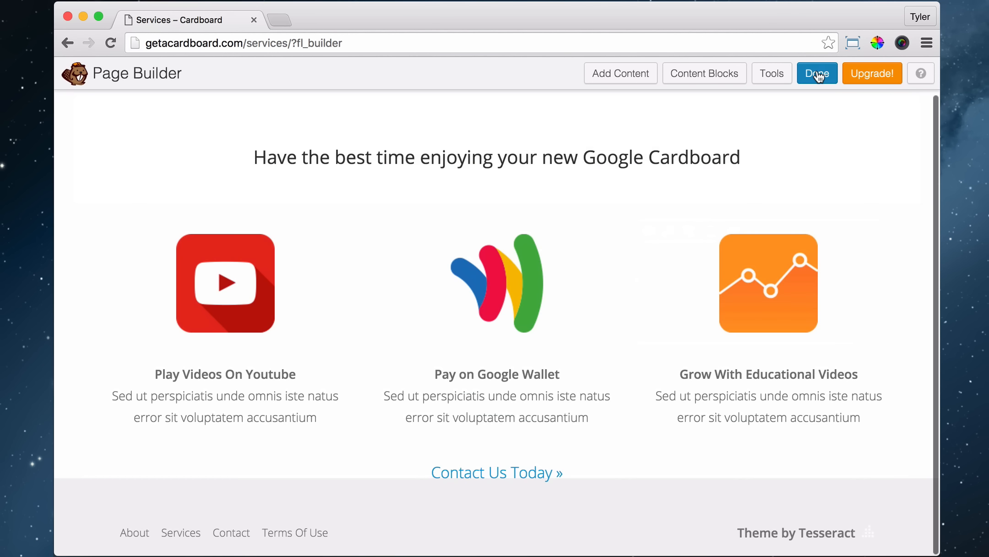
Finish editing in Beaver Builder and publish the Services page changes
{"action": "left_click", "coordinate": [818, 76]}
{"action": "left_click", "coordinate": [530, 265]}
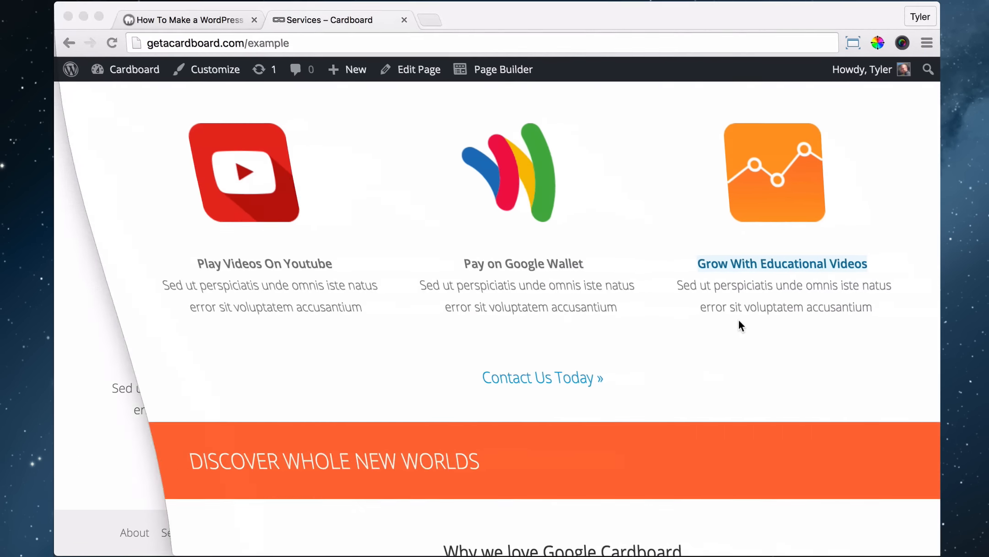
{"action": "scroll", "coordinate": [728, 314], "scroll_direction": "up", "scroll_amount": 4}
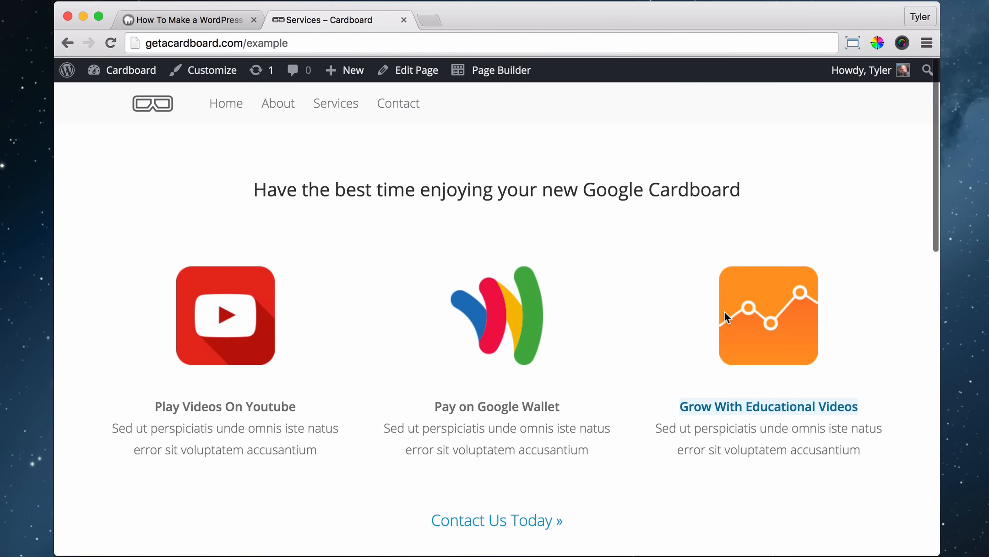
Scroll the example page and copy its DISCOVER WHOLE NEW WORLDS heading
{"action": "scroll", "coordinate": [724, 313], "scroll_direction": "down", "scroll_amount": 4}
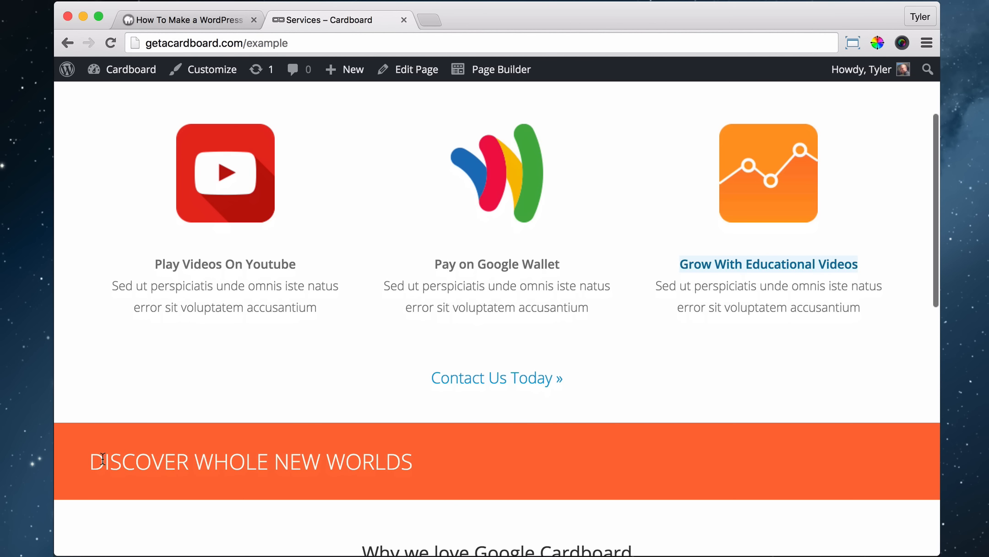
{"action": "left_click_drag", "start_coordinate": [92, 461], "coordinate": [425, 461]}
{"action": "right_click", "coordinate": [397, 461]}
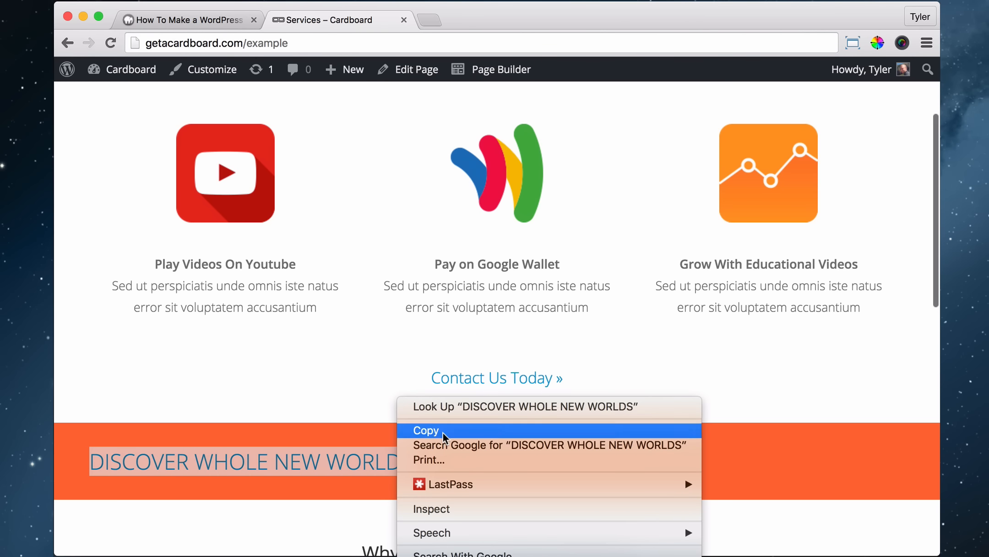
{"action": "left_click", "coordinate": [443, 429]}
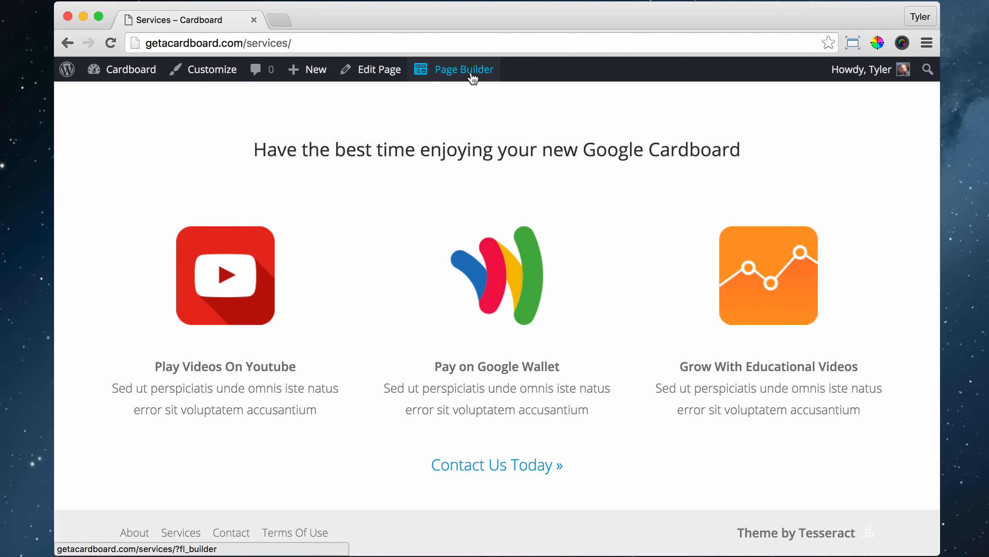
Reopen the page builder and add a Heading module containing DISCOVER WHOLE NEW WORLDS
{"action": "left_click", "coordinate": [459, 79]}
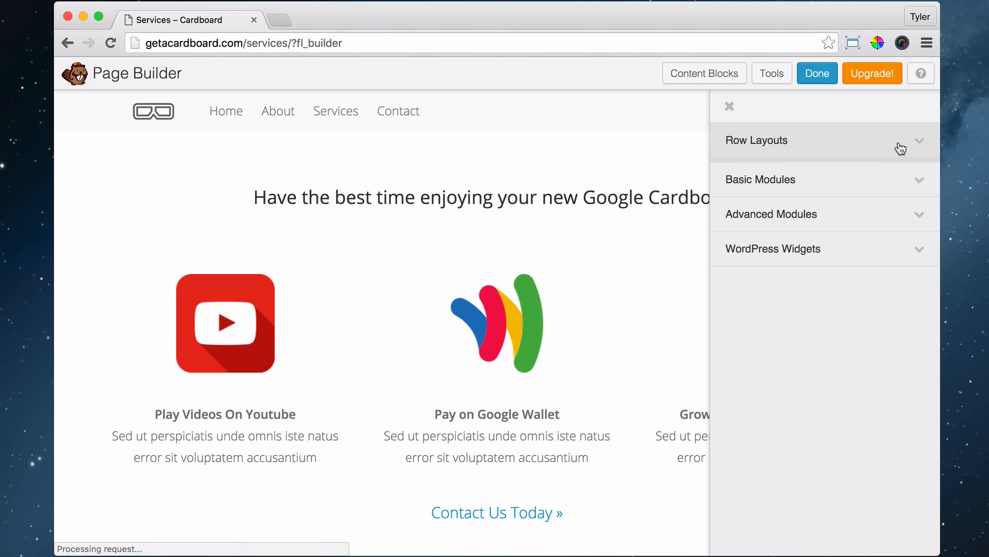
{"action": "left_click", "coordinate": [900, 148]}
{"action": "left_click", "coordinate": [900, 148]}
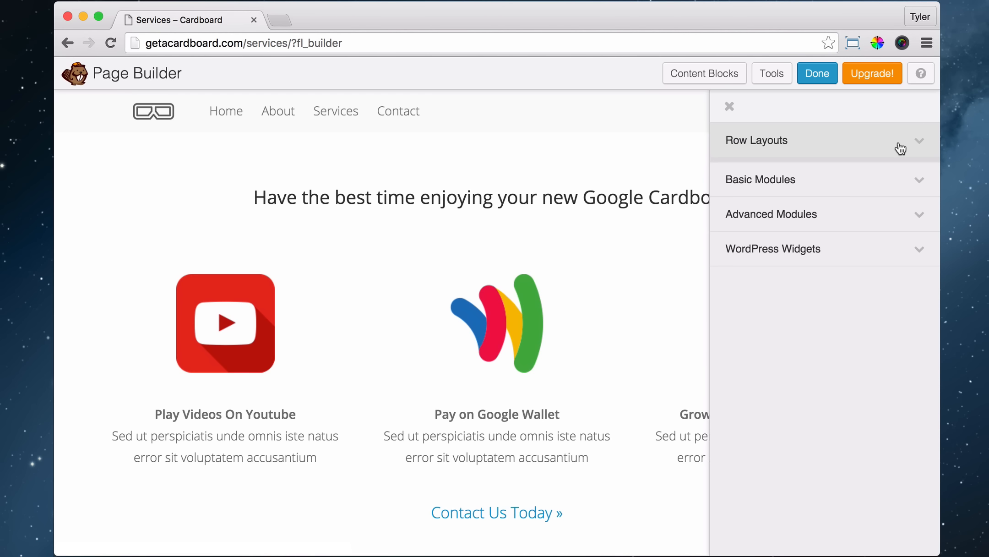
{"action": "left_click", "coordinate": [906, 185]}
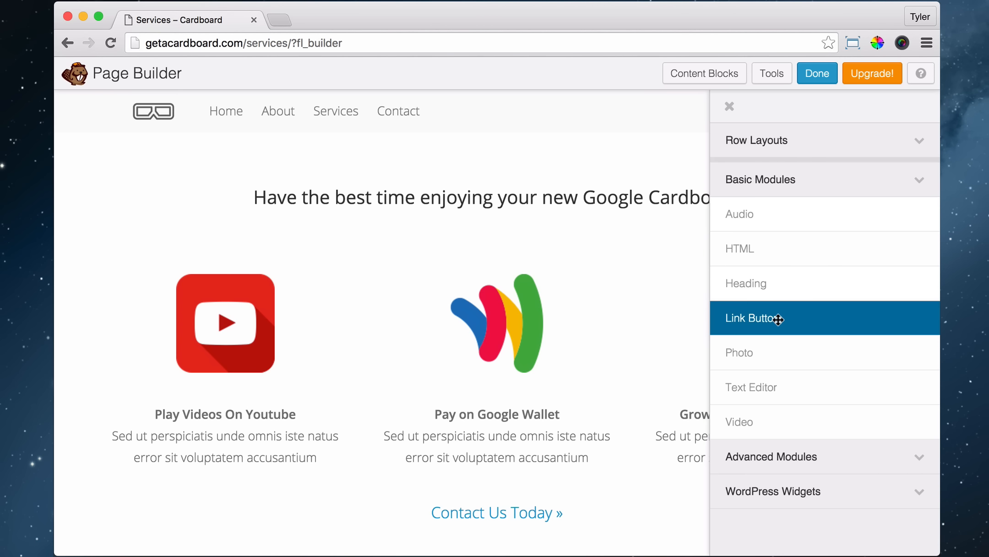
{"action": "left_click_drag", "start_coordinate": [772, 286], "coordinate": [403, 490]}
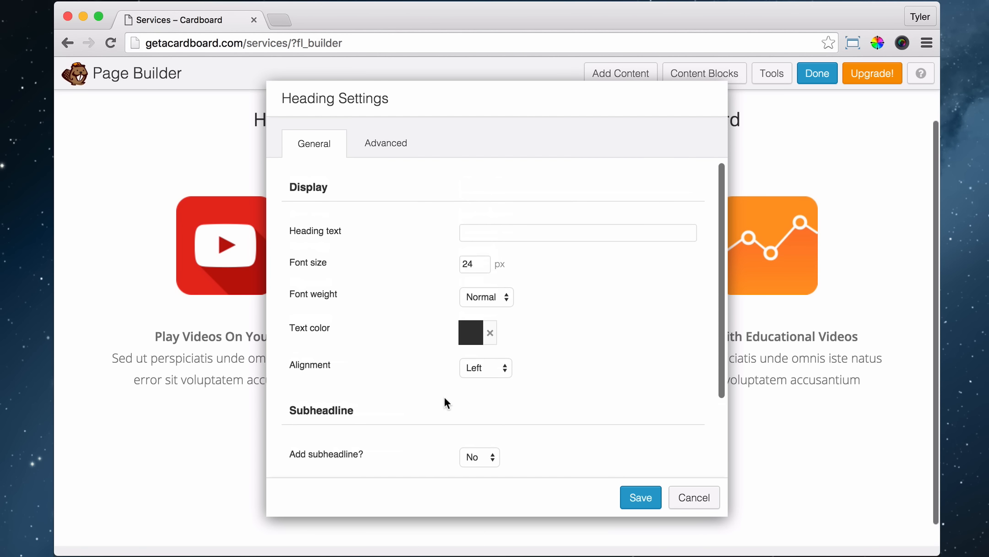
{"action": "left_click", "coordinate": [477, 232]}
{"action": "right_click", "coordinate": [477, 232]}
{"action": "left_click", "coordinate": [512, 303]}
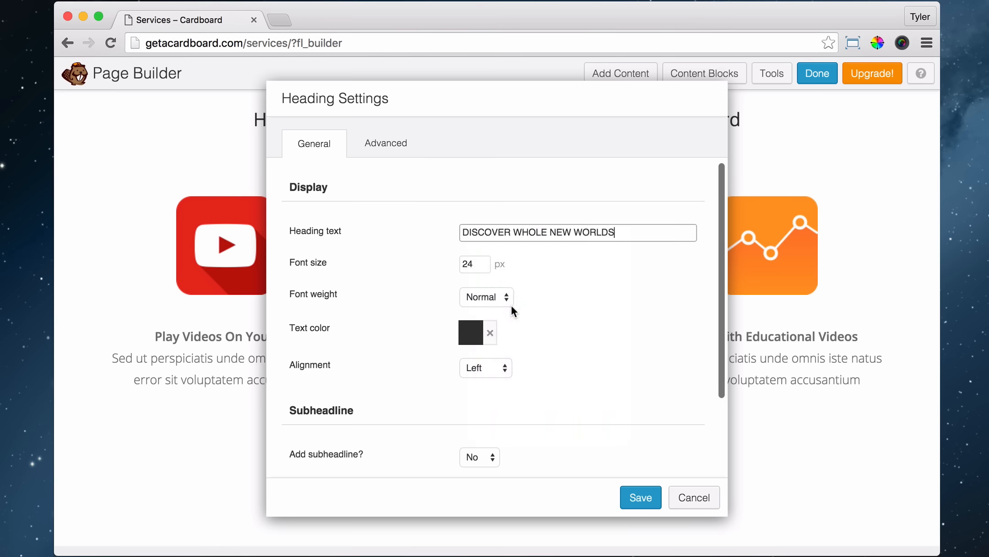
Set the heading to 28px with white text and save it
{"action": "left_click", "coordinate": [472, 262]}
{"action": "key", "text": "BackSpace"}
{"action": "type", "text": "8"}
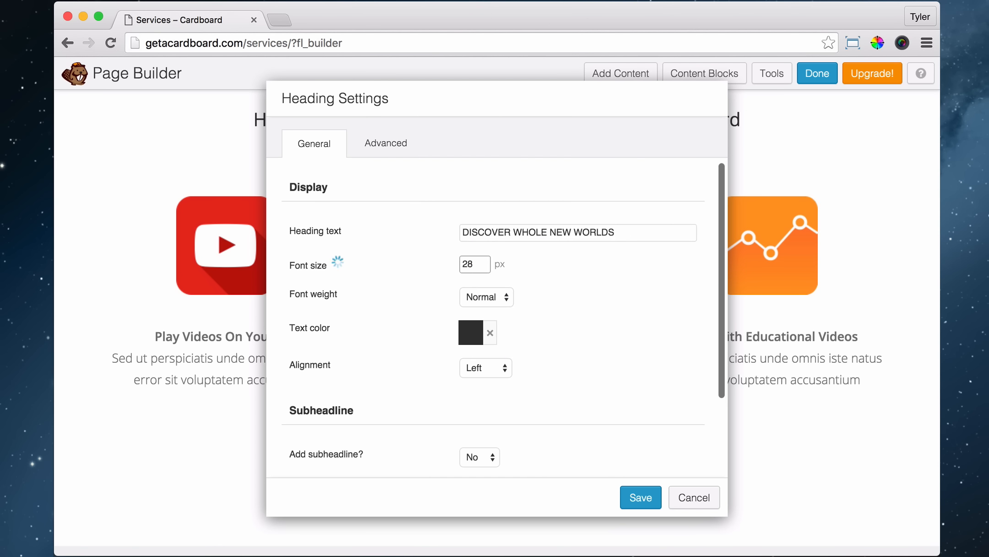
{"action": "left_click", "coordinate": [625, 277]}
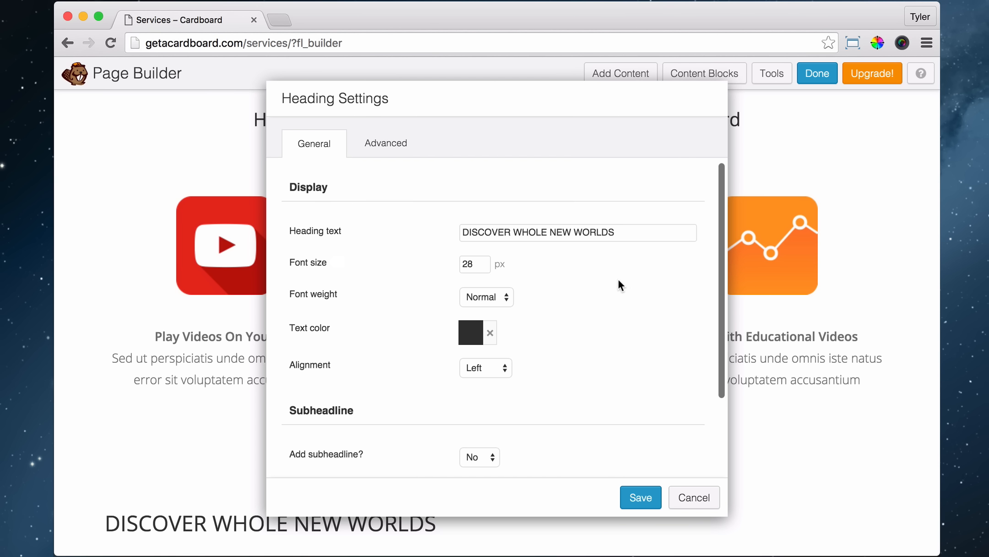
{"action": "left_click", "coordinate": [471, 339]}
{"action": "left_click_drag", "start_coordinate": [505, 216], "coordinate": [461, 98]}
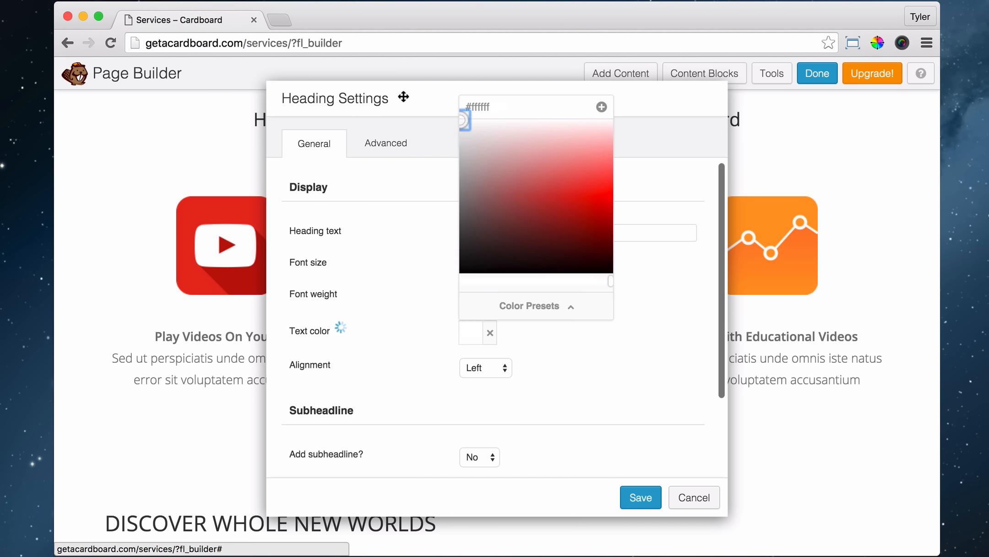
{"action": "left_click", "coordinate": [654, 382]}
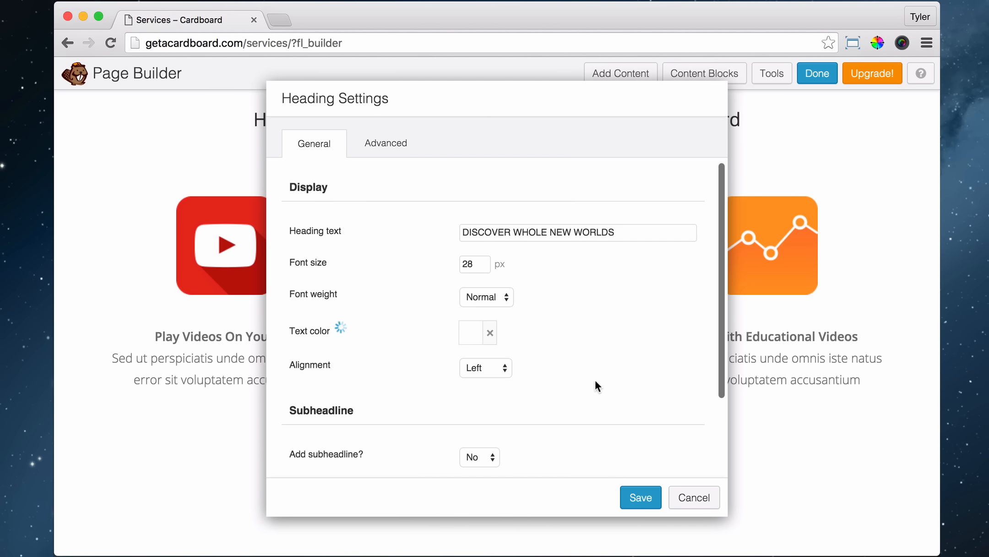
{"action": "left_click", "coordinate": [640, 498]}
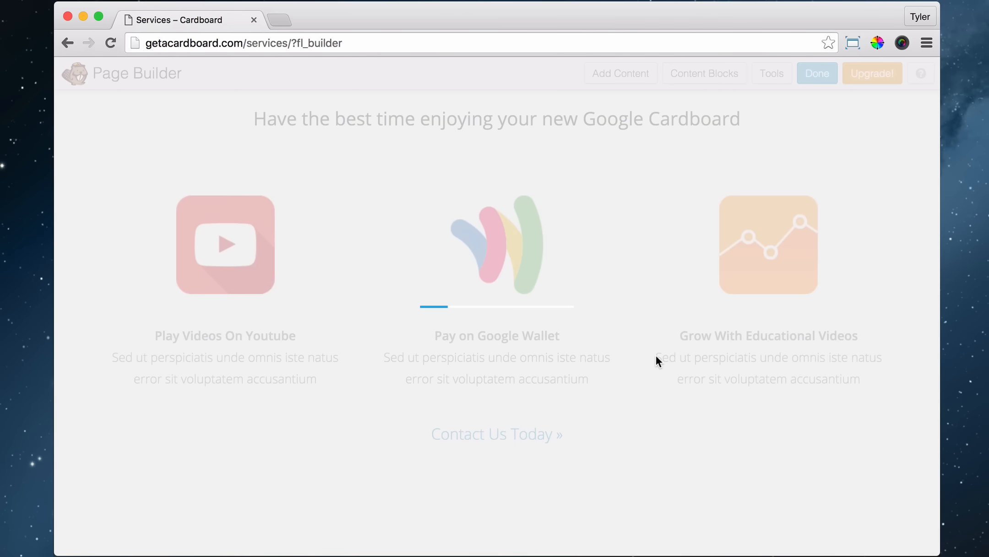
{"action": "scroll", "coordinate": [656, 355], "scroll_direction": "down", "scroll_amount": 3}
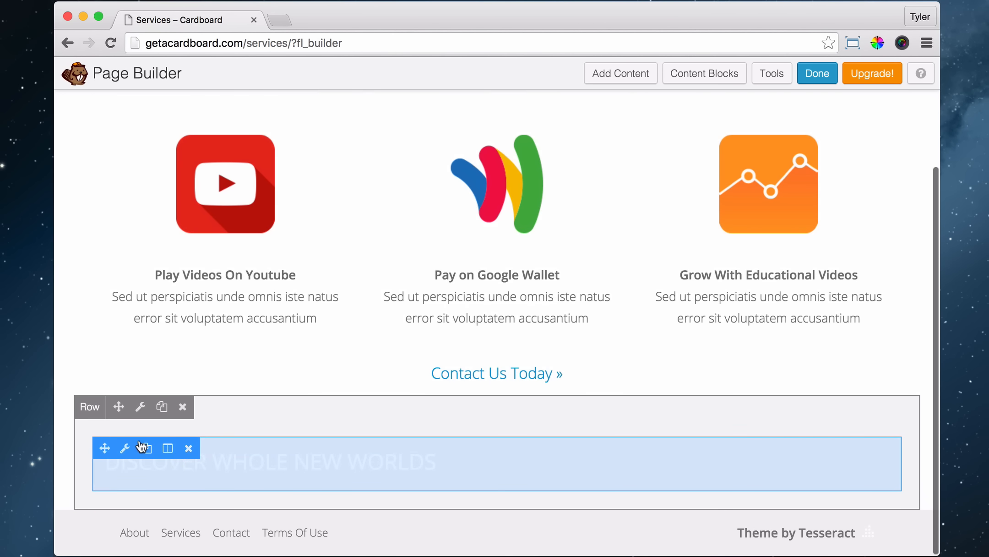
Give the heading's row a solid colour background of #ff6e40, keeping its width Fixed
{"action": "left_click", "coordinate": [142, 407]}
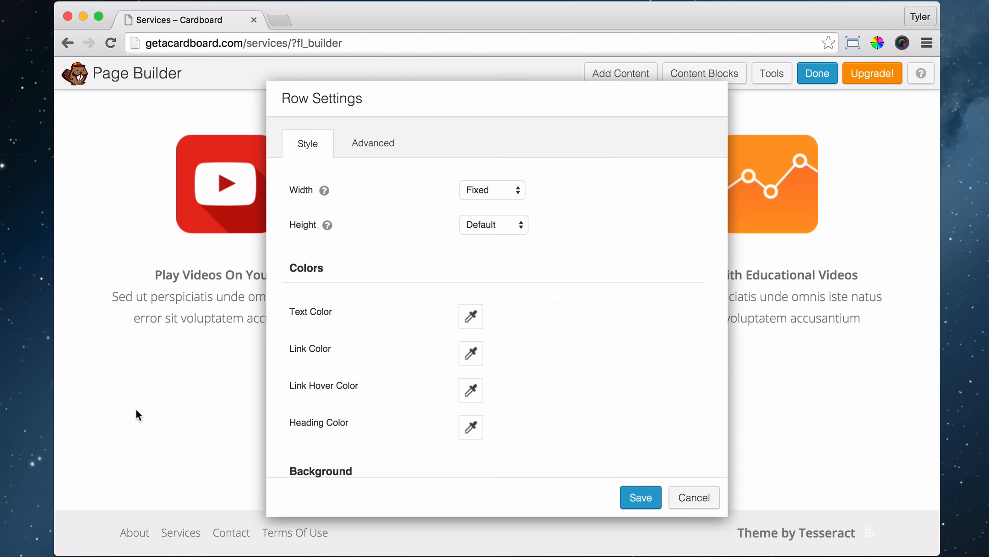
{"action": "left_click", "coordinate": [504, 189]}
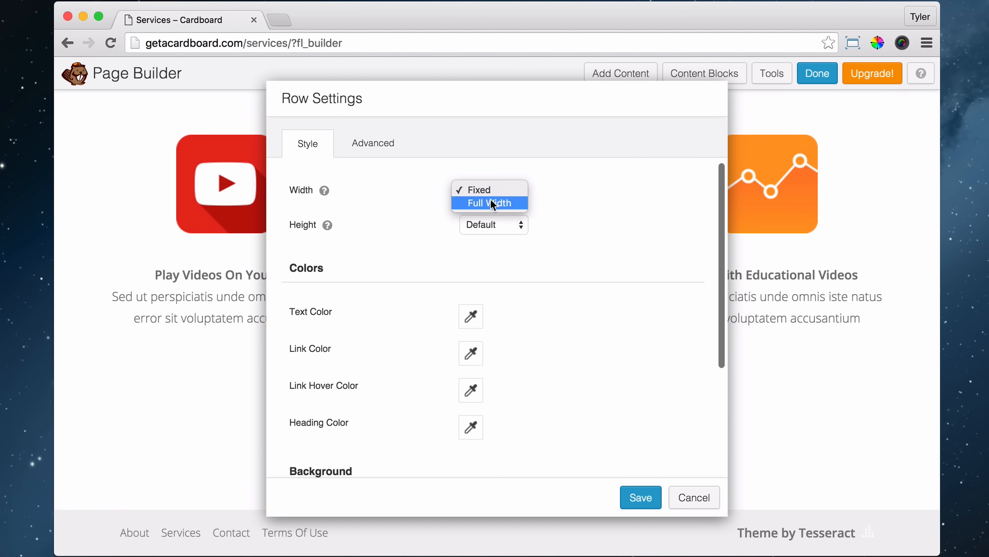
{"action": "left_click", "coordinate": [561, 273]}
{"action": "scroll", "coordinate": [567, 284], "scroll_direction": "down", "scroll_amount": 3}
{"action": "scroll", "coordinate": [570, 289], "scroll_direction": "down", "scroll_amount": 4}
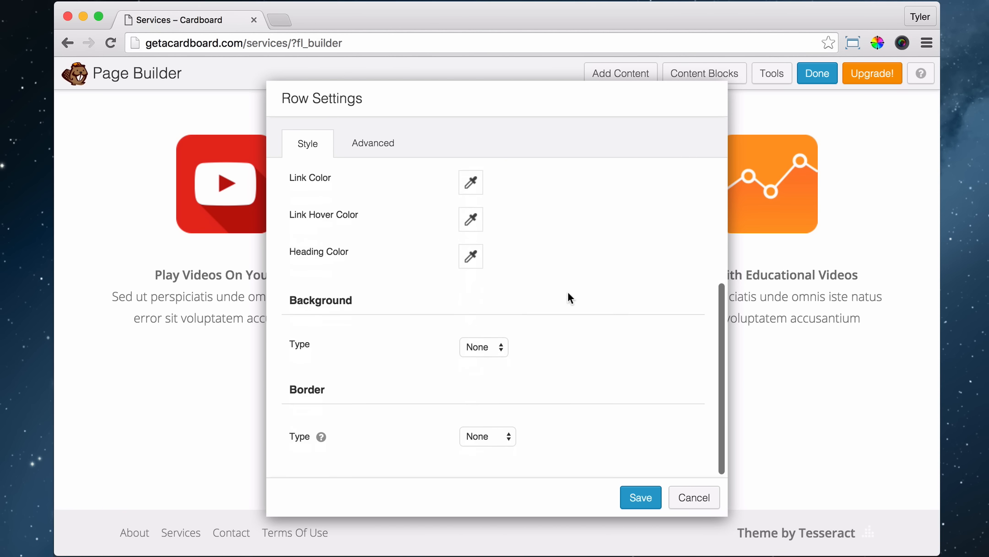
{"action": "left_click", "coordinate": [499, 346]}
{"action": "left_click", "coordinate": [480, 360]}
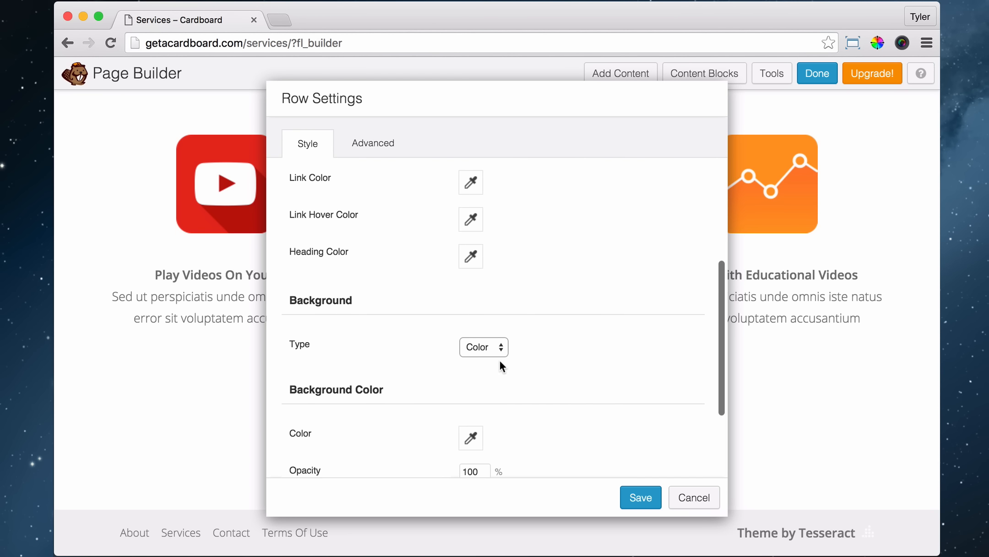
{"action": "scroll", "coordinate": [500, 360], "scroll_direction": "down", "scroll_amount": 3}
{"action": "left_click", "coordinate": [469, 368]}
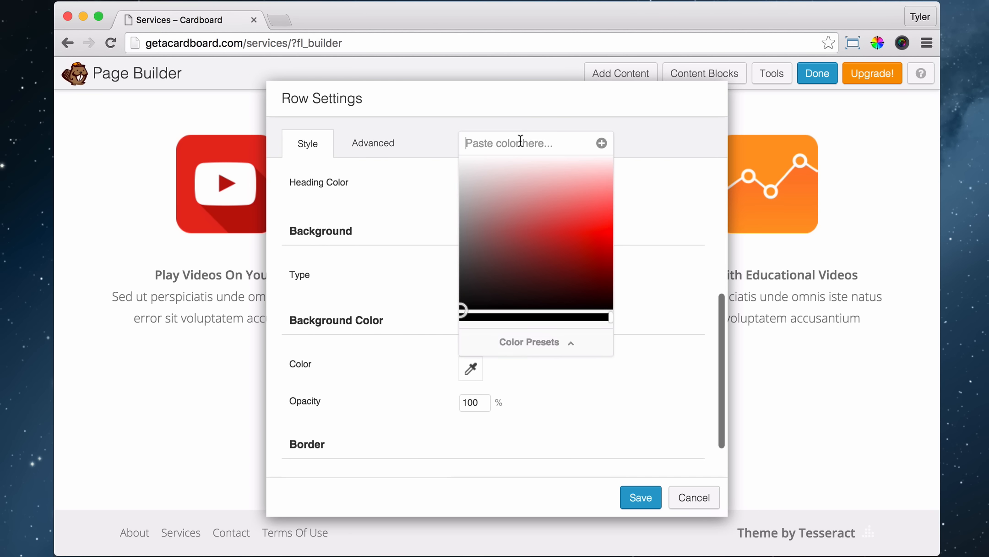
{"action": "left_click", "coordinate": [521, 146]}
{"action": "type", "text": "#ff6"}
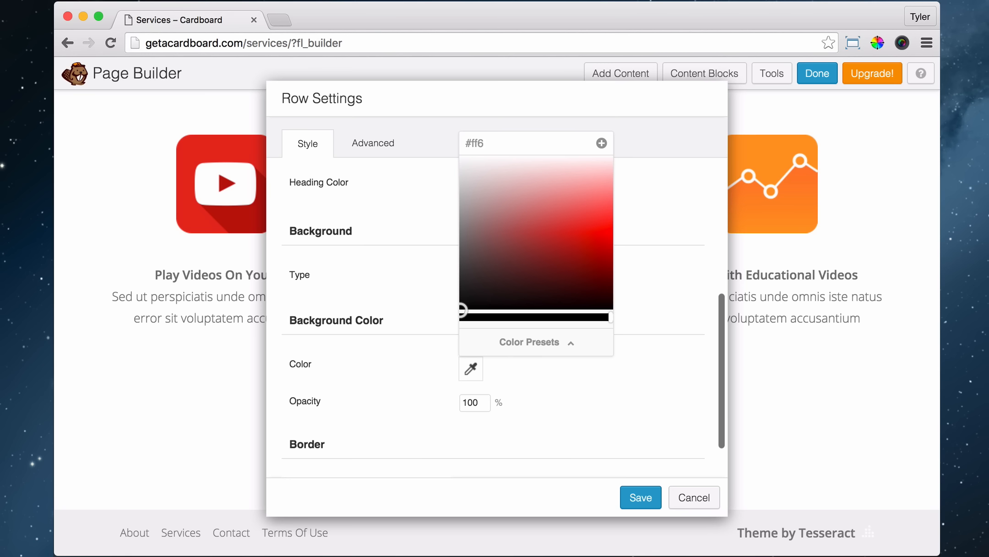
{"action": "type", "text": "e40"}
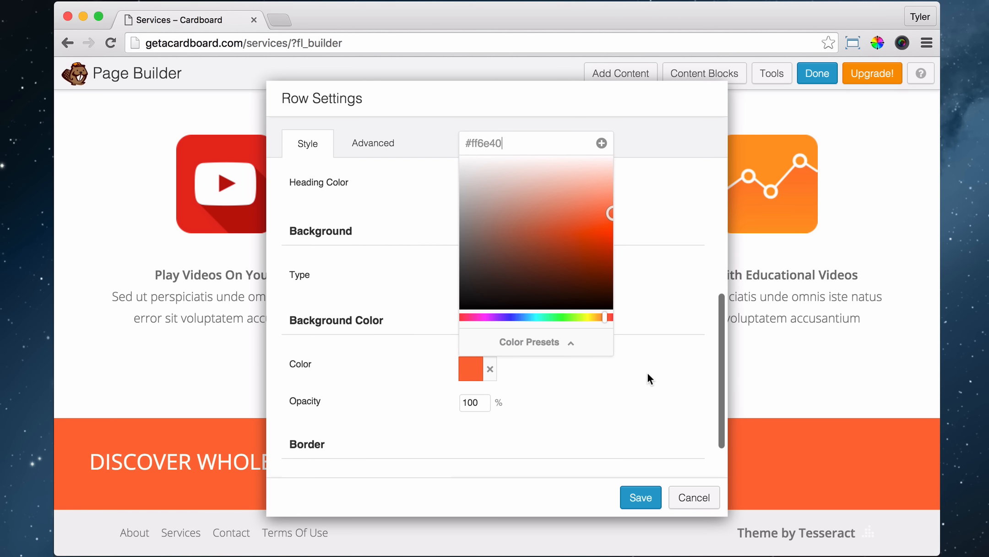
{"action": "left_click", "coordinate": [647, 373]}
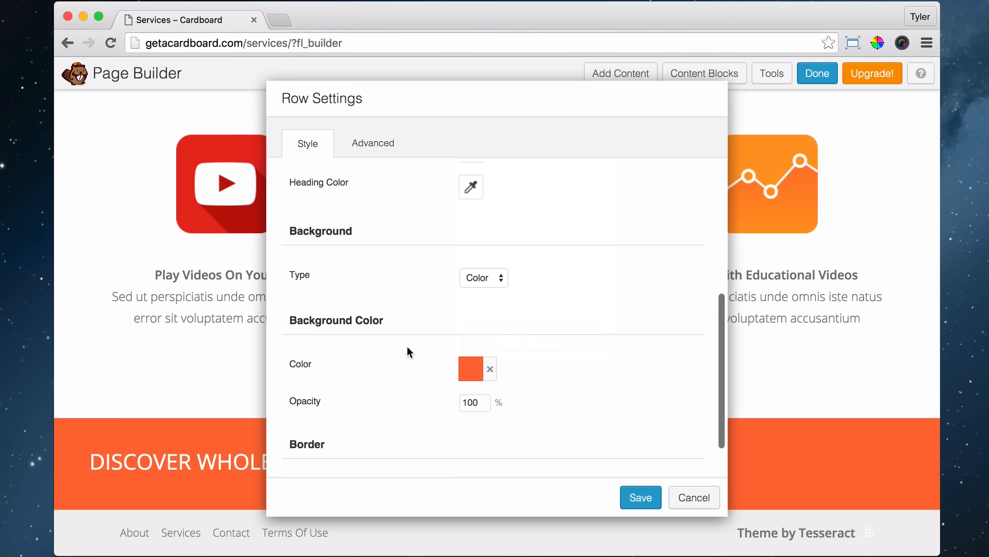
Set the row's top and bottom padding to 10 px and save the row settings
{"action": "left_click", "coordinate": [386, 144]}
{"action": "scroll", "coordinate": [454, 228], "scroll_direction": "up", "scroll_amount": 3}
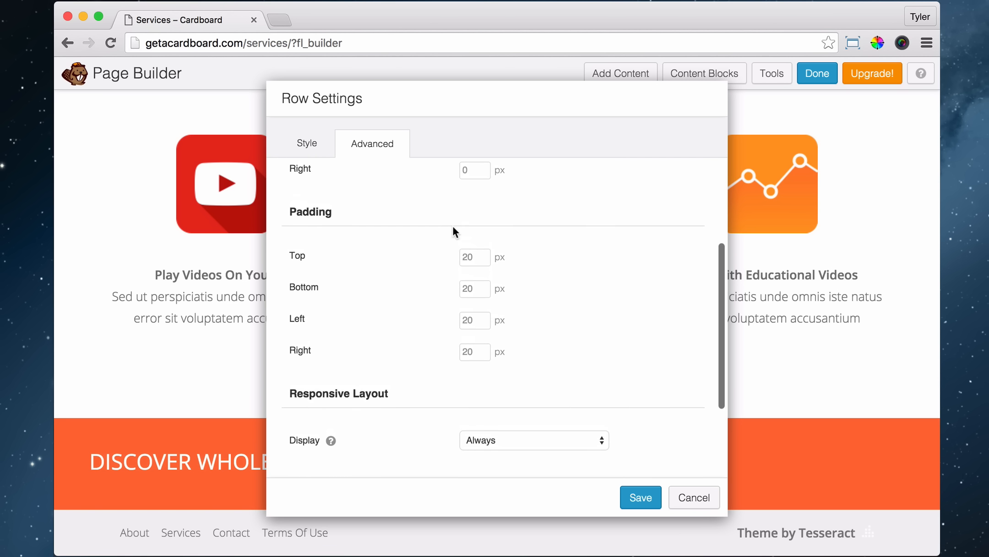
{"action": "scroll", "coordinate": [452, 227], "scroll_direction": "up", "scroll_amount": 3}
{"action": "scroll", "coordinate": [451, 227], "scroll_direction": "down", "scroll_amount": 1}
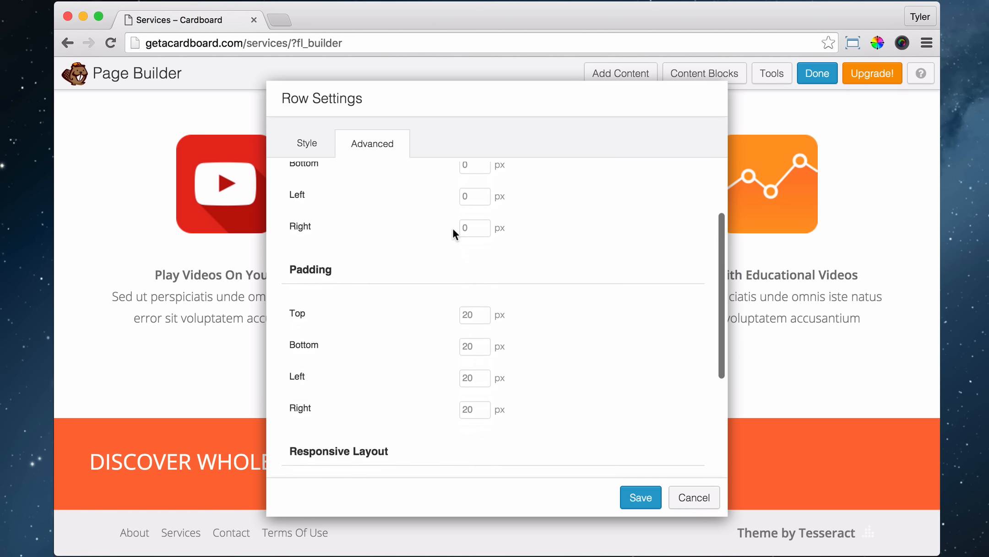
{"action": "left_click", "coordinate": [479, 315]}
{"action": "type", "text": "10"}
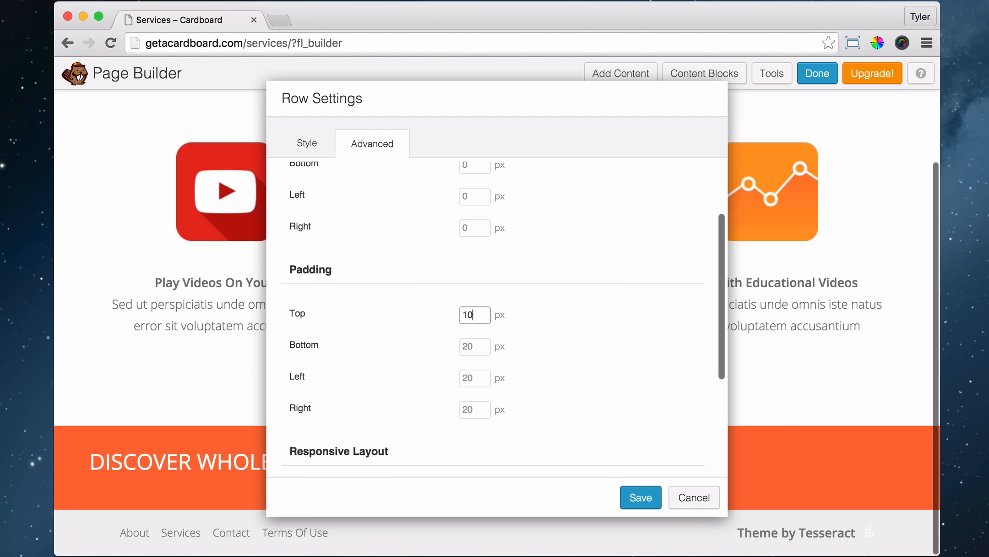
{"action": "key", "text": "Tab"}
{"action": "type", "text": "10"}
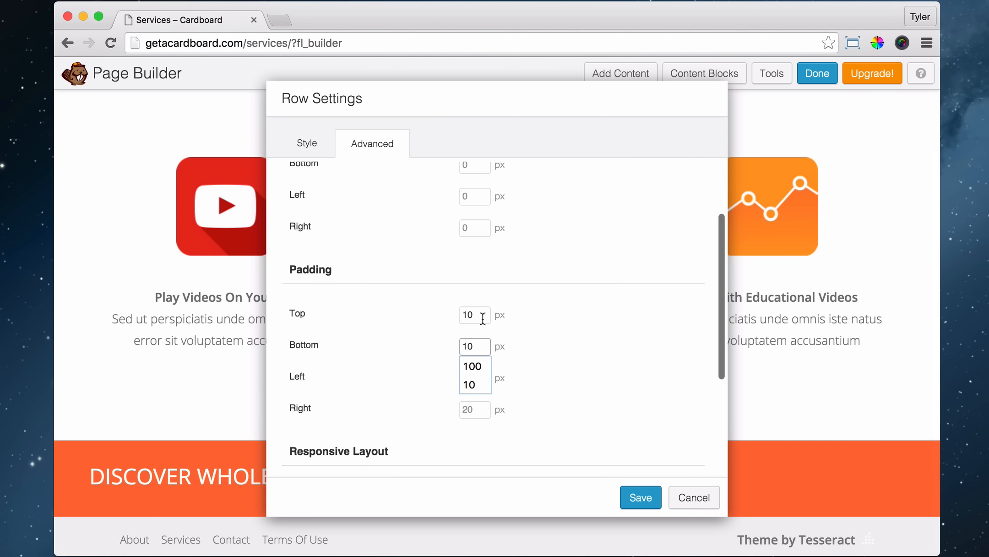
{"action": "left_click", "coordinate": [638, 497]}
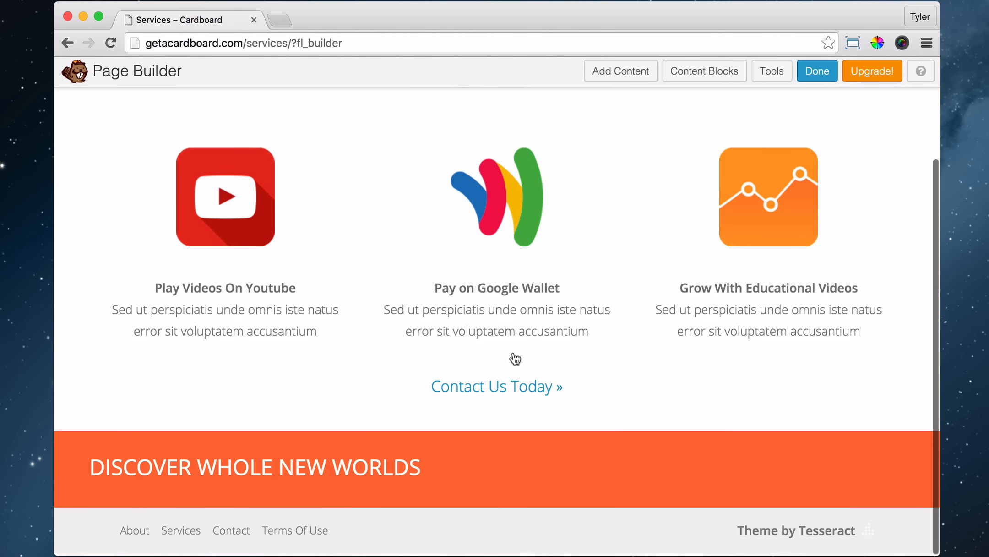
Change the DISCOVER WHOLE NEW WORLDS heading's font weight from Normal to Light and save
{"action": "mouse_move", "coordinate": [214, 469]}
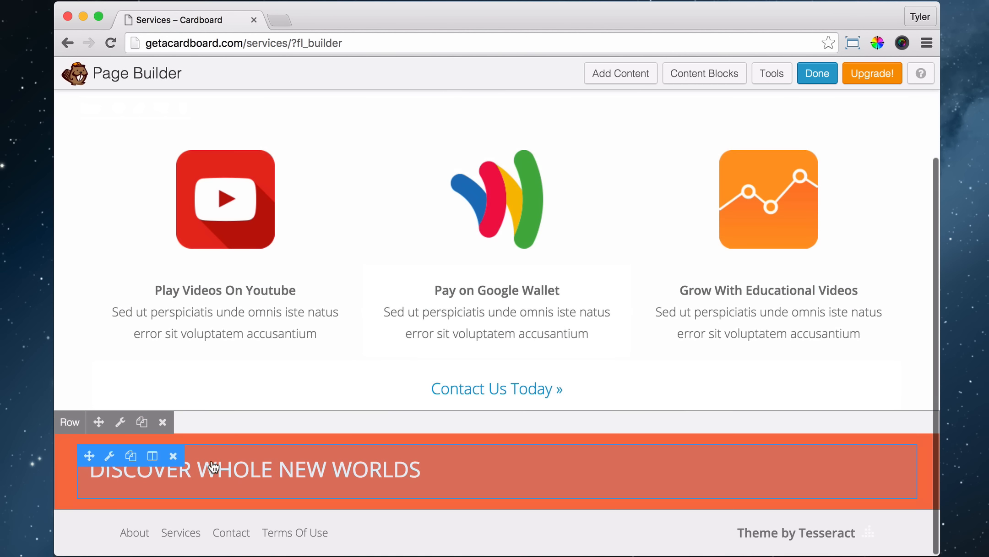
{"action": "left_click", "coordinate": [110, 456]}
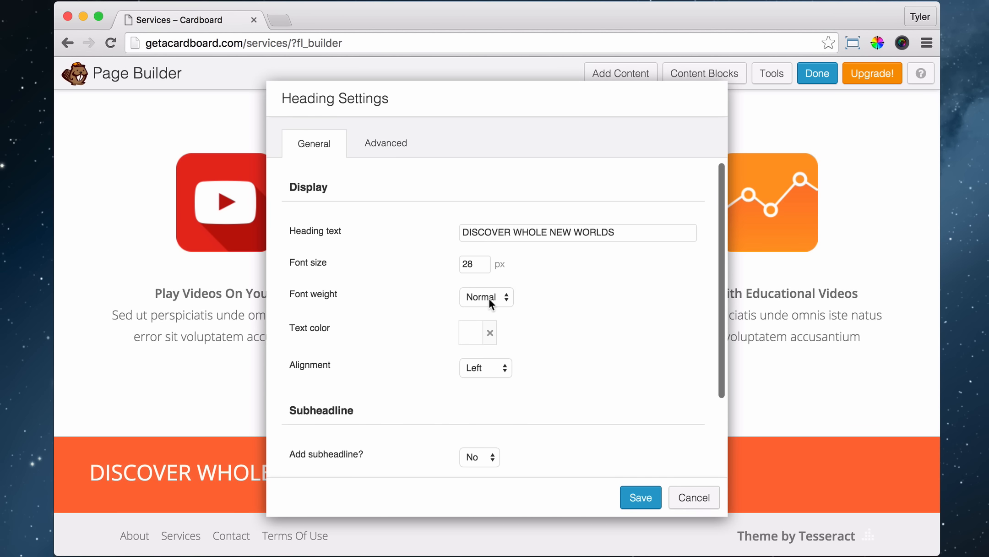
{"action": "left_click", "coordinate": [488, 298]}
{"action": "left_click", "coordinate": [487, 282]}
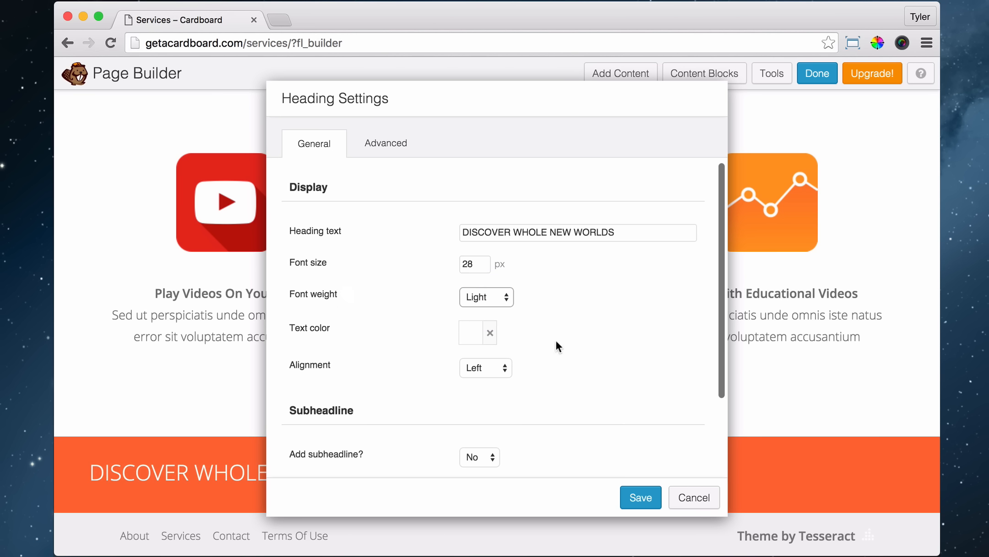
{"action": "left_click", "coordinate": [640, 497]}
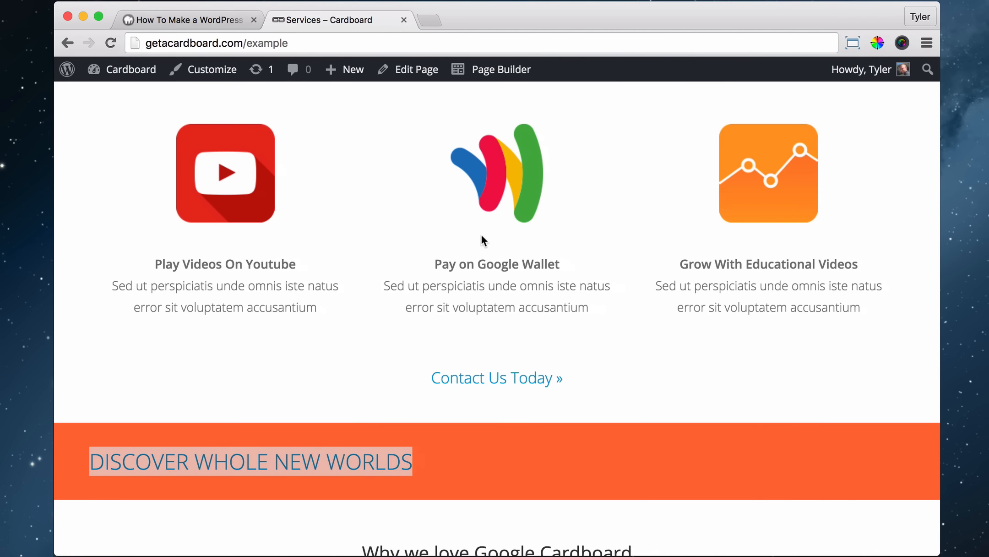
Scroll the example page down to review its Cardboard heading and video section
{"action": "left_click", "coordinate": [494, 459]}
{"action": "scroll", "coordinate": [515, 412], "scroll_direction": "down", "scroll_amount": 3}
{"action": "scroll", "coordinate": [516, 412], "scroll_direction": "down", "scroll_amount": 5}
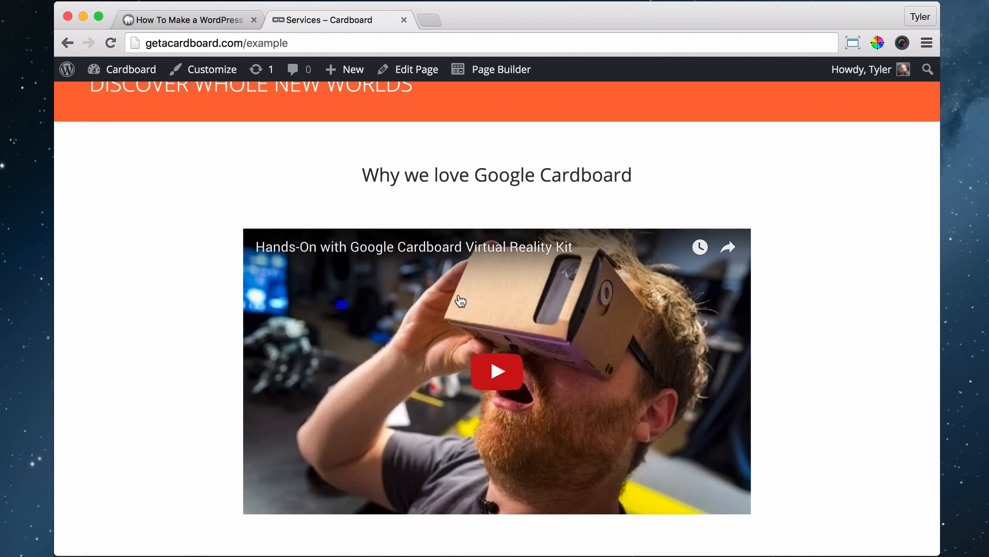
{"action": "scroll", "coordinate": [485, 311], "scroll_direction": "down", "scroll_amount": 4}
{"action": "scroll", "coordinate": [485, 310], "scroll_direction": "up", "scroll_amount": 4}
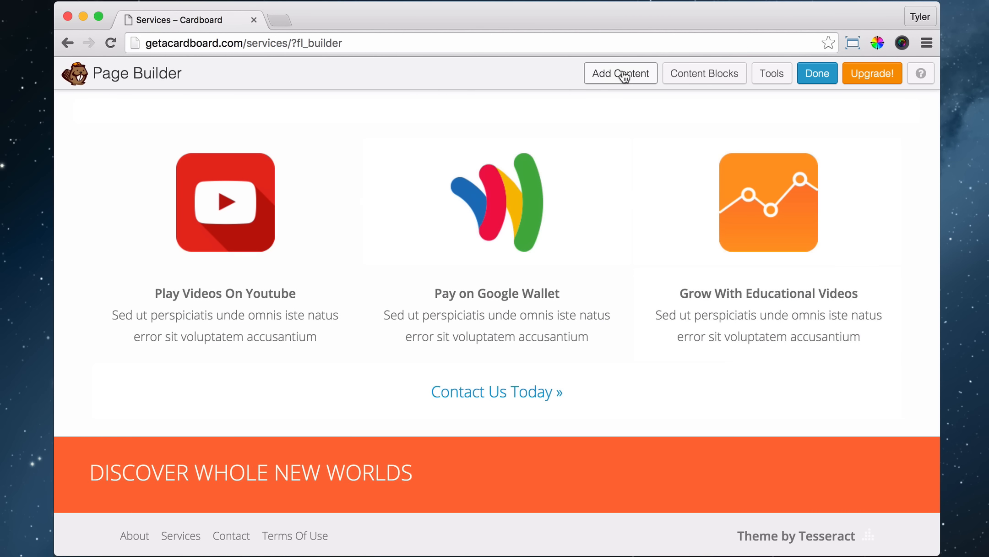
Drop a Heading module below the orange banner and enter 'Why we love Google Cardboard'
{"action": "left_click", "coordinate": [623, 75]}
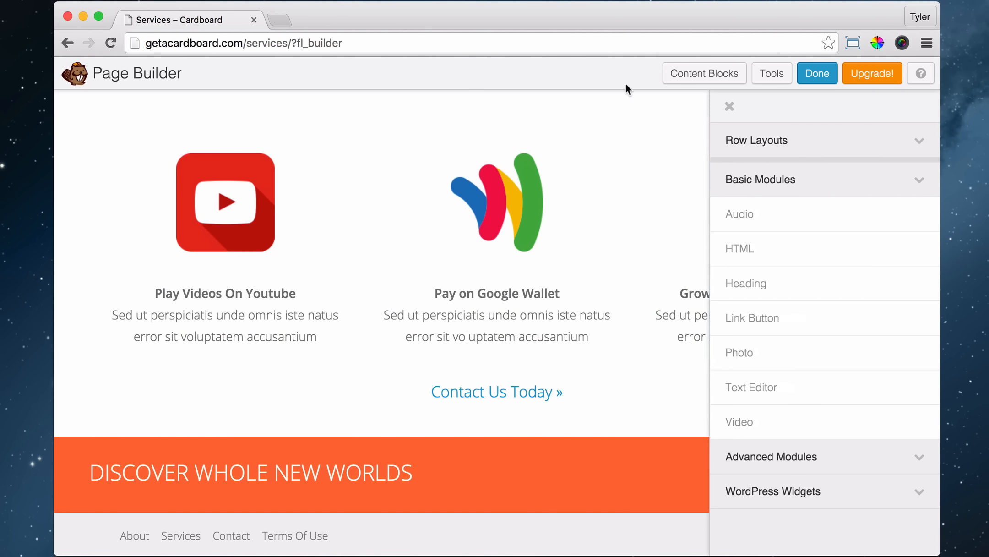
{"action": "left_click_drag", "start_coordinate": [765, 290], "coordinate": [455, 489]}
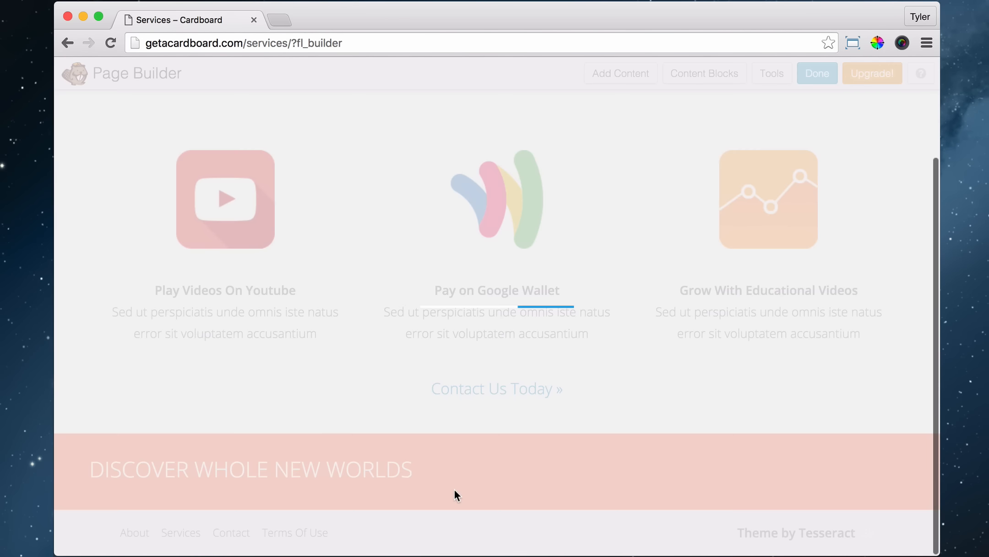
{"action": "scroll", "coordinate": [606, 384], "scroll_direction": "down", "scroll_amount": 3}
{"action": "scroll", "coordinate": [606, 384], "scroll_direction": "up", "scroll_amount": 3}
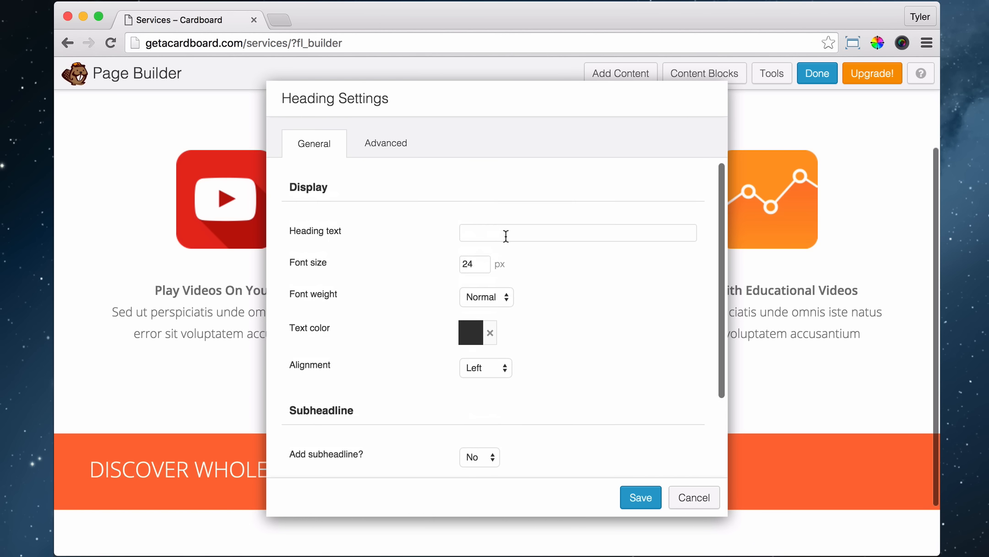
{"action": "left_click", "coordinate": [505, 233]}
{"action": "type", "text": "Why we love g"}
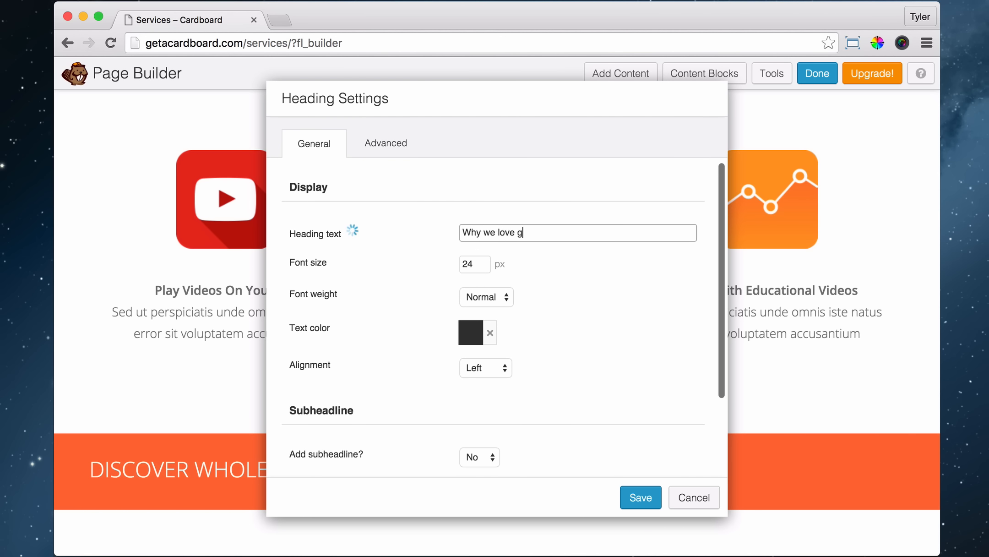
{"action": "key", "text": "BackSpace"}
{"action": "type", "text": "Google Cardboard"}
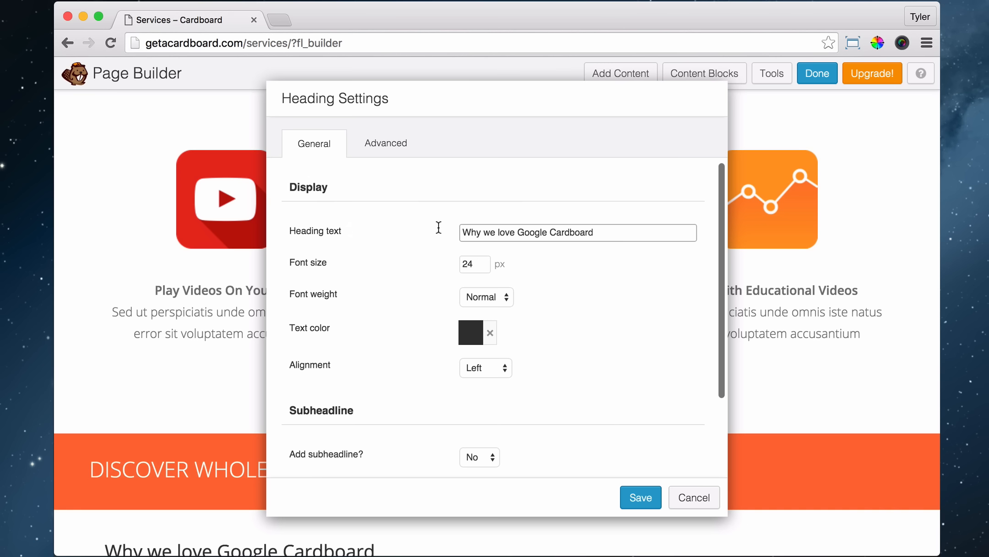
Center the heading, give it a 35 px top margin, and save
{"action": "left_click", "coordinate": [384, 143]}
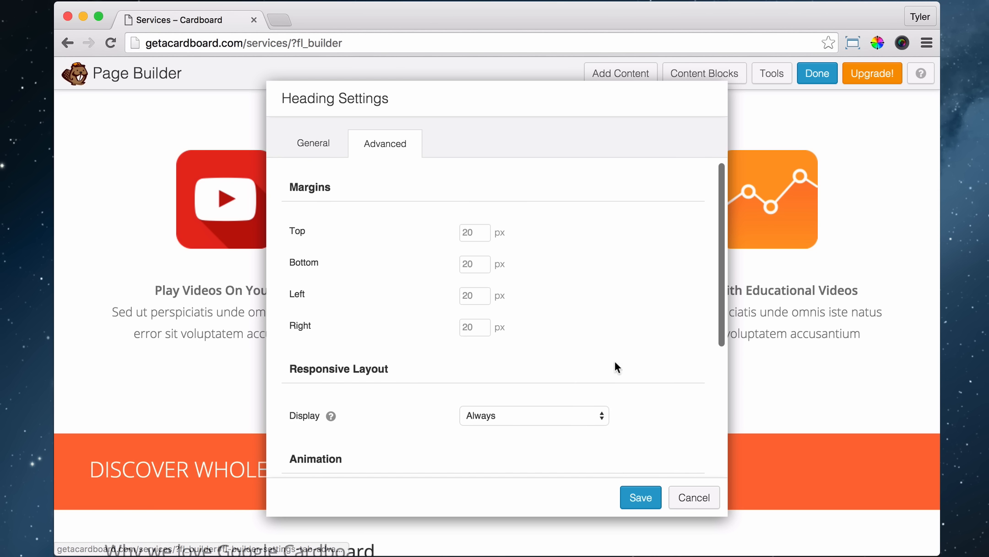
{"action": "scroll", "coordinate": [822, 376], "scroll_direction": "down", "scroll_amount": 4}
{"action": "left_click", "coordinate": [316, 145]}
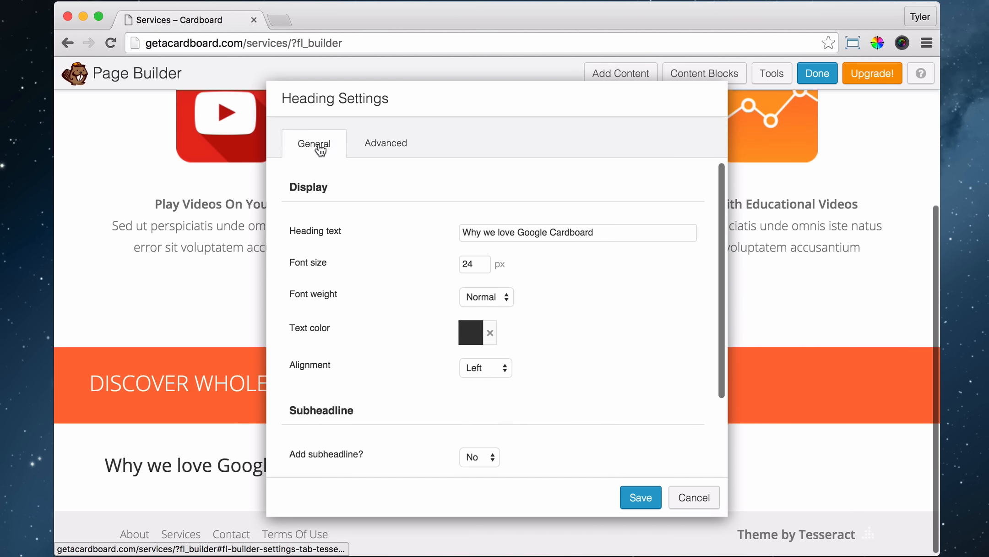
{"action": "left_click", "coordinate": [481, 367]}
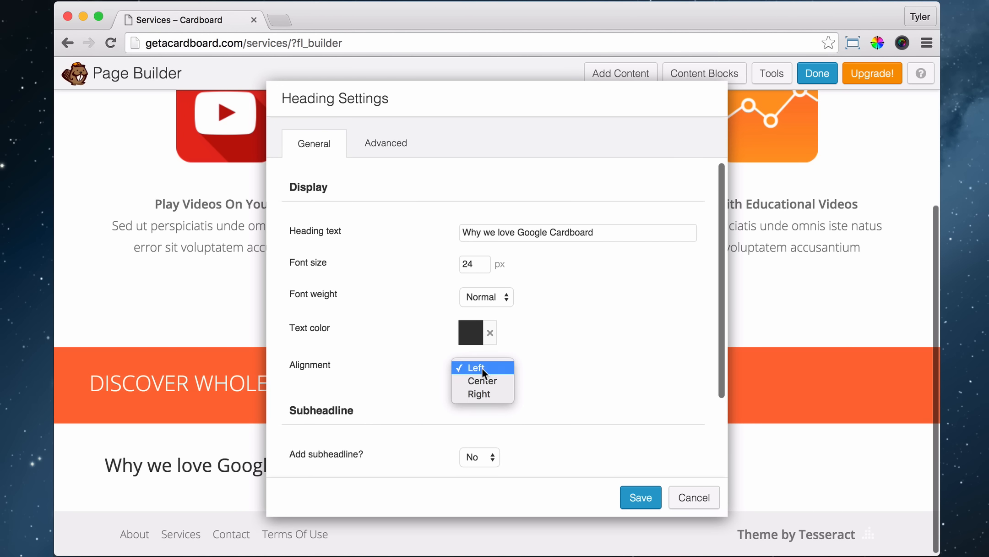
{"action": "left_click", "coordinate": [480, 380]}
{"action": "left_click_drag", "start_coordinate": [409, 88], "coordinate": [634, 66]}
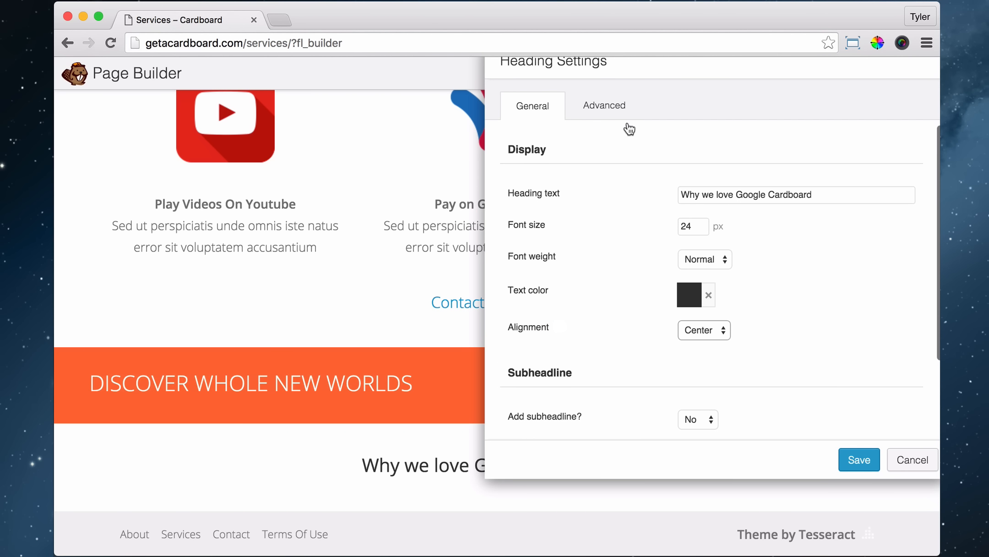
{"action": "left_click", "coordinate": [607, 110]}
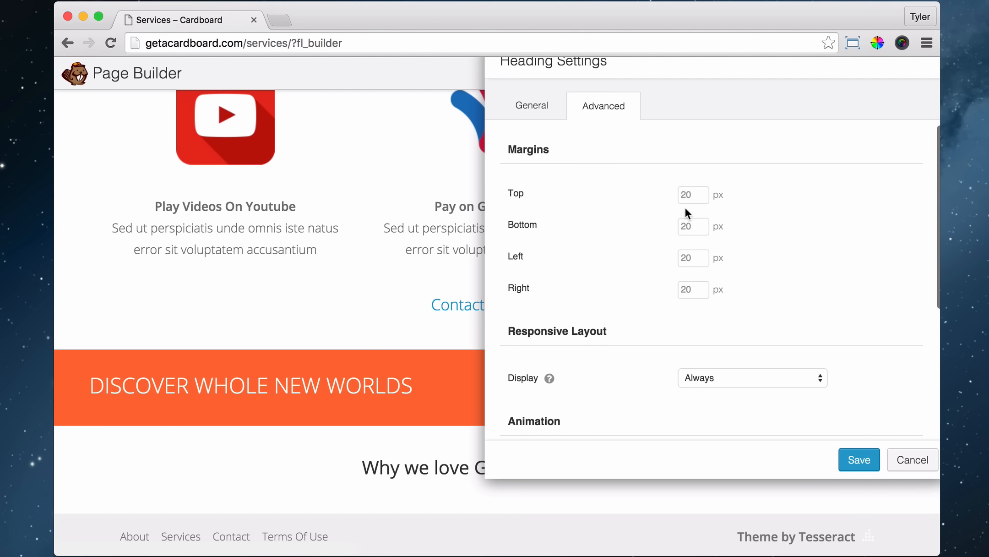
{"action": "left_click", "coordinate": [702, 194]}
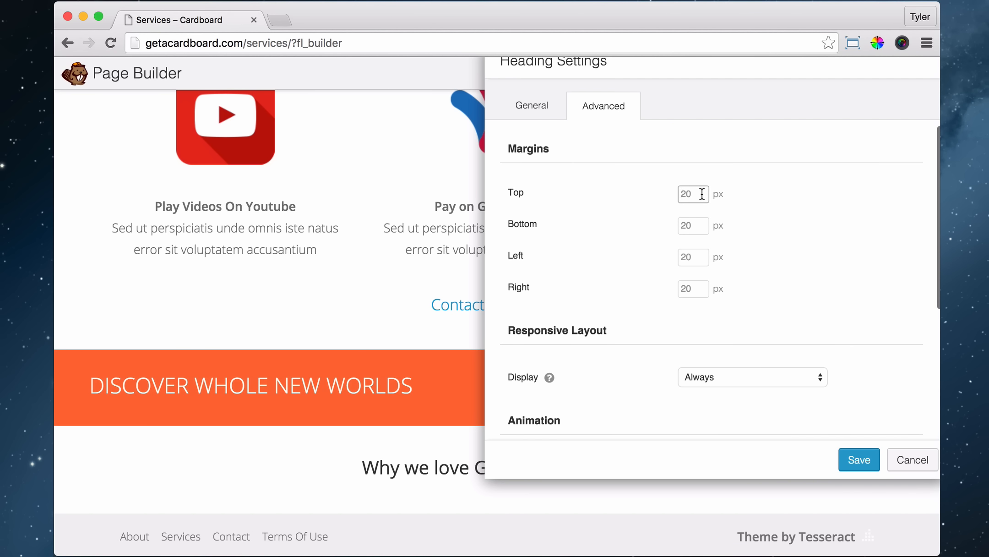
{"action": "type", "text": "35"}
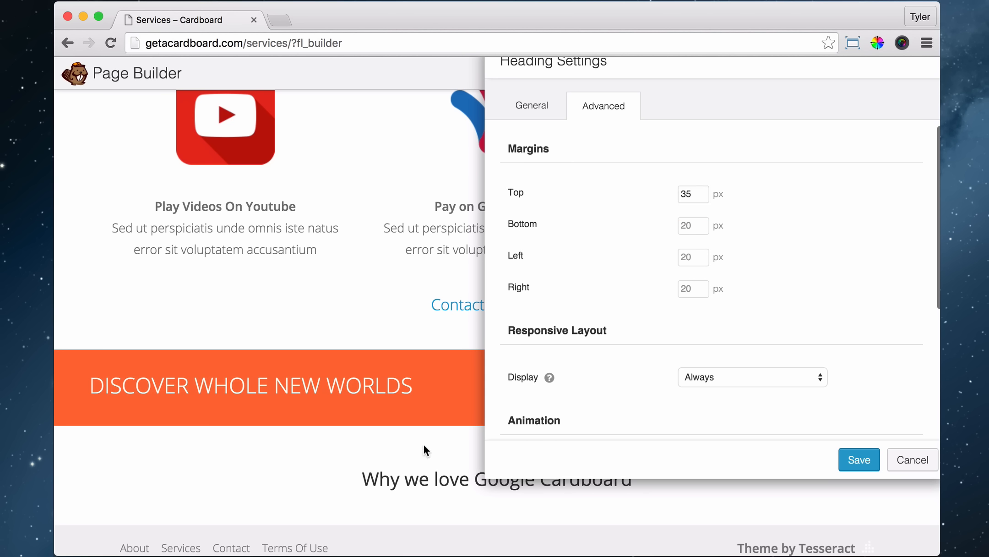
{"action": "left_click", "coordinate": [859, 462]}
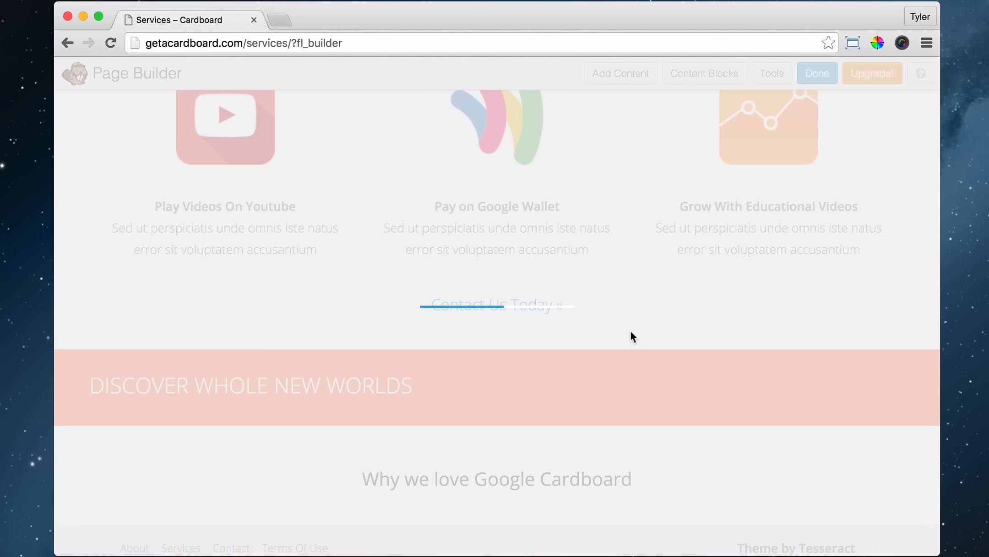
Add a Video module below the new heading and set its video type to Embed
{"action": "scroll", "coordinate": [624, 349], "scroll_direction": "down", "scroll_amount": 2}
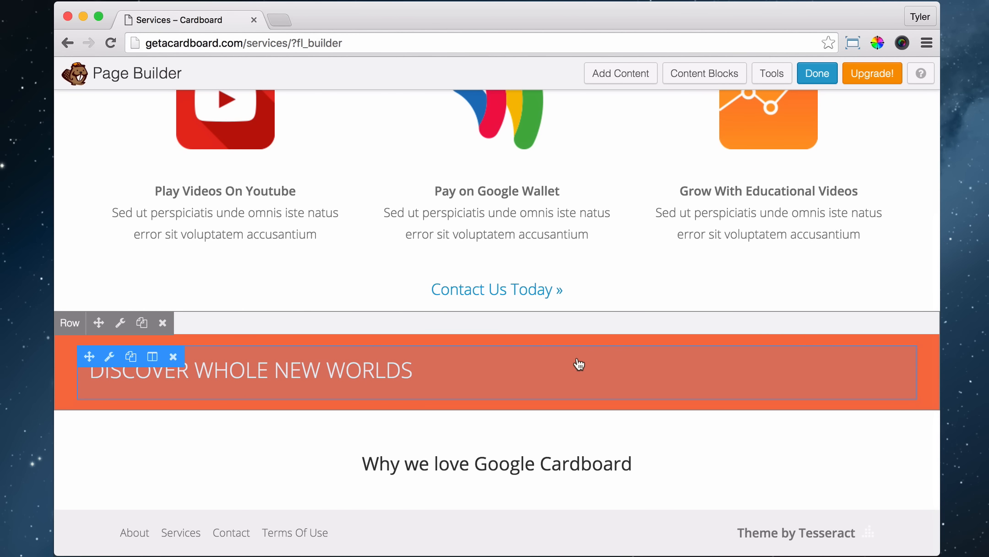
{"action": "left_click", "coordinate": [637, 82]}
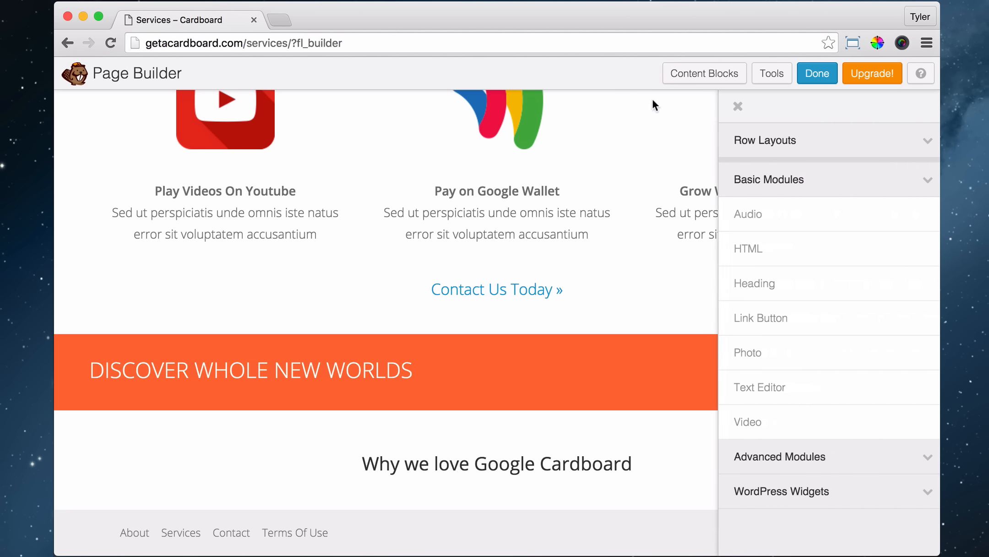
{"action": "left_click_drag", "start_coordinate": [767, 429], "coordinate": [484, 470]}
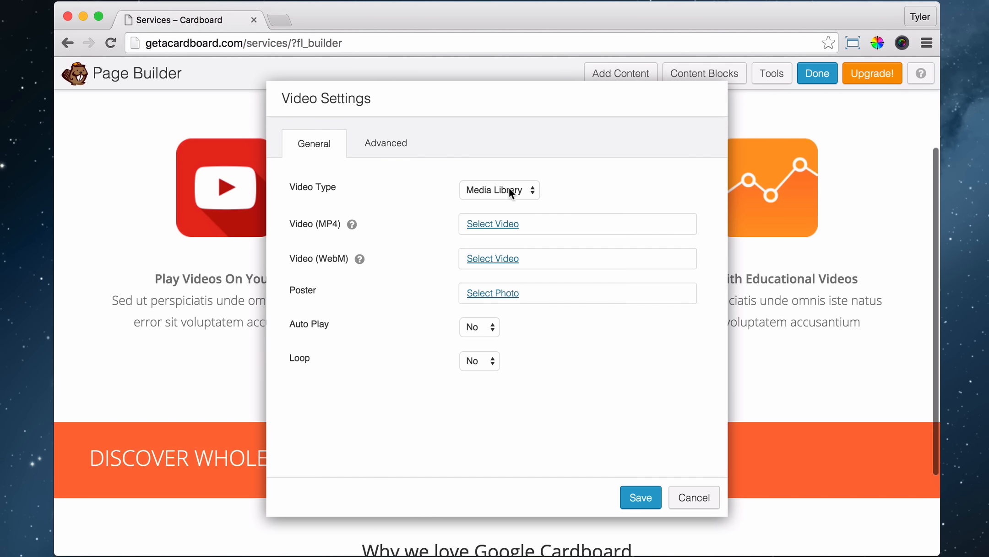
{"action": "left_click", "coordinate": [509, 189]}
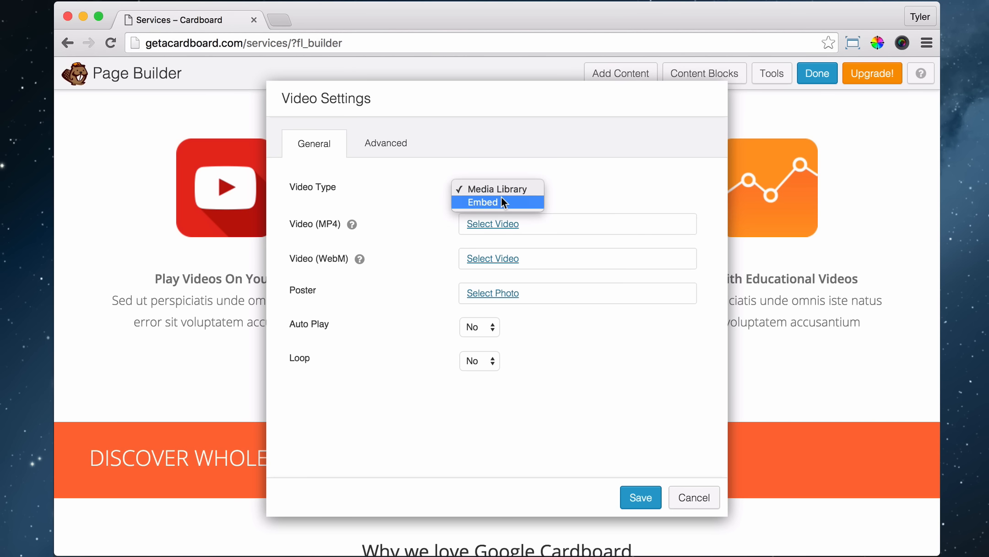
{"action": "left_click", "coordinate": [501, 198]}
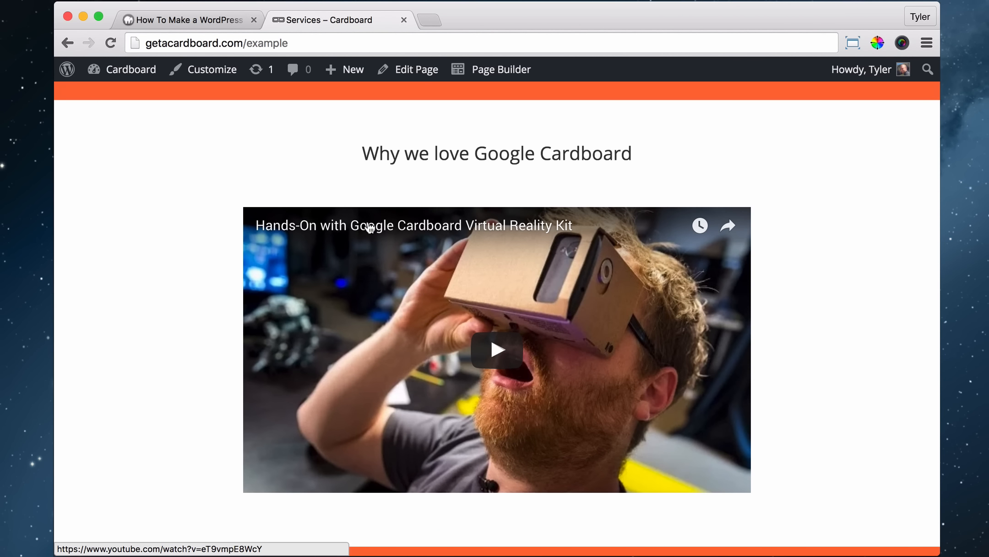
On YouTube, search 'hands on with google cardboard' and open the Hands-On with Google Cardboard video
{"action": "left_click", "coordinate": [374, 231]}
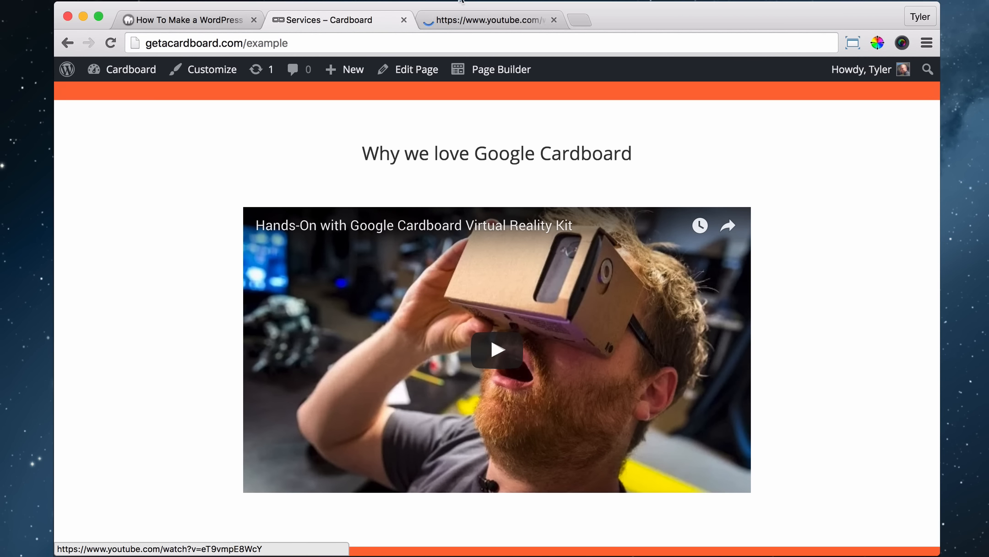
{"action": "left_click", "coordinate": [479, 19]}
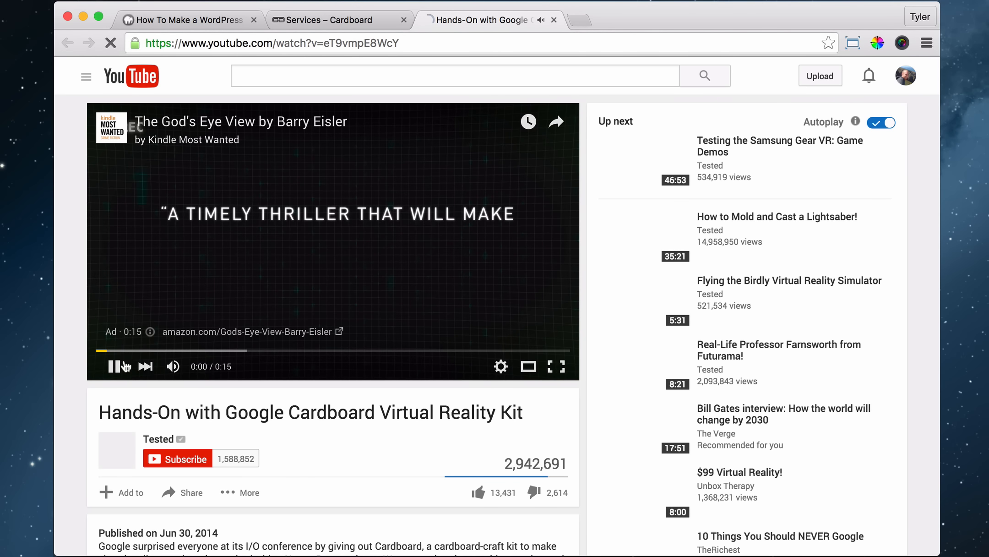
{"action": "left_click", "coordinate": [115, 366]}
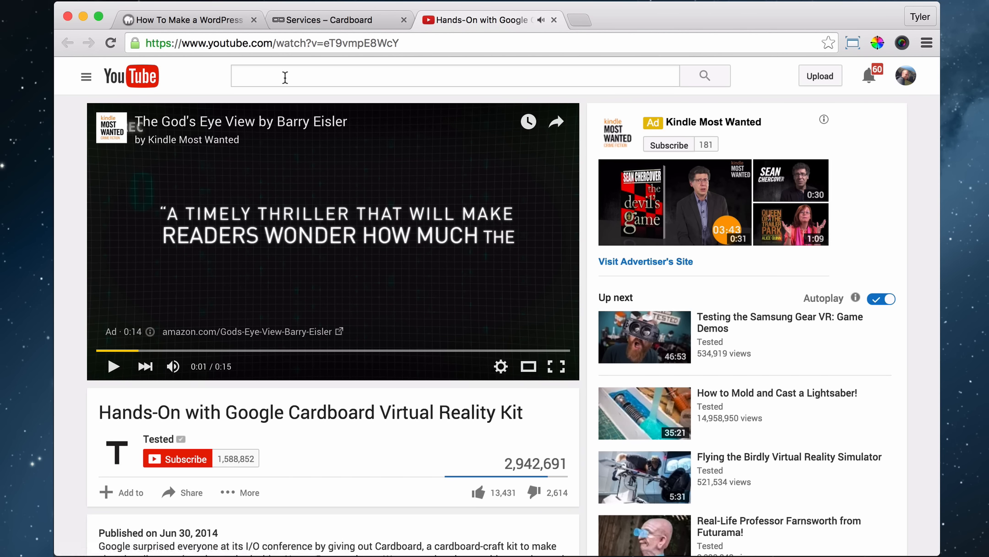
{"action": "left_click", "coordinate": [285, 78]}
{"action": "type", "text": "ha"}
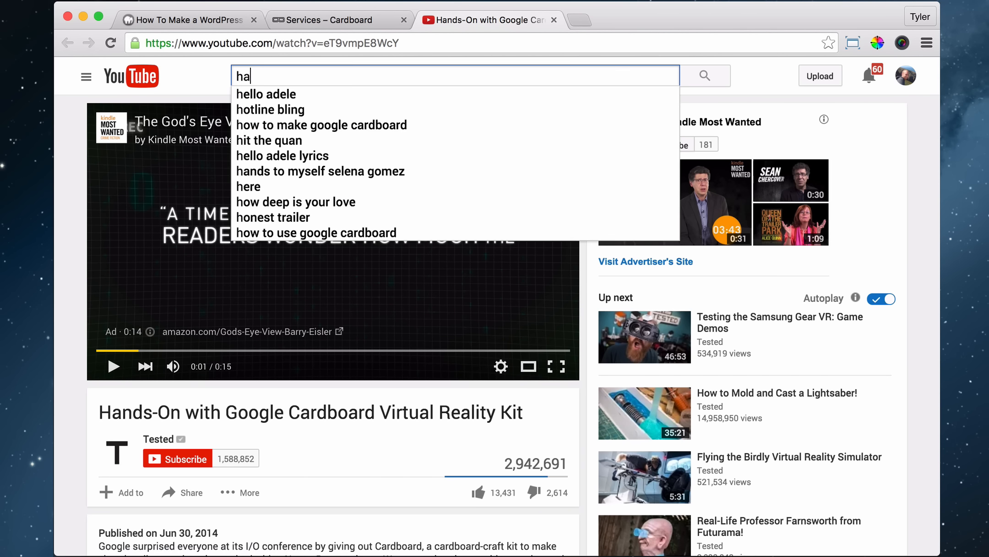
{"action": "type", "text": "nds on wit"}
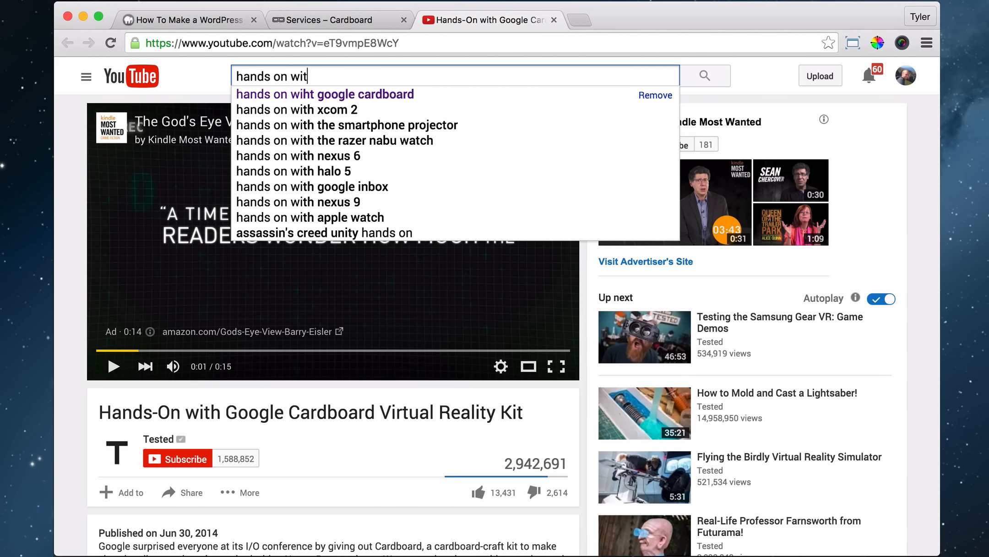
{"action": "type", "text": "h google cardboard"}
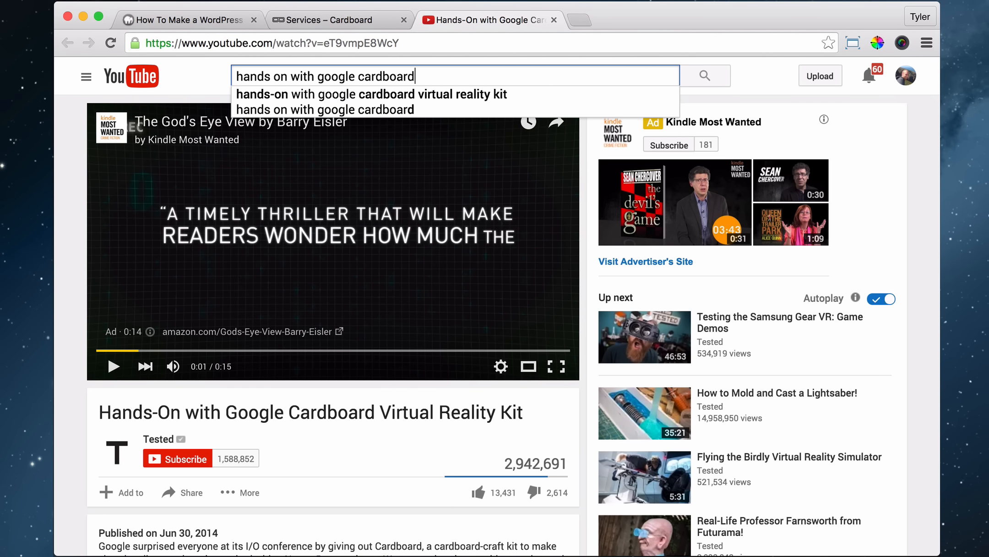
{"action": "key", "text": "Return"}
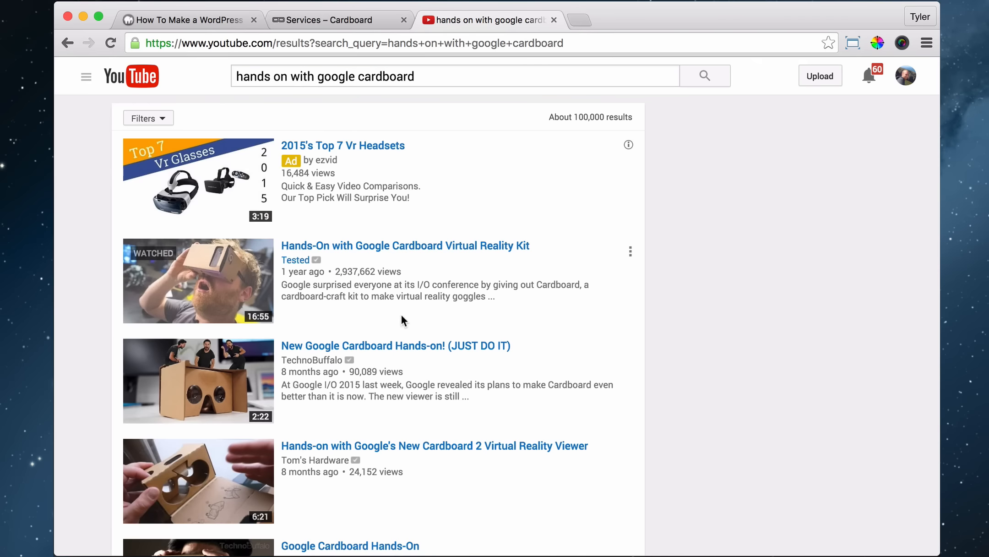
{"action": "left_click", "coordinate": [402, 254]}
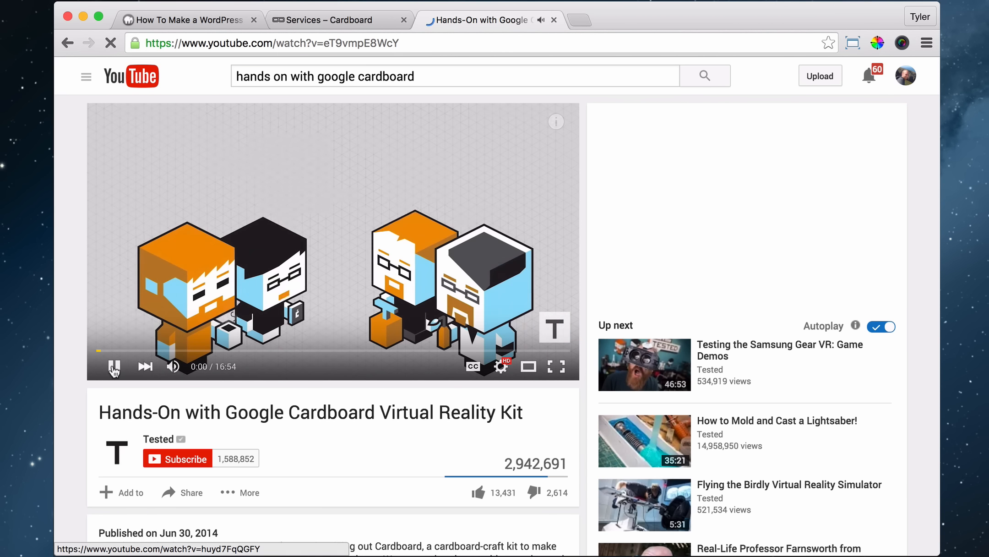
Pause the video, copy its web address, and close the YouTube tab
{"action": "left_click", "coordinate": [113, 366]}
{"action": "left_click", "coordinate": [283, 40]}
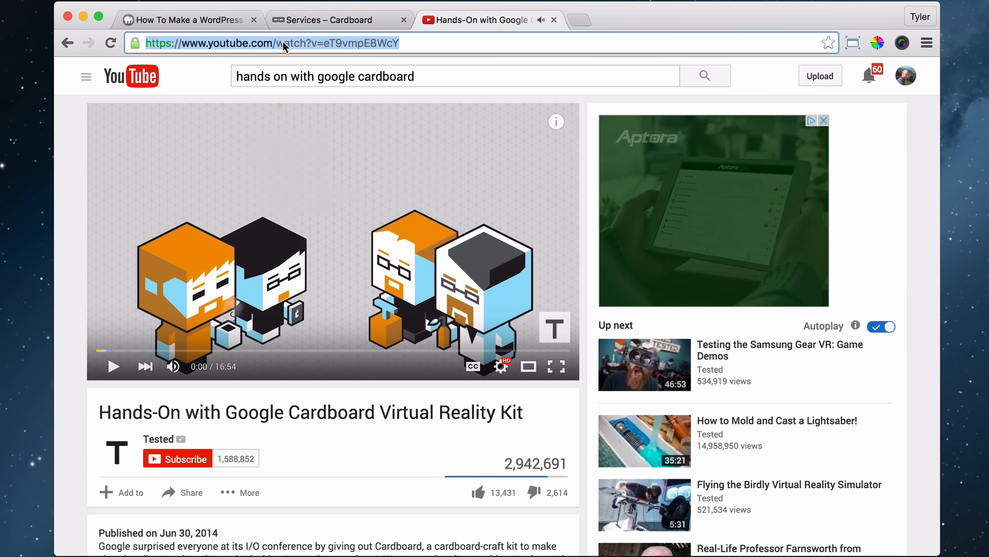
{"action": "right_click", "coordinate": [283, 41]}
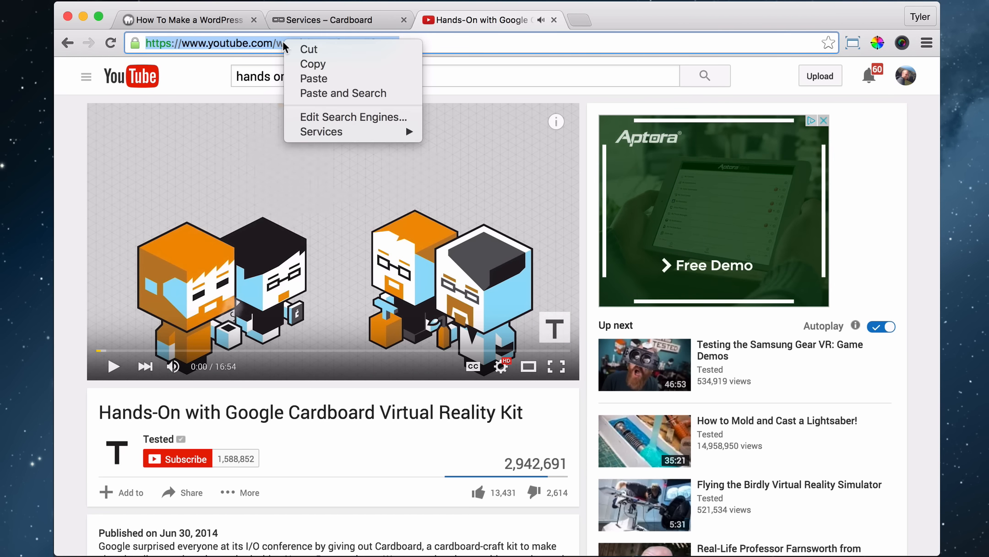
{"action": "left_click", "coordinate": [324, 65]}
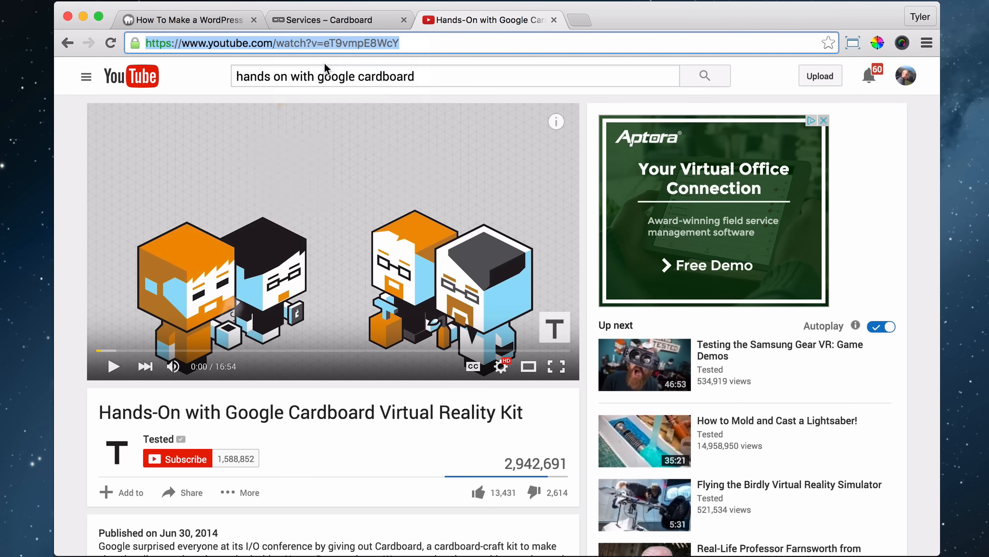
{"action": "left_click", "coordinate": [553, 20]}
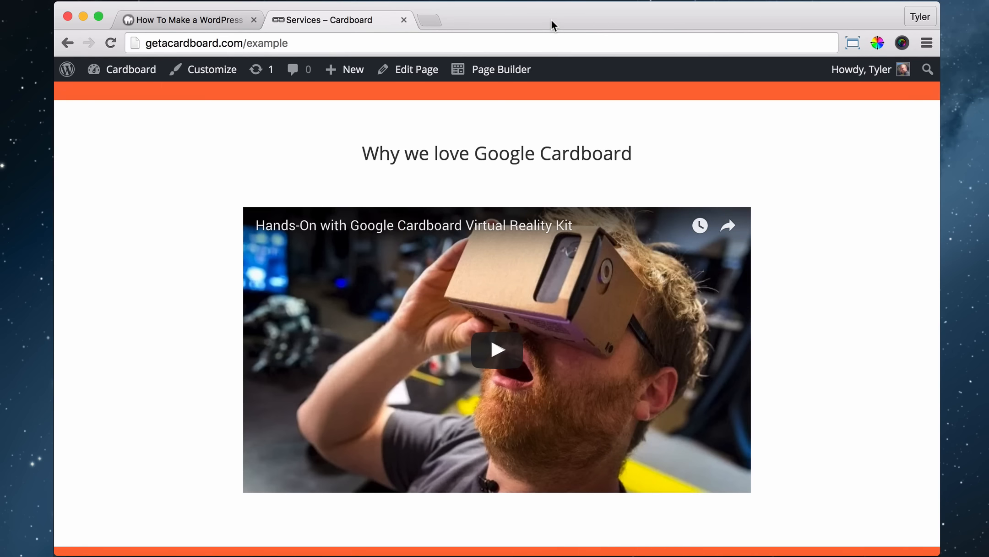
Paste the copied YouTube address into the Video Embed Code box, save, and review the embedded video
{"action": "left_click", "coordinate": [84, 18]}
{"action": "left_click", "coordinate": [503, 238]}
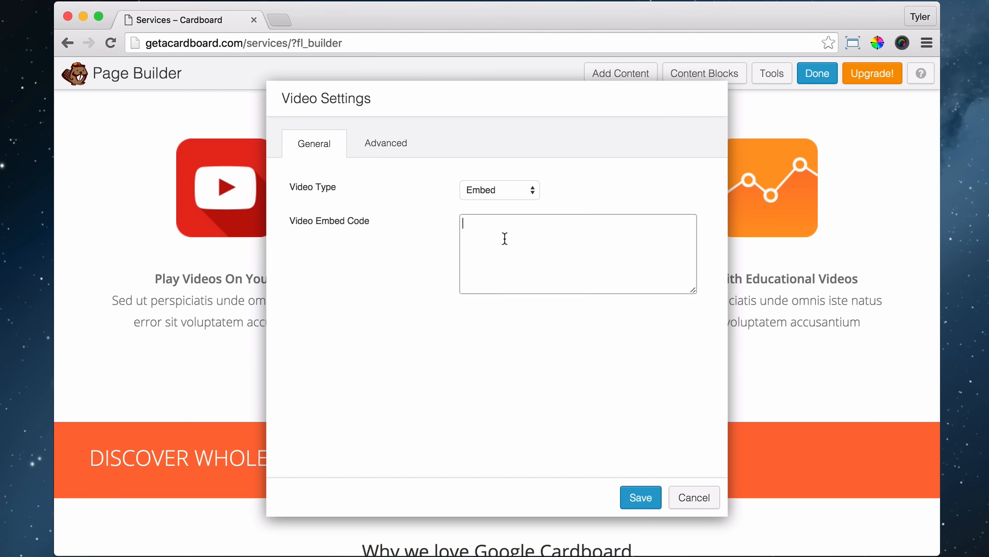
{"action": "right_click", "coordinate": [504, 237]}
{"action": "left_click", "coordinate": [558, 312]}
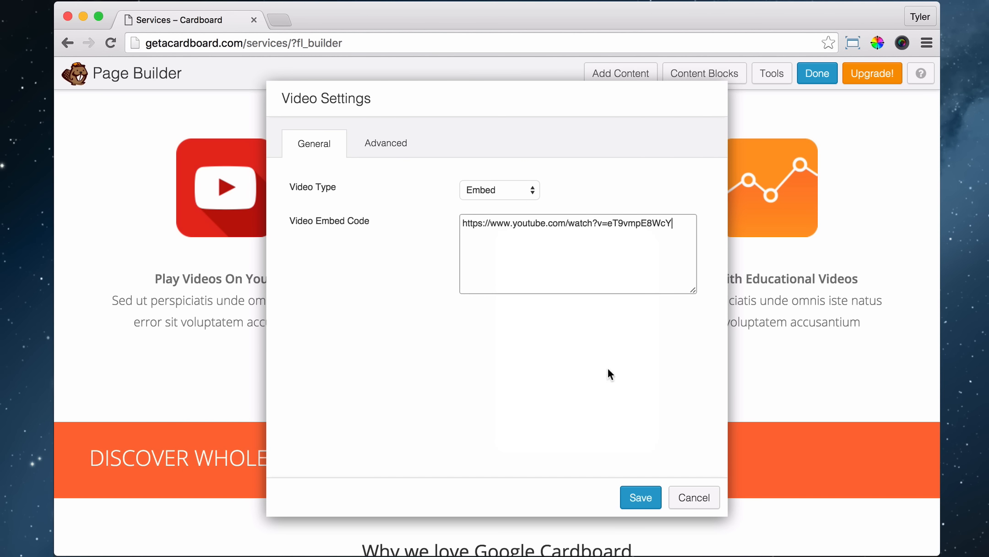
{"action": "left_click", "coordinate": [640, 497]}
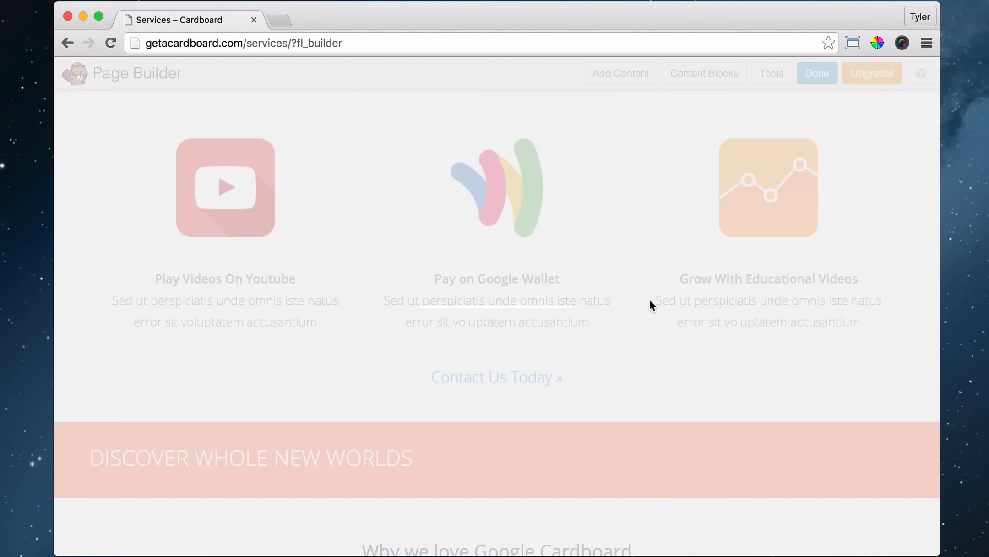
{"action": "scroll", "coordinate": [669, 271], "scroll_direction": "down", "scroll_amount": 7}
{"action": "scroll", "coordinate": [668, 272], "scroll_direction": "down", "scroll_amount": 7}
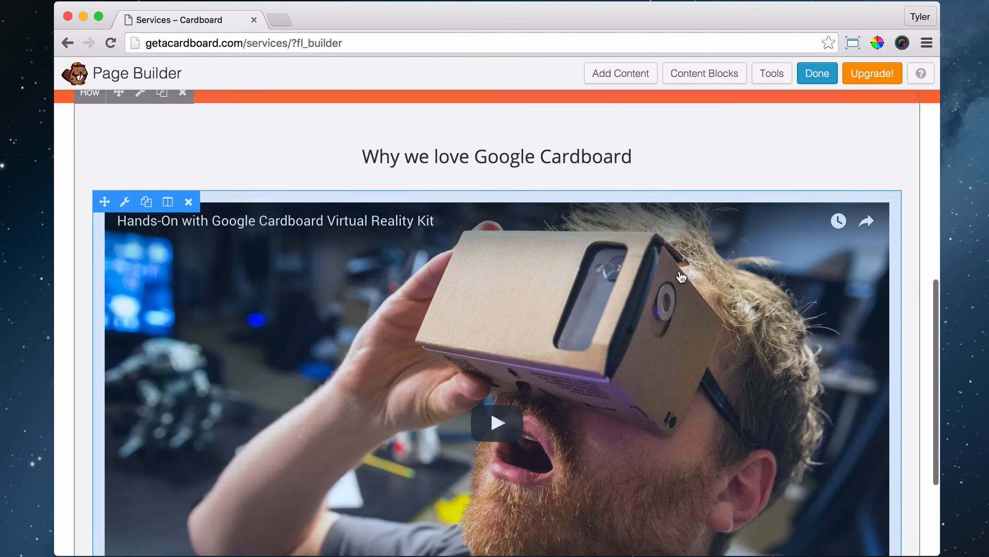
{"action": "scroll", "coordinate": [680, 273], "scroll_direction": "up", "scroll_amount": 3}
{"action": "scroll", "coordinate": [680, 277], "scroll_direction": "up", "scroll_amount": 4}
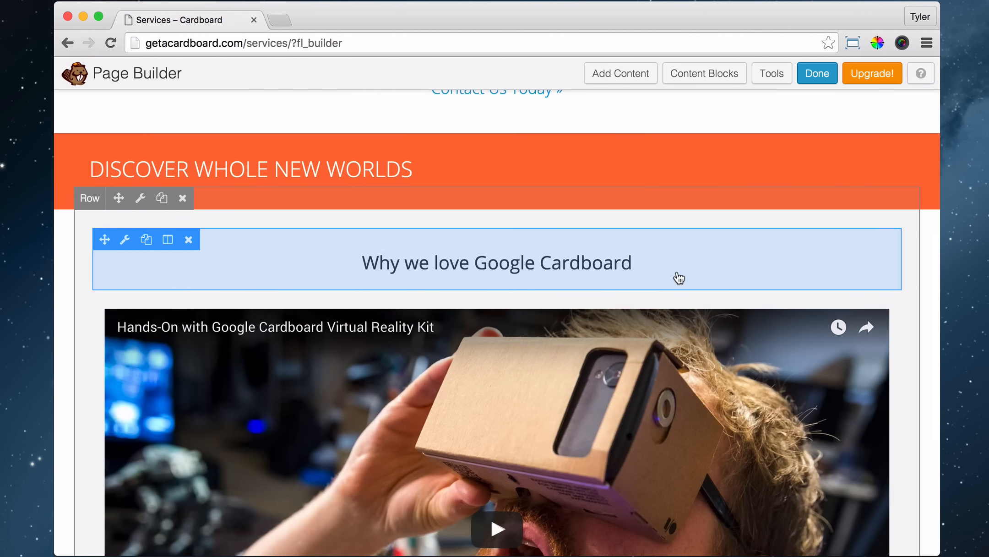
{"action": "scroll", "coordinate": [678, 278], "scroll_direction": "down", "scroll_amount": 3}
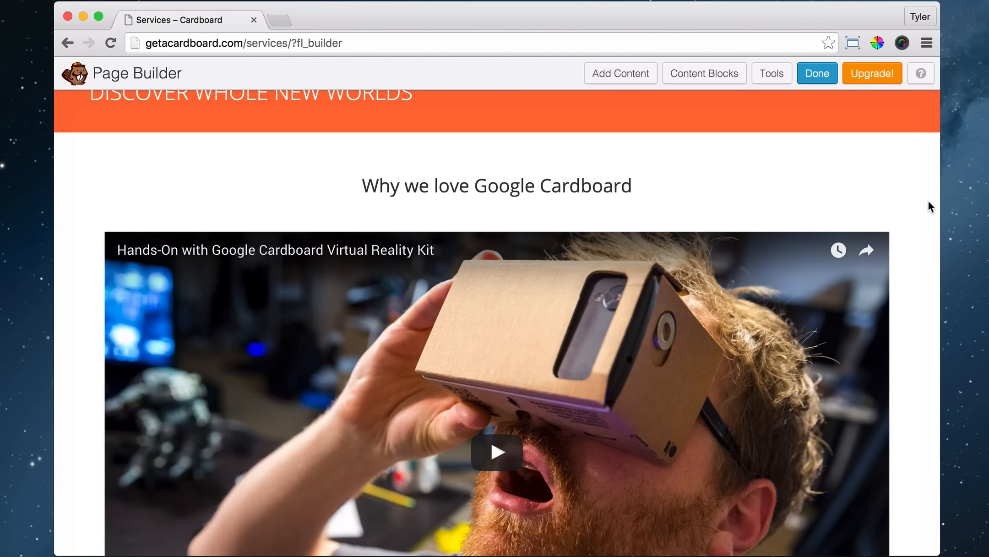
{"action": "scroll", "coordinate": [928, 201], "scroll_direction": "down", "scroll_amount": 2}
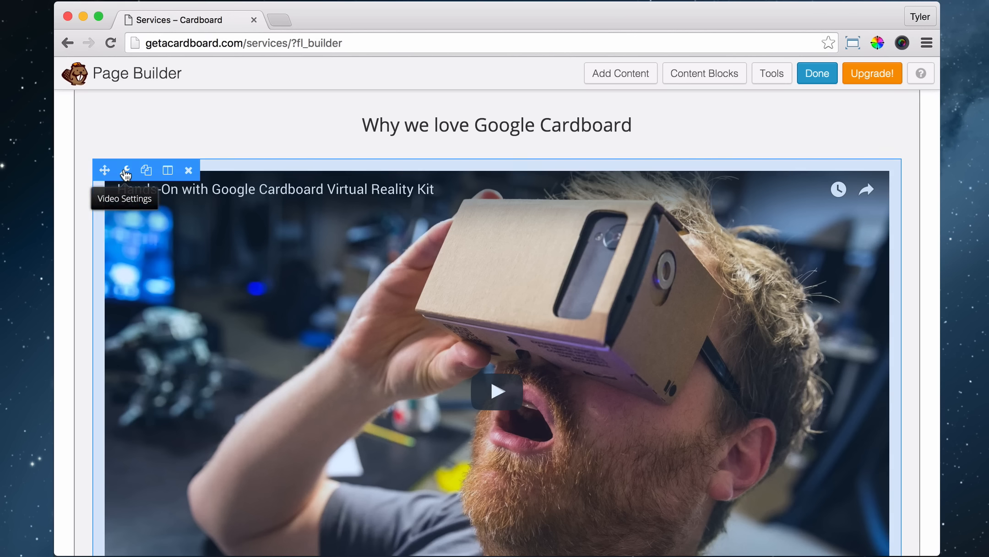
Set the video's margins to 30 px top, 50 px bottom, 200 px left and right, and save
{"action": "left_click", "coordinate": [125, 170]}
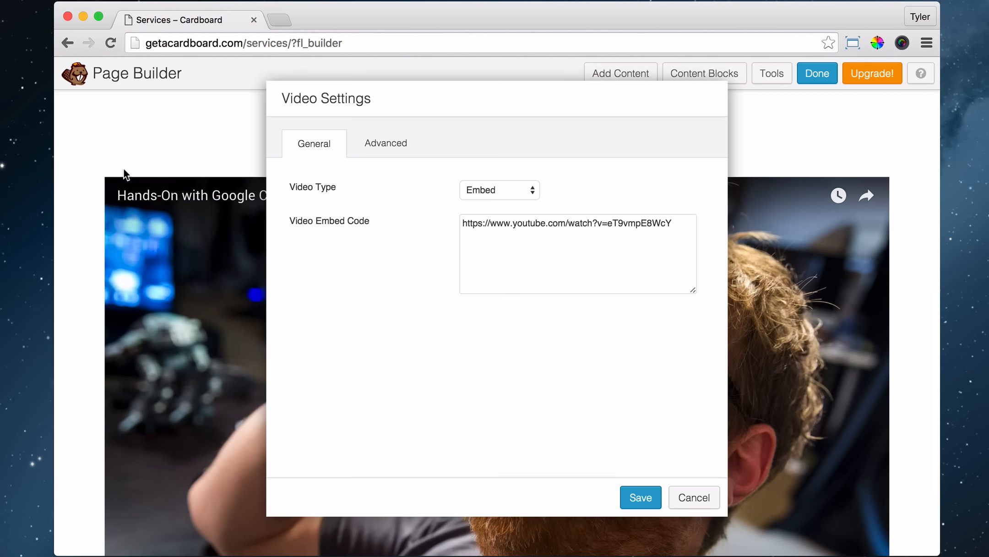
{"action": "left_click", "coordinate": [384, 144]}
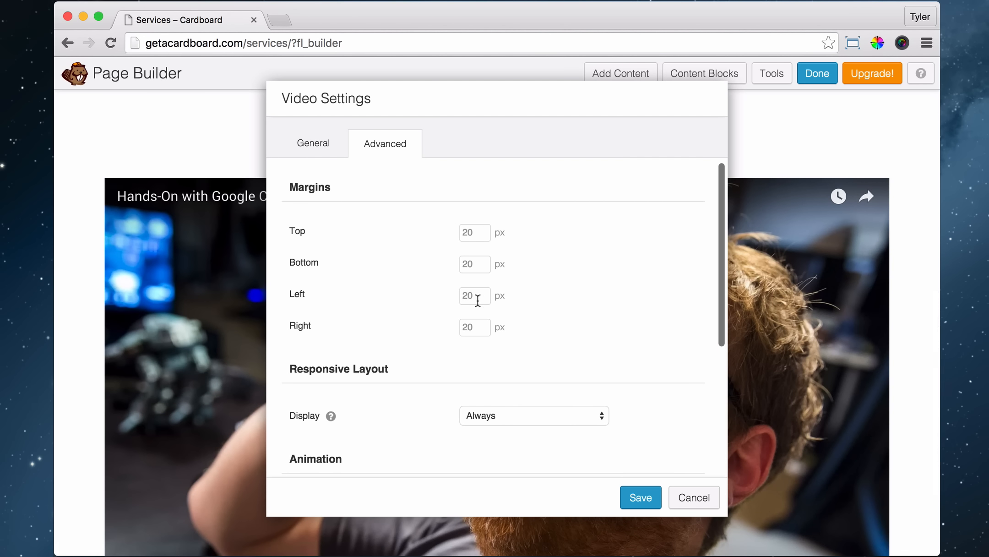
{"action": "left_click", "coordinate": [483, 237]}
{"action": "type", "text": "30"}
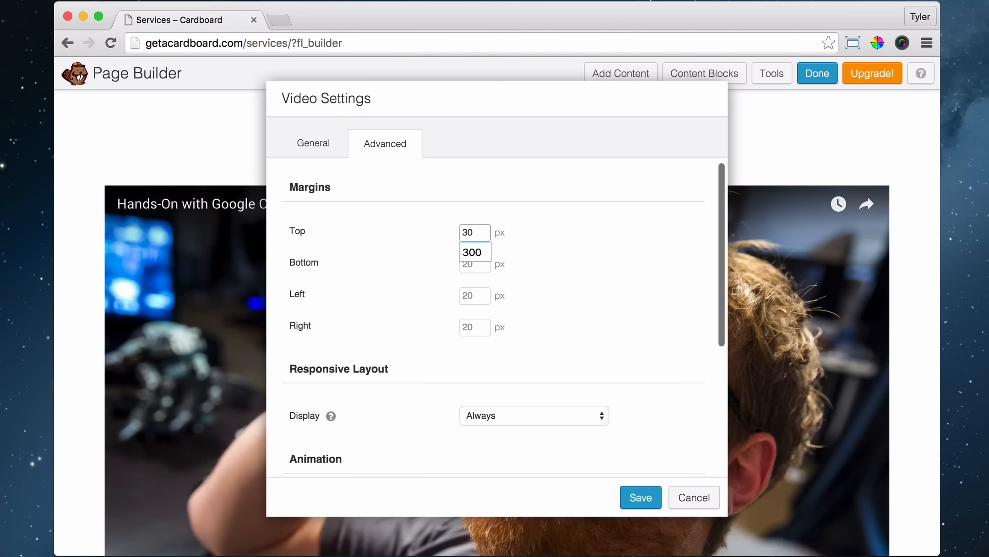
{"action": "key", "text": "Tab"}
{"action": "type", "text": "50"}
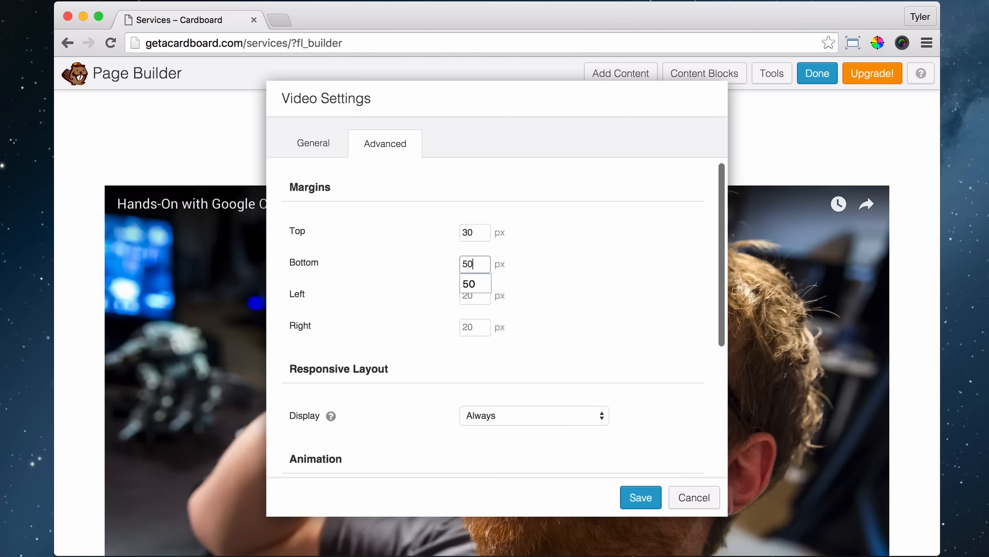
{"action": "left_click", "coordinate": [516, 294]}
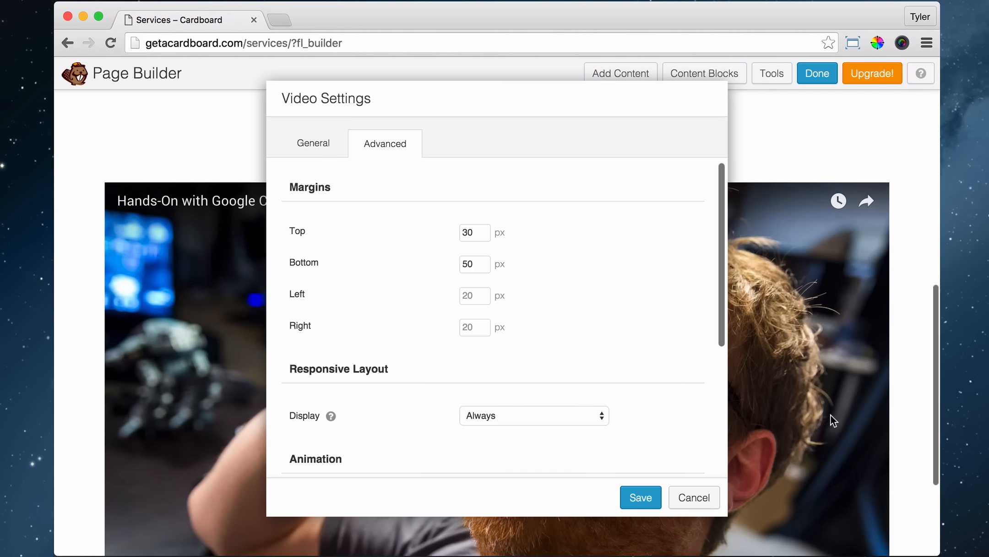
{"action": "scroll", "coordinate": [829, 414], "scroll_direction": "down", "scroll_amount": 5}
{"action": "left_click", "coordinate": [474, 294]}
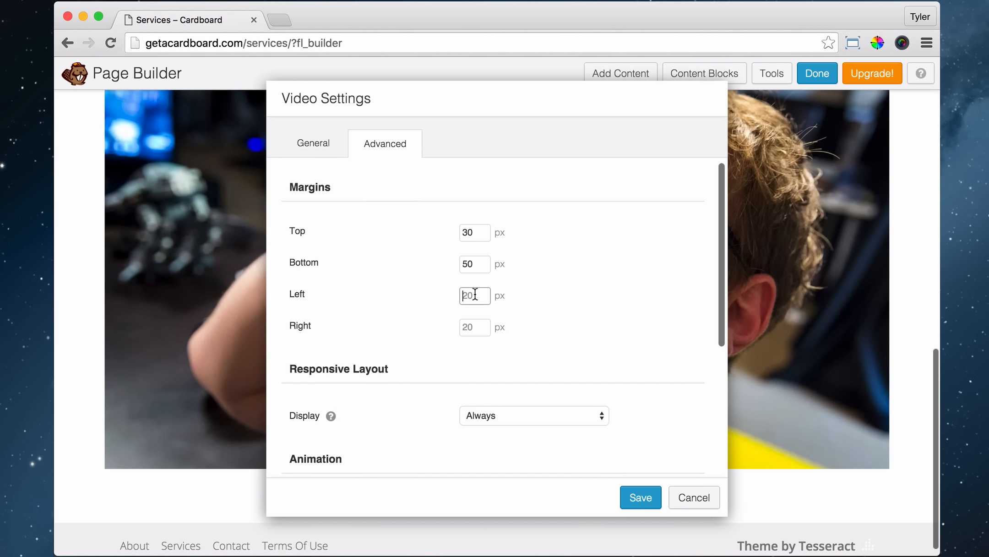
{"action": "type", "text": "200"}
{"action": "key", "text": "Tab"}
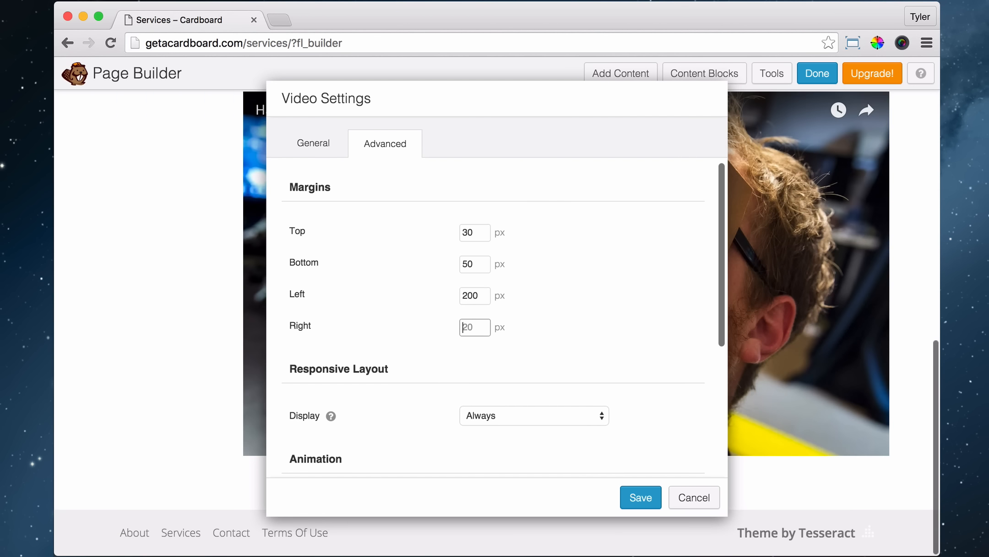
{"action": "type", "text": "200"}
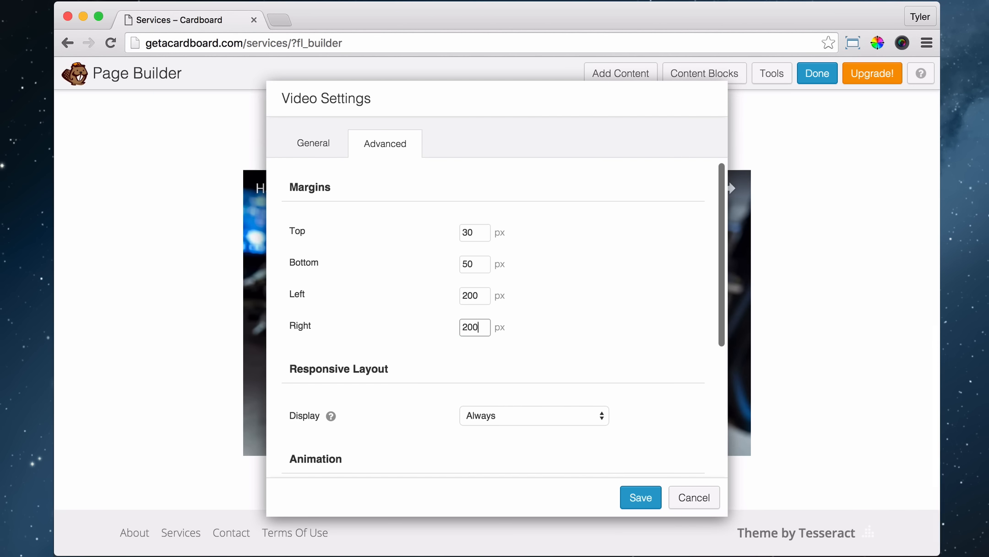
{"action": "left_click", "coordinate": [641, 498]}
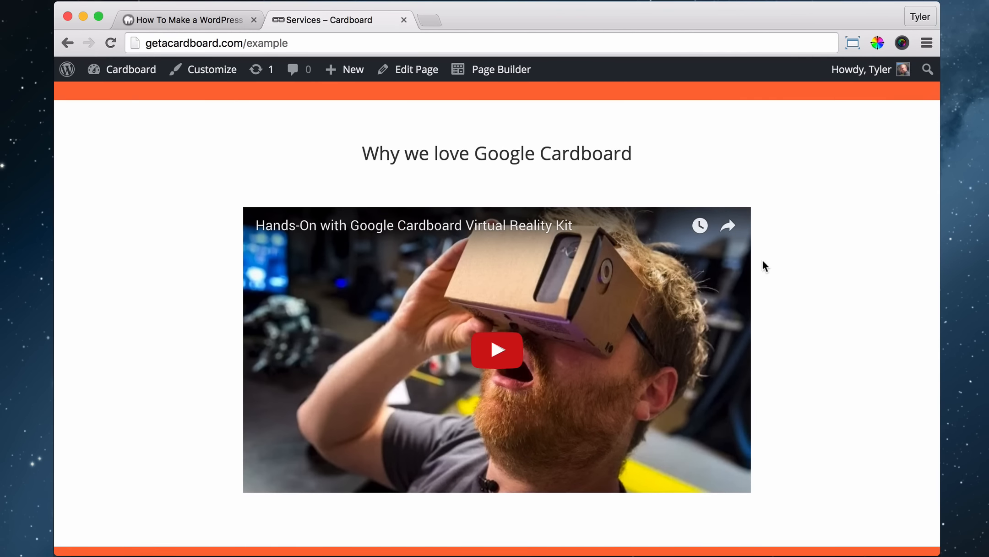
Scroll down to check the narrowed Cardboard video under its heading
{"action": "scroll", "coordinate": [774, 263], "scroll_direction": "down", "scroll_amount": 5}
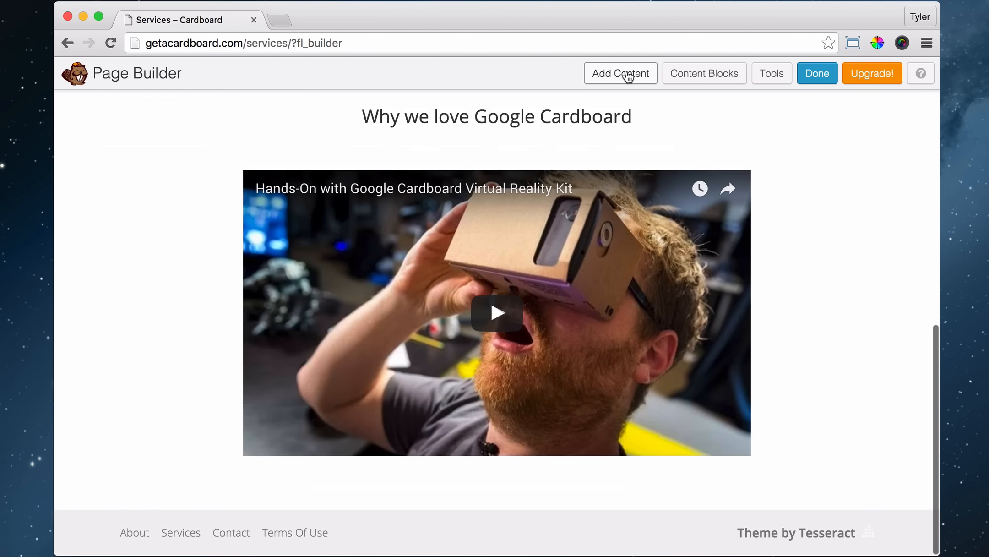
Add a one-column row below the Cardboard video
{"action": "left_click", "coordinate": [627, 76]}
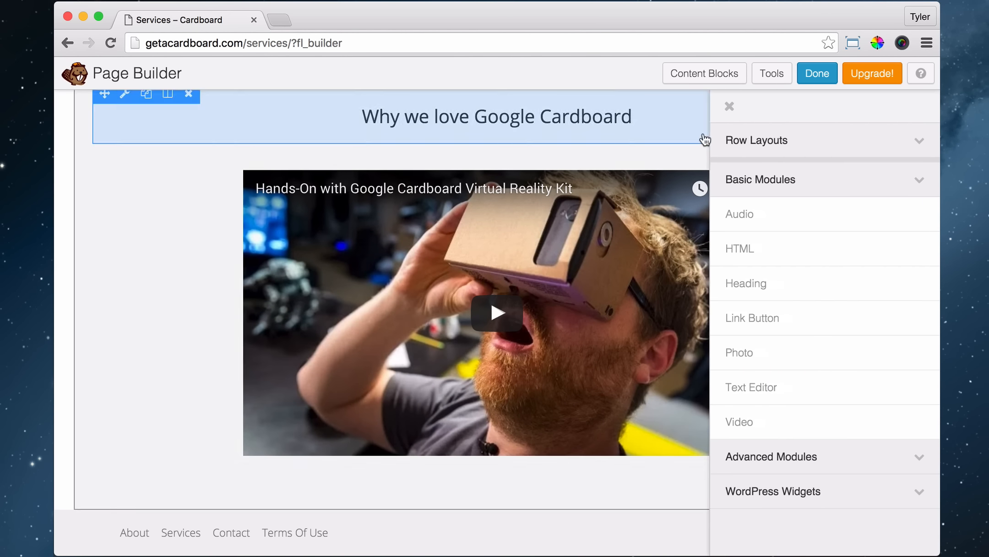
{"action": "left_click", "coordinate": [819, 140]}
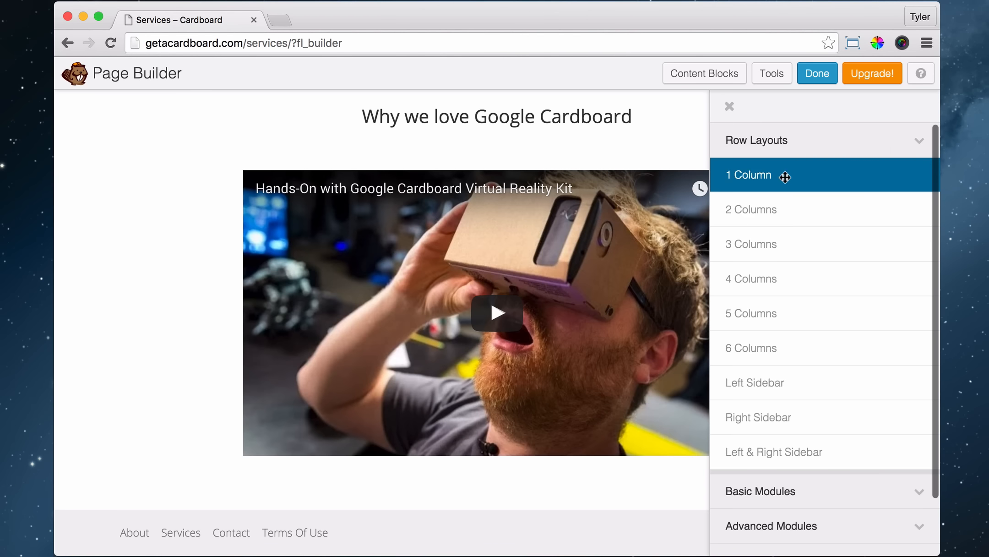
{"action": "left_click_drag", "start_coordinate": [784, 176], "coordinate": [229, 500]}
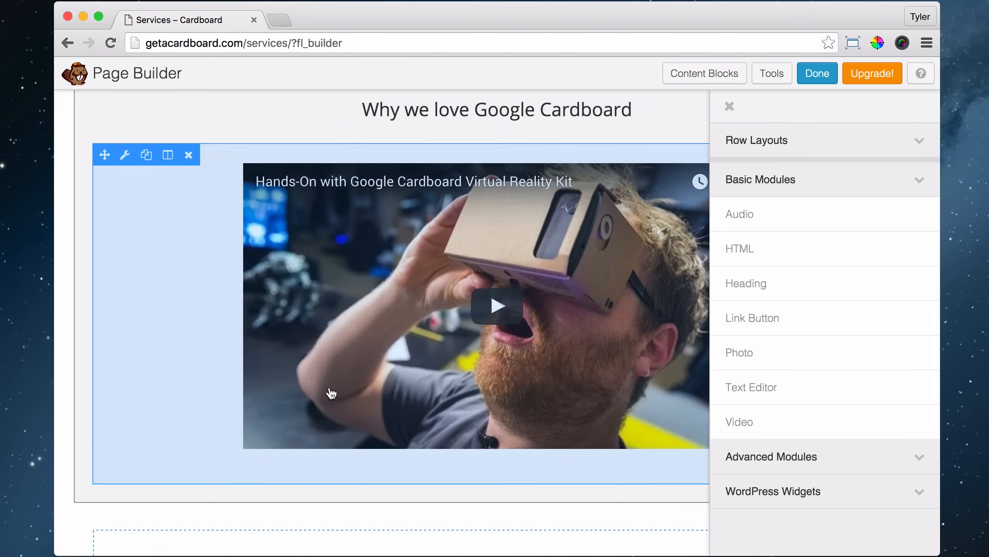
{"action": "scroll", "coordinate": [331, 394], "scroll_direction": "down", "scroll_amount": 3}
Make the new row full width in its Row Settings
{"action": "mouse_move", "coordinate": [137, 377]}
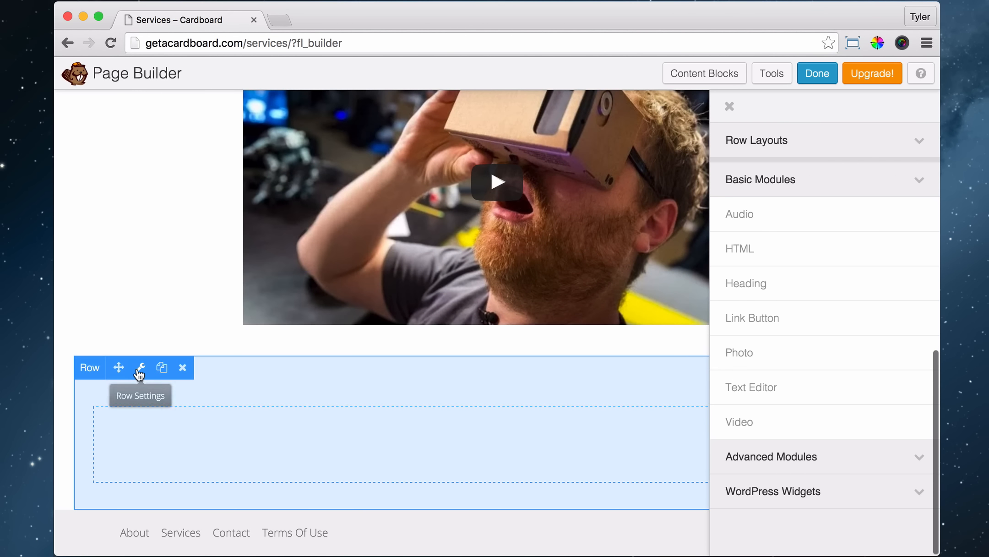
{"action": "left_click", "coordinate": [140, 369]}
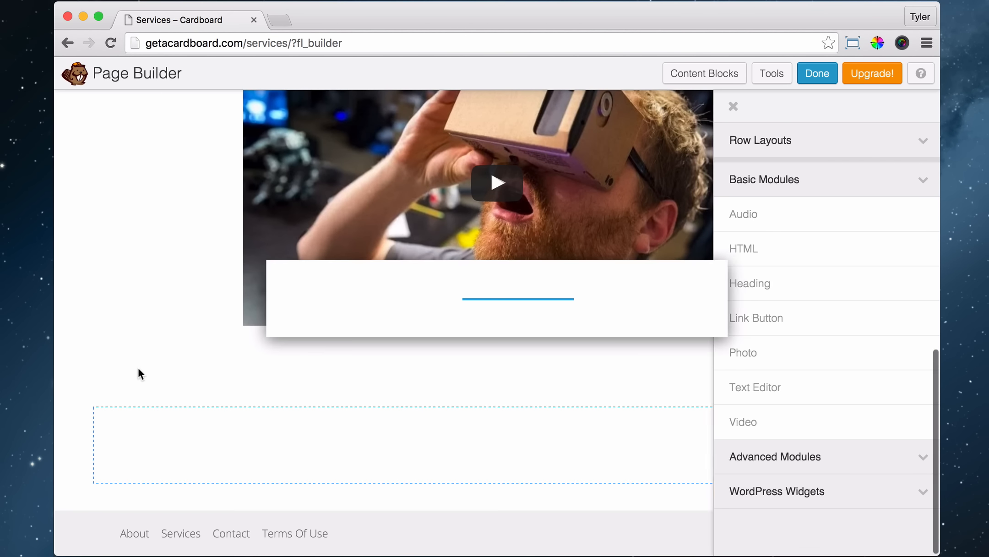
{"action": "left_click", "coordinate": [498, 188]}
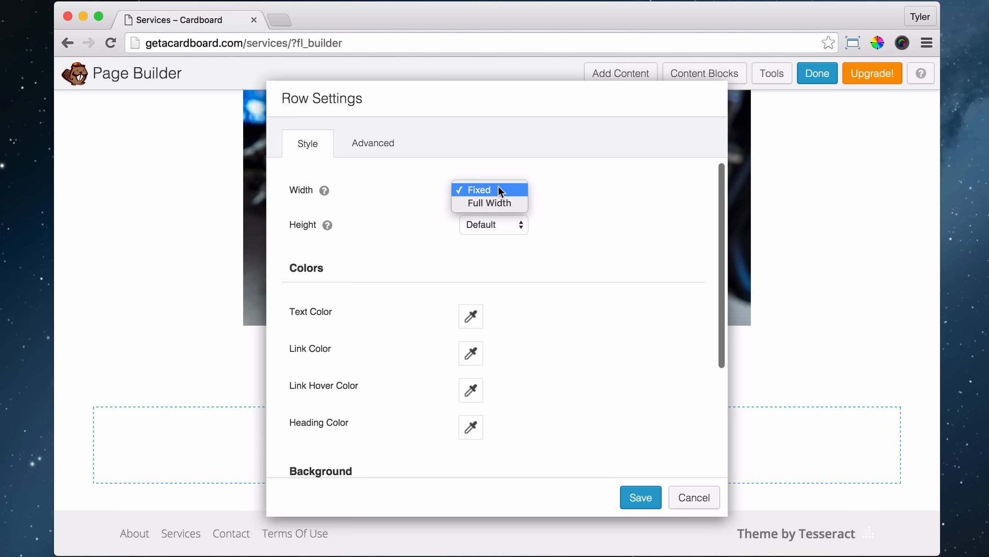
{"action": "left_click", "coordinate": [488, 200]}
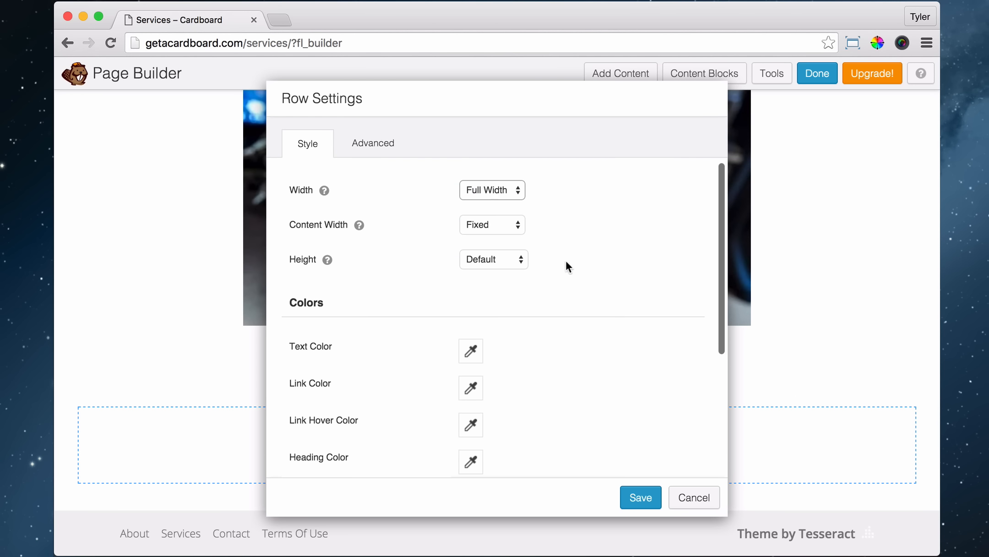
{"action": "scroll", "coordinate": [567, 258], "scroll_direction": "down", "scroll_amount": 5}
{"action": "scroll", "coordinate": [568, 260], "scroll_direction": "up", "scroll_amount": 2}
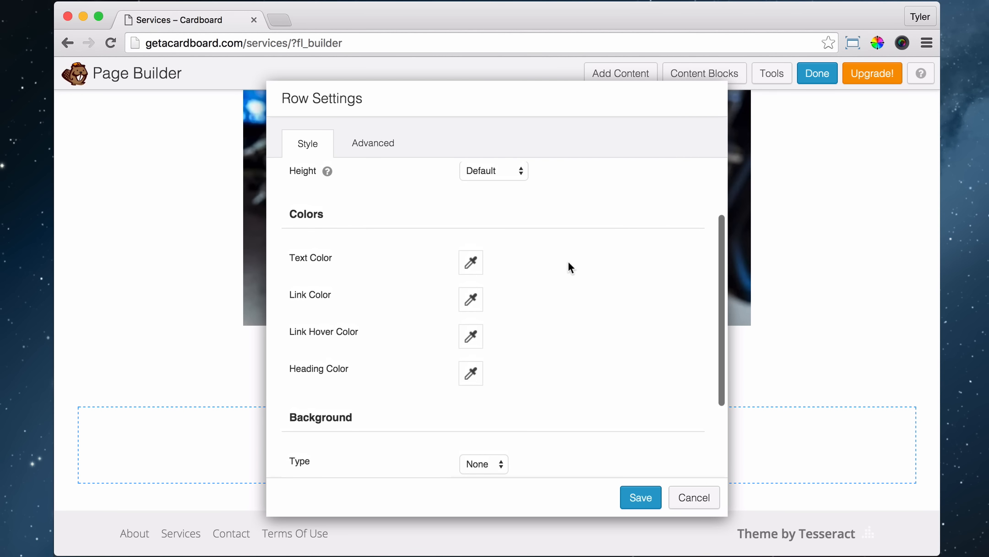
{"action": "scroll", "coordinate": [567, 260], "scroll_direction": "down", "scroll_amount": 3}
Give the row a solid colour background of #ff6e40
{"action": "left_click", "coordinate": [493, 347]}
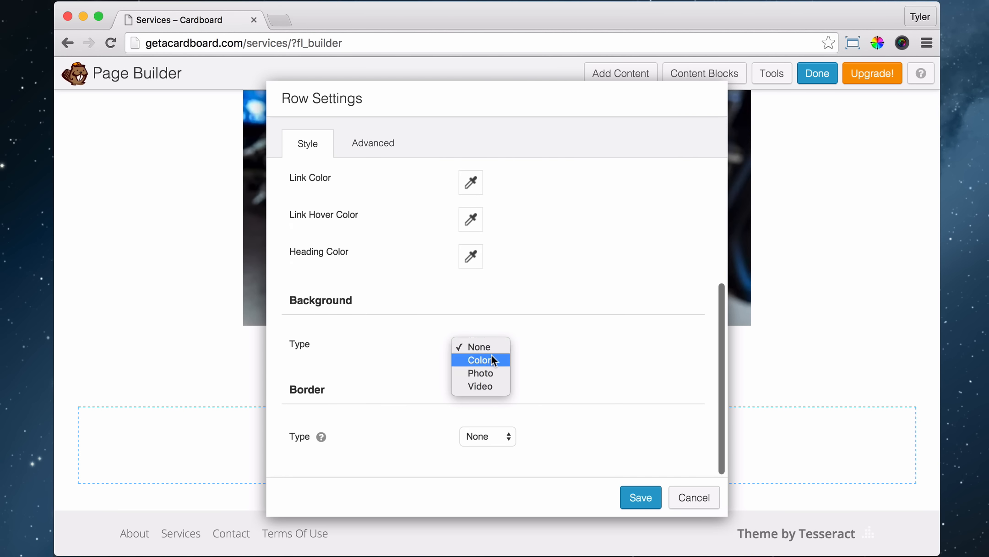
{"action": "left_click", "coordinate": [491, 356]}
{"action": "scroll", "coordinate": [474, 392], "scroll_direction": "down", "scroll_amount": 1}
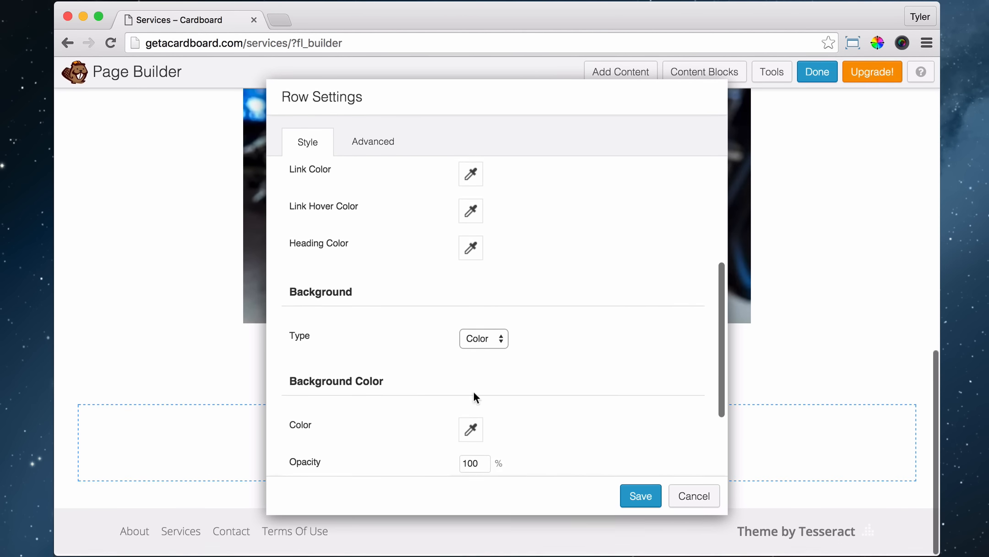
{"action": "left_click", "coordinate": [471, 433]}
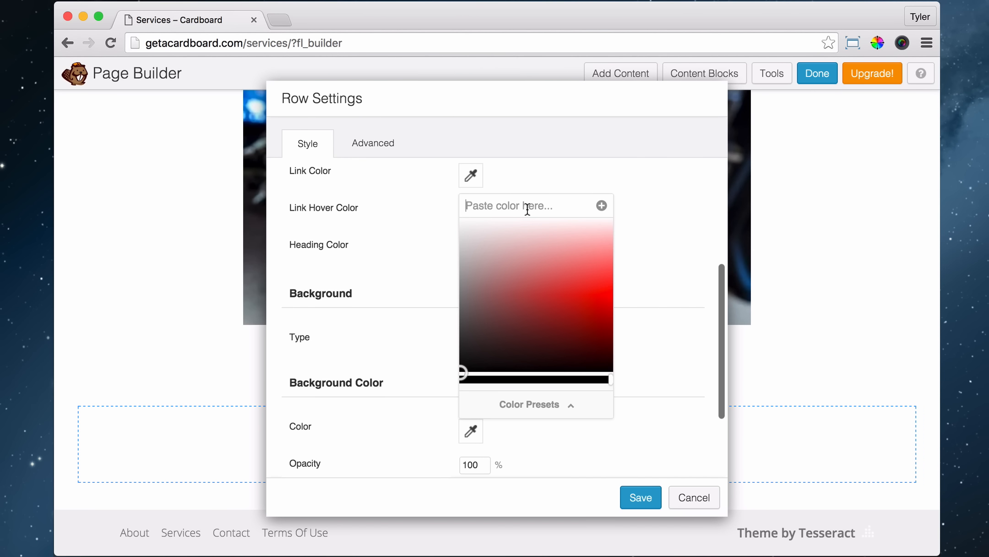
{"action": "type", "text": "ff6e40"}
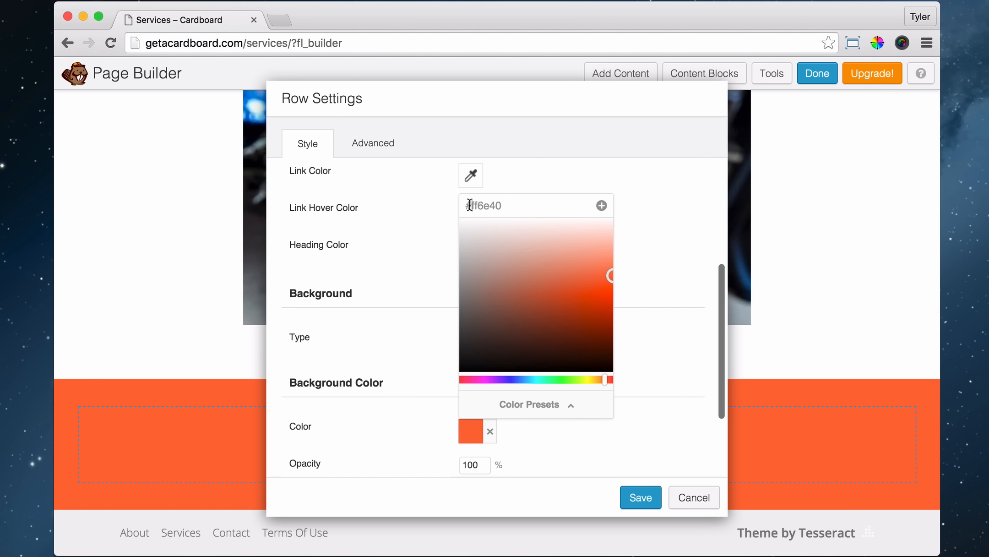
{"action": "left_click_drag", "start_coordinate": [470, 205], "coordinate": [506, 202]}
{"action": "left_click", "coordinate": [508, 203]}
{"action": "left_click", "coordinate": [674, 256]}
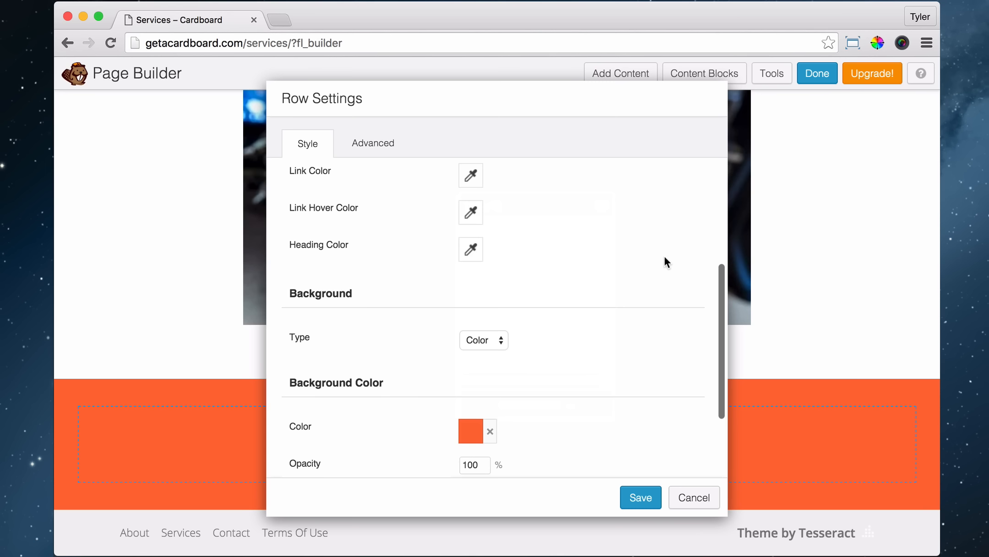
{"action": "scroll", "coordinate": [650, 265], "scroll_direction": "up", "scroll_amount": 3}
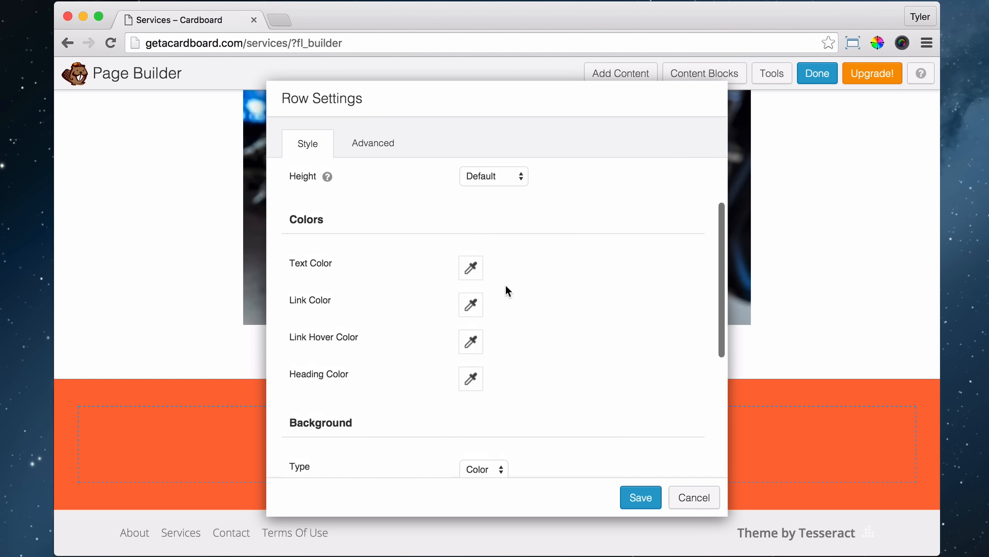
Set the orange row's text colour and link colour to white
{"action": "left_click", "coordinate": [471, 268]}
{"action": "left_click", "coordinate": [648, 243]}
{"action": "left_click", "coordinate": [470, 305]}
{"action": "left_click", "coordinate": [513, 374]}
{"action": "left_click", "coordinate": [636, 256]}
Give the row 60 px top and bottom padding and save the row settings
{"action": "scroll", "coordinate": [637, 256], "scroll_direction": "up", "scroll_amount": 3}
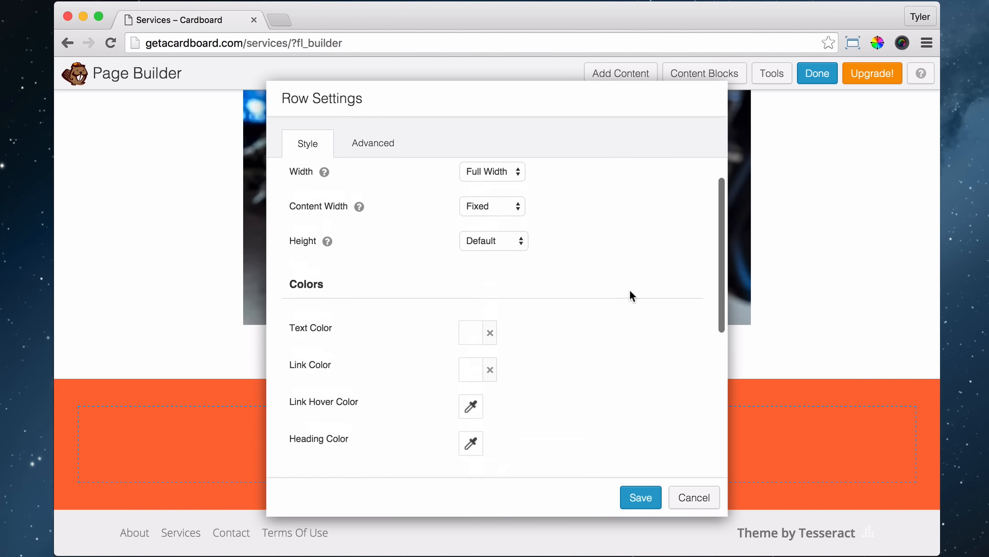
{"action": "left_click", "coordinate": [384, 146]}
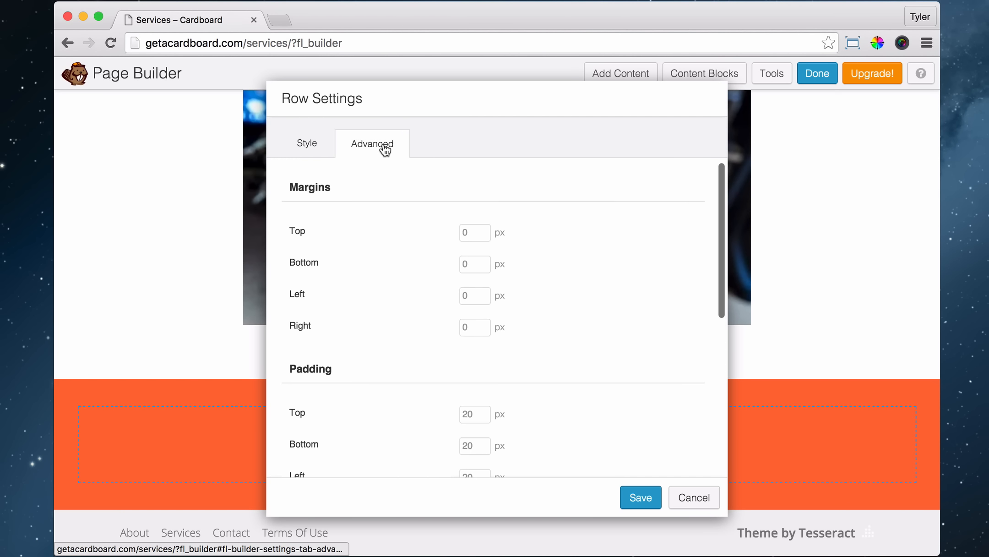
{"action": "scroll", "coordinate": [417, 188], "scroll_direction": "down", "scroll_amount": 2}
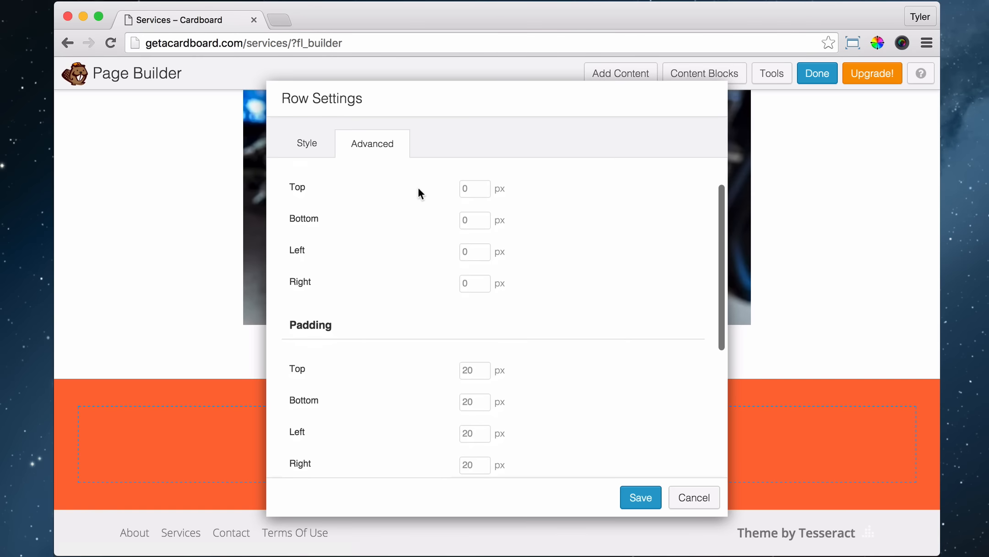
{"action": "scroll", "coordinate": [418, 188], "scroll_direction": "down", "scroll_amount": 1}
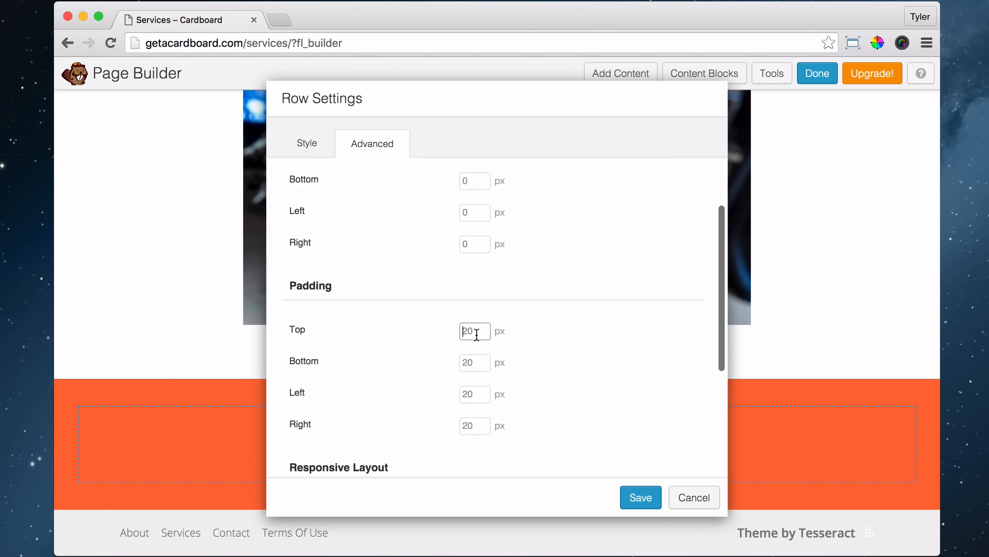
{"action": "type", "text": "60"}
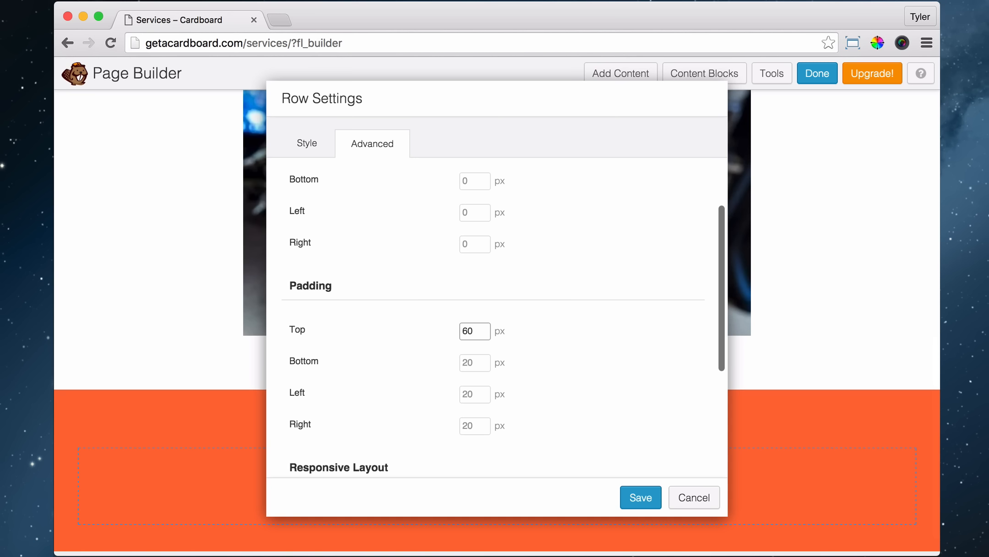
{"action": "key", "text": "Tab"}
{"action": "type", "text": "60"}
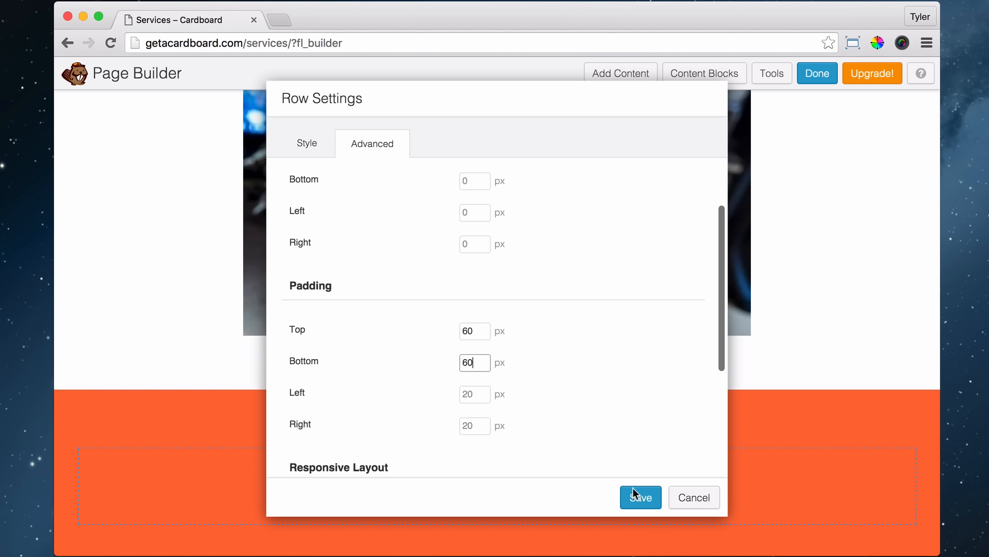
{"action": "left_click", "coordinate": [641, 498]}
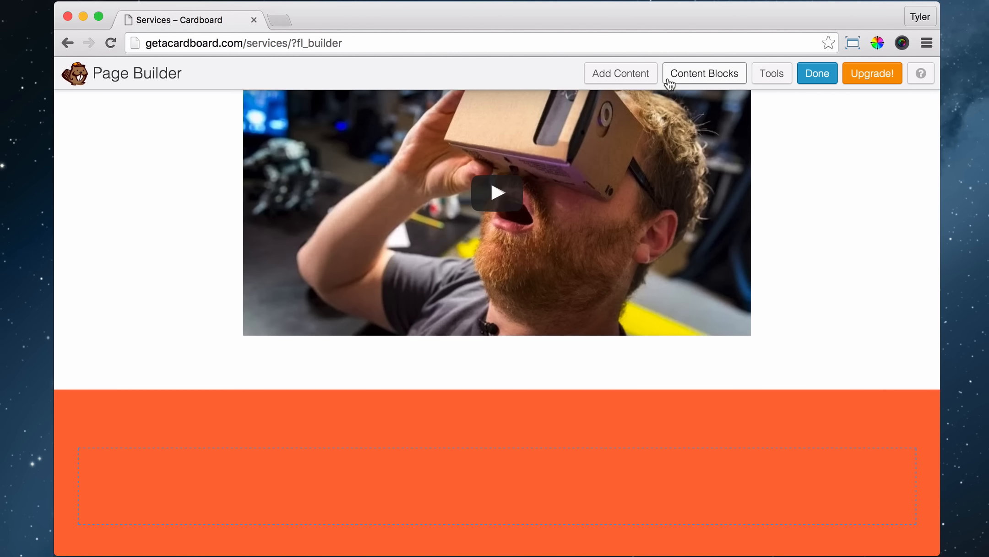
Drop a Text Editor module into the orange row and copy the Google Cardboard paragraph from the example page
{"action": "left_click", "coordinate": [636, 79]}
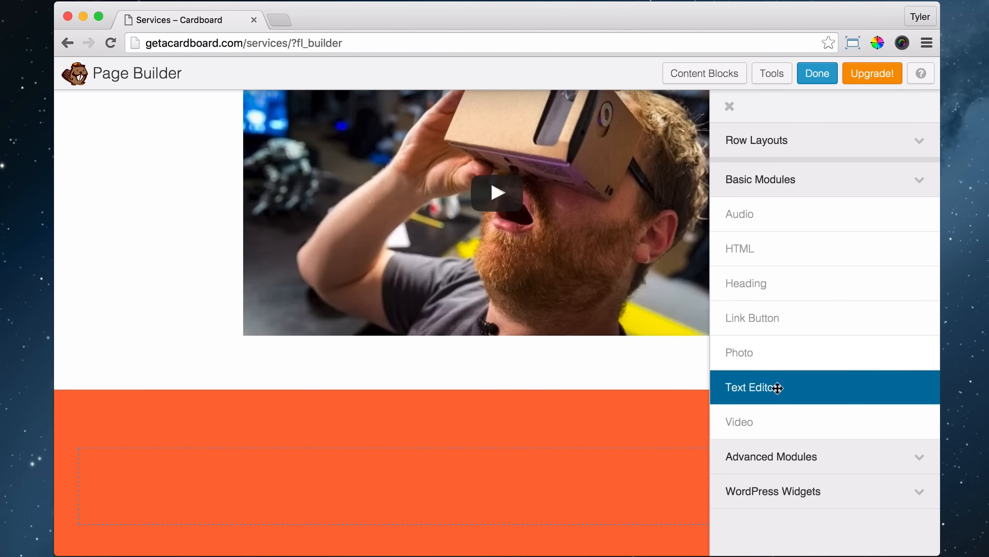
{"action": "left_click_drag", "start_coordinate": [780, 388], "coordinate": [471, 400]}
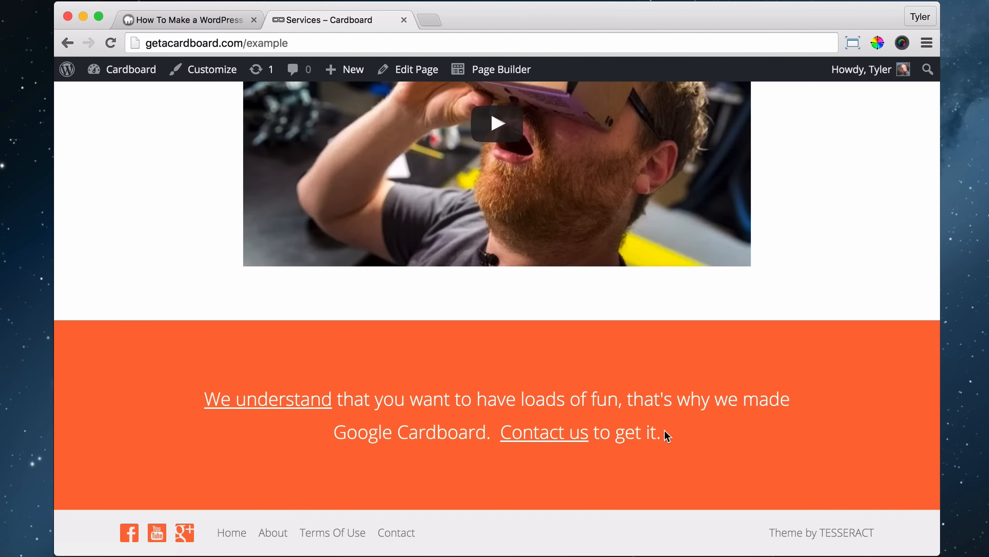
{"action": "left_click_drag", "start_coordinate": [662, 435], "coordinate": [173, 362]}
{"action": "right_click", "coordinate": [339, 394]}
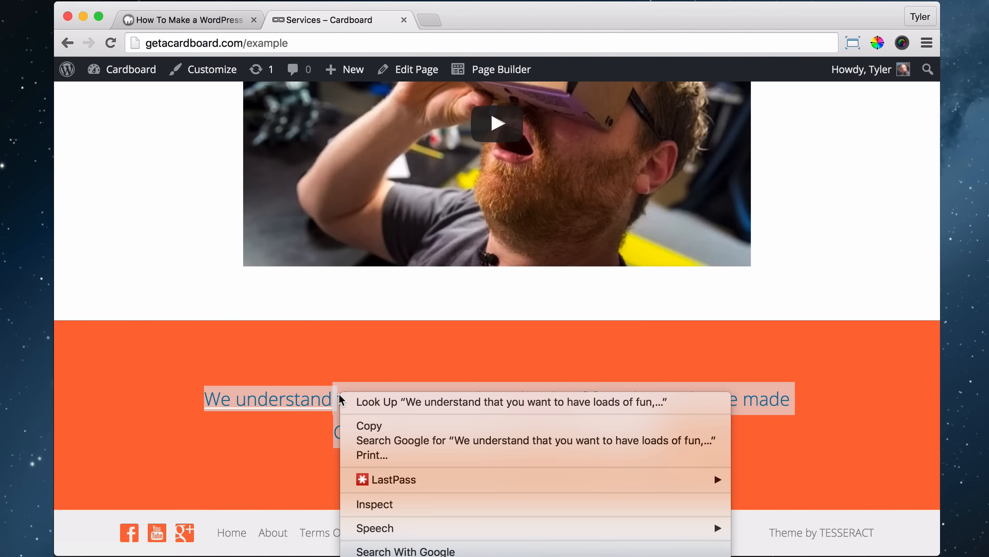
{"action": "left_click", "coordinate": [390, 429]}
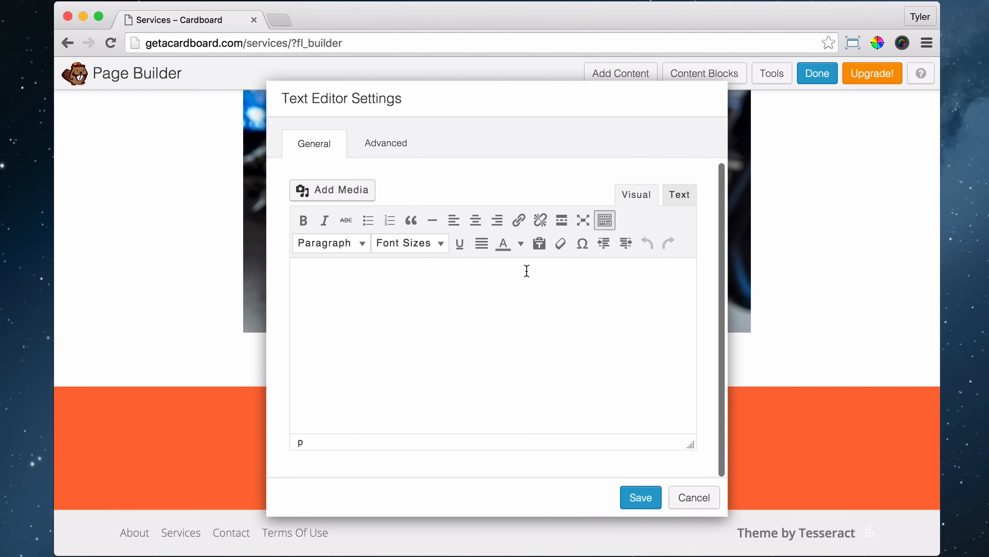
Turn on Paste as text and paste the copied Google Cardboard paragraph into the editor
{"action": "left_click", "coordinate": [539, 244]}
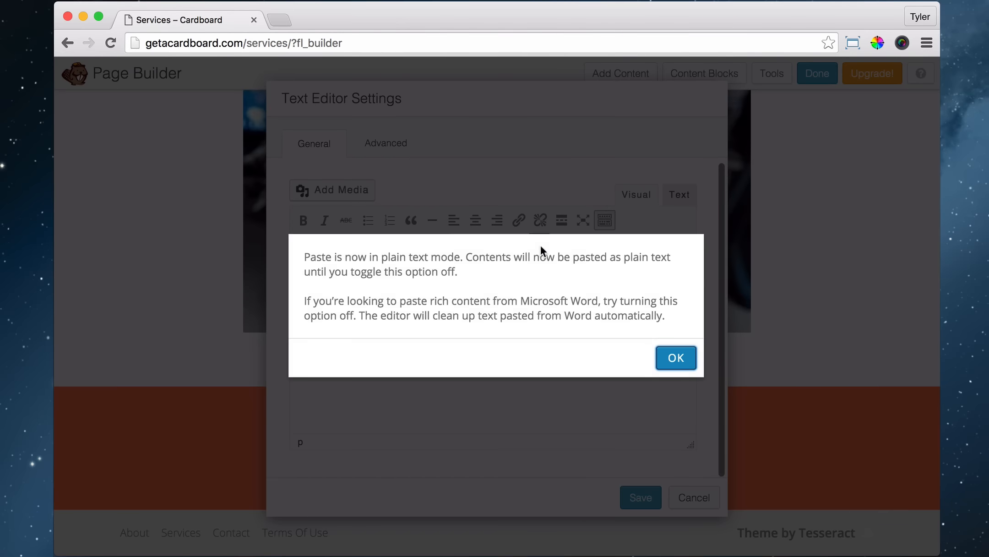
{"action": "left_click", "coordinate": [675, 358]}
{"action": "right_click", "coordinate": [374, 288]}
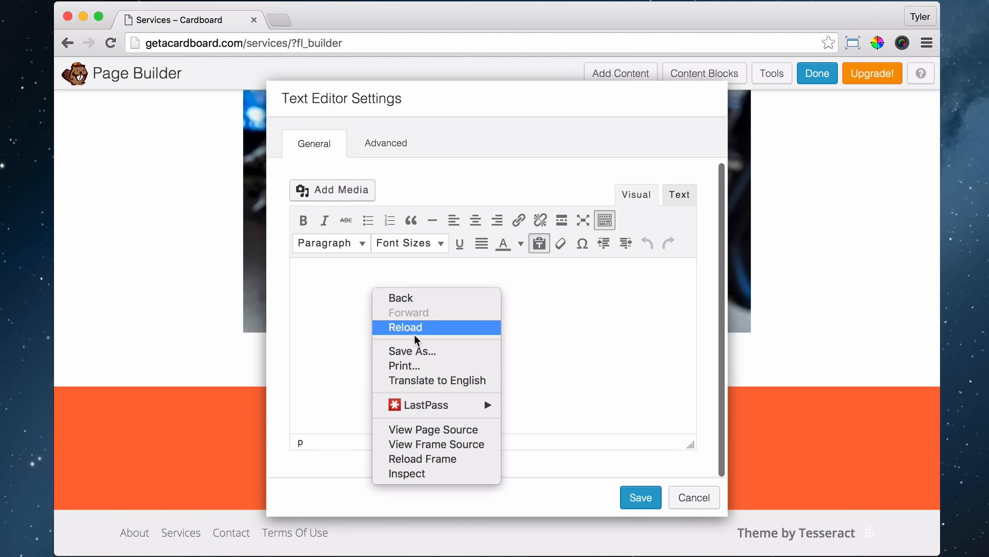
{"action": "left_click", "coordinate": [315, 289]}
{"action": "right_click", "coordinate": [315, 284]}
{"action": "right_click", "coordinate": [311, 281]}
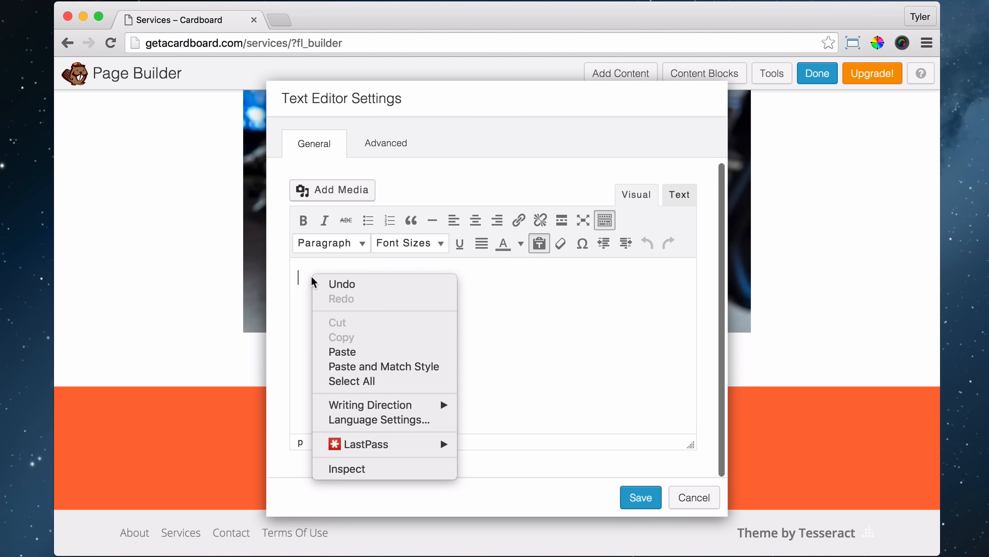
{"action": "left_click", "coordinate": [361, 346]}
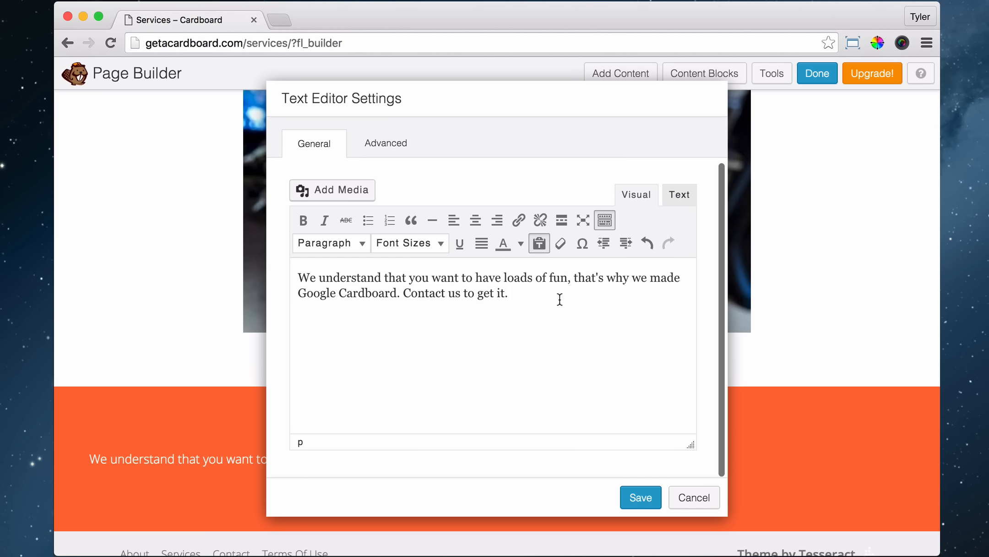
Make the pasted paragraph 24px and centre-aligned
{"action": "left_click_drag", "start_coordinate": [562, 298], "coordinate": [234, 256]}
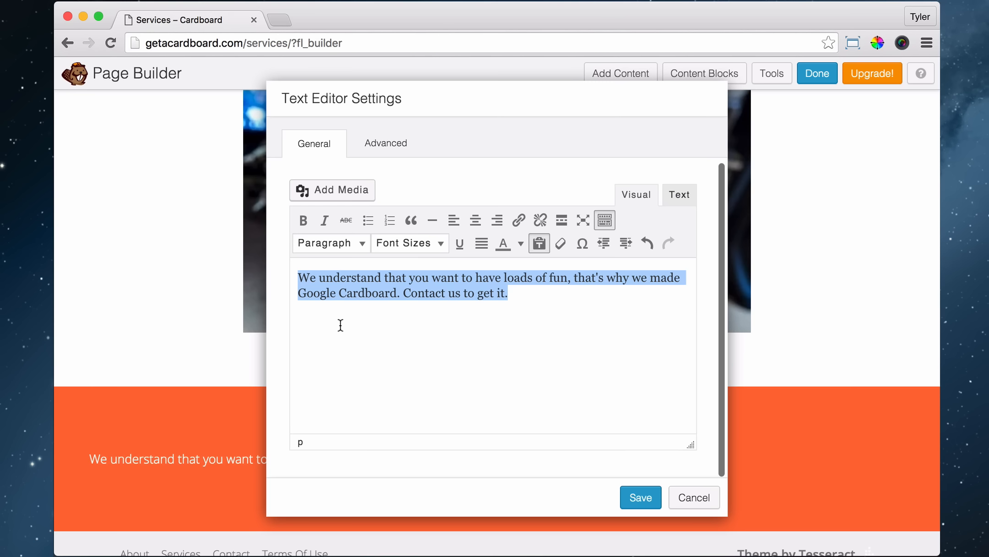
{"action": "left_click", "coordinate": [430, 249]}
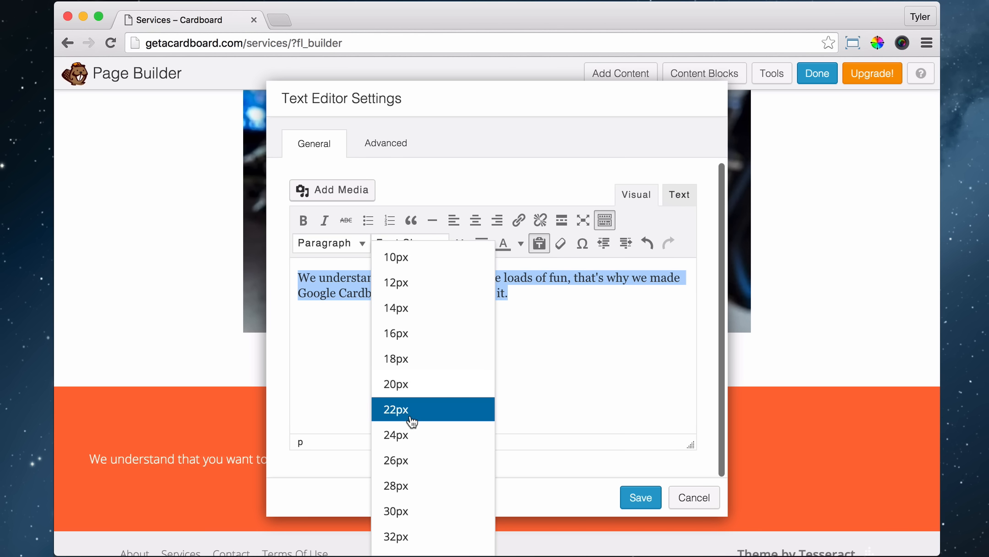
{"action": "left_click", "coordinate": [414, 438]}
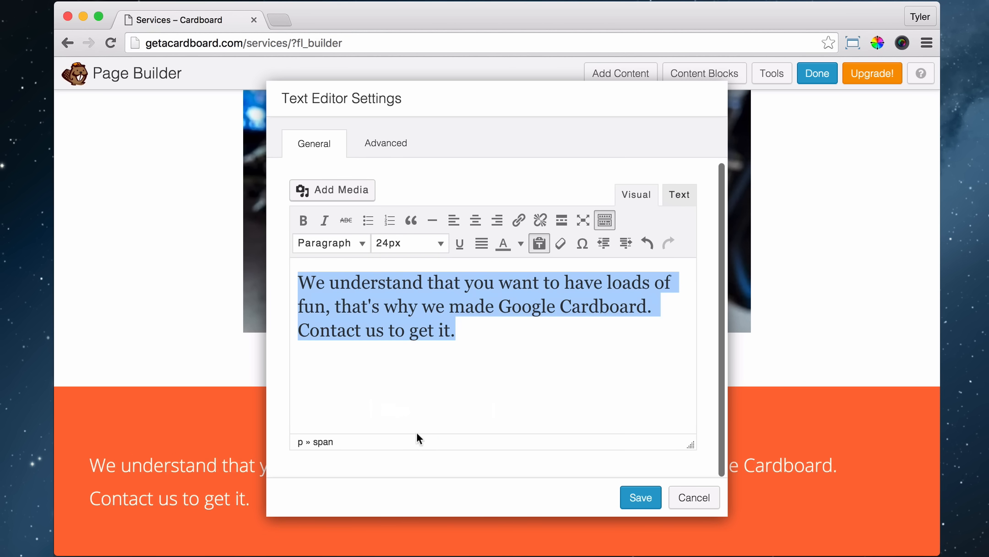
{"action": "left_click", "coordinate": [476, 221]}
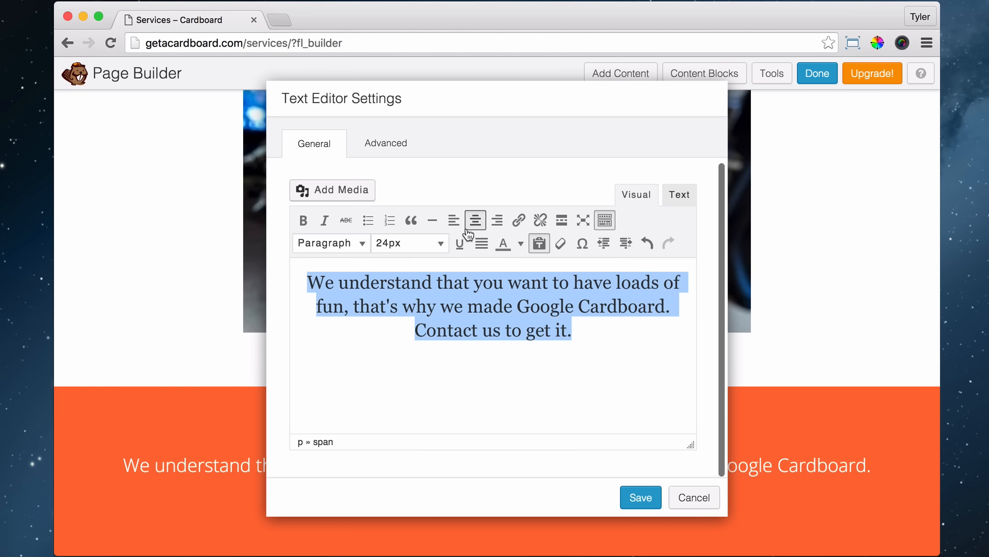
{"action": "left_click", "coordinate": [388, 141]}
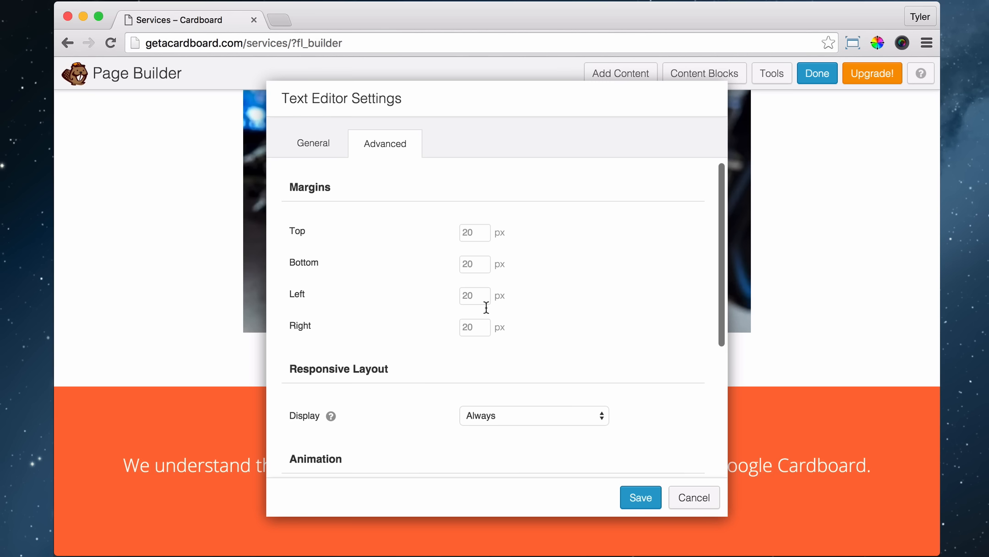
Set the text module's left and right margins to 150, then return to its paragraph text
{"action": "left_click", "coordinate": [478, 291]}
{"action": "type", "text": "150"}
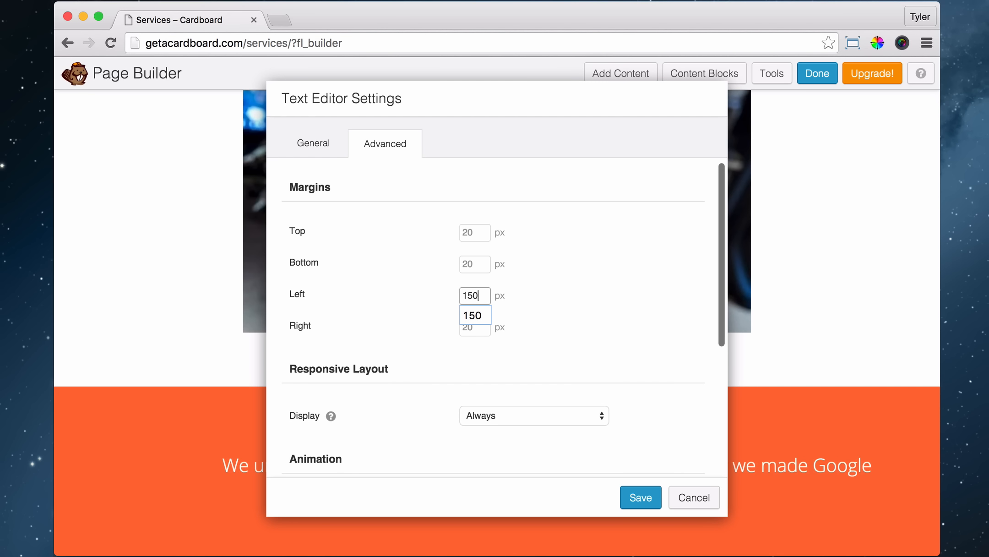
{"action": "key", "text": "Tab"}
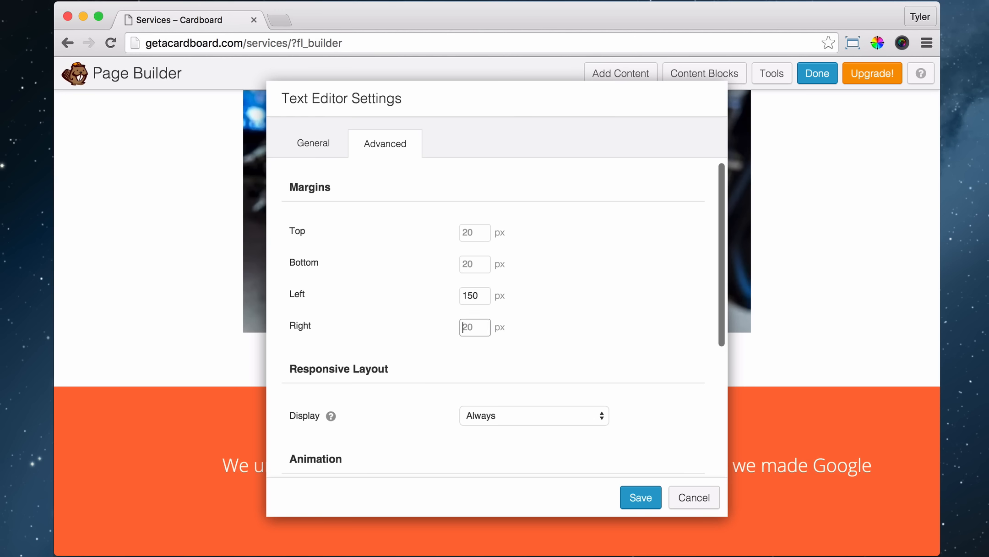
{"action": "type", "text": "150"}
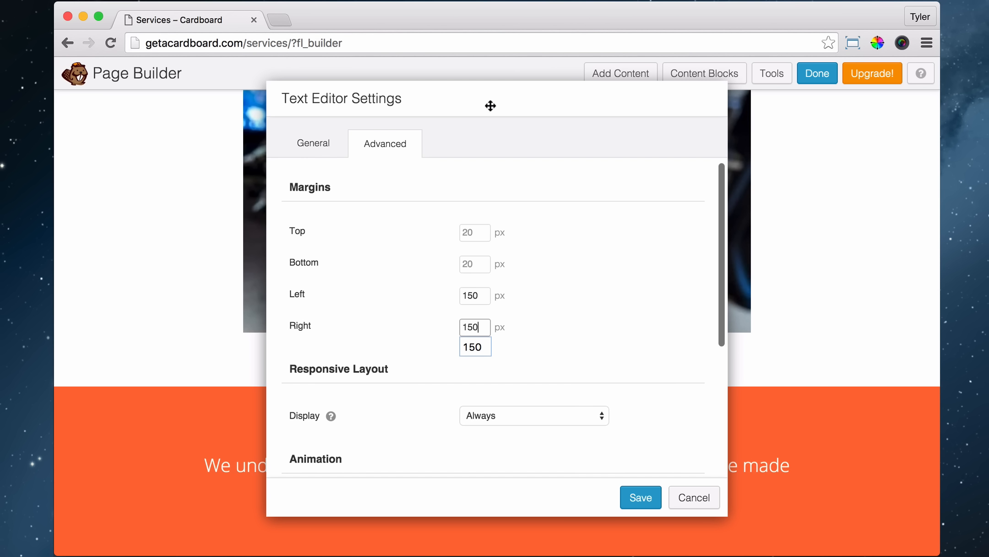
{"action": "mouse_move", "coordinate": [490, 104]}
{"action": "left_mouse_down"}
{"action": "mouse_move", "coordinate": [836, 82]}
{"action": "mouse_move", "coordinate": [506, 94]}
{"action": "left_mouse_up"}
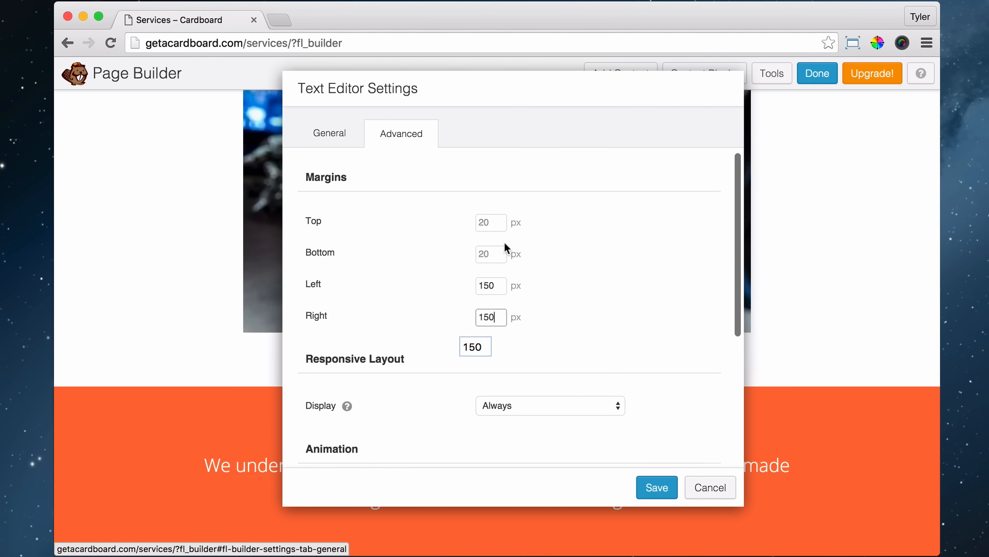
{"action": "left_click", "coordinate": [331, 142]}
{"action": "left_click", "coordinate": [418, 335]}
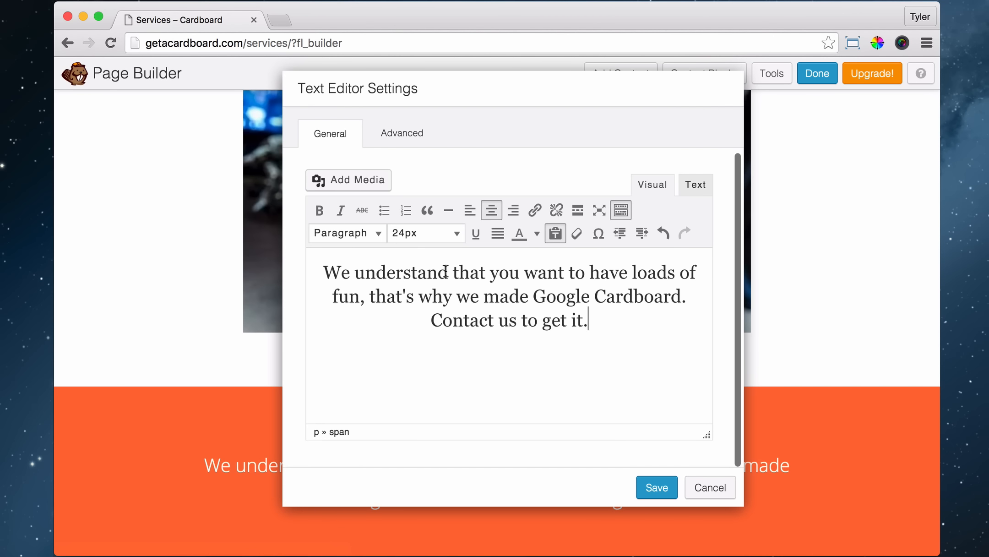
Underline the phrases 'We understand' and 'Contact us' in the paragraph
{"action": "left_click_drag", "start_coordinate": [445, 272], "coordinate": [313, 270]}
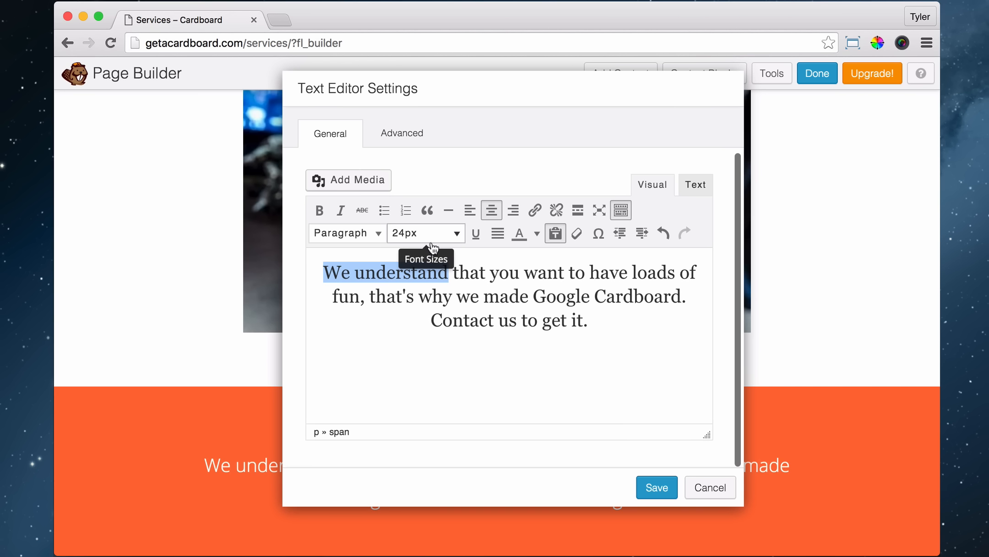
{"action": "left_click", "coordinate": [475, 234]}
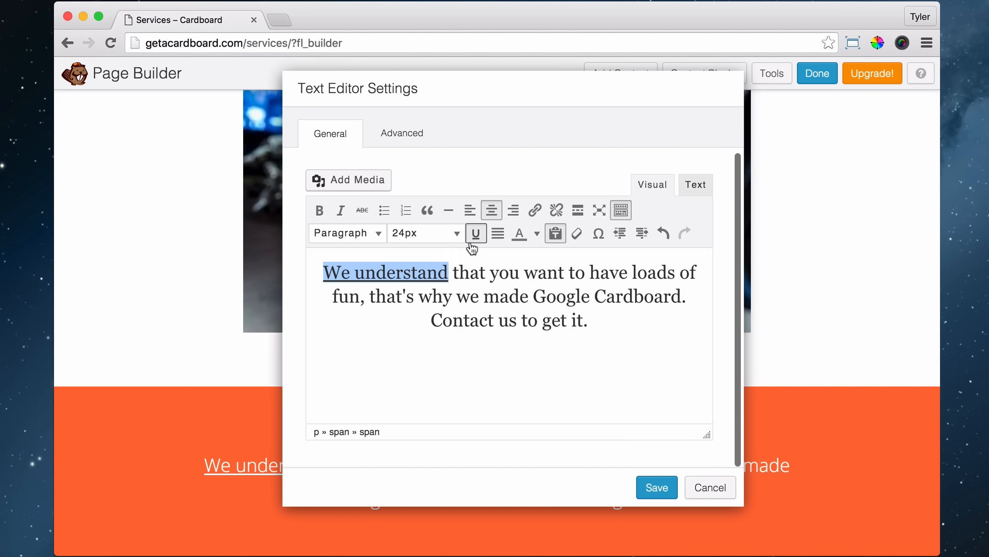
{"action": "left_click", "coordinate": [571, 318]}
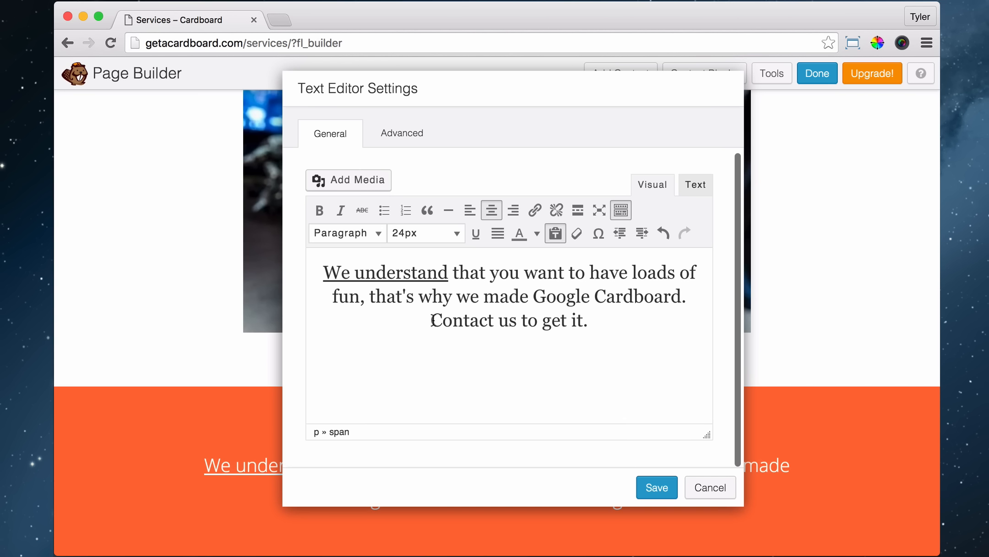
{"action": "left_click_drag", "start_coordinate": [432, 319], "coordinate": [513, 319]}
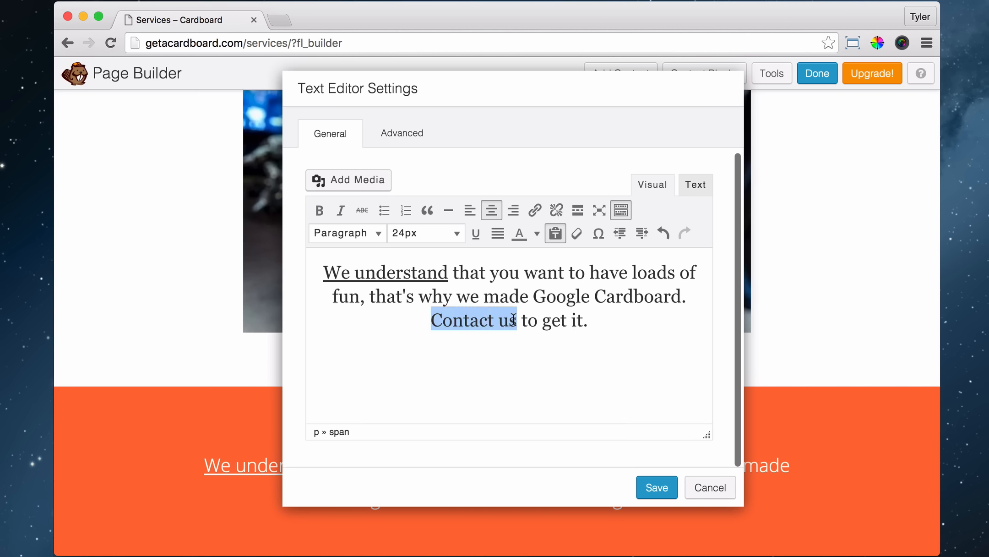
{"action": "left_click", "coordinate": [475, 233]}
{"action": "left_click", "coordinate": [571, 316]}
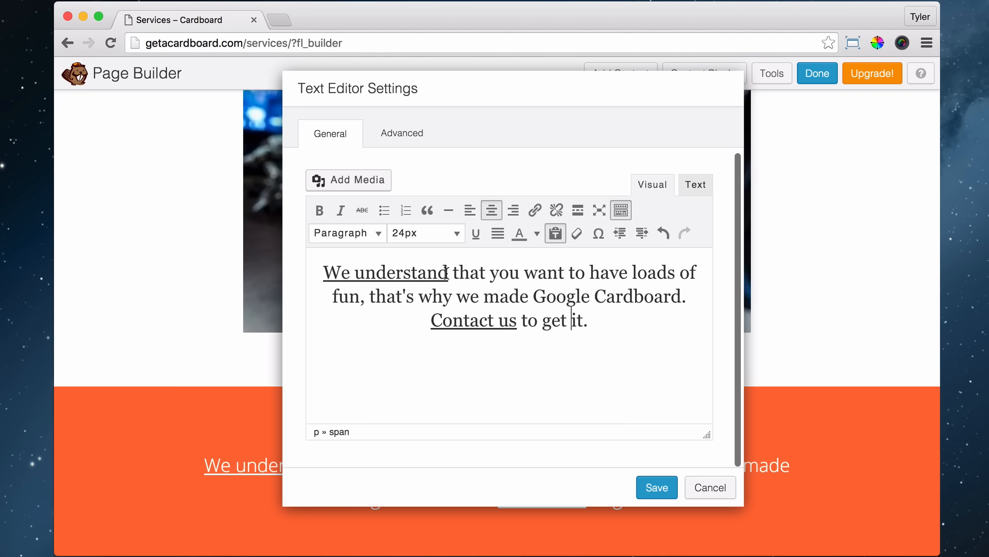
Link 'We understand' to the About page and 'Contact us' to the Contact page, then save the module
{"action": "left_click_drag", "start_coordinate": [446, 272], "coordinate": [300, 267]}
{"action": "left_click", "coordinate": [534, 210]}
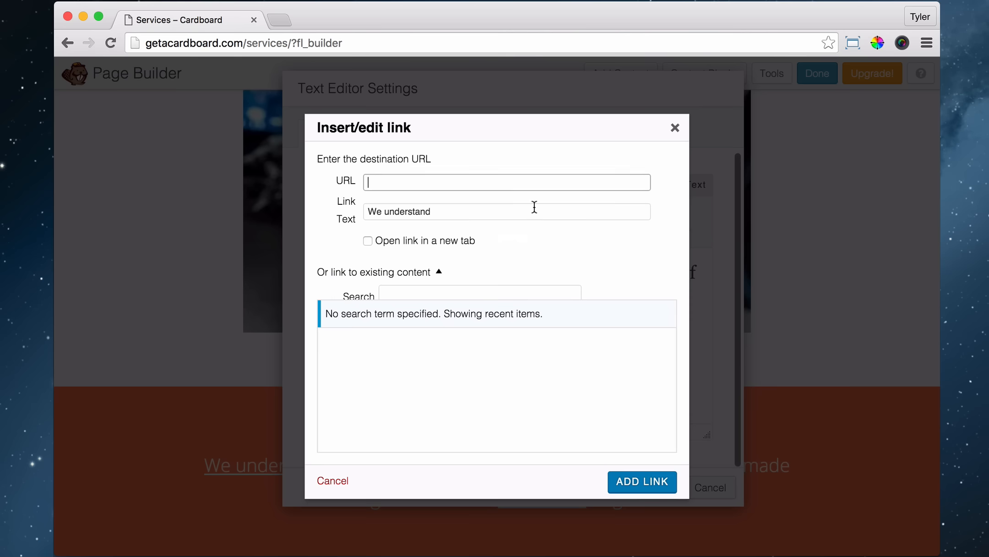
{"action": "left_click", "coordinate": [392, 413]}
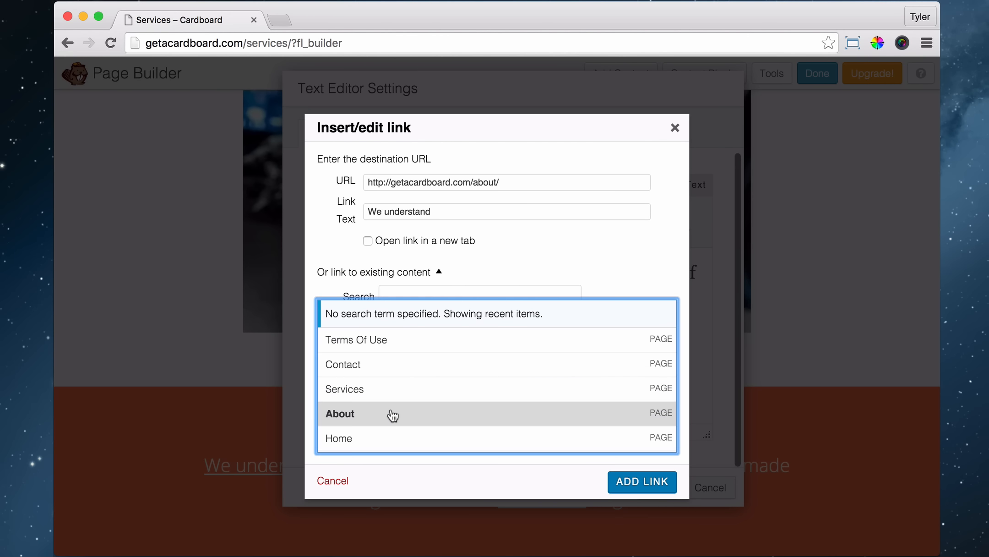
{"action": "left_click", "coordinate": [641, 481]}
{"action": "left_click_drag", "start_coordinate": [516, 321], "coordinate": [424, 324]}
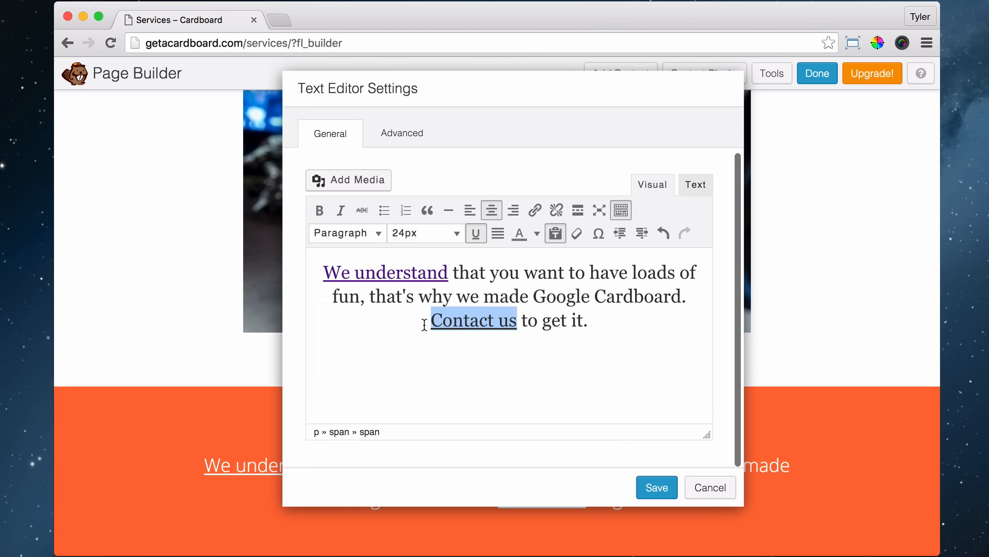
{"action": "left_click", "coordinate": [535, 210]}
{"action": "left_click", "coordinate": [418, 373]}
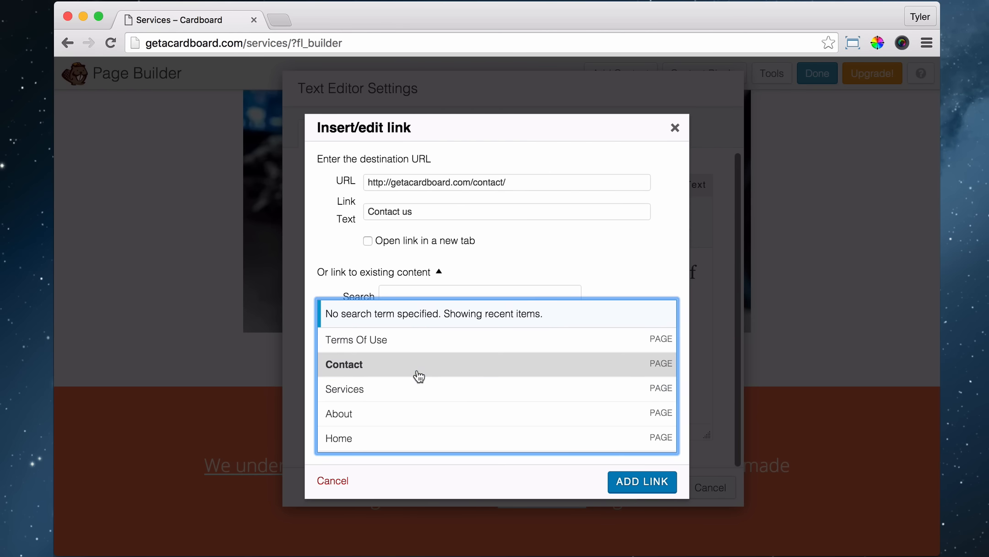
{"action": "left_click", "coordinate": [636, 482]}
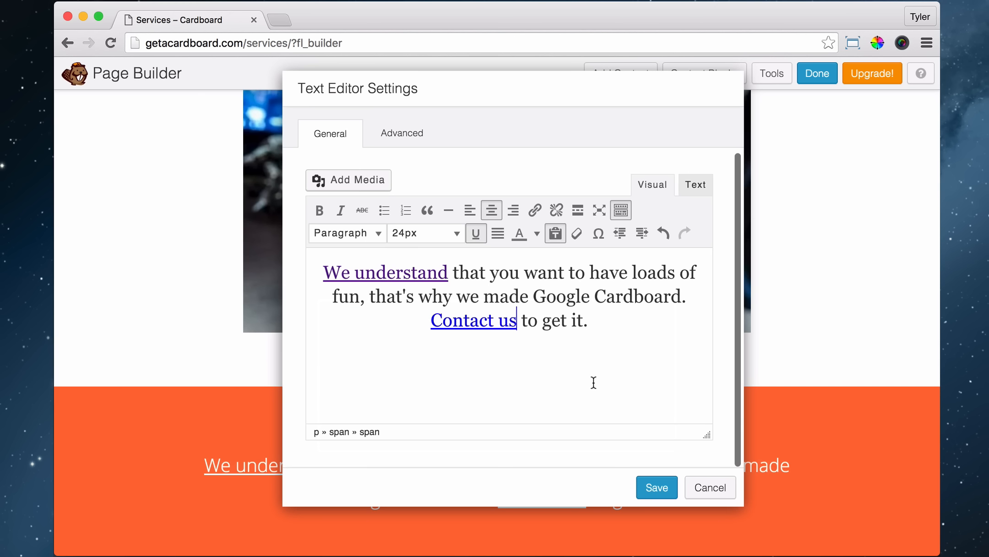
{"action": "left_click", "coordinate": [652, 487]}
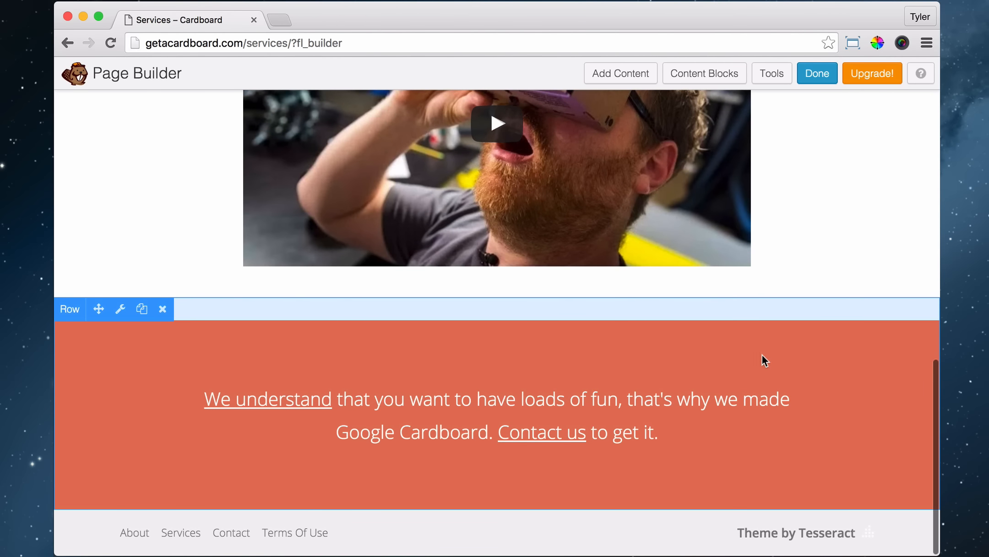
Finish editing and publish the Services page changes
{"action": "scroll", "coordinate": [760, 368], "scroll_direction": "up", "scroll_amount": 13}
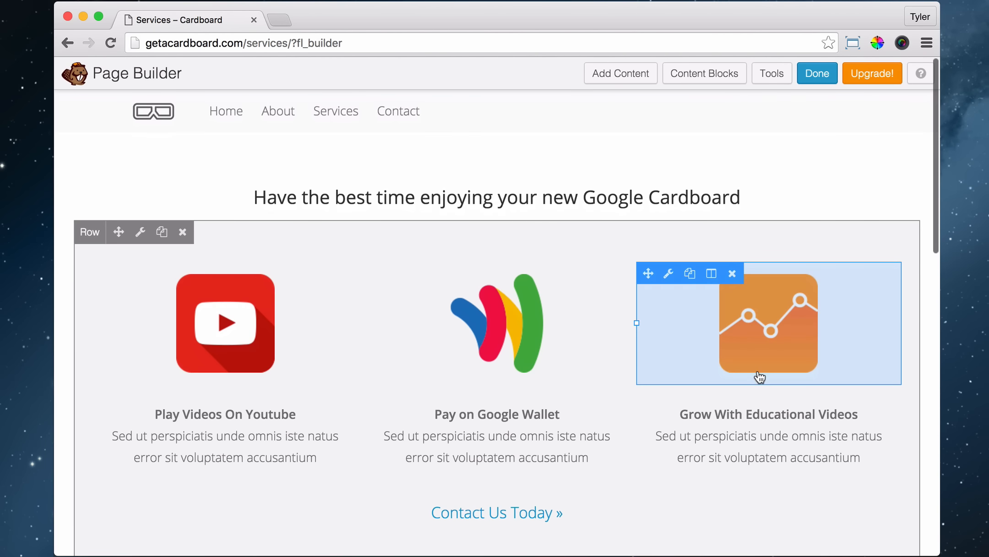
{"action": "scroll", "coordinate": [758, 371], "scroll_direction": "down", "scroll_amount": 5}
{"action": "scroll", "coordinate": [758, 373], "scroll_direction": "down", "scroll_amount": 5}
{"action": "scroll", "coordinate": [758, 376], "scroll_direction": "up", "scroll_amount": 10}
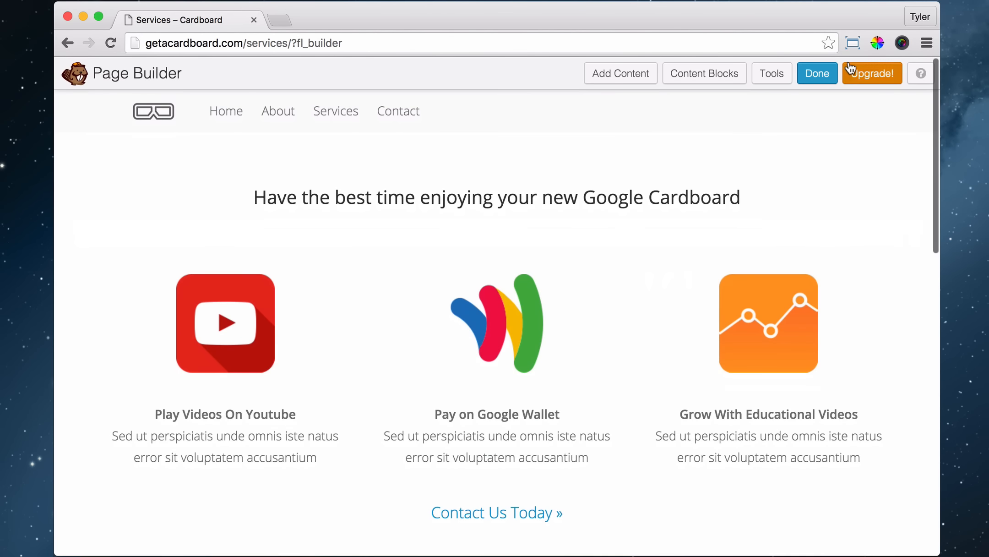
{"action": "left_click", "coordinate": [811, 74]}
{"action": "left_click", "coordinate": [543, 264]}
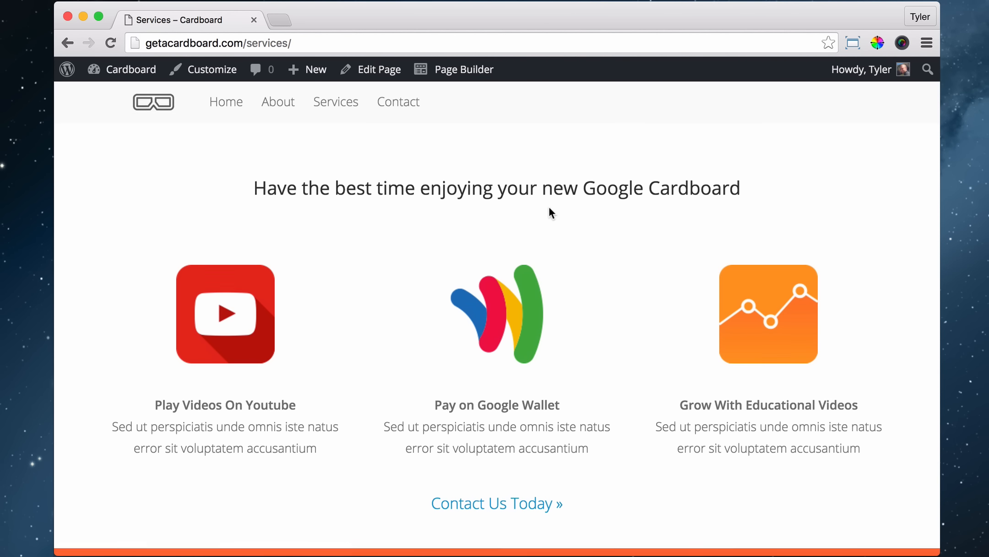
Scroll through the live Services page to review the video and linked orange paragraph
{"action": "scroll", "coordinate": [549, 211], "scroll_direction": "down", "scroll_amount": 3}
{"action": "scroll", "coordinate": [549, 212], "scroll_direction": "up", "scroll_amount": 3}
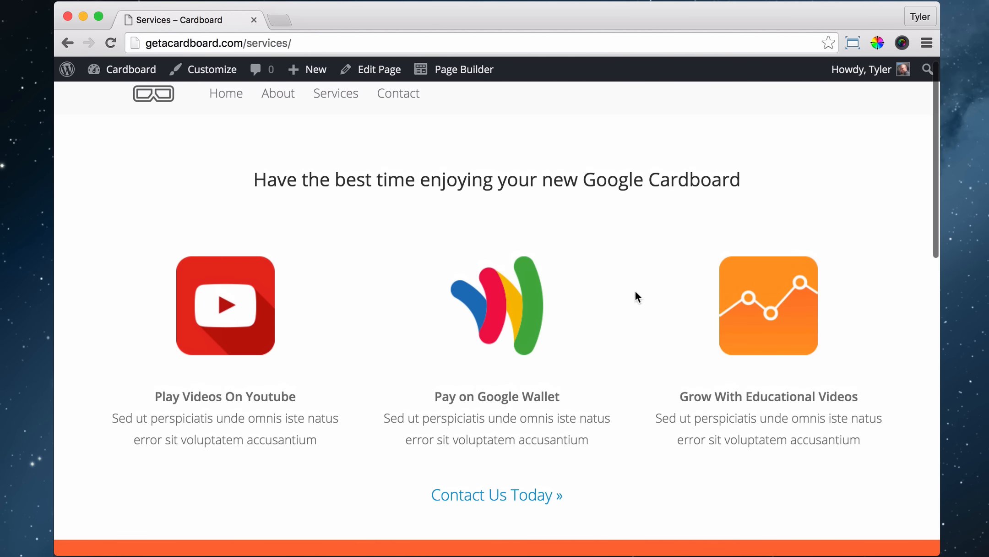
{"action": "scroll", "coordinate": [635, 293], "scroll_direction": "down", "scroll_amount": 10}
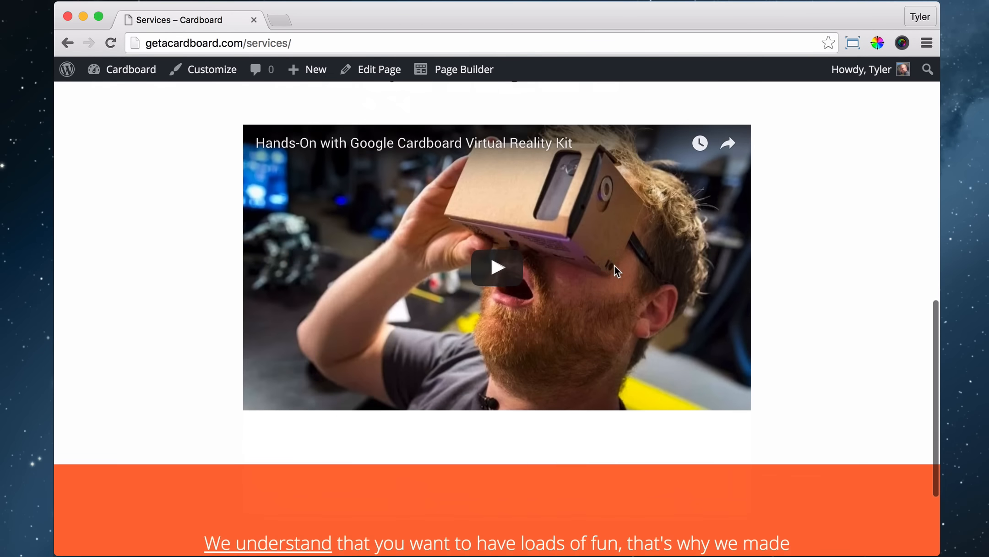
{"action": "scroll", "coordinate": [614, 265], "scroll_direction": "down", "scroll_amount": 3}
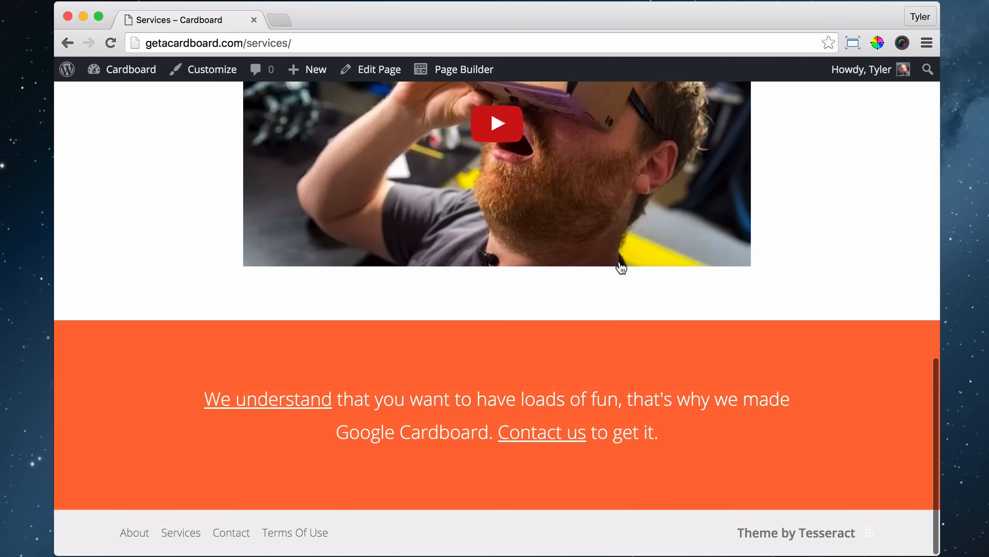
{"action": "scroll", "coordinate": [616, 270], "scroll_direction": "up", "scroll_amount": 15}
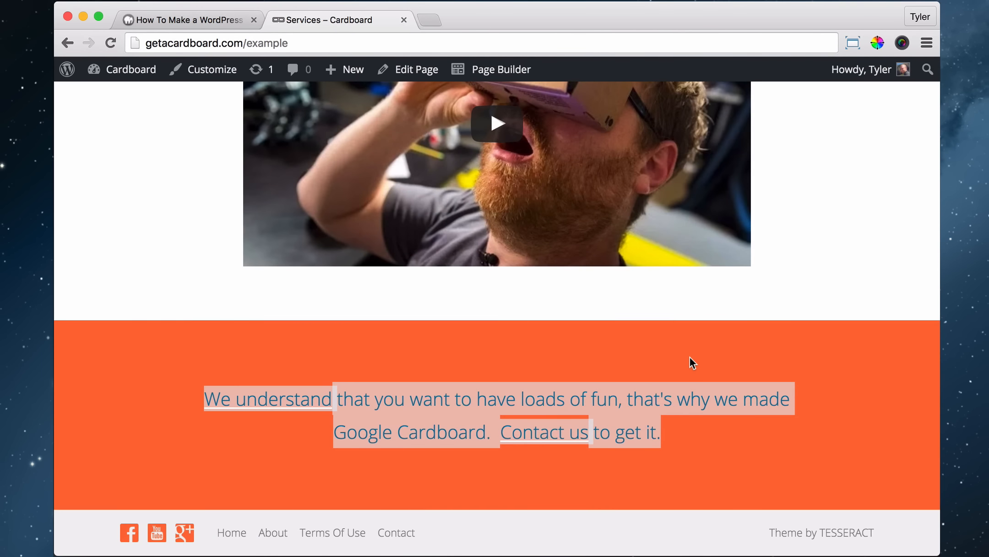
{"action": "left_click", "coordinate": [692, 361]}
Mark the Create Services Page lesson complete, then return to the Contact – Cardboard tab
{"action": "left_click", "coordinate": [199, 18]}
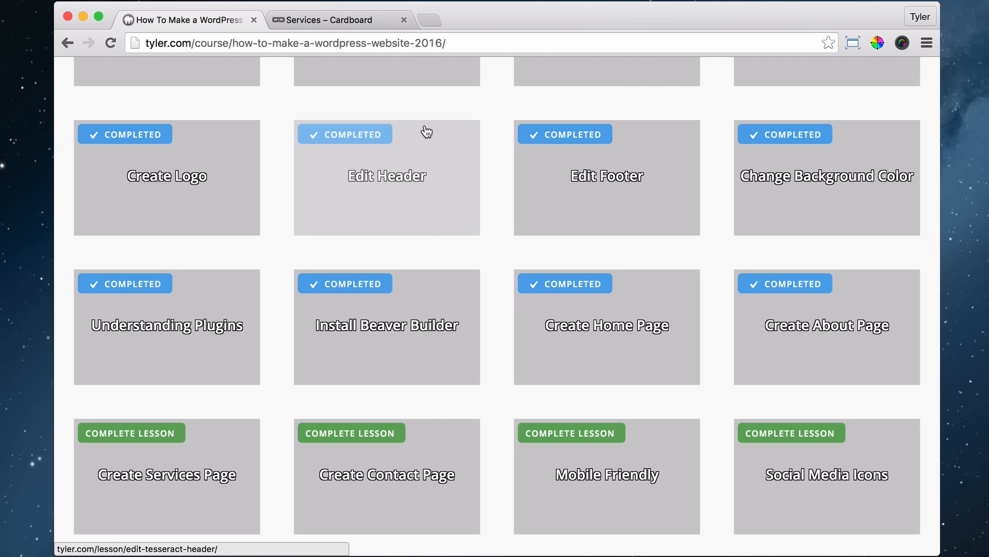
{"action": "scroll", "coordinate": [520, 171], "scroll_direction": "down", "scroll_amount": 2}
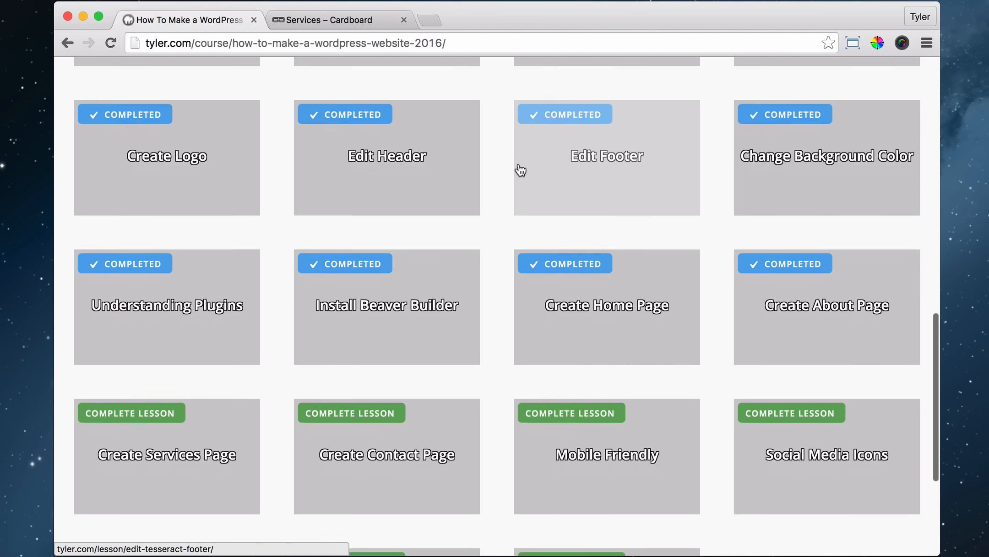
{"action": "scroll", "coordinate": [520, 170], "scroll_direction": "up", "scroll_amount": 1}
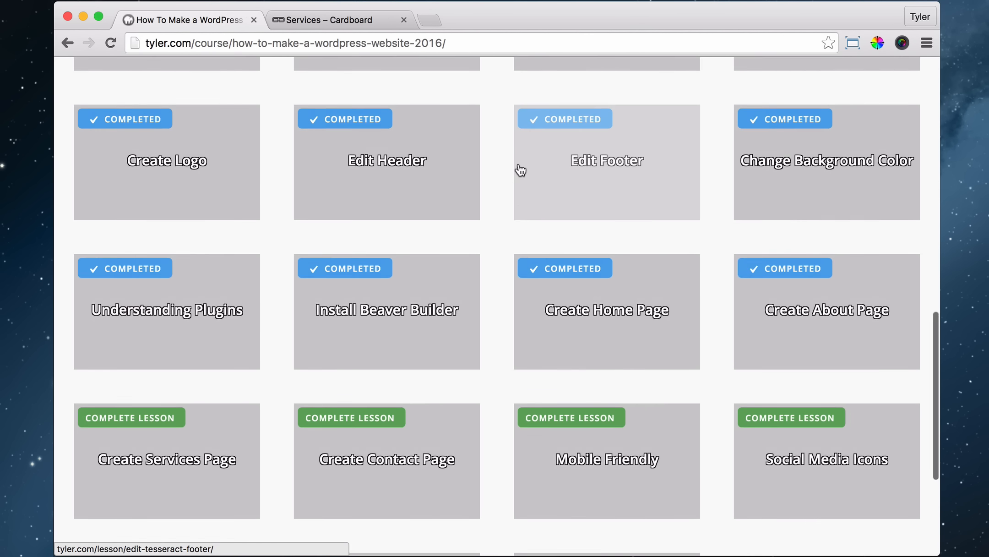
{"action": "left_click", "coordinate": [133, 426]}
{"action": "scroll", "coordinate": [308, 396], "scroll_direction": "up", "scroll_amount": 1}
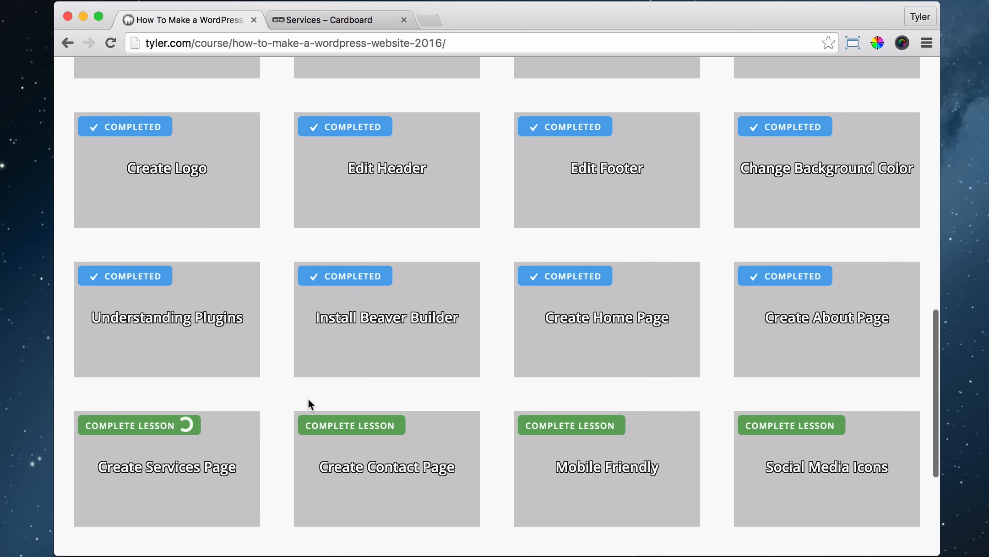
{"action": "scroll", "coordinate": [309, 387], "scroll_direction": "up", "scroll_amount": 15}
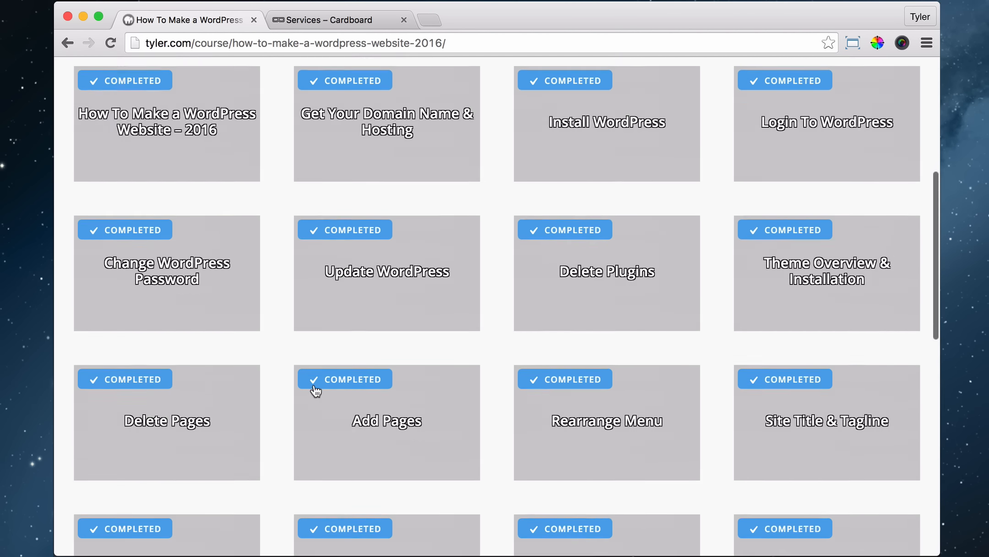
{"action": "scroll", "coordinate": [316, 390], "scroll_direction": "down", "scroll_amount": 12}
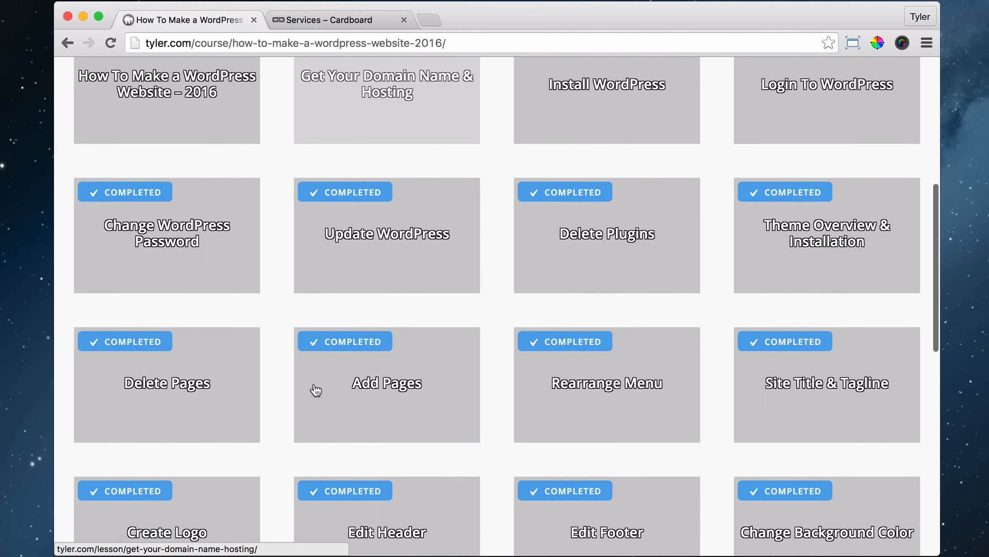
{"action": "scroll", "coordinate": [313, 388], "scroll_direction": "down", "scroll_amount": 2}
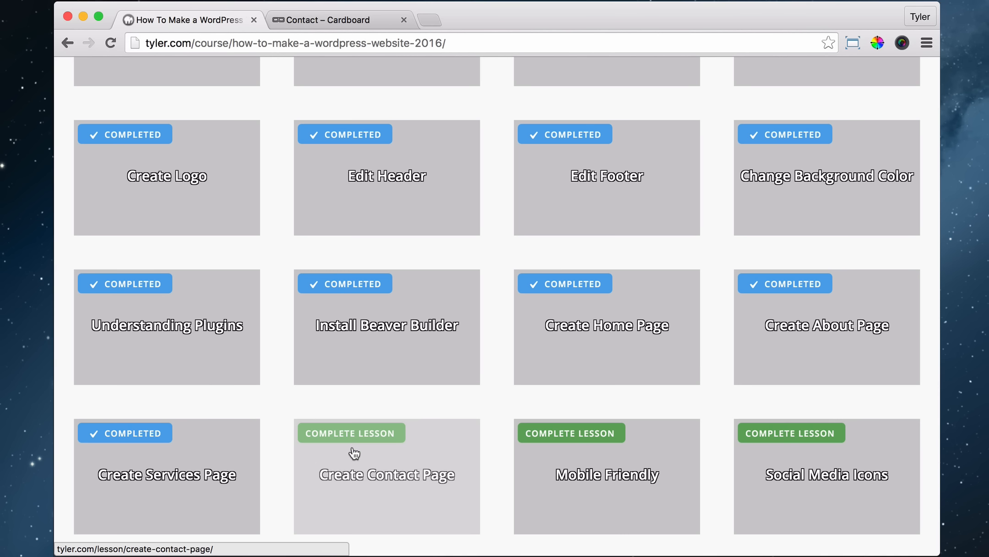
{"action": "left_click", "coordinate": [340, 21]}
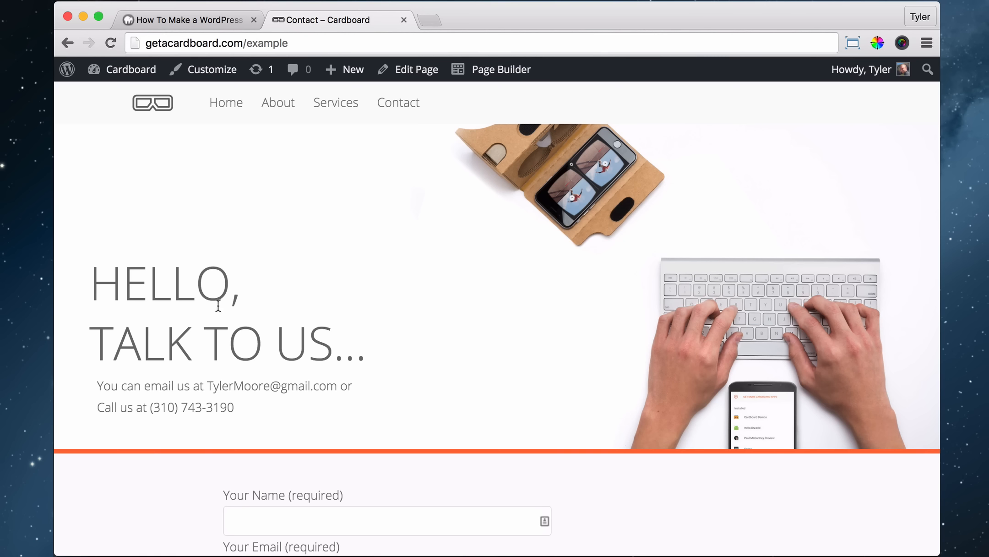
Look over the example Contact page's heading and contact details, then switch to the live Services page
{"action": "left_click_drag", "start_coordinate": [95, 278], "coordinate": [335, 357]}
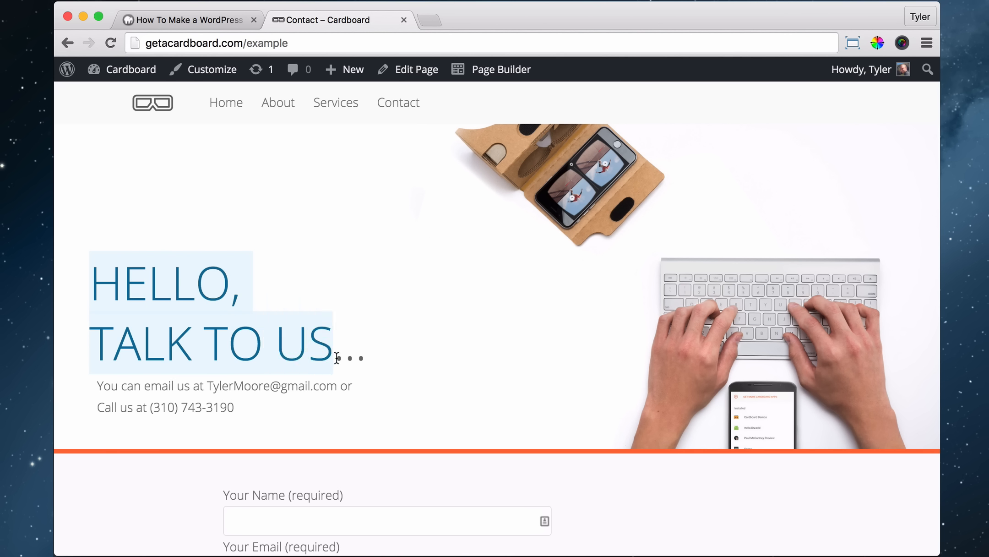
{"action": "left_click", "coordinate": [148, 380]}
{"action": "left_click_drag", "start_coordinate": [113, 383], "coordinate": [288, 414]}
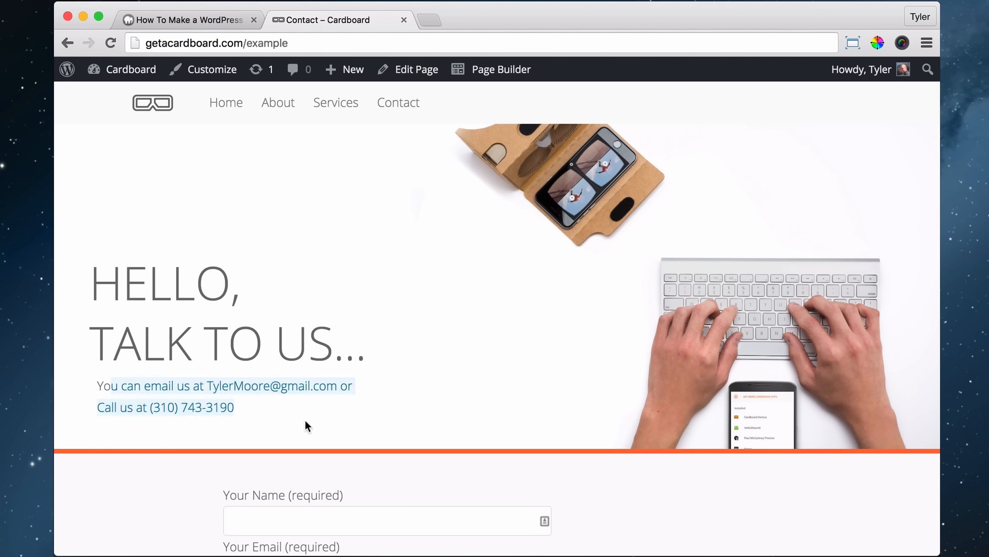
{"action": "left_click", "coordinate": [305, 426]}
{"action": "scroll", "coordinate": [320, 302], "scroll_direction": "down", "scroll_amount": 7}
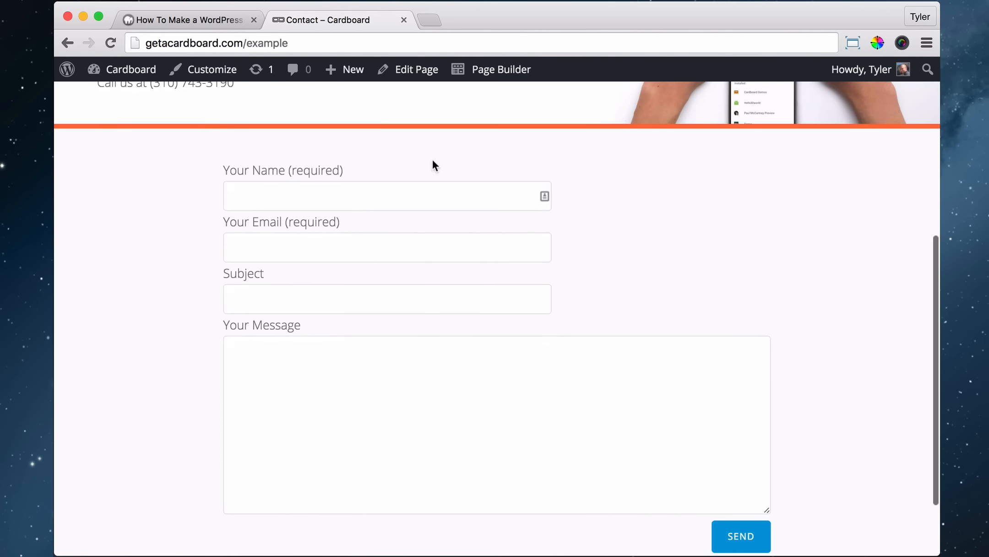
{"action": "scroll", "coordinate": [405, 233], "scroll_direction": "up", "scroll_amount": 2}
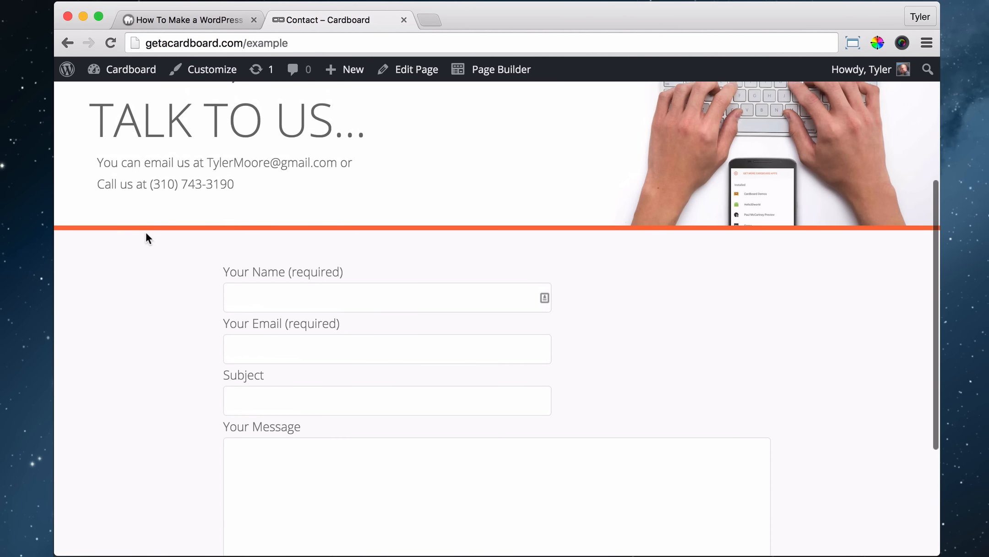
{"action": "scroll", "coordinate": [682, 279], "scroll_direction": "down", "scroll_amount": 5}
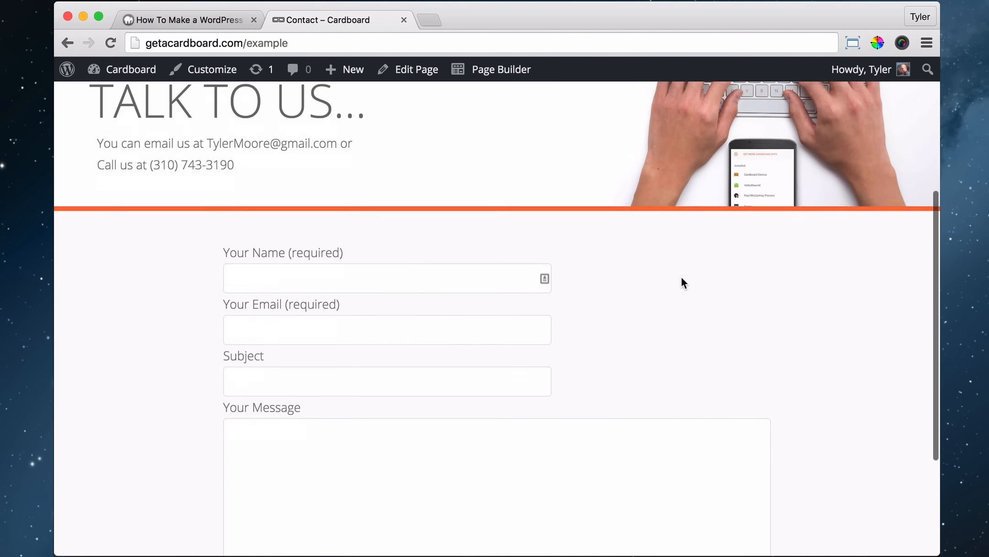
{"action": "scroll", "coordinate": [682, 279], "scroll_direction": "up", "scroll_amount": 6}
{"action": "scroll", "coordinate": [682, 278], "scroll_direction": "up", "scroll_amount": 4}
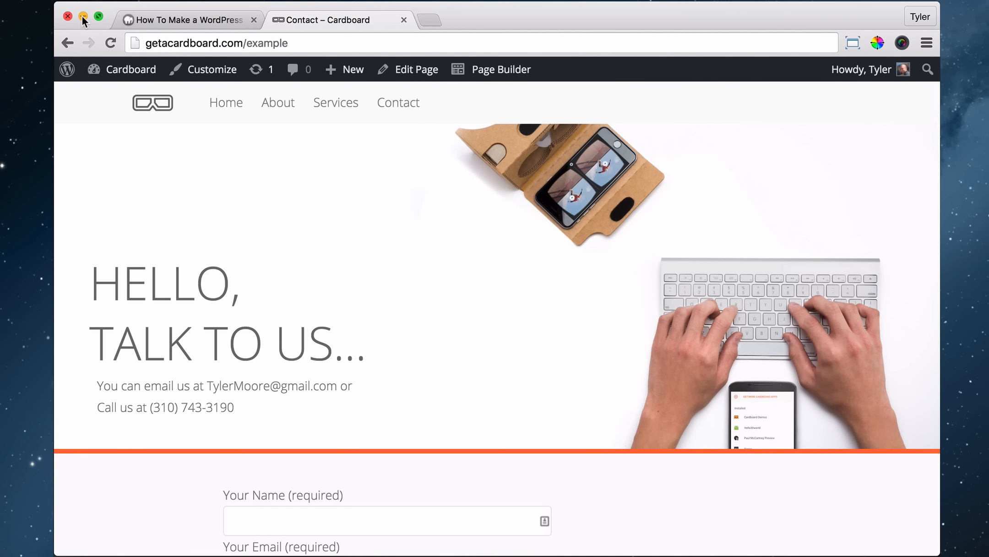
{"action": "left_click", "coordinate": [170, 20]}
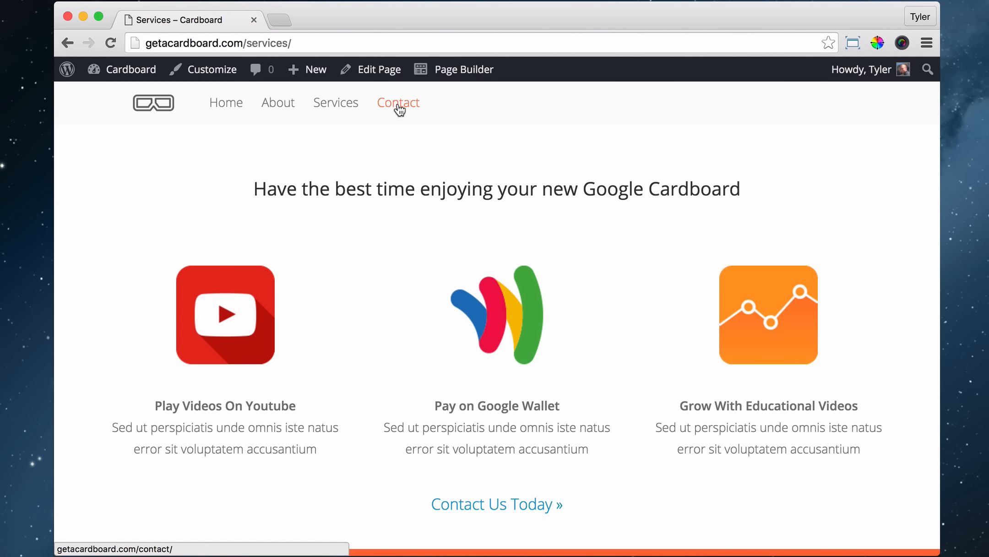
Set the Contact page's template to Full Width Page and update it
{"action": "left_click", "coordinate": [398, 103]}
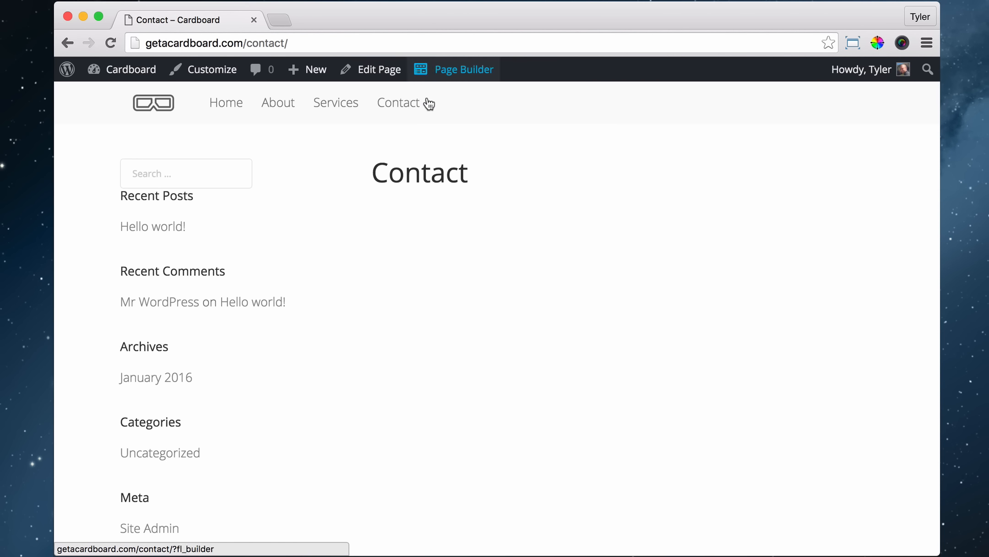
{"action": "left_click", "coordinate": [382, 77]}
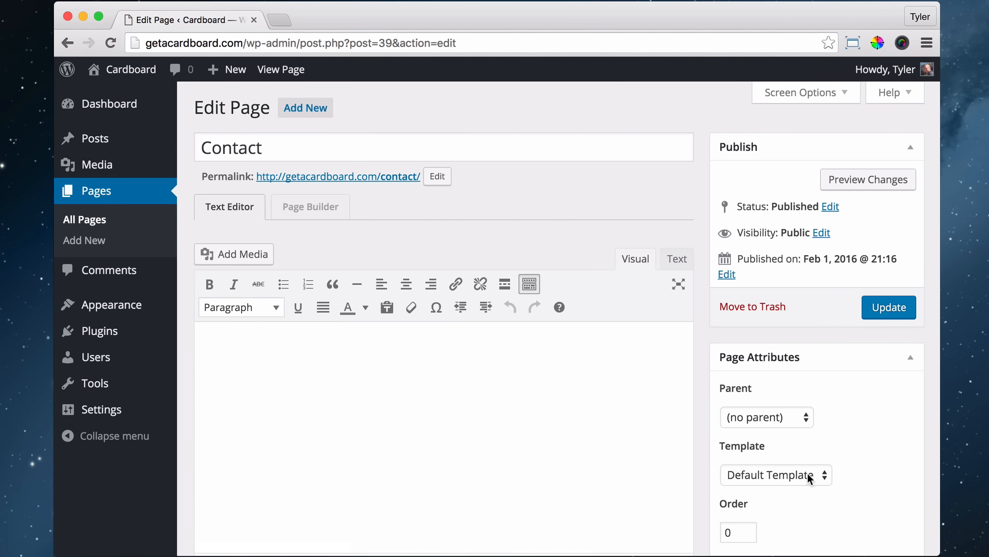
{"action": "left_click", "coordinate": [807, 476]}
{"action": "left_click", "coordinate": [790, 489]}
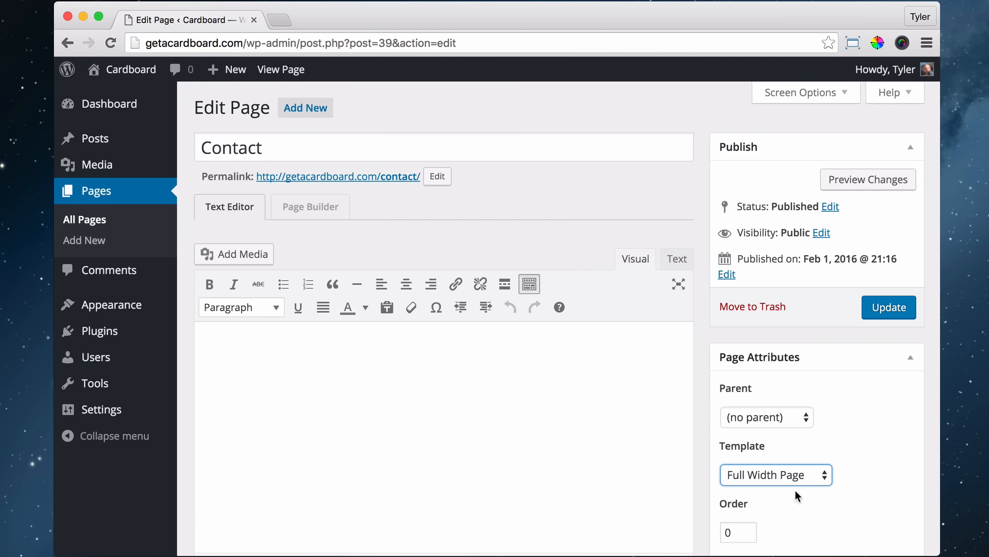
{"action": "left_click", "coordinate": [890, 308]}
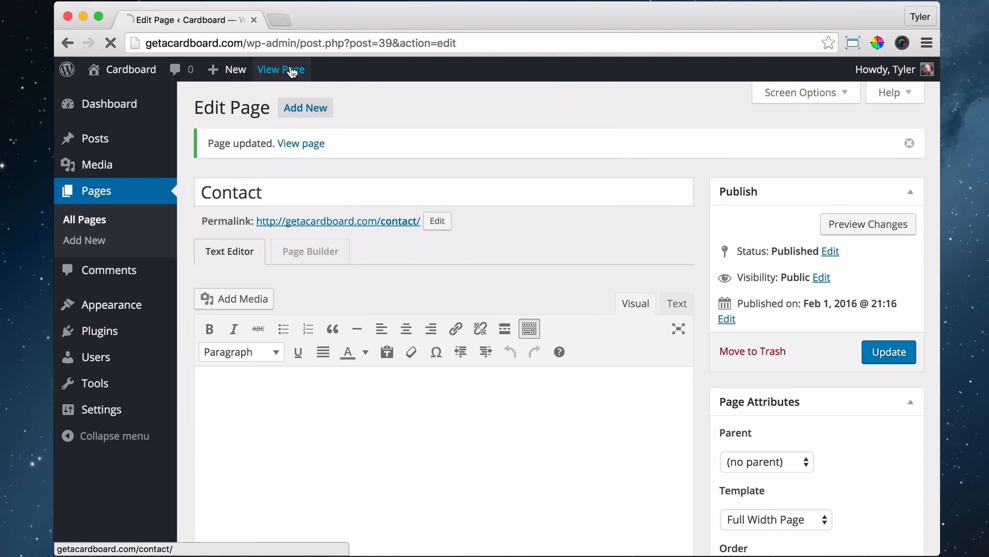
View the updated Contact page and launch the page builder on it
{"action": "left_click", "coordinate": [291, 71]}
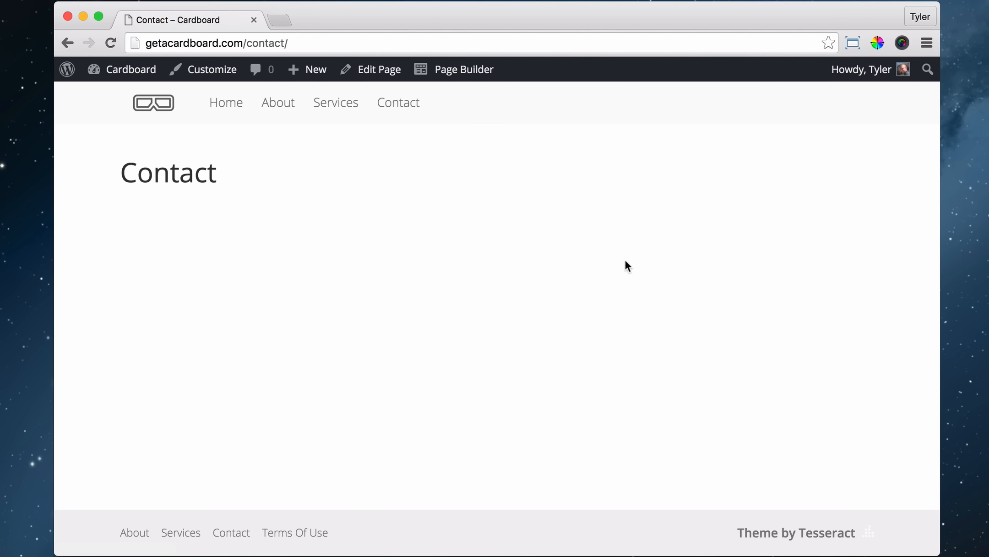
{"action": "left_click", "coordinate": [464, 71]}
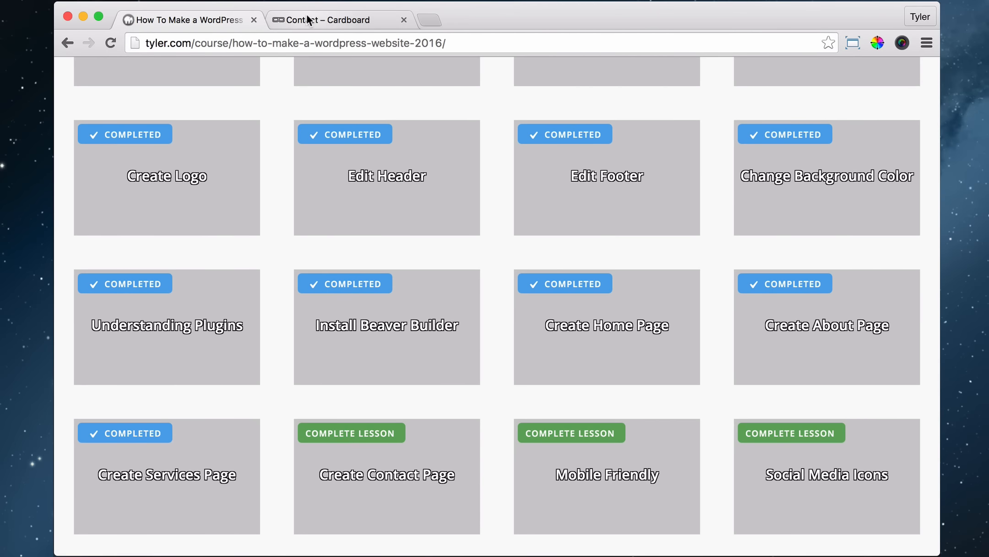
{"action": "left_click", "coordinate": [309, 18]}
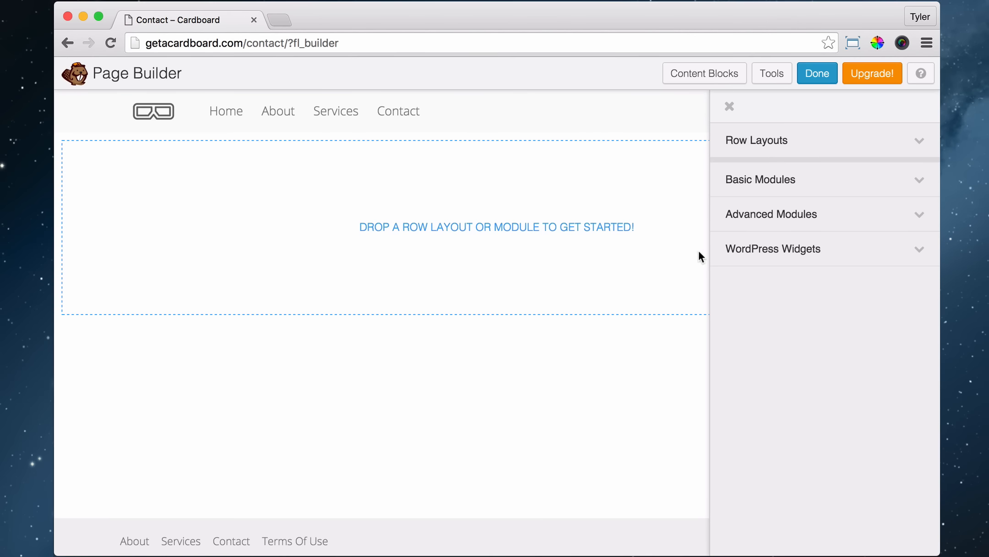
Add a 1 Column row to the empty Contact page and set its width to Full Width
{"action": "left_click", "coordinate": [829, 147]}
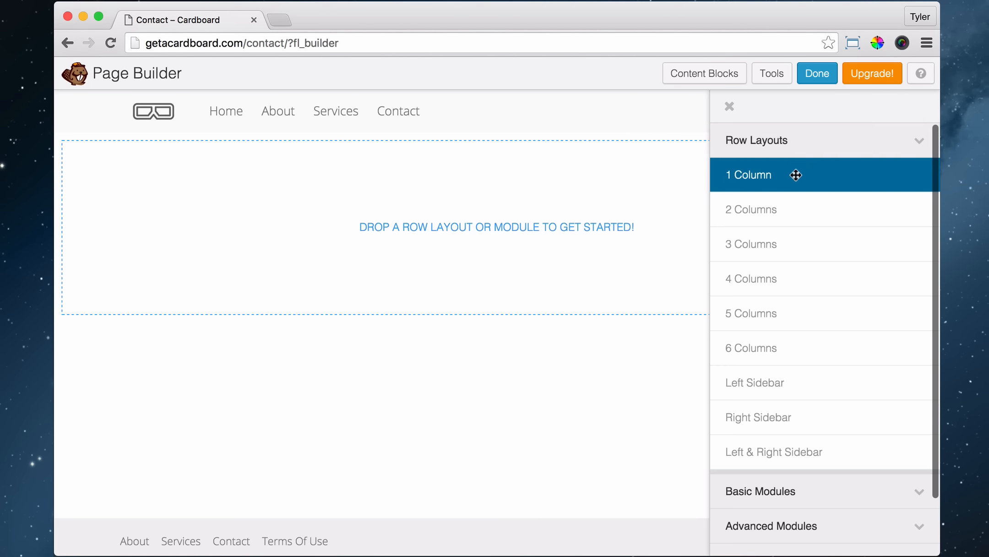
{"action": "left_click_drag", "start_coordinate": [795, 172], "coordinate": [495, 201]}
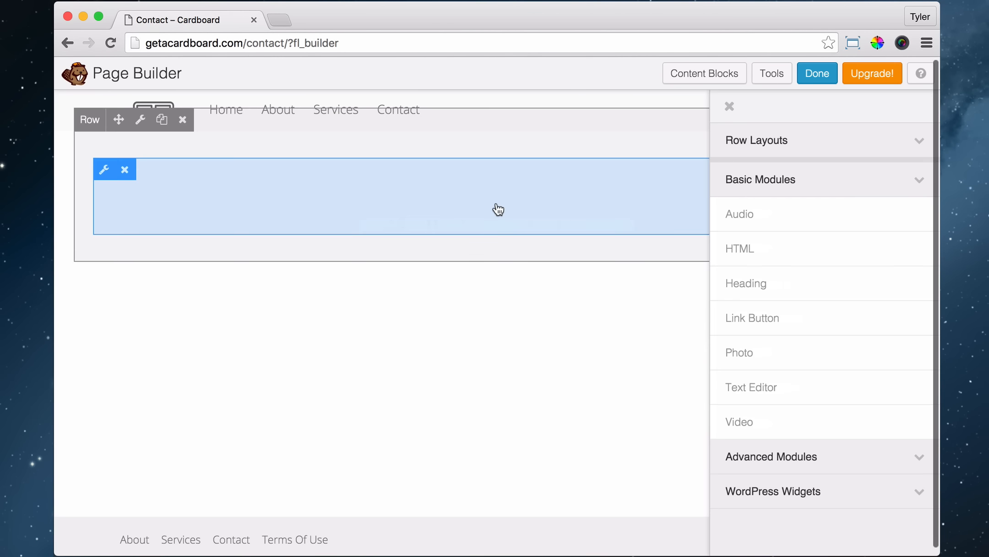
{"action": "left_click", "coordinate": [140, 119]}
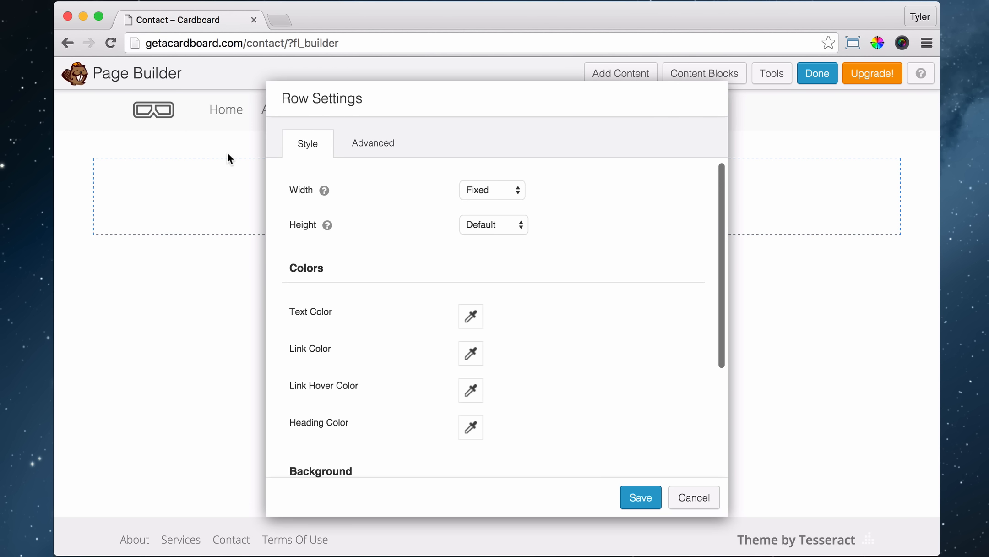
{"action": "left_click", "coordinate": [514, 198]}
{"action": "left_click", "coordinate": [503, 206]}
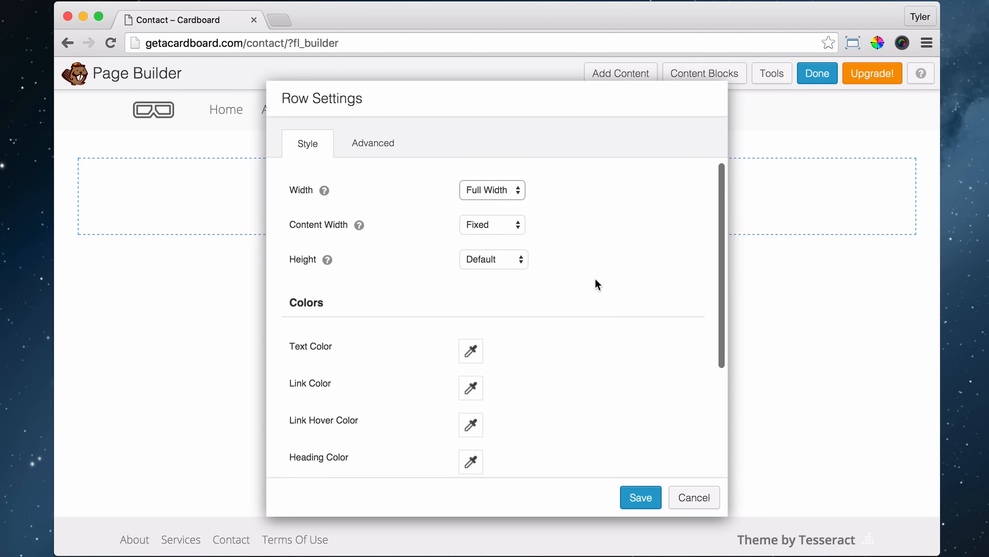
Give the row a Photo background, uploading and selecting google-contact.jpg from Cardboard-Images
{"action": "scroll", "coordinate": [594, 279], "scroll_direction": "down", "scroll_amount": 5}
{"action": "scroll", "coordinate": [594, 284], "scroll_direction": "down", "scroll_amount": 2}
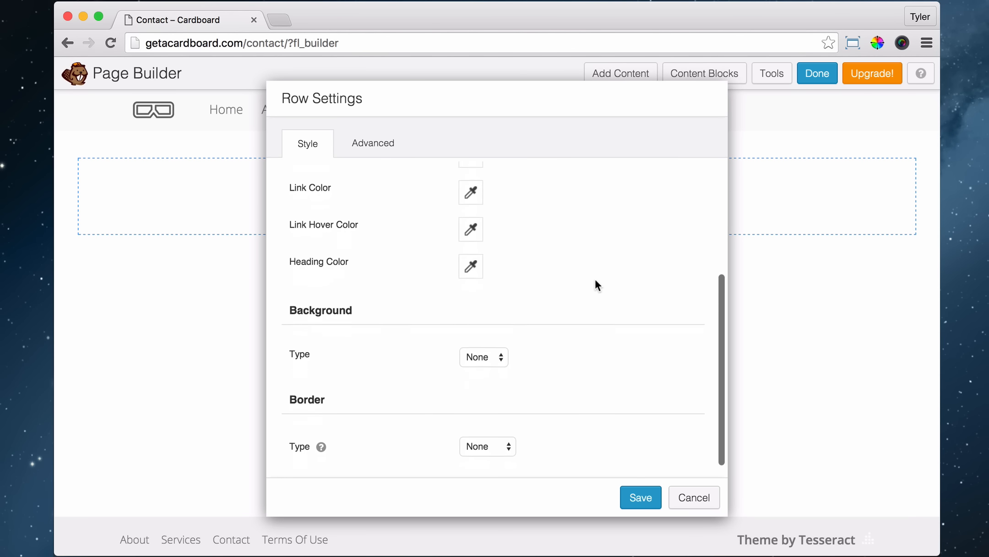
{"action": "left_click", "coordinate": [500, 346]}
{"action": "left_click", "coordinate": [486, 375]}
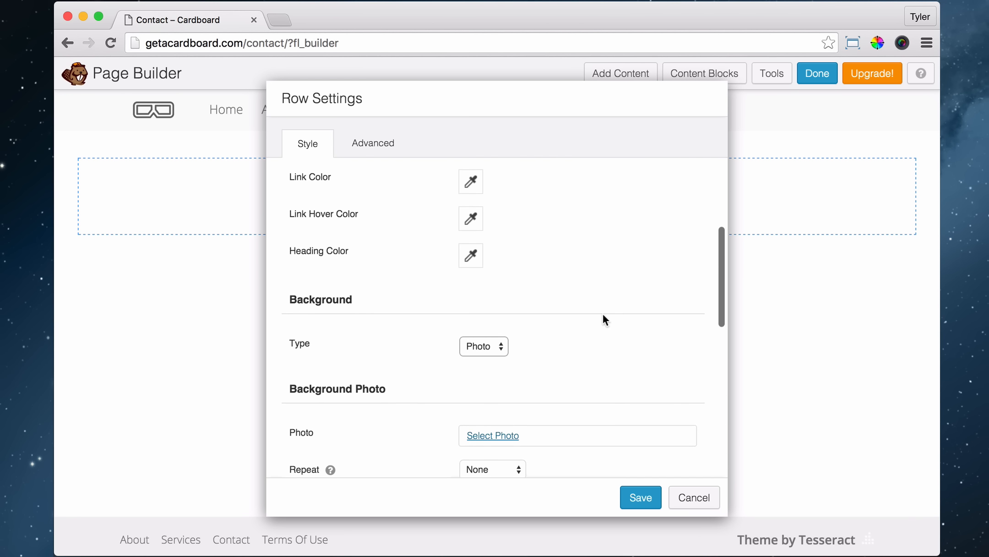
{"action": "scroll", "coordinate": [603, 320], "scroll_direction": "down", "scroll_amount": 3}
{"action": "left_click", "coordinate": [502, 342]}
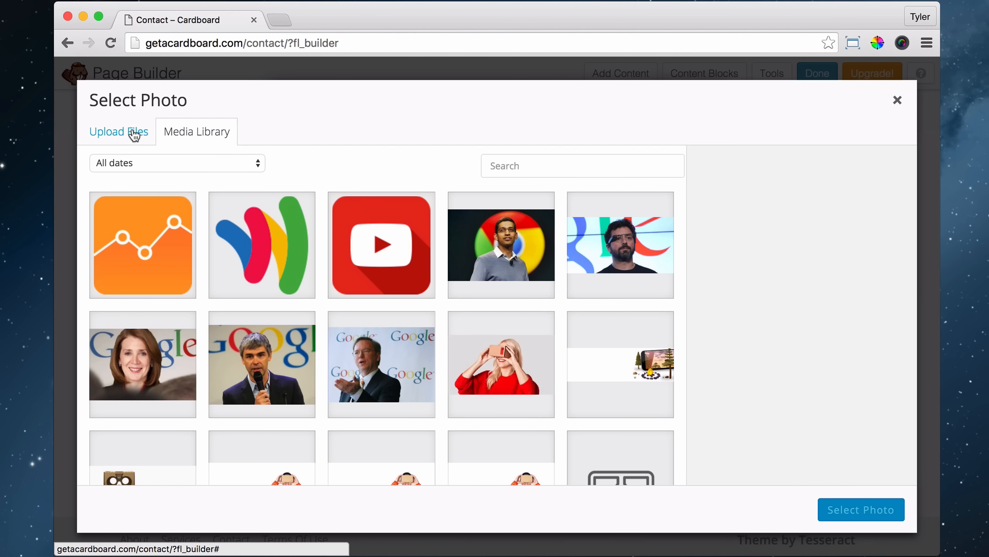
{"action": "left_click", "coordinate": [134, 135]}
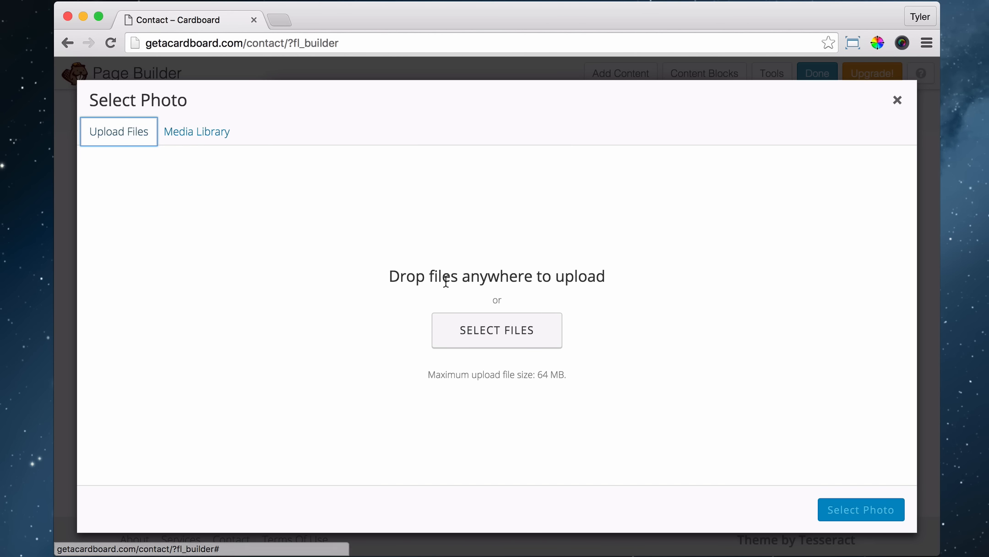
{"action": "left_click", "coordinate": [507, 345]}
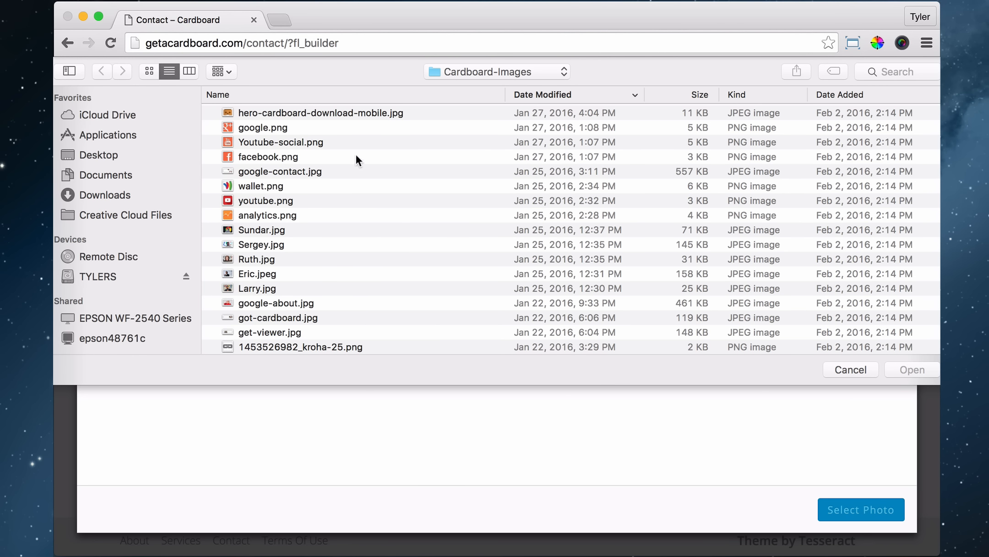
{"action": "scroll", "coordinate": [355, 154], "scroll_direction": "down", "scroll_amount": 1}
{"action": "left_click", "coordinate": [303, 155]}
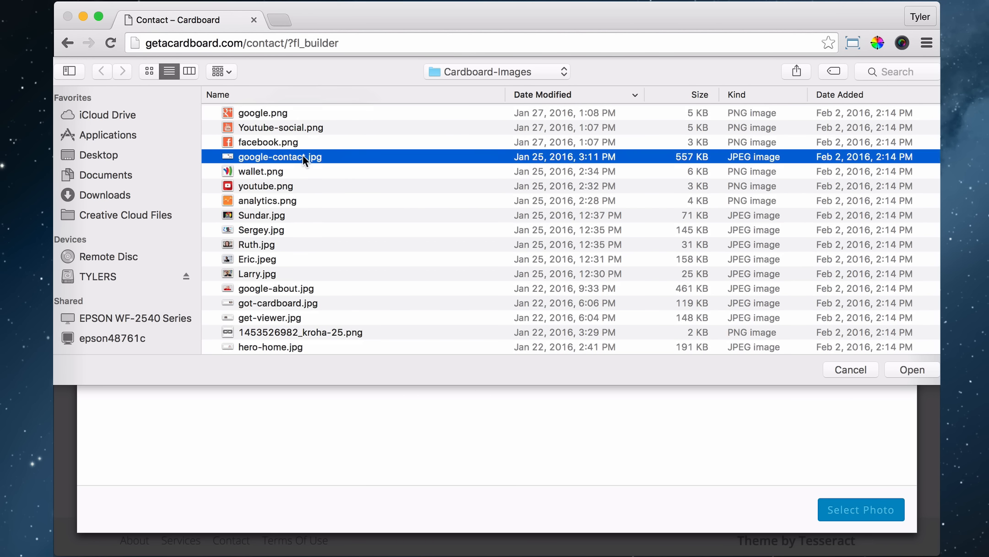
{"action": "left_click", "coordinate": [911, 369]}
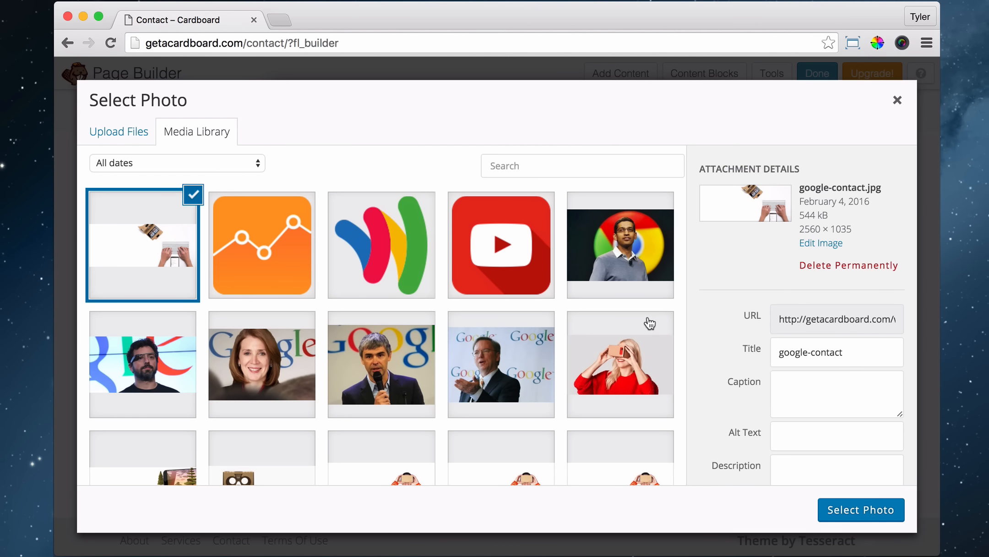
{"action": "left_click", "coordinate": [860, 510]}
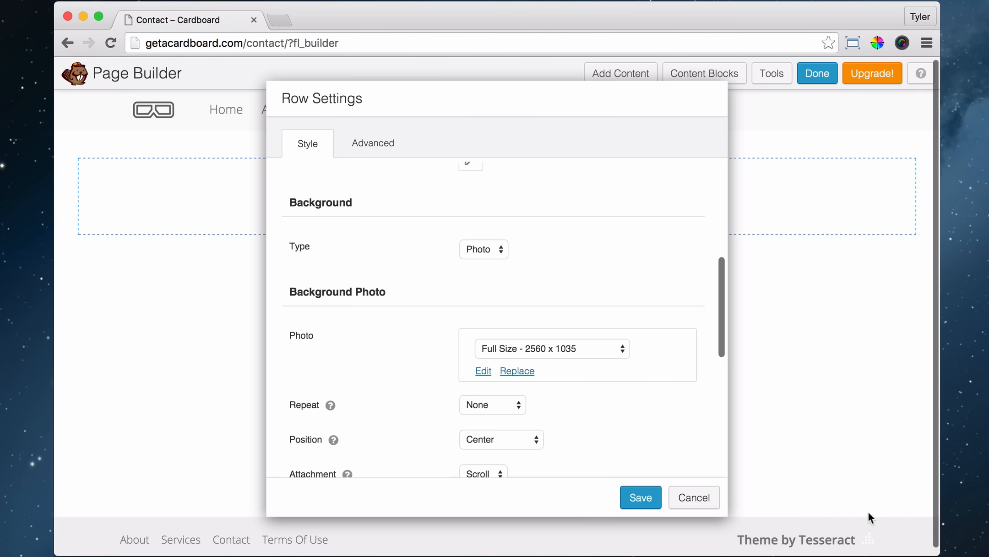
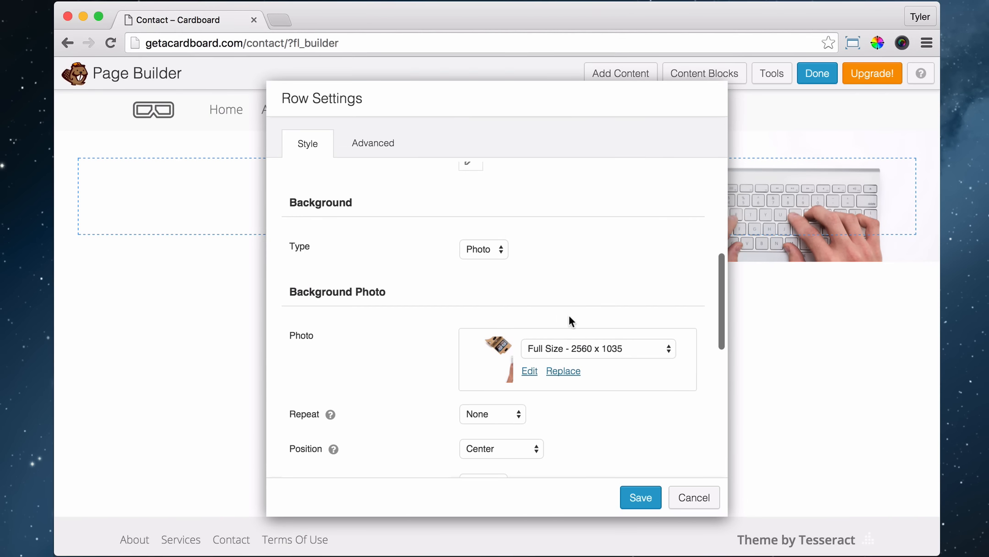
Scroll the hero row's Style settings down to the Border options
{"action": "scroll", "coordinate": [581, 295], "scroll_direction": "down", "scroll_amount": 5}
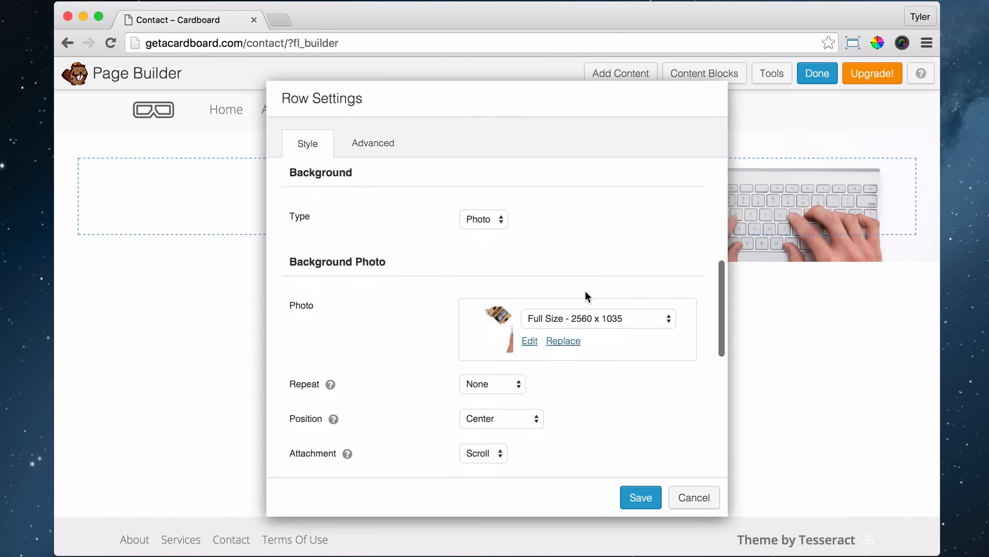
{"action": "scroll", "coordinate": [585, 294], "scroll_direction": "down", "scroll_amount": 6}
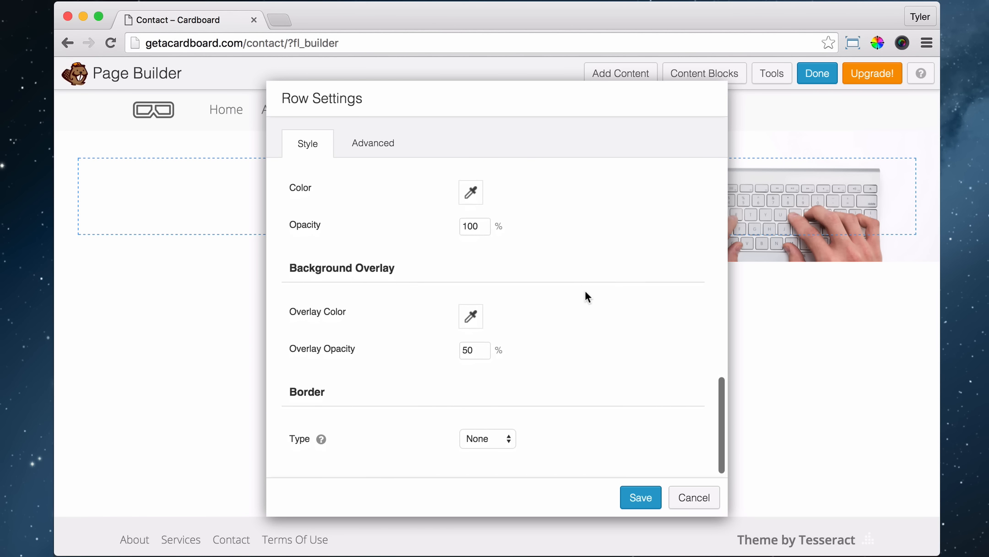
Give the row a Solid border in orange #ff6e40
{"action": "left_click", "coordinate": [491, 439]}
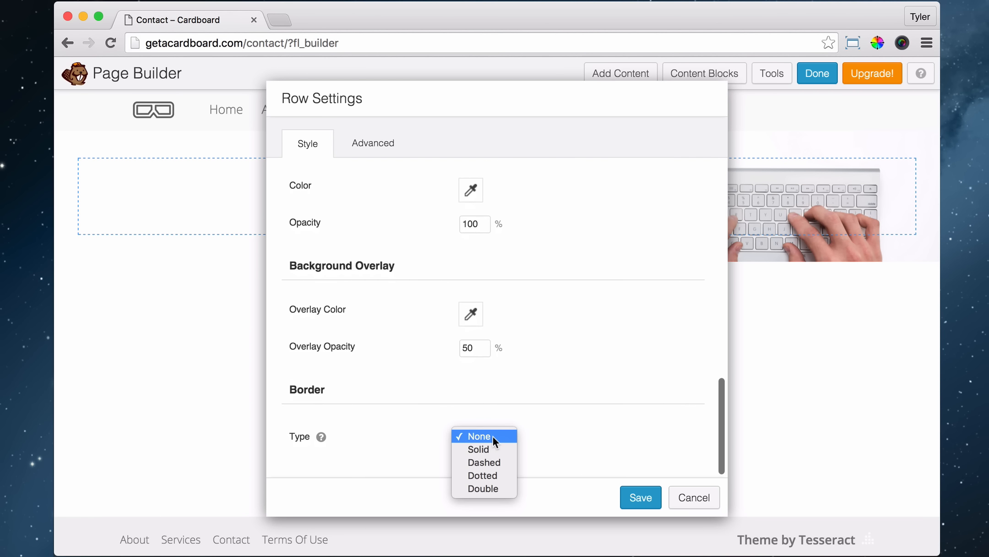
{"action": "key", "text": "Escape"}
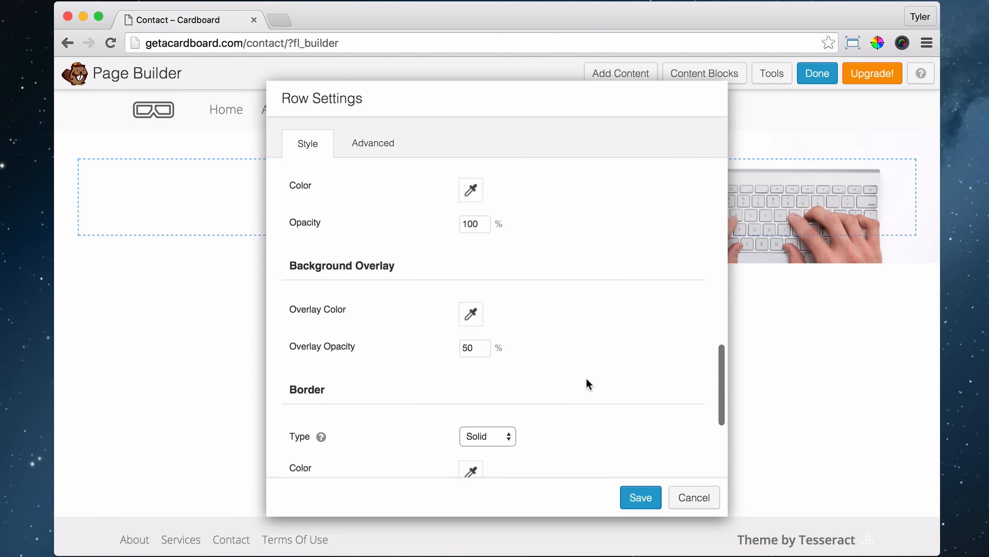
{"action": "scroll", "coordinate": [588, 381], "scroll_direction": "down", "scroll_amount": 3}
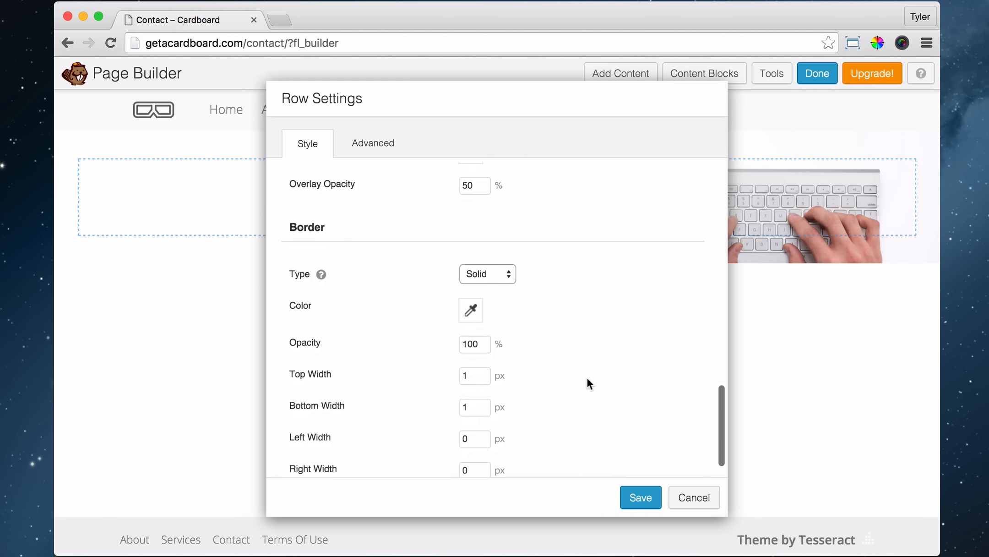
{"action": "left_click", "coordinate": [471, 311]}
{"action": "double_click", "coordinate": [494, 335]}
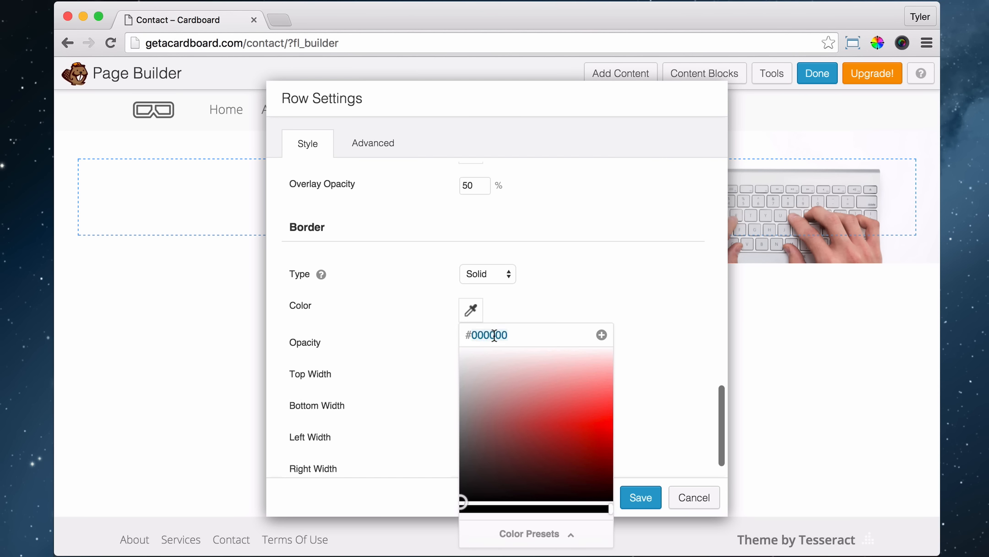
{"action": "type", "text": "ff6e40"}
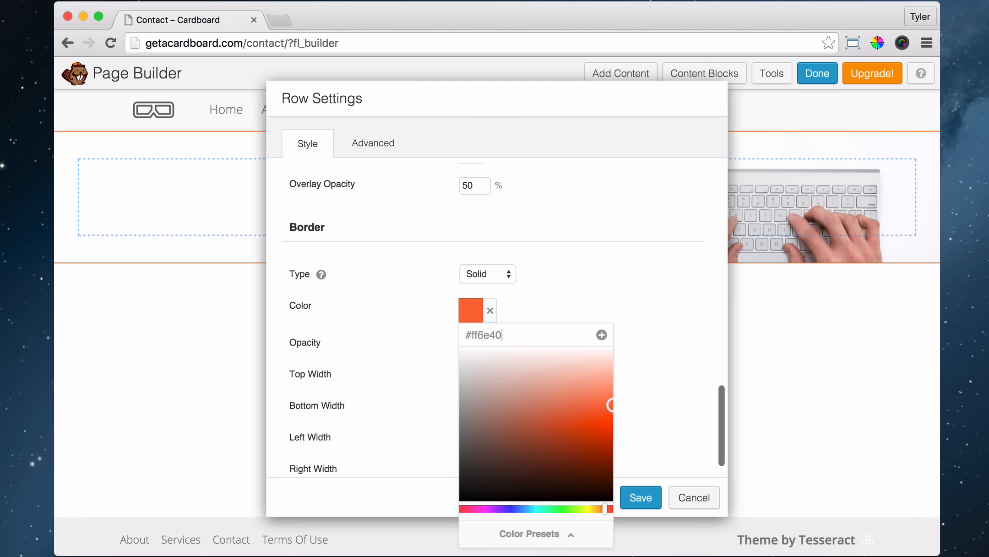
{"action": "left_click", "coordinate": [641, 296]}
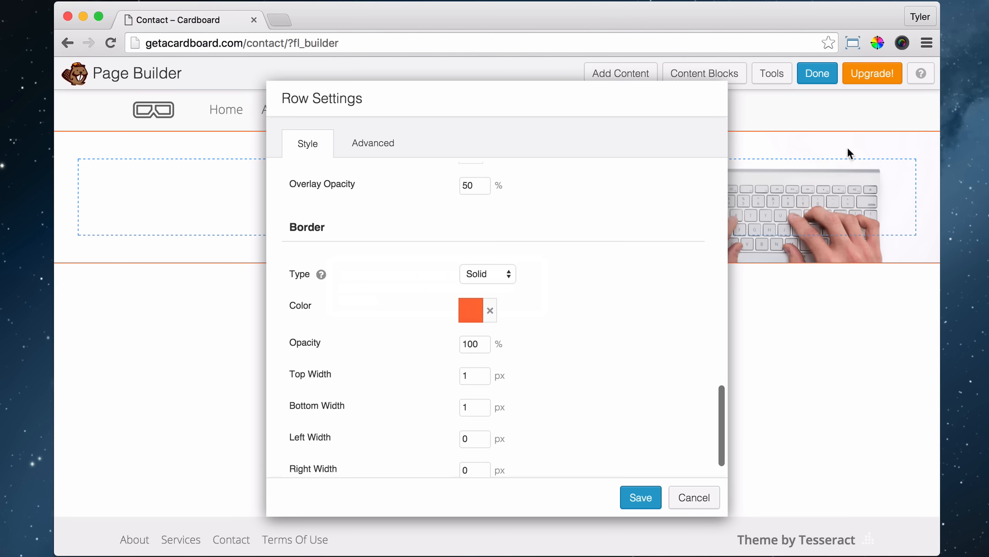
Enter border widths: top 5, bottom 6, left 2, right 6
{"action": "left_click_drag", "start_coordinate": [477, 371], "coordinate": [434, 374]}
{"action": "type", "text": "5"}
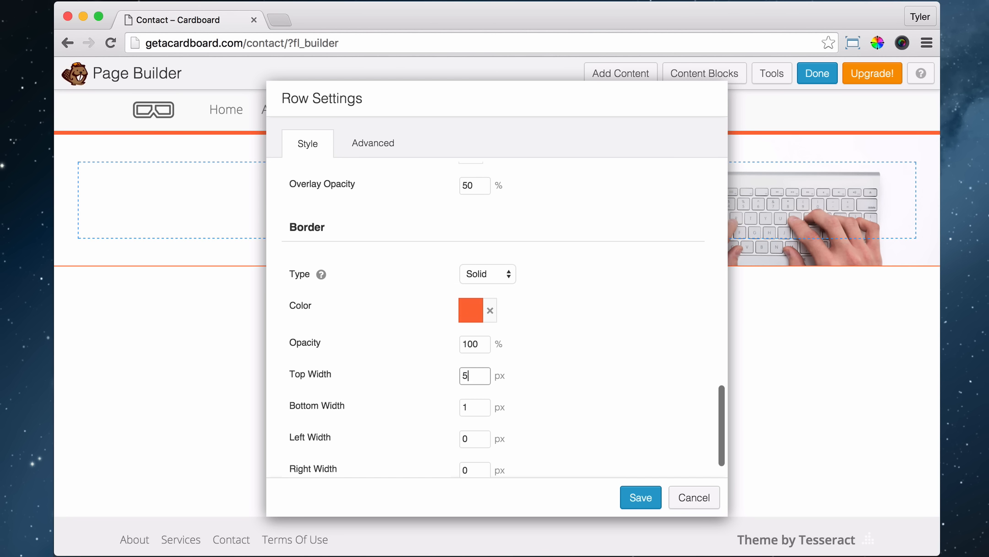
{"action": "left_click", "coordinate": [553, 394]}
{"action": "left_click_drag", "start_coordinate": [479, 405], "coordinate": [417, 406]}
{"action": "type", "text": "6"}
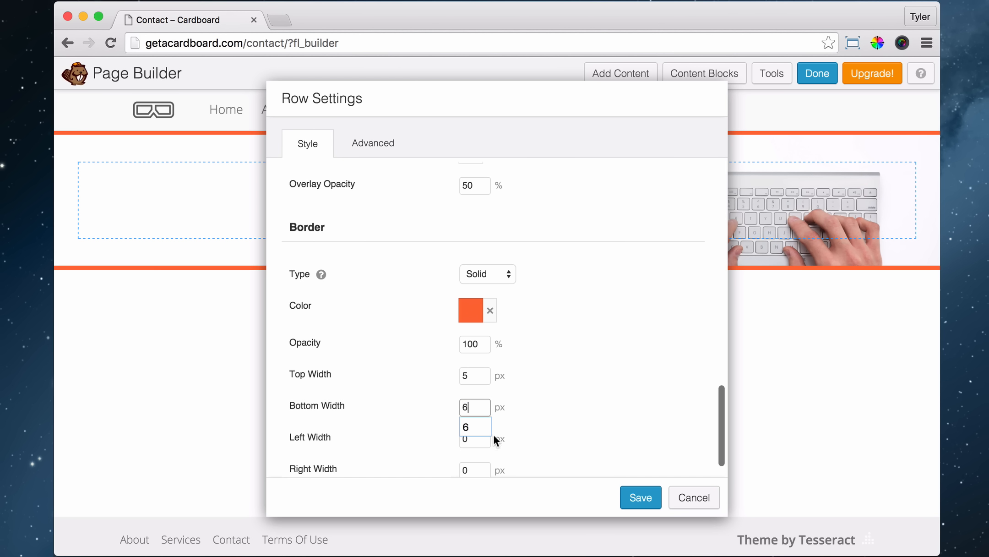
{"action": "left_click", "coordinate": [468, 438]}
{"action": "left_click_drag", "start_coordinate": [469, 439], "coordinate": [437, 467]}
{"action": "type", "text": "2"}
{"action": "left_click", "coordinate": [464, 468]}
{"action": "type", "text": "6"}
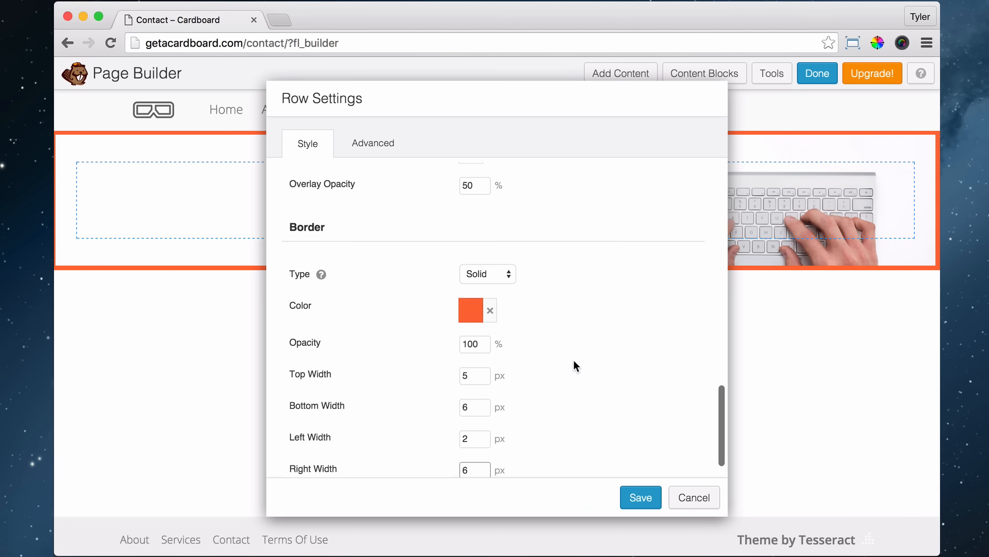
Set the top, left and right border widths to 0, leaving a 6 px bottom border
{"action": "scroll", "coordinate": [572, 360], "scroll_direction": "down", "scroll_amount": 1}
{"action": "left_click_drag", "start_coordinate": [474, 352], "coordinate": [418, 351]}
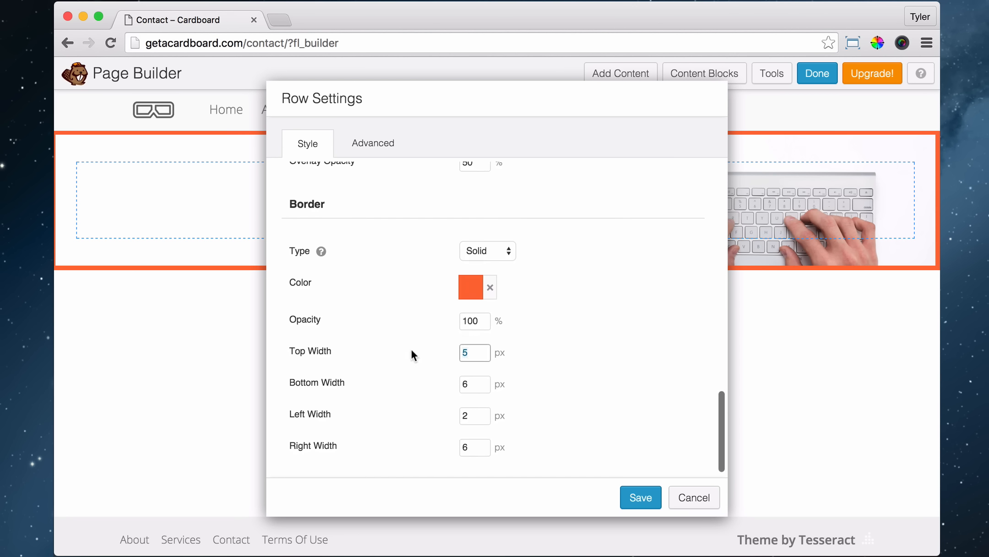
{"action": "type", "text": "0"}
{"action": "left_click_drag", "start_coordinate": [477, 413], "coordinate": [432, 413]}
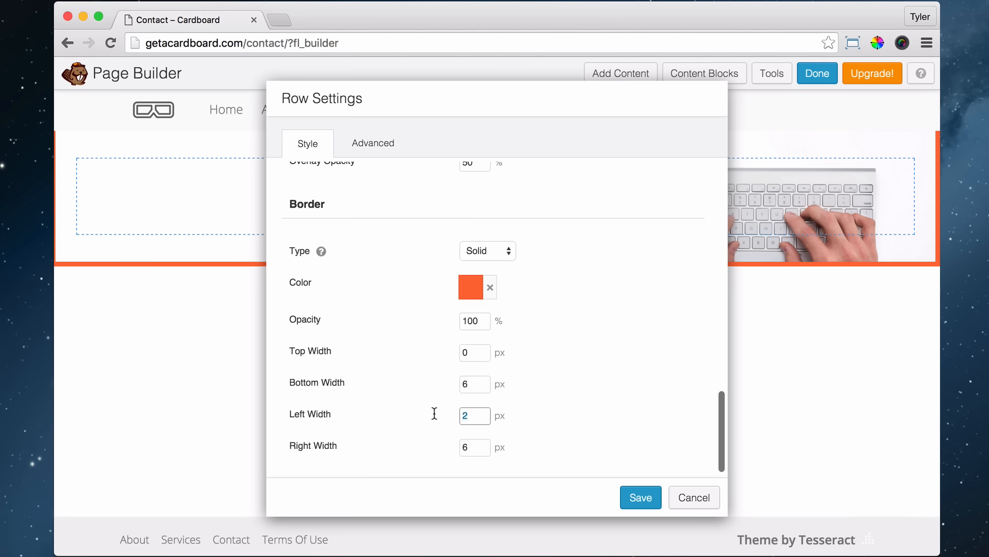
{"action": "type", "text": "0"}
{"action": "left_click_drag", "start_coordinate": [481, 444], "coordinate": [450, 443]}
{"action": "type", "text": "0"}
{"action": "left_click", "coordinate": [580, 423]}
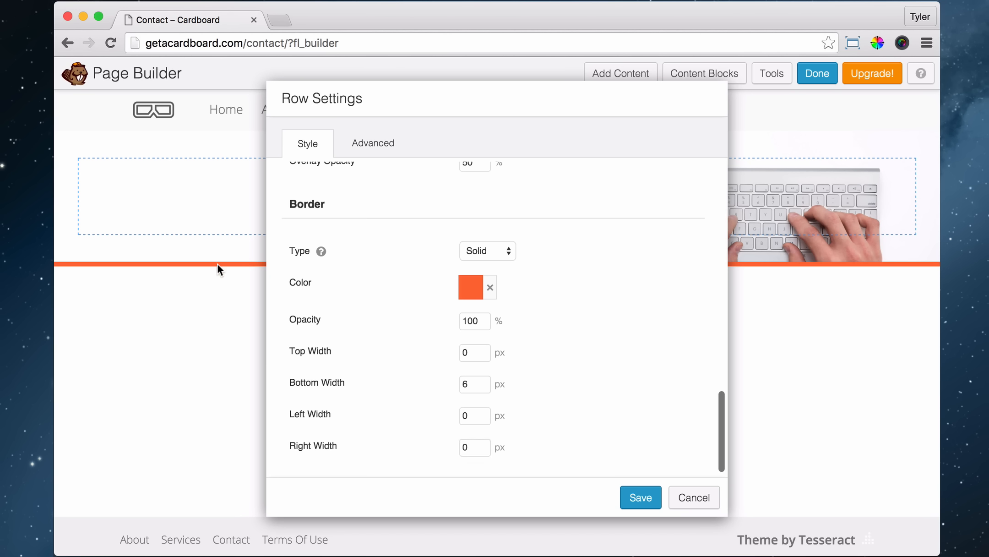
Save the row border and add a Heading module reading 'HELLO,' to the hero row
{"action": "left_click", "coordinate": [640, 497]}
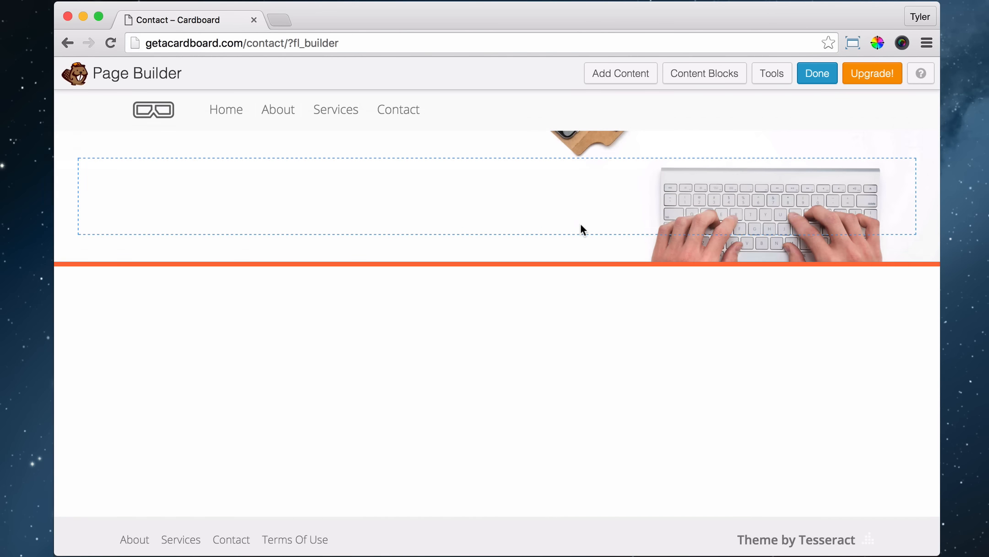
{"action": "left_click", "coordinate": [627, 79]}
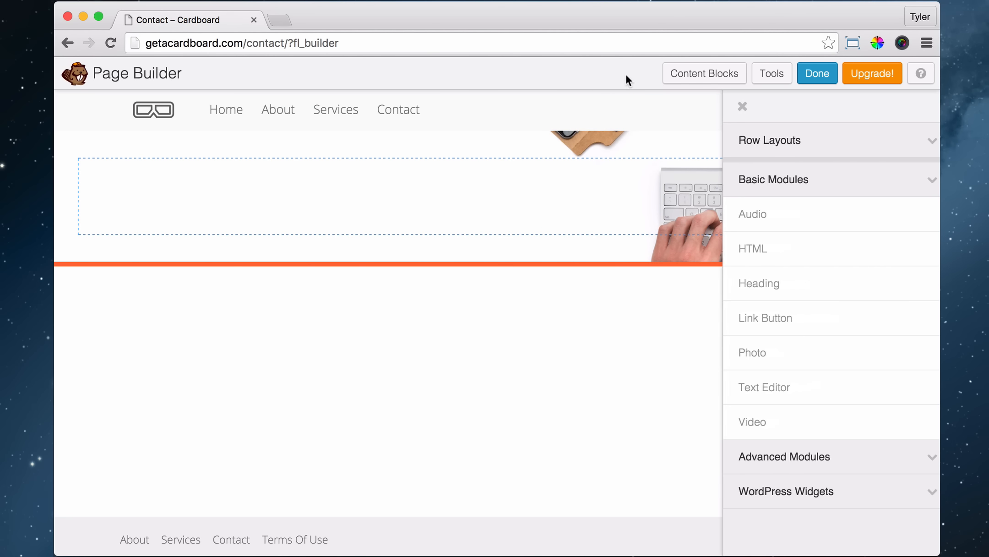
{"action": "left_click_drag", "start_coordinate": [774, 293], "coordinate": [259, 208]}
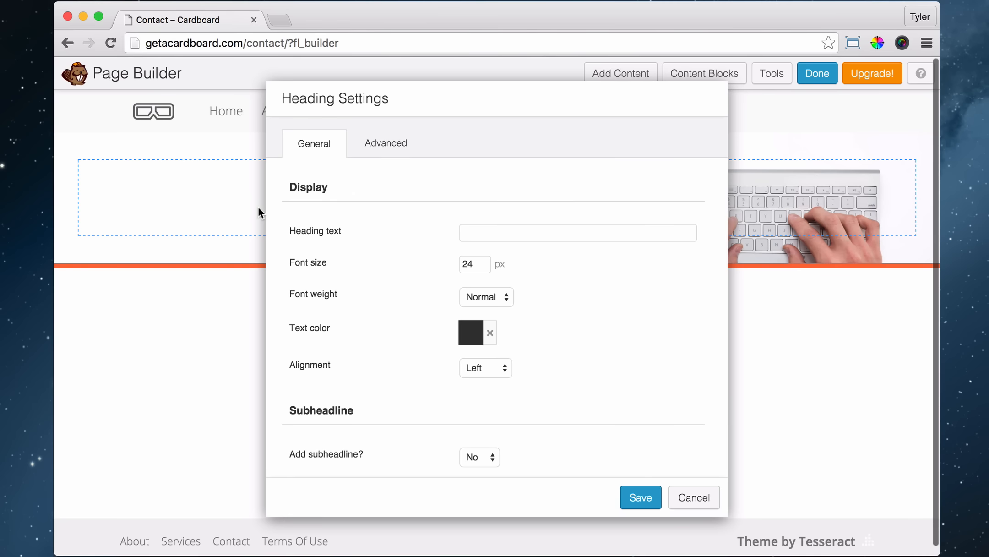
{"action": "left_click", "coordinate": [521, 234]}
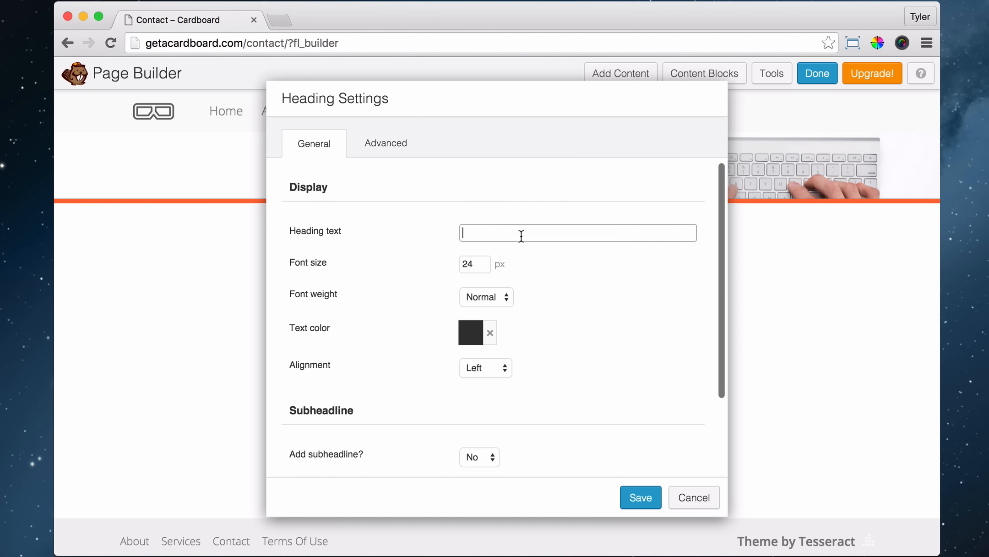
{"action": "type", "text": "he"}
{"action": "key", "text": "BackSpace"}
{"action": "key", "text": "BackSpace"}
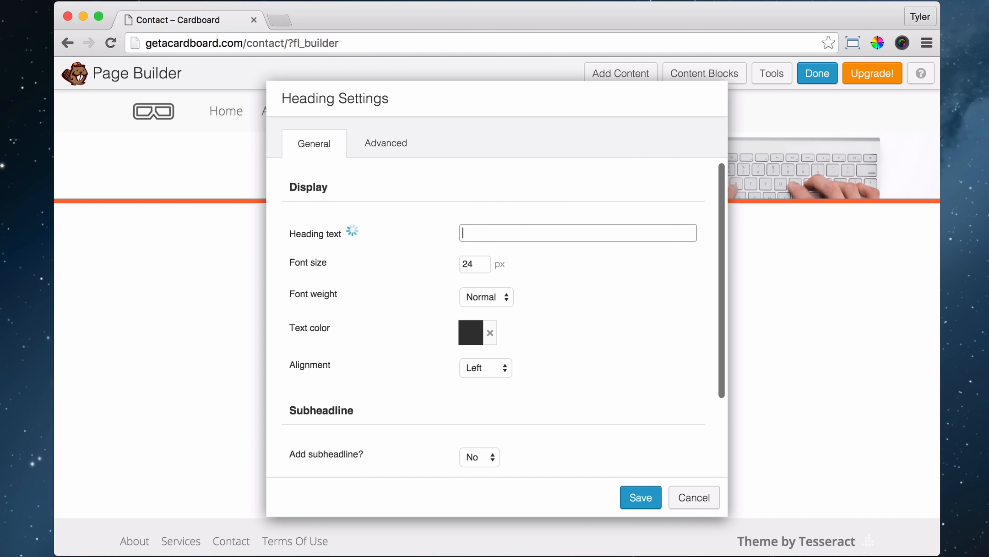
{"action": "type", "text": "HELL"}
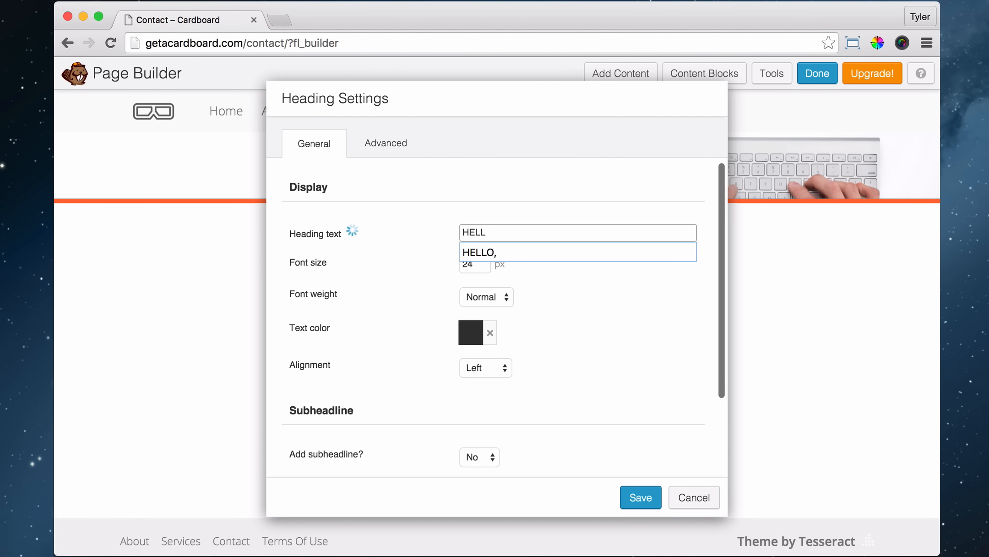
{"action": "type", "text": "O,"}
{"action": "left_click", "coordinate": [602, 304]}
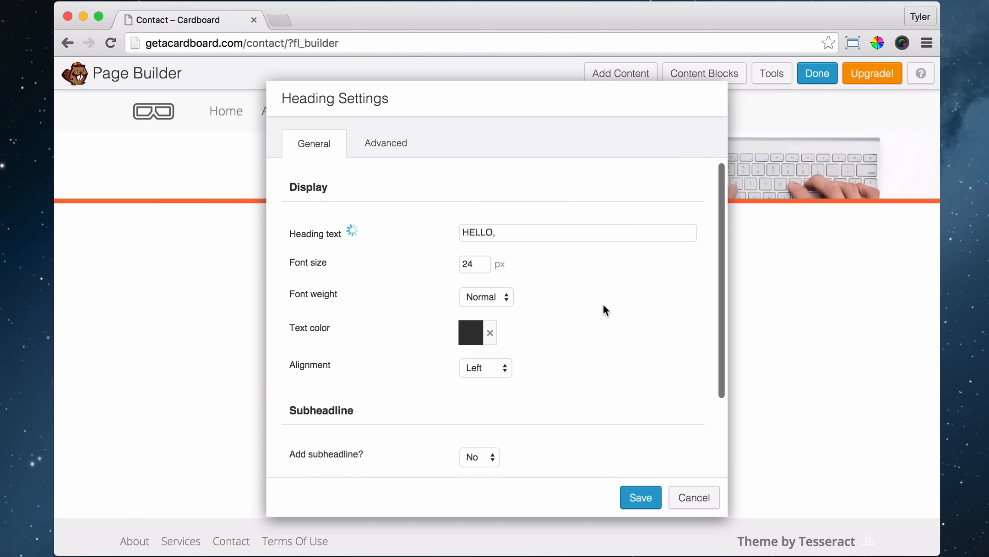
Style the HELLO, heading at 60 px font size, Light weight, in grey
{"action": "left_click_drag", "start_coordinate": [476, 263], "coordinate": [437, 262]}
{"action": "type", "text": "60"}
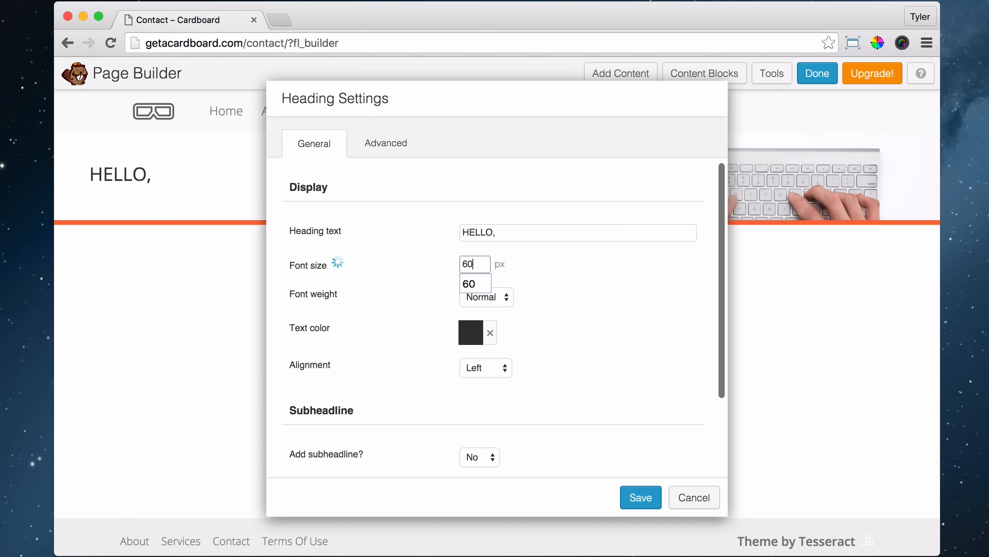
{"action": "left_click", "coordinate": [599, 289]}
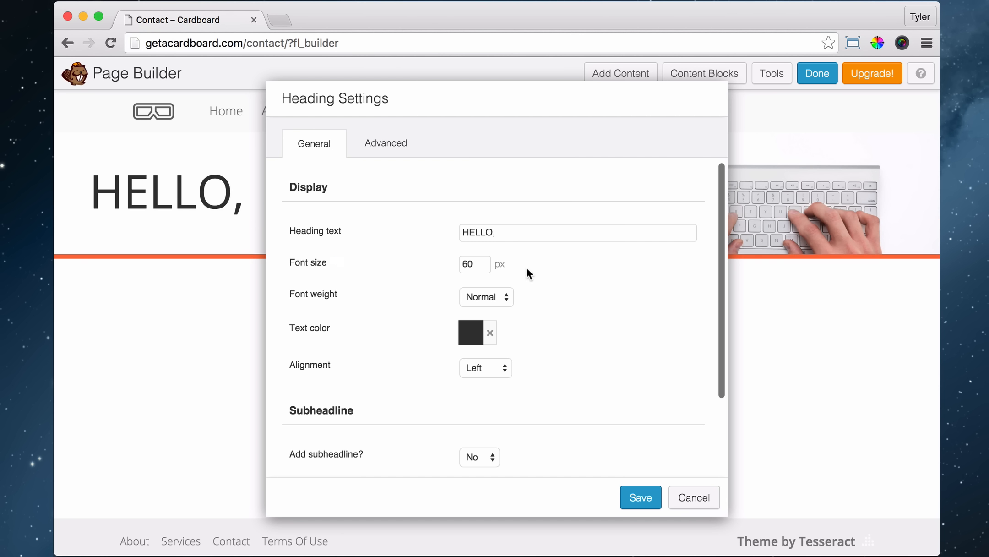
{"action": "left_click", "coordinate": [490, 297]}
{"action": "left_click", "coordinate": [488, 280]}
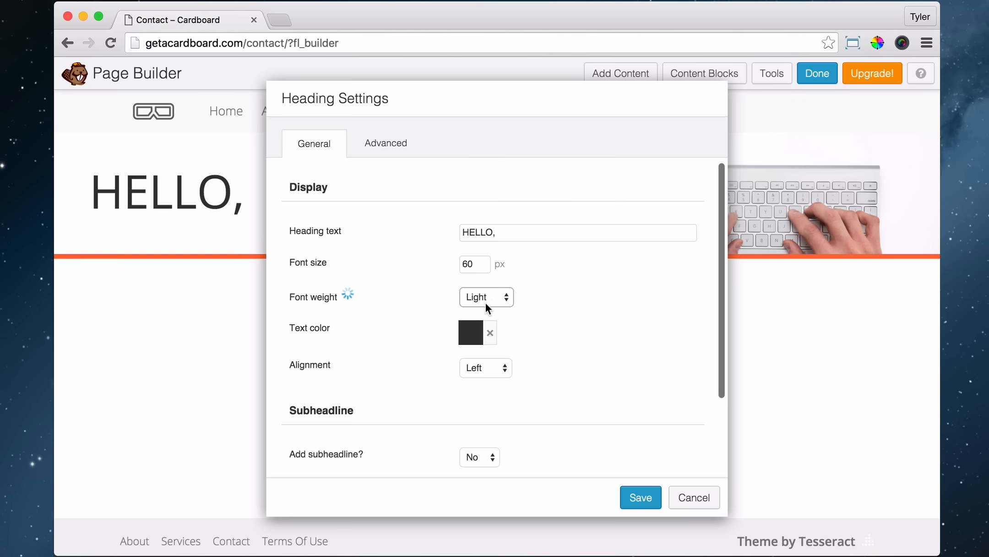
{"action": "left_click", "coordinate": [465, 332]}
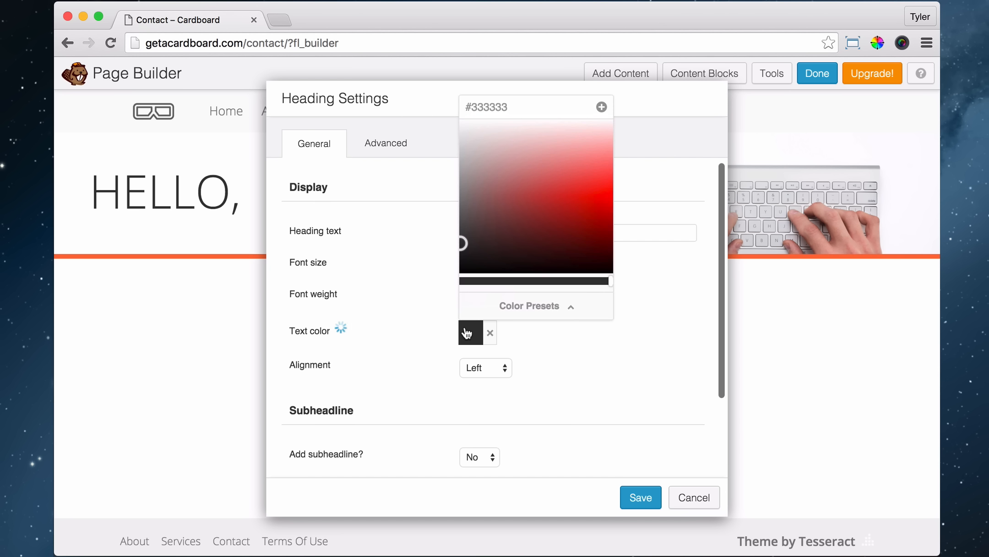
{"action": "mouse_move", "coordinate": [469, 234]}
{"action": "left_mouse_down"}
{"action": "mouse_move", "coordinate": [430, 136]}
{"action": "mouse_move", "coordinate": [407, 216]}
{"action": "left_mouse_up"}
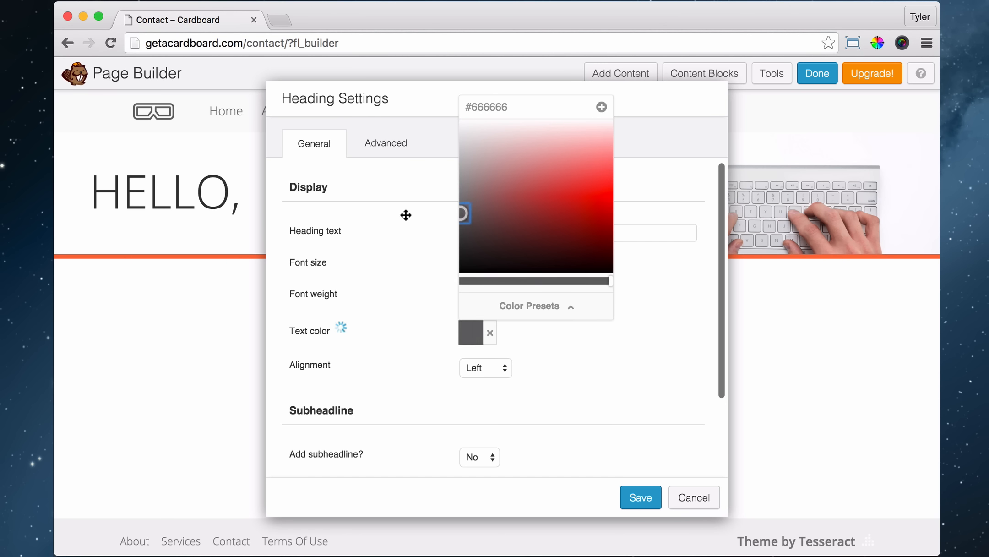
{"action": "left_click_drag", "start_coordinate": [406, 215], "coordinate": [404, 210]}
{"action": "left_click", "coordinate": [406, 212]}
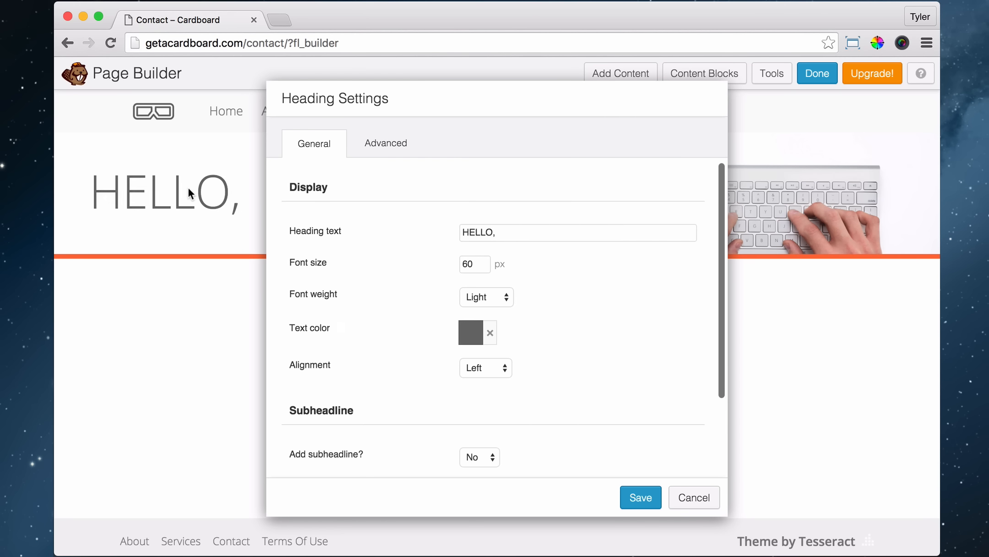
Give the heading a 150 px top margin and 0 bottom margin, and save it
{"action": "left_click", "coordinate": [389, 153]}
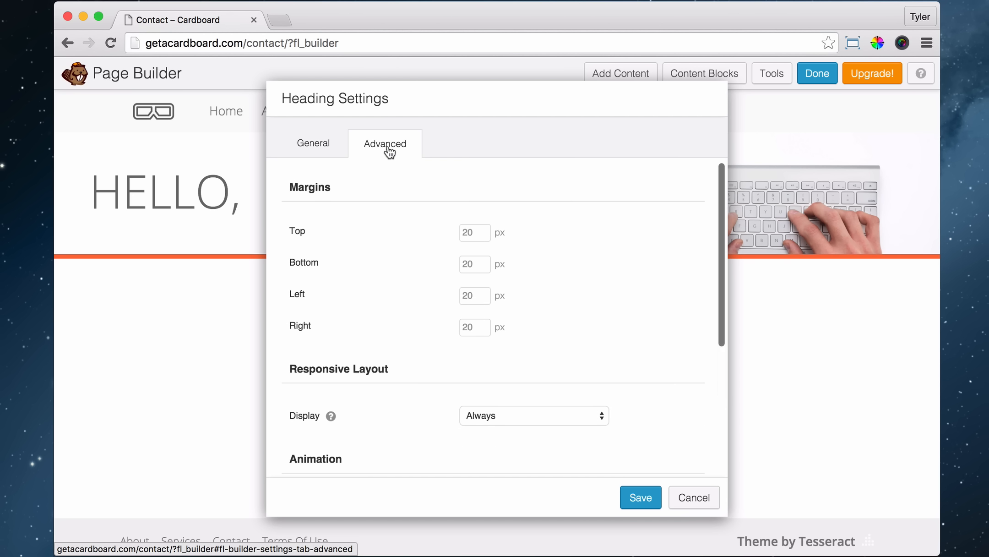
{"action": "left_click", "coordinate": [484, 234]}
{"action": "type", "text": "150"}
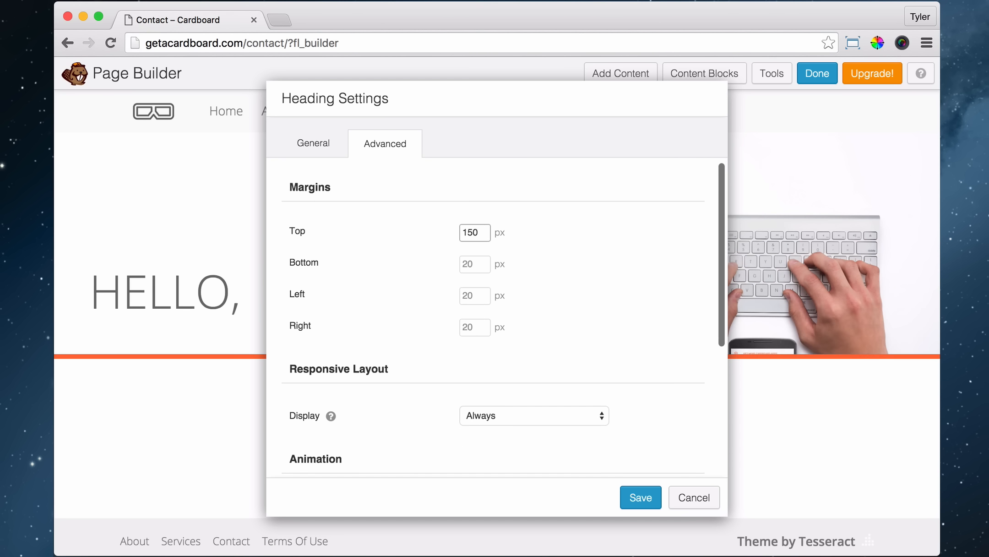
{"action": "left_click", "coordinate": [595, 254]}
{"action": "left_click", "coordinate": [477, 268]}
{"action": "type", "text": "0"}
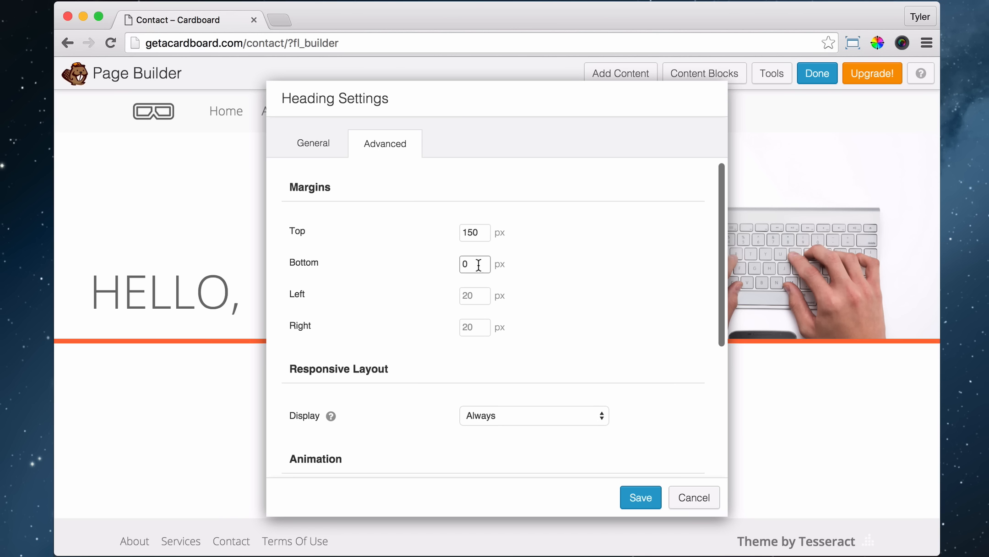
{"action": "left_click", "coordinate": [602, 315]}
{"action": "left_click", "coordinate": [636, 498]}
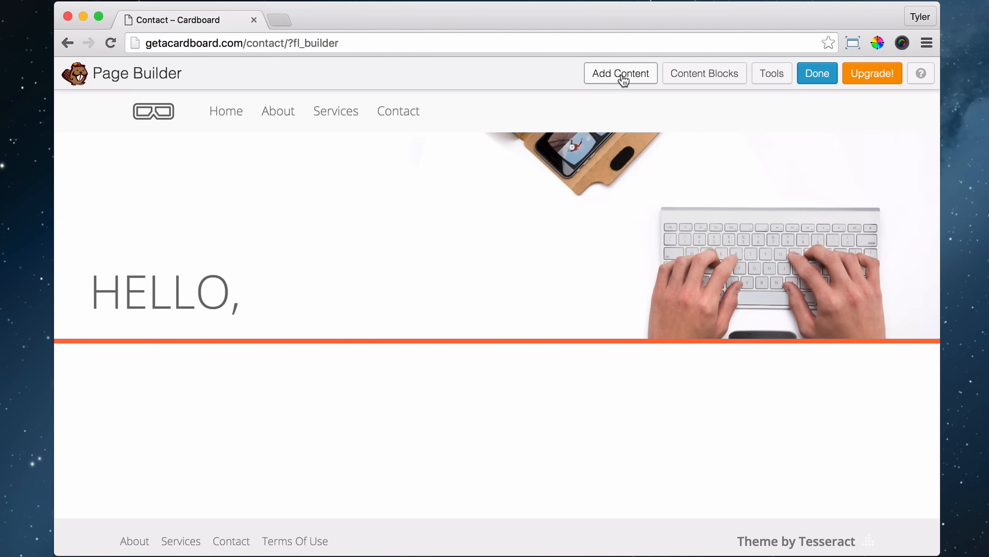
{"action": "left_click", "coordinate": [622, 75]}
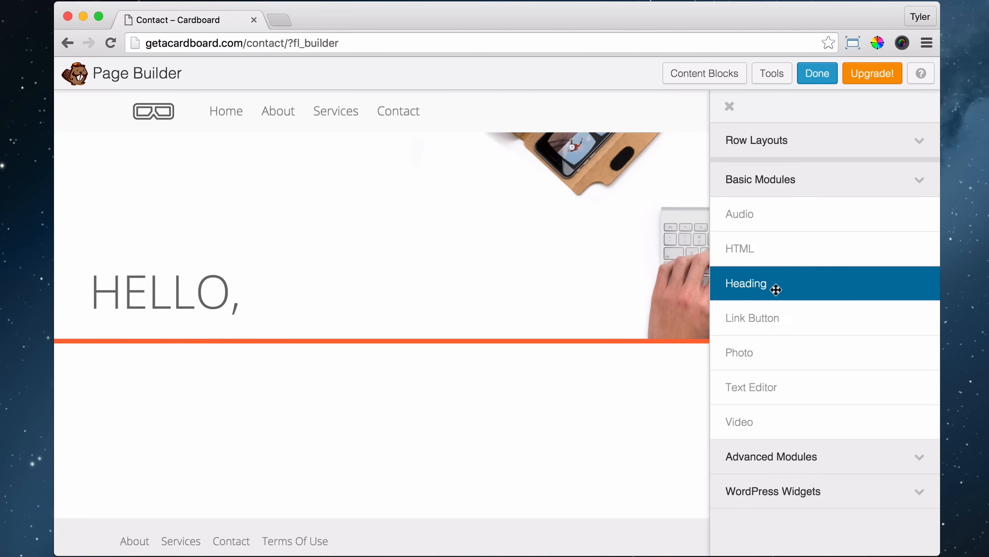
Add a 'TALK TO US...' heading below HELLO, at 60 px, Light weight, medium grey
{"action": "left_click_drag", "start_coordinate": [773, 282], "coordinate": [191, 347]}
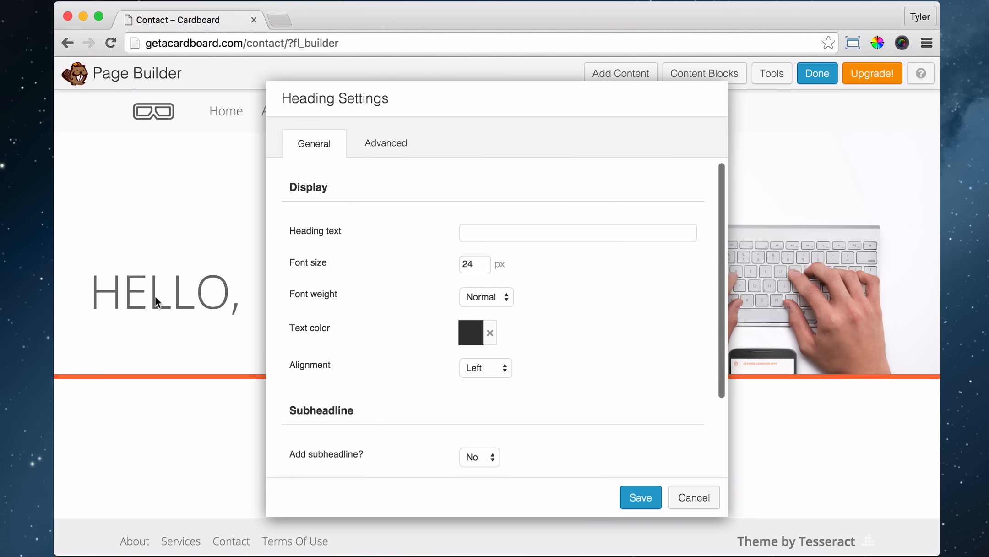
{"action": "left_click", "coordinate": [514, 230]}
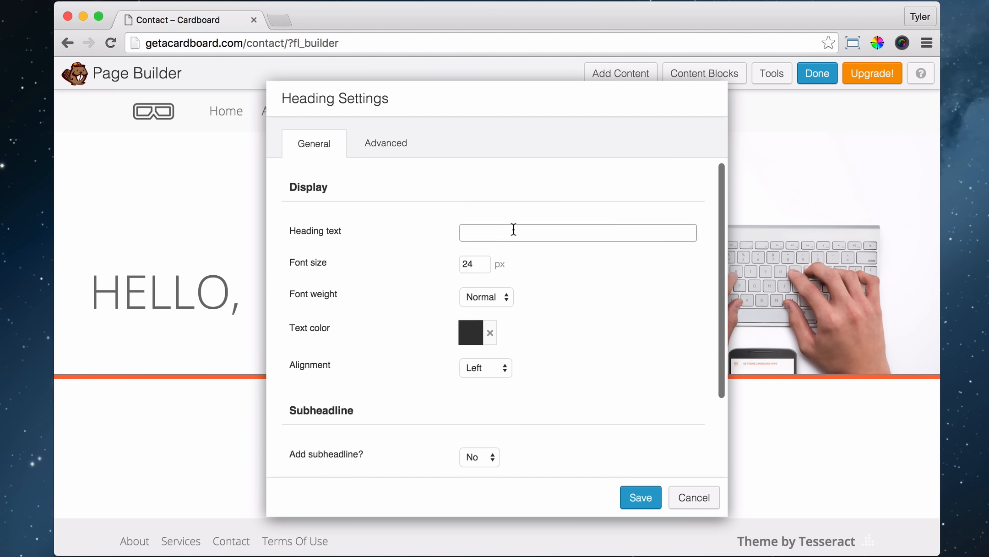
{"action": "type", "text": "TALK TO U"}
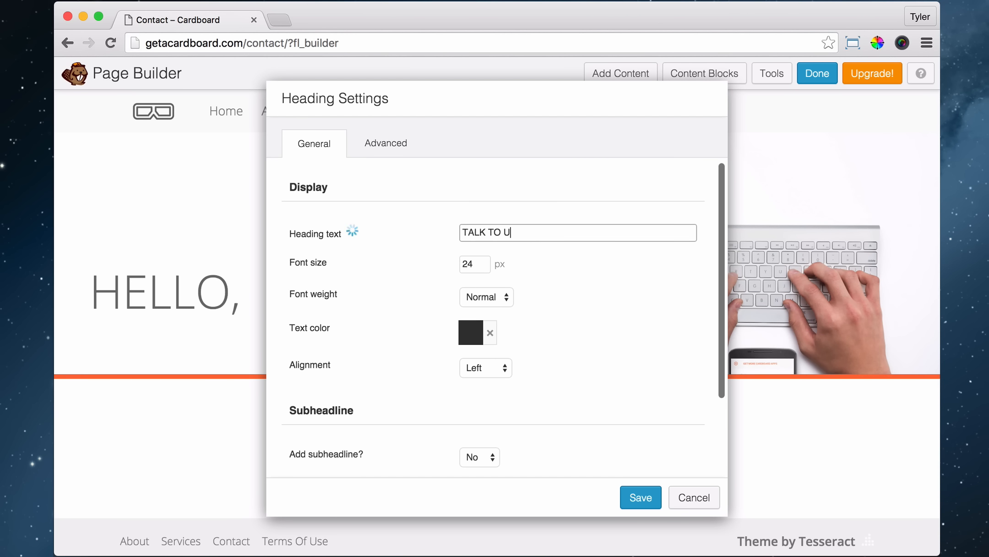
{"action": "type", "text": "S..."}
{"action": "key", "text": "Tab"}
{"action": "type", "text": "60"}
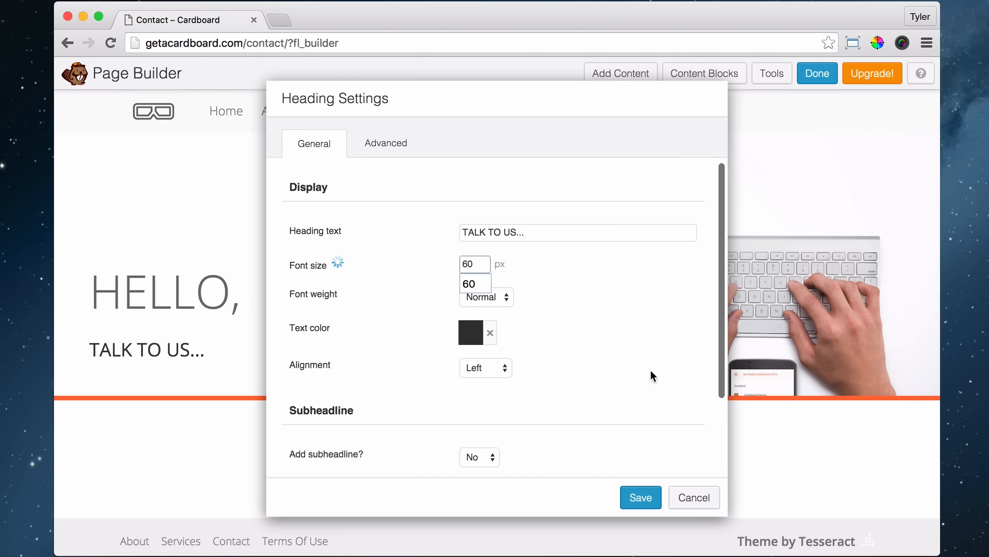
{"action": "left_click", "coordinate": [489, 300]}
{"action": "left_click", "coordinate": [481, 281]}
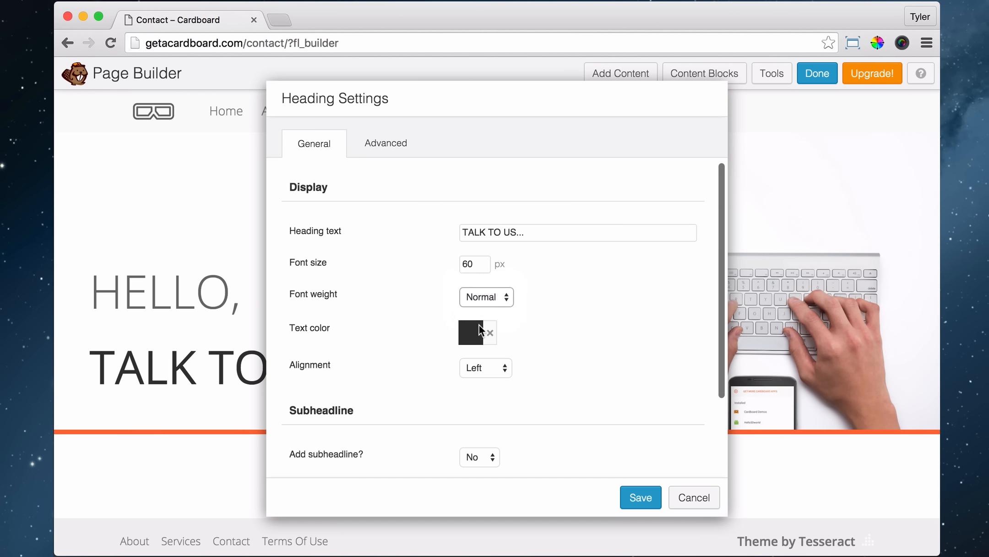
{"action": "left_click", "coordinate": [474, 338]}
{"action": "left_click_drag", "start_coordinate": [466, 203], "coordinate": [411, 212]}
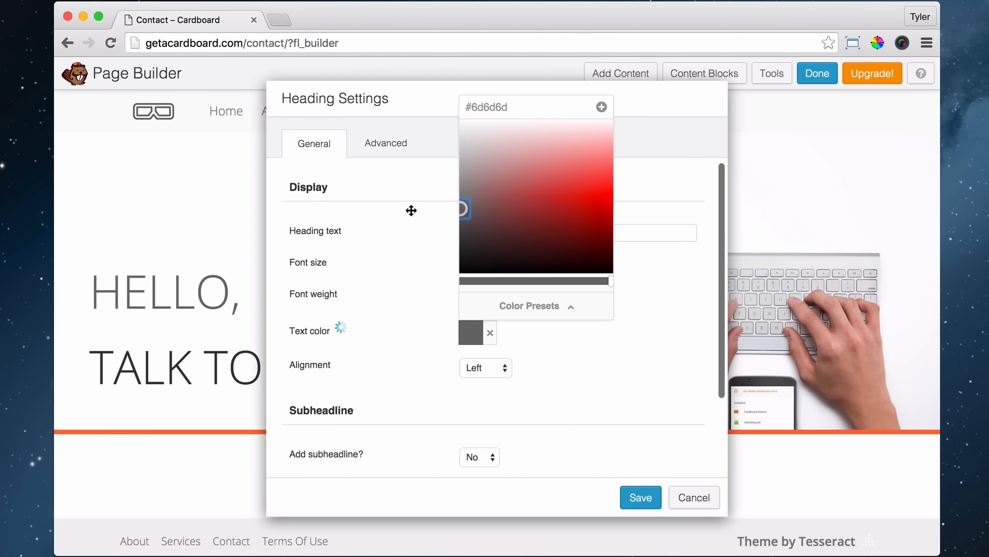
{"action": "left_click", "coordinate": [695, 367]}
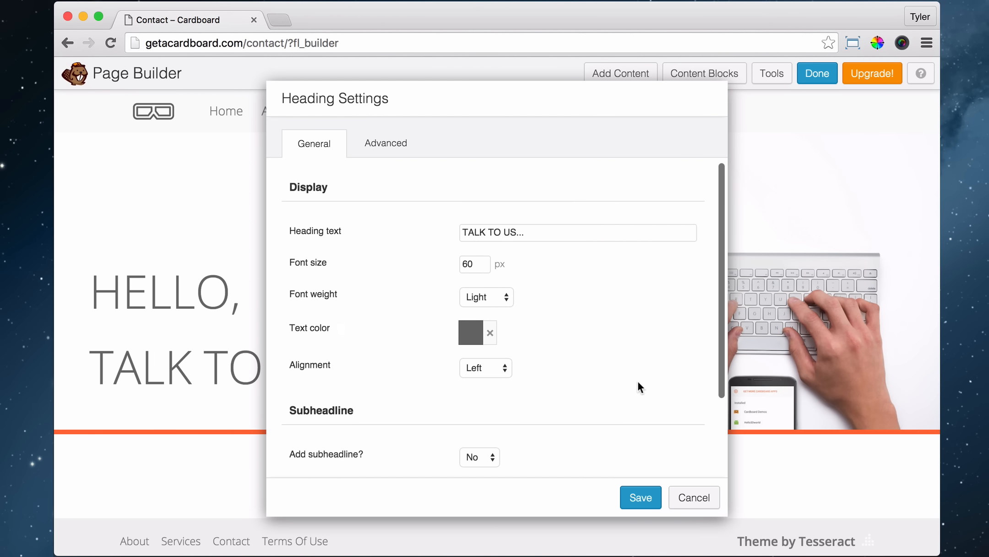
Set the TALK TO US... heading's top and bottom margins to 0 and save it
{"action": "left_click", "coordinate": [390, 146]}
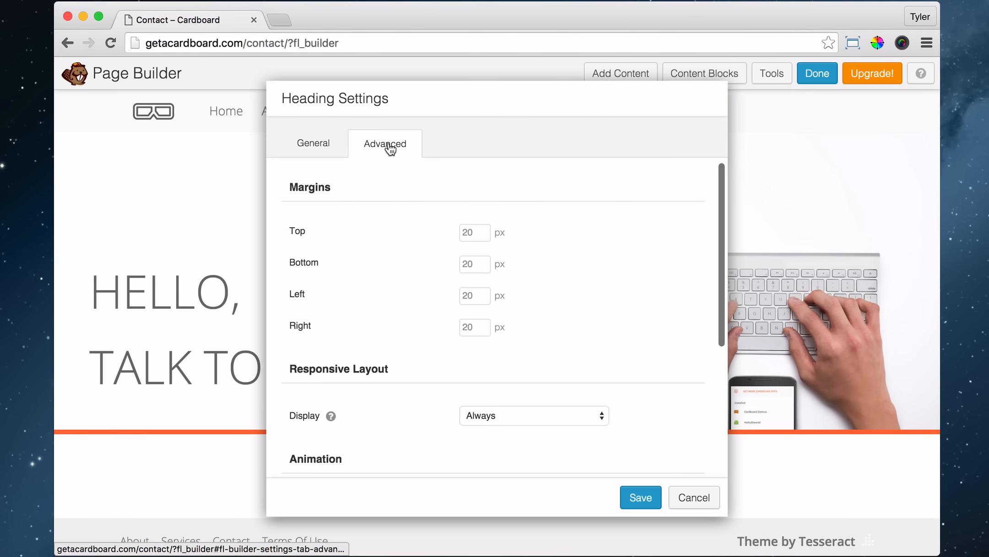
{"action": "left_click", "coordinate": [489, 232]}
{"action": "type", "text": "0"}
{"action": "key", "text": "Tab"}
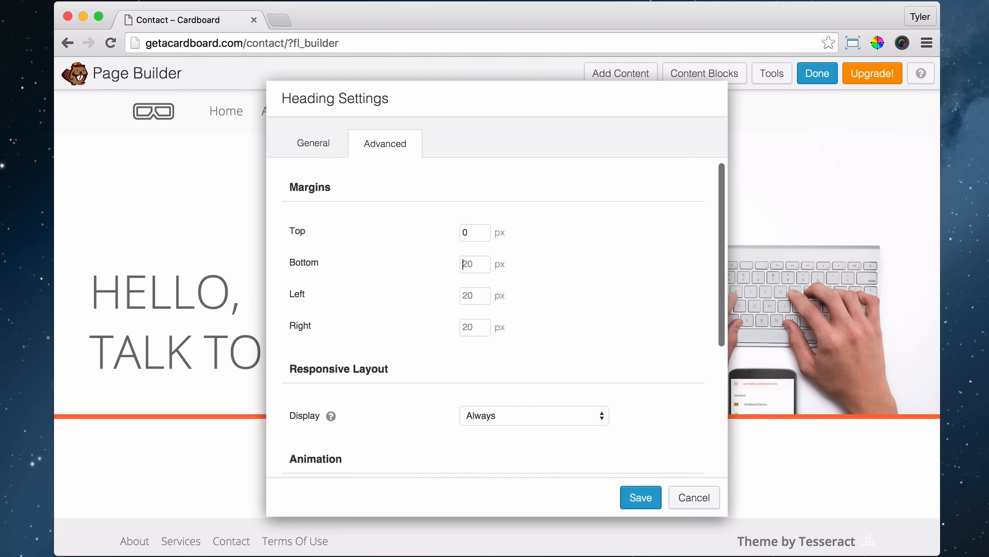
{"action": "type", "text": "0"}
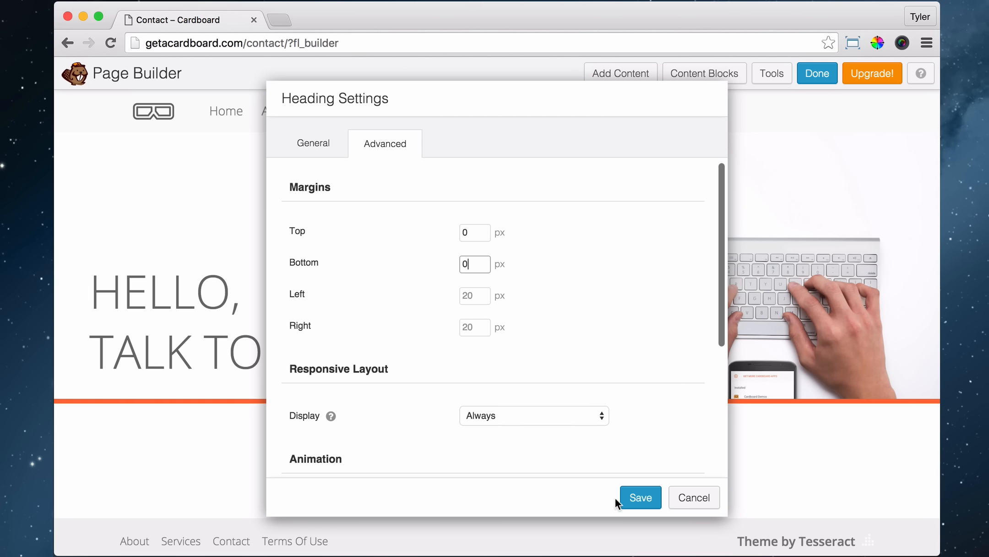
{"action": "left_click", "coordinate": [635, 502]}
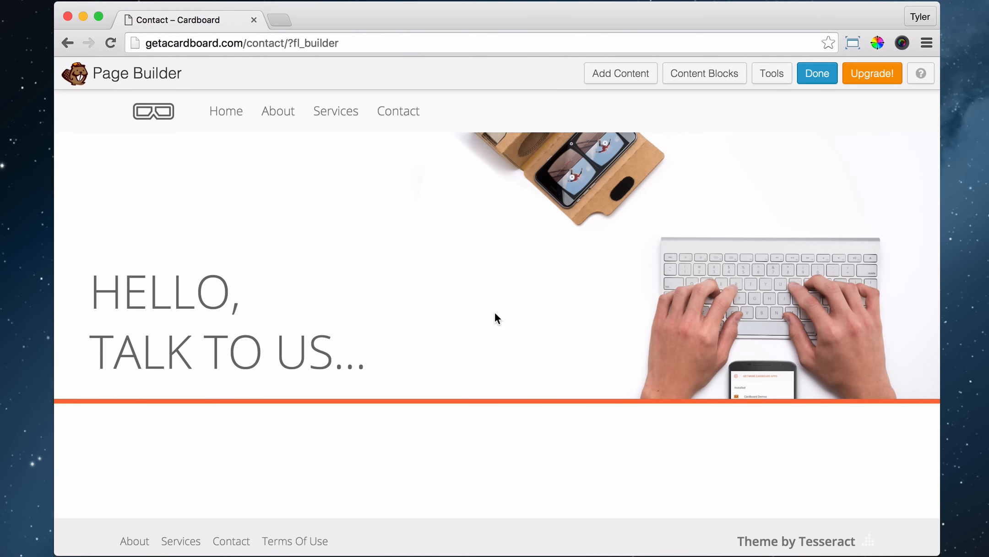
{"action": "left_click", "coordinate": [614, 73]}
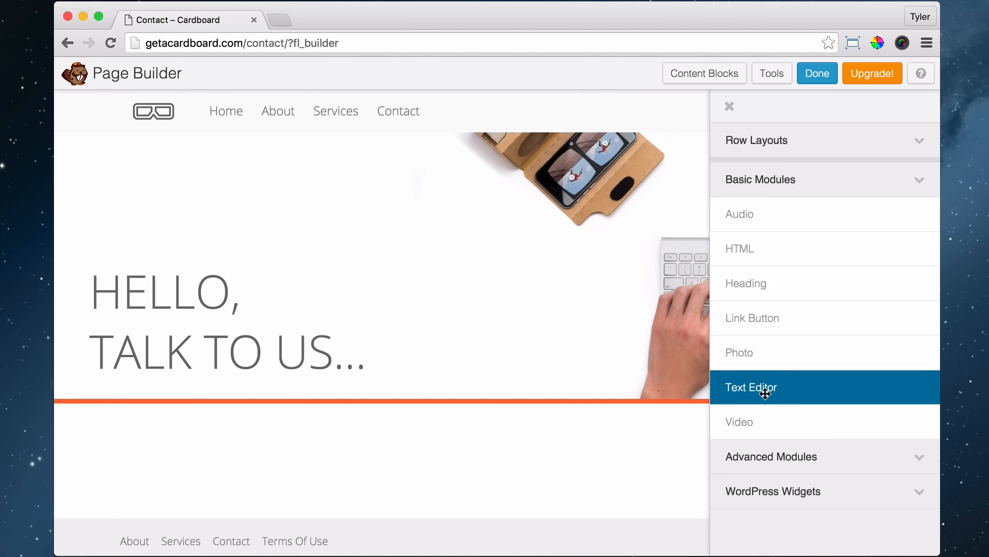
Add a Text Editor block below the headings saying 'You can email us at' the contact's e-mail address 'or'
{"action": "left_click_drag", "start_coordinate": [765, 394], "coordinate": [195, 415]}
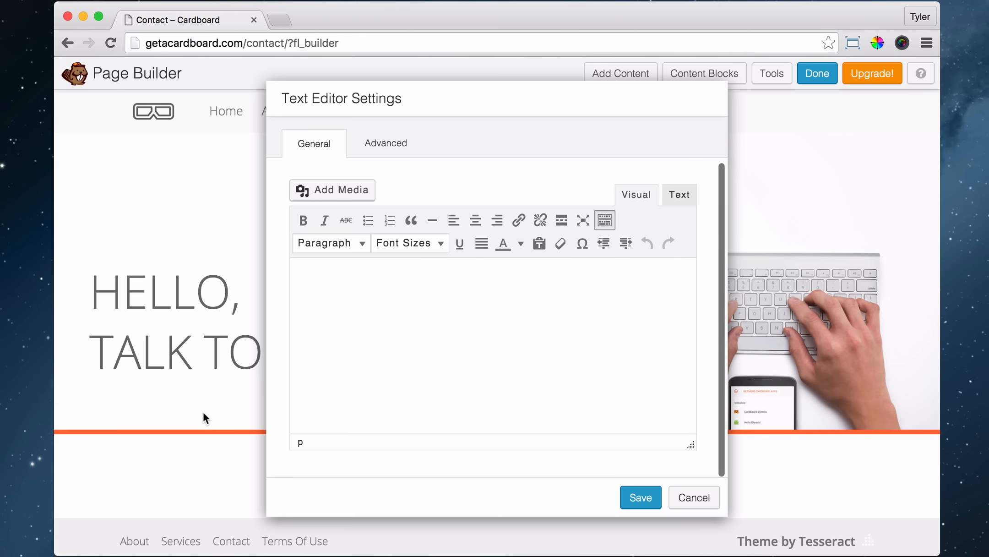
{"action": "left_click", "coordinate": [415, 330]}
{"action": "type", "text": "YOU C"}
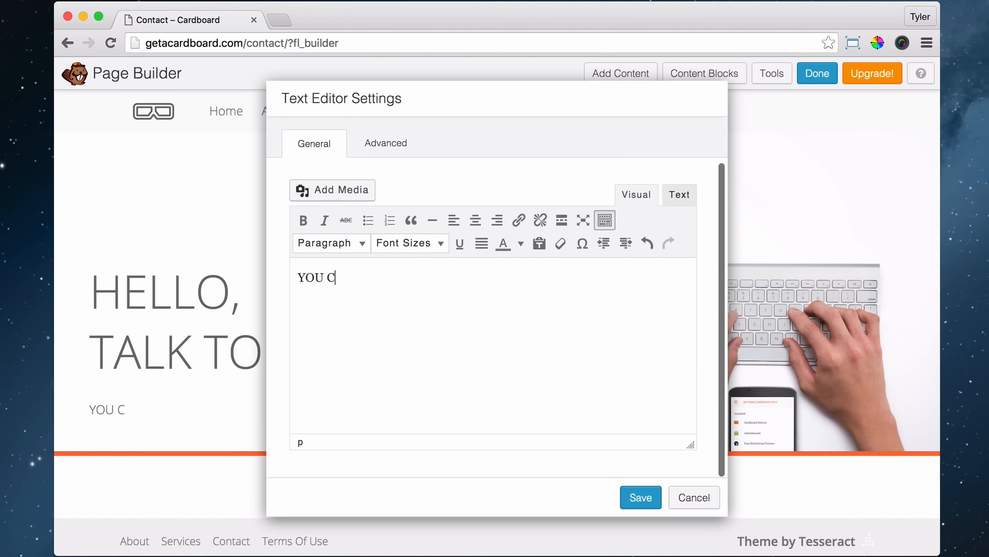
{"action": "key", "text": "BackSpace"}
{"action": "key", "text": "BackSpace"}
{"action": "key", "text": "BackSpace"}
{"action": "key", "text": "BackSpace"}
{"action": "type", "text": "ou can email us "}
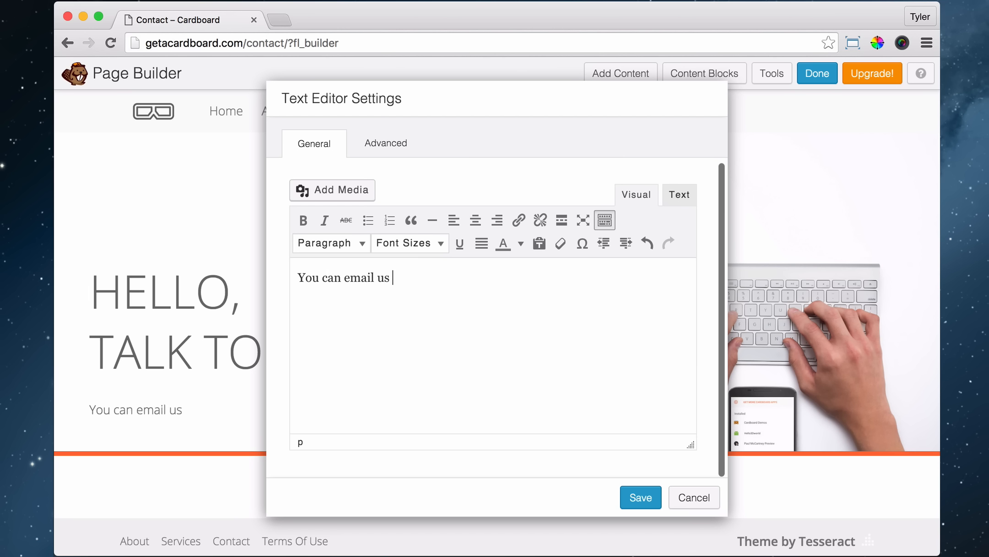
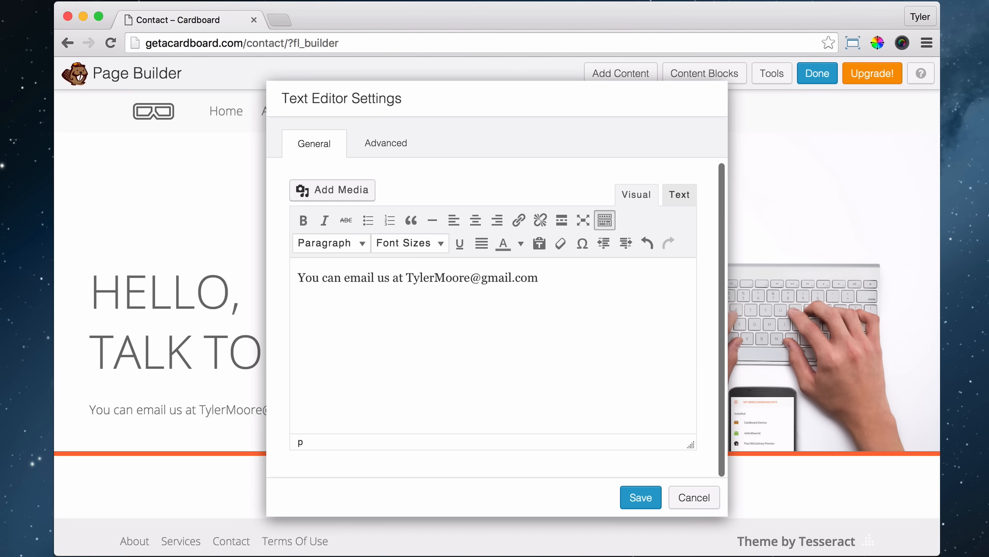
{"action": "type", "text": " or"}
On a new line, begin 'Call us at' followed by the contact's phone number
{"action": "key", "text": "Return"}
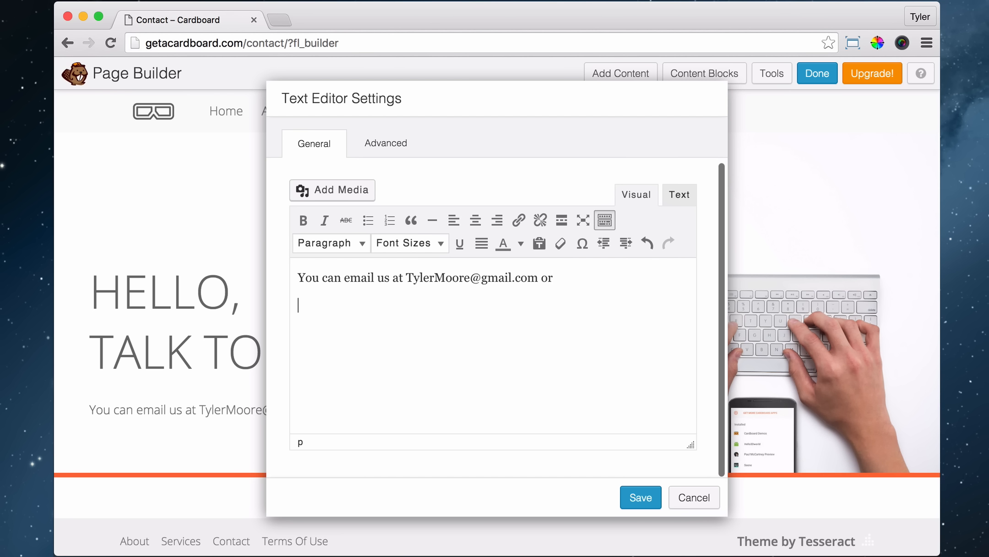
{"action": "type", "text": "d"}
{"action": "key", "text": "BackSpace"}
{"action": "key", "text": "BackSpace"}
{"action": "key", "text": "Return"}
{"action": "type", "text": "d"}
{"action": "key", "text": "BackSpace"}
{"action": "type", "text": "Call us at (31)"}
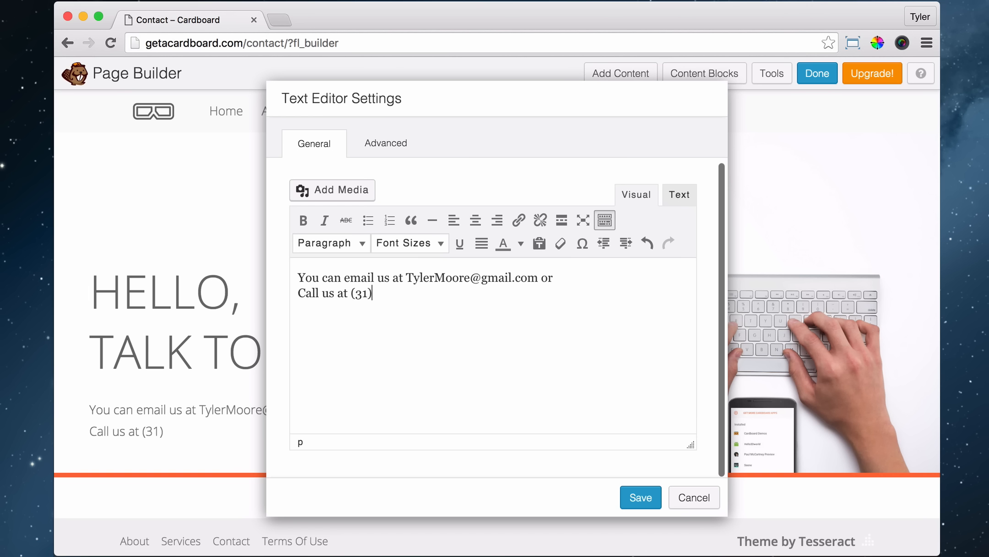
{"action": "key", "text": "BackSpace"}
{"action": "type", "text": "0)"}
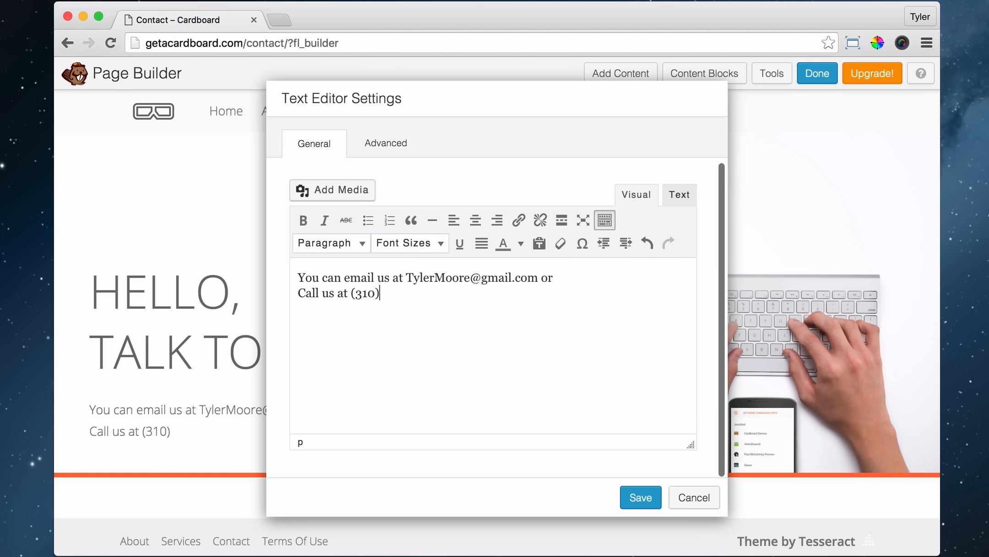
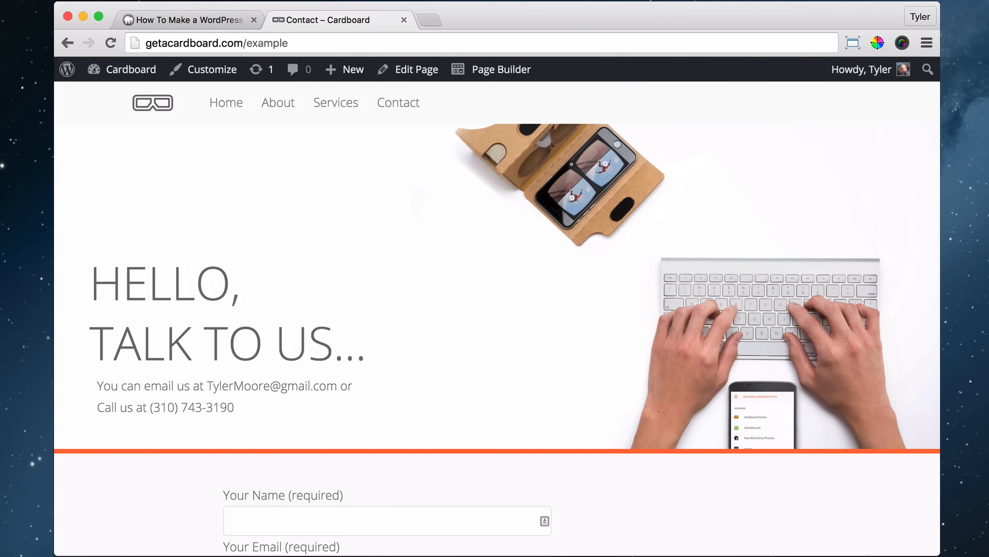
Finish editing the Contact page layout in Page Builder and publish the changes
{"action": "scroll", "coordinate": [595, 372], "scroll_direction": "down", "scroll_amount": 4}
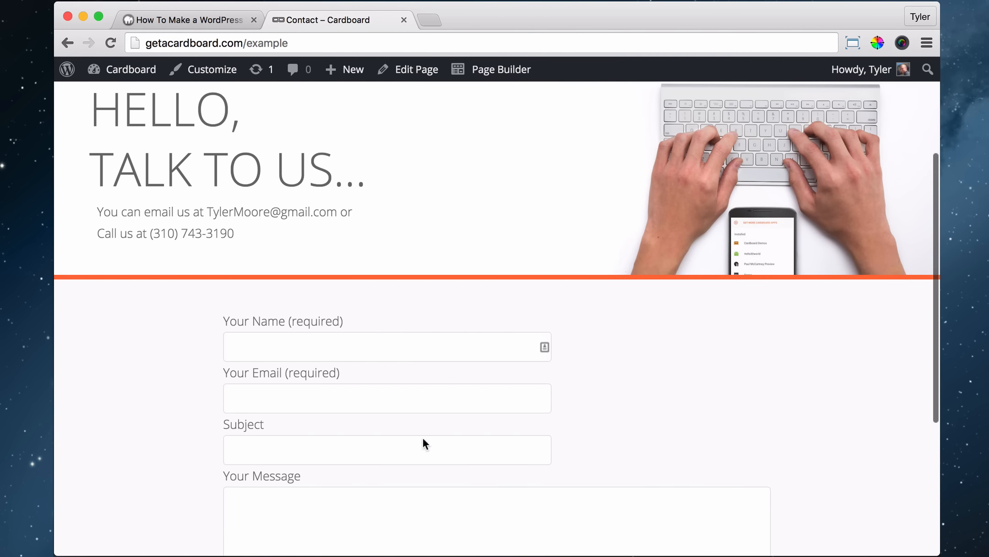
{"action": "scroll", "coordinate": [453, 428], "scroll_direction": "down", "scroll_amount": 2}
{"action": "scroll", "coordinate": [487, 420], "scroll_direction": "up", "scroll_amount": 2}
{"action": "scroll", "coordinate": [488, 420], "scroll_direction": "down", "scroll_amount": 4}
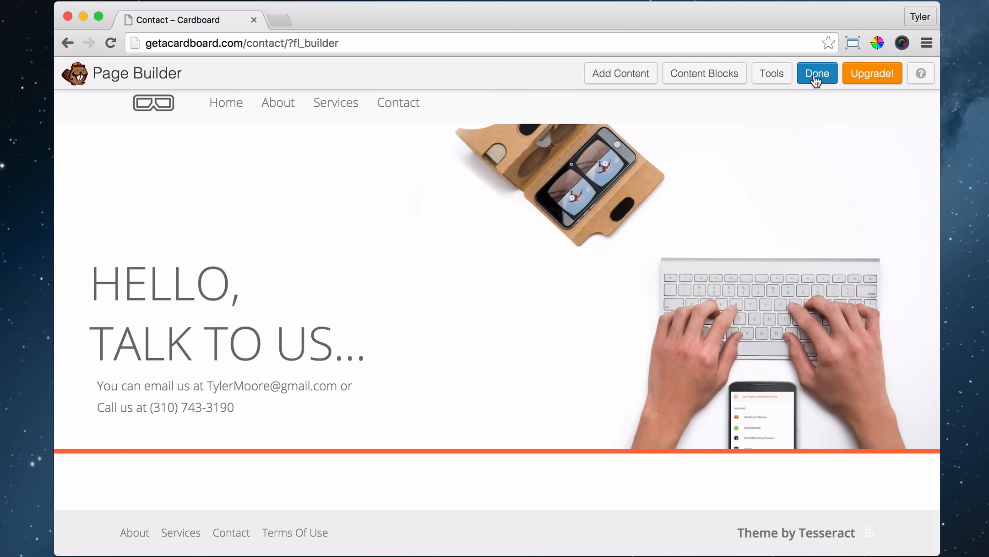
{"action": "left_click", "coordinate": [815, 78]}
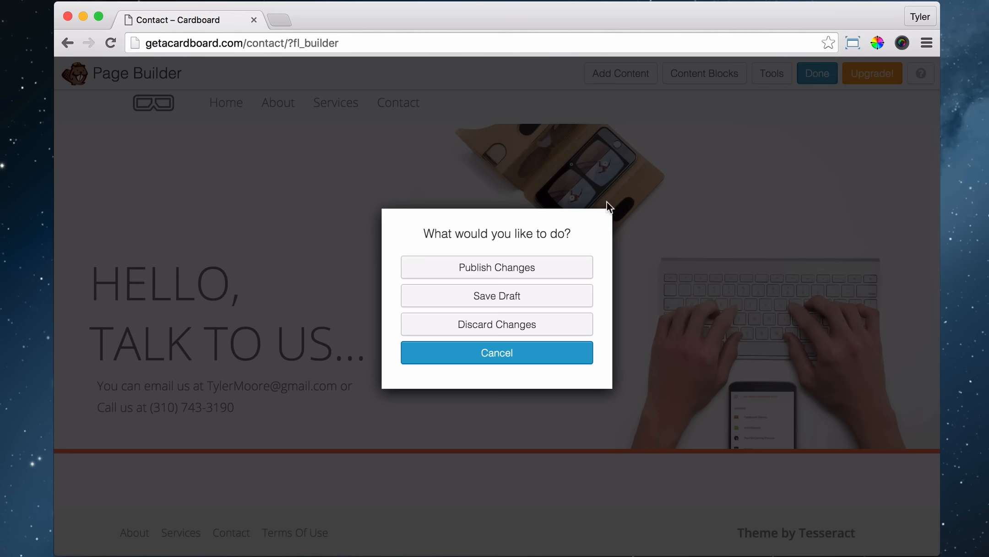
{"action": "left_click", "coordinate": [524, 270]}
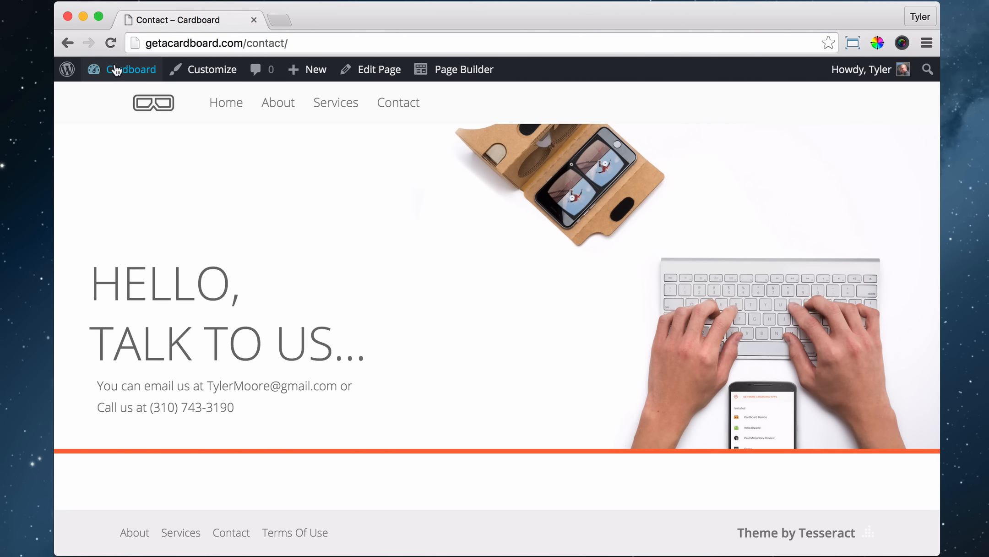
Go from the site to the dashboard's Plugins > Add New page
{"action": "mouse_move", "coordinate": [116, 70]}
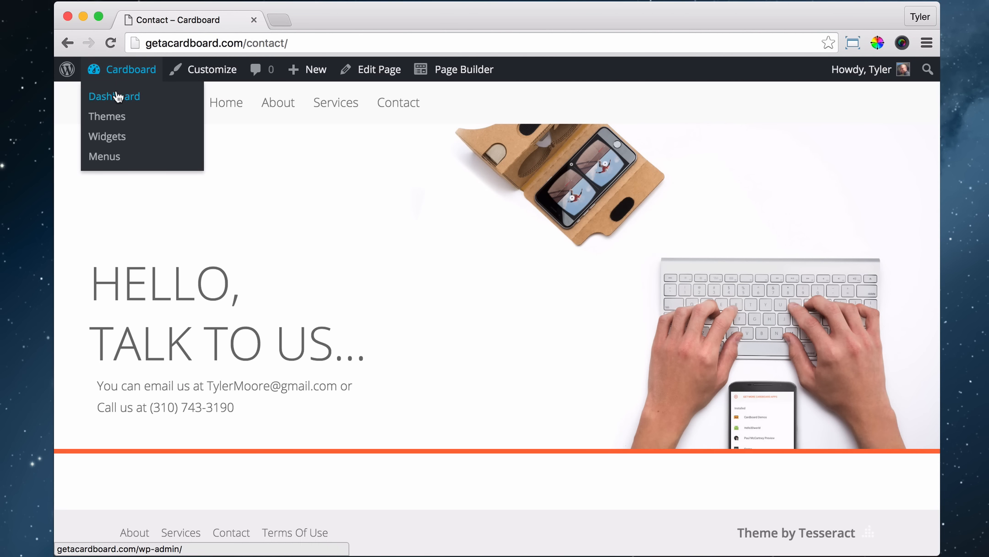
{"action": "left_click", "coordinate": [117, 96]}
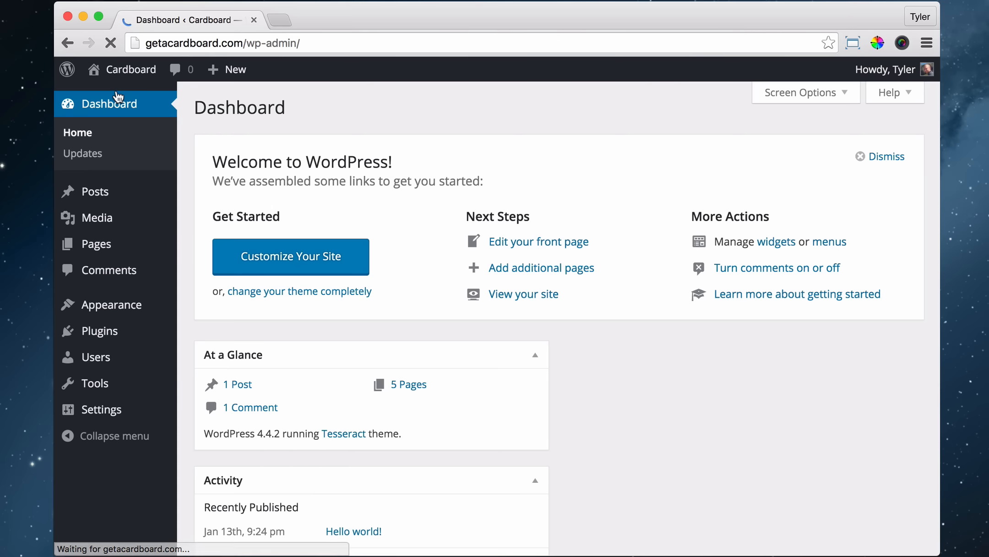
{"action": "left_click", "coordinate": [121, 343]}
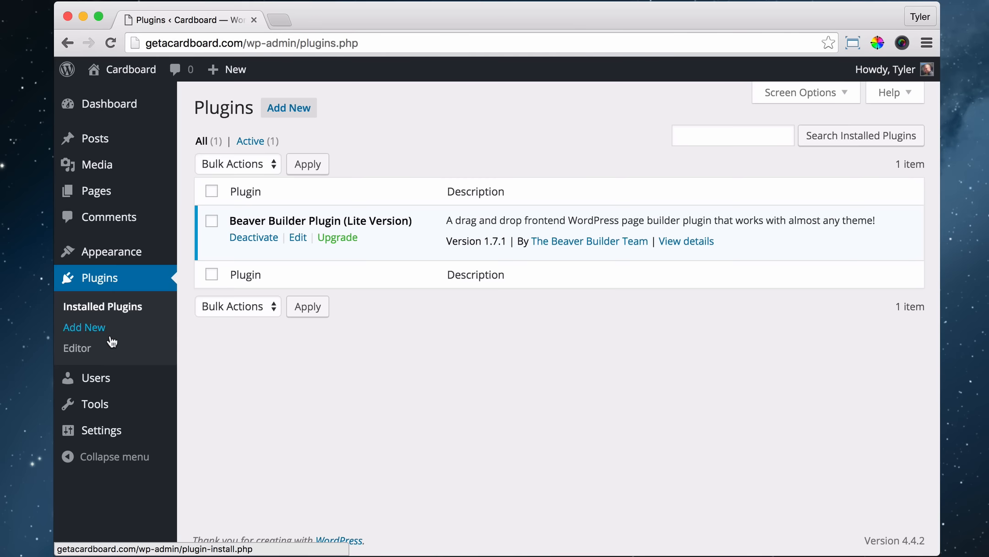
{"action": "left_click", "coordinate": [296, 111]}
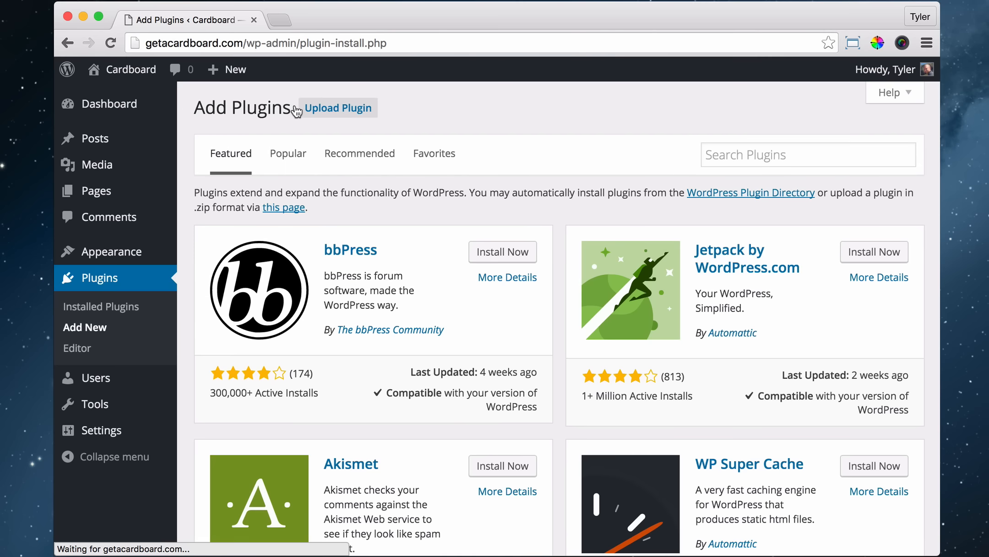
Search the plugin directory for 'contact form 7' and install Contact Form 7
{"action": "left_click", "coordinate": [783, 148]}
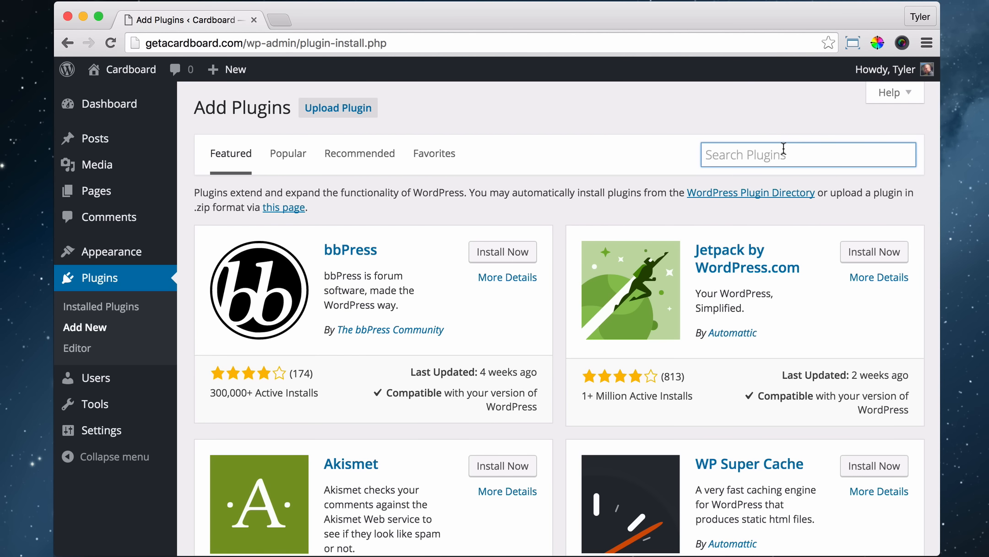
{"action": "type", "text": "contact form 7"}
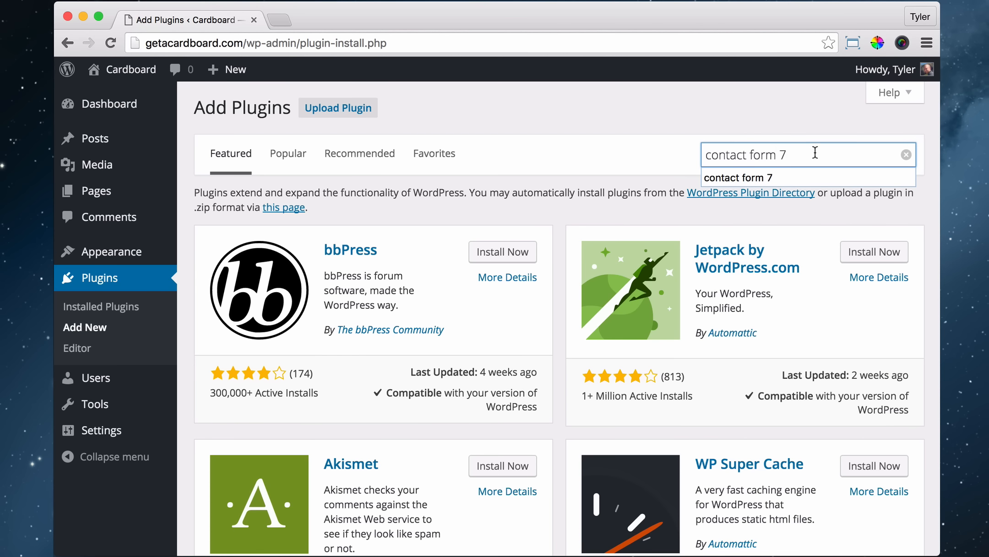
{"action": "key", "text": "Return"}
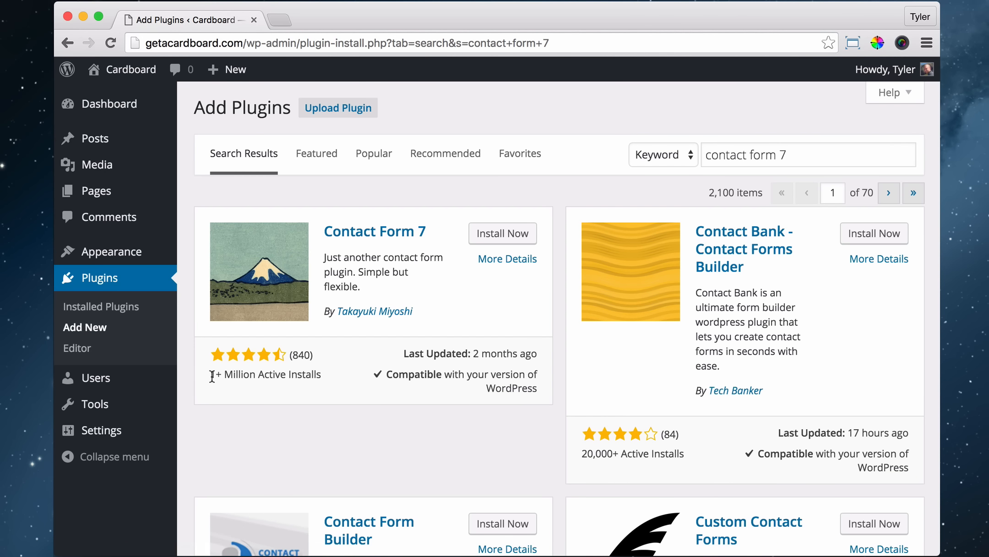
{"action": "left_click_drag", "start_coordinate": [211, 376], "coordinate": [297, 374]}
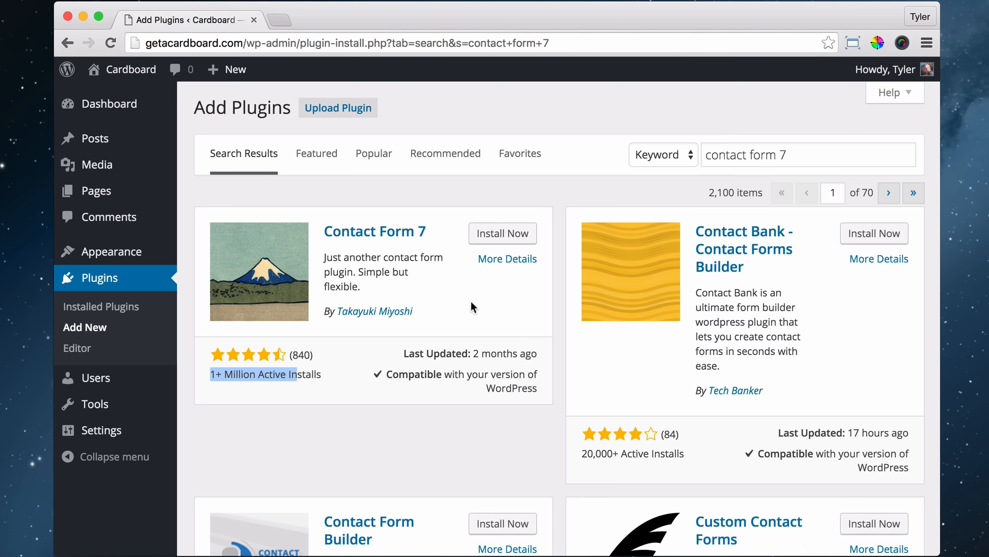
{"action": "left_click", "coordinate": [334, 378]}
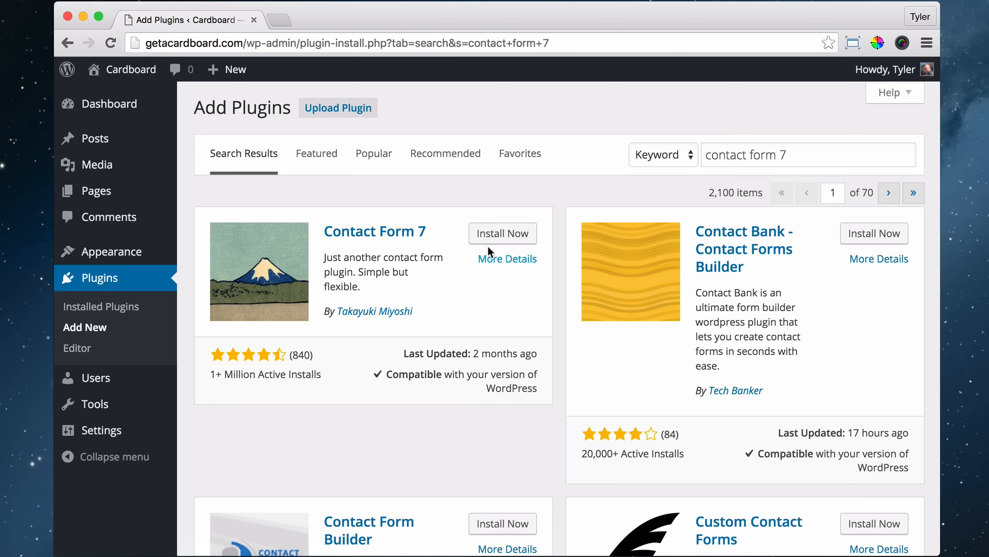
{"action": "left_click", "coordinate": [512, 238]}
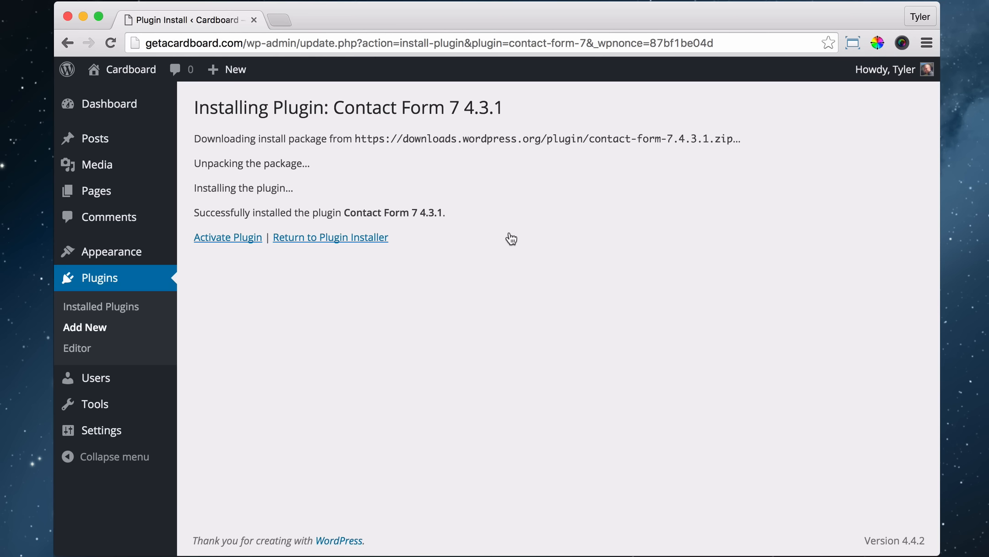
Activate Contact Form 7 and open its default 'Contact form 1' for editing
{"action": "left_click", "coordinate": [224, 237]}
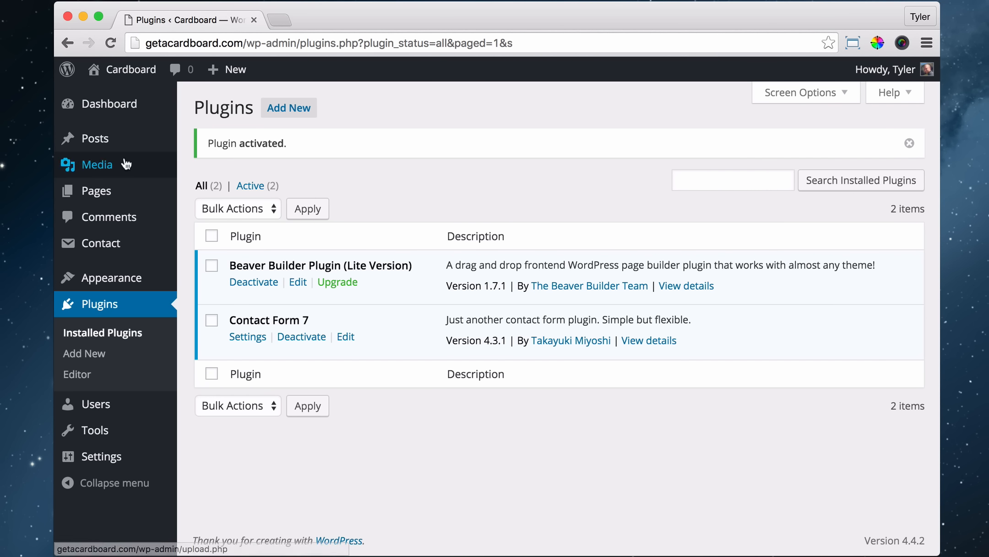
{"action": "mouse_move", "coordinate": [120, 248]}
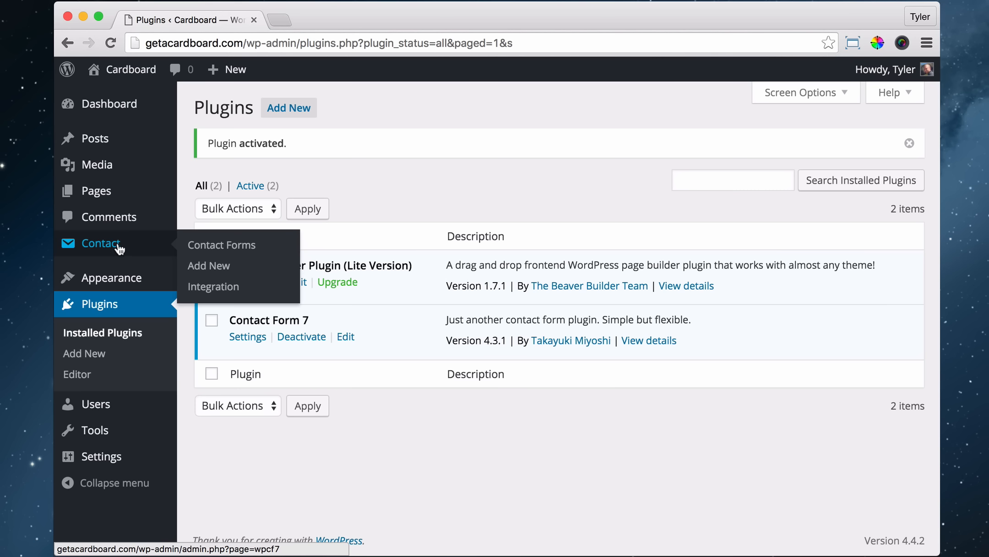
{"action": "left_click", "coordinate": [119, 249]}
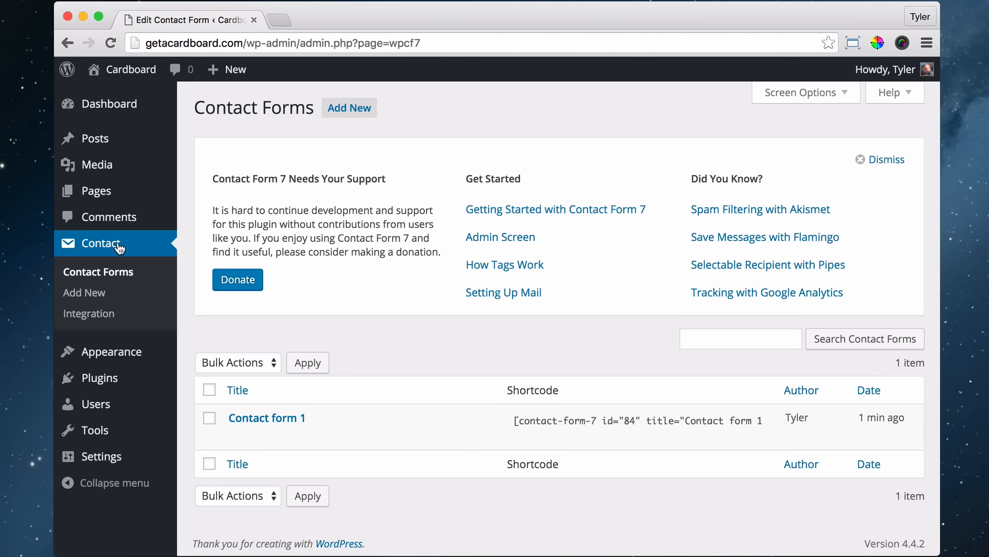
{"action": "left_click", "coordinate": [272, 425]}
Review Contact form 1's Mail settings, checking the recipient address in the To field
{"action": "scroll", "coordinate": [440, 363], "scroll_direction": "down", "scroll_amount": 3}
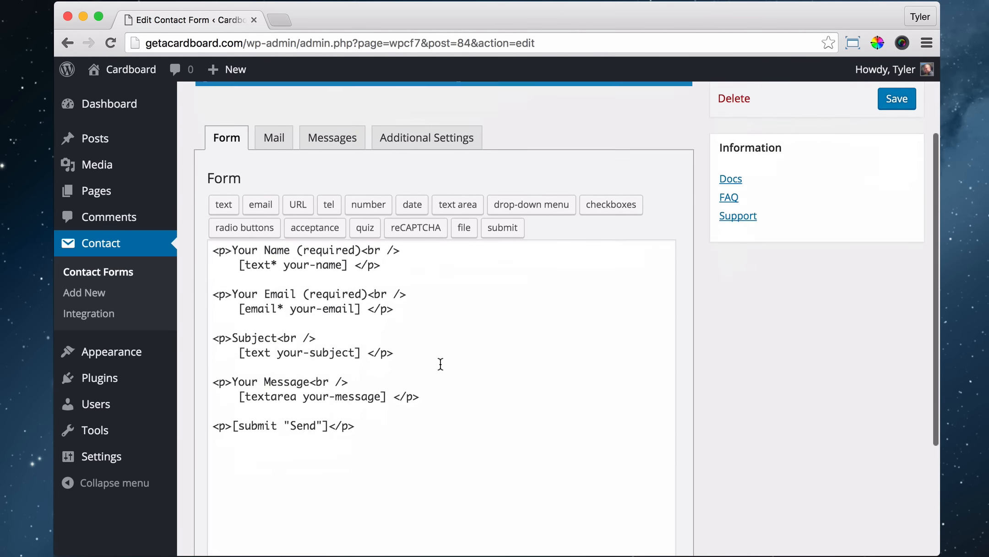
{"action": "scroll", "coordinate": [441, 364], "scroll_direction": "down", "scroll_amount": 2}
{"action": "scroll", "coordinate": [412, 325], "scroll_direction": "up", "scroll_amount": 3}
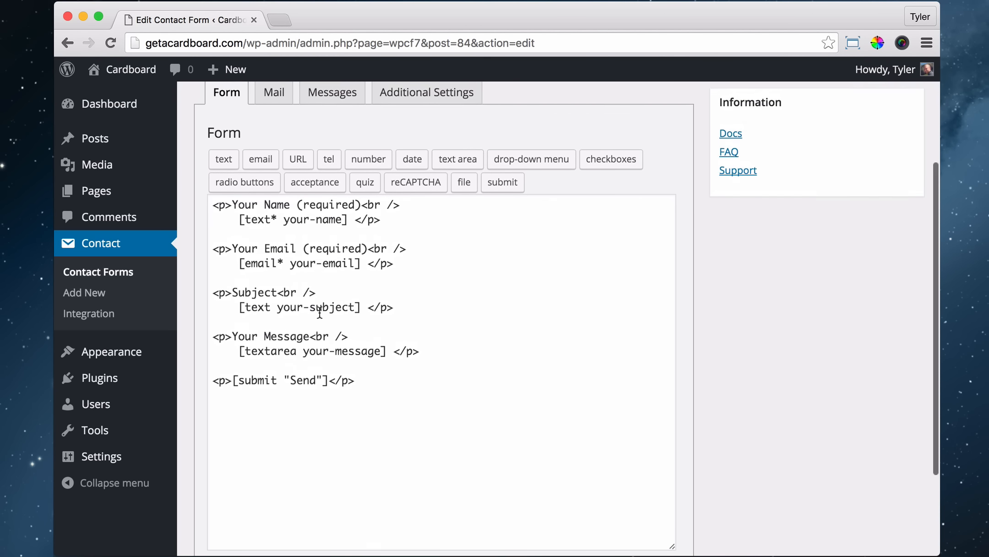
{"action": "scroll", "coordinate": [415, 309], "scroll_direction": "down", "scroll_amount": 3}
{"action": "scroll", "coordinate": [417, 311], "scroll_direction": "up", "scroll_amount": 4}
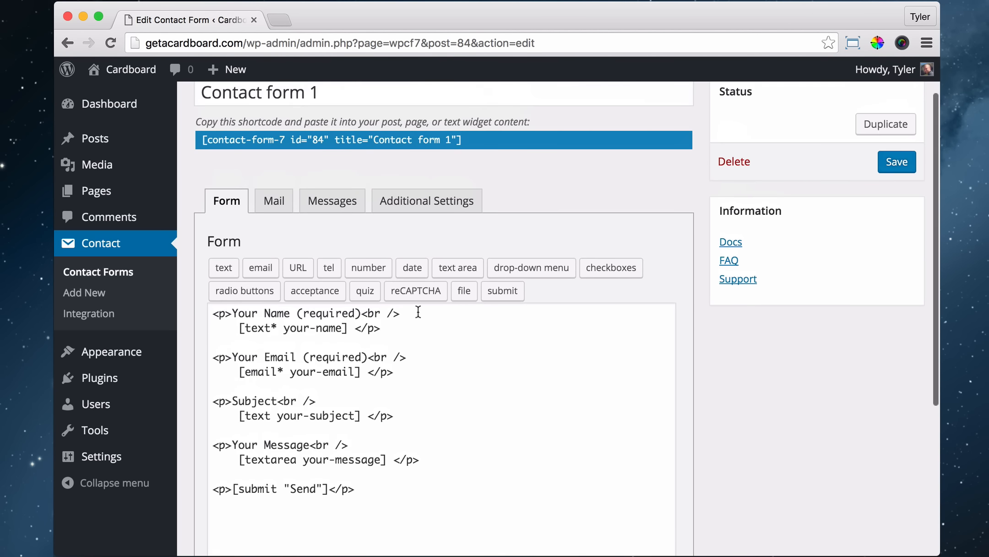
{"action": "left_click", "coordinate": [275, 203]}
{"action": "left_click_drag", "start_coordinate": [458, 323], "coordinate": [258, 317]}
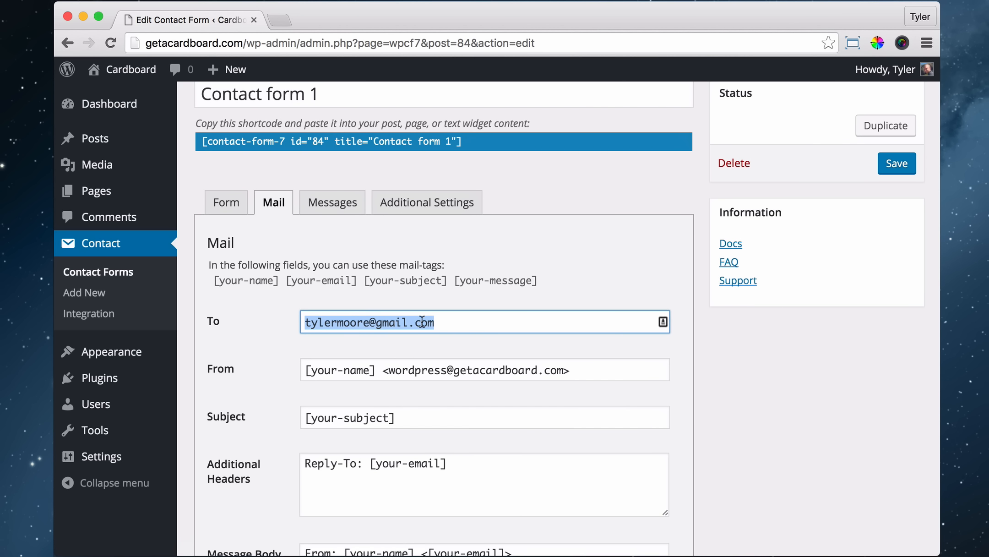
{"action": "left_click", "coordinate": [447, 321]}
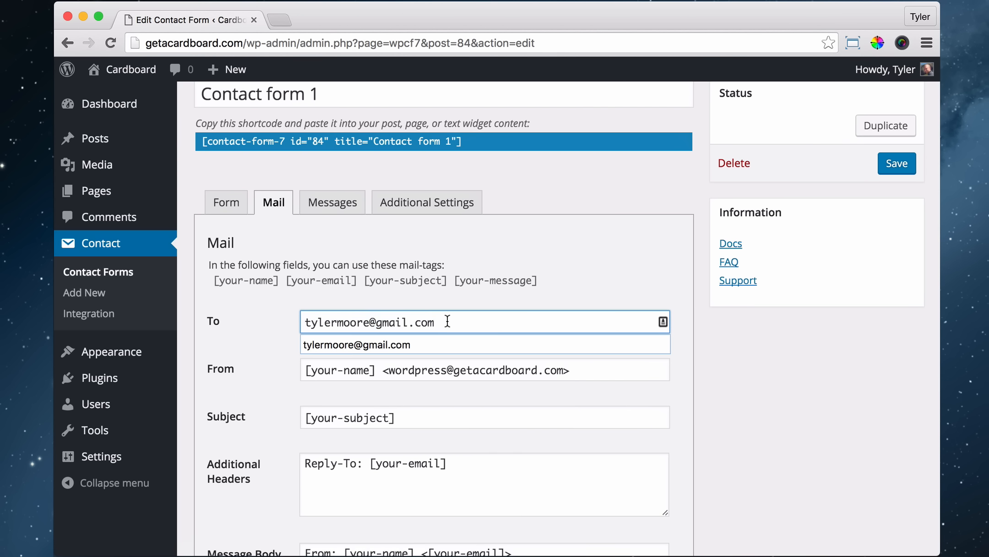
{"action": "left_click_drag", "start_coordinate": [447, 321], "coordinate": [302, 323]}
{"action": "left_click", "coordinate": [449, 320]}
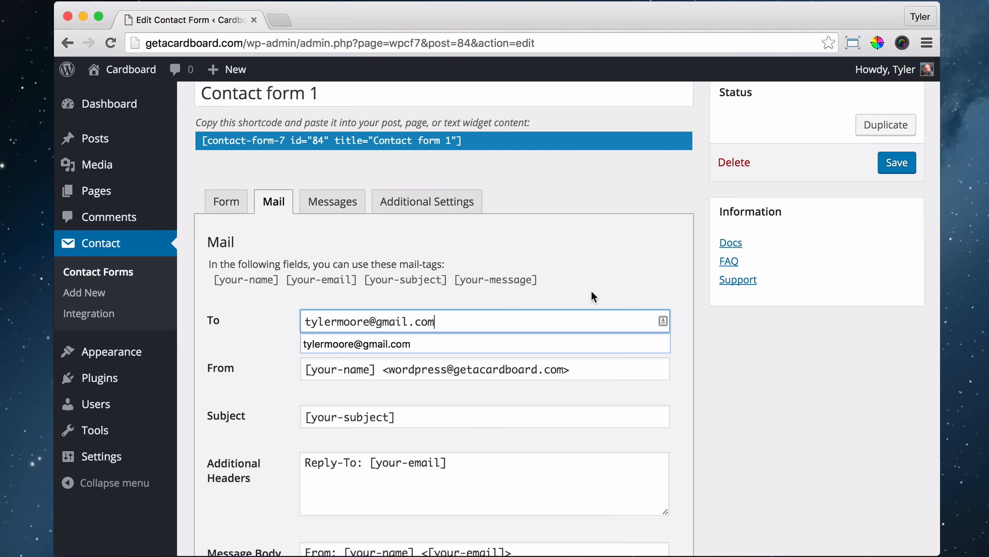
{"action": "left_click", "coordinate": [571, 287]}
{"action": "scroll", "coordinate": [528, 299], "scroll_direction": "down", "scroll_amount": 3}
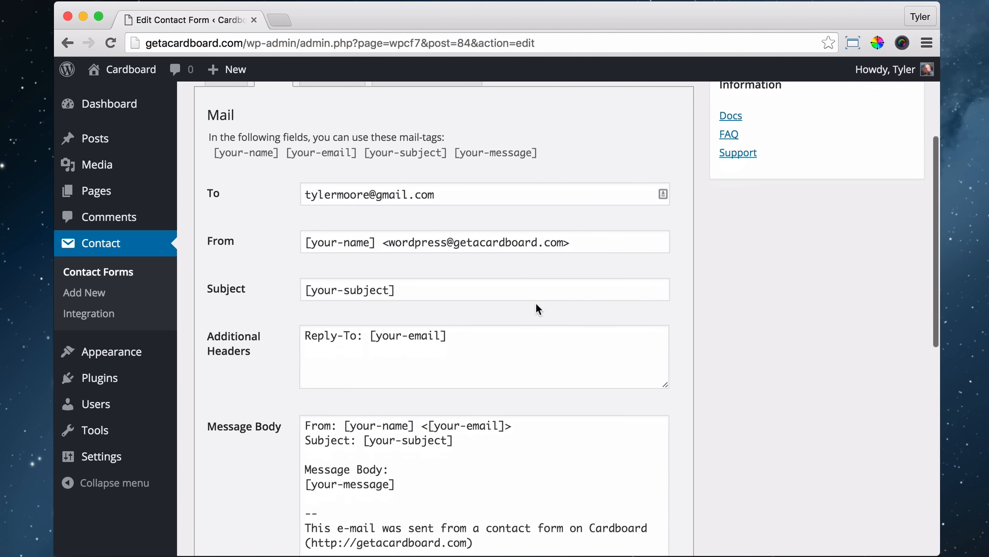
{"action": "scroll", "coordinate": [536, 303], "scroll_direction": "up", "scroll_amount": 4}
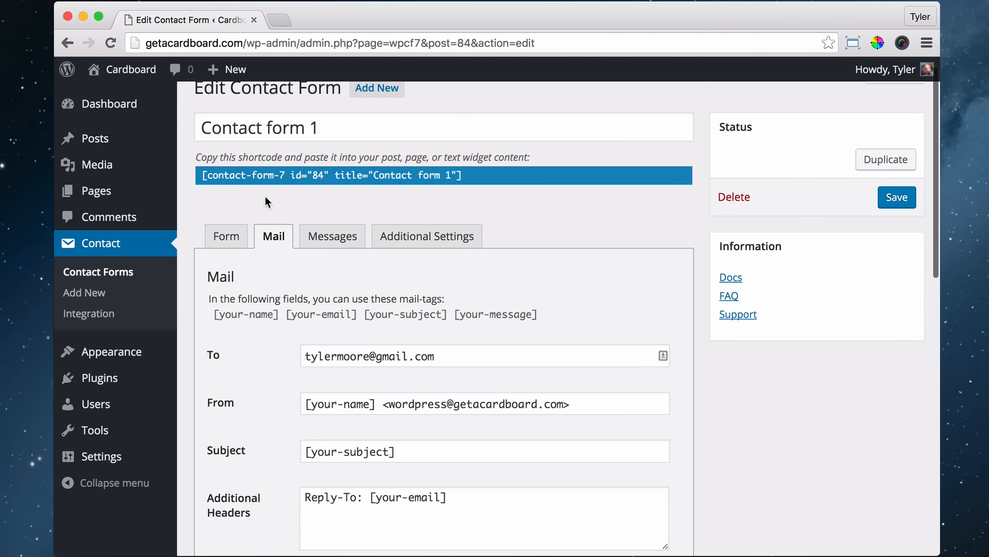
Copy Contact form 1's shortcode from the Contact Forms list and visit the live site
{"action": "left_click", "coordinate": [114, 247]}
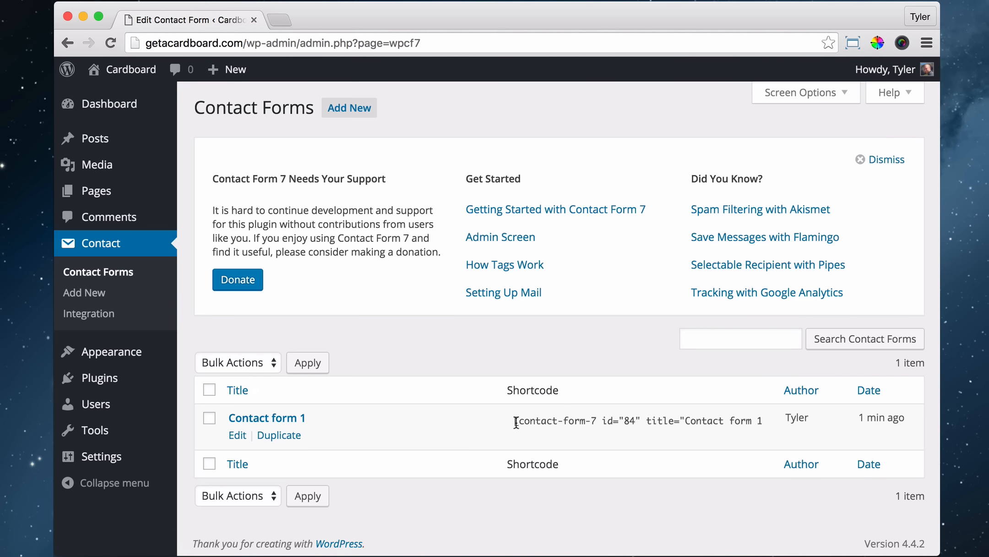
{"action": "left_click", "coordinate": [515, 422]}
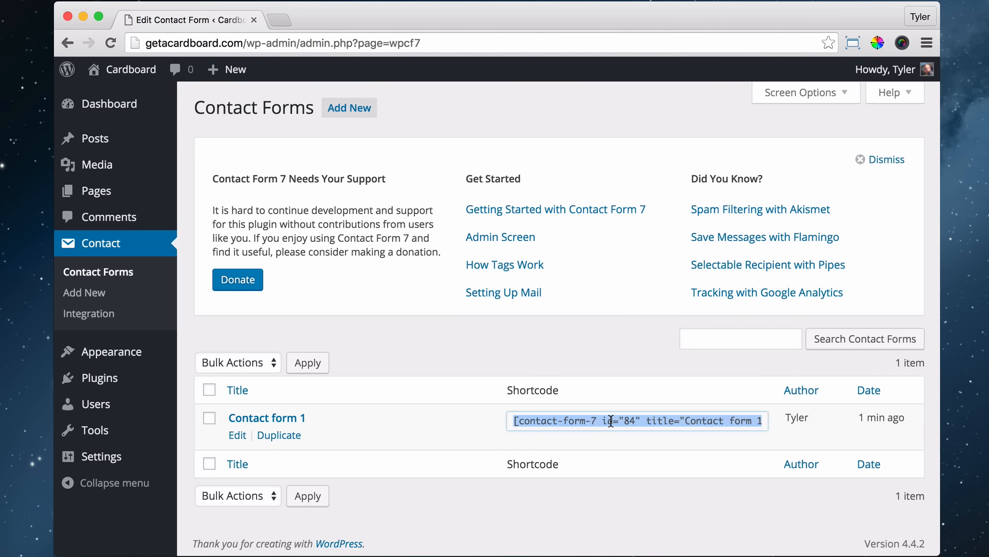
{"action": "left_click", "coordinate": [601, 454]}
{"action": "left_click", "coordinate": [592, 418]}
{"action": "right_click", "coordinate": [592, 418]}
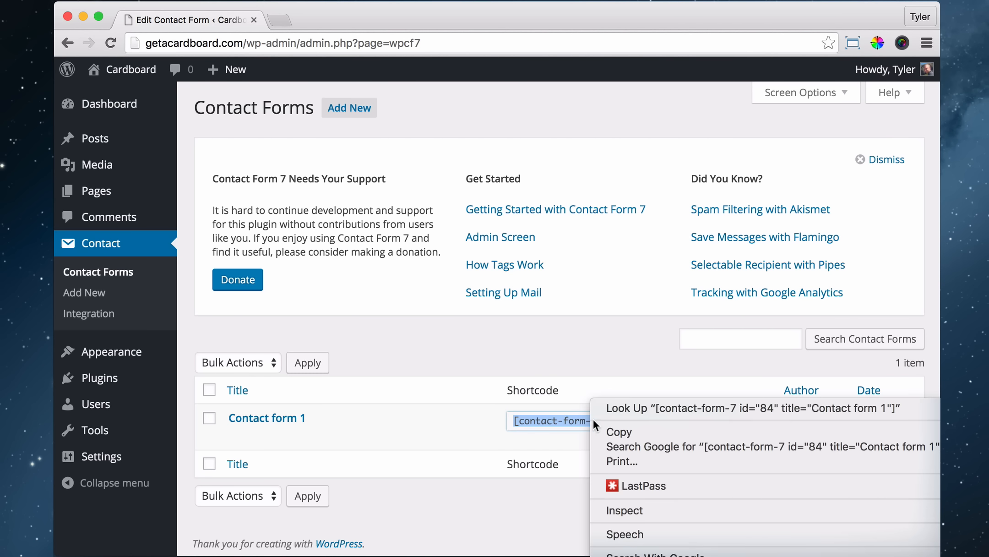
{"action": "left_click", "coordinate": [620, 431]}
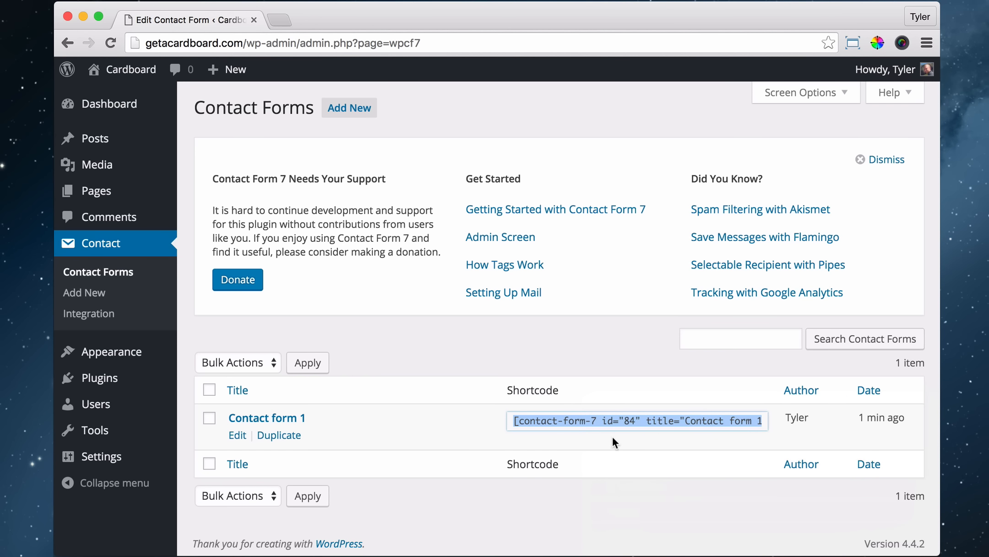
{"action": "mouse_move", "coordinate": [123, 69]}
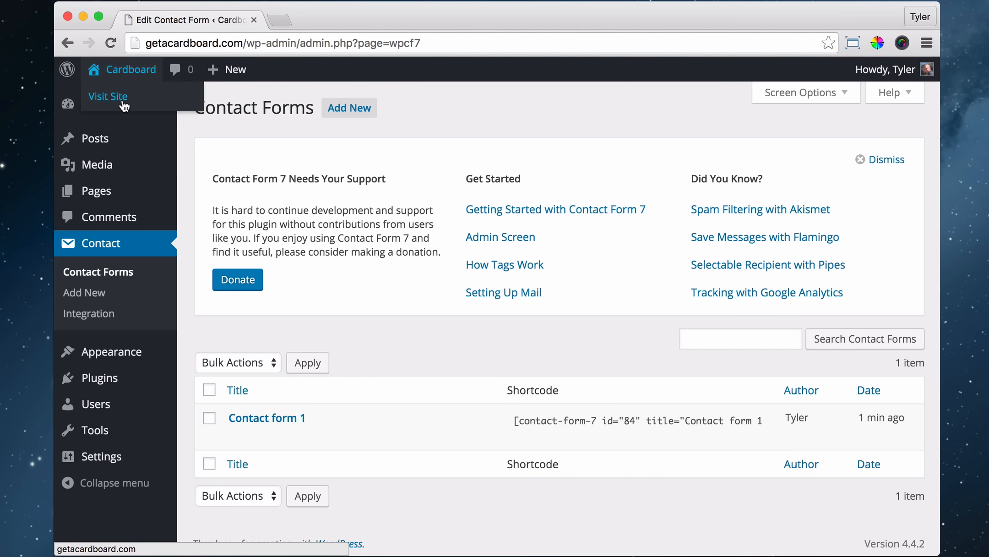
{"action": "left_click", "coordinate": [123, 102]}
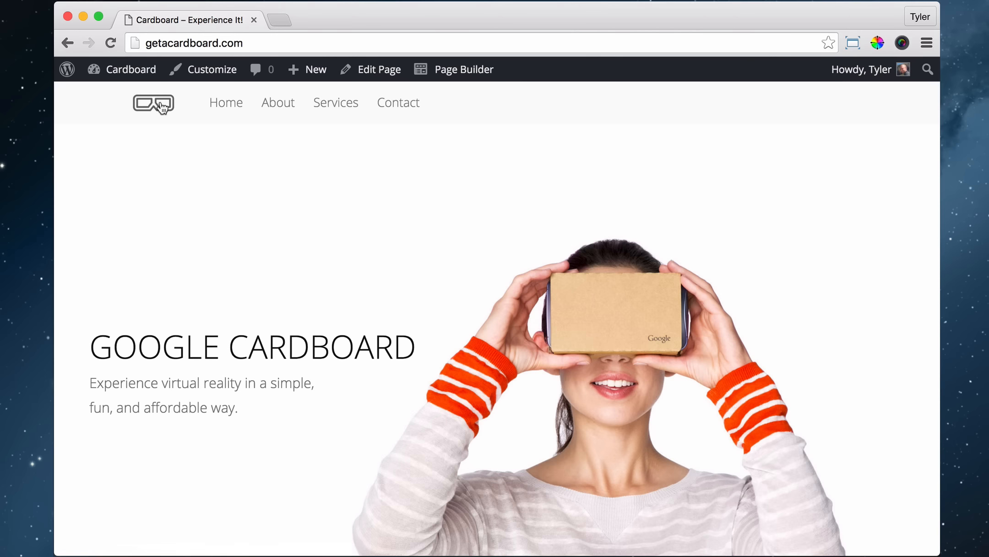
Open the Contact page in Page Builder and drop a 1 Column row below the hero
{"action": "left_click", "coordinate": [410, 108]}
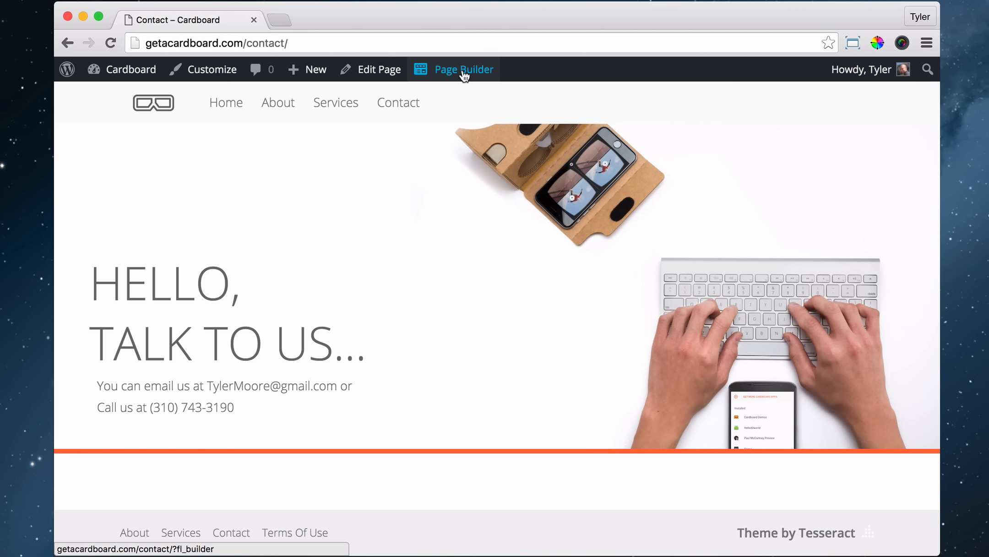
{"action": "left_click", "coordinate": [461, 76]}
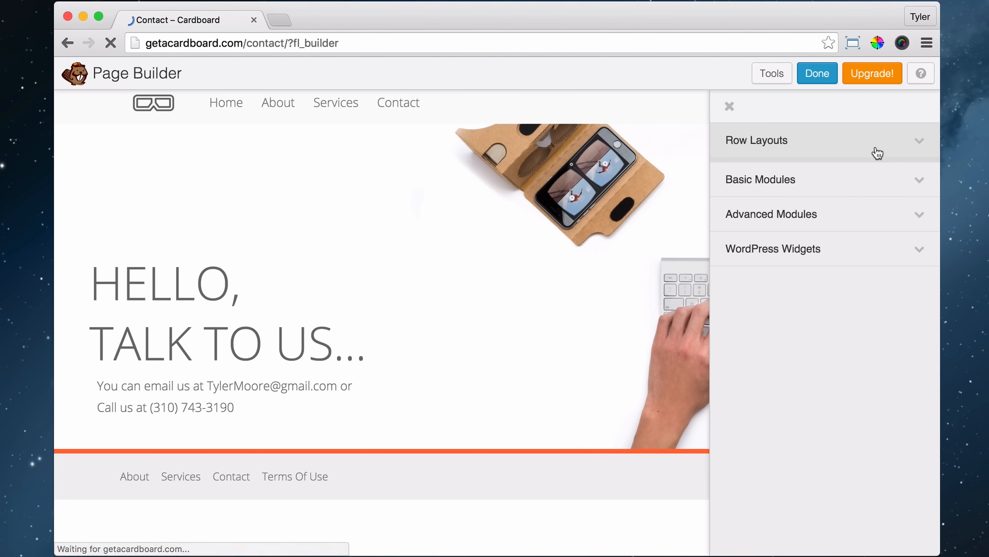
{"action": "left_click", "coordinate": [867, 151]}
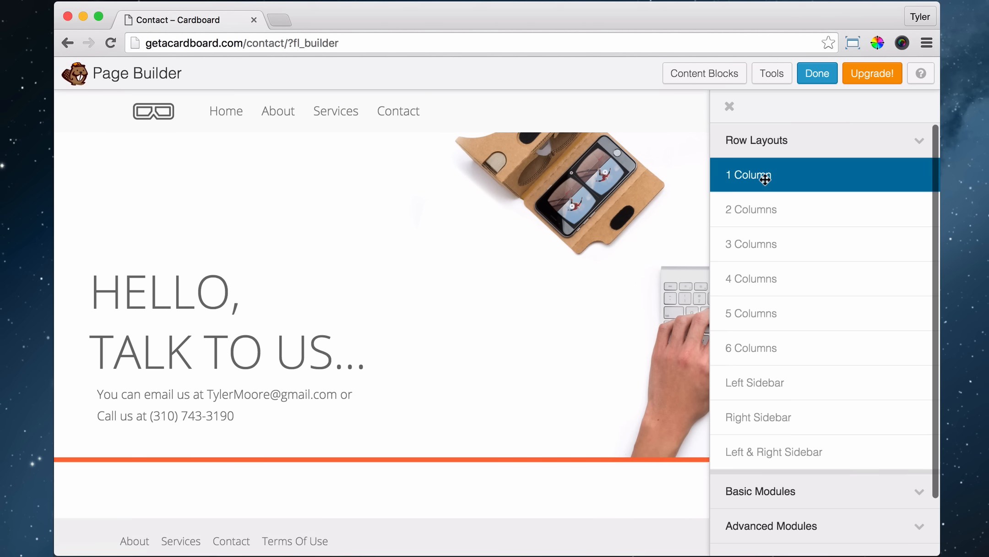
{"action": "left_click_drag", "start_coordinate": [764, 180], "coordinate": [446, 501]}
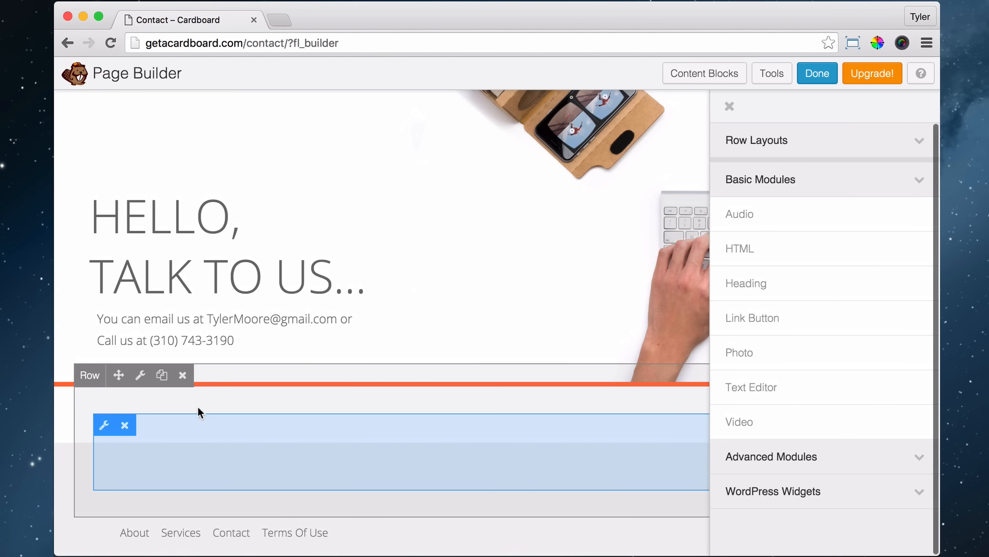
Set the new row to Full Width with a light grey solid colour background and save
{"action": "left_click", "coordinate": [140, 377]}
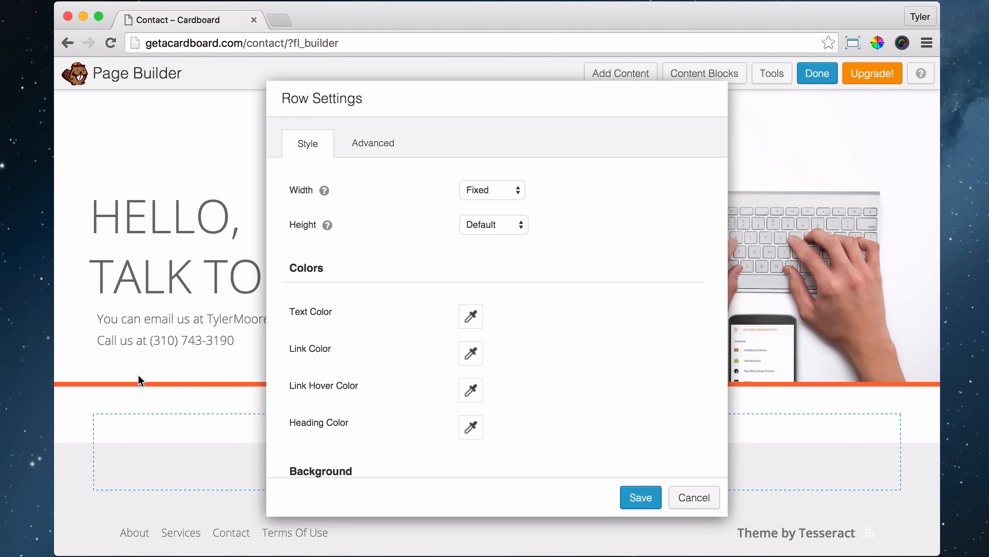
{"action": "left_click", "coordinate": [509, 189]}
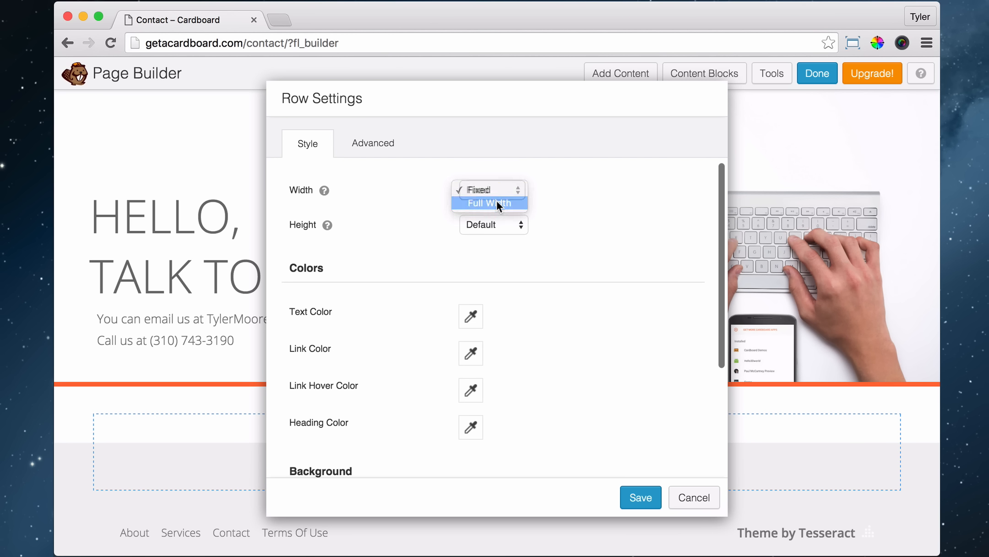
{"action": "left_click", "coordinate": [495, 201]}
{"action": "scroll", "coordinate": [567, 307], "scroll_direction": "down", "scroll_amount": 3}
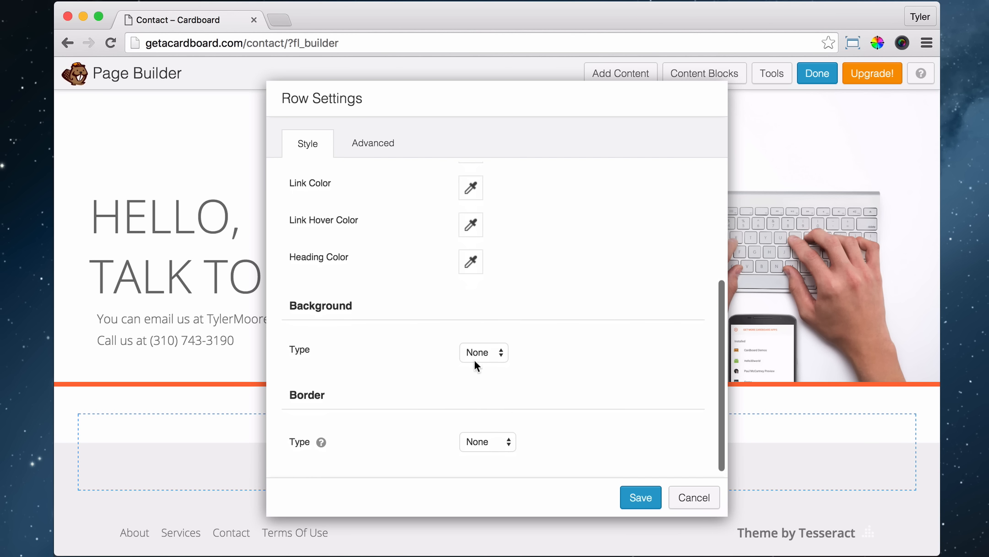
{"action": "left_click", "coordinate": [479, 355]}
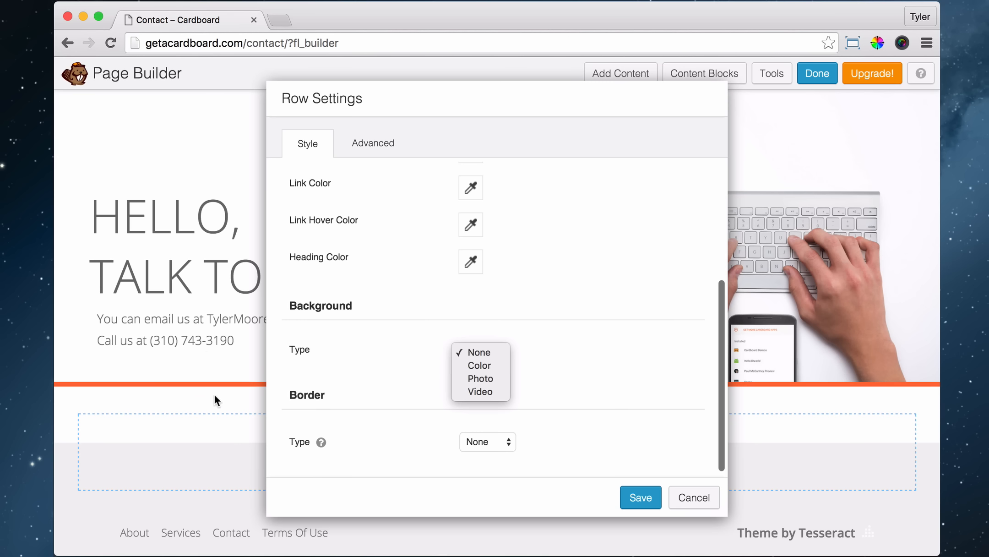
{"action": "left_click", "coordinate": [489, 365]}
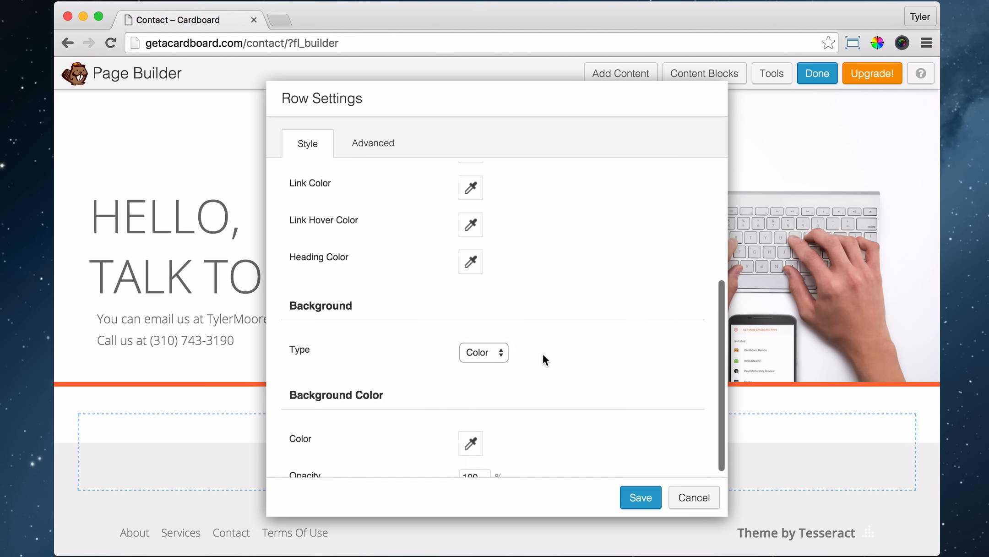
{"action": "scroll", "coordinate": [543, 354], "scroll_direction": "down", "scroll_amount": 3}
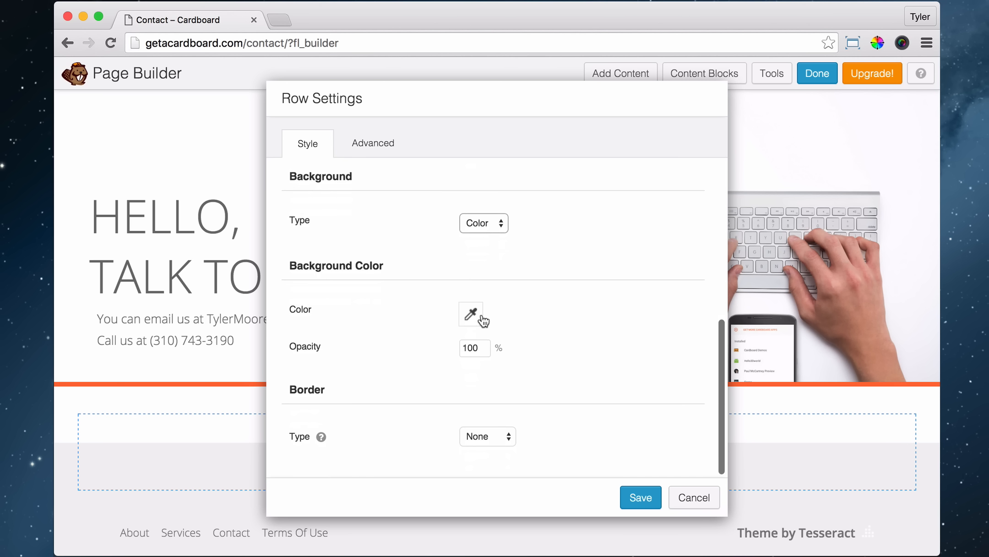
{"action": "left_click", "coordinate": [470, 314]}
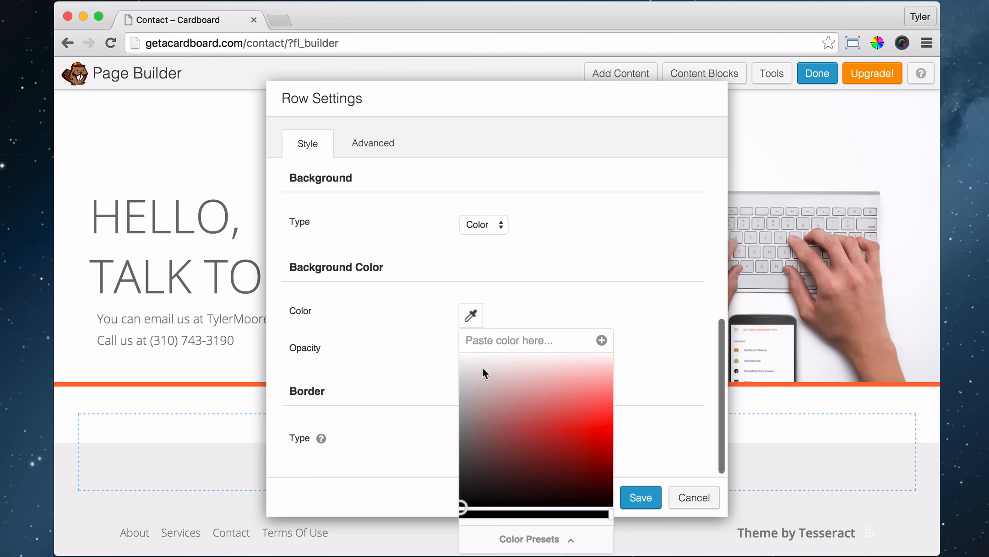
{"action": "left_click_drag", "start_coordinate": [483, 369], "coordinate": [444, 354]}
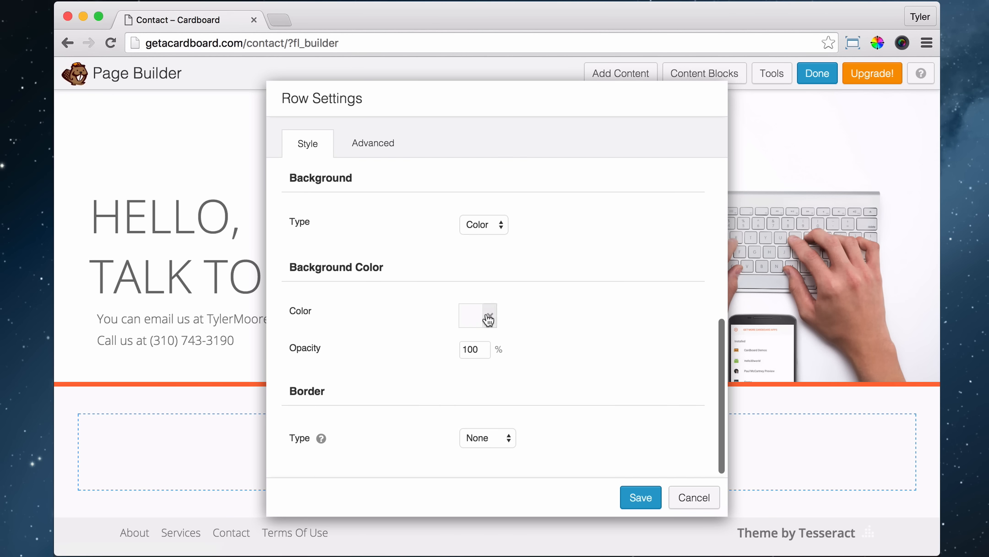
{"action": "scroll", "coordinate": [580, 351], "scroll_direction": "down", "scroll_amount": 1}
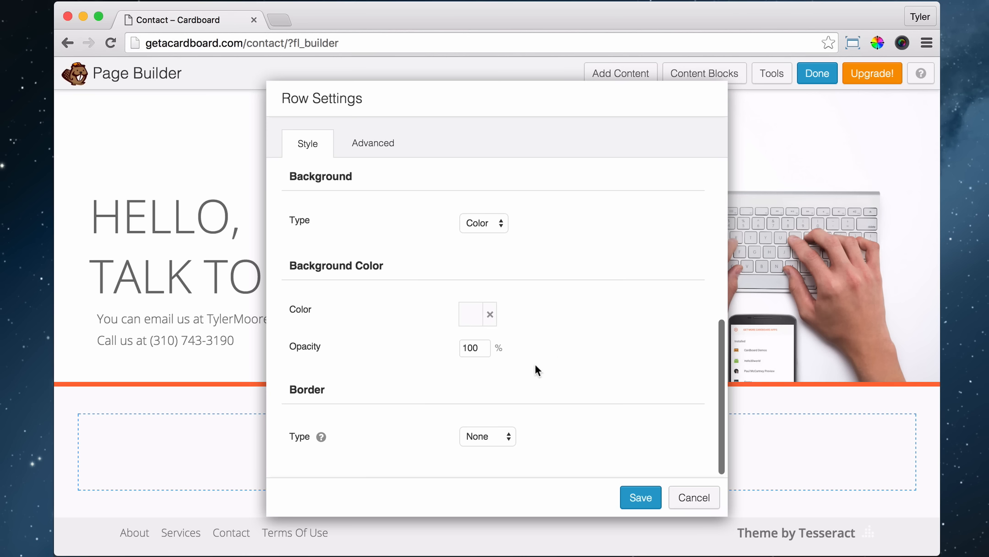
{"action": "left_click", "coordinate": [640, 499]}
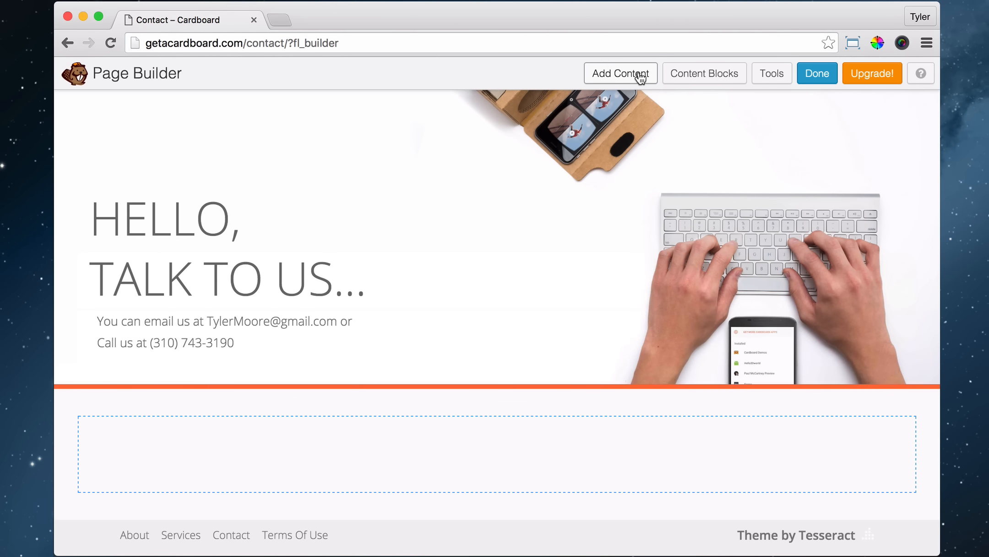
Drag a Text Editor module from Basic Modules into the new row
{"action": "left_click", "coordinate": [638, 73]}
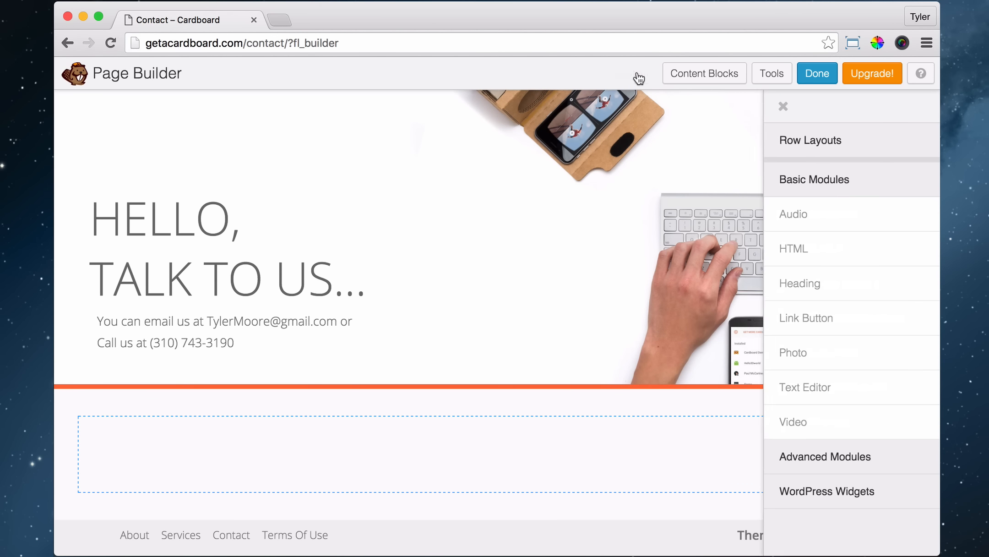
{"action": "left_click_drag", "start_coordinate": [759, 386], "coordinate": [438, 479]}
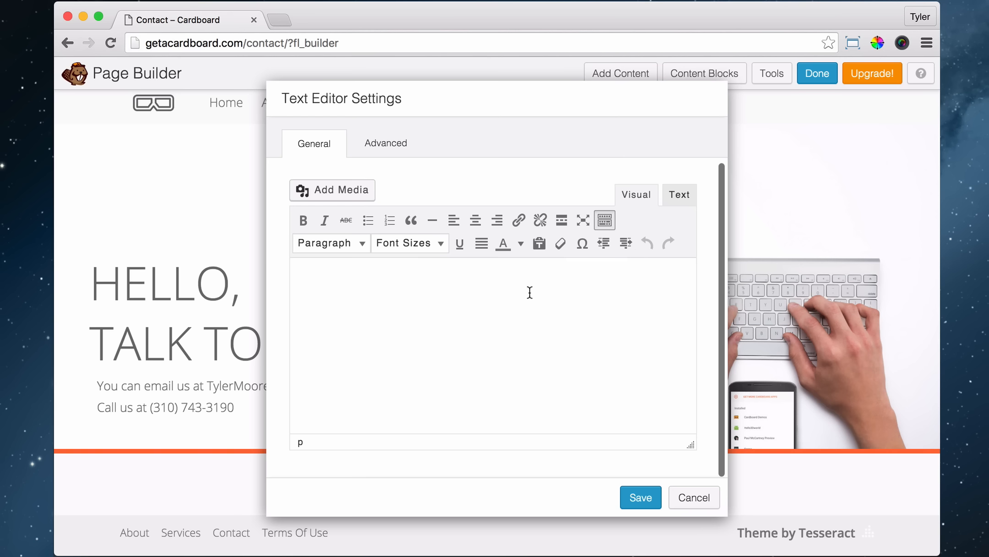
Paste the Contact form 1 shortcode into the Text Editor in Text mode and save the module
{"action": "left_click", "coordinate": [679, 195]}
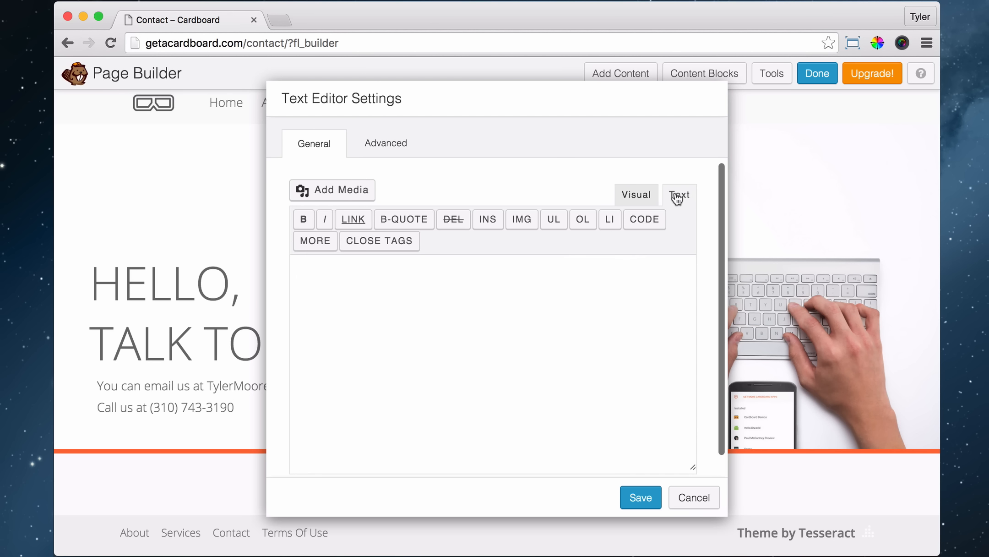
{"action": "right_click", "coordinate": [320, 268]}
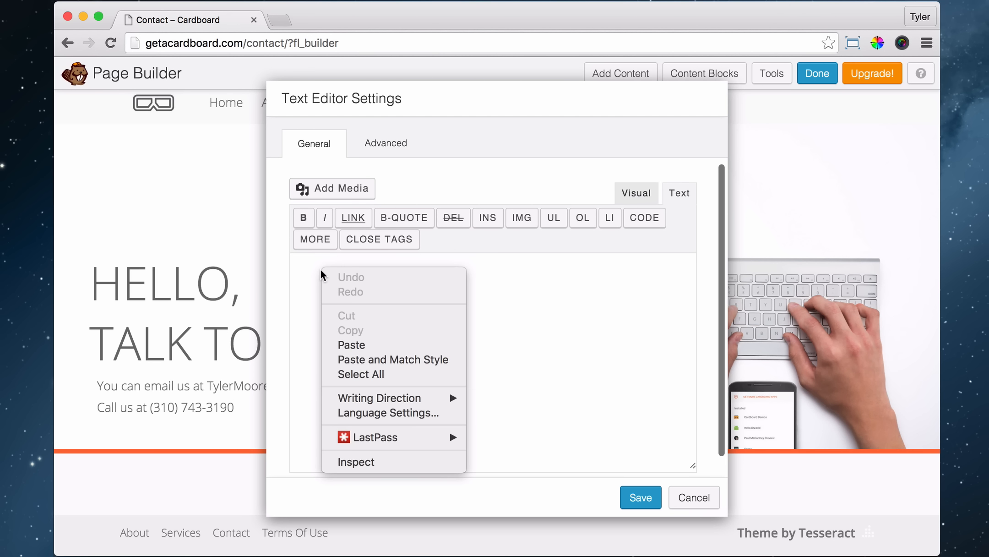
{"action": "left_click", "coordinate": [361, 346]}
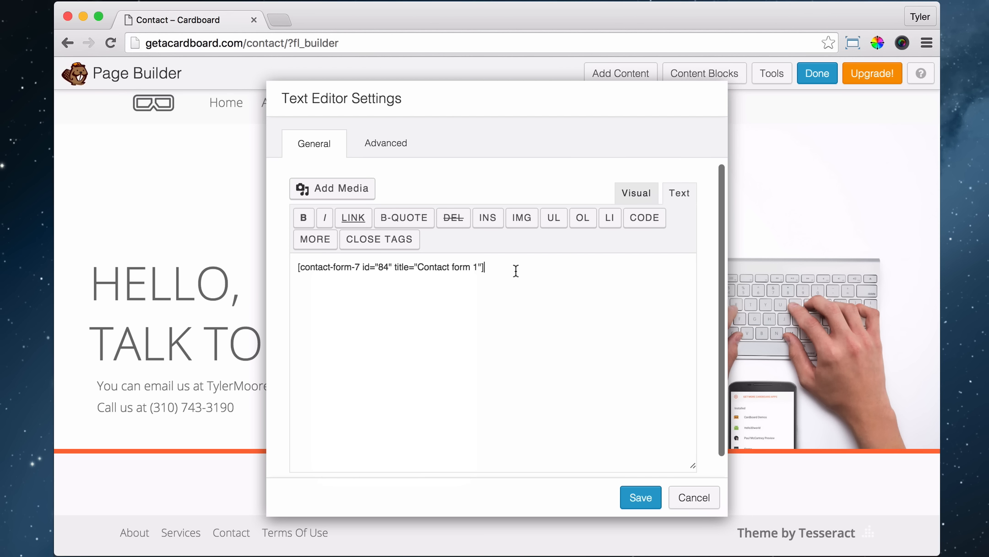
{"action": "left_click_drag", "start_coordinate": [515, 268], "coordinate": [253, 267]}
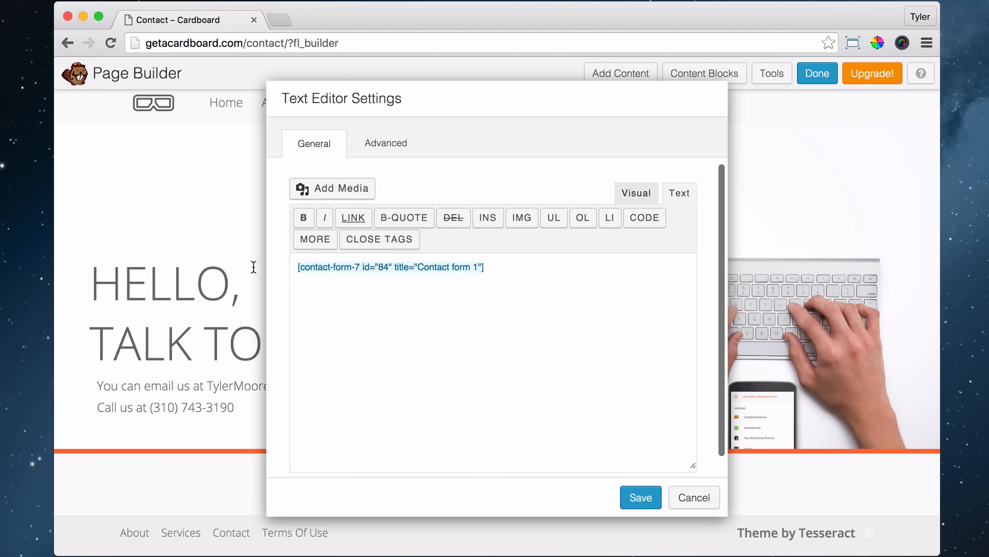
{"action": "left_click", "coordinate": [523, 269]}
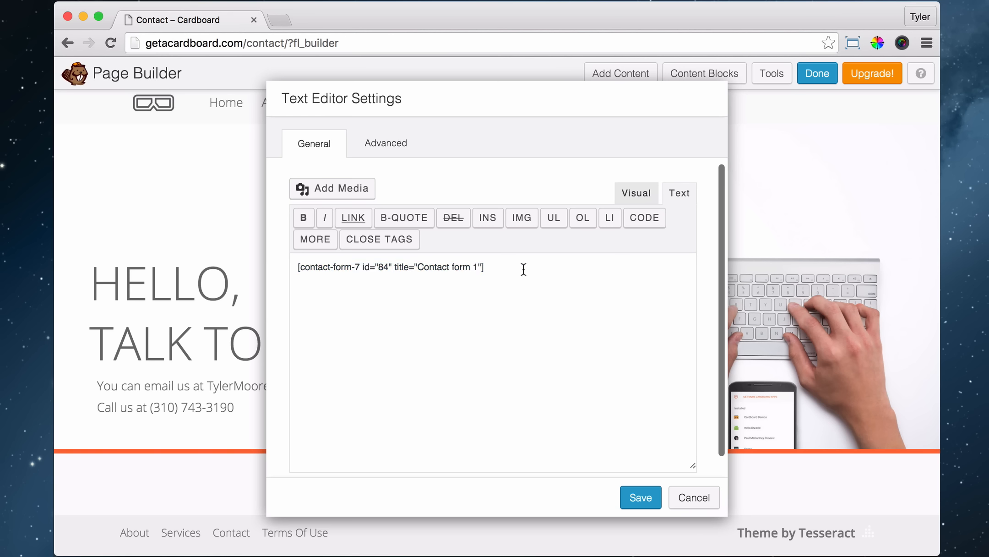
{"action": "left_click", "coordinate": [641, 194]}
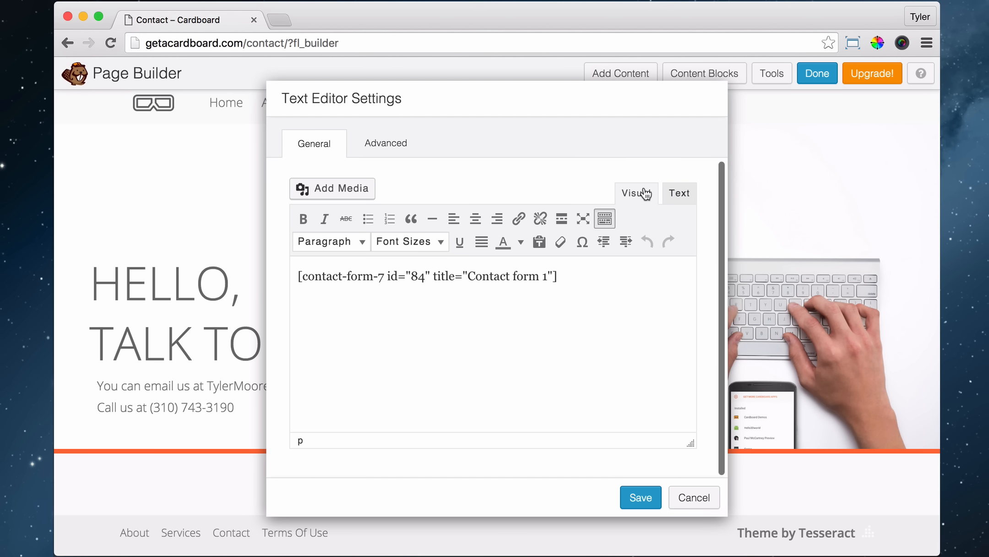
{"action": "left_click", "coordinate": [690, 192]}
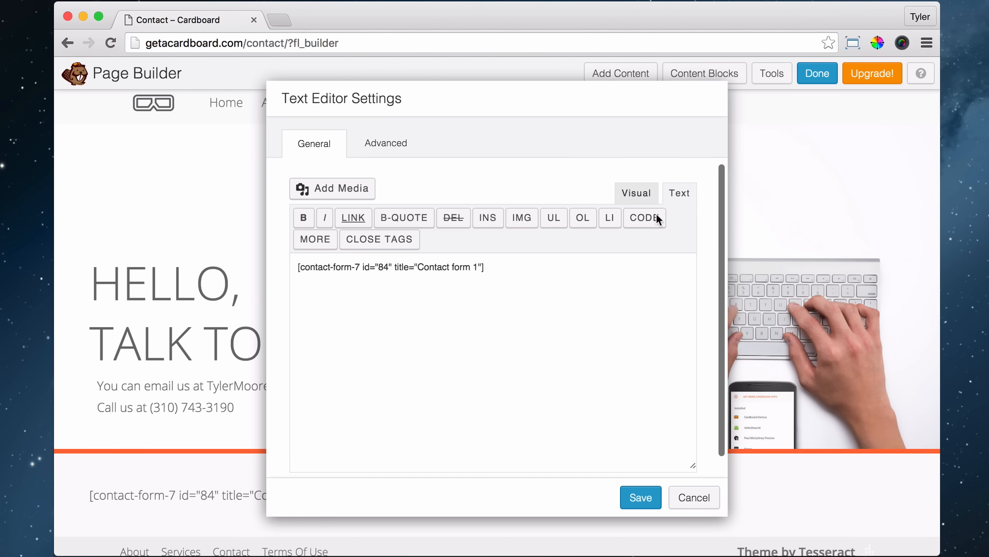
{"action": "left_click", "coordinate": [640, 498]}
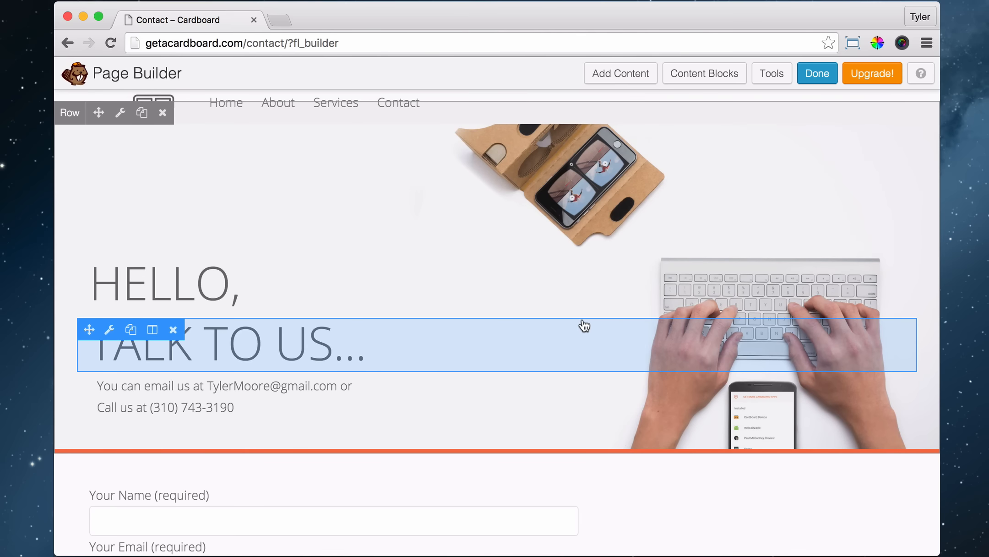
Scroll the Contact page to check the form's name, email, subject and message fields
{"action": "scroll", "coordinate": [590, 325], "scroll_direction": "down", "scroll_amount": 4}
{"action": "scroll", "coordinate": [287, 366], "scroll_direction": "down", "scroll_amount": 6}
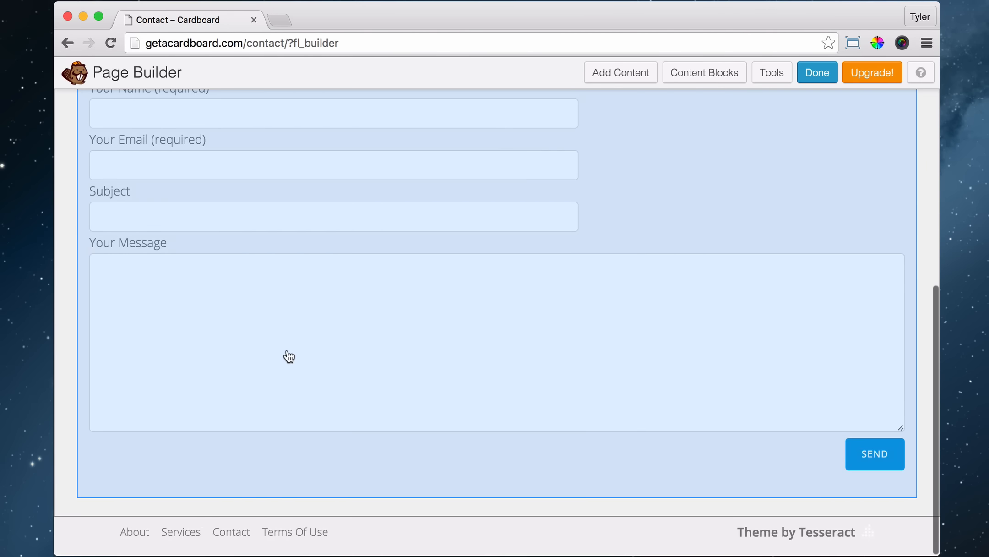
{"action": "scroll", "coordinate": [285, 355], "scroll_direction": "up", "scroll_amount": 4}
{"action": "scroll", "coordinate": [289, 356], "scroll_direction": "down", "scroll_amount": 3}
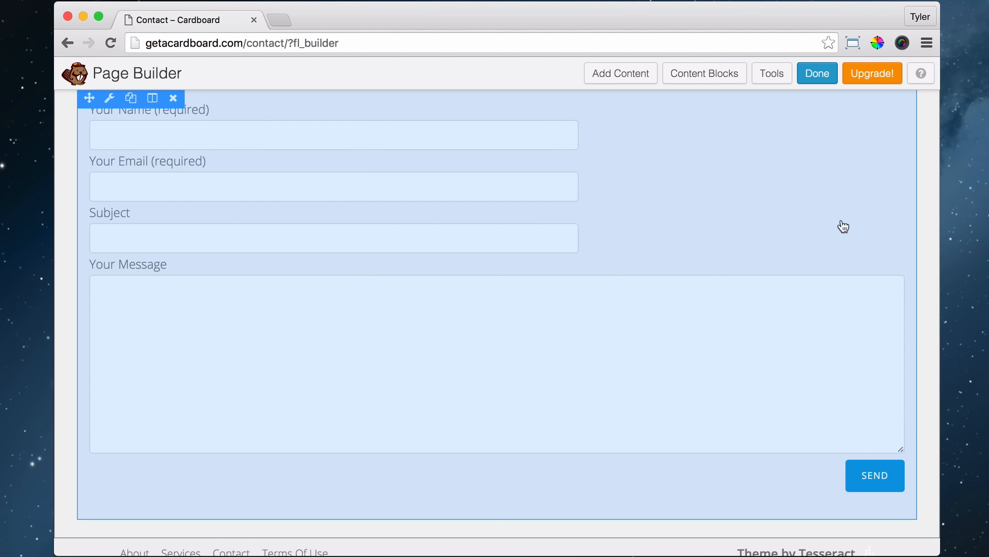
{"action": "scroll", "coordinate": [737, 312], "scroll_direction": "up", "scroll_amount": 2}
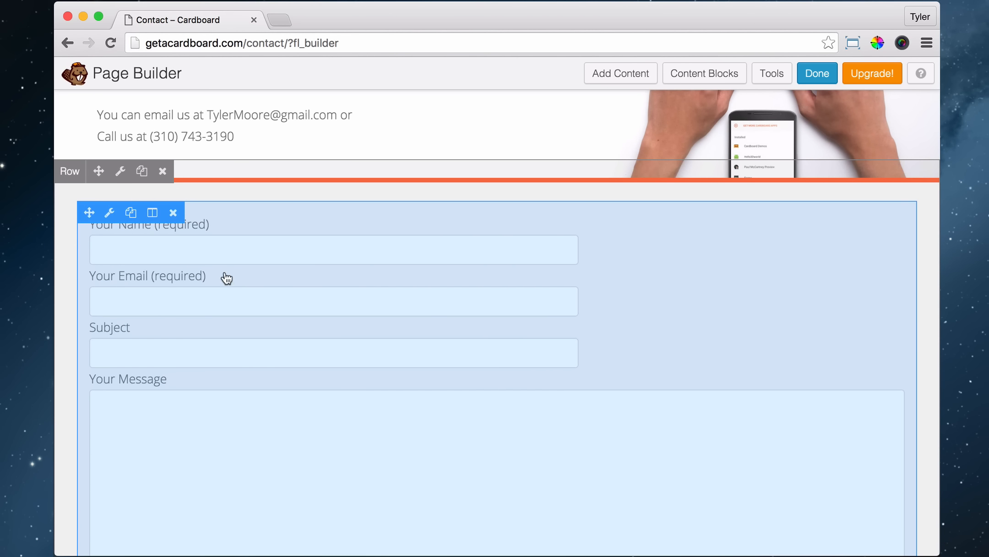
Set the contact form module's left and right margins to 200 px and save
{"action": "left_click", "coordinate": [110, 214]}
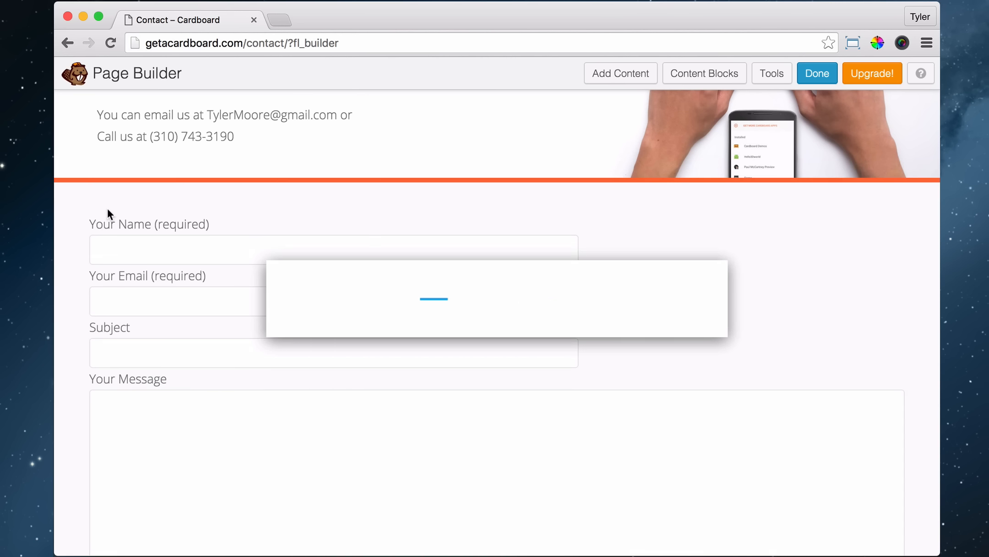
{"action": "left_click", "coordinate": [396, 142]}
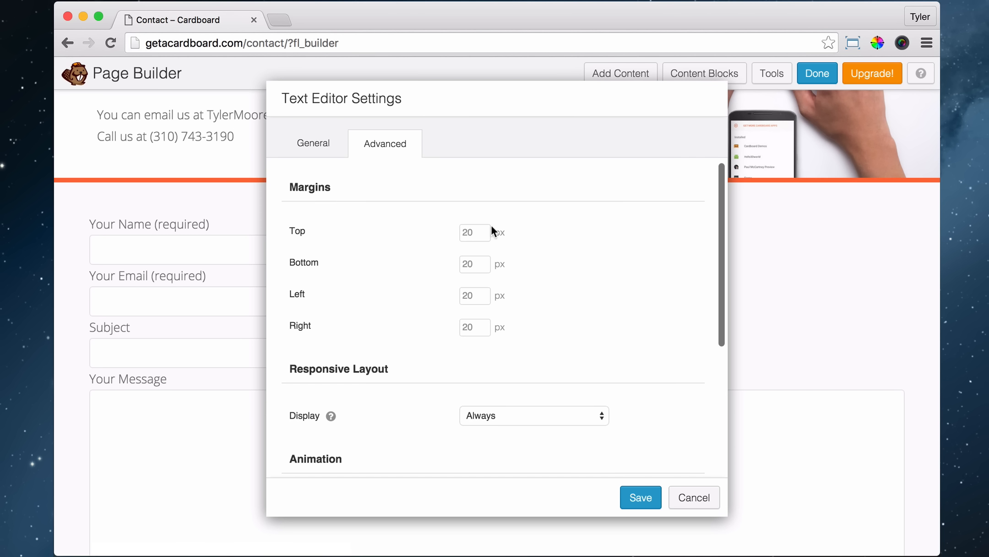
{"action": "left_click", "coordinate": [481, 295]}
{"action": "type", "text": "200"}
{"action": "key", "text": "Tab"}
{"action": "type", "text": "200"}
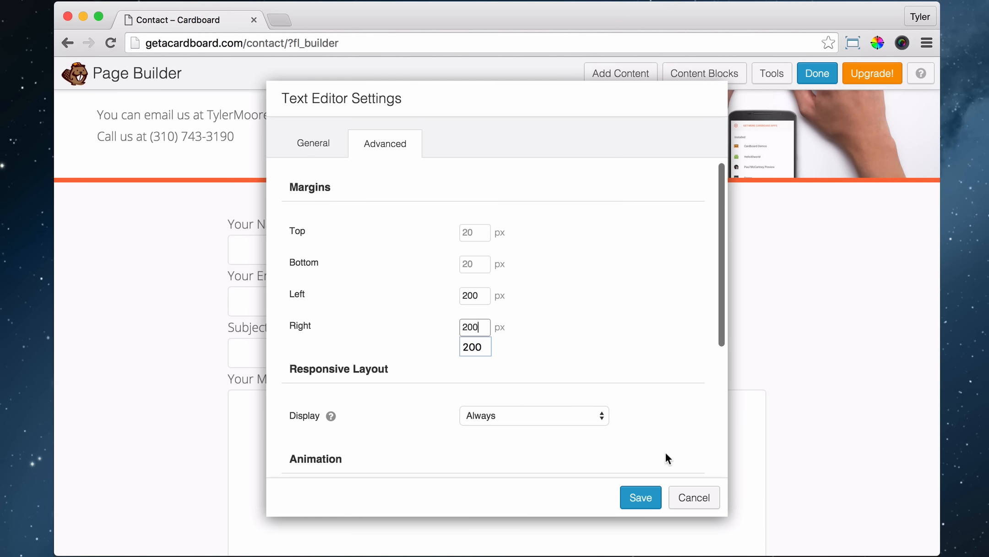
{"action": "left_click", "coordinate": [640, 497]}
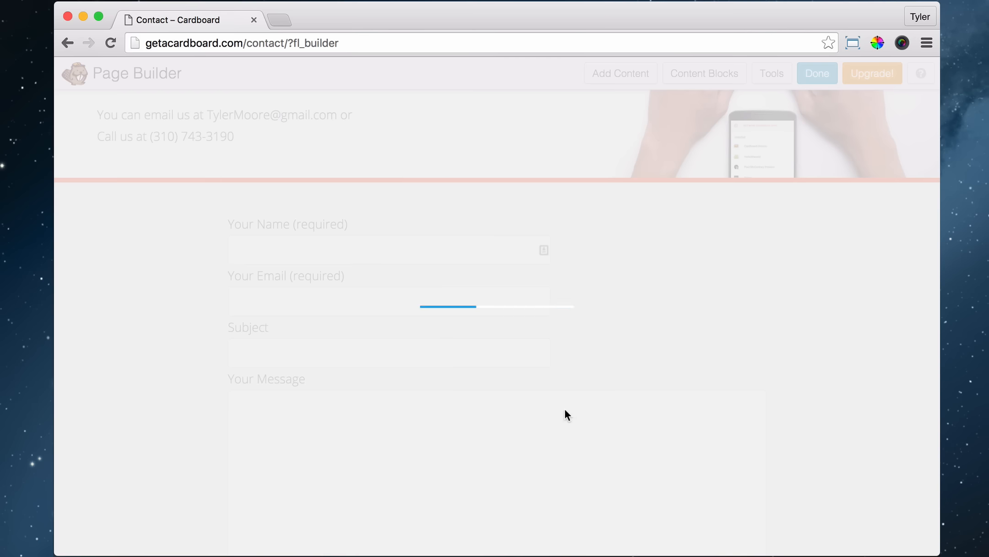
{"action": "scroll", "coordinate": [629, 324], "scroll_direction": "down", "scroll_amount": 3}
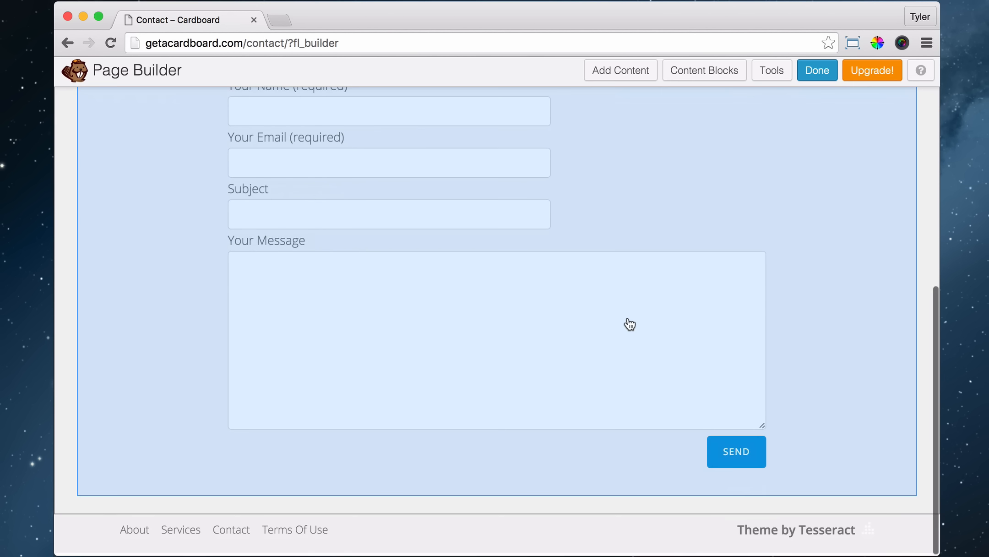
{"action": "scroll", "coordinate": [628, 324], "scroll_direction": "up", "scroll_amount": 4}
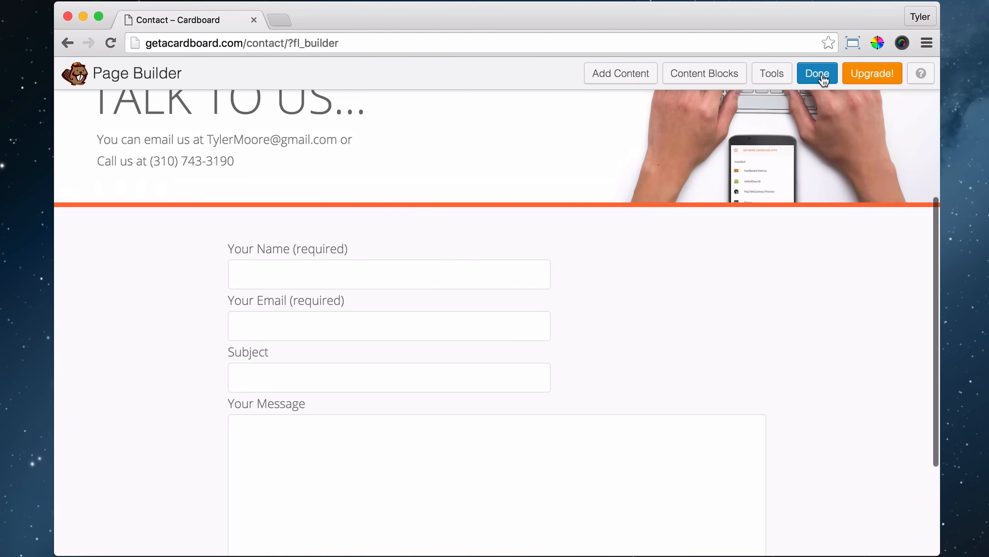
Publish the Contact page changes and scroll the live page to check the centred, narrower contact form
{"action": "left_click", "coordinate": [816, 73]}
{"action": "left_click", "coordinate": [514, 267]}
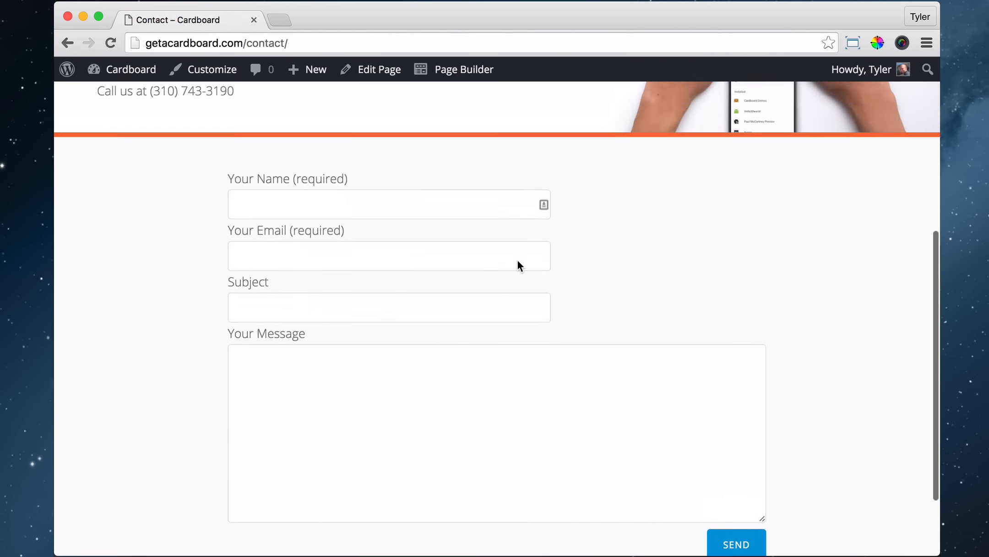
{"action": "scroll", "coordinate": [517, 260], "scroll_direction": "up", "scroll_amount": 7}
{"action": "scroll", "coordinate": [518, 260], "scroll_direction": "down", "scroll_amount": 9}
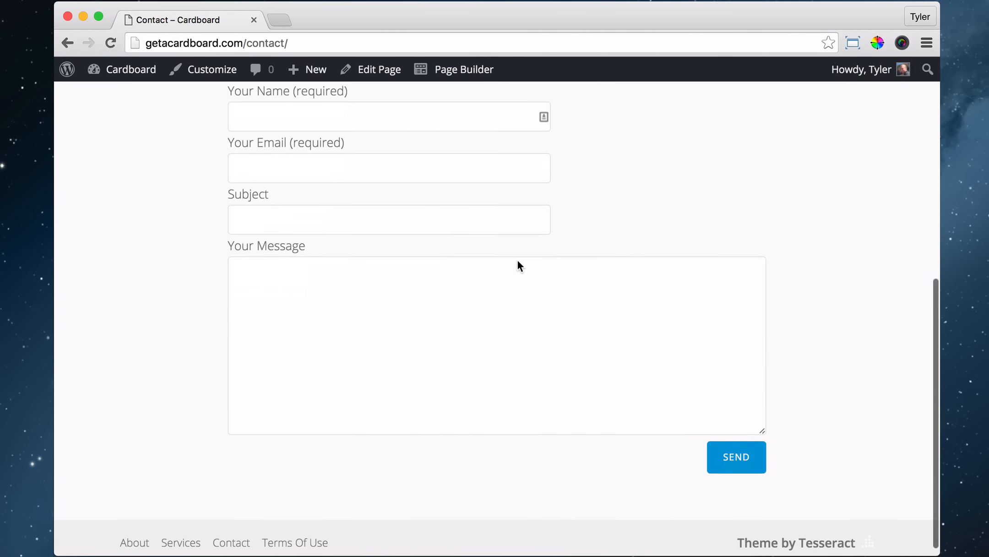
{"action": "scroll", "coordinate": [517, 260], "scroll_direction": "down", "scroll_amount": 1}
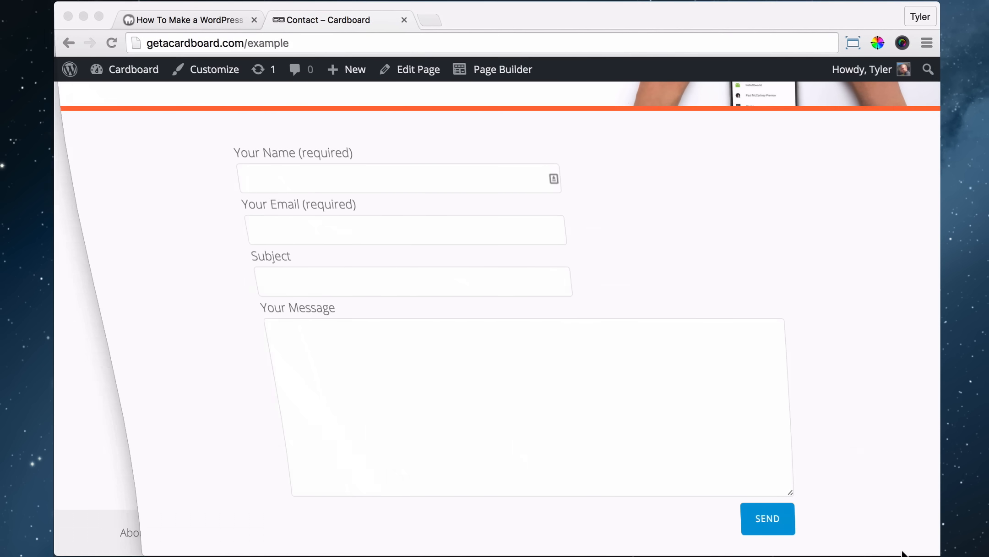
Switch to the WordPress course tab and confirm the 'Create Contact Page' lesson shows Completed
{"action": "left_click", "coordinate": [205, 16]}
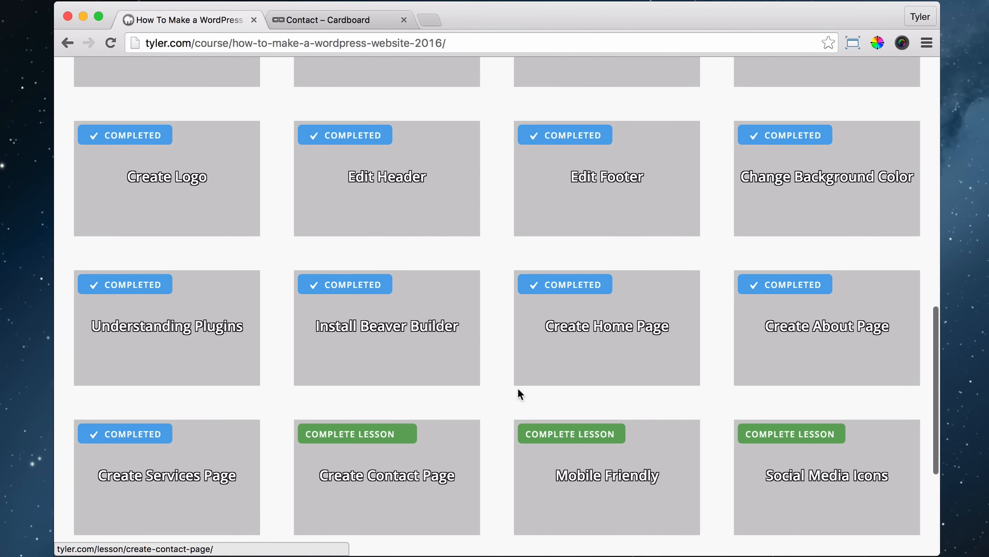
{"action": "scroll", "coordinate": [516, 373], "scroll_direction": "up", "scroll_amount": 10}
{"action": "scroll", "coordinate": [517, 375], "scroll_direction": "up", "scroll_amount": 3}
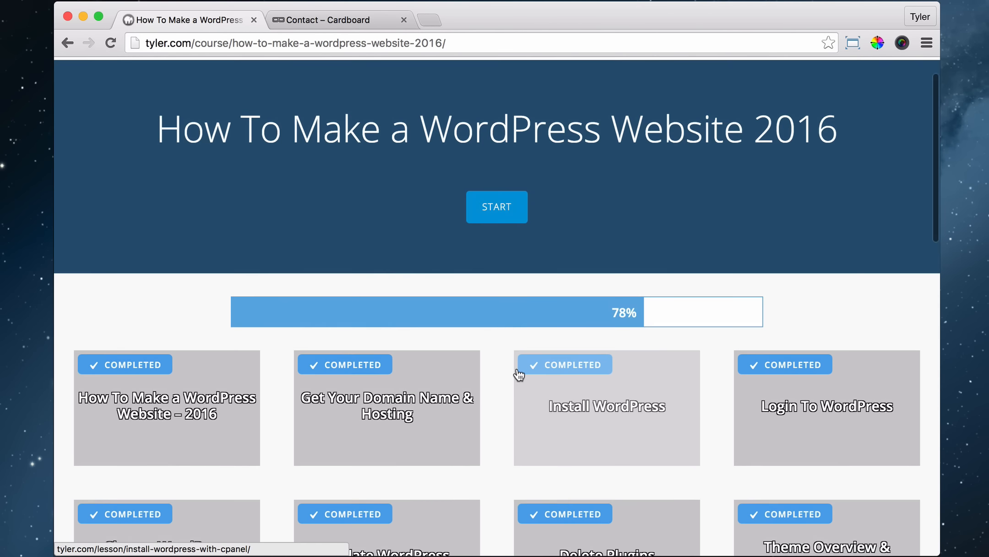
{"action": "scroll", "coordinate": [517, 376], "scroll_direction": "down", "scroll_amount": 10}
{"action": "scroll", "coordinate": [516, 376], "scroll_direction": "down", "scroll_amount": 5}
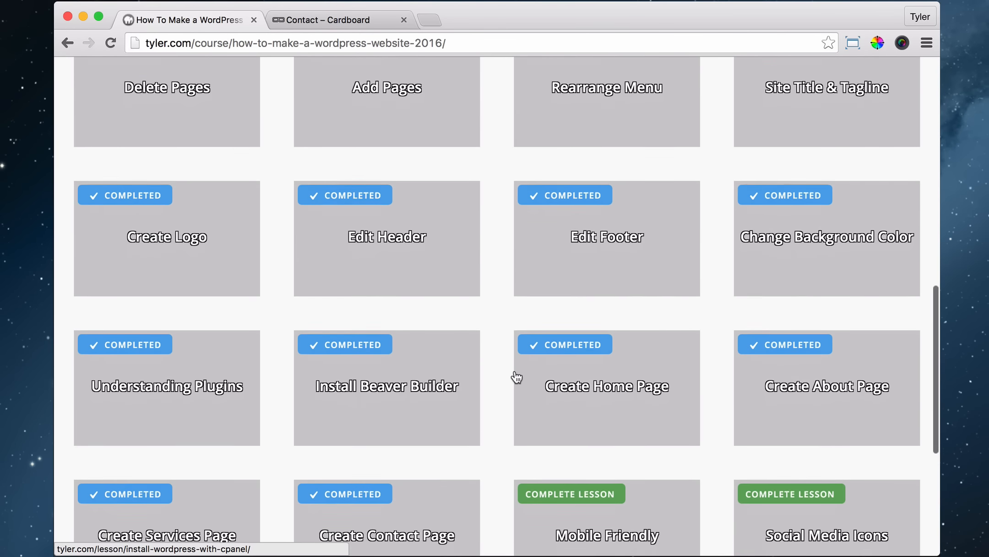
{"action": "scroll", "coordinate": [506, 371], "scroll_direction": "up", "scroll_amount": 1}
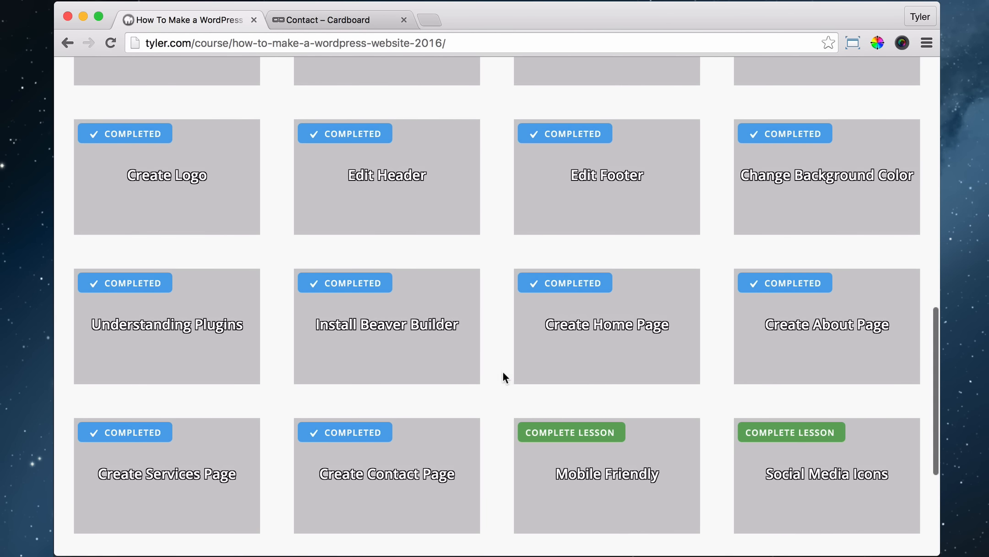
{"action": "scroll", "coordinate": [498, 402], "scroll_direction": "up", "scroll_amount": 1}
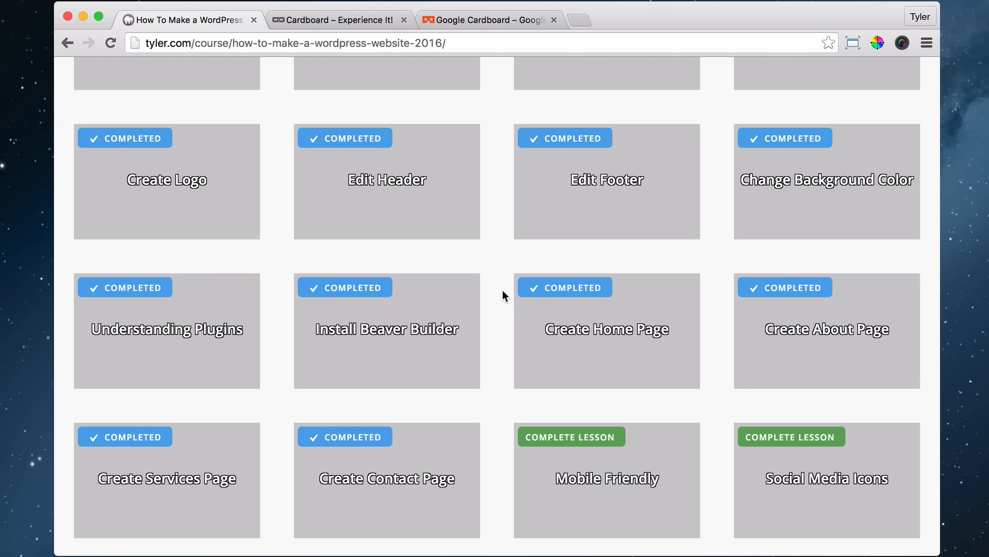
Switch to the Google Cardboard tab and scroll through its 'Get the Google Cardboard app' page
{"action": "left_click", "coordinate": [479, 22]}
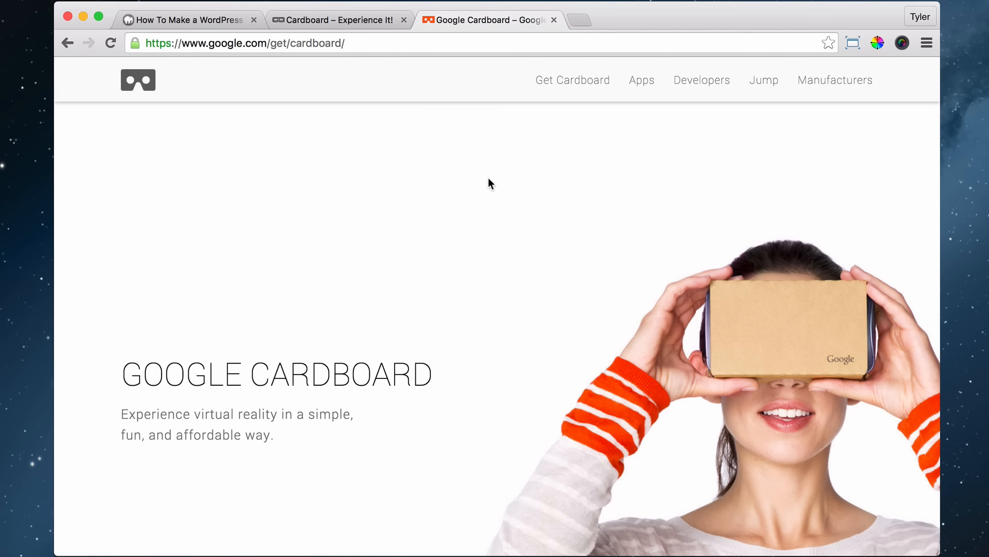
{"action": "scroll", "coordinate": [498, 173], "scroll_direction": "down", "scroll_amount": 3}
{"action": "scroll", "coordinate": [498, 174], "scroll_direction": "up", "scroll_amount": 2}
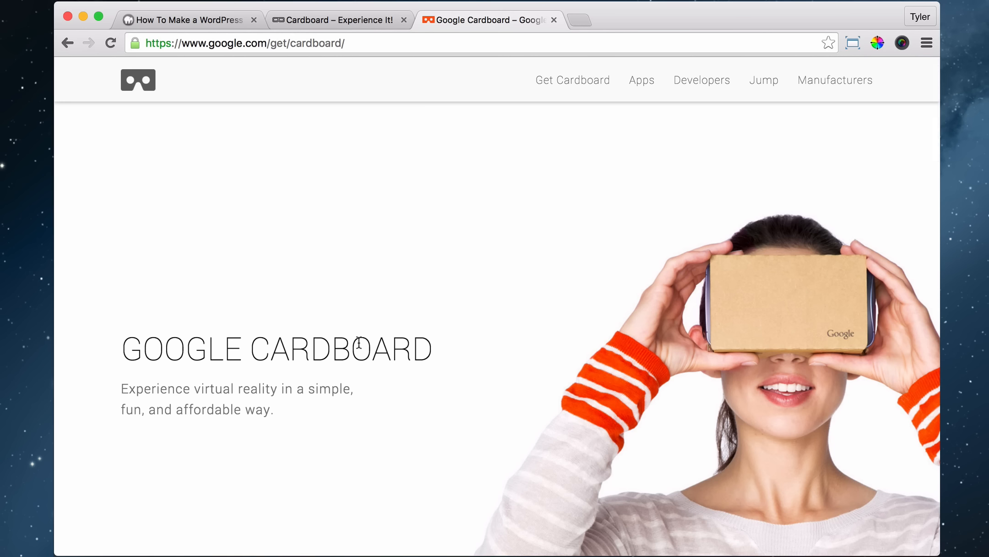
{"action": "scroll", "coordinate": [358, 342], "scroll_direction": "down", "scroll_amount": 3}
{"action": "scroll", "coordinate": [352, 359], "scroll_direction": "up", "scroll_amount": 2}
{"action": "scroll", "coordinate": [349, 358], "scroll_direction": "up", "scroll_amount": 1}
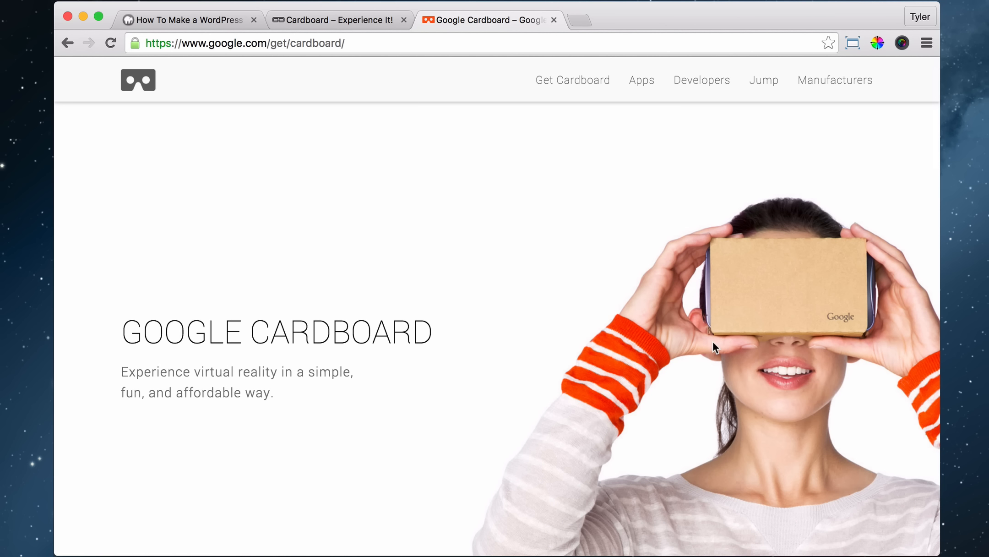
{"action": "scroll", "coordinate": [712, 344], "scroll_direction": "down", "scroll_amount": 3}
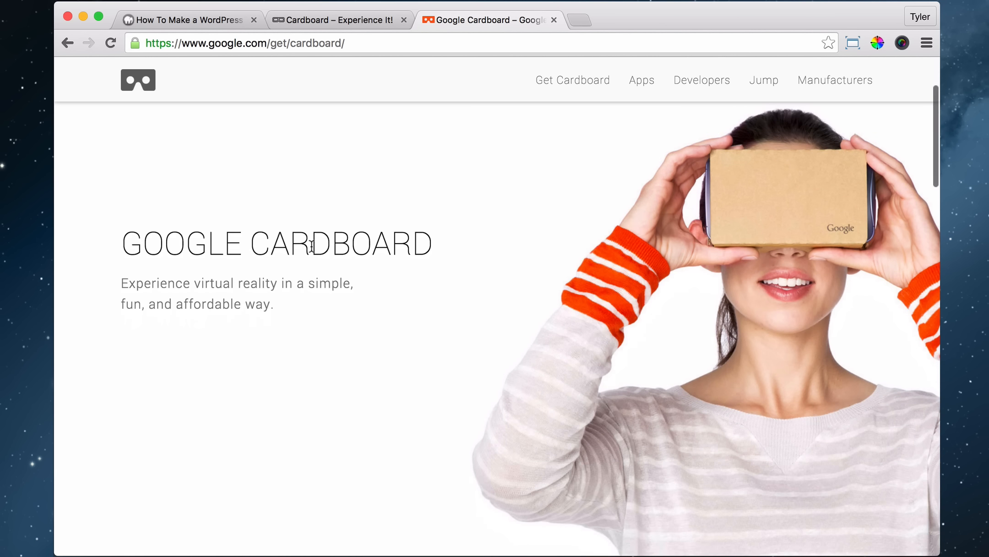
{"action": "scroll", "coordinate": [366, 254], "scroll_direction": "down", "scroll_amount": 5}
{"action": "scroll", "coordinate": [366, 255], "scroll_direction": "up", "scroll_amount": 5}
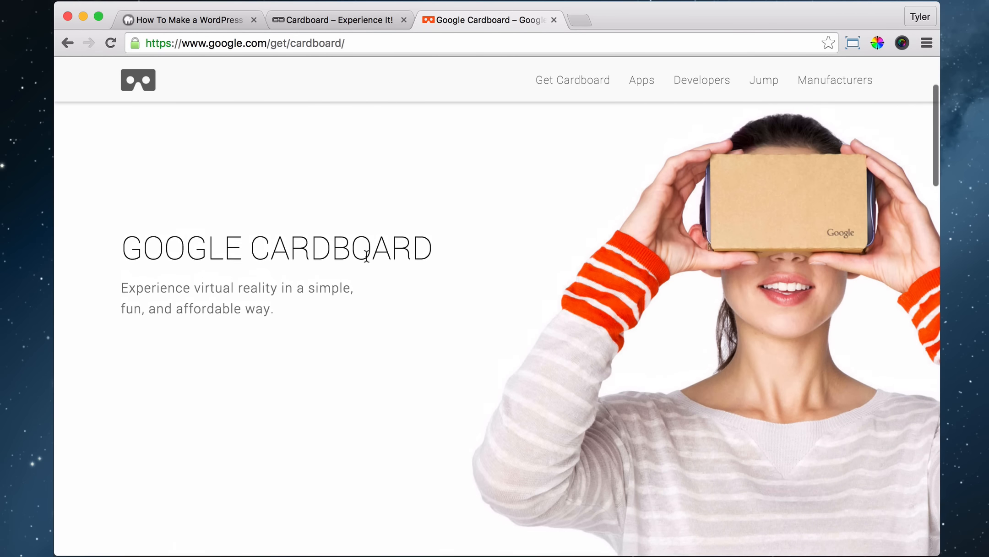
{"action": "scroll", "coordinate": [366, 256], "scroll_direction": "up", "scroll_amount": 1}
{"action": "scroll", "coordinate": [362, 259], "scroll_direction": "up", "scroll_amount": 4}
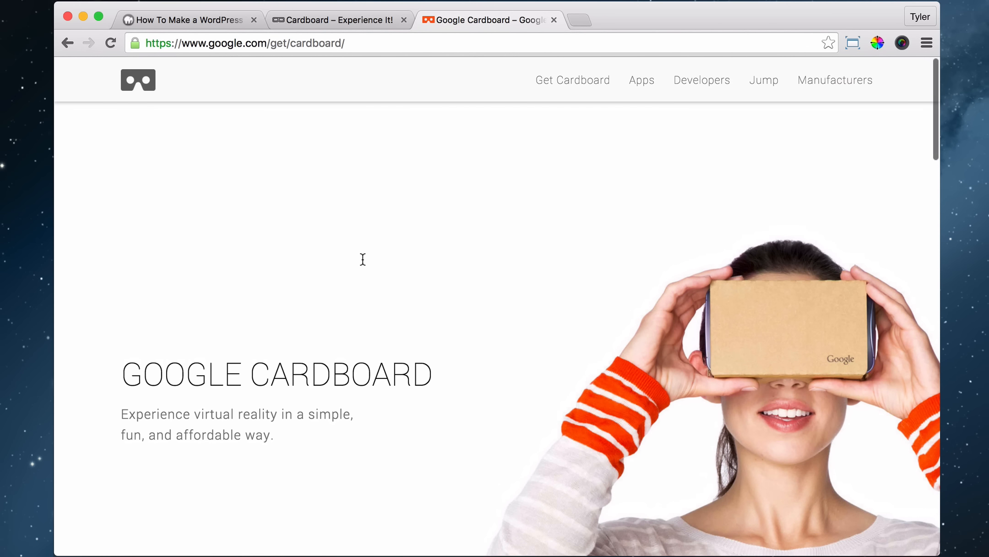
{"action": "scroll", "coordinate": [361, 259], "scroll_direction": "down", "scroll_amount": 5}
{"action": "scroll", "coordinate": [362, 260], "scroll_direction": "up", "scroll_amount": 4}
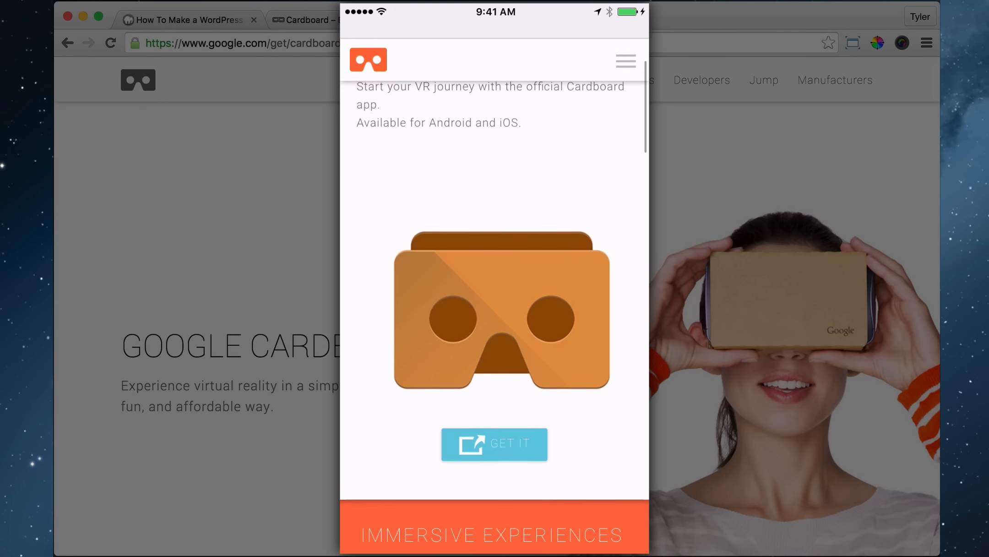
Scroll through the live getacardboard.com home page and its Google Cardboard hero
{"action": "scroll", "coordinate": [497, 306], "scroll_direction": "down", "scroll_amount": 5}
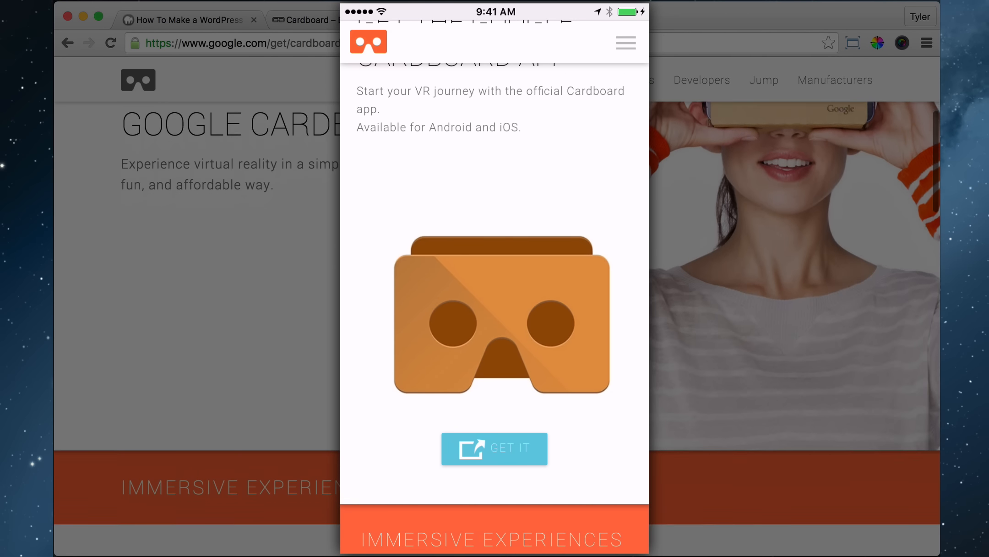
{"action": "scroll", "coordinate": [496, 307], "scroll_direction": "up", "scroll_amount": 4}
{"action": "scroll", "coordinate": [497, 307], "scroll_direction": "down", "scroll_amount": 10}
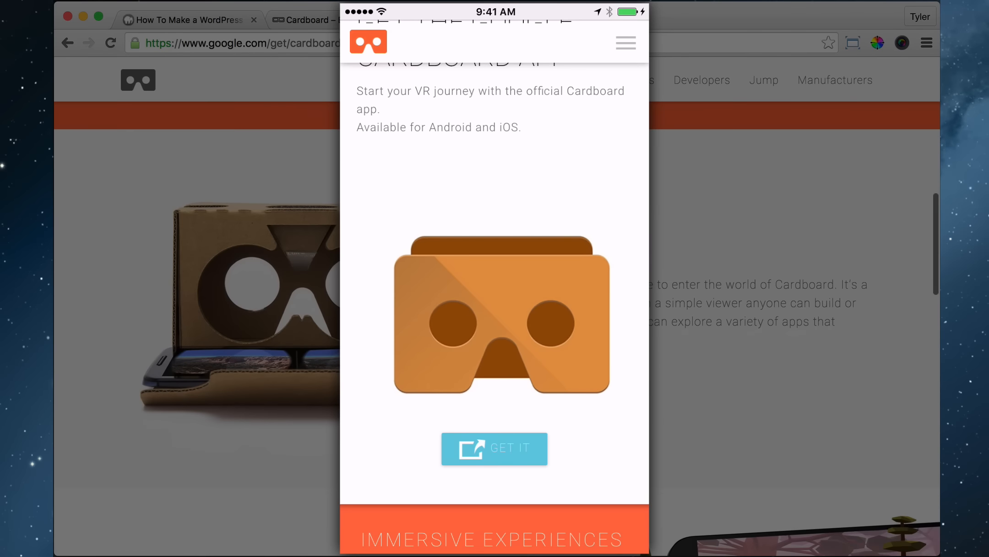
{"action": "scroll", "coordinate": [496, 307], "scroll_direction": "up", "scroll_amount": 2}
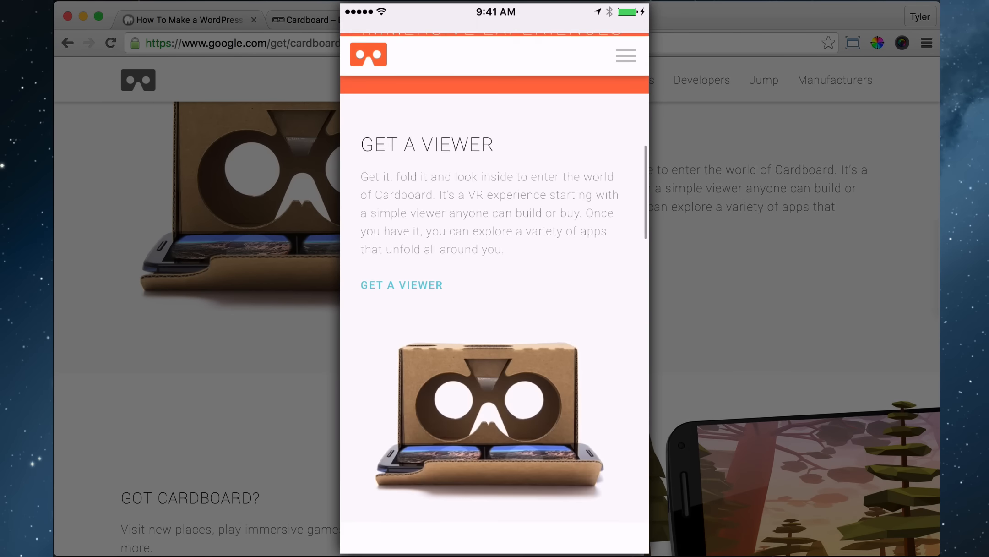
{"action": "scroll", "coordinate": [497, 307], "scroll_direction": "down", "scroll_amount": 1}
{"action": "scroll", "coordinate": [497, 307], "scroll_direction": "up", "scroll_amount": 10}
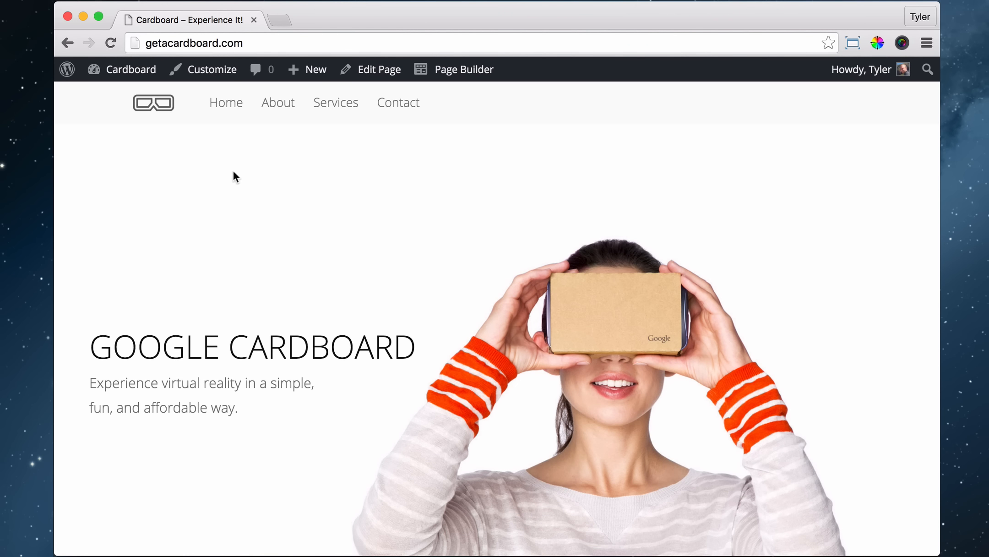
Open the home page in the Page Builder and look over the Google Cardboard hero row
{"action": "mouse_move", "coordinate": [112, 76]}
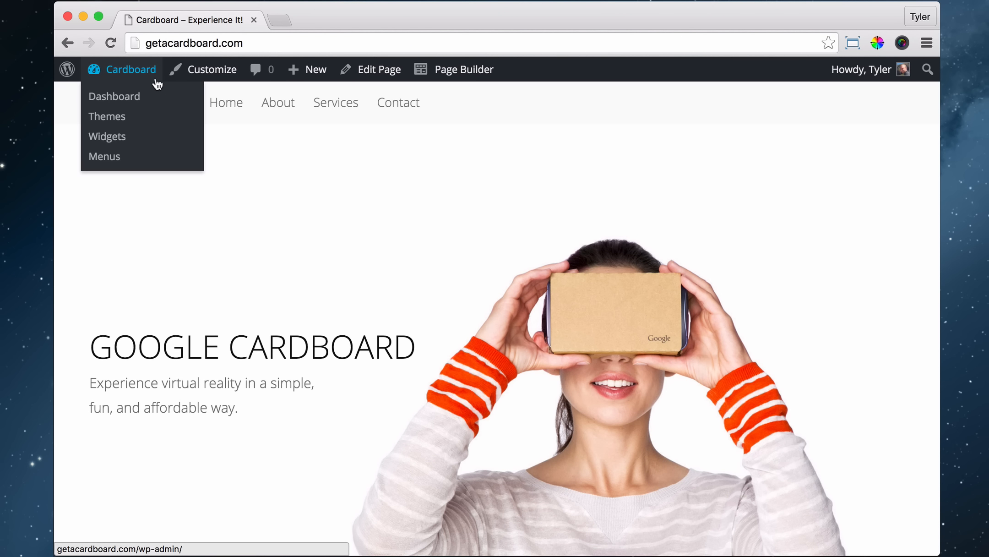
{"action": "left_click", "coordinate": [461, 75]}
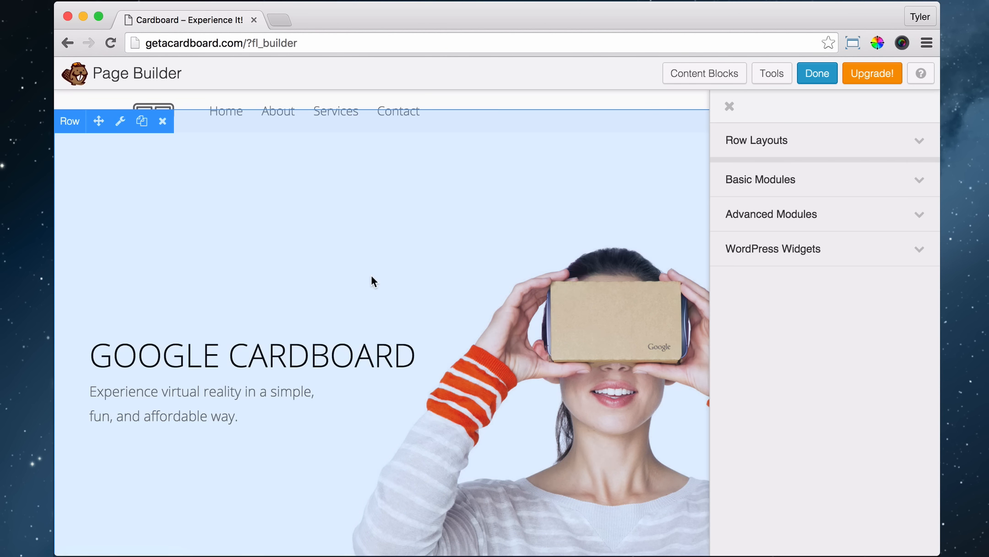
{"action": "scroll", "coordinate": [533, 233], "scroll_direction": "down", "scroll_amount": 3}
{"action": "scroll", "coordinate": [533, 233], "scroll_direction": "up", "scroll_amount": 3}
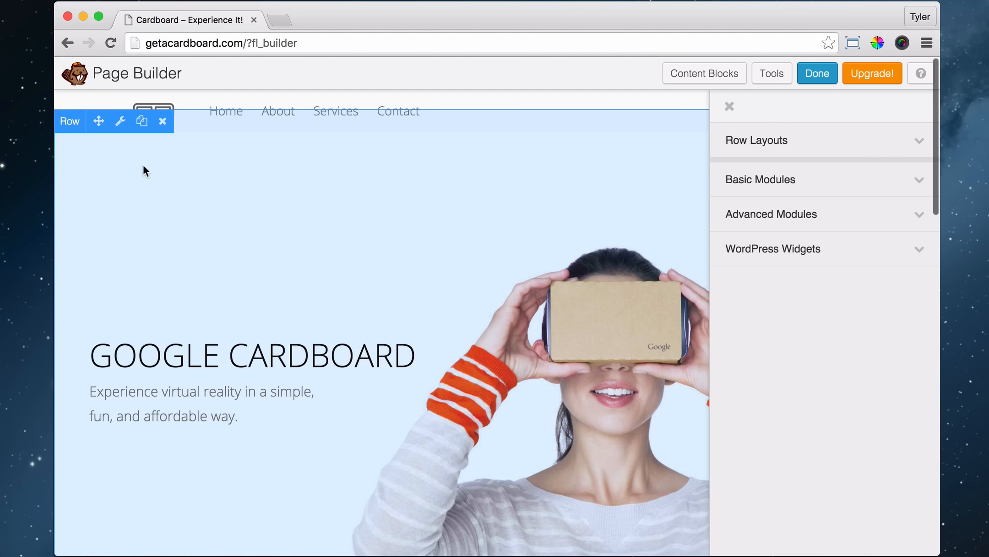
{"action": "scroll", "coordinate": [627, 182], "scroll_direction": "down", "scroll_amount": 4}
{"action": "scroll", "coordinate": [626, 182], "scroll_direction": "down", "scroll_amount": 3}
{"action": "scroll", "coordinate": [626, 182], "scroll_direction": "up", "scroll_amount": 6}
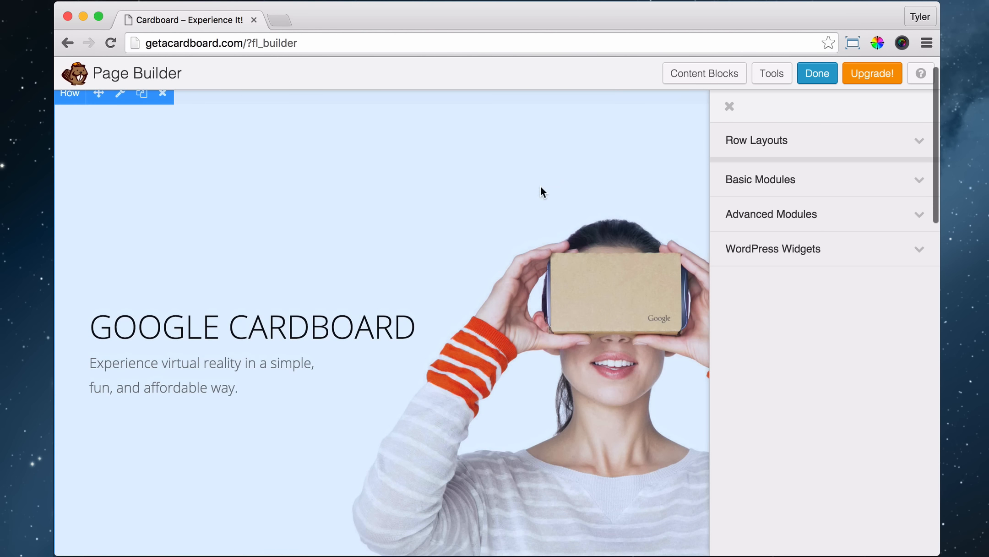
{"action": "scroll", "coordinate": [540, 186], "scroll_direction": "up", "scroll_amount": 1}
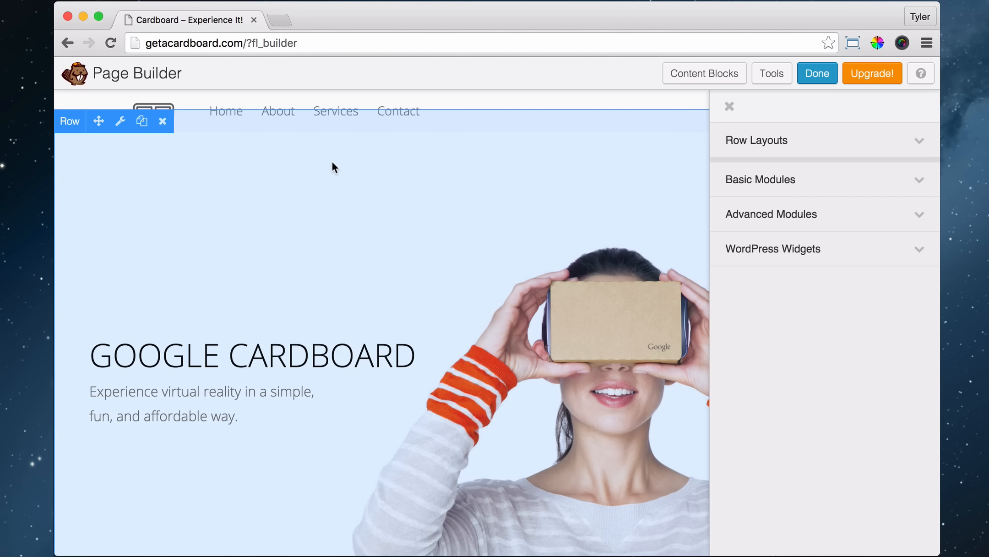
Duplicate the hero row, check the copy below it, and close the modules panel
{"action": "left_click", "coordinate": [142, 124]}
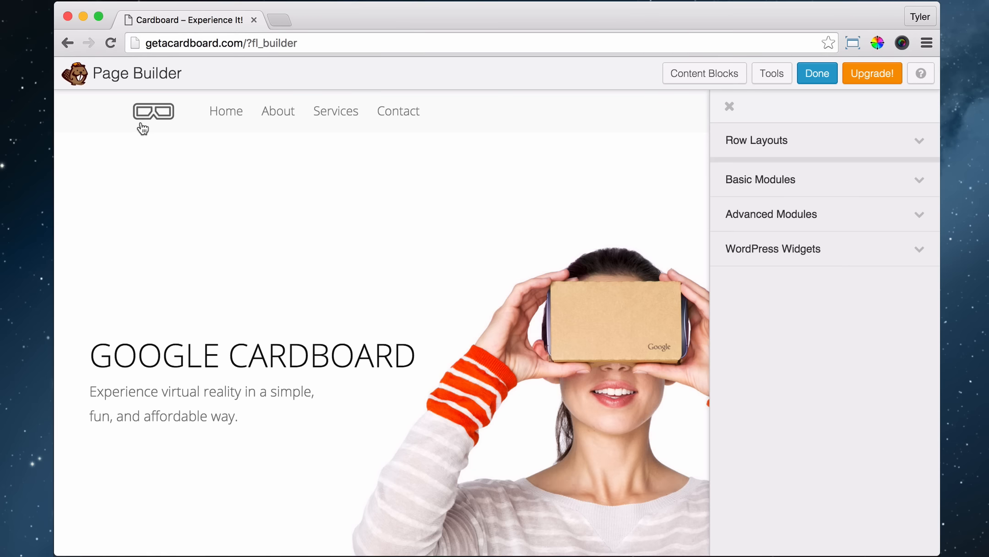
{"action": "scroll", "coordinate": [527, 216], "scroll_direction": "down", "scroll_amount": 15}
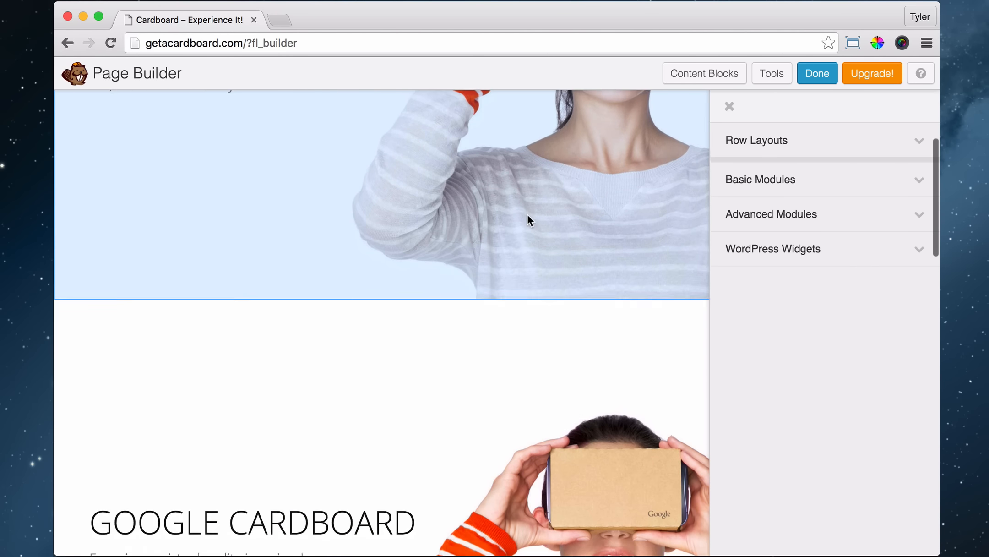
{"action": "scroll", "coordinate": [527, 213], "scroll_direction": "up", "scroll_amount": 5}
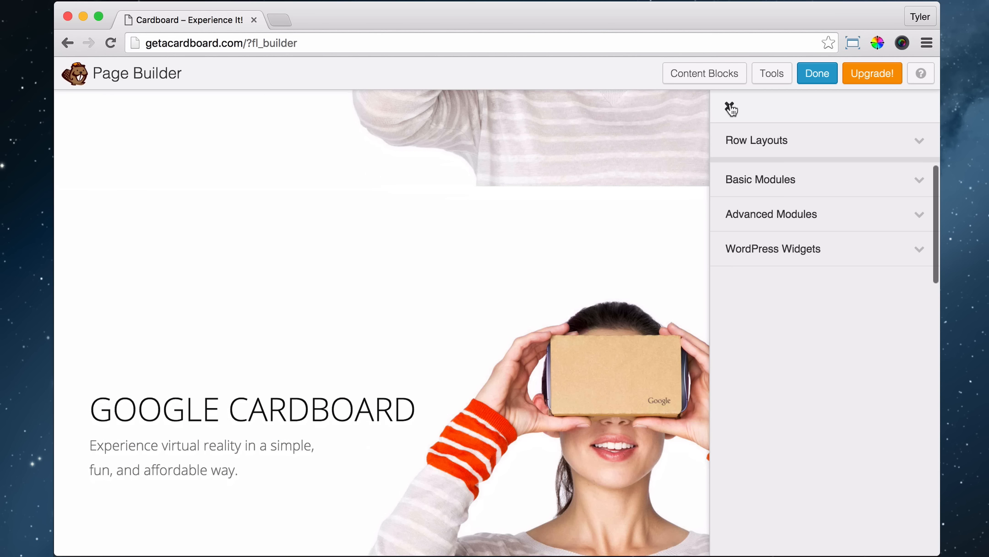
{"action": "left_click", "coordinate": [729, 106]}
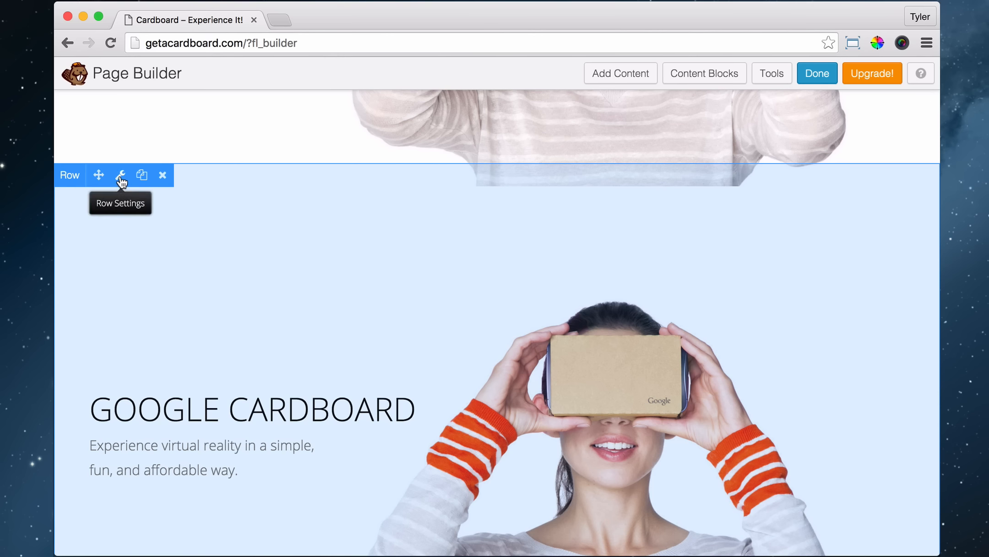
Set the duplicated hero row's Display to Large & Medium Devices Only and save
{"action": "left_click", "coordinate": [120, 175]}
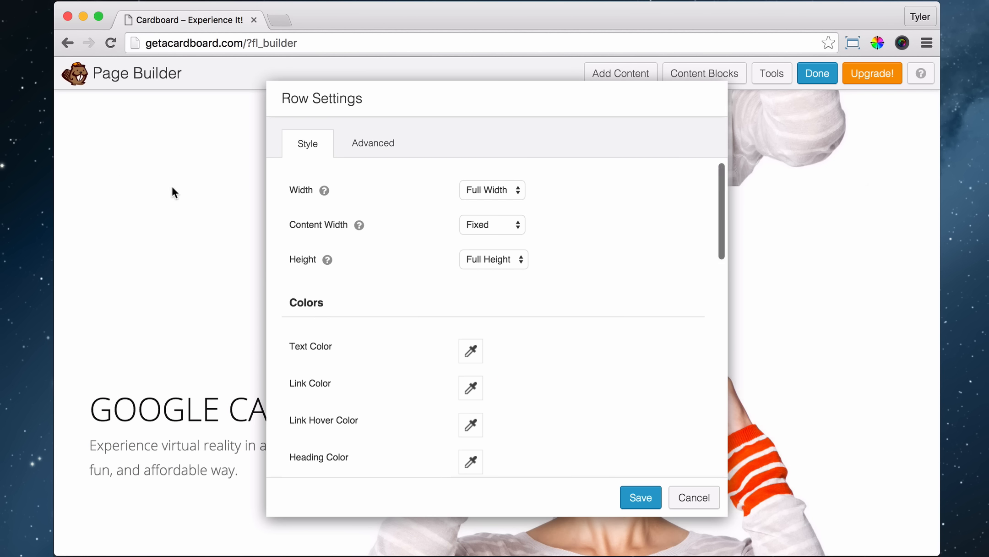
{"action": "left_click", "coordinate": [381, 143]}
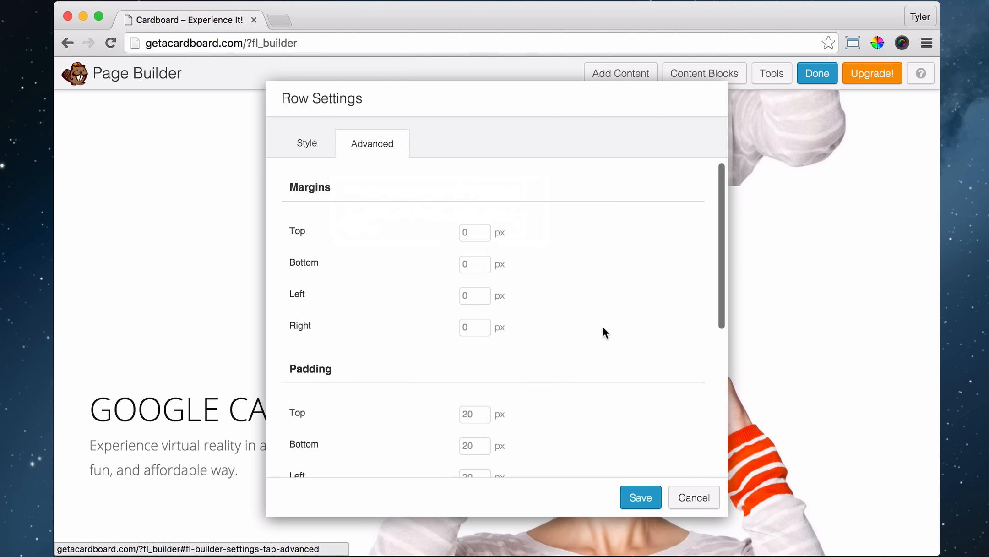
{"action": "scroll", "coordinate": [597, 339], "scroll_direction": "down", "scroll_amount": 6}
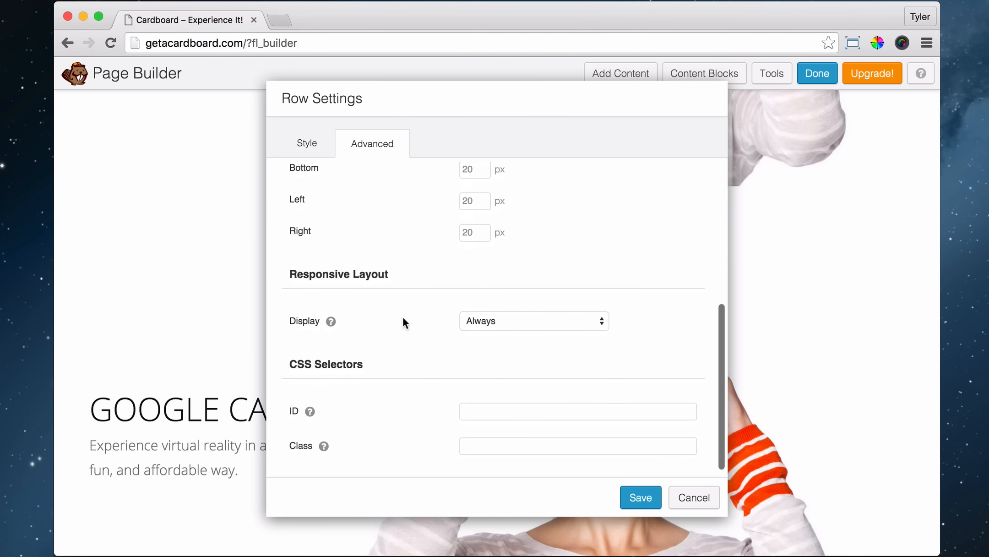
{"action": "scroll", "coordinate": [566, 316], "scroll_direction": "up", "scroll_amount": 1}
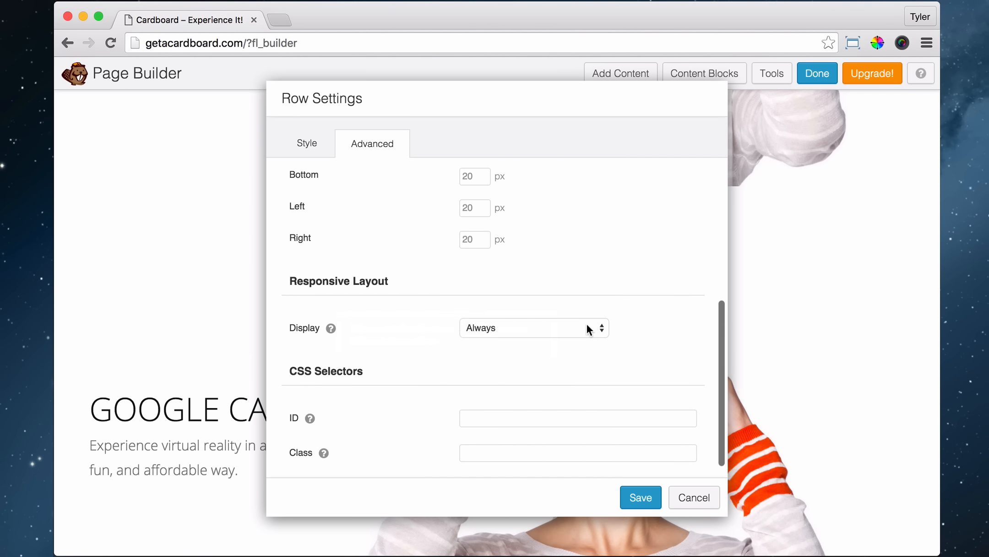
{"action": "left_click", "coordinate": [586, 325]}
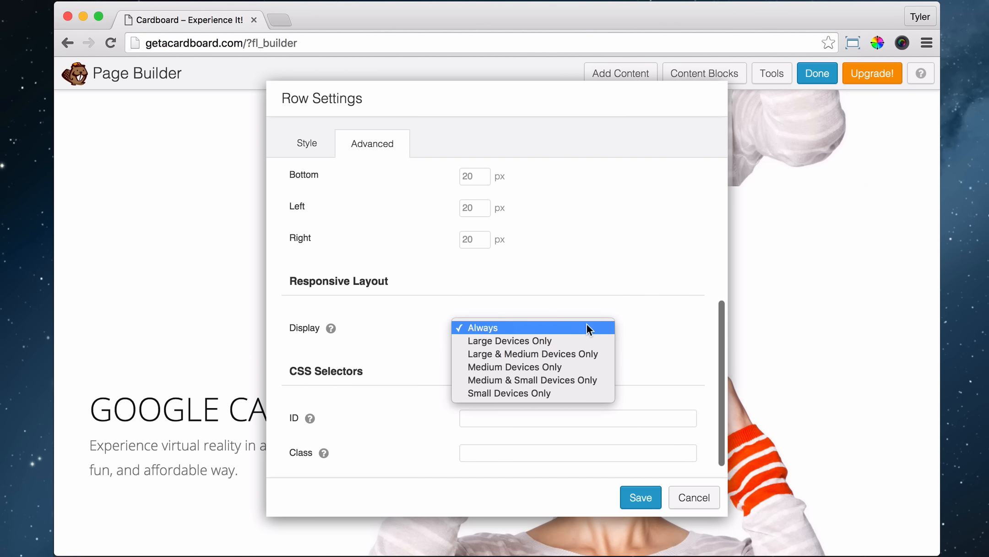
{"action": "left_click", "coordinate": [563, 355]}
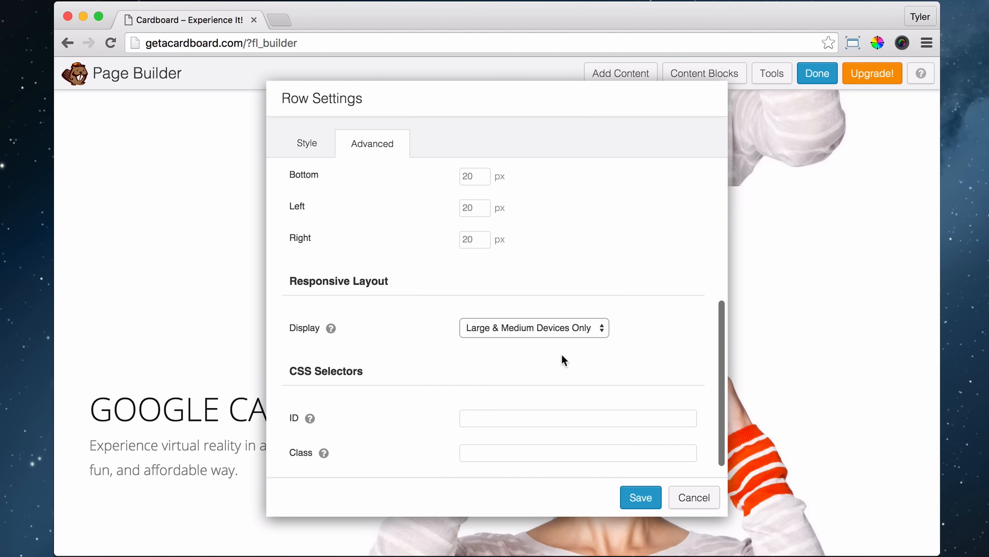
{"action": "left_click", "coordinate": [641, 497]}
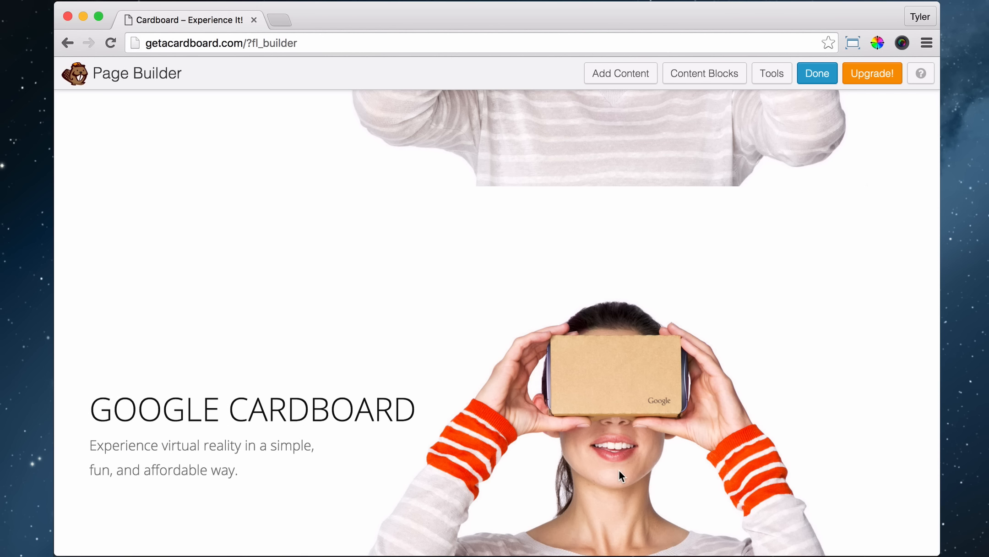
{"action": "scroll", "coordinate": [560, 434], "scroll_direction": "up", "scroll_amount": 10}
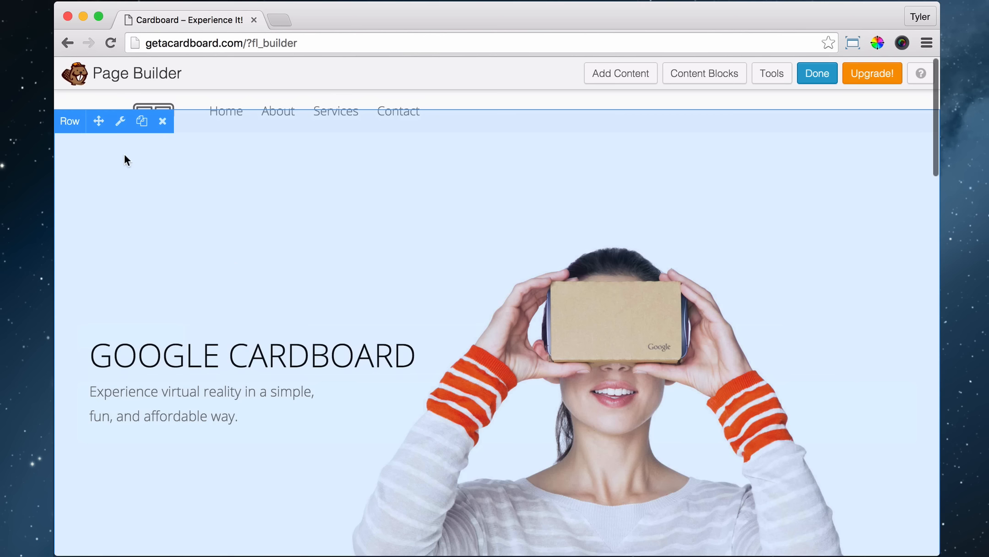
Set the top hero row's Display to Small Devices Only and save
{"action": "left_click", "coordinate": [120, 121]}
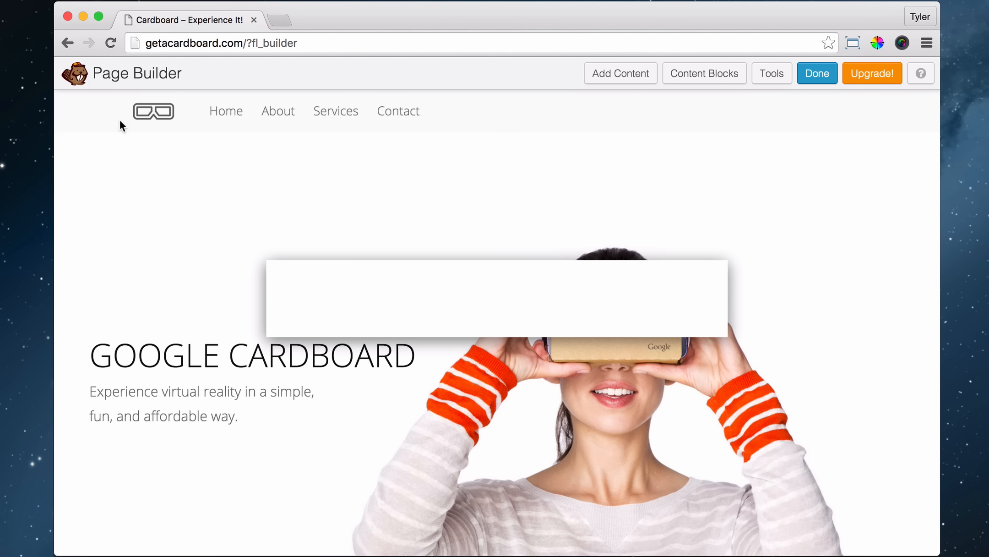
{"action": "left_click", "coordinate": [370, 146]}
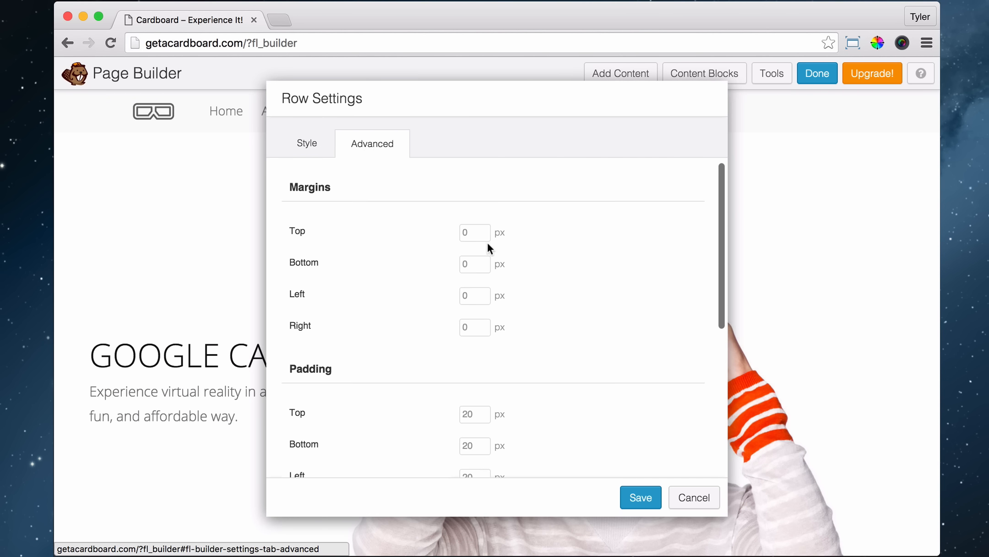
{"action": "scroll", "coordinate": [551, 273], "scroll_direction": "down", "scroll_amount": 6}
{"action": "left_click", "coordinate": [531, 311]}
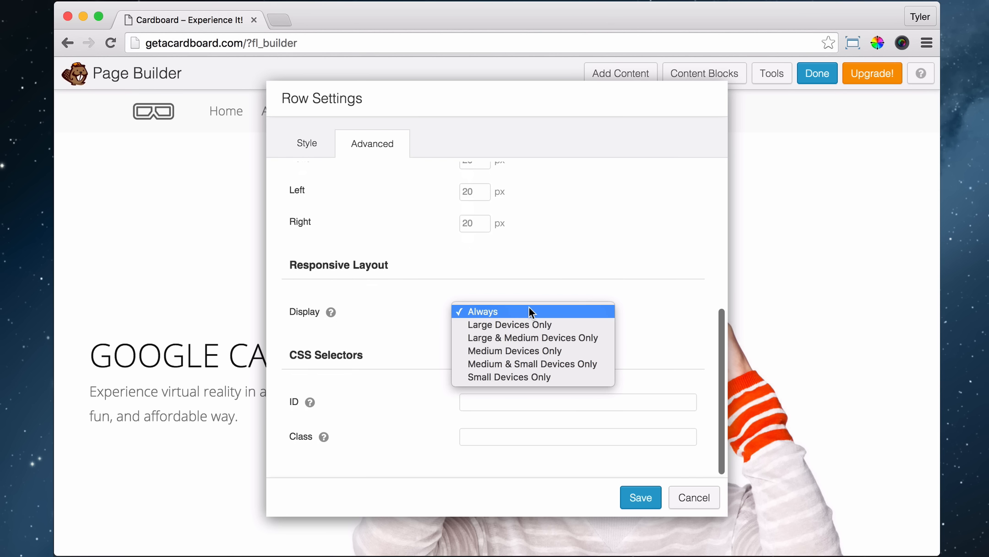
{"action": "left_click", "coordinate": [531, 377]}
{"action": "left_click", "coordinate": [640, 497]}
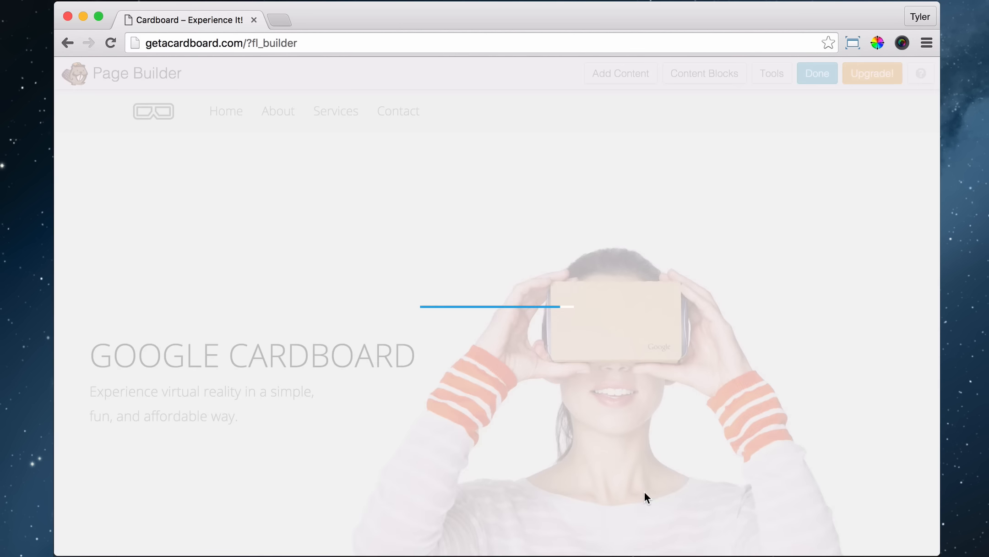
Scroll the page to review both stacked Google Cardboard hero rows
{"action": "scroll", "coordinate": [654, 198], "scroll_direction": "down", "scroll_amount": 11}
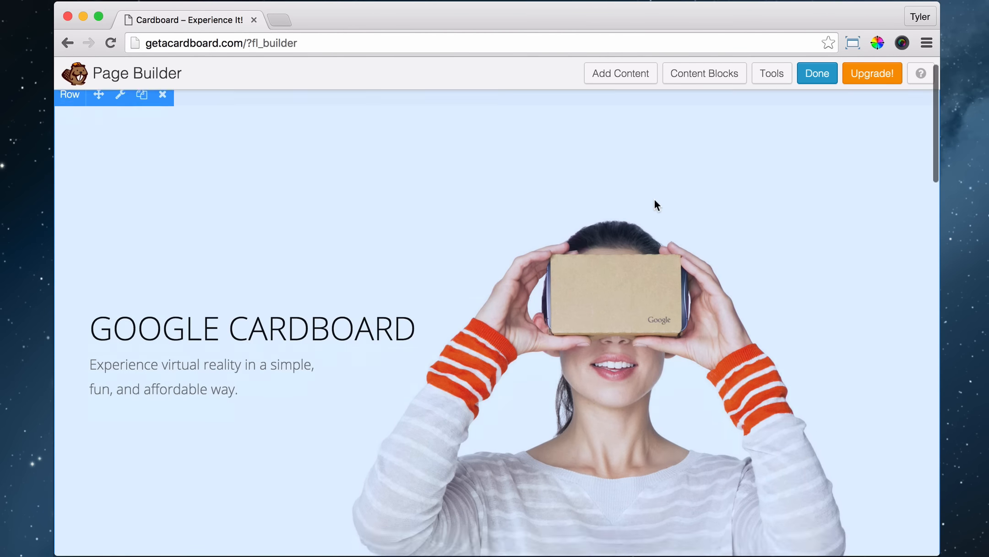
{"action": "scroll", "coordinate": [561, 333], "scroll_direction": "up", "scroll_amount": 10}
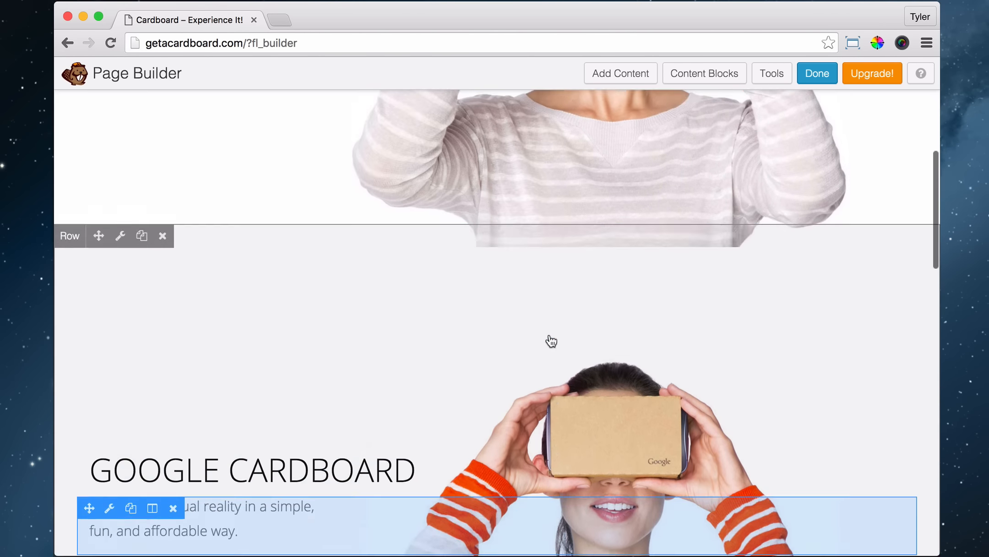
{"action": "scroll", "coordinate": [527, 344], "scroll_direction": "down", "scroll_amount": 10}
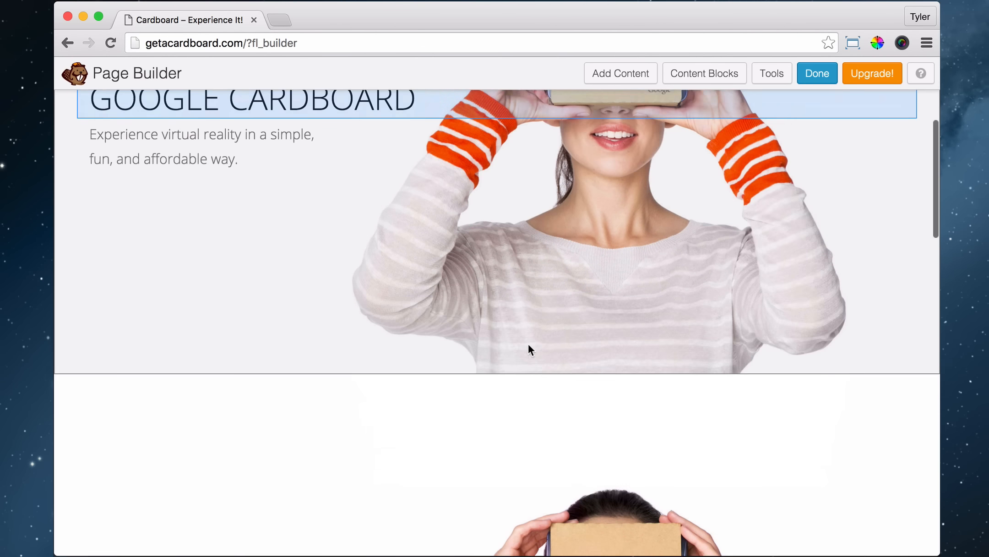
{"action": "scroll", "coordinate": [526, 311], "scroll_direction": "down", "scroll_amount": 3}
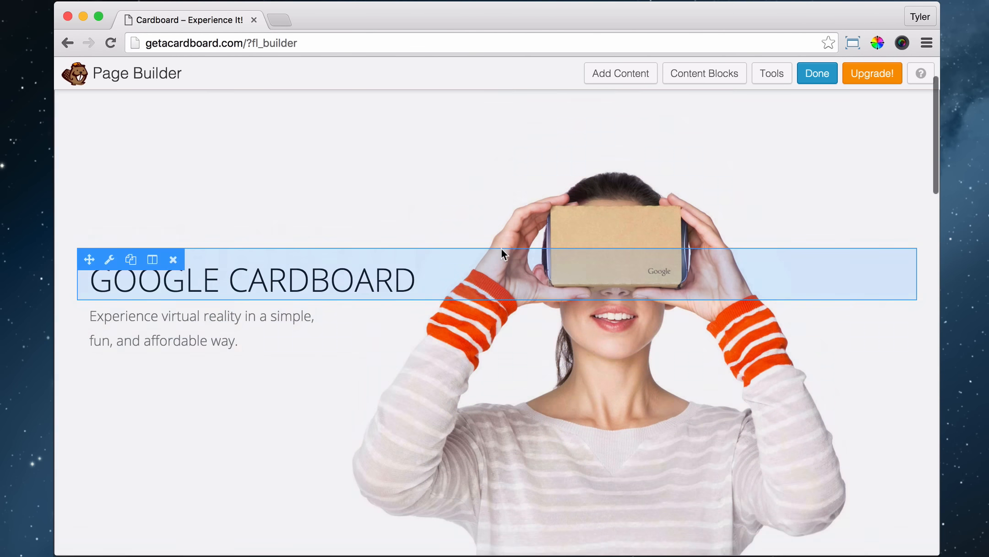
{"action": "scroll", "coordinate": [503, 279], "scroll_direction": "up", "scroll_amount": 1}
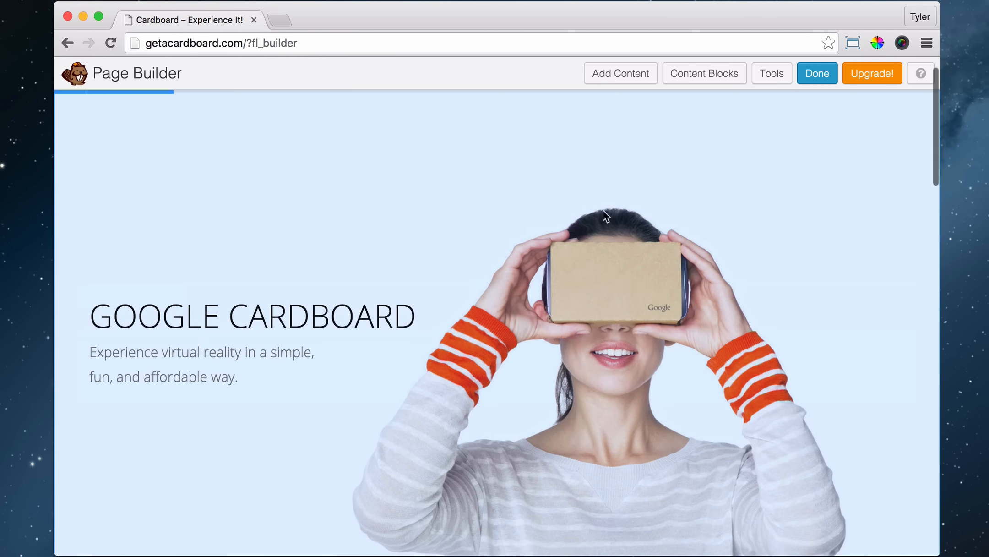
{"action": "scroll", "coordinate": [498, 282], "scroll_direction": "up", "scroll_amount": 3}
{"action": "scroll", "coordinate": [498, 282], "scroll_direction": "down", "scroll_amount": 1}
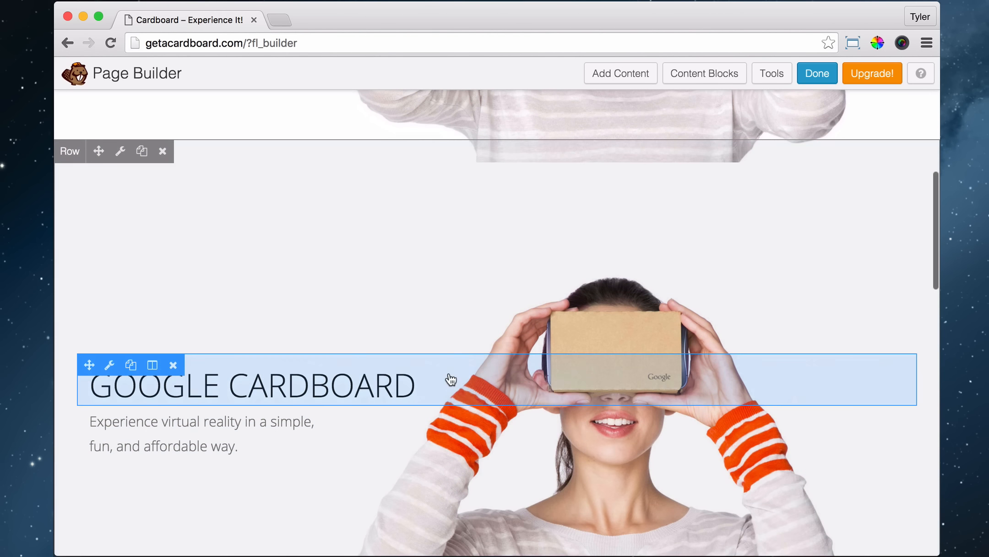
{"action": "scroll", "coordinate": [472, 346], "scroll_direction": "up", "scroll_amount": 10}
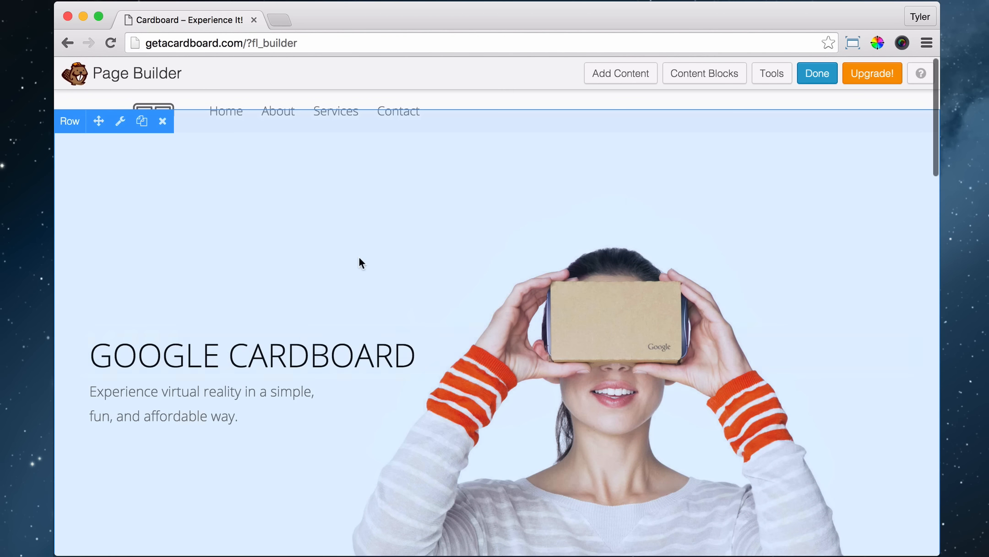
Set the top hero row's Background Type to None and save
{"action": "left_click", "coordinate": [120, 121]}
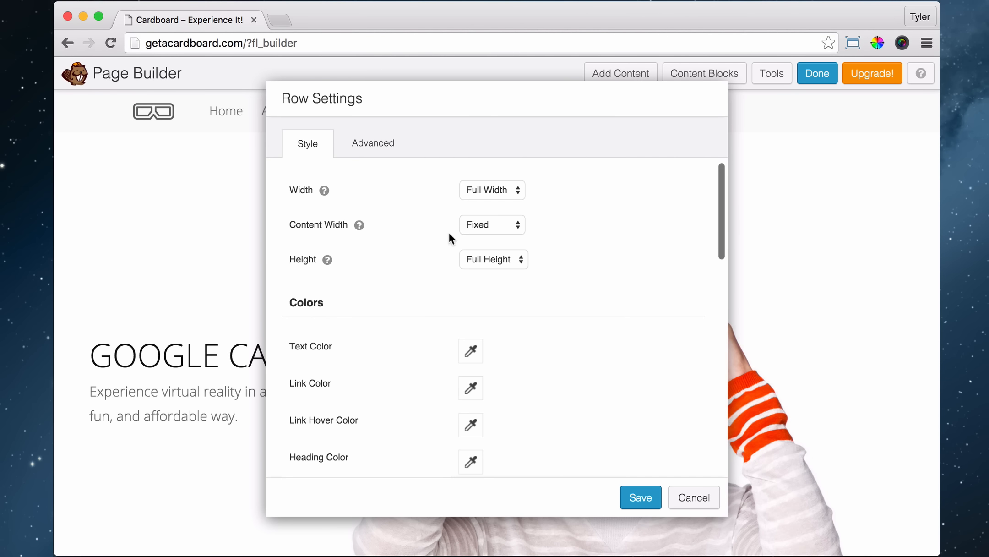
{"action": "scroll", "coordinate": [517, 268], "scroll_direction": "down", "scroll_amount": 7}
{"action": "left_click", "coordinate": [487, 238]}
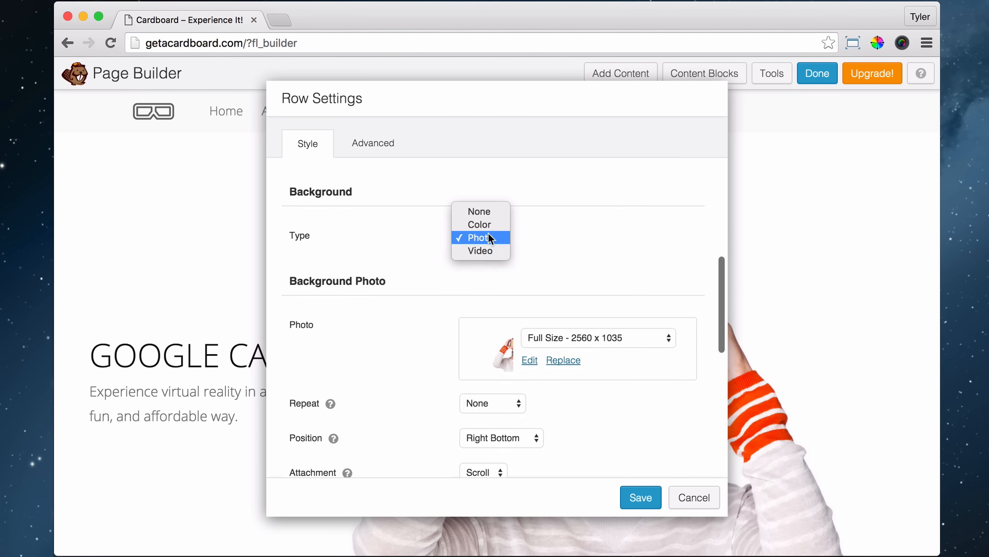
{"action": "left_click", "coordinate": [486, 211]}
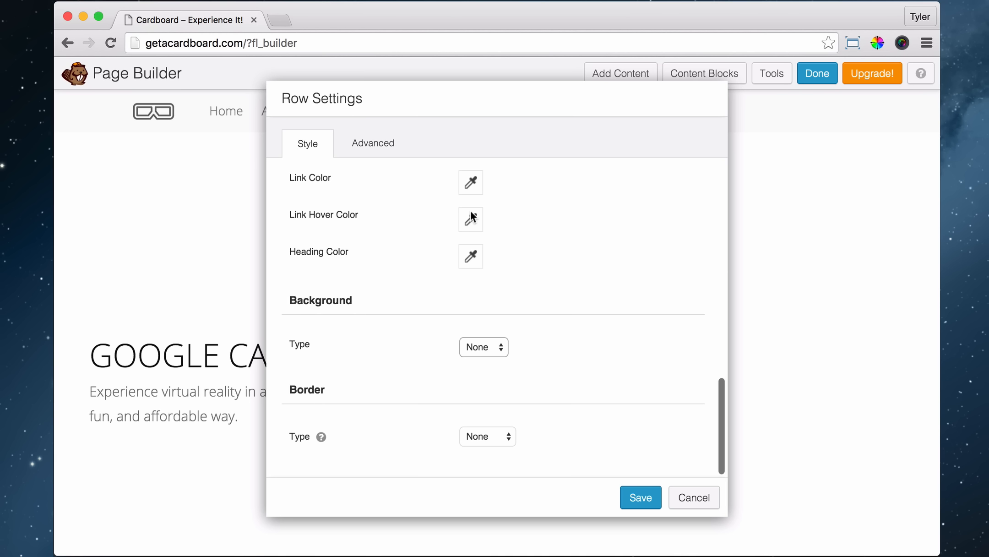
{"action": "left_click", "coordinate": [641, 498]}
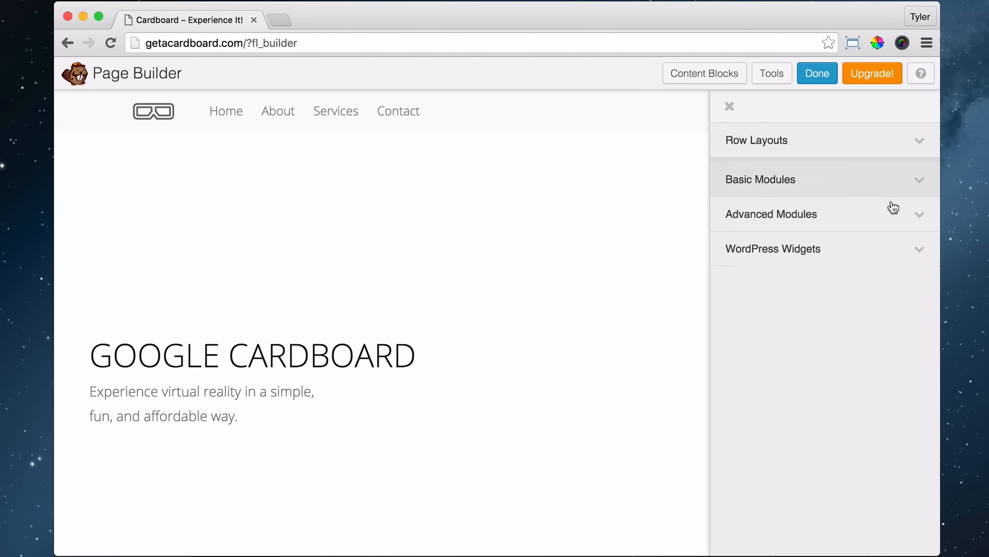
Drag a Photo module above the GOOGLE CARDBOARD heading, upload hero-cardboard-download-mobile.jpg into it, and save
{"action": "left_click", "coordinate": [879, 180]}
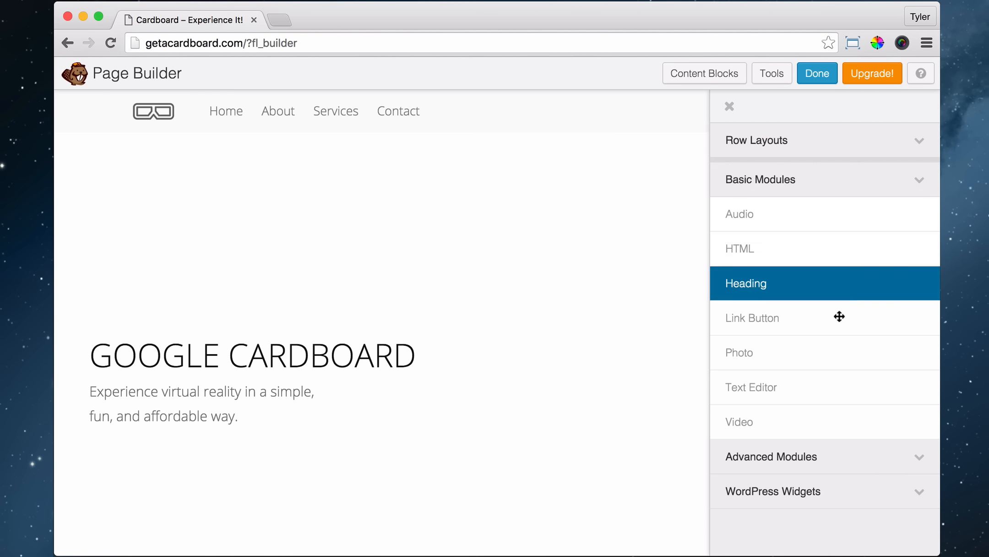
{"action": "left_click_drag", "start_coordinate": [756, 356], "coordinate": [200, 338]}
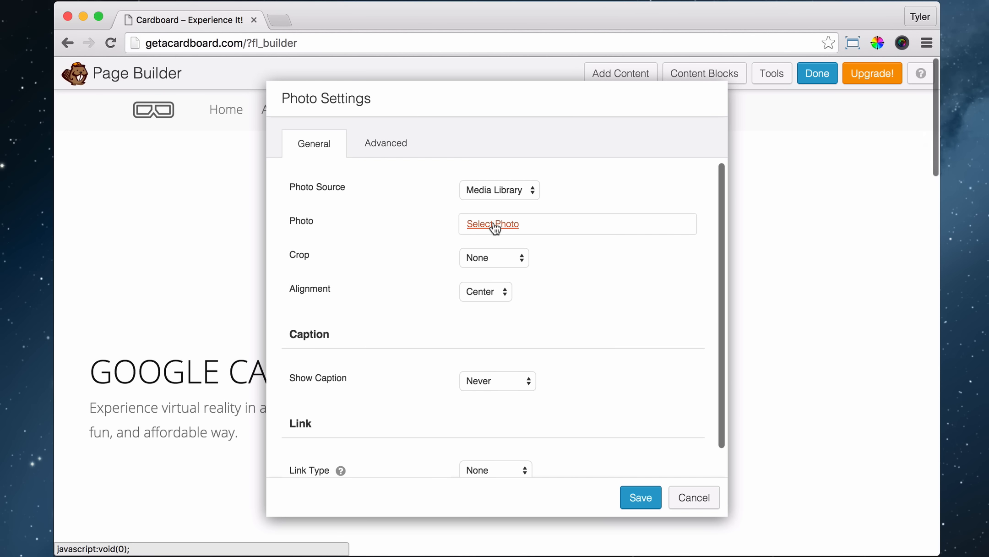
{"action": "left_click", "coordinate": [494, 224]}
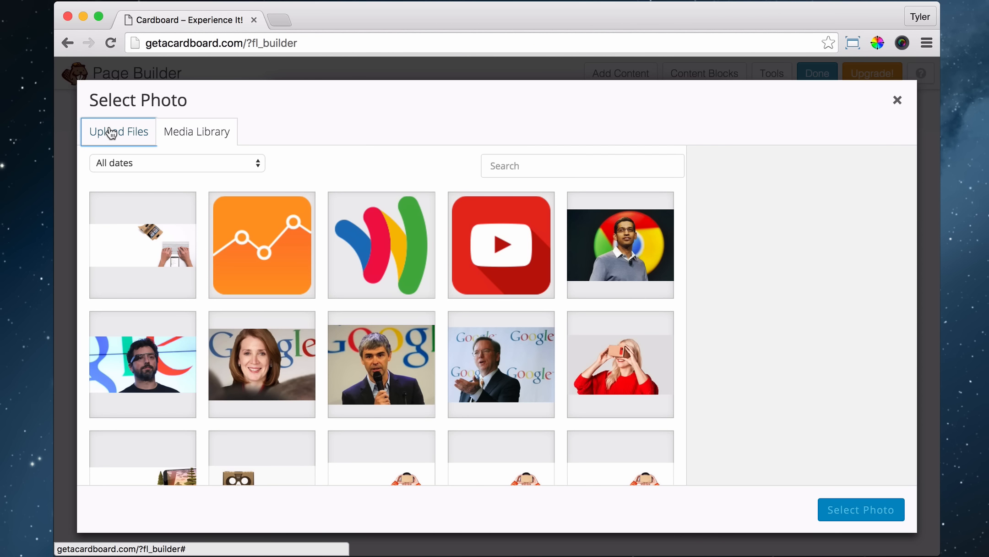
{"action": "left_click", "coordinate": [111, 133]}
{"action": "left_click", "coordinate": [482, 331]}
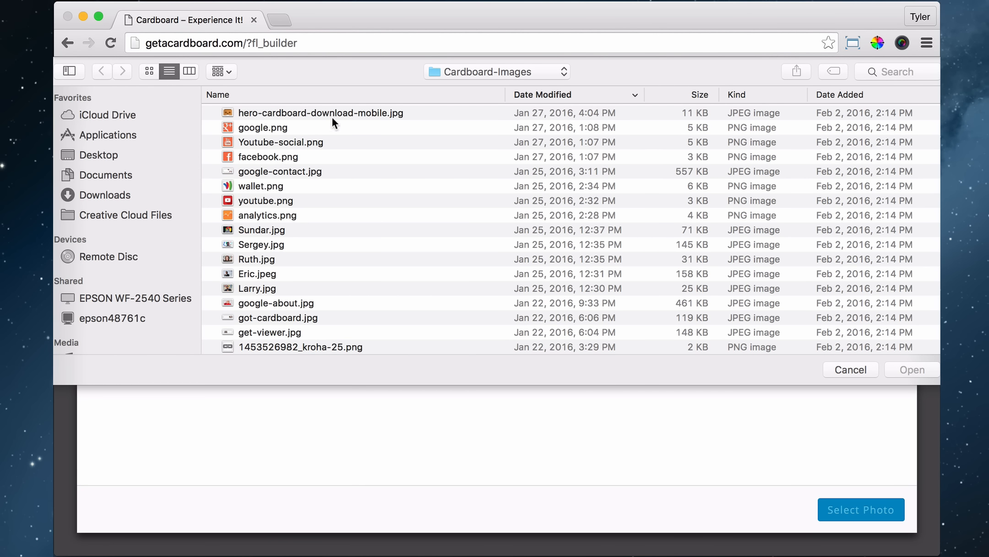
{"action": "left_click", "coordinate": [330, 114]}
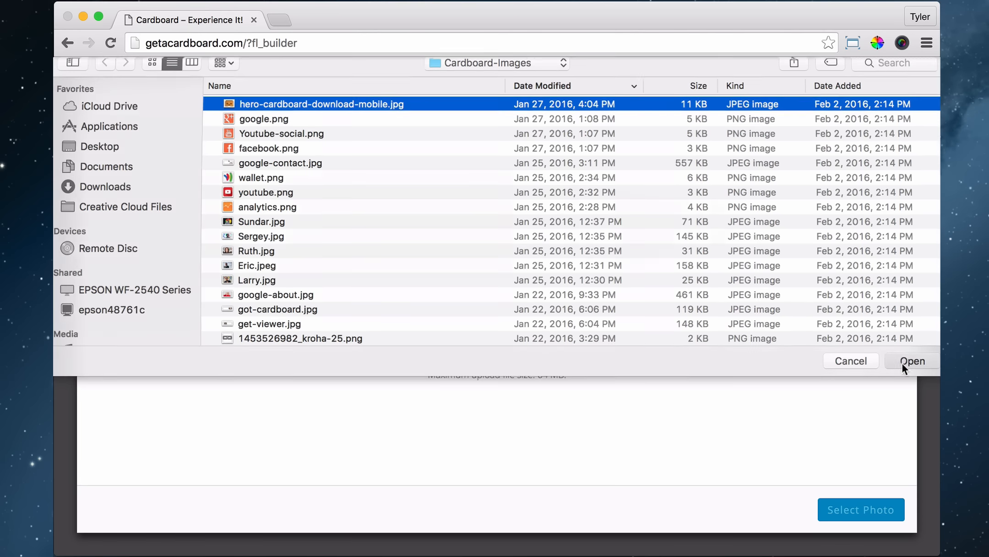
{"action": "left_click", "coordinate": [901, 366]}
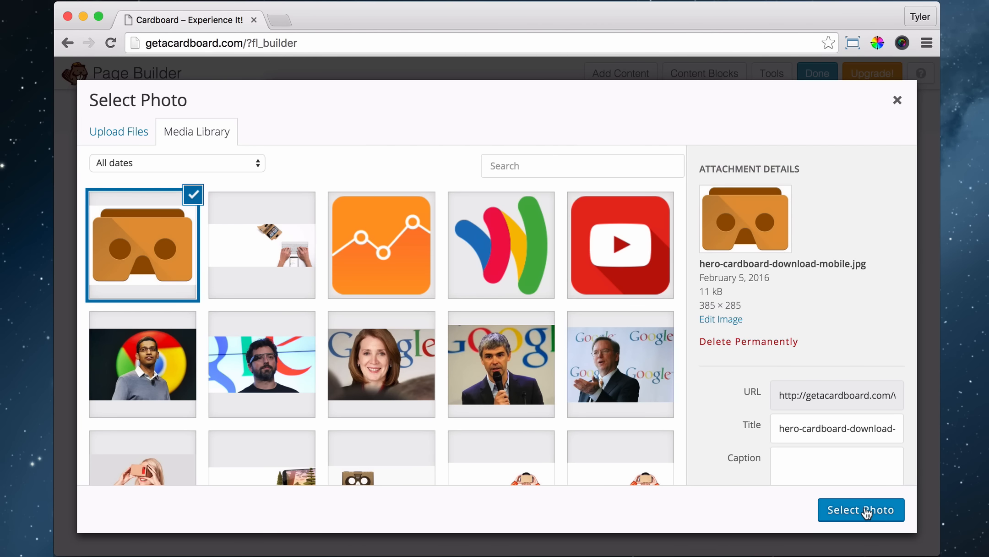
{"action": "left_click", "coordinate": [861, 508]}
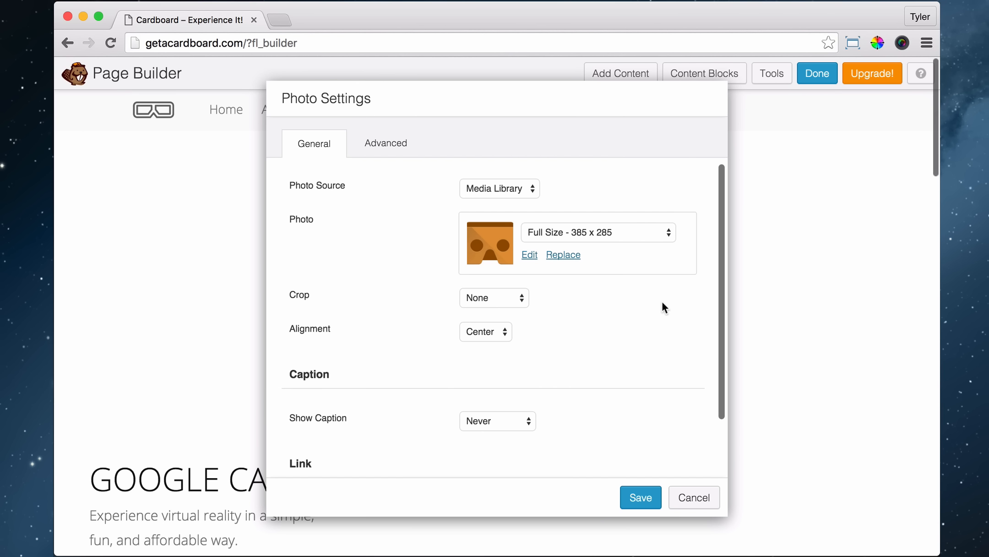
{"action": "left_click", "coordinate": [641, 499]}
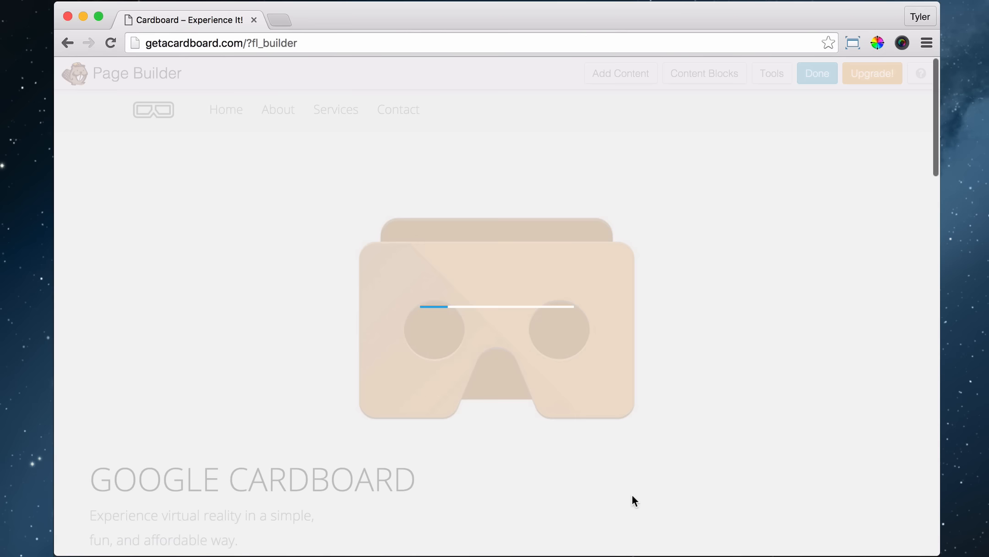
{"action": "scroll", "coordinate": [751, 326], "scroll_direction": "down", "scroll_amount": 5}
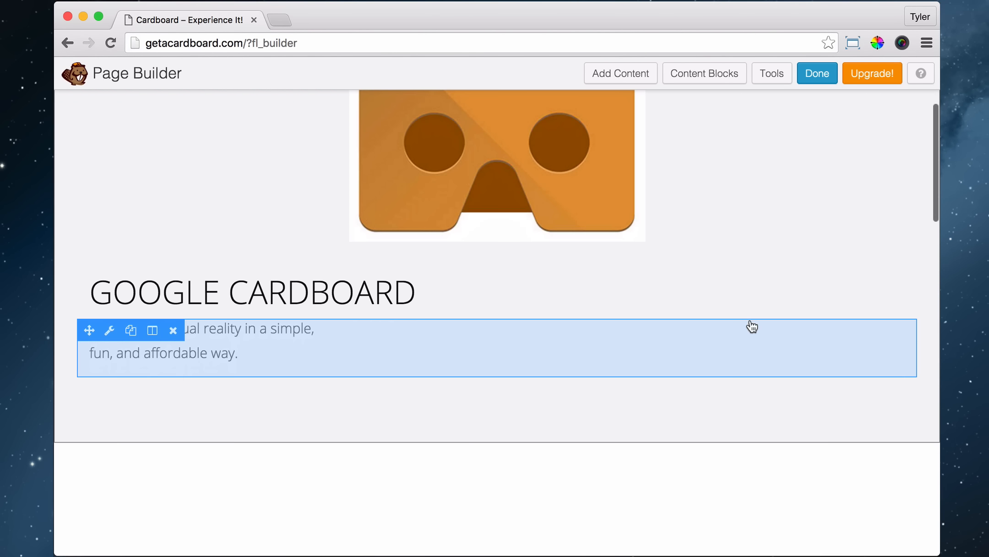
{"action": "scroll", "coordinate": [751, 328], "scroll_direction": "up", "scroll_amount": 5}
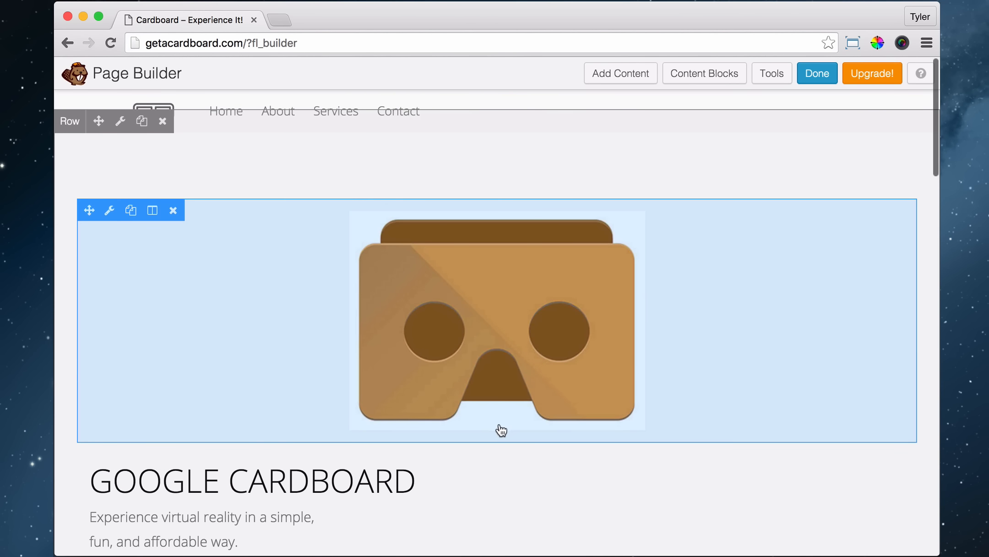
{"action": "scroll", "coordinate": [501, 430], "scroll_direction": "down", "scroll_amount": 4}
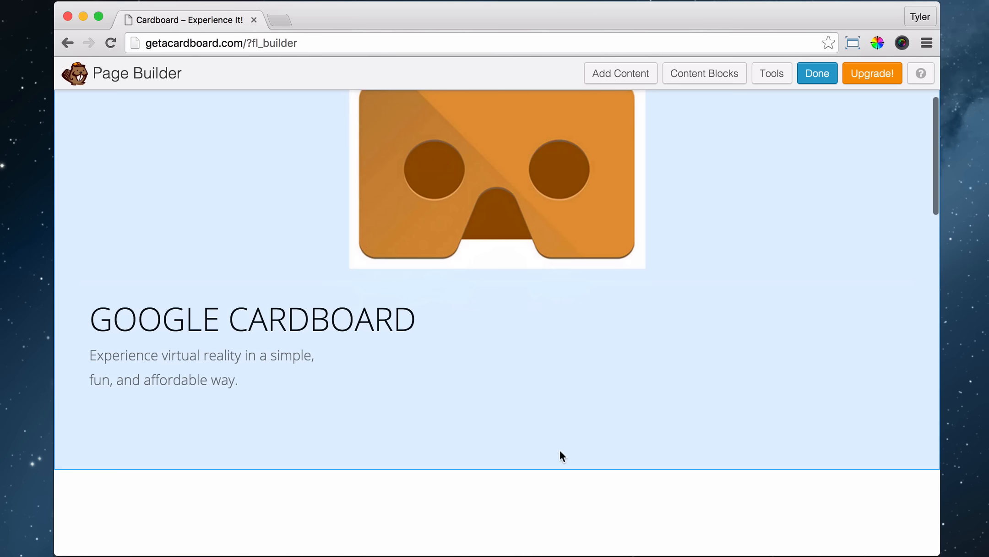
{"action": "scroll", "coordinate": [559, 450], "scroll_direction": "down", "scroll_amount": 5}
{"action": "scroll", "coordinate": [559, 446], "scroll_direction": "up", "scroll_amount": 8}
{"action": "scroll", "coordinate": [423, 374], "scroll_direction": "down", "scroll_amount": 10}
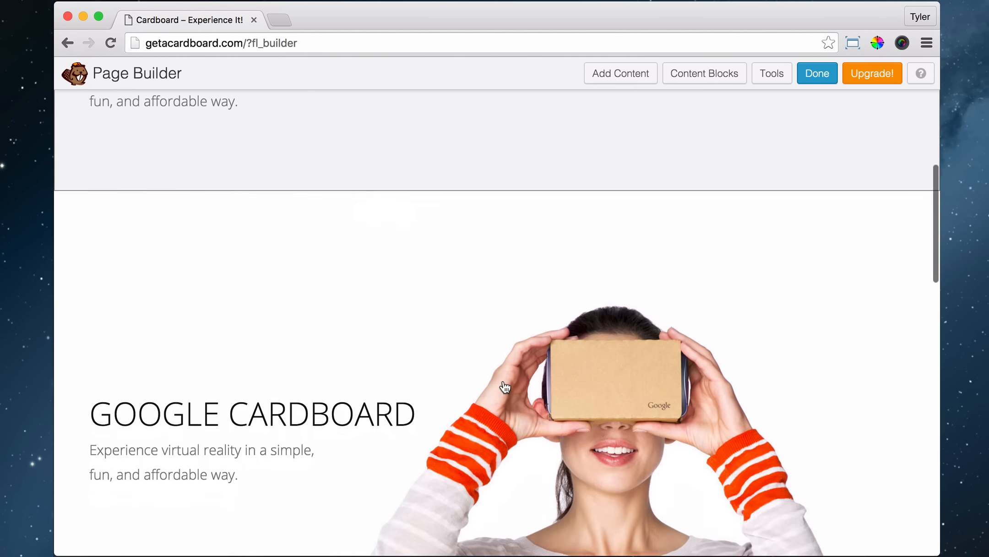
{"action": "scroll", "coordinate": [521, 381], "scroll_direction": "up", "scroll_amount": 6}
{"action": "scroll", "coordinate": [520, 387], "scroll_direction": "up", "scroll_amount": 3}
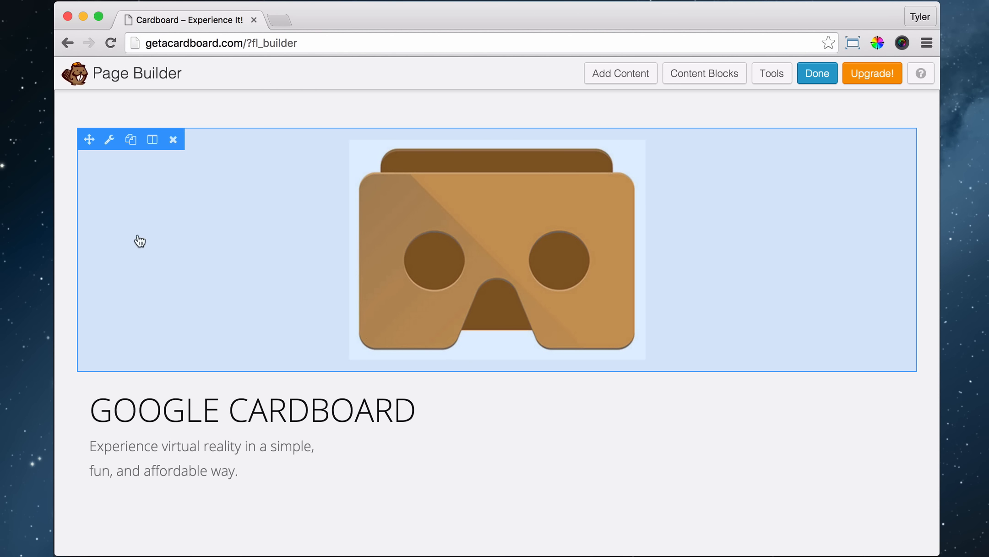
{"action": "scroll", "coordinate": [647, 322], "scroll_direction": "down", "scroll_amount": 12}
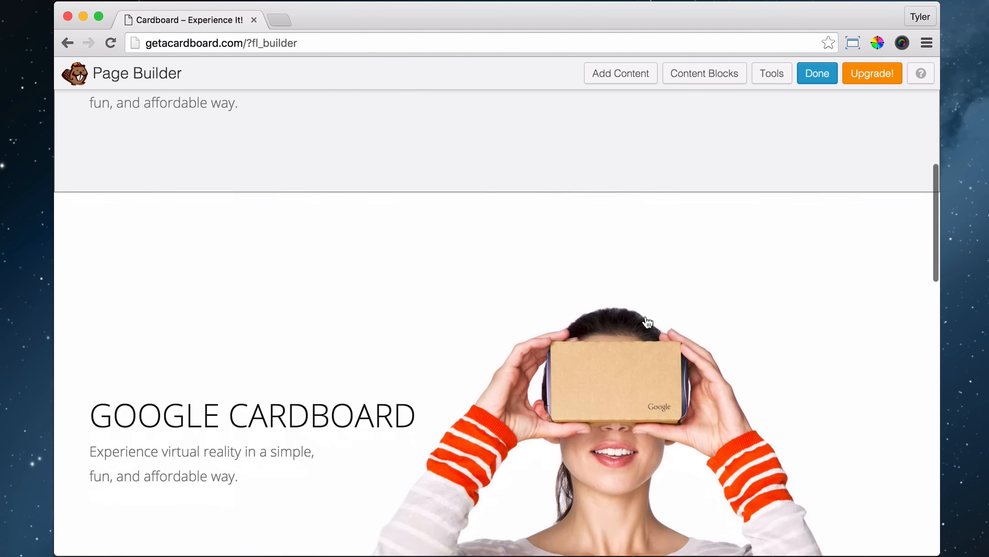
{"action": "scroll", "coordinate": [647, 322], "scroll_direction": "down", "scroll_amount": 7}
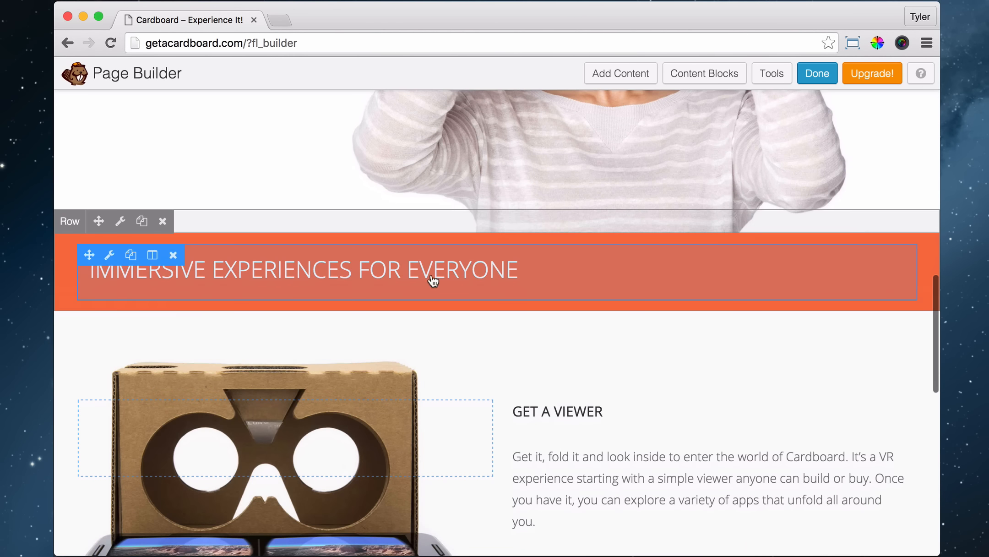
{"action": "scroll", "coordinate": [489, 282], "scroll_direction": "down", "scroll_amount": 6}
{"action": "scroll", "coordinate": [513, 312], "scroll_direction": "up", "scroll_amount": 4}
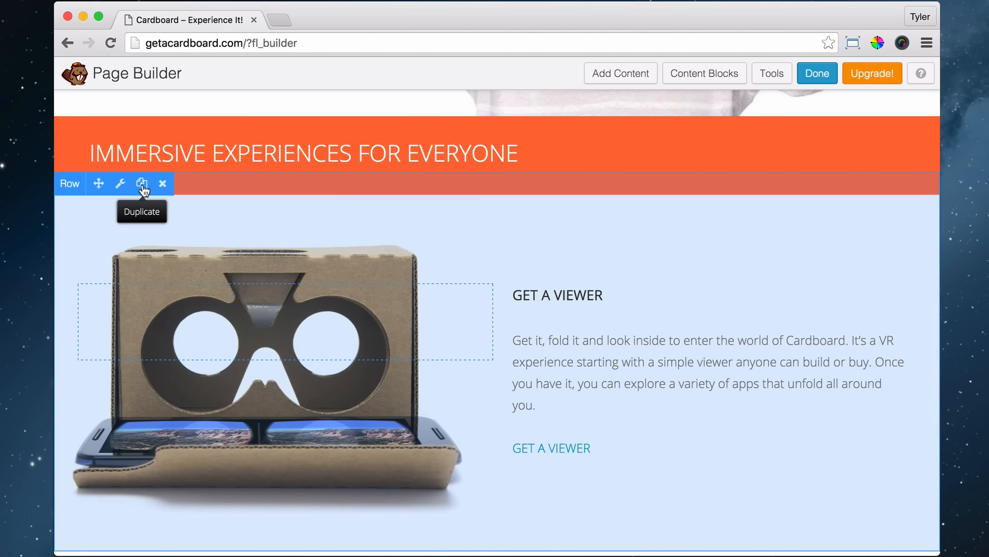
Duplicate the GET A VIEWER row and set the first copy to display on Small Devices Only
{"action": "left_click", "coordinate": [142, 184]}
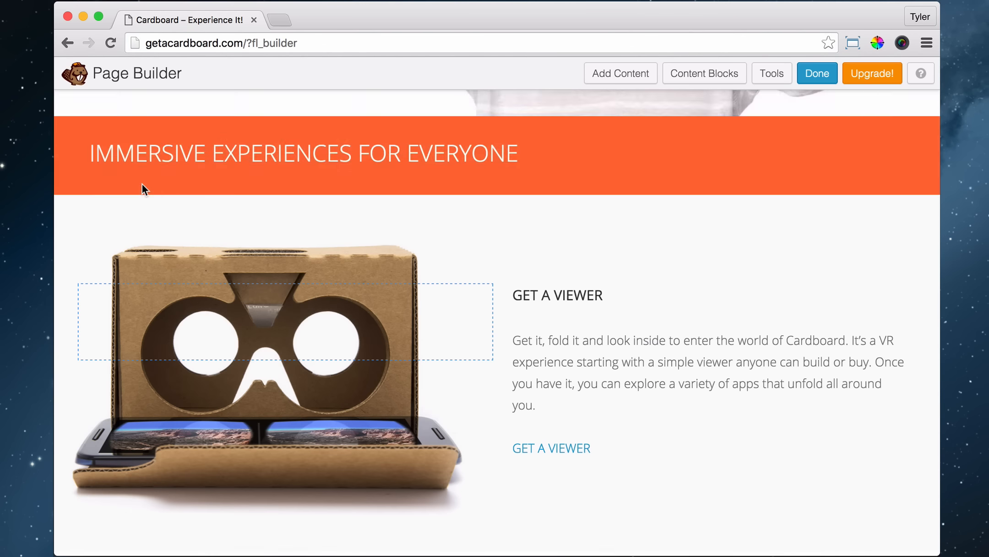
{"action": "scroll", "coordinate": [373, 325], "scroll_direction": "down", "scroll_amount": 7}
{"action": "scroll", "coordinate": [377, 328], "scroll_direction": "up", "scroll_amount": 6}
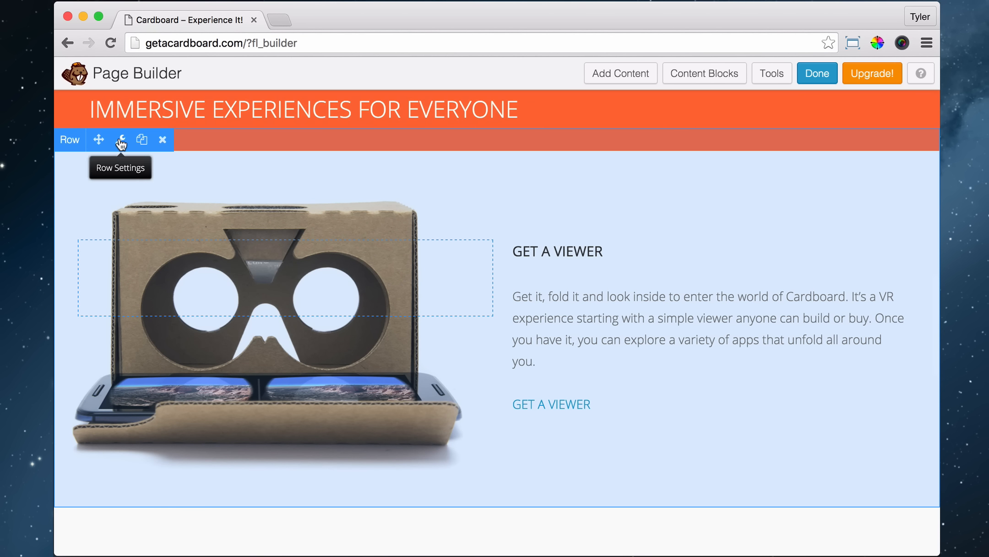
{"action": "left_click", "coordinate": [121, 142]}
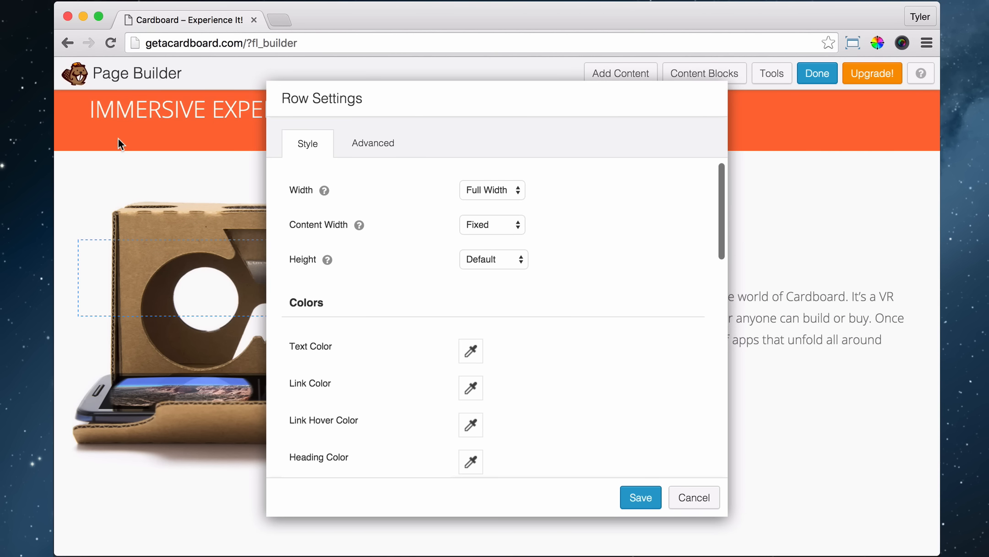
{"action": "left_click", "coordinate": [374, 155]}
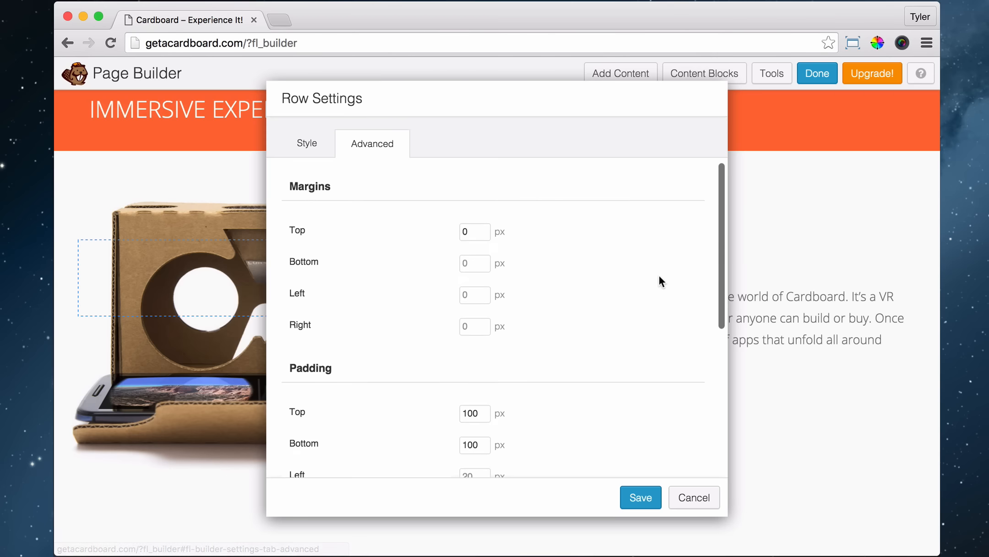
{"action": "scroll", "coordinate": [656, 275], "scroll_direction": "down", "scroll_amount": 4}
{"action": "left_click", "coordinate": [562, 379]}
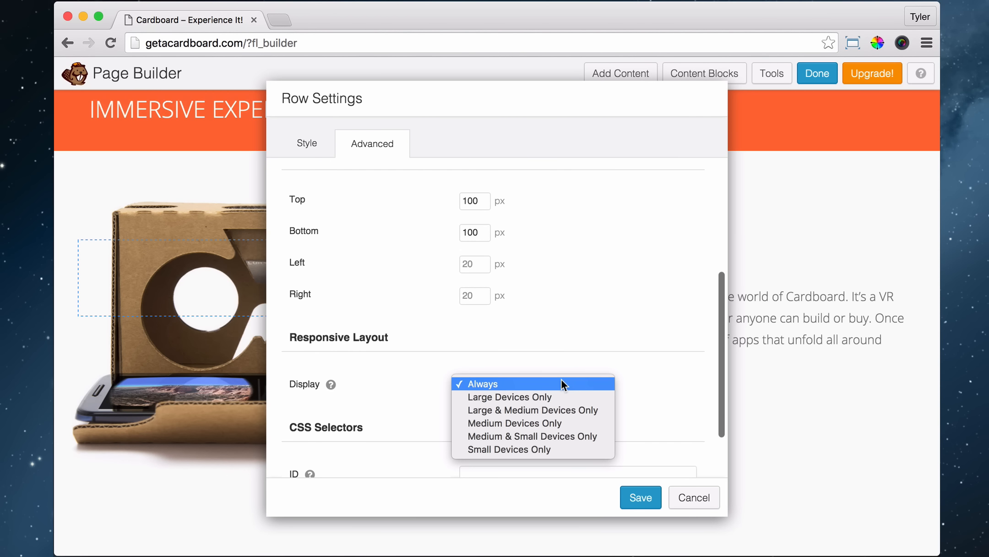
{"action": "left_click", "coordinate": [549, 448]}
{"action": "left_click", "coordinate": [640, 497]}
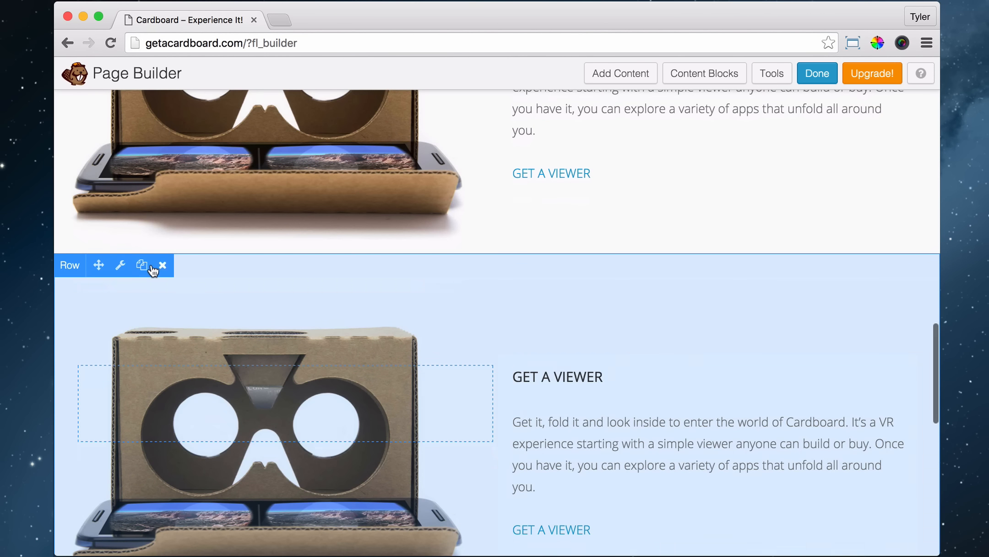
Set the duplicated GET A VIEWER row to display on Large & Medium Devices Only
{"action": "left_click", "coordinate": [122, 266]}
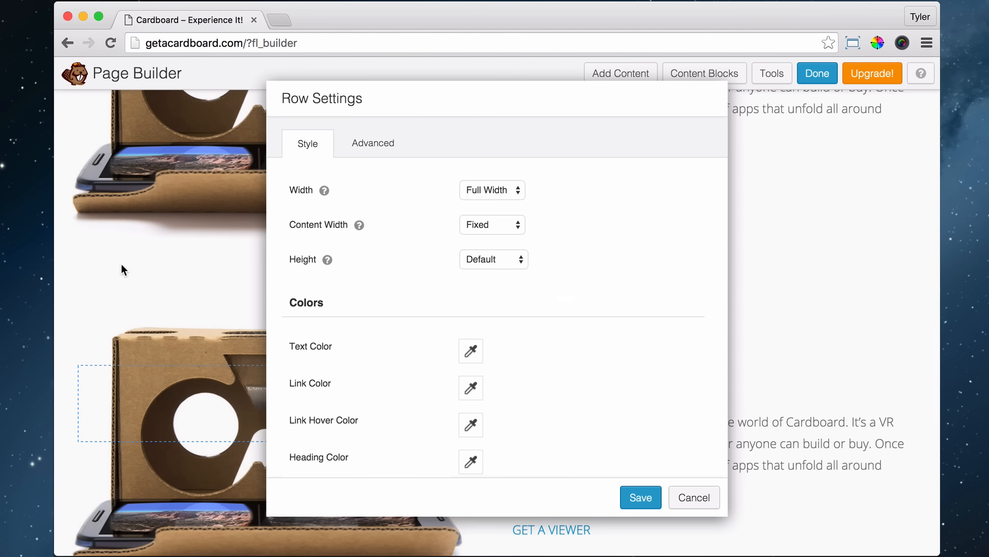
{"action": "left_click", "coordinate": [379, 152]}
{"action": "scroll", "coordinate": [609, 360], "scroll_direction": "down", "scroll_amount": 6}
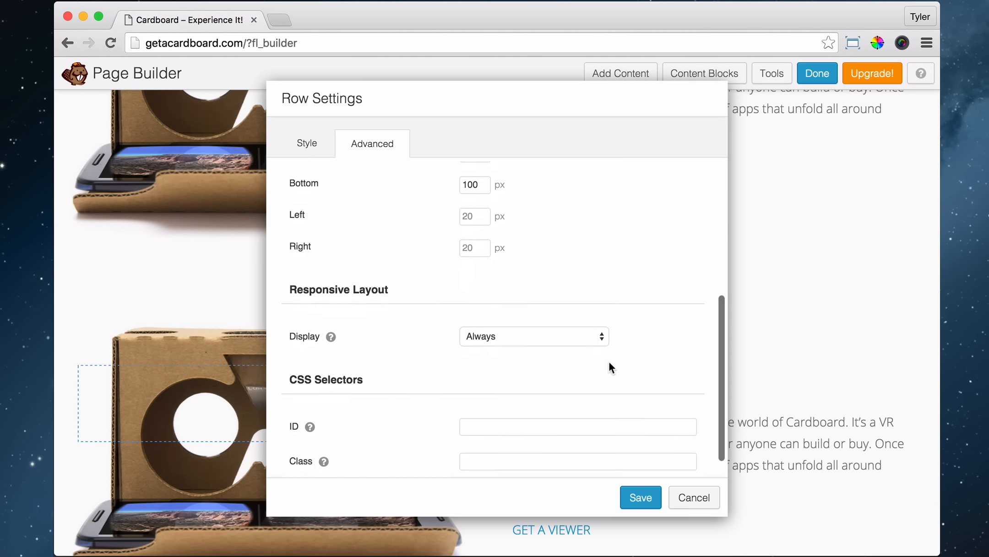
{"action": "left_click", "coordinate": [553, 324]}
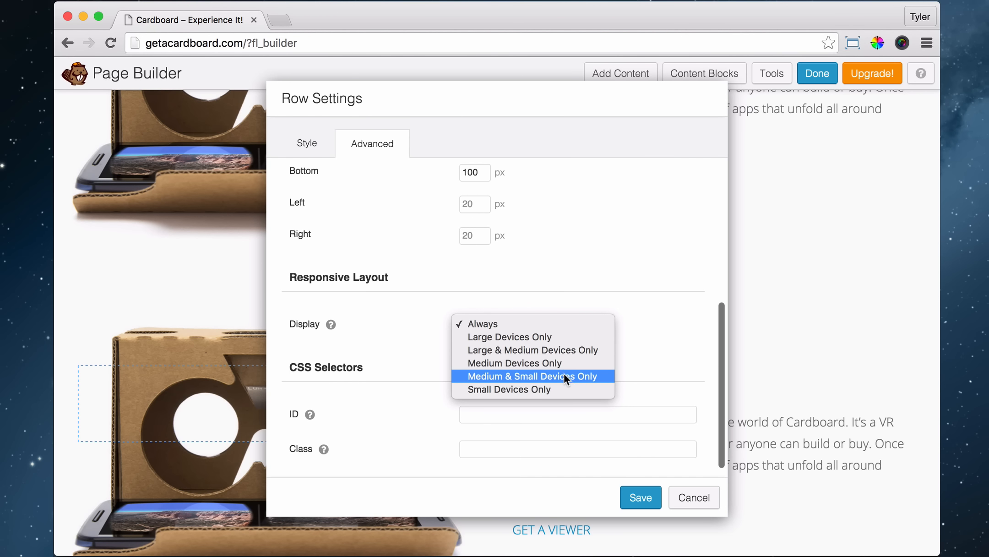
{"action": "left_click", "coordinate": [562, 353]}
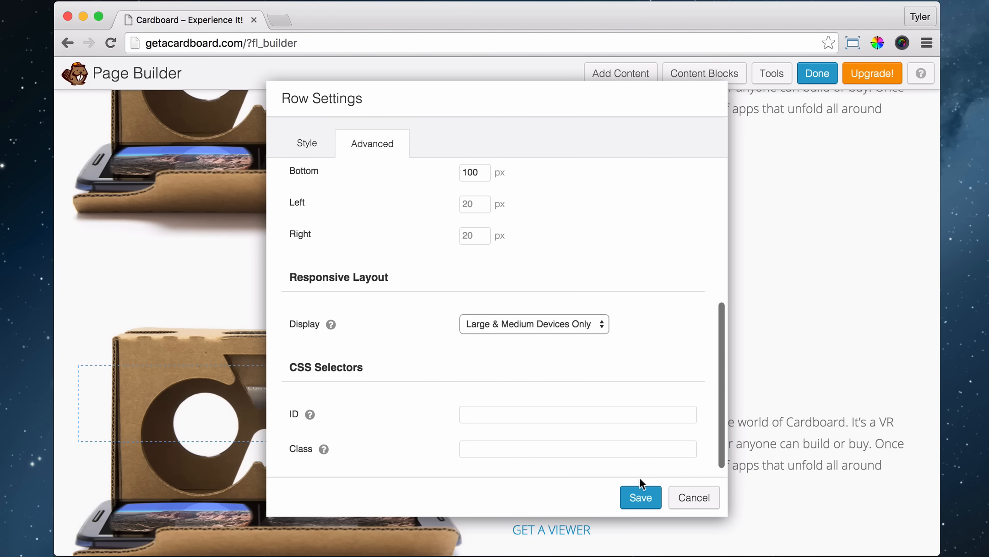
{"action": "left_click", "coordinate": [634, 498]}
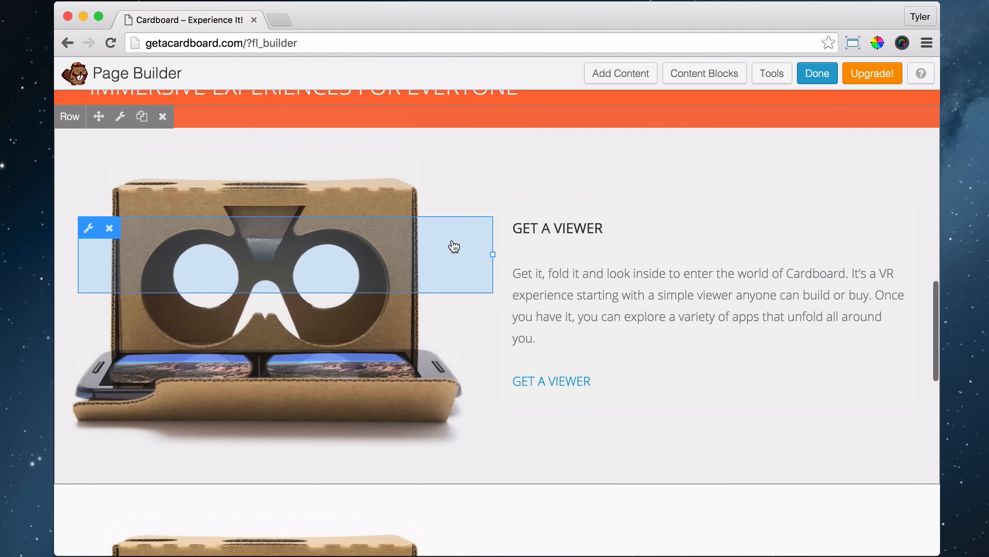
{"action": "scroll", "coordinate": [549, 298], "scroll_direction": "up", "scroll_amount": 2}
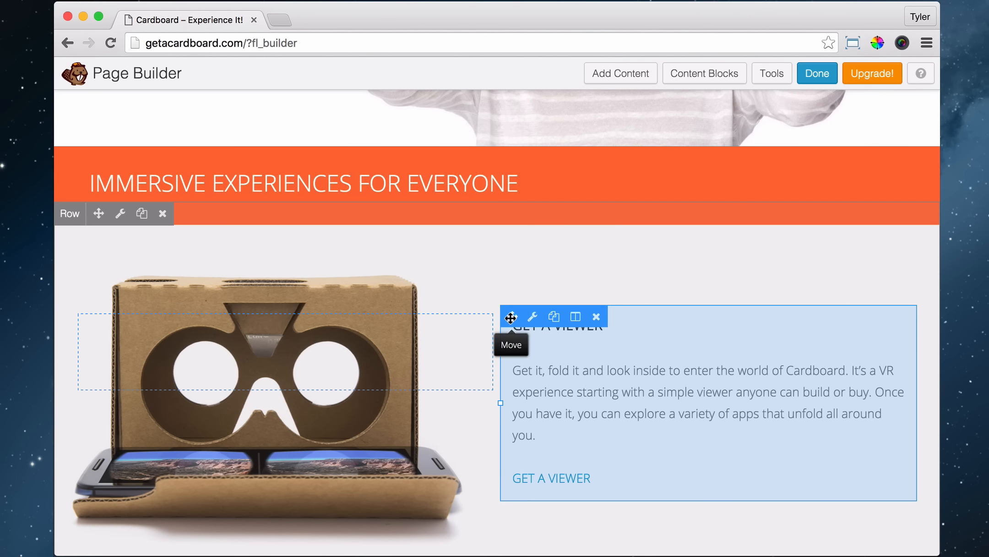
Move the GET A VIEWER text into a row above the viewer image and show that row on Small Devices Only
{"action": "left_click_drag", "start_coordinate": [511, 317], "coordinate": [286, 226]}
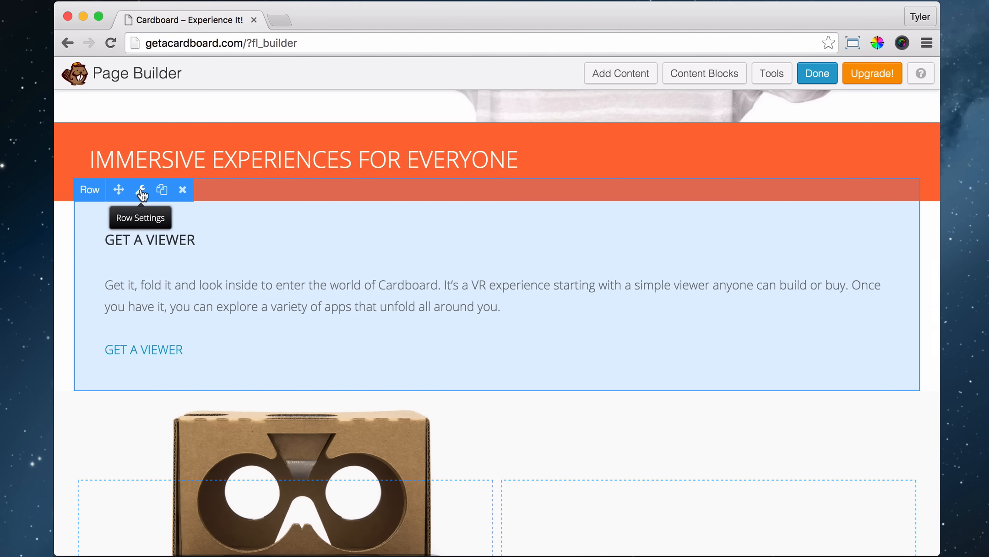
{"action": "left_click", "coordinate": [141, 191]}
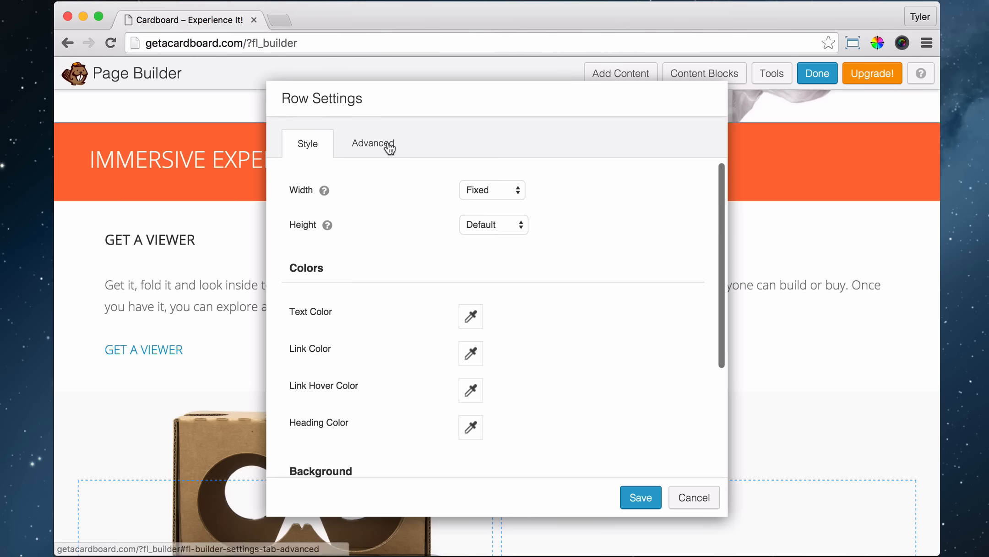
{"action": "left_click", "coordinate": [386, 146]}
{"action": "scroll", "coordinate": [622, 322], "scroll_direction": "down", "scroll_amount": 5}
{"action": "left_click", "coordinate": [559, 315]}
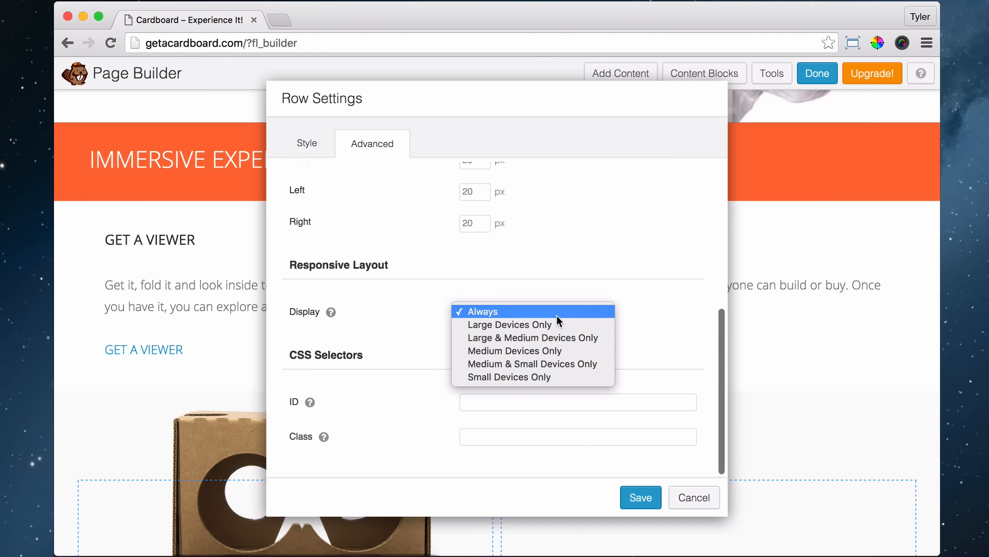
{"action": "left_click", "coordinate": [536, 380]}
{"action": "left_click", "coordinate": [641, 497]}
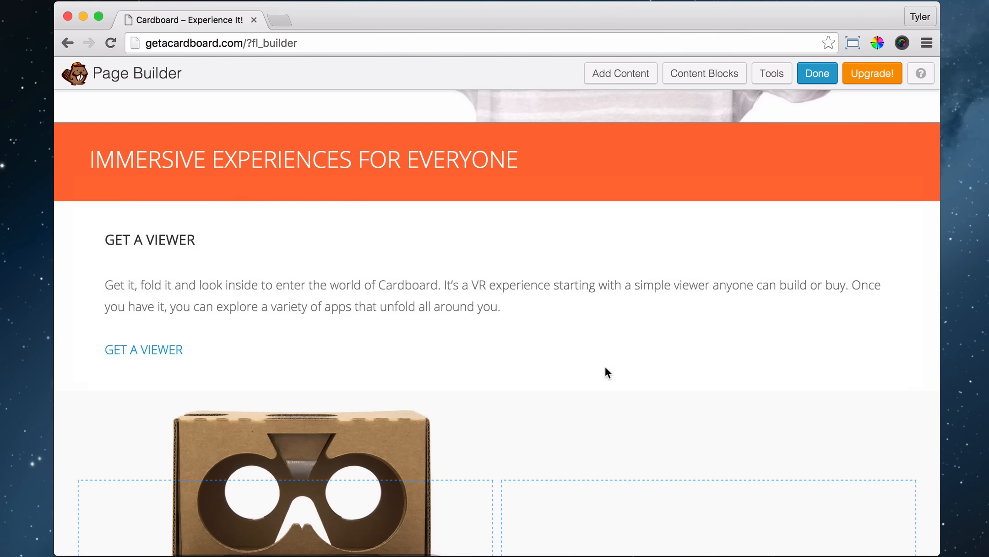
{"action": "mouse_move", "coordinate": [379, 246]}
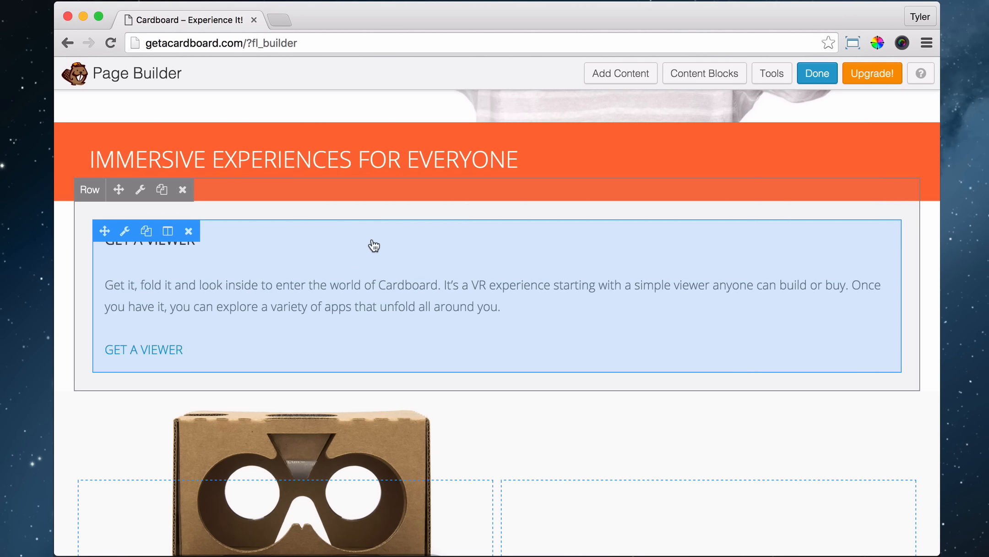
{"action": "scroll", "coordinate": [389, 247], "scroll_direction": "down", "scroll_amount": 5}
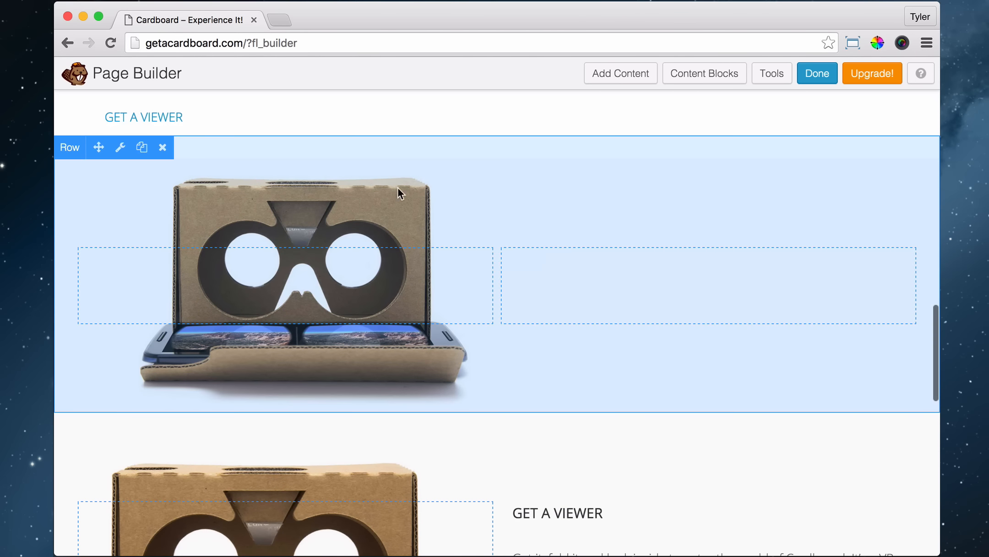
{"action": "scroll", "coordinate": [425, 282], "scroll_direction": "down", "scroll_amount": 6}
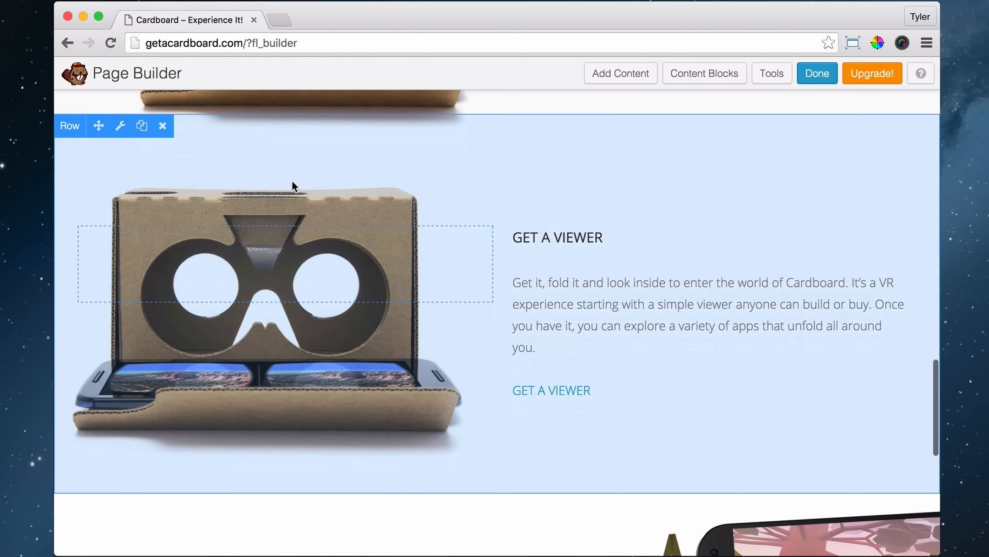
{"action": "scroll", "coordinate": [484, 300], "scroll_direction": "up", "scroll_amount": 7}
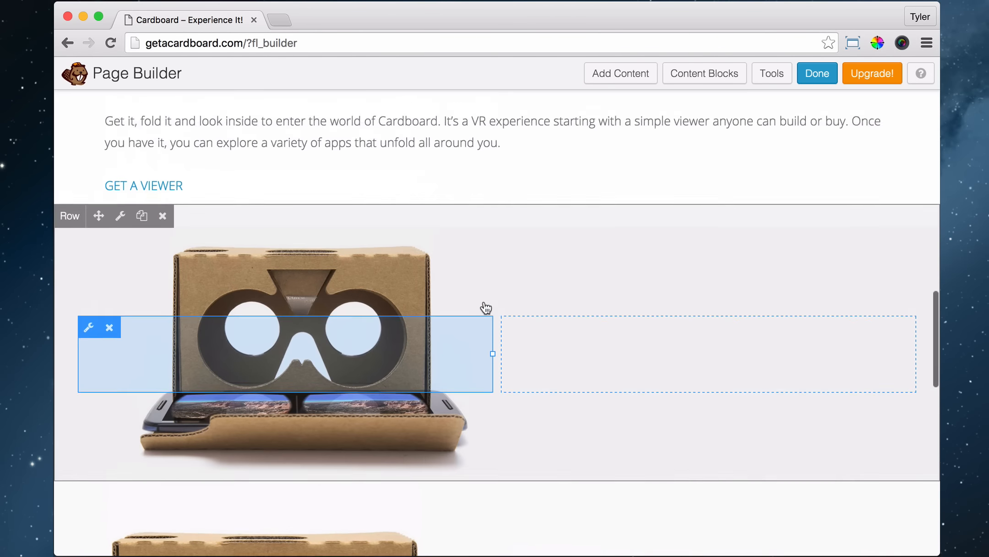
{"action": "scroll", "coordinate": [481, 312], "scroll_direction": "up", "scroll_amount": 3}
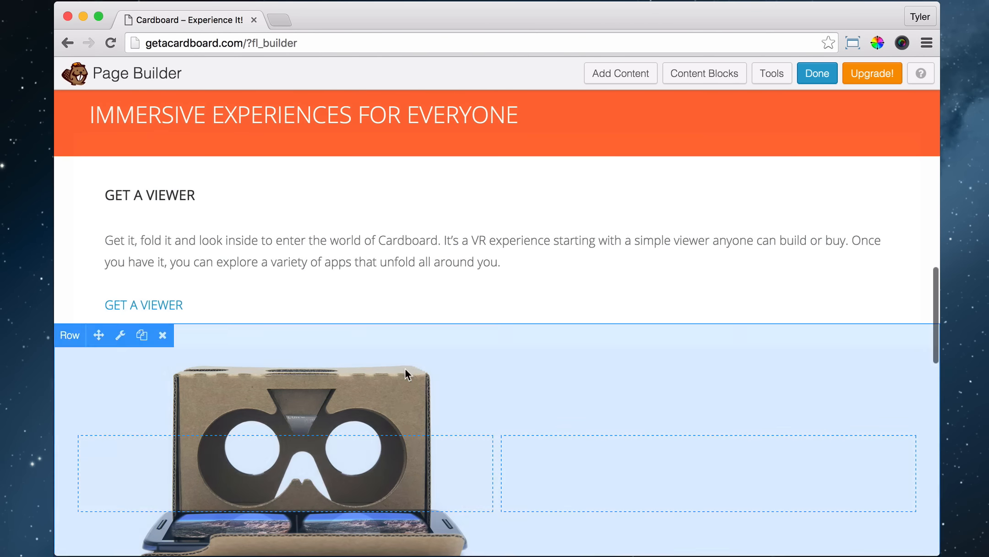
{"action": "scroll", "coordinate": [405, 411], "scroll_direction": "up", "scroll_amount": 2}
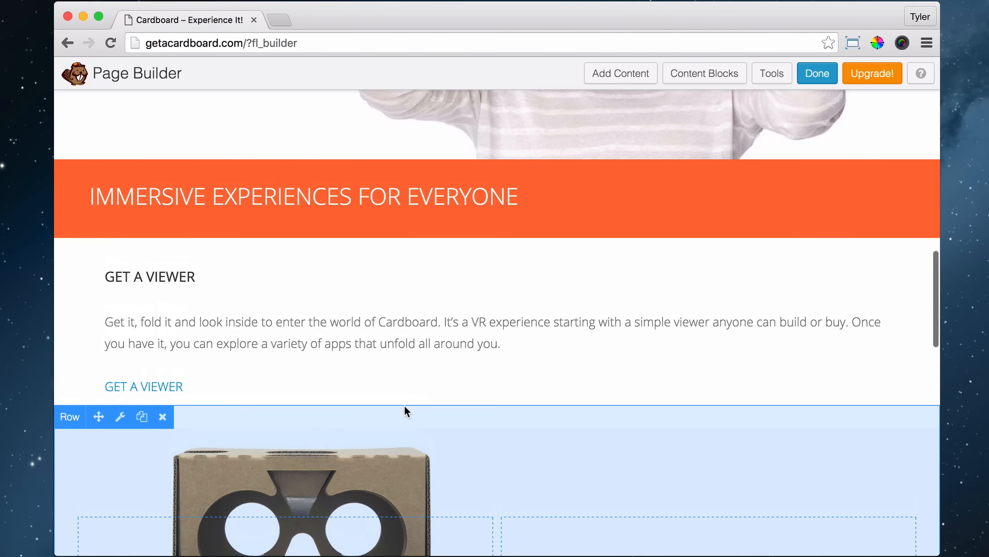
{"action": "scroll", "coordinate": [405, 404], "scroll_direction": "down", "scroll_amount": 2}
{"action": "scroll", "coordinate": [369, 417], "scroll_direction": "down", "scroll_amount": 3}
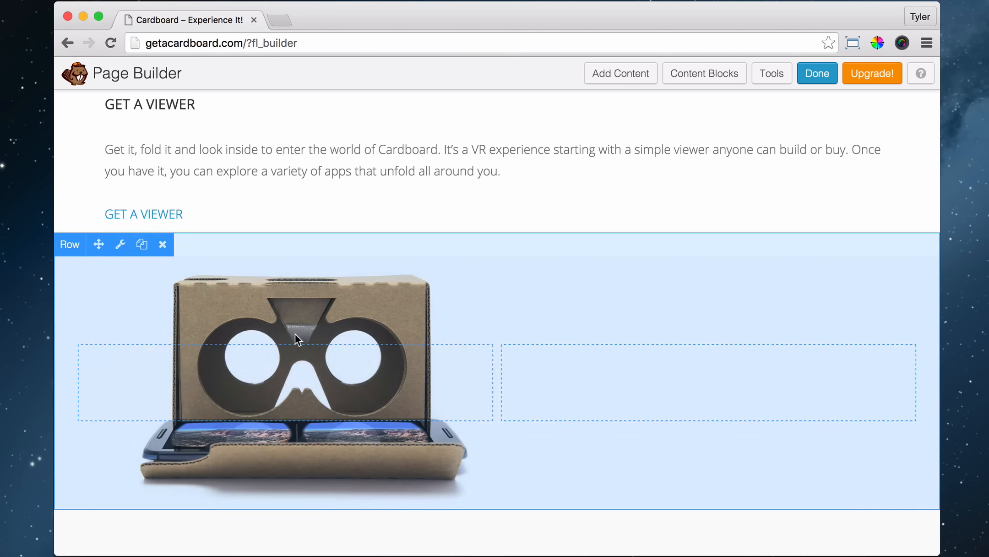
Set the cardboard row's background photo position to Left Center and save
{"action": "left_click", "coordinate": [121, 245]}
{"action": "scroll", "coordinate": [503, 270], "scroll_direction": "down", "scroll_amount": 10}
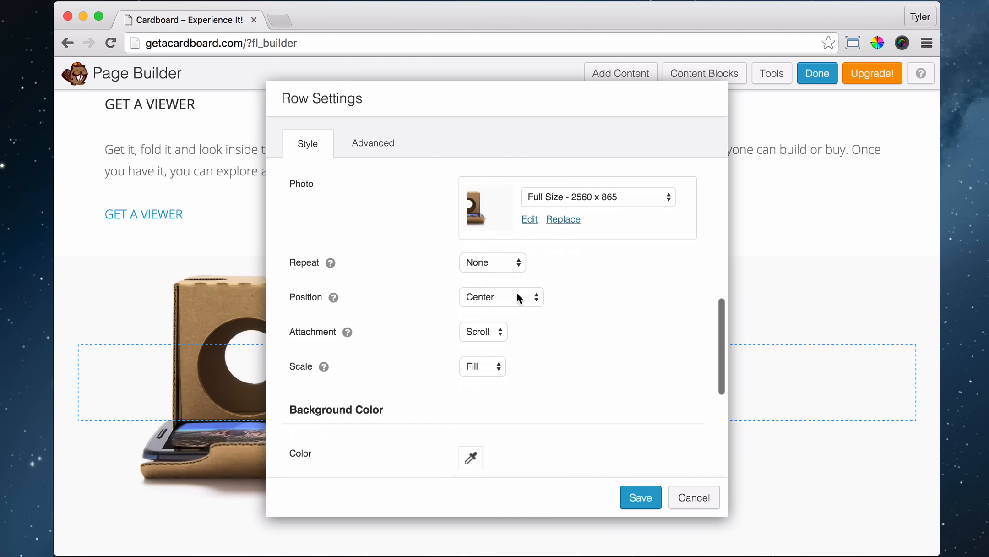
{"action": "left_click", "coordinate": [517, 295]}
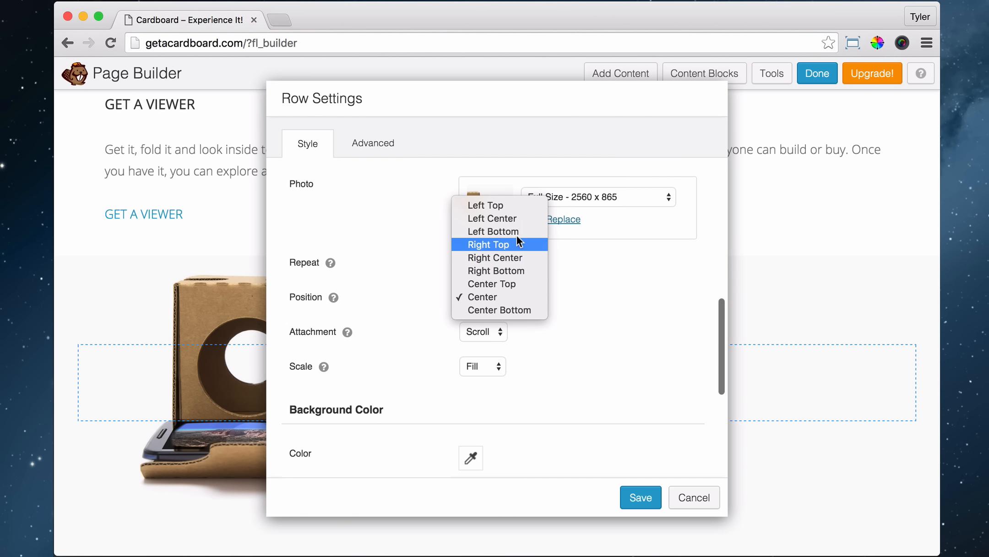
{"action": "left_click", "coordinate": [550, 297]}
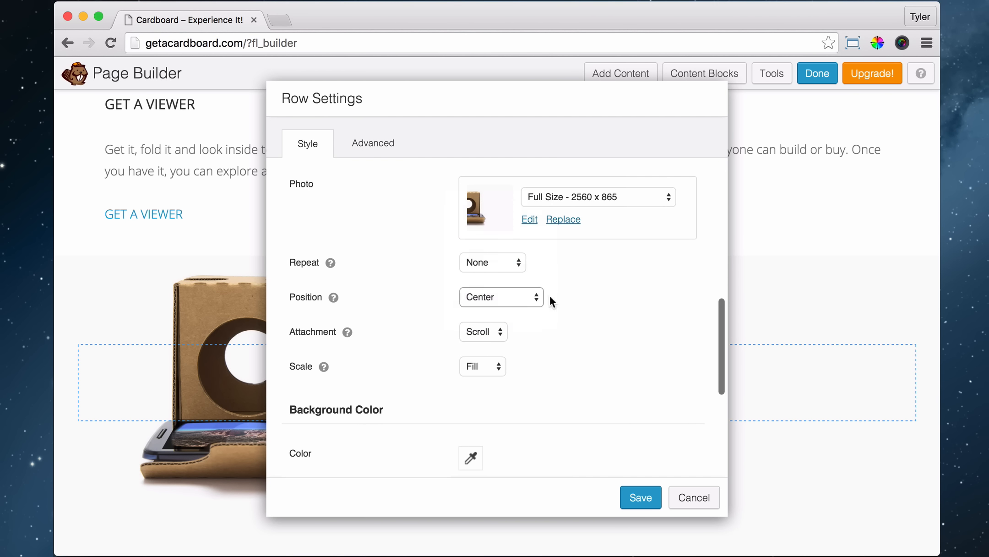
{"action": "left_click", "coordinate": [640, 497]}
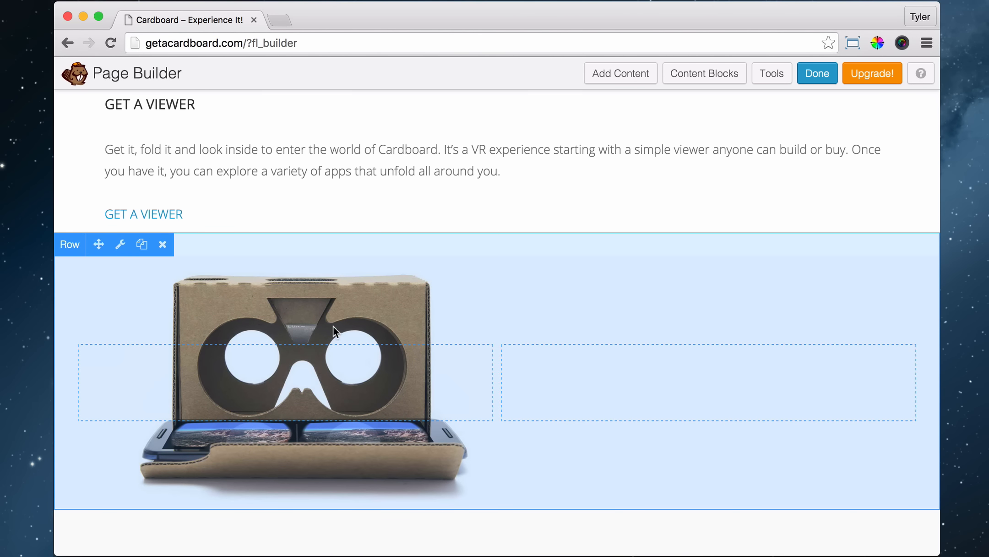
{"action": "scroll", "coordinate": [403, 343], "scroll_direction": "down", "scroll_amount": 5}
{"action": "scroll", "coordinate": [415, 342], "scroll_direction": "down", "scroll_amount": 11}
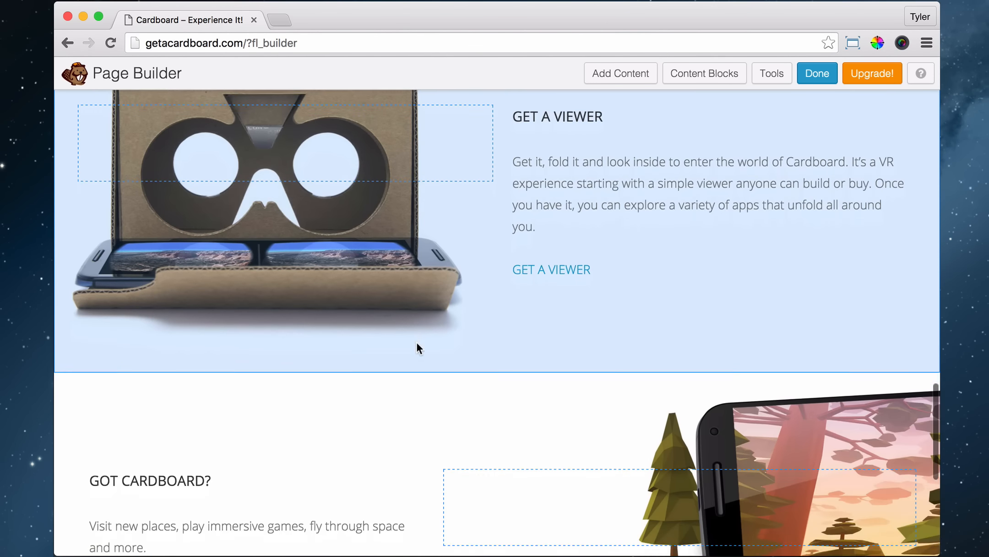
{"action": "scroll", "coordinate": [423, 348], "scroll_direction": "down", "scroll_amount": 1}
{"action": "scroll", "coordinate": [426, 349], "scroll_direction": "up", "scroll_amount": 2}
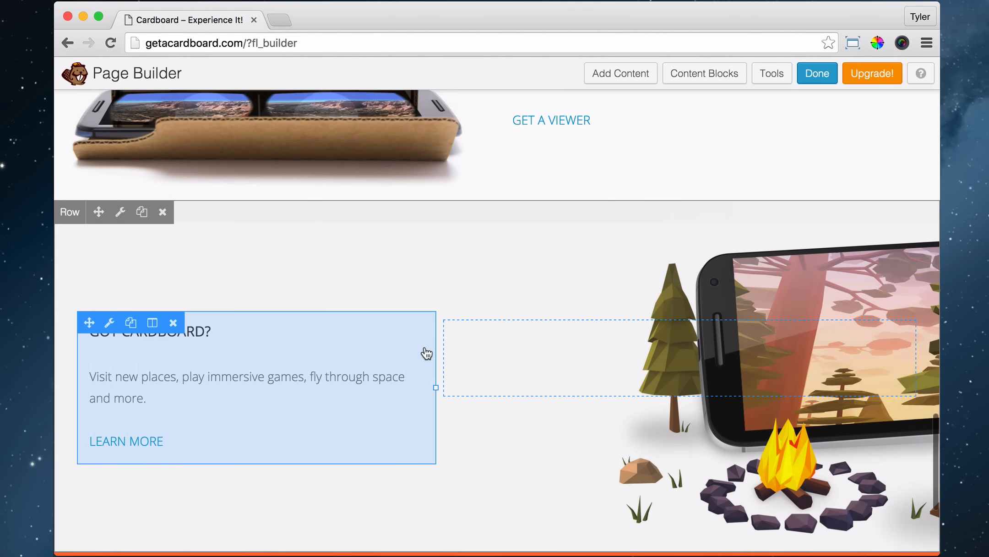
Duplicate the GOT CARDBOARD? row and set the upper copy to display on Small Devices Only
{"action": "scroll", "coordinate": [426, 348], "scroll_direction": "down", "scroll_amount": 2}
{"action": "scroll", "coordinate": [425, 349], "scroll_direction": "up", "scroll_amount": 2}
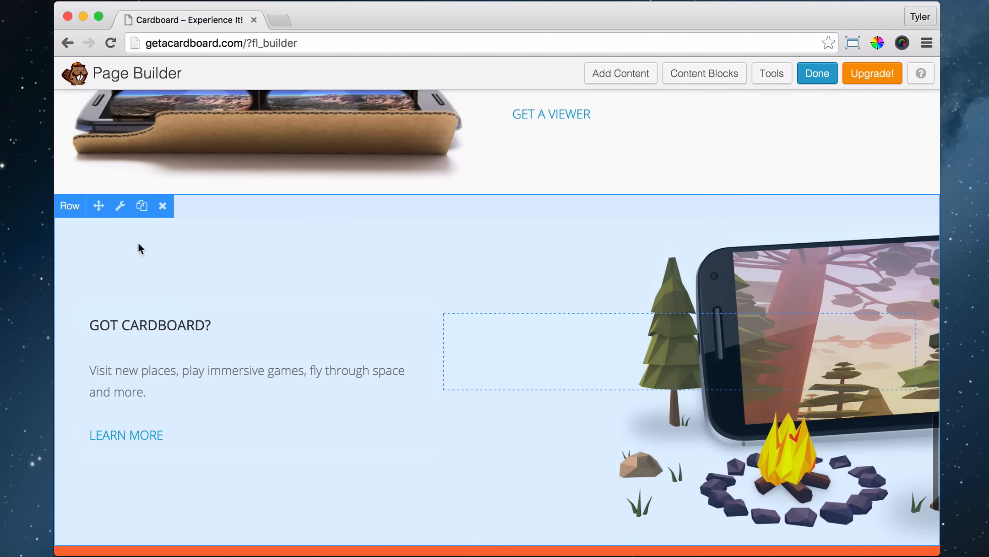
{"action": "left_click", "coordinate": [142, 207]}
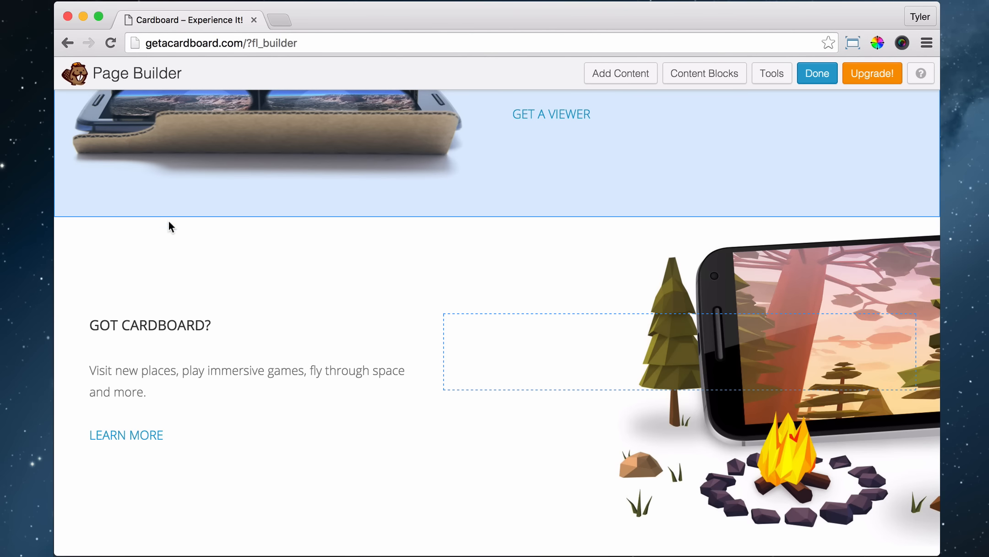
{"action": "scroll", "coordinate": [584, 281], "scroll_direction": "down", "scroll_amount": 6}
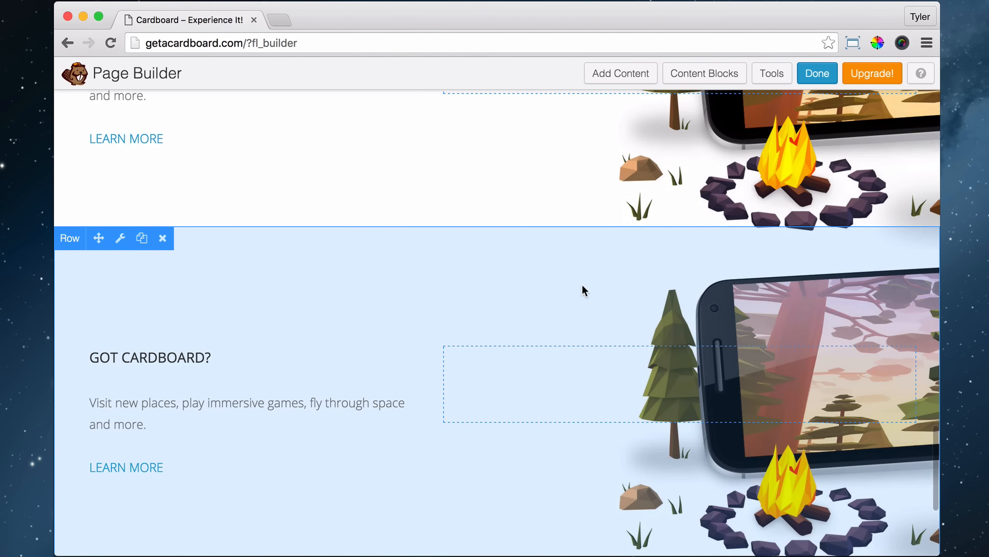
{"action": "scroll", "coordinate": [583, 287], "scroll_direction": "up", "scroll_amount": 6}
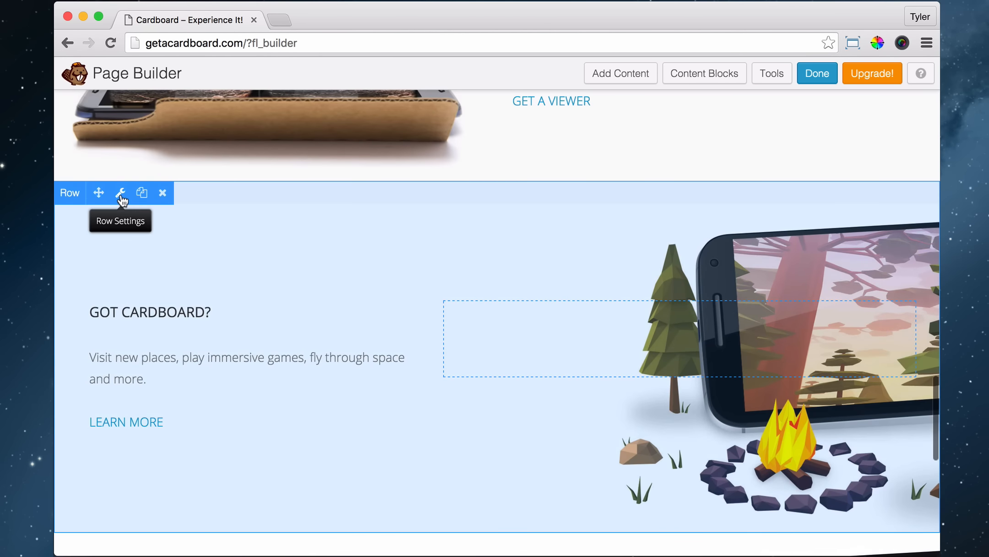
{"action": "left_click", "coordinate": [122, 198]}
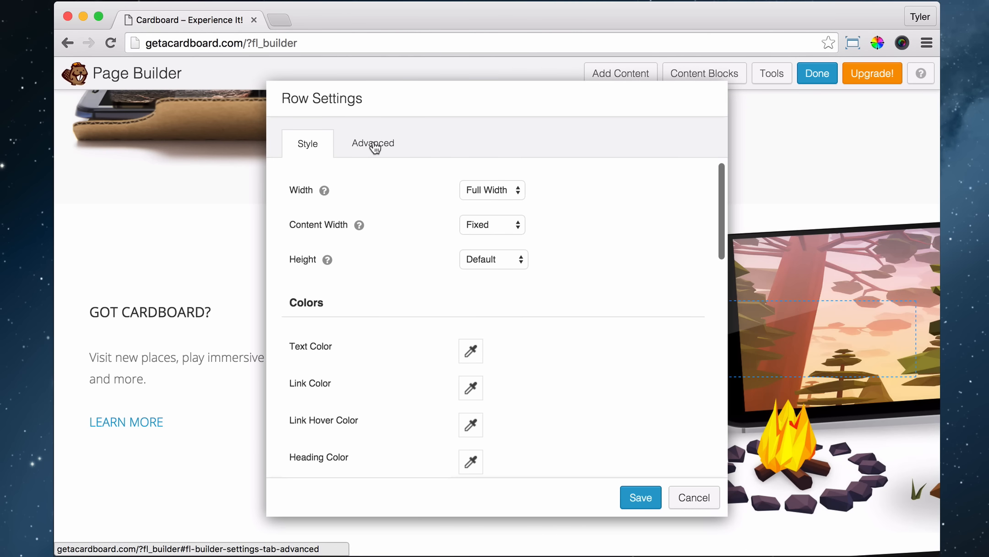
{"action": "left_click", "coordinate": [374, 145]}
{"action": "scroll", "coordinate": [548, 257], "scroll_direction": "down", "scroll_amount": 6}
{"action": "scroll", "coordinate": [535, 298], "scroll_direction": "up", "scroll_amount": 1}
{"action": "left_click", "coordinate": [526, 343]}
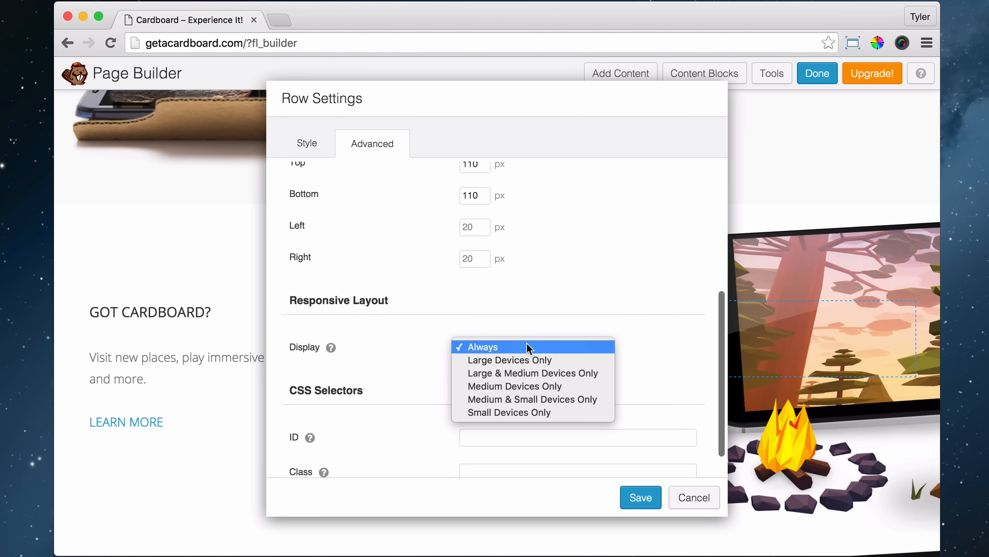
{"action": "left_click", "coordinate": [528, 413]}
{"action": "left_click", "coordinate": [638, 497]}
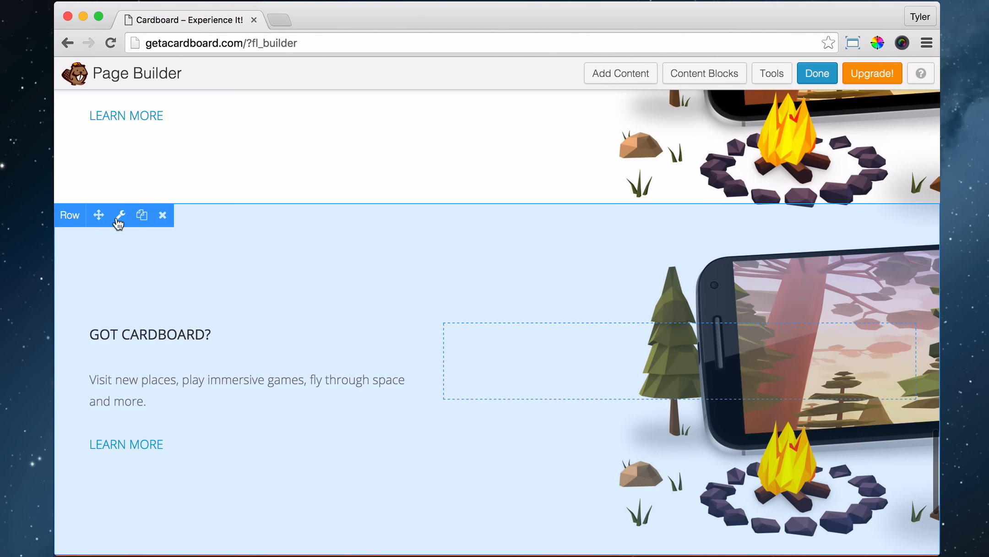
Set the lower GOT CARDBOARD? row to display on Large & Medium Devices Only
{"action": "left_click", "coordinate": [119, 217]}
{"action": "left_click", "coordinate": [372, 146]}
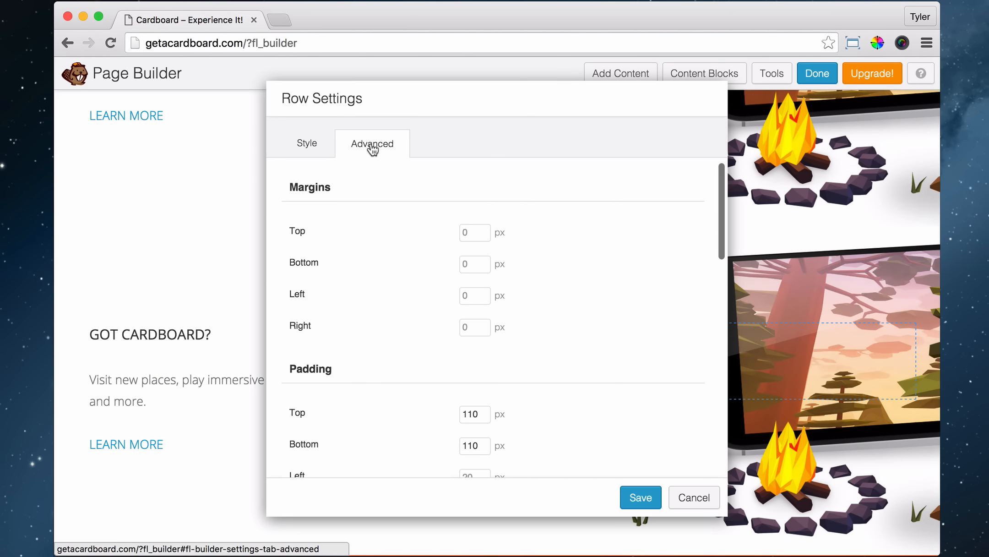
{"action": "scroll", "coordinate": [550, 305], "scroll_direction": "down", "scroll_amount": 5}
{"action": "left_click", "coordinate": [512, 330]}
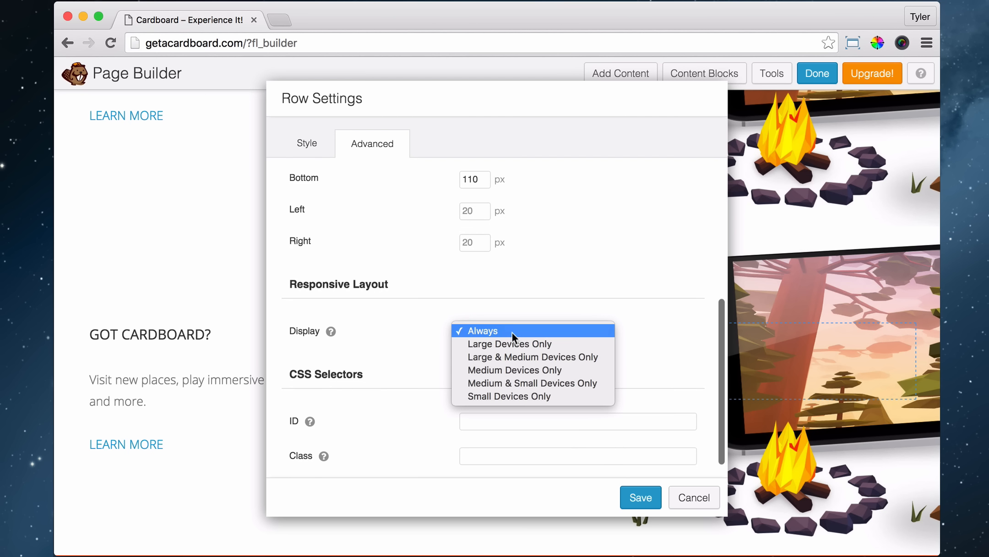
{"action": "left_click", "coordinate": [536, 356]}
{"action": "left_click", "coordinate": [636, 502]}
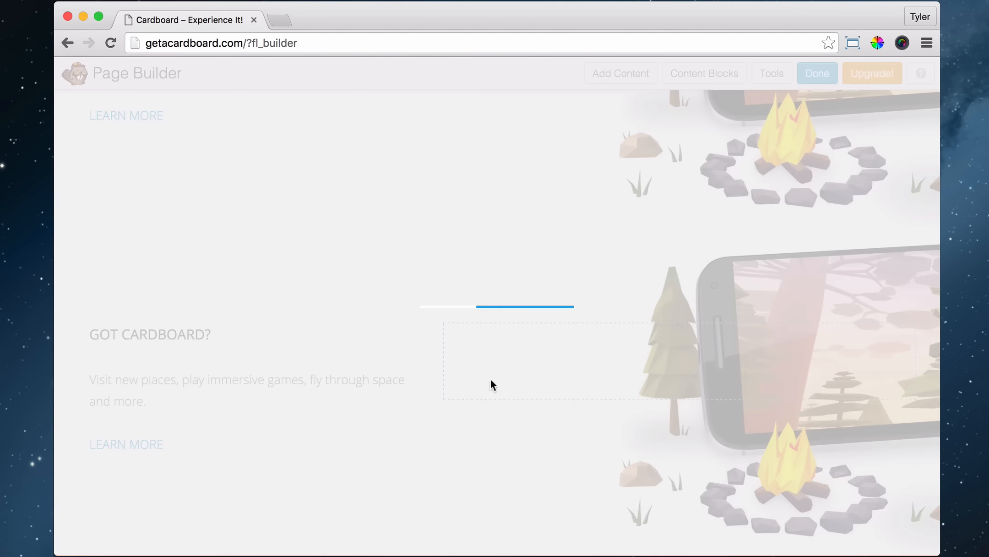
{"action": "scroll", "coordinate": [504, 384], "scroll_direction": "down", "scroll_amount": 5}
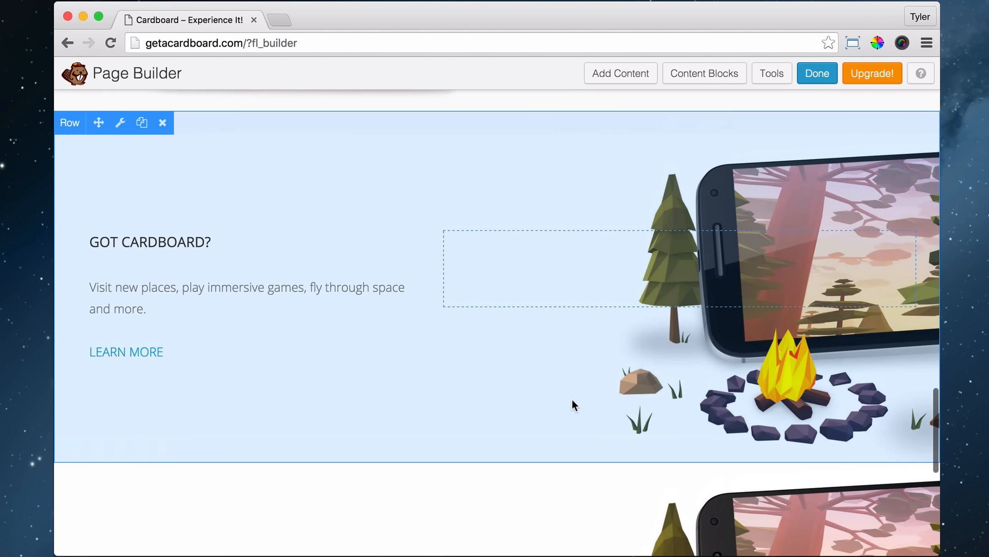
{"action": "mouse_move", "coordinate": [249, 319]}
{"action": "scroll", "coordinate": [249, 318], "scroll_direction": "up", "scroll_amount": 1}
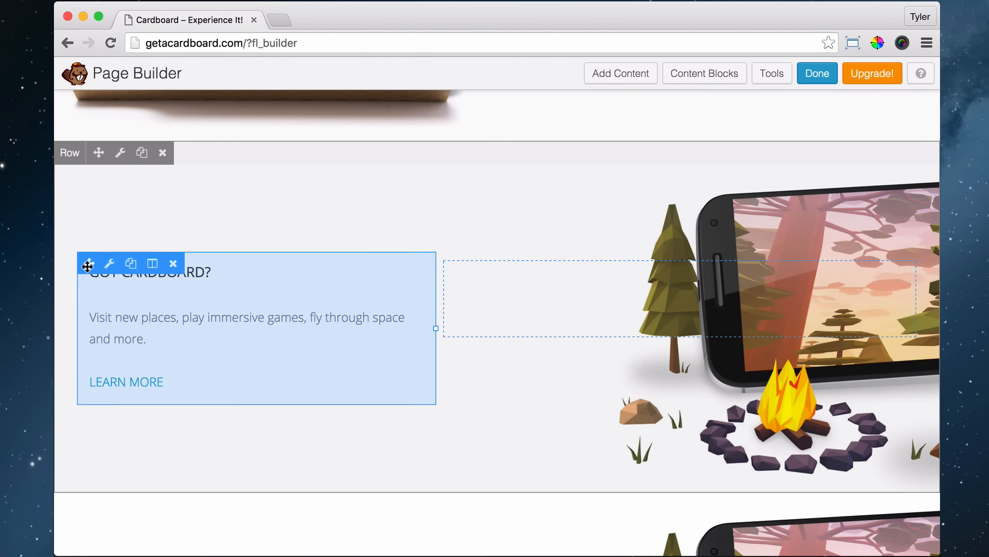
Move the GOT CARDBOARD? text block into its own row and set that row to Small Devices Only
{"action": "left_click_drag", "start_coordinate": [87, 265], "coordinate": [131, 192]}
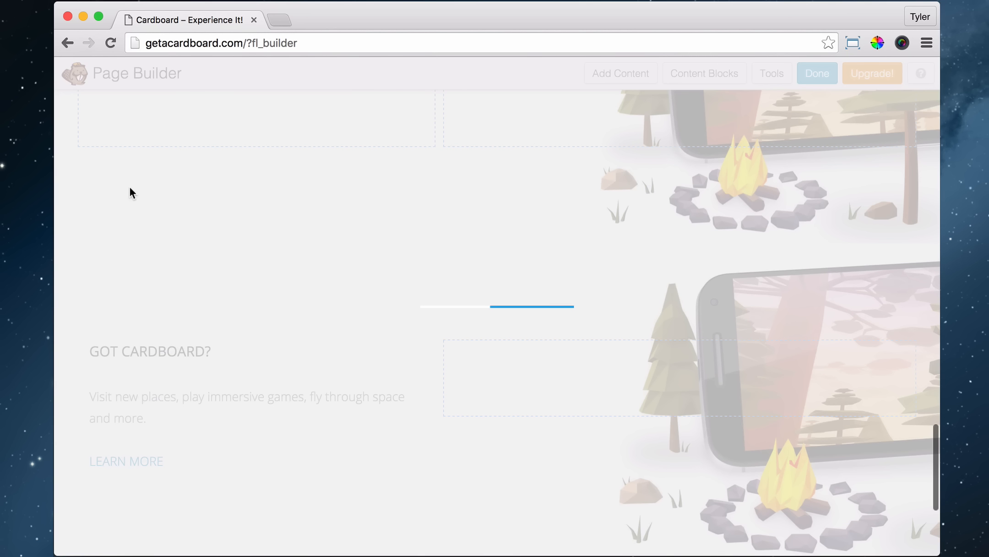
{"action": "scroll", "coordinate": [302, 254], "scroll_direction": "up", "scroll_amount": 5}
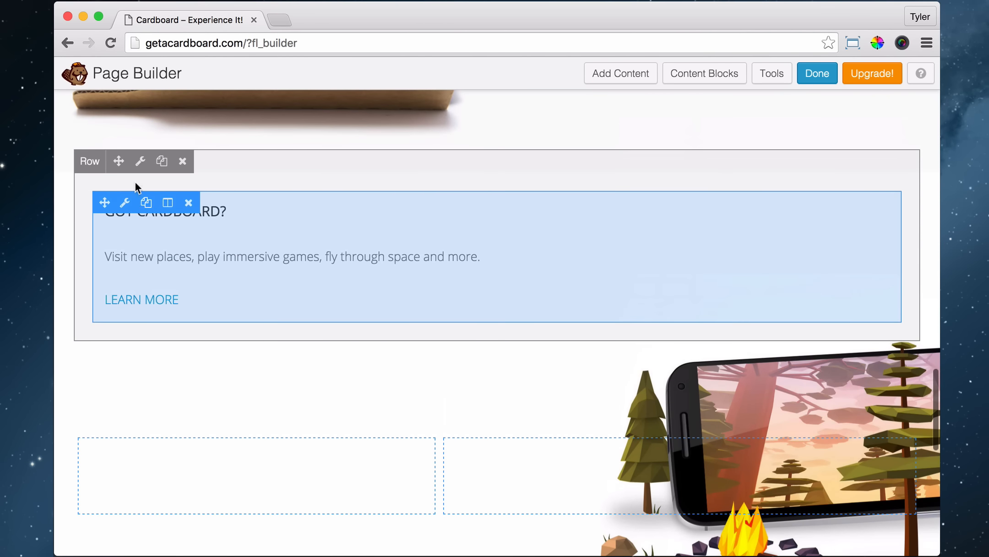
{"action": "left_click", "coordinate": [138, 161]}
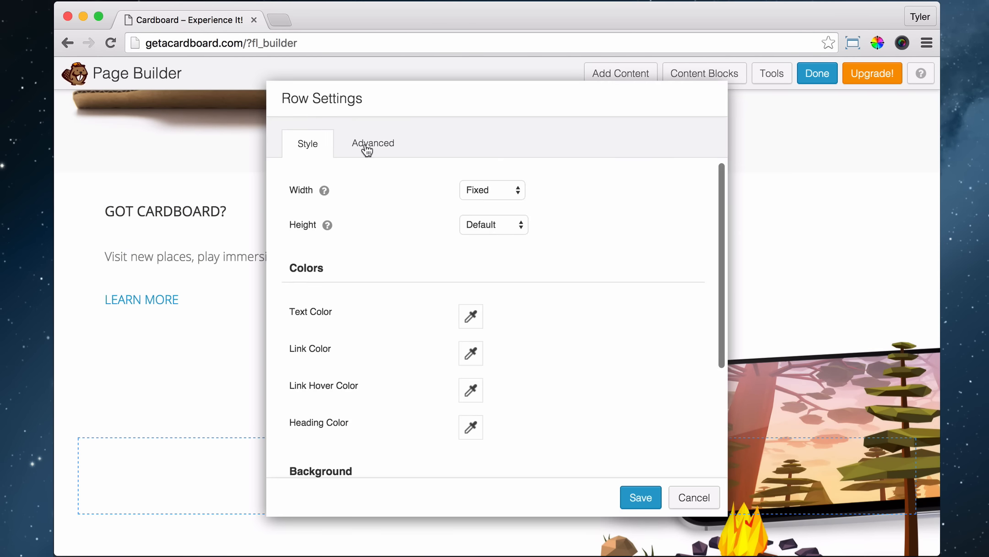
{"action": "left_click", "coordinate": [366, 149]}
{"action": "scroll", "coordinate": [534, 295], "scroll_direction": "down", "scroll_amount": 5}
{"action": "left_click", "coordinate": [531, 309]}
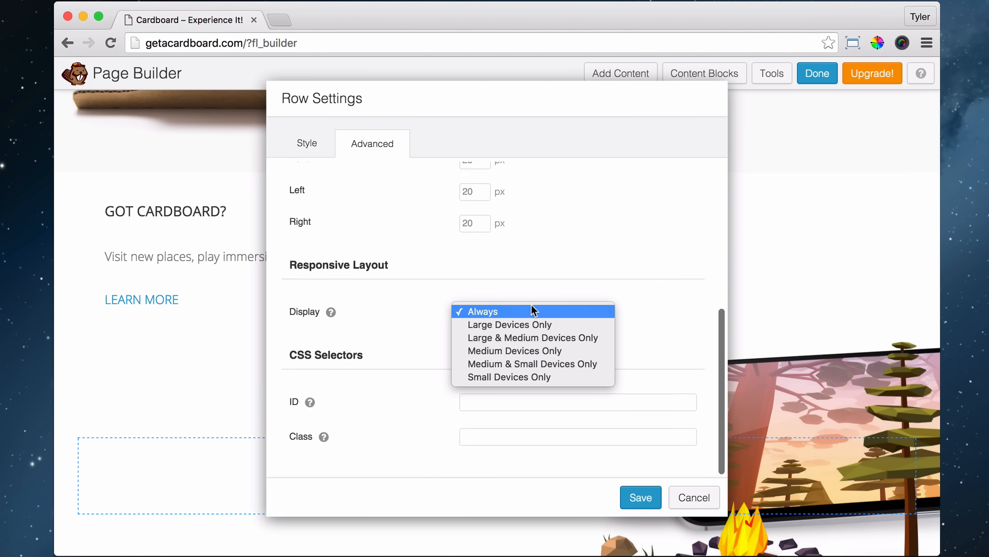
{"action": "left_click", "coordinate": [510, 375]}
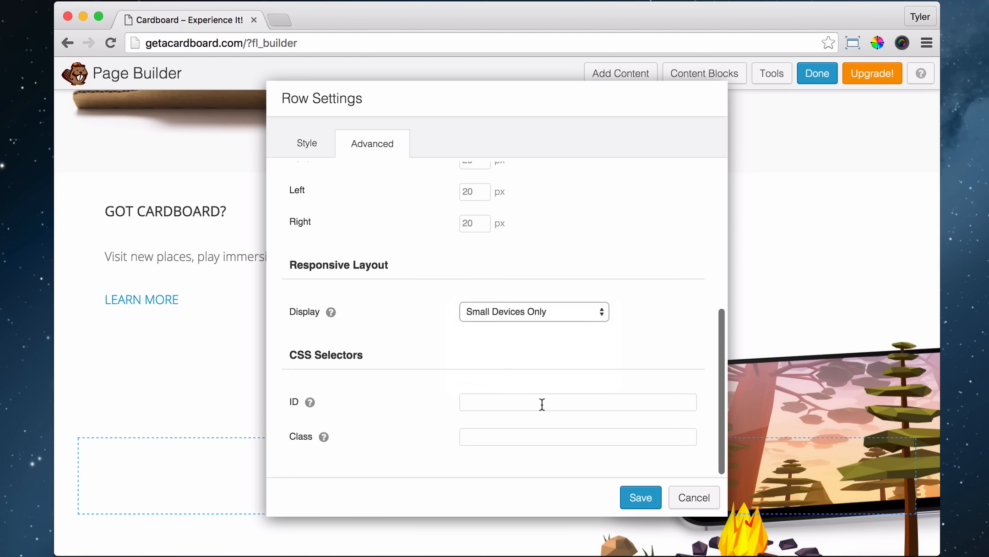
{"action": "left_click", "coordinate": [640, 498]}
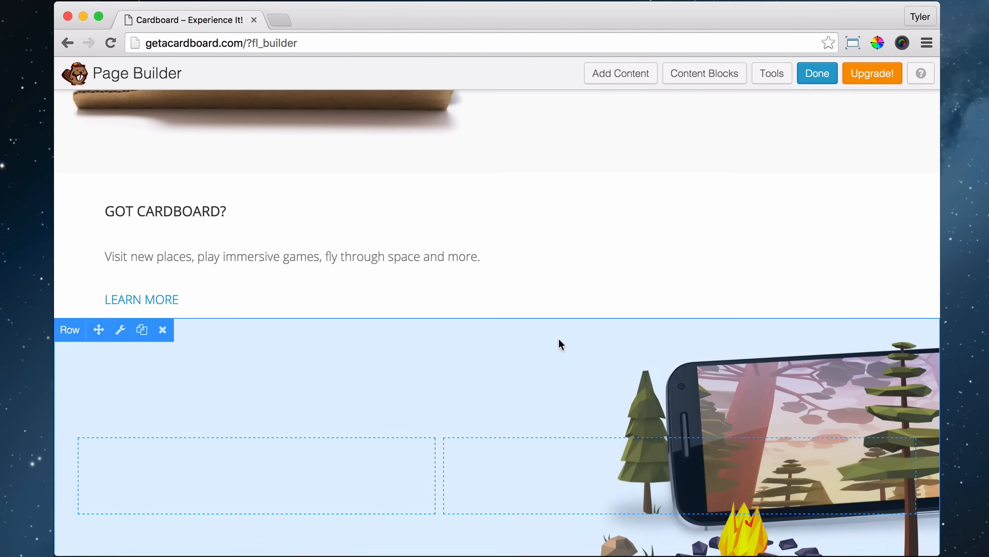
{"action": "scroll", "coordinate": [354, 223], "scroll_direction": "down", "scroll_amount": 9}
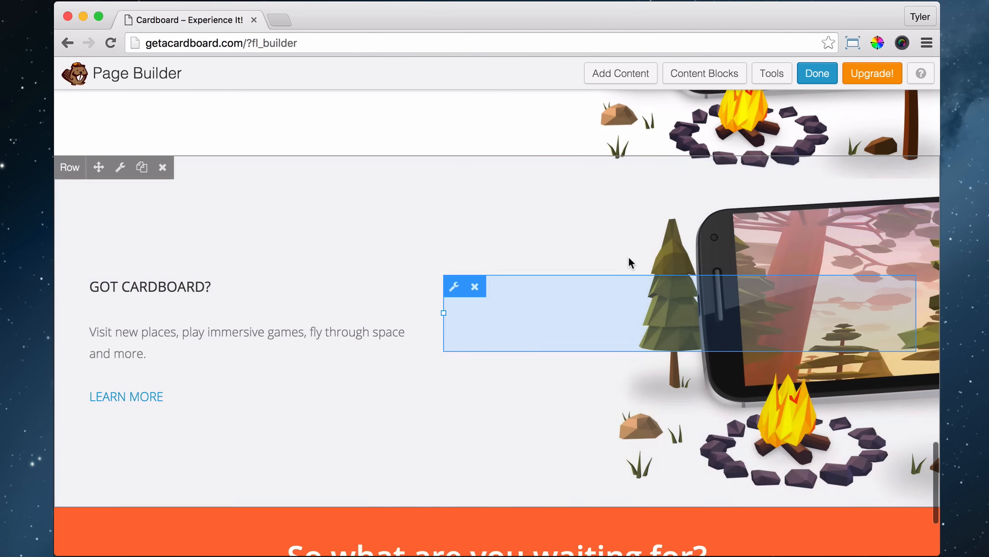
{"action": "scroll", "coordinate": [451, 325], "scroll_direction": "up", "scroll_amount": 2}
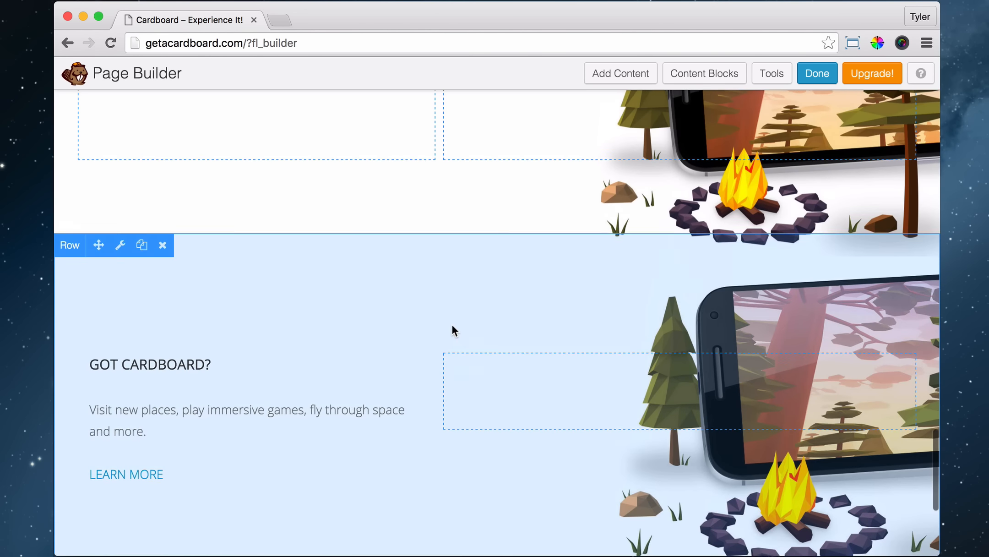
{"action": "scroll", "coordinate": [437, 339], "scroll_direction": "up", "scroll_amount": 5}
{"action": "scroll", "coordinate": [437, 341], "scroll_direction": "up", "scroll_amount": 2}
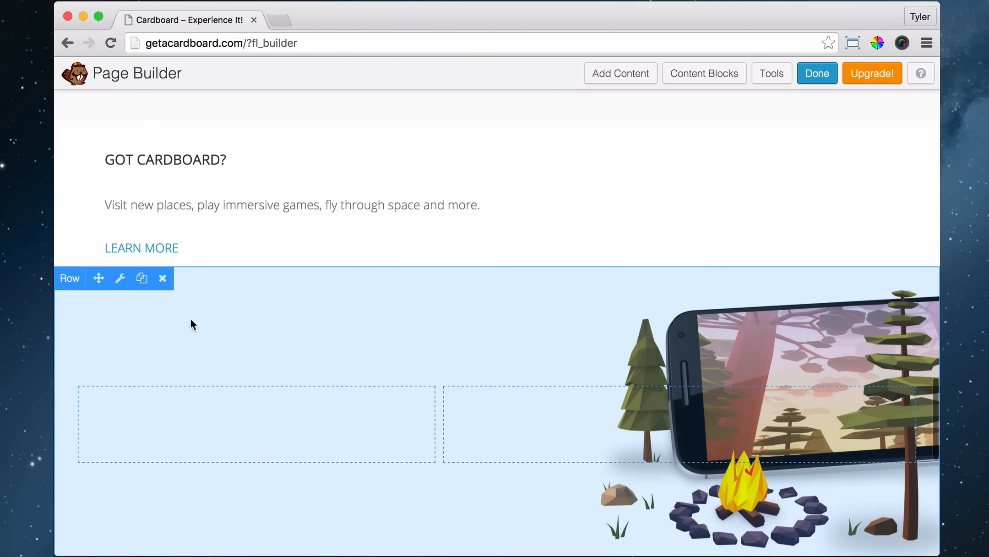
Set the phone-and-campfire row's background photo position to Right Center and save
{"action": "left_click", "coordinate": [121, 279]}
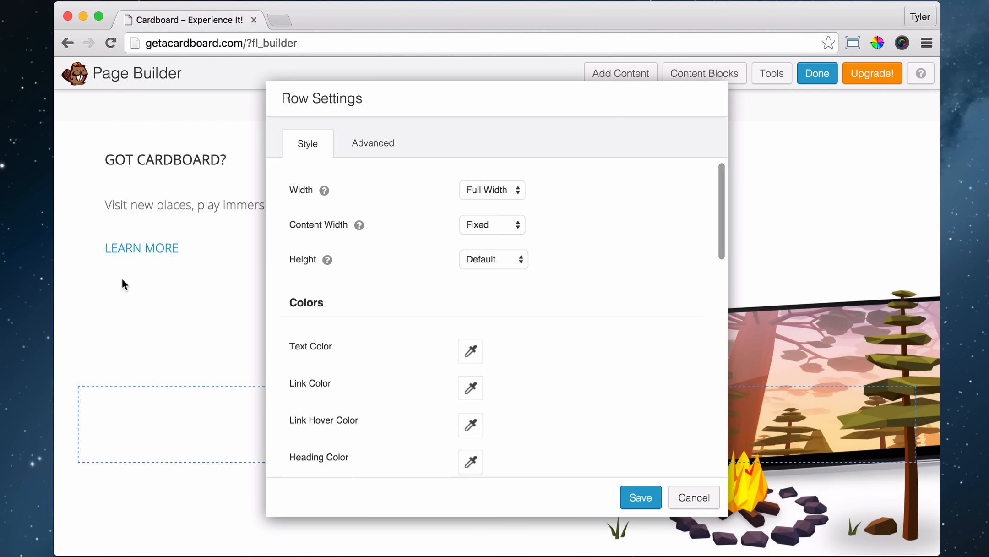
{"action": "scroll", "coordinate": [548, 248], "scroll_direction": "down", "scroll_amount": 10}
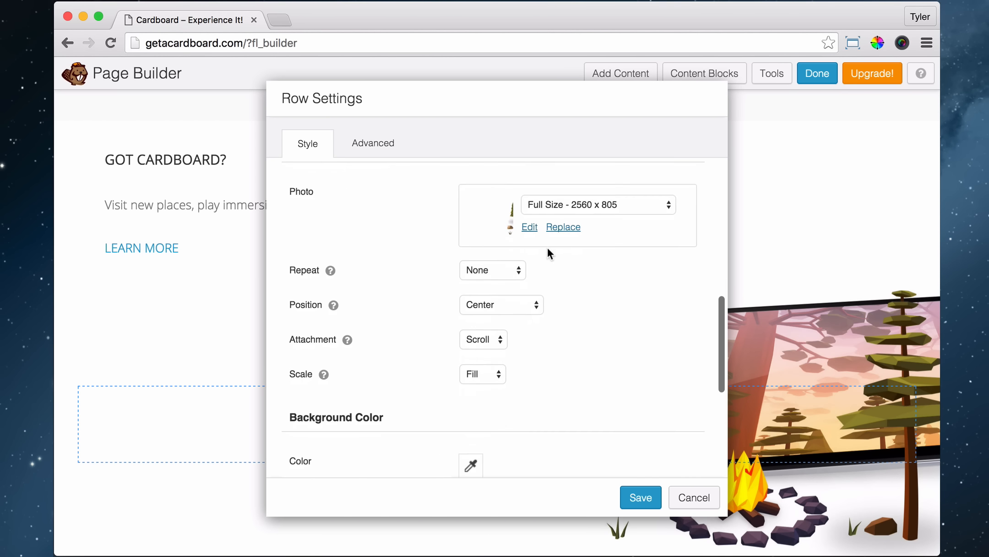
{"action": "left_click", "coordinate": [533, 303]}
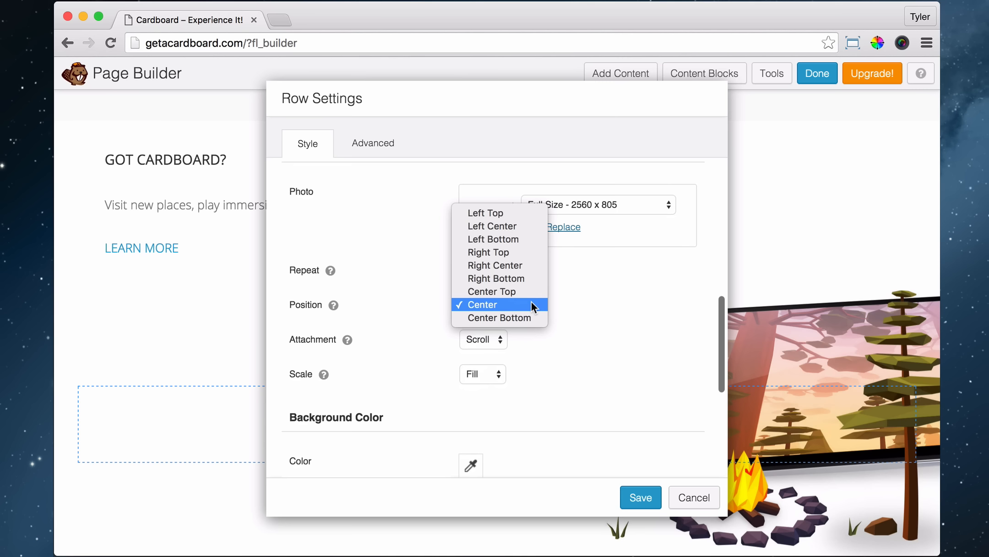
{"action": "left_click", "coordinate": [525, 265]}
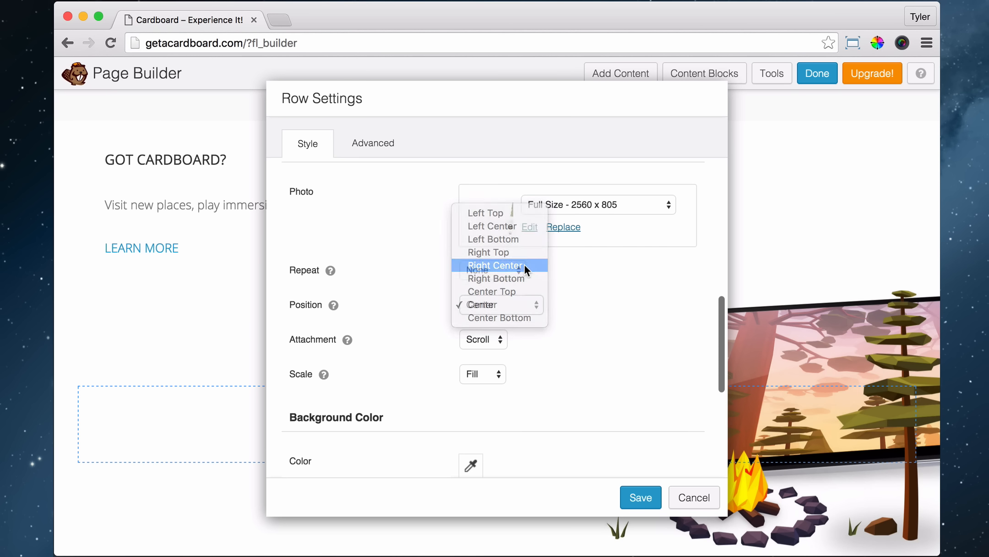
{"action": "left_click", "coordinate": [639, 503]}
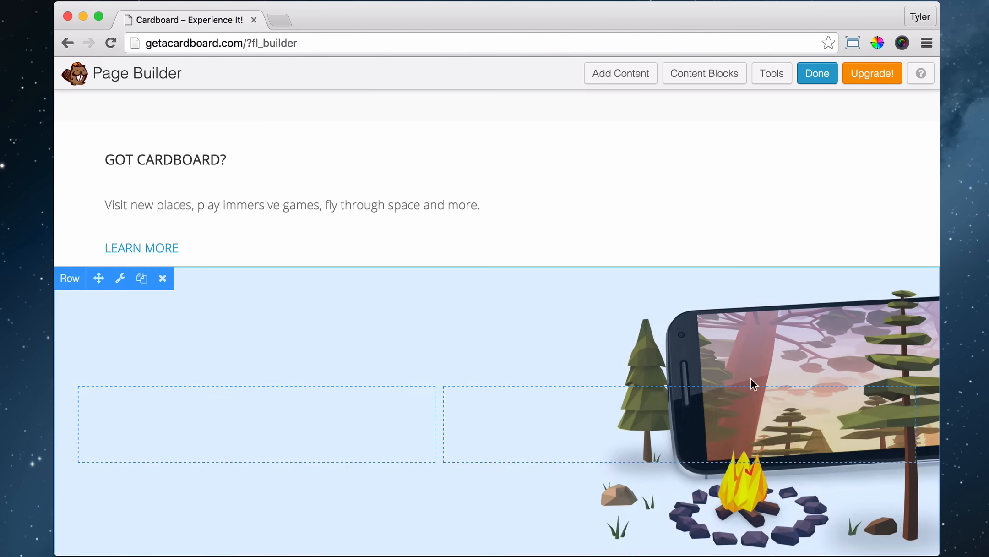
{"action": "scroll", "coordinate": [750, 361], "scroll_direction": "down", "scroll_amount": 5}
{"action": "scroll", "coordinate": [749, 356], "scroll_direction": "down", "scroll_amount": 3}
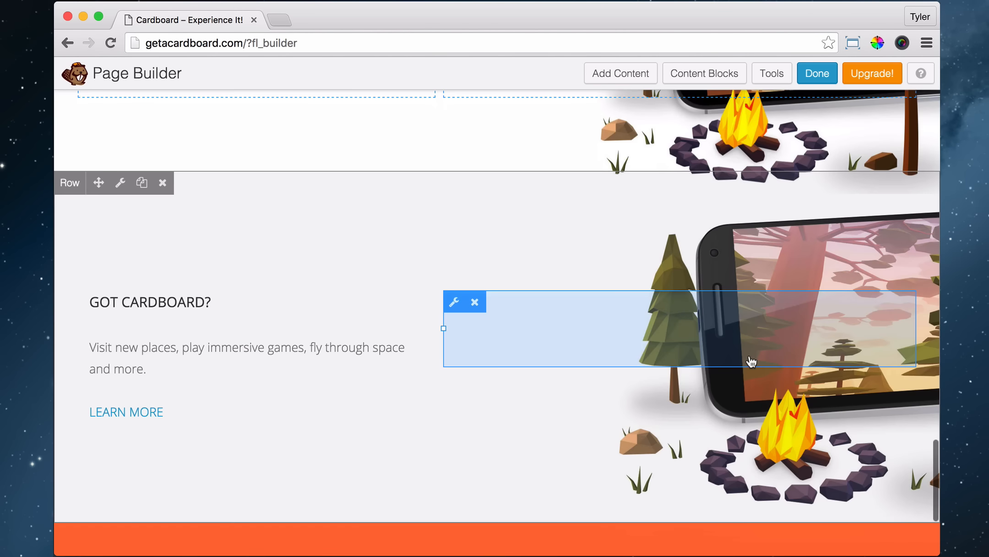
{"action": "scroll", "coordinate": [750, 357], "scroll_direction": "up", "scroll_amount": 8}
{"action": "scroll", "coordinate": [750, 362], "scroll_direction": "down", "scroll_amount": 6}
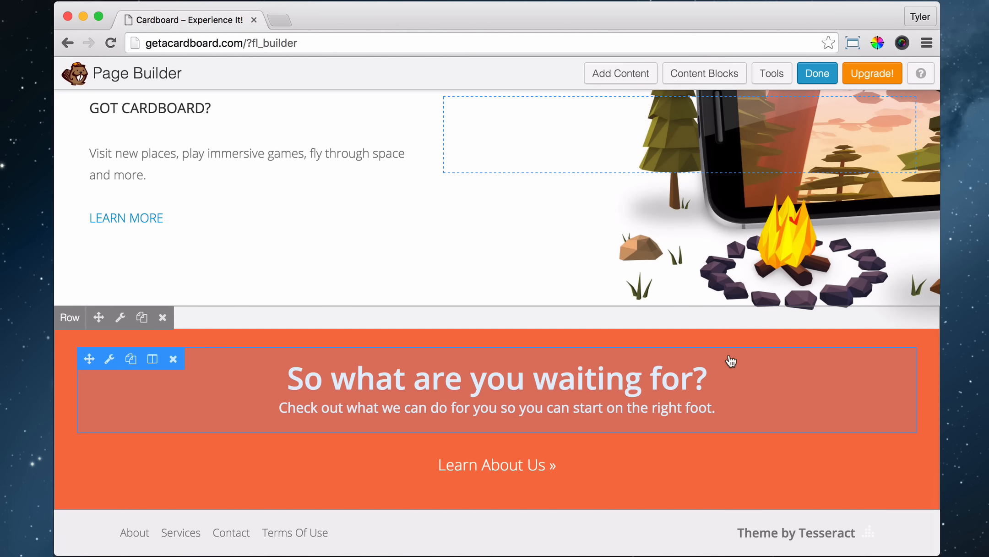
Duplicate the orange call-to-action row and set the upper copy to Small Devices Only
{"action": "left_click", "coordinate": [142, 317]}
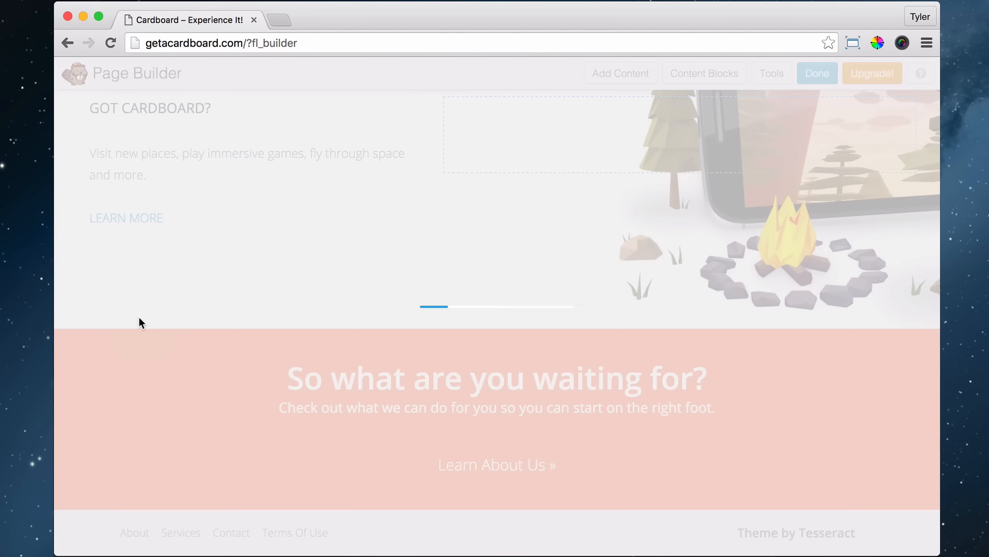
{"action": "scroll", "coordinate": [524, 318], "scroll_direction": "down", "scroll_amount": 3}
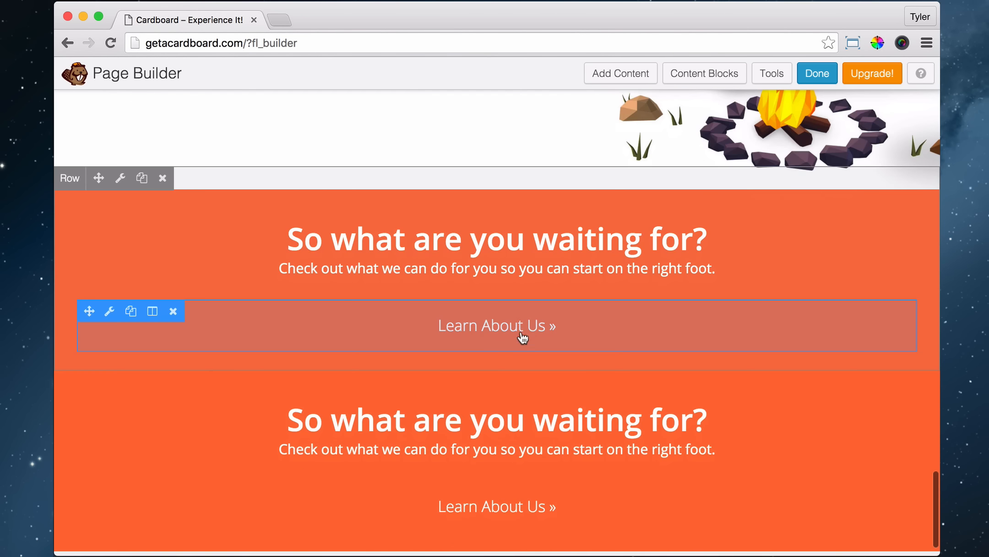
{"action": "left_click", "coordinate": [120, 180]}
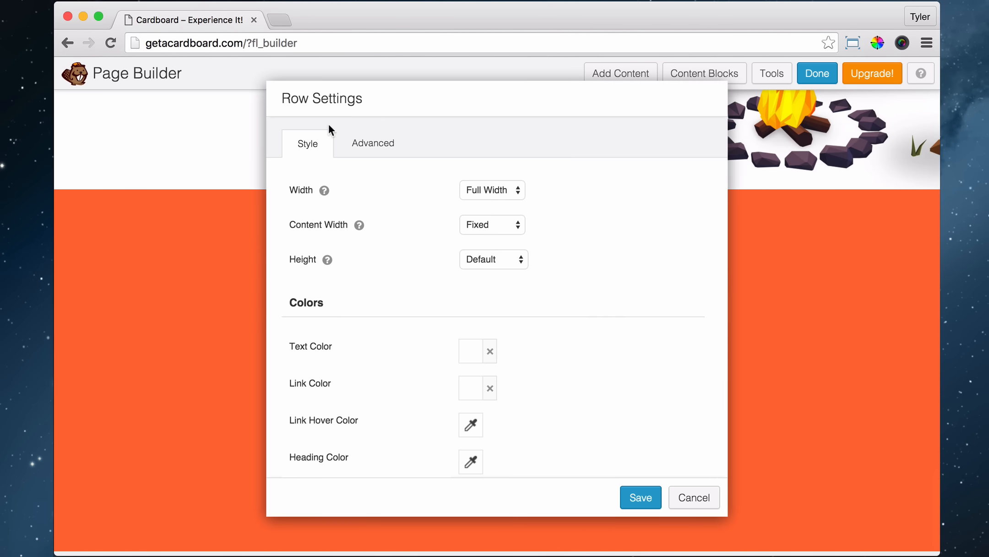
{"action": "left_click", "coordinate": [365, 144]}
{"action": "scroll", "coordinate": [573, 299], "scroll_direction": "down", "scroll_amount": 6}
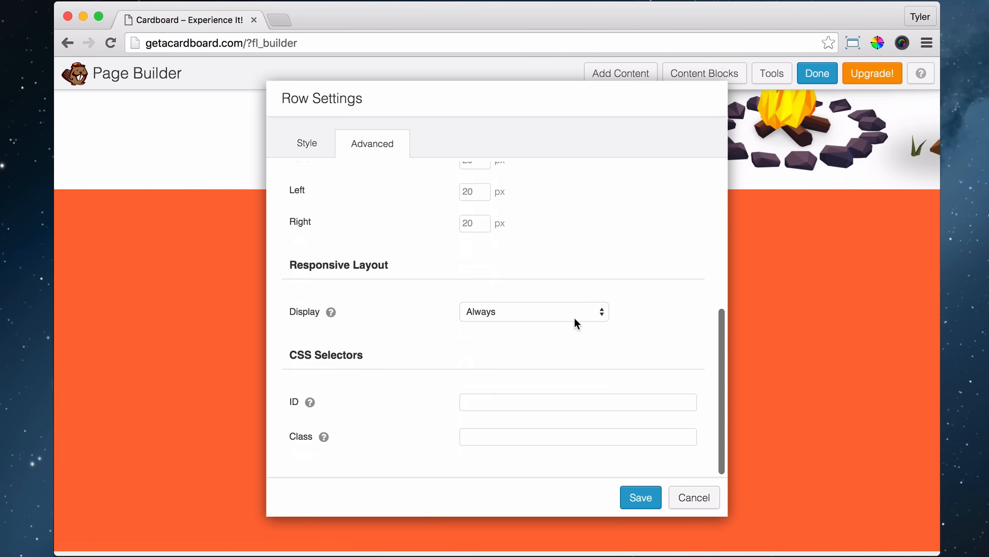
{"action": "left_click", "coordinate": [575, 316]}
{"action": "left_click", "coordinate": [529, 377]}
{"action": "left_click", "coordinate": [640, 497]}
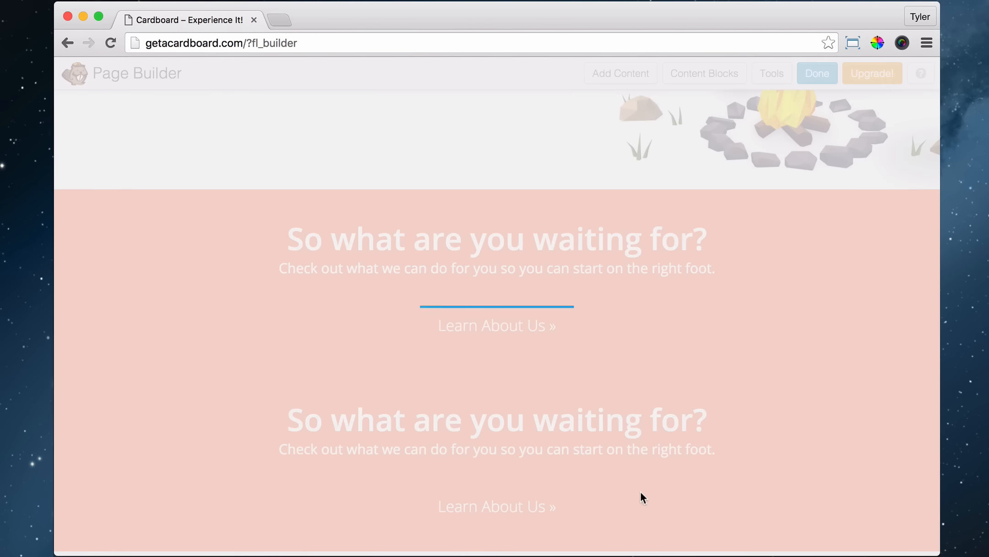
Set the lower orange row to display on Large & Medium Devices Only
{"action": "scroll", "coordinate": [412, 311], "scroll_direction": "down", "scroll_amount": 2}
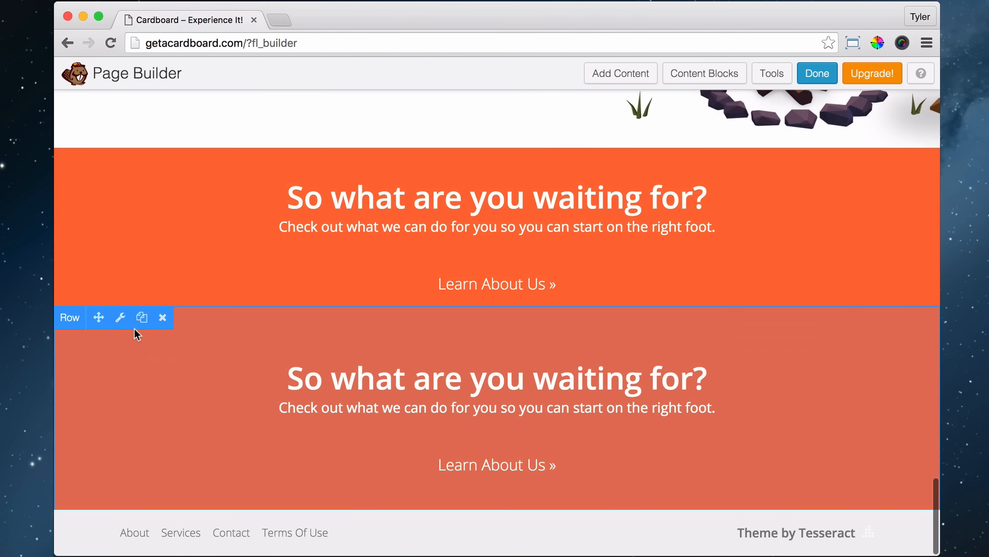
{"action": "left_click", "coordinate": [121, 317]}
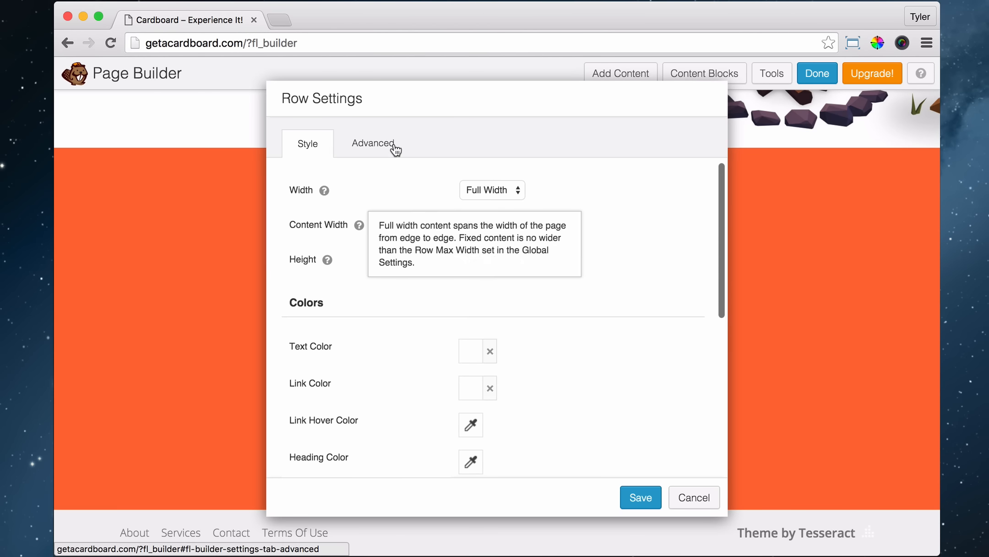
{"action": "left_click", "coordinate": [390, 146]}
{"action": "scroll", "coordinate": [527, 330], "scroll_direction": "down", "scroll_amount": 5}
{"action": "left_click", "coordinate": [506, 341]}
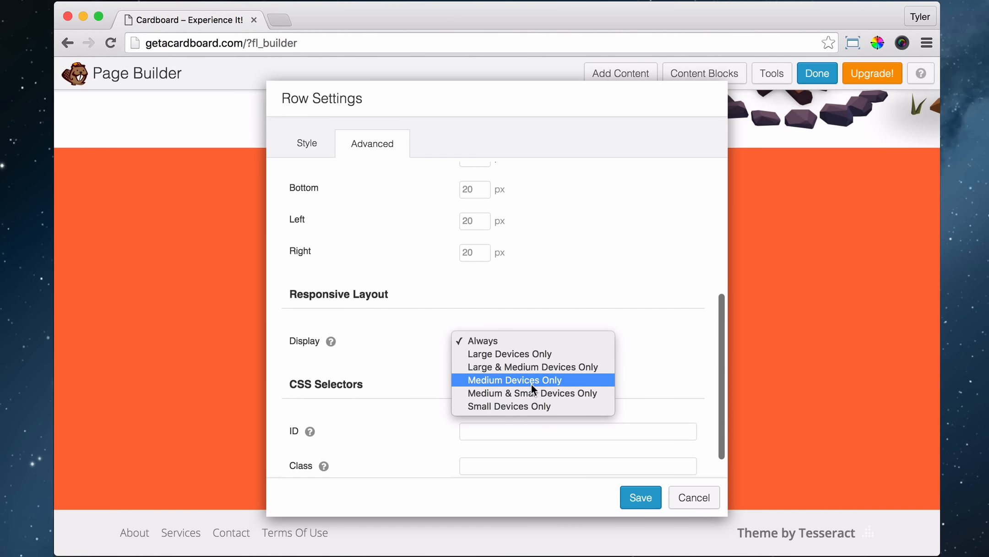
{"action": "left_click", "coordinate": [531, 367]}
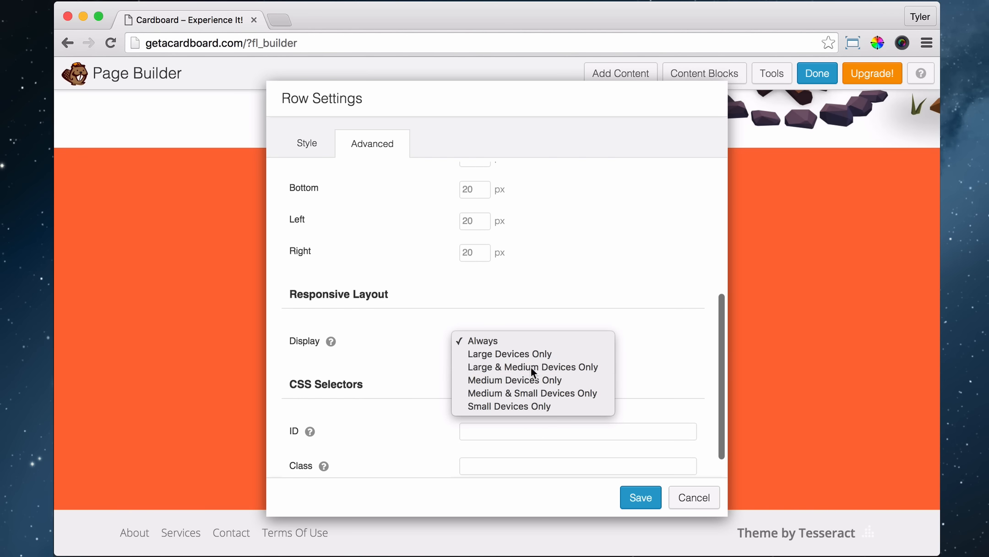
{"action": "left_click", "coordinate": [649, 498]}
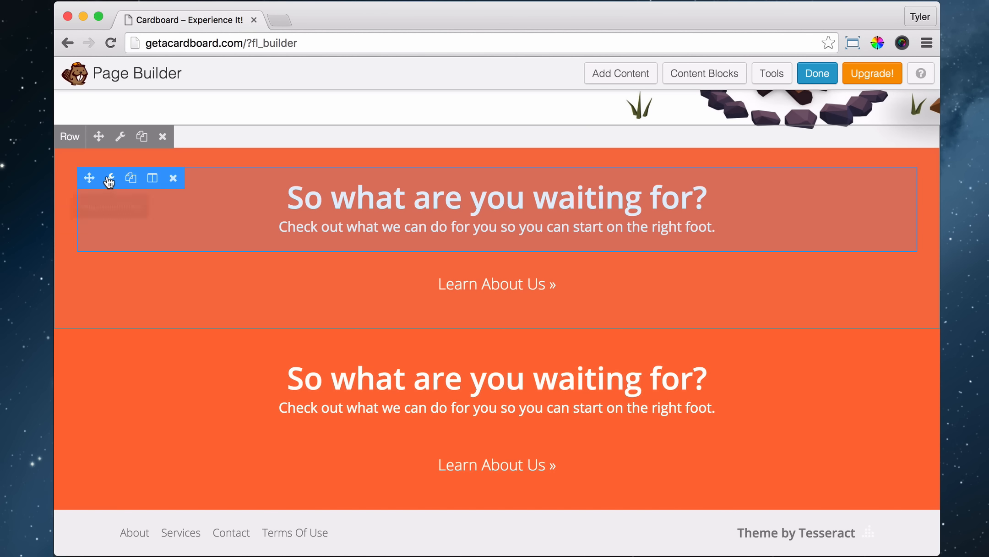
Shrink the upper 'So what are you waiting for?' heading to 24 px, then finish editing
{"action": "left_click", "coordinate": [109, 180]}
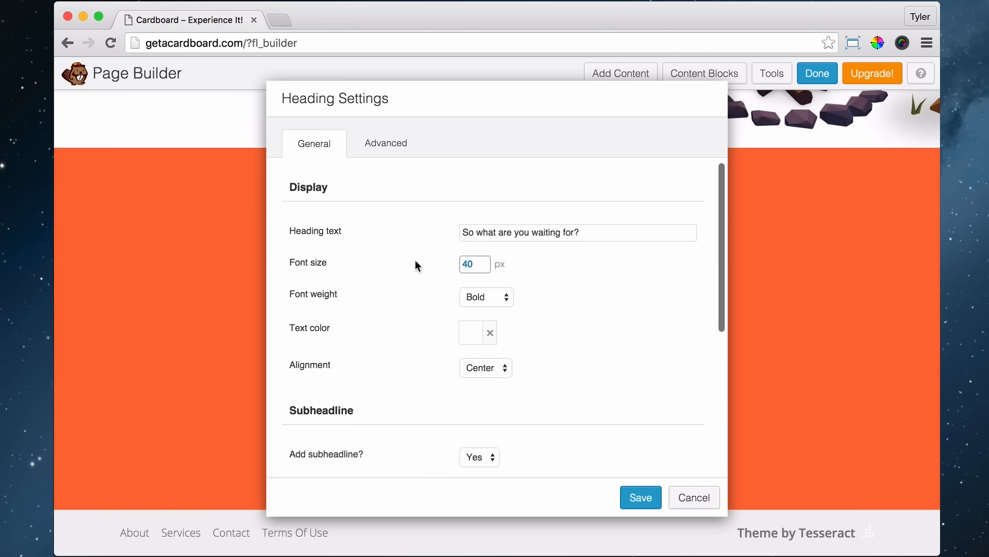
{"action": "type", "text": "24"}
{"action": "left_click", "coordinate": [619, 280]}
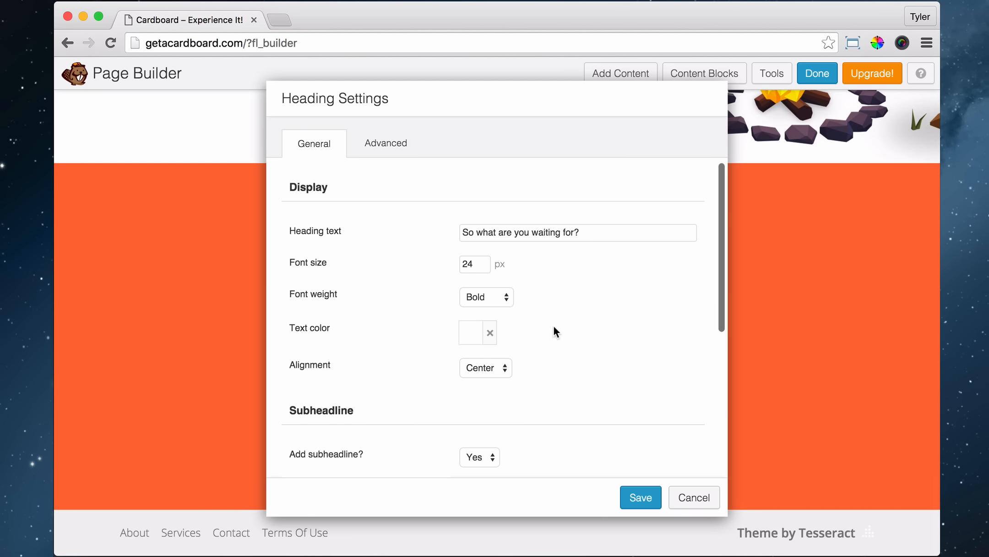
{"action": "left_click", "coordinate": [634, 497]}
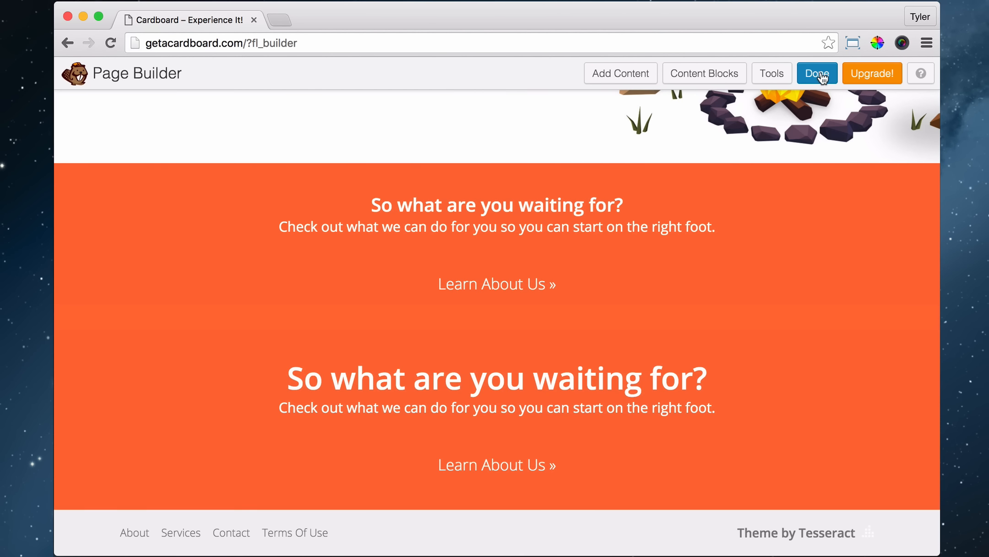
{"action": "left_click", "coordinate": [822, 77]}
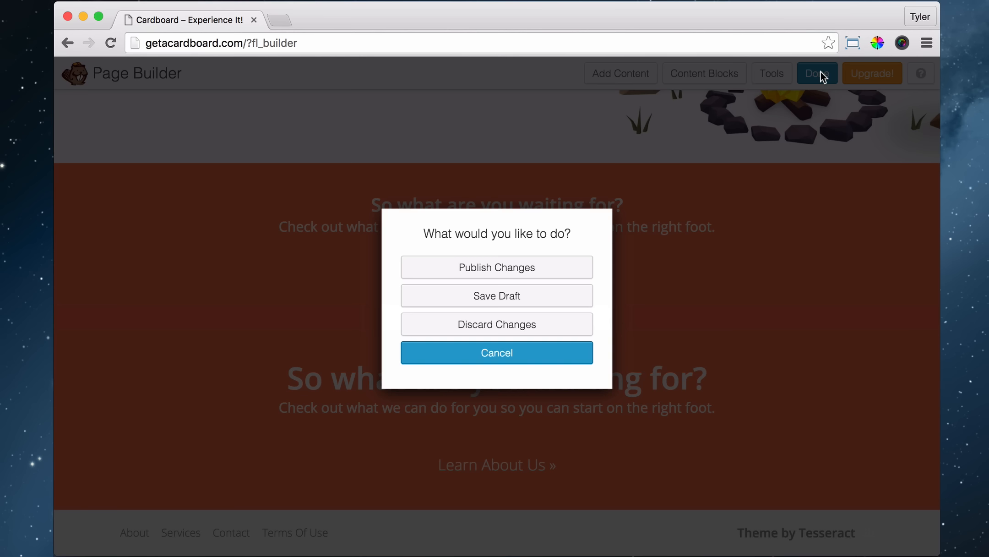
Publish the home page changes from the finish-editing prompt
{"action": "left_click", "coordinate": [491, 271]}
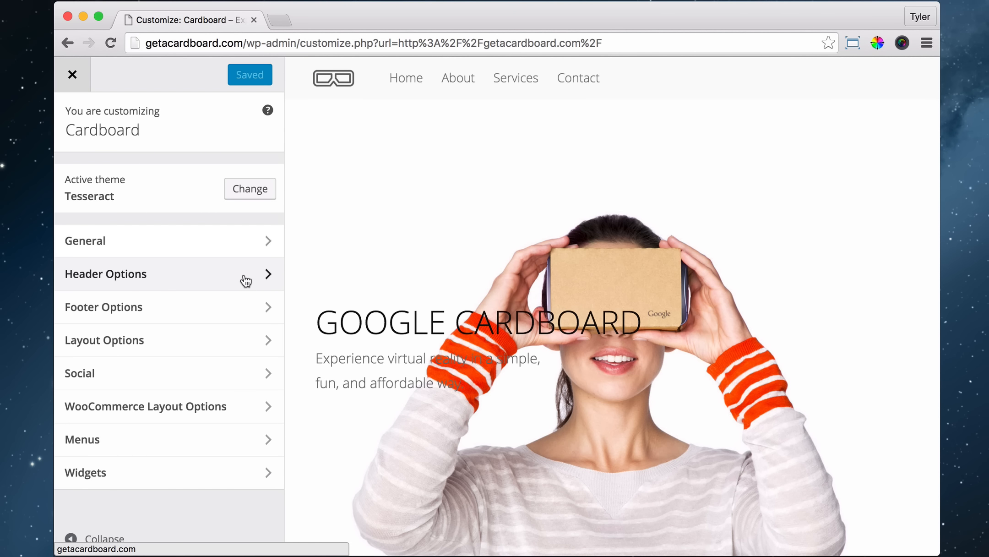
Go to Header Options > Mobile Menu and preview the mobile menu in its open state
{"action": "left_click", "coordinate": [242, 279]}
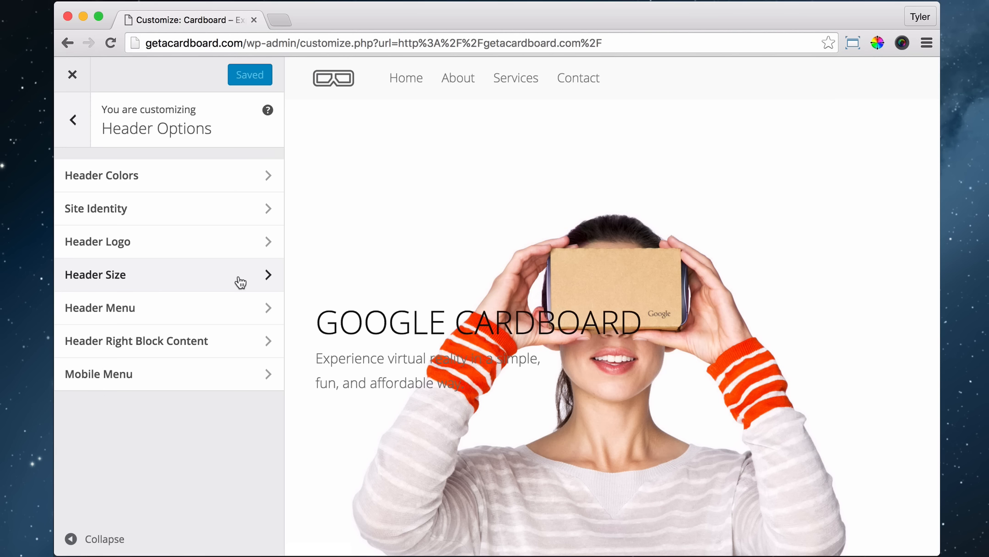
{"action": "left_click", "coordinate": [172, 385]}
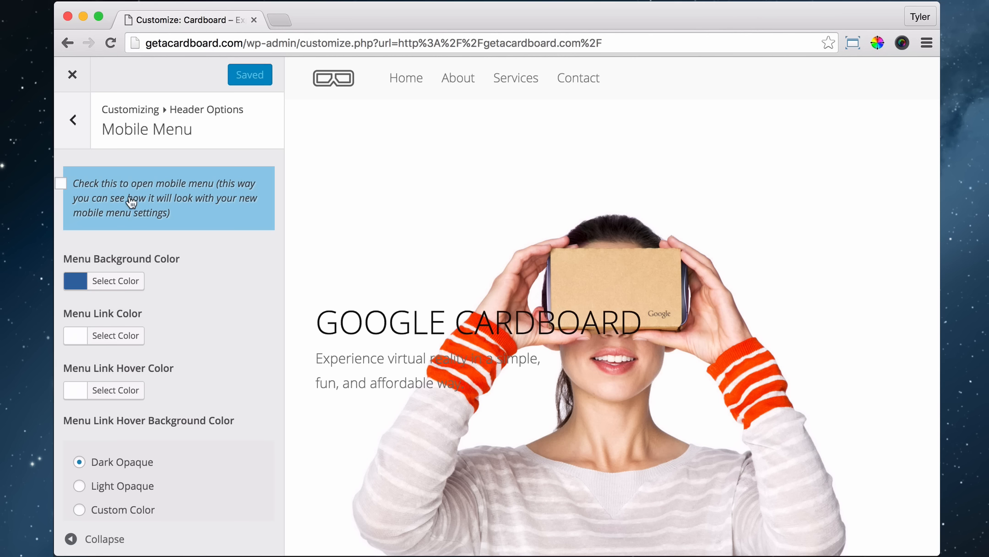
{"action": "left_click", "coordinate": [61, 184]}
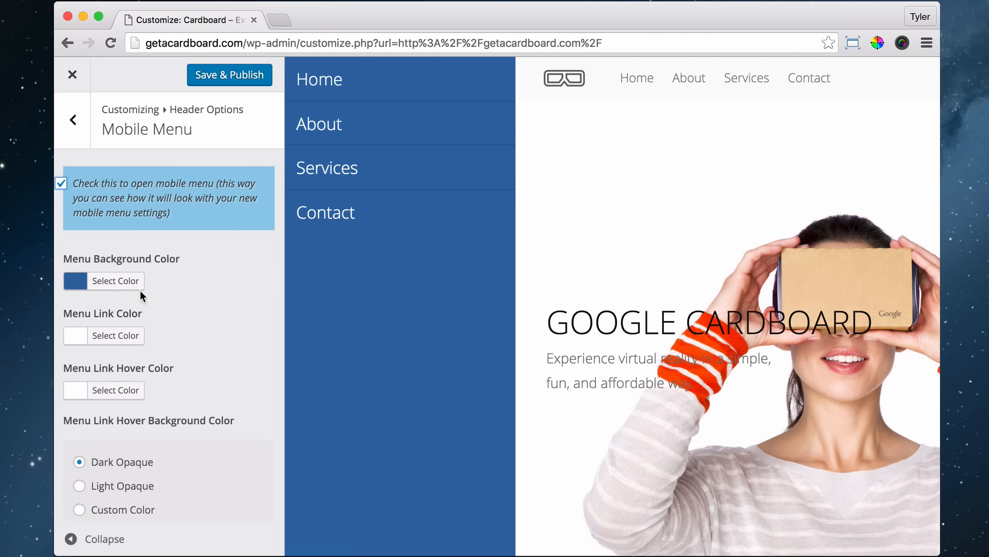
{"action": "left_click", "coordinate": [116, 281]}
Set the mobile menu background to #fafafa and its link colour to #272727
{"action": "double_click", "coordinate": [186, 281]}
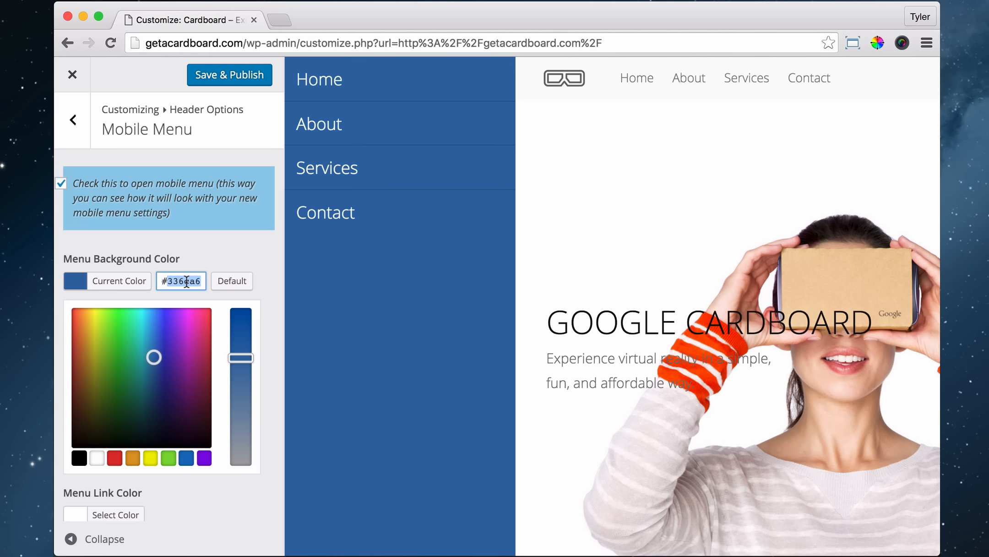
{"action": "type", "text": "fafafa"}
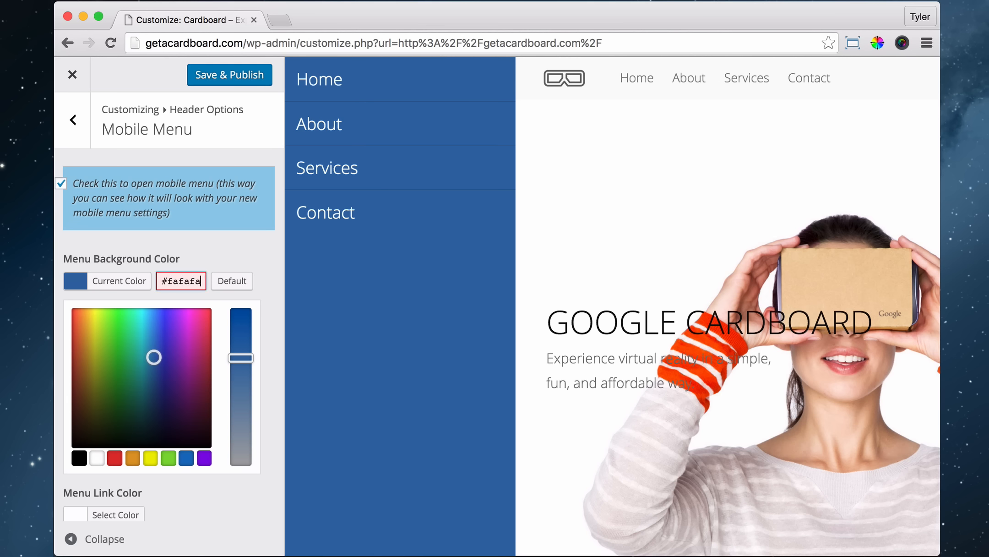
{"action": "left_click", "coordinate": [227, 244]}
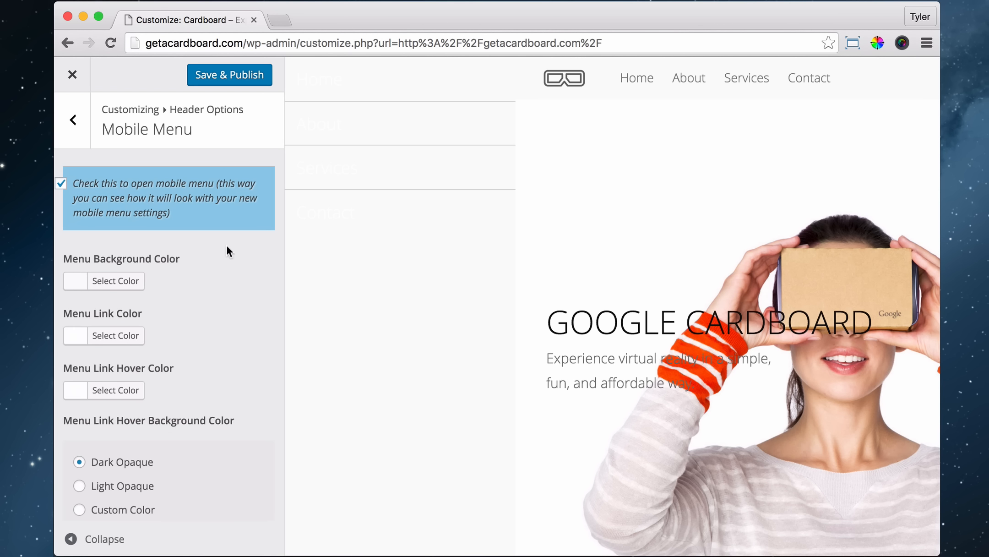
{"action": "left_click", "coordinate": [134, 343]}
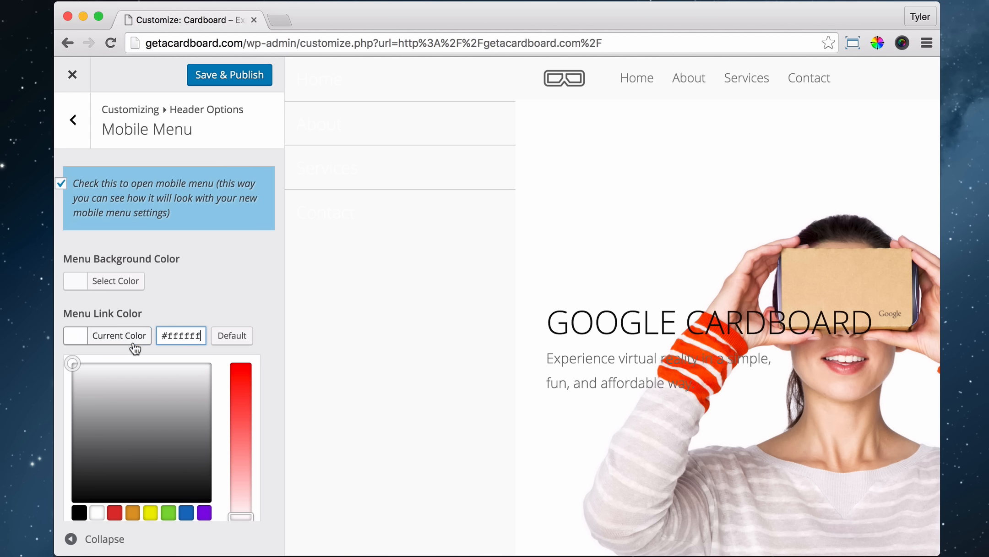
{"action": "double_click", "coordinate": [187, 336]}
{"action": "type", "text": "272727"}
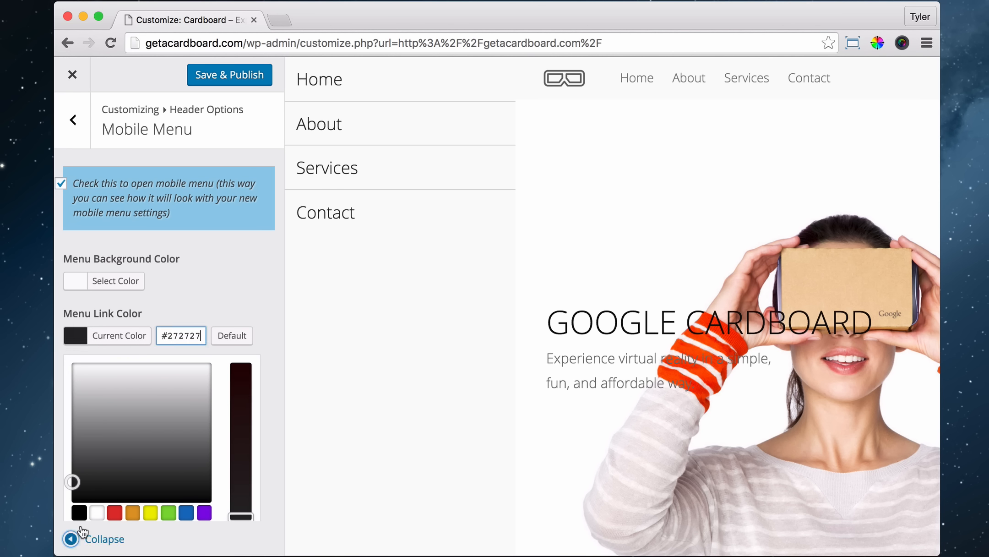
{"action": "left_click", "coordinate": [229, 295]}
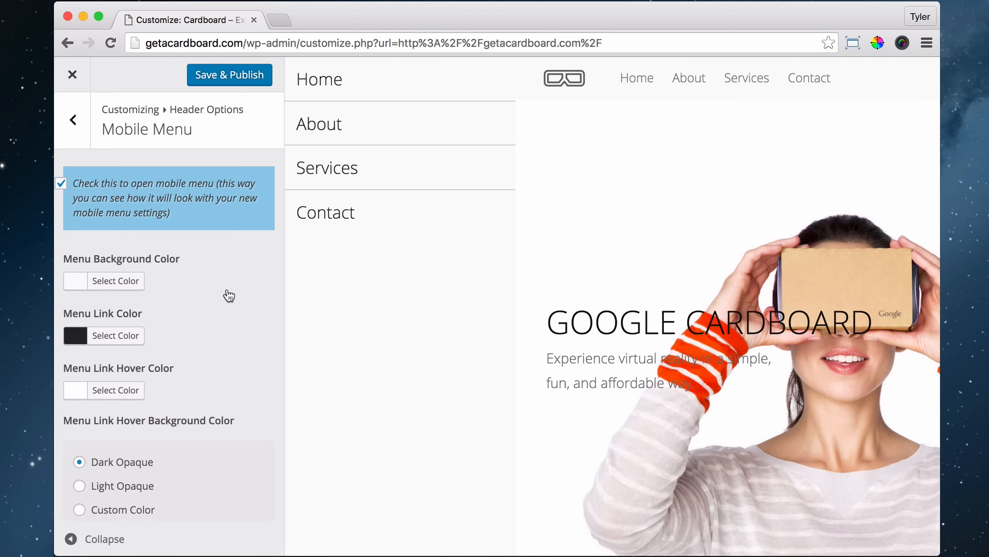
Set the mobile menu link hover colour to orange #ff6e40
{"action": "scroll", "coordinate": [228, 296], "scroll_direction": "down", "scroll_amount": 3}
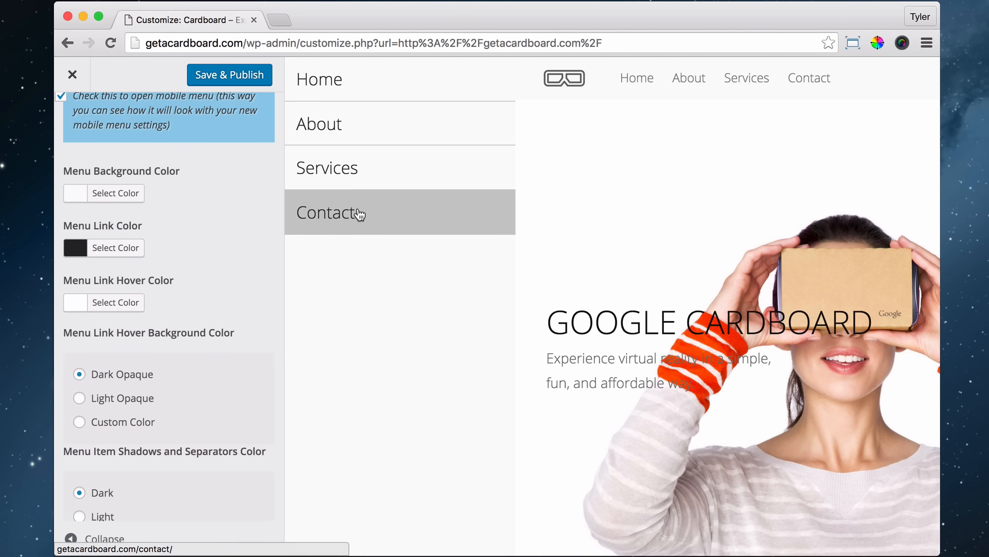
{"action": "scroll", "coordinate": [224, 282], "scroll_direction": "down", "scroll_amount": 2}
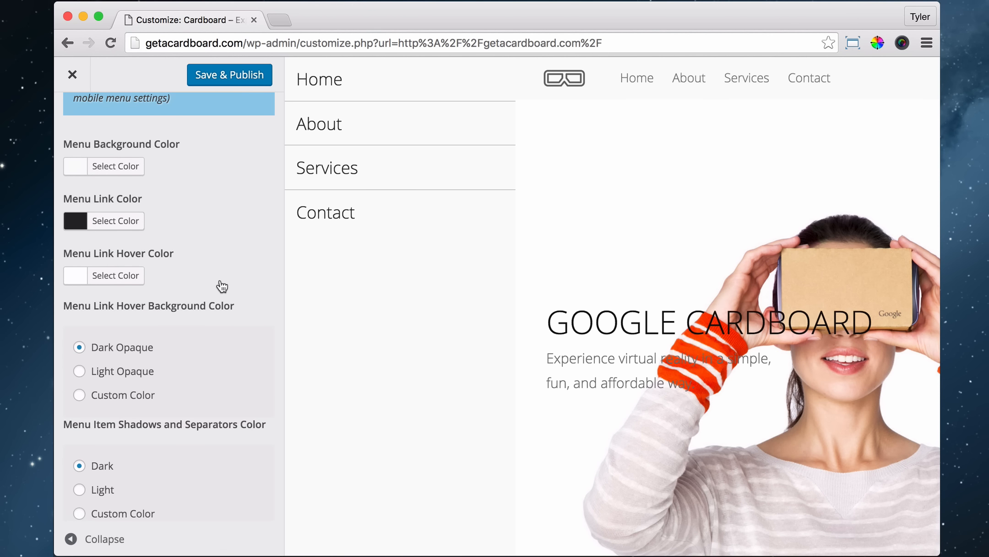
{"action": "left_click", "coordinate": [121, 277]}
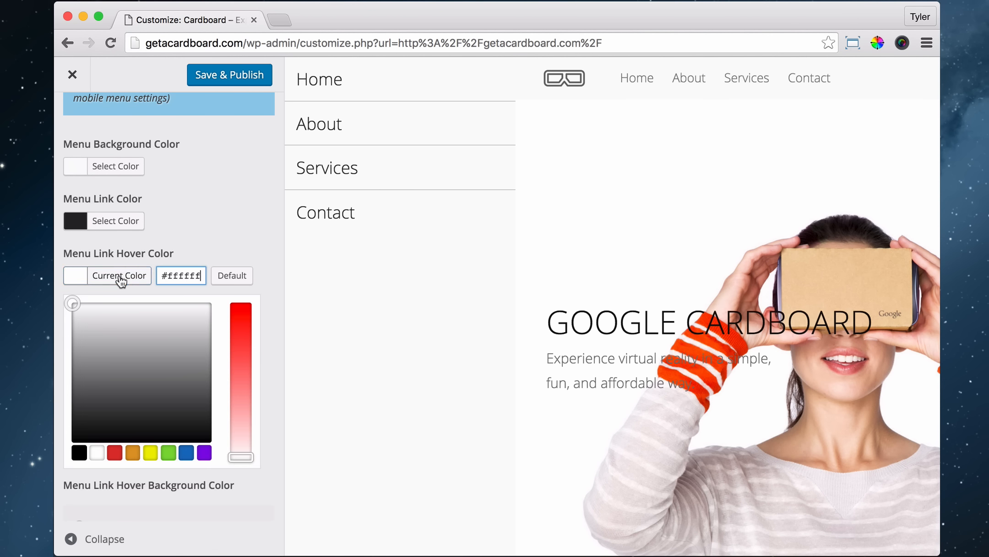
{"action": "double_click", "coordinate": [189, 276]}
{"action": "type", "text": "ff"}
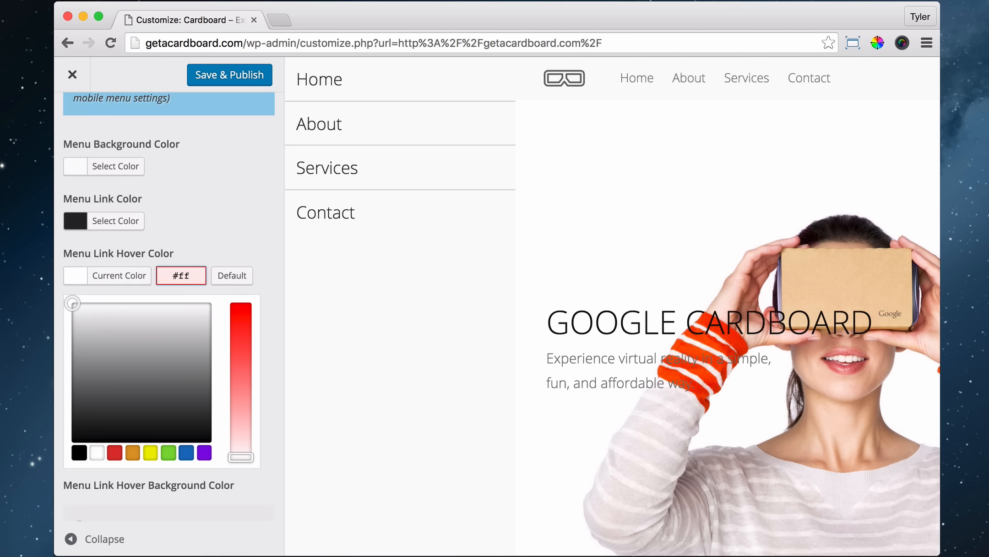
{"action": "type", "text": "6e40"}
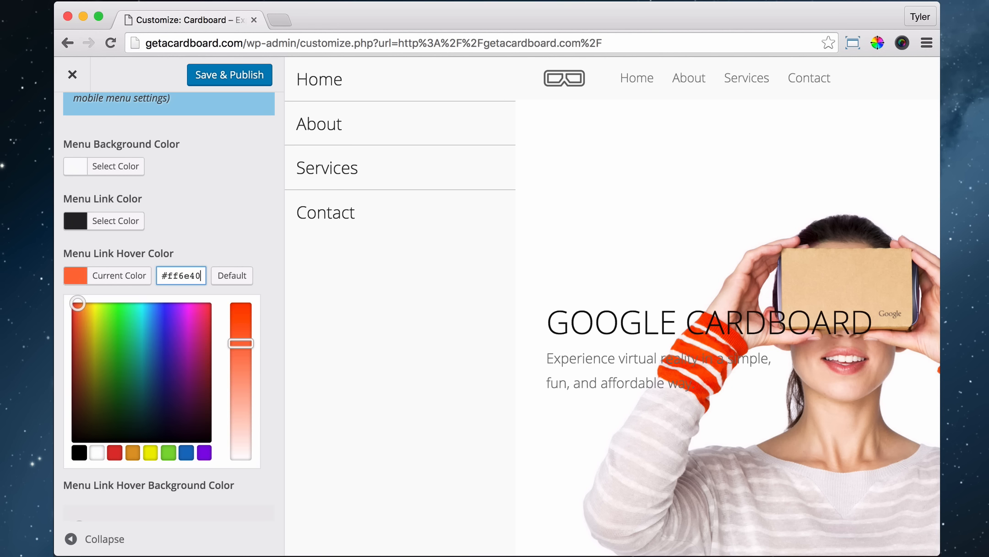
{"action": "left_click", "coordinate": [260, 239]}
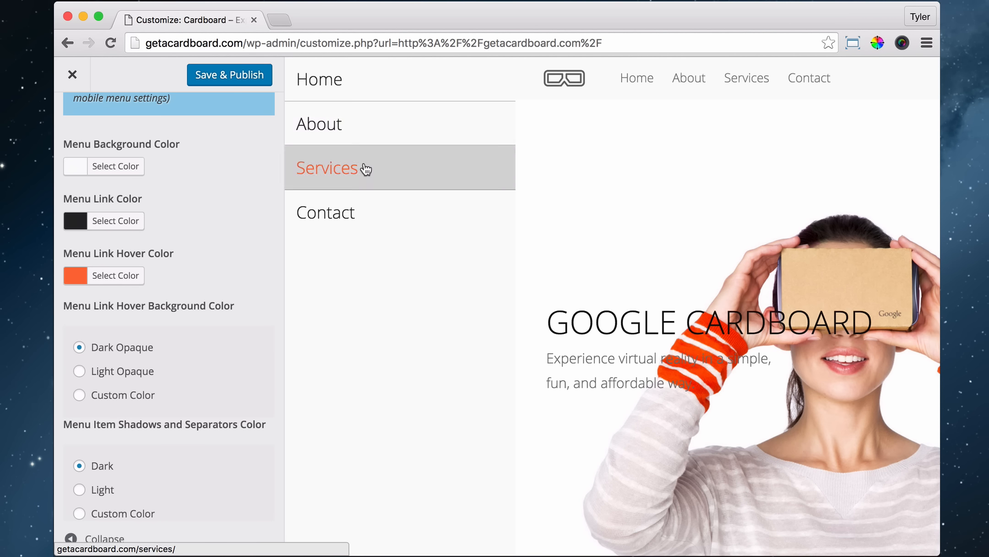
Set the mobile menu link hover background to Light Opaque, with hex fafafa entered
{"action": "scroll", "coordinate": [205, 281], "scroll_direction": "down", "scroll_amount": 2}
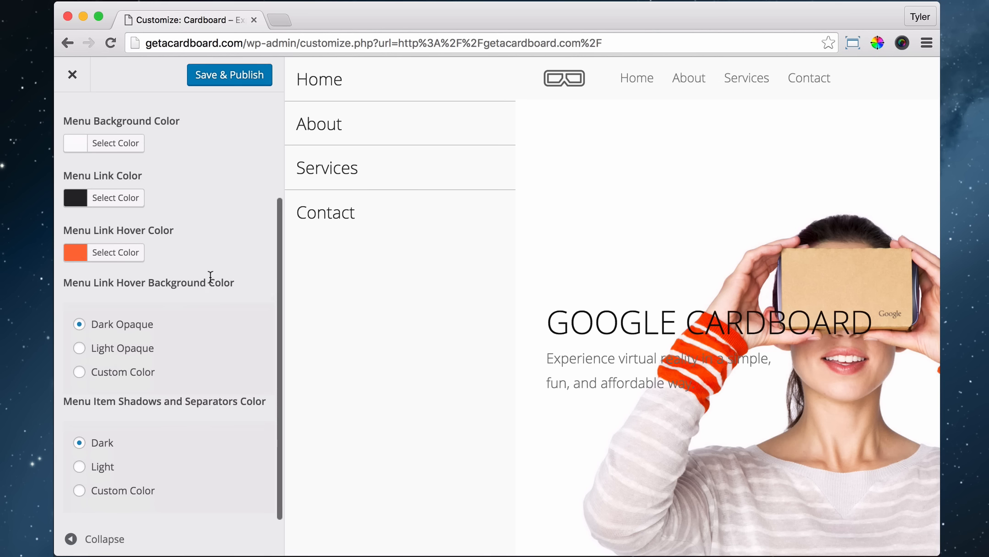
{"action": "left_click", "coordinate": [79, 373]}
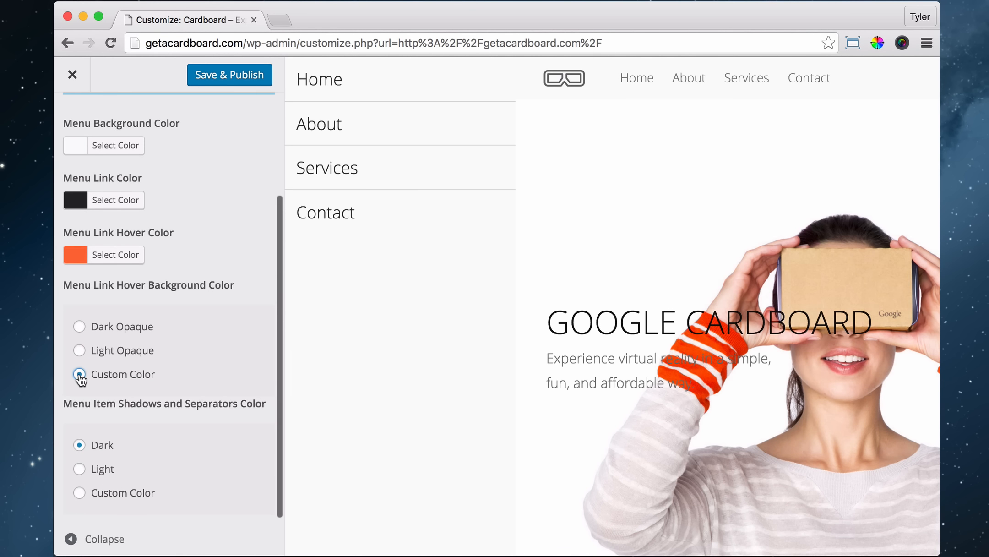
{"action": "scroll", "coordinate": [220, 327], "scroll_direction": "down", "scroll_amount": 2}
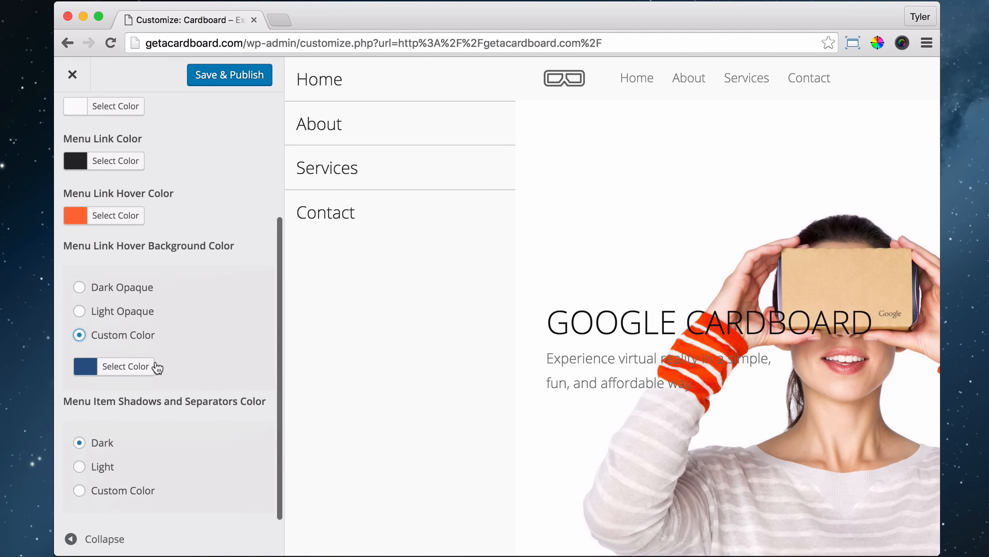
{"action": "left_click", "coordinate": [132, 368]}
{"action": "double_click", "coordinate": [197, 371]}
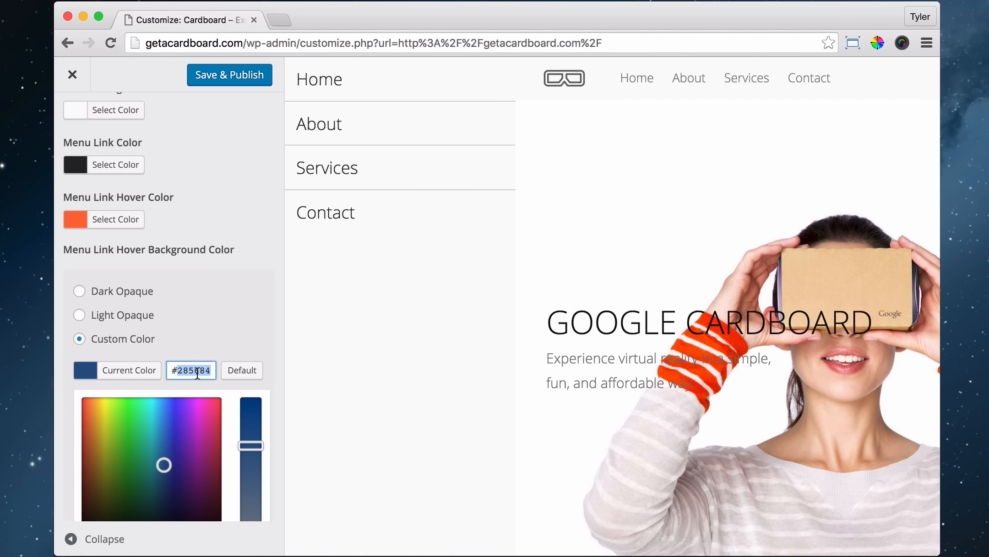
{"action": "type", "text": "fafafa"}
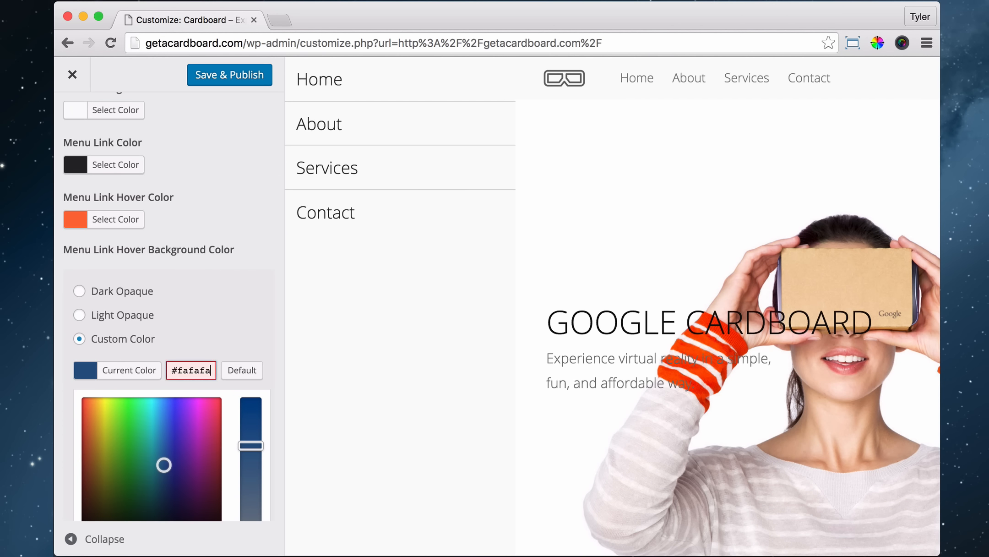
{"action": "left_click", "coordinate": [255, 324]}
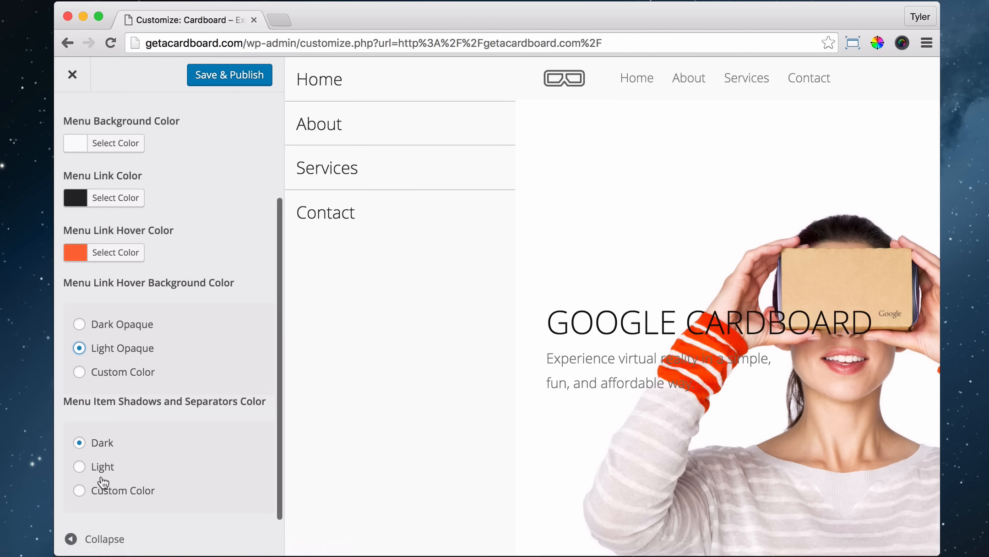
Set Shadows and Separators to Light (hex fafafa), publish, and return to the live home page
{"action": "left_click", "coordinate": [79, 490]}
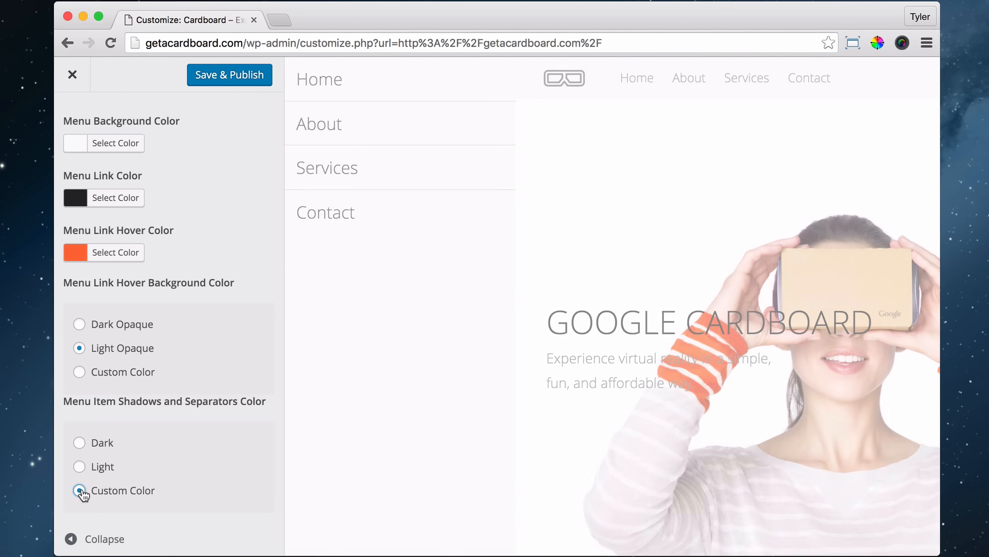
{"action": "scroll", "coordinate": [195, 411], "scroll_direction": "down", "scroll_amount": 2}
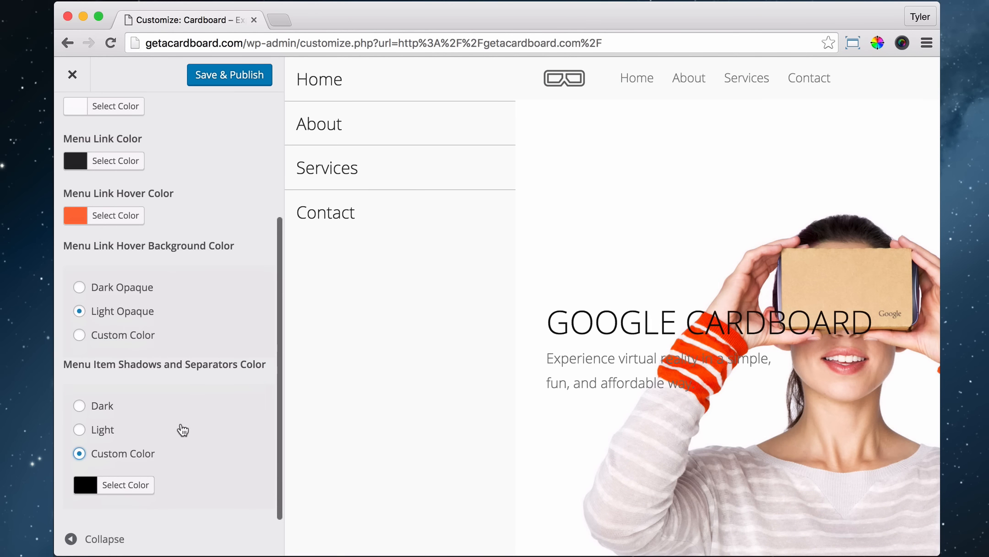
{"action": "left_click", "coordinate": [133, 485]}
{"action": "double_click", "coordinate": [203, 484]}
{"action": "type", "text": "fafafa"}
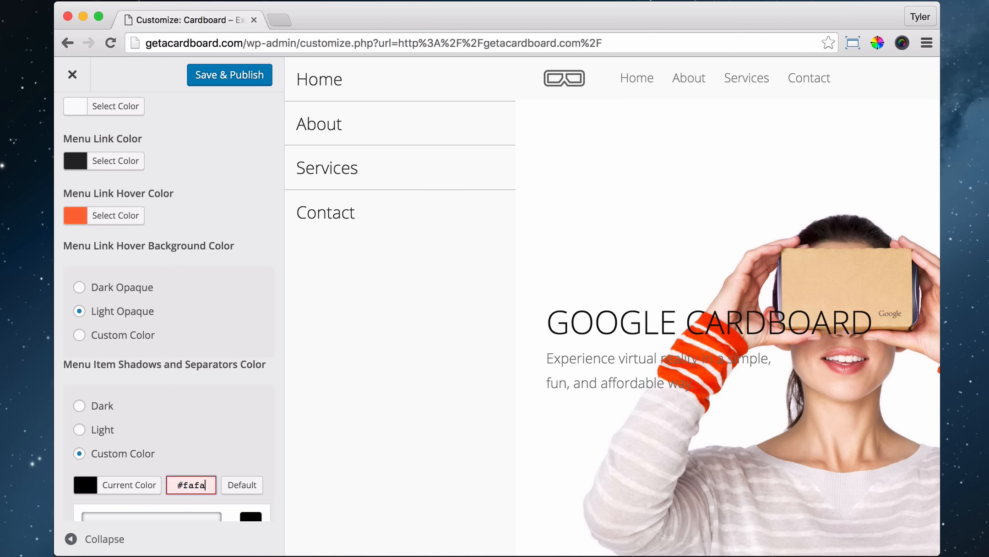
{"action": "left_click", "coordinate": [222, 435]}
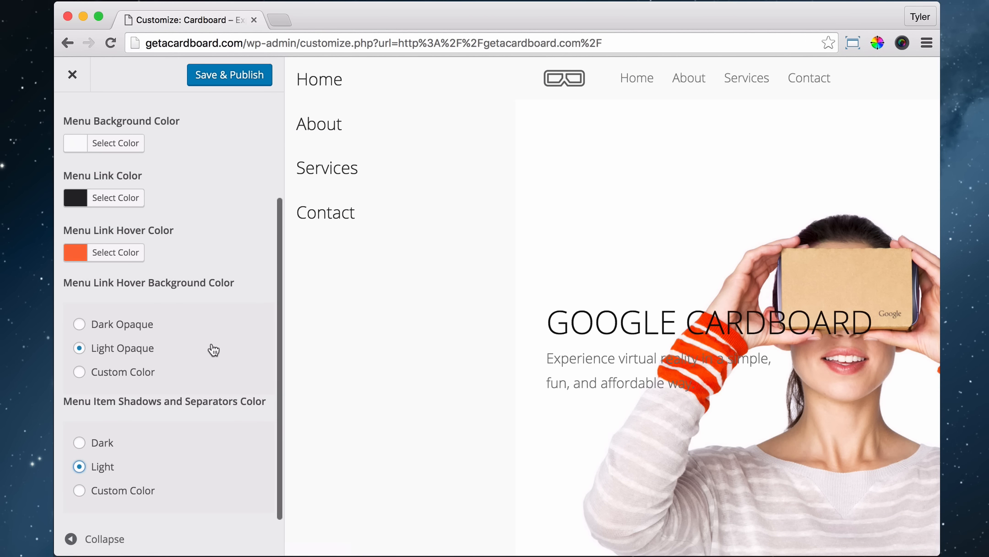
{"action": "left_click", "coordinate": [232, 78]}
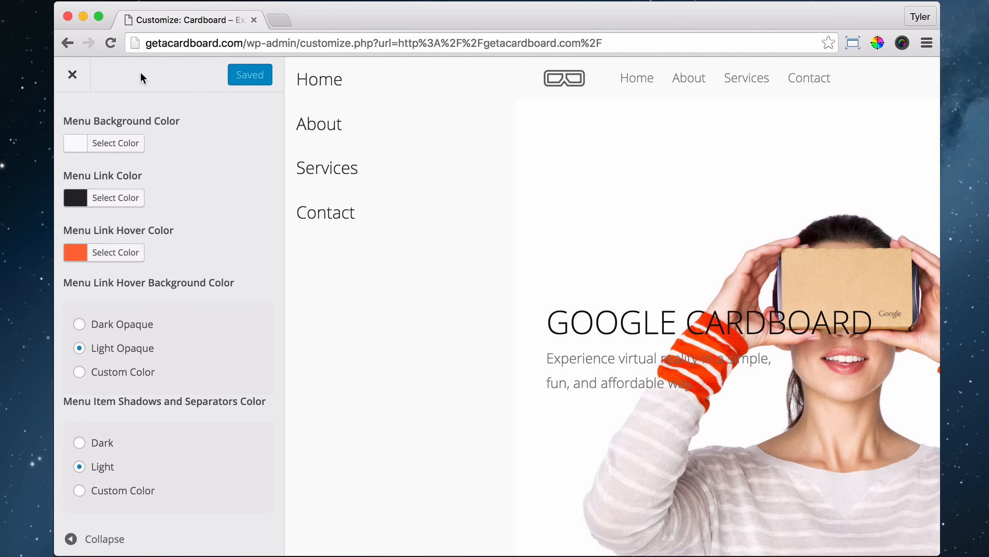
{"action": "left_click", "coordinate": [71, 78]}
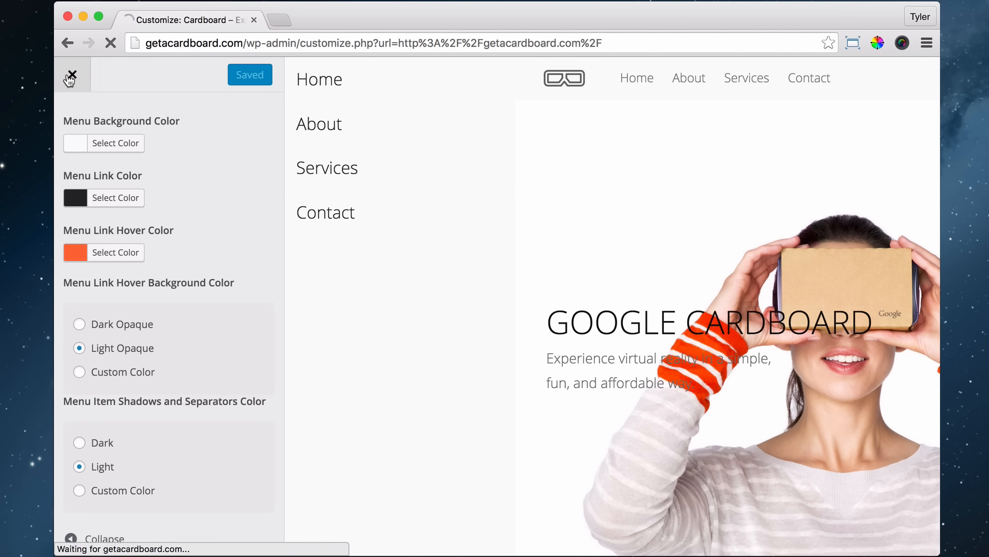
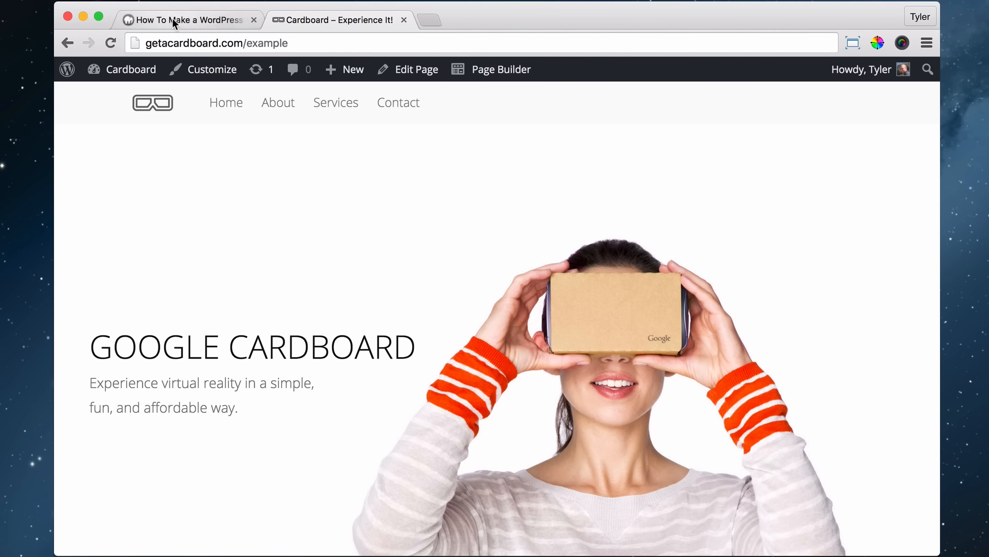
Mark the Mobile Friendly lesson complete on the course site, review progress, then return to Cardboard
{"action": "left_click", "coordinate": [174, 20]}
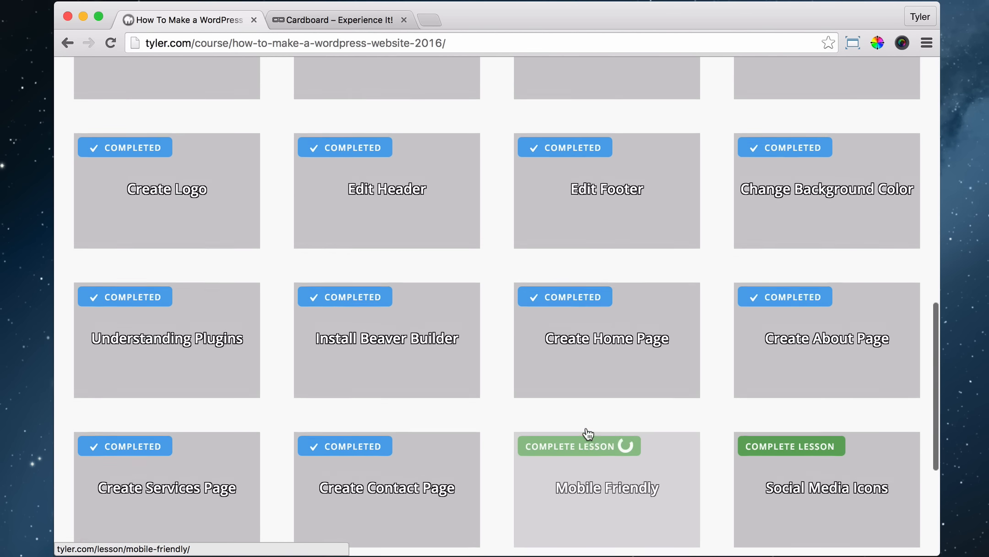
{"action": "scroll", "coordinate": [585, 426], "scroll_direction": "down", "scroll_amount": 10}
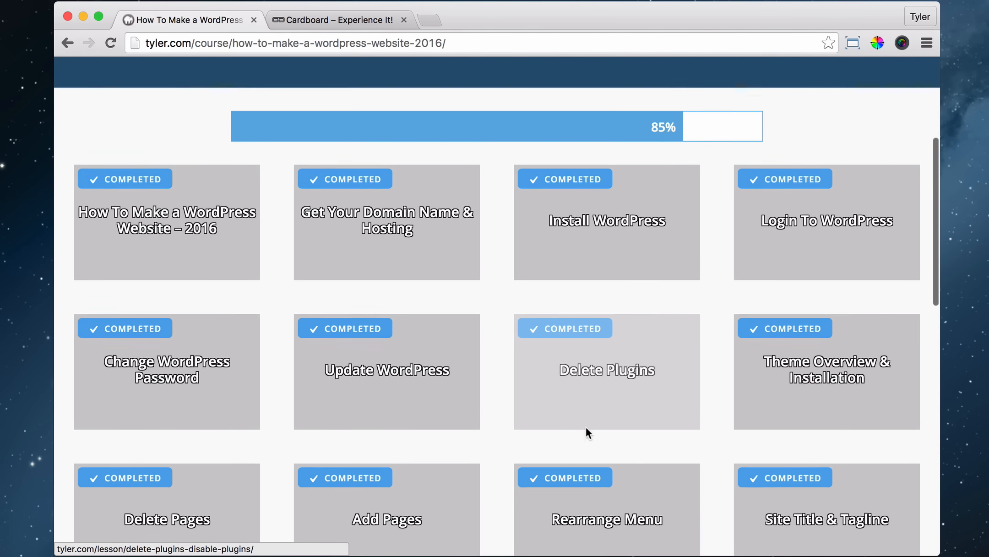
{"action": "scroll", "coordinate": [585, 427], "scroll_direction": "down", "scroll_amount": 4}
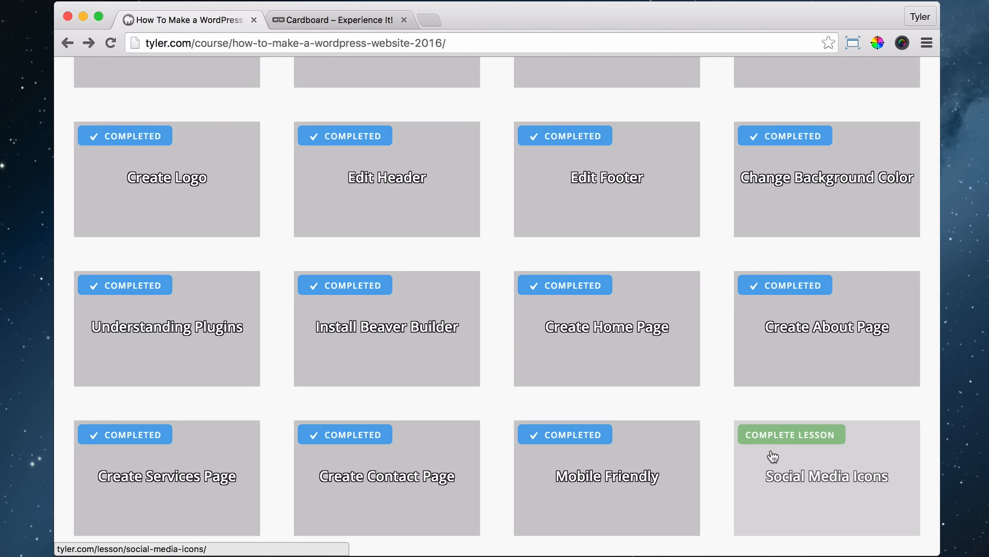
{"action": "left_click", "coordinate": [324, 17]}
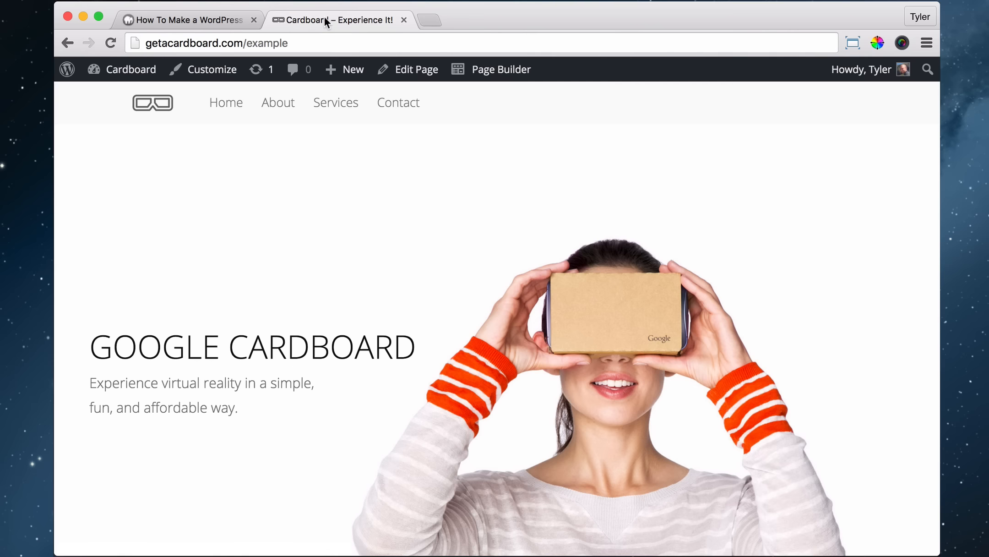
Look over the Cardboard home page, then launch the Customizer with the Tesseract theme preview
{"action": "scroll", "coordinate": [520, 220], "scroll_direction": "down", "scroll_amount": 20}
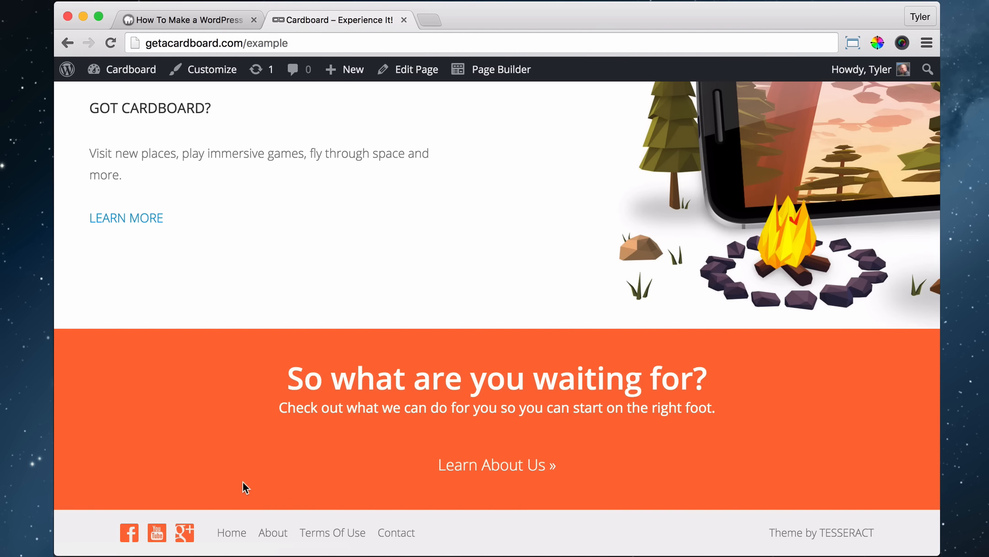
{"action": "scroll", "coordinate": [256, 467], "scroll_direction": "up", "scroll_amount": 20}
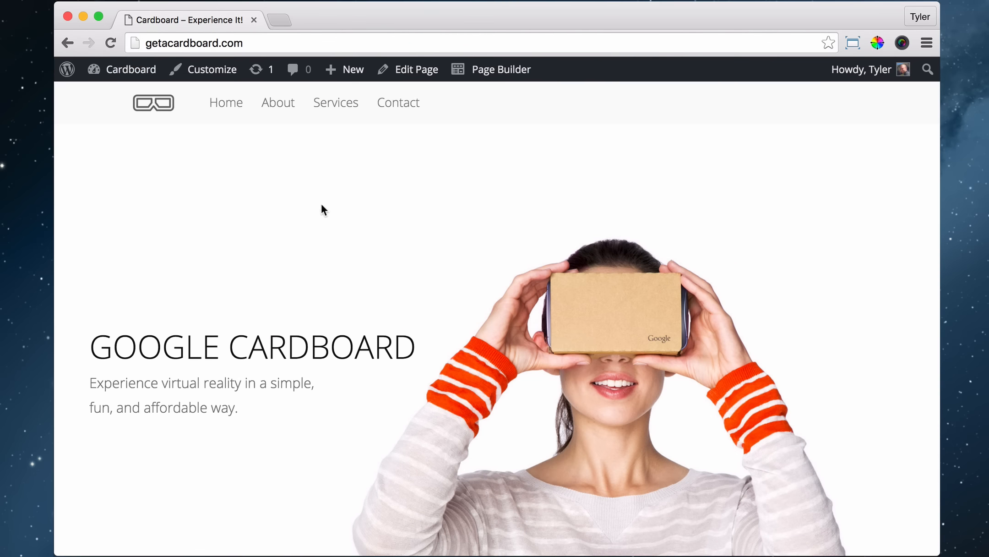
{"action": "scroll", "coordinate": [321, 202], "scroll_direction": "down", "scroll_amount": 15}
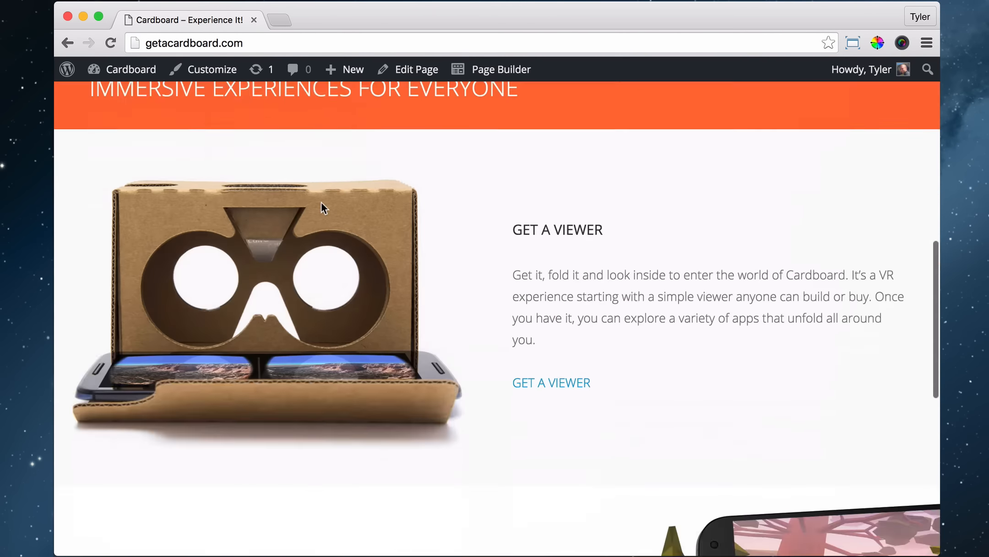
{"action": "scroll", "coordinate": [322, 203], "scroll_direction": "down", "scroll_amount": 5}
{"action": "scroll", "coordinate": [322, 208], "scroll_direction": "up", "scroll_amount": 10}
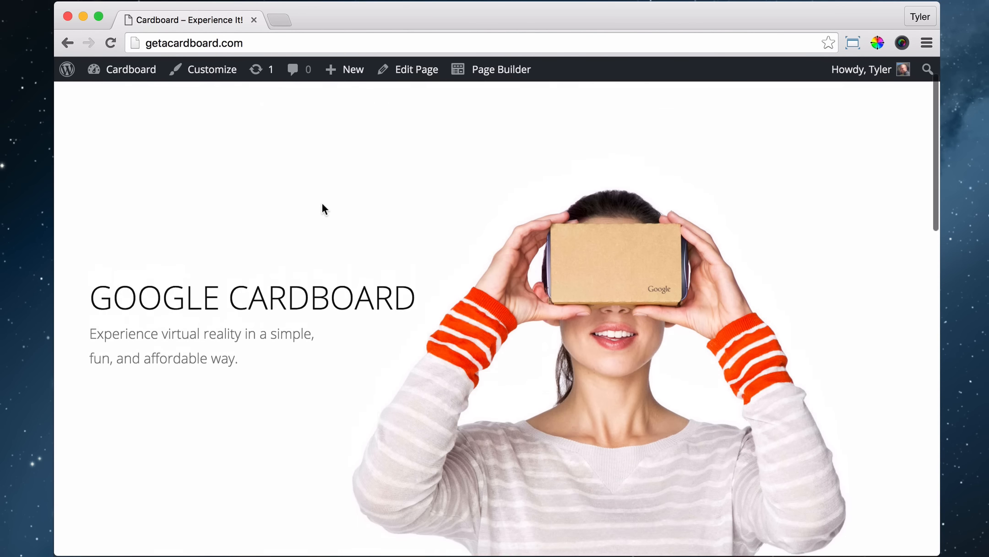
{"action": "left_click", "coordinate": [214, 75]}
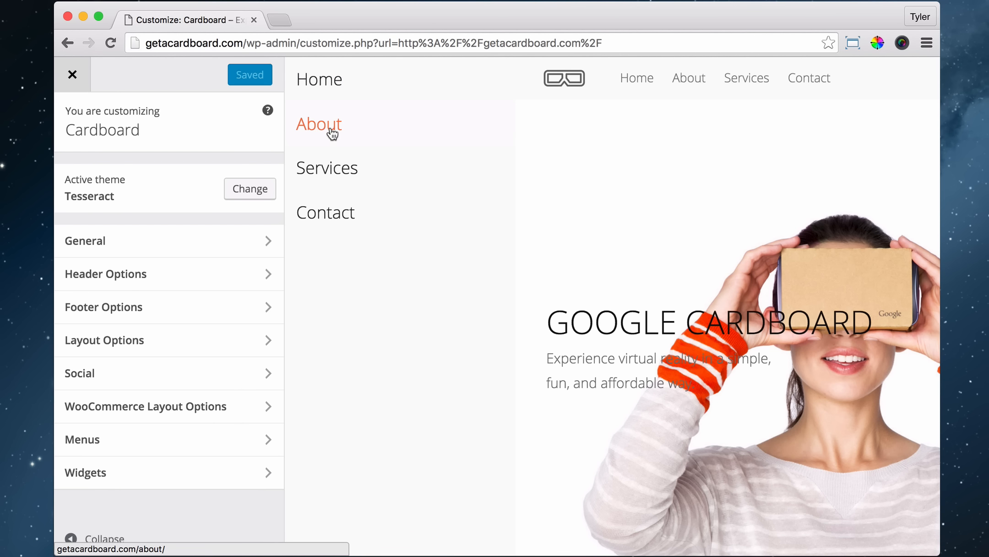
Close the mobile menu preview under Header Options > Mobile Menu and return to the main sections
{"action": "left_click", "coordinate": [192, 274]}
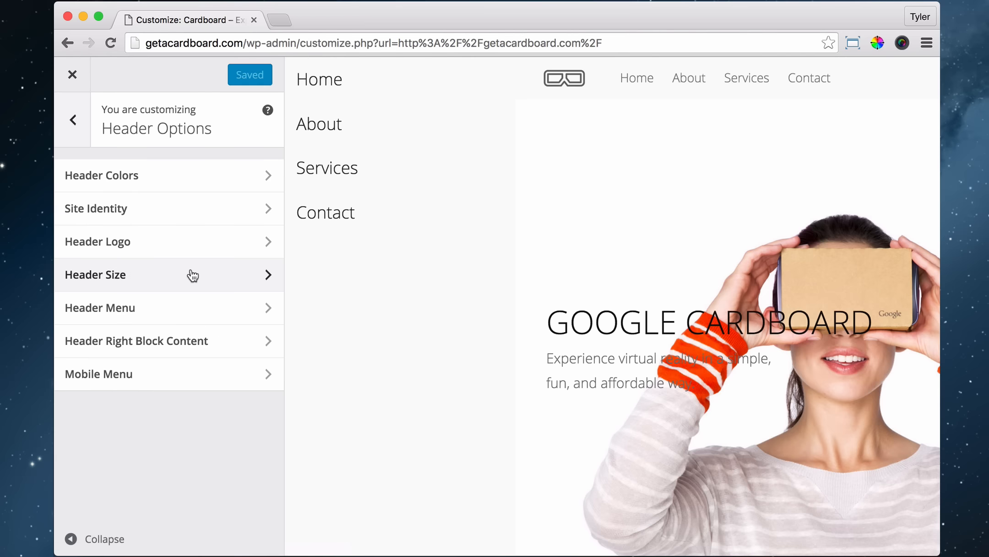
{"action": "left_click", "coordinate": [185, 376]}
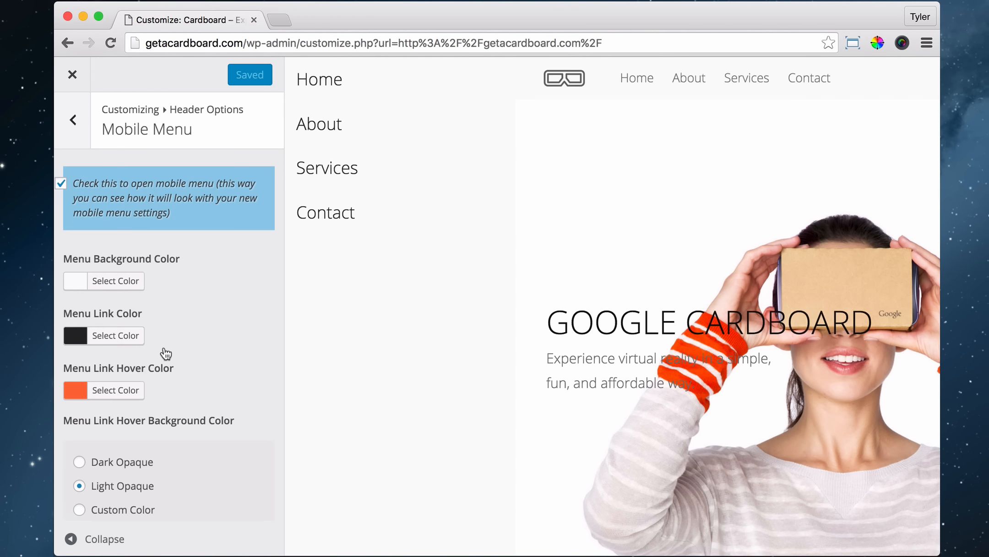
{"action": "left_click", "coordinate": [61, 184]}
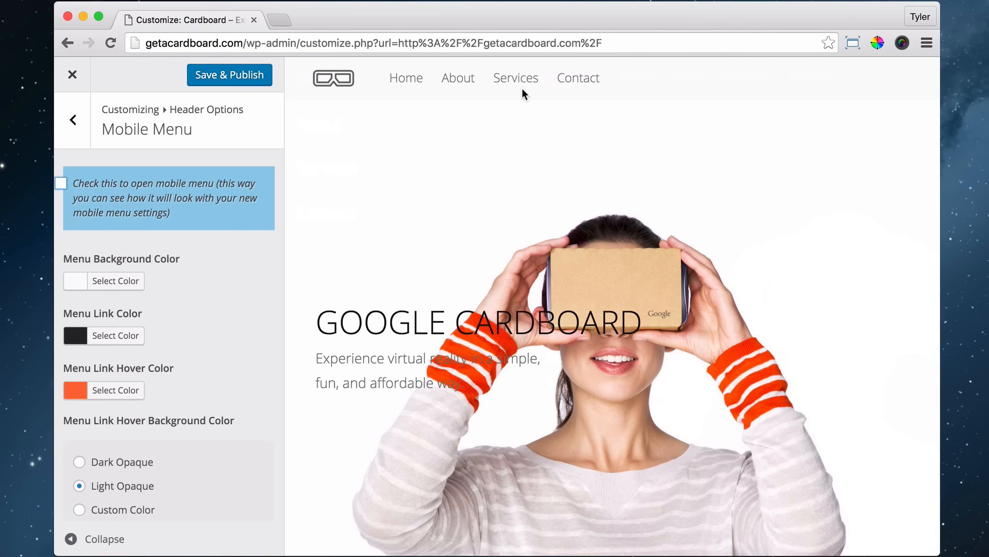
{"action": "left_click", "coordinate": [73, 121]}
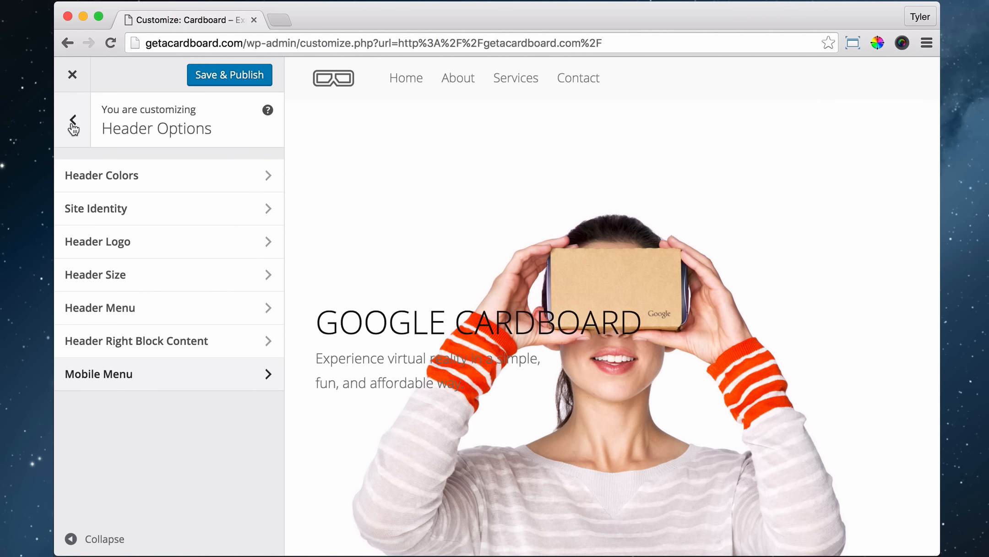
{"action": "left_click", "coordinate": [71, 124]}
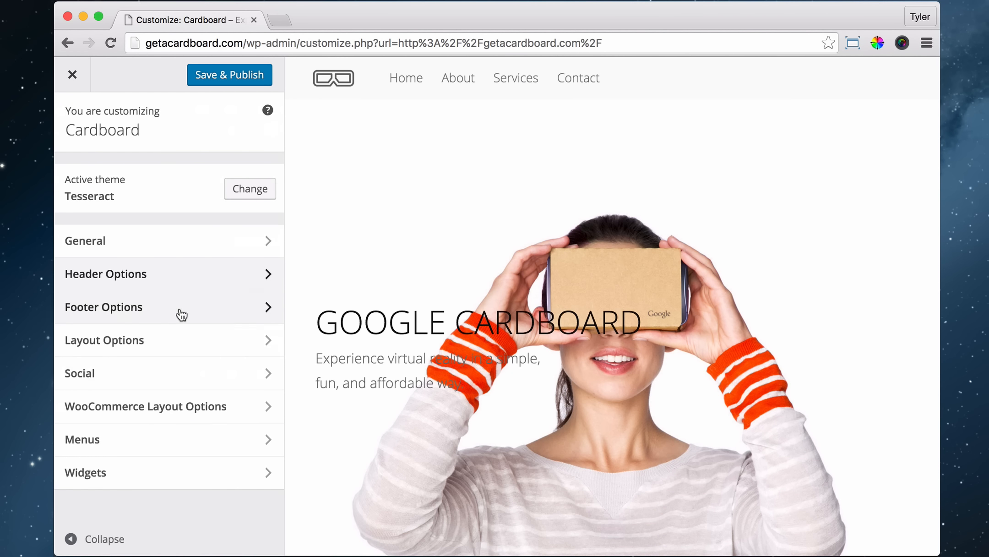
Name Social Account 01 'Facebook' and enter its facebook.com page URL
{"action": "left_click", "coordinate": [162, 378]}
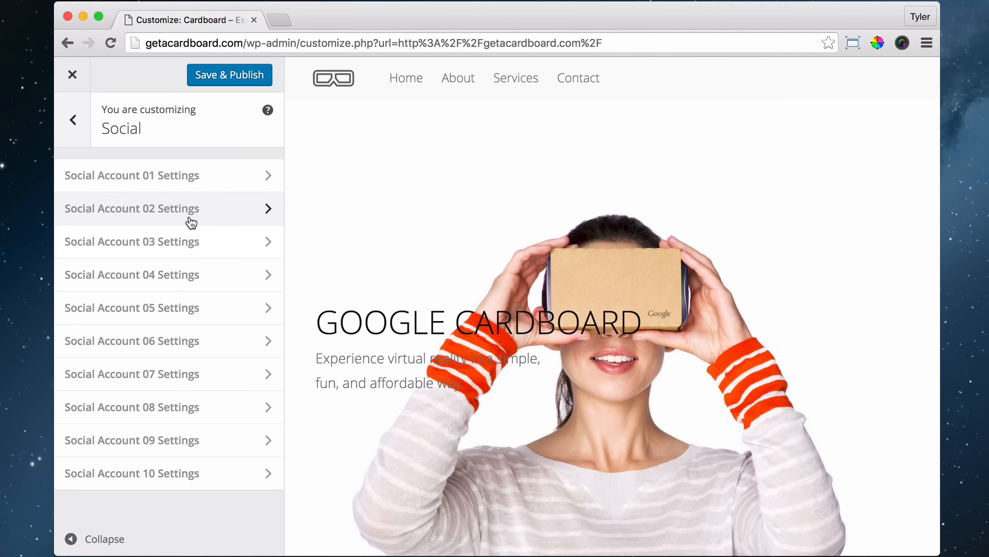
{"action": "left_click", "coordinate": [181, 179]}
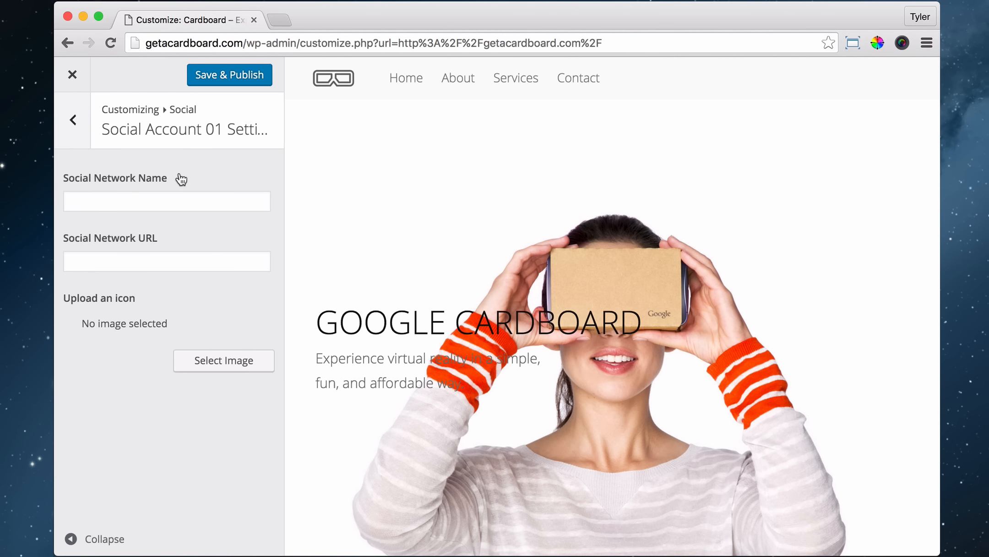
{"action": "left_click", "coordinate": [158, 194]}
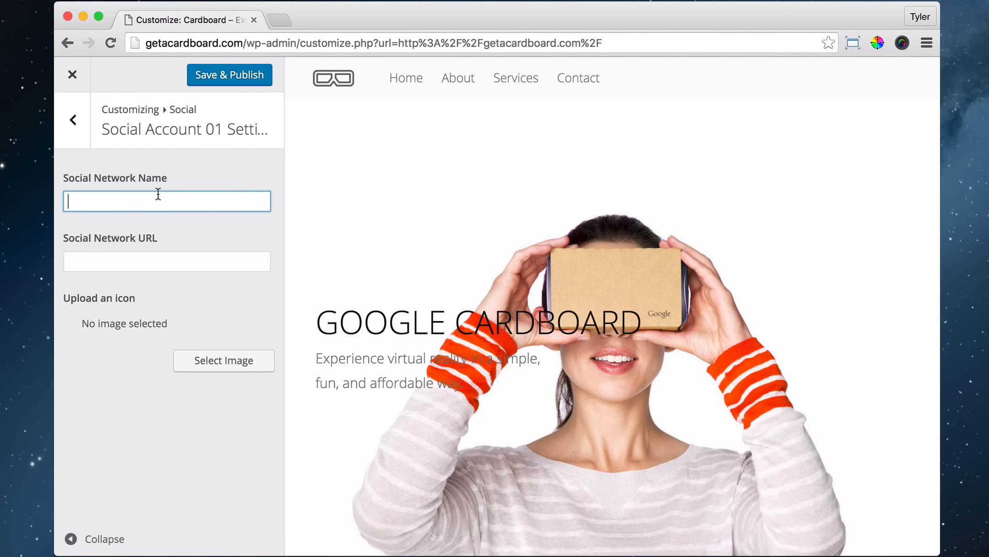
{"action": "type", "text": "Fcae"}
{"action": "key", "text": "BackSpace"}
{"action": "key", "text": "BackSpace"}
{"action": "type", "text": "acebook"}
{"action": "left_click", "coordinate": [133, 263]}
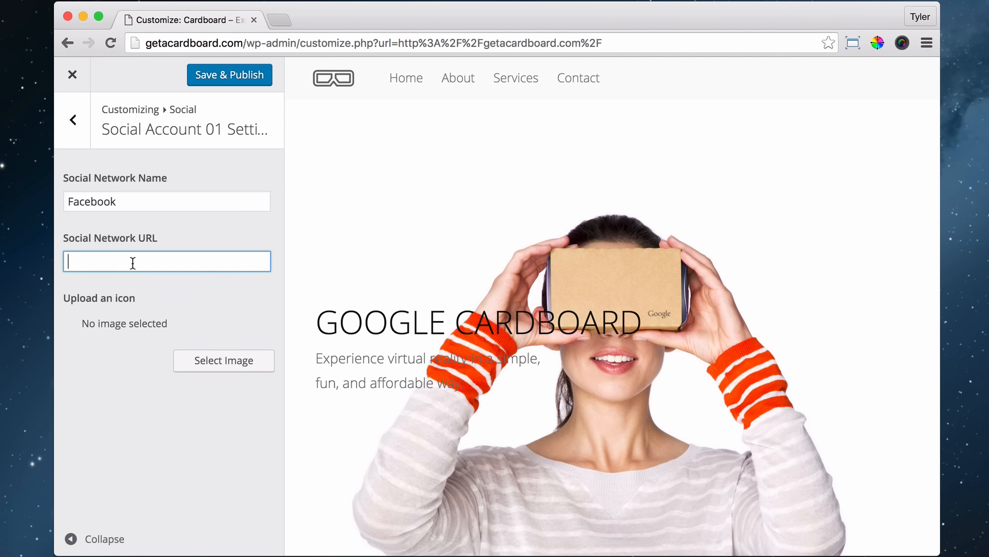
{"action": "type", "text": "http://www.facebook.com"}
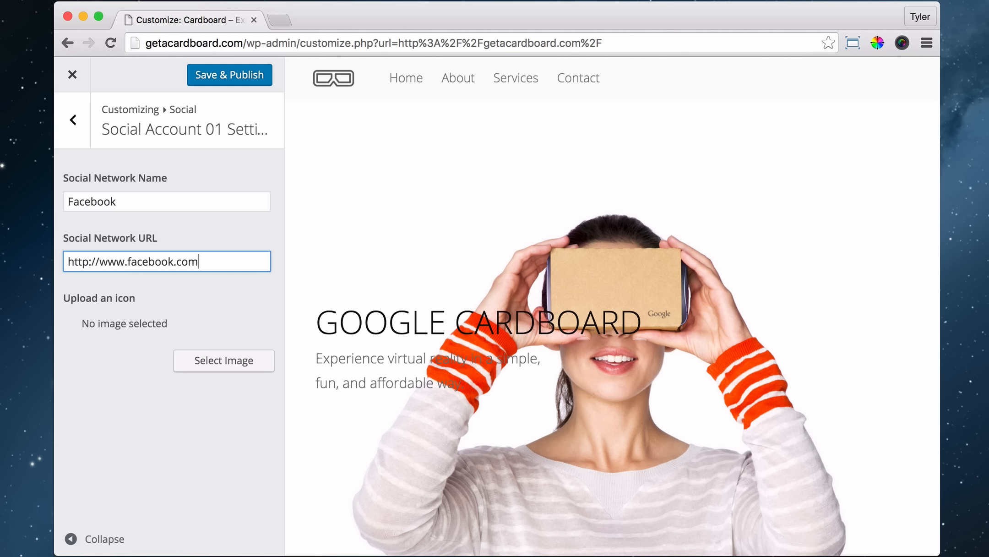
{"action": "type", "text": "/conutant"}
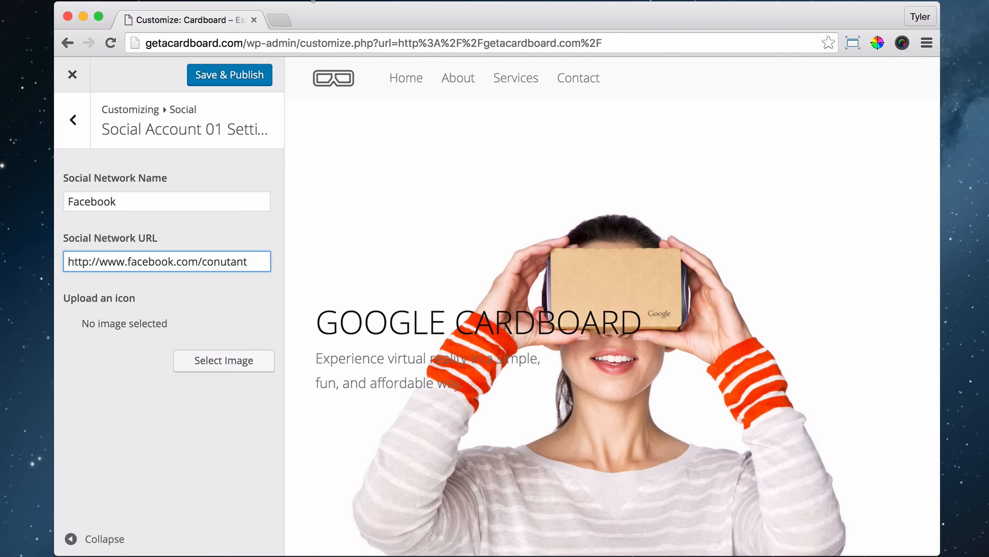
Open Logomakr in a new tab and search its graphics for 'facebook'
{"action": "left_click", "coordinate": [281, 20]}
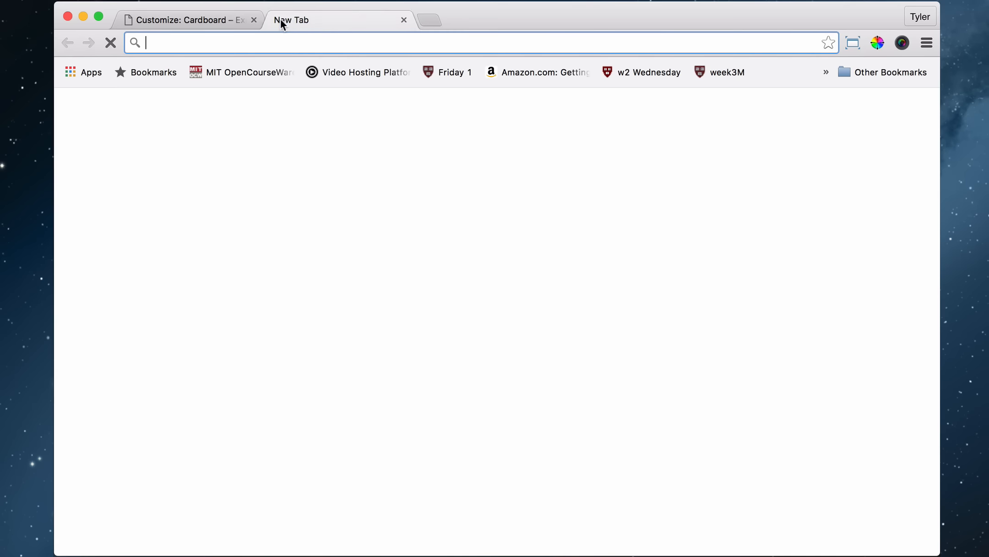
{"action": "type", "text": "logomakr.com"}
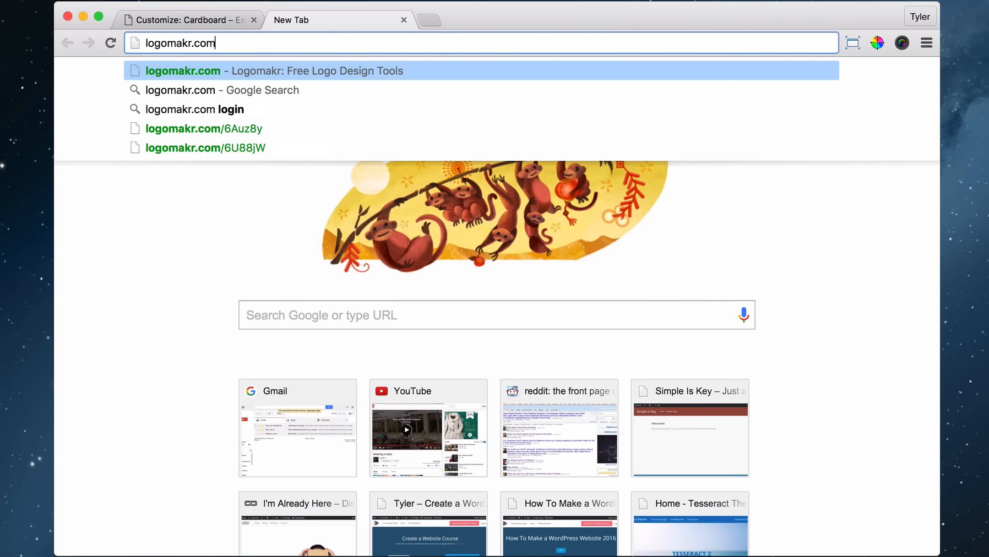
{"action": "key", "text": "Return"}
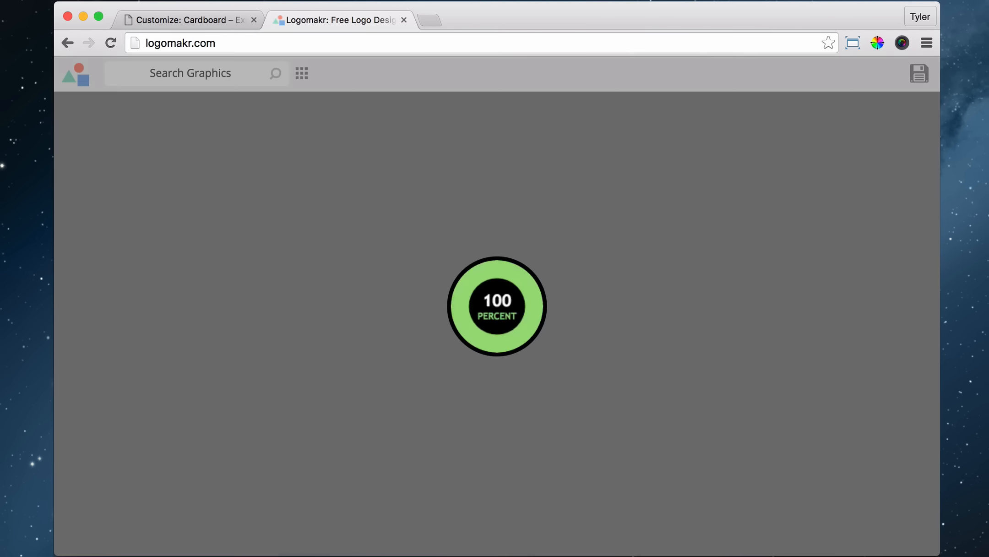
{"action": "left_click", "coordinate": [268, 145]}
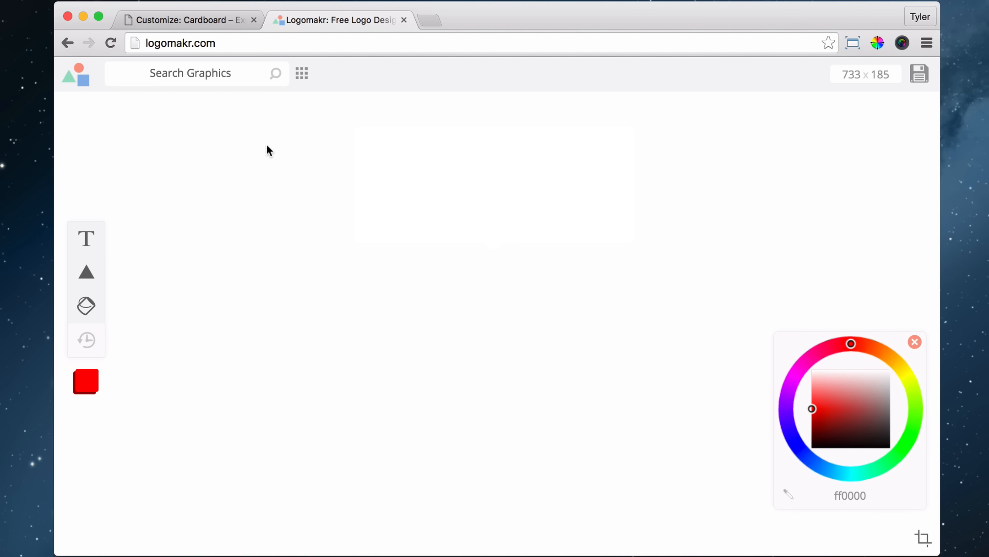
{"action": "left_click", "coordinate": [223, 73]}
{"action": "type", "text": "faec"}
{"action": "key", "text": "BackSpace"}
{"action": "key", "text": "BackSpace"}
{"action": "type", "text": "ce"}
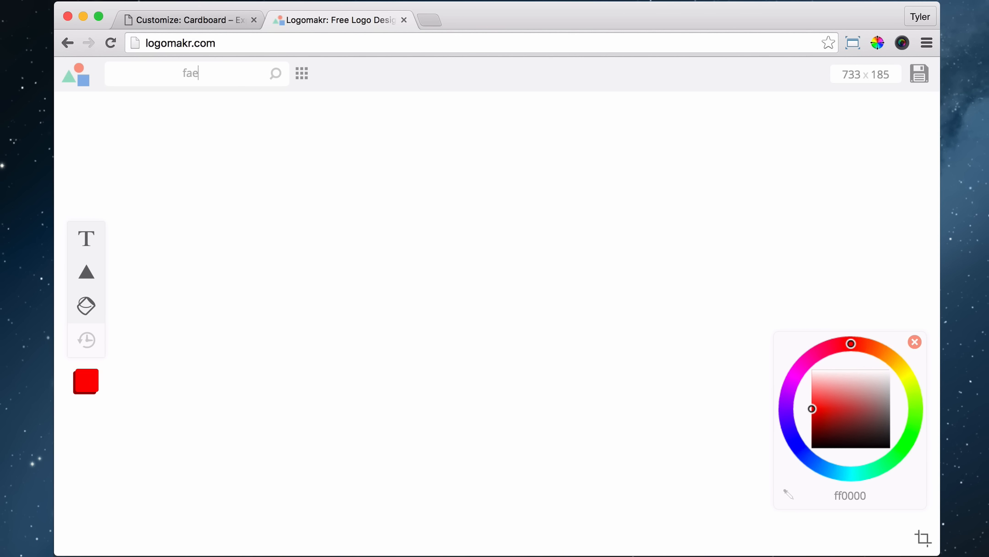
{"action": "type", "text": "book"}
{"action": "key", "text": "Return"}
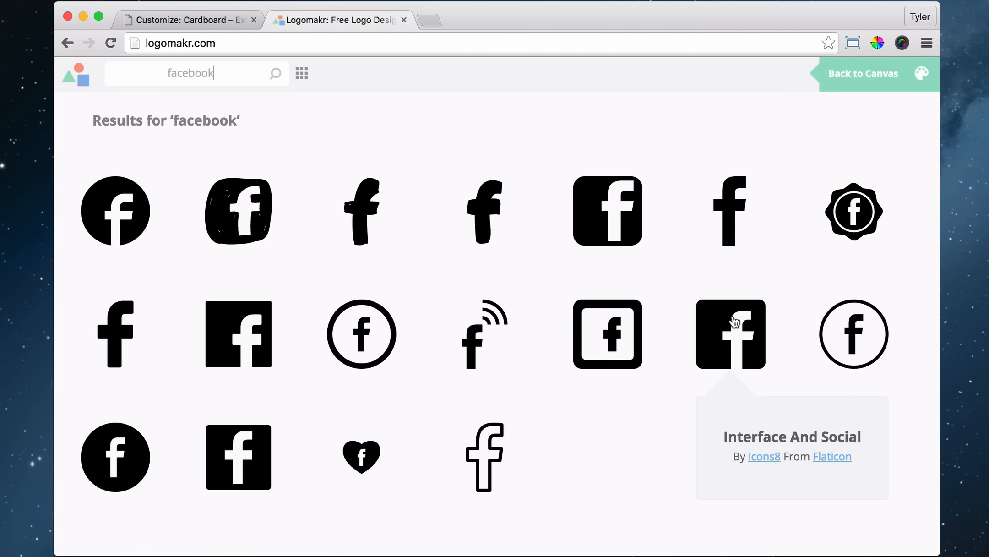
Place the square Facebook icon on the canvas and fill it orange with ff6e40
{"action": "left_click", "coordinate": [733, 329]}
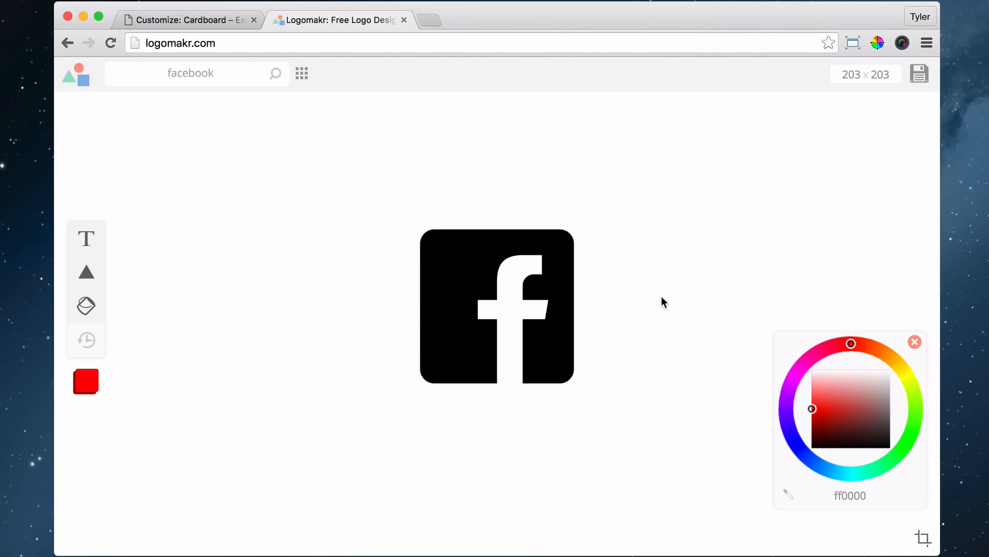
{"action": "double_click", "coordinate": [848, 494]}
{"action": "type", "text": "ff6e40"}
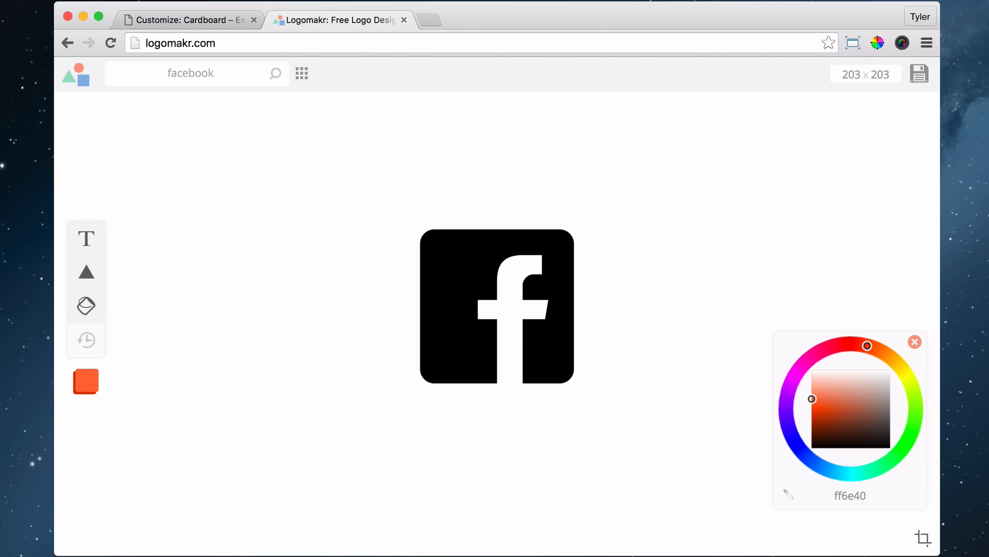
{"action": "left_click", "coordinate": [563, 326]}
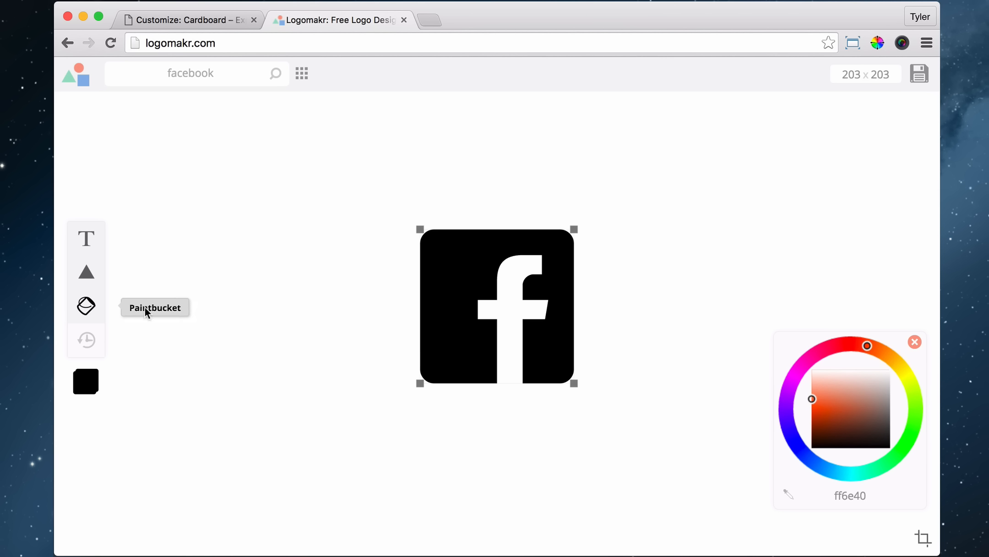
{"action": "left_click", "coordinate": [303, 298]}
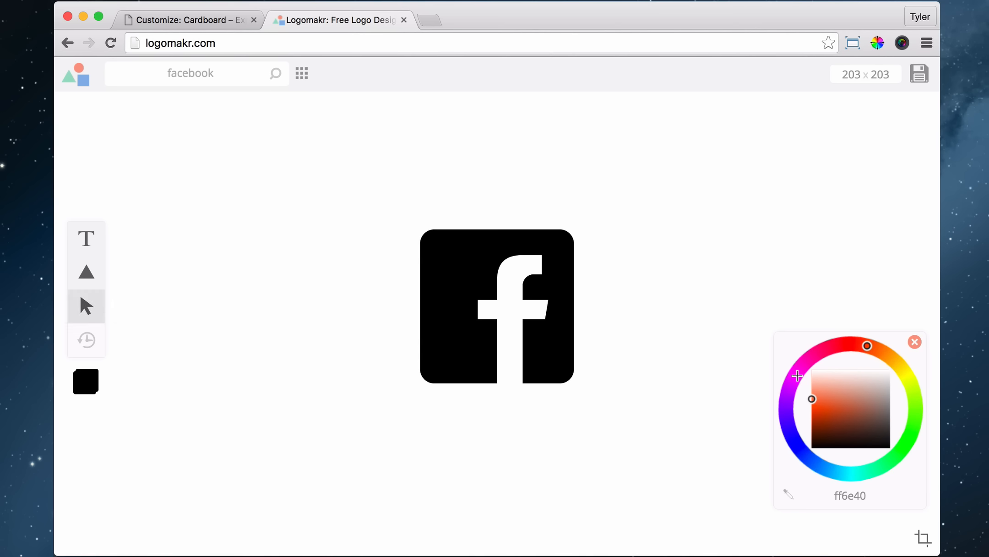
{"action": "left_click", "coordinate": [555, 336]}
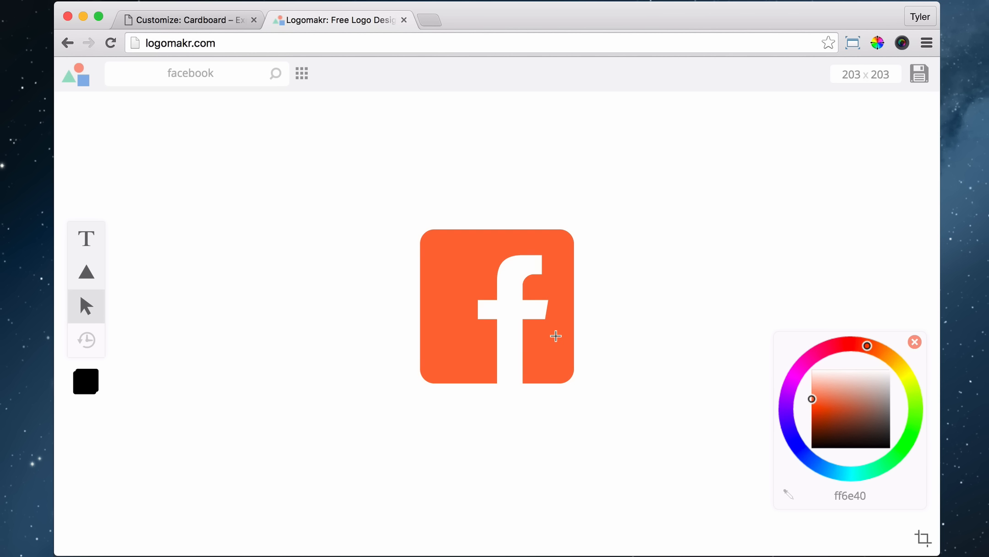
{"action": "left_click_drag", "start_coordinate": [674, 169], "coordinate": [341, 444]}
{"action": "left_click_drag", "start_coordinate": [317, 136], "coordinate": [729, 490]}
Save the logo to the Desktop as facebook.png and dismiss the credits notice
{"action": "left_click", "coordinate": [923, 81]}
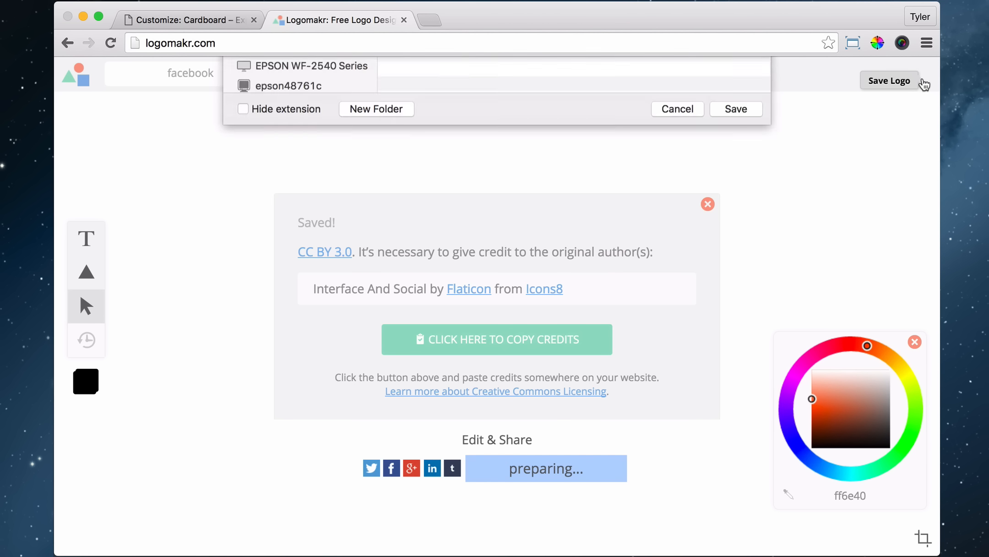
{"action": "type", "text": "facebook"}
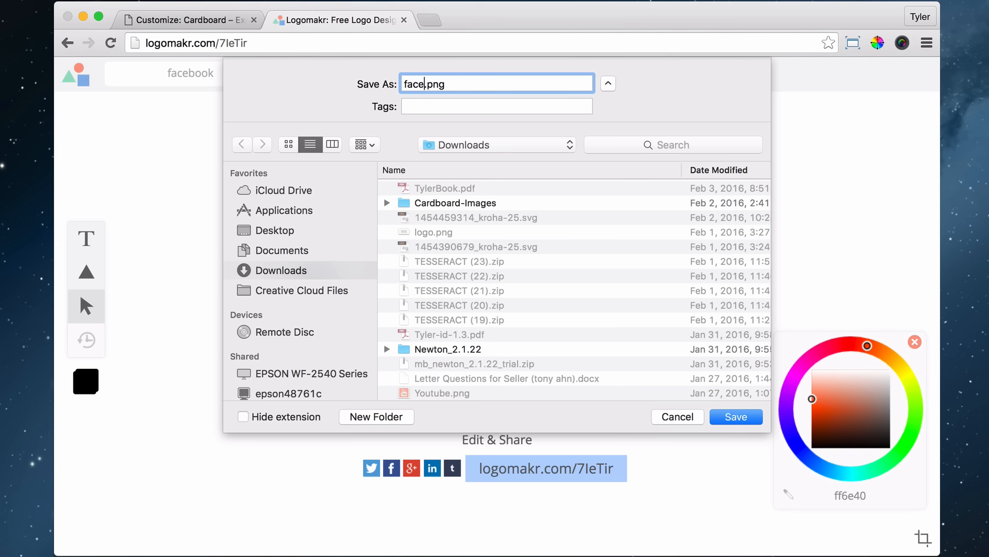
{"action": "left_click", "coordinate": [297, 233]}
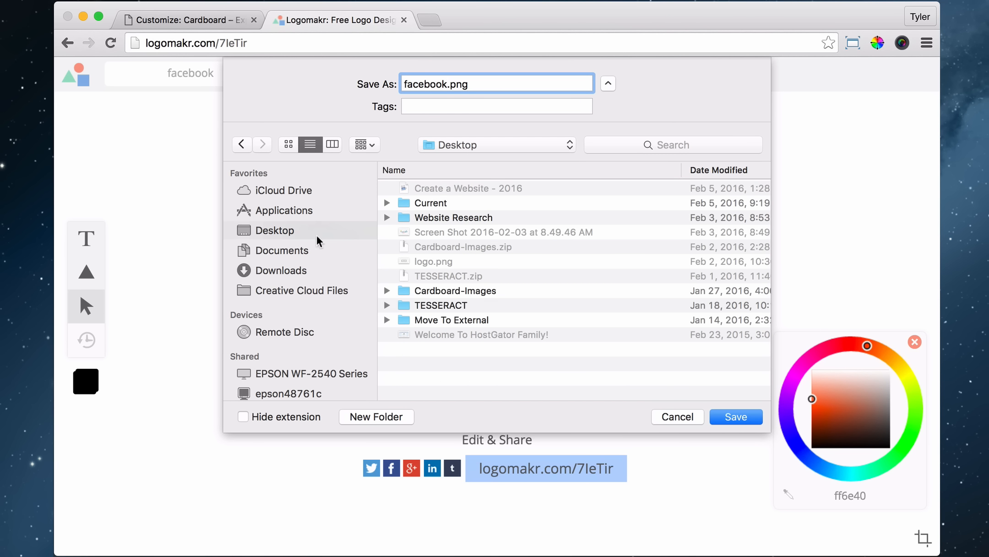
{"action": "left_click", "coordinate": [751, 417]}
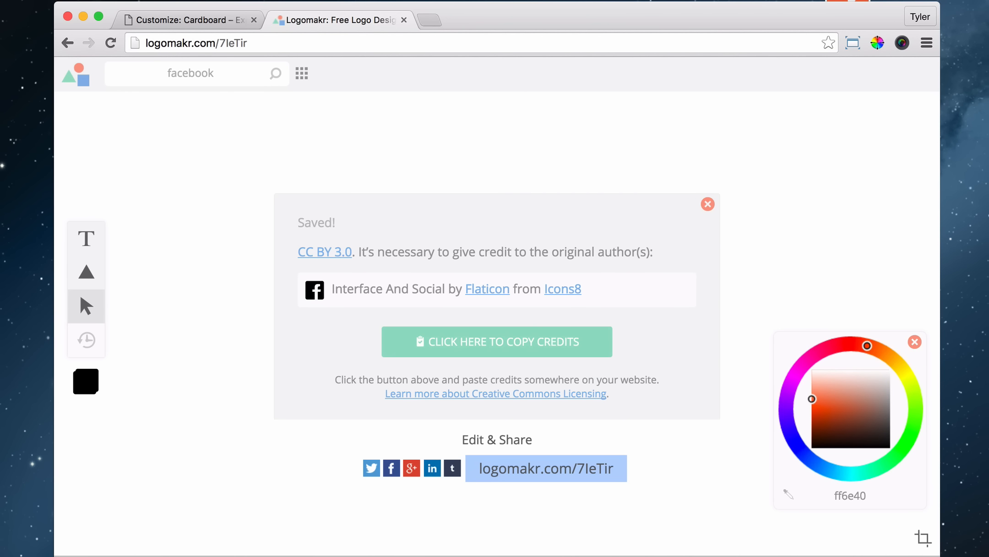
{"action": "left_click", "coordinate": [707, 205]}
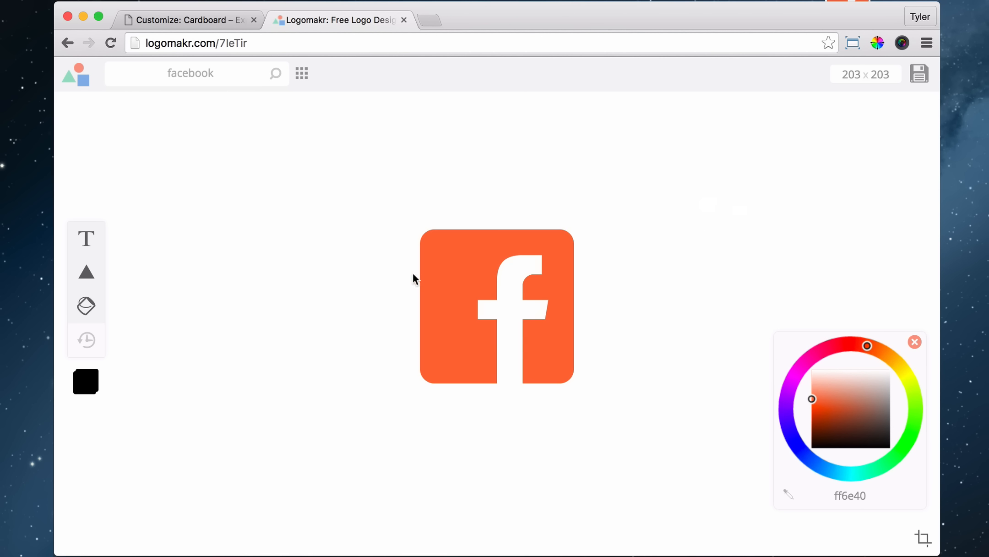
Replace the Facebook logo with the boxed YouTube icon and fill it orange
{"action": "left_click", "coordinate": [444, 274]}
{"action": "key", "text": "Delete"}
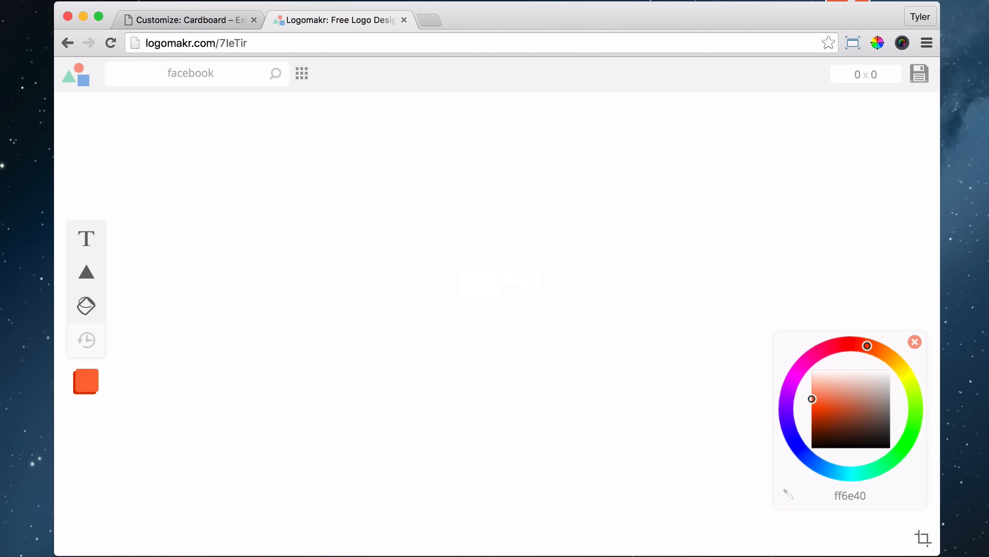
{"action": "double_click", "coordinate": [224, 74]}
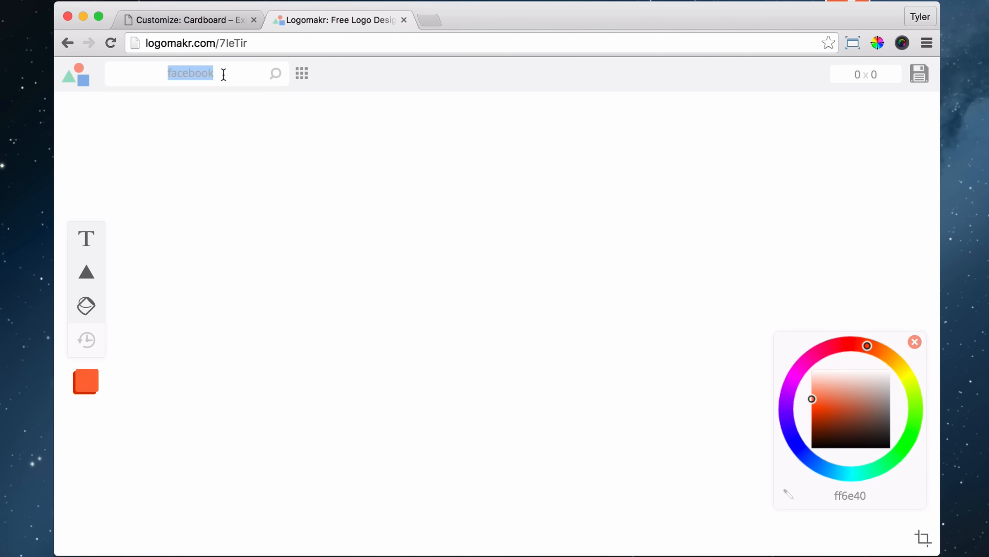
{"action": "type", "text": "youtube"}
{"action": "key", "text": "Return"}
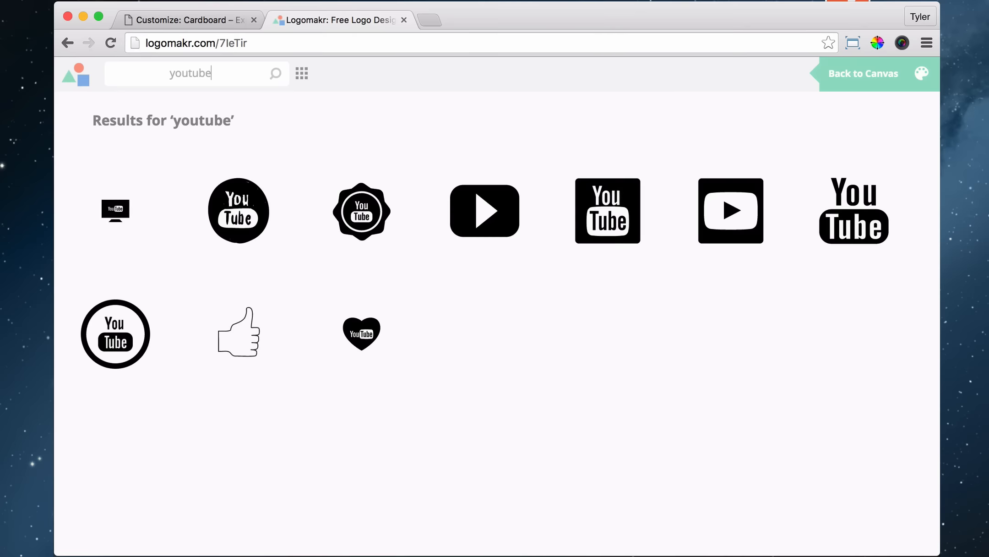
{"action": "left_click", "coordinate": [616, 218]}
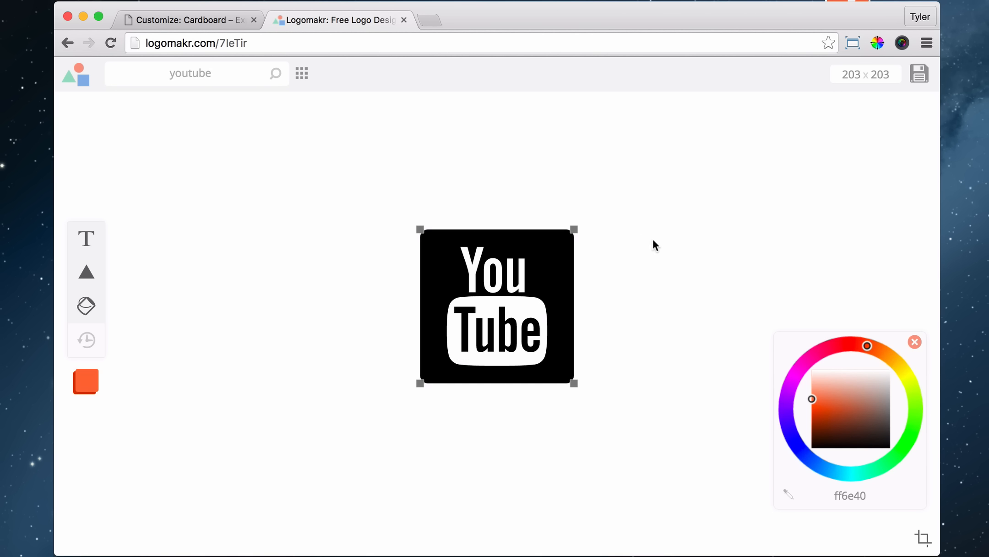
{"action": "left_click", "coordinate": [104, 307]}
{"action": "left_click_drag", "start_coordinate": [289, 159], "coordinate": [686, 501]}
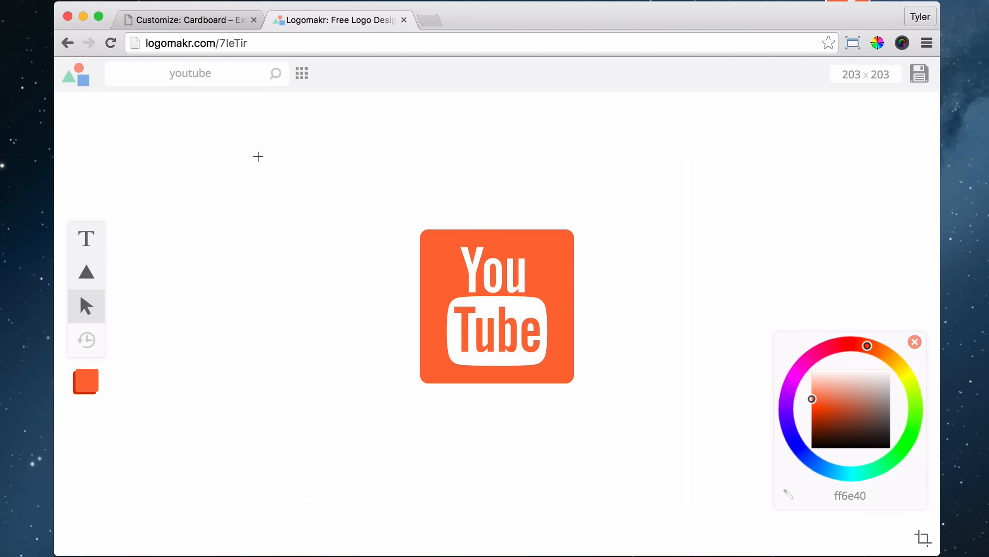
Save the YouTube logo to the Desktop as youtube.png, then delete it from the canvas
{"action": "left_click", "coordinate": [922, 74]}
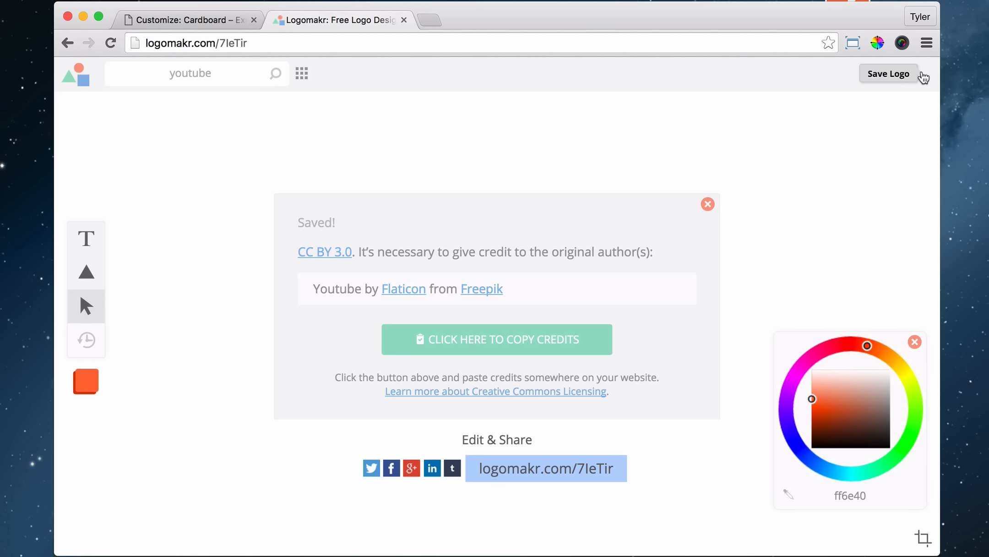
{"action": "type", "text": "youtube"}
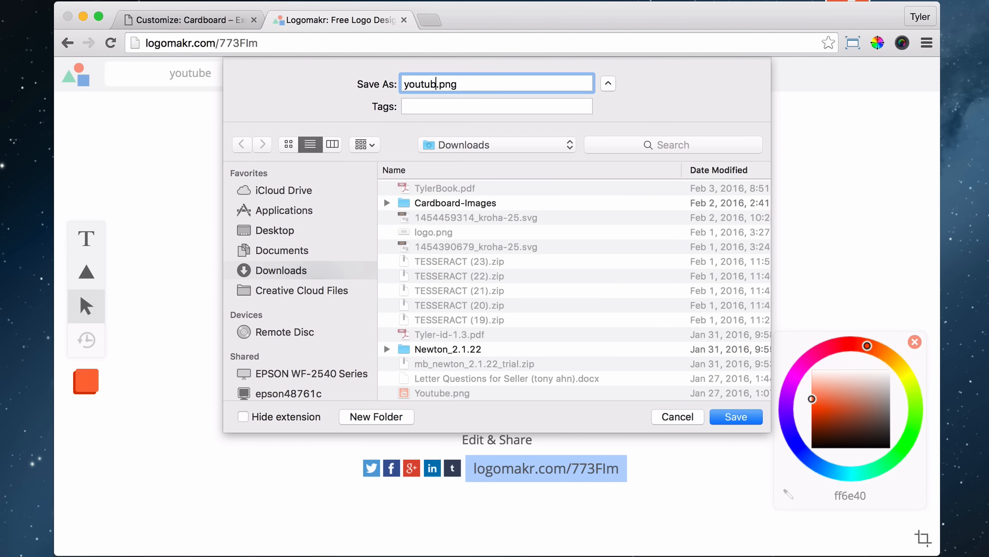
{"action": "left_click", "coordinate": [306, 230]}
{"action": "left_click", "coordinate": [756, 416]}
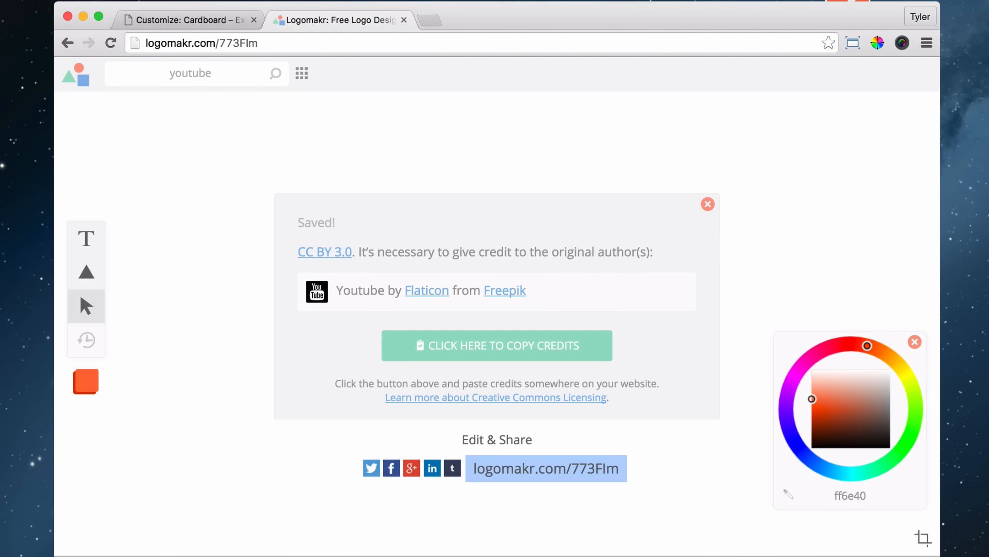
{"action": "left_click", "coordinate": [707, 204]}
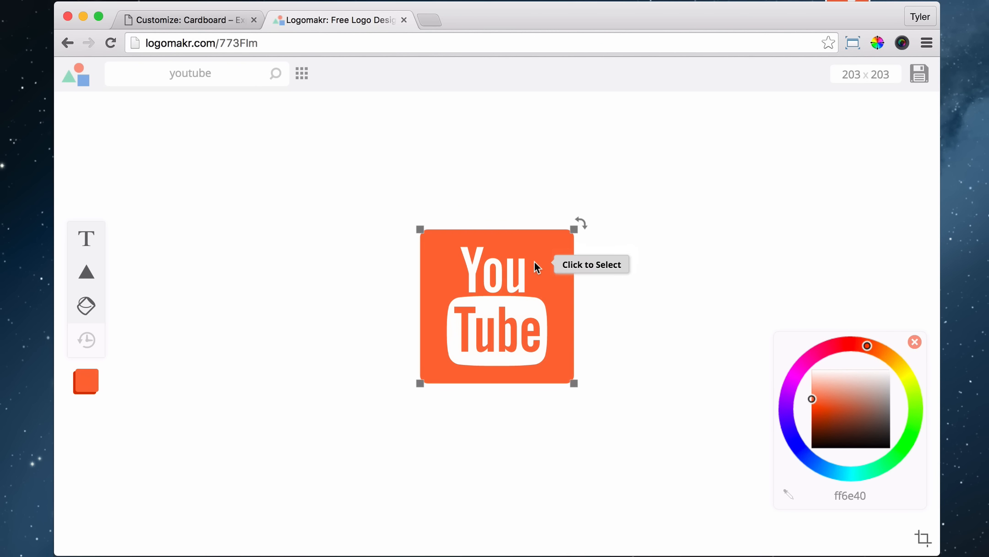
{"action": "key", "text": "Delete"}
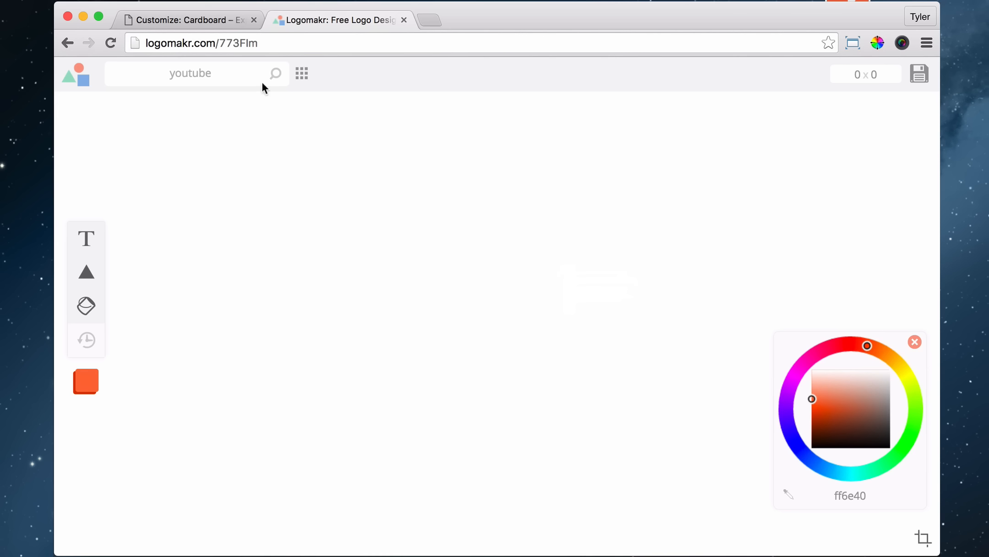
{"action": "double_click", "coordinate": [216, 73]}
Search 'google plus', place the square g+ icon and fill it orange
{"action": "type", "text": "google plus"}
{"action": "key", "text": "Return"}
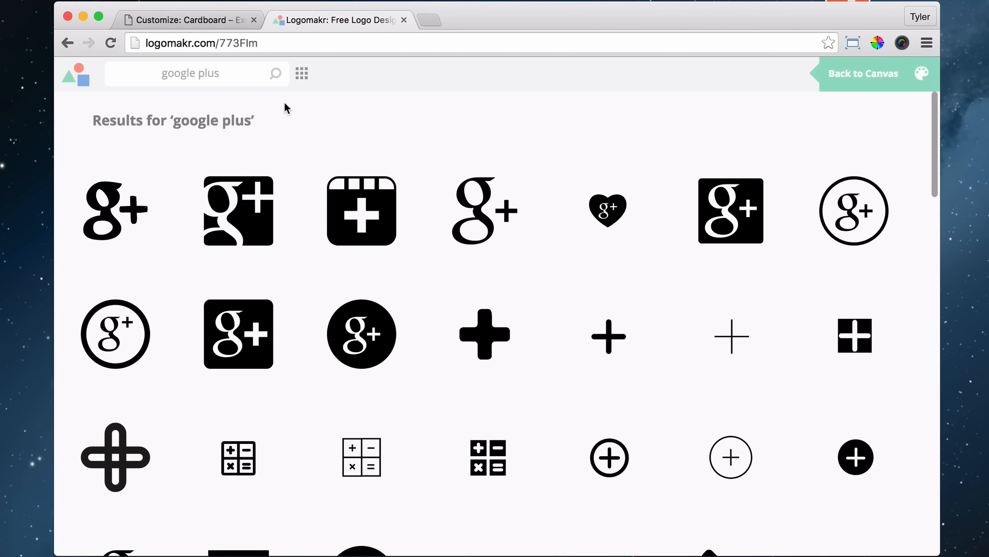
{"action": "left_click", "coordinate": [242, 203]}
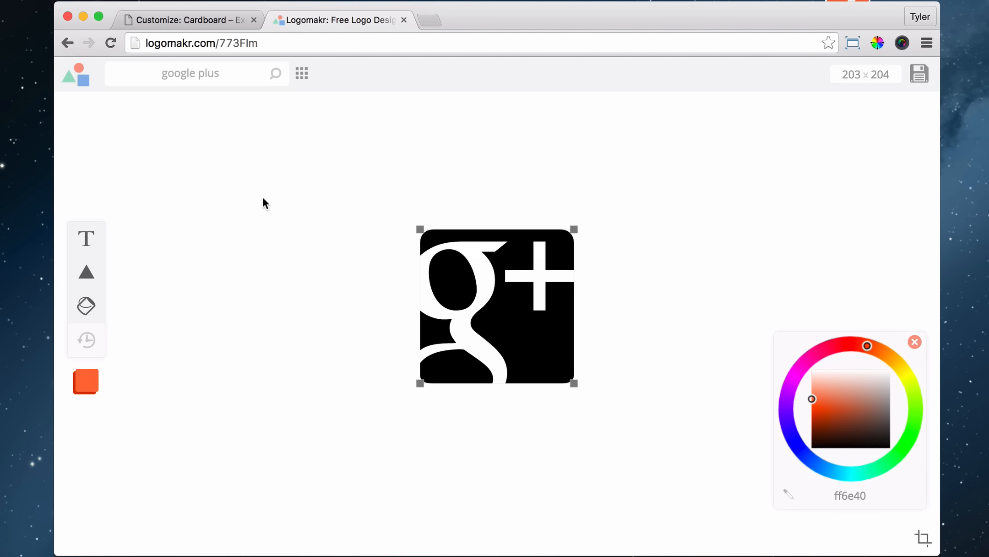
{"action": "left_click", "coordinate": [86, 305]}
{"action": "left_click", "coordinate": [583, 345]}
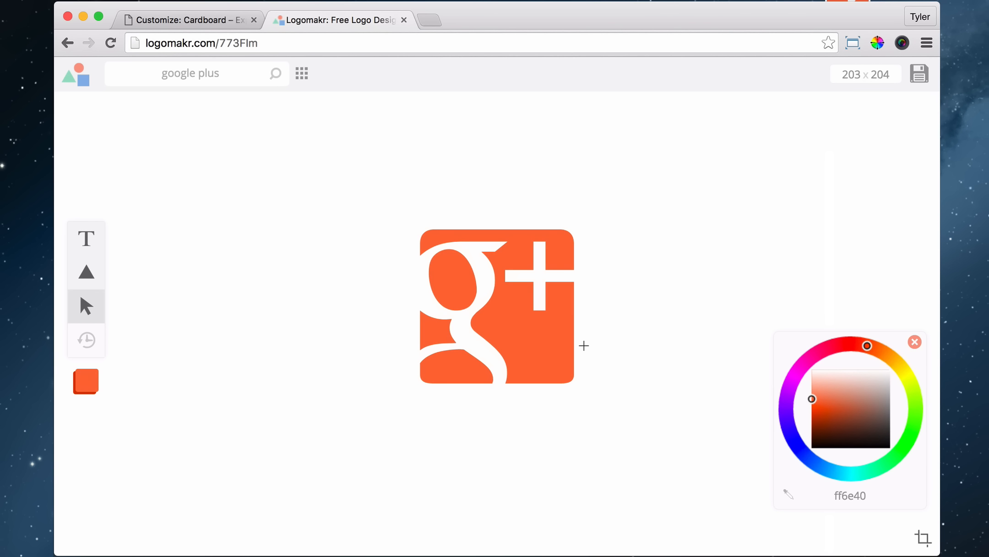
Save the g+ logo to the Desktop as google-plus.png and close the Logomakr tab
{"action": "left_click", "coordinate": [917, 77]}
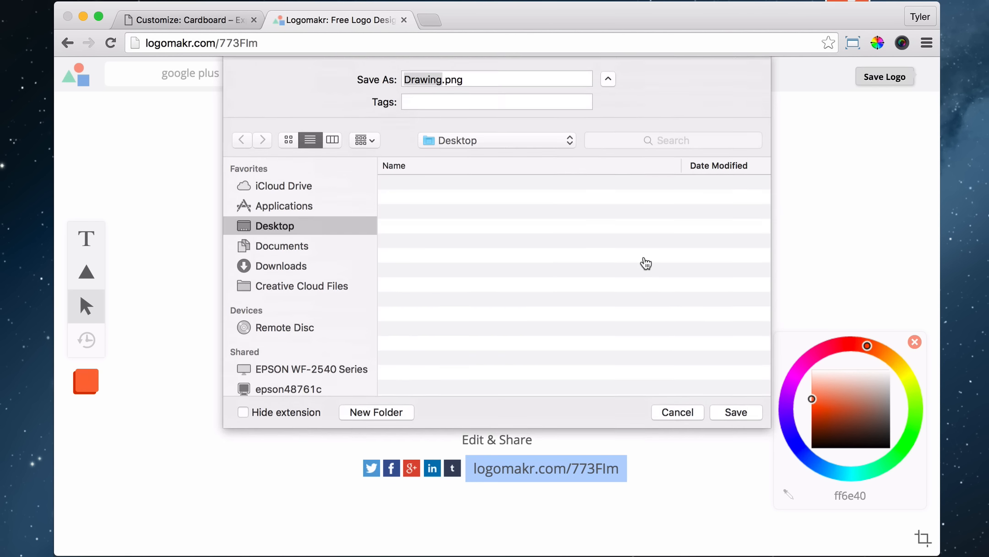
{"action": "type", "text": "google"}
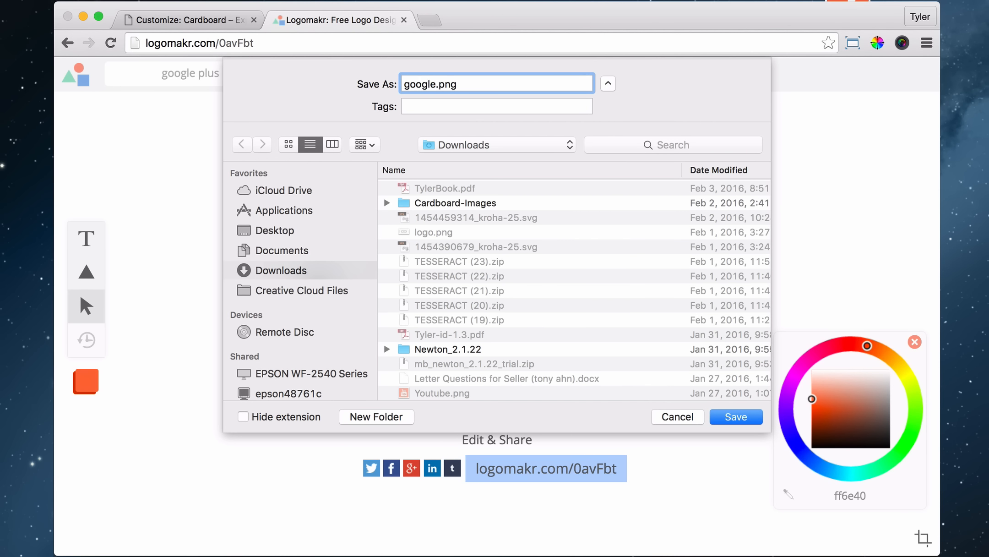
{"action": "type", "text": "-plus"}
{"action": "left_click", "coordinate": [317, 230]}
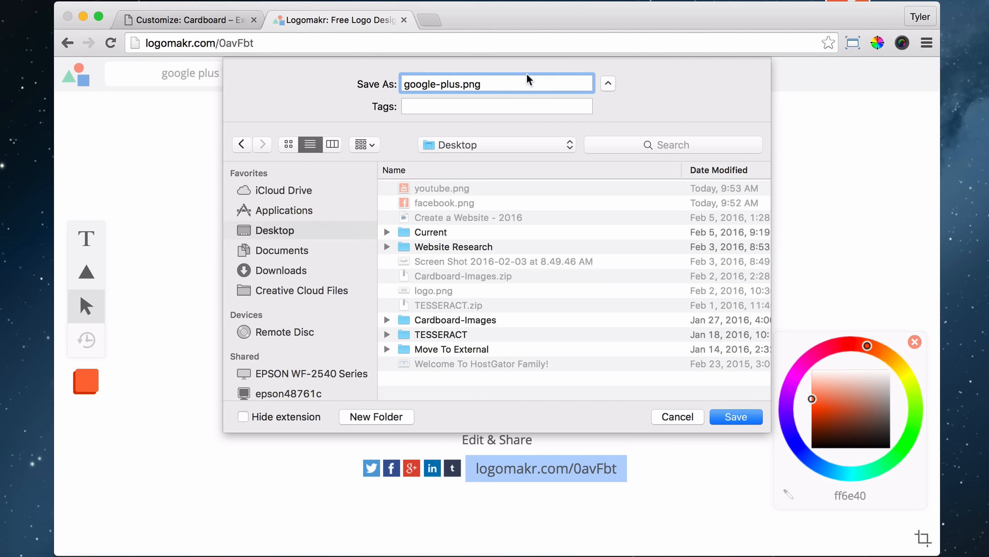
{"action": "key", "text": "Return"}
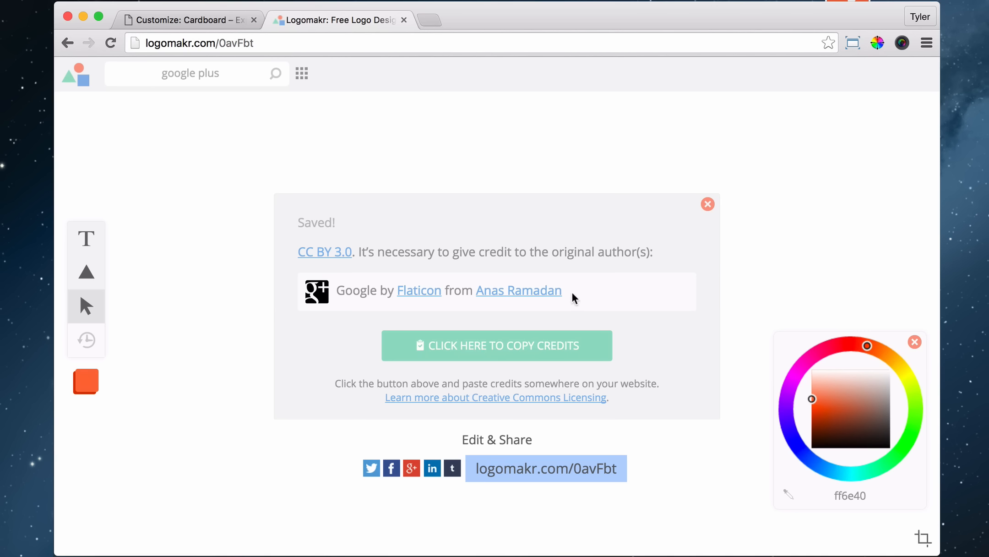
{"action": "left_click", "coordinate": [707, 205]}
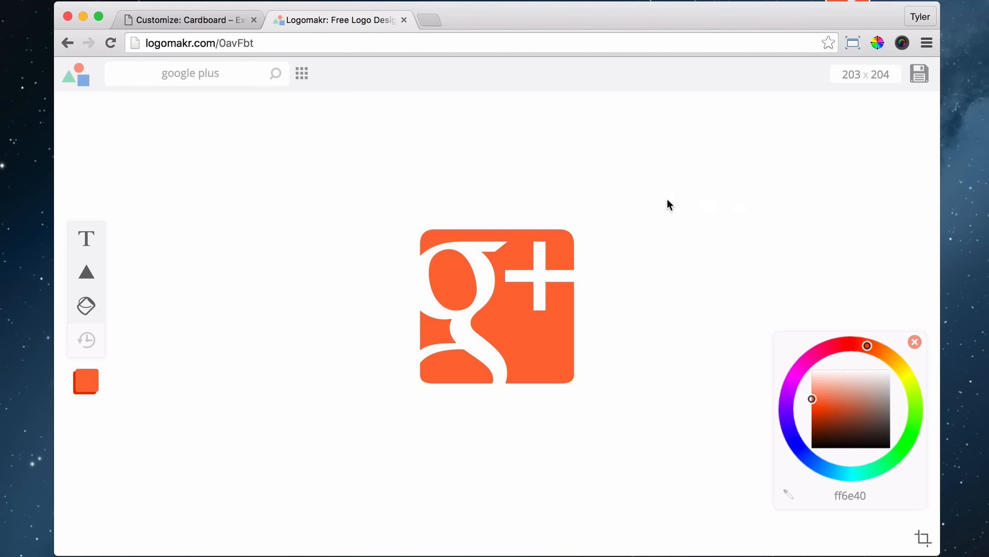
{"action": "left_click", "coordinate": [404, 20]}
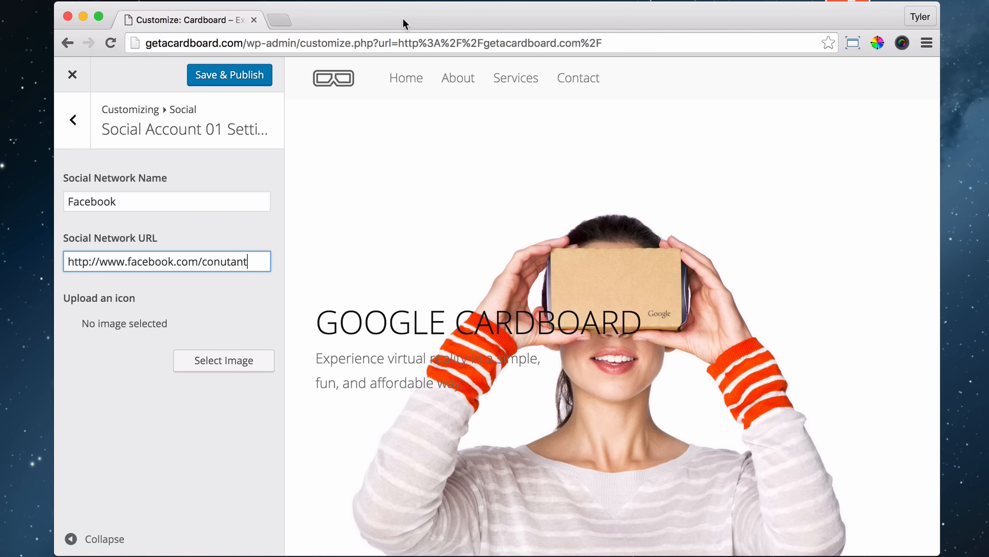
Upload facebook.png from Cardboard-Images and set it as Social Account 01's icon
{"action": "left_click", "coordinate": [234, 362]}
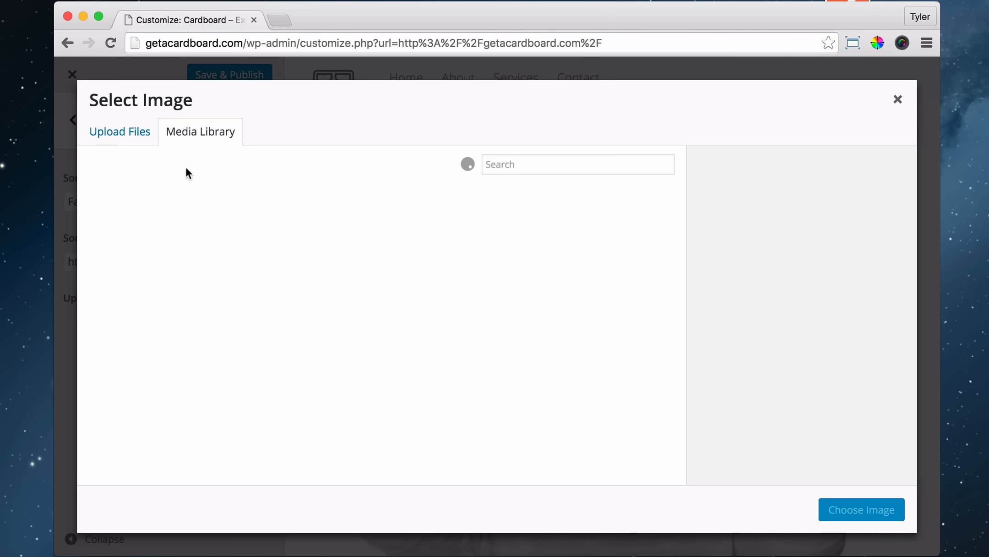
{"action": "left_click", "coordinate": [132, 144]}
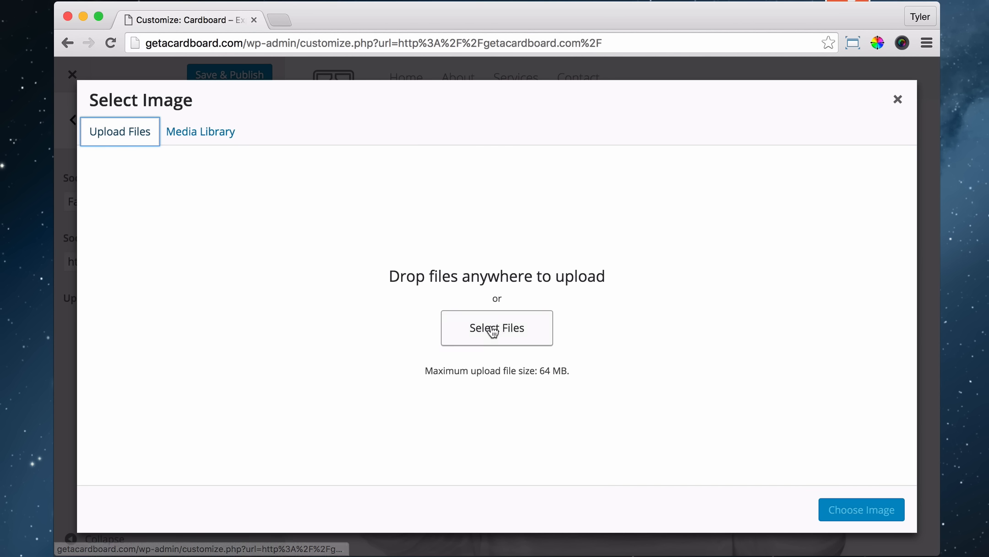
{"action": "left_click", "coordinate": [495, 336]}
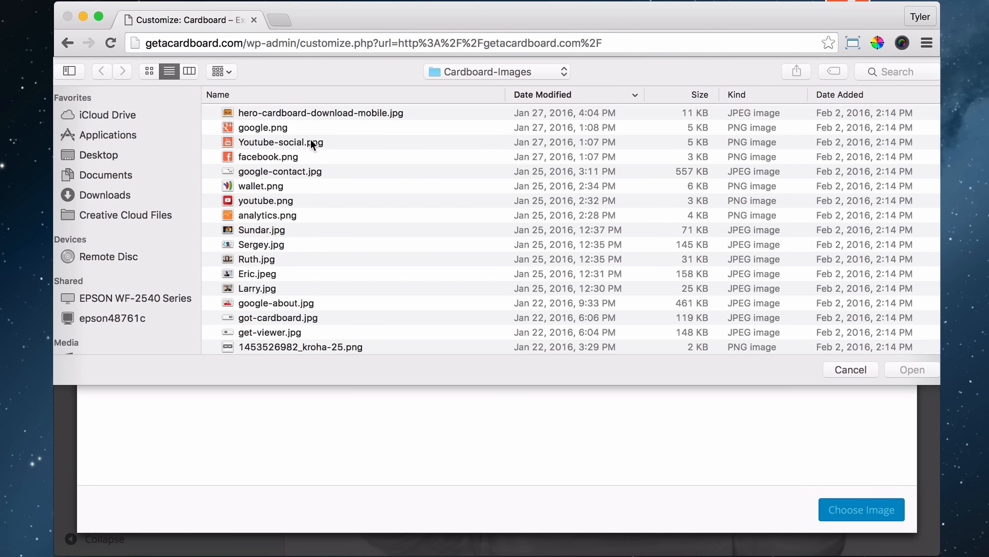
{"action": "left_click", "coordinate": [291, 156]}
{"action": "left_click", "coordinate": [910, 370]}
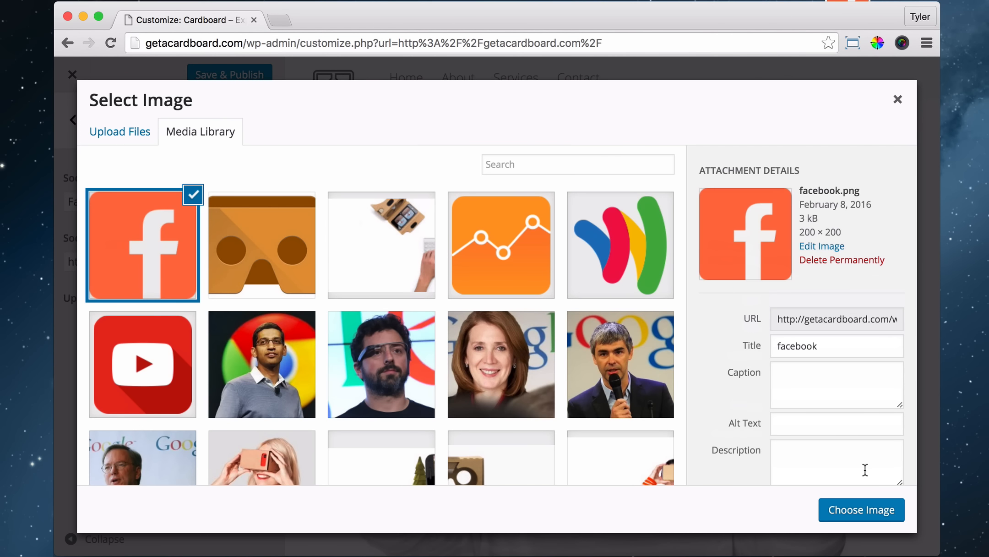
{"action": "left_click", "coordinate": [861, 510]}
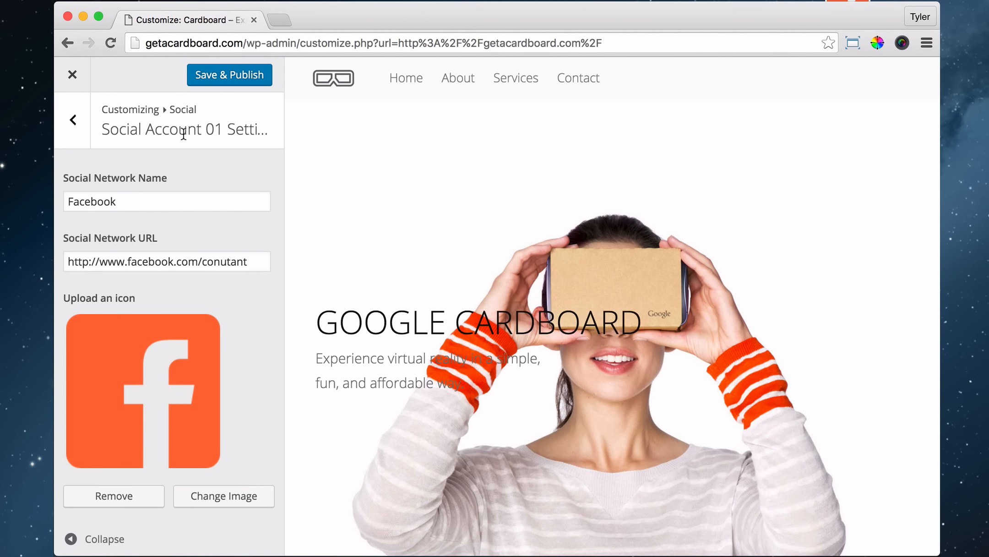
{"action": "left_click", "coordinate": [74, 123]}
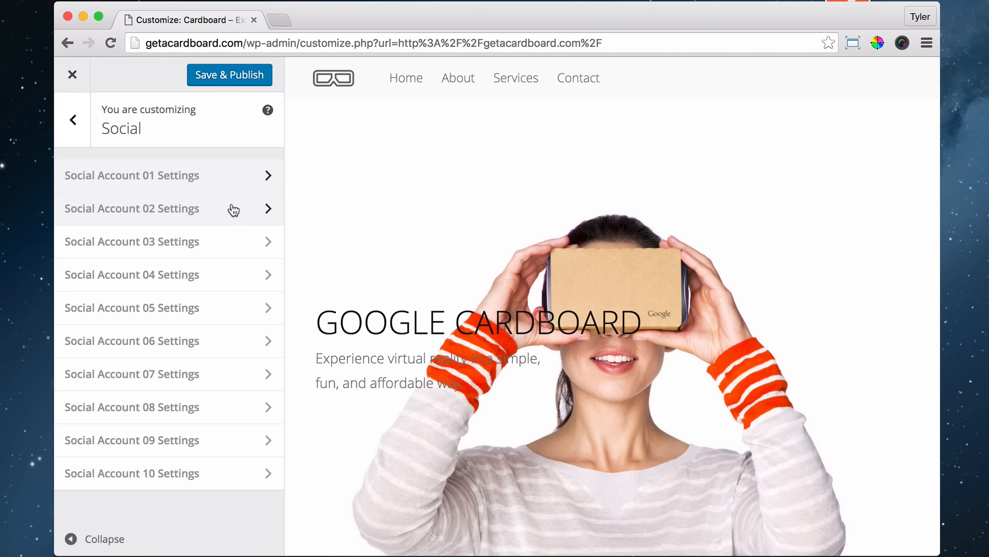
Name Social Account 02 'Youtube' and enter its youtube.com channel URL
{"action": "left_click", "coordinate": [255, 183]}
{"action": "left_click", "coordinate": [62, 127]}
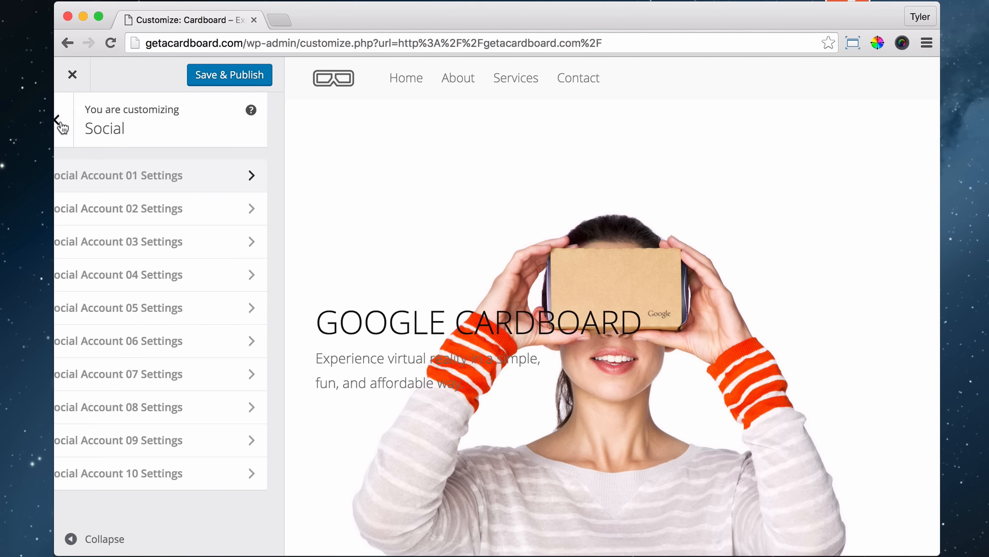
{"action": "left_click", "coordinate": [212, 214]}
{"action": "left_click", "coordinate": [175, 203]}
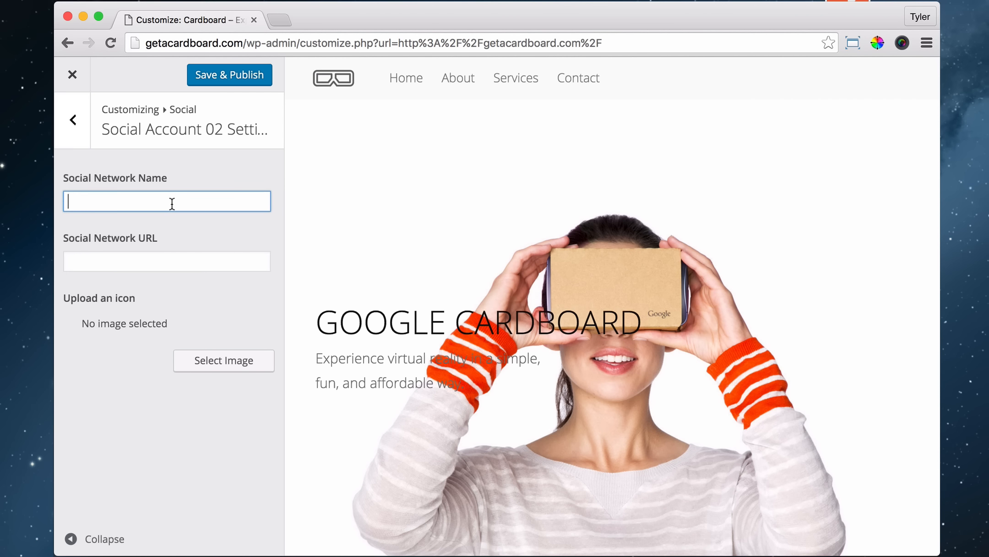
{"action": "type", "text": "http://www.youtube.com"}
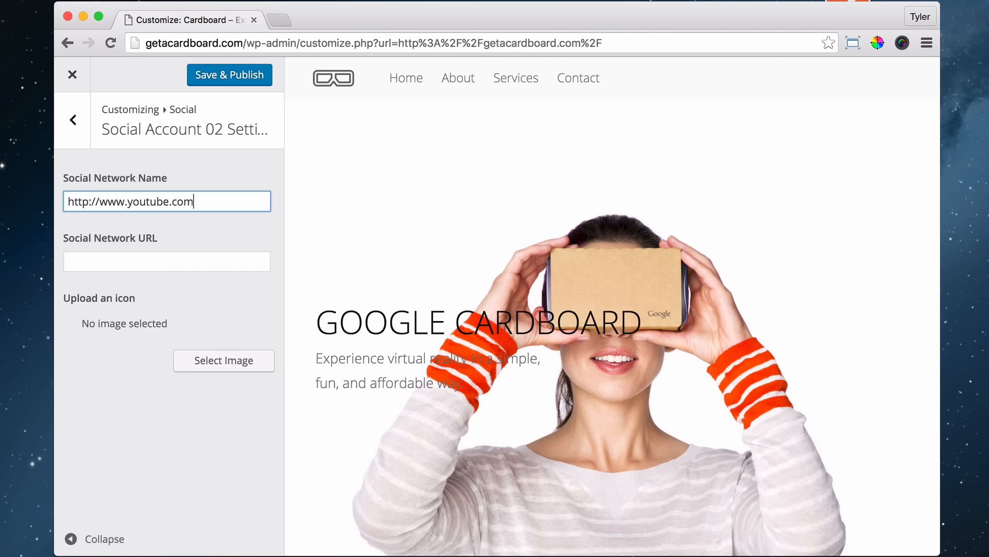
{"action": "type", "text": "/conutant"}
{"action": "left_click", "coordinate": [159, 263]}
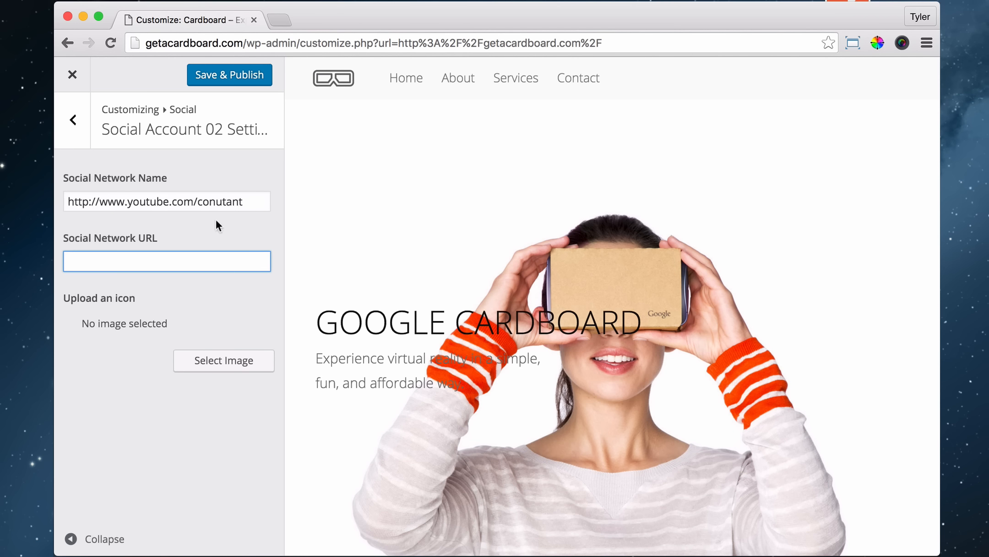
{"action": "key", "text": "shift+Tab"}
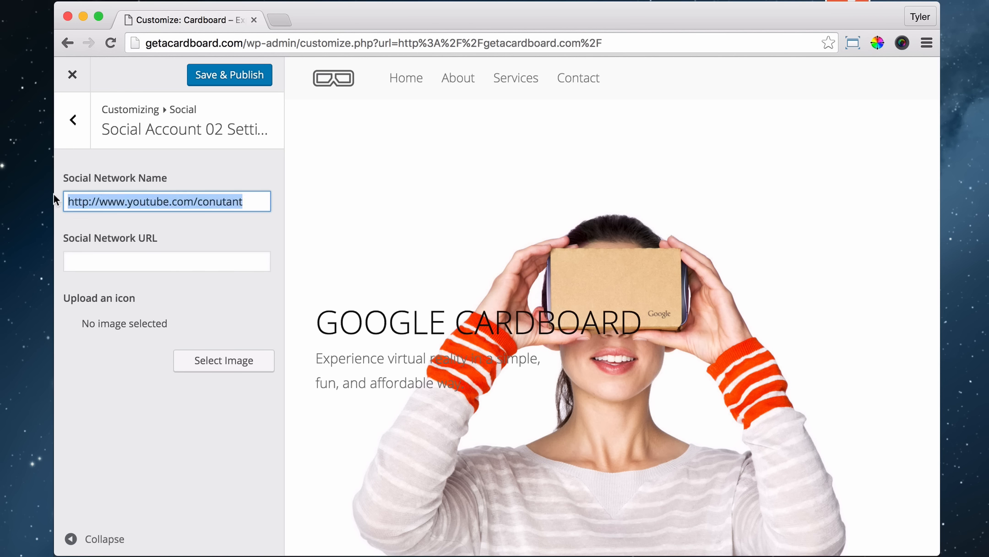
{"action": "key", "text": "BackSpace"}
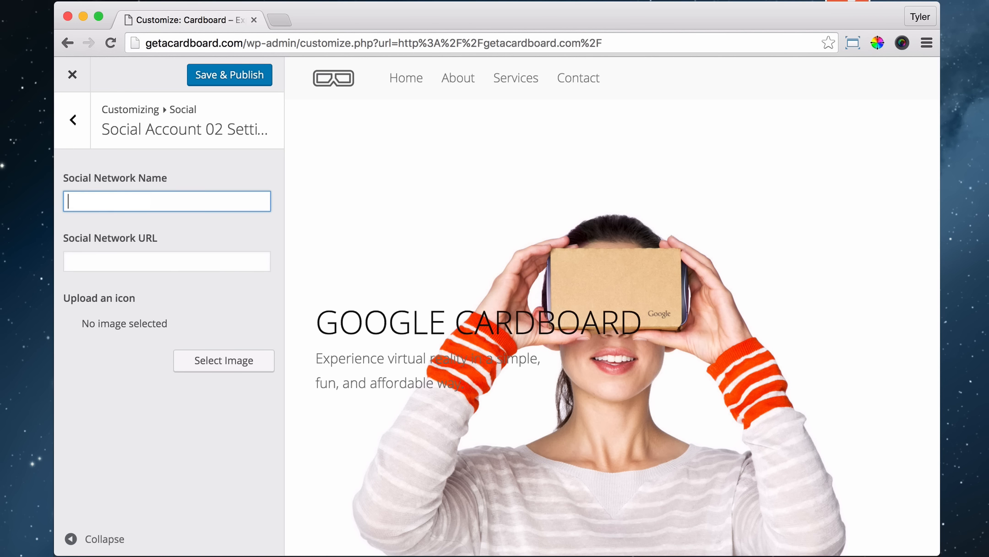
{"action": "type", "text": "Youtubw"}
{"action": "key", "text": "BackSpace"}
{"action": "type", "text": "e"}
{"action": "key", "text": "Tab"}
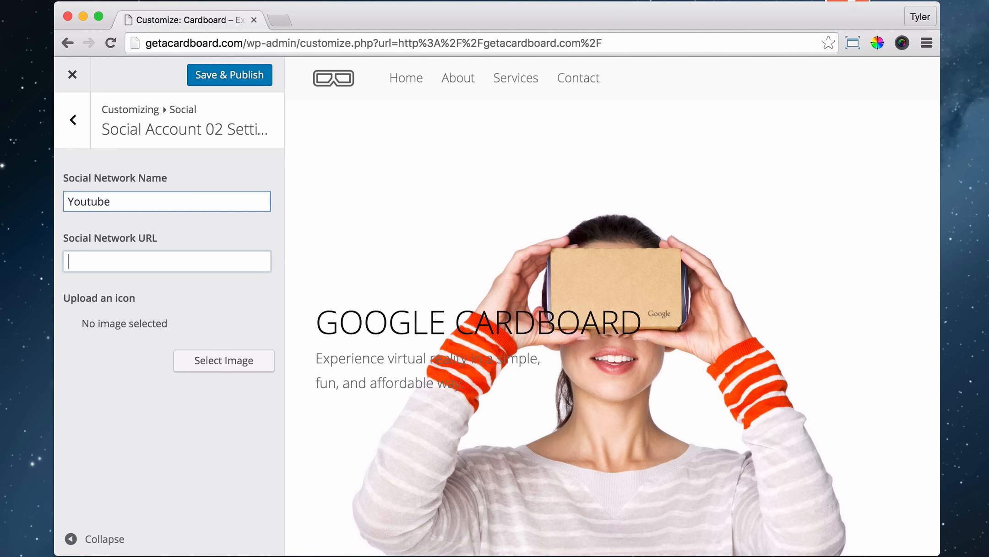
{"action": "type", "text": "http://www."}
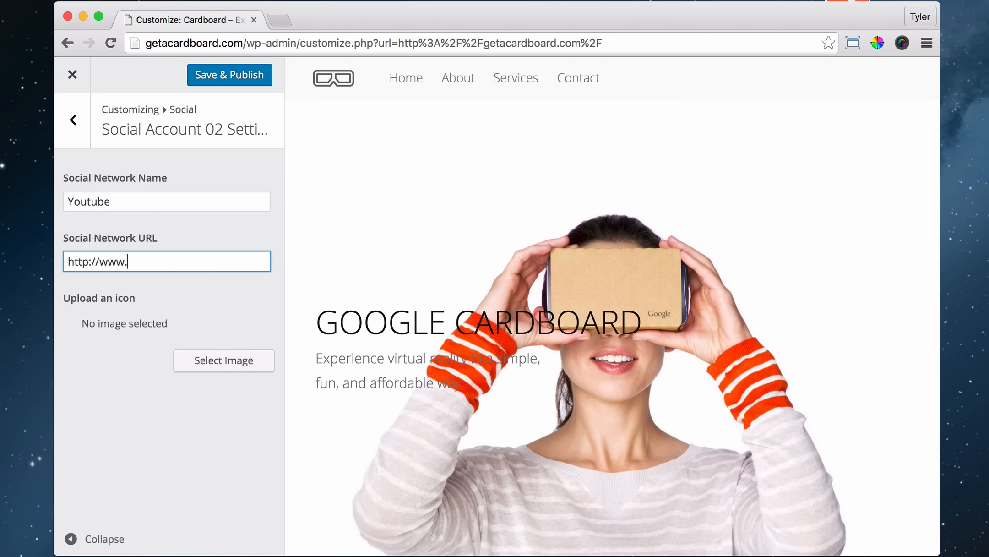
{"action": "type", "text": "youtube.com/contu"}
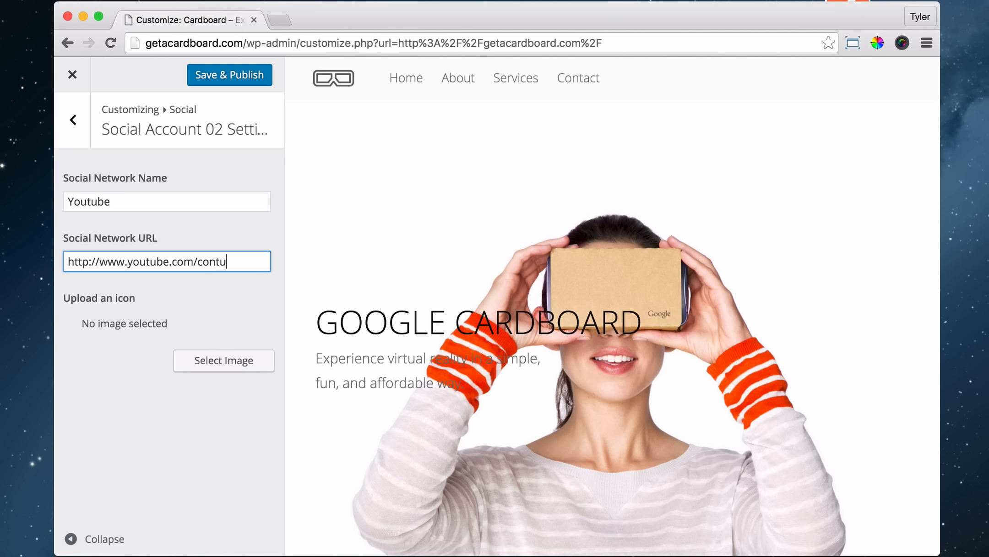
{"action": "type", "text": "onut"}
{"action": "key", "text": "BackSpace"}
{"action": "type", "text": "uta"}
Upload Youtube-social.png and set it as Social Account 02's icon
{"action": "left_click", "coordinate": [233, 361]}
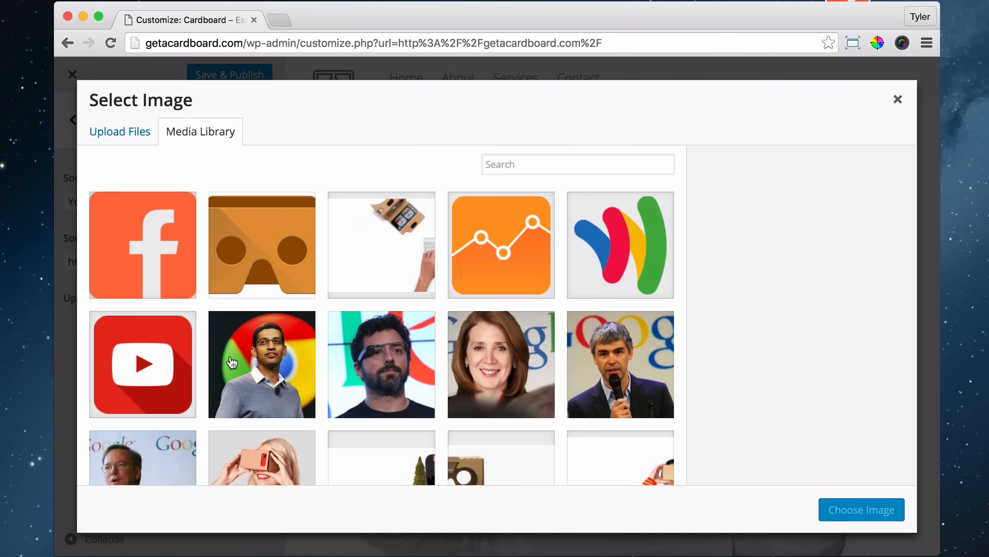
{"action": "left_click", "coordinate": [120, 134]}
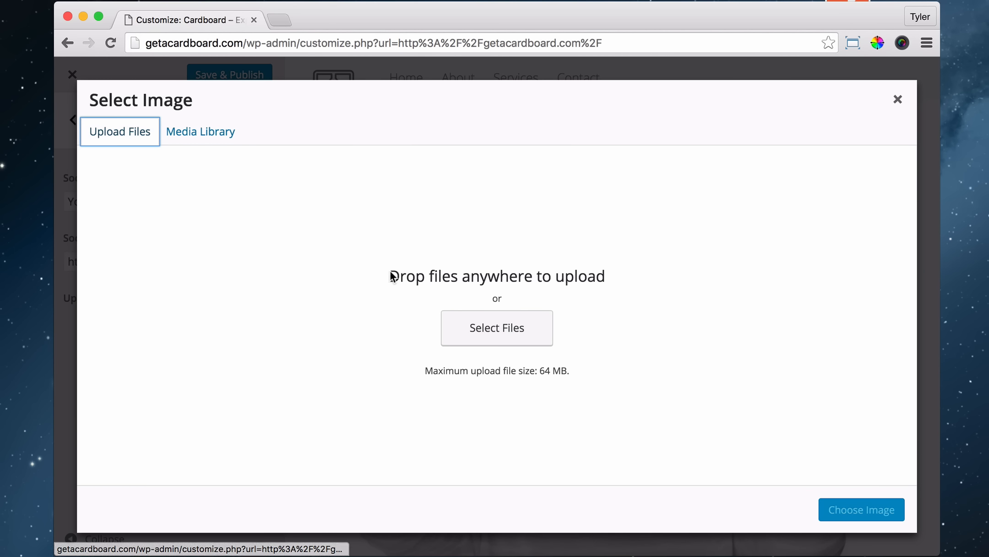
{"action": "left_click", "coordinate": [481, 333]}
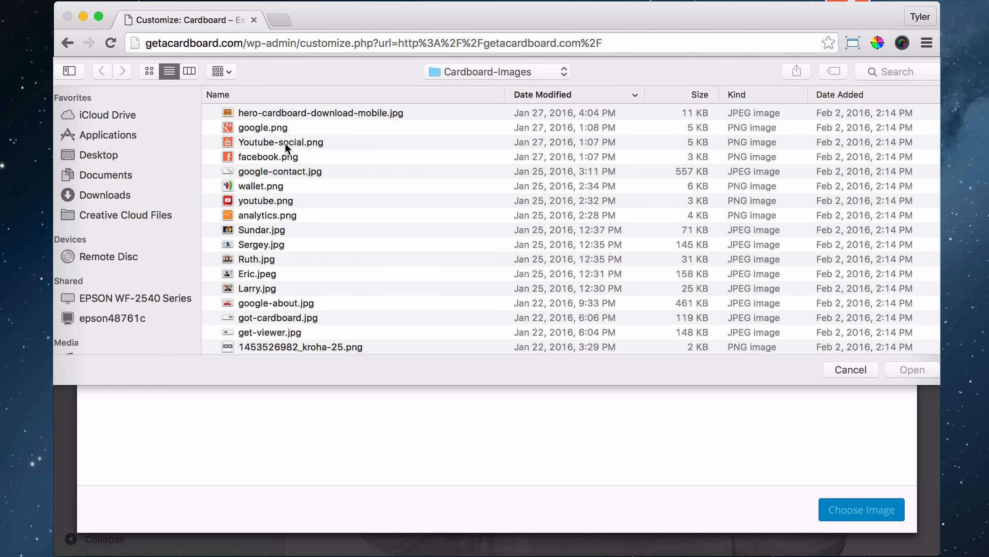
{"action": "left_click", "coordinate": [285, 143]}
{"action": "left_click", "coordinate": [910, 370]}
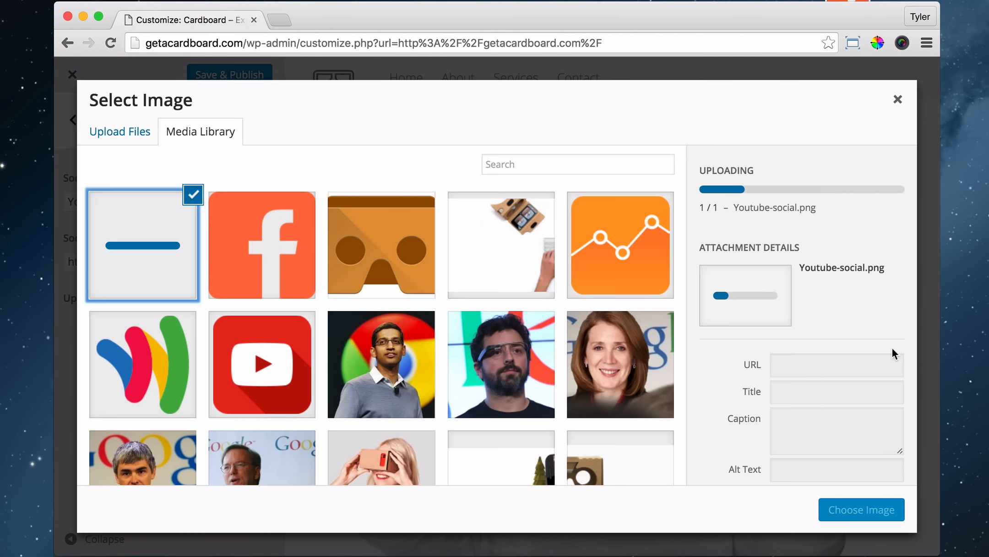
{"action": "left_click", "coordinate": [898, 510]}
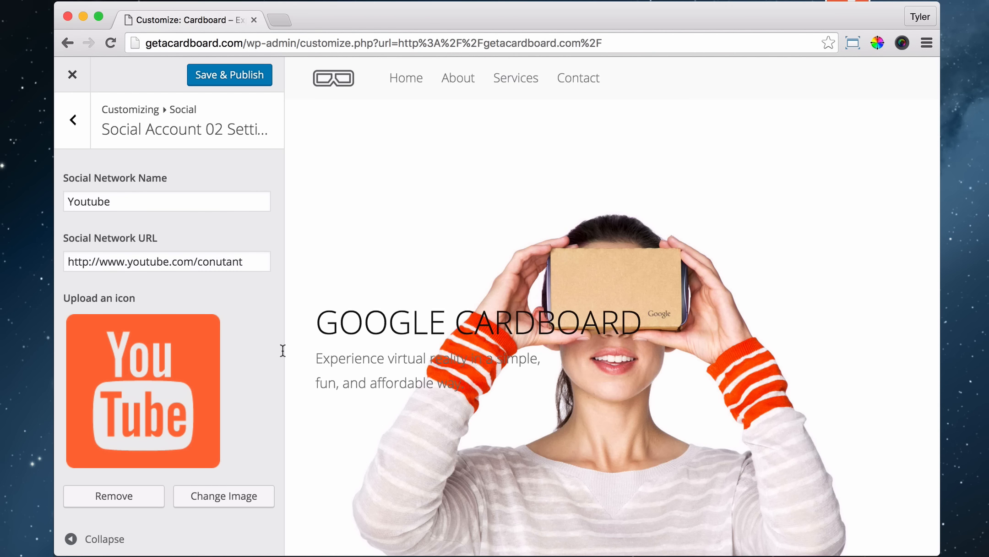
{"action": "left_click", "coordinate": [76, 128]}
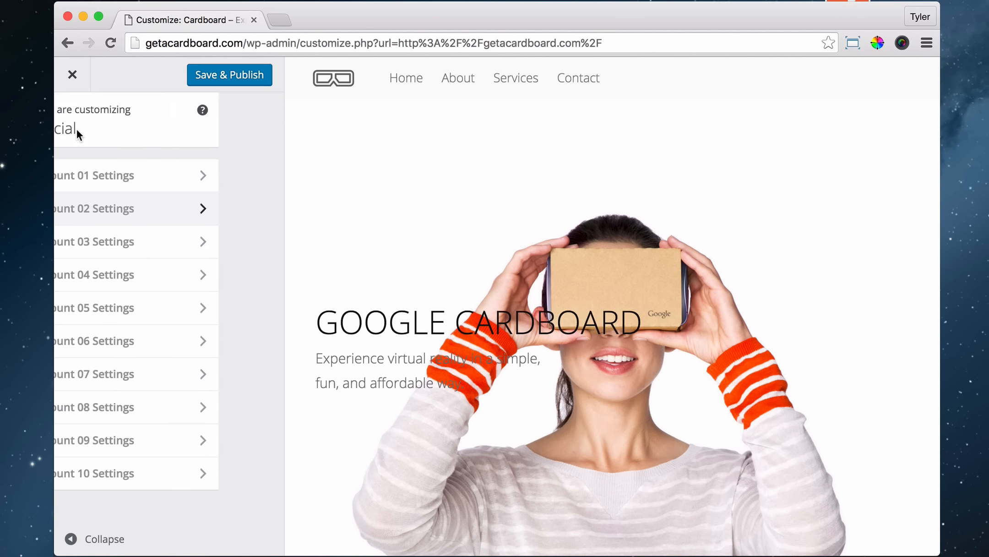
Name Social Account 03 'Google Plus' and paste its profile URL
{"action": "left_click", "coordinate": [216, 247]}
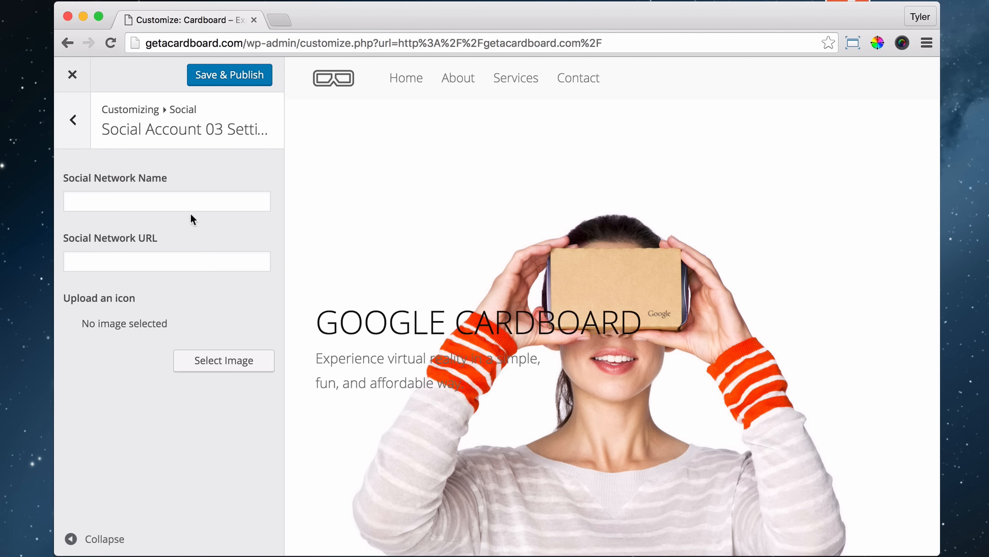
{"action": "left_click", "coordinate": [148, 200]}
{"action": "type", "text": "Google P"}
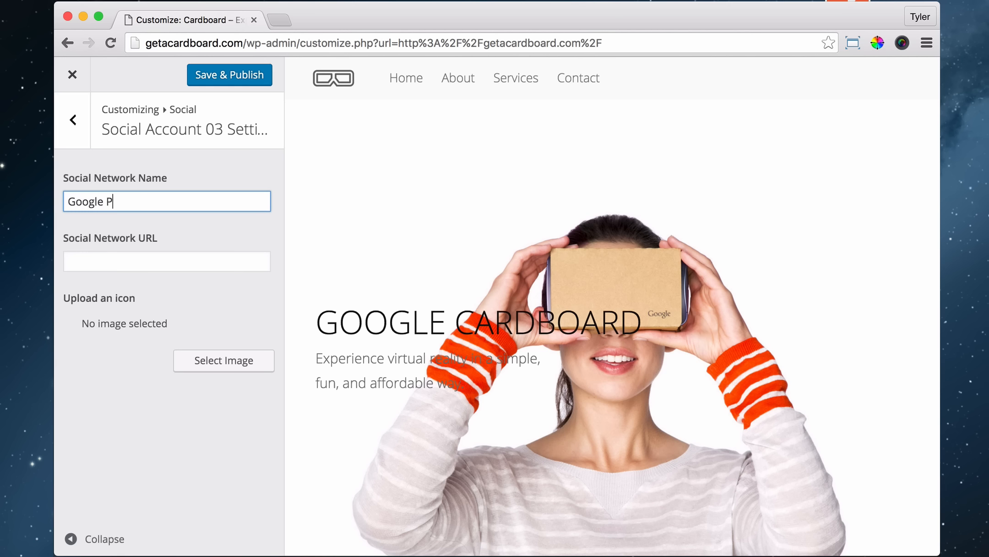
{"action": "type", "text": "lus"}
{"action": "key", "text": "Tab"}
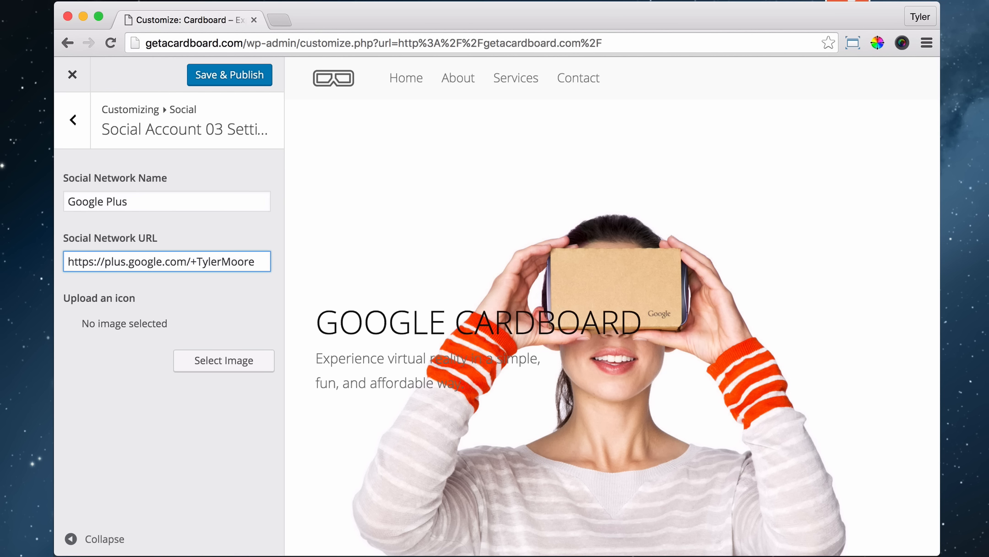
Upload google-plus.png from the Desktop and set it as Social Account 03's icon
{"action": "left_click", "coordinate": [215, 360]}
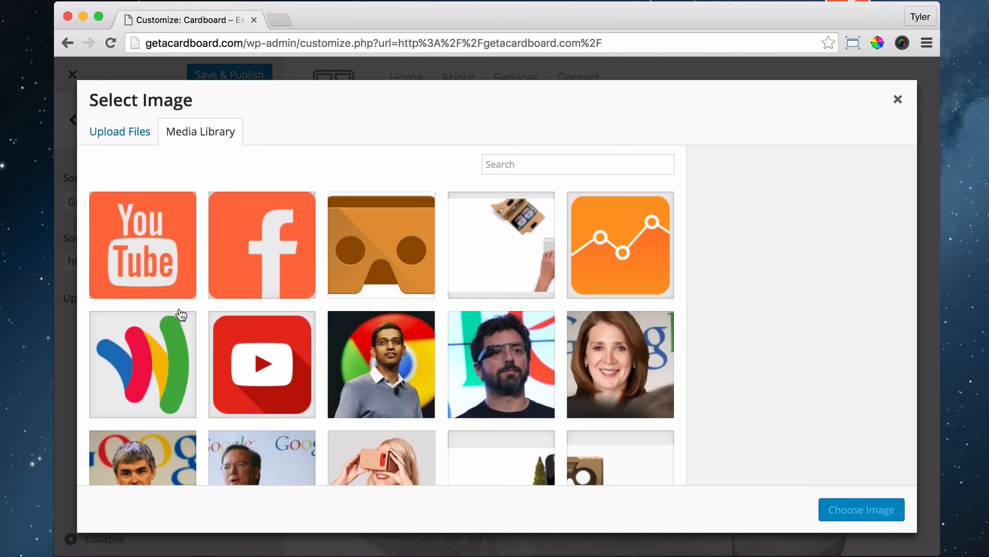
{"action": "left_click", "coordinate": [122, 133]}
{"action": "left_click", "coordinate": [503, 337]}
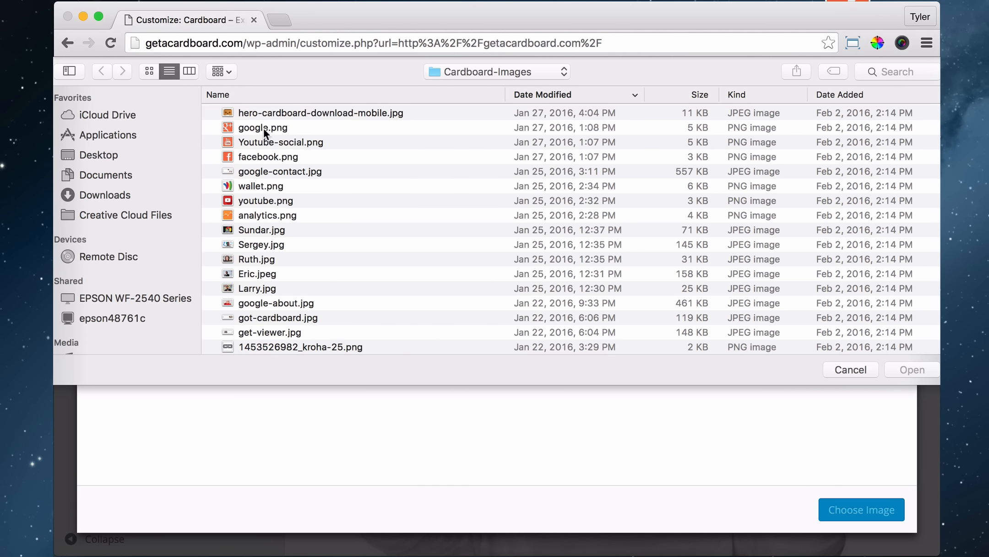
{"action": "left_click", "coordinate": [263, 129]}
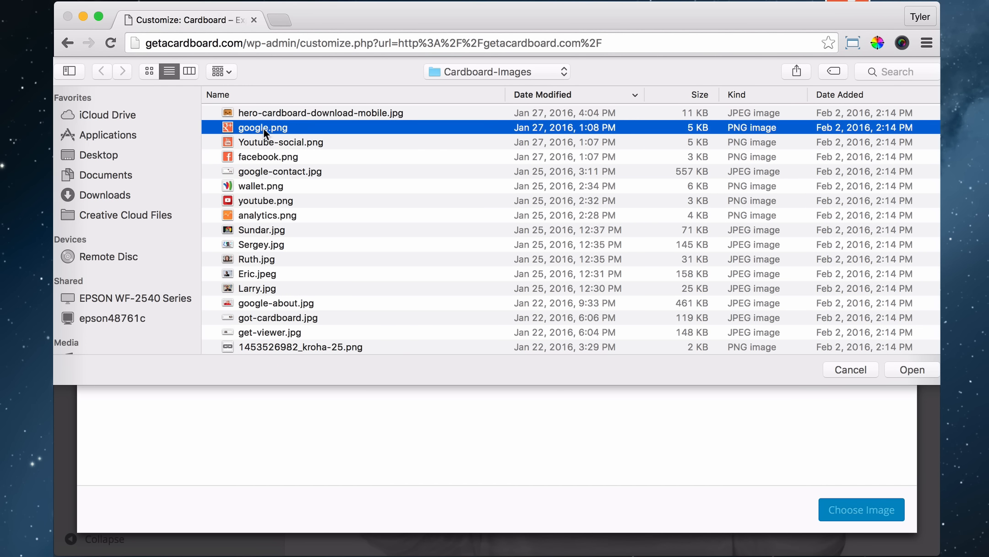
{"action": "left_click", "coordinate": [112, 155]}
{"action": "left_click", "coordinate": [306, 116]}
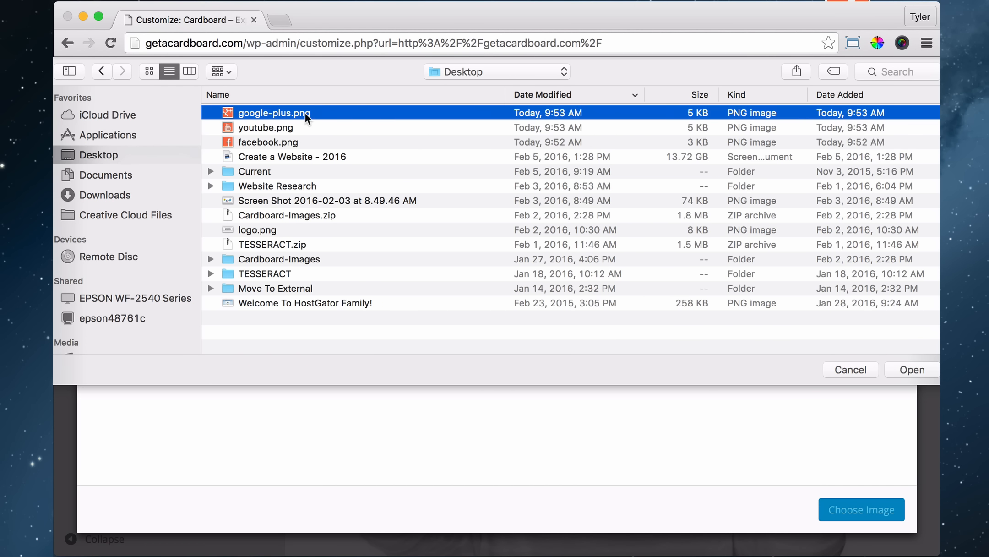
{"action": "left_click", "coordinate": [912, 369]}
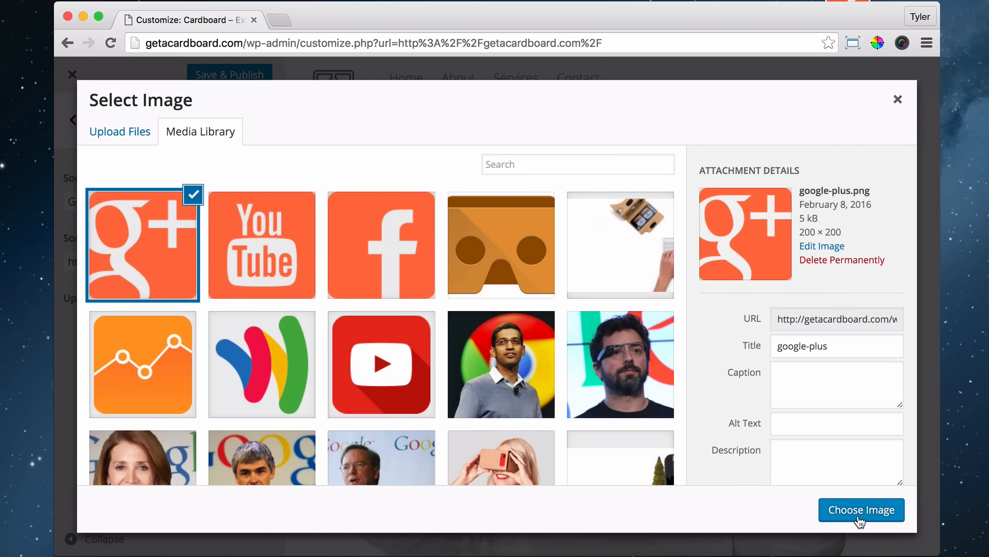
{"action": "left_click", "coordinate": [859, 521]}
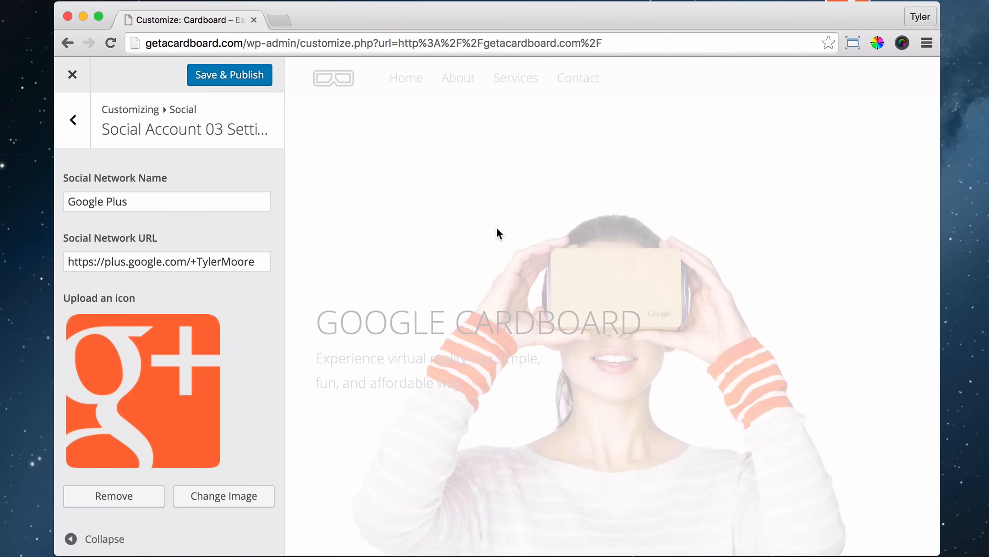
{"action": "scroll", "coordinate": [508, 229], "scroll_direction": "down", "scroll_amount": 10}
{"action": "scroll", "coordinate": [481, 215], "scroll_direction": "up", "scroll_amount": 6}
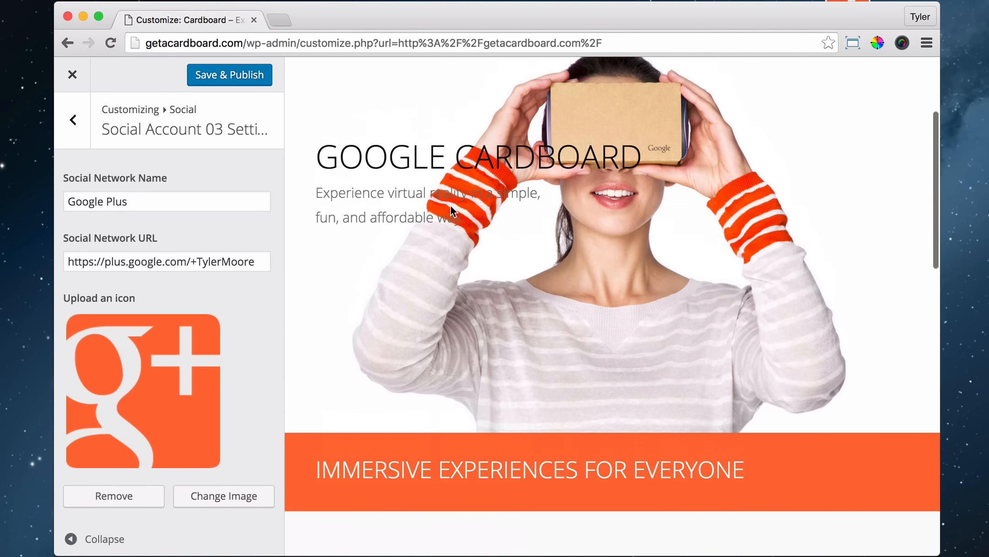
{"action": "scroll", "coordinate": [450, 206], "scroll_direction": "up", "scroll_amount": 2}
{"action": "left_click", "coordinate": [73, 120]}
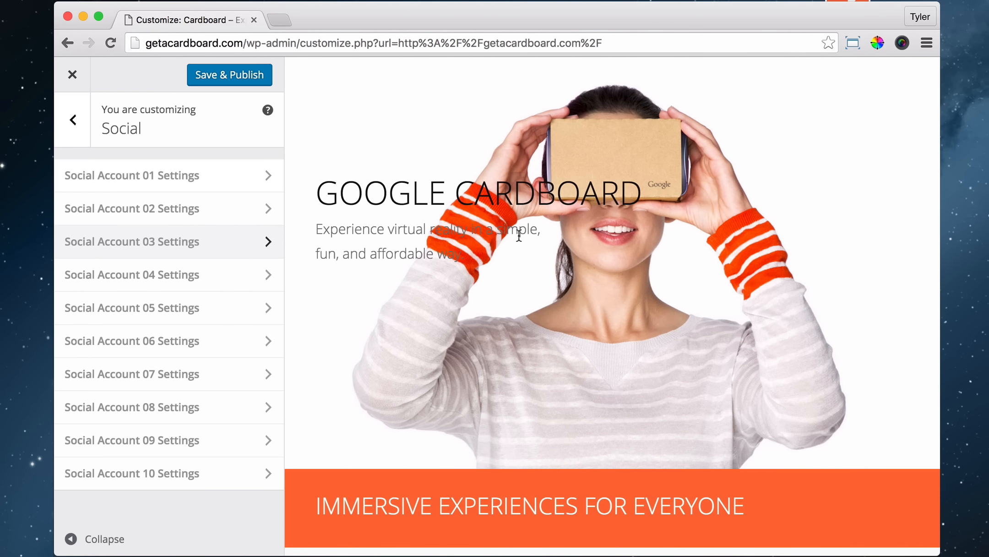
{"action": "scroll", "coordinate": [566, 247], "scroll_direction": "down", "scroll_amount": 10}
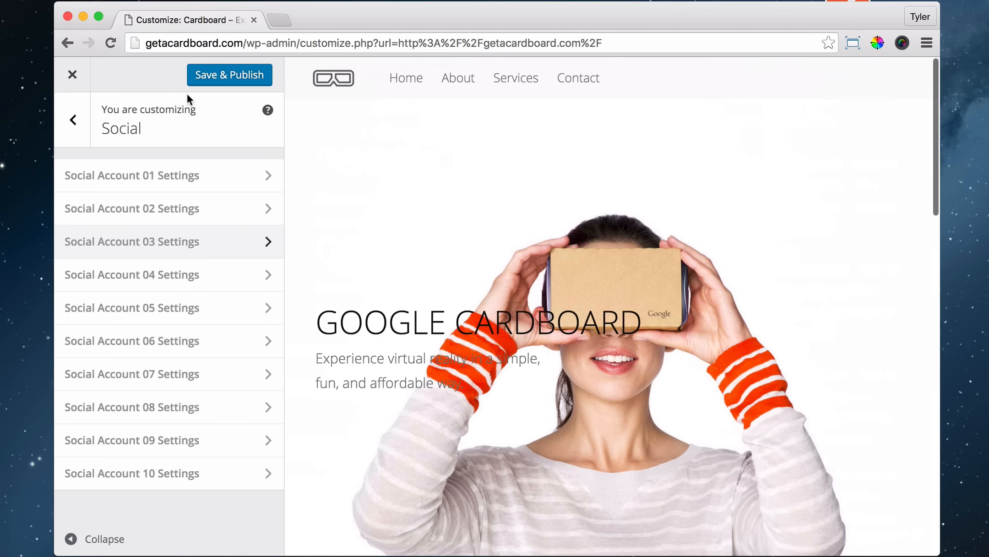
Publish the social account changes, view the live site, then reopen the Customizer's Social section
{"action": "left_click", "coordinate": [205, 81]}
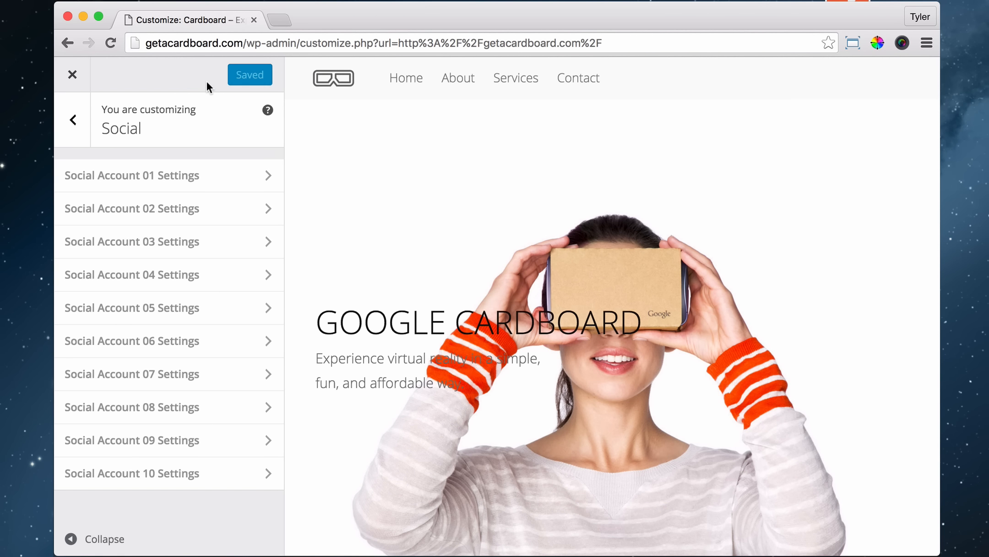
{"action": "left_click", "coordinate": [73, 118]}
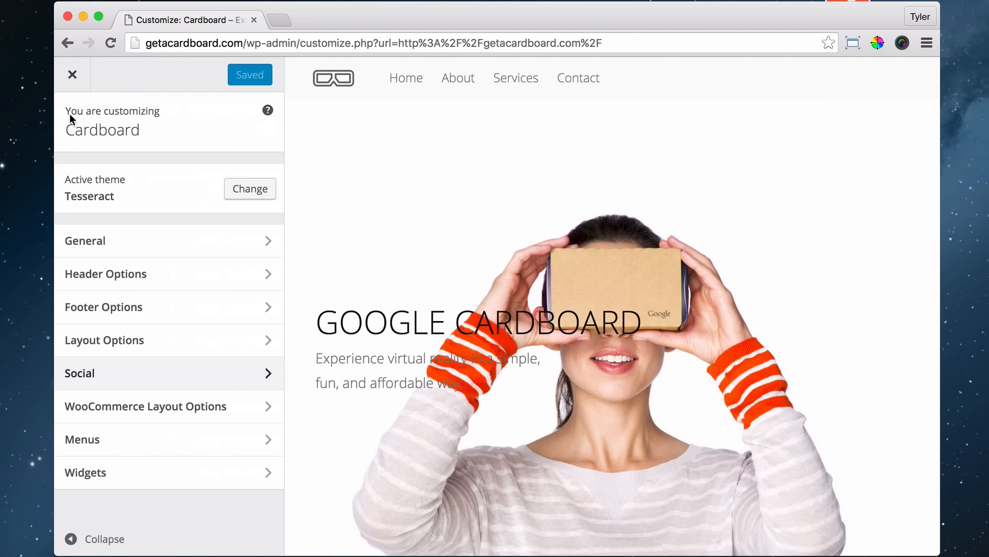
{"action": "left_click", "coordinate": [73, 79]}
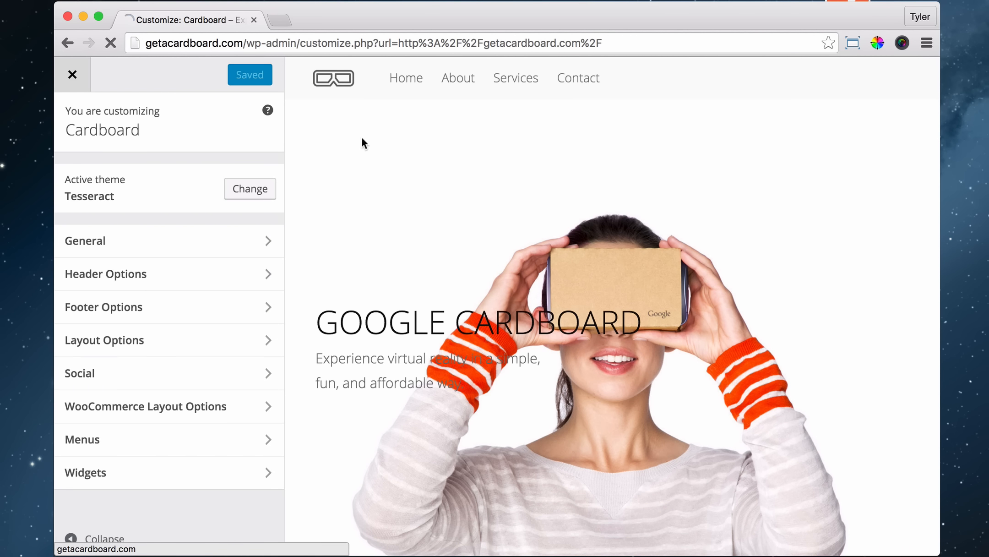
{"action": "scroll", "coordinate": [467, 176], "scroll_direction": "down", "scroll_amount": 10}
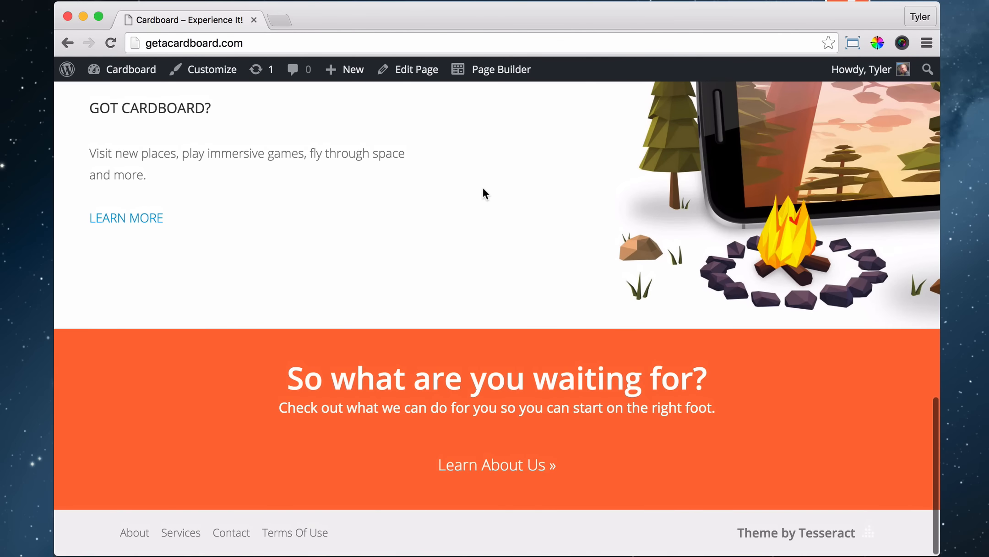
{"action": "scroll", "coordinate": [481, 192], "scroll_direction": "up", "scroll_amount": 12}
{"action": "left_click", "coordinate": [212, 71]}
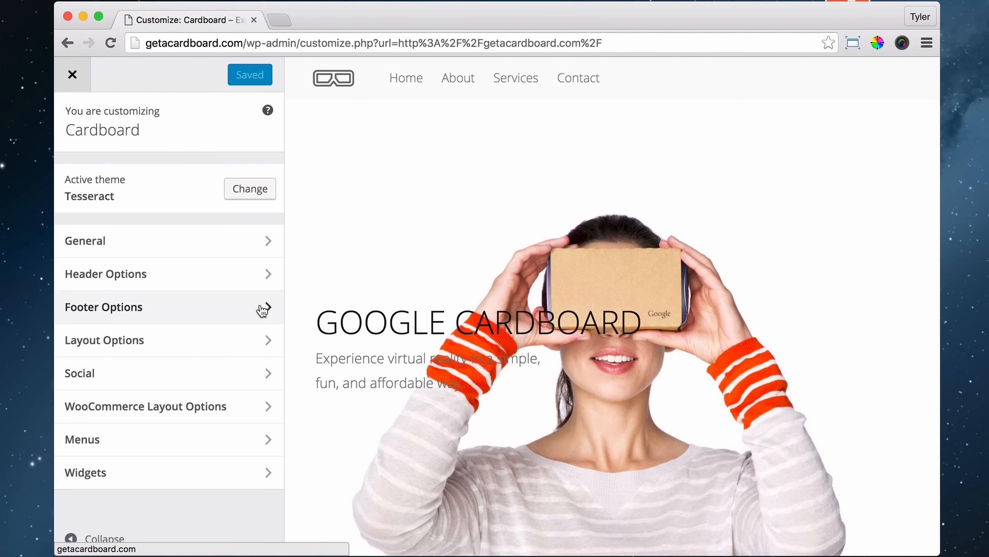
{"action": "left_click", "coordinate": [259, 371]}
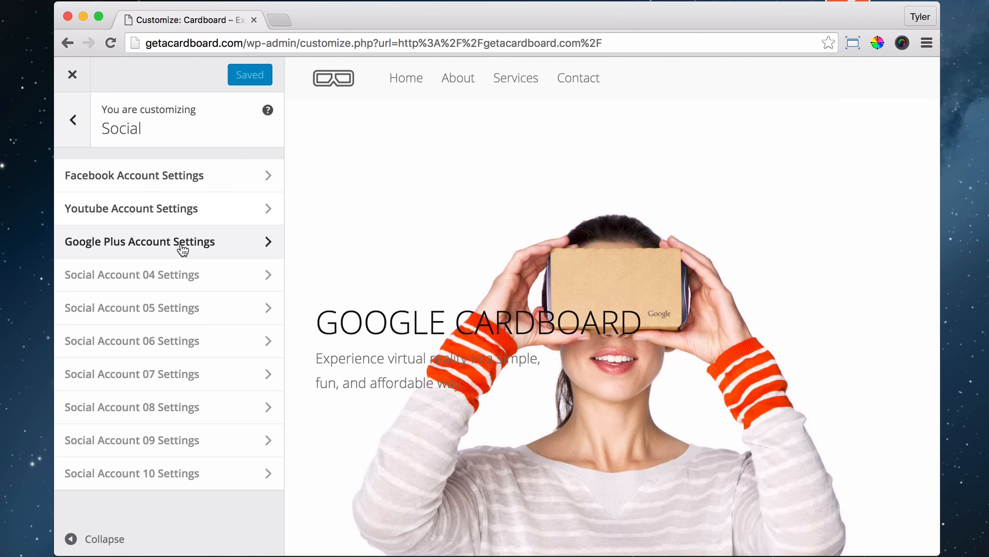
Set the footer content to Social Icons (Facebook, YouTube, Google Plus), publish, and exit the Customizer
{"action": "left_click", "coordinate": [73, 121]}
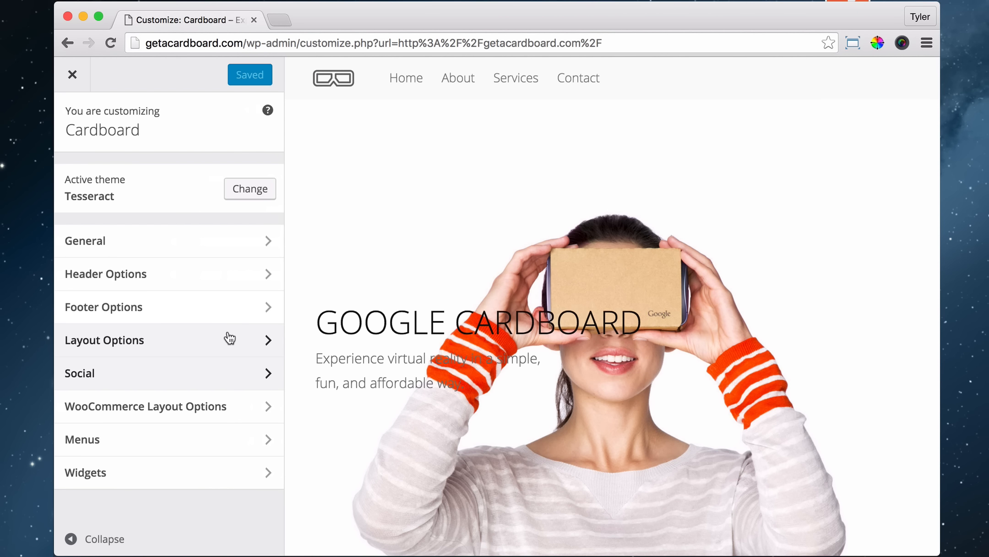
{"action": "left_click", "coordinate": [224, 313]}
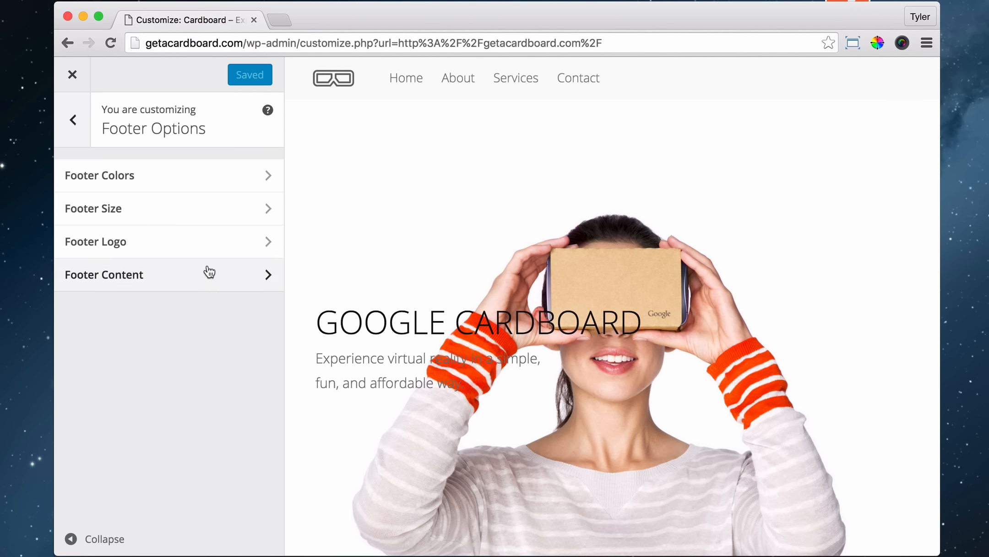
{"action": "left_click", "coordinate": [238, 277]}
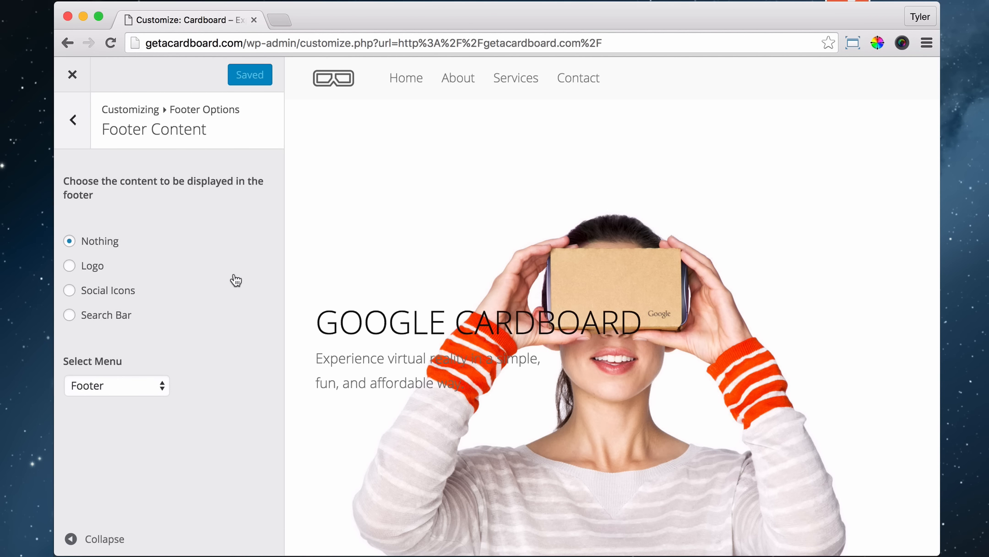
{"action": "scroll", "coordinate": [443, 293], "scroll_direction": "down", "scroll_amount": 15}
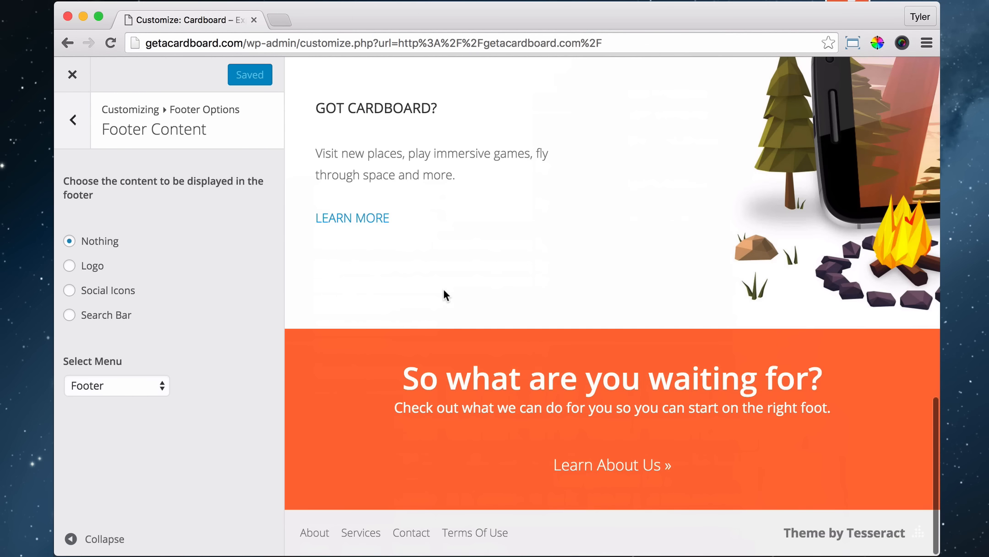
{"action": "left_click", "coordinate": [80, 292]}
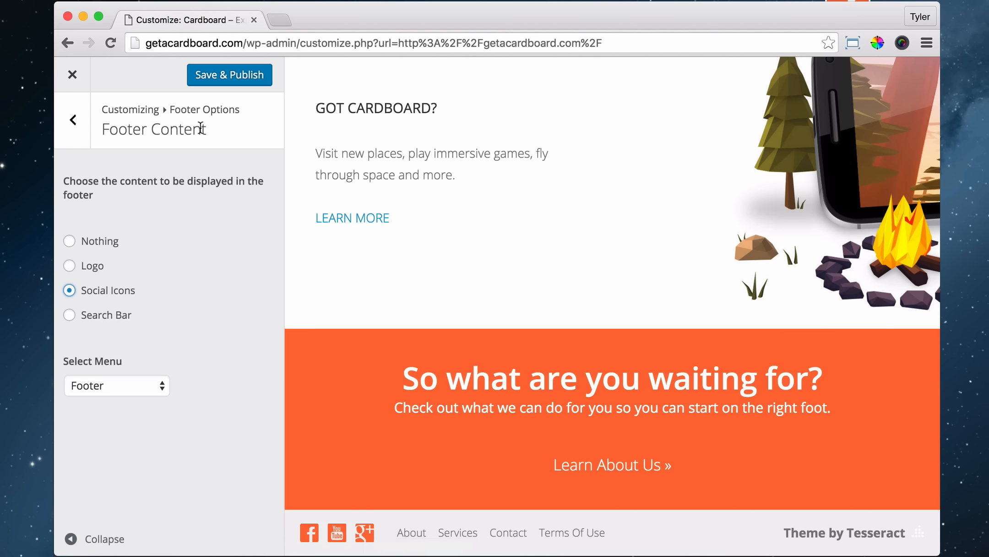
{"action": "left_click", "coordinate": [222, 78]}
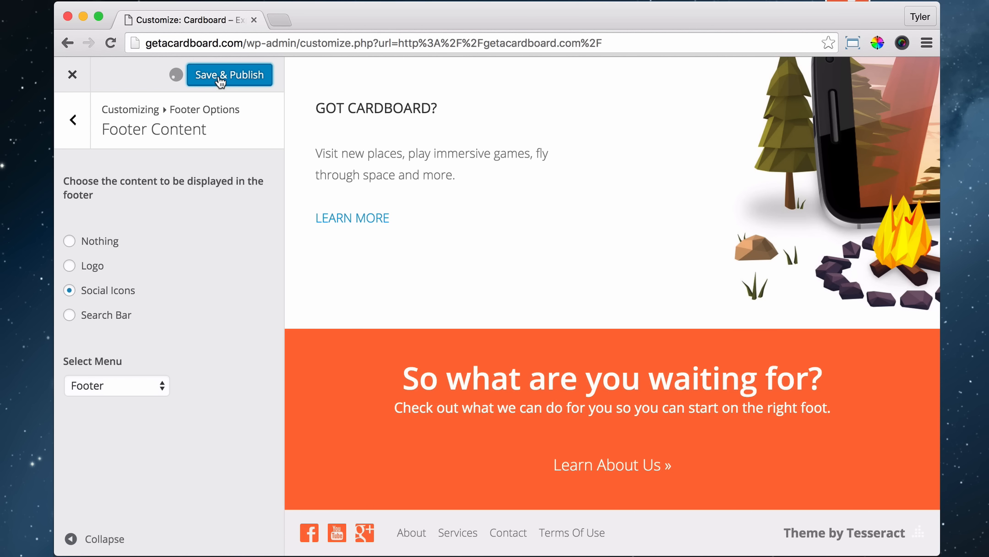
{"action": "left_click", "coordinate": [72, 76]}
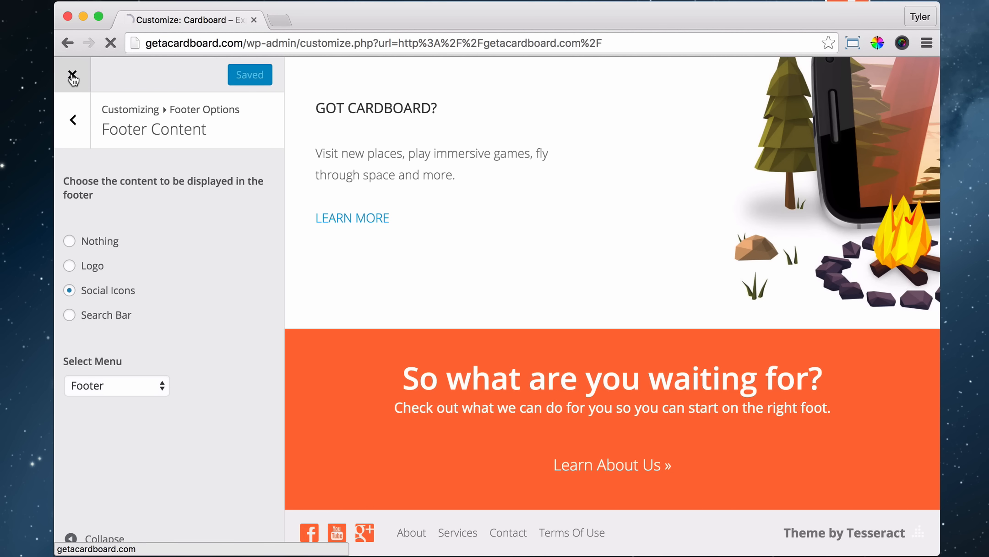
Mark the Social Media Icons lesson complete on the course page, then return to the Cardboard tab
{"action": "scroll", "coordinate": [441, 192], "scroll_direction": "down", "scroll_amount": 10}
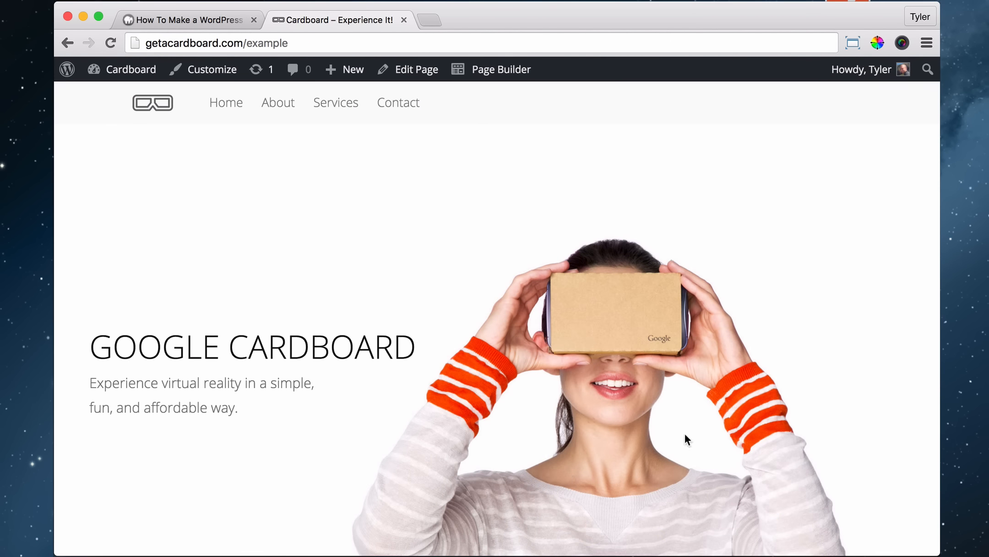
{"action": "left_click", "coordinate": [194, 18]}
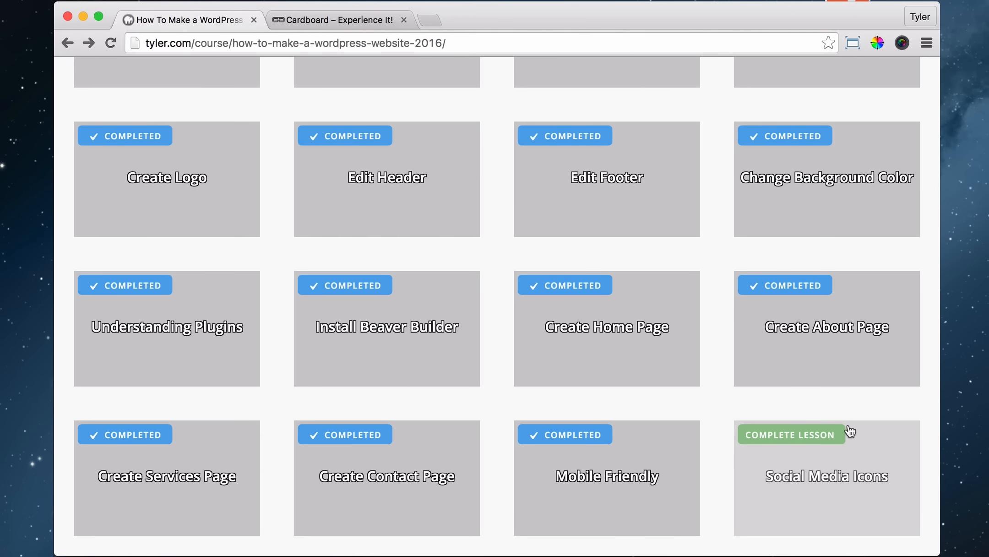
{"action": "left_click", "coordinate": [817, 434]}
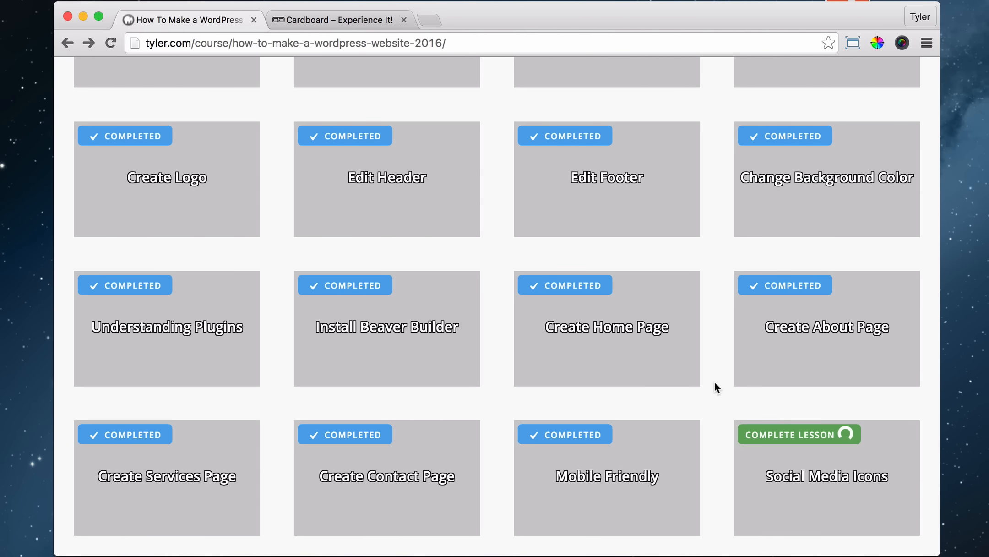
{"action": "scroll", "coordinate": [714, 379], "scroll_direction": "up", "scroll_amount": 7}
{"action": "scroll", "coordinate": [713, 380], "scroll_direction": "up", "scroll_amount": 8}
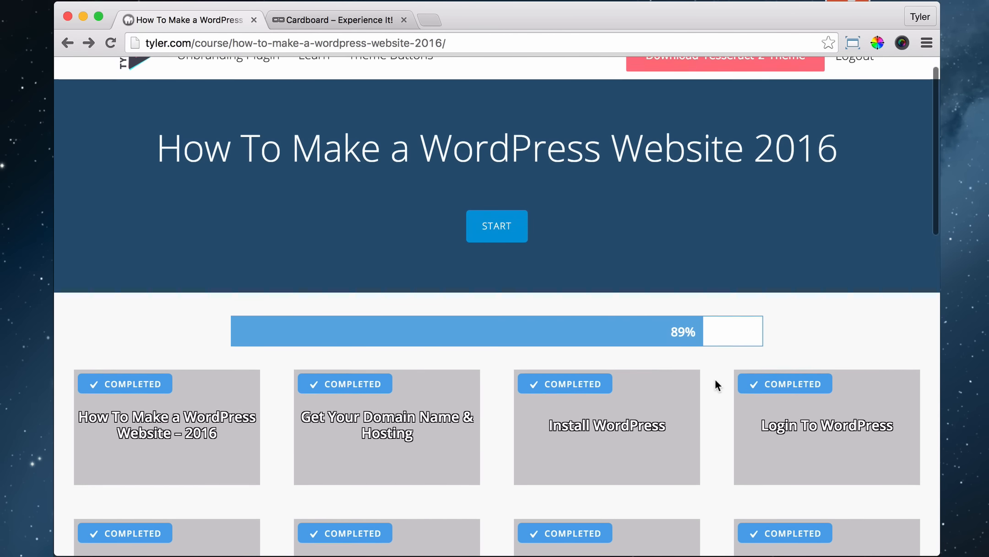
{"action": "scroll", "coordinate": [715, 380], "scroll_direction": "down", "scroll_amount": 8}
{"action": "scroll", "coordinate": [717, 378], "scroll_direction": "down", "scroll_amount": 8}
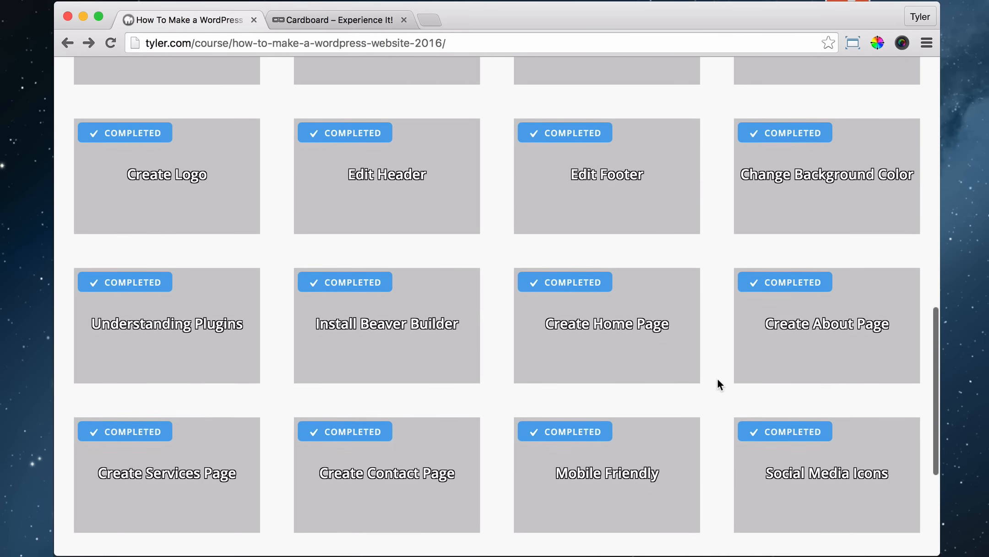
{"action": "scroll", "coordinate": [725, 438], "scroll_direction": "down", "scroll_amount": 1}
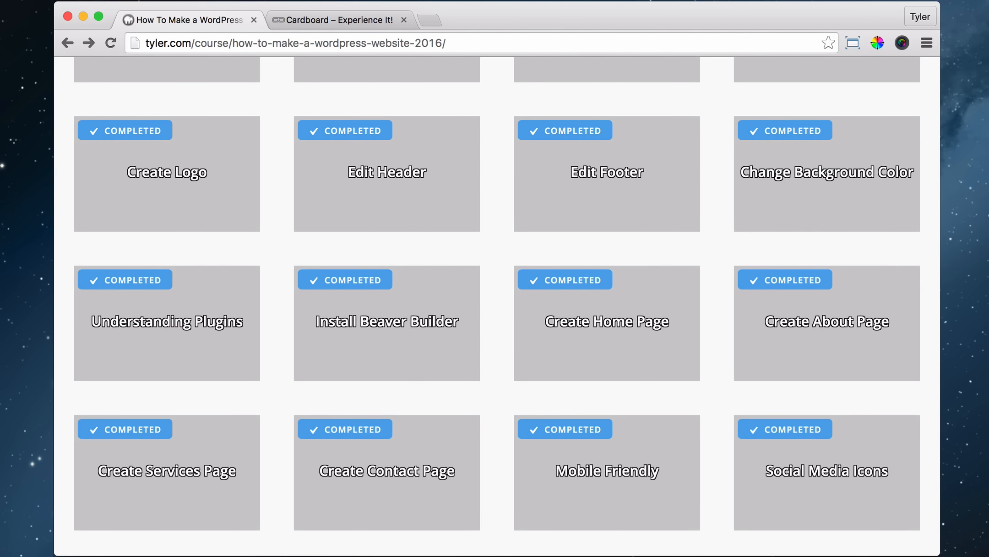
{"action": "scroll", "coordinate": [719, 423], "scroll_direction": "down", "scroll_amount": 4}
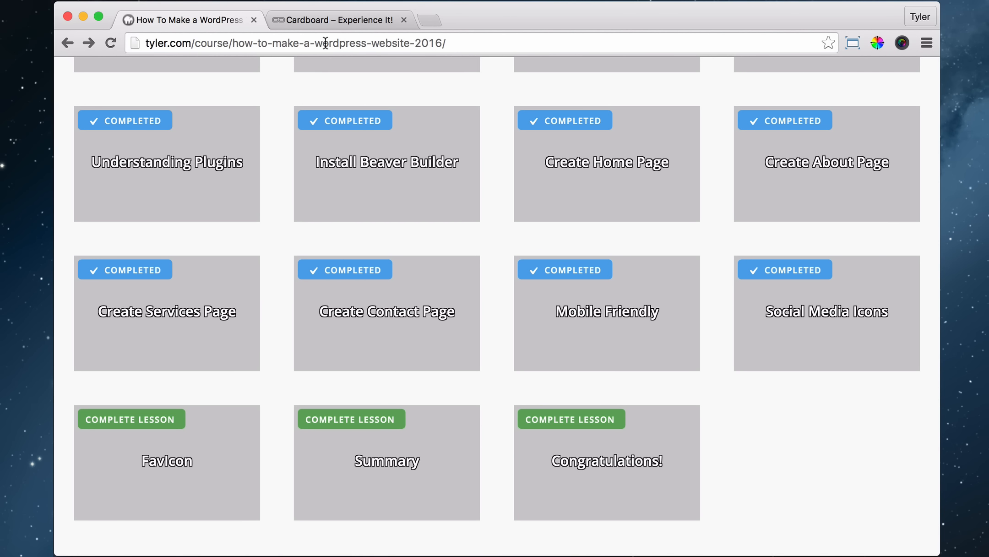
{"action": "left_click", "coordinate": [322, 21]}
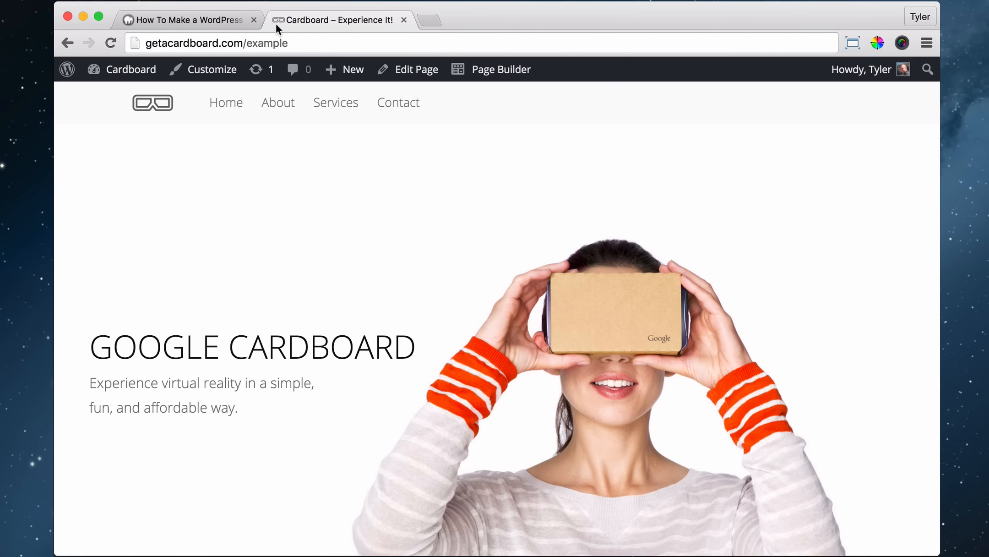
Check the live Cardboard site's footer and launch the Customizer from the admin bar
{"action": "left_click", "coordinate": [191, 21]}
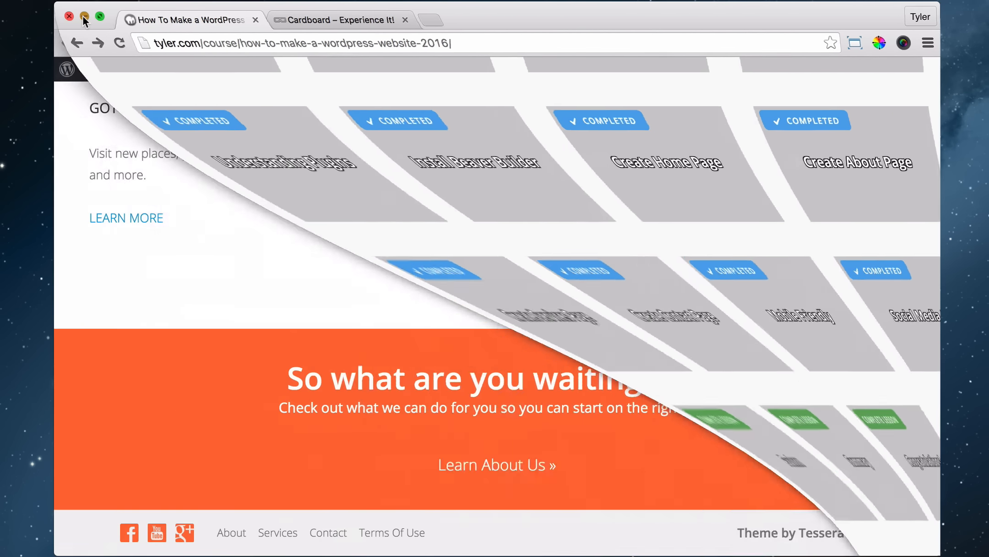
{"action": "scroll", "coordinate": [293, 114], "scroll_direction": "up", "scroll_amount": 3}
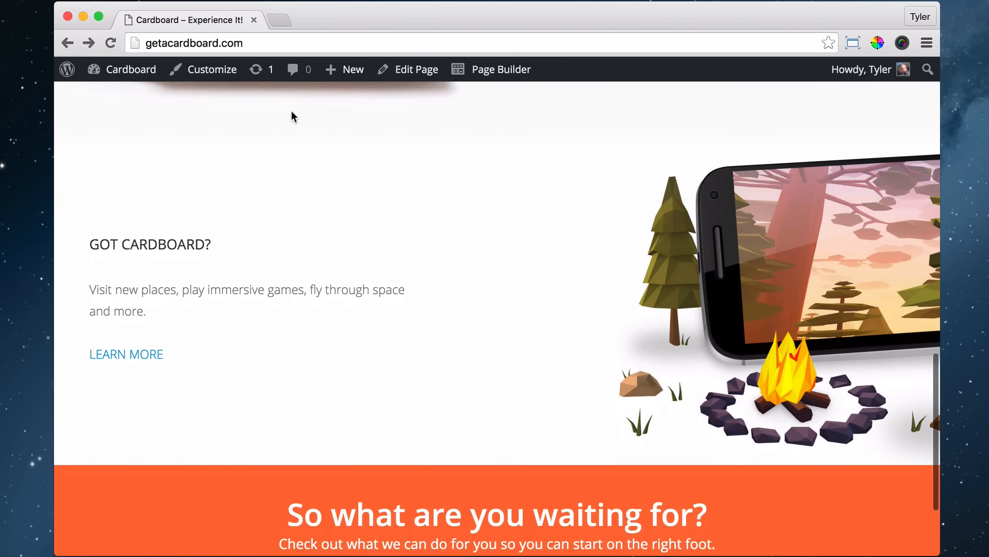
{"action": "scroll", "coordinate": [290, 114], "scroll_direction": "down", "scroll_amount": 5}
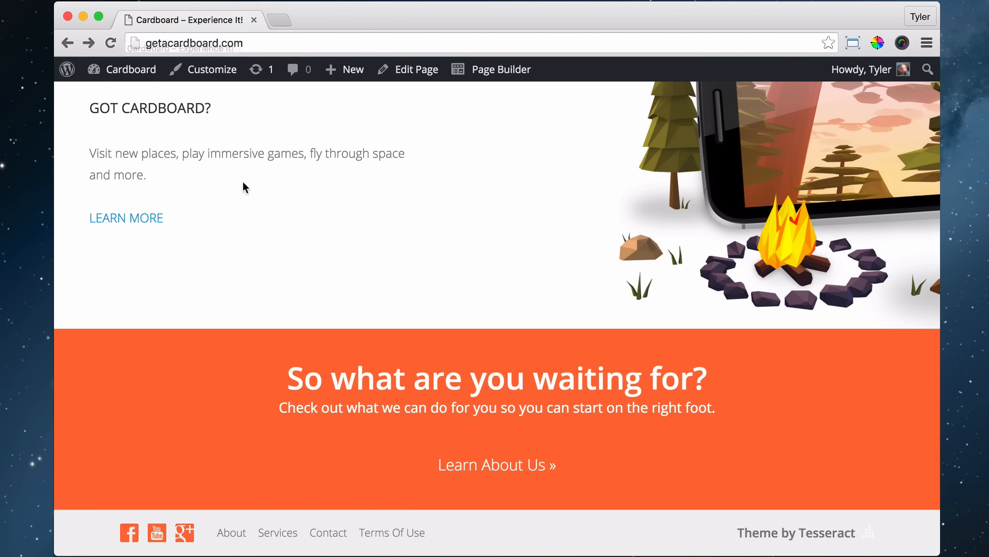
{"action": "left_click", "coordinate": [212, 73]}
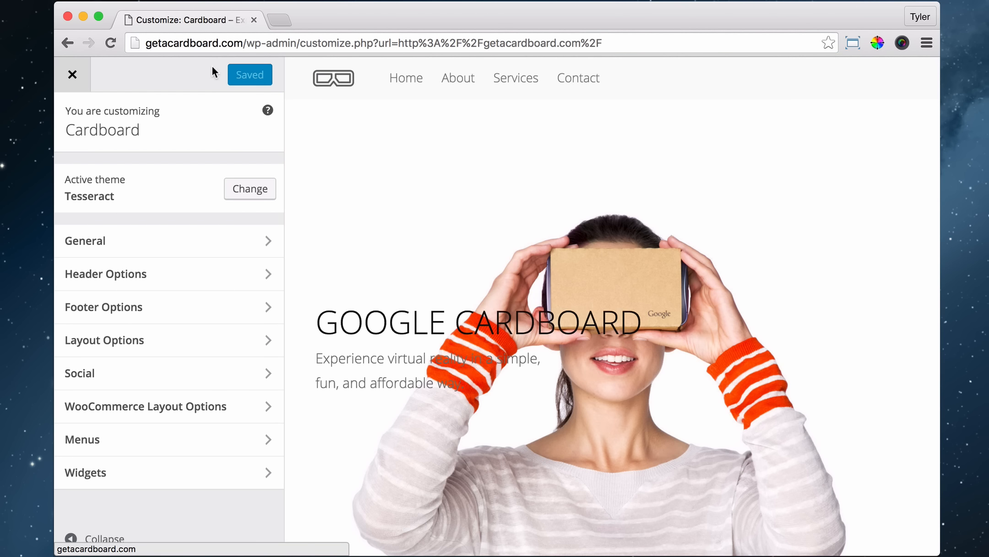
Go to Header Options > Site Identity in the Customizer and open a new browser tab
{"action": "left_click", "coordinate": [242, 279]}
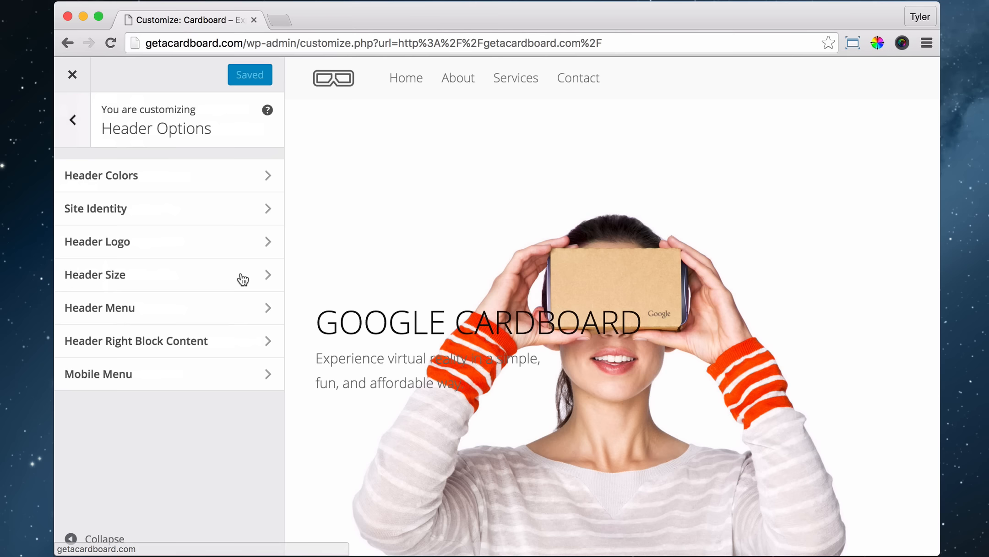
{"action": "left_click", "coordinate": [245, 218]}
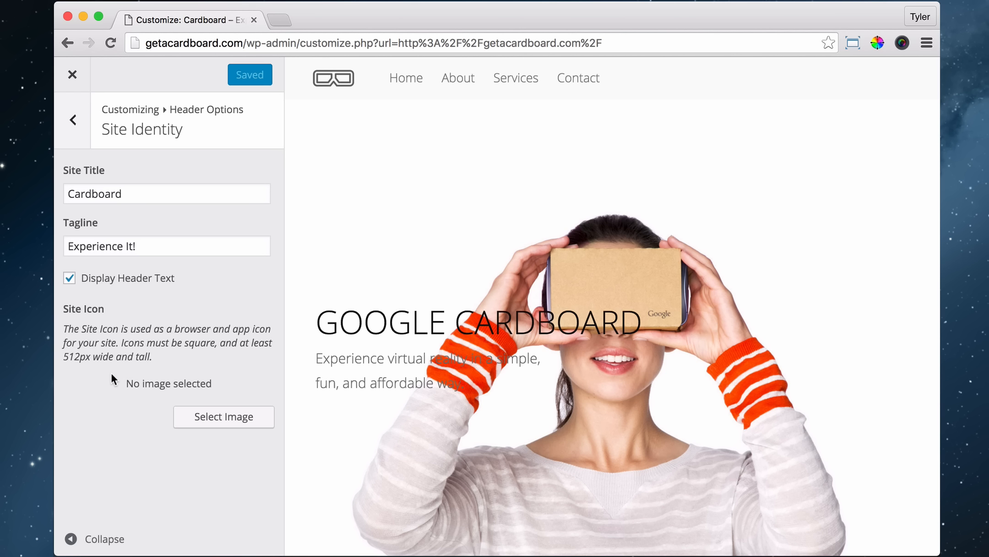
{"action": "left_click", "coordinate": [281, 18]}
Load logomakr.com and dismiss the welcome tour to get a blank canvas, then open another tab
{"action": "type", "text": "lo"}
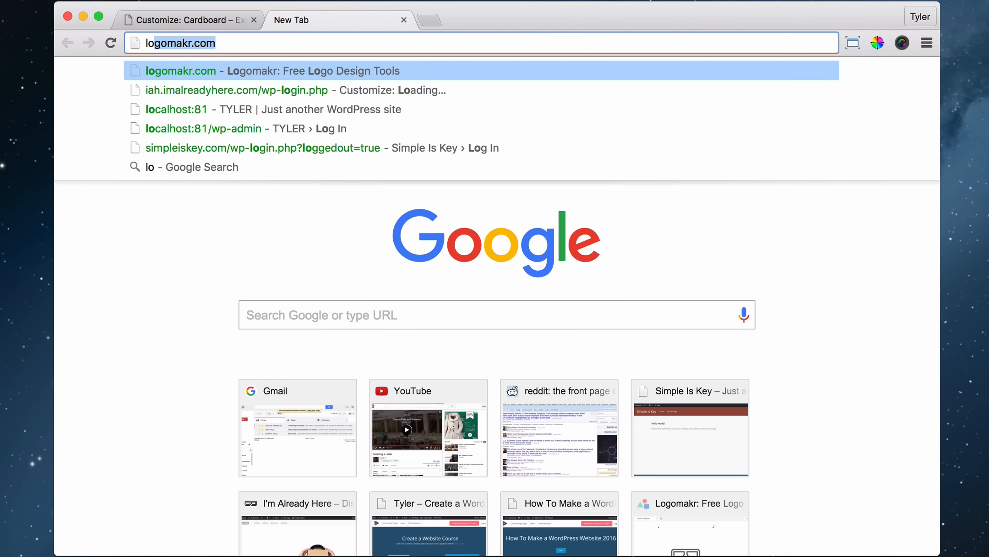
{"action": "type", "text": "gomakr.com"}
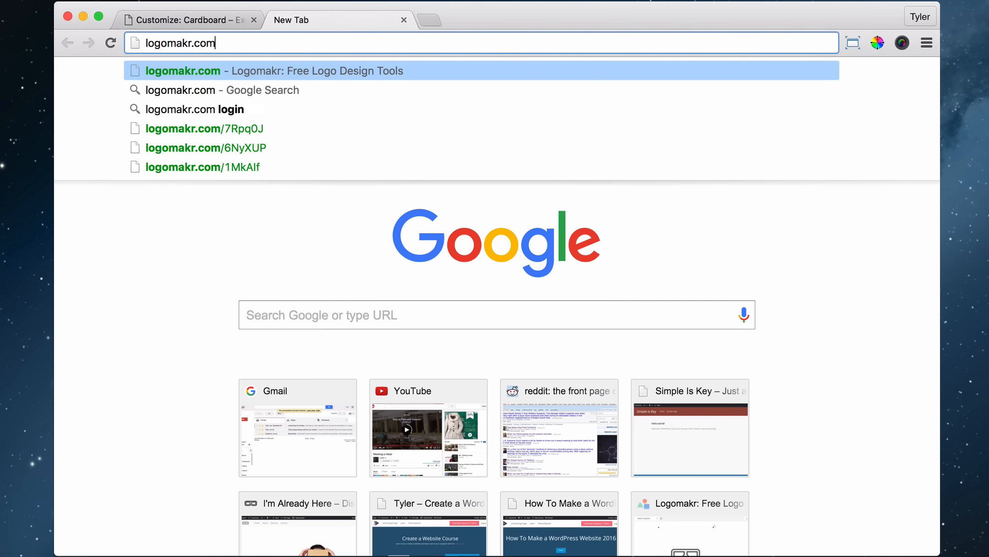
{"action": "key", "text": "Return"}
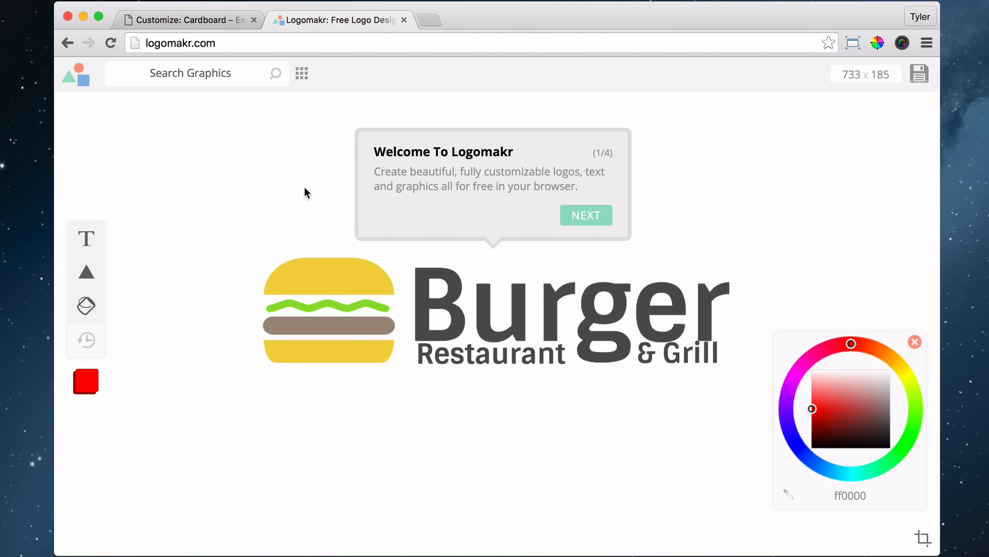
{"action": "left_click", "coordinate": [260, 189]}
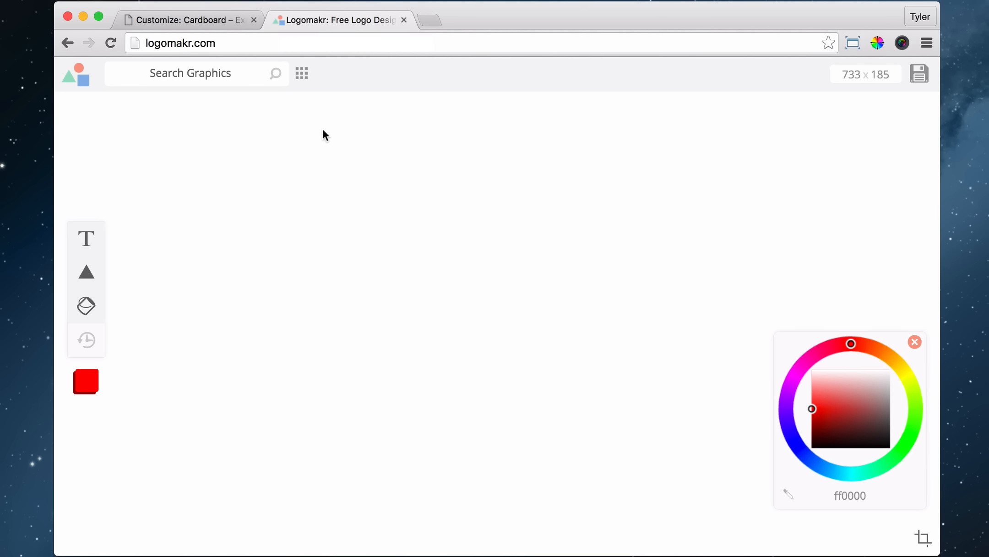
{"action": "left_click", "coordinate": [210, 21]}
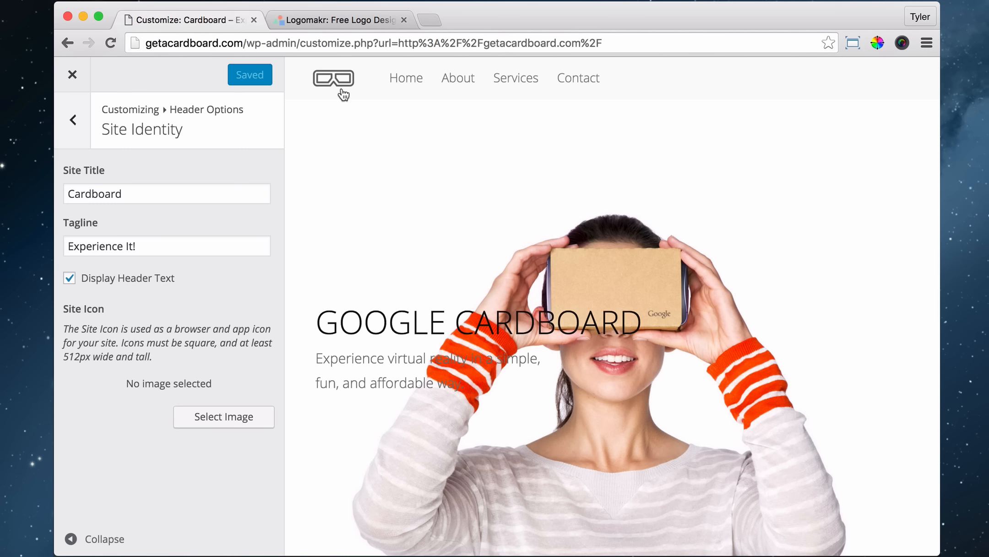
{"action": "left_click", "coordinate": [321, 16]}
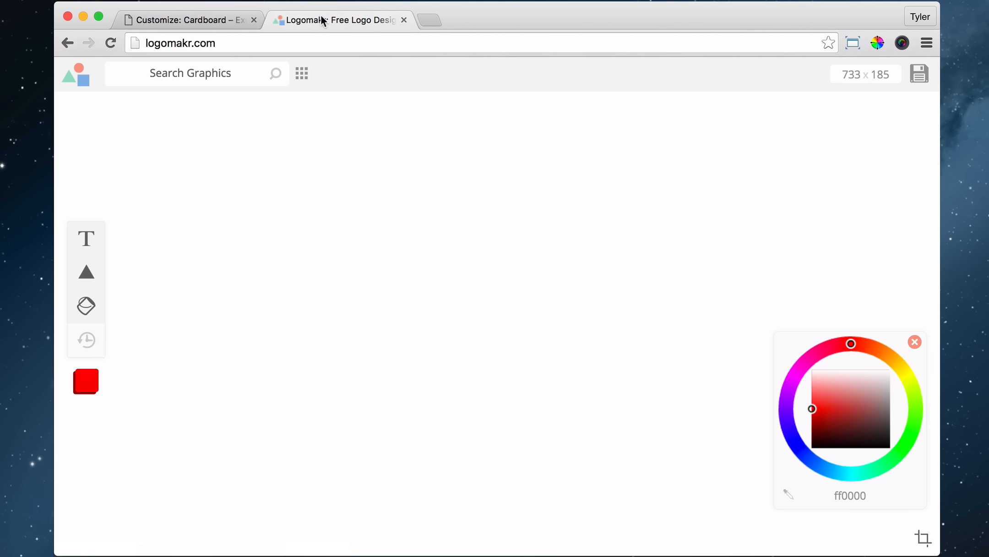
{"action": "left_click", "coordinate": [431, 21]}
On Iconfinder, search 'glasses' and download the outlined 3D-glasses icon as an SVG
{"action": "type", "text": "iconfinder.com"}
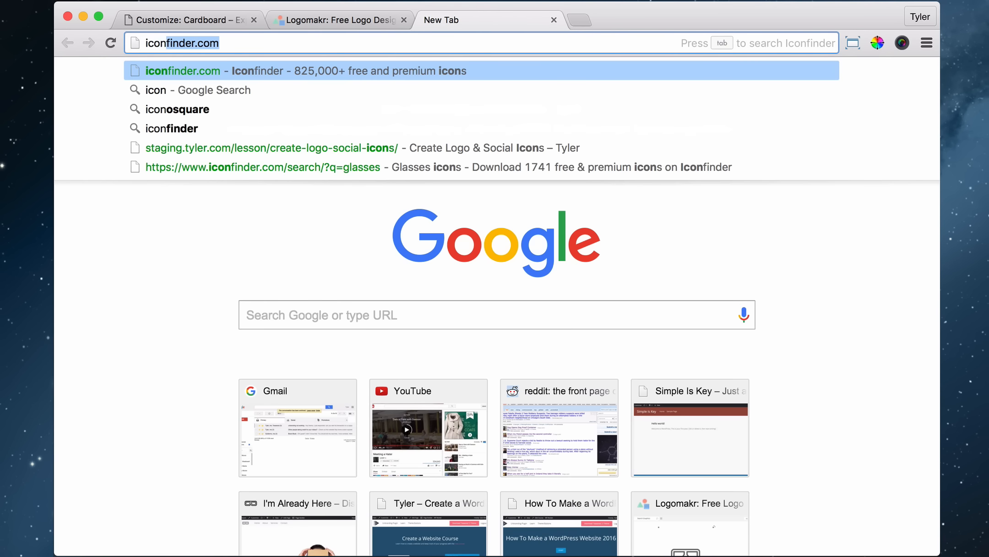
{"action": "key", "text": "Return"}
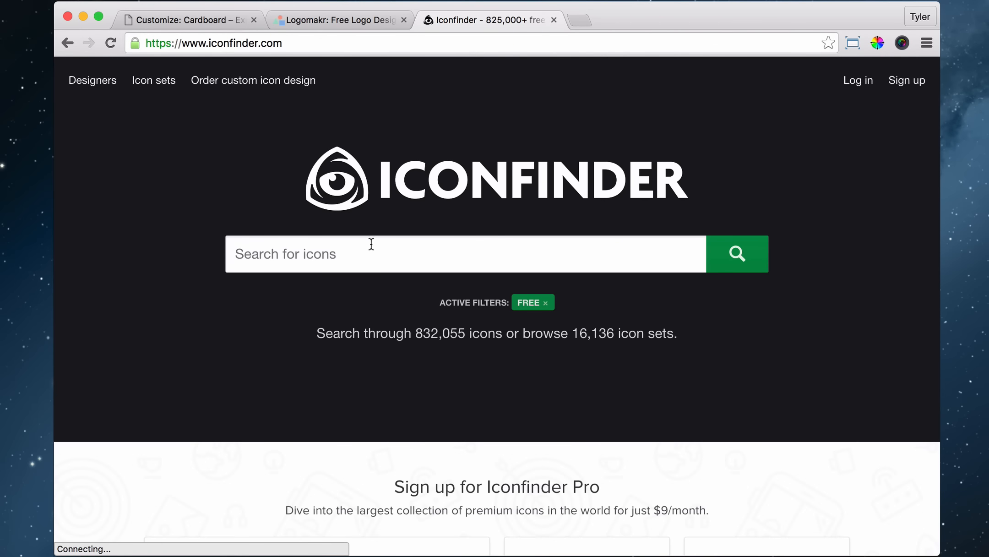
{"action": "left_click", "coordinate": [371, 244]}
{"action": "type", "text": "glasses"}
{"action": "key", "text": "Return"}
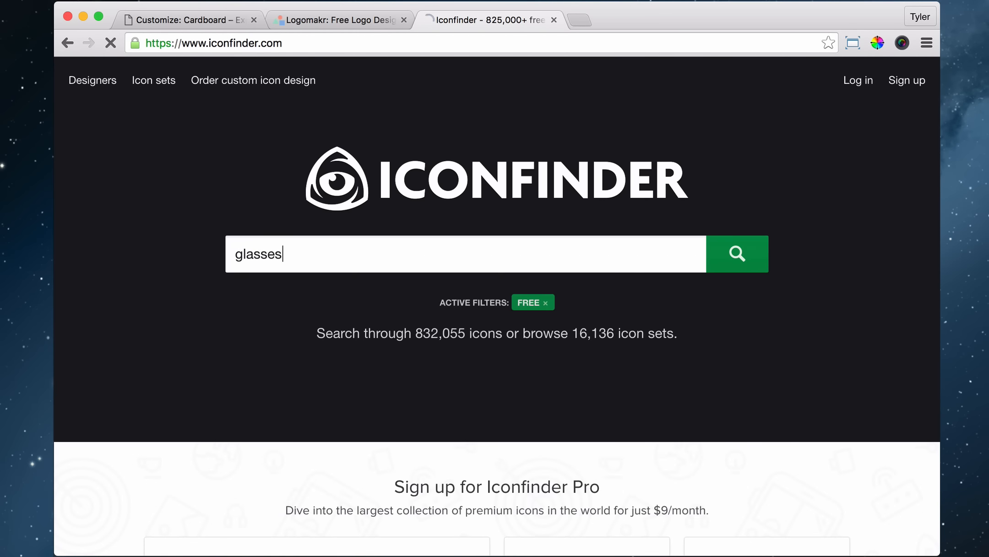
{"action": "scroll", "coordinate": [535, 280], "scroll_direction": "down", "scroll_amount": 7}
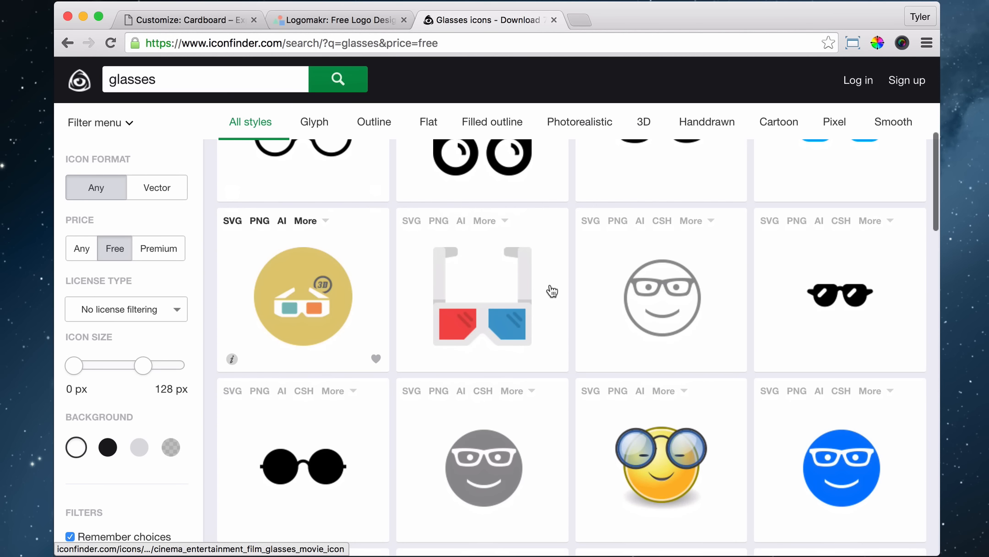
{"action": "scroll", "coordinate": [551, 290], "scroll_direction": "up", "scroll_amount": 5}
{"action": "scroll", "coordinate": [551, 291], "scroll_direction": "down", "scroll_amount": 10}
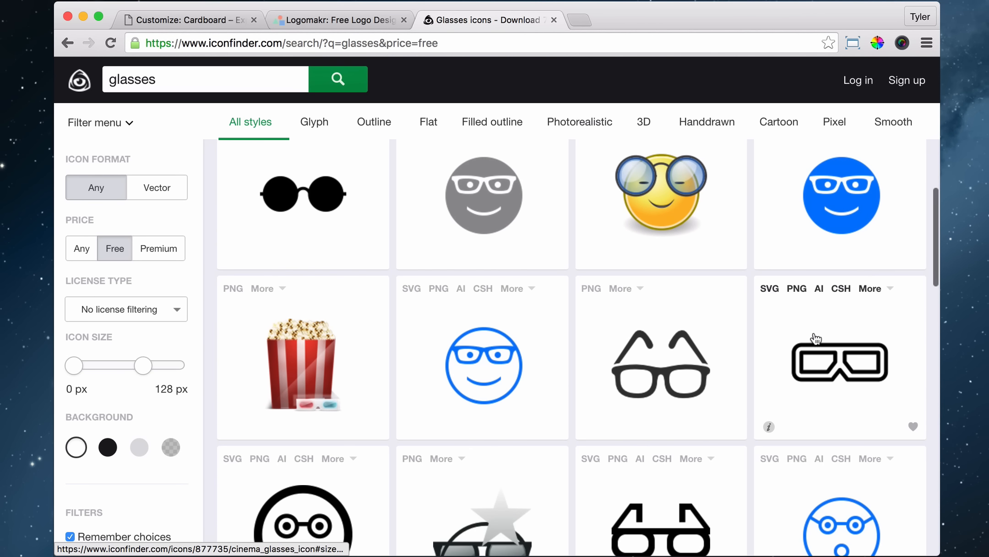
{"action": "left_click", "coordinate": [771, 289]}
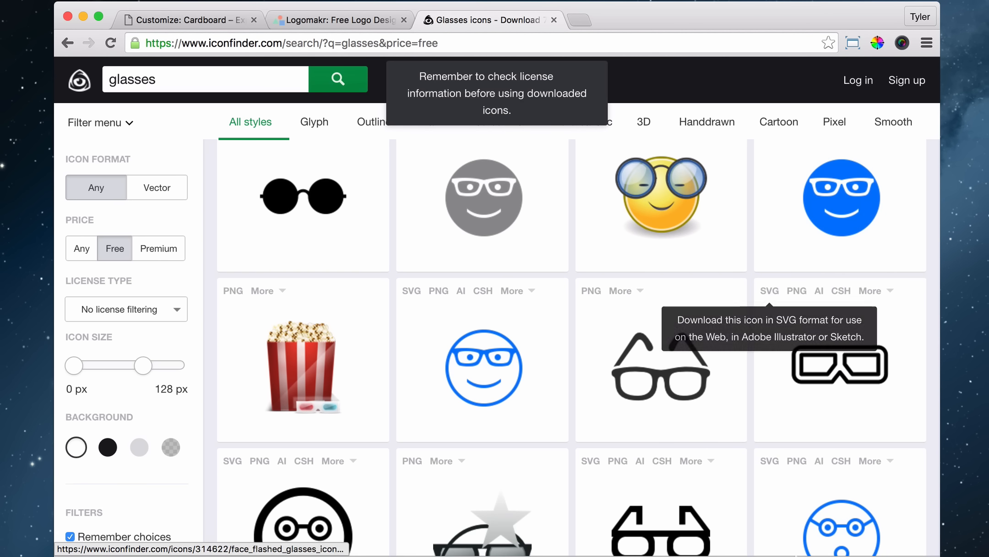
Drop the downloaded 3D-glasses SVG onto the Logomakr canvas and set the colour to 646464
{"action": "left_click", "coordinate": [335, 18]}
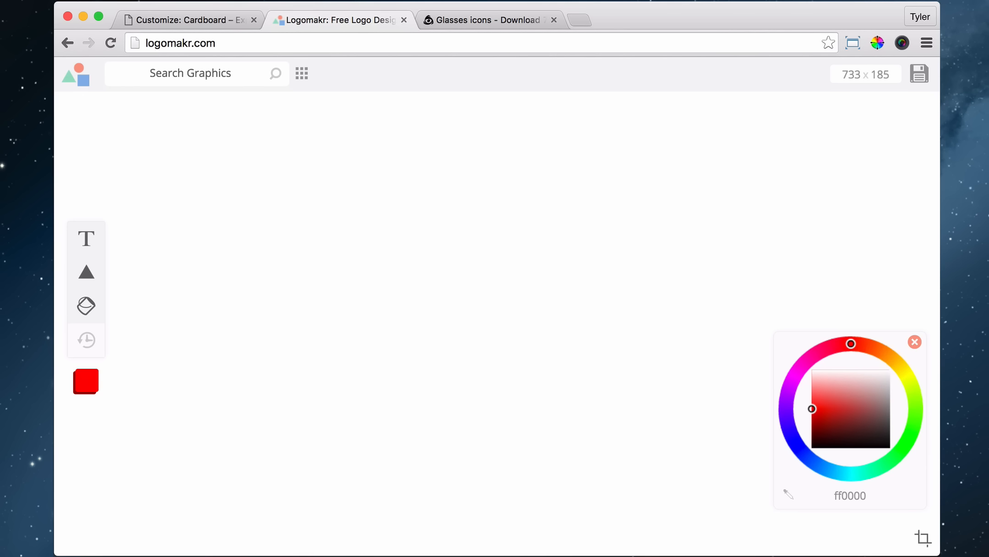
{"action": "left_click_drag", "start_coordinate": [943, 292], "coordinate": [459, 255]}
{"action": "left_click", "coordinate": [434, 249]}
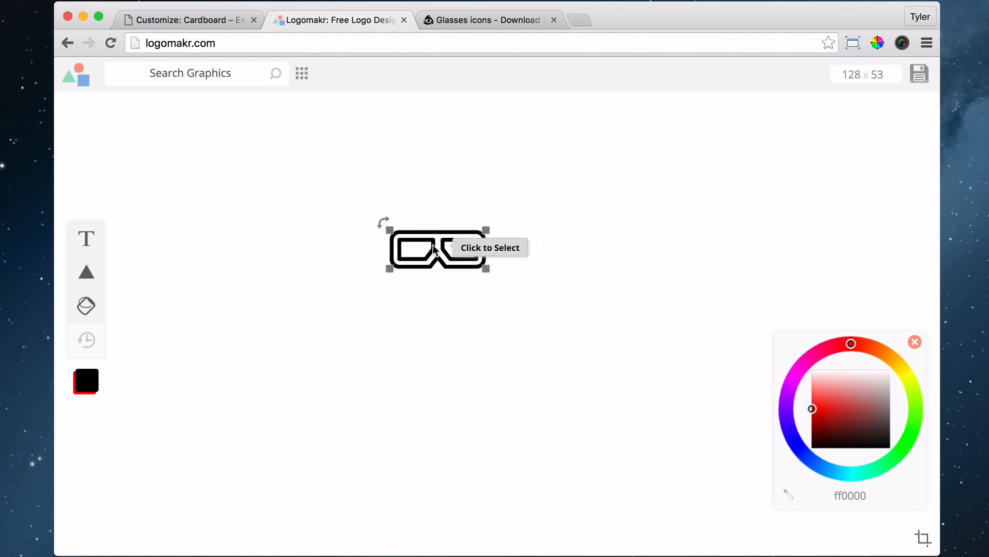
{"action": "double_click", "coordinate": [843, 494]}
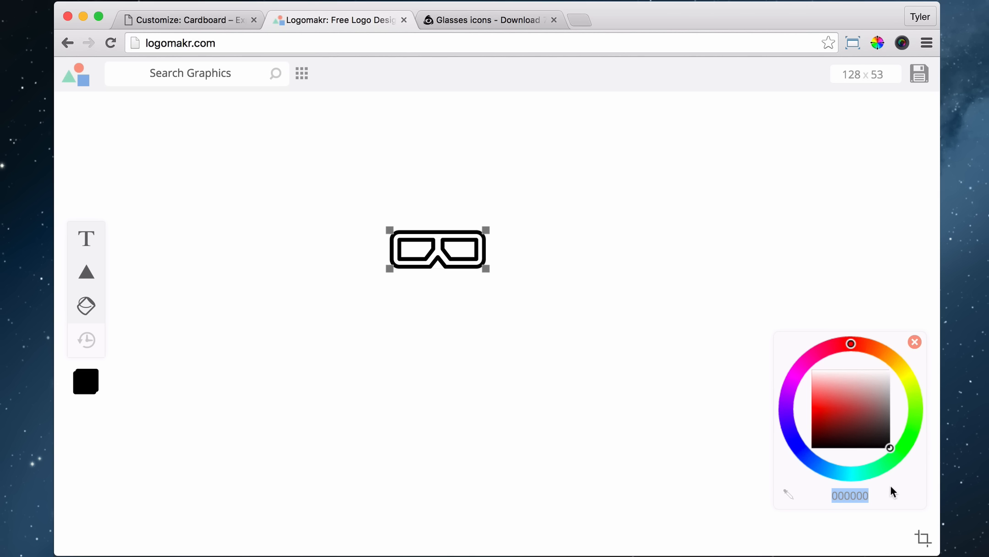
{"action": "type", "text": "64646"}
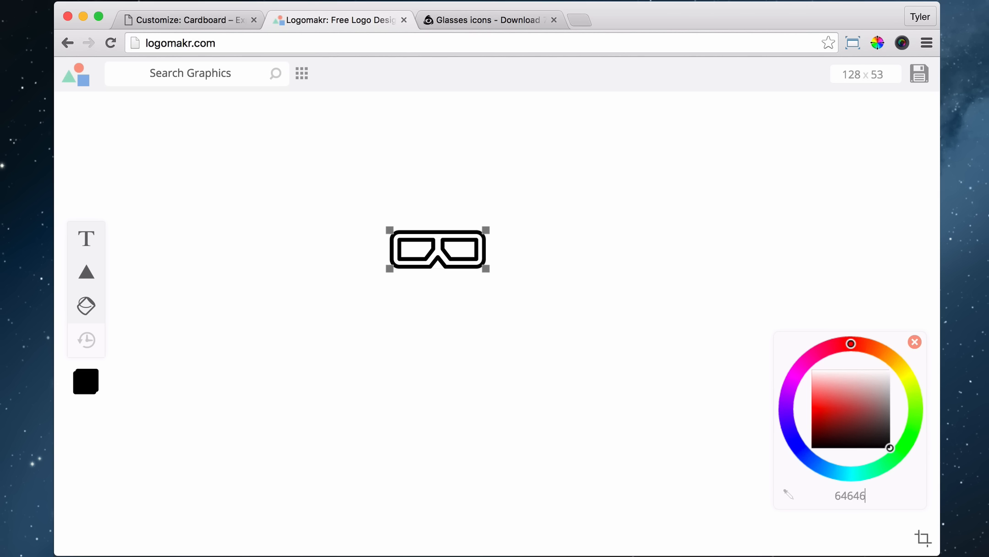
{"action": "type", "text": "4"}
{"action": "left_click", "coordinate": [91, 307]}
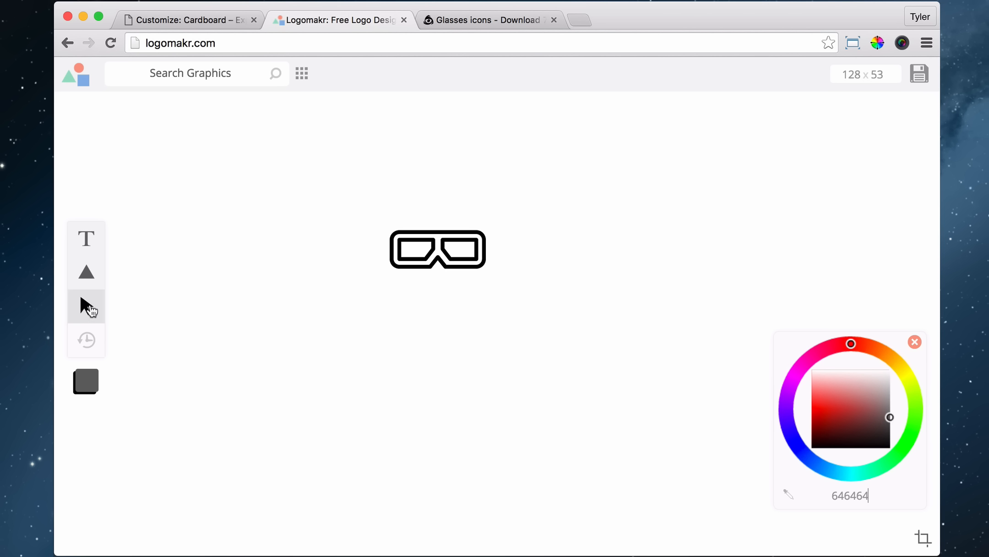
Fill the glasses with grey and enlarge them to roughly 512 px wide
{"action": "left_click_drag", "start_coordinate": [229, 136], "coordinate": [683, 406]}
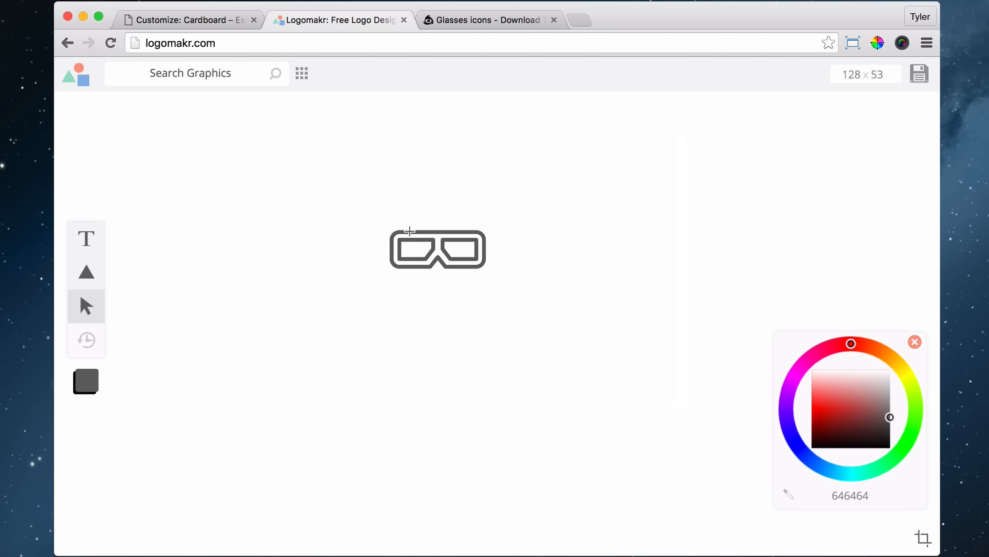
{"action": "left_click", "coordinate": [86, 306]}
{"action": "left_click", "coordinate": [487, 270]}
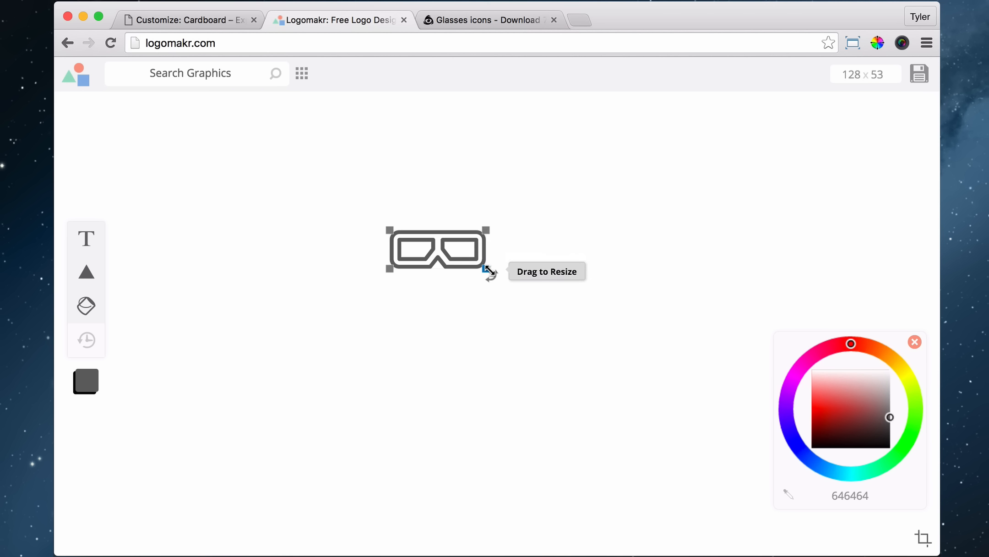
{"action": "left_click_drag", "start_coordinate": [488, 271], "coordinate": [657, 337]}
{"action": "left_click_drag", "start_coordinate": [601, 298], "coordinate": [544, 278]}
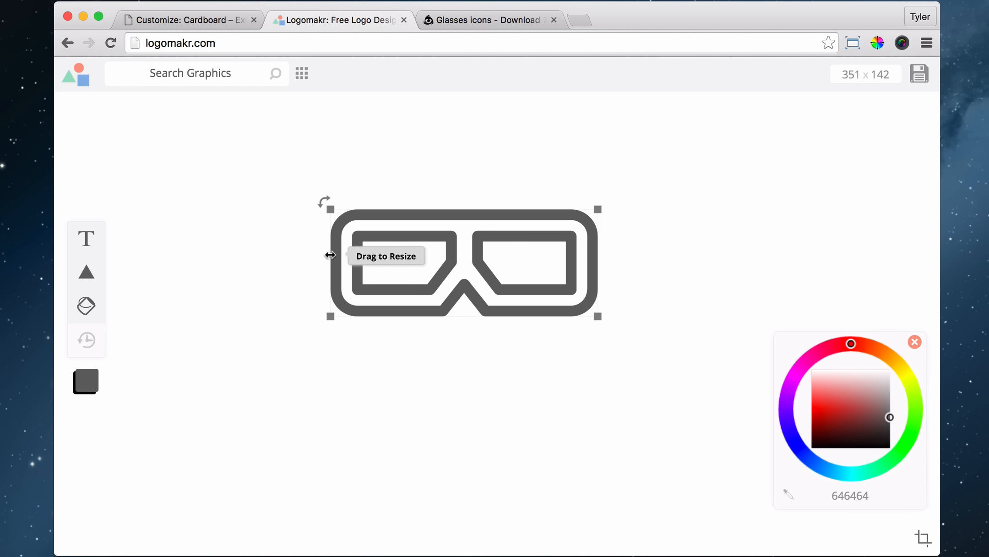
{"action": "left_click_drag", "start_coordinate": [560, 295], "coordinate": [683, 343]}
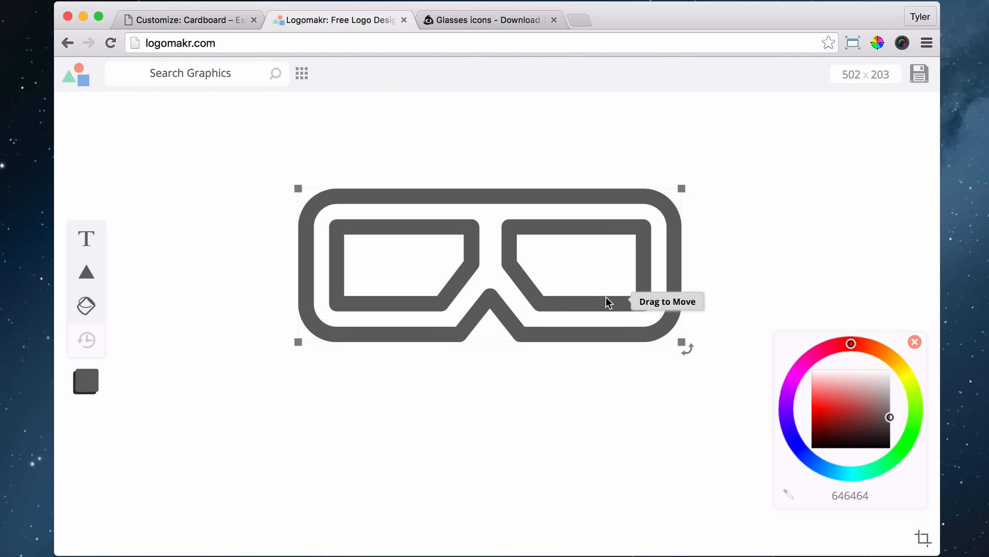
{"action": "mouse_move", "coordinate": [622, 325]}
{"action": "left_mouse_down"}
{"action": "mouse_move", "coordinate": [647, 337]}
{"action": "mouse_move", "coordinate": [622, 327]}
{"action": "mouse_move", "coordinate": [628, 333]}
{"action": "left_mouse_up"}
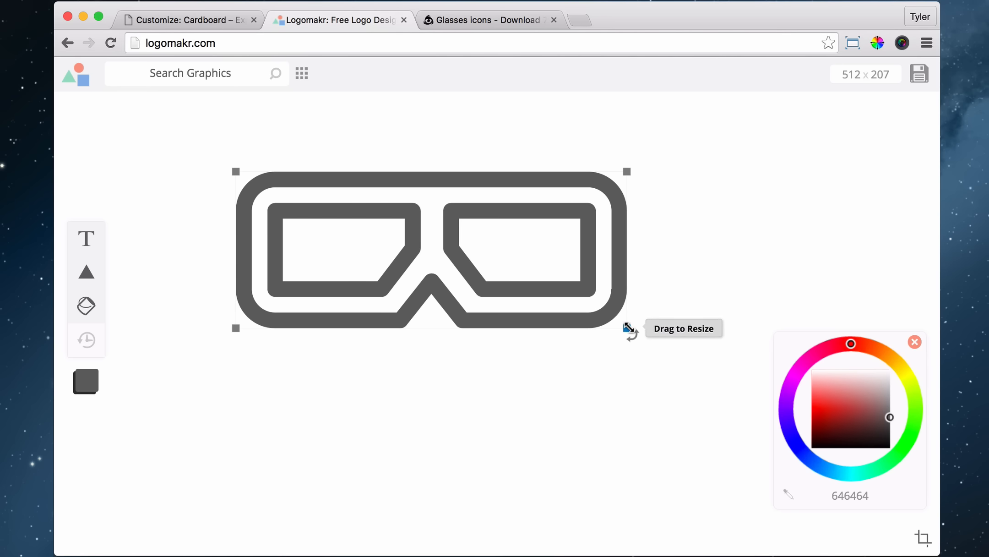
{"action": "left_click_drag", "start_coordinate": [508, 304], "coordinate": [547, 326]}
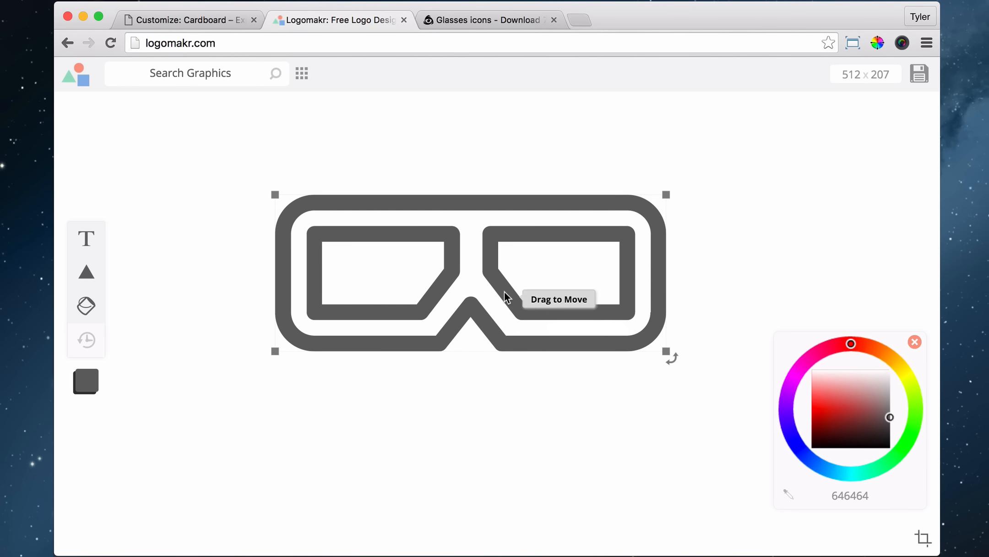
Centre the glasses and set the canvas height to 512 for a 512 × 512 canvas
{"action": "left_click", "coordinate": [859, 74]}
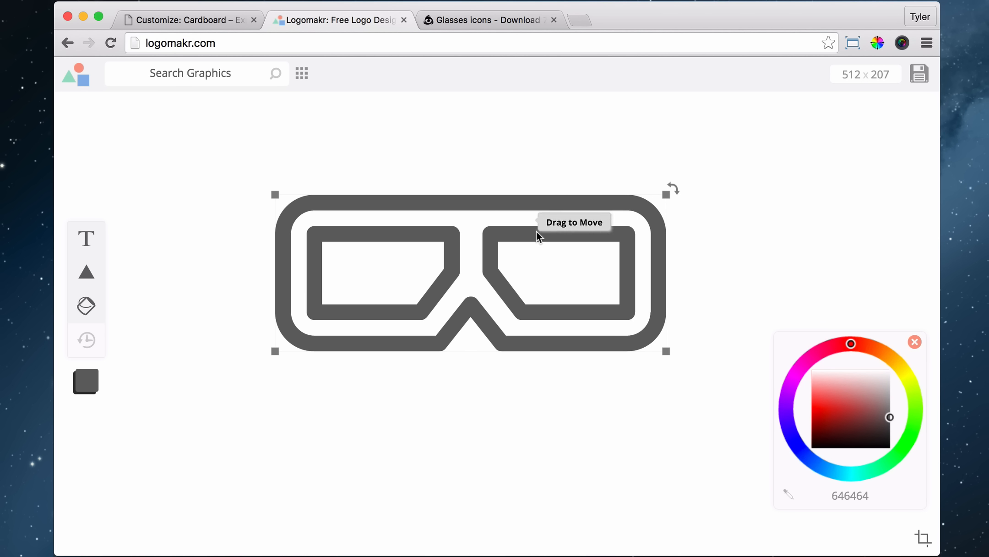
{"action": "left_click_drag", "start_coordinate": [565, 243], "coordinate": [547, 260]}
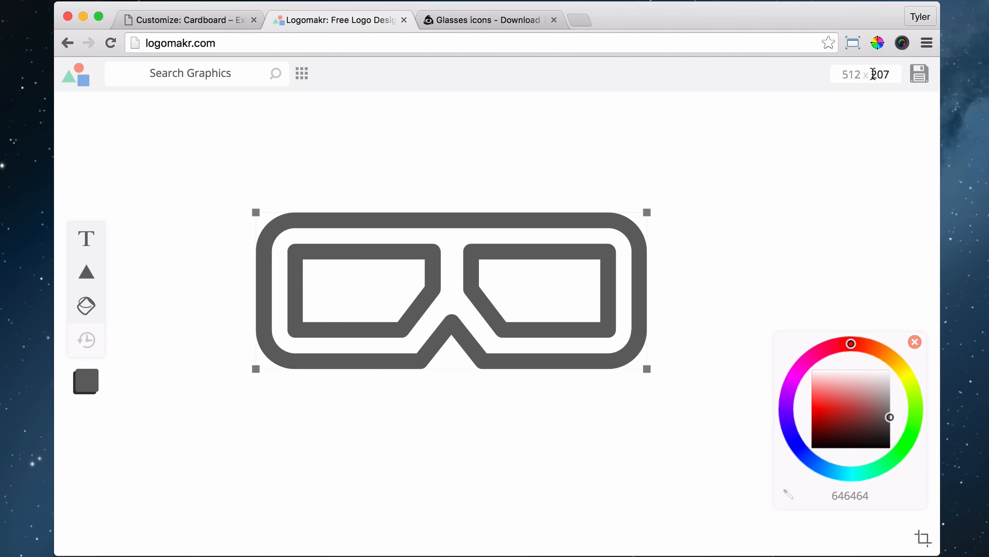
{"action": "left_click_drag", "start_coordinate": [873, 74], "coordinate": [905, 74]}
{"action": "type", "text": "512"}
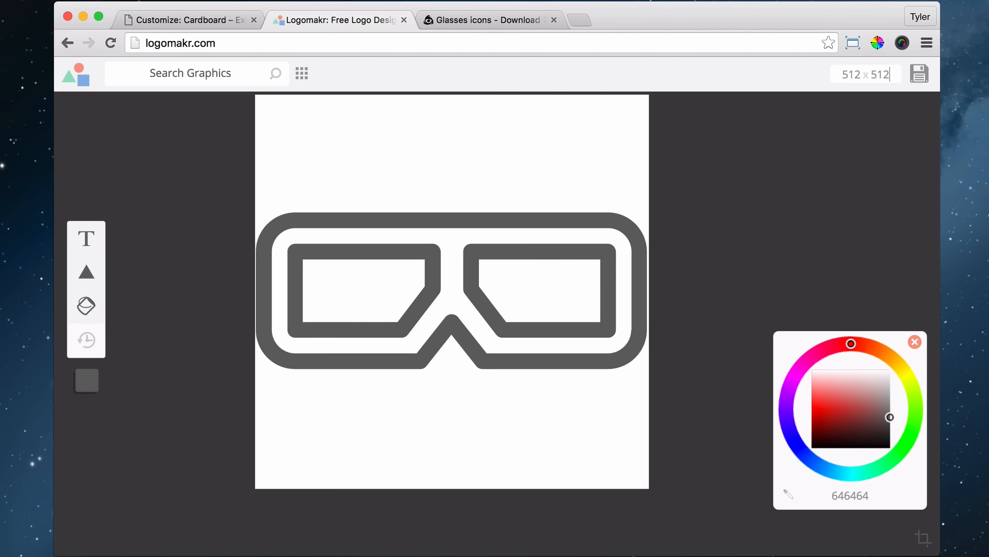
Save the design as favicon.png on the Desktop, replacing the old file, and close the Logomakr tab
{"action": "left_click", "coordinate": [731, 178]}
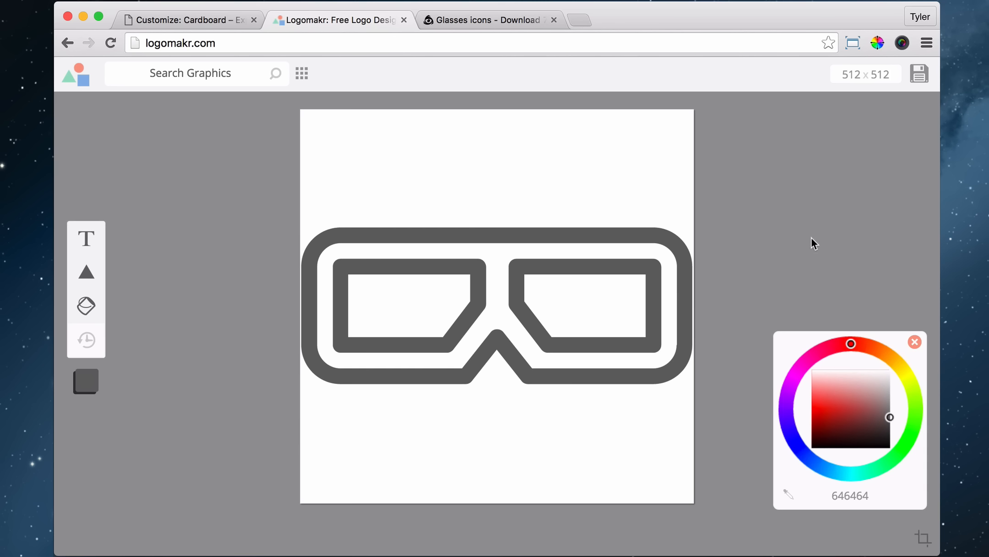
{"action": "left_click", "coordinate": [920, 72]}
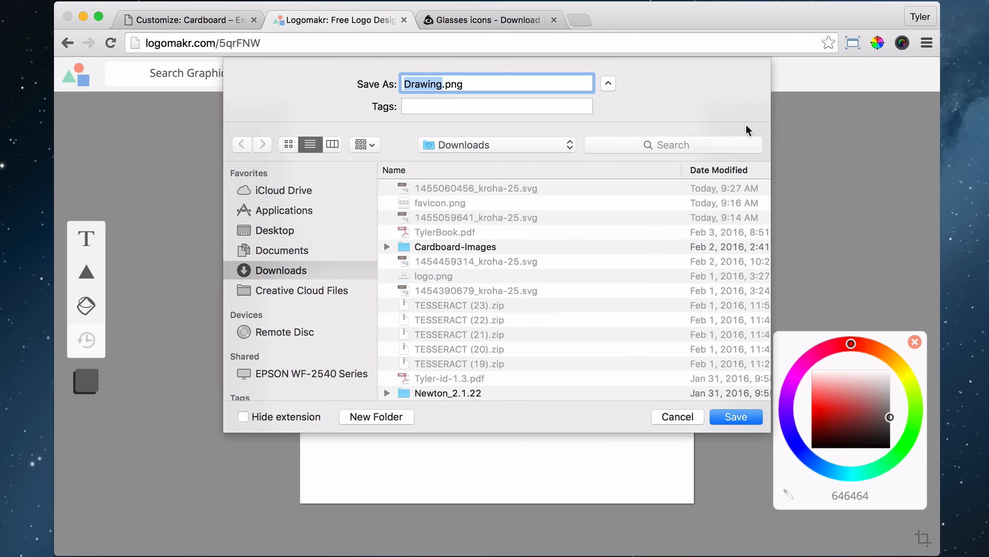
{"action": "left_click", "coordinate": [284, 232]}
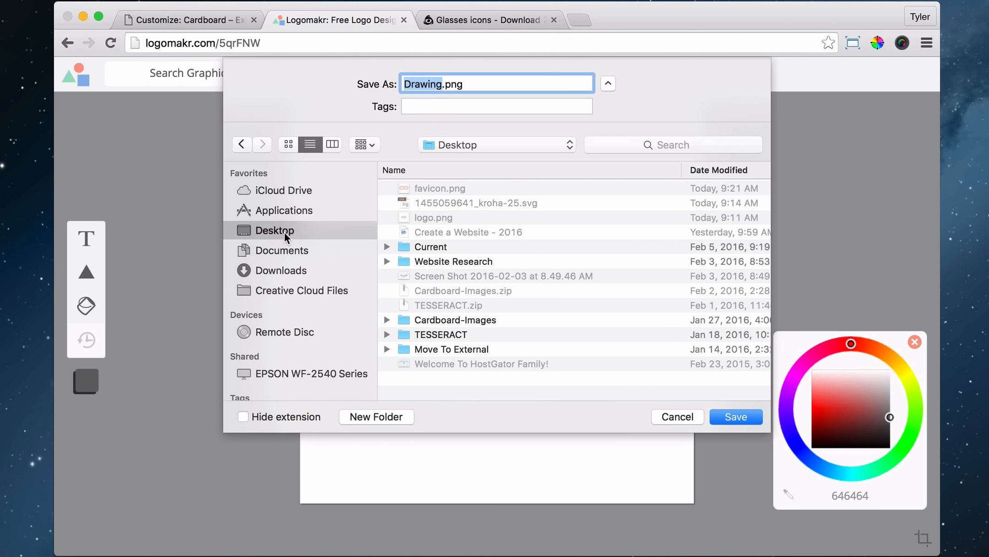
{"action": "left_click", "coordinate": [446, 187]}
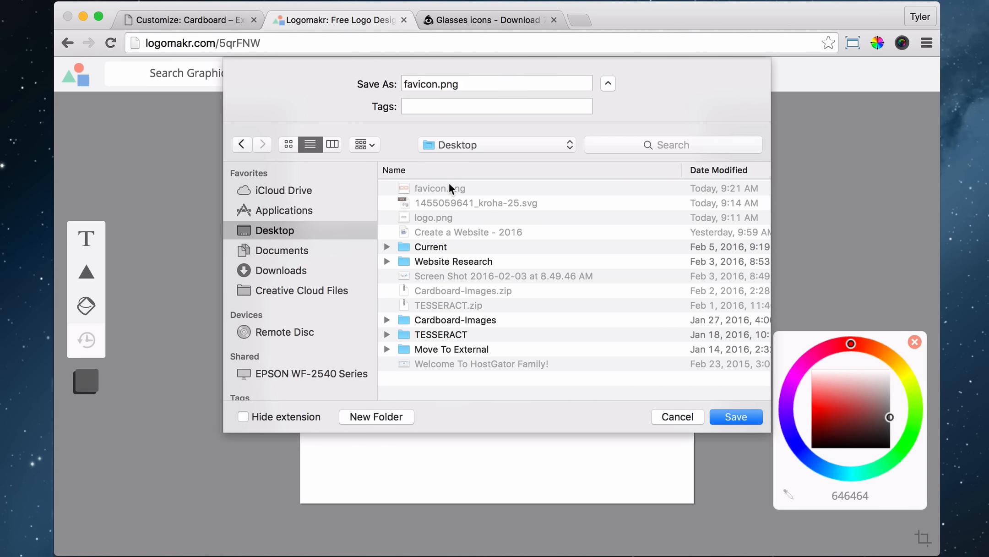
{"action": "left_click", "coordinate": [405, 83]}
{"action": "left_click", "coordinate": [471, 82]}
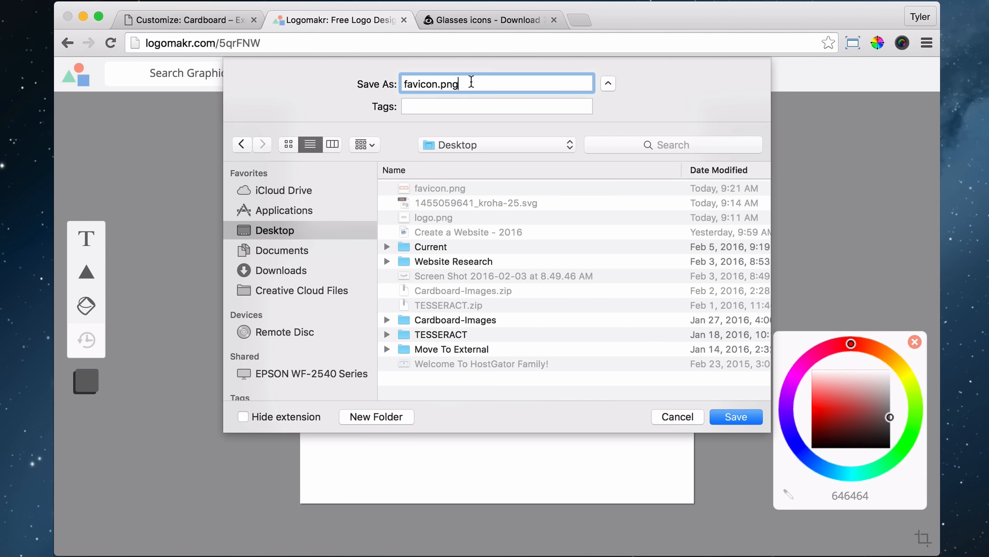
{"action": "left_click", "coordinate": [736, 416]}
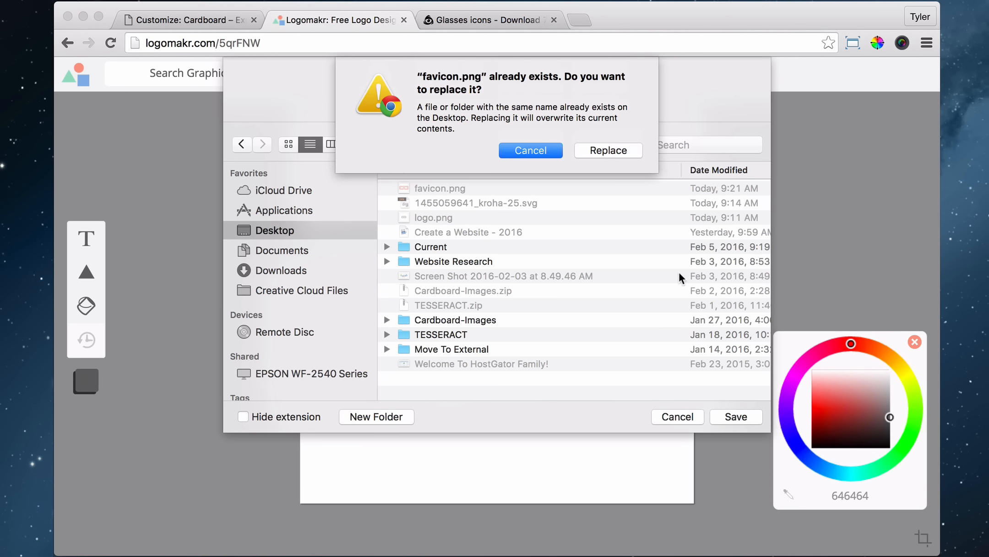
{"action": "left_click", "coordinate": [614, 147]}
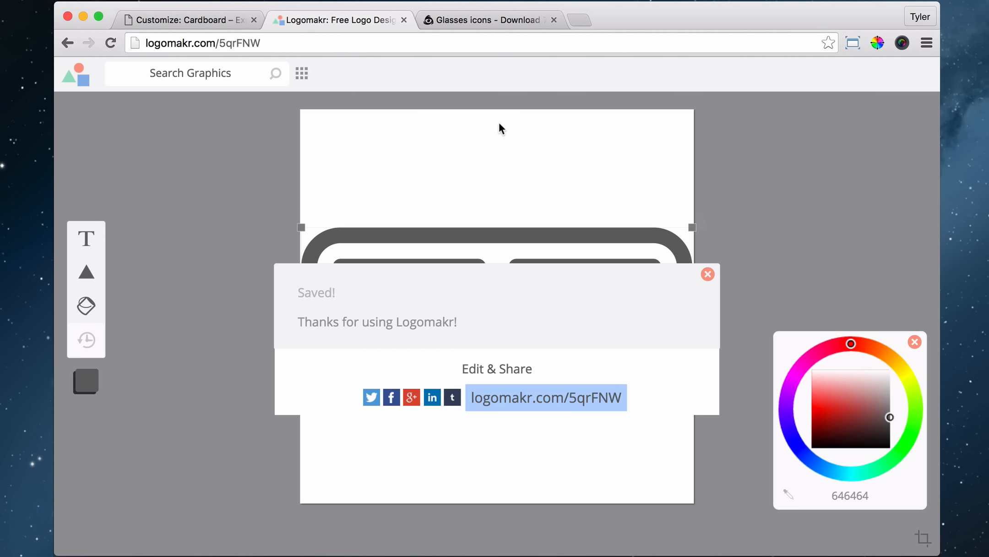
{"action": "left_click", "coordinate": [403, 20]}
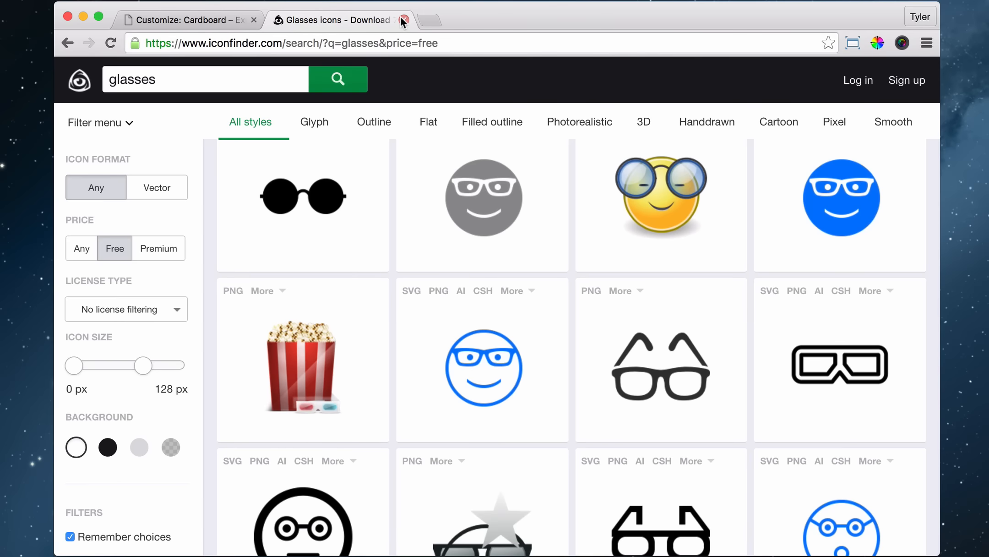
Close the Iconfinder tab, upload Desktop favicon.png as the site icon, and publish it
{"action": "left_click", "coordinate": [403, 19]}
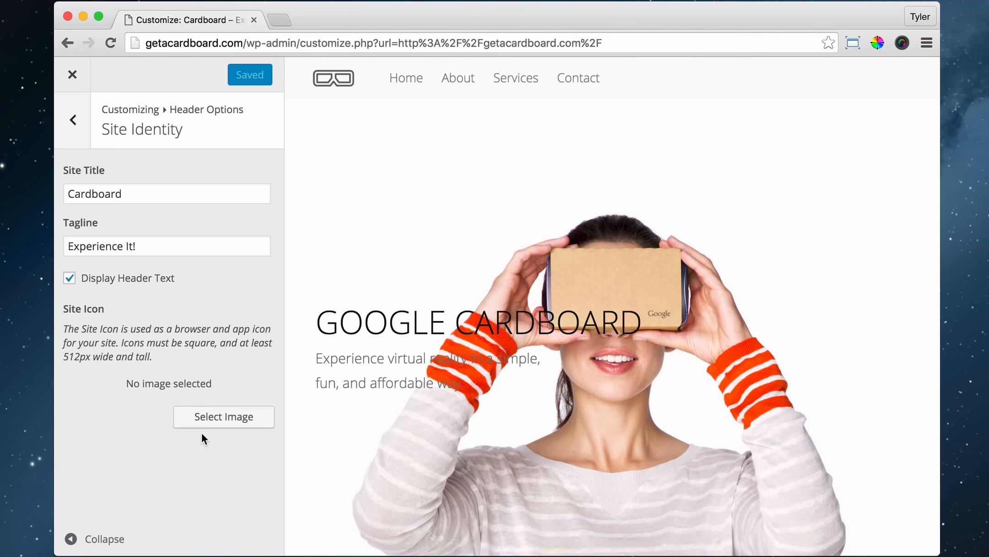
{"action": "left_click", "coordinate": [223, 417]}
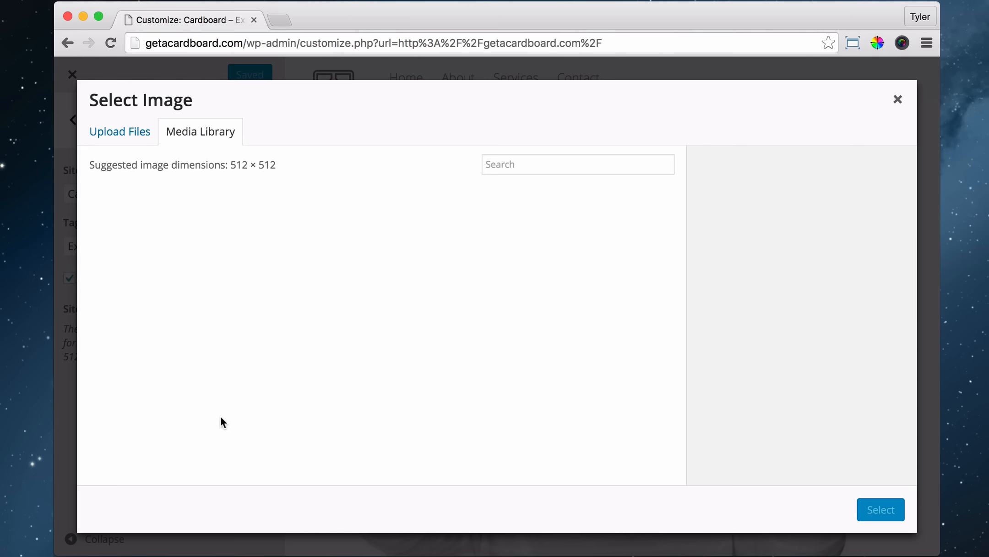
{"action": "left_click", "coordinate": [129, 136]}
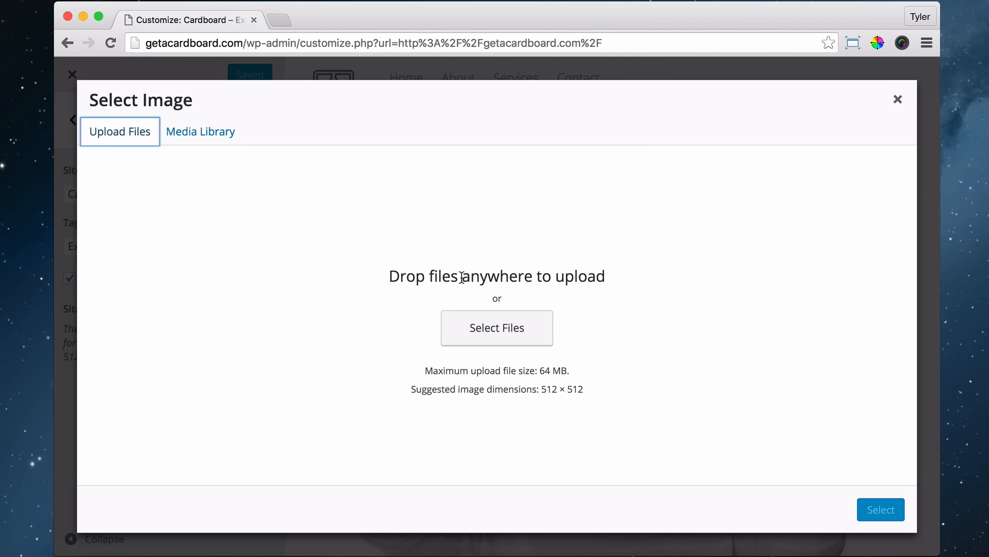
{"action": "left_click", "coordinate": [494, 333]}
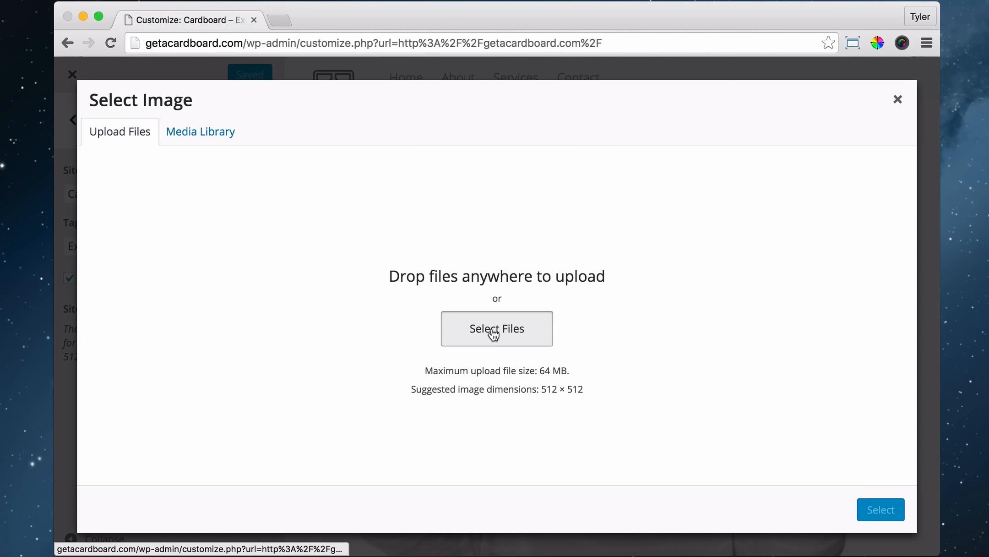
{"action": "left_click", "coordinate": [277, 112]}
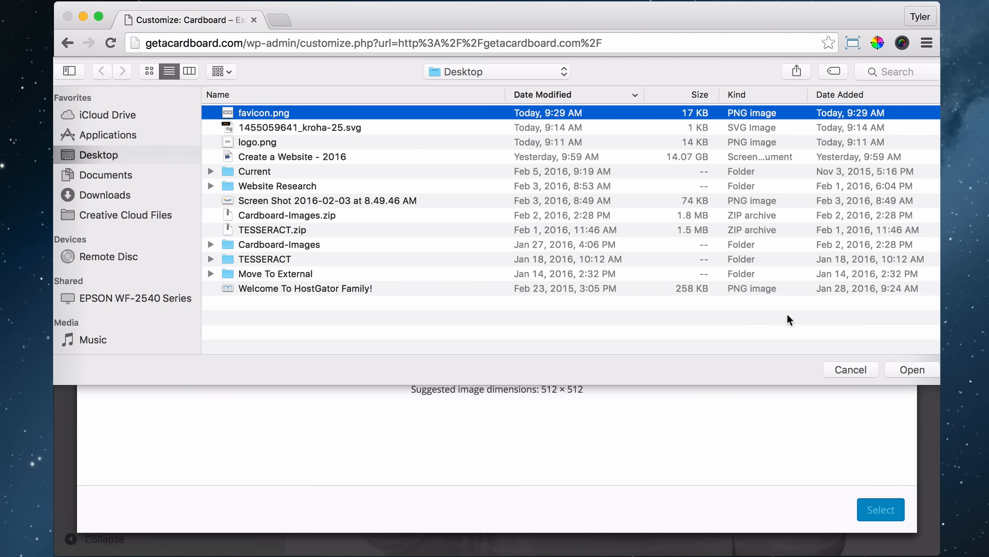
{"action": "left_click", "coordinate": [921, 369]}
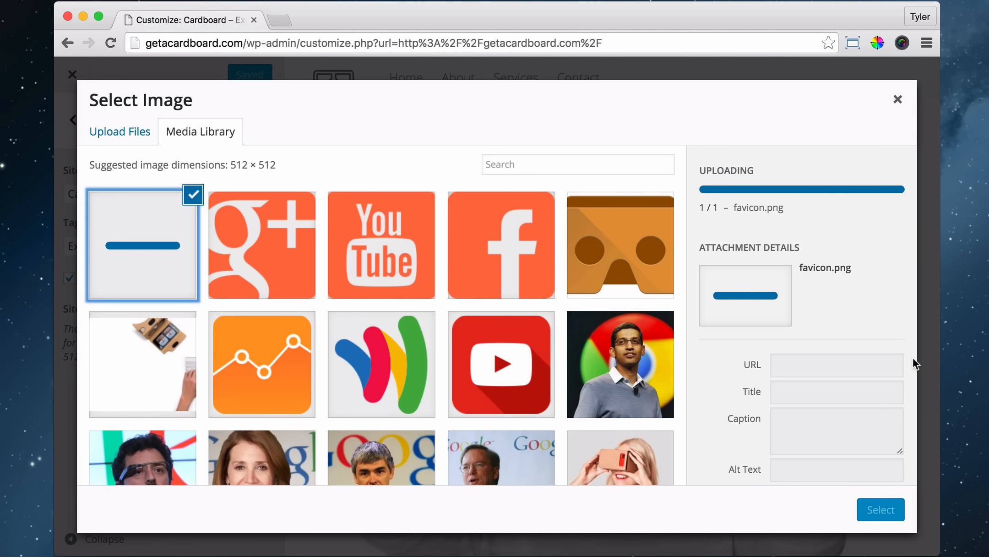
{"action": "left_click", "coordinate": [881, 508]}
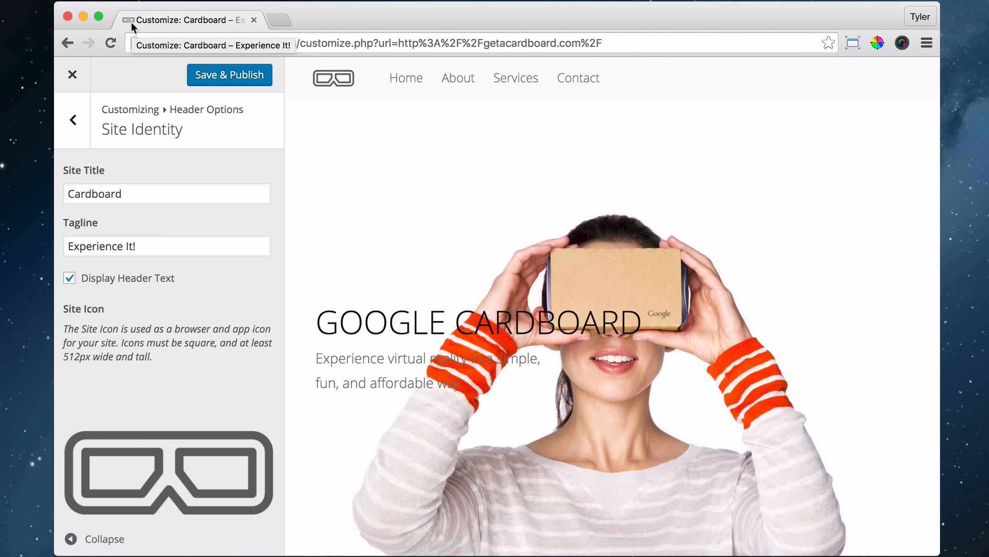
{"action": "left_click", "coordinate": [212, 80]}
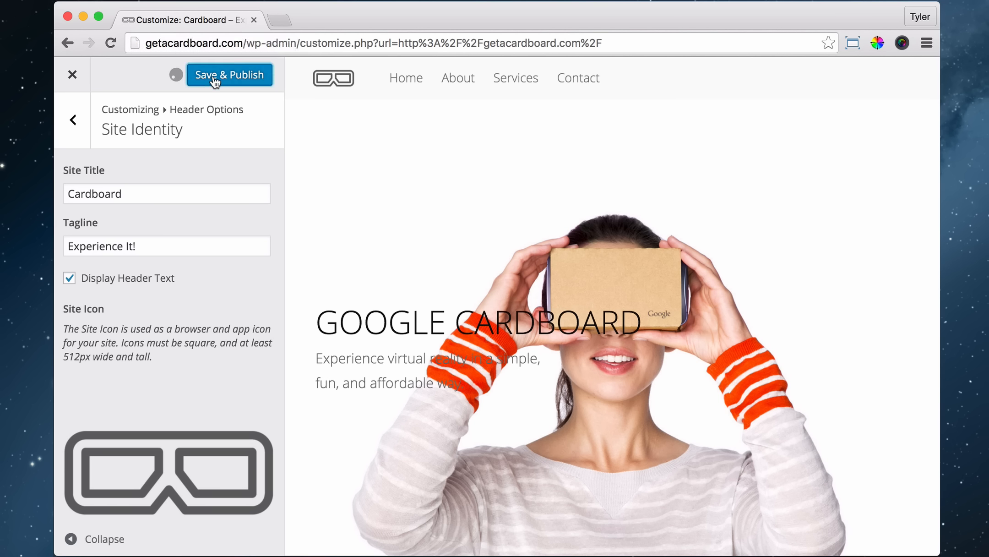
{"action": "left_click", "coordinate": [72, 75]}
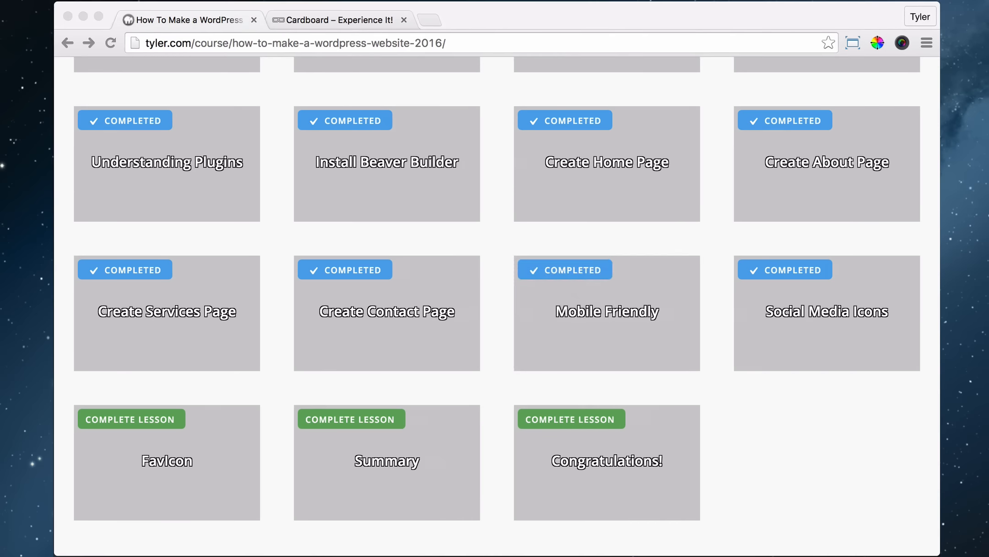
Mark the Favicon lesson complete, raising course progress to 93%
{"action": "left_click", "coordinate": [144, 420]}
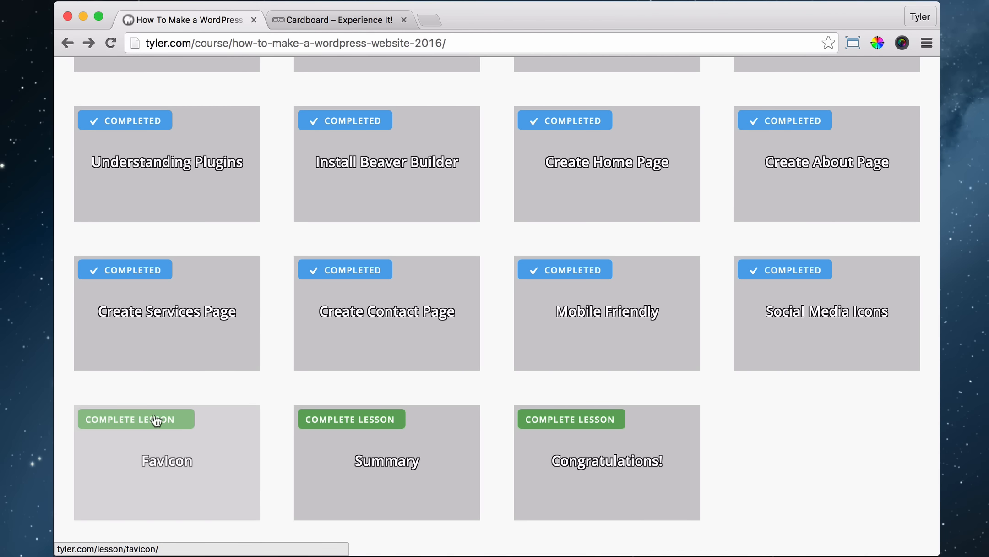
{"action": "scroll", "coordinate": [558, 306], "scroll_direction": "up", "scroll_amount": 15}
{"action": "scroll", "coordinate": [558, 308], "scroll_direction": "up", "scroll_amount": 4}
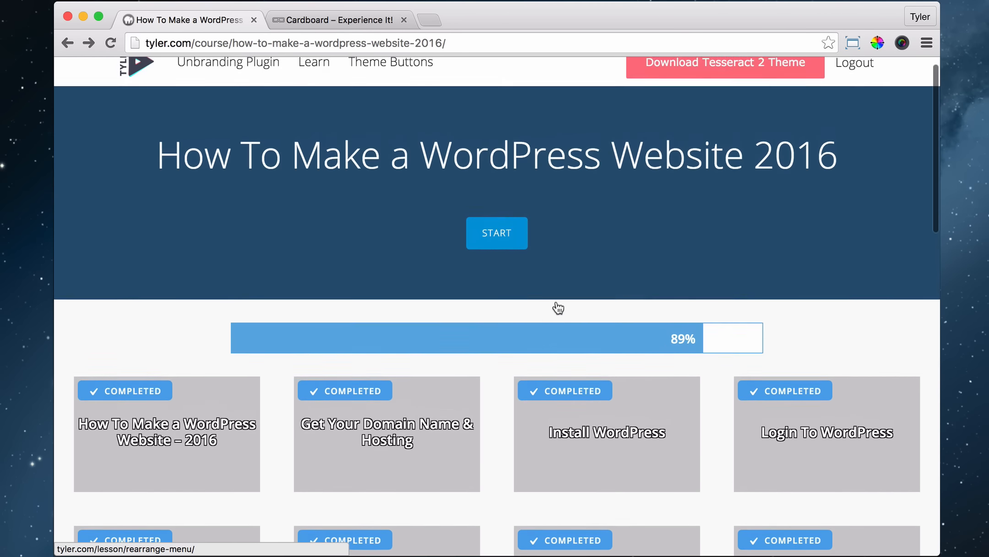
Switch to the Cardboard – Experience It! site
{"action": "scroll", "coordinate": [558, 308], "scroll_direction": "down", "scroll_amount": 1}
{"action": "scroll", "coordinate": [558, 307], "scroll_direction": "down", "scroll_amount": 1}
{"action": "scroll", "coordinate": [557, 306], "scroll_direction": "down", "scroll_amount": 15}
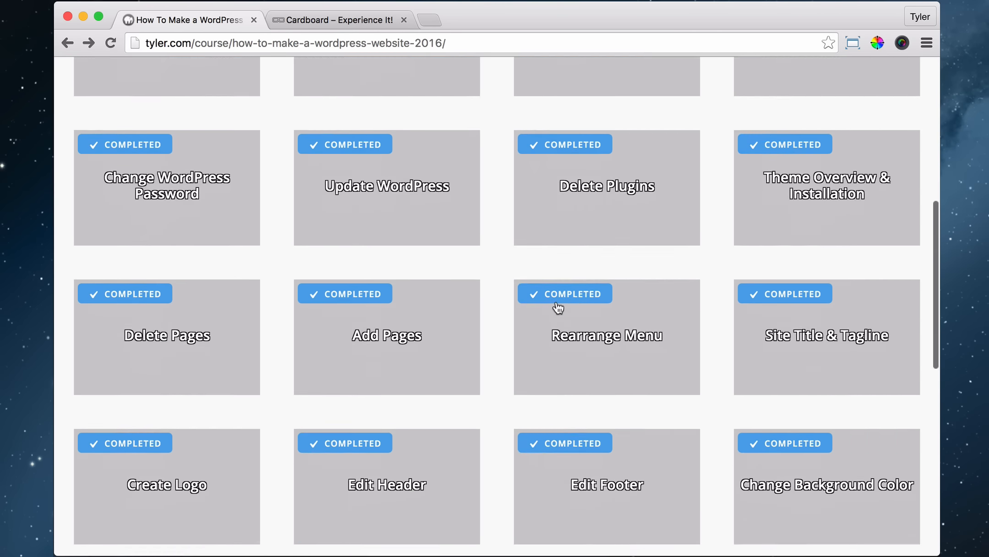
{"action": "scroll", "coordinate": [557, 307], "scroll_direction": "down", "scroll_amount": 1}
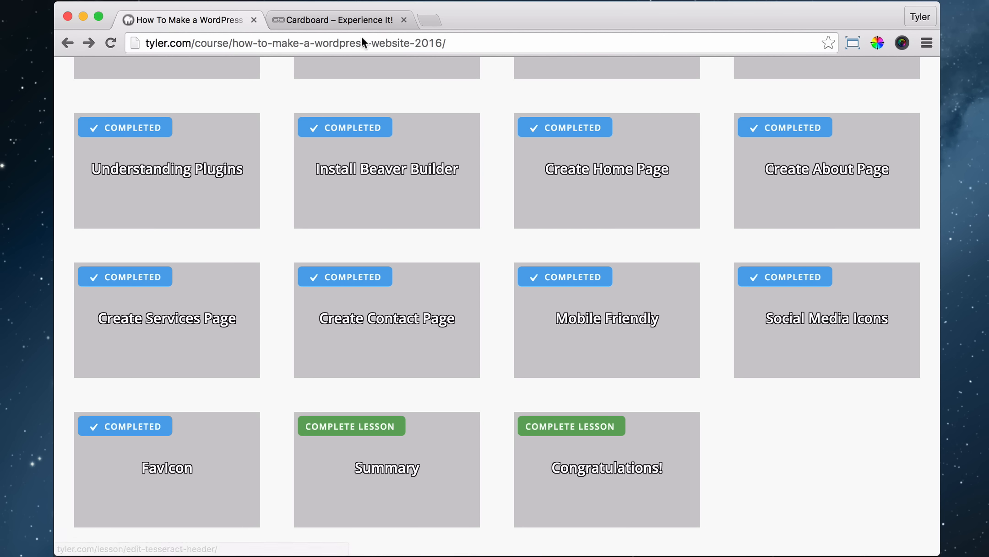
{"action": "left_click", "coordinate": [330, 18]}
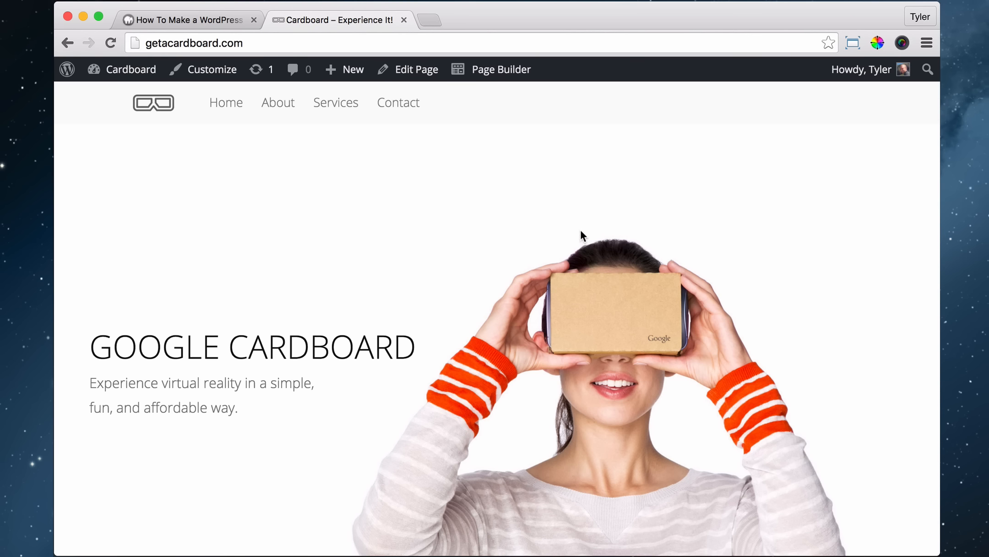
Review the Cardboard homepage down to the footer, then return to the How To Make a WordPress course tab
{"action": "scroll", "coordinate": [582, 229], "scroll_direction": "down", "scroll_amount": 10}
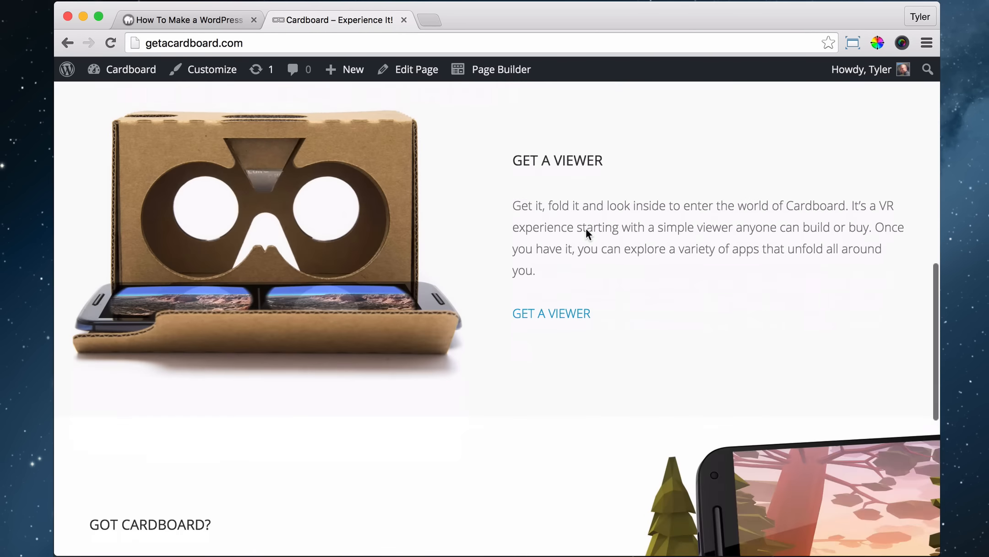
{"action": "scroll", "coordinate": [586, 229], "scroll_direction": "down", "scroll_amount": 10}
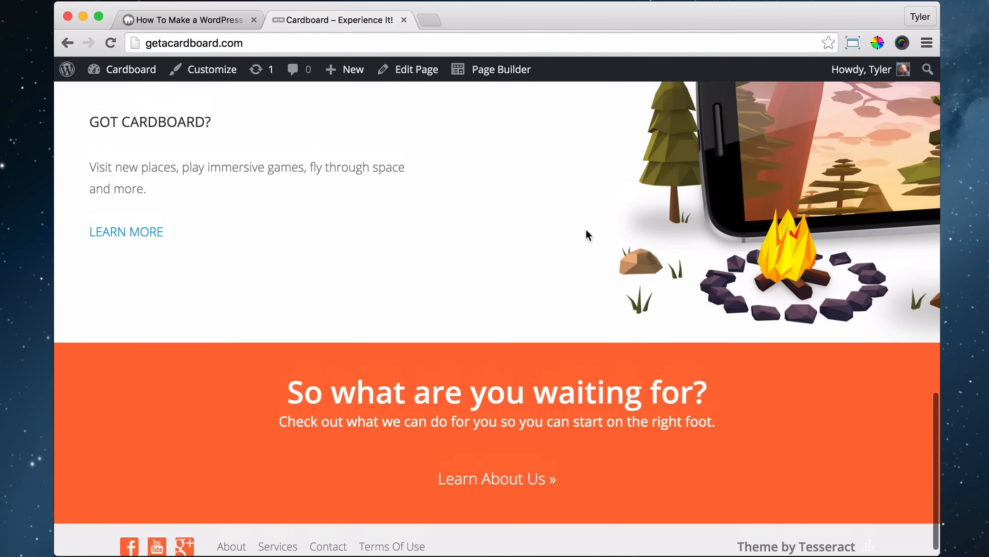
{"action": "scroll", "coordinate": [585, 229], "scroll_direction": "up", "scroll_amount": 20}
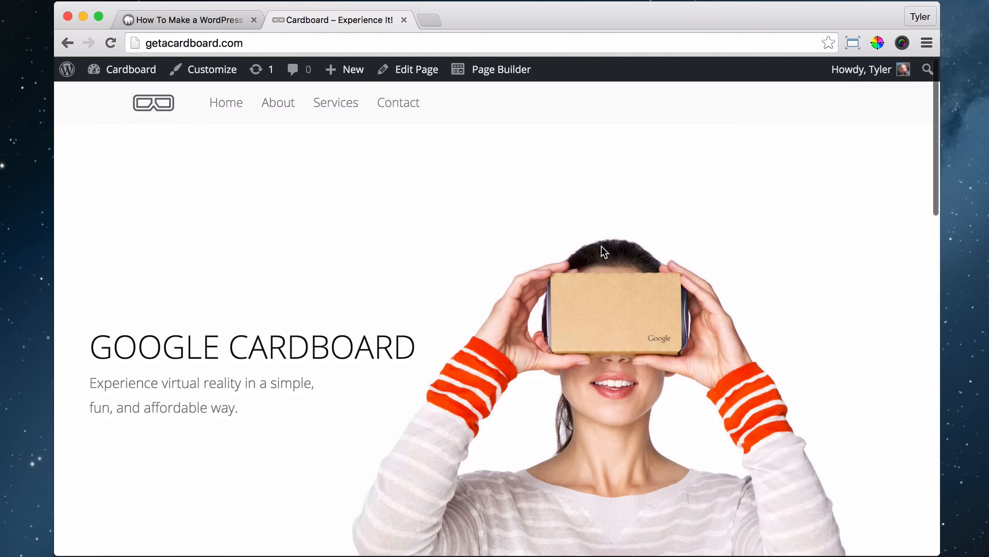
{"action": "left_click", "coordinate": [185, 20]}
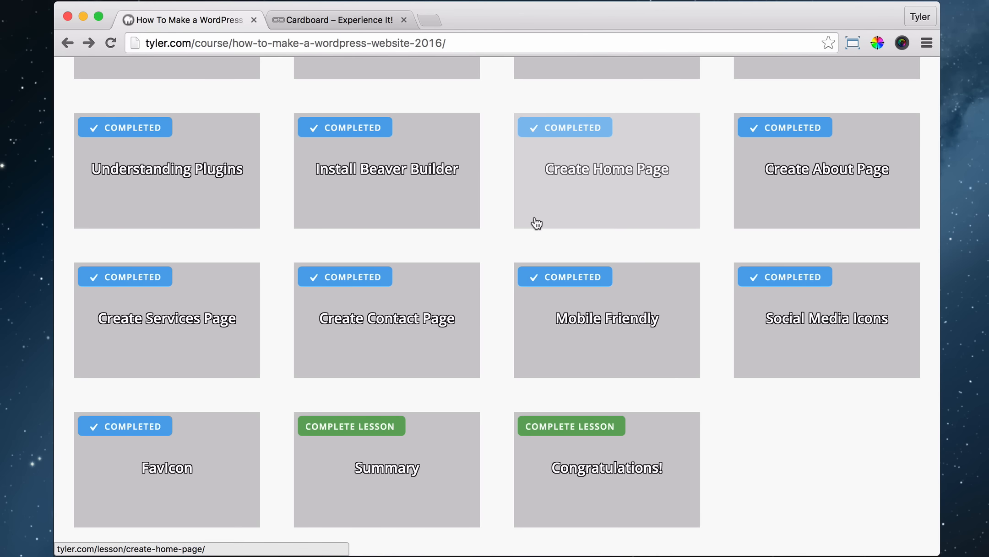
{"action": "scroll", "coordinate": [525, 228], "scroll_direction": "up", "scroll_amount": 9}
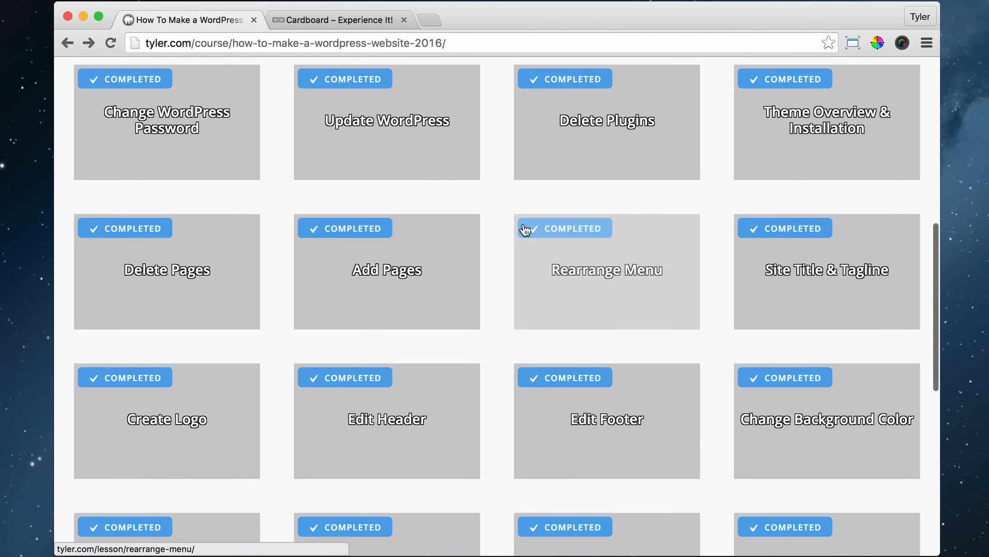
{"action": "scroll", "coordinate": [525, 227], "scroll_direction": "up", "scroll_amount": 4}
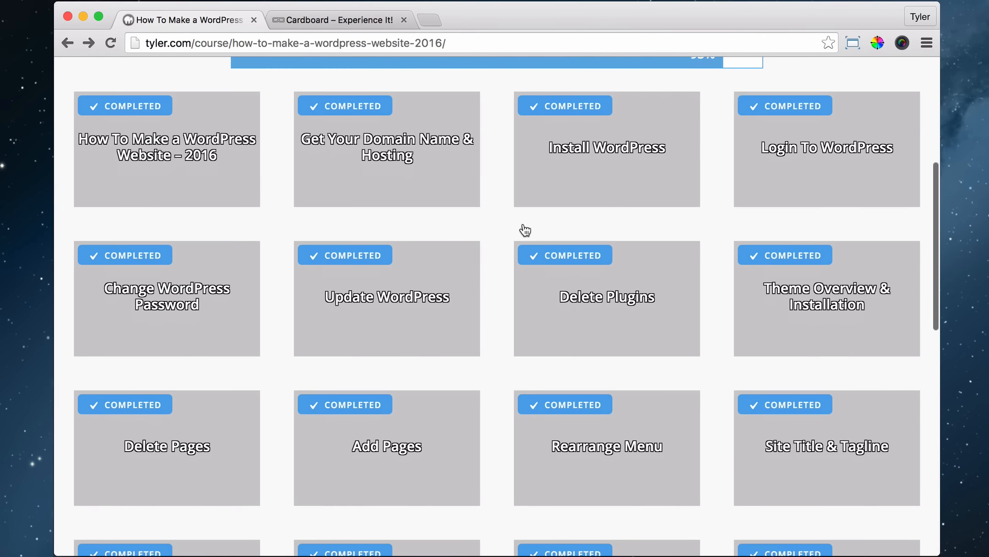
{"action": "scroll", "coordinate": [525, 228], "scroll_direction": "down", "scroll_amount": 1}
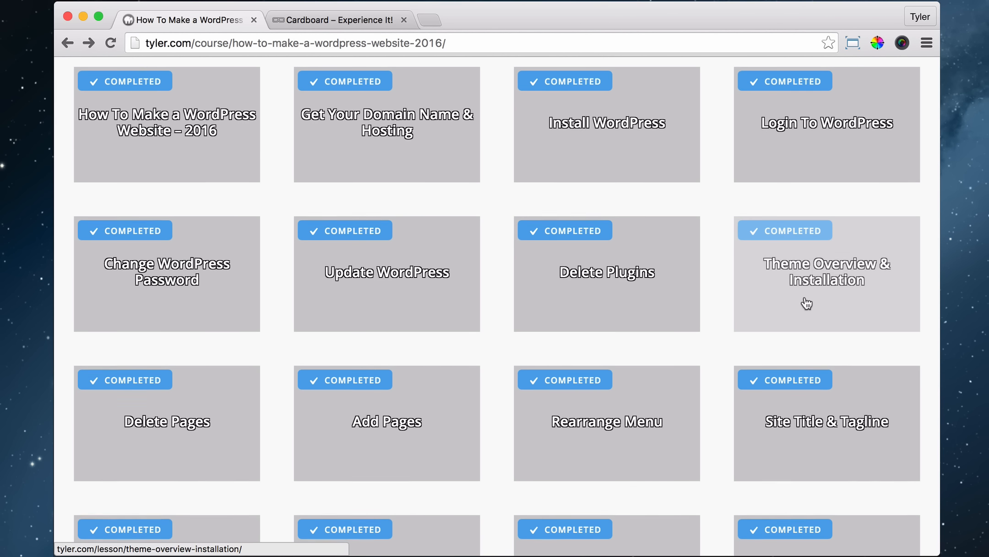
{"action": "scroll", "coordinate": [806, 298], "scroll_direction": "down", "scroll_amount": 1}
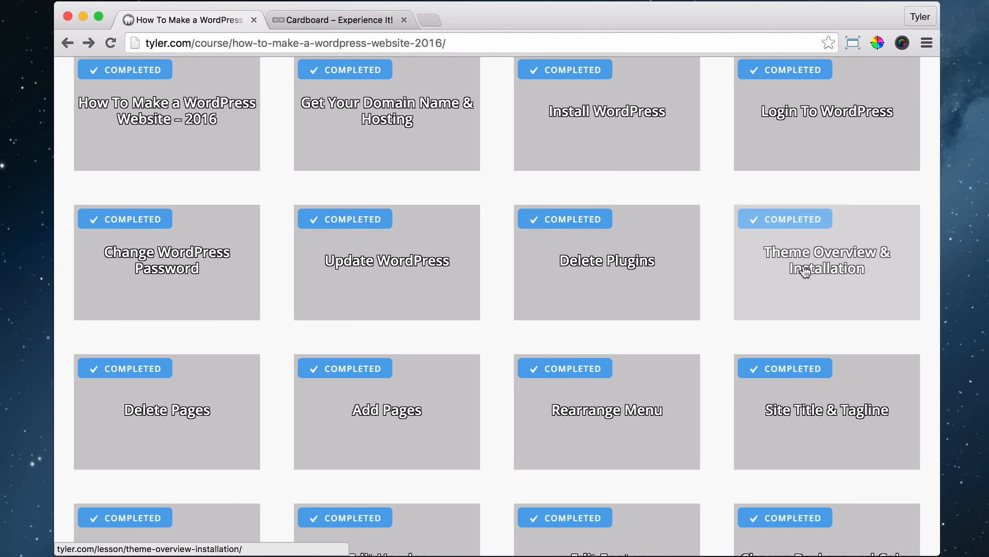
{"action": "scroll", "coordinate": [804, 271], "scroll_direction": "down", "scroll_amount": 2}
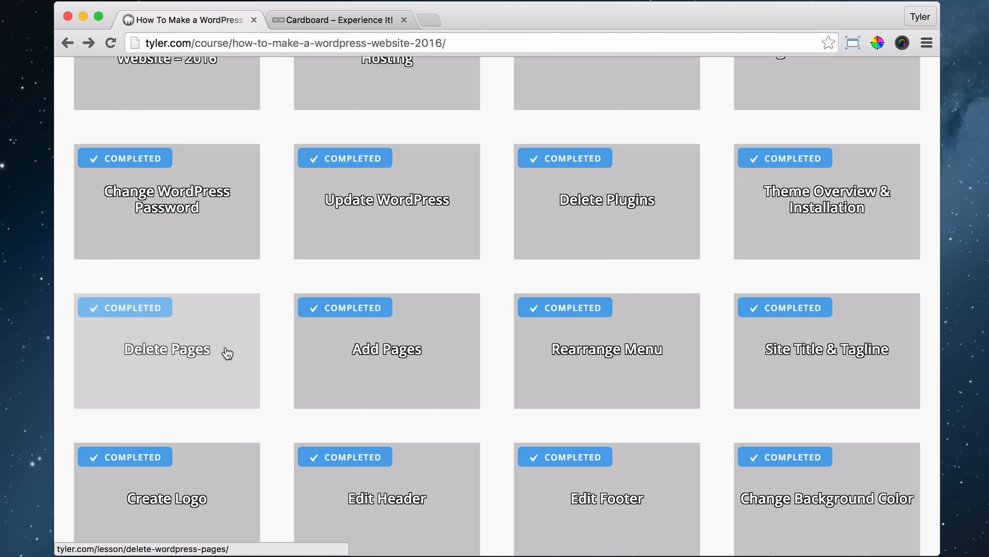
{"action": "scroll", "coordinate": [224, 351], "scroll_direction": "down", "scroll_amount": 1}
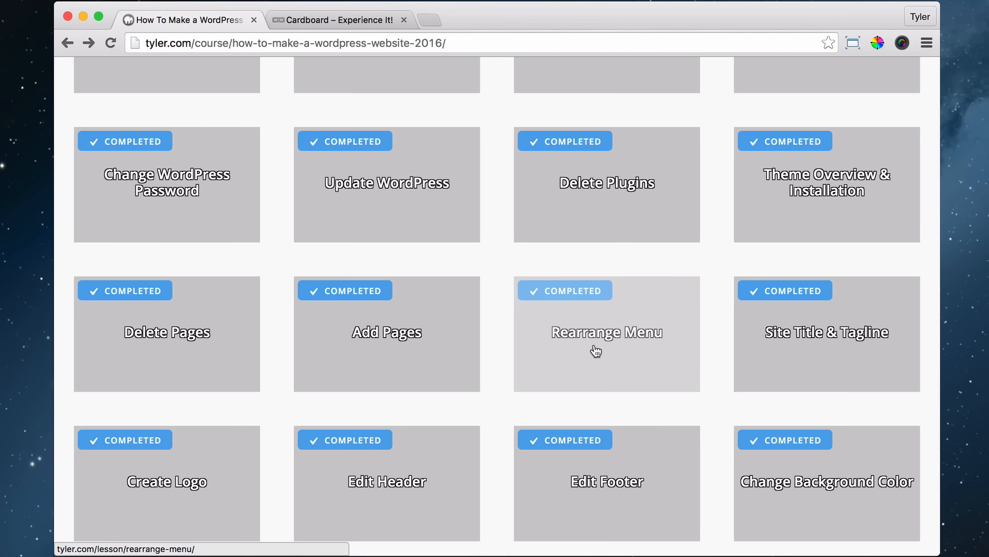
{"action": "scroll", "coordinate": [591, 348], "scroll_direction": "down", "scroll_amount": 1}
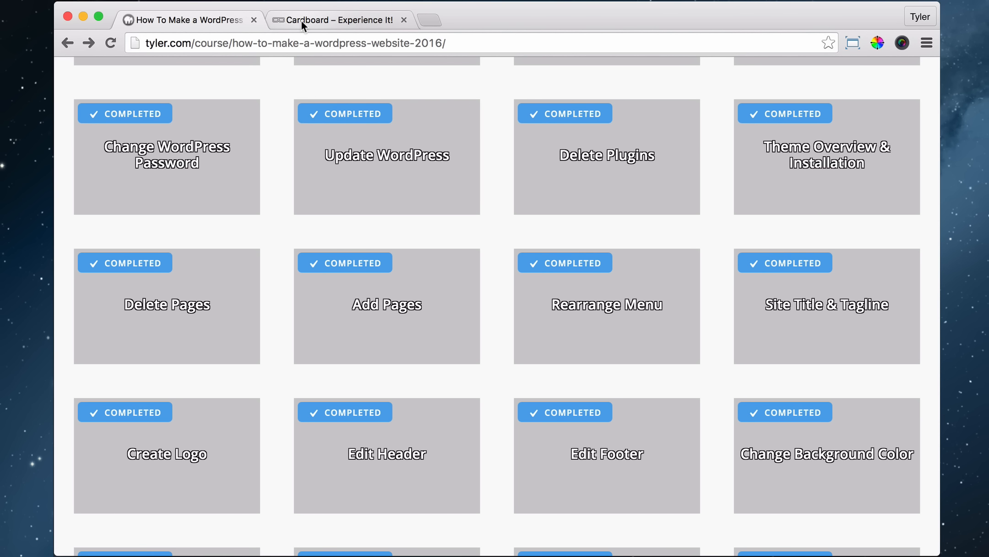
{"action": "scroll", "coordinate": [637, 222], "scroll_direction": "down", "scroll_amount": 3}
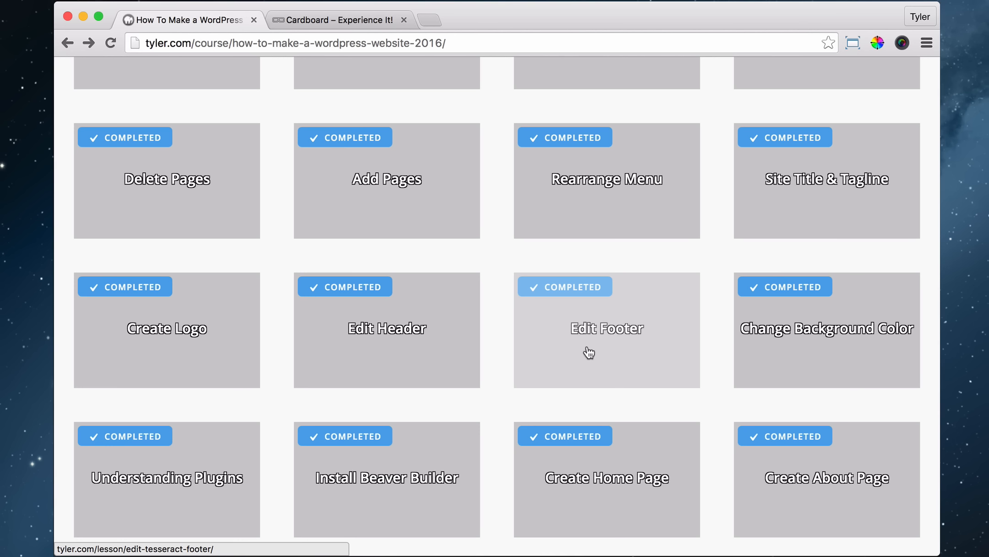
{"action": "scroll", "coordinate": [825, 361], "scroll_direction": "up", "scroll_amount": 1}
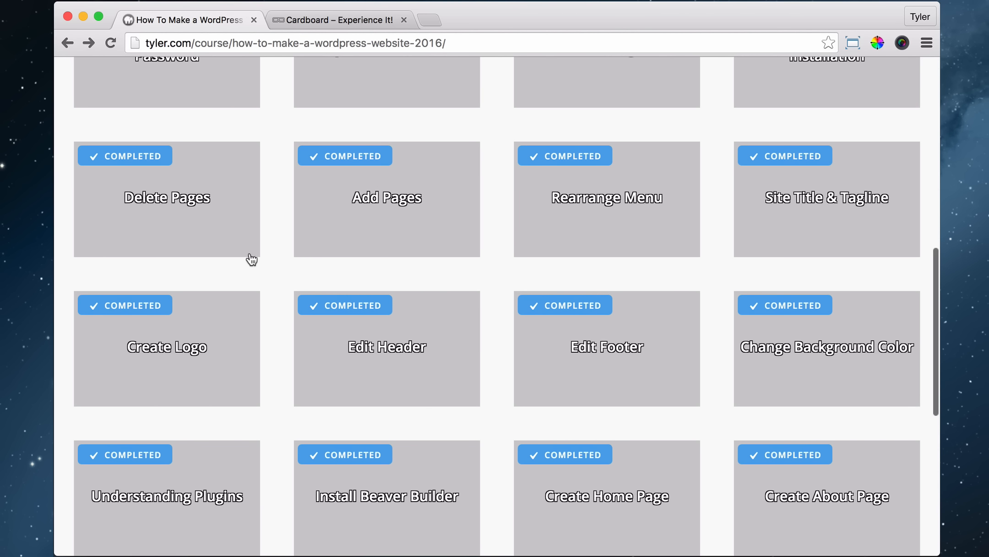
{"action": "scroll", "coordinate": [796, 322], "scroll_direction": "down", "scroll_amount": 5}
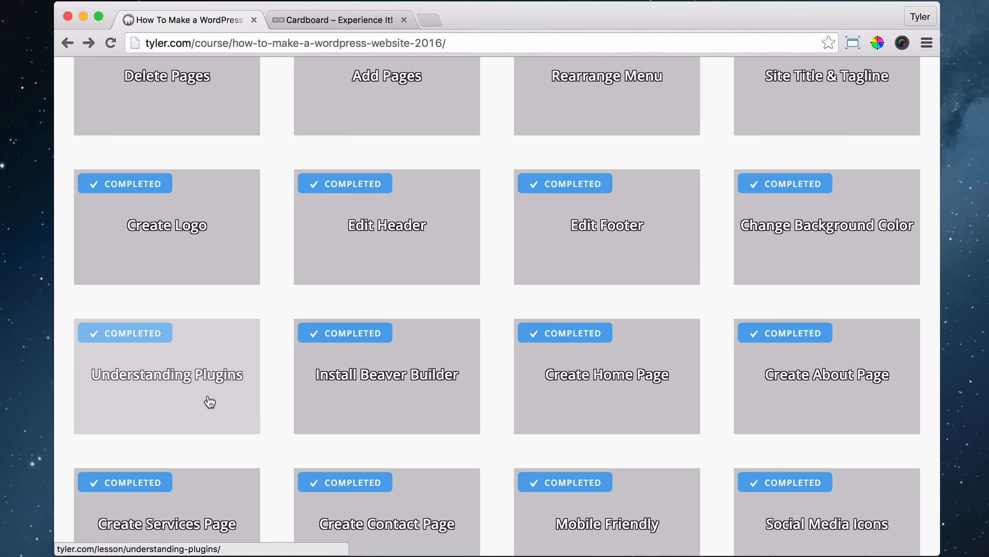
{"action": "scroll", "coordinate": [210, 402], "scroll_direction": "up", "scroll_amount": 1}
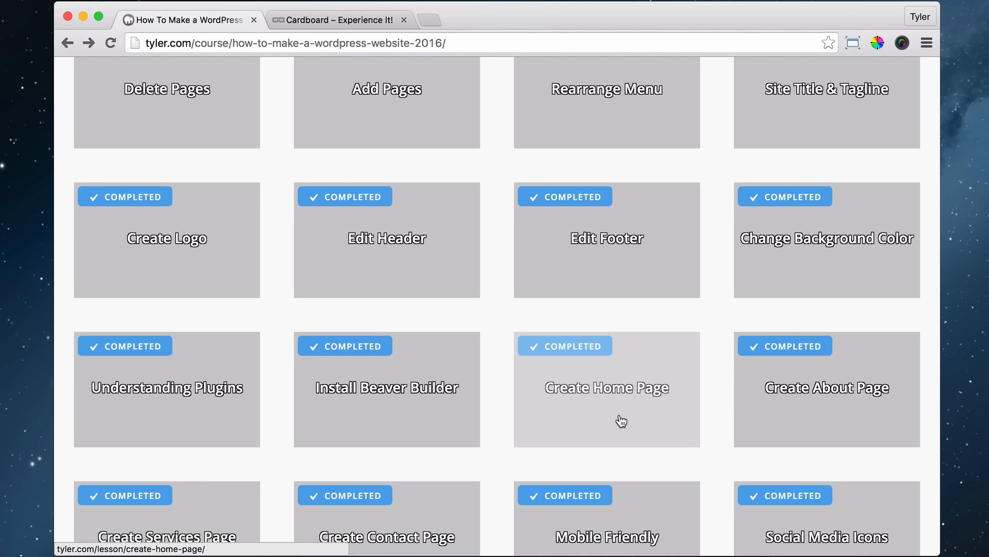
{"action": "scroll", "coordinate": [777, 419], "scroll_direction": "down", "scroll_amount": 2}
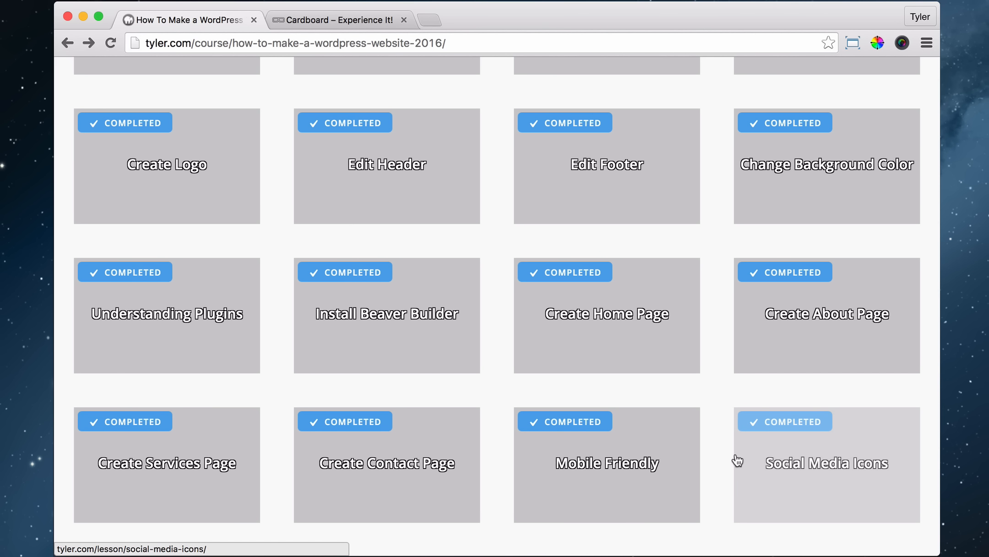
{"action": "scroll", "coordinate": [738, 460], "scroll_direction": "down", "scroll_amount": 5}
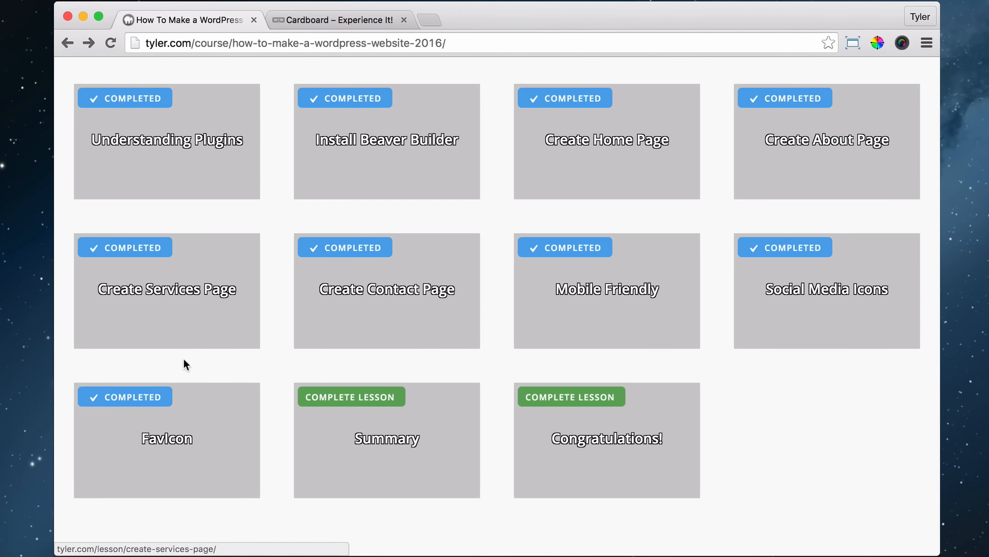
Mark the Summary lesson complete, bringing course progress to 96%
{"action": "left_click", "coordinate": [348, 402]}
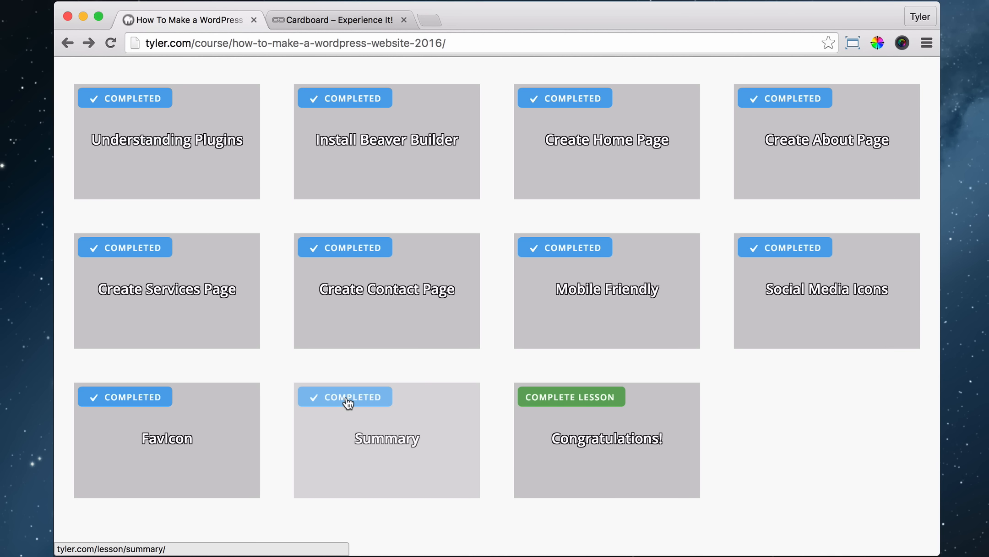
{"action": "scroll", "coordinate": [348, 402], "scroll_direction": "up", "scroll_amount": 15}
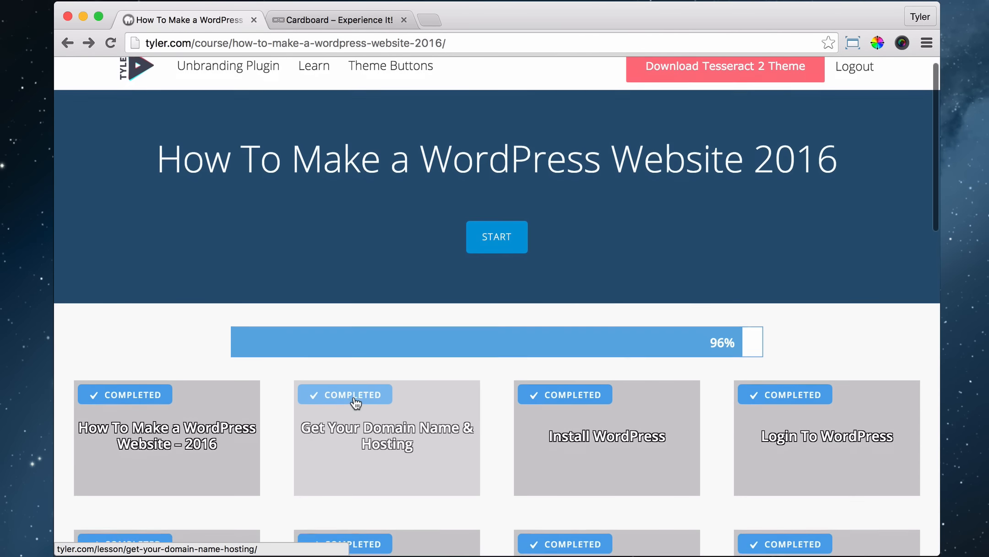
{"action": "scroll", "coordinate": [355, 403], "scroll_direction": "down", "scroll_amount": 15}
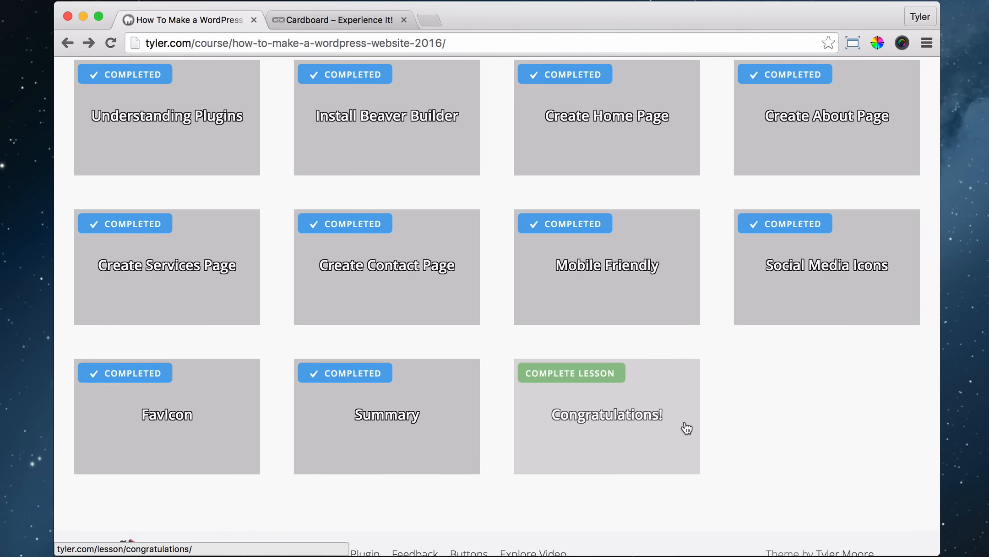
{"action": "scroll", "coordinate": [551, 380], "scroll_direction": "up", "scroll_amount": 1}
Mark the Congratulations! lesson complete and check the progress bar
{"action": "left_click", "coordinate": [562, 382]}
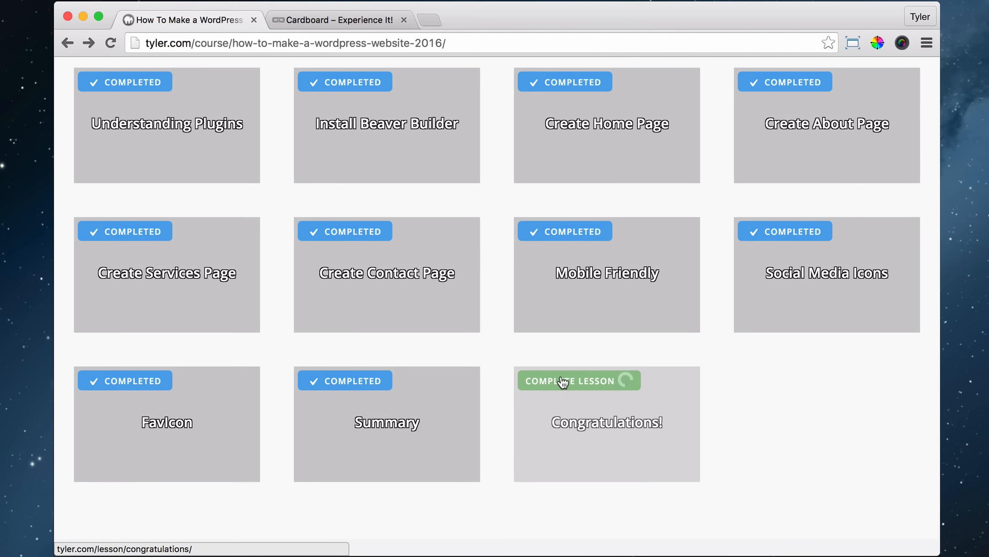
{"action": "scroll", "coordinate": [563, 380], "scroll_direction": "up", "scroll_amount": 10}
{"action": "scroll", "coordinate": [564, 378], "scroll_direction": "up", "scroll_amount": 8}
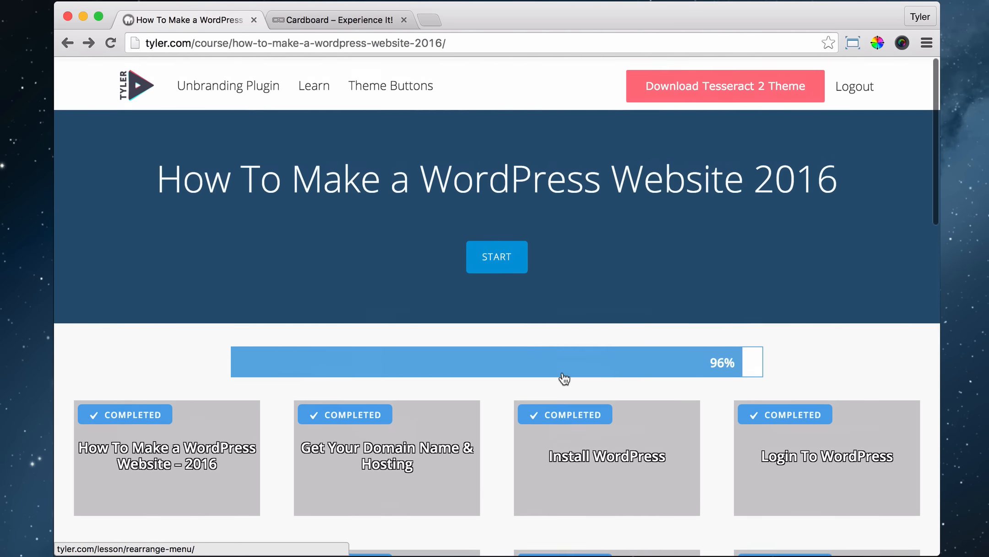